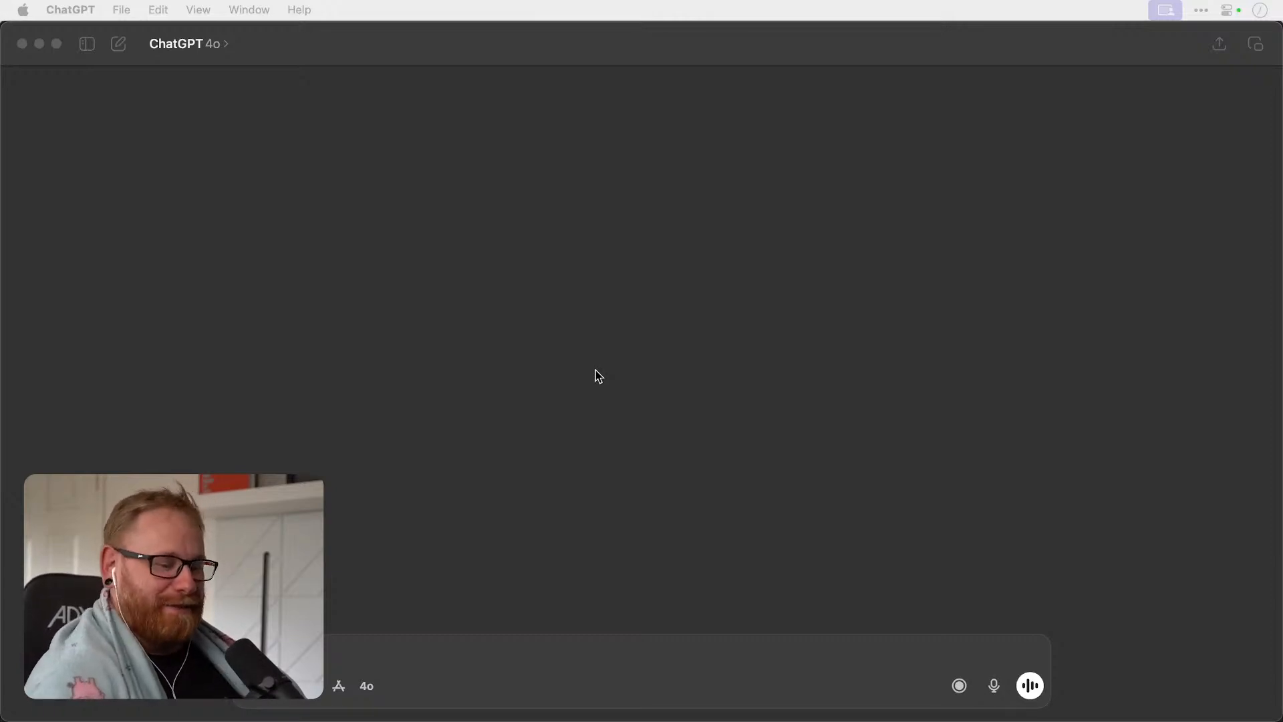
Write the prompt "Hello again La GPT, please write me 5 more logo design briefs, keep em short and sweet, not too much fluff like yesterday".
click(641, 346)
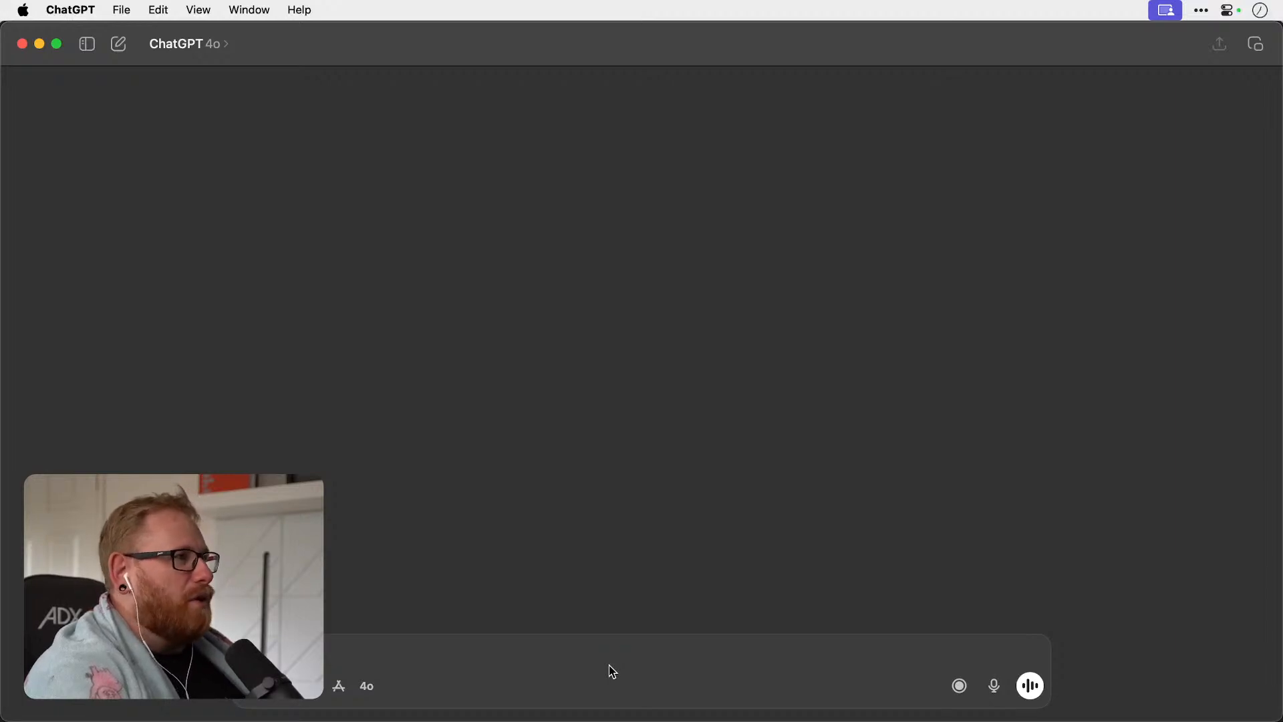
text(I)
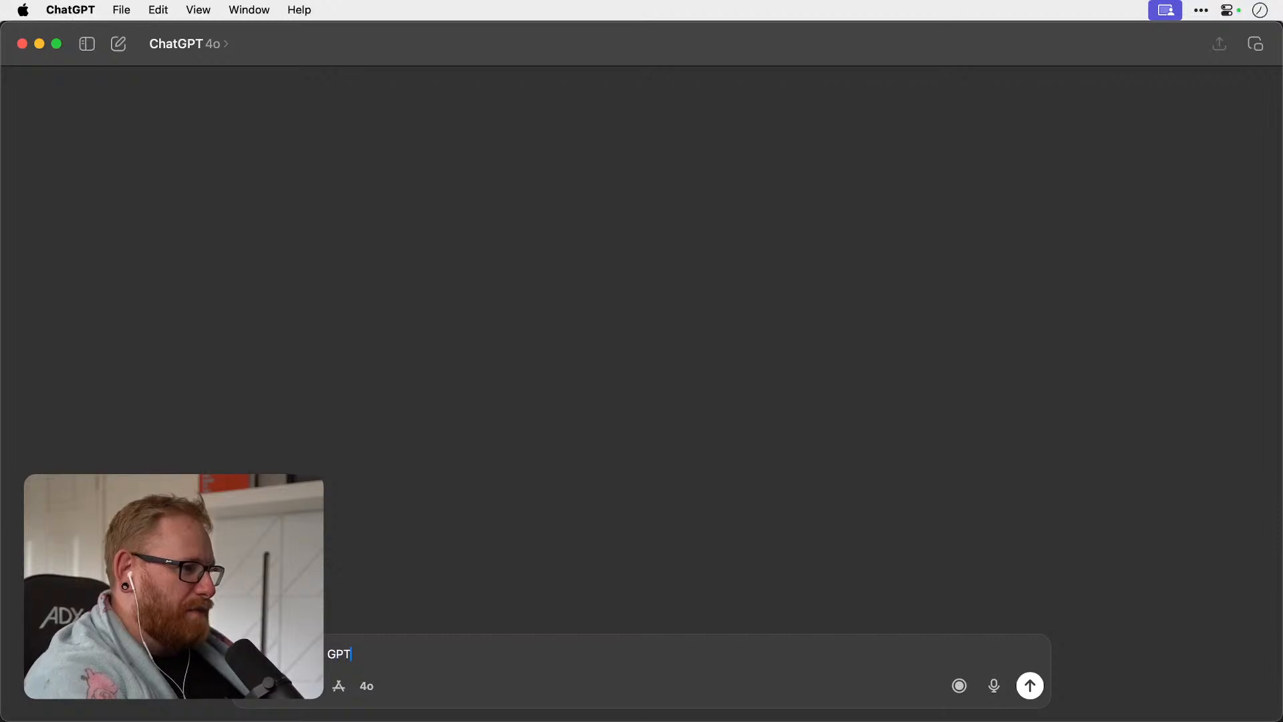
text(please write )
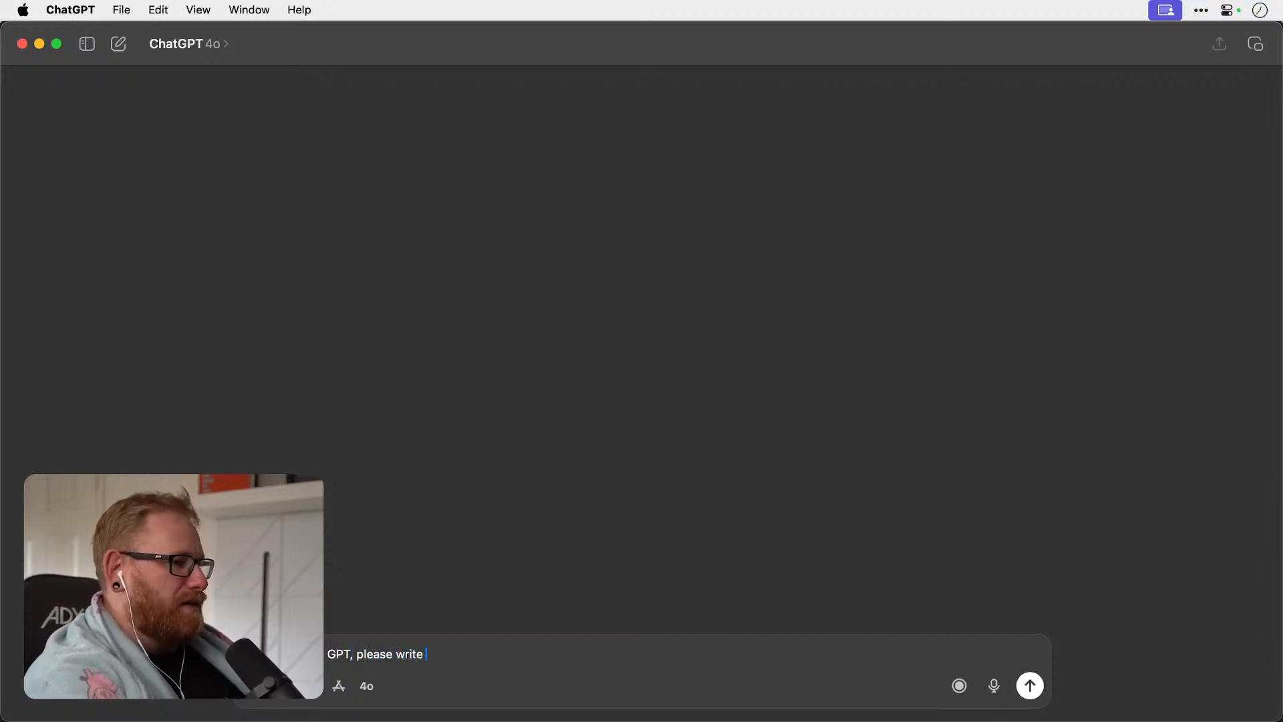
text(me 5 m)
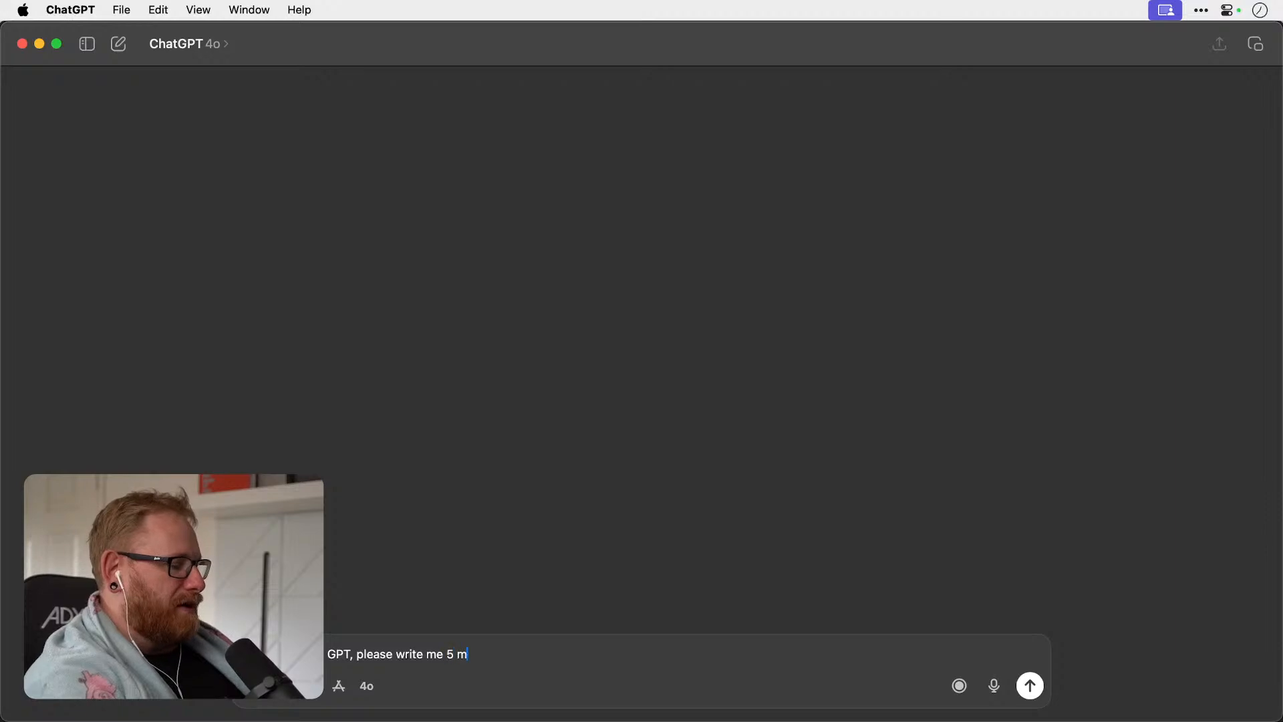
text(ore logo desig)
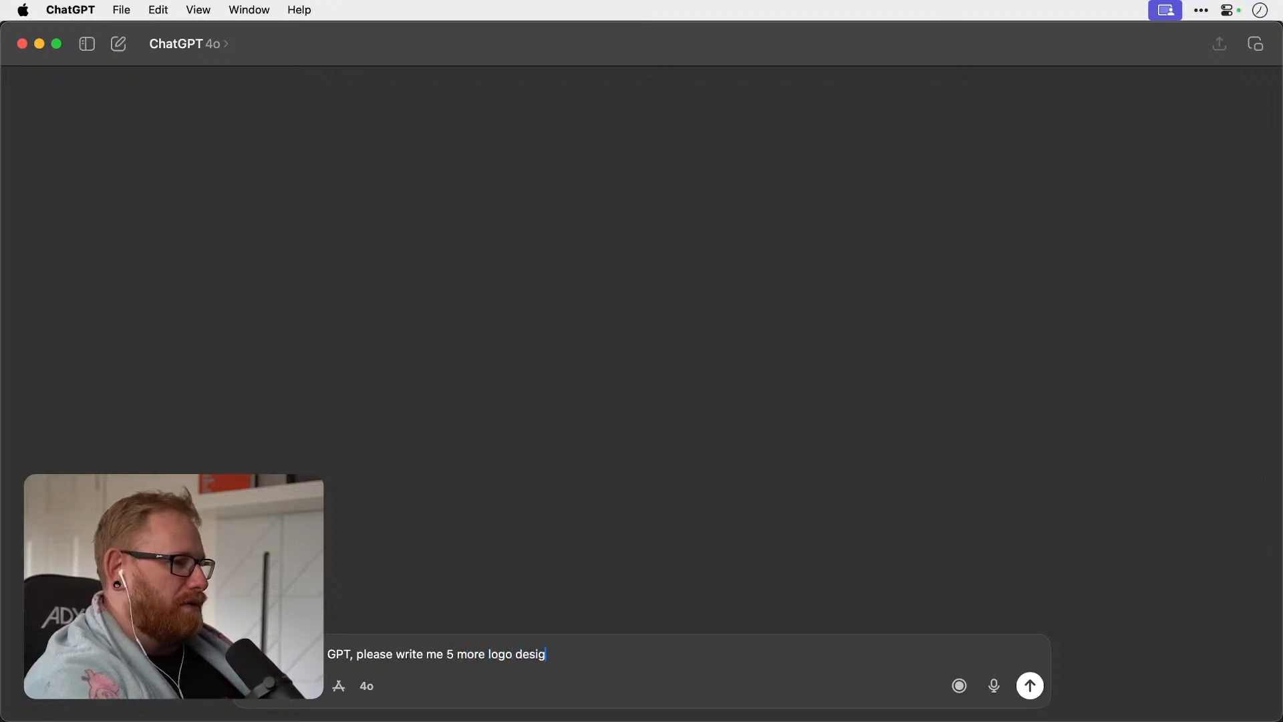
text(n briefs, k)
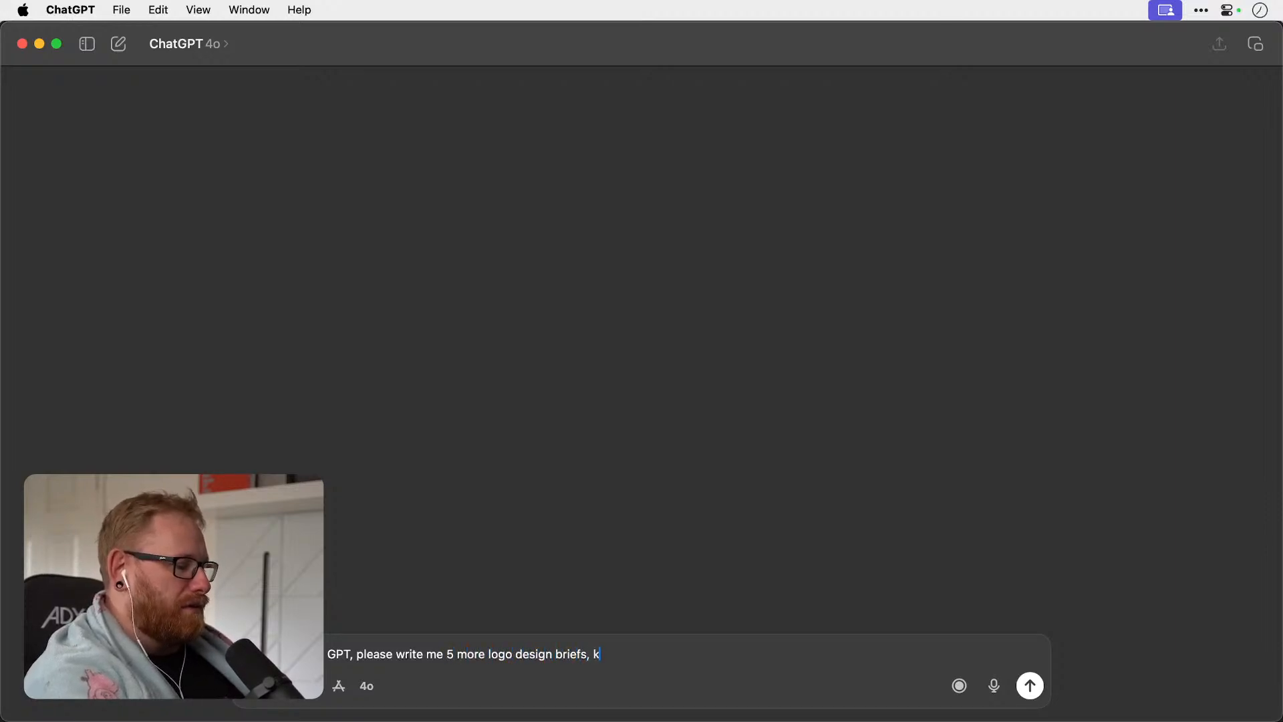
text(eep em s)
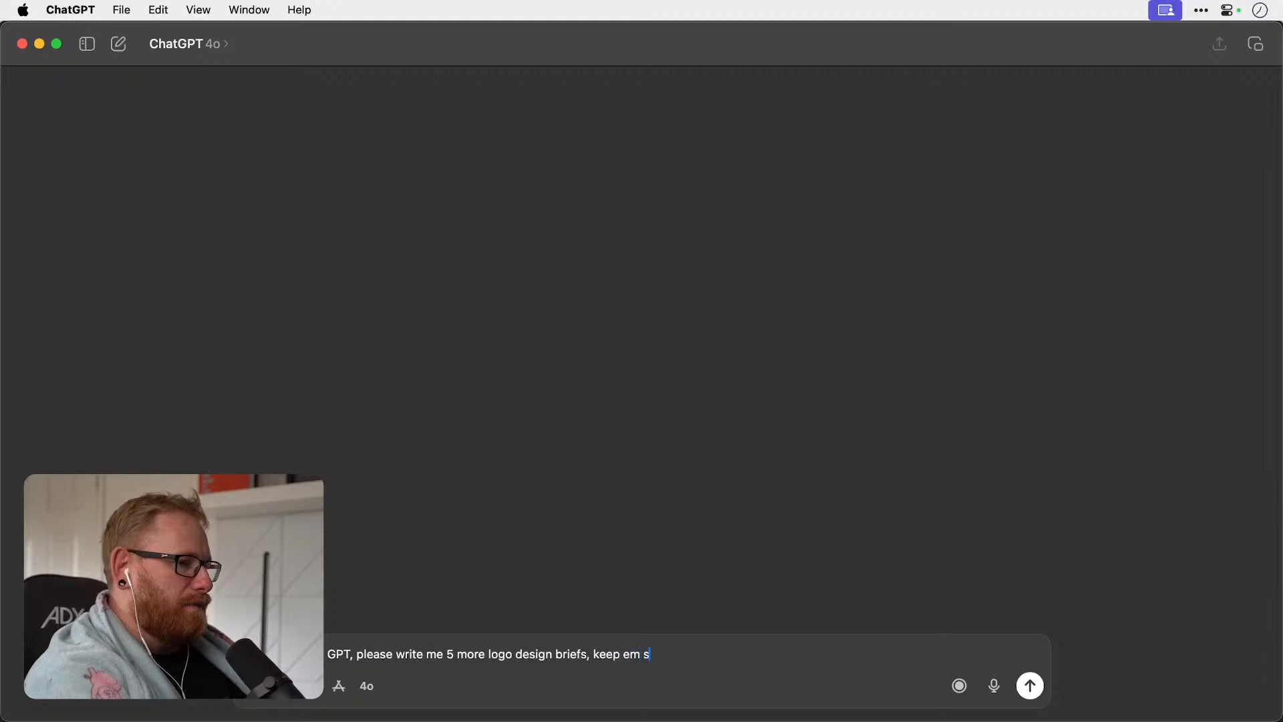
text(hort and swe)
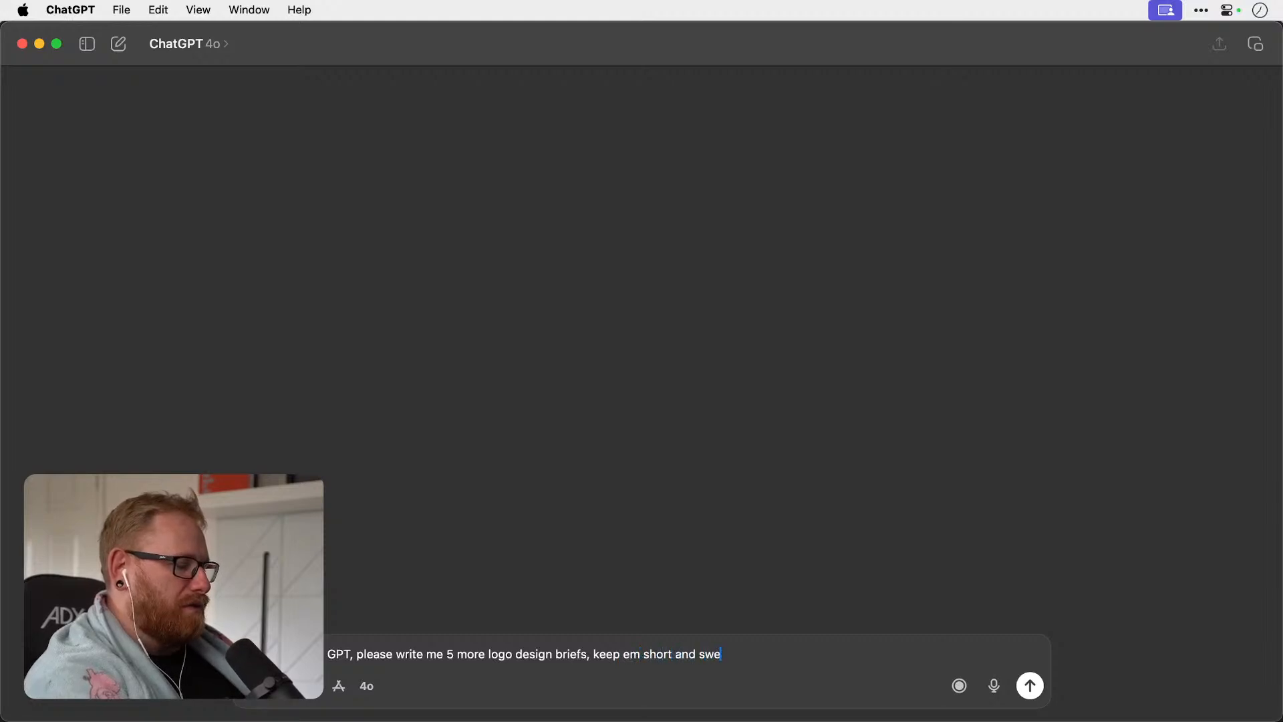
text(et, not)
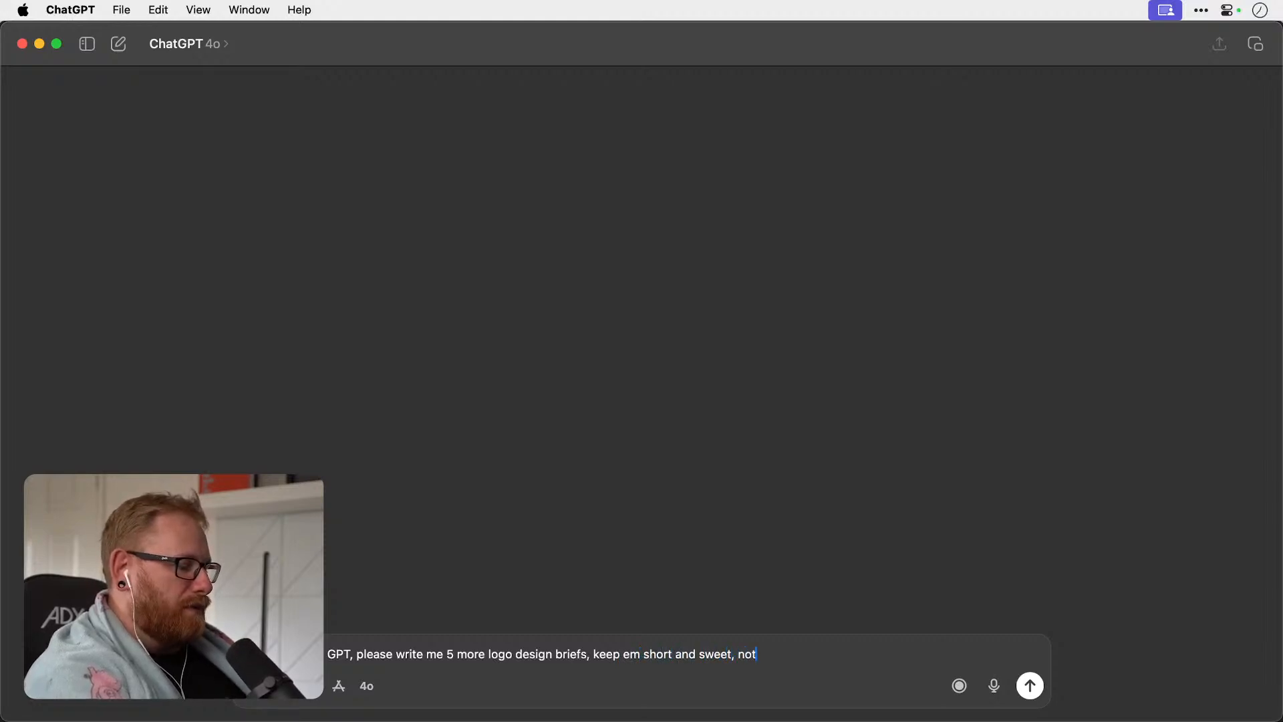
text( too much fl)
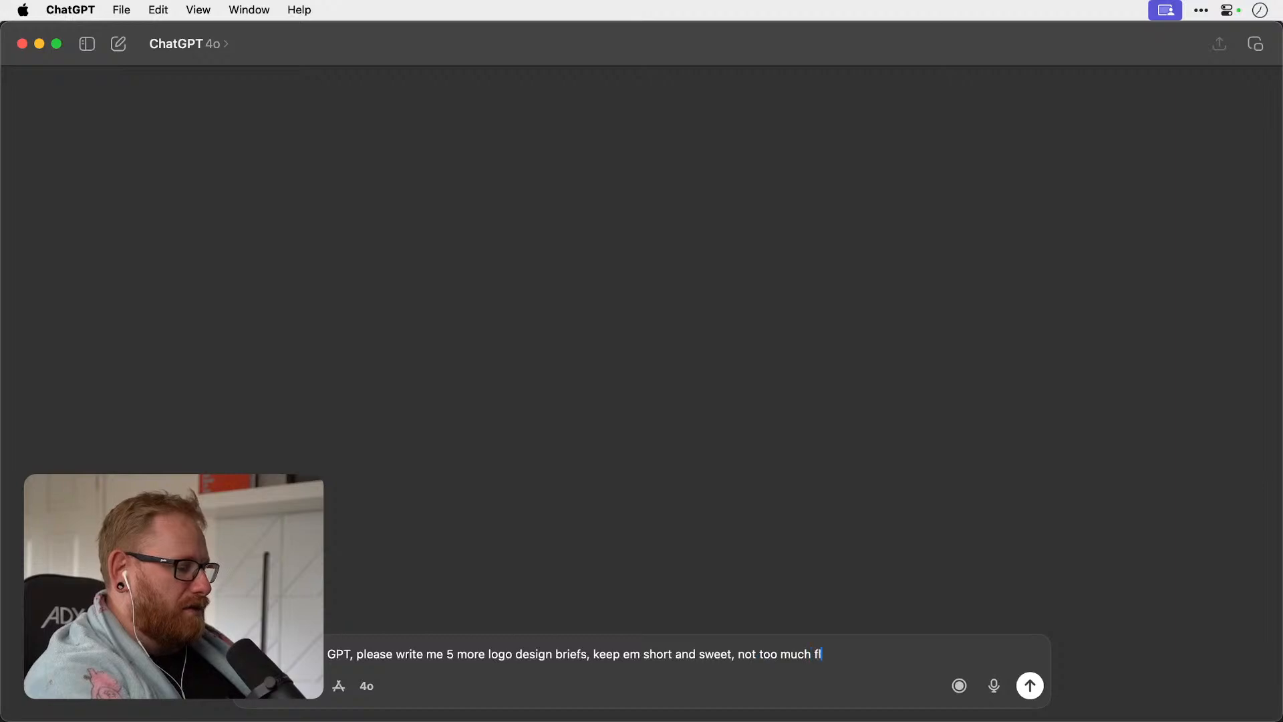
text(uff like ye)
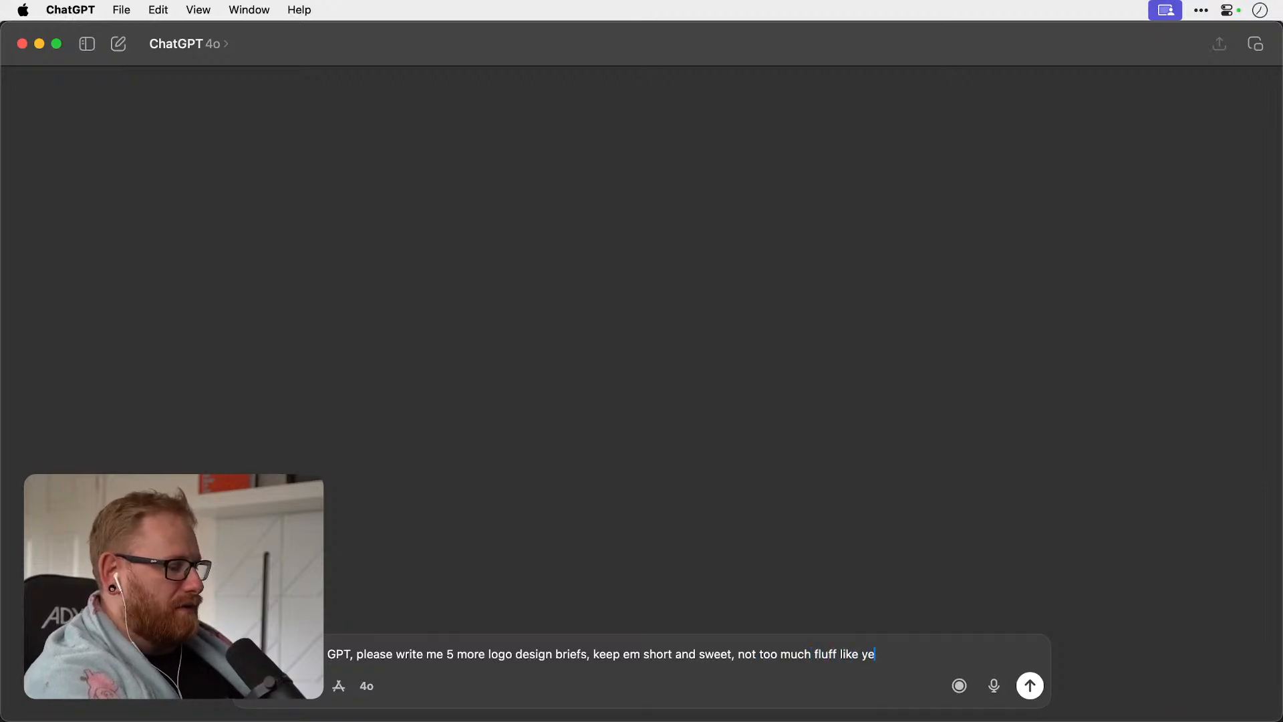
text(sterday)
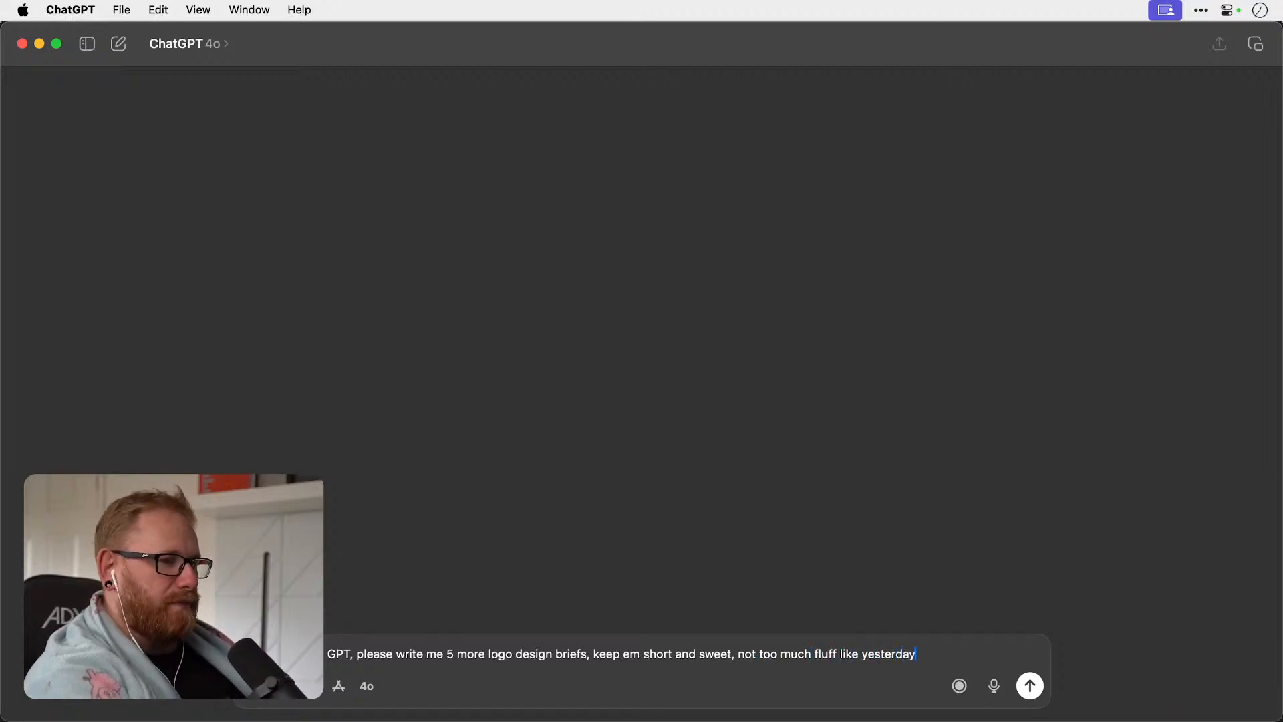
text(. J)
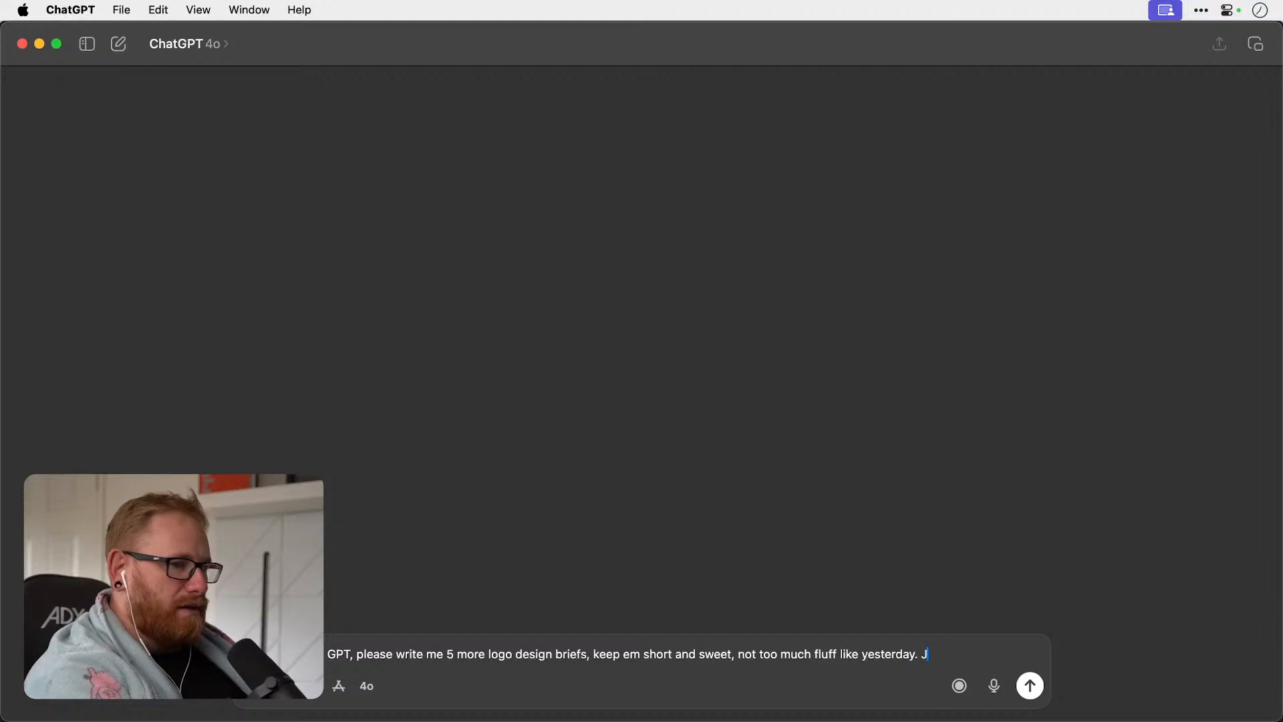
text(eez way)
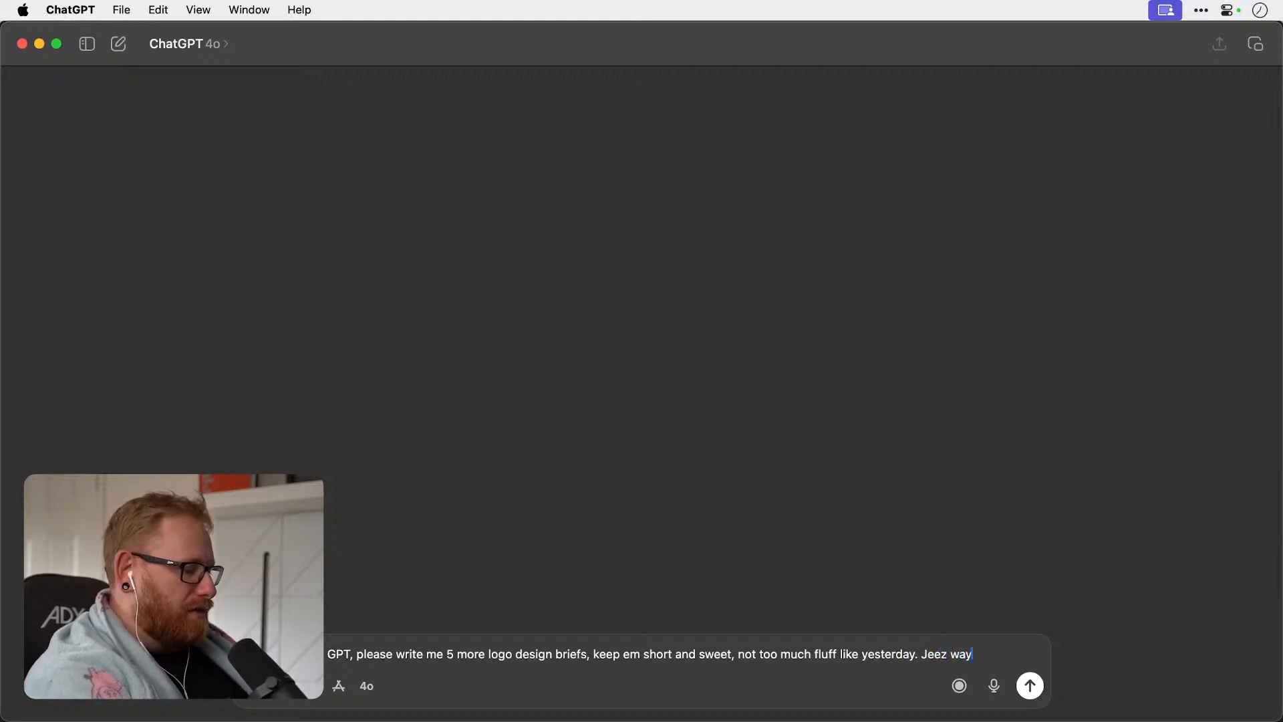
text( too much)
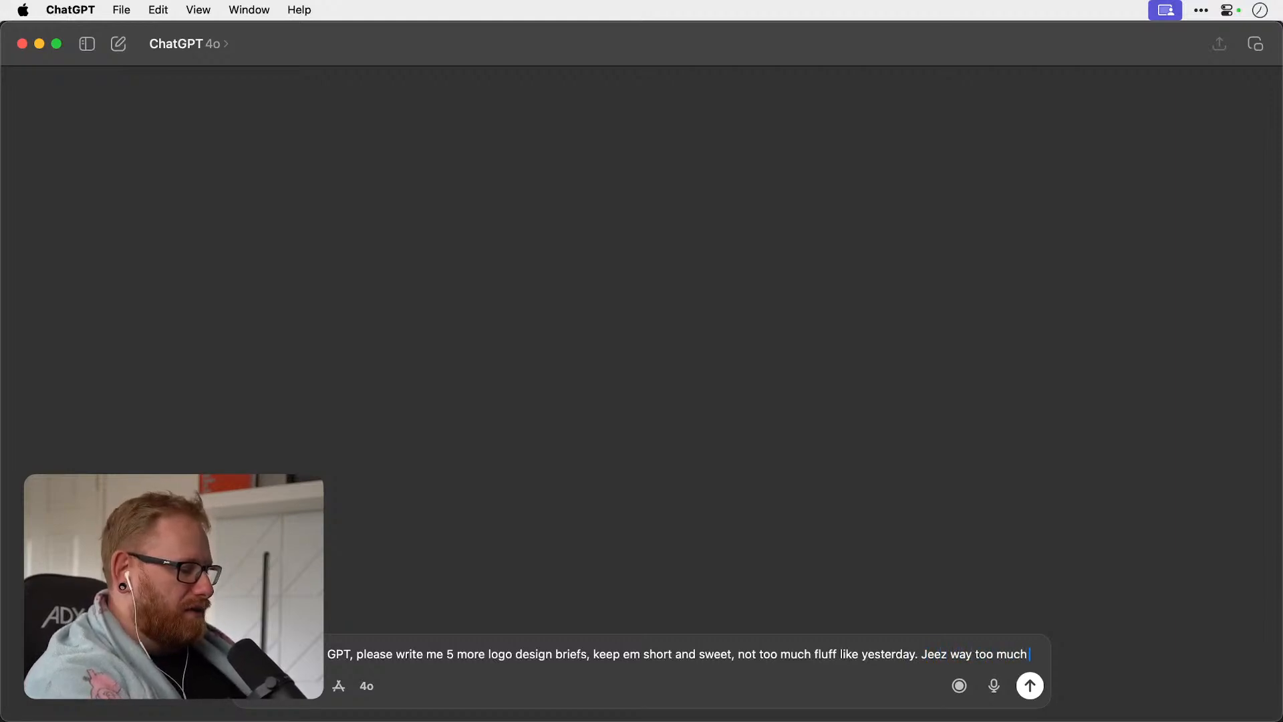
Continue the prompt with "Jeez way too much stuff and words and things to combine together, crikey what a headache. Maybe".
key(shift+Return)
text(and things to )
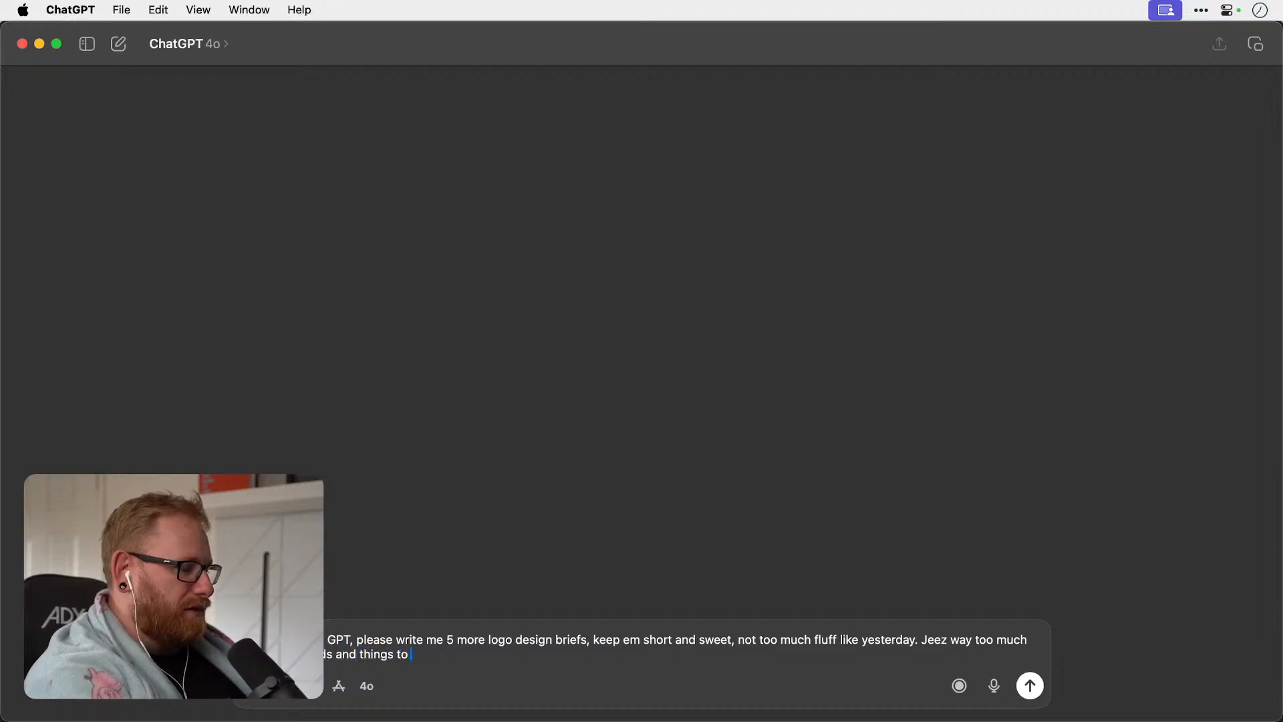
text(combine together, crikey what a headache. Maybe mix in on)
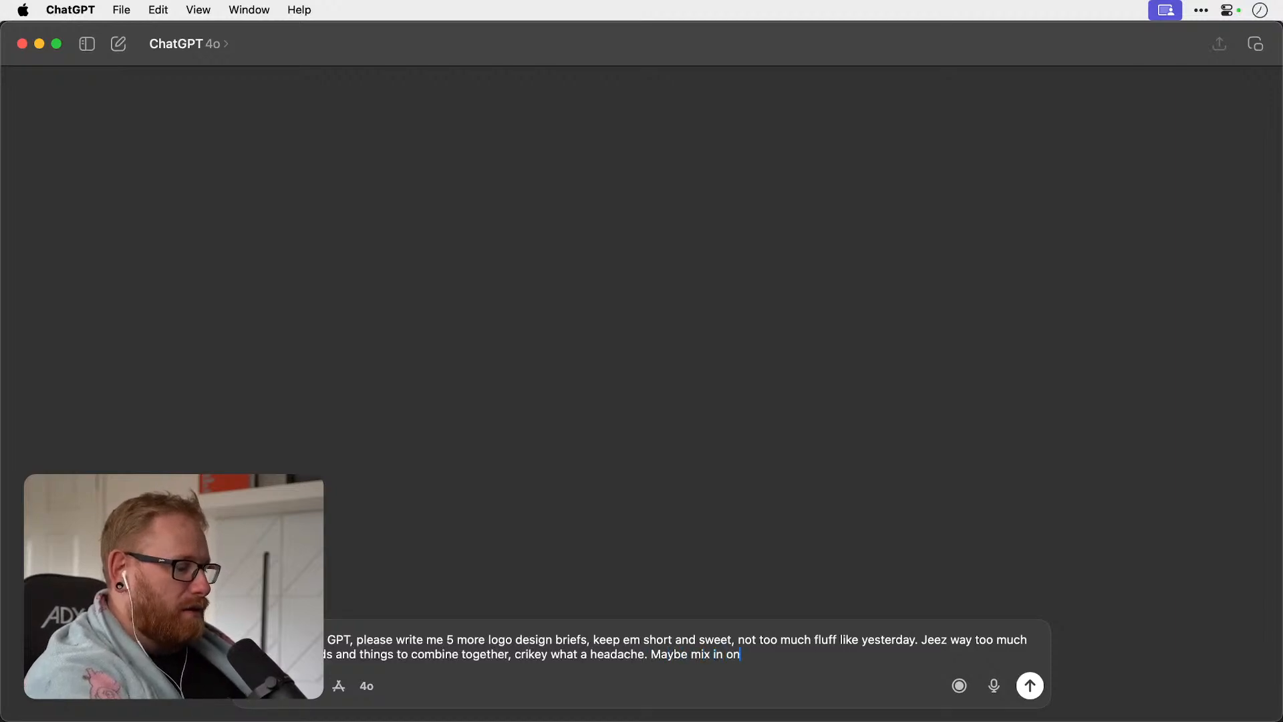
text(e or monogr)
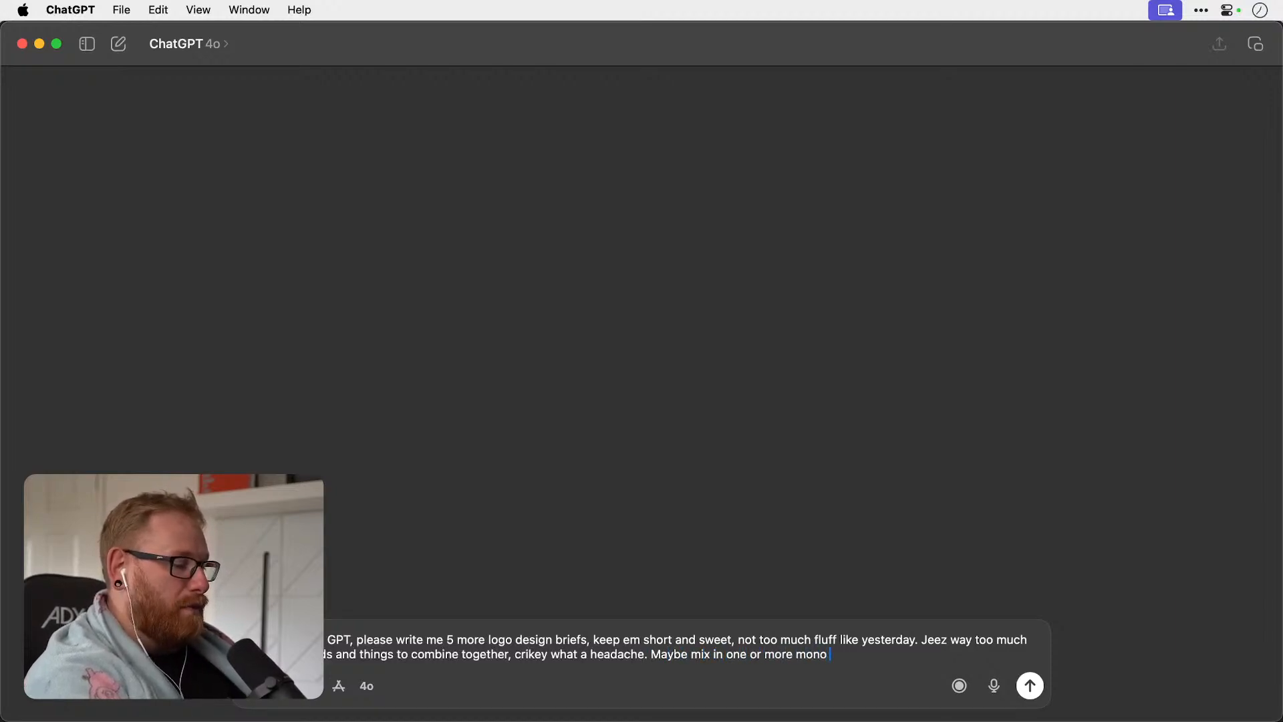
Finish the prompt with "mix in one or more monogram style briefs, or logotypes, or whatever... yea cool thanks, bye." and send it.
key(BackSpace)
text(ram)
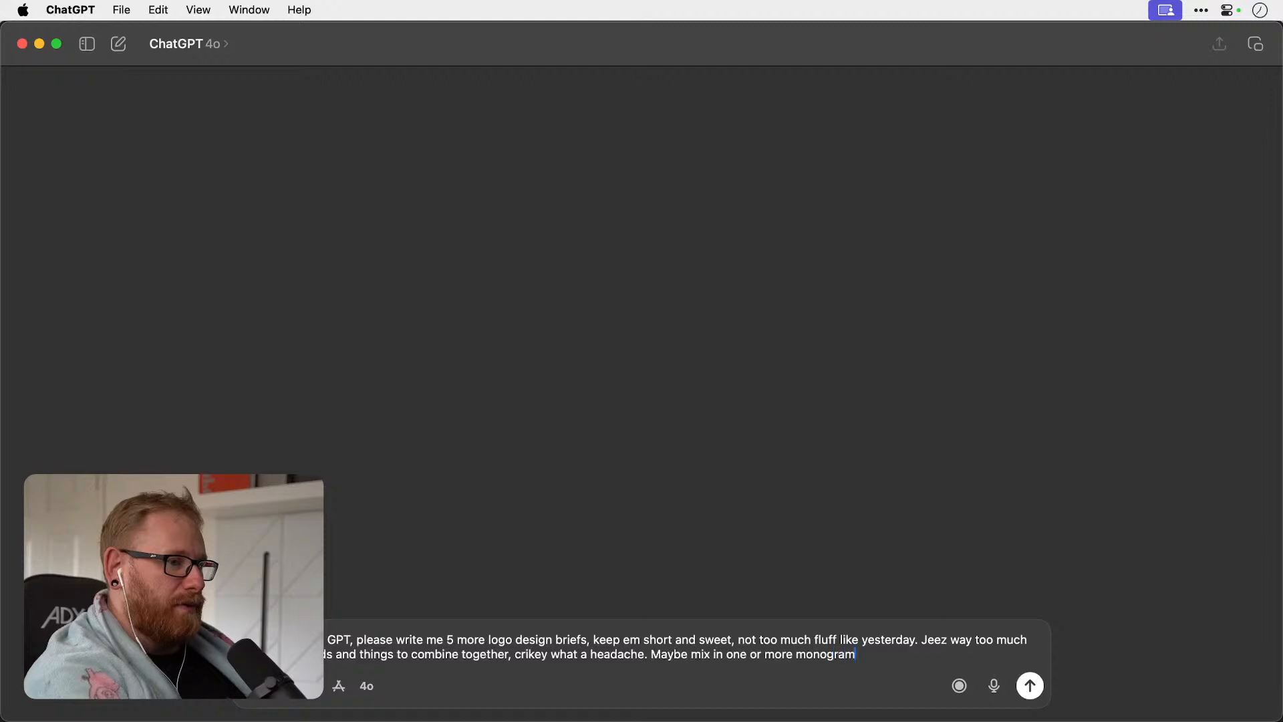
text( style briefs, or)
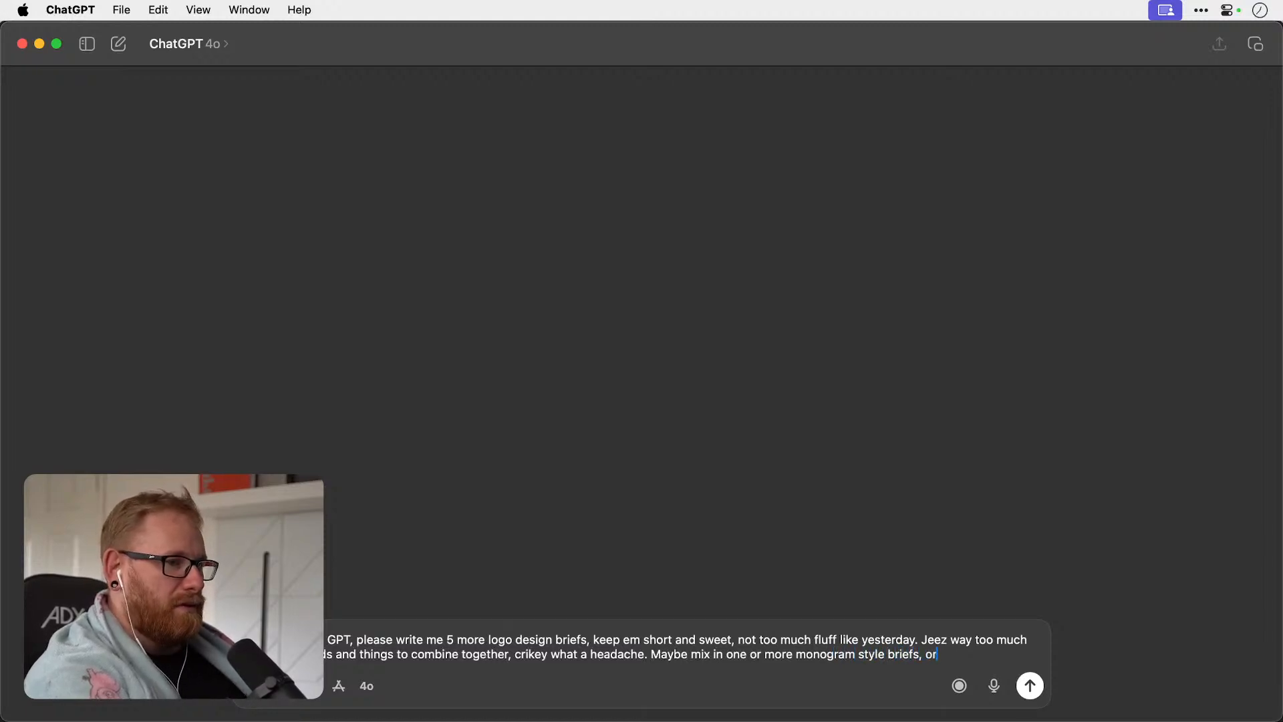
text( logotypes, or wh)
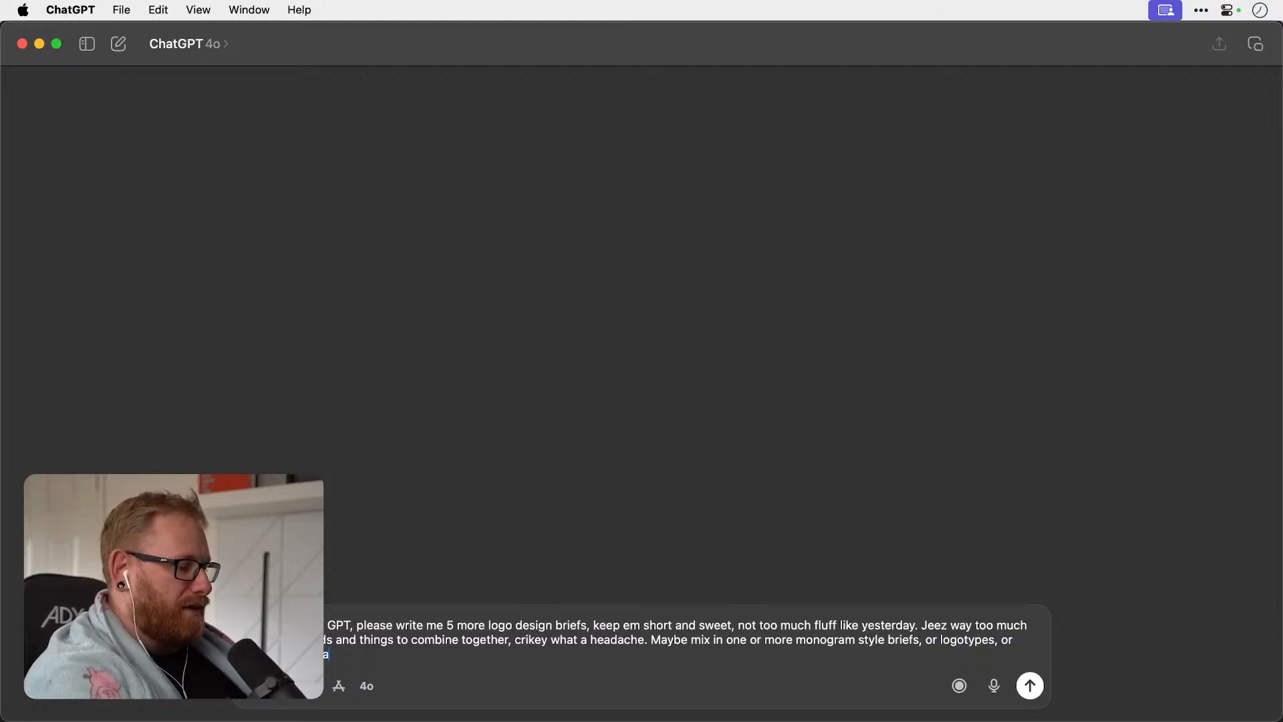
text(atever... yea cool)
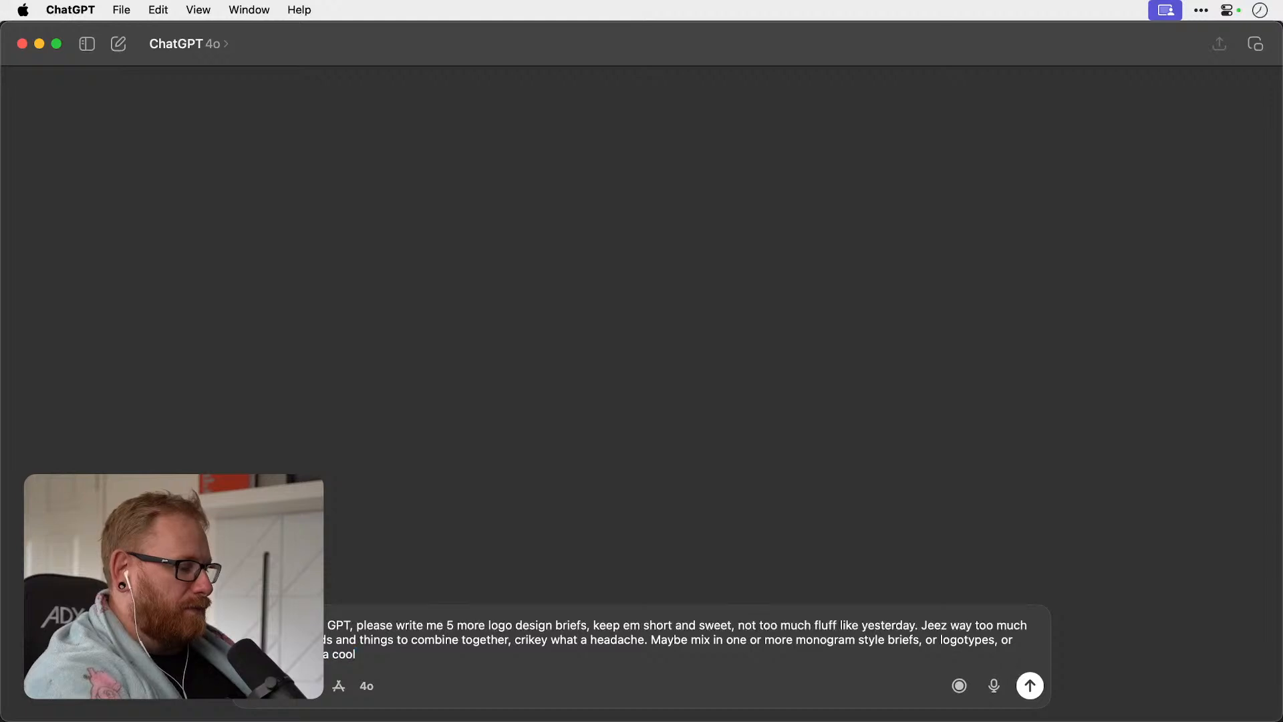
text( thanks,)
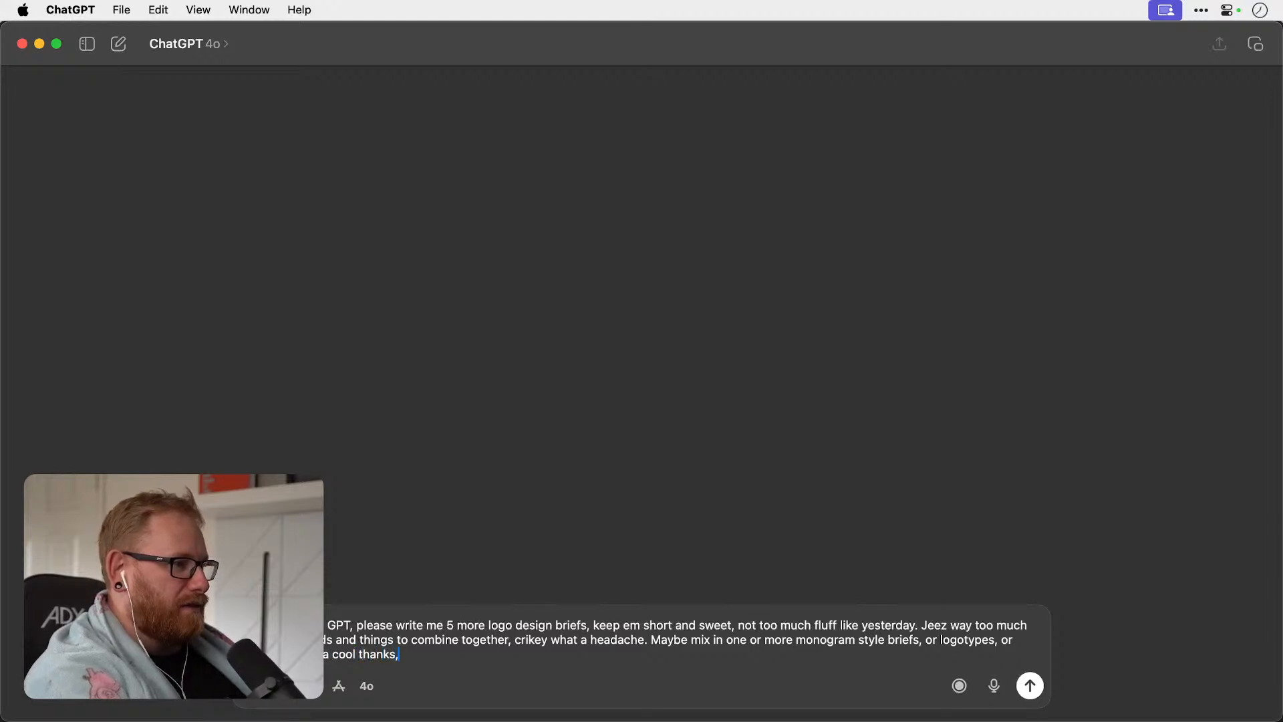
text( bye.)
key(Return)
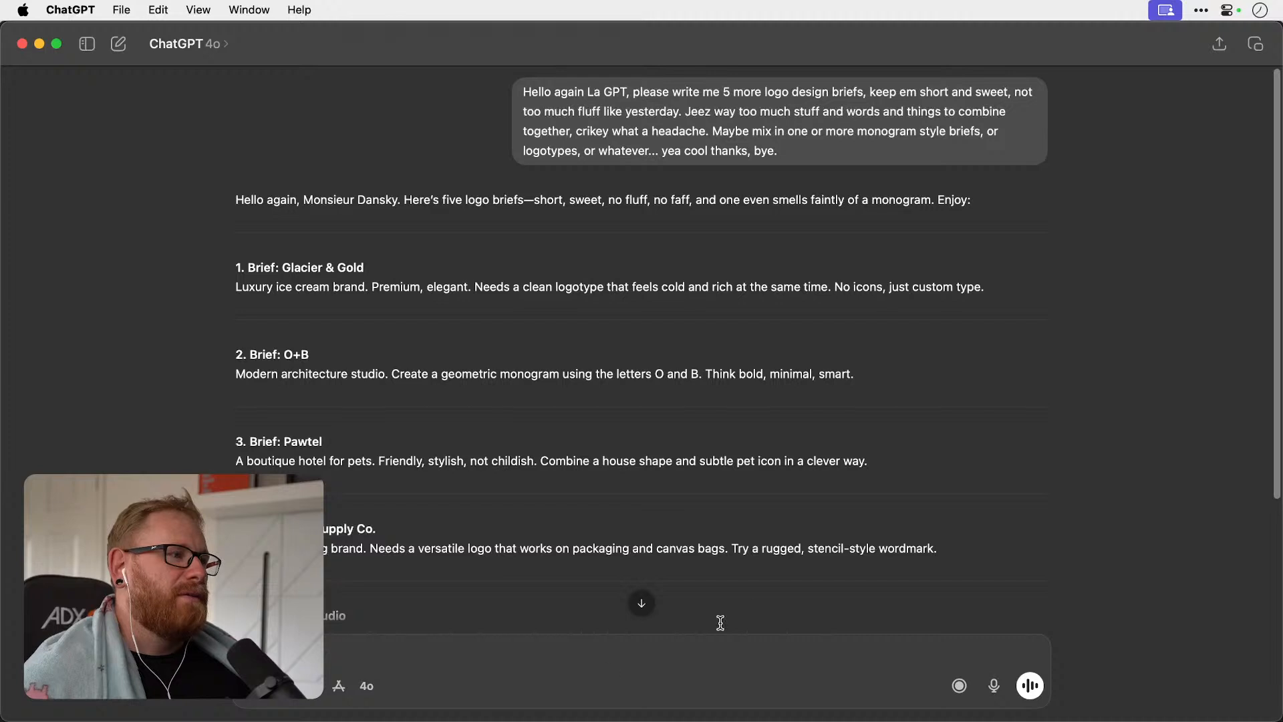
Read through all the generated logo briefs, checking each brand's description and requested logo style.
scroll(798, 391, down, 1)
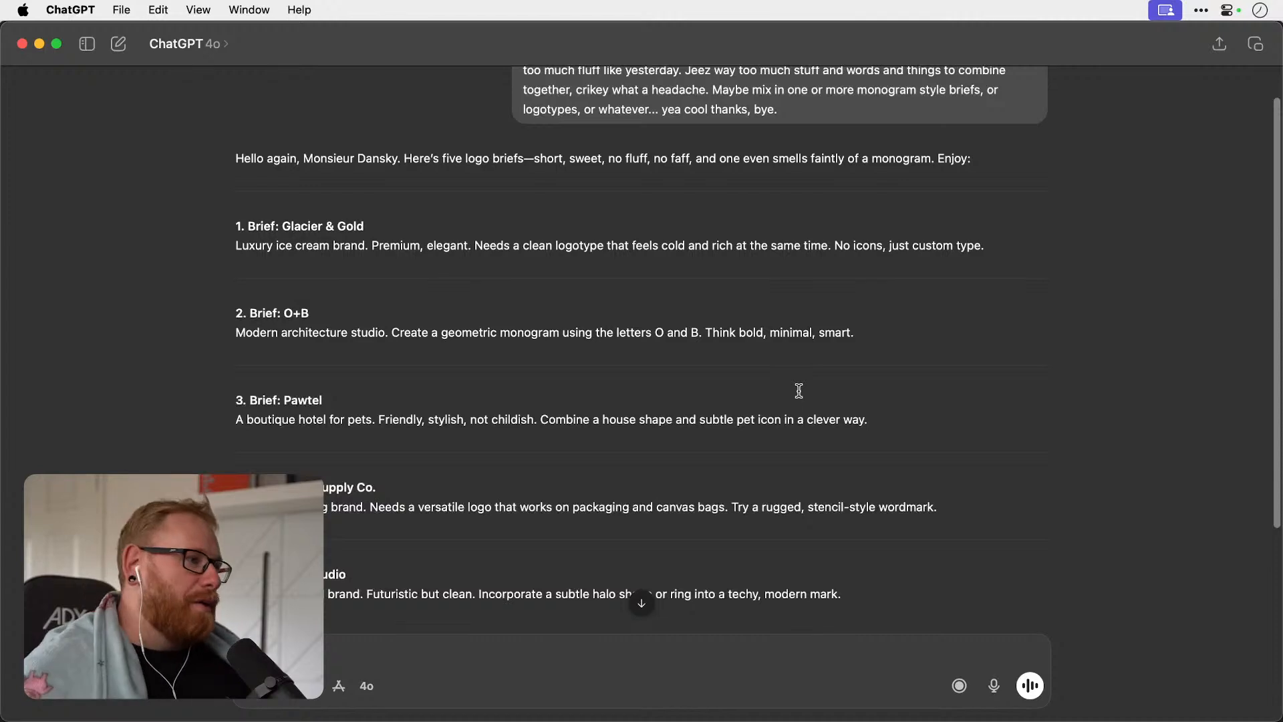
scroll(799, 391, down, 1)
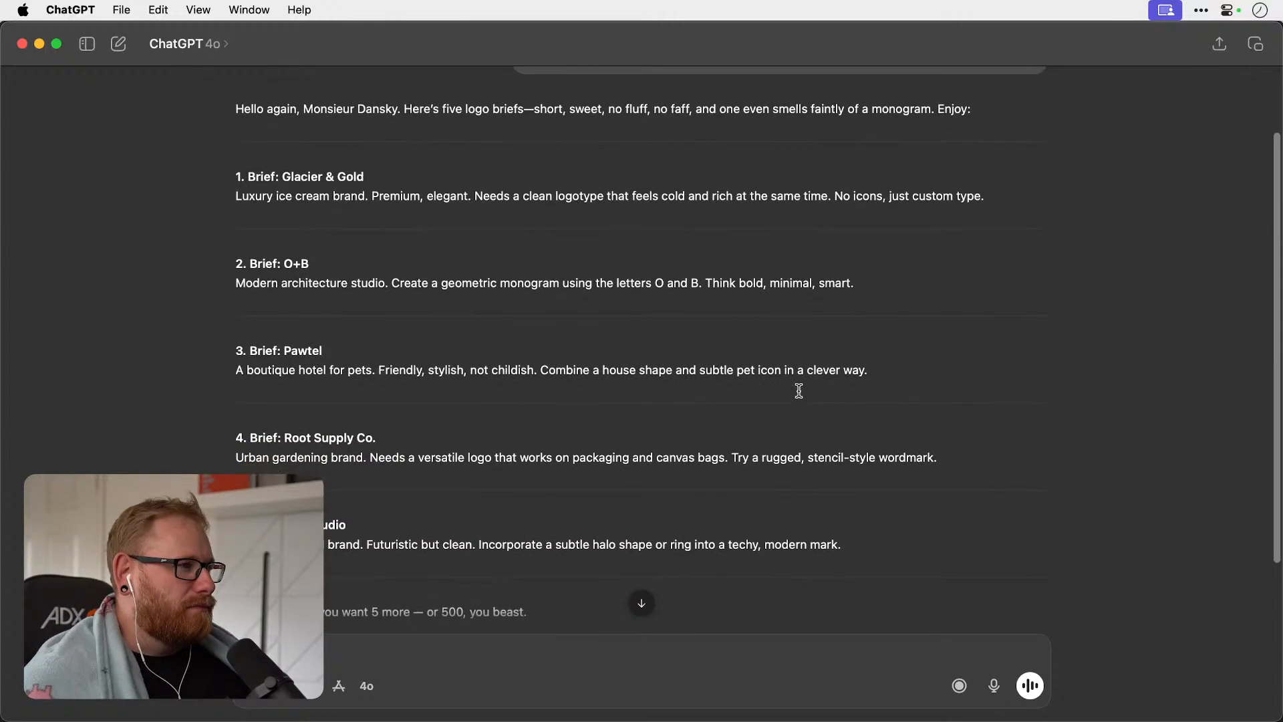
scroll(798, 391, down, 1)
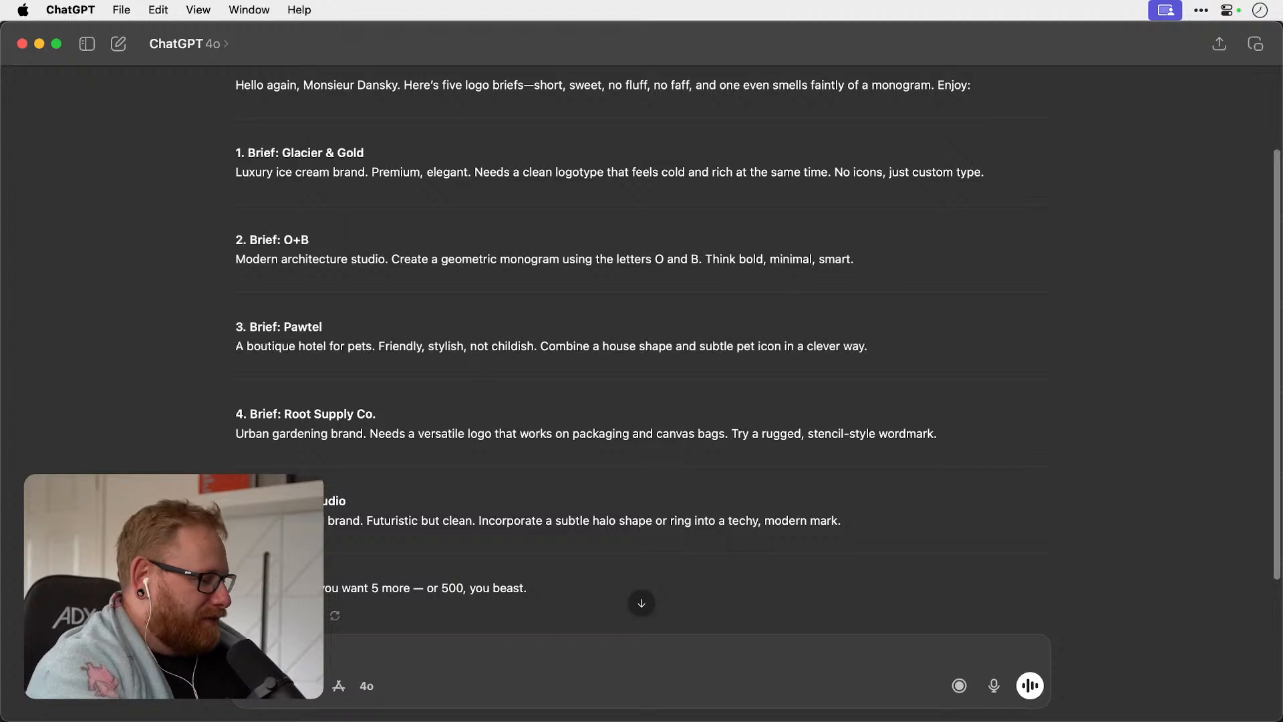
key(super+Tab)
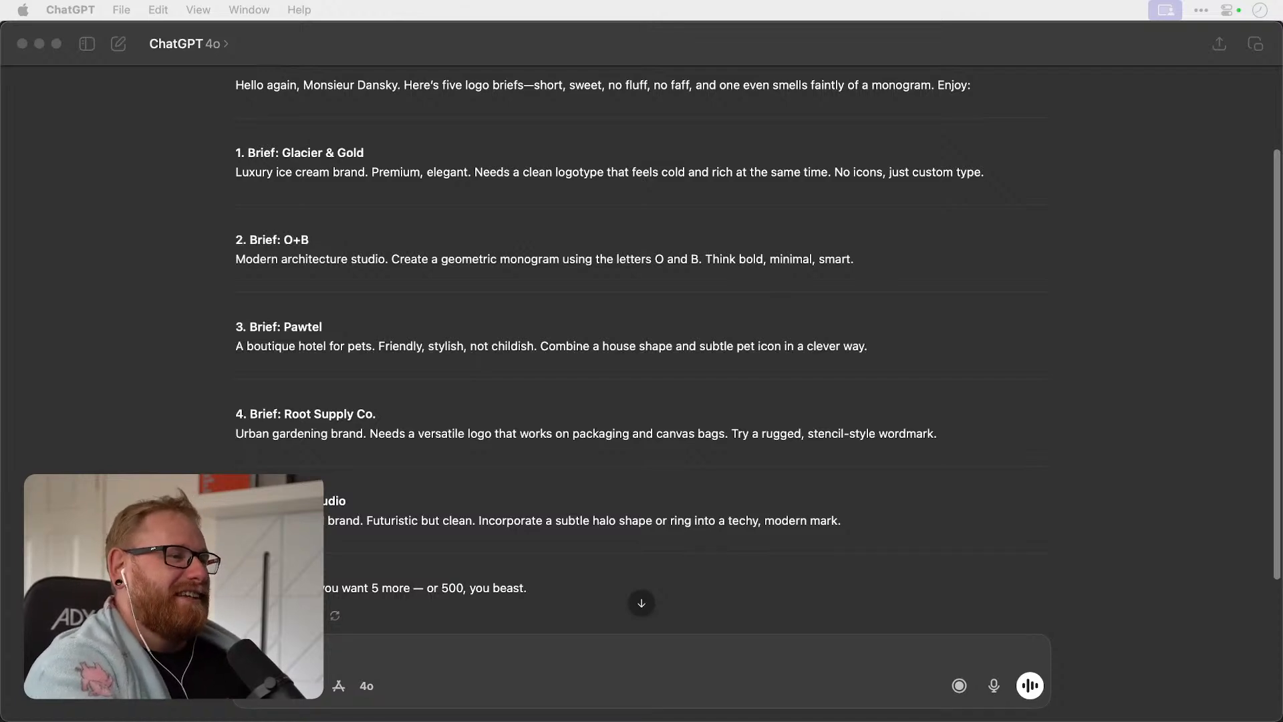
scroll(617, 327, up, 3)
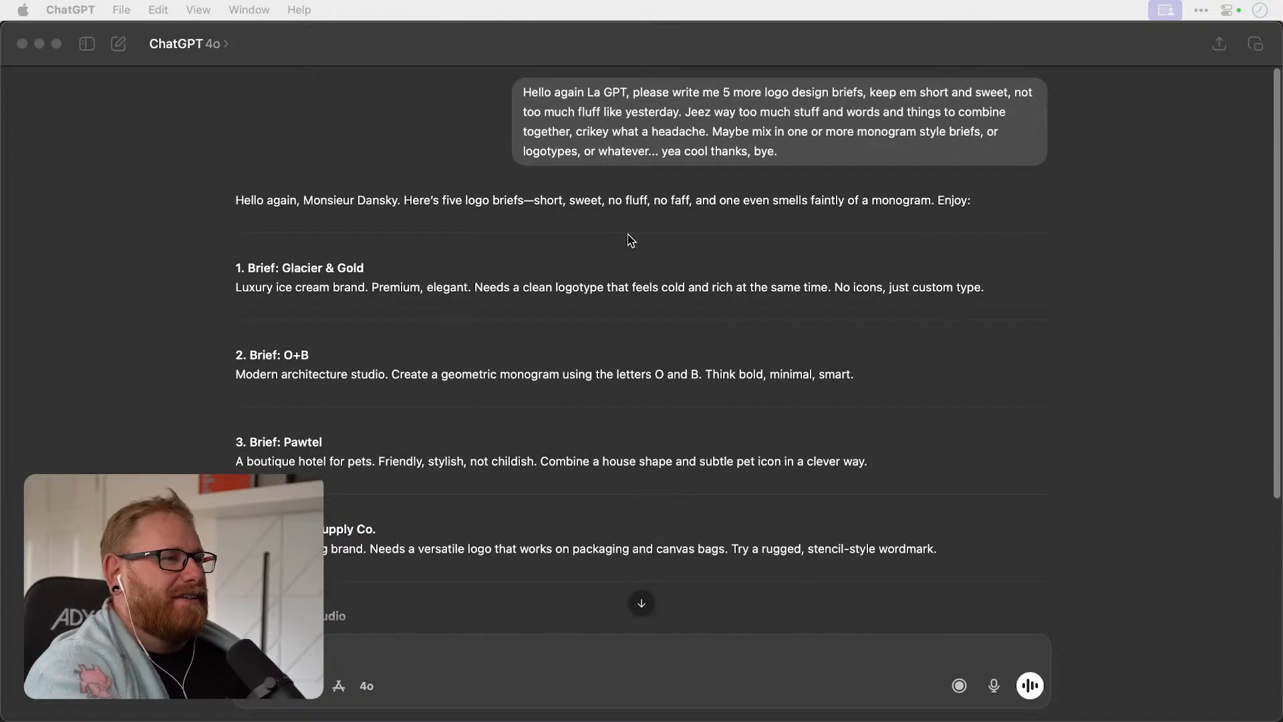
scroll(631, 240, down, 5)
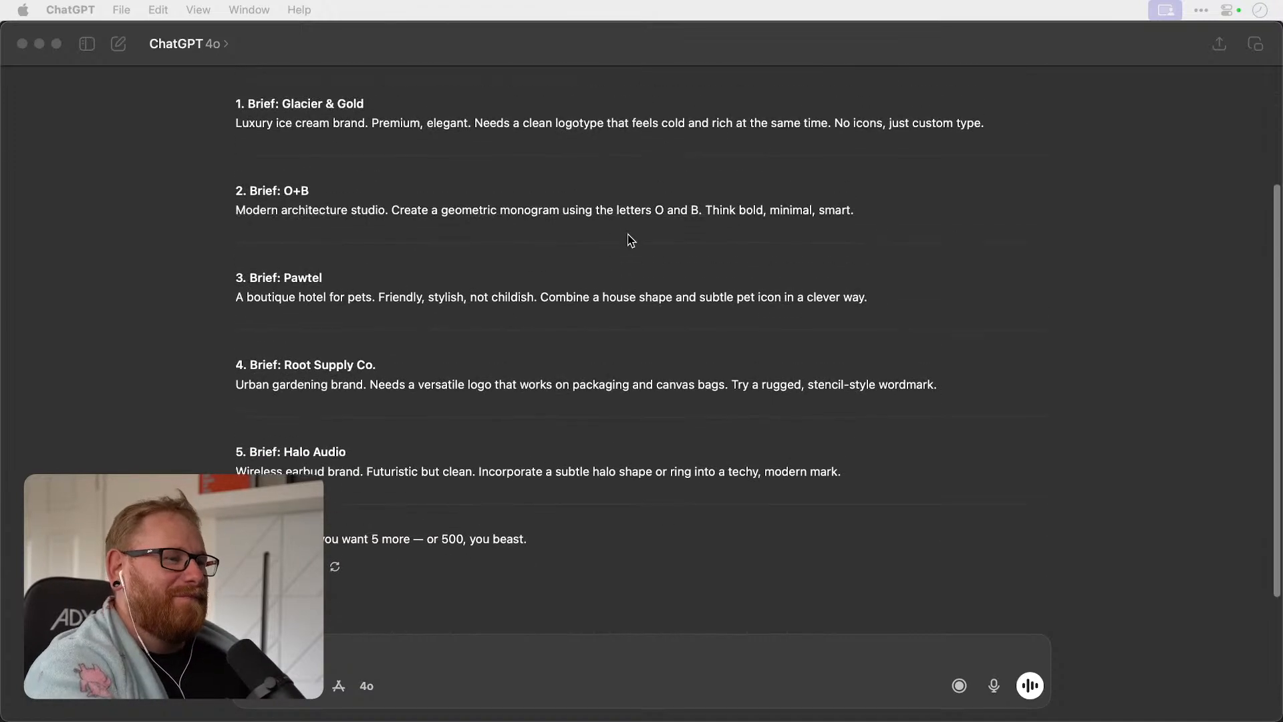
scroll(621, 367, up, 1)
Copy the title and description of the first brief, Glacier & Gold, from the ChatGPT reply.
click(643, 660)
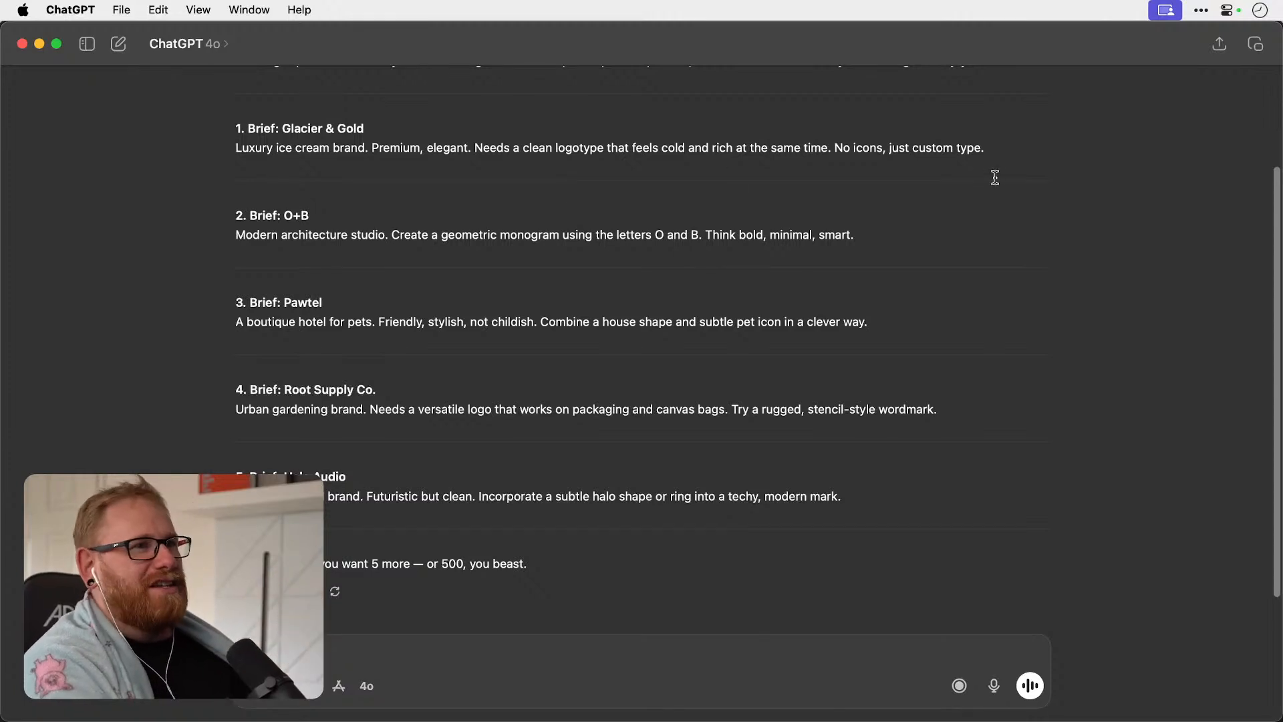
drag(991, 147, 207, 127)
key(super+c)
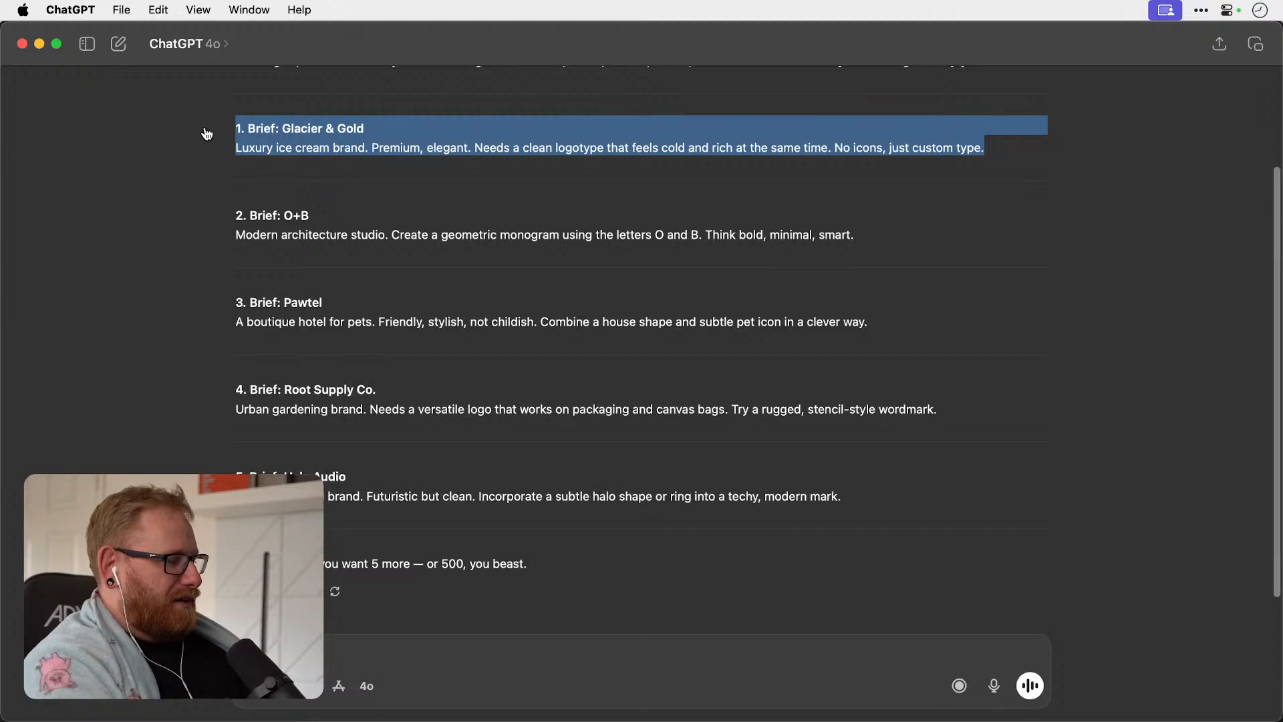
Switch to Illustrator and paste the Glacier & Gold brief as text on the large artboard.
key(super+Tab)
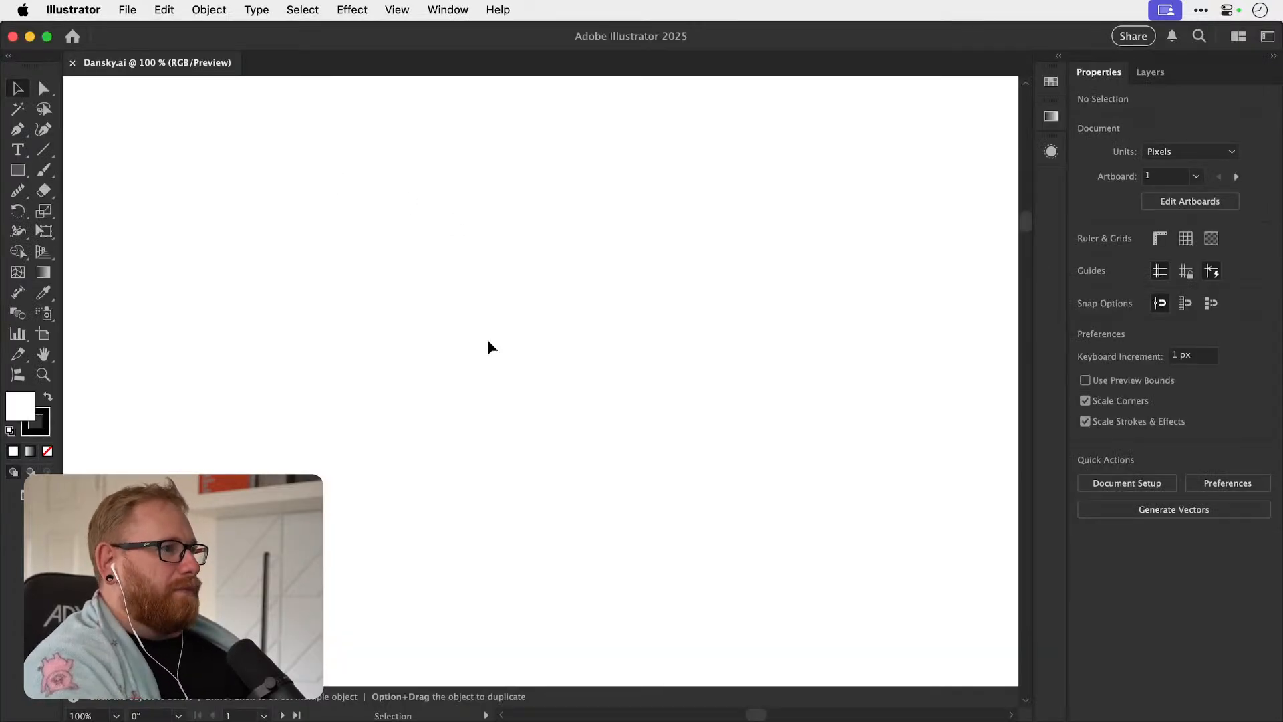
key(super+minus)
key(super+minus)
key(super+minus)
key(super+minus)
key(super+minus)
key(super+minus)
key(super+minus)
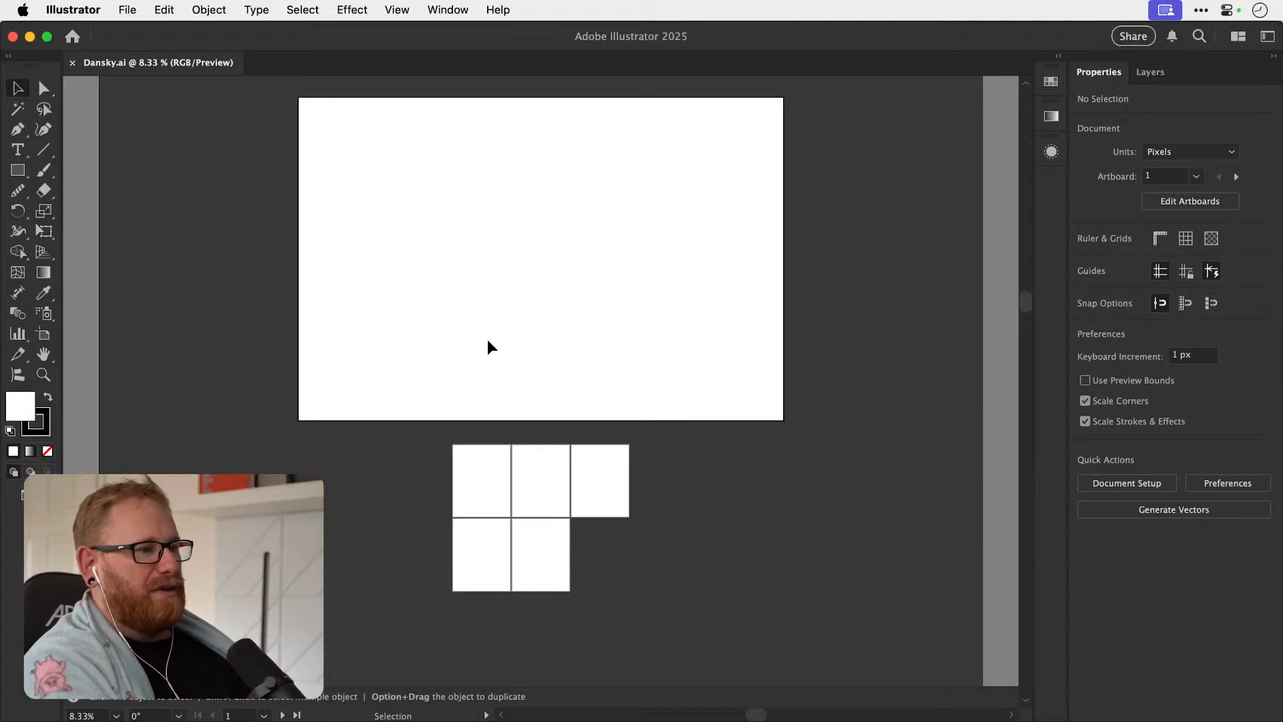
key(t)
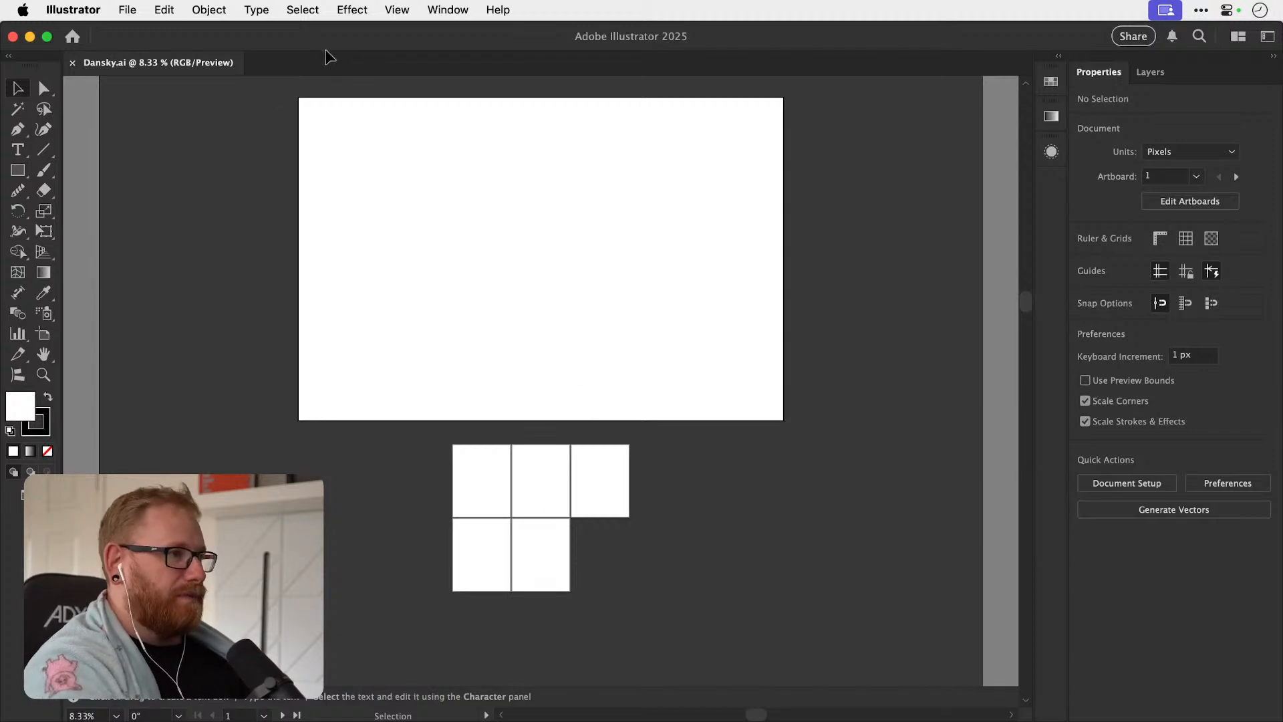
click(373, 179)
key(Escape)
key(z)
drag(412, 163, 826, 261)
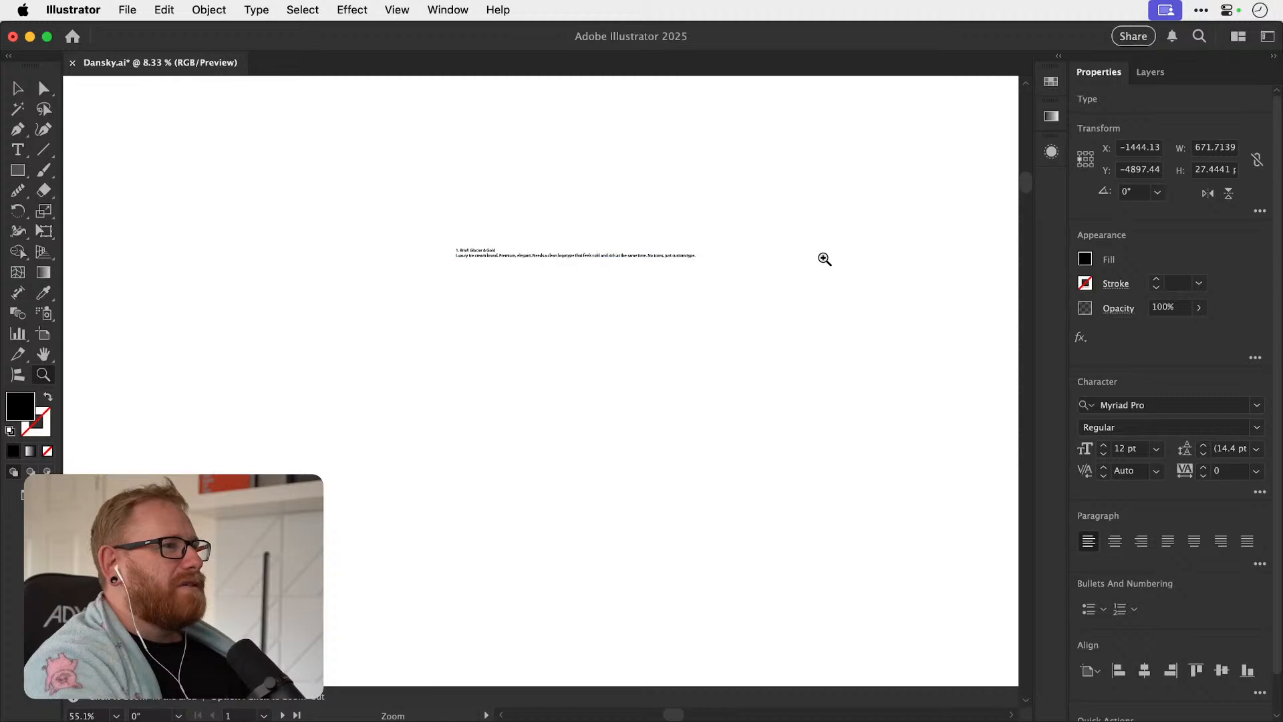
Move the brief text up into the upper-left corner of the large artboard.
key(v)
scroll(561, 277, up, 5)
scroll(561, 278, left, 5)
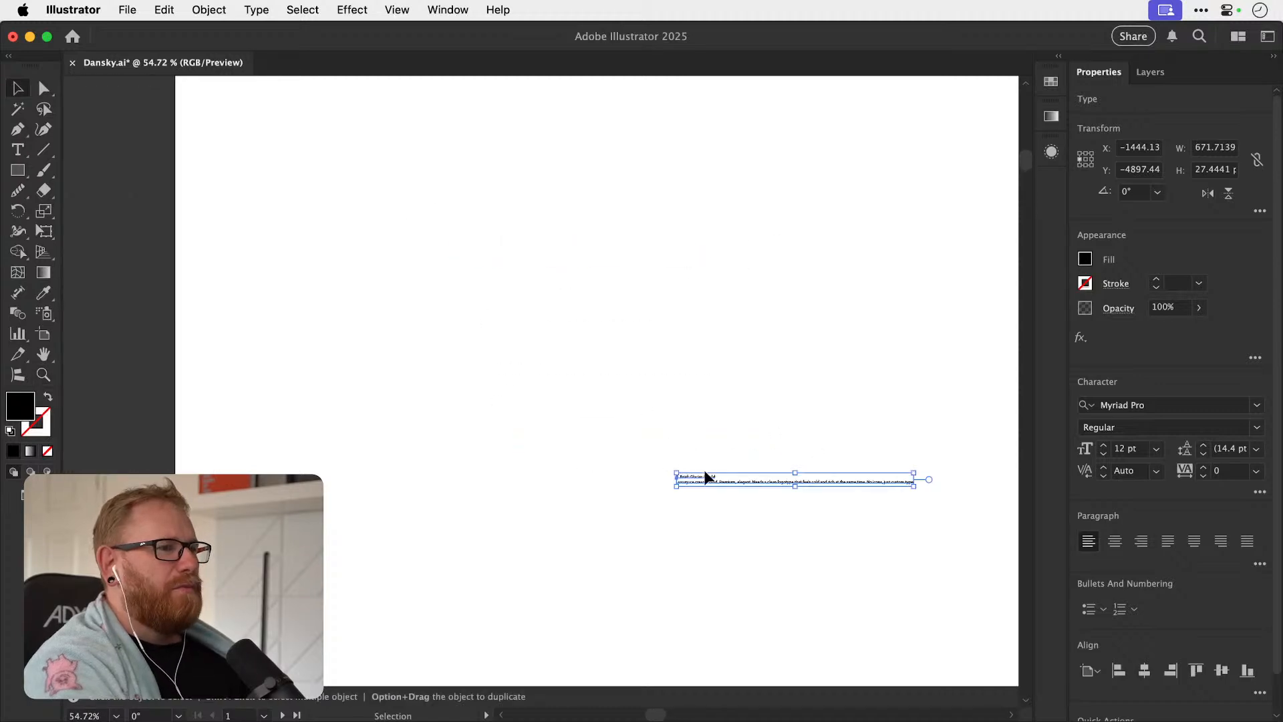
drag(707, 480, 390, 269)
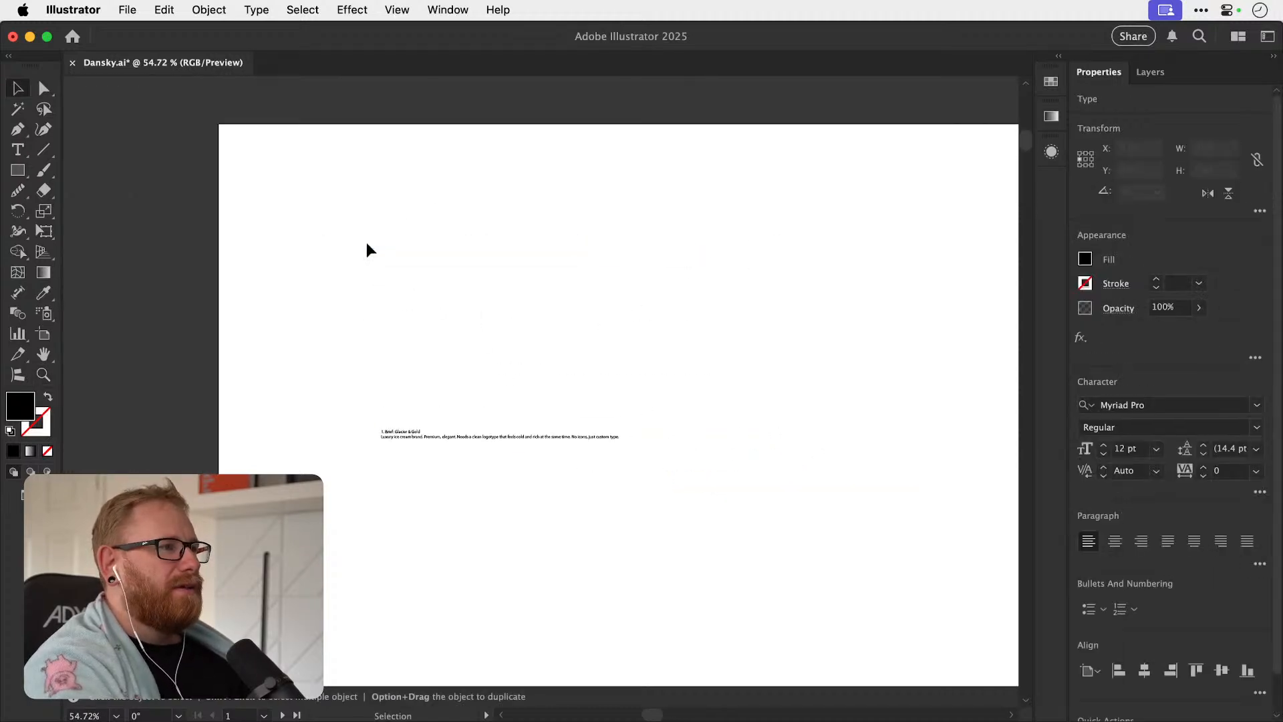
drag(415, 437, 648, 189)
key(z)
key(v)
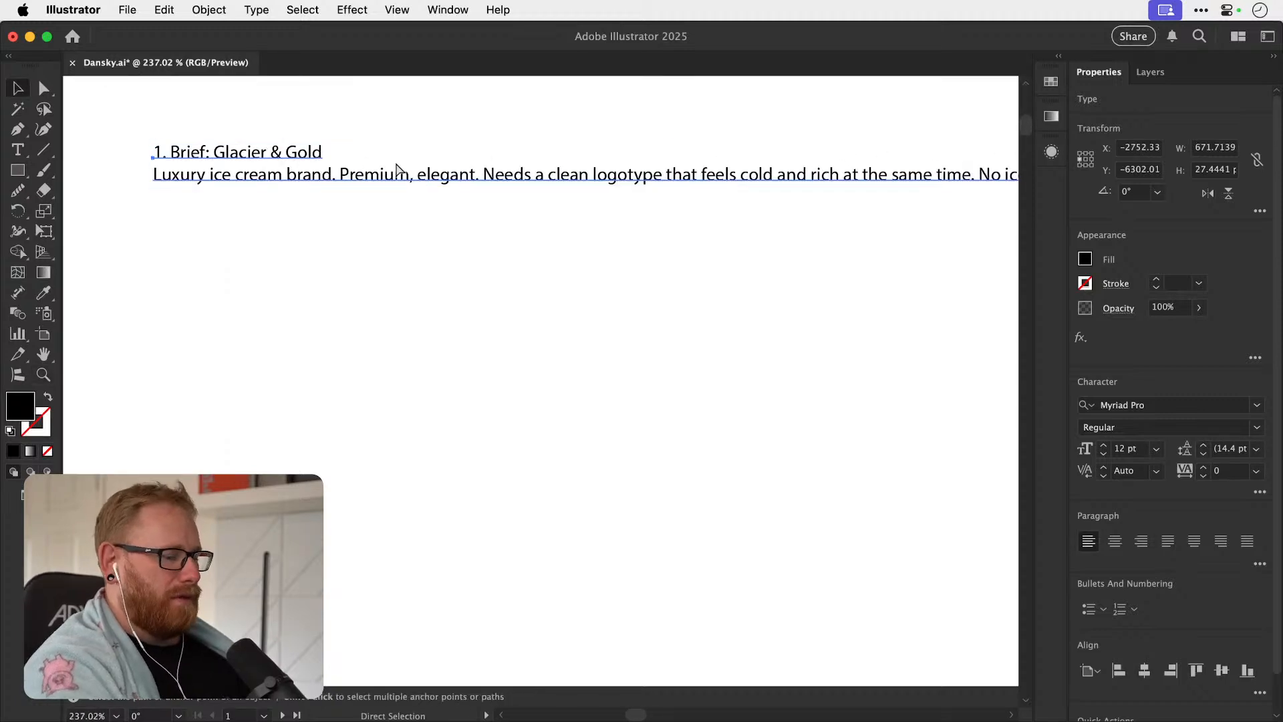
Set the brief text's font to Inter Regular and its size to 14 pt.
key(super+minus)
key(super+minus)
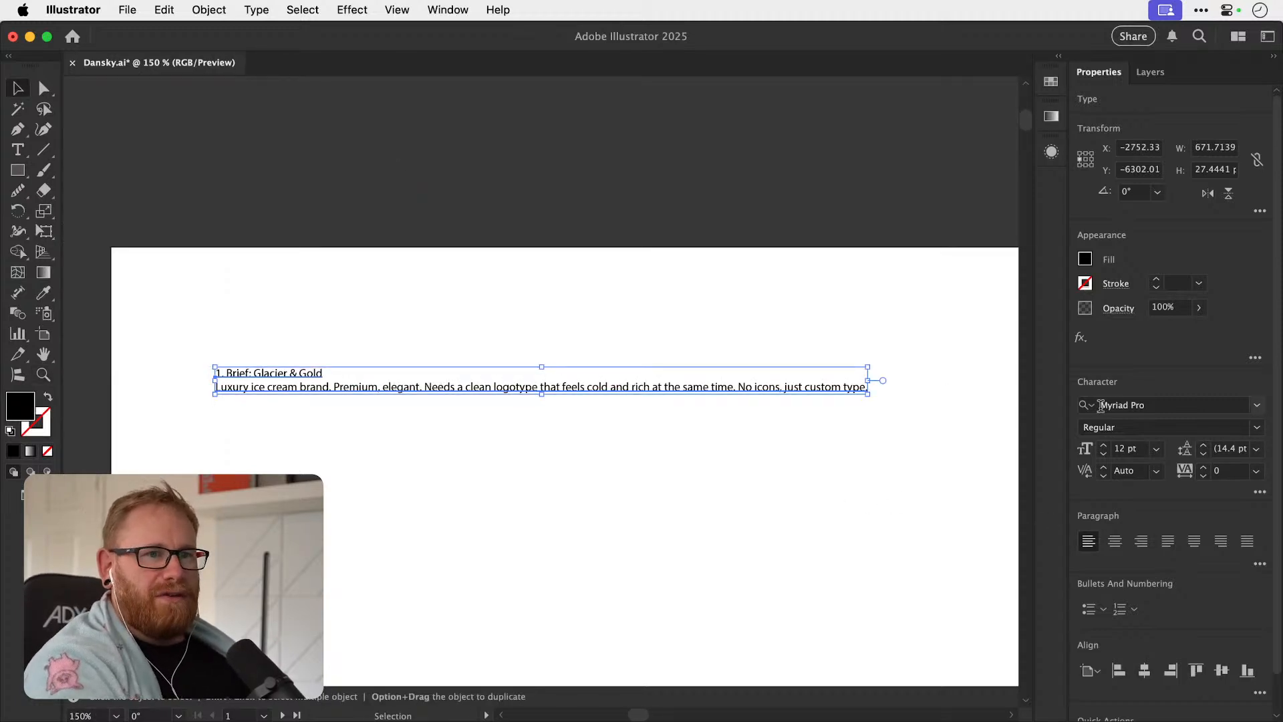
click(1139, 404)
text(Inter)
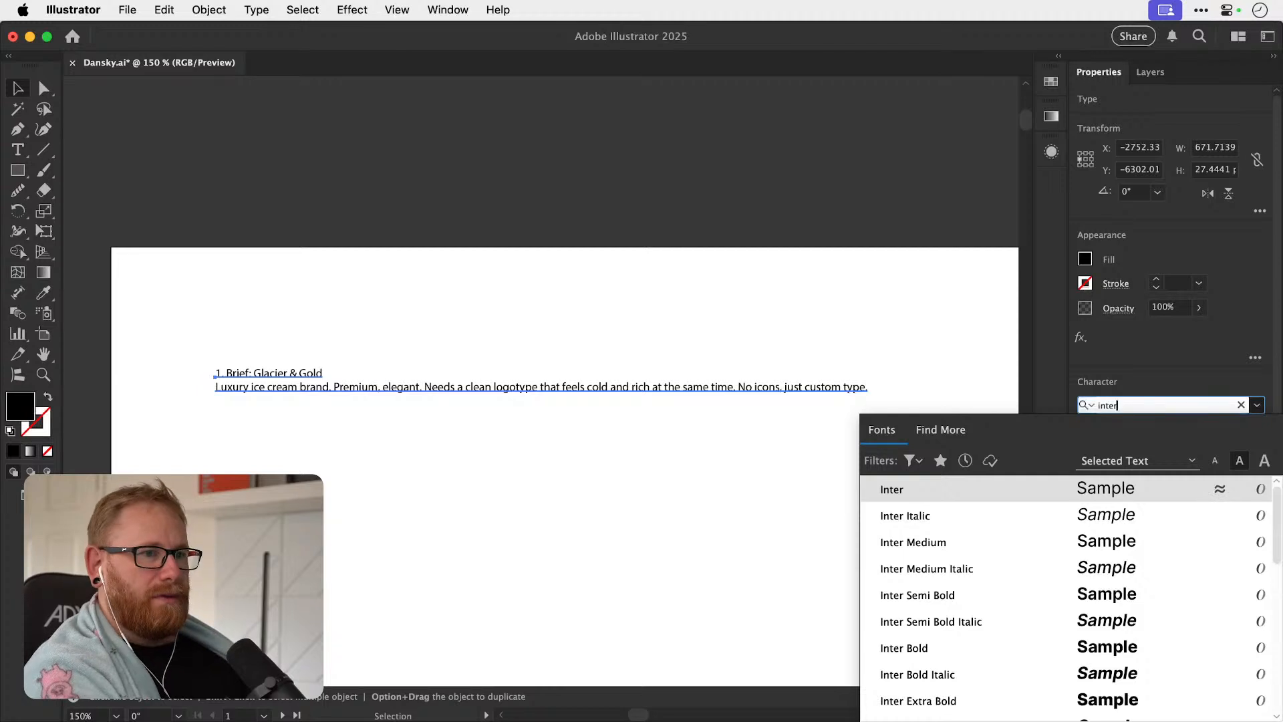
key(Return)
click(1103, 444)
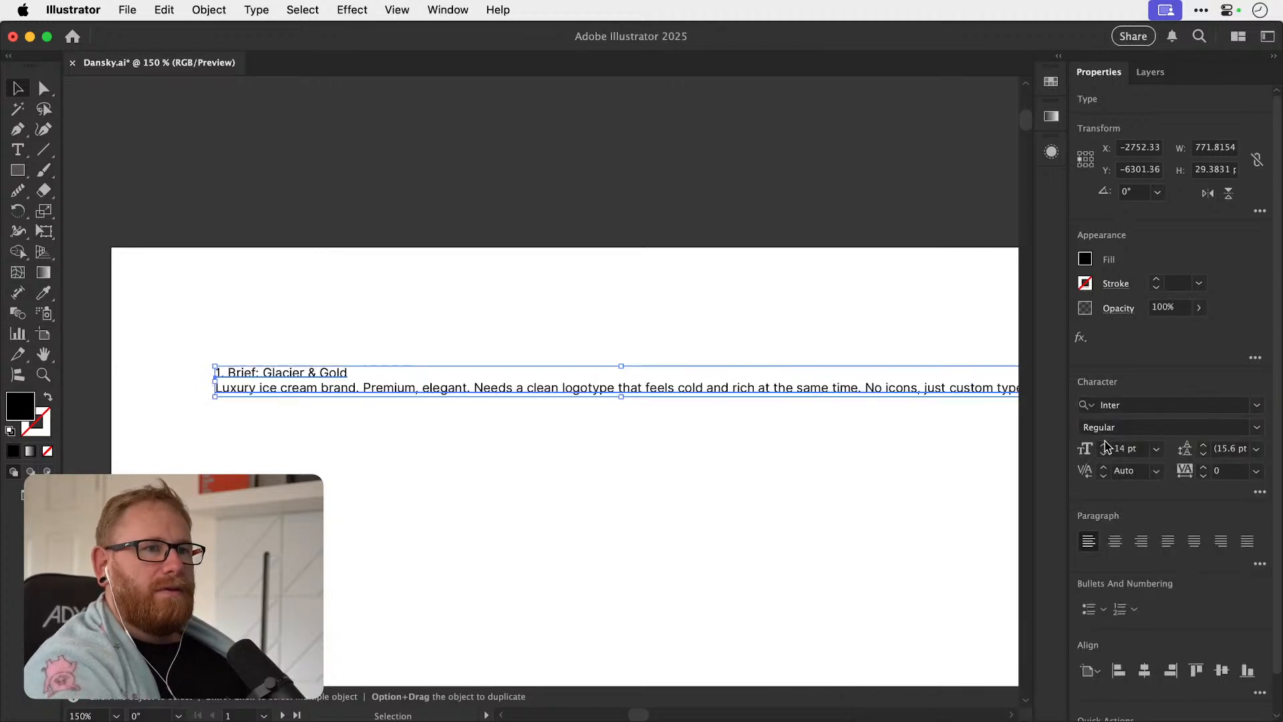
Convert the brief to area type and resize its frame to about 342 by 143 px so the text wraps.
scroll(915, 387, right, 3)
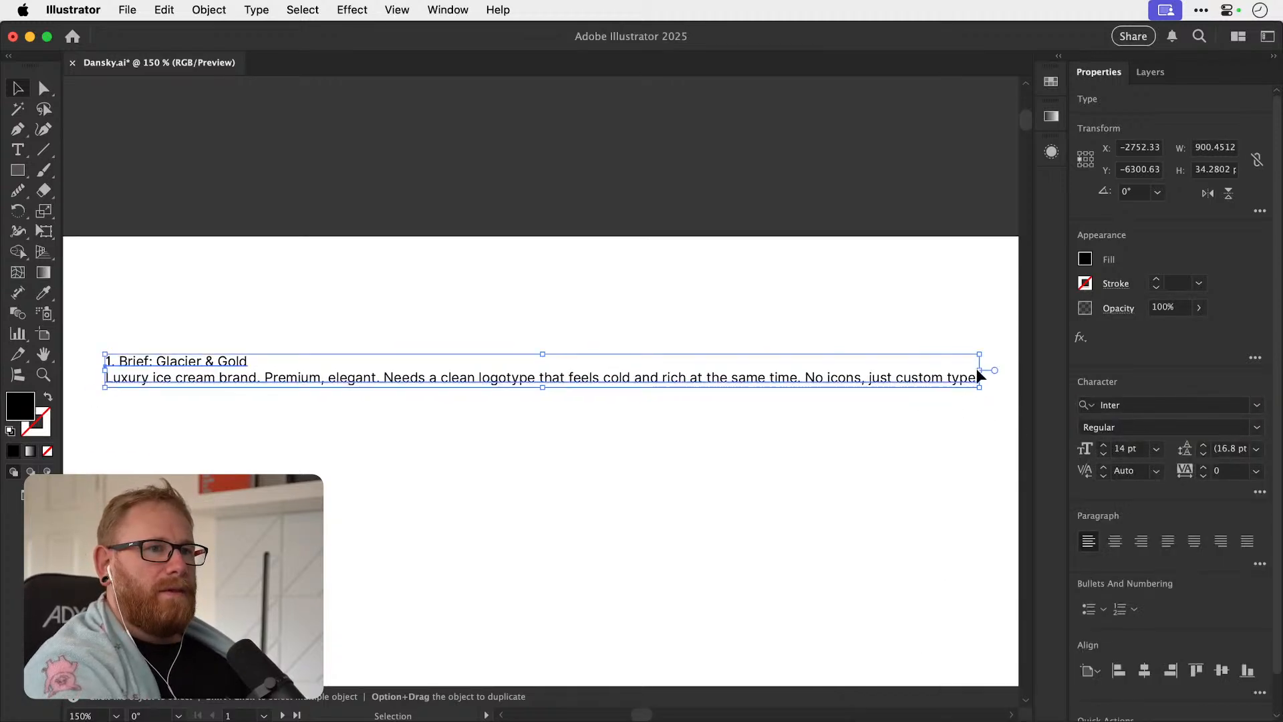
drag(981, 371, 408, 372)
key(super+z)
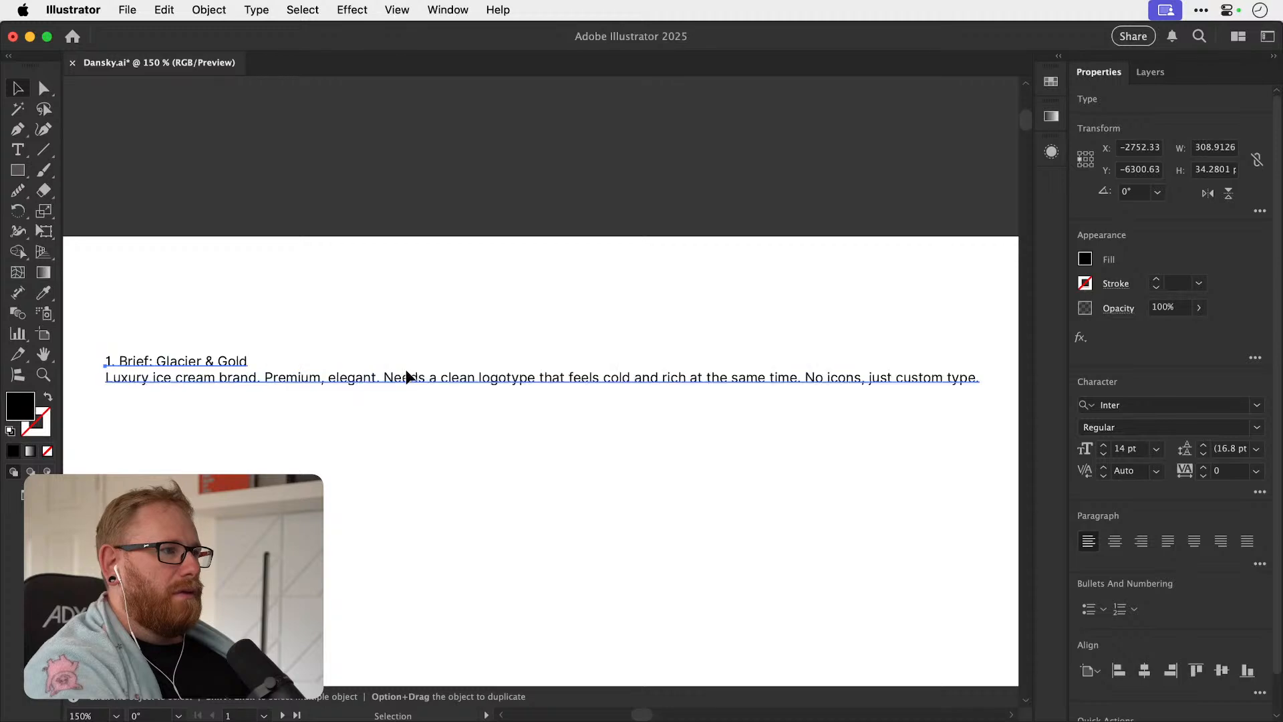
double_click(994, 369)
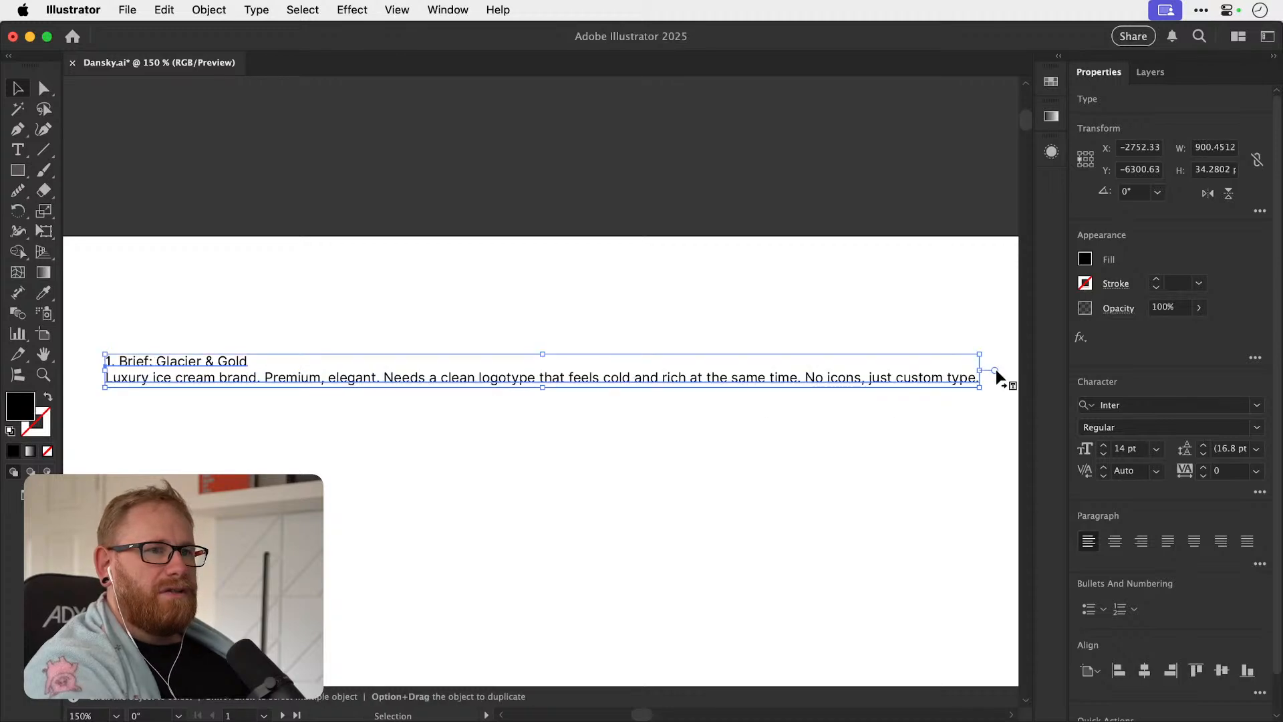
drag(979, 387, 227, 436)
Duplicate the brief text frame straight down and repeat the copy three times to form an evenly spaced column of five.
key(super+minus)
key(super+minus)
key(super+minus)
drag(335, 192, 337, 259)
key(super+d)
key(super+d)
key(super+d)
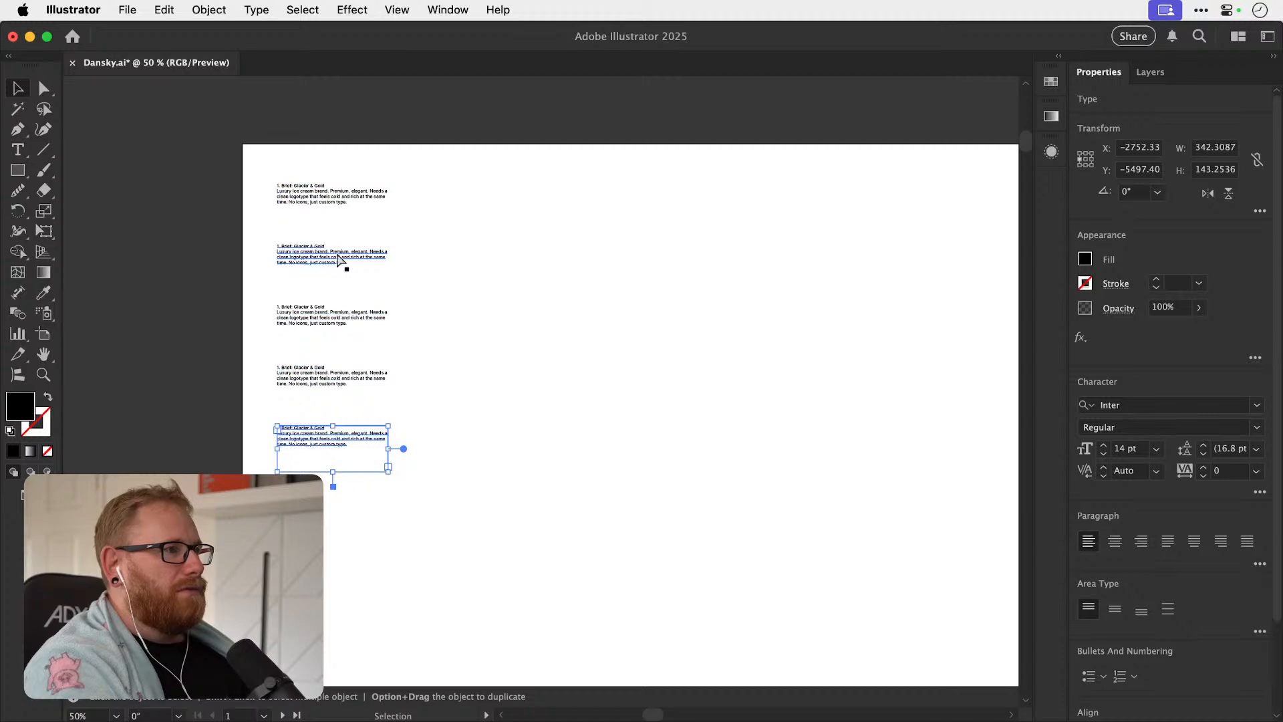
Copy the O+B brief from ChatGPT and replace the second text frame's content in Illustrator with it.
key(super+Tab)
drag(874, 234, 235, 210)
key(super+c)
key(super+Tab)
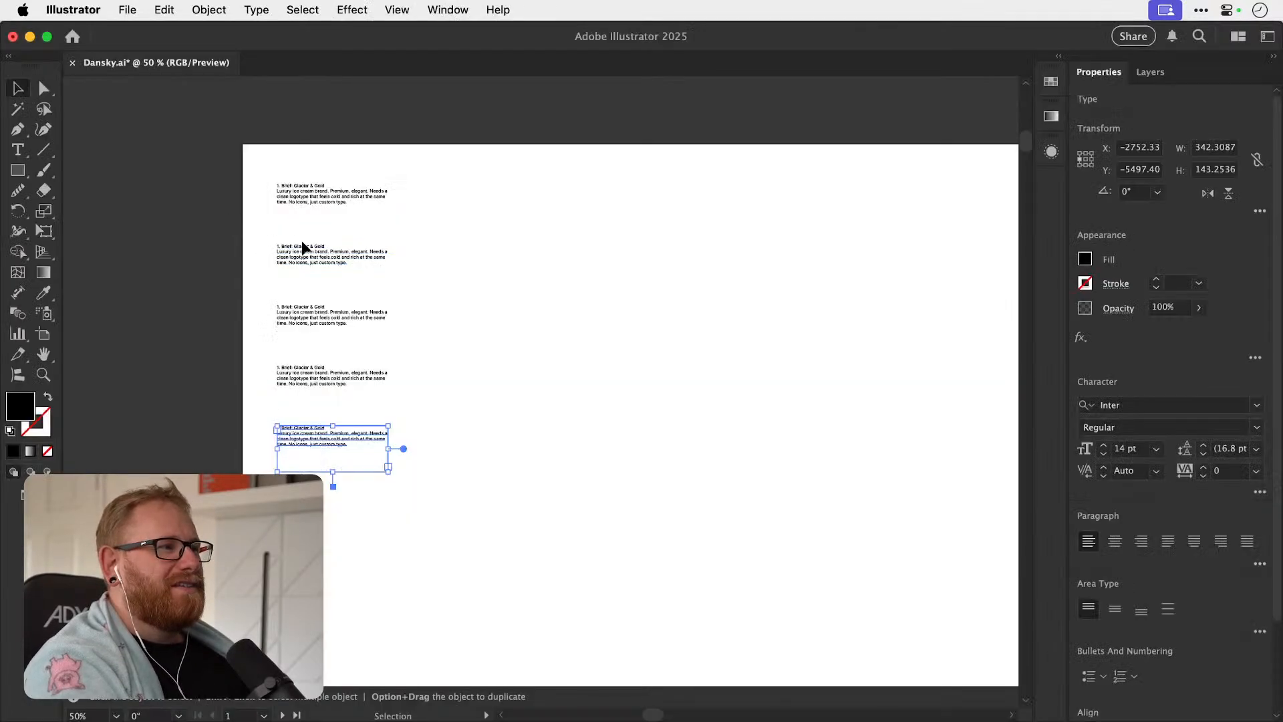
double_click(316, 253)
key(super+a)
key(super+v)
Copy the Pawtel brief from ChatGPT and replace the third text frame's content in Illustrator with it.
key(super+Tab)
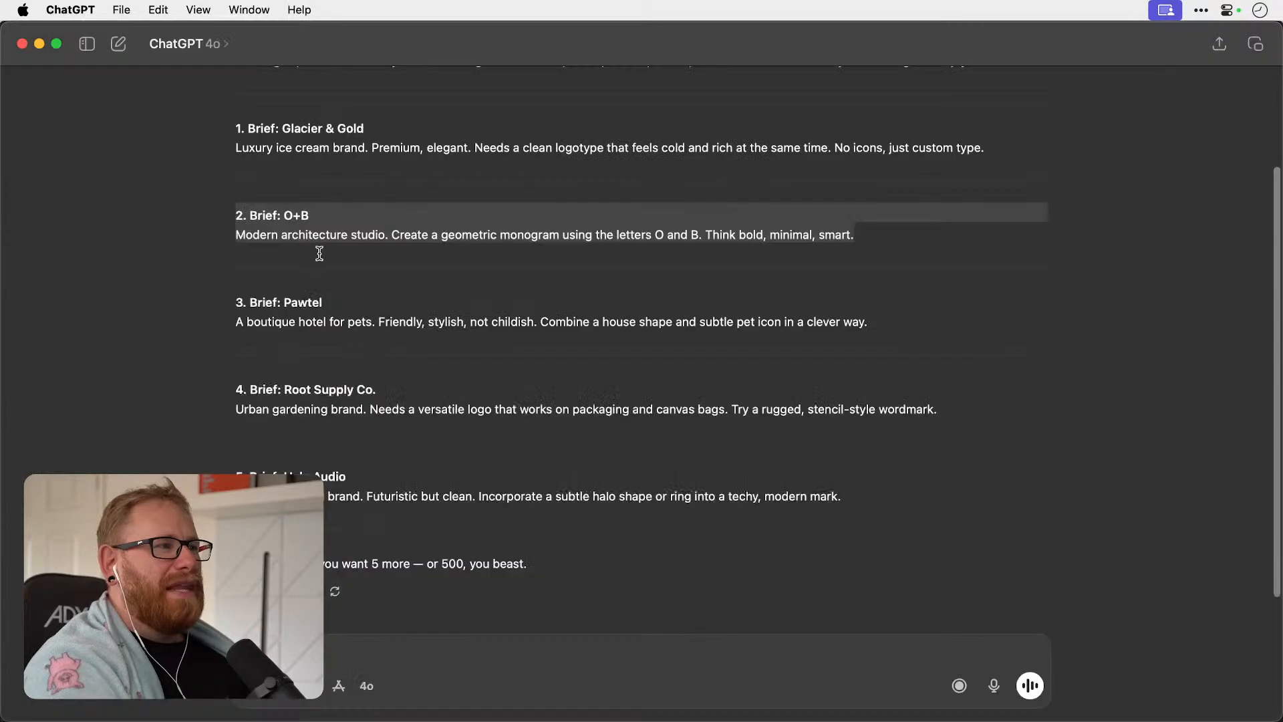
drag(886, 326, 215, 298)
key(super+c)
key(super+Tab)
click(314, 326)
key(super+a)
key(super+v)
Copy the Root Supply Co. brief from ChatGPT and replace the fourth text frame's content in Illustrator with it.
key(super+Tab)
drag(977, 413, 229, 390)
key(super+c)
key(super+Tab)
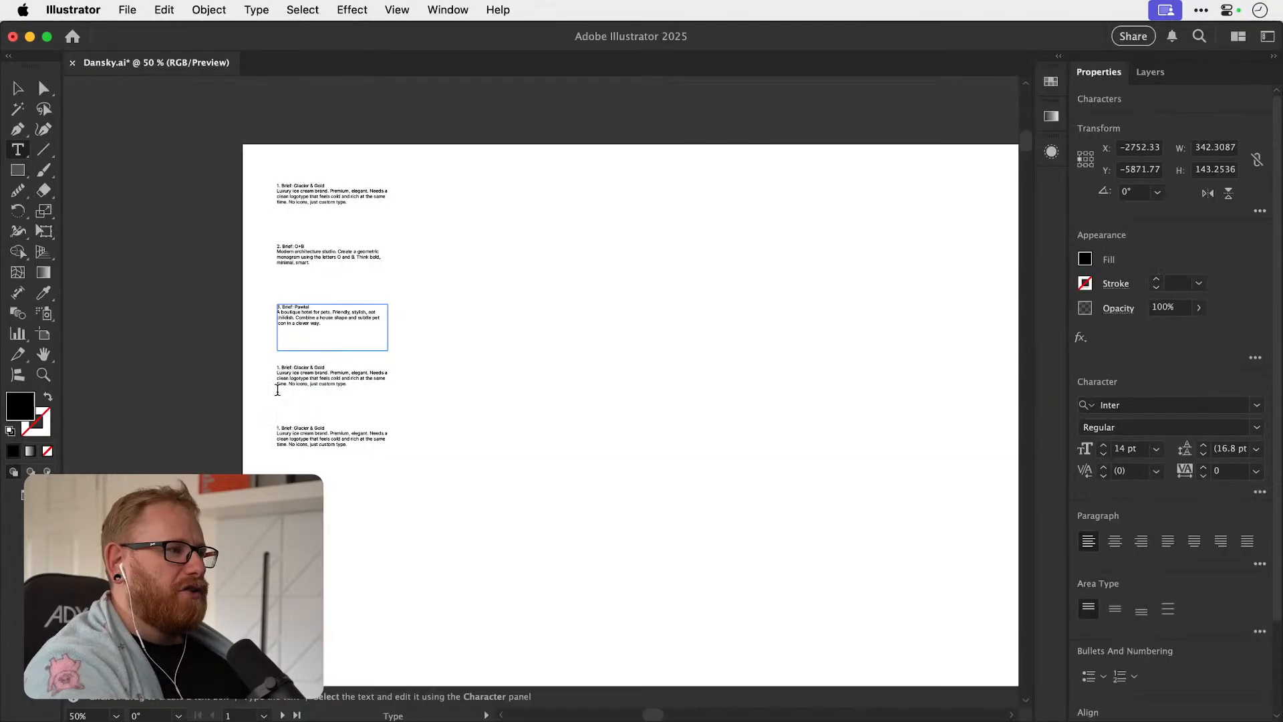
click(321, 377)
key(super+a)
key(super+v)
Copy the Halo Audio brief from ChatGPT and replace the fifth text frame's content in Illustrator with it.
key(super+Tab)
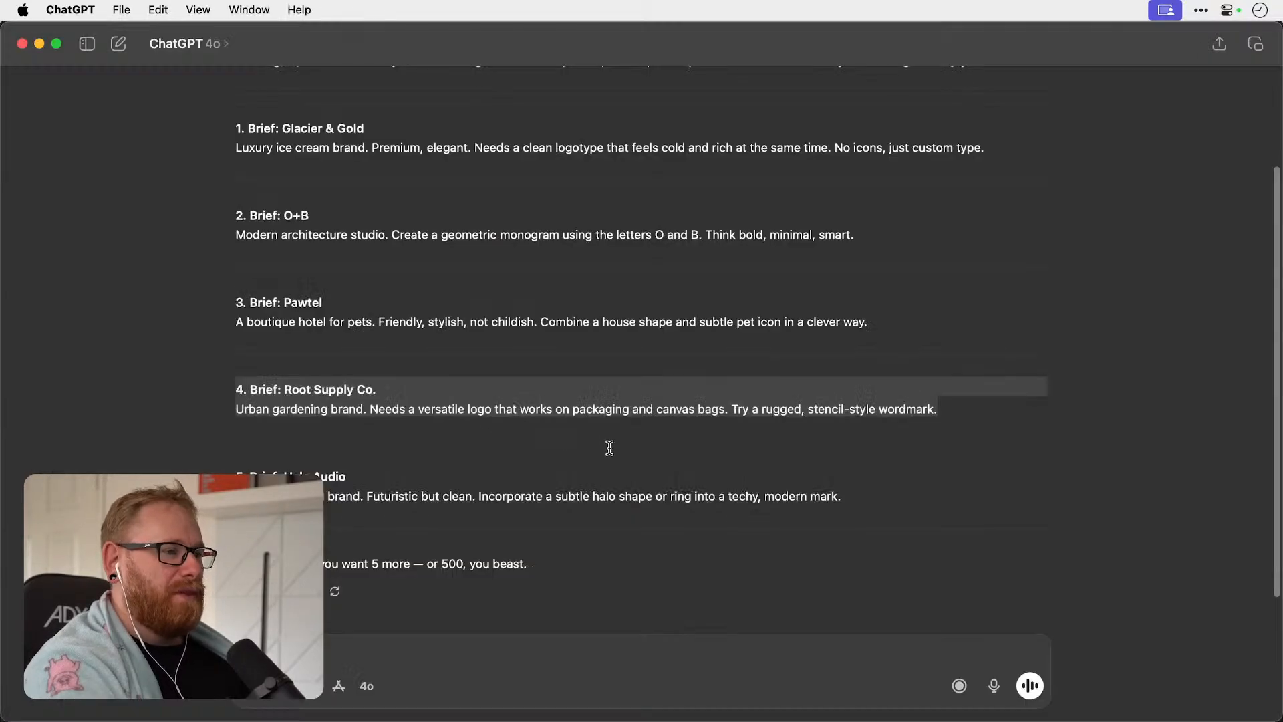
drag(843, 496, 183, 465)
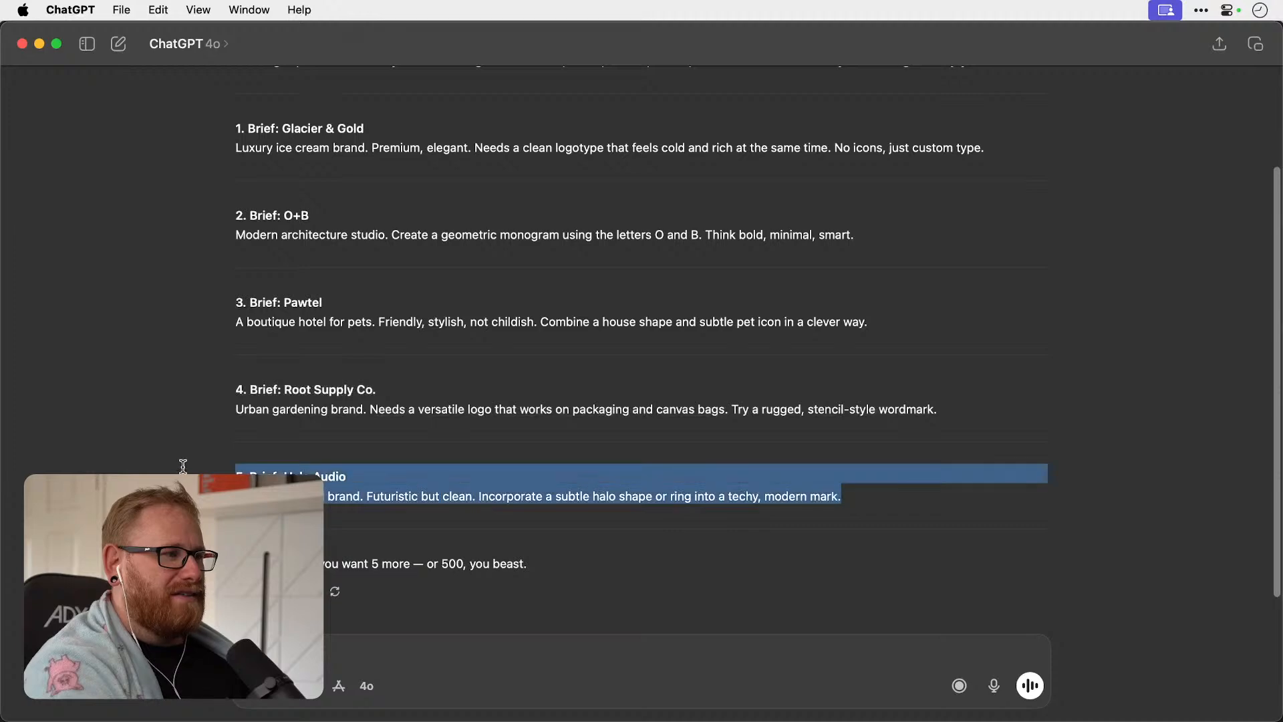
key(super+c)
key(super+Tab)
click(360, 444)
key(super+a)
key(super+v)
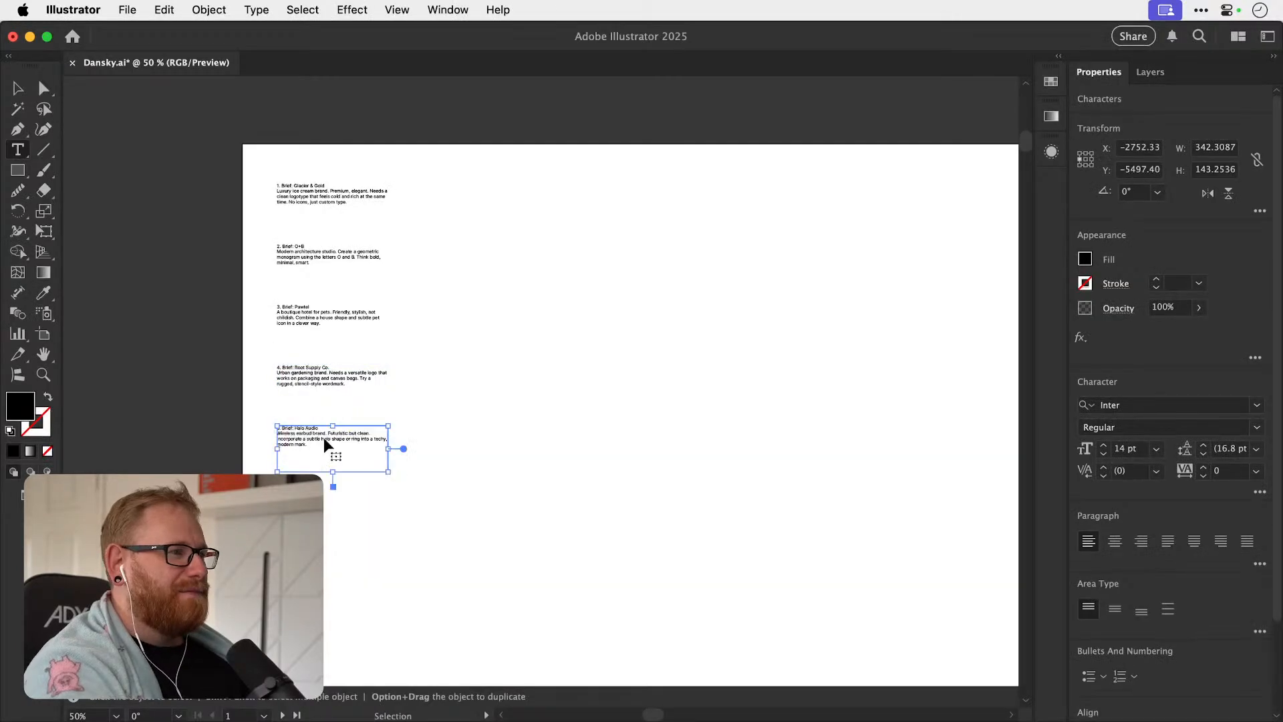
Leave text editing, deselect the Halo Audio frame and save the document.
click(18, 85)
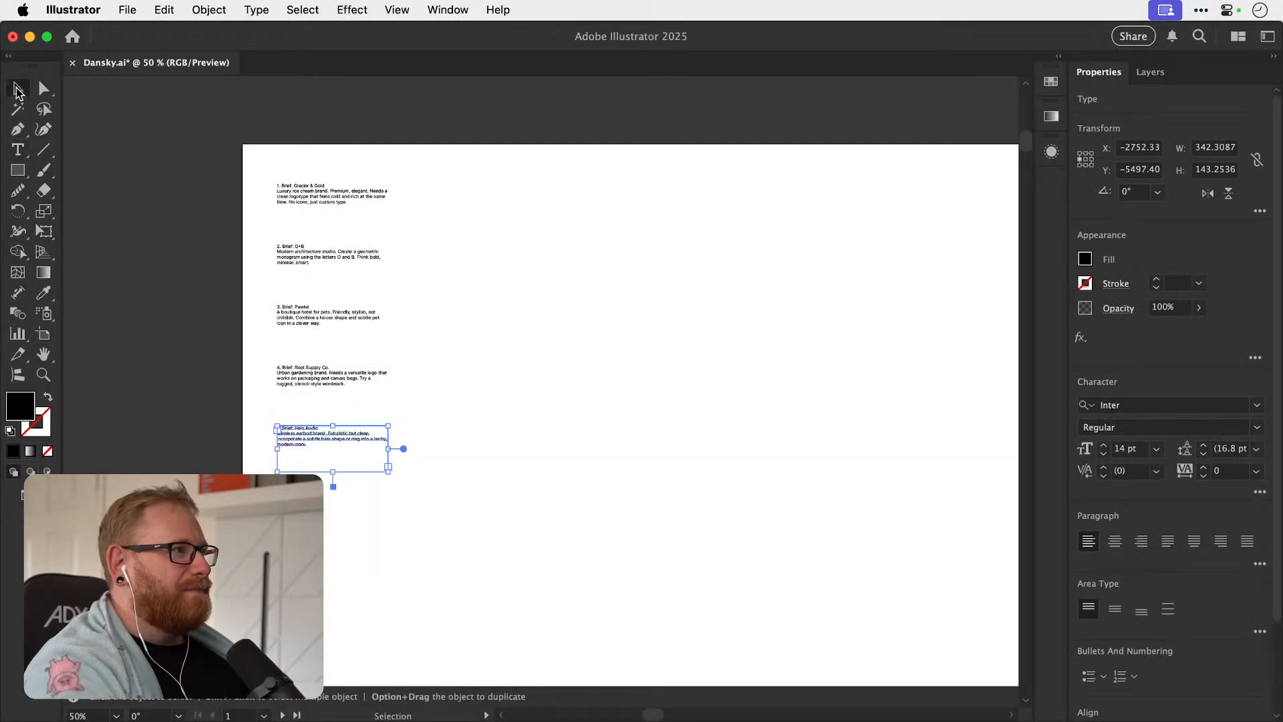
click(401, 127)
key(z)
drag(331, 155, 547, 186)
key(v)
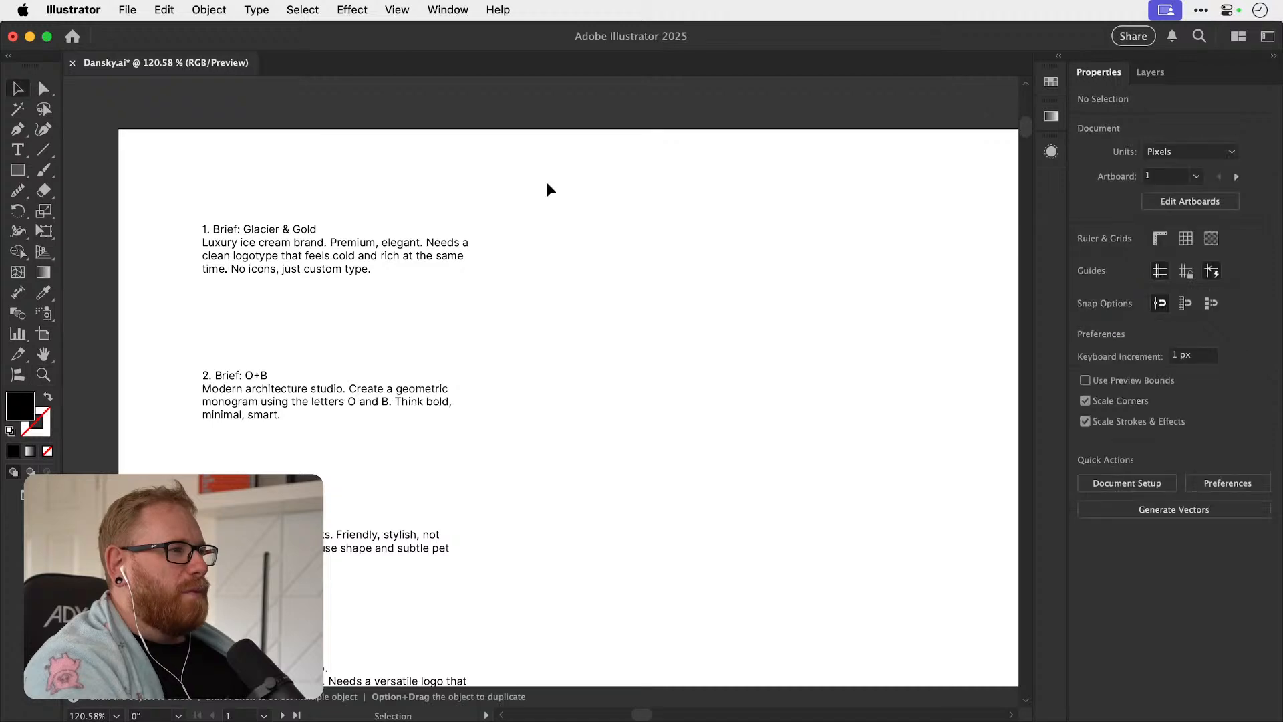
key(super+s)
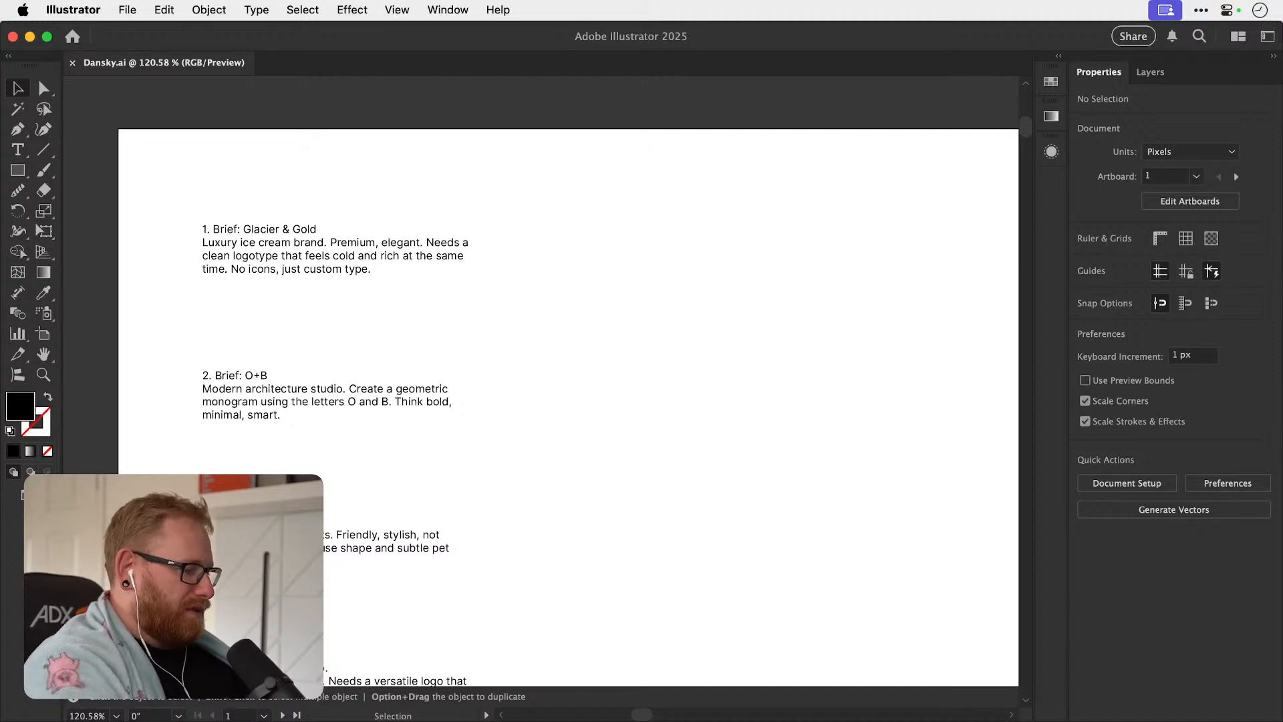
key(super+Tab)
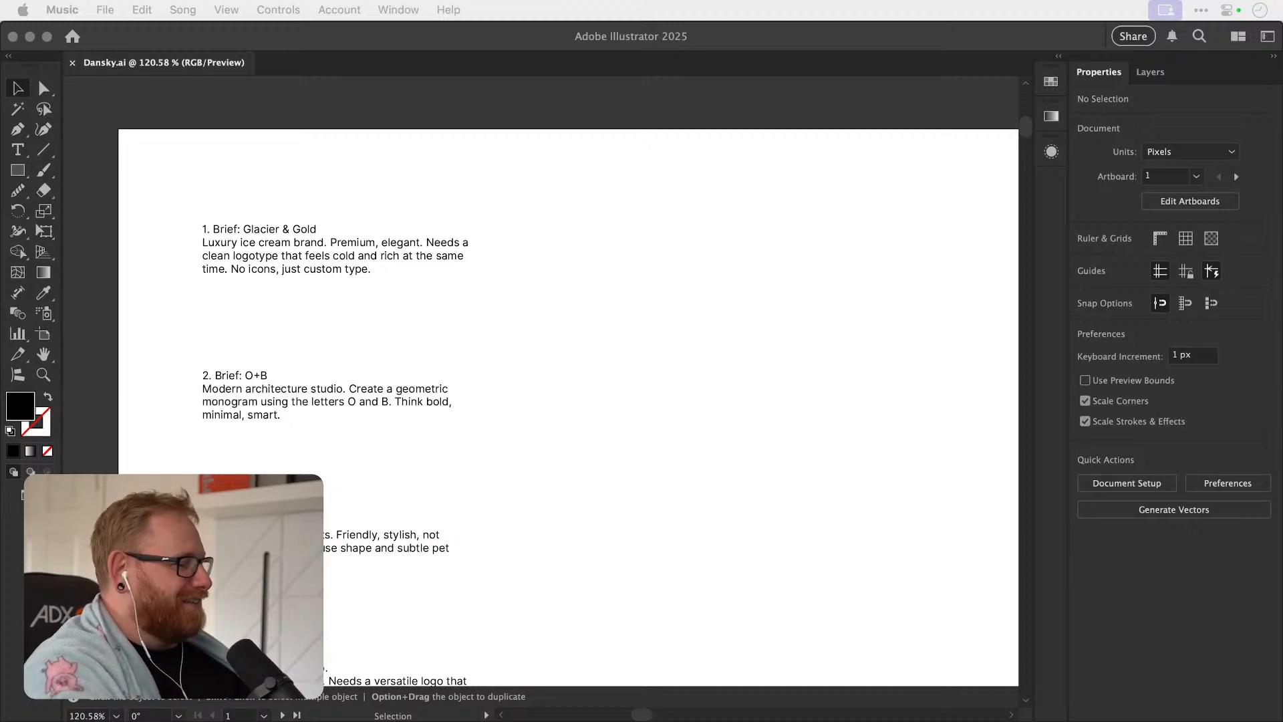
key(XF86AudioRaiseVolume)
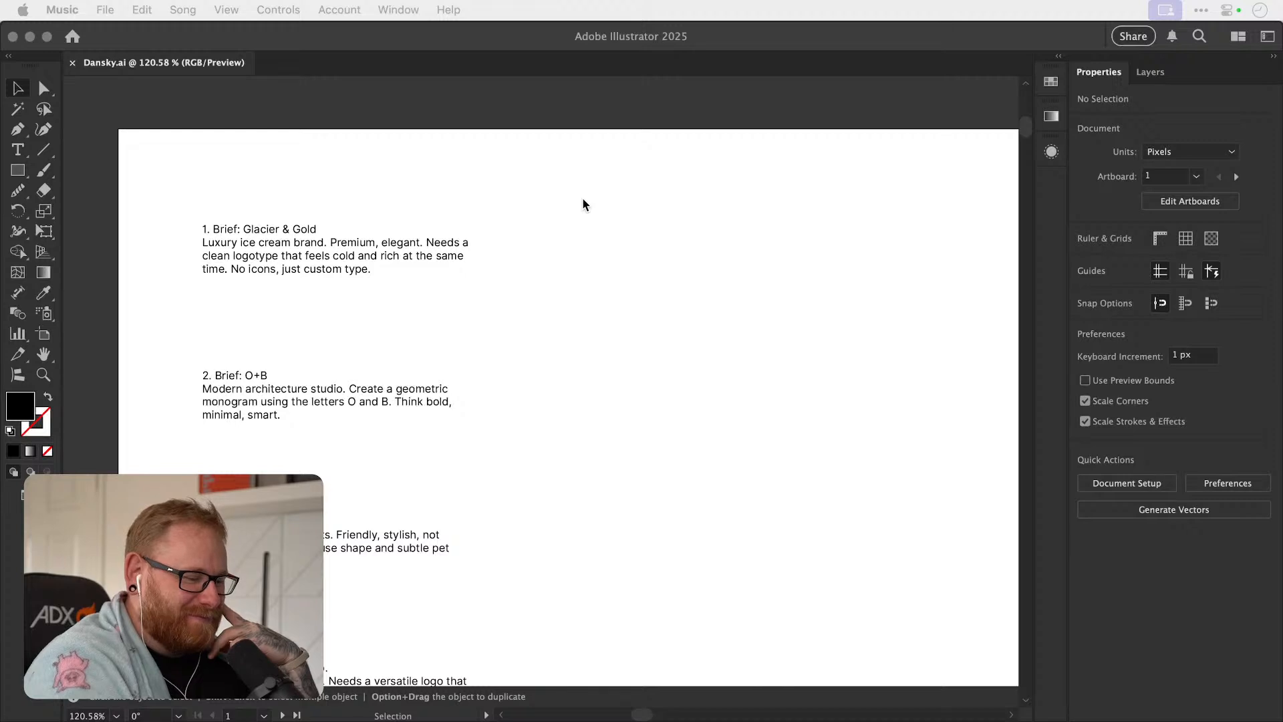
click(587, 235)
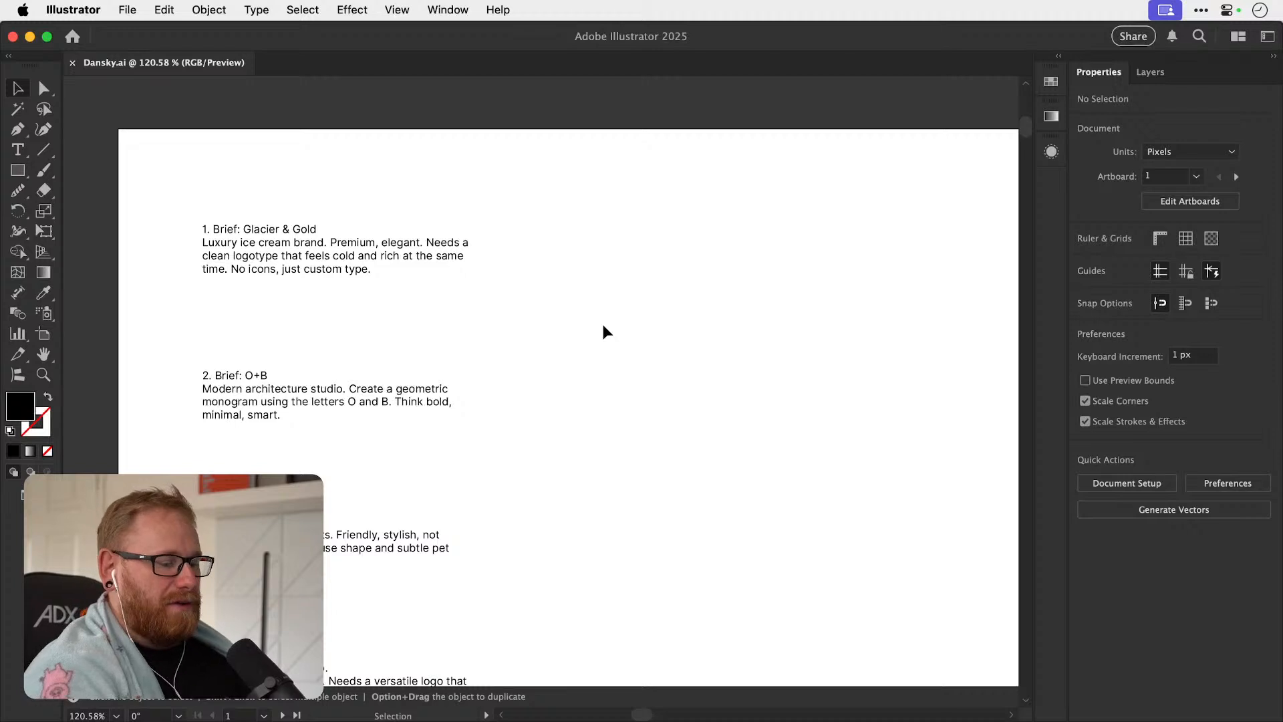
key(space)
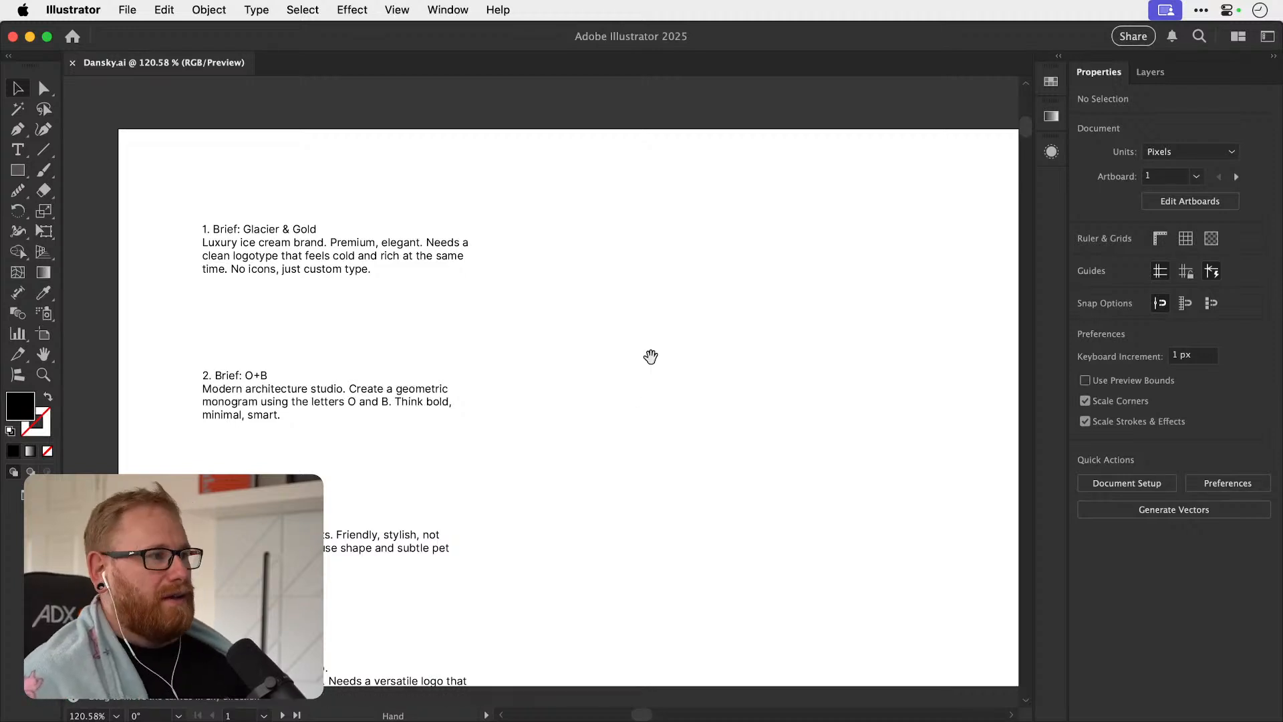
drag(663, 379, 613, 386)
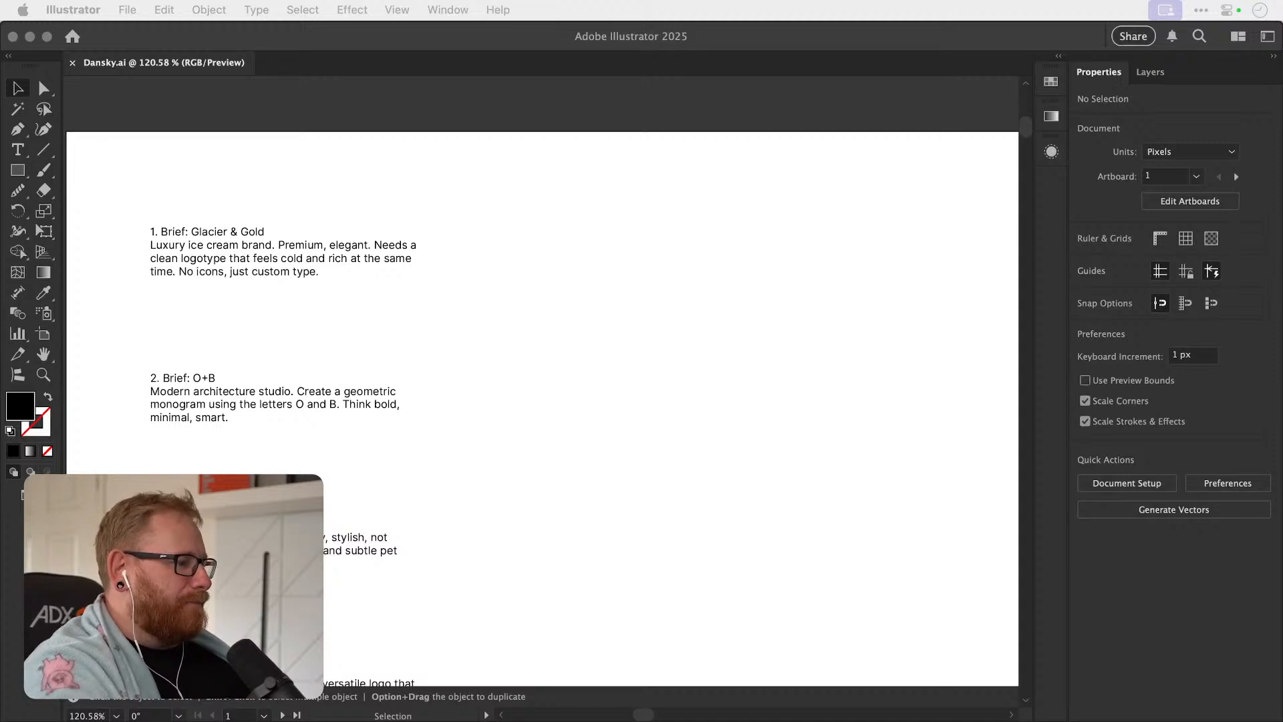
Switch to Chrome, search Google for "ice cream brand" and browse the image results for packaging and logo references.
drag(768, 700, 749, 424)
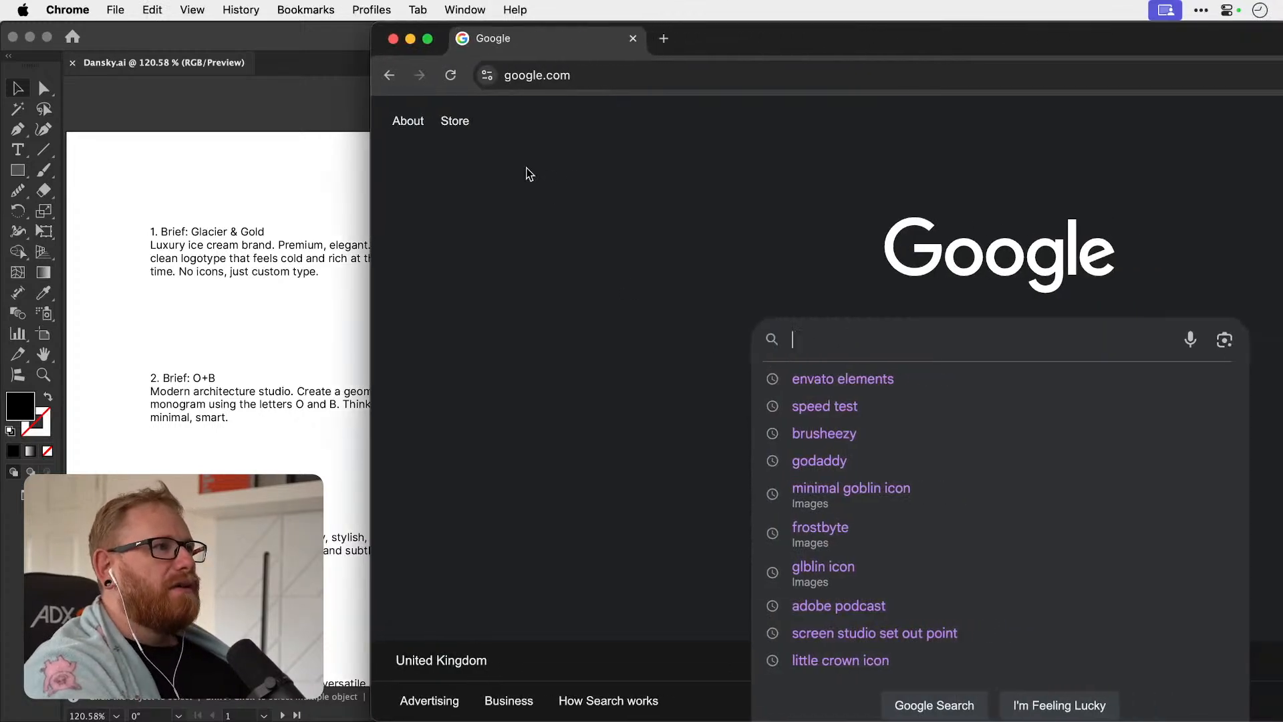
click(428, 39)
text(ice cc)
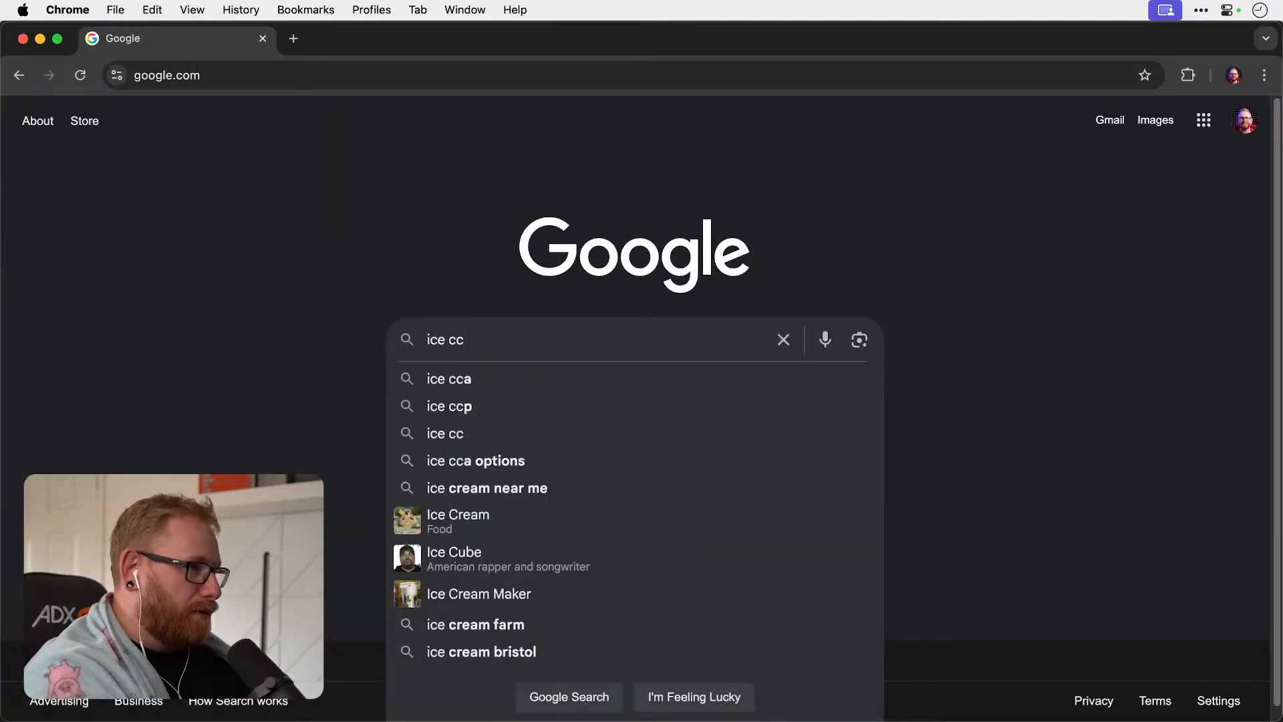
key(BackSpace)
text(rea)
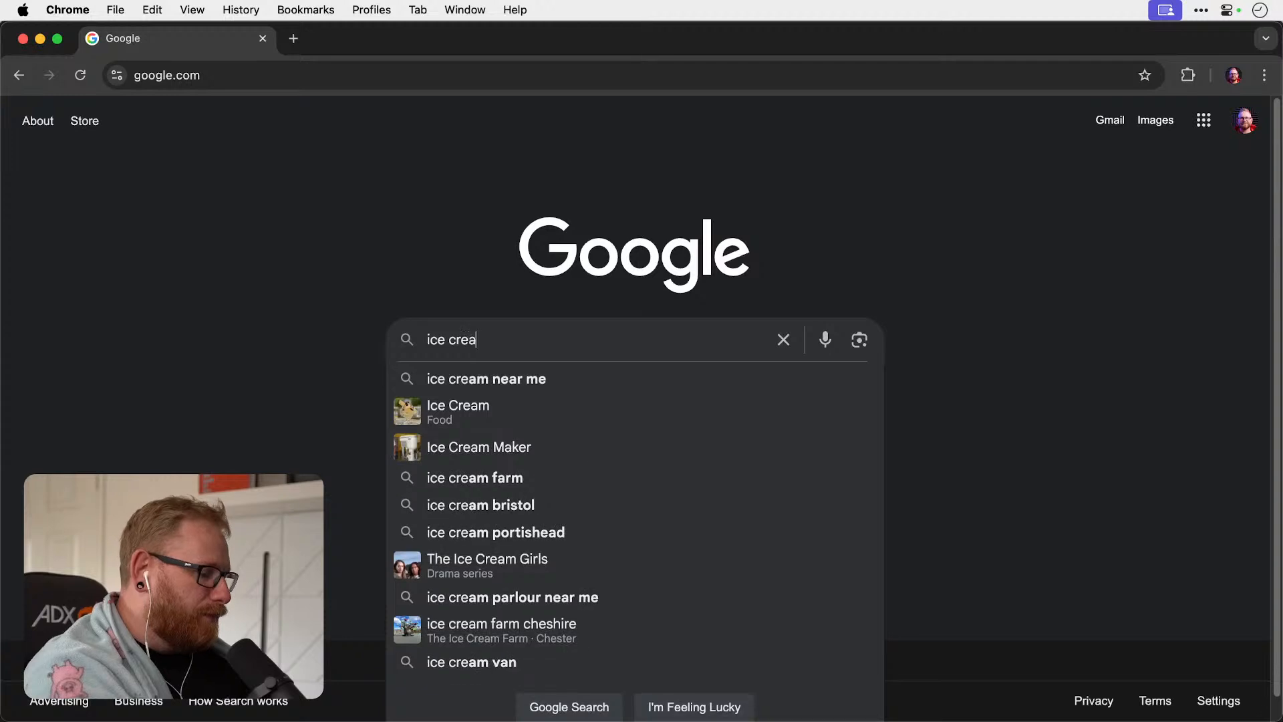
text(m brand)
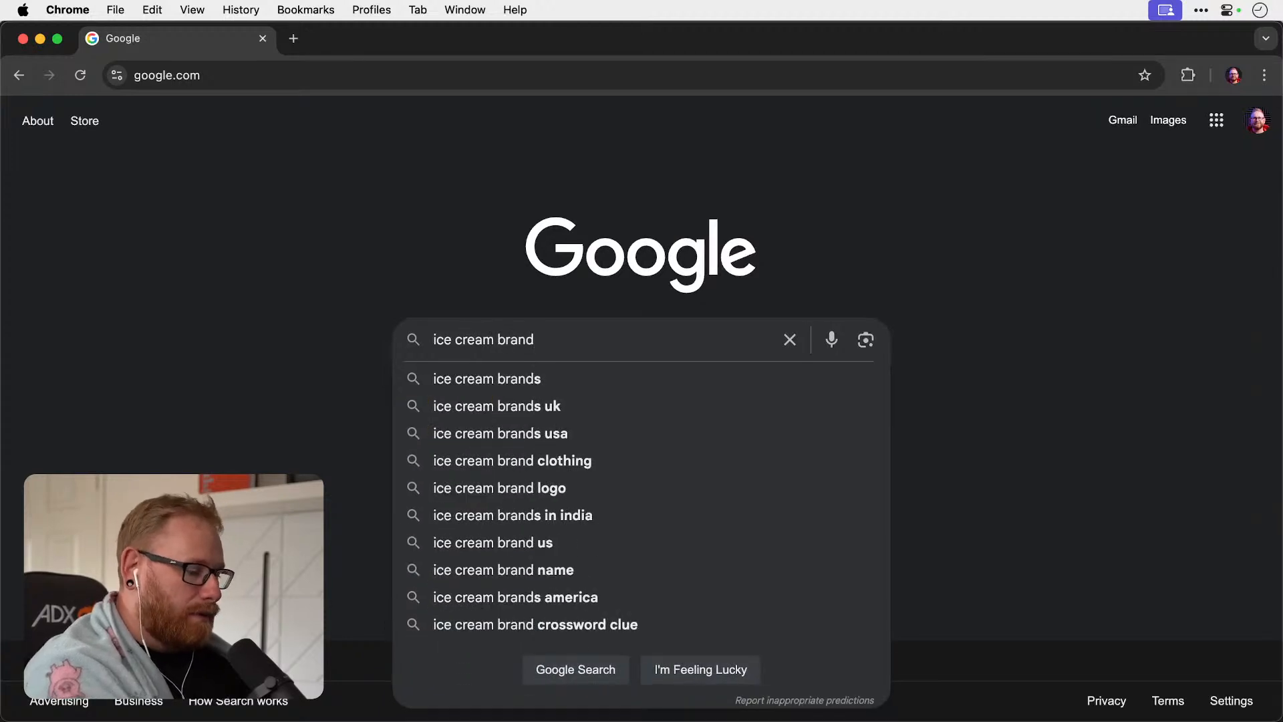
key(Return)
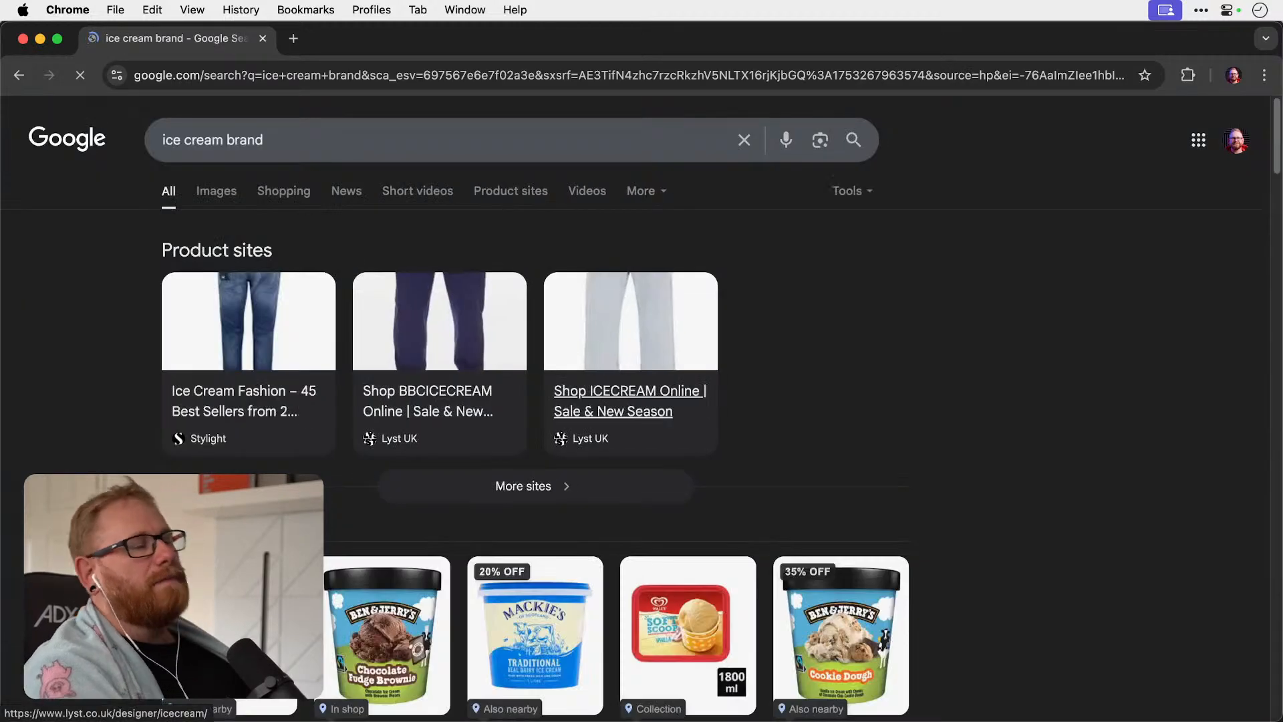
click(220, 191)
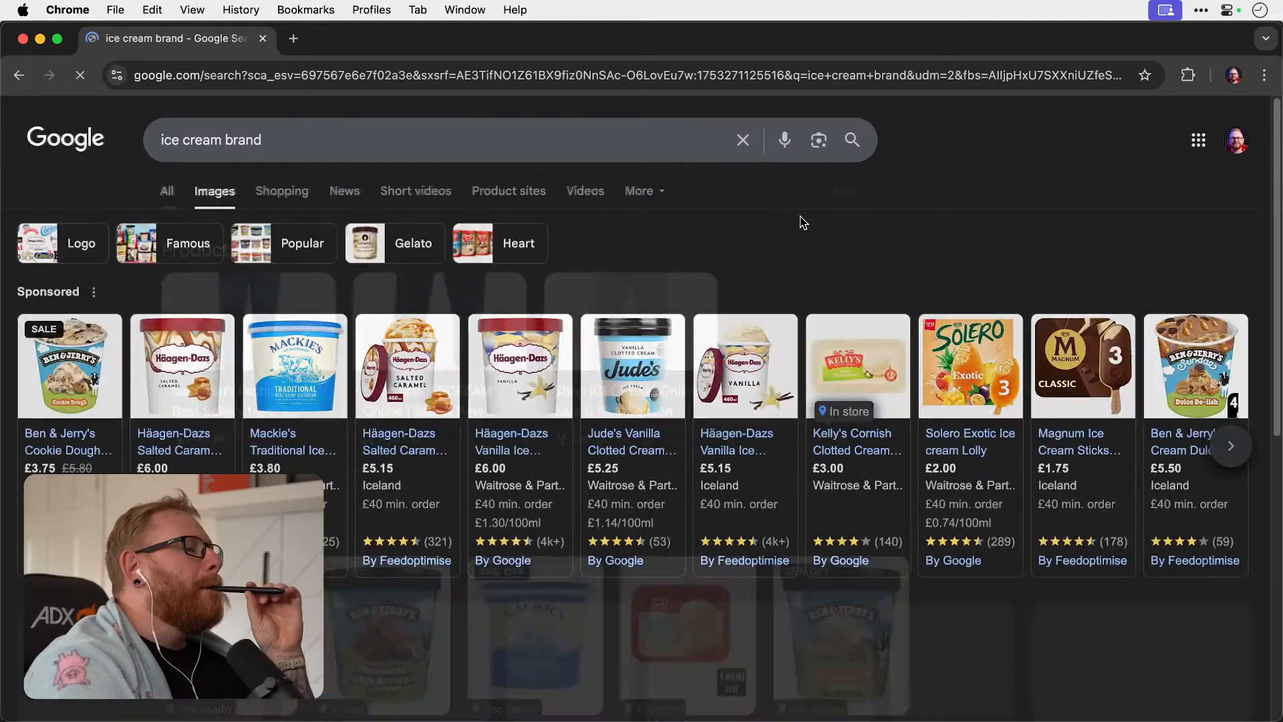
scroll(801, 221, down, 6)
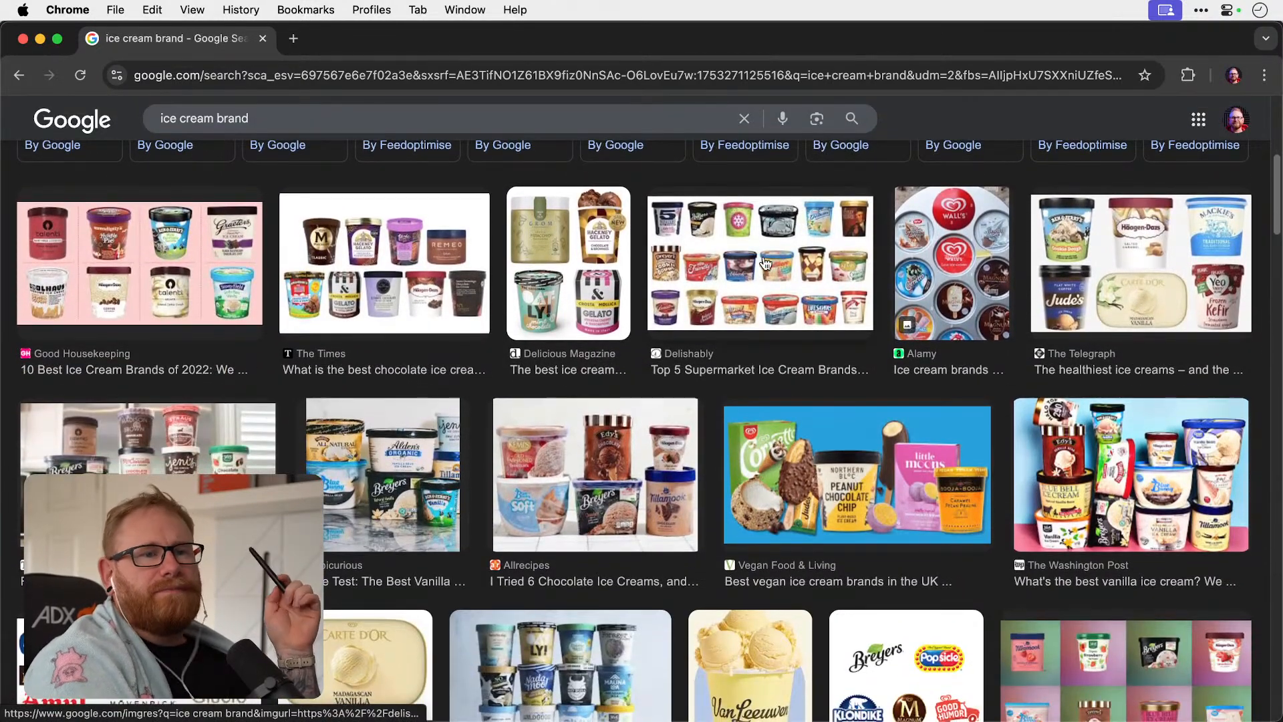
Browse the ice cream brand image results and preview the Van Leeuwen and Carte D'Or packaging.
scroll(766, 263, down, 2)
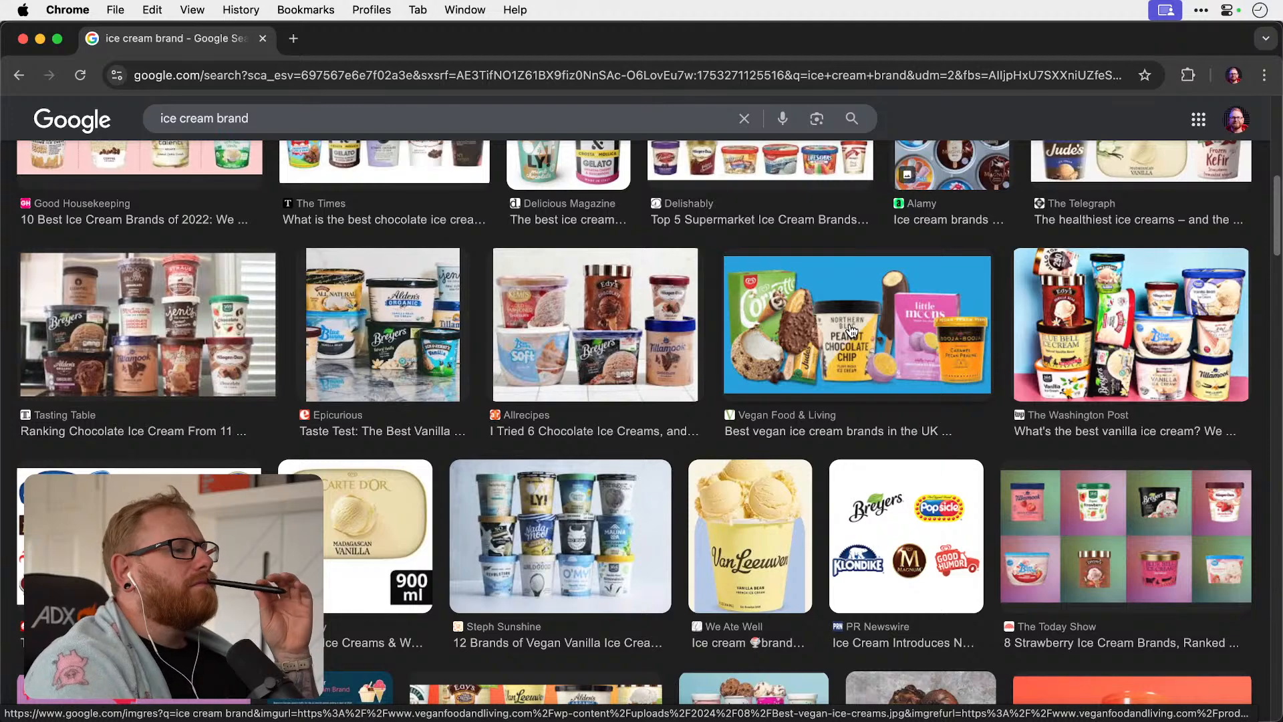
click(744, 547)
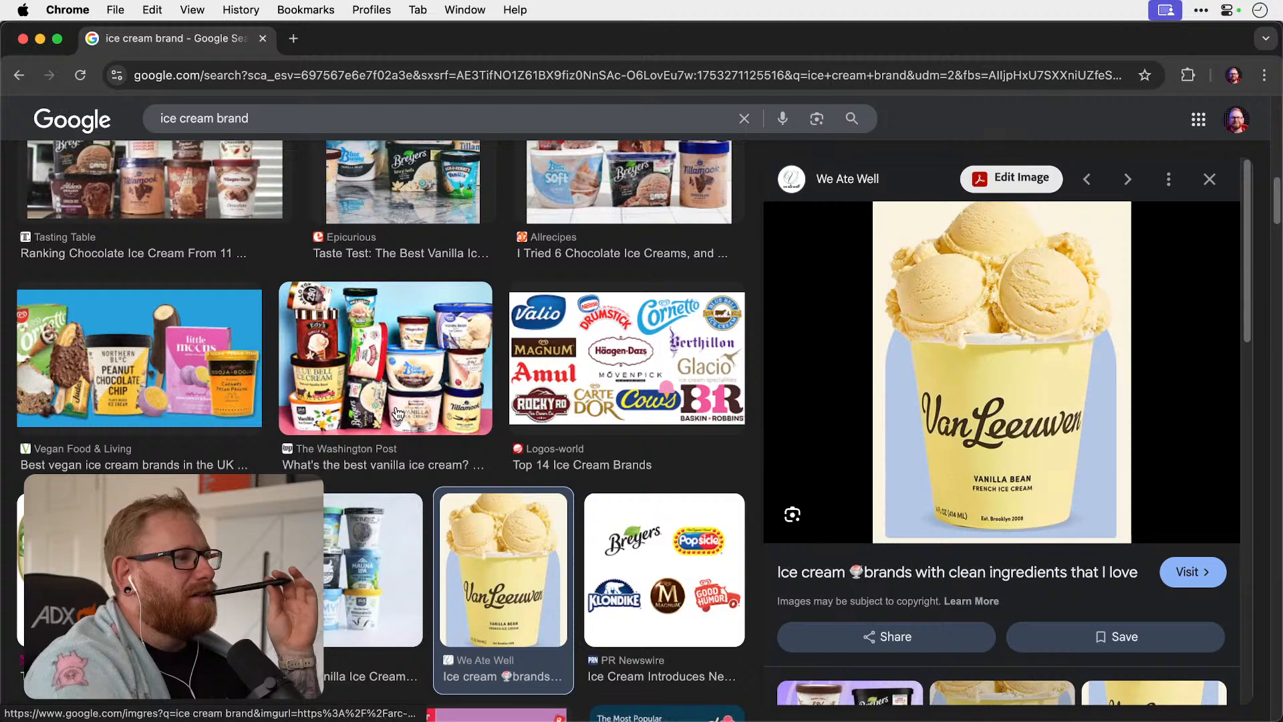
click(94, 570)
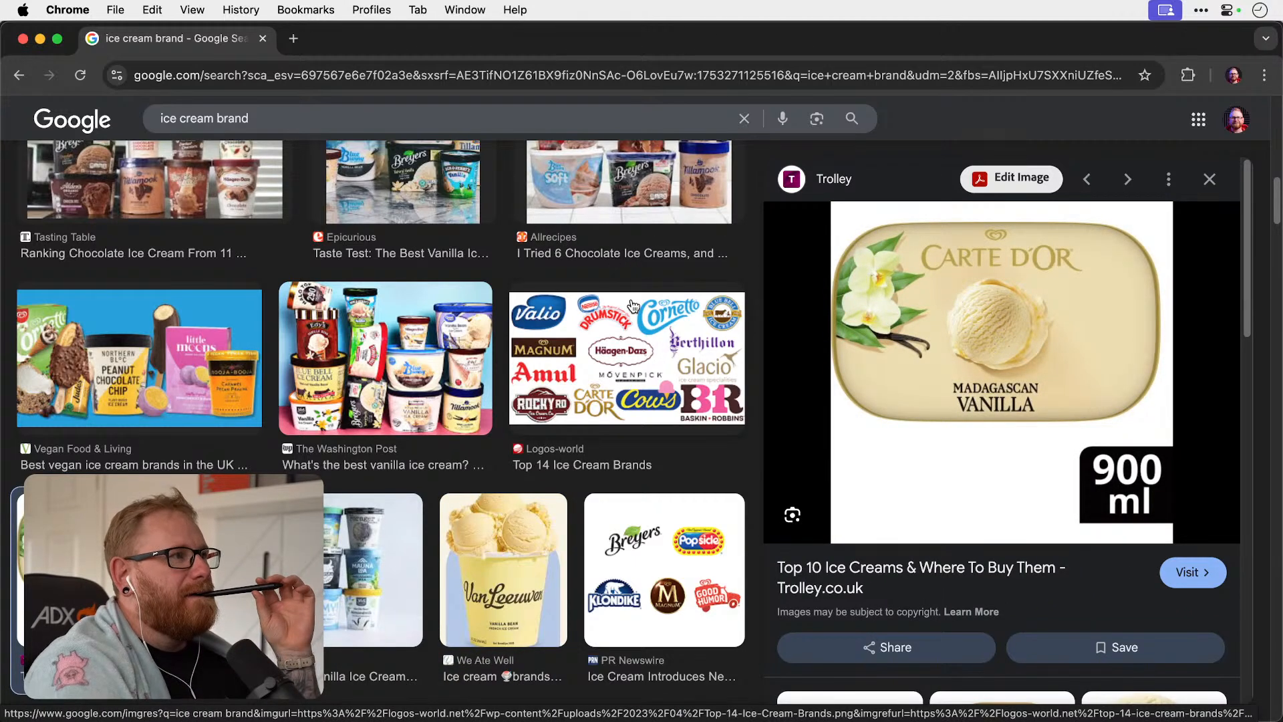
click(1211, 177)
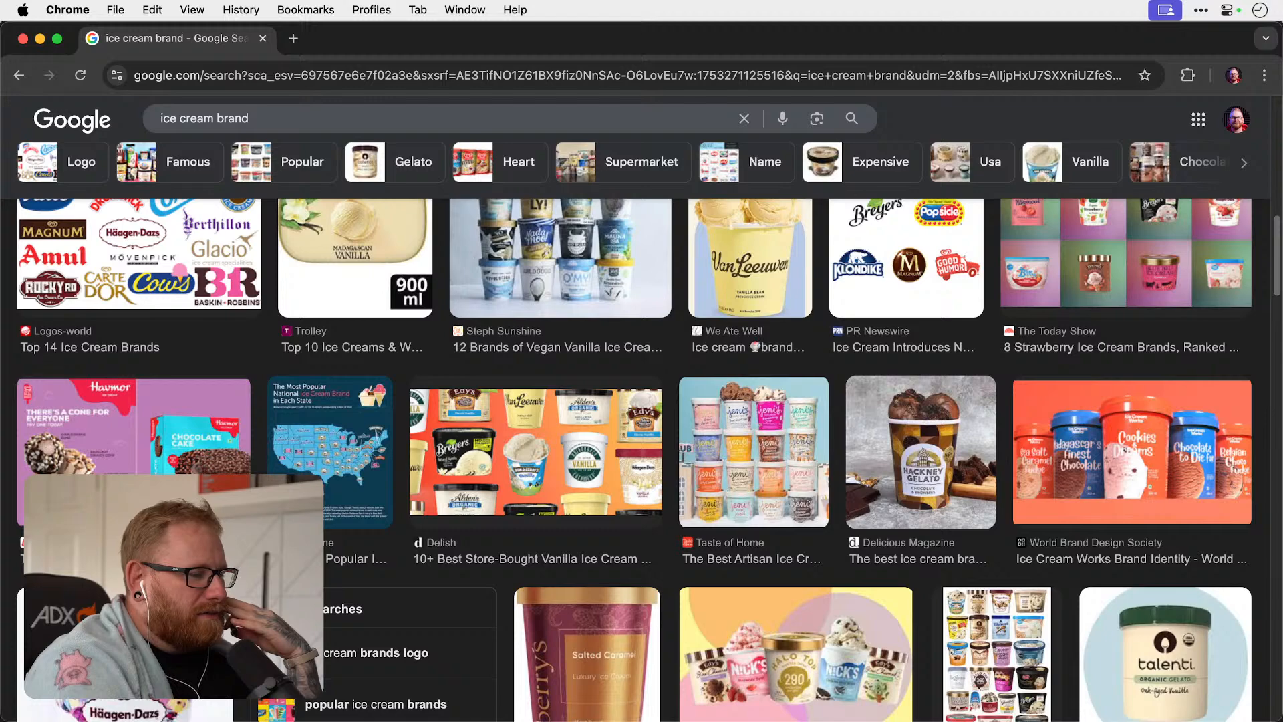
Switch to Illustrator and add the point text "Glacier" in the empty space beside the first brief.
key(super+Tab)
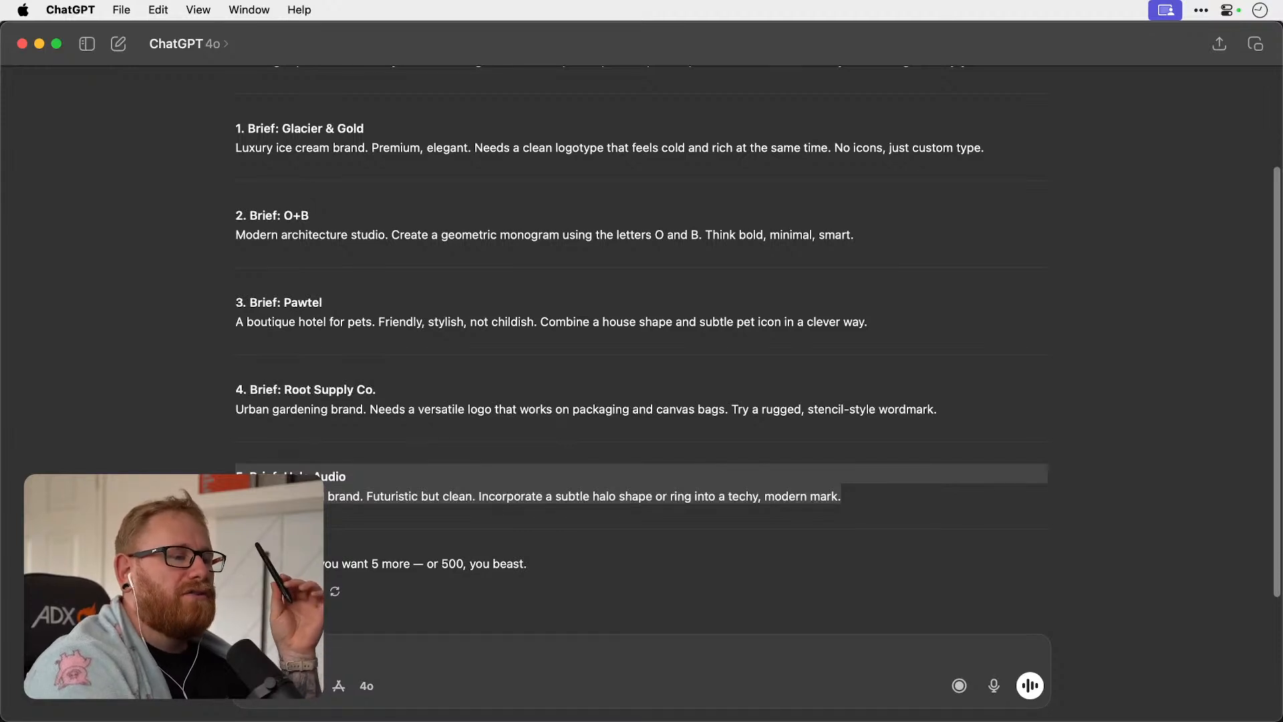
key(super+Tab)
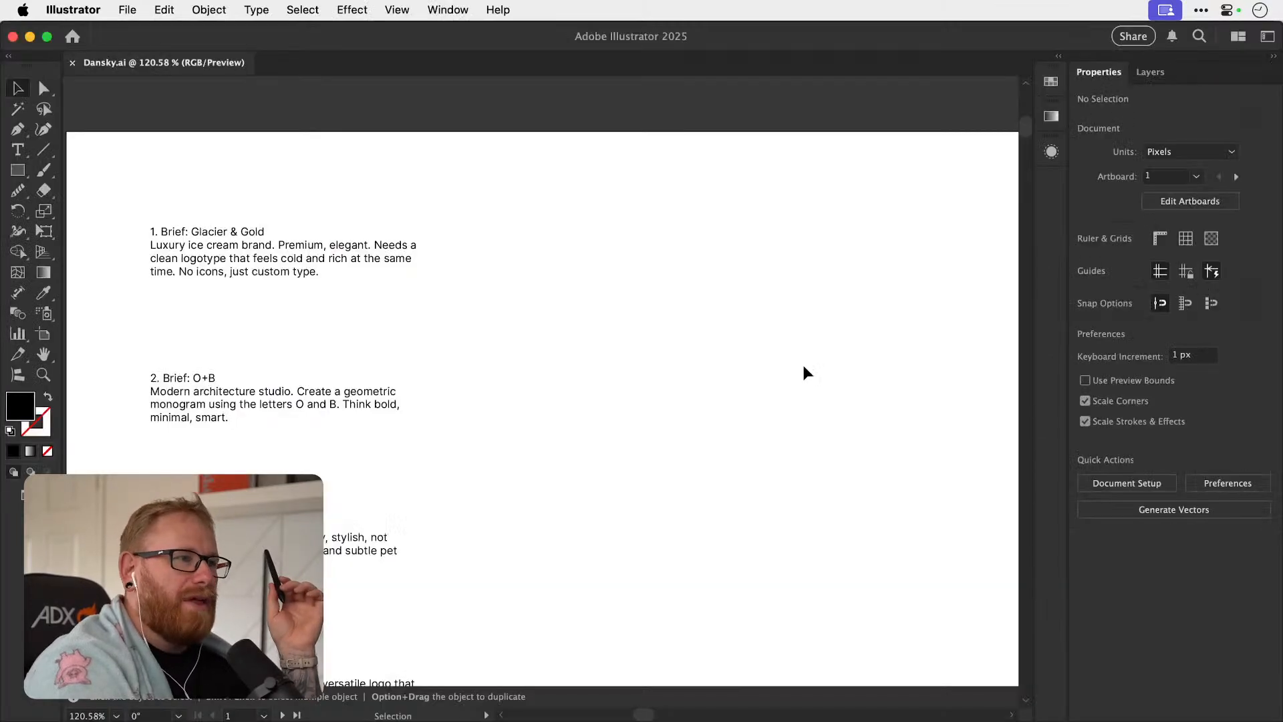
key(t)
click(579, 249)
text(Glacier)
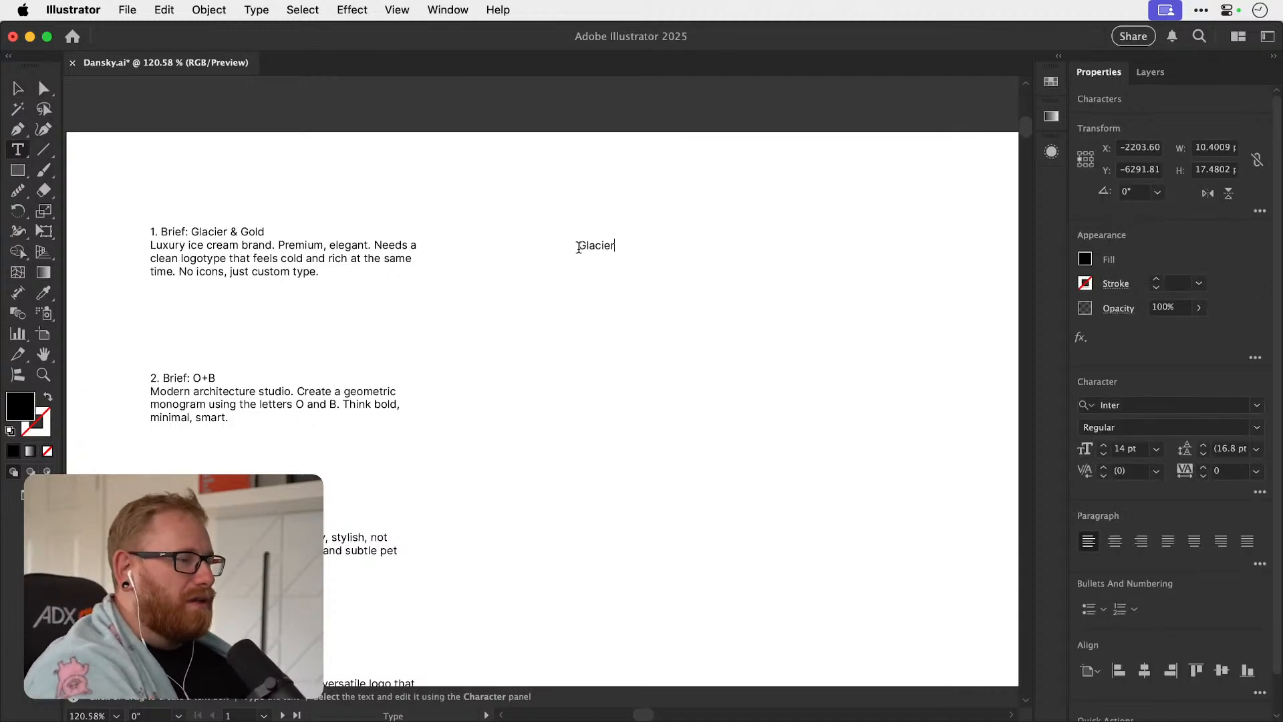
click(18, 87)
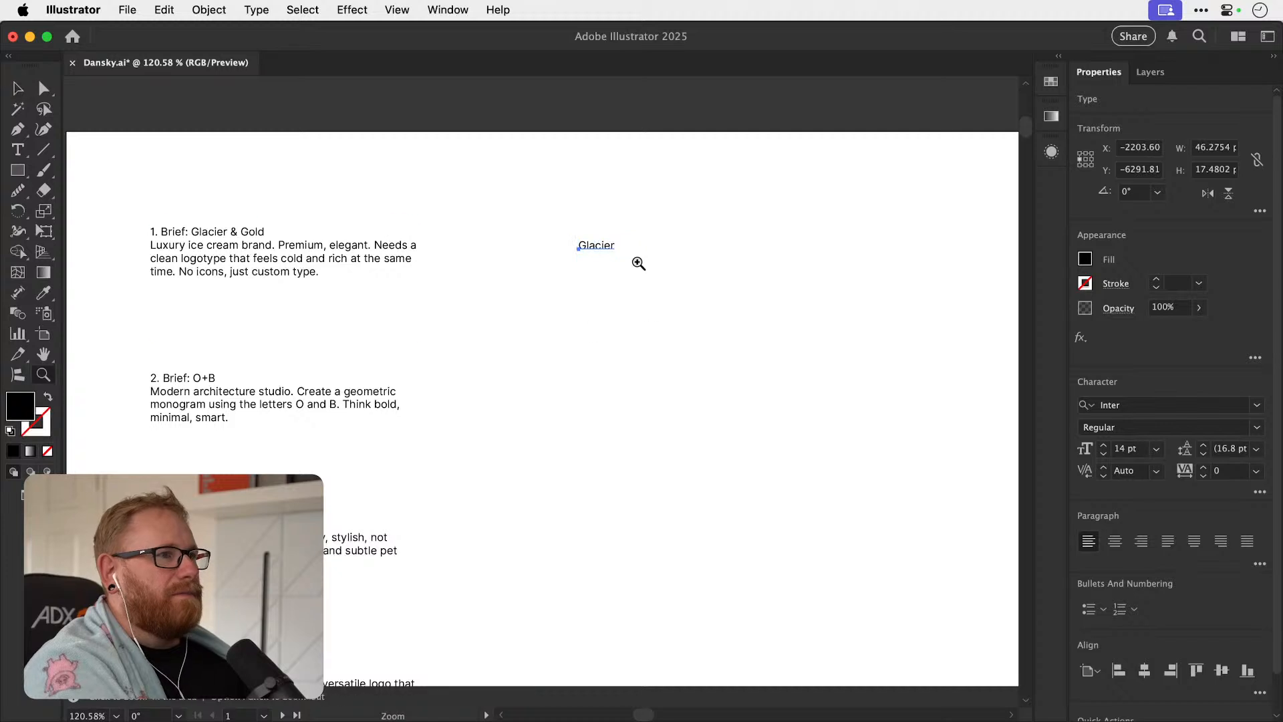
Duplicate the "Glacier" text twice, spacing the copies evenly in a column below the original.
scroll(636, 264, up, 3)
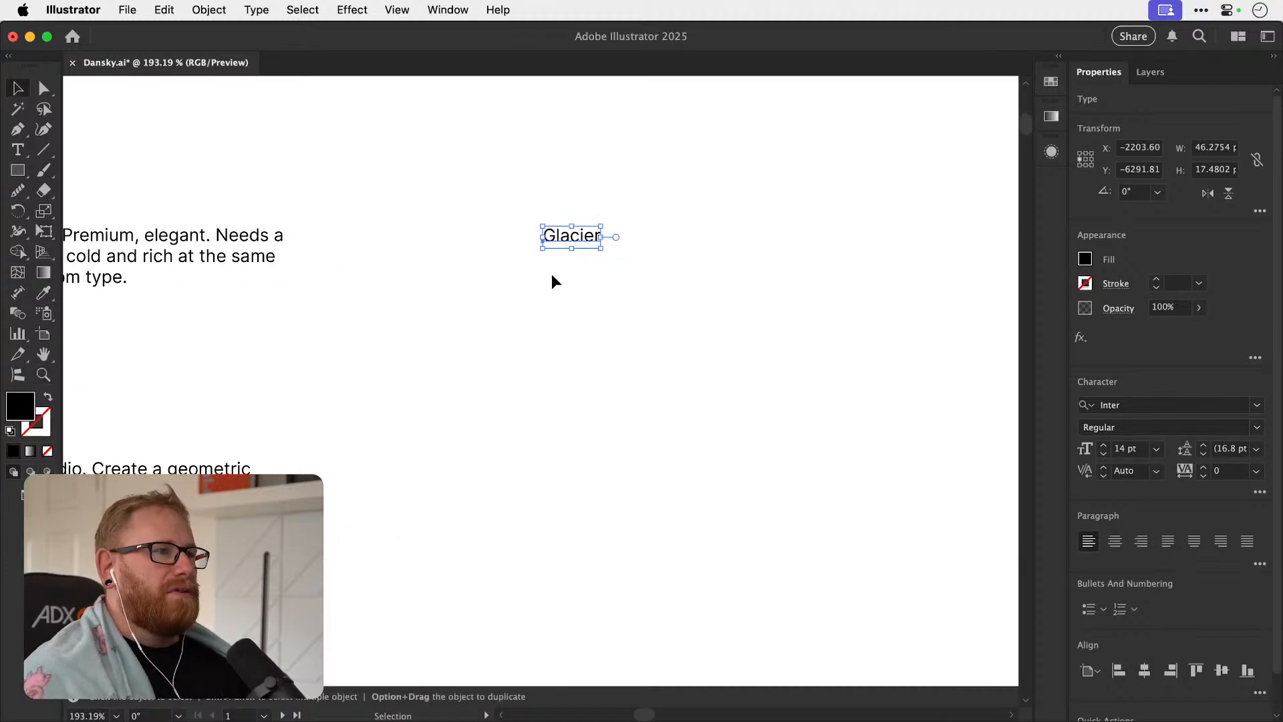
drag(585, 239, 779, 313)
key(super+d)
key(z)
key(t)
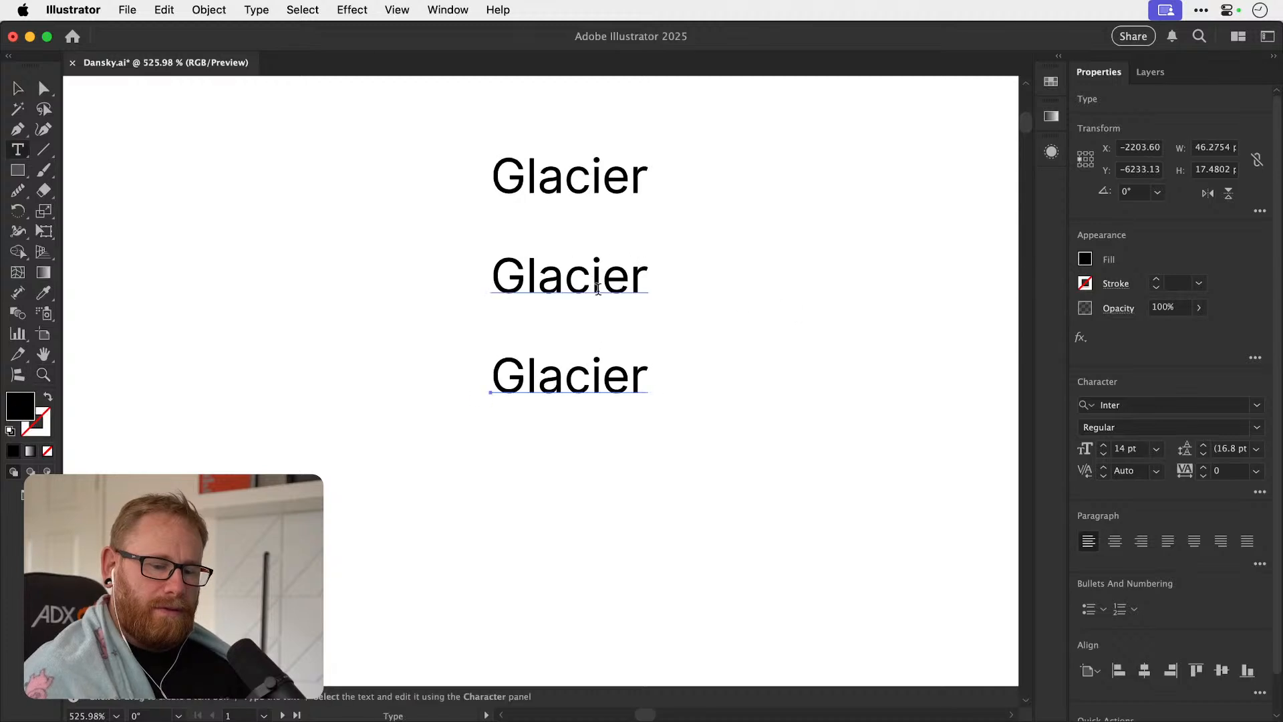
Replace the middle copy's text with "&" and the lowest copy's text with "Gold".
double_click(606, 288)
text(&)
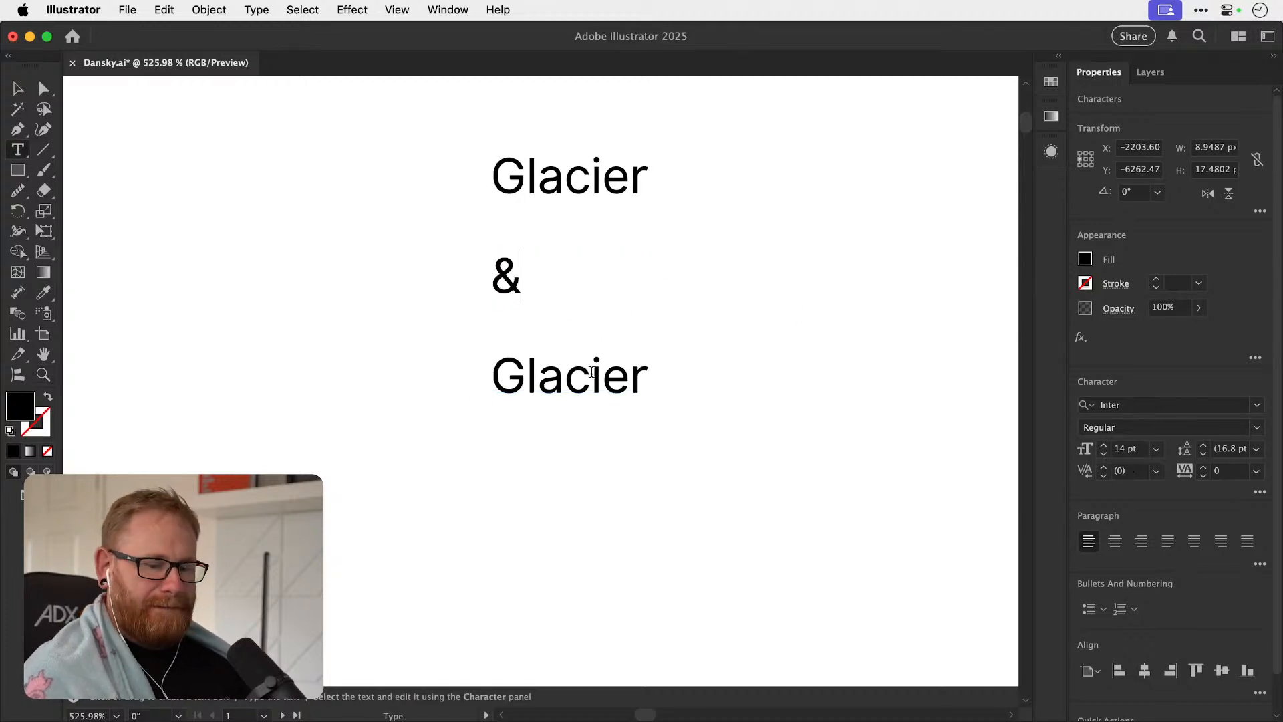
double_click(591, 374)
text(Gold)
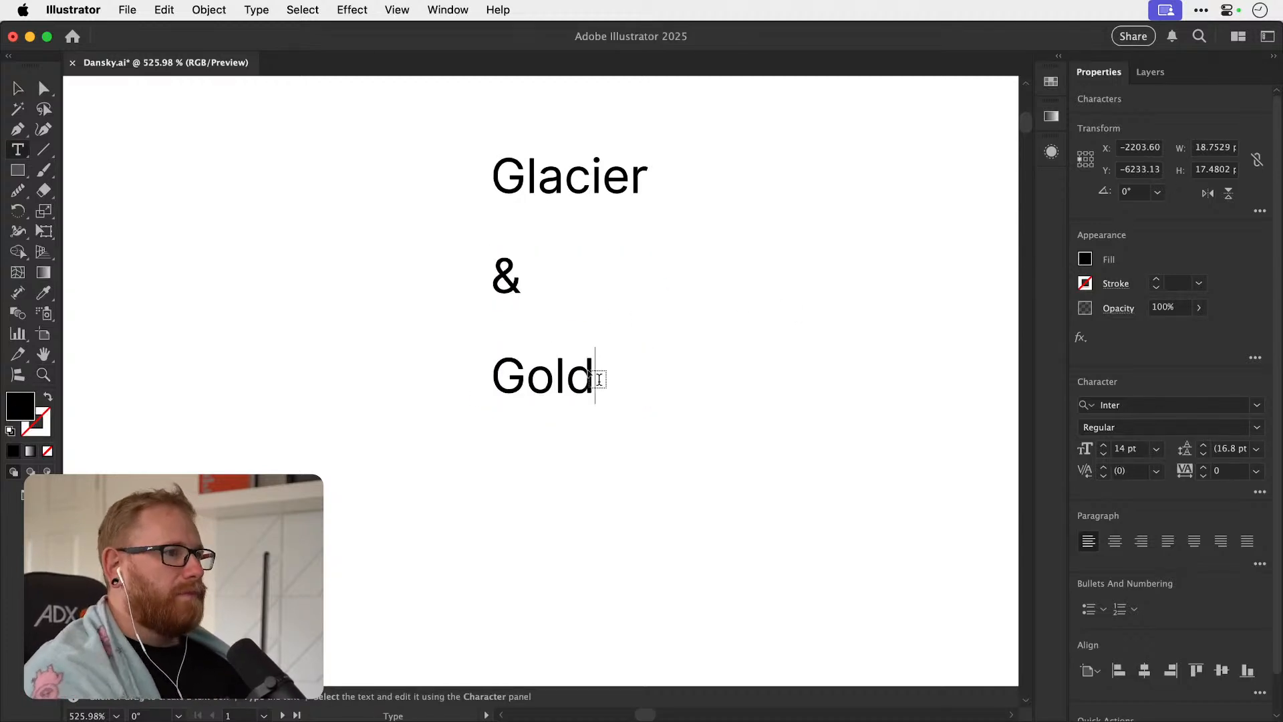
click(18, 89)
click(379, 347)
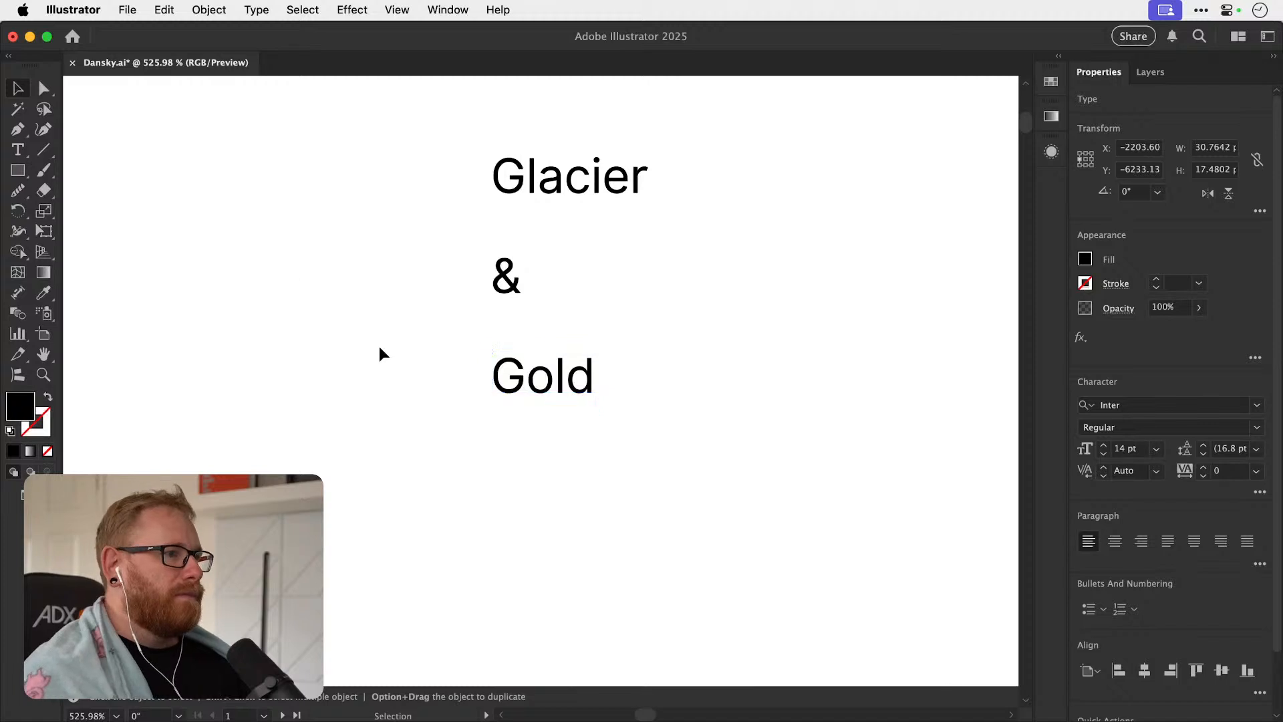
Recolor all five brief text frames white (ffffff) and move them off the artboard onto the dark canvas.
key(super+minus)
key(super+minus)
key(super+minus)
key(super+minus)
key(super+minus)
key(super+minus)
key(super+minus)
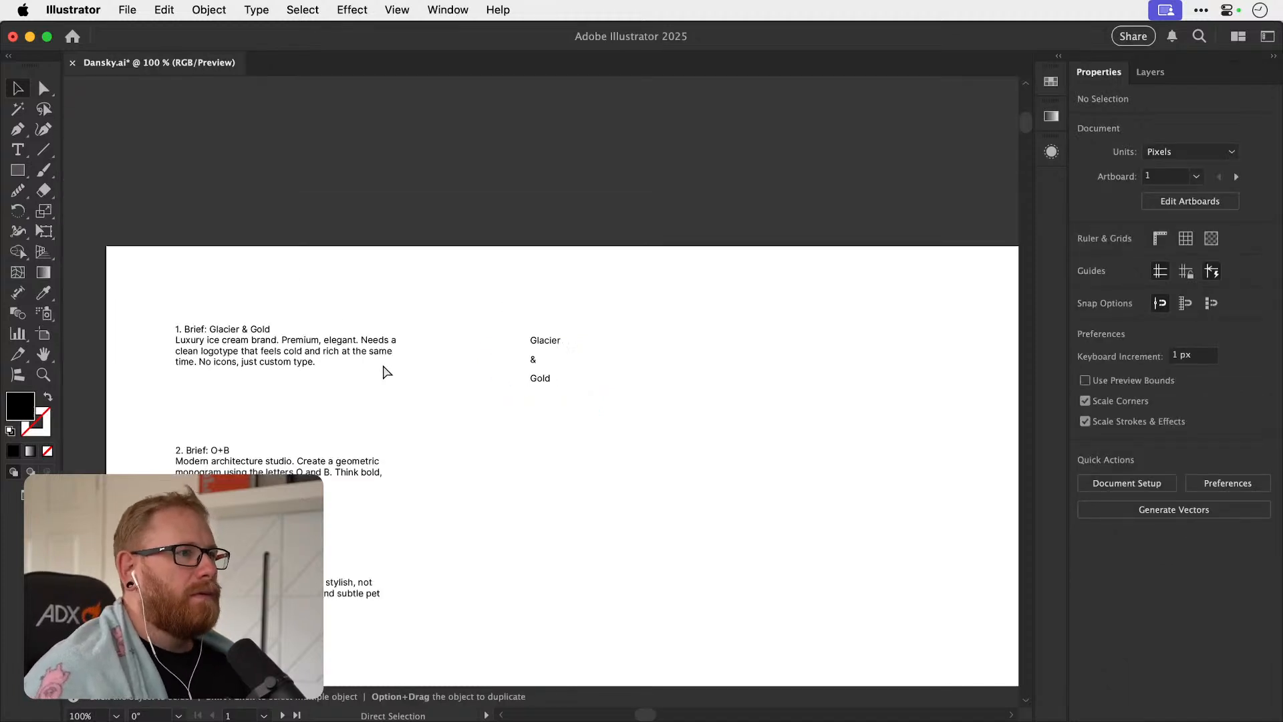
drag(261, 214, 413, 513)
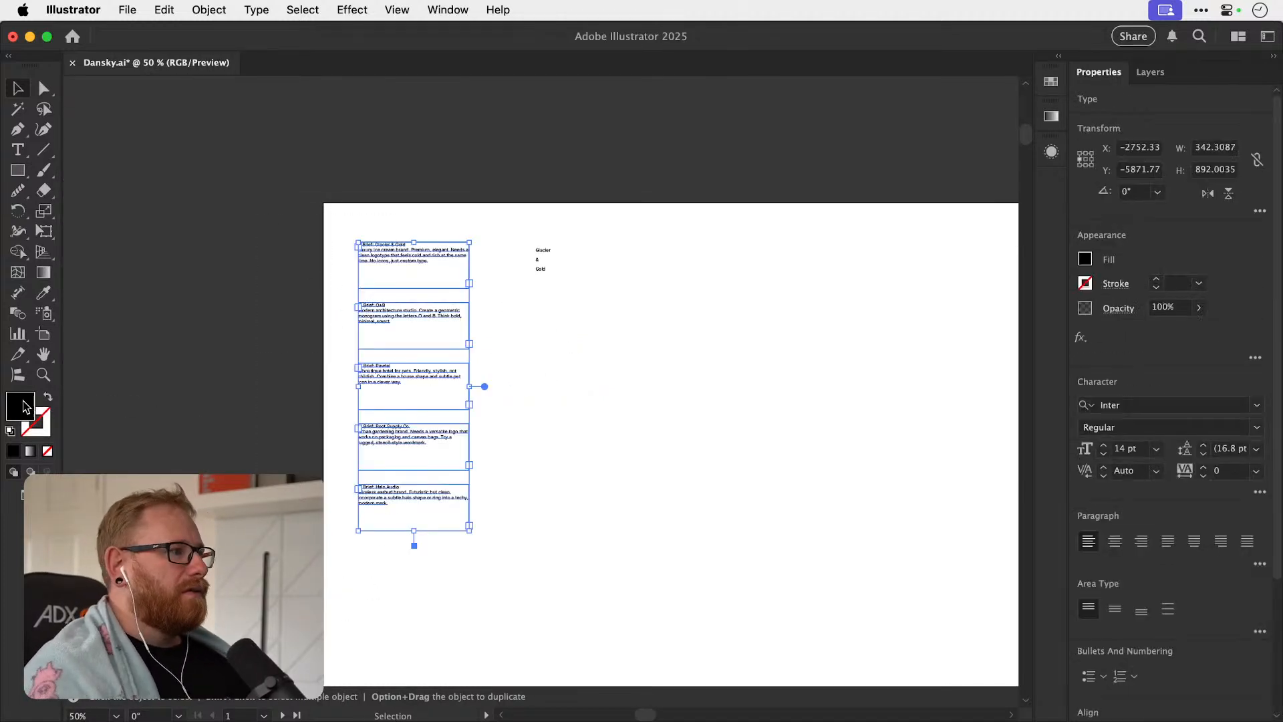
double_click(24, 405)
text(ffffff)
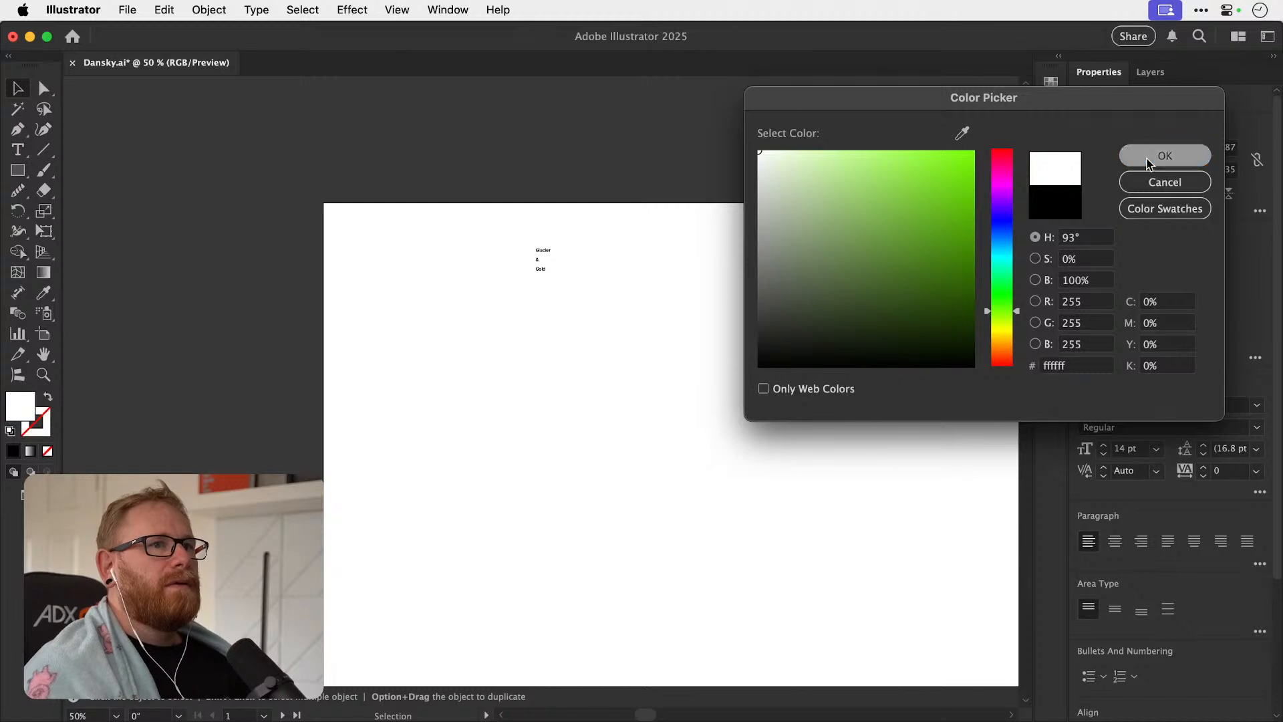
click(1164, 155)
drag(447, 254, 243, 254)
click(576, 287)
Move the "&" and "Gold" text up to tighten the stack beneath "Glacier".
key(z)
drag(548, 244, 841, 281)
drag(563, 293, 625, 306)
key(v)
drag(507, 325, 570, 384)
click(457, 356)
drag(487, 394, 449, 313)
drag(498, 418, 491, 346)
Set the font of all three words in the stack to Times.
drag(371, 216, 588, 393)
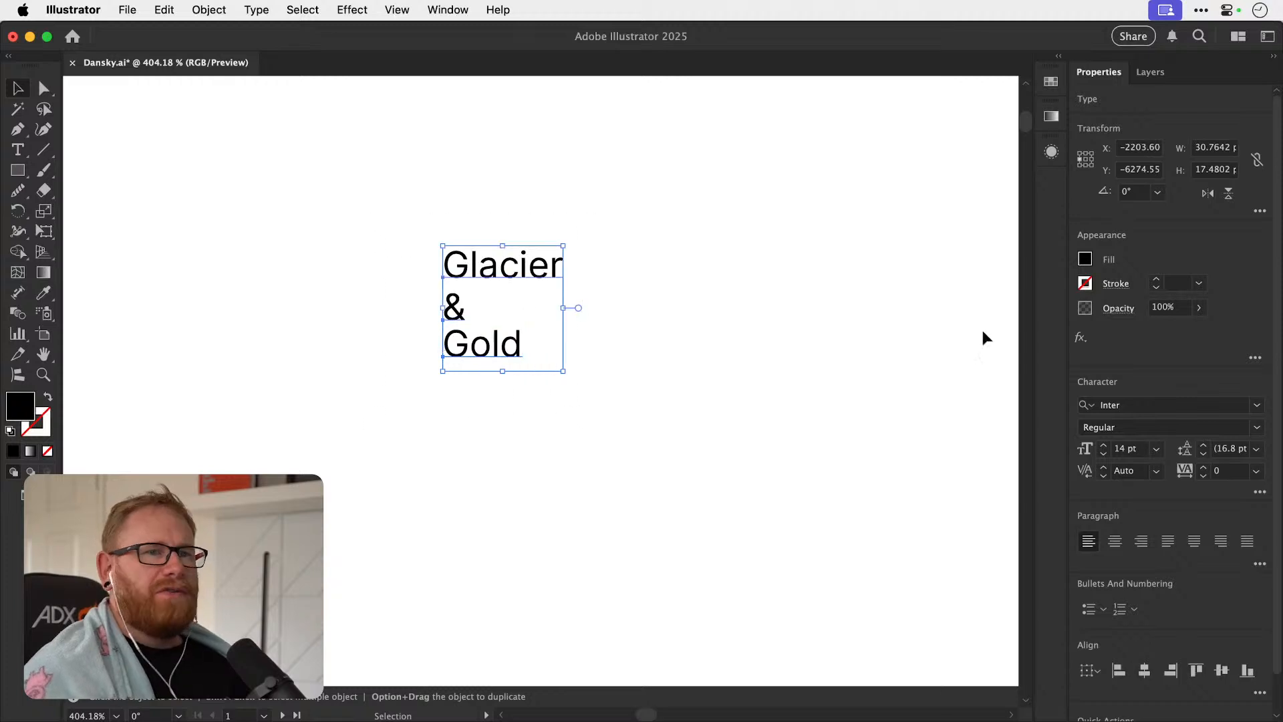
click(1150, 402)
text(tim)
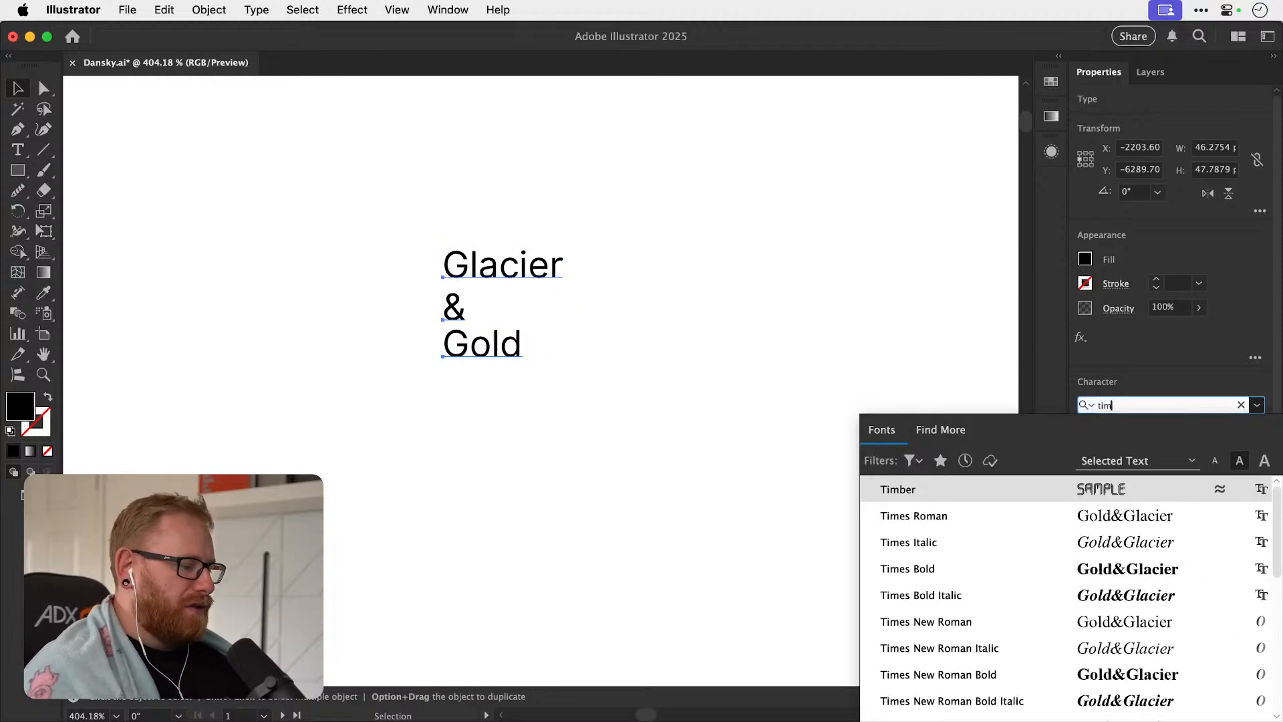
text(es)
click(927, 486)
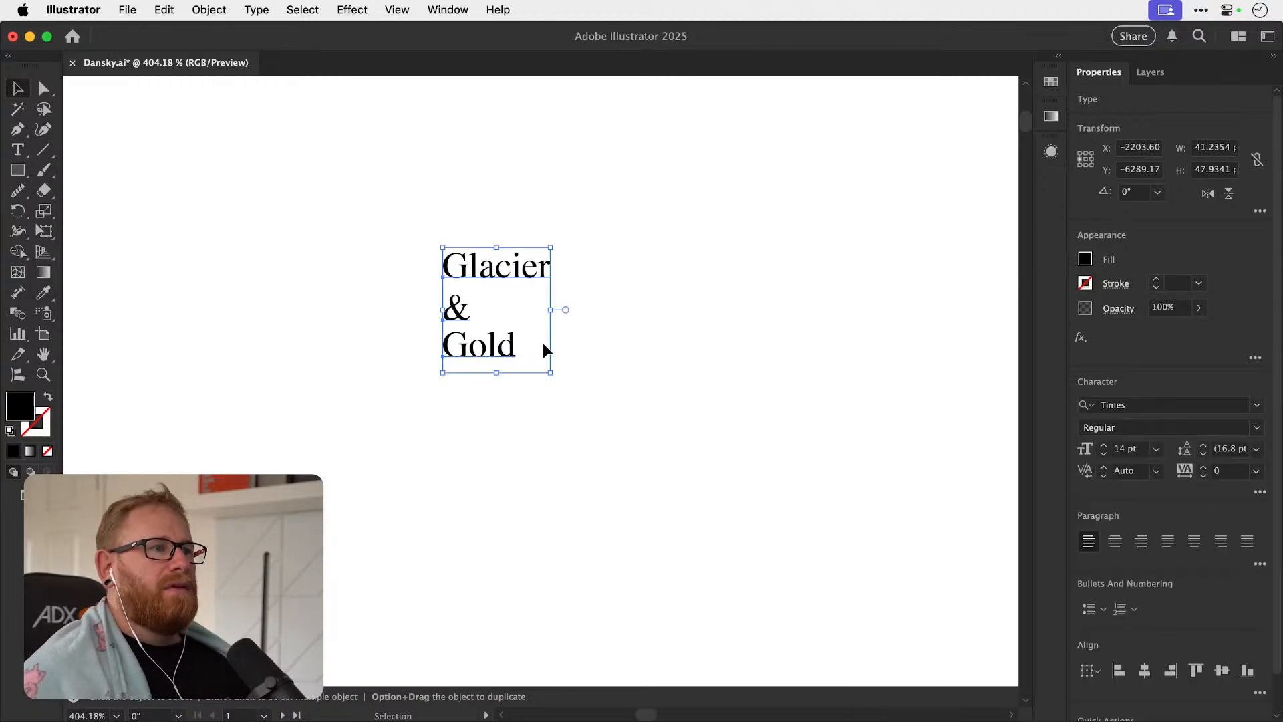
Duplicate the stack beside the original and arrange "&" and "Gold" on one line beneath "Glacier".
key(z)
drag(467, 287, 628, 317)
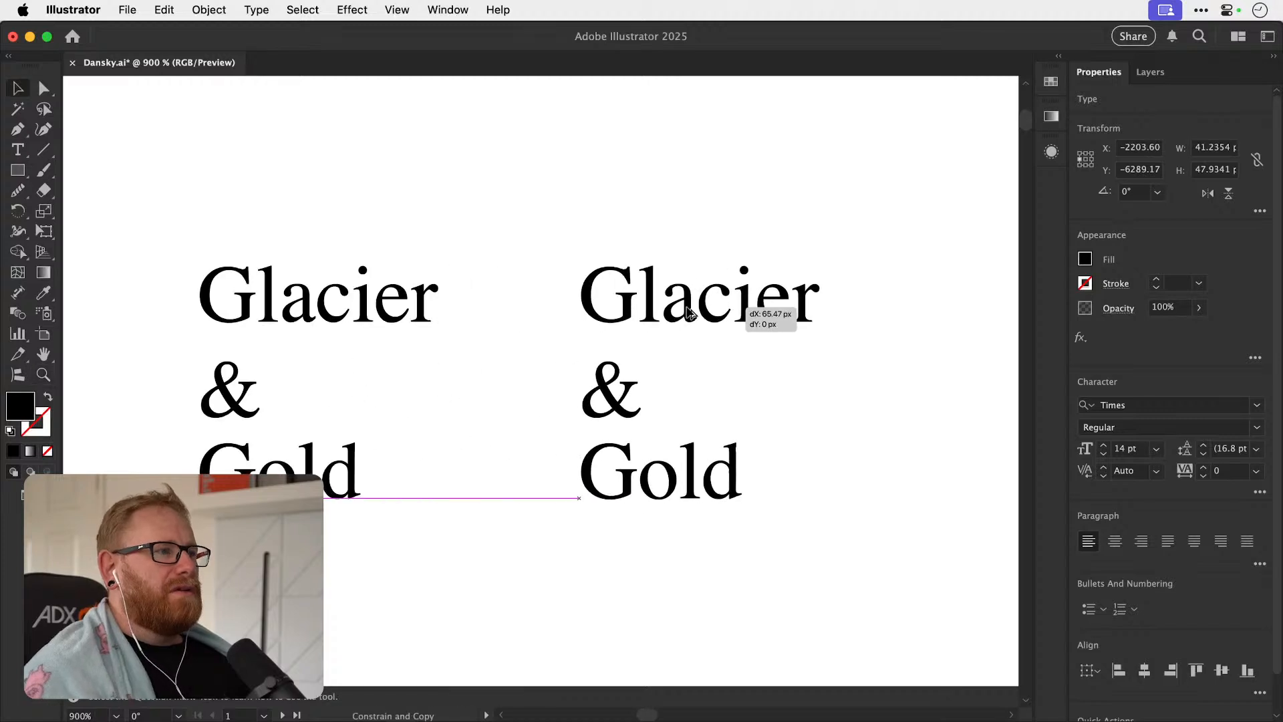
drag(739, 292, 739, 292)
click(713, 192)
scroll(510, 338, right, 3)
drag(527, 488, 595, 406)
shift+click(483, 414)
drag(483, 414, 489, 395)
Duplicate the two-line "Glacier &Gold" layout into the empty space below it.
drag(389, 259, 625, 626)
drag(628, 569, 664, 321)
drag(636, 418, 632, 187)
drag(620, 118, 633, 443)
Enlarge the lower copy's ampersand to about 23.35 pt and offset it and "Gold" beneath "Glacier".
click(423, 522)
click(534, 529)
drag(560, 572, 601, 640)
drag(620, 538, 715, 382)
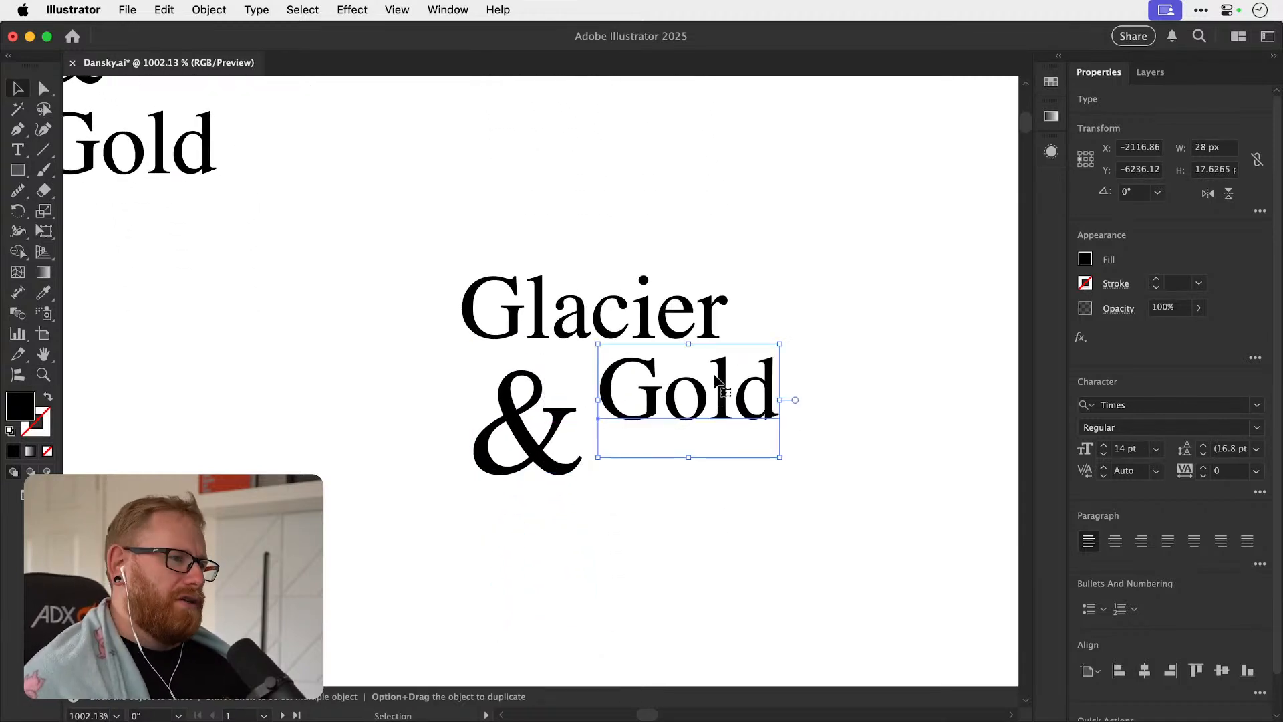
drag(547, 447, 483, 428)
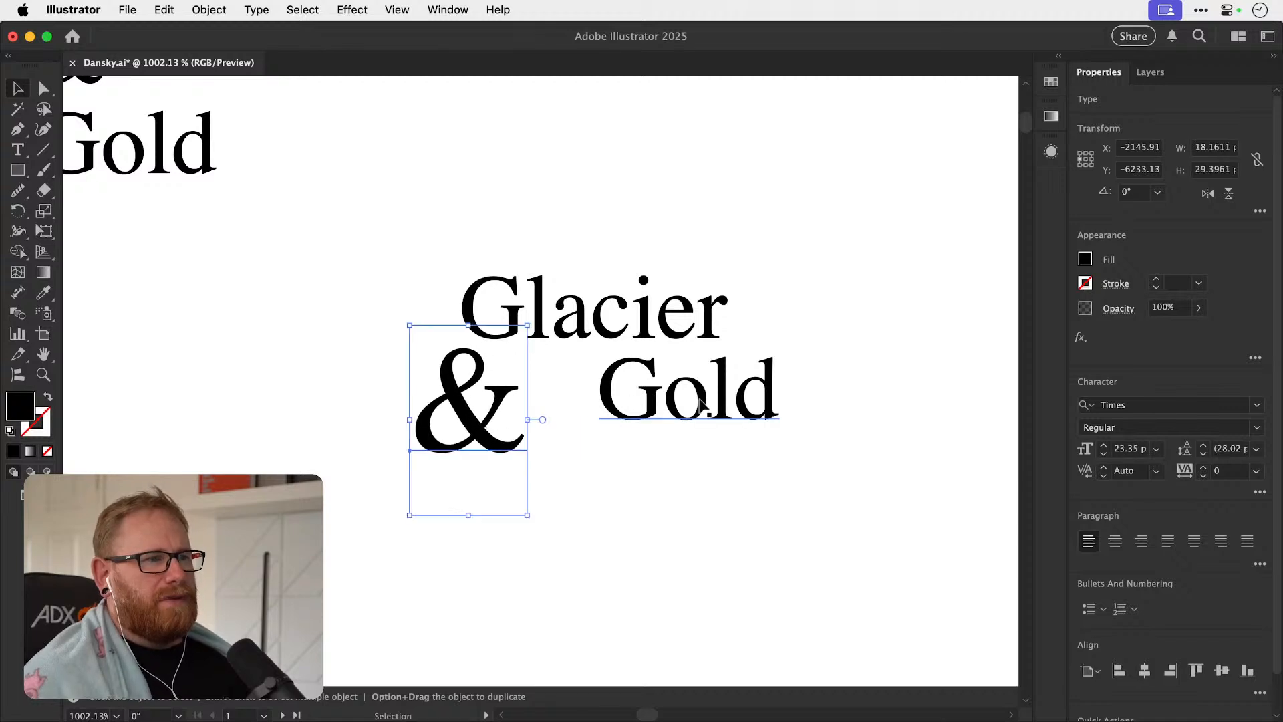
Center "Gold" closely beneath "Glacier" and move the large ampersand out of the layout.
drag(709, 393, 636, 393)
drag(486, 430, 321, 430)
drag(638, 405, 619, 401)
Replace the large ampersand with "and", scale it to about 4.87 pt and place it between "Glacier" and "Gold".
double_click(319, 421)
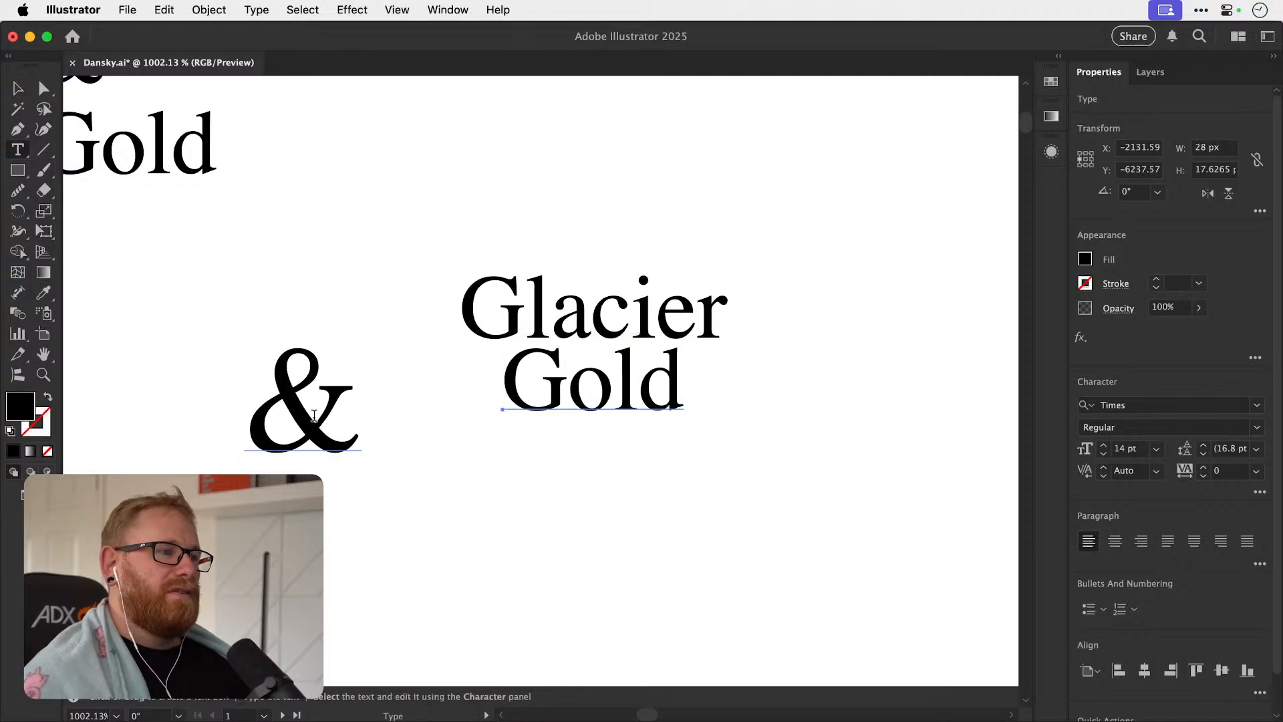
double_click(311, 411)
text(and)
key(Escape)
drag(385, 443, 626, 376)
drag(705, 257, 617, 332)
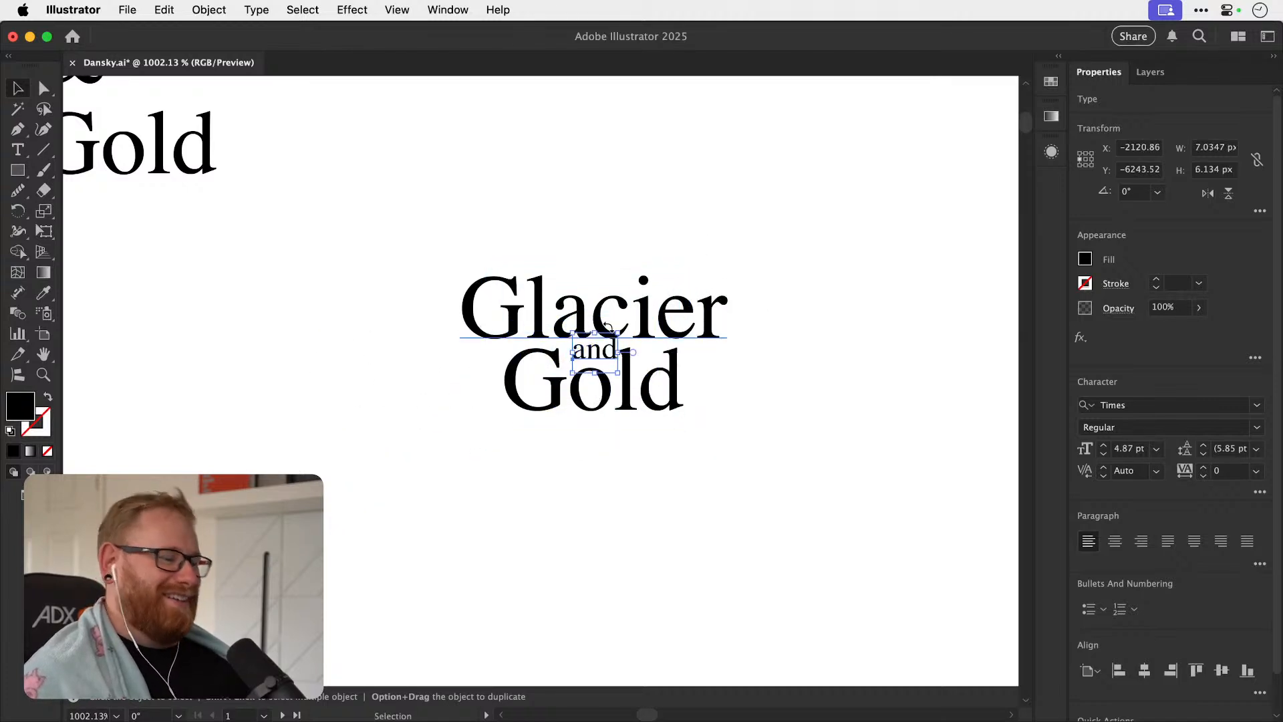
Shrink "and" slightly and fit it into the gap above the "o" of "Gold".
scroll(601, 348, up, 5)
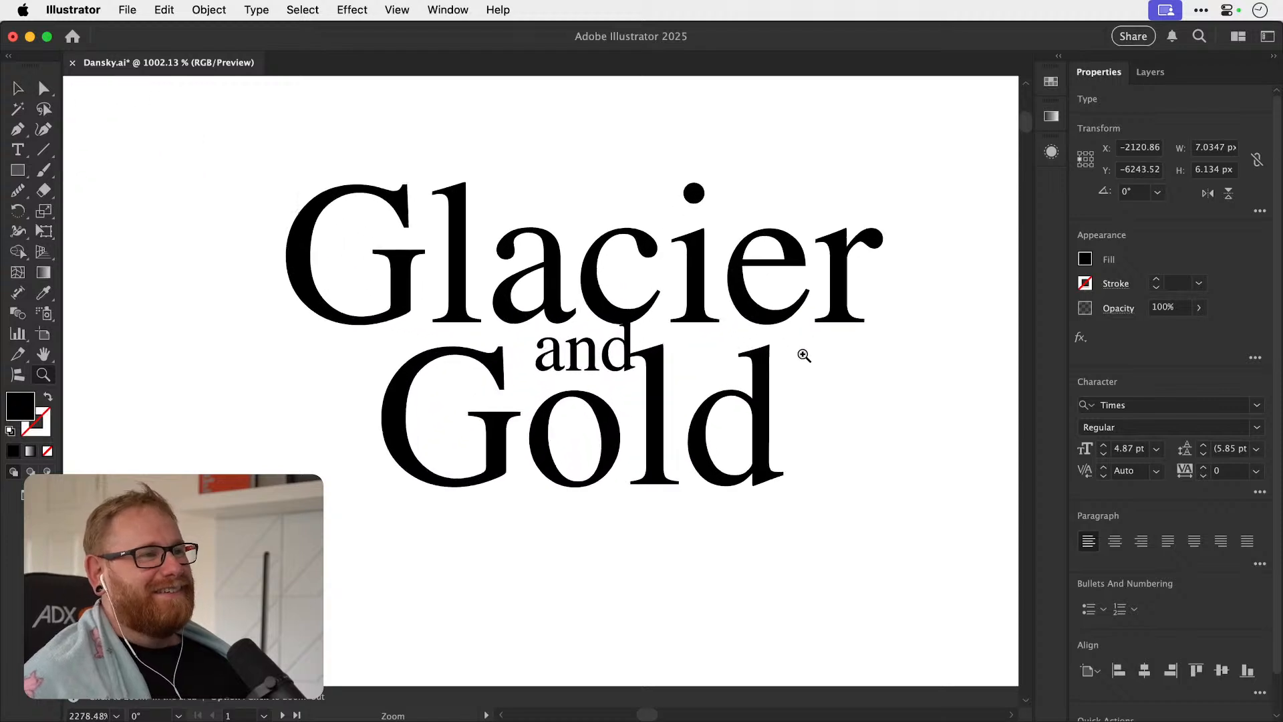
drag(580, 361, 567, 369)
drag(623, 321, 615, 327)
click(569, 579)
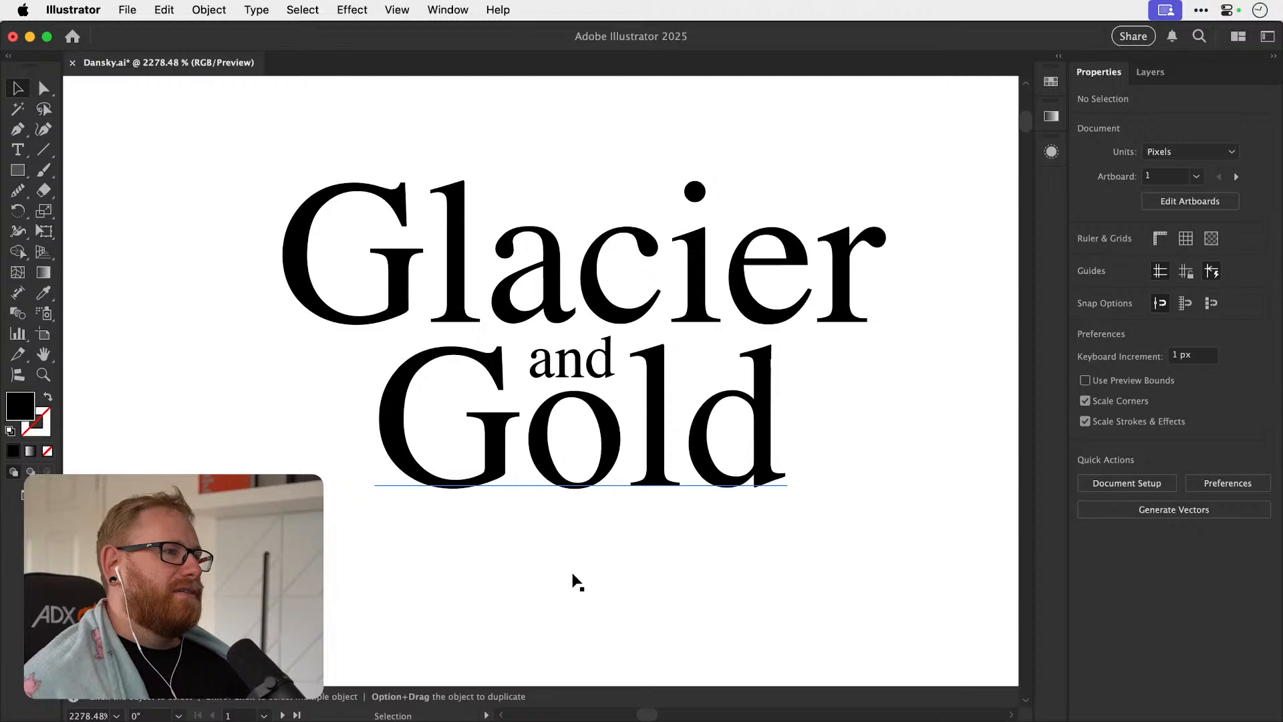
Nudge the small "and" into its final position between the two words.
key(super+minus)
key(super+minus)
key(super+minus)
key(super+minus)
key(super+minus)
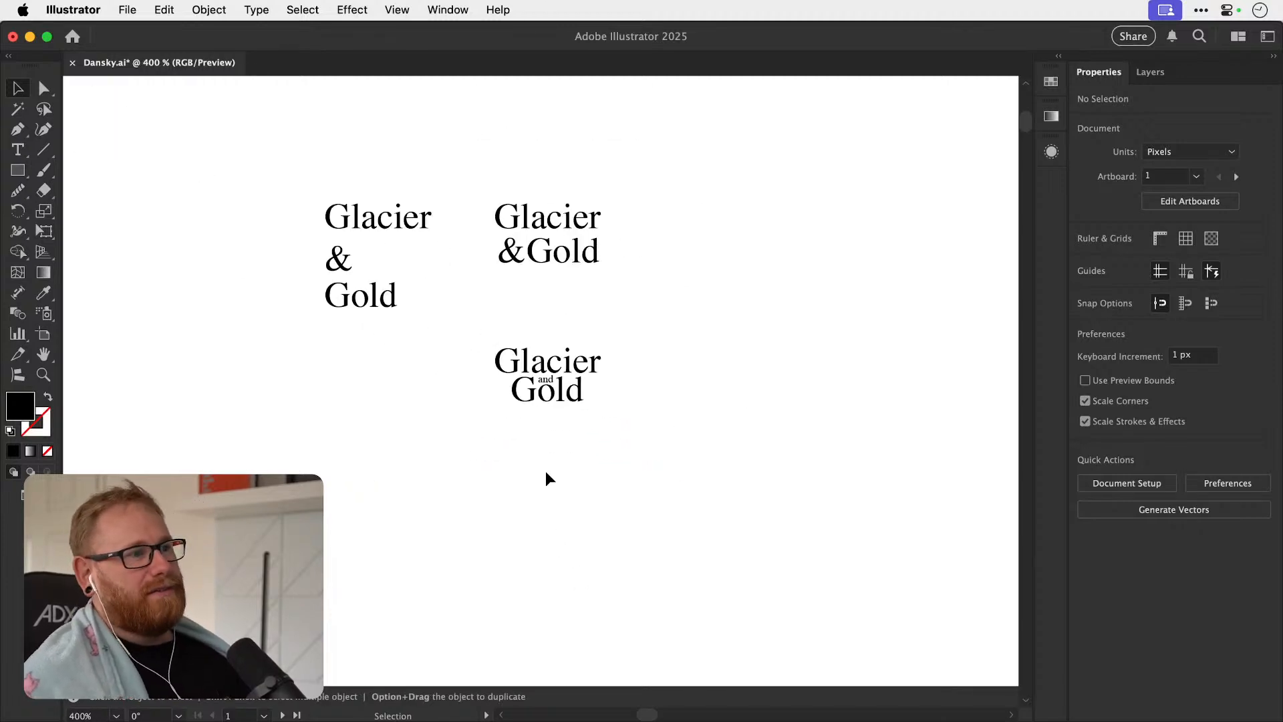
key(z)
drag(545, 381, 725, 388)
key(v)
drag(635, 391, 630, 392)
click(631, 534)
Compare the three Glacier & Gold layouts, viewing them together and the "and" version up close.
key(super+minus)
key(super+minus)
key(super+minus)
key(super+minus)
key(super+minus)
key(super+minus)
key(super+minus)
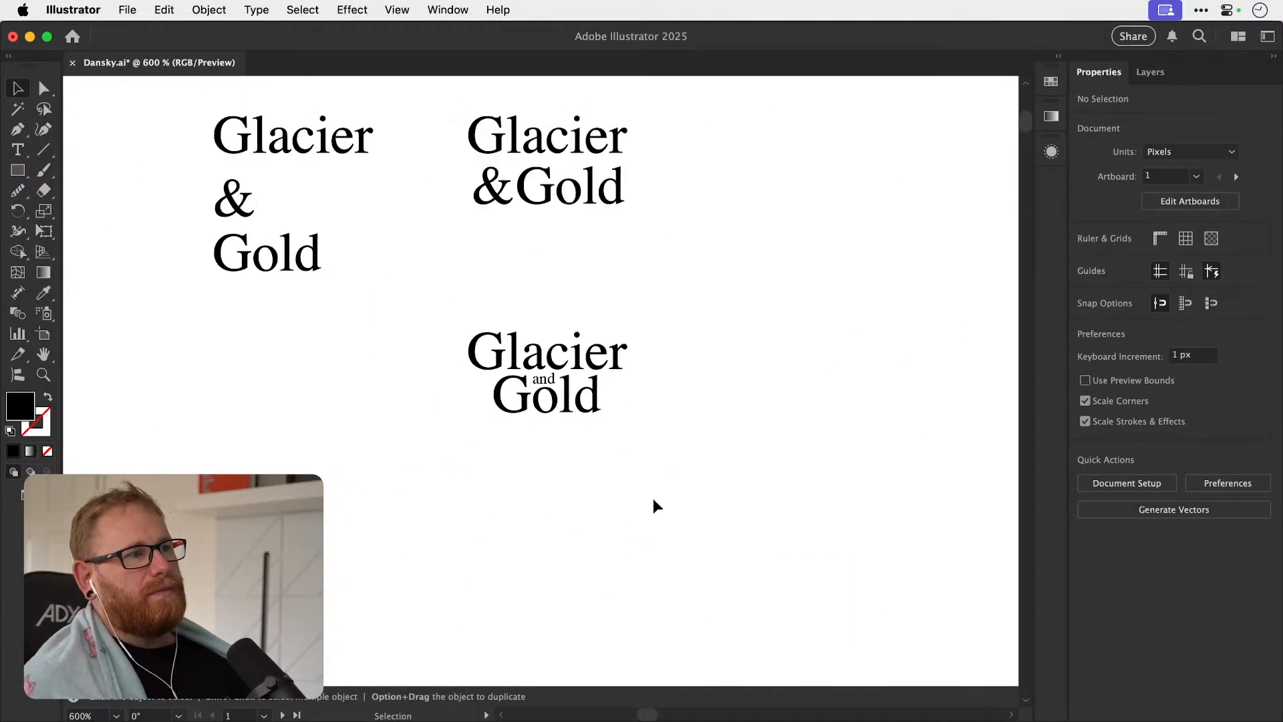
key(space)
drag(659, 471, 575, 511)
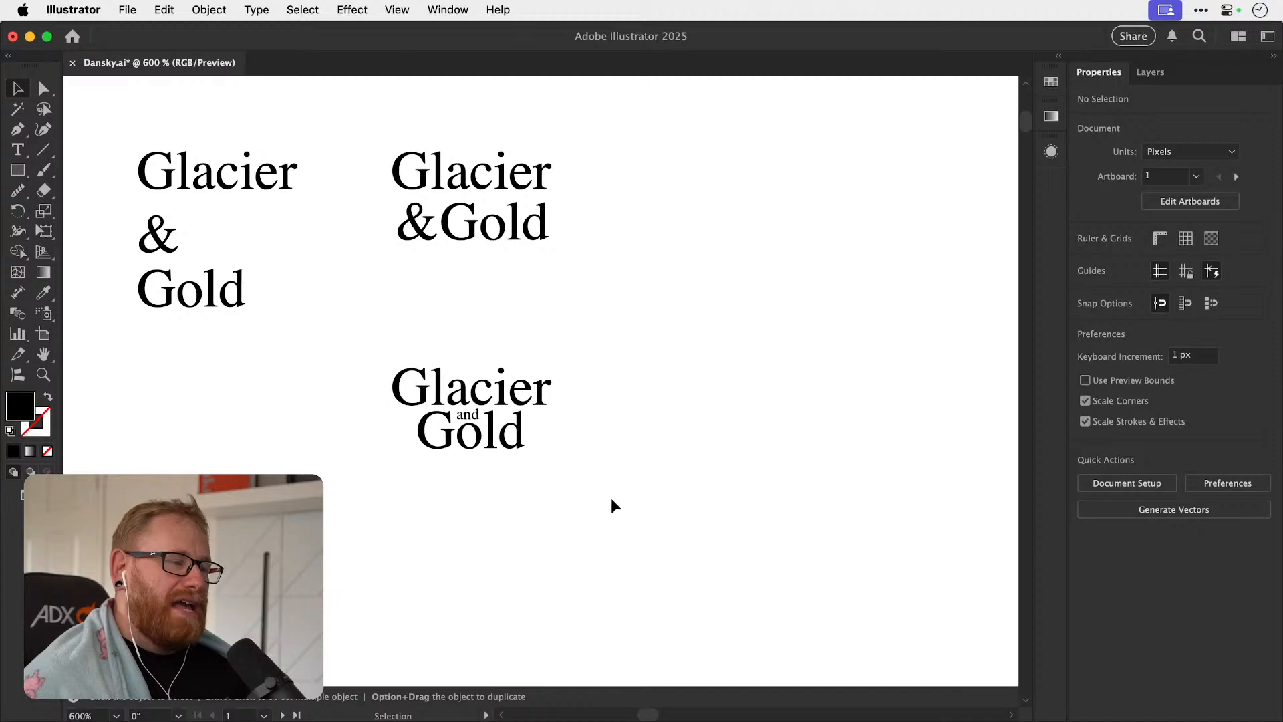
key(z)
drag(430, 439, 585, 447)
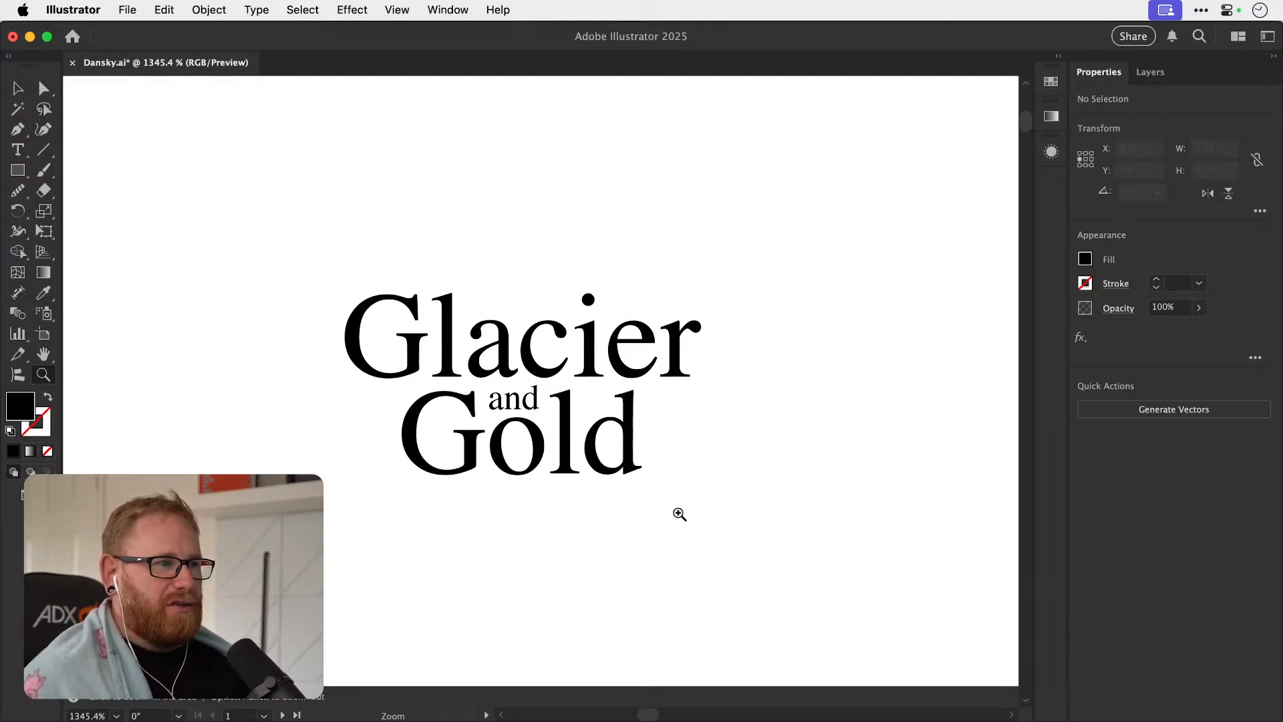
key(v)
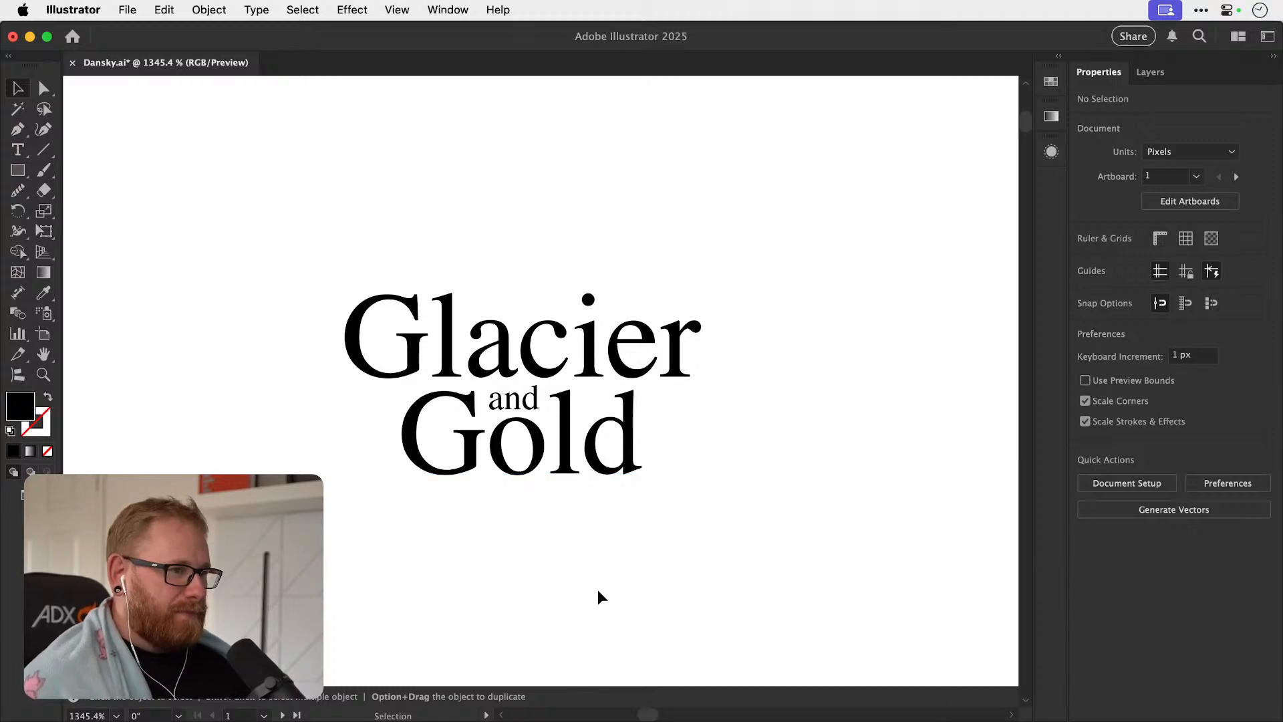
key(super+minus)
key(super+minus)
key(super+minus)
key(super+minus)
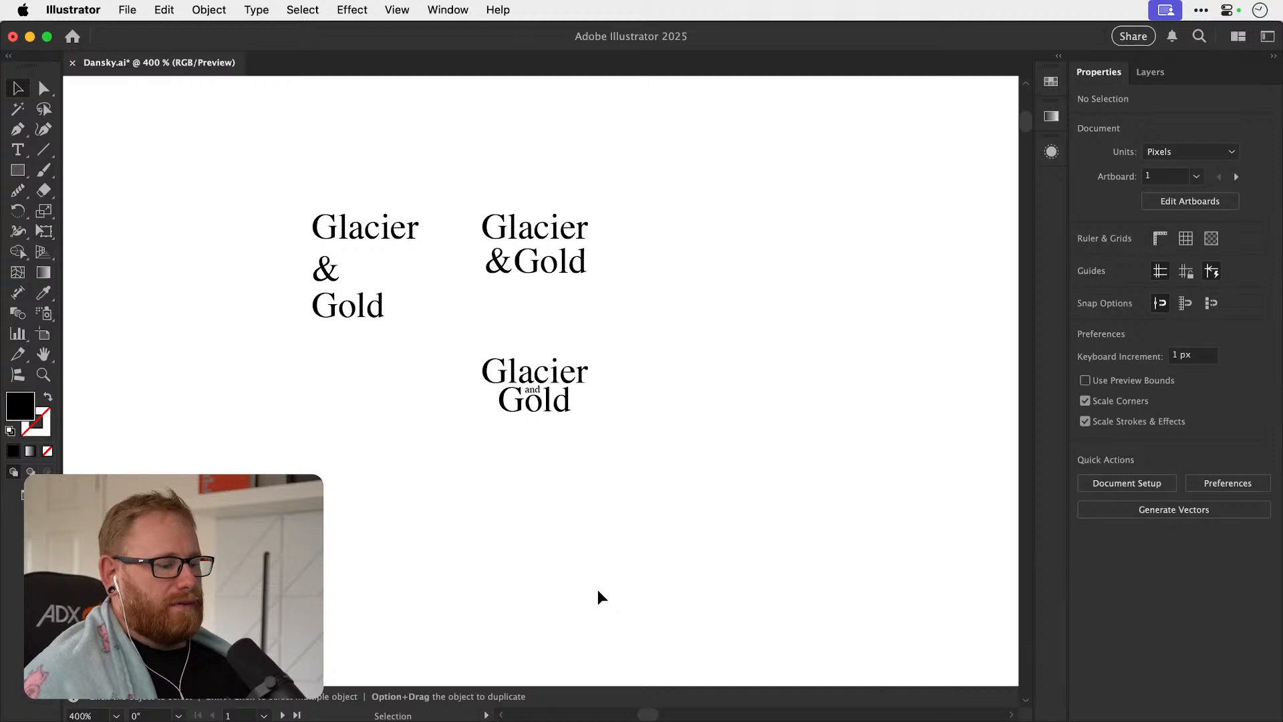
key(XF86AudioLowerVolume)
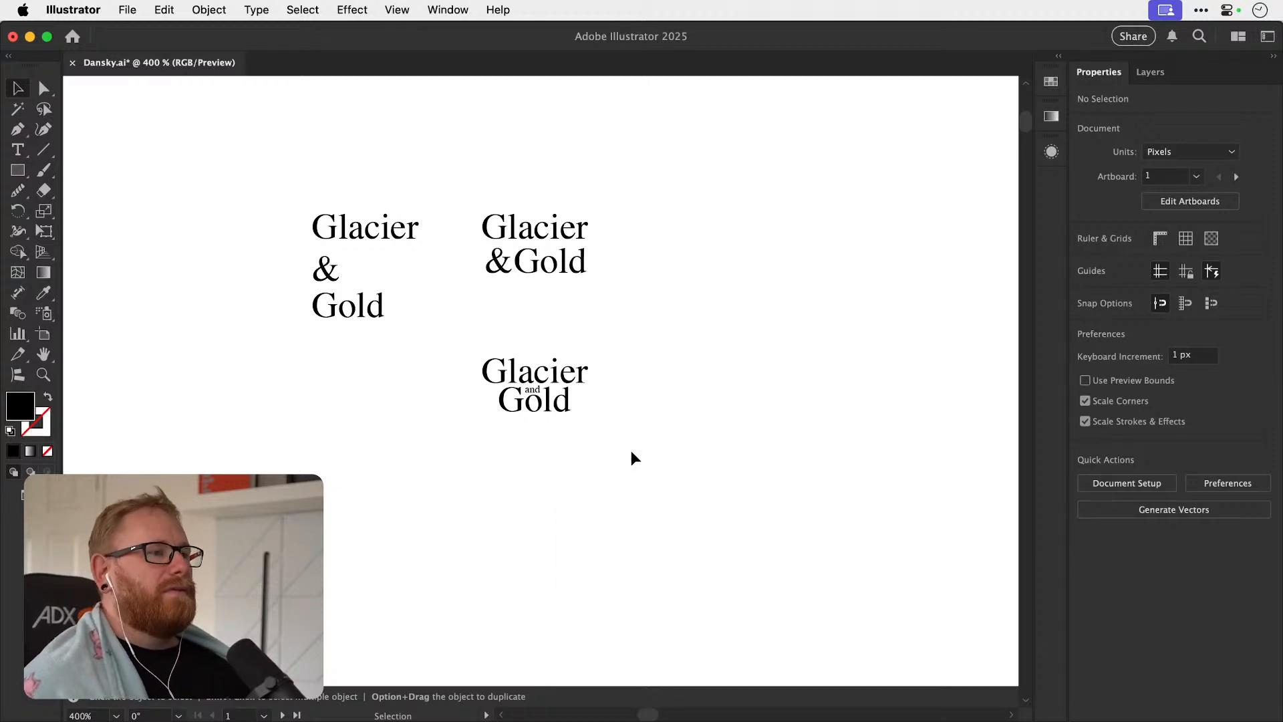
Duplicate the "Glacier and Gold" layout beside itself and shift the copy's "Gold" to the right.
drag(540, 399, 555, 356)
click(747, 341)
drag(556, 403, 722, 420)
drag(581, 403, 472, 408)
drag(548, 440, 569, 438)
Place the copy's small "and" in front of "Gold", tucked under the "G" of "Glacier".
click(457, 433)
key(z)
click(453, 397)
key(v)
click(490, 394)
key(super+minus)
key(super+minus)
key(super+minus)
key(super+minus)
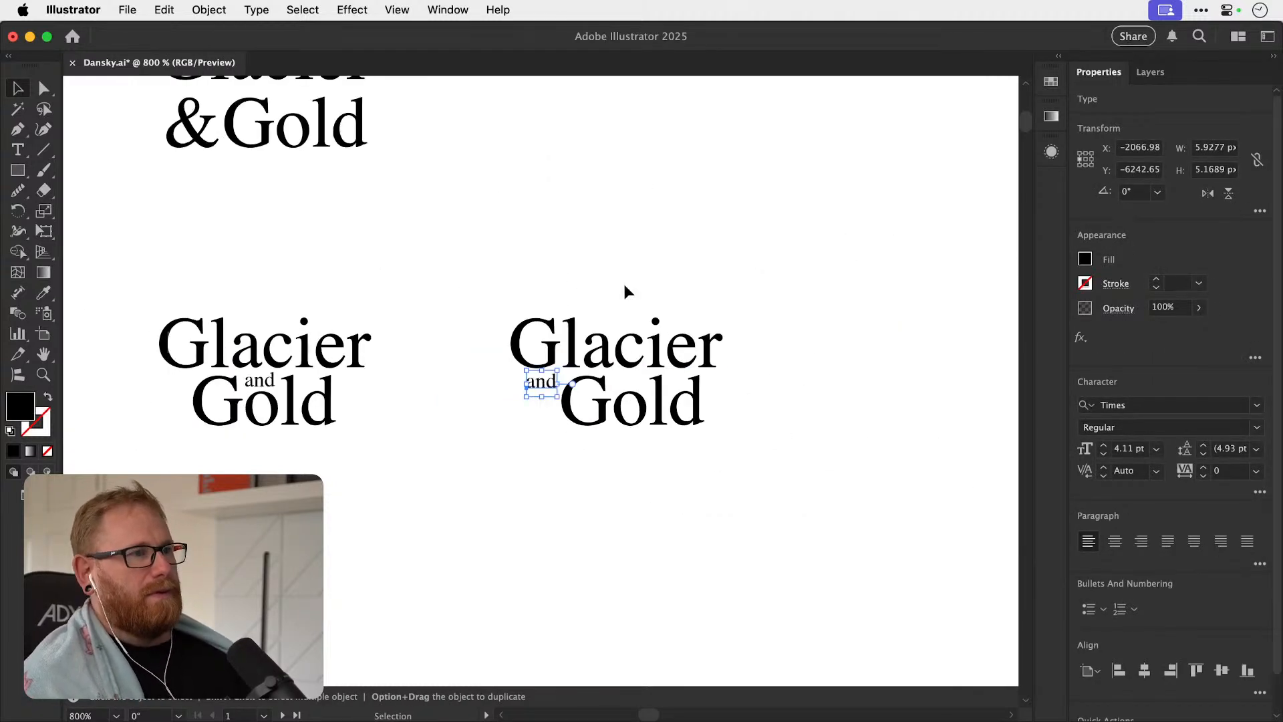
click(629, 305)
Duplicate the words into the empty space below and spread them apart for another layout.
drag(633, 380, 565, 461)
scroll(518, 457, up, 2)
drag(409, 433, 868, 421)
drag(533, 462, 416, 504)
drag(710, 438, 491, 253)
drag(453, 502, 645, 425)
Replace the spread-out layout's "and" with "&" and fit it between "Glacier" and "Gold" on one line.
double_click(597, 423)
key(super+a)
text(&)
click(19, 89)
drag(611, 427, 652, 393)
key(space)
drag(652, 393, 633, 255)
Duplicate the one-line "Glacier&Gold" below and drop the copy's ampersand beneath "Glacier".
alt+shift+drag(670, 272, 670, 512)
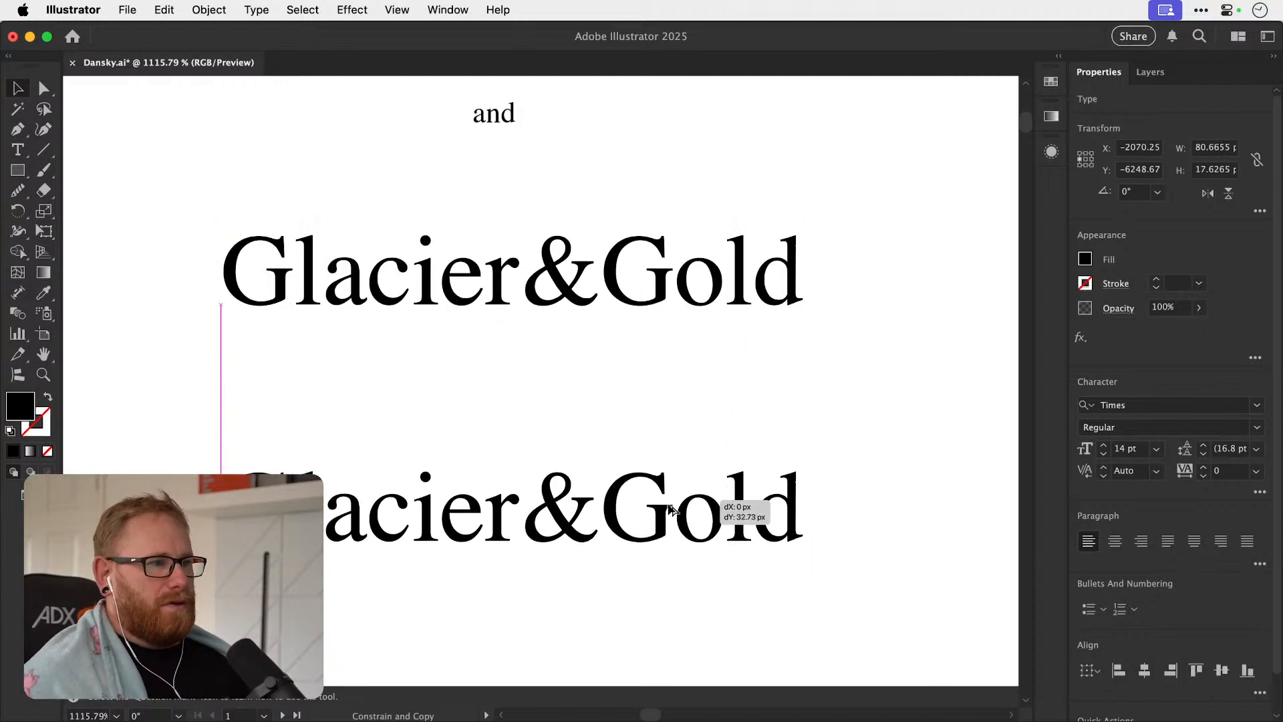
key(space)
drag(615, 512, 543, 419)
click(598, 461)
key(z)
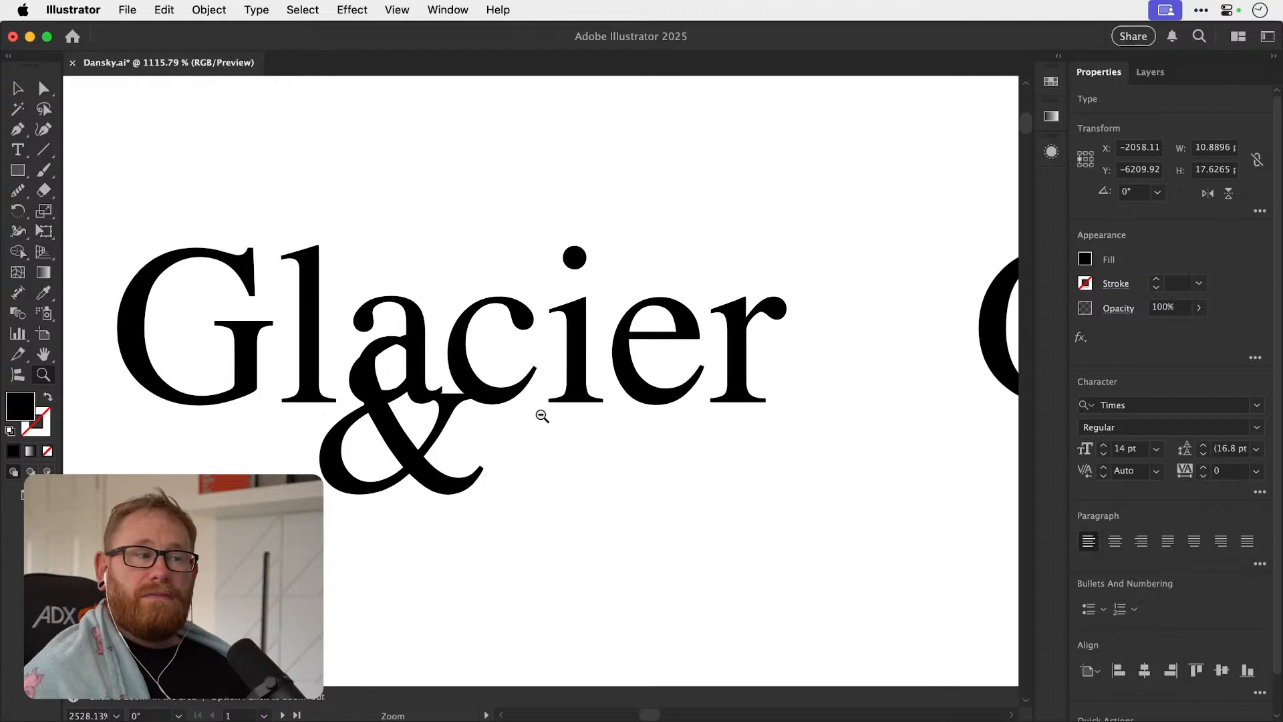
Enlarge the copy's ampersand to about 18.7 pt and bring "Gold" in beside it beneath "Glacier".
alt+click(542, 418)
key(v)
drag(328, 499, 294, 553)
drag(378, 473, 397, 467)
drag(485, 466, 525, 447)
Try scaling "Gold" down to about 9.7 pt and raising it against the ampersand.
drag(632, 394, 560, 431)
drag(523, 487, 517, 460)
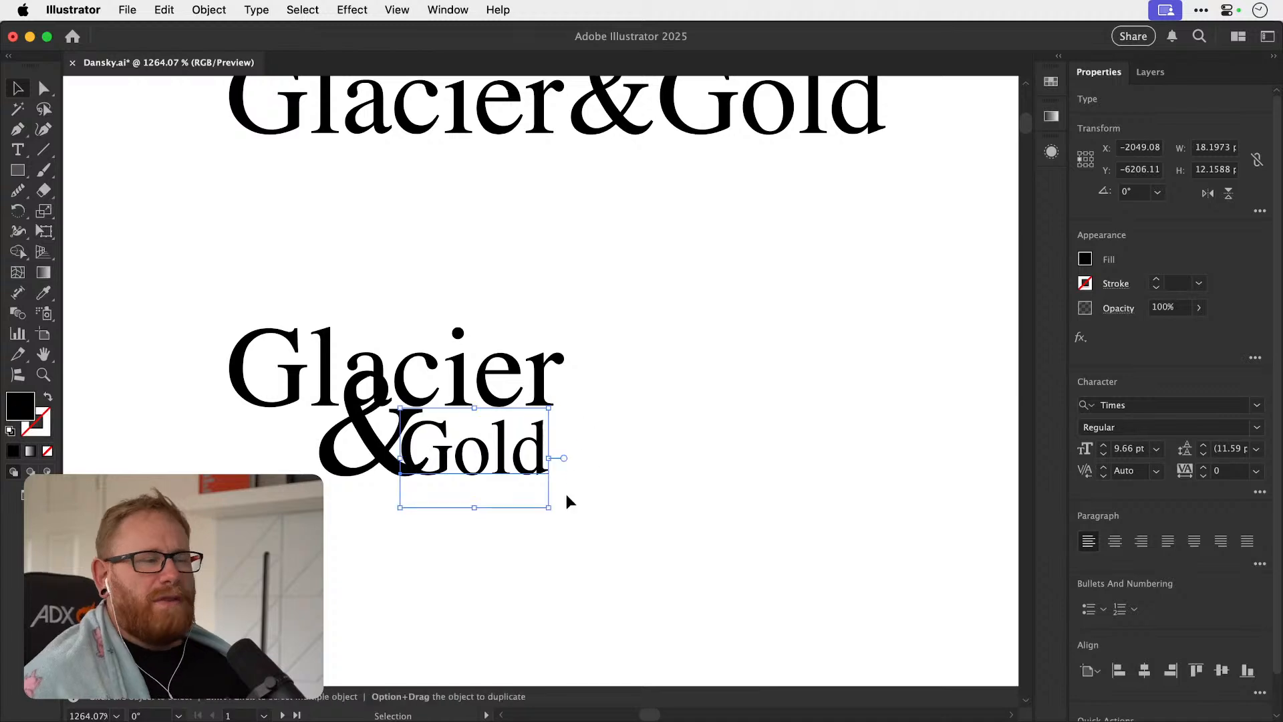
key(super+z)
key(super+z)
click(671, 316)
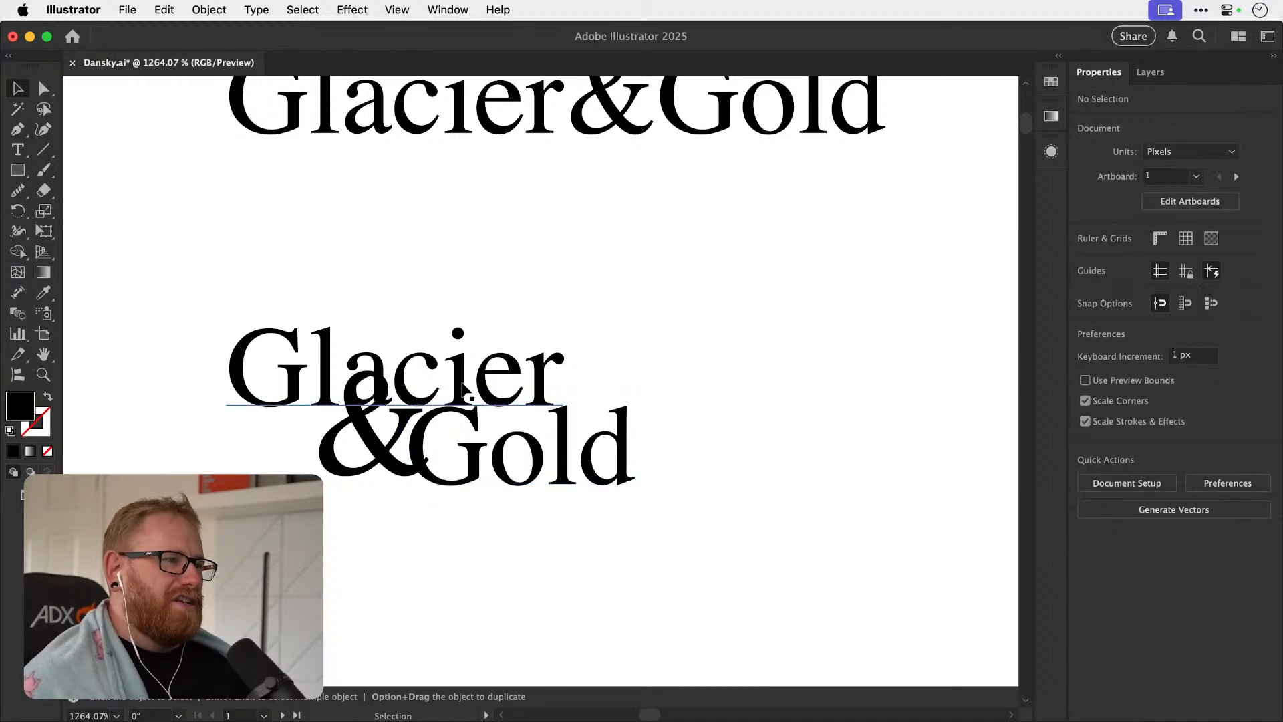
Move the large ampersand under the "G" of "Glacier" and pull "Gold" in next to it.
drag(399, 418, 326, 478)
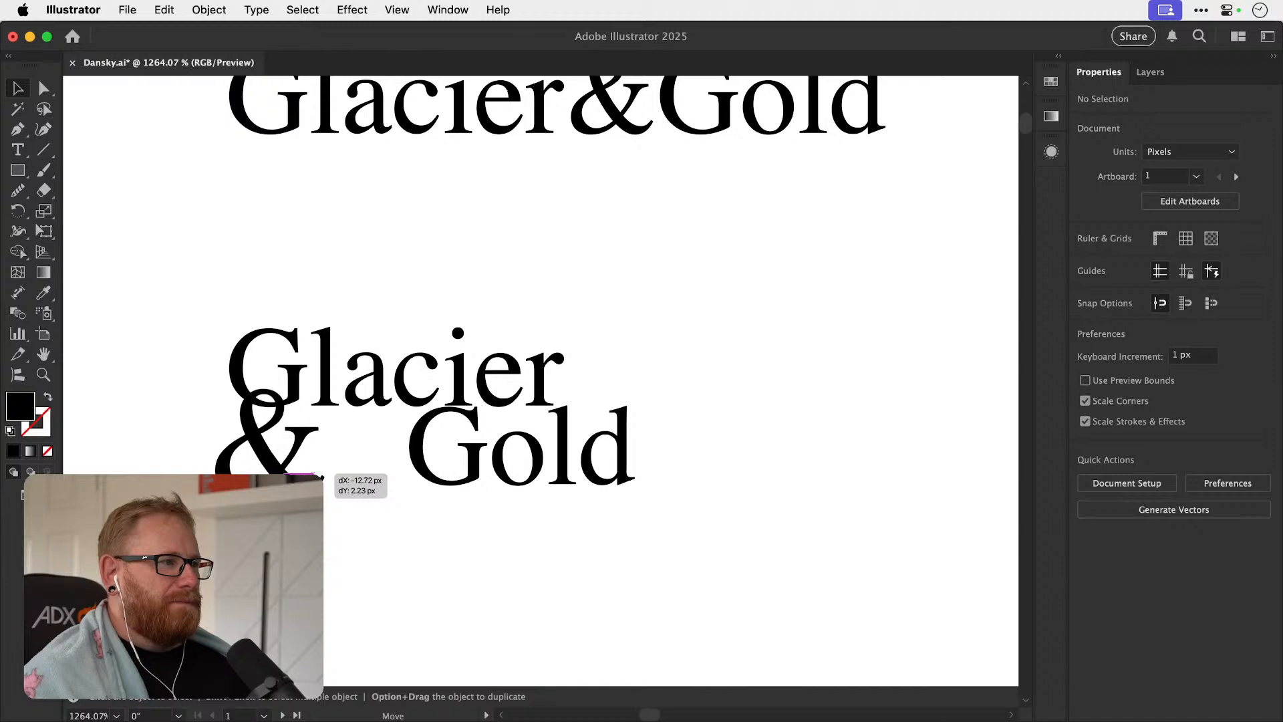
drag(322, 477, 324, 477)
drag(518, 464, 438, 476)
click(667, 390)
Align the "d" of "Gold" with the stem of the "r" in "Glacier".
key(z)
drag(537, 412, 860, 440)
key(v)
mouse_move(576, 526)
mouse_down()
mouse_move(565, 286)
mouse_move(561, 533)
mouse_up()
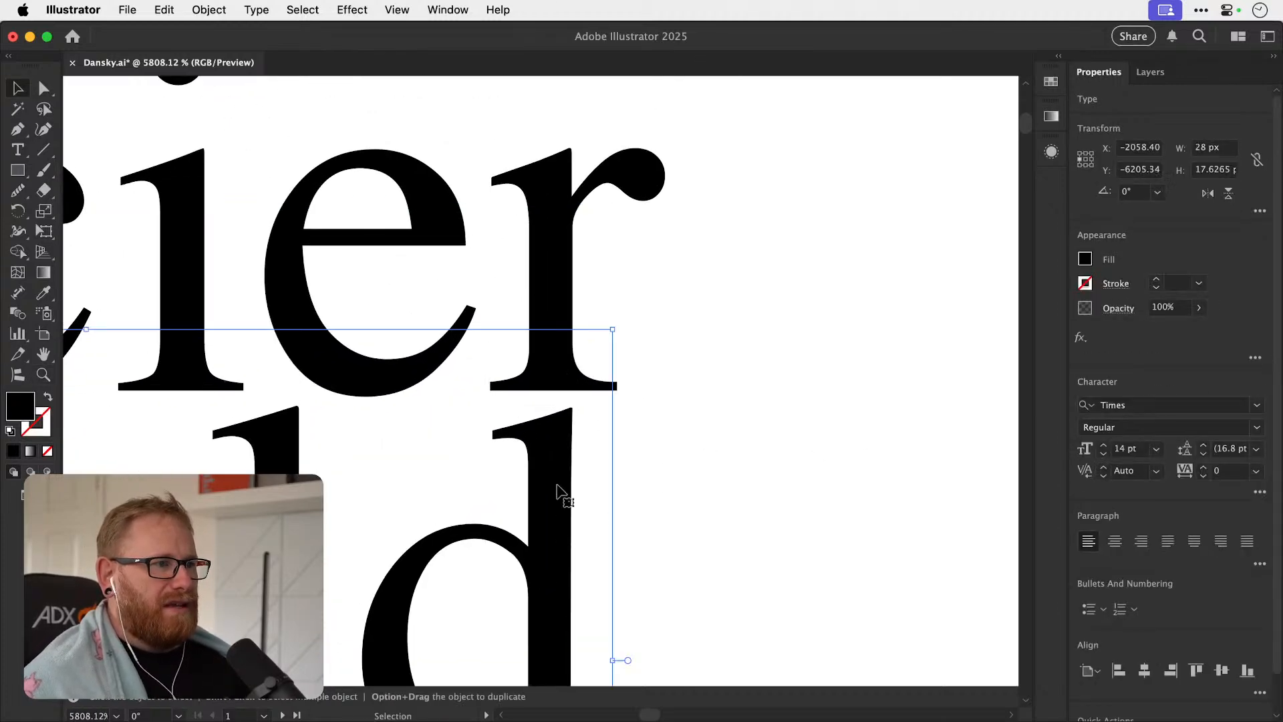
key(super+minus)
key(super+minus)
key(super+minus)
key(super+minus)
click(647, 495)
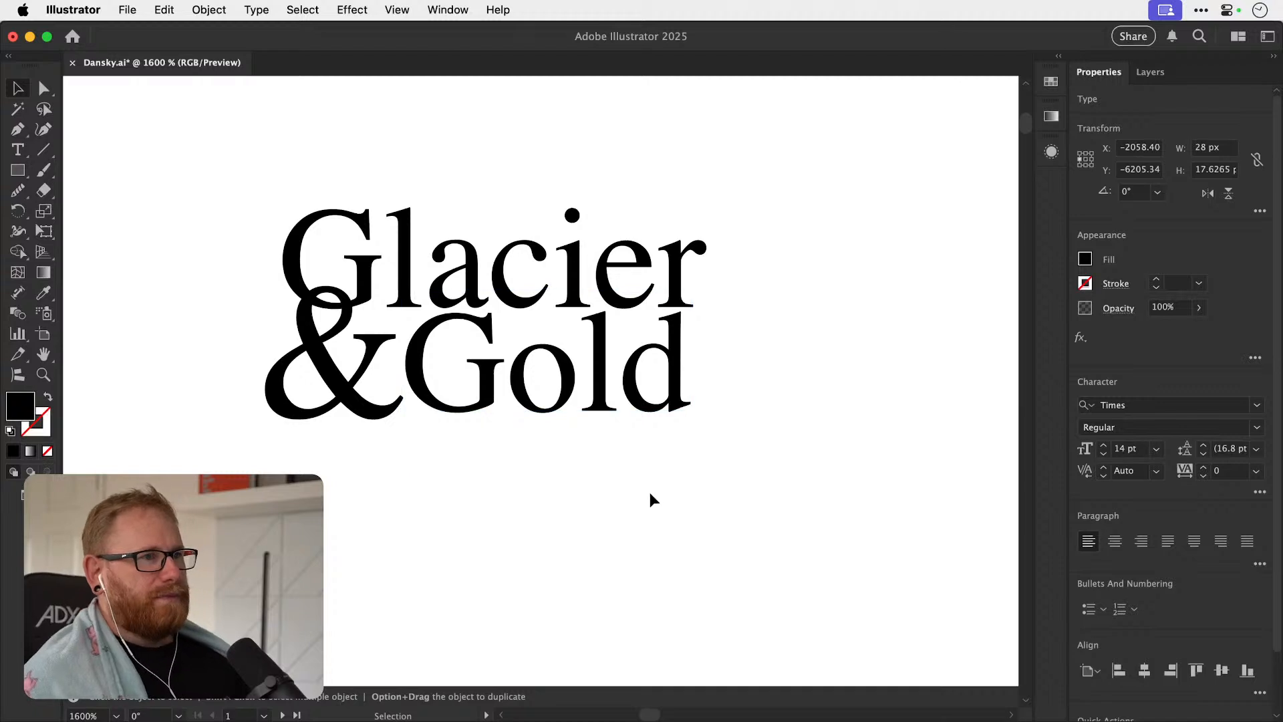
Lower "Gold" slightly and reposition the large ampersand to sit level with it under the "G".
drag(645, 374, 645, 386)
drag(424, 511, 473, 553)
drag(383, 399, 347, 405)
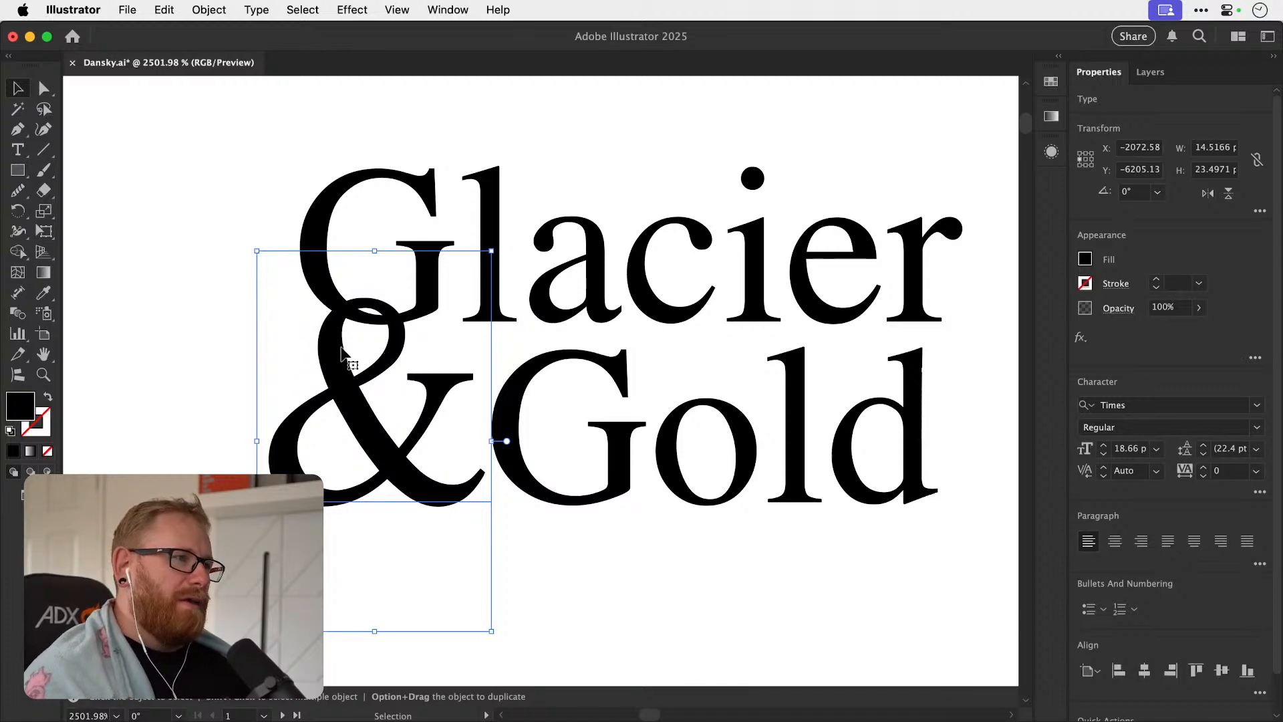
drag(327, 310, 171, 301)
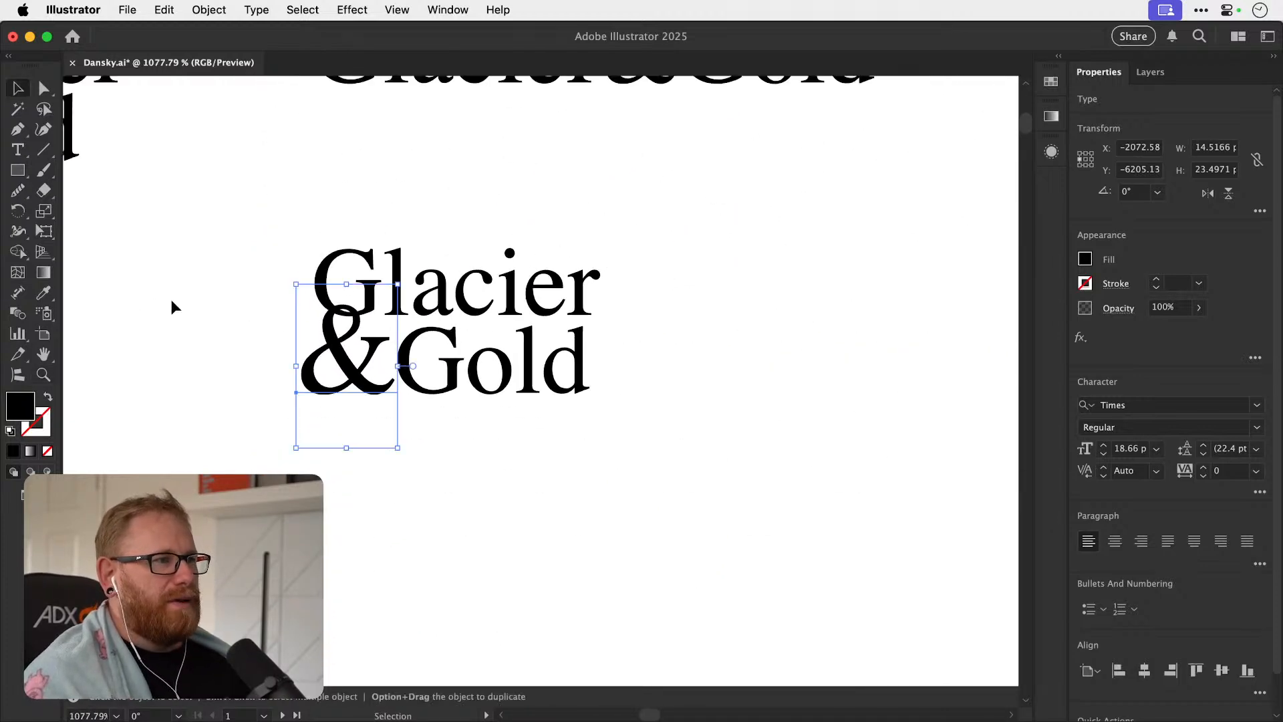
click(472, 502)
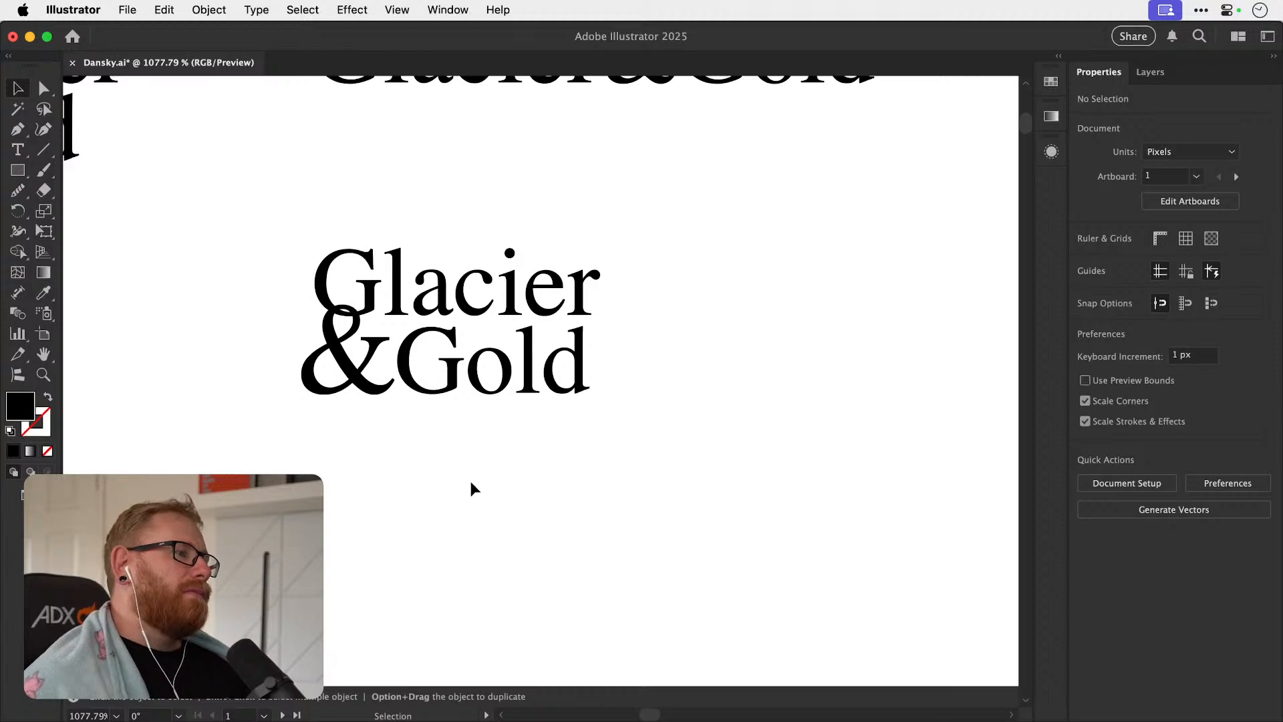
drag(449, 390, 486, 392)
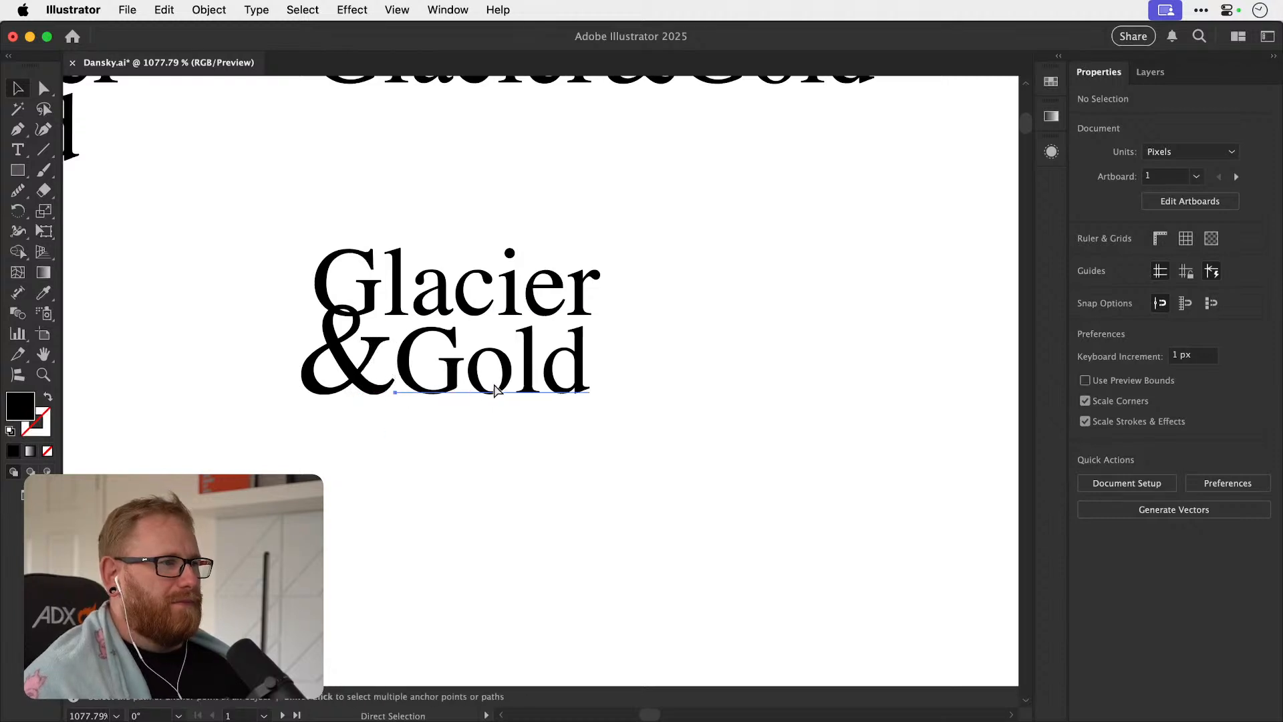
key(v)
click(423, 407)
drag(361, 391, 375, 392)
click(675, 459)
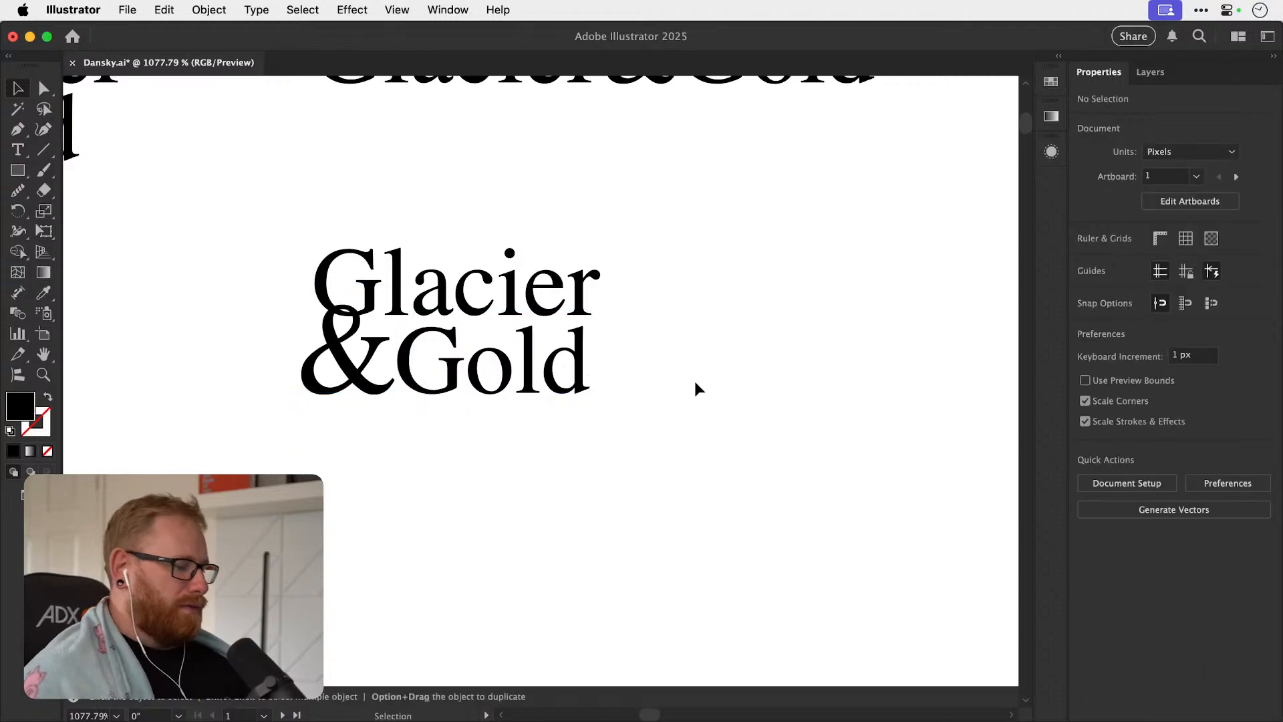
Duplicate the large-ampersand layout into the empty space beside it.
key(super+minus)
key(super+minus)
key(super+minus)
drag(463, 472, 458, 501)
drag(565, 420, 742, 439)
click(740, 442)
Shrink the copy's ampersand to 5.4 pt and center it between "Glacier" and a centered "Gold".
drag(558, 444, 558, 506)
drag(478, 433, 561, 438)
drag(610, 495, 583, 510)
drag(595, 463, 504, 454)
drag(549, 367, 493, 475)
shift+click(534, 527)
drag(532, 522, 532, 431)
key(super+shift+a)
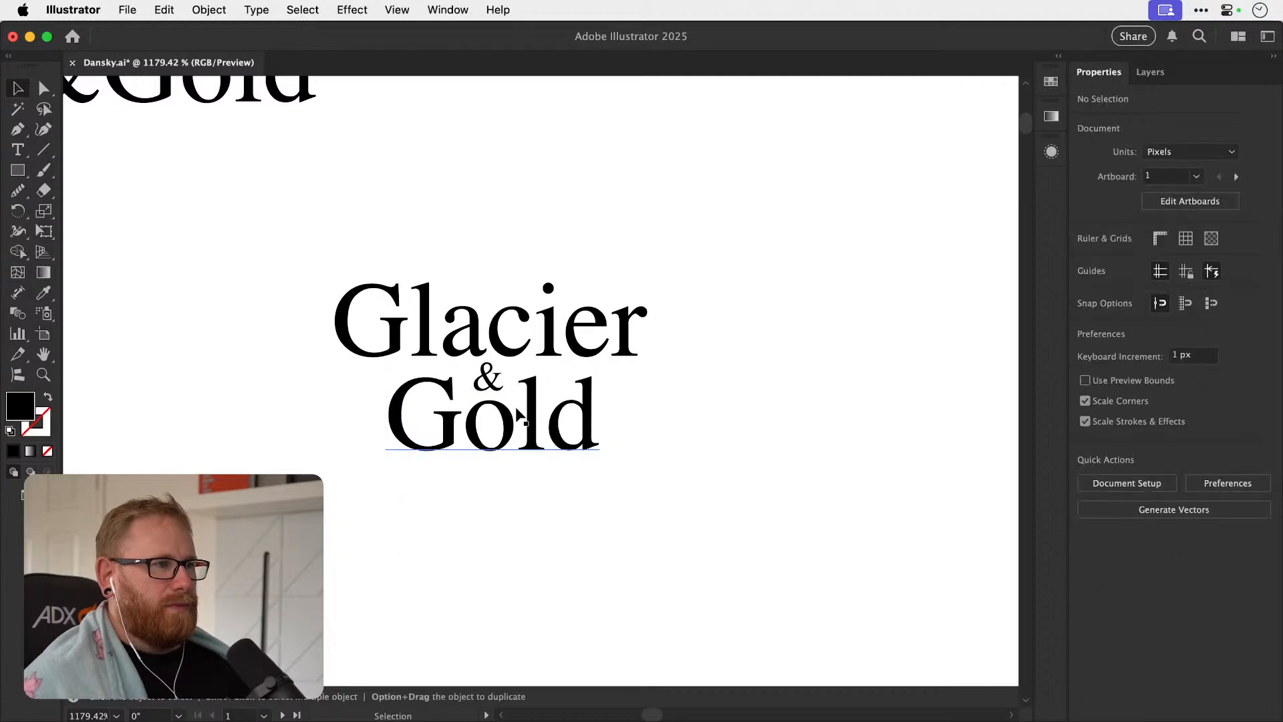
Nudge the small ampersand to fine-tune its spacing between "Glacier" and "Gold".
key(z)
drag(448, 369, 885, 396)
key(v)
drag(660, 423, 661, 436)
key(super+minus)
key(super+minus)
key(super+minus)
key(super+minus)
key(super+minus)
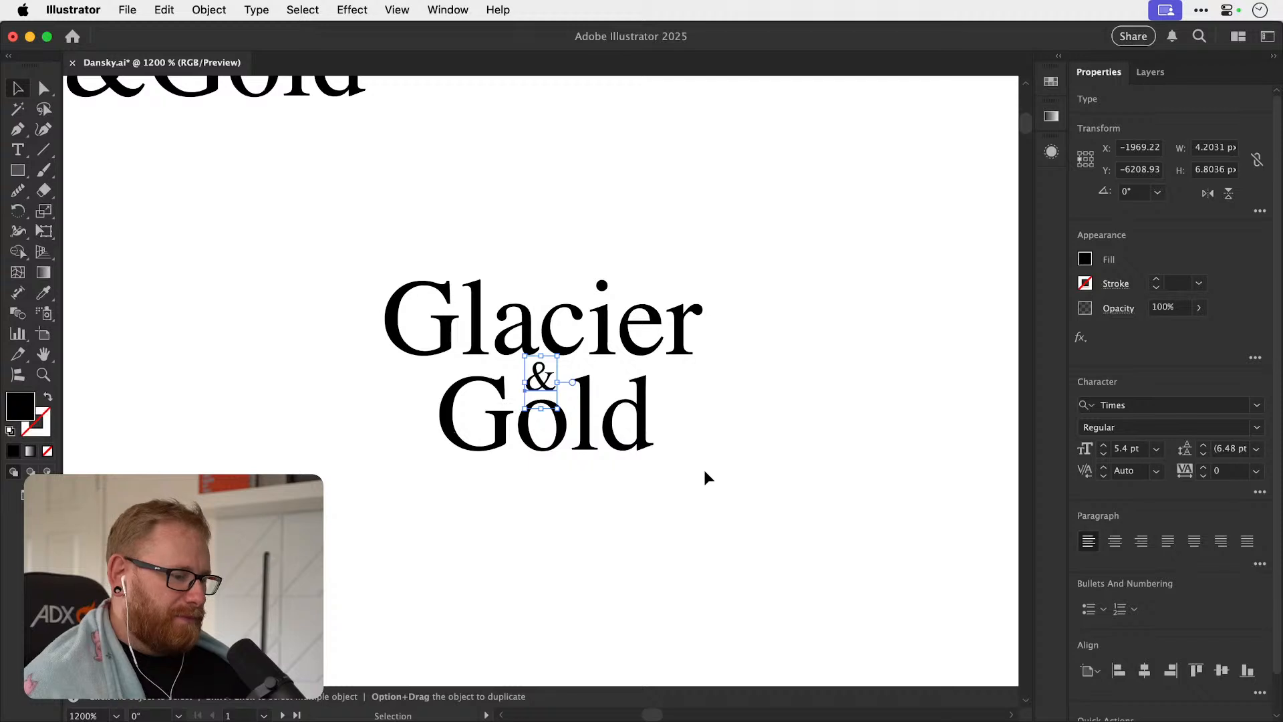
click(725, 517)
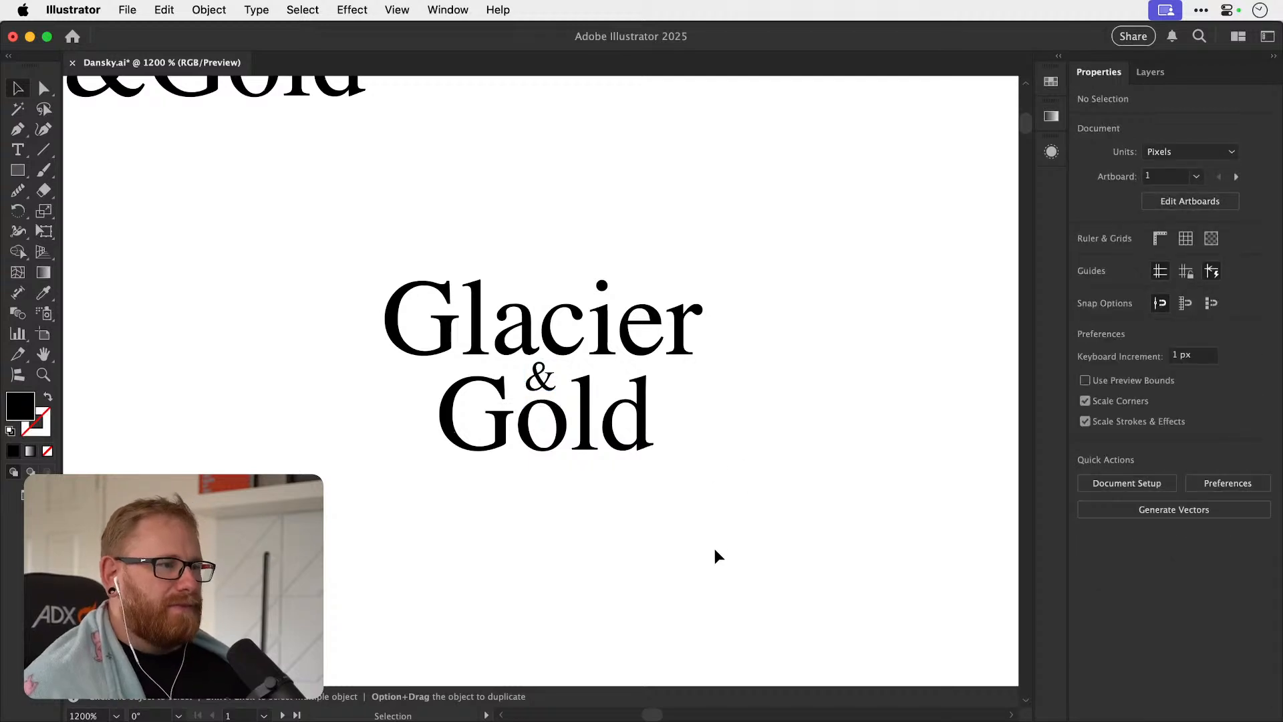
Duplicate the small-ampersand layout above, shift the copy's "Gold" to the right and place the ampersand in front of it.
drag(361, 524, 723, 201)
click(659, 299)
drag(663, 289, 538, 288)
shift+click(630, 333)
drag(634, 335, 575, 256)
key(super+shift+a)
Change the spare "Glacier" copy above the offset layout to a single "&".
key(z)
click(581, 411)
key(v)
key(t)
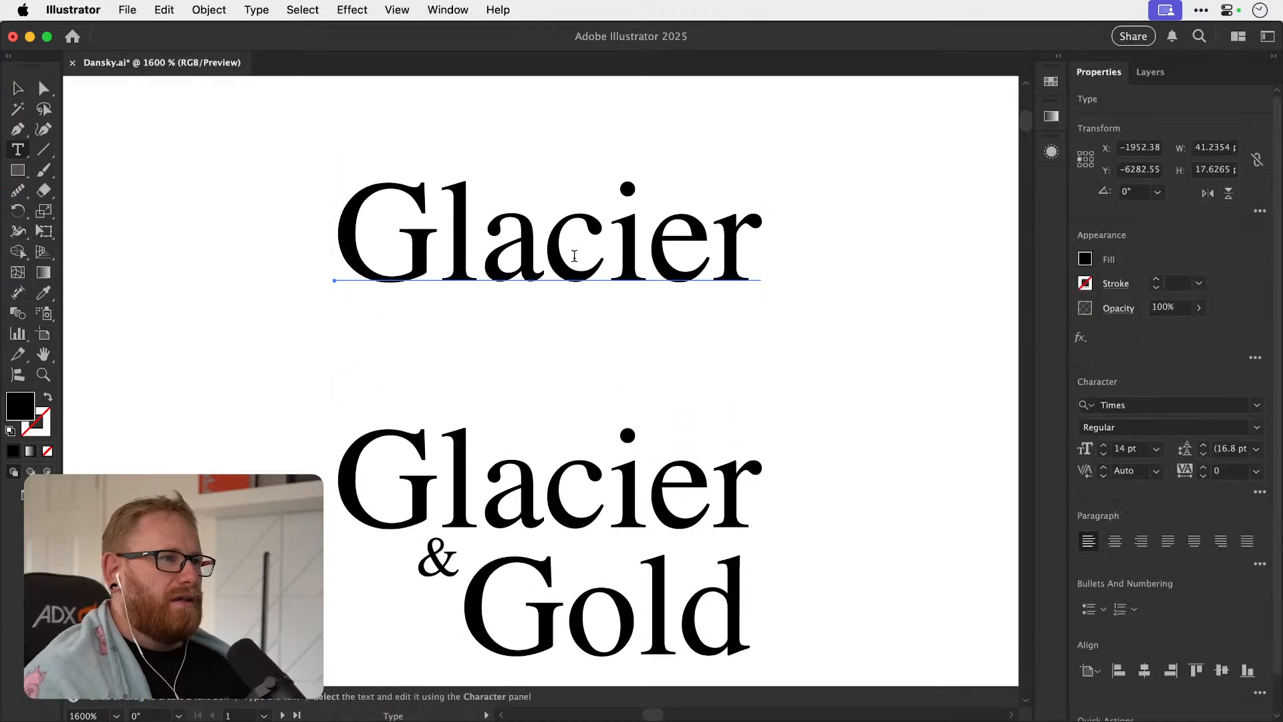
double_click(575, 256)
text(&)
click(19, 96)
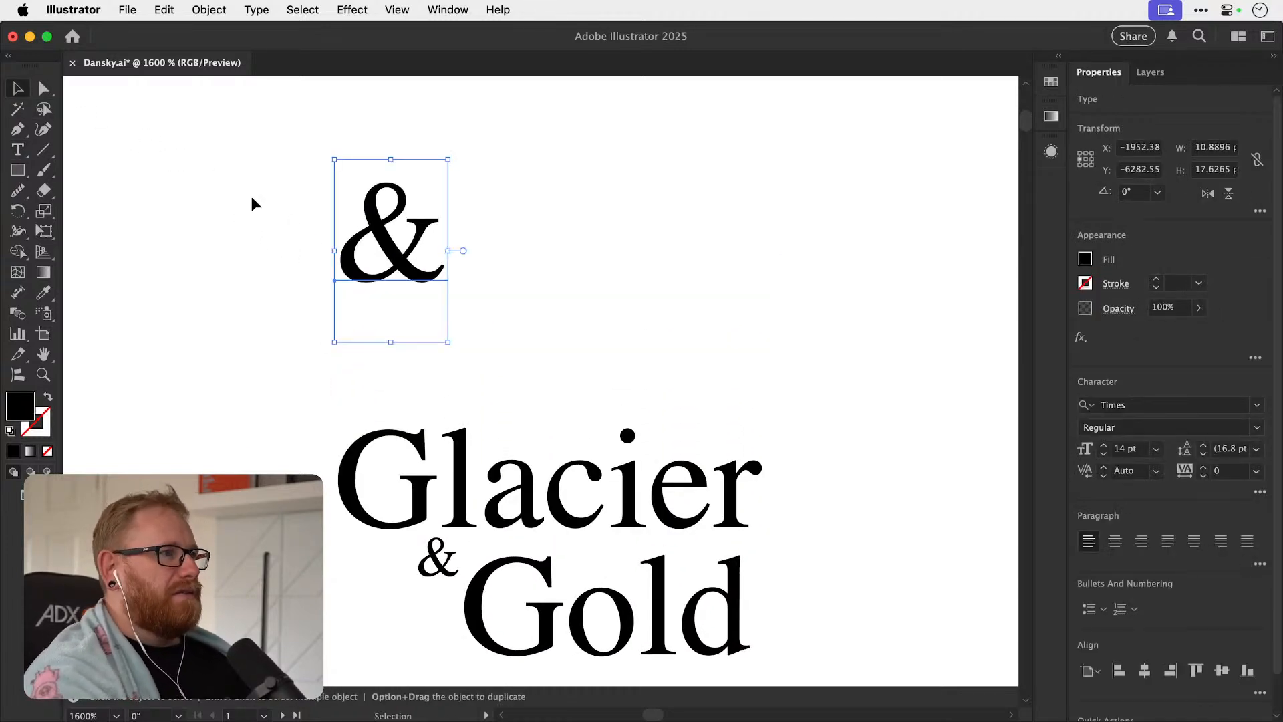
Browse fonts for the spare ampersand and apply Thirsty Rough Lt Two.
click(1178, 407)
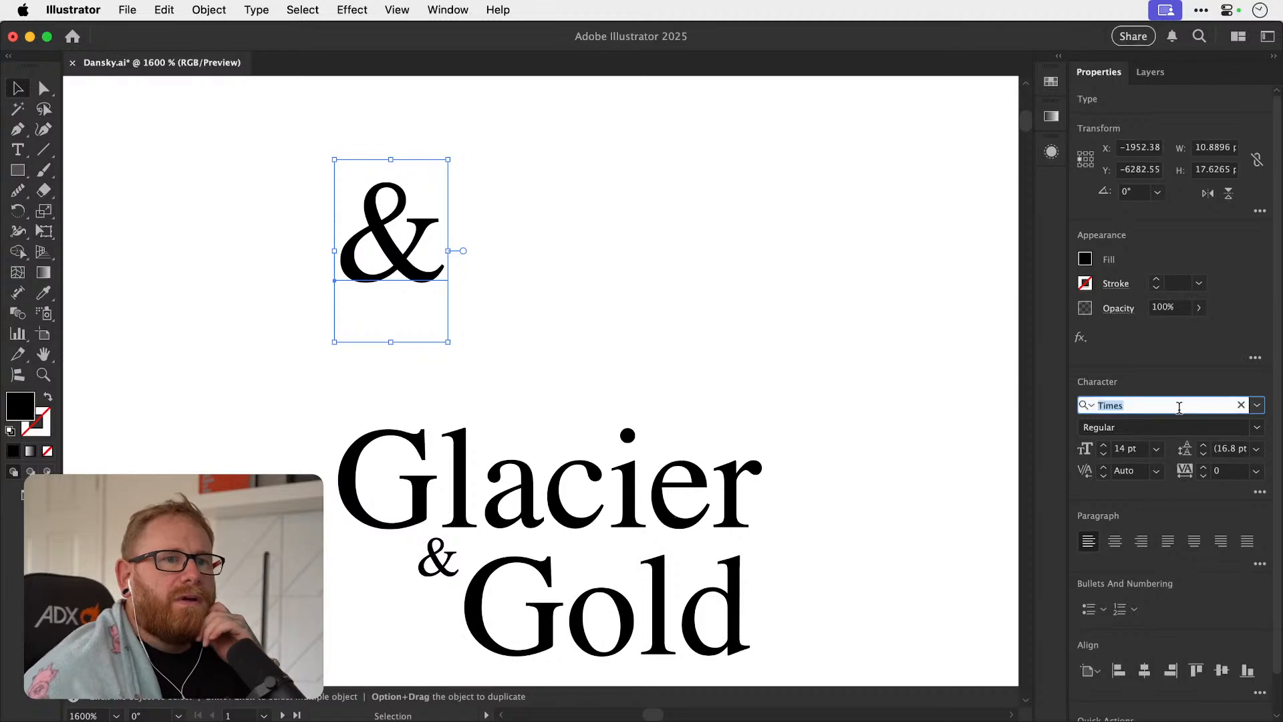
key(Up)
key(Up)
key(Up)
key(Up)
key(Up)
key(Up)
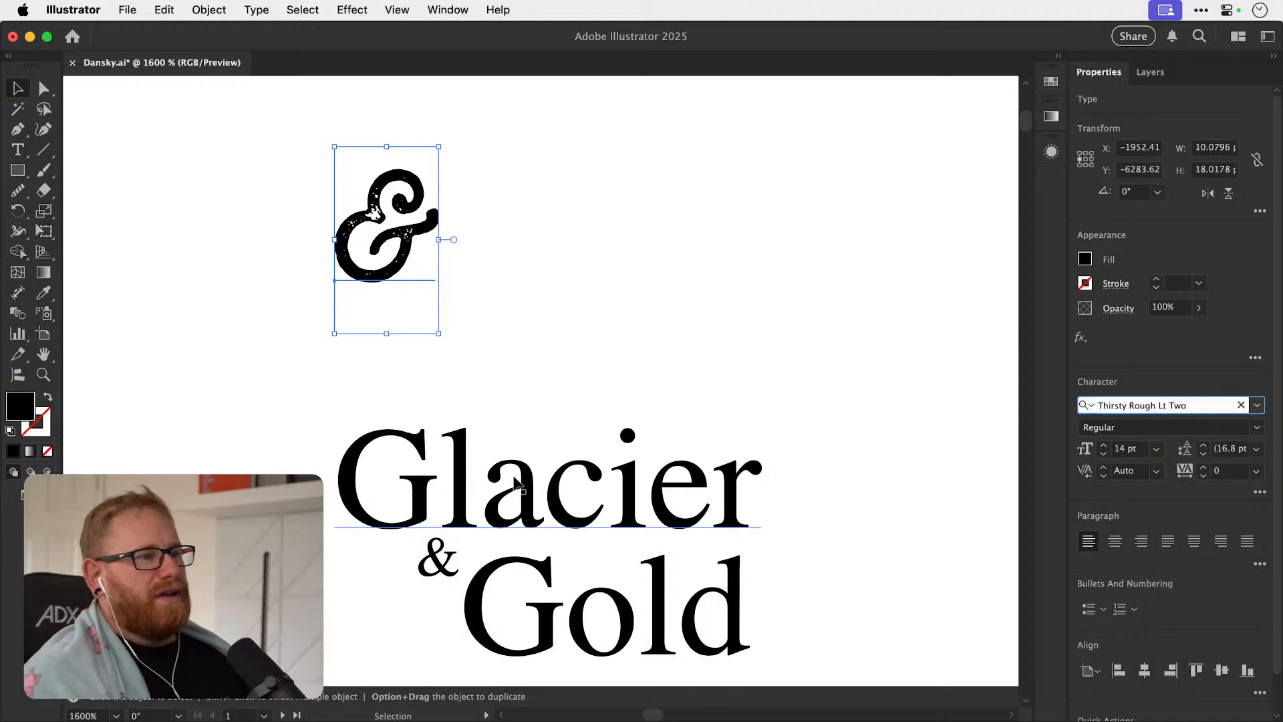
Delete the small ampersand from the layout and center "Gold" closely beneath "Glacier".
click(440, 571)
key(Delete)
drag(543, 588, 495, 571)
scroll(576, 486, down, 2)
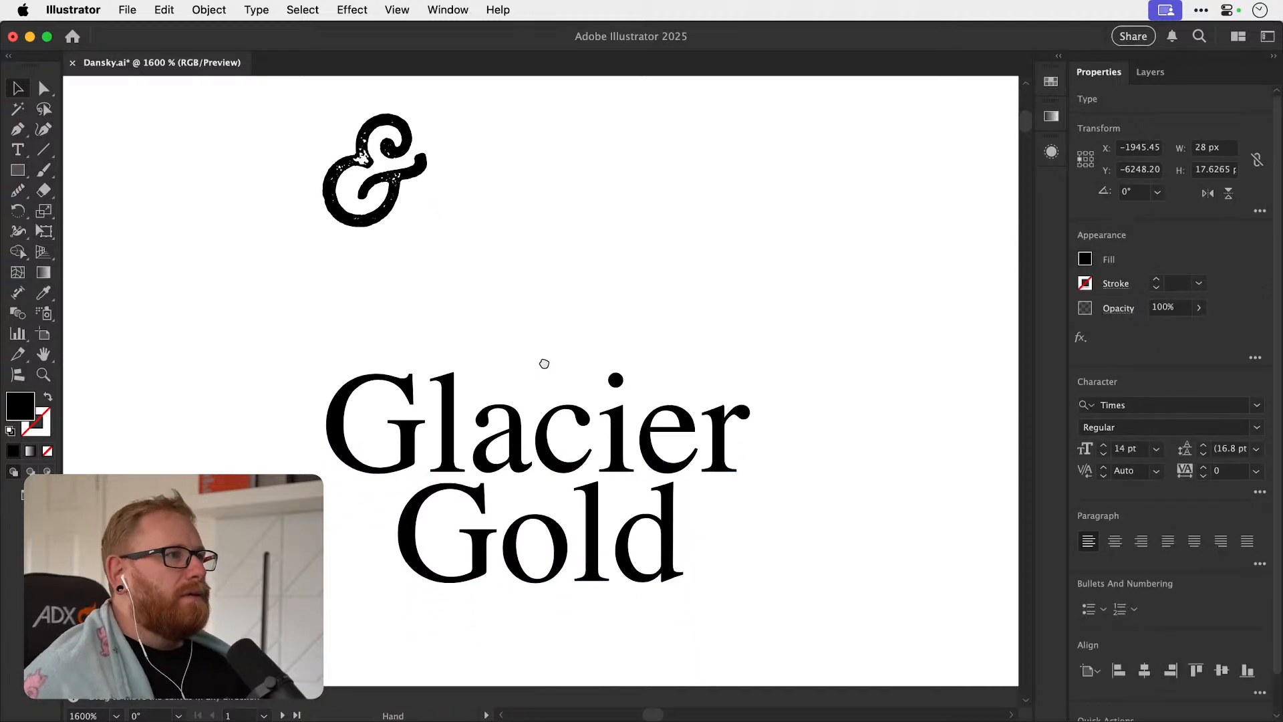
Sketch a freehand Pencil ampersand linking the "c" of "Glacier" to the "o" of "Gold" and give it the default stroke.
key(n)
drag(586, 426, 582, 407)
key(super+z)
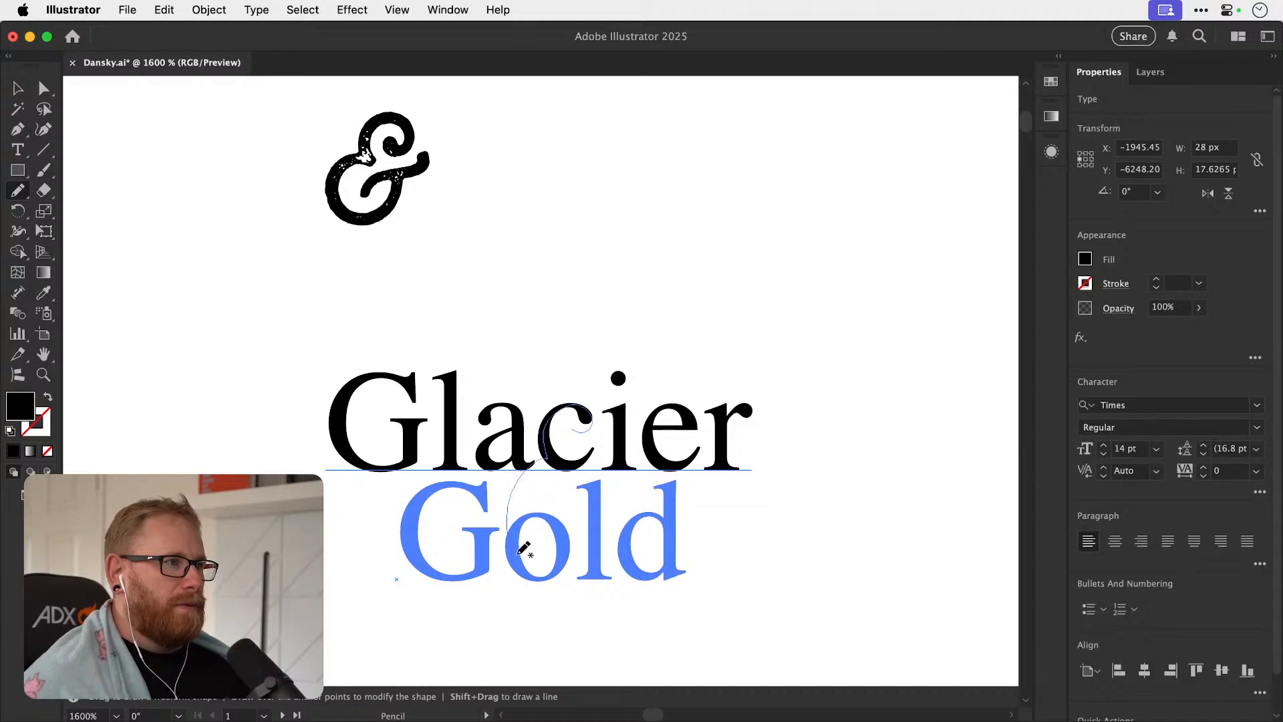
drag(556, 541, 553, 512)
key(v)
shift+click(549, 544)
key(d)
key(super+shift+a)
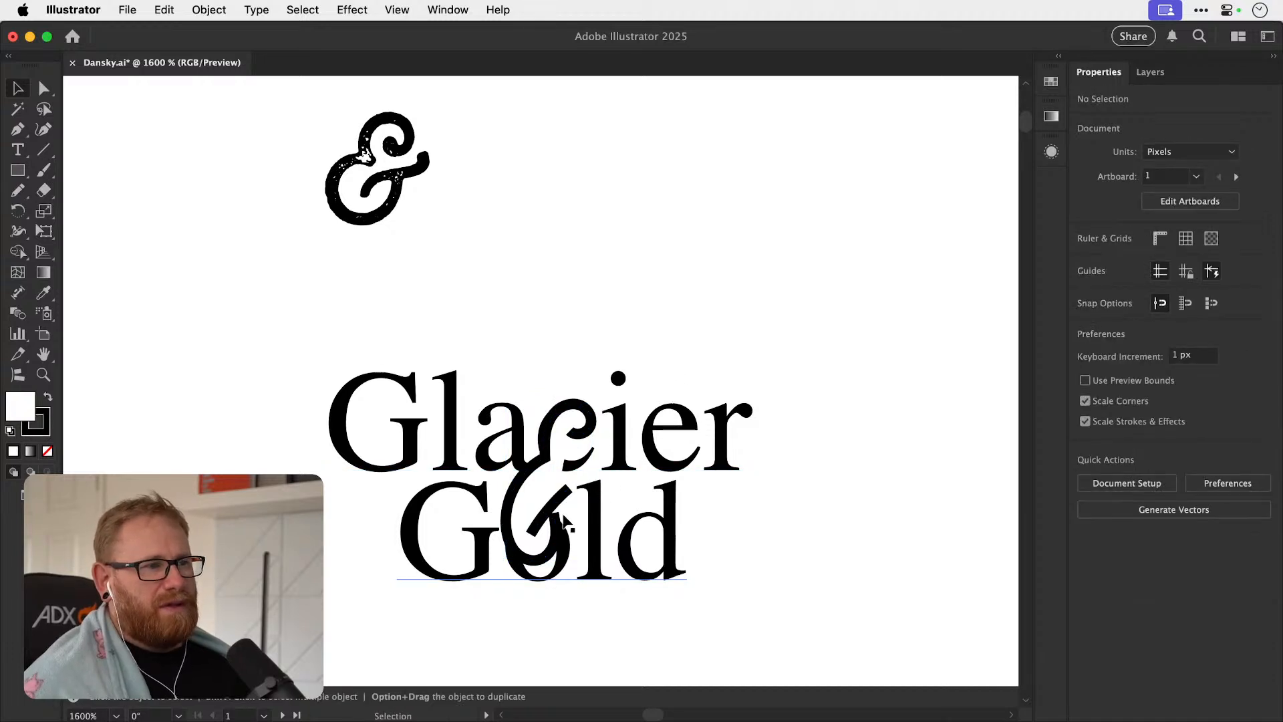
Delete the freehand ampersand strokes from the "Glacier Gold" layout.
click(571, 461)
key(Delete)
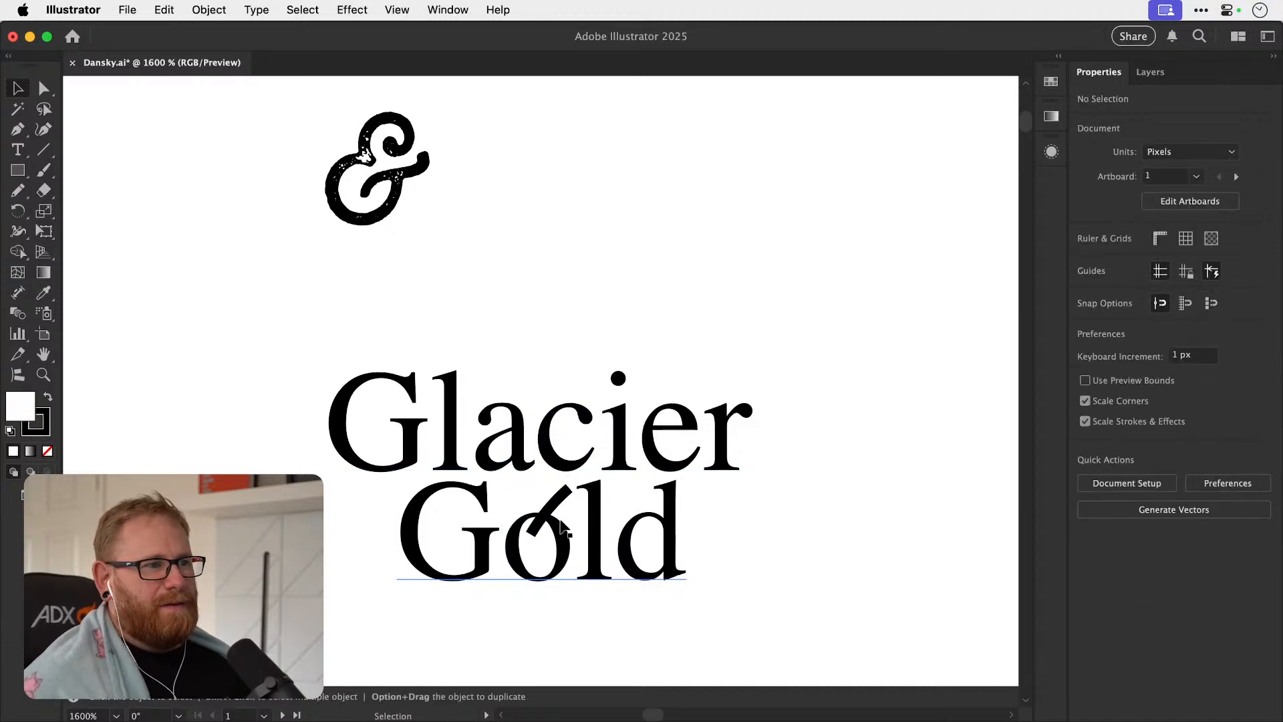
key(Delete)
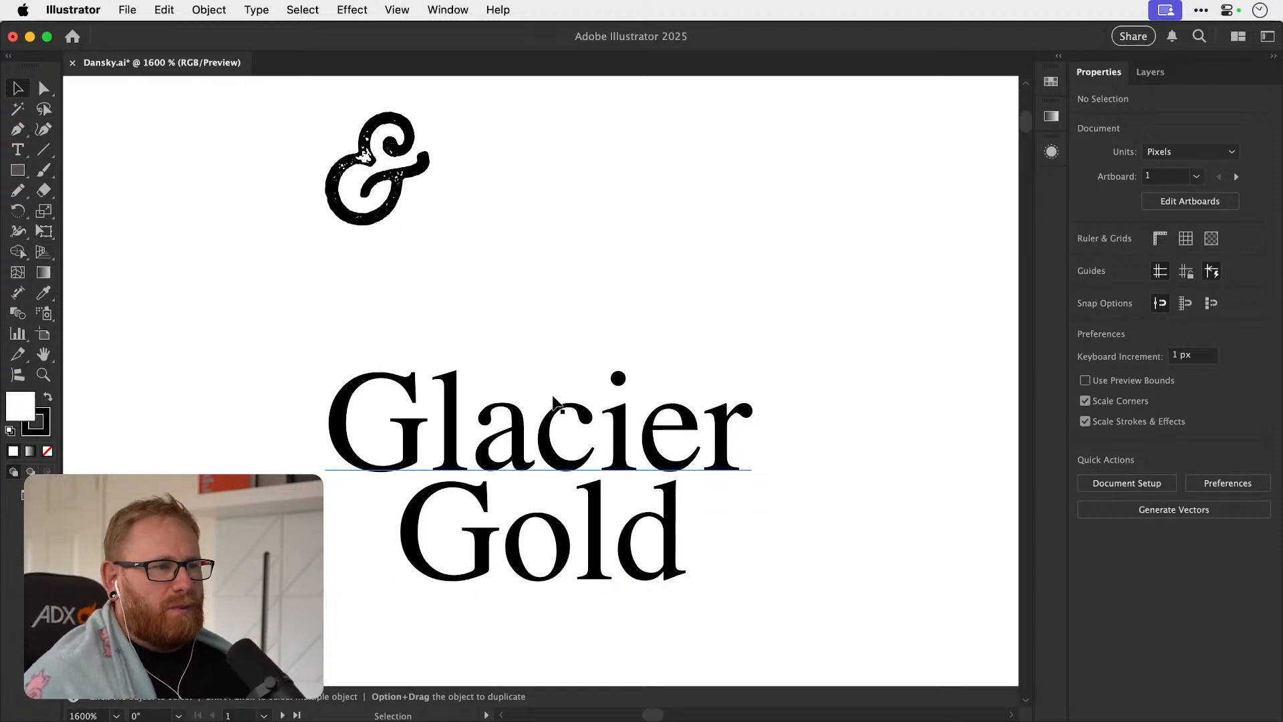
Browse backwards through the font list for the spare ampersand and apply Shree Devanagari 714.
drag(481, 317, 473, 371)
click(410, 235)
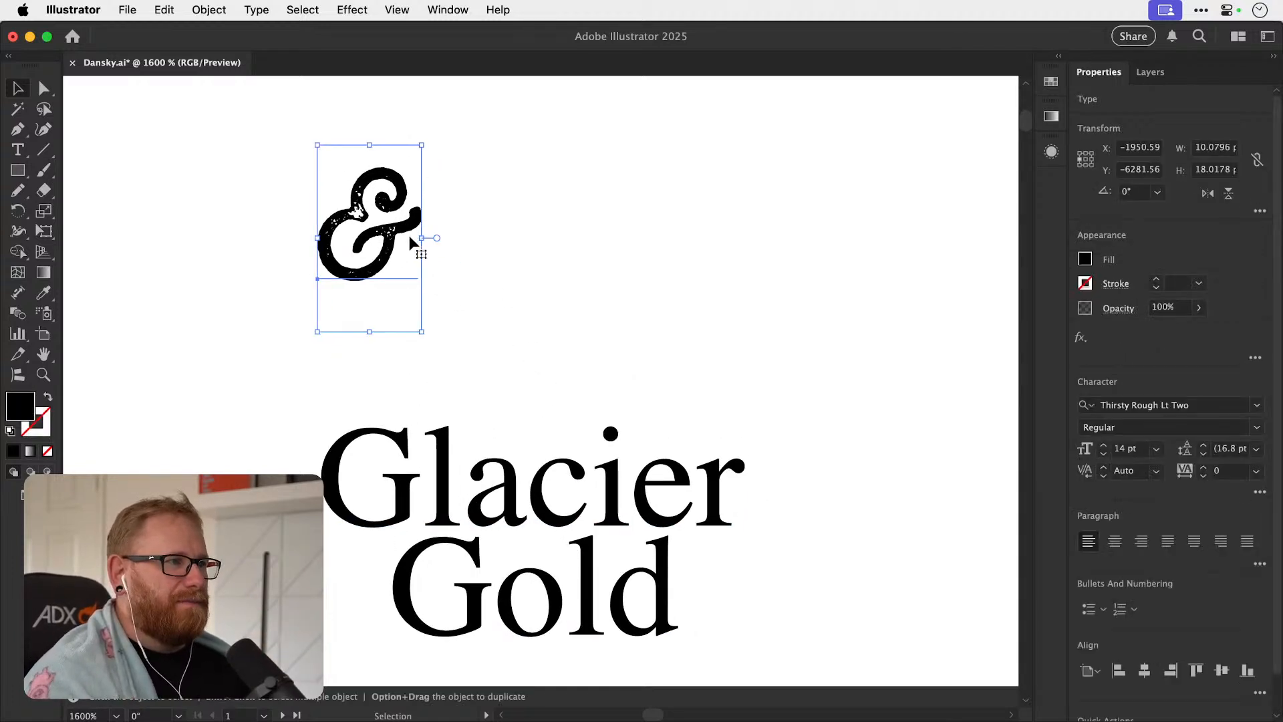
click(1172, 404)
text(The Overcook)
key(Up)
key(Up)
key(Up)
key(Up)
key(Up)
key(Up)
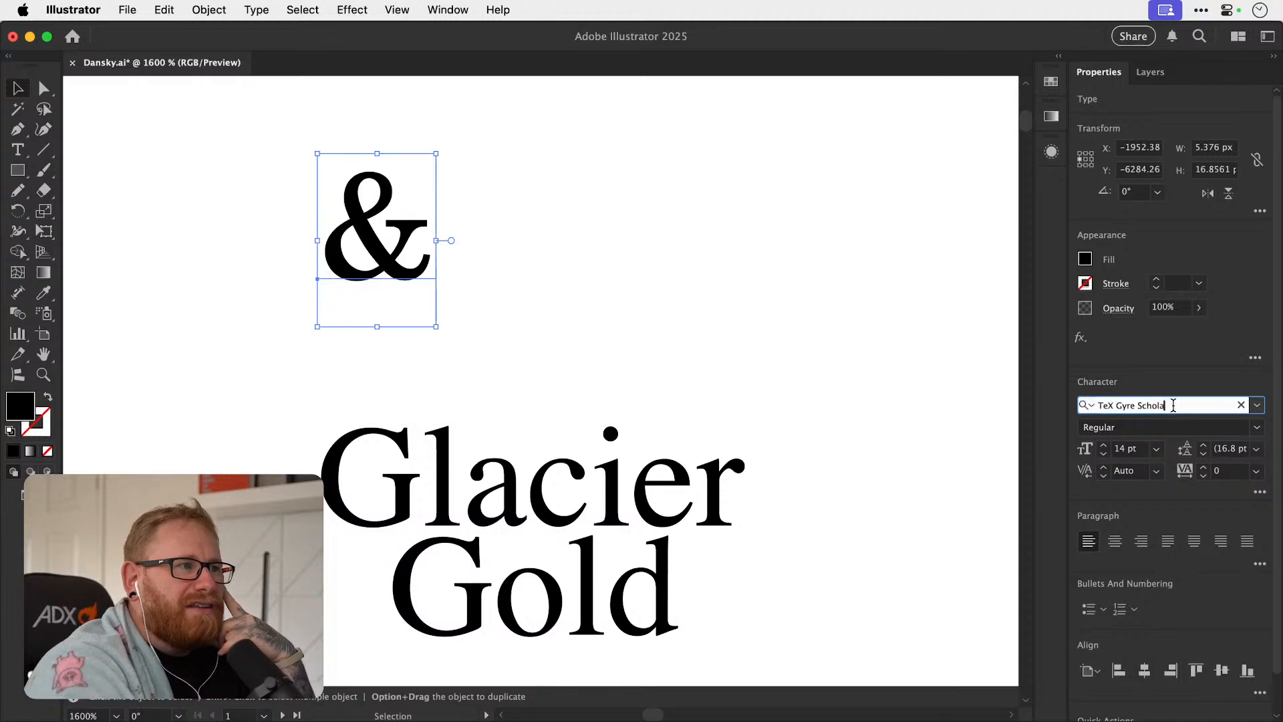
key(Up)
key(Up)
key(Up)
key(Up)
key(Up)
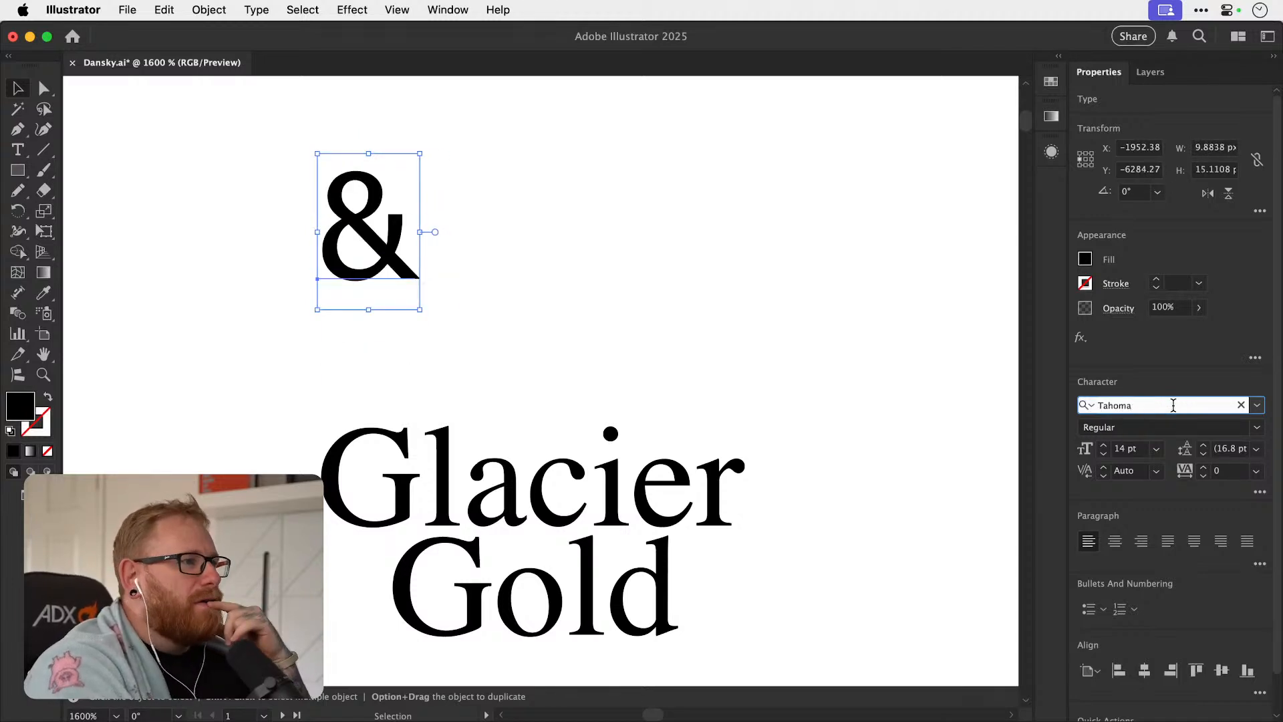
key(Up)
key(Up)
key(Up)
key(Up)
key(Up)
key(Up)
key(Up)
key(Up)
key(Up)
key(Up)
key(Up)
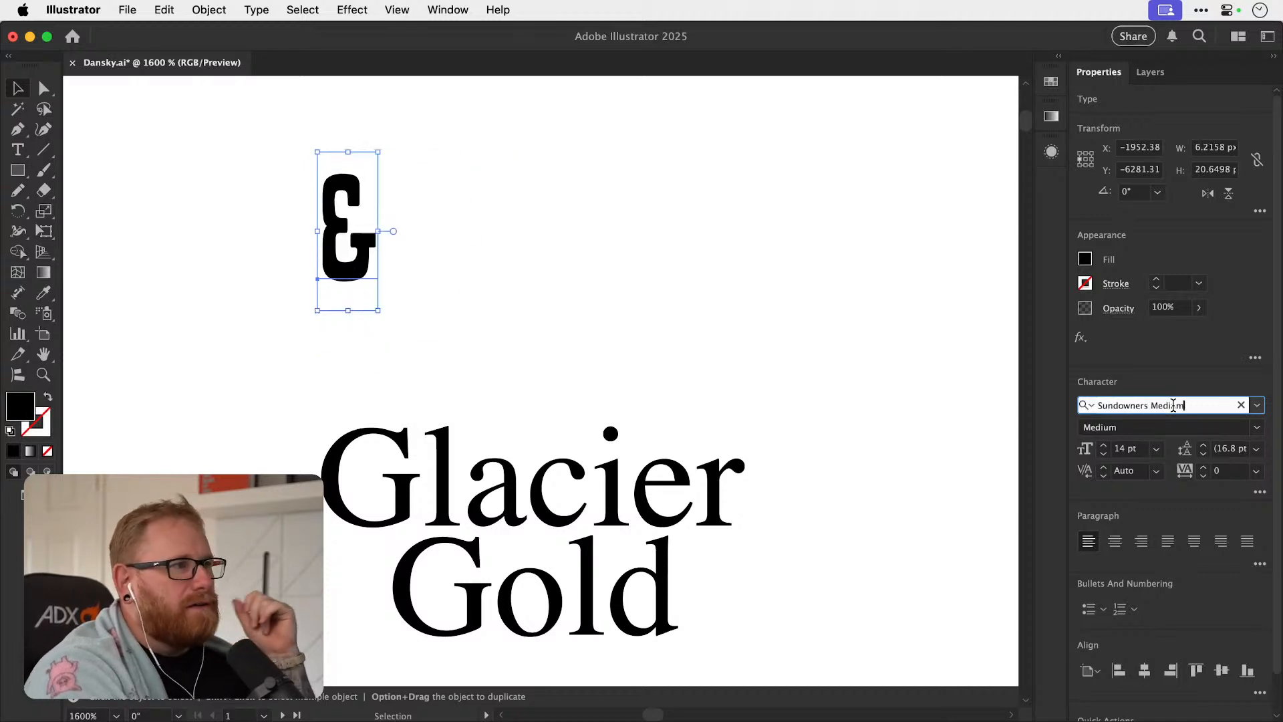
key(Up)
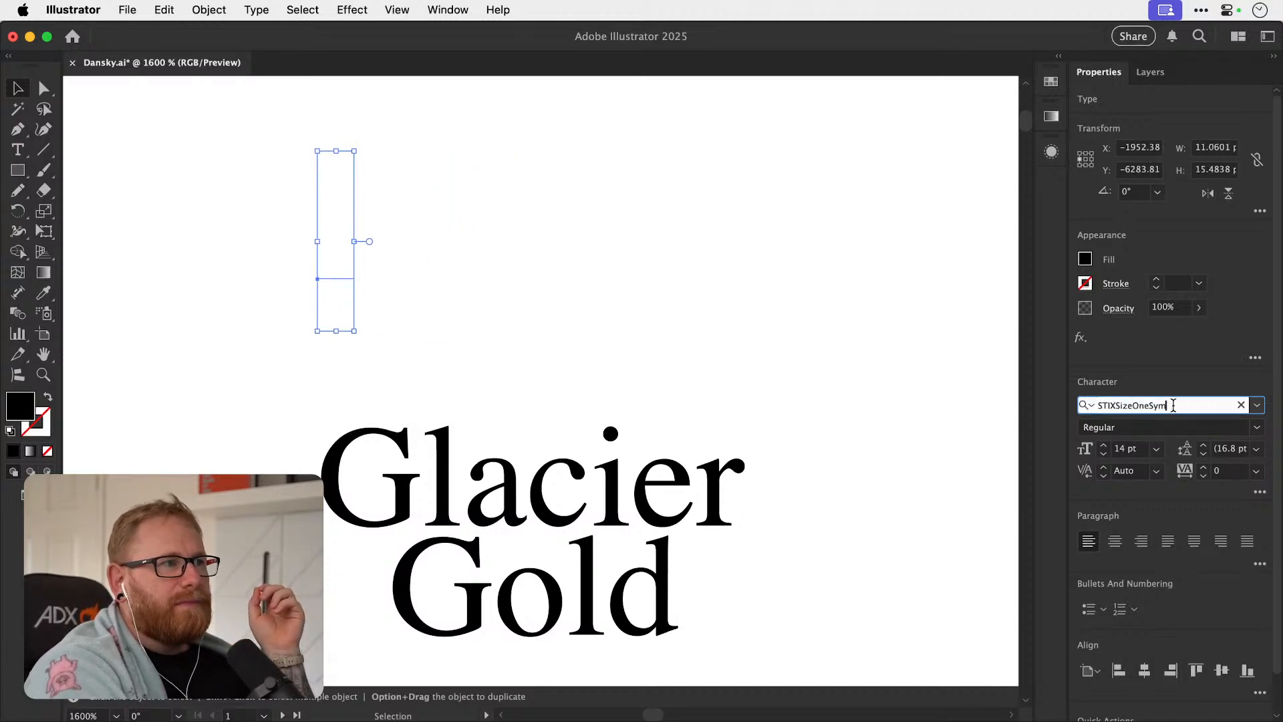
key(Up)
key(Up)
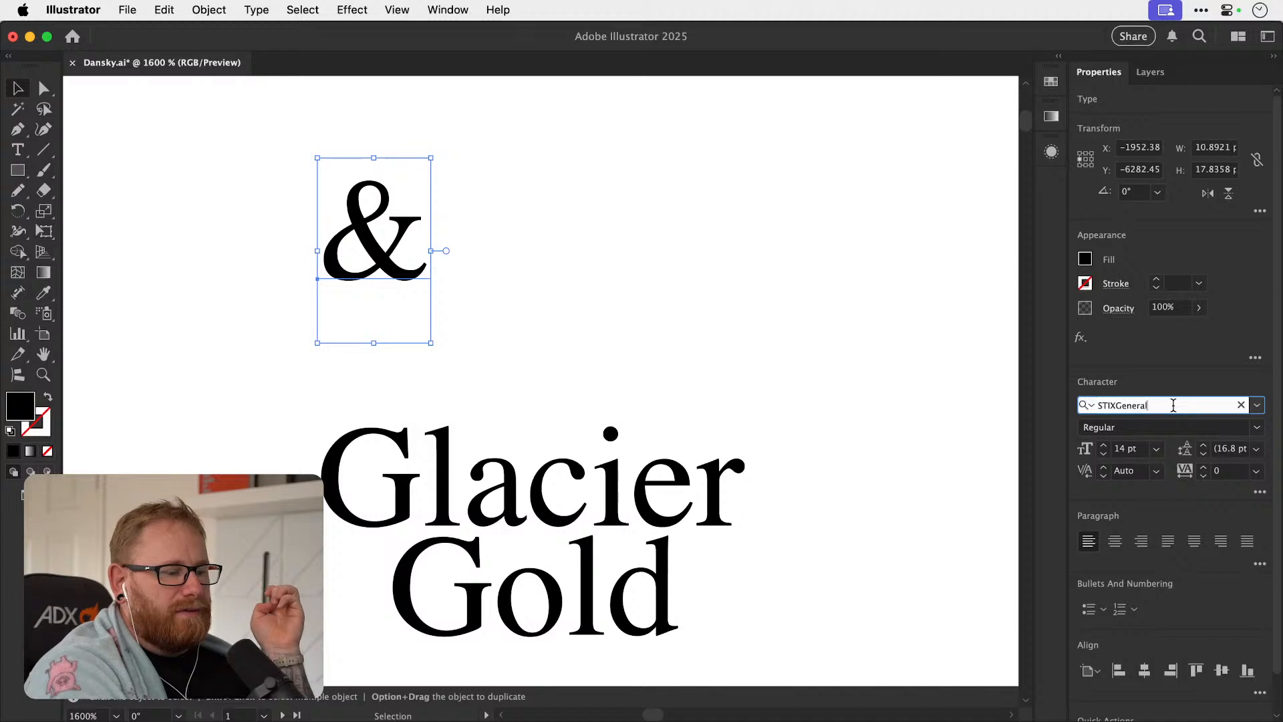
key(Up)
key(Up)
key(Up)
key(Up)
key(Up)
key(Up)
key(Up)
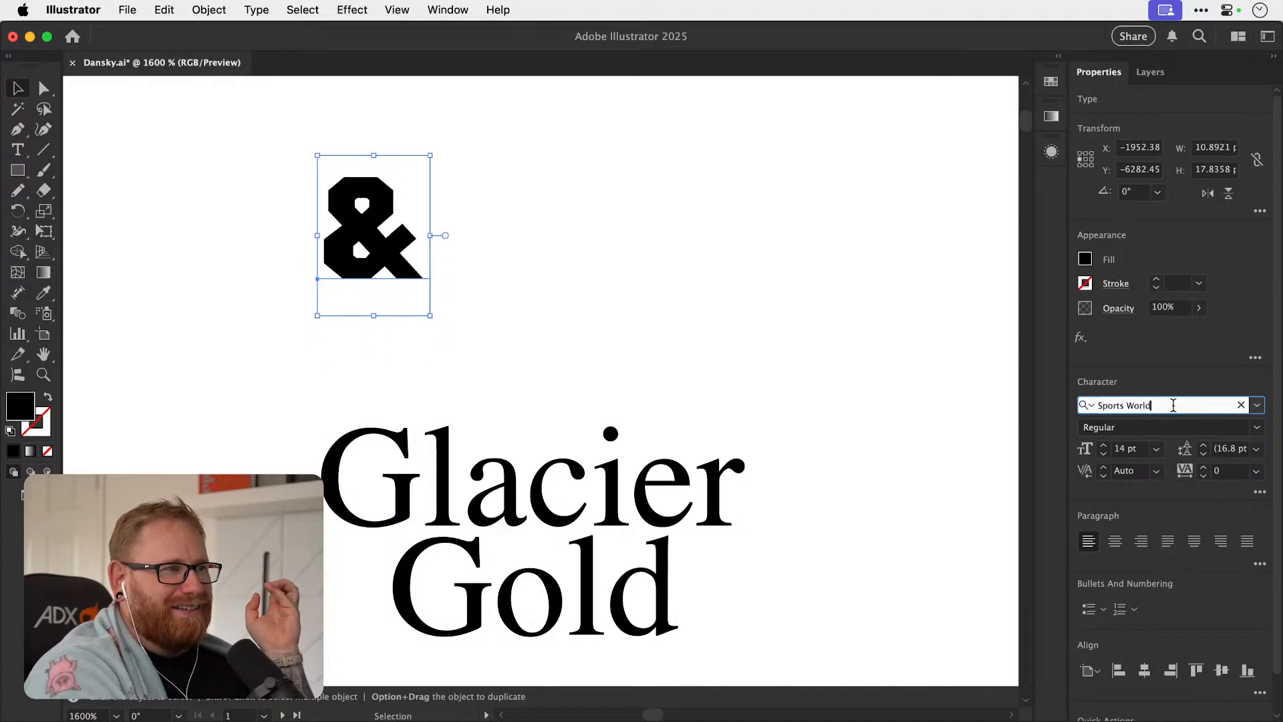
key(Up)
key(Up)
key(Up)
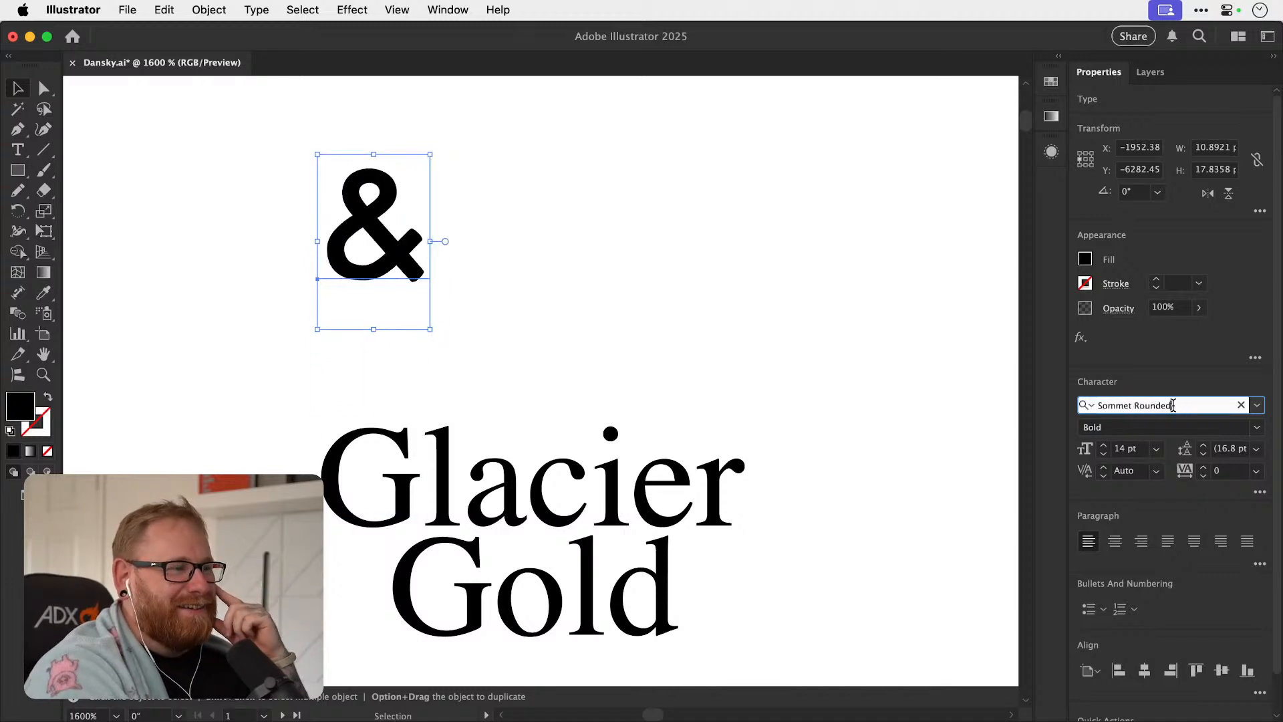
key(Down)
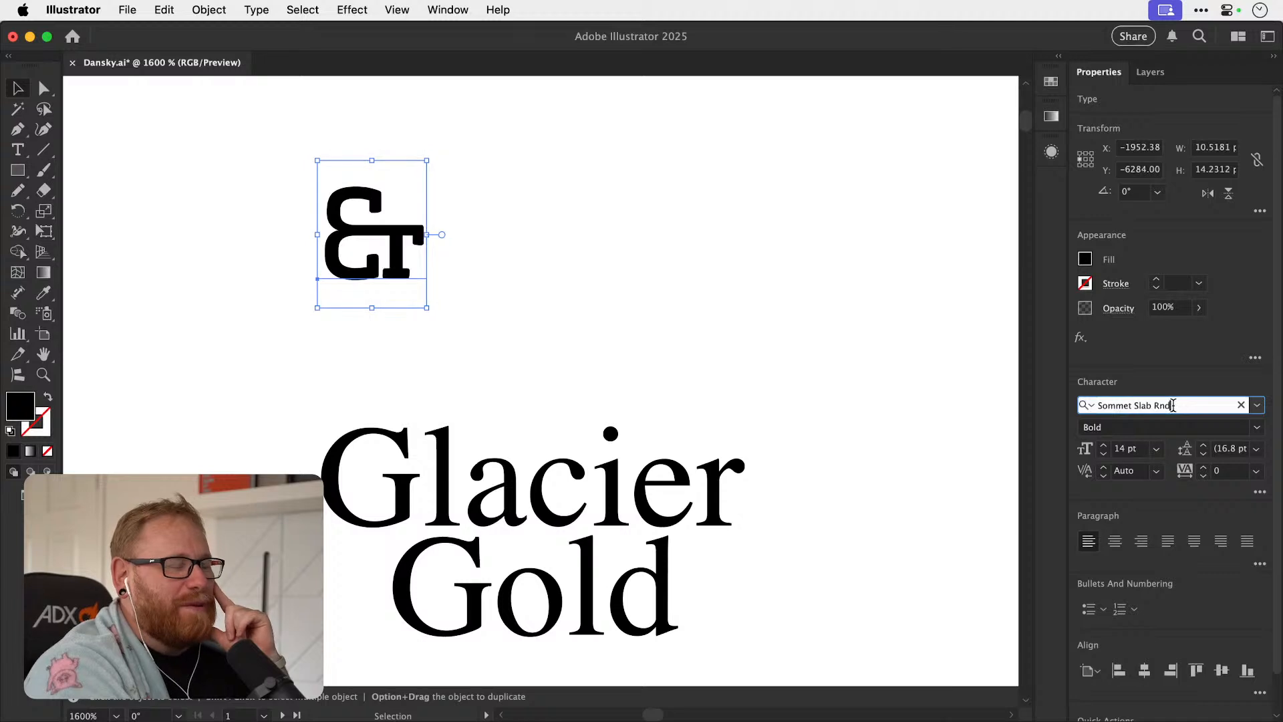
key(Up)
key(Up)
key(Up)
key(Up)
key(Up)
key(Up)
key(Up)
key(Up)
key(Up)
key(Up)
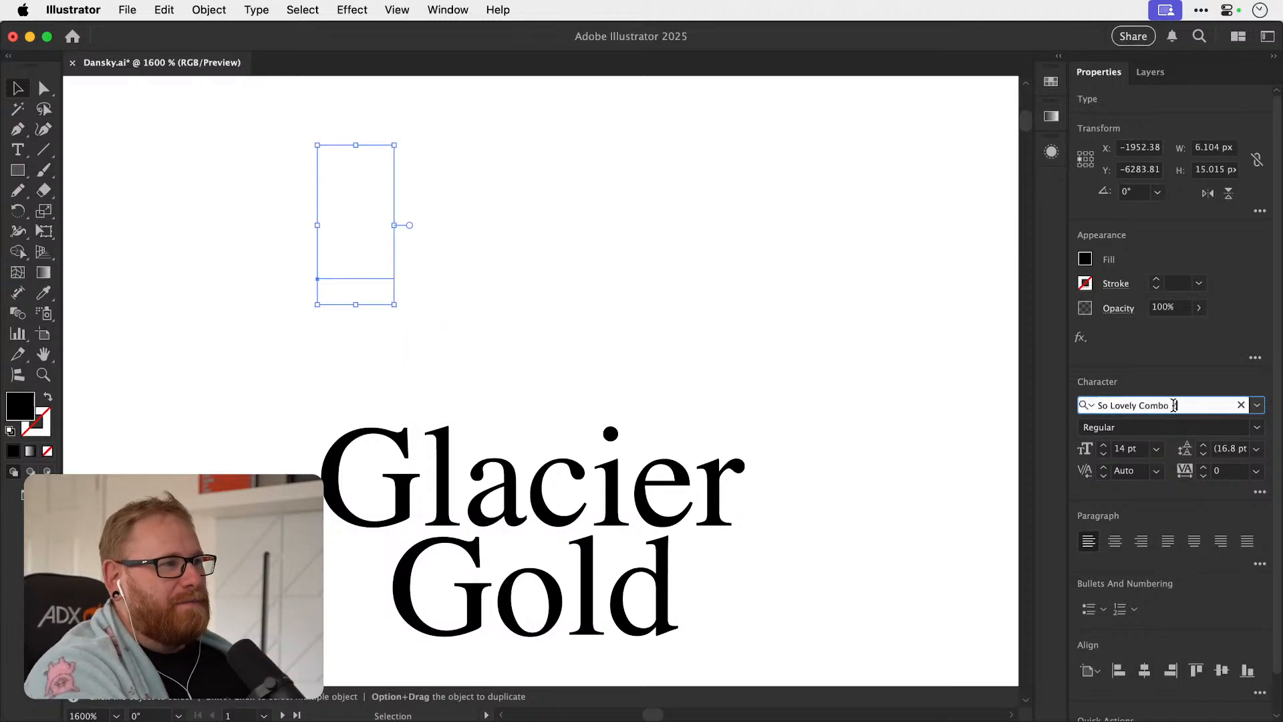
key(Up)
key(Up)
key(Up)
key(Up)
key(Up)
key(Up)
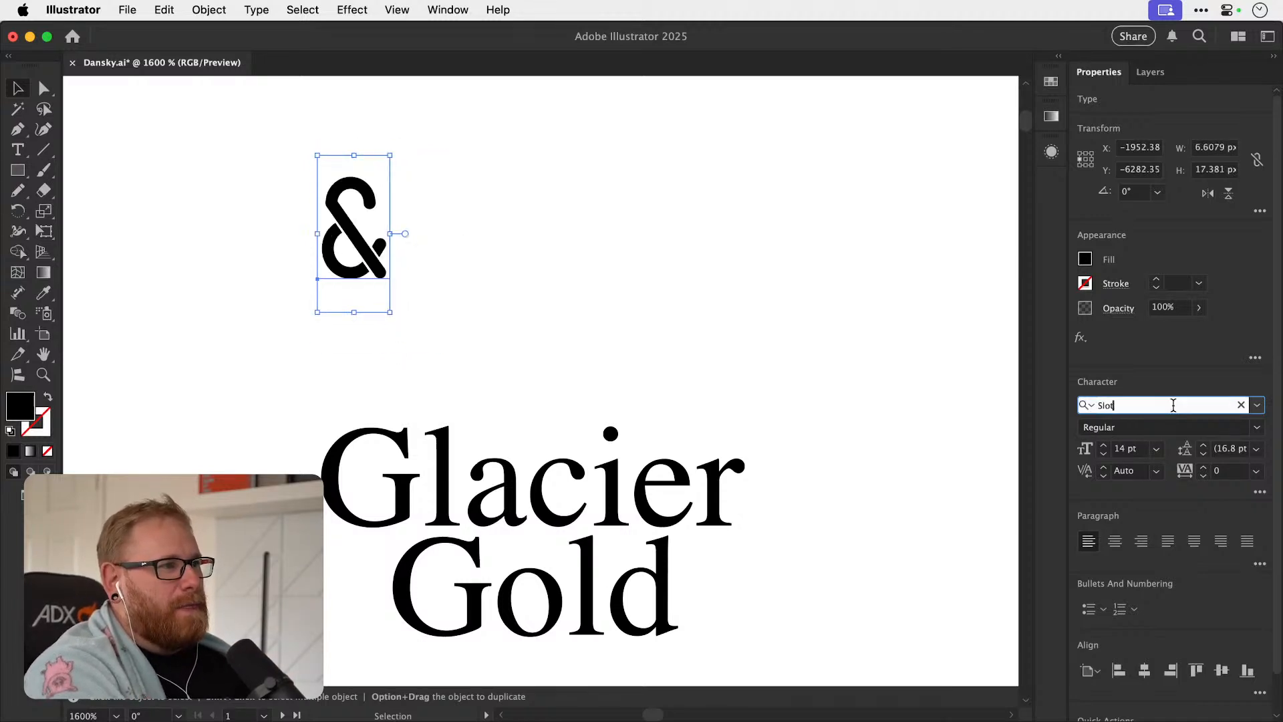
key(Up)
key(Up)
key(Up)
key(Up)
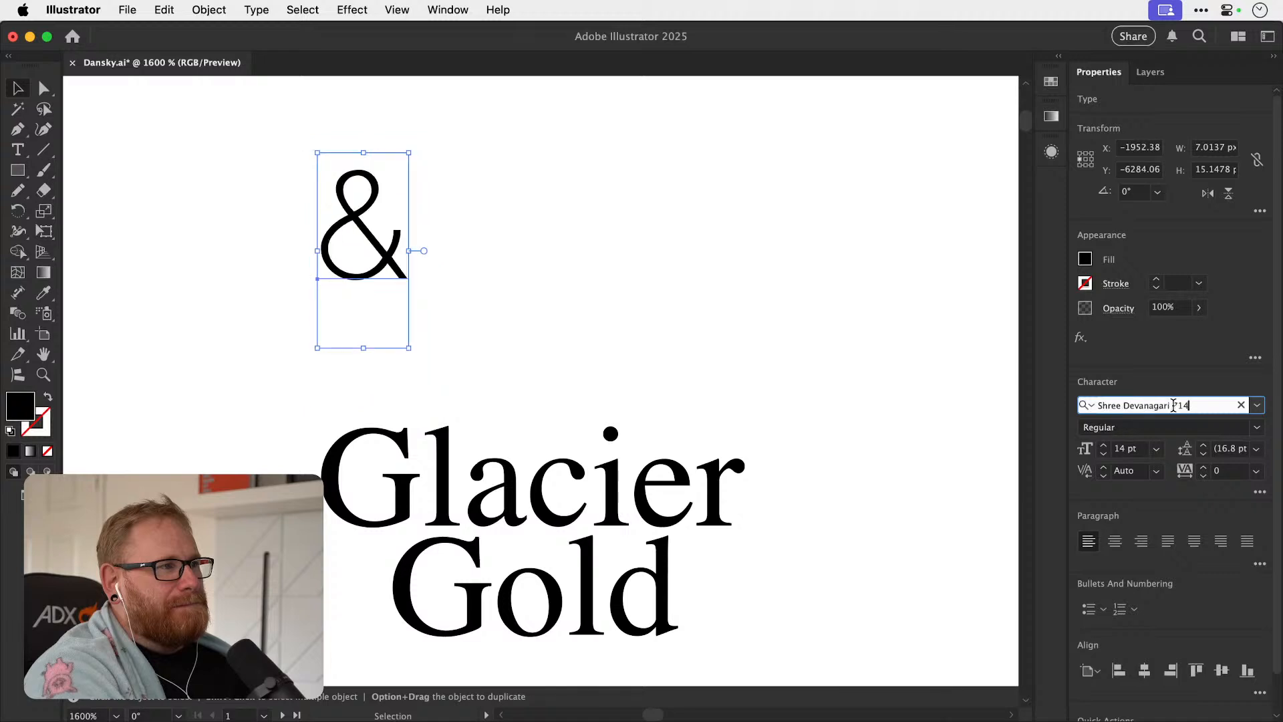
key(Up)
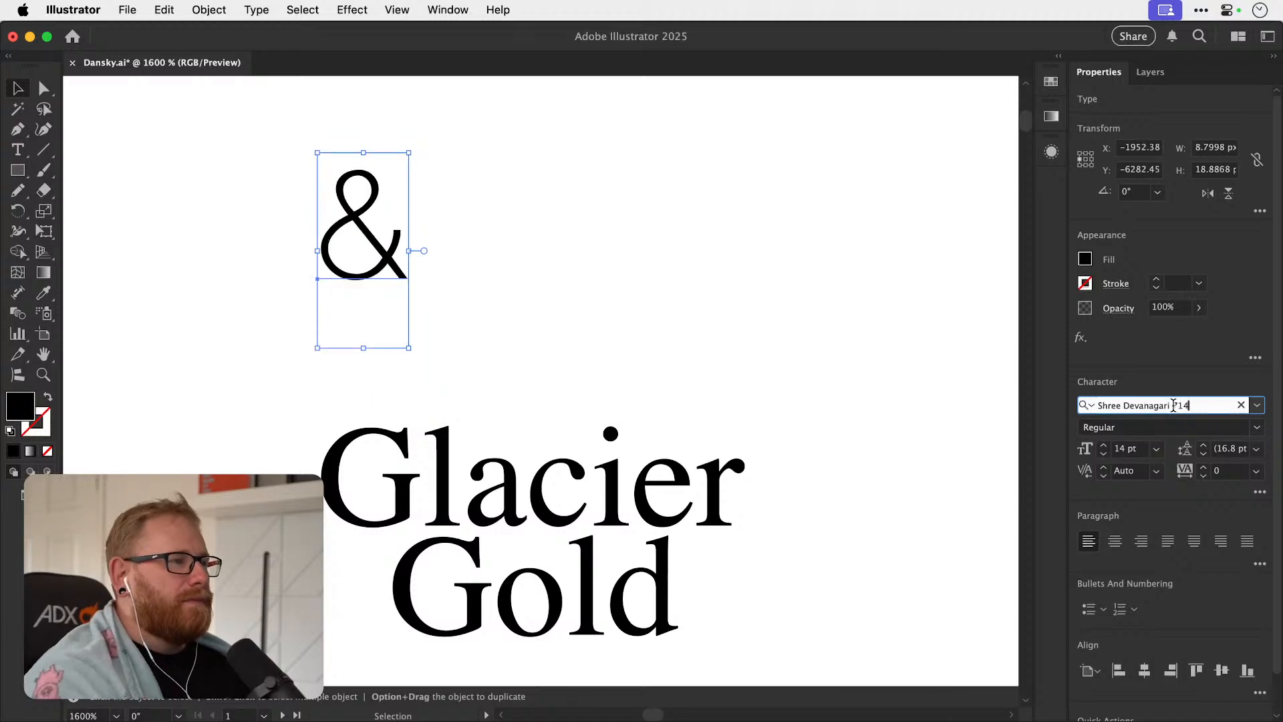
click(535, 304)
Duplicate the thin ampersand to below "Glacier" and shift "Gold" right so it starts beneath the "i" of "Glacier".
drag(390, 245, 626, 340)
drag(579, 380, 348, 482)
drag(345, 483, 346, 485)
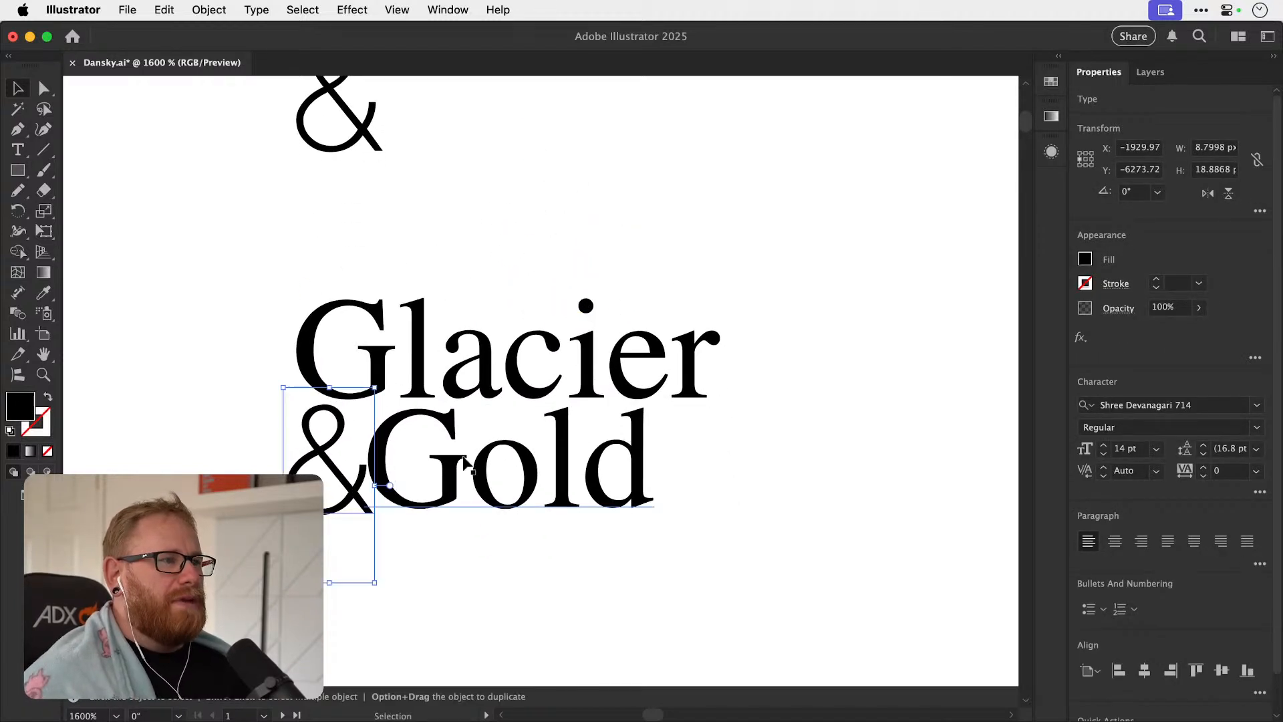
drag(483, 461, 713, 461)
mouse_move(383, 499)
mouse_down()
mouse_move(374, 491)
mouse_move(488, 500)
mouse_move(491, 462)
mouse_move(436, 472)
mouse_move(568, 463)
mouse_move(490, 585)
mouse_up()
Draw a freehand Pencil ampersand with no fill and a 1 pt stroke, running from the "c" of "Glacier" down to just before "Gold".
scroll(558, 461, up, 2)
key(n)
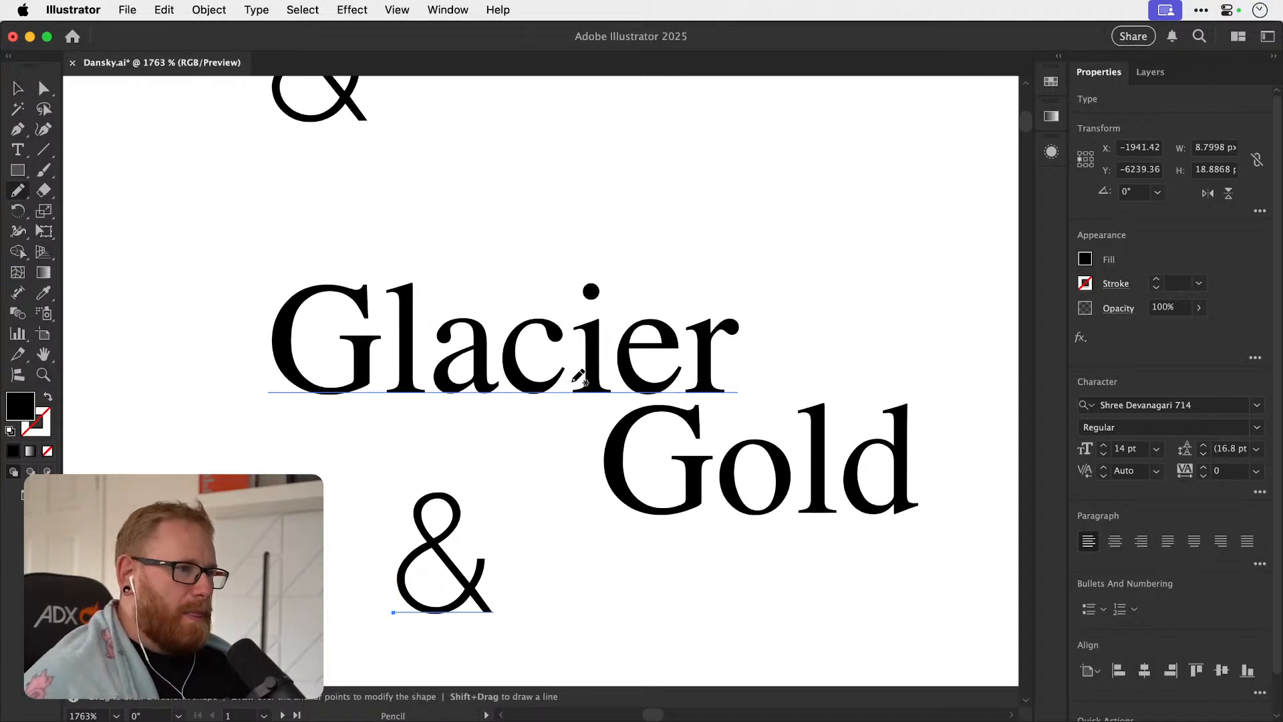
key(d)
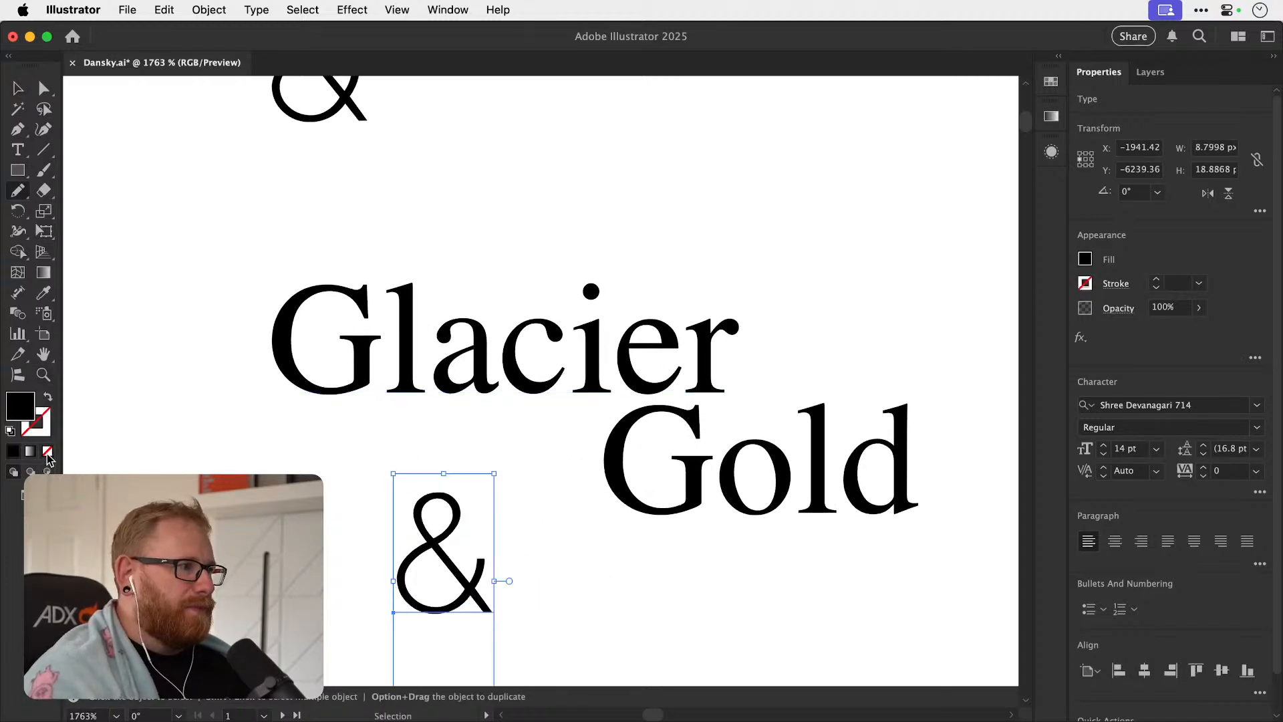
key(super+shift+a)
click(47, 452)
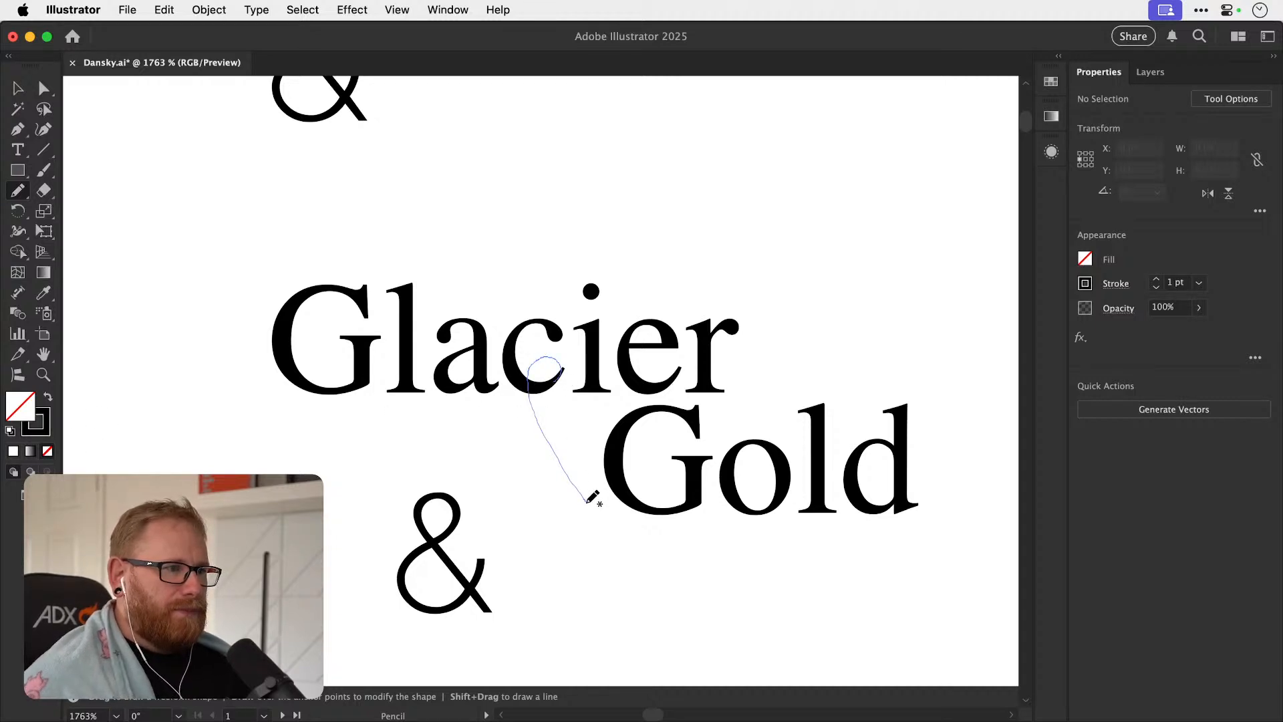
drag(588, 501, 589, 502)
key(super+shift+a)
mouse_move(559, 374)
mouse_down()
mouse_move(502, 459)
mouse_move(500, 509)
mouse_move(536, 495)
mouse_move(571, 430)
mouse_up()
key(super+shift+a)
key(v)
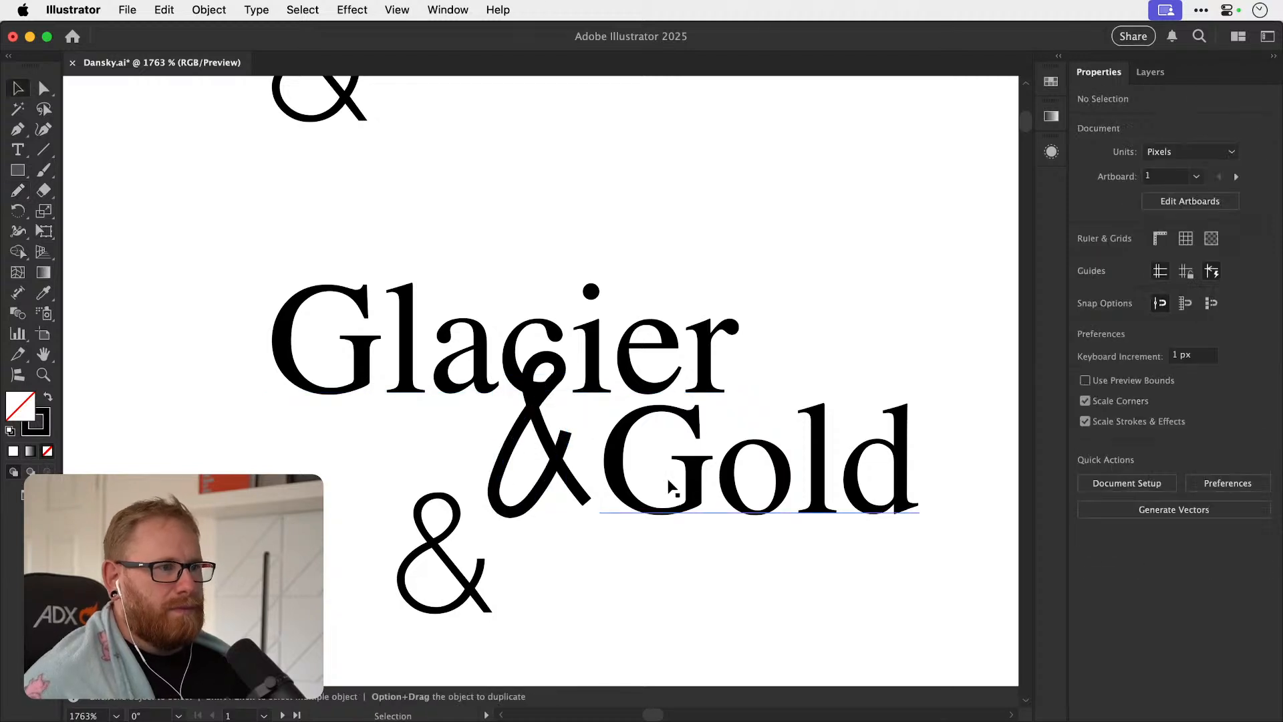
Review the Glacier & Gold layout variations and reread the brief text for the logotype.
click(668, 513)
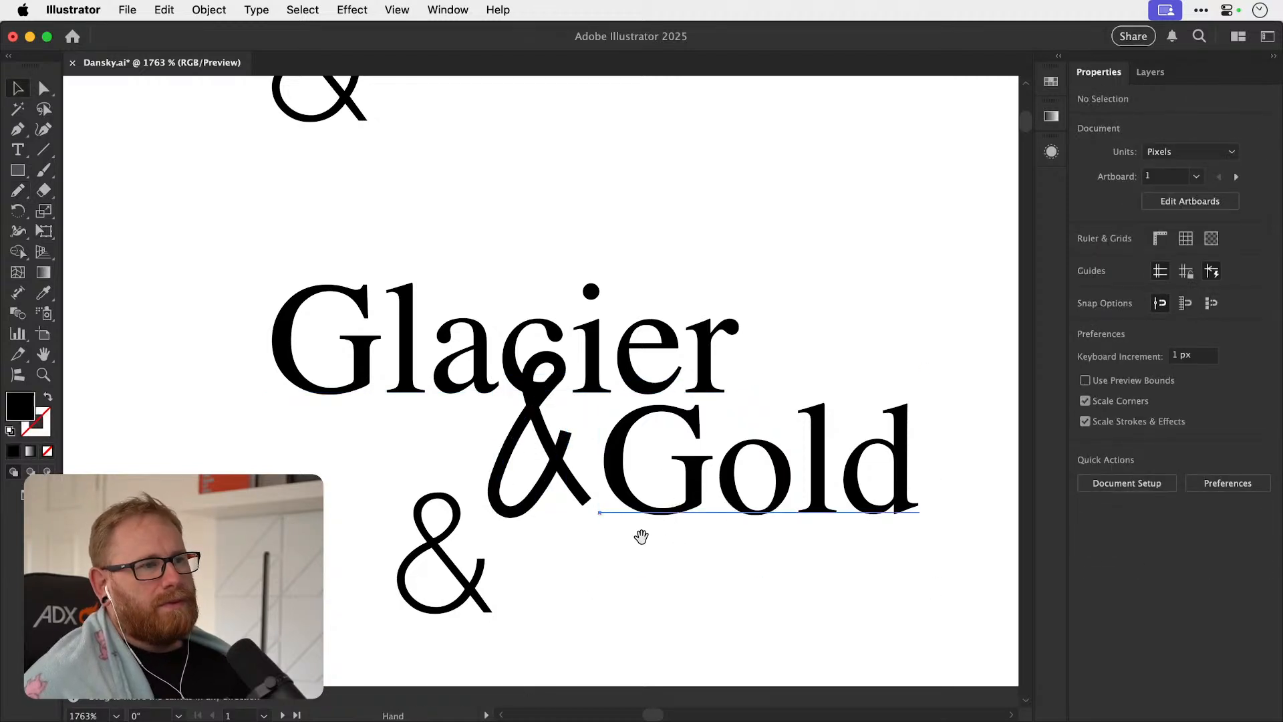
drag(610, 559, 485, 603)
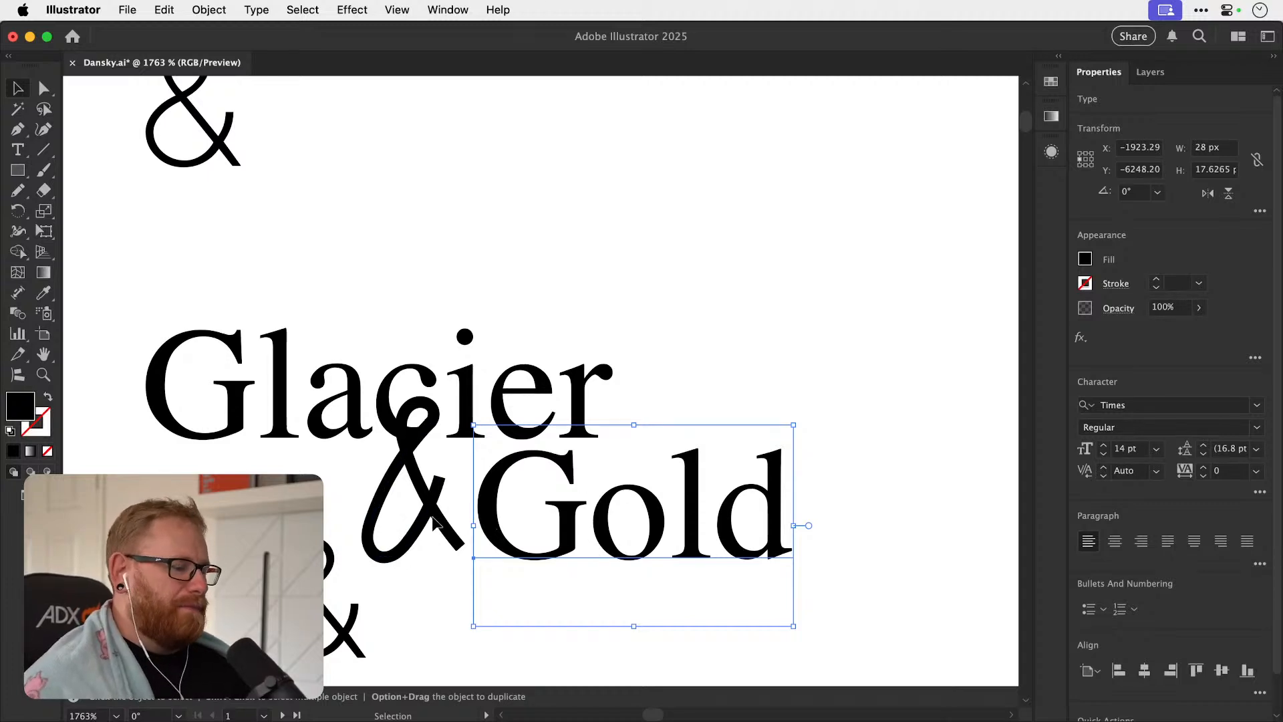
scroll(433, 520, down, 10)
drag(432, 470, 757, 427)
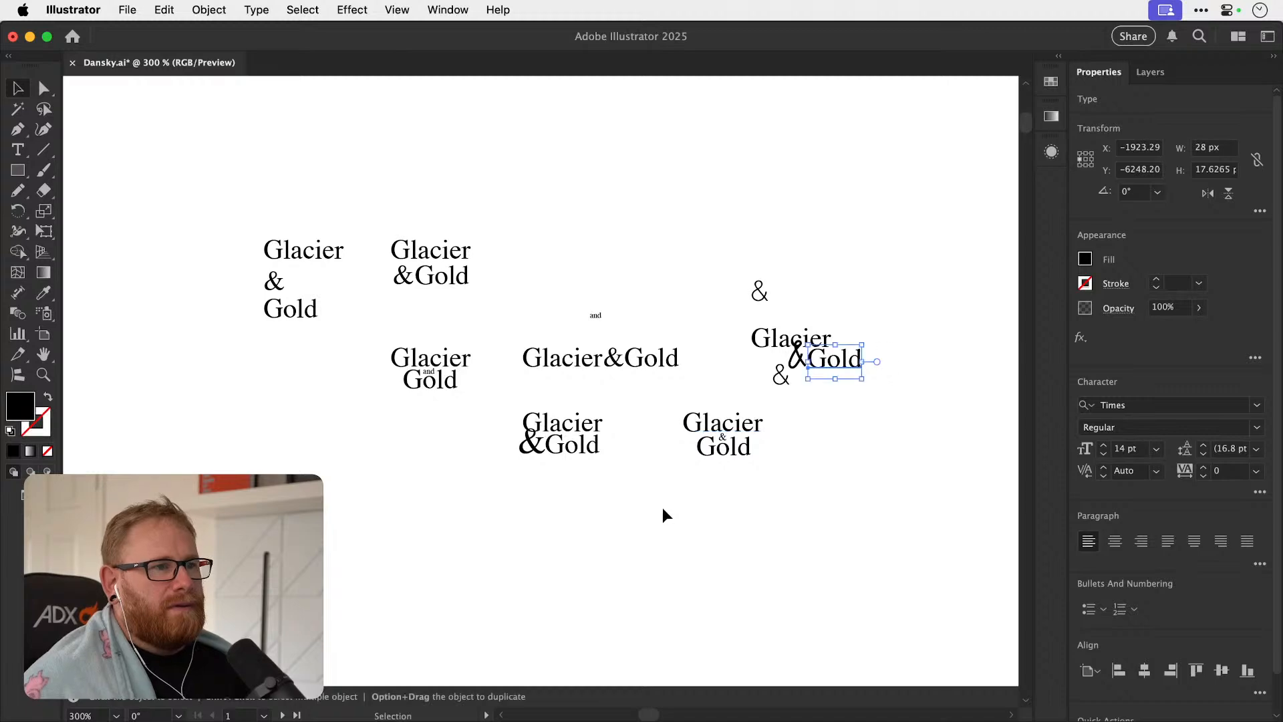
key(z)
drag(727, 438, 1010, 424)
drag(777, 481, 703, 401)
drag(508, 424, 953, 389)
drag(587, 407, 646, 395)
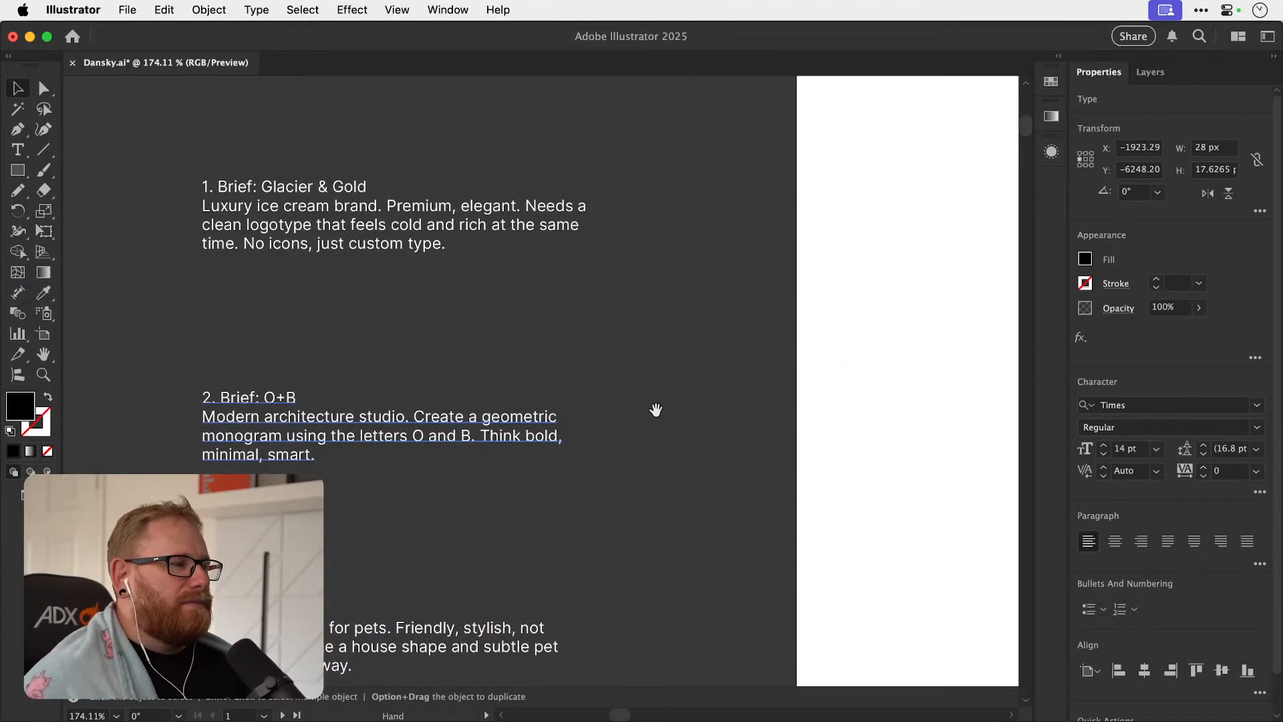
drag(745, 399, 317, 409)
drag(772, 401, 331, 427)
drag(735, 417, 384, 452)
drag(585, 452, 578, 499)
Duplicate the centered "Glacier & Gold" layout with the small ampersand into the empty space beside the other variations.
key(z)
drag(519, 429, 623, 441)
key(v)
drag(475, 486, 539, 400)
key(z)
drag(588, 431, 818, 414)
key(v)
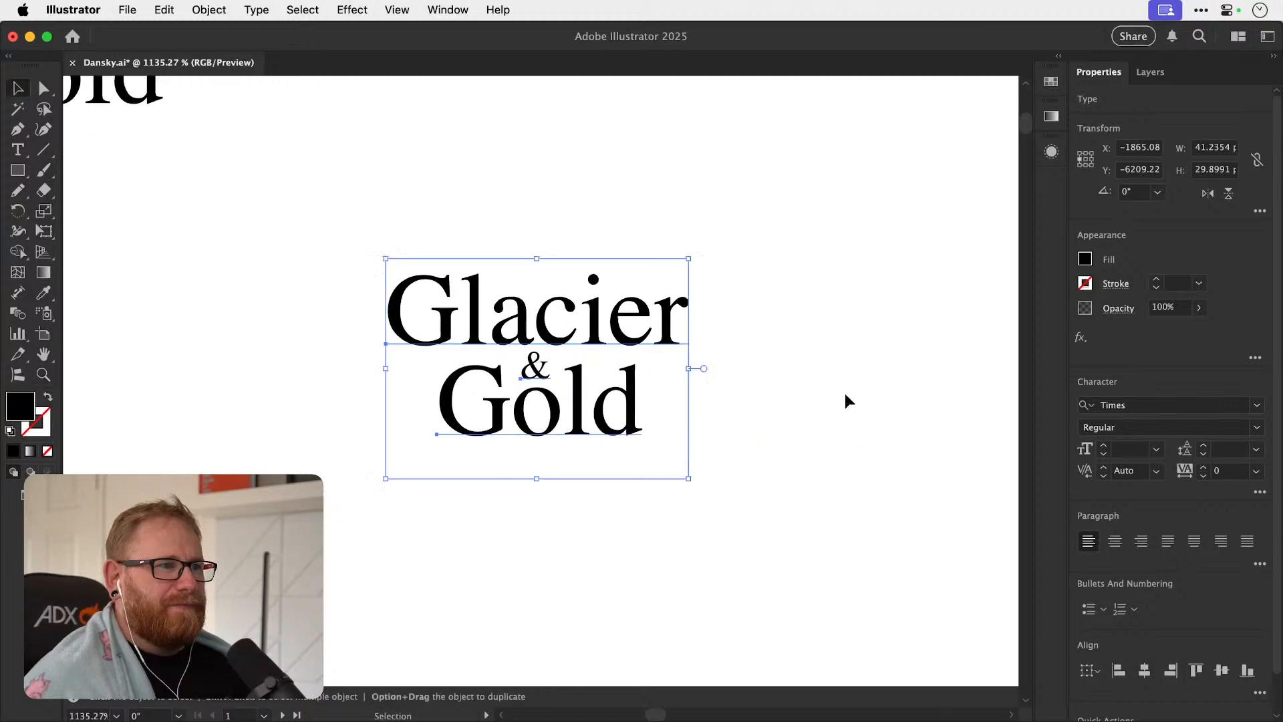
Browse fonts for the duplicated "Glacier & Gold" layout, starting from Arial, and apply Bastogne.
click(1170, 401)
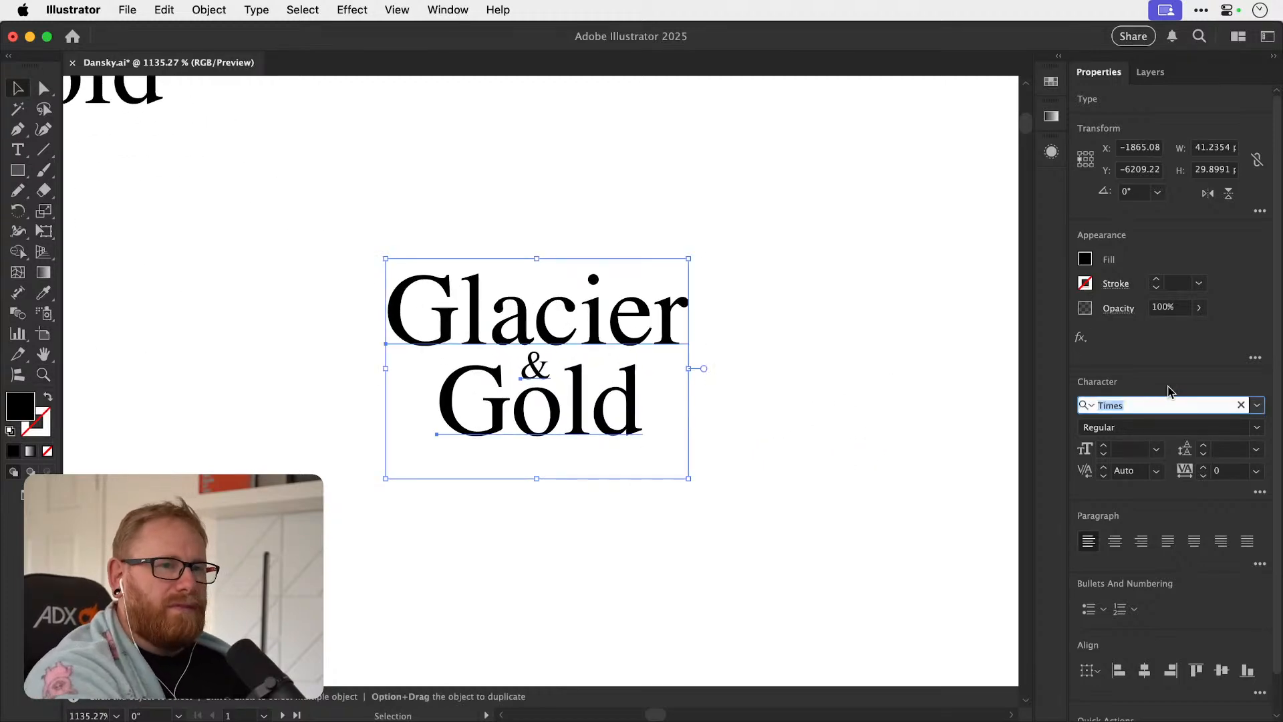
text(Arial)
key(Return)
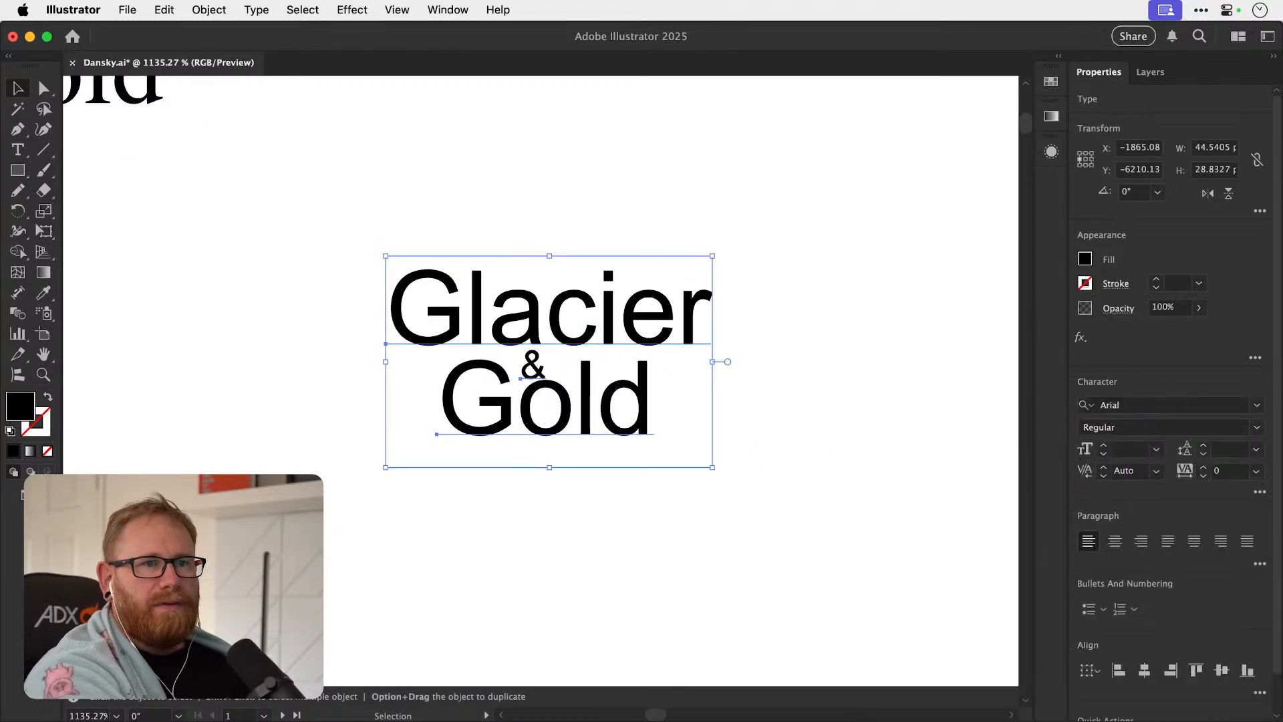
click(1169, 405)
text(Armature)
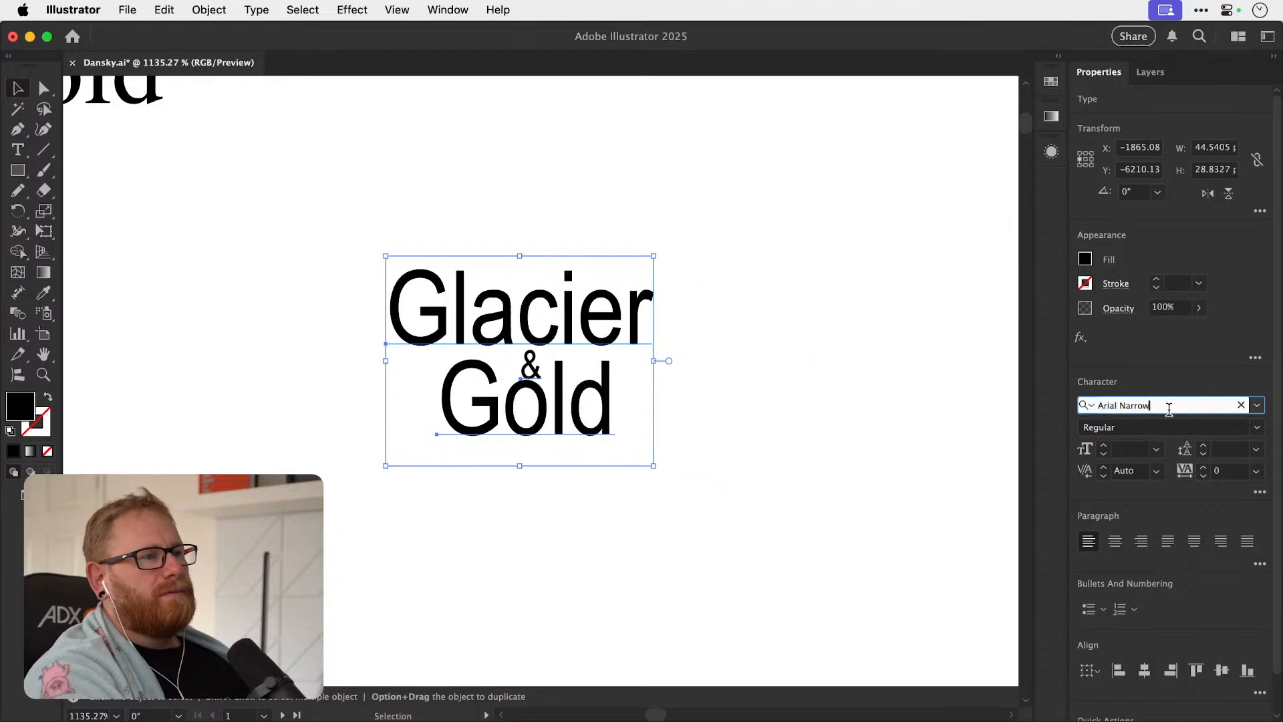
key(Down)
key(Down)
key(Down)
key(Down)
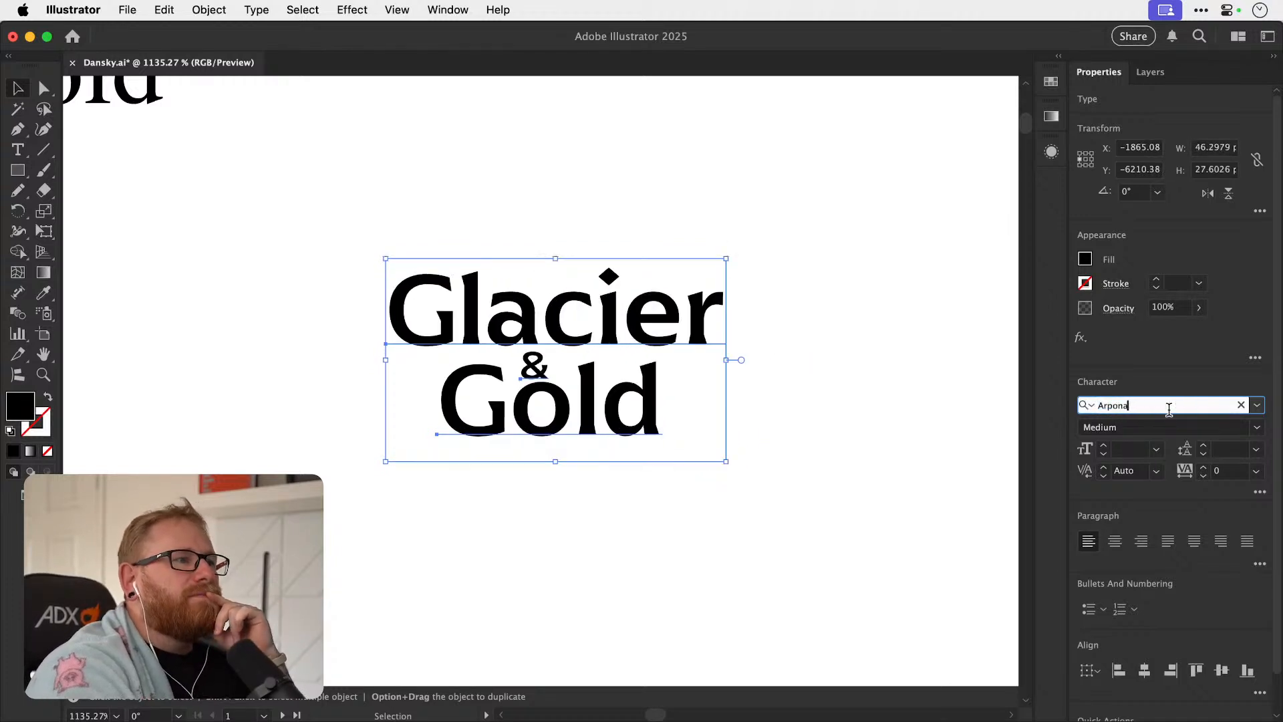
key(Down)
key(Down)
key(Down)
key(Down)
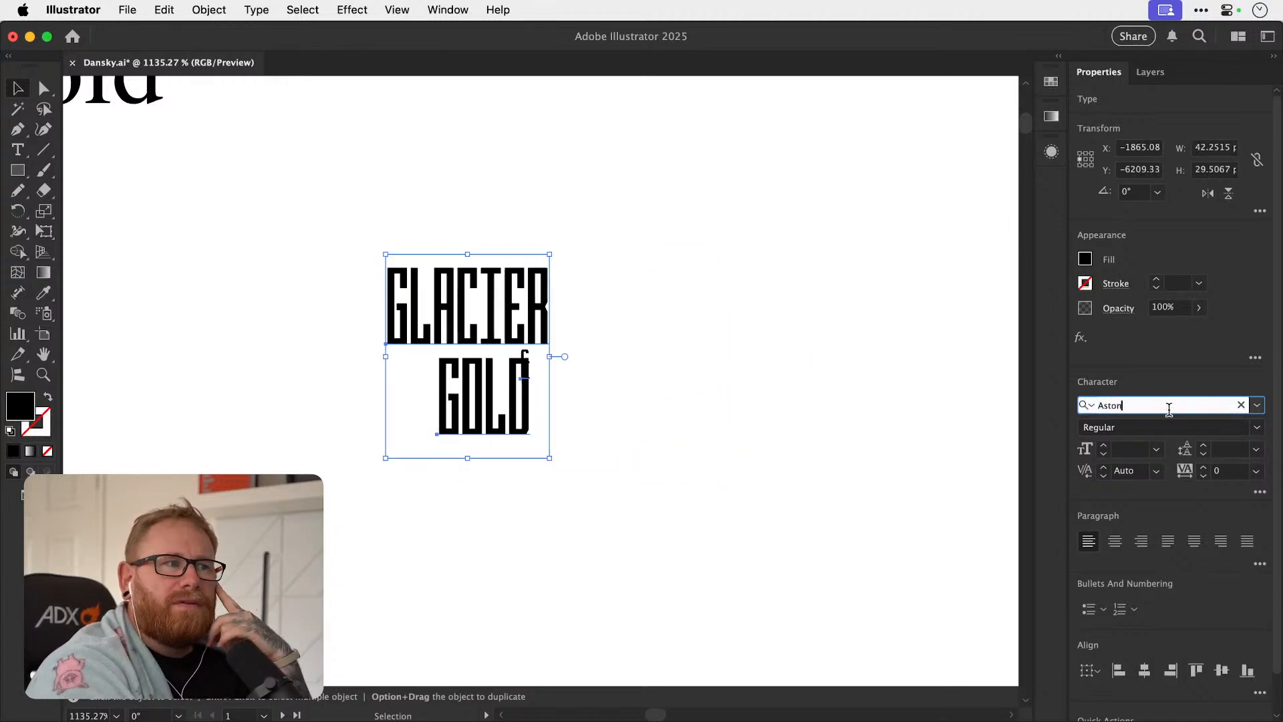
key(Down)
key(Down)
key(Down)
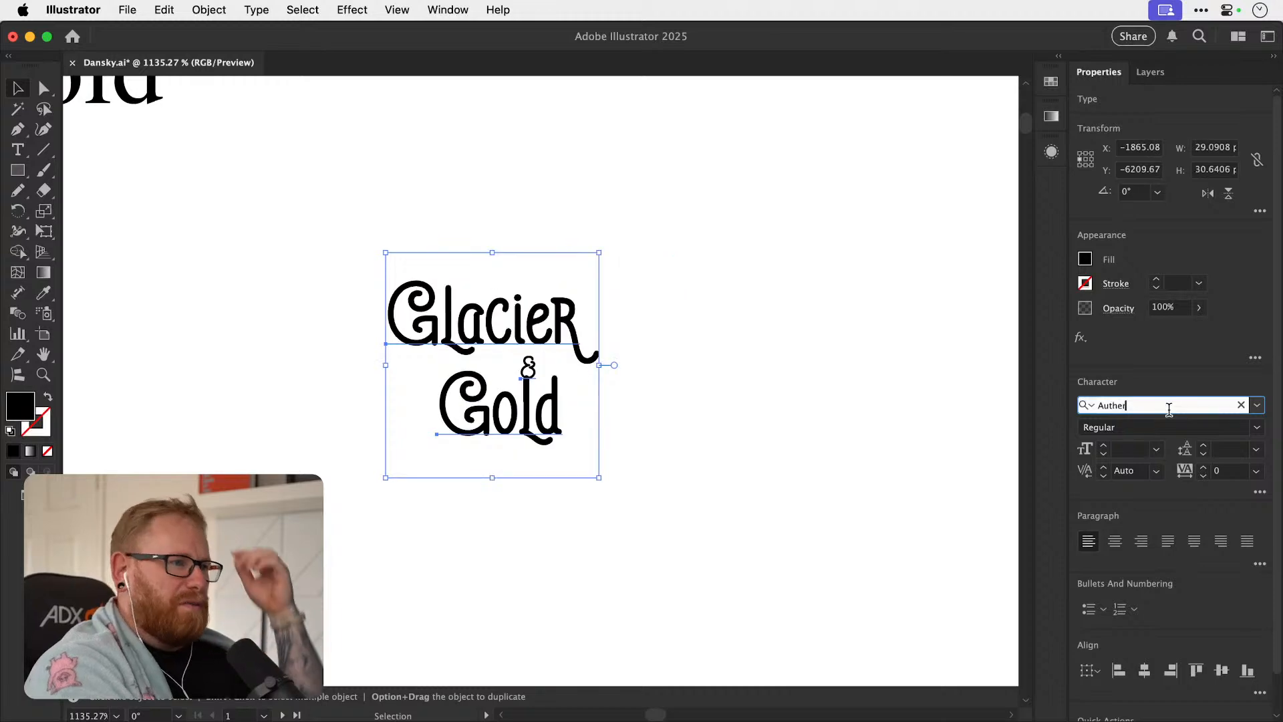
key(Down)
key(Down)
key(Down)
key(Down)
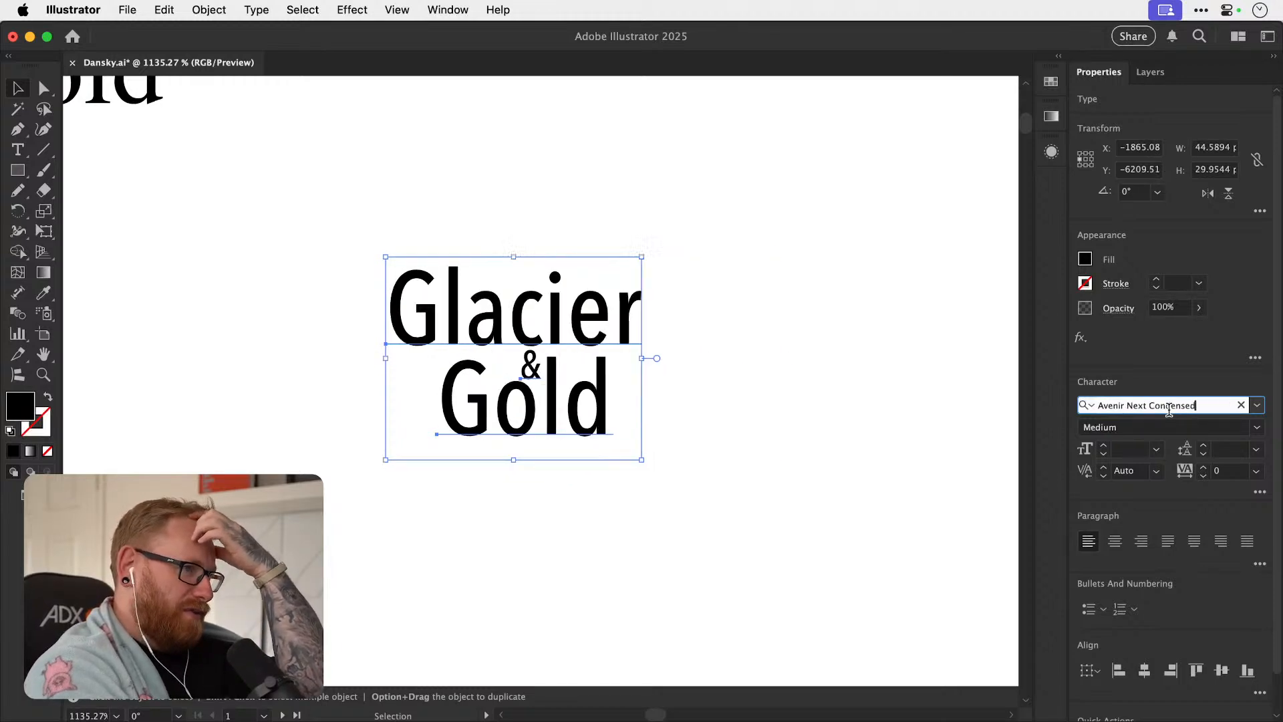
key(Down)
key(Down)
key(Down)
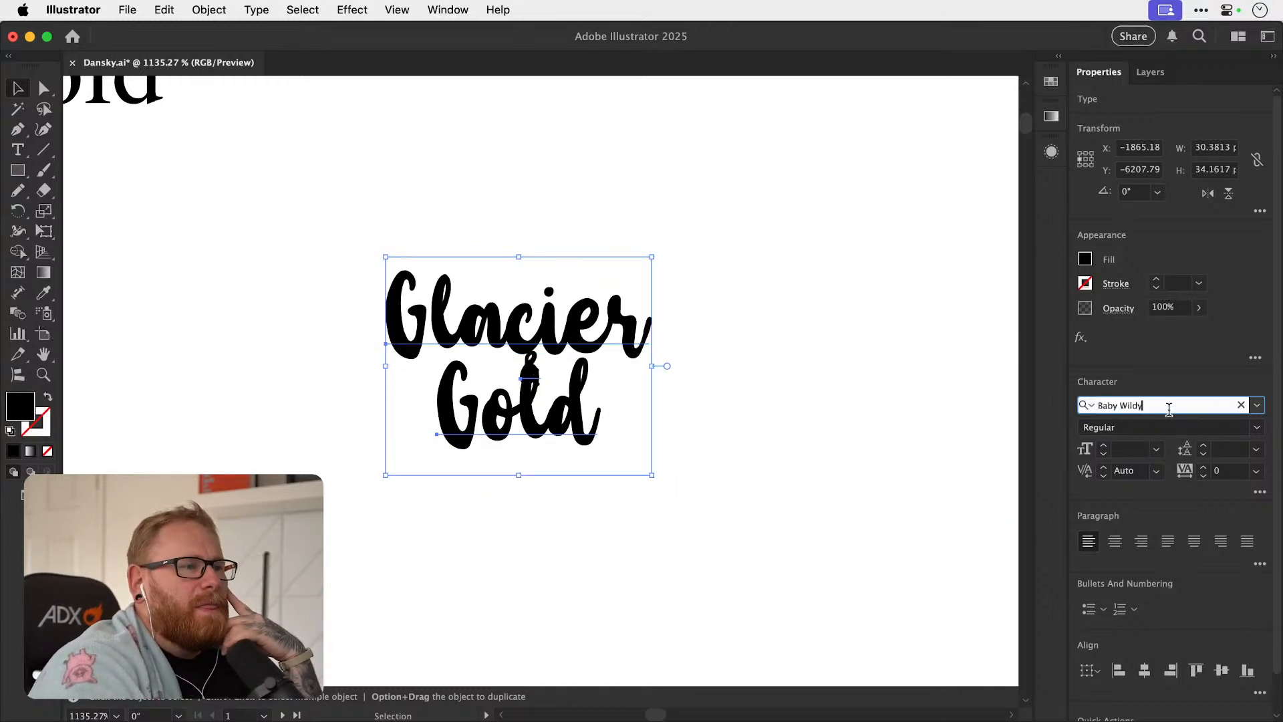
key(Down)
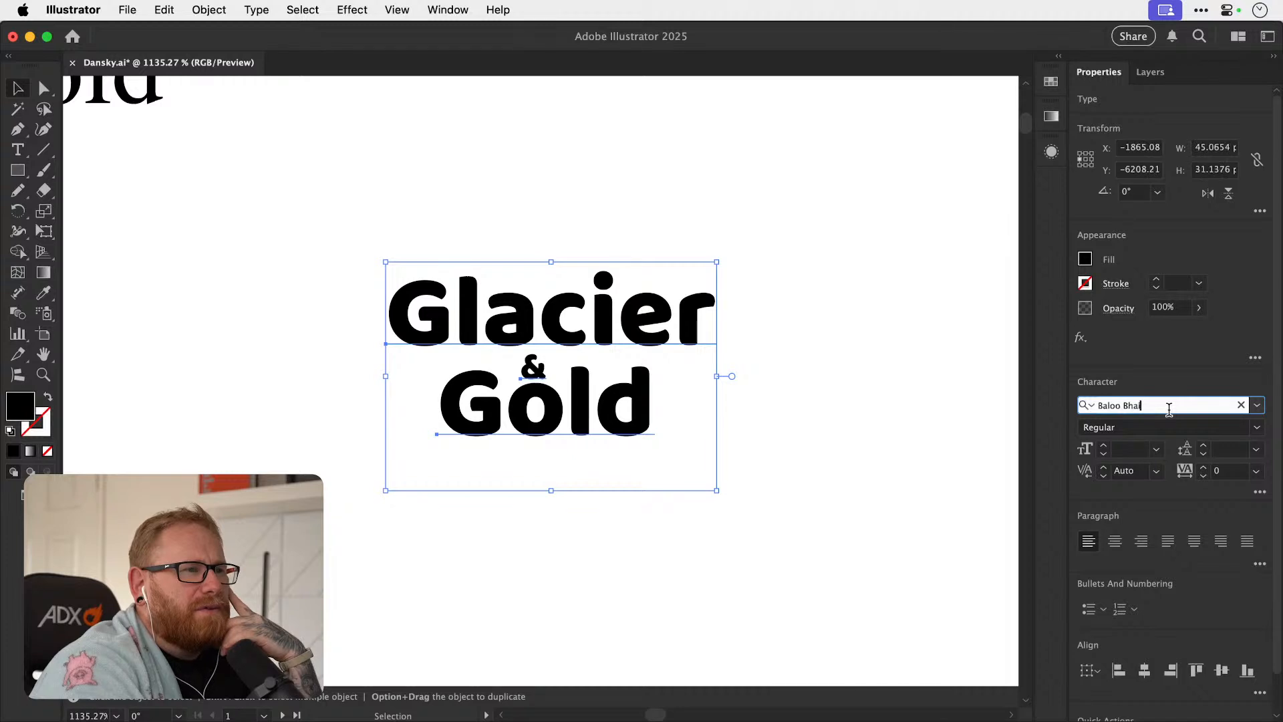
key(Down)
key(Down)
key(Down)
key(Down)
key(Down)
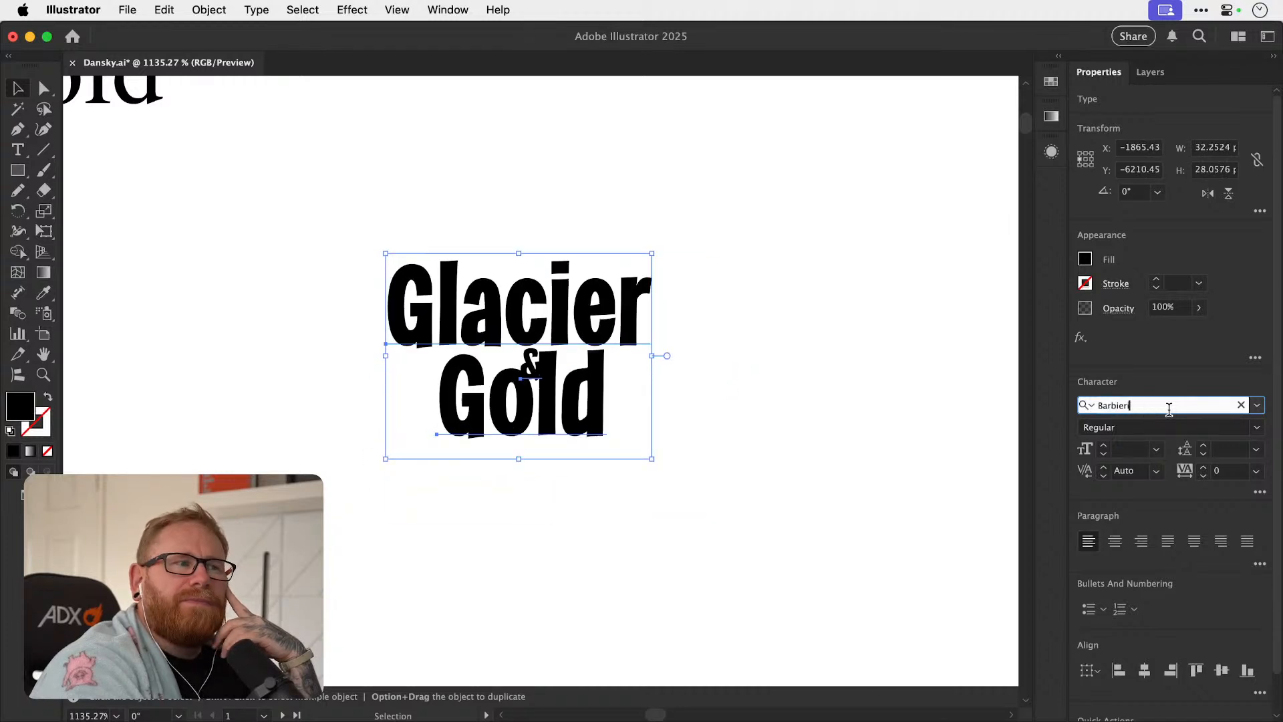
key(Down)
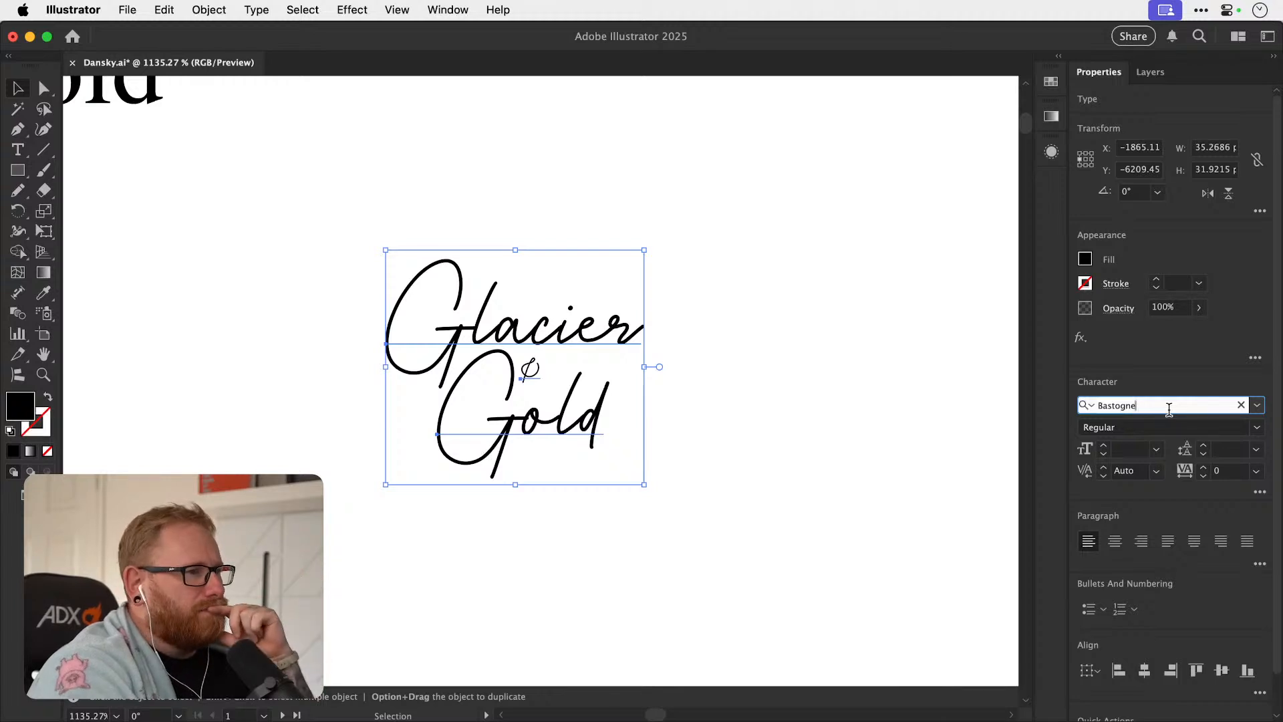
click(297, 295)
key(space)
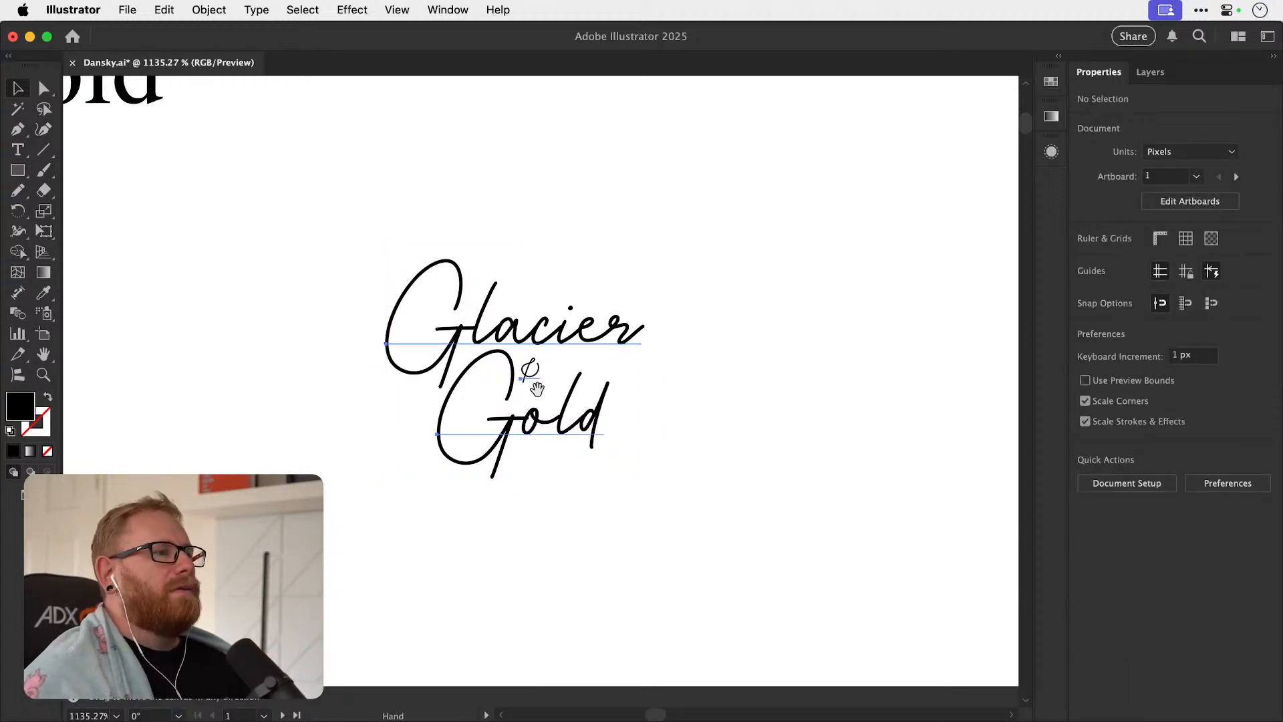
Duplicate the Bastogne "Glacier & Gold" layout into the empty space beside it.
drag(568, 379, 361, 517)
drag(345, 461, 790, 466)
scroll(868, 428, right, 4)
scroll(868, 428, down, 3)
Browse fonts for the duplicated "Glacier & Gold" layout, starting from Batters, and apply Bella Queta Regular.
click(1154, 401)
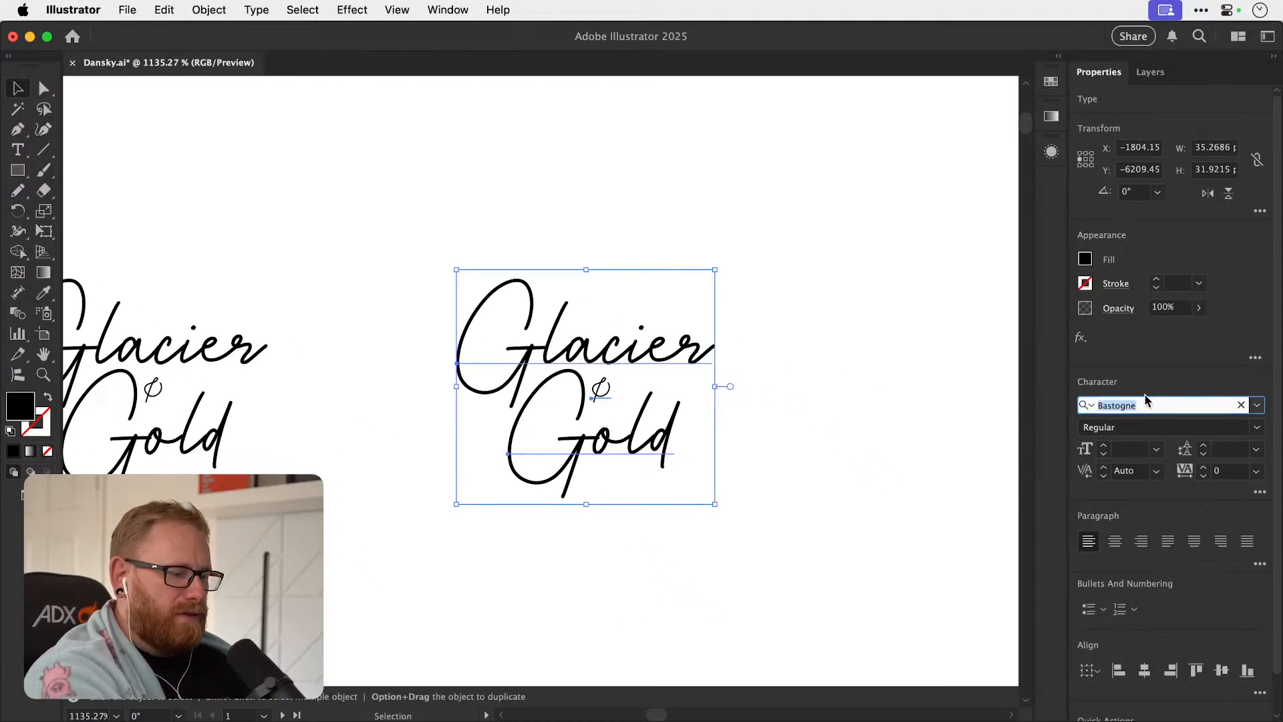
text(Batters)
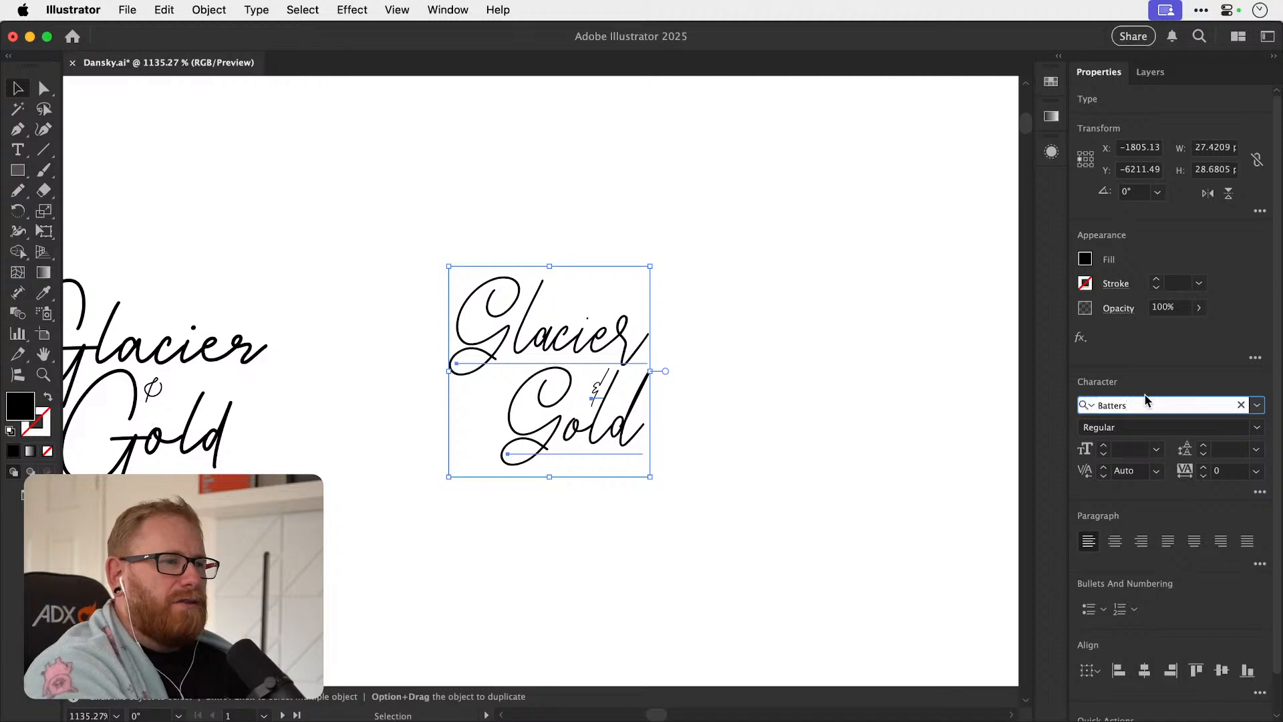
key(Down)
key(Down)
key(Down)
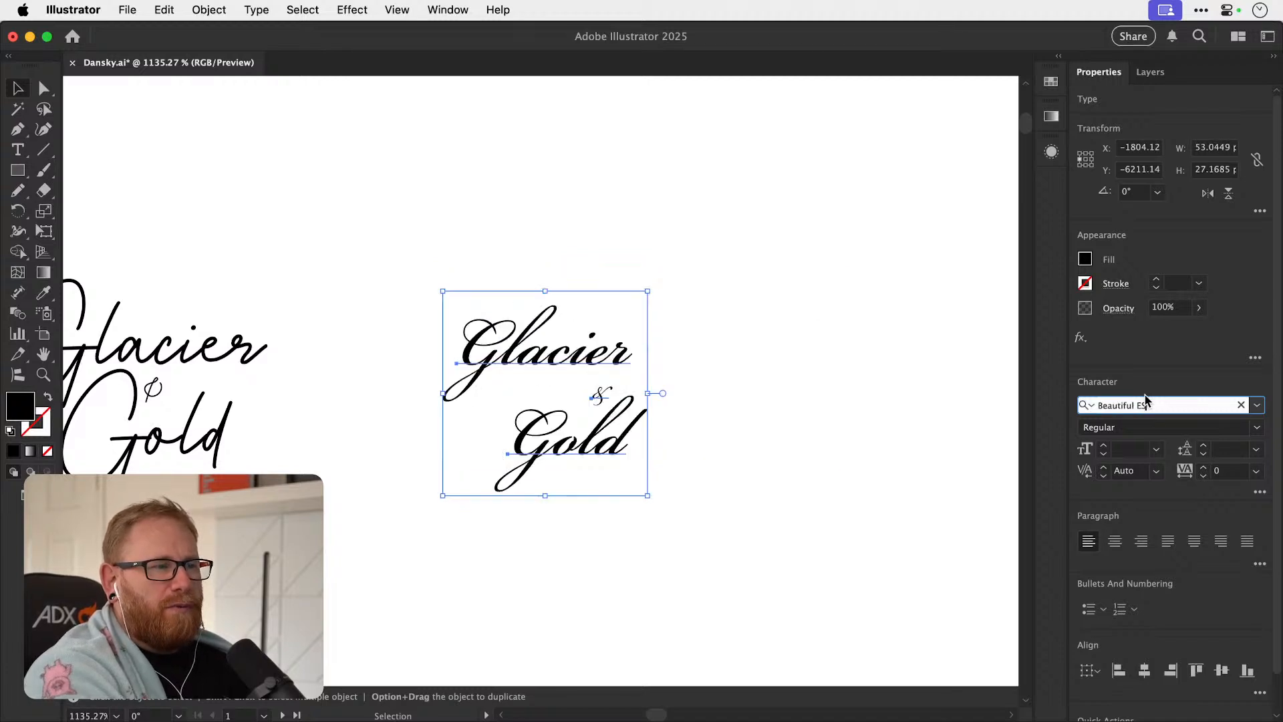
key(Down)
key(Down)
key(Down)
key(Down)
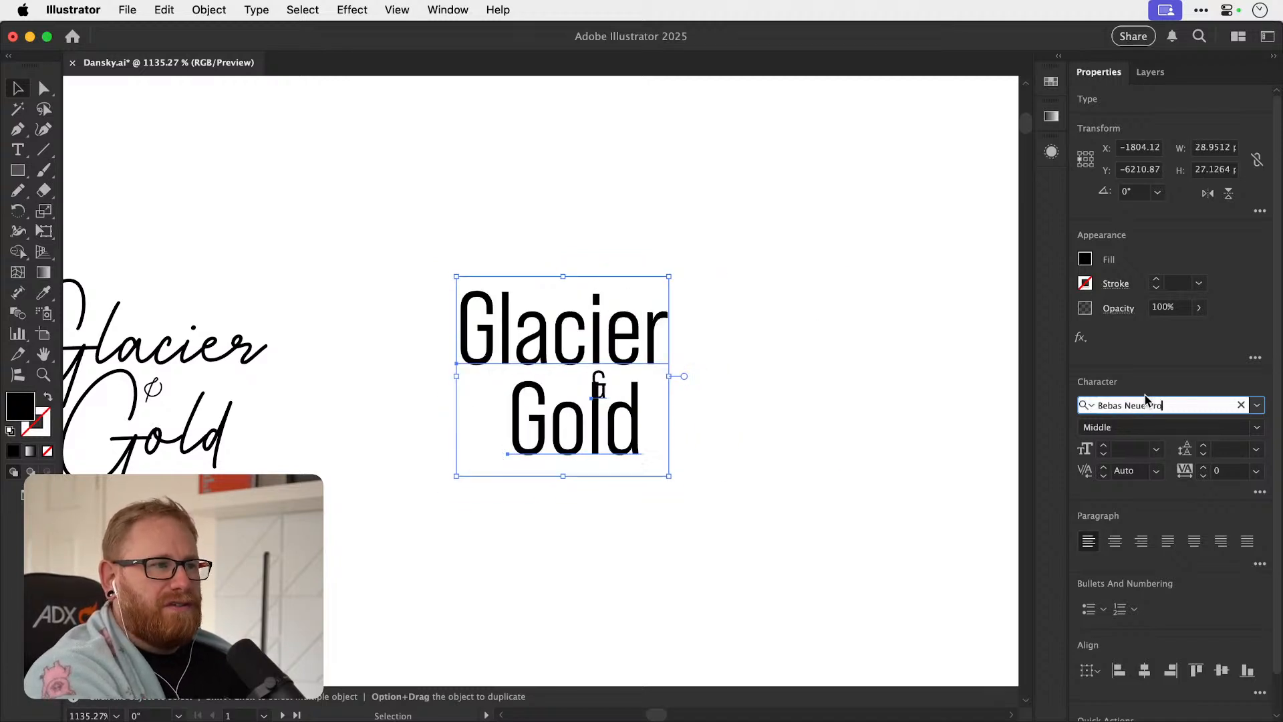
key(Down)
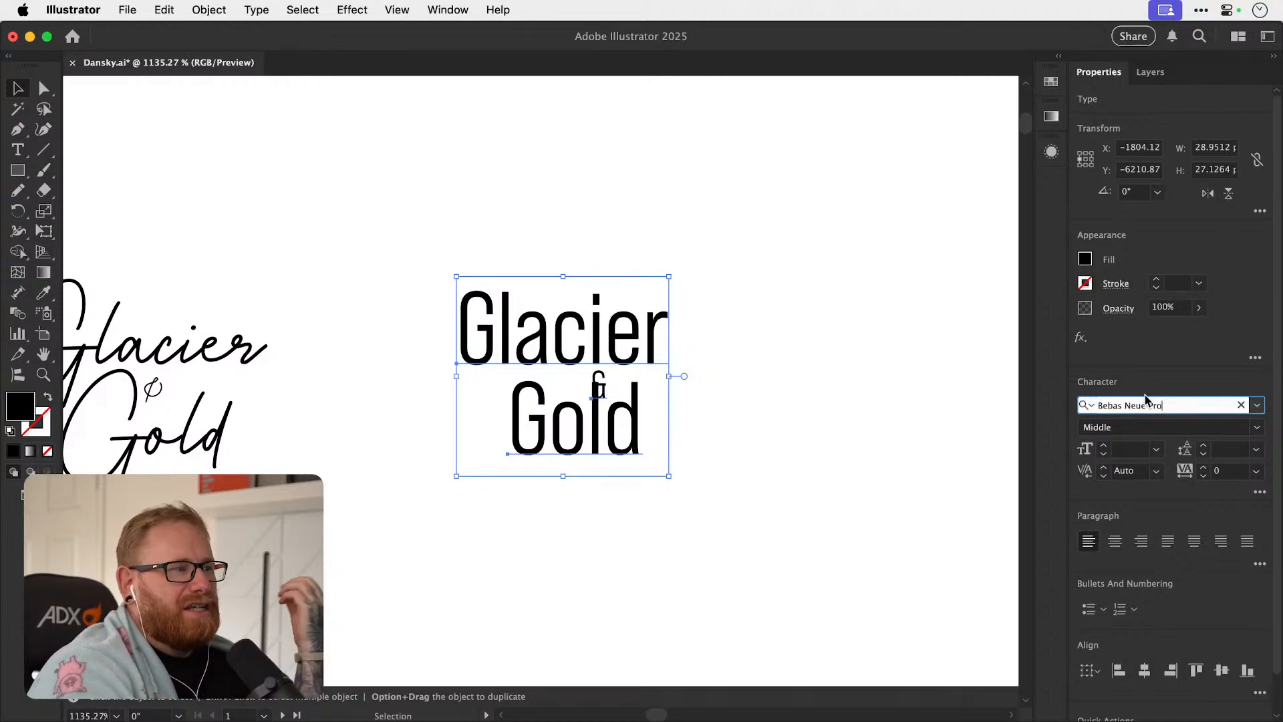
key(Down)
key(Down)
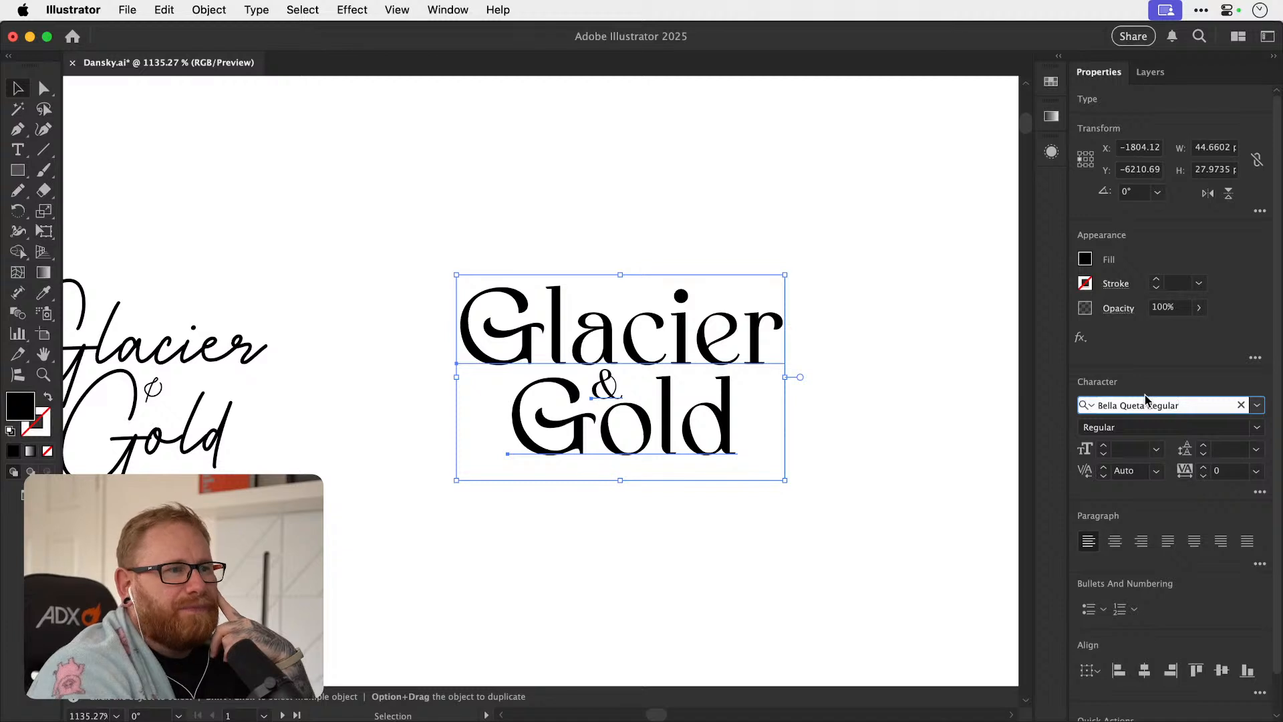
click(712, 218)
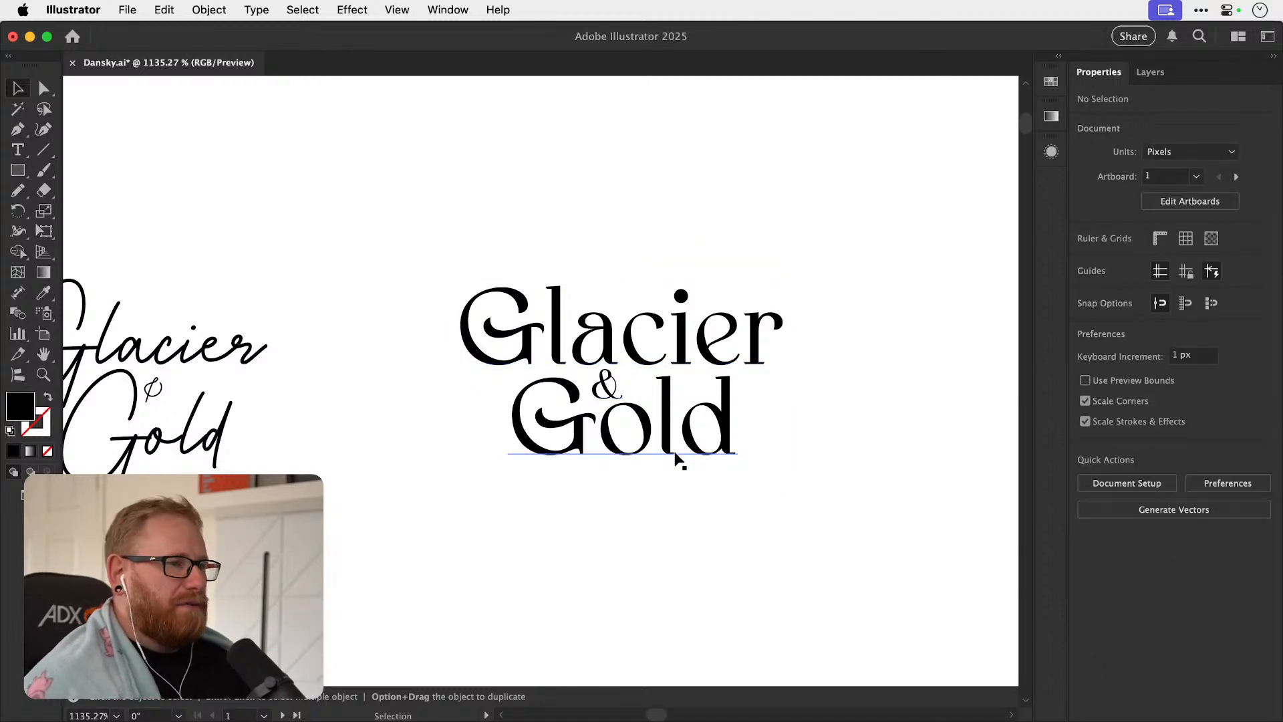
Duplicate the Bella Queta "Glacier & Gold" layout into the empty space directly above it.
drag(635, 452, 547, 487)
drag(381, 587, 580, 421)
scroll(562, 411, up, 5)
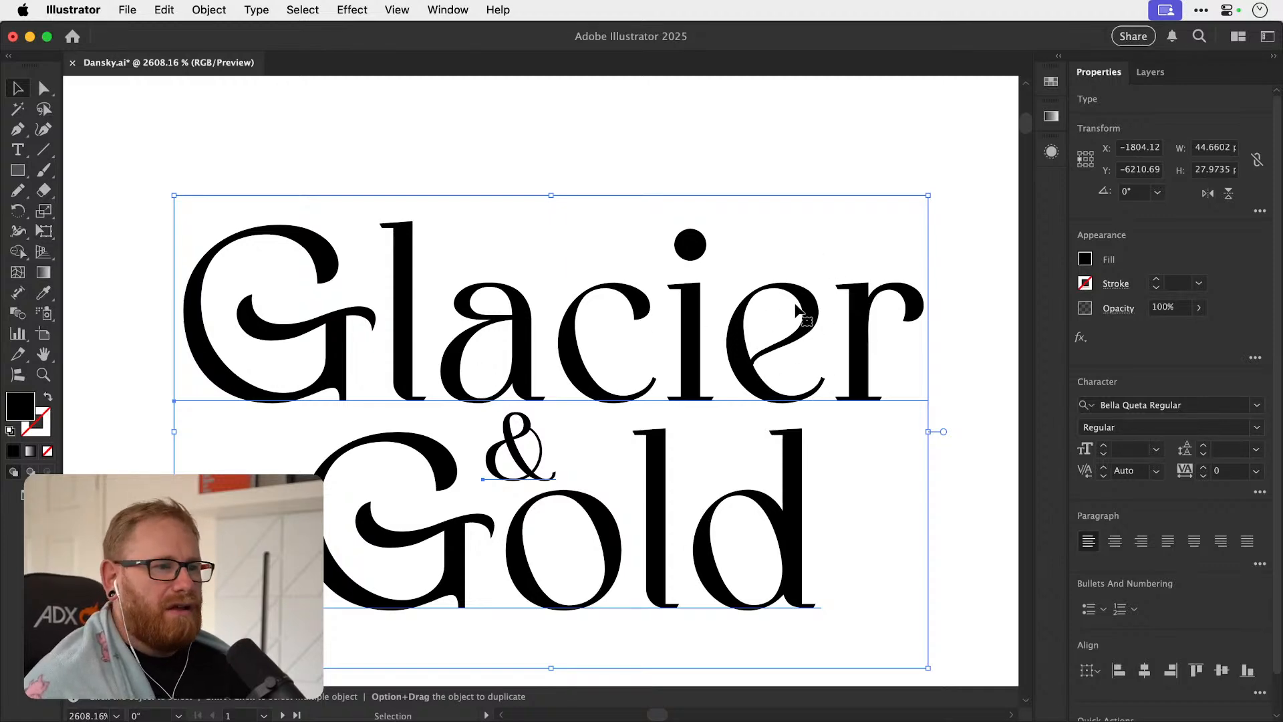
key(a)
key(super+minus)
key(super+minus)
key(super+minus)
key(v)
key(super+minus)
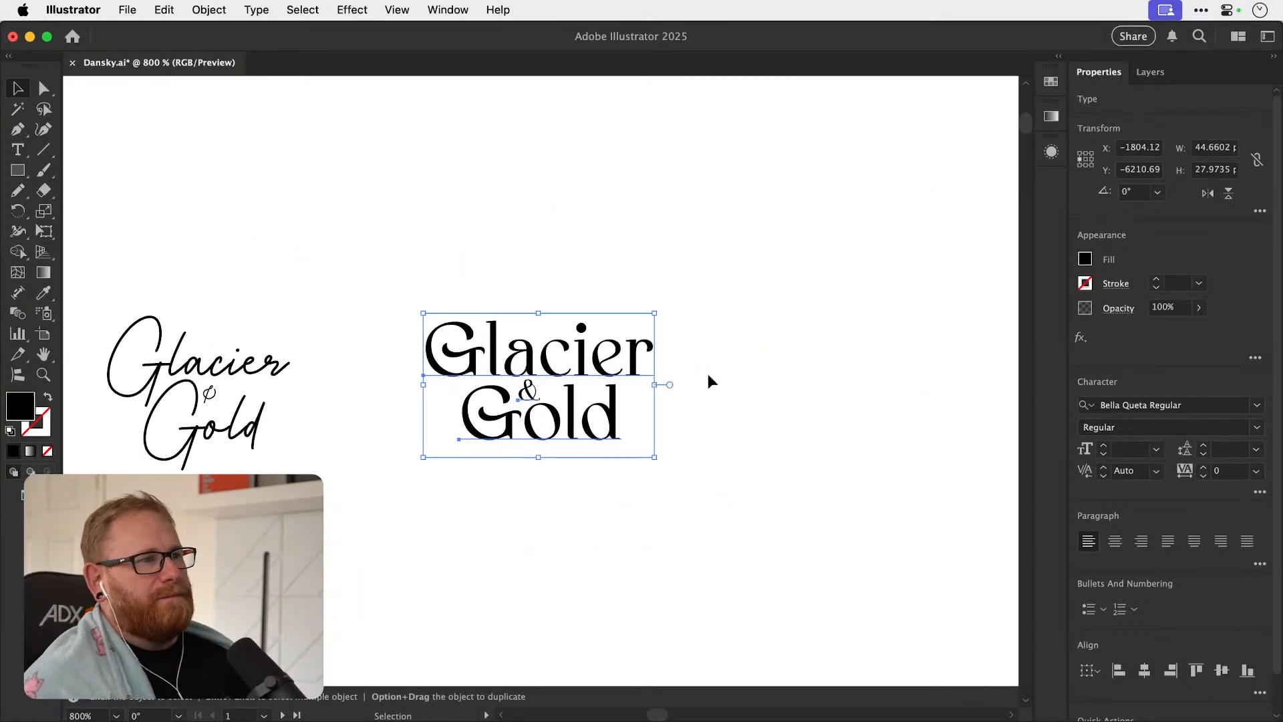
scroll(522, 374, up, 3)
drag(496, 447, 494, 201)
scroll(490, 290, up, 2)
scroll(489, 291, up, 3)
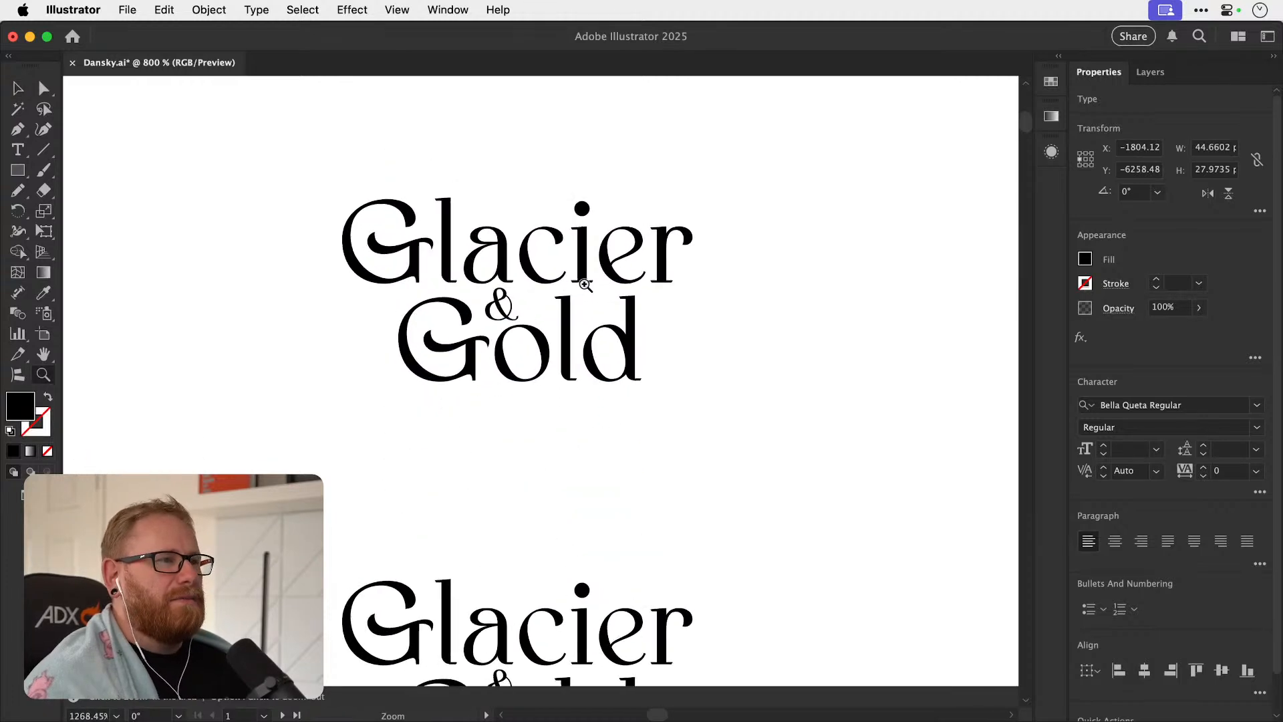
Browse fonts for the upper "Glacier & Gold" copy, starting from Berlinsans, and apply Bevas.
click(1207, 404)
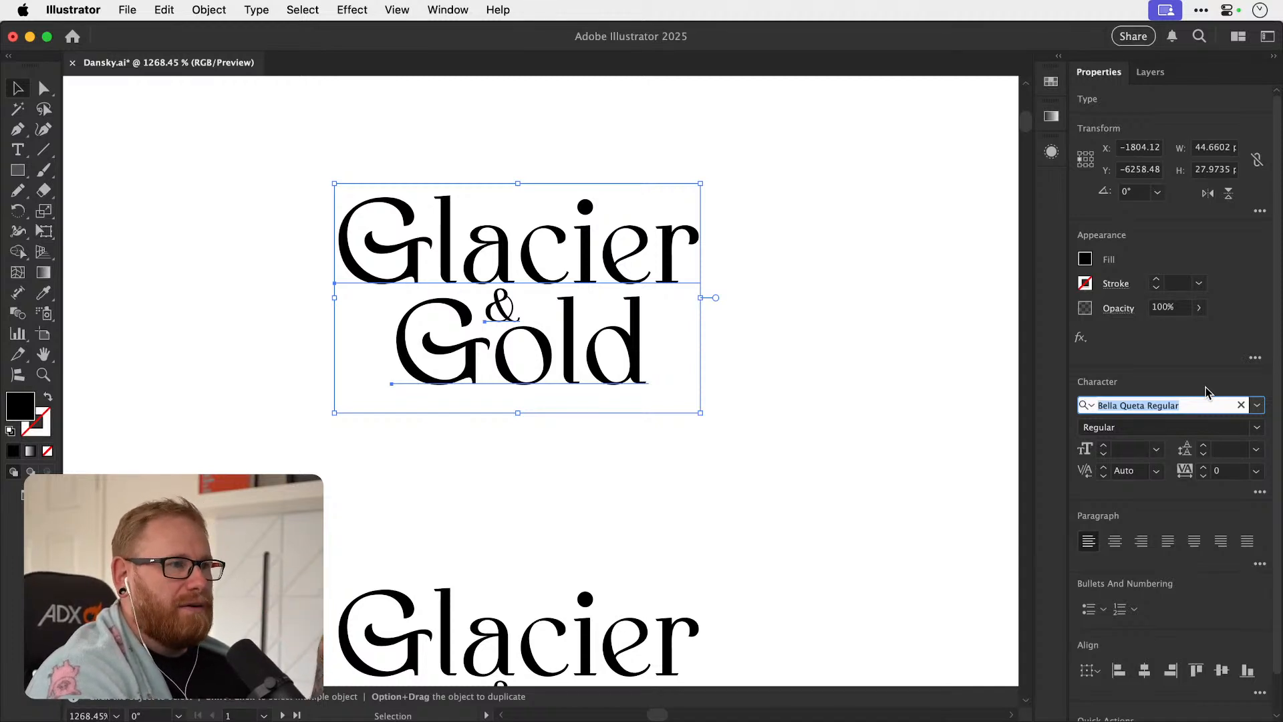
text(berlinsans)
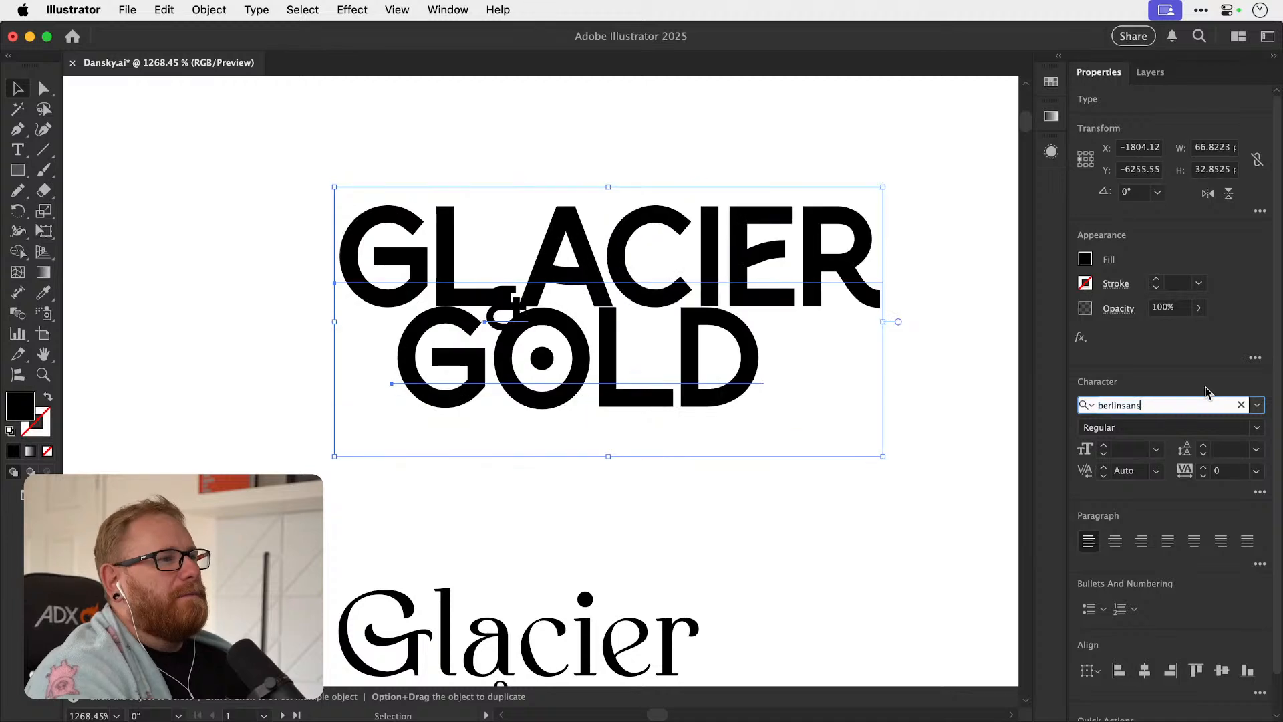
key(Down)
key(Down)
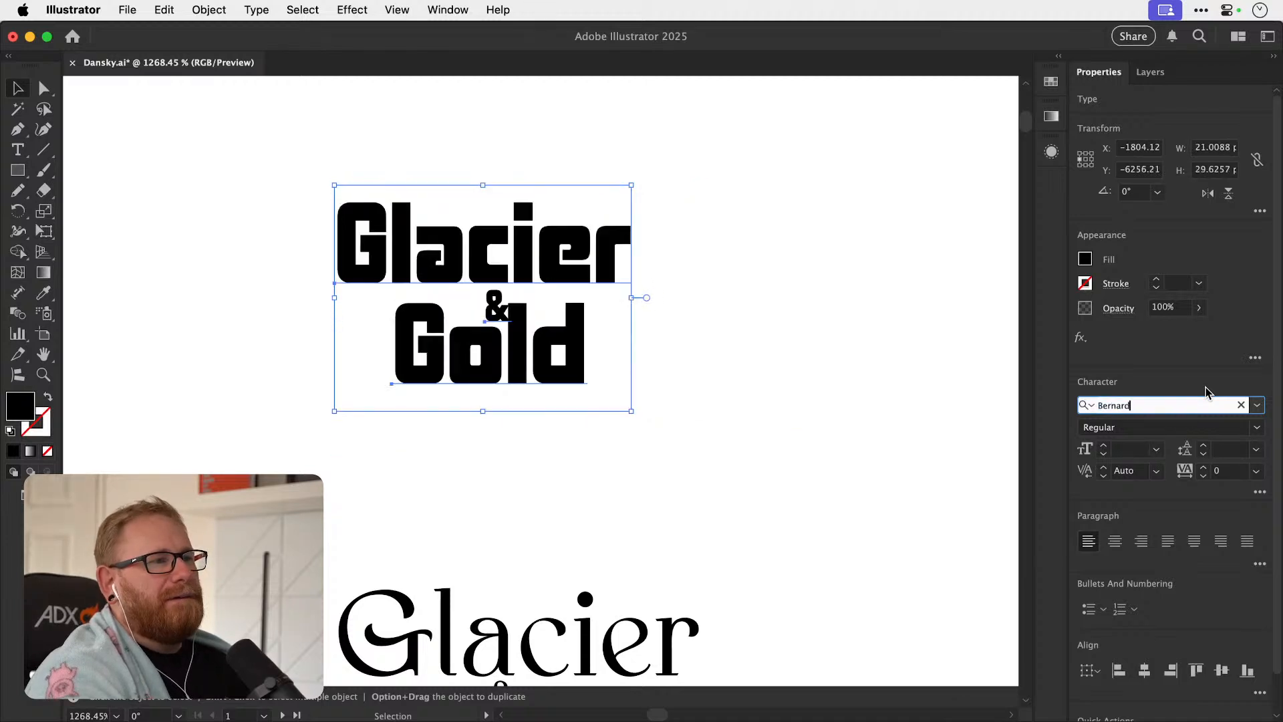
key(Down)
key(Down)
key(Down)
key(Down)
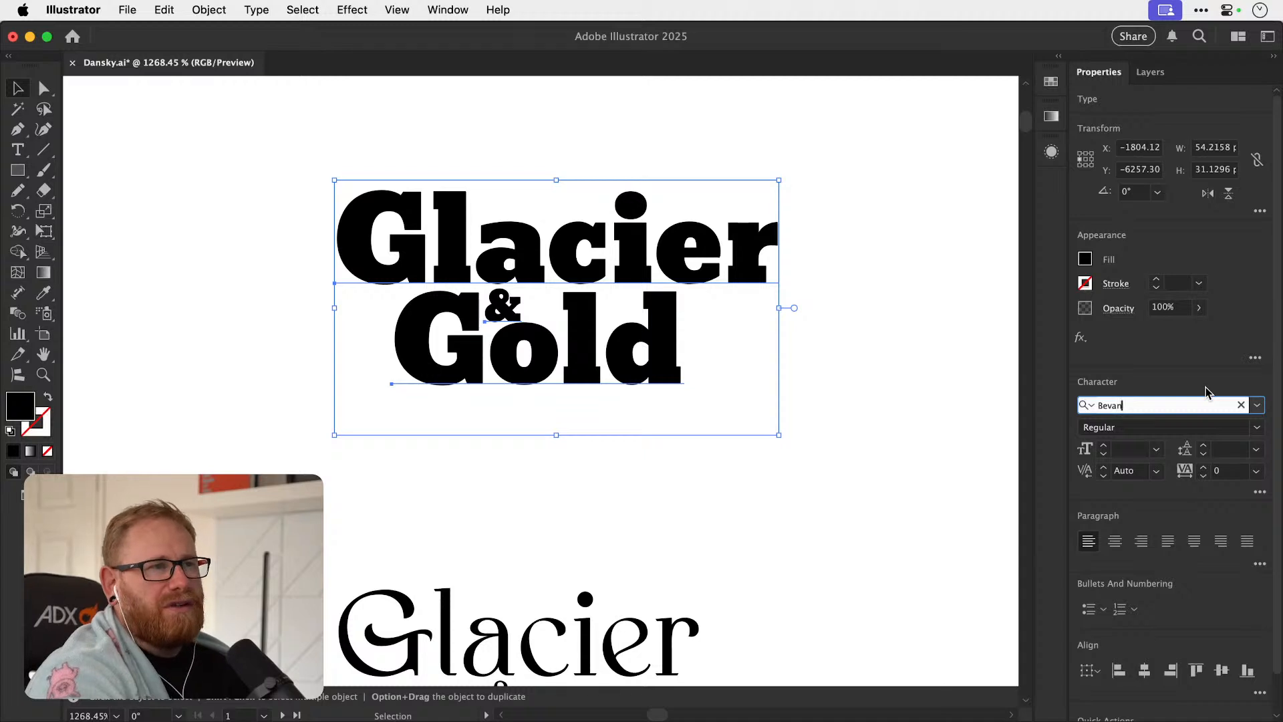
key(Down)
key(Down)
key(Up)
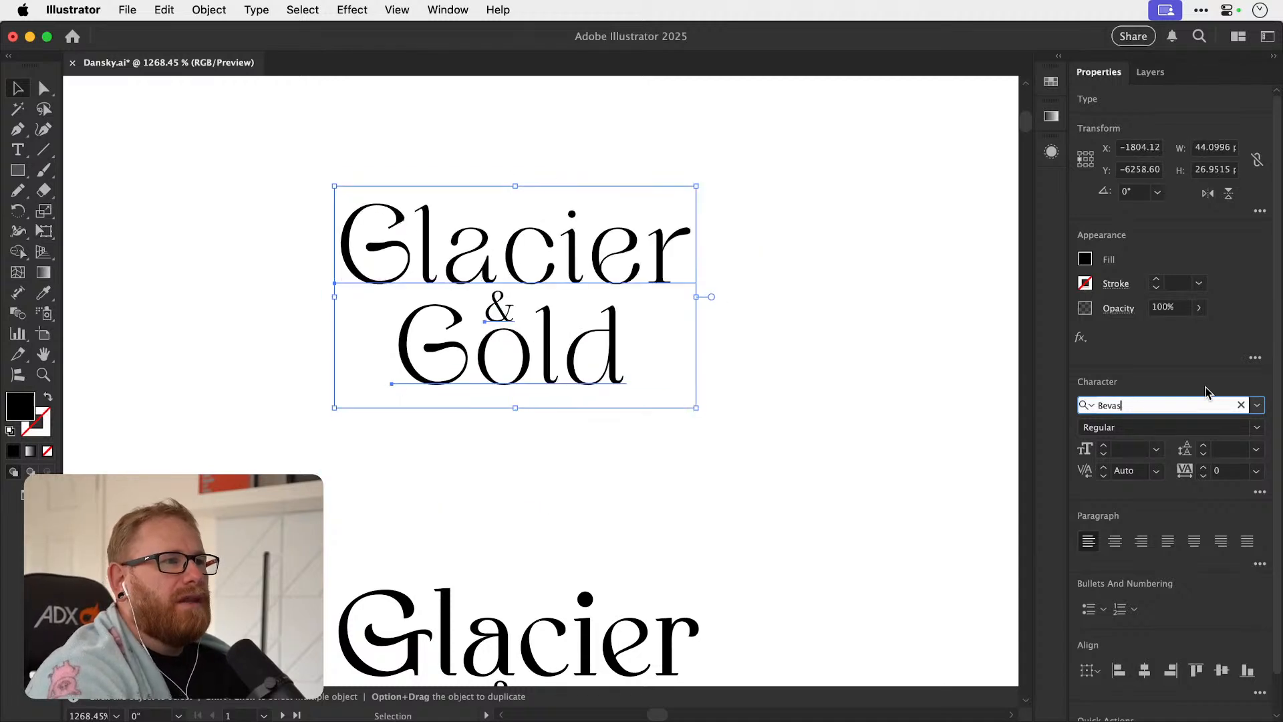
key(Return)
Duplicate the Bevas "Glacier & Gold" layout into the empty space above it and select the copy's three text objects.
key(space)
drag(623, 247, 545, 167)
key(space)
drag(480, 344, 551, 366)
click(512, 402)
key(super+space)
drag(517, 247, 568, 231)
key(space)
drag(551, 328, 579, 459)
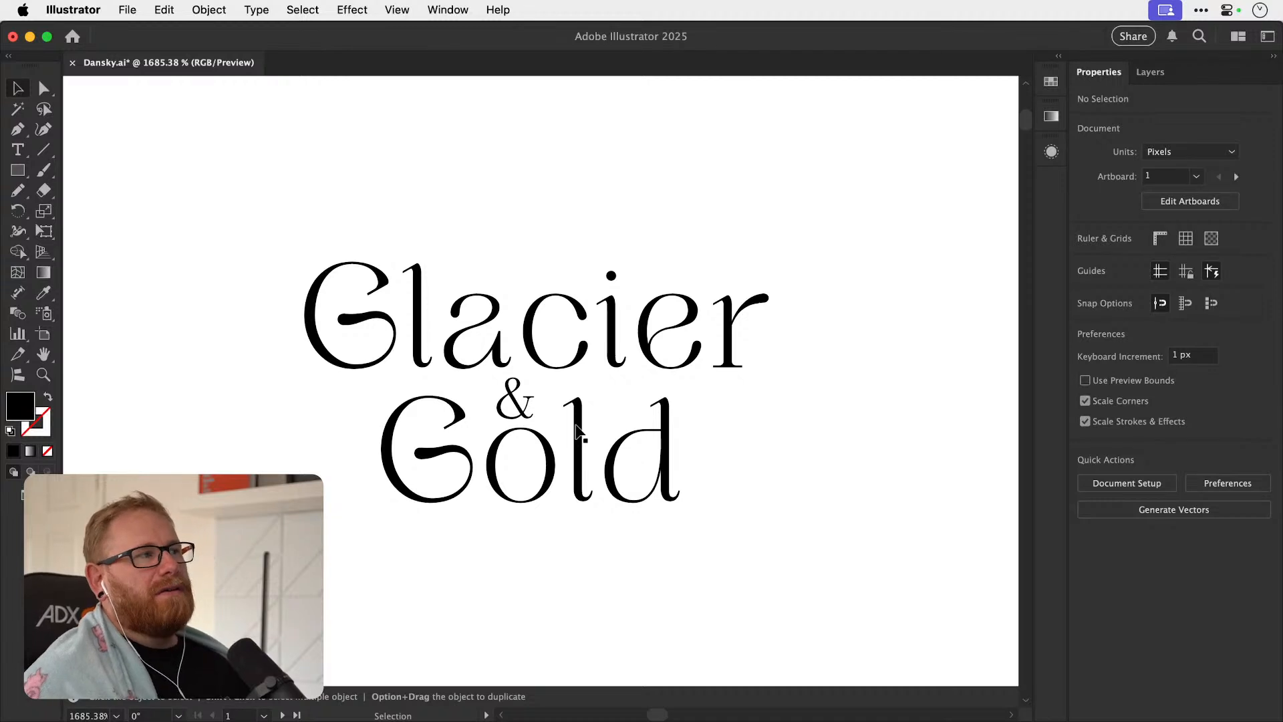
drag(300, 217, 714, 547)
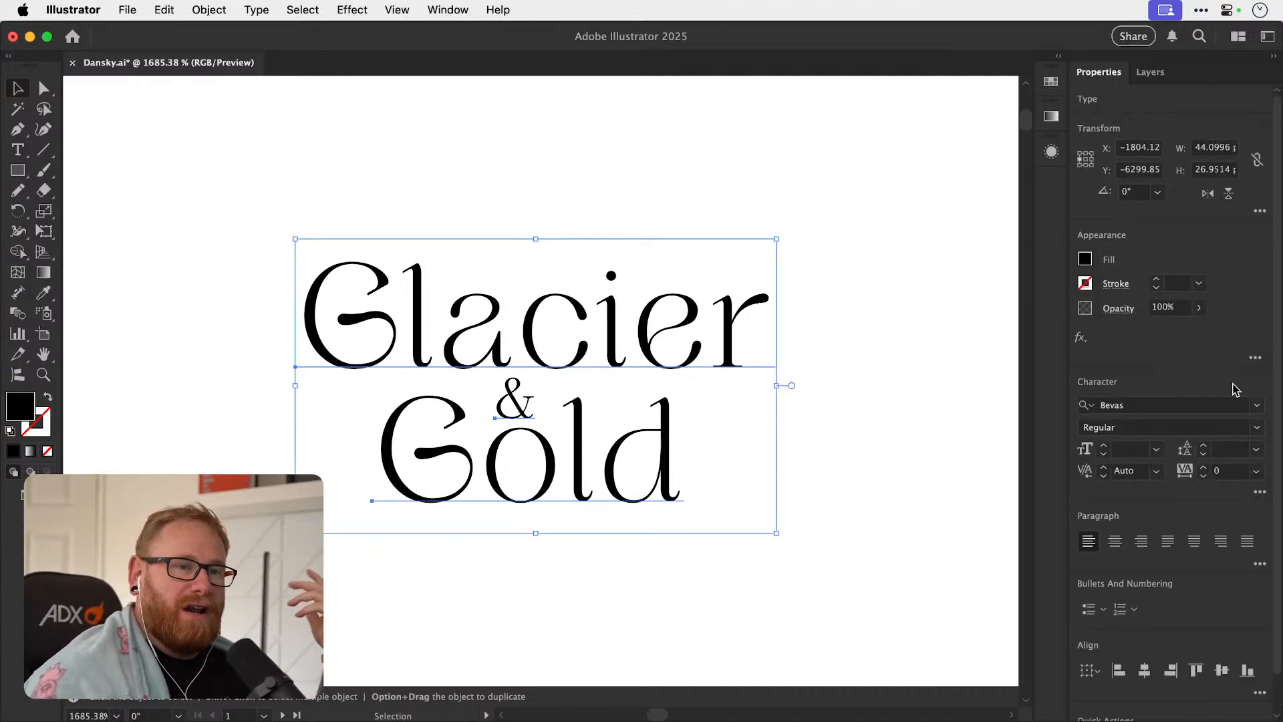
Browse fonts for the selected "Glacier & Gold" copy, starting from Big Caslon Medium, and apply Blithe Regular.
click(1188, 403)
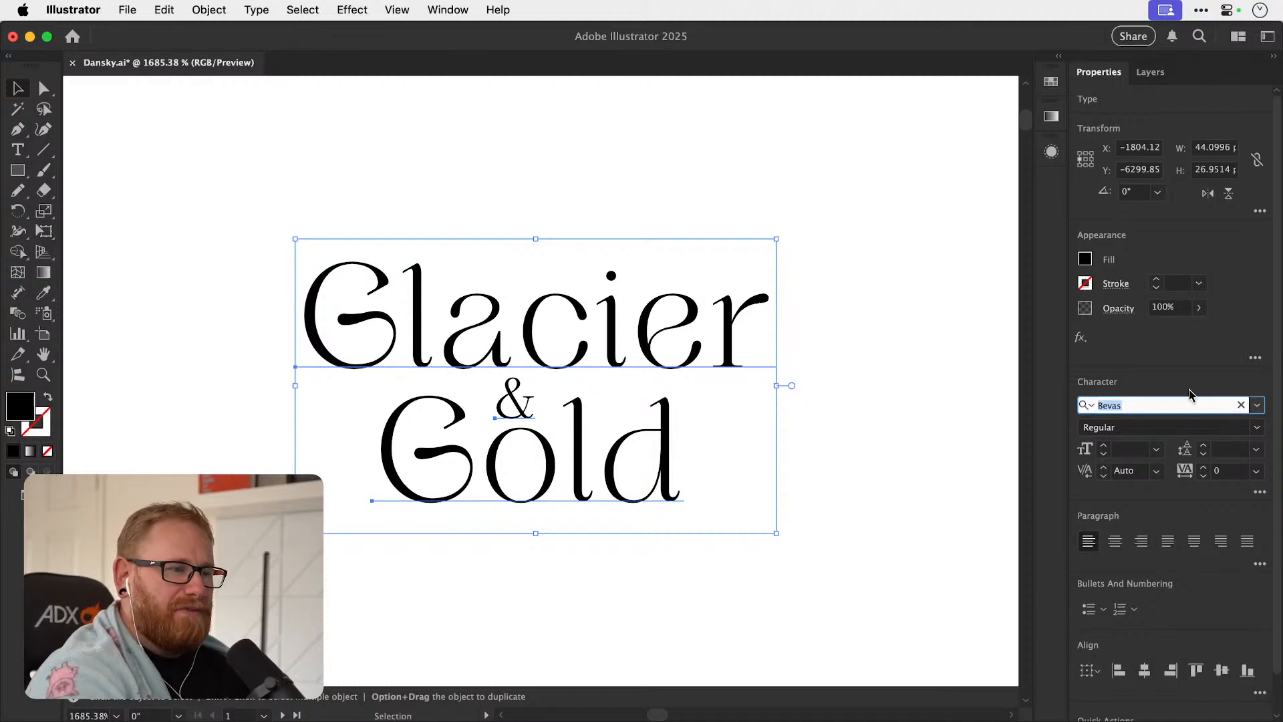
text(Big Caslon Medium)
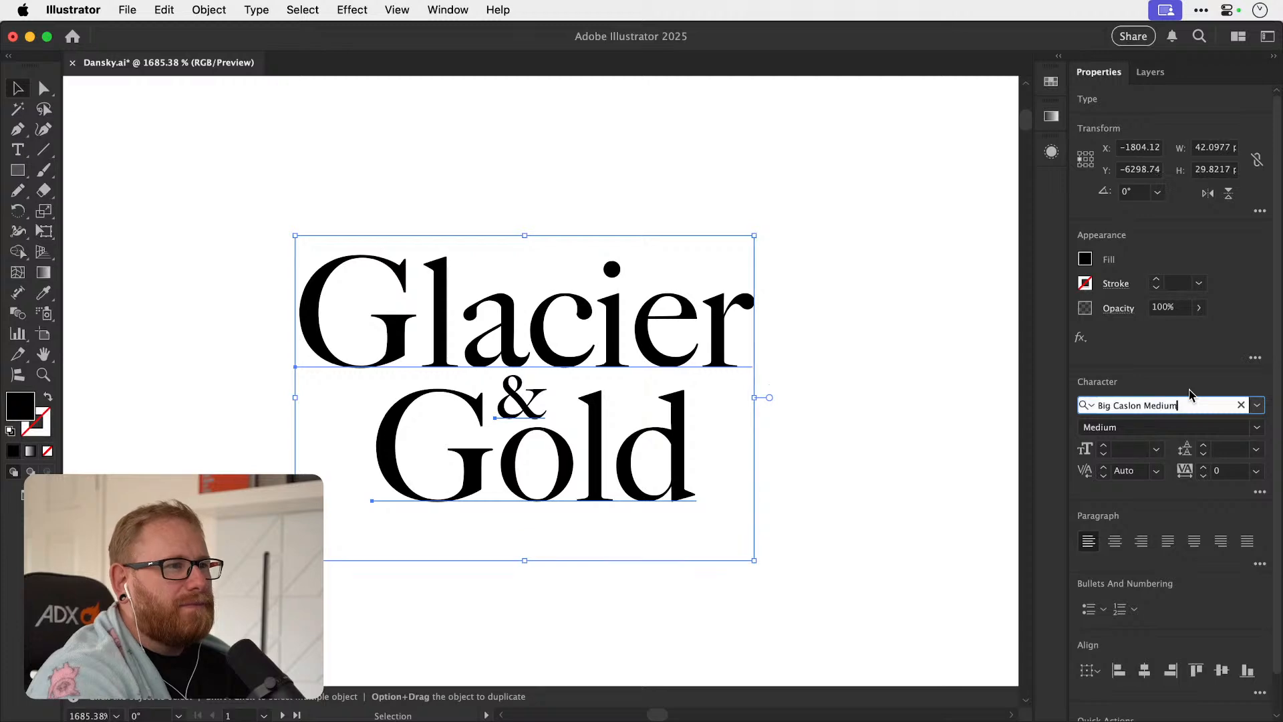
key(Down)
key(Down)
key(Down)
key(Down)
key(Down)
key(Down)
key(Down)
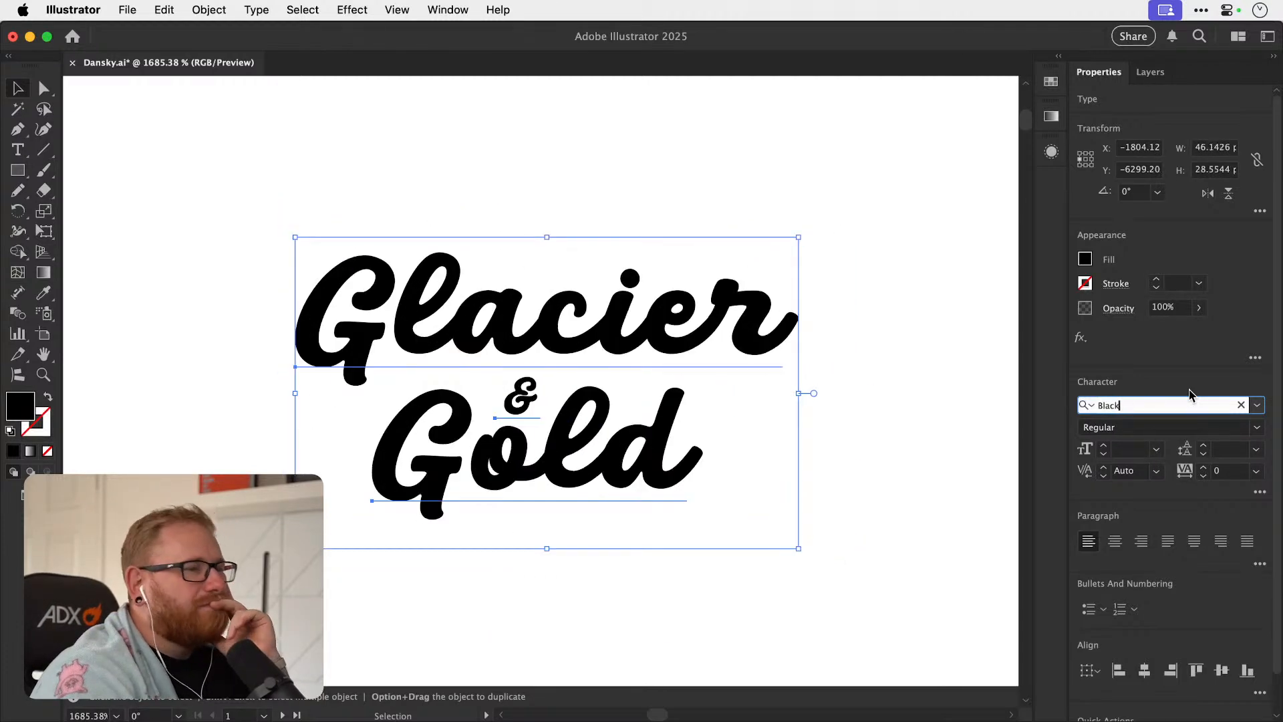
key(Down)
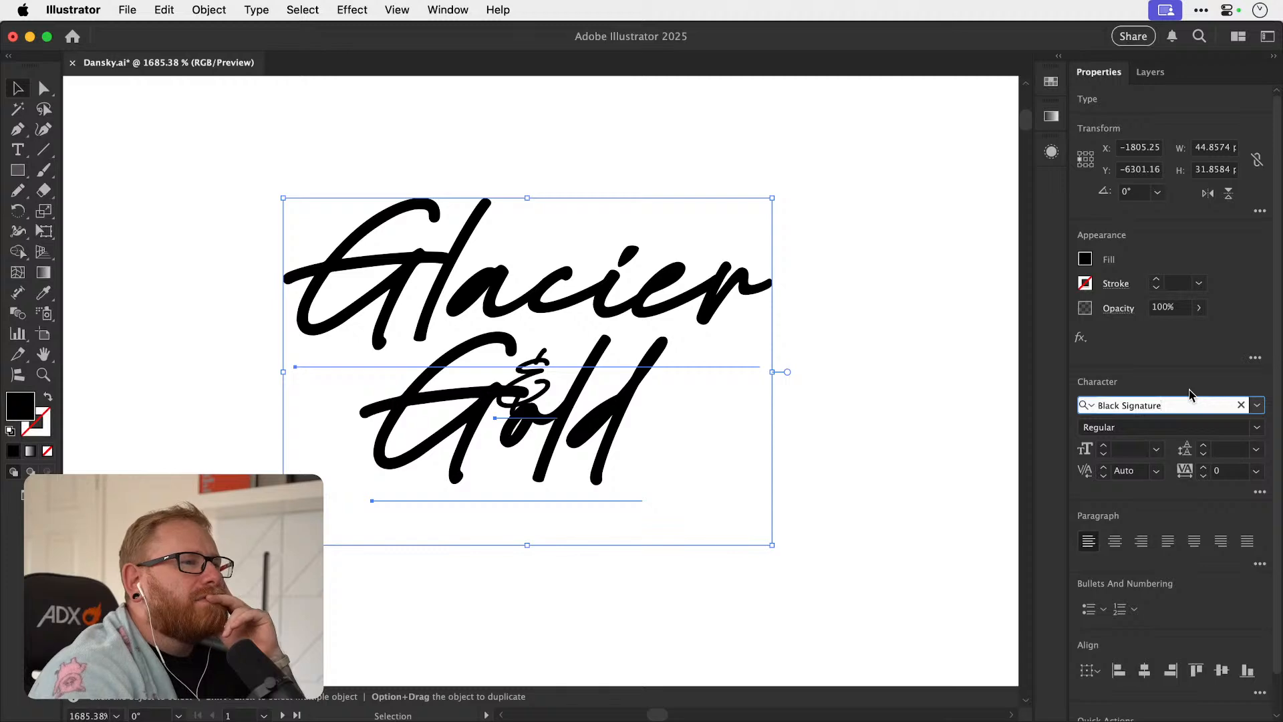
key(Down)
key(Down)
key(Up)
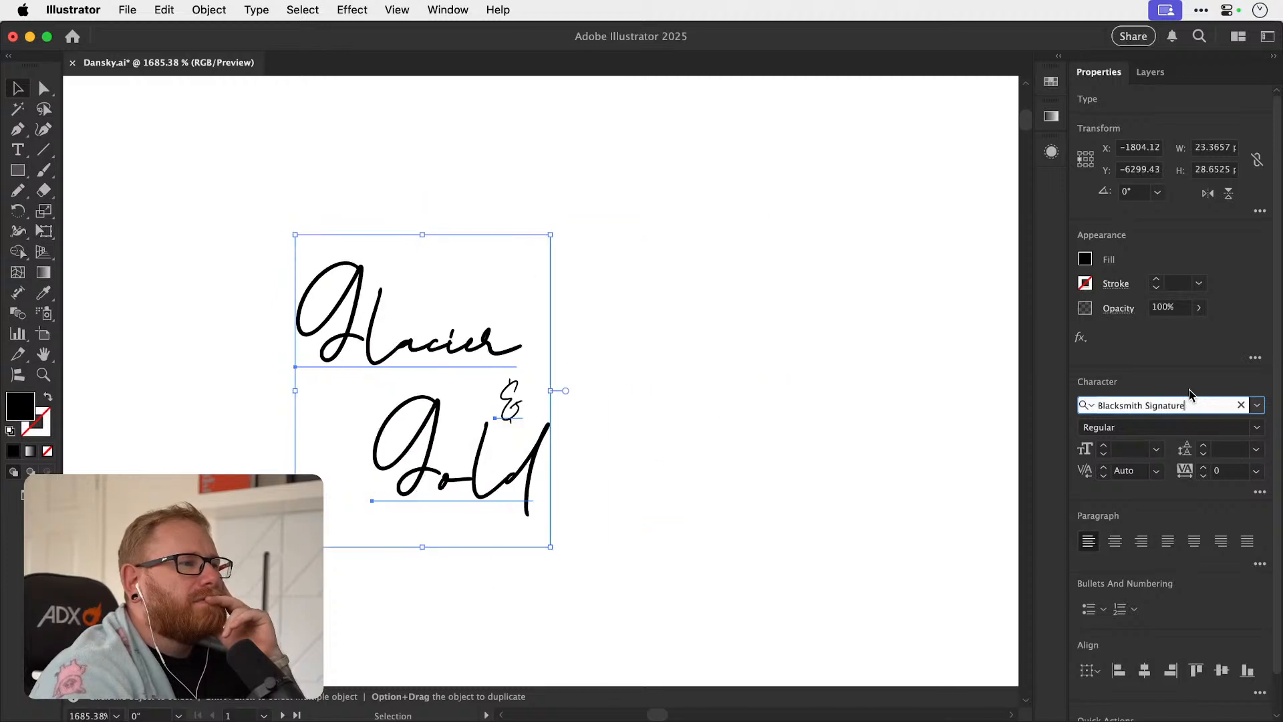
key(Down)
key(Down)
key(Down)
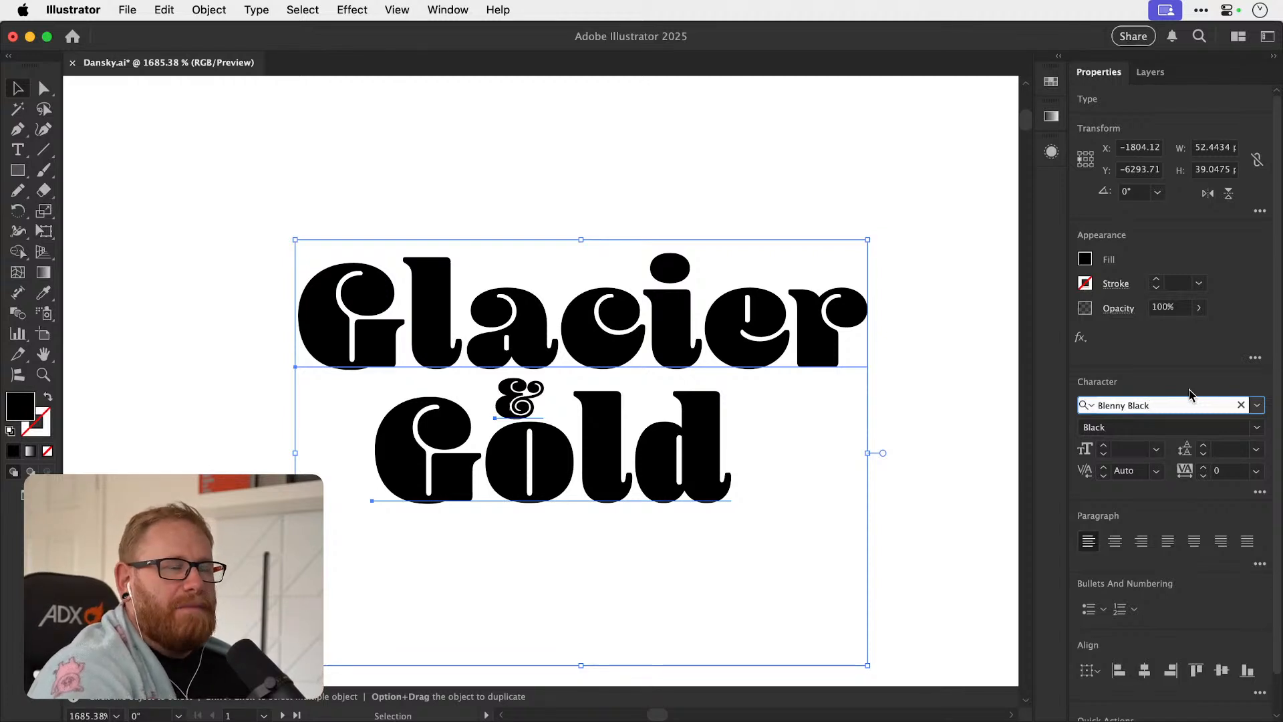
key(Down)
key(Down)
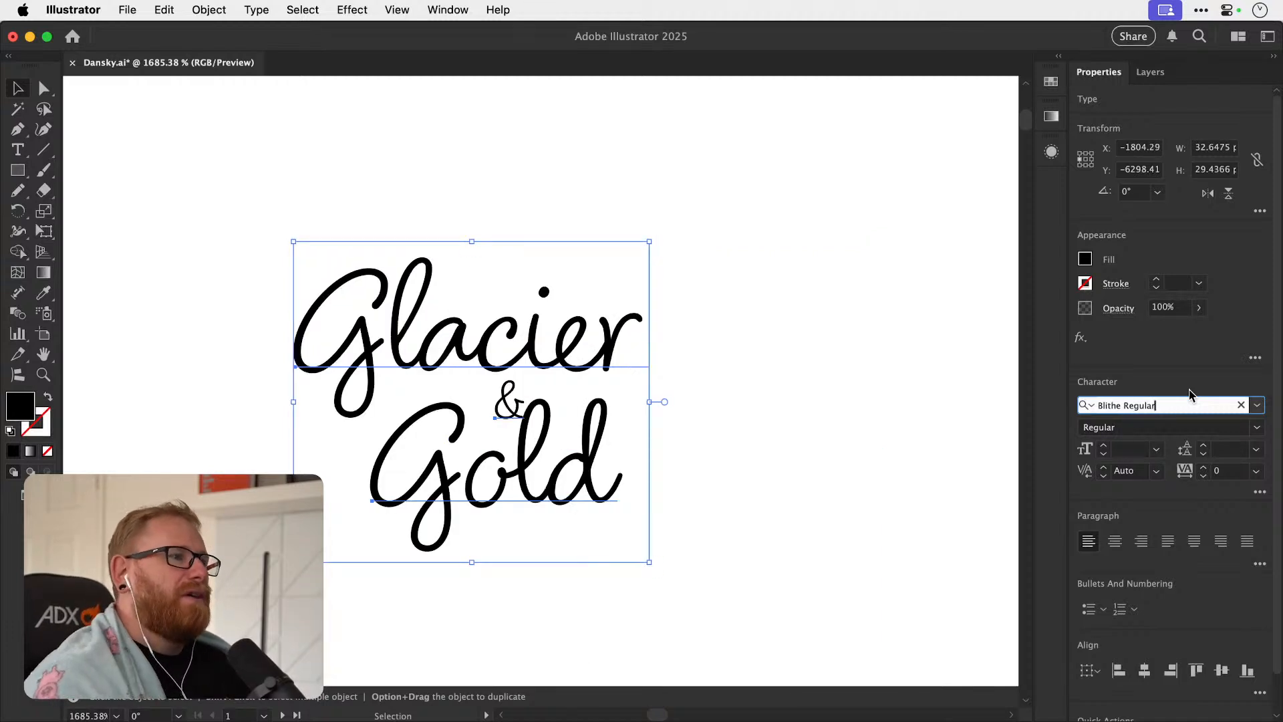
Duplicate the whole Blithe Regular "Glacier & Gold" layout to the empty space up and to its right.
click(795, 361)
click(556, 364)
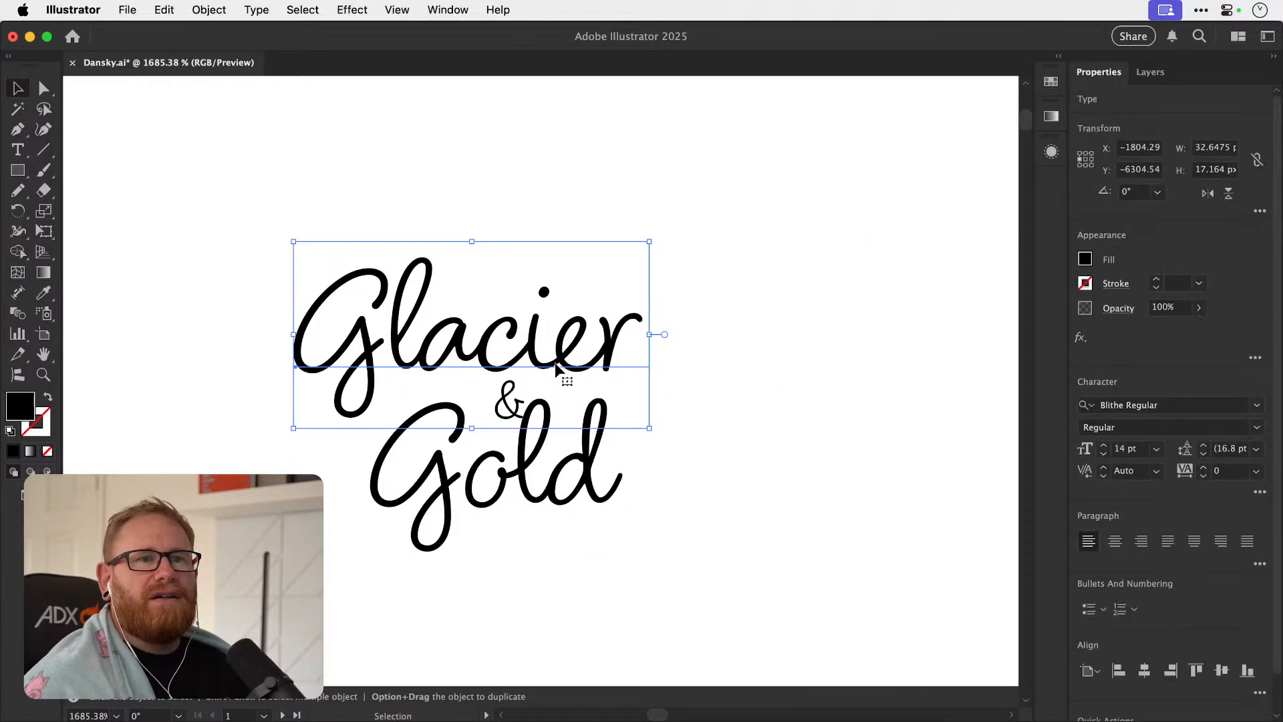
drag(259, 200, 600, 525)
drag(599, 466, 649, 409)
key(z)
drag(525, 385, 337, 353)
key(v)
drag(558, 335, 875, 206)
Tighten the original Blithe Regular layout by moving the two words closer together and enlarging the ampersand, undoing the last move of "Gold".
key(z)
key(v)
mouse_move(531, 373)
mouse_down()
mouse_move(583, 366)
mouse_move(540, 376)
mouse_up()
drag(566, 320, 576, 300)
shift+click(478, 413)
drag(486, 419, 453, 404)
drag(447, 464, 428, 446)
key(super+z)
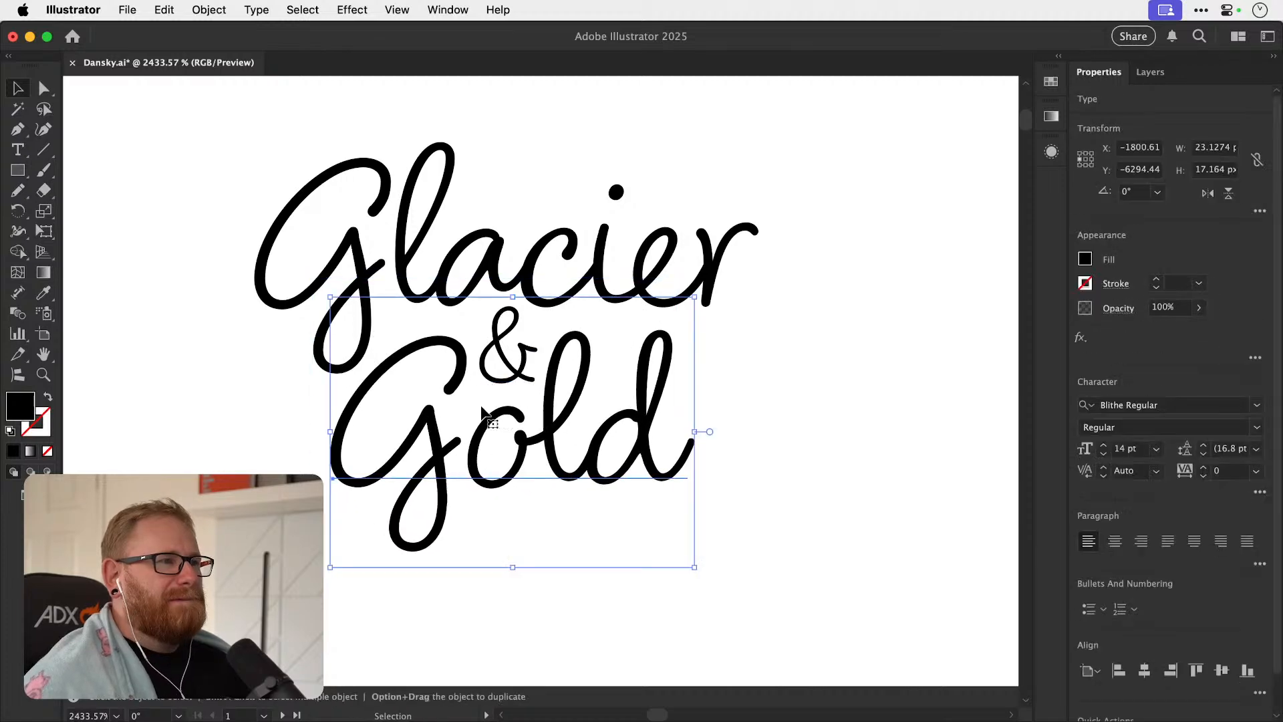
Scale the ampersand to 6.65 pt and reposition it between "Glacier" and "Gold" in the original Blithe Regular layout.
key(super+shift+a)
key(z)
mouse_move(498, 367)
mouse_down()
mouse_move(521, 365)
mouse_move(508, 370)
mouse_up()
key(v)
key(s)
drag(651, 196, 633, 218)
key(v)
drag(530, 368, 535, 362)
key(super+minus)
key(super+minus)
key(super+minus)
key(super+minus)
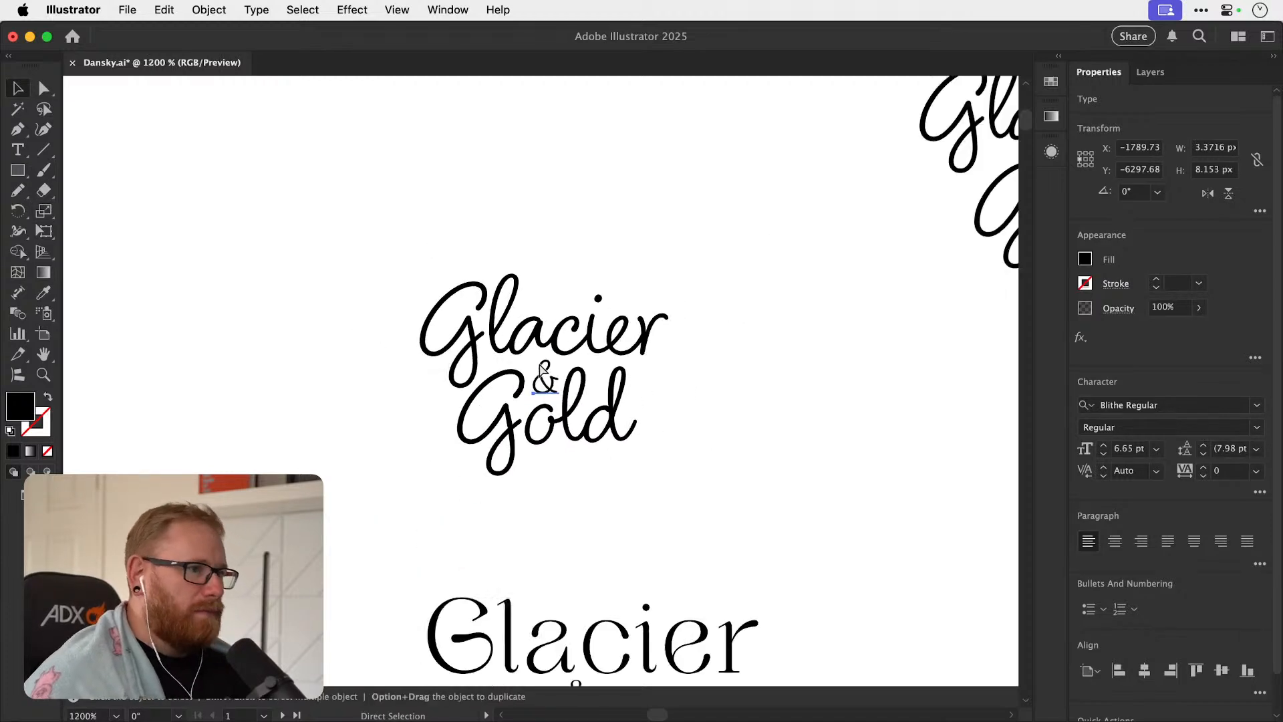
Deselect the ampersand and save the document.
click(727, 322)
drag(669, 361, 448, 450)
key(z)
drag(664, 319, 861, 338)
key(v)
key(super+s)
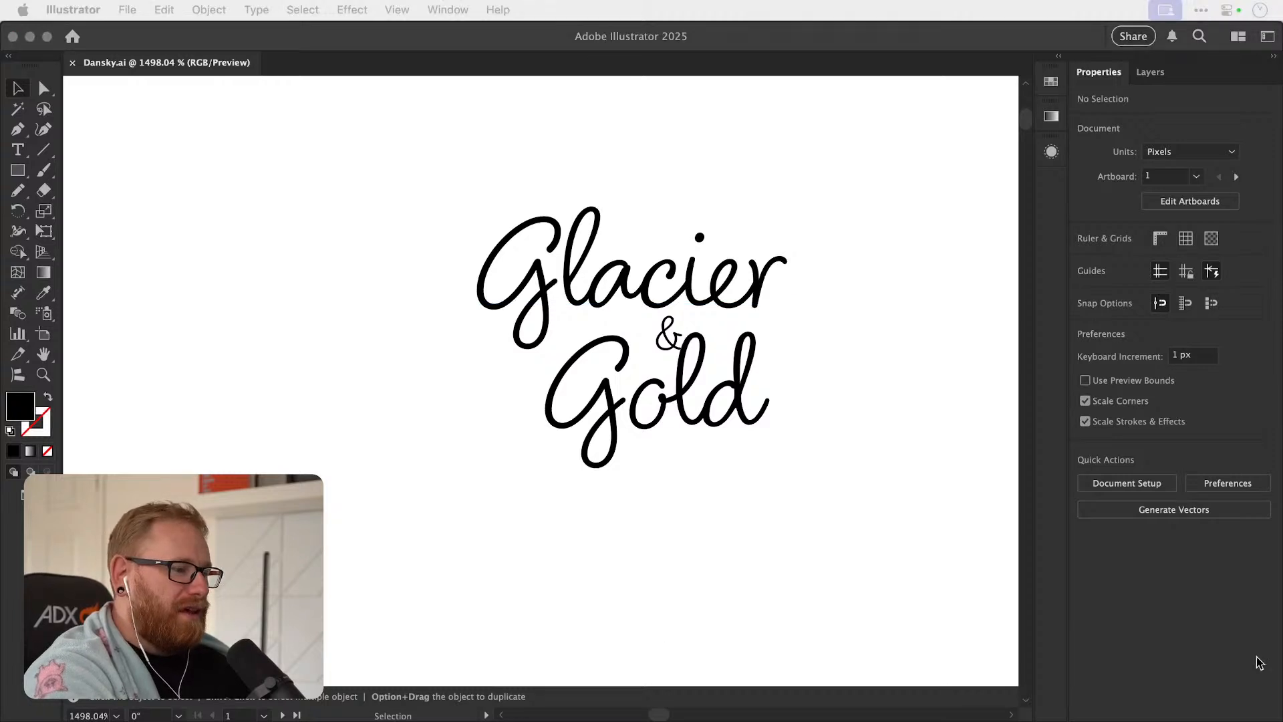
Select the whole "Glacier & Gold" layout and step its font forward through the font list, settling on Candlescript Demo Version.
click(780, 519)
click(724, 304)
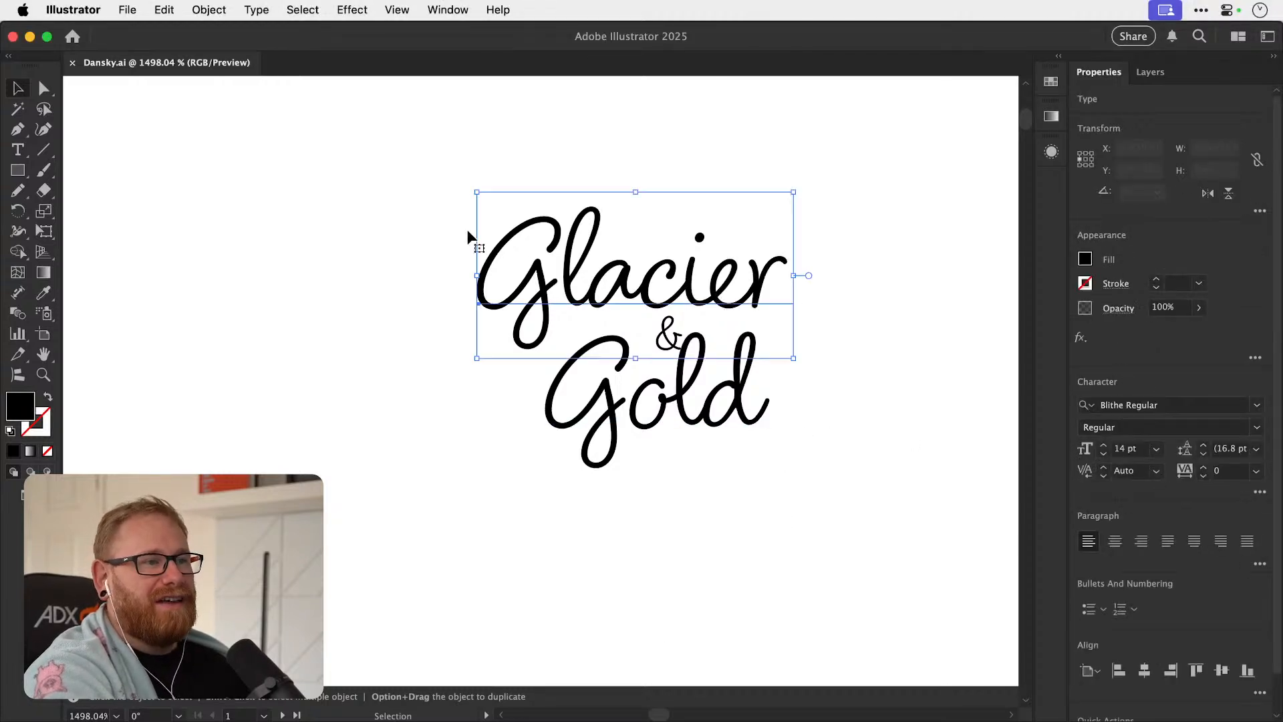
drag(544, 303, 840, 546)
click(1201, 397)
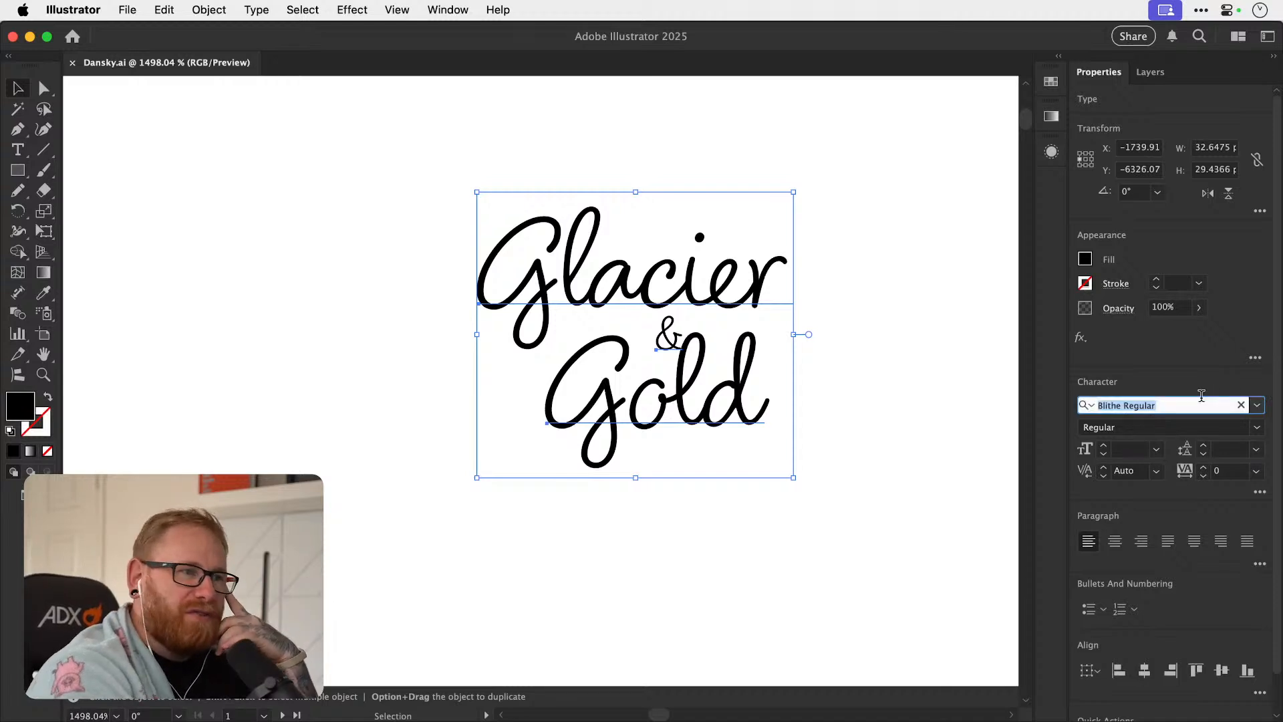
key(Down)
scroll(1013, 436, right, 5)
scroll(1014, 436, up, 2)
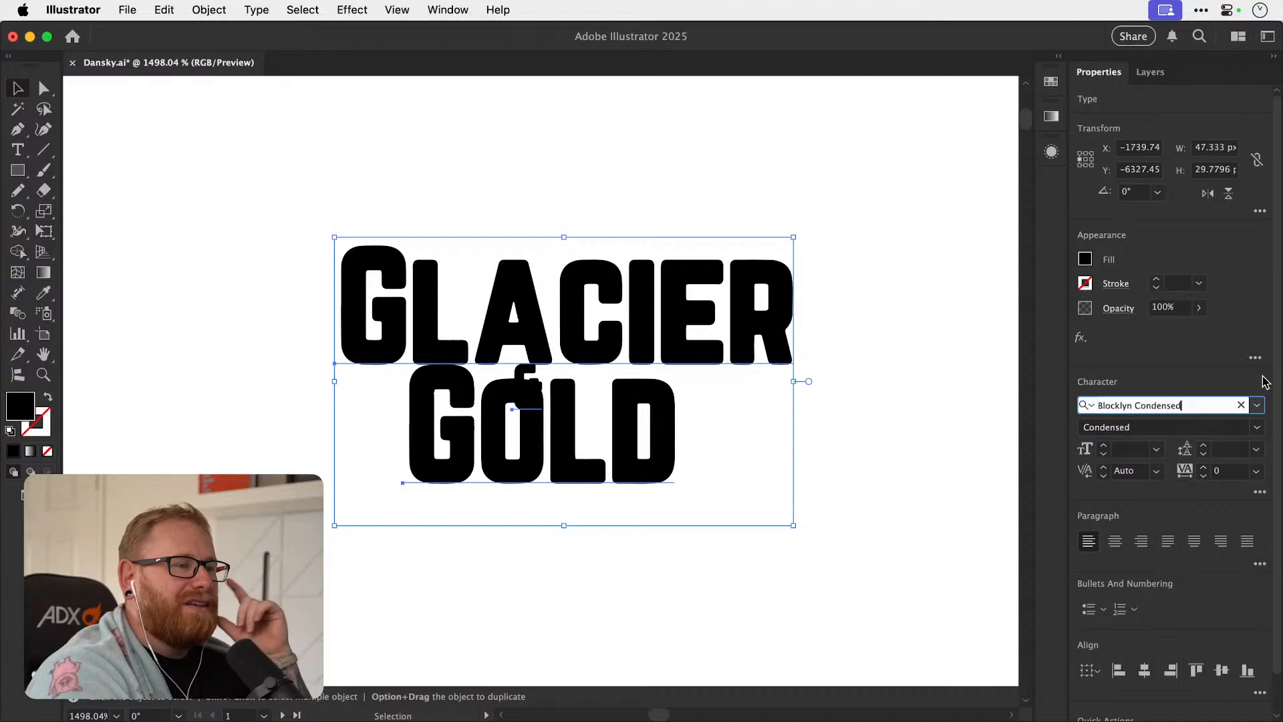
key(Down)
key(Down)
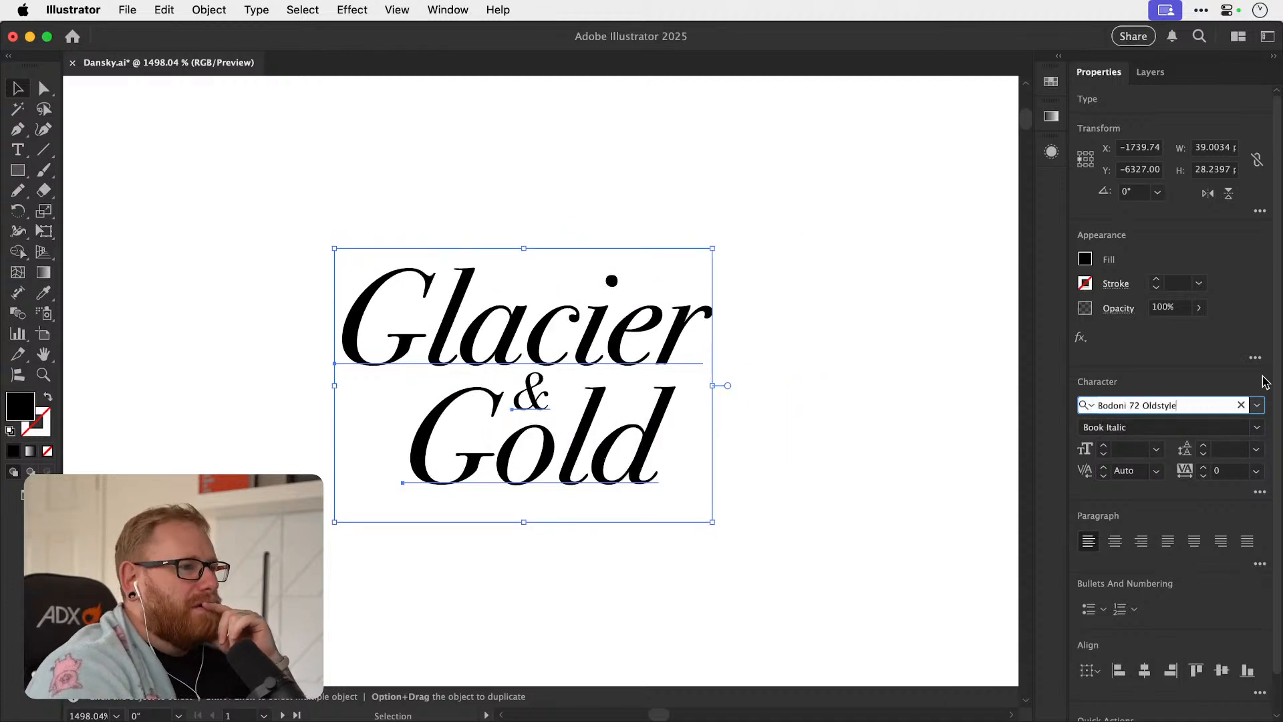
key(Down)
key(Up)
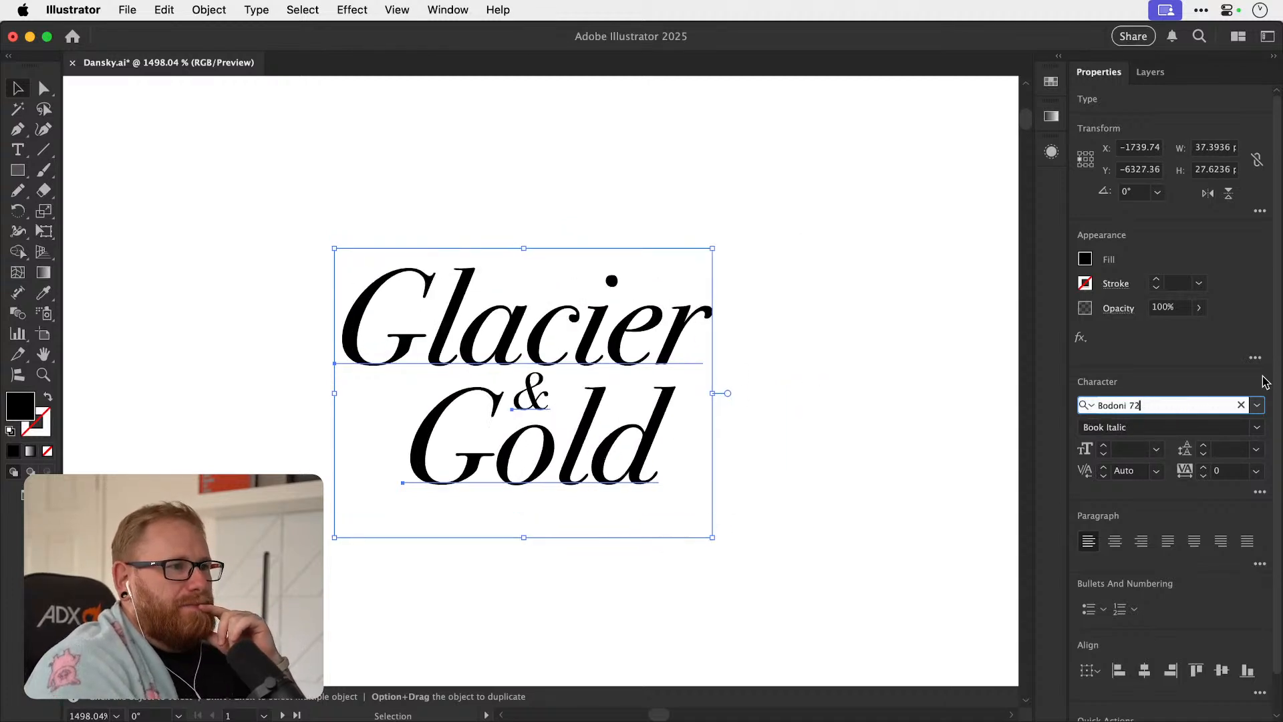
key(Down)
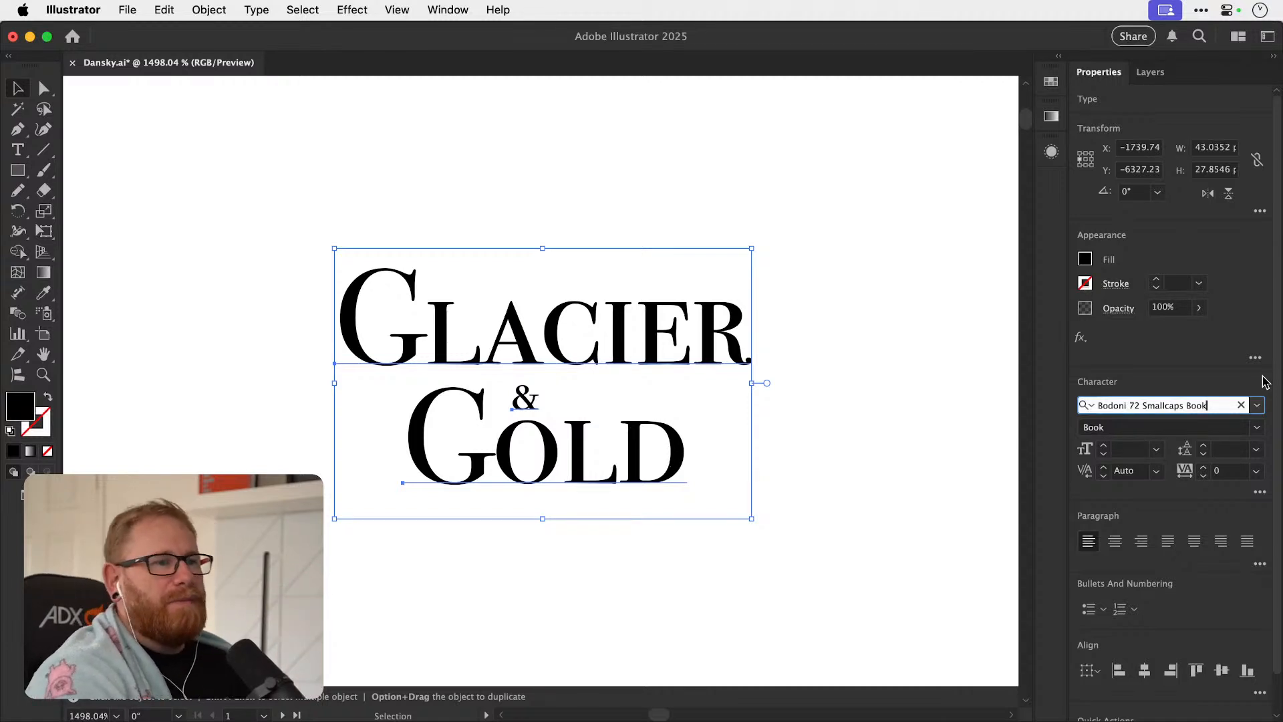
key(Down)
key(Down)
key(Down)
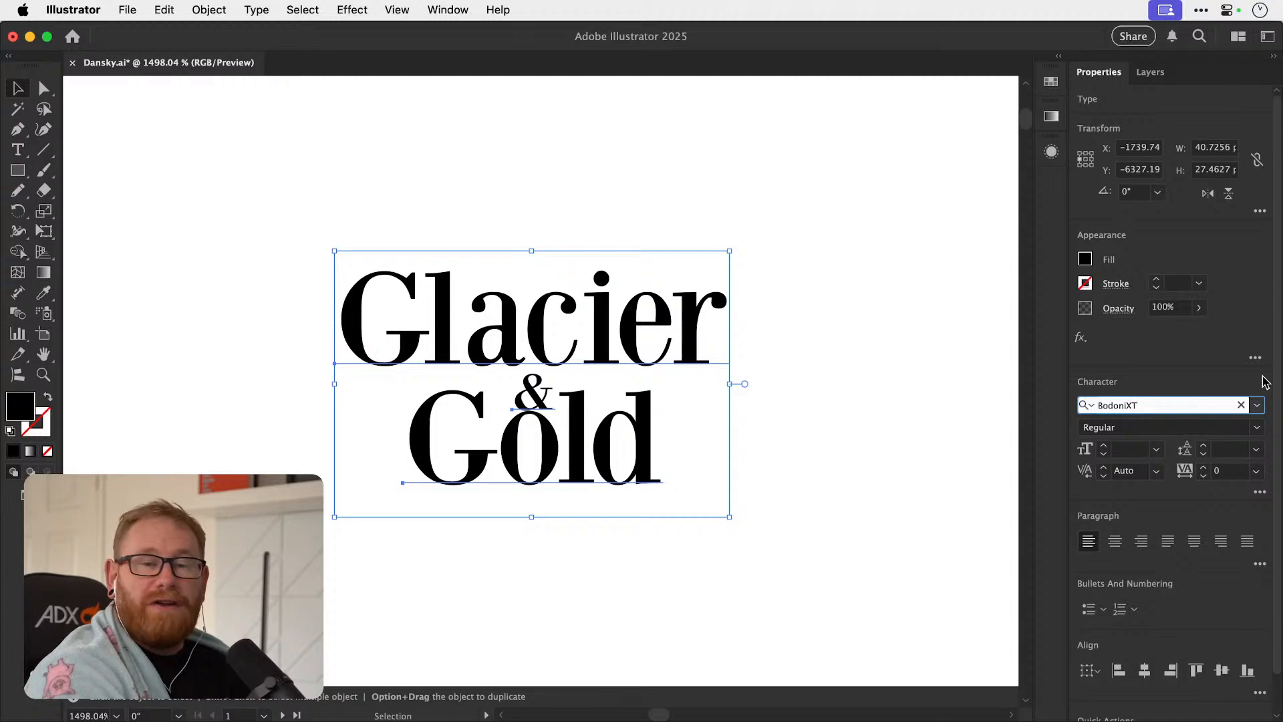
key(Down)
key(Down)
key(Down)
key(Up)
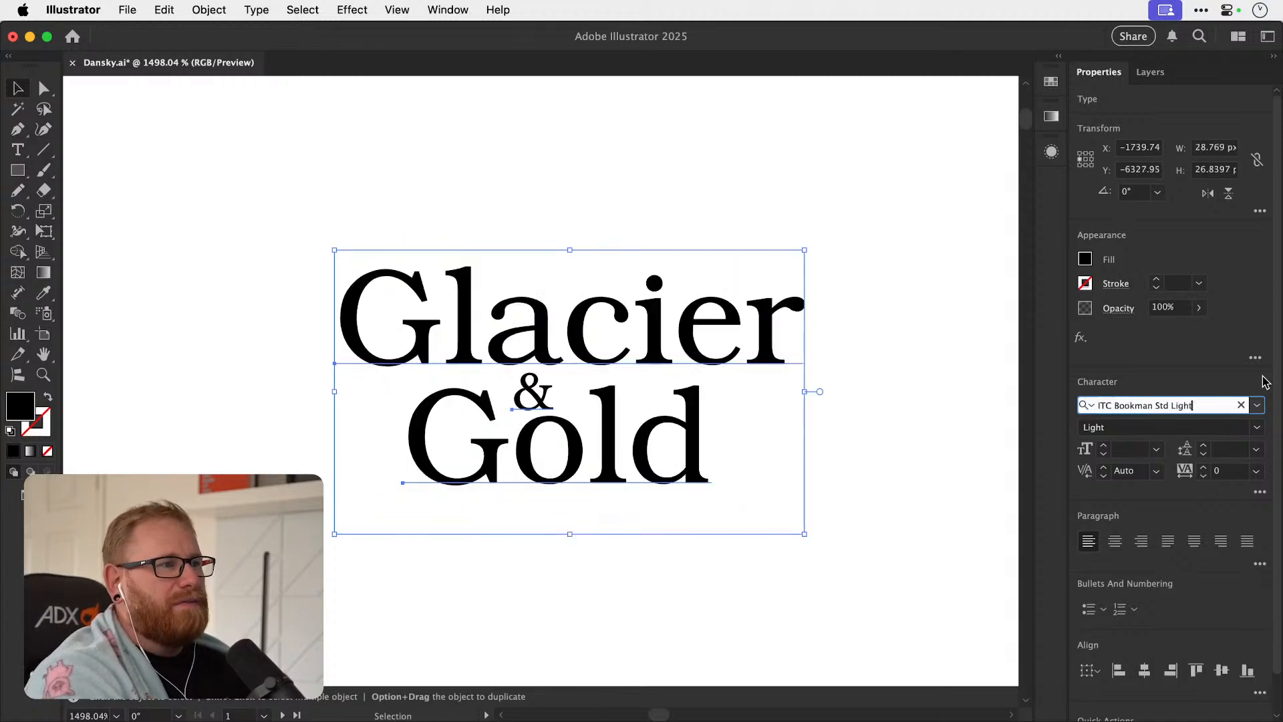
key(Down)
key(Down)
key(Down)
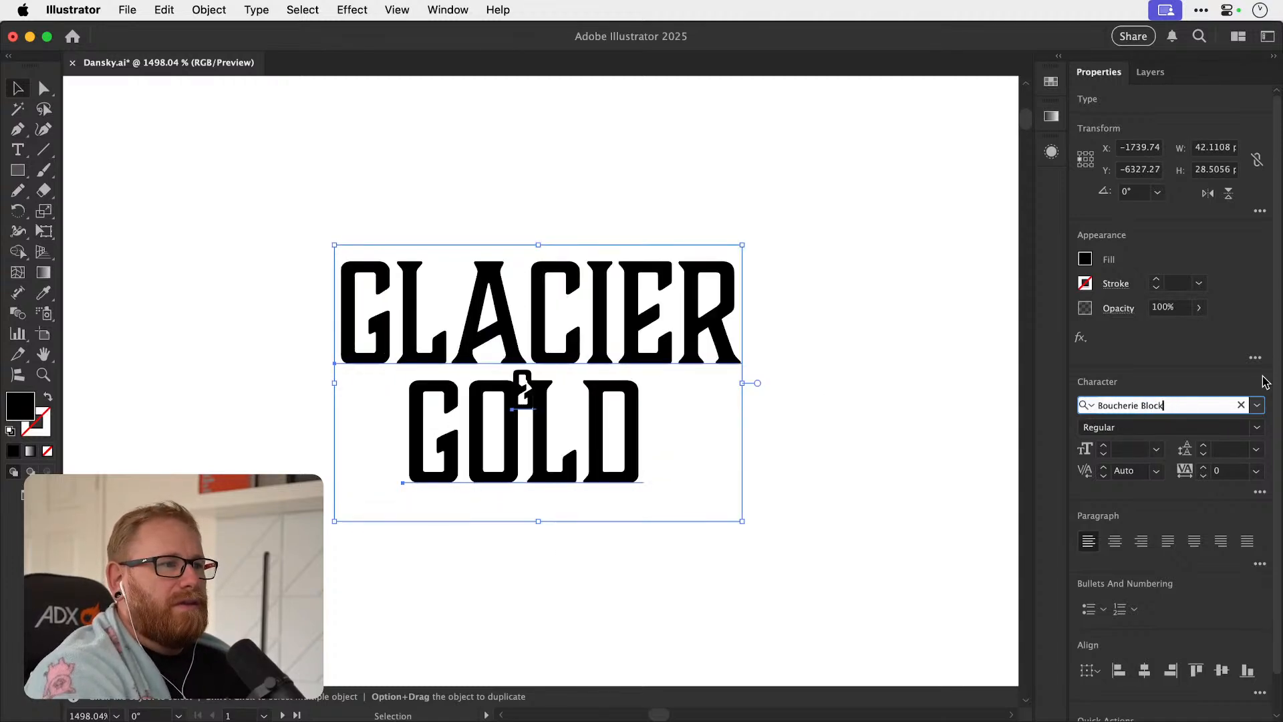
key(Up)
key(Down)
key(Down)
key(Down)
key(Down)
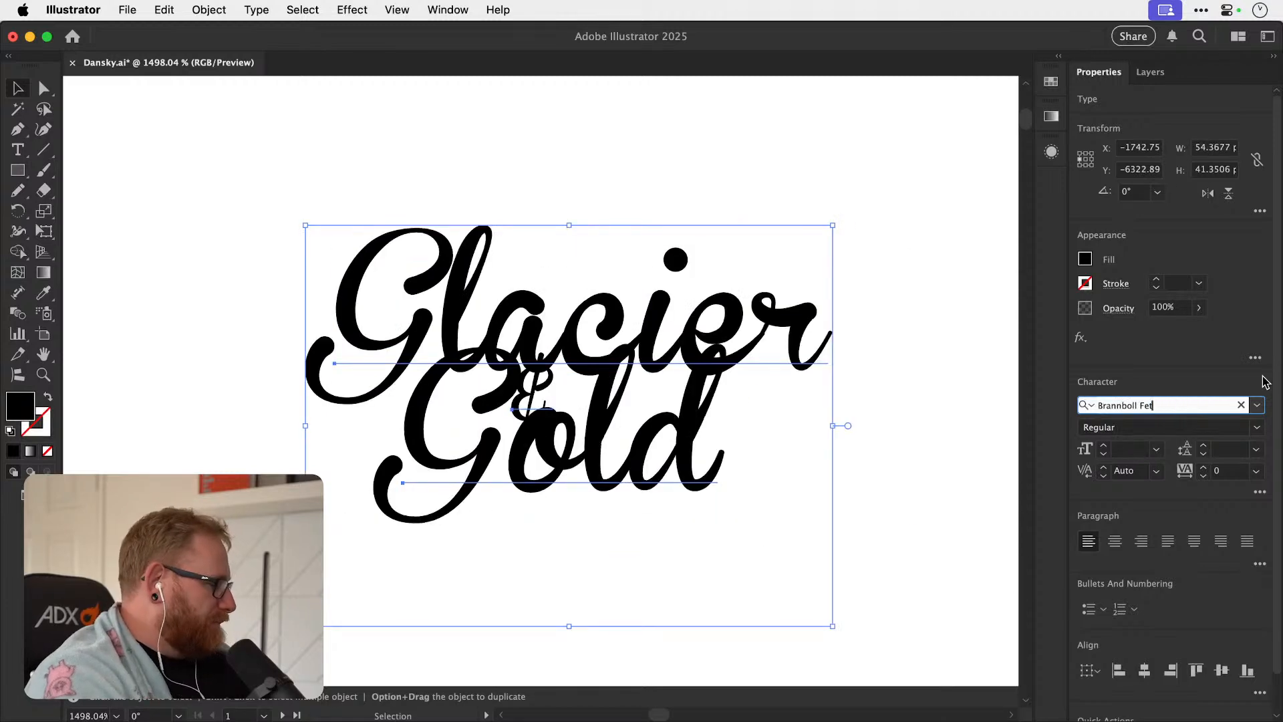
key(Down)
key(Down)
key(Up)
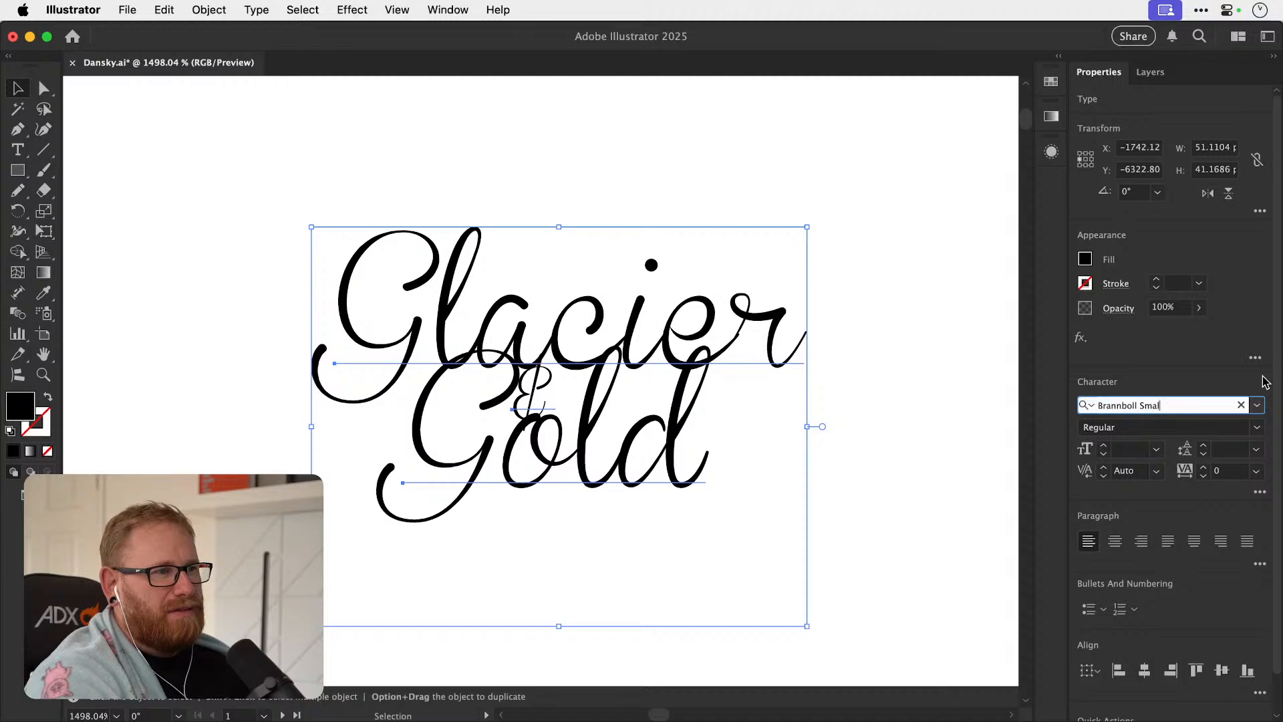
key(Down)
key(Down)
key(Down)
key(Down)
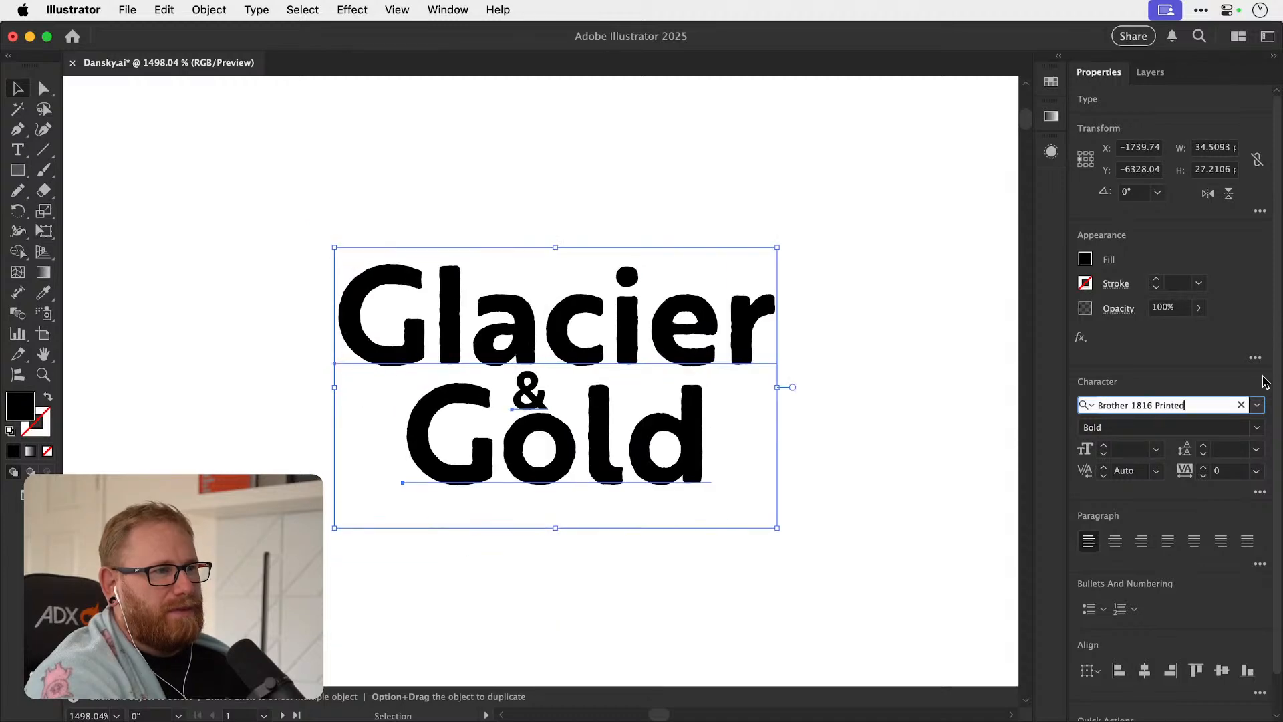
key(Down)
key(Up)
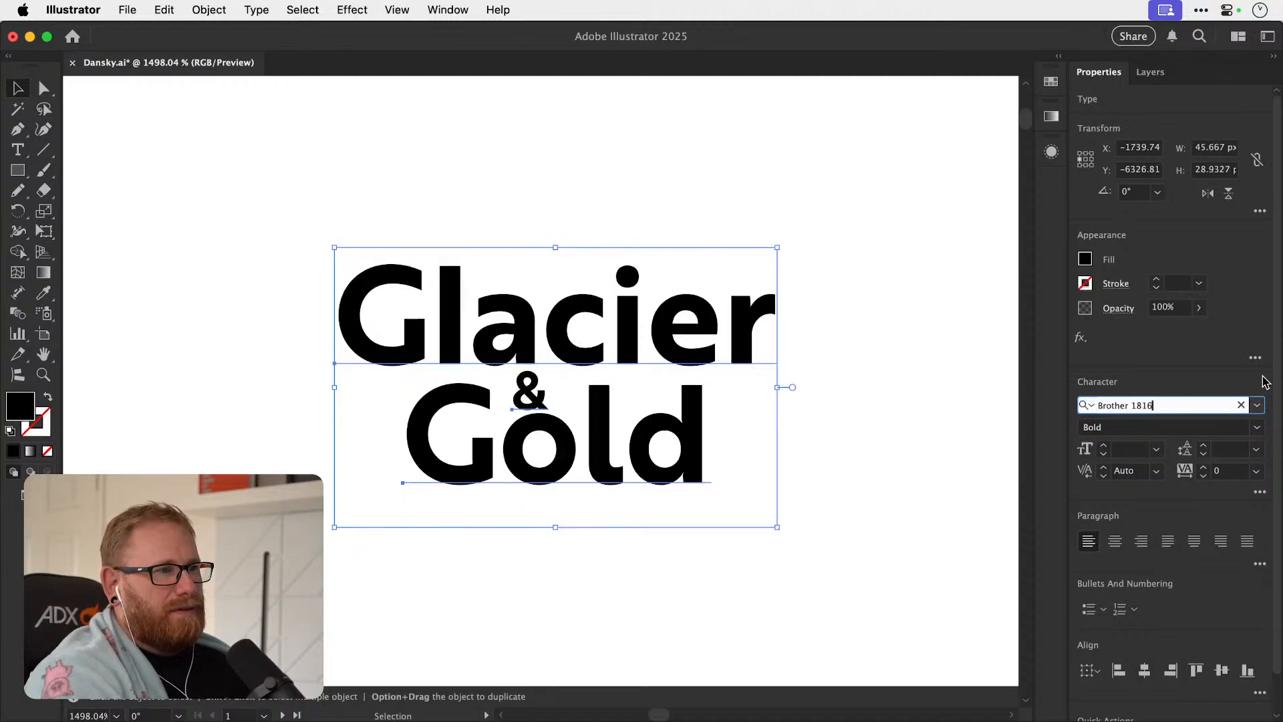
key(Down)
key(Down)
key(Down)
key(Down)
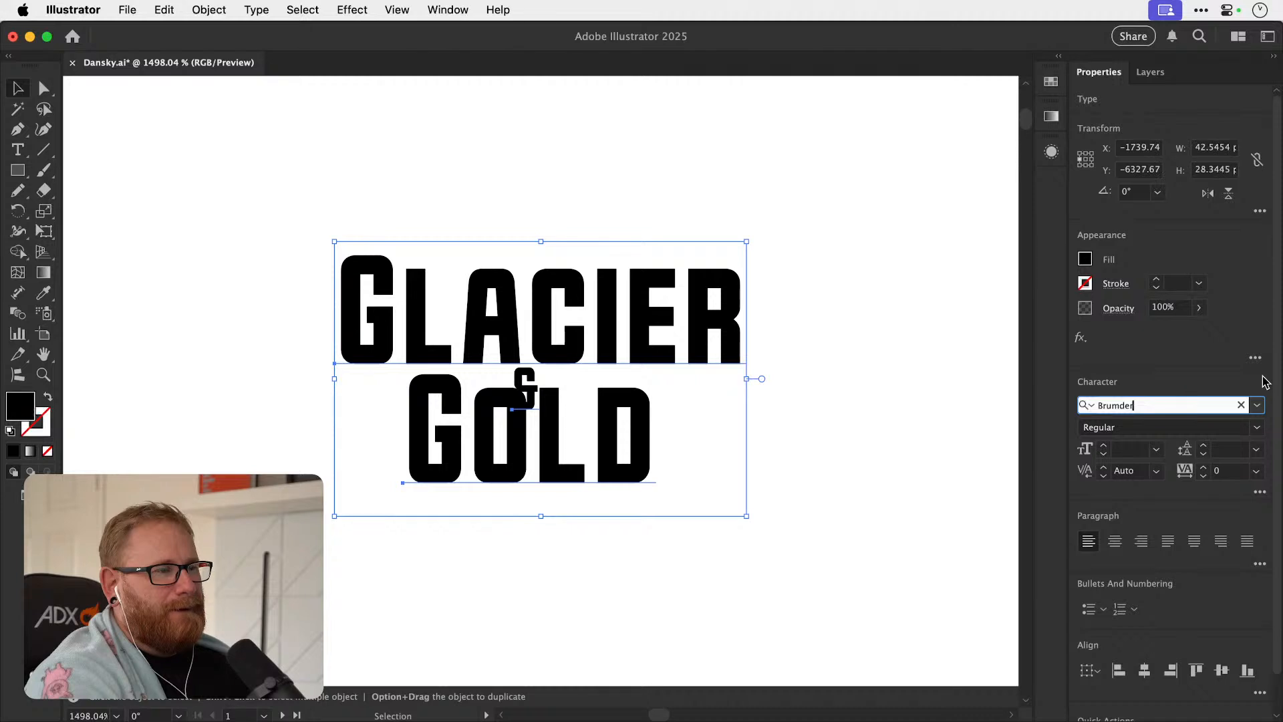
key(Down)
key(Down)
key(Down)
key(Down)
key(Down)
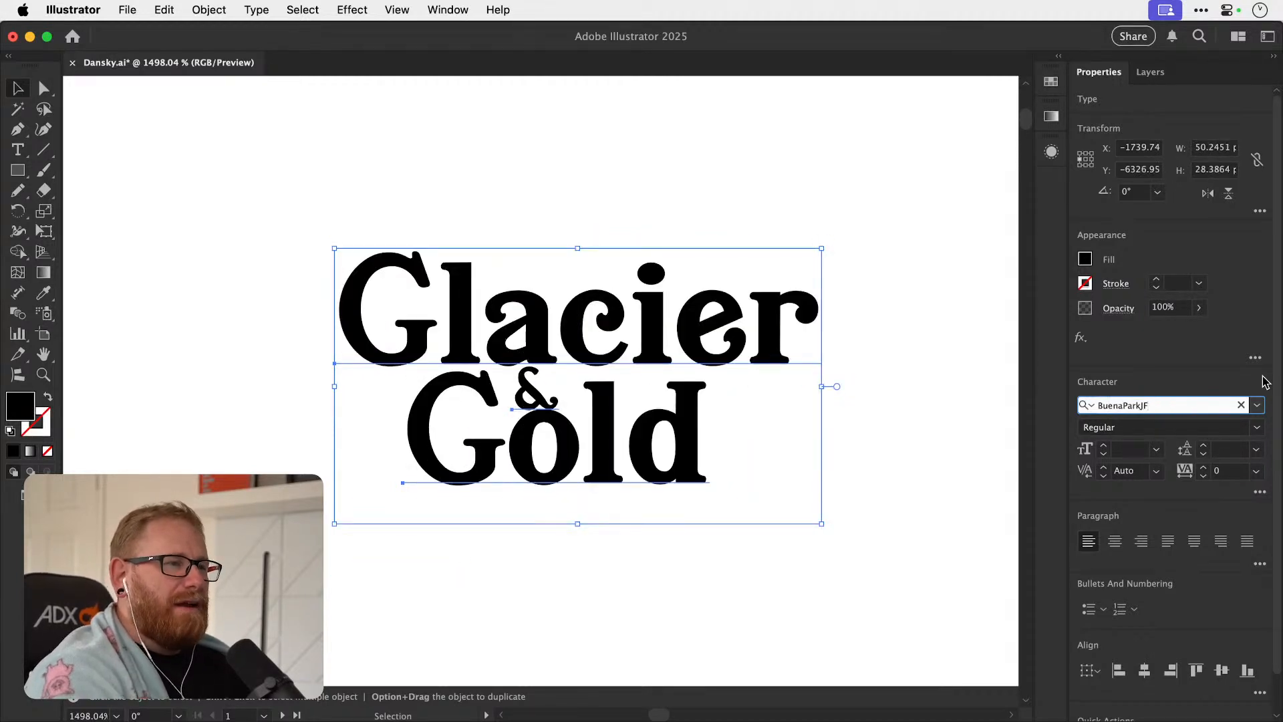
key(Down)
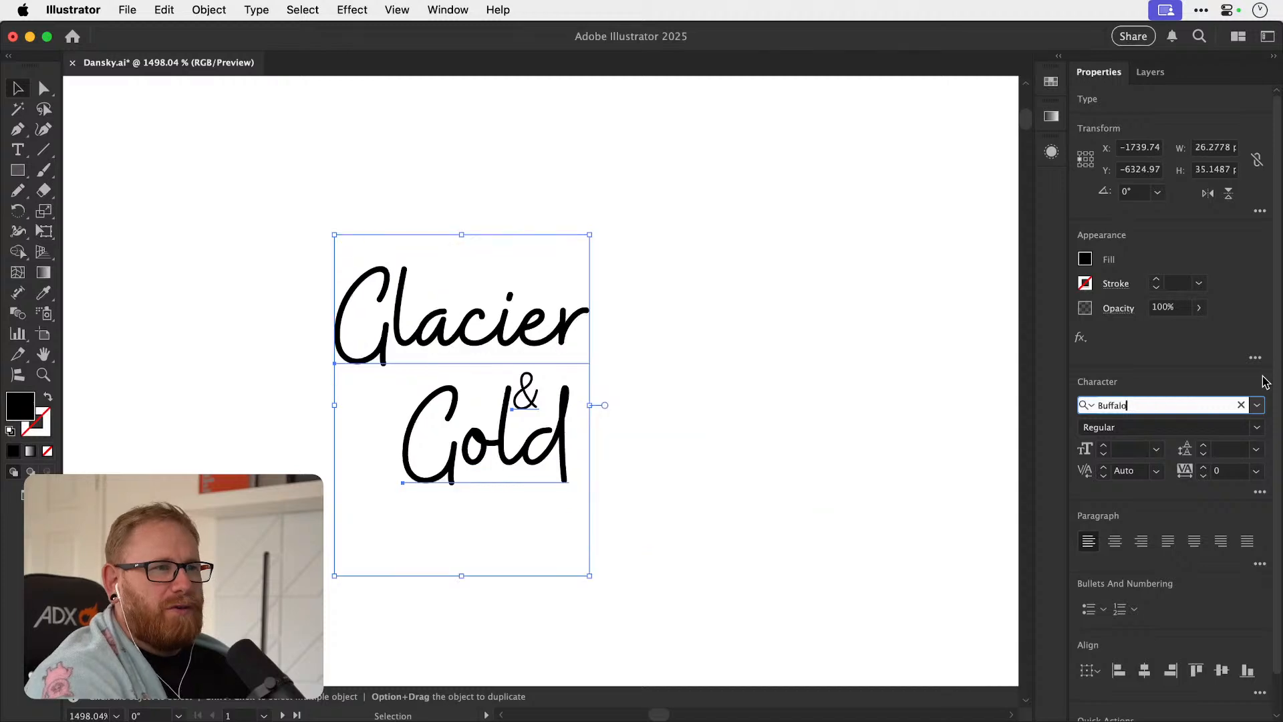
key(Down)
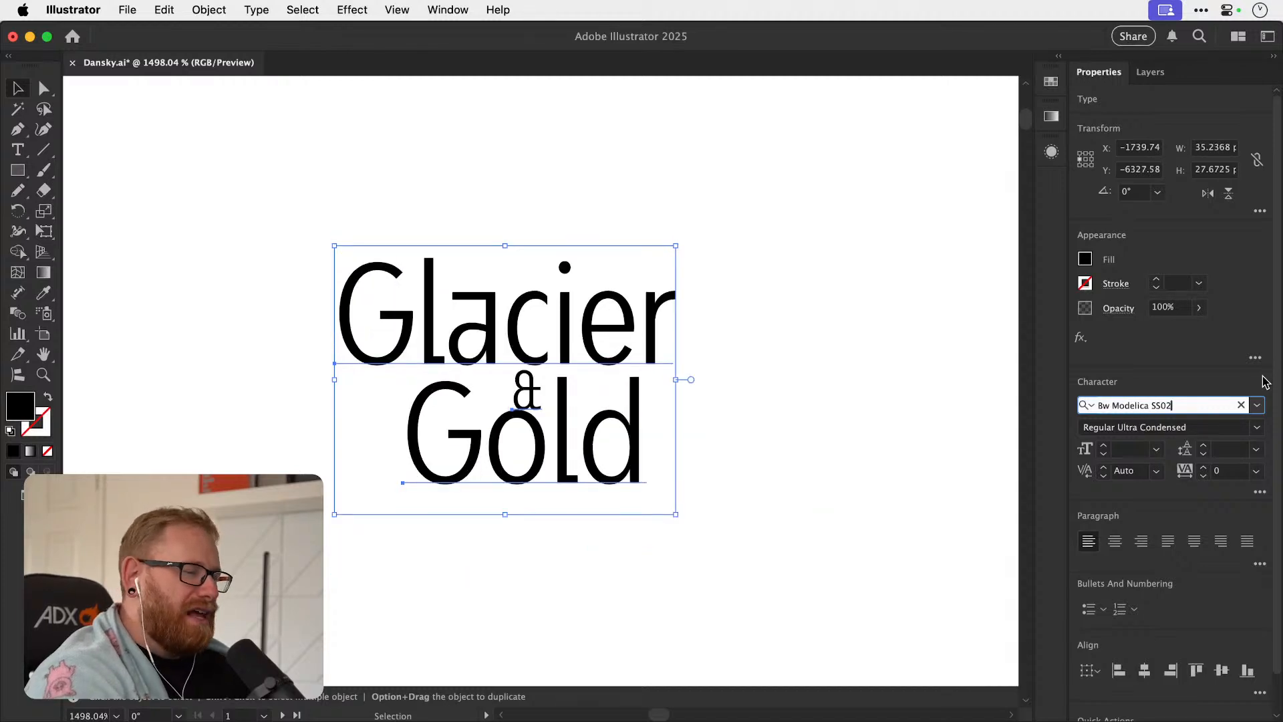
key(Down)
key(Down)
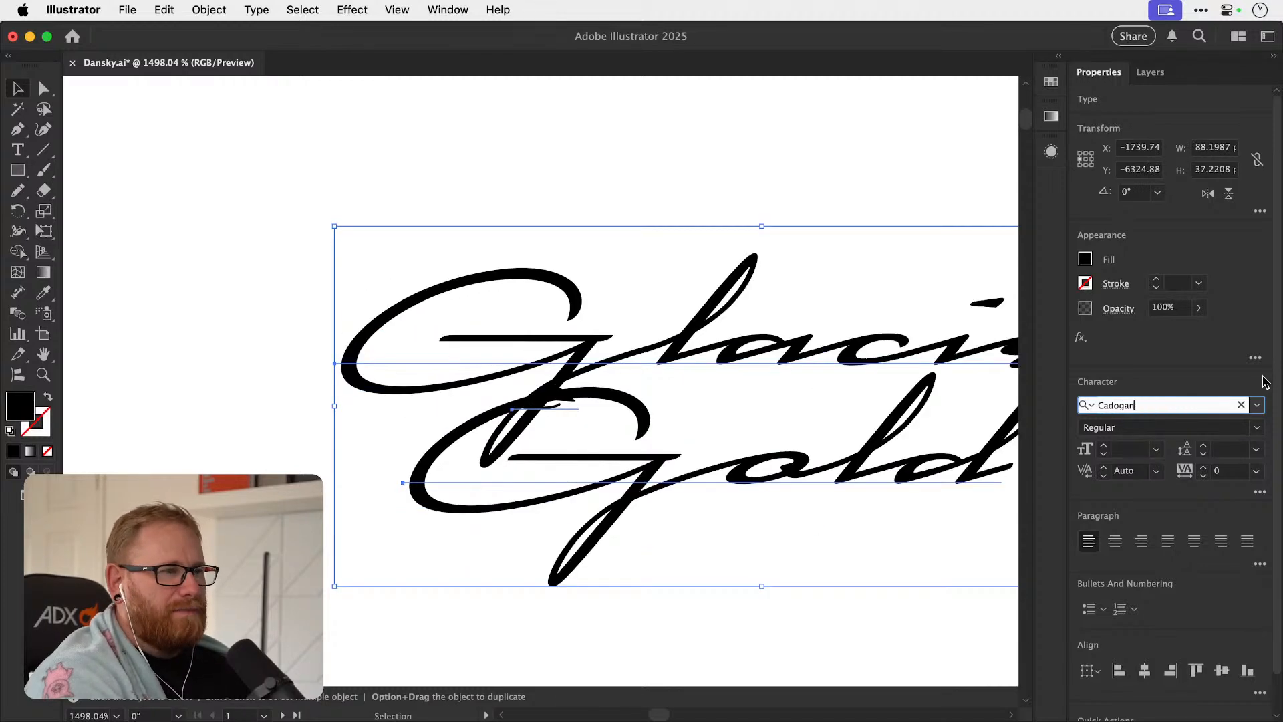
key(Down)
key(Down)
key(Up)
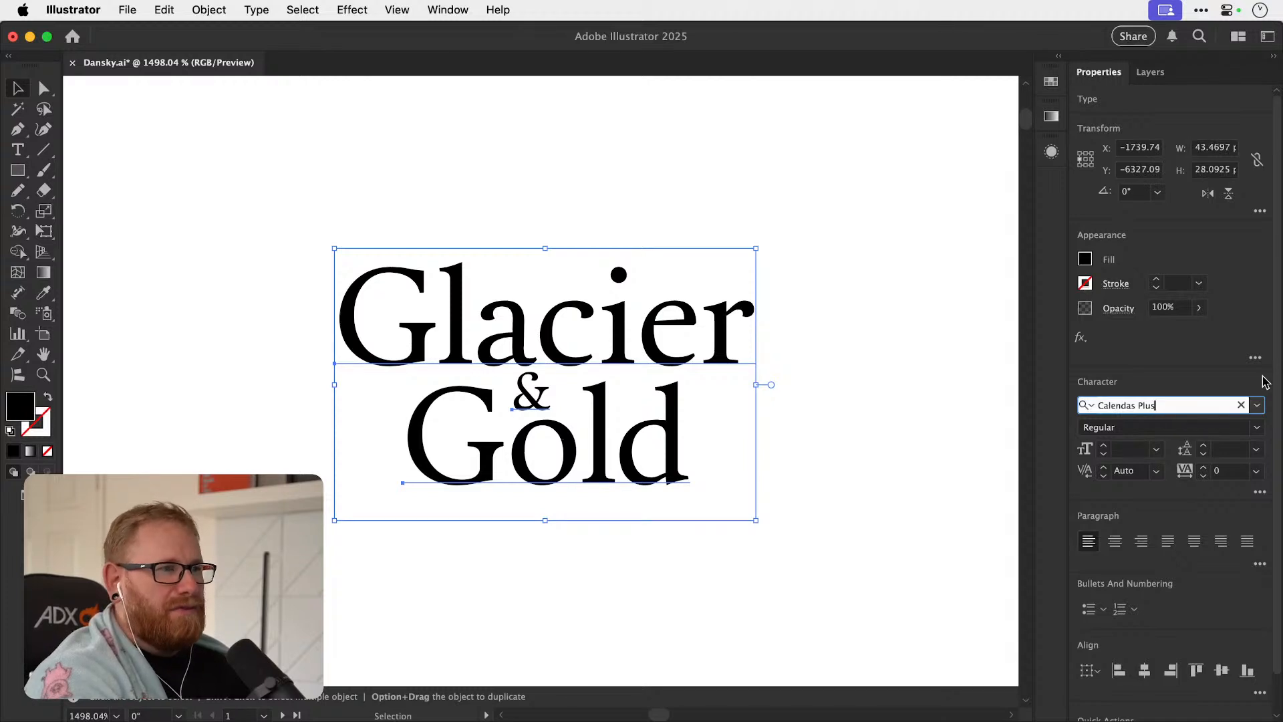
key(Down)
key(Down)
key(Down)
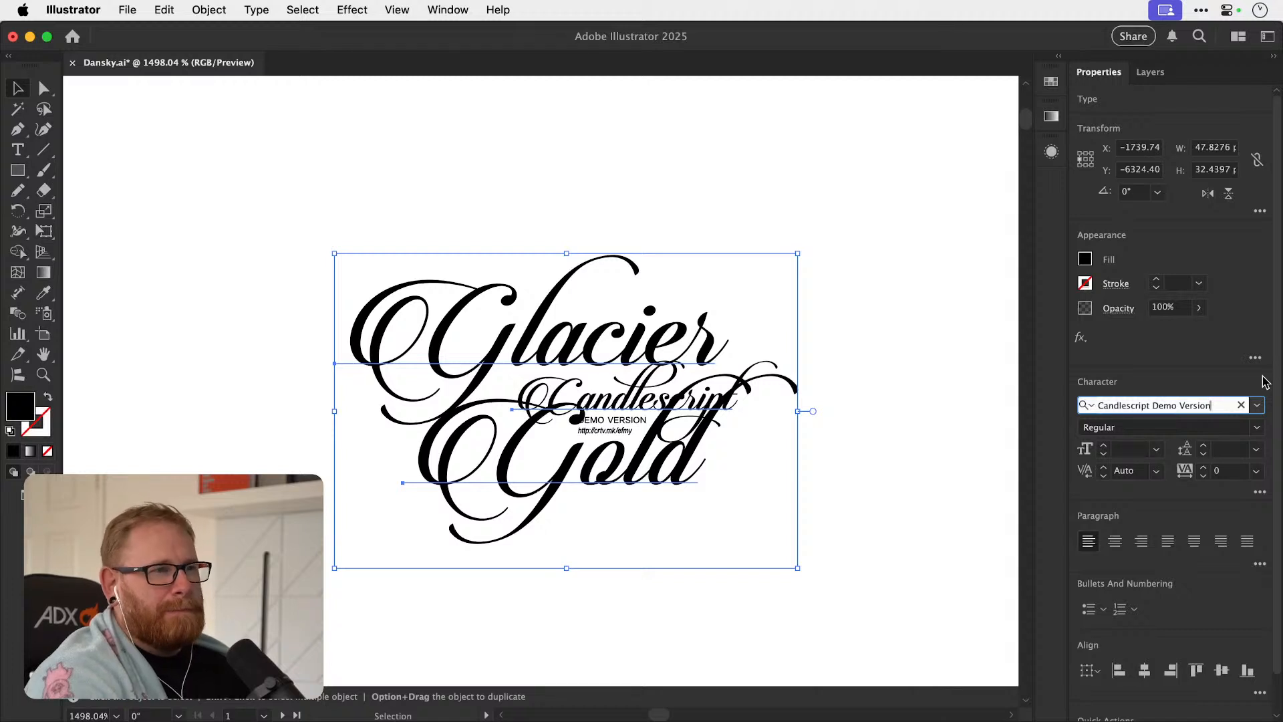
key(Down)
key(Up)
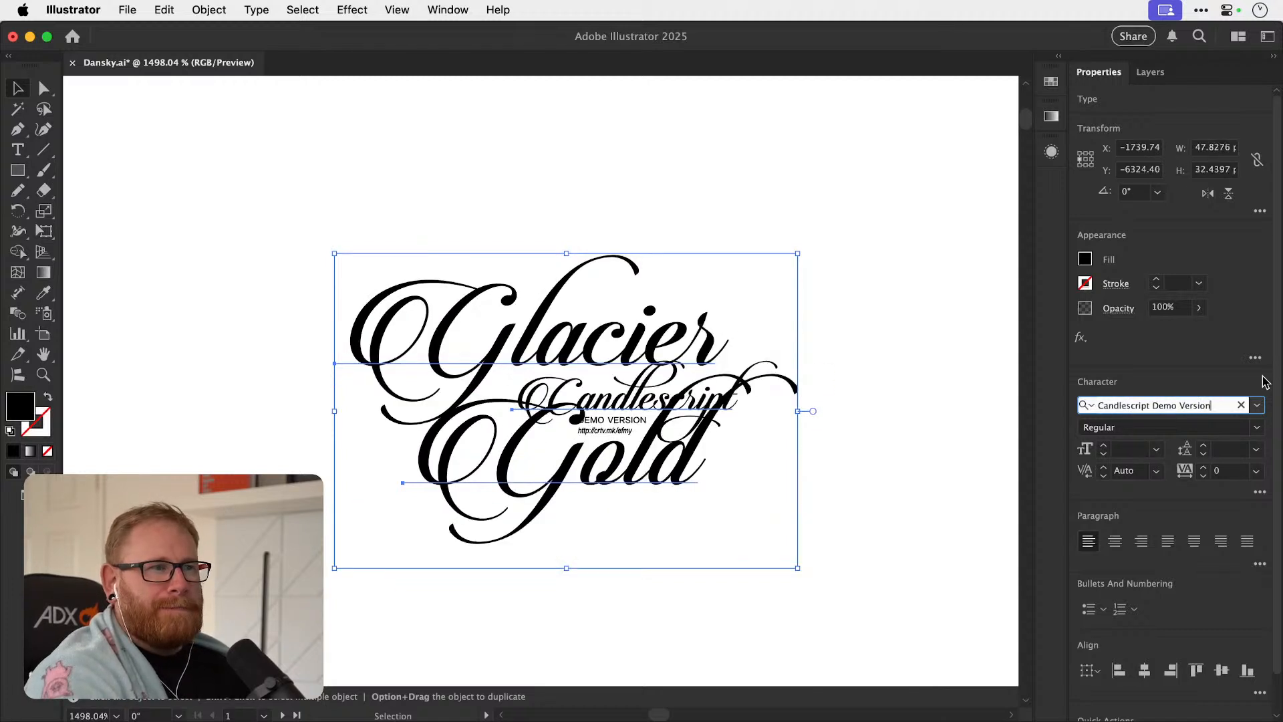
Duplicate the Candlescript layout above itself and change the capital G of "Glacier" in the lower layout to a lowercase "g".
drag(519, 363, 498, 185)
drag(530, 482, 544, 392)
key(t)
click(457, 400)
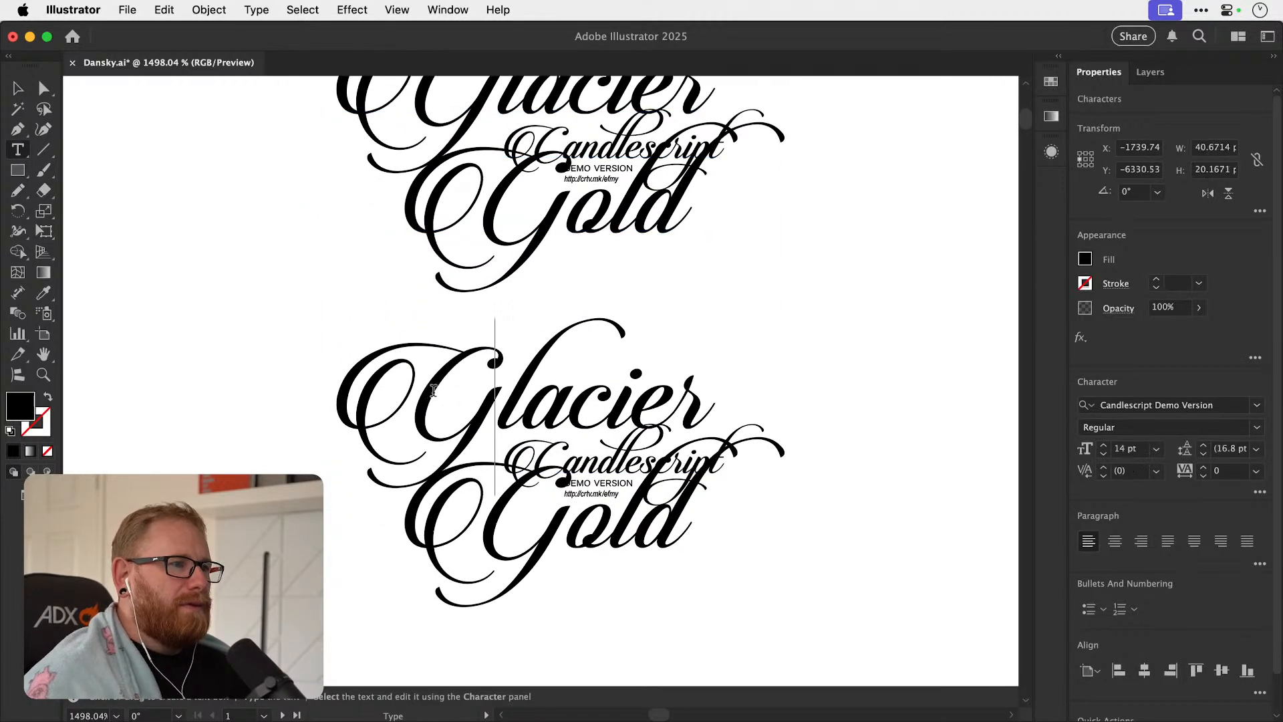
key(Left)
key(shift+Right)
text(g)
key(shift+Left)
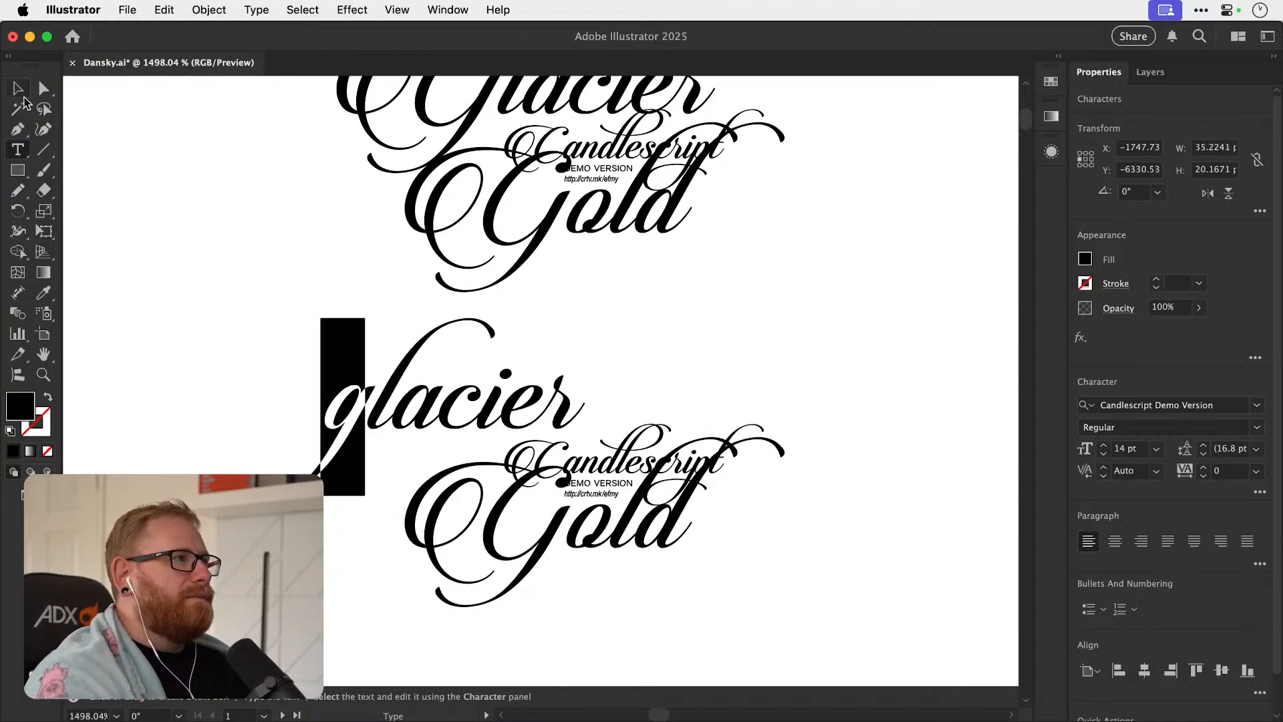
key(Escape)
Replace the capital G of "Gold" in the lower layout with a lowercase "g".
key(t)
click(519, 551)
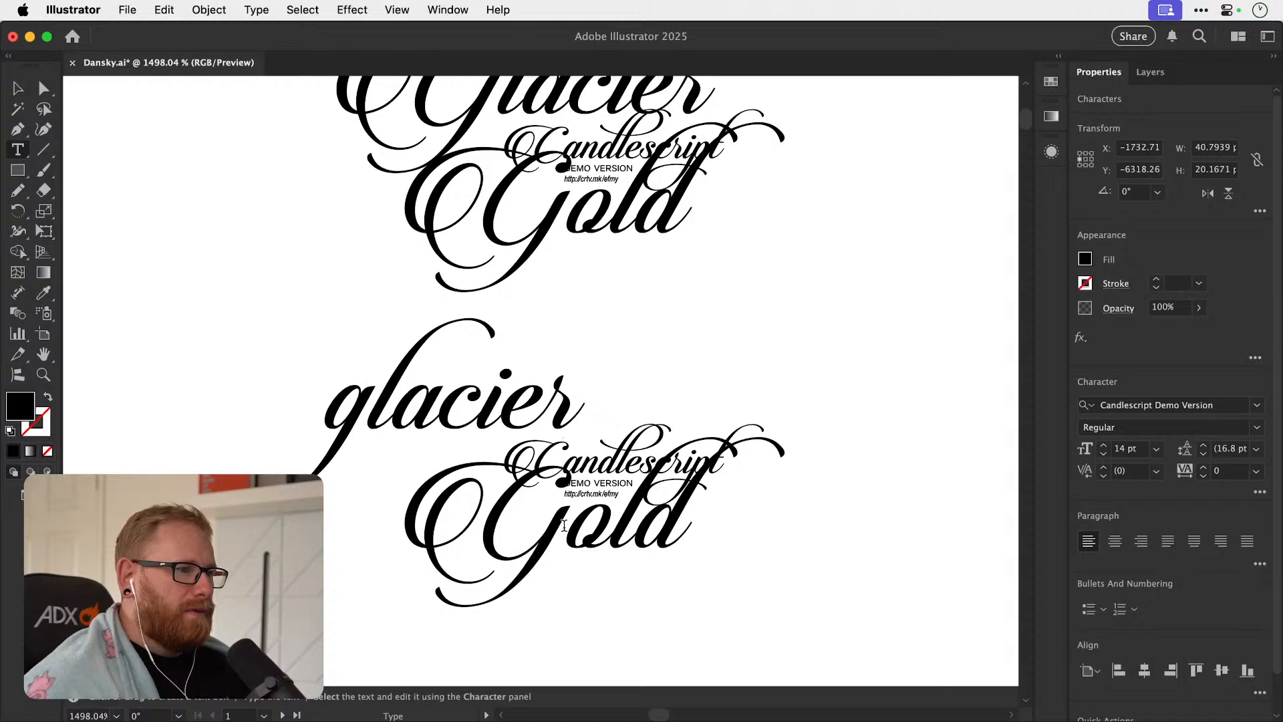
drag(511, 530, 422, 533)
text(g)
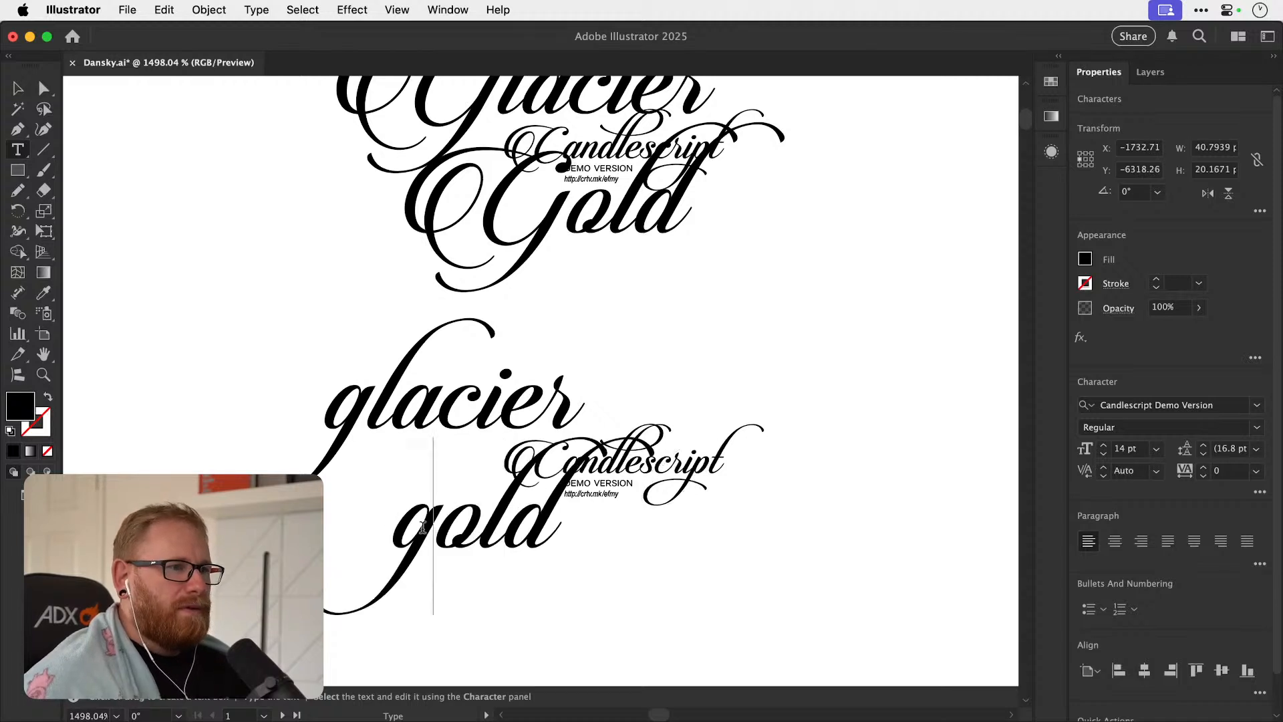
key(Escape)
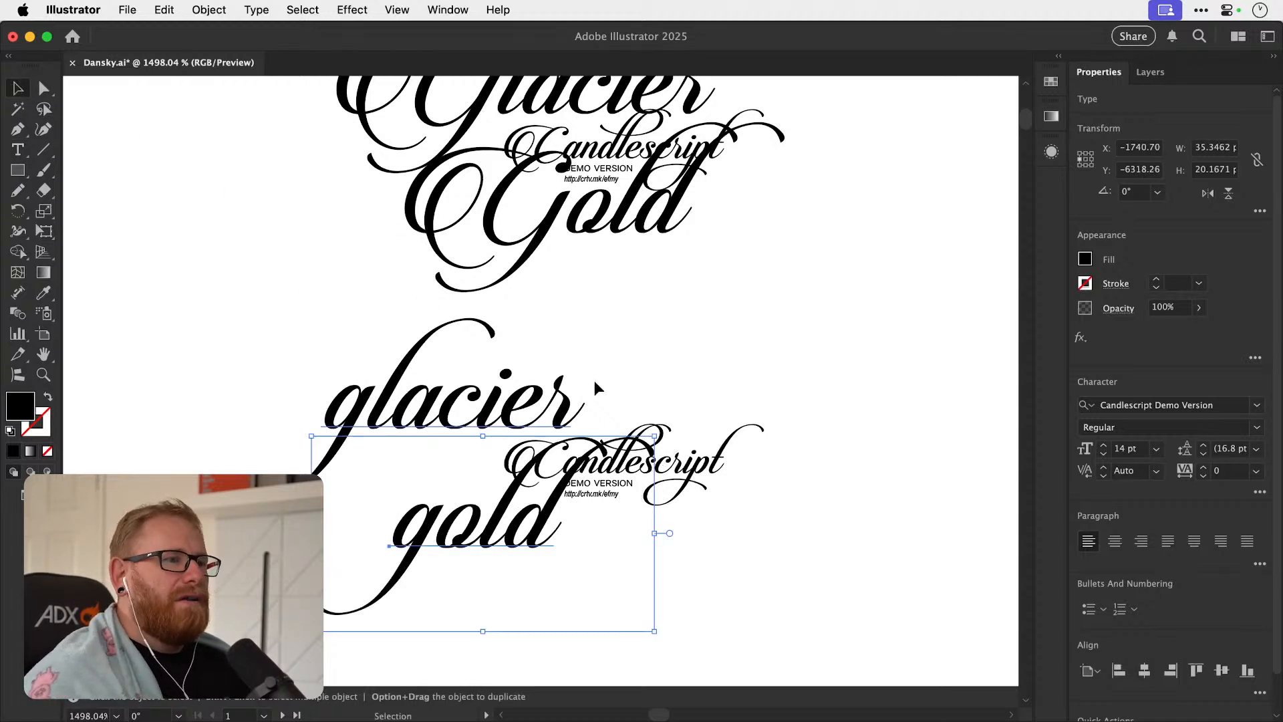
Delete the "Candlescript" demo text standing in for the ampersand and move "gold" up tightly beneath "glacier".
click(601, 468)
key(BackSpace)
mouse_move(509, 532)
mouse_down()
mouse_move(439, 518)
mouse_move(424, 497)
mouse_move(483, 541)
mouse_move(542, 545)
mouse_move(460, 532)
mouse_move(531, 533)
mouse_up()
key(t)
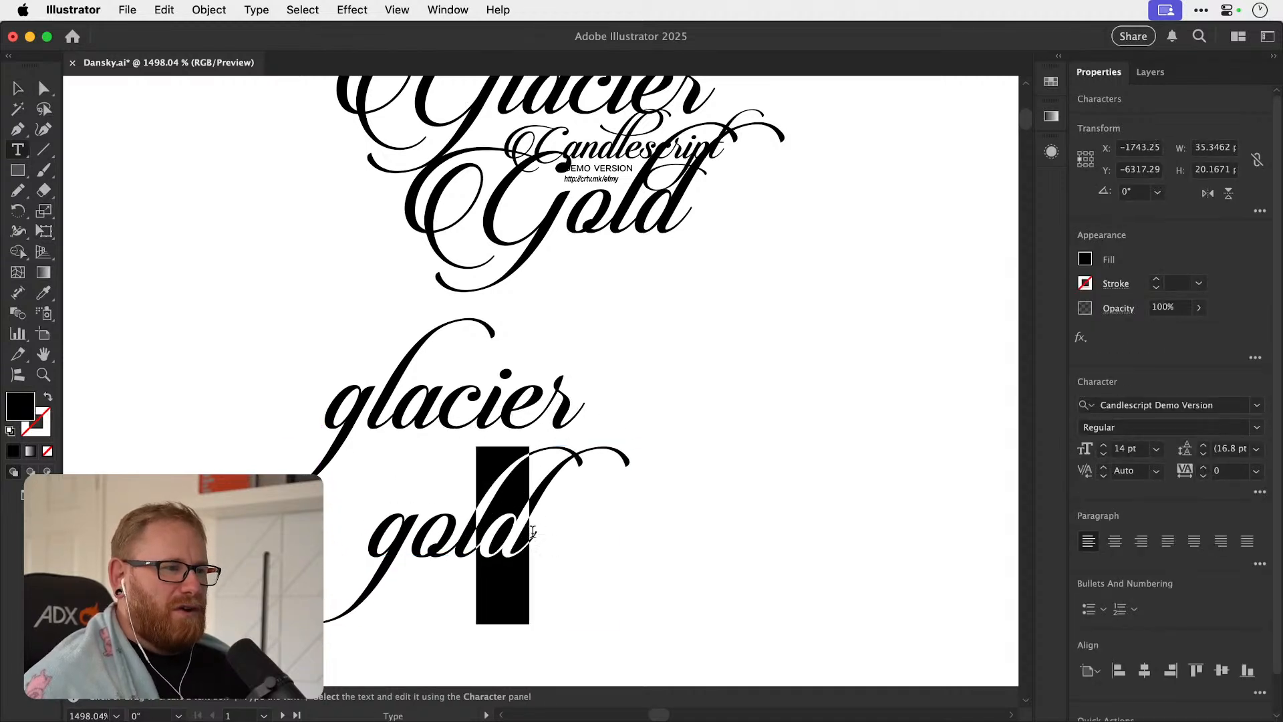
click(18, 89)
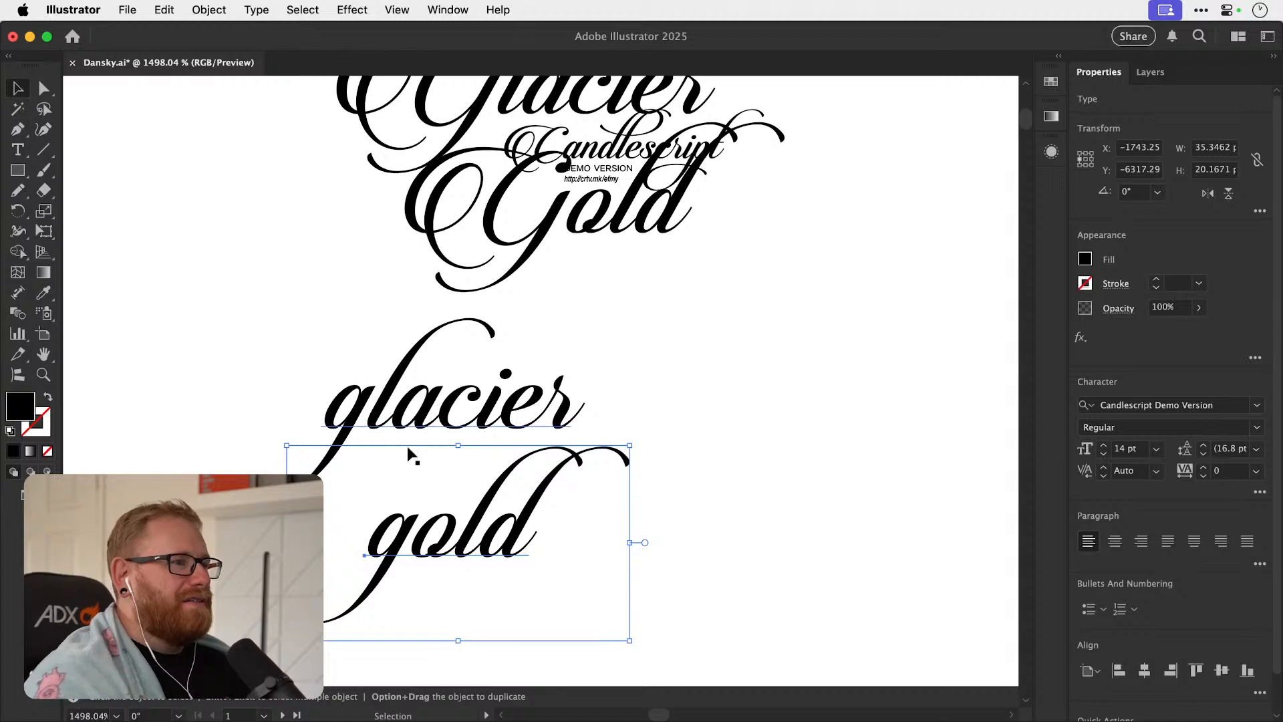
drag(475, 540, 453, 470)
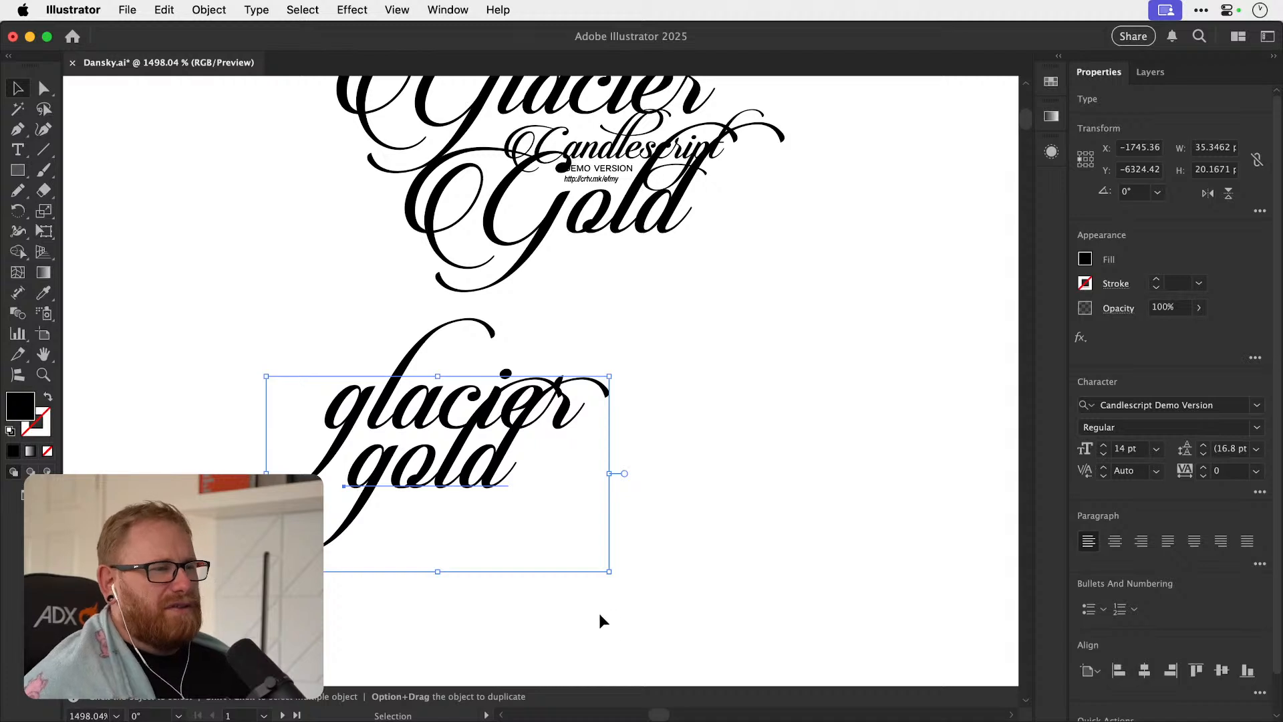
Move the lowercase "glacier gold" pair together down and to the right, away from the capitalised layout, and deselect it.
drag(197, 379, 442, 412)
drag(436, 318, 556, 533)
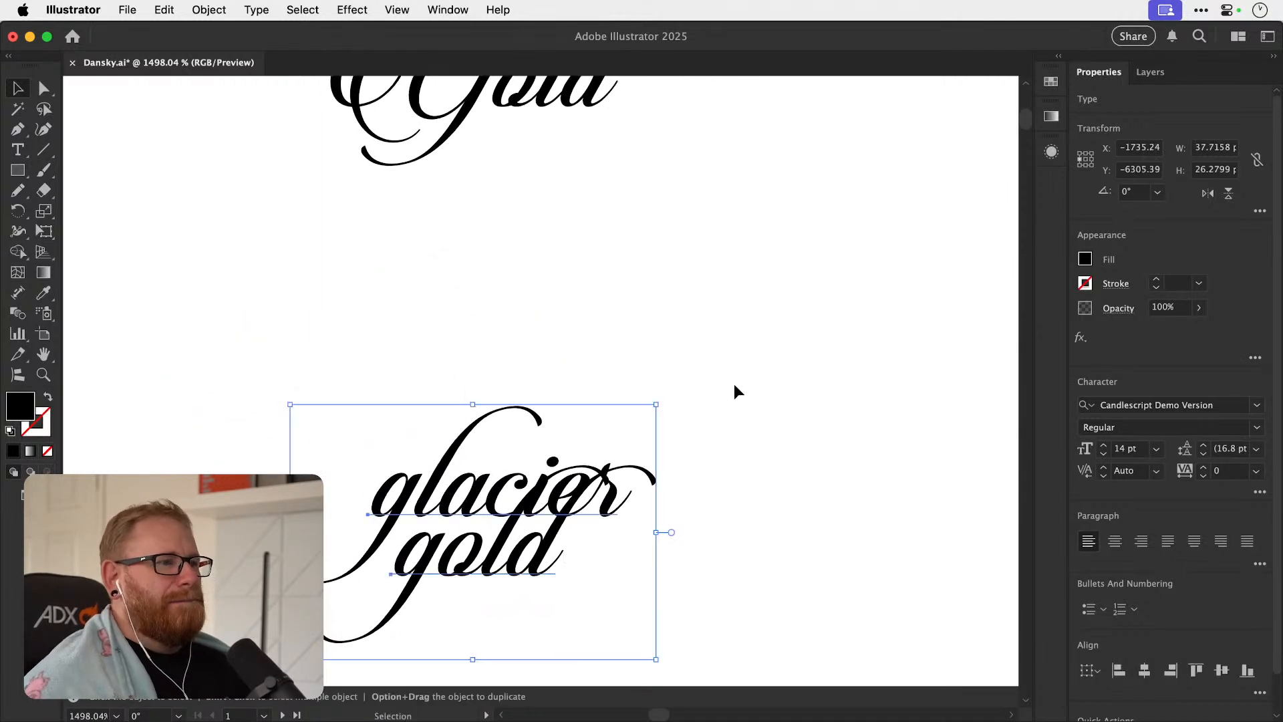
click(731, 387)
drag(702, 381, 643, 394)
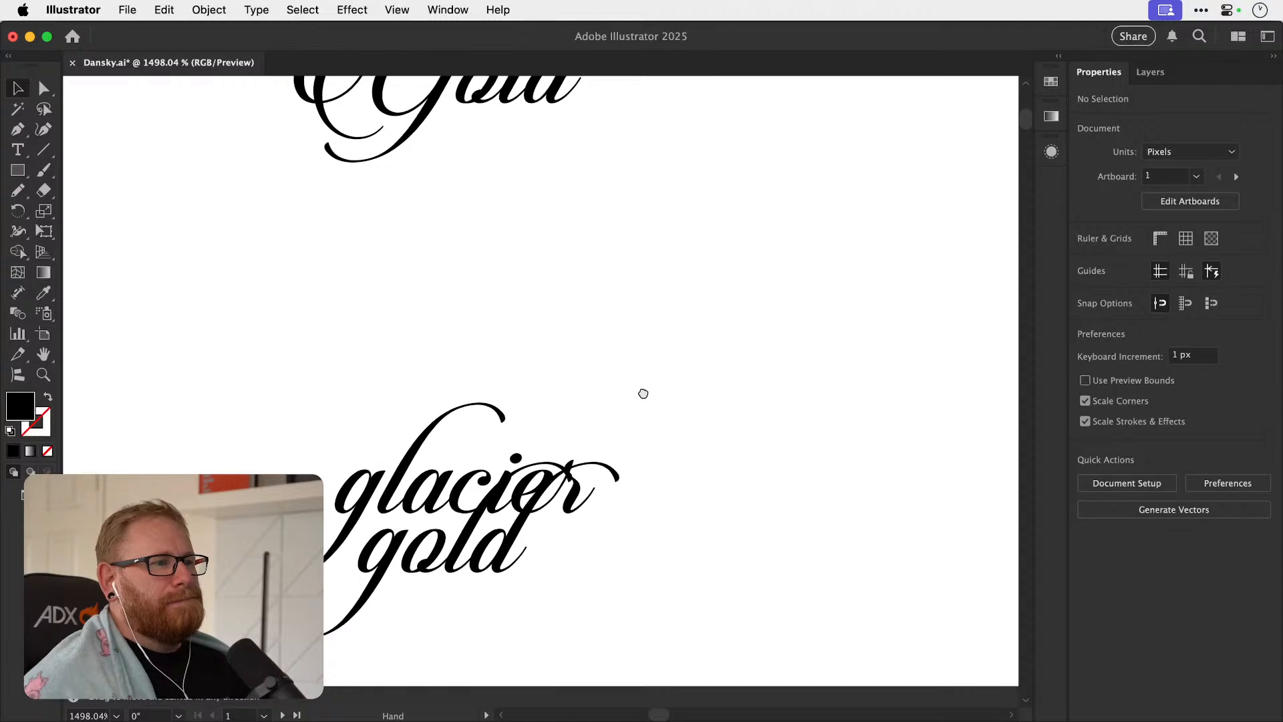
Select the capitalised Candlescript Glacier & Gold layout and try alternative fonts on it in alphabetical order, ending on Crimson Text.
scroll(633, 435, up, 8)
drag(461, 202, 621, 381)
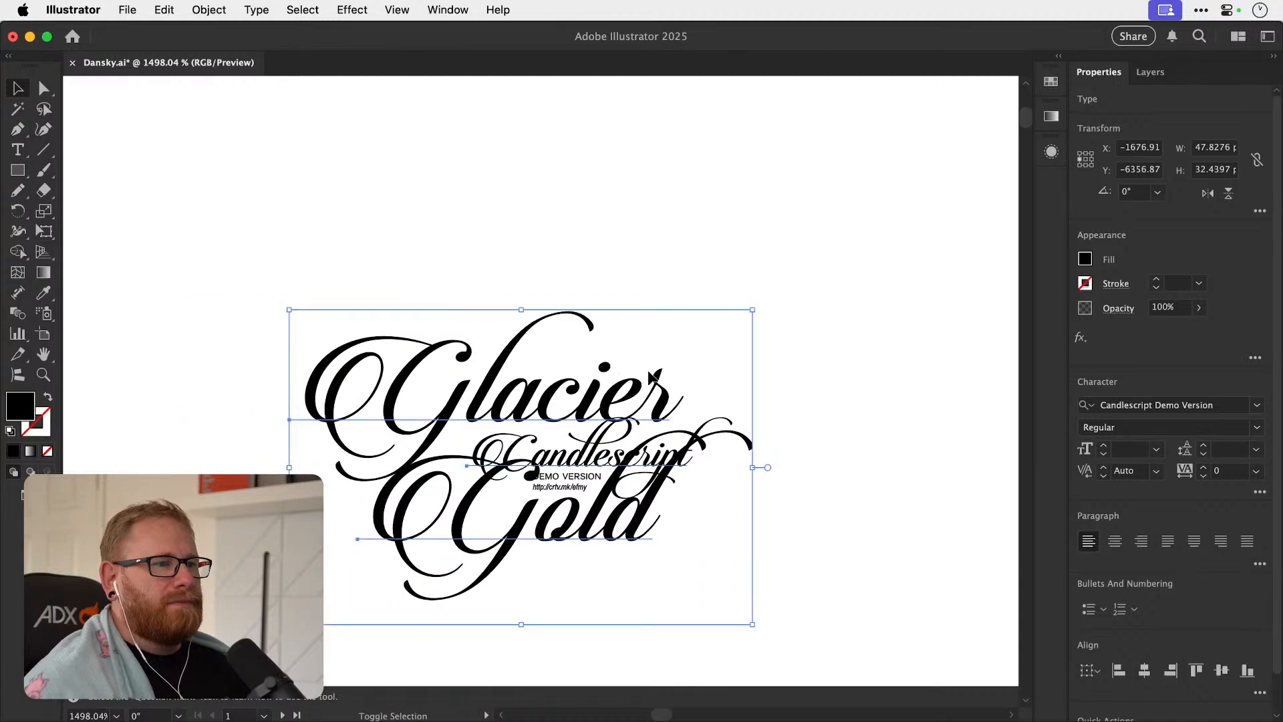
click(1158, 400)
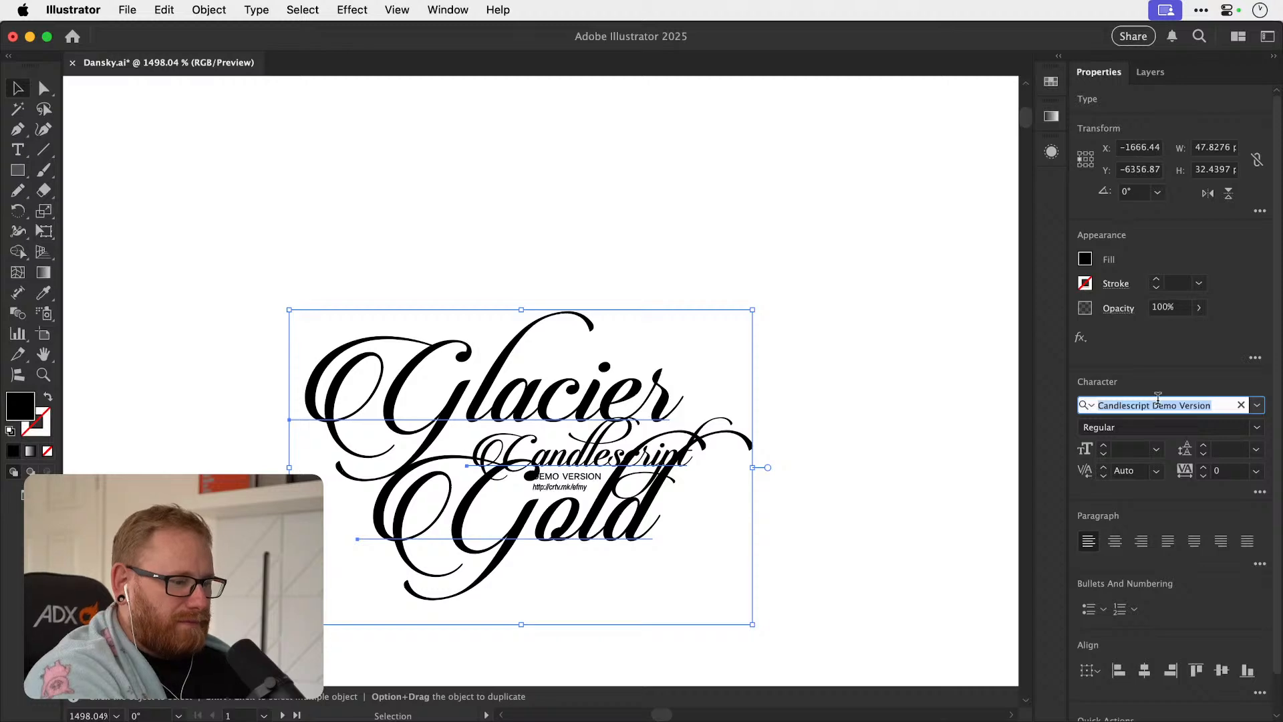
key(Down)
key(Down)
key(Down)
key(Down)
key(Down)
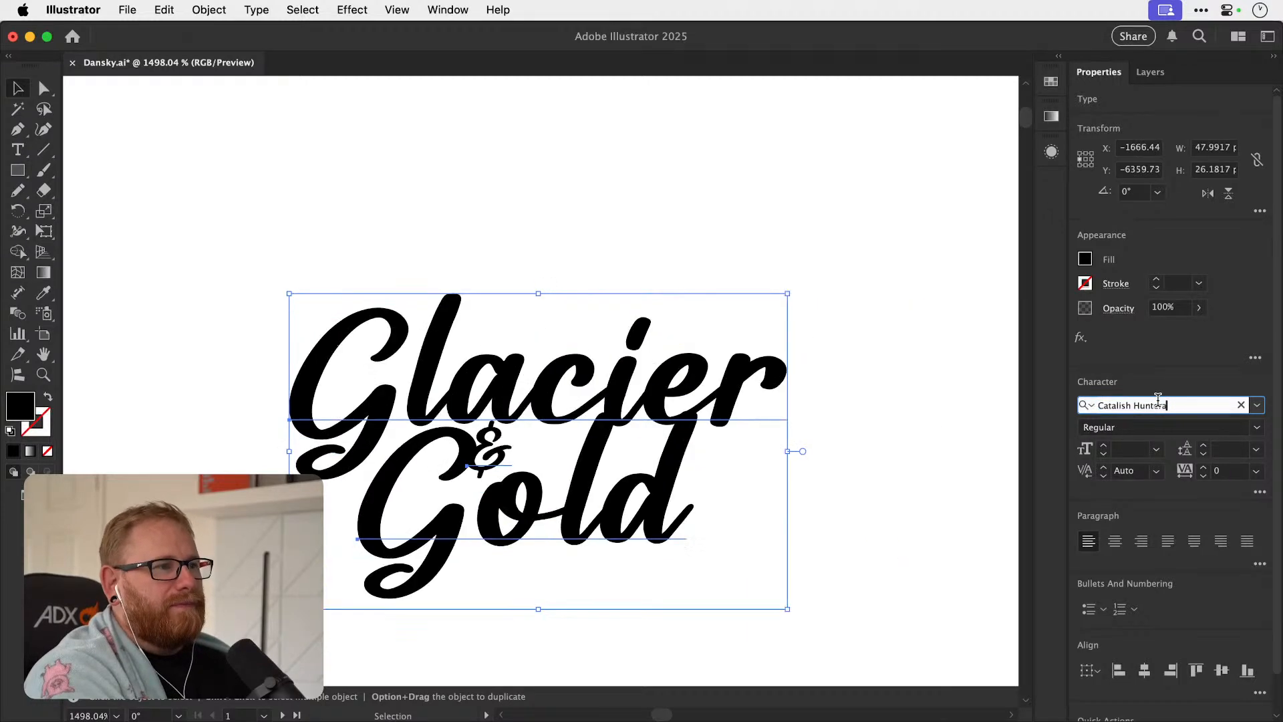
key(Up)
key(Up)
key(Down)
key(Down)
key(Down)
key(Down)
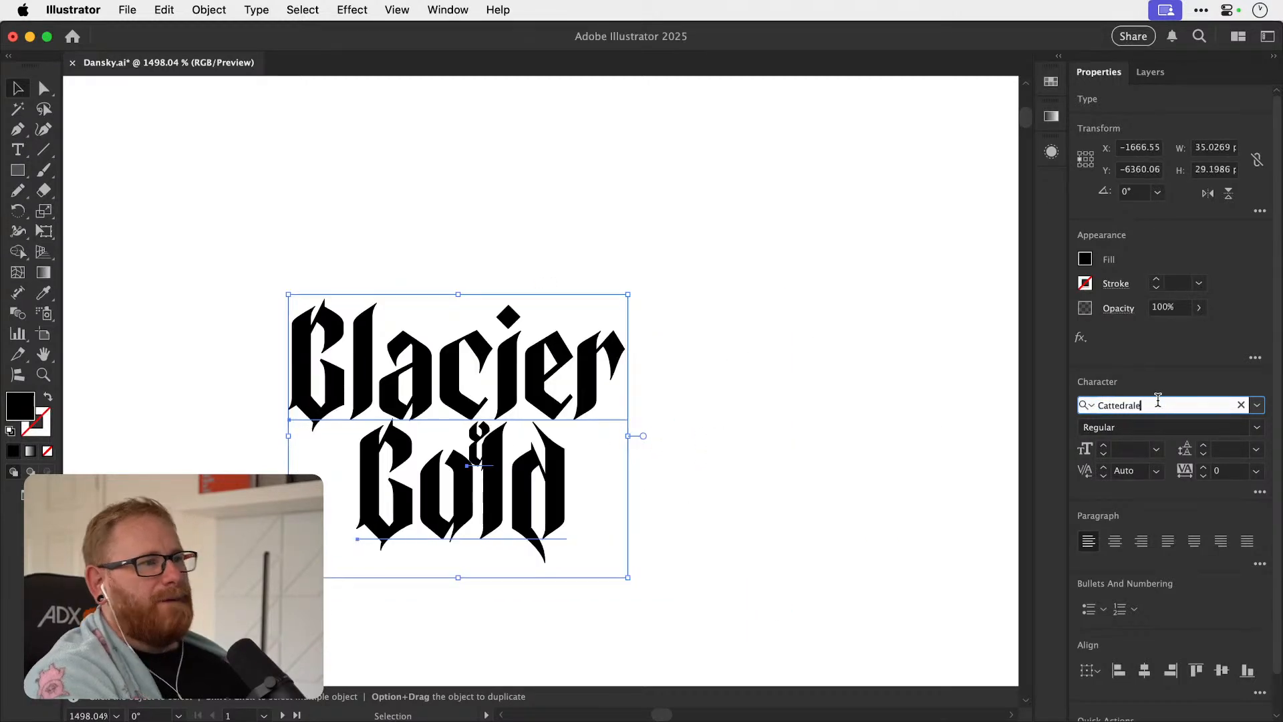
key(Down)
key(Down)
key(Down)
key(Down)
key(Down)
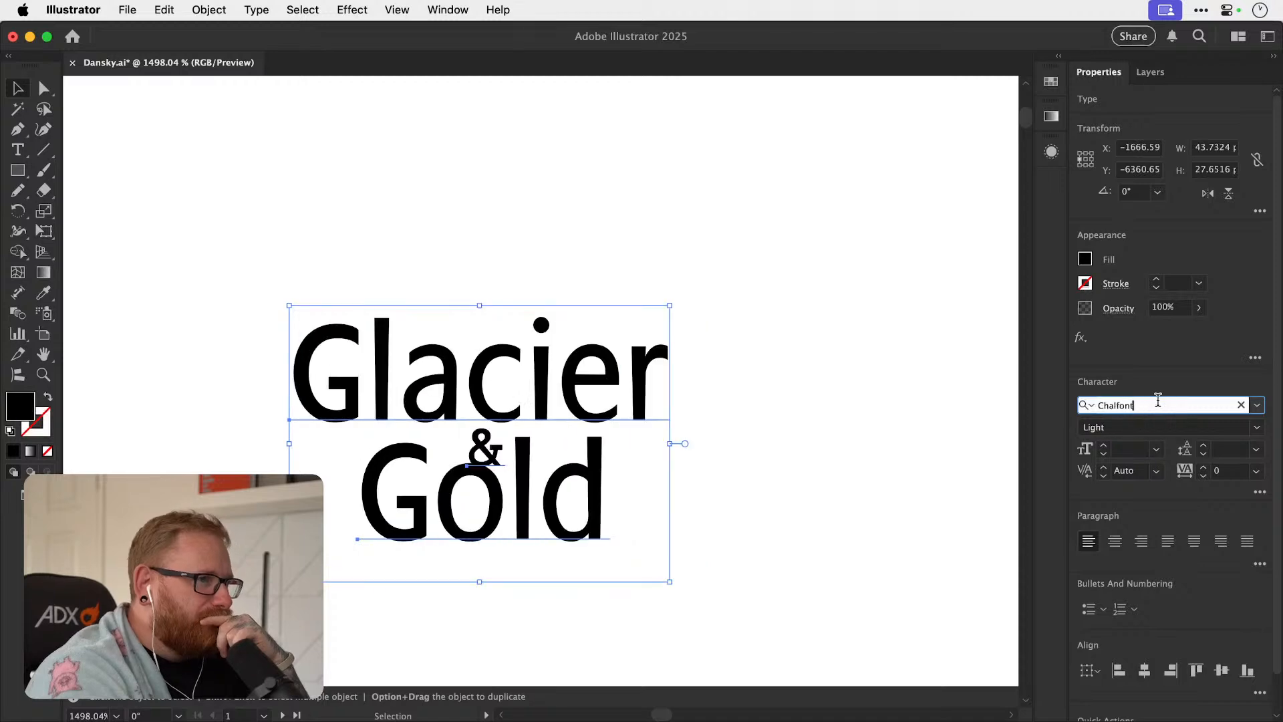
key(Down)
key(Down)
key(Down)
key(Down)
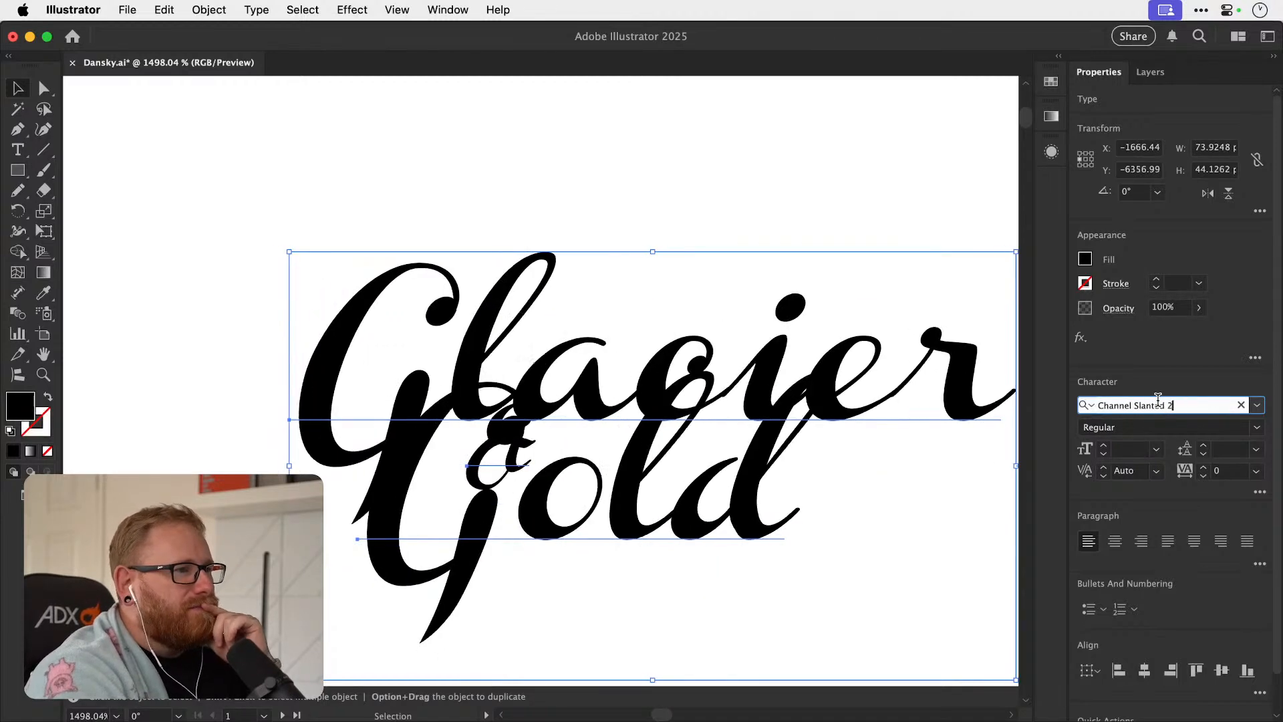
key(Down)
key(Down)
key(Down)
key(Down)
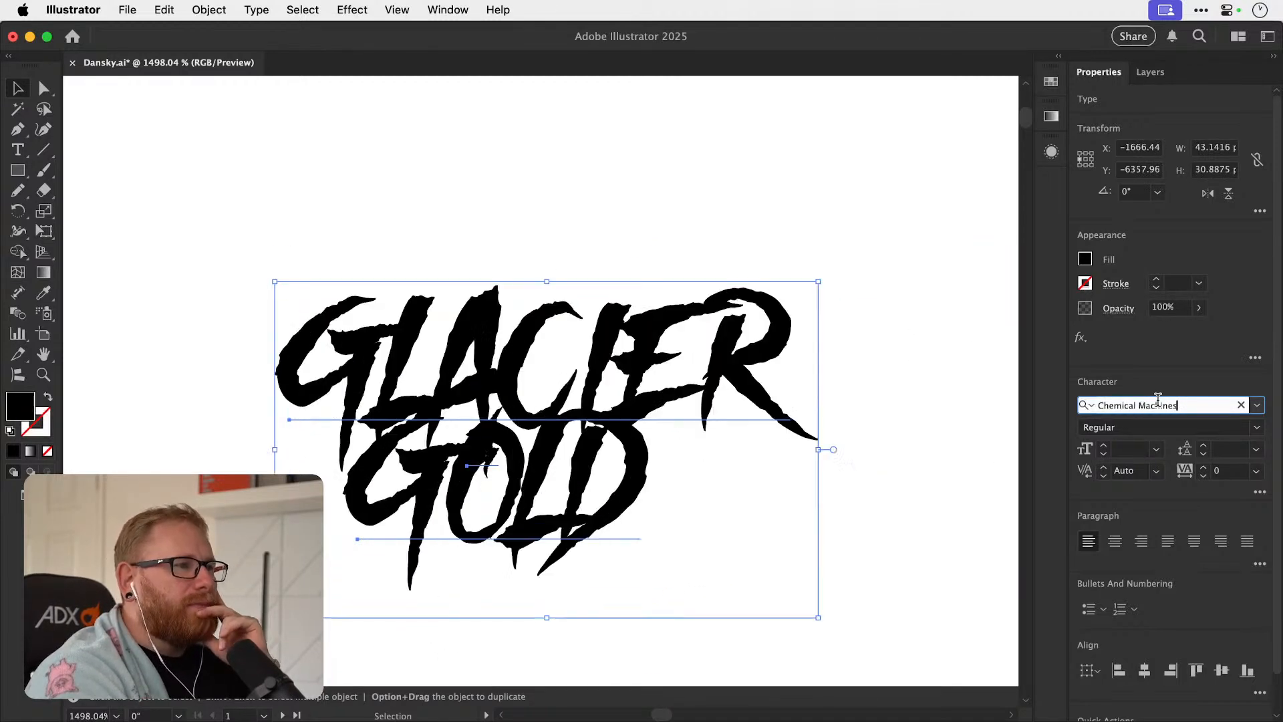
key(Down)
key(Down)
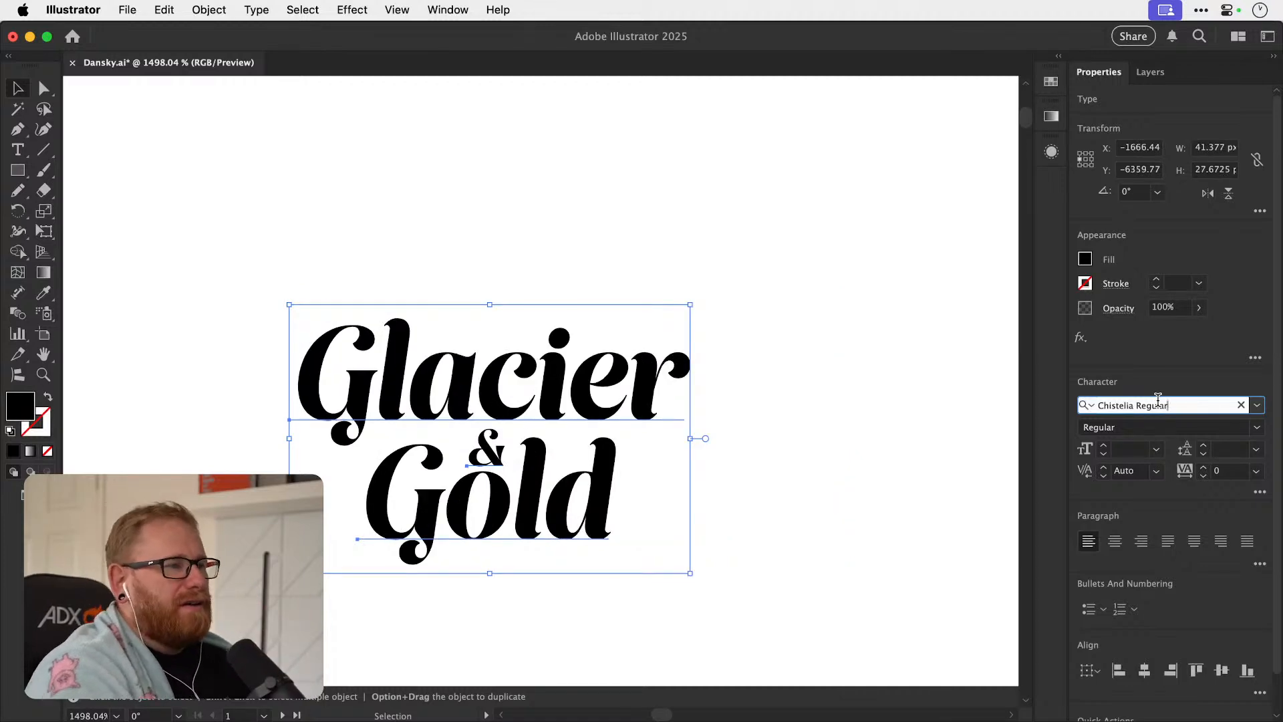
key(Down)
key(Down)
key(Down)
key(Down)
key(Up)
key(Down)
key(Down)
key(Down)
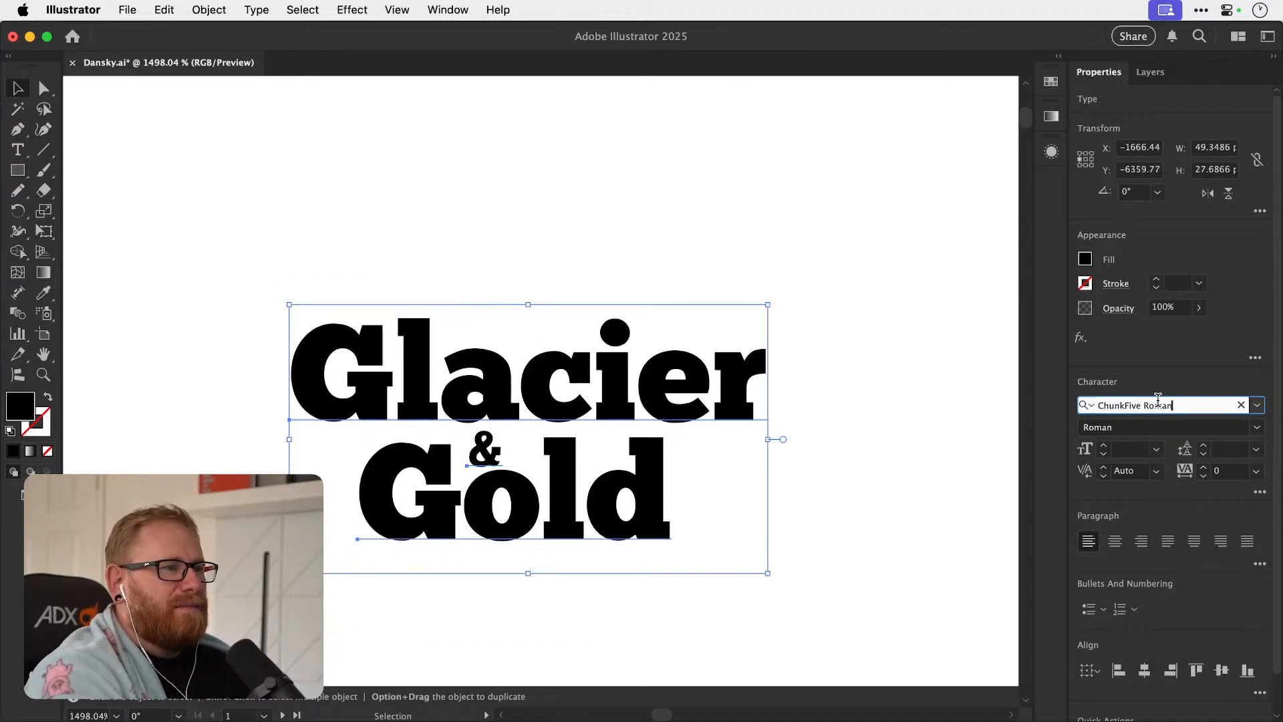
key(Up)
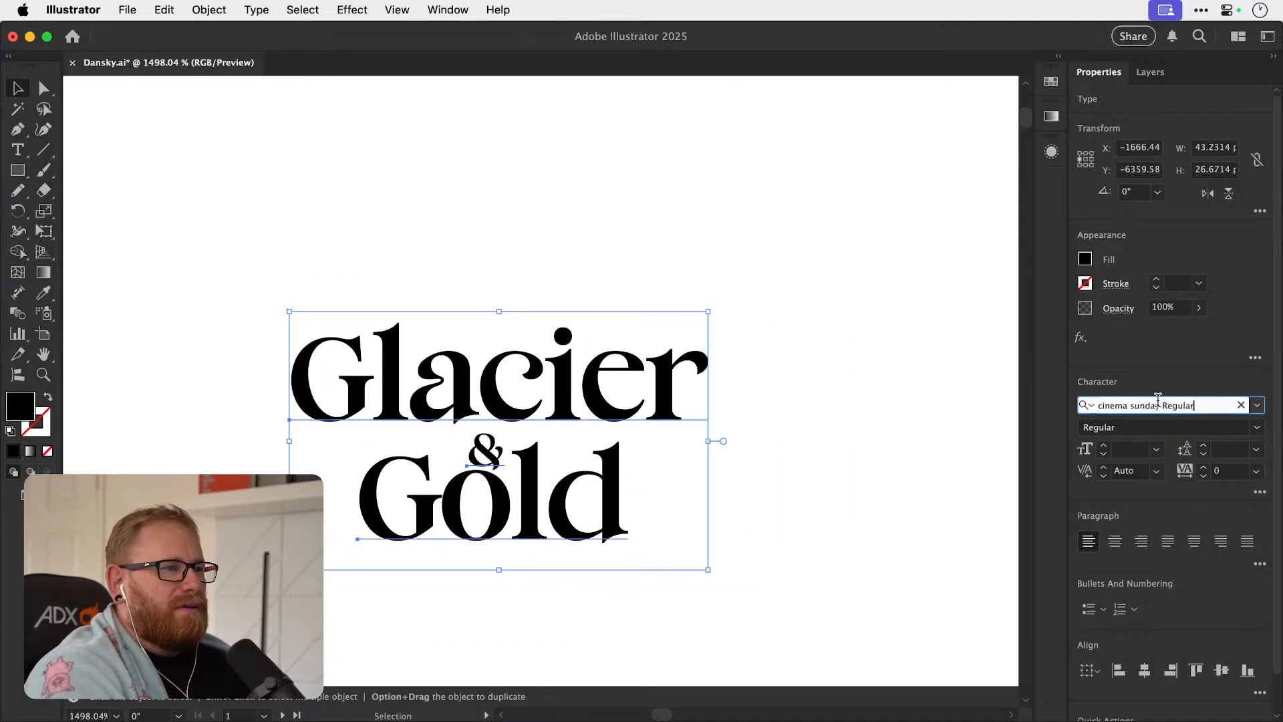
key(Down)
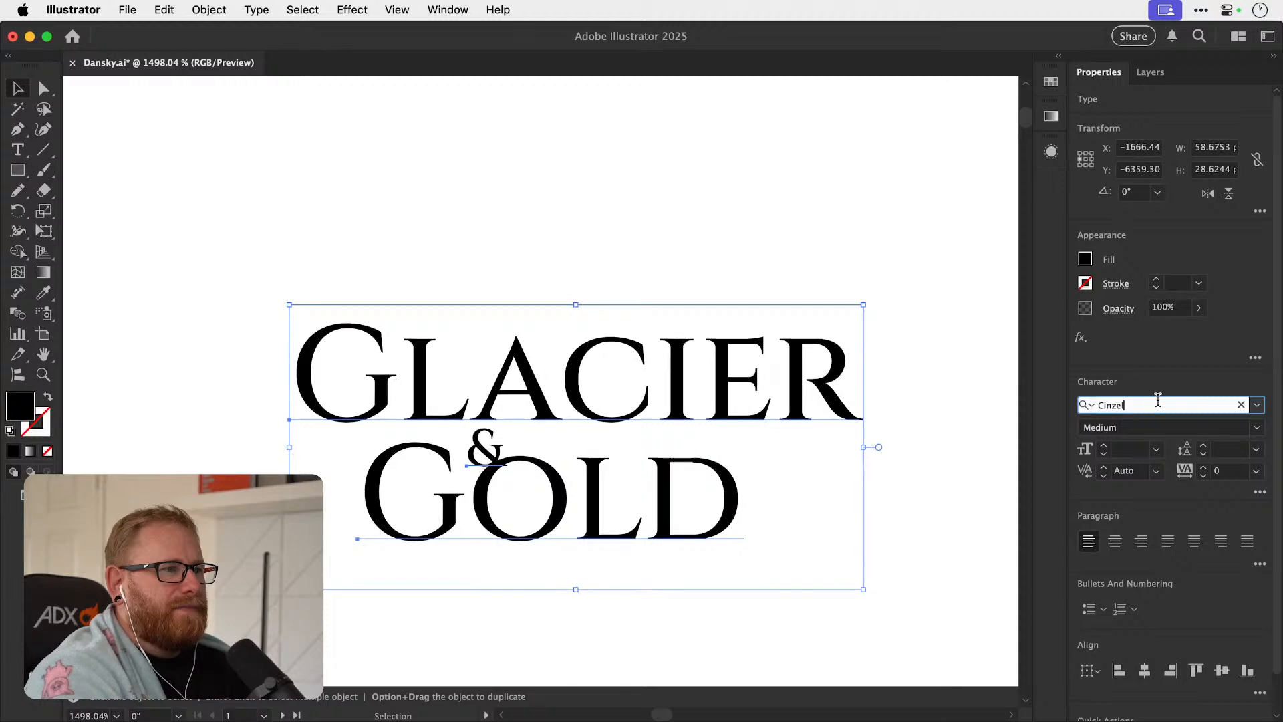
key(Down)
key(Down)
key(Down)
key(Down)
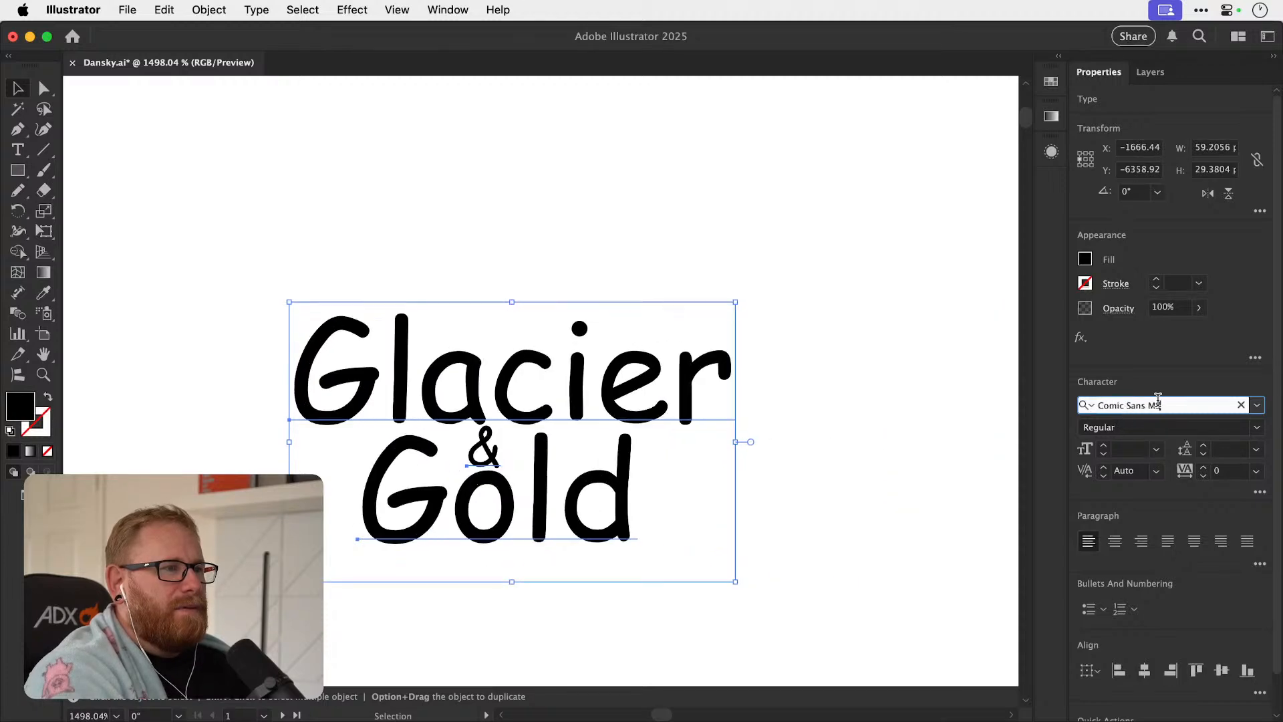
key(Down)
key(Down)
key(Down)
key(Down)
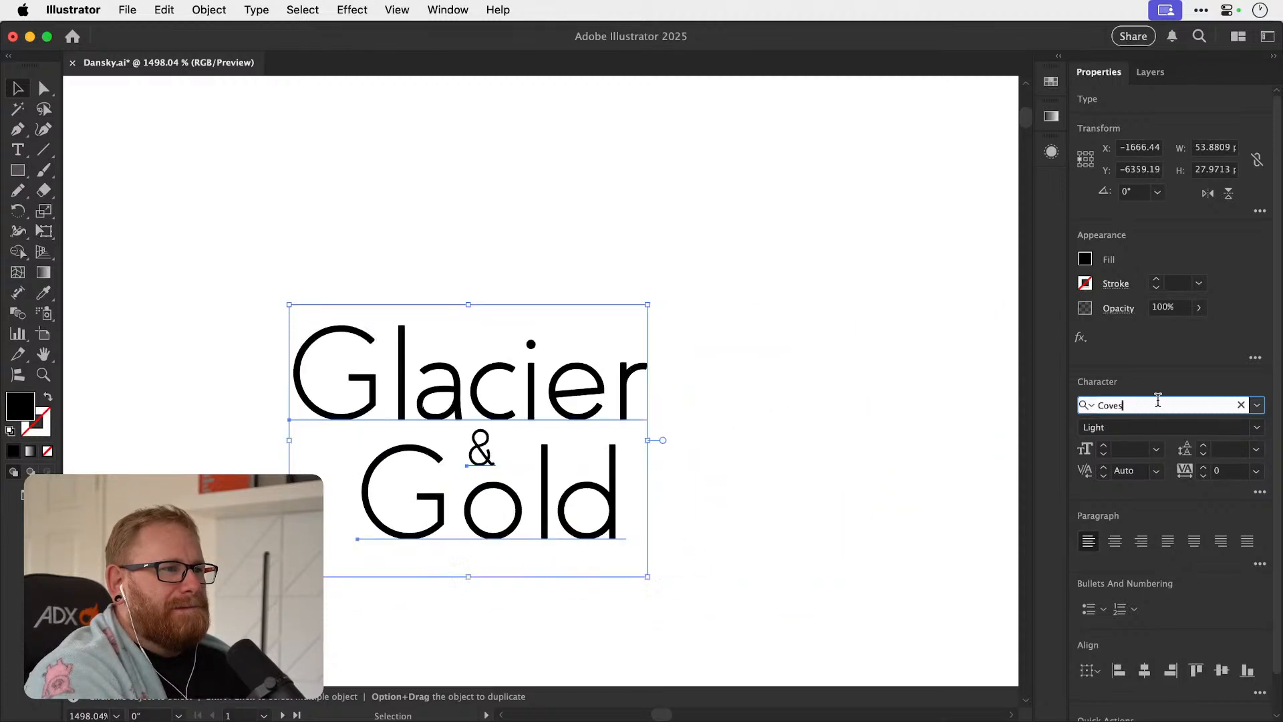
key(Down)
key(Down)
key(Down)
key(Down)
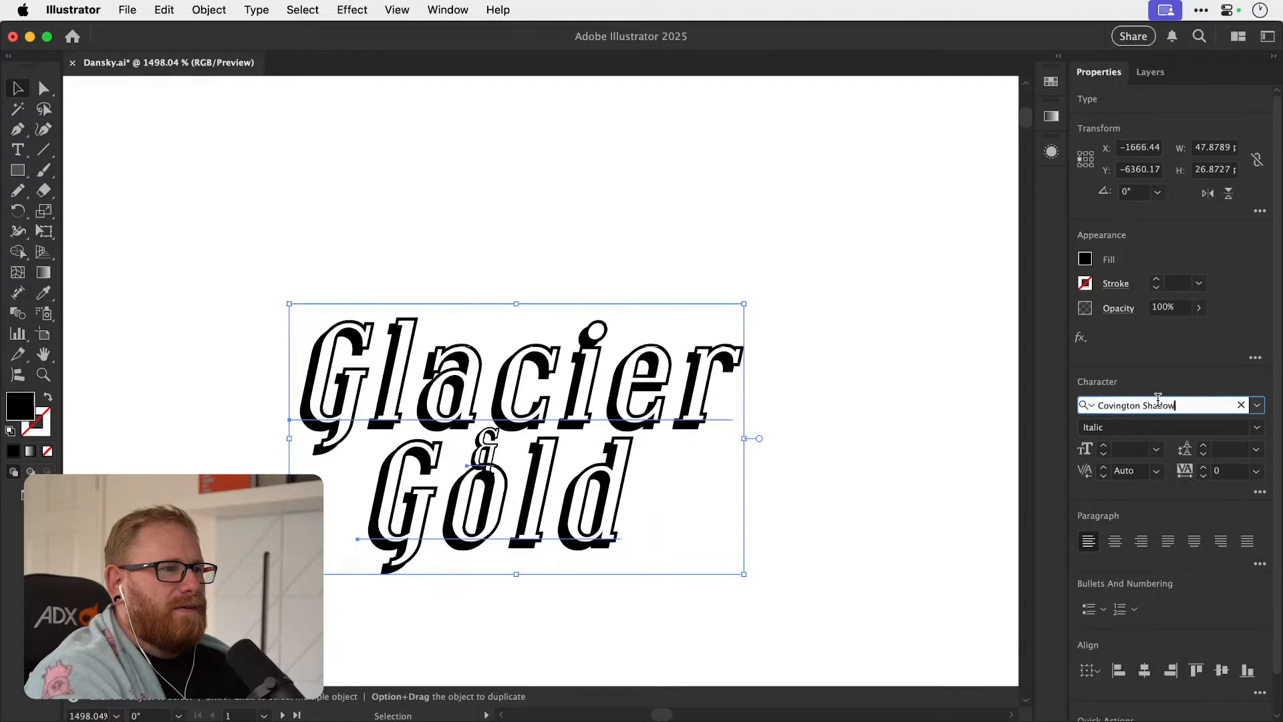
key(Up)
key(Up)
key(Down)
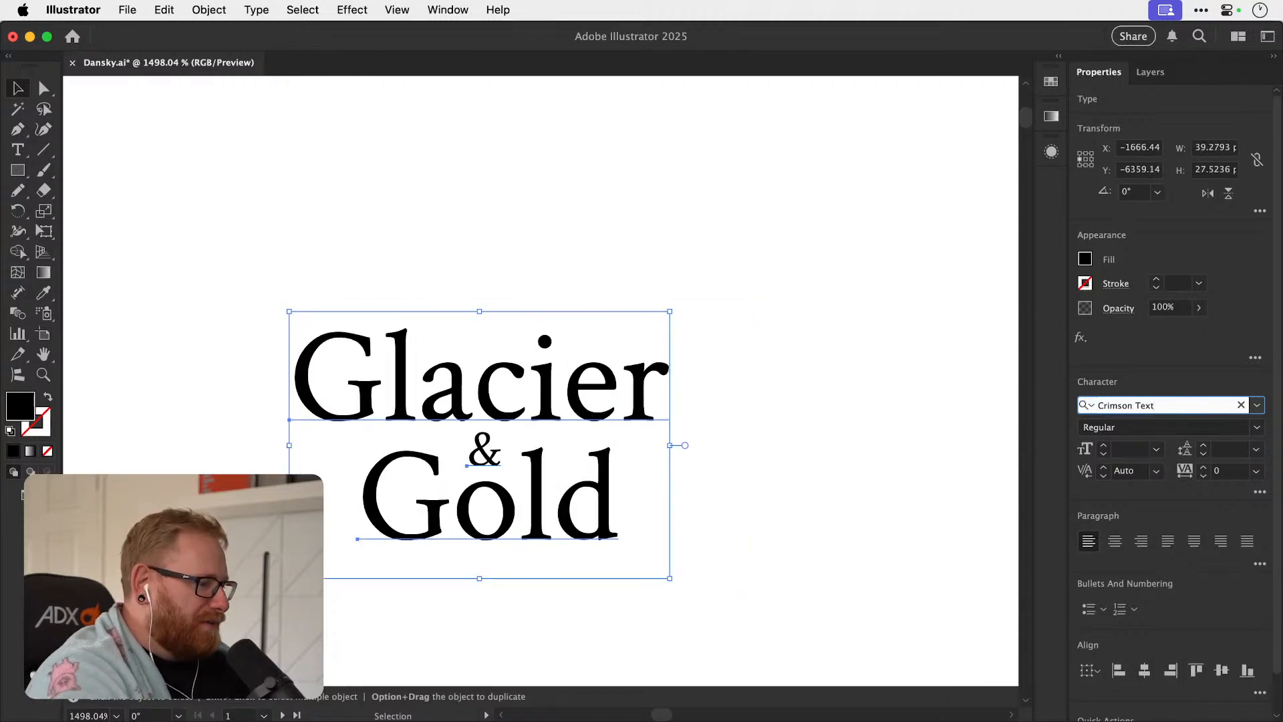
Switch to Chrome and open the Serif fonts category on the Envato site.
key(super+Tab)
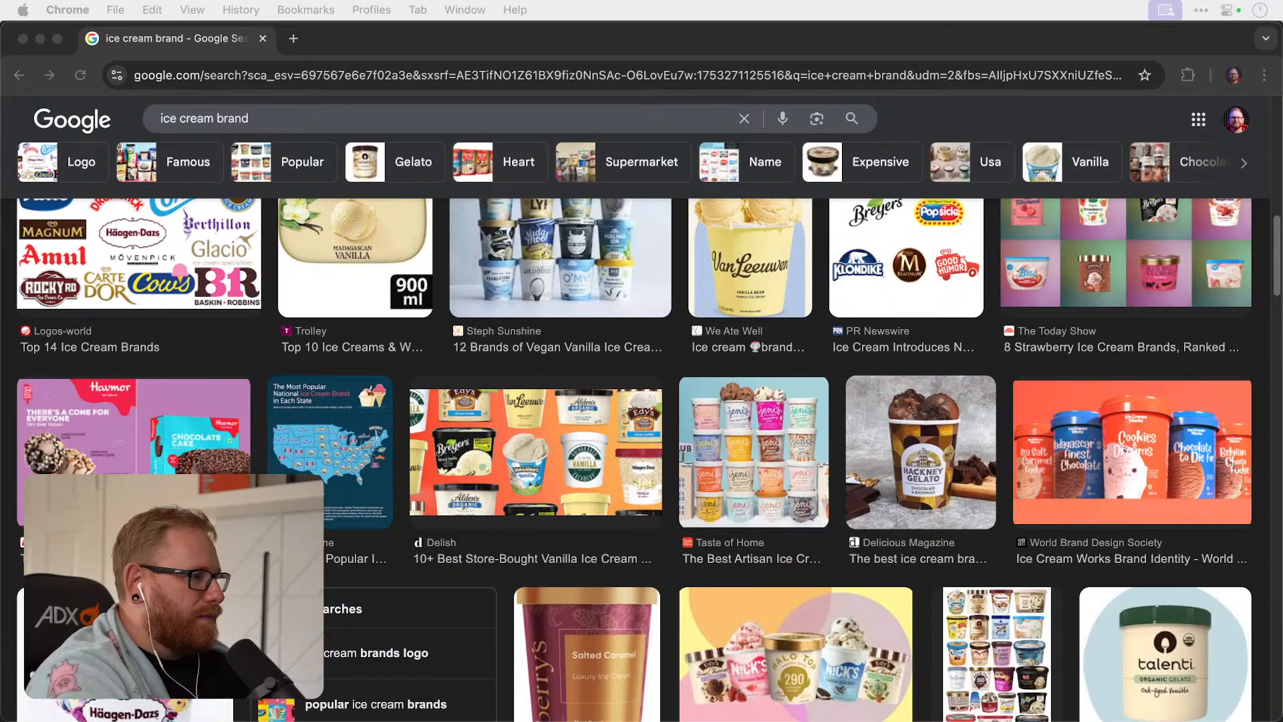
drag(1282, 39, 562, 39)
double_click(414, 42)
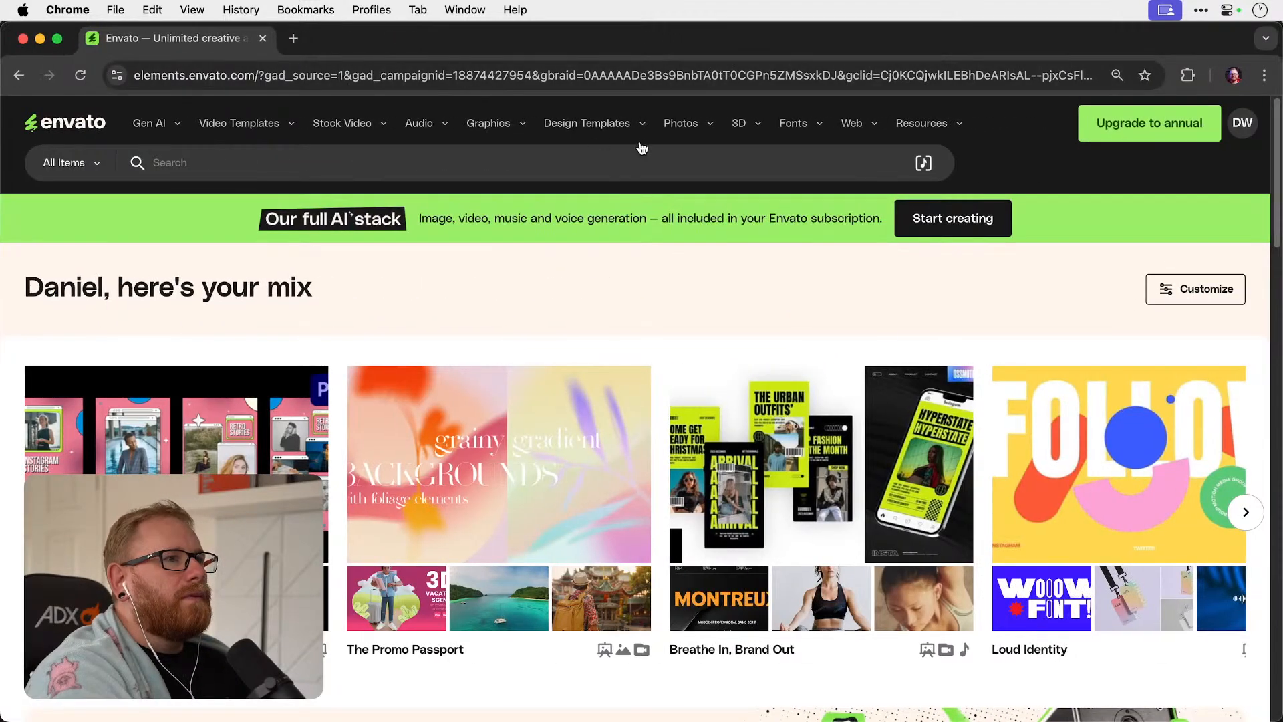
mouse_move(801, 129)
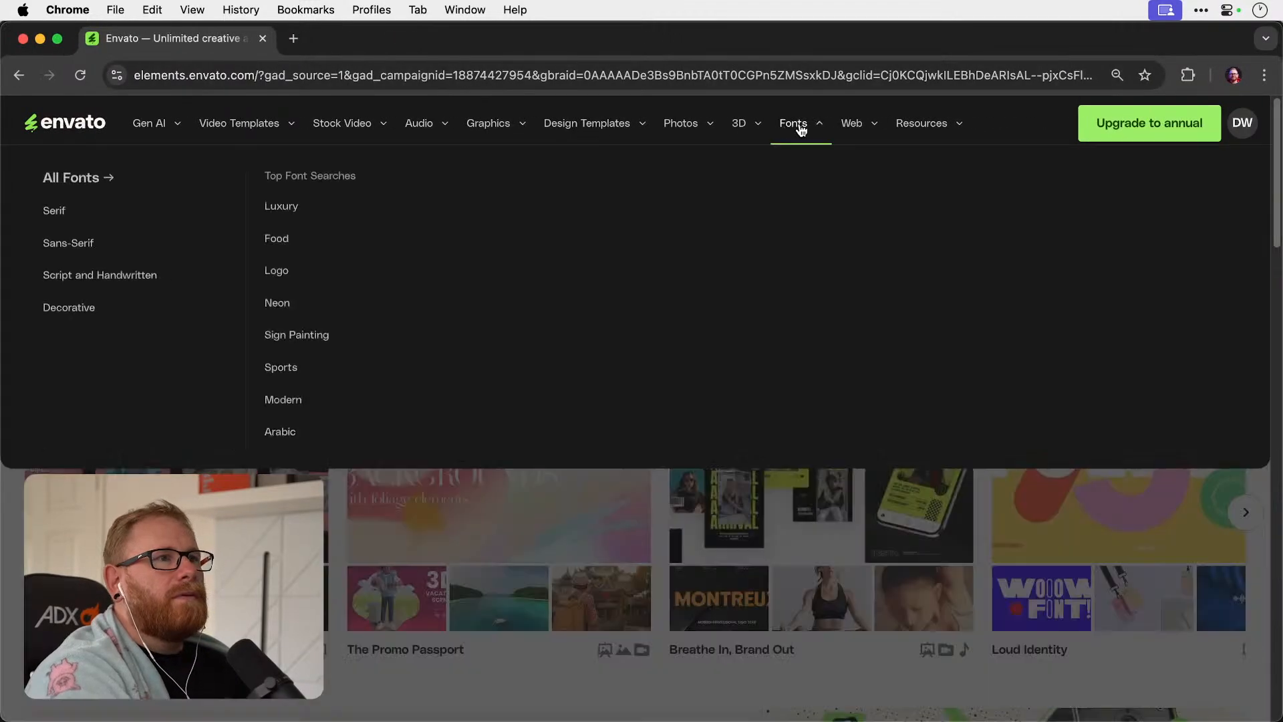
click(66, 212)
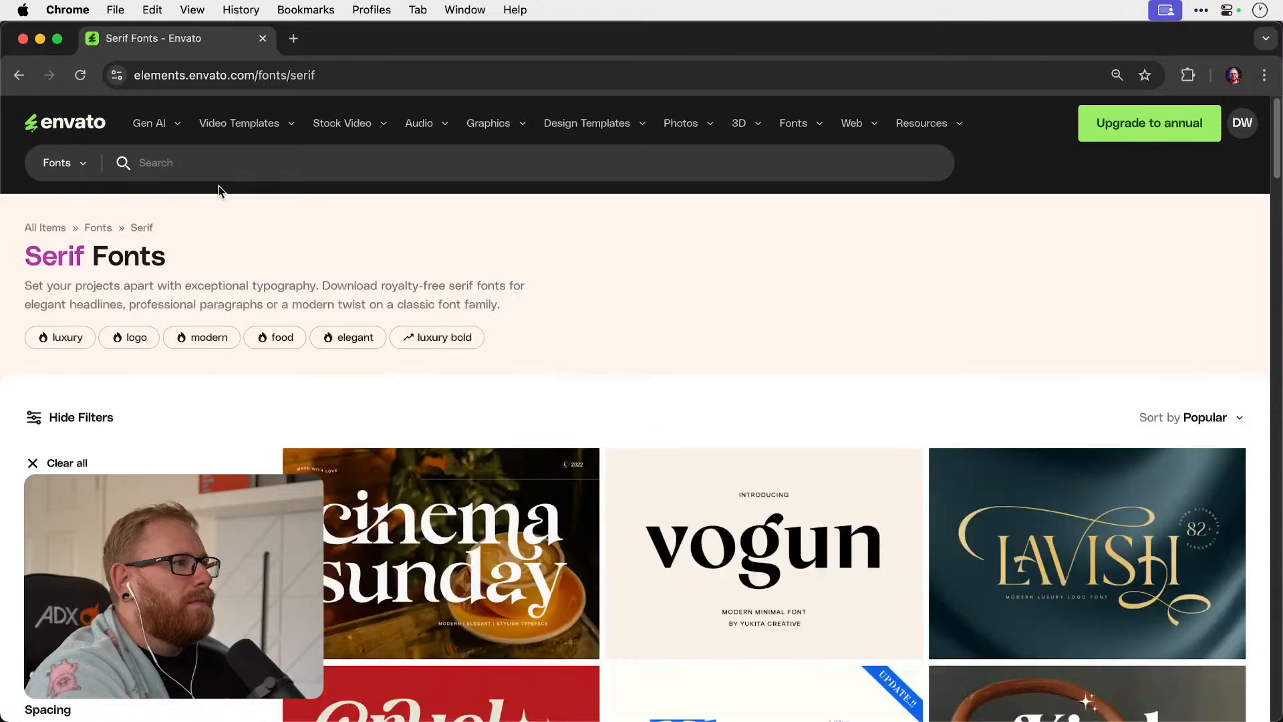
Search Envato's serif fonts for "elegant".
click(274, 168)
text(elegant)
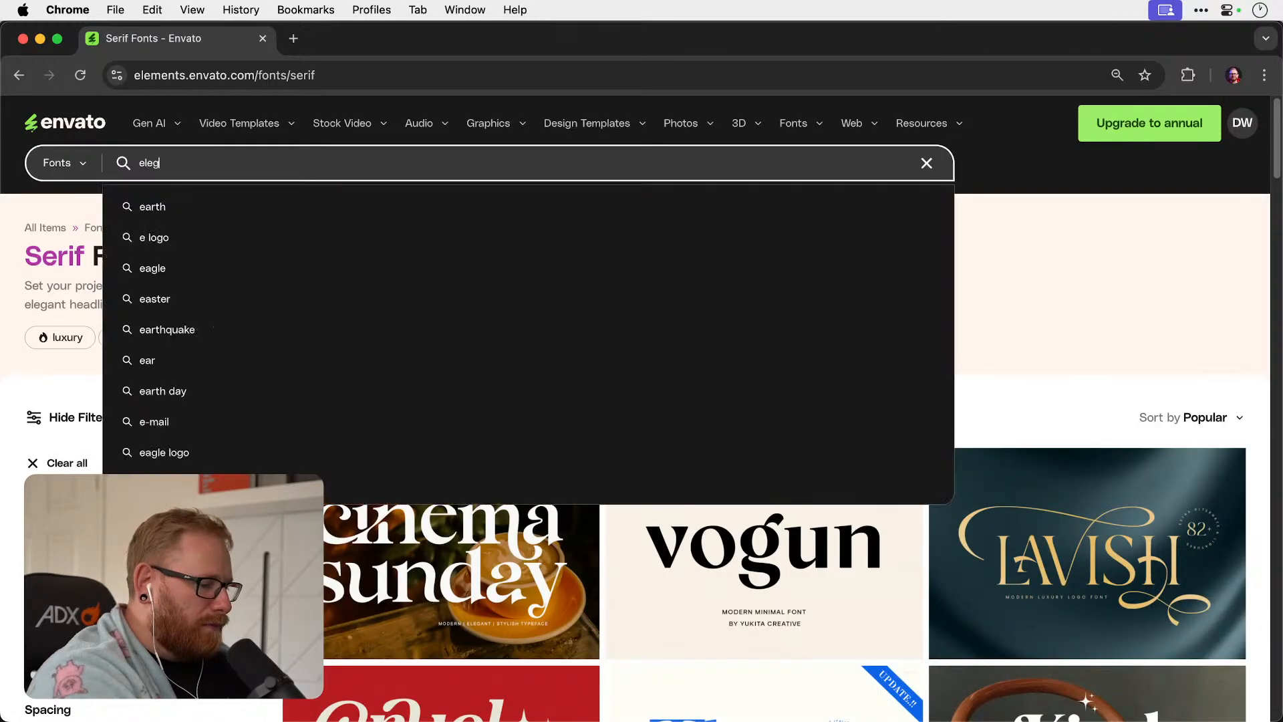
key(Return)
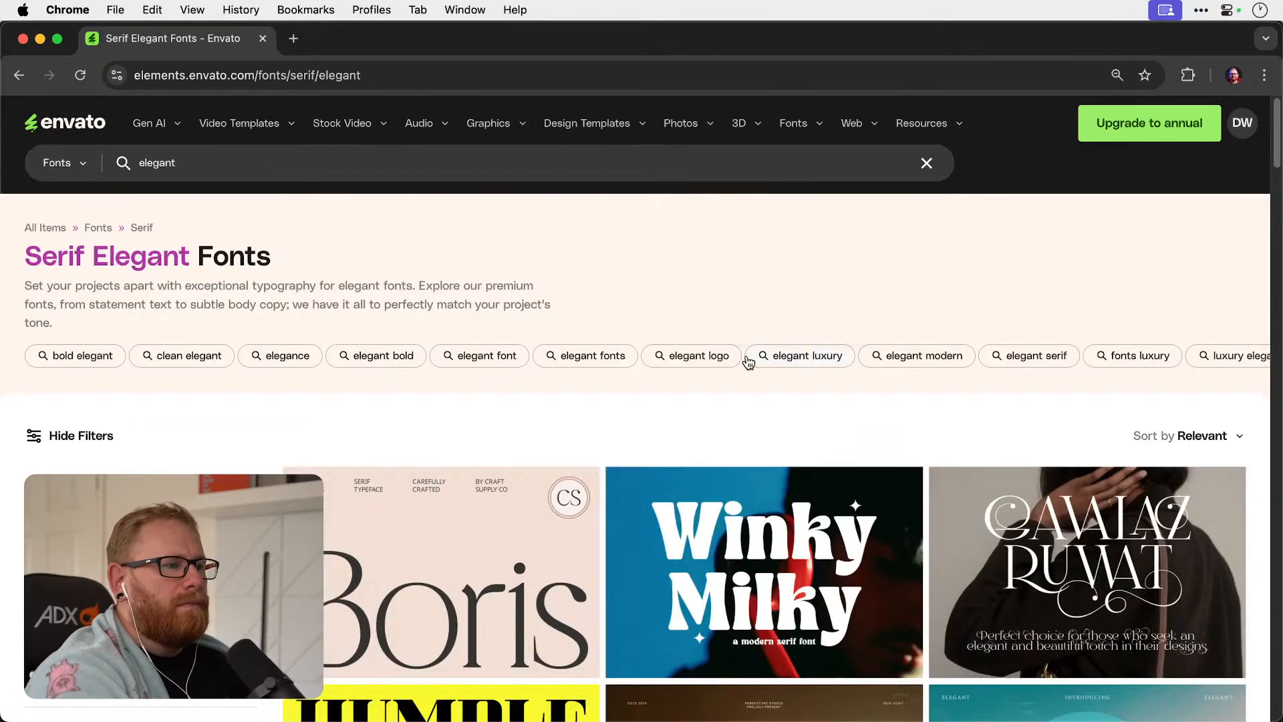
Download the Gavalaz Ruwat Elegant font, licensed to the Youtube project.
scroll(745, 358, down, 3)
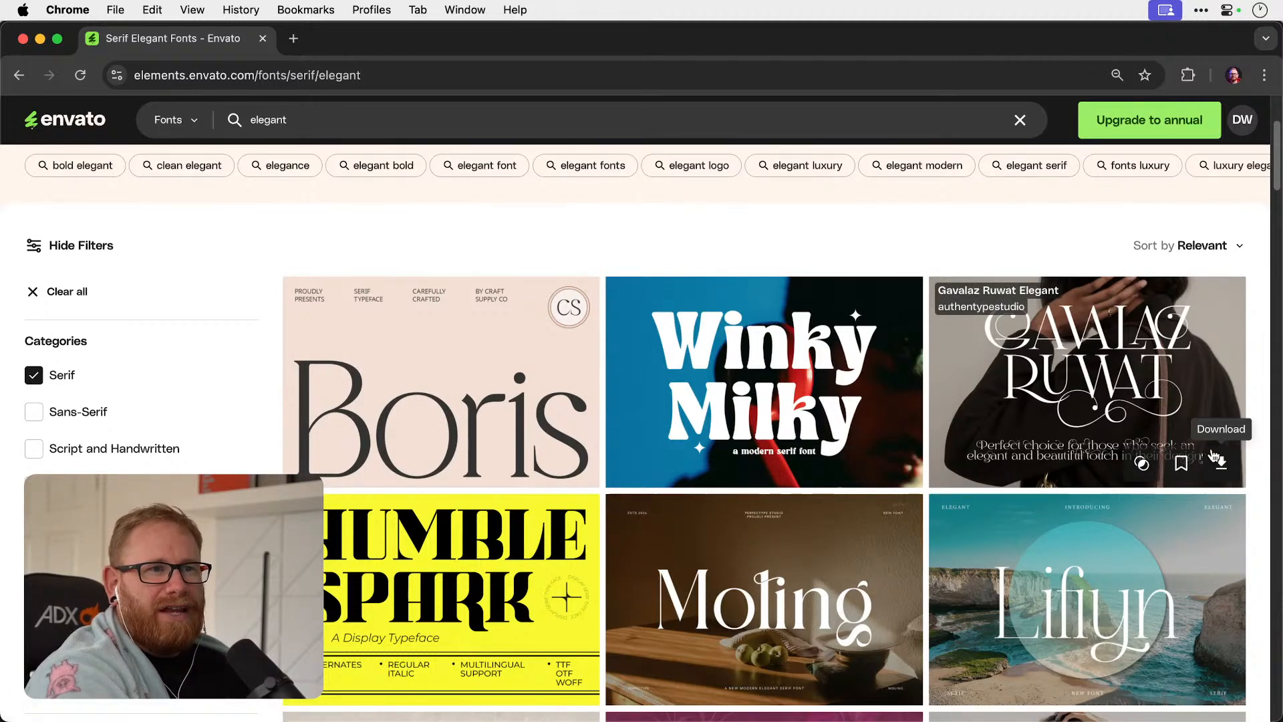
click(1216, 464)
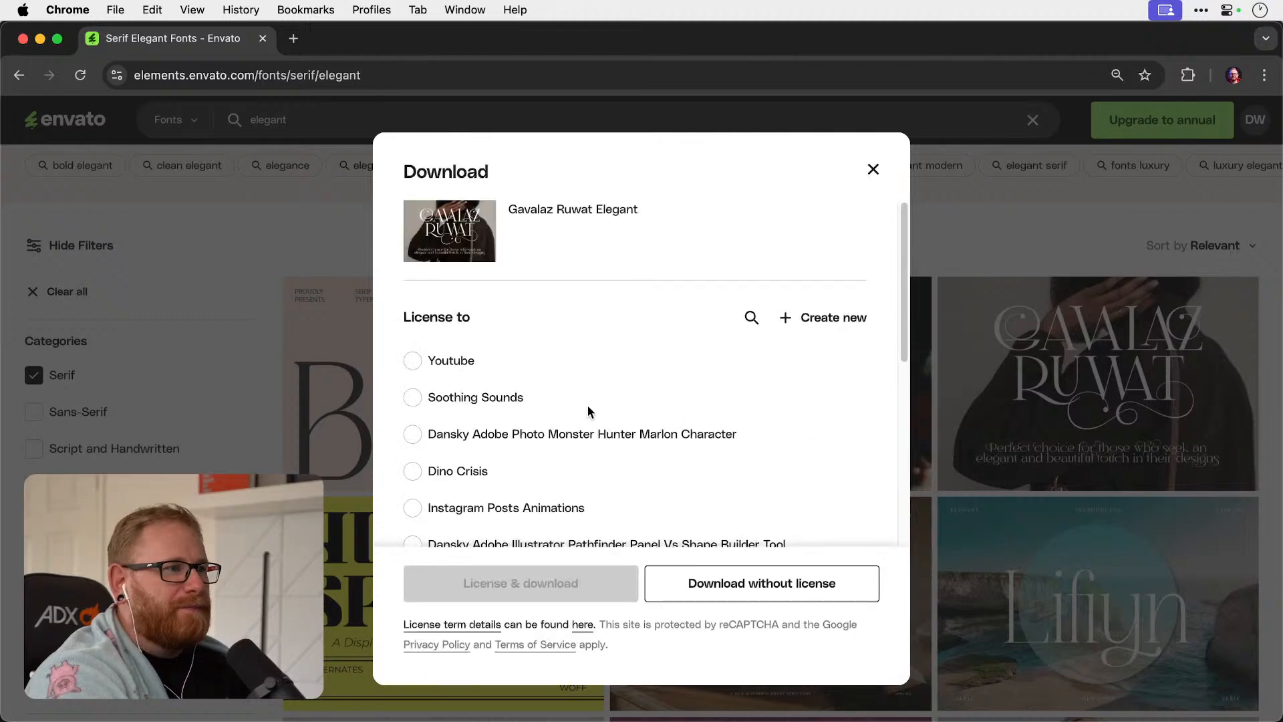
click(449, 363)
click(530, 588)
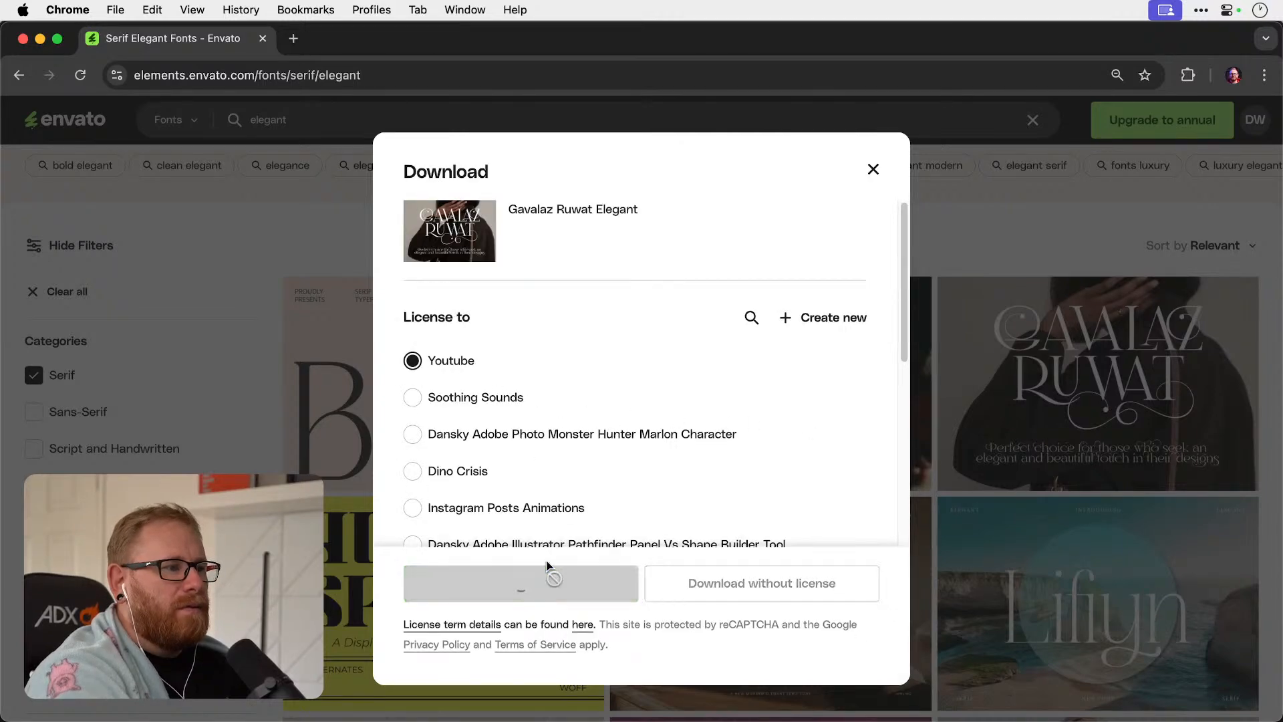
scroll(764, 363, down, 5)
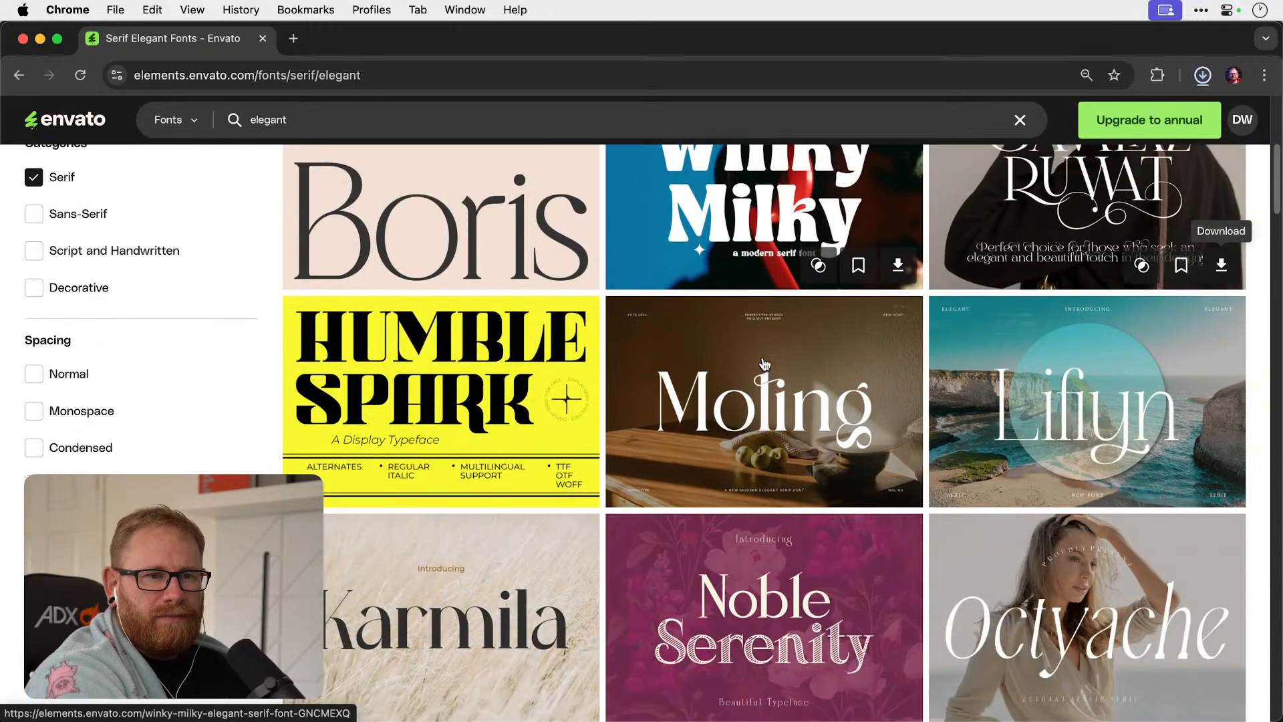
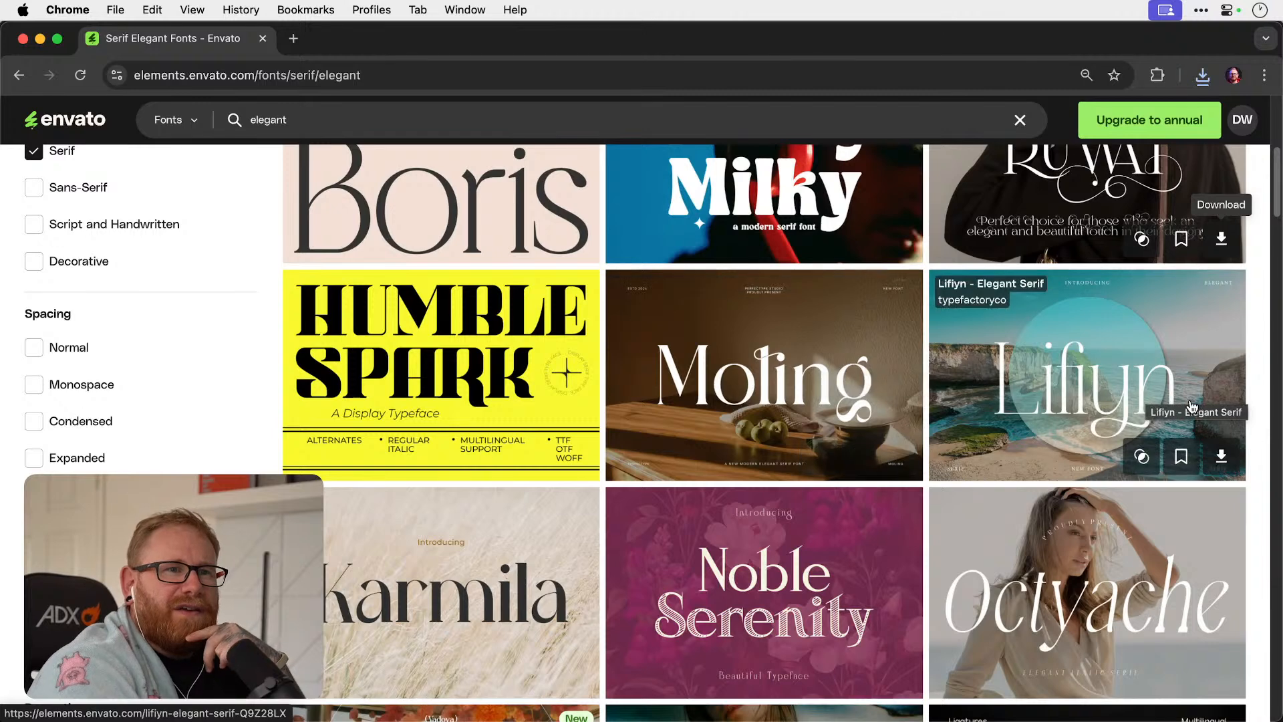
Download the Lifiyn - Elegant Serif font, licensed to the Youtube project.
click(1222, 457)
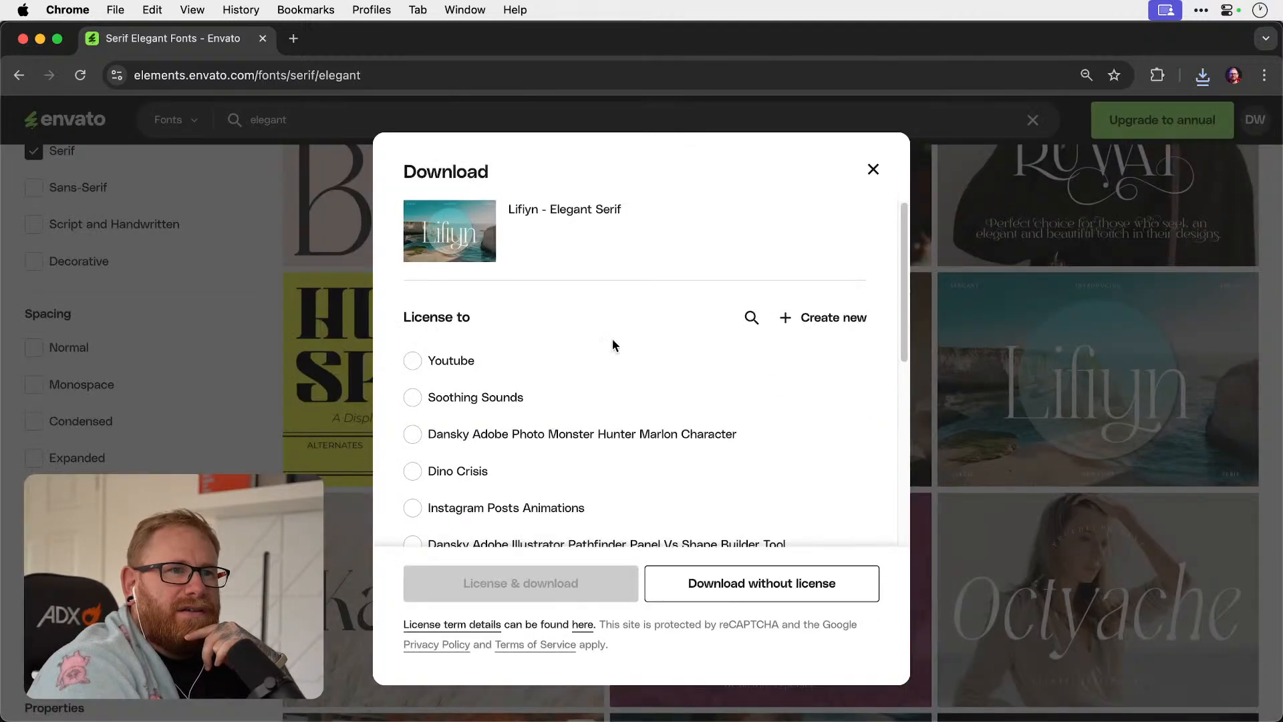
click(449, 366)
click(576, 589)
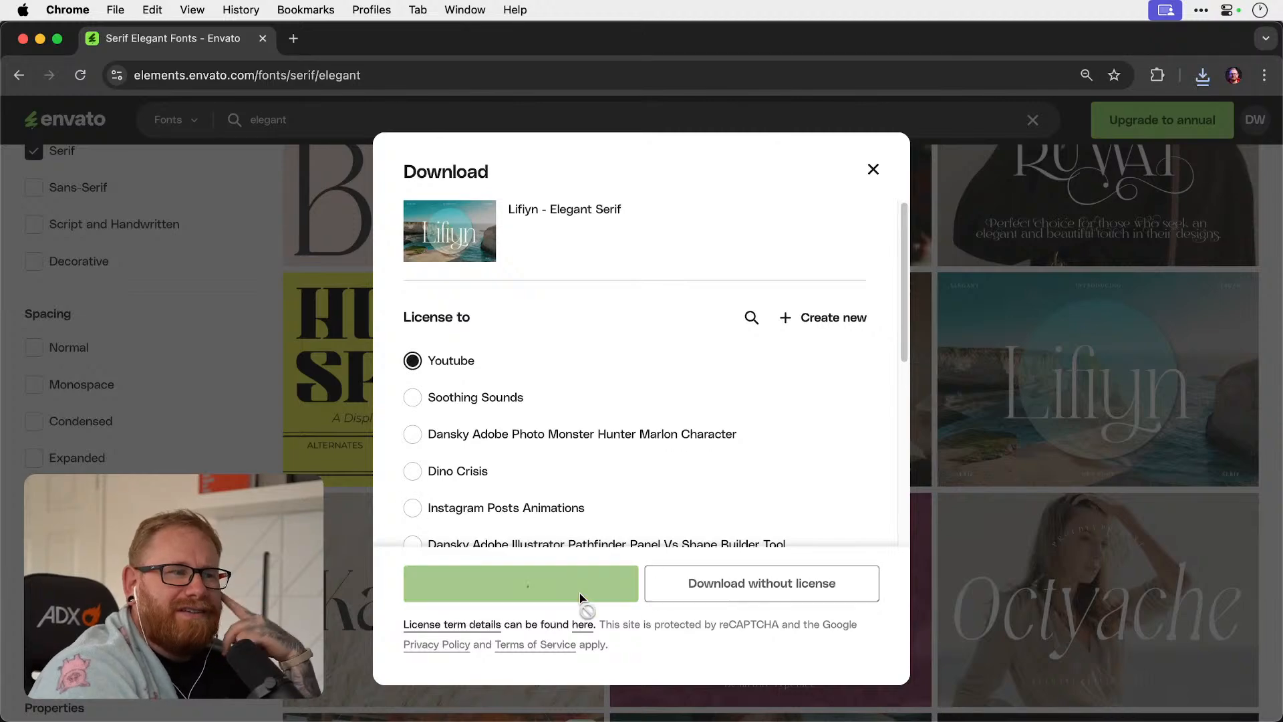
Find the Classy Marisa - Elegant Typeface further down the results and download it, licensed to the Youtube project.
scroll(733, 341, down, 3)
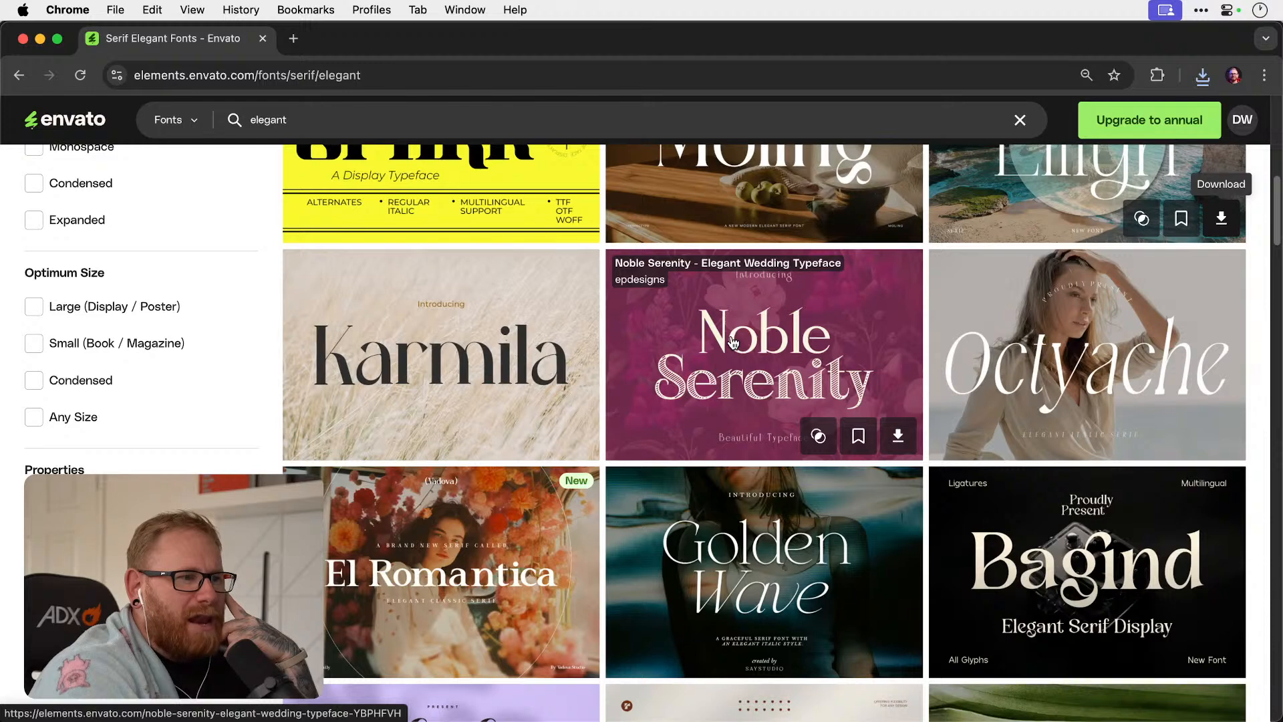
scroll(733, 342, down, 3)
scroll(733, 341, down, 4)
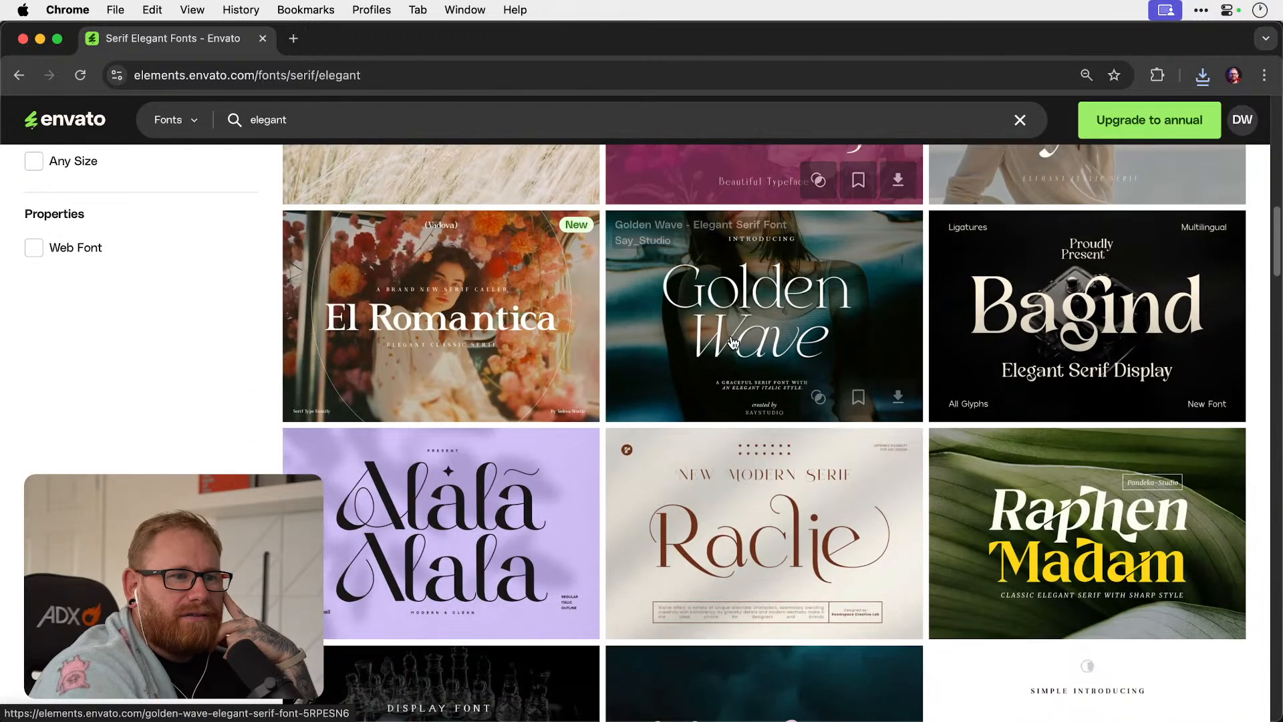
scroll(733, 342, down, 1)
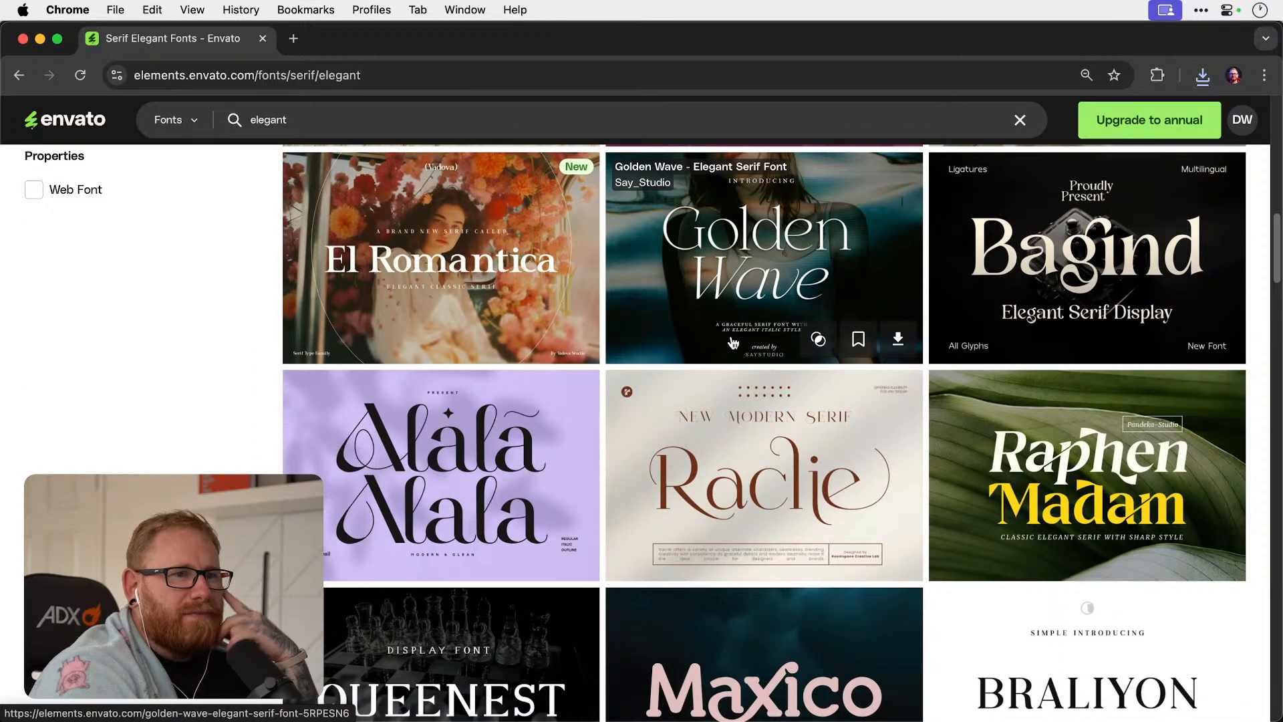
scroll(733, 342, down, 7)
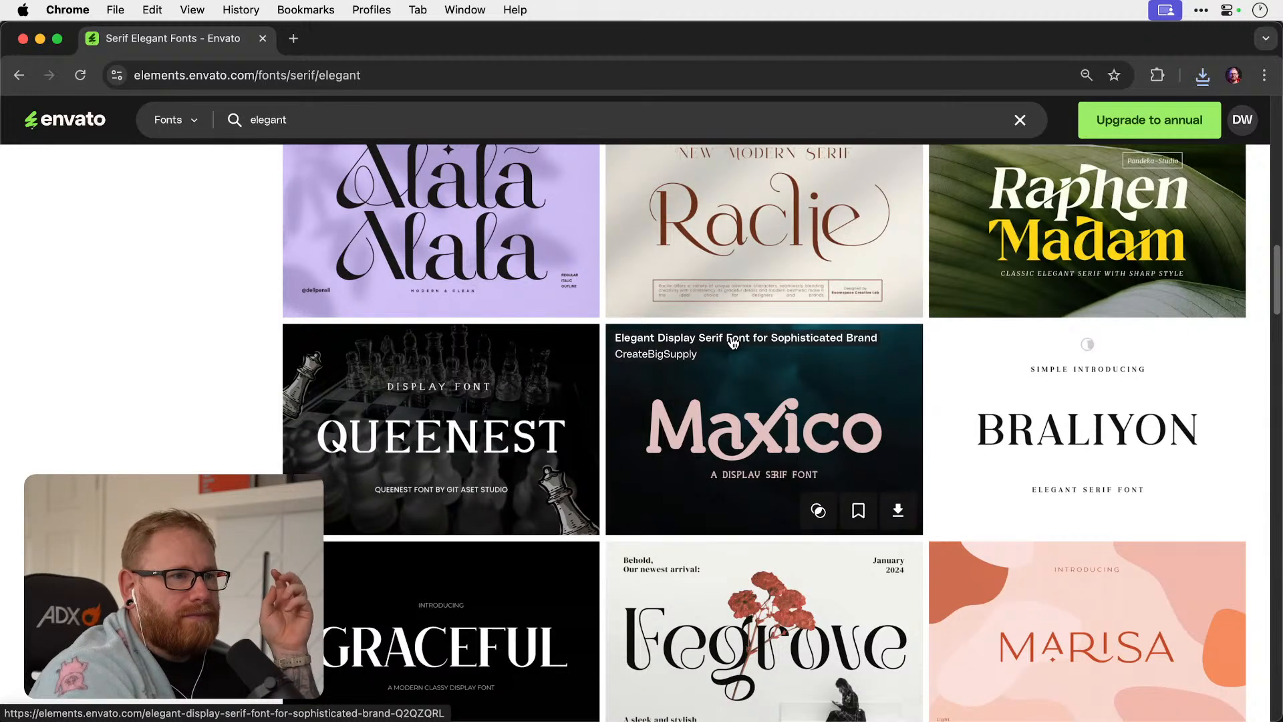
scroll(733, 341, down, 2)
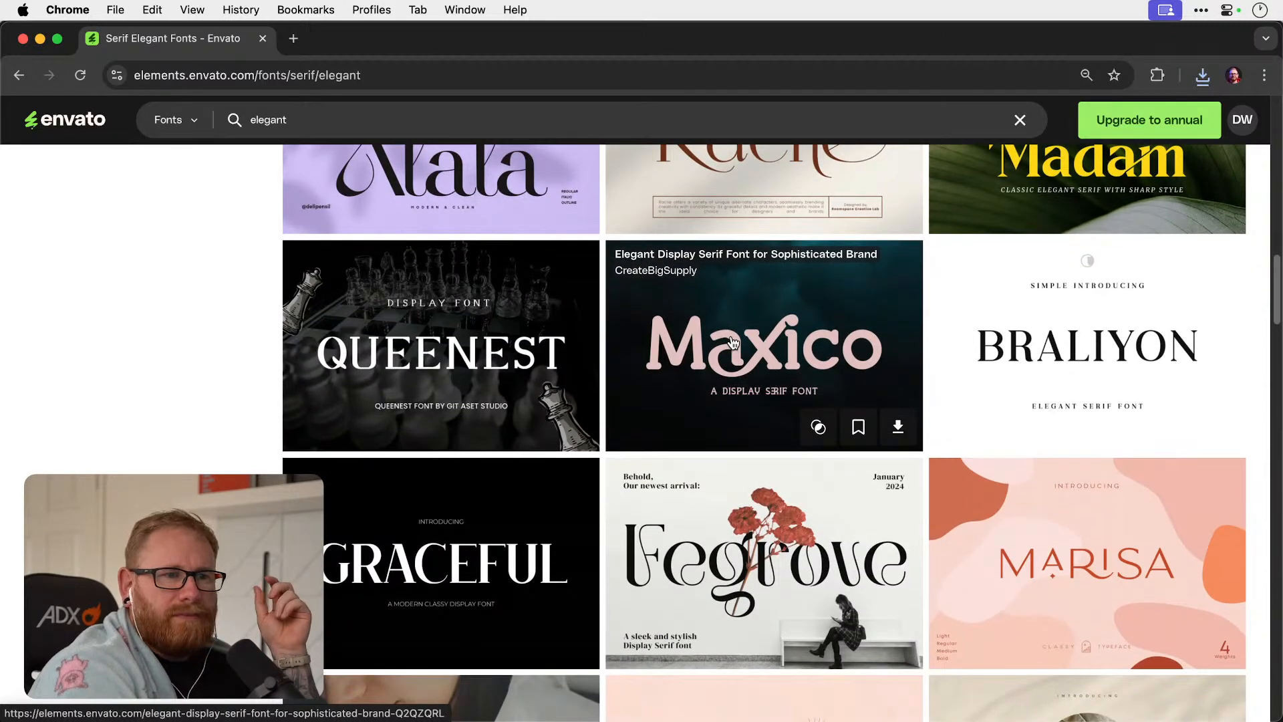
scroll(733, 341, down, 4)
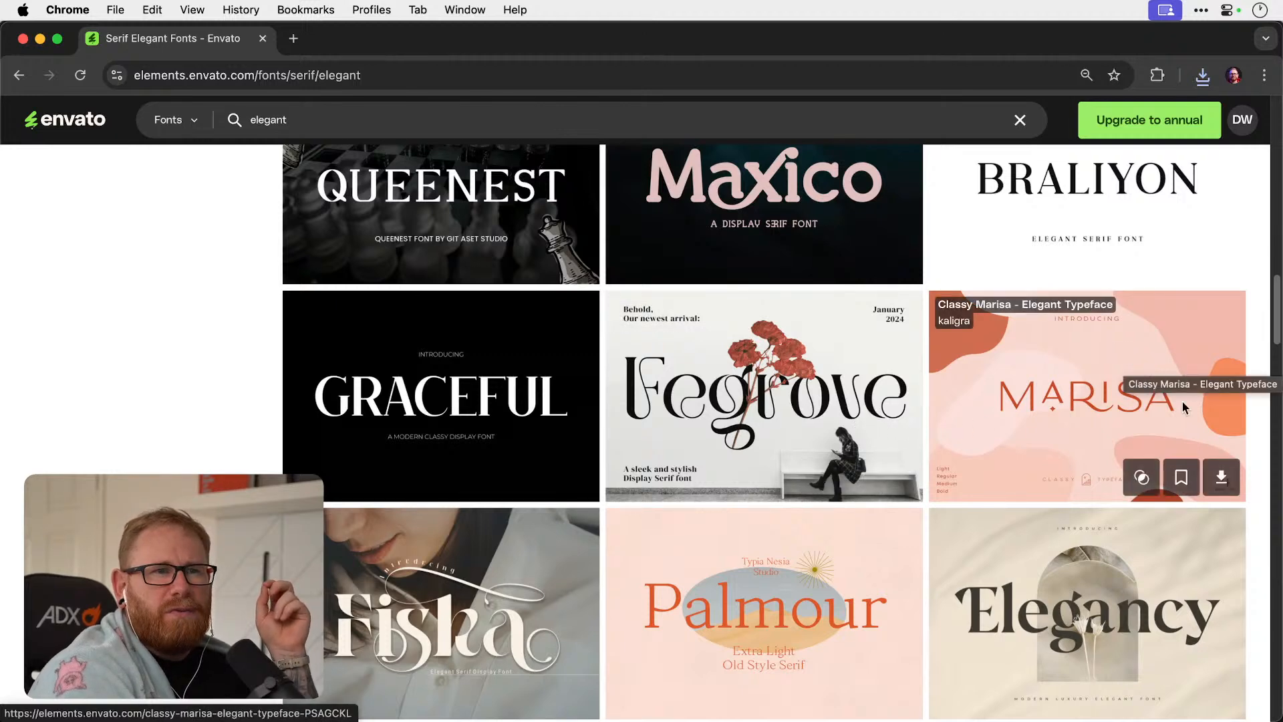
click(1220, 478)
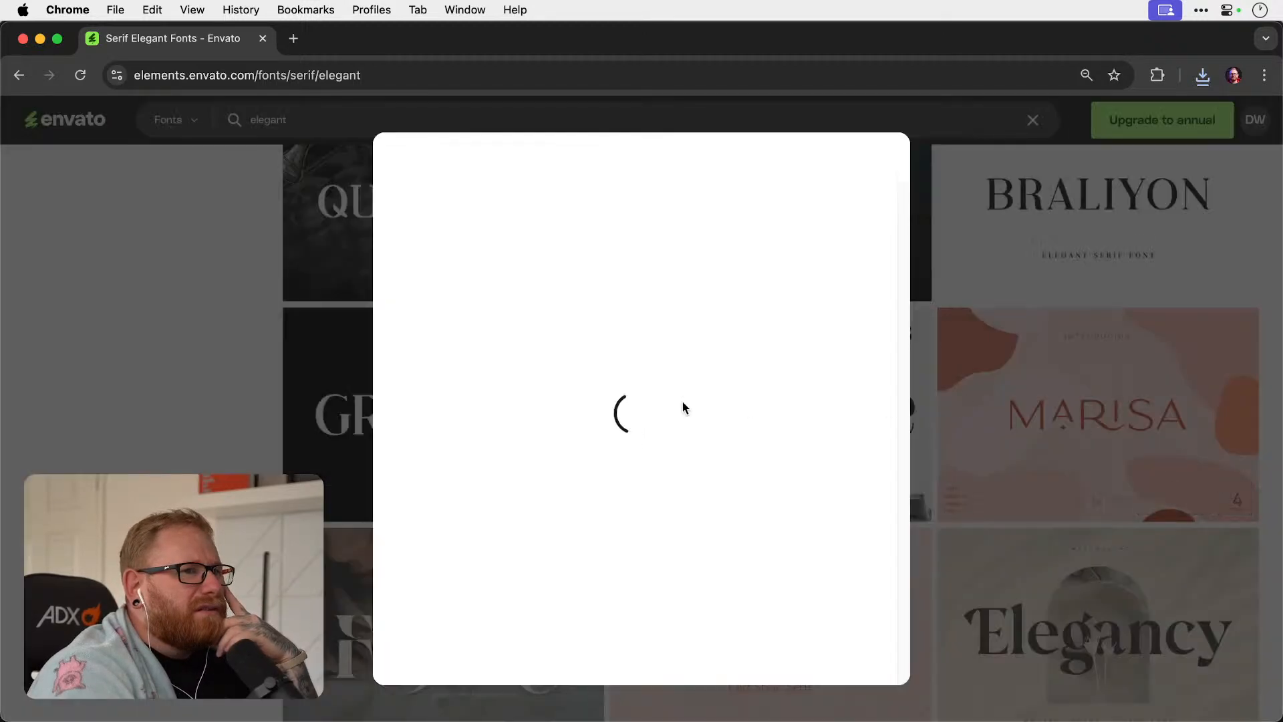
click(441, 361)
click(520, 586)
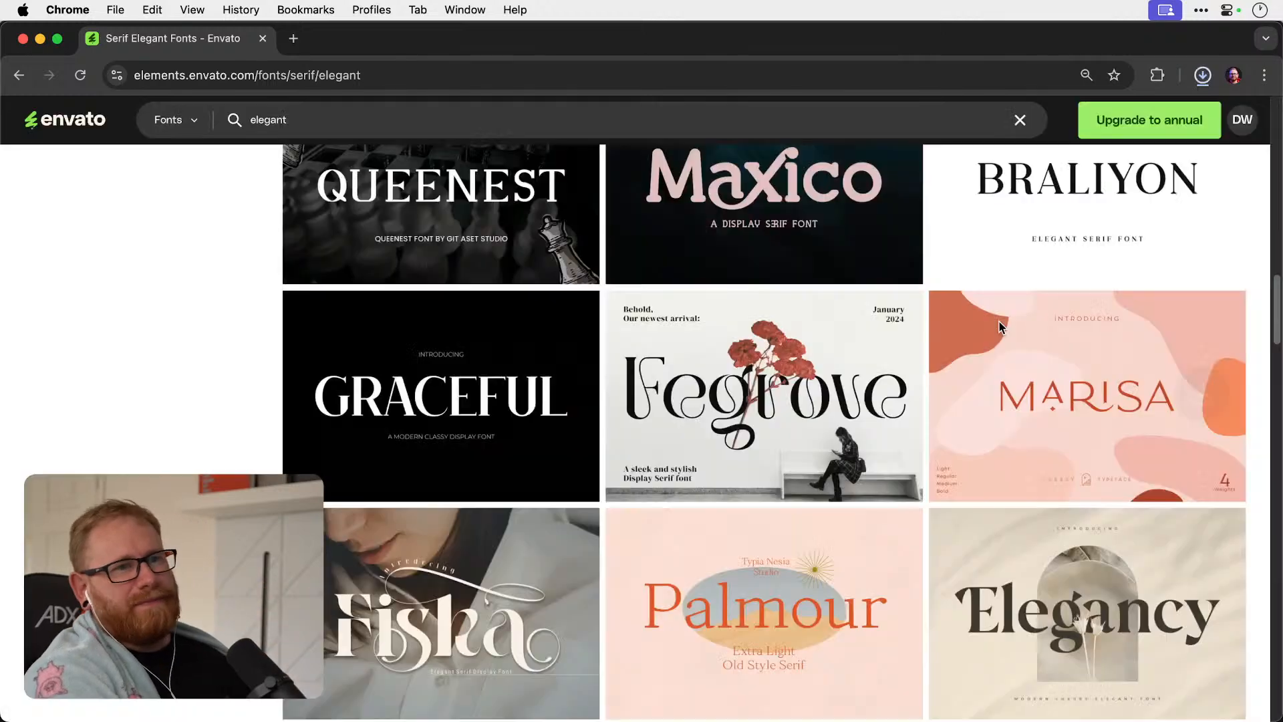
Examine the remaining elegant serif fonts on the first results page for logotype candidates.
scroll(1050, 343, down, 6)
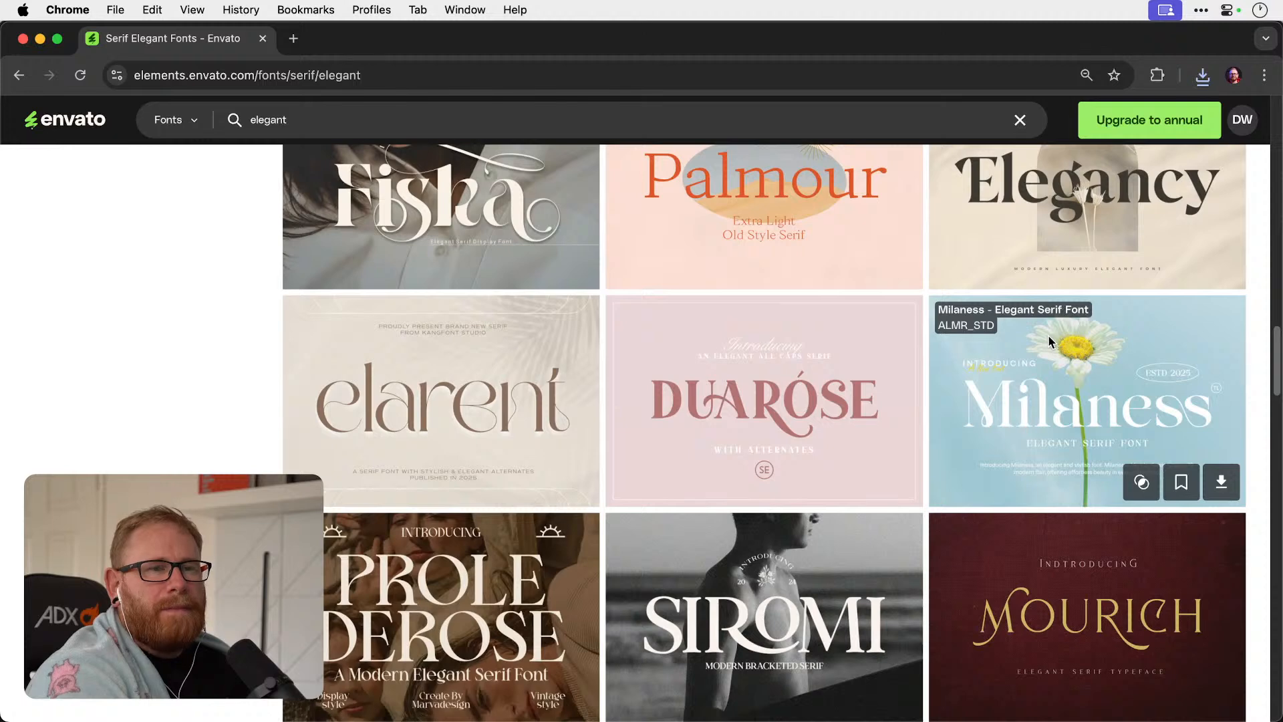
scroll(1050, 342, down, 5)
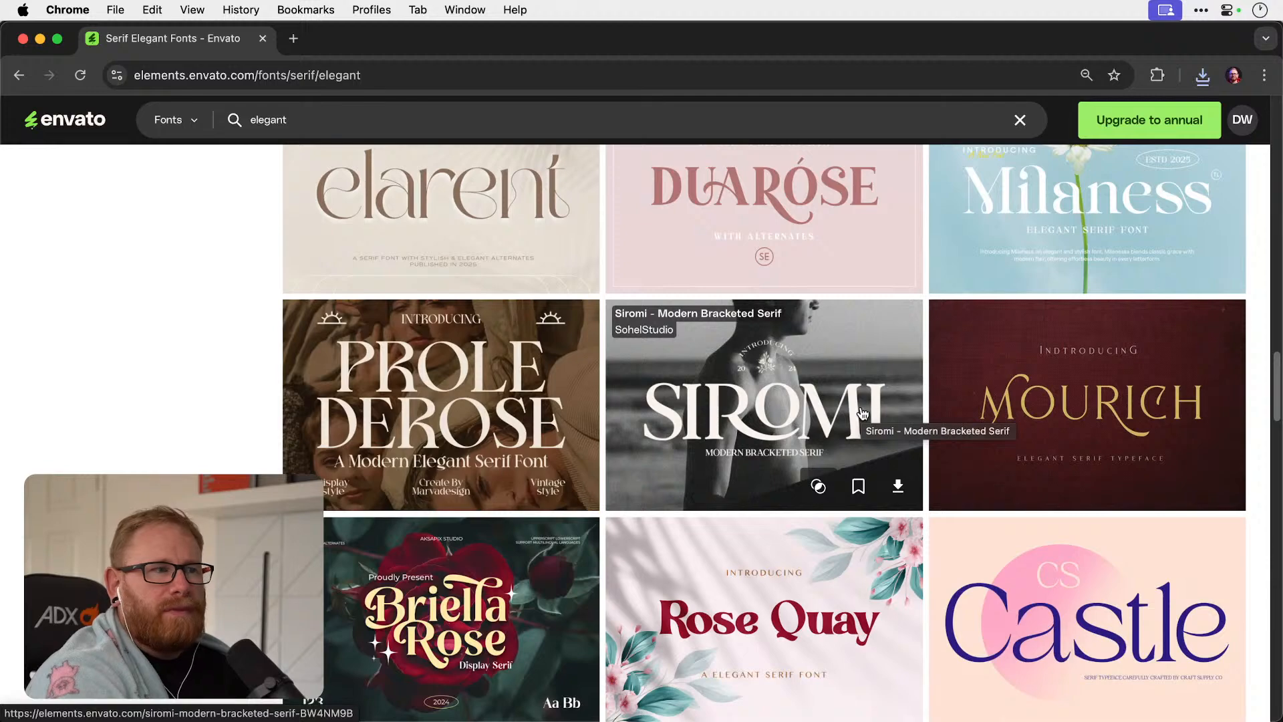
scroll(862, 412, down, 2)
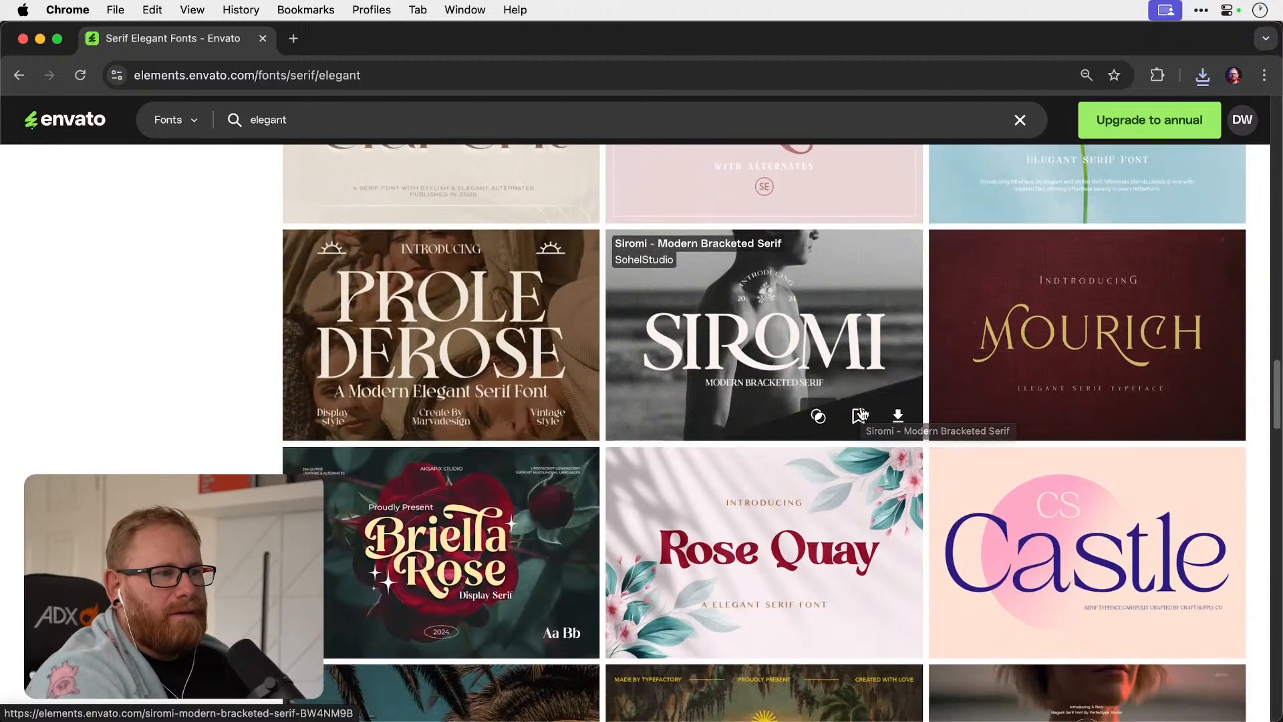
scroll(862, 412, down, 5)
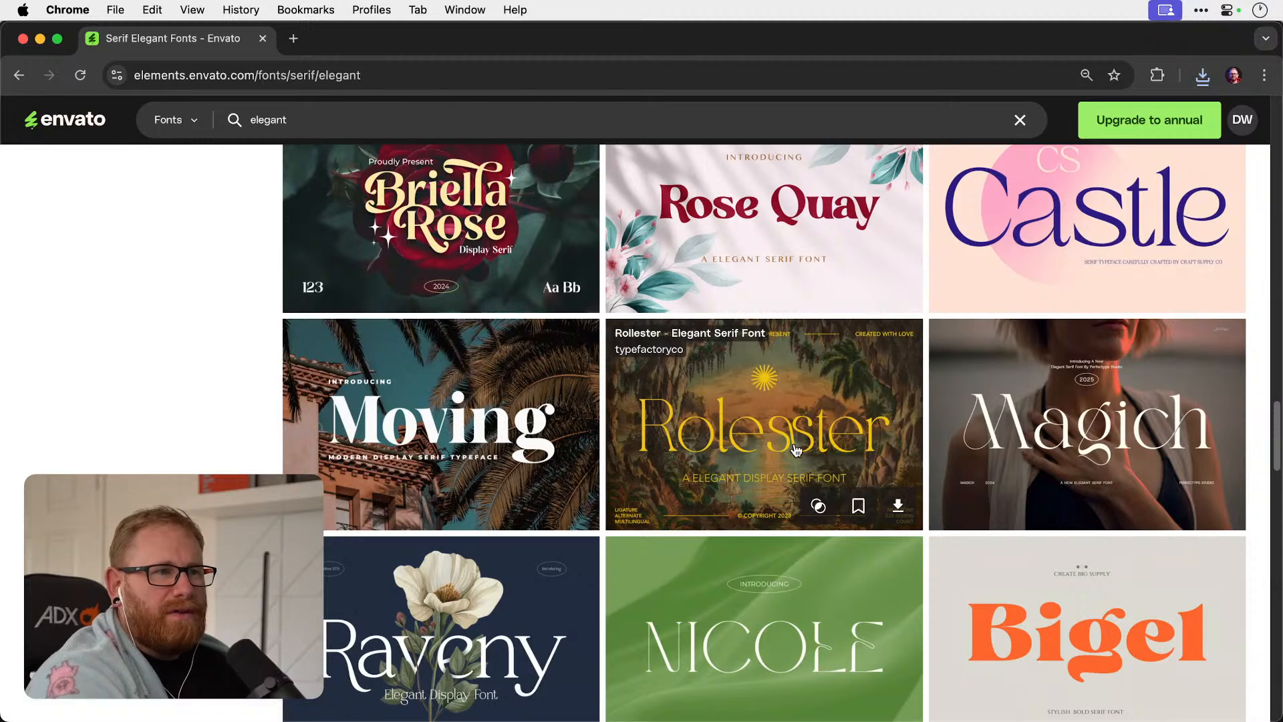
scroll(777, 379, down, 2)
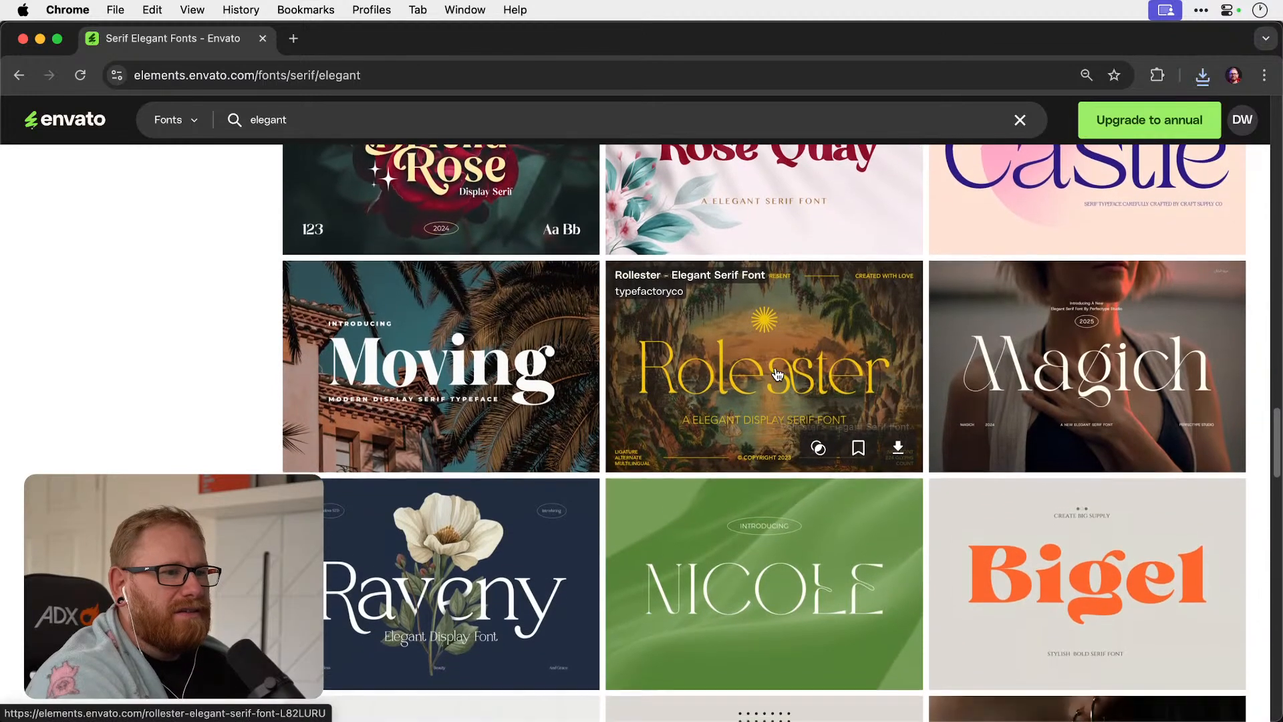
scroll(777, 375, down, 5)
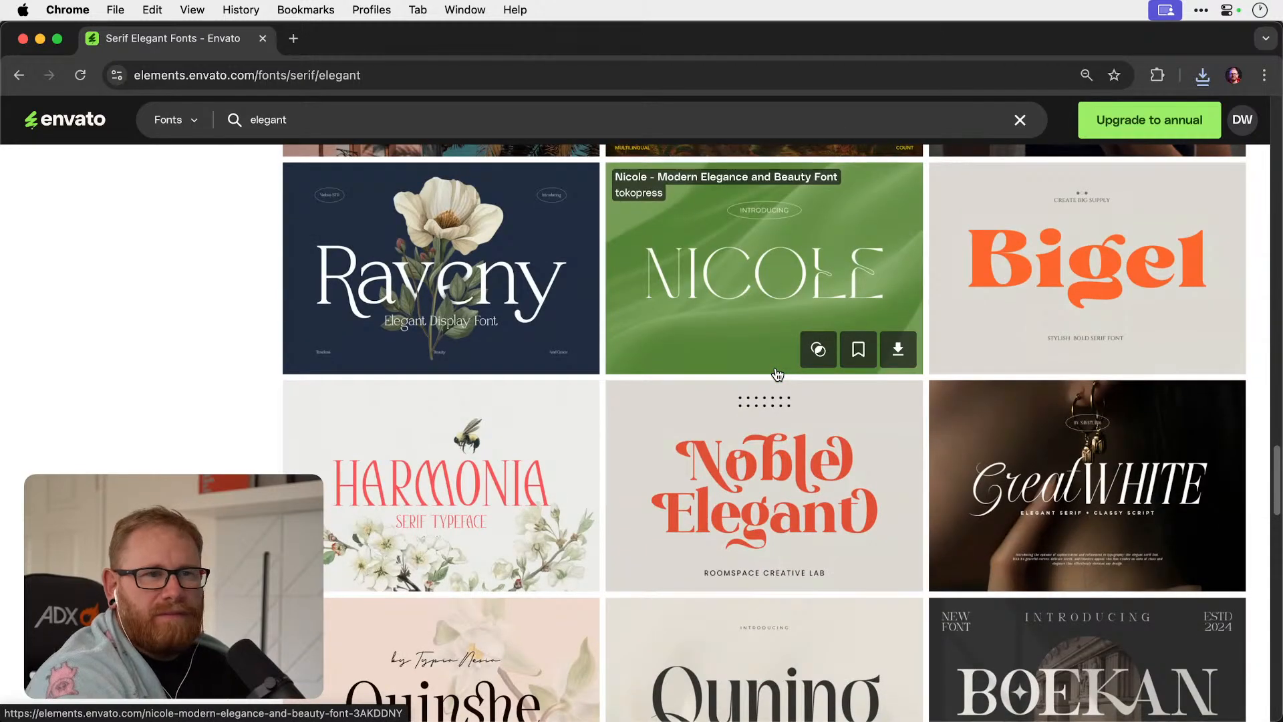
scroll(777, 373, down, 3)
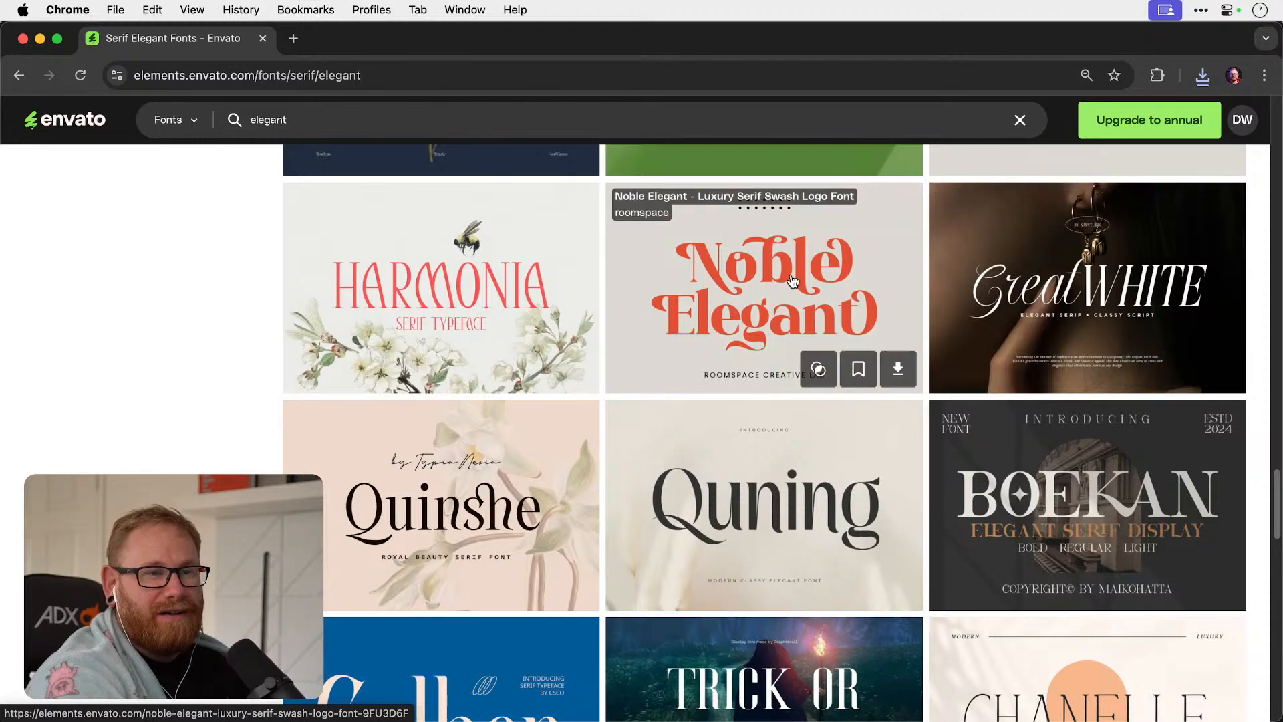
scroll(792, 279, down, 3)
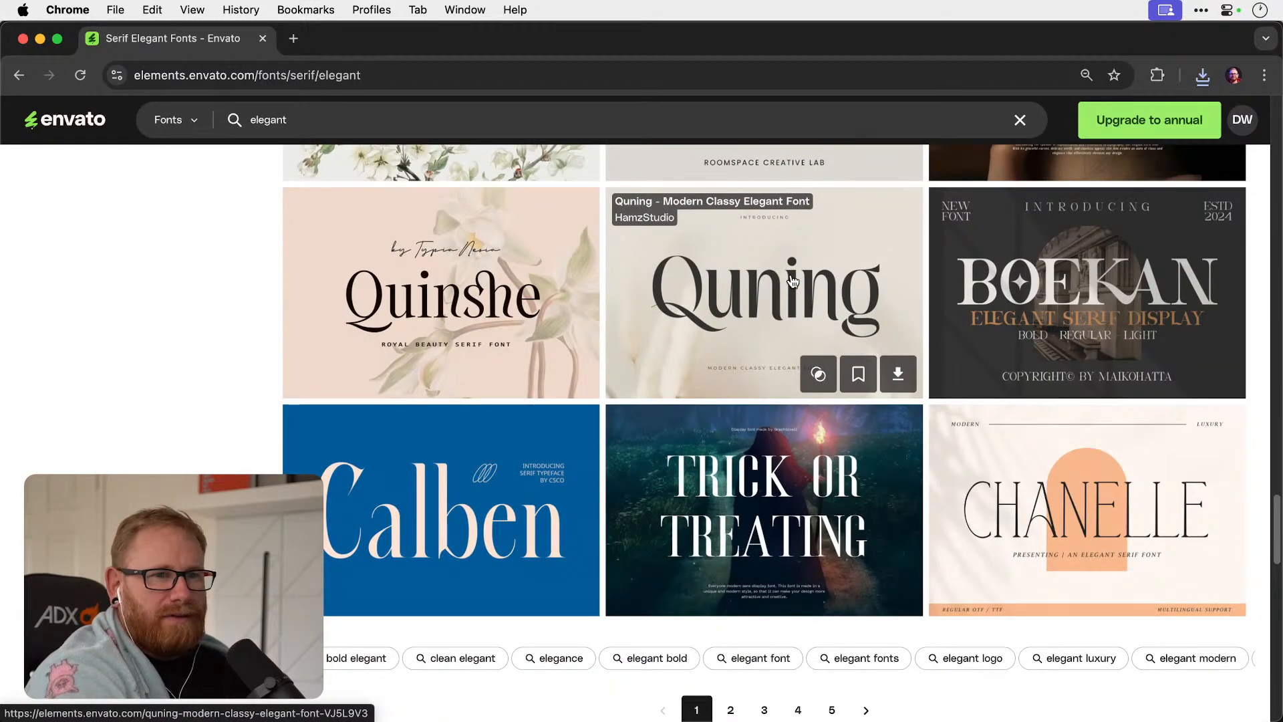
Go to page 2 of the elegant serif results and examine its font previews for logotype candidates.
click(729, 707)
scroll(708, 294, down, 3)
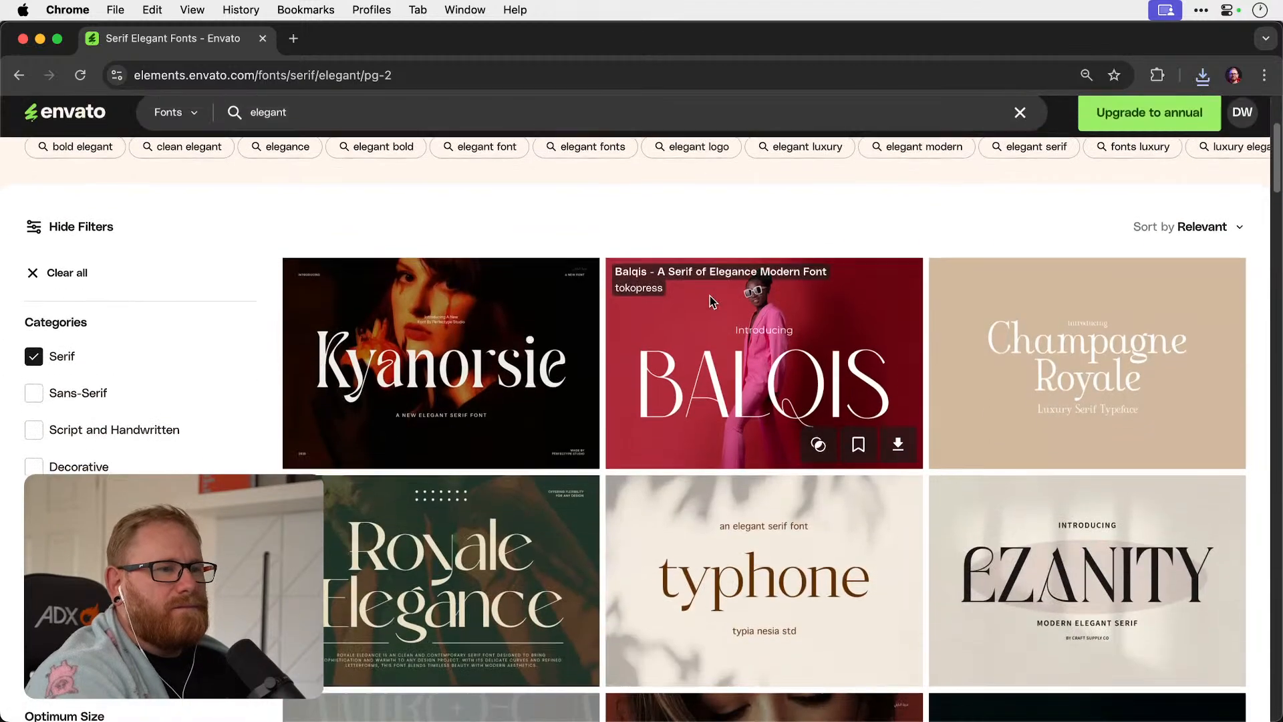
scroll(711, 303, down, 3)
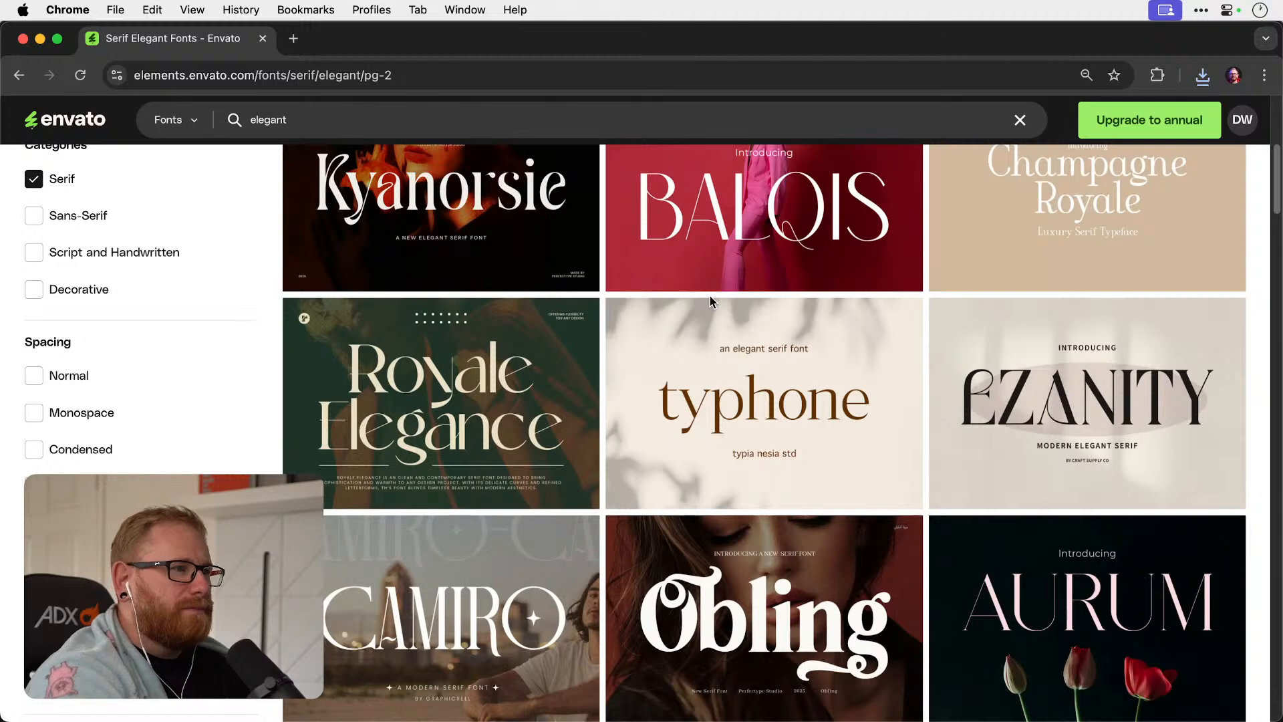
scroll(711, 302, down, 3)
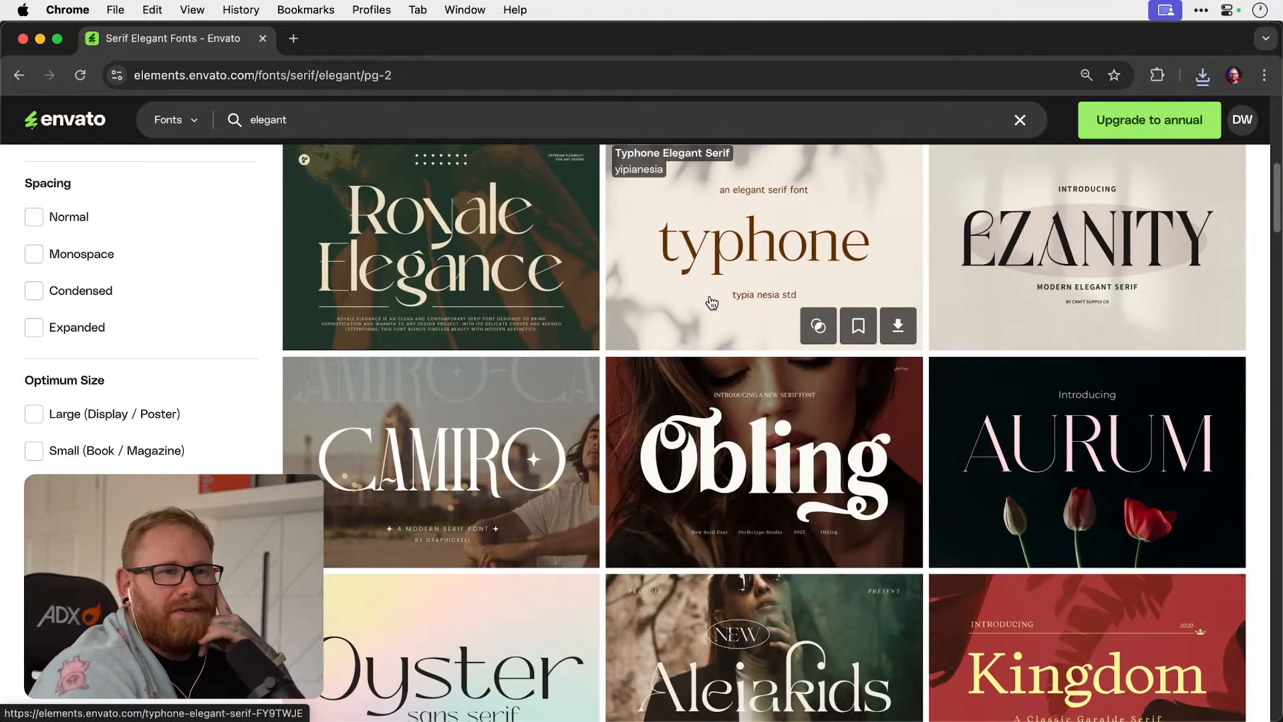
scroll(712, 303, down, 1)
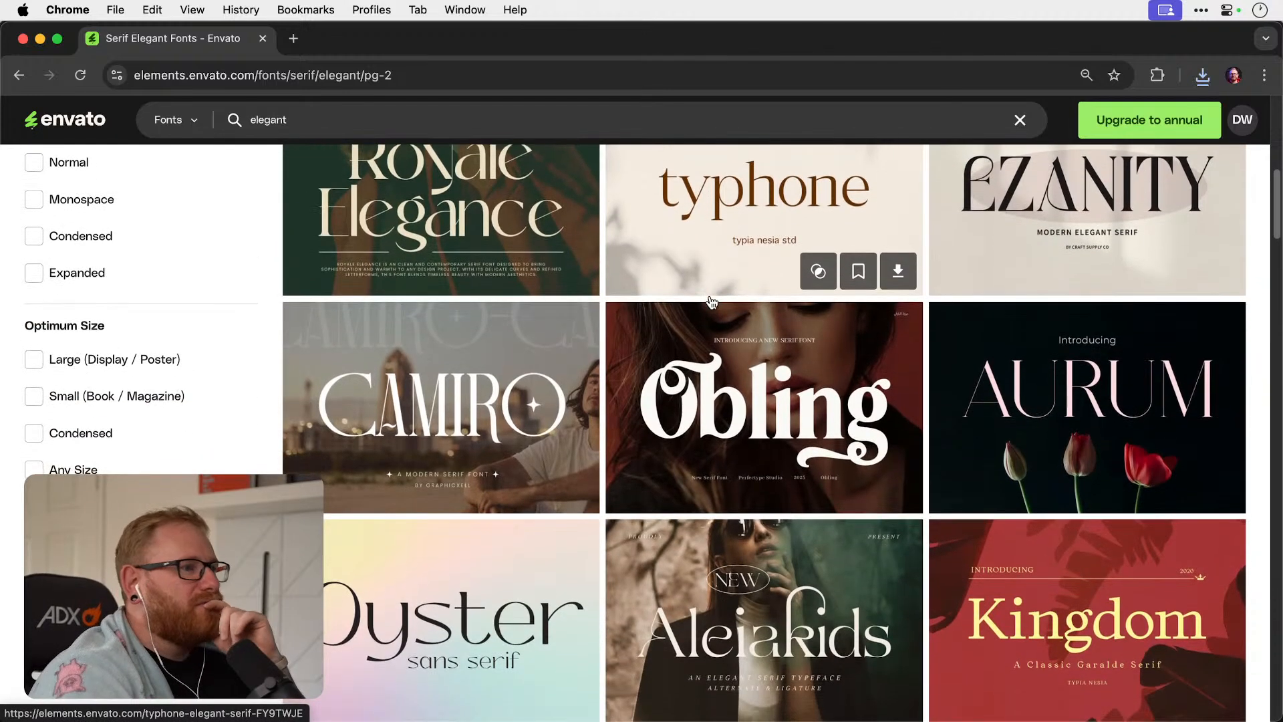
scroll(710, 302, down, 1)
scroll(711, 302, down, 2)
scroll(710, 302, down, 7)
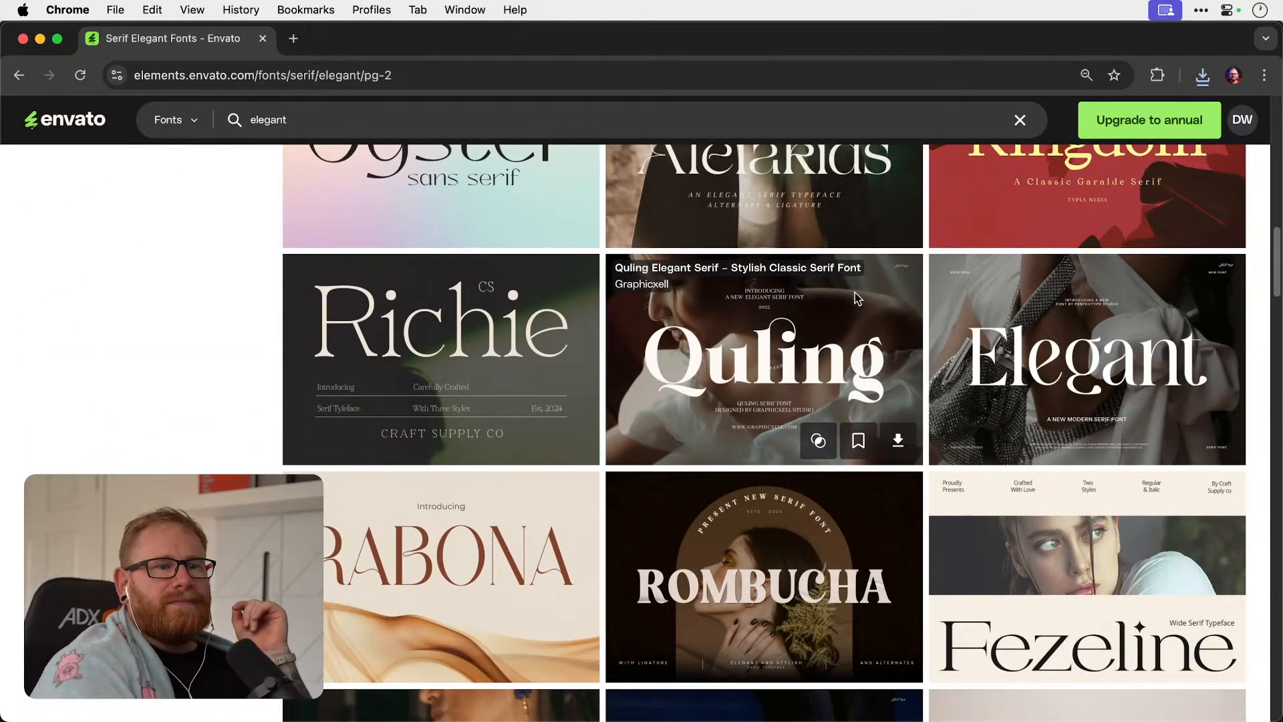
scroll(856, 298, down, 5)
scroll(856, 297, down, 3)
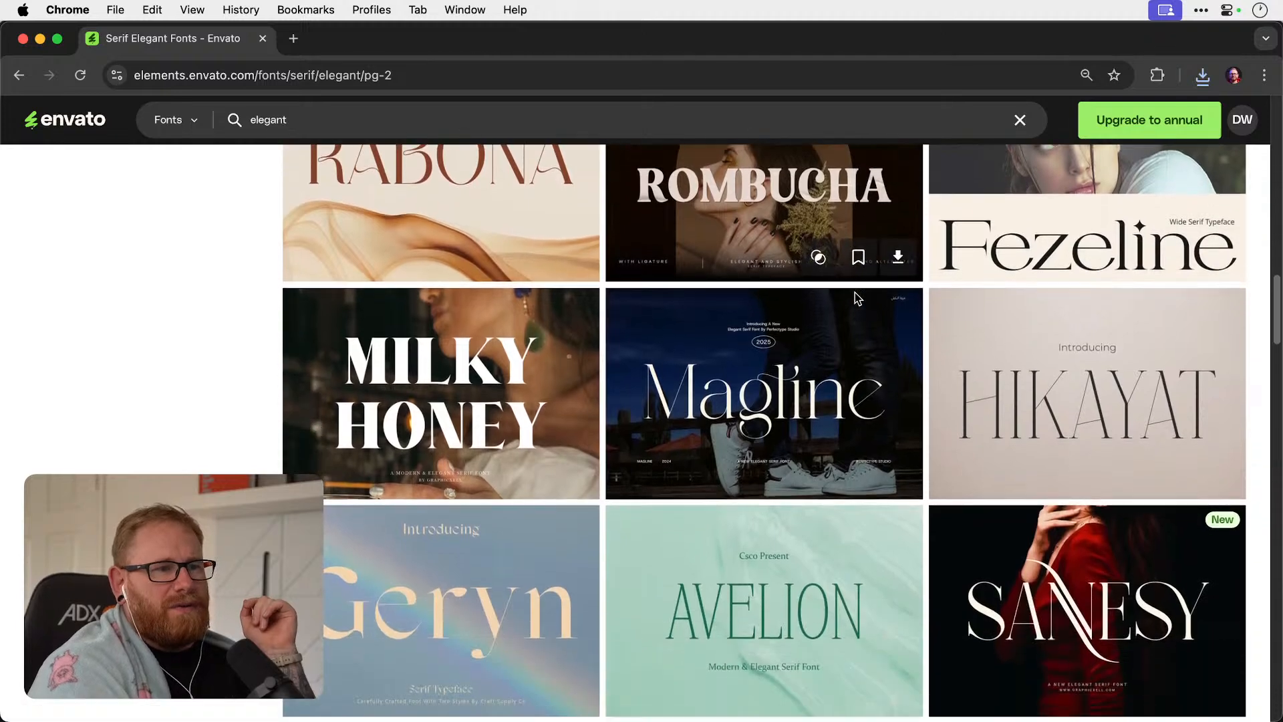
scroll(856, 297, down, 2)
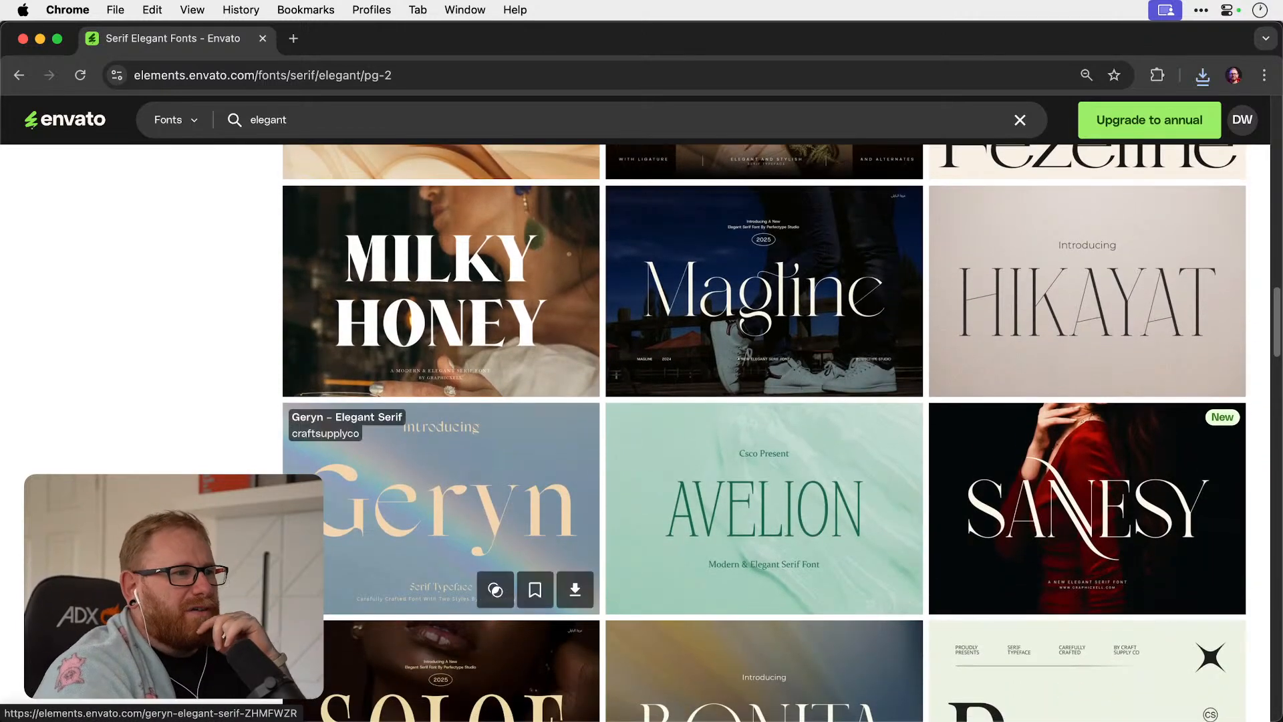
scroll(845, 476, down, 2)
Open the Magline Elegant Serif Font page in a new browser tab and switch to it.
scroll(846, 477, up, 1)
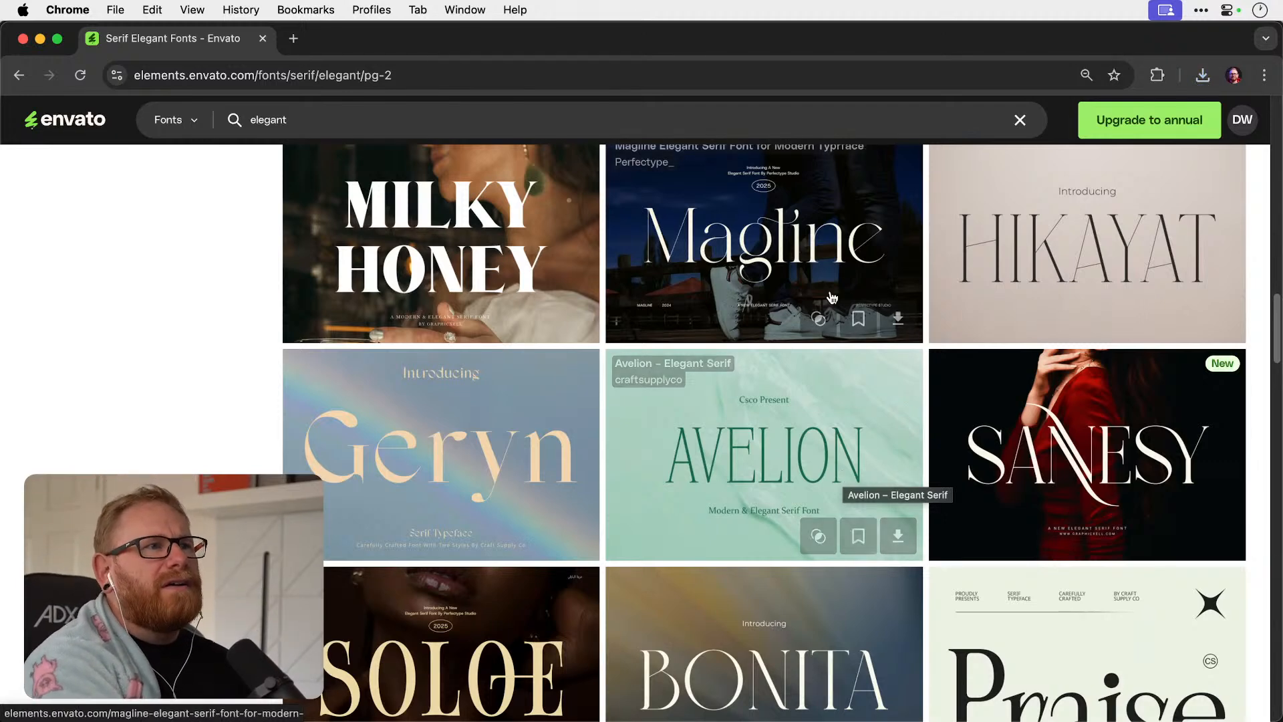
right_click(768, 171)
right_click(683, 225)
click(724, 237)
click(383, 40)
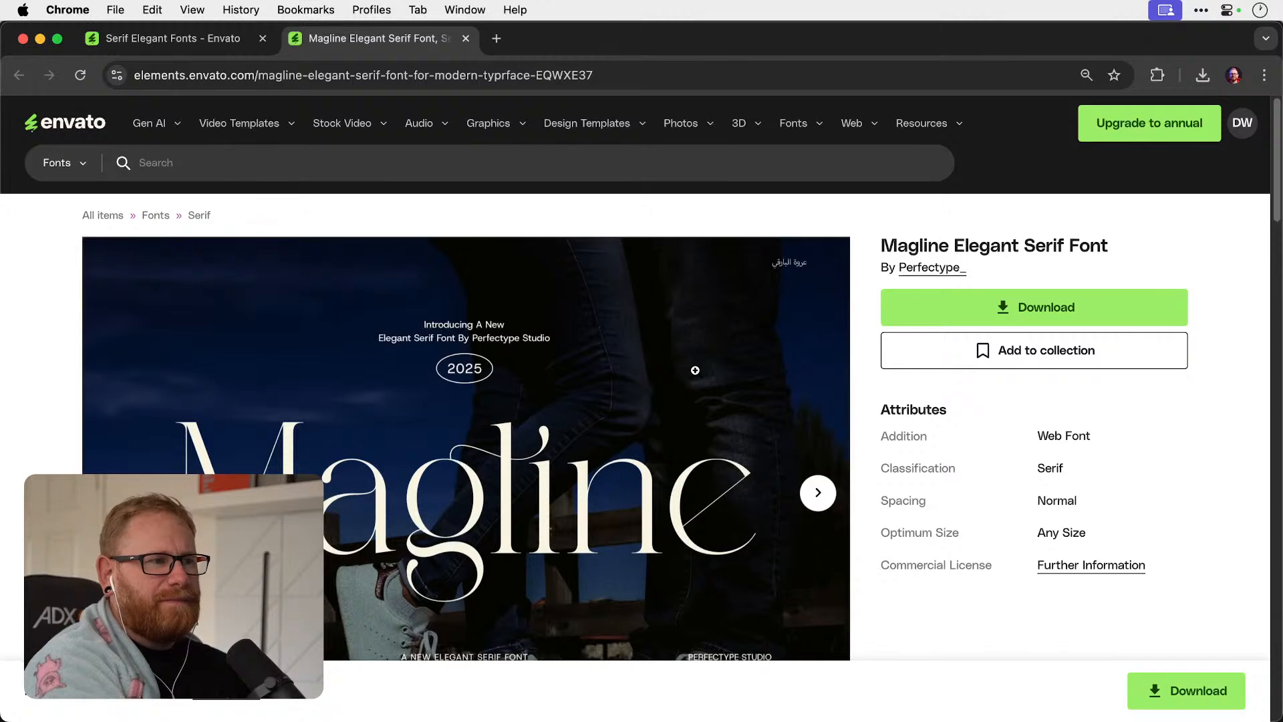
Look through the Magline preview images, including its sample headlines and character set.
scroll(774, 402, down, 2)
click(826, 424)
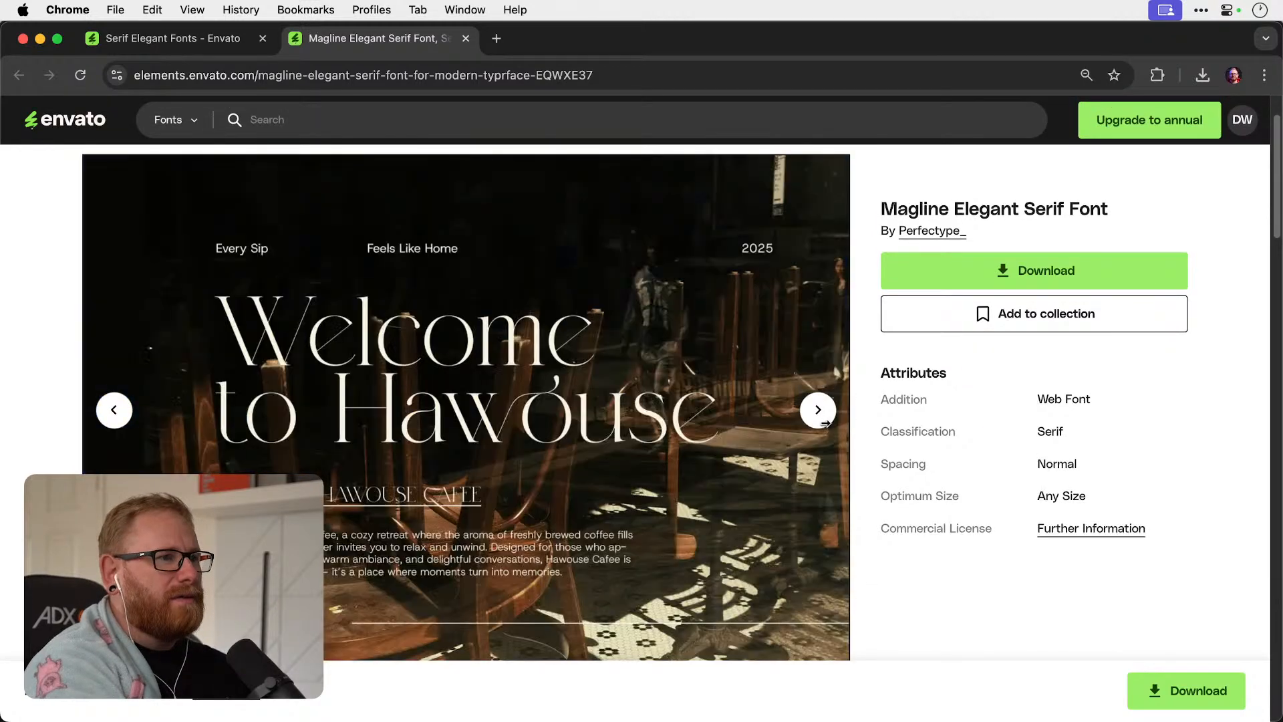
click(827, 424)
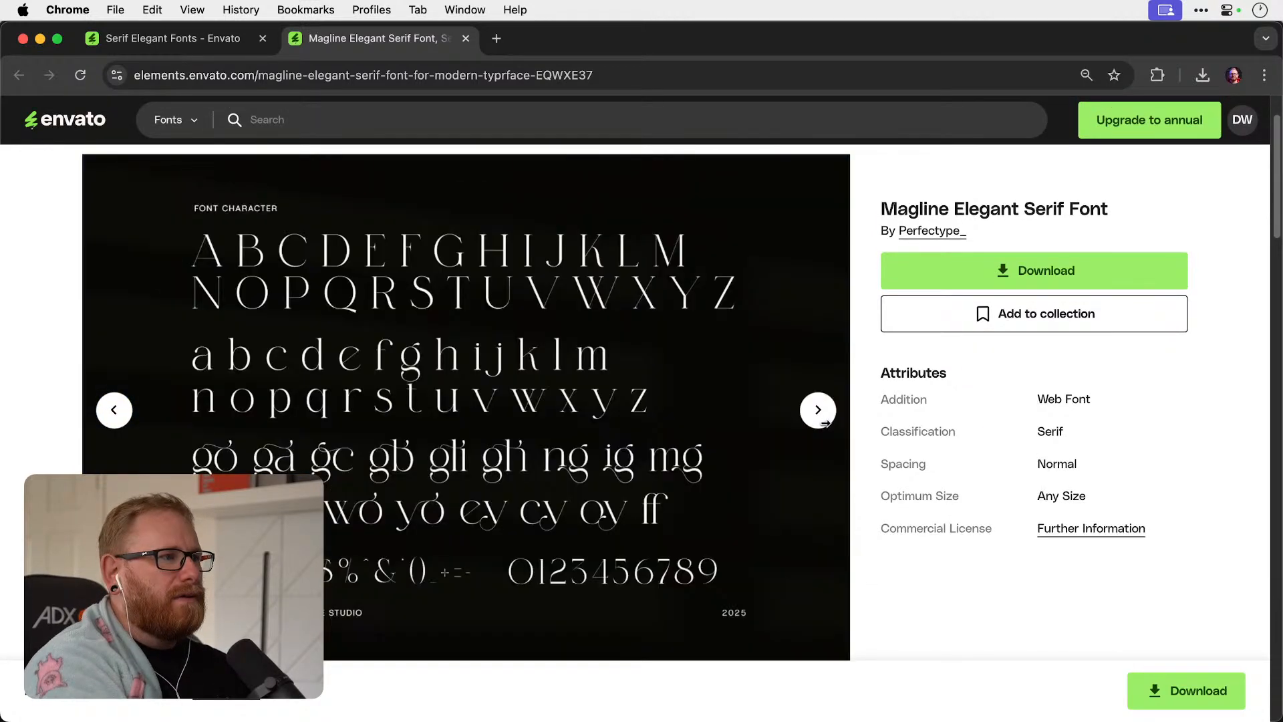
click(826, 424)
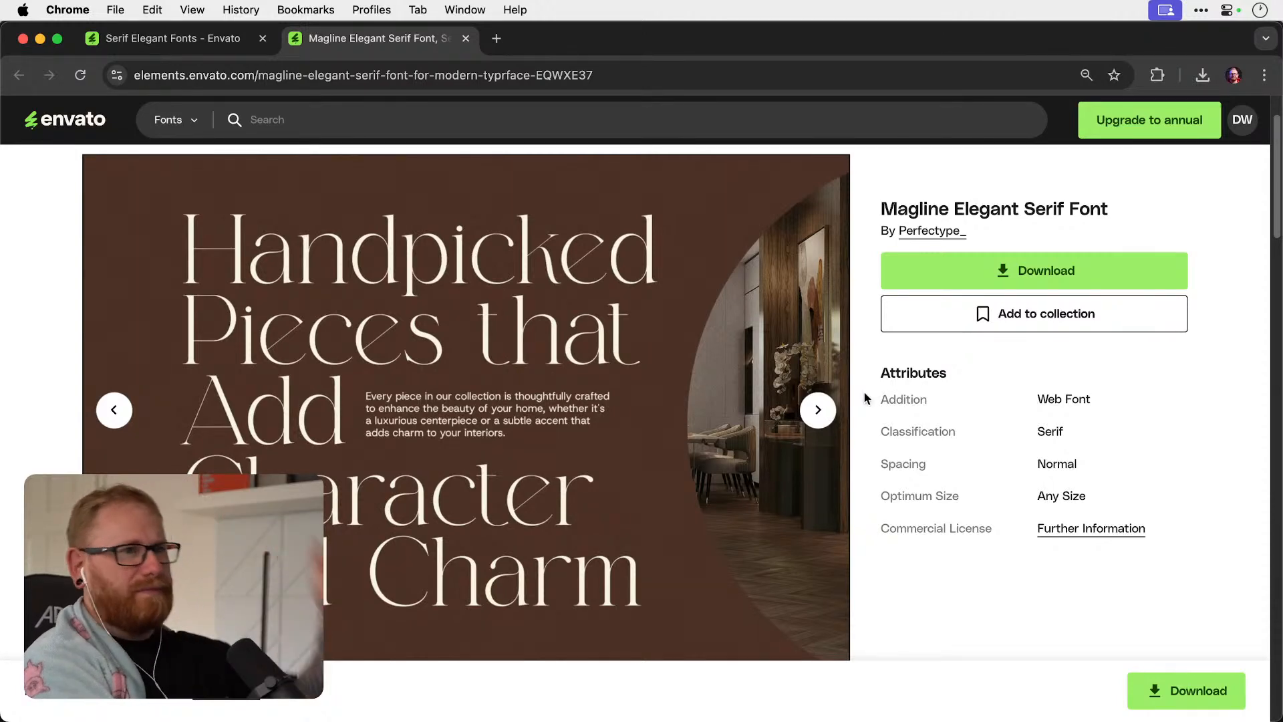
Download the Magline Elegant Serif Font, licensed to the Youtube project.
click(1046, 266)
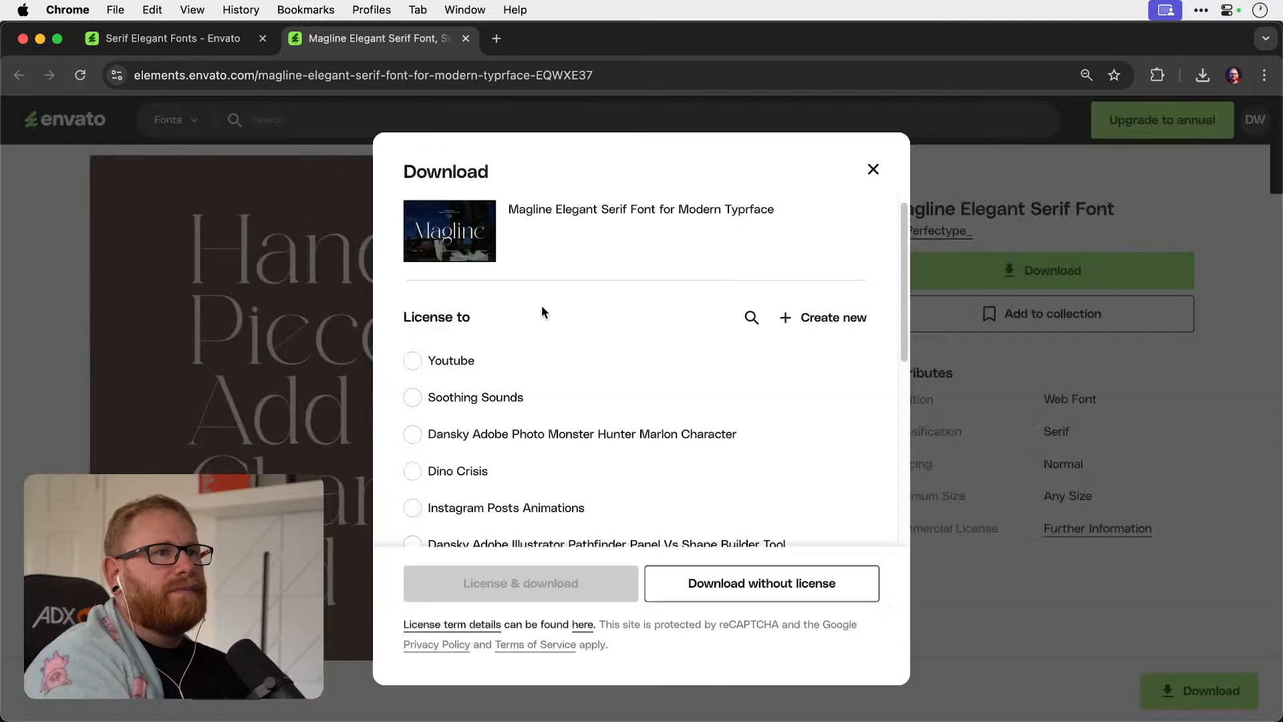
click(468, 365)
click(521, 584)
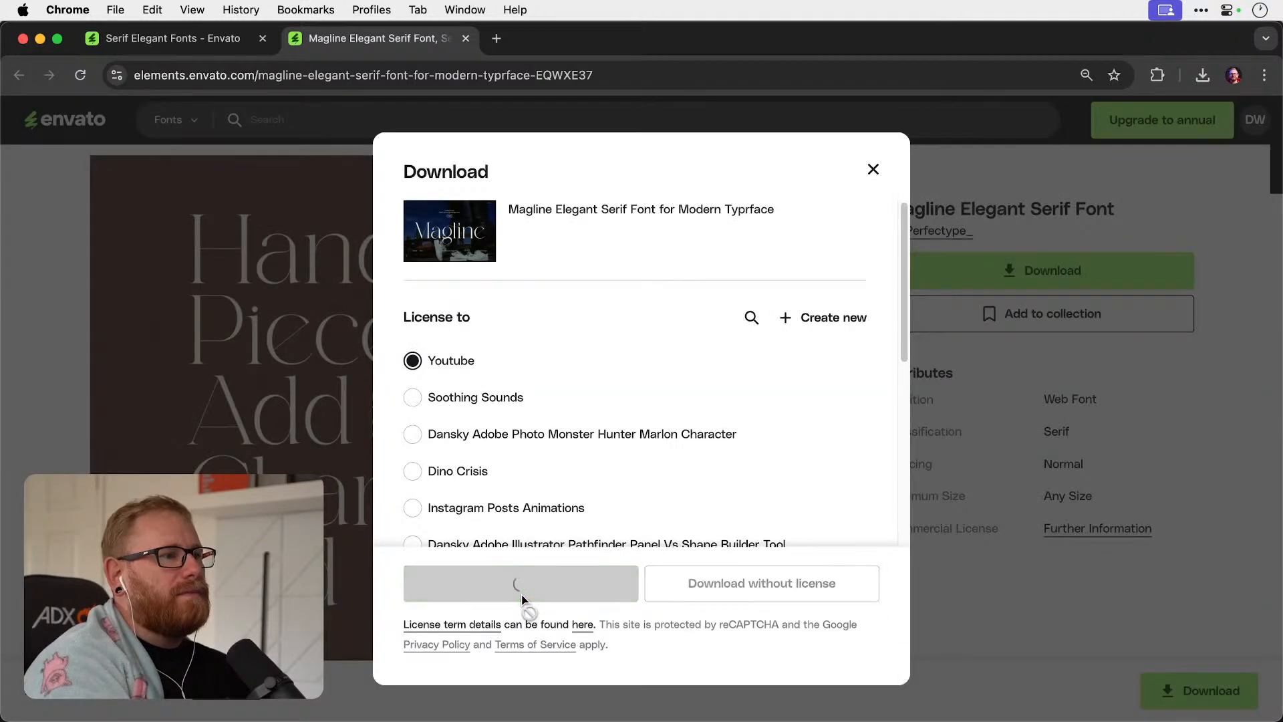
Return to page 2 of the elegant serif results and examine the remaining font previews for more logotype candidates.
click(227, 40)
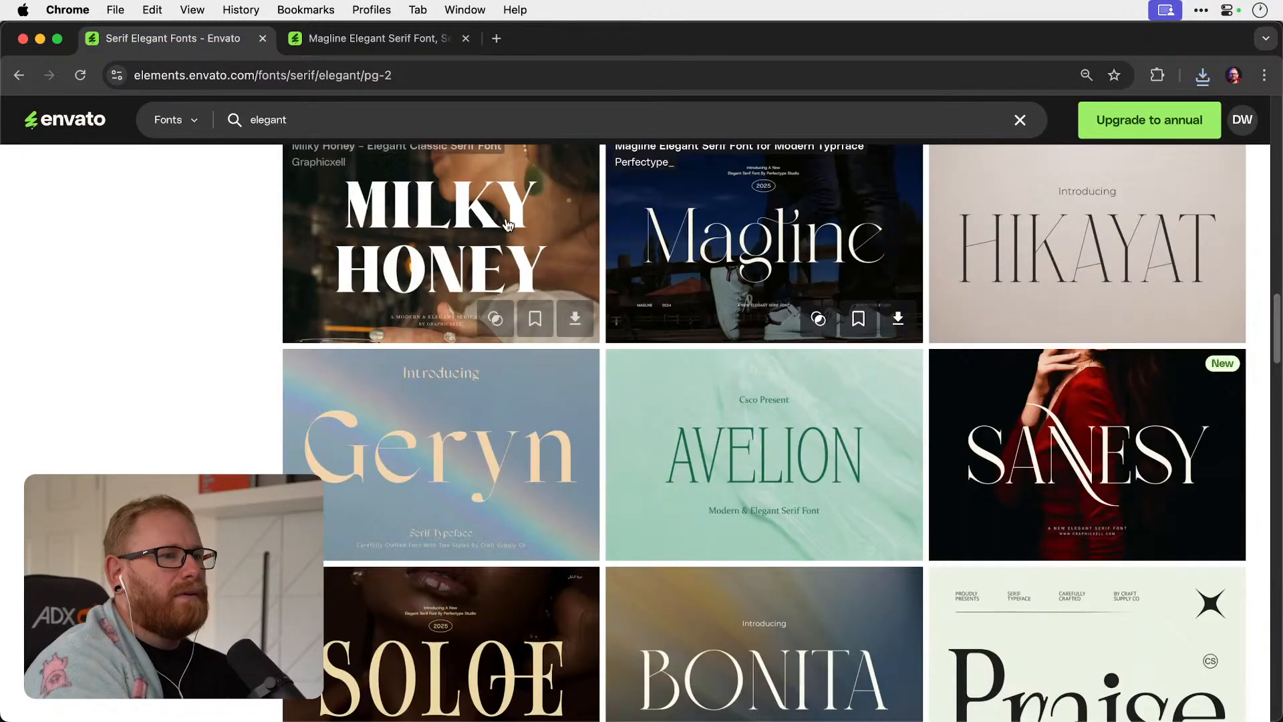
scroll(508, 224, down, 3)
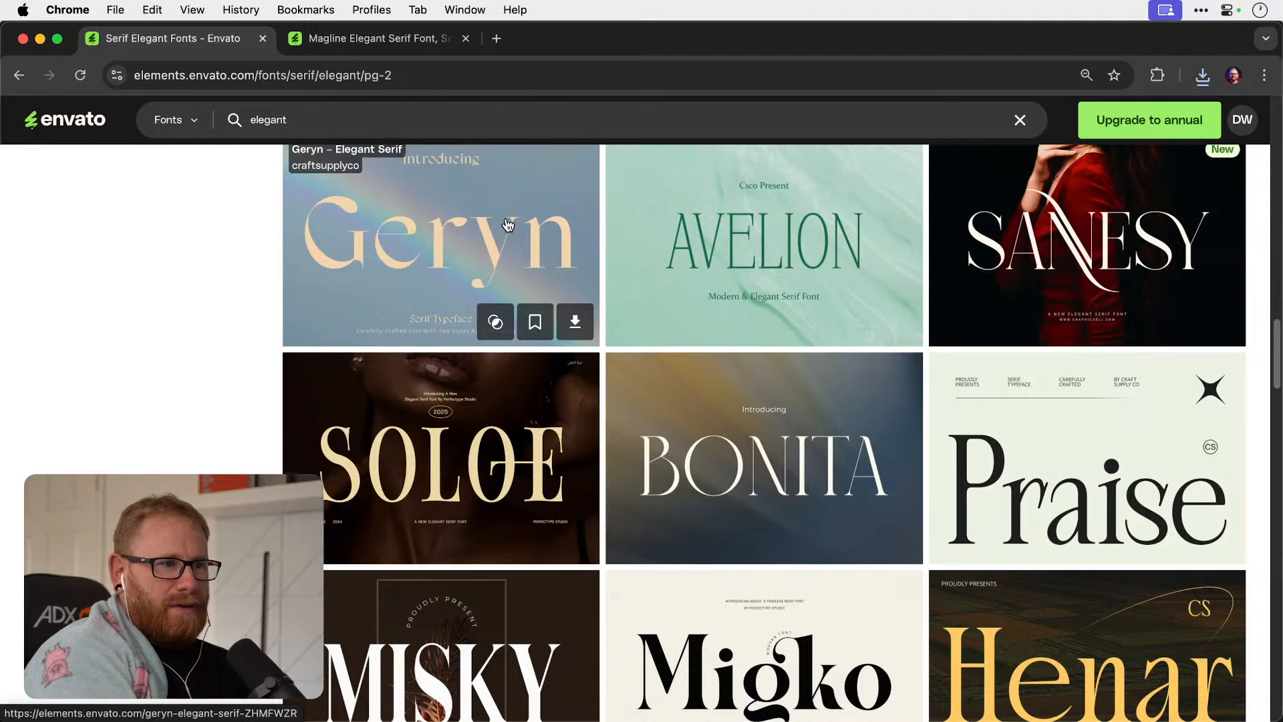
scroll(783, 340, down, 3)
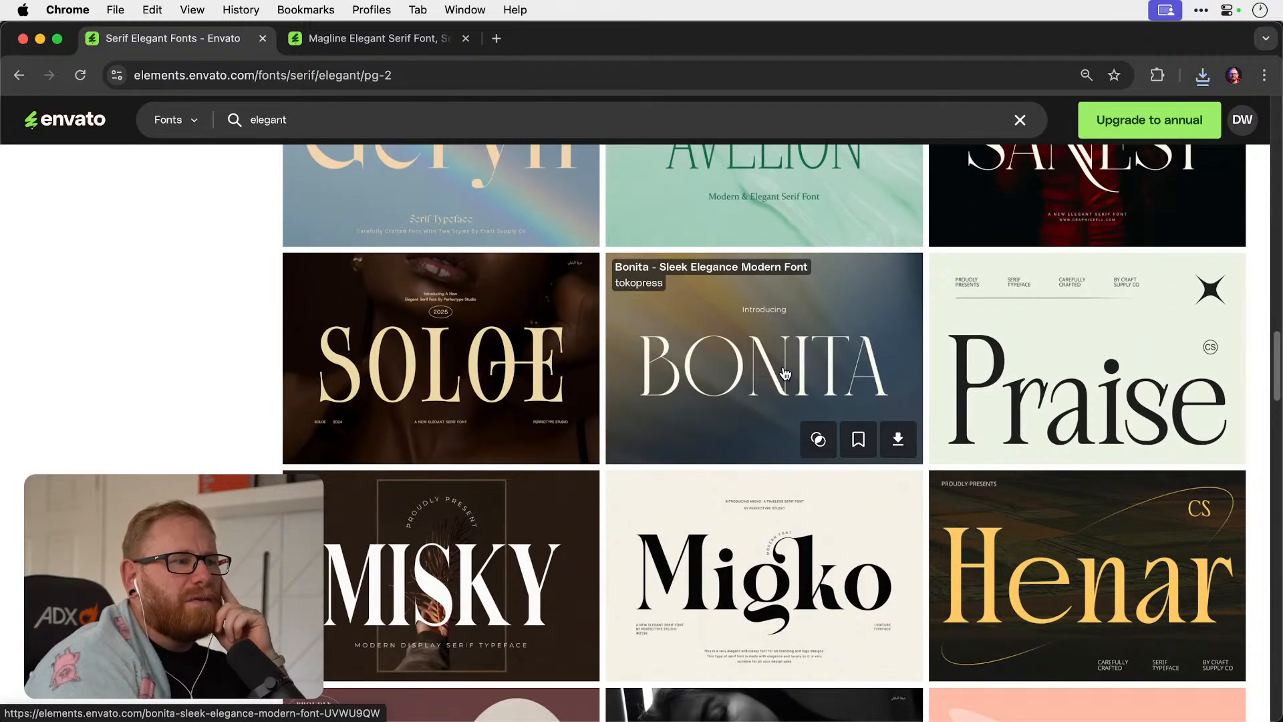
scroll(765, 362, down, 3)
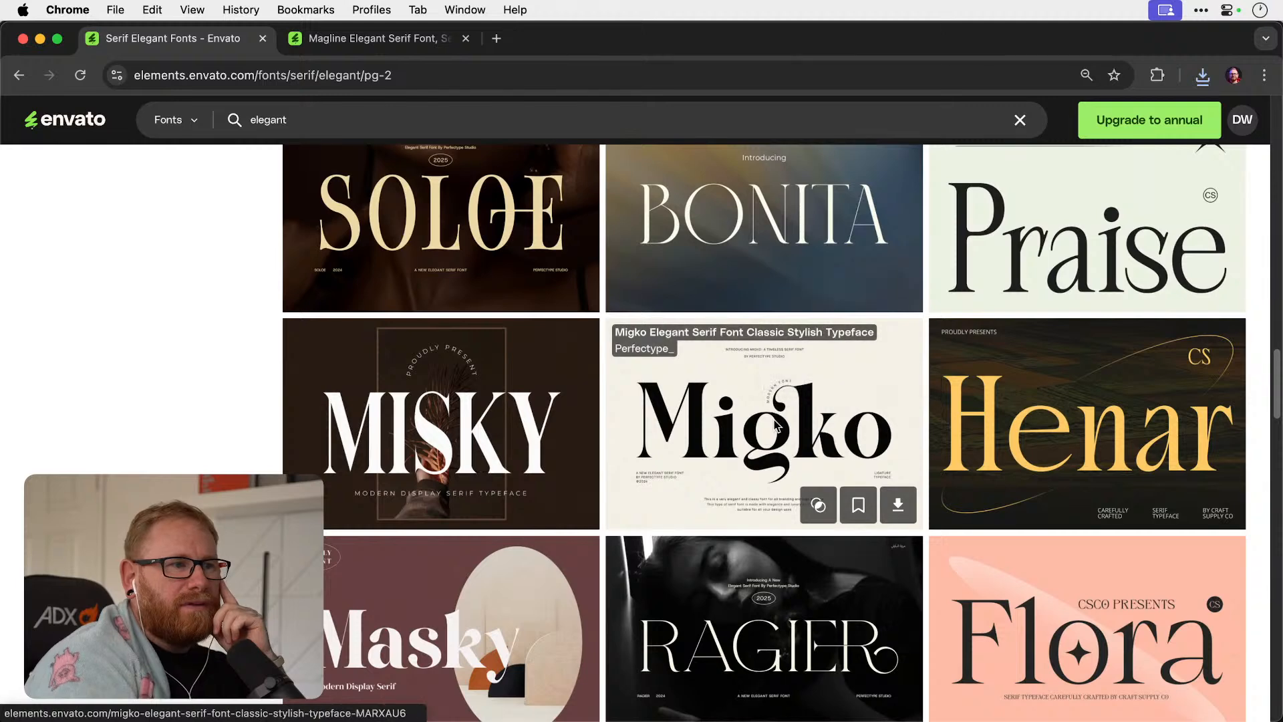
scroll(773, 454, down, 1)
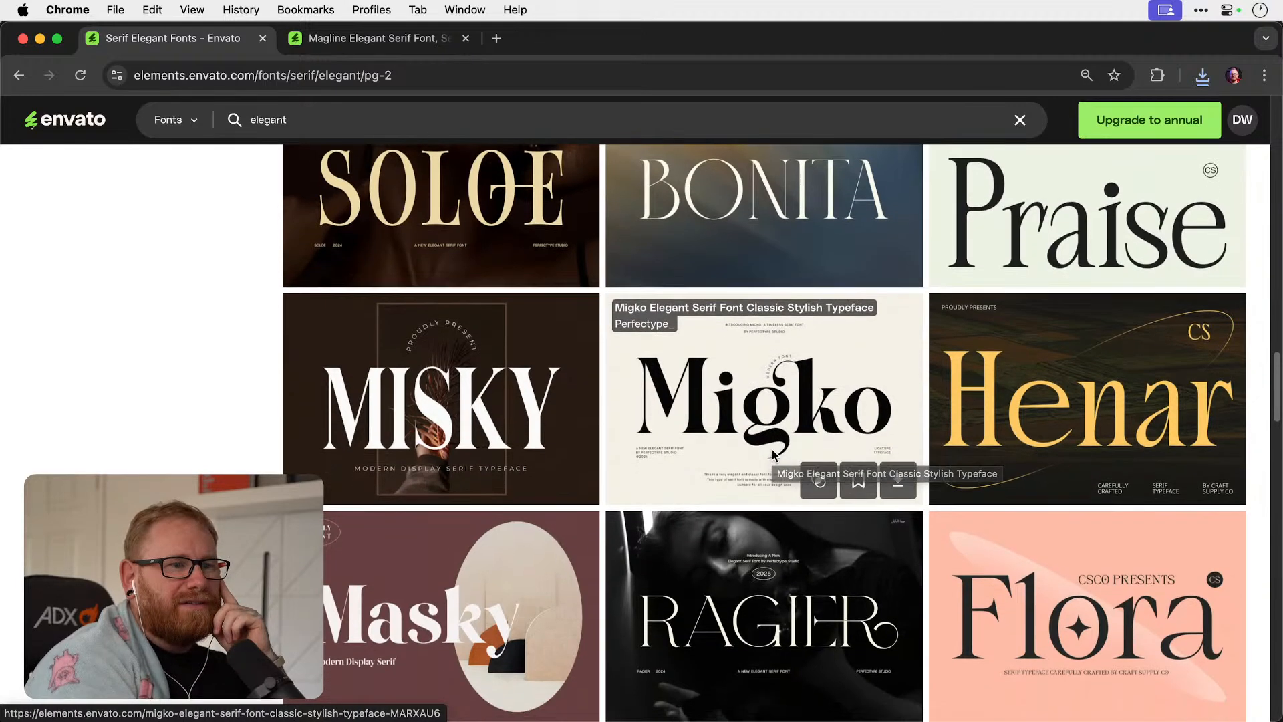
scroll(773, 454, down, 2)
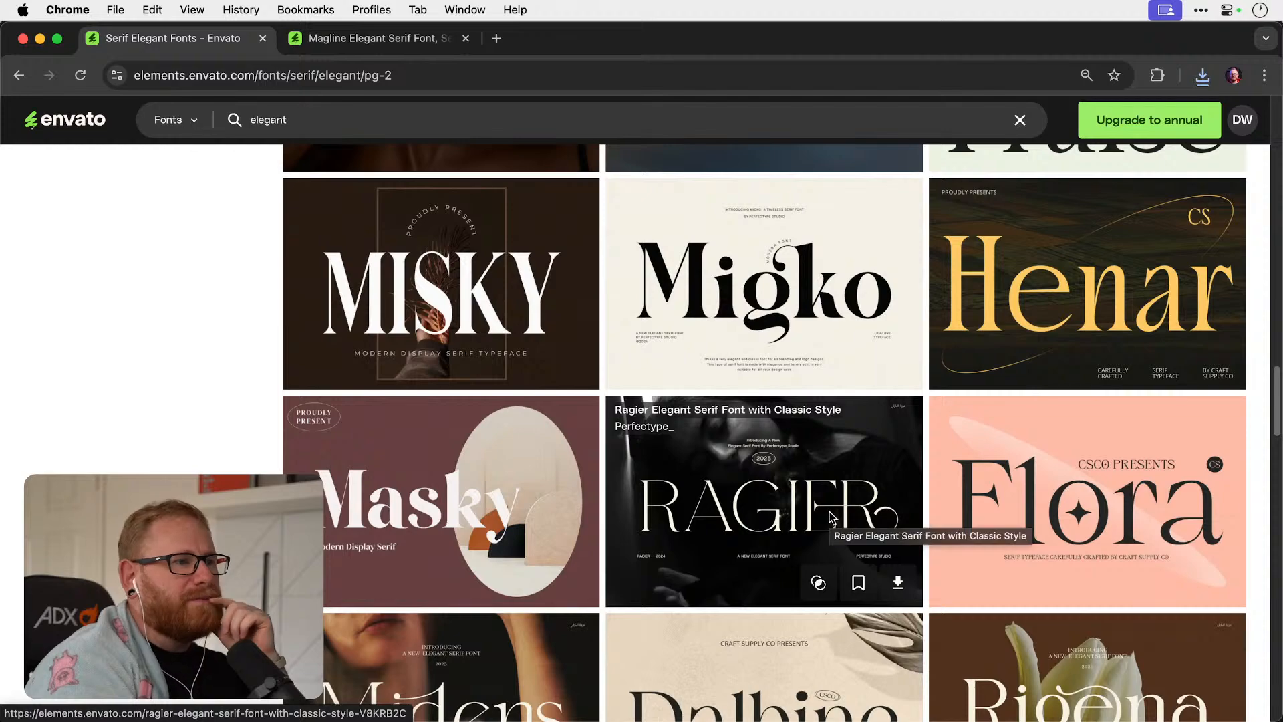
scroll(828, 518, down, 4)
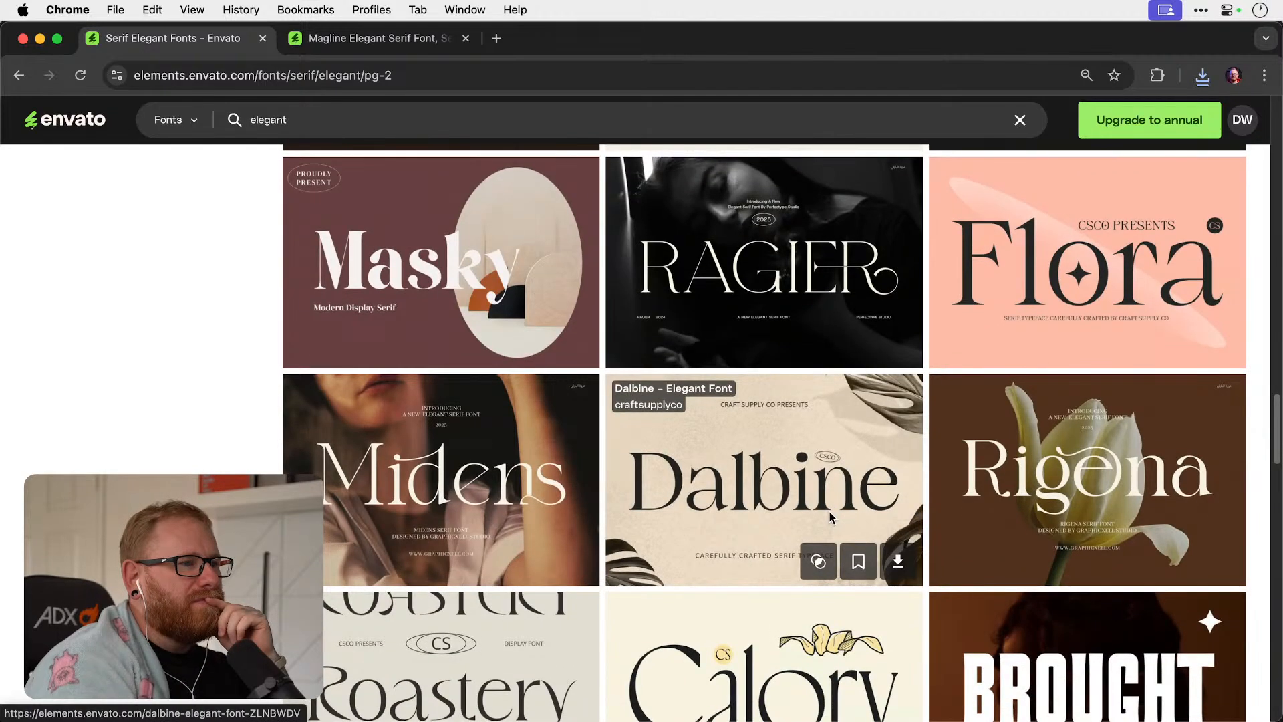
Open the Midens Elegant Serif font page in a new browser tab and switch to it.
right_click(494, 457)
click(536, 433)
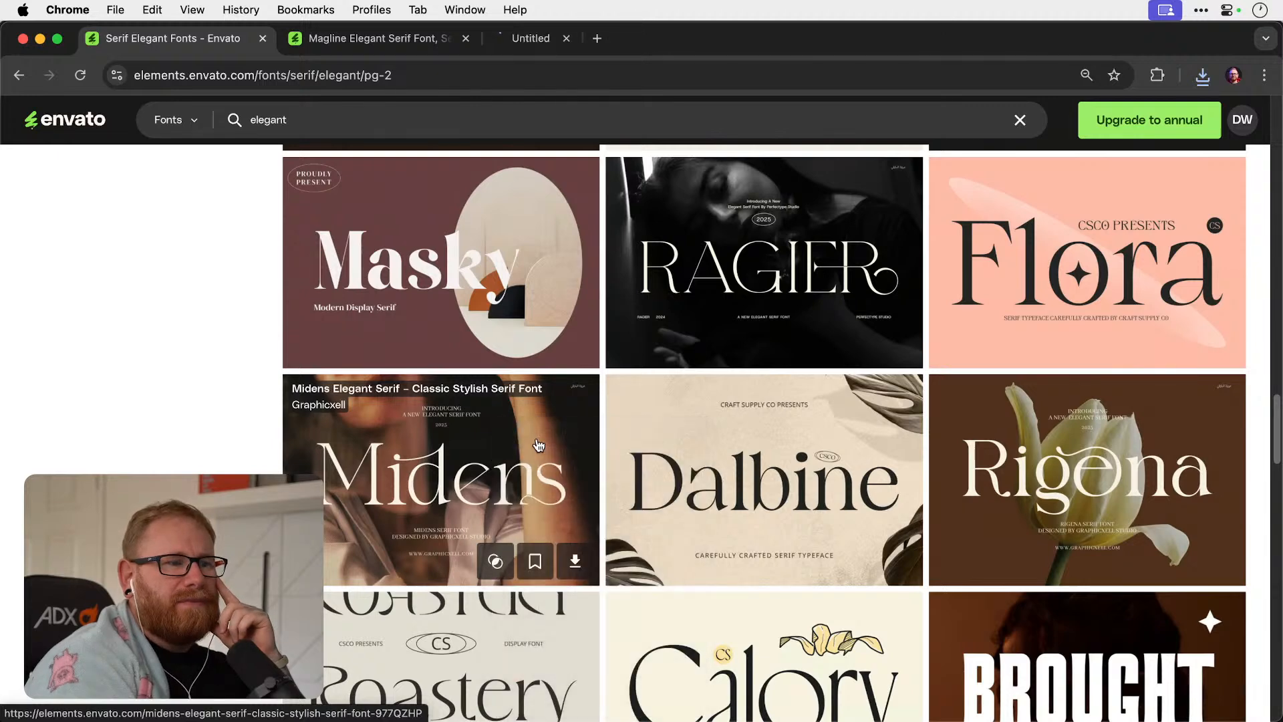
scroll(539, 442, down, 3)
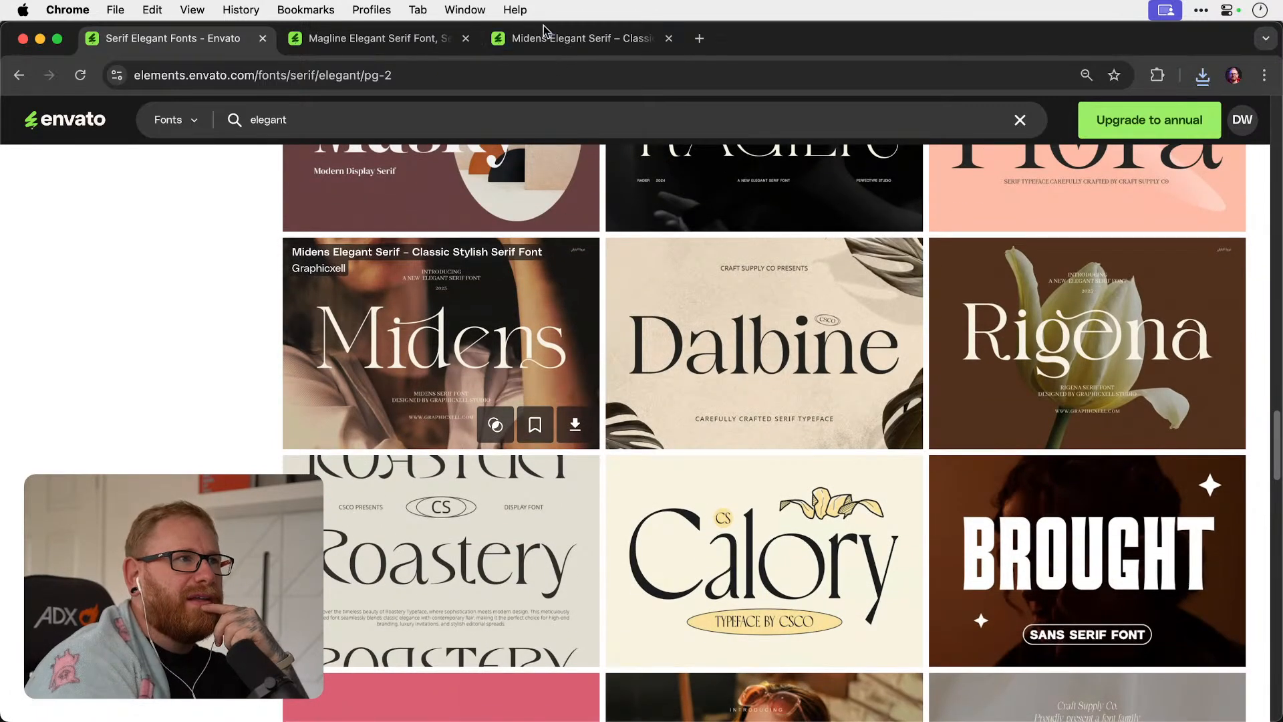
click(556, 39)
Download the Midens Elegant Serif font, licensed to the Youtube project.
click(979, 334)
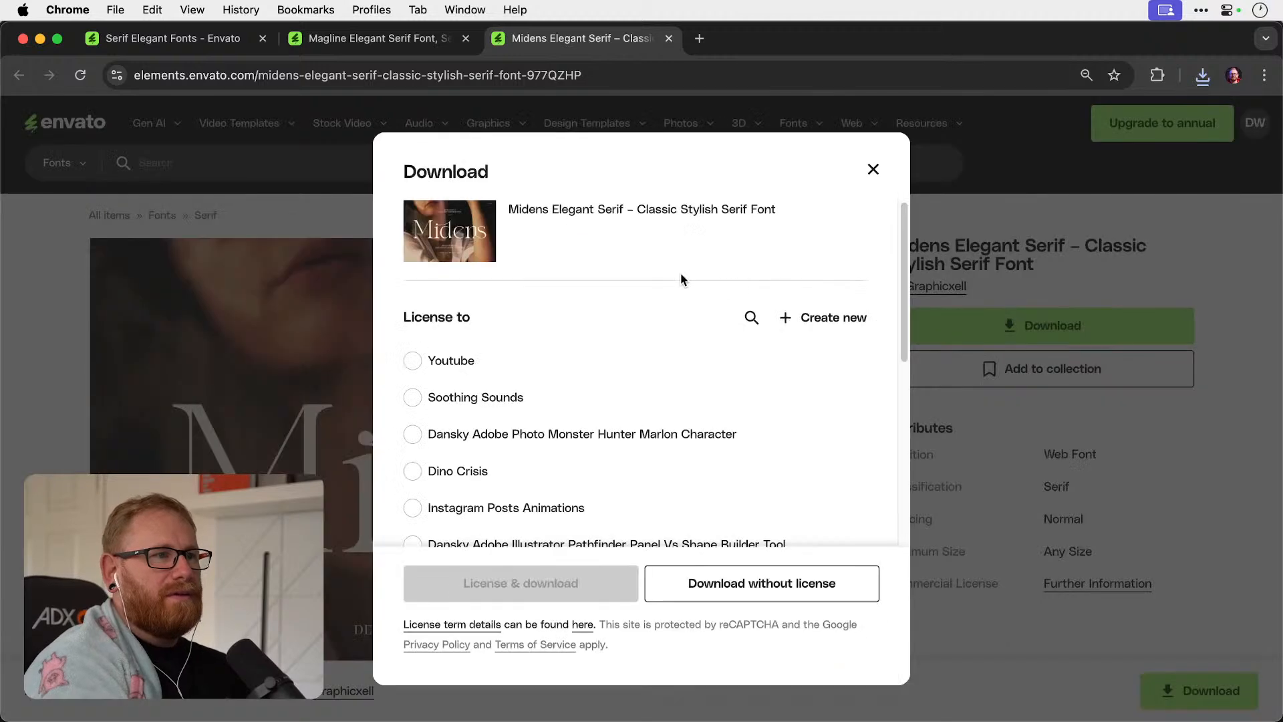
click(412, 360)
click(547, 588)
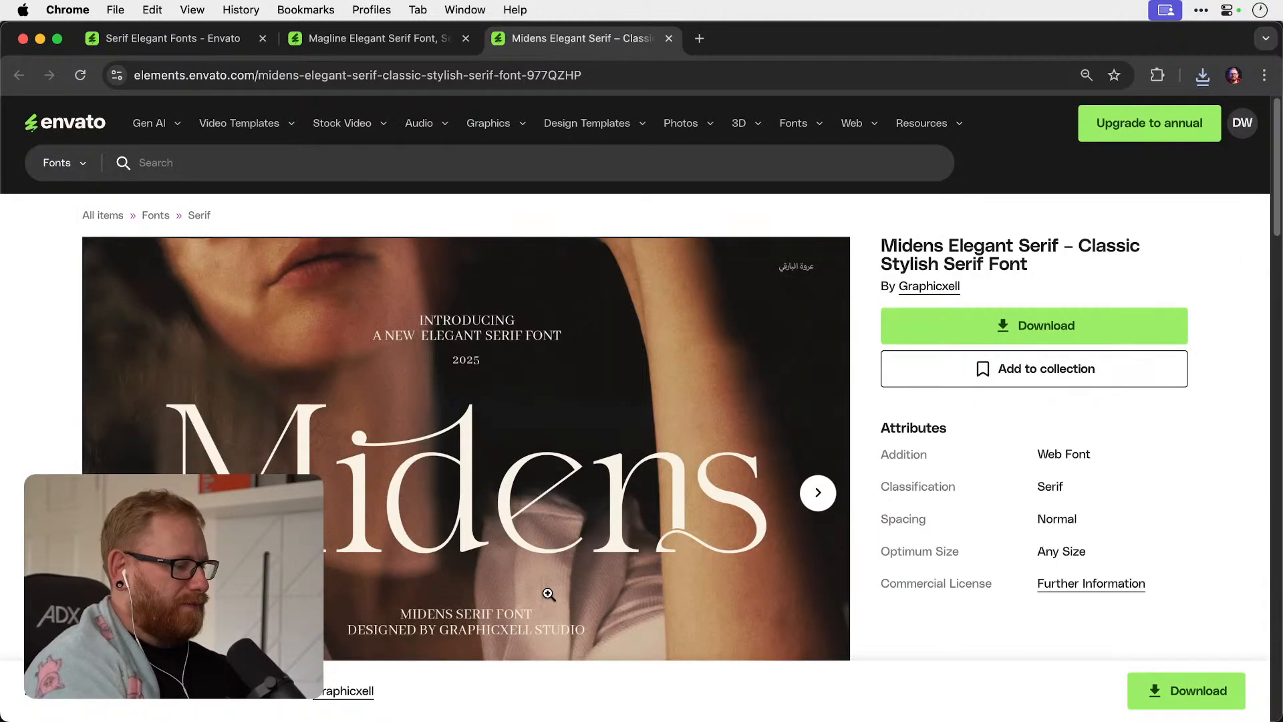
Reveal the desktop, move the Midens archive beside the other downloads and extract all five font ZIP files.
key(F11)
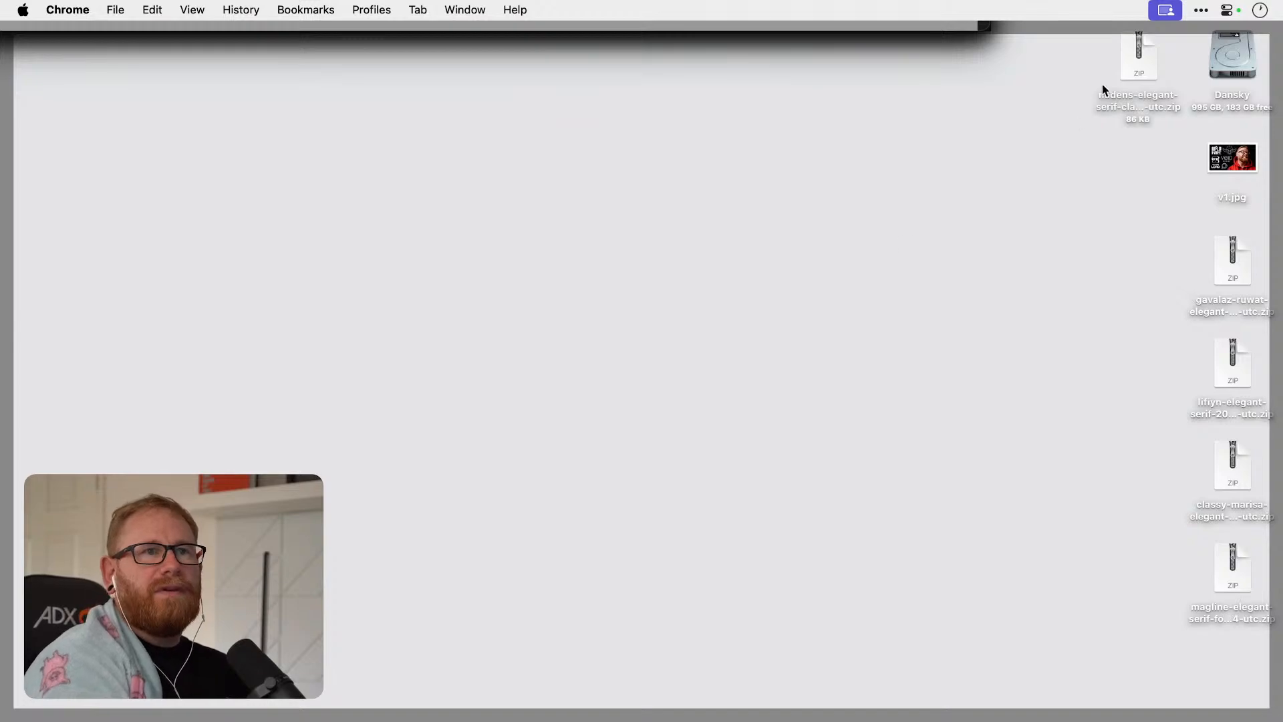
drag(1129, 73, 1129, 280)
drag(948, 280, 1235, 566)
right_click(1233, 566)
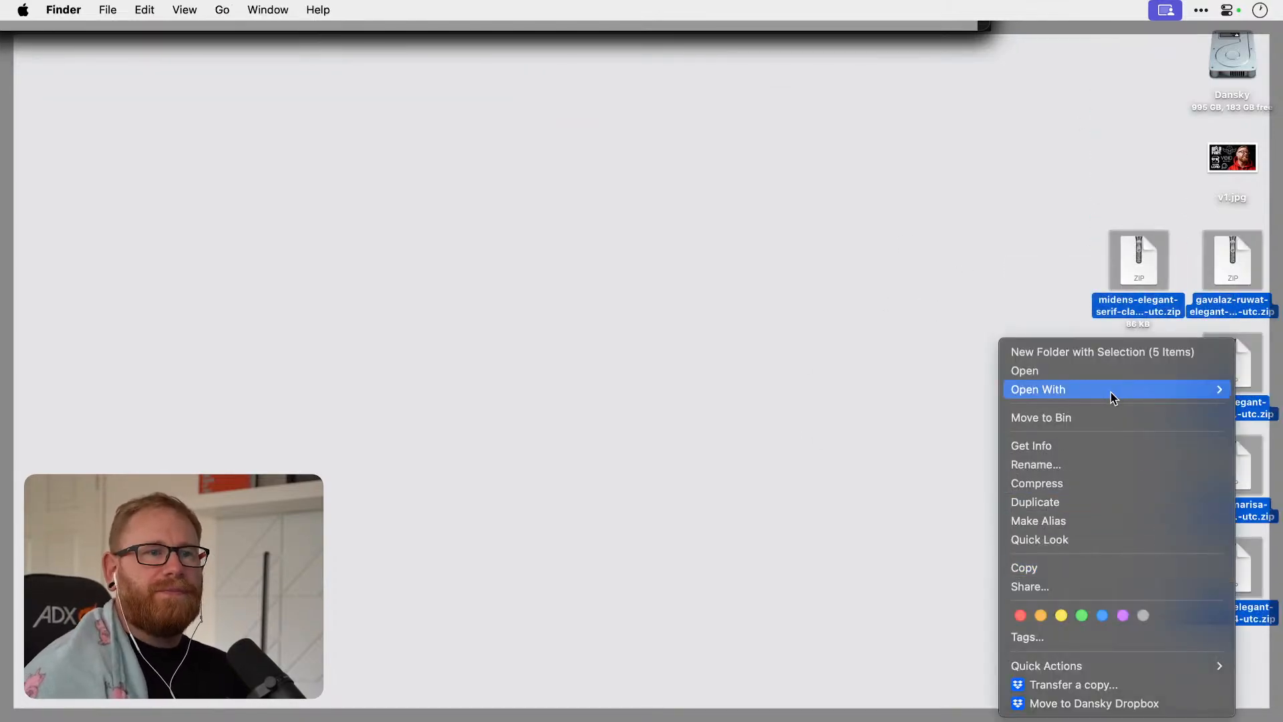
click(1105, 370)
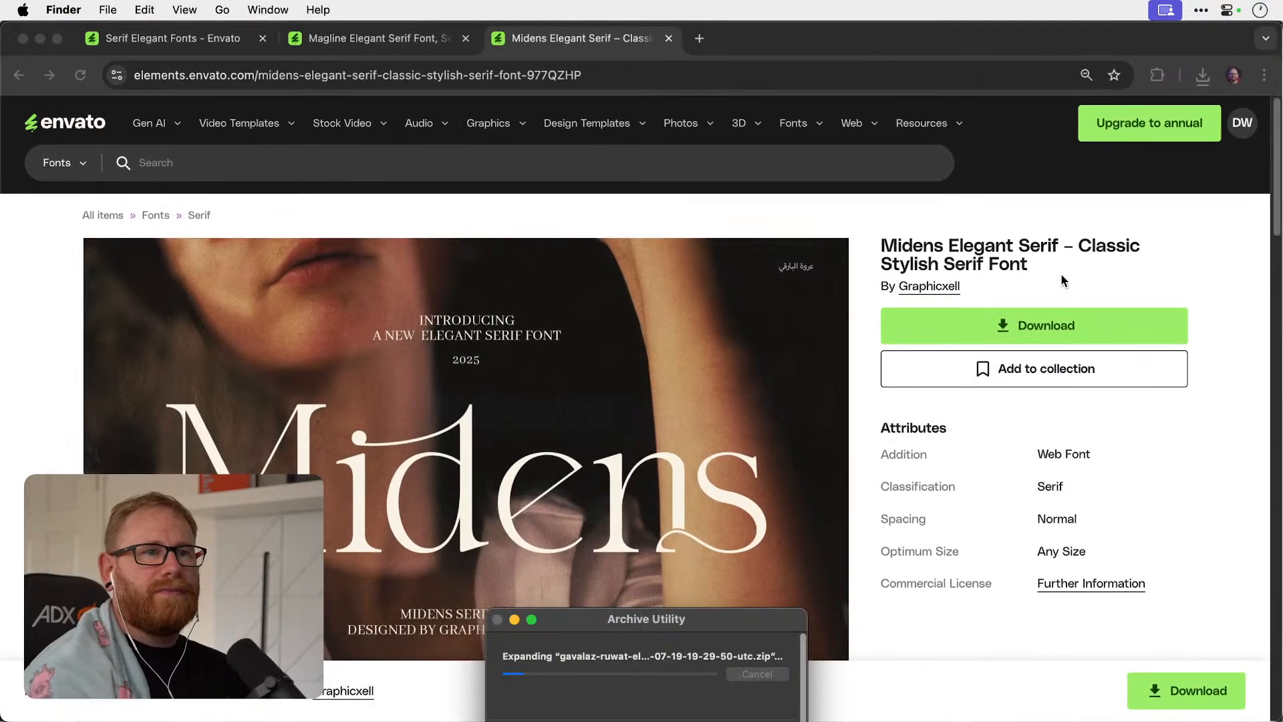
Install the Midens font from Midens.otf in its extracted desktop folder.
key(F11)
double_click(1159, 274)
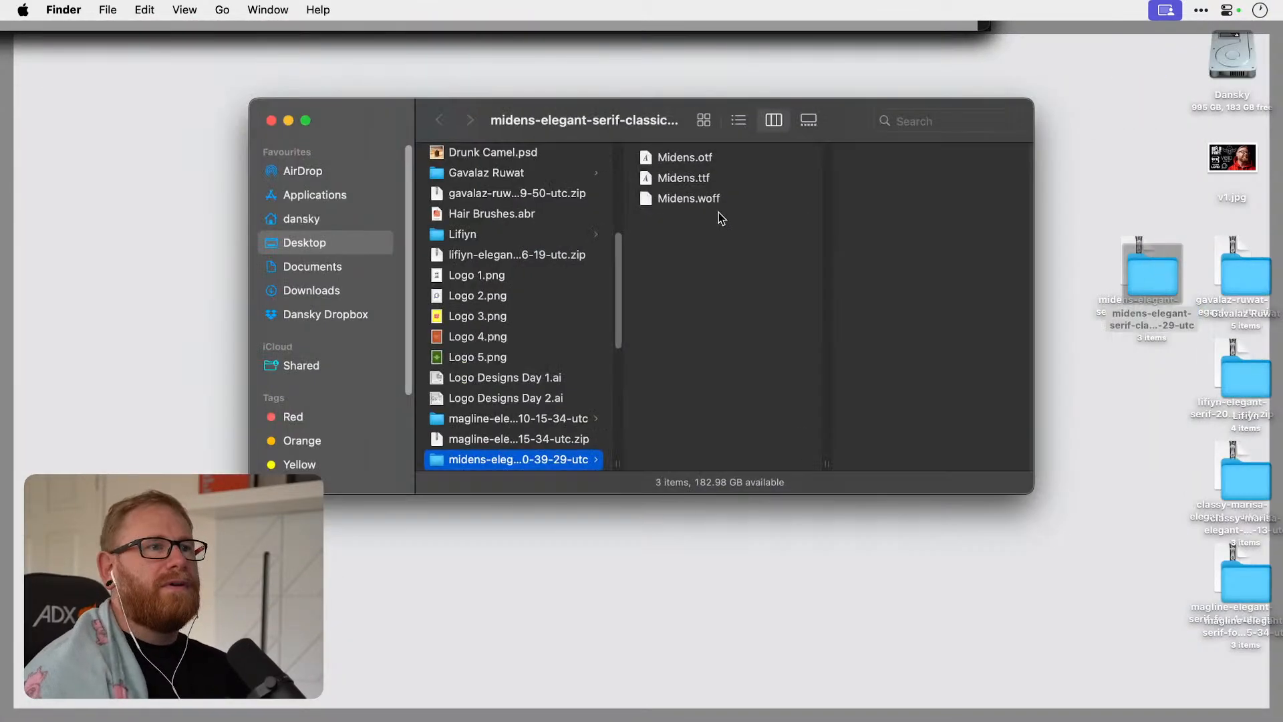
click(686, 158)
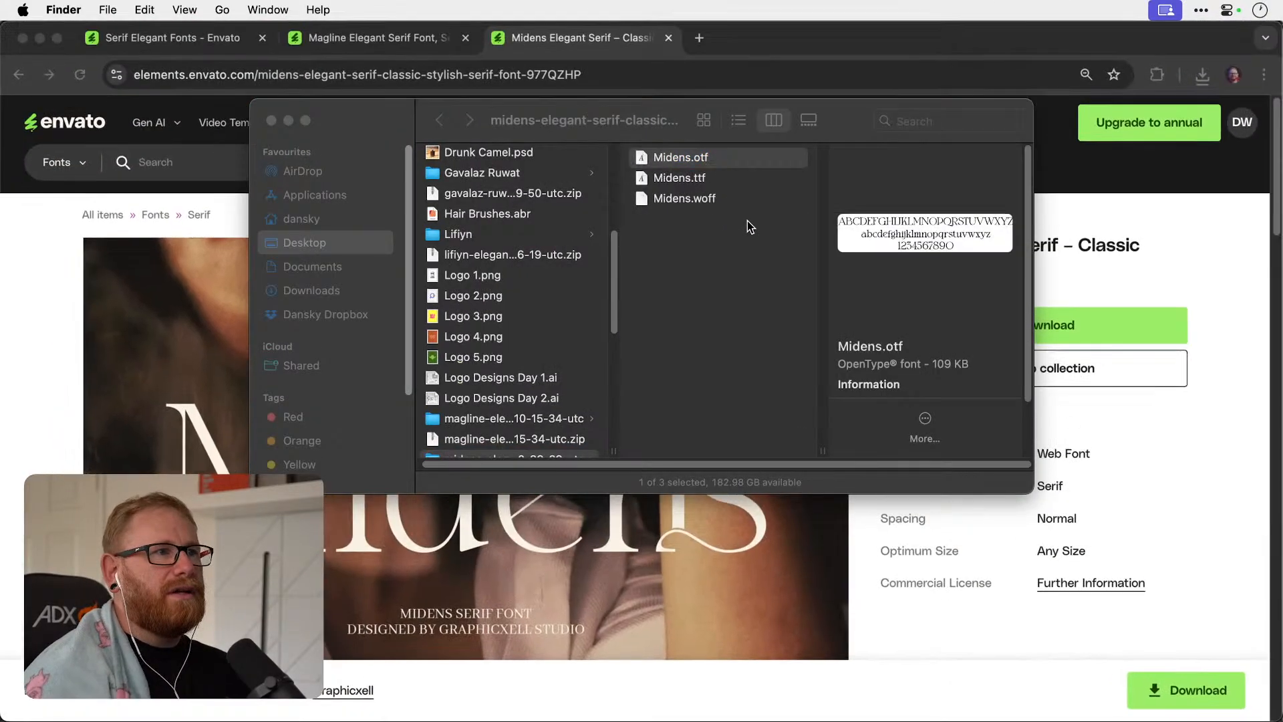
key(super+o)
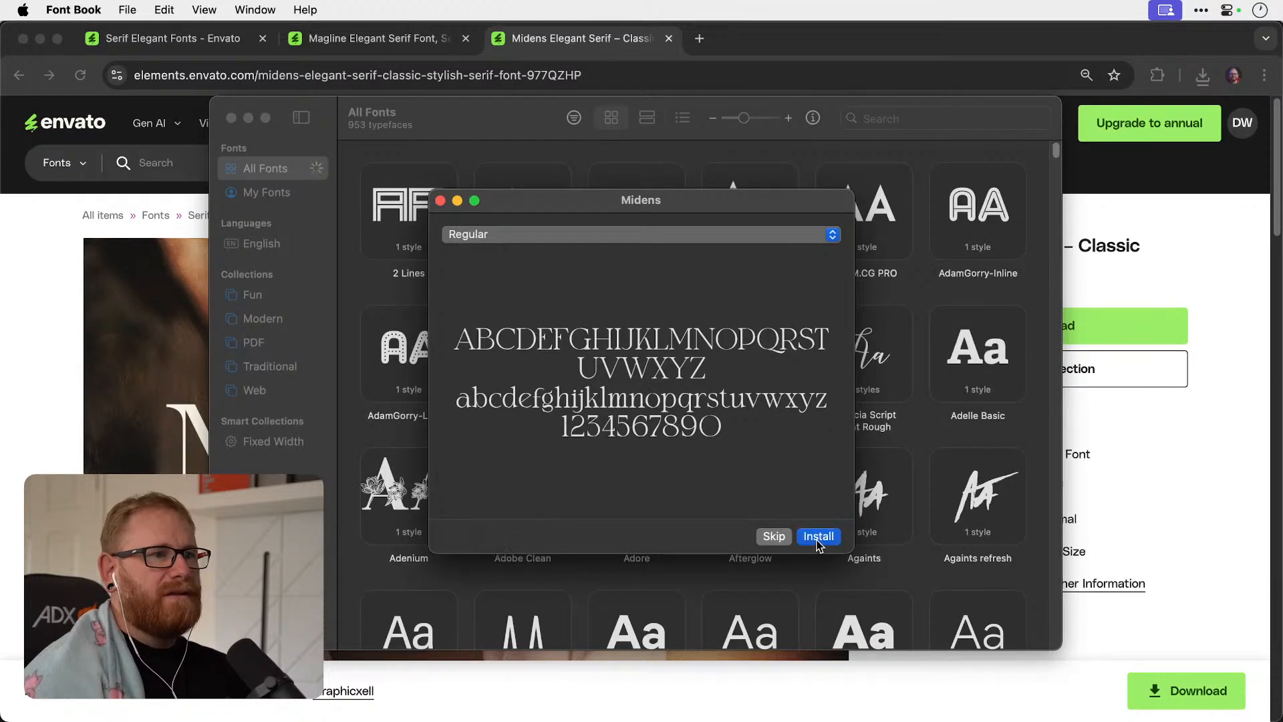
click(819, 537)
Install the Gavalaz Ruwat font from its extracted desktop folder.
key(F11)
click(1231, 285)
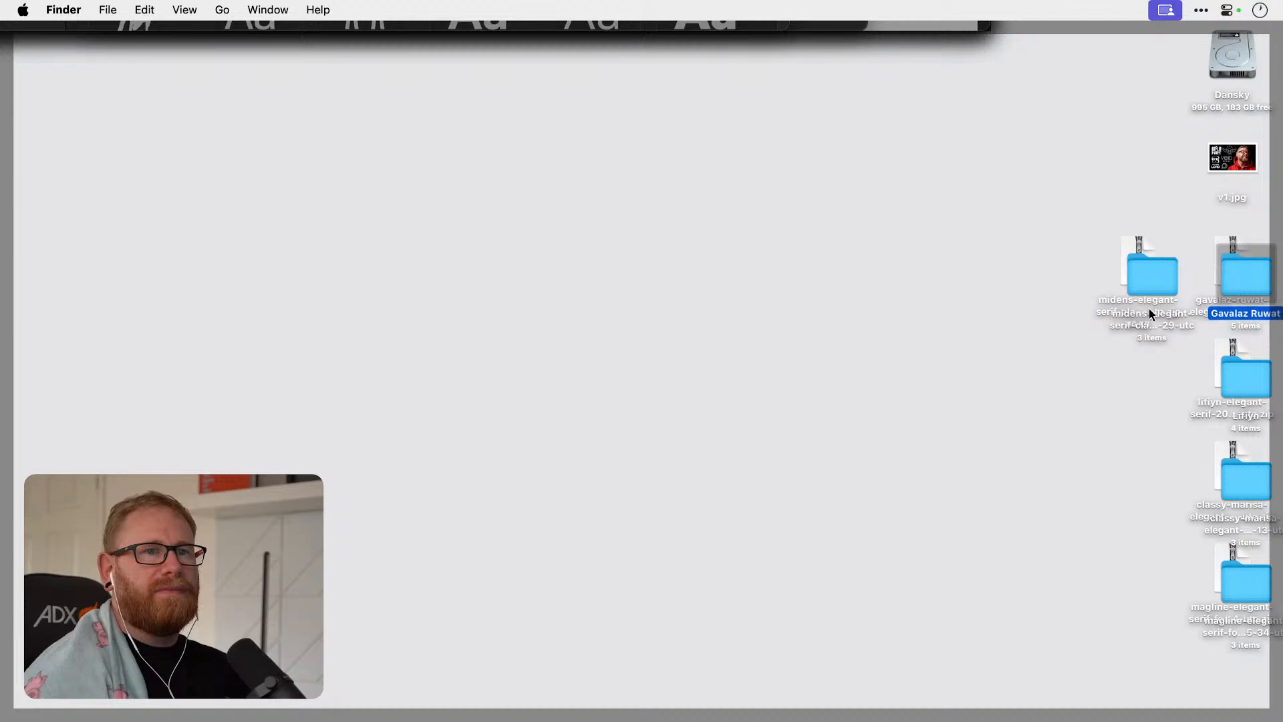
key(super+o)
double_click(767, 182)
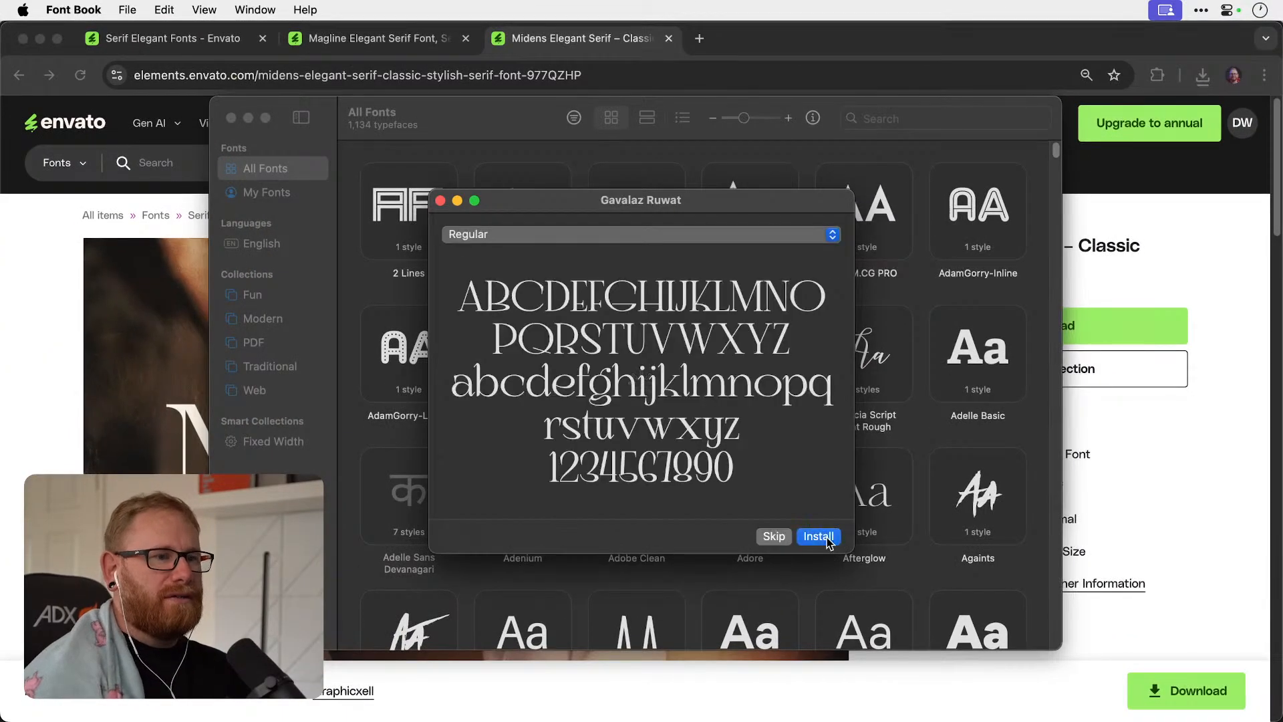
click(822, 536)
Install the Lifiyn font from Lifiyn.otf in its extracted desktop folder.
key(F11)
click(1245, 391)
double_click(1244, 391)
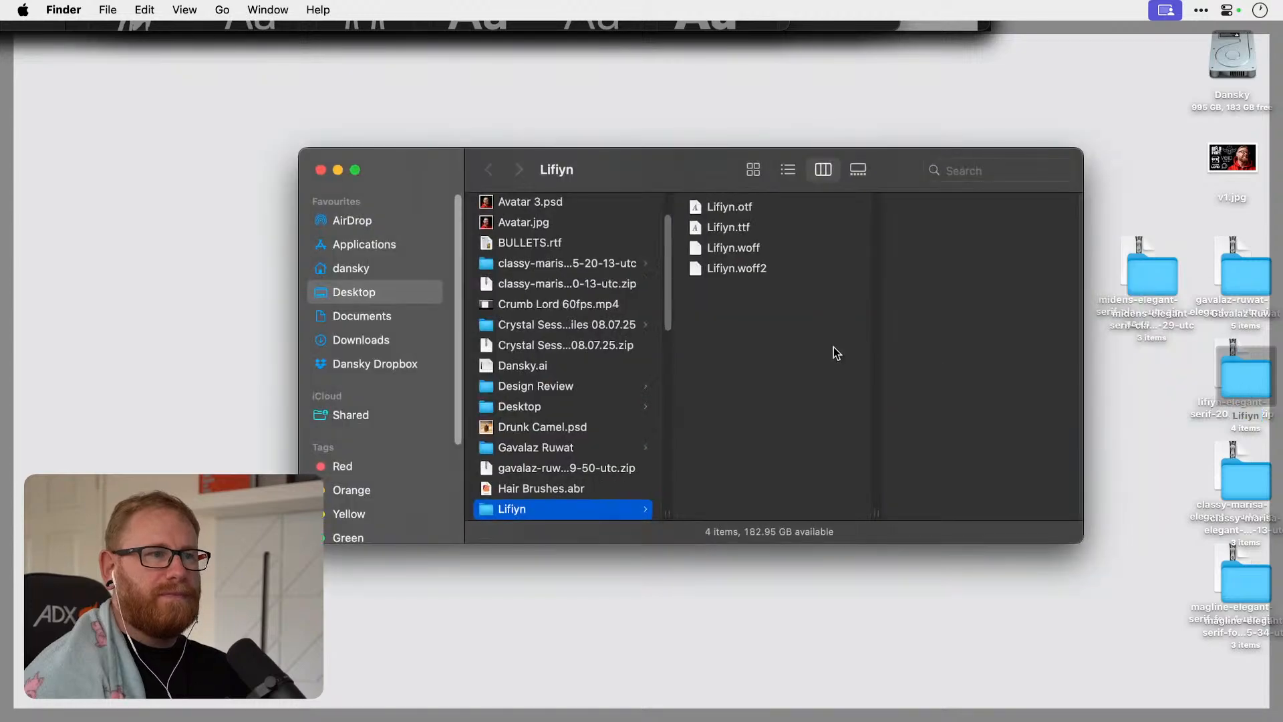
double_click(723, 208)
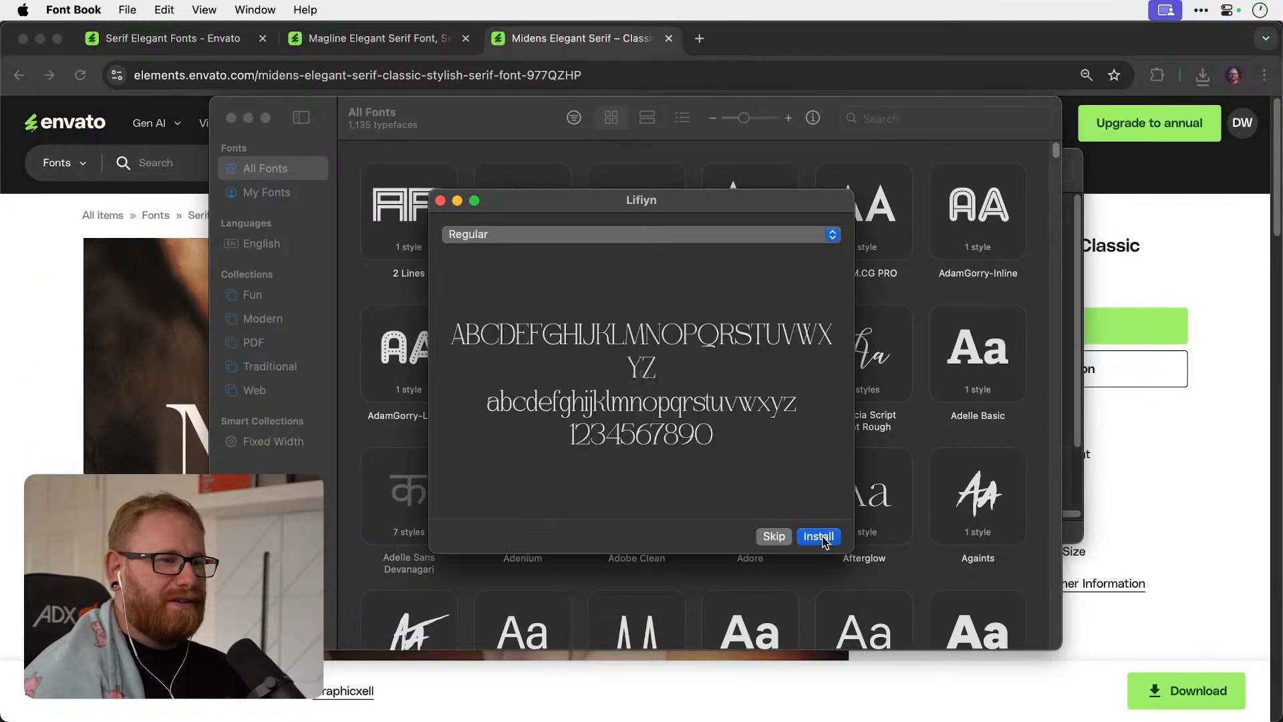
click(821, 536)
Open all four Marisa OTF files from the classy-marisa folder's OTF subfolder together and install the font.
key(F11)
click(1250, 488)
double_click(1253, 491)
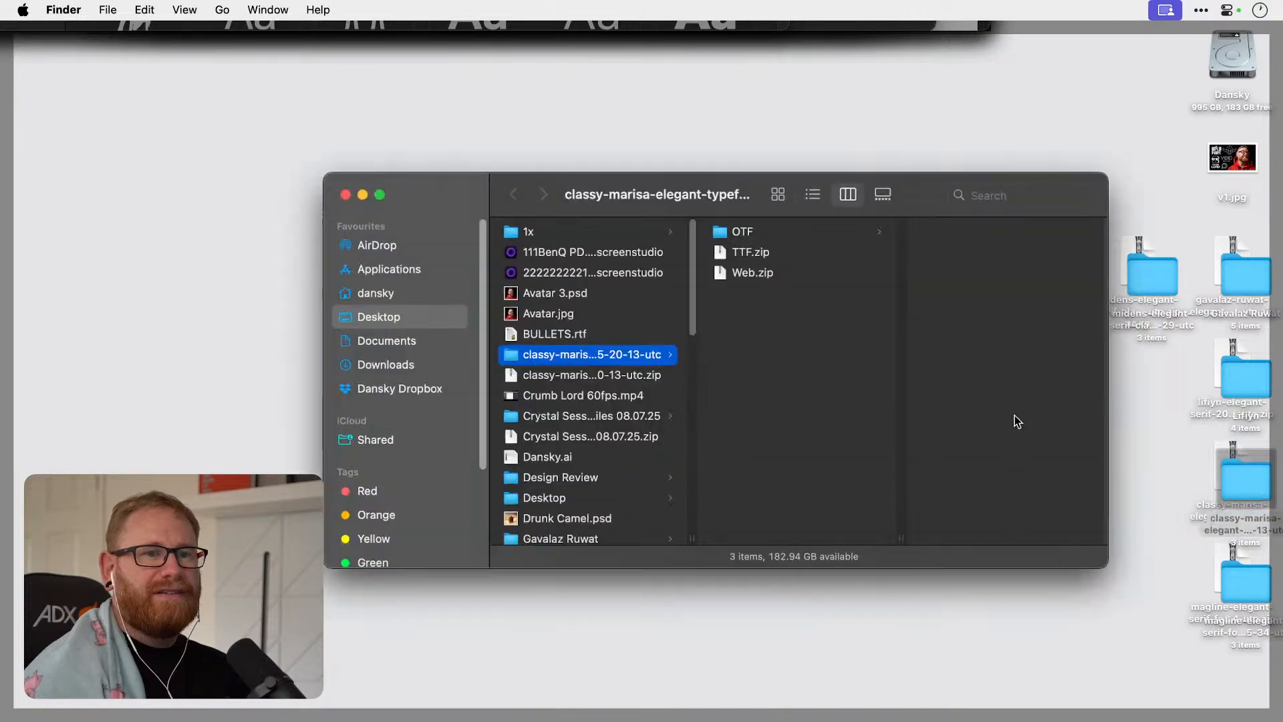
click(742, 232)
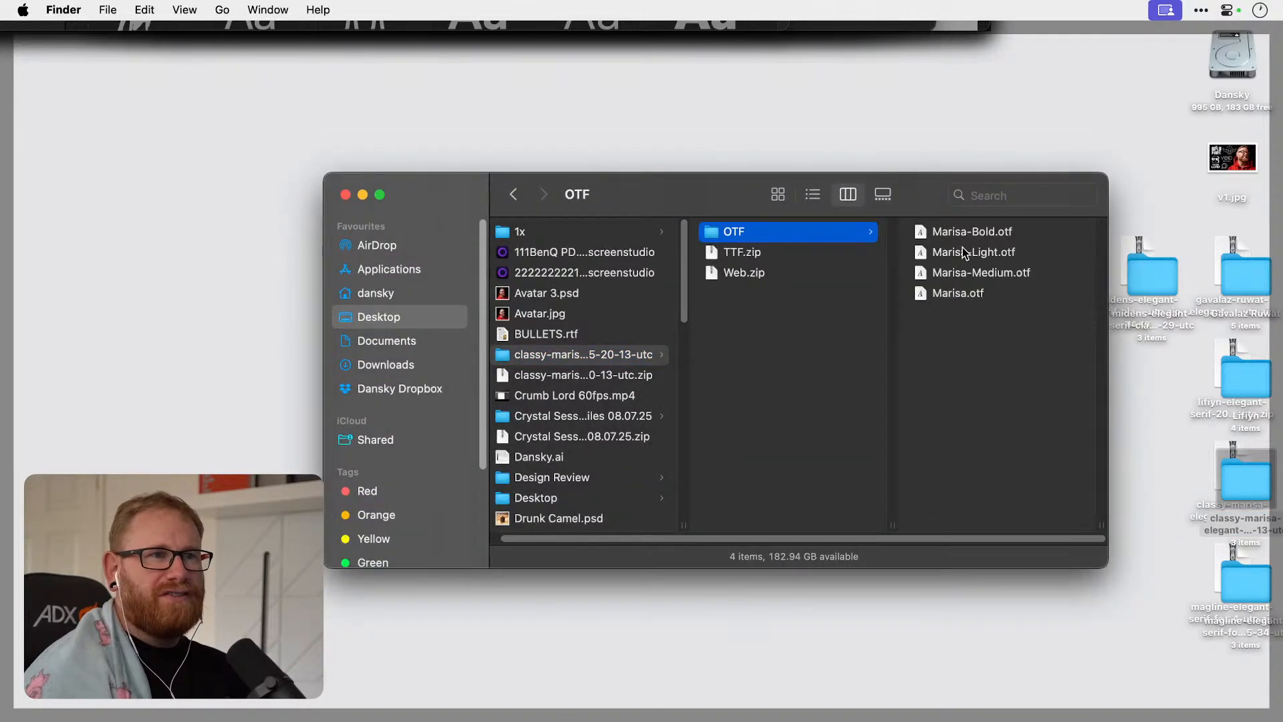
click(965, 252)
drag(756, 343, 787, 234)
right_click(786, 241)
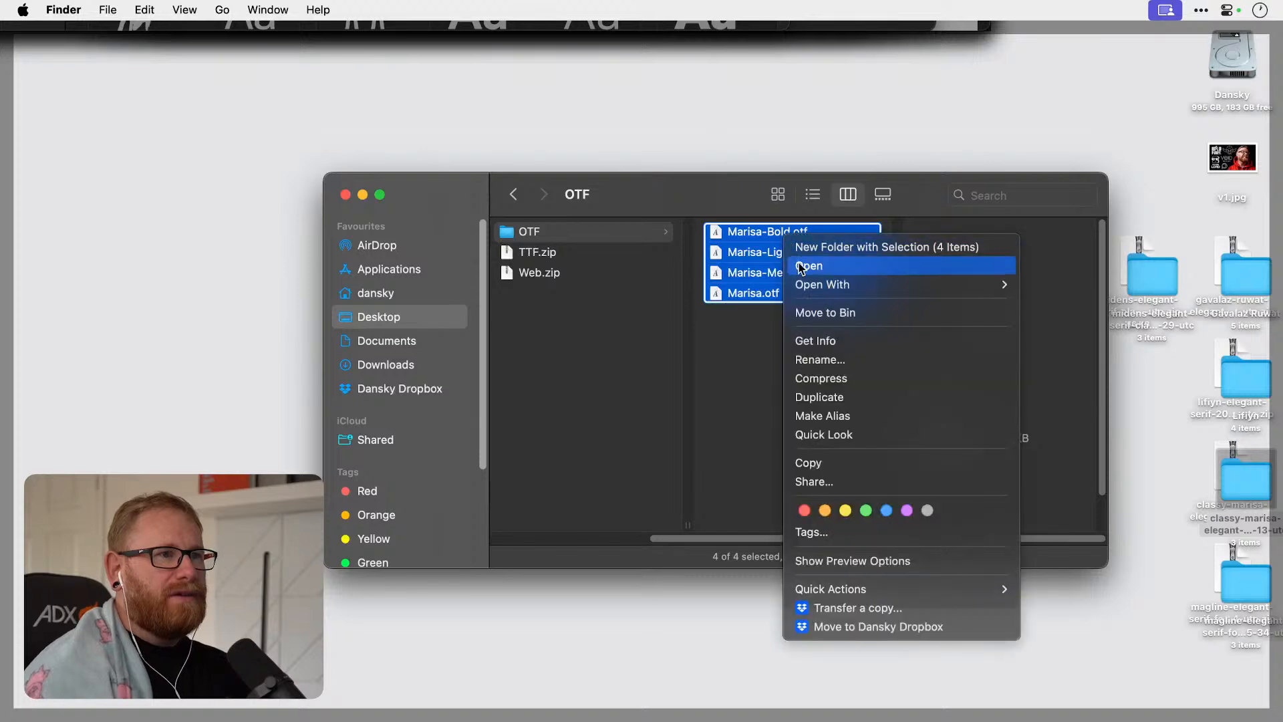
click(801, 264)
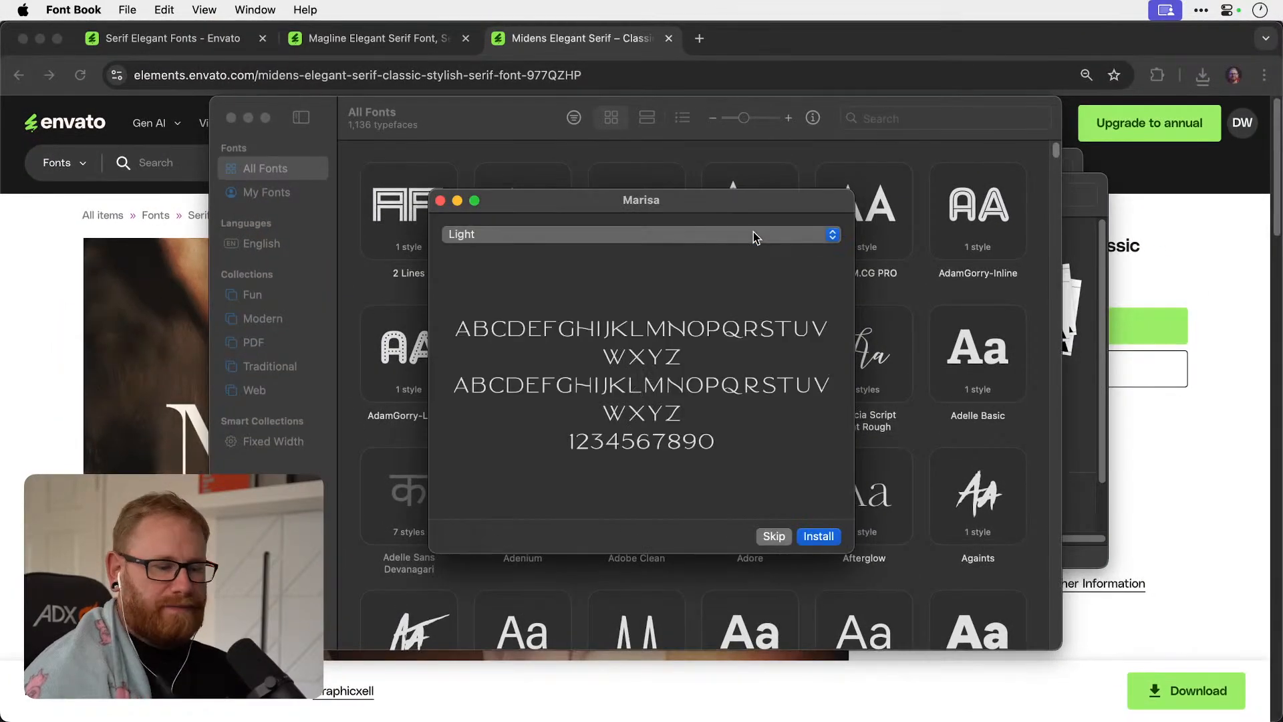
click(818, 536)
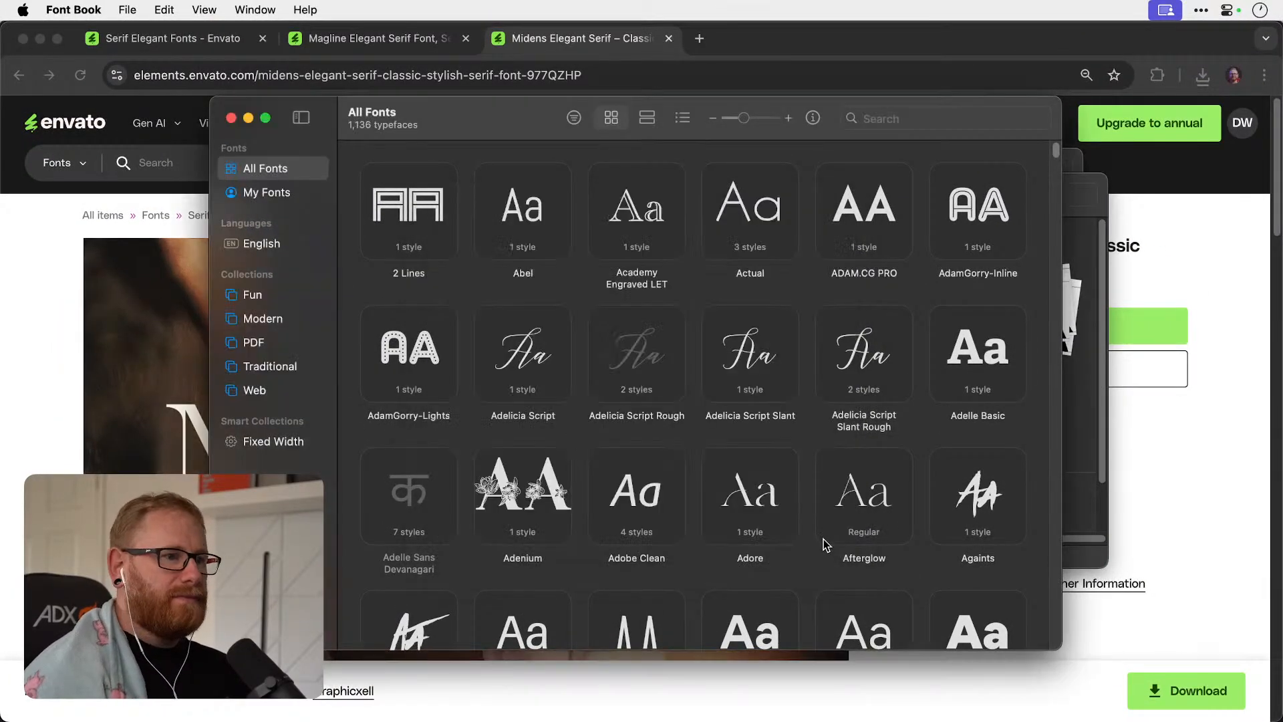
Install the Magline font from its extracted desktop folder.
key(F11)
double_click(1248, 579)
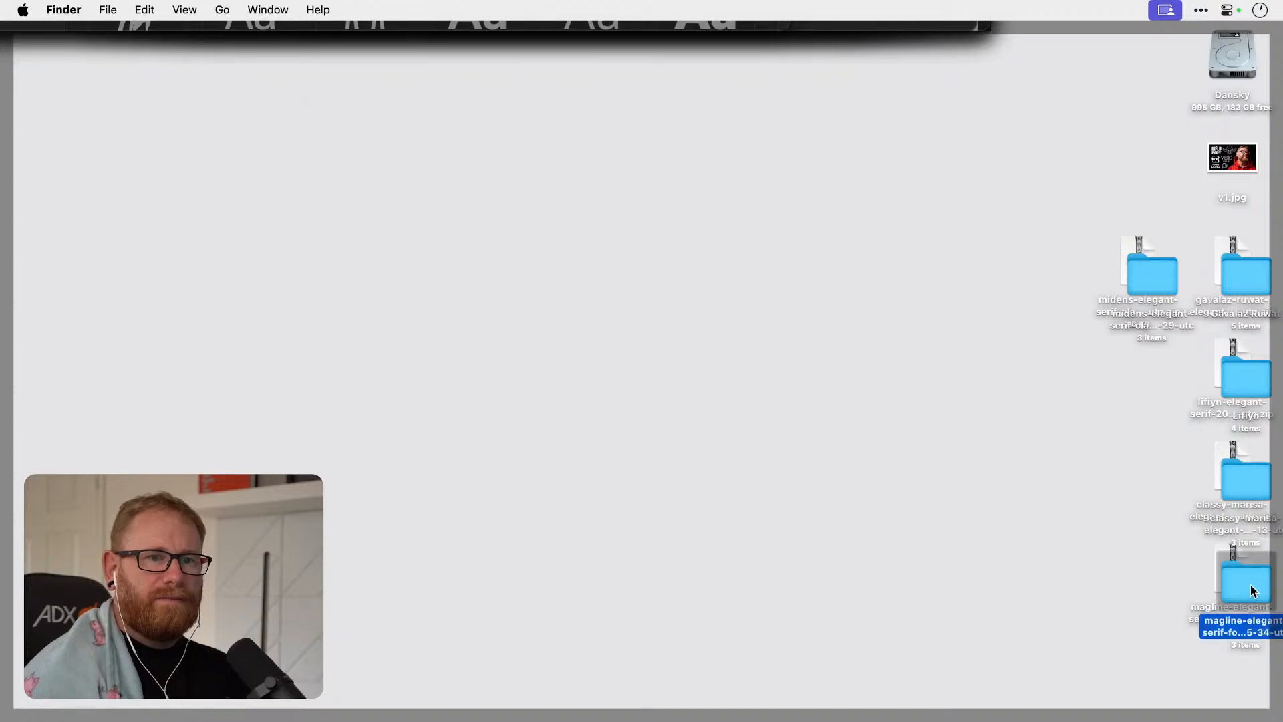
double_click(795, 258)
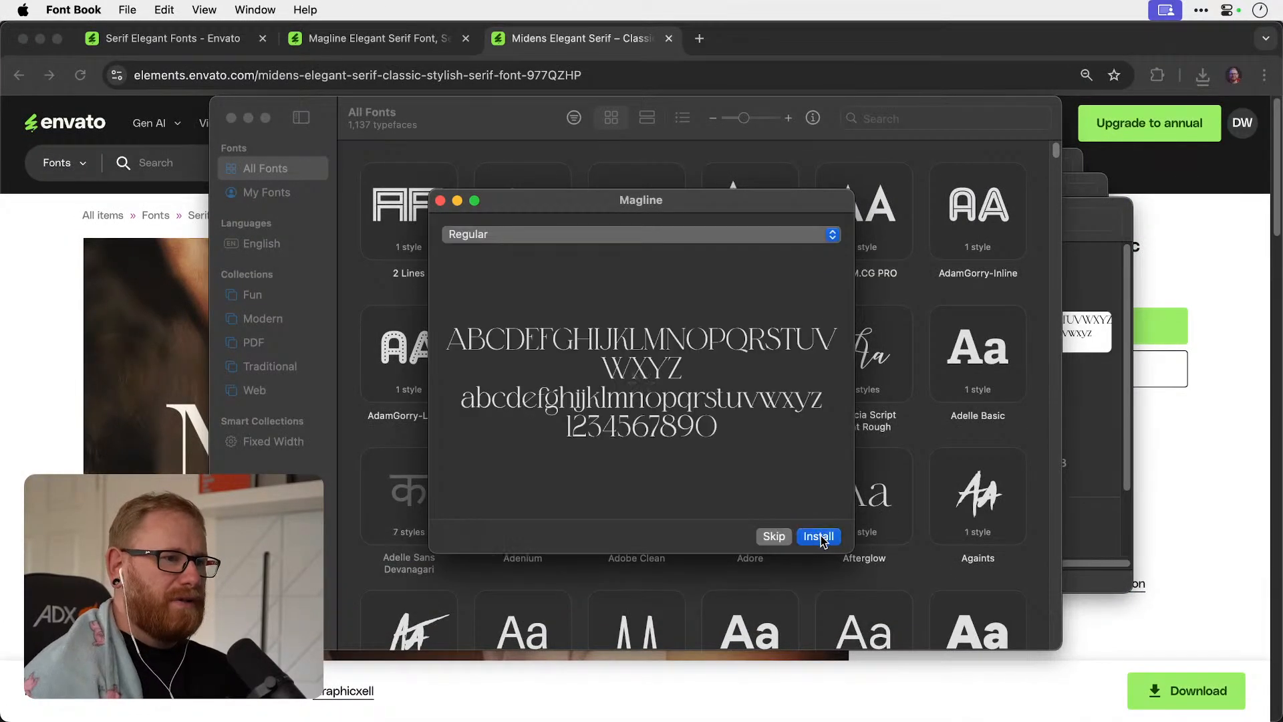
click(821, 537)
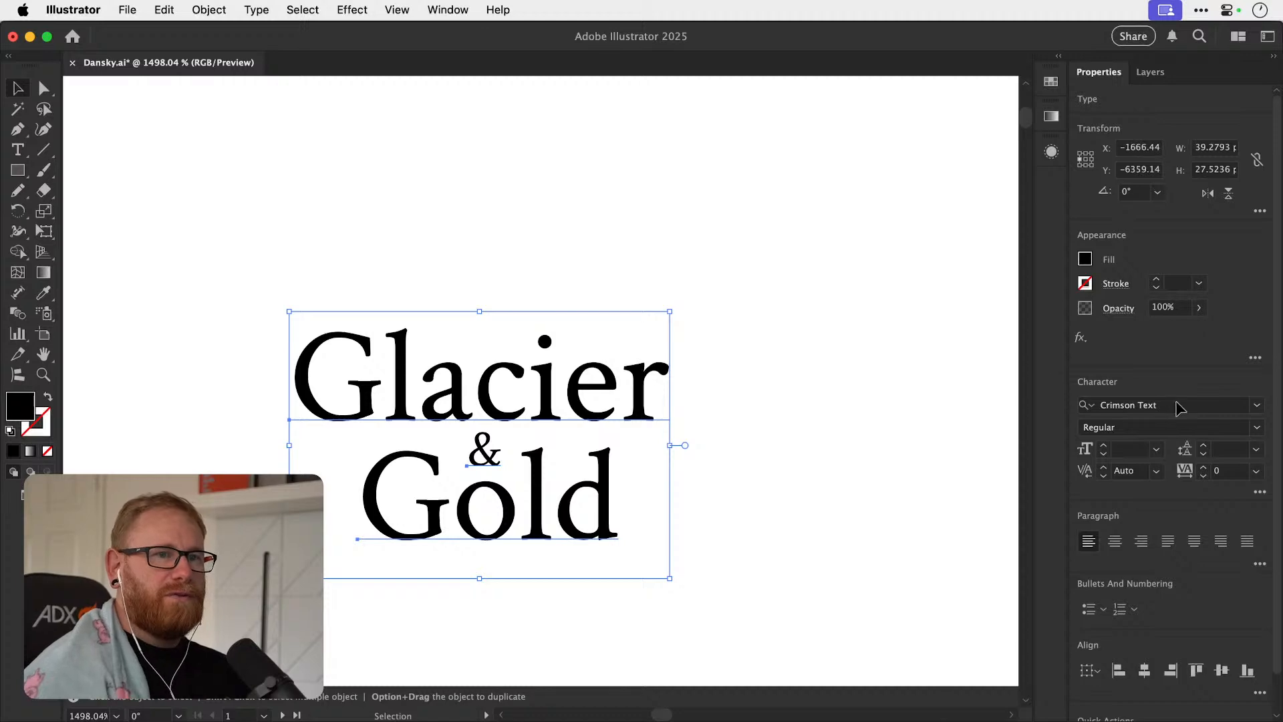
Switch to Illustrator and set the selected Glacier & Gold text to the Gelato Luxe font.
click(1171, 406)
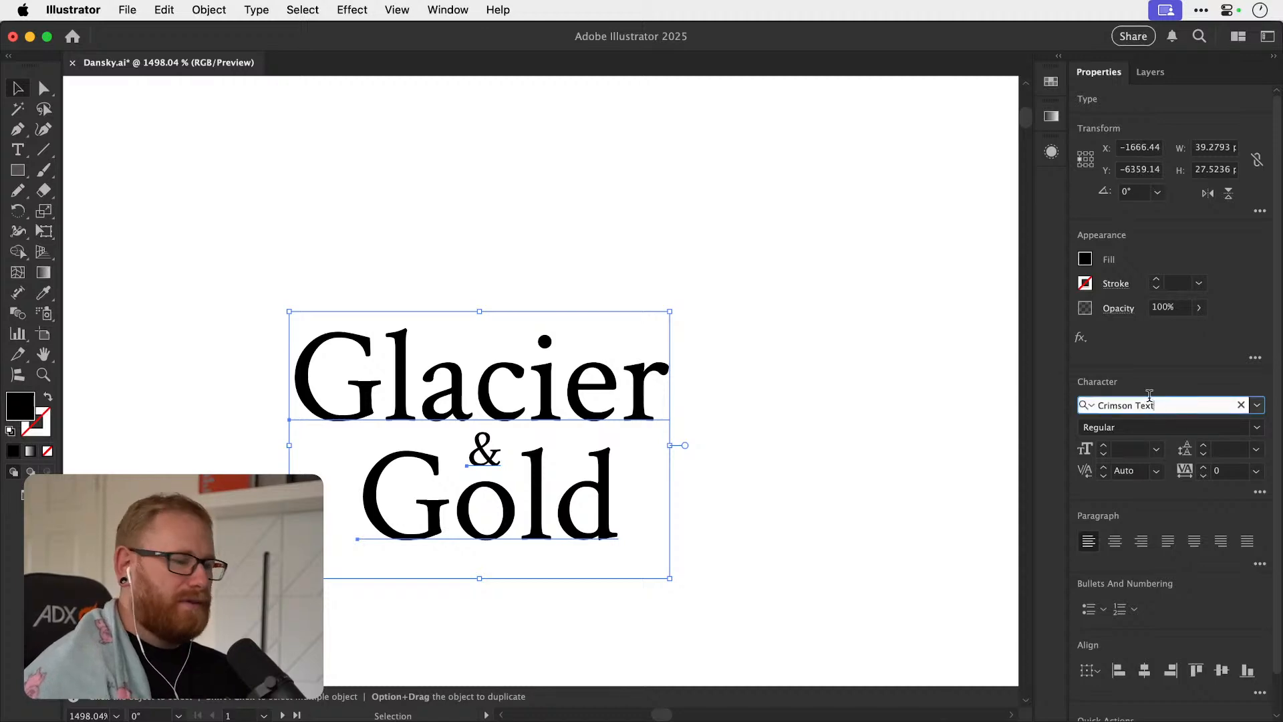
text(gel)
key(Return)
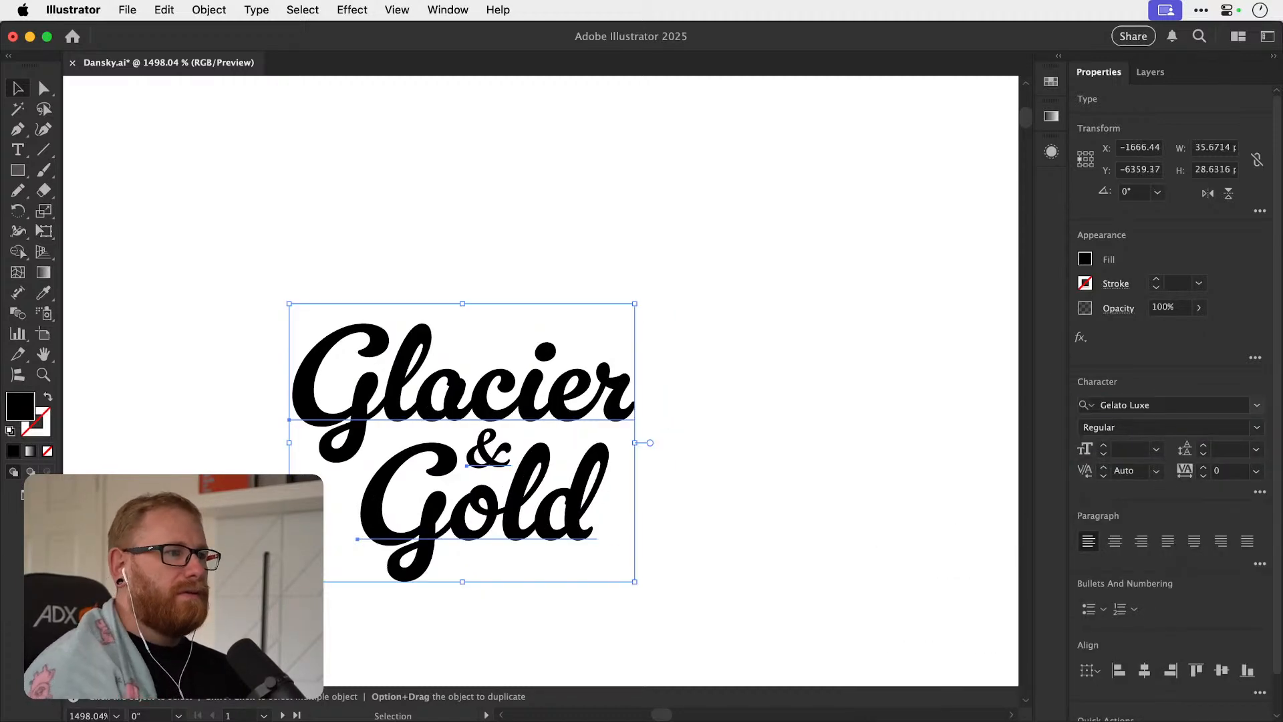
click(793, 294)
click(572, 543)
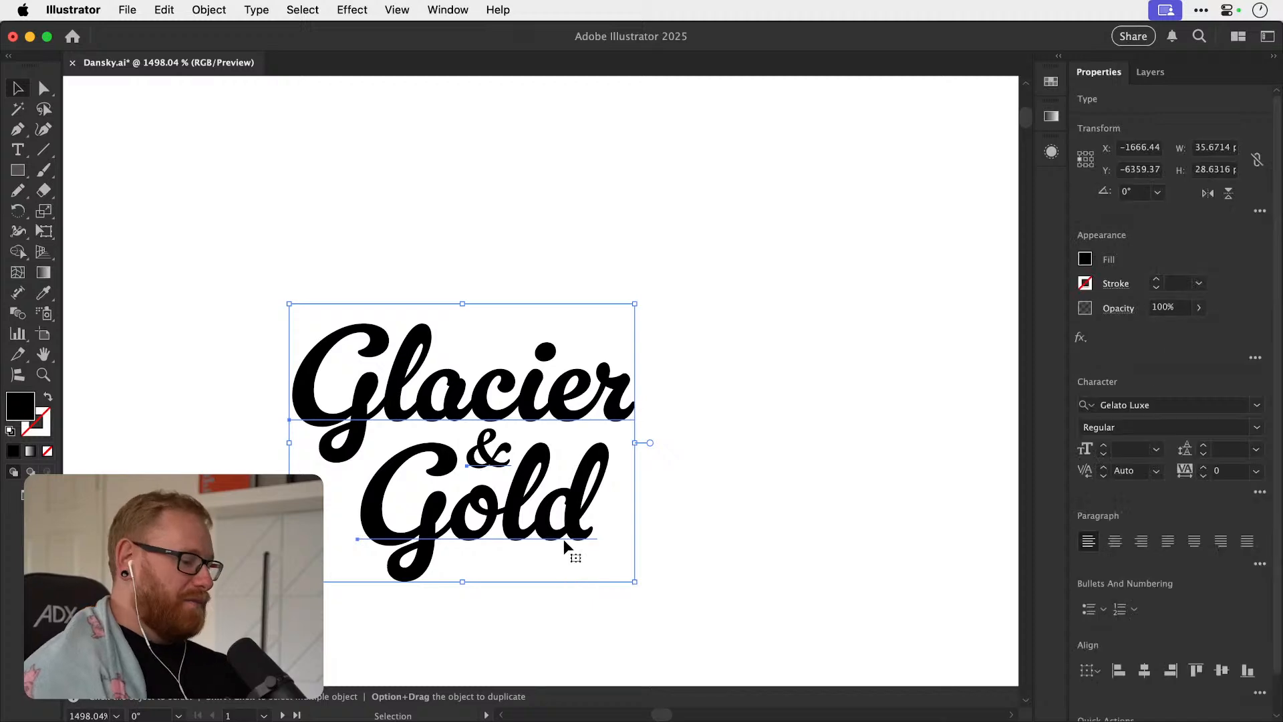
Duplicate the Glacier & Gold text to the right of the original, leaving a clear gap between them.
key(super+minus)
key(super+minus)
key(super+minus)
key(super+minus)
drag(552, 361, 611, 359)
click(664, 361)
scroll(613, 375, up, 3)
click(599, 322)
Set the font of the duplicated Glacier & Gold text to Magline.
click(1131, 406)
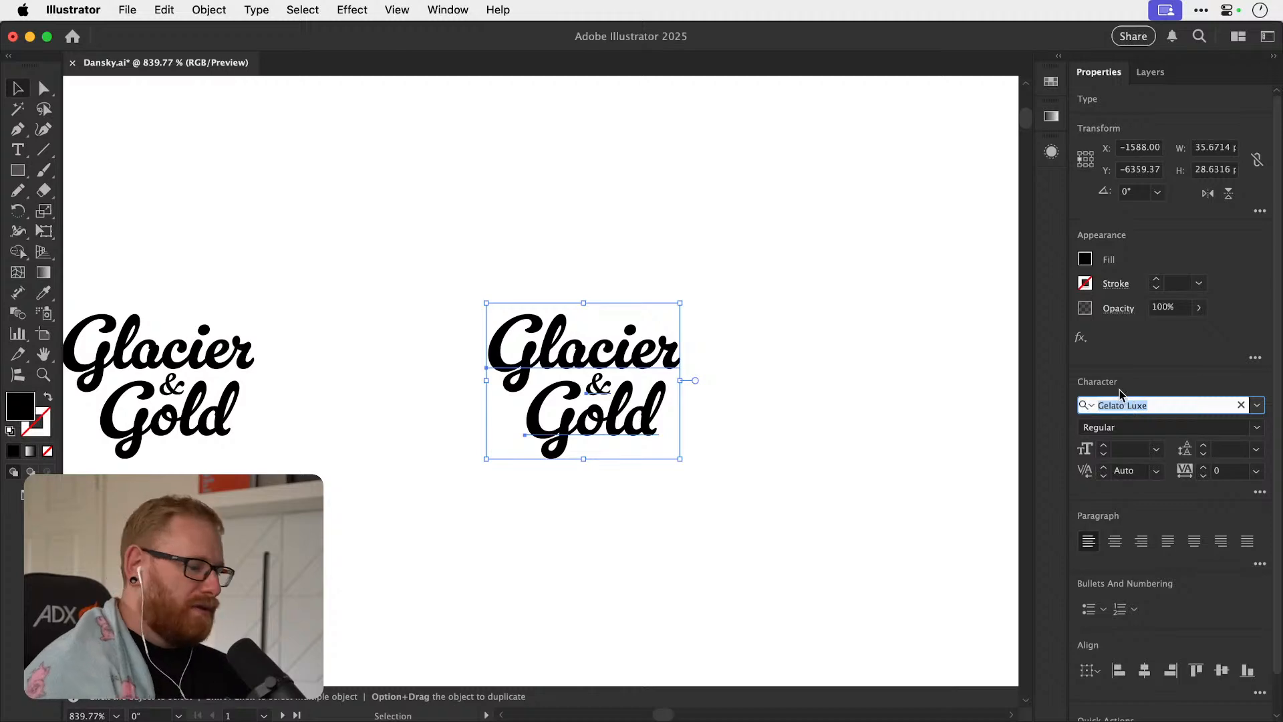
text(magl)
key(Return)
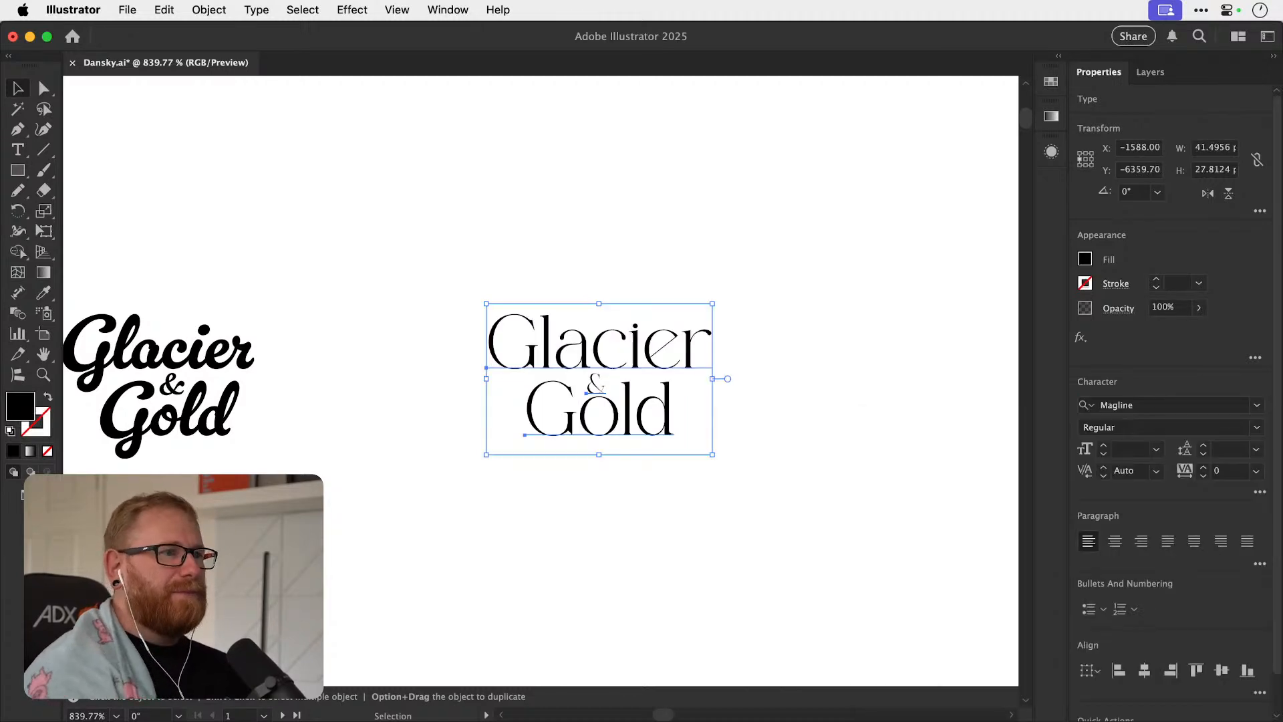
Duplicate the Magline Glacier & Gold text below the original and set the copy's font to Marisa.
drag(647, 366, 647, 588)
key(F11)
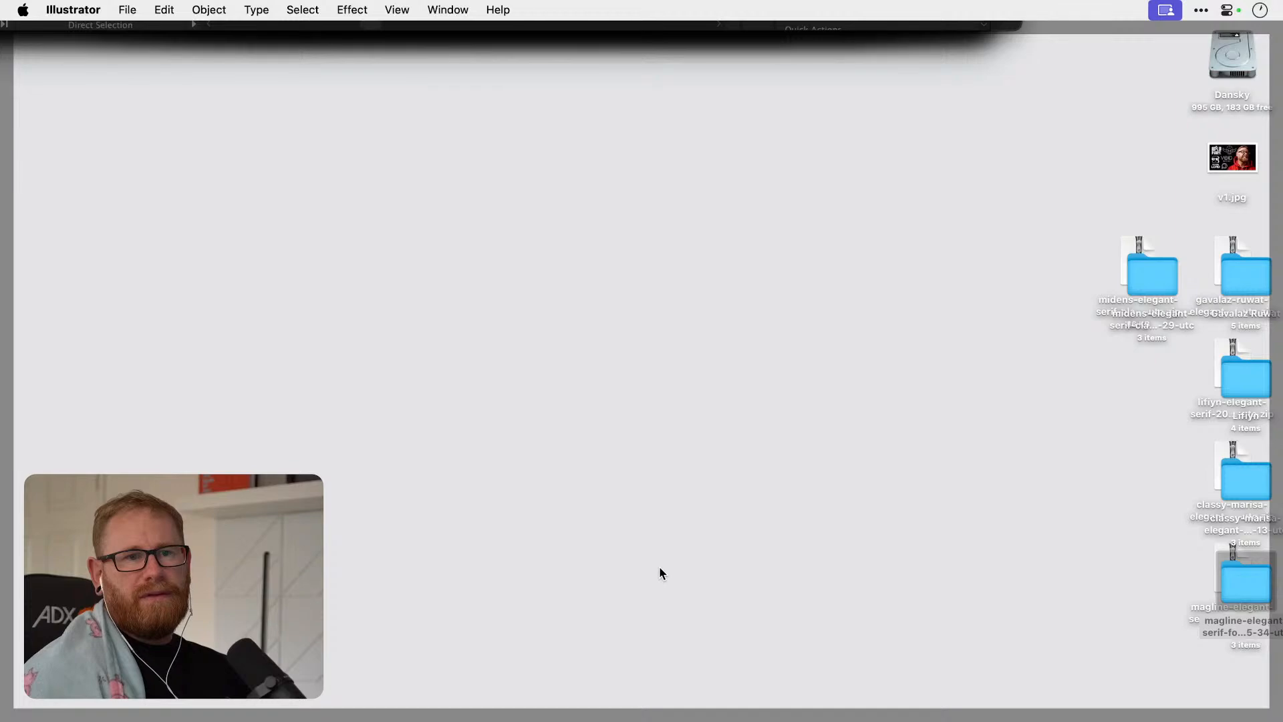
key(F11)
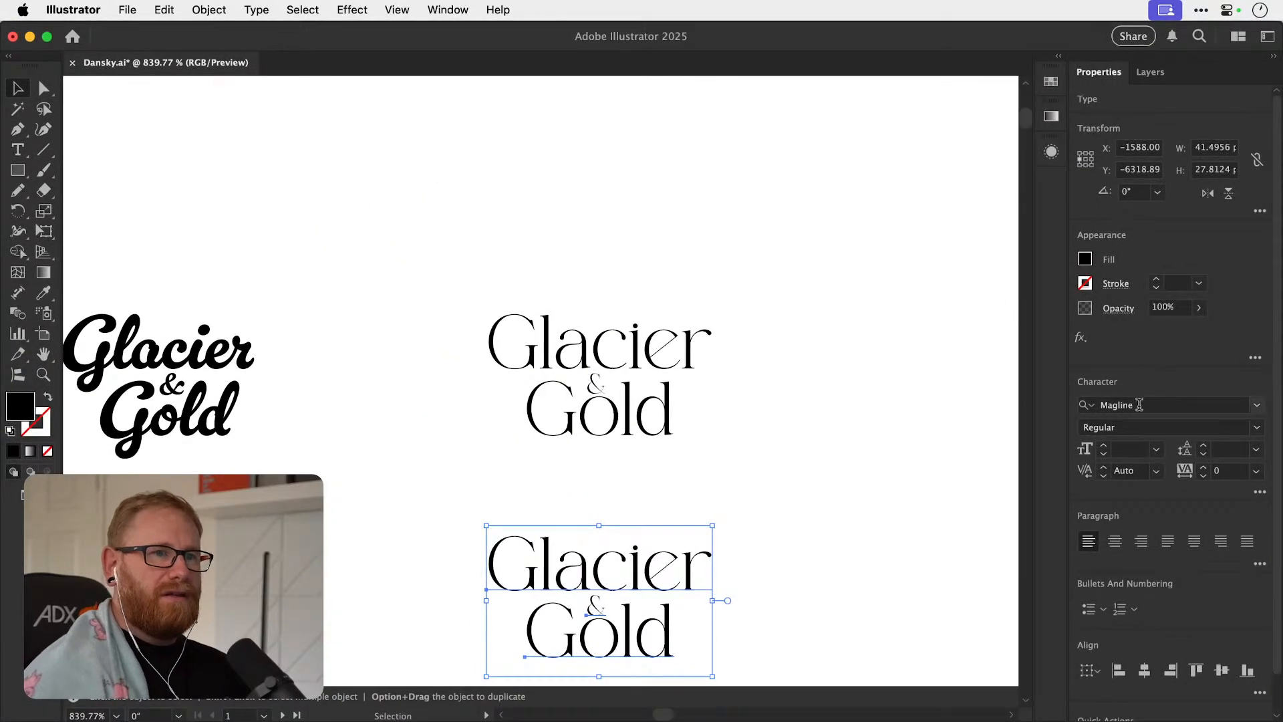
click(1138, 403)
text(class)
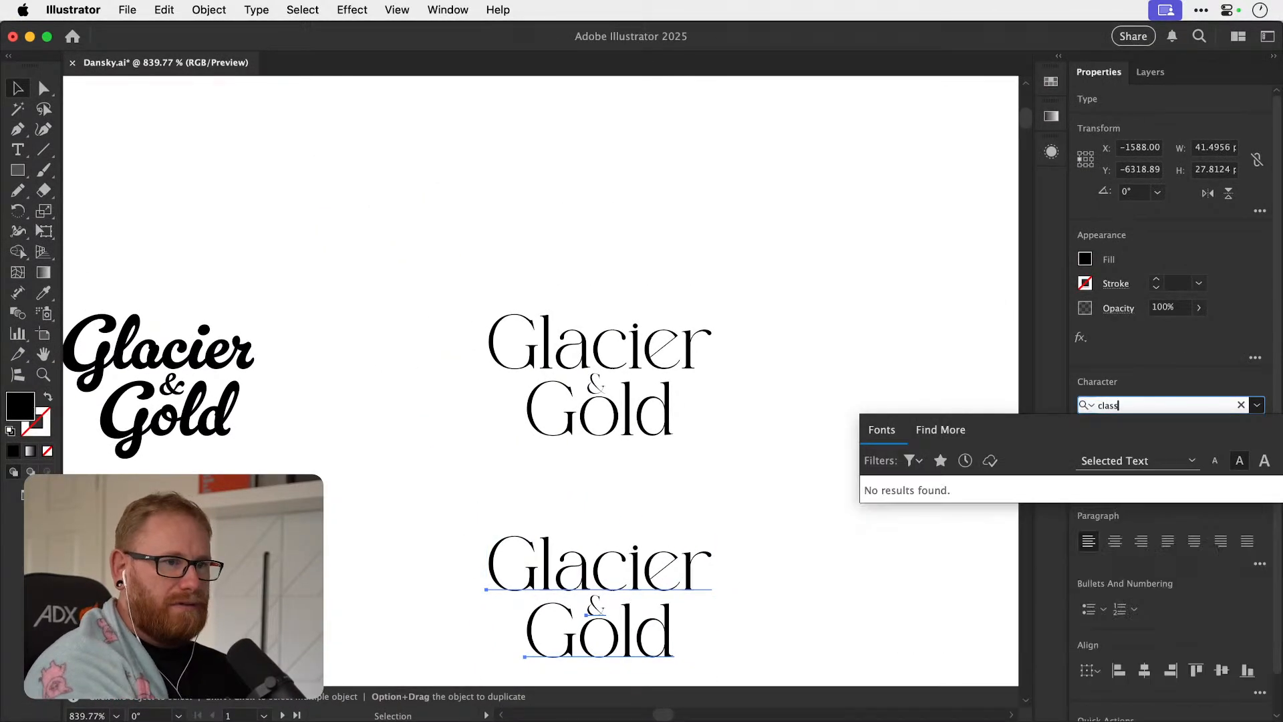
text(mar)
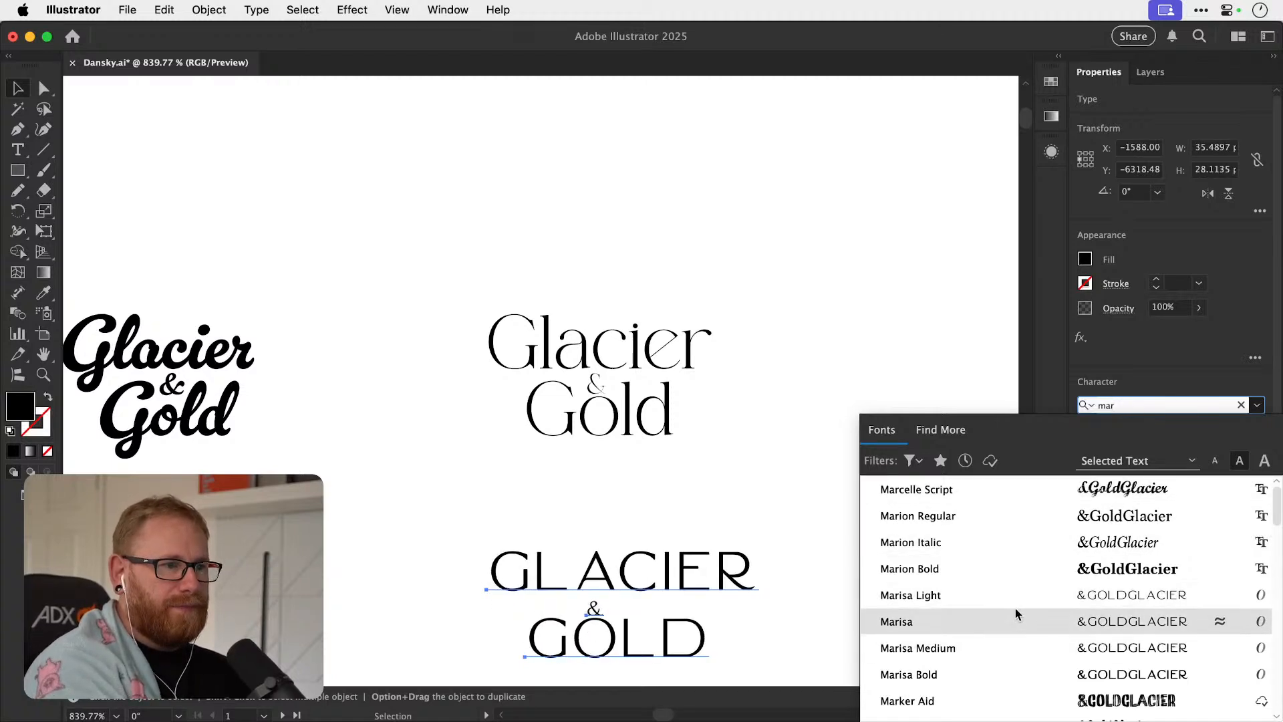
click(1015, 620)
Duplicate the Marisa Glacier & Gold text to the right, placing one copy beside the Magline version and another below it.
scroll(735, 467, down, 5)
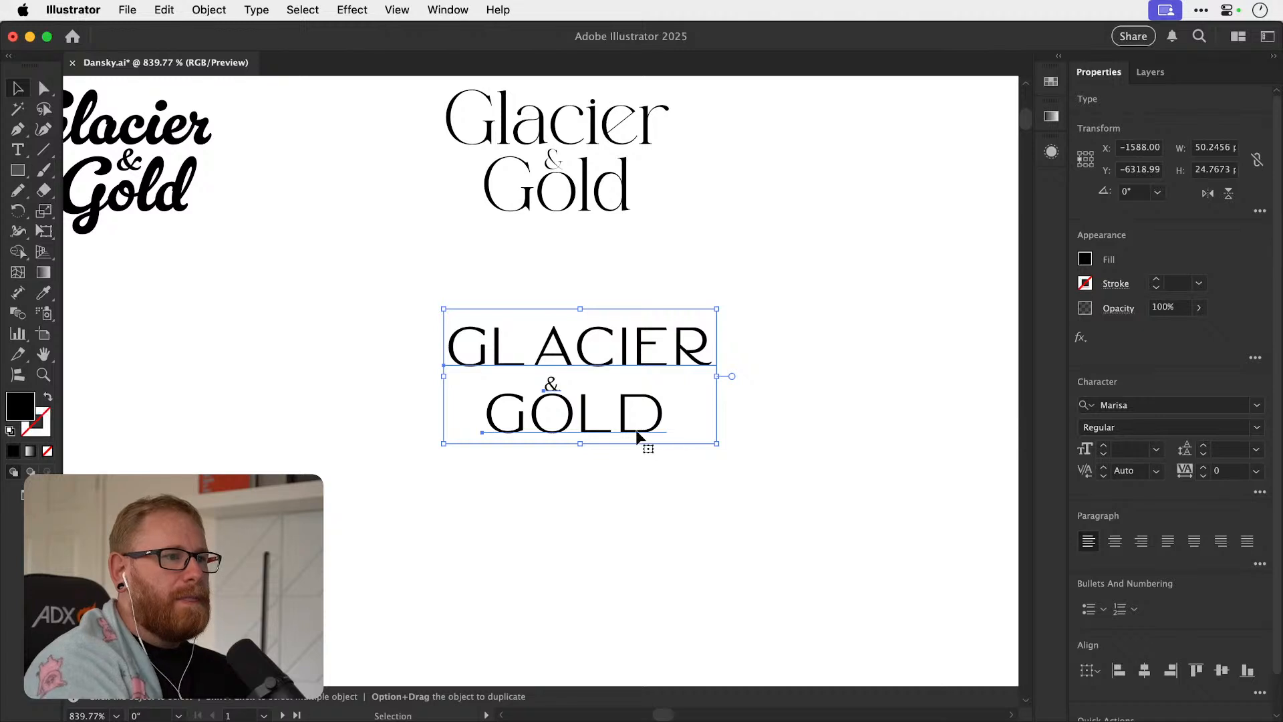
scroll(601, 428, right, 6)
scroll(602, 428, up, 2)
drag(415, 472, 797, 262)
drag(561, 359, 845, 605)
Set the font of the lower duplicated Glacier & Gold text to Lifiyn.
click(1133, 404)
text(lif)
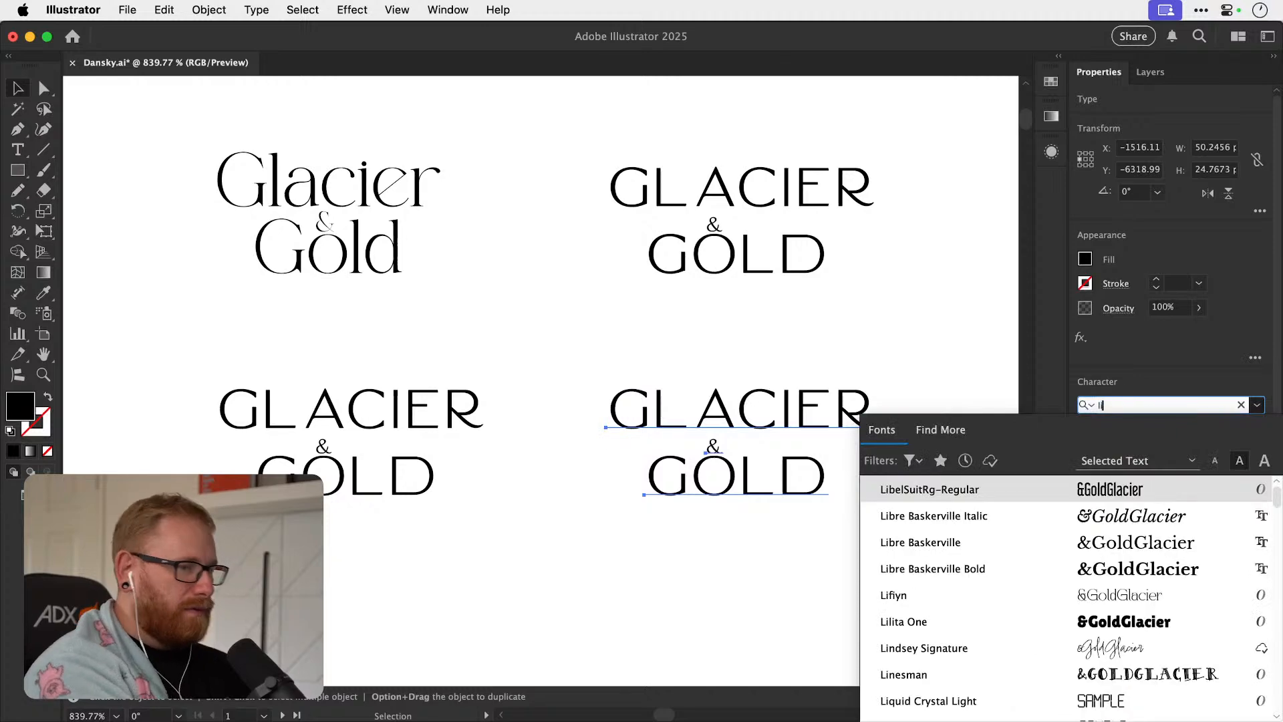
click(1014, 488)
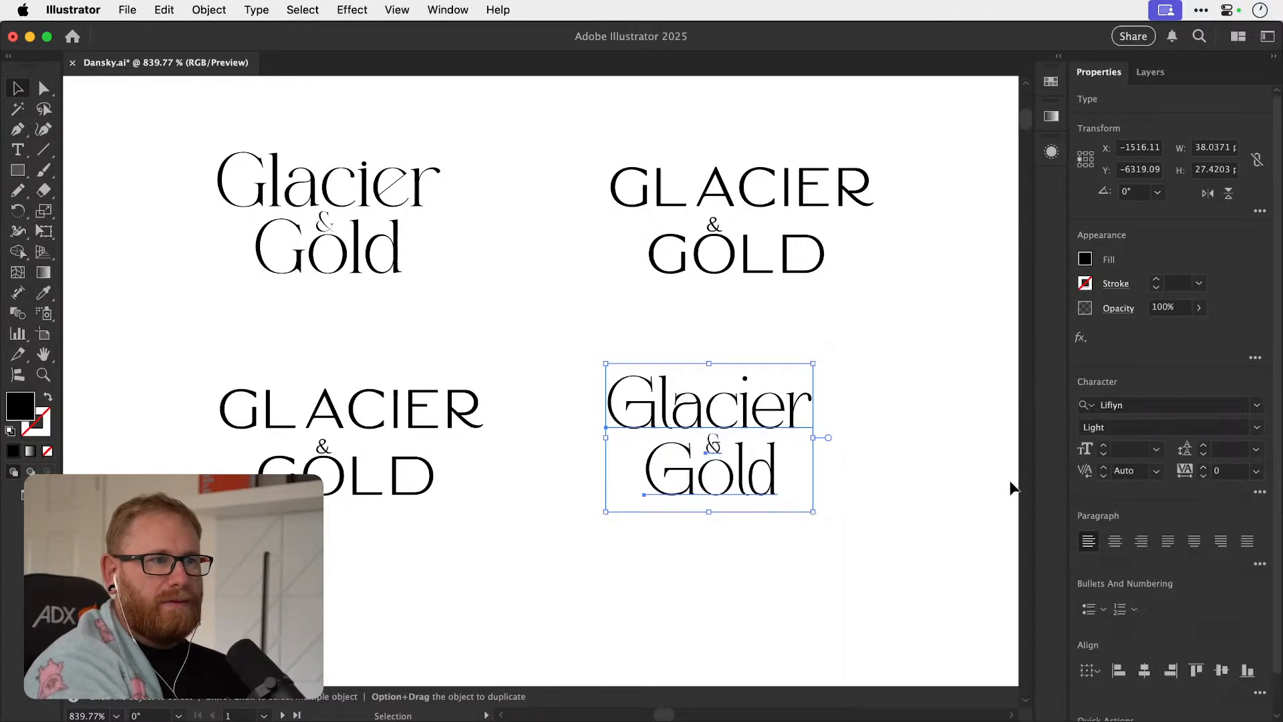
click(879, 480)
Set the font of the Marisa copy beside the Magline version to Gavalaz Ruwat.
scroll(880, 485, up, 3)
scroll(879, 485, left, 2)
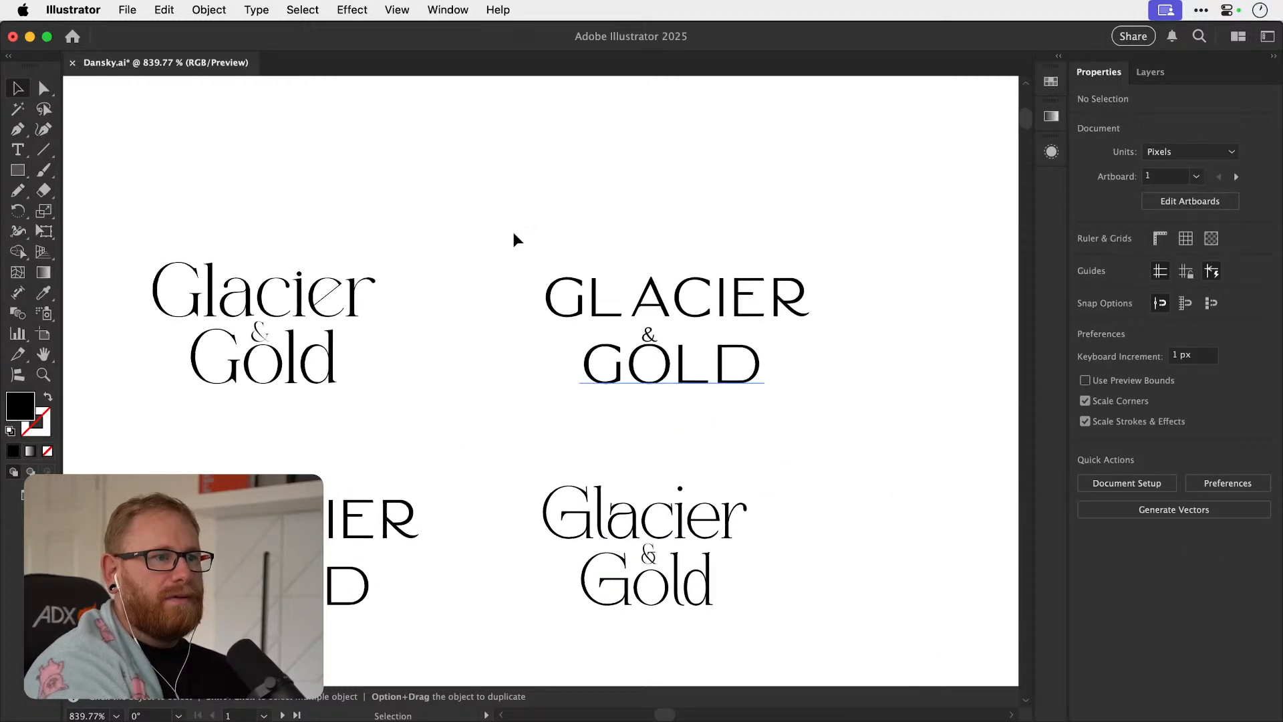
drag(583, 268, 859, 401)
key(super+F3)
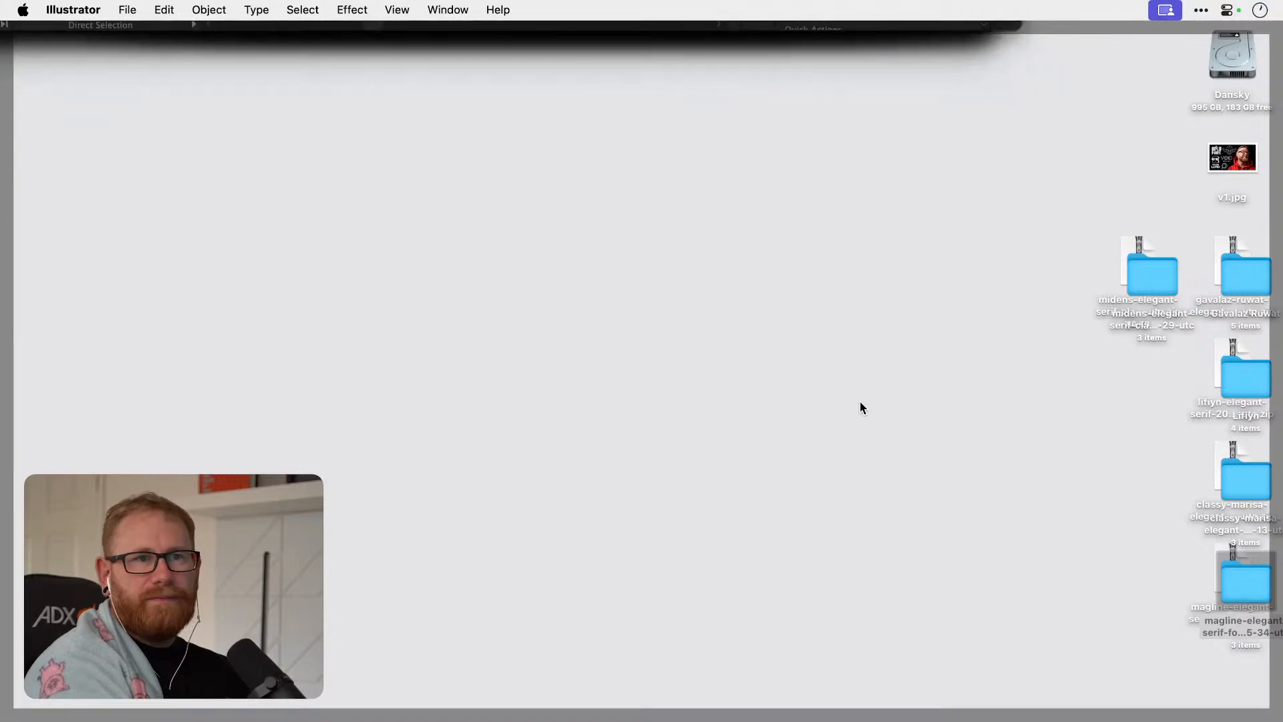
key(super+F3)
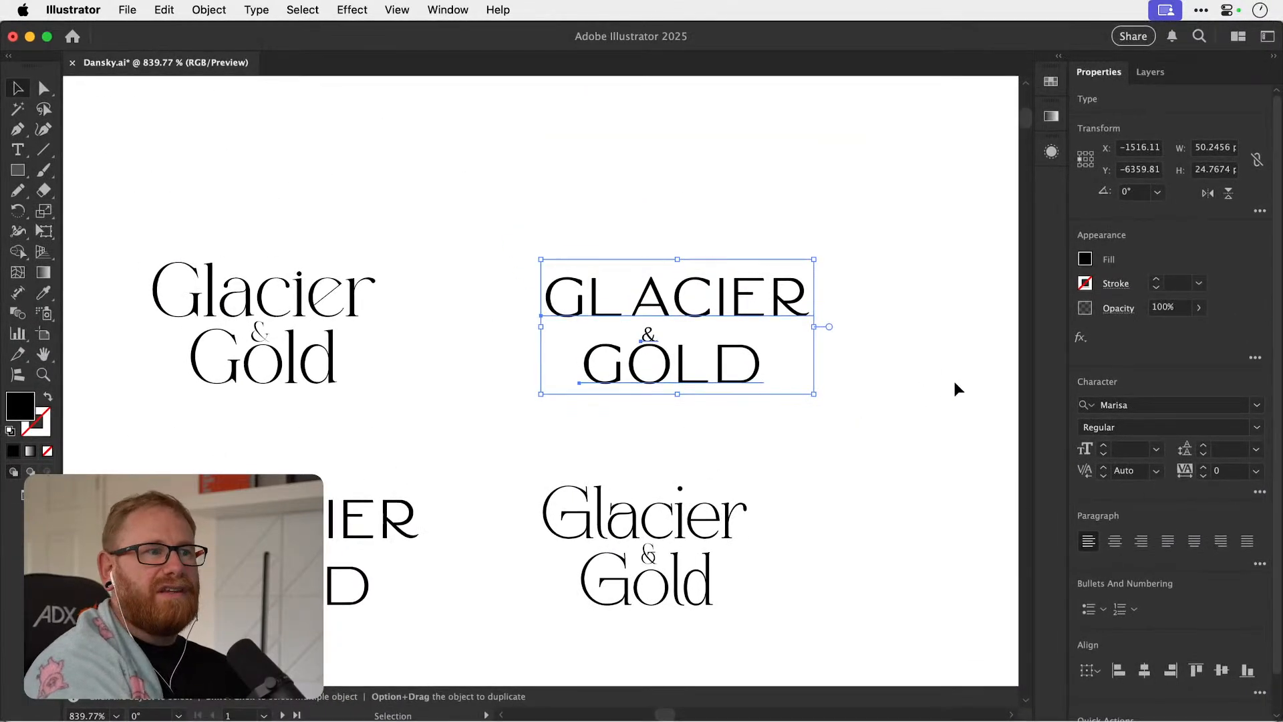
click(1209, 409)
text(gav)
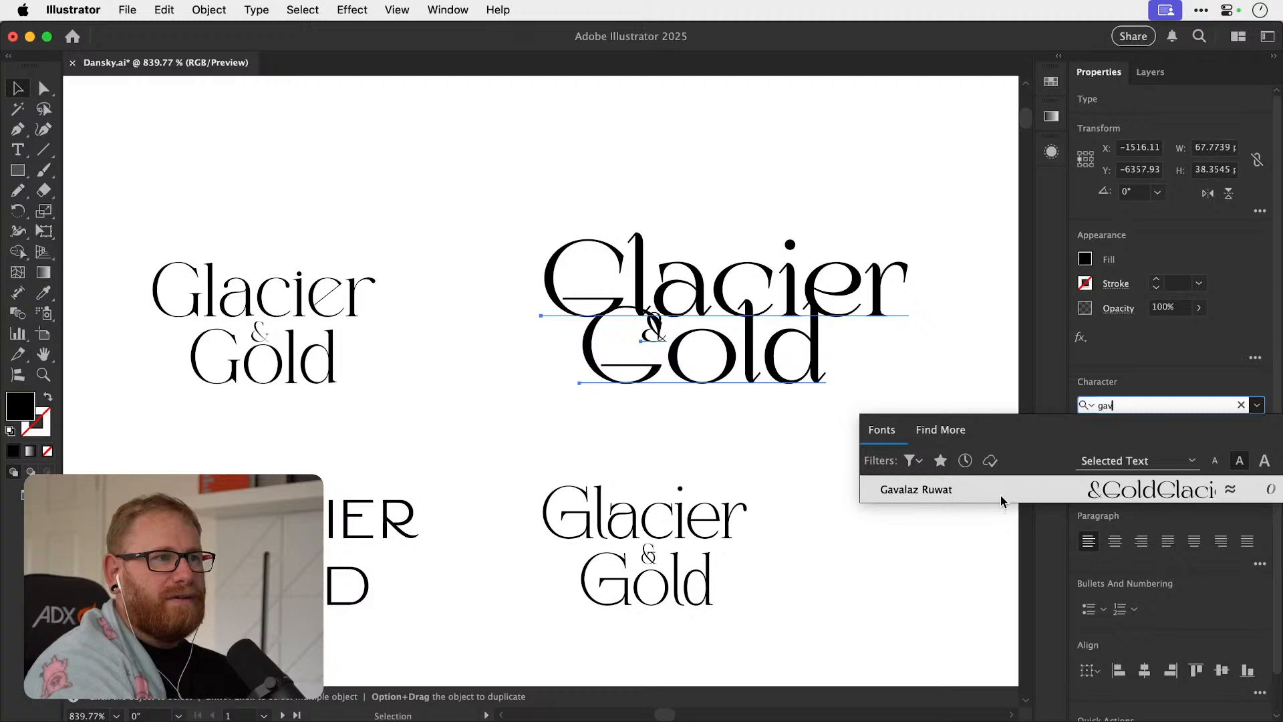
click(1002, 499)
click(880, 503)
Duplicate the Gavalaz Ruwat Glacier & Gold text above the original and set the copy's font to Midens.
drag(556, 178, 933, 376)
scroll(925, 379, up, 5)
drag(778, 471, 825, 169)
click(1206, 401)
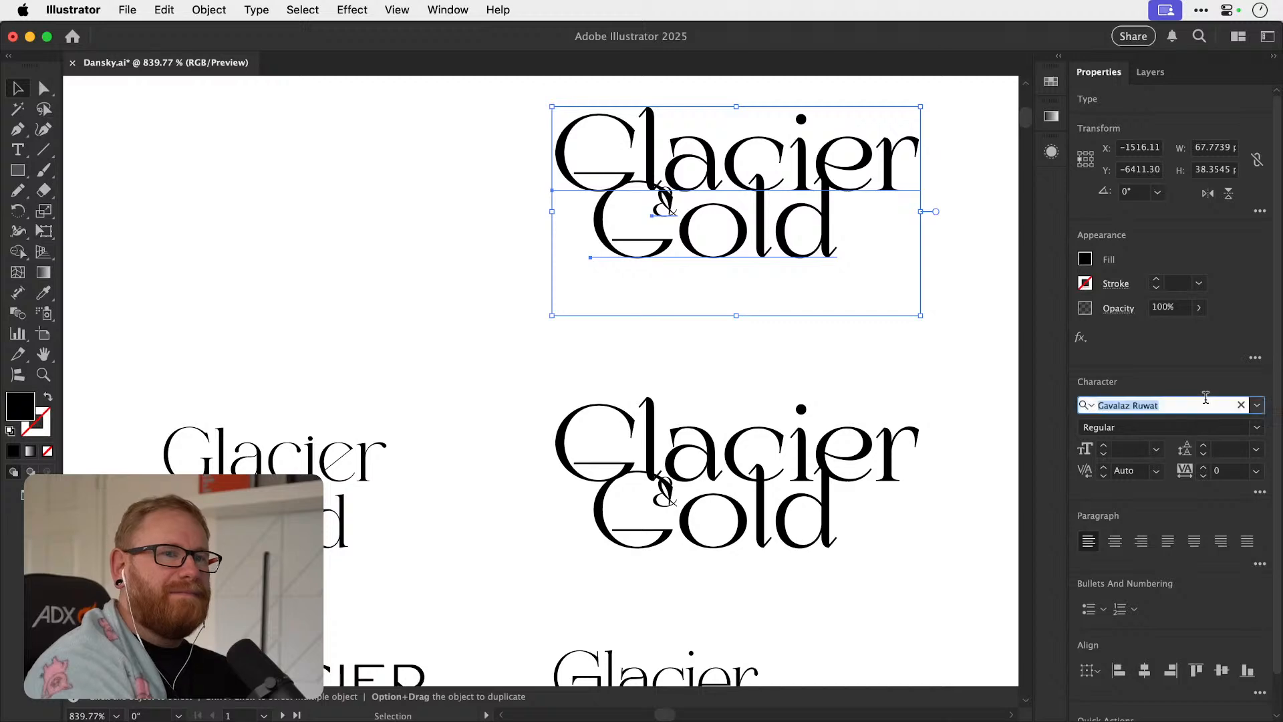
text(mid)
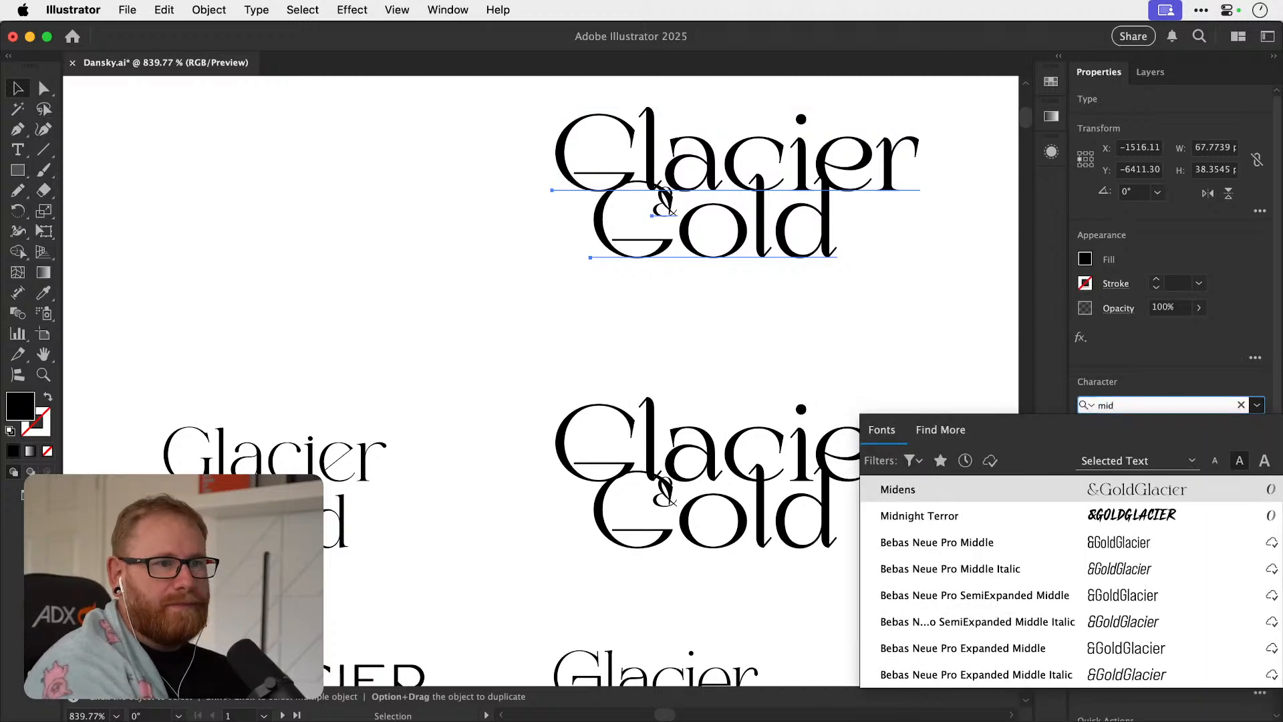
key(Return)
click(892, 319)
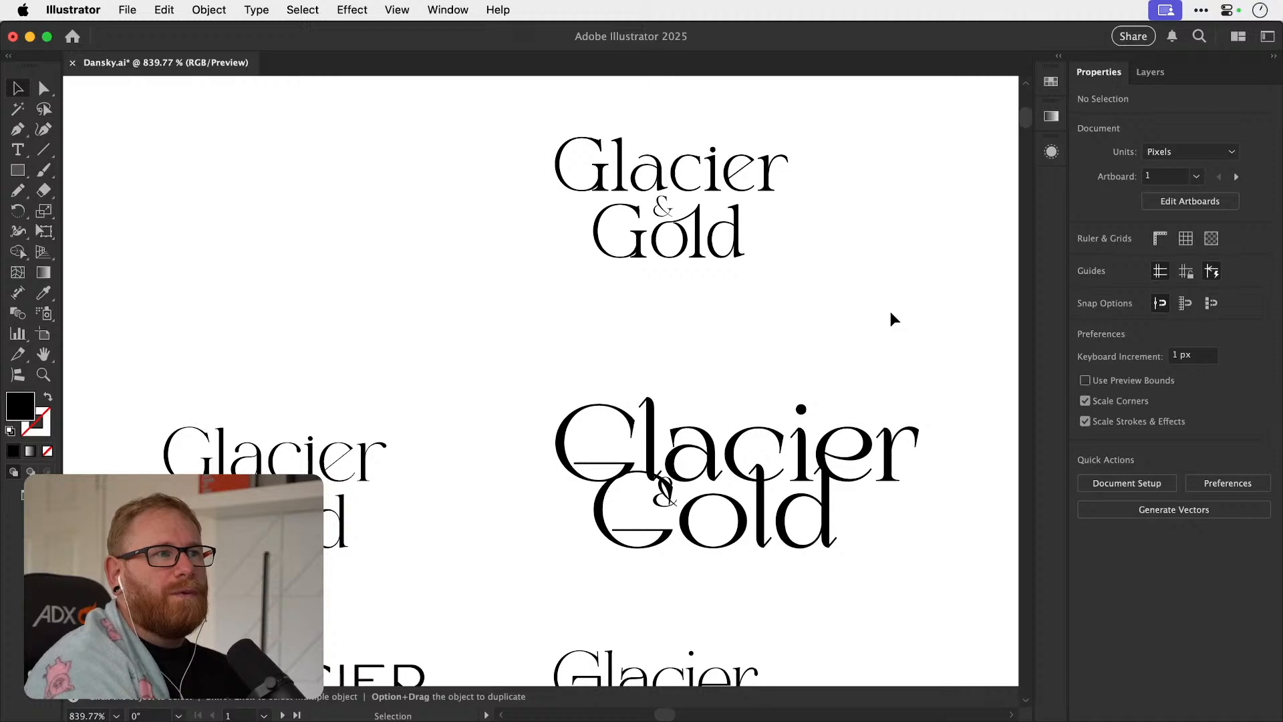
Inspect the Midens Glacier & Gold text up close and check its letters for alternate glyphs.
key(space)
drag(652, 344, 571, 452)
key(z)
drag(583, 333, 681, 340)
drag(593, 332, 630, 335)
key(t)
drag(535, 364, 667, 364)
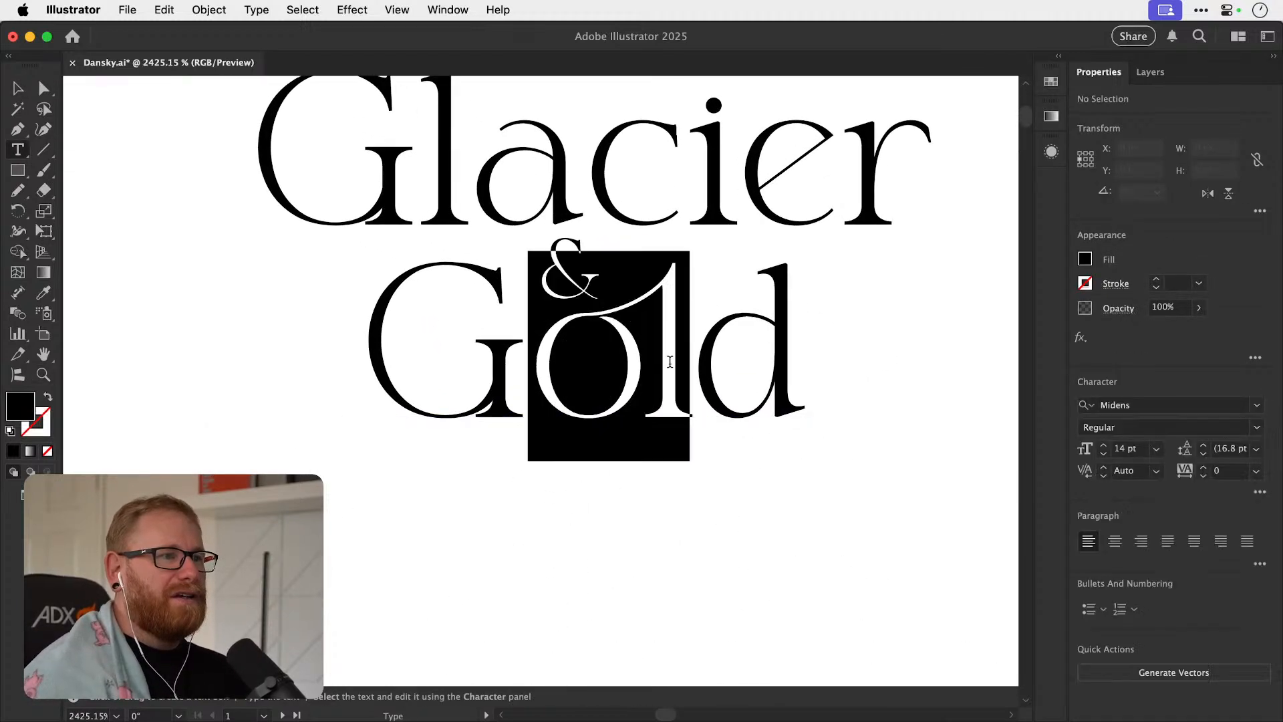
click(674, 373)
drag(509, 382, 411, 378)
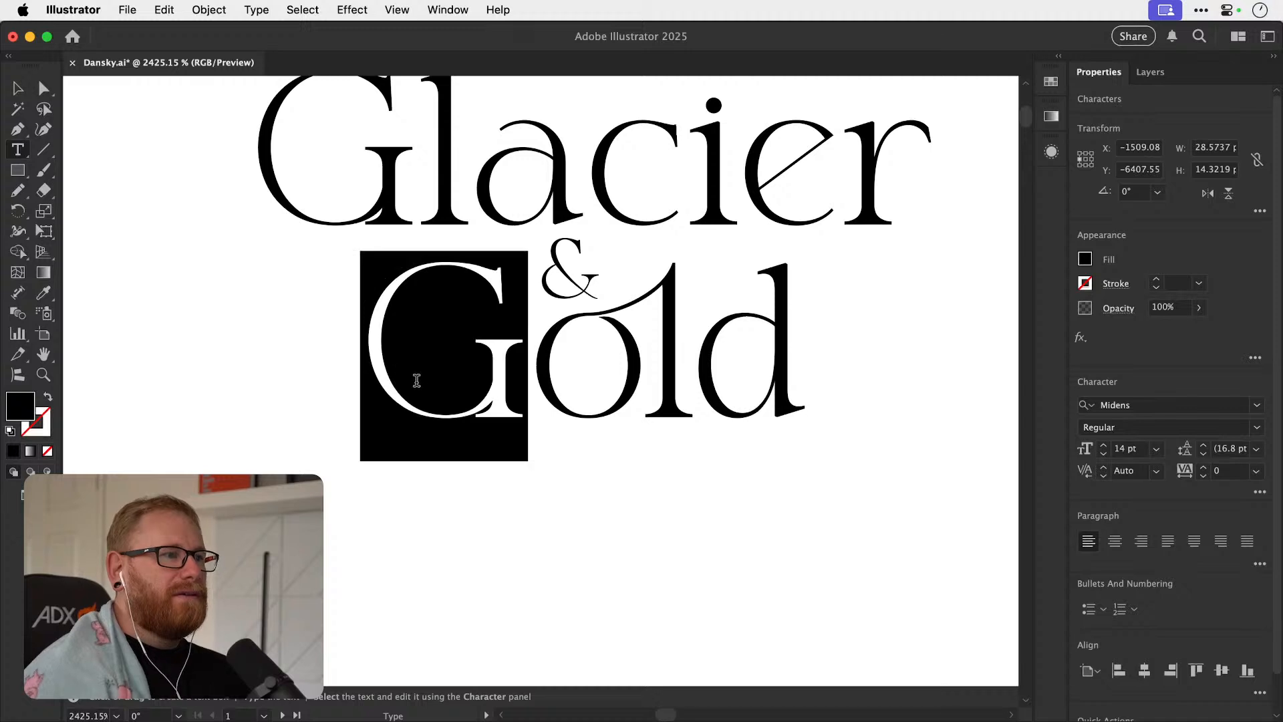
drag(443, 183, 677, 177)
click(19, 88)
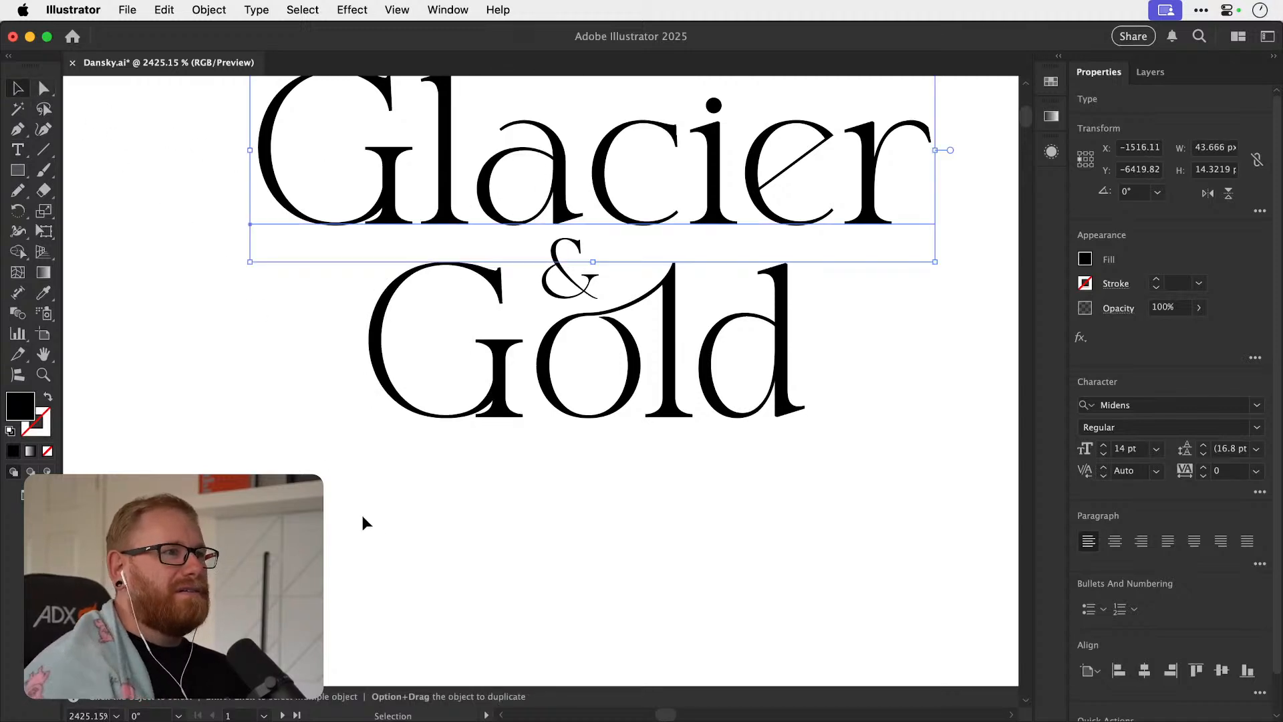
click(395, 529)
key(space)
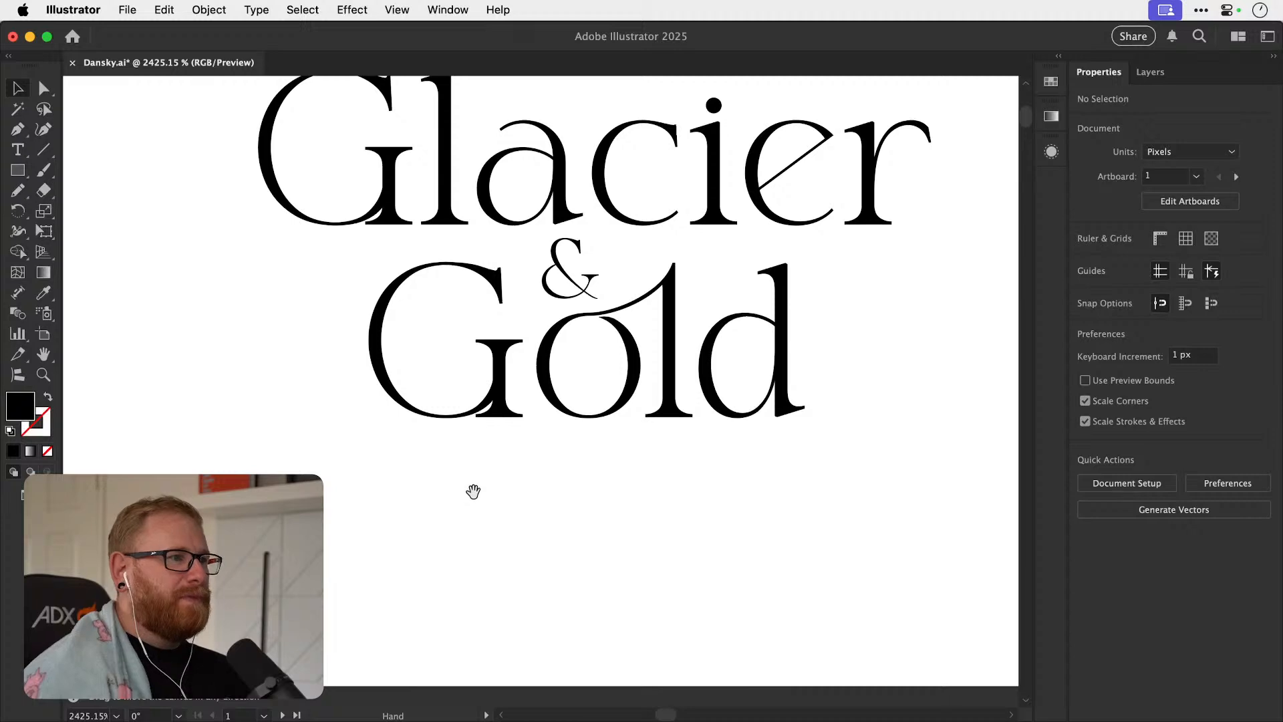
key(space)
drag(492, 402, 492, 516)
key(z)
drag(348, 341, 109, 321)
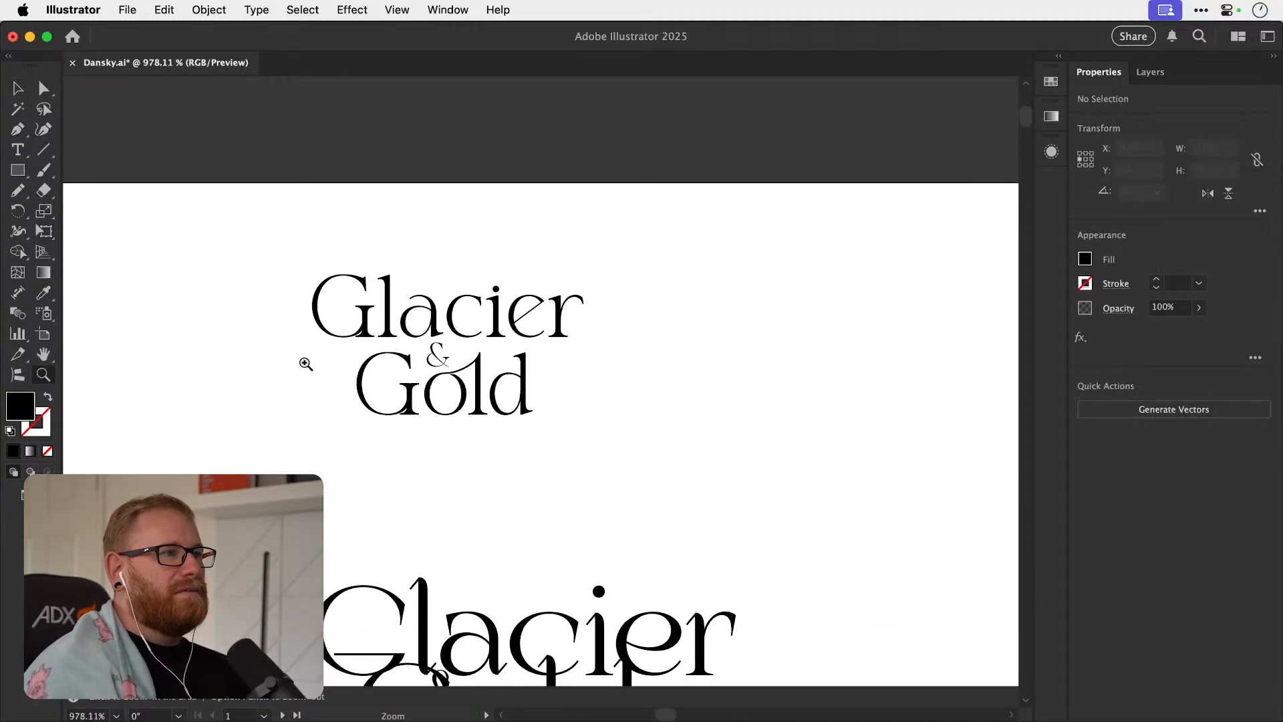
drag(388, 413, 481, 395)
drag(595, 443, 511, 441)
key(space)
scroll(515, 511, down, 5)
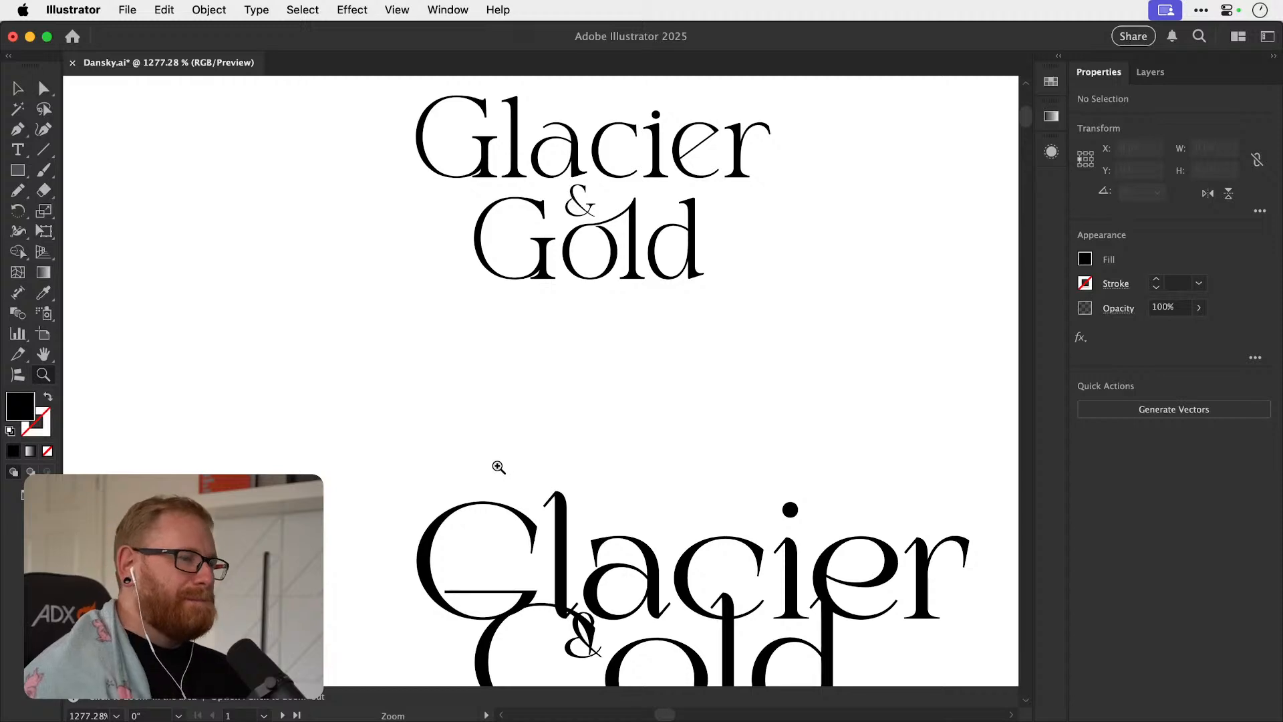
Try the alternate G in the Gavalaz Ruwat word "Glacier" and check its other letters for alternate glyphs.
drag(498, 538, 512, 390)
drag(493, 457, 721, 338)
key(b)
key(v)
key(super+minus)
key(super+minus)
key(space)
drag(646, 389, 480, 445)
key(t)
click(559, 376)
key(shift+Left)
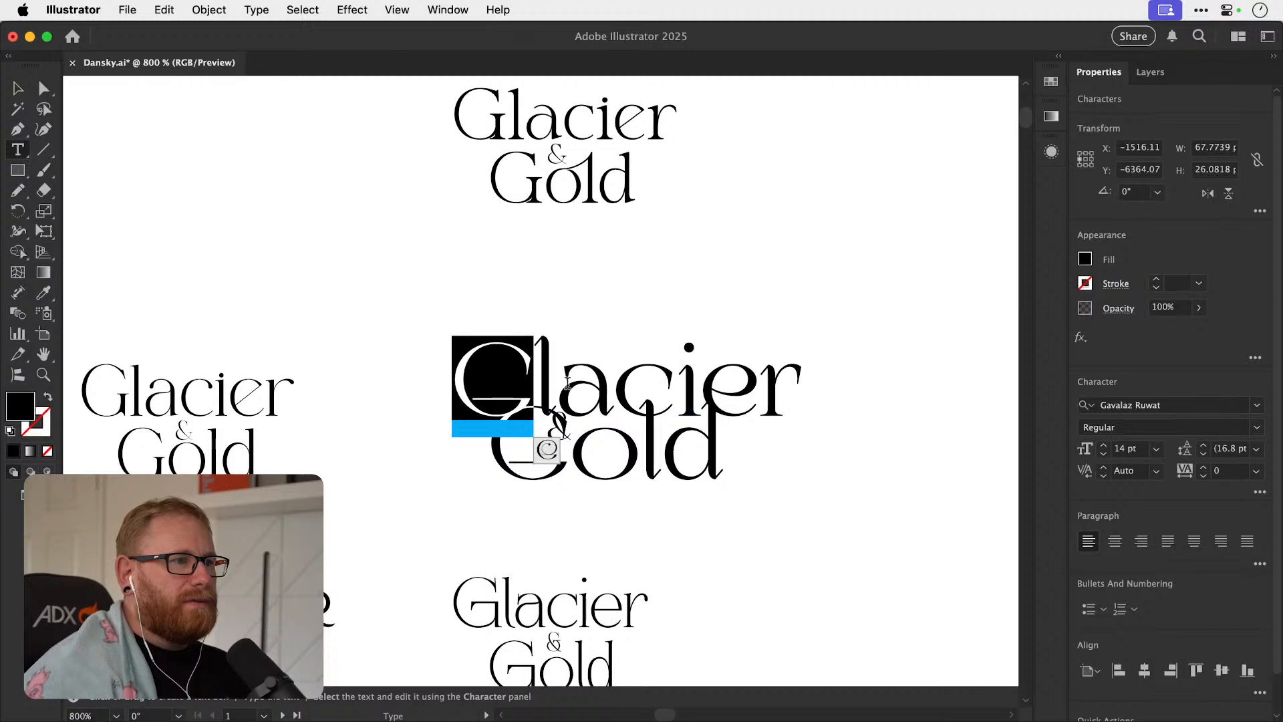
click(553, 454)
key(super+z)
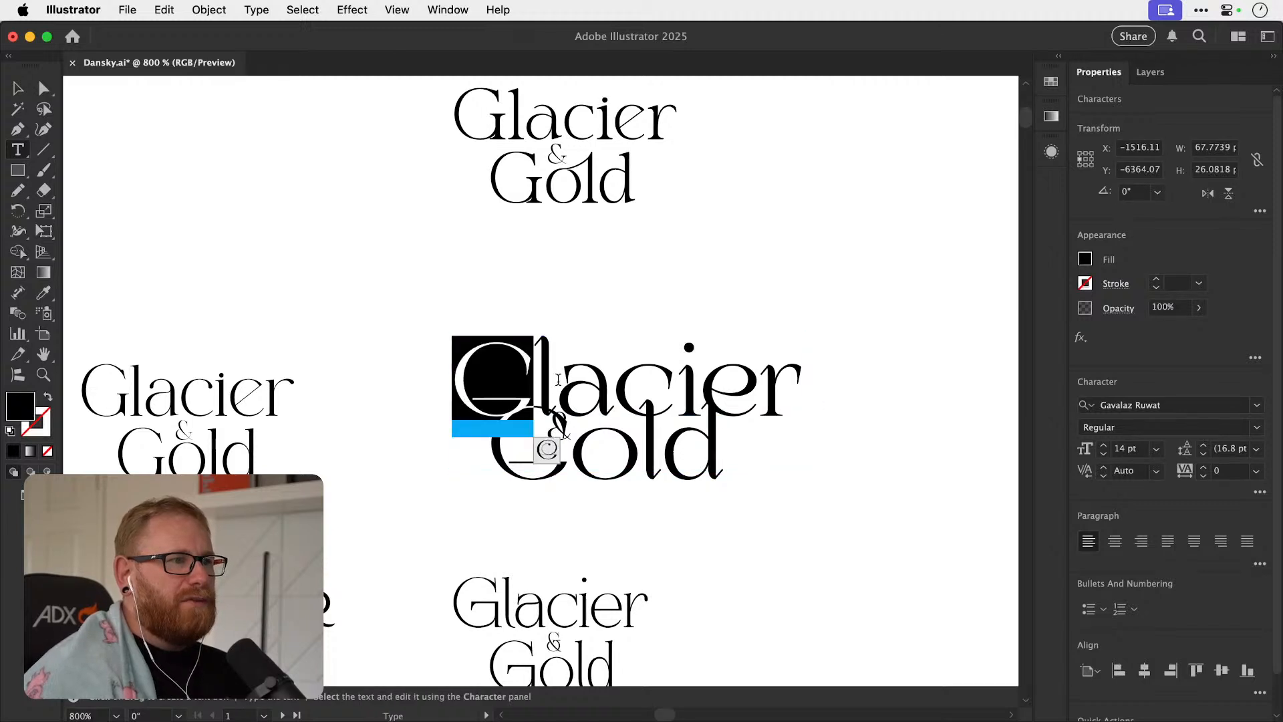
click(586, 376)
key(shift+Left)
drag(616, 392, 668, 378)
Move the Gavalaz Ruwat word "Glacier" away from "Gold" into the empty space to its right.
click(18, 88)
drag(595, 354, 481, 359)
drag(606, 382, 867, 331)
drag(705, 359, 428, 380)
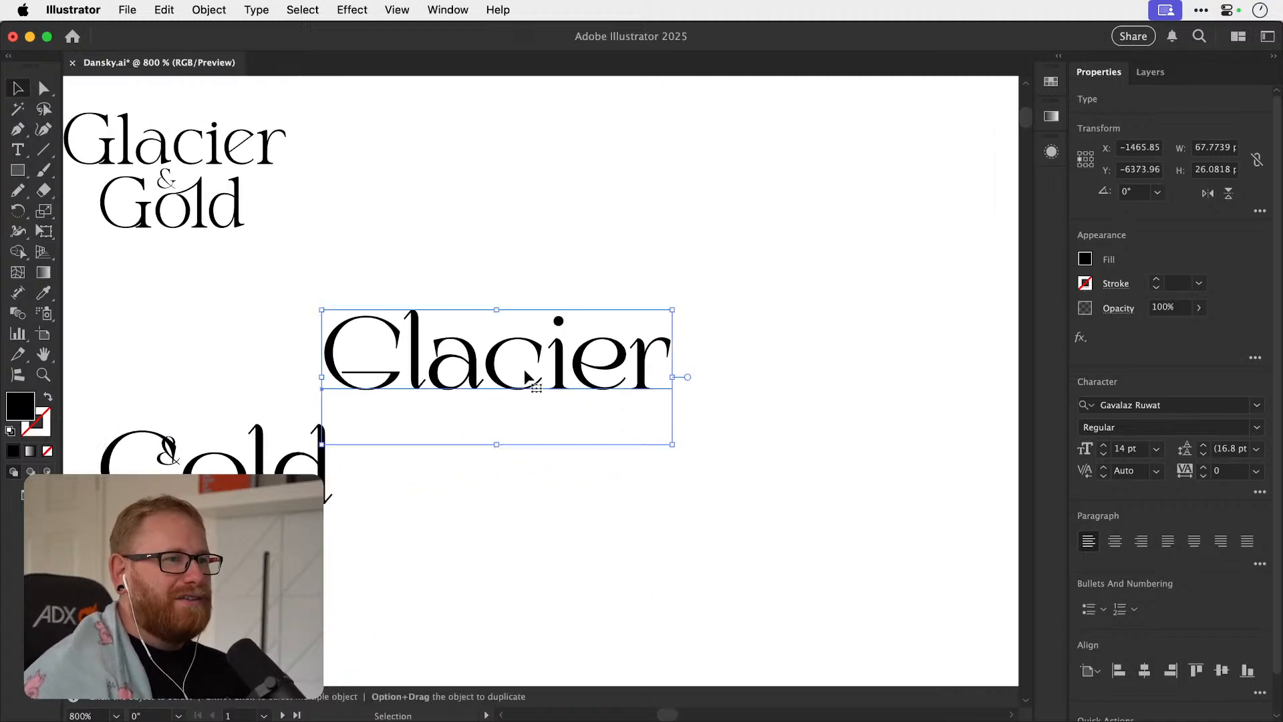
drag(535, 384, 681, 380)
Try decorative swash alternates on the l and following letters of the separated word "Glacier".
key(t)
drag(550, 364, 571, 362)
click(582, 420)
click(608, 422)
Replace the capital G of "Glacier" with a lowercase g and apply its long swash alternate.
click(539, 367)
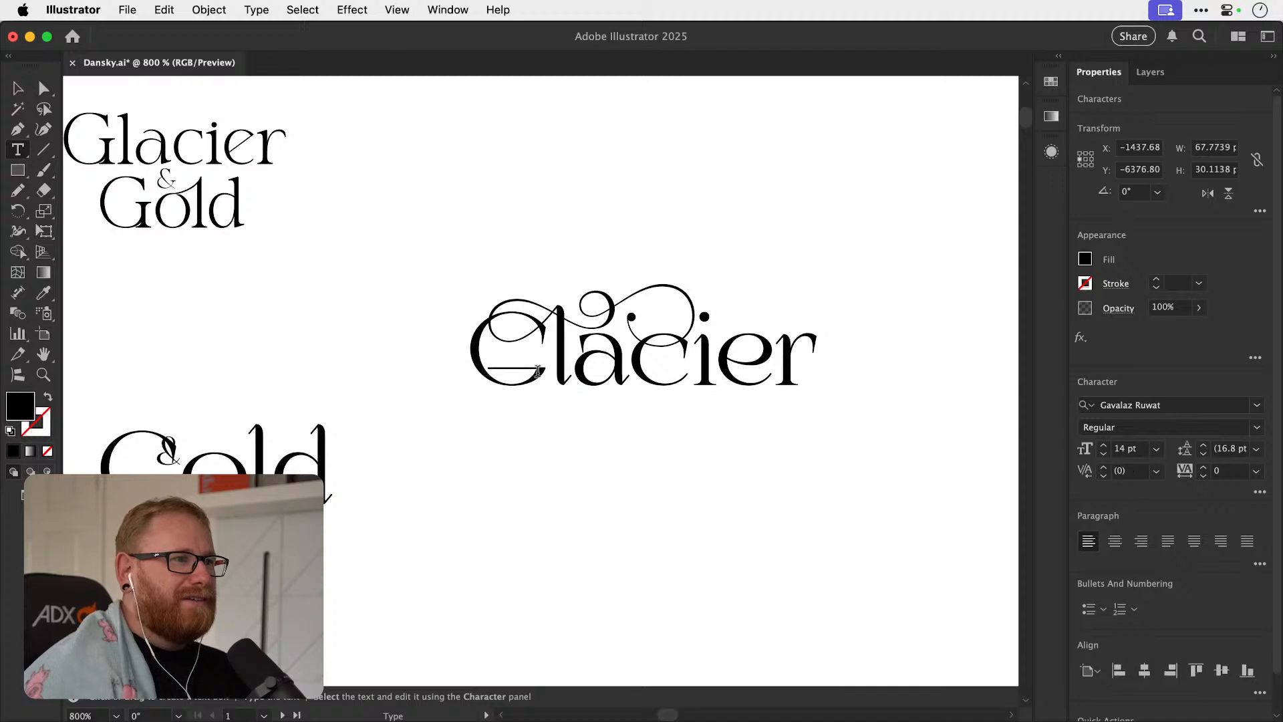
text(g)
drag(520, 365, 479, 367)
click(537, 423)
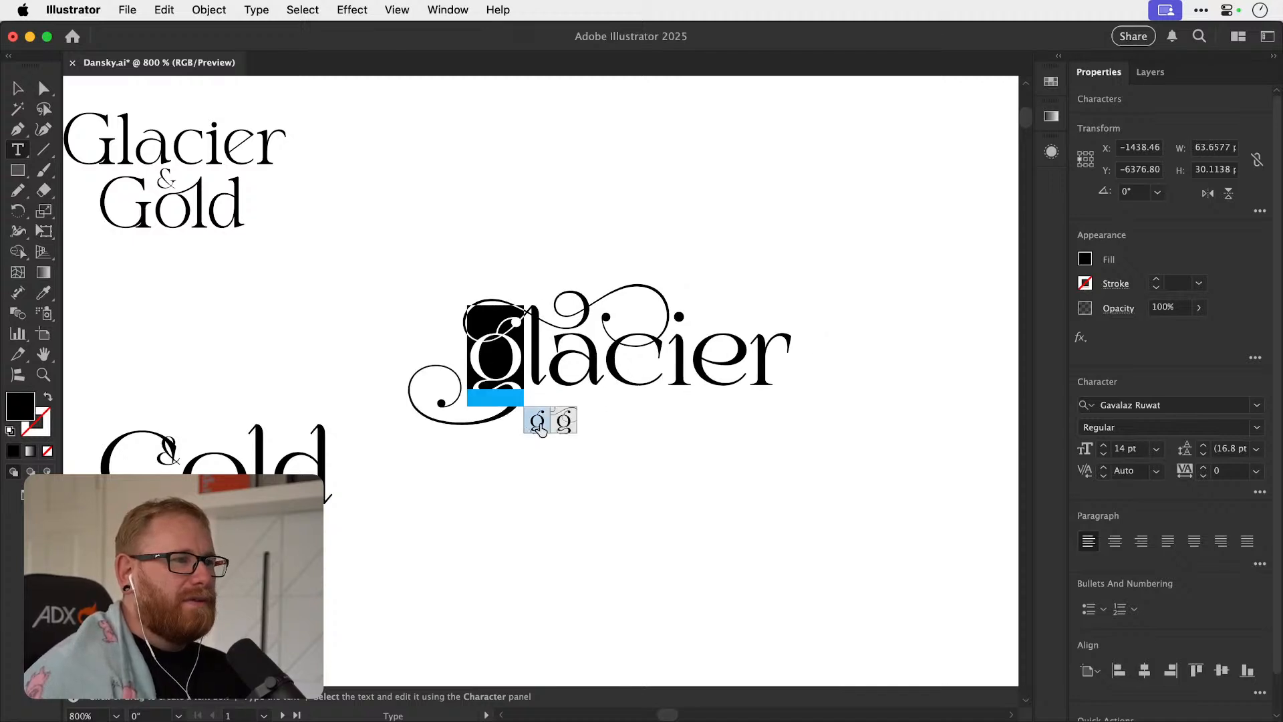
Return the l and c of "glacier" to their plain glyphs without swashes.
click(522, 332)
drag(534, 345, 660, 366)
click(561, 421)
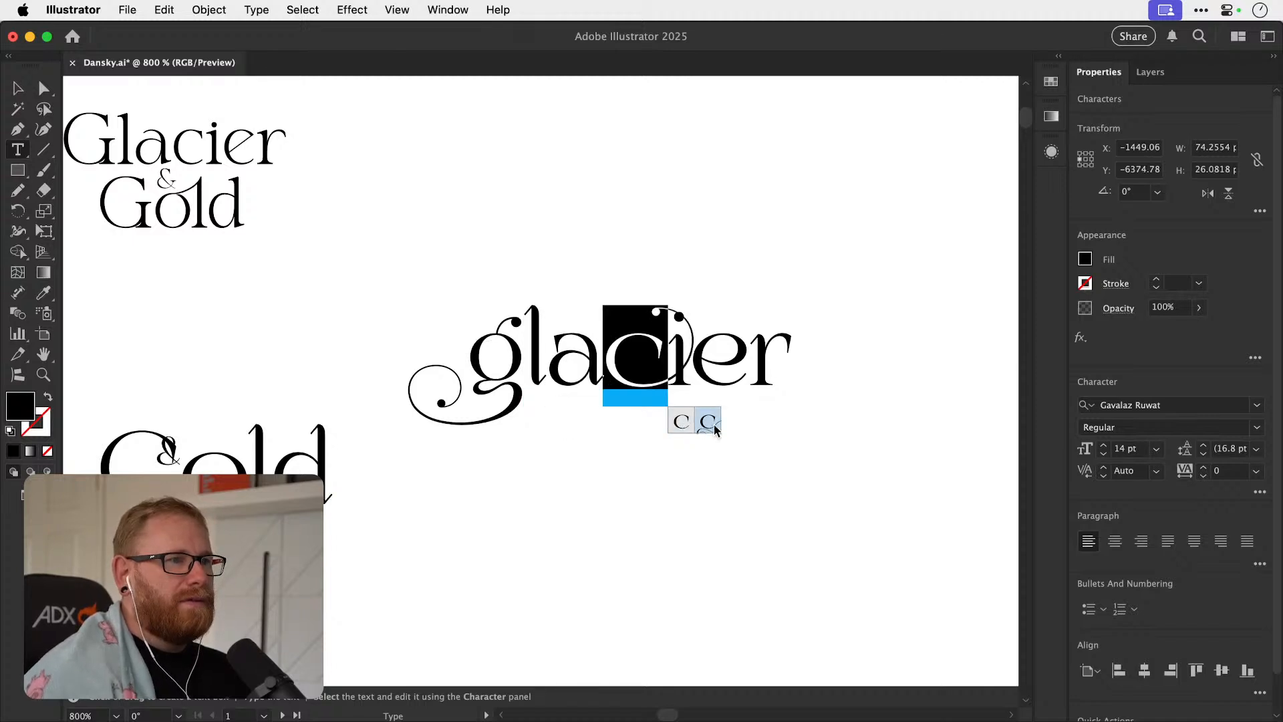
click(682, 425)
Try a swash alternate on the i of "glacier" and apply the curled swash alternate to the final r.
drag(669, 360, 689, 358)
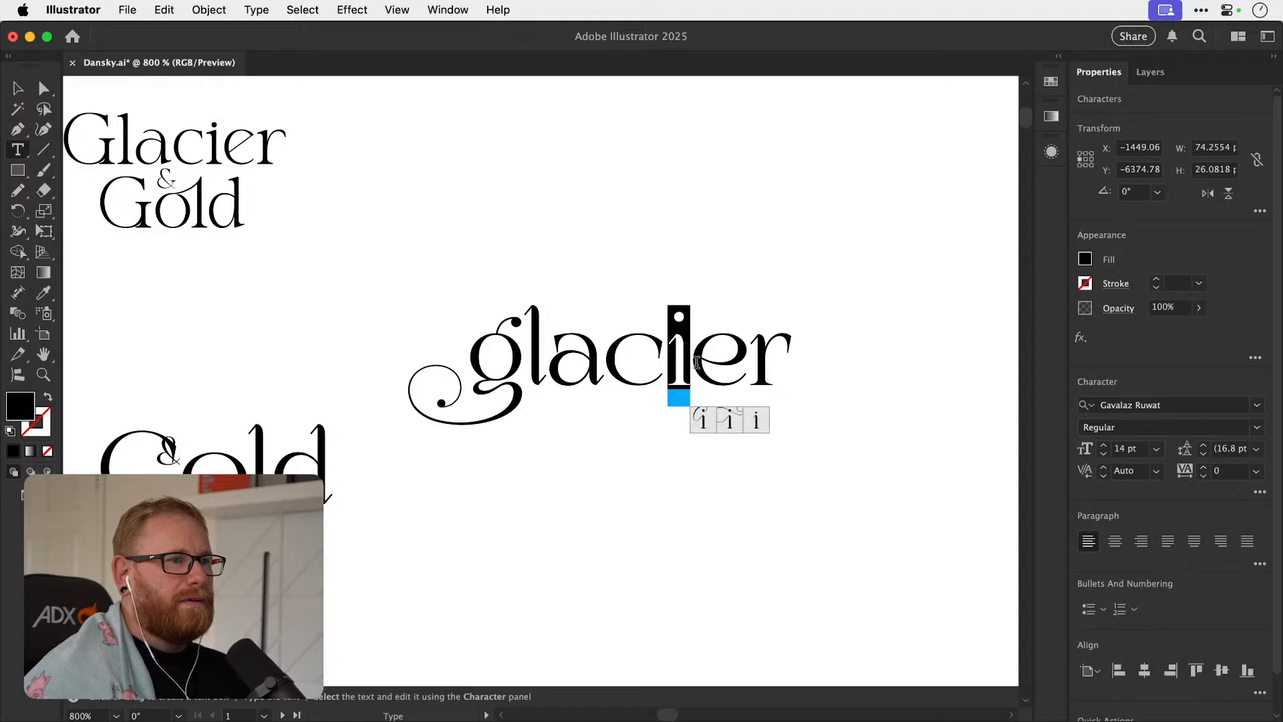
click(703, 427)
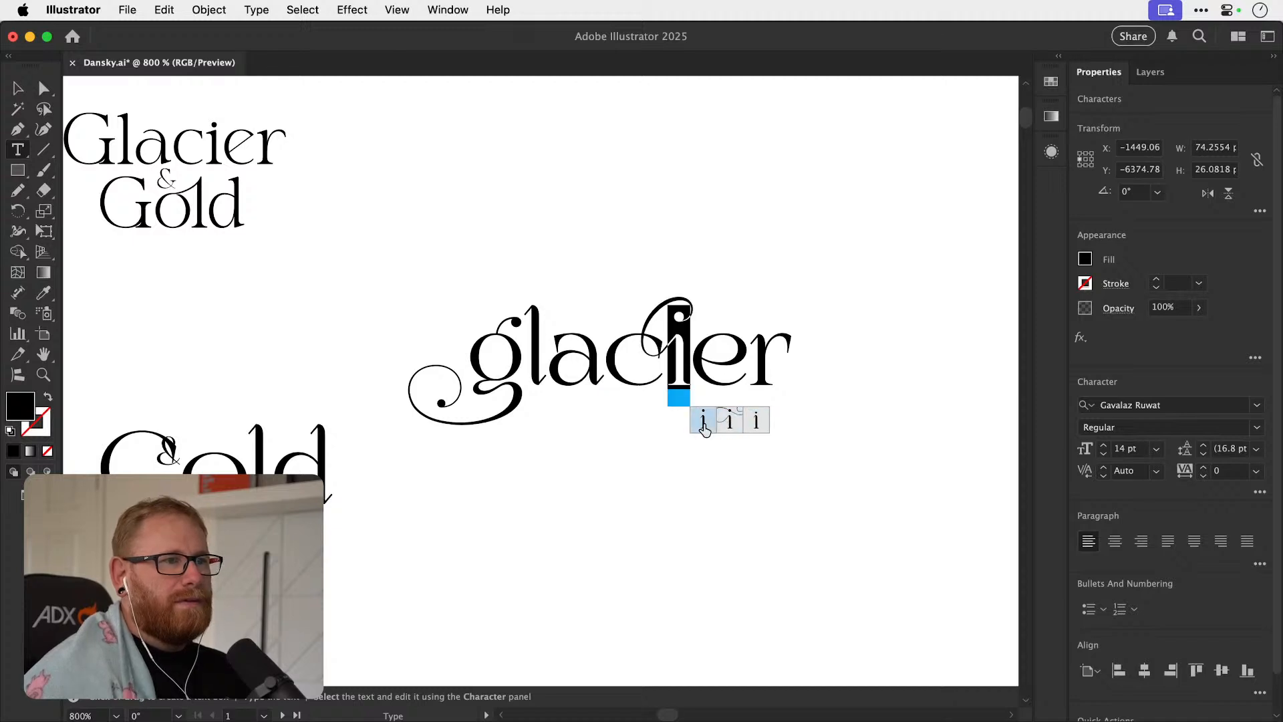
drag(691, 364, 789, 363)
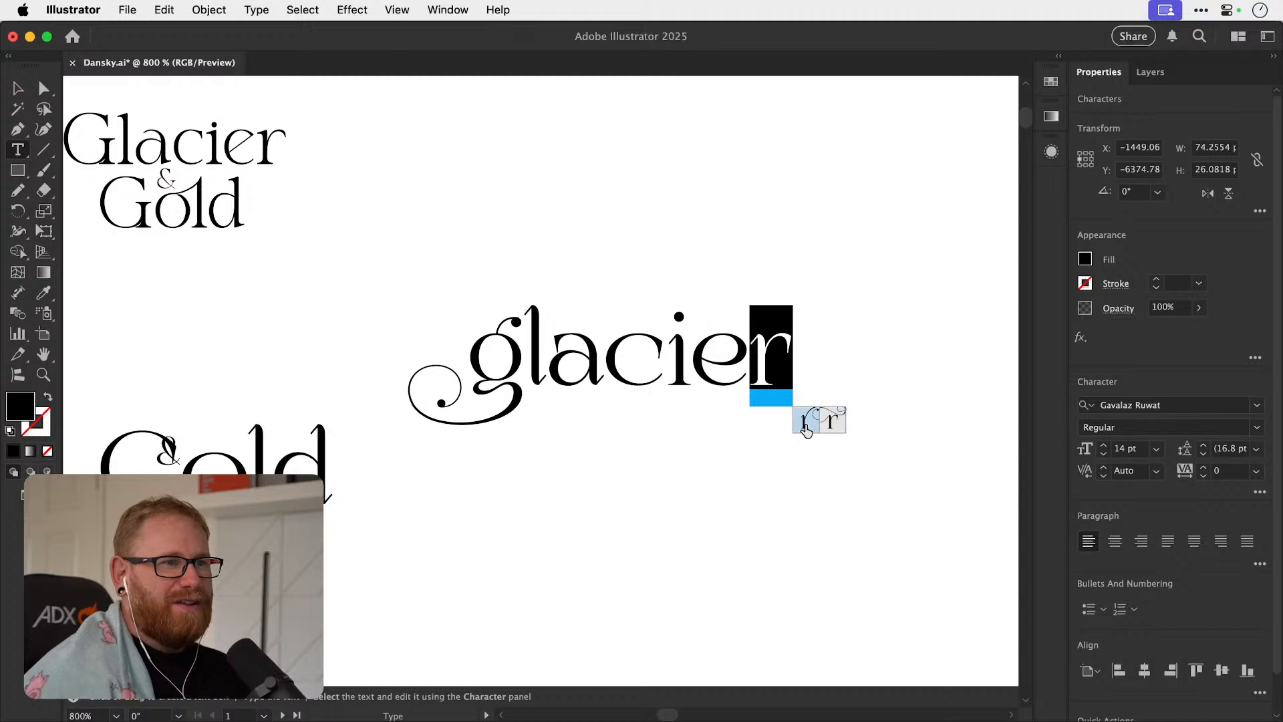
click(806, 422)
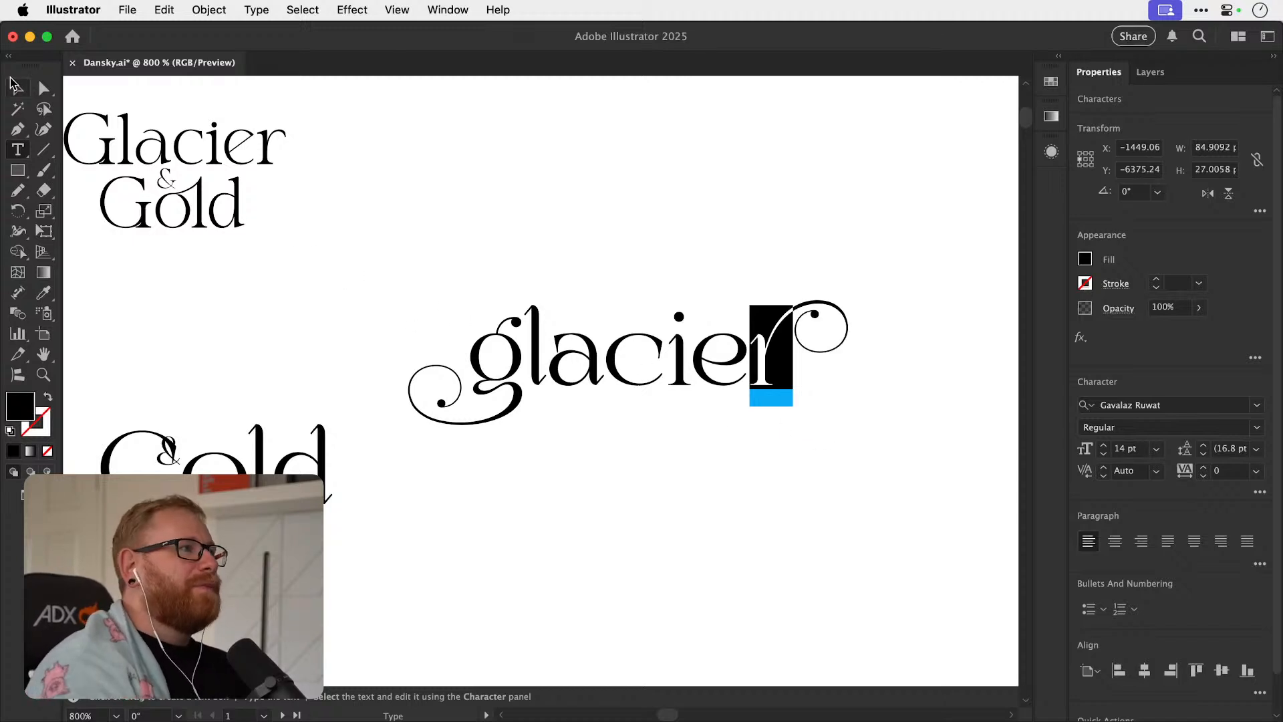
Duplicate the word "glacier" directly below itself and change the copy's text to "gold".
click(12, 84)
drag(671, 377, 671, 478)
key(t)
double_click(632, 469)
text(gold)
Try alternate glyphs on the letters of "gold" and return the d to its plain form.
drag(471, 474, 677, 462)
click(538, 528)
click(607, 525)
click(630, 529)
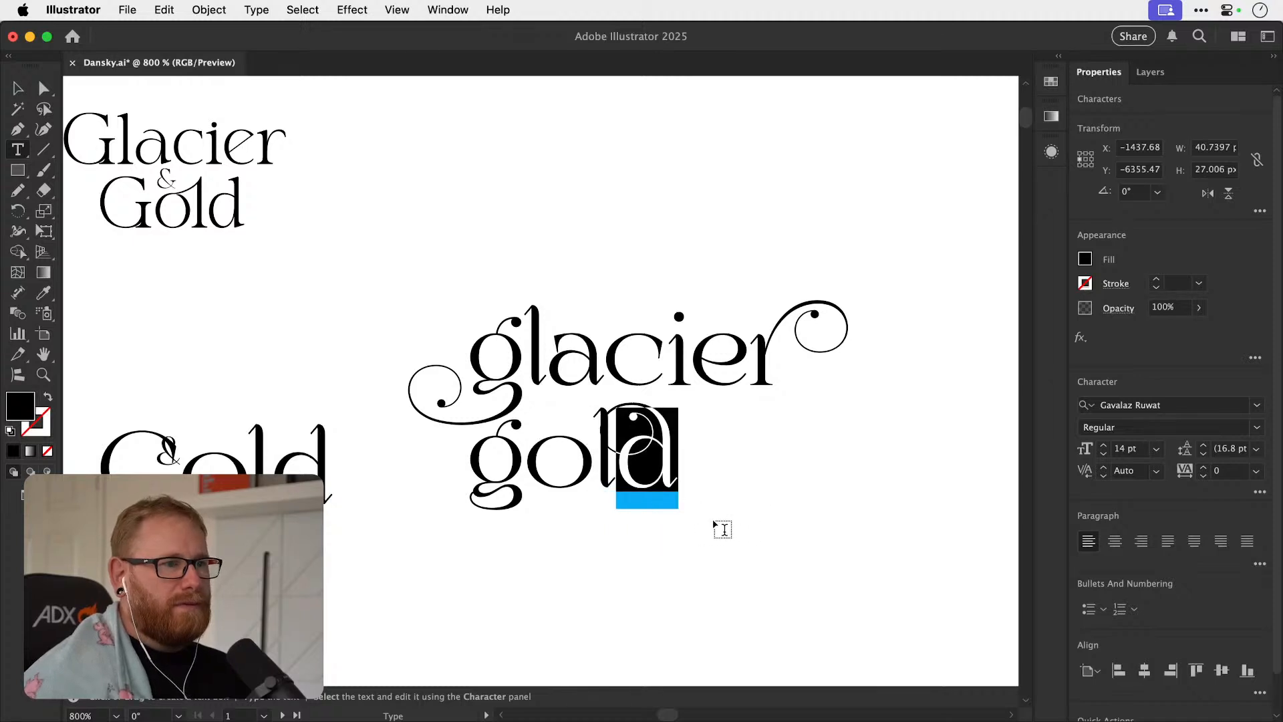
click(717, 524)
click(691, 524)
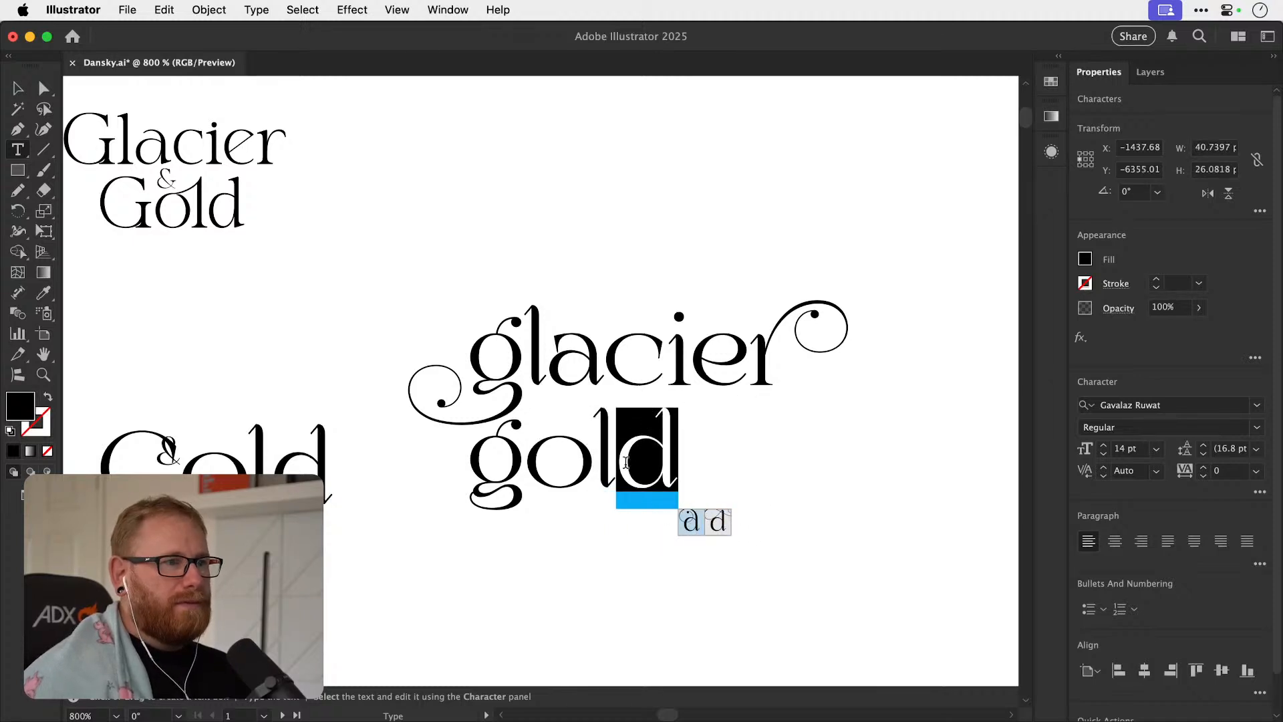
Move the word "gold" to the right so it sits roughly centred beneath "glacier".
key(Escape)
drag(625, 465, 687, 466)
click(635, 266)
Delete the leftover Gavalaz Ruwat "& Gold" text beside the new lowercase version.
drag(609, 368, 756, 321)
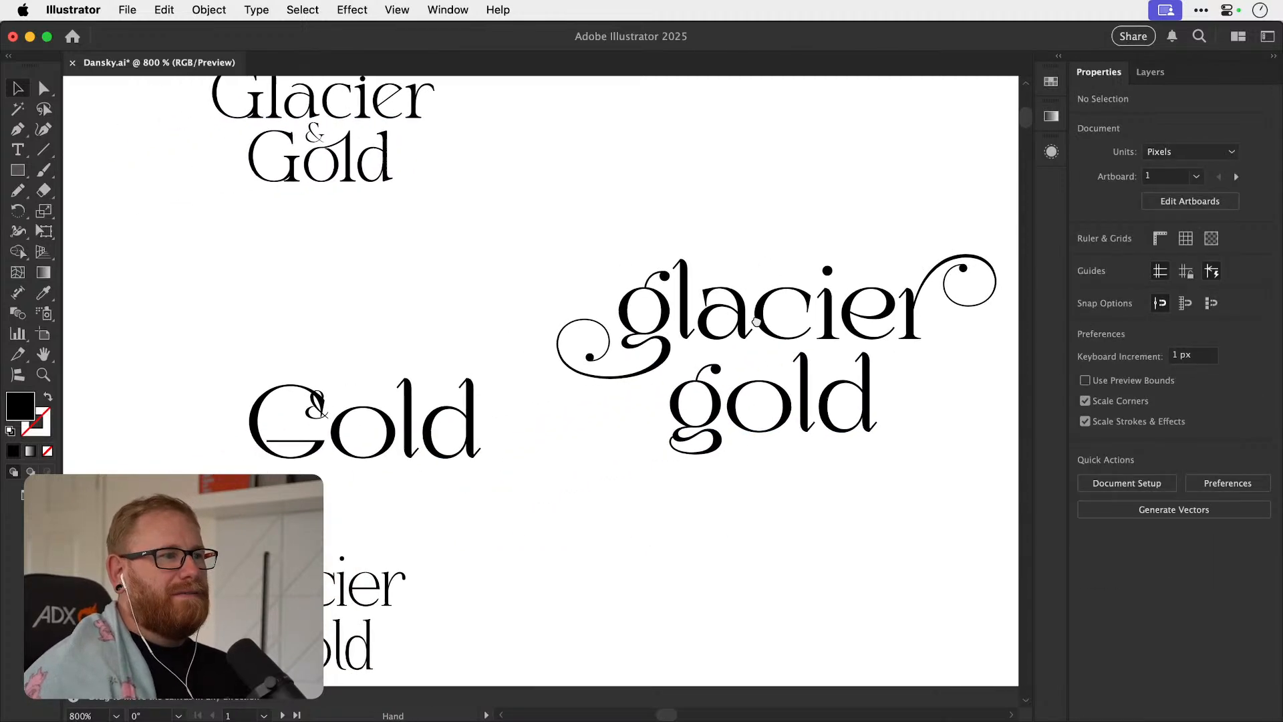
click(402, 448)
key(Delete)
Check the alternate glyphs offered for individual letters in the Glacier & Gold versions, ending with the C of the uppercase GLACIER.
drag(472, 455, 692, 365)
key(t)
mouse_move(562, 422)
mouse_down()
mouse_move(544, 422)
mouse_move(585, 420)
mouse_move(572, 424)
mouse_up()
drag(585, 478, 510, 480)
drag(226, 415, 267, 419)
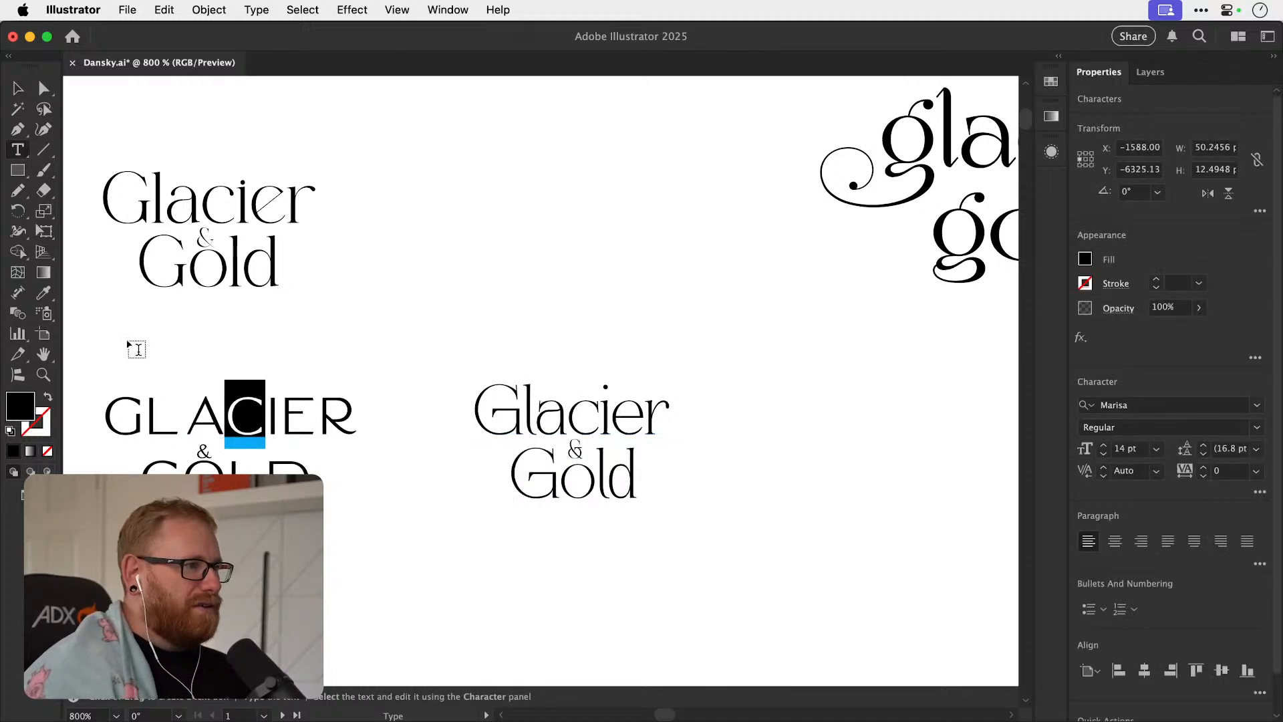
Try the underlined and other alternate glyphs for the A in the uppercase Marisa GLACIER, undoing the last one.
click(17, 97)
drag(167, 463, 381, 420)
drag(381, 419, 468, 418)
key(t)
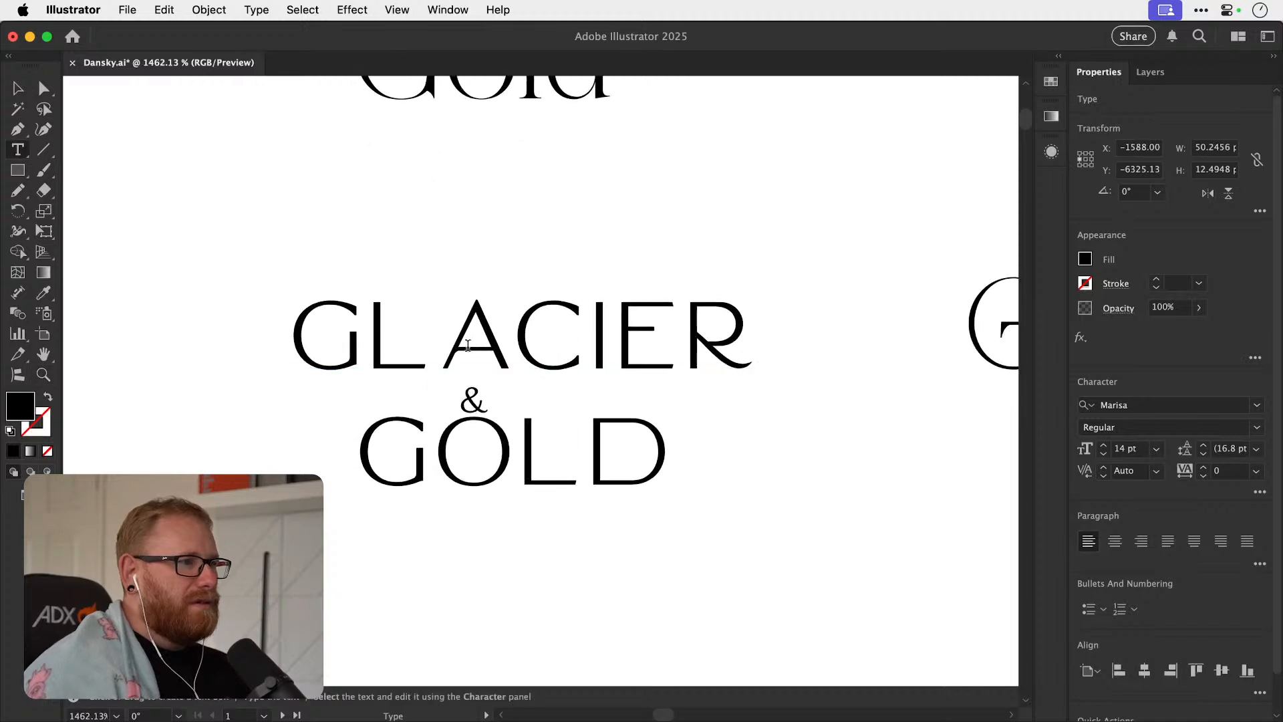
drag(439, 346, 503, 346)
click(526, 415)
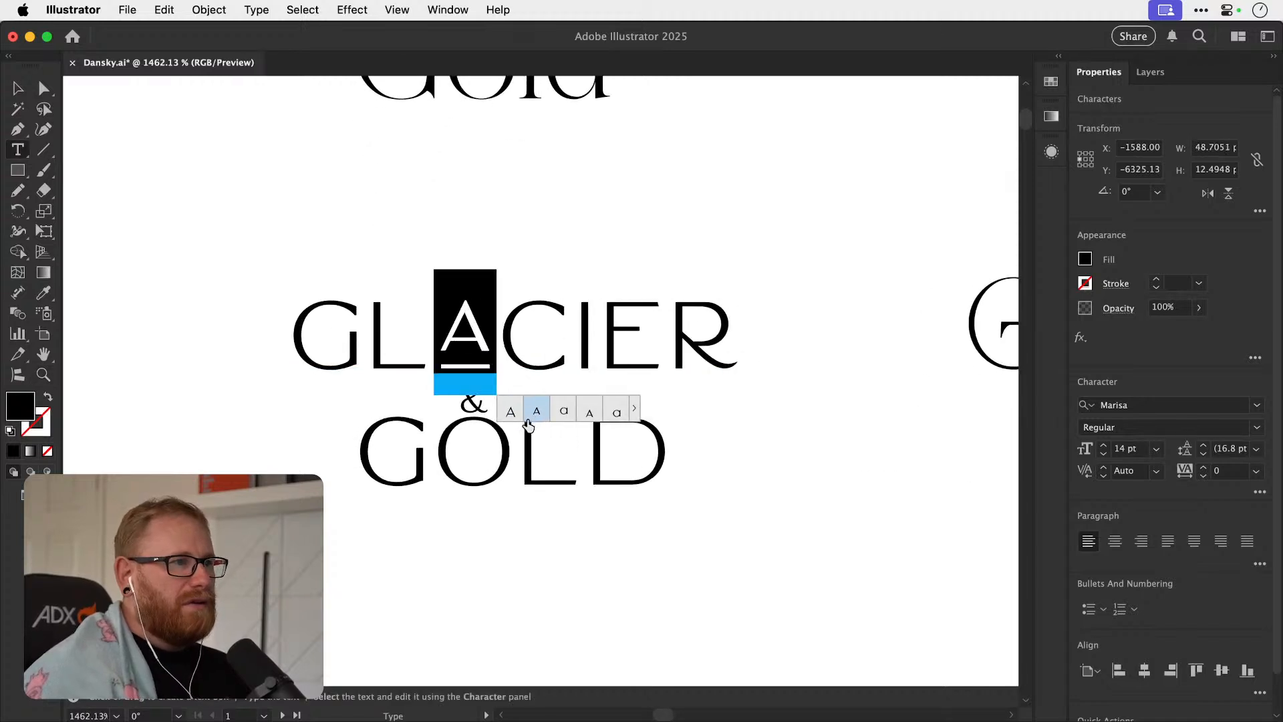
click(594, 413)
key(super+z)
Review the alternates for the L and C of GLACIER, and replace the O of GOLD with its raised, underlined glyph.
drag(380, 350, 414, 342)
drag(501, 344, 573, 346)
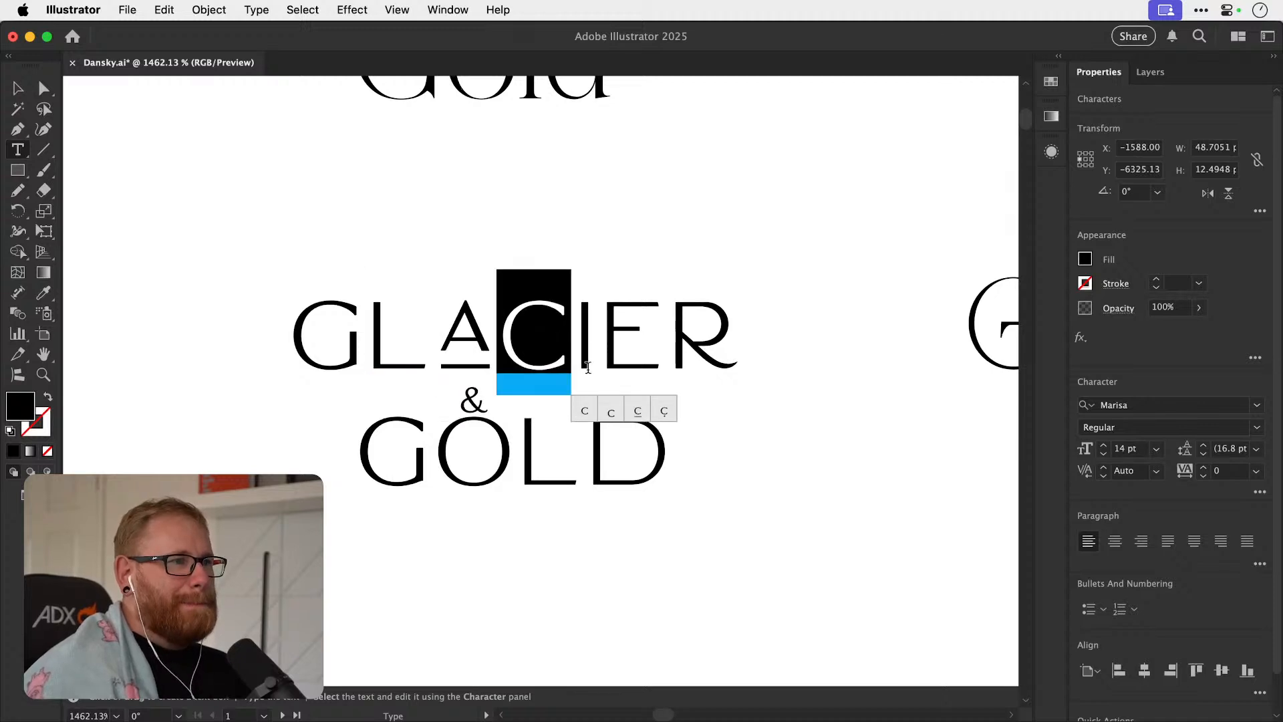
drag(463, 458, 511, 459)
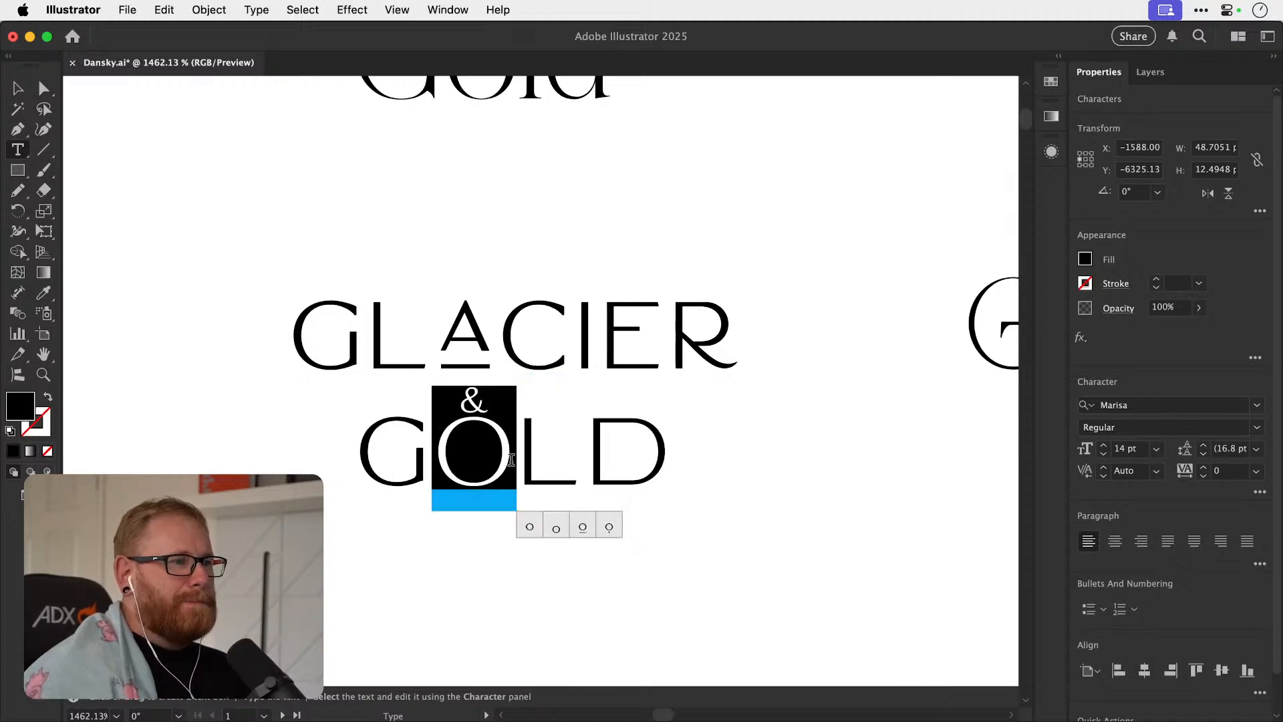
click(582, 528)
click(554, 468)
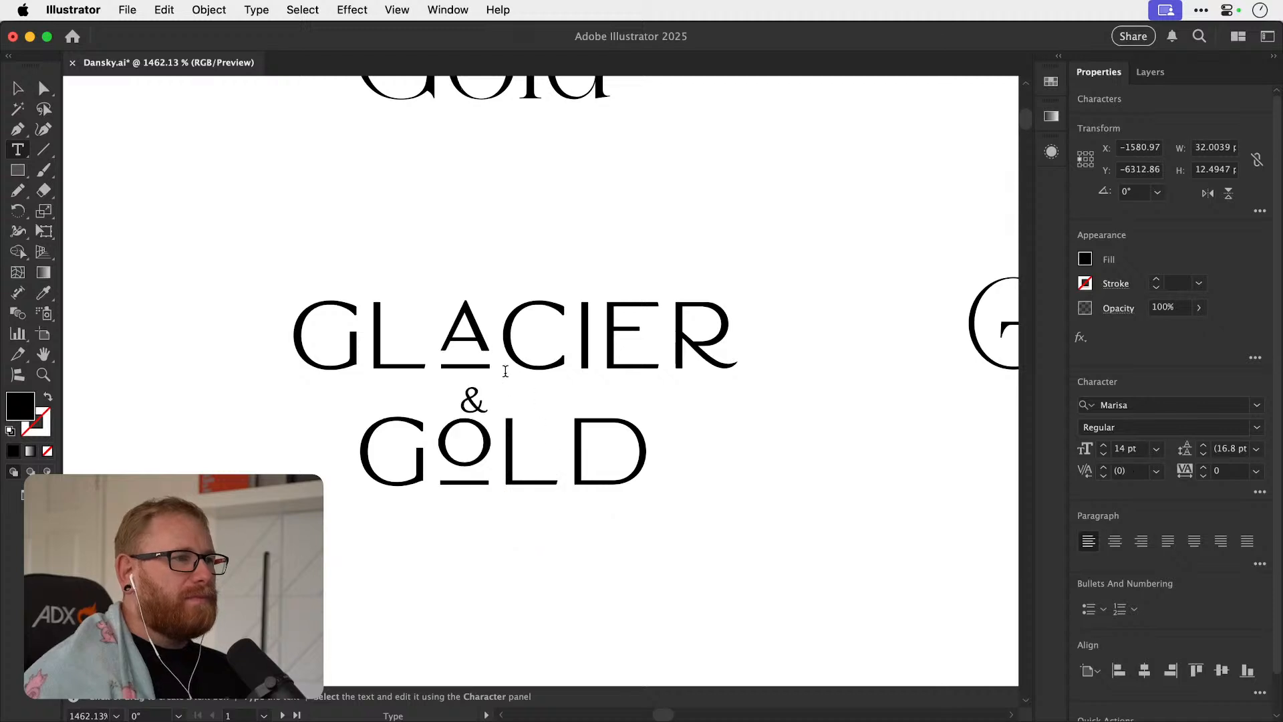
Return the A of the uppercase GLACIER to its plain glyph and deselect the text.
drag(450, 342, 477, 344)
click(510, 414)
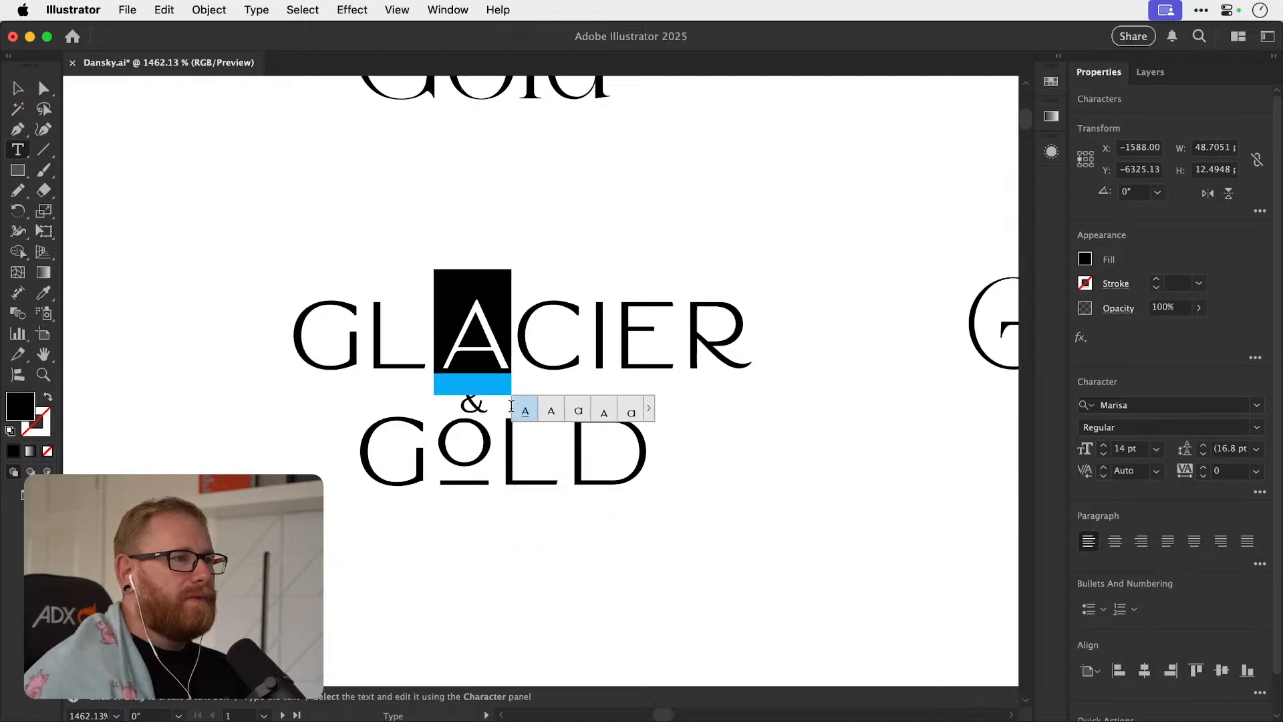
click(16, 89)
click(346, 544)
Examine all Marisa alternates for the E of GLACIER in the full glyph list without applying any.
key(t)
drag(743, 335, 629, 339)
click(650, 341)
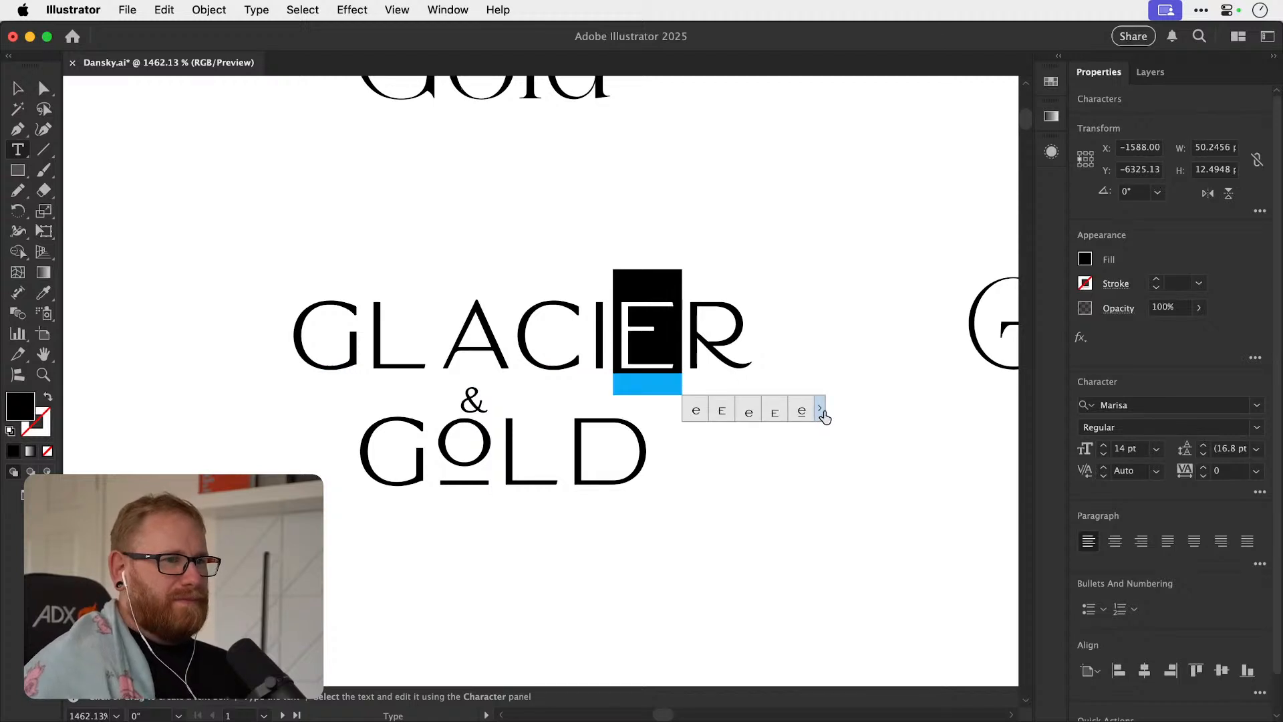
click(821, 410)
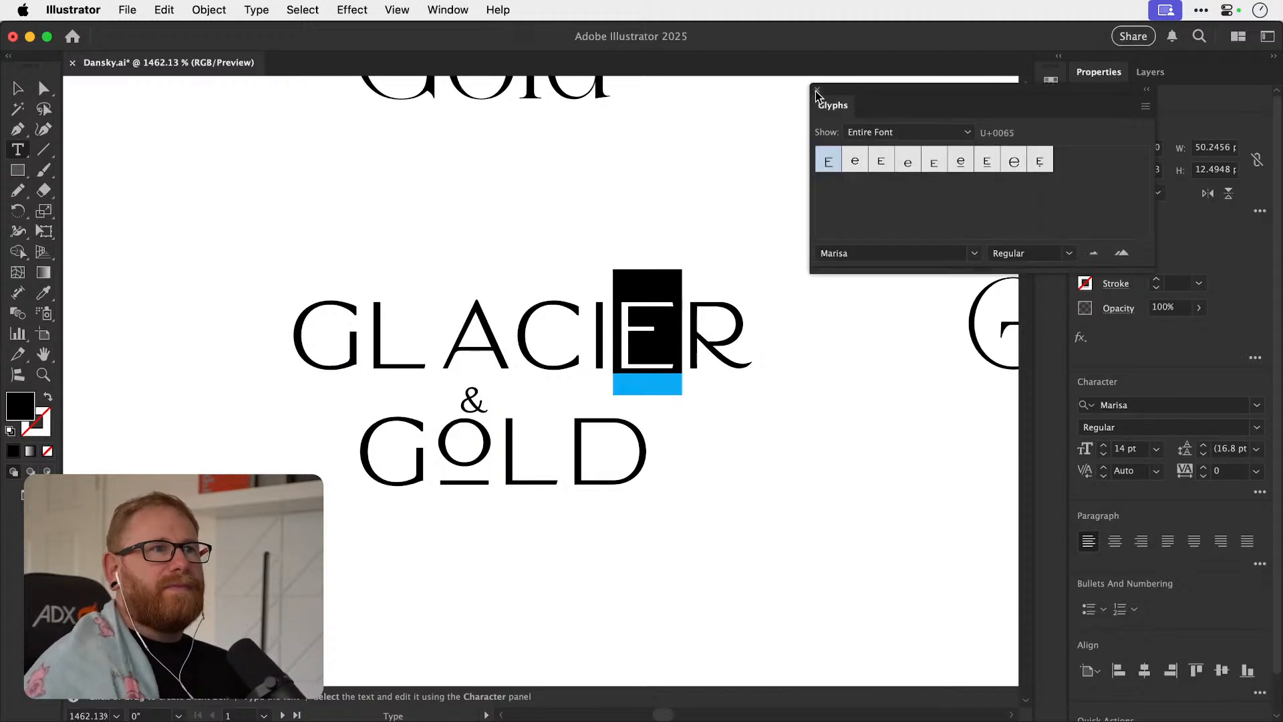
click(816, 90)
click(18, 91)
click(258, 183)
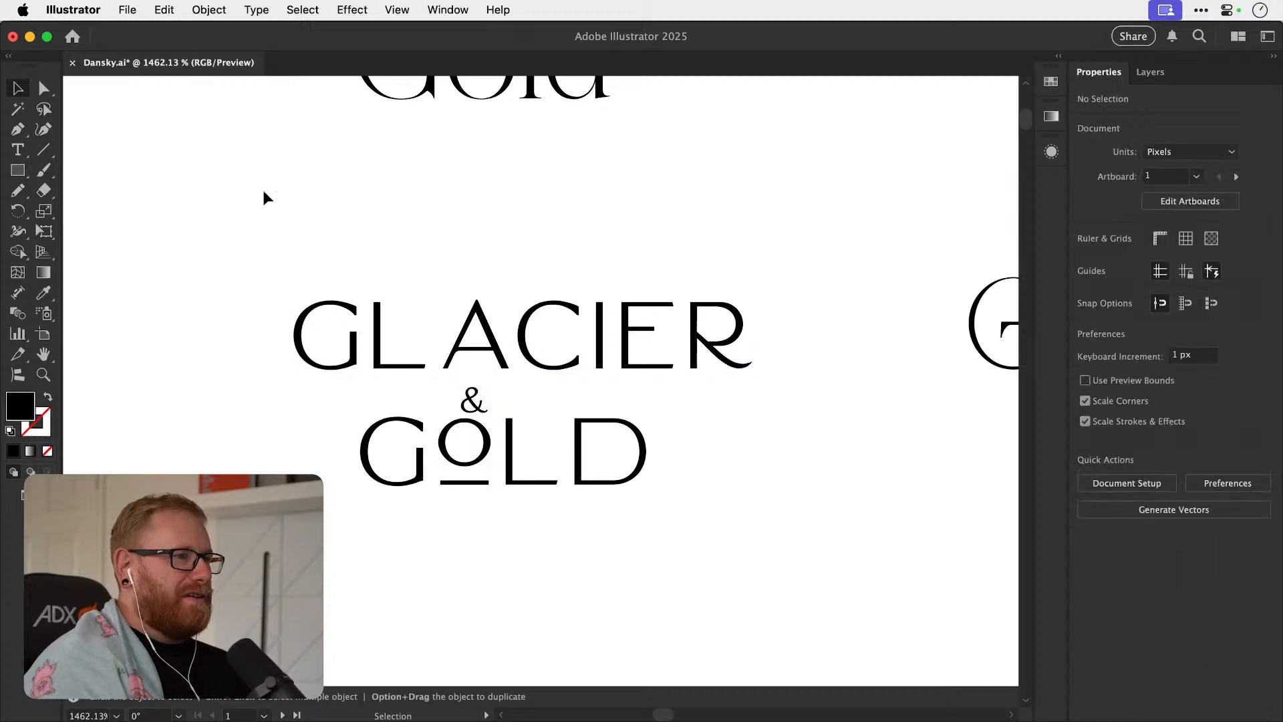
Examine the Magline Glacier & Gold version up close and check which alternate glyphs its letters offer.
key(super+minus)
key(super+minus)
key(super+minus)
key(z)
drag(493, 211, 644, 336)
drag(537, 341, 755, 253)
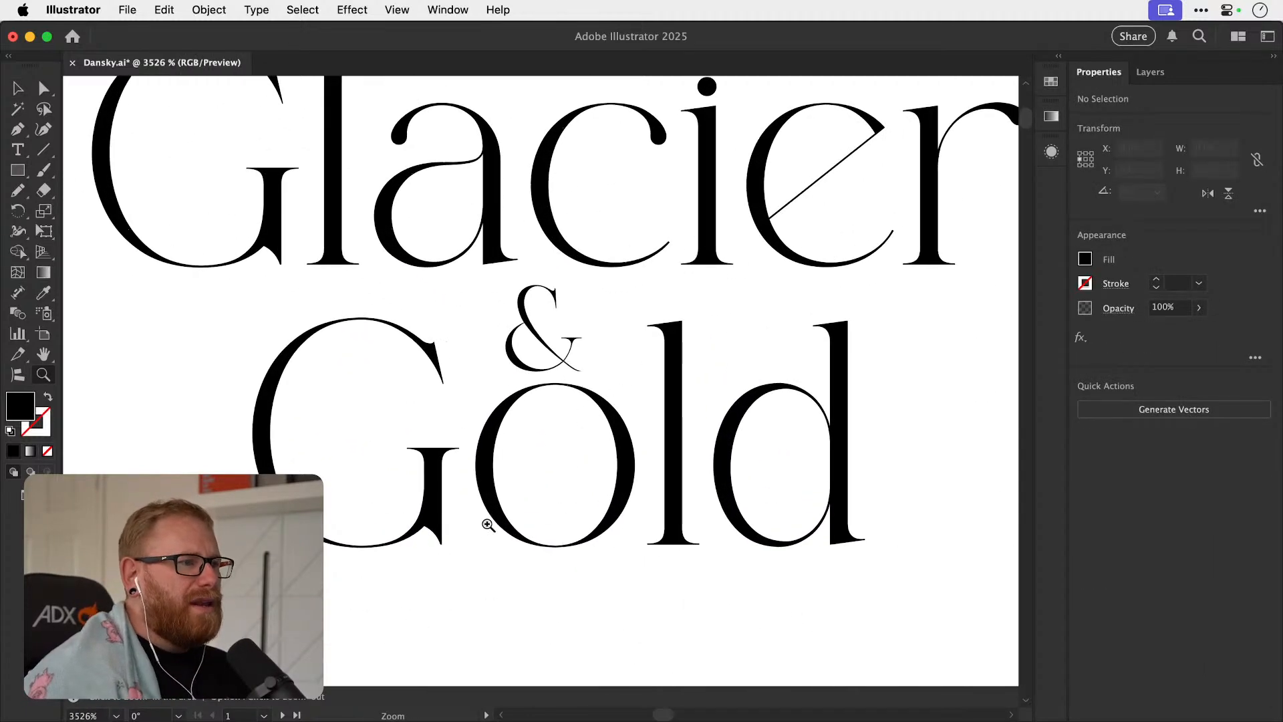
drag(511, 501, 418, 458)
key(v)
drag(490, 408, 613, 493)
key(t)
drag(487, 329, 518, 320)
drag(325, 304, 574, 330)
click(627, 331)
click(22, 94)
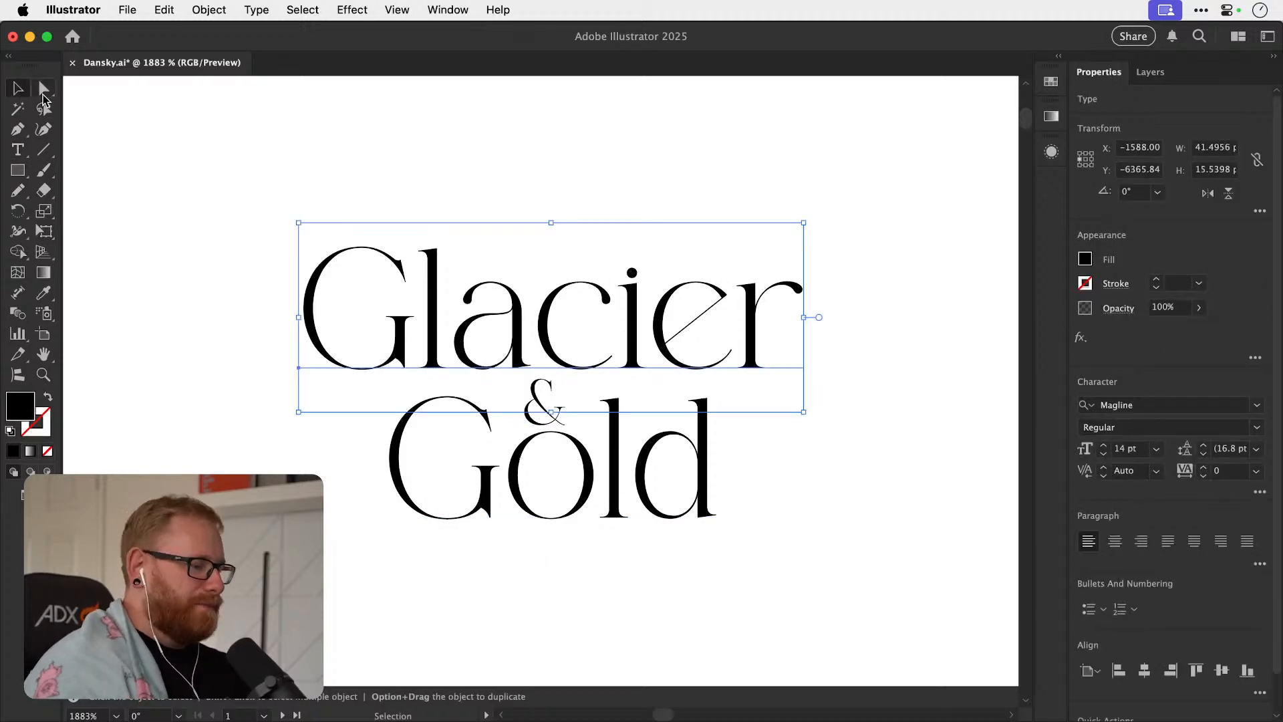
Try a lowercase g as the first letter of "Glacier" in the Midens version, and undo the replacement.
key(super+minus)
key(super+minus)
key(super+minus)
key(super+minus)
click(704, 282)
drag(652, 351, 483, 390)
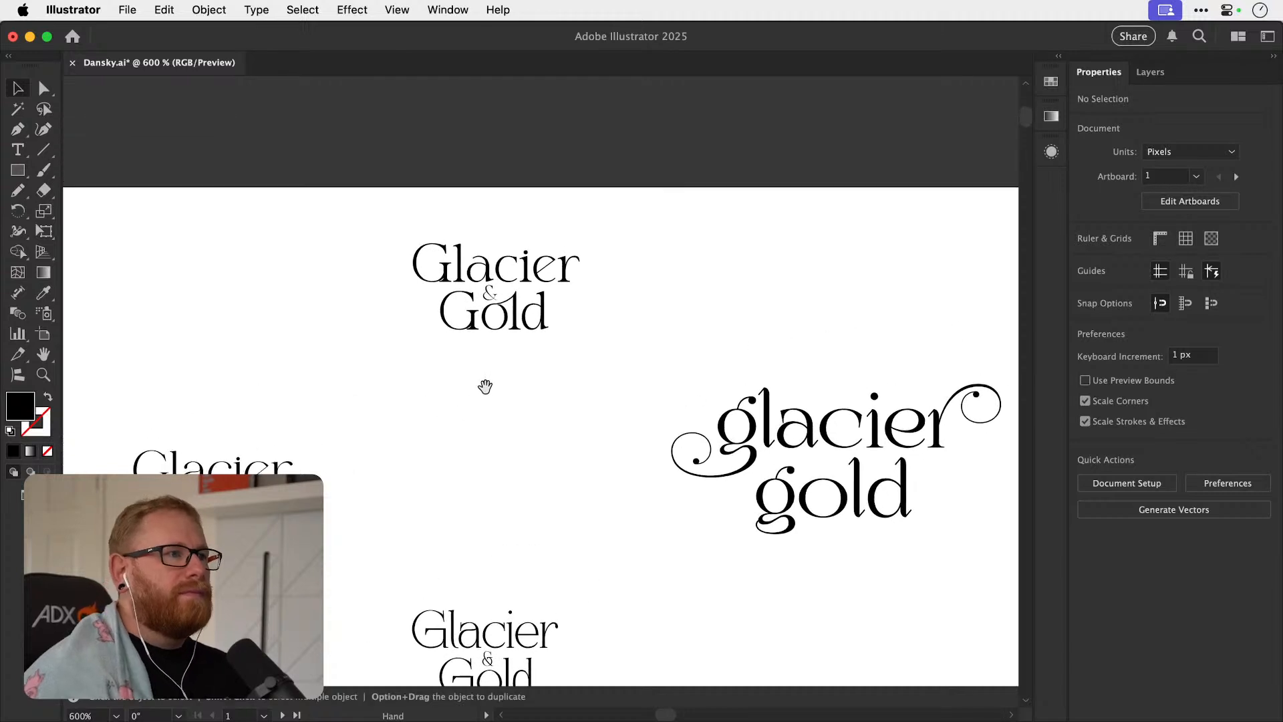
key(z)
drag(418, 292, 689, 339)
key(t)
drag(529, 217, 462, 216)
text(g)
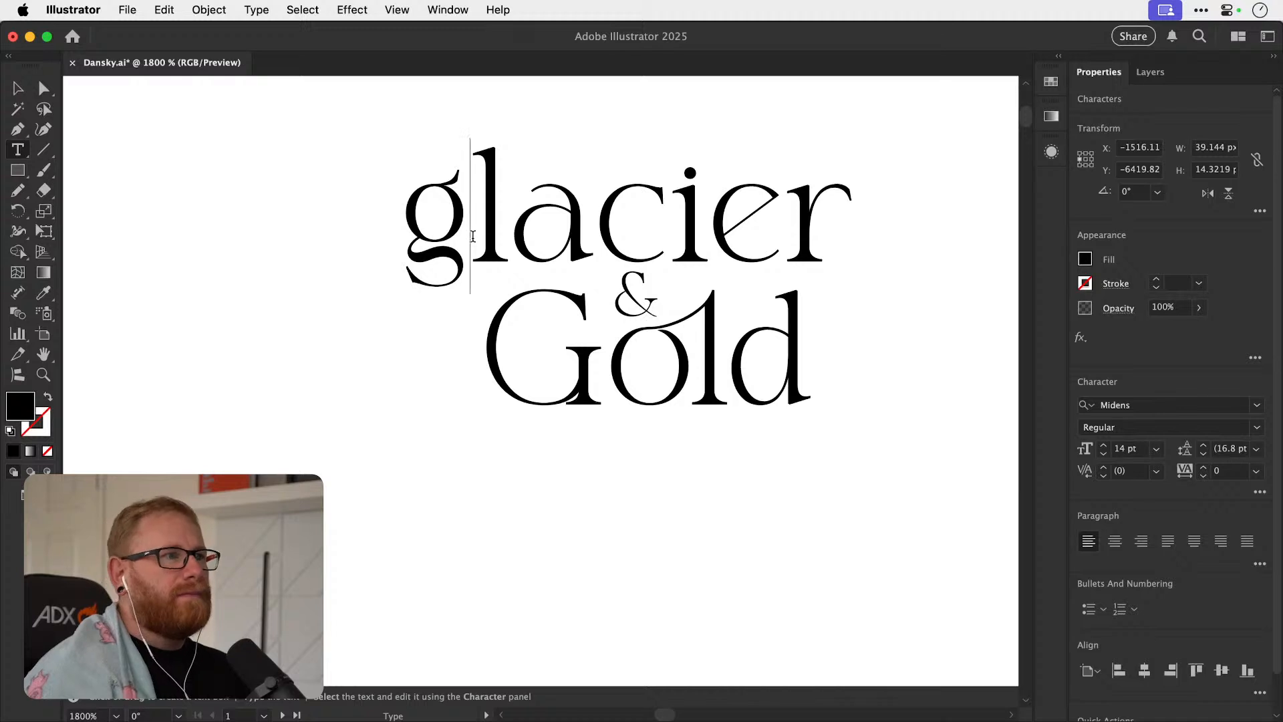
key(shift+Left)
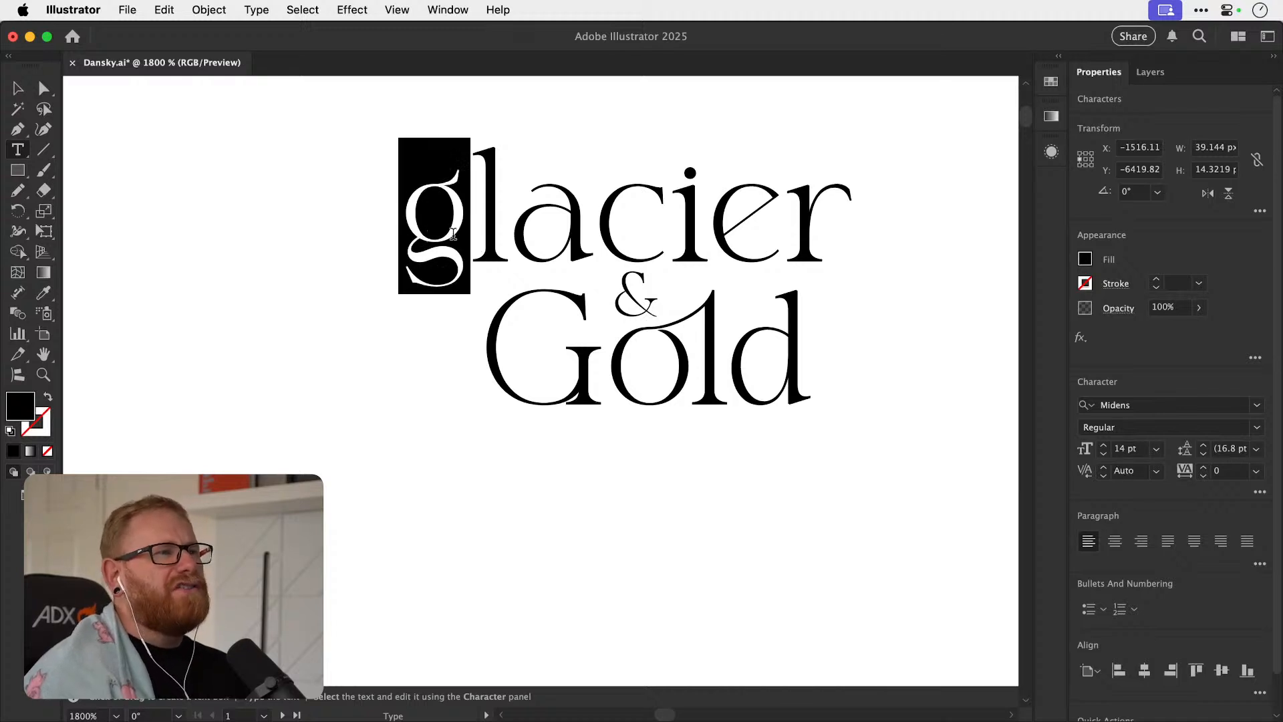
key(super+z)
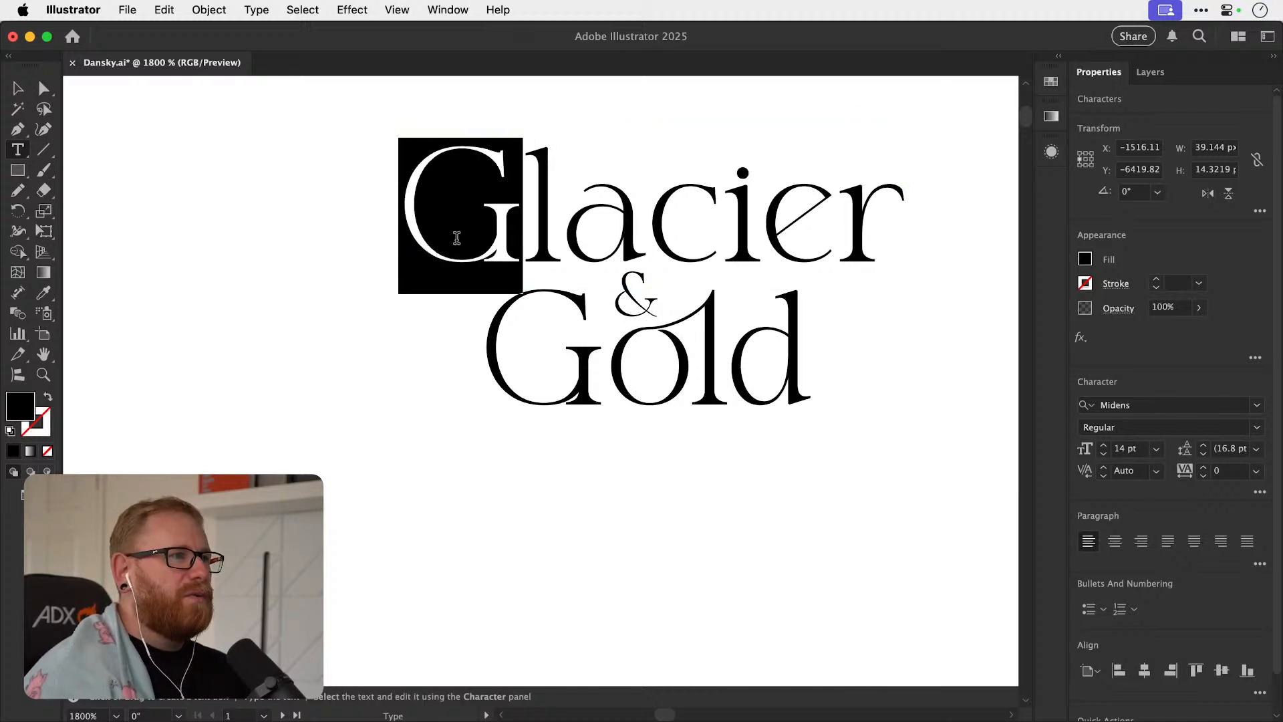
click(18, 89)
click(514, 432)
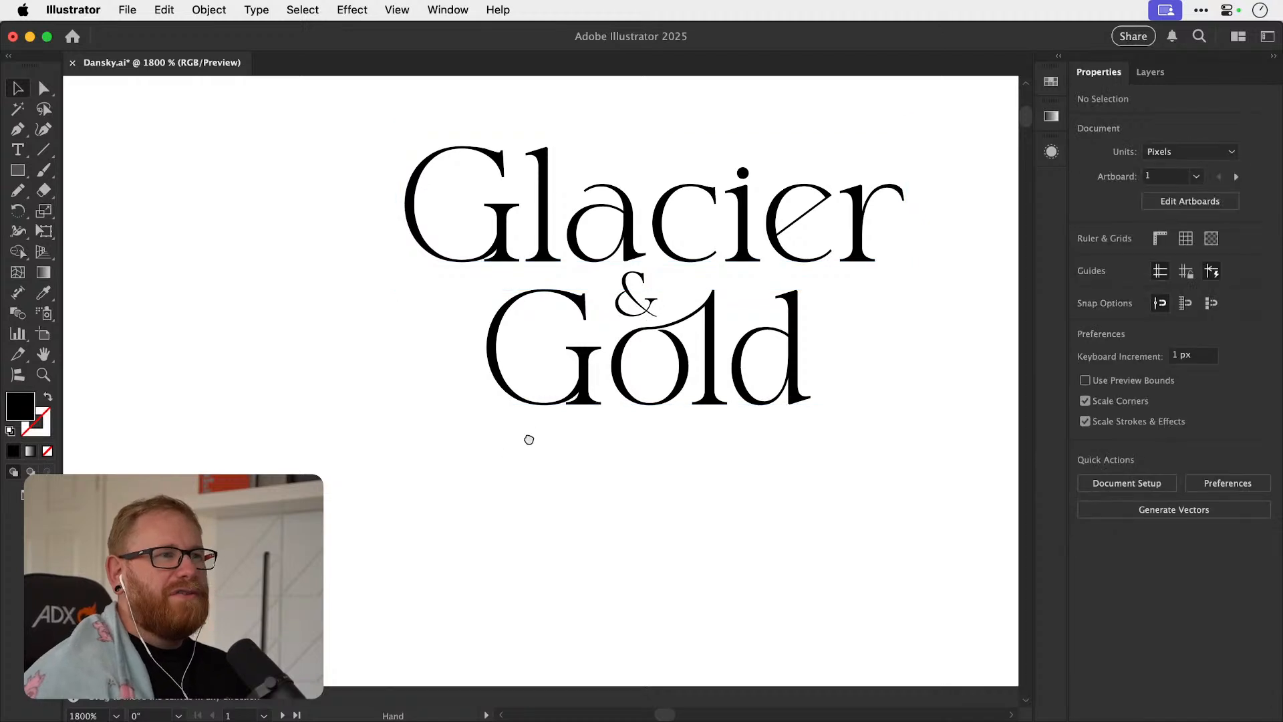
Duplicate the whole Midens Glacier & Gold logotype directly above the original.
drag(630, 323, 525, 381)
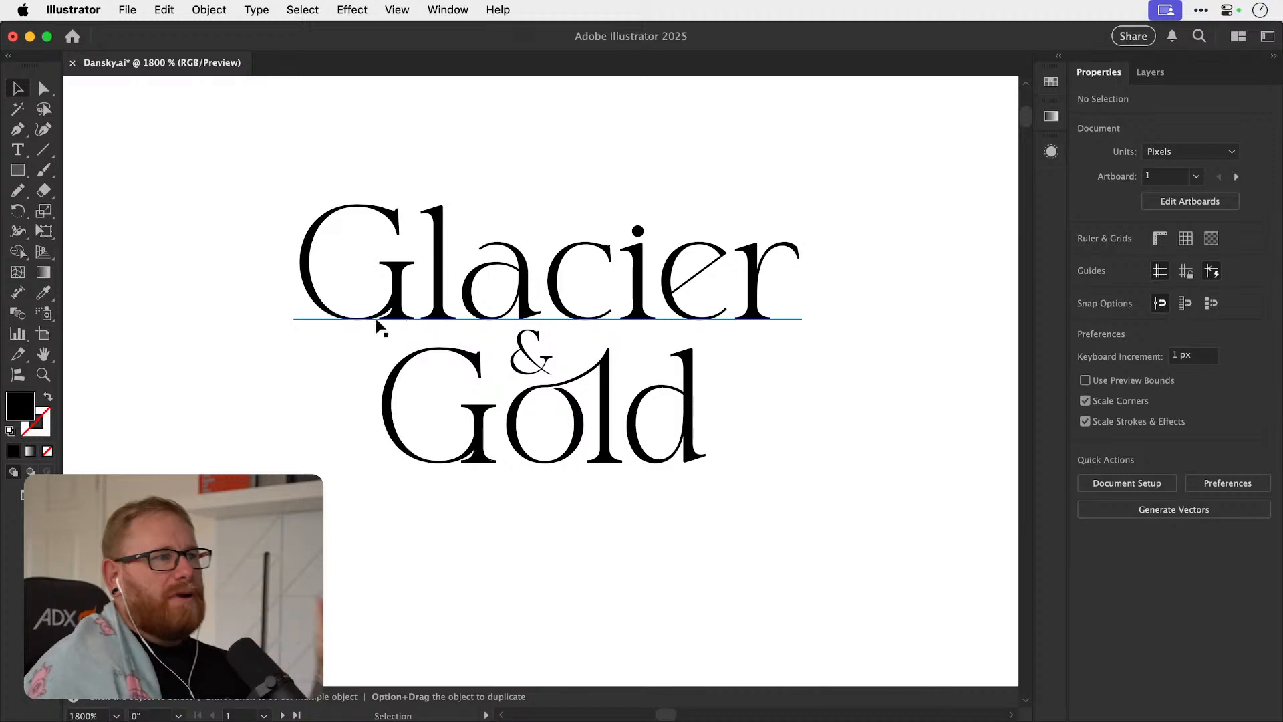
drag(332, 450, 315, 616)
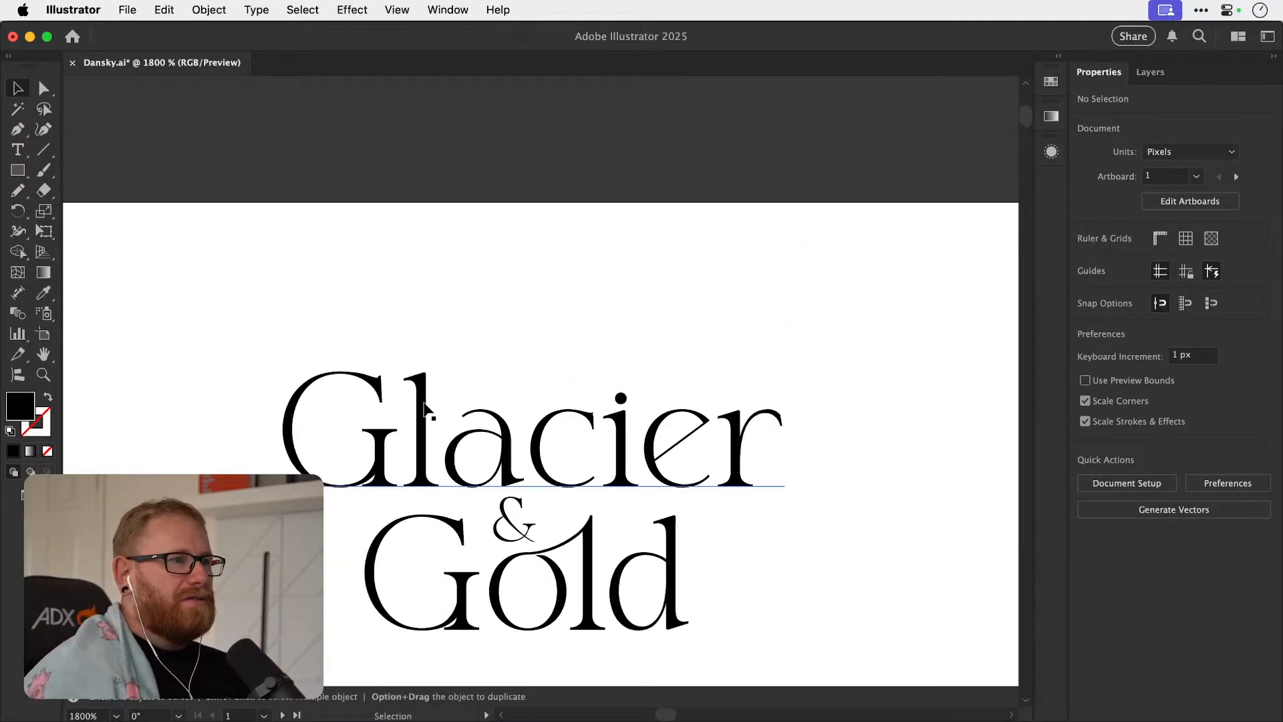
drag(629, 389, 635, 388)
drag(575, 491, 560, 224)
drag(560, 224, 533, 246)
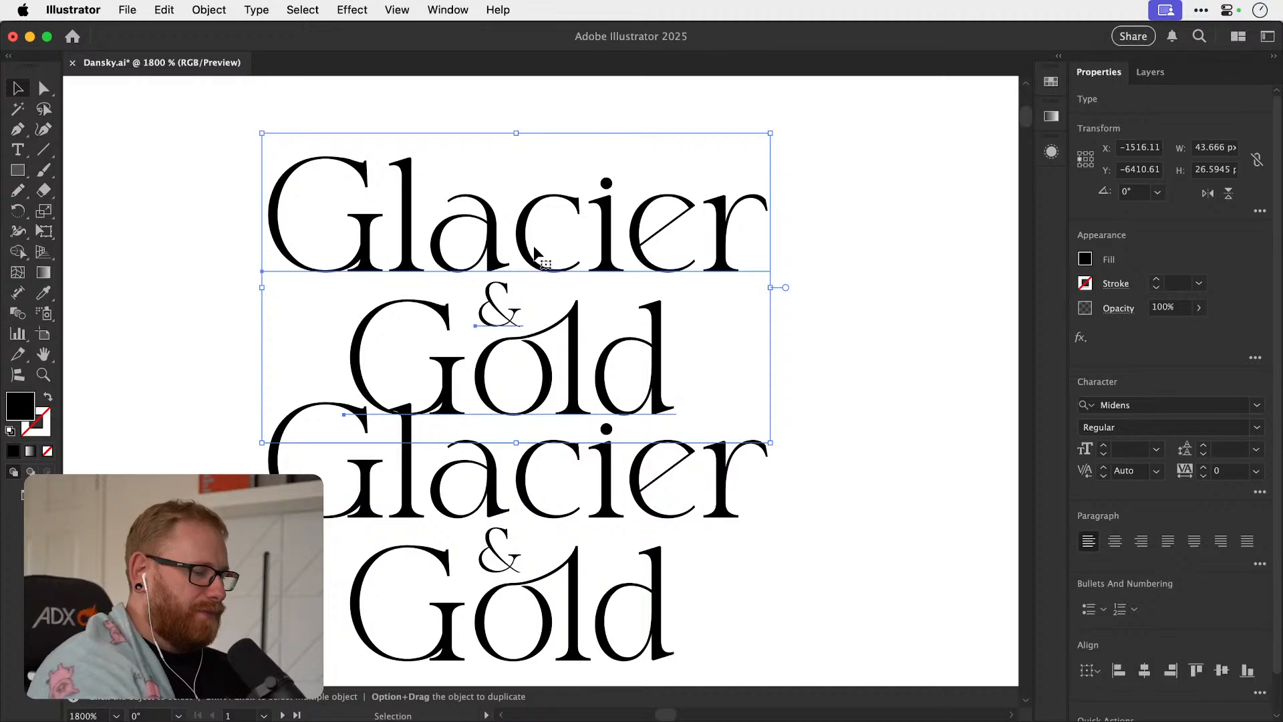
Convert the duplicated logotype to outlines and delete its "& Gold" part, leaving only the outlined word "Glacier".
key(super+shift+o)
drag(338, 298, 549, 359)
key(Delete)
Draw a closed Pen shape over the foot serif of the outlined G, its inner edge curving along the letter's bowl.
key(z)
drag(304, 225, 593, 356)
key(p)
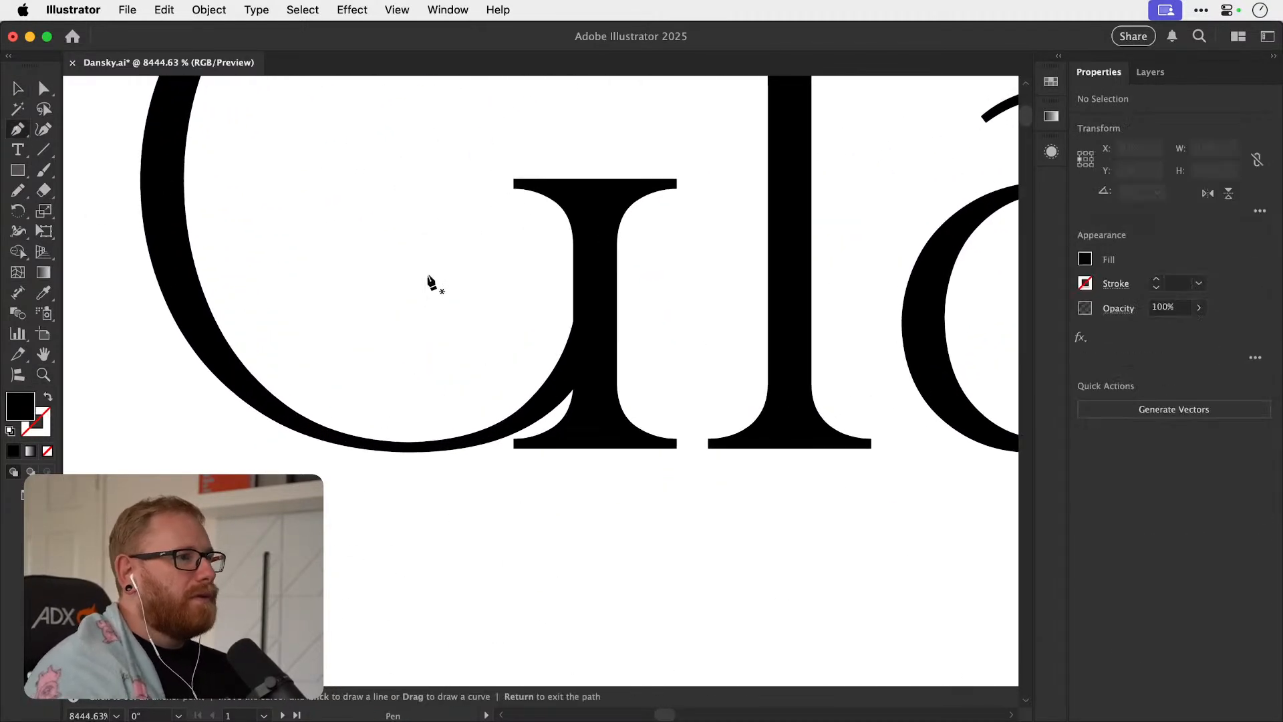
click(573, 388)
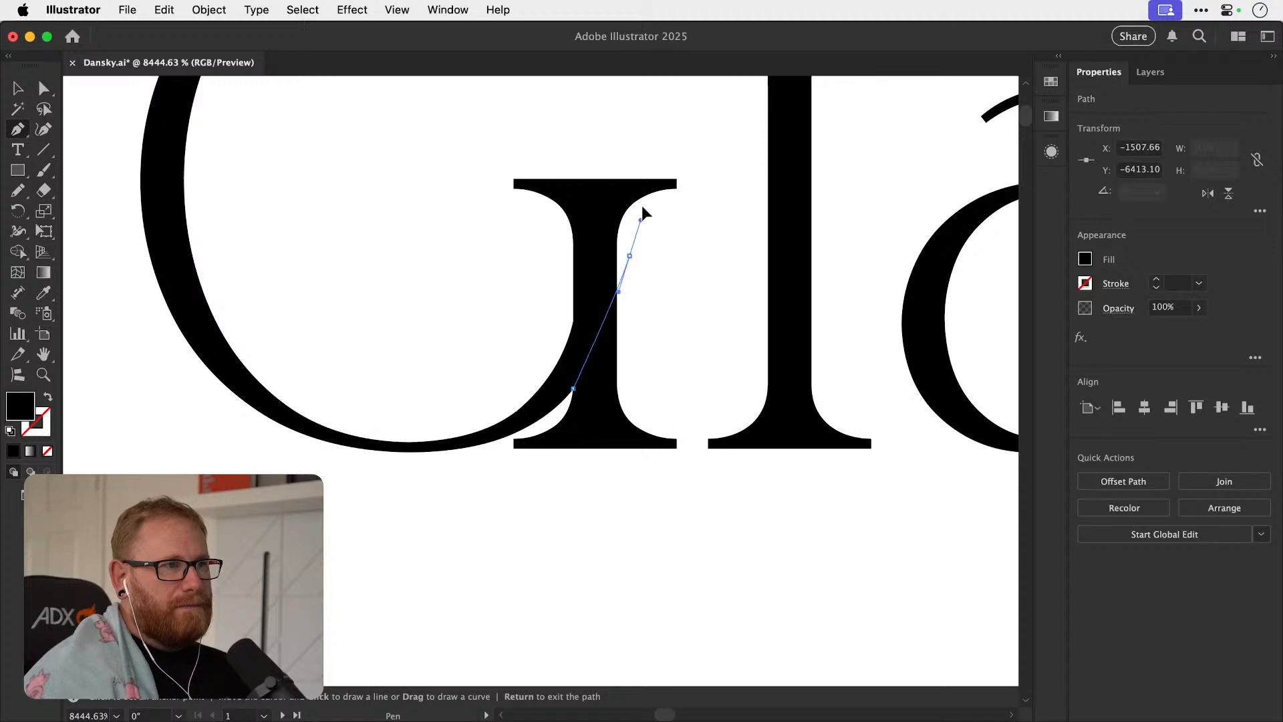
click(676, 317)
click(689, 360)
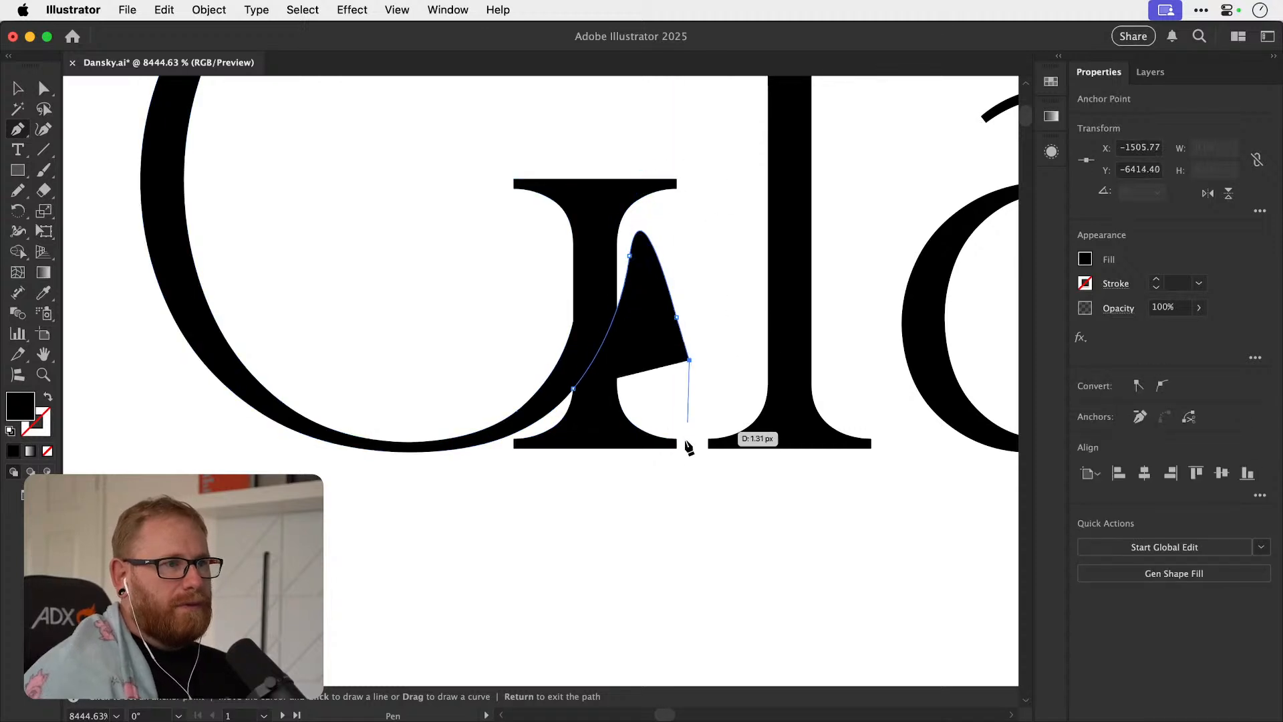
click(685, 452)
click(629, 492)
click(502, 471)
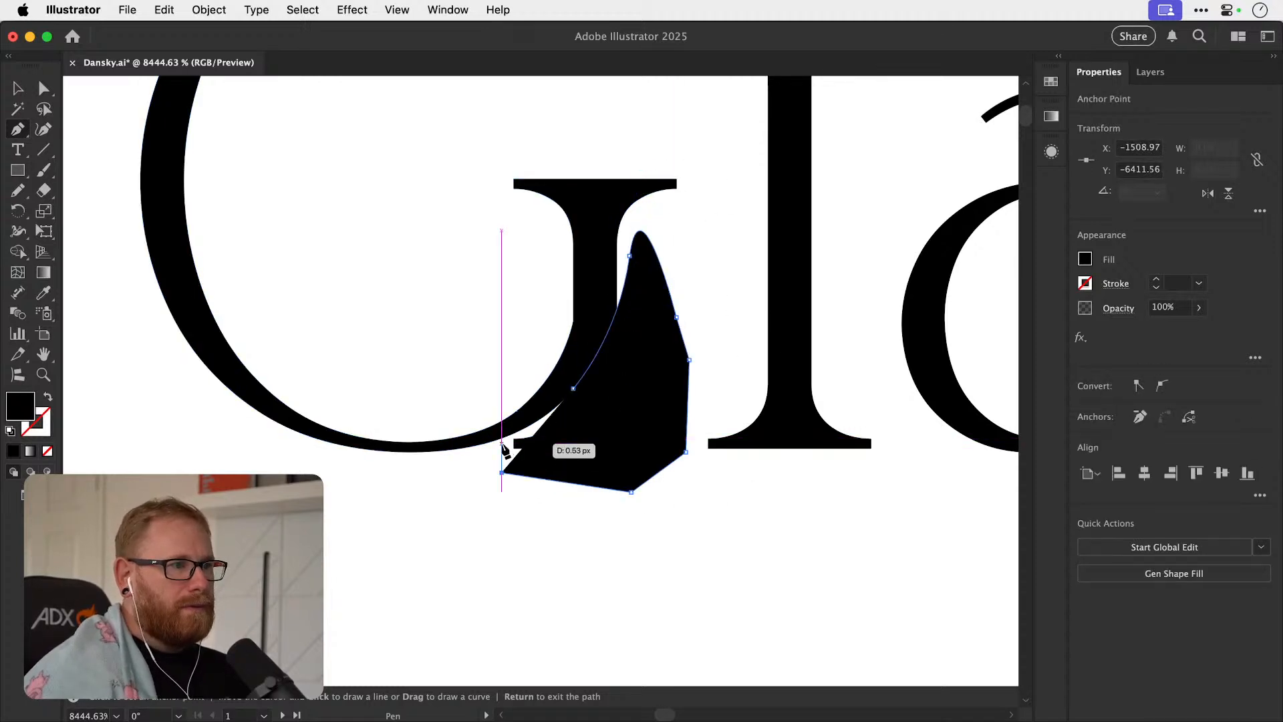
click(494, 448)
click(545, 424)
click(573, 390)
Sample the white background as the covering shape's fill and deselect the shape.
key(i)
click(518, 568)
key(super+shift+a)
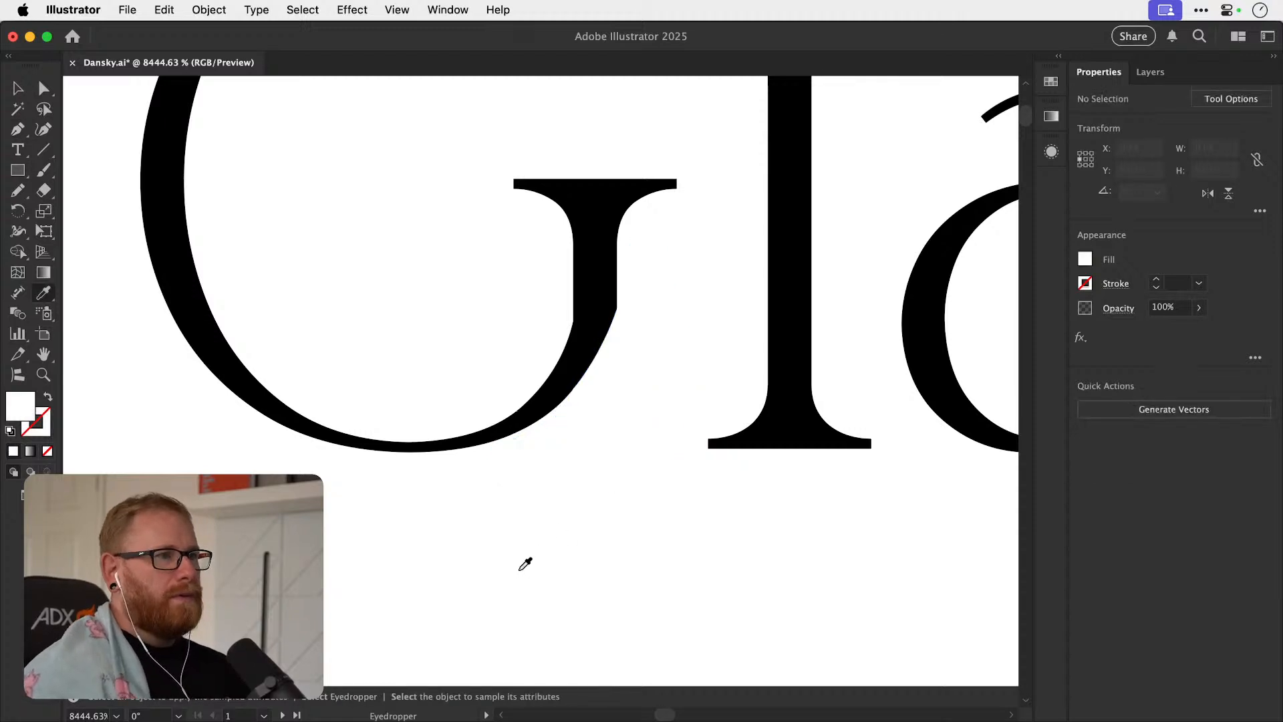
Compare the trimmed G of "Glacier" with the original and the other Glacier & Gold versions.
key(v)
key(super+0)
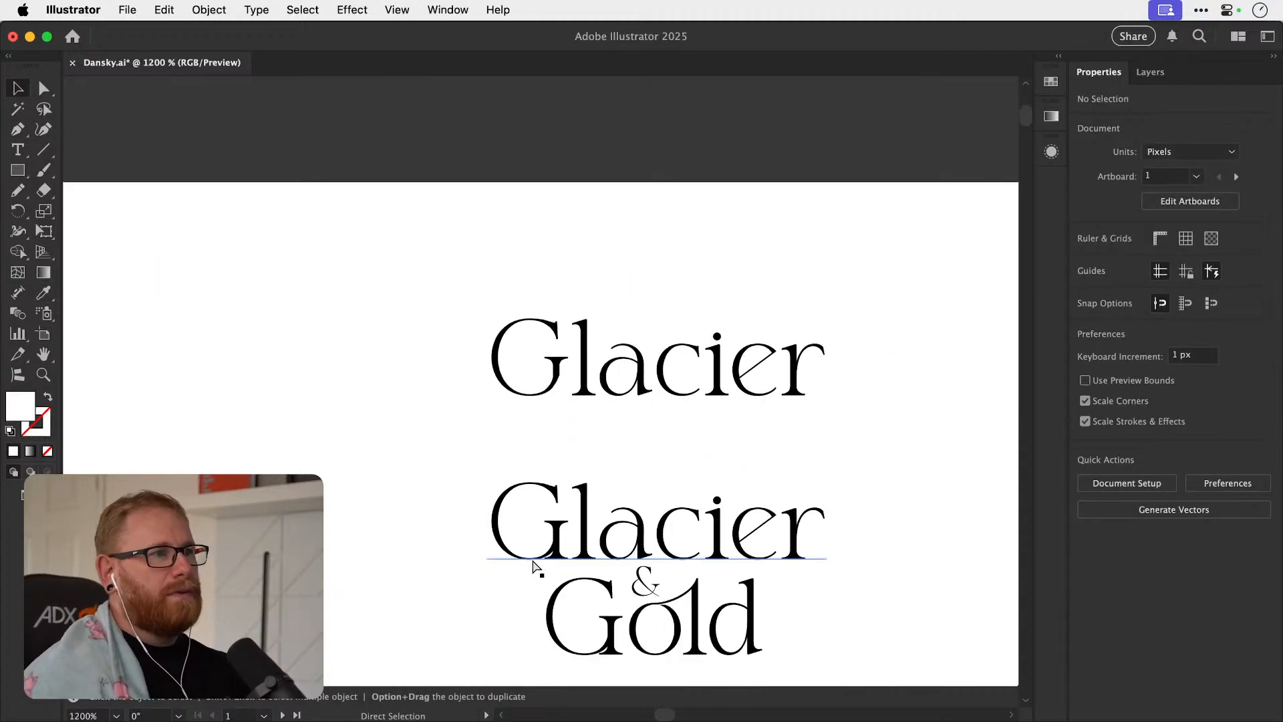
key(space)
drag(561, 424, 404, 432)
key(z)
drag(362, 391, 639, 387)
drag(464, 400, 355, 452)
drag(498, 456, 383, 435)
key(space)
drag(455, 506, 484, 329)
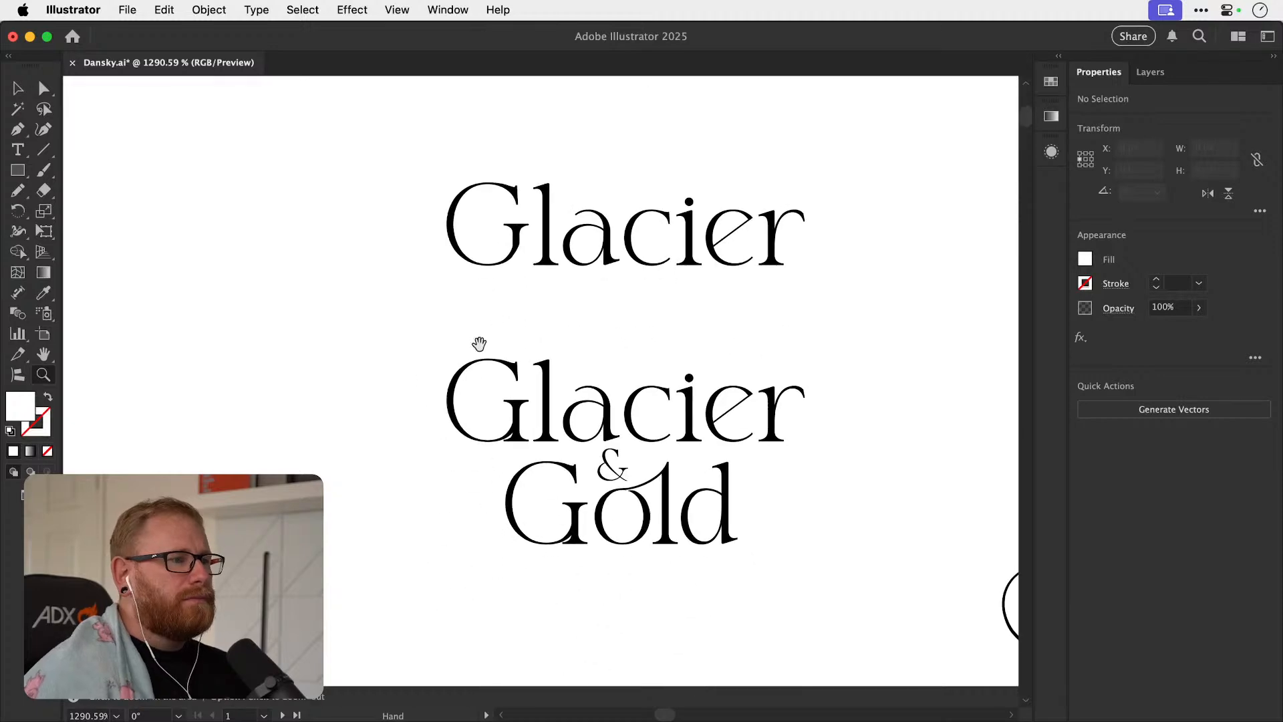
drag(459, 445, 681, 359)
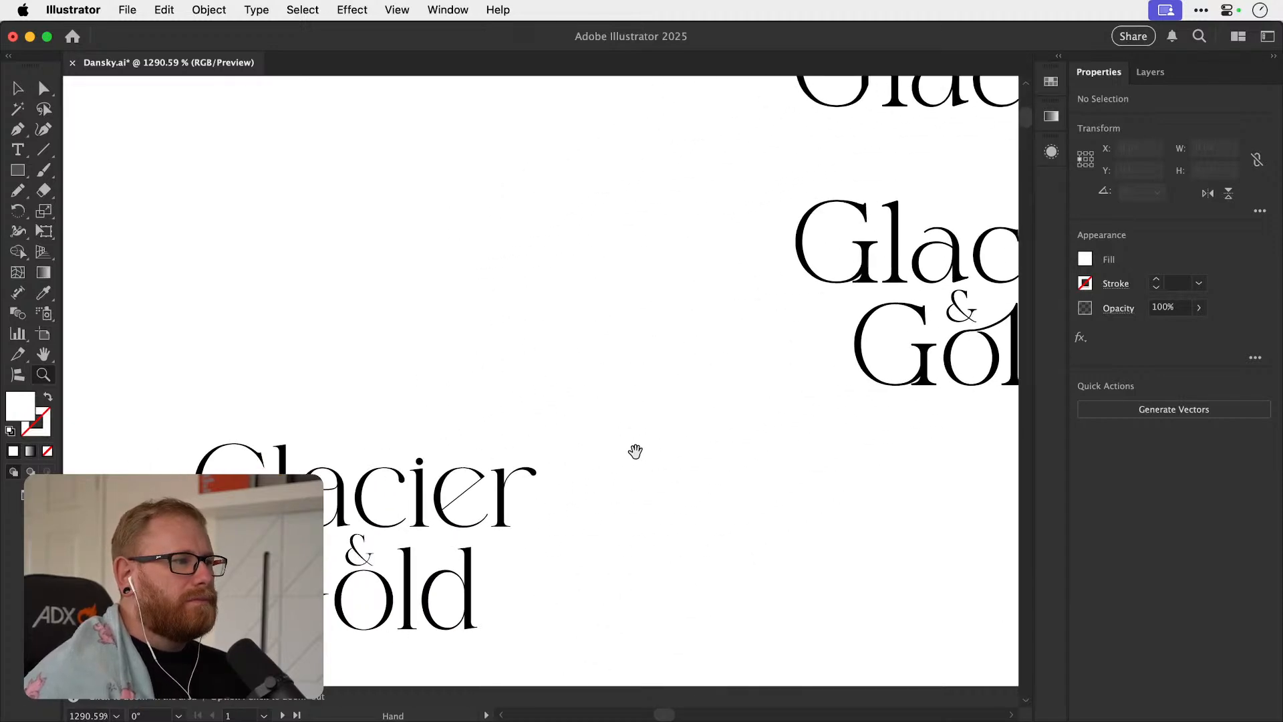
drag(591, 612, 656, 375)
drag(642, 448, 659, 310)
drag(686, 412, 440, 405)
mouse_move(636, 433)
mouse_down()
mouse_move(529, 365)
mouse_move(569, 367)
mouse_move(807, 474)
mouse_move(630, 414)
mouse_move(974, 375)
mouse_up()
alt+click(591, 378)
mouse_move(539, 439)
mouse_down()
mouse_move(880, 319)
mouse_move(767, 287)
mouse_move(840, 163)
mouse_up()
drag(704, 373, 779, 372)
mouse_move(656, 395)
mouse_down()
mouse_move(762, 374)
mouse_move(434, 467)
mouse_up()
drag(802, 329, 377, 461)
drag(772, 381, 432, 555)
mouse_move(668, 377)
mouse_down()
mouse_move(415, 547)
mouse_move(425, 517)
mouse_move(386, 537)
mouse_up()
drag(469, 354, 664, 375)
drag(403, 390, 547, 422)
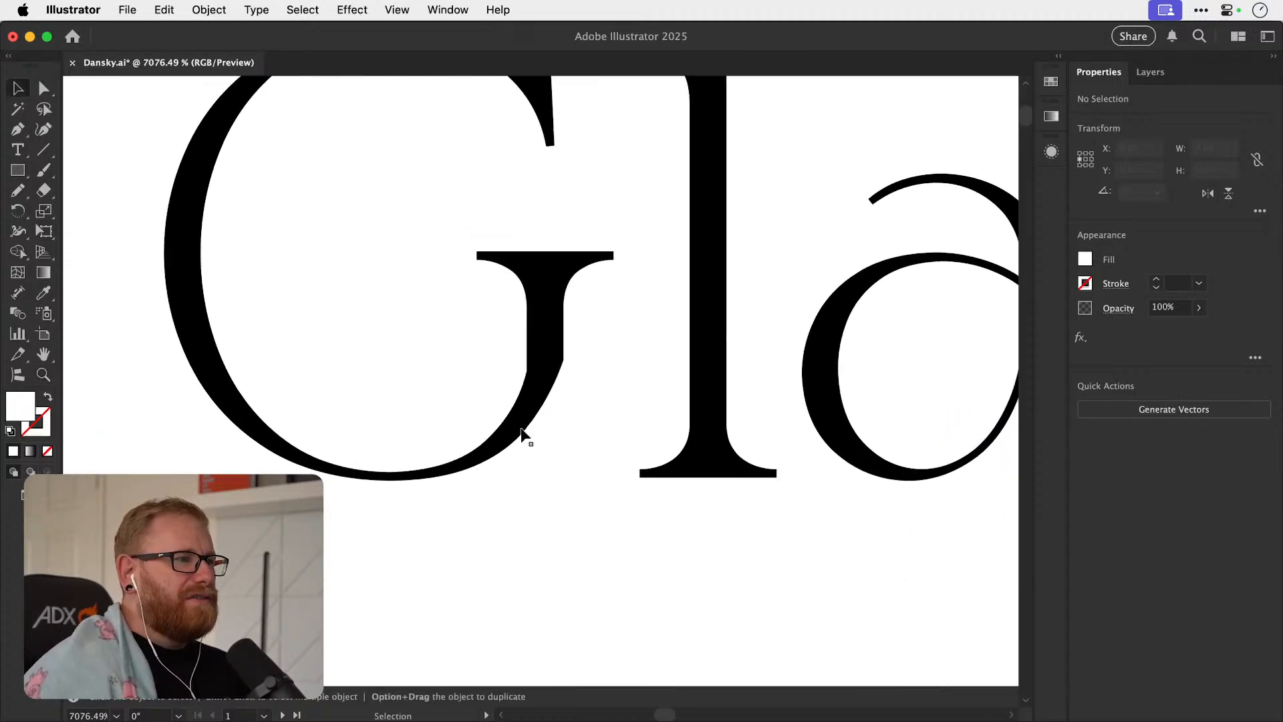
Delete the white covering shape from the foot of the outlined G.
key(v)
key(a)
click(560, 457)
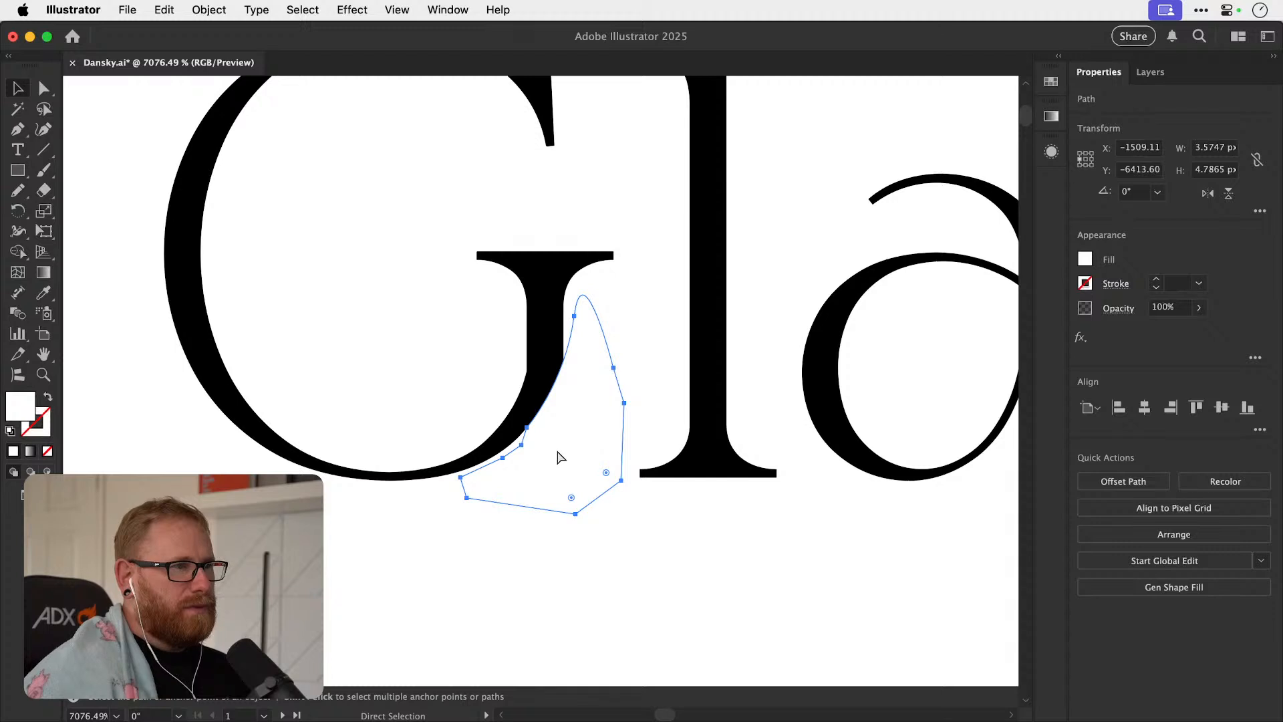
key(Delete)
Draw a straight-sided white Pen shape hiding the G's foot serif, lower stem and the end of its bottom curve.
key(p)
click(394, 461)
click(493, 343)
click(593, 333)
click(634, 418)
click(621, 515)
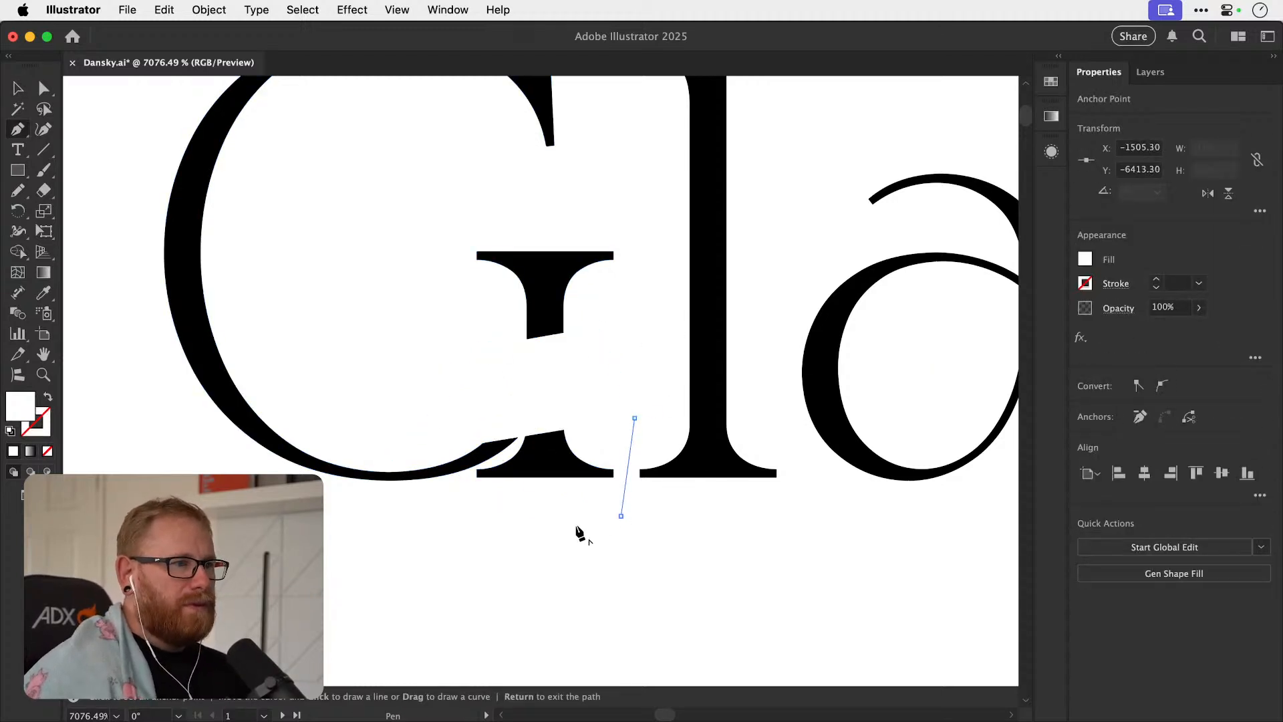
click(394, 525)
click(393, 461)
key(v)
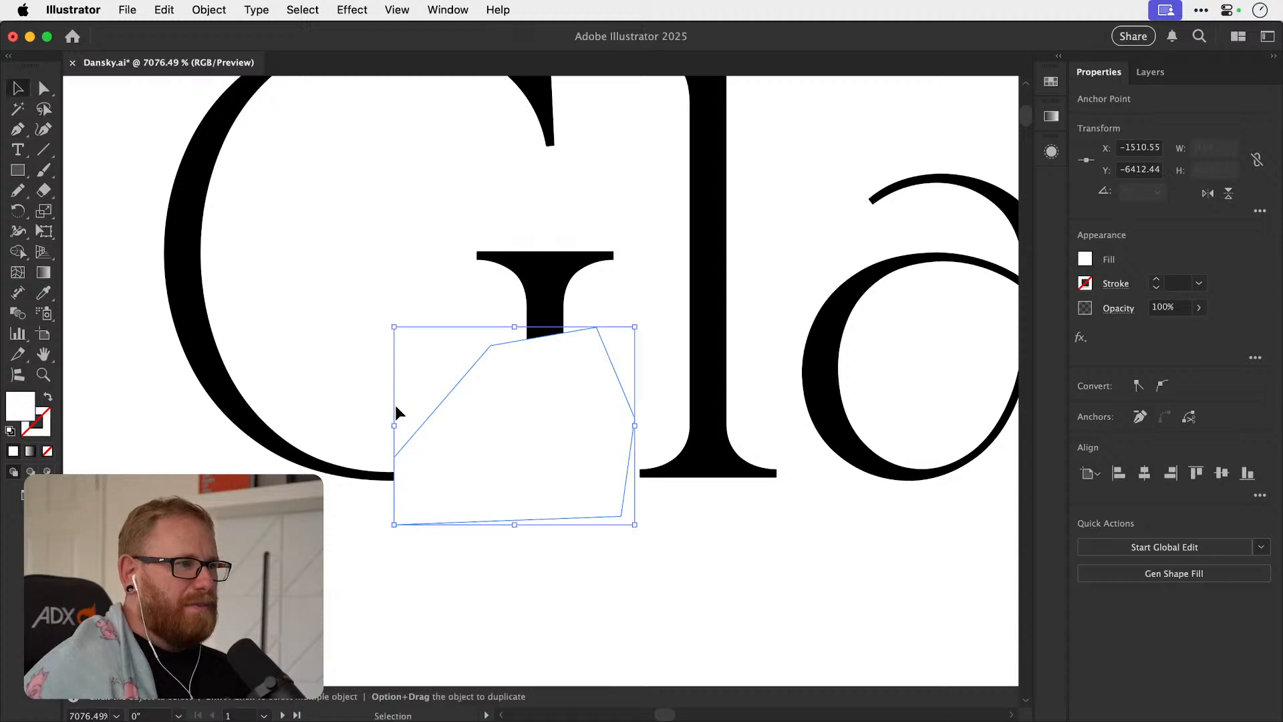
click(375, 414)
key(p)
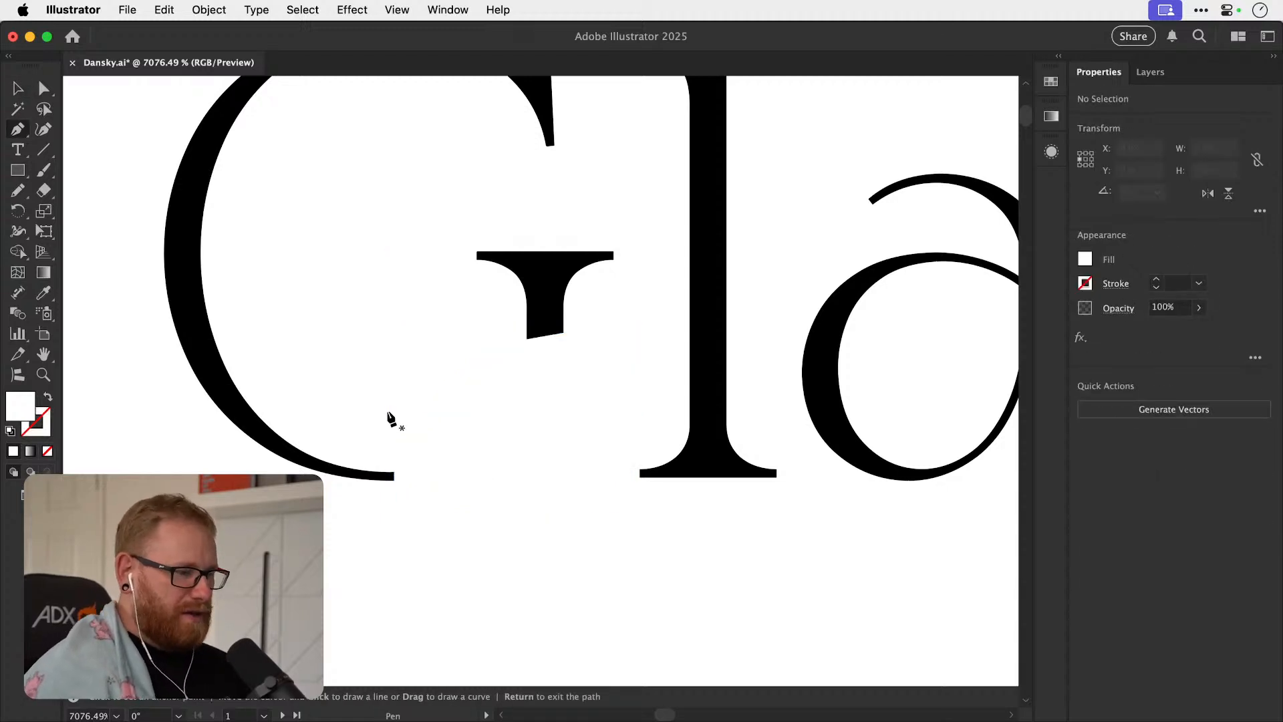
click(381, 471)
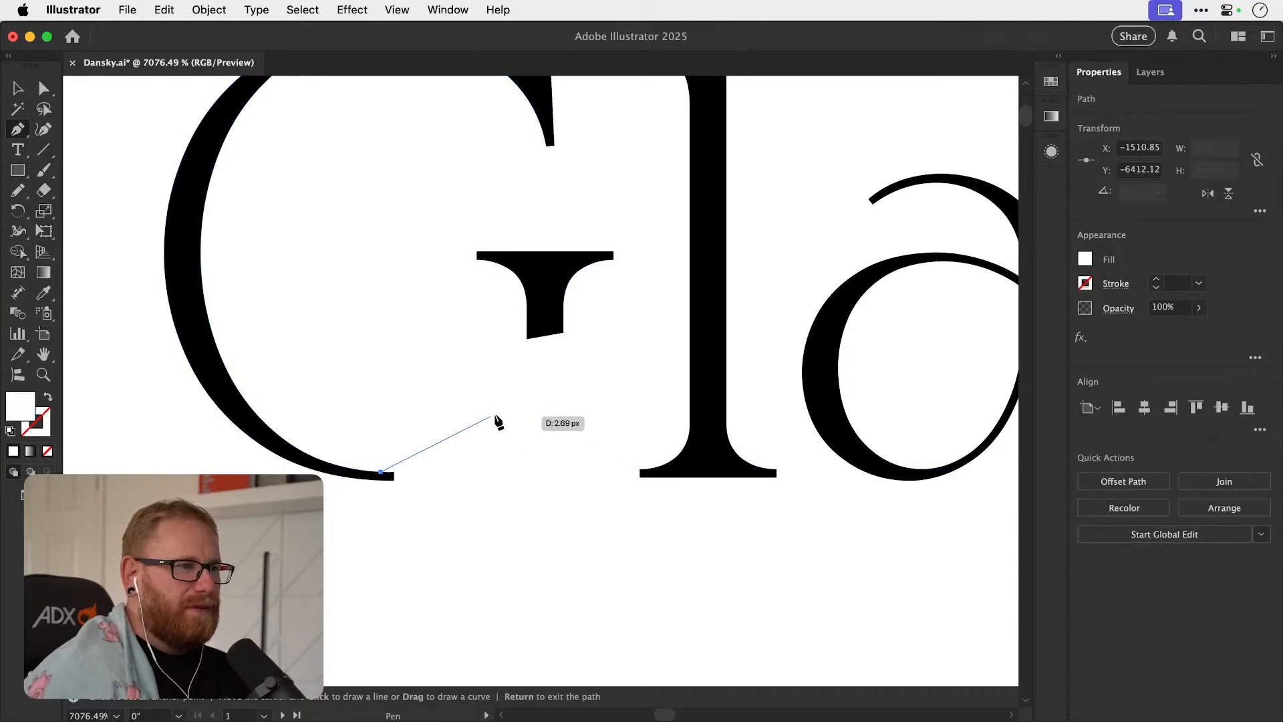
key(Return)
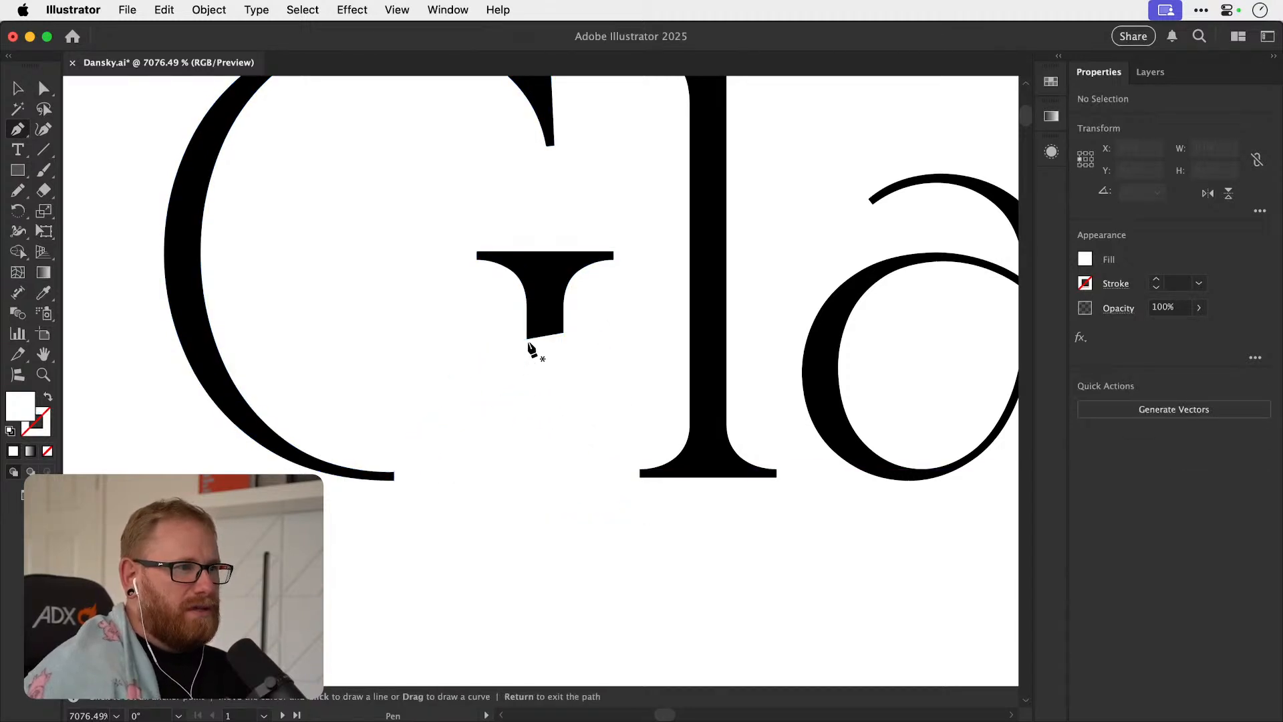
Draw a four-sided Pen shape about 2.2 px tall extending the G's cut stem downward, sample the letter's black fill, and deselect it.
click(527, 328)
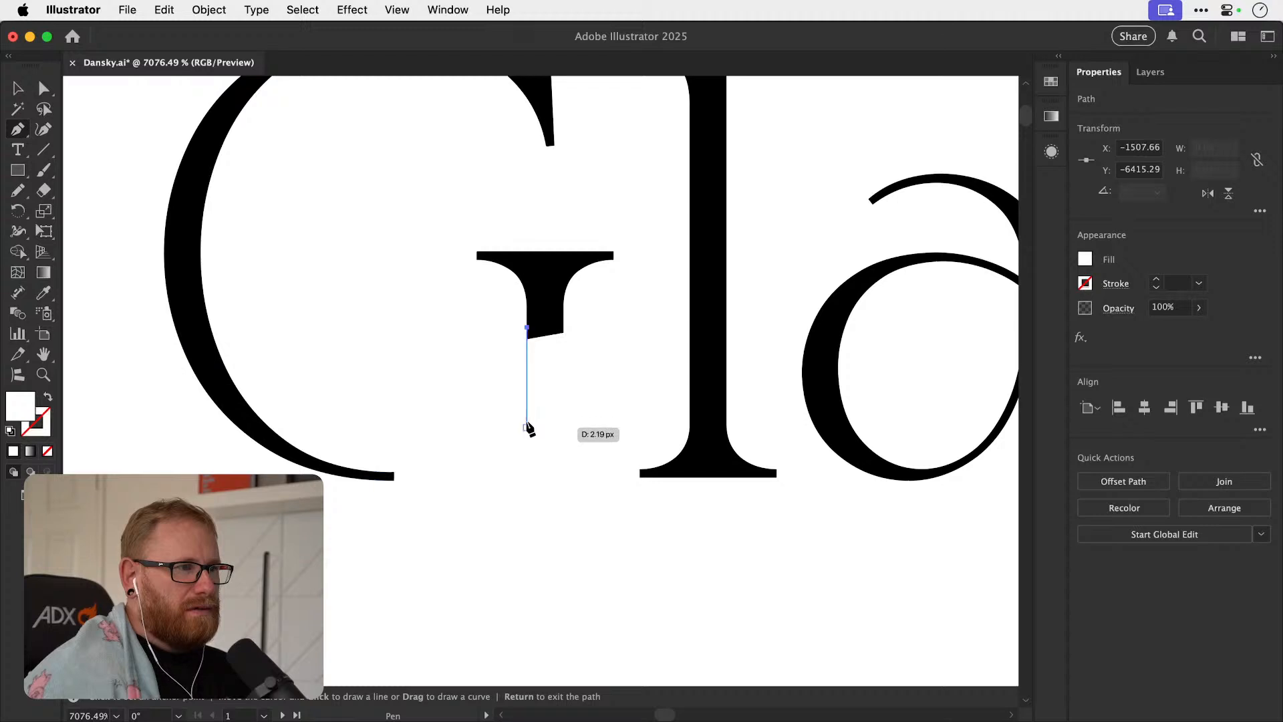
click(527, 426)
click(563, 426)
click(563, 324)
click(527, 327)
key(i)
click(537, 313)
key(v)
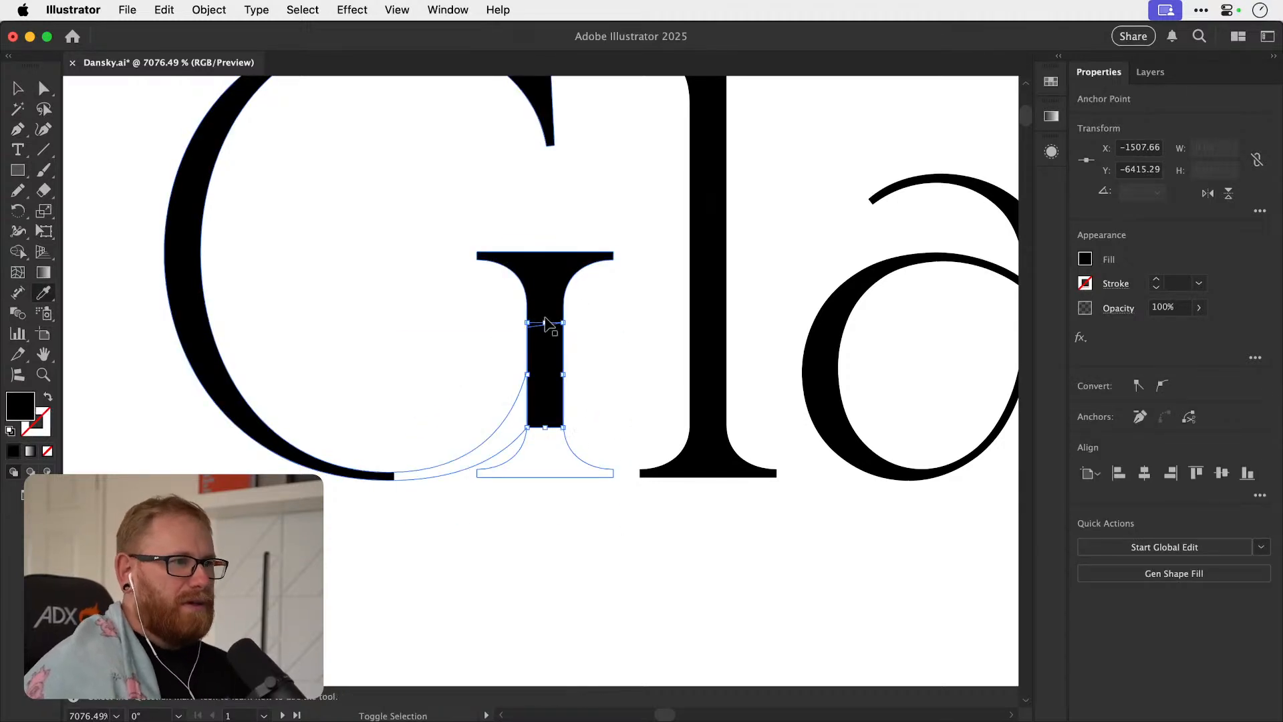
key(super+shift+a)
Draw a curved Pen path from the G's bowl end to the stem's lower outer corner and give it a 0.25 pt stroke without fill.
key(p)
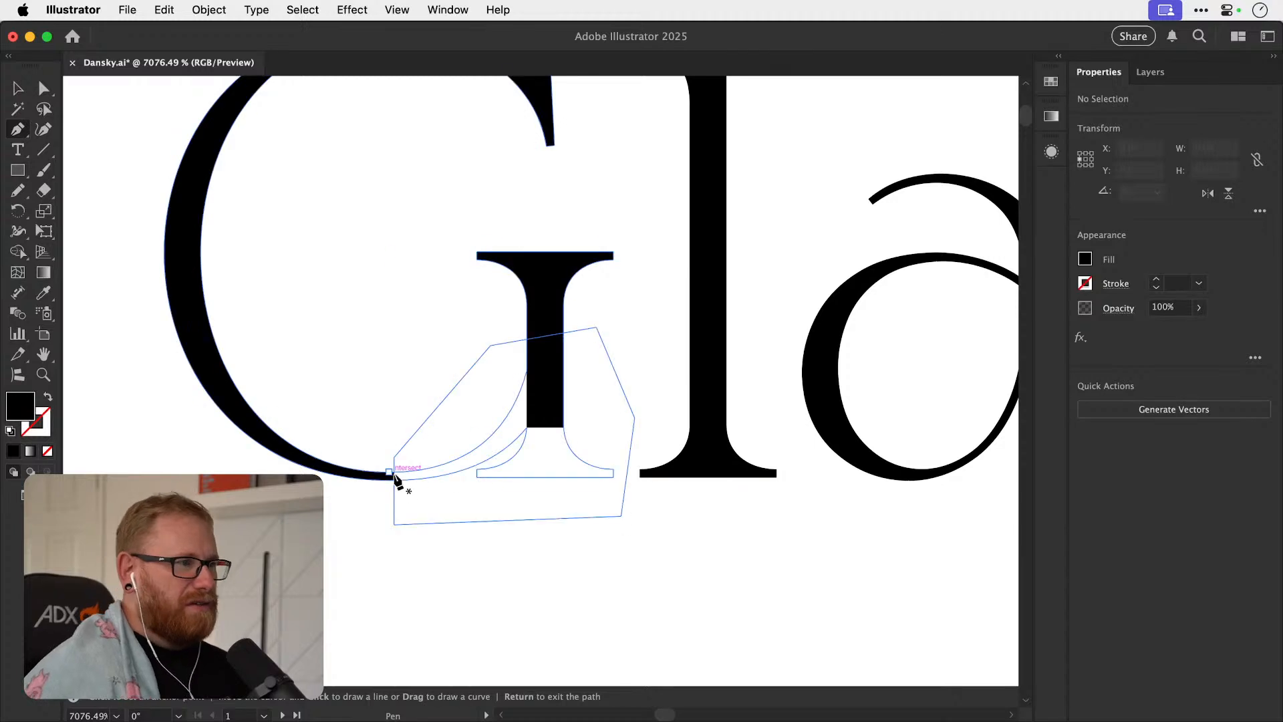
click(390, 480)
drag(564, 427, 609, 371)
click(391, 476)
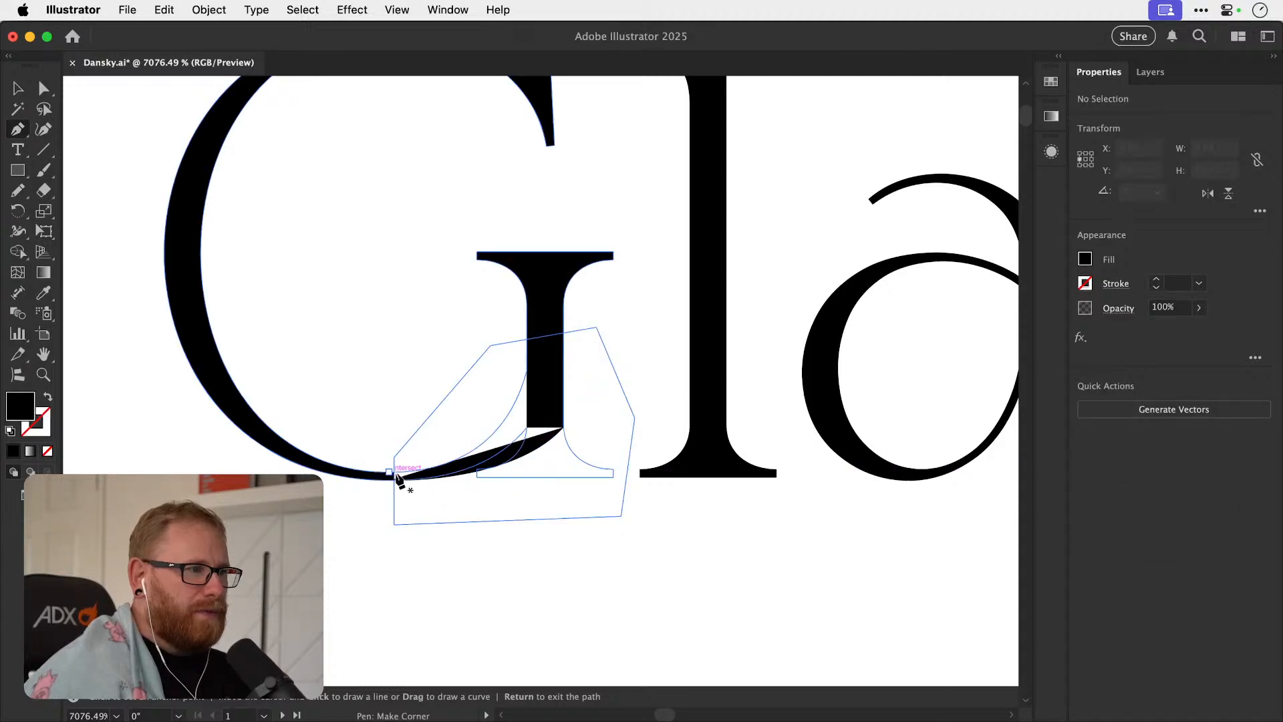
key(super+space)
drag(431, 466, 519, 449)
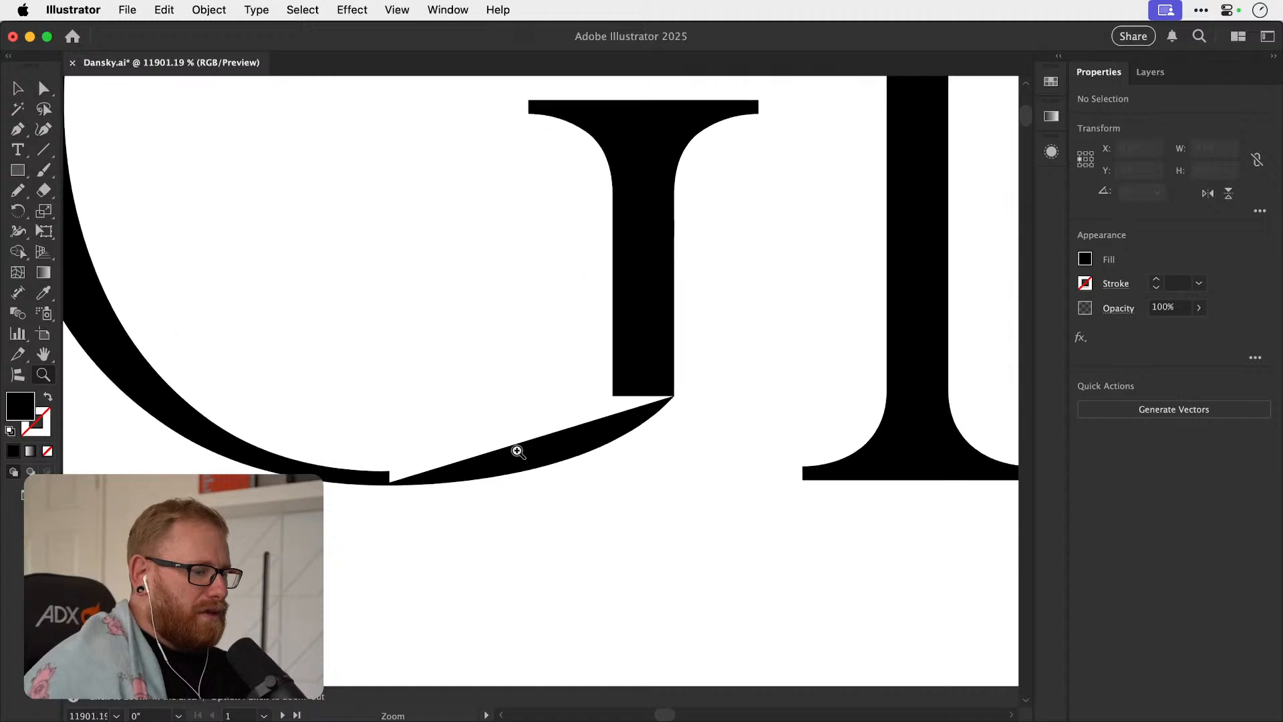
key(v)
click(515, 471)
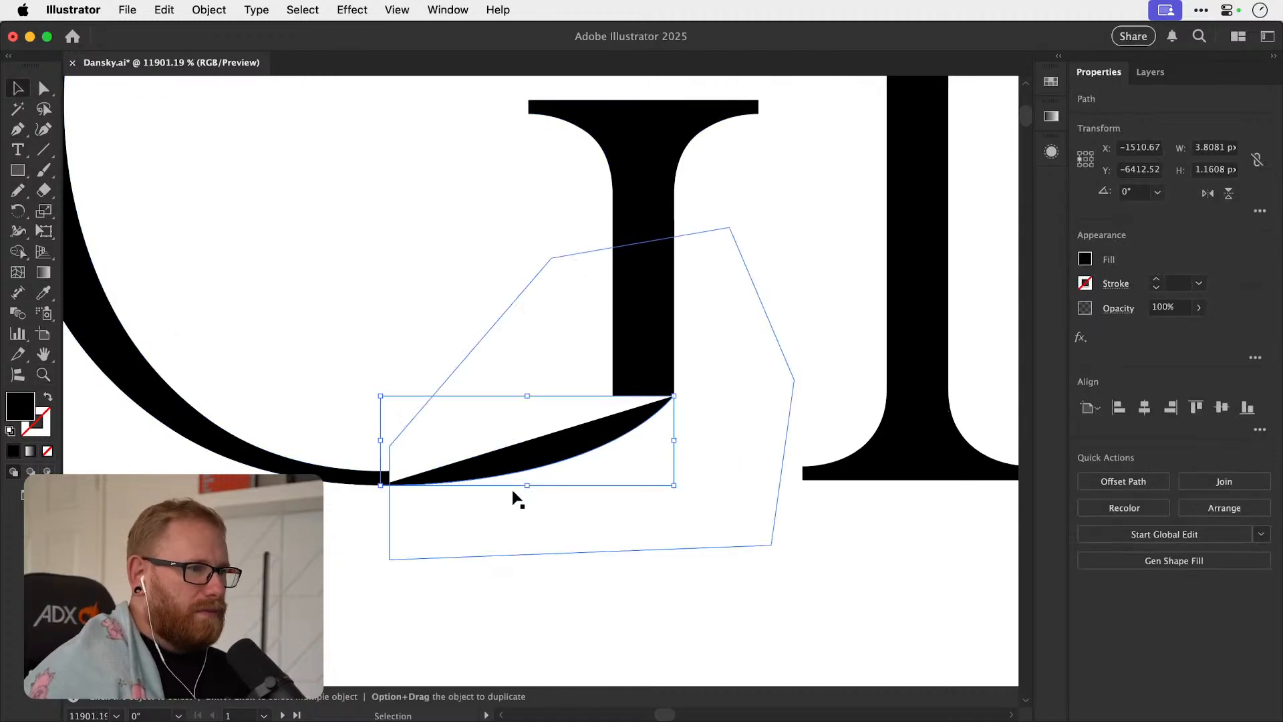
key(shift+x)
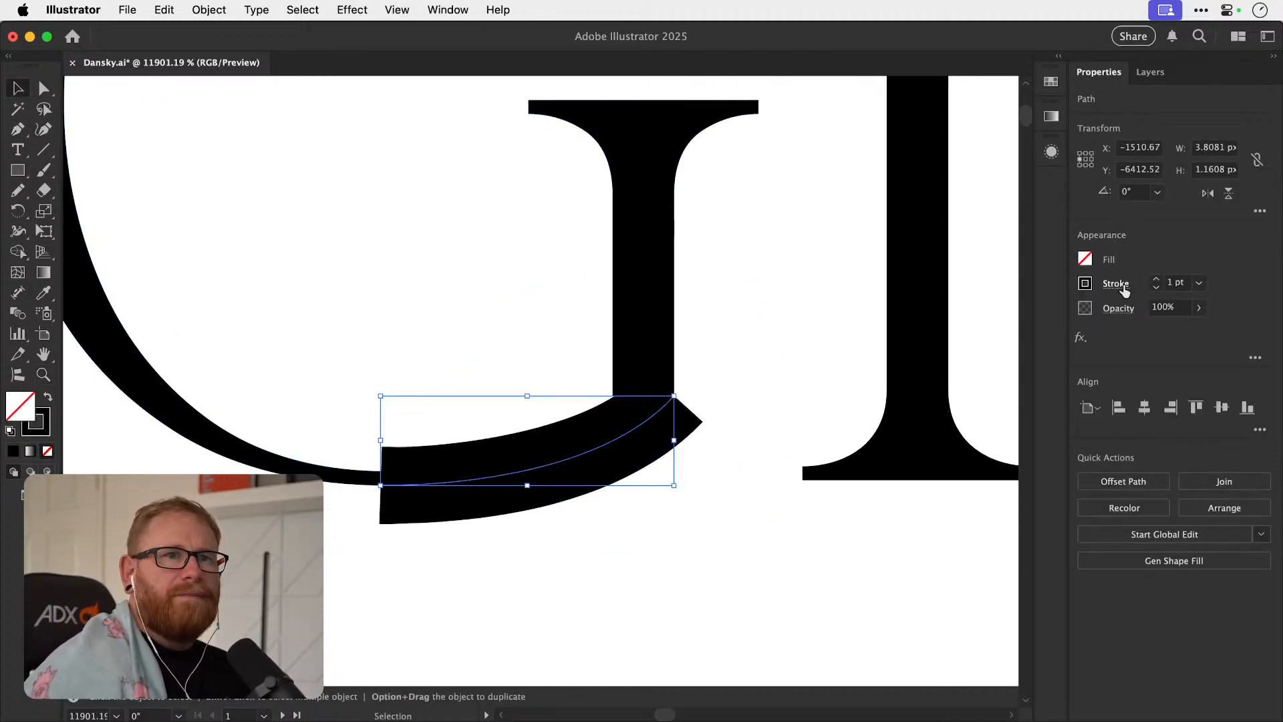
click(1156, 288)
click(1156, 288)
Close the curved path along the stem's base and the bowl's inner edge, swap its stroke to a black fill, and deselect it.
key(p)
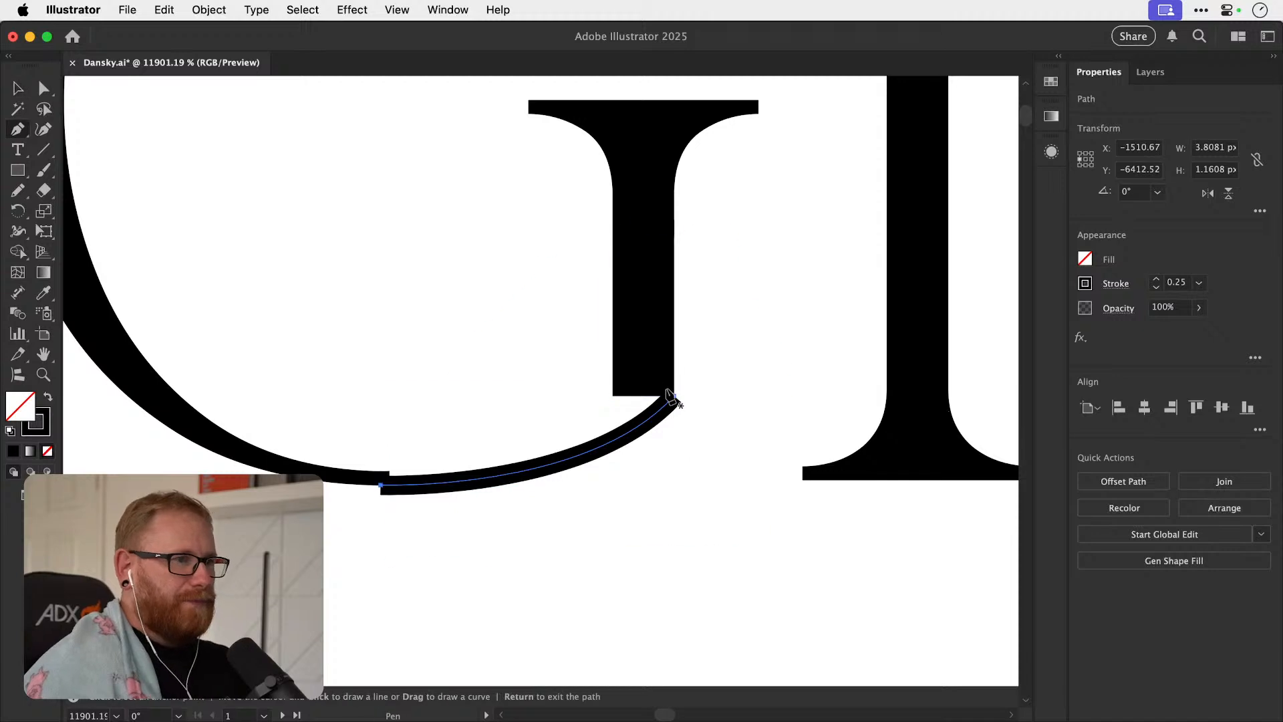
click(673, 396)
click(613, 396)
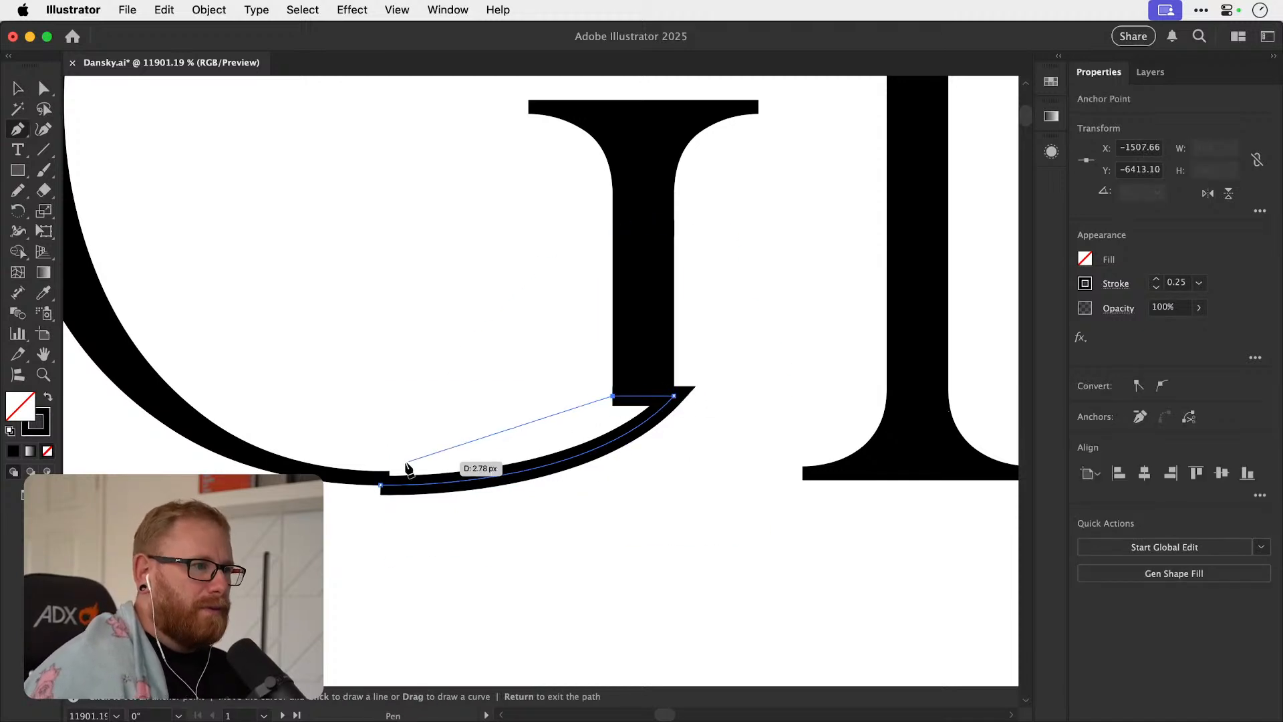
drag(389, 471, 301, 479)
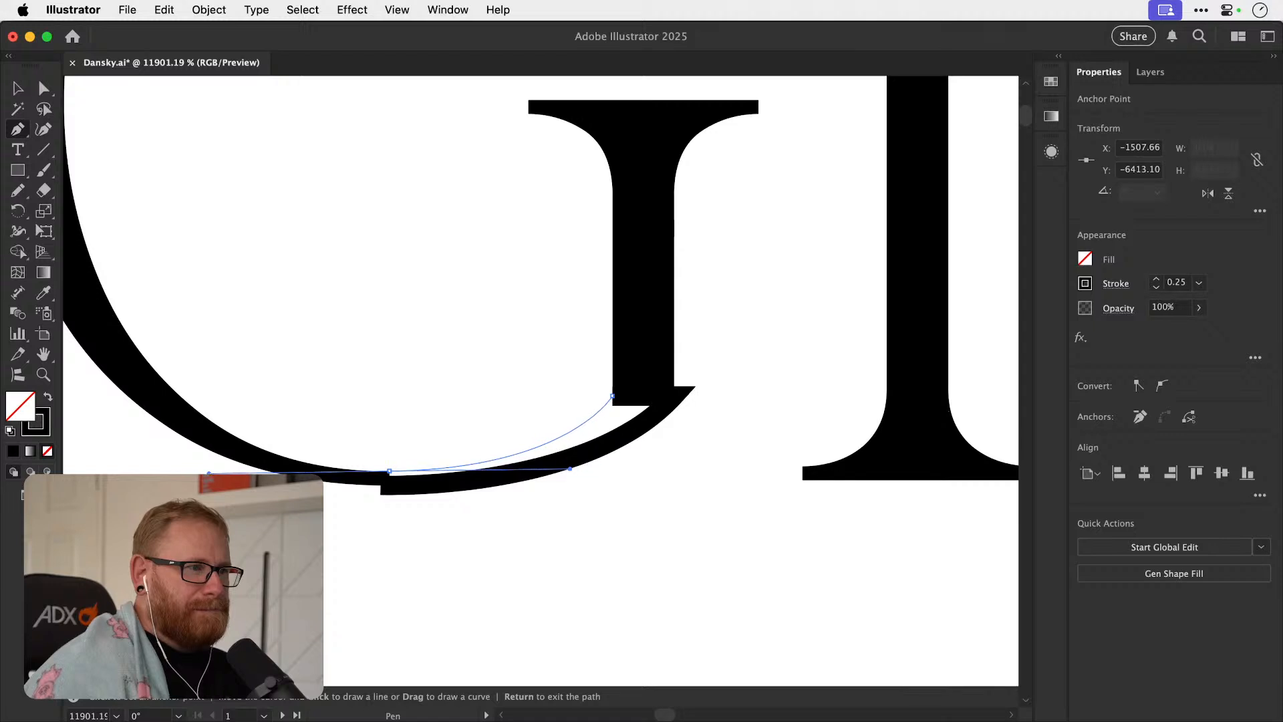
drag(380, 484, 394, 486)
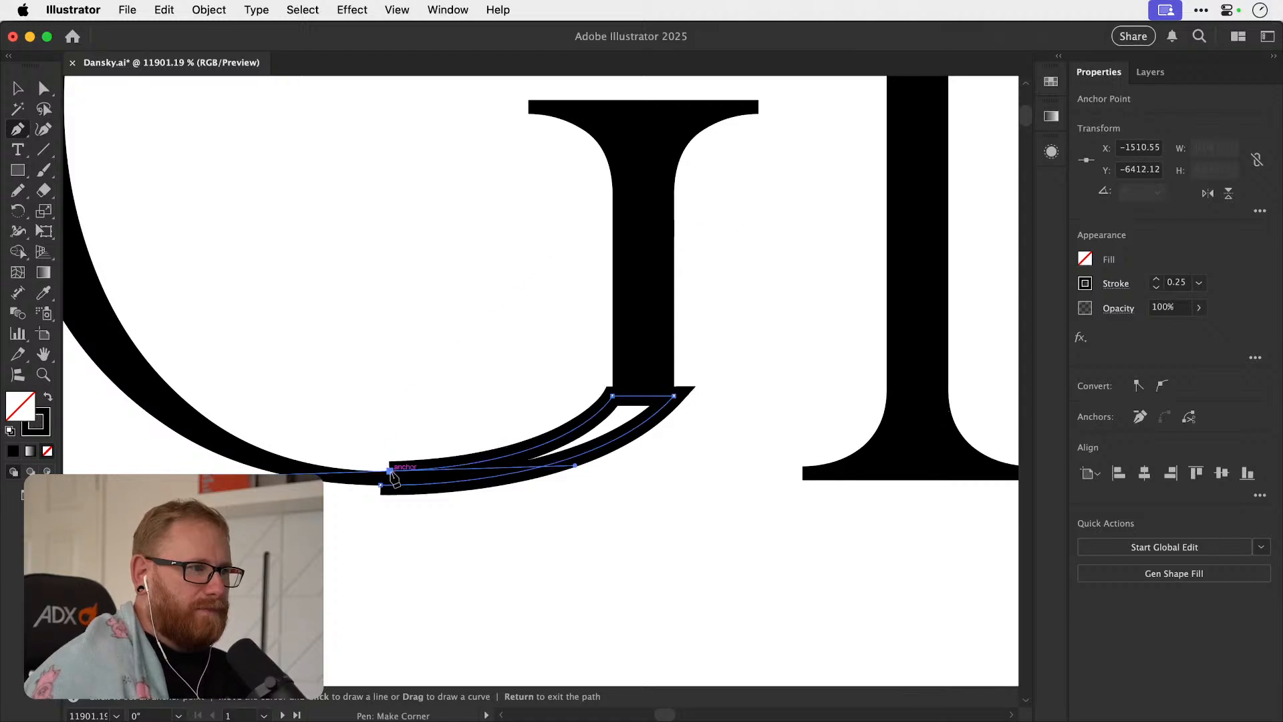
click(380, 486)
key(shift+x)
key(v)
click(718, 550)
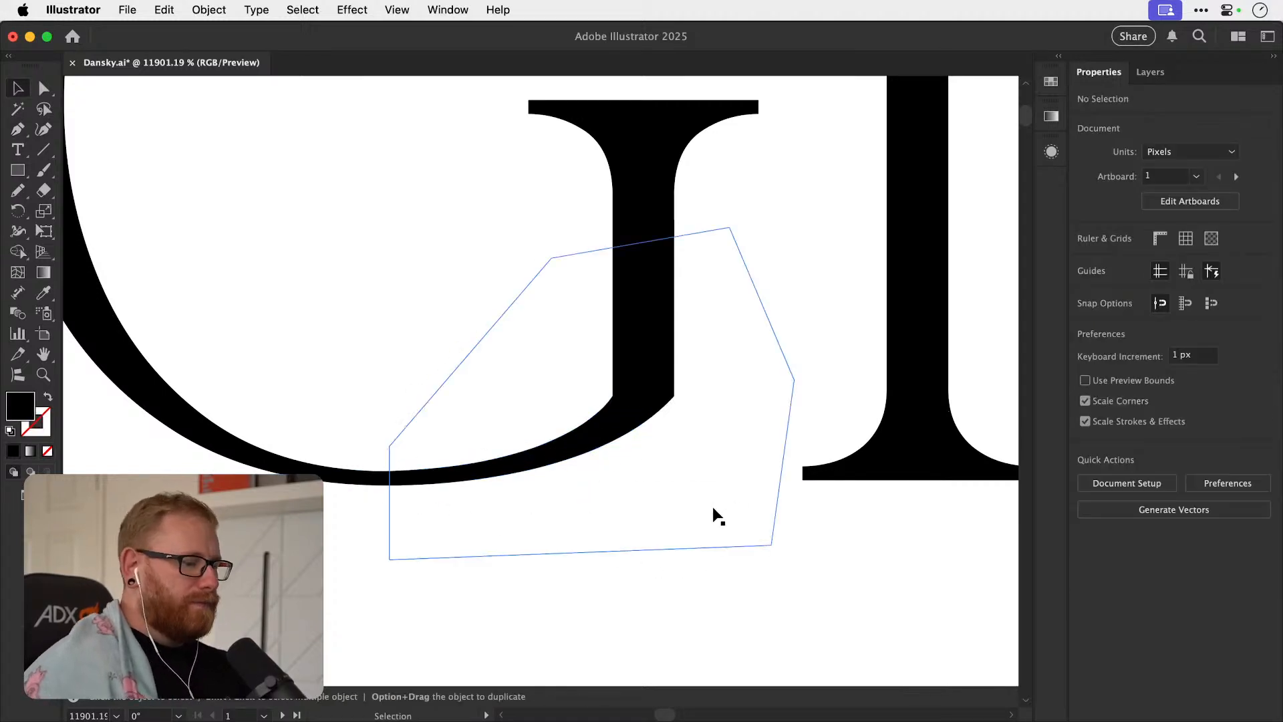
Draw a black rectangle about 0.8 by 1.67 px extending the G's stem squarely down to the baseline, and deselect it.
key(super+minus)
key(super+minus)
key(super+minus)
drag(583, 400, 452, 485)
key(z)
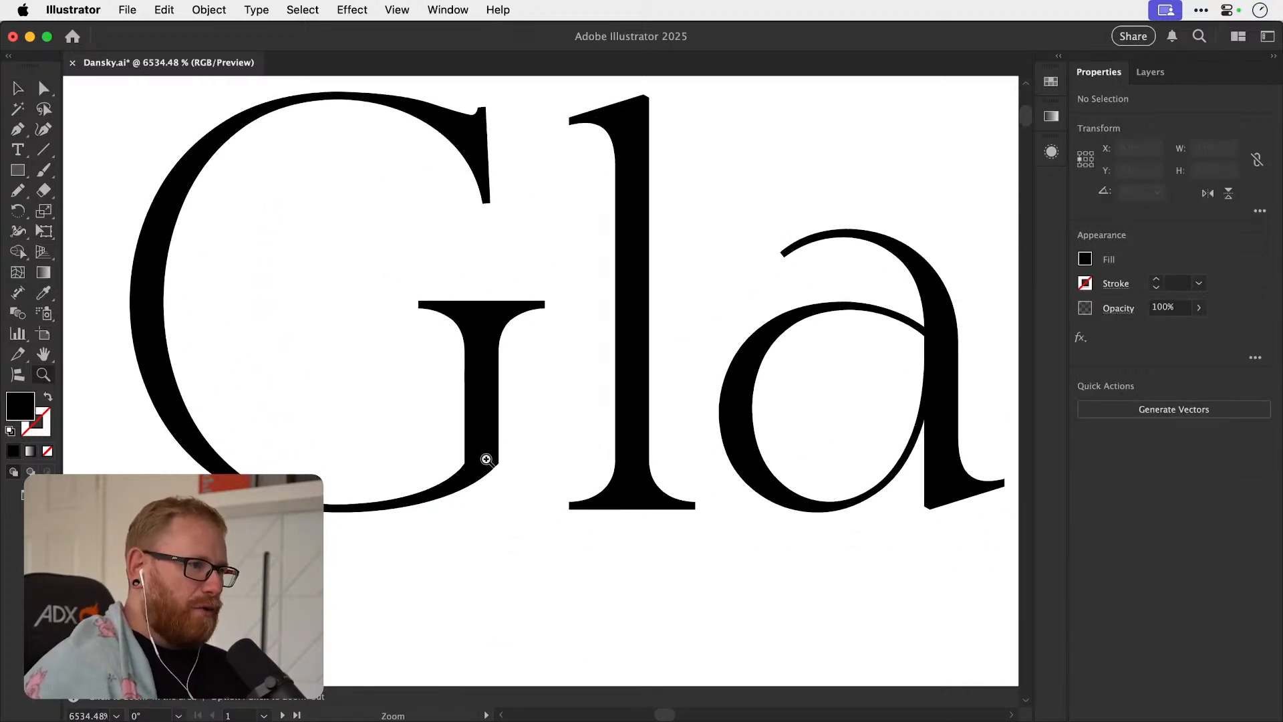
key(v)
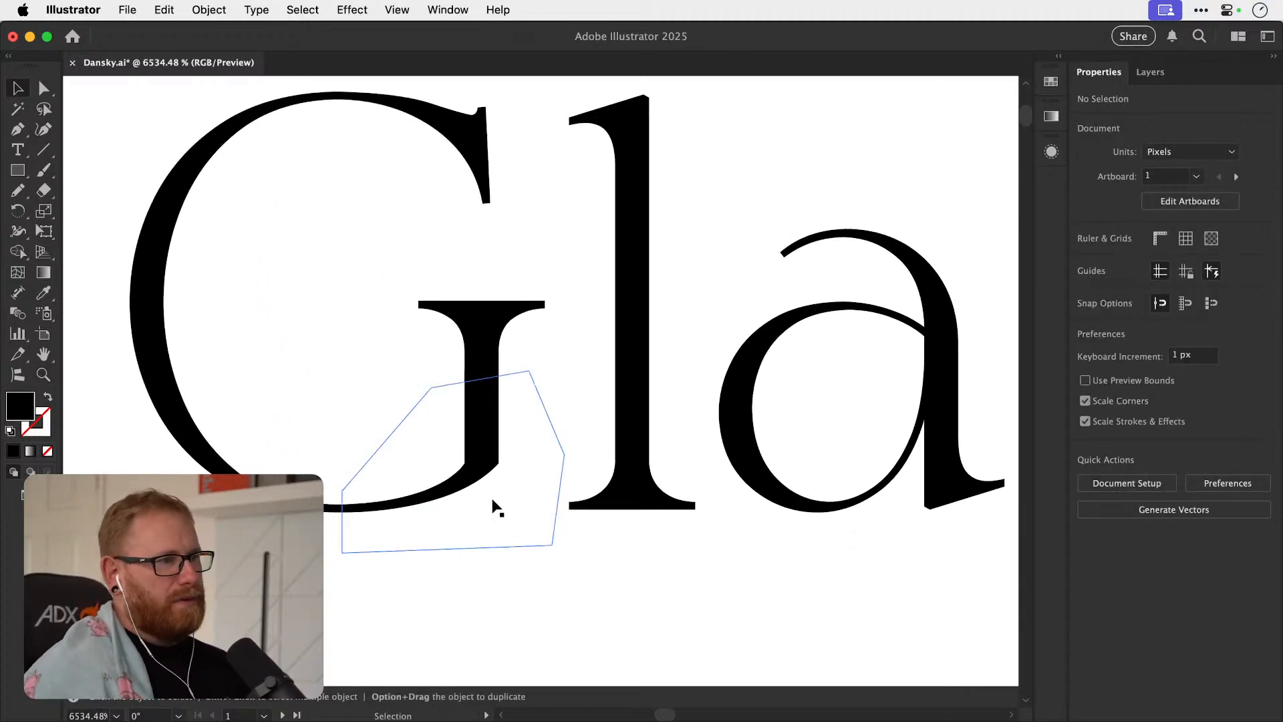
drag(495, 508, 590, 518)
key(m)
drag(460, 396, 514, 513)
key(v)
key(super+shift+a)
Examine the squared-off G stem up close and beside the neighbouring letters.
key(super+minus)
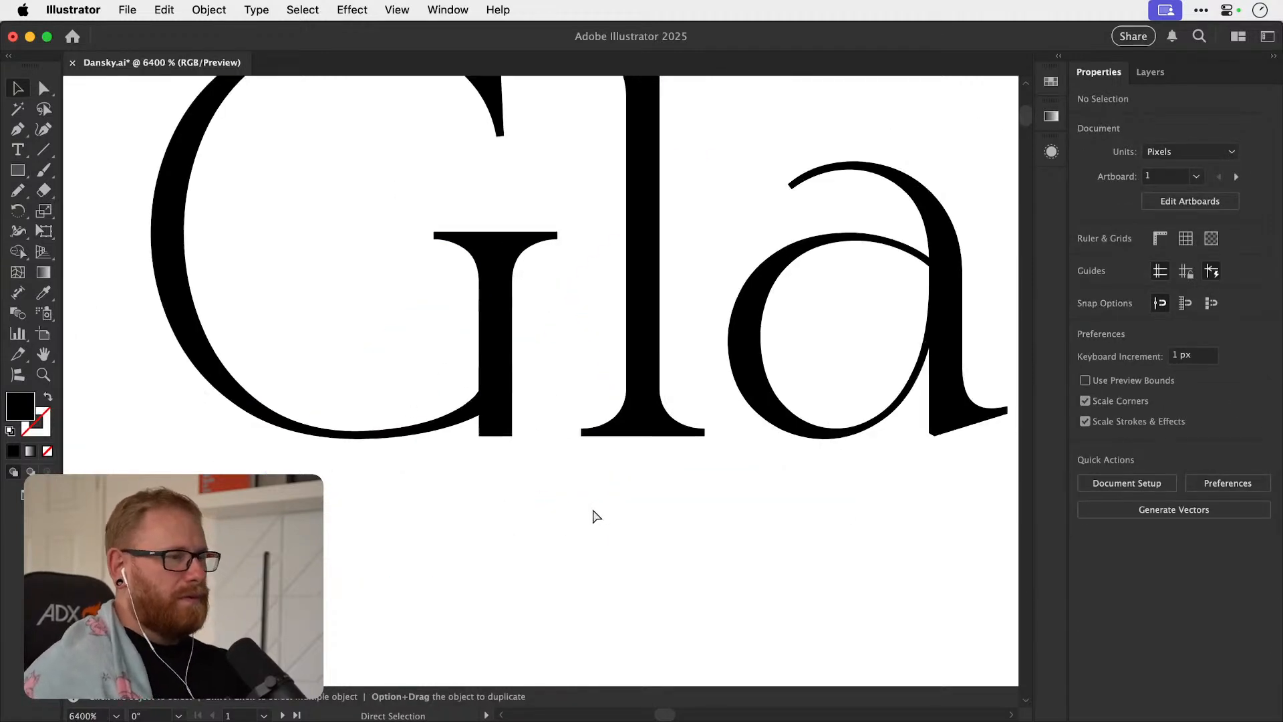
key(super+minus)
key(super+minus)
key(super+minus)
key(super+minus)
key(super+minus)
drag(542, 455, 396, 524)
key(z)
drag(394, 473, 522, 474)
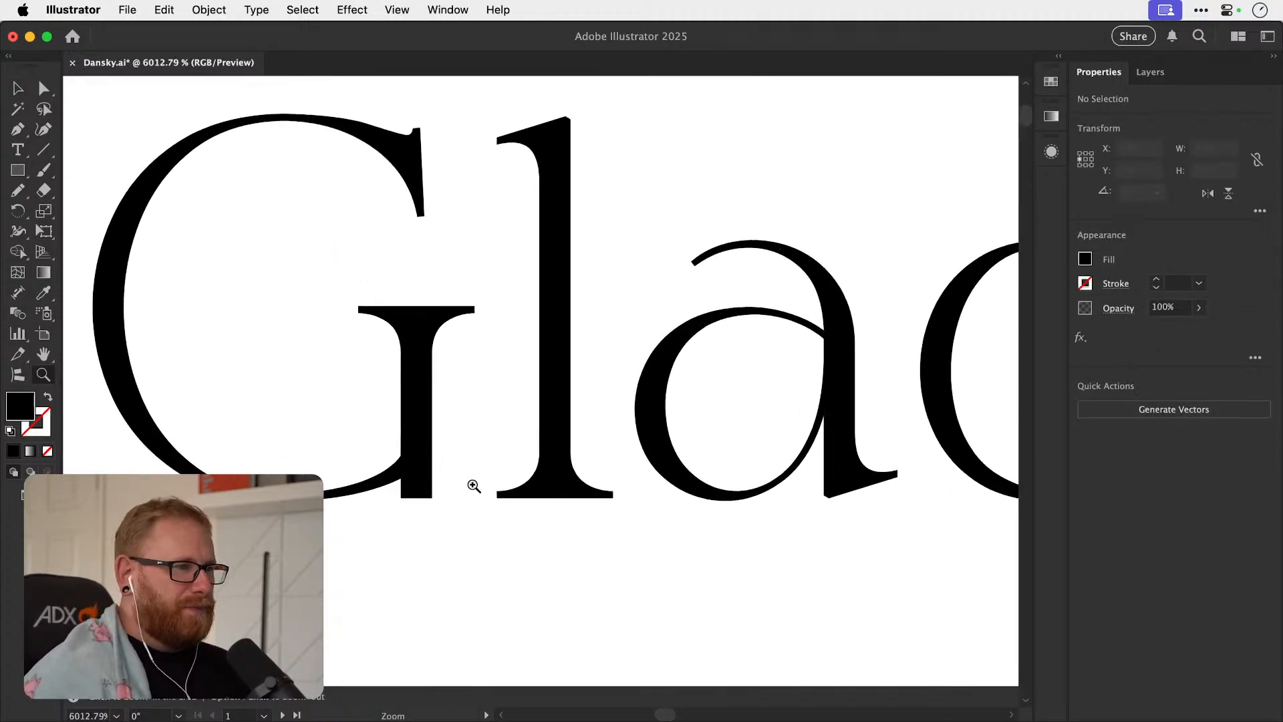
drag(425, 494, 473, 484)
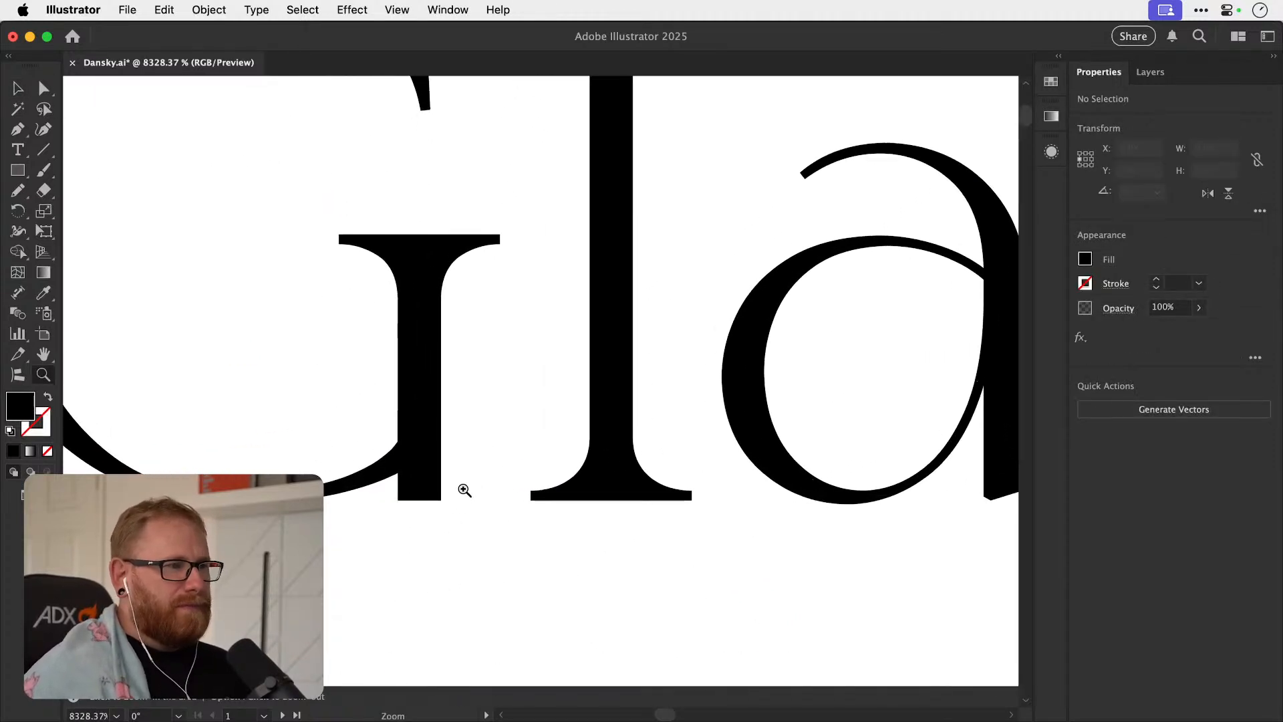
key(v)
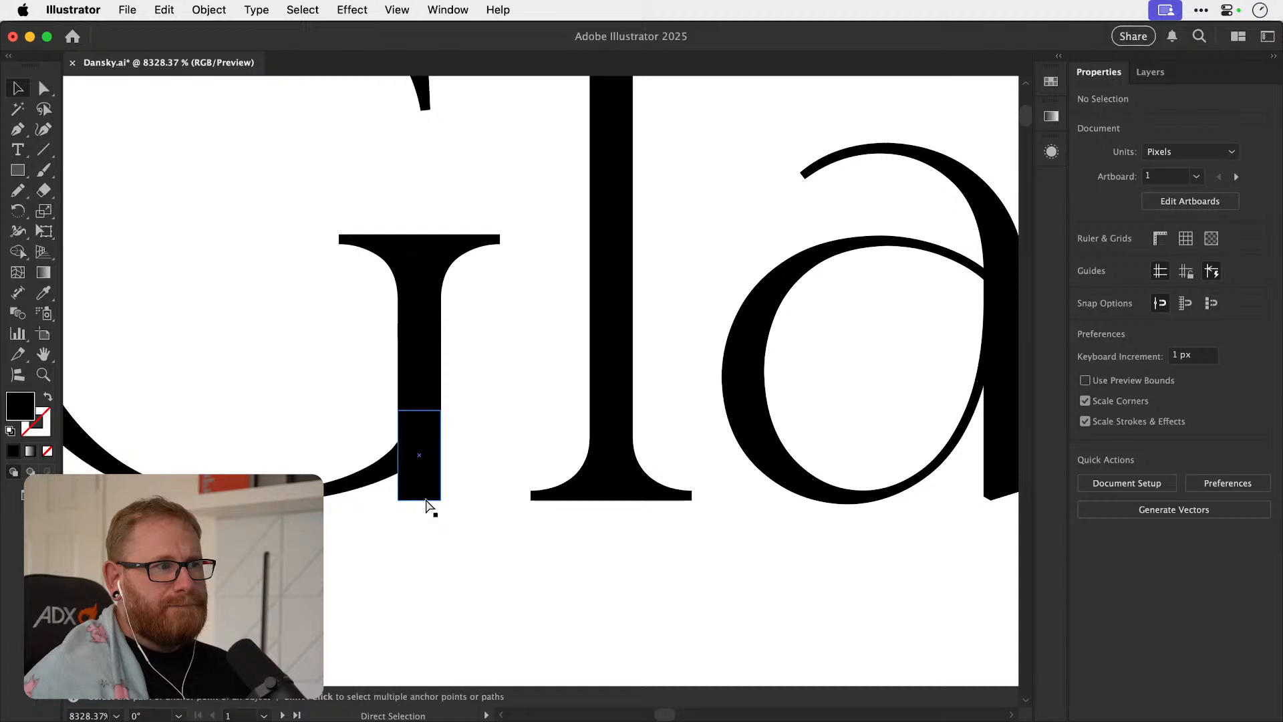
Remove the rectangle extending the G's stem to the baseline.
click(428, 502)
key(super+minus)
key(super+minus)
key(super+minus)
key(super+minus)
key(super+minus)
key(super+minus)
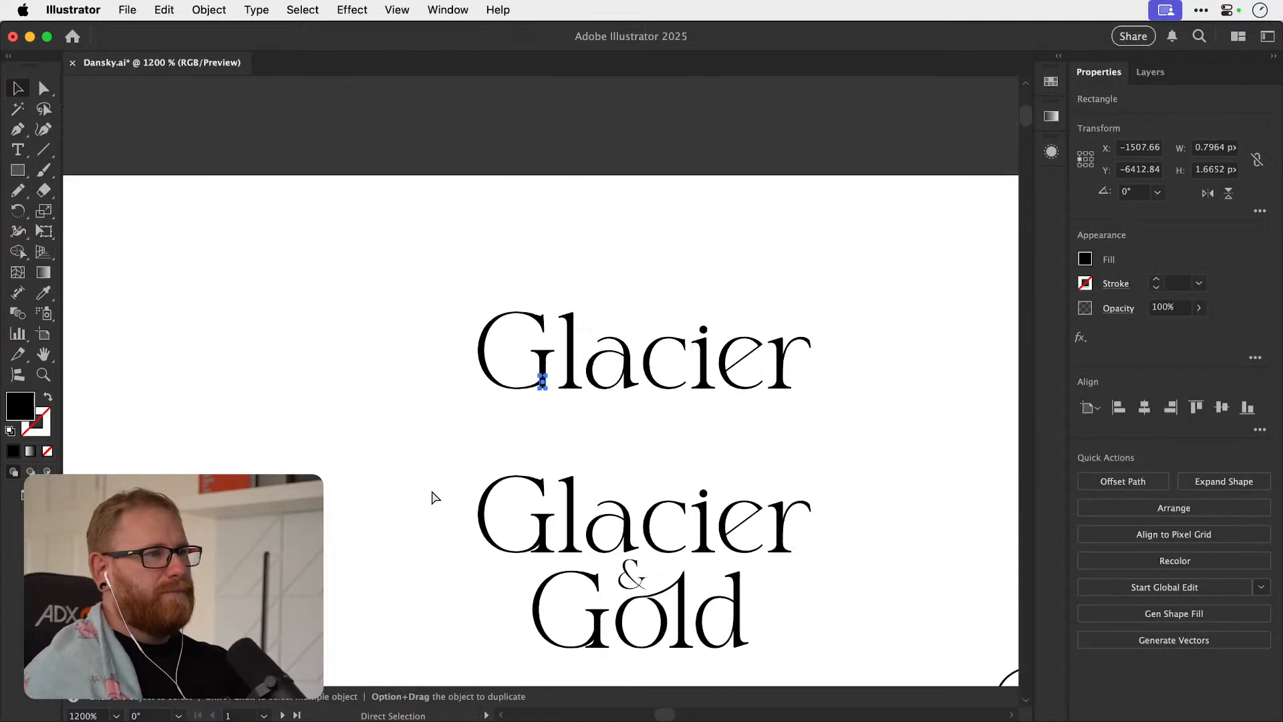
click(455, 441)
Delete the white shape covering the G's original foot.
drag(455, 471, 381, 515)
drag(286, 339, 378, 448)
key(ctrl+Tab)
key(ctrl+Tab)
drag(378, 459, 381, 460)
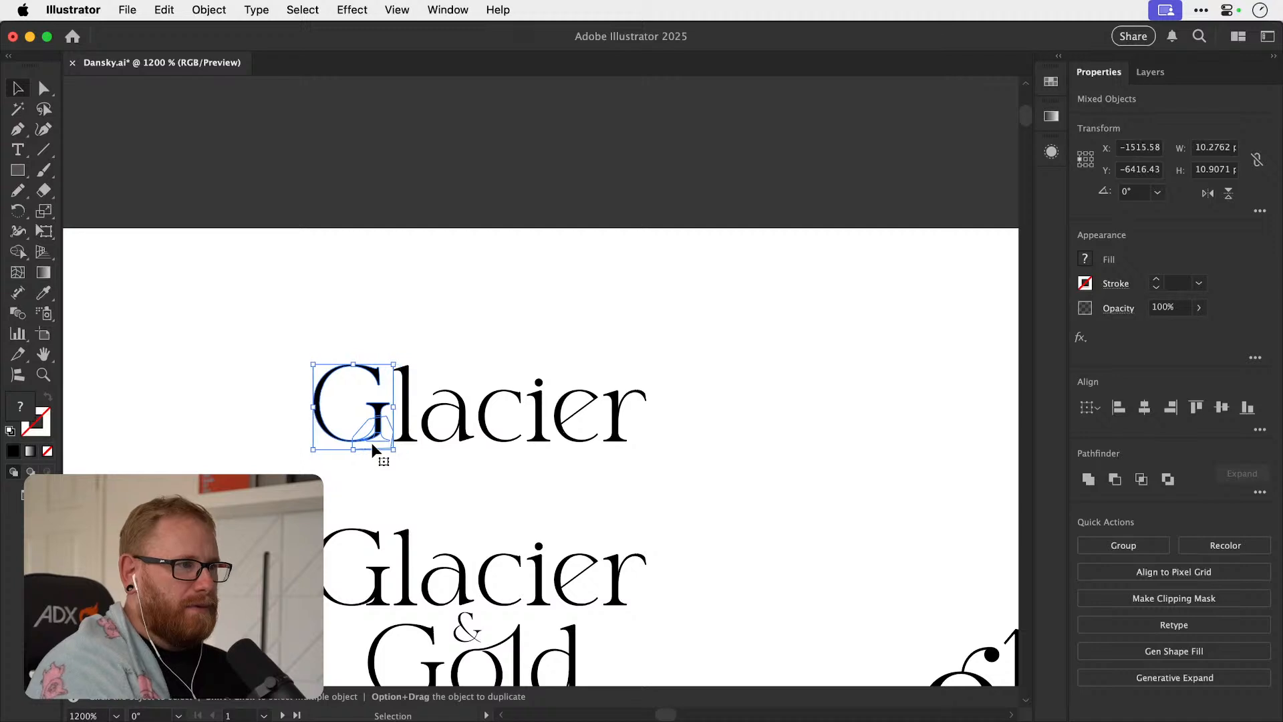
key(z)
drag(372, 424, 862, 443)
drag(461, 420, 475, 421)
key(super+shift+a)
click(527, 524)
key(Delete)
key(a)
key(super+minus)
key(super+minus)
key(super+minus)
key(super+minus)
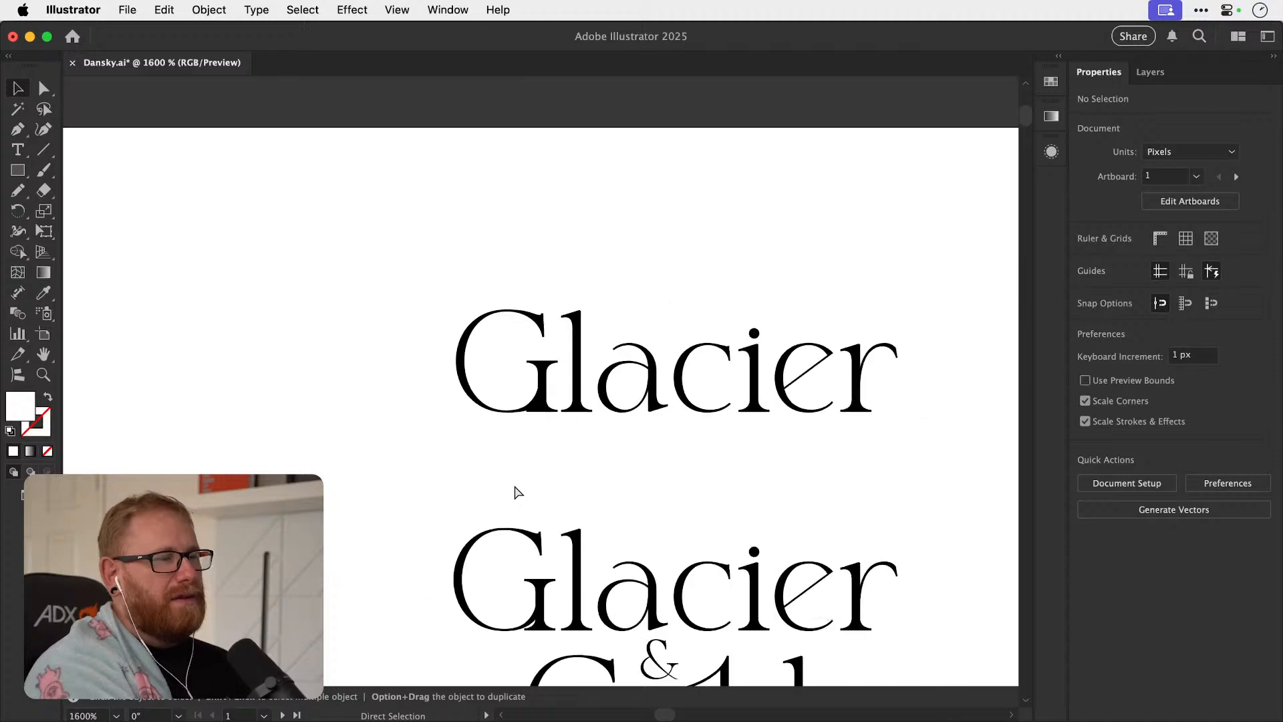
Undo the deletion of the white covering shape over the G's foot and leave nothing selected.
key(z)
drag(557, 414, 600, 413)
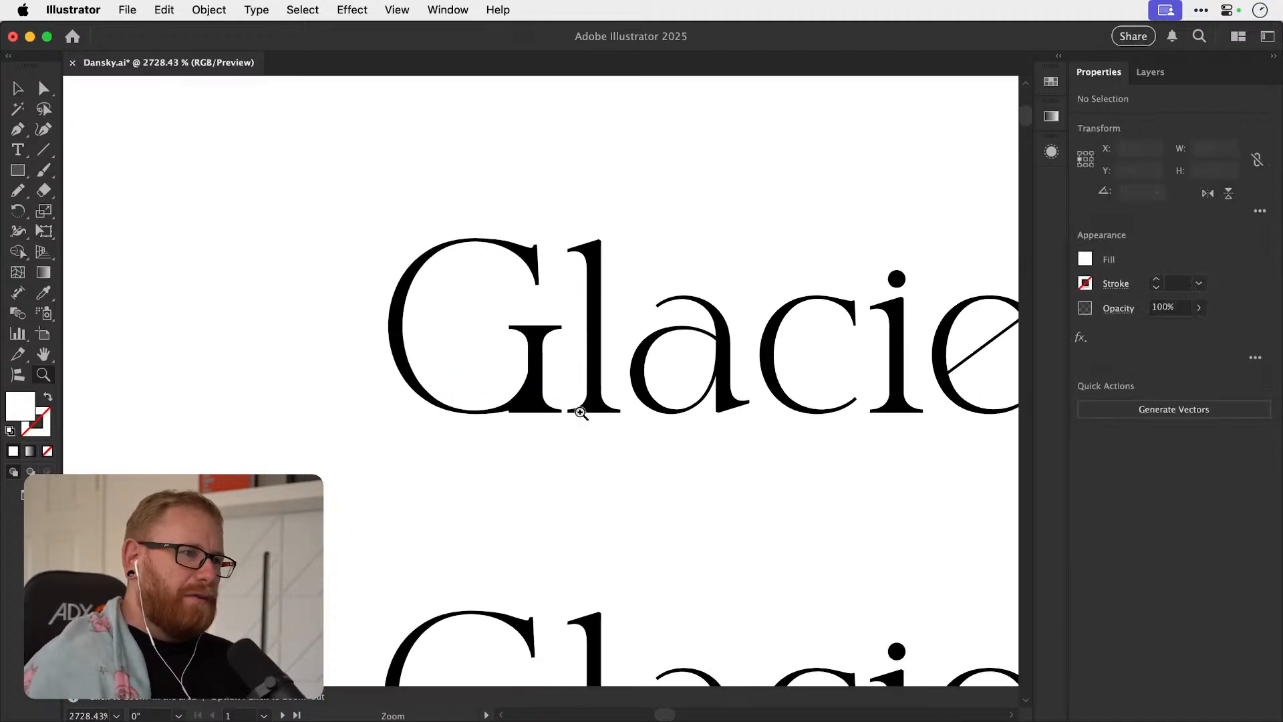
key(super+z)
super+click(596, 434)
key(v)
key(space)
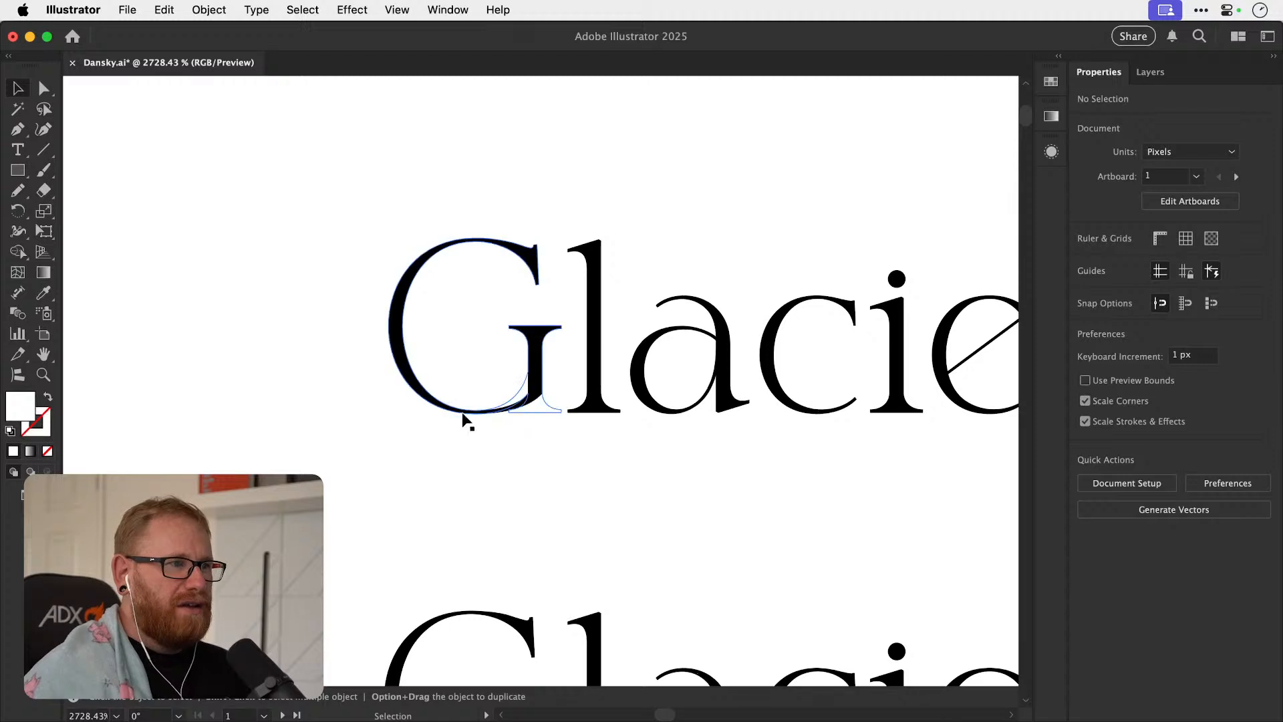
drag(452, 410, 518, 419)
key(super+z)
click(603, 421)
Examine the terminals and serifs of the other letters in "Glacier" as references for the G's foot.
key(super+minus)
key(super+minus)
key(super+minus)
key(super+minus)
key(space)
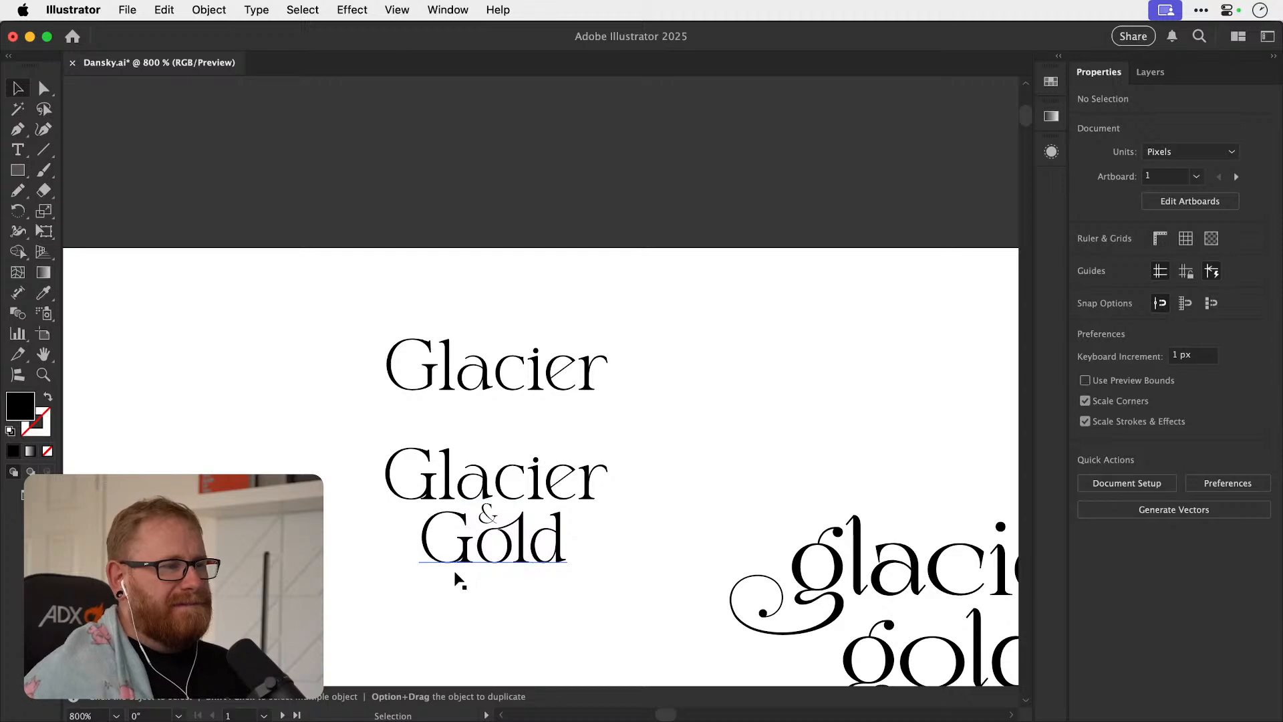
key(z)
drag(509, 362, 773, 370)
drag(619, 315, 922, 355)
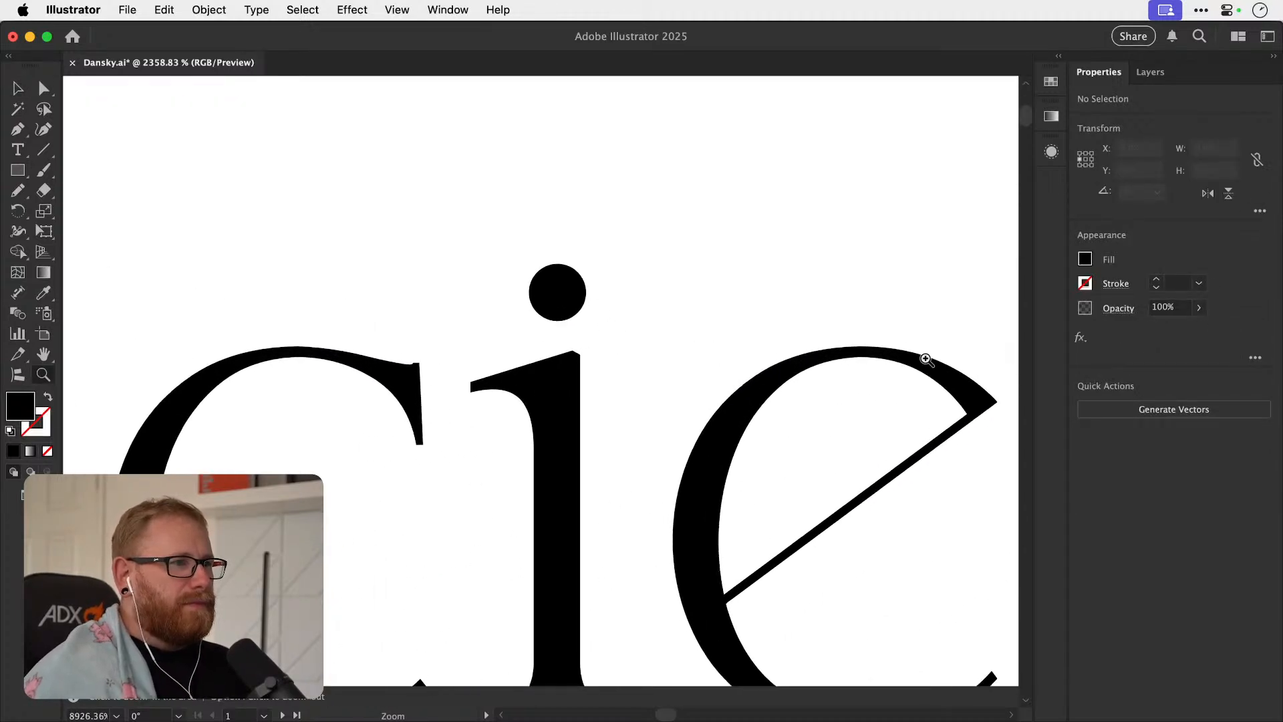
drag(397, 379, 493, 354)
drag(596, 435, 509, 444)
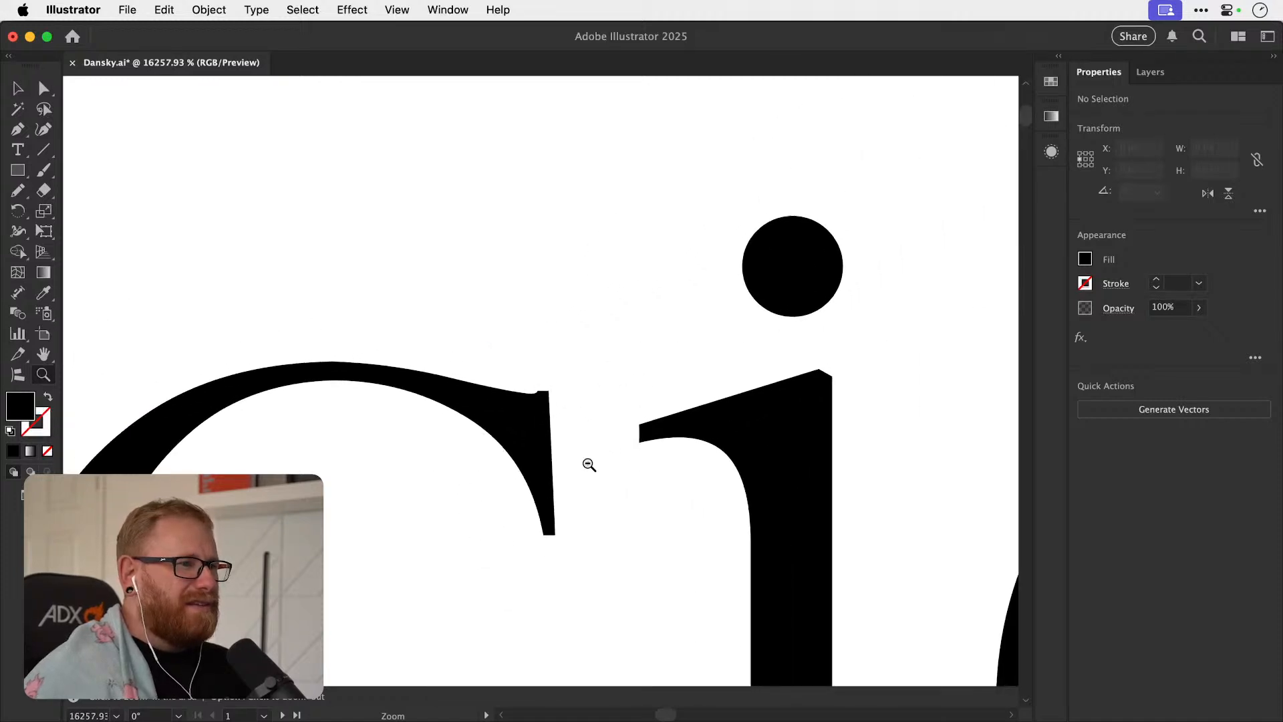
drag(599, 465, 388, 450)
drag(461, 479, 442, 479)
drag(449, 592, 341, 509)
key(v)
drag(473, 534, 485, 328)
click(635, 441)
drag(634, 441, 635, 544)
drag(497, 334, 770, 288)
key(z)
key(v)
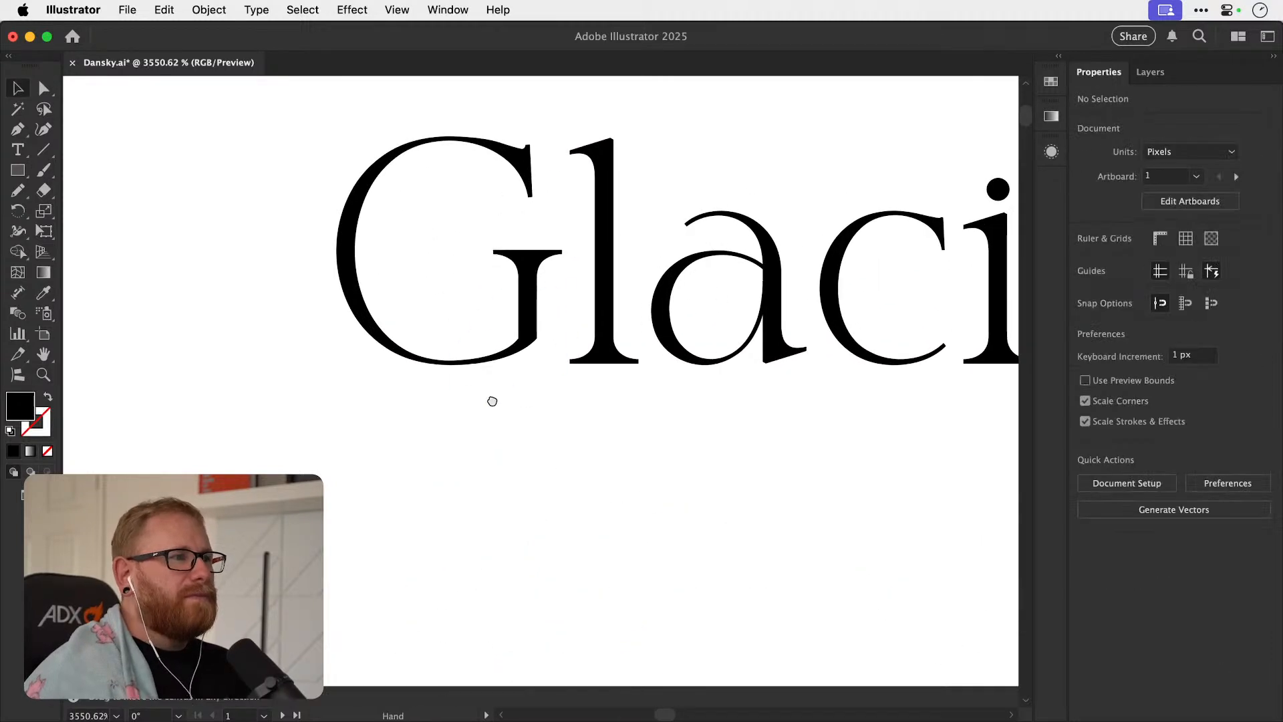
Duplicate the outlined G directly below the original and flip the copy vertically.
drag(492, 392, 485, 494)
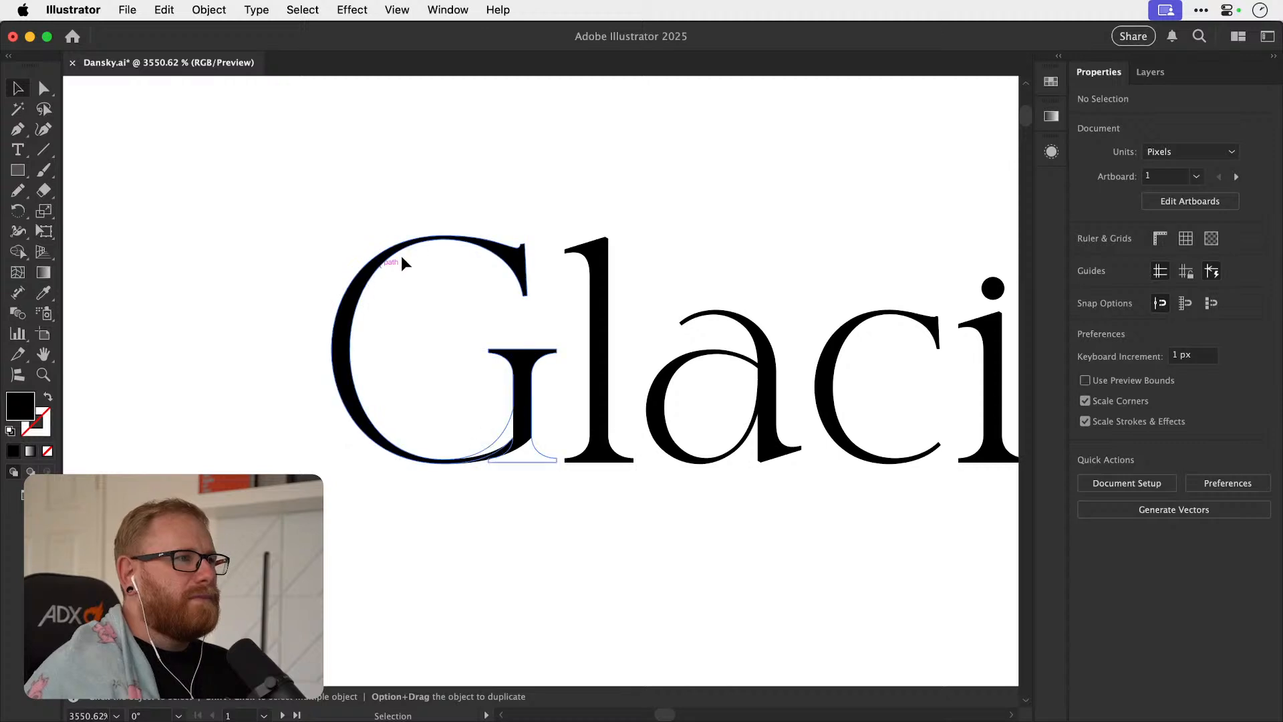
click(495, 260)
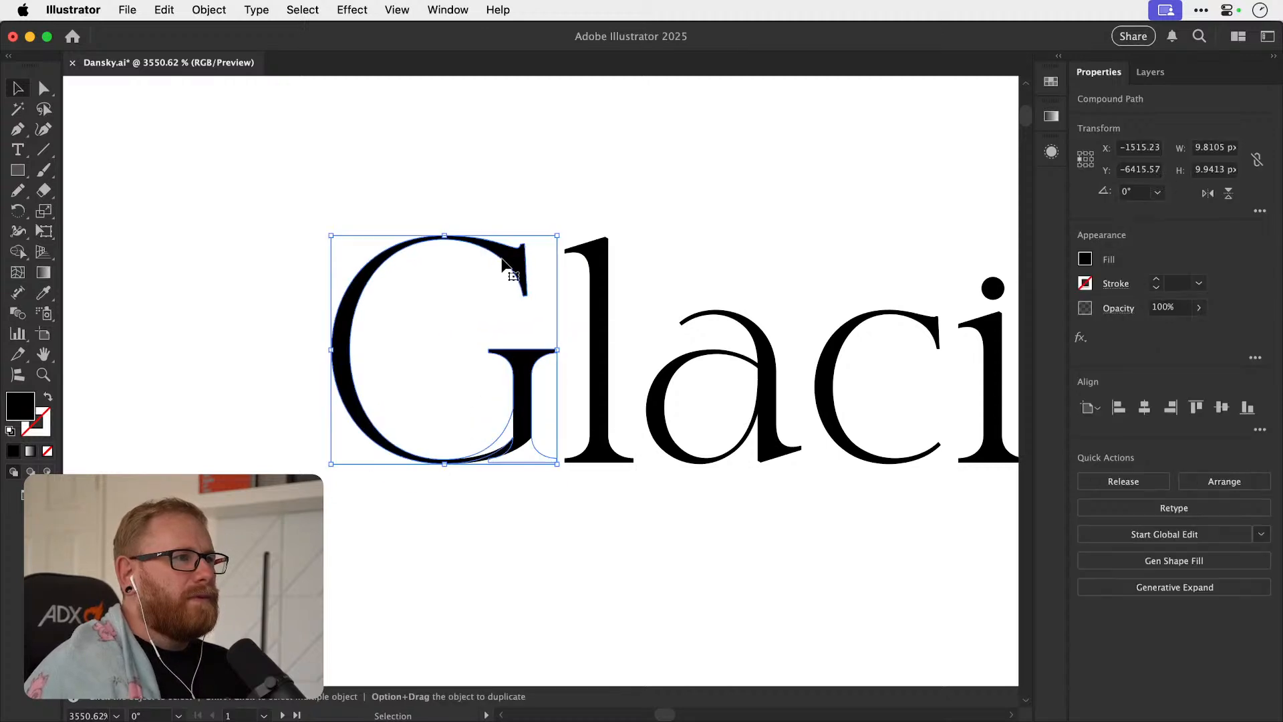
drag(503, 256, 504, 521)
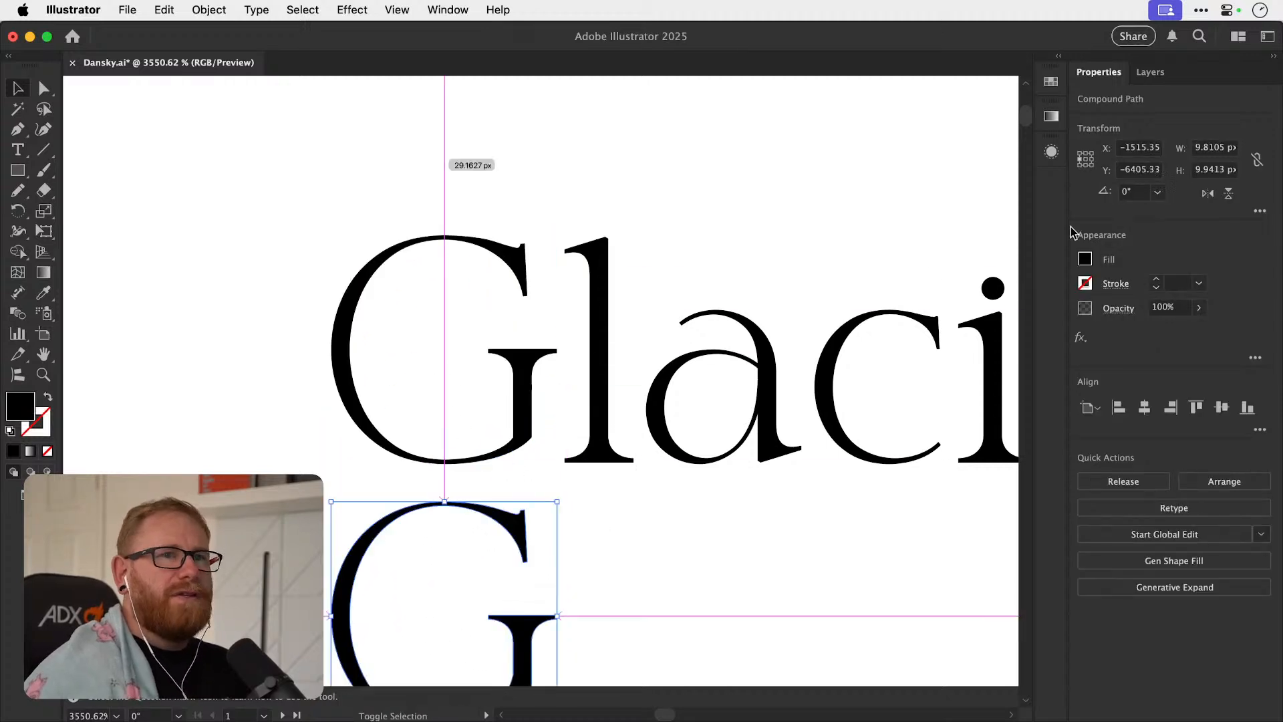
click(1228, 193)
scroll(588, 481, down, 5)
Delete the flipped G's other anchor points so only its beaked terminal remains, and move that piece up just below the original G.
key(z)
drag(475, 529, 546, 520)
key(v)
click(475, 533)
key(a)
drag(330, 190, 636, 392)
key(Delete)
super+click(495, 438)
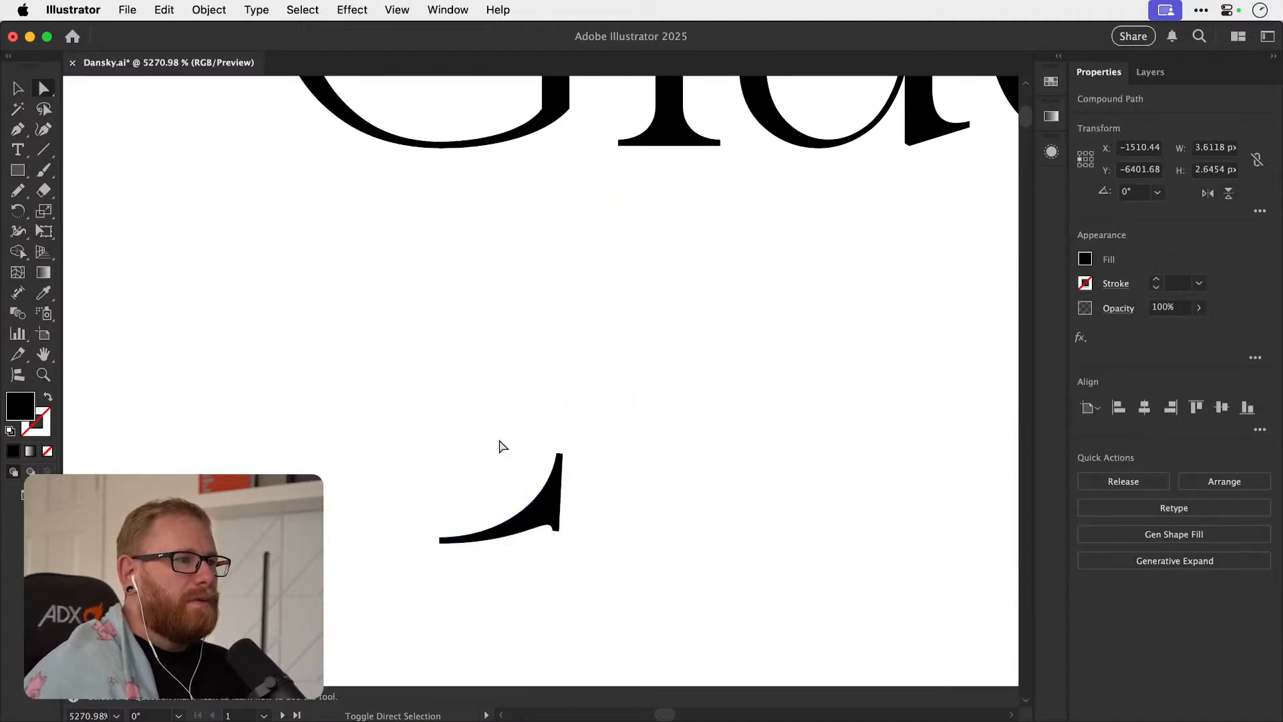
key(v)
drag(542, 516, 543, 243)
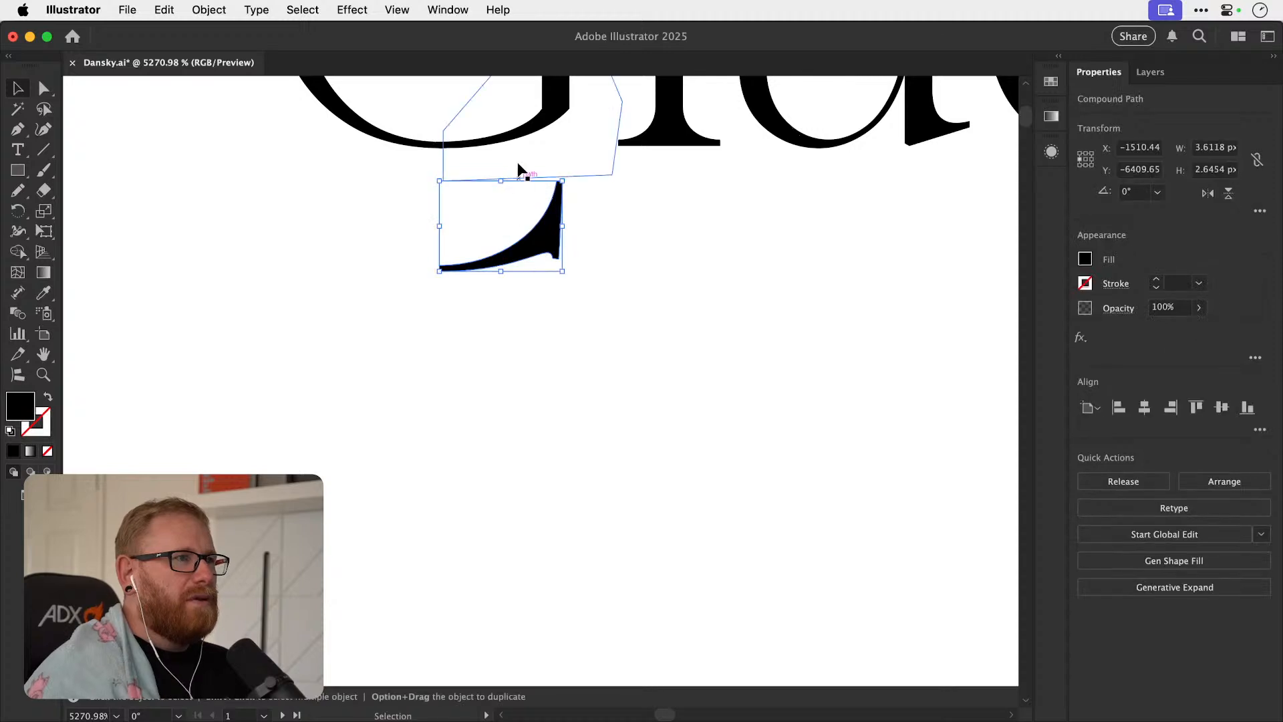
Nudge the curved join piece down out of the G, fit the flipped terminal onto the bowl's end, and bring it to the front.
click(514, 139)
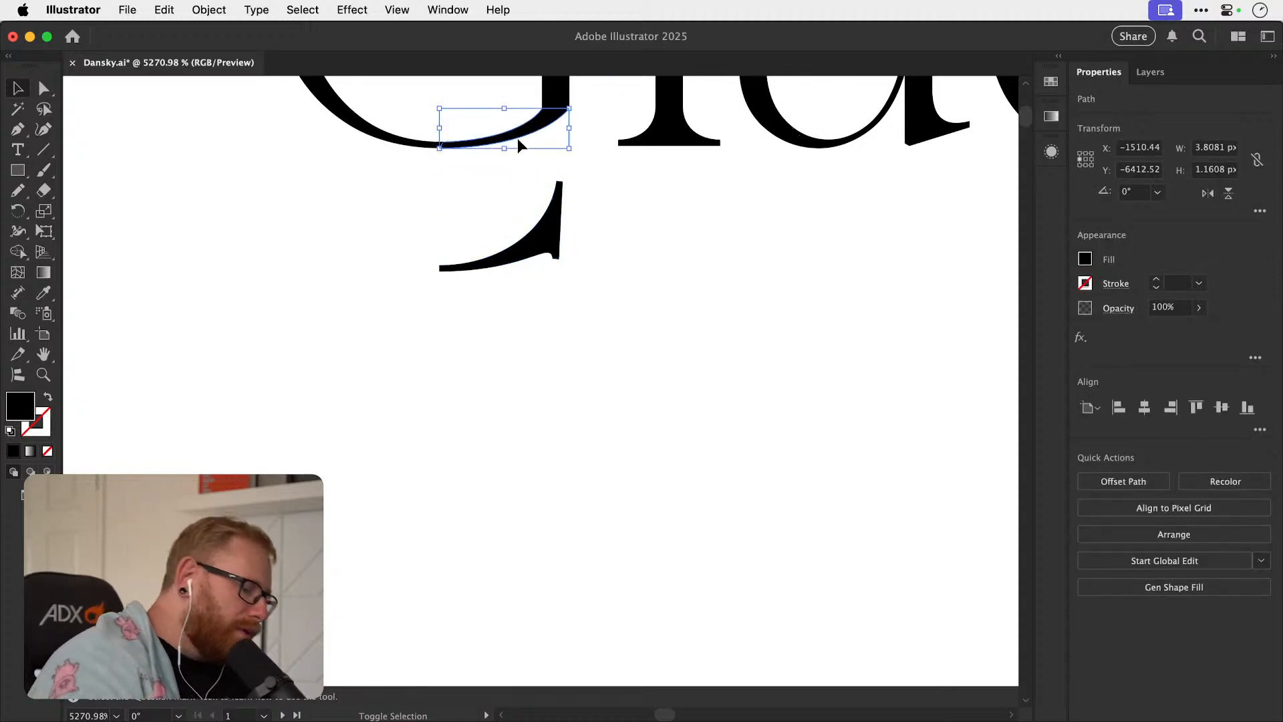
key(shift+Down)
key(space)
drag(534, 274, 584, 347)
key(super+shift+])
key(super+shift+a)
Inspect how the flipped terminal meets the G's bowl and stem, and select the terminal.
key(super+space)
key(super+space)
drag(325, 381, 487, 398)
key(super+shift+a)
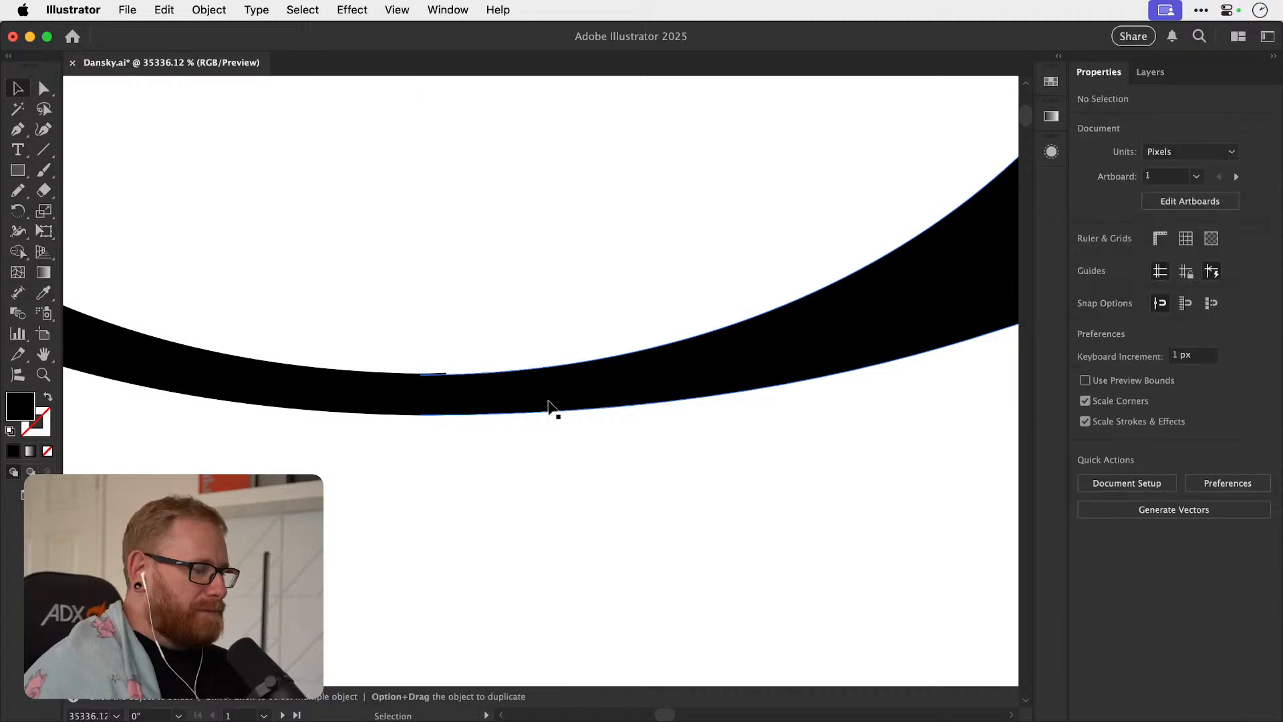
scroll(548, 399, down, 5)
key(super+minus)
key(space)
drag(590, 357, 708, 466)
key(super+space)
click(538, 464)
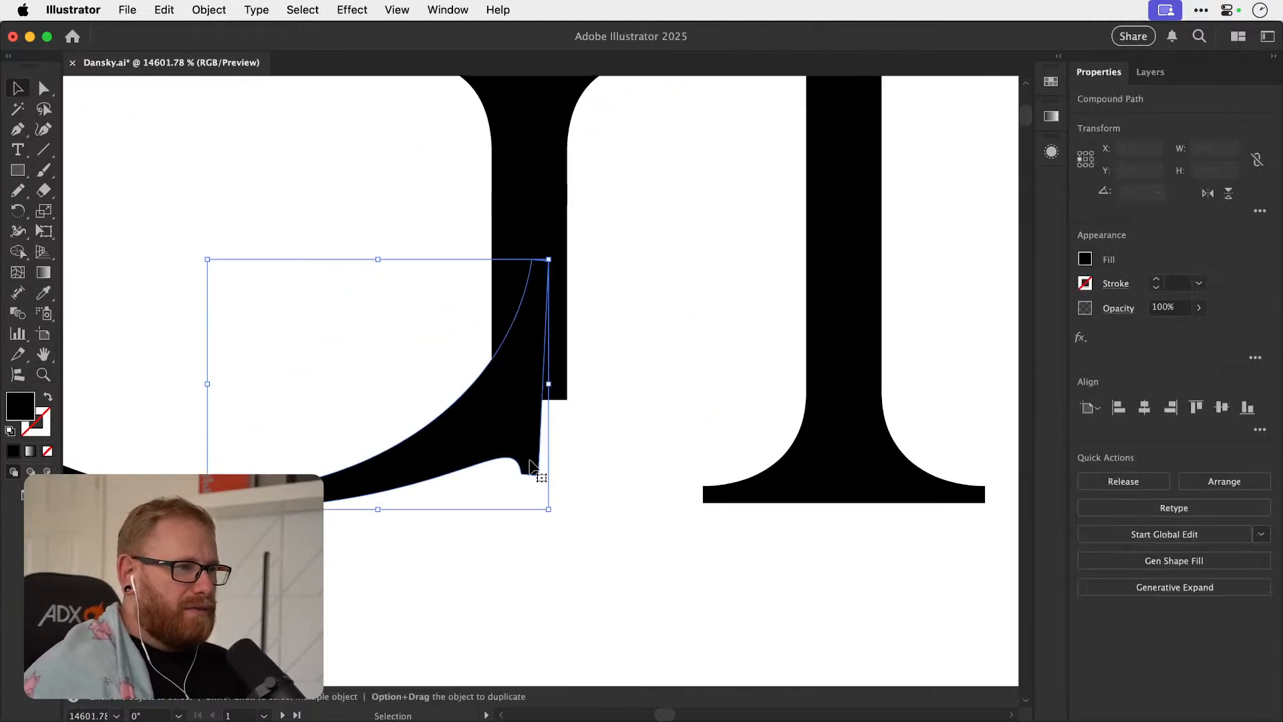
Pull the flipped terminal's two bottom anchor points down and align them with the bottom of the l's foot.
key(a)
key(super+shift+a)
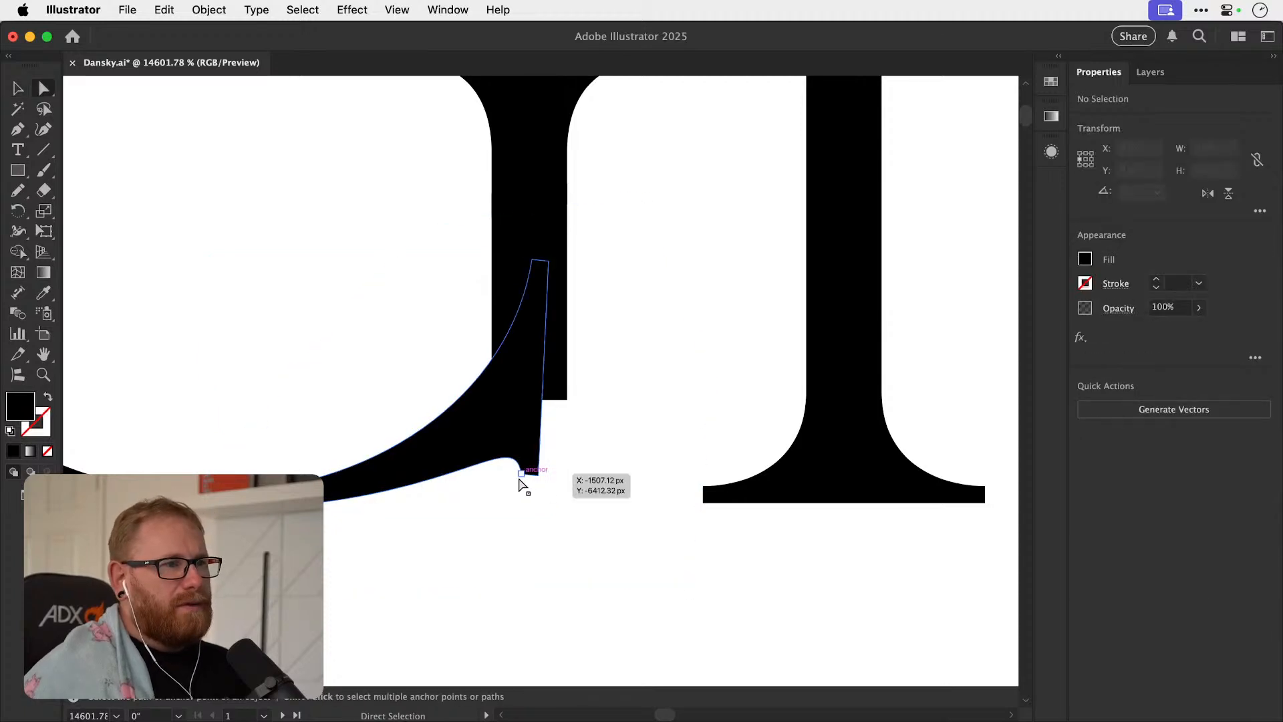
mouse_move(537, 475)
mouse_down()
mouse_move(536, 507)
mouse_move(537, 487)
mouse_up()
shift+click(522, 473)
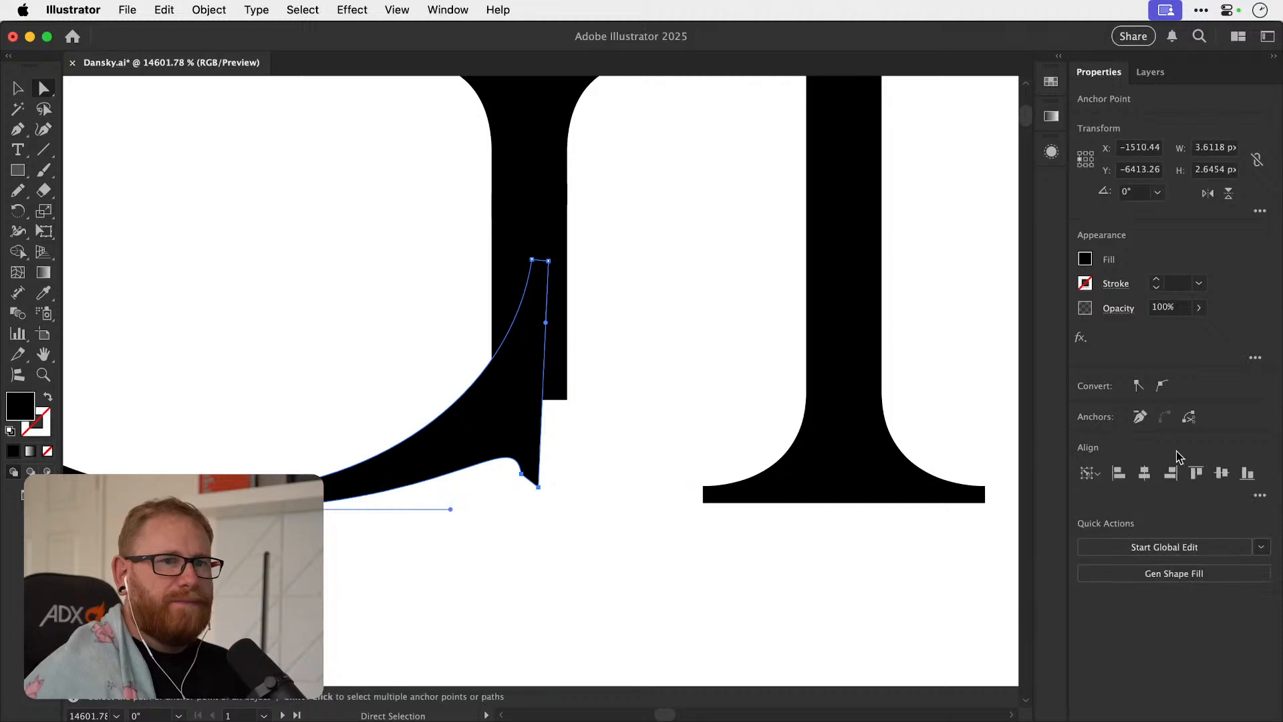
shift+click(703, 503)
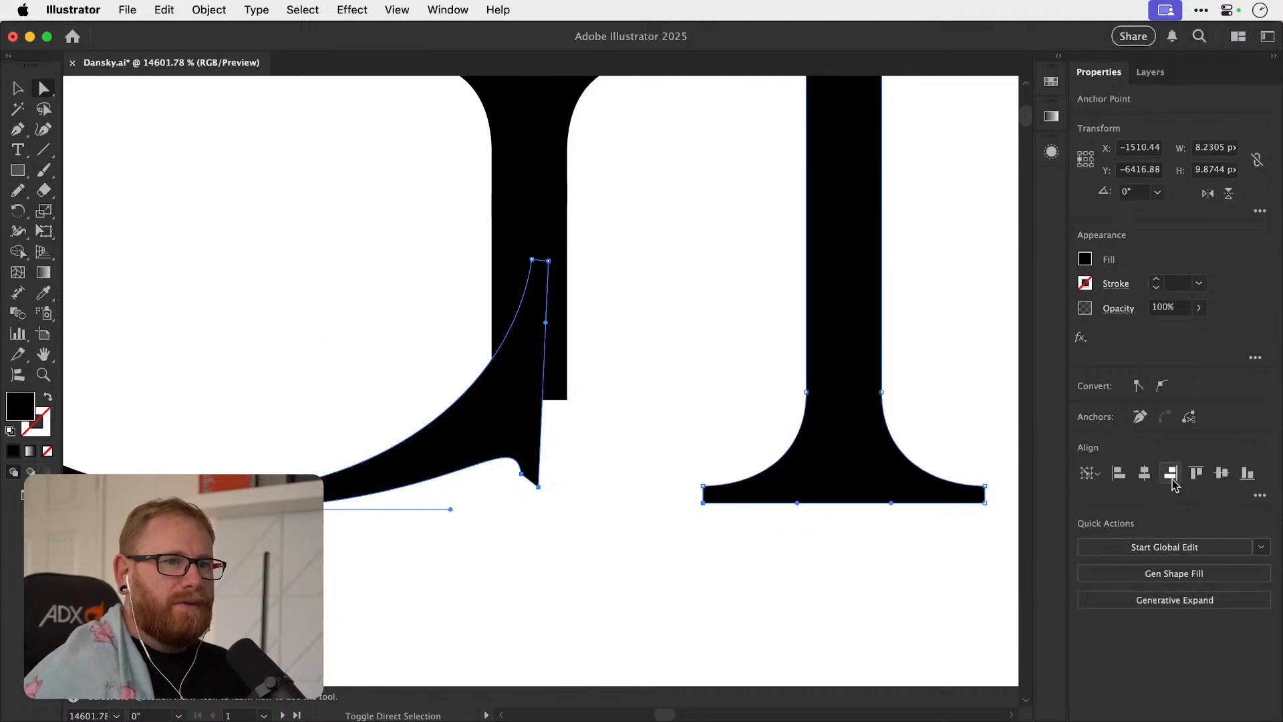
click(1247, 474)
click(585, 468)
click(538, 502)
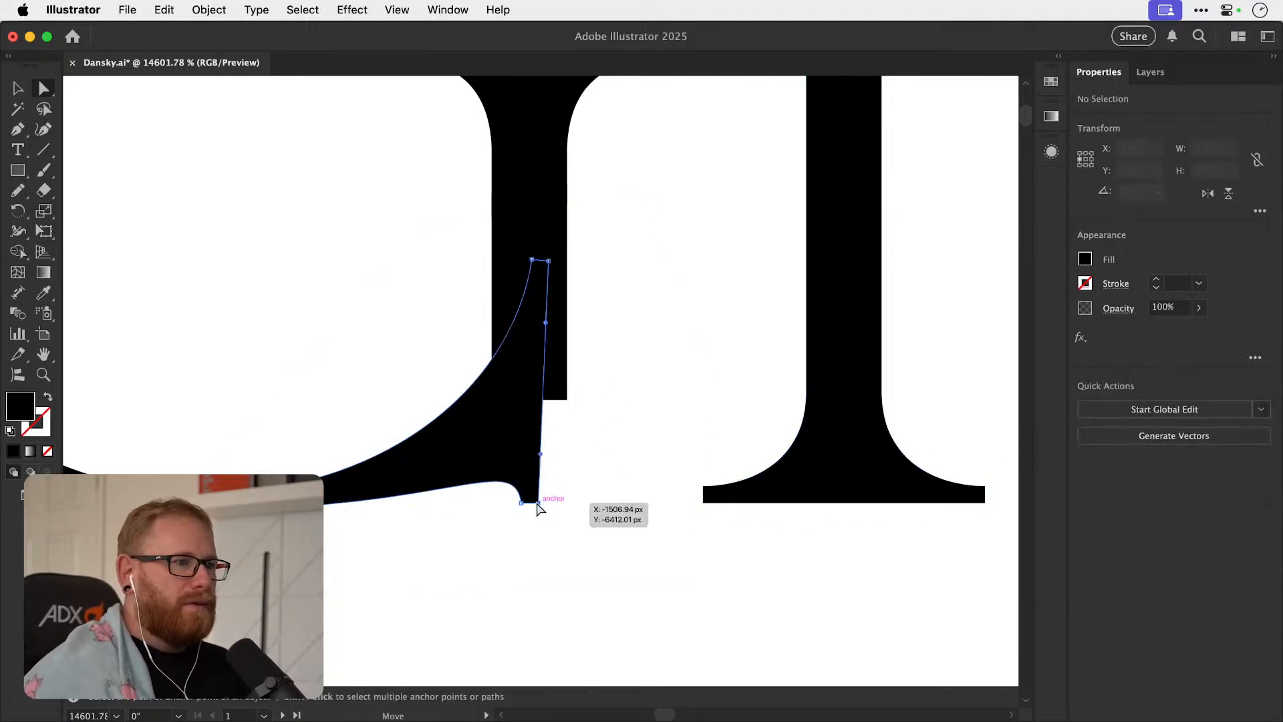
Align the flipped terminal's outer anchor points flush with the outer edge of the G's stem.
shift+click(549, 262)
shift+click(567, 399)
click(1170, 474)
key(shift+super+a)
Move the terminal's inner foot anchor point toward the stem's outer edge and adjust its handle to reshape the beak's curve.
click(521, 503)
drag(521, 502, 550, 506)
drag(543, 451, 551, 428)
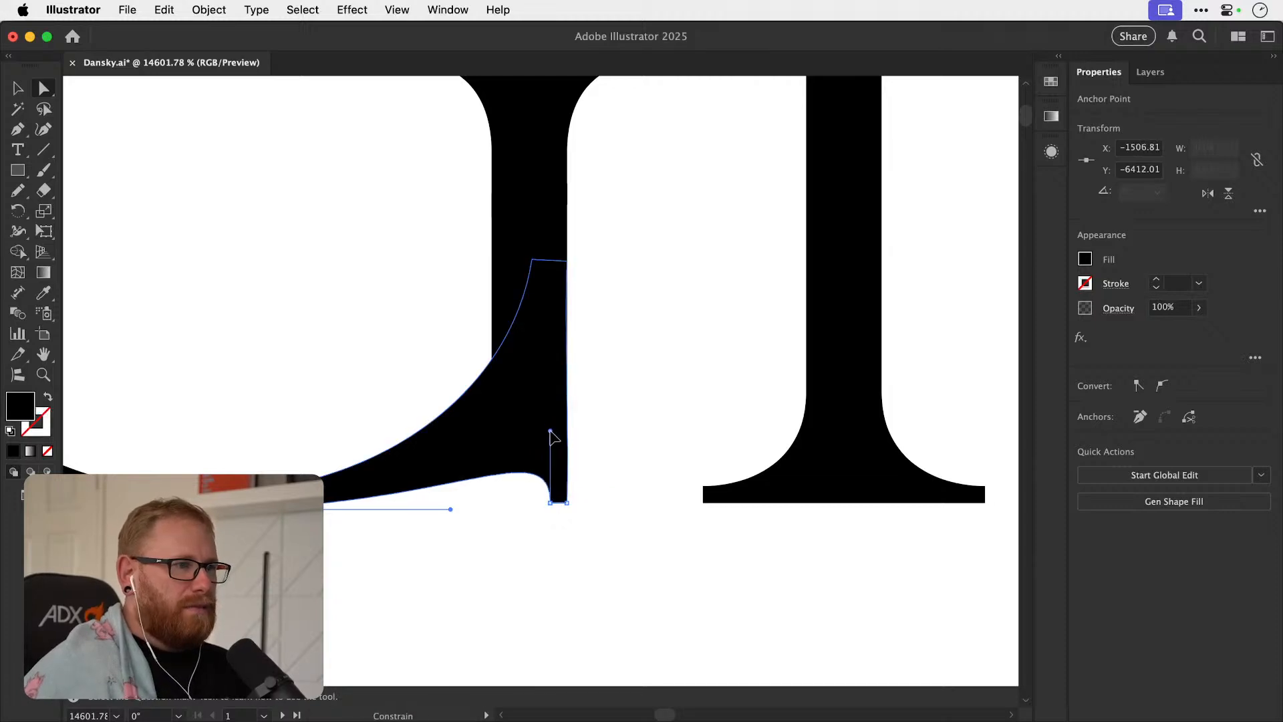
key(v)
click(550, 622)
Compare the rebuilt G with the rest of "Glacier" and examine its foot up close.
key(super+minus)
key(super+minus)
key(super+minus)
key(super+minus)
key(super+minus)
key(super+minus)
key(super+minus)
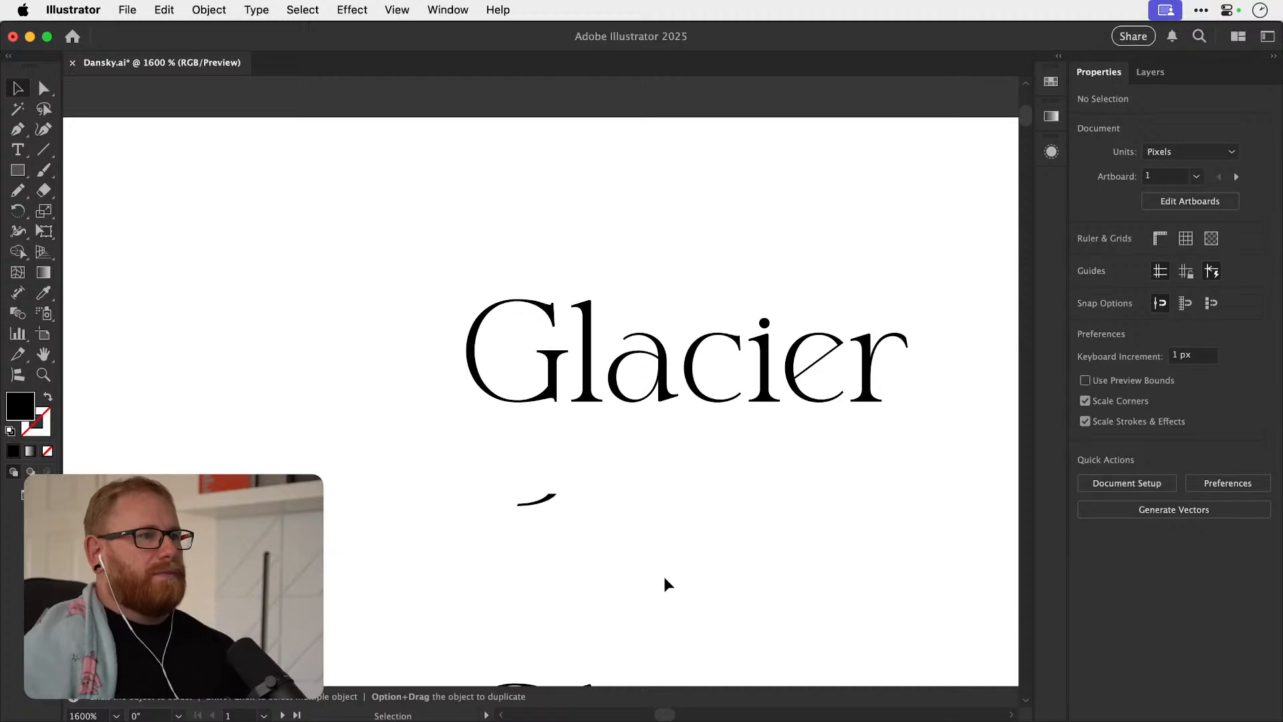
key(z)
drag(540, 396, 627, 356)
key(a)
key(super+shift+a)
key(super+minus)
key(super+minus)
key(super+minus)
key(super+minus)
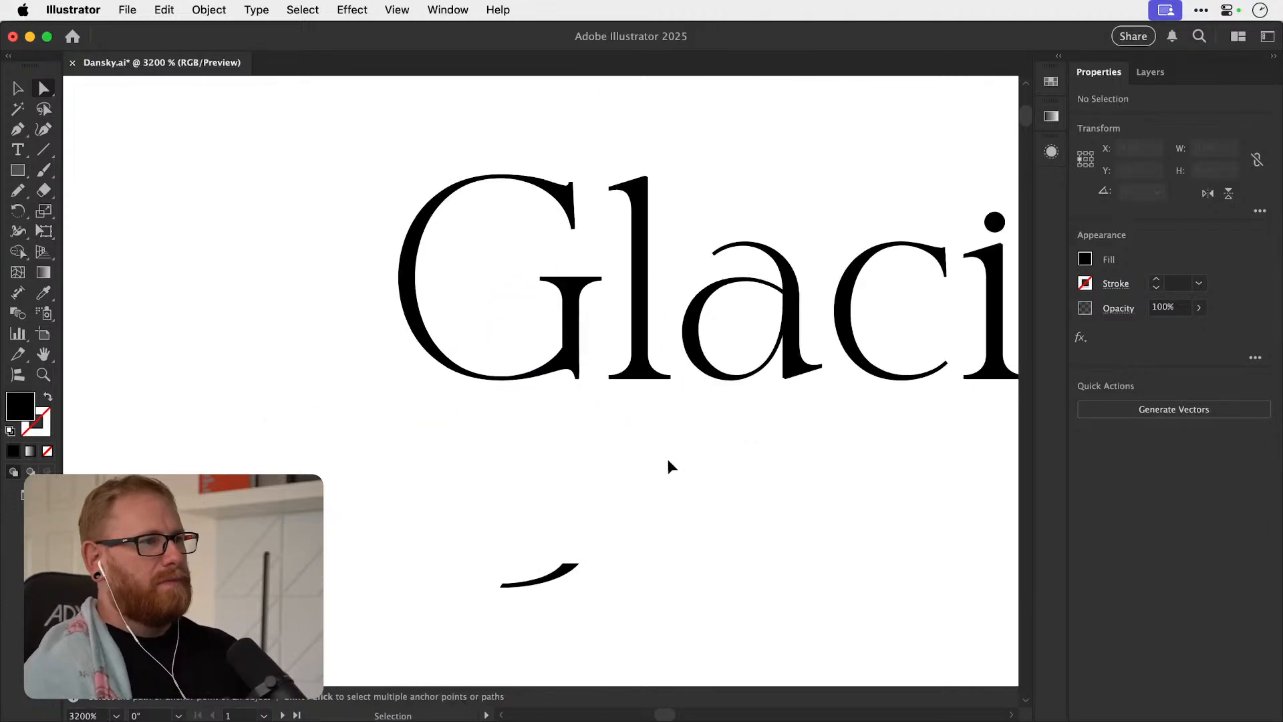
drag(653, 434, 675, 487)
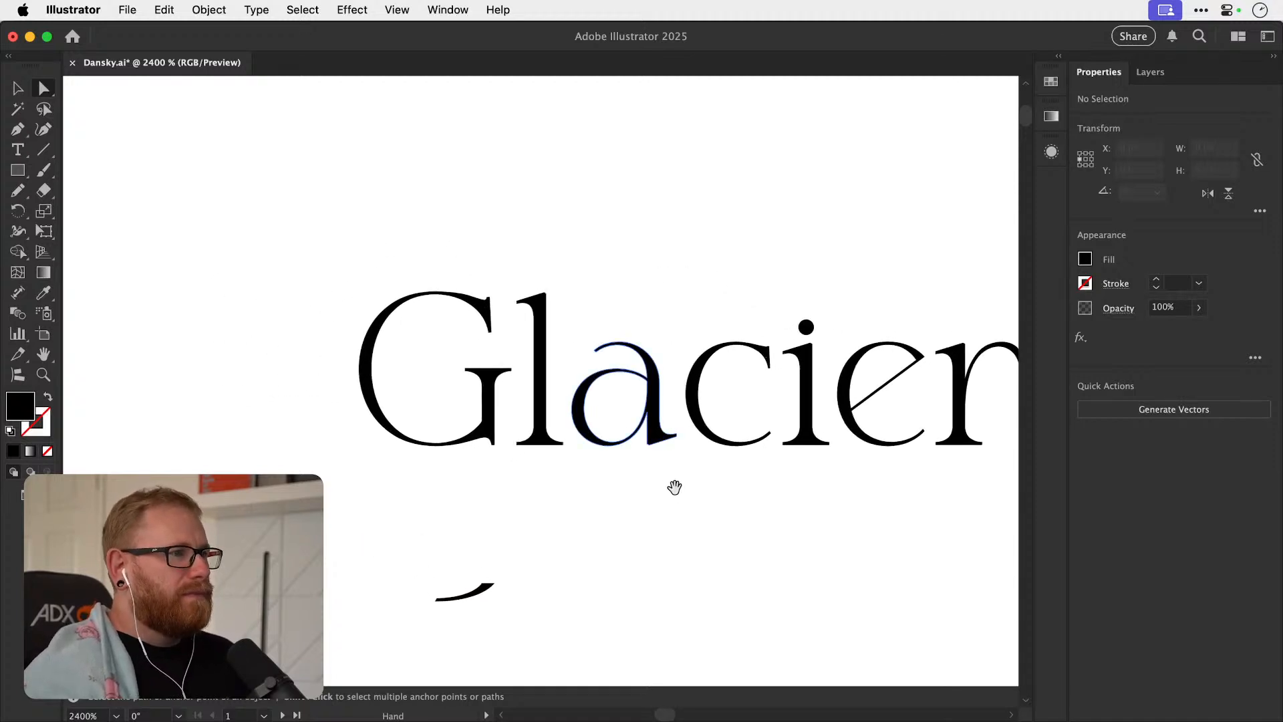
key(v)
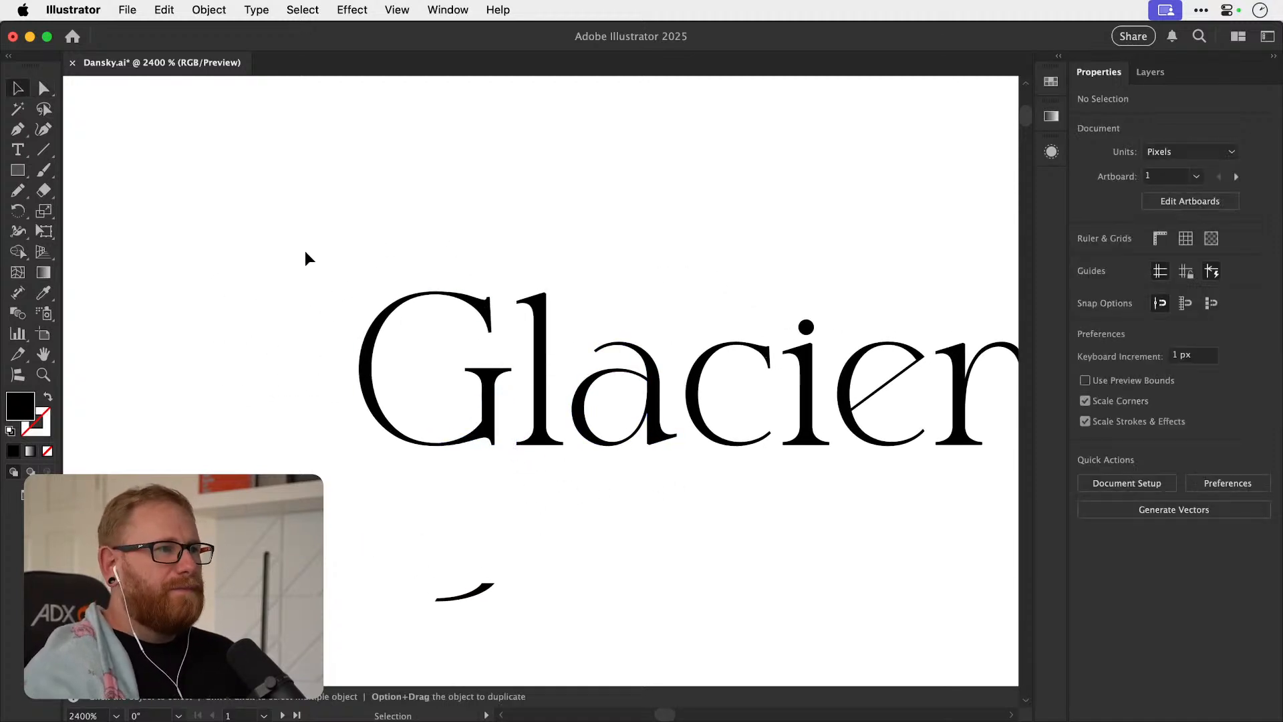
drag(490, 500, 502, 498)
scroll(494, 448, up, 10)
key(a)
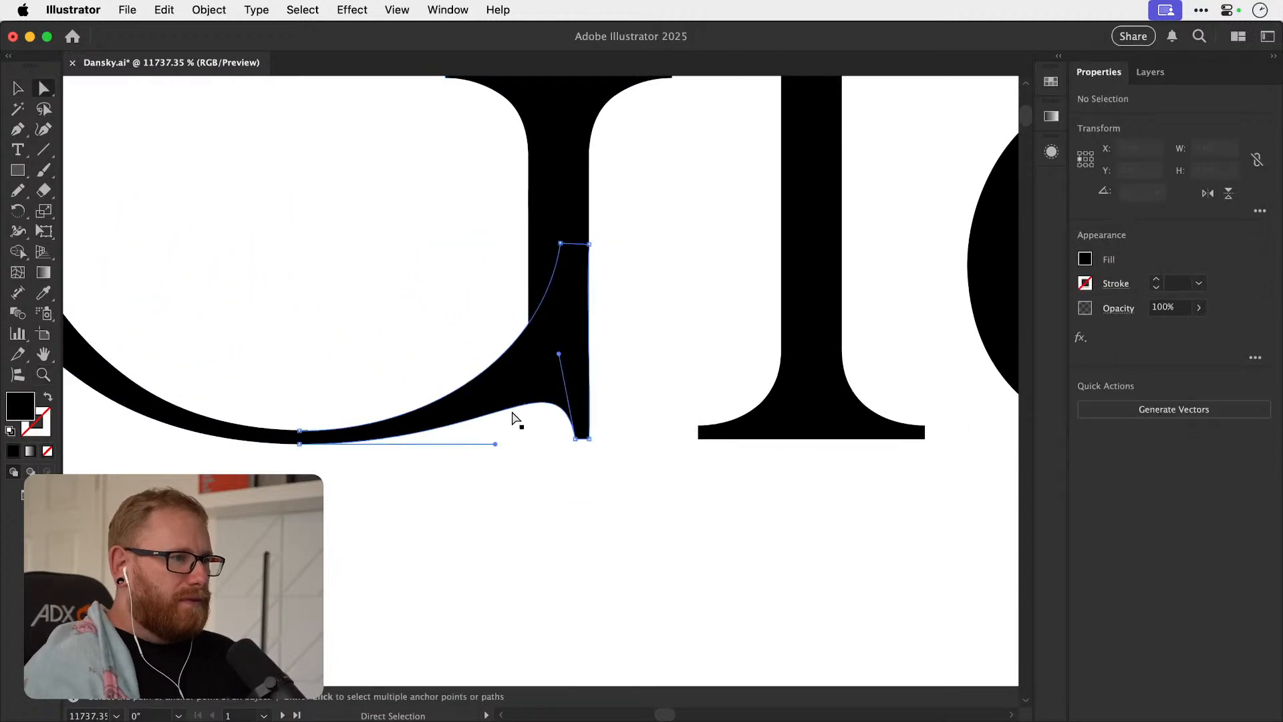
key(super+shift+a)
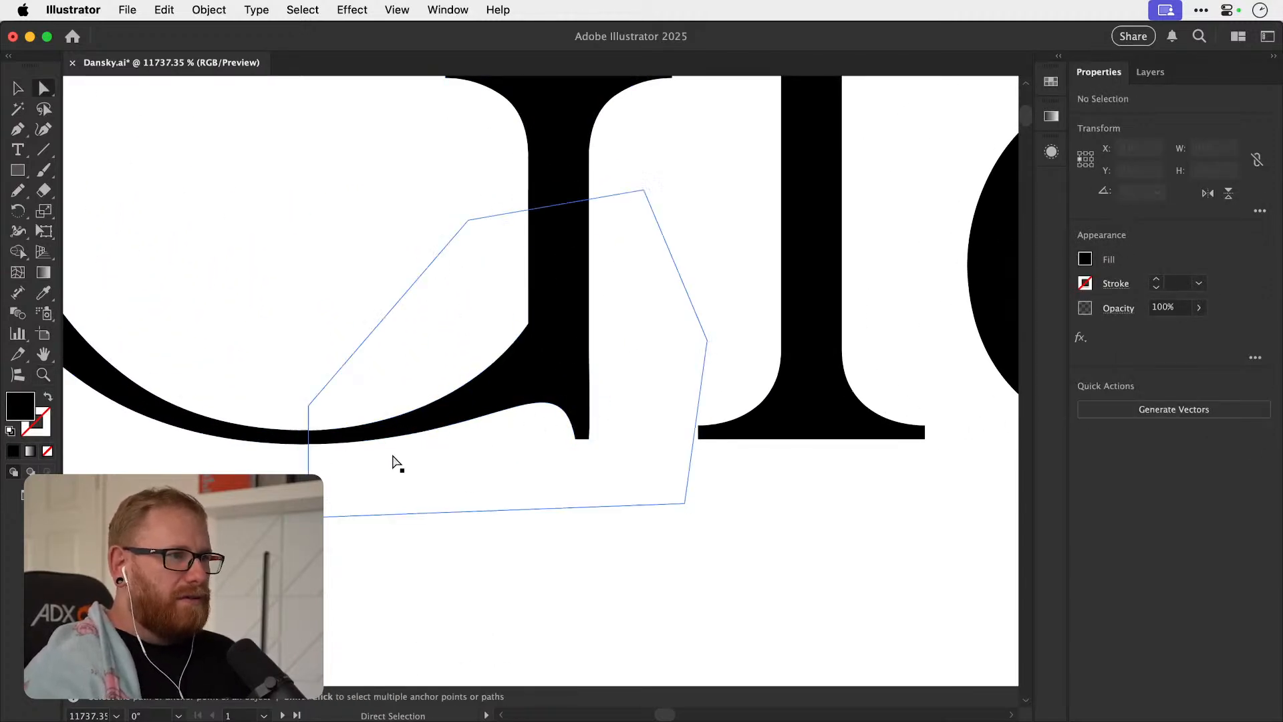
key(v)
scroll(730, 400, down, 8)
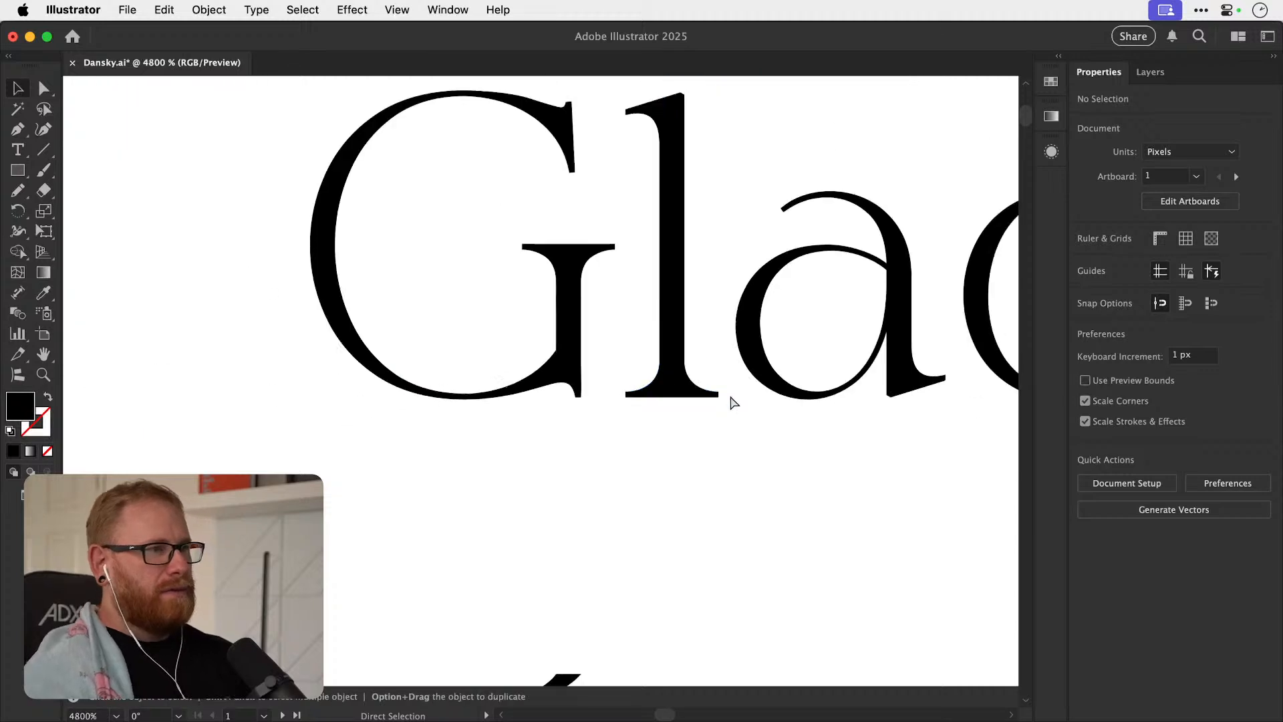
Delete the leftover curved join piece beneath the "Glacier" lettering.
scroll(728, 404, down, 3)
key(space)
drag(572, 438, 494, 465)
drag(418, 444, 497, 476)
key(Delete)
Review the modified "Glacier" wordmark as a whole and compare it with the other logo versions.
key(space)
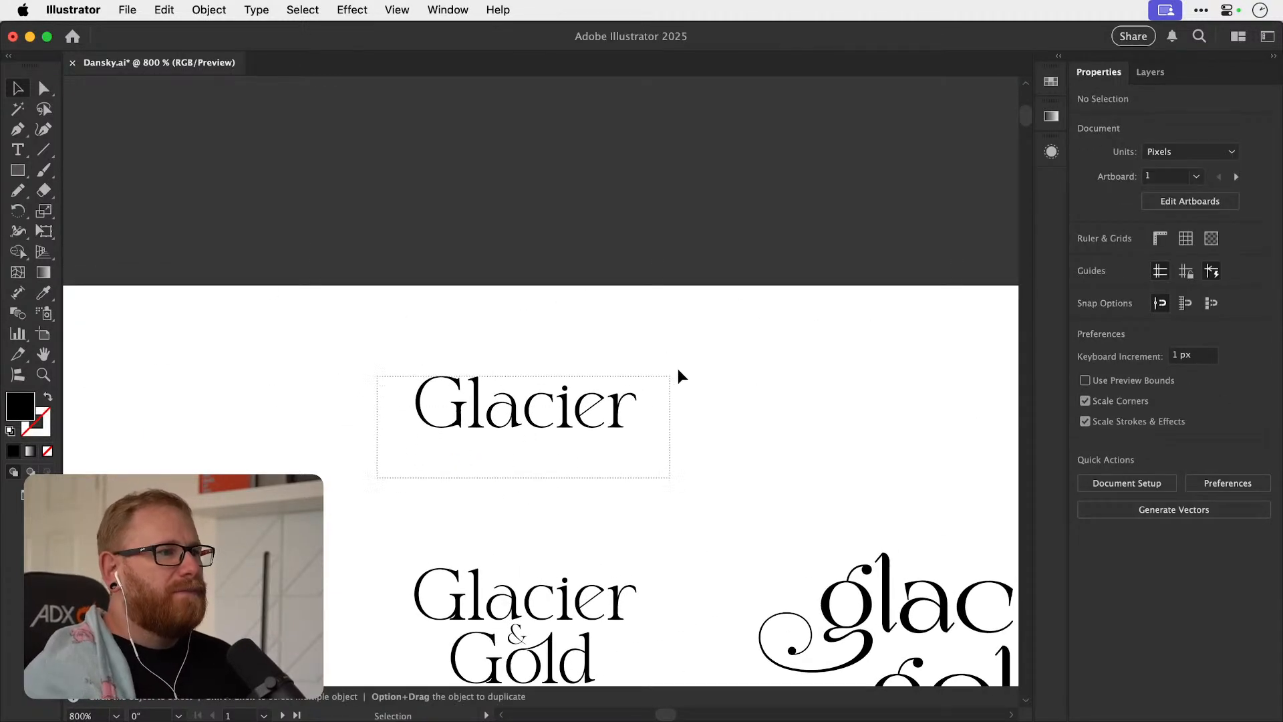
drag(675, 372, 676, 371)
key(super+space)
drag(499, 407, 560, 443)
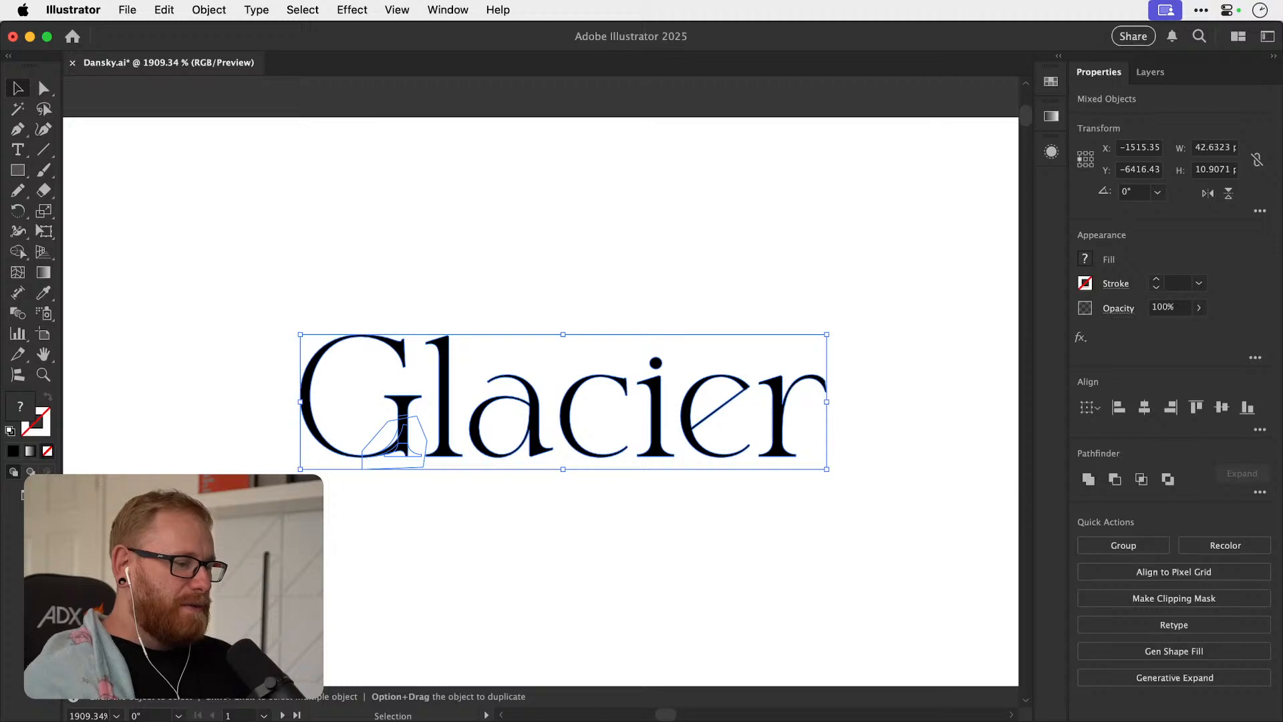
drag(278, 554, 848, 303)
drag(646, 401, 566, 285)
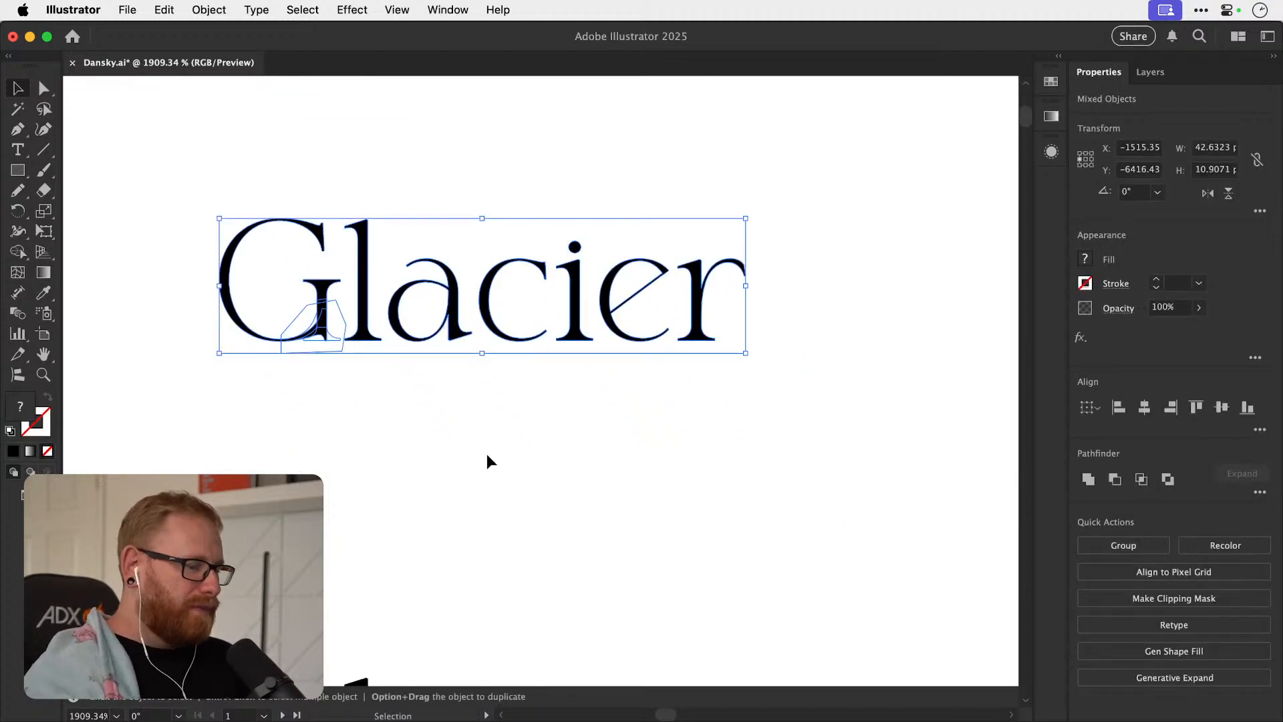
key(super+minus)
key(super+minus)
key(super+minus)
key(super+minus)
key(super+minus)
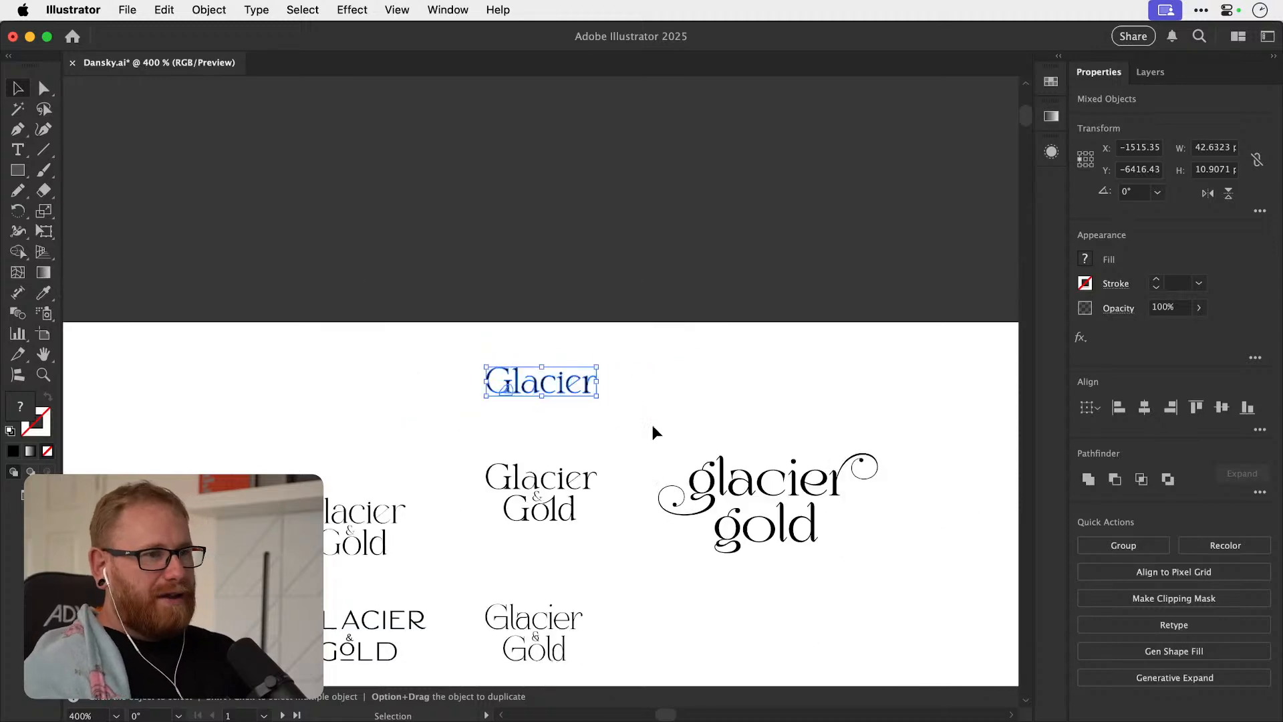
click(710, 421)
drag(718, 427, 581, 406)
Try the alternate swash glyph for the first letter of the decorative lowercase "glacier", and undo it.
key(z)
drag(564, 456, 759, 455)
key(t)
drag(462, 413, 489, 415)
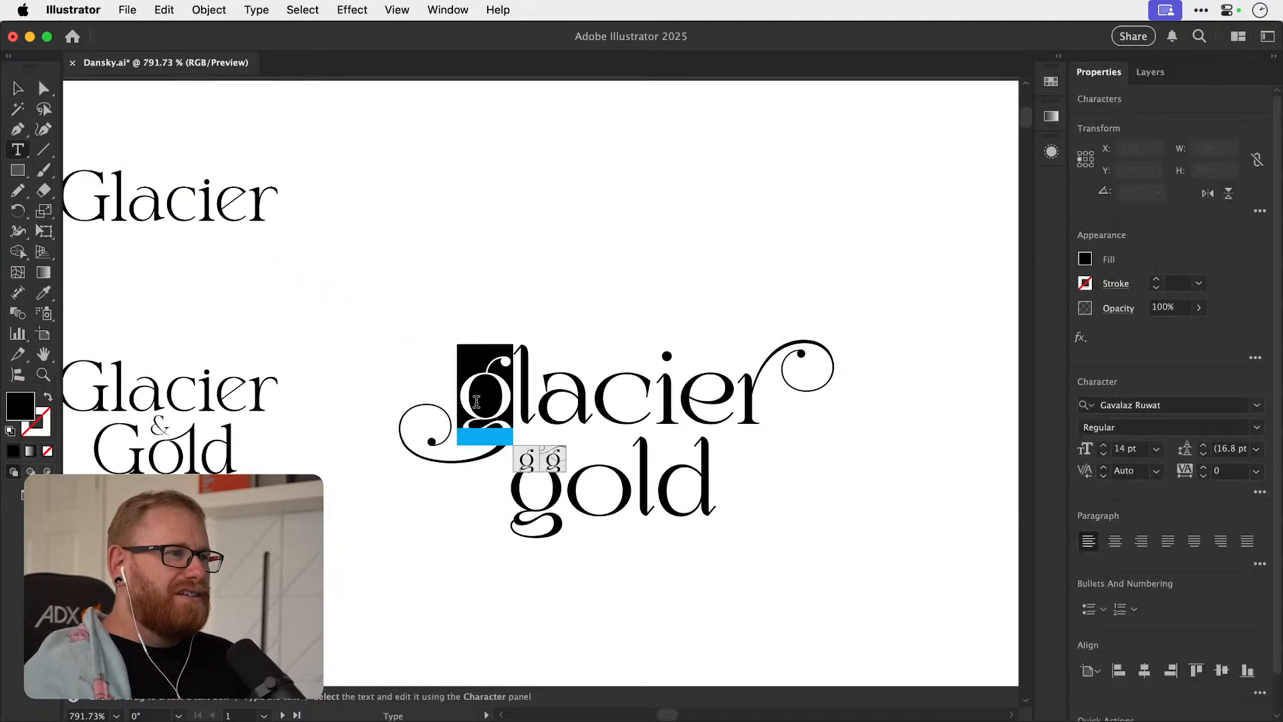
click(554, 458)
click(586, 397)
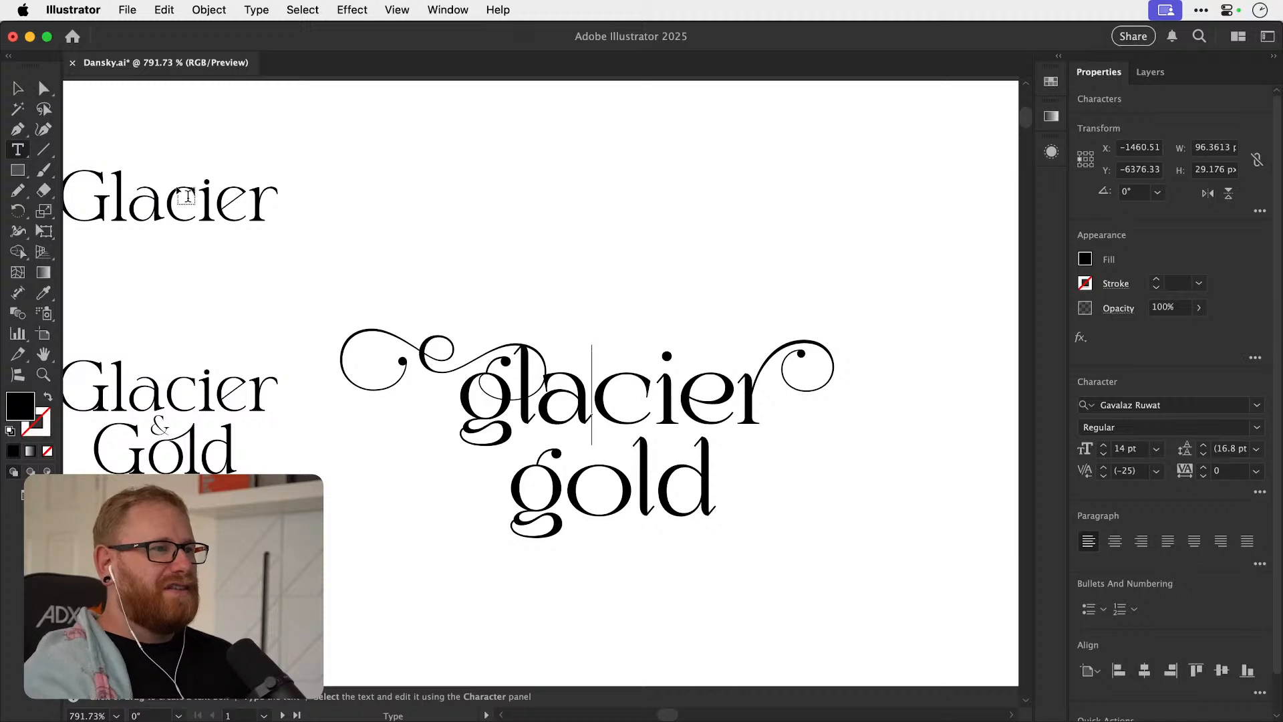
click(26, 91)
key(super+z)
Try the alternate swash glyph for the c in the decorative lowercase "glacier", and undo it.
click(592, 266)
key(t)
drag(593, 394, 655, 394)
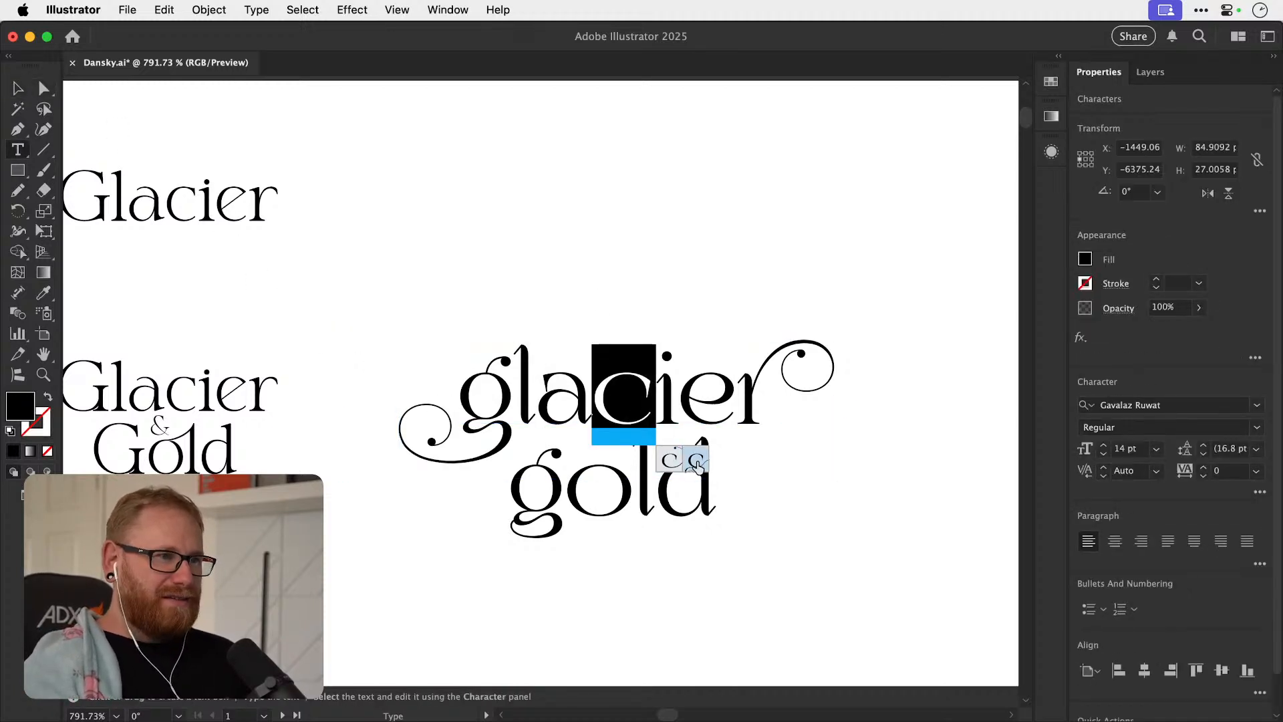
click(695, 461)
key(Escape)
click(521, 212)
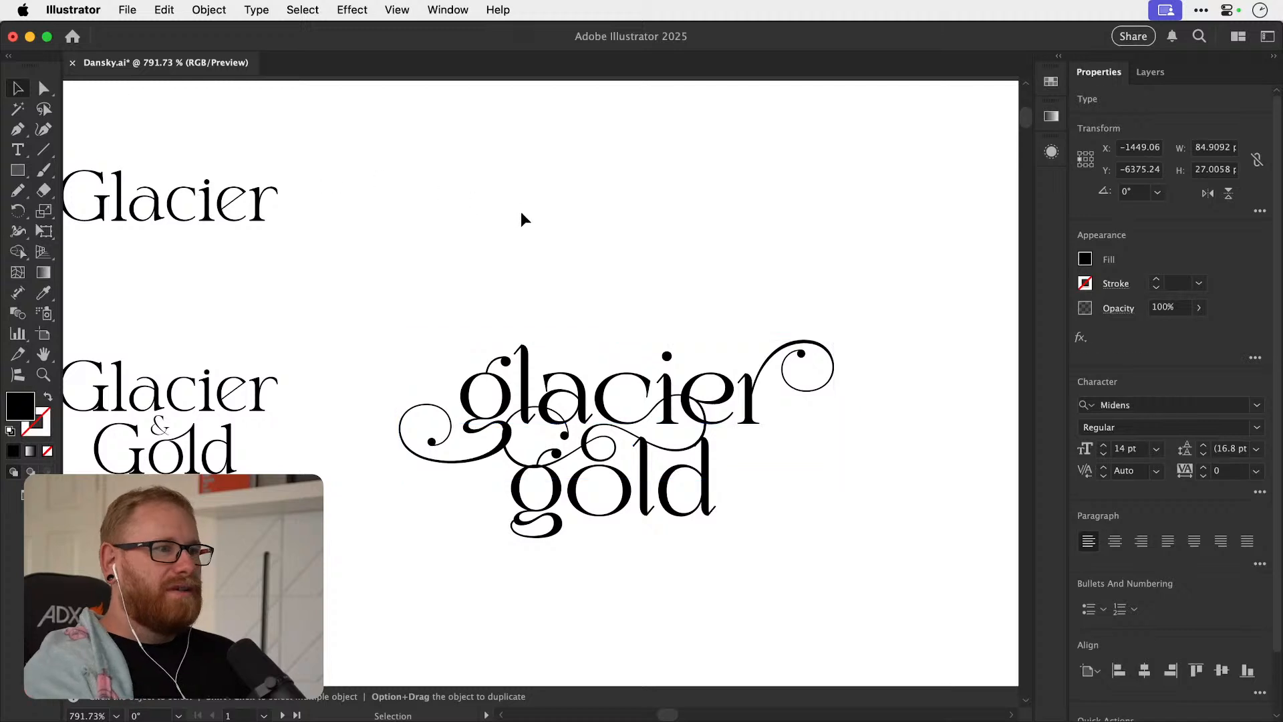
key(a)
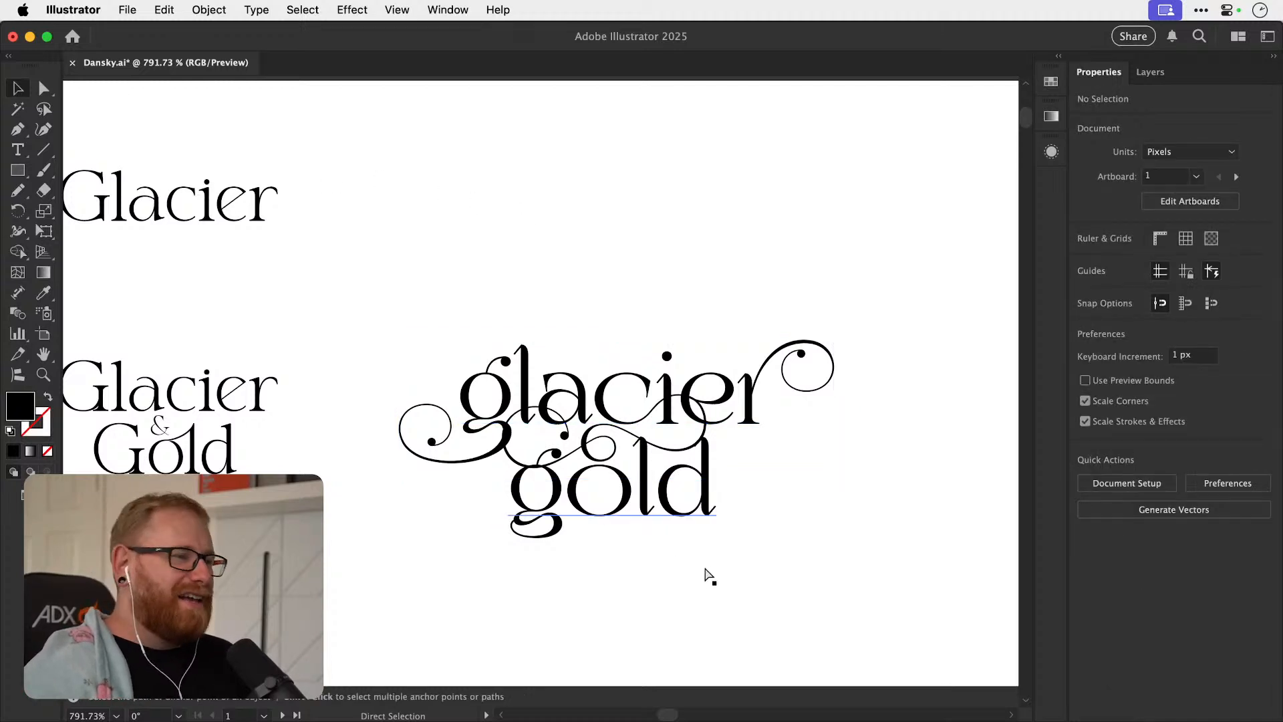
key(v)
click(702, 475)
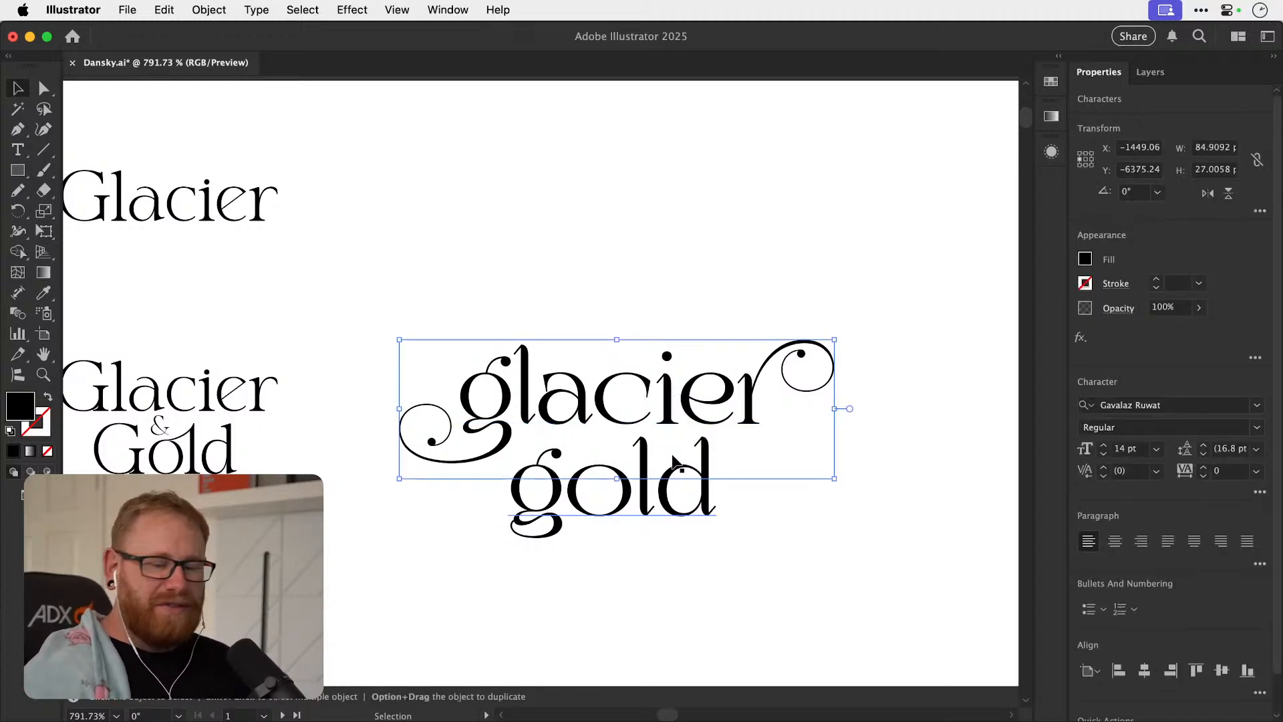
click(573, 278)
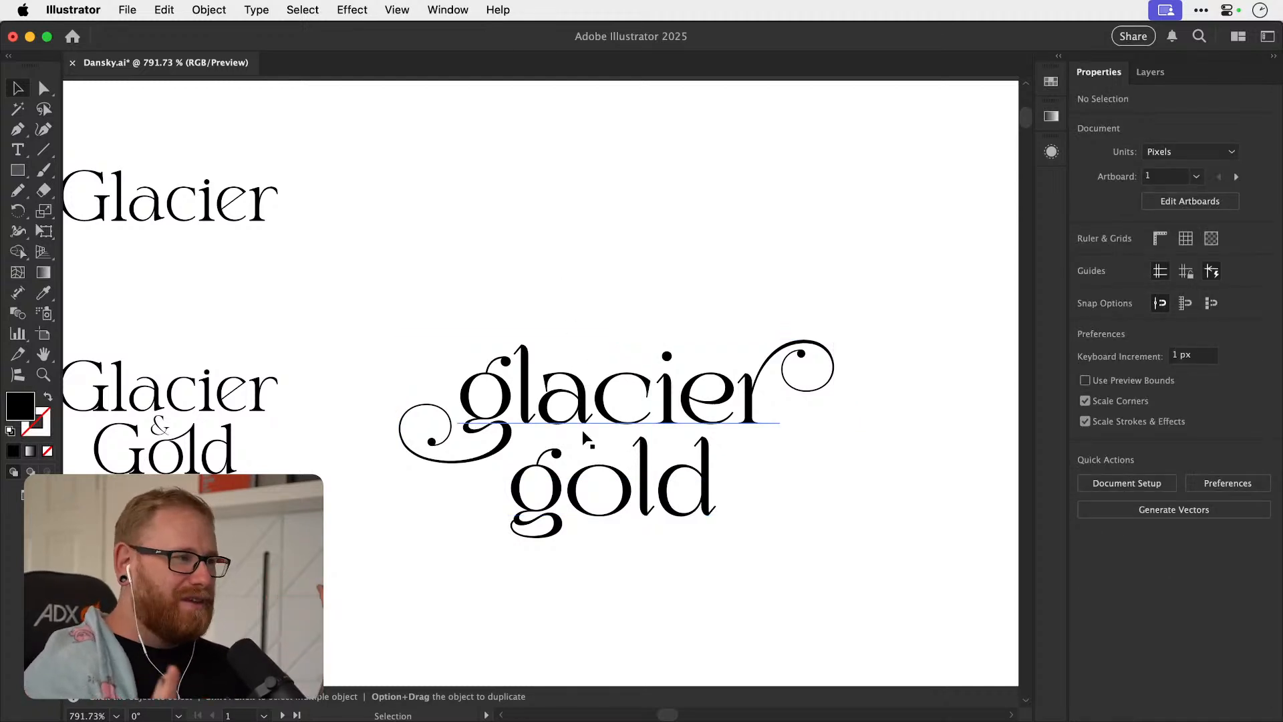
Duplicate "Gold" from the stacked Glacier & Gold logo and place the copy beneath the modified "Glacier".
drag(287, 406, 559, 422)
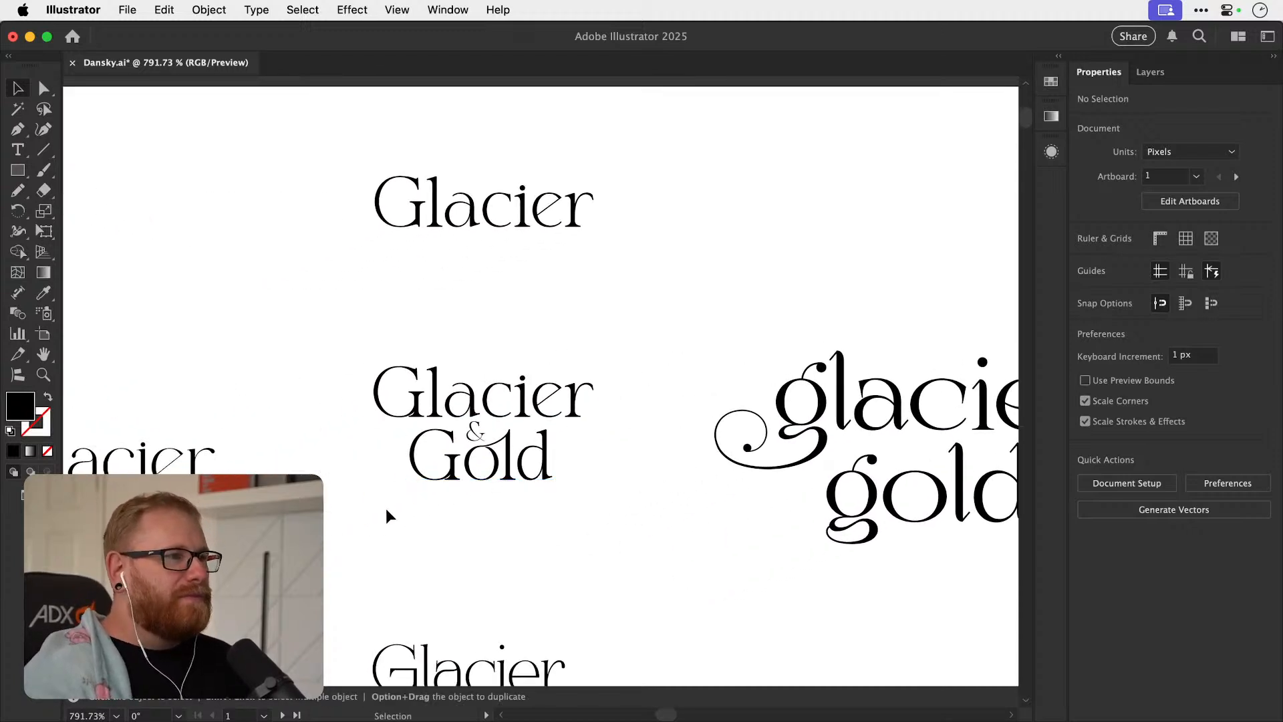
click(529, 468)
drag(529, 468, 537, 282)
drag(486, 246, 802, 277)
drag(583, 354, 566, 420)
key(super+shift+a)
Move the copied "Gold" up slightly to tighten the gap below "Glacier".
drag(487, 379, 619, 378)
drag(518, 290, 381, 267)
drag(464, 347, 475, 428)
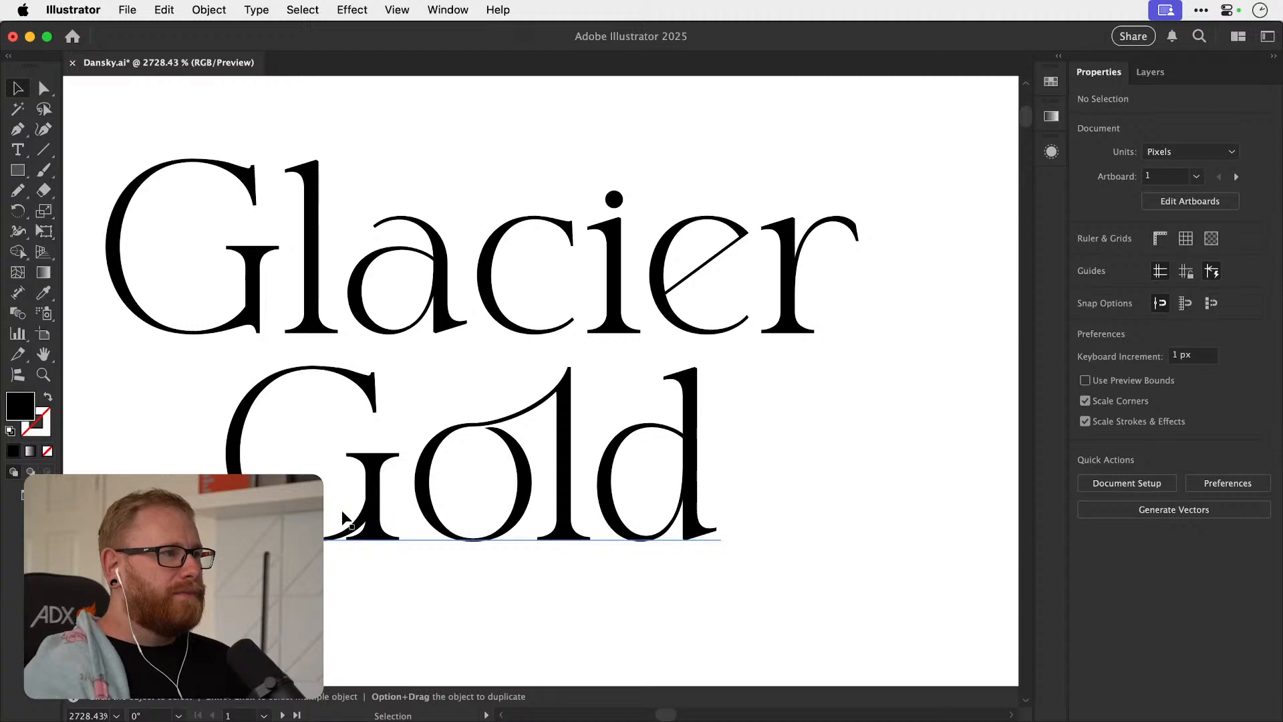
drag(460, 493, 463, 482)
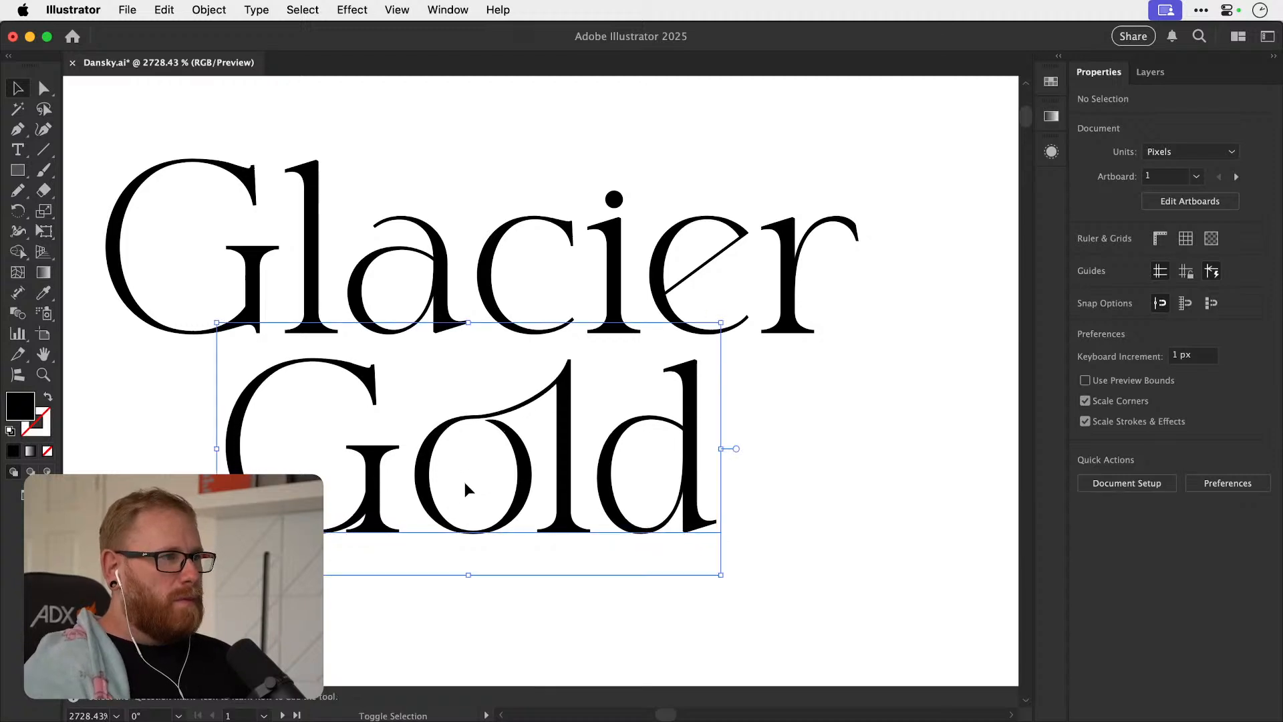
click(710, 425)
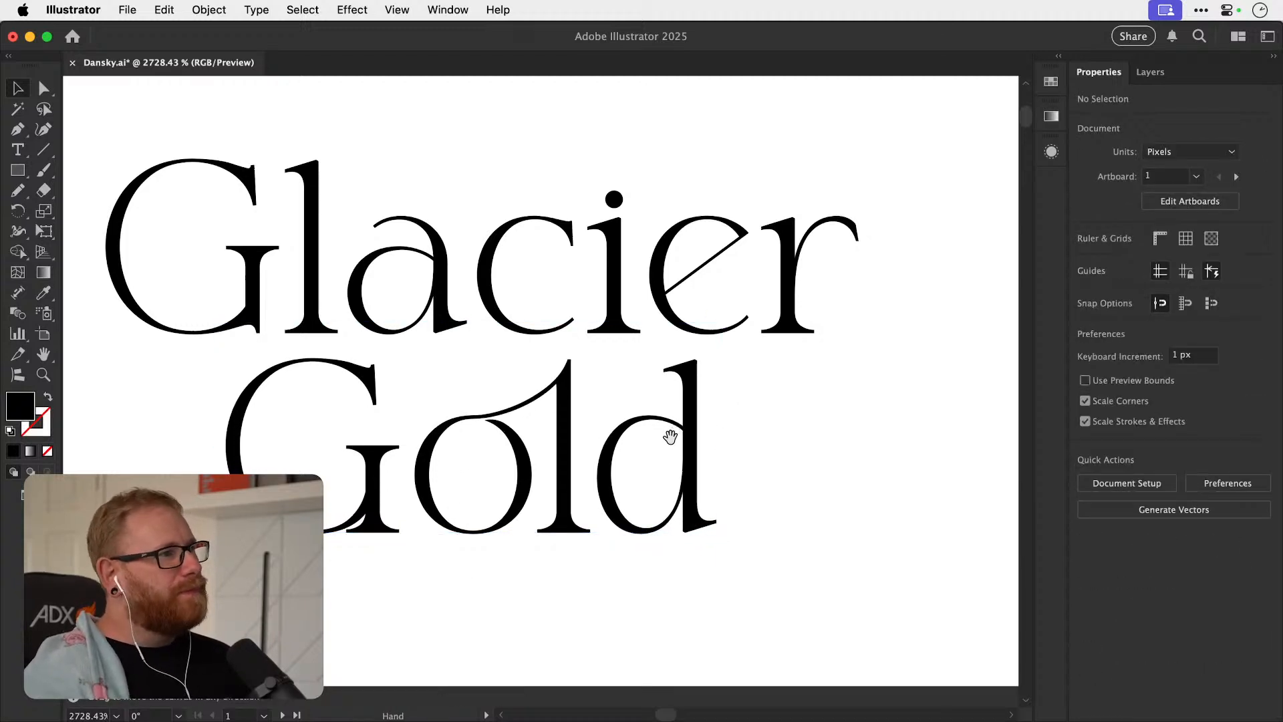
Convert the copied "Gold" to outlines and place a grouped duplicate of the rebuilt G over its G.
drag(680, 432, 731, 427)
click(409, 505)
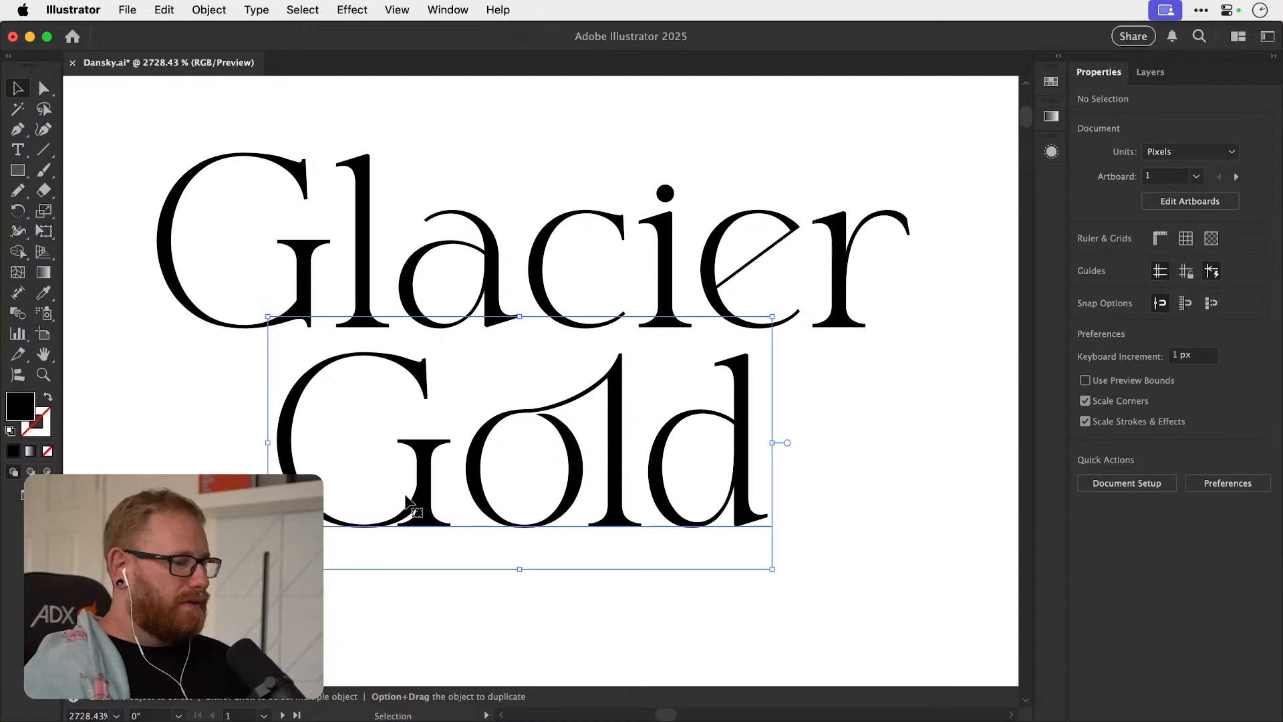
key(shift+super+o)
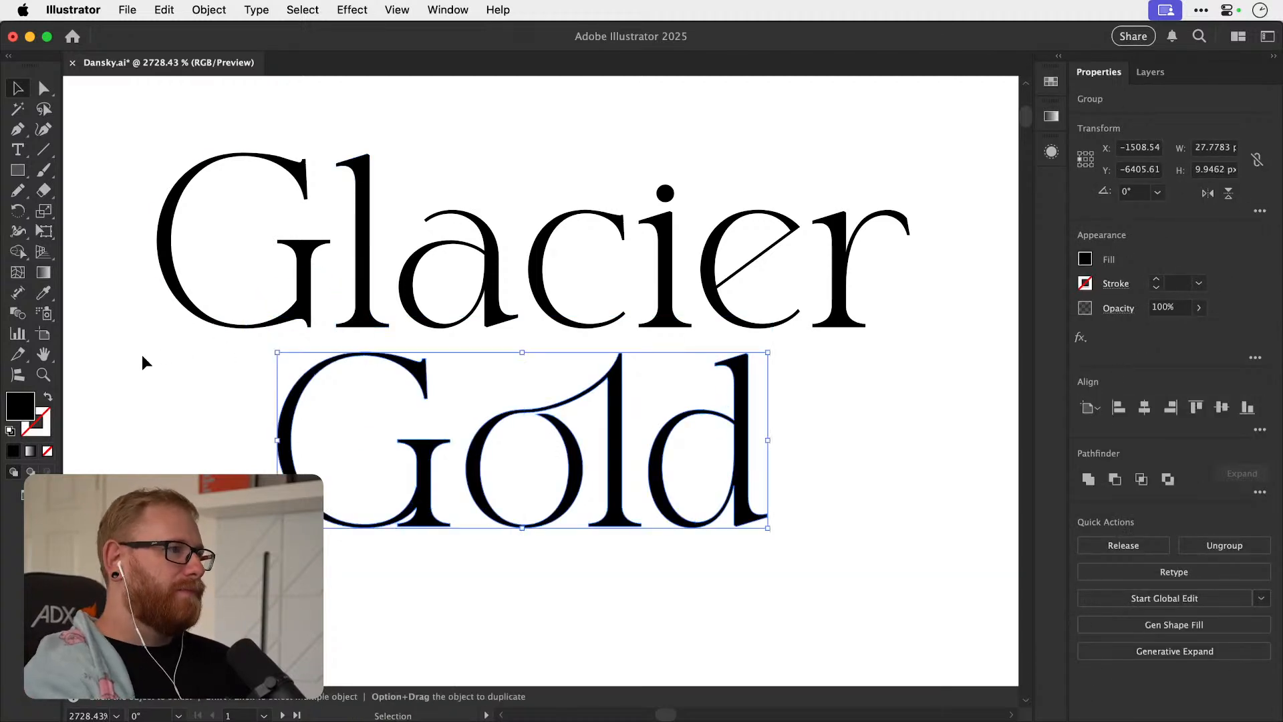
click(317, 329)
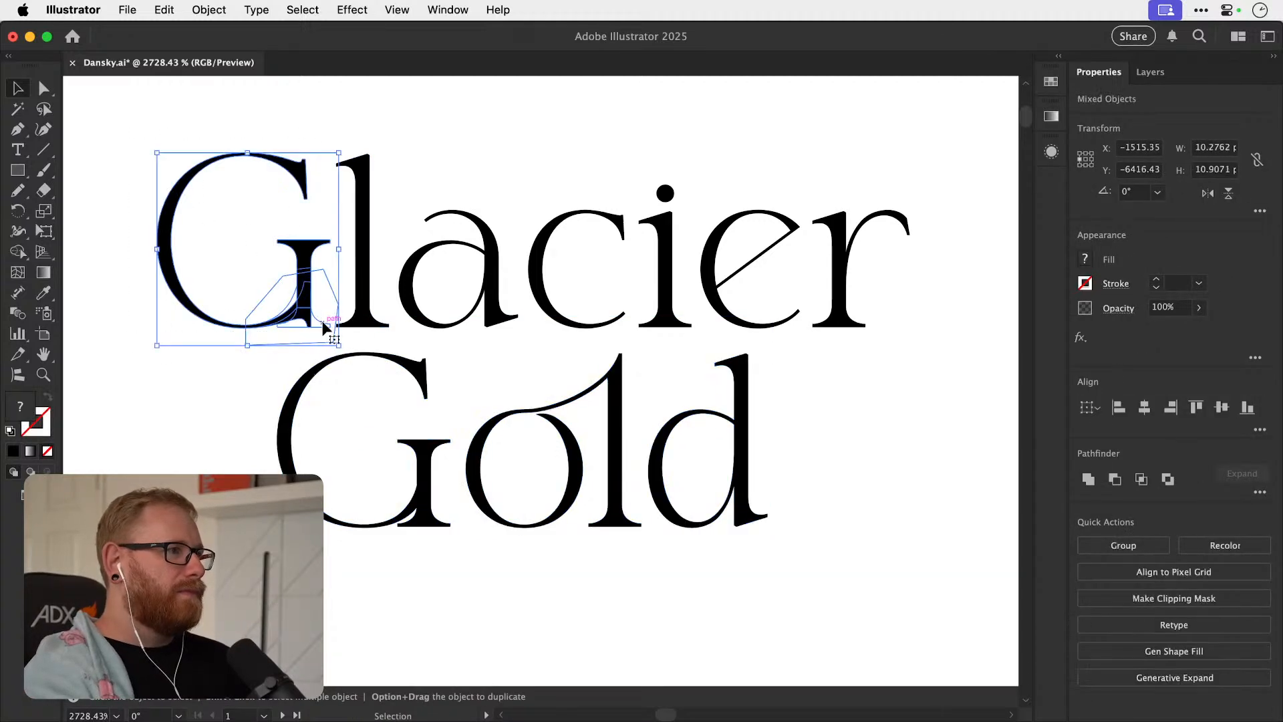
drag(303, 290, 422, 474)
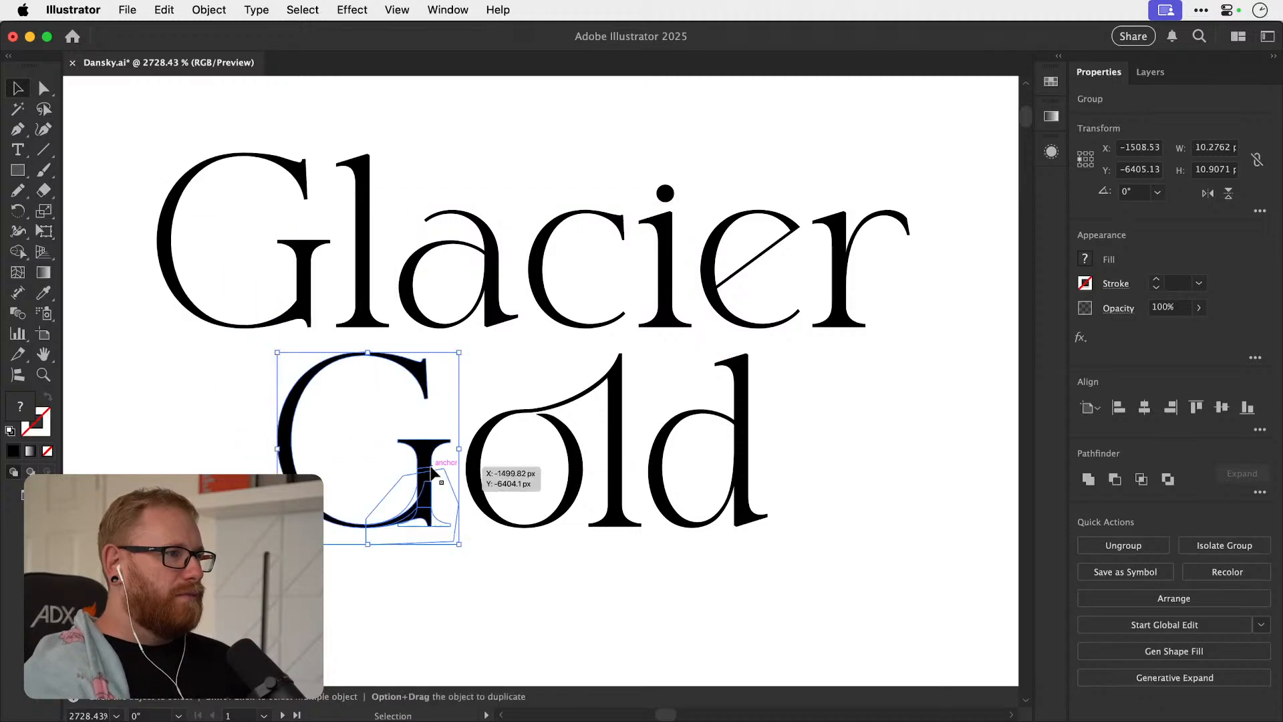
Ungroup the outlined "Gold", delete its original G, and put the duplicate of the rebuilt G in its place.
key(super+x)
click(425, 475)
key(super+shift+g)
click(459, 459)
click(427, 469)
key(Delete)
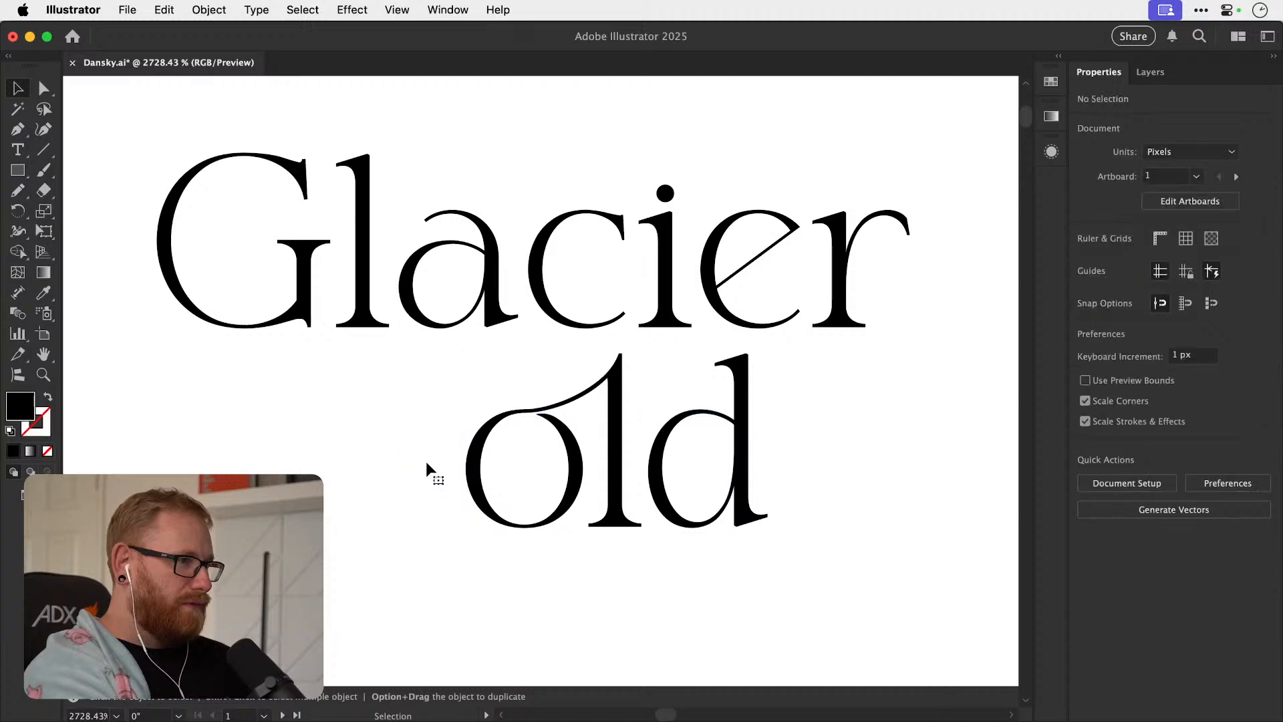
key(super+f)
key(super+shift+a)
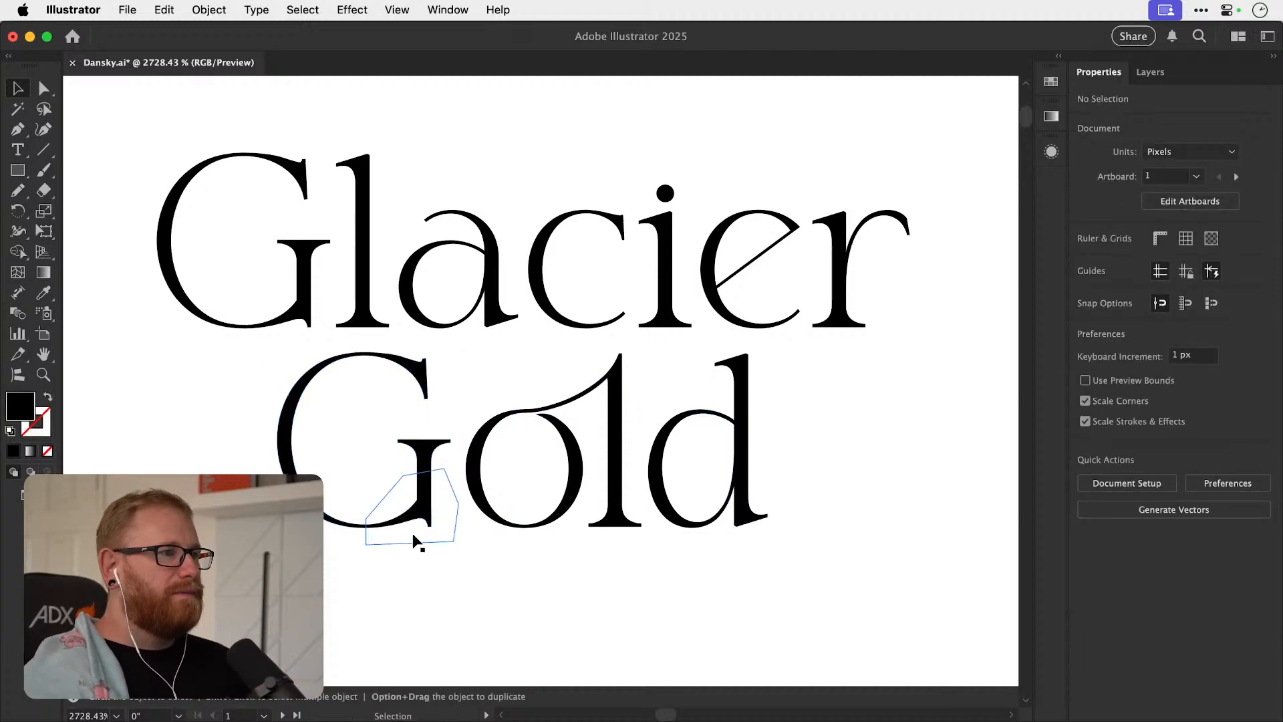
Select the rebuilt Gs of both words in the upper stacked lockup and move them about 0.19 px right.
key(super+minus)
key(super+minus)
key(super+minus)
key(super+minus)
key(super+minus)
drag(528, 475, 494, 541)
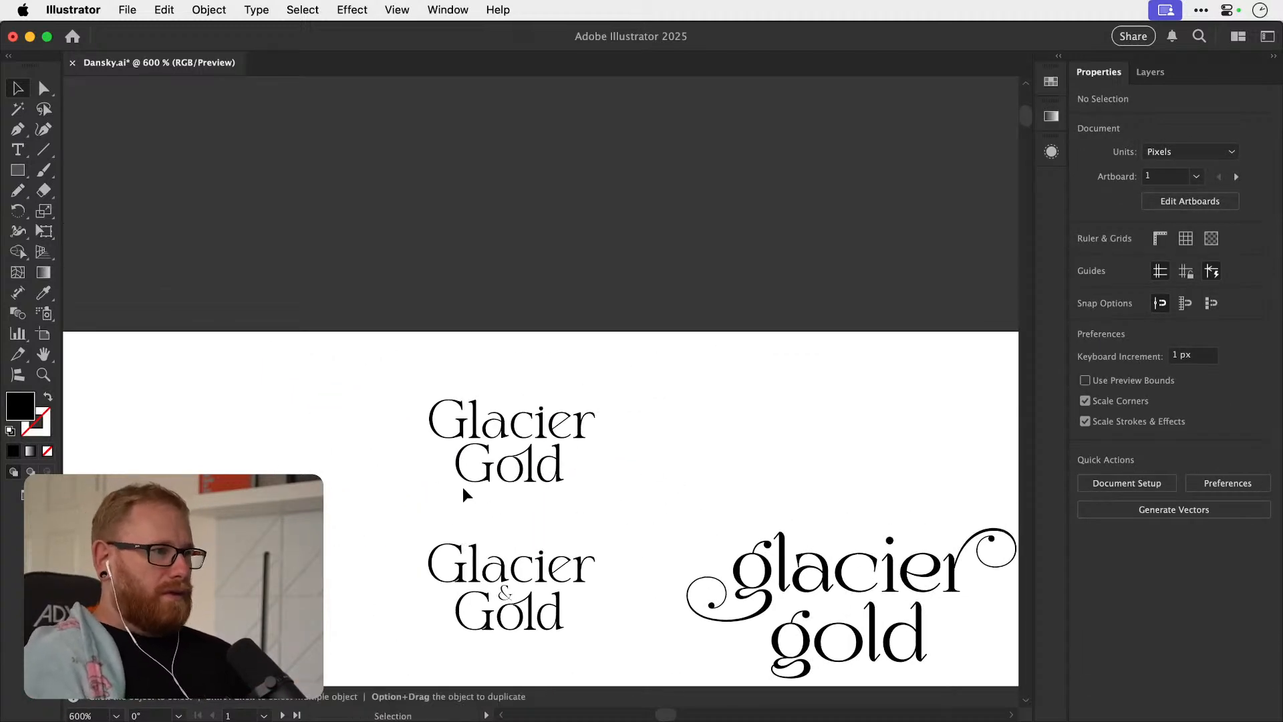
click(463, 444)
scroll(461, 461, up, 3)
key(z)
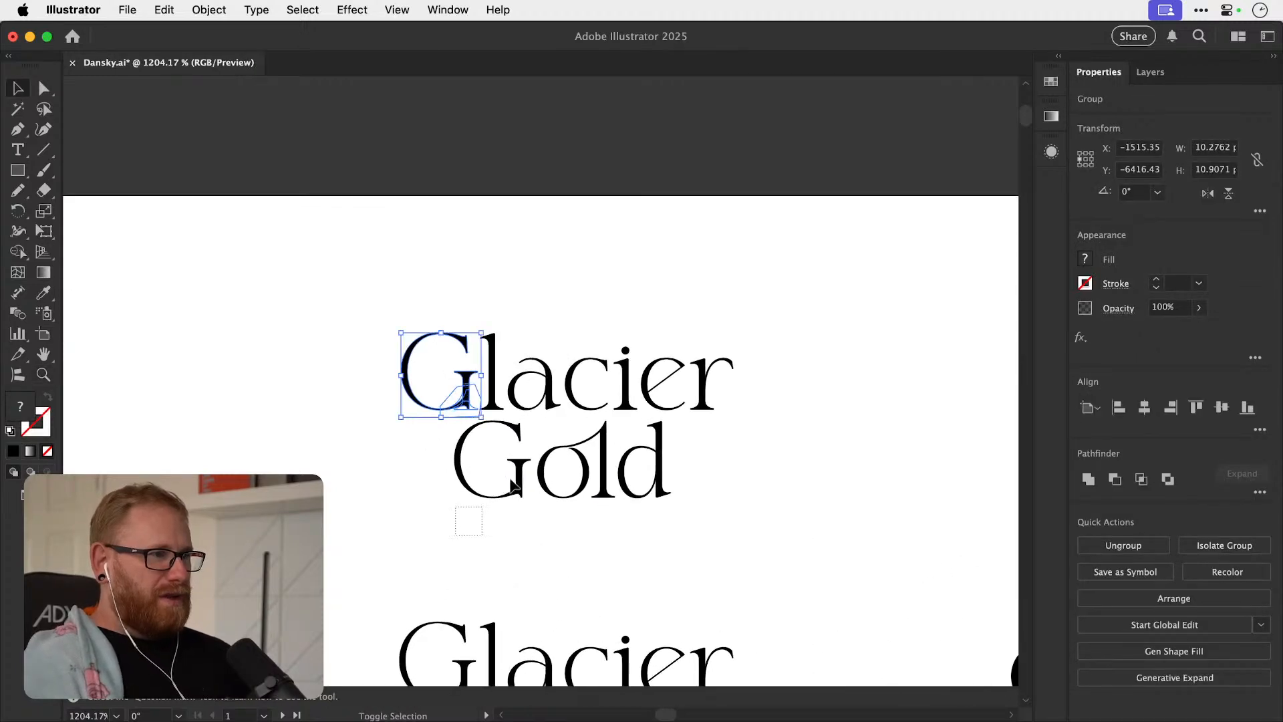
drag(516, 486, 753, 472)
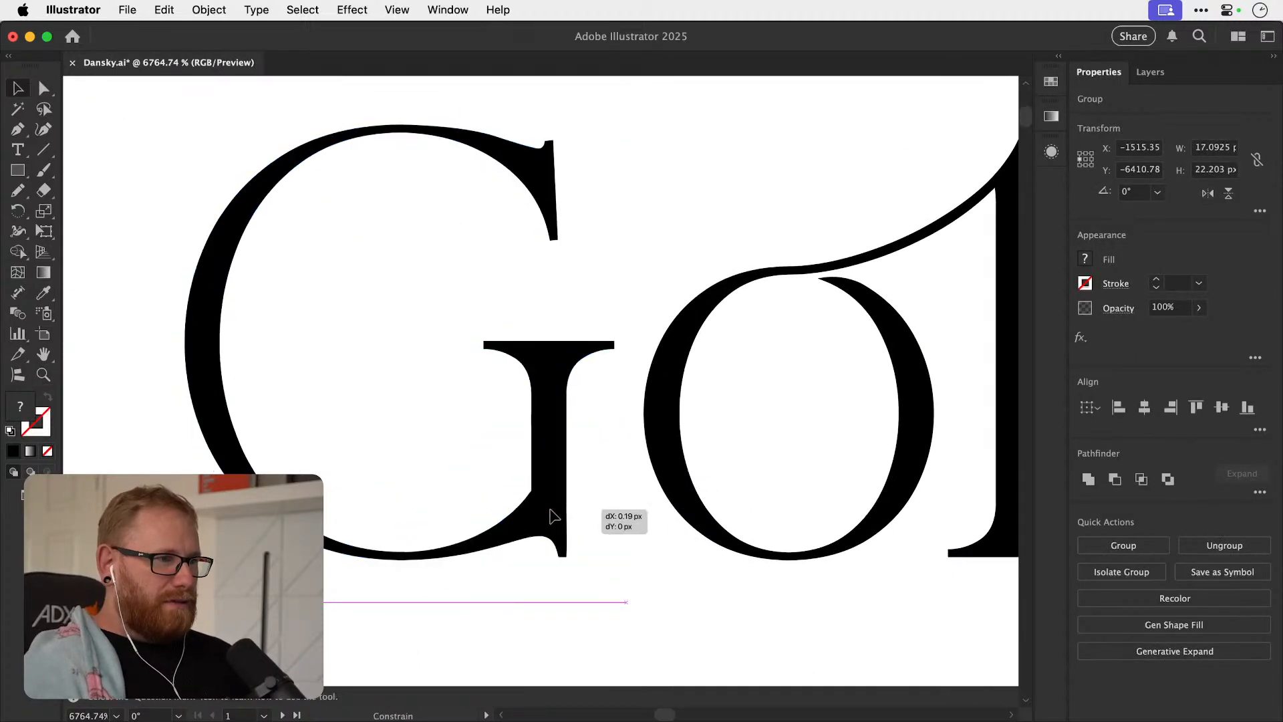
click(570, 503)
scroll(621, 506, down, 10)
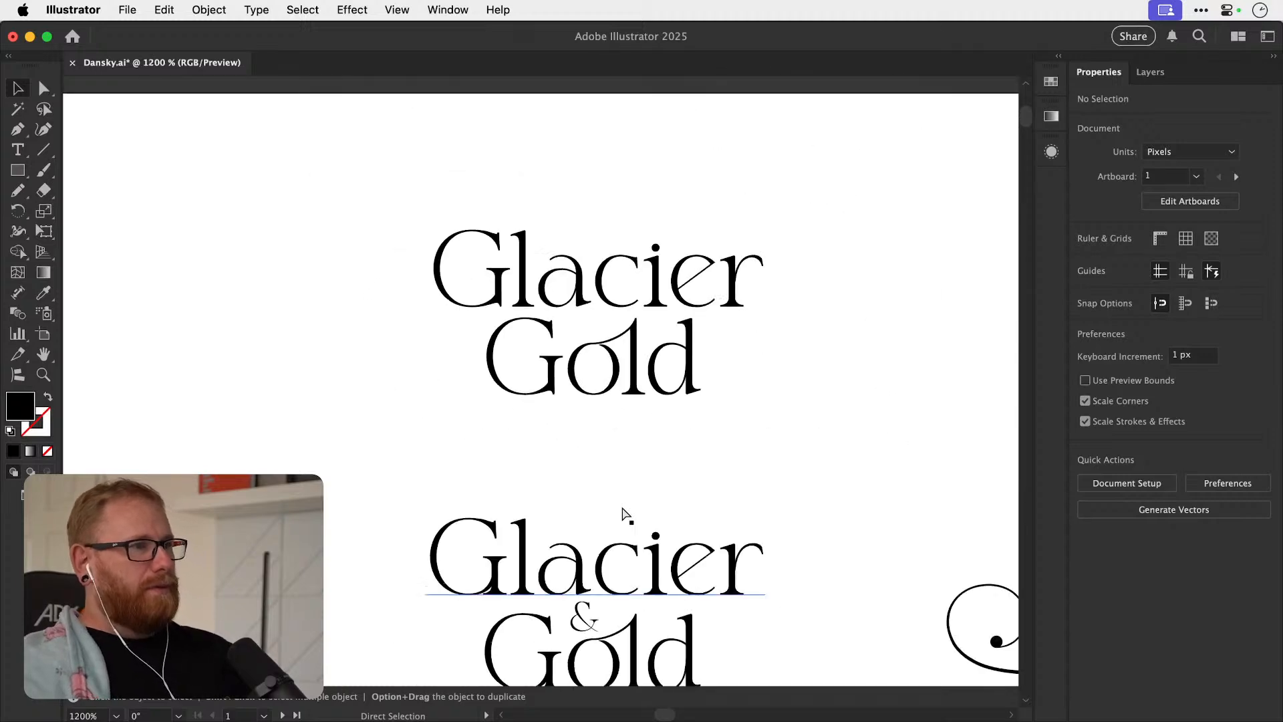
Examine the joined "o" and "l" in the lower lockup's "Gold" by selecting them as live text.
scroll(624, 292, up, 2)
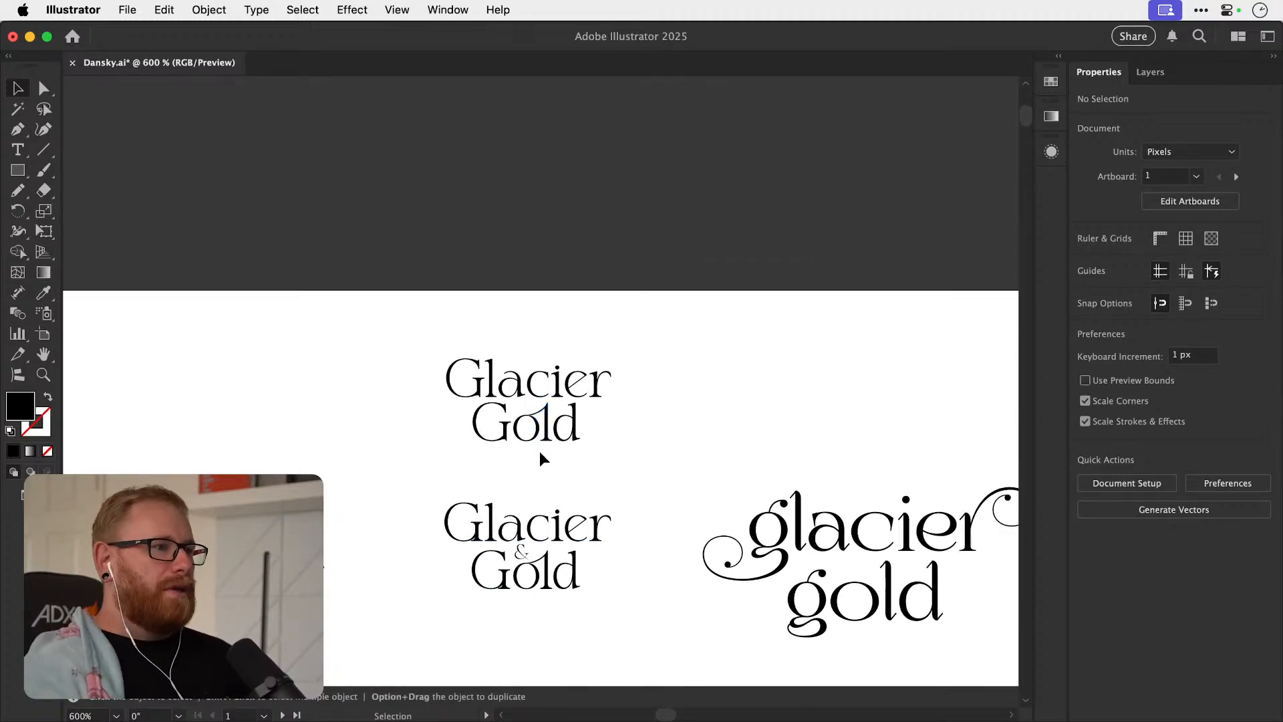
key(z)
drag(528, 548, 693, 498)
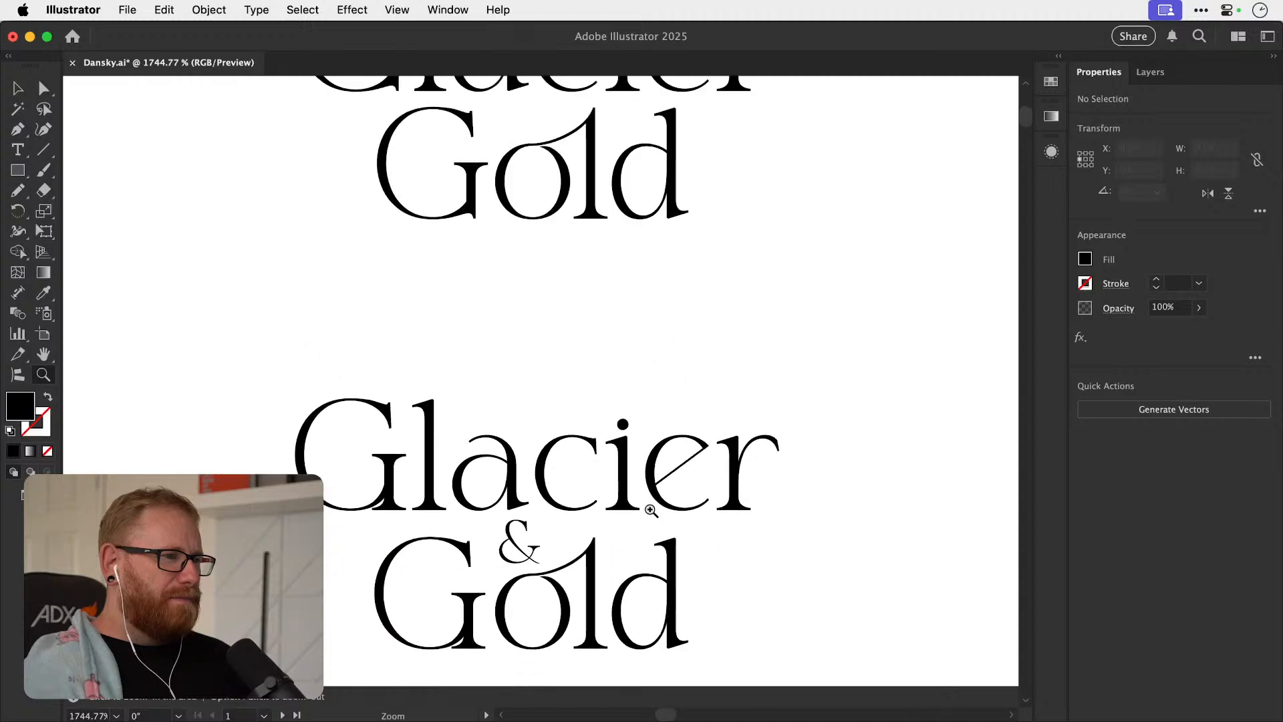
key(t)
double_click(521, 545)
click(601, 606)
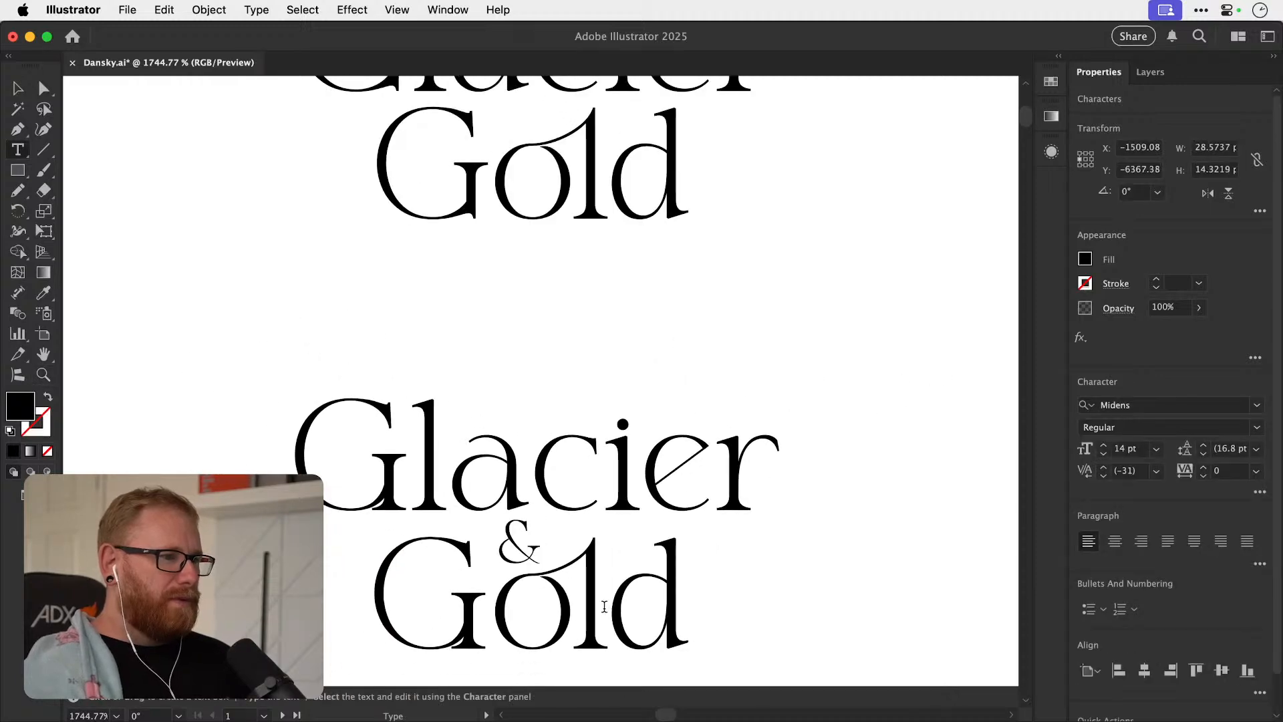
shift+click(498, 609)
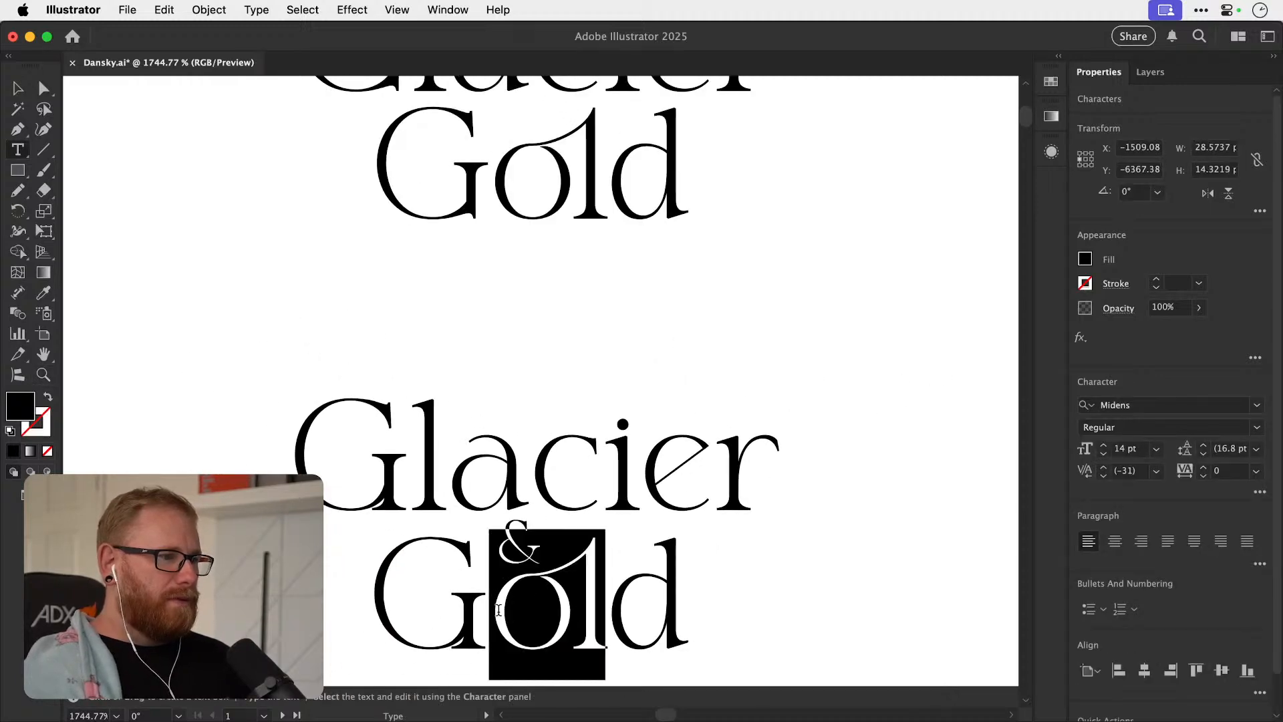
click(542, 592)
key(shift+Right)
key(shift+Left)
key(shift+Left)
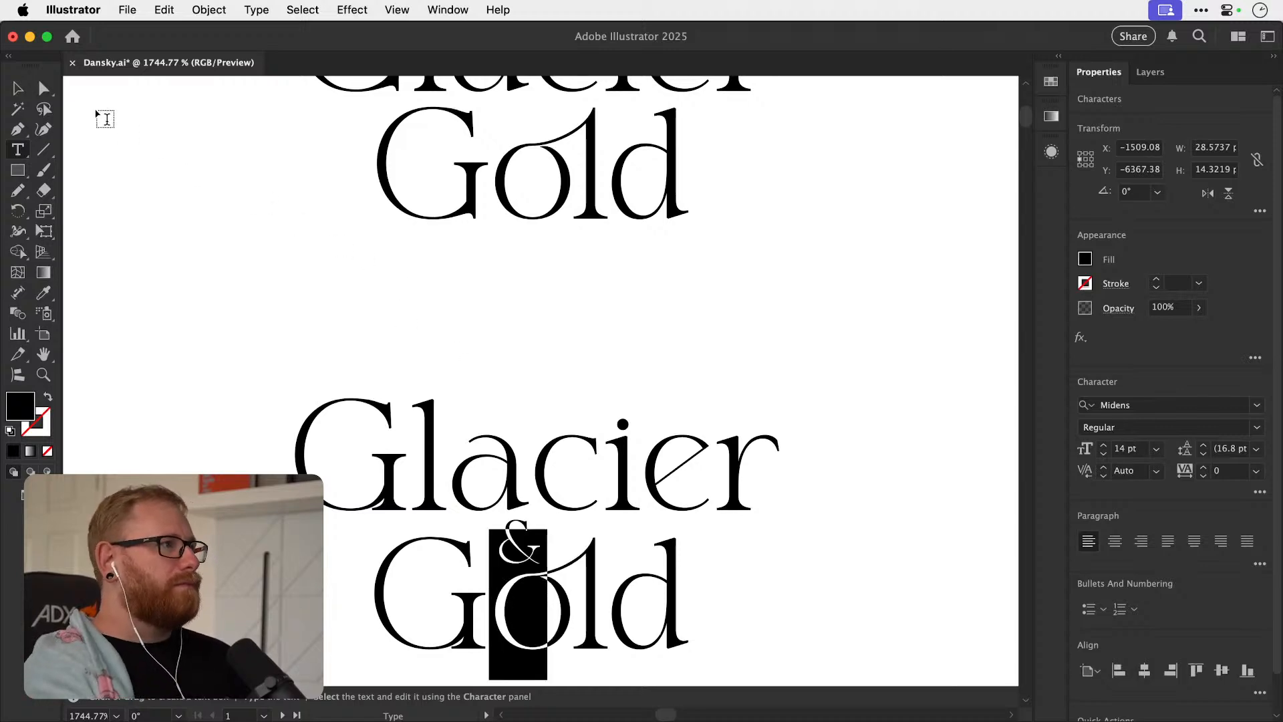
click(18, 89)
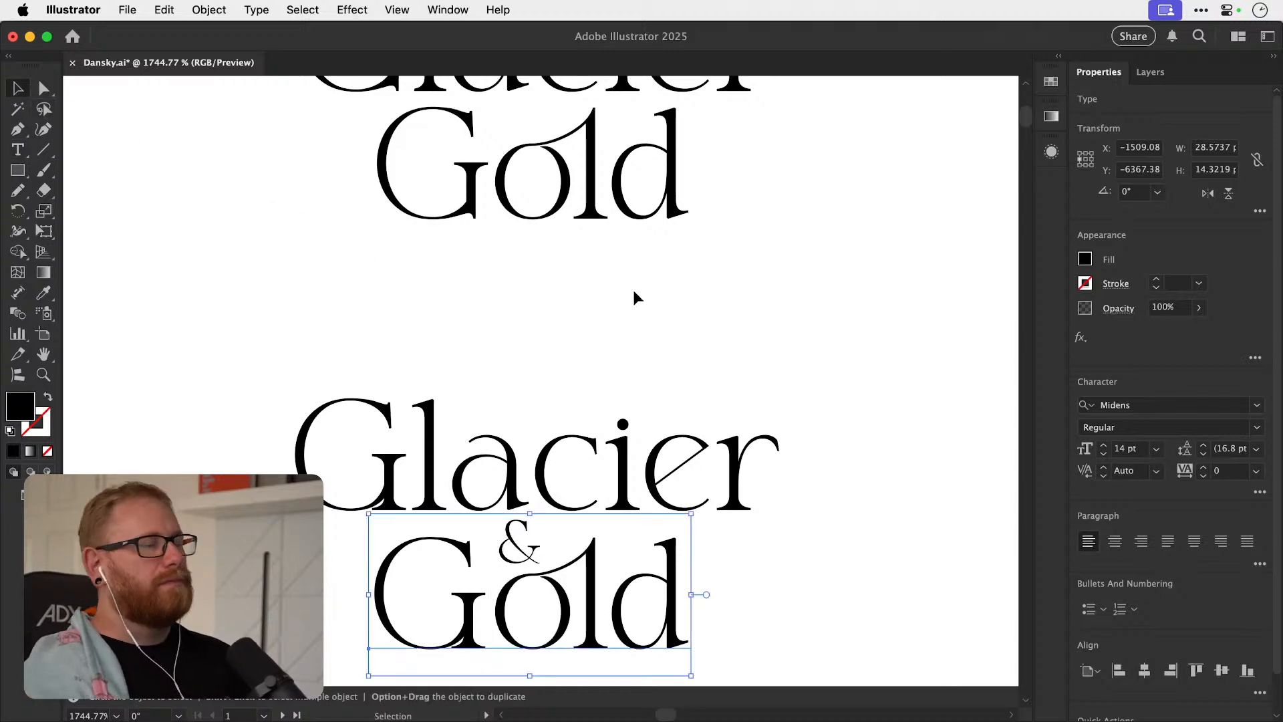
Examine the line spacing and the joined "o" and "l" in the upper Glacier Gold lockup.
click(803, 271)
drag(605, 367, 576, 608)
drag(583, 442, 576, 464)
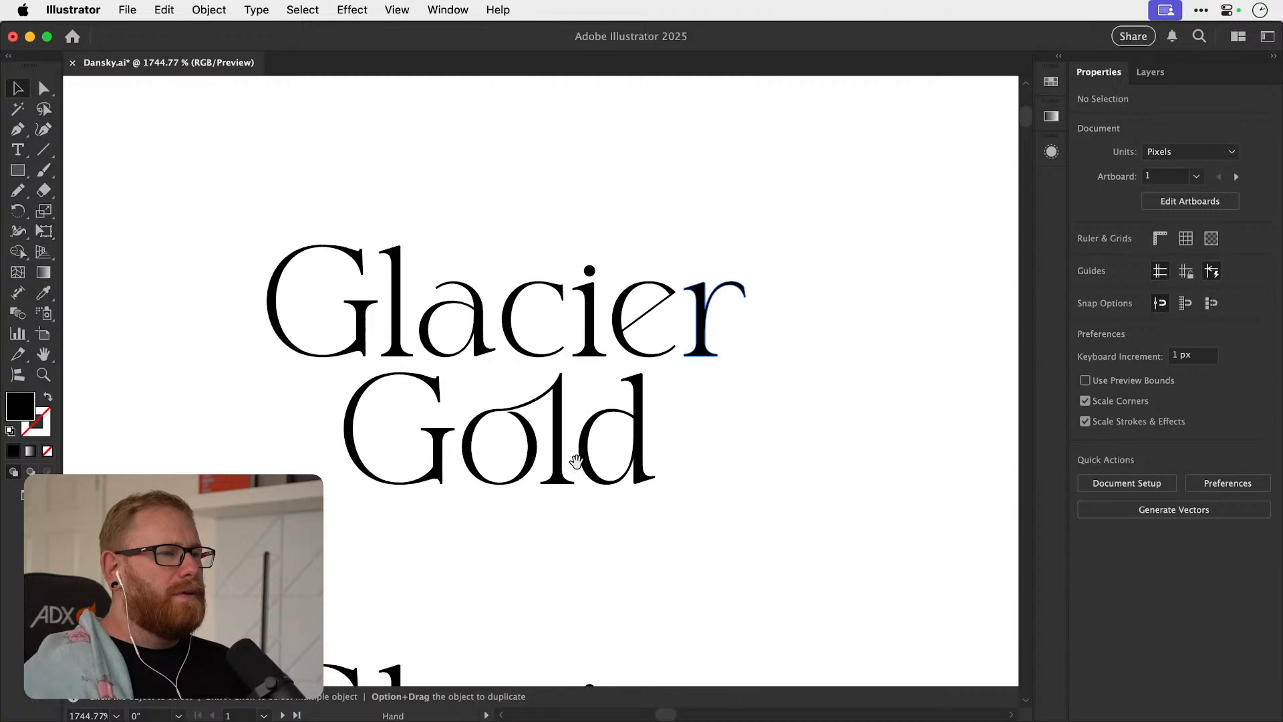
key(z)
drag(518, 406, 748, 407)
drag(513, 441, 584, 468)
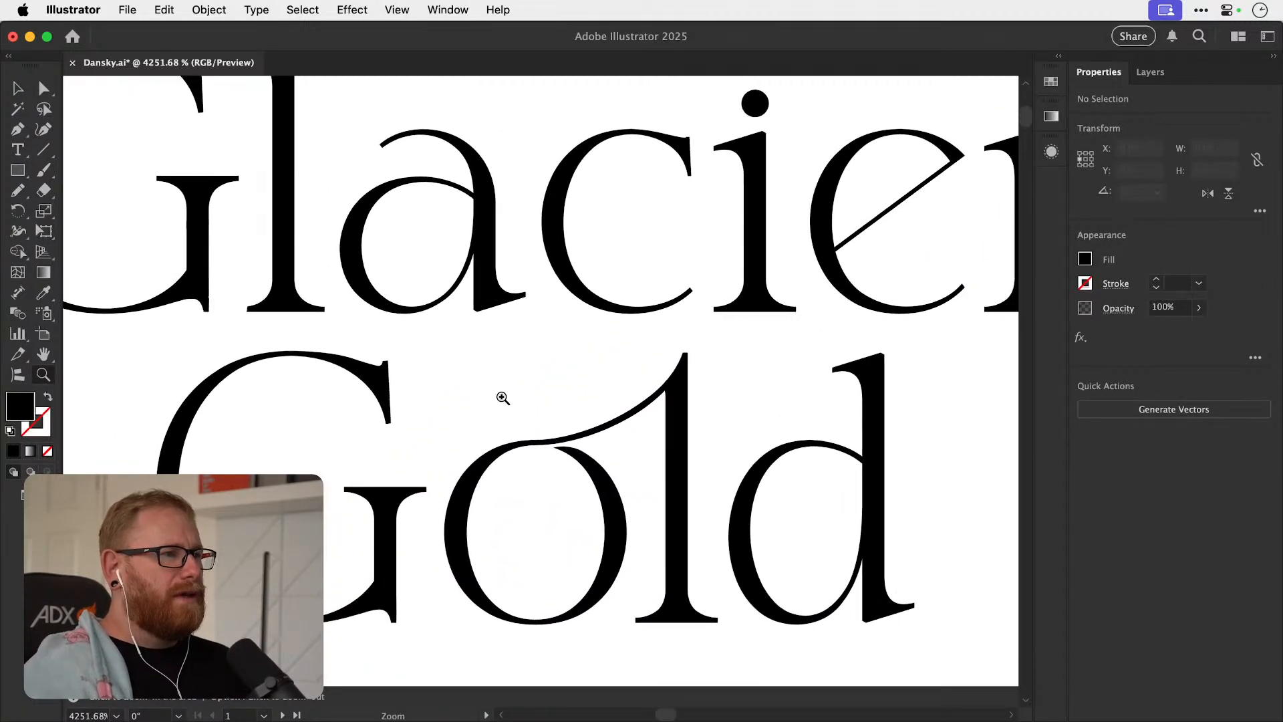
key(t)
key(v)
key(super+minus)
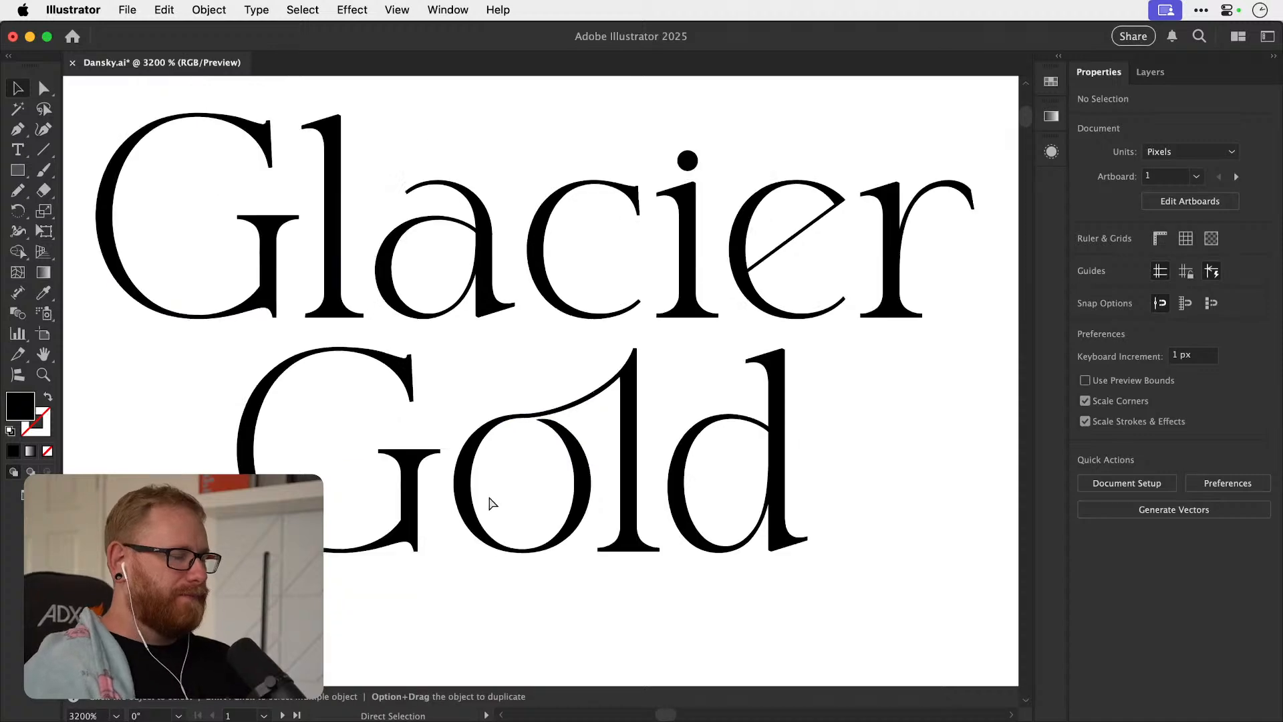
Add the text "and" in Midens at 14 pt and place it beside the stacked lockups.
key(super+minus)
key(super+minus)
key(super+minus)
key(super+minus)
click(523, 479)
double_click(523, 479)
key(super+a)
text(an)
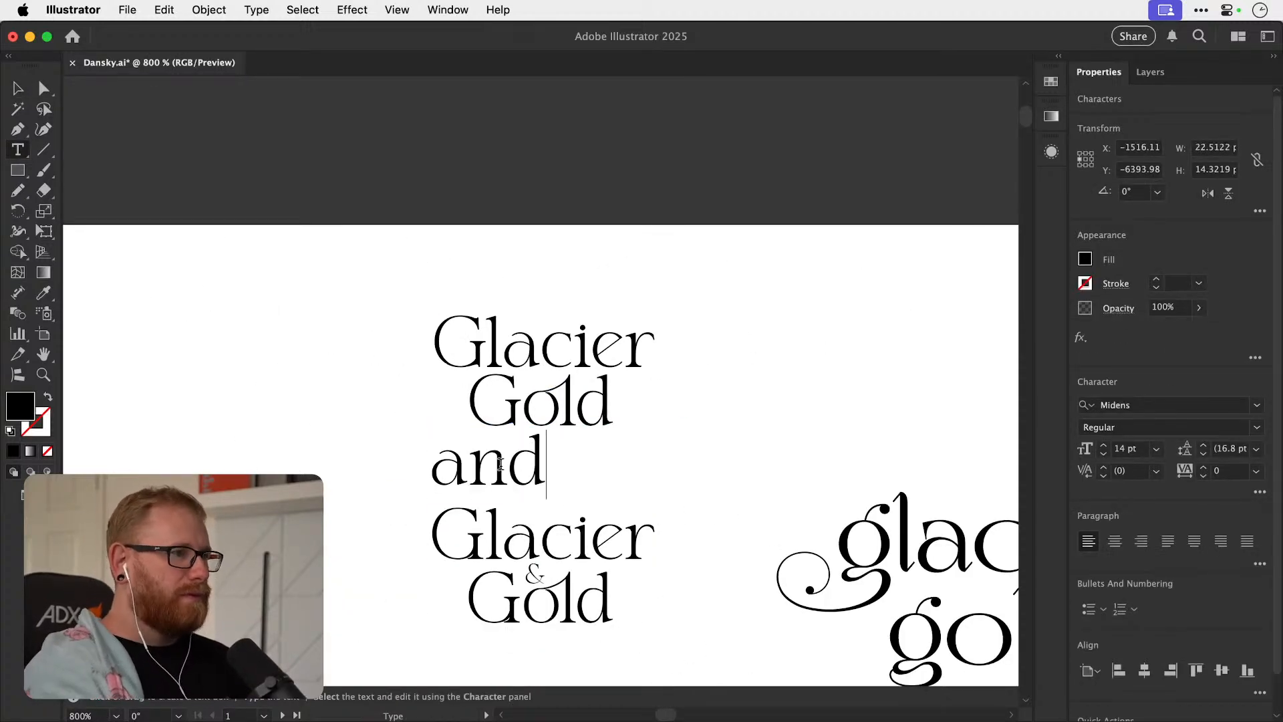
click(20, 89)
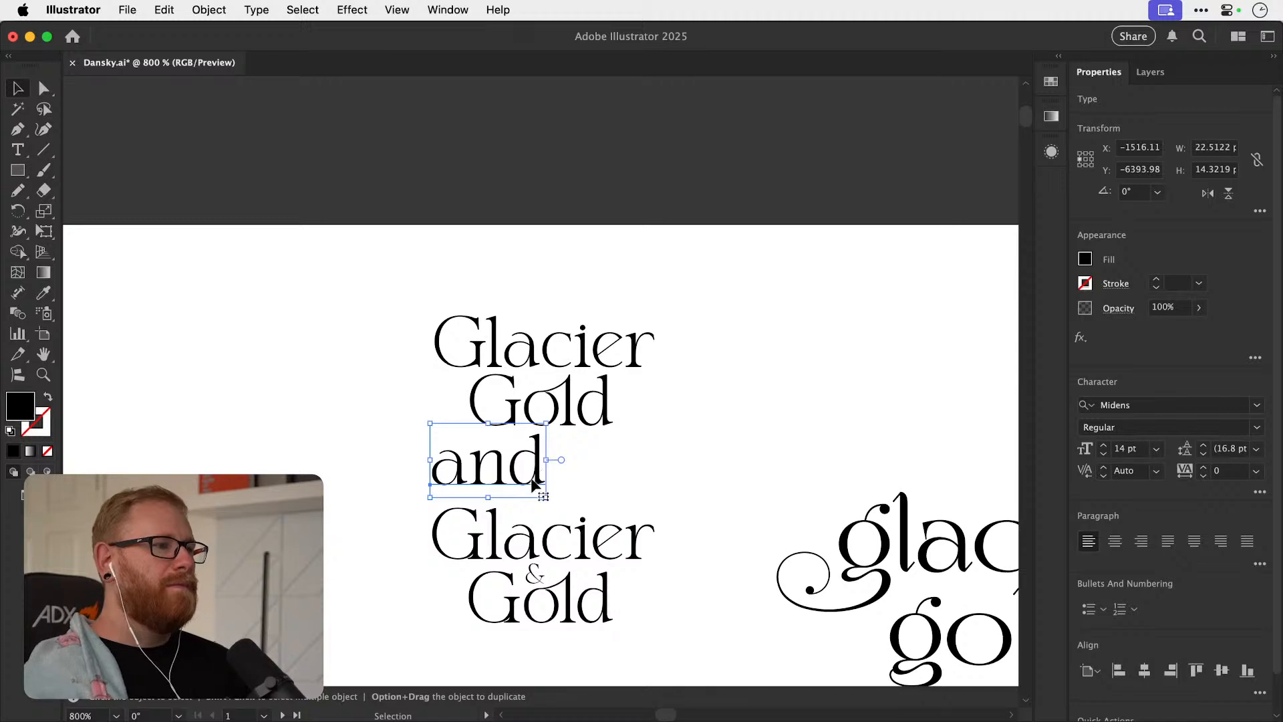
drag(540, 486, 354, 467)
scroll(547, 451, up, 3)
Add a separate "&" below the upper Glacier Gold lockup and set its font to Baskerville.
key(t)
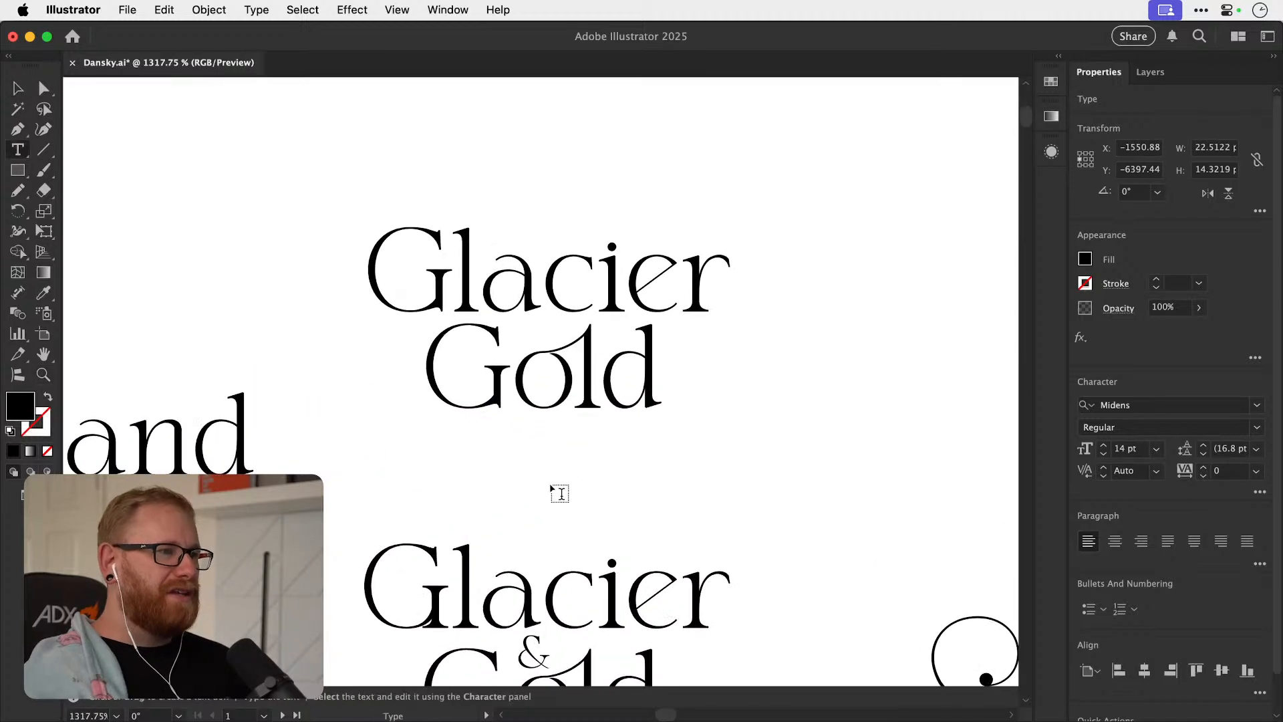
click(555, 484)
text(&)
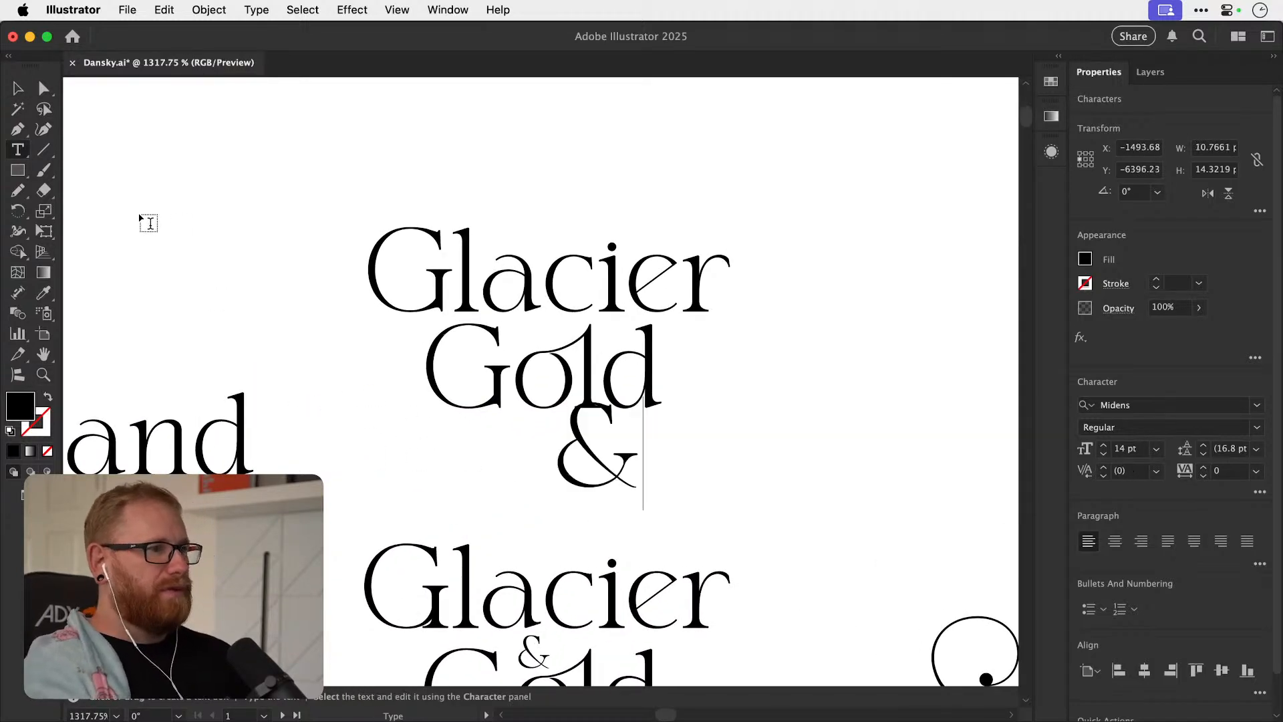
click(18, 91)
click(1132, 404)
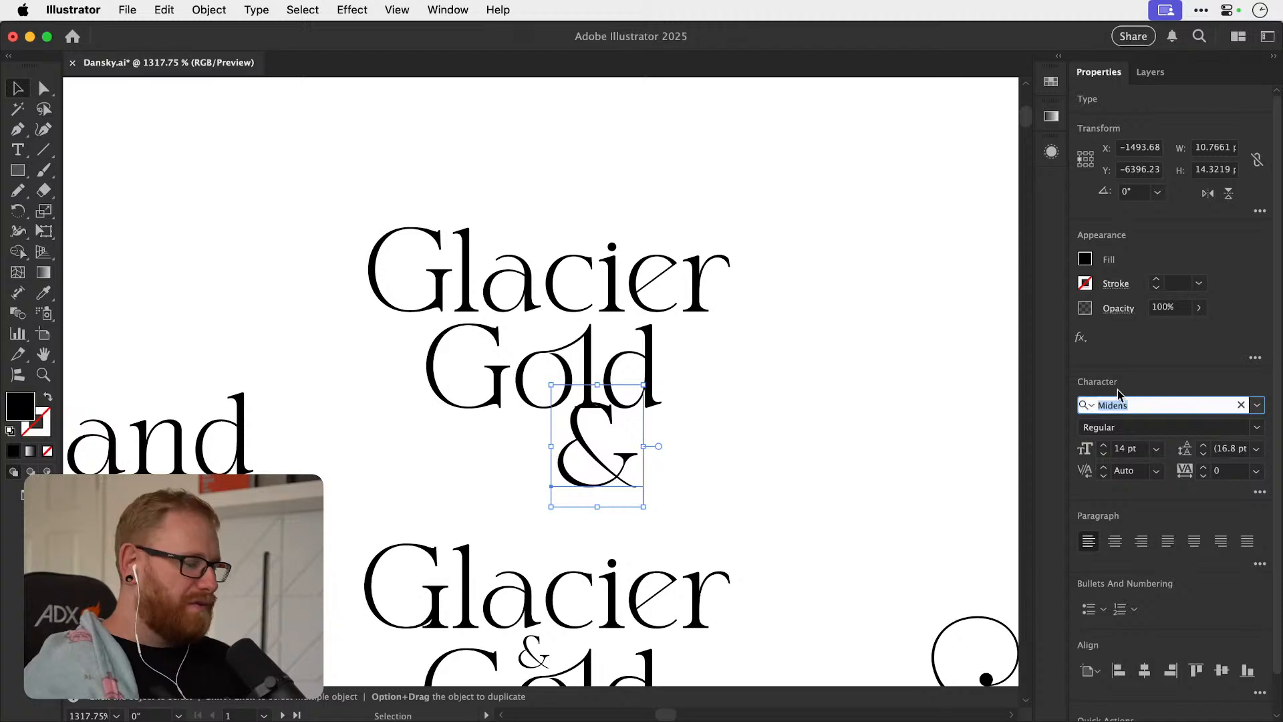
text(bask)
key(Return)
Scale the Baskerville "&" down to 7.74 pt, place it below "Gold" and replace it with "and".
drag(630, 443, 574, 317)
drag(578, 268, 563, 298)
drag(535, 340, 500, 597)
key(t)
double_click(478, 586)
text(and)
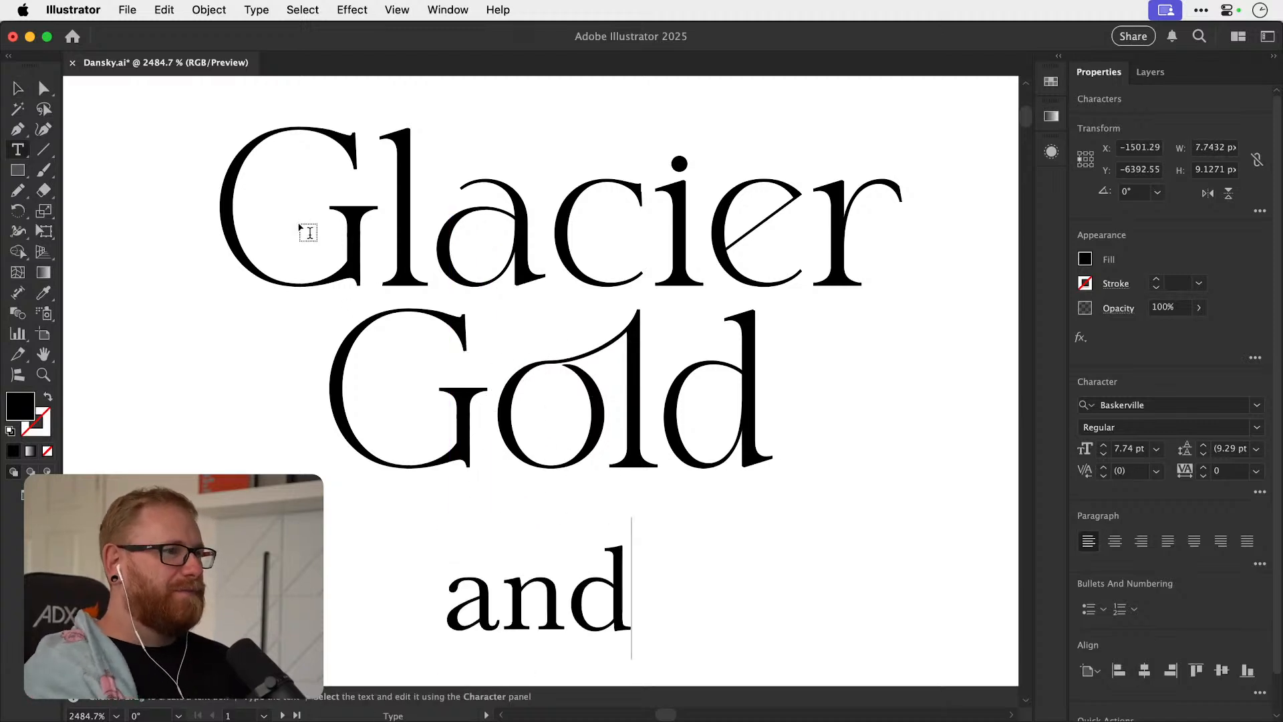
Shrink the Baskerville "and" to 4.03 pt, fit it between "Glacier" and "Gold" above the "o", and make it Italic.
click(28, 88)
drag(612, 555, 570, 329)
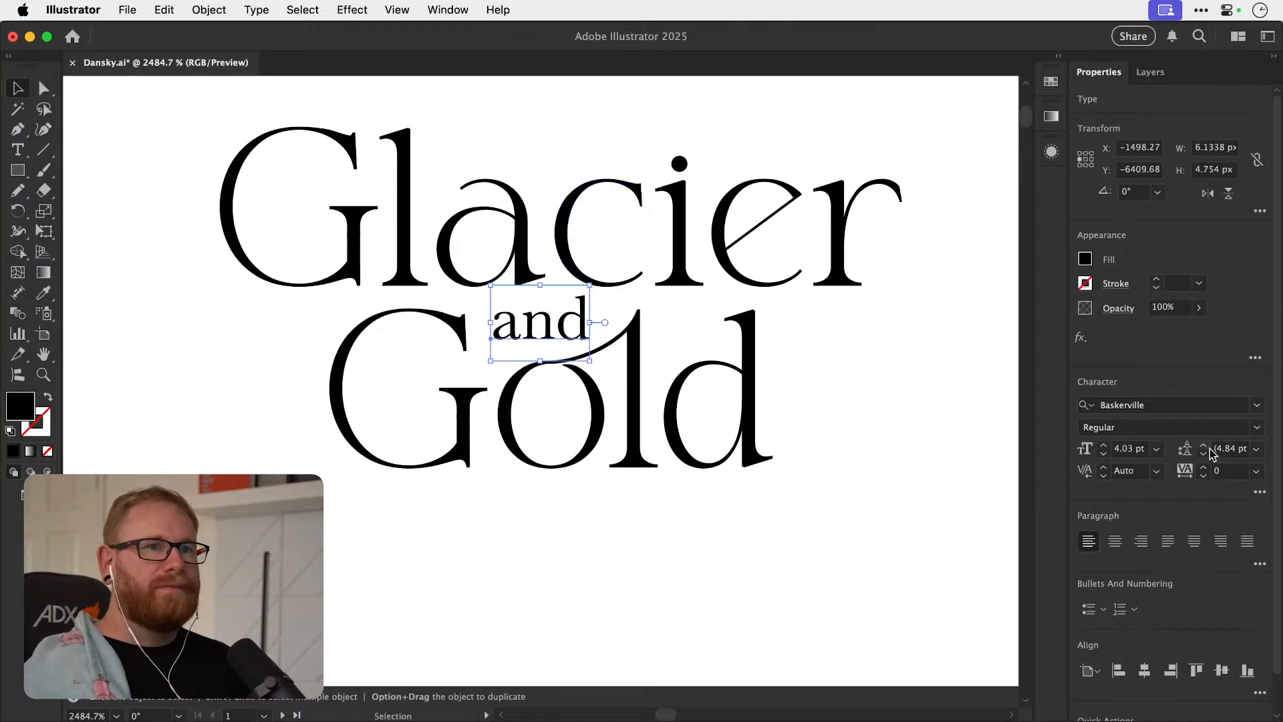
click(1255, 428)
click(1208, 467)
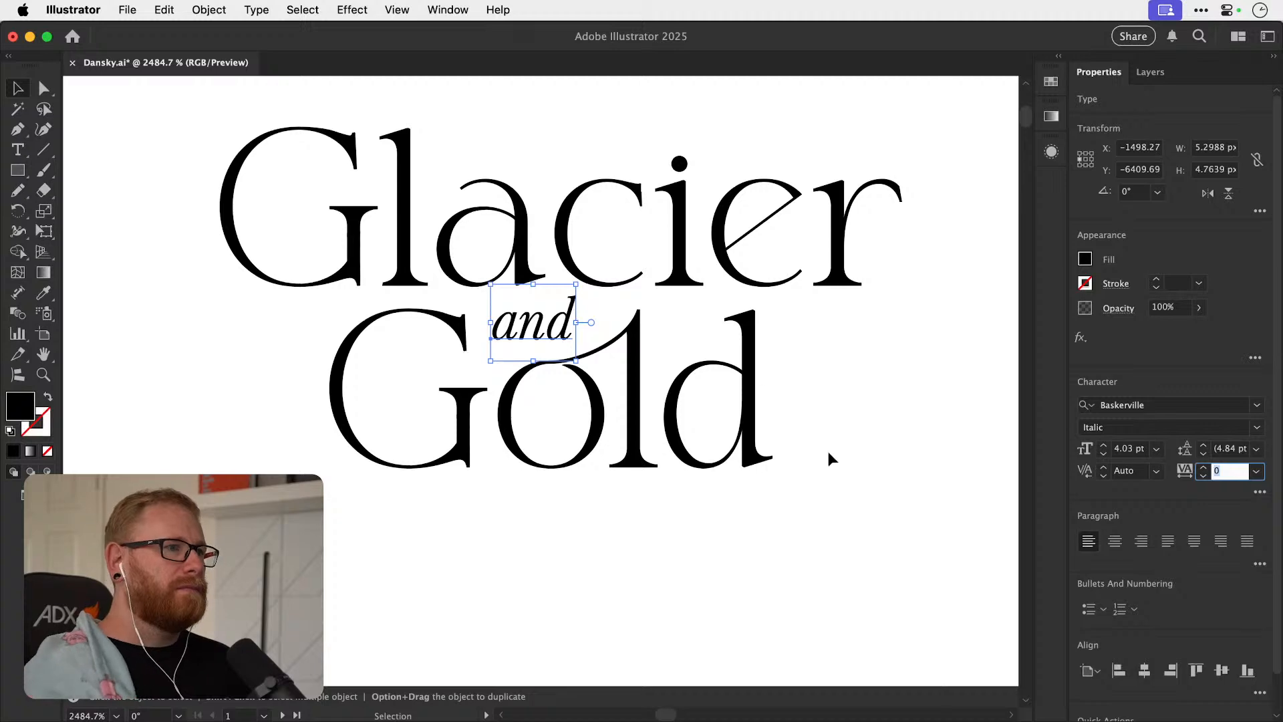
key(super+minus)
click(817, 564)
Review the alternative Glacier & Gold logos across the artboard, including the swash, script and serif versions.
key(super+minus)
key(super+minus)
key(super+minus)
key(super+minus)
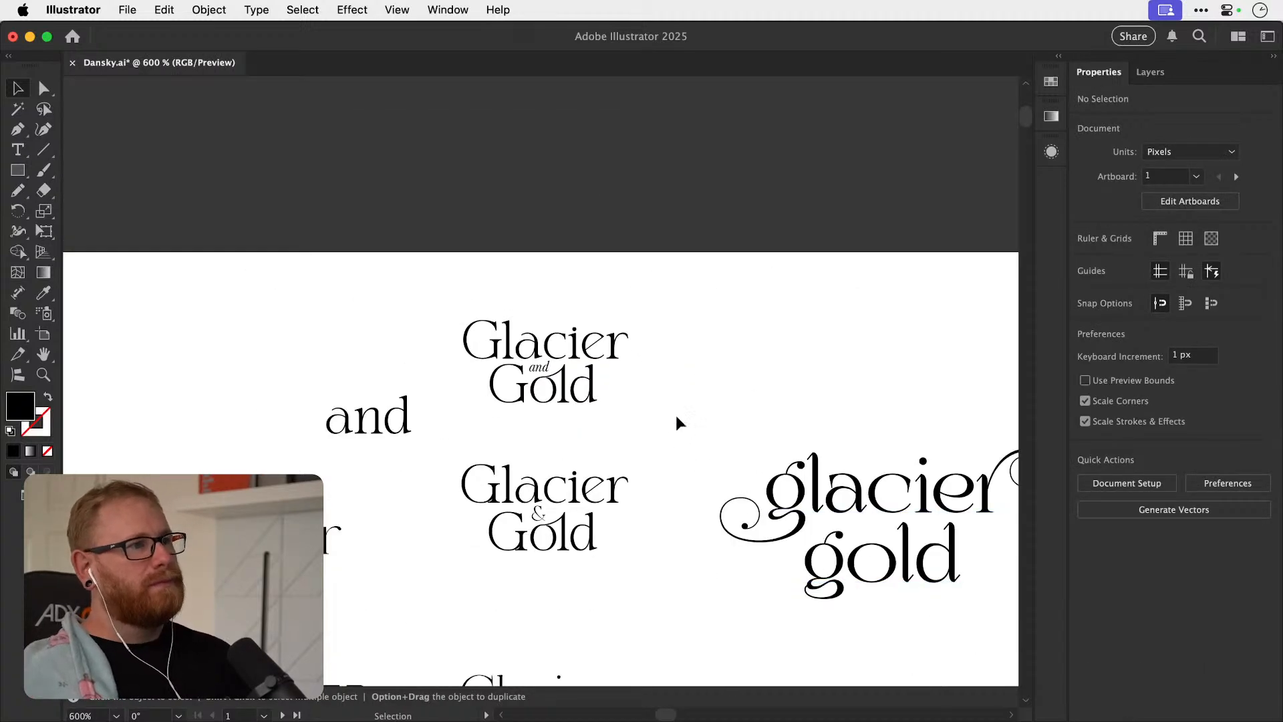
key(space)
scroll(577, 436, down, 5)
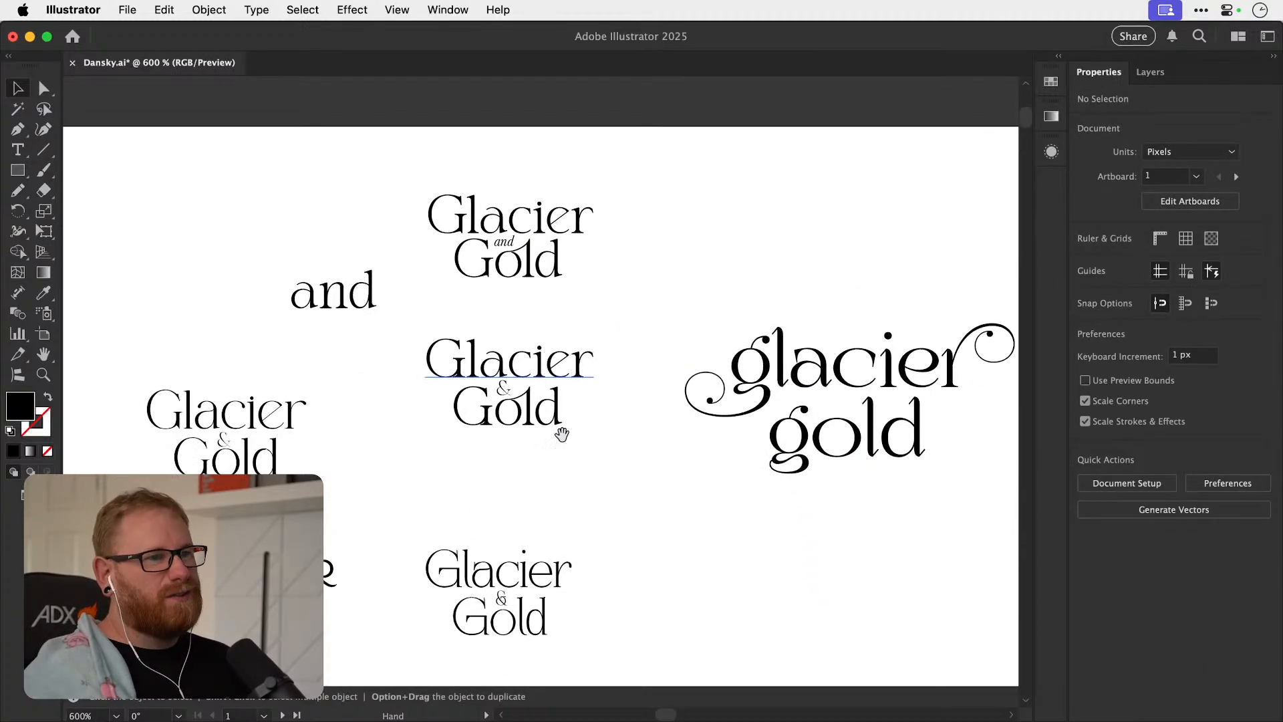
scroll(615, 426, left, 8)
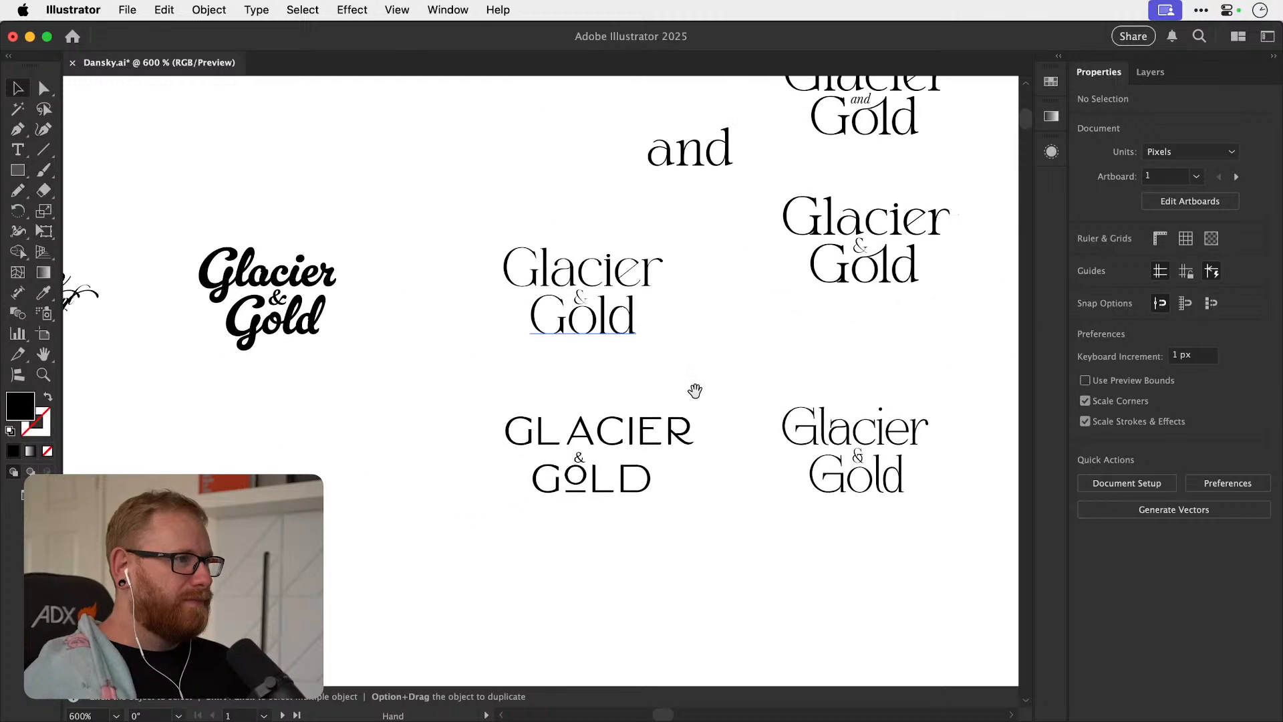
scroll(532, 446, left, 10)
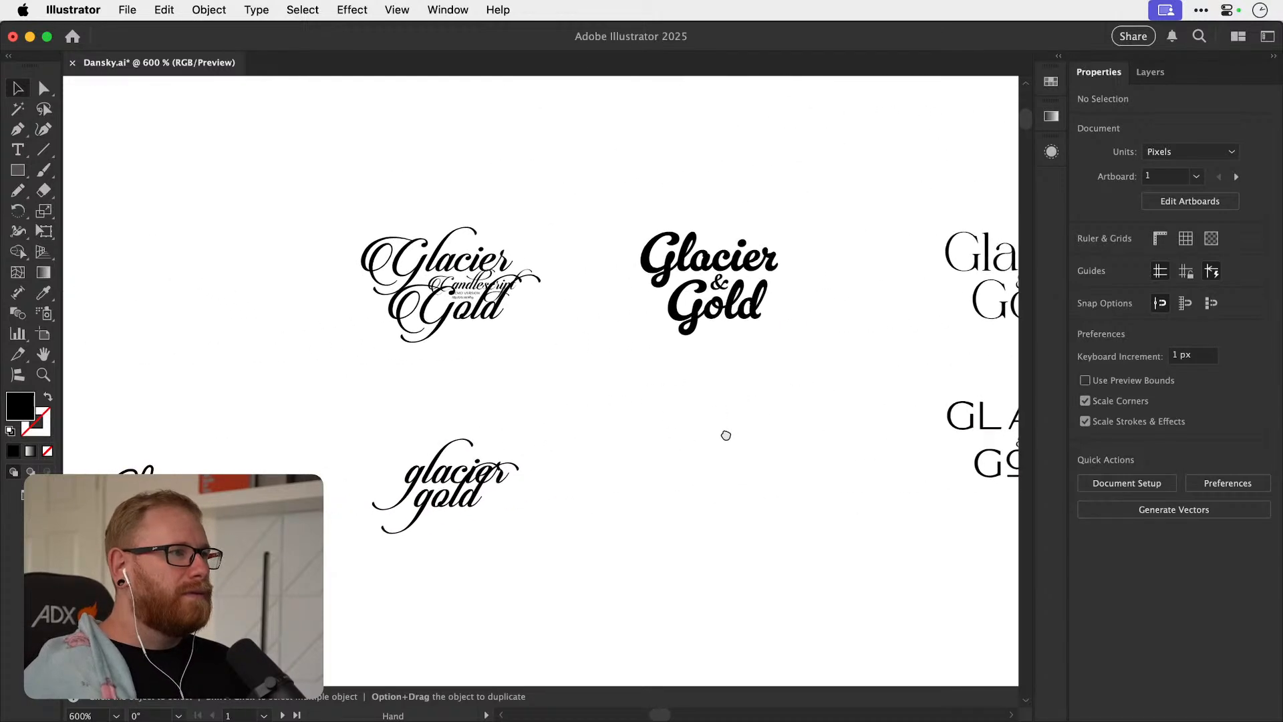
scroll(575, 438, left, 4)
scroll(574, 438, down, 2)
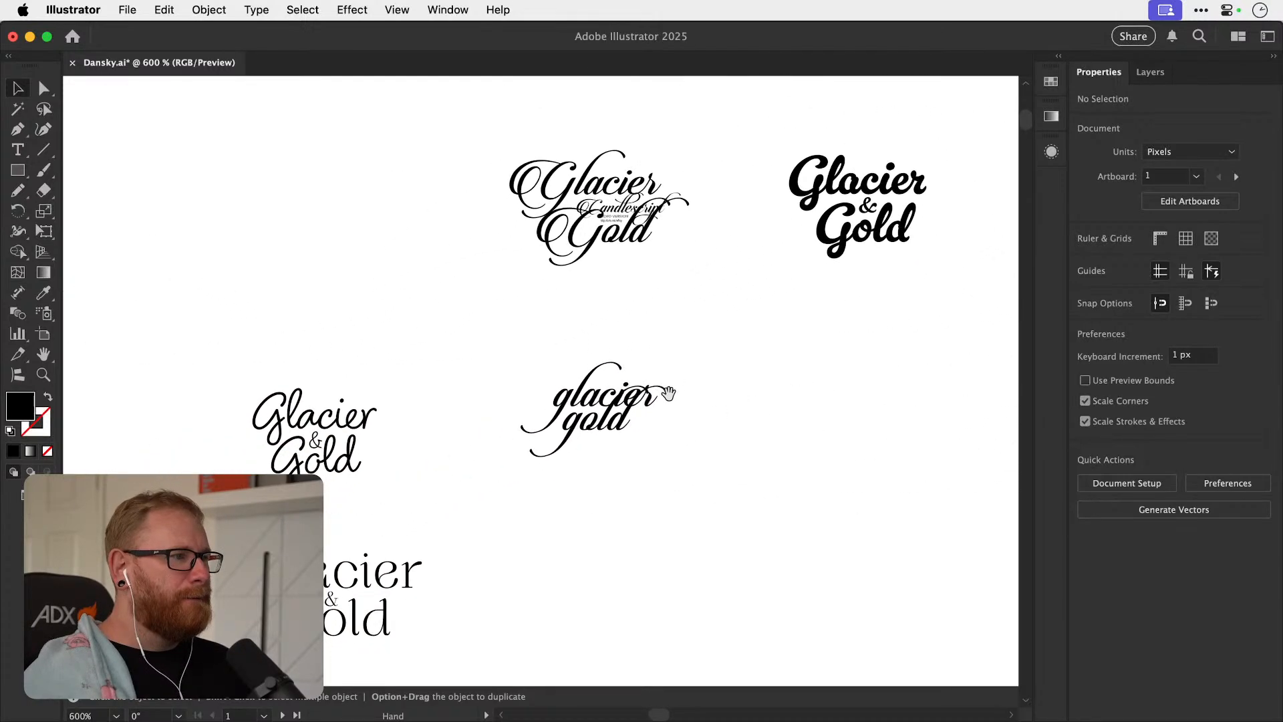
scroll(580, 466, left, 10)
scroll(579, 466, down, 4)
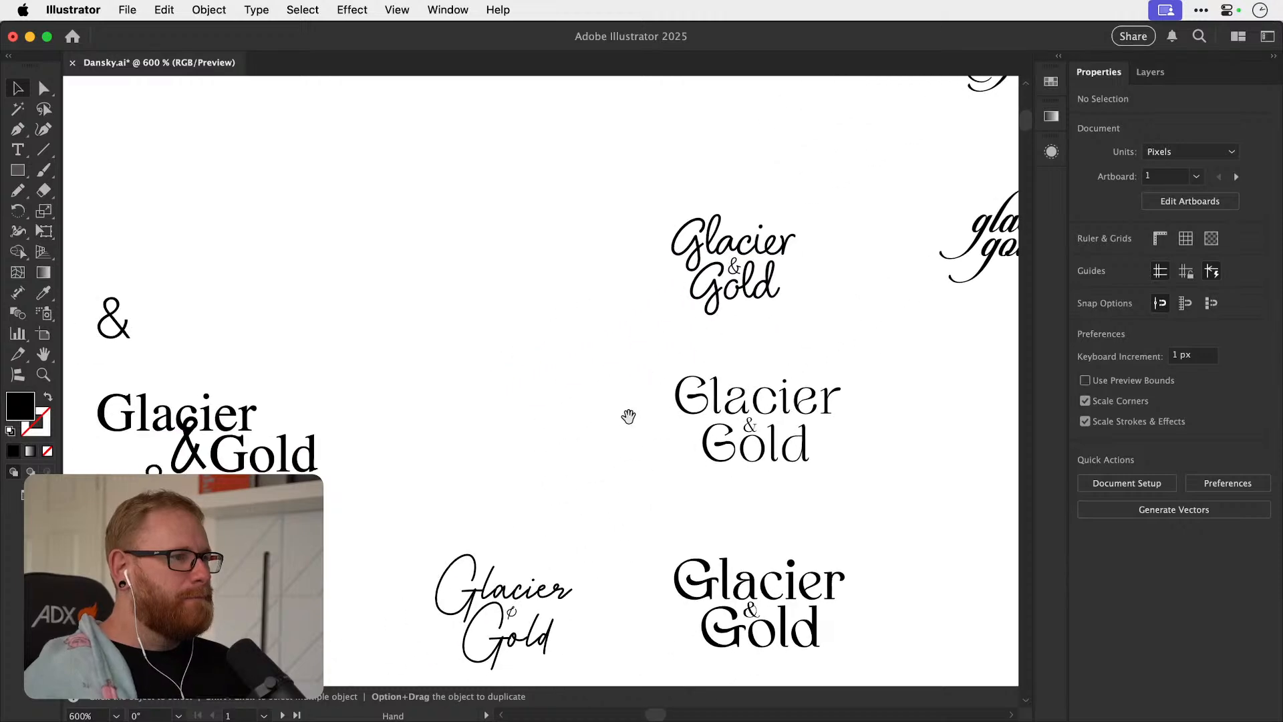
drag(610, 471, 652, 397)
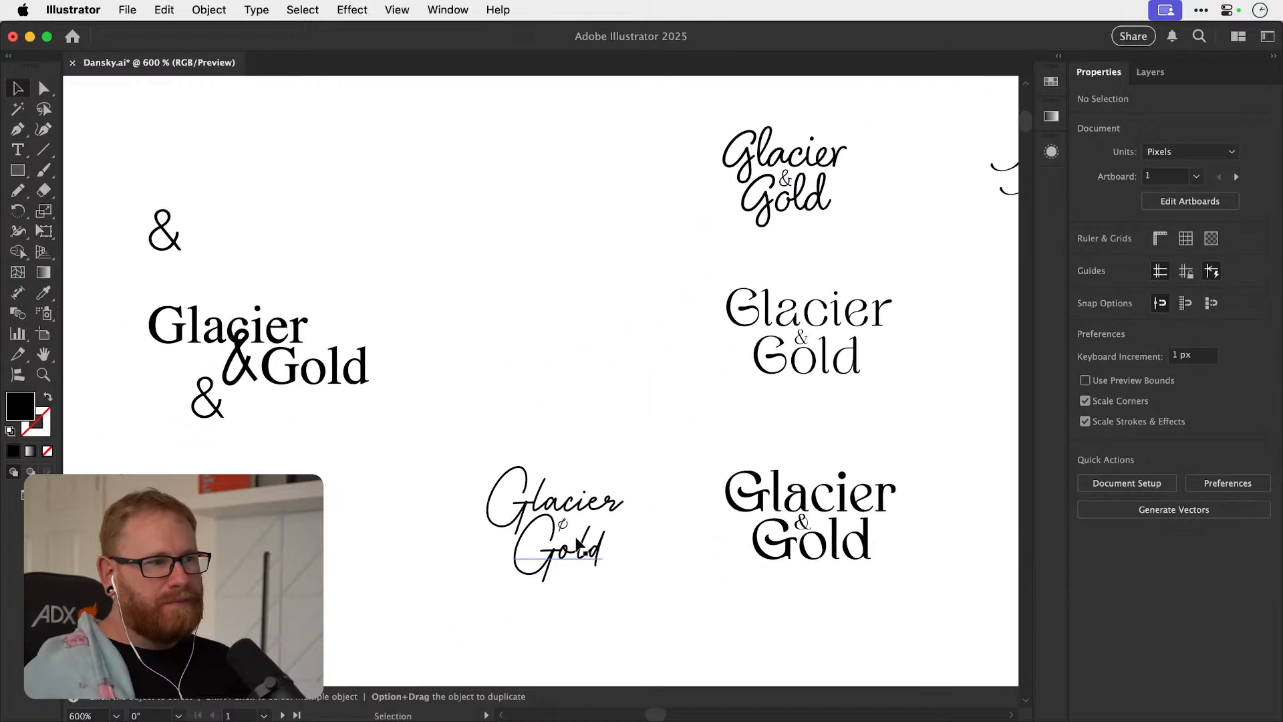
Enlarge the ampersand in the thin handwritten Glacier & Gold logo and position it between the two words.
scroll(580, 548, up, 8)
click(580, 492)
drag(596, 534, 642, 618)
drag(595, 525, 602, 489)
drag(635, 582, 635, 585)
click(672, 314)
drag(730, 430, 737, 304)
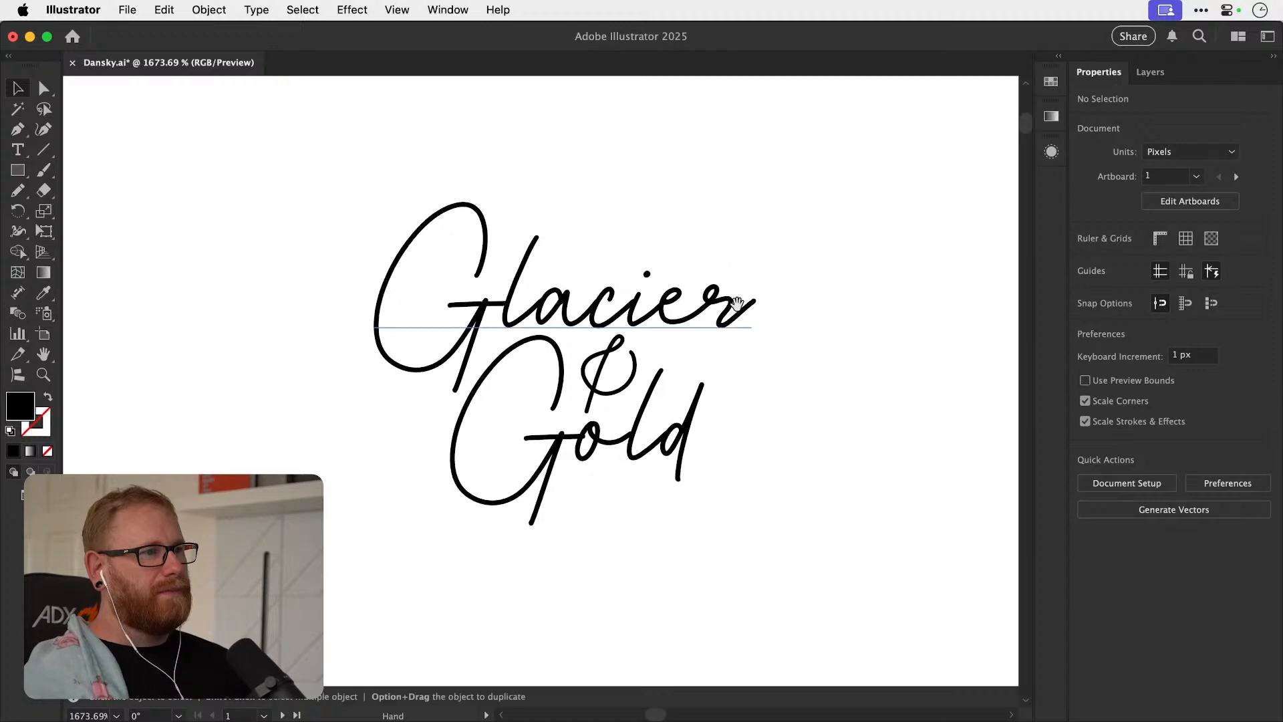
Compare the Glacier & Gold variations again and examine the stacked serif lockup with the italic "and" up close.
key(super+minus)
key(super+minus)
key(super+minus)
key(super+minus)
key(super+minus)
drag(829, 366, 733, 486)
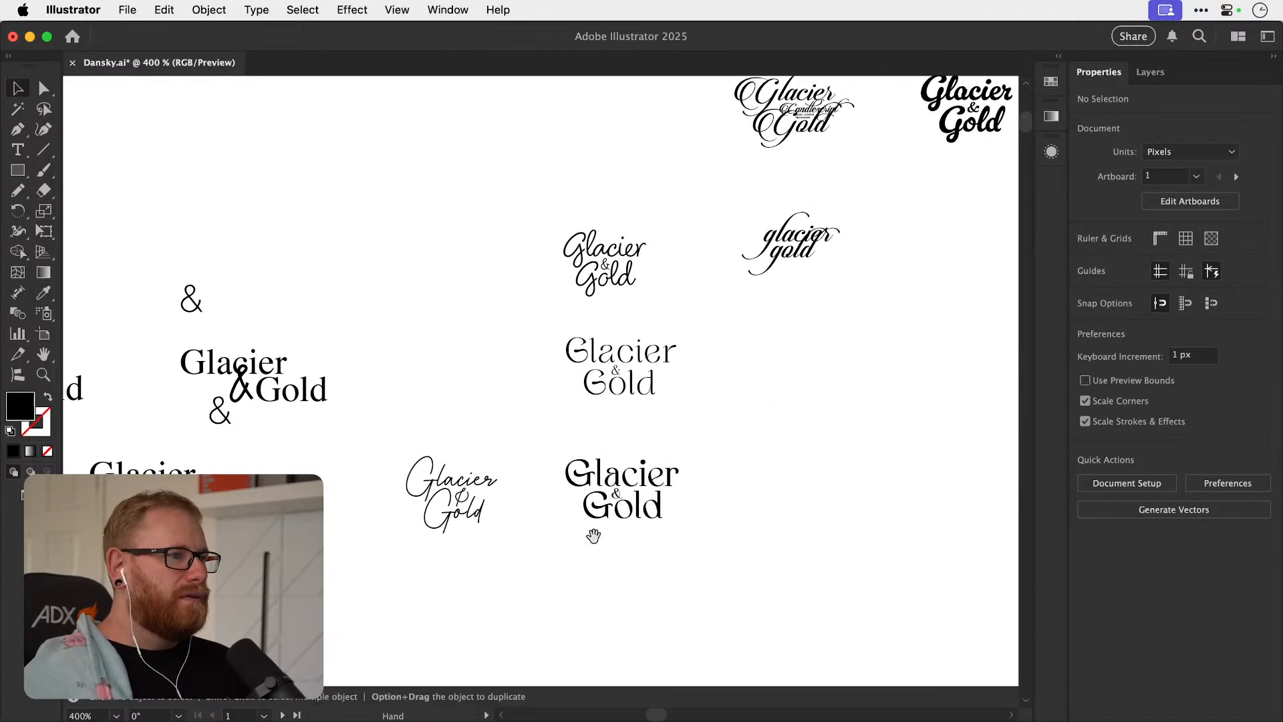
drag(854, 332, 681, 449)
drag(803, 378, 650, 461)
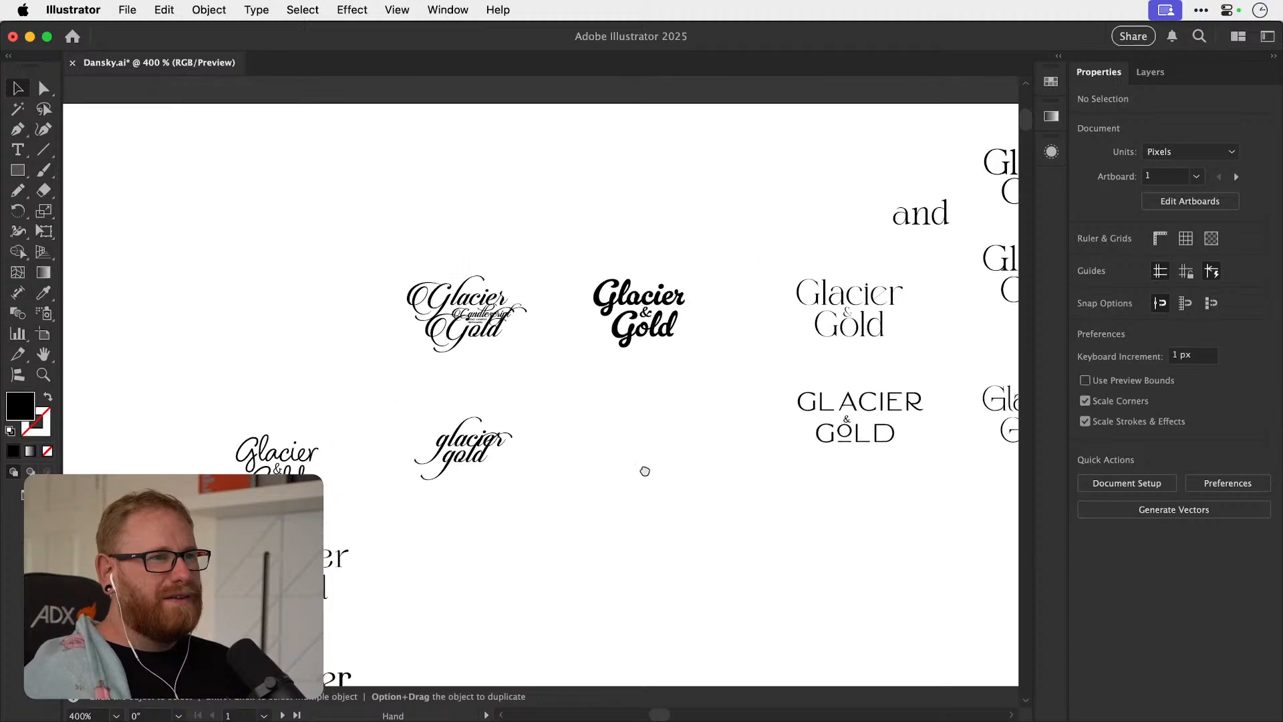
drag(734, 399, 567, 461)
drag(637, 492, 372, 567)
drag(580, 503, 503, 547)
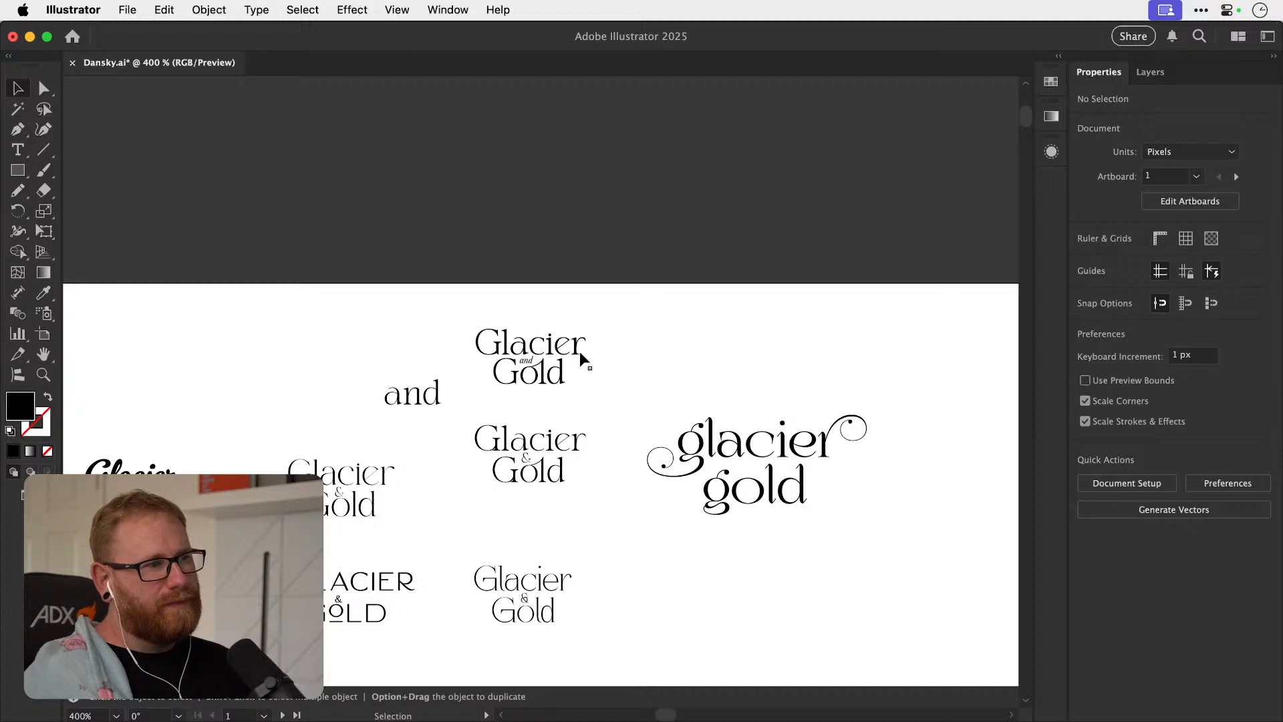
drag(603, 384, 605, 390)
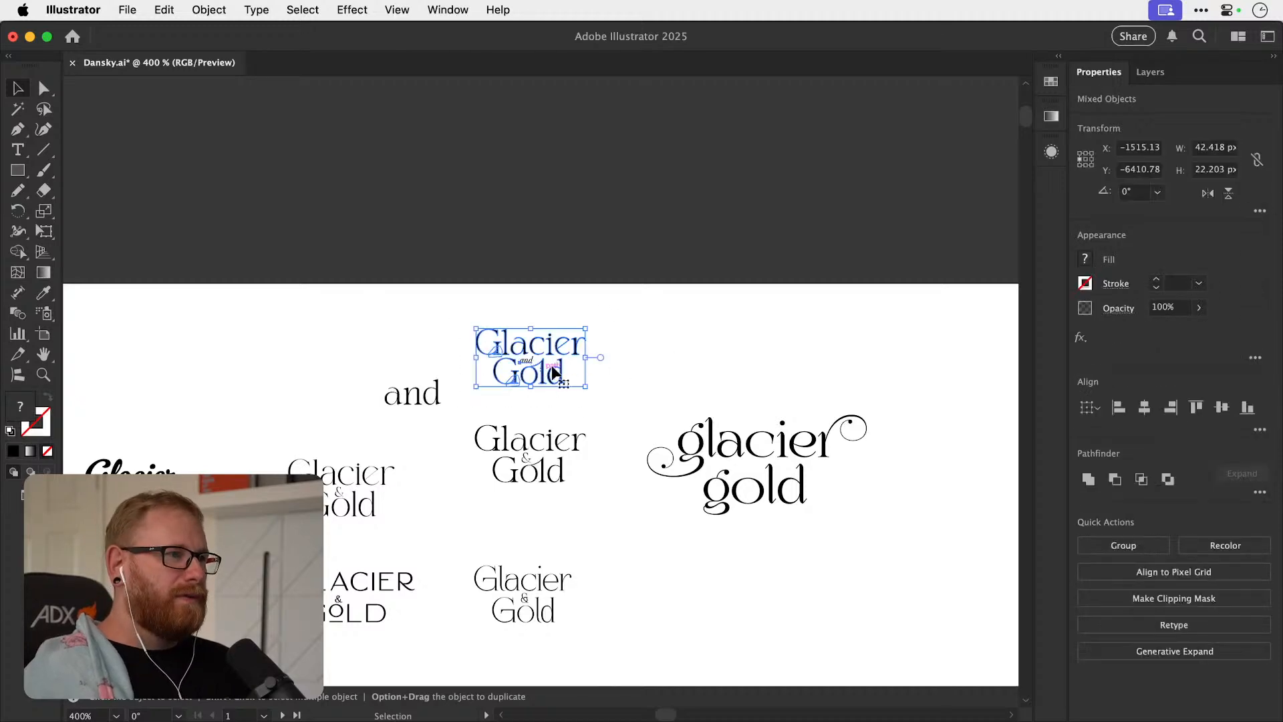
key(z)
drag(534, 364, 630, 354)
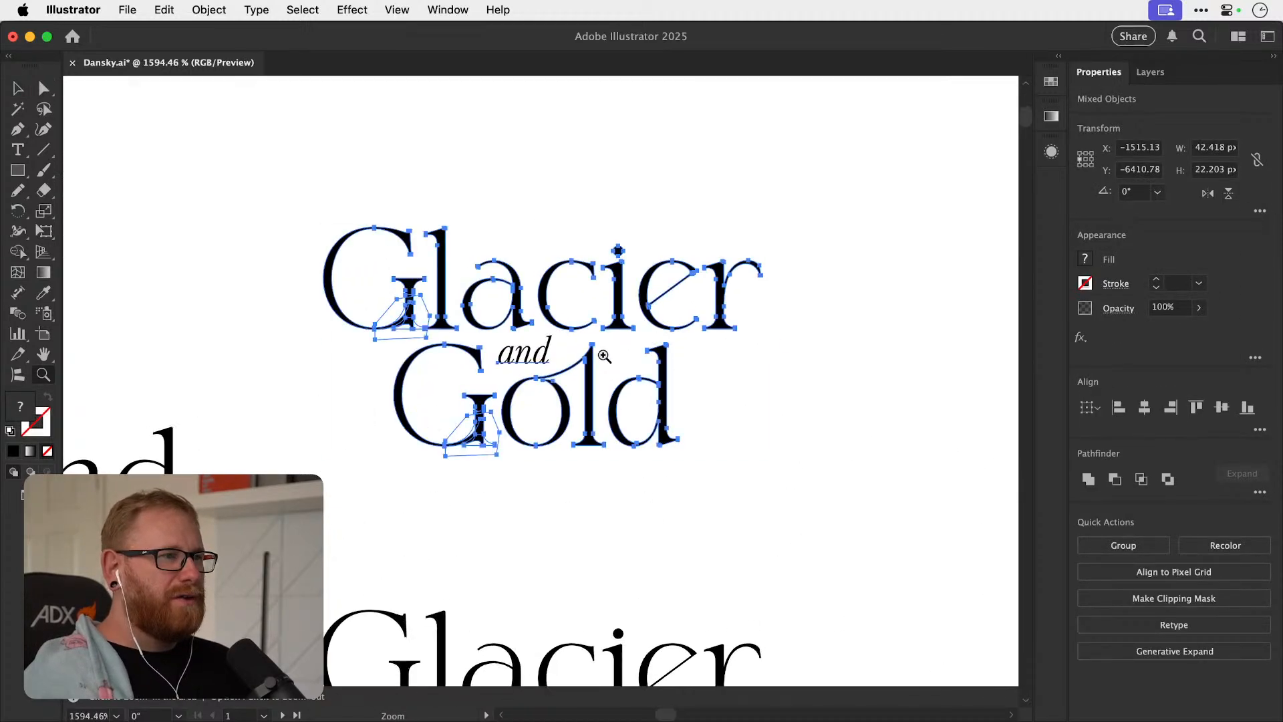
key(v)
click(630, 353)
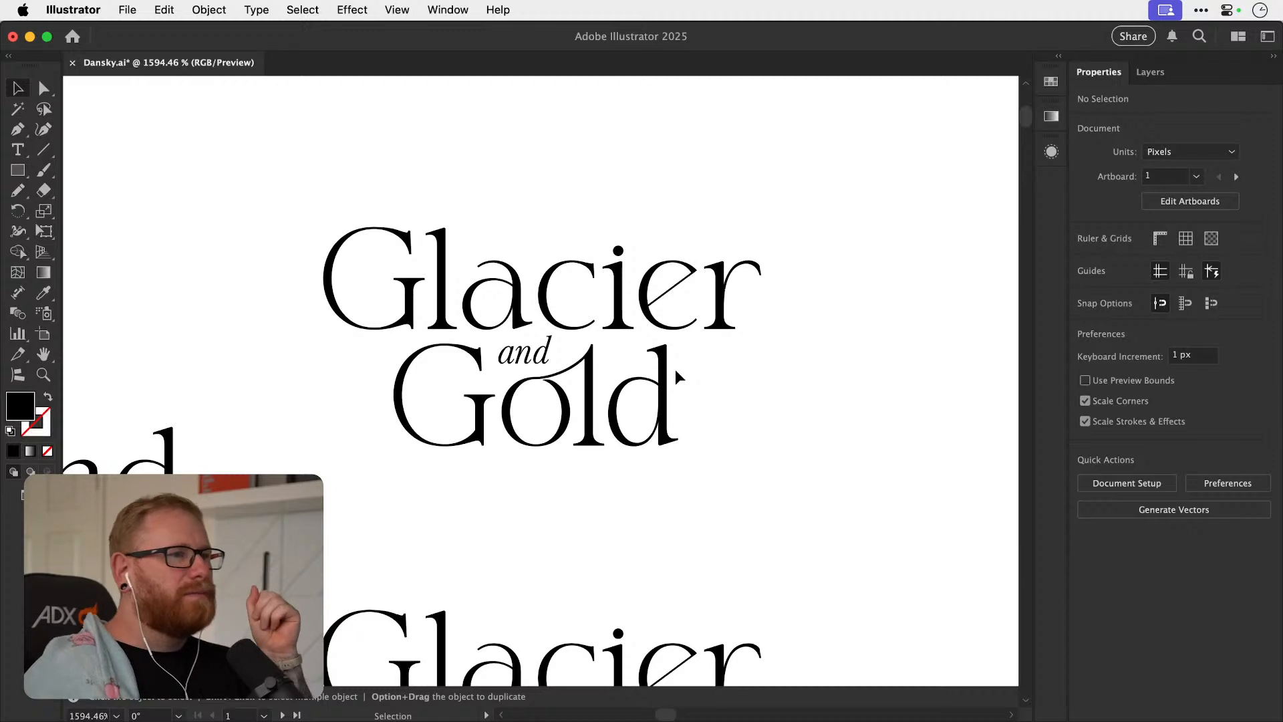
Place a copy of the word "Glacier" in the blank space below the "and" lockup and retype it as "o".
scroll(550, 430, right, 3)
scroll(501, 429, down, 5)
drag(549, 518, 795, 416)
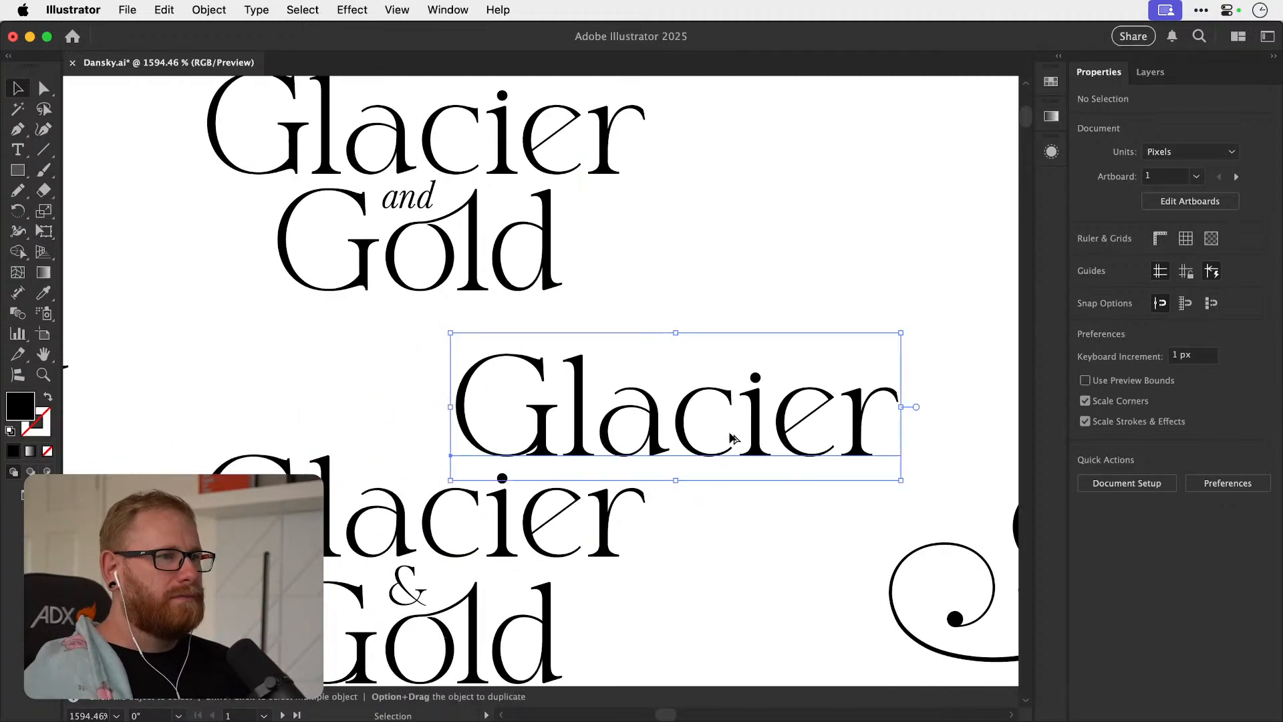
double_click(722, 438)
key(super+a)
text(o)
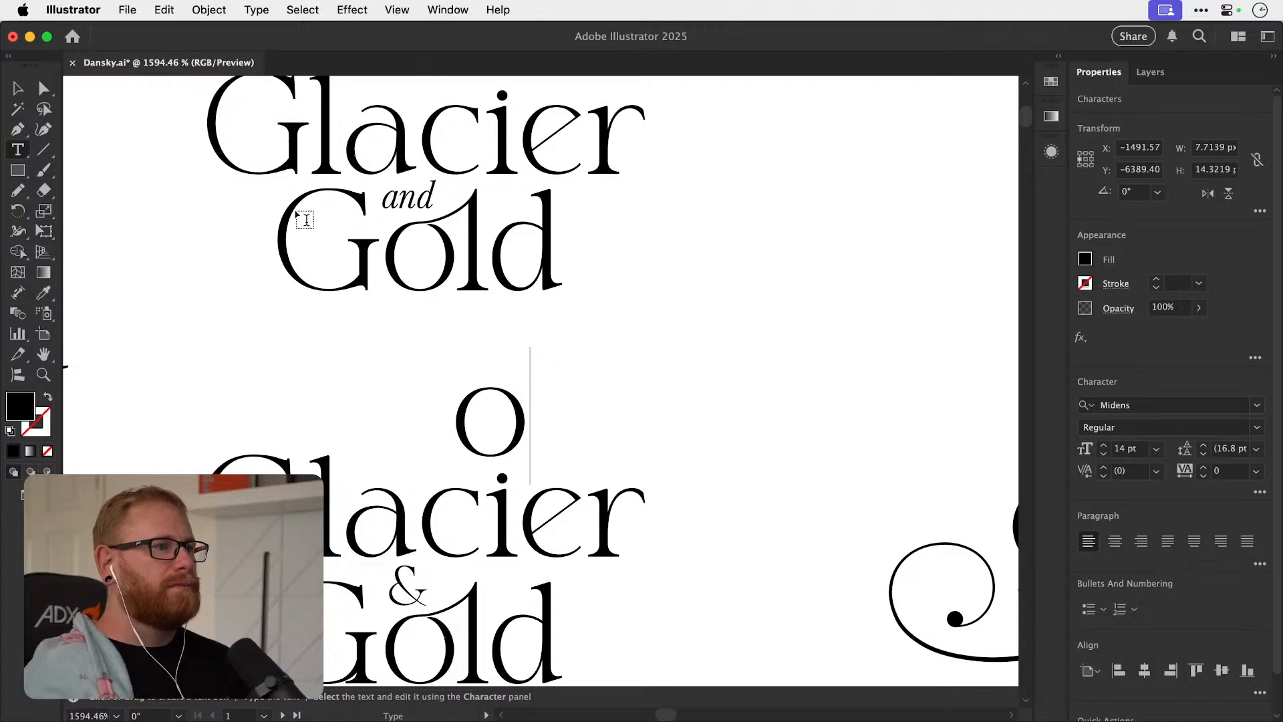
Duplicate the single "o" beside itself and retype the copy as "l".
key(Escape)
drag(495, 398, 608, 405)
double_click(610, 409)
key(super+a)
text(l)
click(19, 88)
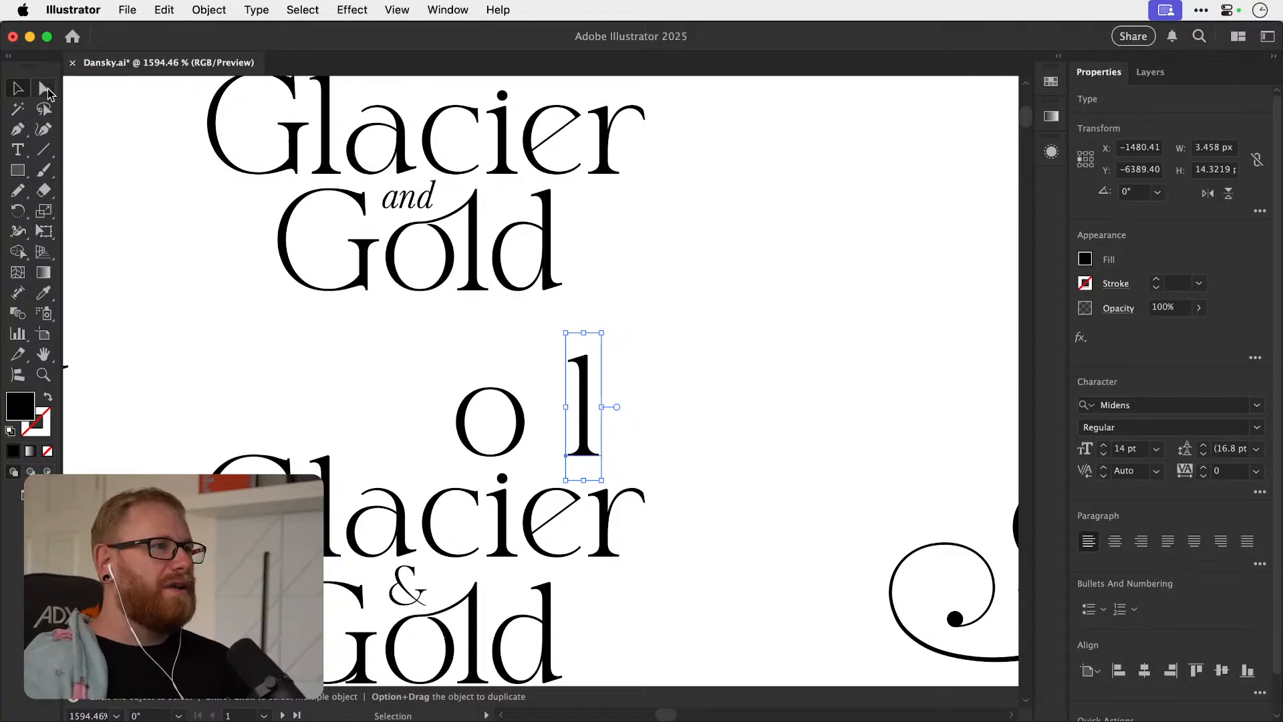
Duplicate the stacked Glacier and Gold lockup with the italic "and" to the right of the original.
key(space)
drag(519, 255, 586, 379)
key(z)
mouse_move(480, 352)
mouse_down()
mouse_move(836, 350)
mouse_move(426, 324)
mouse_move(473, 364)
mouse_move(485, 409)
mouse_move(501, 359)
mouse_up()
key(space)
key(z)
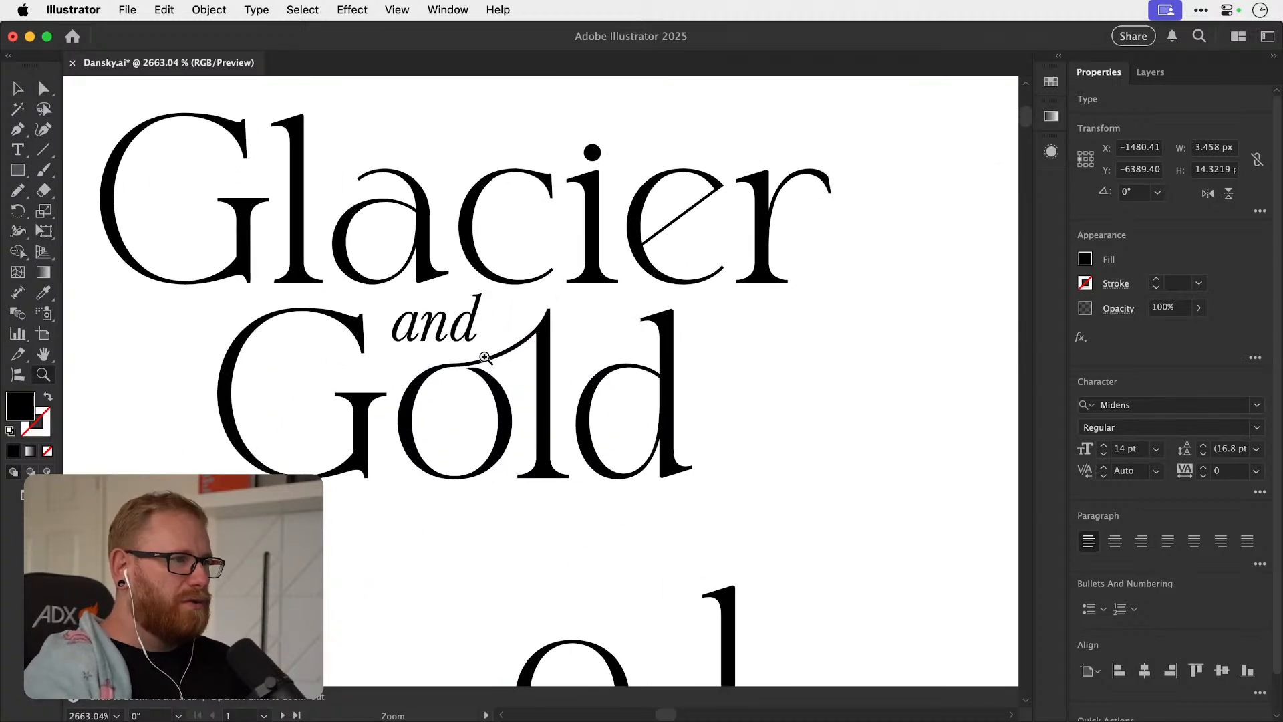
key(v)
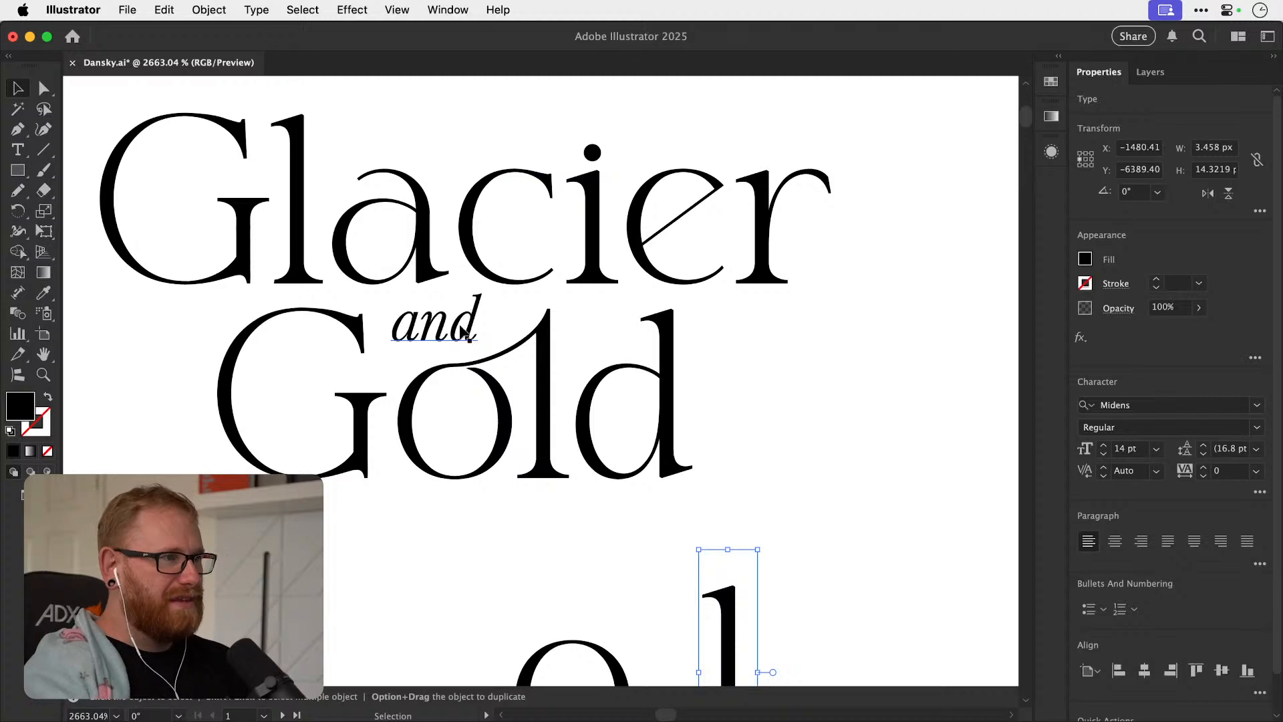
key(super+minus)
key(super+minus)
key(super+minus)
key(super+minus)
drag(480, 306, 724, 402)
drag(461, 464, 962, 414)
key(super+shift+o)
key(z)
key(super+shift+a)
key(v)
drag(608, 392, 607, 432)
key(super+z)
Place a separate "o" over the joined "ol" in the duplicated "Gold" and align their bottom and left edges.
drag(702, 495, 726, 372)
shift+click(524, 396)
click(1247, 407)
click(1119, 407)
click(924, 421)
Bottom-align a separate "l" with the duplicated "Gold" lettering so that it replaces the joined "ol".
click(535, 401)
drag(888, 458, 505, 346)
shift+click(541, 401)
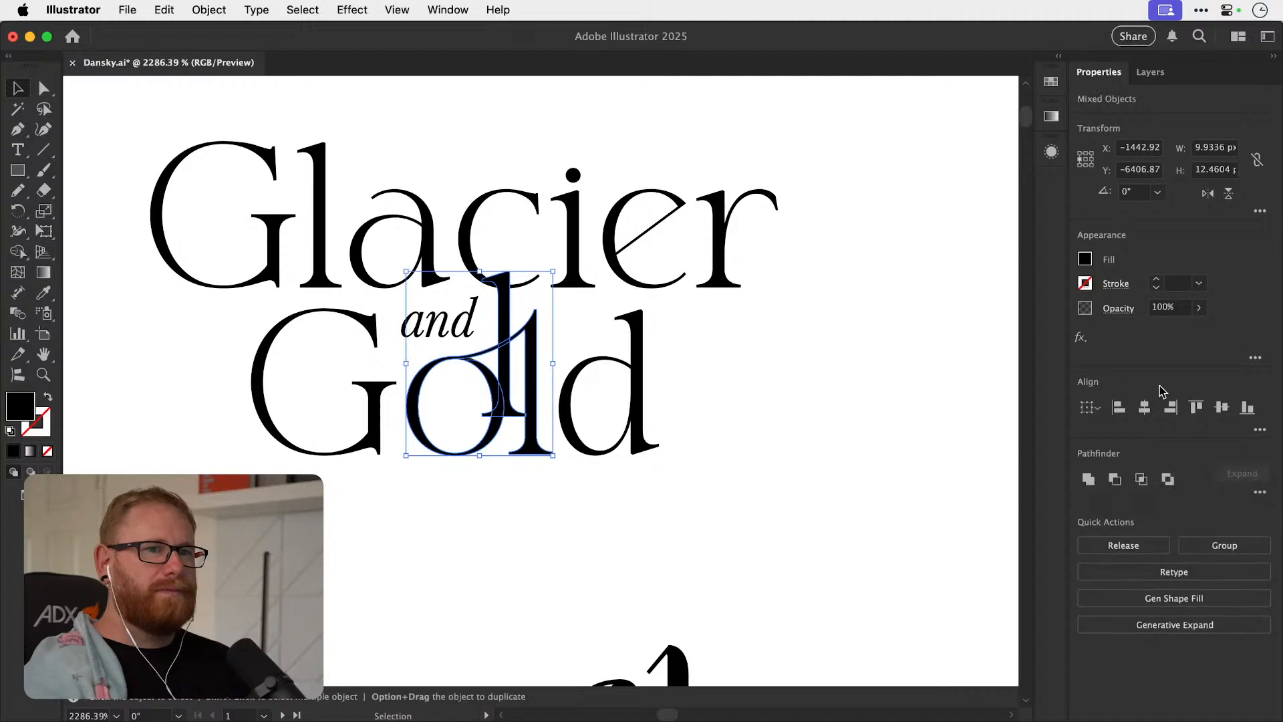
click(1246, 407)
click(992, 397)
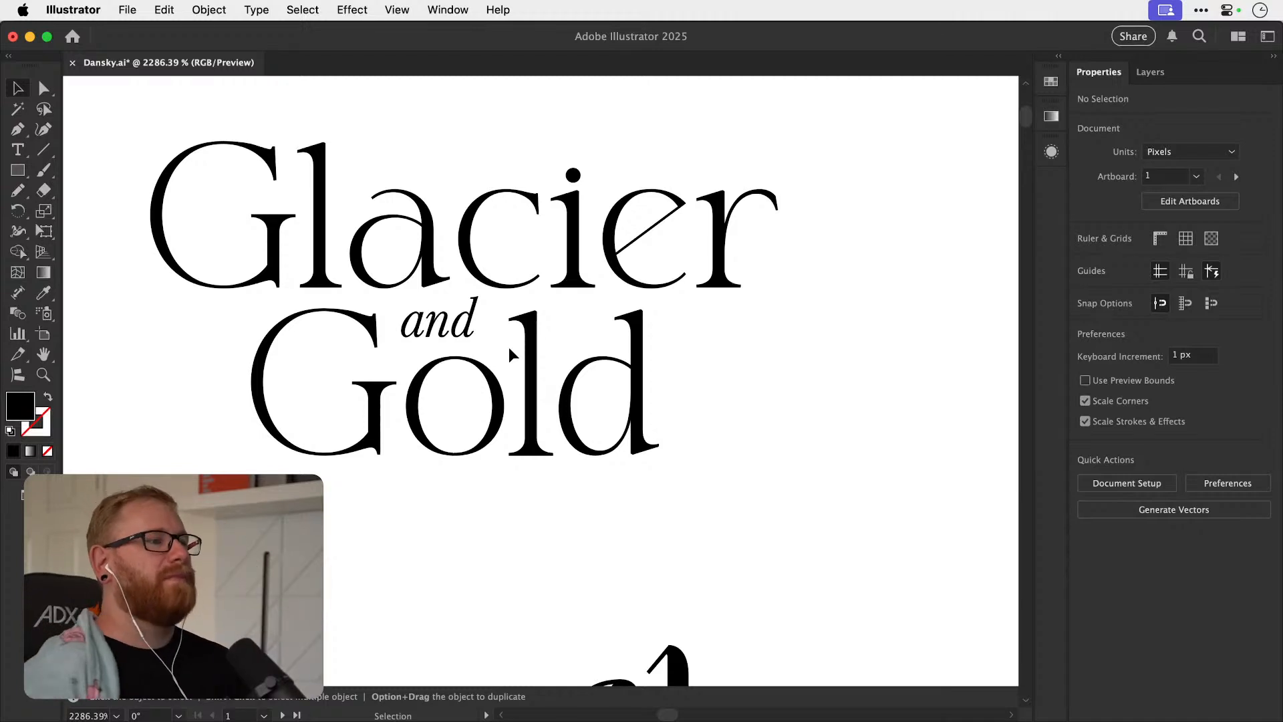
Enlarge the italic "and" in the duplicated lockup to 4.62 pt.
scroll(508, 346, up, 3)
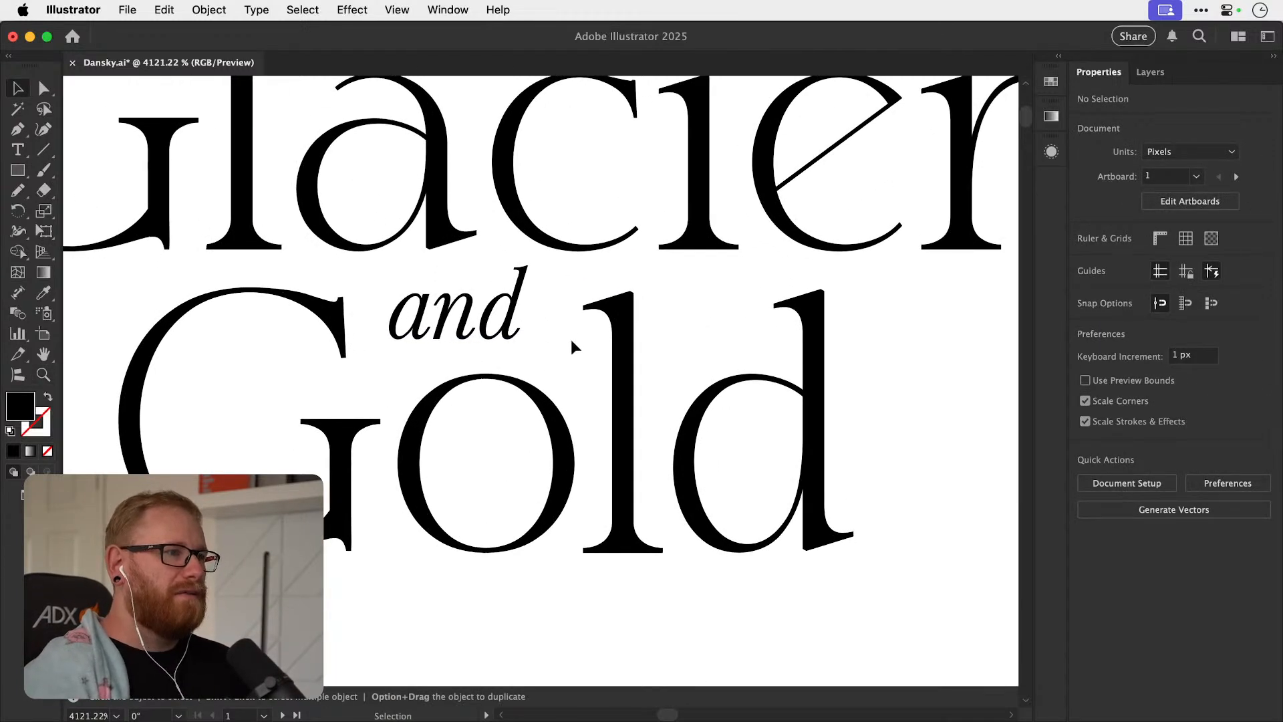
drag(501, 332, 546, 249)
scroll(546, 250, down, 10)
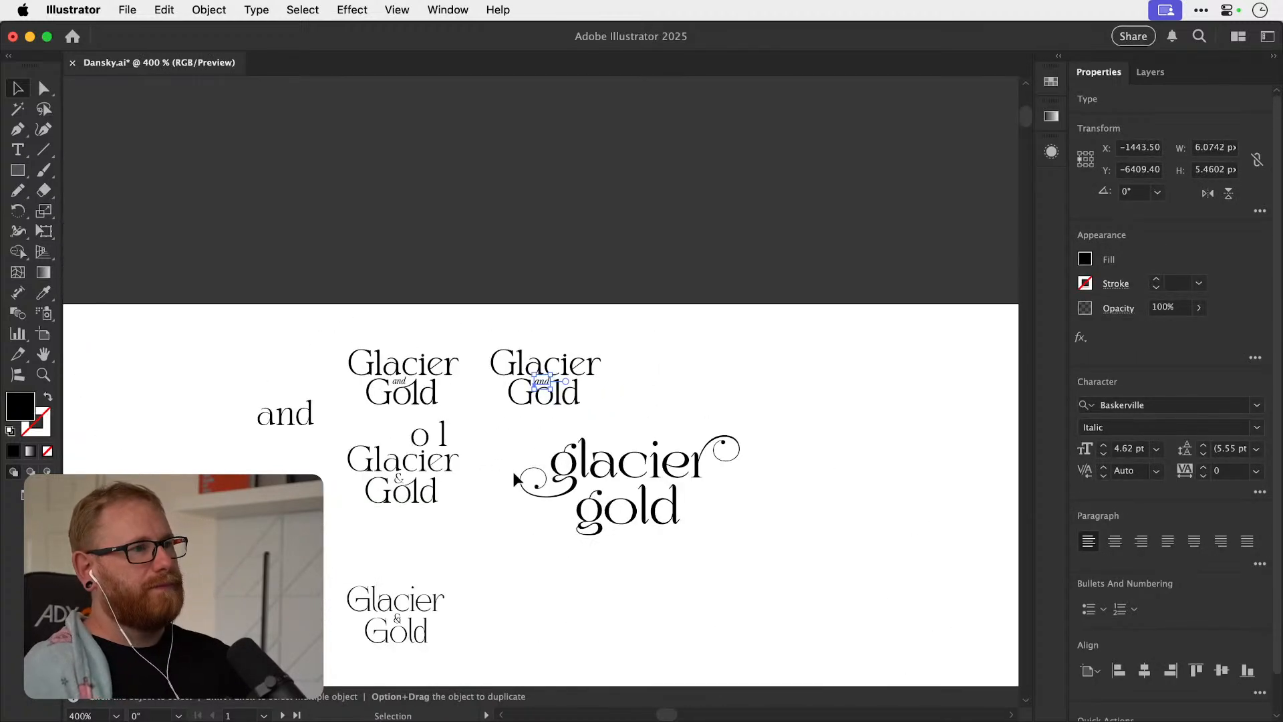
Place a copy of the ampersand below the duplicated lockup and set its font to Baskerville.
scroll(421, 388, up, 3)
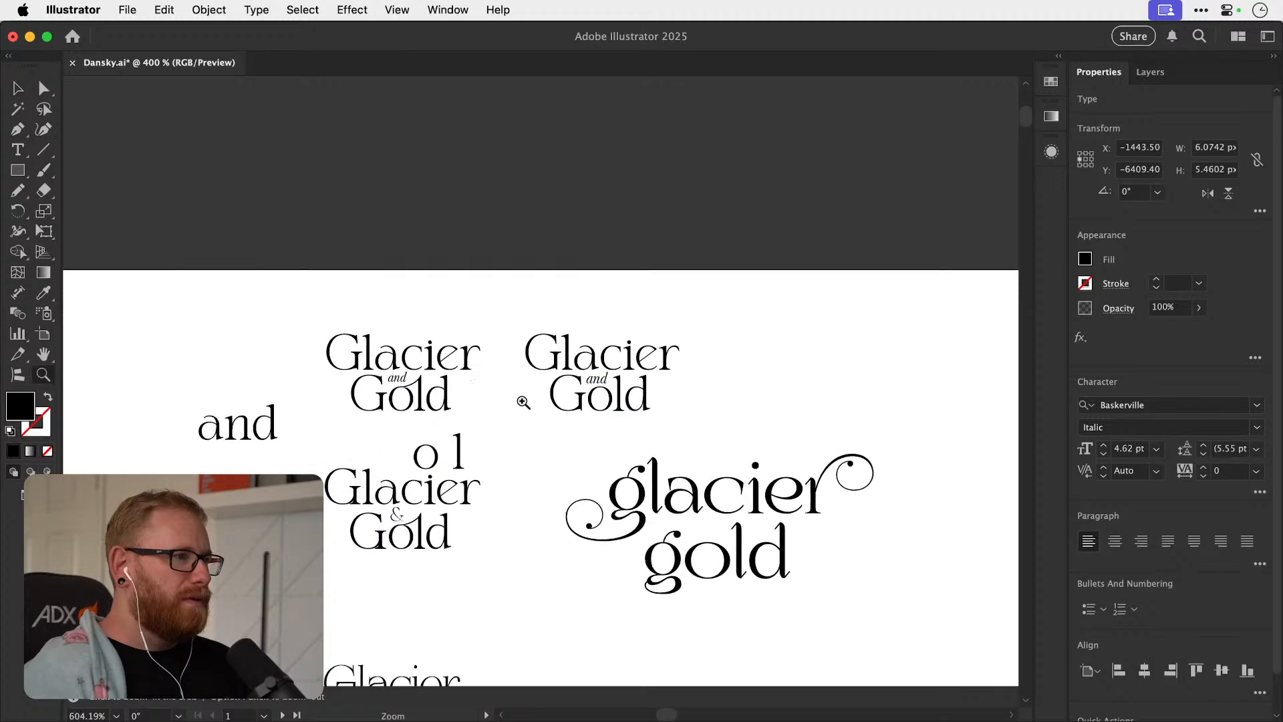
drag(399, 552, 593, 471)
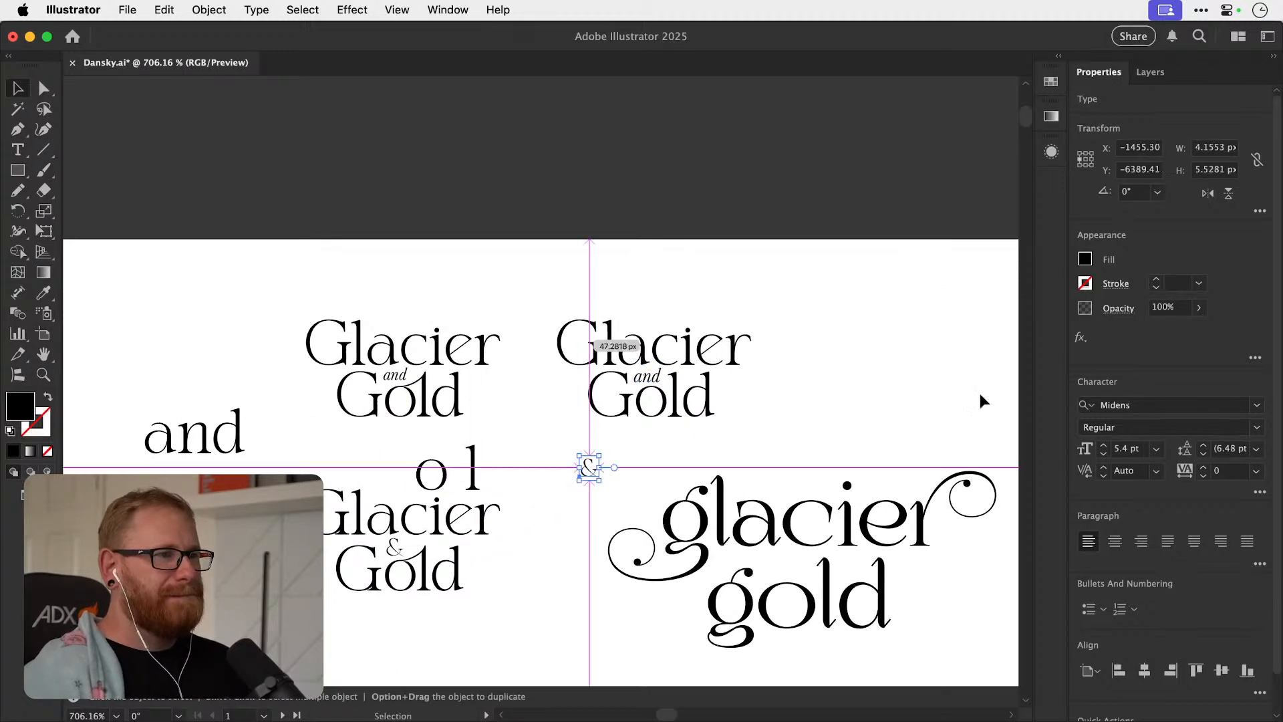
click(1124, 402)
text(bask)
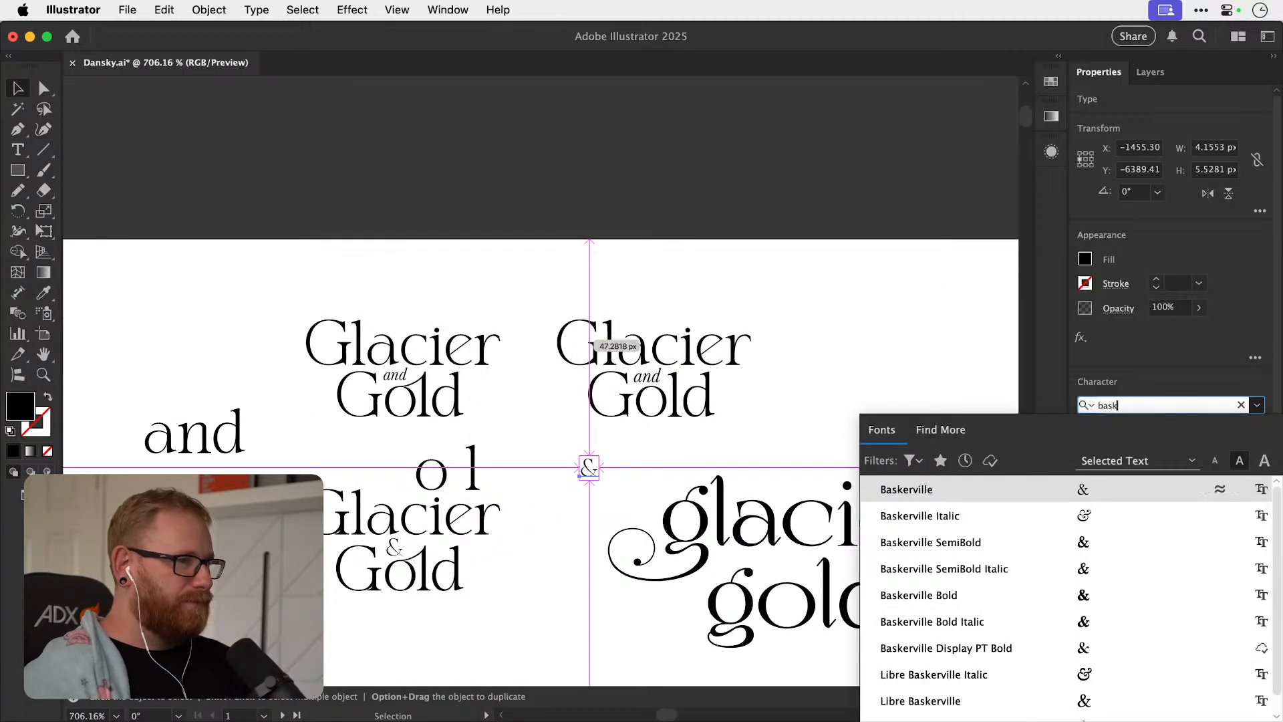
click(933, 488)
scroll(613, 422, up, 2)
click(664, 355)
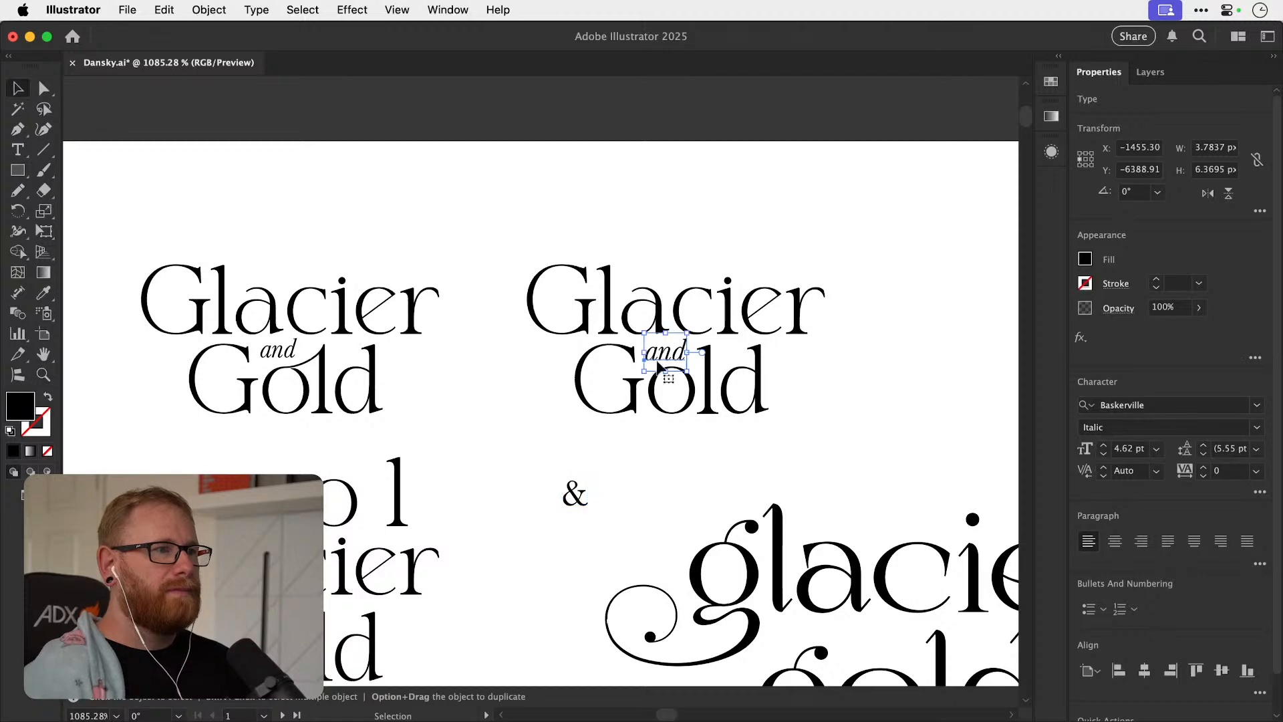
drag(661, 360, 907, 361)
key(super+z)
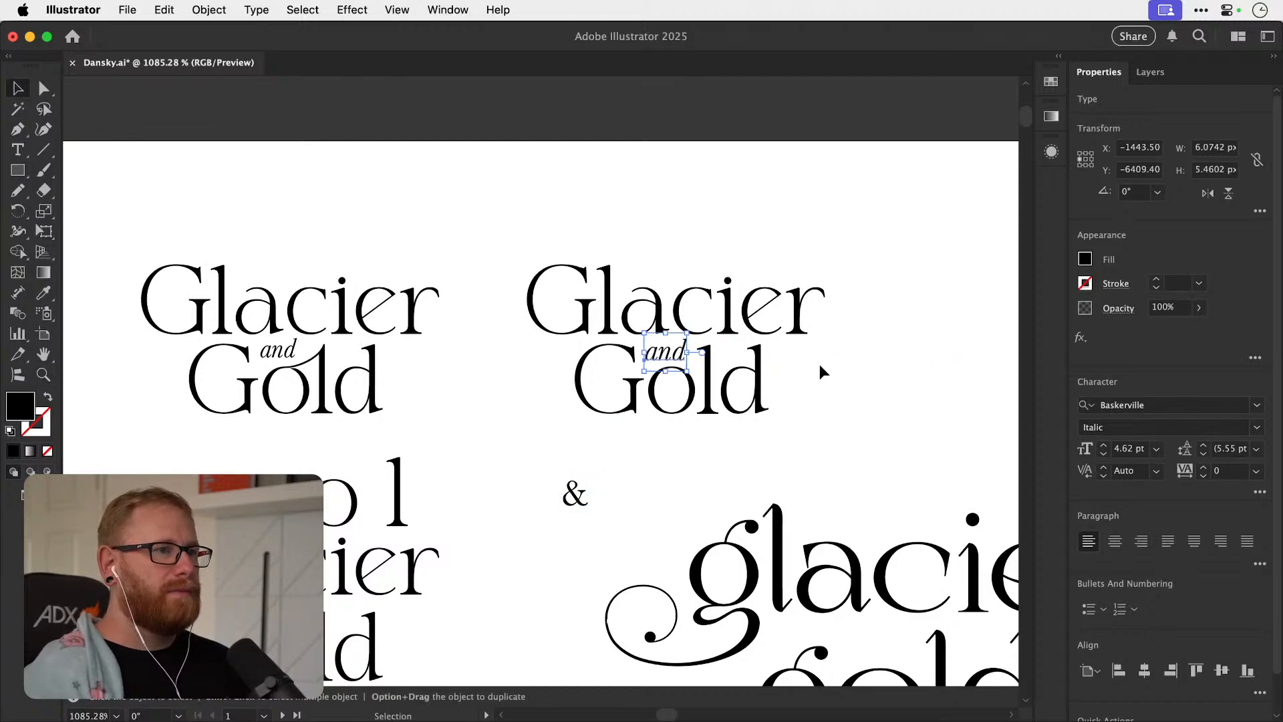
Duplicate the separate-letter lockup to its right and replace its "and" with the Baskerville ampersand centred above the "o".
drag(685, 311, 411, 370)
drag(552, 487, 555, 493)
drag(555, 493, 451, 520)
drag(301, 411, 730, 409)
drag(257, 525, 683, 516)
scroll(732, 452, up, 5)
drag(732, 446, 538, 366)
click(538, 367)
key(Delete)
drag(454, 536, 793, 353)
super+drag(527, 382, 589, 381)
Try enlarging the ampersand between "Glacier" and "Gold" to 8.13 pt, and undo the change.
alt+shift+drag(643, 242, 696, 232)
drag(567, 389, 542, 402)
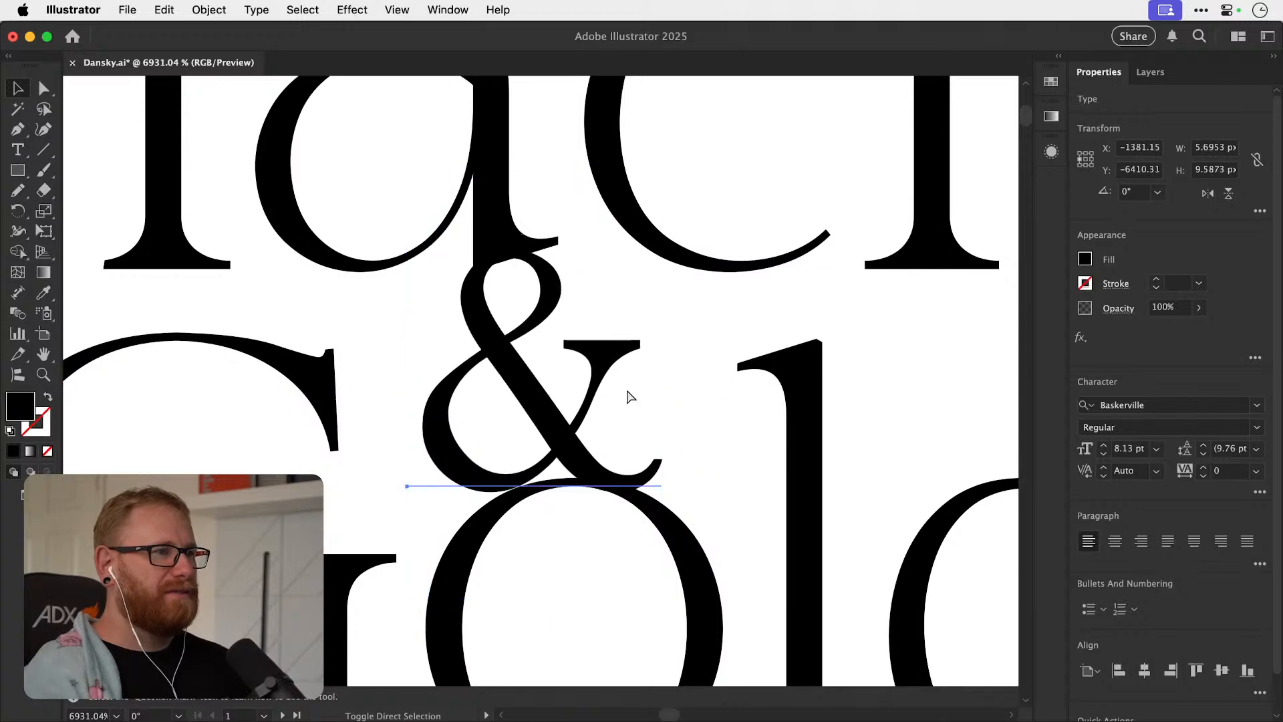
click(732, 450)
key(super+minus)
key(super+minus)
key(super+minus)
key(super+minus)
key(super+minus)
key(super+minus)
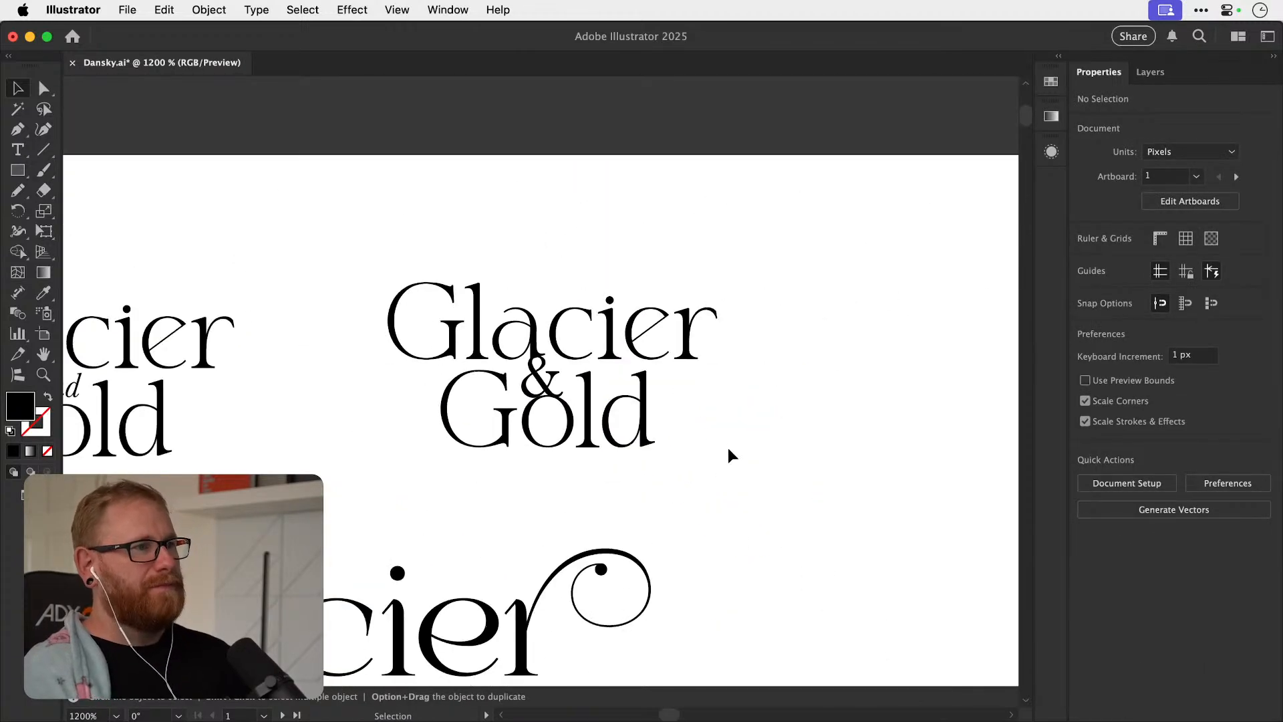
key(super+z)
key(super+z)
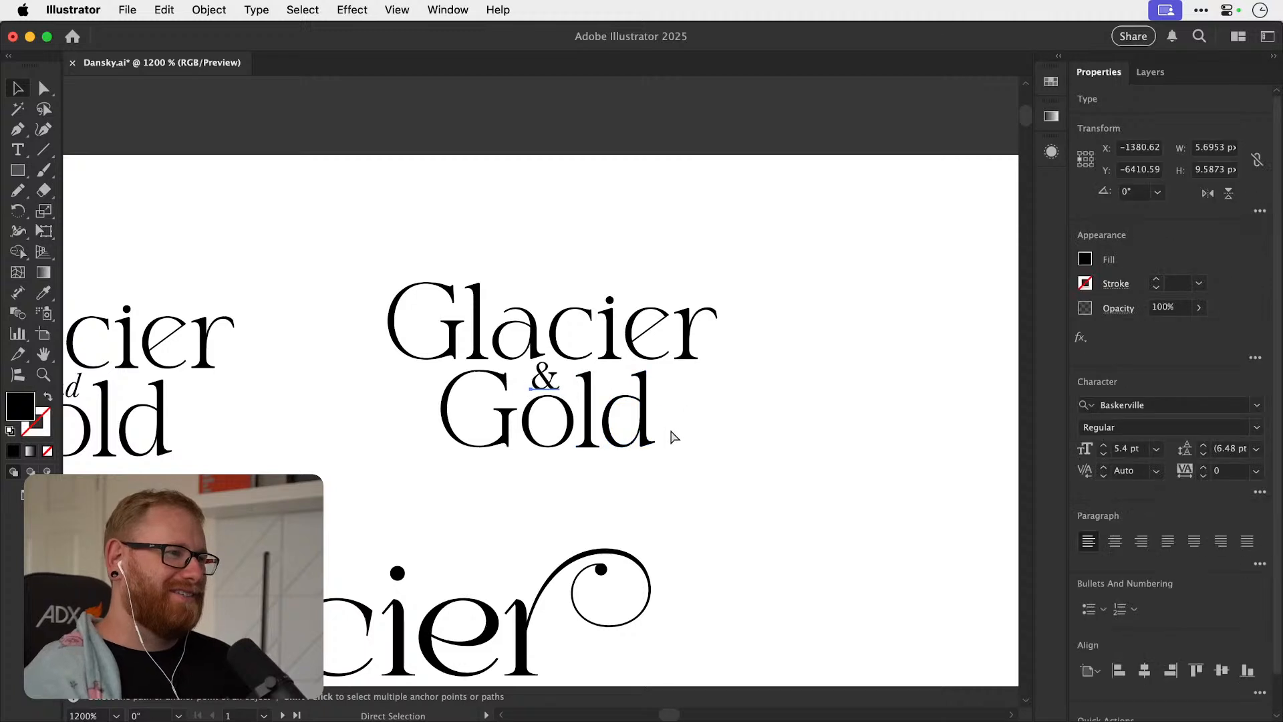
click(778, 438)
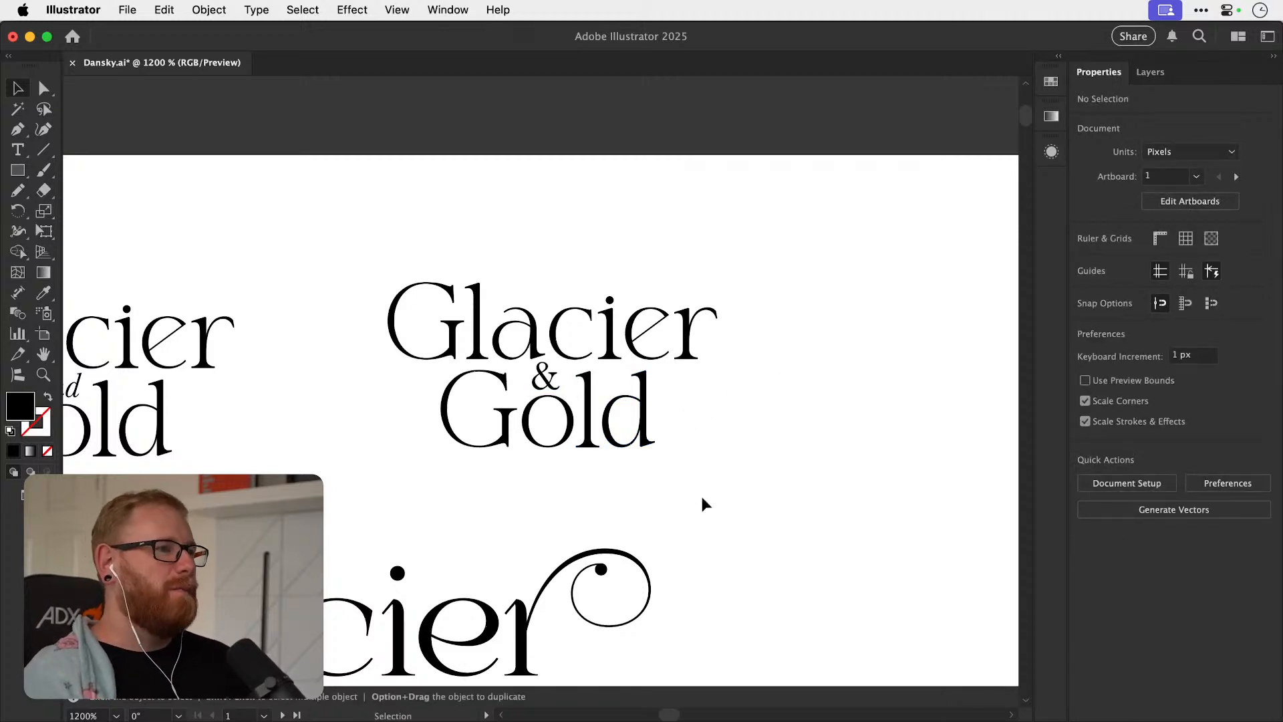
Move the two new Glacier and Gold lockups side by side into the open space beyond the swash logo.
key(super+minus)
drag(101, 293, 545, 427)
drag(408, 442, 648, 333)
drag(610, 373, 604, 360)
drag(407, 280, 325, 372)
drag(190, 407, 502, 408)
drag(112, 291, 636, 444)
key(super+minus)
key(super+minus)
key(super+minus)
key(super+minus)
drag(581, 380, 760, 433)
click(744, 386)
drag(744, 385, 559, 371)
Look over the Glacier & Gold variations and read the O+B architecture studio brief.
key(z)
drag(515, 422, 444, 339)
key(v)
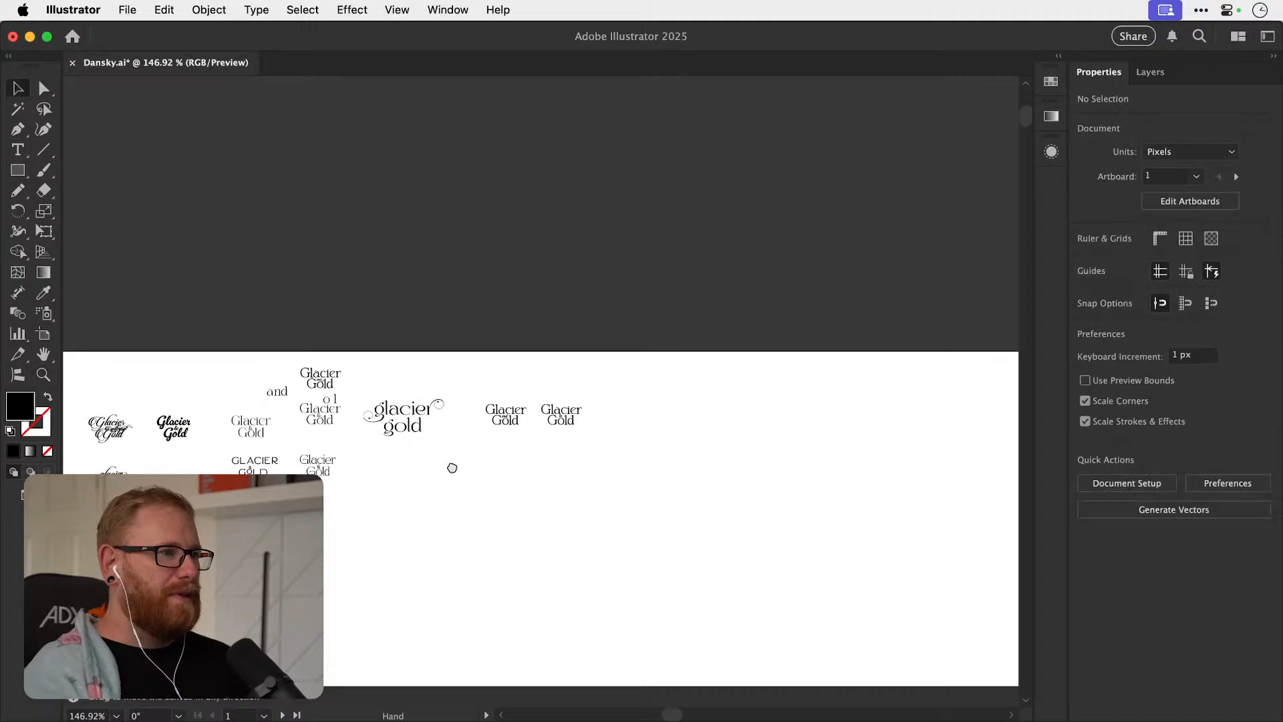
drag(355, 492, 732, 321)
drag(357, 420, 788, 355)
drag(437, 449, 639, 450)
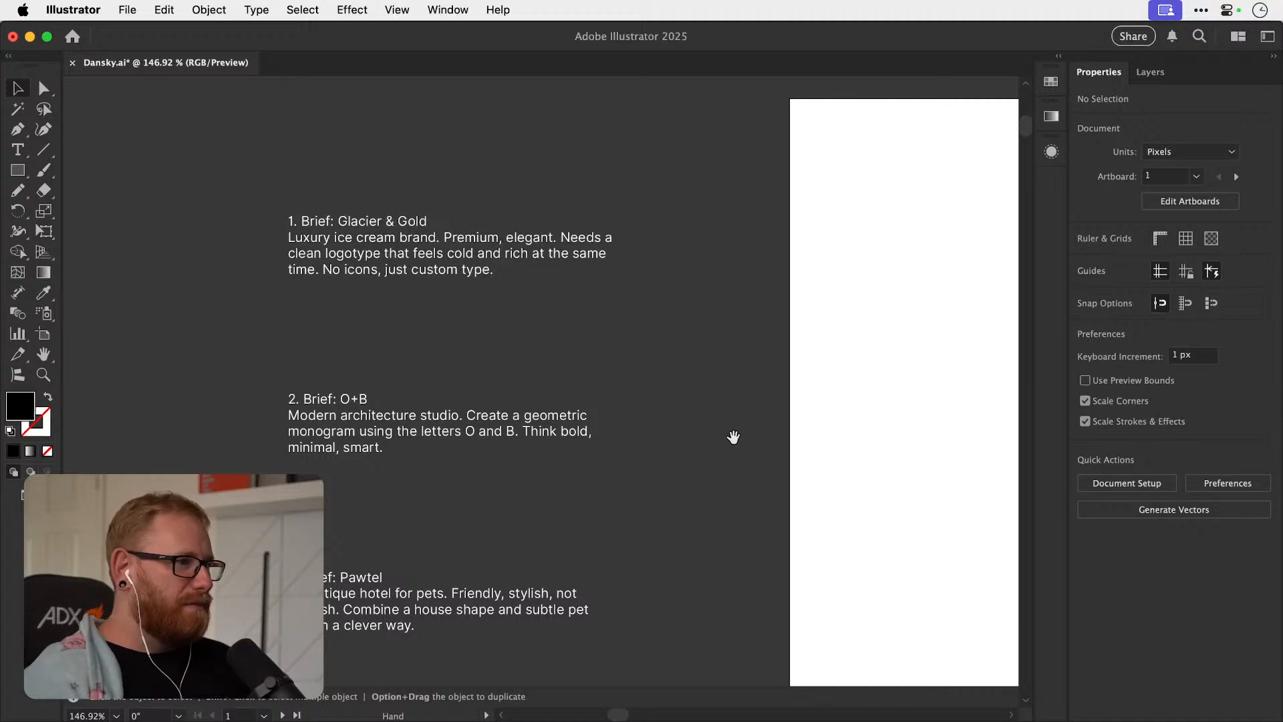
drag(745, 436, 259, 427)
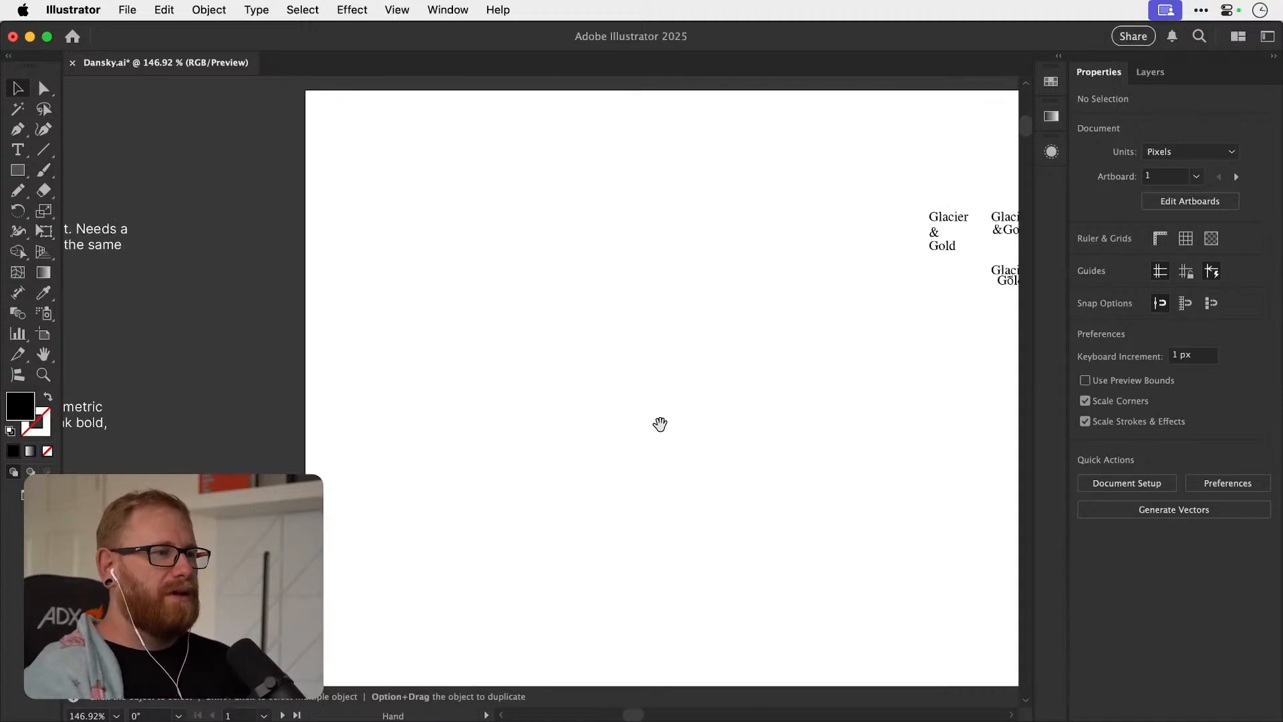
drag(657, 422, 350, 424)
Switch to Photoshop, add a new layer above the background of Stream.psd and reset the brush colours to default.
key(z)
drag(490, 461, 579, 487)
key(b)
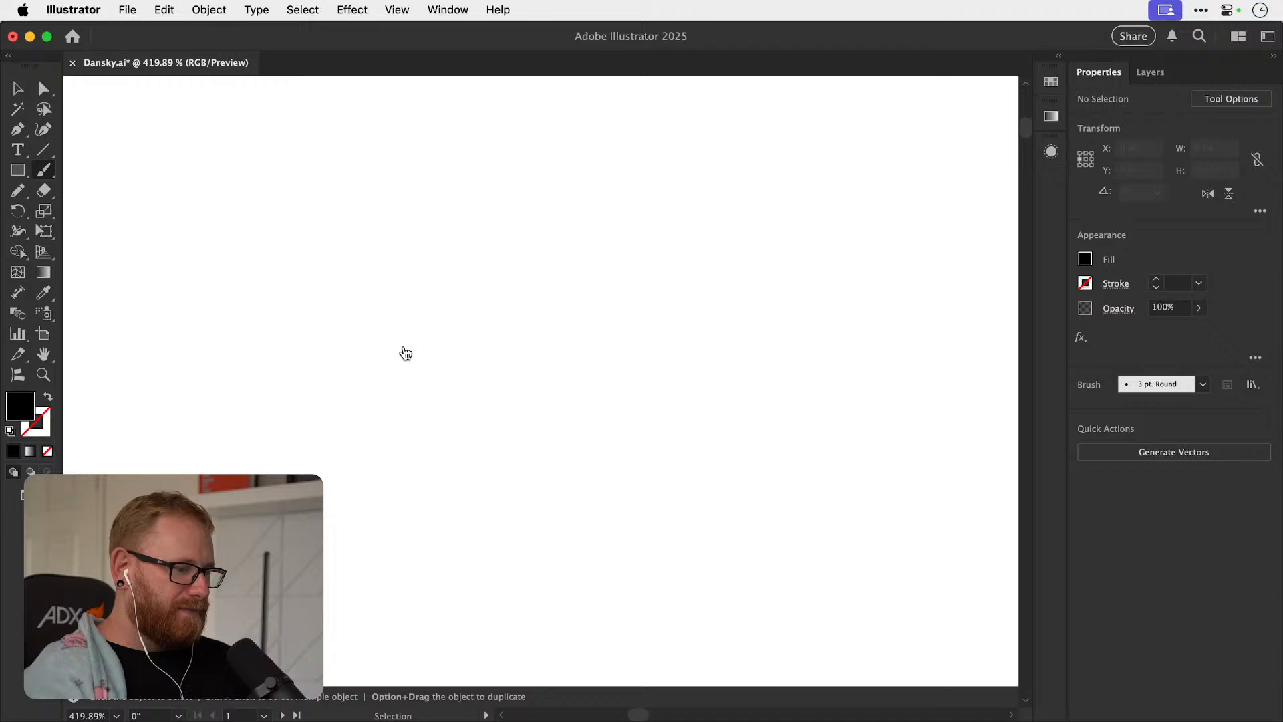
key(super+Tab)
key(b)
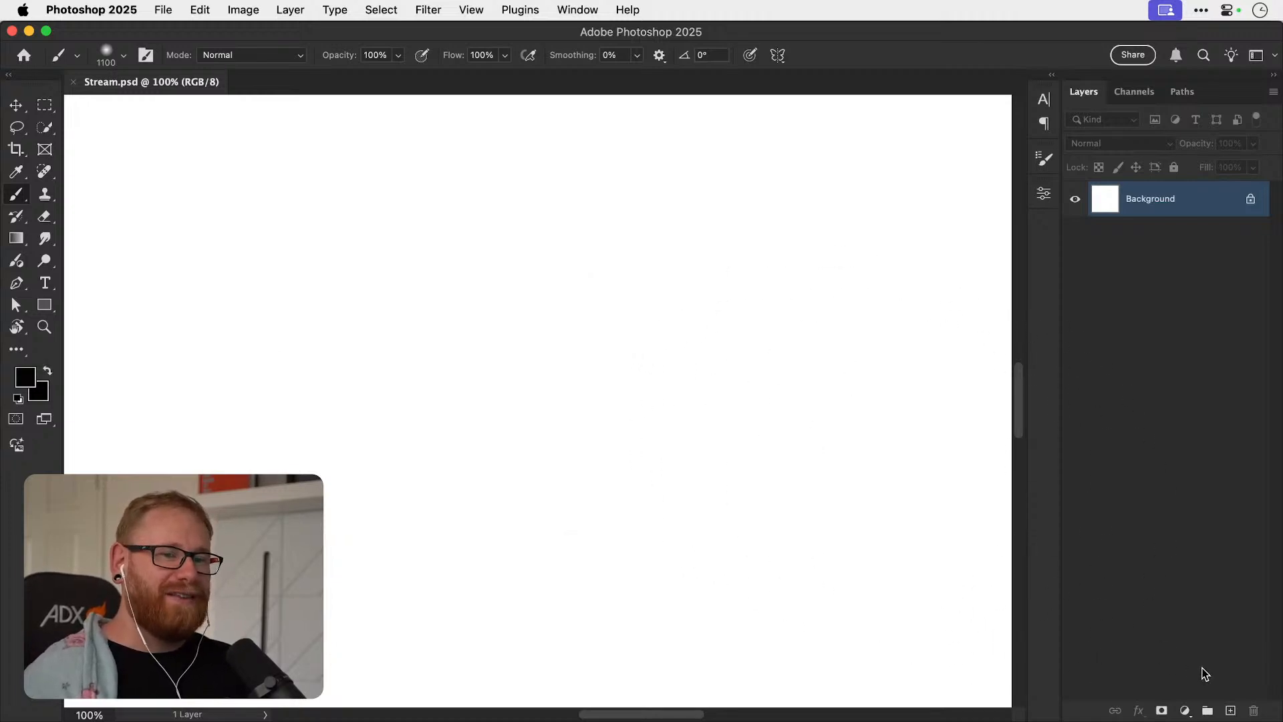
click(1230, 711)
key(d)
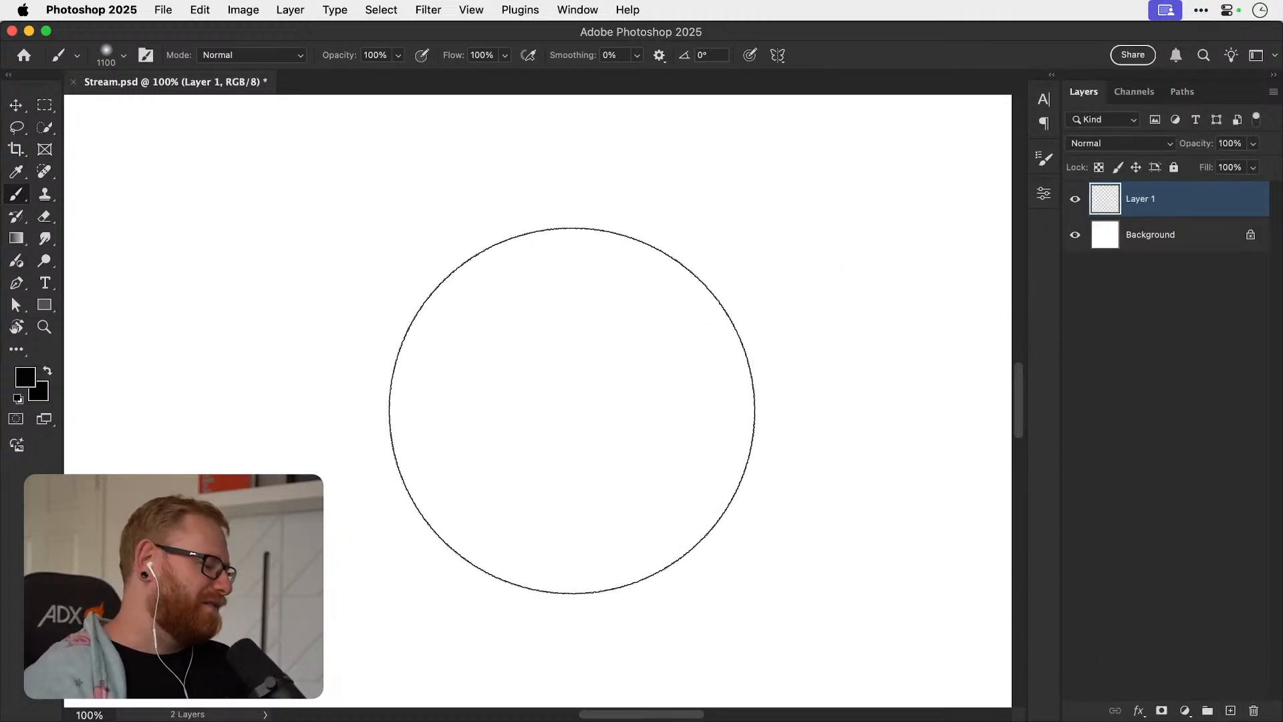
Reduce the brush size to 1 px and close in on the blank canvas for sketching.
key(bracketleft)
key(bracketleft)
key(bracketleft)
key(bracketleft)
key(bracketleft)
key(bracketleft)
key(bracketleft)
key(bracketleft)
key(bracketleft)
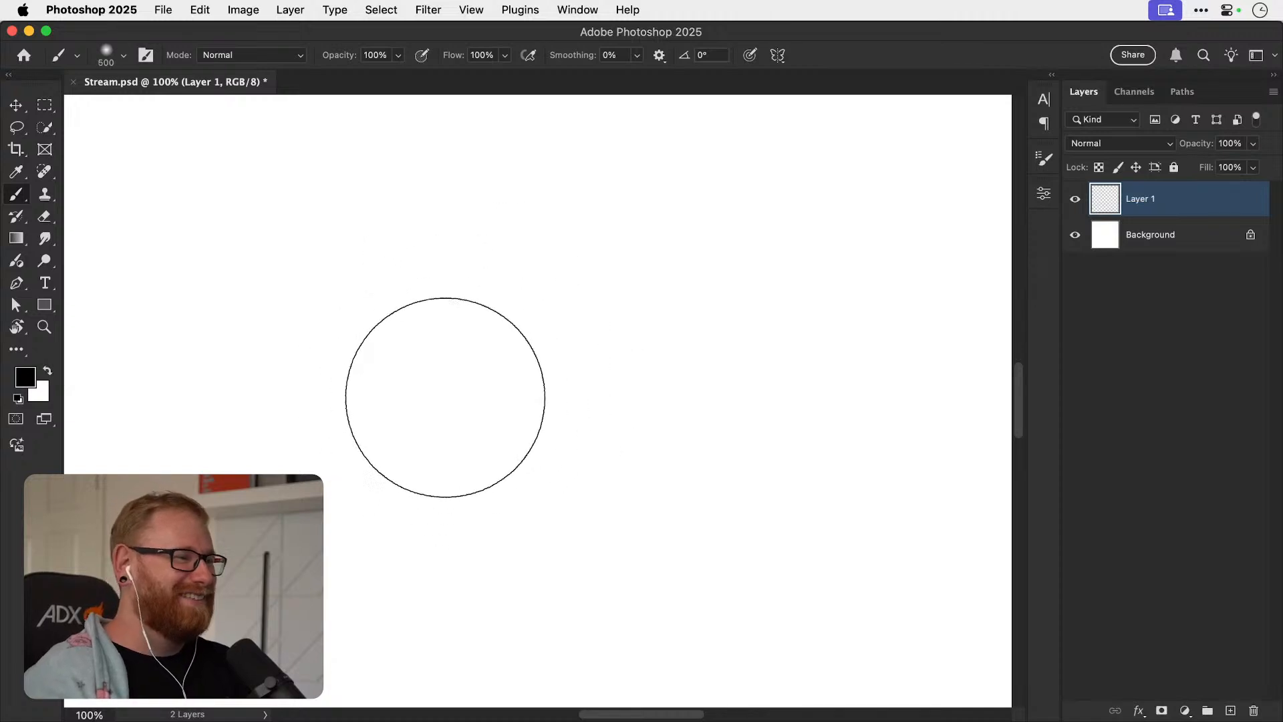
key(bracketleft)
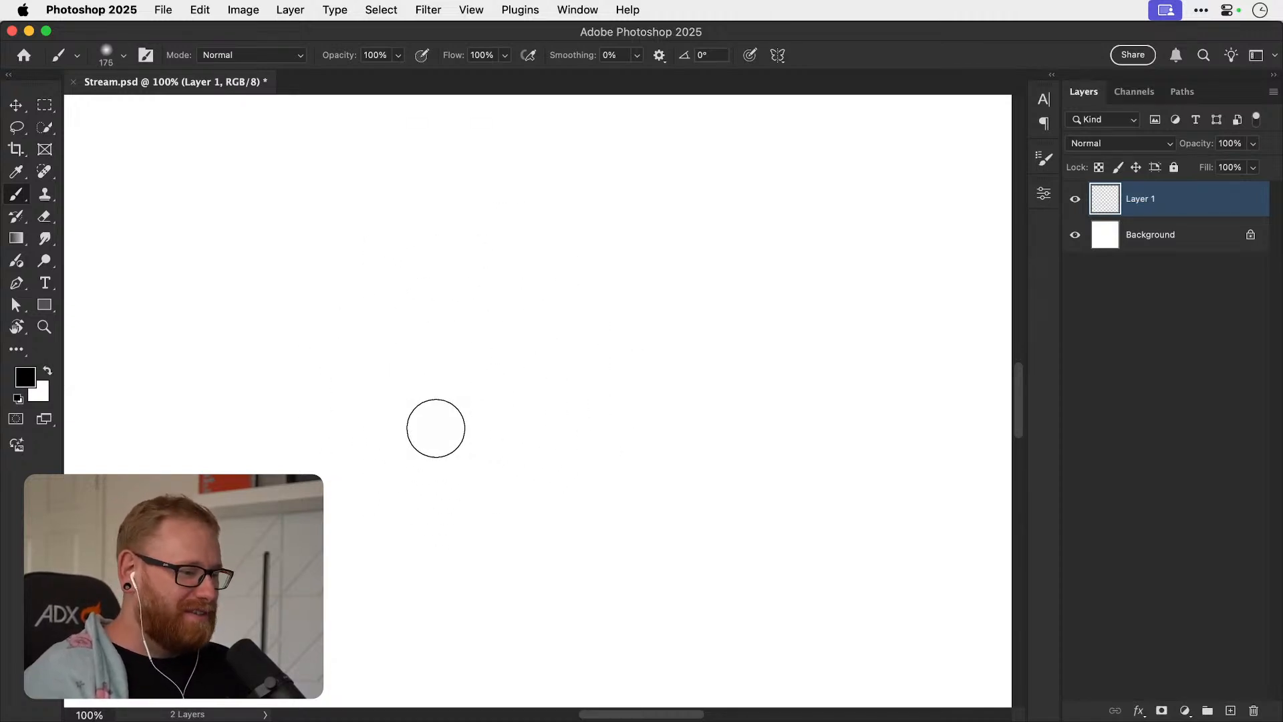
key(bracketleft)
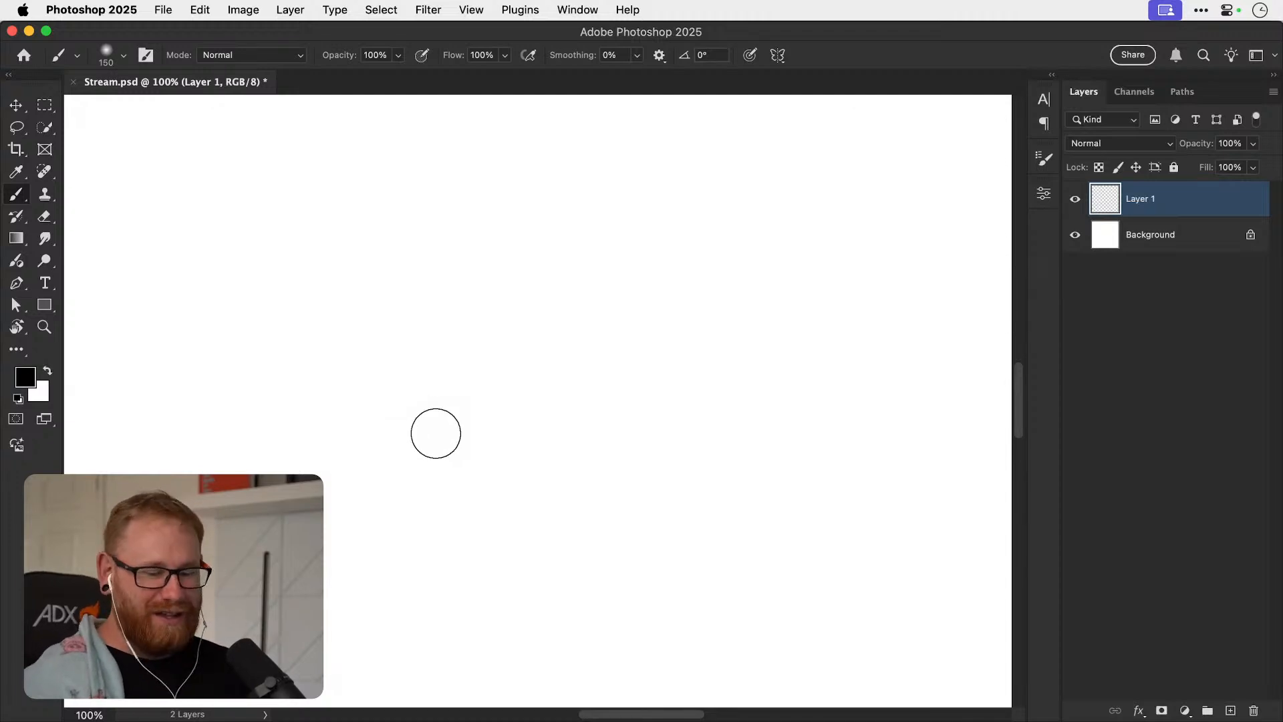
key(bracketleft)
key(bracketleft)
key(bracketleft)
key(bracketleft)
key(bracketleft)
key(bracketleft)
key(bracketleft)
key(bracketleft)
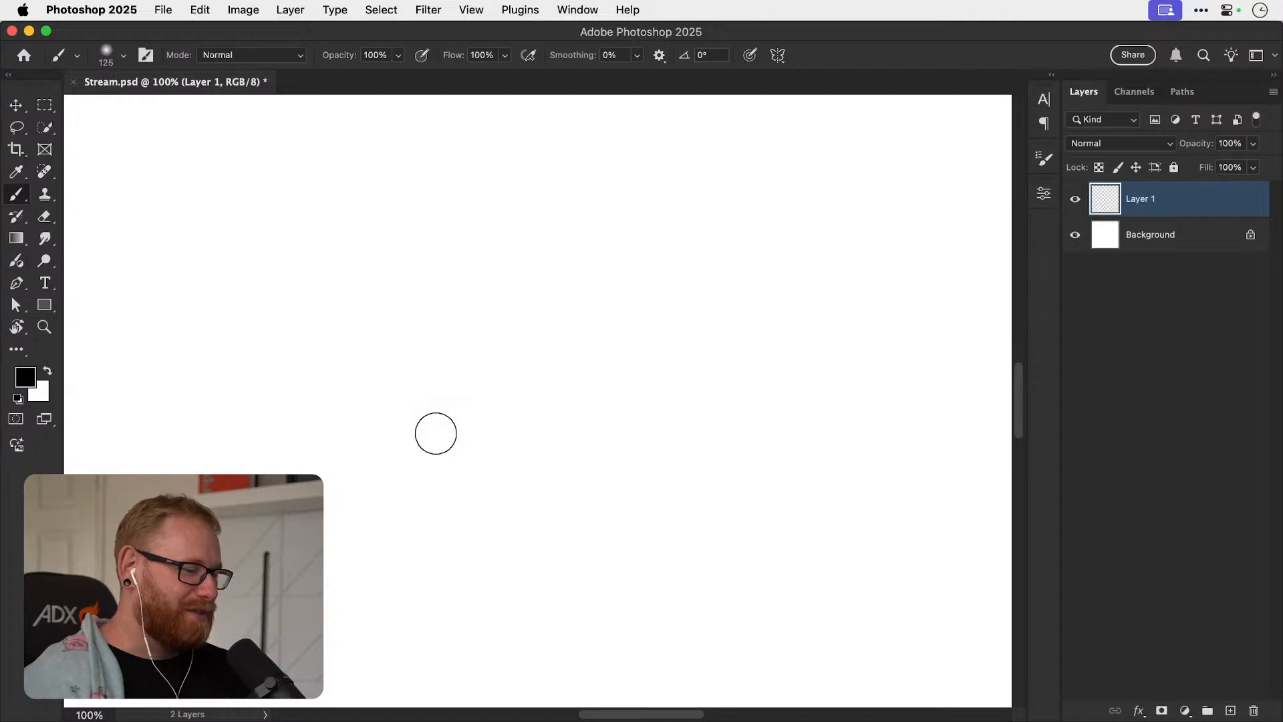
key(bracketleft)
key(bracketleft)
key(bracketleft)
key(bracketleft)
key(bracketleft)
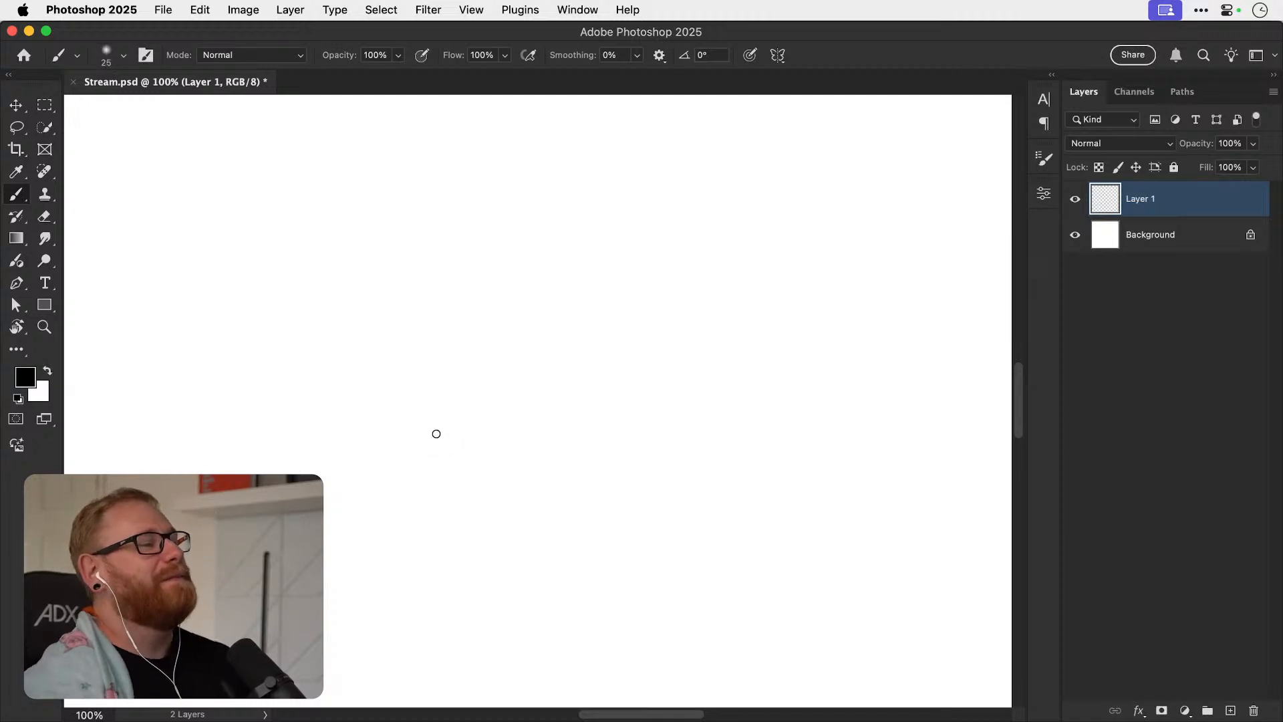
key(z)
drag(455, 414, 618, 447)
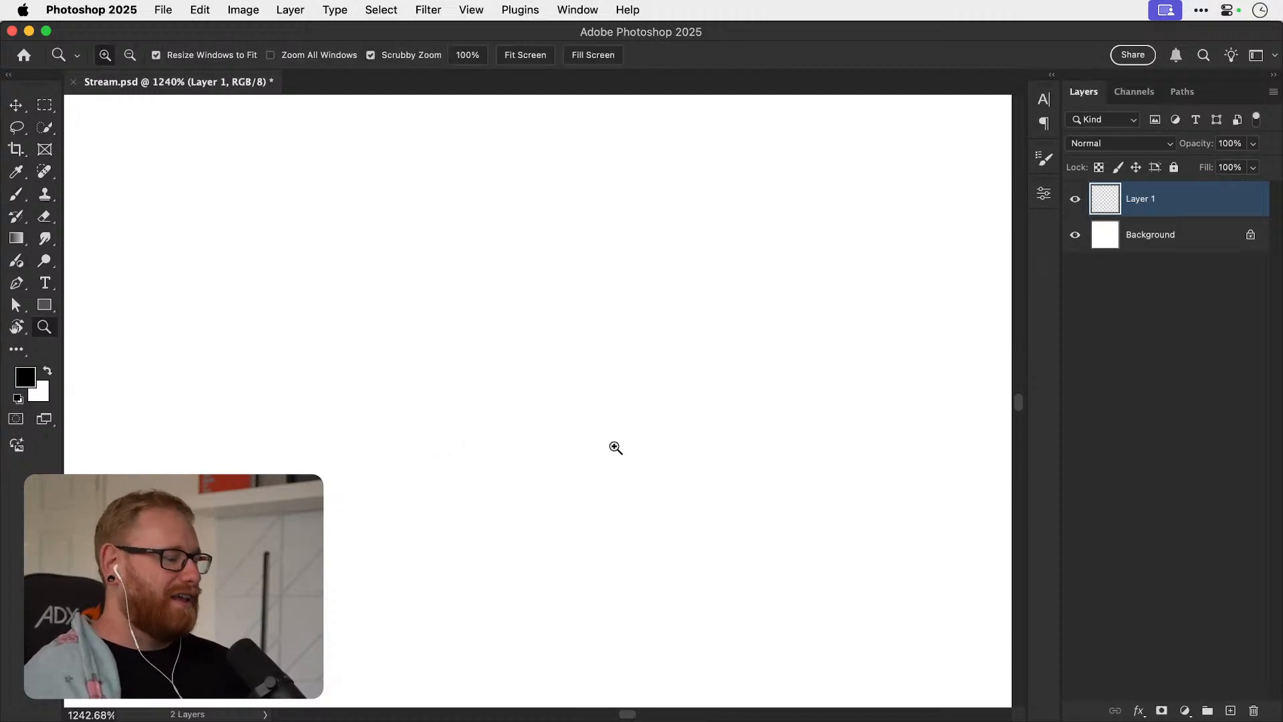
key(bracketleft)
key(bracketleft)
key(bracketleft)
key(bracketleft)
key(bracketleft)
key(bracketleft)
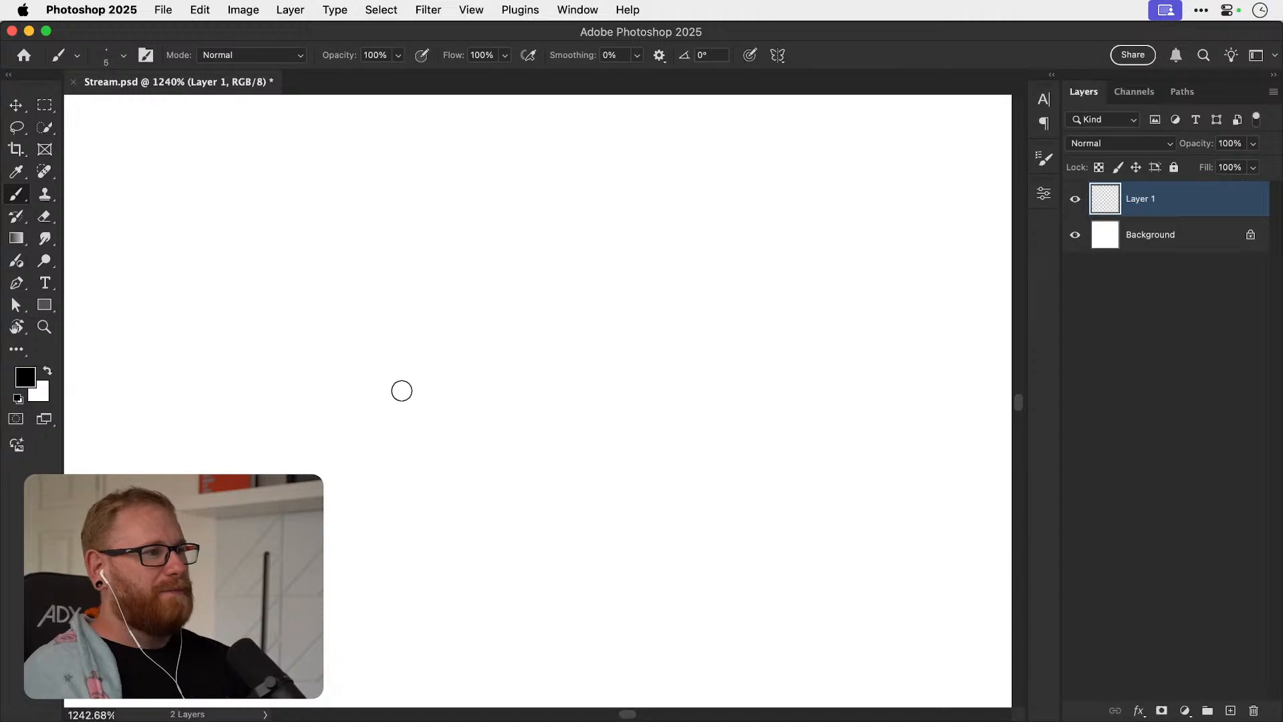
key(bracketleft)
key(bracketleft)
key(bracketleft)
key(bracketleft)
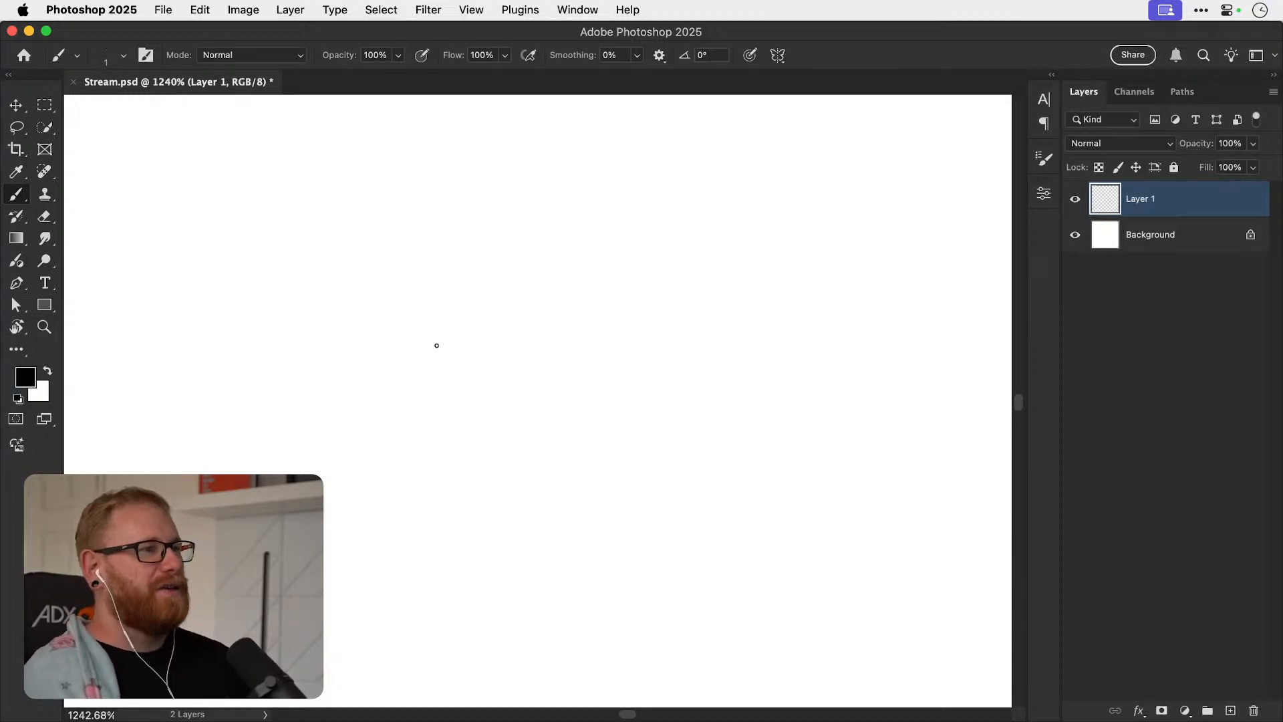
Sketch a small trial circle with the brush and undo it.
mouse_move(513, 476)
mouse_down()
mouse_move(431, 341)
mouse_move(513, 340)
mouse_up()
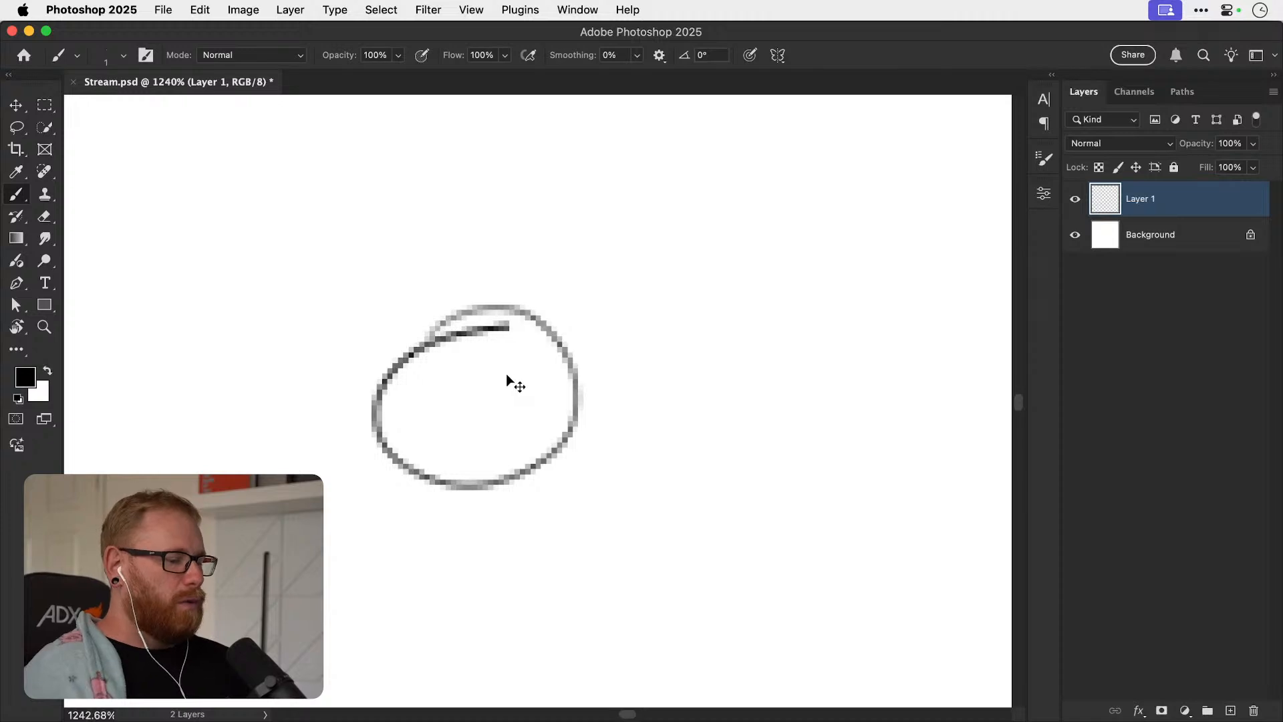
key(super+minus)
key(super+minus)
key(super+minus)
key(super+minus)
key(super+minus)
key(super+z)
Sketch a circle with a vertical line through its centre and a horizontal bar extending past its right edge.
mouse_move(417, 287)
mouse_down()
mouse_move(466, 278)
mouse_move(367, 344)
mouse_move(491, 275)
mouse_move(490, 512)
mouse_up()
drag(491, 384, 638, 386)
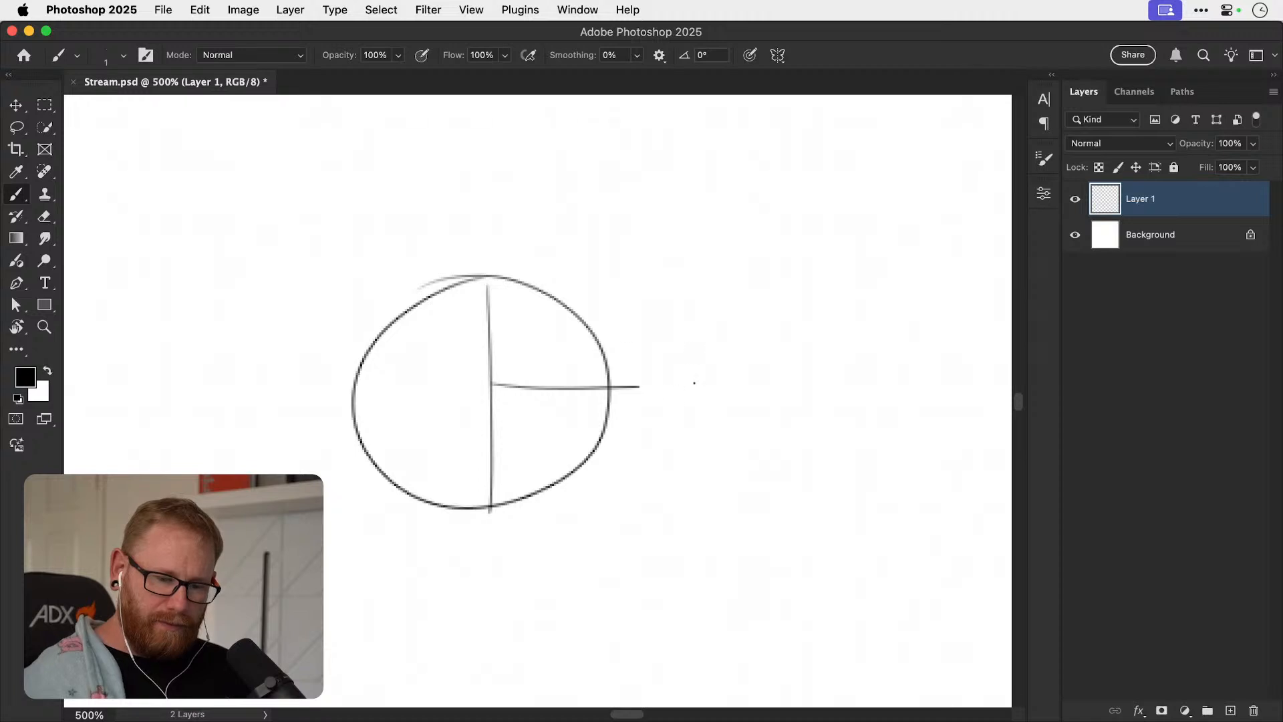
drag(645, 460, 610, 447)
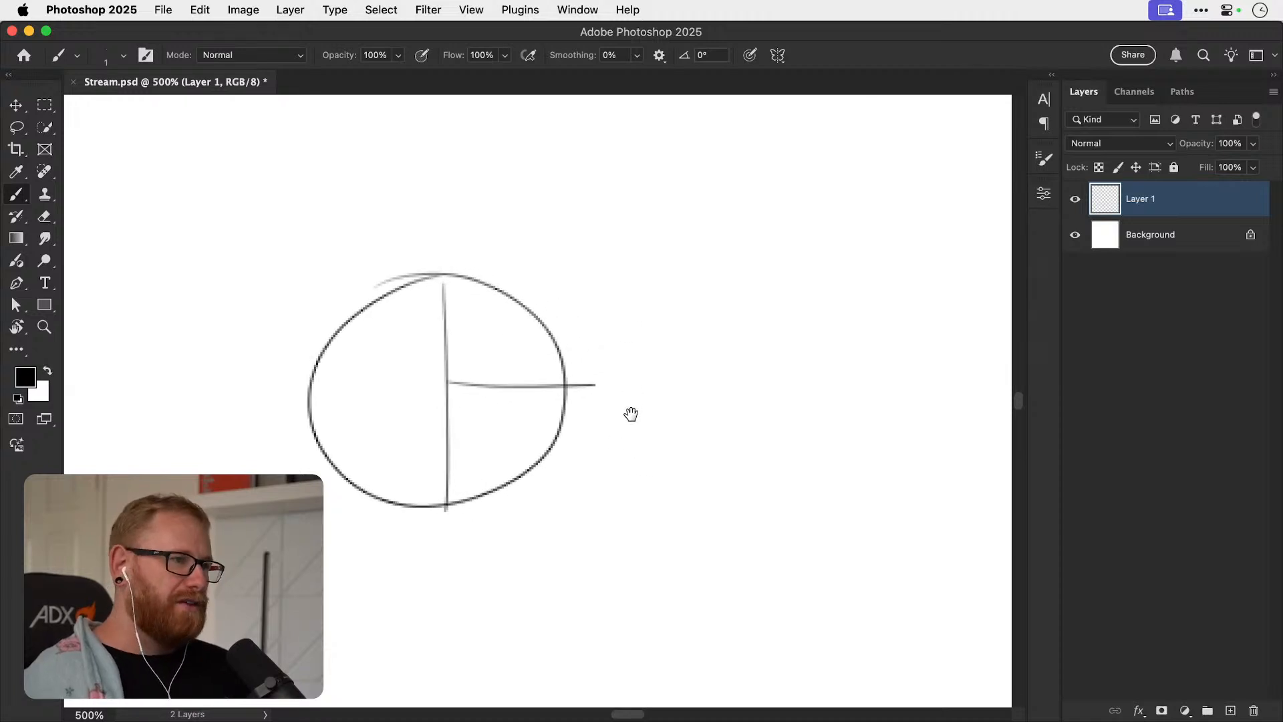
Try replacing the horizontal bar with two rounded B bowls inside the circle, and undo them.
key(super+z)
mouse_move(464, 292)
mouse_down()
mouse_move(535, 301)
mouse_move(487, 388)
mouse_move(458, 393)
mouse_move(495, 484)
mouse_move(440, 509)
mouse_move(558, 388)
mouse_move(451, 401)
mouse_up()
key(super+z)
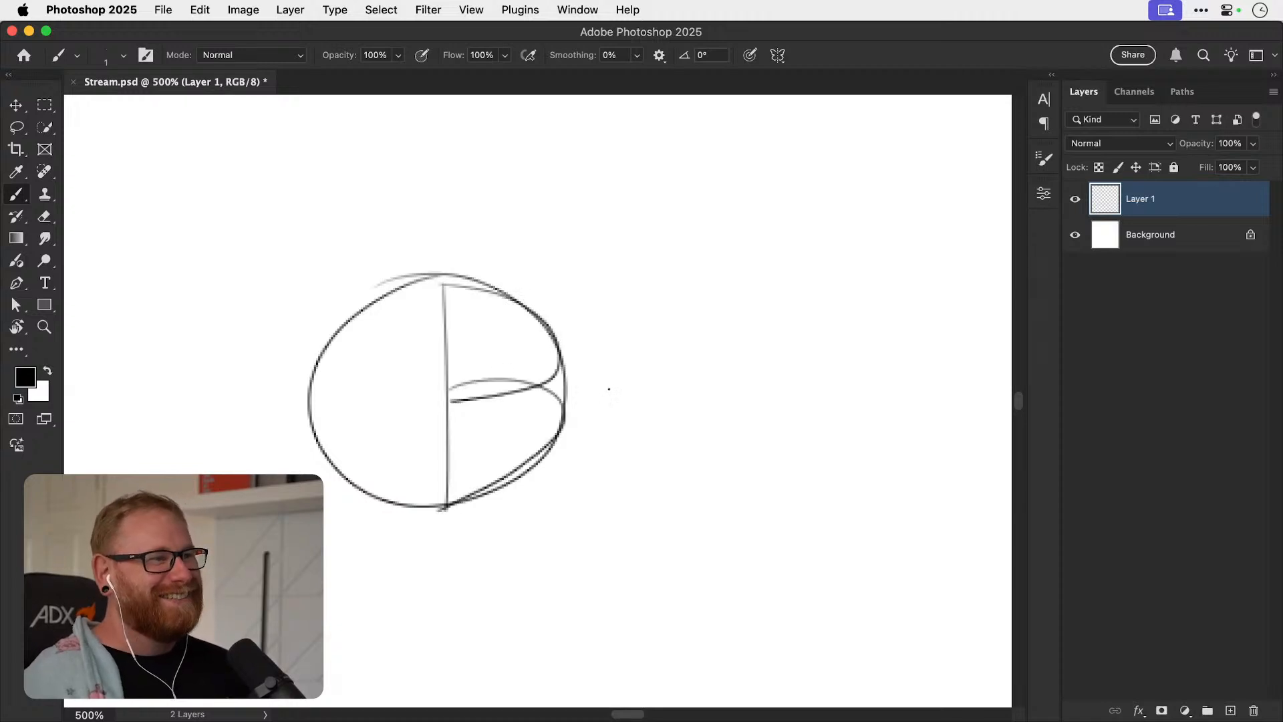
key(super+z)
key(super+z)
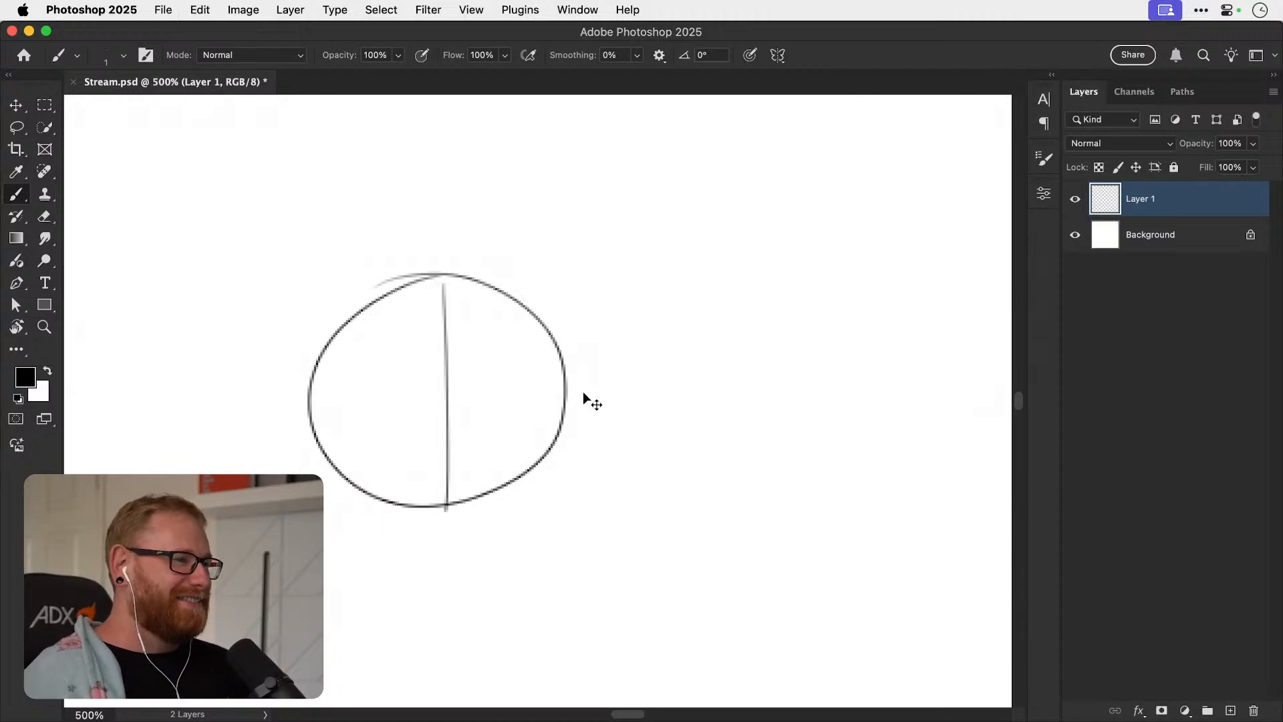
Redraw the horizontal bar from the circle's vertical line to its right edge and make room for another sketch.
drag(445, 388, 570, 383)
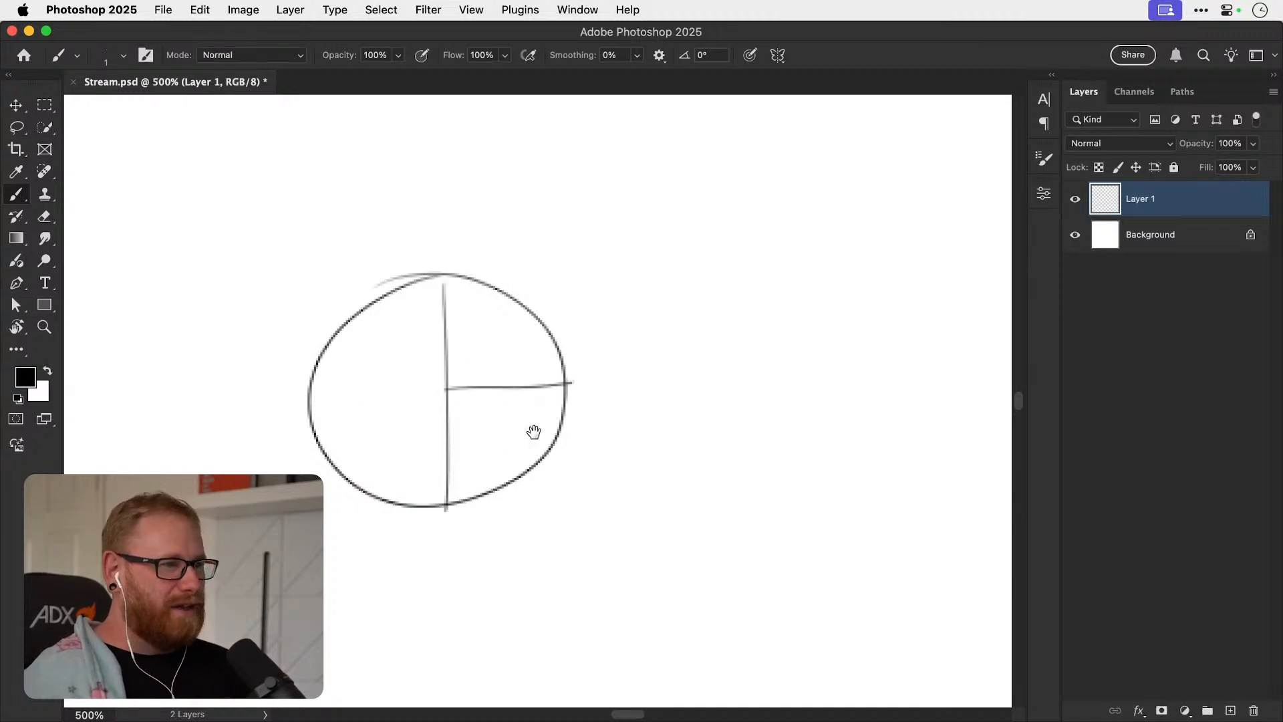
scroll(647, 384, right, 5)
drag(612, 380, 506, 352)
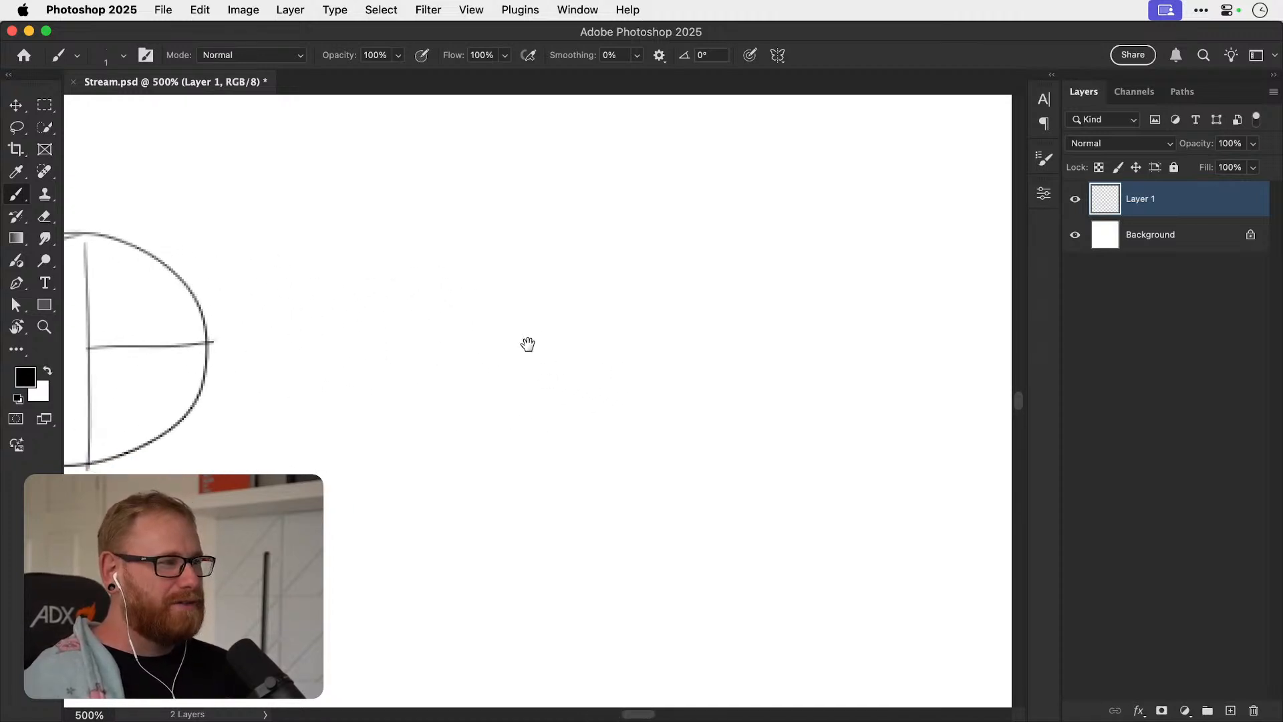
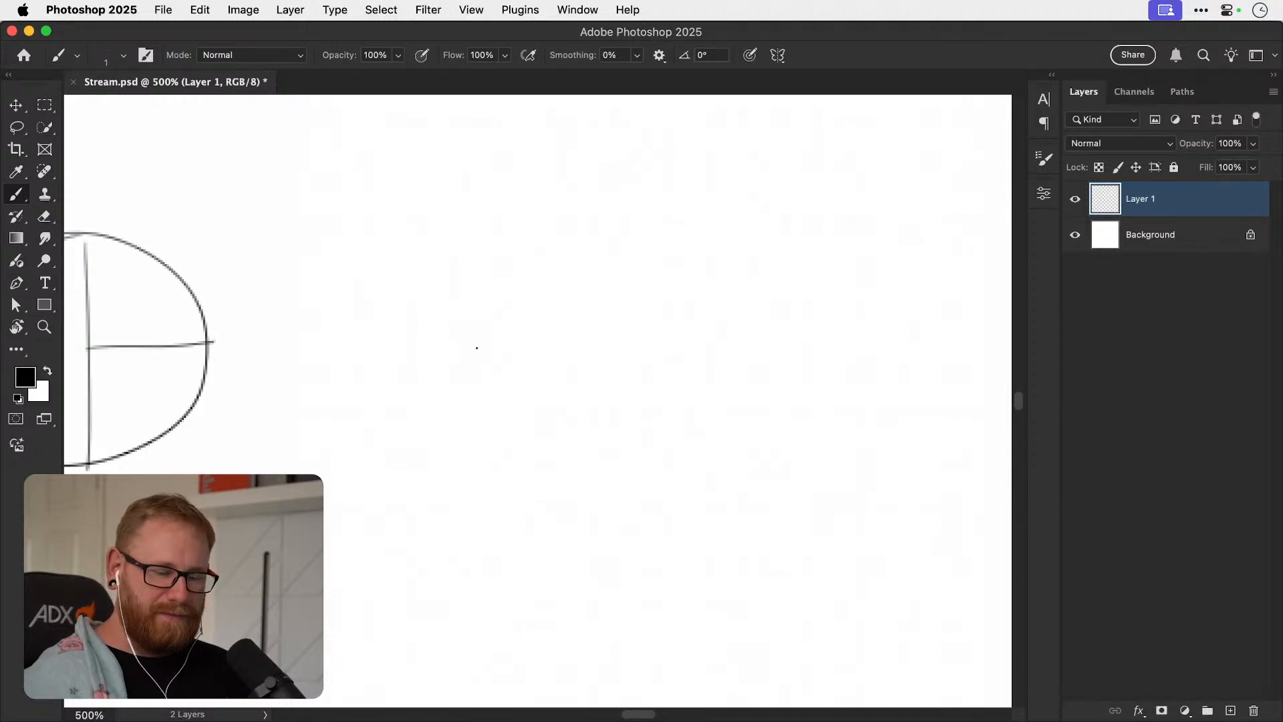
Try sketching a small circle and a rounded letter B in the empty area, and undo both.
mouse_move(475, 353)
mouse_down()
mouse_move(593, 411)
mouse_move(488, 519)
mouse_move(485, 347)
mouse_up()
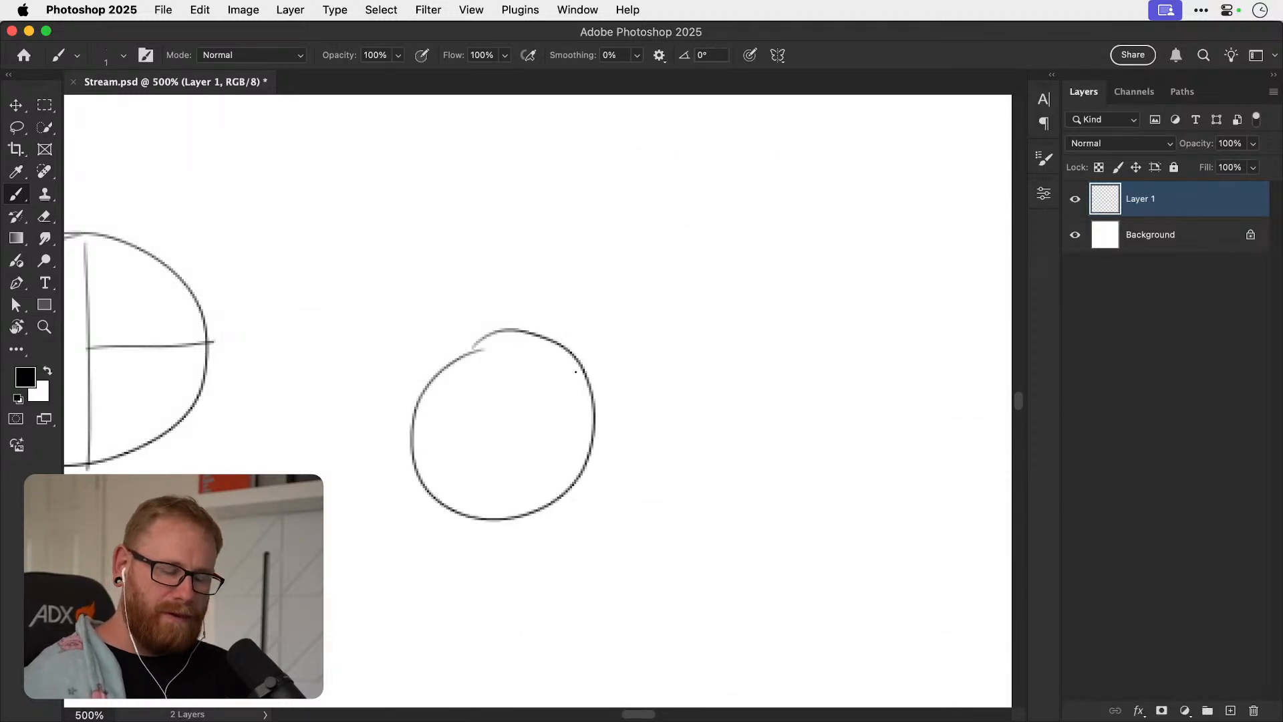
key(cmd+z)
mouse_move(506, 304)
mouse_down()
mouse_move(509, 427)
mouse_move(625, 356)
mouse_move(533, 400)
mouse_move(628, 445)
mouse_move(508, 503)
mouse_up()
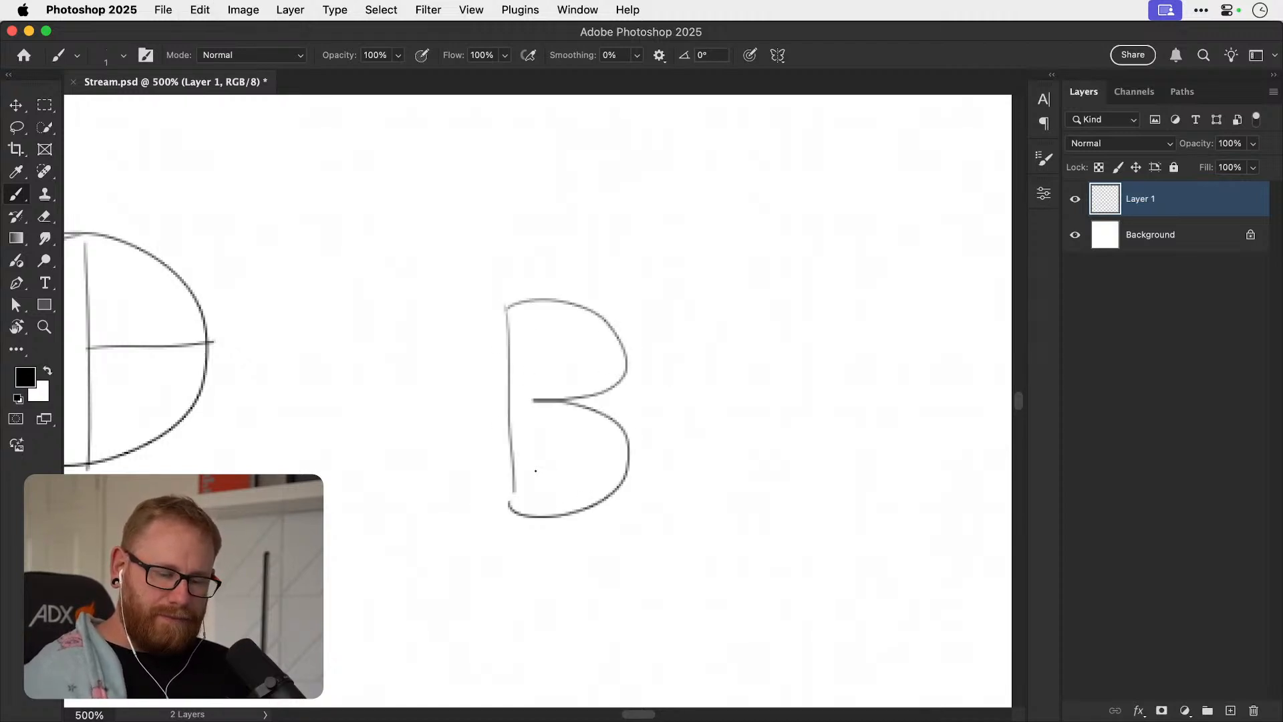
key(super+z)
key(super+z)
Sketch a blocky angular letter B with a notched right side, a cut lower corner and two angular counters.
drag(509, 253, 519, 466)
mouse_move(521, 250)
mouse_down()
mouse_move(633, 248)
mouse_move(636, 327)
mouse_move(597, 365)
mouse_move(632, 368)
mouse_move(636, 437)
mouse_move(594, 473)
mouse_up()
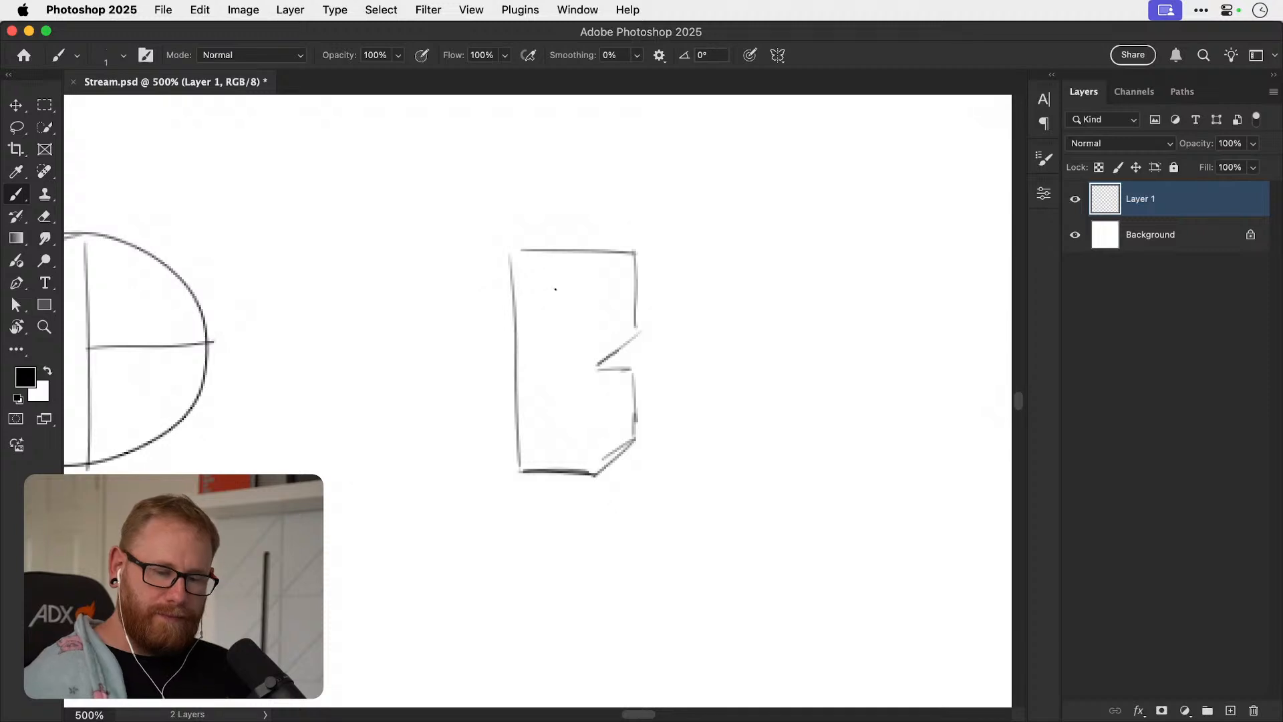
drag(553, 281, 557, 337)
mouse_move(553, 281)
mouse_down()
mouse_move(597, 283)
mouse_move(553, 355)
mouse_up()
drag(603, 318, 549, 357)
drag(557, 400, 598, 397)
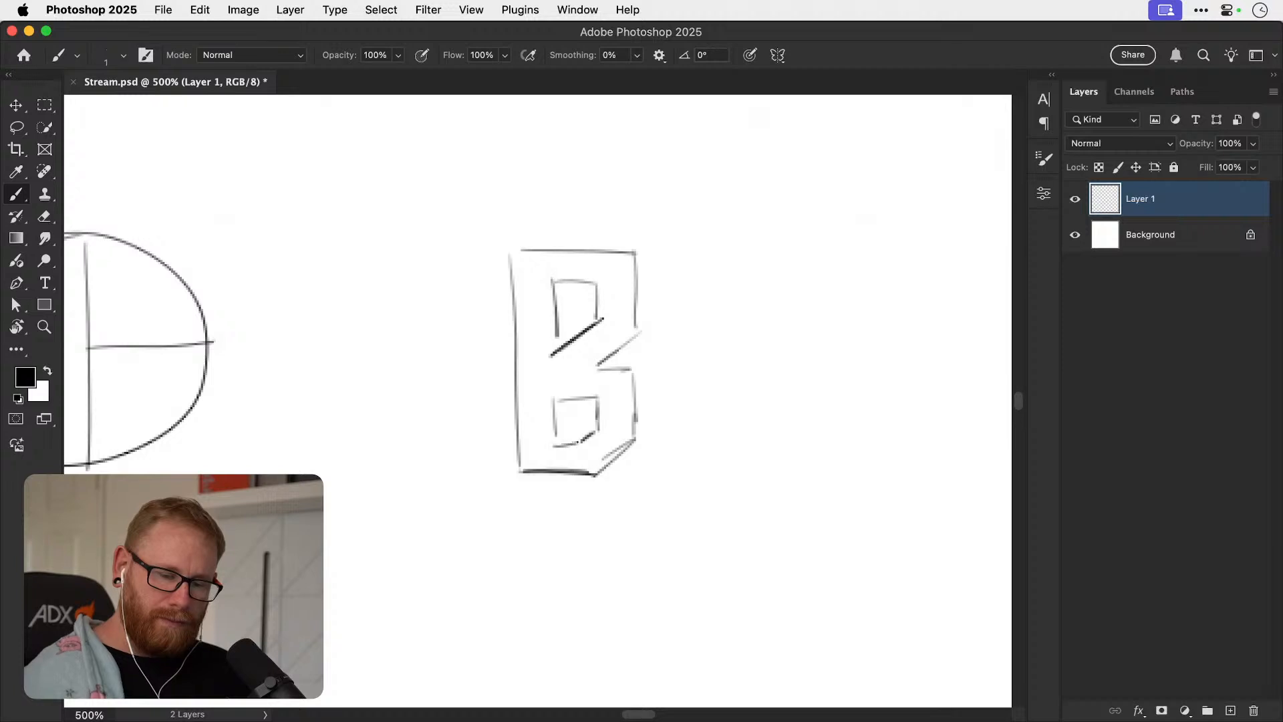
mouse_move(554, 395)
mouse_down()
mouse_move(555, 444)
mouse_move(599, 398)
mouse_up()
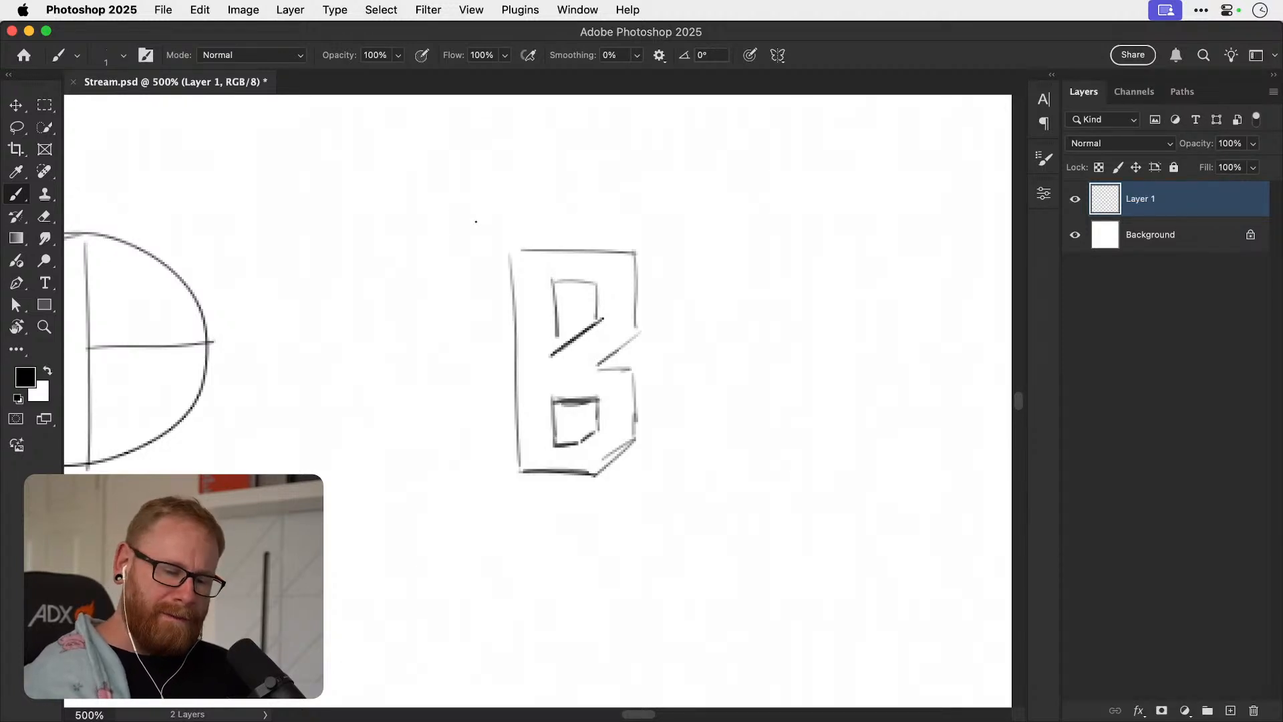
Draw two nested rectangular frames around the angular B.
mouse_move(492, 216)
mouse_down()
mouse_move(493, 487)
mouse_move(538, 217)
mouse_move(666, 227)
mouse_move(657, 487)
mouse_up()
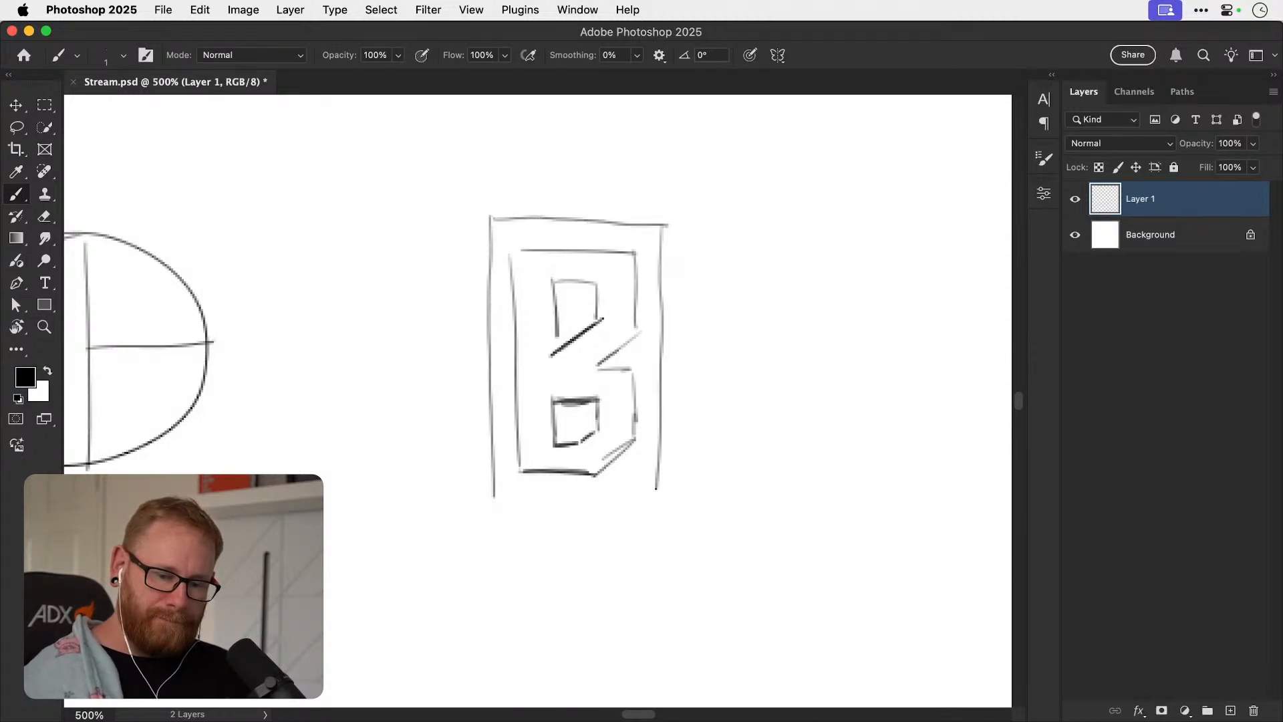
drag(492, 499, 633, 498)
drag(458, 183, 467, 523)
mouse_move(464, 187)
mouse_down()
mouse_move(694, 188)
mouse_move(702, 201)
mouse_move(701, 189)
mouse_move(693, 531)
mouse_up()
drag(468, 536, 668, 534)
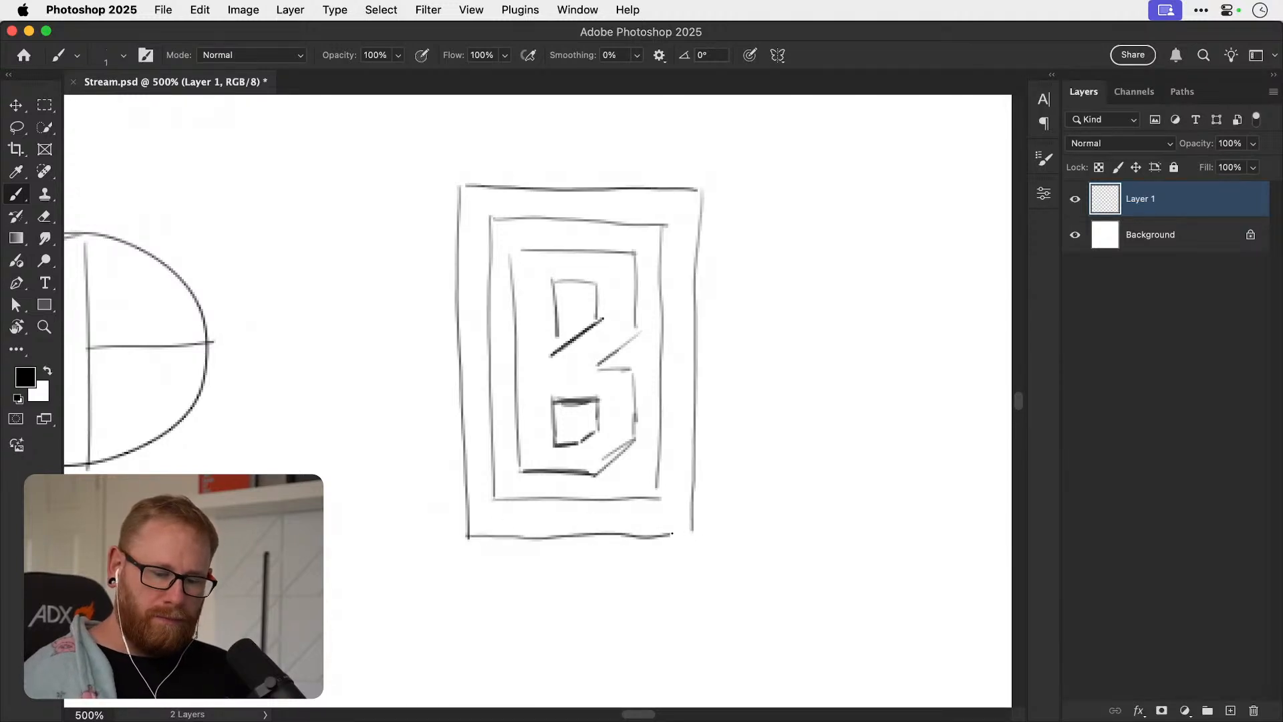
Sketch a large ring beside the framed B from an outer circle and a slightly smaller inner circle.
drag(672, 478, 412, 525)
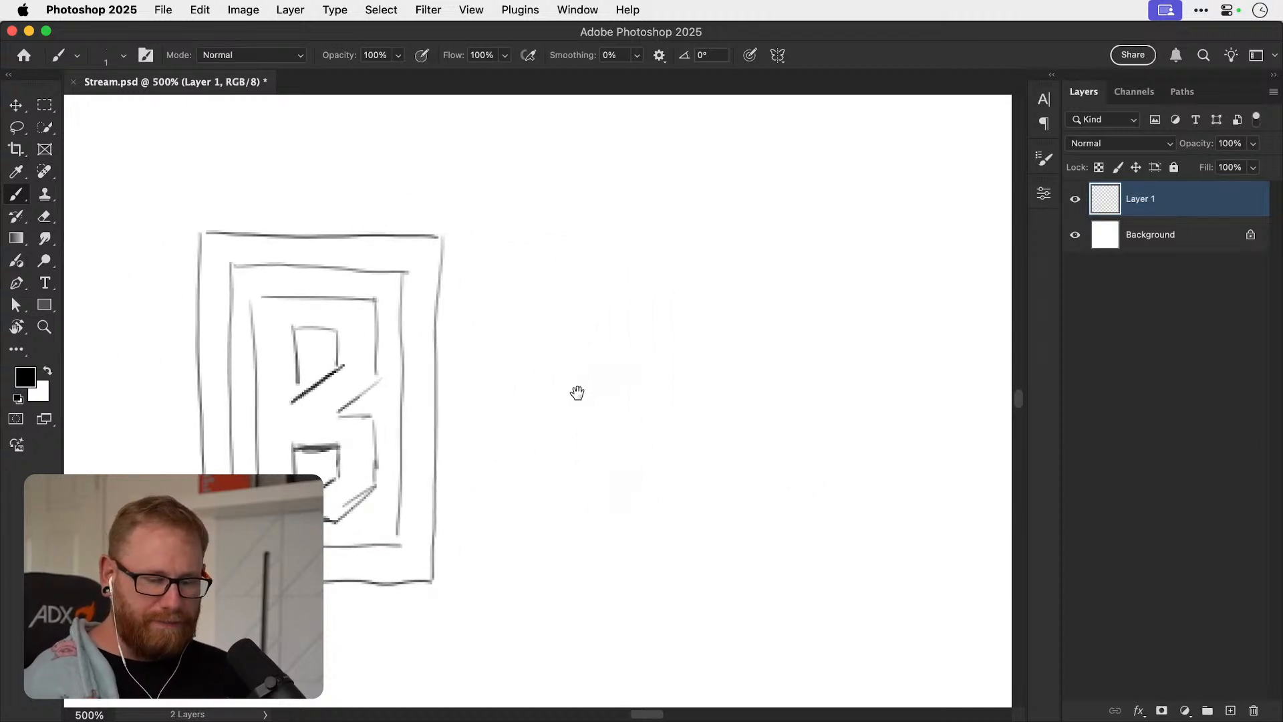
drag(581, 392, 559, 361)
mouse_move(554, 304)
mouse_down()
mouse_move(553, 519)
mouse_move(629, 274)
mouse_move(767, 355)
mouse_move(674, 282)
mouse_up()
key(super+z)
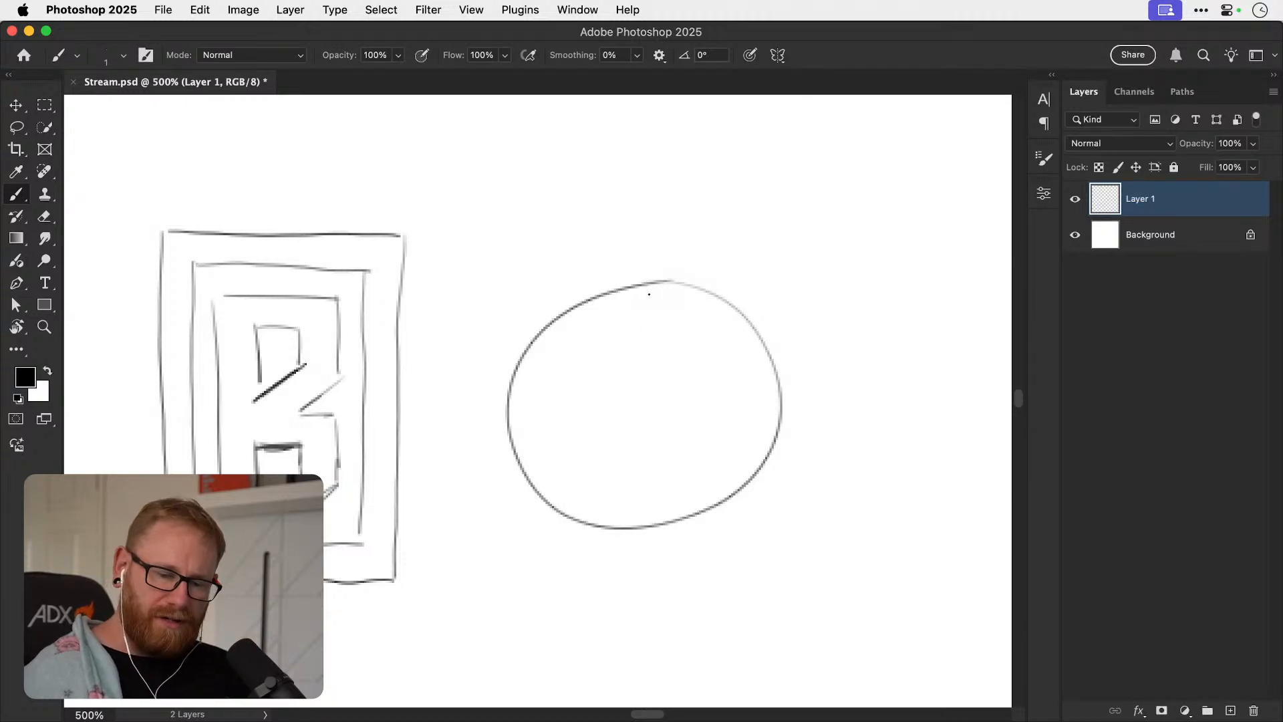
mouse_move(630, 297)
mouse_down()
mouse_move(550, 384)
mouse_move(586, 492)
mouse_move(648, 511)
mouse_move(717, 476)
mouse_move(742, 389)
mouse_move(675, 312)
mouse_move(639, 302)
mouse_up()
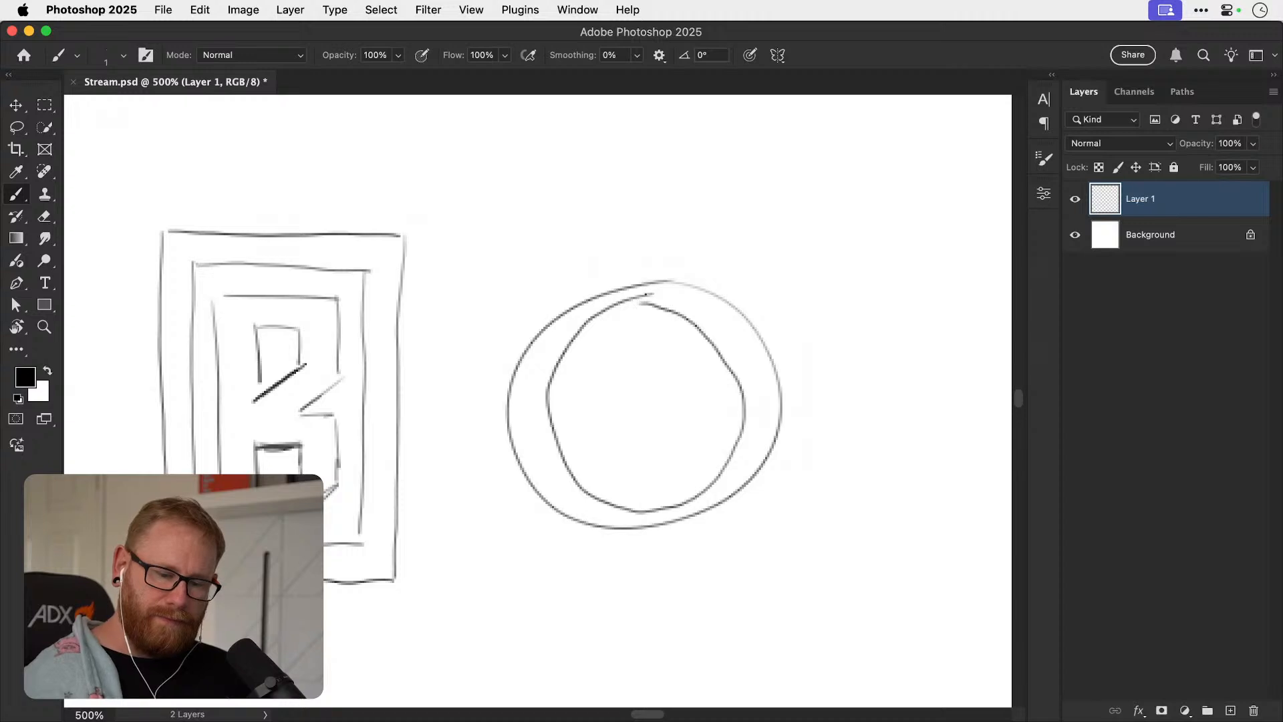
Add a tall stem with a flared top and flared foot along the ring's left side to form a lowercase b.
drag(704, 335, 604, 346)
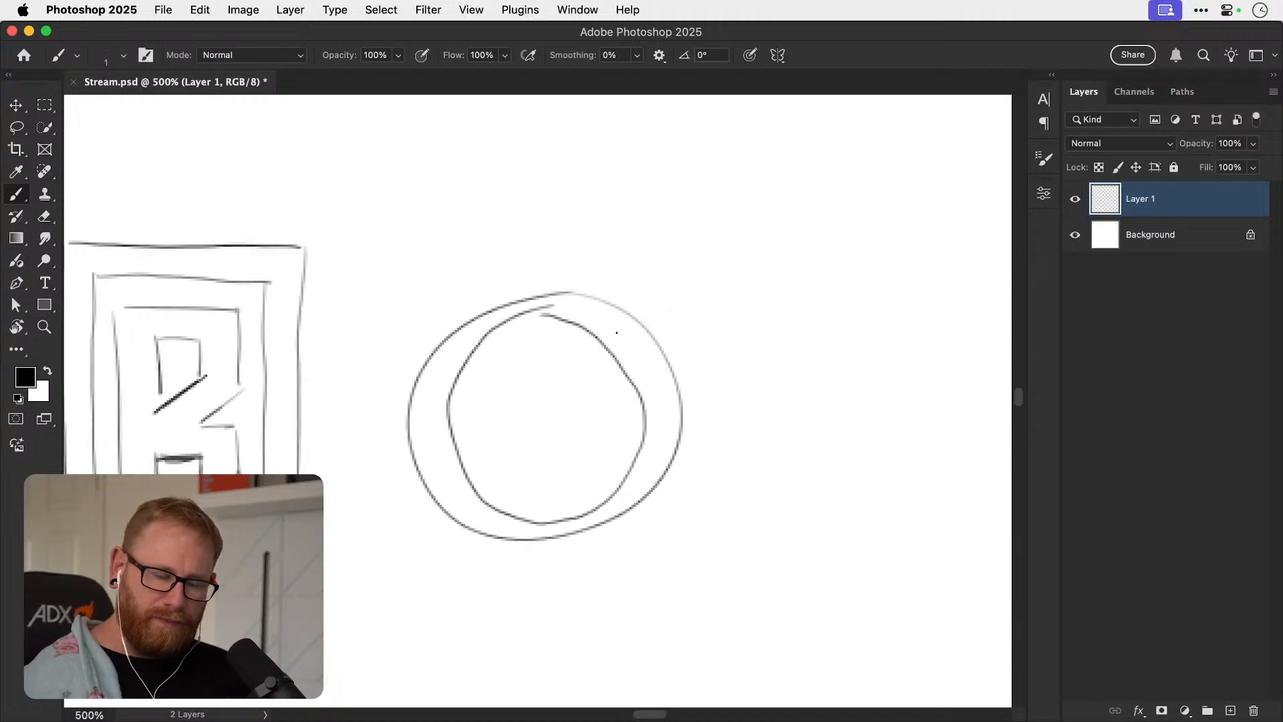
drag(574, 255, 569, 386)
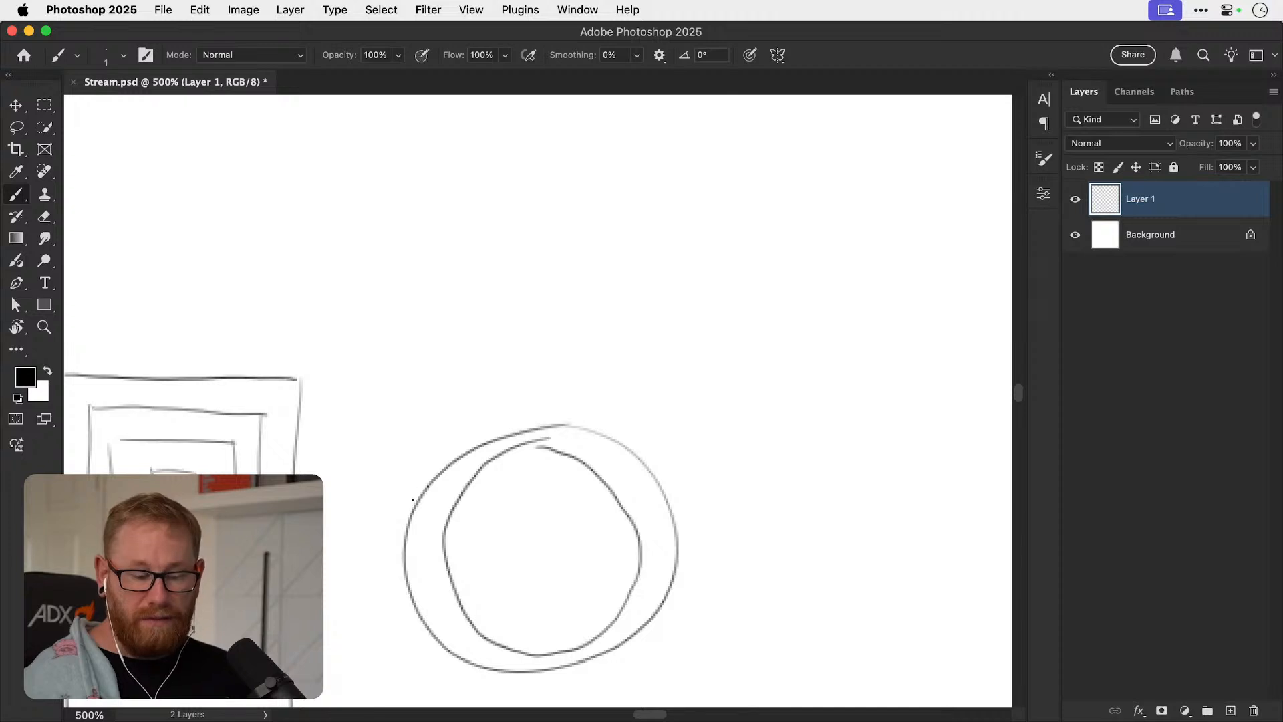
mouse_move(407, 532)
mouse_down()
mouse_move(411, 324)
mouse_move(478, 284)
mouse_move(439, 476)
mouse_up()
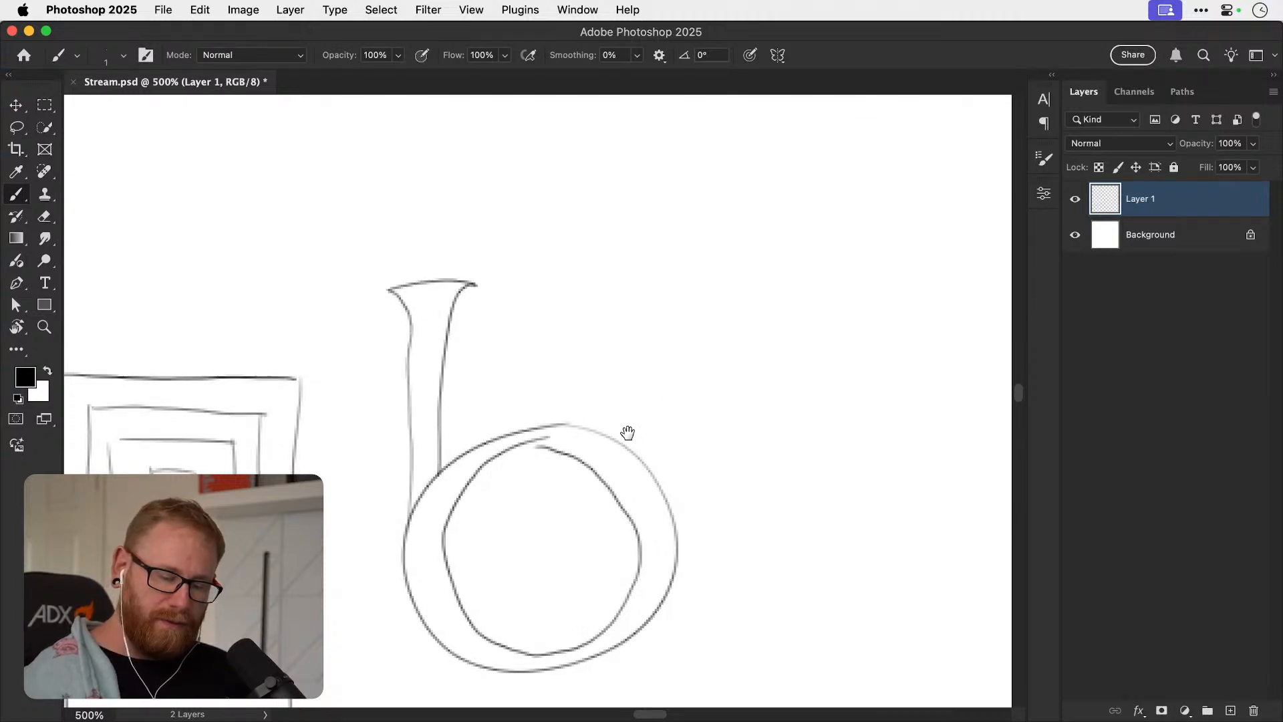
drag(649, 406, 643, 286)
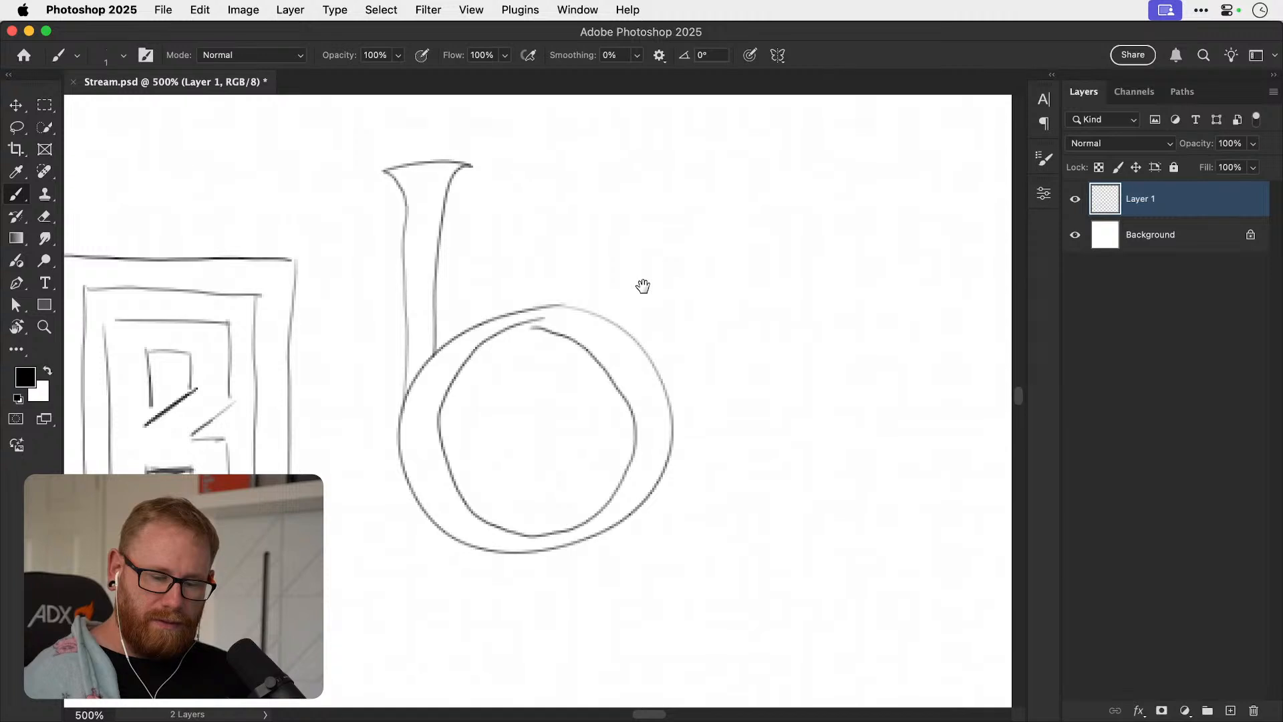
mouse_move(403, 470)
mouse_down()
mouse_move(393, 560)
mouse_move(445, 533)
mouse_up()
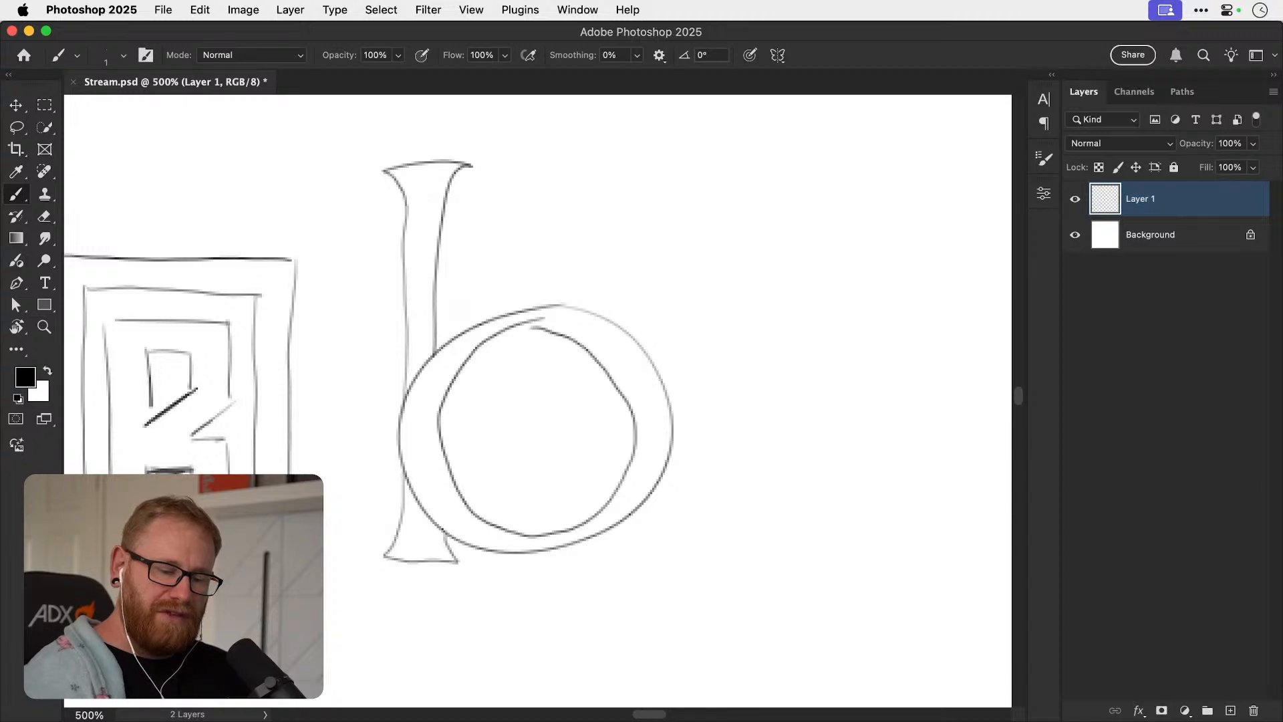
Reduce the Eraser to 3 px and erase the stem's line ends where they meet the ring.
mouse_move(704, 458)
mouse_down()
mouse_move(576, 493)
mouse_move(595, 490)
mouse_up()
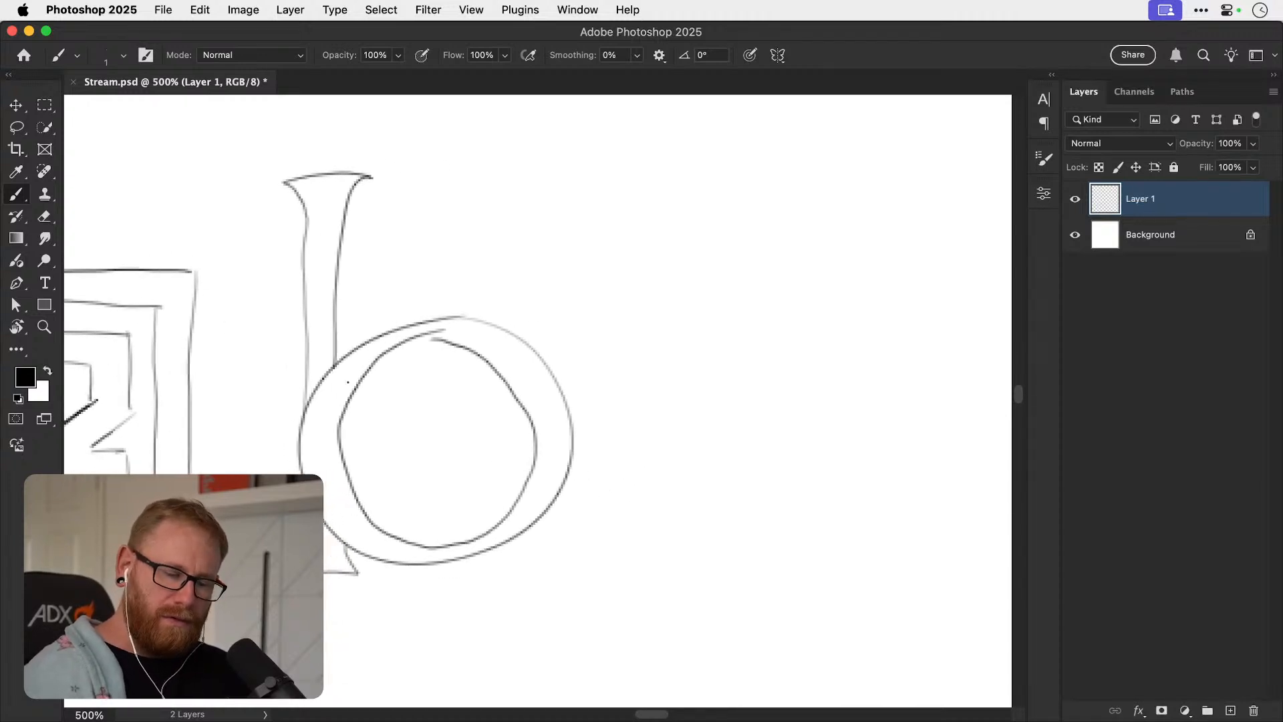
key(e)
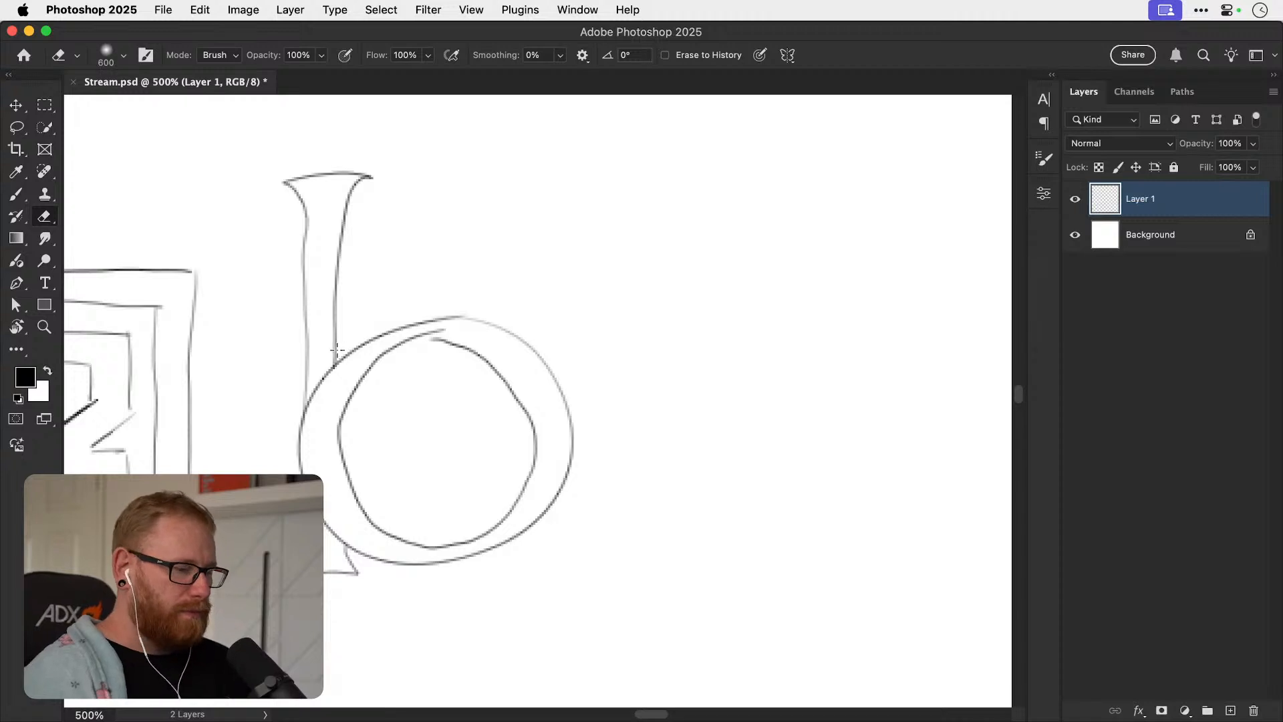
key(bracketleft)
key(bracketleft)
key(bracketleft)
key(bracketleft)
key(bracketleft)
key(bracketleft)
key(bracketleft)
key(bracketleft)
key(bracketleft)
key(bracketleft)
key(bracketleft)
key(bracketleft)
key(bracketleft)
key(bracketleft)
key(bracketleft)
key(bracketleft)
key(bracketleft)
key(bracketleft)
key(bracketleft)
key(bracketleft)
key(bracketleft)
key(bracketleft)
key(bracketleft)
key(bracketleft)
key(bracketleft)
key(bracketleft)
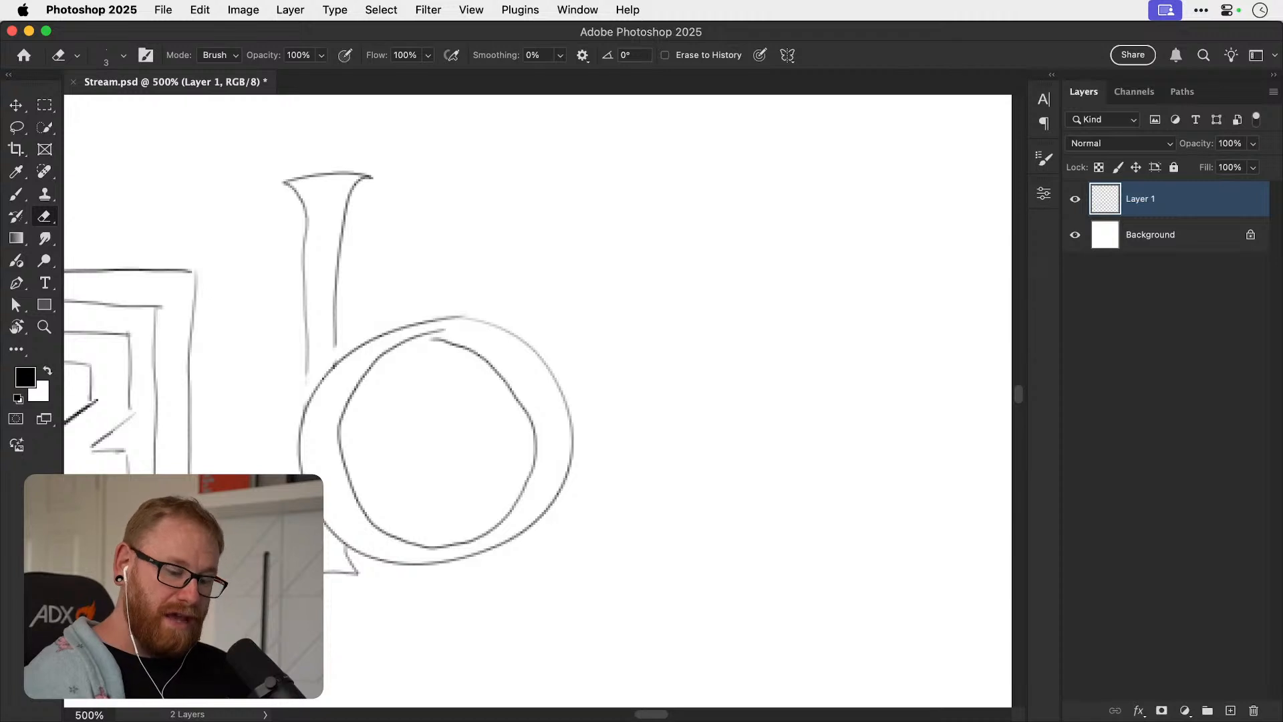
Close the open ends of the b's stem and foot with short brush lines running alongside the ring.
key(b)
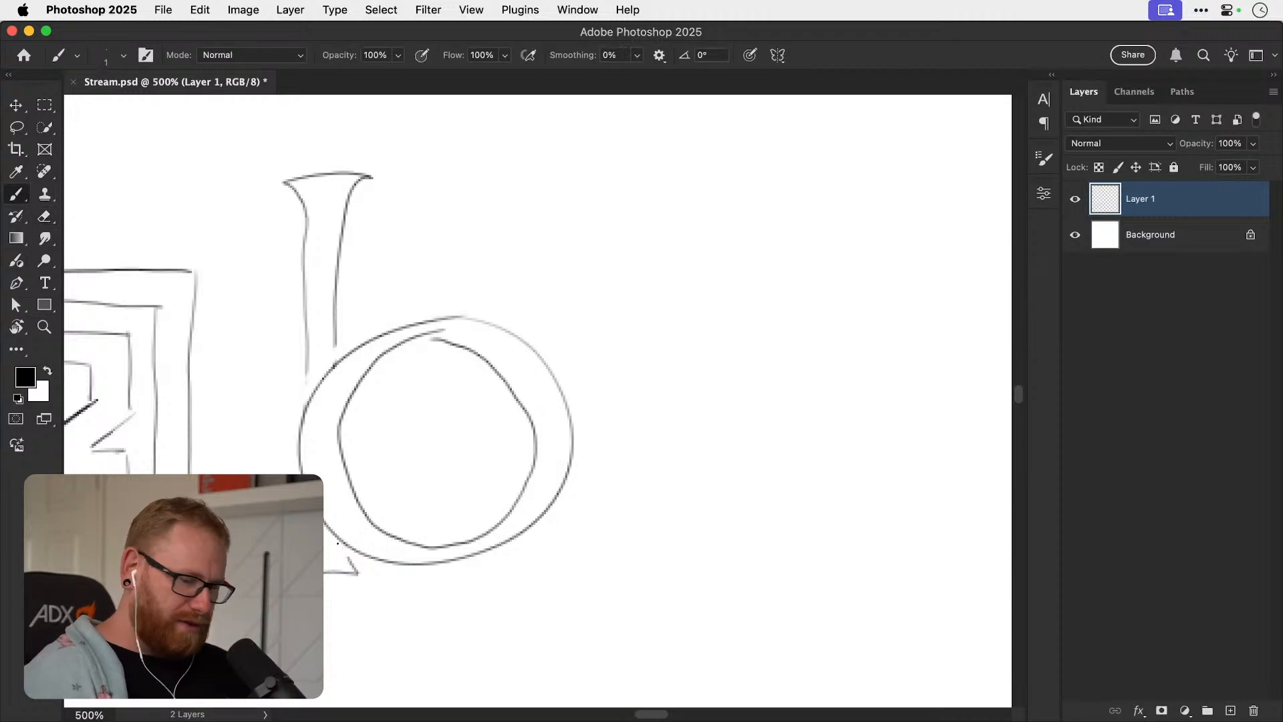
drag(308, 384, 337, 350)
key(super+z)
drag(324, 532, 344, 554)
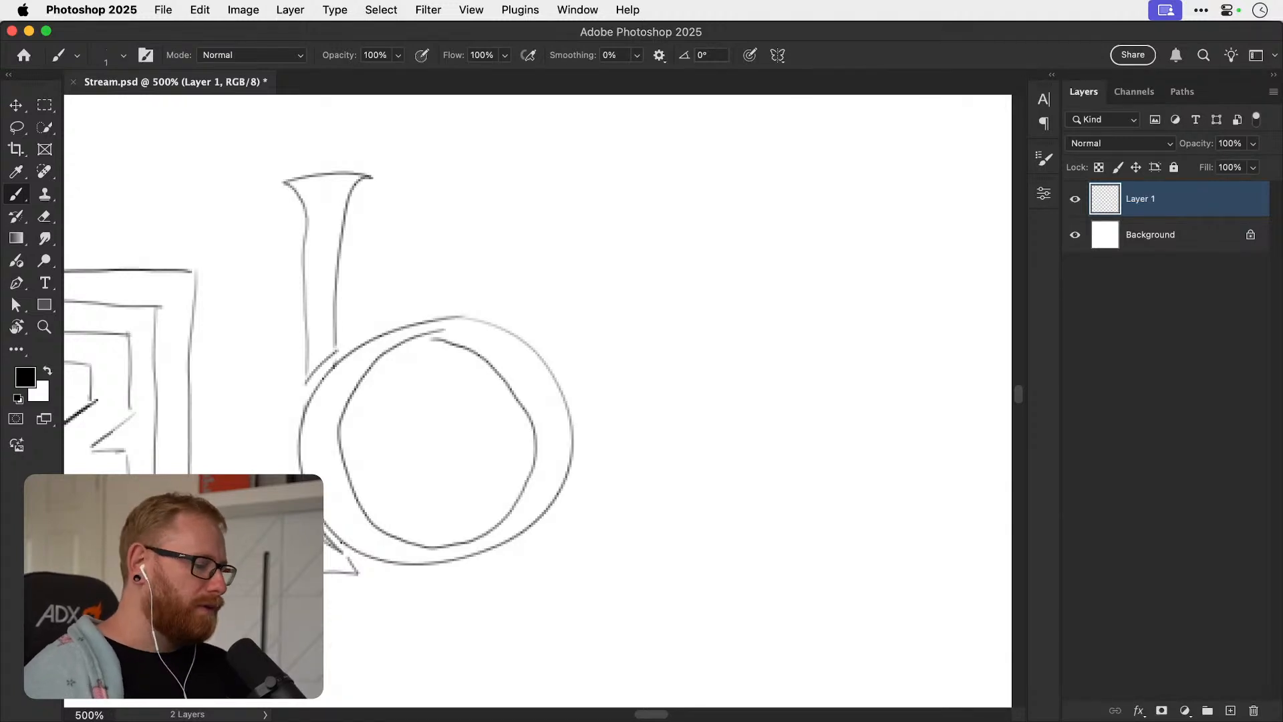
Try sketching a B with a straight stem and one continuous looped stroke beside the b, and undo it.
key(super+minus)
key(super+minus)
scroll(563, 424, right, 5)
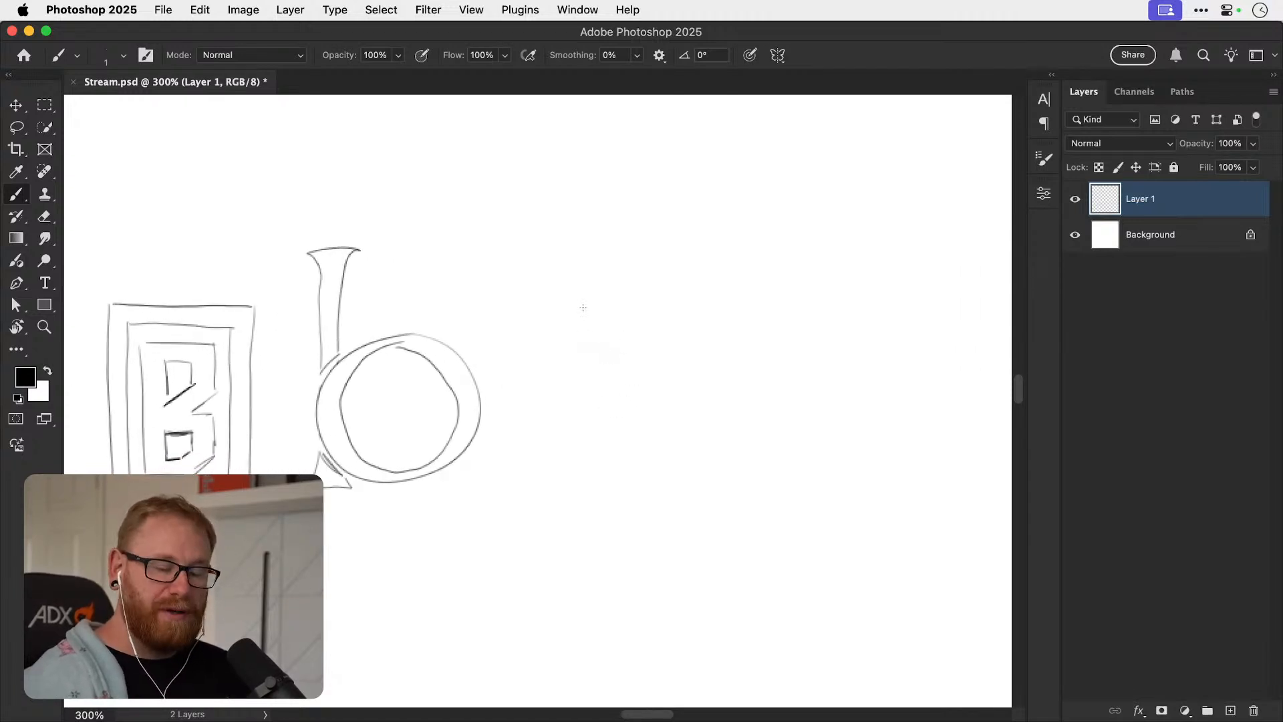
drag(606, 290, 609, 495)
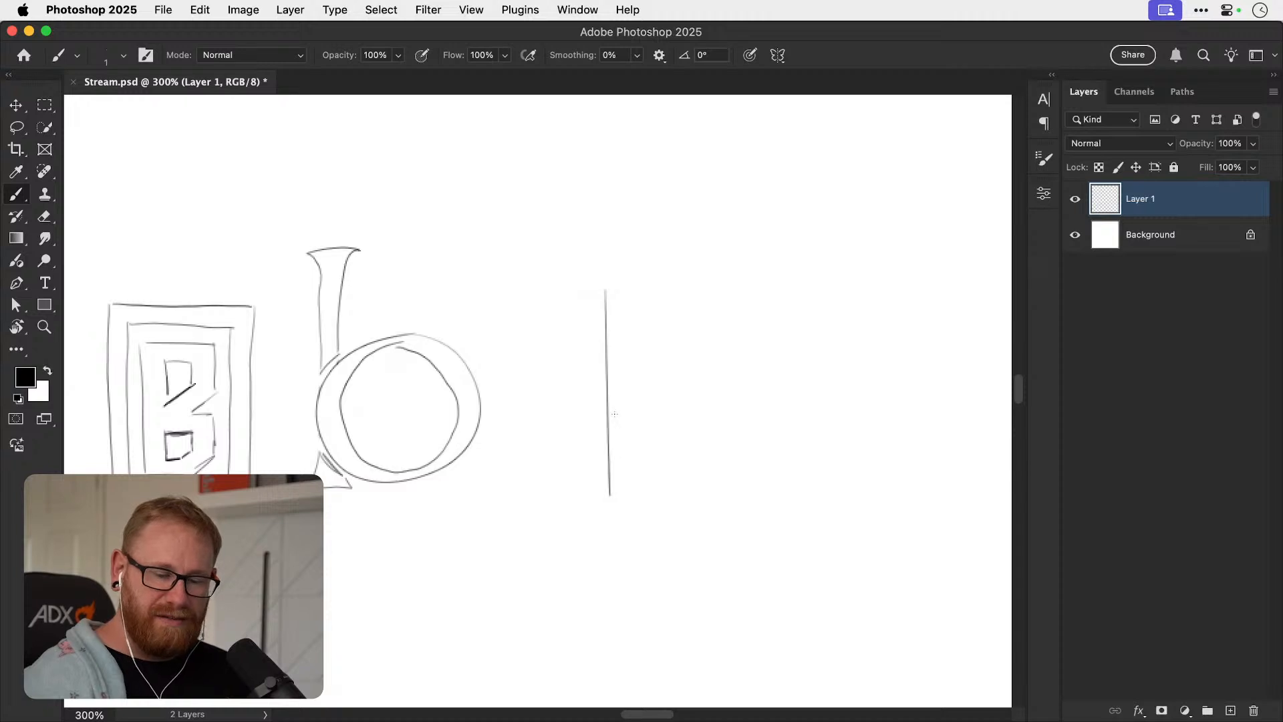
mouse_move(606, 291)
mouse_down()
mouse_move(650, 275)
mouse_move(655, 388)
mouse_move(585, 380)
mouse_move(702, 477)
mouse_move(610, 495)
mouse_up()
scroll(784, 435, right, 3)
scroll(785, 434, up, 1)
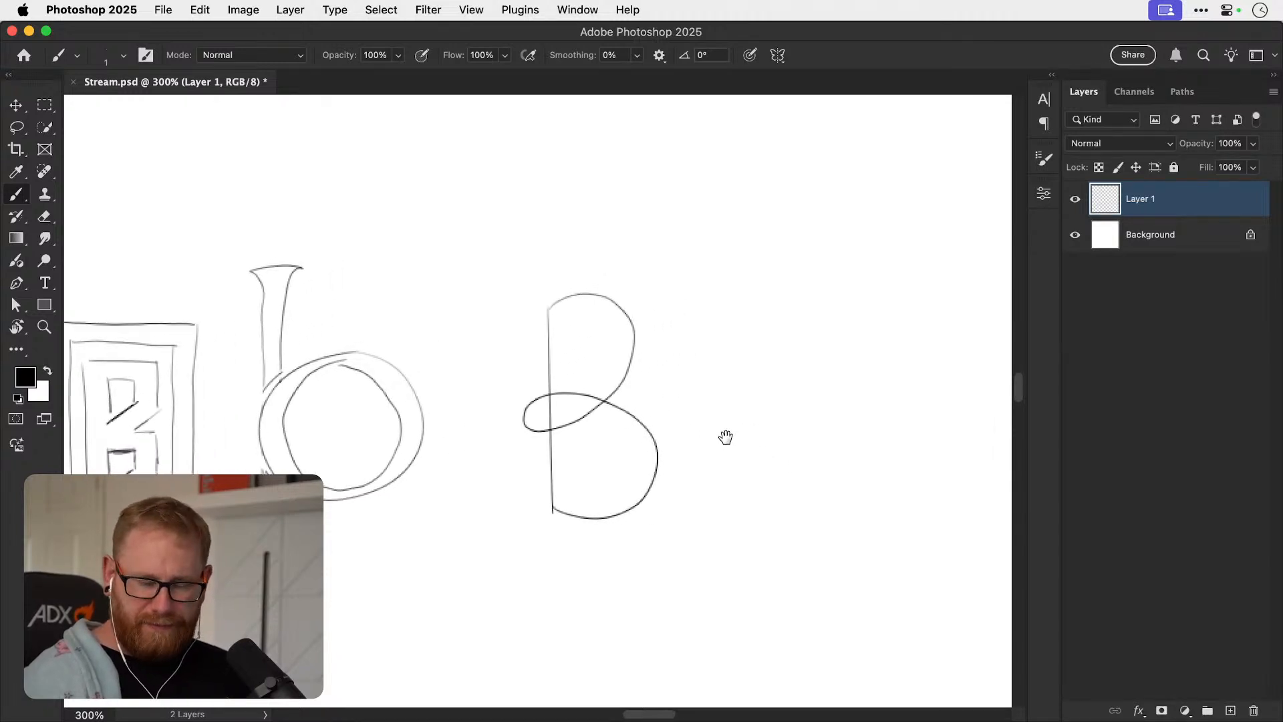
key(super+z)
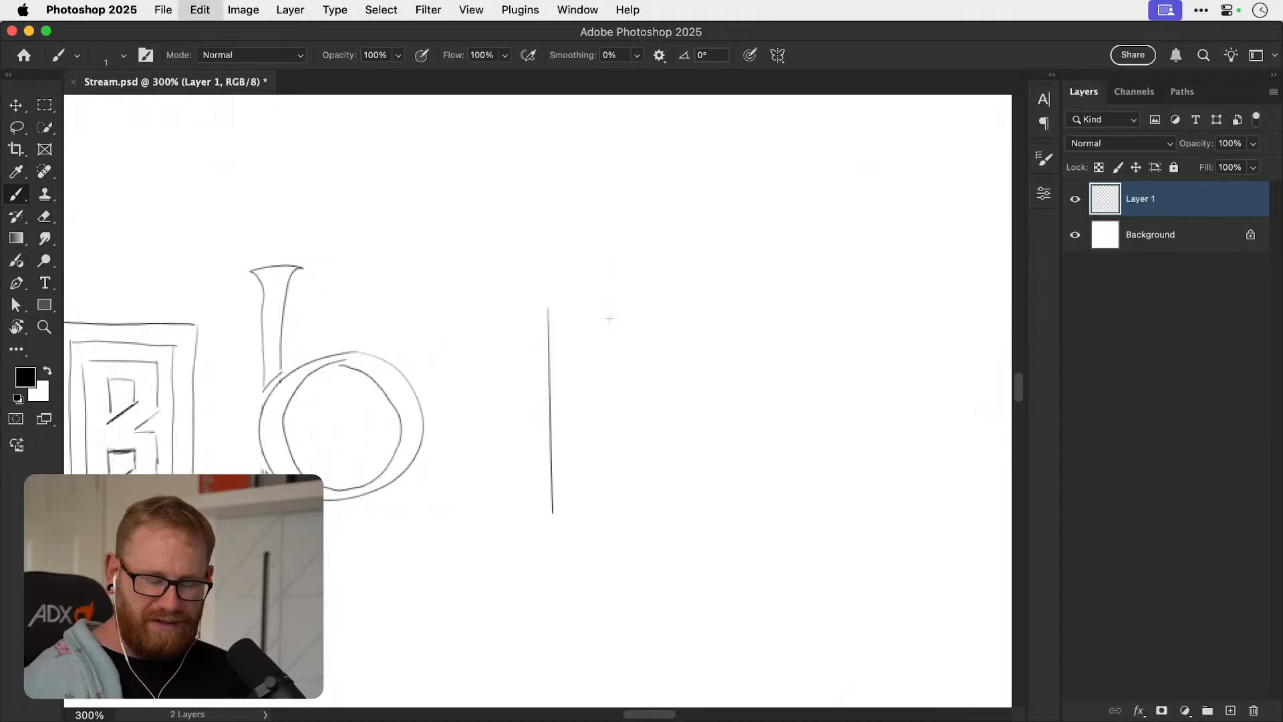
key(super+z)
Try starting a perspective panel with a vertical line and a rising diagonal, and undo both strokes.
drag(561, 308, 561, 507)
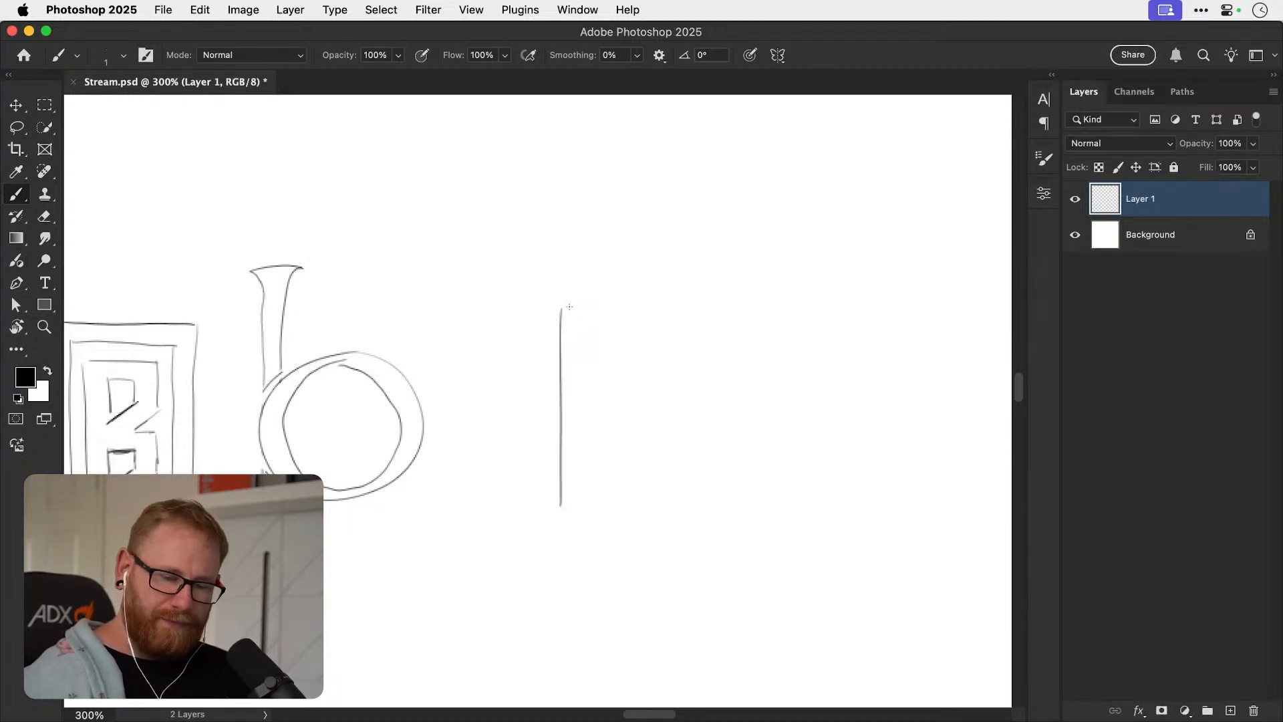
drag(561, 310, 634, 260)
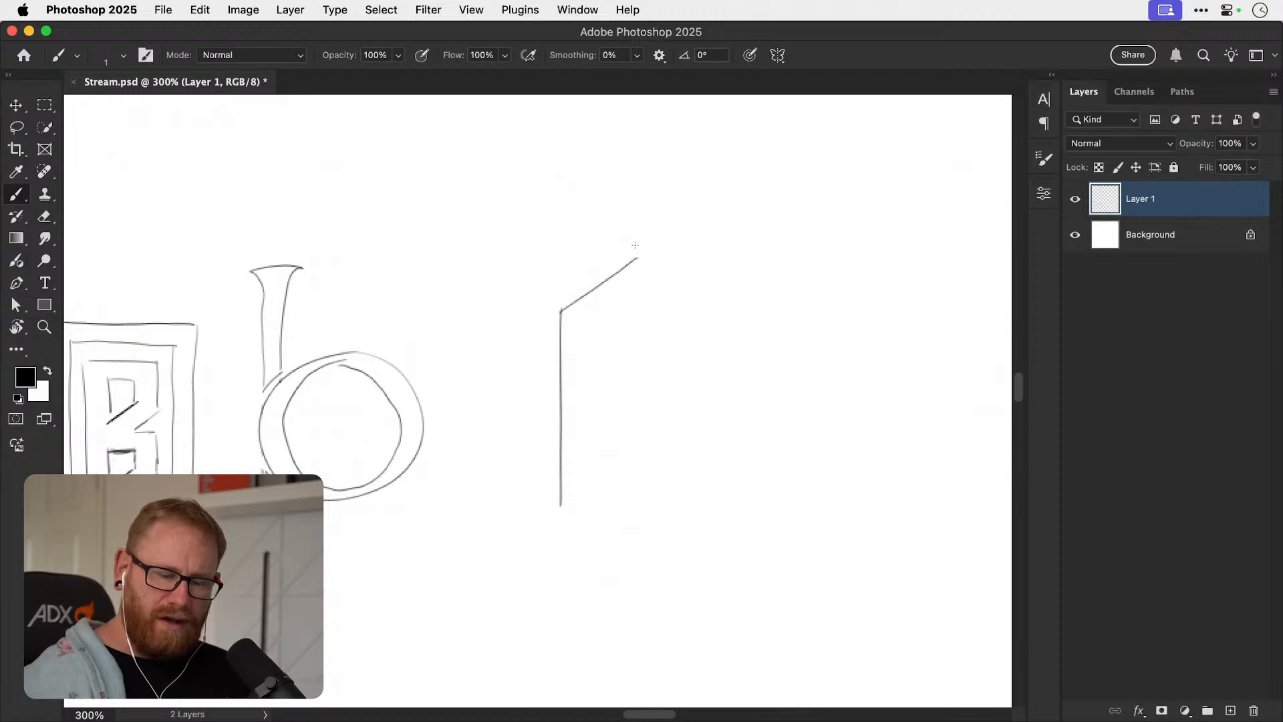
key(super+z)
key(super+z)
Sketch a slanted open-book page shaped as a letter B, with a notched outer edge and two angular counters.
drag(635, 383, 463, 406)
mouse_move(501, 363)
mouse_down()
mouse_move(503, 549)
mouse_move(587, 295)
mouse_up()
drag(504, 553, 581, 495)
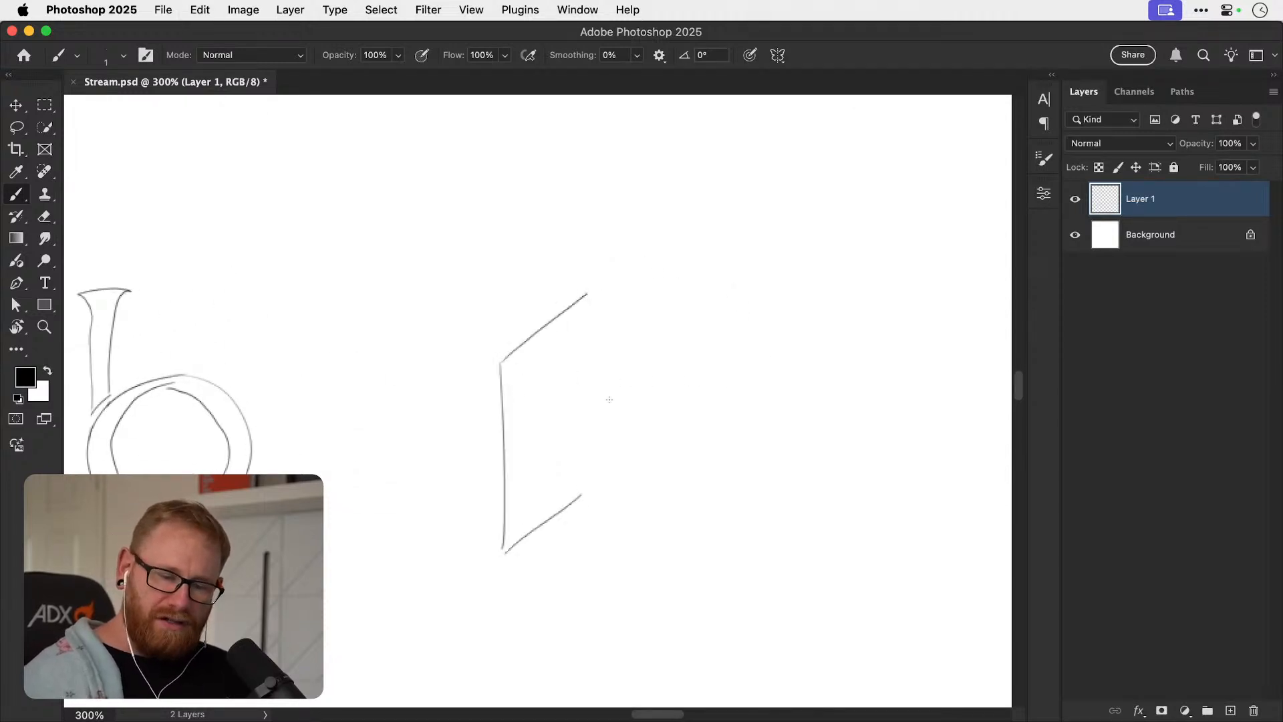
mouse_move(588, 294)
mouse_down()
mouse_move(590, 383)
mouse_move(572, 400)
mouse_move(595, 407)
mouse_move(580, 407)
mouse_move(585, 391)
mouse_move(575, 417)
mouse_move(590, 421)
mouse_move(589, 502)
mouse_up()
key(super+z)
mouse_move(535, 407)
mouse_down()
mouse_move(554, 353)
mouse_move(557, 396)
mouse_move(534, 427)
mouse_up()
mouse_move(535, 502)
mouse_down()
mouse_move(536, 459)
mouse_move(551, 452)
mouse_move(563, 476)
mouse_up()
drag(562, 476, 540, 498)
Sketch the mirrored left book page with a narrow slanted counter so that it reads as a letter O.
drag(482, 366, 490, 544)
mouse_move(483, 362)
mouse_down()
mouse_move(405, 322)
mouse_move(398, 513)
mouse_move(488, 567)
mouse_up()
drag(431, 388, 430, 483)
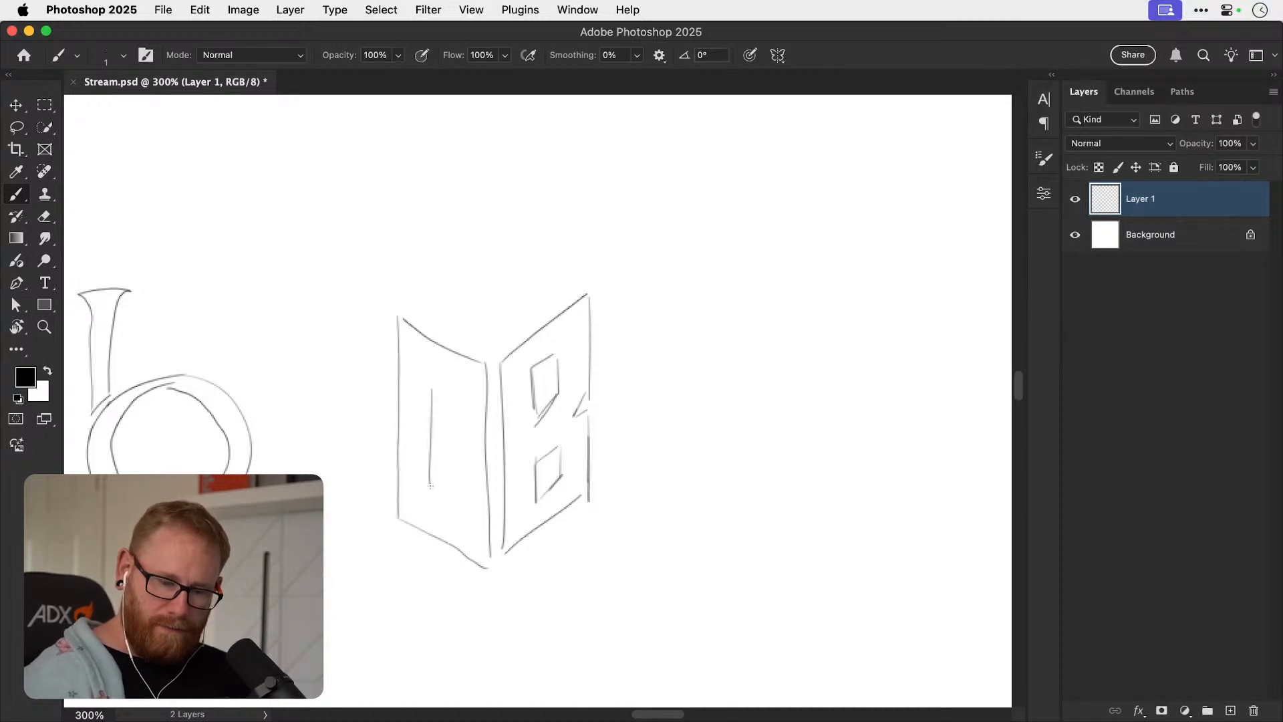
mouse_move(441, 392)
mouse_down()
mouse_move(455, 490)
mouse_move(430, 498)
mouse_move(458, 503)
mouse_up()
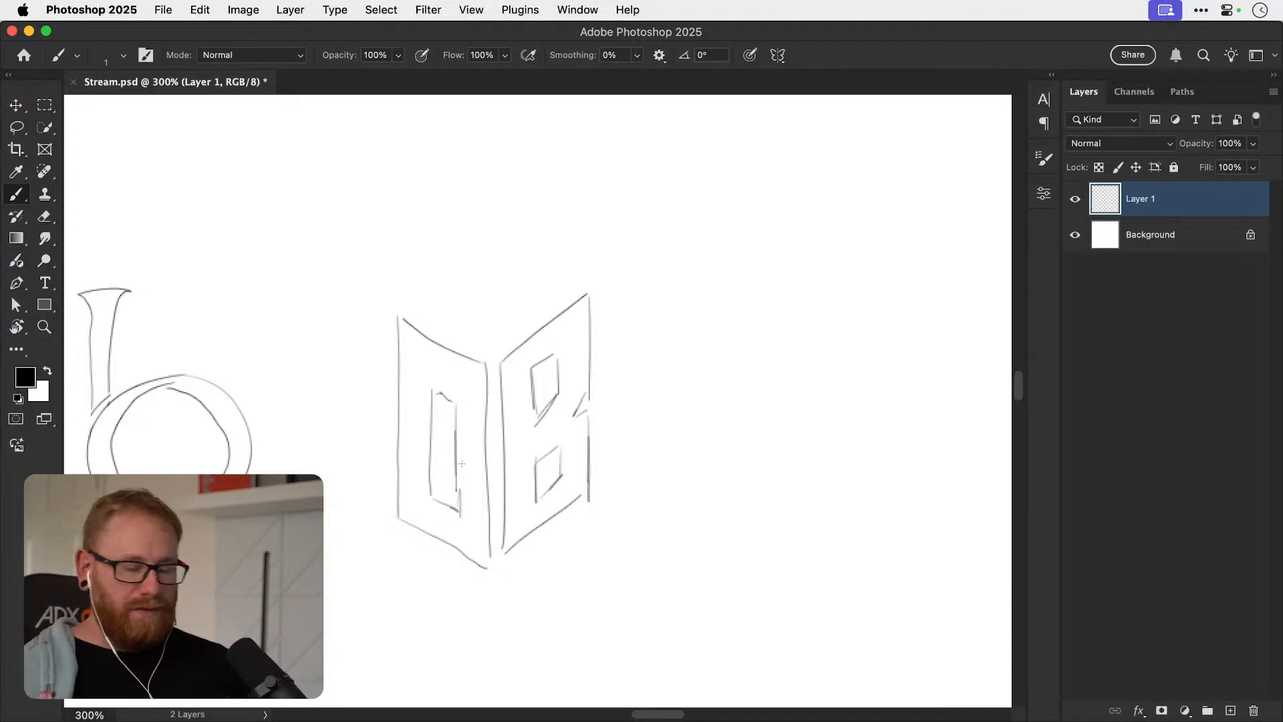
Sketch a shield with a curved top and pointed base beside the book, split by a vertical centre line.
drag(700, 405, 494, 368)
mouse_move(489, 292)
mouse_down()
mouse_move(558, 323)
mouse_move(658, 322)
mouse_up()
key(super+z)
drag(487, 316, 715, 319)
drag(492, 318, 608, 521)
key(super+z)
drag(486, 315, 606, 521)
drag(714, 319, 610, 520)
drag(600, 298, 613, 526)
Draw a tapering counter in the shield's left half to form the letter O.
mouse_move(519, 338)
mouse_down()
mouse_move(575, 336)
mouse_move(531, 383)
mouse_move(573, 471)
mouse_up()
mouse_move(574, 335)
mouse_down()
mouse_move(580, 424)
mouse_move(582, 469)
mouse_up()
mouse_move(528, 344)
mouse_down()
mouse_move(532, 381)
mouse_move(582, 475)
mouse_up()
drag(574, 340, 584, 472)
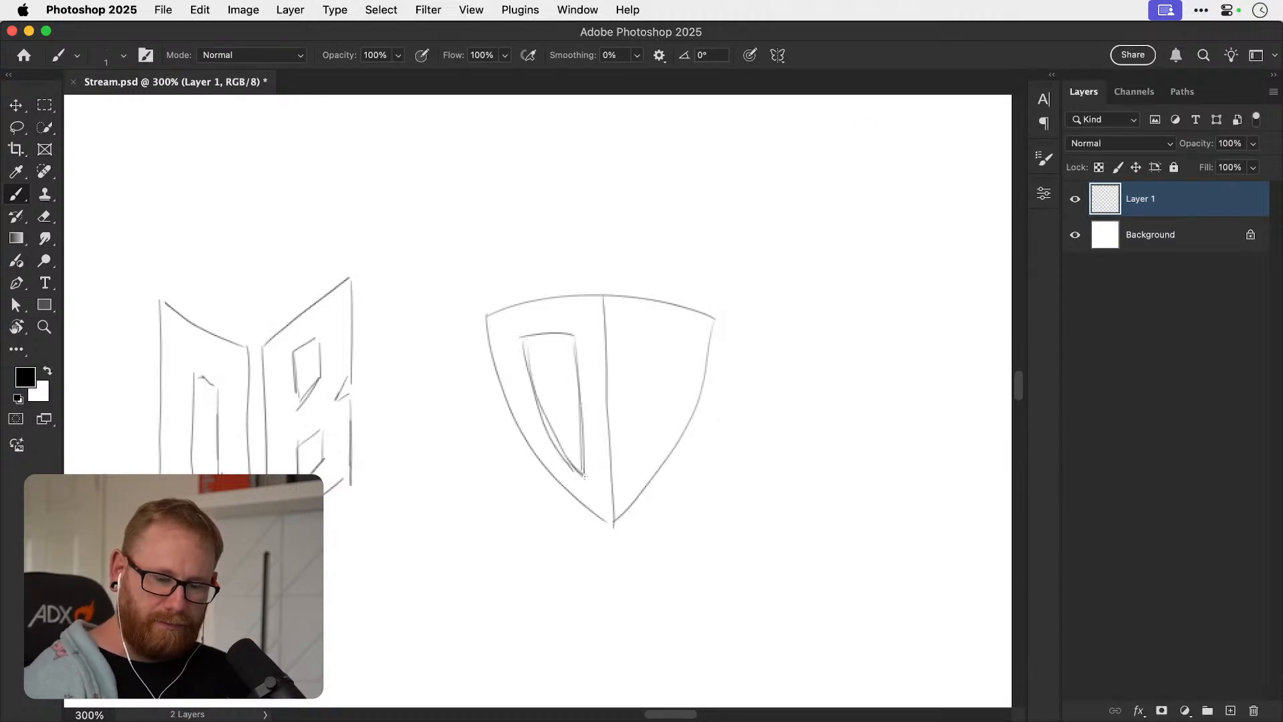
Draw two stacked counters in the shield's right half to form the letter B.
mouse_move(633, 335)
mouse_down()
mouse_move(639, 379)
mouse_move(676, 349)
mouse_up()
drag(637, 411, 635, 453)
mouse_move(638, 407)
mouse_down()
mouse_move(660, 403)
mouse_move(632, 460)
mouse_up()
mouse_move(670, 378)
mouse_down()
mouse_move(650, 338)
mouse_move(680, 344)
mouse_up()
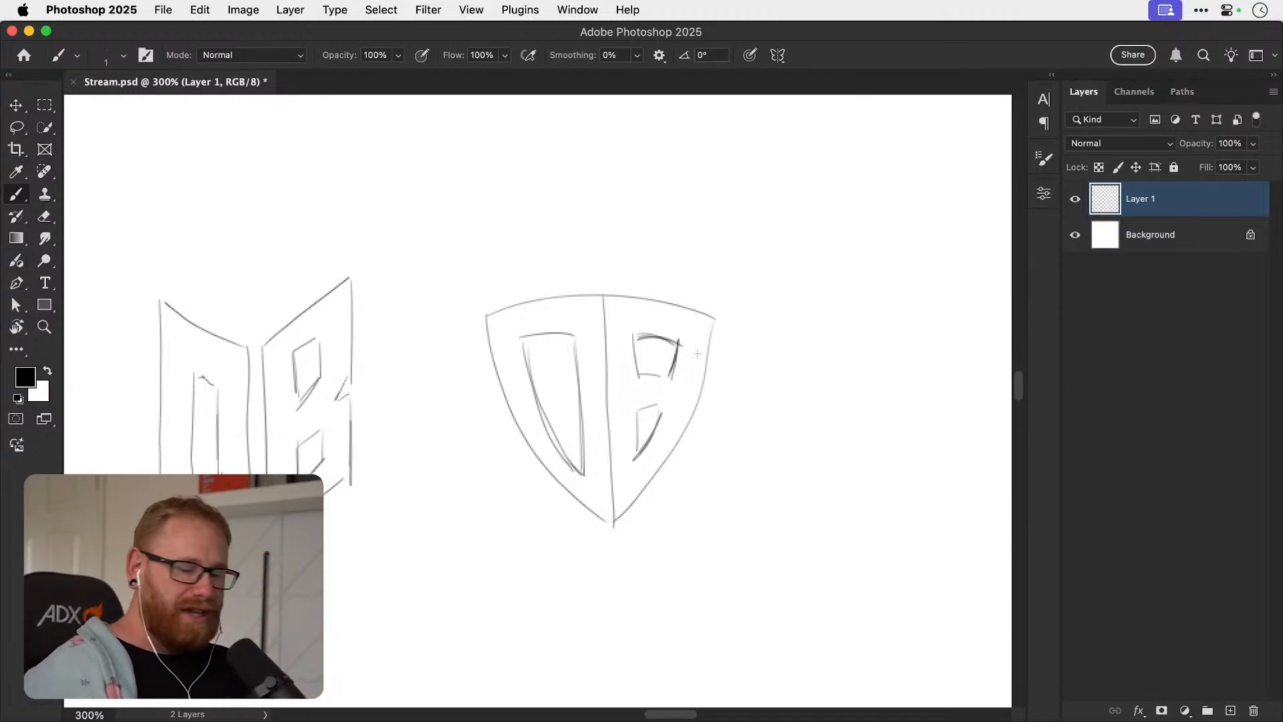
Review the row of monogram sketches, from the divided circle to the shield, as a set and up close.
key(super+1)
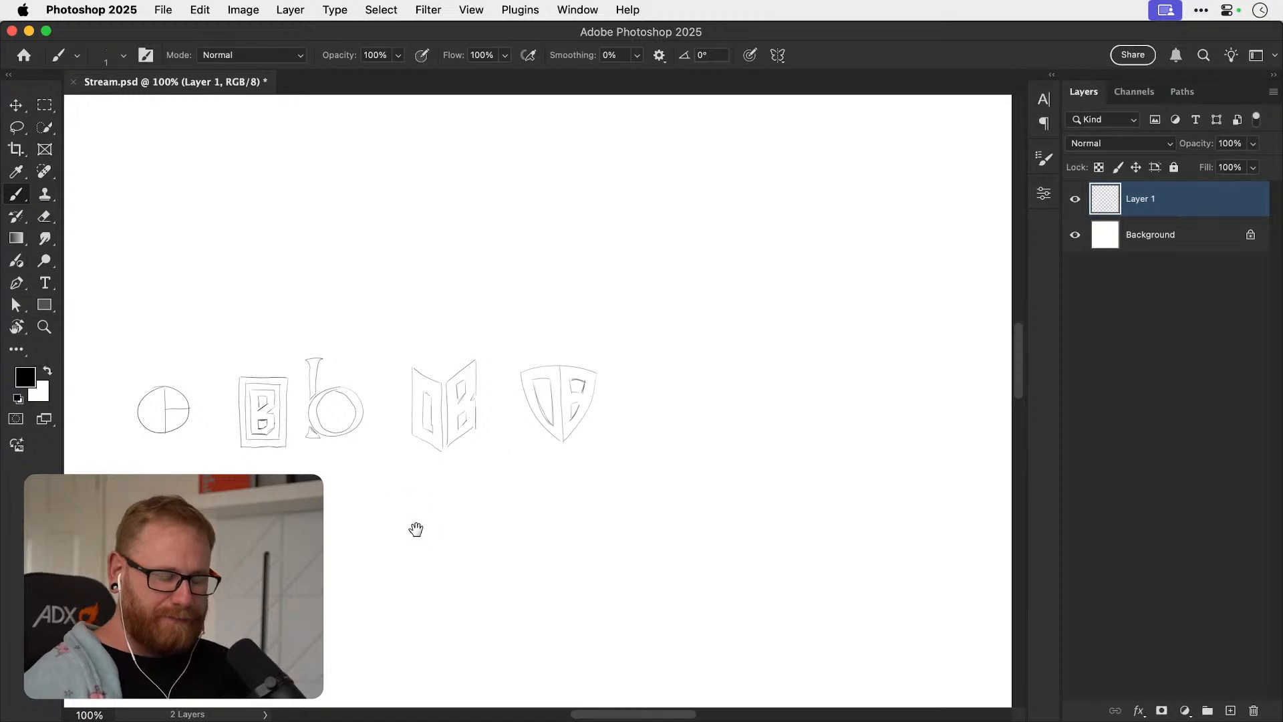
drag(402, 526, 586, 538)
key(z)
mouse_move(479, 479)
mouse_down()
mouse_move(599, 536)
mouse_move(481, 486)
mouse_up()
drag(357, 361, 406, 415)
drag(573, 492, 527, 447)
drag(607, 501, 515, 425)
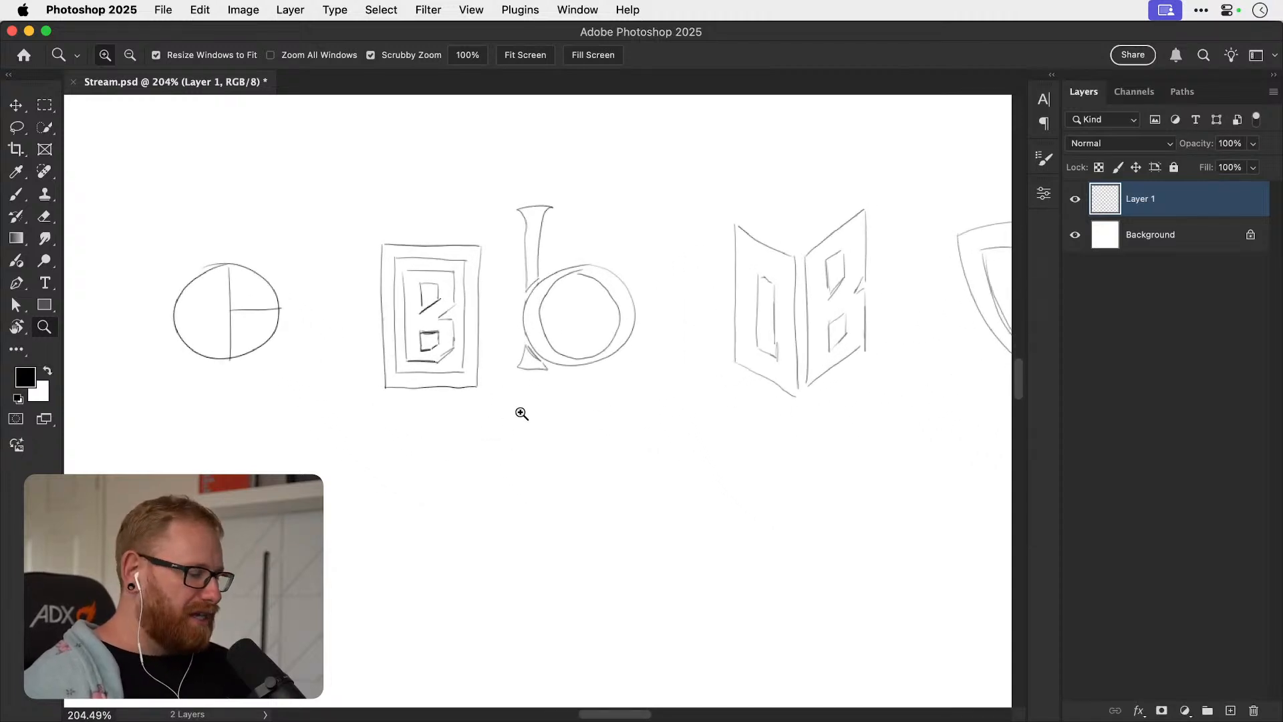
Return to the Brush tool, fit the whole canvas in view and switch to Illustrator.
key(b)
key(super+0)
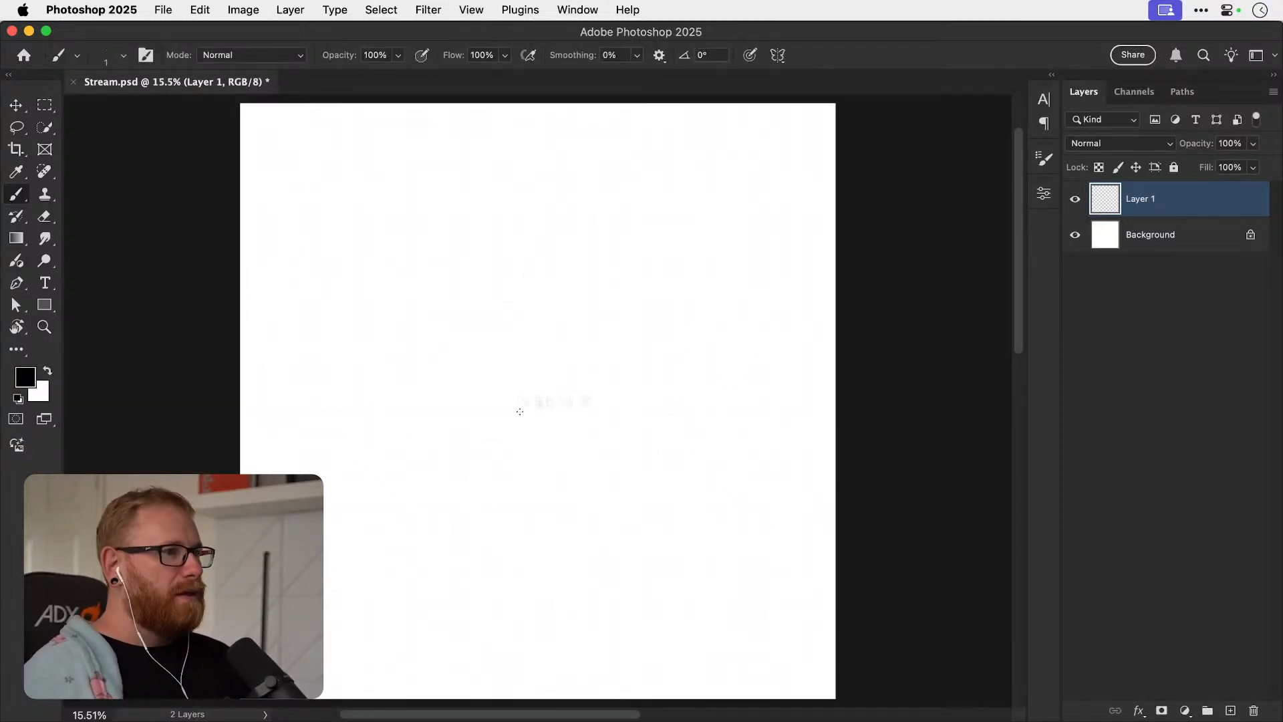
key(super+Tab)
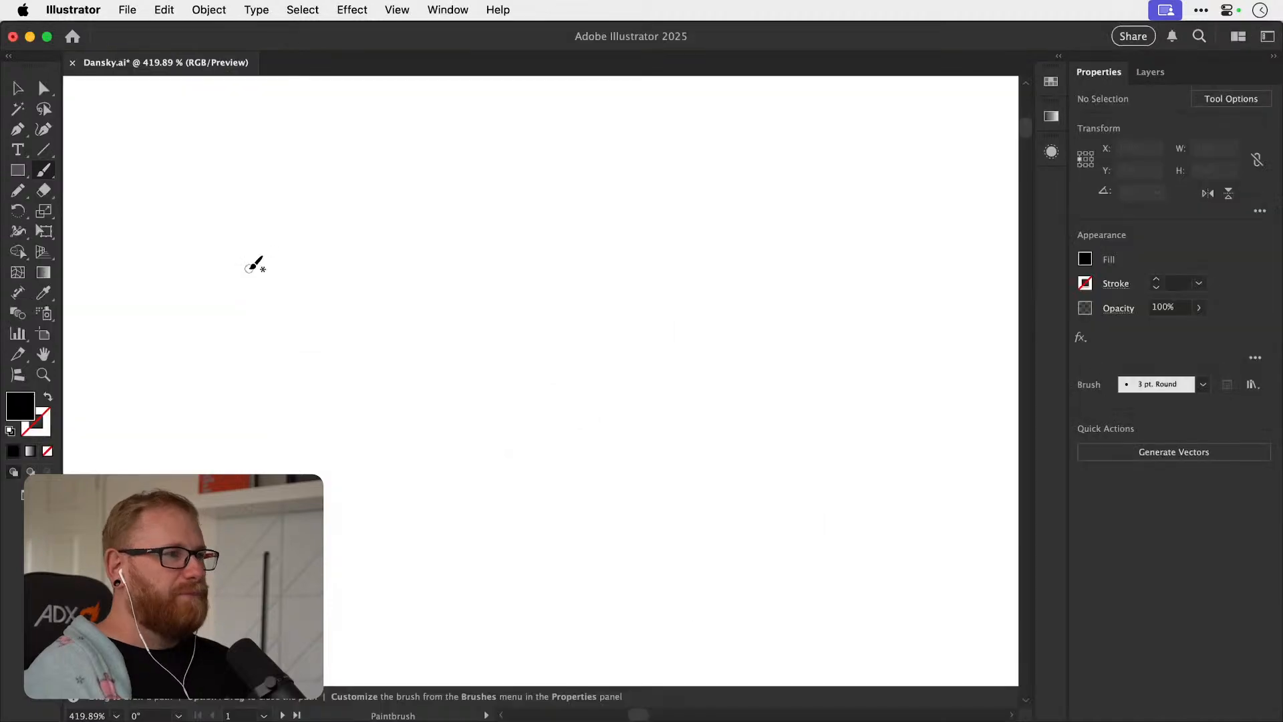
Examine the O+B brief beside the artboard up close with the Selection tool active.
key(super+0)
key(z)
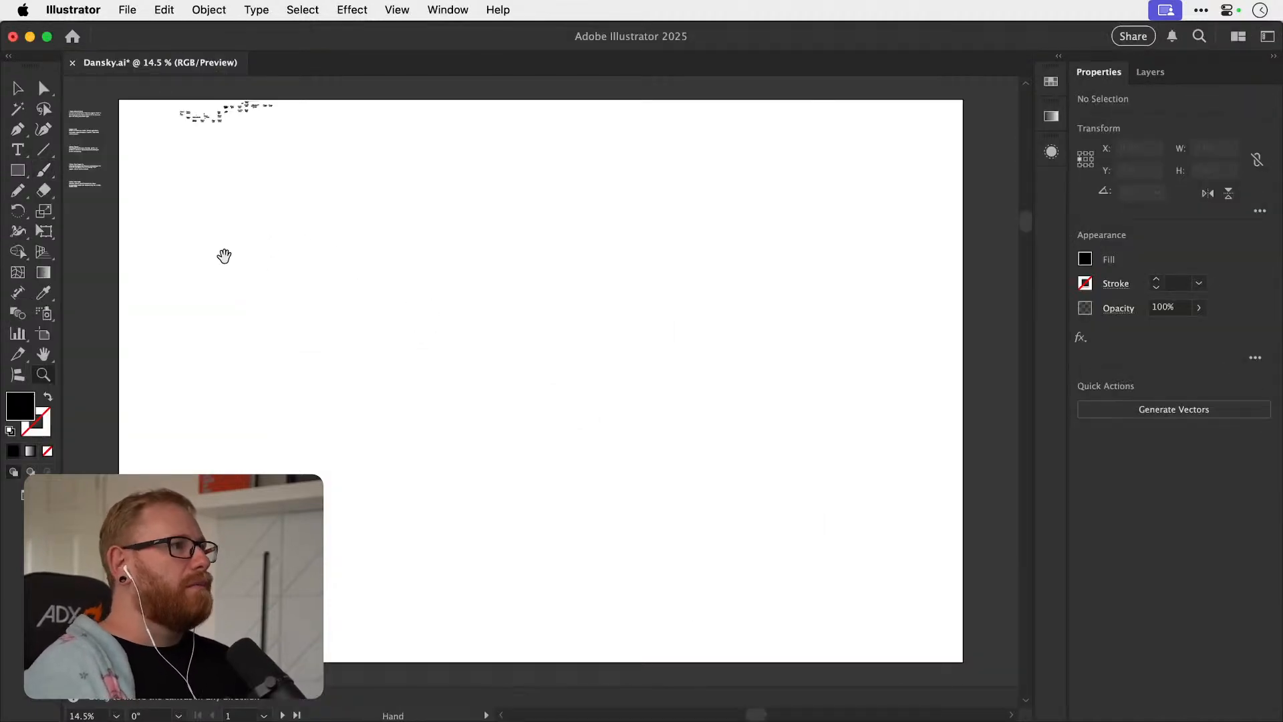
drag(227, 258, 445, 333)
drag(291, 210, 557, 266)
drag(266, 191, 486, 333)
drag(443, 293, 594, 284)
key(v)
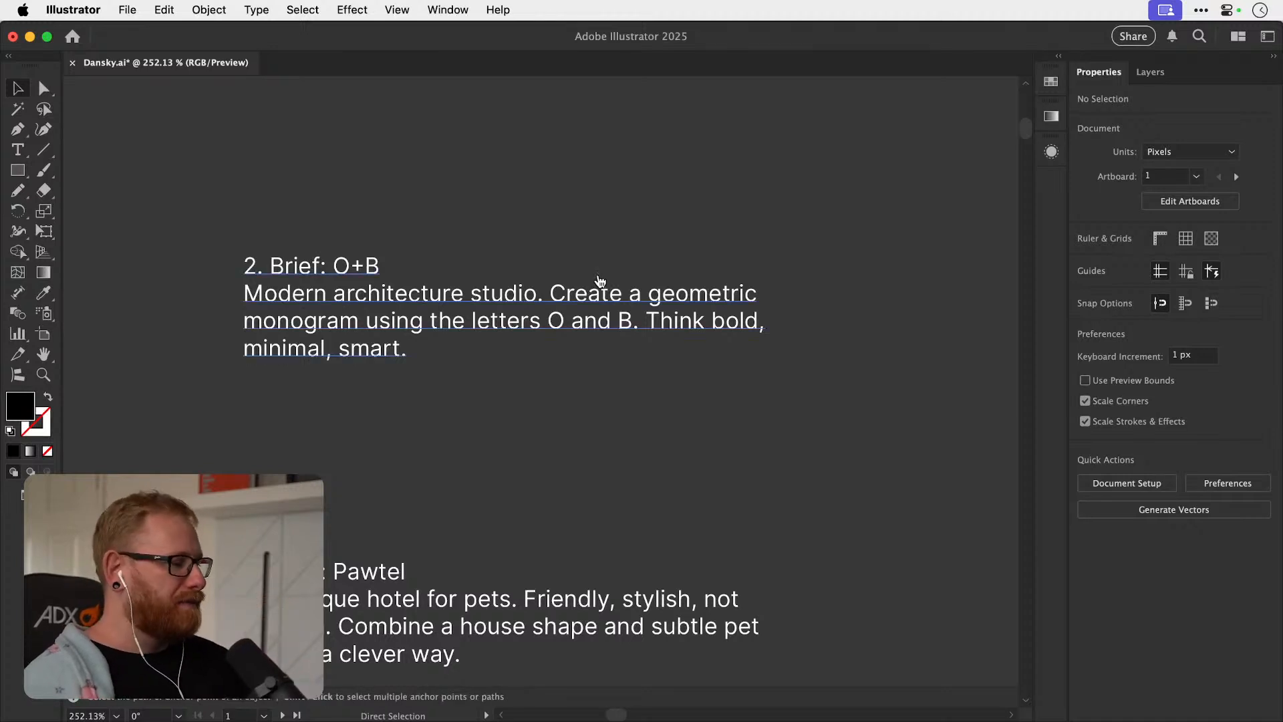
Switch to Photoshop and ready the Brush tool over the blank area beneath the framed B sketch.
key(super+Tab)
key(z)
drag(525, 402, 596, 428)
drag(741, 426, 349, 438)
drag(712, 455, 499, 421)
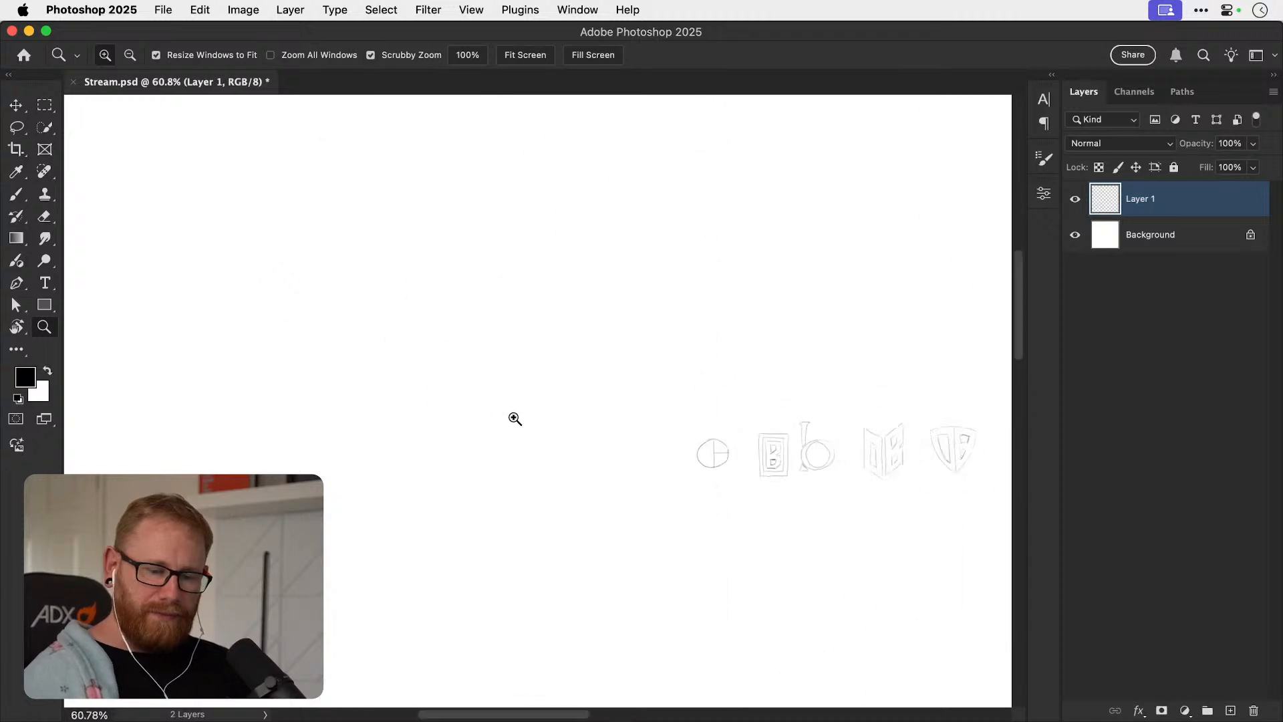
mouse_move(800, 458)
mouse_down()
mouse_move(513, 459)
mouse_move(533, 481)
mouse_move(553, 444)
mouse_up()
drag(498, 530, 468, 390)
key(b)
Try to sketch a lowercase b inside a large circle below the framed B, and undo those strokes.
mouse_move(457, 583)
mouse_down()
mouse_move(452, 452)
mouse_move(474, 606)
mouse_move(430, 454)
mouse_move(455, 558)
mouse_move(508, 502)
mouse_move(453, 539)
mouse_up()
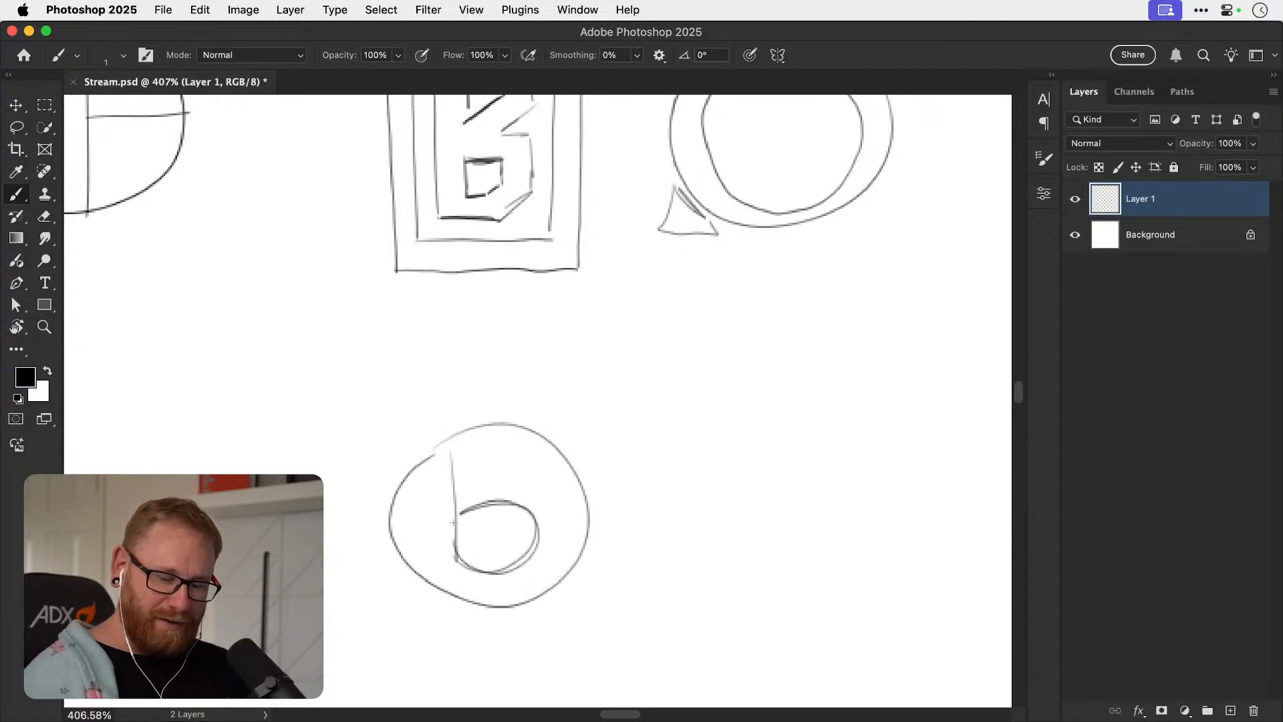
key(super+z)
key(super+z)
key(super+z)
key(super+z)
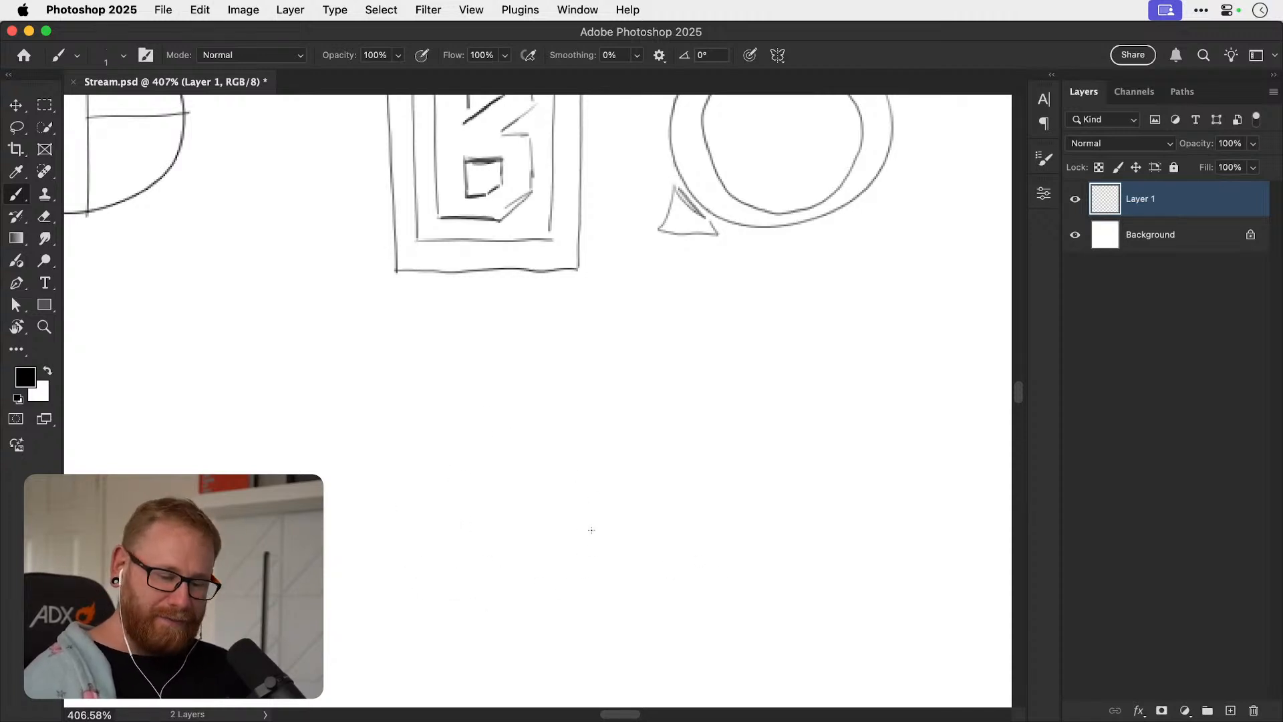
Sketch a lowercase b with a tall straight stem crossing a round O-shaped bowl, thickening both with repeated strokes.
drag(470, 403, 474, 561)
mouse_move(469, 511)
mouse_down()
mouse_move(495, 587)
mouse_move(478, 546)
mouse_up()
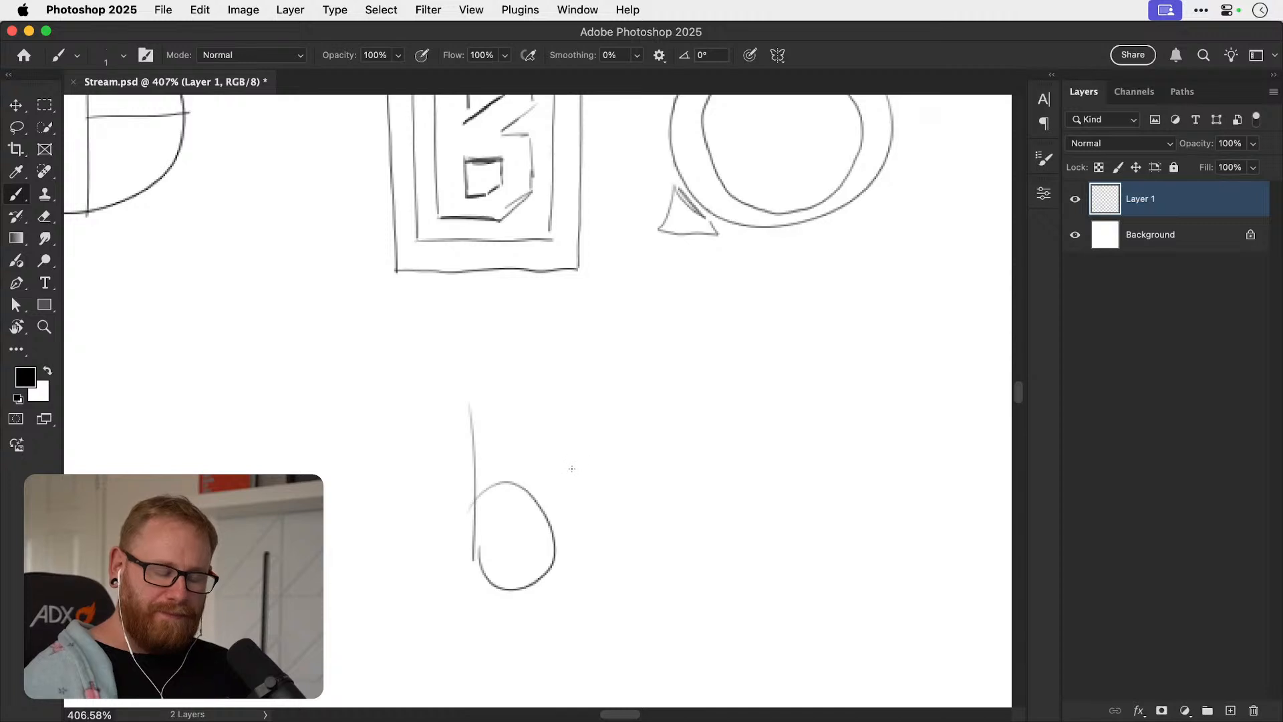
key(super+z)
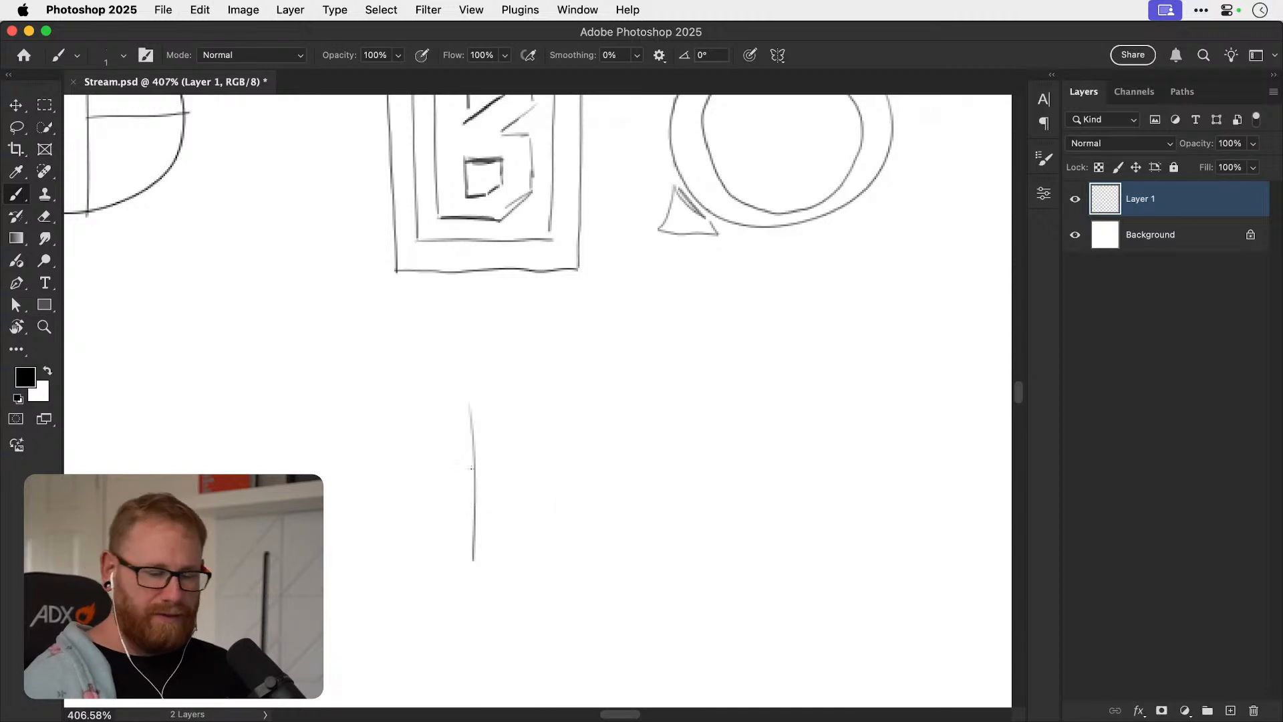
mouse_move(461, 479)
mouse_down()
mouse_move(544, 519)
mouse_move(468, 471)
mouse_move(502, 569)
mouse_move(467, 471)
mouse_up()
key(super+z)
mouse_move(471, 404)
mouse_down()
mouse_move(474, 568)
mouse_move(471, 411)
mouse_move(473, 507)
mouse_move(552, 528)
mouse_move(471, 567)
mouse_move(485, 461)
mouse_move(547, 549)
mouse_move(441, 507)
mouse_move(549, 519)
mouse_move(446, 544)
mouse_move(550, 508)
mouse_move(449, 534)
mouse_move(552, 535)
mouse_move(444, 515)
mouse_move(543, 474)
mouse_move(552, 486)
mouse_move(491, 470)
mouse_up()
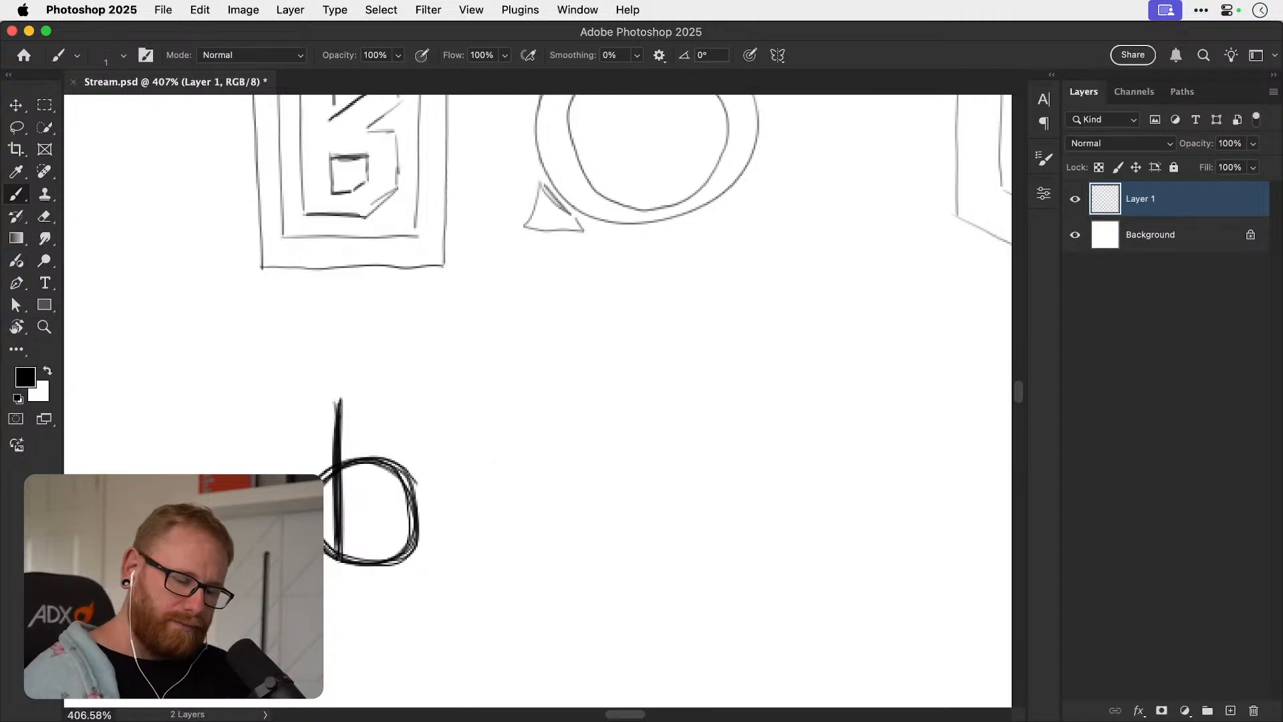
drag(339, 550, 337, 573)
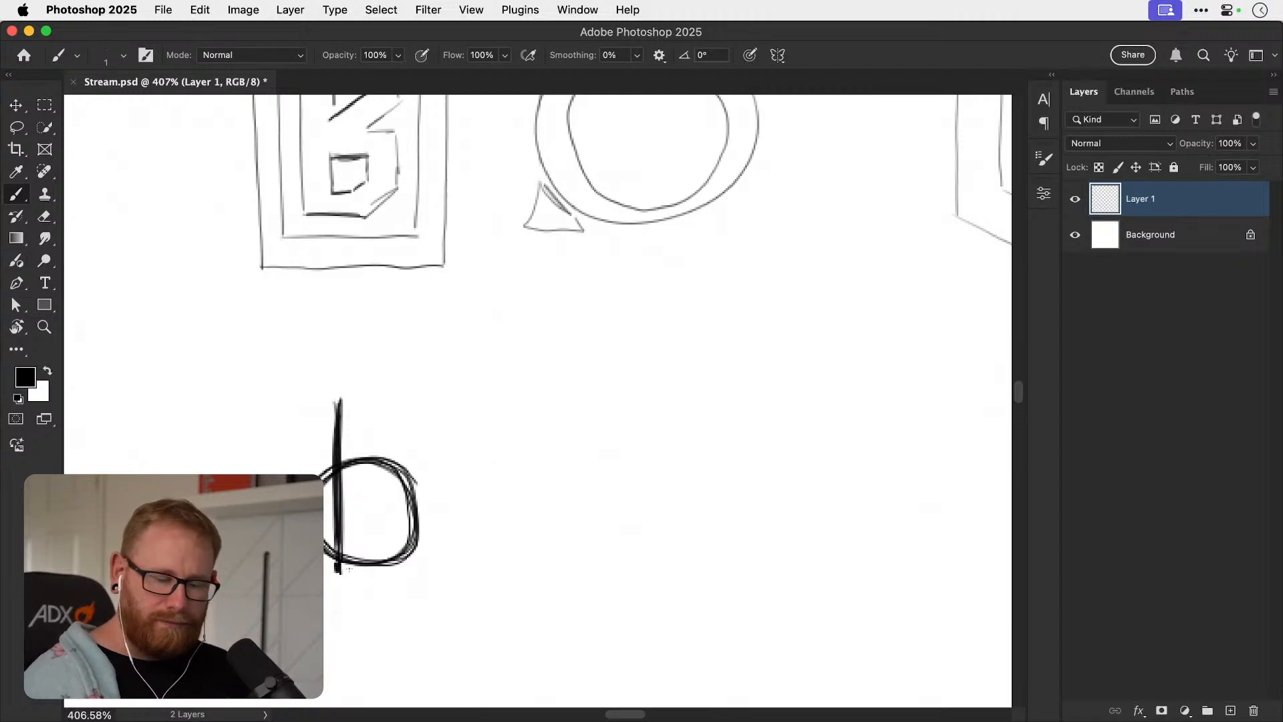
Sketch a geometric lowercase b with an upright stem and a square bowl beside the round b.
drag(544, 401, 553, 560)
mouse_move(550, 476)
mouse_down()
mouse_move(626, 477)
mouse_move(630, 557)
mouse_up()
drag(553, 567, 645, 572)
mouse_move(626, 475)
mouse_down()
mouse_move(632, 570)
mouse_move(552, 481)
mouse_move(580, 574)
mouse_move(647, 572)
mouse_up()
drag(679, 485, 640, 470)
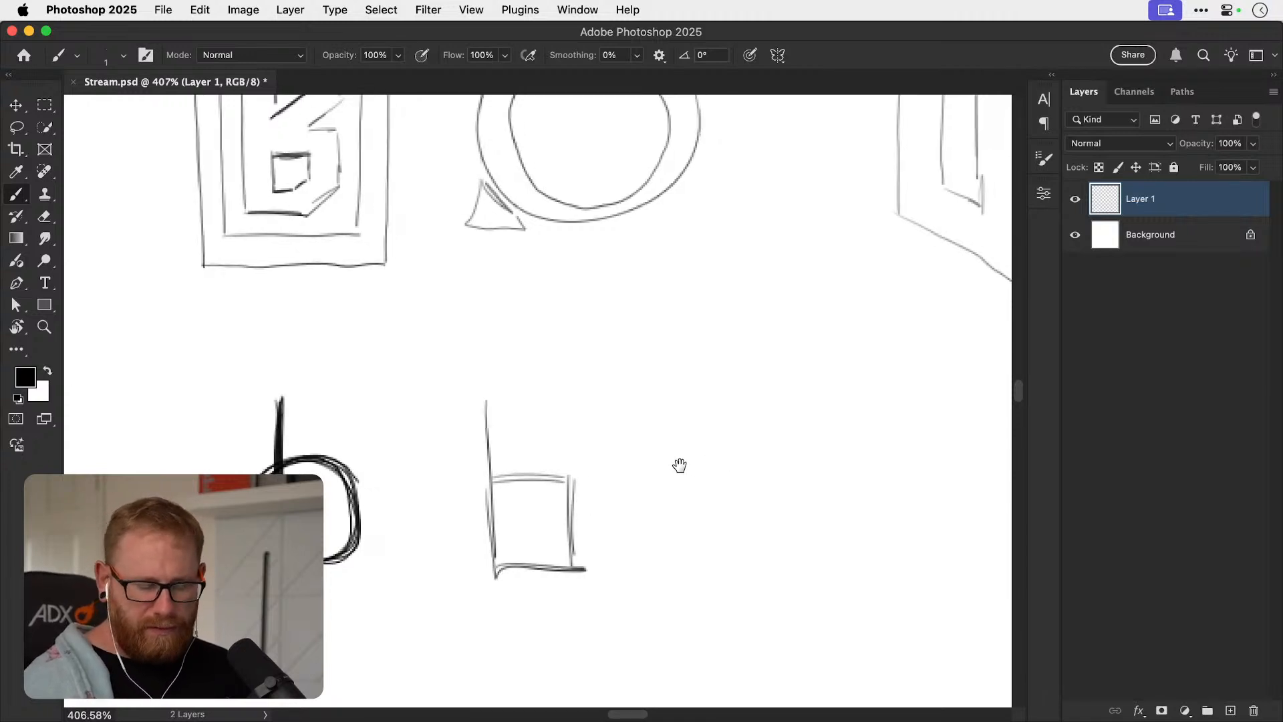
Sketch a tilted lowercase b with a diagonal stem and a rotated square bowl beside the upright square b.
drag(701, 458, 577, 482)
drag(585, 433, 623, 485)
mouse_move(643, 515)
mouse_down()
mouse_move(718, 468)
mouse_move(758, 529)
mouse_up()
drag(690, 583, 761, 537)
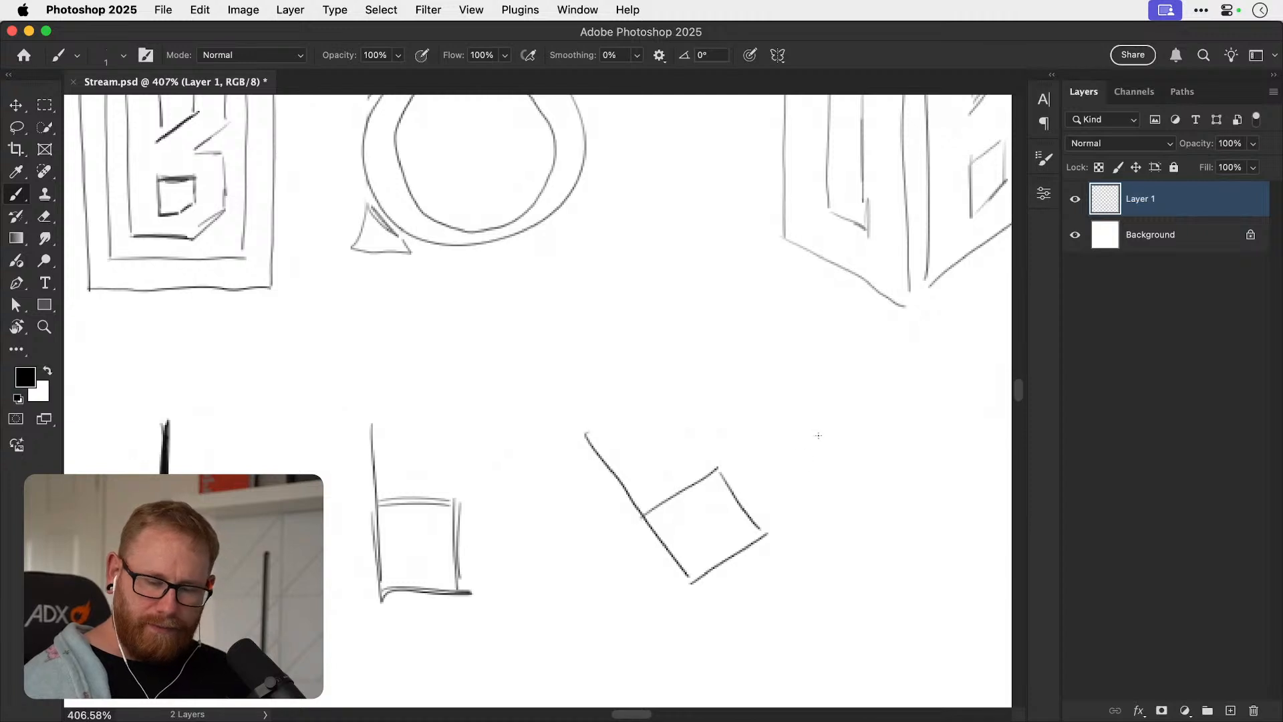
Draw a single circle around the tilted b to form the O, undoing the rougher circle attempts.
mouse_move(745, 470)
mouse_down()
mouse_move(680, 495)
mouse_move(691, 469)
mouse_move(564, 475)
mouse_up()
mouse_move(431, 595)
mouse_down()
mouse_move(549, 452)
mouse_move(676, 543)
mouse_move(529, 684)
mouse_move(437, 565)
mouse_move(498, 454)
mouse_move(637, 506)
mouse_move(575, 630)
mouse_move(436, 526)
mouse_move(472, 486)
mouse_move(625, 486)
mouse_move(563, 628)
mouse_move(446, 541)
mouse_move(575, 455)
mouse_move(636, 596)
mouse_move(469, 597)
mouse_move(565, 461)
mouse_up()
key(super+z)
key(super+z)
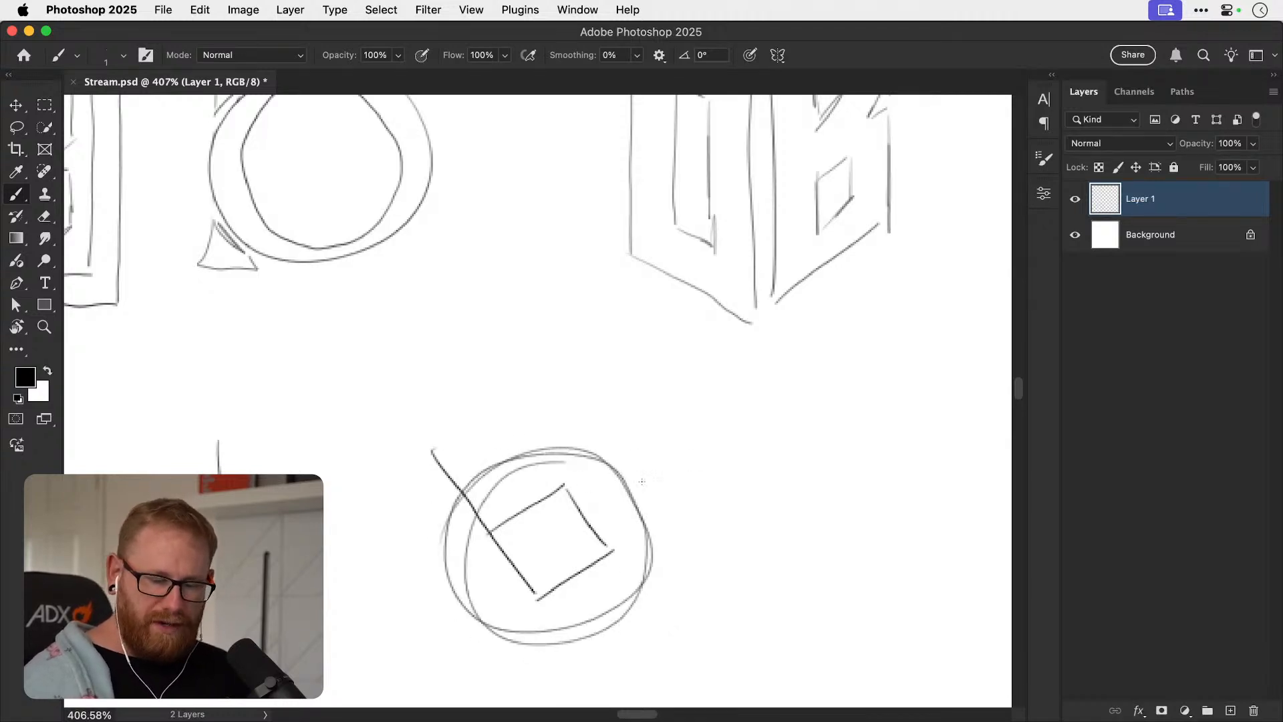
key(super+z)
mouse_move(478, 468)
mouse_down()
mouse_move(652, 585)
mouse_move(541, 454)
mouse_up()
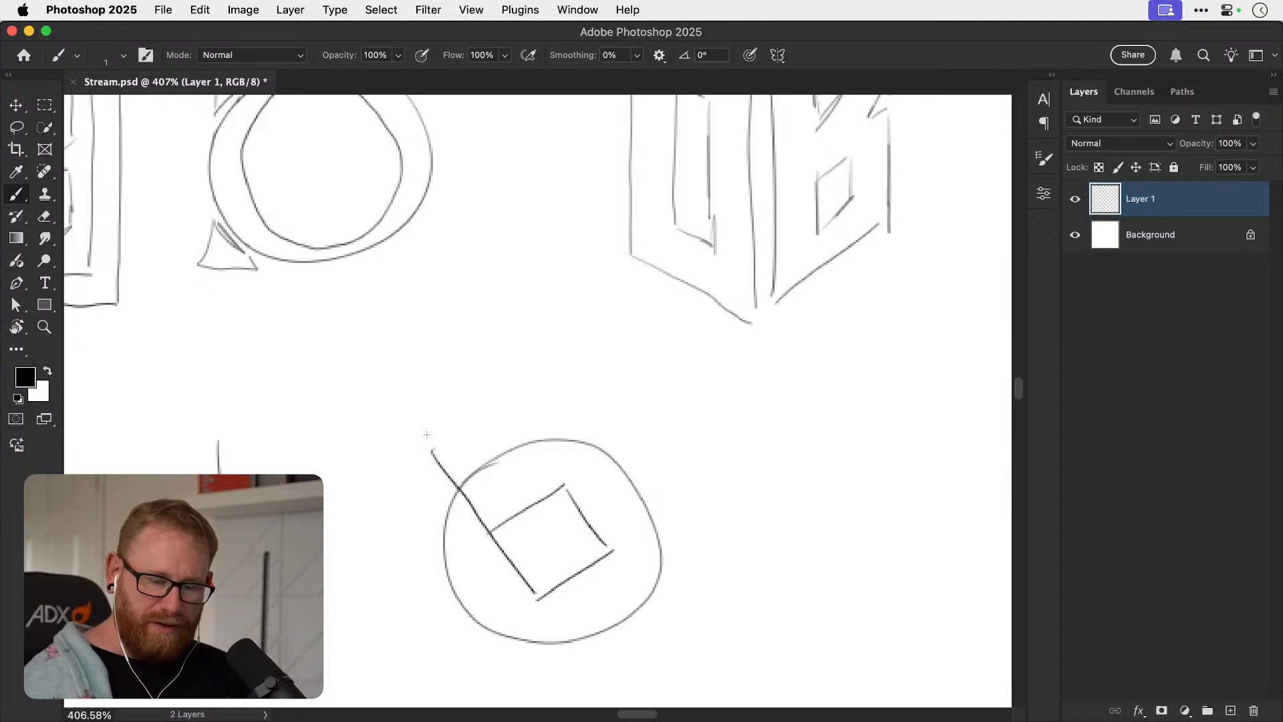
Try a rounder bowl and a heavier stem on the tilted b inside the circle, and undo those strokes.
mouse_move(504, 516)
mouse_down()
mouse_move(541, 594)
mouse_move(574, 581)
mouse_move(581, 507)
mouse_move(525, 493)
mouse_up()
drag(431, 452, 527, 568)
key(space)
drag(710, 526, 486, 507)
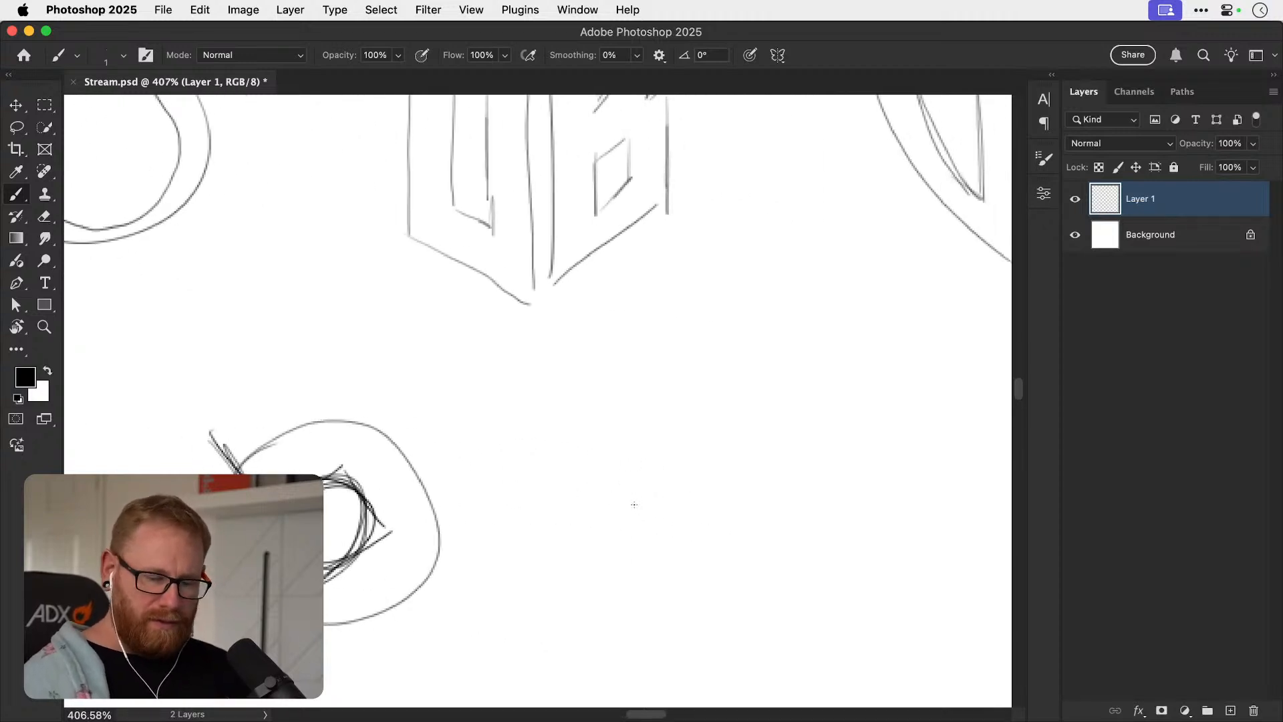
key(super+z)
key(super+z)
Sketch an isometric lowercase b as a cube-shaped building with a tall stem and a small window on its side face.
key(space)
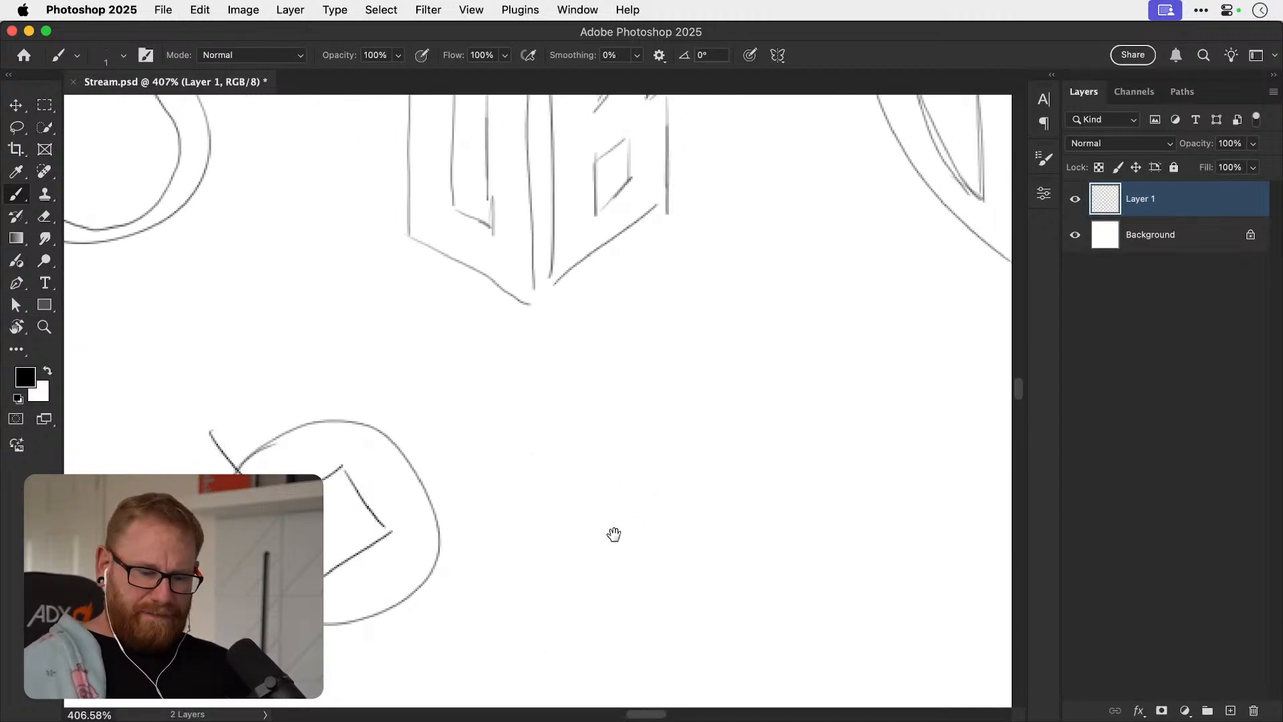
drag(639, 434, 640, 552)
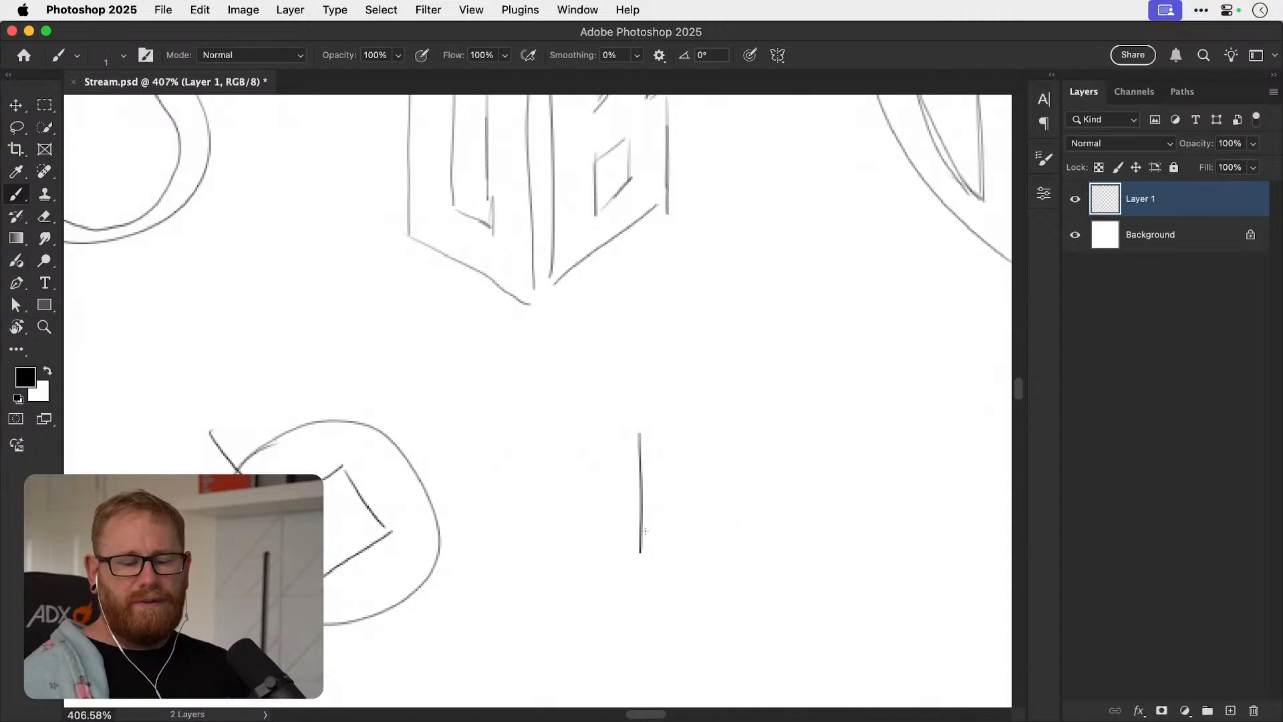
drag(644, 495, 693, 519)
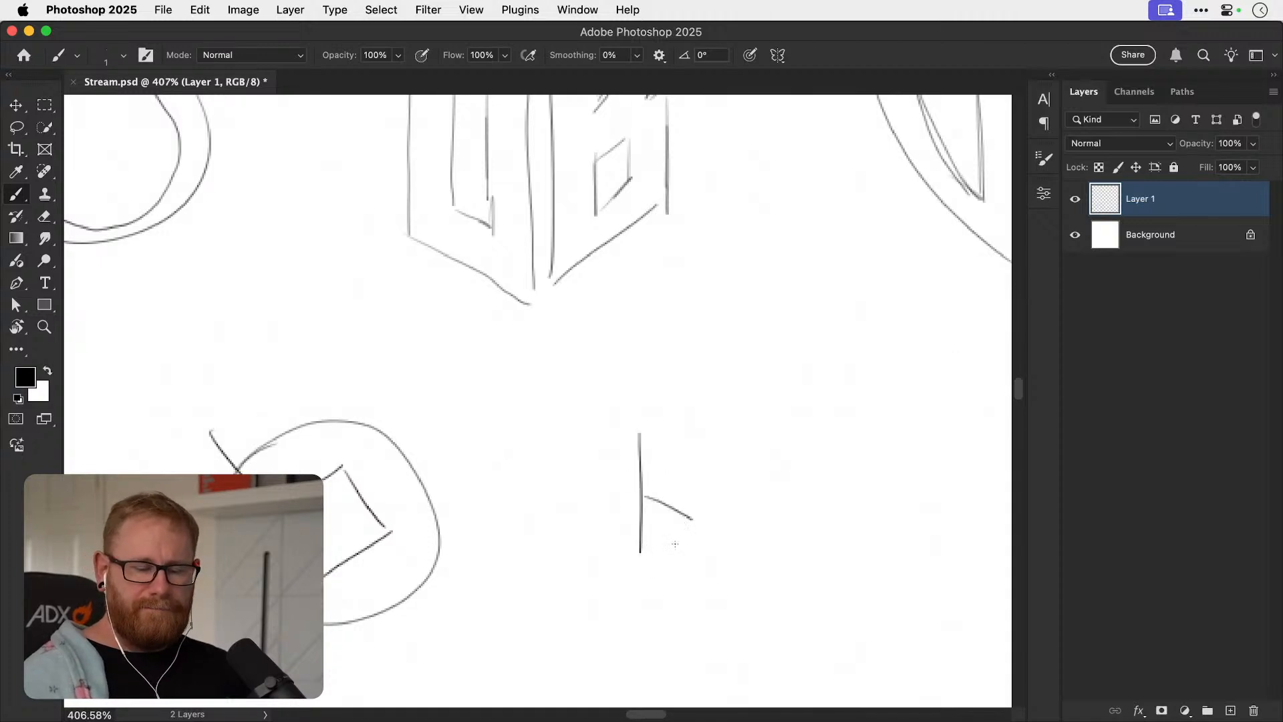
drag(641, 559, 694, 590)
drag(693, 520, 694, 589)
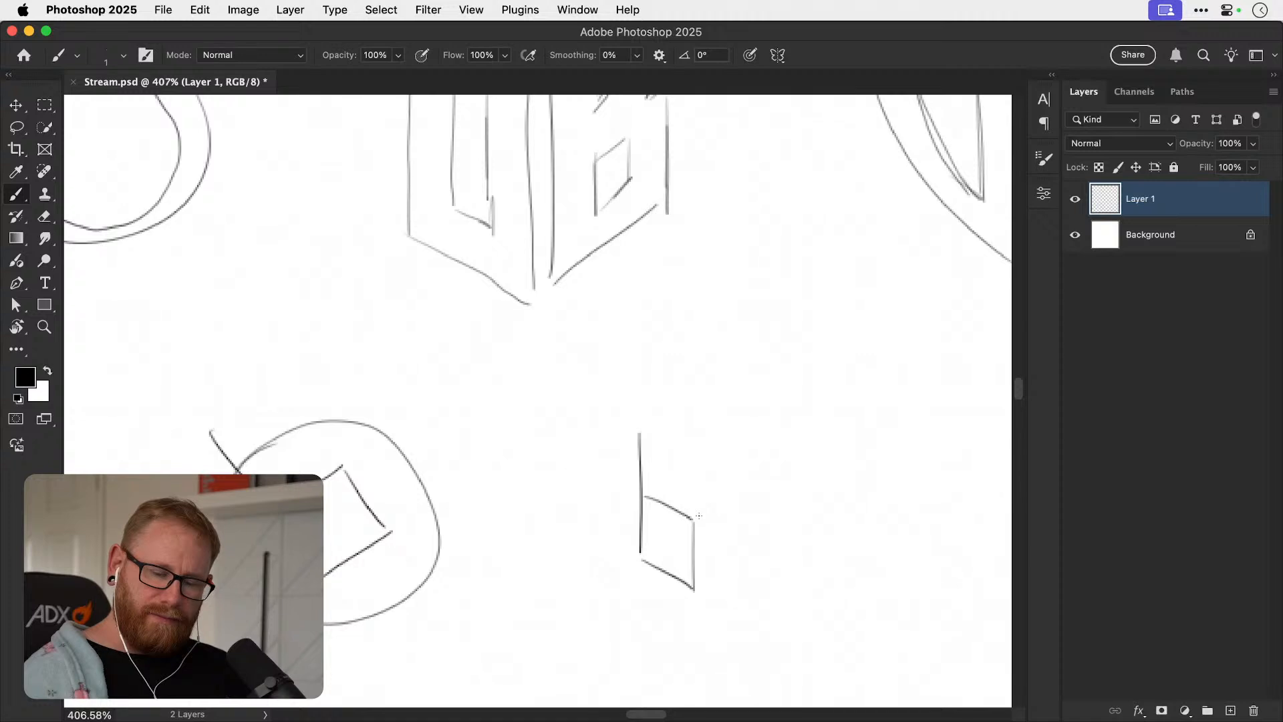
mouse_move(693, 519)
mouse_down()
mouse_move(722, 495)
mouse_move(687, 467)
mouse_move(729, 491)
mouse_move(731, 541)
mouse_up()
mouse_move(697, 587)
mouse_down()
mouse_move(740, 548)
mouse_move(709, 557)
mouse_up()
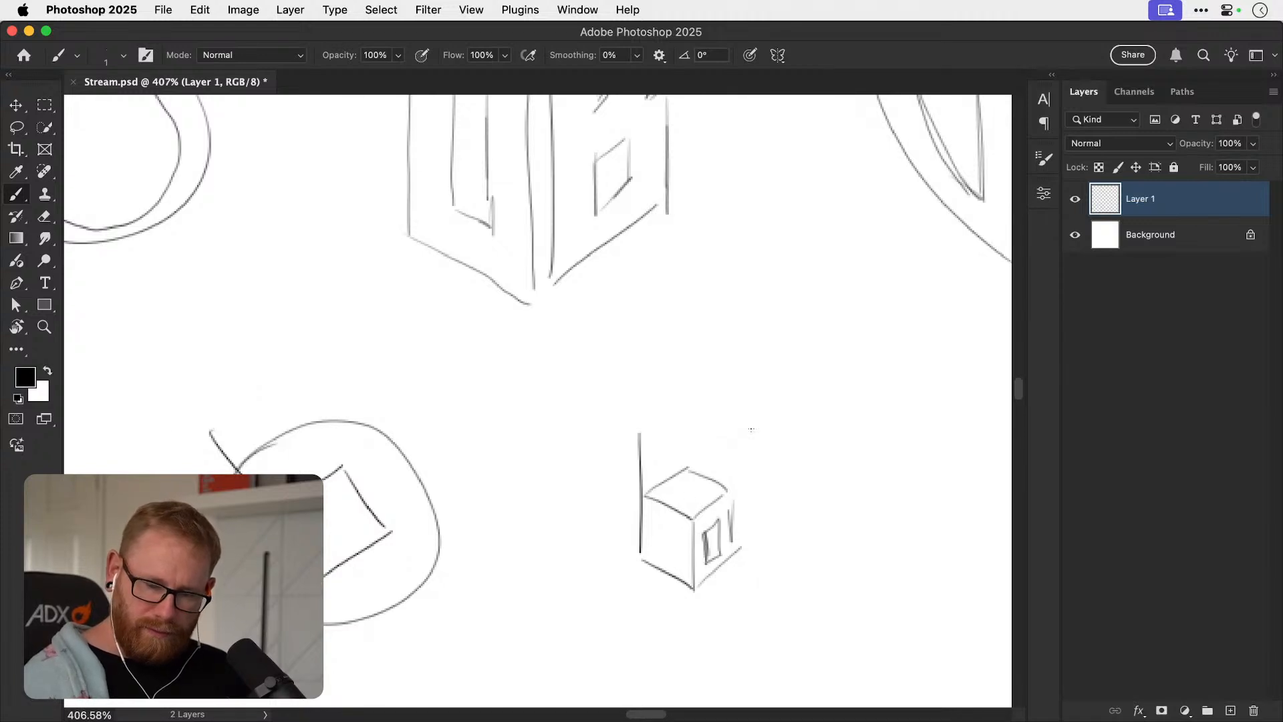
Give the isometric b's stem depth like a chimney with a capped top, and reinforce the cube's edges.
scroll(751, 430, right, 5)
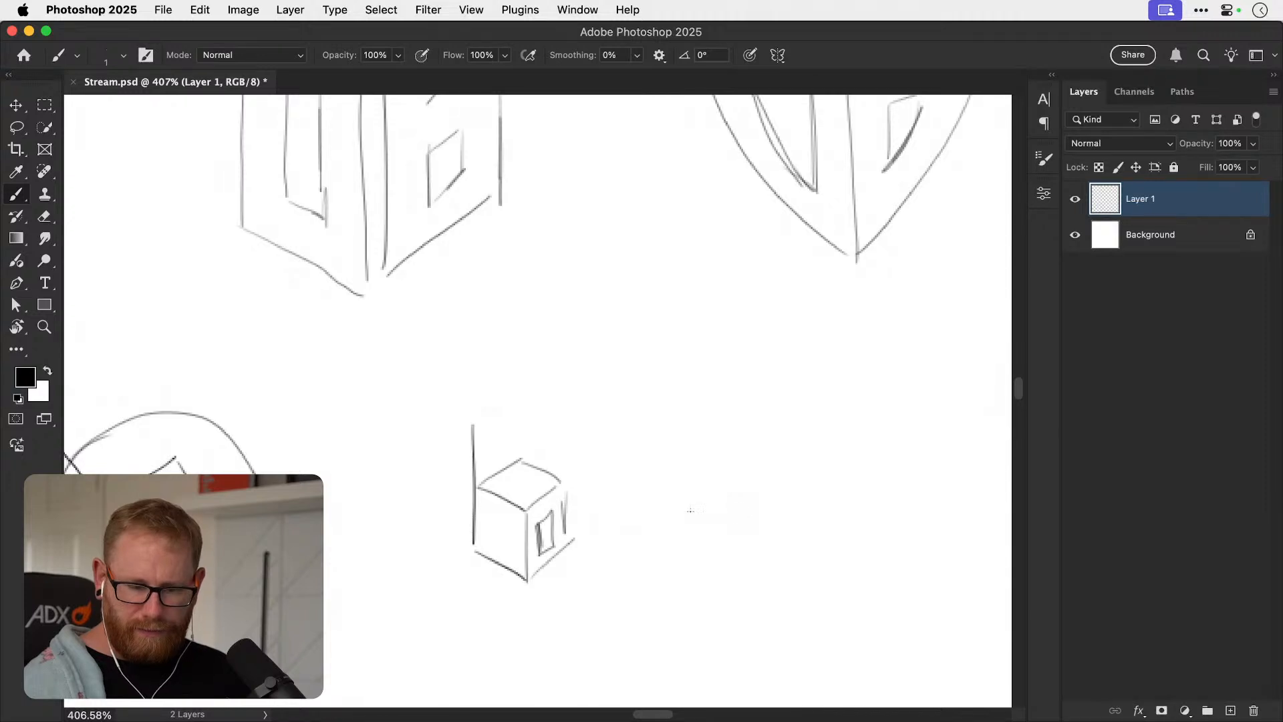
mouse_move(475, 427)
mouse_down()
mouse_move(491, 435)
mouse_move(495, 495)
mouse_up()
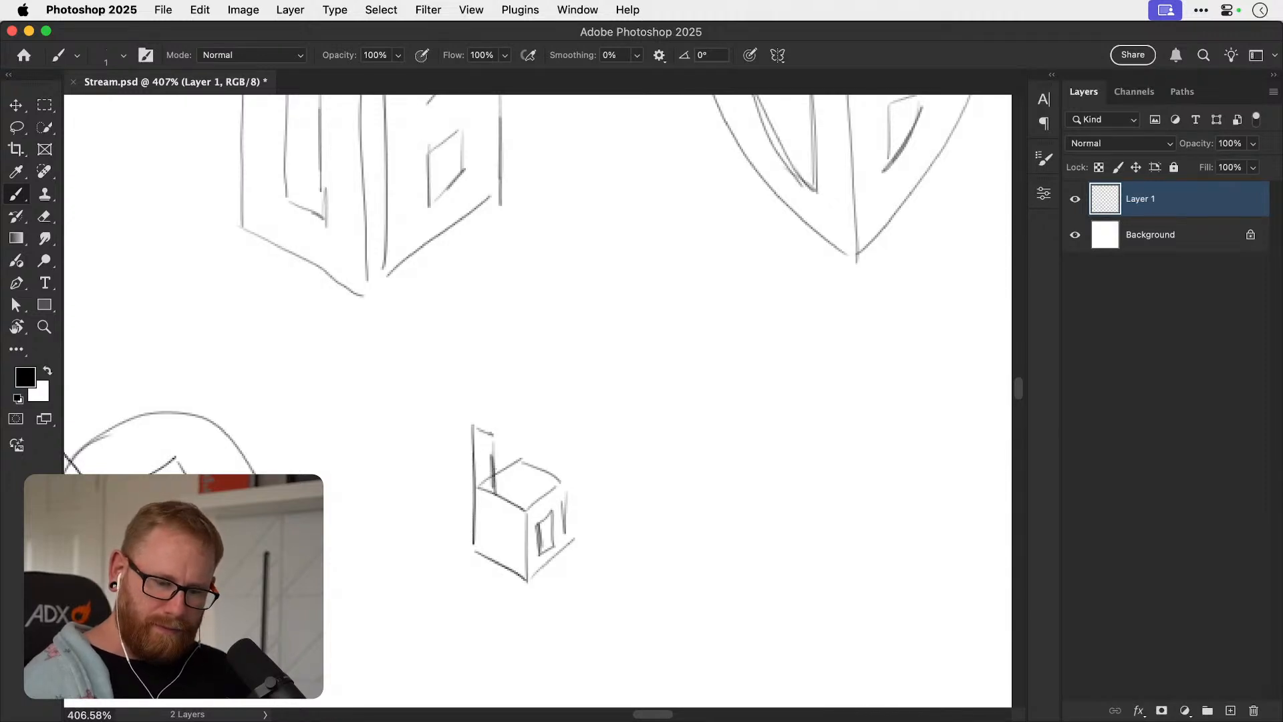
mouse_move(473, 424)
mouse_down()
mouse_move(503, 425)
mouse_move(507, 491)
mouse_move(528, 465)
mouse_move(568, 539)
mouse_up()
key(super+z)
drag(528, 580, 554, 562)
drag(488, 492, 476, 554)
drag(529, 512, 525, 573)
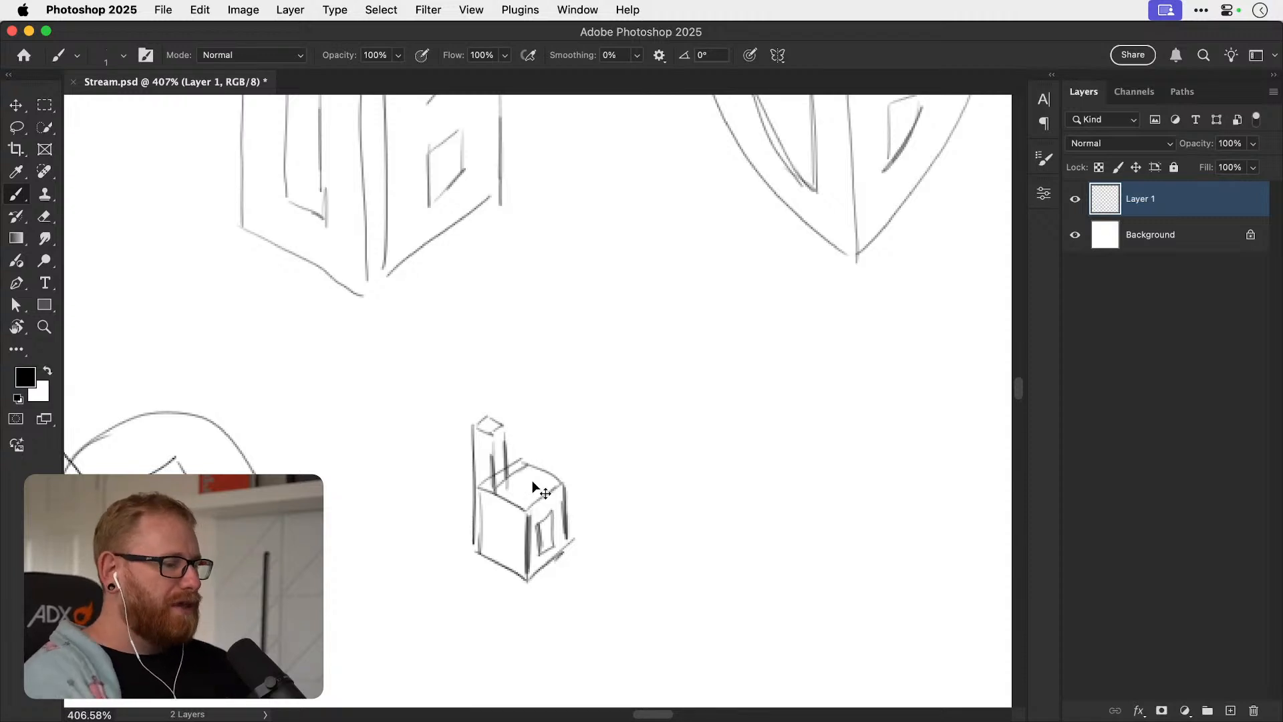
Switch to ChatGPT to reread the five logo briefs, check the O+B brief in Illustrator and return to Photoshop.
key(super+Tab)
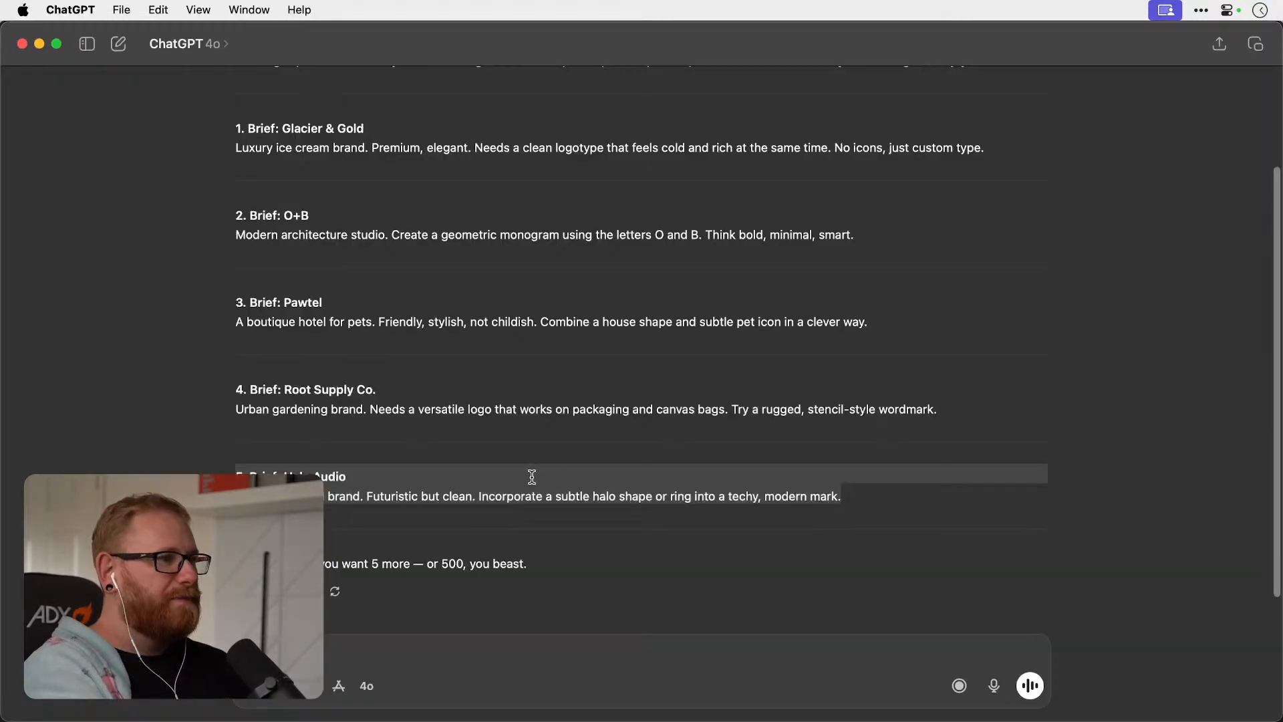
scroll(646, 544, up, 2)
drag(863, 545, 217, 177)
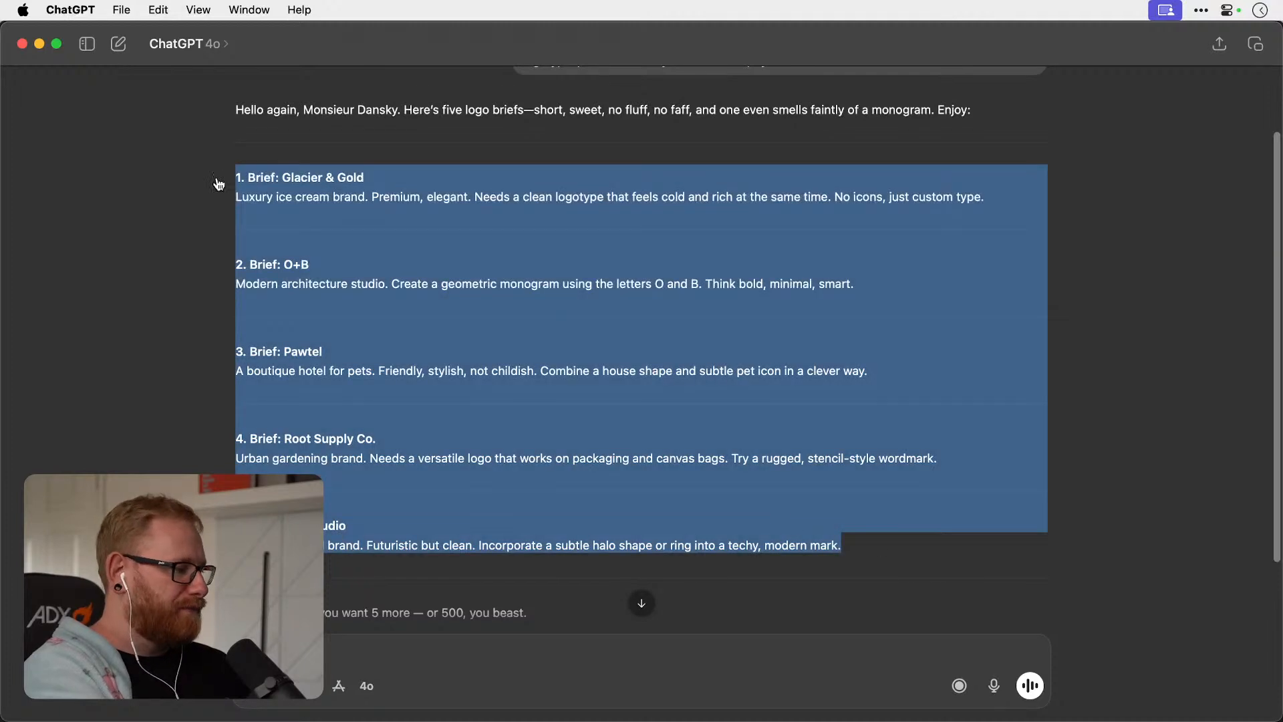
key(super+Tab)
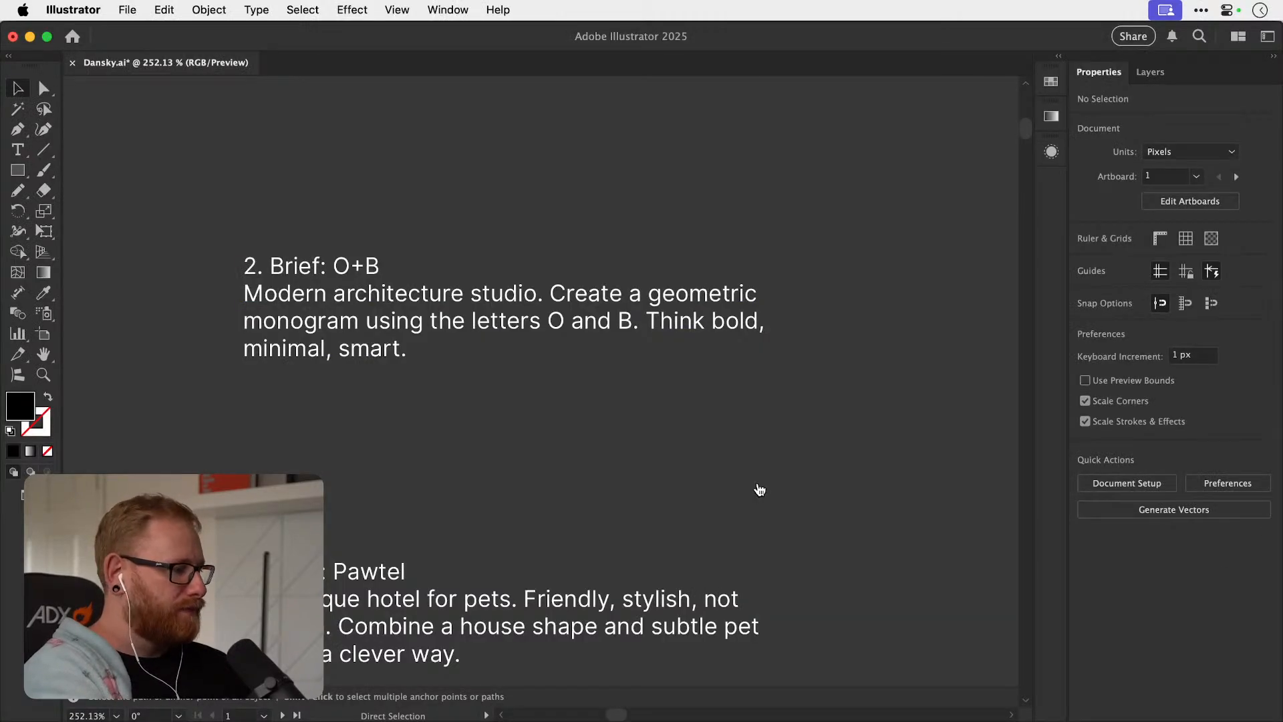
key(super+Tab)
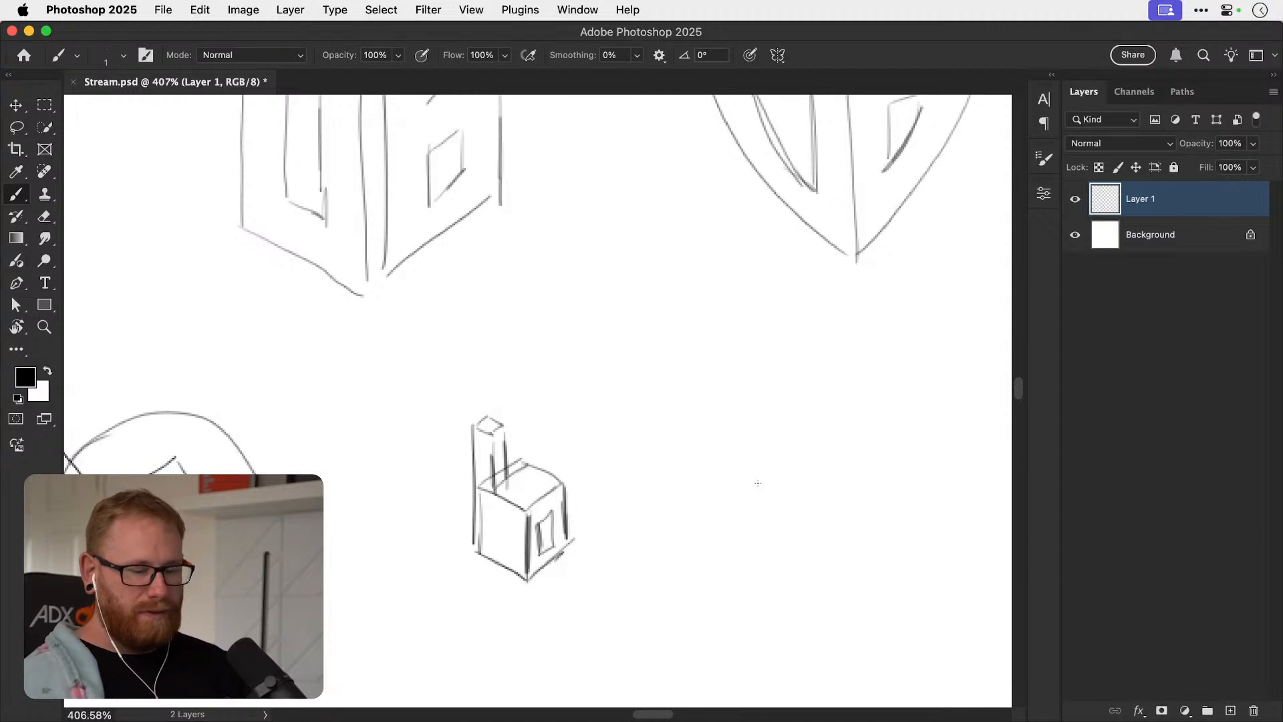
Sketch a capital B inside a large circle in the blank area below the shield, undoing the stray strokes.
drag(587, 524, 624, 576)
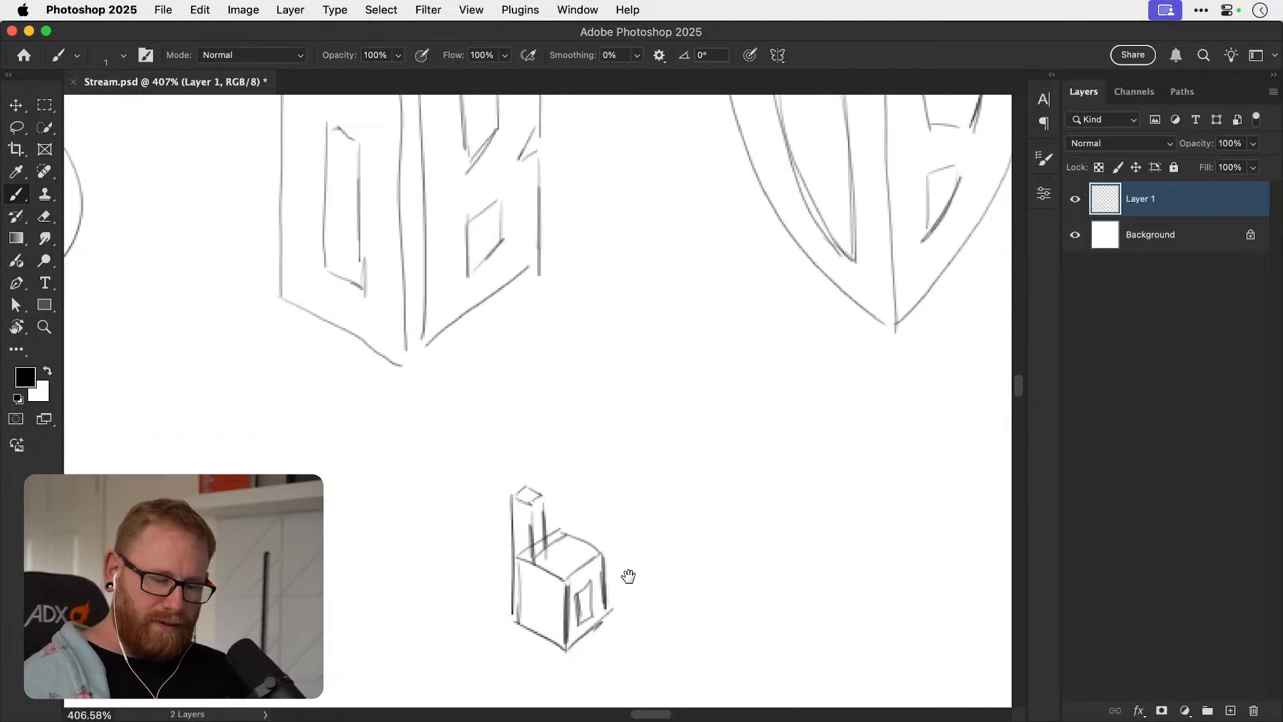
scroll(651, 514, right, 5)
scroll(652, 514, down, 2)
drag(646, 512, 491, 495)
mouse_move(562, 507)
mouse_down()
mouse_move(620, 583)
mouse_move(567, 500)
mouse_up()
key(super+z)
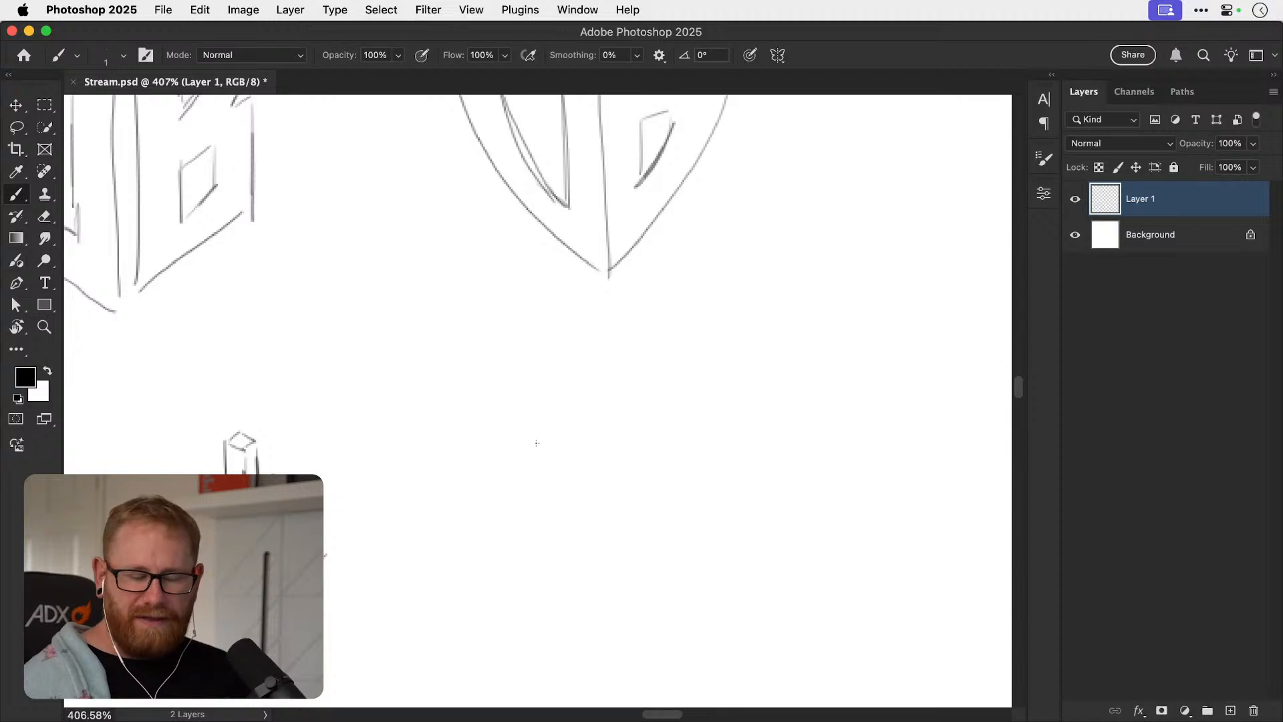
drag(599, 449, 606, 576)
mouse_move(599, 447)
mouse_down()
mouse_move(663, 461)
mouse_move(681, 538)
mouse_move(598, 573)
mouse_up()
key(super+z)
mouse_move(598, 446)
mouse_down()
mouse_move(642, 443)
mouse_move(629, 499)
mouse_move(685, 542)
mouse_move(634, 584)
mouse_move(516, 518)
mouse_move(616, 449)
mouse_up()
key(super+z)
mouse_move(593, 582)
mouse_down()
mouse_move(616, 404)
mouse_move(522, 595)
mouse_up()
Sketch a tall rectangular block outline for a capital B, leaving an opening midway down its right edge.
scroll(514, 544, right, 10)
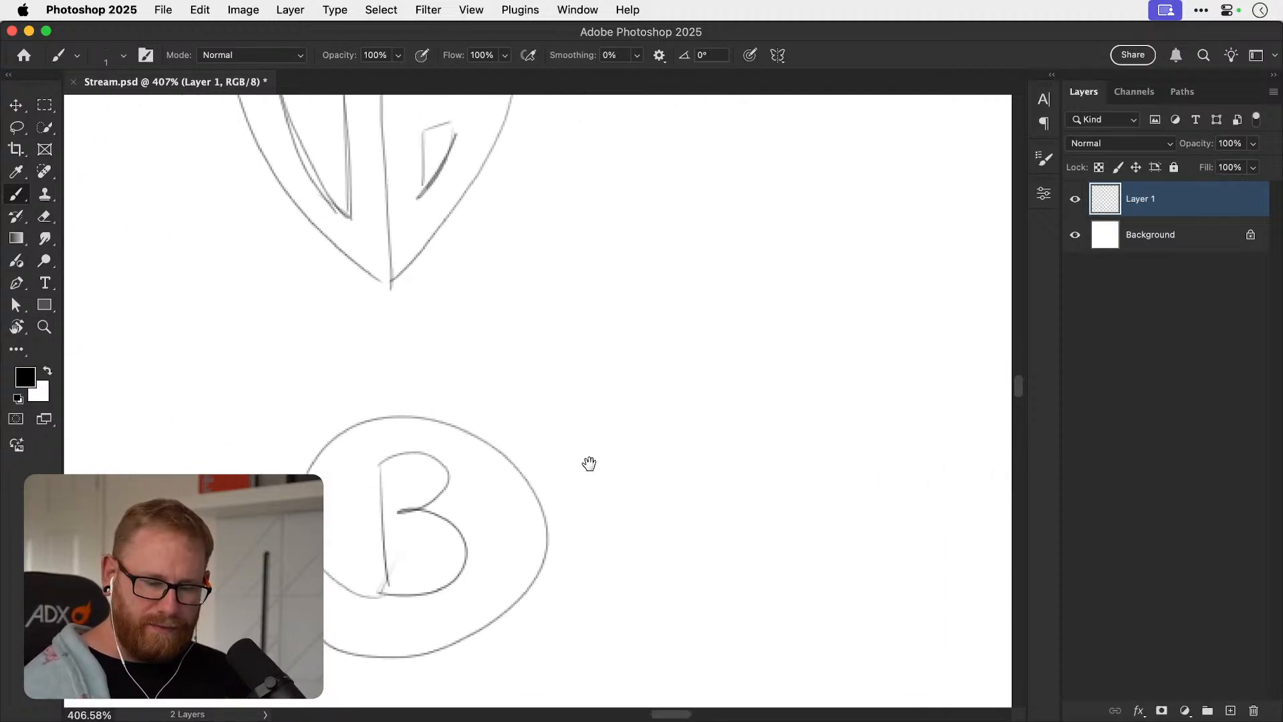
drag(580, 371, 580, 483)
mouse_move(581, 370)
mouse_down()
mouse_move(626, 368)
mouse_move(641, 411)
mouse_up()
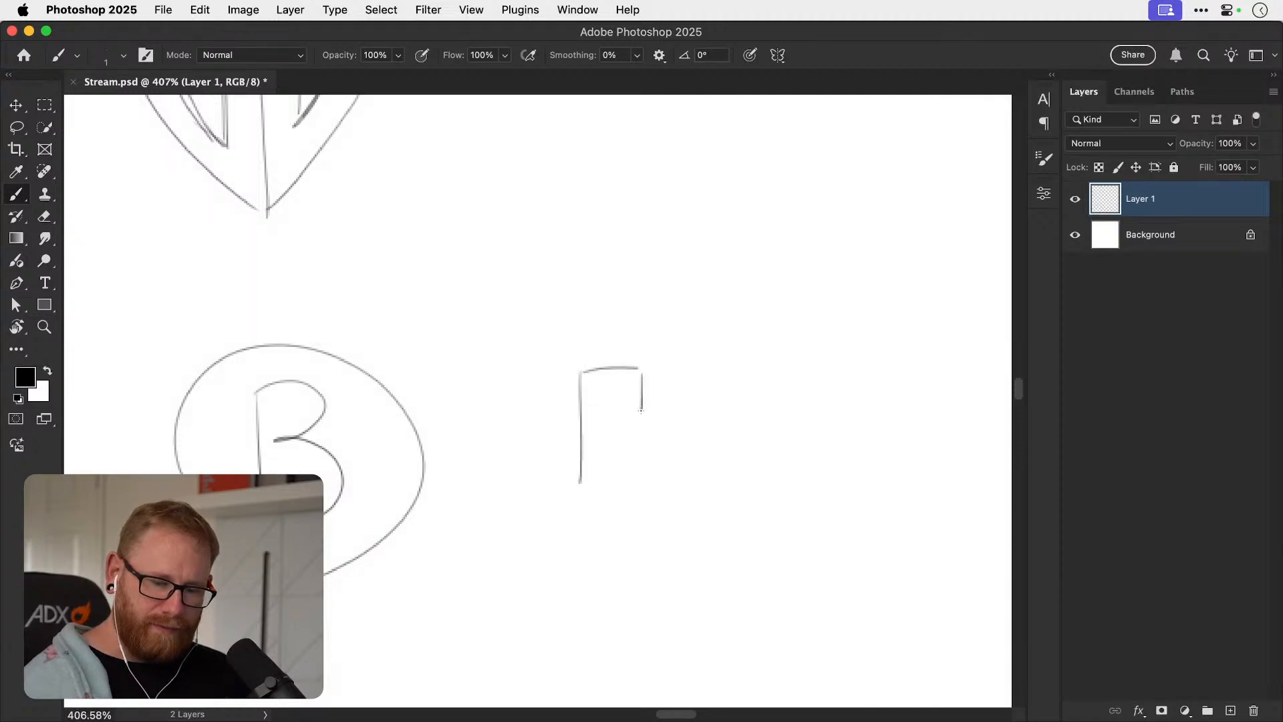
mouse_move(580, 369)
mouse_down()
mouse_move(580, 403)
mouse_move(651, 525)
mouse_up()
mouse_move(647, 460)
mouse_down()
mouse_move(651, 525)
mouse_move(620, 471)
mouse_up()
mouse_move(643, 377)
mouse_down()
mouse_move(647, 425)
mouse_move(572, 369)
mouse_move(579, 533)
mouse_up()
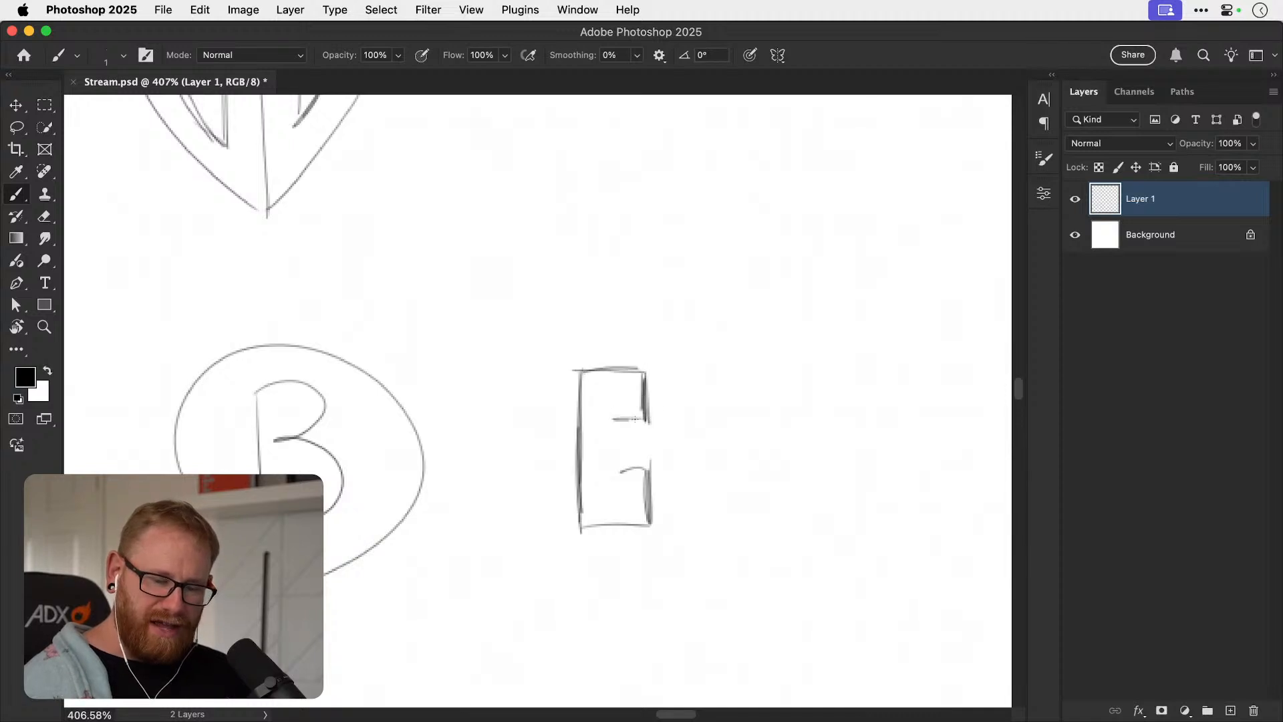
Draw an angular notch into the block B's right edge and darken the outline on all sides.
mouse_move(645, 422)
mouse_down()
mouse_move(628, 457)
mouse_move(649, 473)
mouse_move(628, 457)
mouse_up()
mouse_move(583, 375)
mouse_down()
mouse_move(583, 515)
mouse_move(641, 369)
mouse_up()
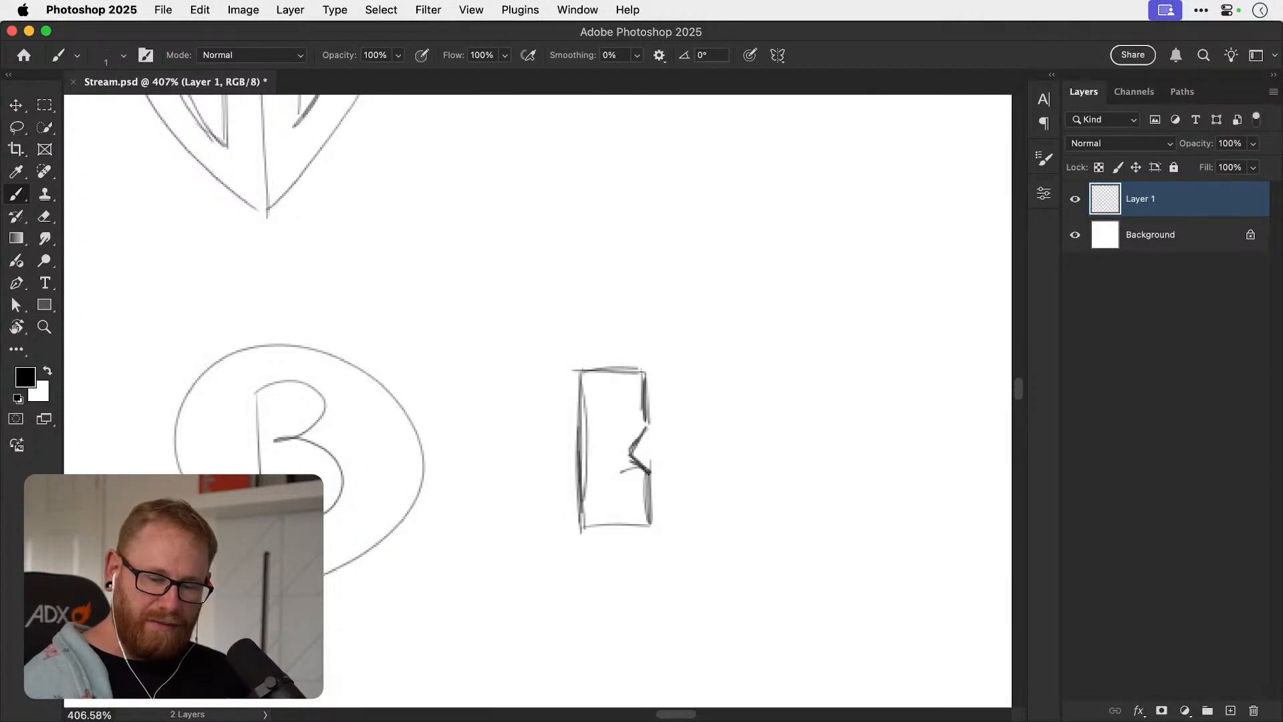
mouse_move(580, 529)
mouse_down()
mouse_move(641, 528)
mouse_move(592, 531)
mouse_up()
drag(648, 476, 650, 532)
mouse_move(649, 425)
mouse_down()
mouse_move(645, 374)
mouse_move(648, 412)
mouse_up()
mouse_move(583, 375)
mouse_down()
mouse_move(584, 517)
mouse_move(647, 370)
mouse_up()
drag(582, 531, 633, 528)
drag(651, 429, 632, 450)
drag(645, 378, 648, 415)
drag(653, 476, 649, 519)
Draw two narrow counters inside the block B, one in its upper half and one in its lower half, and switch to Chrome.
mouse_move(611, 401)
mouse_down()
mouse_move(611, 422)
mouse_move(621, 399)
mouse_move(614, 431)
mouse_up()
drag(612, 406, 614, 432)
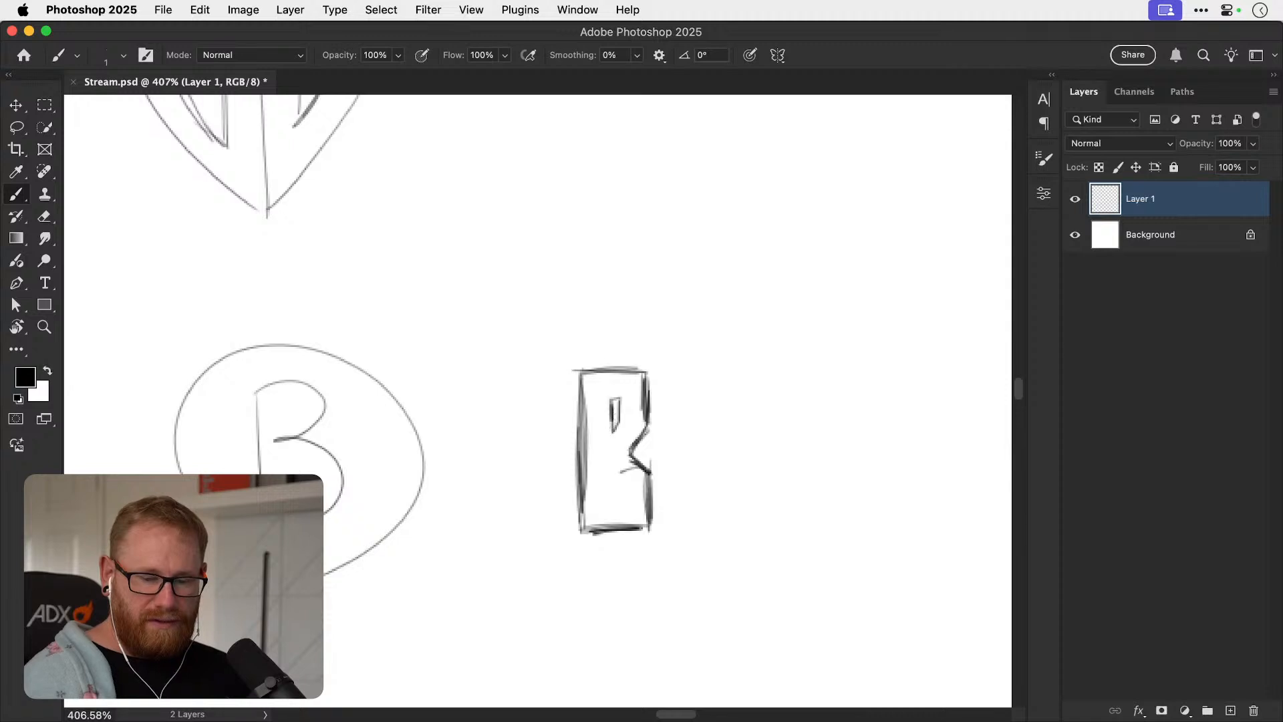
mouse_move(610, 482)
mouse_down()
mouse_move(612, 509)
mouse_move(621, 486)
mouse_move(612, 511)
mouse_up()
drag(619, 481, 621, 512)
drag(610, 399, 612, 429)
mouse_move(610, 399)
mouse_down()
mouse_move(622, 398)
mouse_move(619, 433)
mouse_up()
drag(615, 400, 617, 431)
drag(674, 505, 626, 542)
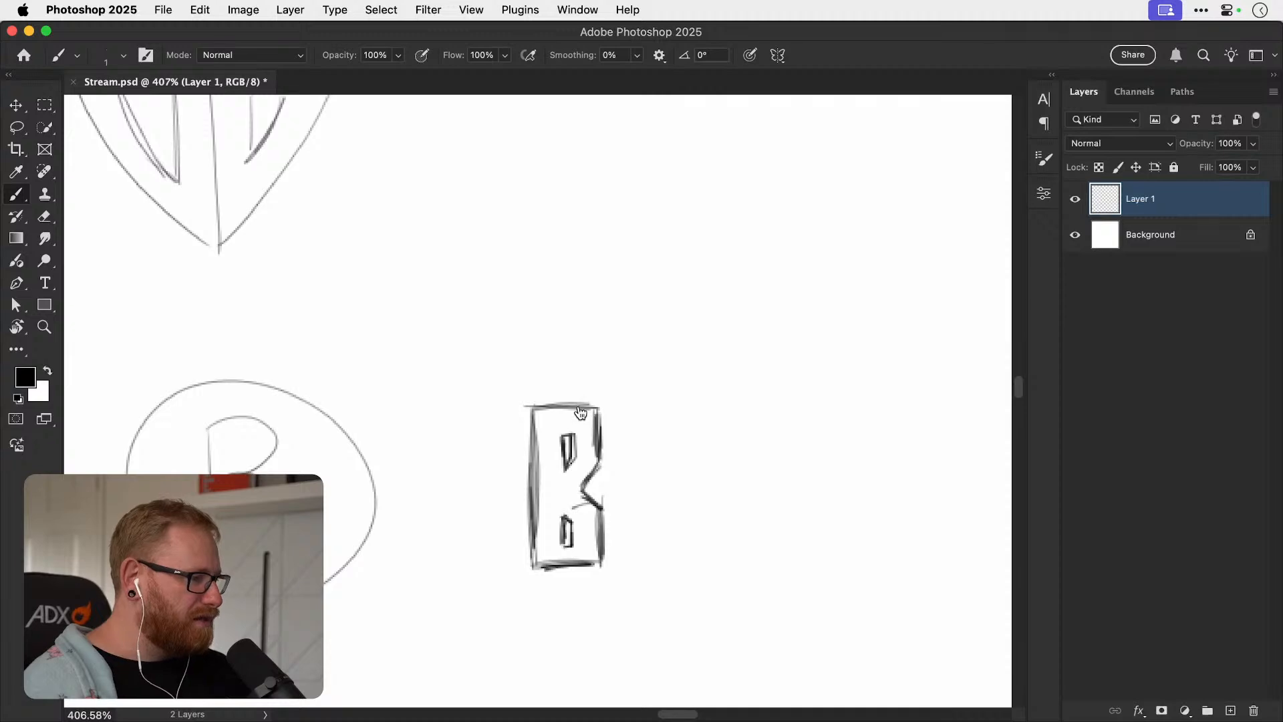
key(super+Tab)
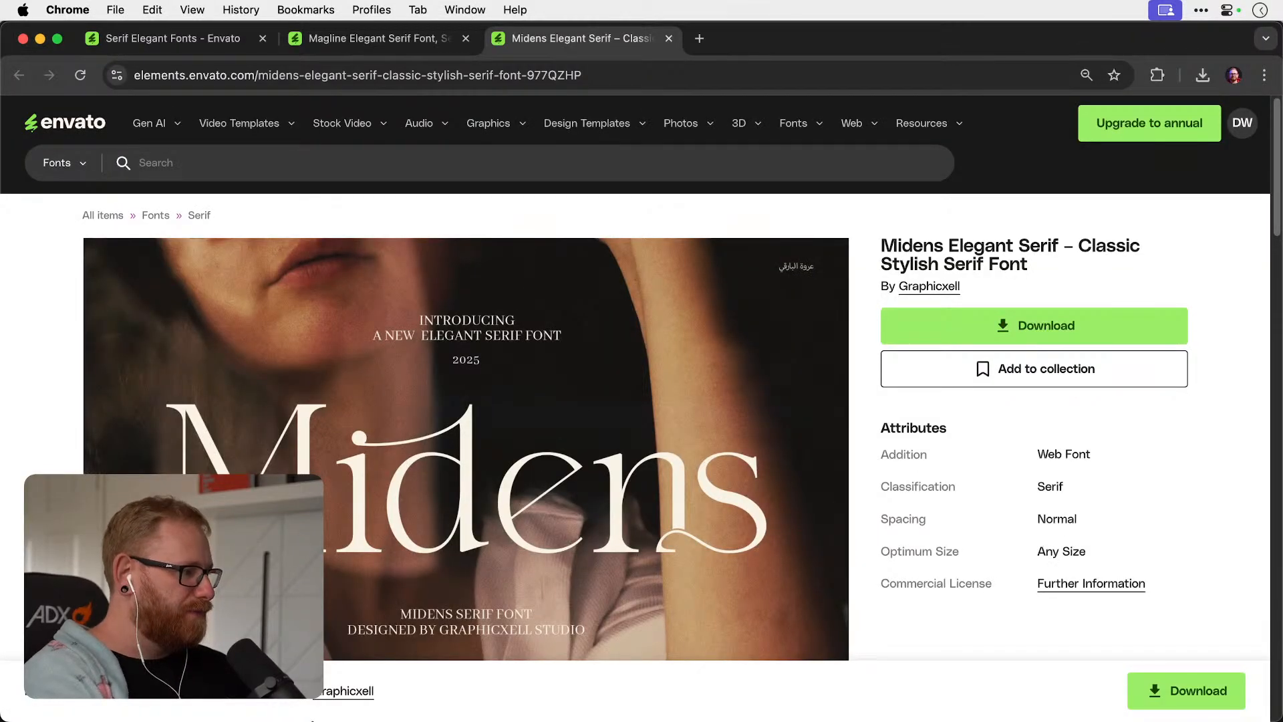
Switch back to Photoshop and sketch a small rectangular O with a narrow horizontal counter directly above the notched block B.
key(super+Tab)
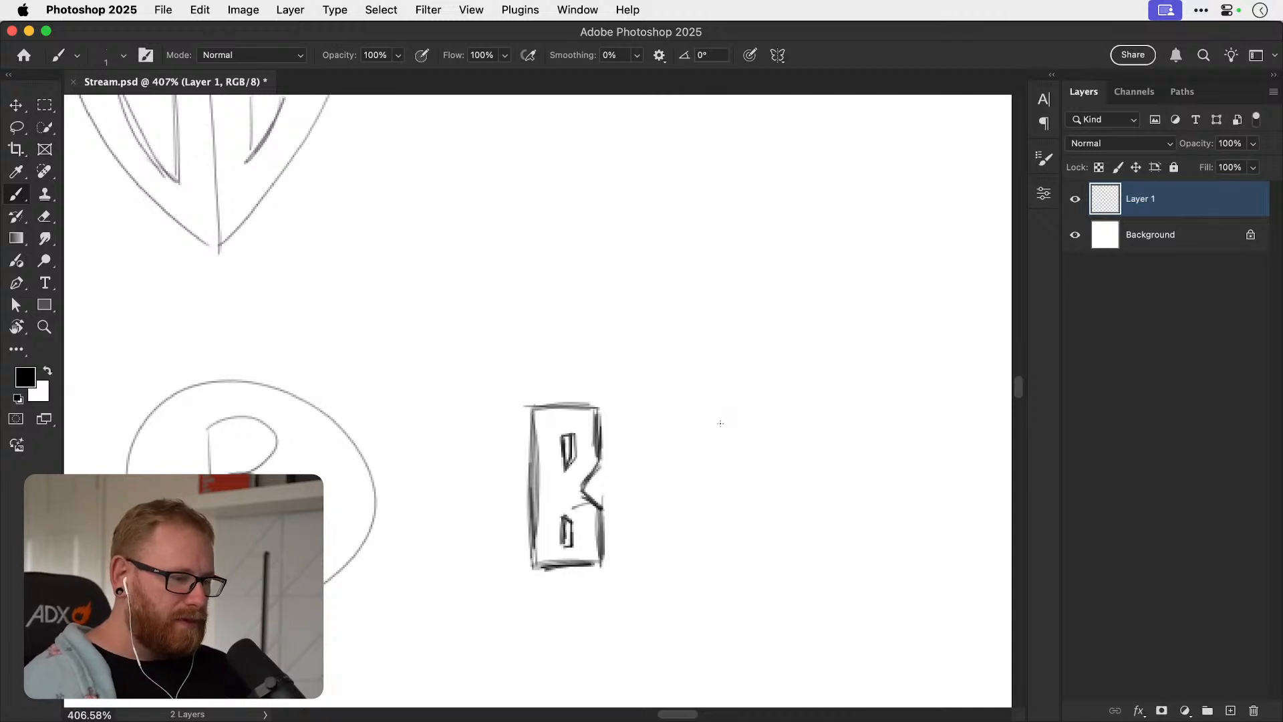
scroll(714, 467, down, 3)
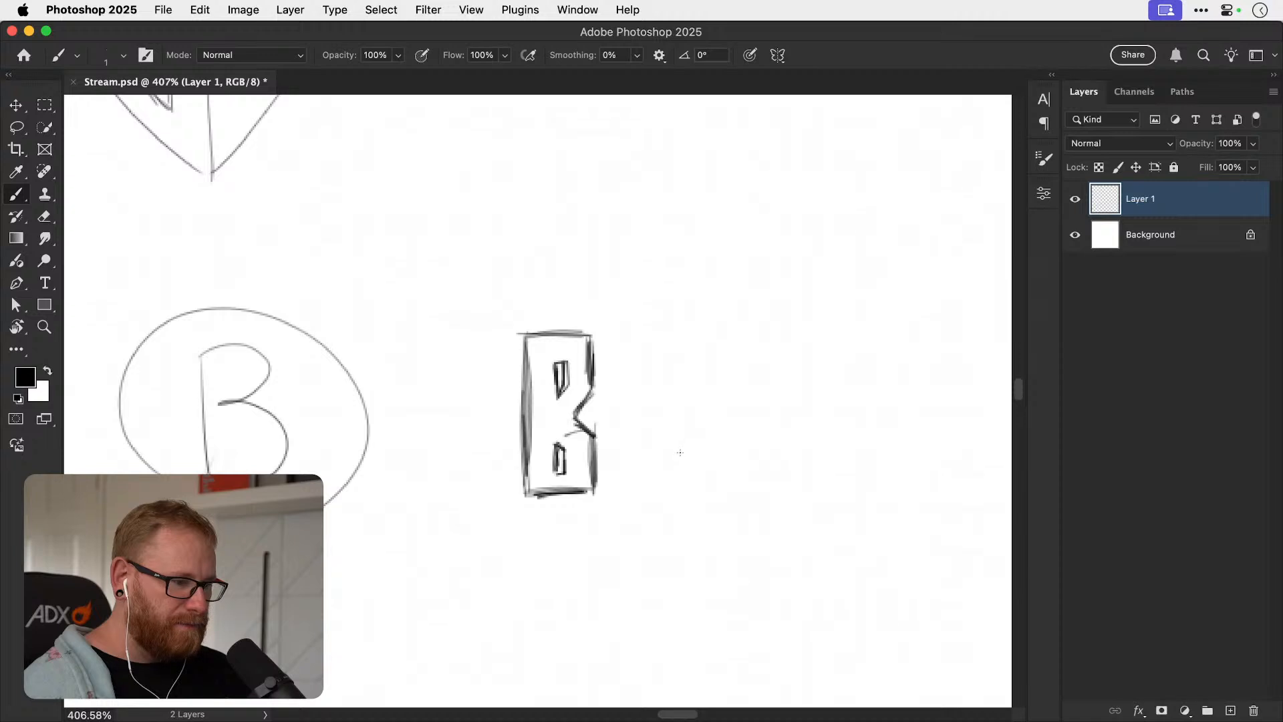
scroll(681, 453, right, 3)
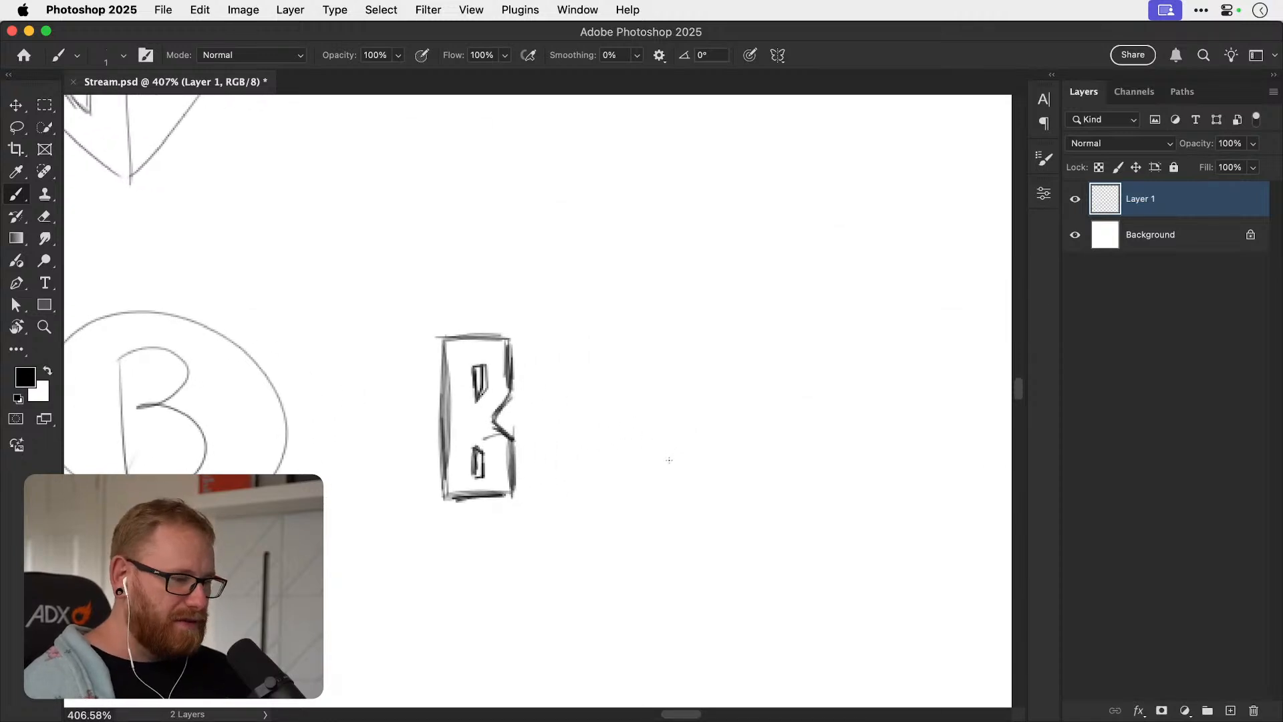
mouse_move(446, 515)
mouse_down()
mouse_move(445, 556)
mouse_move(471, 519)
mouse_move(493, 519)
mouse_up()
key(super+z)
key(super+z)
mouse_move(441, 271)
mouse_down()
mouse_move(442, 316)
mouse_move(491, 275)
mouse_up()
mouse_move(443, 320)
mouse_down()
mouse_move(507, 319)
mouse_move(507, 275)
mouse_move(445, 273)
mouse_move(509, 278)
mouse_up()
mouse_move(509, 277)
mouse_down()
mouse_move(509, 322)
mouse_move(442, 323)
mouse_move(441, 273)
mouse_move(495, 292)
mouse_move(462, 308)
mouse_move(493, 294)
mouse_up()
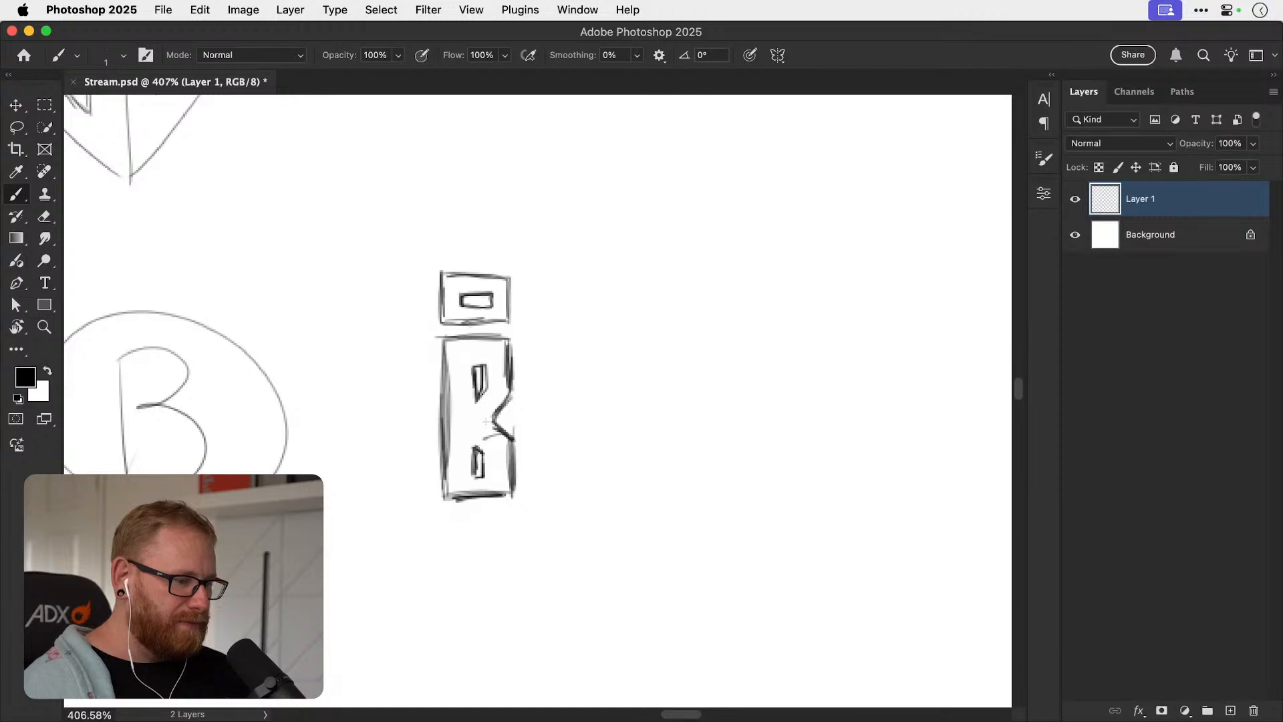
Sketch an angular outlined lowercase b with an open bowl in the blank area right of the stacked O and B, and darken its stem.
scroll(487, 422, left, 5)
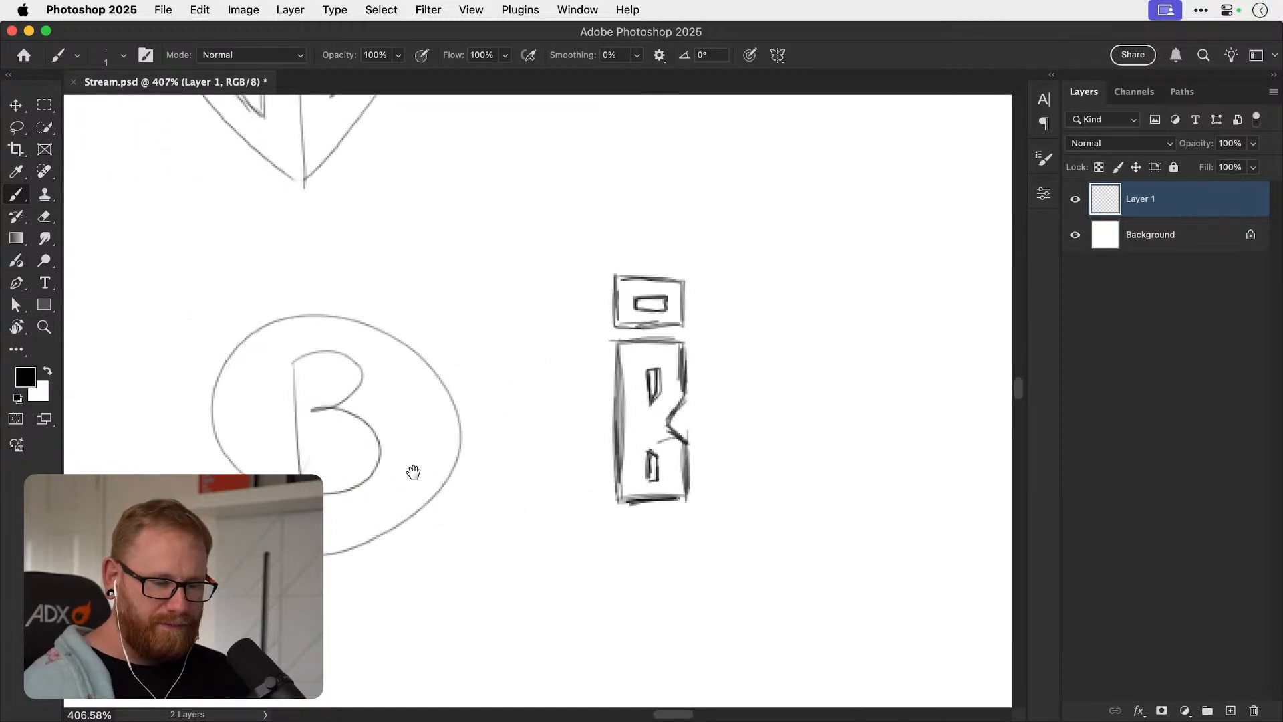
drag(635, 494, 565, 515)
drag(690, 501, 481, 516)
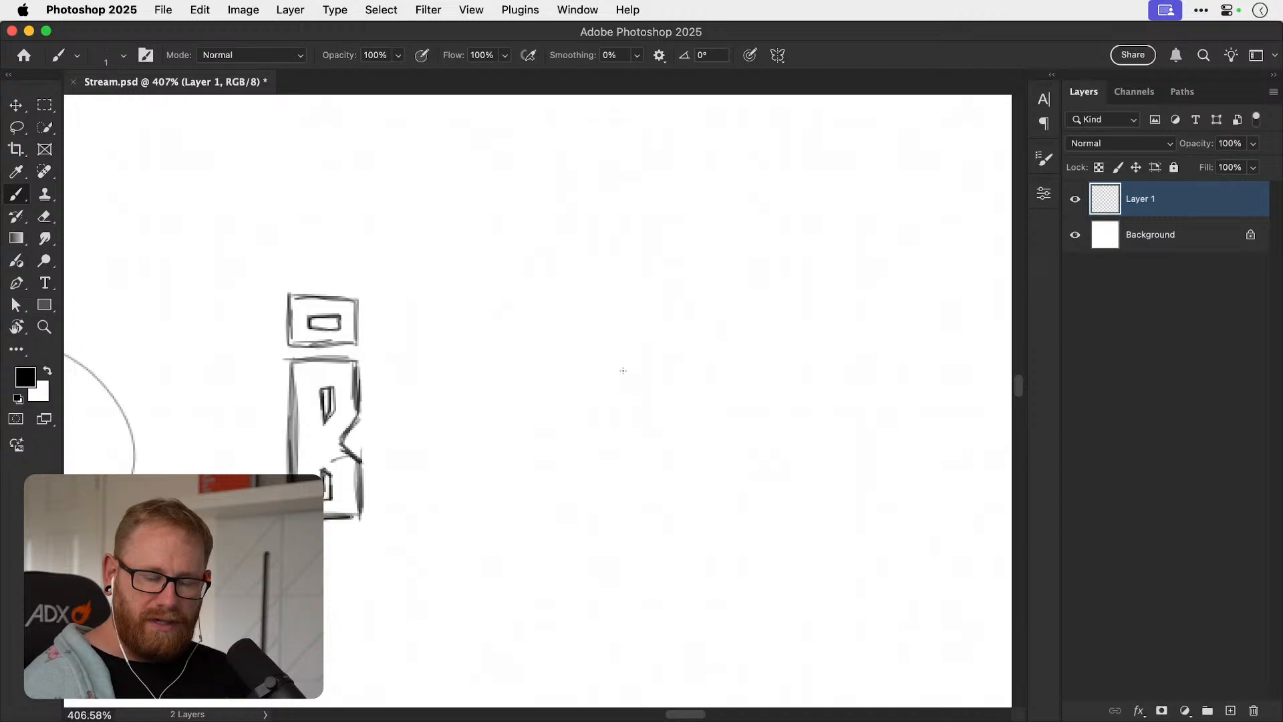
mouse_move(622, 366)
mouse_down()
mouse_move(622, 382)
mouse_move(661, 385)
mouse_move(683, 367)
mouse_move(663, 457)
mouse_up()
mouse_move(684, 373)
mouse_down()
mouse_move(681, 455)
mouse_move(607, 451)
mouse_move(633, 471)
mouse_move(597, 472)
mouse_move(593, 350)
mouse_up()
mouse_move(608, 440)
mouse_down()
mouse_move(610, 356)
mouse_move(595, 367)
mouse_move(608, 338)
mouse_up()
drag(608, 339, 611, 381)
drag(698, 450, 532, 472)
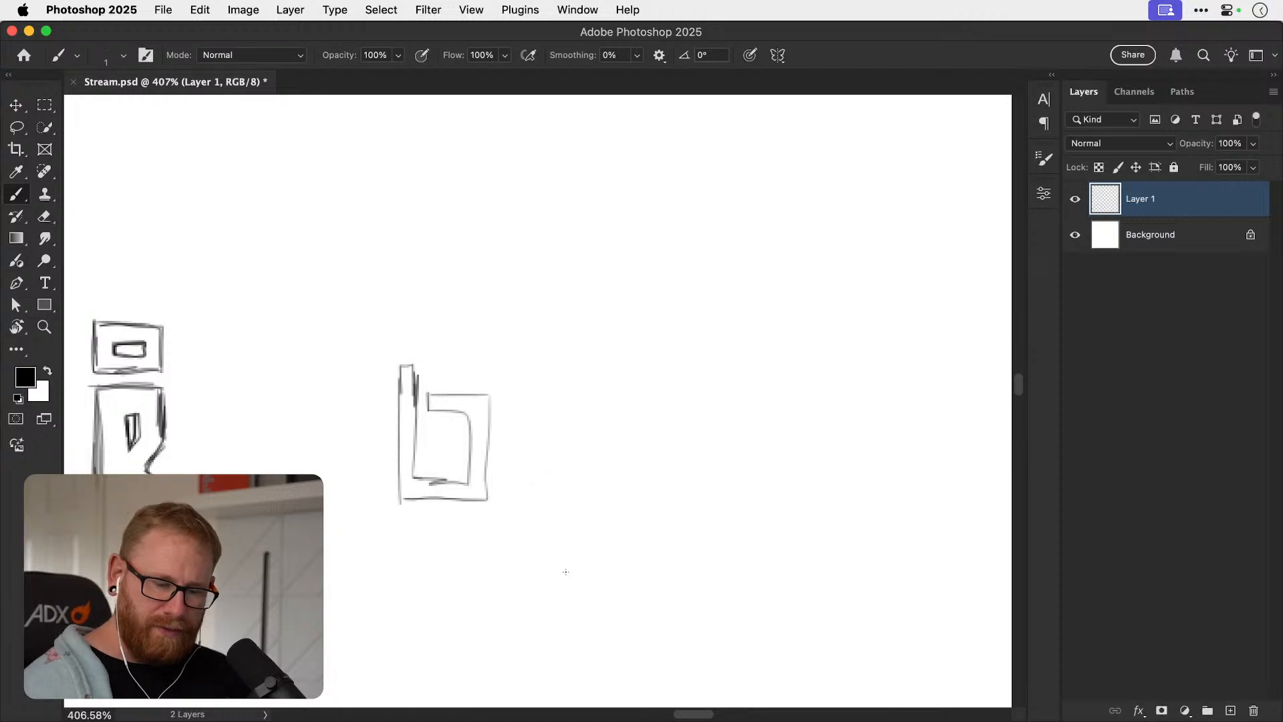
drag(402, 371, 399, 496)
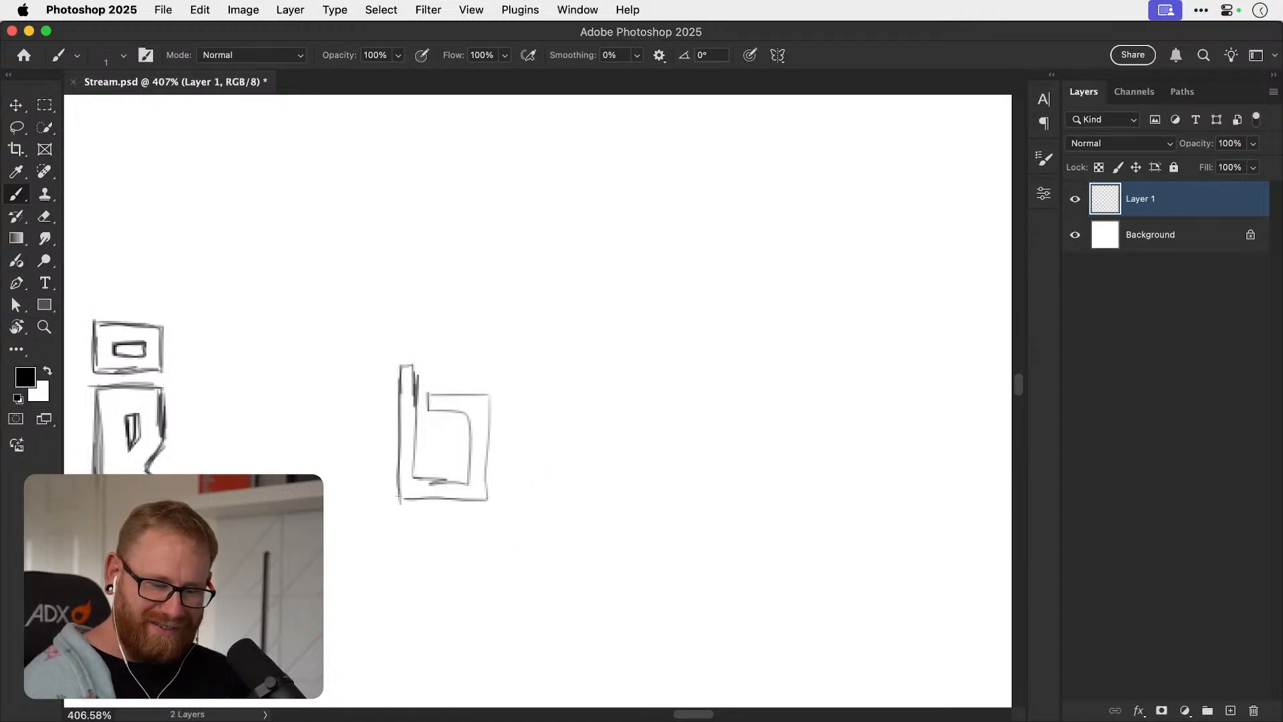
mouse_move(405, 371)
mouse_down()
mouse_move(418, 393)
mouse_move(415, 480)
mouse_move(457, 482)
mouse_up()
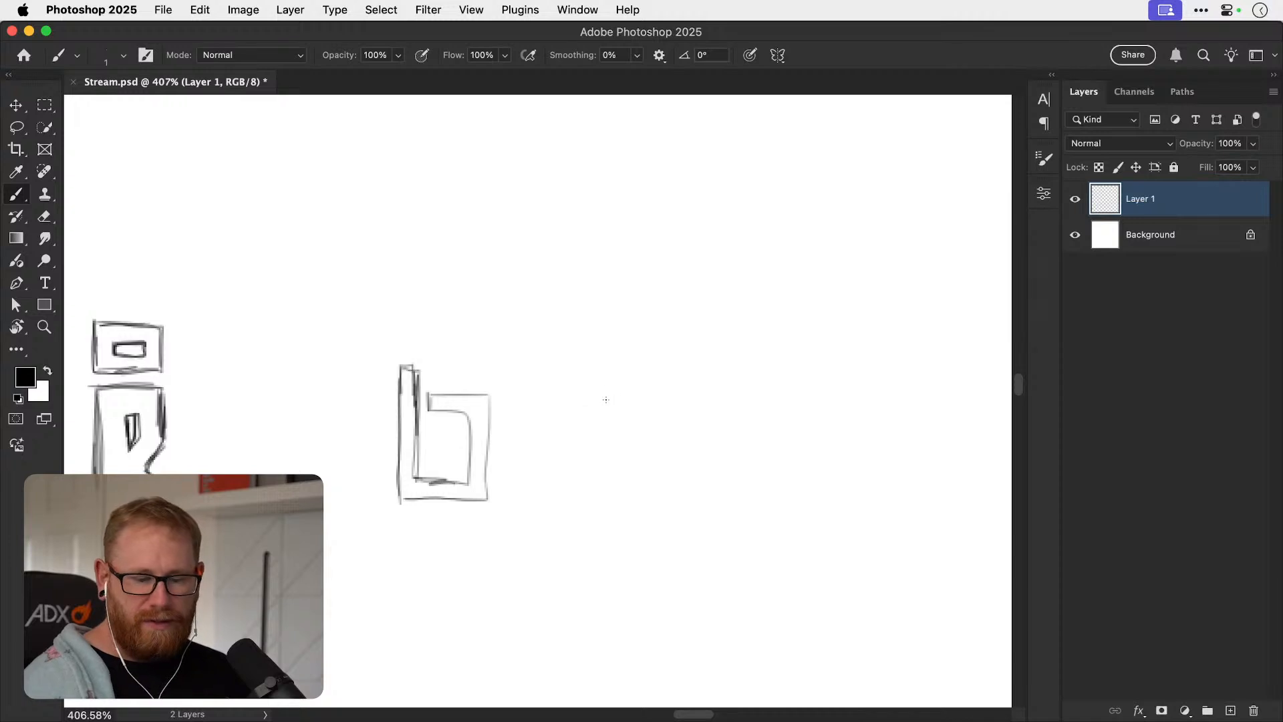
Sketch a squared G-like spiral outline beside the lowercase b, extend its top bar to the right, and erase the stray vertical stroke.
mouse_move(628, 404)
mouse_down()
mouse_move(687, 388)
mouse_move(676, 468)
mouse_move(605, 465)
mouse_move(601, 376)
mouse_move(670, 372)
mouse_move(693, 408)
mouse_move(692, 486)
mouse_move(584, 488)
mouse_move(582, 367)
mouse_move(739, 362)
mouse_up()
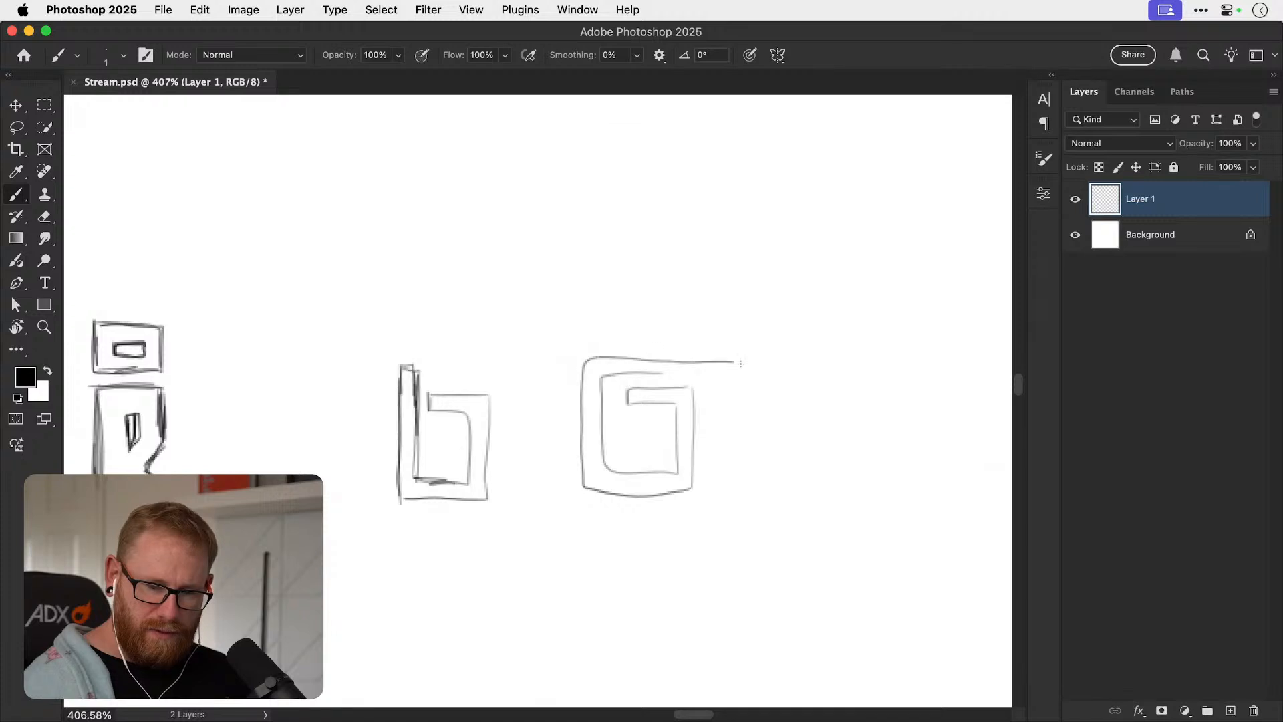
mouse_move(643, 374)
mouse_down()
mouse_move(719, 379)
mouse_move(715, 465)
mouse_up()
drag(730, 367, 731, 422)
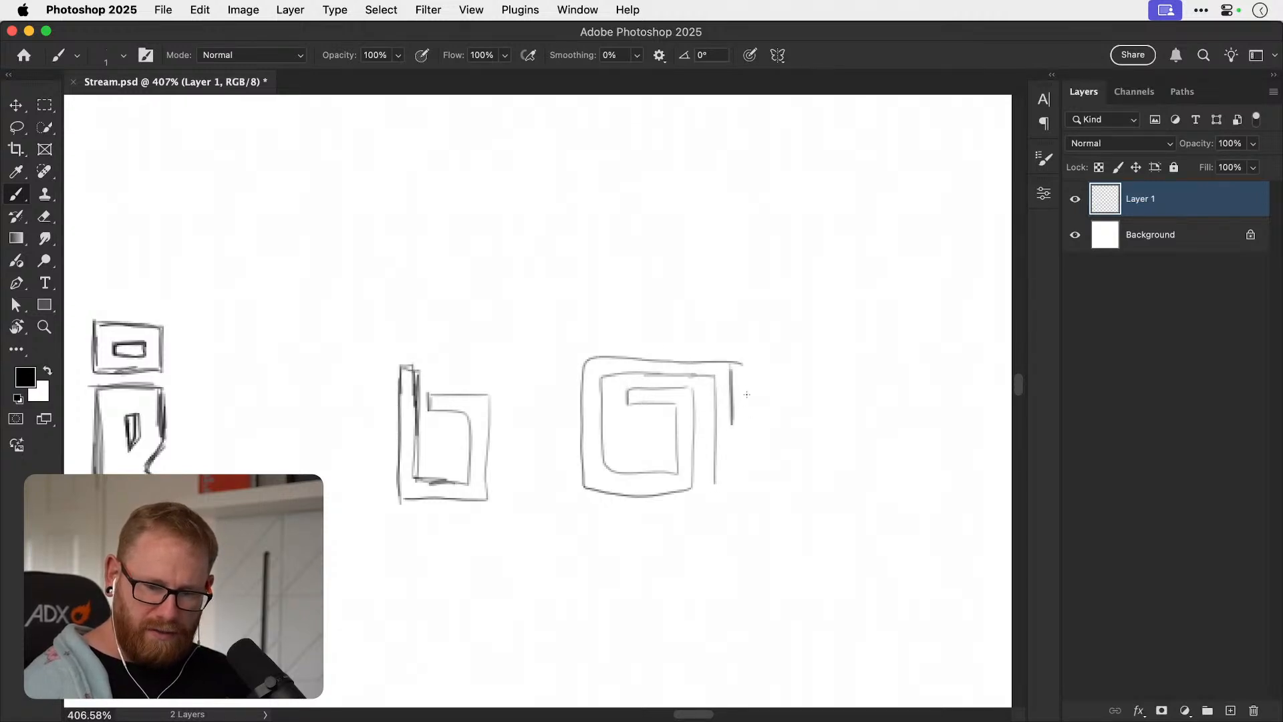
key(e)
drag(731, 372, 729, 409)
Draw a block B continuing from the spiral's extended top bar, with a notched right edge and two counters.
key(b)
drag(719, 362, 801, 363)
drag(716, 488, 776, 484)
drag(740, 493, 791, 491)
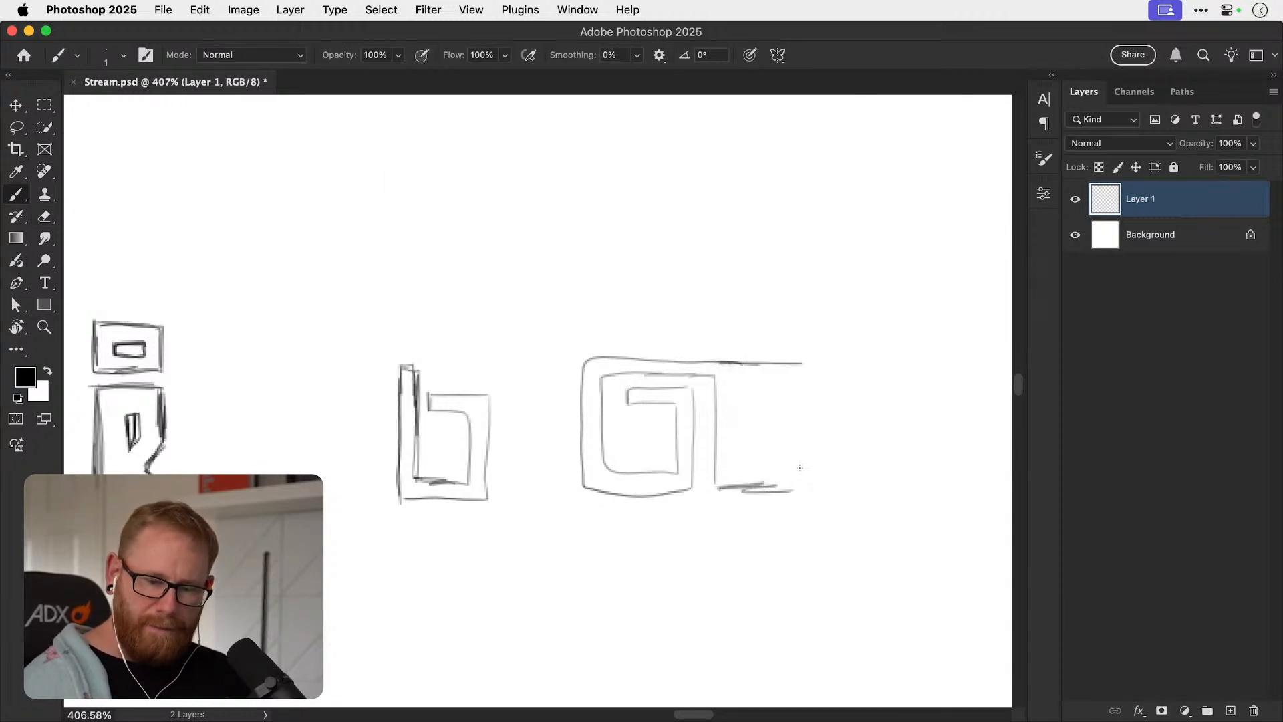
drag(799, 442, 801, 485)
mouse_move(735, 406)
mouse_down()
mouse_move(782, 381)
mouse_move(767, 415)
mouse_move(737, 404)
mouse_up()
mouse_move(736, 469)
mouse_down()
mouse_move(770, 437)
mouse_move(779, 455)
mouse_move(698, 552)
mouse_move(639, 570)
mouse_up()
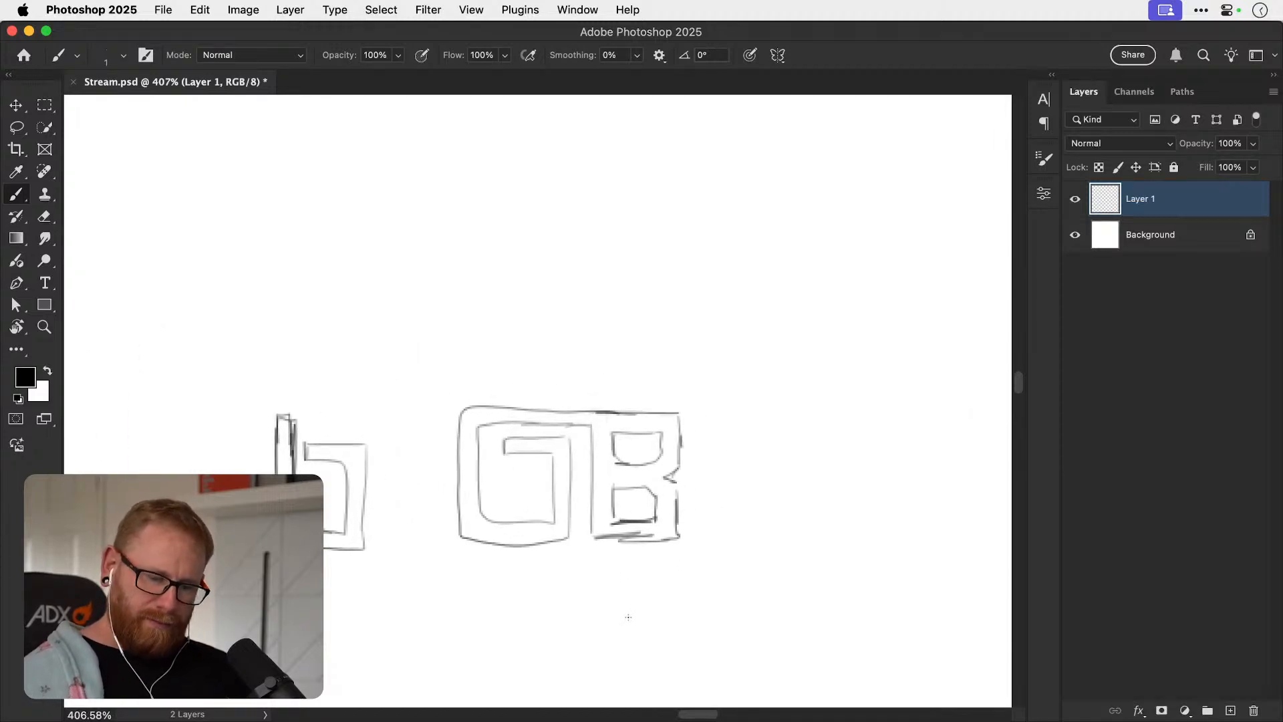
Erase the inward horizontal hook from the spiral letter, leaving its two inner vertical lines.
drag(532, 492, 588, 495)
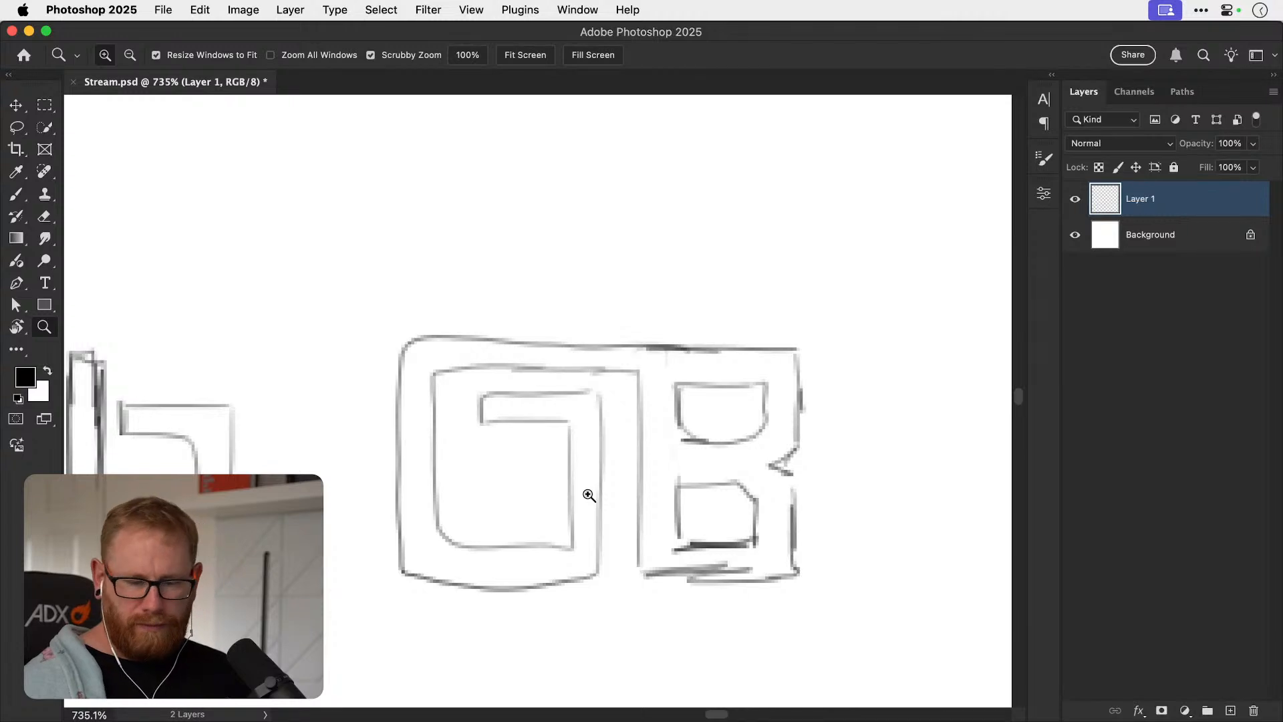
key(e)
mouse_move(501, 393)
mouse_down()
mouse_move(487, 426)
mouse_move(485, 414)
mouse_move(532, 412)
mouse_move(549, 427)
mouse_move(531, 416)
mouse_move(587, 391)
mouse_move(596, 432)
mouse_move(542, 403)
mouse_up()
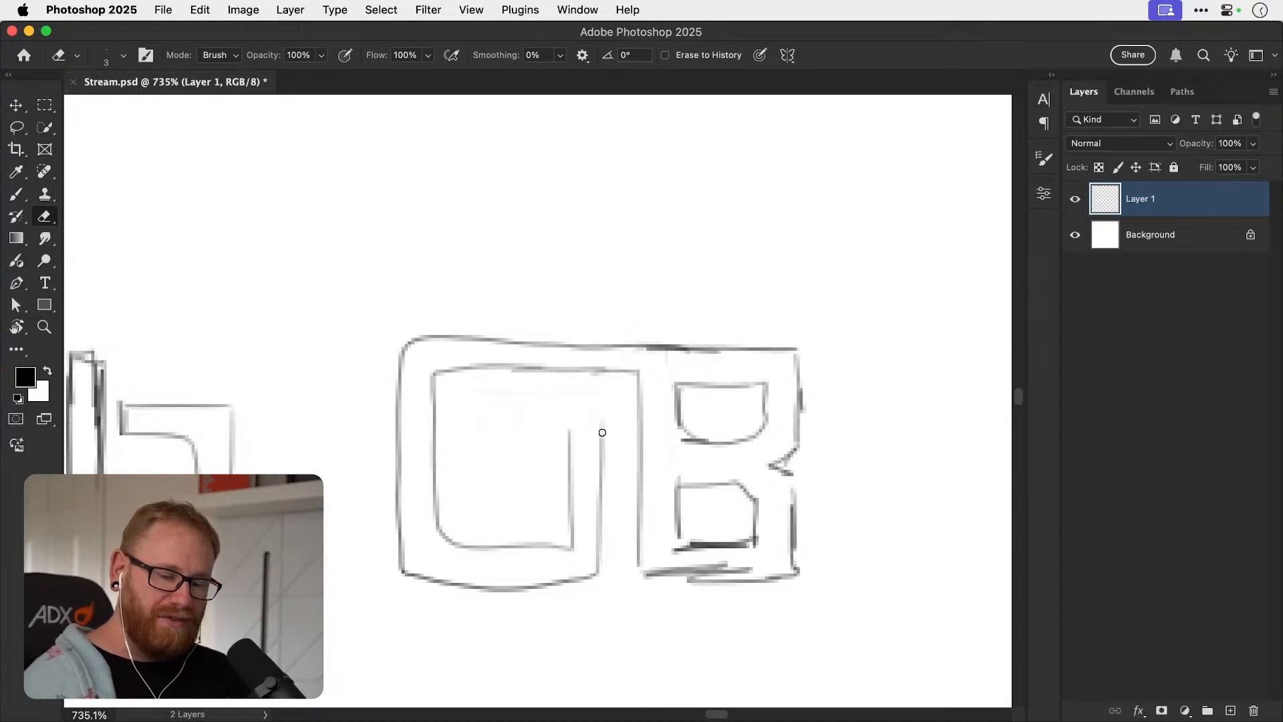
key(b)
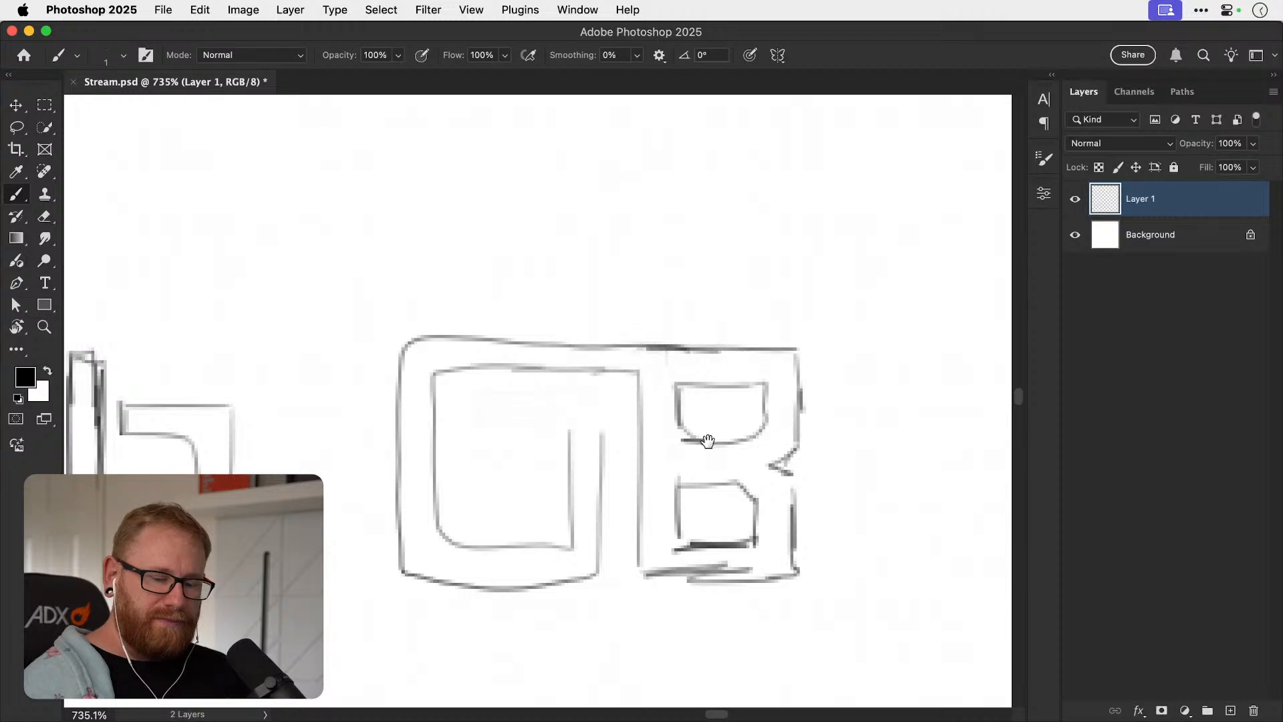
Sketch a new tall block B outline in the blank area right of the G and B sketch, with an angular notch in its right edge.
drag(701, 441, 686, 443)
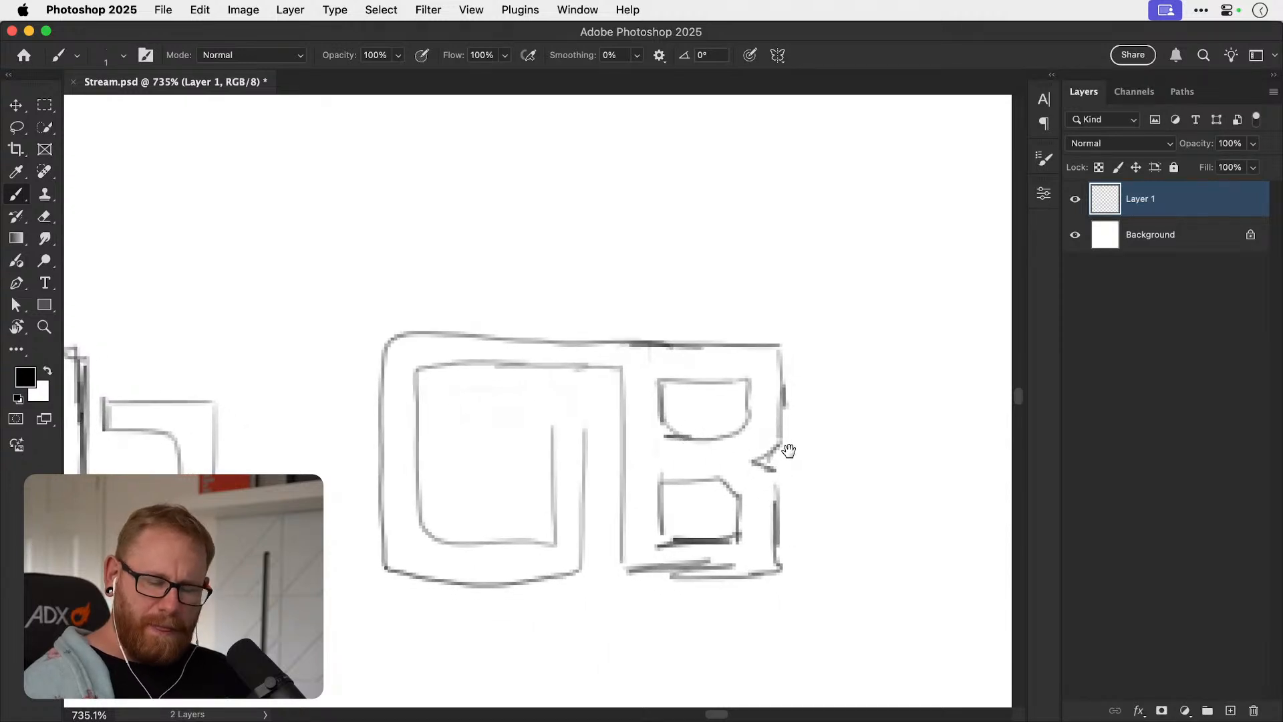
drag(787, 449, 316, 420)
key(z)
mouse_move(678, 512)
mouse_down()
mouse_move(610, 492)
mouse_move(640, 478)
mouse_up()
key(b)
mouse_move(723, 488)
mouse_down()
mouse_move(584, 467)
mouse_move(584, 479)
mouse_move(614, 476)
mouse_up()
key(z)
key(b)
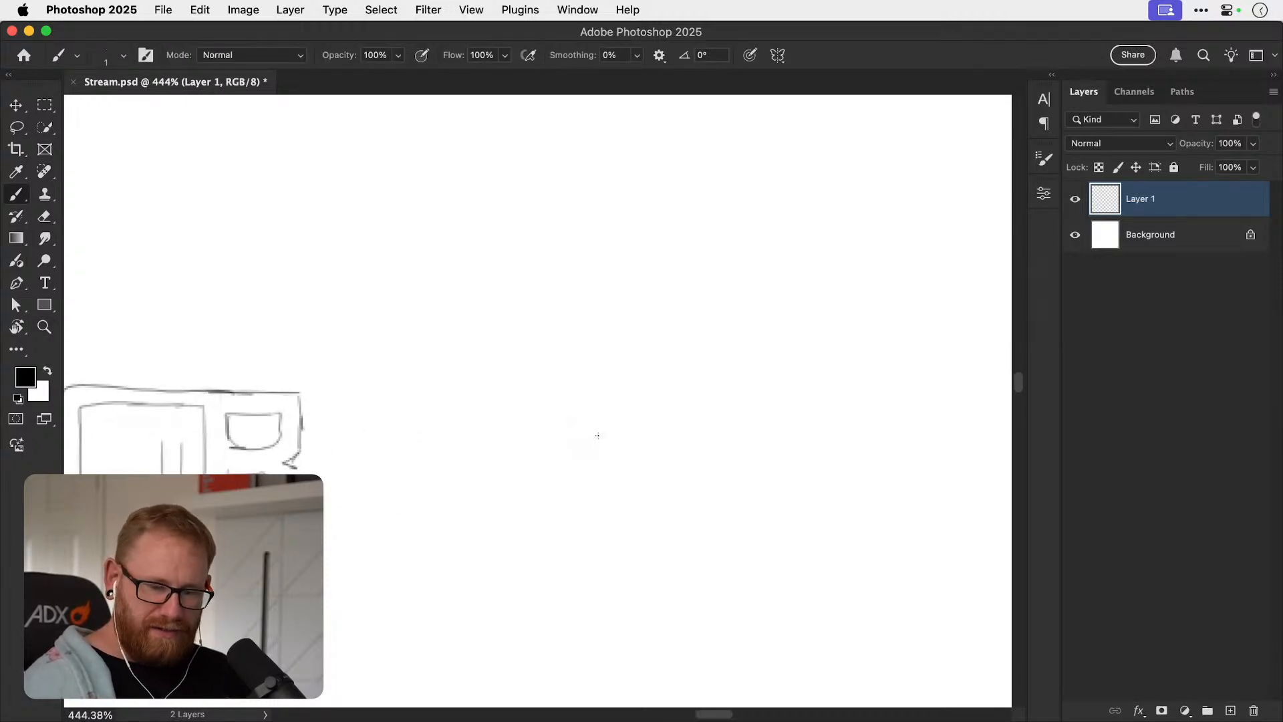
drag(593, 408, 601, 558)
drag(597, 407, 709, 406)
mouse_move(598, 493)
mouse_down()
mouse_move(603, 599)
mouse_move(596, 542)
mouse_move(681, 497)
mouse_up()
key(ctrl+z)
drag(579, 498, 690, 504)
mouse_move(689, 302)
mouse_down()
mouse_move(691, 375)
mouse_move(672, 401)
mouse_move(693, 416)
mouse_move(689, 497)
mouse_up()
drag(691, 441, 694, 495)
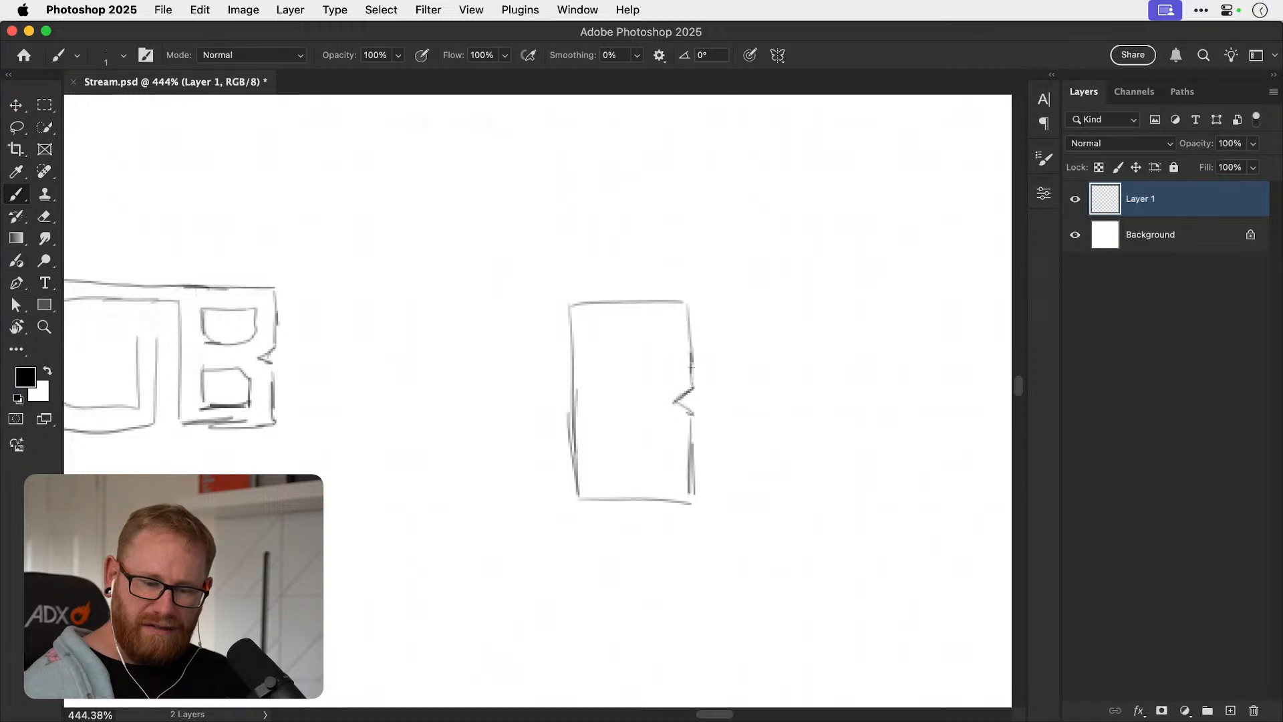
Draw upper and lower counters inside the new block B, join them with a short line, and add a horizontal line across the stem.
mouse_move(604, 373)
mouse_down()
mouse_move(605, 326)
mouse_move(657, 375)
mouse_move(628, 397)
mouse_move(651, 386)
mouse_up()
drag(609, 427, 613, 478)
mouse_move(609, 429)
mouse_down()
mouse_move(647, 420)
mouse_move(668, 439)
mouse_move(659, 472)
mouse_up()
drag(615, 481, 647, 477)
drag(647, 477, 659, 528)
drag(578, 422, 615, 421)
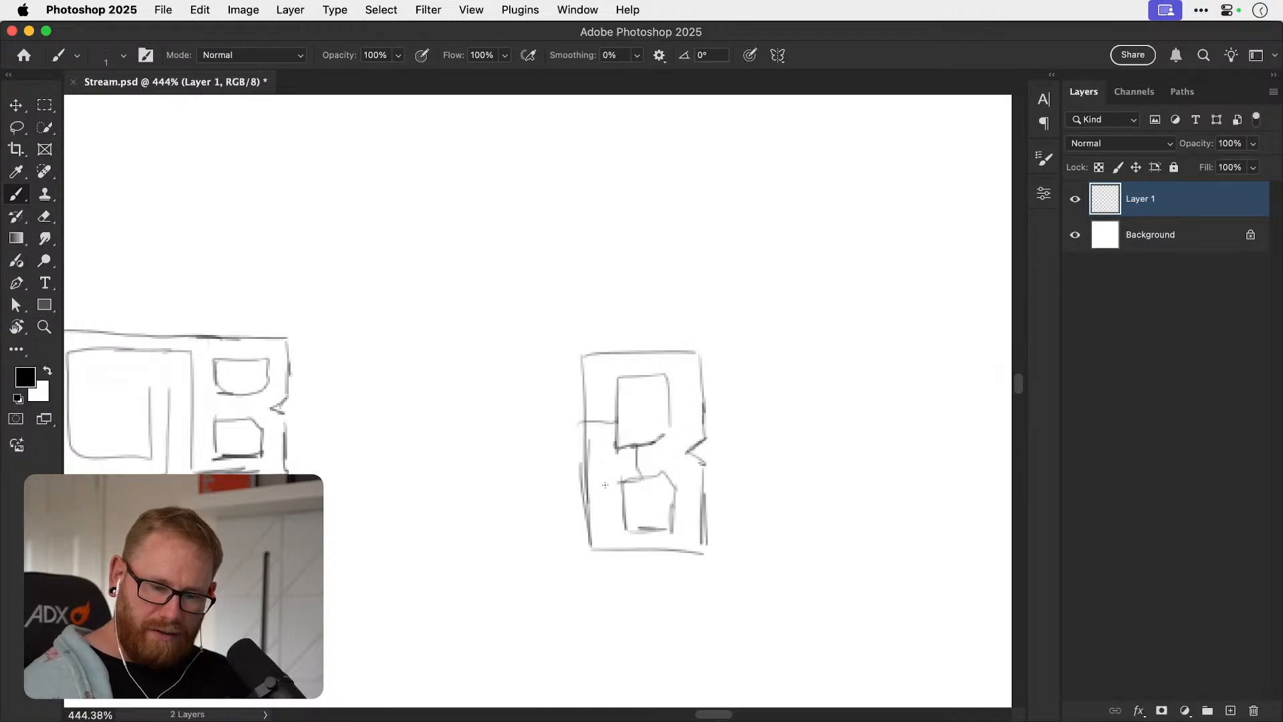
Sketch a rectangular O sharing the block B's left edge, with a tall narrow counter and a small channel linking the two letters.
mouse_move(578, 487)
mouse_down()
mouse_move(547, 486)
mouse_move(555, 459)
mouse_move(579, 457)
mouse_up()
mouse_move(556, 360)
mouse_down()
mouse_move(474, 358)
mouse_move(481, 512)
mouse_move(494, 551)
mouse_move(586, 550)
mouse_up()
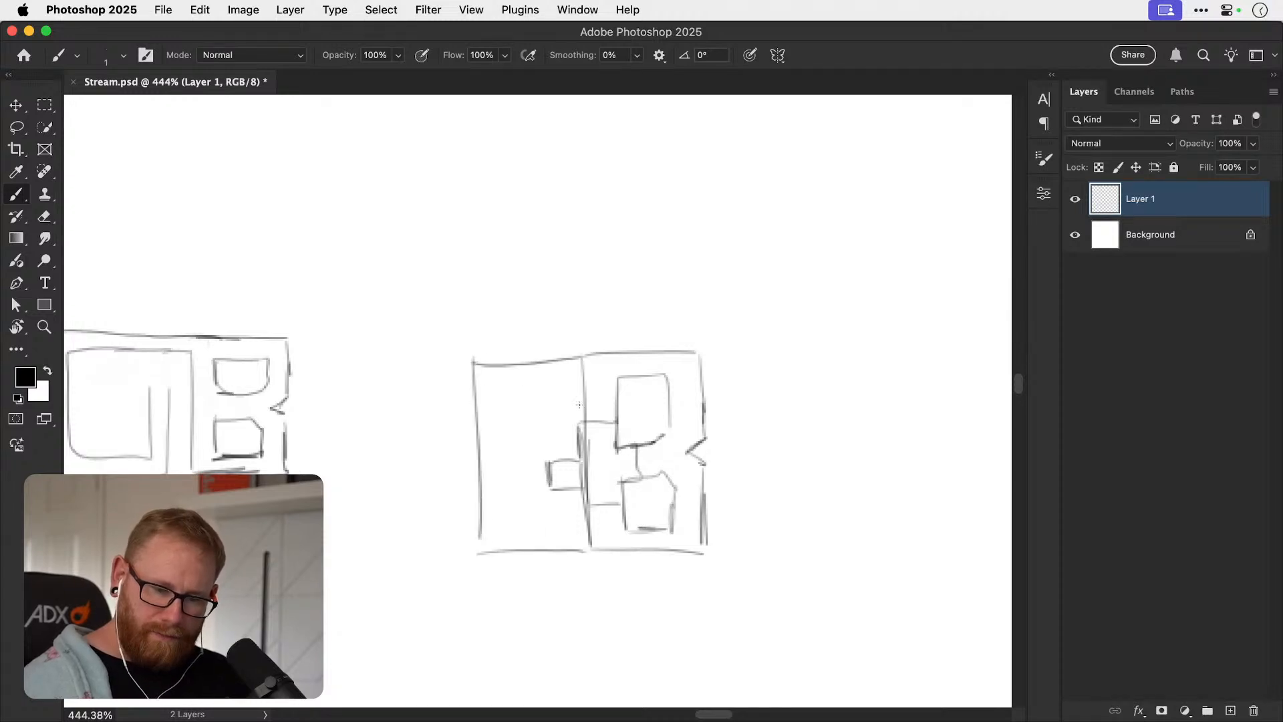
mouse_move(549, 451)
mouse_down()
mouse_move(539, 395)
mouse_move(501, 397)
mouse_move(510, 525)
mouse_move(549, 518)
mouse_move(550, 488)
mouse_up()
drag(687, 474, 639, 452)
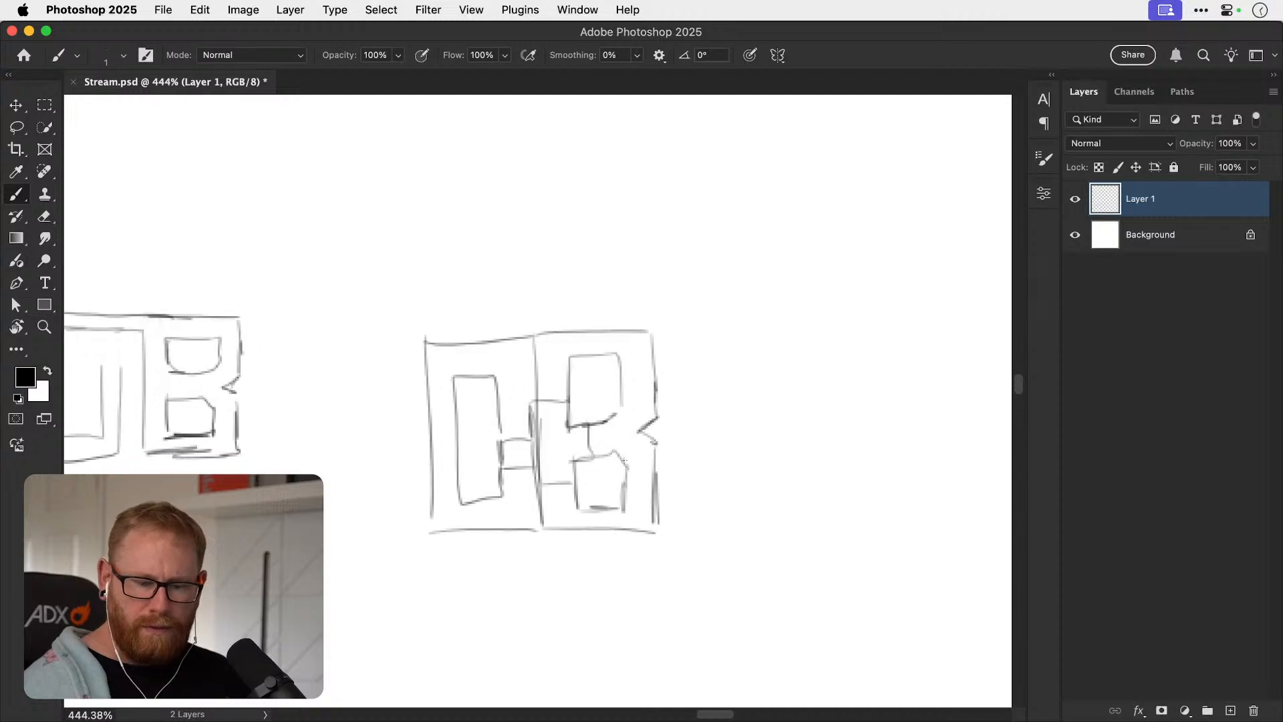
Darken the shared edge between the O and B, the stepped line into the B, and the O's narrow counter.
key(z)
drag(581, 510, 546, 446)
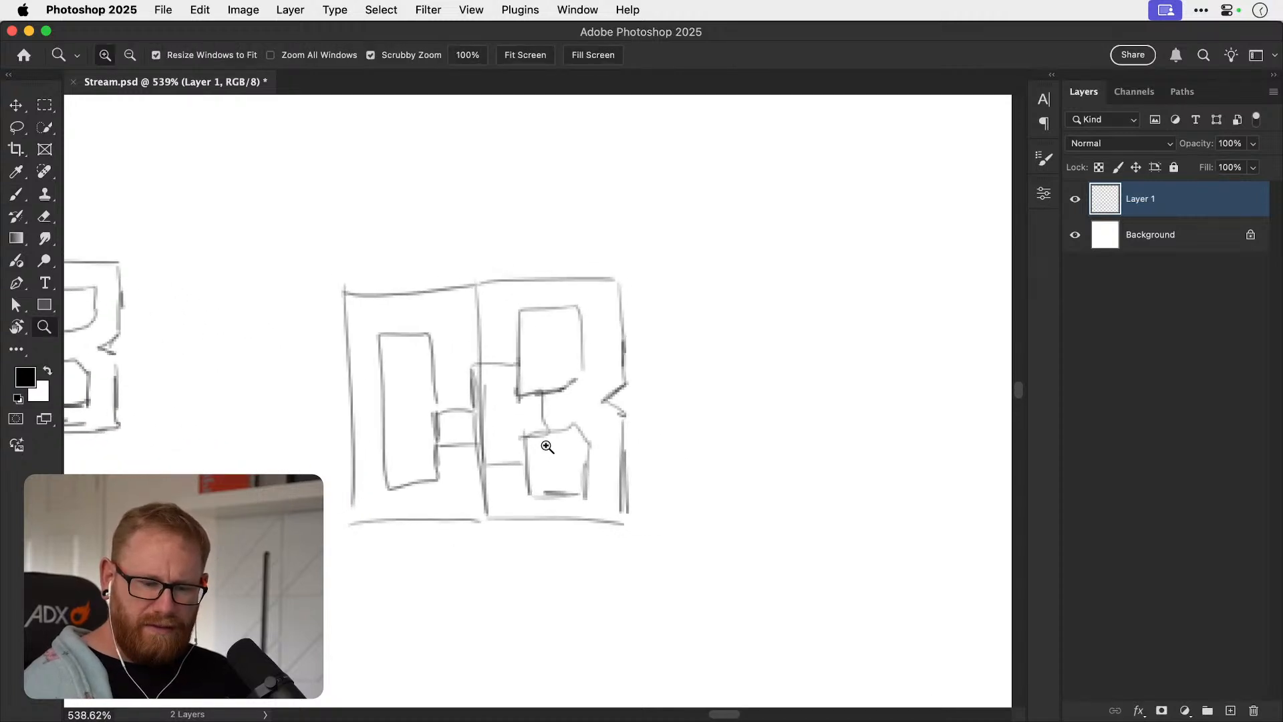
key(b)
drag(480, 287, 482, 364)
drag(482, 287, 481, 357)
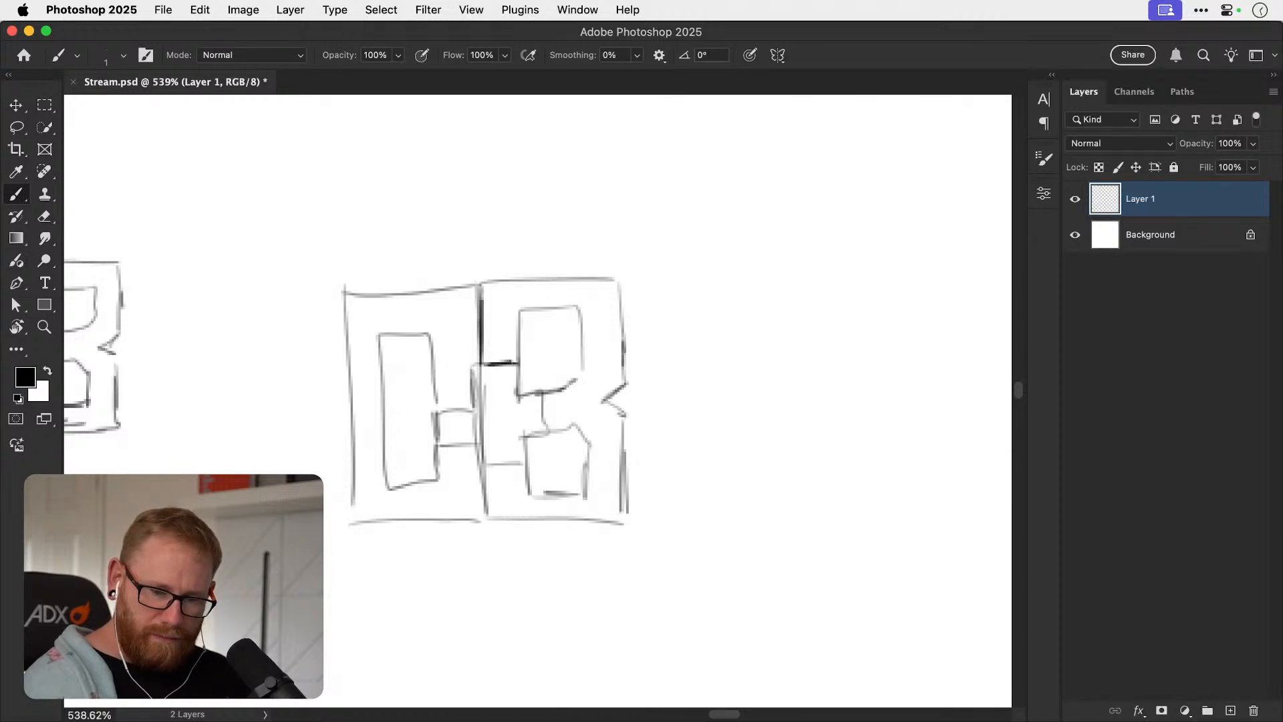
drag(476, 364, 477, 403)
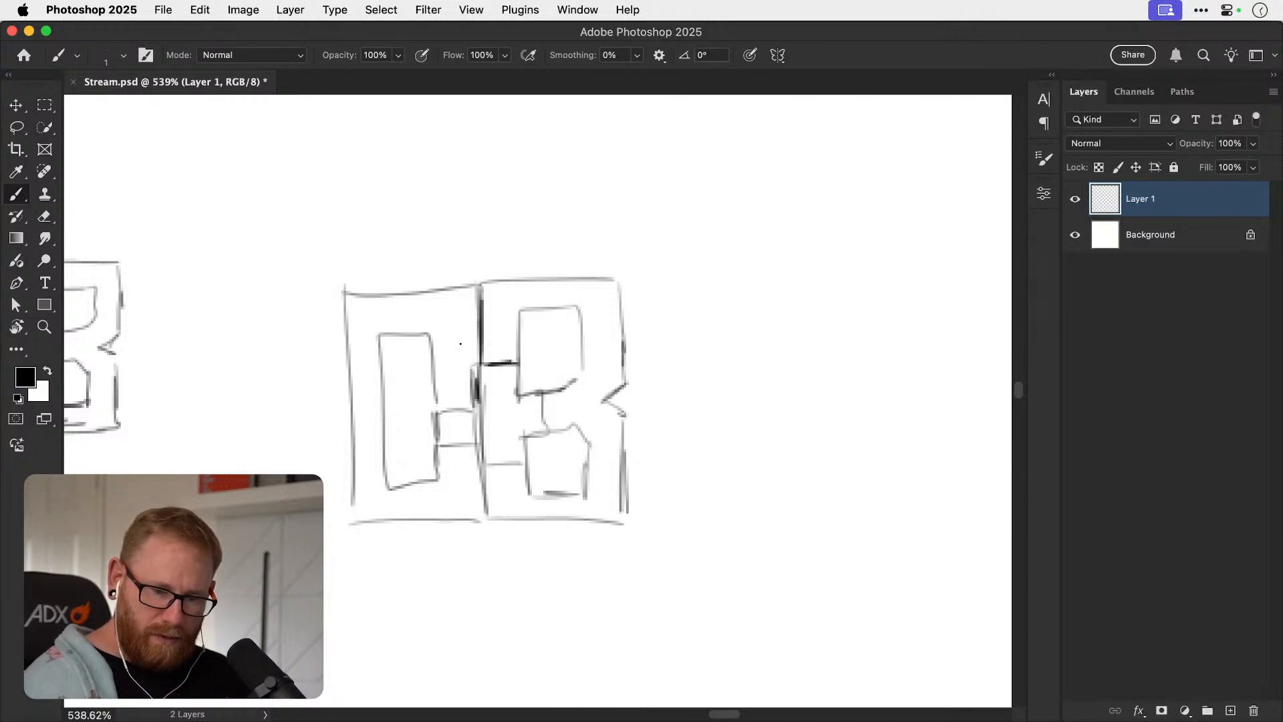
drag(432, 341, 435, 409)
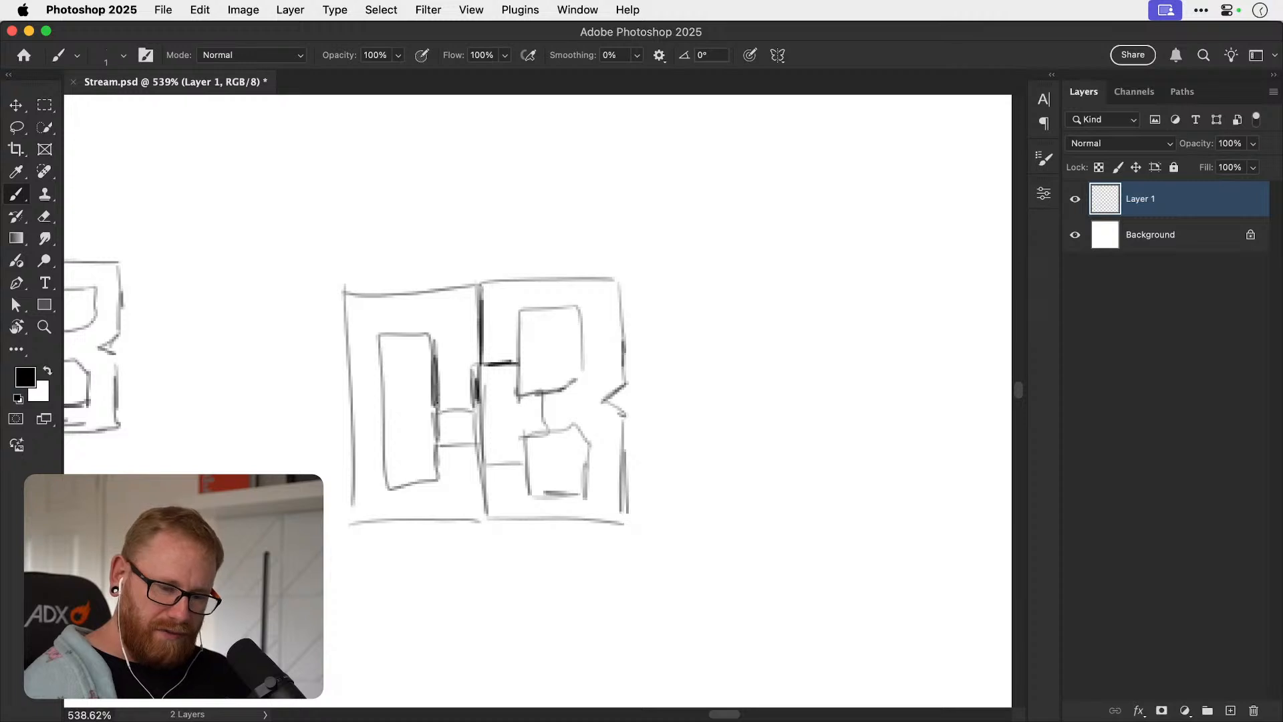
mouse_move(386, 334)
mouse_down()
mouse_move(390, 485)
mouse_move(435, 479)
mouse_move(441, 431)
mouse_move(440, 447)
mouse_move(487, 443)
mouse_move(484, 509)
mouse_up()
Darken the B's top edge, upper counter and notched right edge.
drag(519, 312, 518, 357)
drag(483, 283, 625, 278)
mouse_move(519, 311)
mouse_down()
mouse_move(577, 310)
mouse_move(579, 367)
mouse_up()
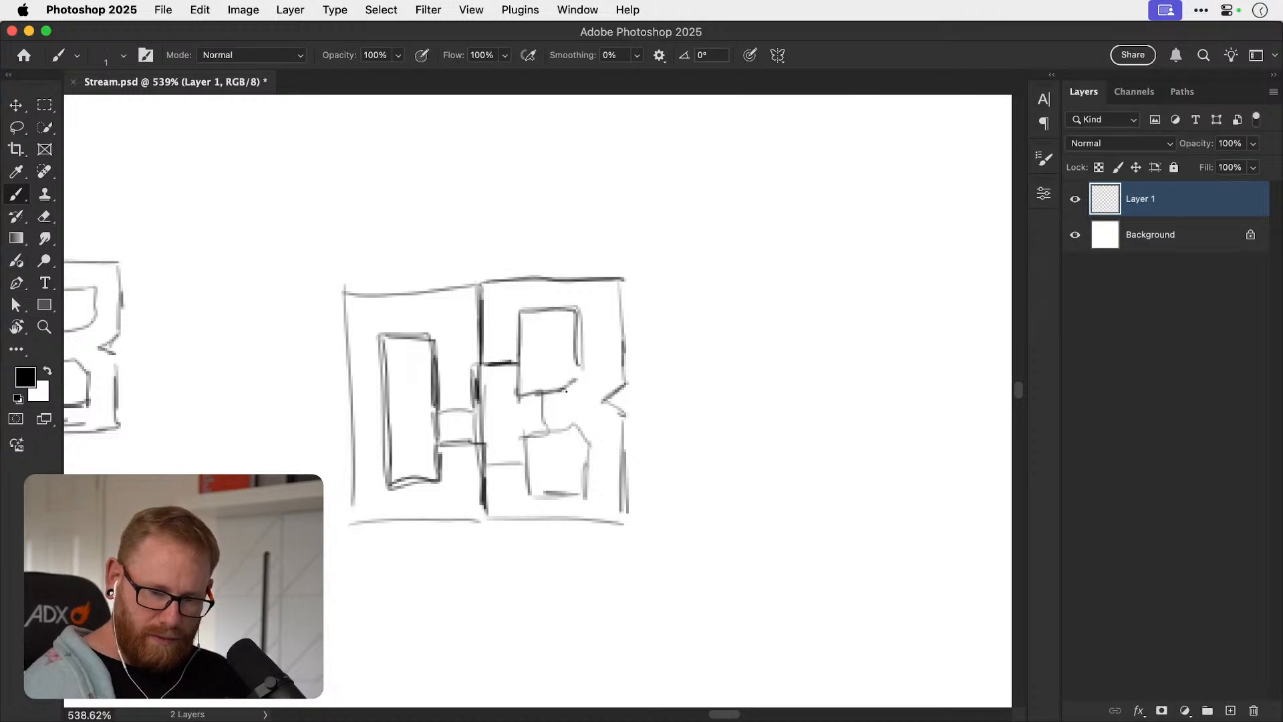
mouse_move(621, 289)
mouse_down()
mouse_move(626, 388)
mouse_move(605, 401)
mouse_move(617, 509)
mouse_up()
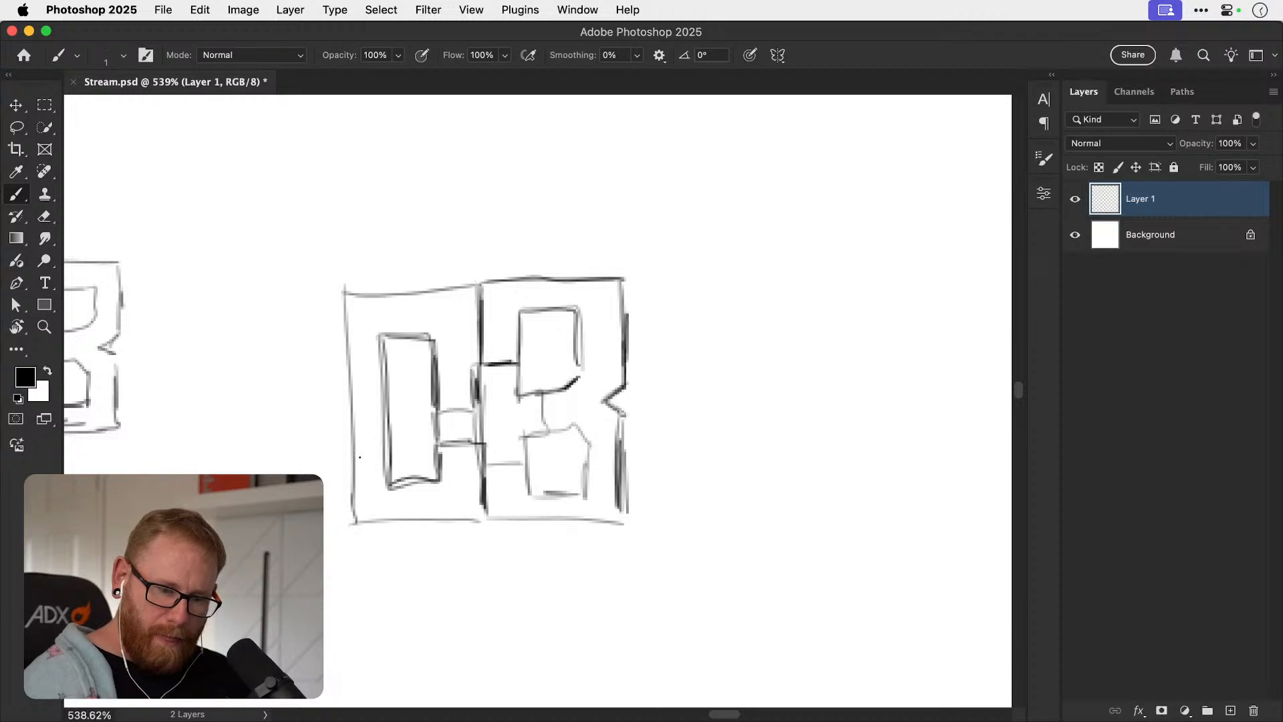
Strengthen the monogram's outer frame, the channel between the letters, and the outlines of the B's counters.
mouse_move(346, 292)
mouse_down()
mouse_move(350, 523)
mouse_move(622, 521)
mouse_move(371, 290)
mouse_move(616, 283)
mouse_up()
drag(433, 411, 438, 447)
mouse_move(438, 415)
mouse_down()
mouse_move(465, 413)
mouse_move(482, 471)
mouse_move(521, 473)
mouse_move(526, 442)
mouse_move(571, 436)
mouse_move(528, 494)
mouse_move(583, 494)
mouse_move(588, 456)
mouse_up()
drag(519, 313, 518, 392)
mouse_move(521, 313)
mouse_down()
mouse_move(578, 313)
mouse_move(579, 371)
mouse_up()
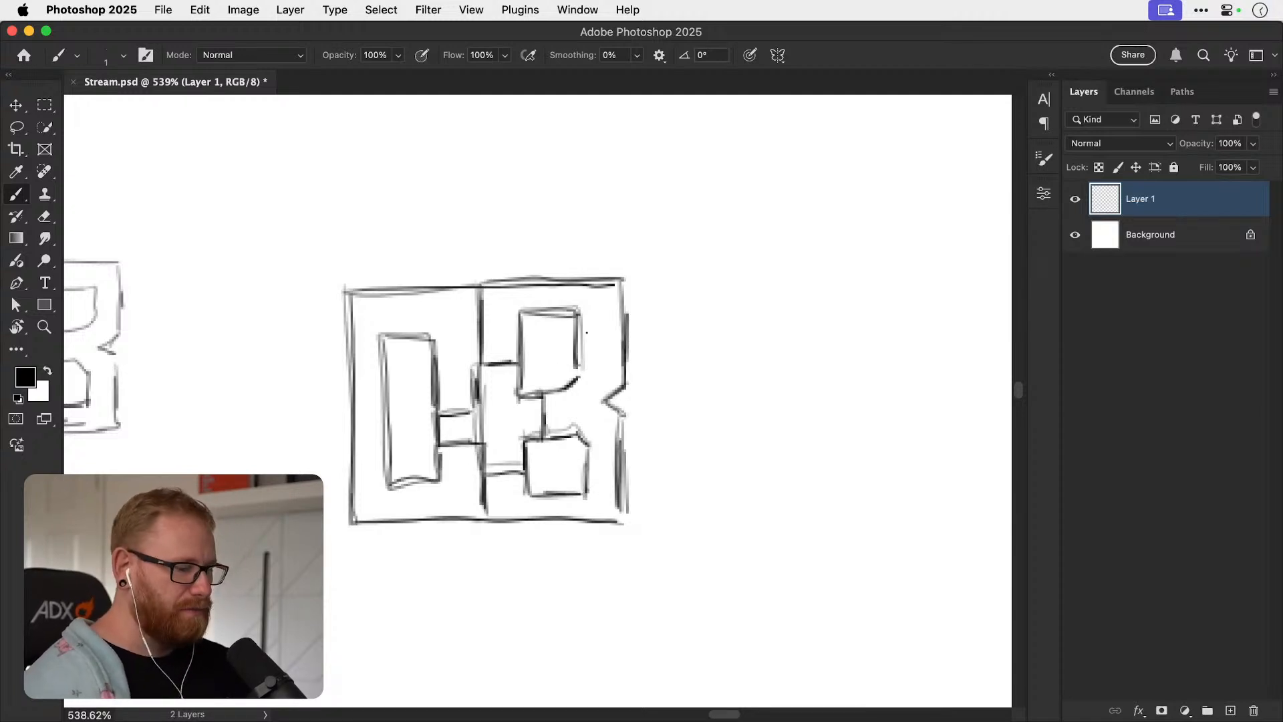
Enlarge the brush to 7 px and fill the body of the O with black, leaving its counter and side channel white.
key(bracketright)
right_click(215, 138)
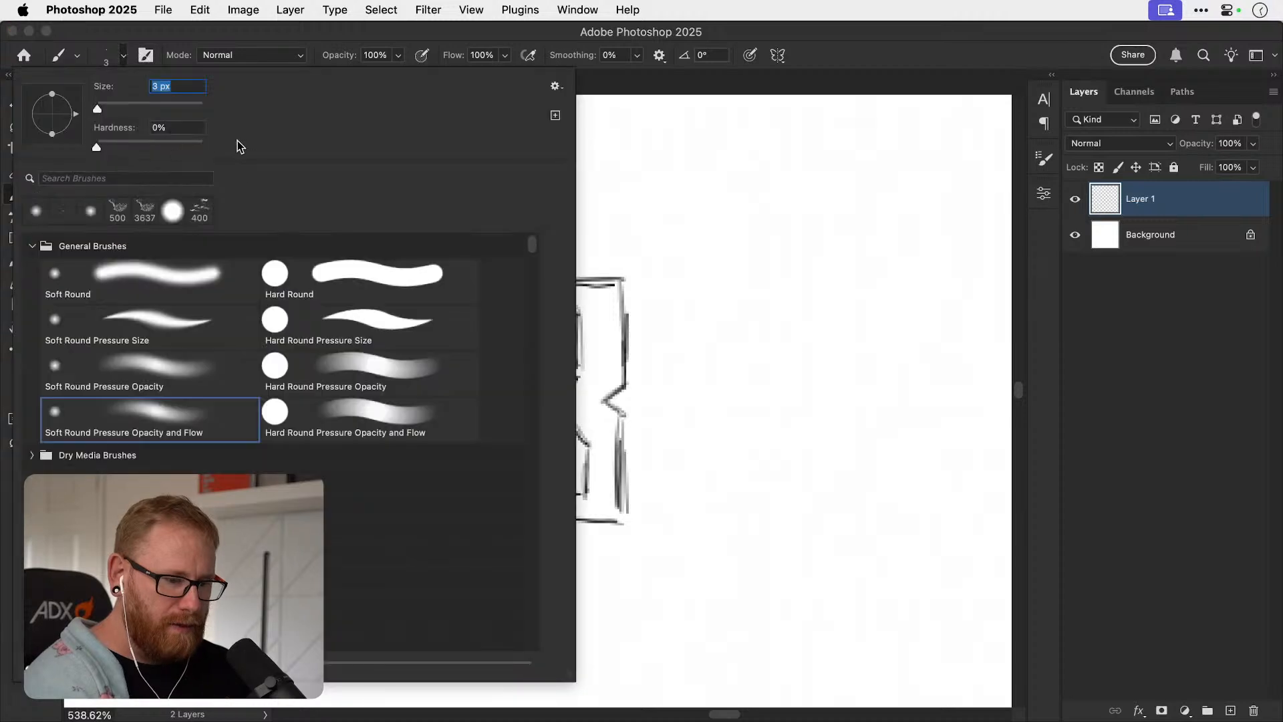
click(681, 233)
mouse_move(356, 298)
mouse_down()
mouse_move(373, 504)
mouse_move(368, 298)
mouse_move(471, 301)
mouse_move(469, 404)
mouse_move(440, 393)
mouse_move(407, 326)
mouse_move(373, 314)
mouse_move(440, 318)
mouse_move(461, 395)
mouse_up()
key(bracketright)
key(bracketright)
key(bracketright)
key(bracketright)
mouse_move(361, 501)
mouse_down()
mouse_move(364, 491)
mouse_move(360, 513)
mouse_move(430, 491)
mouse_move(414, 511)
mouse_move(473, 510)
mouse_move(470, 461)
mouse_move(471, 497)
mouse_move(449, 477)
mouse_move(463, 504)
mouse_move(462, 488)
mouse_up()
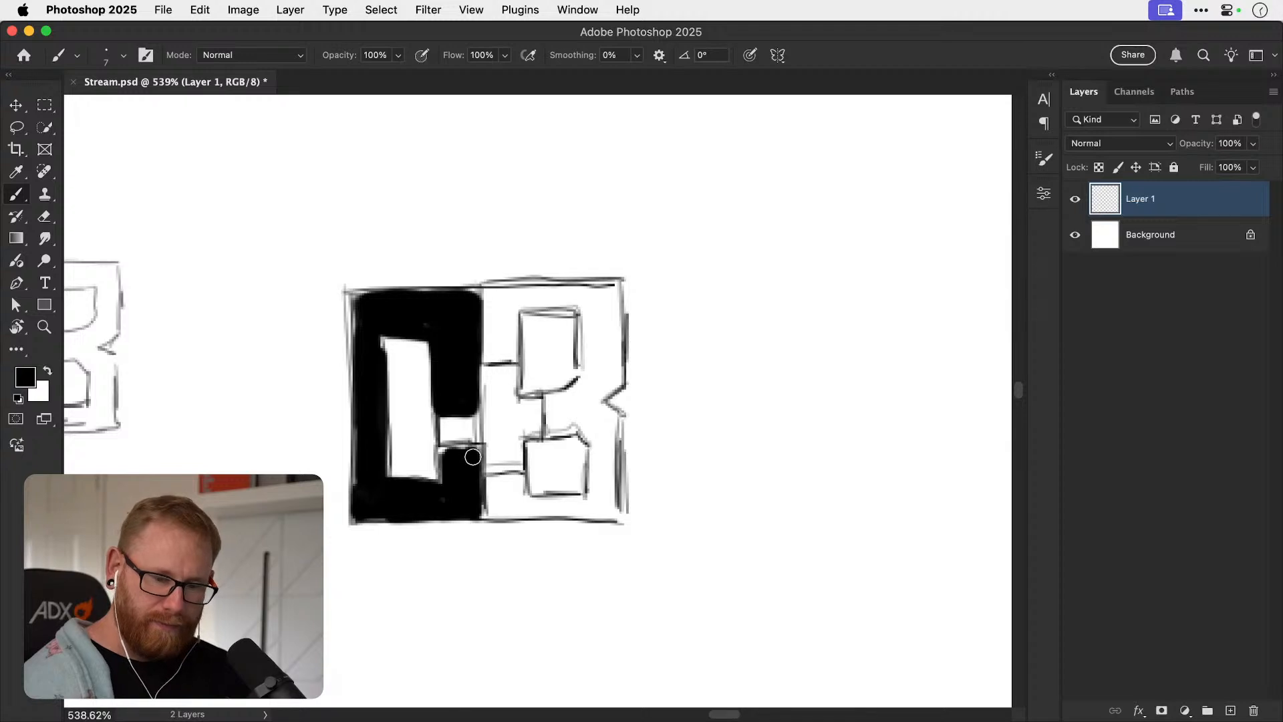
Fill the body of the B with black around its two counters, the central channel and the right-hand notch.
mouse_move(484, 297)
mouse_down()
mouse_move(491, 364)
mouse_move(518, 310)
mouse_move(508, 328)
mouse_move(502, 294)
mouse_move(605, 299)
mouse_move(558, 295)
mouse_move(589, 344)
mouse_move(592, 377)
mouse_move(610, 309)
mouse_move(603, 387)
mouse_move(552, 418)
mouse_move(554, 434)
mouse_move(580, 386)
mouse_move(561, 427)
mouse_move(591, 442)
mouse_move(595, 385)
mouse_move(606, 420)
mouse_move(602, 393)
mouse_up()
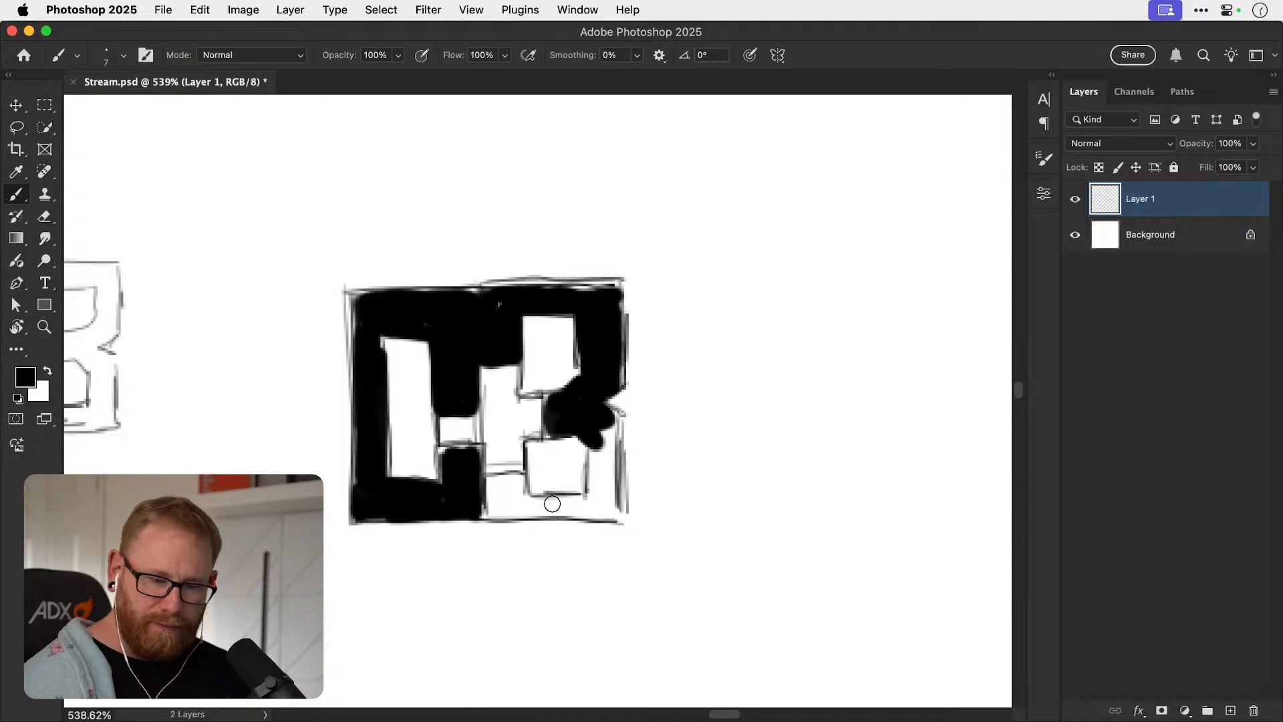
mouse_move(616, 443)
mouse_down()
mouse_move(596, 478)
mouse_move(603, 461)
mouse_move(605, 506)
mouse_up()
mouse_move(496, 486)
mouse_down()
mouse_move(520, 478)
mouse_move(491, 511)
mouse_move(616, 508)
mouse_move(612, 435)
mouse_move(601, 492)
mouse_move(597, 477)
mouse_up()
Even out the black fill along the monogram's left and top edges, and thicken the O's inner edge beside the channel.
drag(359, 302, 360, 511)
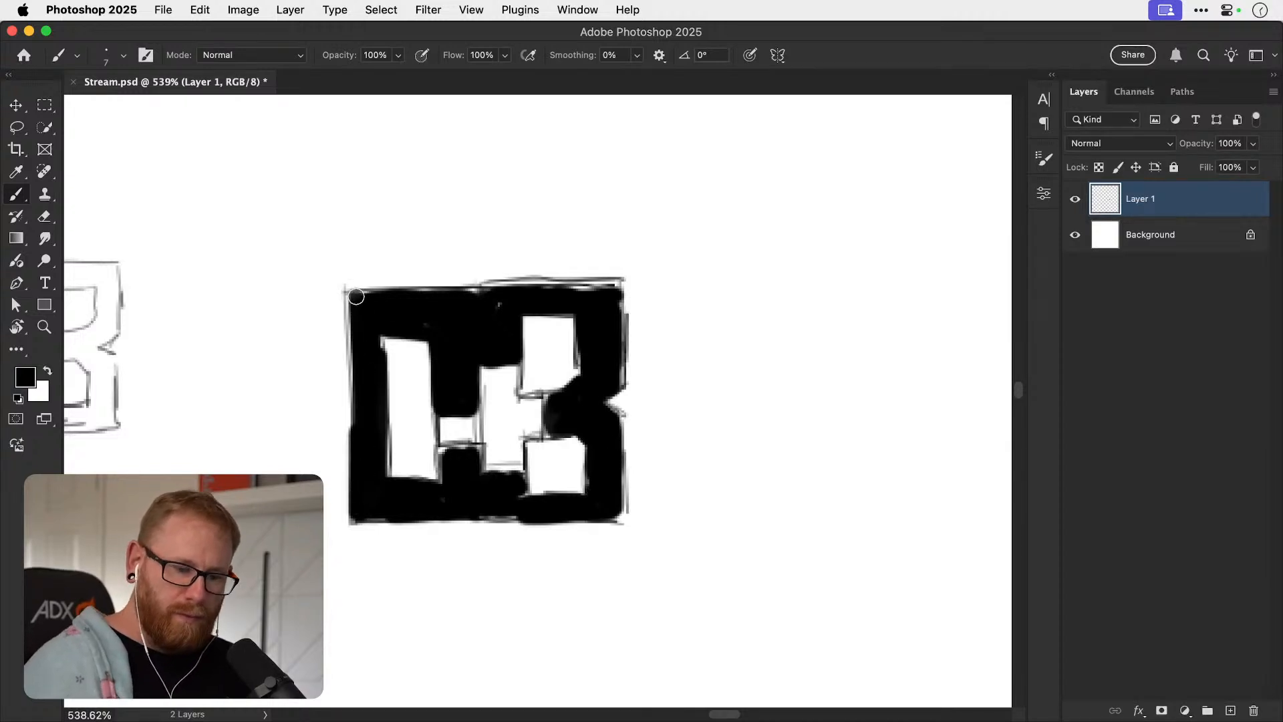
mouse_move(357, 295)
mouse_down()
mouse_move(610, 289)
mouse_move(612, 278)
mouse_up()
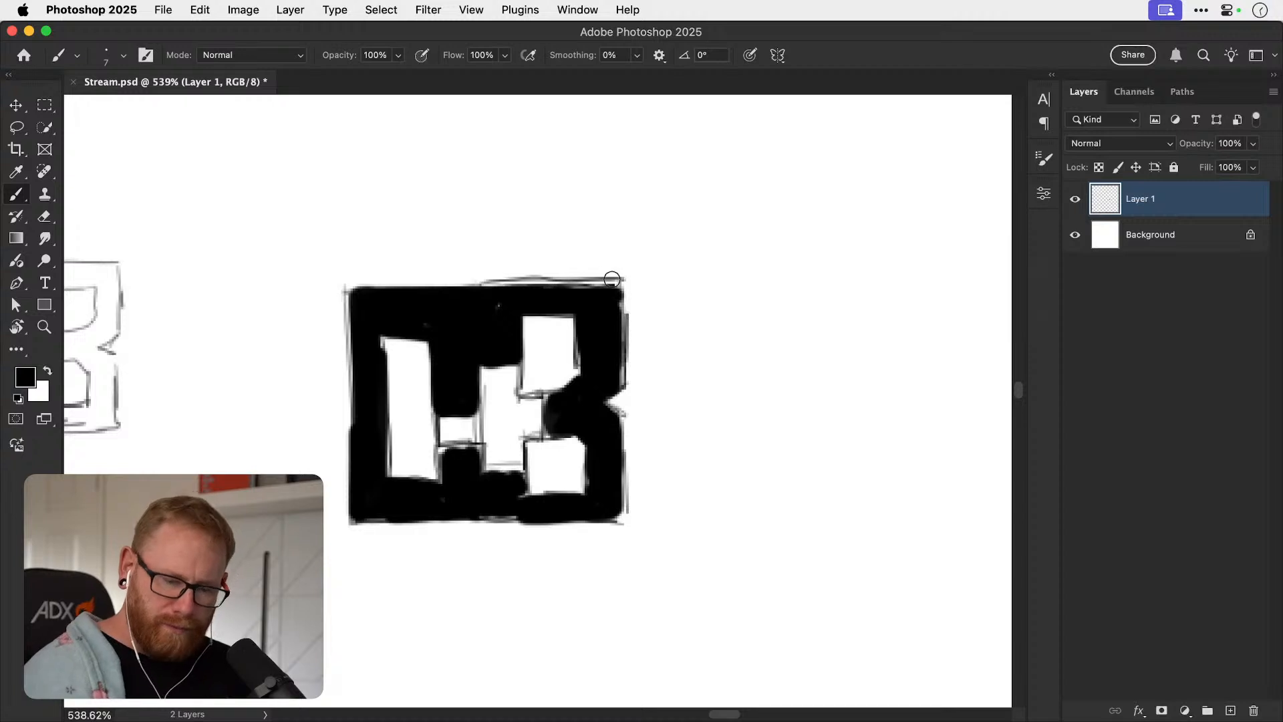
mouse_move(442, 401)
mouse_down()
mouse_move(444, 470)
mouse_move(445, 377)
mouse_up()
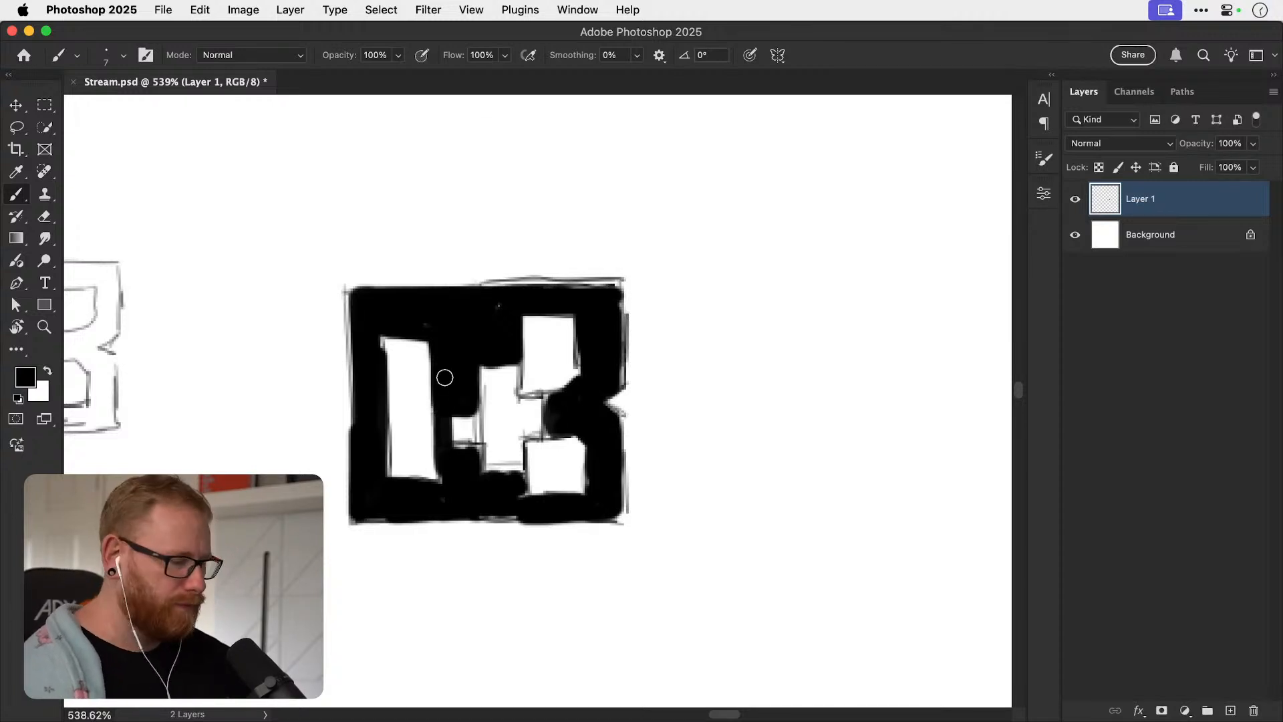
Reduce the brush to 3 px and sharpen the black edges around the B's counters and the central channel.
key([)
key([)
key([)
key([)
mouse_move(519, 318)
mouse_down()
mouse_move(518, 385)
mouse_move(520, 369)
mouse_move(552, 395)
mouse_move(550, 431)
mouse_move(530, 449)
mouse_move(583, 439)
mouse_up()
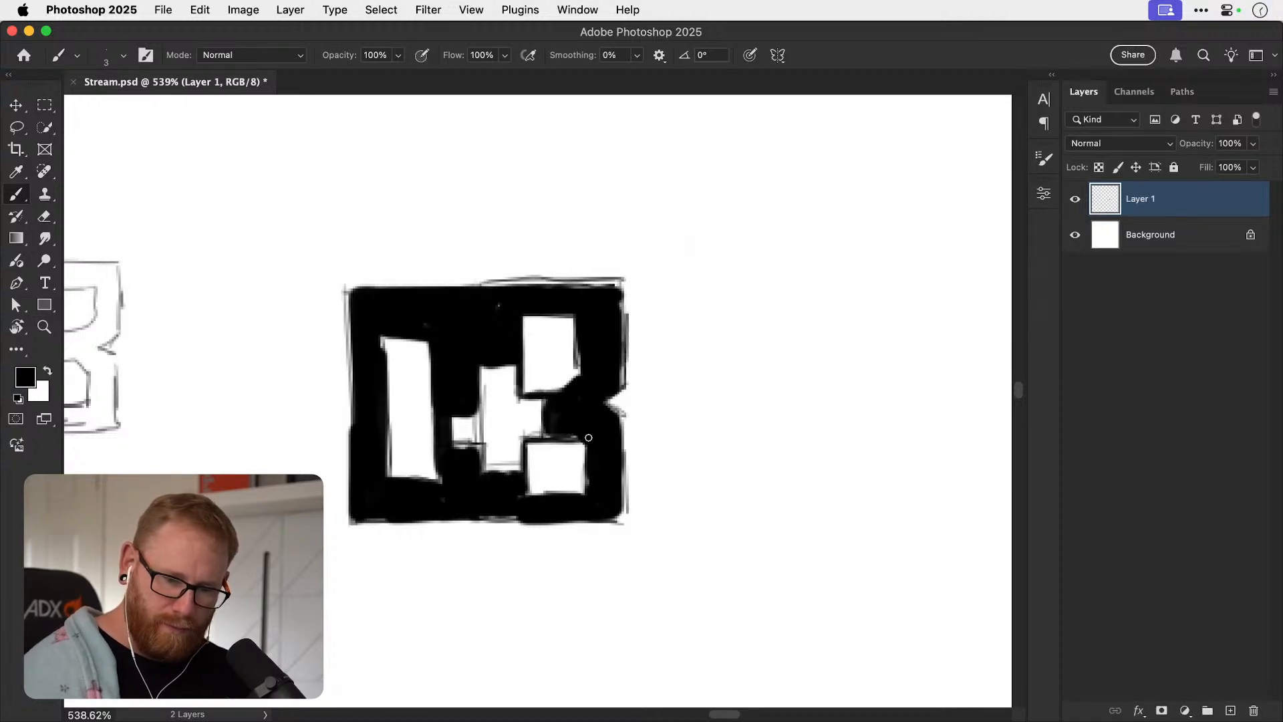
drag(460, 445, 461, 443)
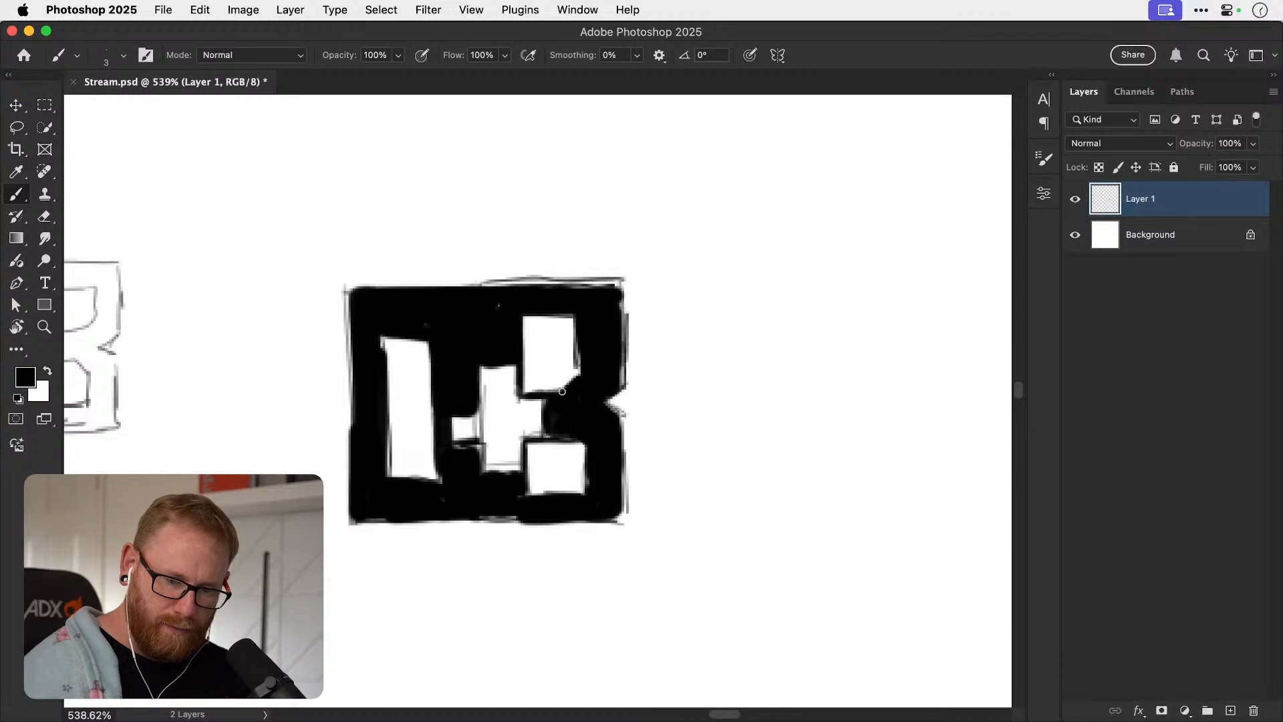
drag(524, 403, 549, 401)
drag(480, 369, 460, 451)
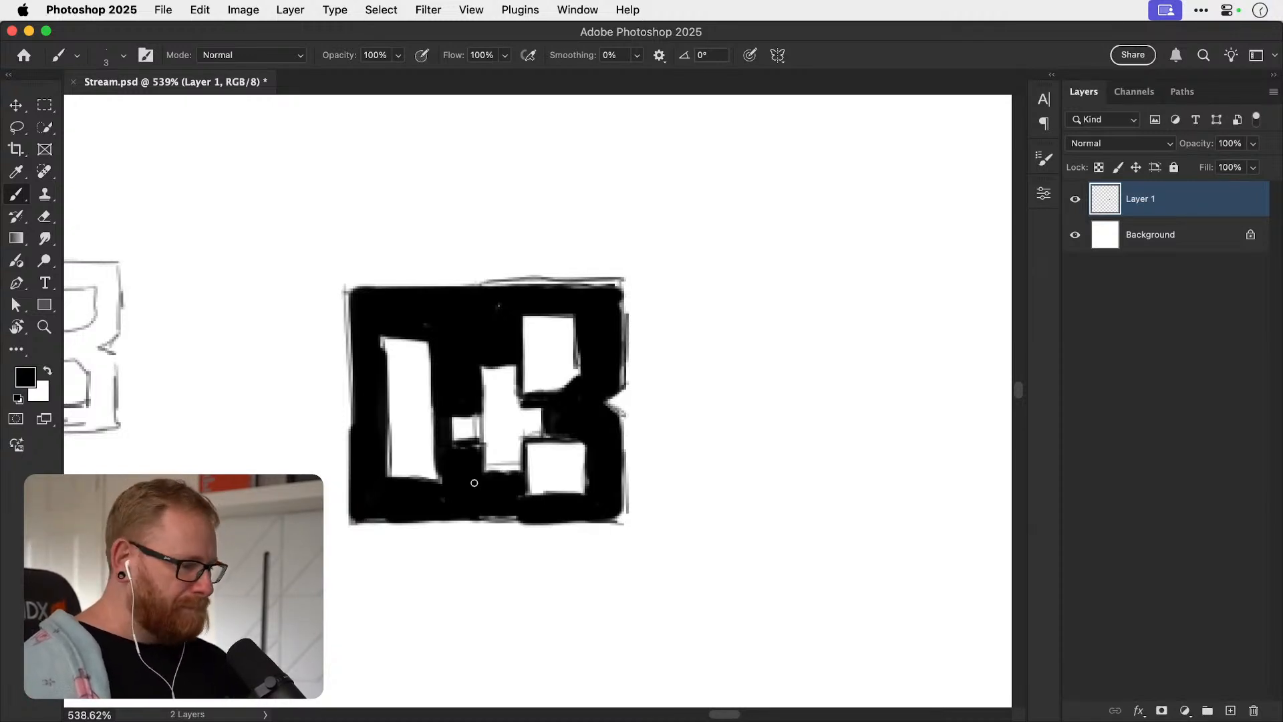
Erase a thin vertical gap through the full height of the monogram to separate the O from the B.
key(e)
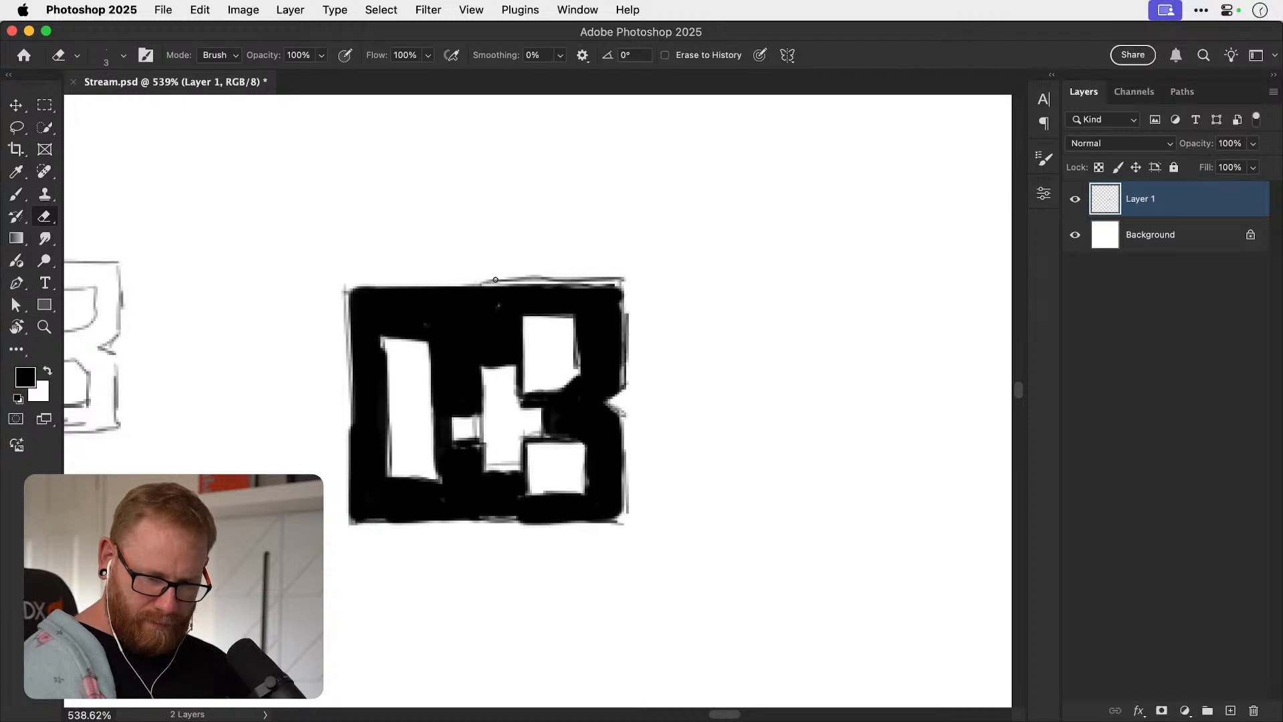
drag(497, 276, 504, 532)
key(cmd+z)
drag(480, 274, 483, 531)
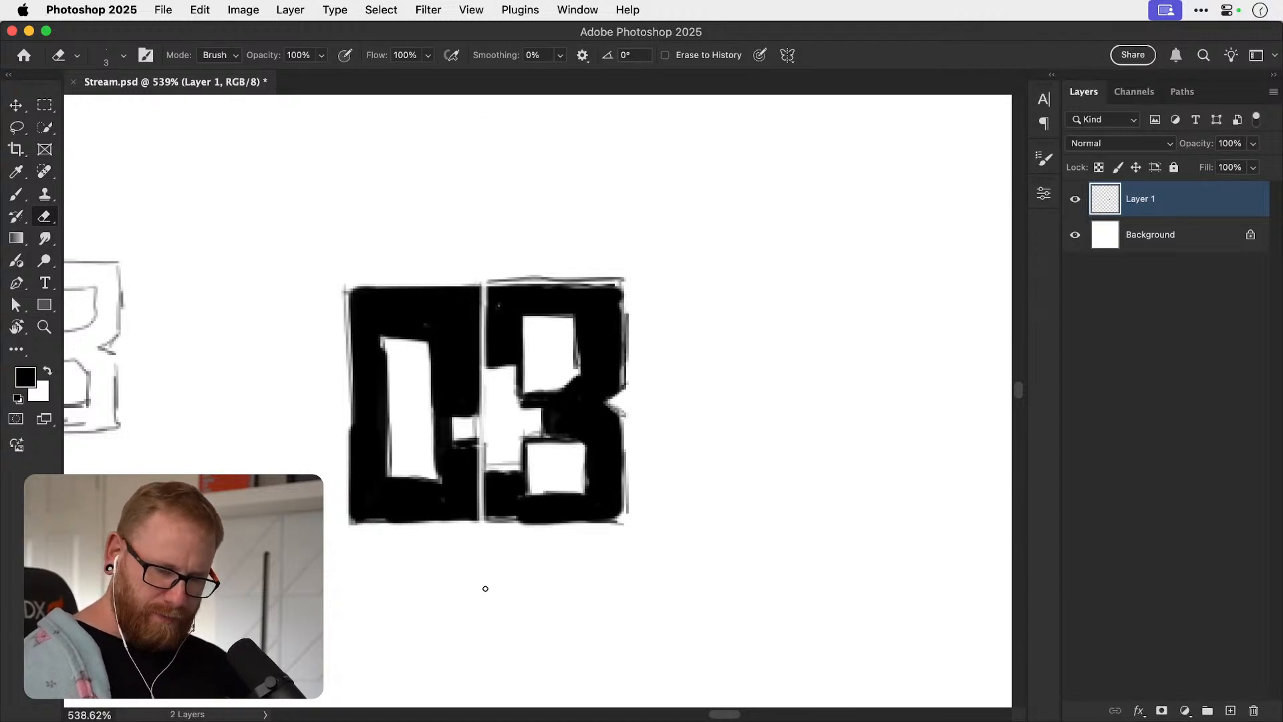
drag(487, 588, 485, 251)
key(v)
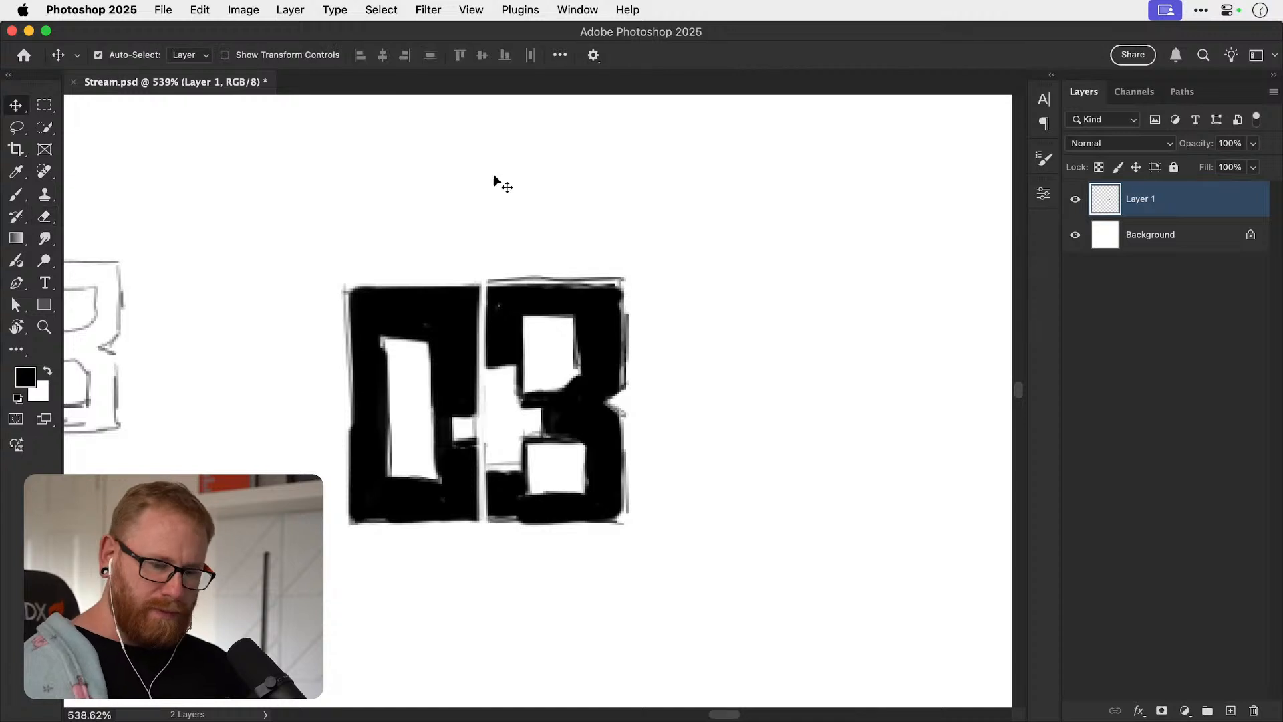
Select the filled O+B monogram sketch with a rectangular marquee and copy it.
key(super+minus)
key(super+minus)
key(super+minus)
key(super+minus)
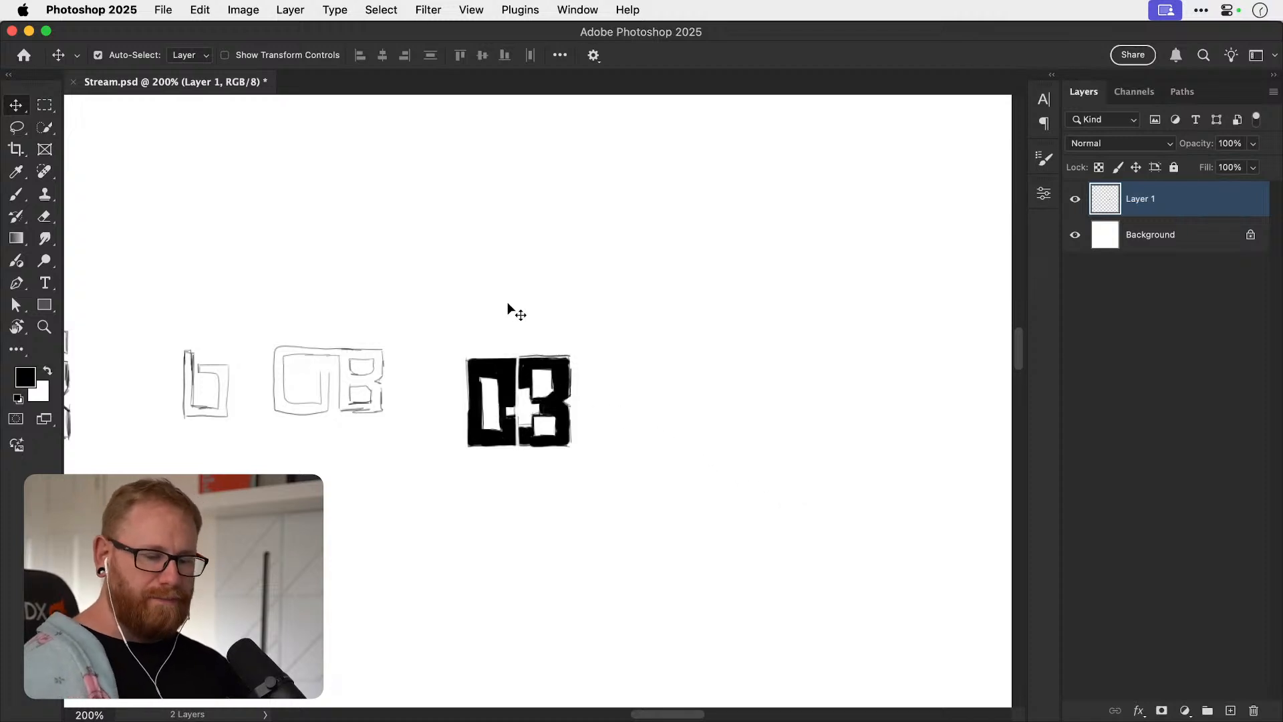
key(m)
drag(455, 334, 578, 481)
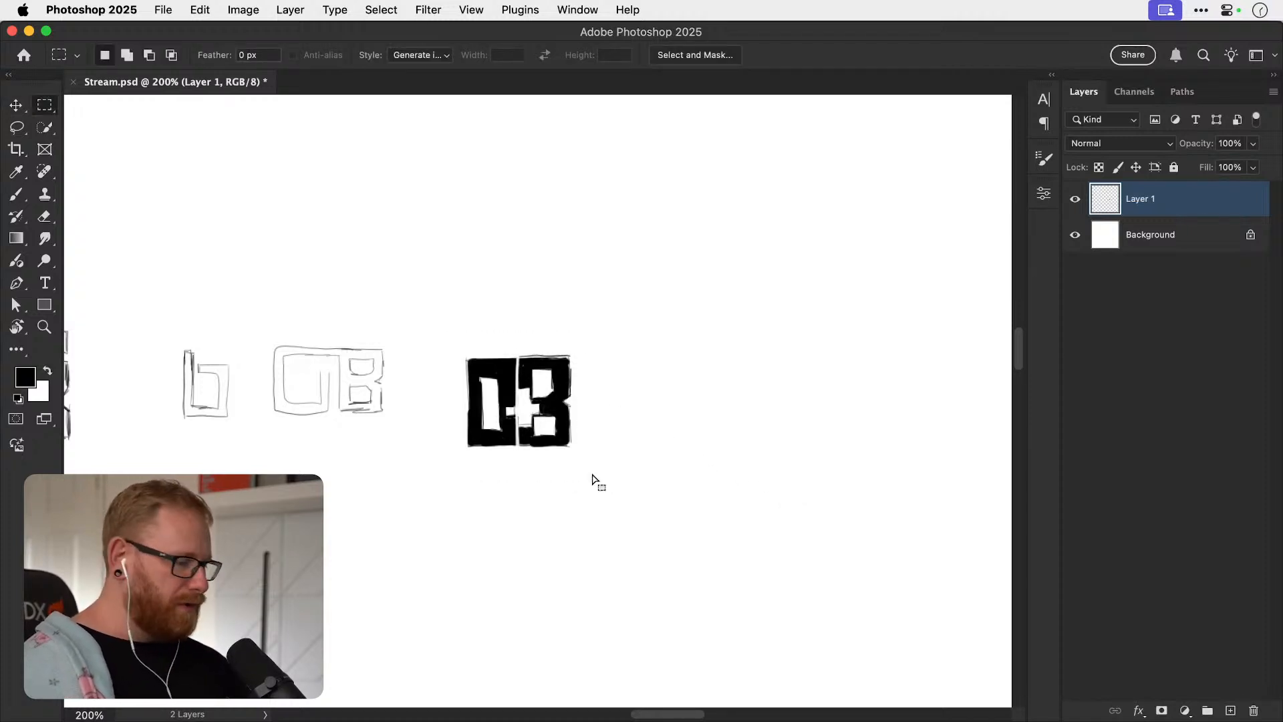
key(super+d)
key(v)
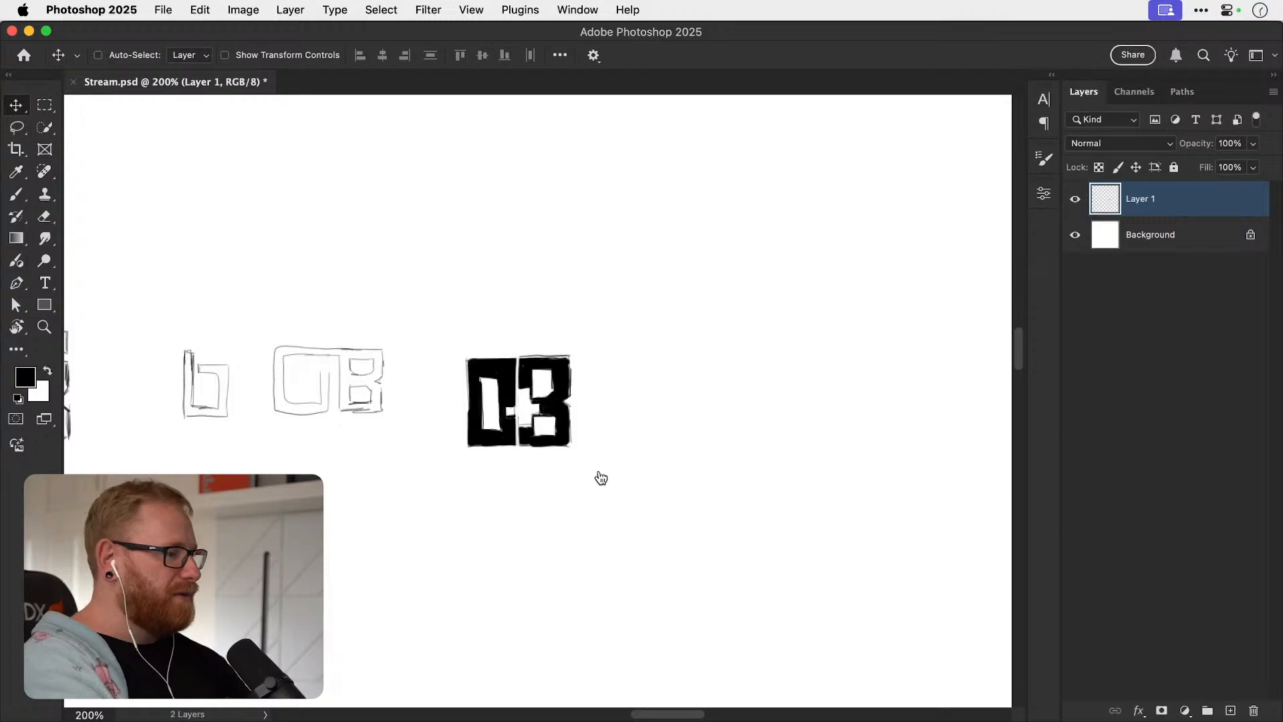
Switch to Illustrator and paste the monogram sketch onto the blank white artboard.
key(super+Tab)
key(super+minus)
key(super+minus)
key(super+minus)
key(super+minus)
key(super+minus)
key(super+minus)
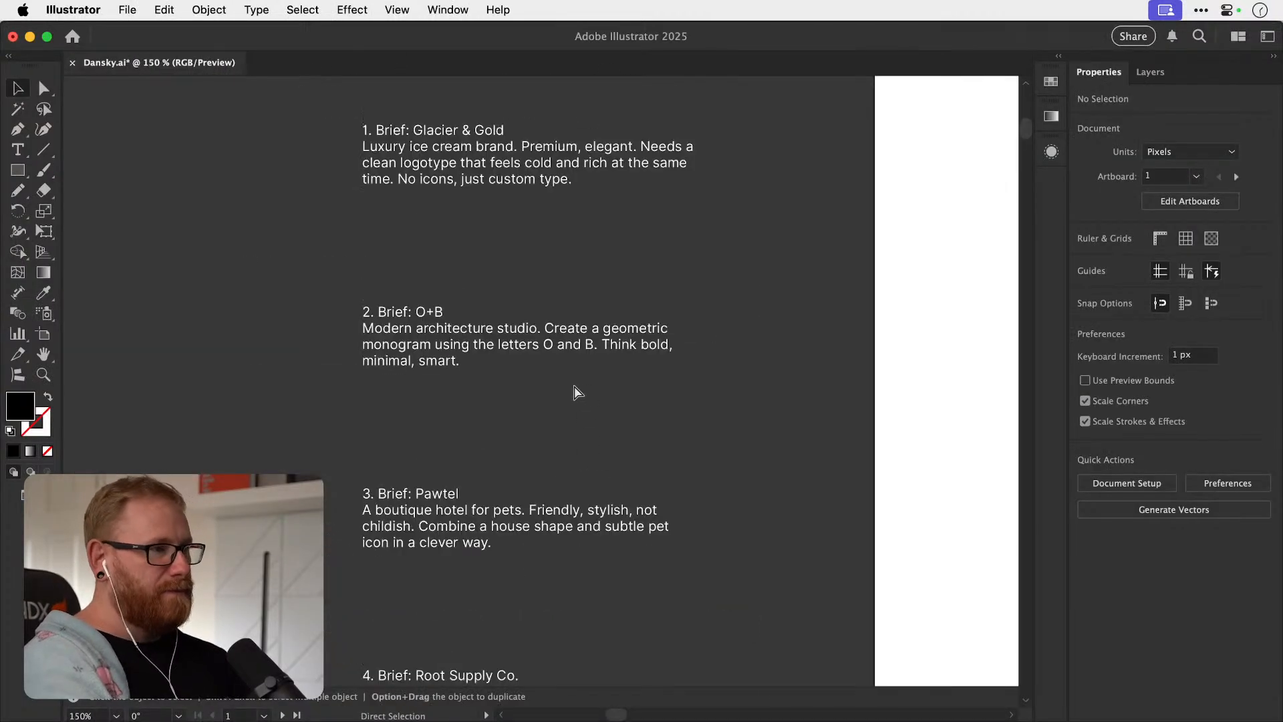
drag(681, 294, 411, 315)
drag(532, 353, 661, 384)
key(super+v)
drag(537, 379, 703, 392)
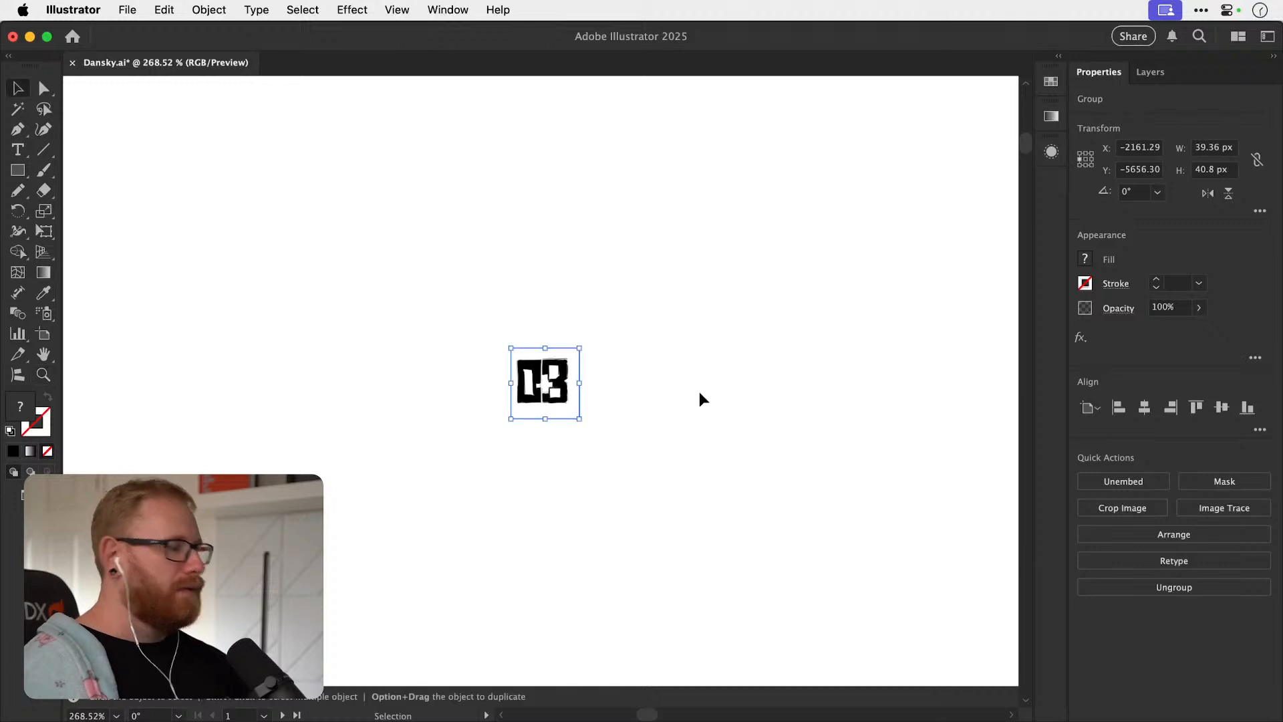
Draw a rectangle about 15.5 × 31 px below the sketch, with no fill and a 6 pt black stroke.
drag(593, 407, 811, 418)
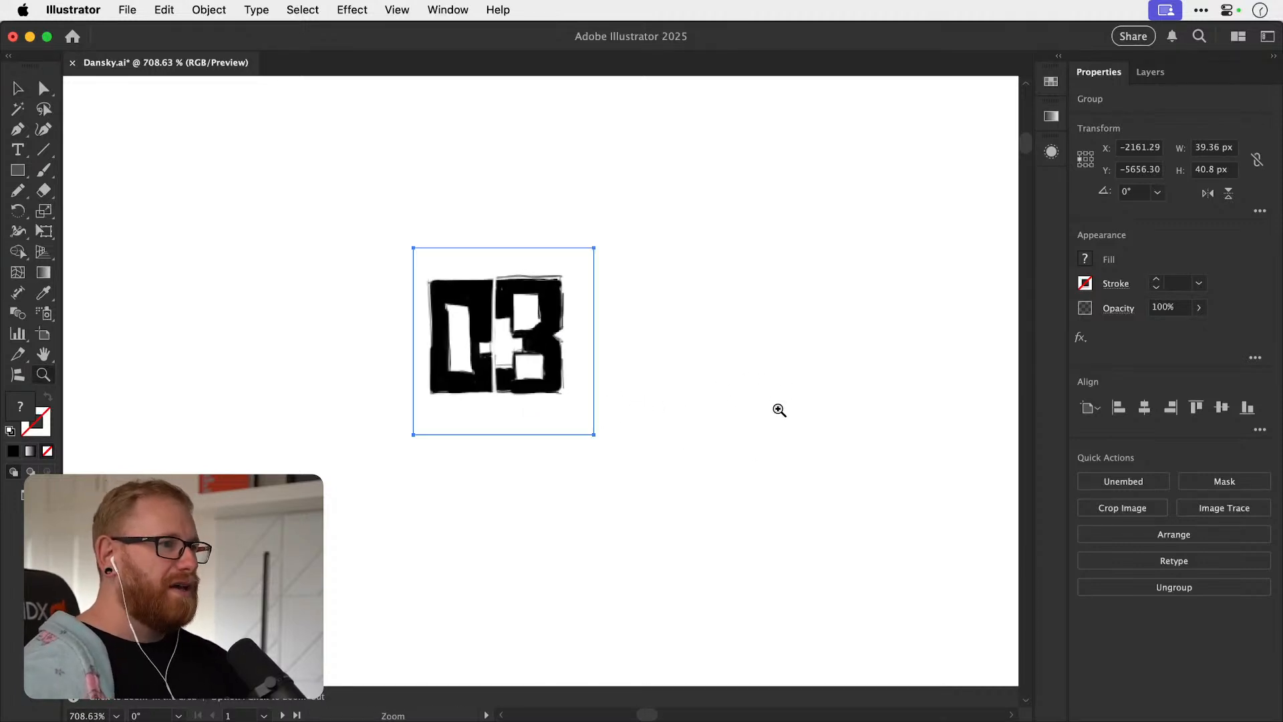
click(21, 175)
mouse_move(431, 483)
mouse_down()
mouse_move(503, 604)
mouse_move(504, 629)
mouse_move(523, 447)
mouse_up()
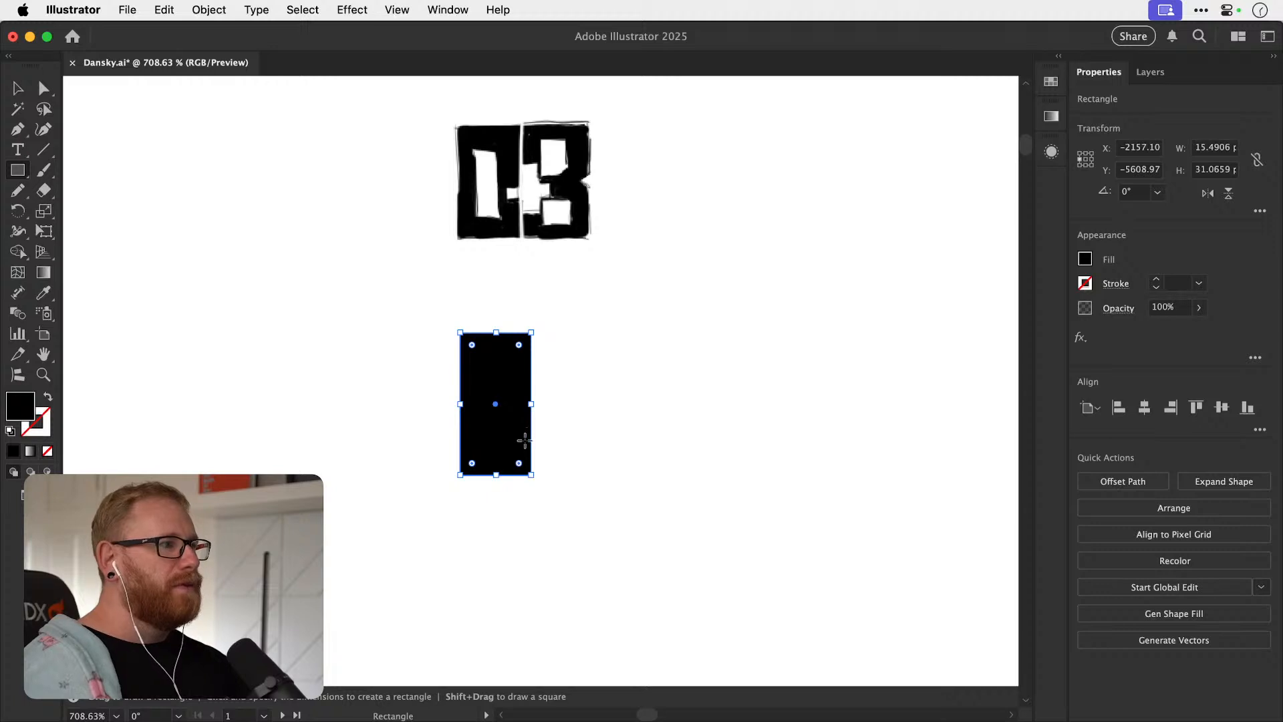
key(shift+x)
click(1156, 278)
click(1156, 278)
click(1156, 279)
click(1156, 279)
key(v)
click(1156, 279)
Duplicate the outlined rectangle to its right as the base for the B.
drag(533, 474, 534, 474)
drag(543, 387, 717, 400)
key(z)
drag(17, 170, 100, 246)
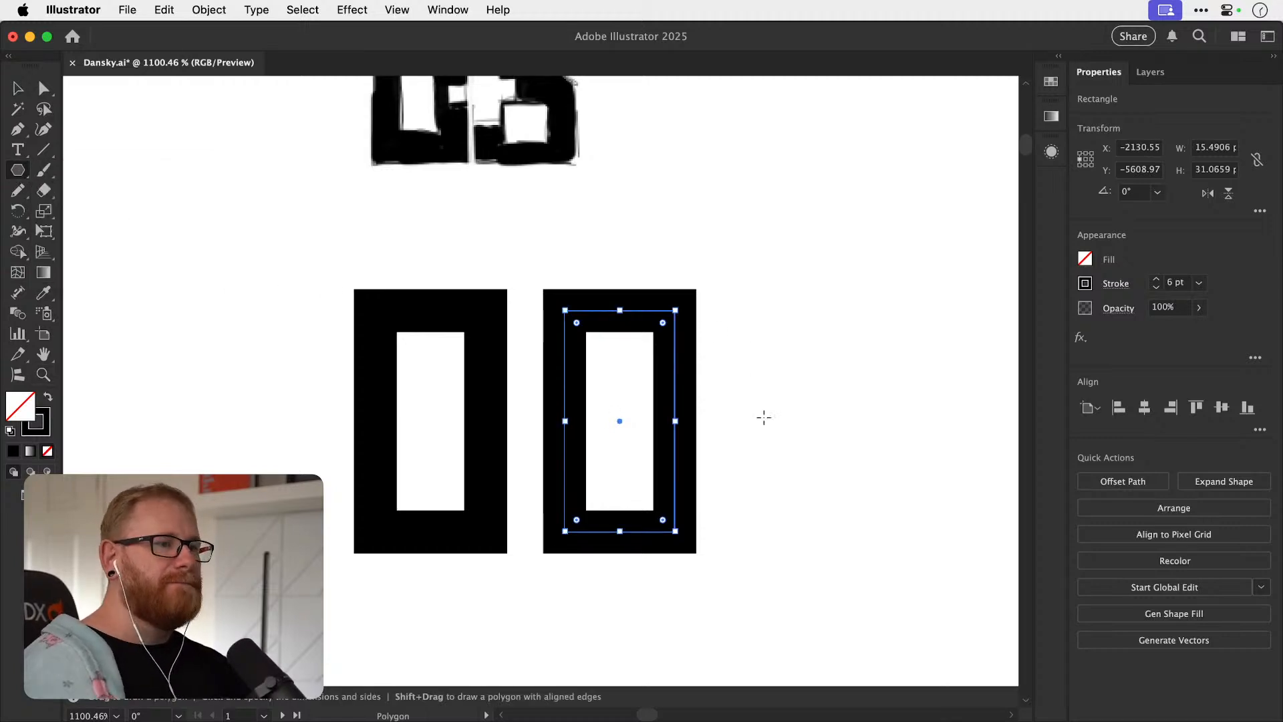
drag(743, 419, 768, 423)
key(super+z)
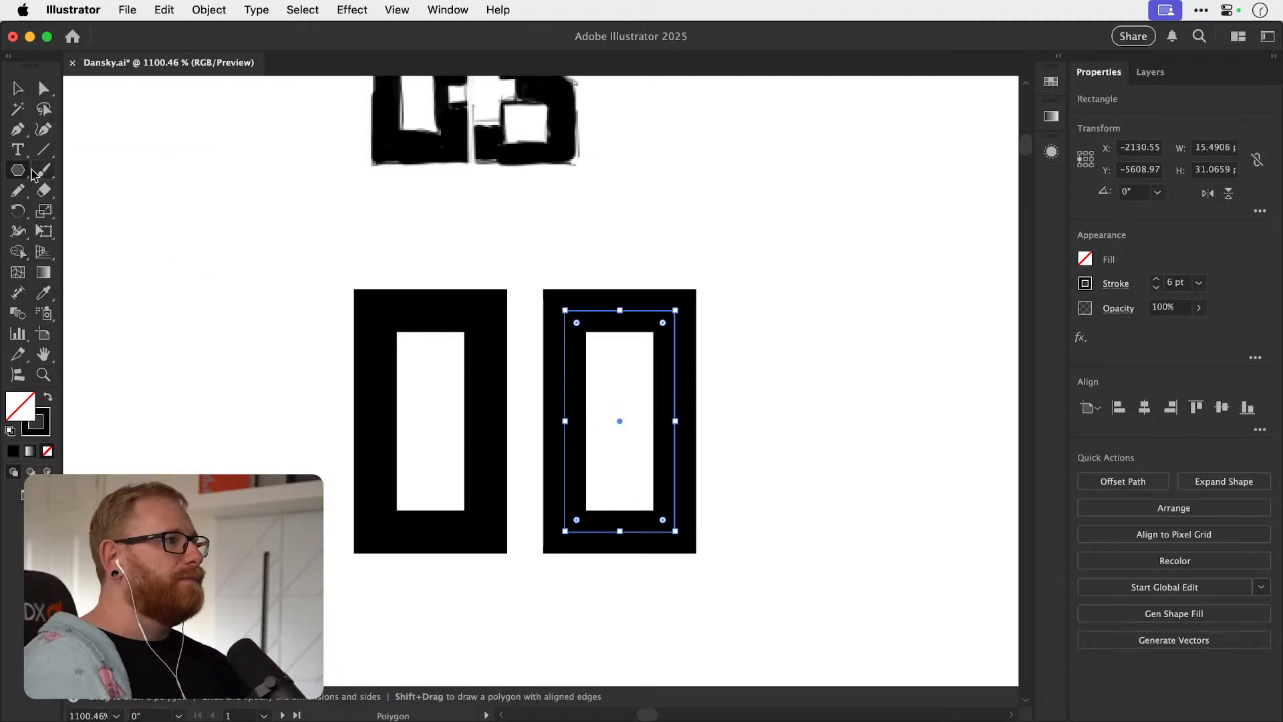
Draw a square about 9.2 px wide, rotate it 45 degrees into a diamond, and overlap it with the second rectangle's right edge.
drag(14, 173, 89, 176)
drag(725, 421, 795, 441)
key(r)
key(v)
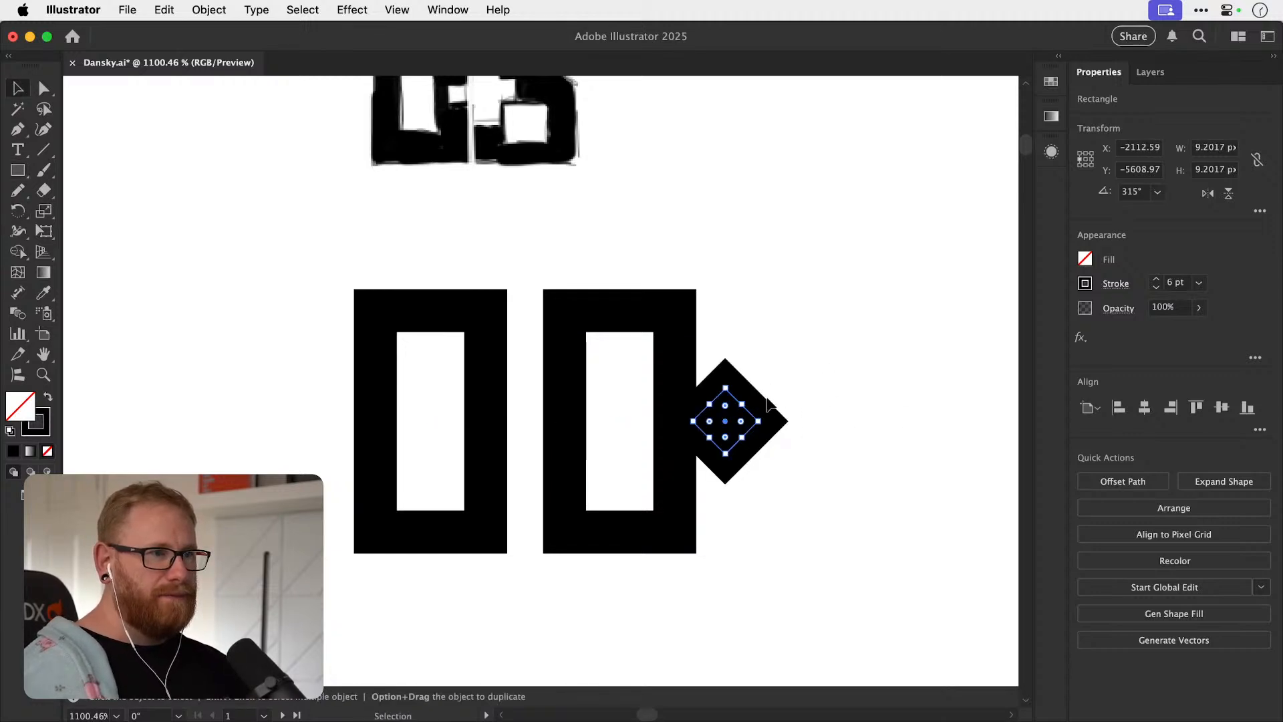
key(super+shift+a)
click(750, 417)
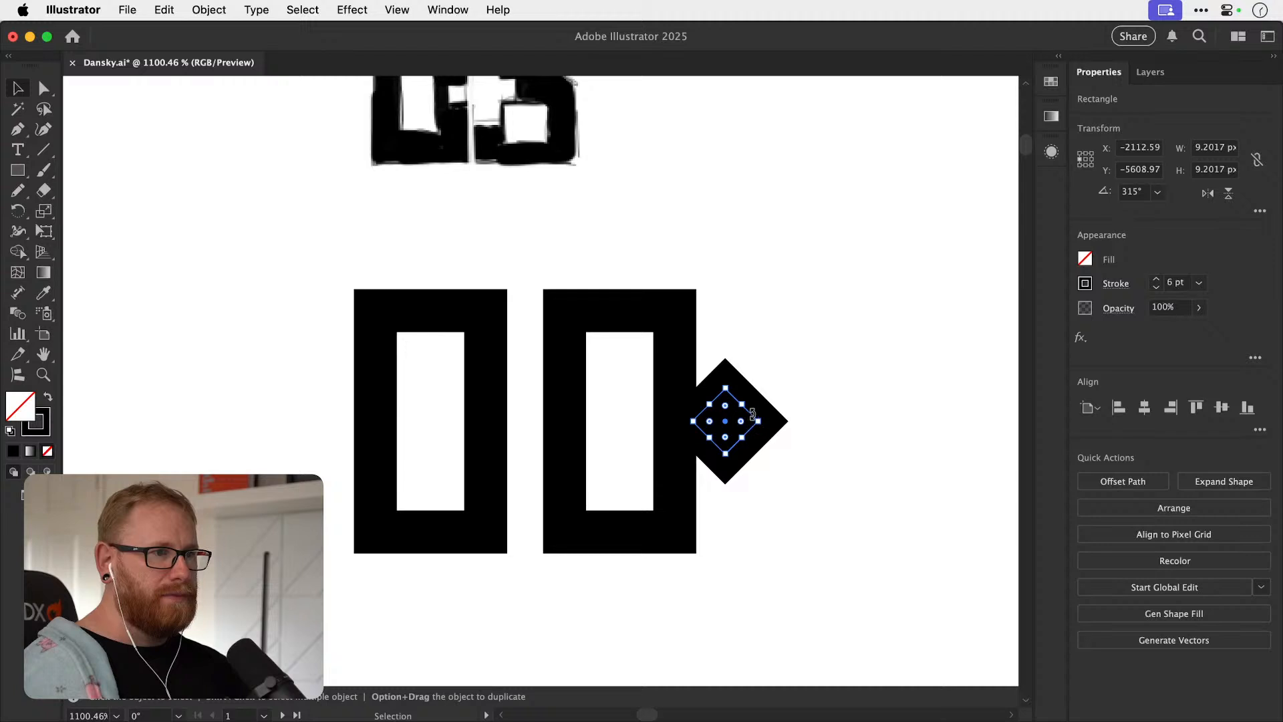
drag(753, 414, 735, 415)
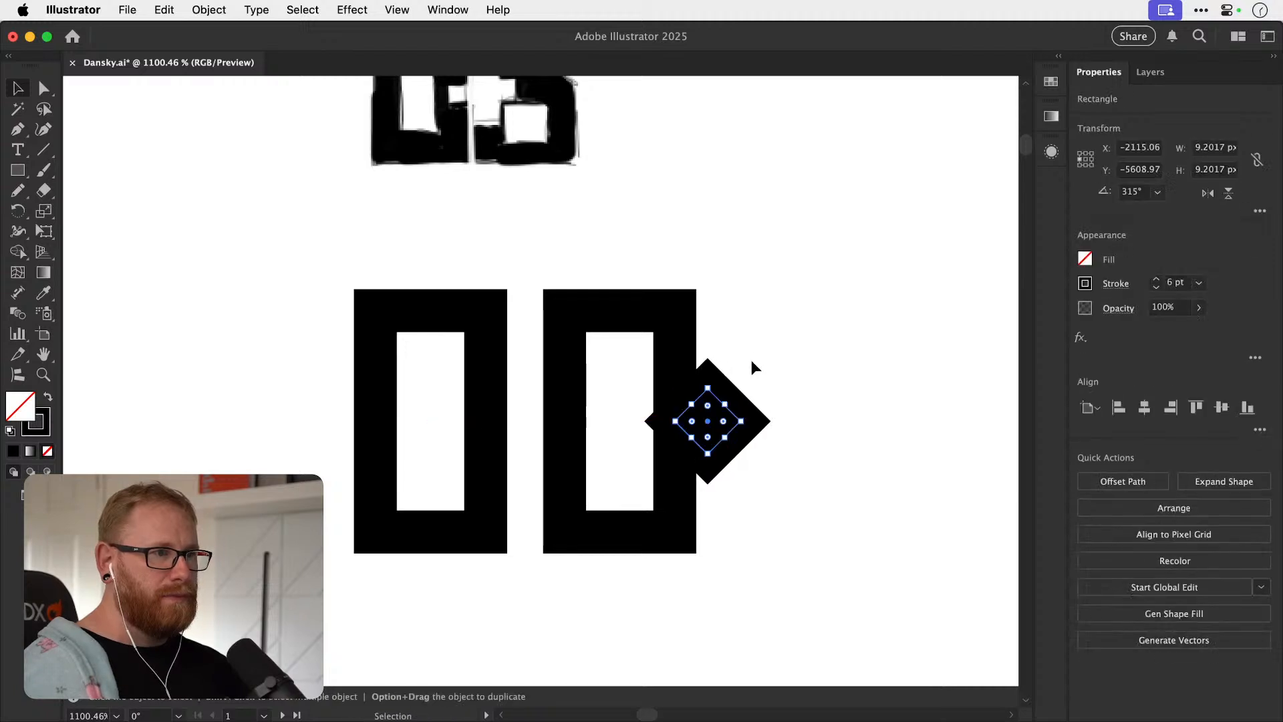
shift+click(658, 470)
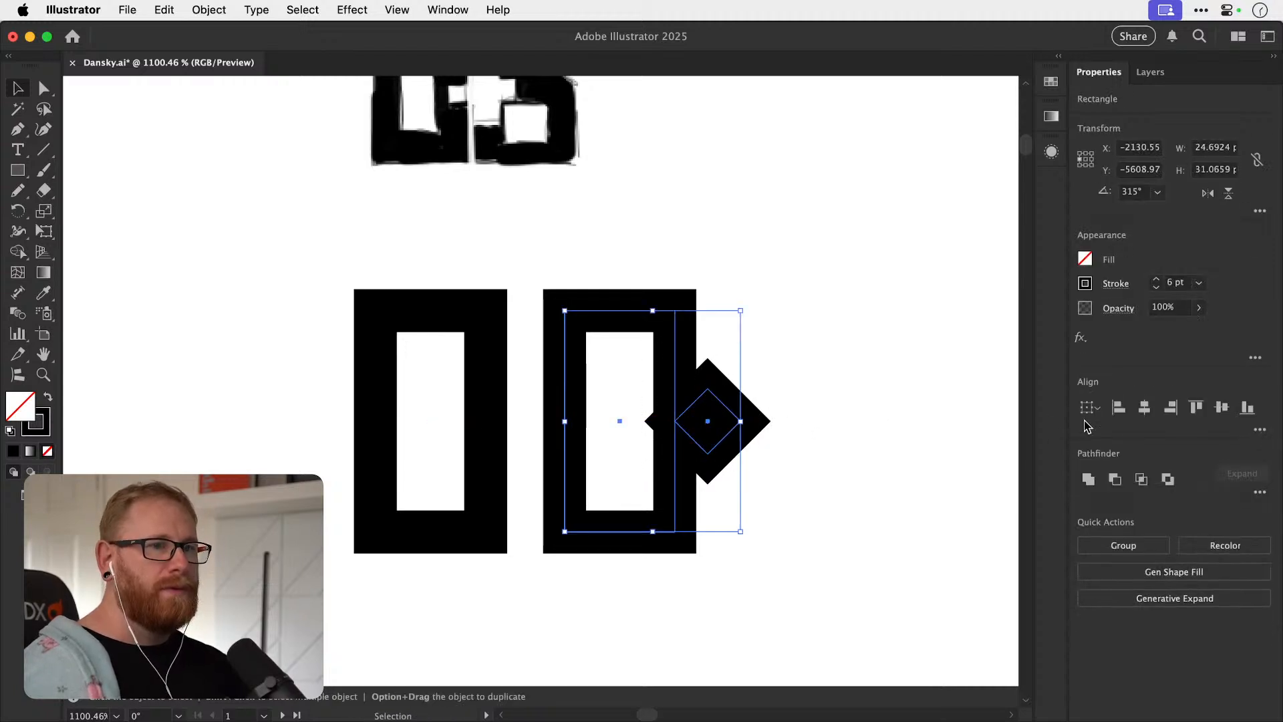
alt+click(1114, 480)
key(super+space)
drag(649, 429, 775, 443)
key(super+z)
key(super+space)
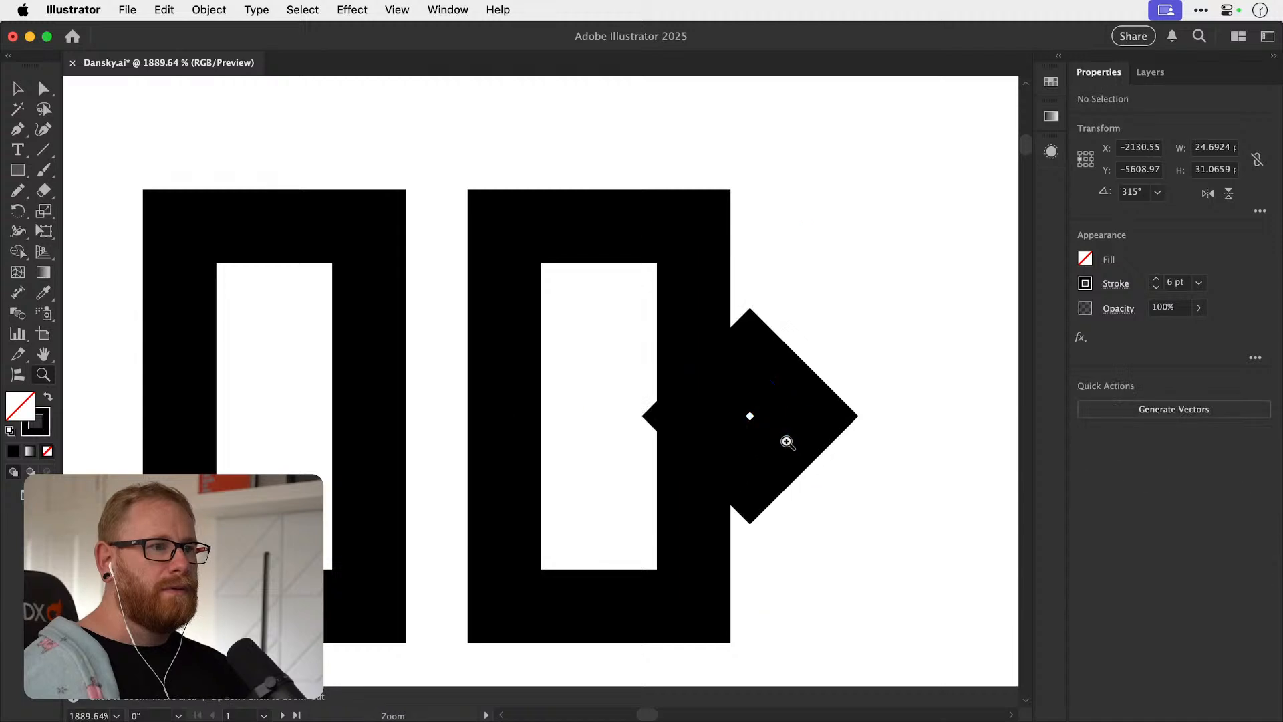
Subtract the diamond from the second rectangle as an editable compound shape.
key(v)
click(776, 437)
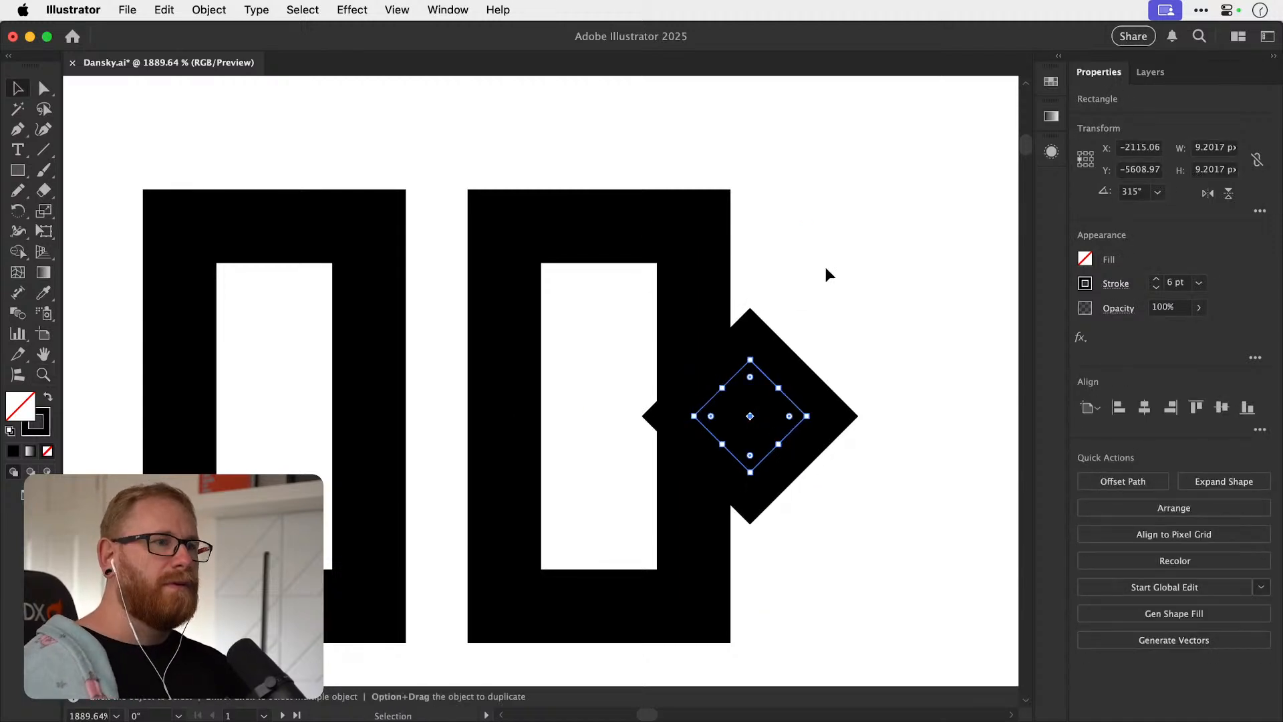
drag(827, 329, 675, 414)
alt+click(1114, 479)
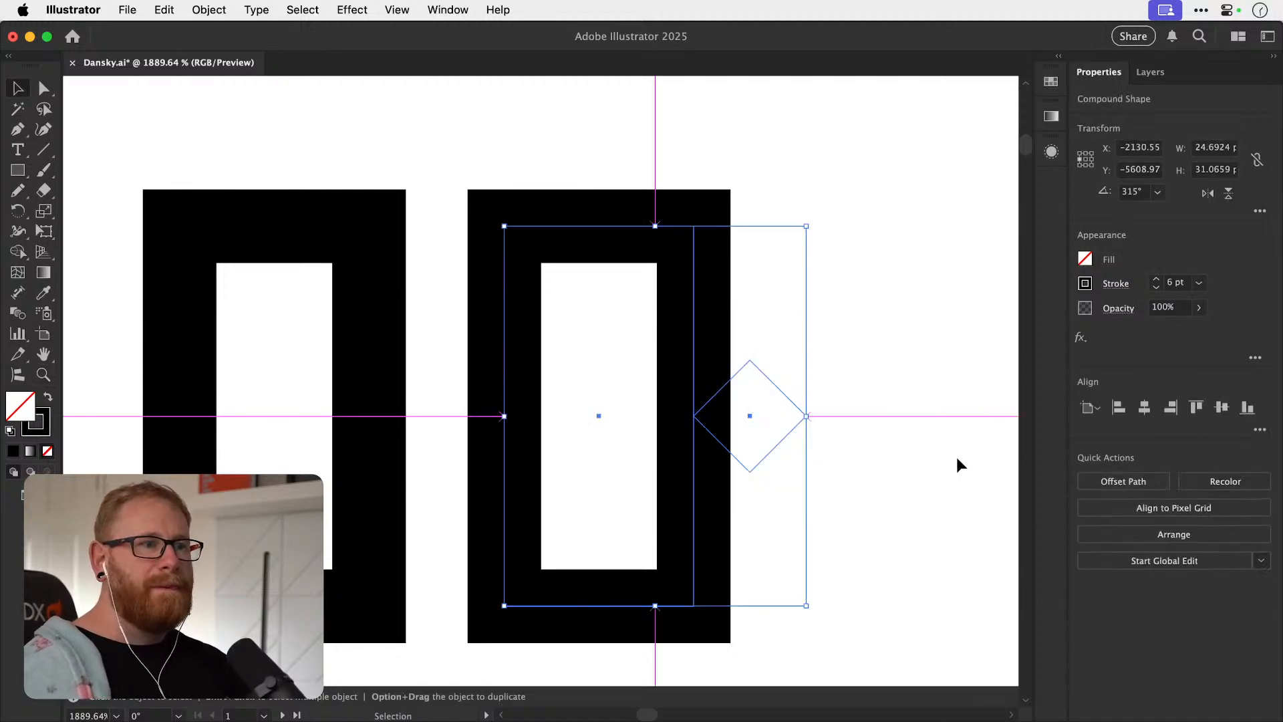
Move the diamond left inside the compound shape so it cuts a pointed notch into the B's right side.
click(784, 404)
double_click(788, 396)
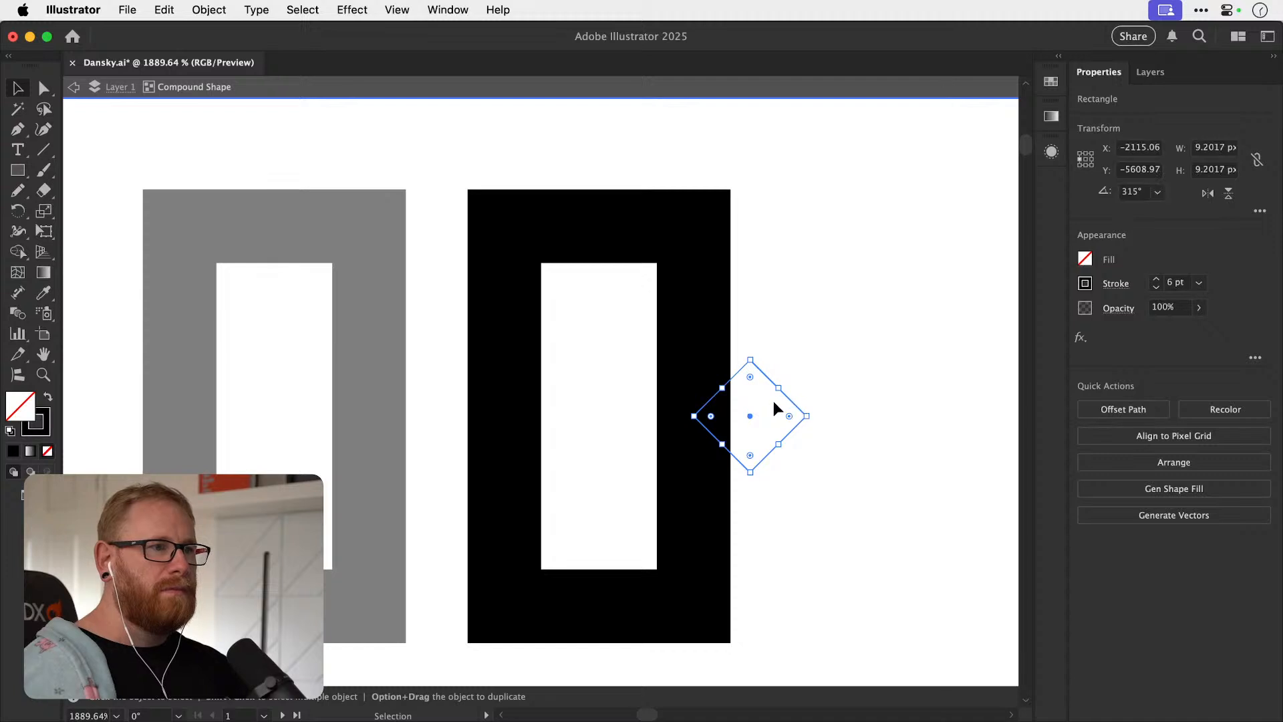
drag(789, 401, 734, 402)
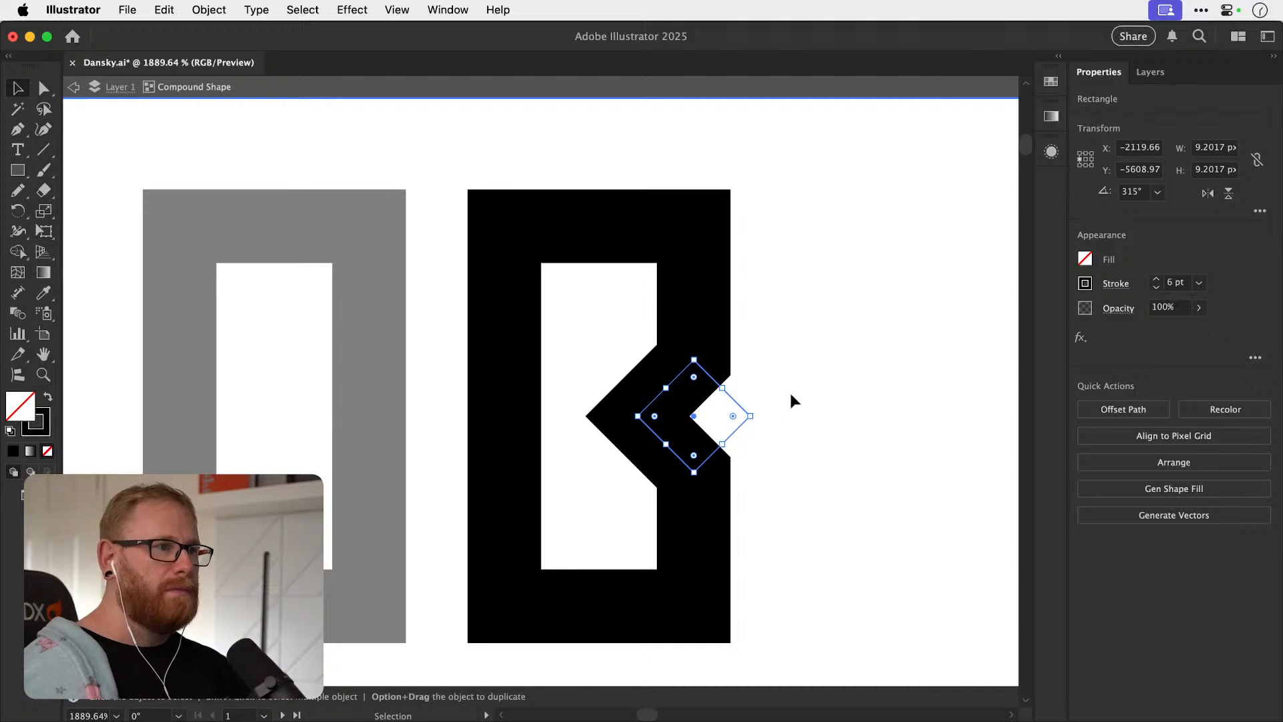
double_click(797, 394)
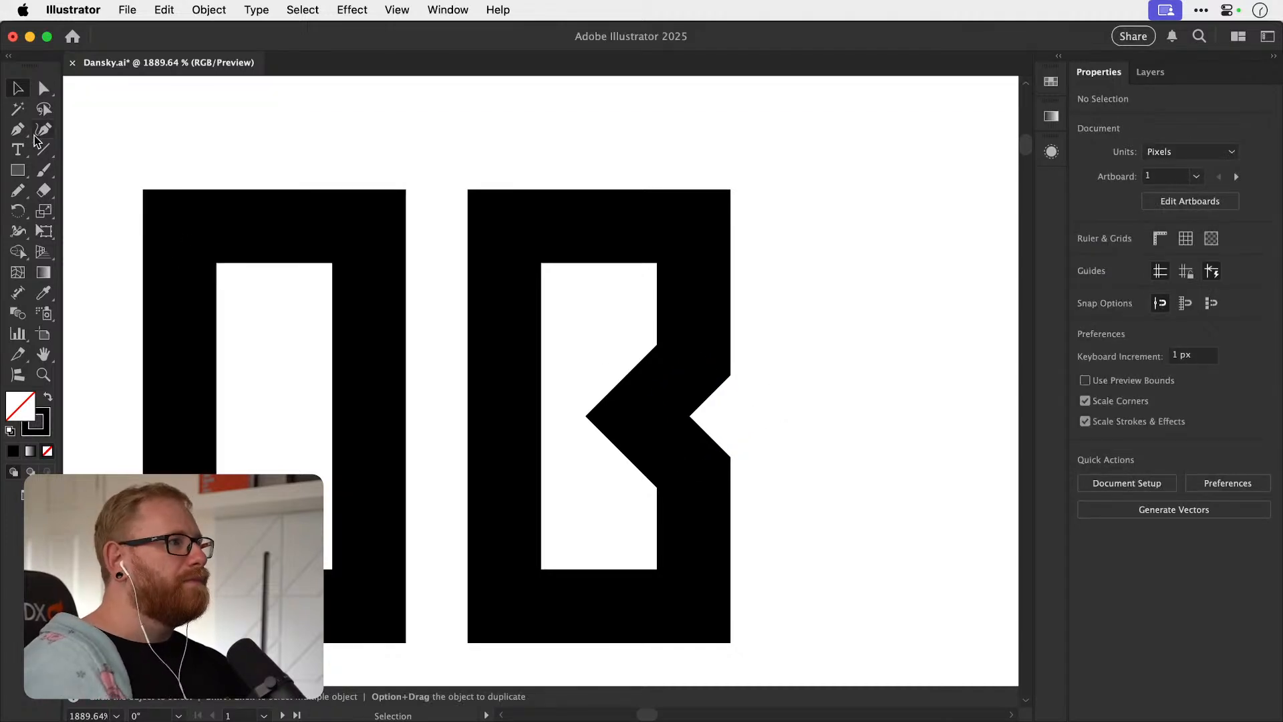
Draw a horizontal 6 pt line about 12.3 px long across the B's left stem at mid-height.
key(p)
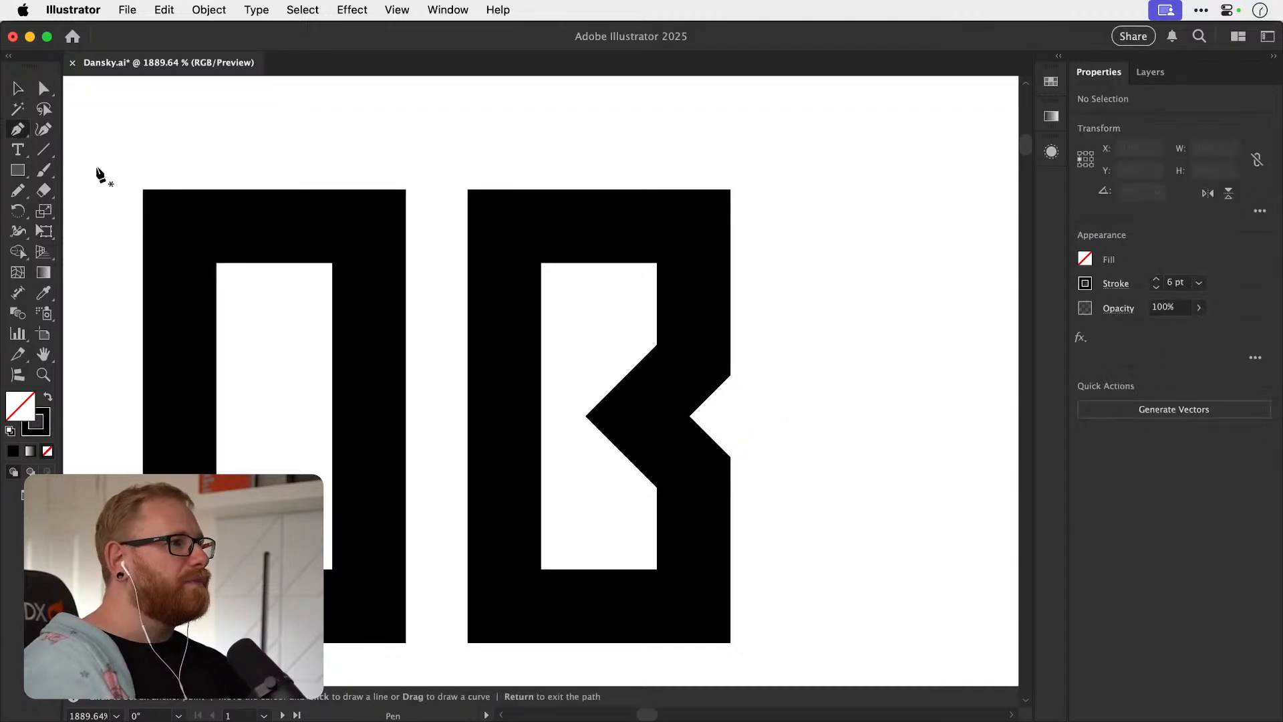
click(434, 416)
click(563, 417)
key(Escape)
key(v)
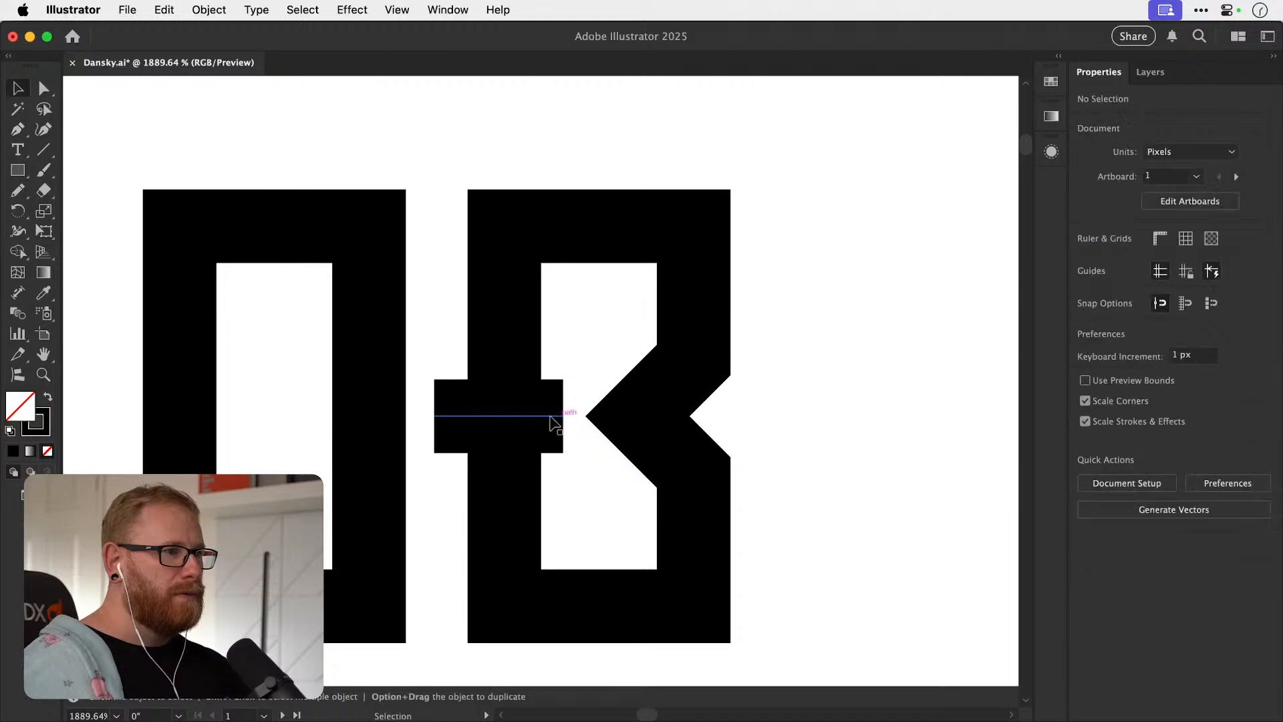
key(a)
drag(433, 416, 412, 416)
Set the short horizontal line's stroke colour to ff003d.
key(v)
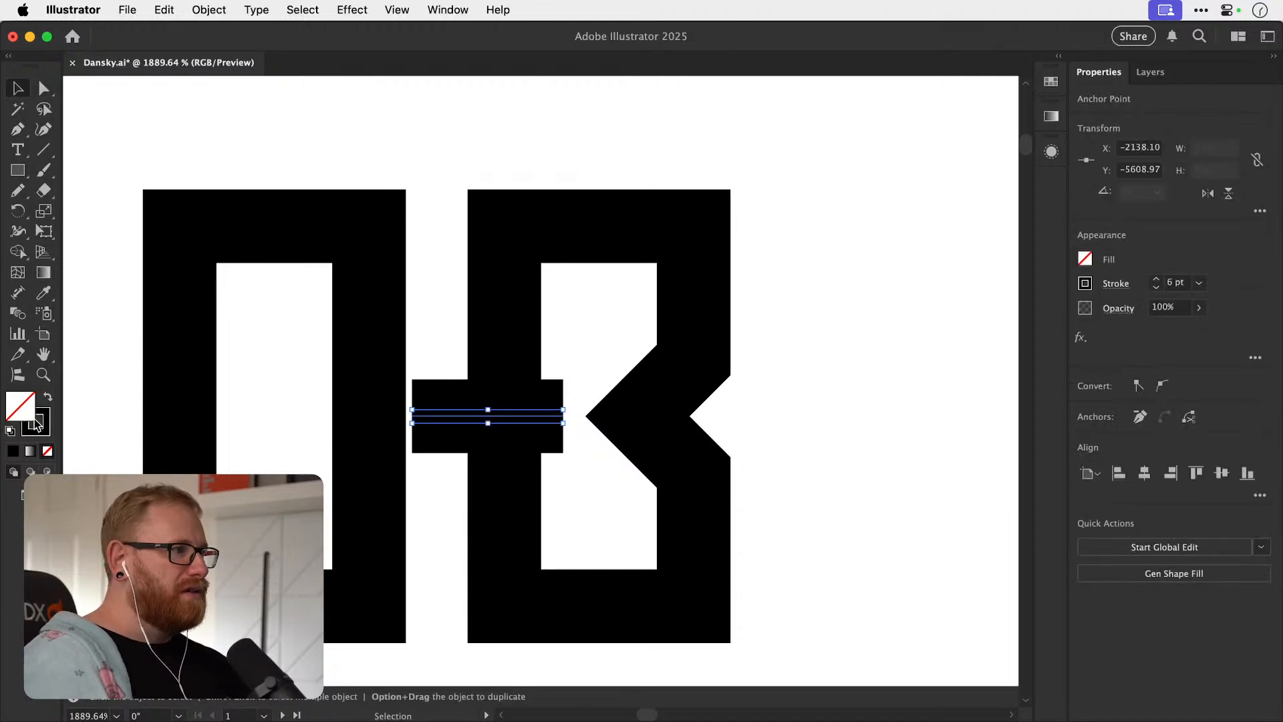
double_click(48, 431)
text(ff0044)
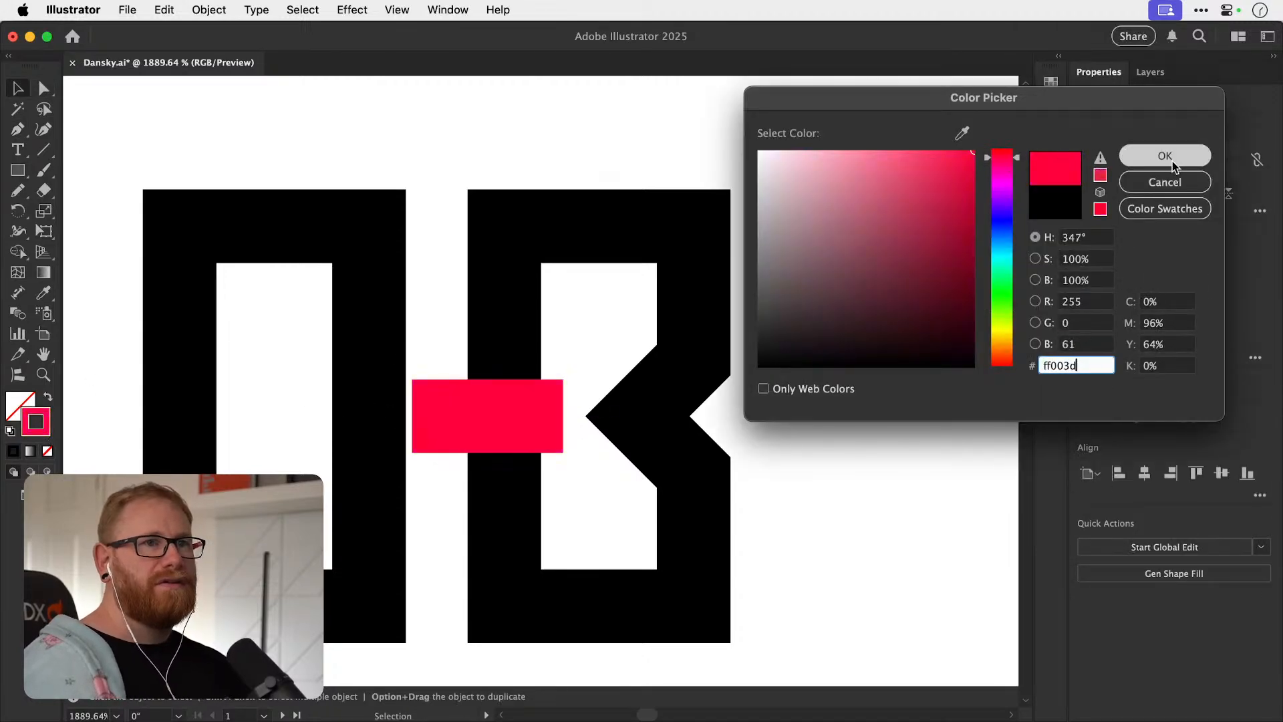
click(1162, 154)
click(626, 369)
Rotate a copy of the red line 90 degrees about its centre to form a plus sign.
click(543, 416)
key(r)
mouse_move(630, 378)
mouse_down()
mouse_move(446, 546)
mouse_move(471, 533)
mouse_up()
key(v)
Turn off stroke scaling and enlarge both red lines of the plus to about 14.9 px, keeping their 6 pt weight.
click(434, 423)
shift+click(491, 370)
key(s)
drag(616, 304, 642, 284)
key(super+z)
click(1259, 211)
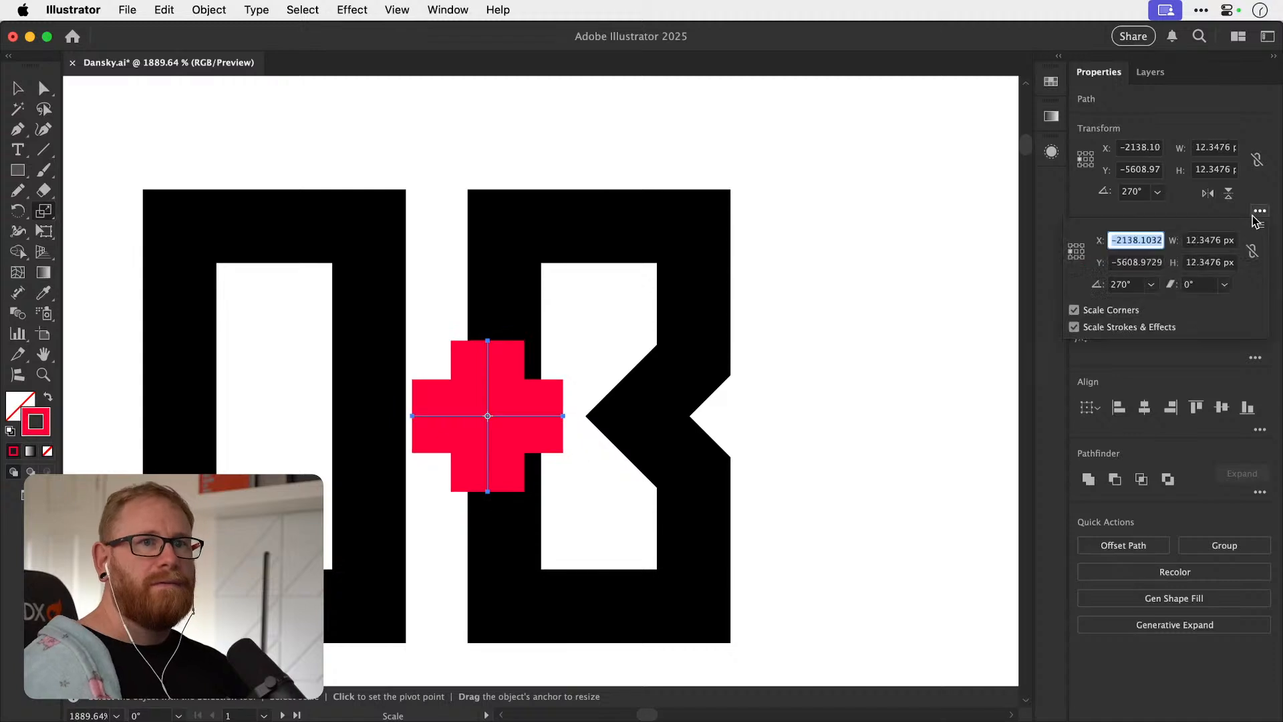
key(Escape)
drag(579, 335, 599, 315)
Group the two red lines and move the plus sign to the right of the B.
key(v)
key(super+g)
drag(536, 418, 932, 309)
Draw a horizontal line about 10.9 px long at mid-height from the B's left stem to the diamond notch's inner corner.
key(p)
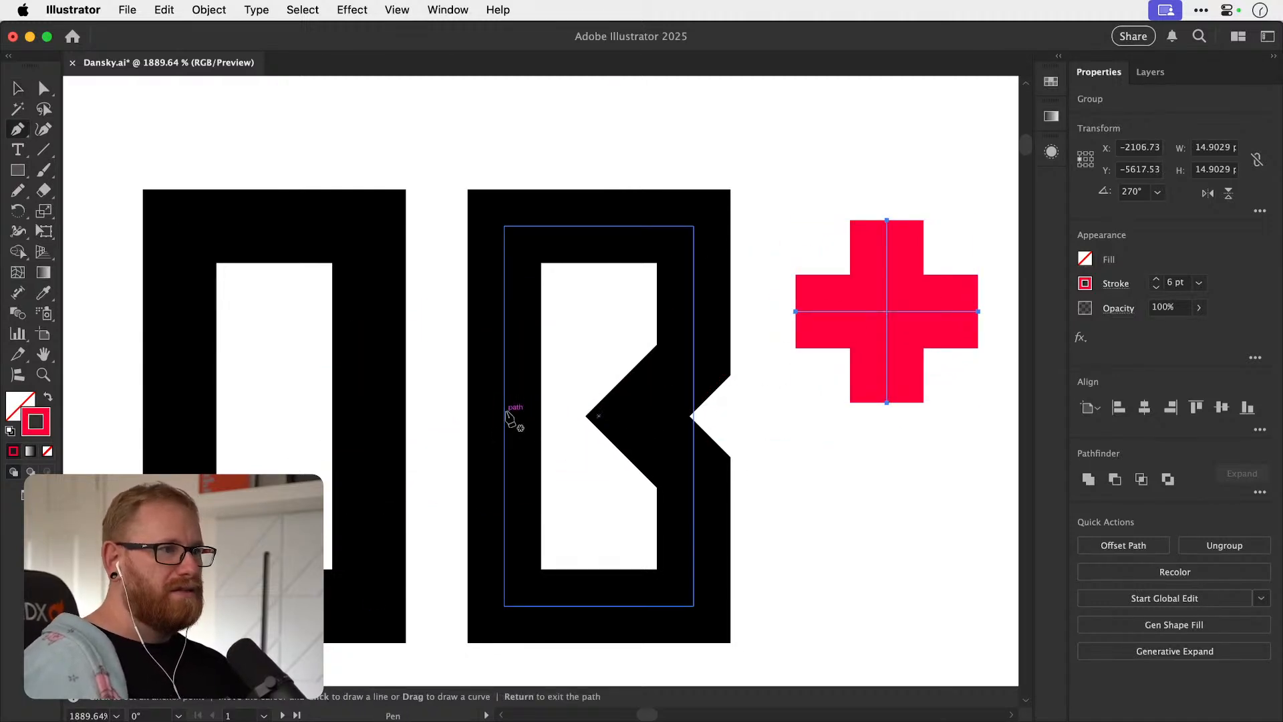
click(572, 416)
click(504, 415)
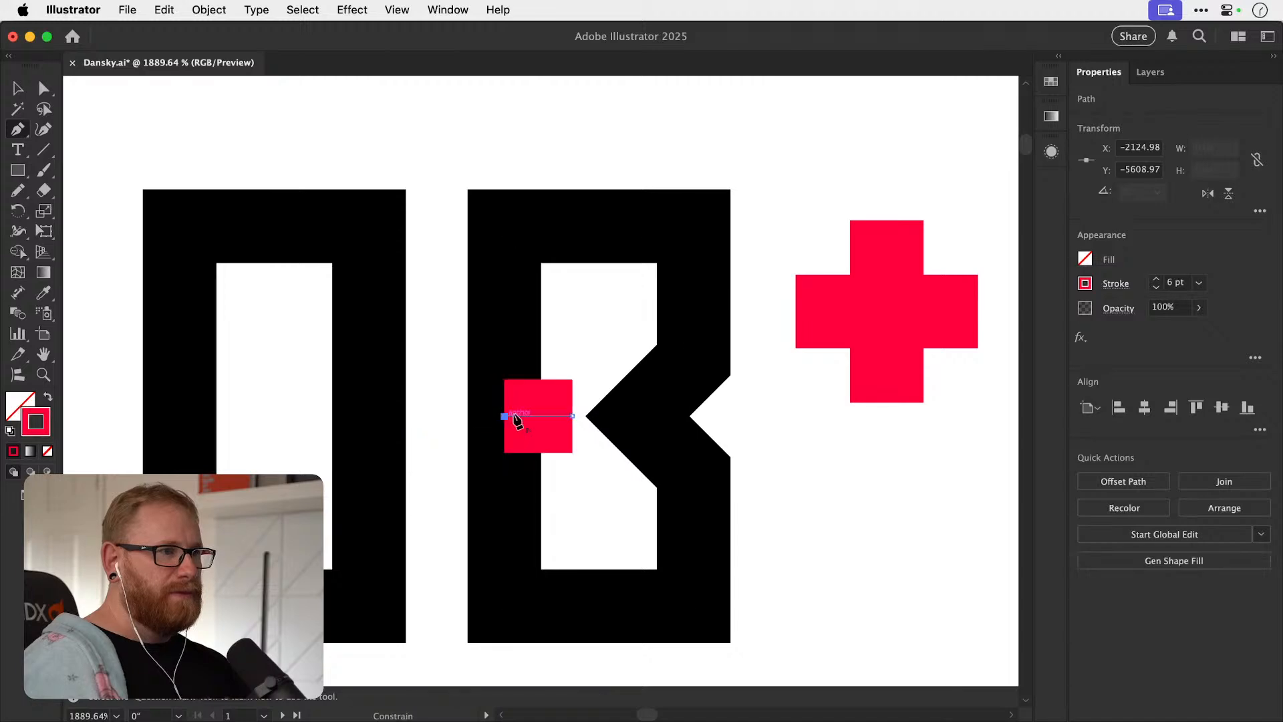
click(638, 415)
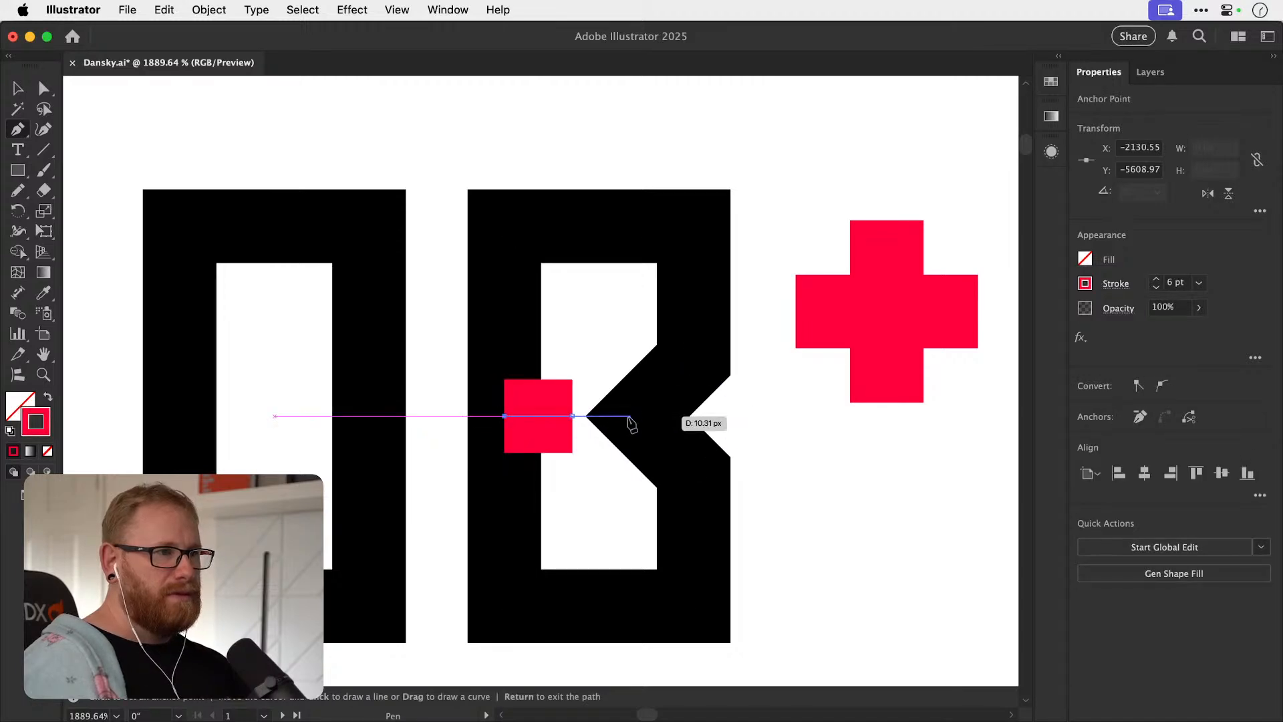
click(637, 416)
Give the horizontal line inside the B a black 6 pt stroke sampled from the O to form the middle bar.
key(i)
click(697, 337)
key(super+shift+a)
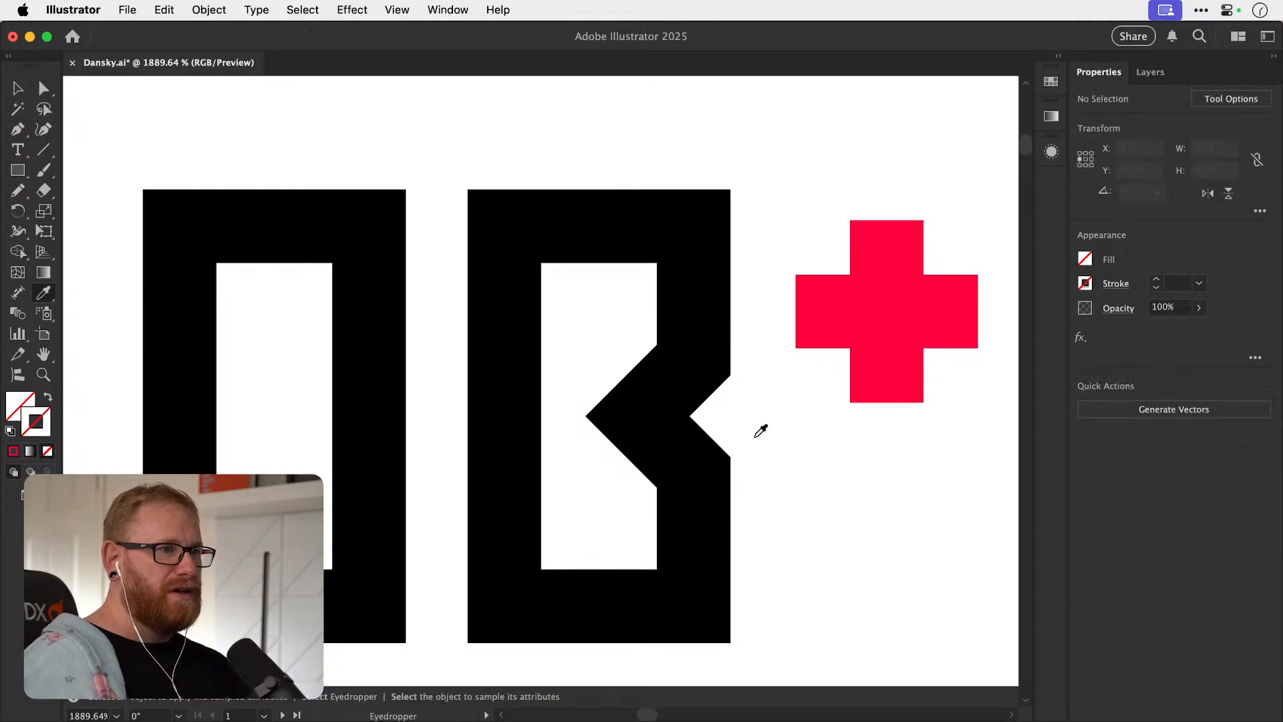
key(v)
click(571, 416)
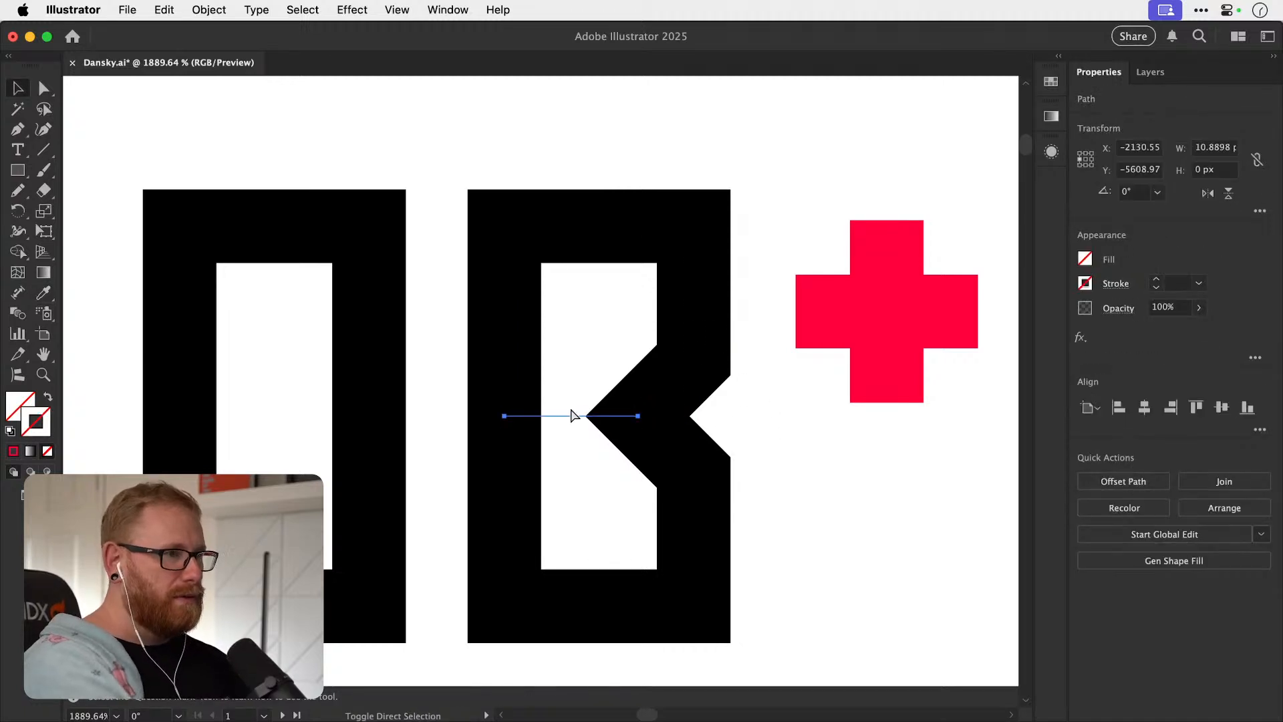
key(i)
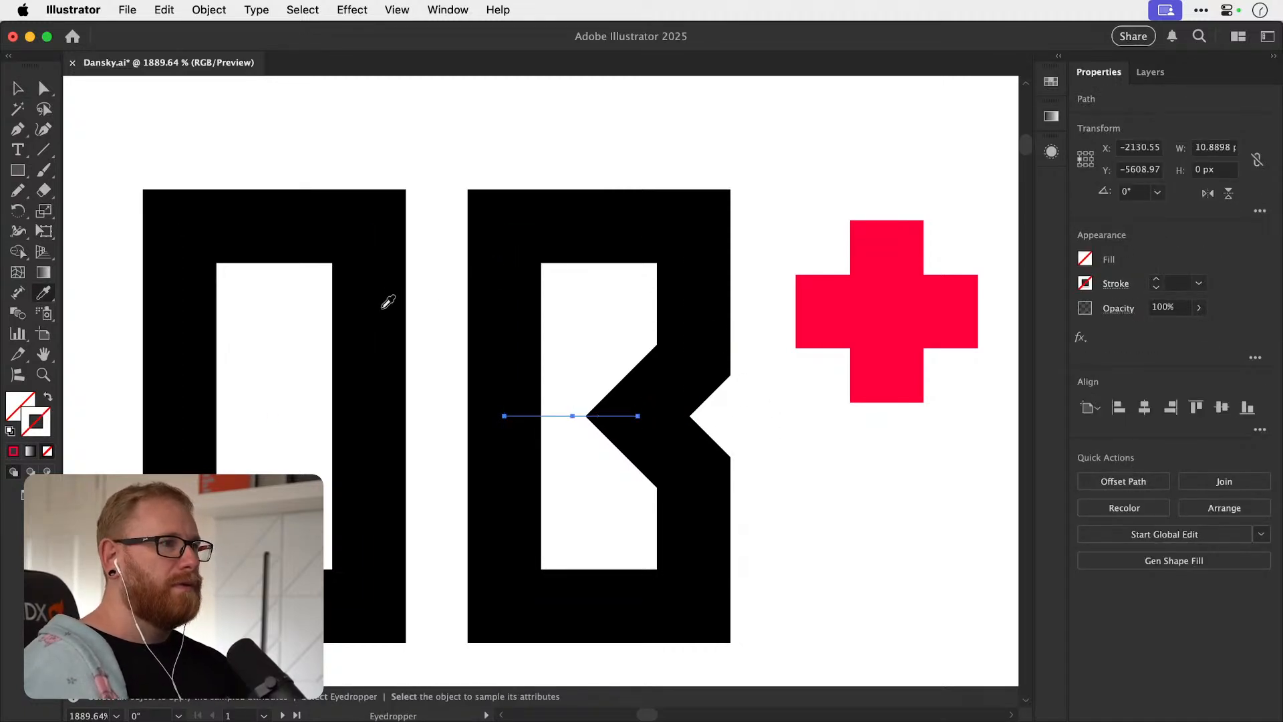
click(394, 299)
key(super+shift+a)
key(v)
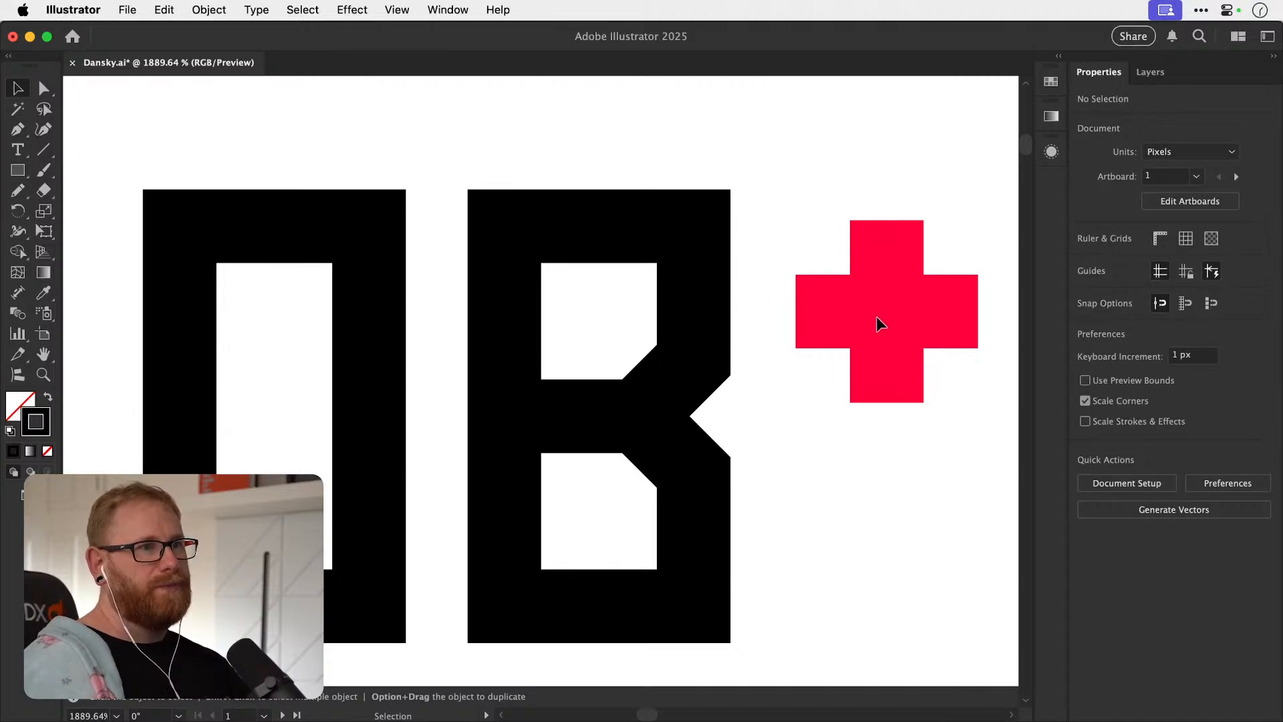
Place the plus between the O and B at mid-height, scale it to about 18 px, and shift the O about 1 px left to meet its arm.
drag(889, 320, 450, 420)
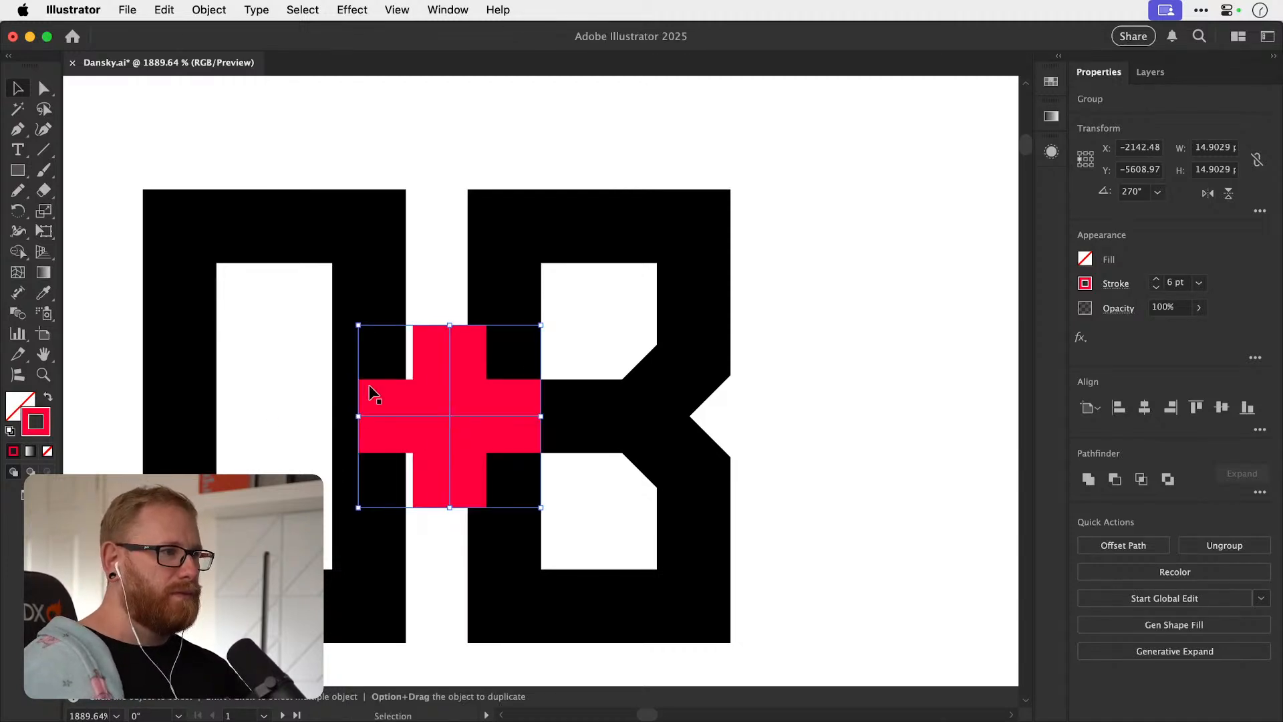
drag(358, 325, 259, 270)
key(super+z)
key(s)
key(v)
click(348, 247)
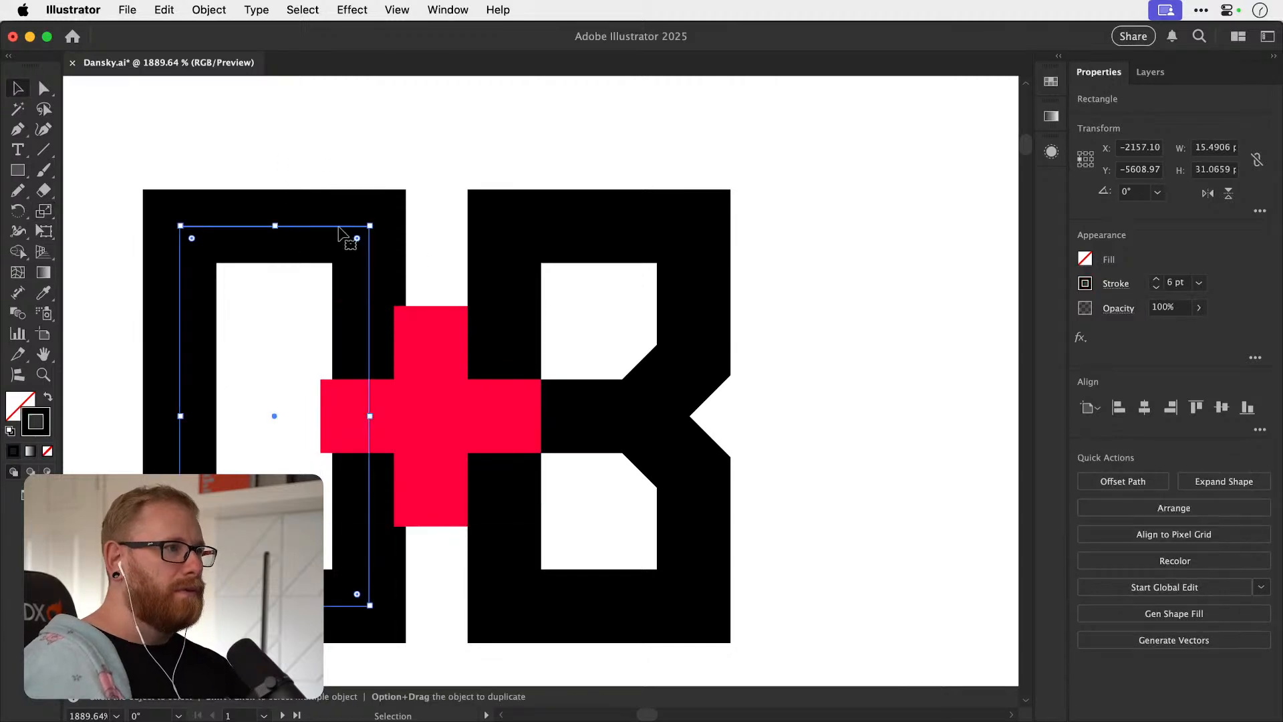
drag(338, 234, 331, 234)
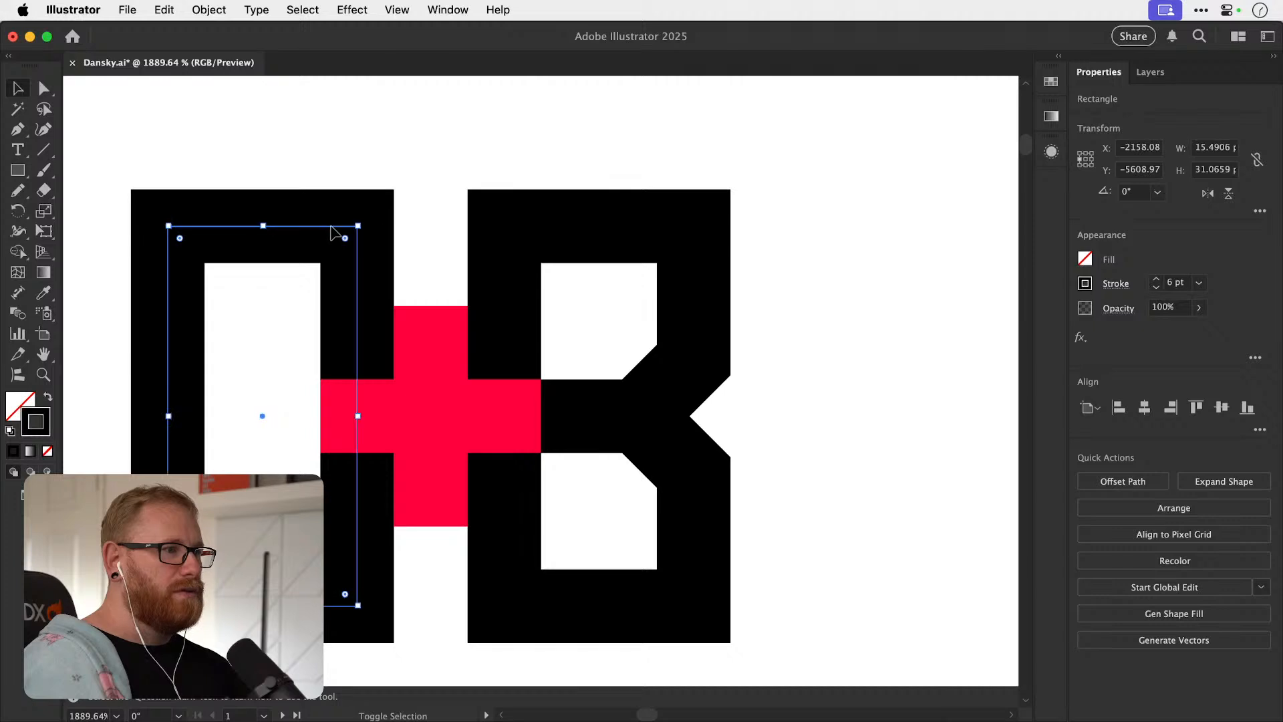
Duplicate the complete O+B monogram to the right of the original.
key(super+minus)
key(super+minus)
key(super+minus)
key(super+minus)
key(super+minus)
drag(395, 343, 633, 449)
mouse_move(597, 361)
mouse_down()
mouse_move(795, 362)
mouse_move(704, 332)
mouse_move(582, 341)
mouse_up()
click(825, 289)
In the copy, move the O and plus right until the O's right stem overlaps the B's left stem, with the plus centred on it.
drag(624, 389, 735, 398)
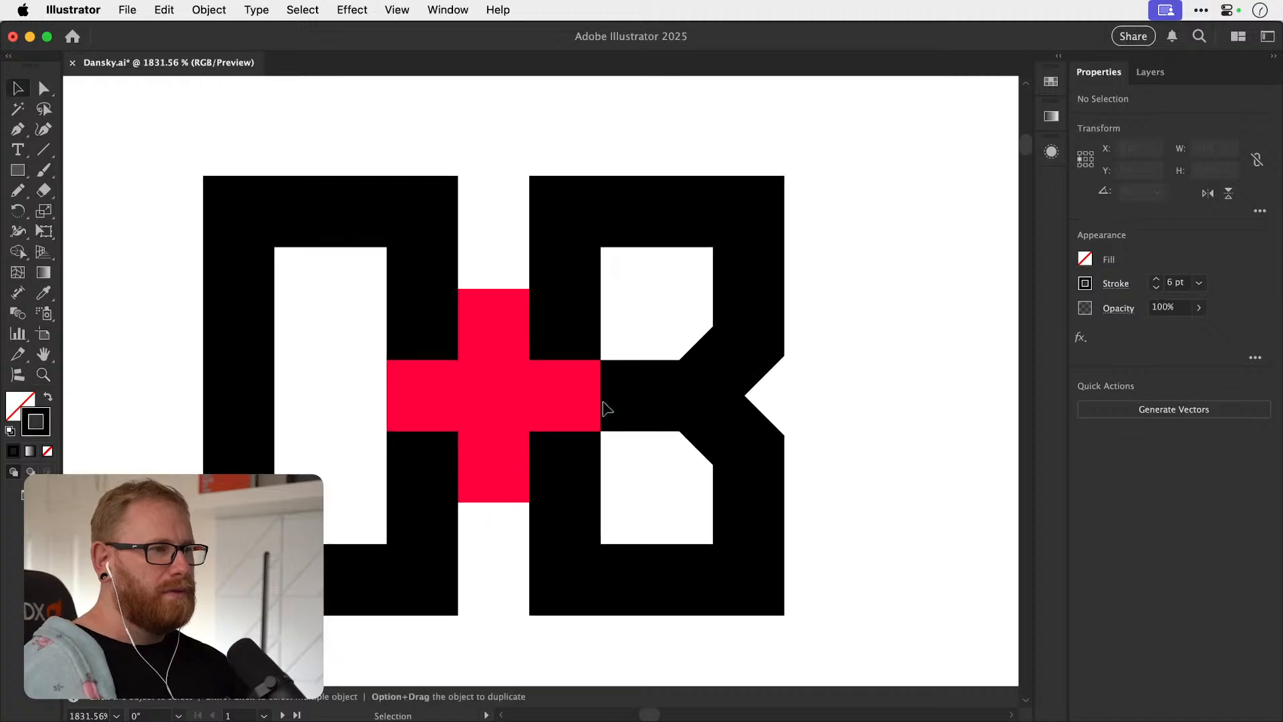
drag(428, 330, 488, 326)
key(super+shift+a)
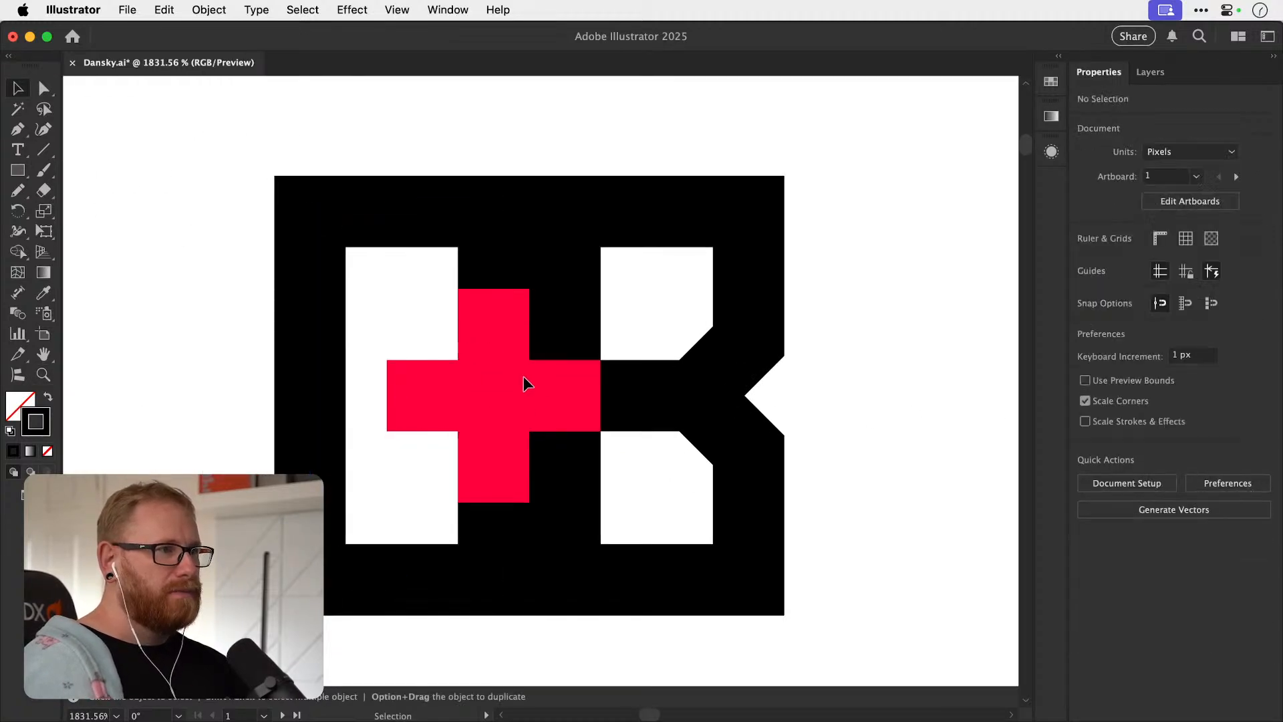
drag(538, 394, 608, 399)
drag(498, 249, 564, 252)
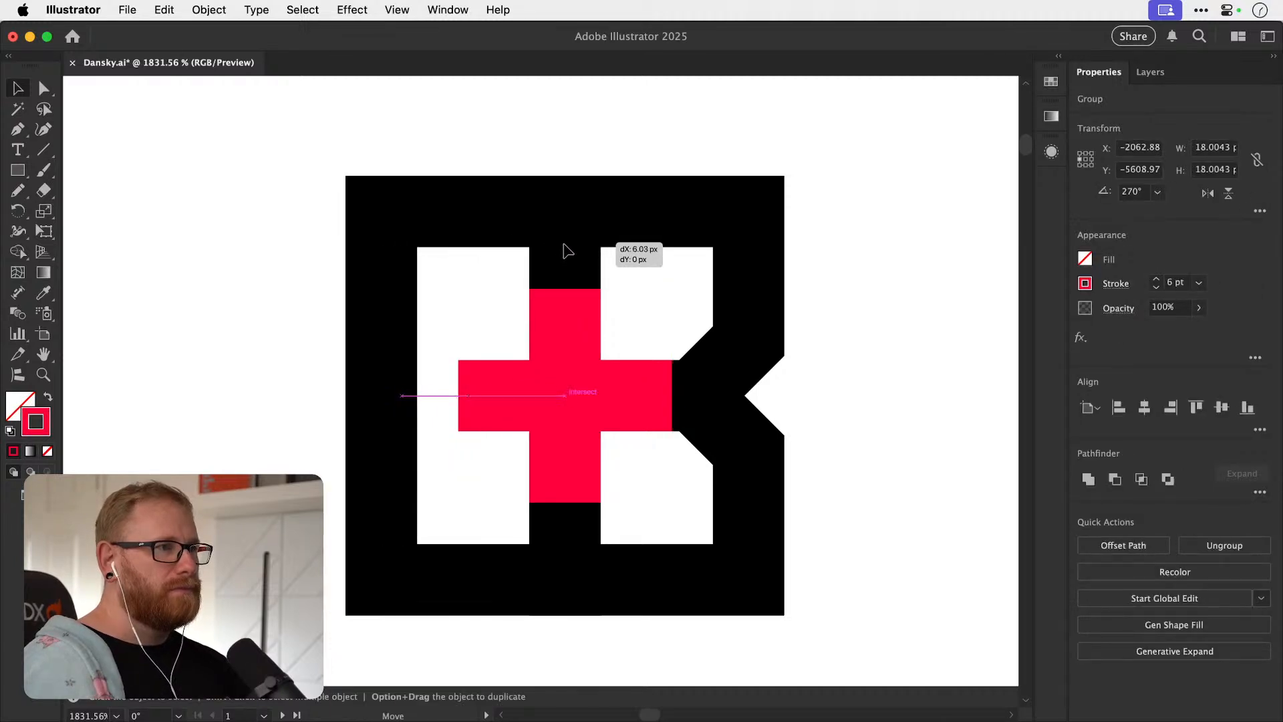
click(543, 382)
key(super+shift+a)
click(526, 395)
key(i)
click(744, 441)
key(super+shift+a)
key(v)
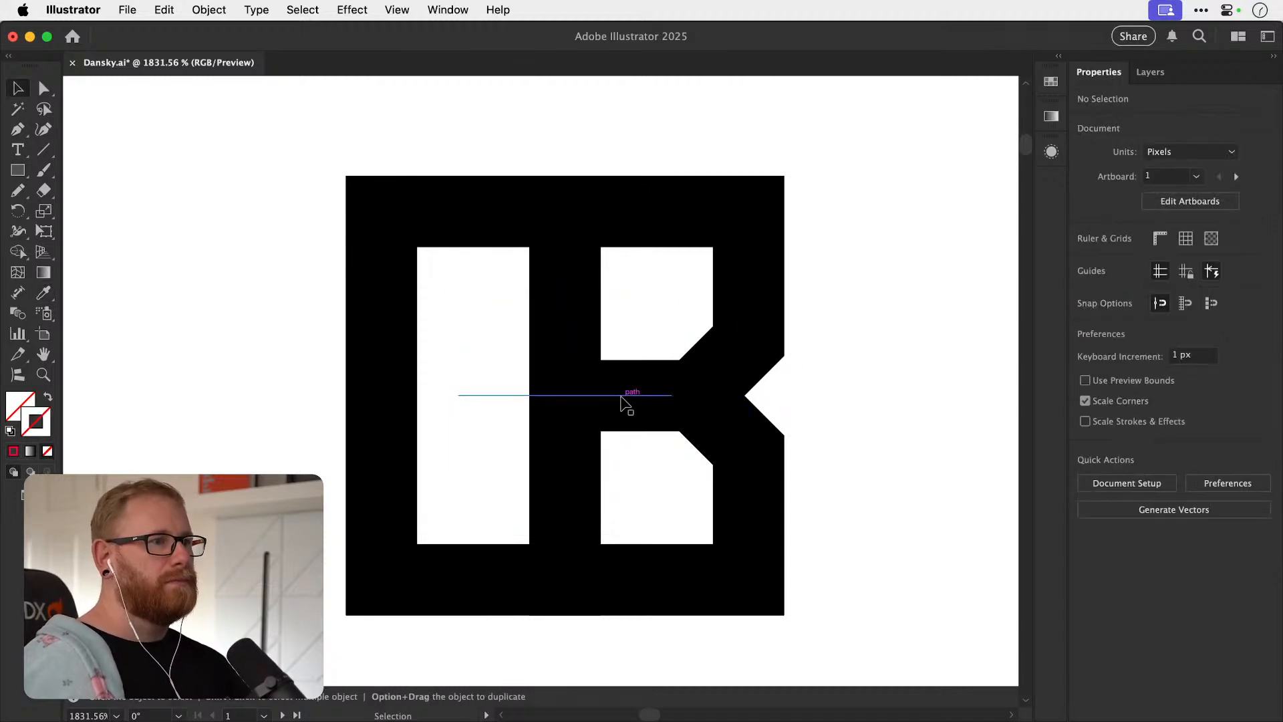
key(super+z)
key(super+z)
Try the overlapped monogram's plus in black, sampled from the O's stroke, and in a slightly lower position.
key(i)
click(391, 427)
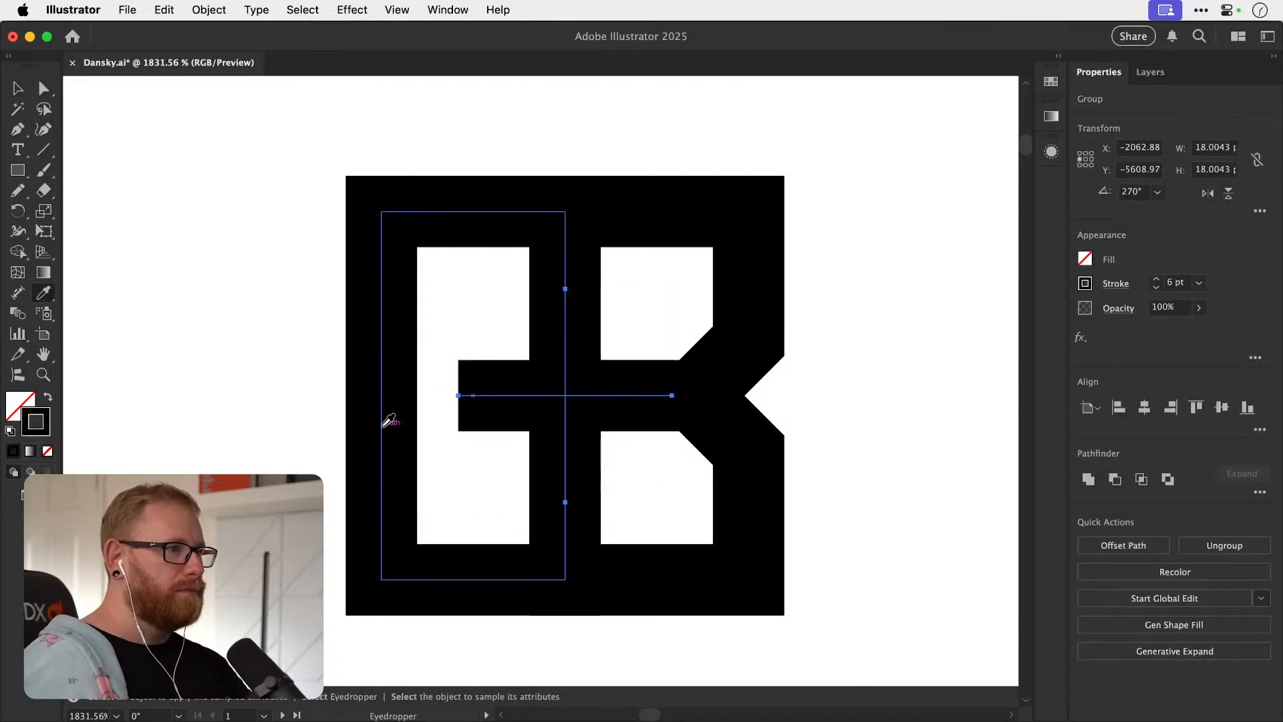
key(super+shift+a)
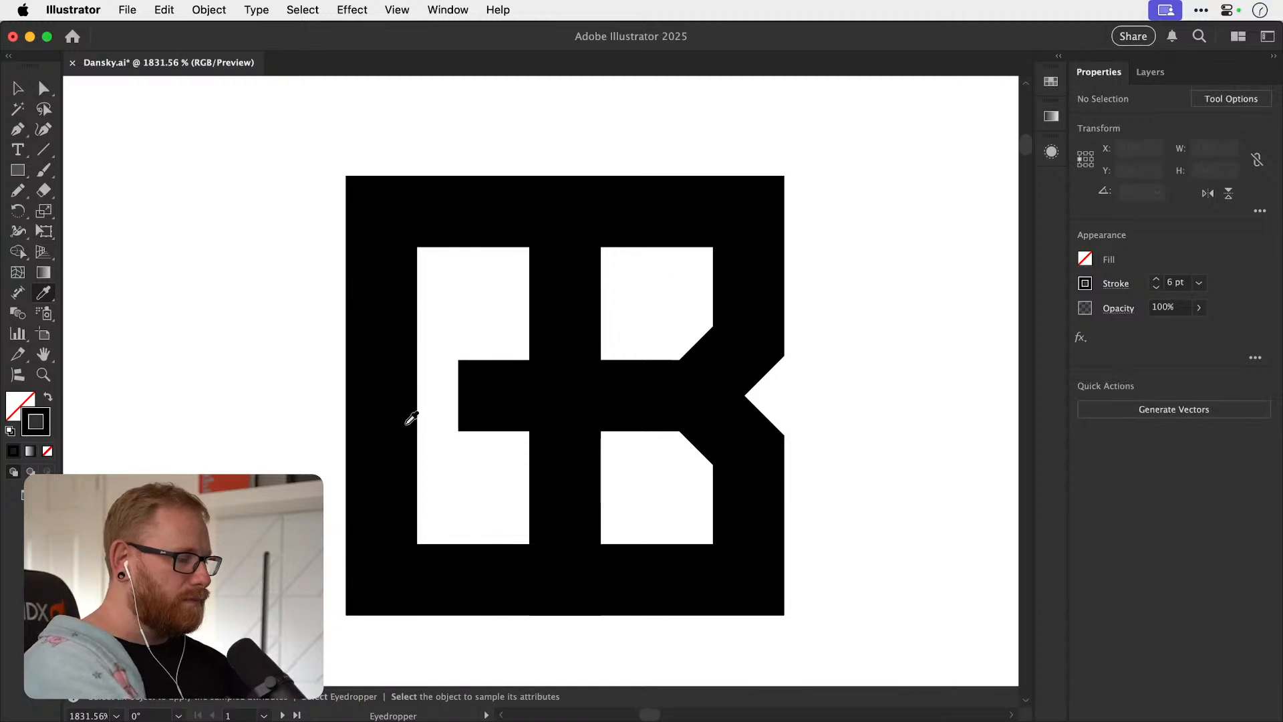
key(super+minus)
key(super+minus)
key(super+minus)
key(super+minus)
key(super+minus)
key(super+minus)
key(z)
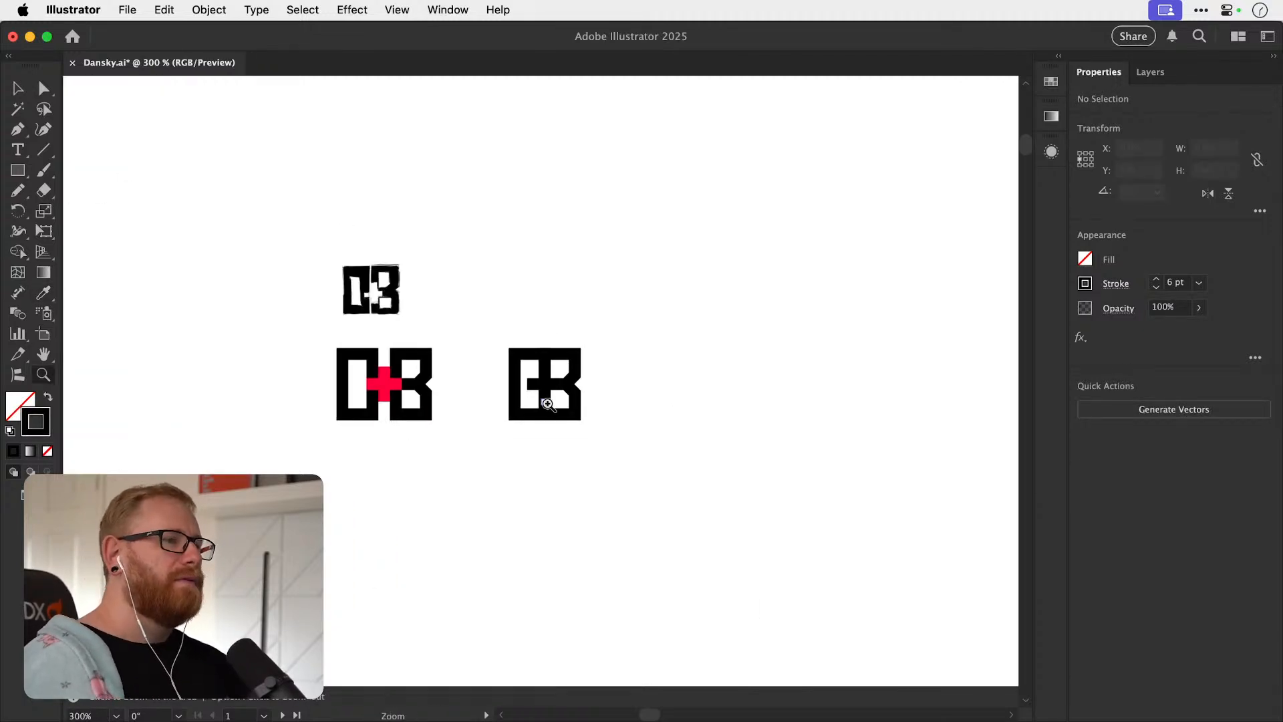
drag(541, 405, 692, 404)
key(v)
drag(528, 373, 527, 386)
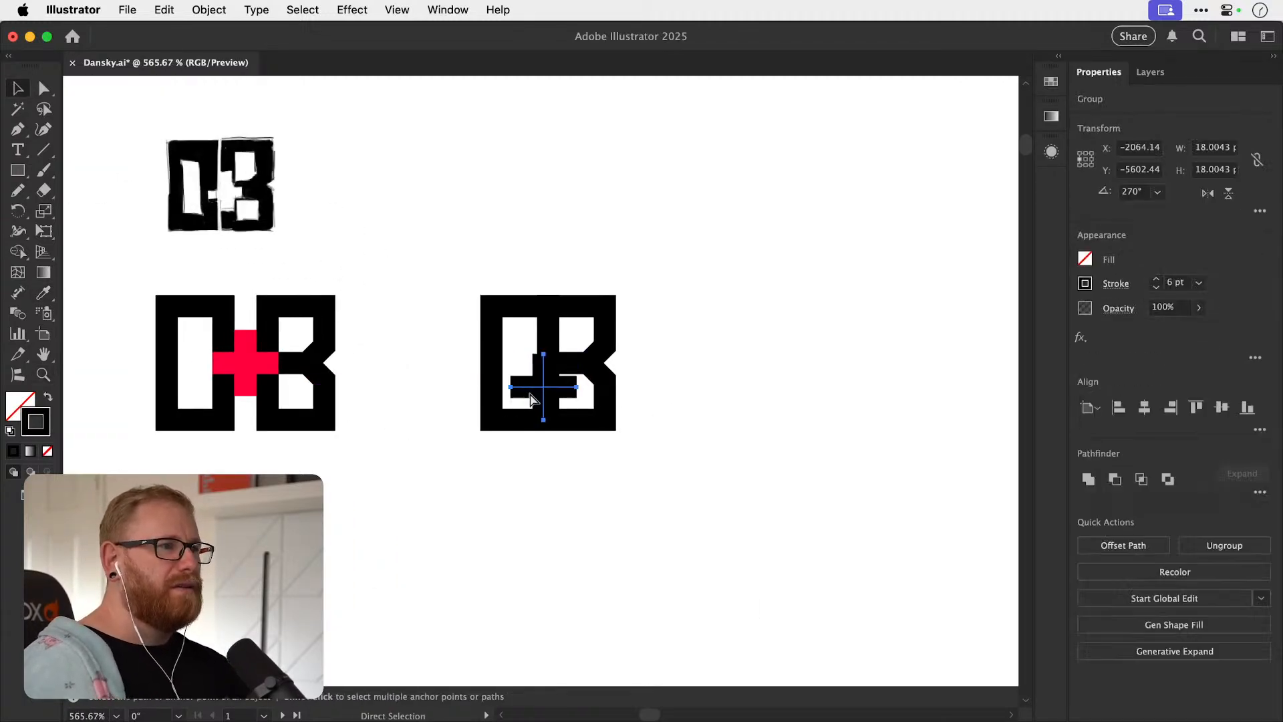
click(619, 272)
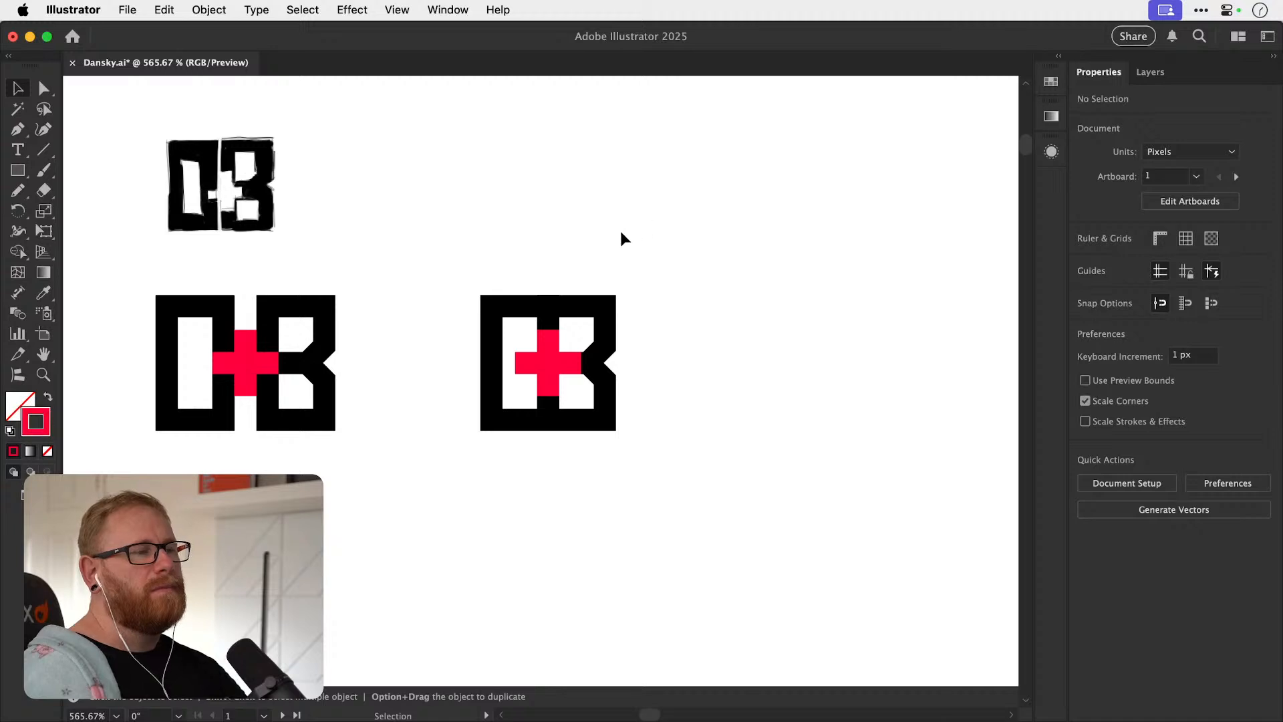
Duplicate the overlapped monogram to the right and pull the O away from the B in the new copy.
click(512, 312)
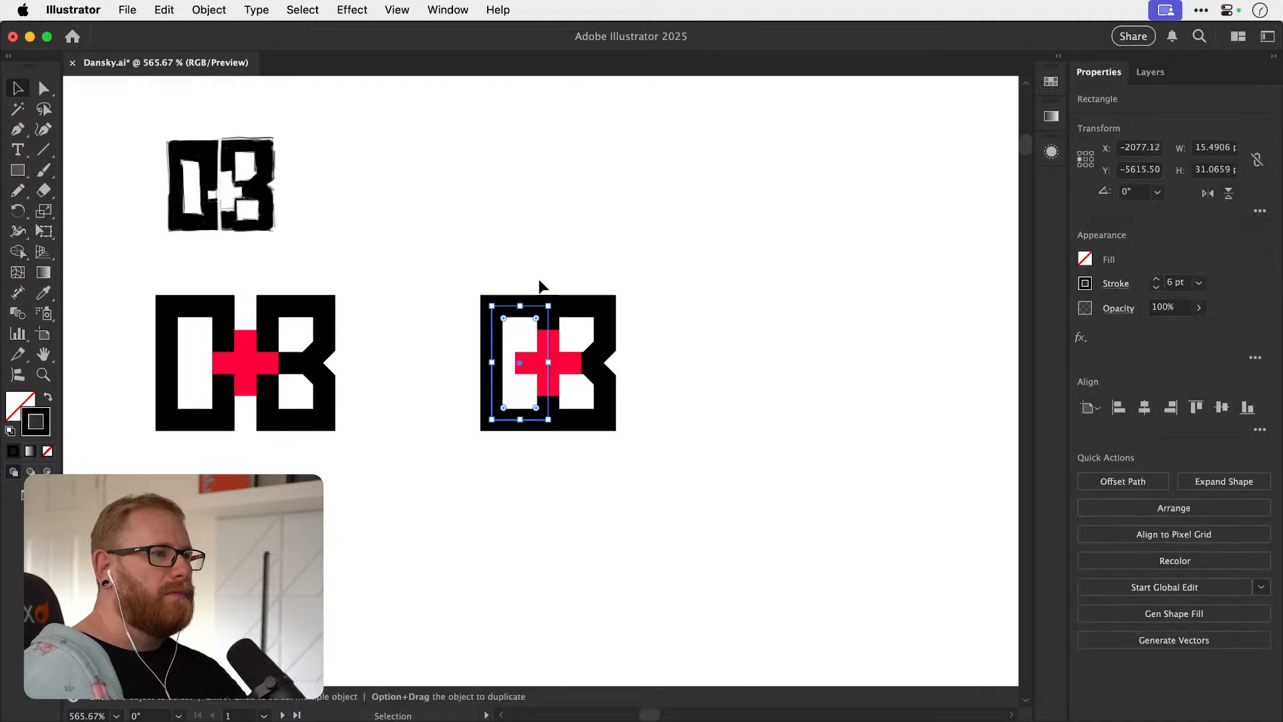
drag(612, 442, 910, 361)
drag(795, 379, 624, 355)
click(676, 348)
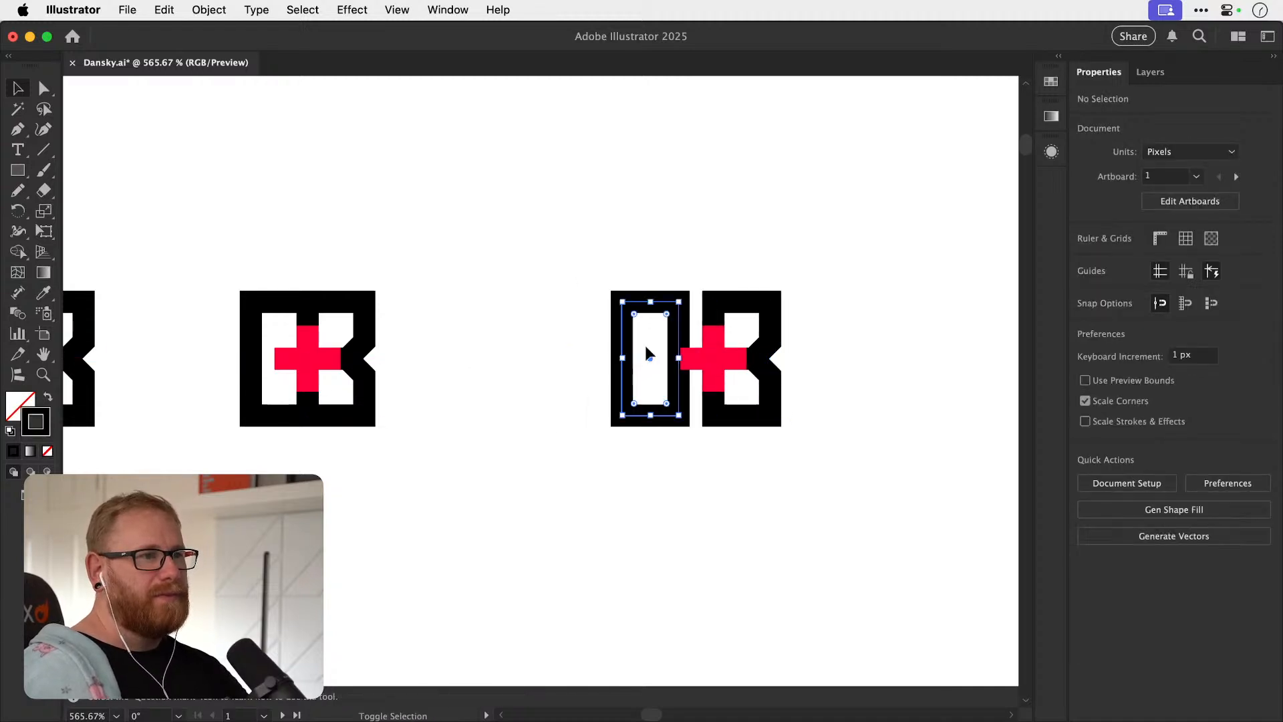
Widen the gap in the third version by moving the B's outline farther right, clear of the plus.
drag(720, 307, 760, 307)
click(721, 337)
key(s)
key(super+z)
key(z)
drag(760, 364, 937, 374)
key(v)
drag(763, 338, 795, 338)
key(super+shift+a)
Delete the black horizontal middle bar from the third version's B.
click(743, 357)
click(760, 354)
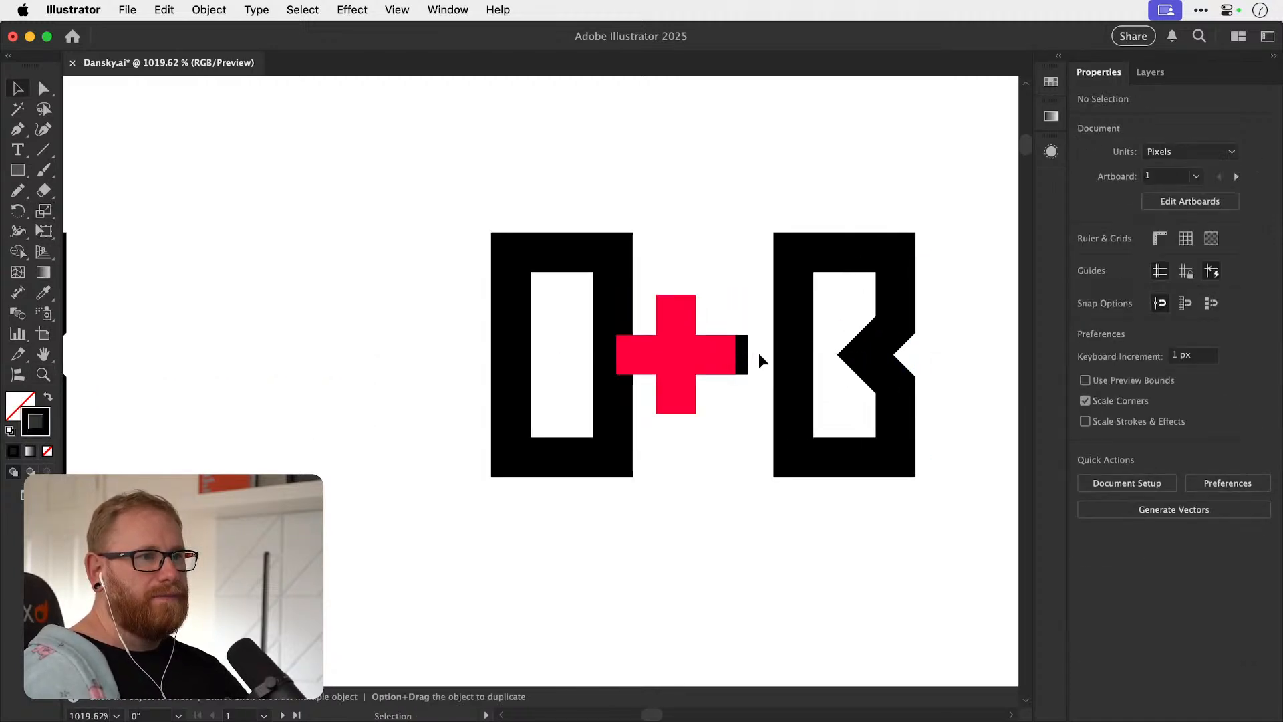
key(super+z)
key(super+shift+z)
key(super+shift+a)
drag(747, 356, 865, 356)
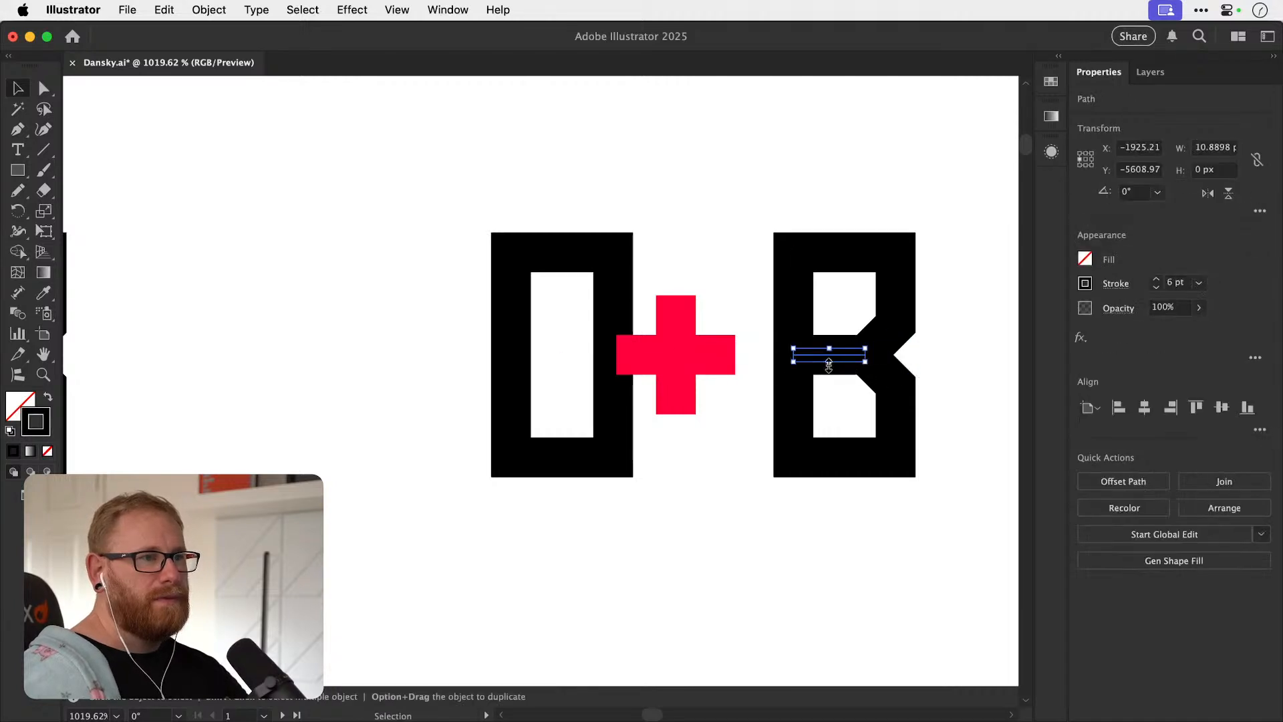
key(Delete)
Move the third version's plus into the gap, scale it down to about 9.2 by 9.85 px, and reduce its stroke to 3 pt.
drag(692, 354, 719, 355)
key(s)
drag(819, 237, 788, 261)
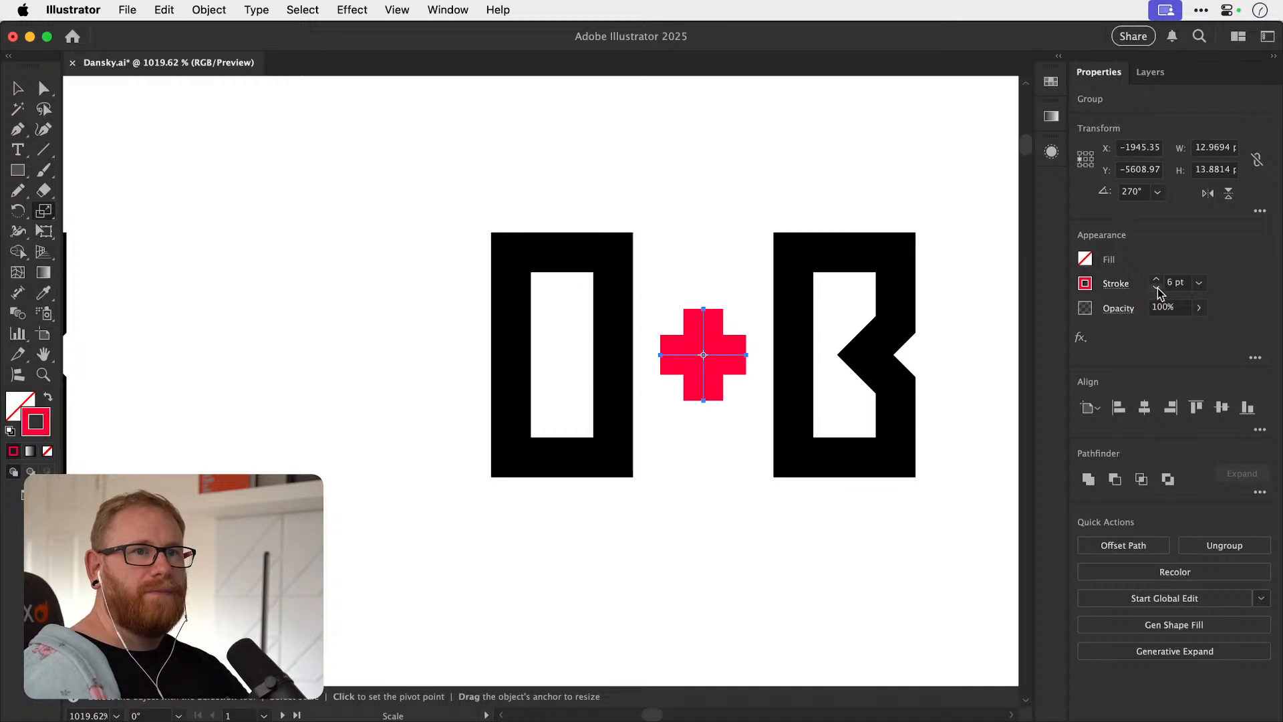
key(super+shift+a)
key(v)
click(716, 359)
key(s)
drag(833, 252, 804, 293)
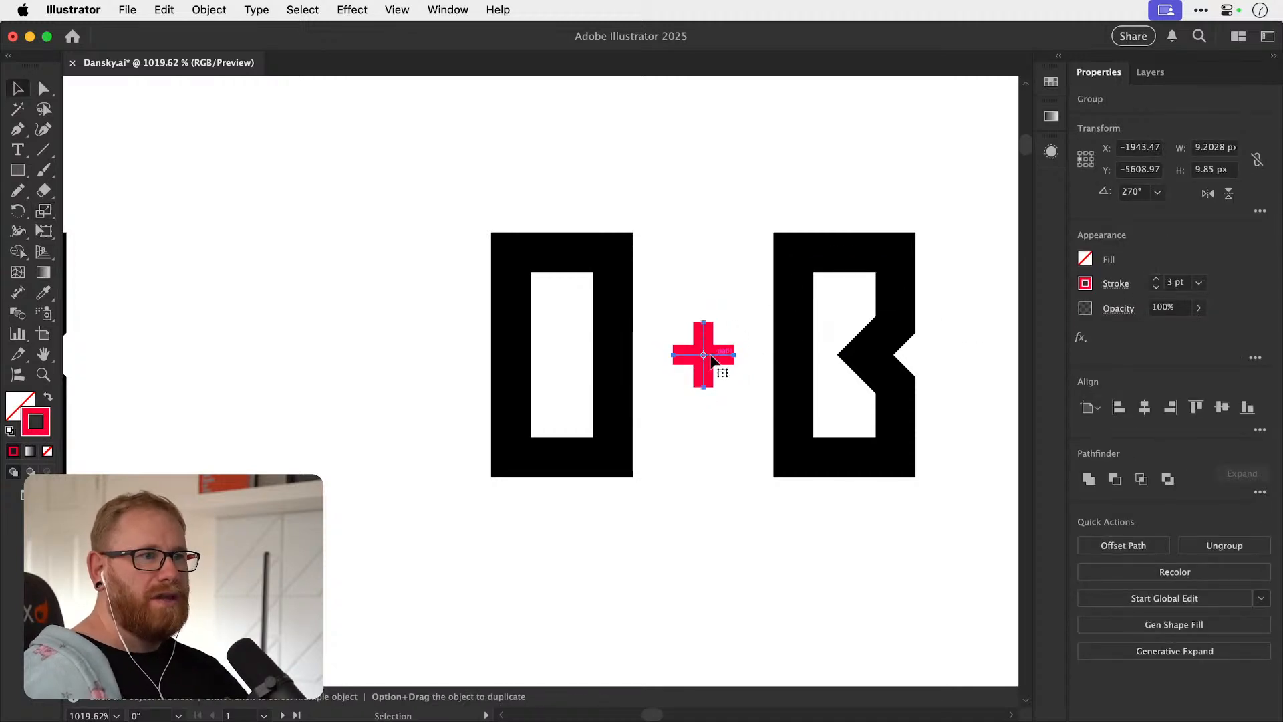
Tighten the third version's spacing by moving the O closer to the B, with the small plus centred between them.
key(v)
drag(708, 360, 727, 355)
drag(615, 395, 654, 395)
click(779, 181)
key(super+minus)
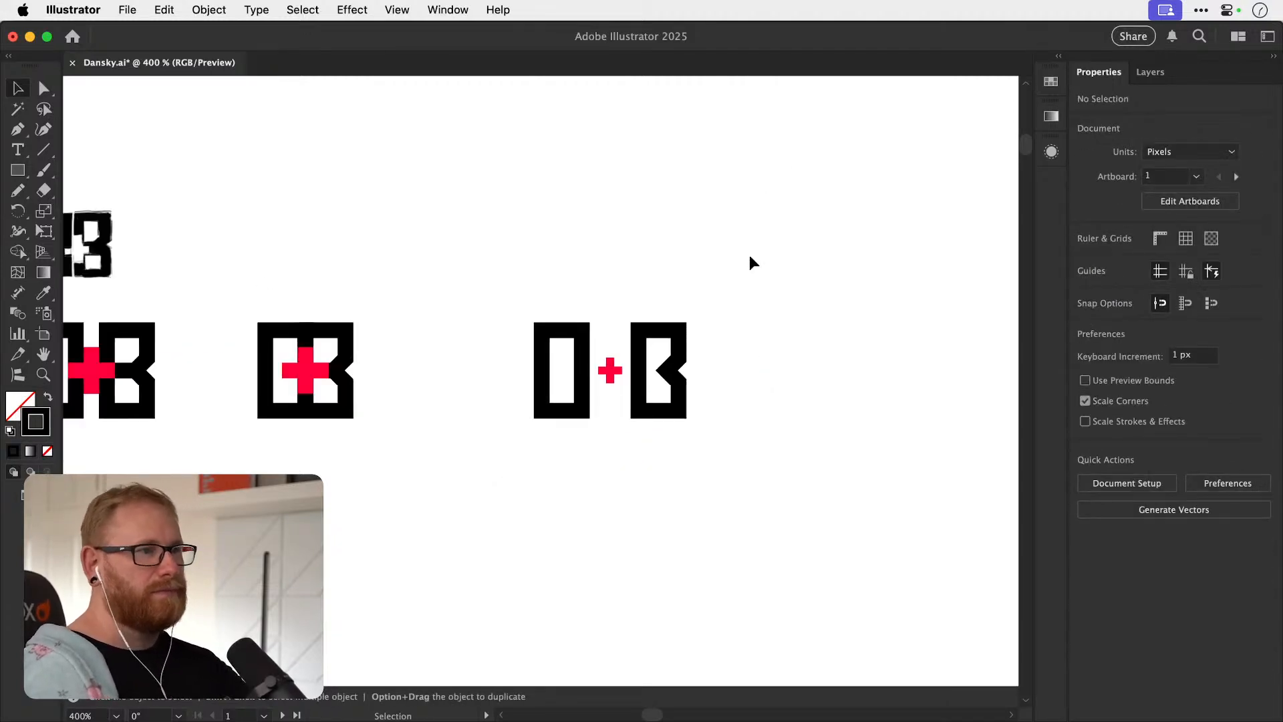
Duplicate the spaced O+B version directly above itself.
drag(480, 301, 655, 513)
drag(637, 465, 758, 334)
click(755, 341)
Shorten the copied O to about half the B's height and stack it directly above the B with their sides aligned.
drag(514, 369, 725, 159)
scroll(618, 200, up, 5)
drag(602, 193, 604, 270)
drag(605, 327, 868, 328)
drag(619, 330, 621, 321)
click(674, 371)
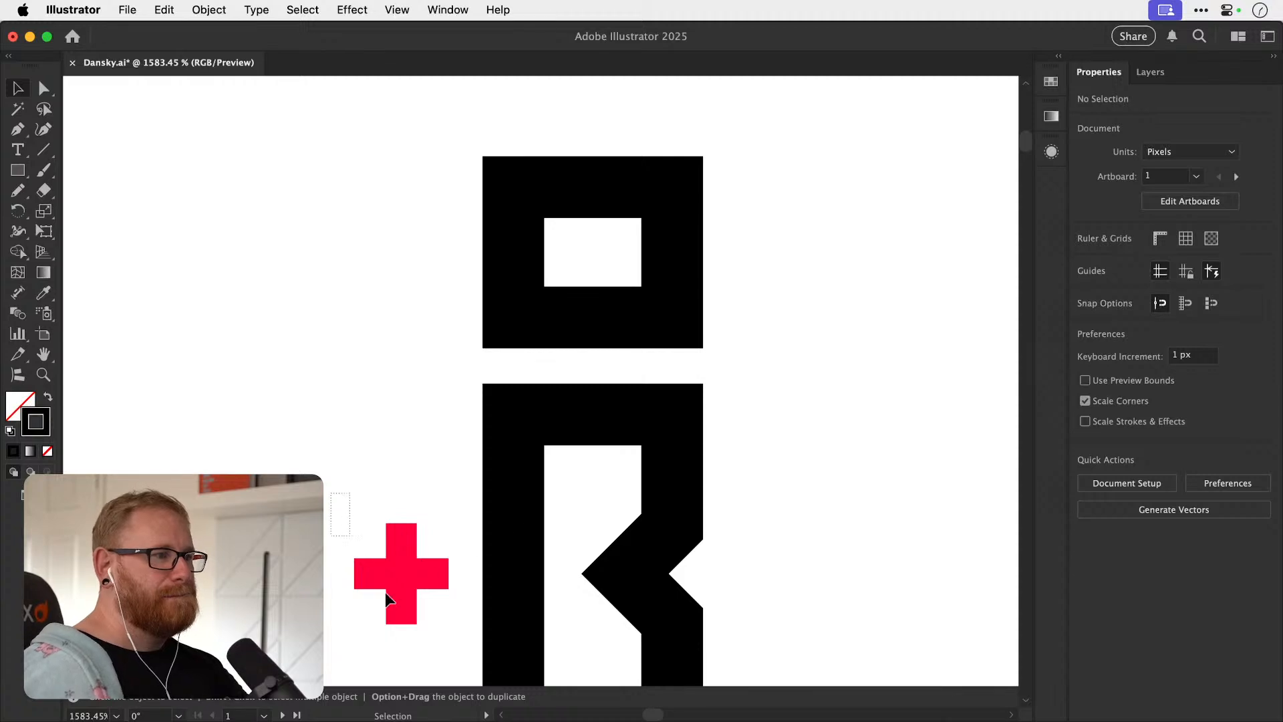
Delete the red plus from the stacked version and save the document.
key(a)
key(super+s)
key(super+minus)
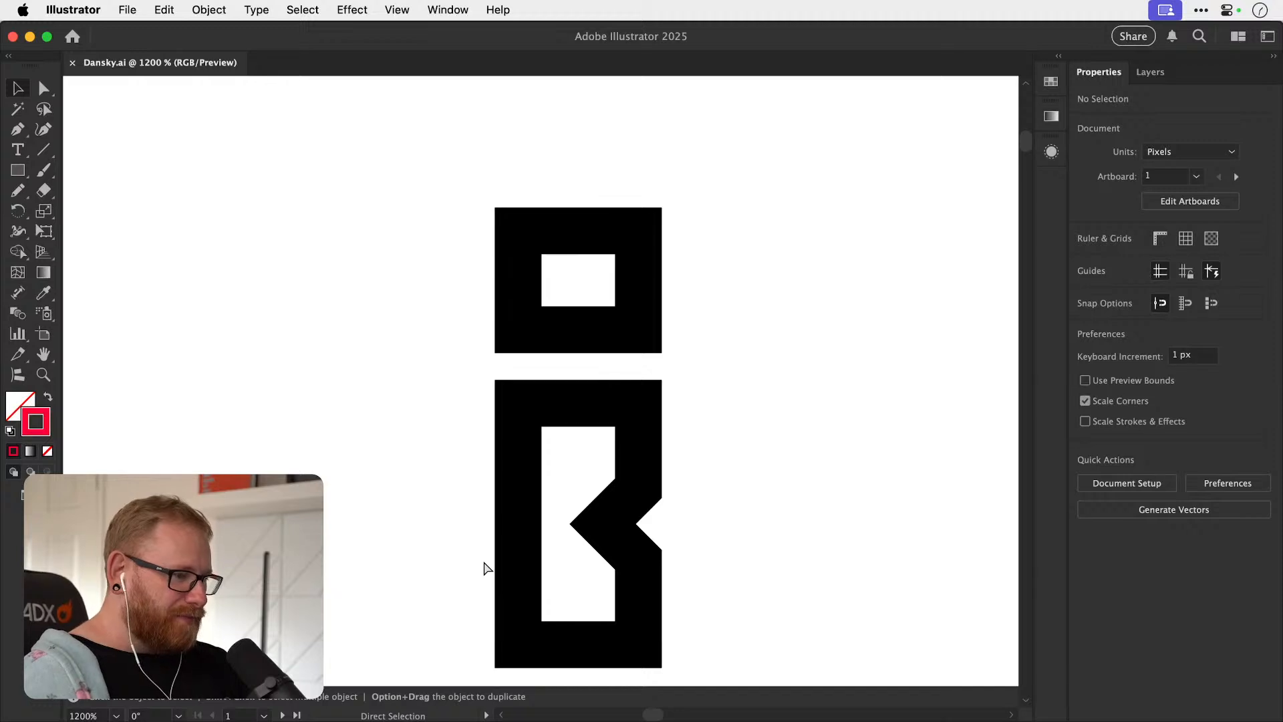
key(super+minus)
key(super+minus)
key(super+minus)
key(v)
drag(636, 478, 673, 424)
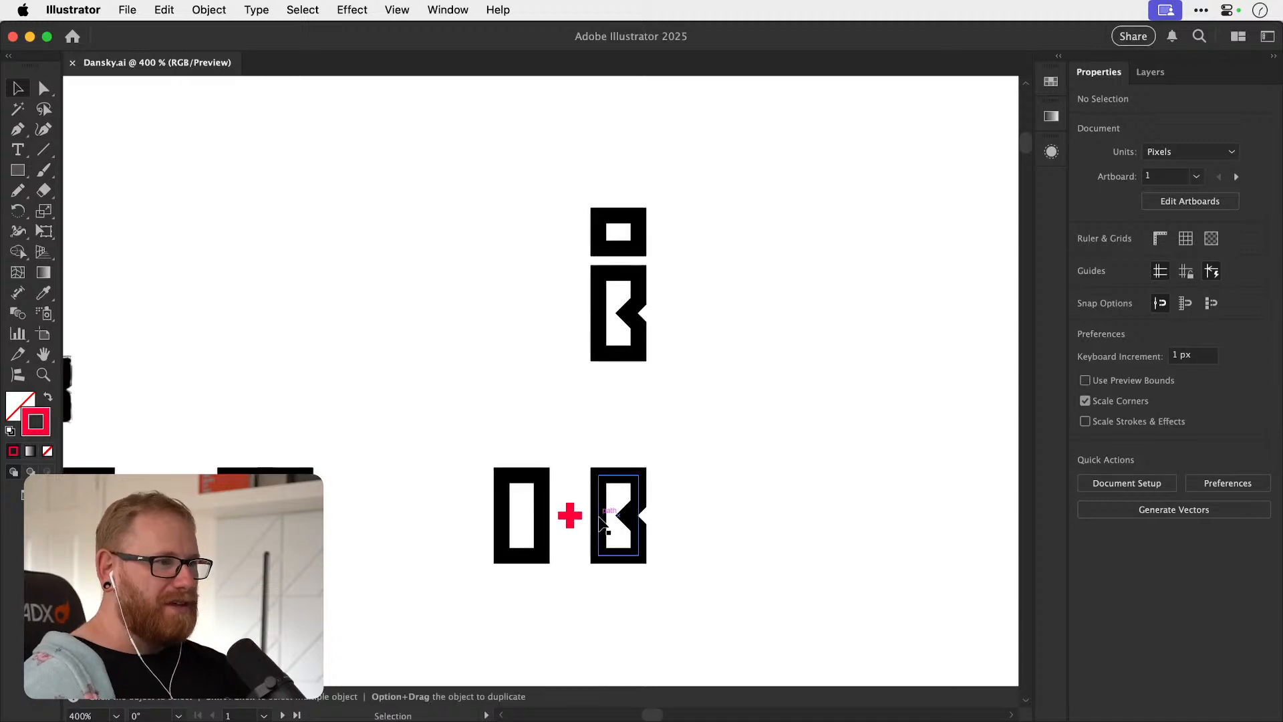
drag(493, 536, 652, 471)
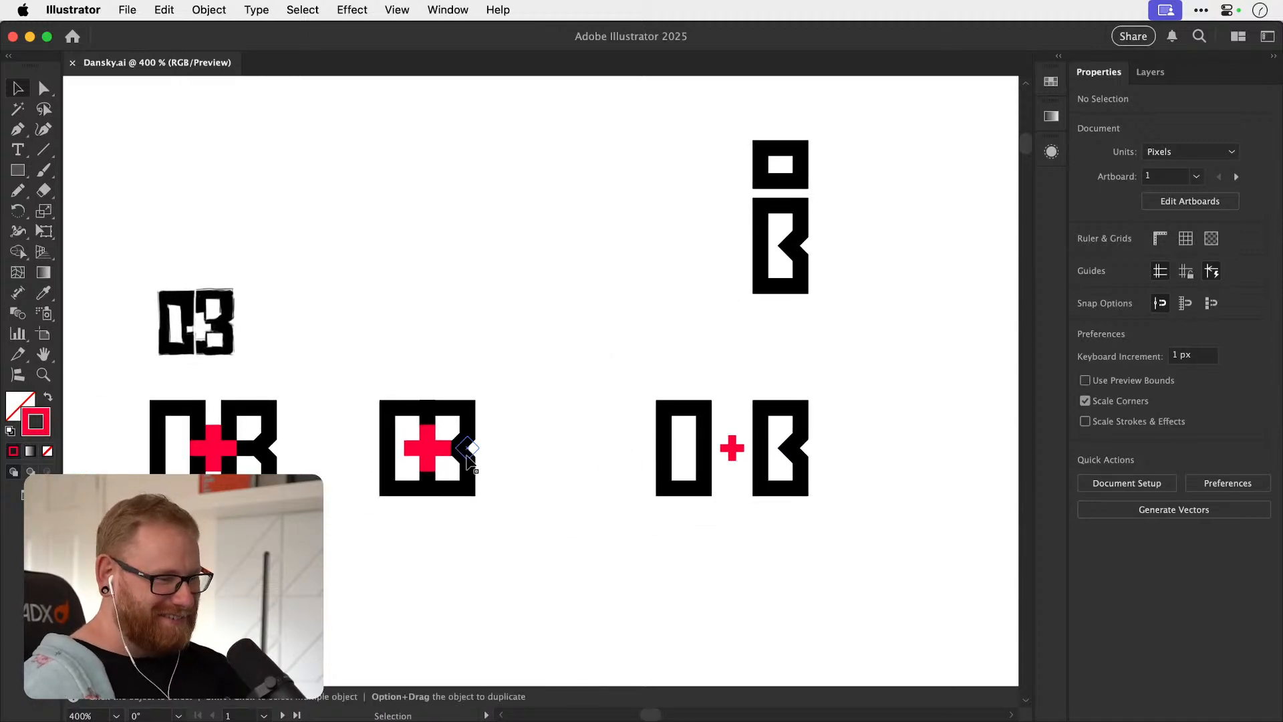
mouse_move(412, 459)
mouse_down()
mouse_move(528, 435)
mouse_move(495, 511)
mouse_move(397, 457)
mouse_move(401, 444)
mouse_up()
click(466, 426)
key(r)
key(super+z)
key(v)
click(616, 365)
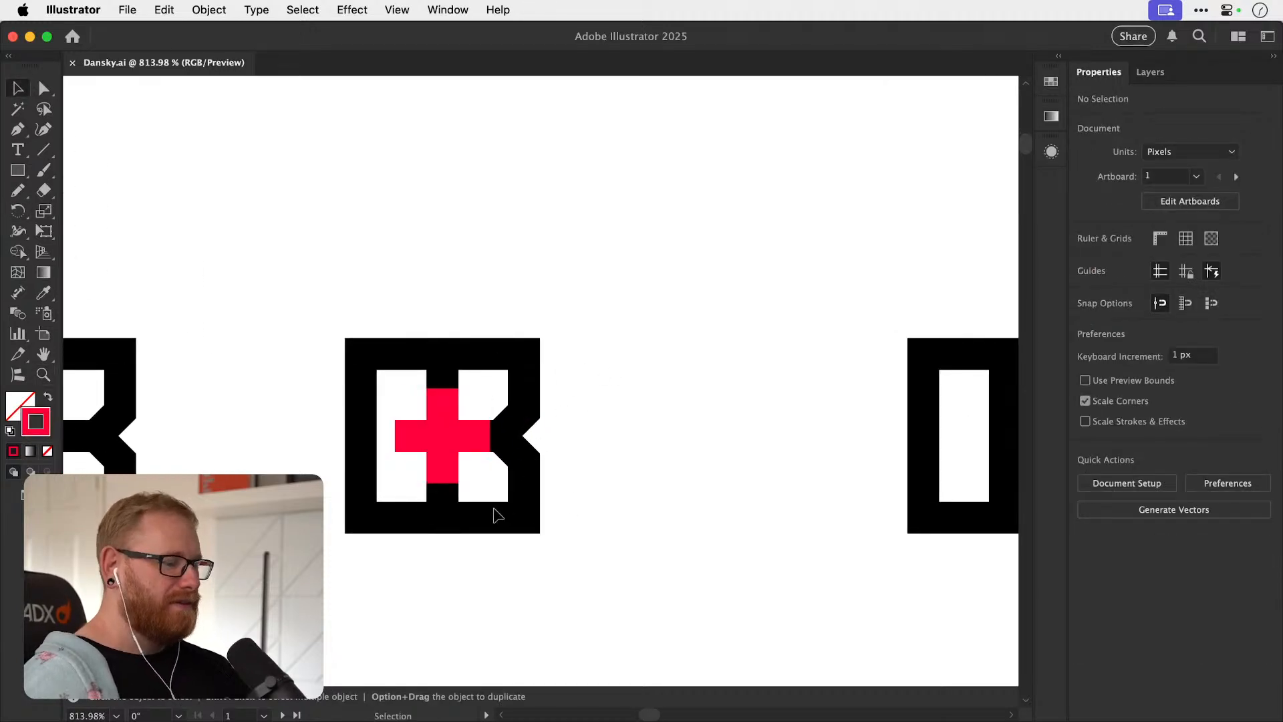
Recolour the plus in the first monogram black to match its O and B.
key(super+minus)
key(super+minus)
key(super+minus)
scroll(508, 477, left, 5)
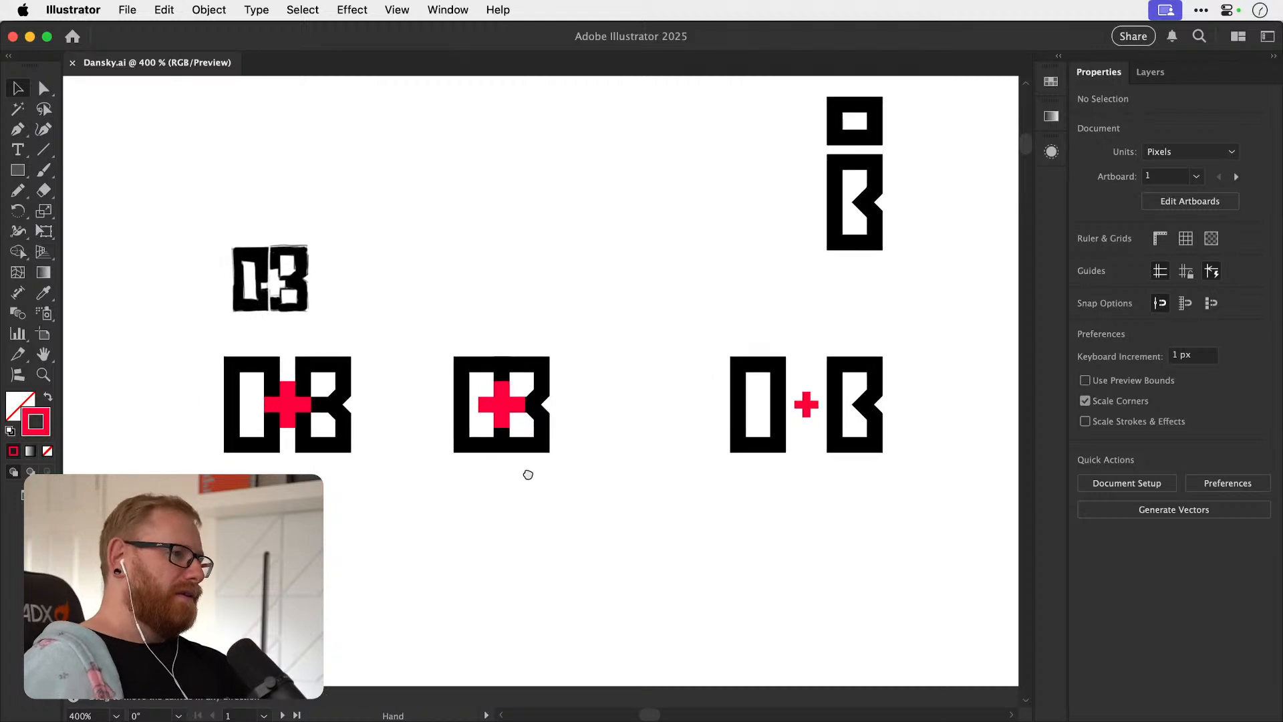
key(z)
key(v)
drag(317, 393, 396, 441)
key(super+z)
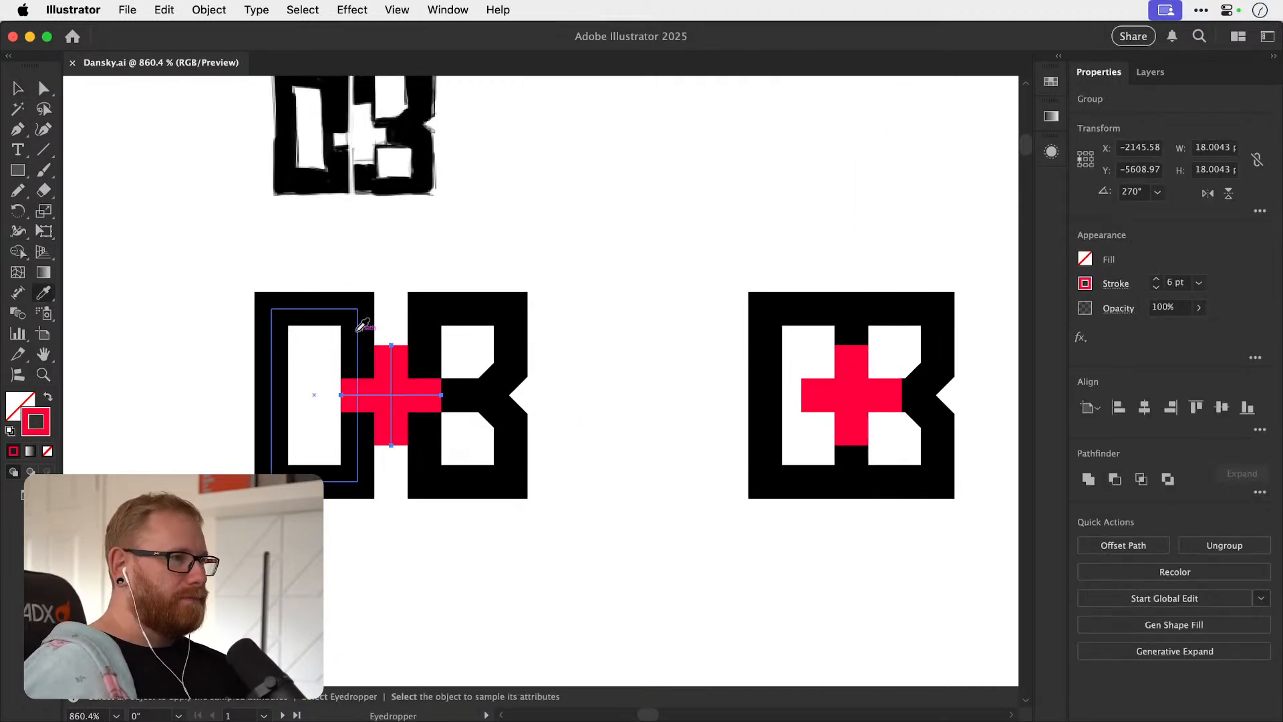
key(Delete)
Lock the first monogram's O and B outlines, leaving the plus selectable.
click(365, 337)
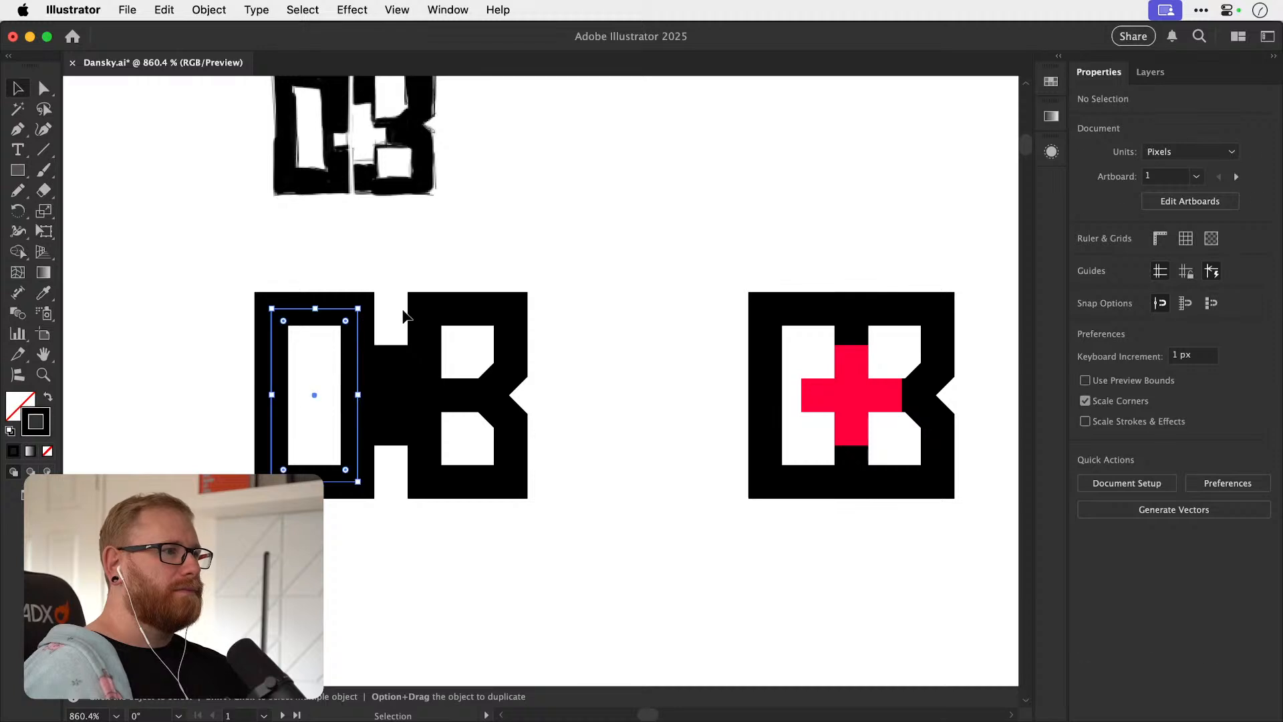
shift+click(428, 316)
key(super+2)
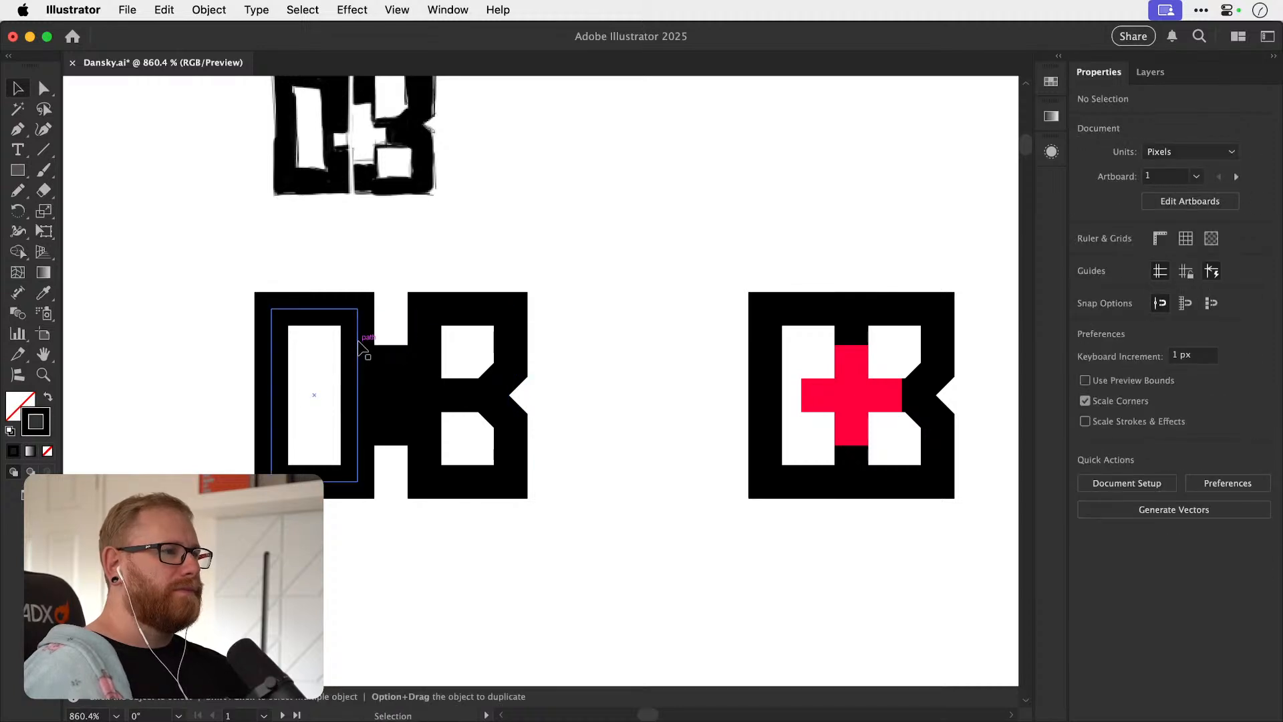
Expand the black plus's strokes into filled shapes and unite them into a single path.
click(392, 366)
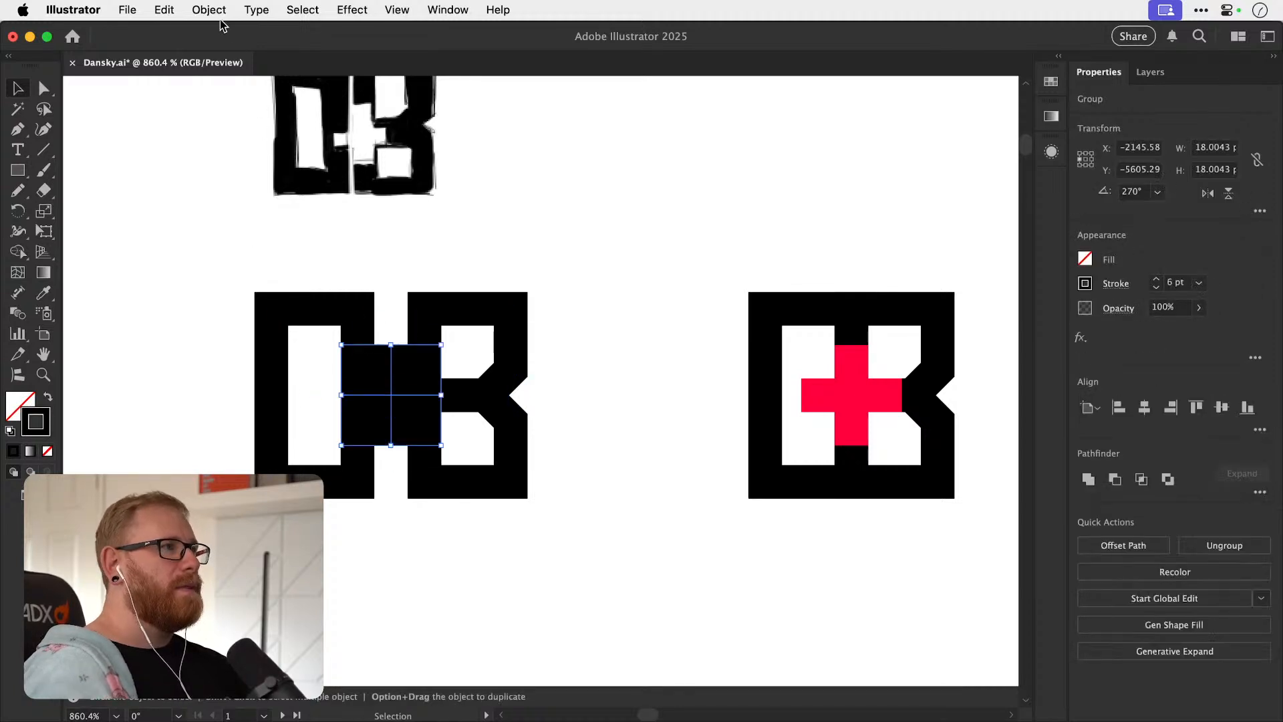
click(209, 10)
click(240, 266)
key(Return)
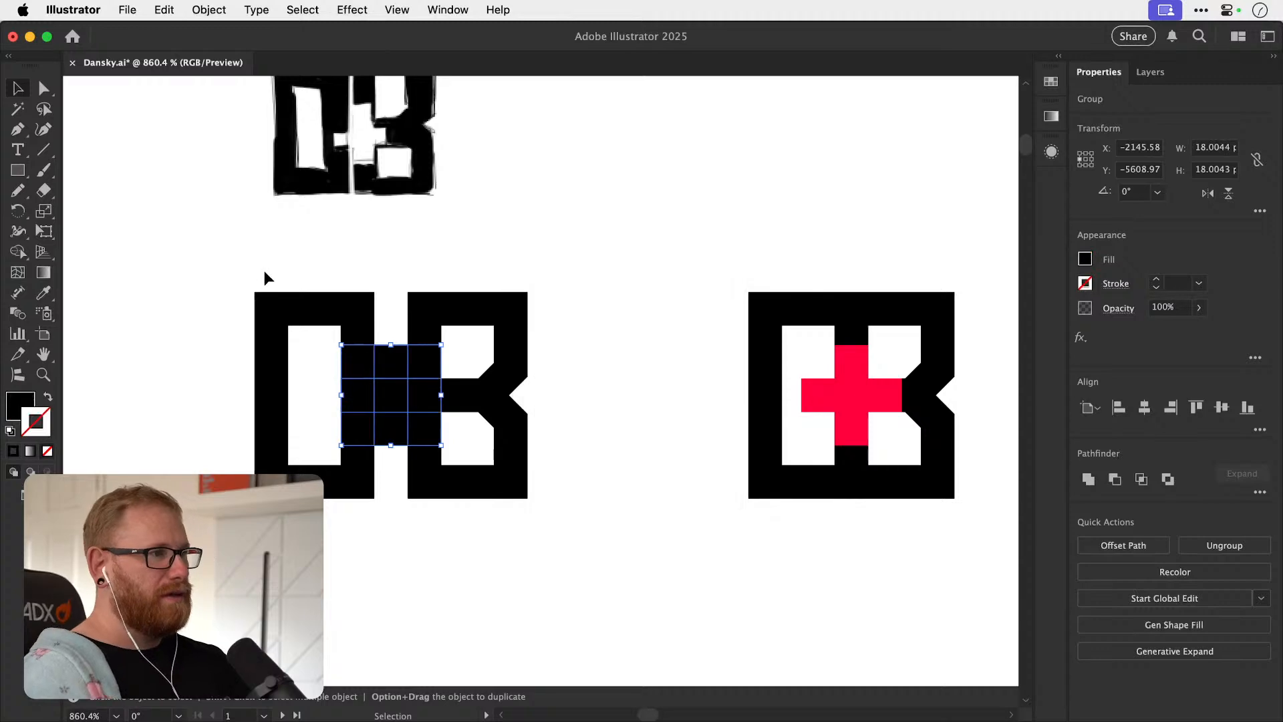
click(1086, 477)
key(a)
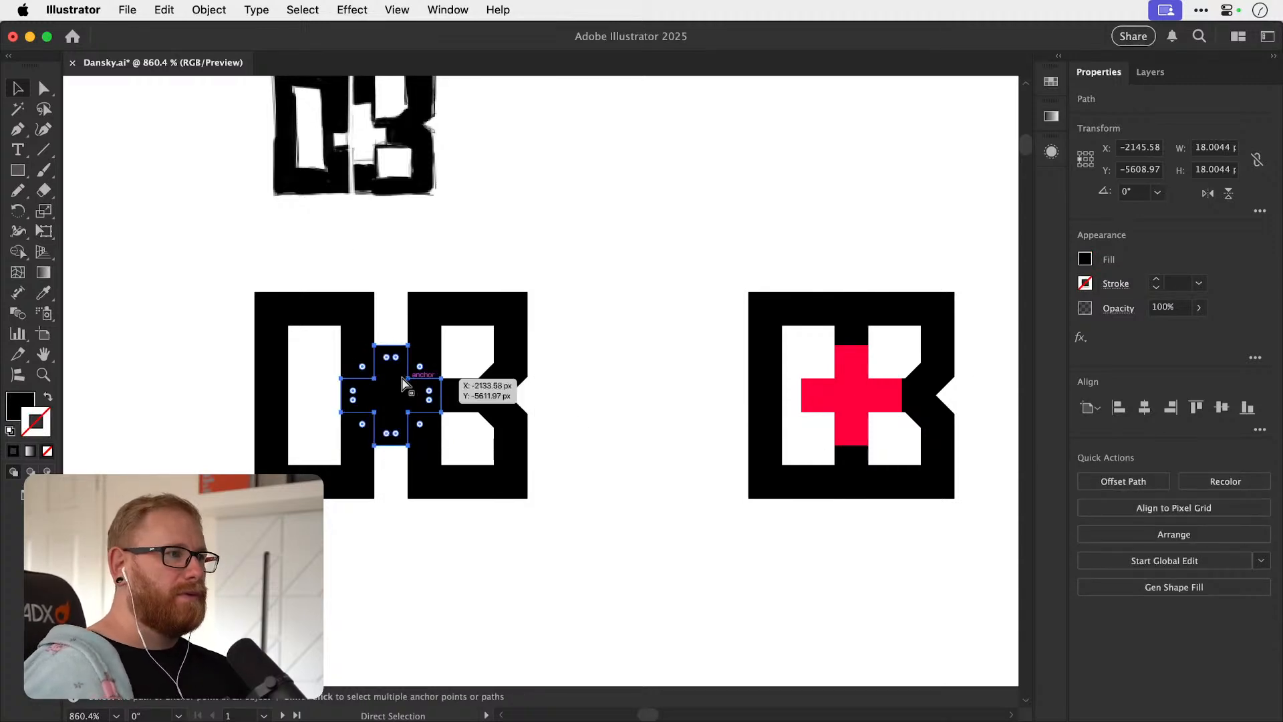
Give the first monogram's black plus a white outline aligned to the outside of its path at 2 pt.
key(i)
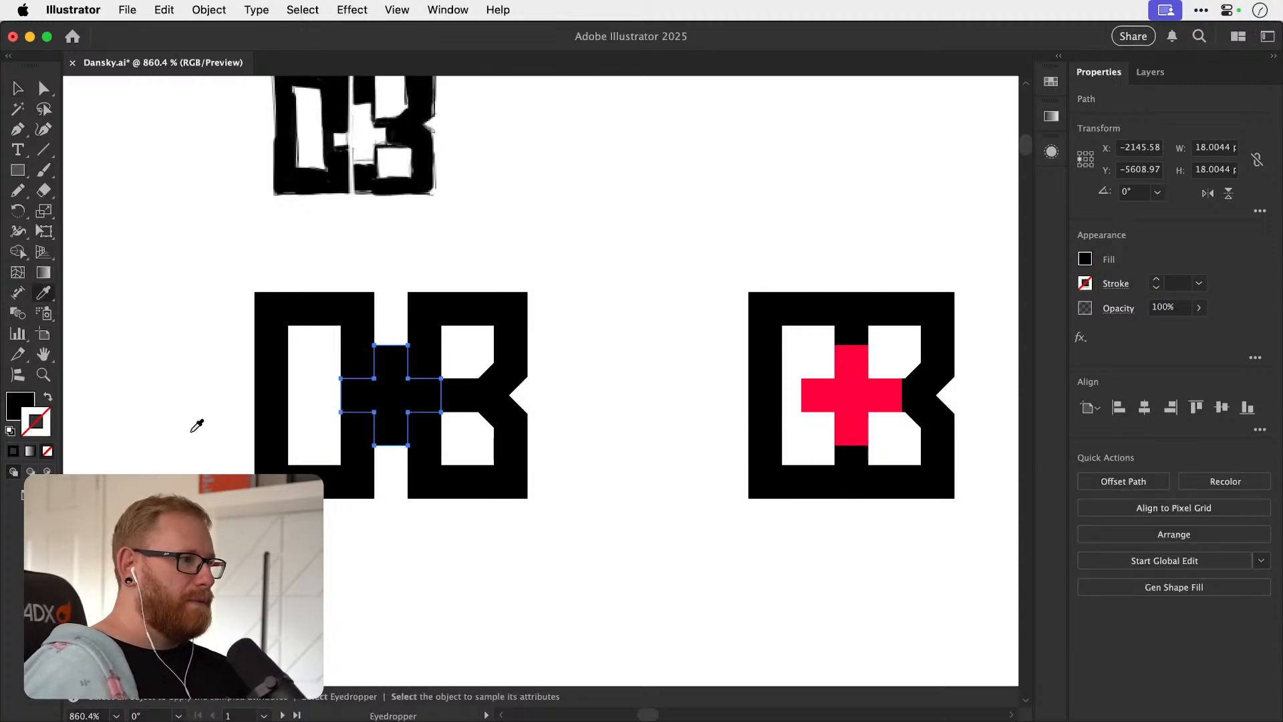
click(227, 411)
click(1114, 284)
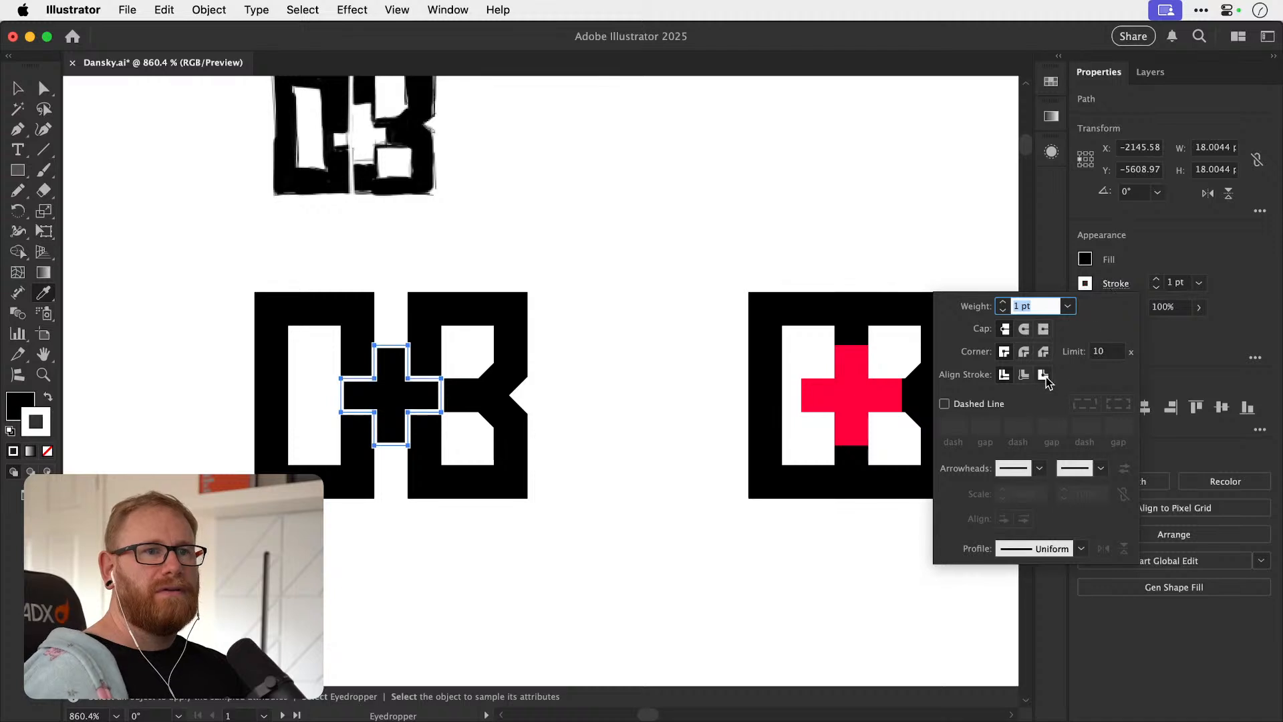
click(1155, 281)
key(super+shift+a)
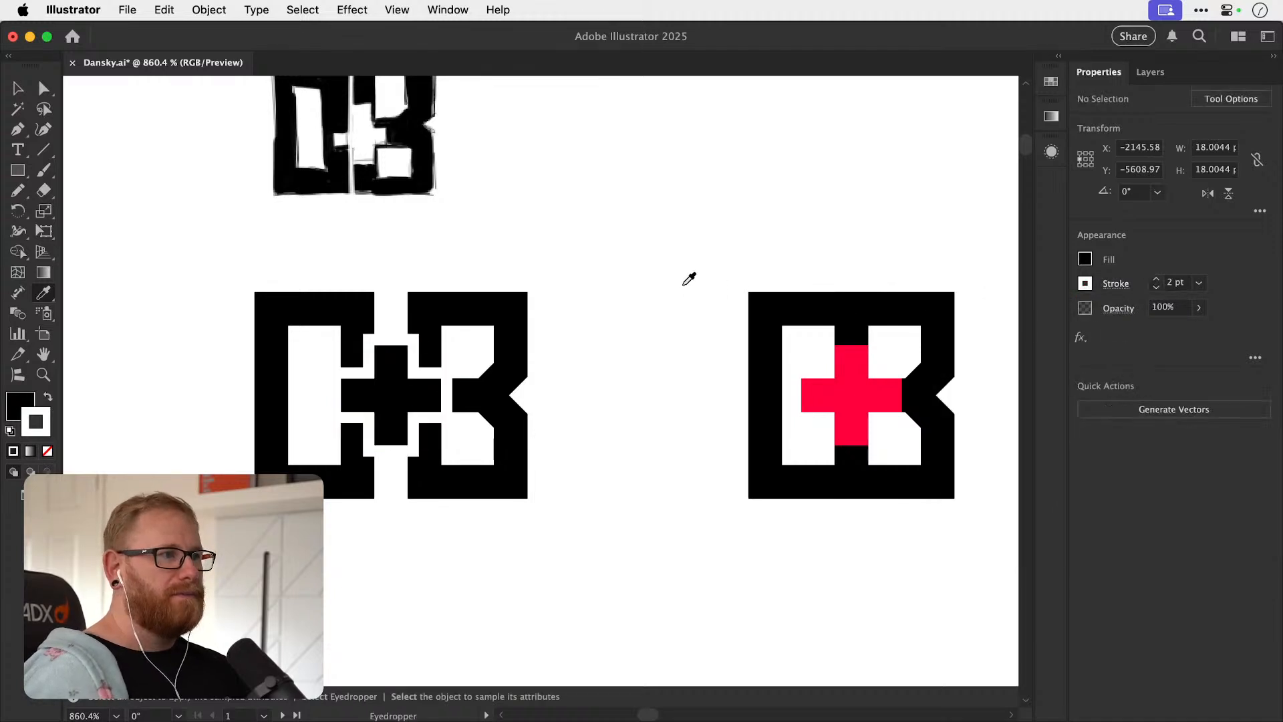
Try shifting the first monogram's black plus and thinning its white outline, and undo the changes.
key(v)
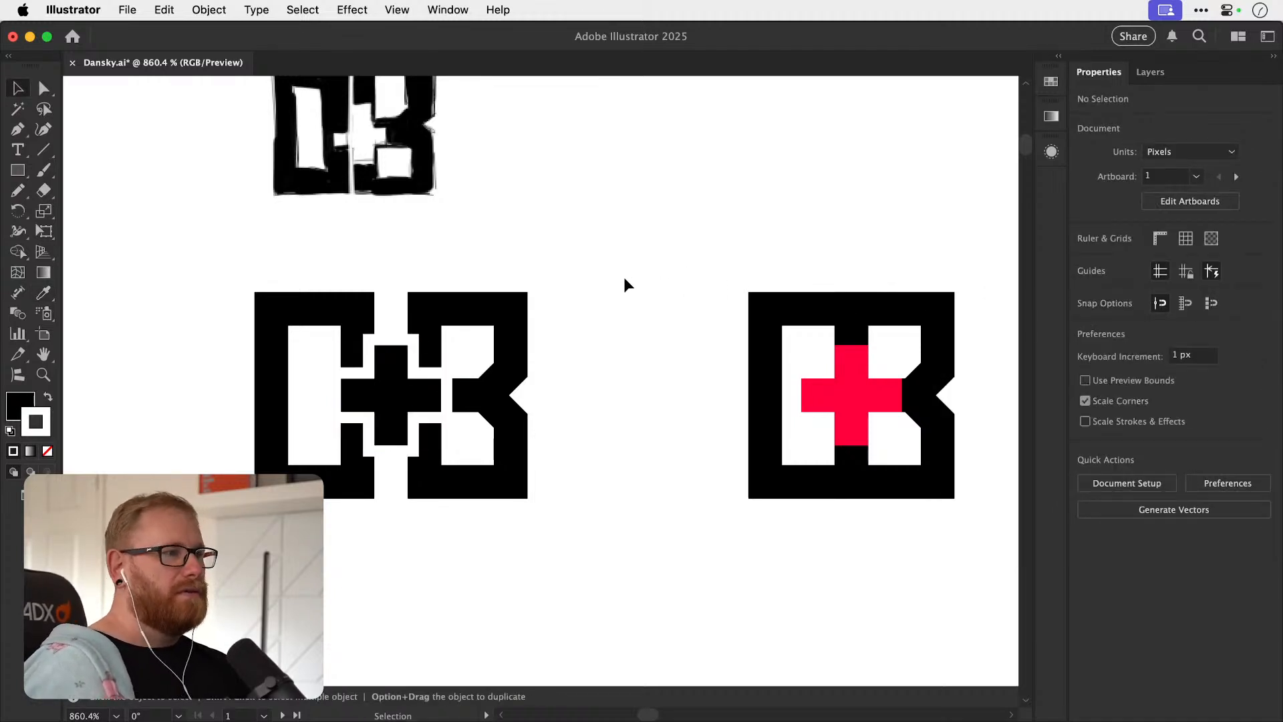
key(a)
click(394, 408)
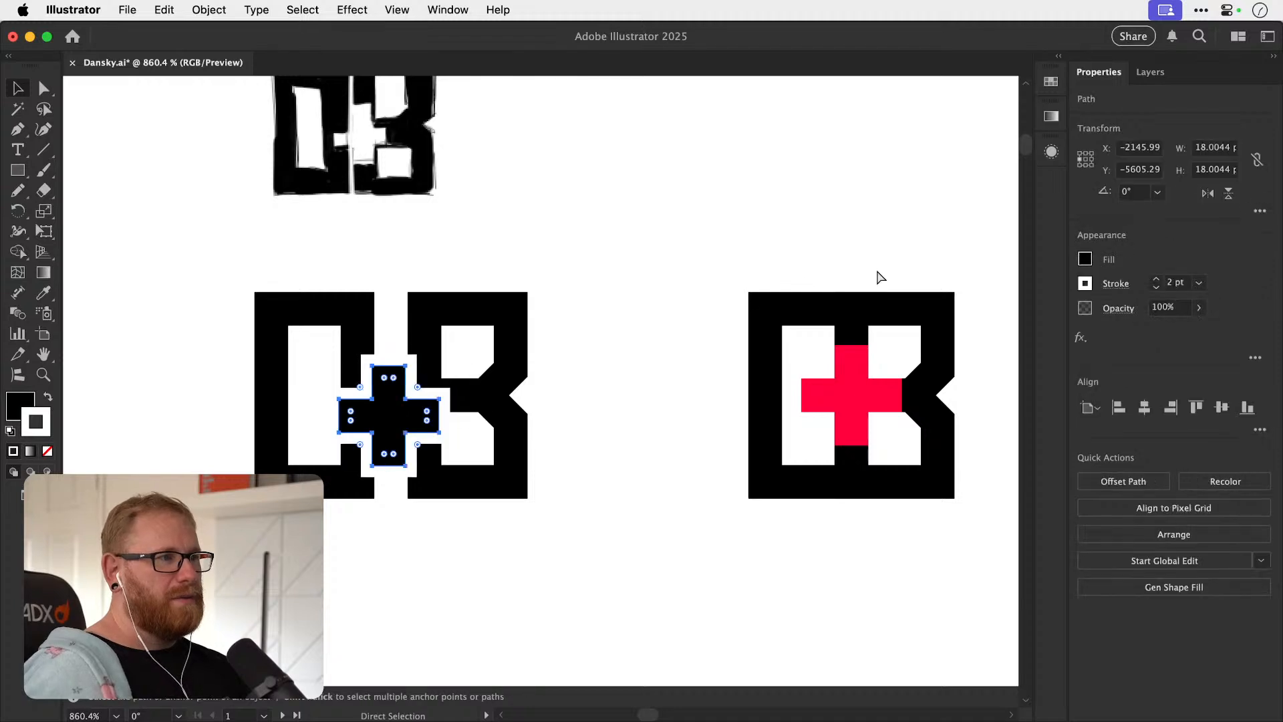
key(super+shift+a)
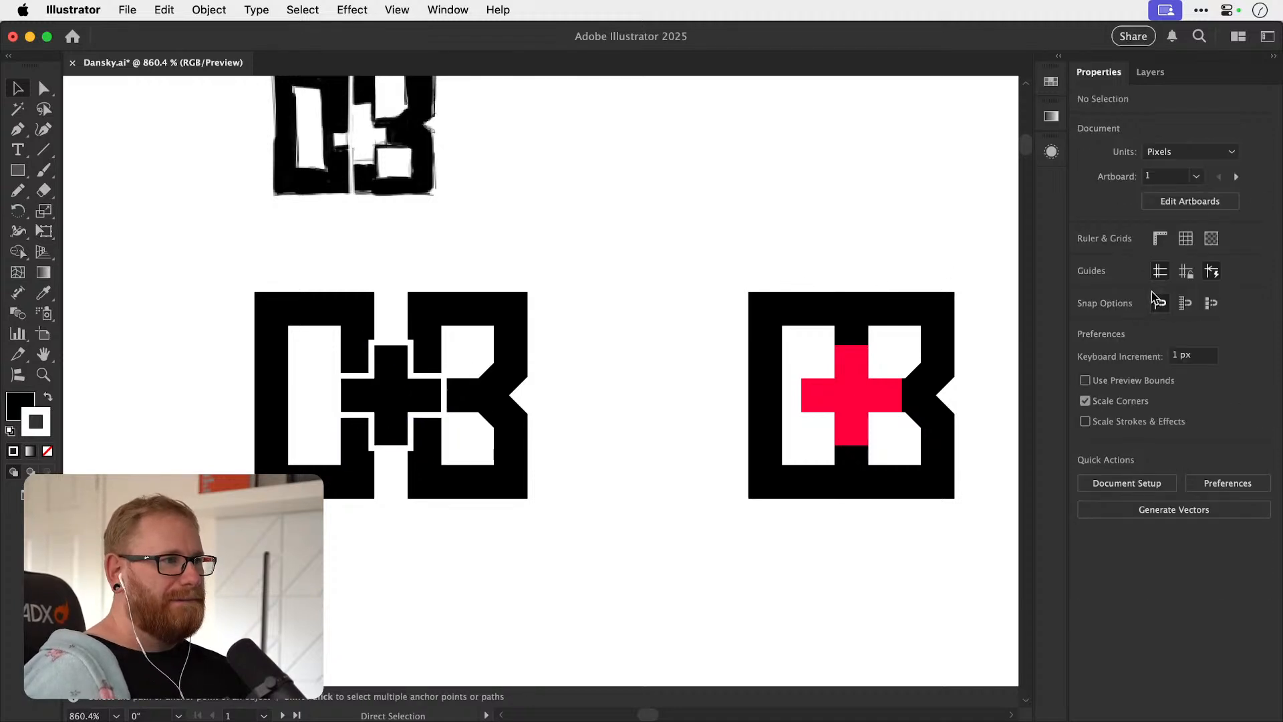
key(super+z)
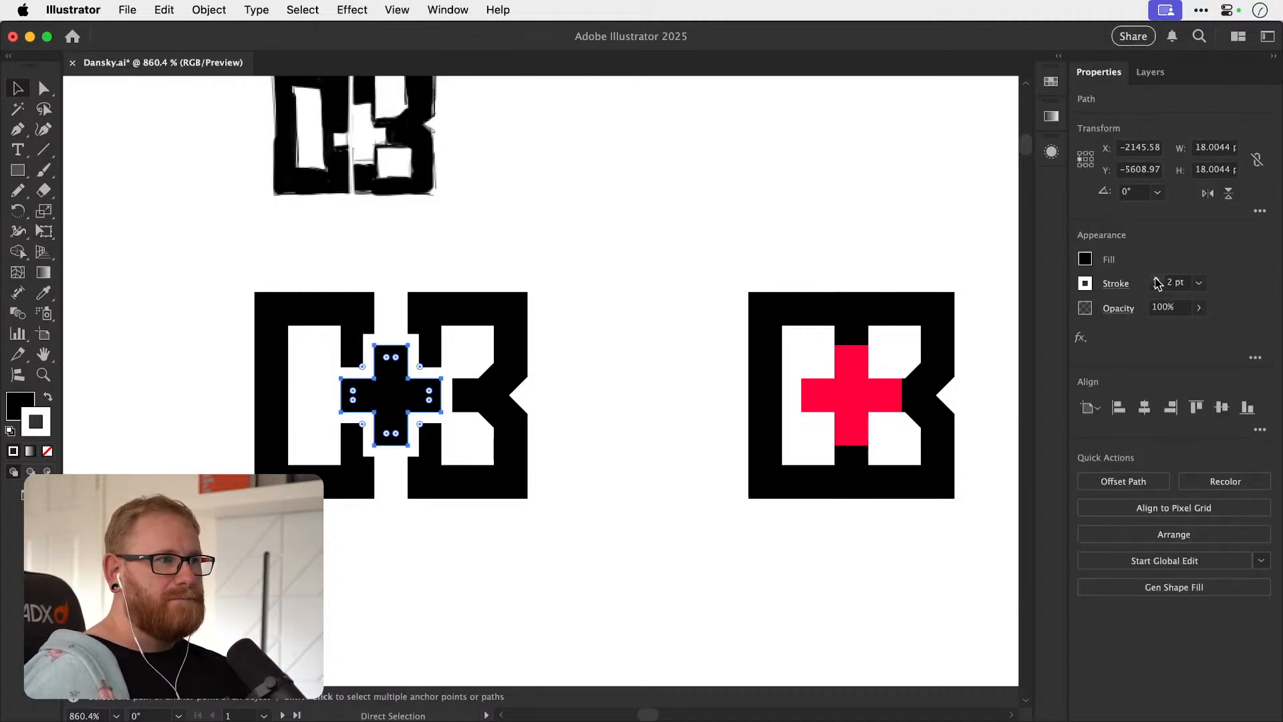
Try a 6 pt white outline around the first monogram's plus, and undo back to 2 pt.
click(1155, 278)
click(1155, 279)
click(1155, 279)
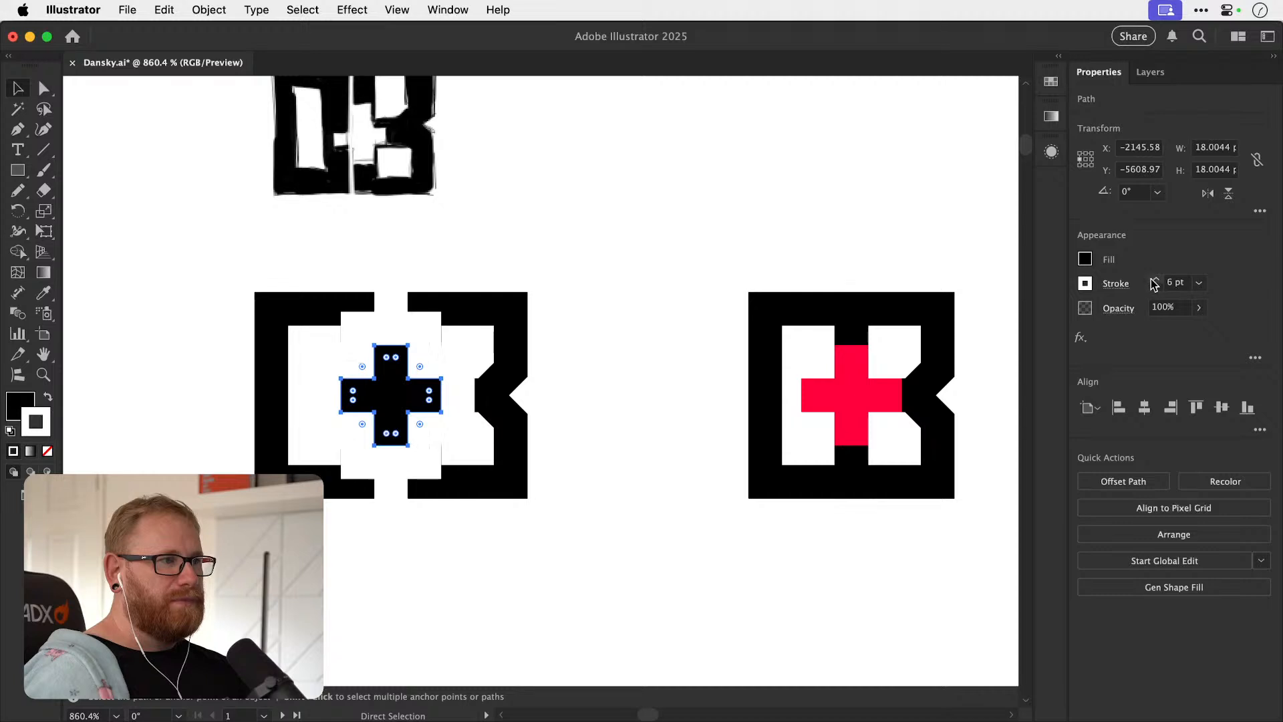
key(super+shift+a)
key(super+z)
key(super+z)
key(super+z)
key(super+z)
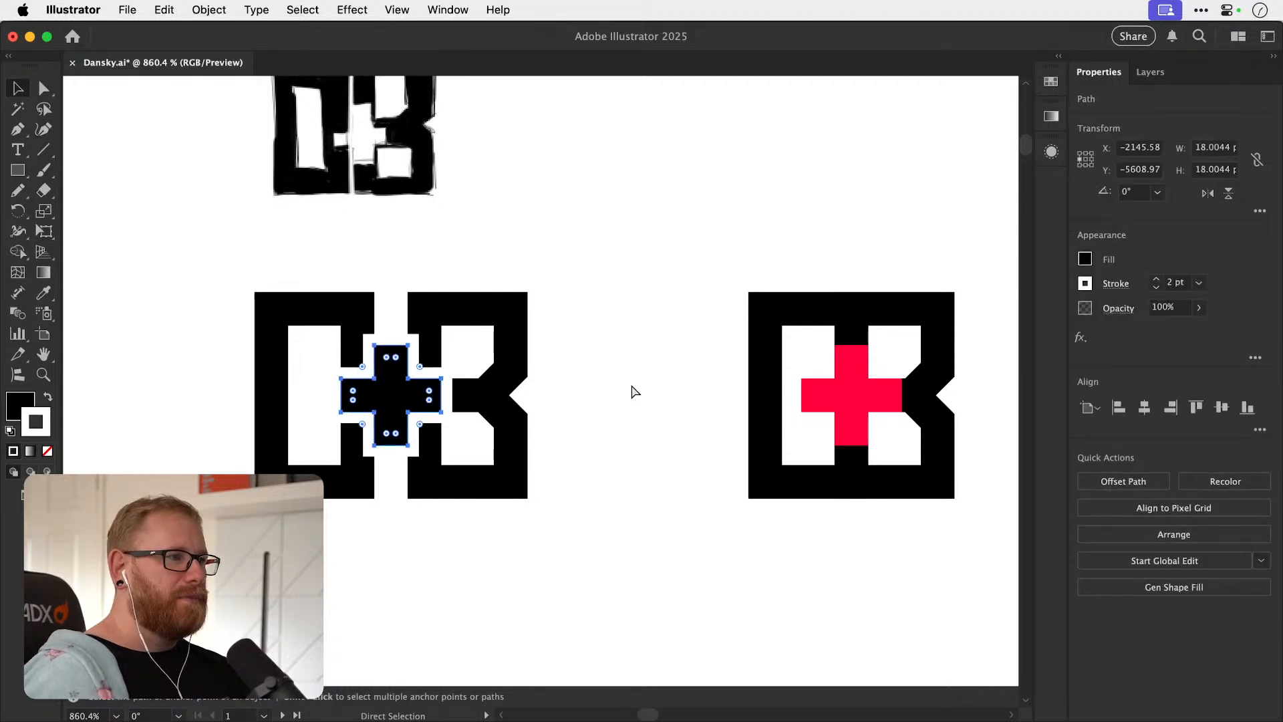
Try moving the first monogram's B against the O to close the gap between them, and undo it.
key(super+shift+a)
drag(459, 486, 425, 490)
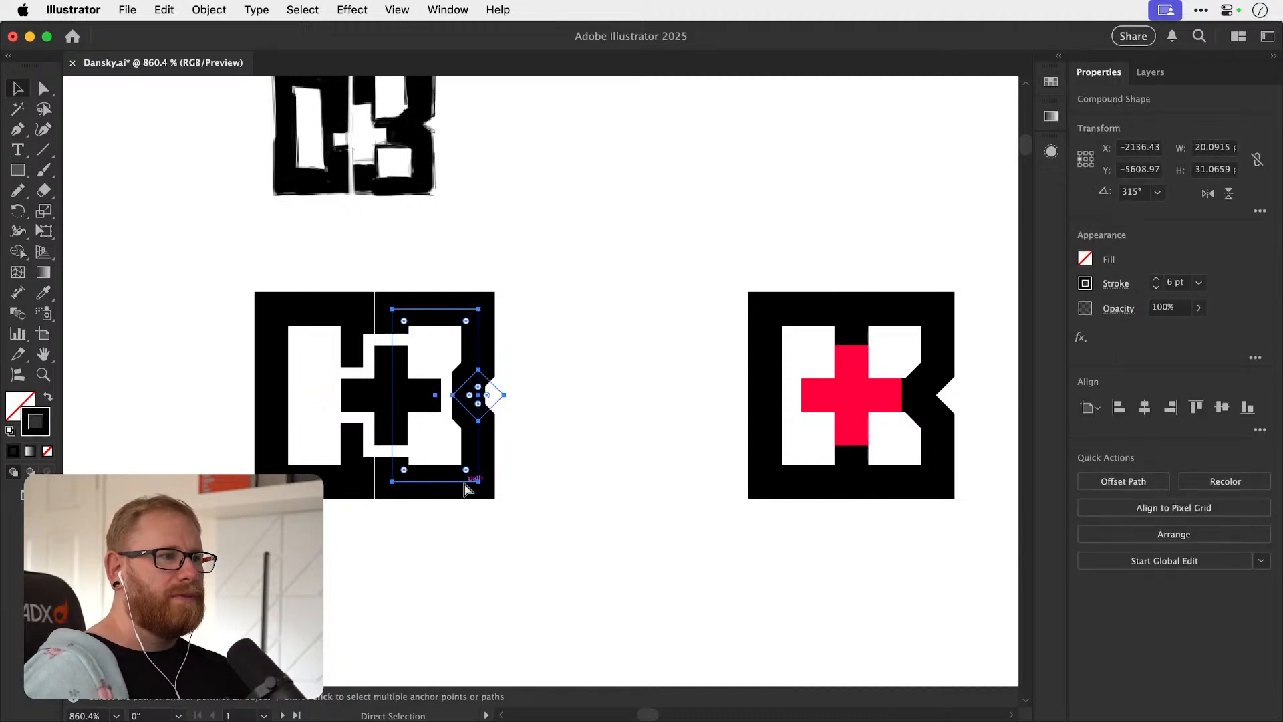
key(super+z)
Duplicate the square O and B monogram with the red plus directly below the original.
drag(723, 418, 486, 364)
drag(497, 504, 601, 149)
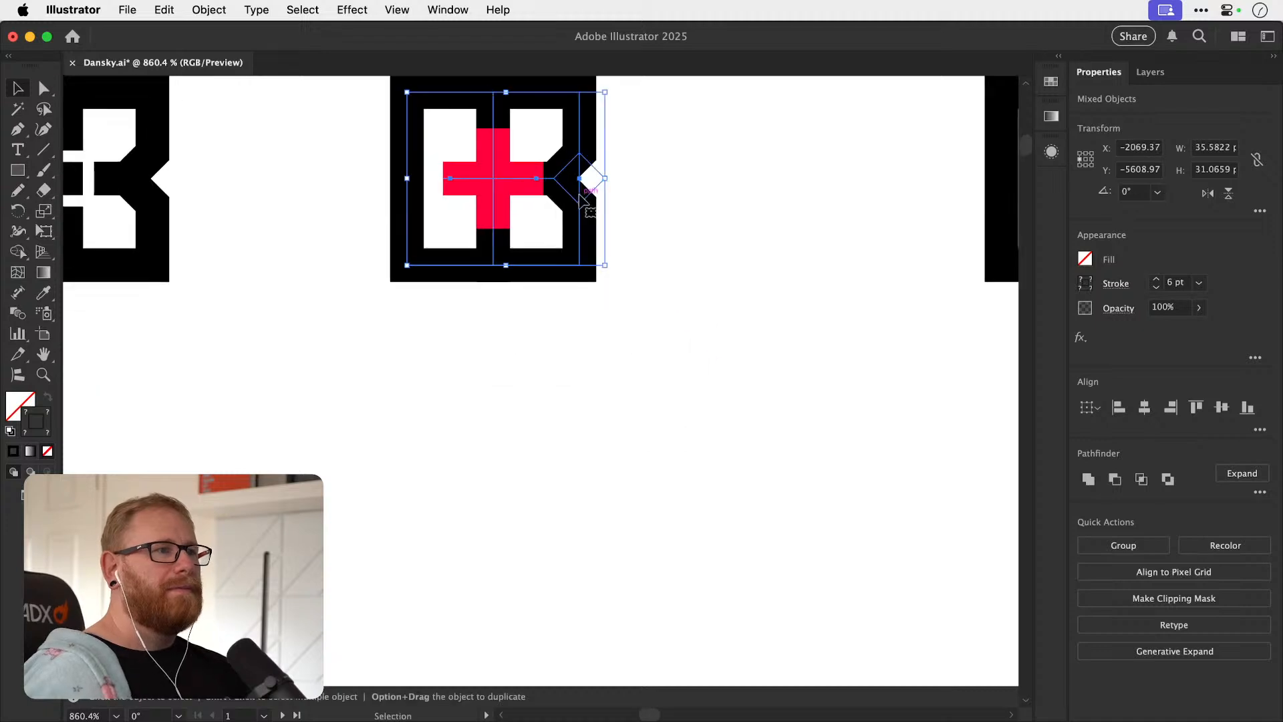
drag(570, 203, 594, 546)
drag(610, 486, 610, 362)
key(a)
click(635, 376)
drag(543, 393, 654, 415)
key(super+z)
click(632, 401)
Delete the diamond notch and the short black middle bar from the B in the duplicated monogram.
key(v)
click(594, 383)
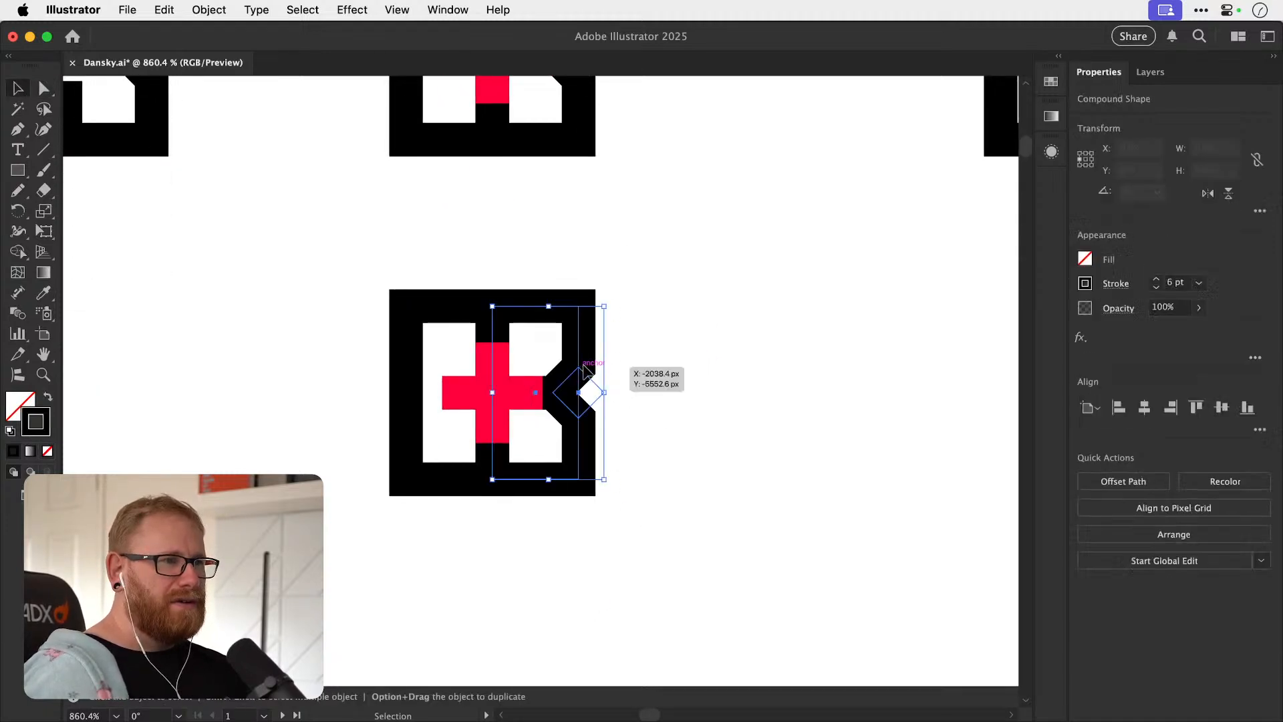
key(a)
click(702, 411)
click(603, 392)
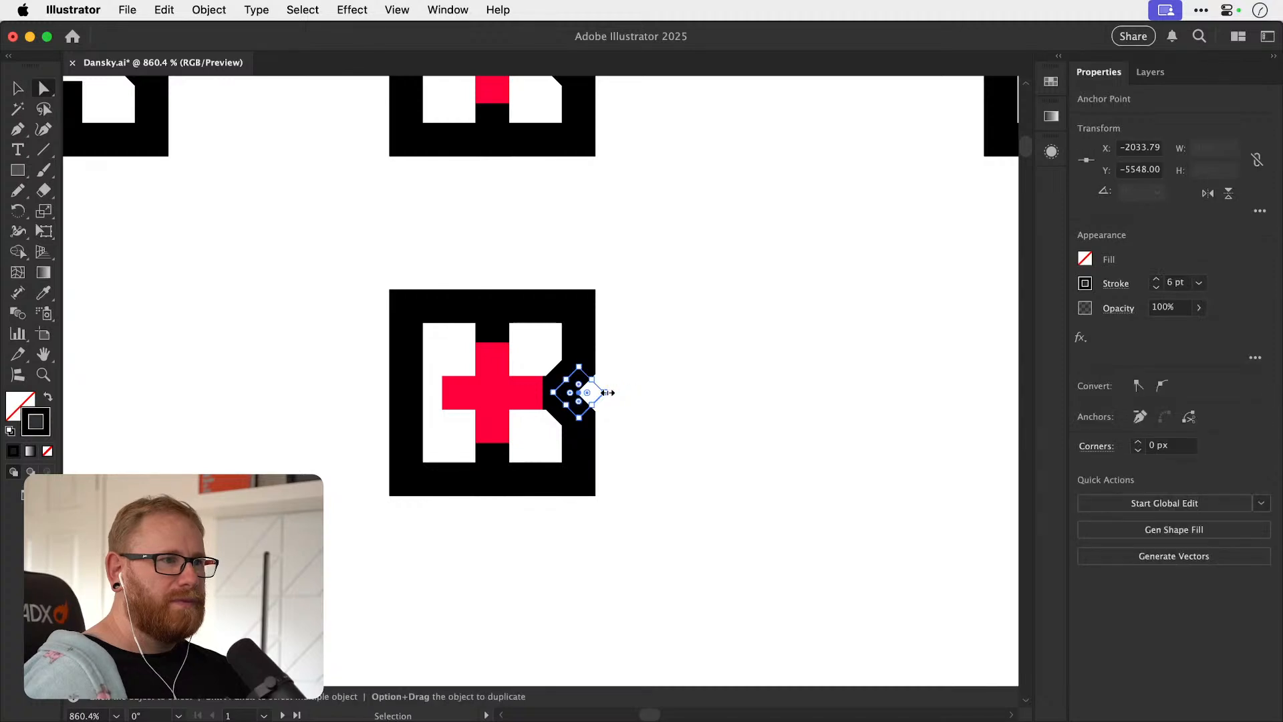
key(Delete)
key(Delete)
key(v)
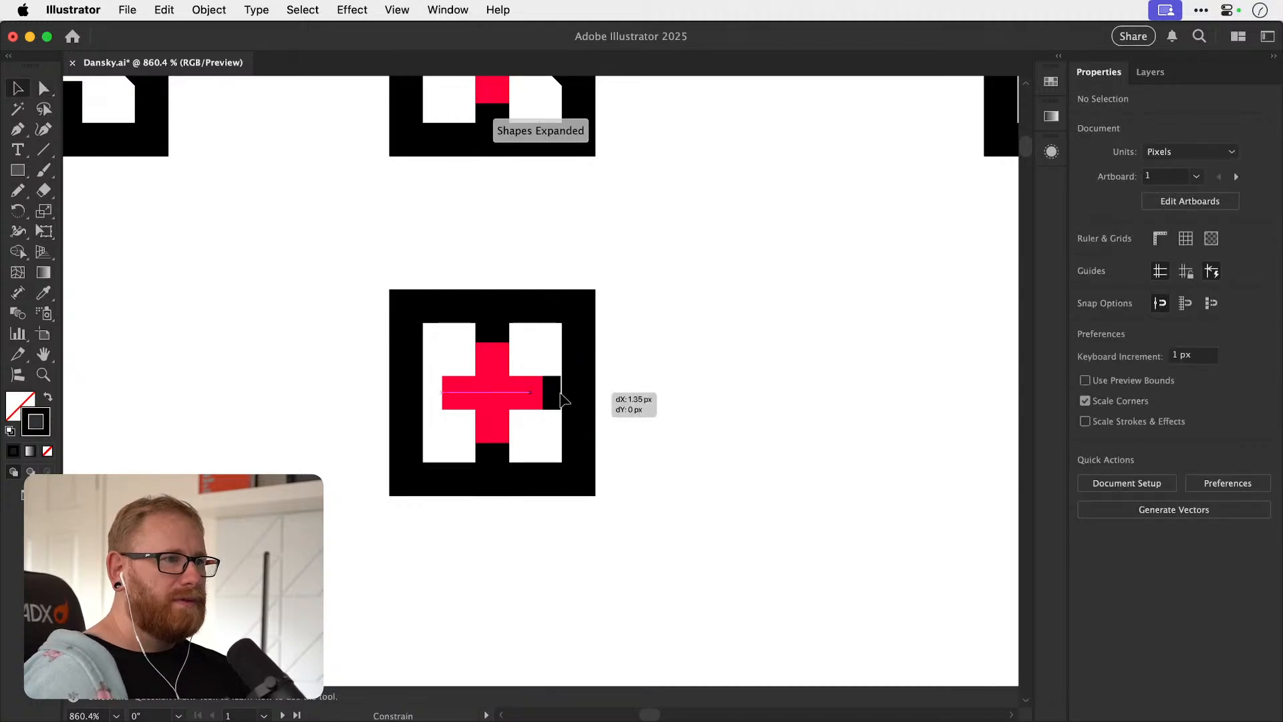
click(549, 394)
key(Delete)
Try extending the red plus's right arm into the frame and colouring only its horizontal bar black.
drag(519, 399, 602, 393)
key(super+z)
key(super+shift+a)
key(z)
key(a)
key(i)
click(620, 361)
key(super+z)
click(351, 299)
key(super+shift+a)
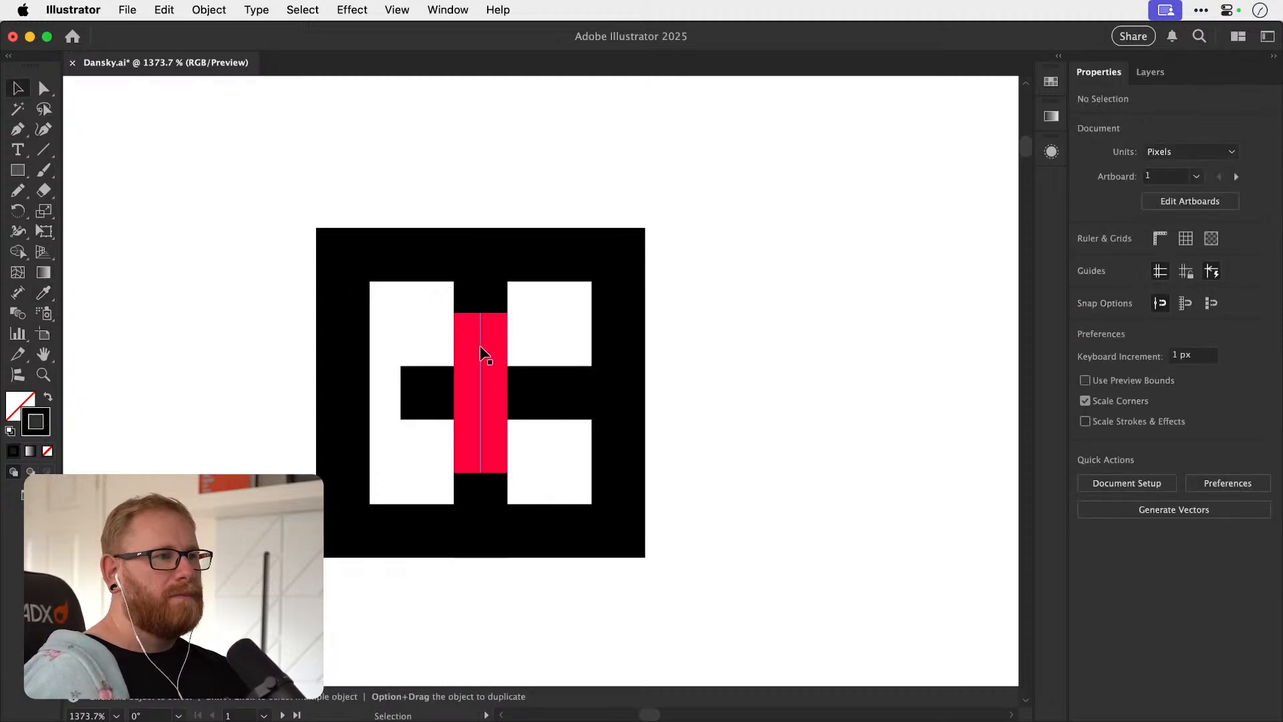
key(super+z)
Try recolouring the entire extended plus black, and undo the recolour and the arm extension.
click(480, 346)
key(i)
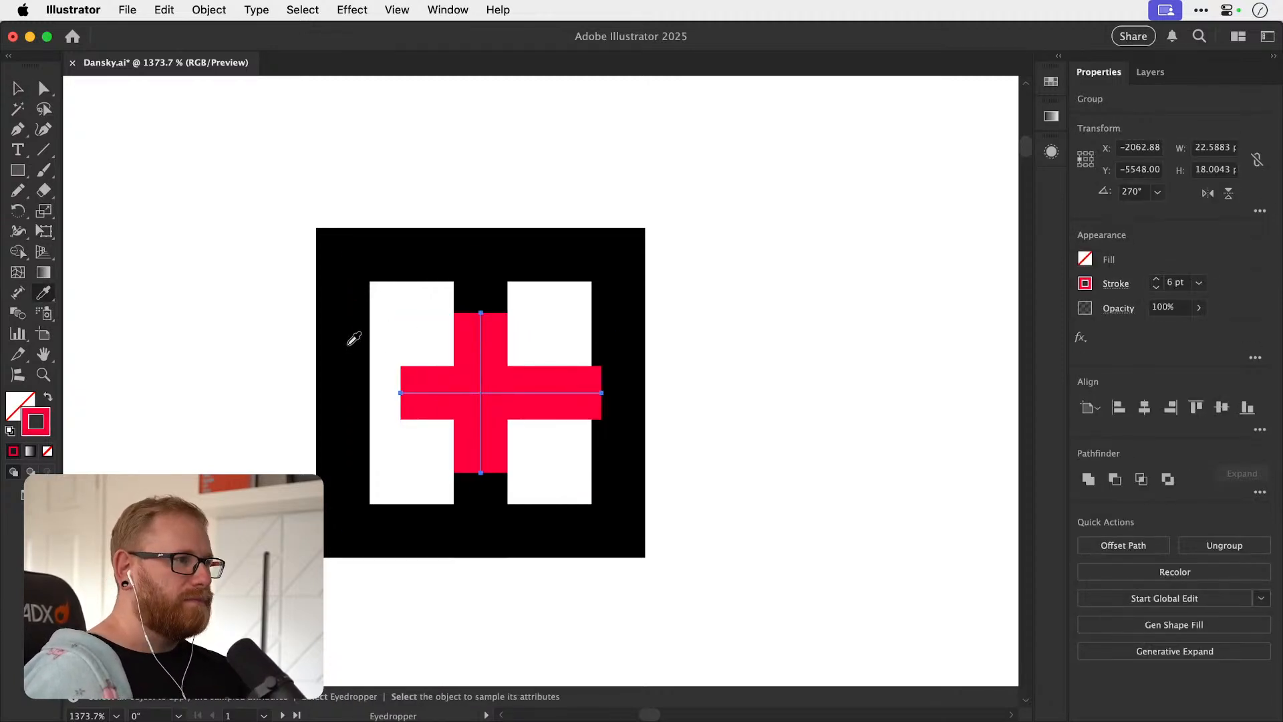
click(345, 345)
key(super+shift+a)
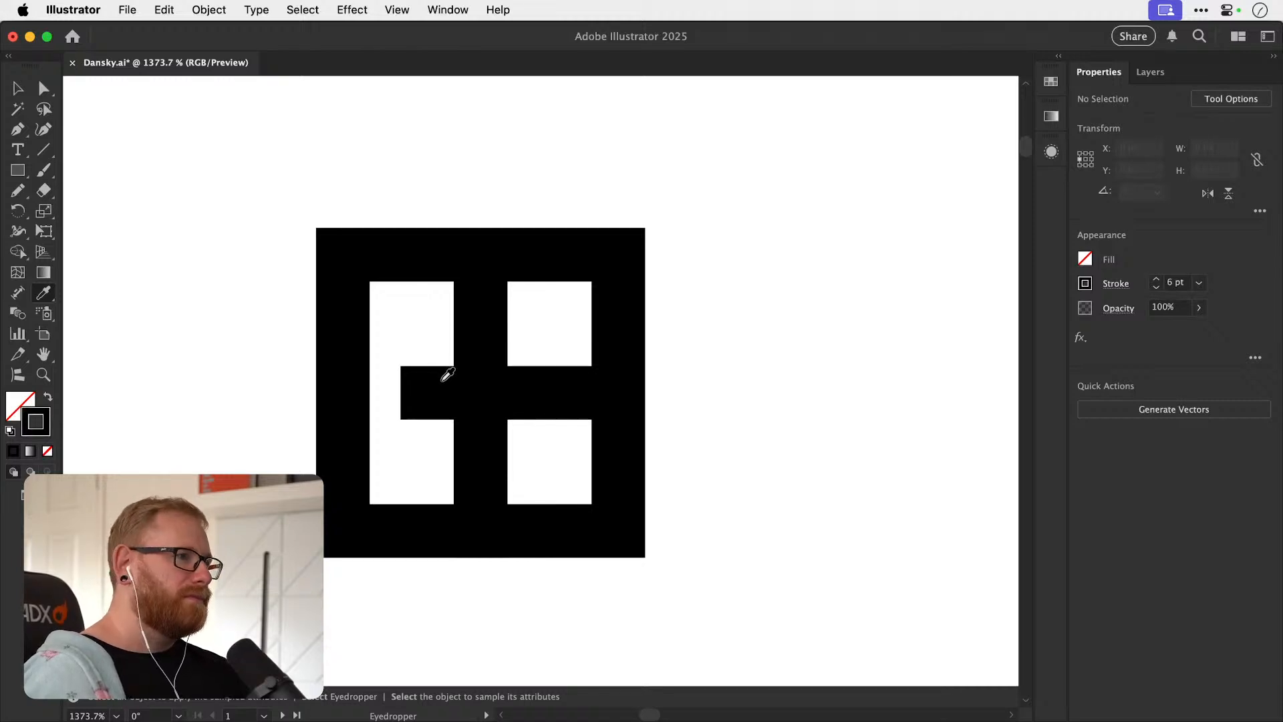
key(super+z)
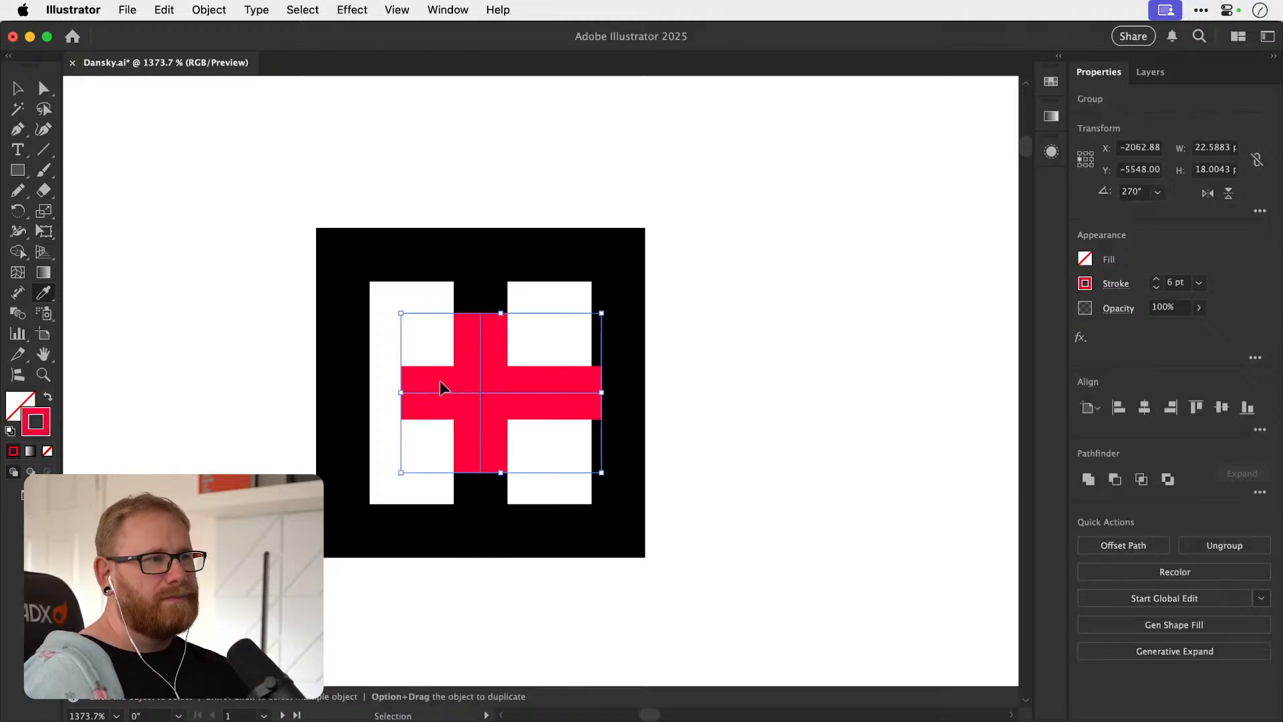
key(super+shift+a)
key(v)
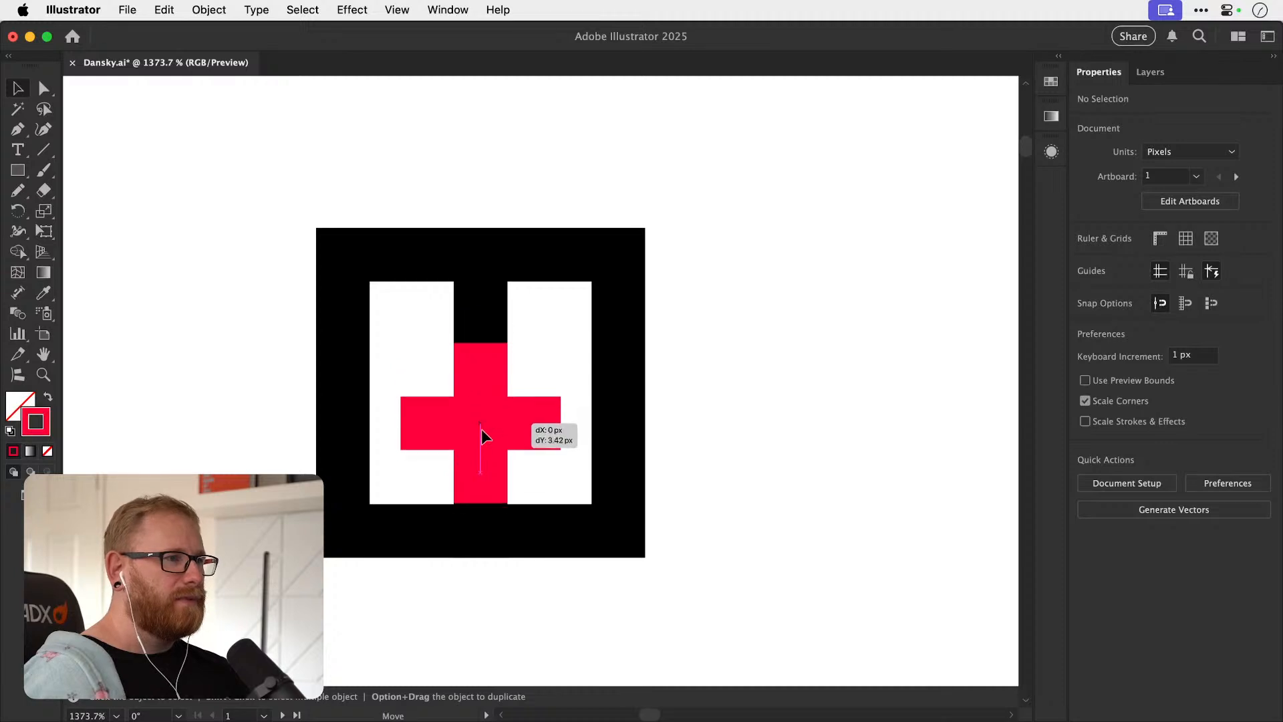
Recolour the duplicated monogram's plus black by sampling its frame.
click(447, 398)
key(i)
click(344, 332)
key(super+shift+a)
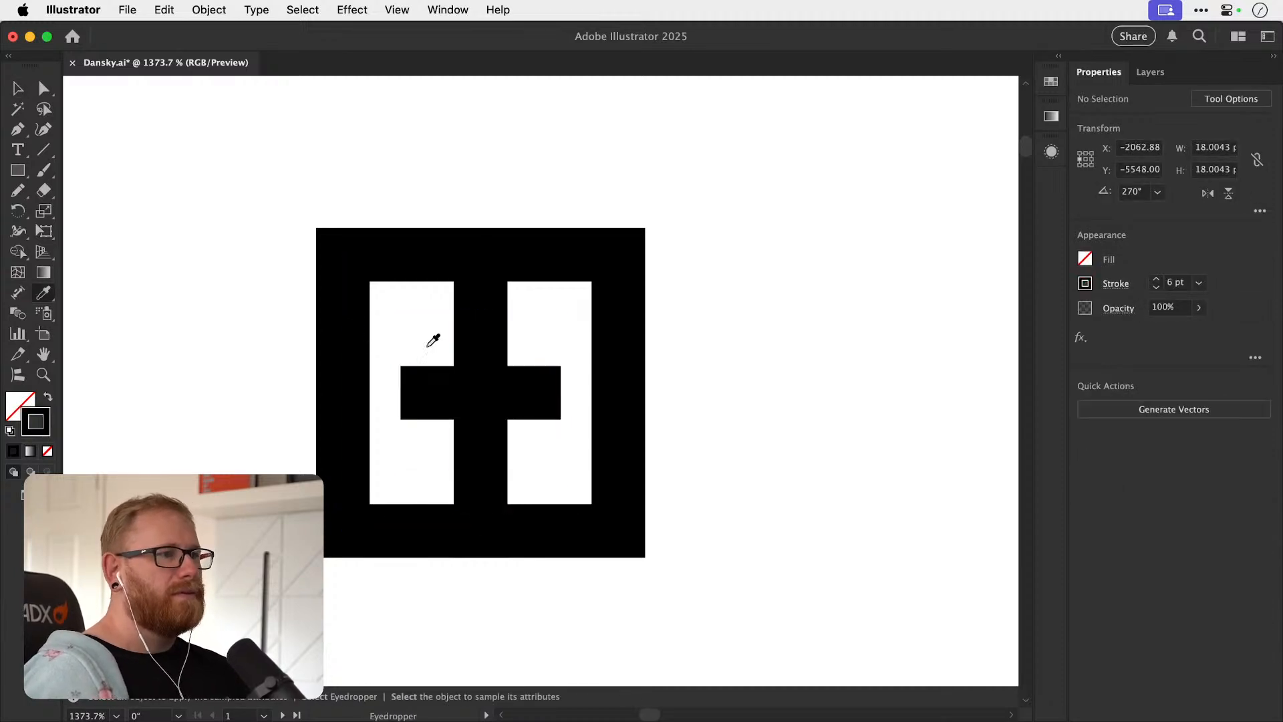
Extend the right arm of the plus so it joins the frame's right side as the B's crossbar.
key(v)
drag(429, 399, 478, 393)
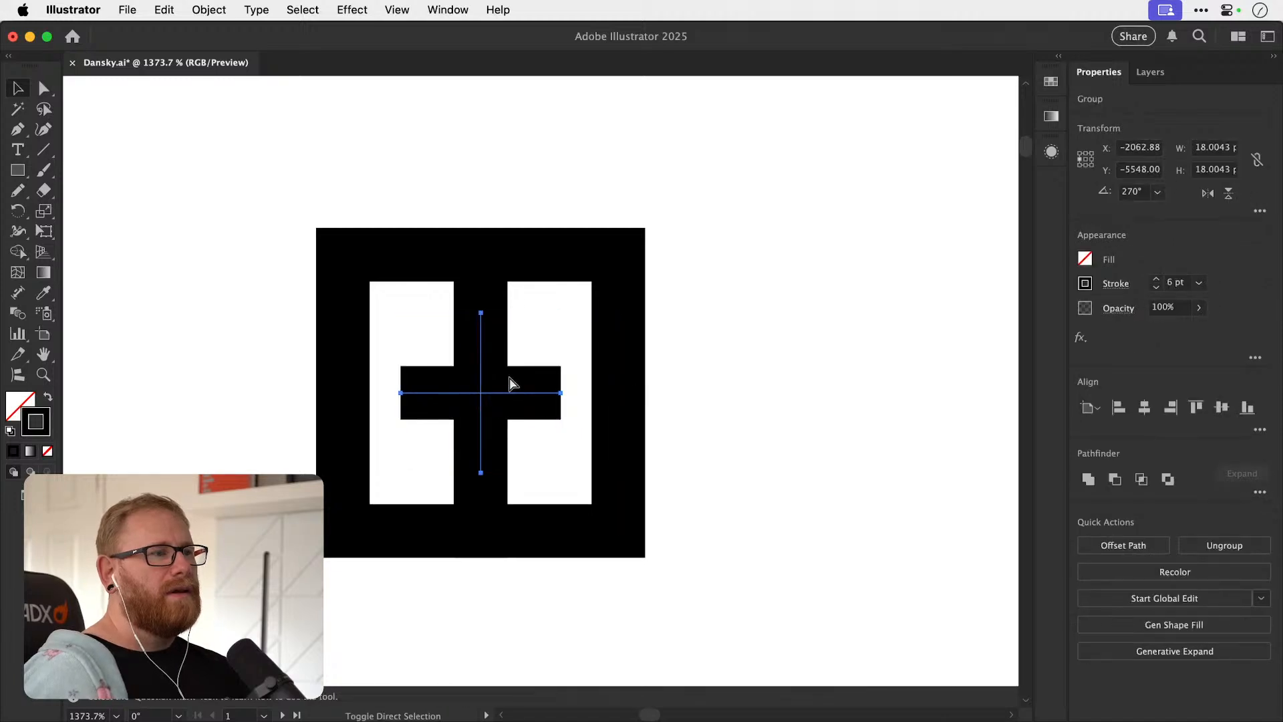
key(super+shift+a)
key(a)
drag(558, 394, 602, 394)
Try shortening the plus's left arm until it sits flush with the vertical bar, and undo it.
drag(401, 393, 460, 394)
key(v)
key(super+shift+a)
click(559, 395)
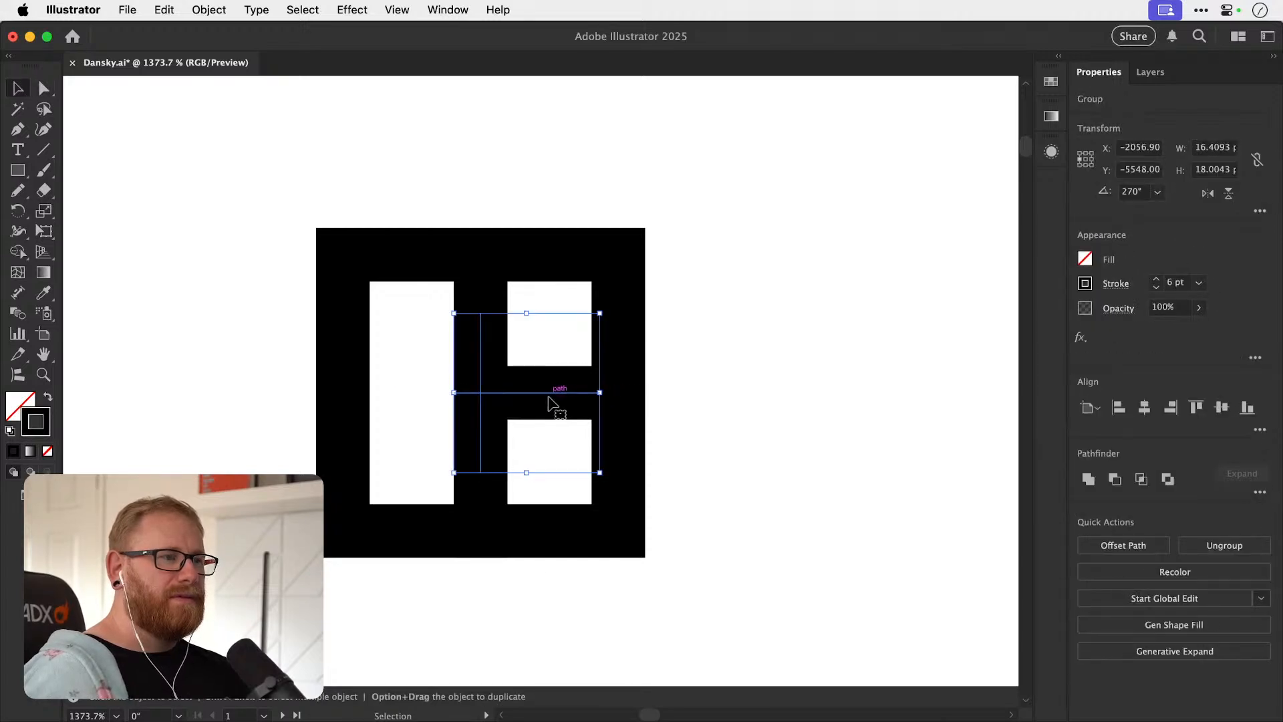
key(super+z)
Shorten the plus's left arm slightly by moving its outer end point inward.
key(a)
key(super+shift+a)
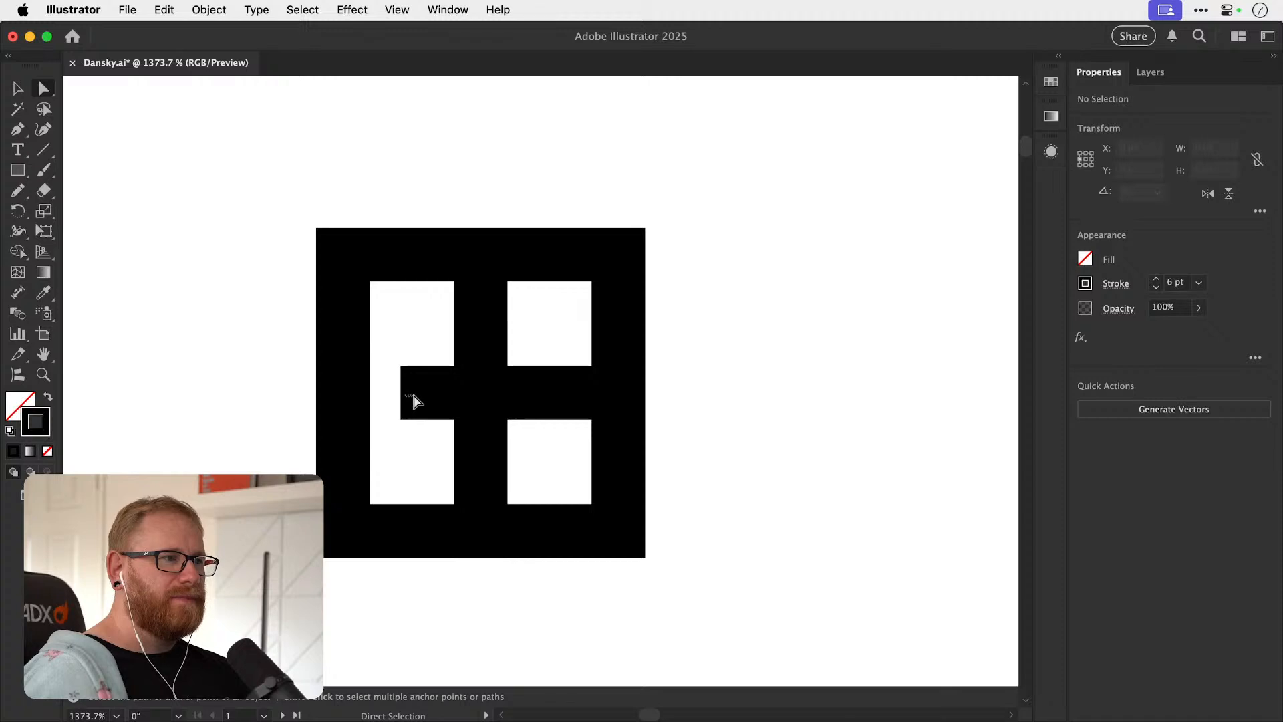
click(418, 394)
key(v)
Set the duplicated monogram's plus to a red stroke with hex value ff0000.
click(479, 399)
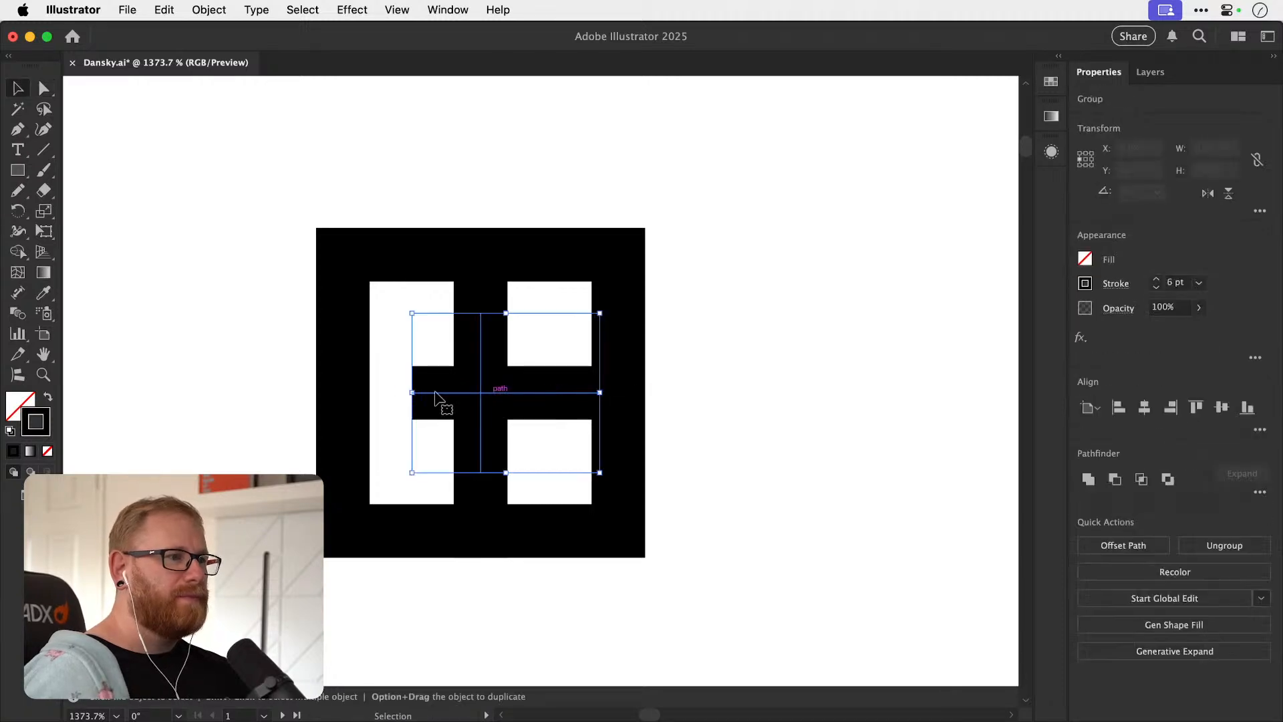
double_click(48, 431)
text(ff0000)
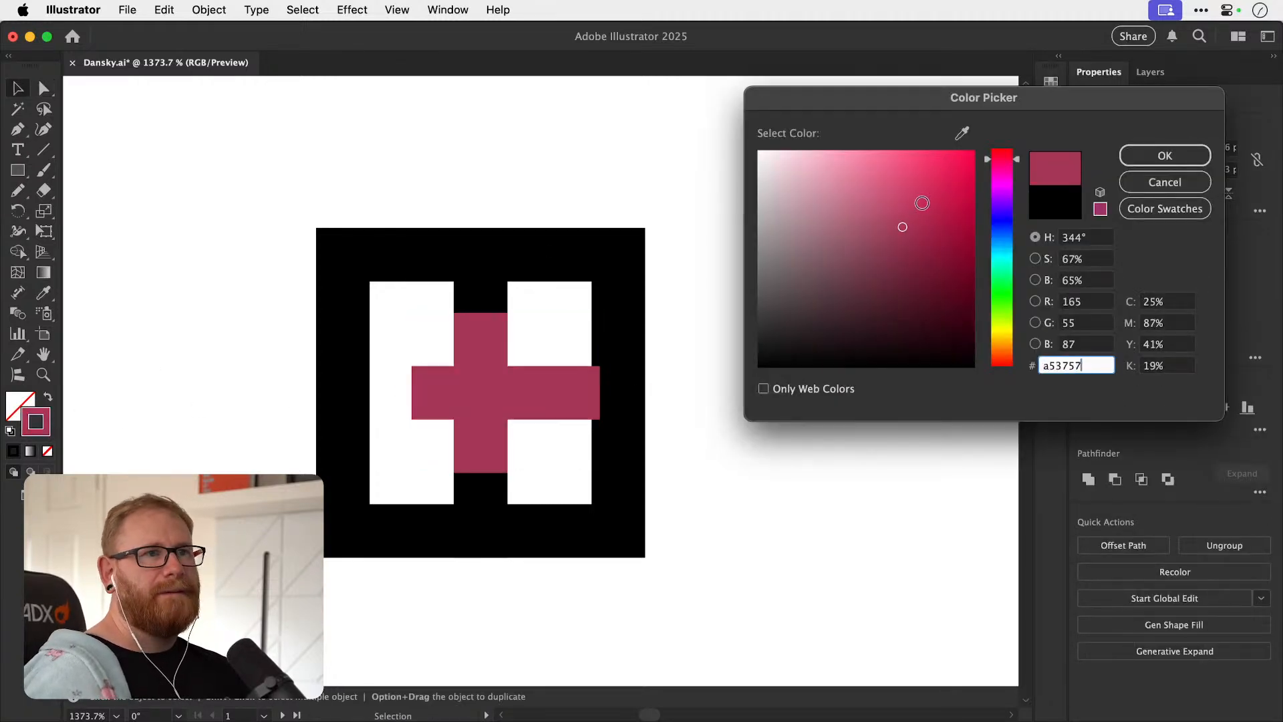
click(1139, 161)
click(805, 268)
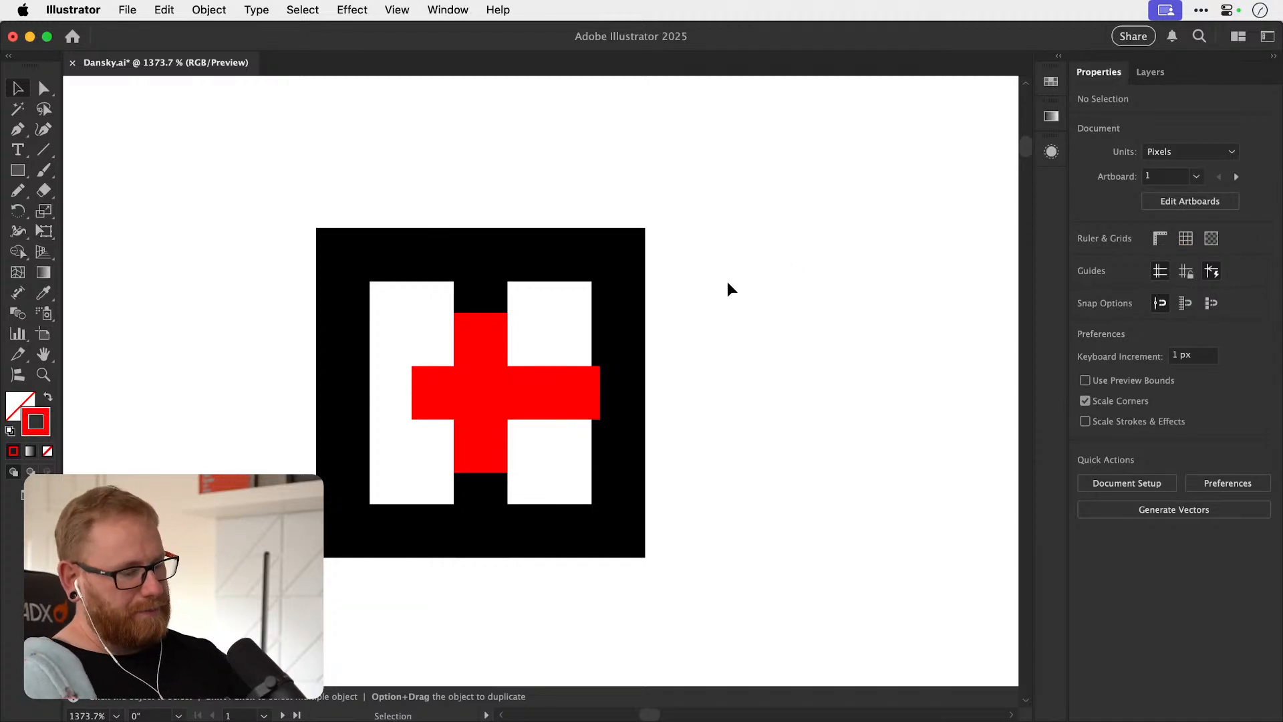
Review the monogram variants together, then switch to Photoshop and look through the earlier logo sketches for another idea.
key(super+minus)
key(super+minus)
key(super+minus)
key(super+minus)
key(super+minus)
key(super+minus)
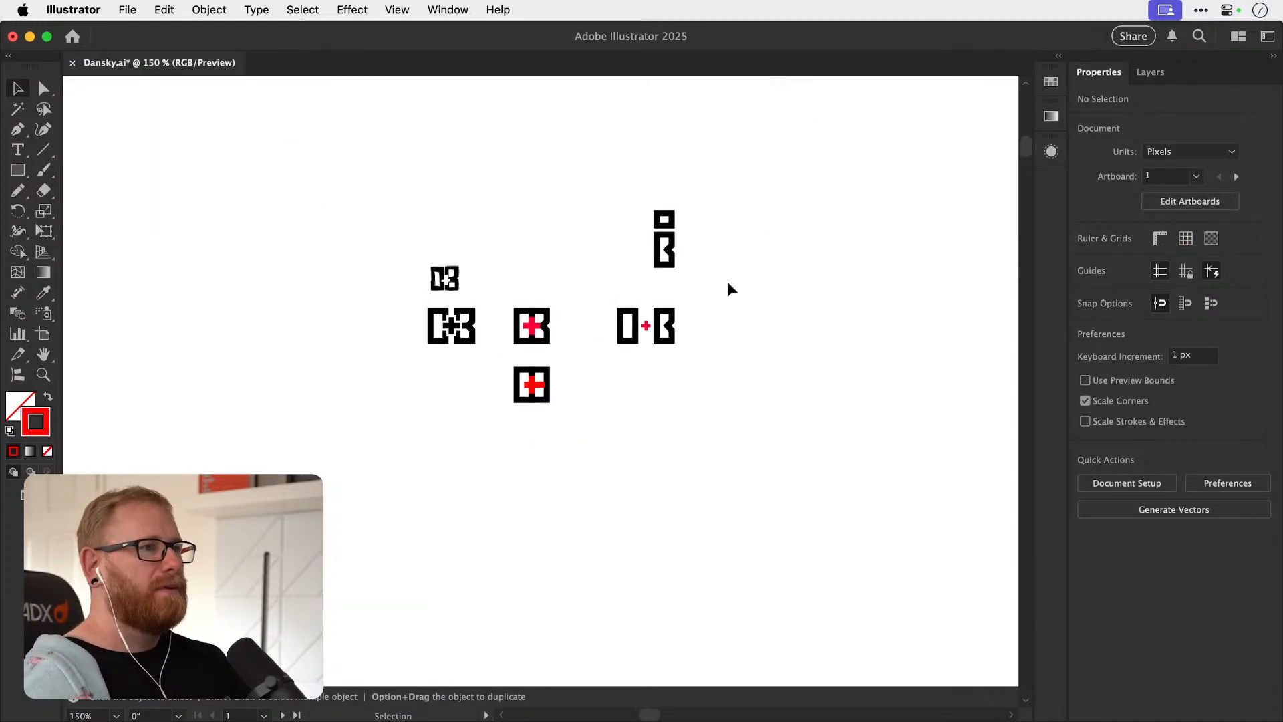
drag(644, 341, 612, 378)
drag(659, 312, 743, 313)
key(super+Tab)
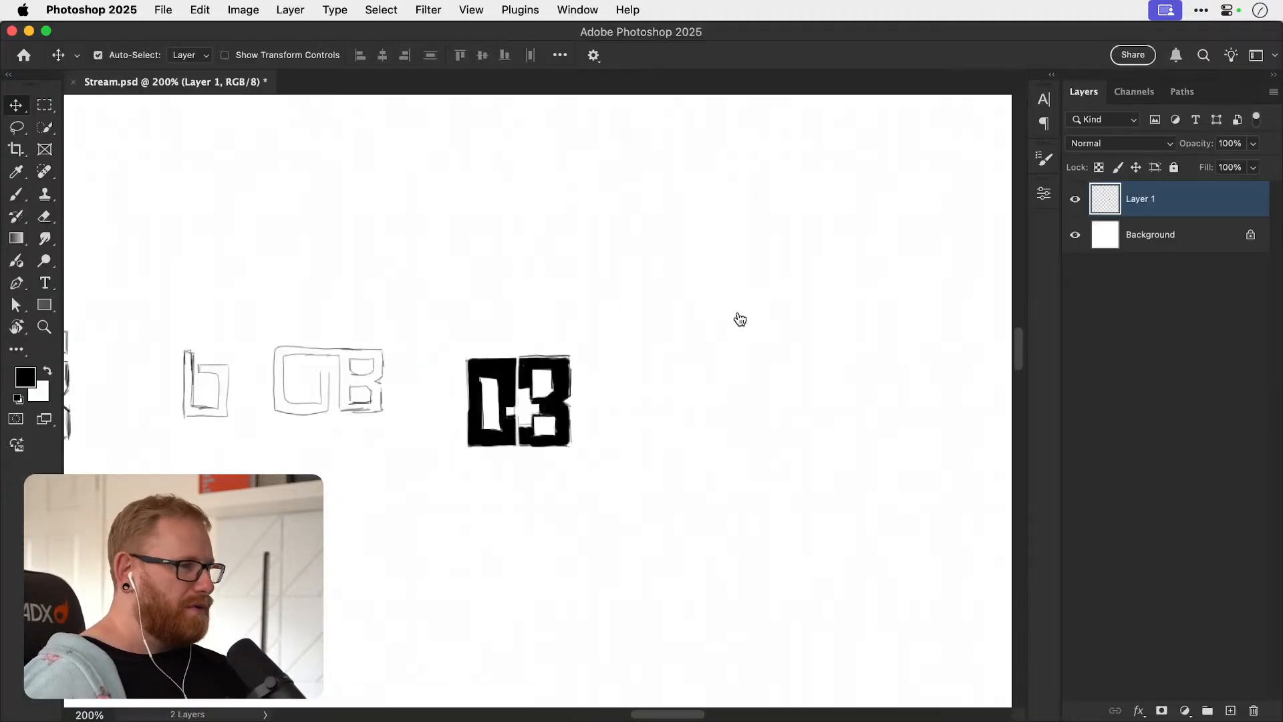
drag(570, 374, 823, 317)
drag(528, 321, 716, 321)
drag(593, 323, 752, 387)
drag(624, 372, 768, 379)
drag(601, 335, 667, 334)
drag(479, 326, 720, 330)
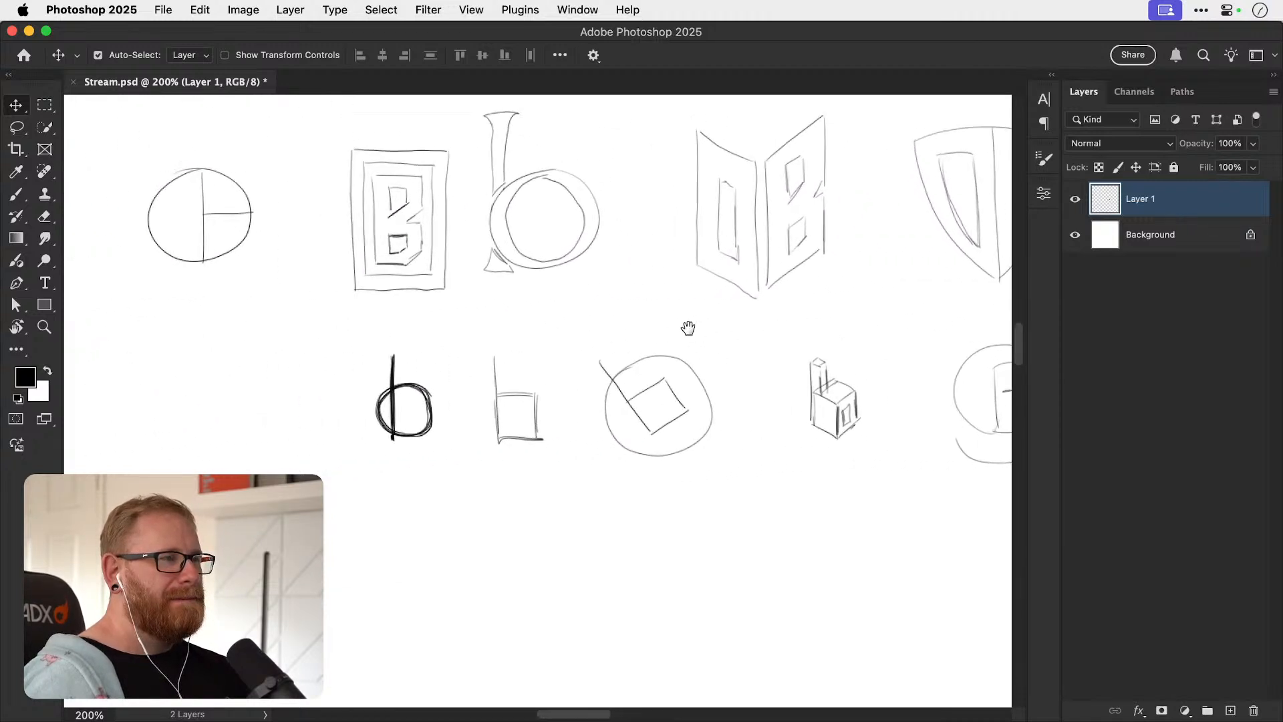
drag(591, 331, 581, 348)
Switch back to Illustrator and duplicate the B of the spaced O + B version into empty space to its right.
key(super+Tab)
drag(655, 323, 520, 311)
click(549, 372)
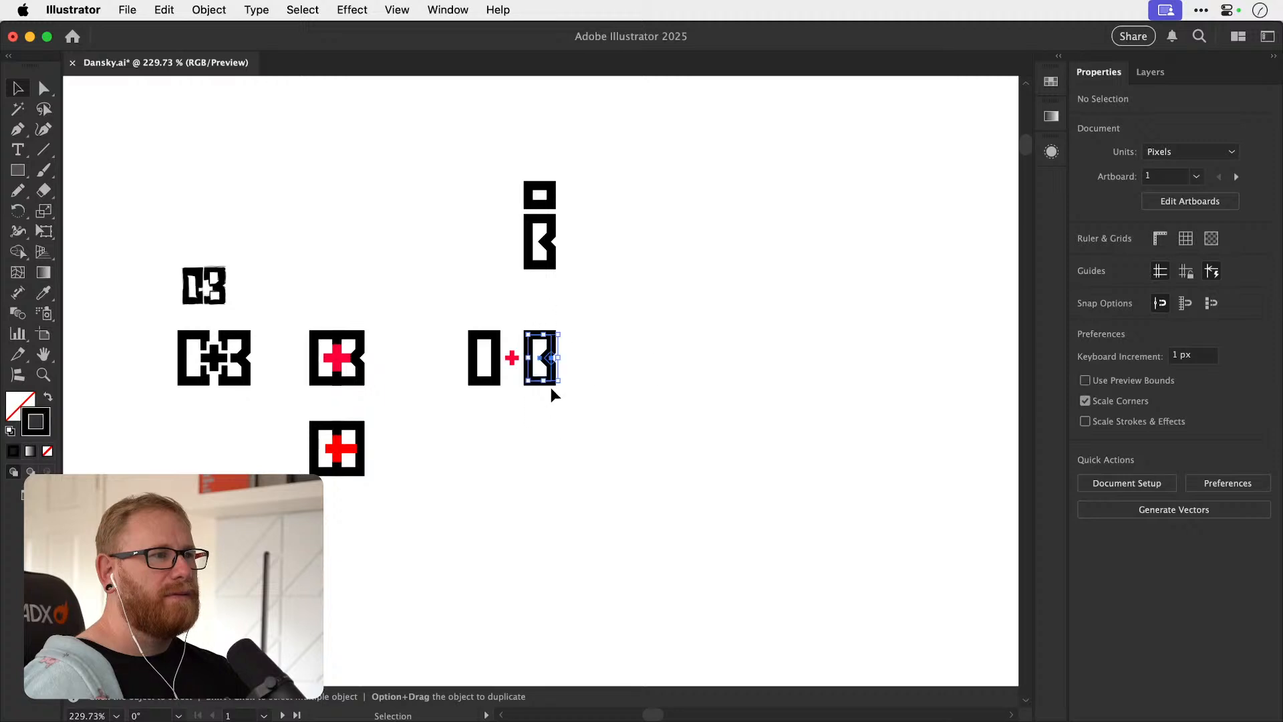
drag(549, 360, 651, 361)
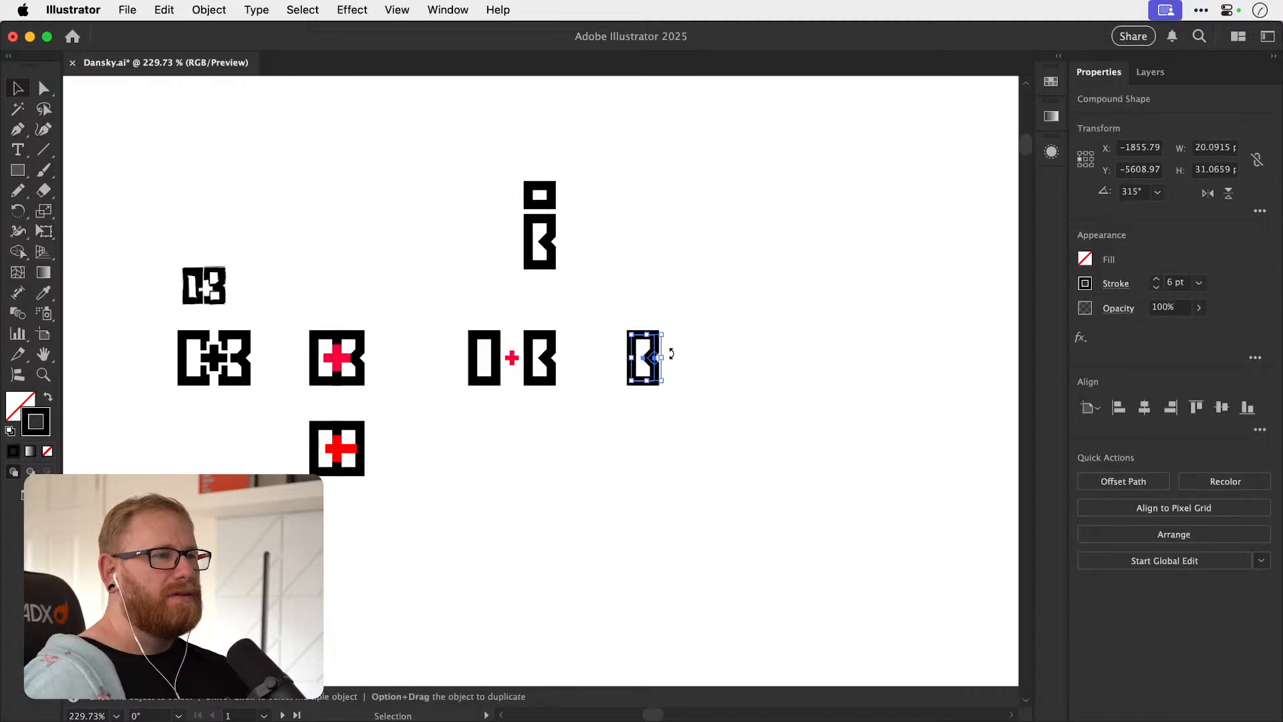
Draw a rectangular frame about 37 × 53 px around the duplicated B.
scroll(655, 346, up, 5)
click(27, 171)
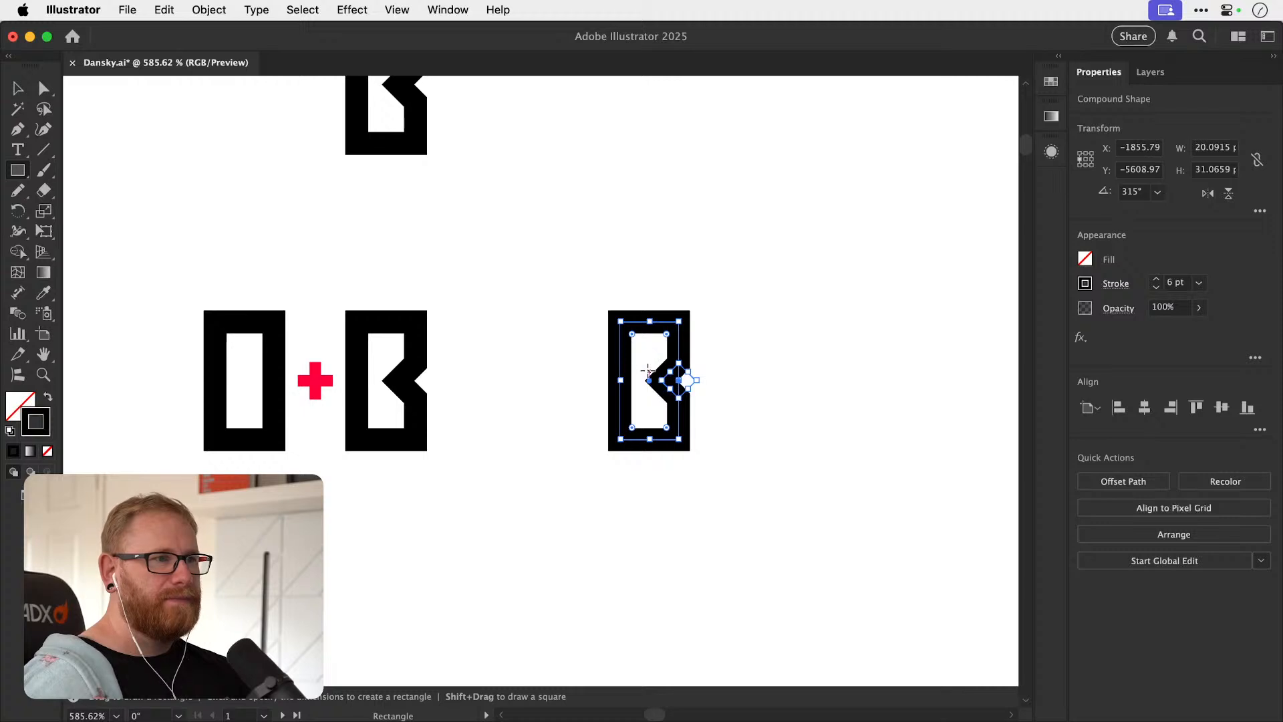
drag(579, 279, 719, 481)
key(v)
Try aligning the B and its rectangular frame on their horizontal centres, undo it, and align their vertical centres instead.
drag(576, 199, 737, 571)
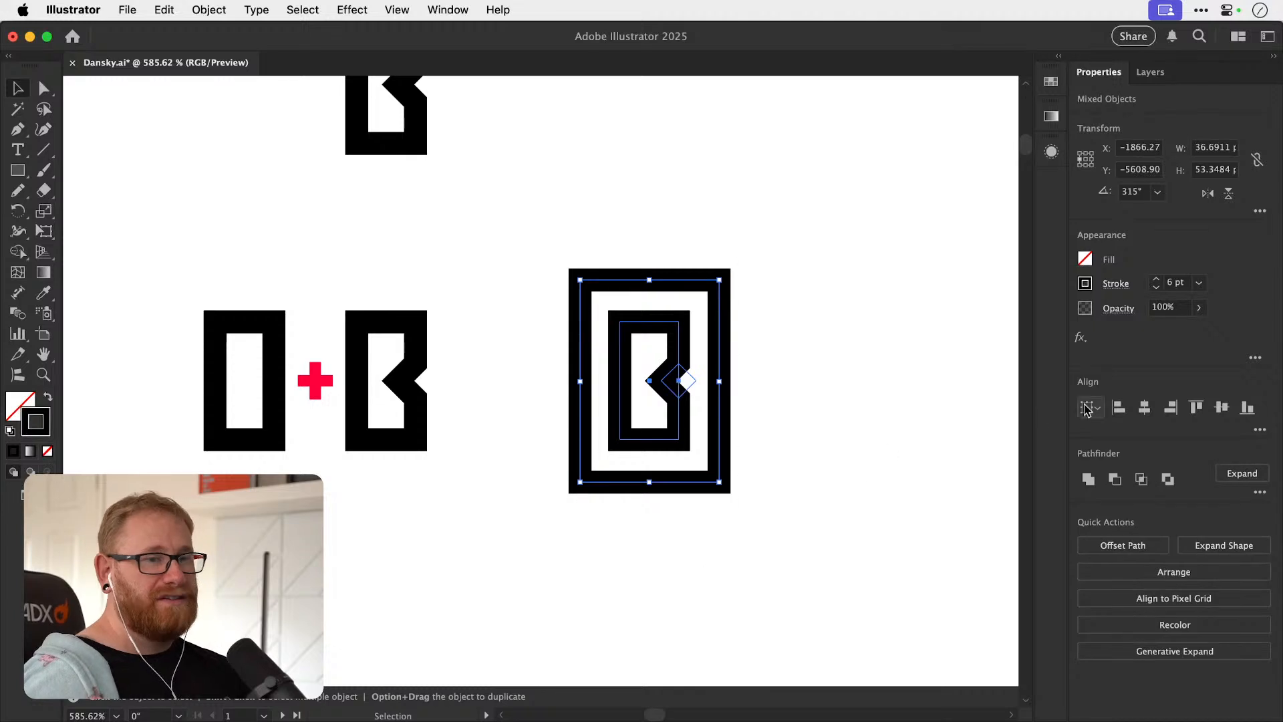
click(1144, 409)
key(super+z)
click(1220, 412)
click(764, 404)
Widen the rectangular frame around the B evenly on both sides to about 38 px.
key(z)
drag(670, 443, 782, 446)
key(v)
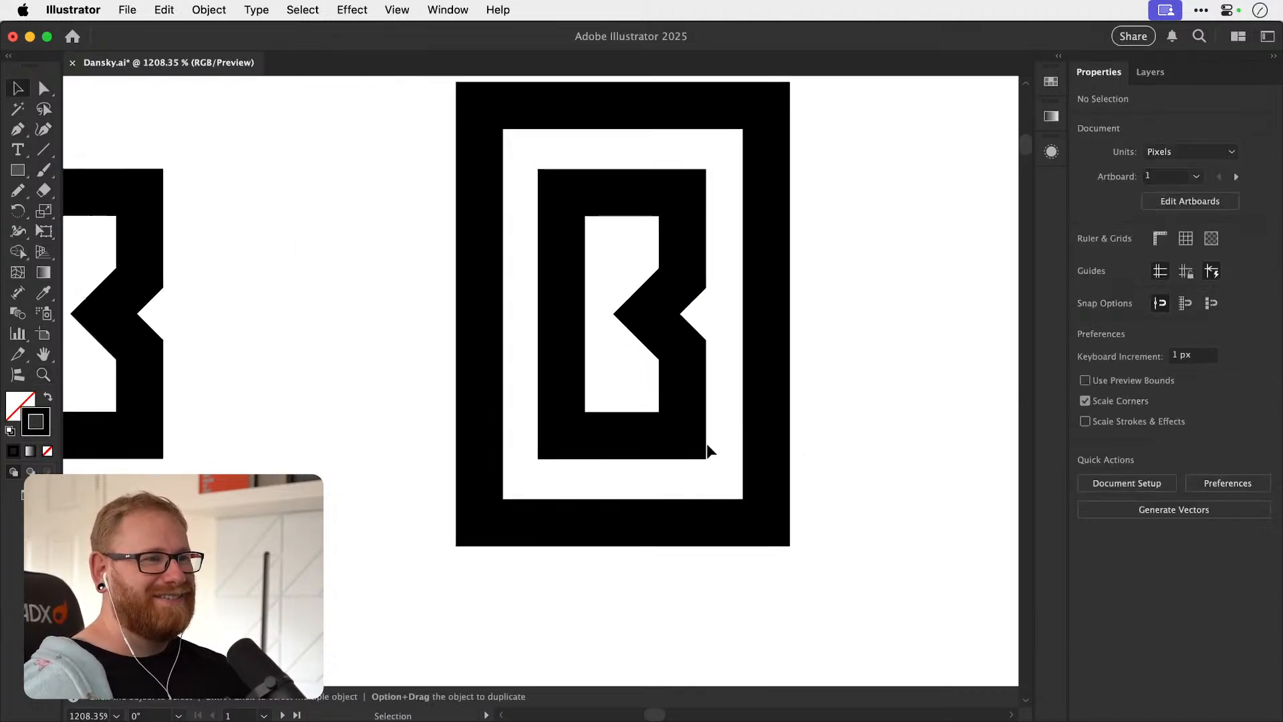
click(481, 311)
drag(480, 314, 473, 316)
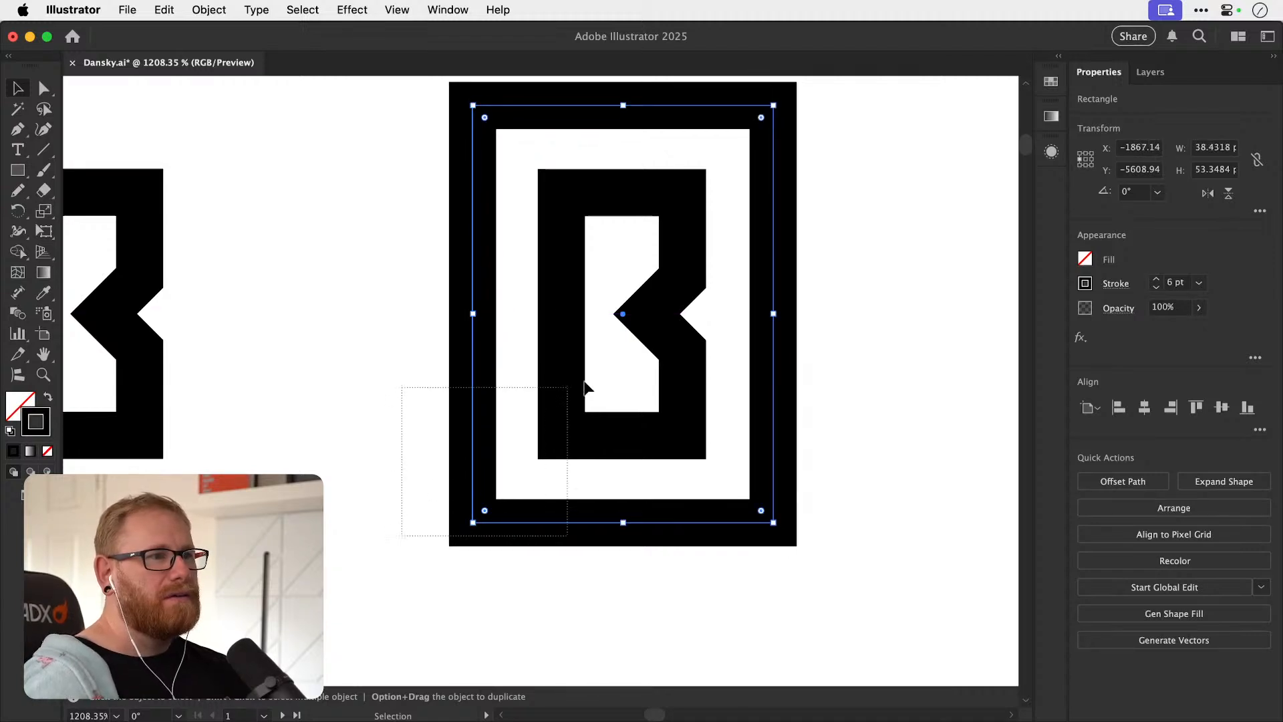
Nudge the B slightly right inside its rectangular frame to even out the side gaps, and save the document.
drag(575, 385, 617, 377)
key(super+shift+a)
scroll(638, 441, up, 5)
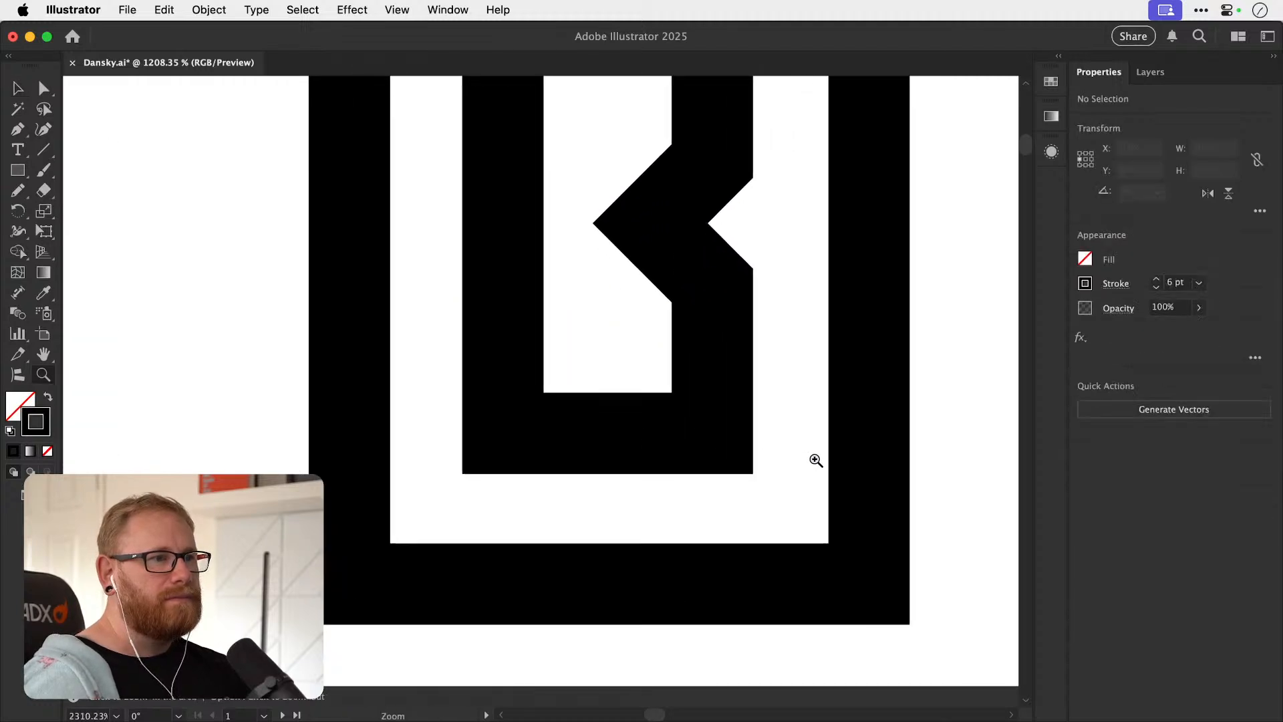
scroll(618, 439, up, 4)
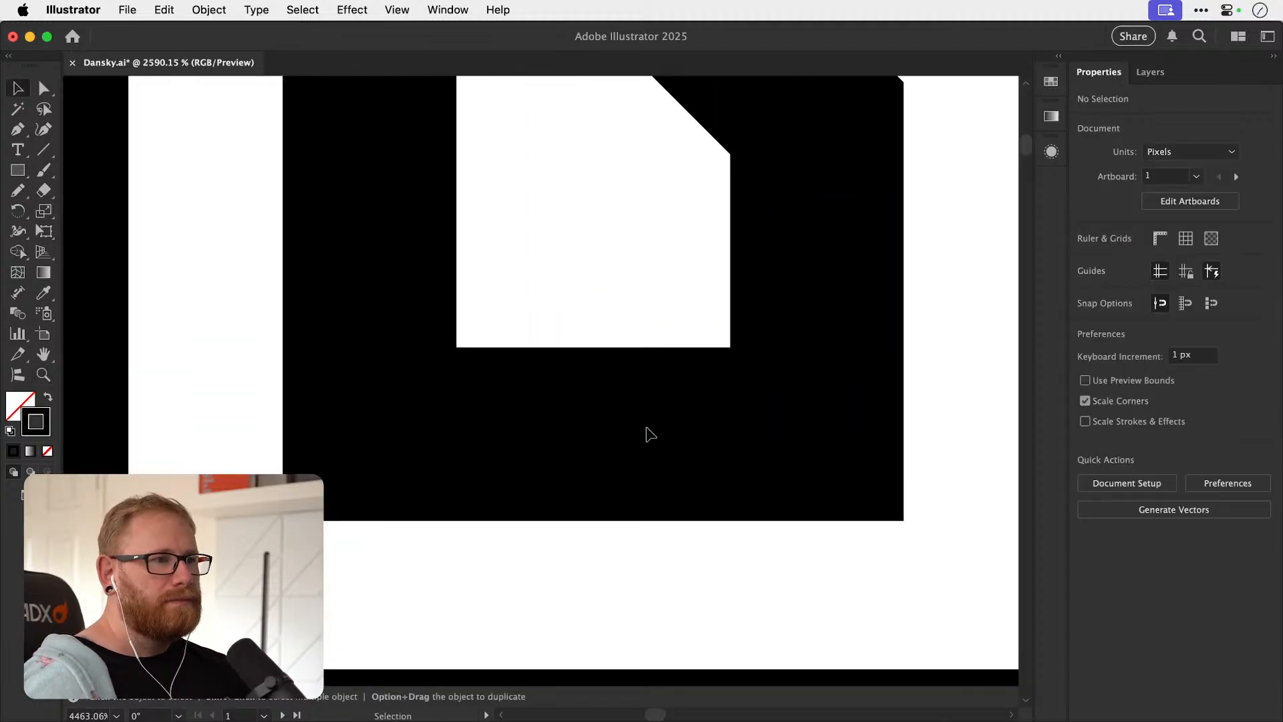
drag(650, 435, 657, 434)
key(super+shift+a)
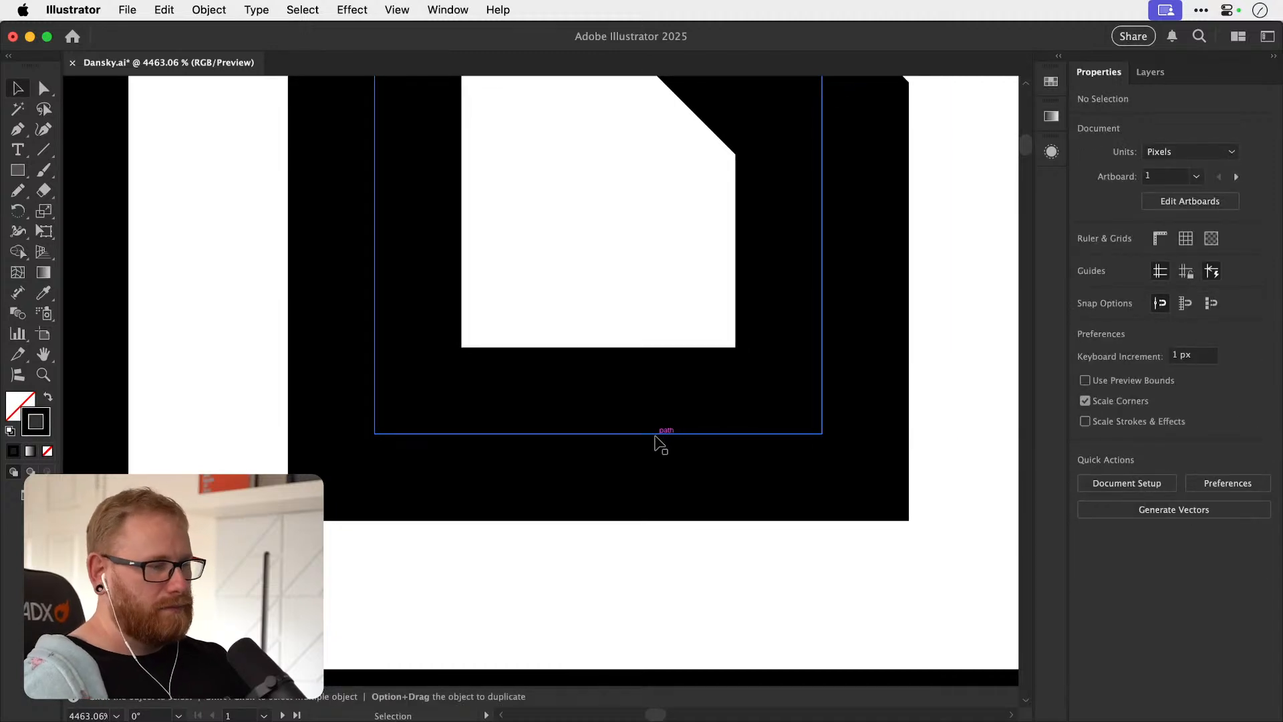
key(super+minus)
key(super+minus)
key(super+minus)
key(super+minus)
key(super+minus)
key(super+minus)
key(super+minus)
drag(478, 538, 640, 298)
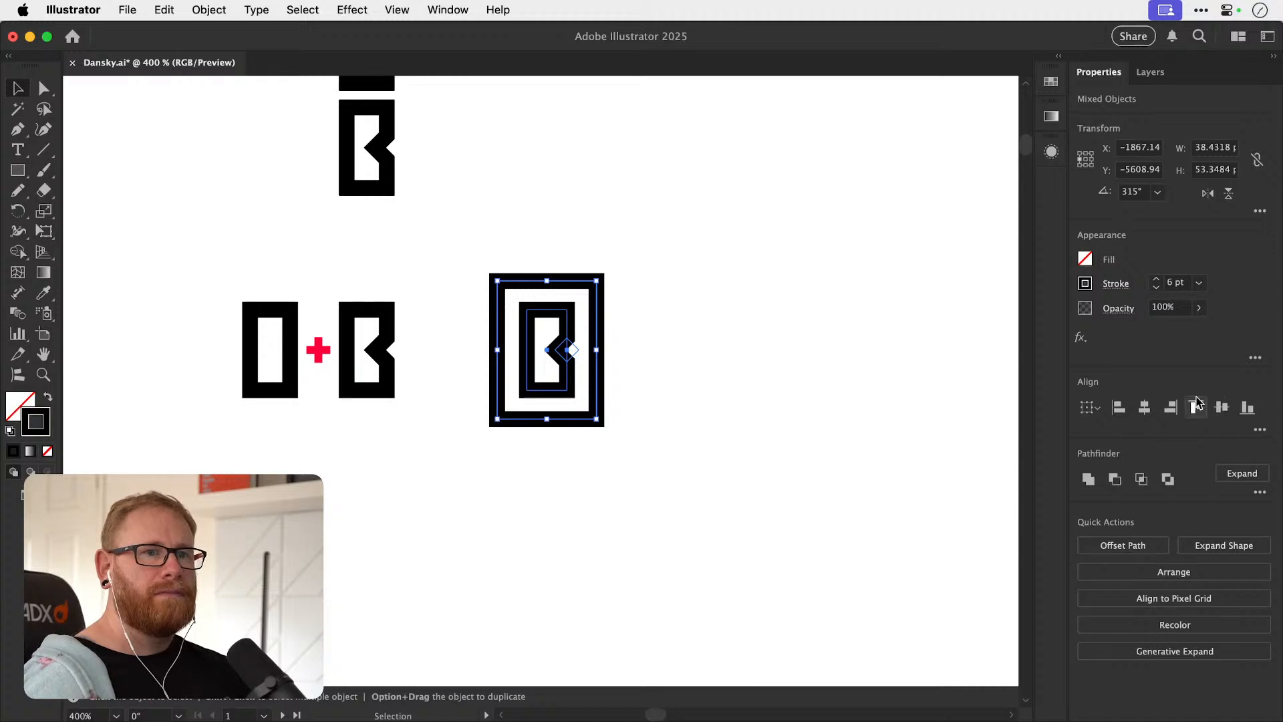
click(722, 317)
drag(677, 379, 584, 428)
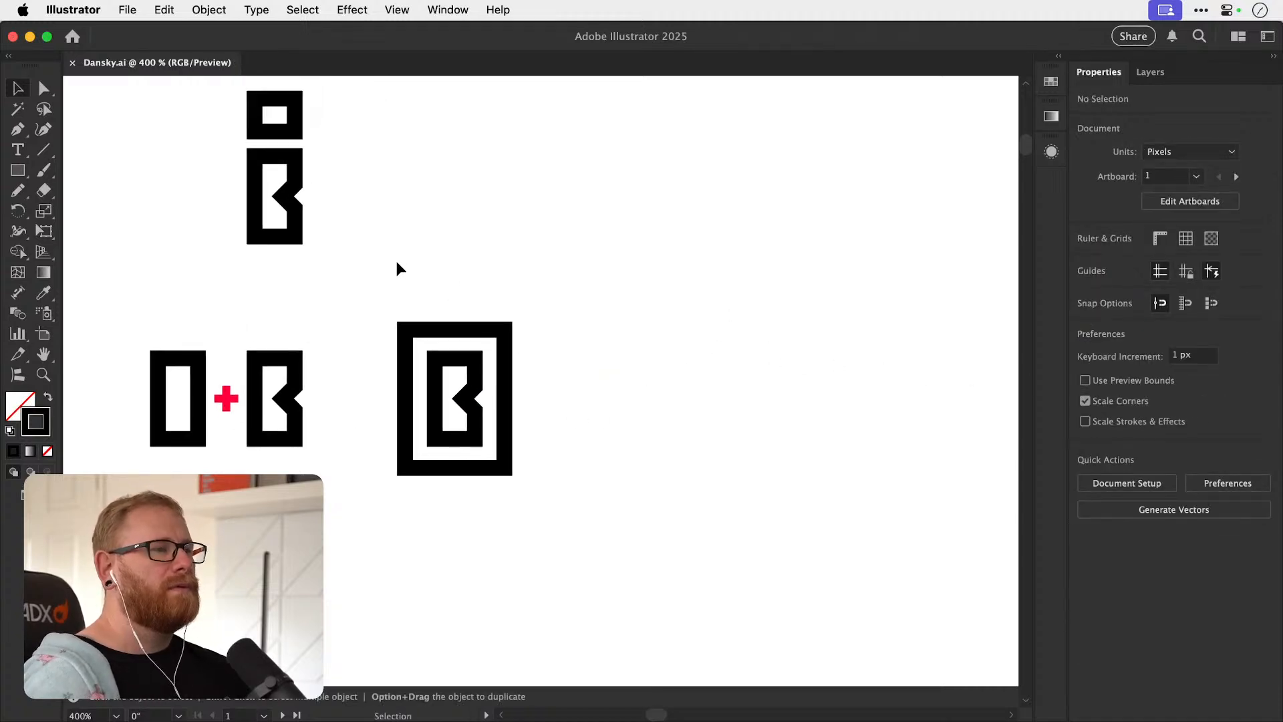
Duplicate the B together with its frame into the empty space about 167 px to its right.
drag(367, 292, 569, 510)
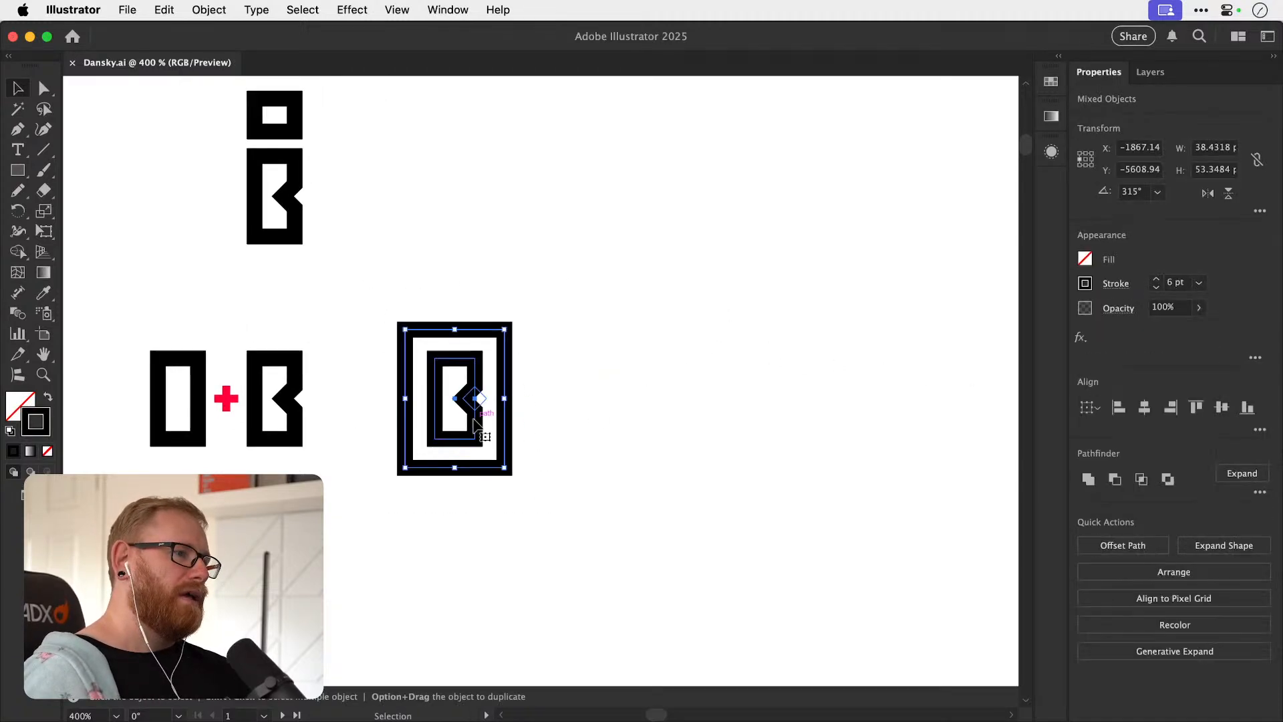
click(652, 372)
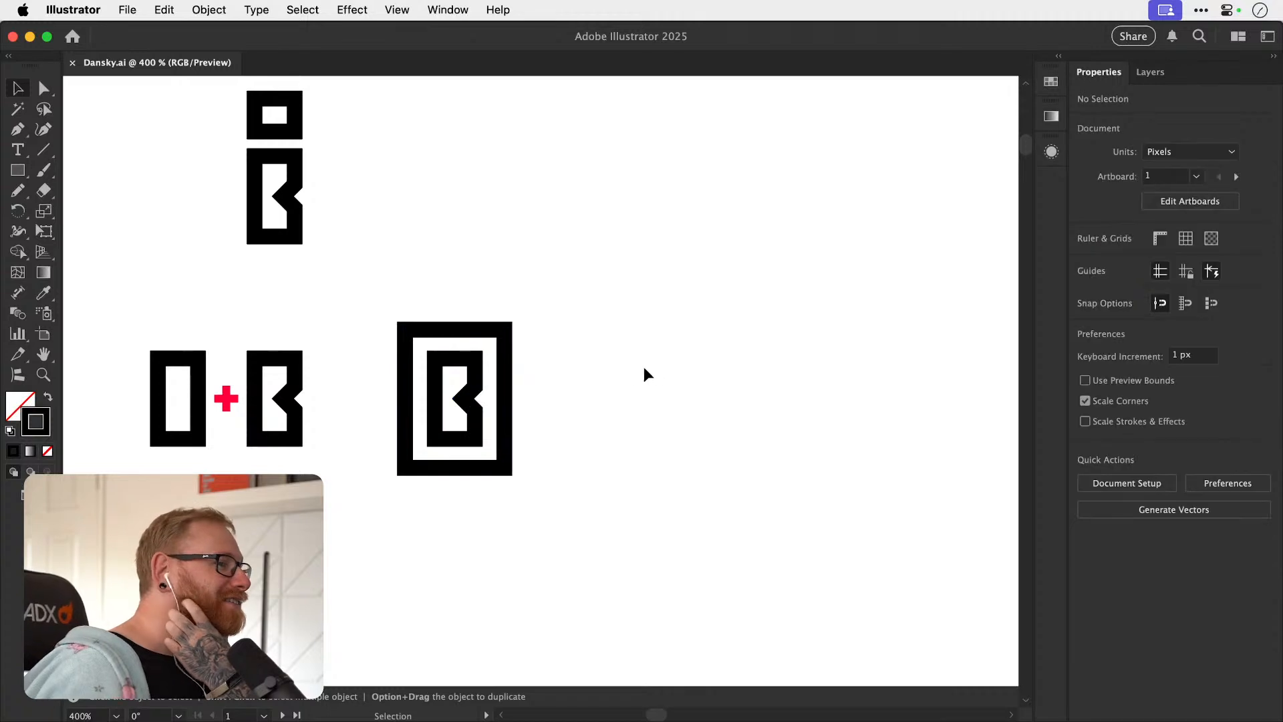
drag(372, 375, 546, 525)
drag(482, 435, 901, 431)
drag(825, 415, 536, 424)
key(z)
drag(675, 395, 790, 425)
key(v)
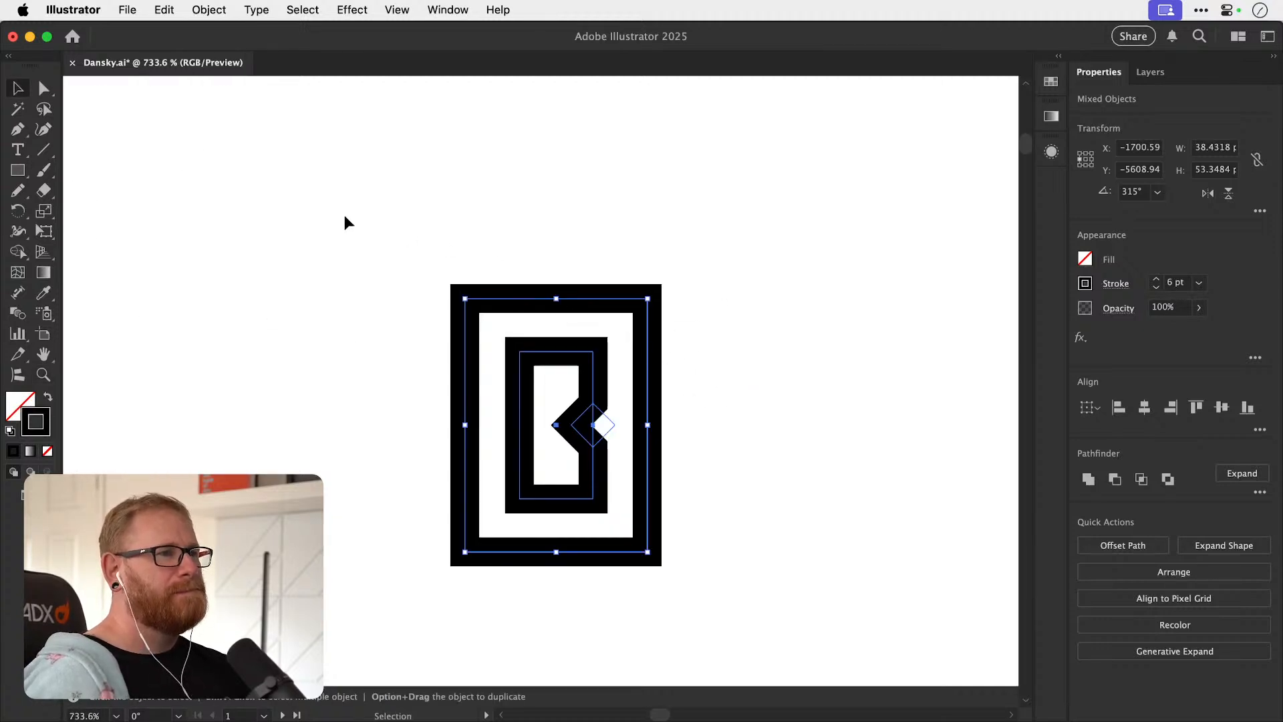
click(246, 186)
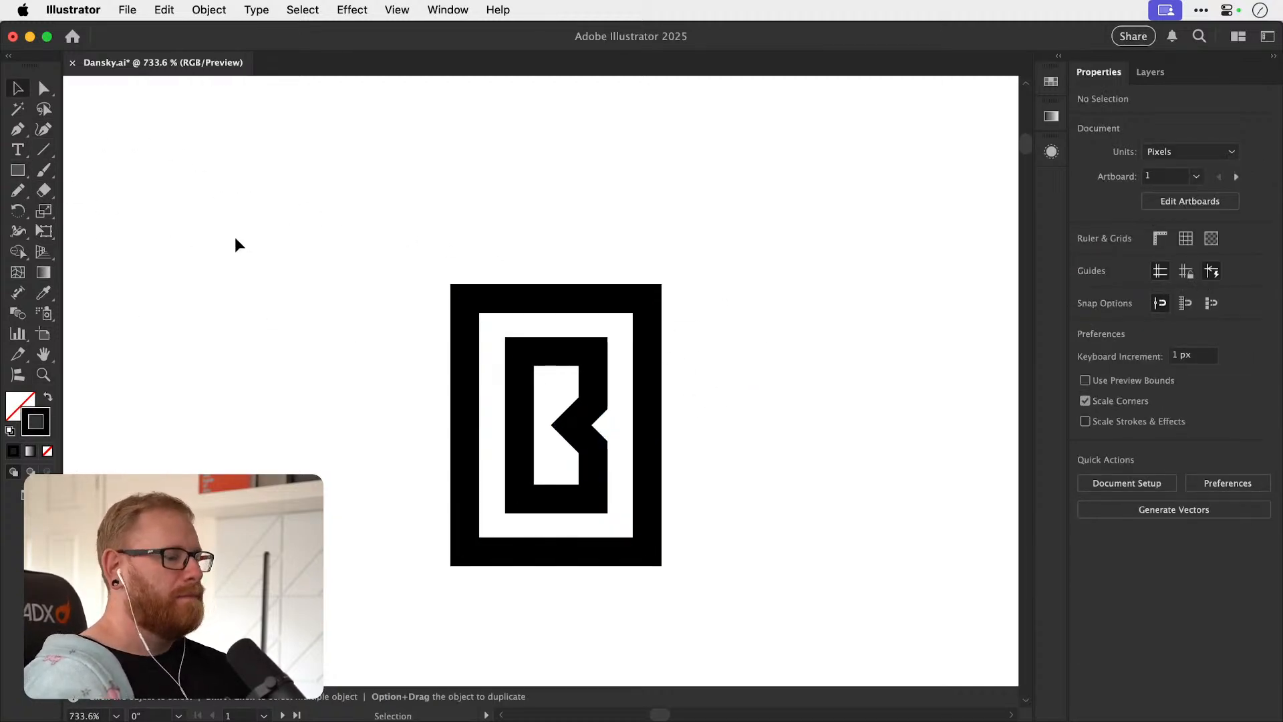
Copy the red plus from the O + B version and centre it on the duplicated frame's upper-right corner.
key(super+minus)
key(super+minus)
key(super+minus)
key(super+minus)
key(super+minus)
drag(199, 391, 853, 376)
key(z)
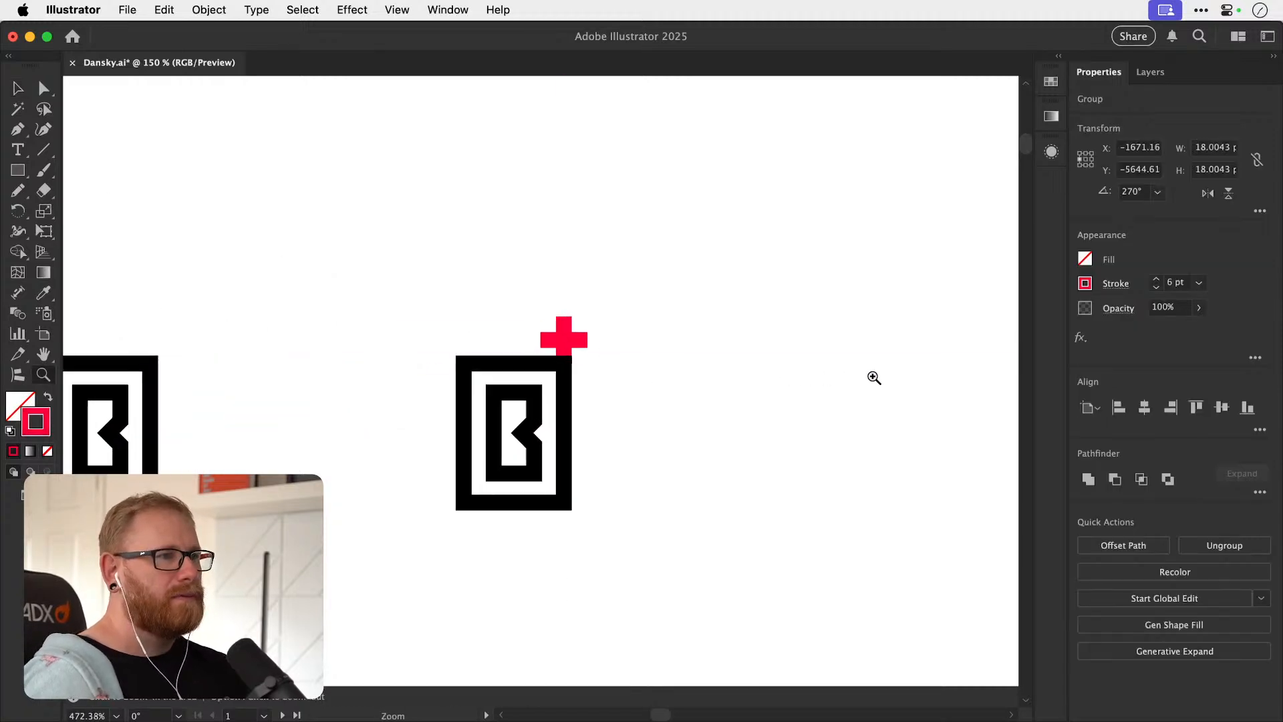
key(super+plus)
key(super+plus)
click(647, 361)
key(v)
drag(600, 296, 604, 362)
click(722, 314)
scroll(647, 255, down, 4)
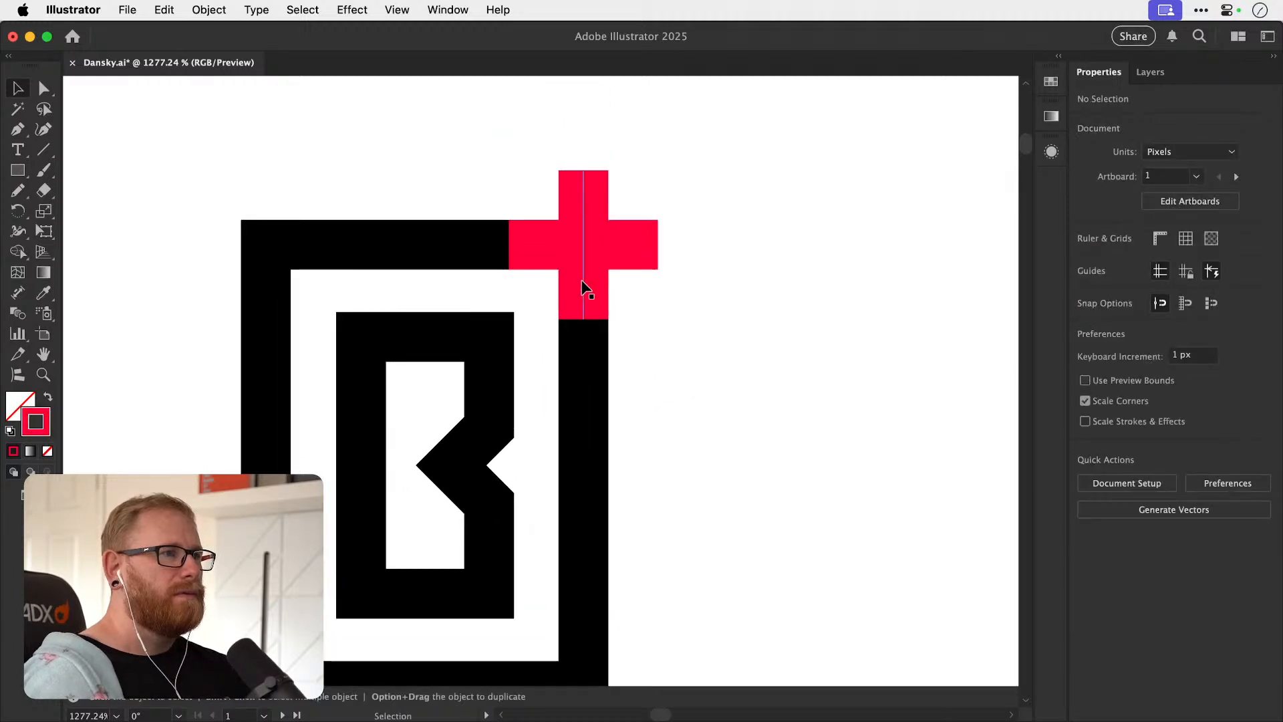
Duplicate the framed B with its corner plus about 123 px to the right.
click(583, 282)
key(a)
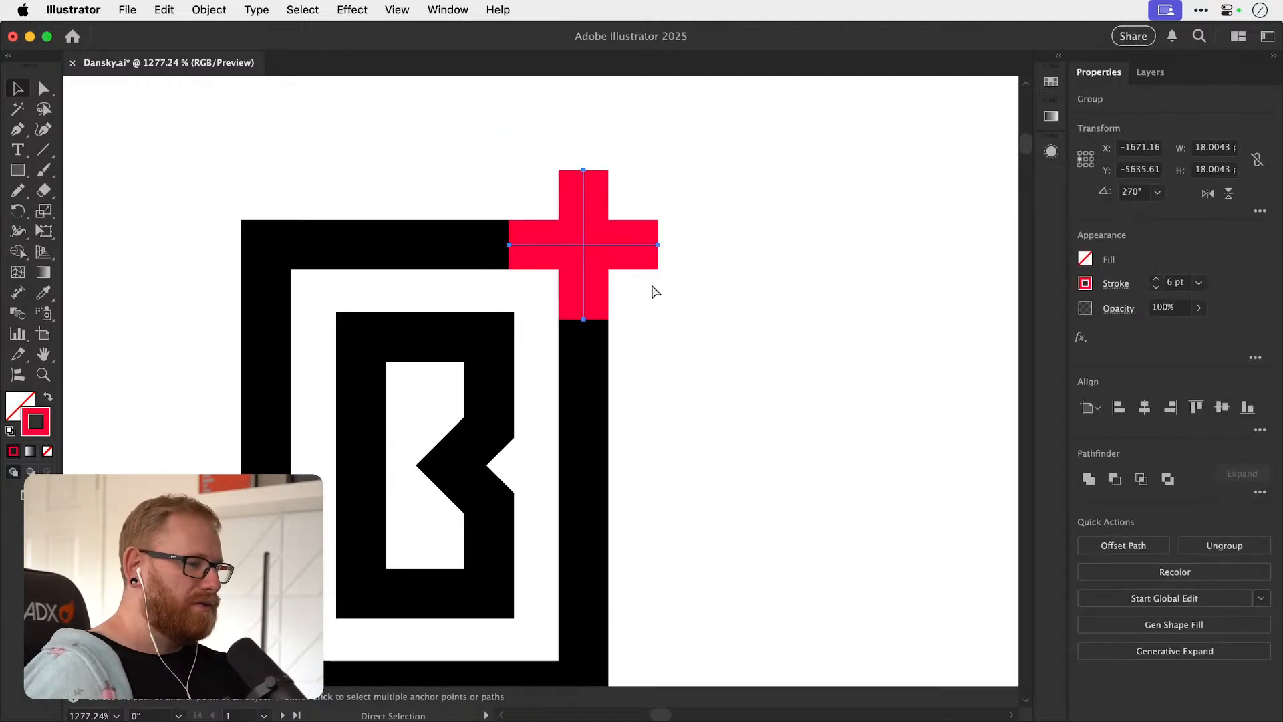
key(super+minus)
key(super+minus)
key(super+minus)
key(super+minus)
click(648, 303)
drag(539, 513, 551, 528)
drag(521, 452, 728, 354)
click(735, 320)
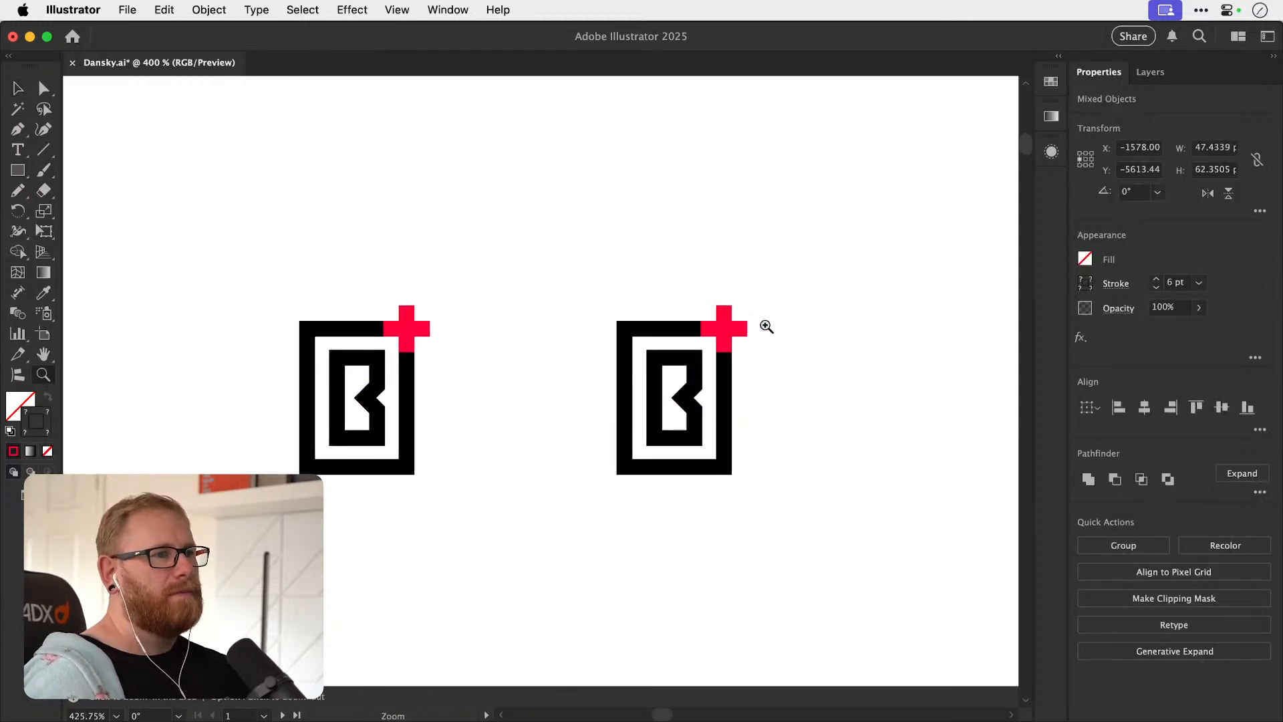
Scale the new copy's red plus down slightly about its centre so its left arm ends level with the B's right edge.
scroll(737, 334, up, 3)
click(743, 351)
scroll(776, 362, up, 2)
scroll(740, 364, up, 3)
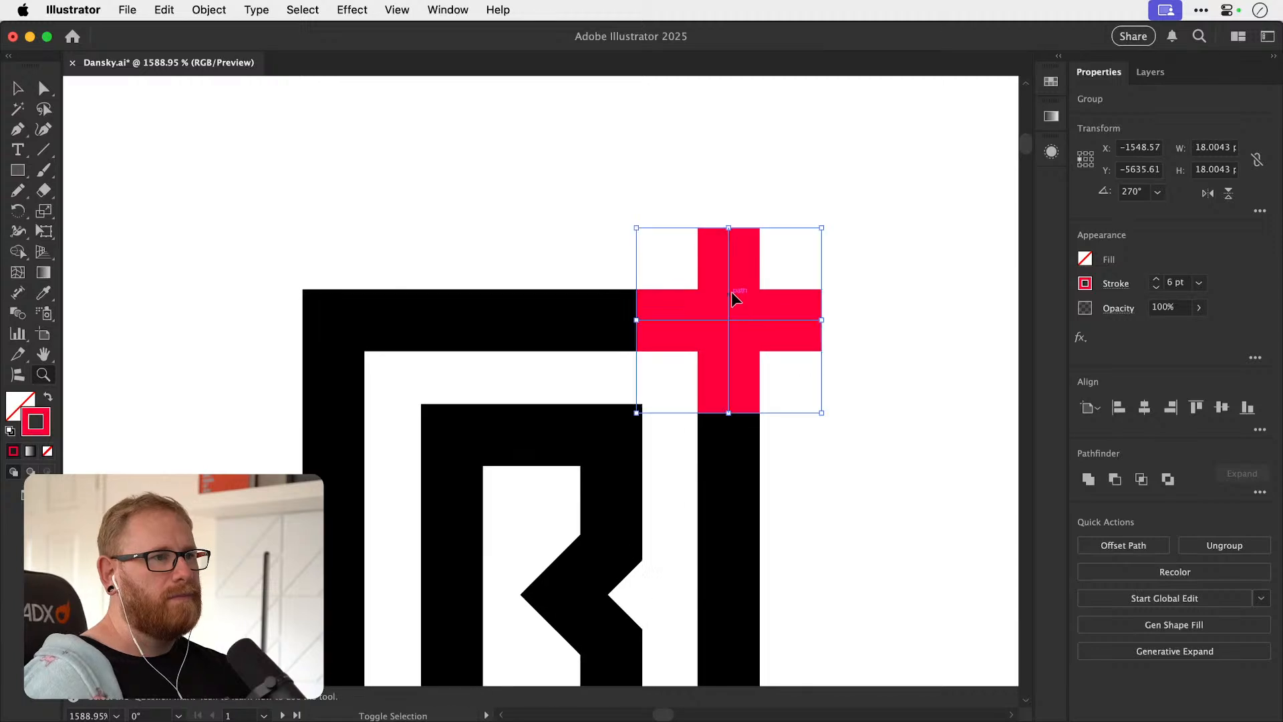
key(s)
drag(862, 181, 859, 197)
key(v)
click(857, 199)
key(z)
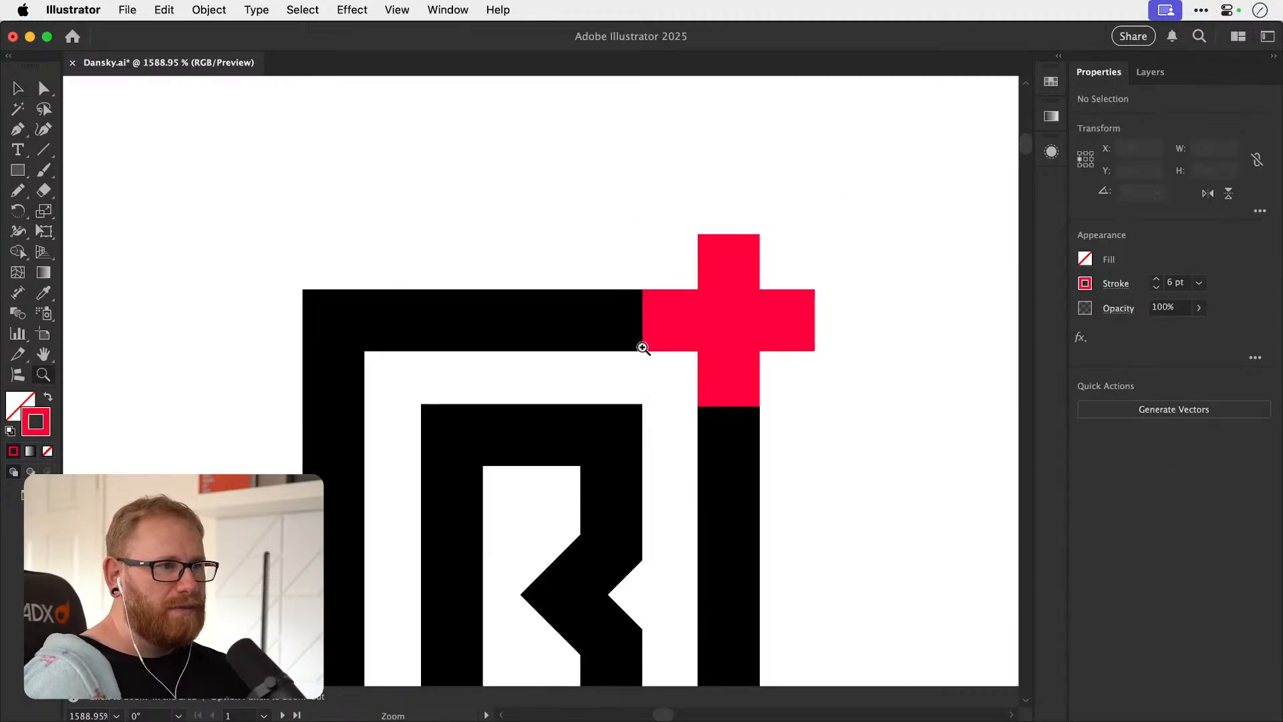
key(v)
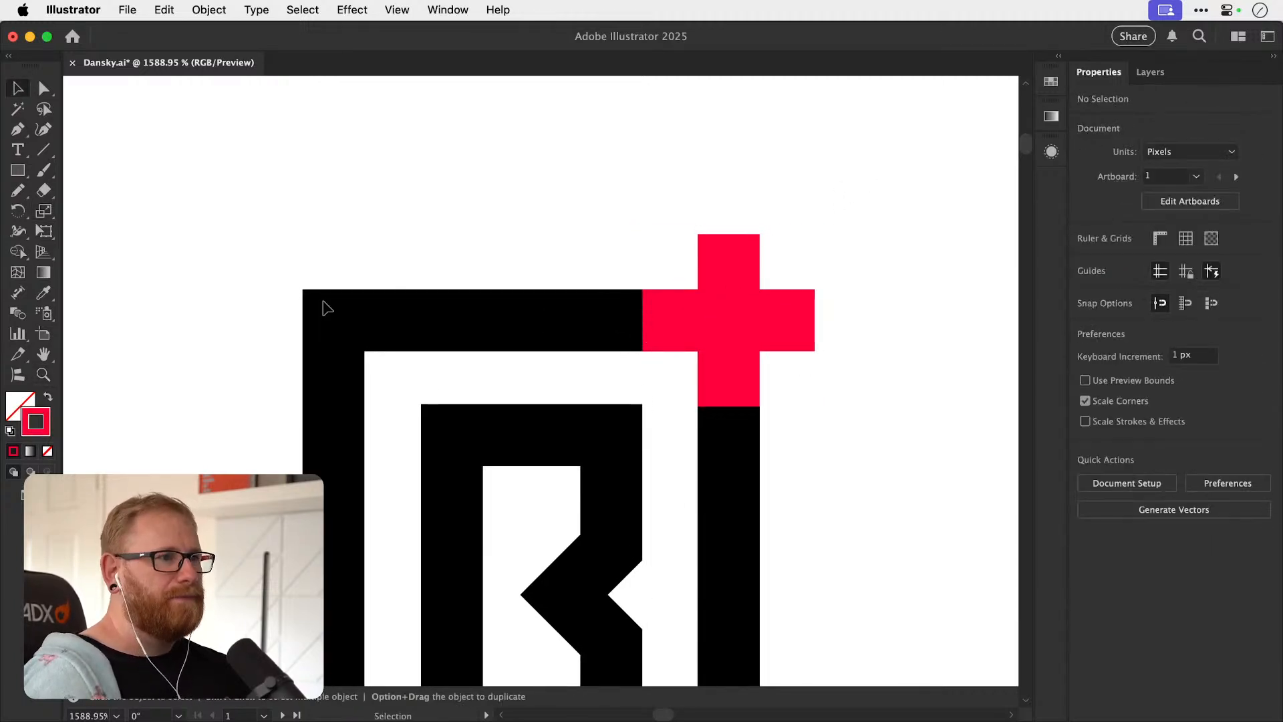
Draw a vertical line about 13.5 px long across the frame's top bar beside the plus, with a white 6 pt stroke.
click(42, 150)
drag(612, 247, 611, 382)
key(v)
key(Delete)
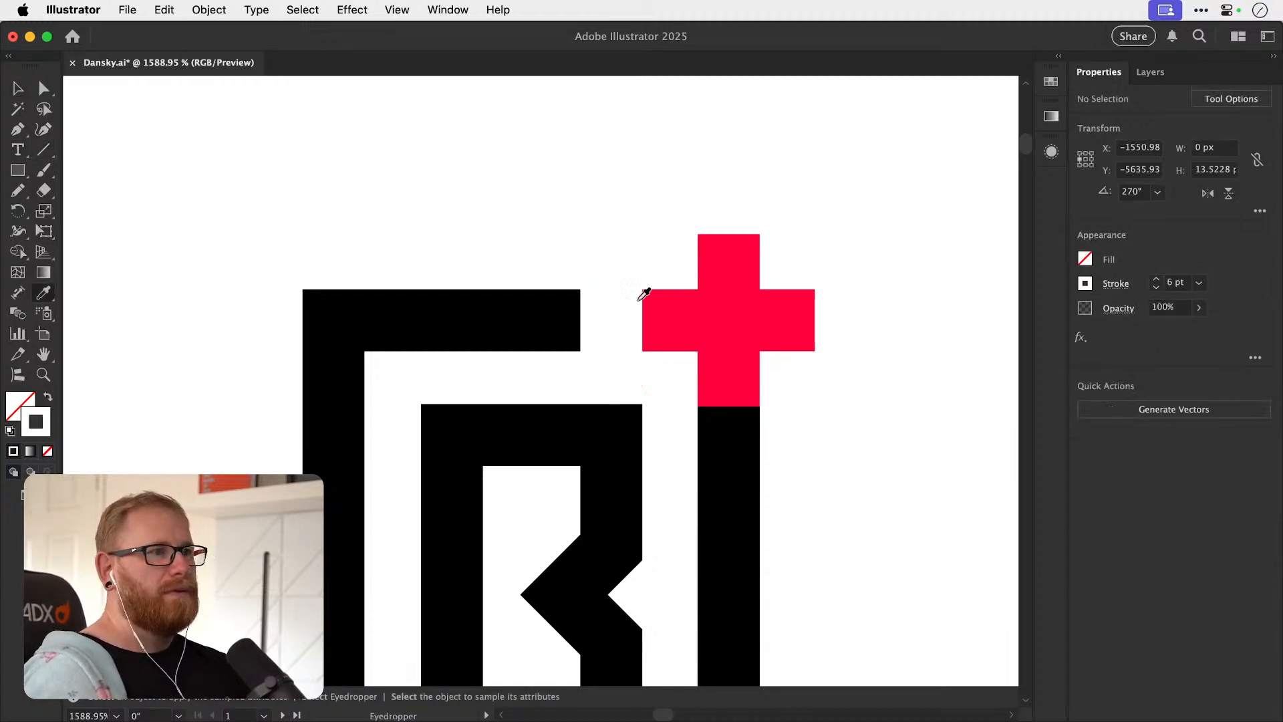
click(611, 327)
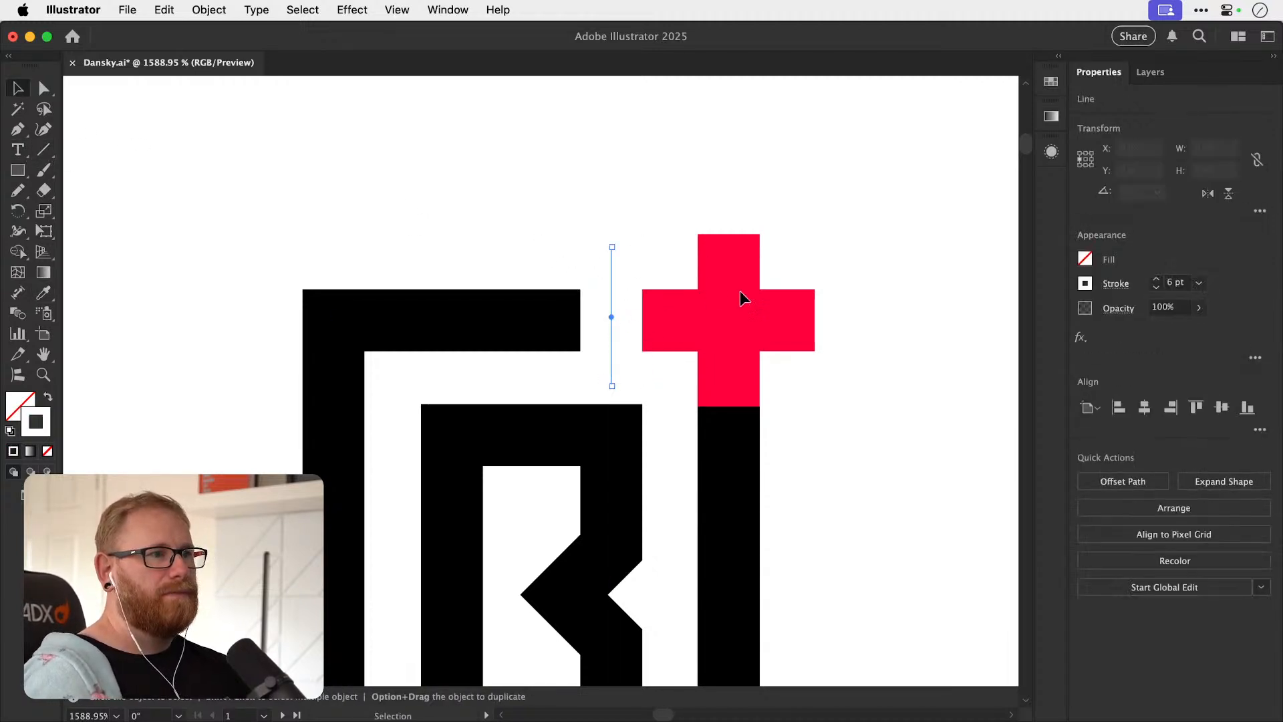
Reduce the white line's stroke to 3 pt and move it flush against the end of the plus's left arm.
click(1155, 289)
drag(630, 338, 751, 381)
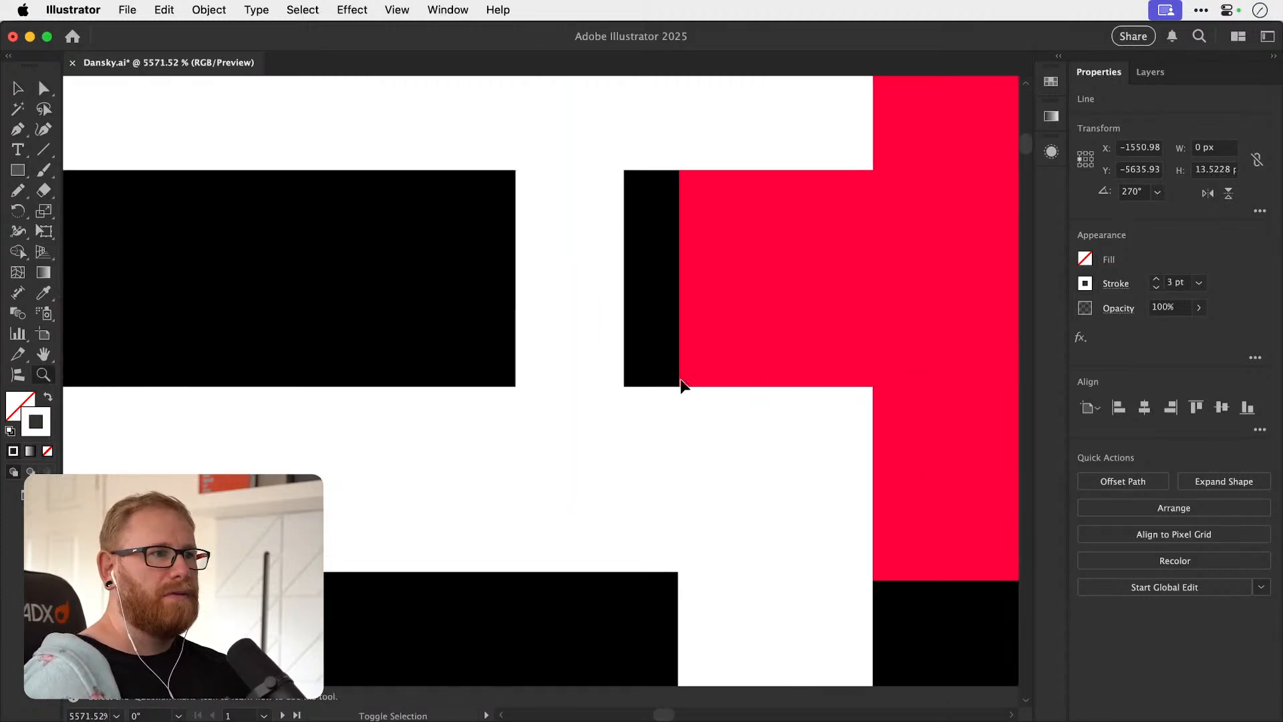
click(745, 403)
drag(571, 361, 623, 360)
key(space)
drag(701, 428, 481, 258)
key(super+minus)
key(super+minus)
key(super+minus)
key(super+minus)
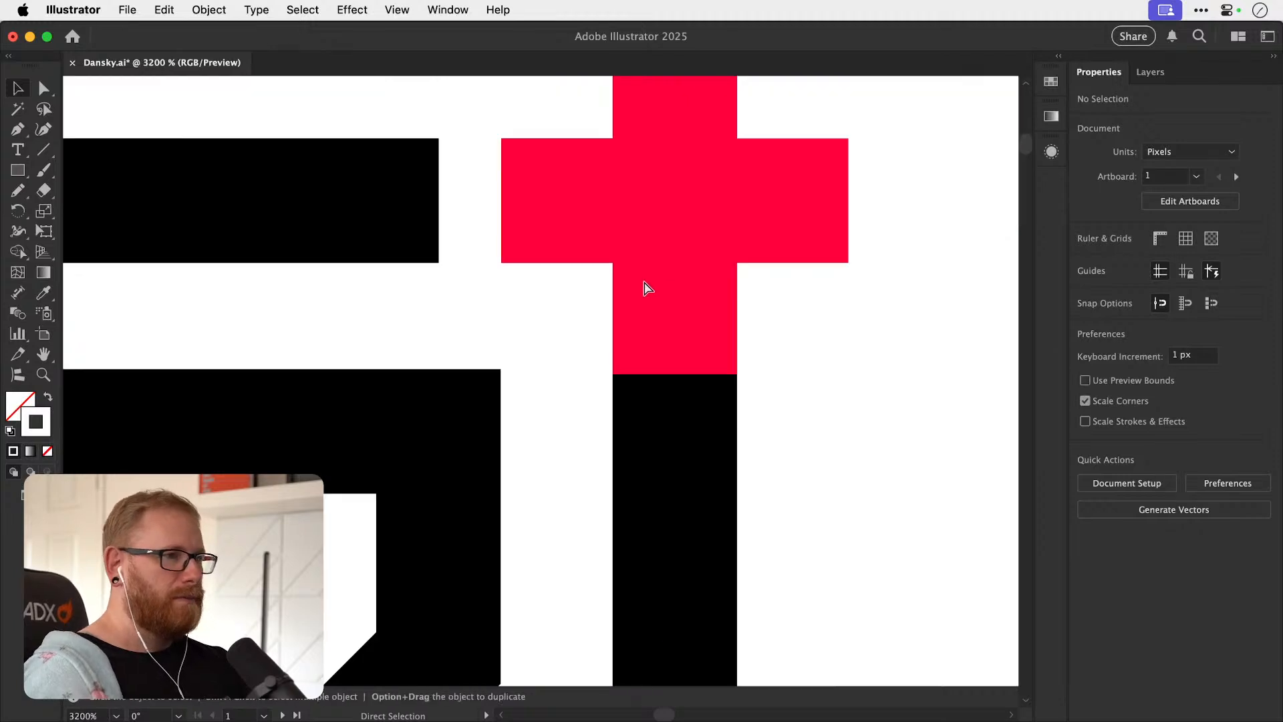
Duplicate the white line, rotate the copy to horizontal, and place it across the frame's right bar just below the plus.
drag(503, 304, 588, 414)
key(r)
drag(679, 317, 638, 462)
key(z)
drag(609, 398, 842, 406)
key(v)
drag(641, 428, 671, 415)
scroll(521, 381, up, 3)
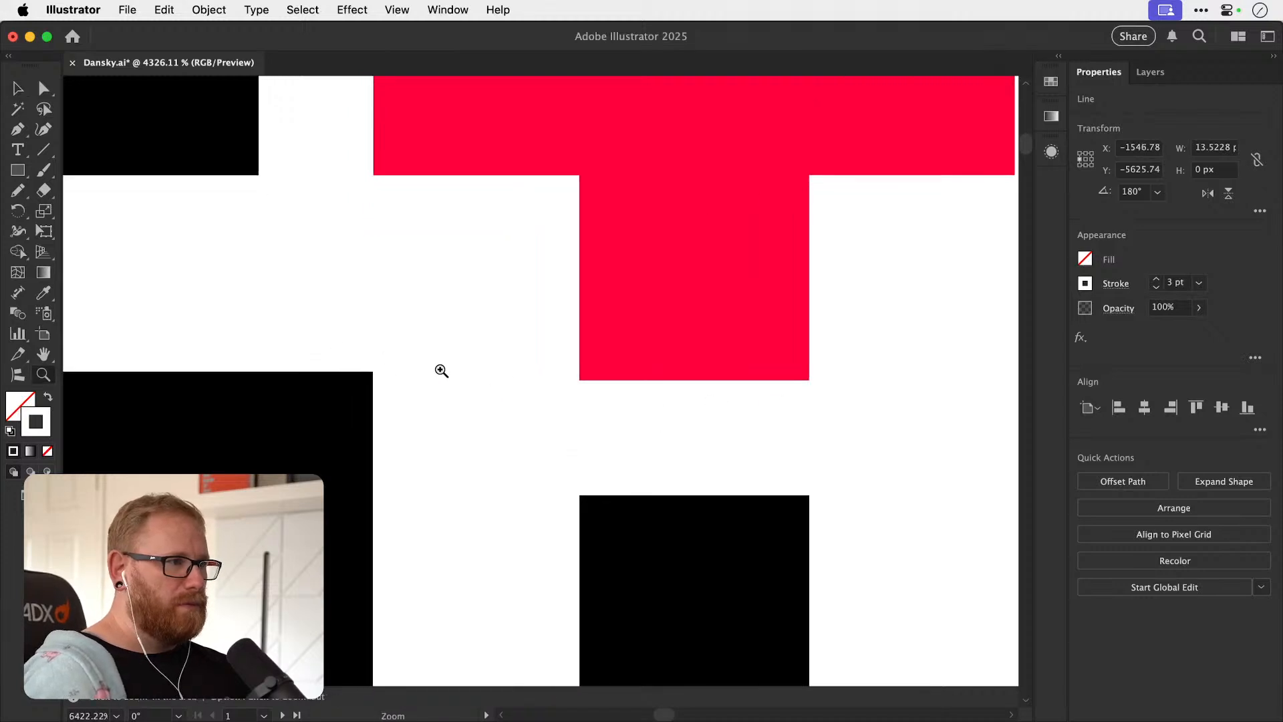
Shift the horizontal white line below the plus about 3 px to the left.
drag(608, 445, 503, 434)
key(super+minus)
key(super+minus)
key(super+minus)
key(super+minus)
key(super+minus)
key(super+minus)
key(super+minus)
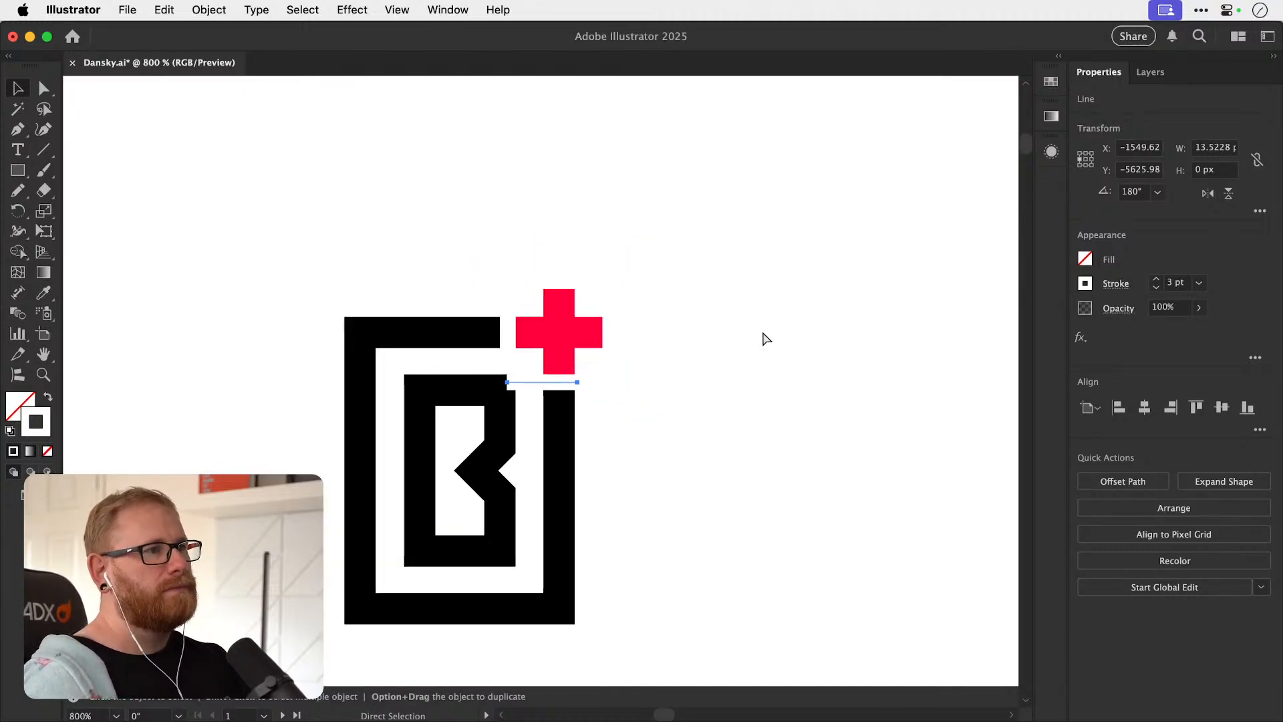
click(735, 349)
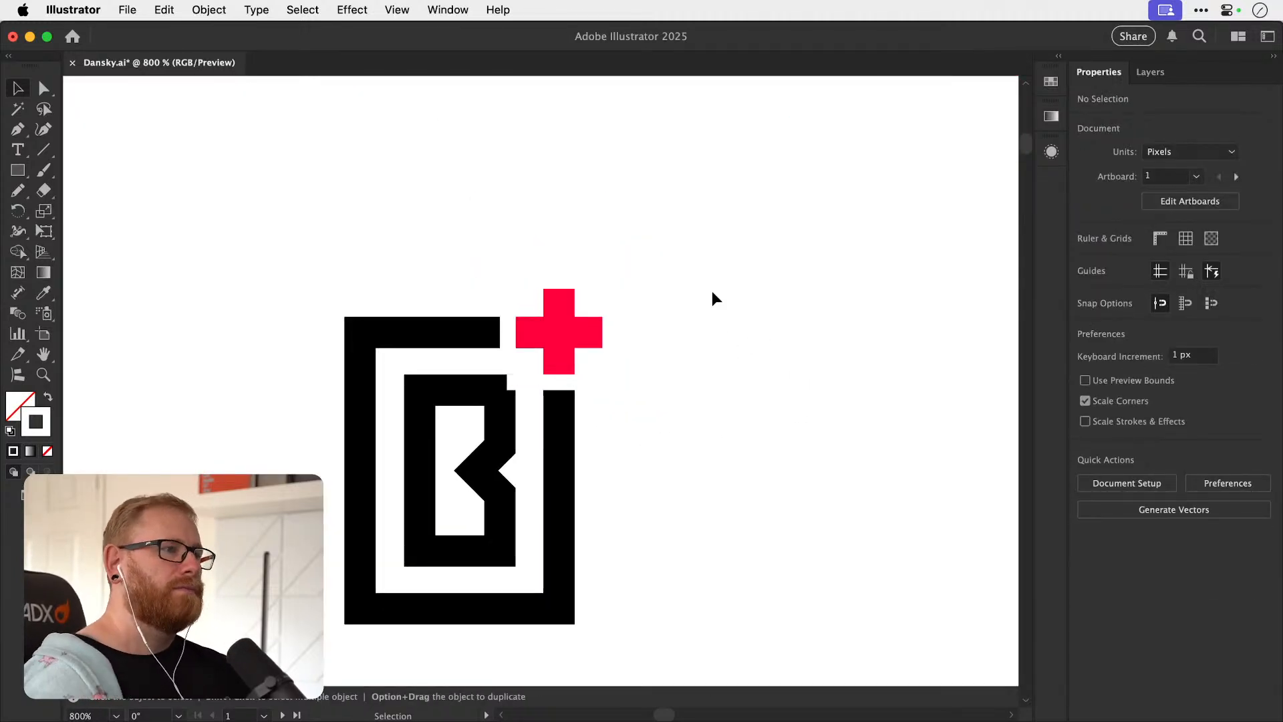
Shorten the horizontal white line by moving its left end about 3 px right, clear of the B's corner.
key(a)
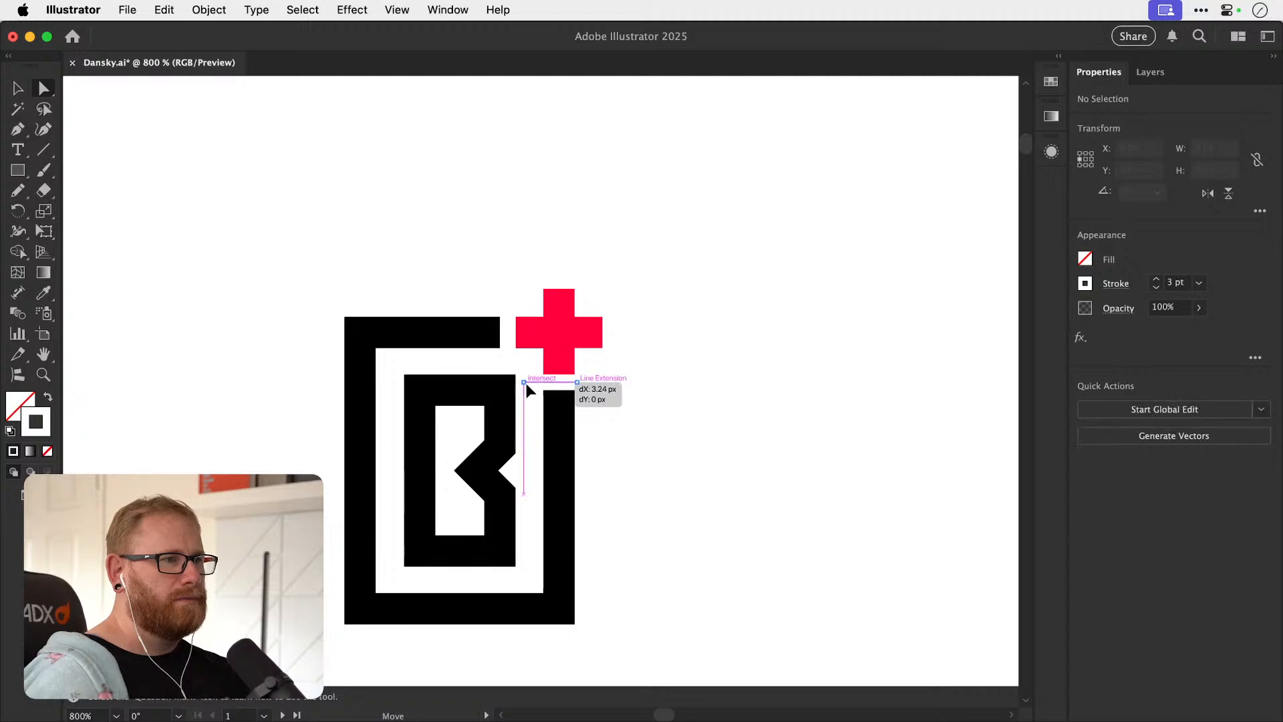
drag(683, 411, 730, 405)
drag(643, 370, 391, 319)
key(v)
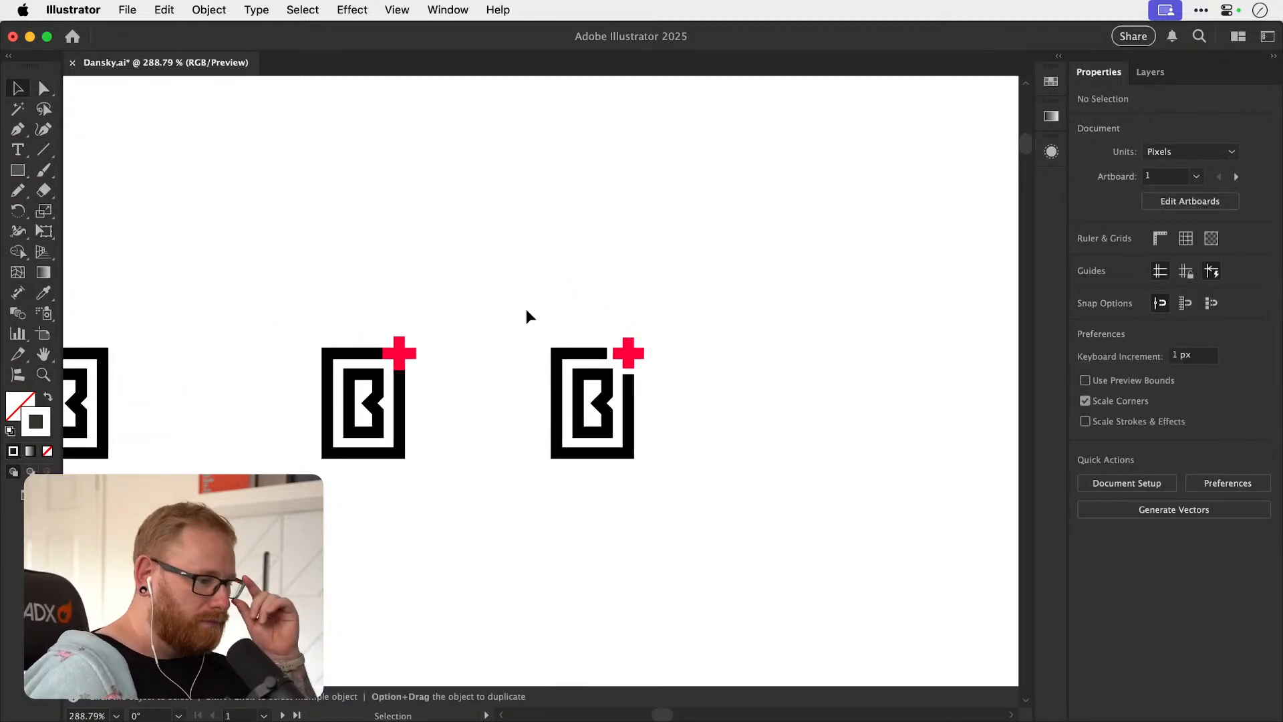
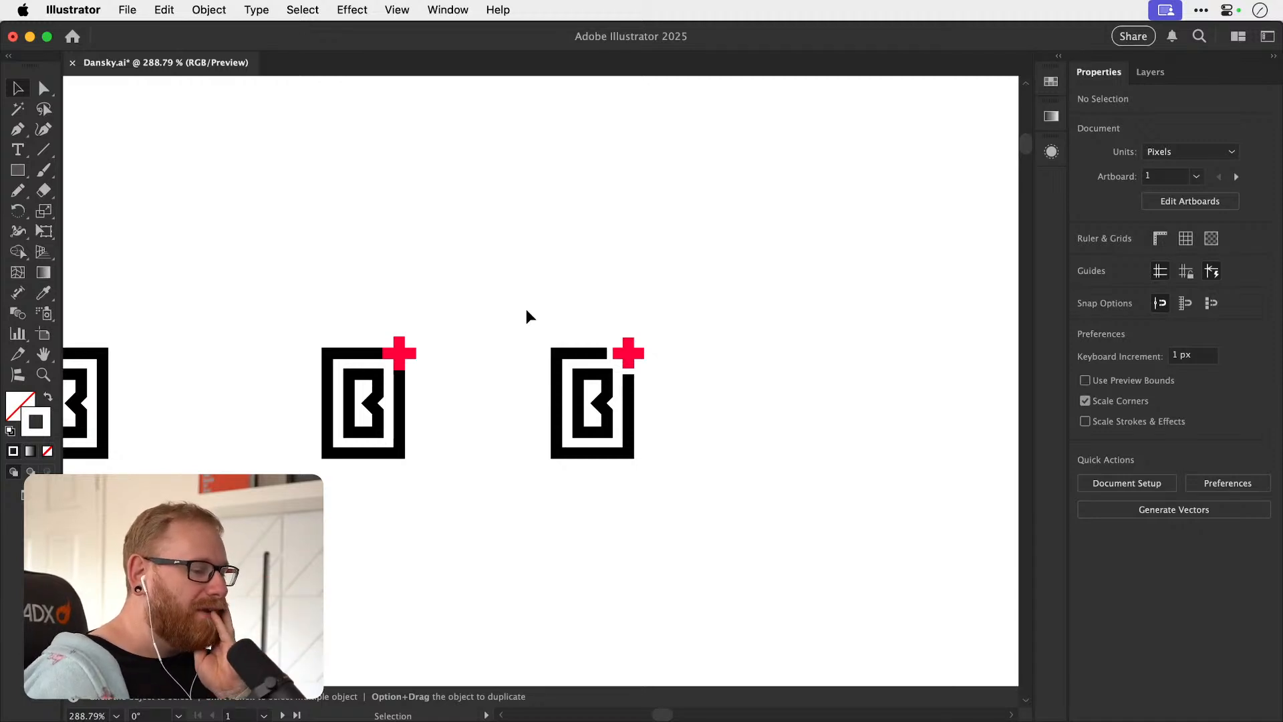
Duplicate the framed B with the attached red plus and place the copy directly below the original.
drag(378, 403, 531, 386)
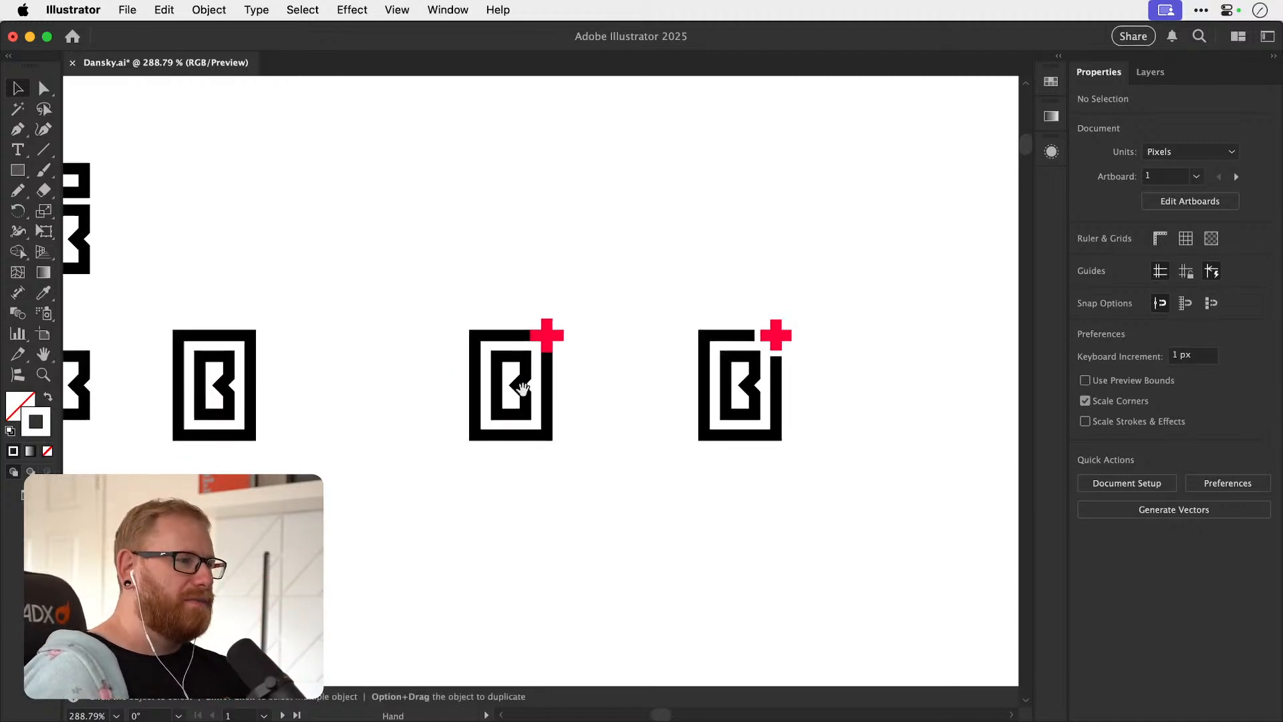
drag(444, 335, 567, 461)
scroll(561, 314, down, 2)
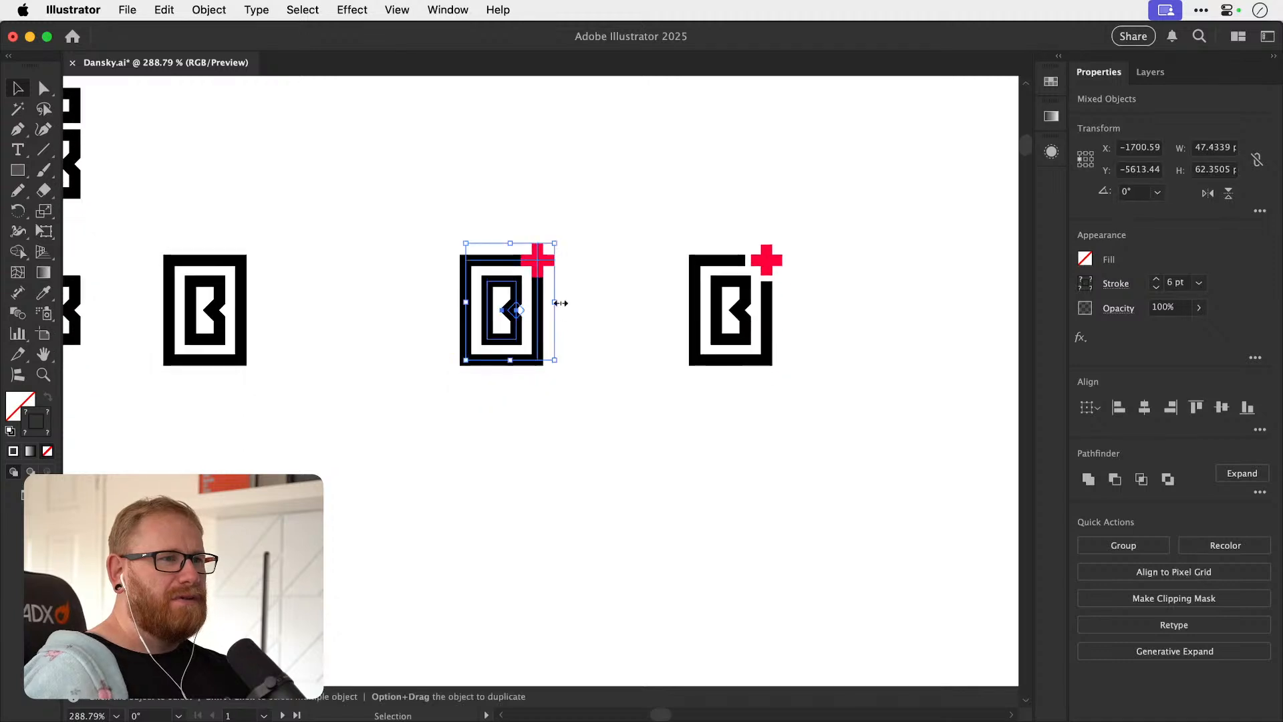
drag(541, 266, 541, 464)
Try to round the copied B's two right-hand corners to the maximum radius.
key(z)
drag(507, 518, 735, 513)
key(v)
click(708, 504)
key(a)
click(526, 431)
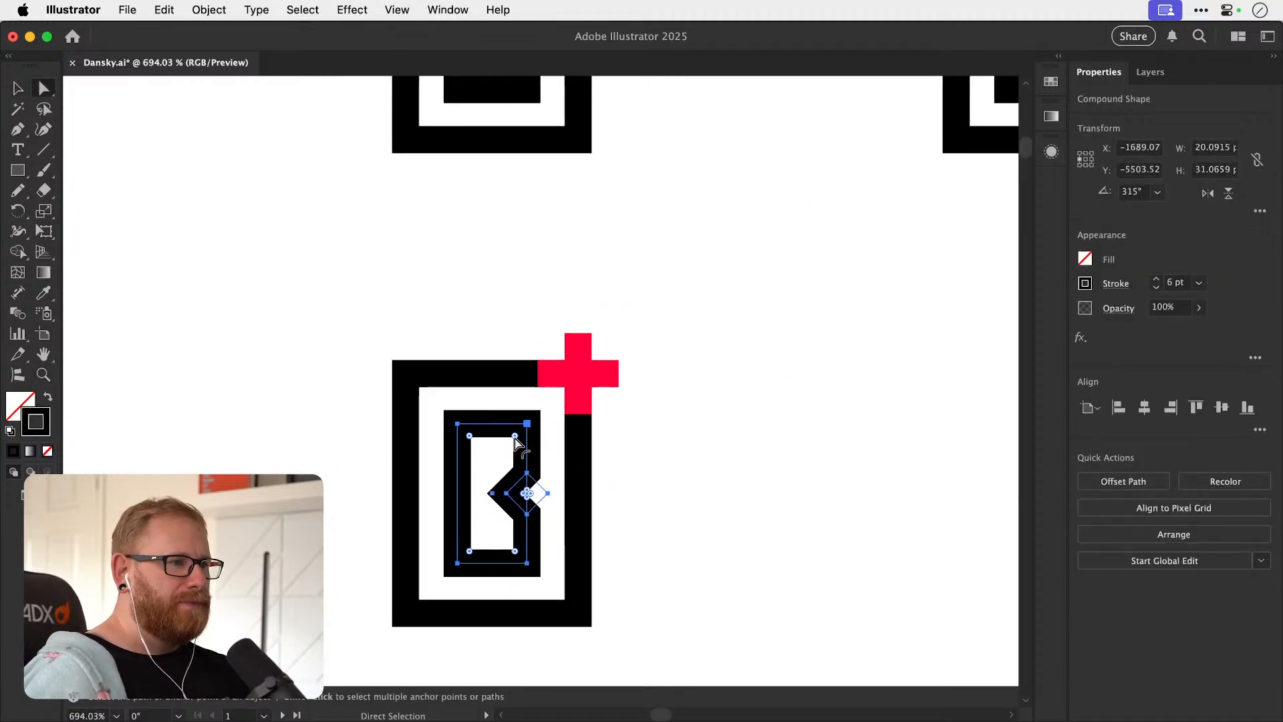
drag(516, 553, 460, 493)
click(682, 422)
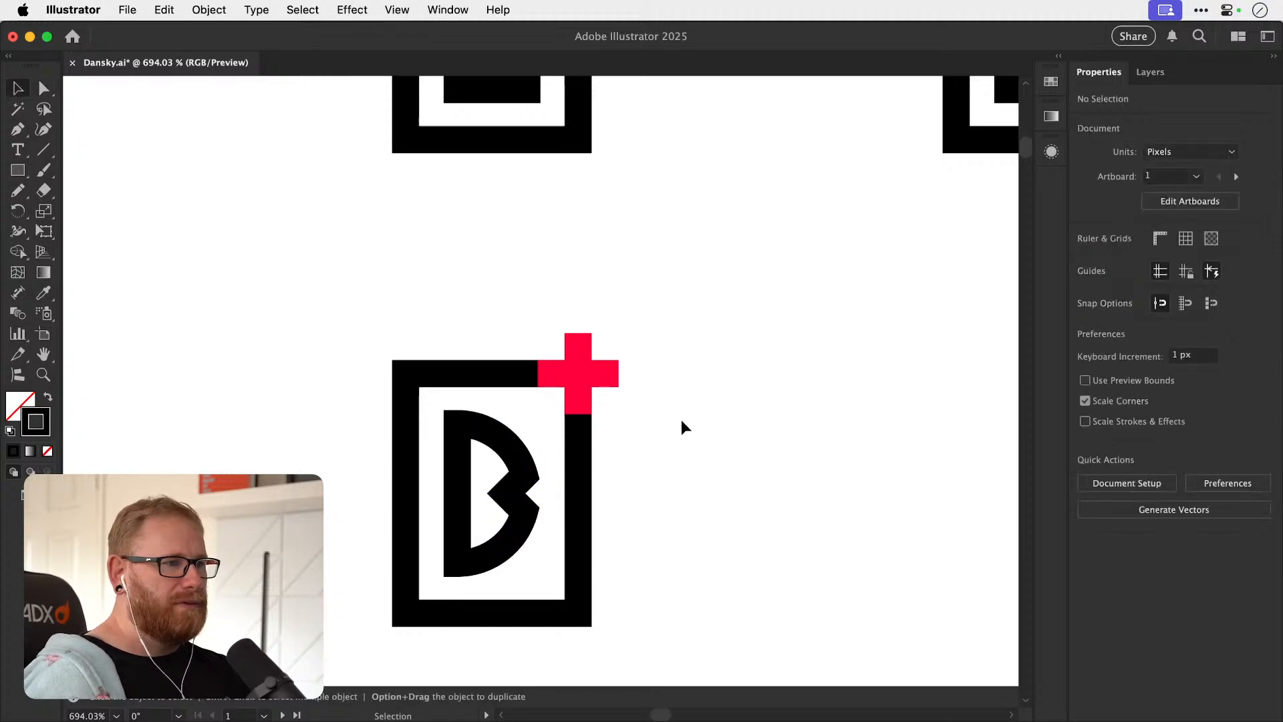
key(super+z)
key(super+z)
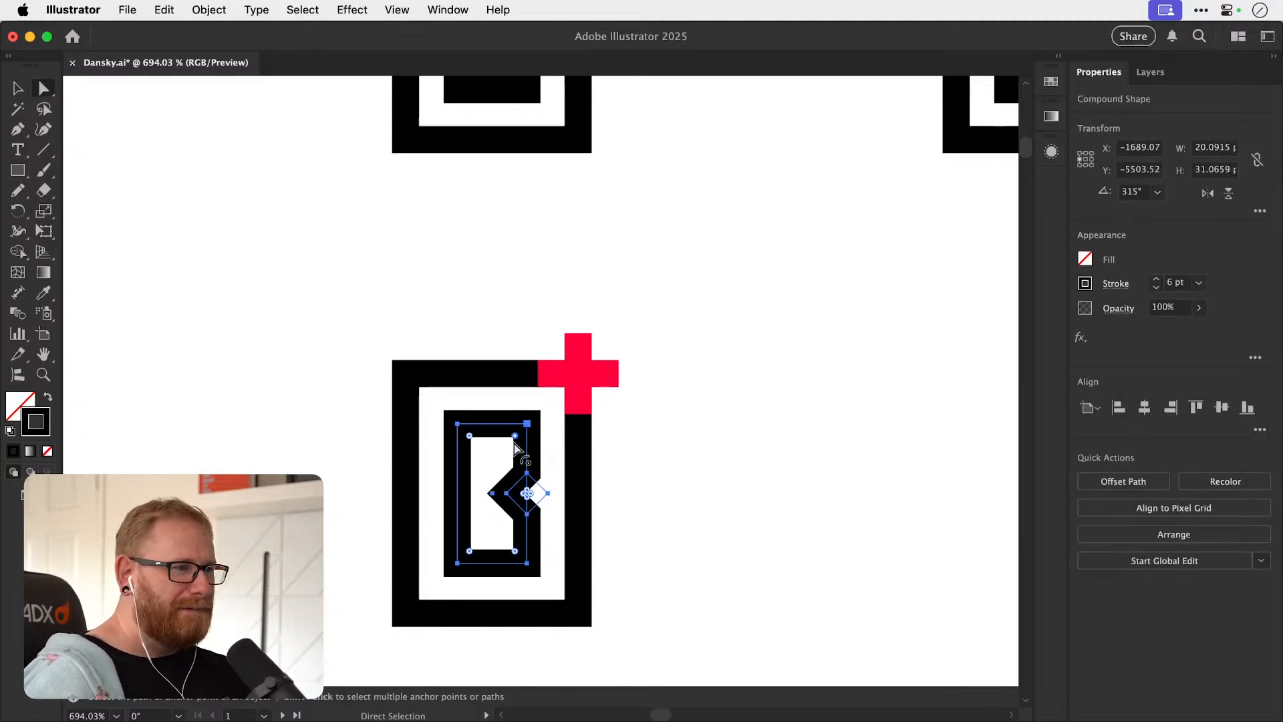
Try a smaller rounding on the copied B's two right-hand corners.
drag(515, 558, 515, 543)
click(704, 441)
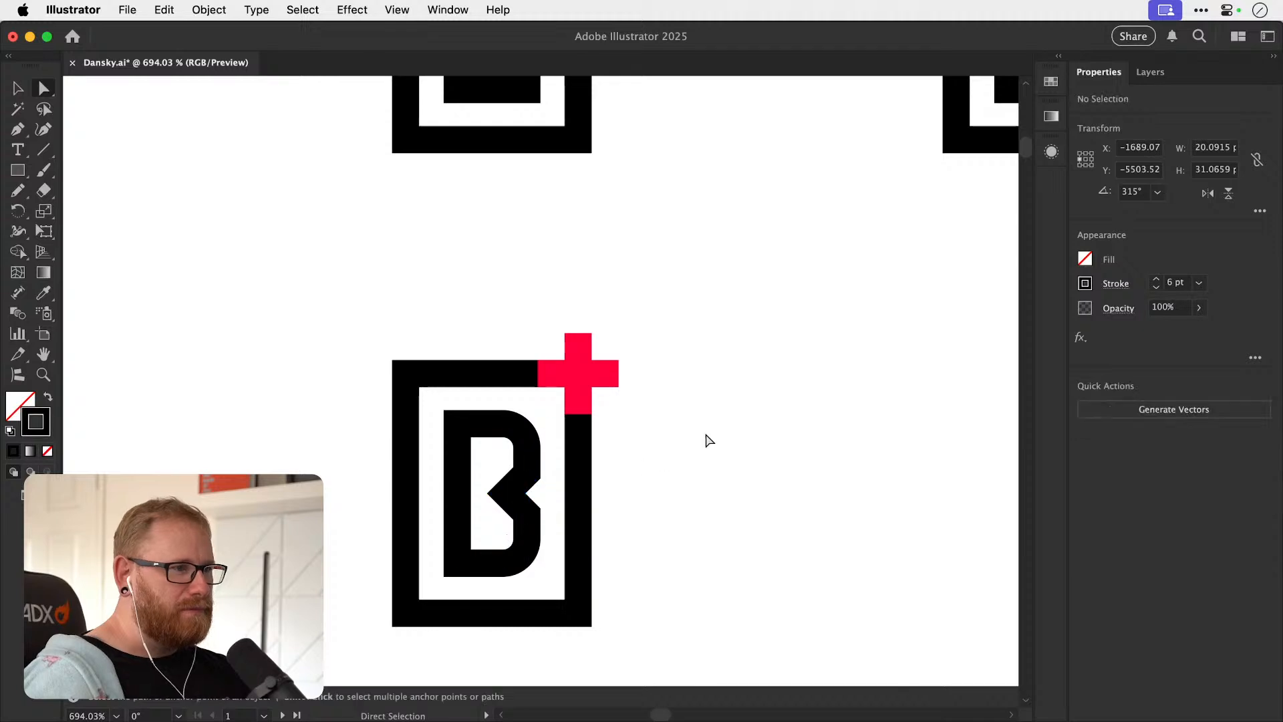
key(v)
scroll(668, 455, down, 2)
key(super+z)
Duplicate only the frame and B, without the plus, about 112 px below the lower copy.
click(406, 579)
drag(406, 579, 424, 390)
drag(407, 447, 568, 296)
drag(568, 296, 510, 570)
drag(532, 464, 554, 311)
drag(527, 384, 520, 469)
key(super+shift+a)
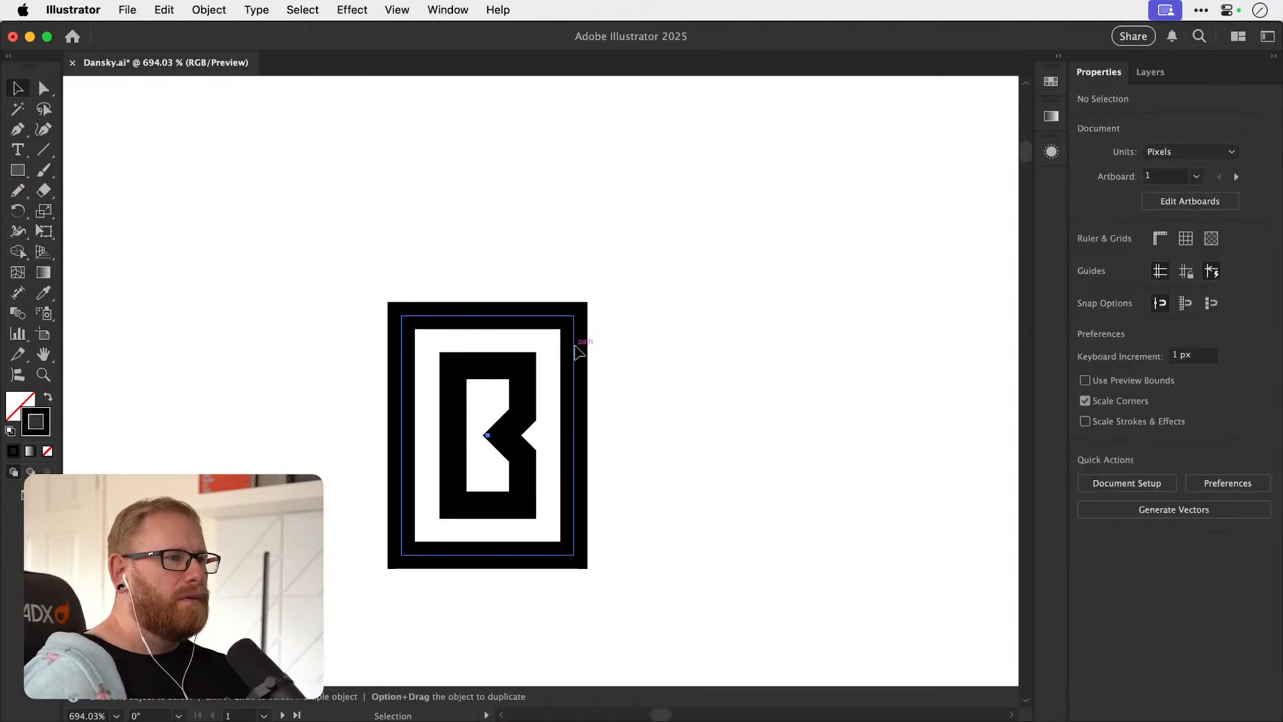
Round all four corners of the new copy's outer frame.
key(a)
click(574, 345)
drag(562, 331, 525, 382)
Round the inner B's upper-right and lower-right corners moderately, keeping its left corners square.
click(515, 394)
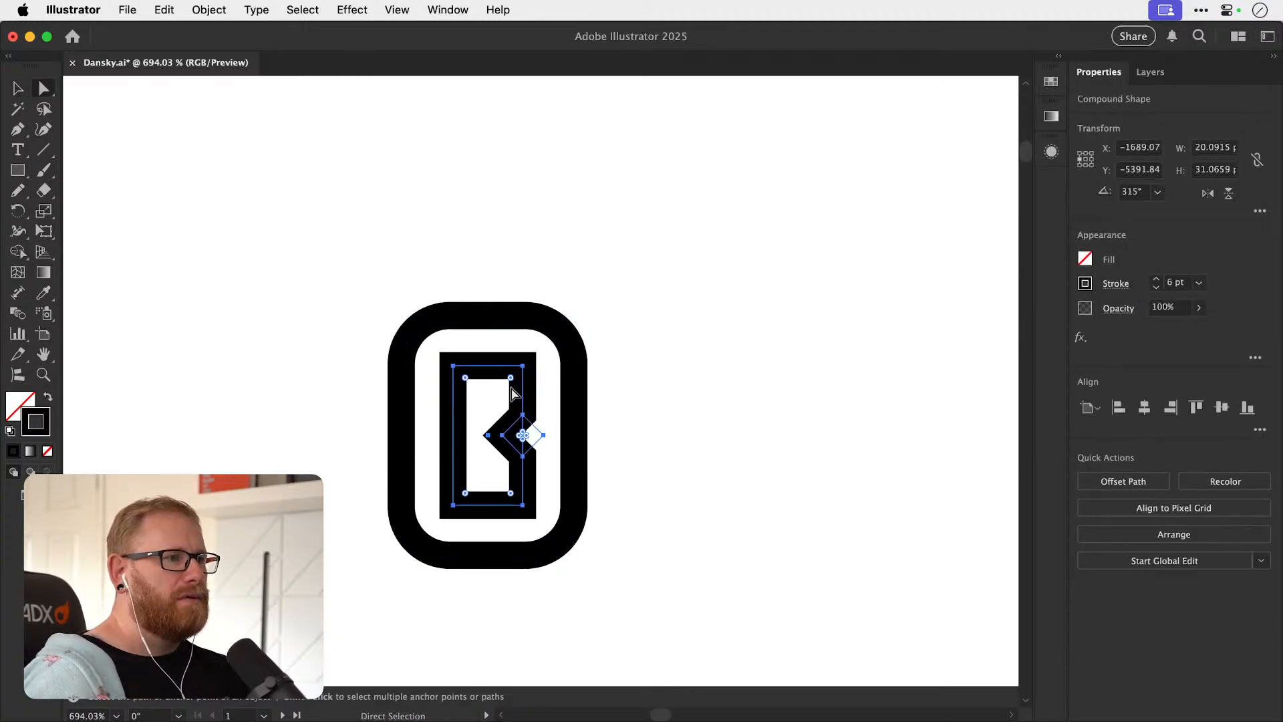
drag(518, 487, 506, 476)
key(z)
drag(399, 468, 461, 475)
key(v)
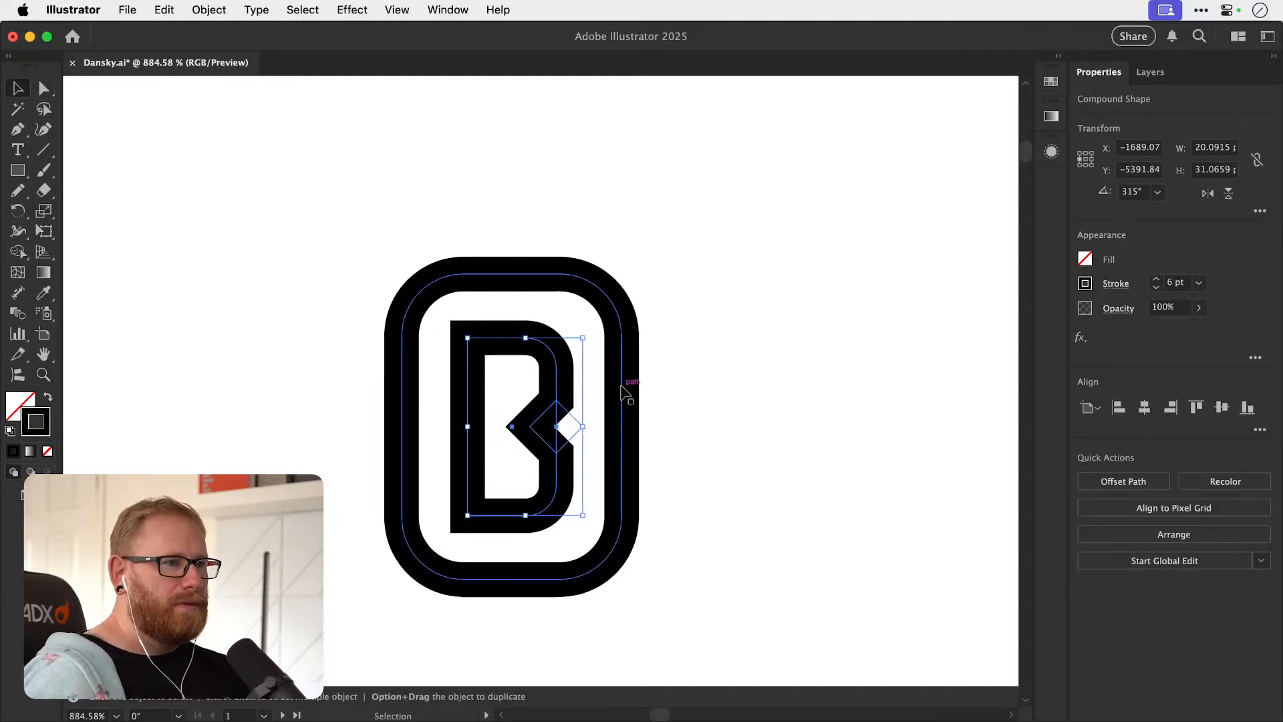
Increase the outer frame's corner rounding until its top and bottom edges are only short straight segments.
key(a)
click(624, 374)
drag(561, 335, 531, 370)
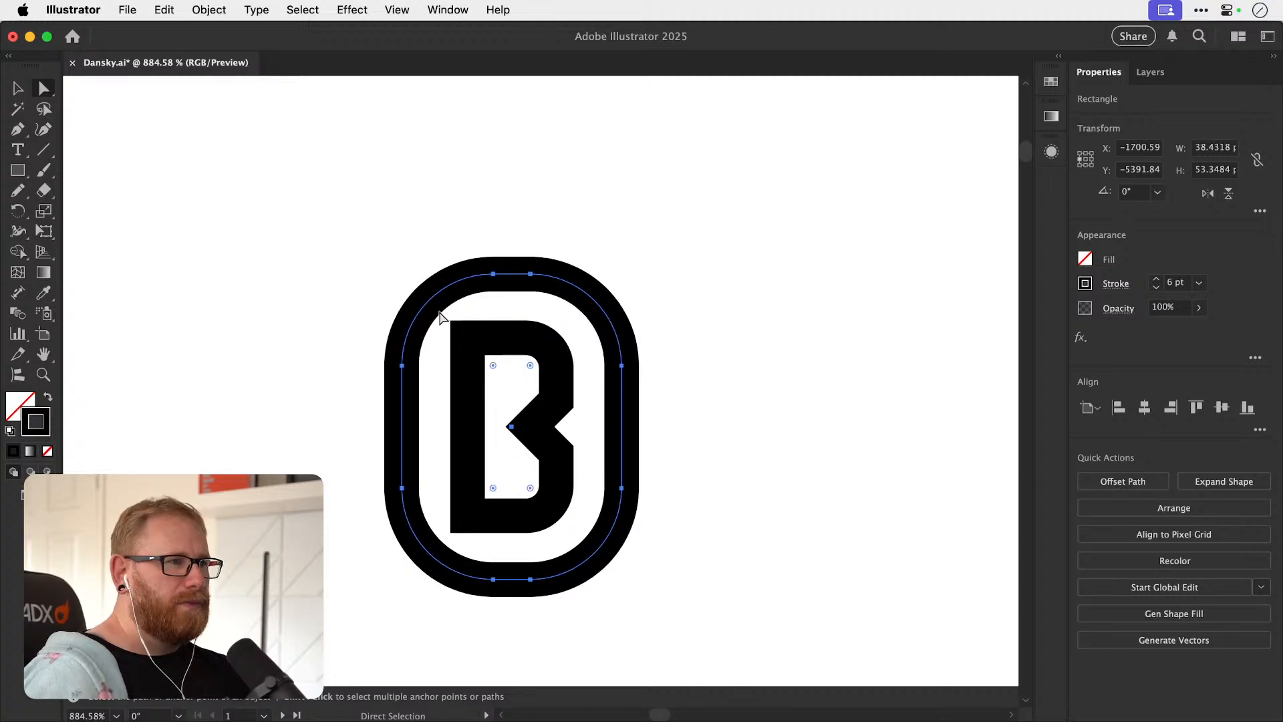
Try squaring the outer frame's two left corners while keeping its right side rounded.
super+click(438, 311)
super+click(431, 301)
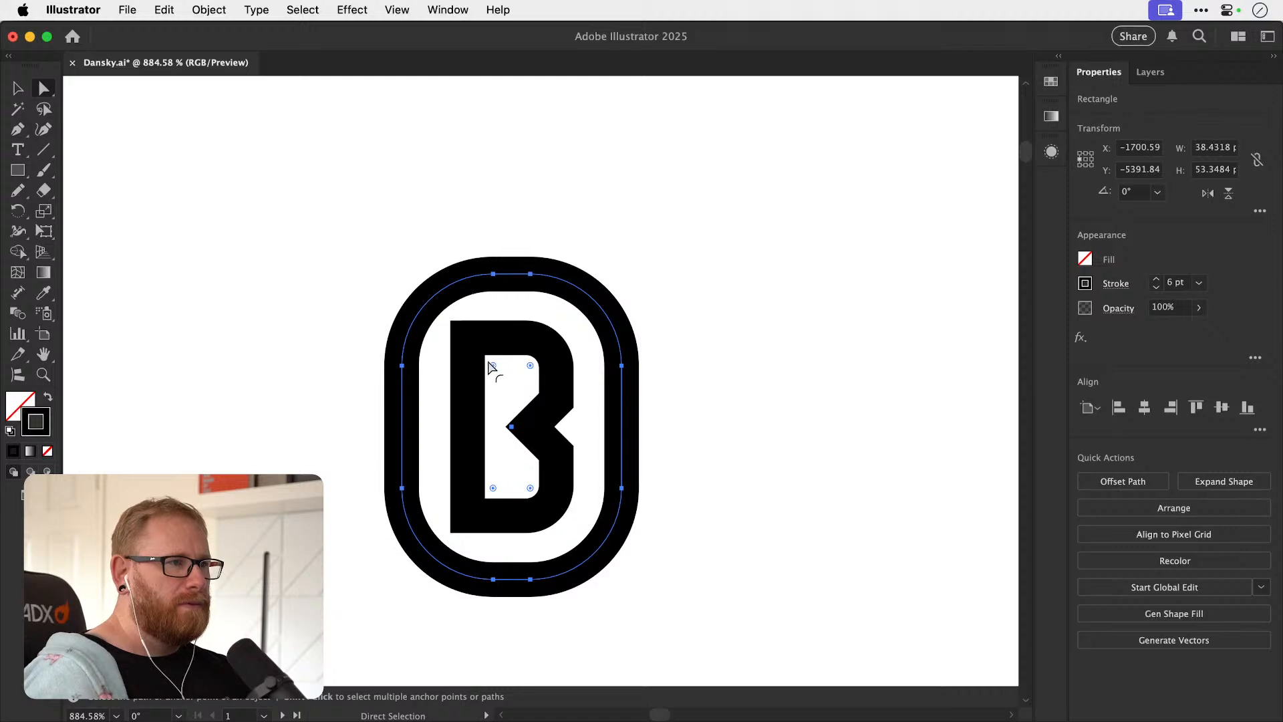
drag(492, 489, 381, 600)
super+click(730, 399)
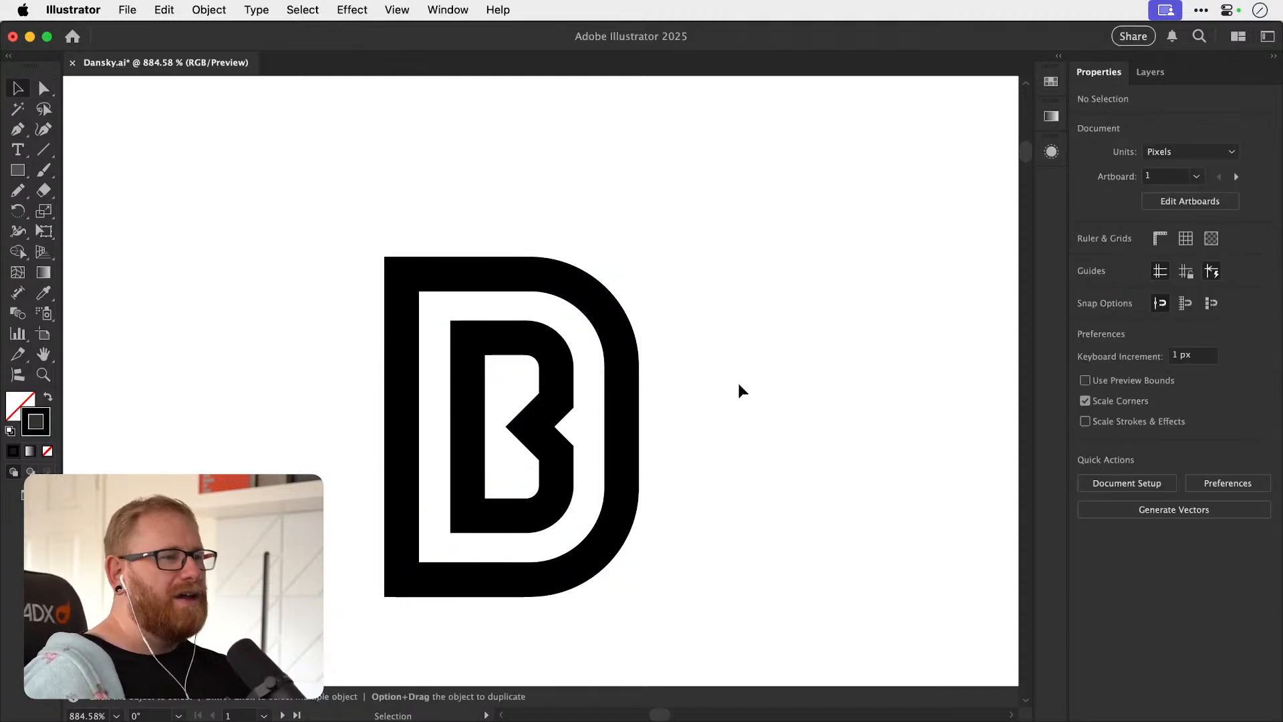
key(super+z)
key(super+z)
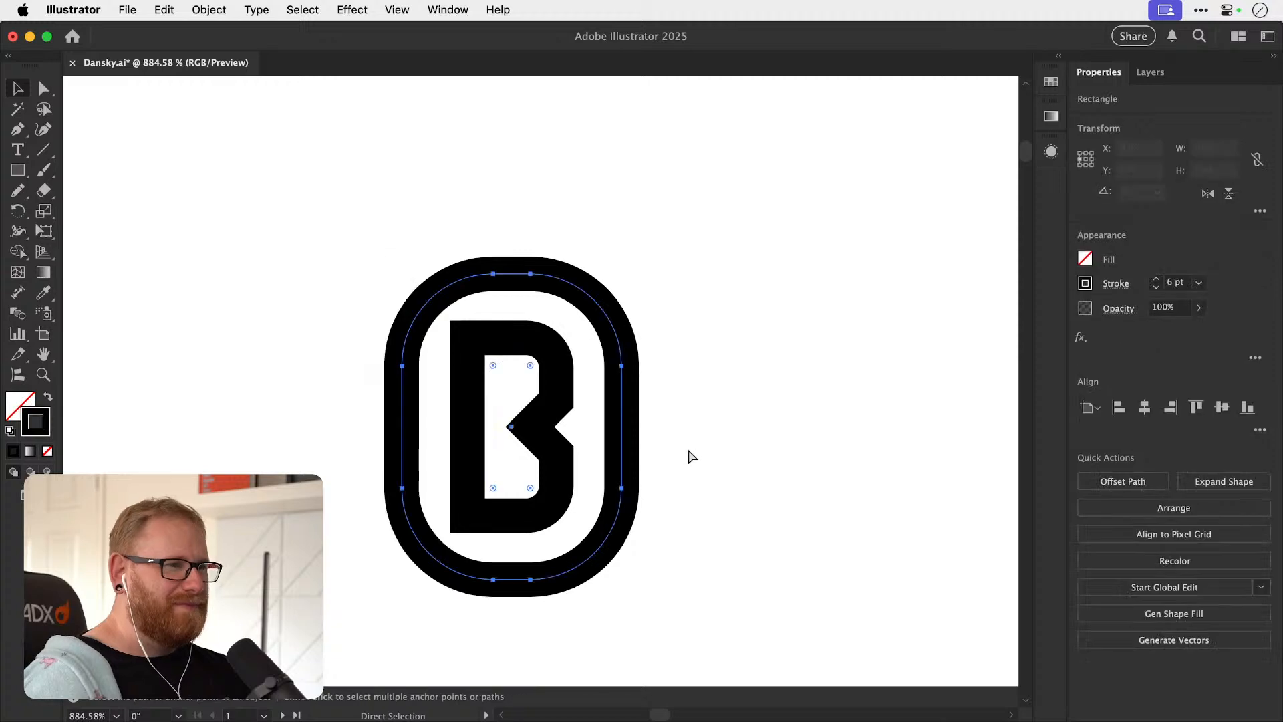
click(676, 451)
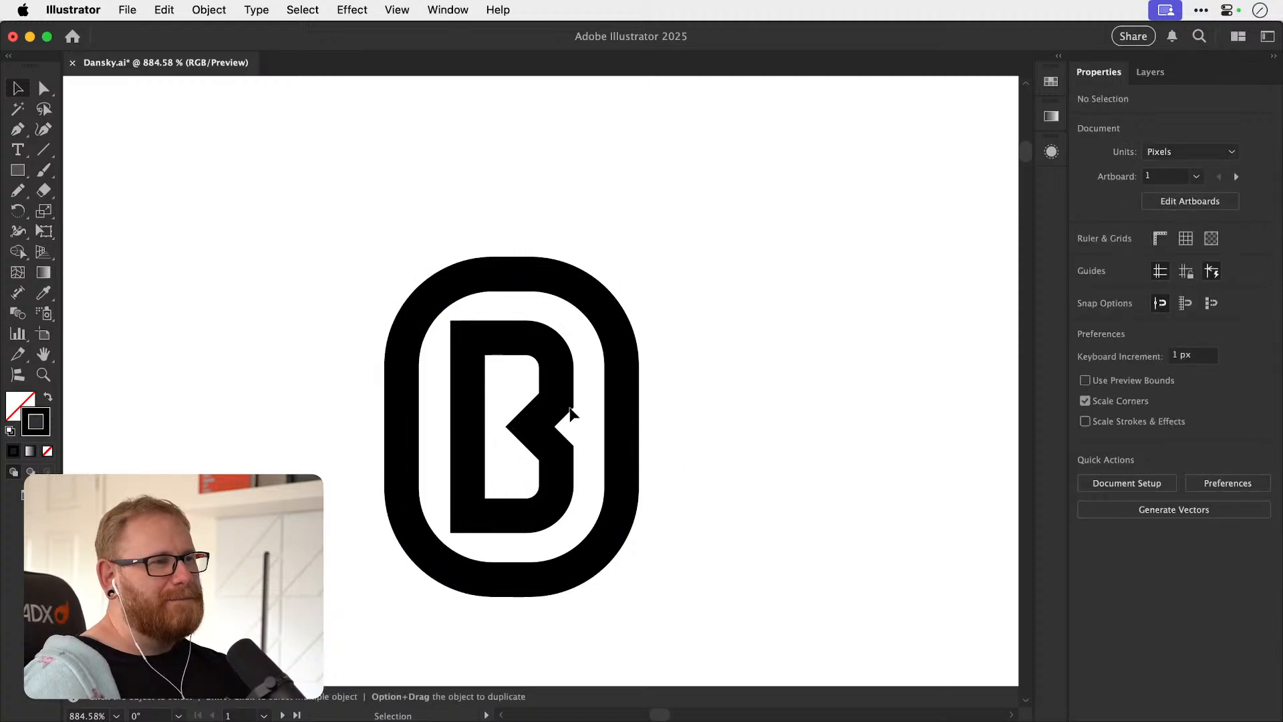
Round the inner B's two left corners with a 5.2602 px radius to match its right corners.
key(a)
click(489, 346)
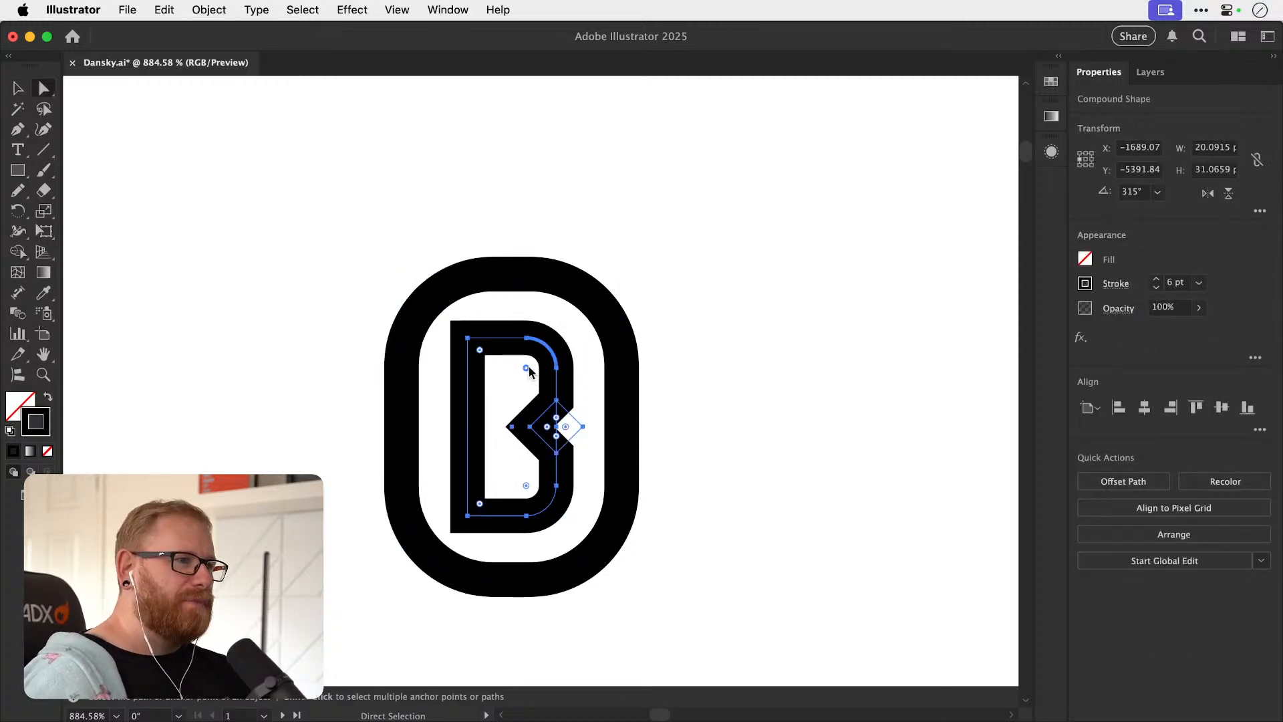
double_click(526, 368)
click(624, 493)
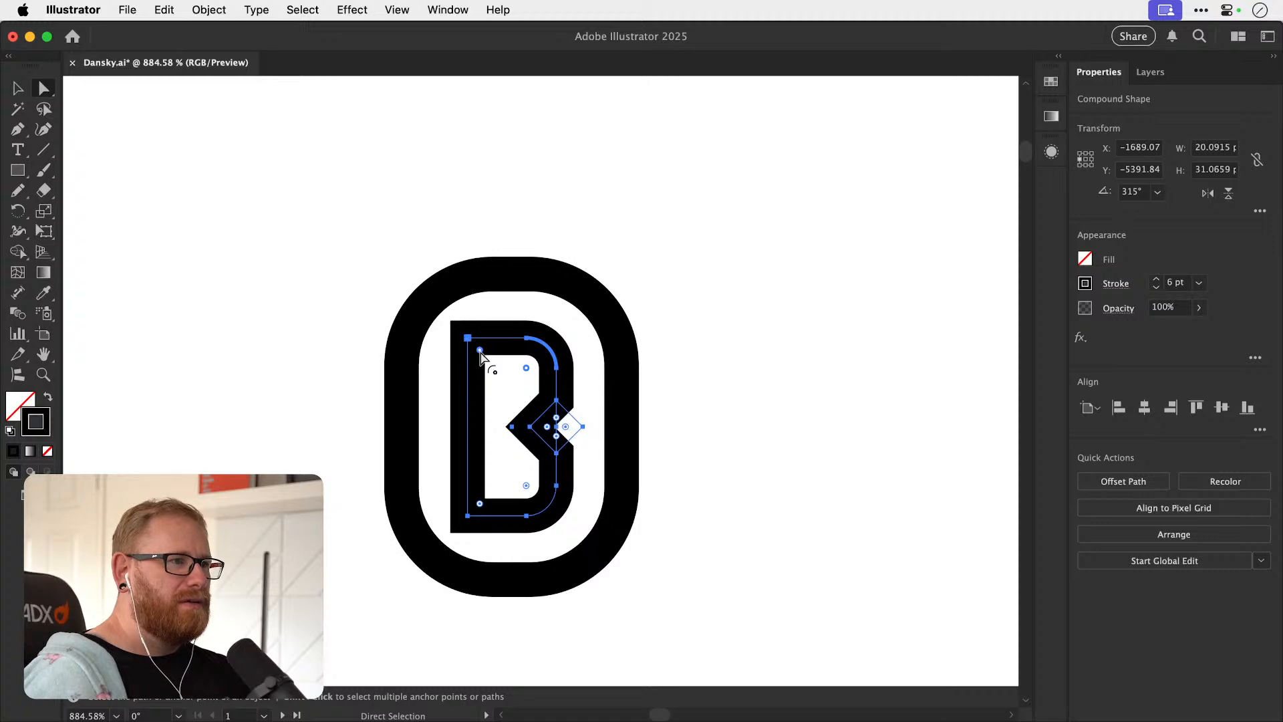
double_click(481, 505)
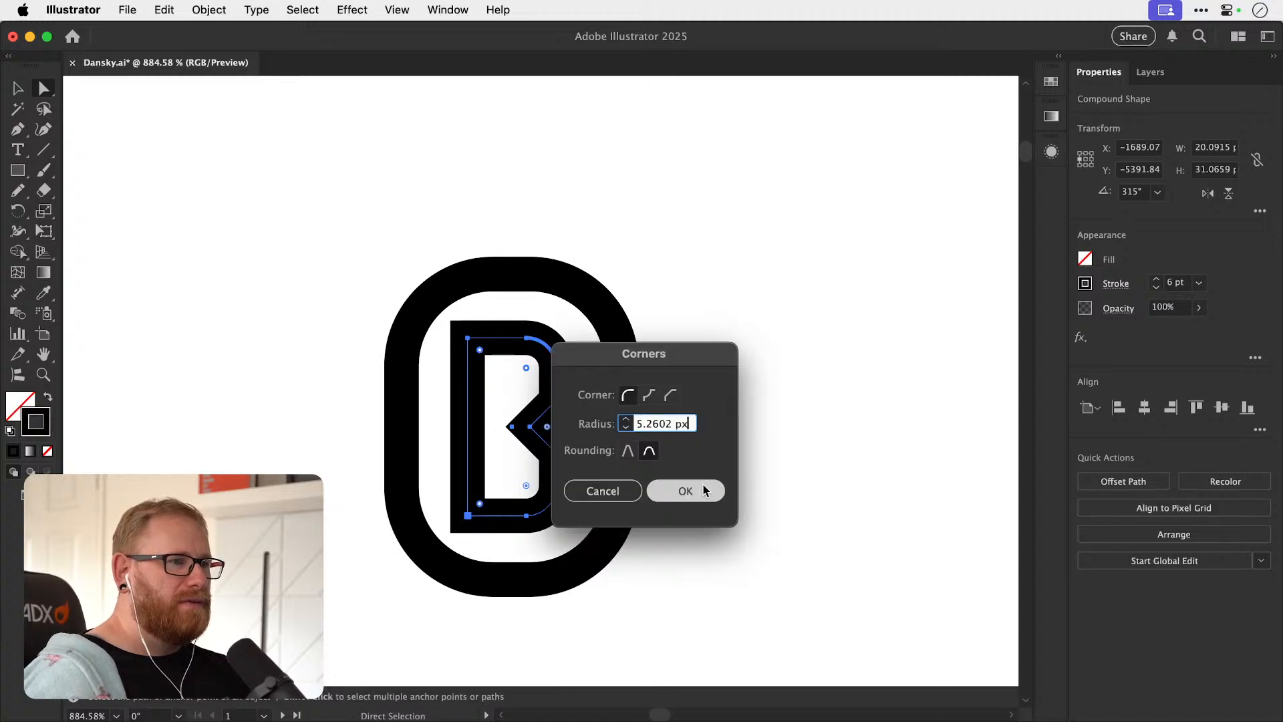
click(692, 490)
Try rounding the inner tip of the B's notch.
key(v)
click(754, 413)
key(a)
click(543, 434)
mouse_move(547, 428)
mouse_down()
mouse_move(602, 425)
mouse_move(537, 430)
mouse_up()
key(v)
click(746, 394)
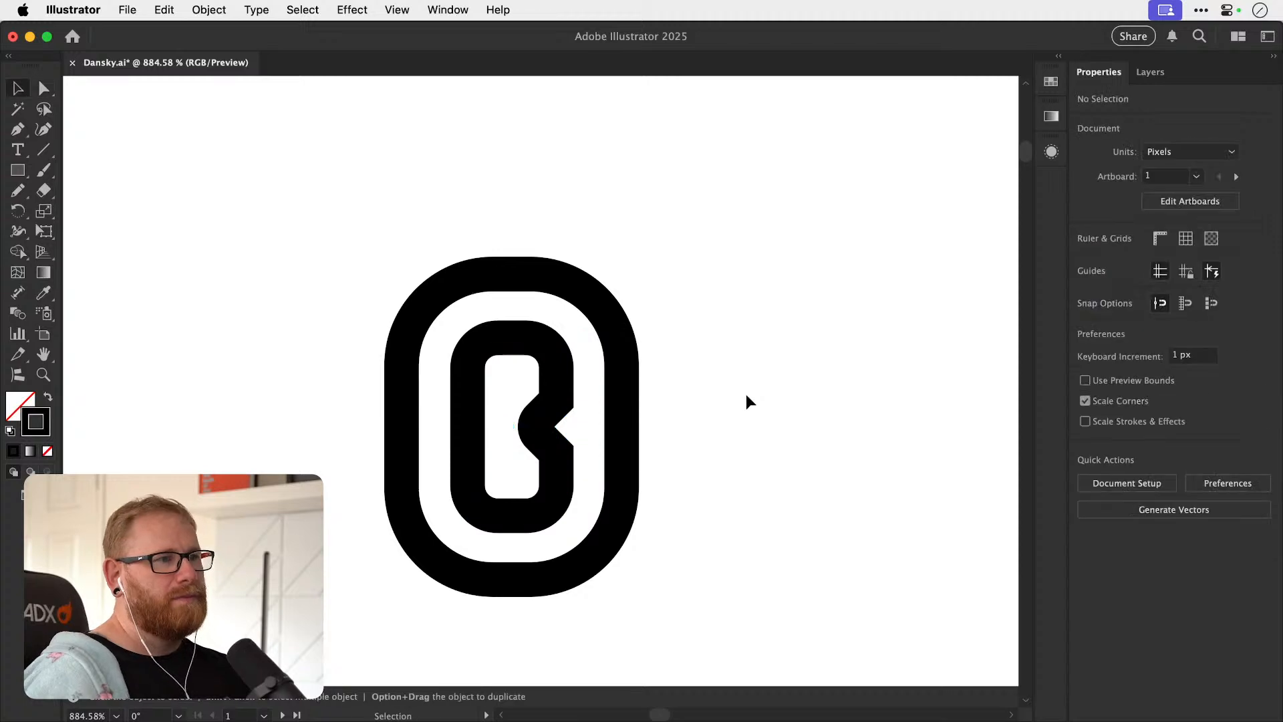
Undo the rounding of the notch's inner tip.
key(super+minus)
key(super+minus)
key(super+minus)
key(super+minus)
key(super+minus)
key(super+z)
click(681, 379)
drag(687, 355, 643, 429)
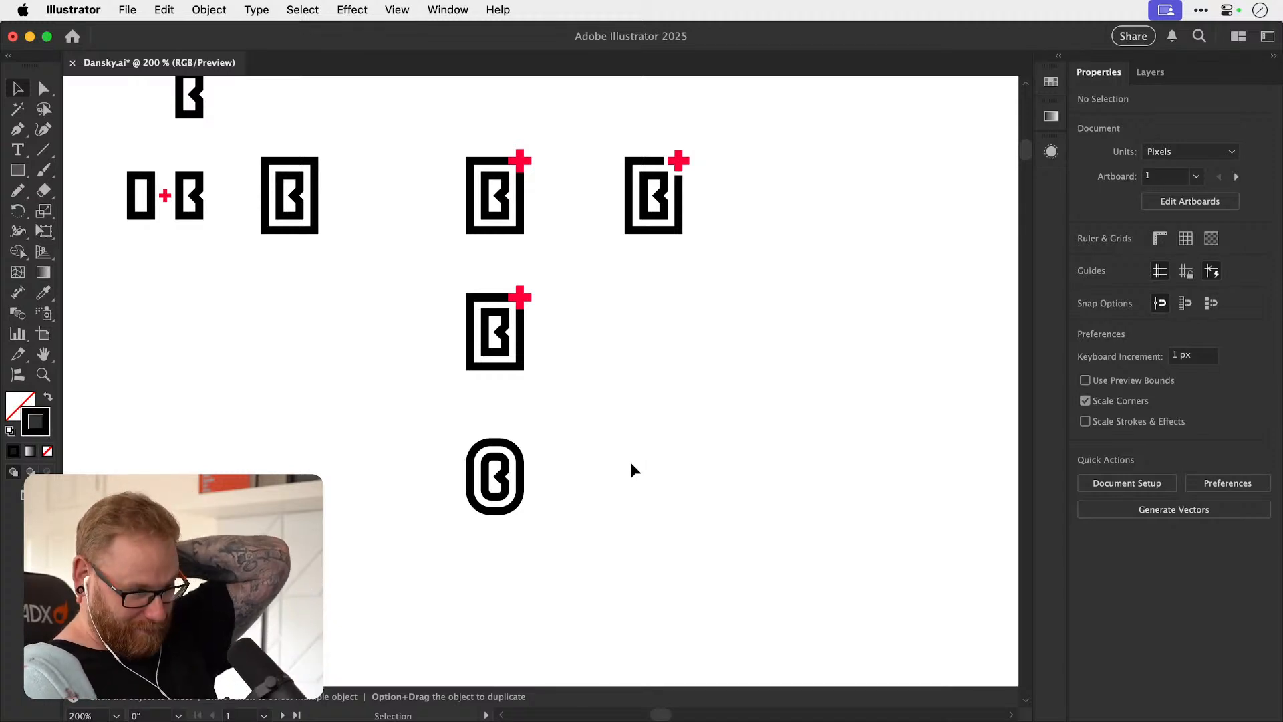
Duplicate the square-cornered frame and B, without the plus, about 119 px to the right in the same row.
drag(591, 367, 507, 387)
drag(423, 445, 863, 403)
key(z)
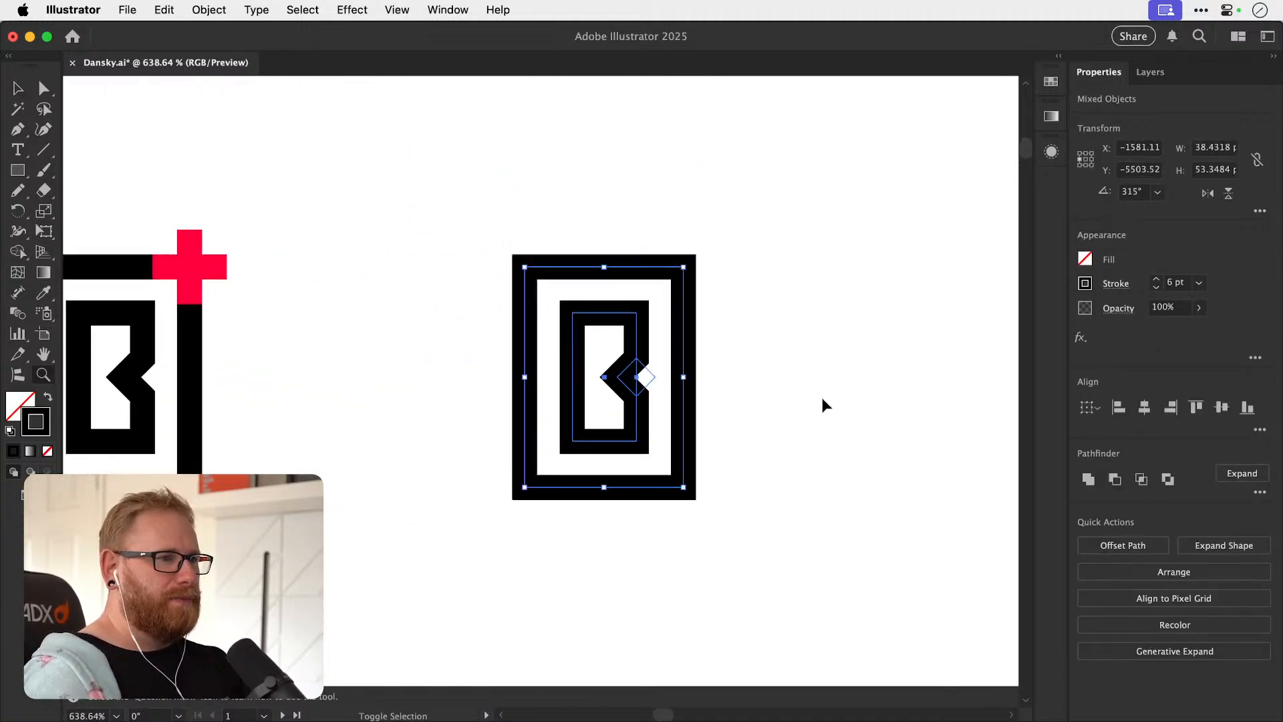
key(super+shift+a)
Place a copy of the inner B by itself beside the new framed B and delete its notch diamond.
mouse_move(700, 398)
mouse_down()
mouse_move(547, 406)
mouse_move(839, 407)
mouse_move(694, 405)
mouse_up()
key(v)
key(super+shift+a)
key(a)
click(698, 404)
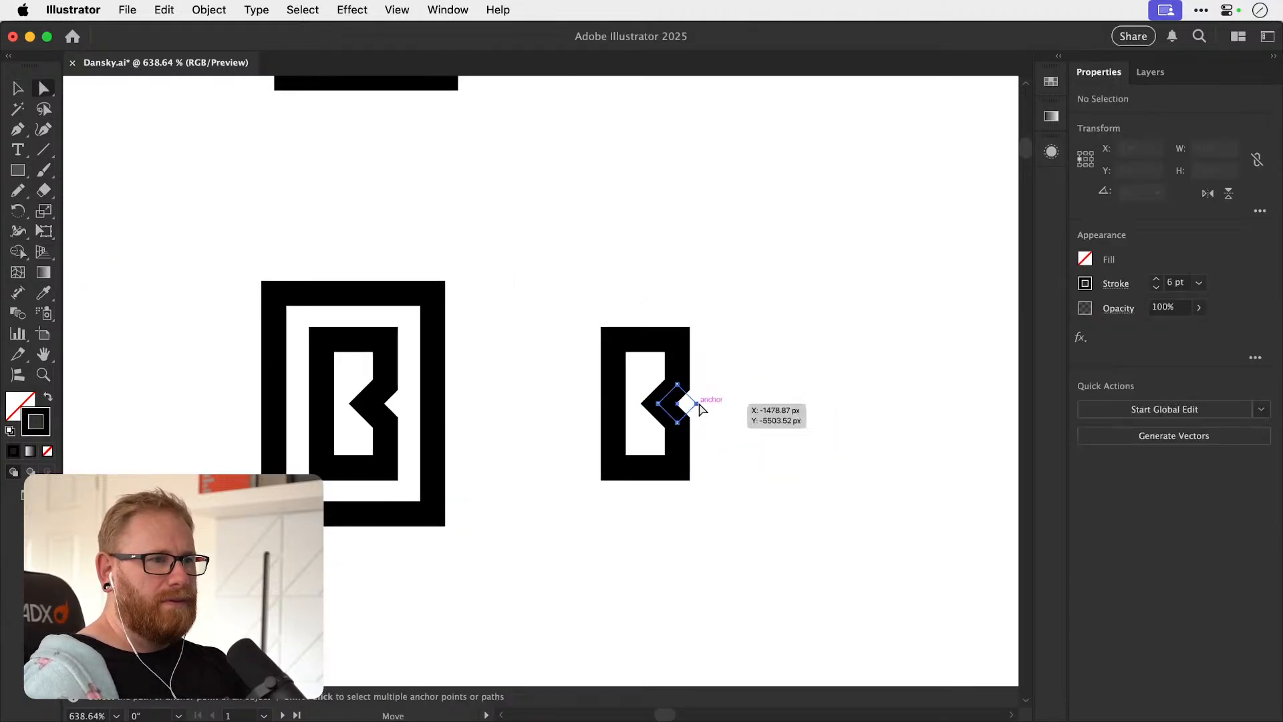
key(Delete)
Add an anchor point midway along the right edge of the plain rectangle.
click(677, 340)
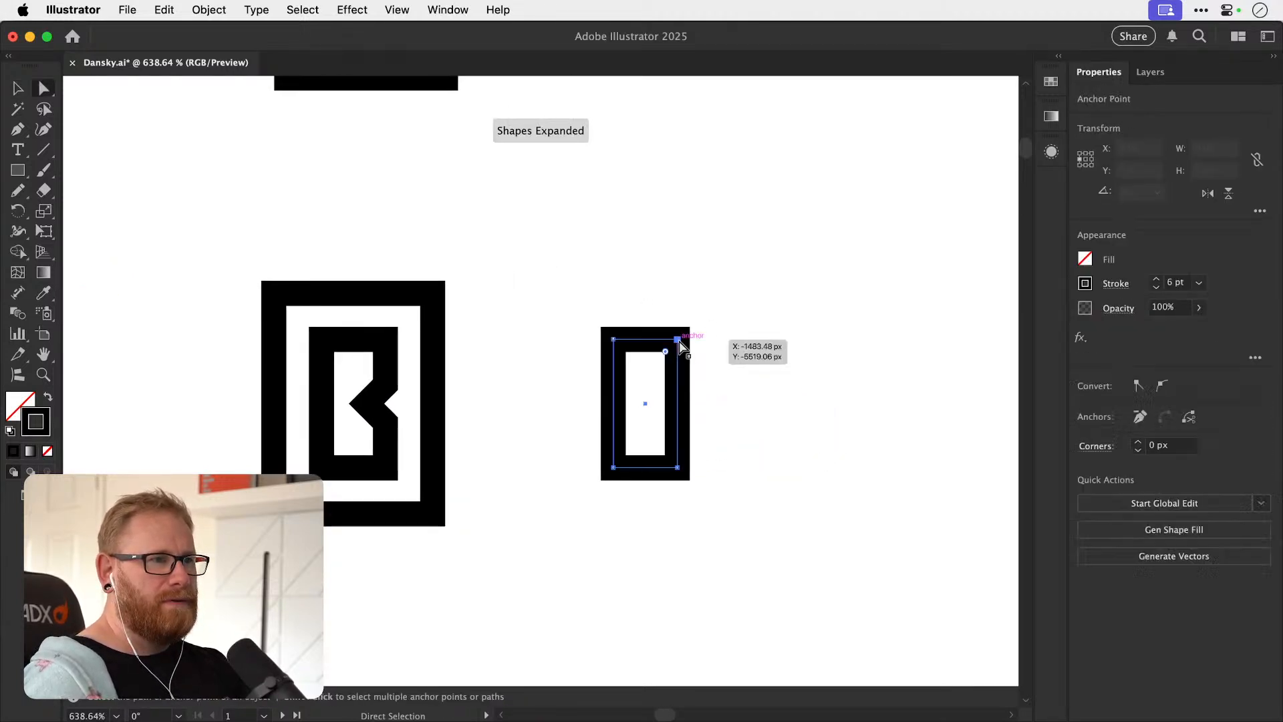
key(Delete)
key(super+z)
key(p)
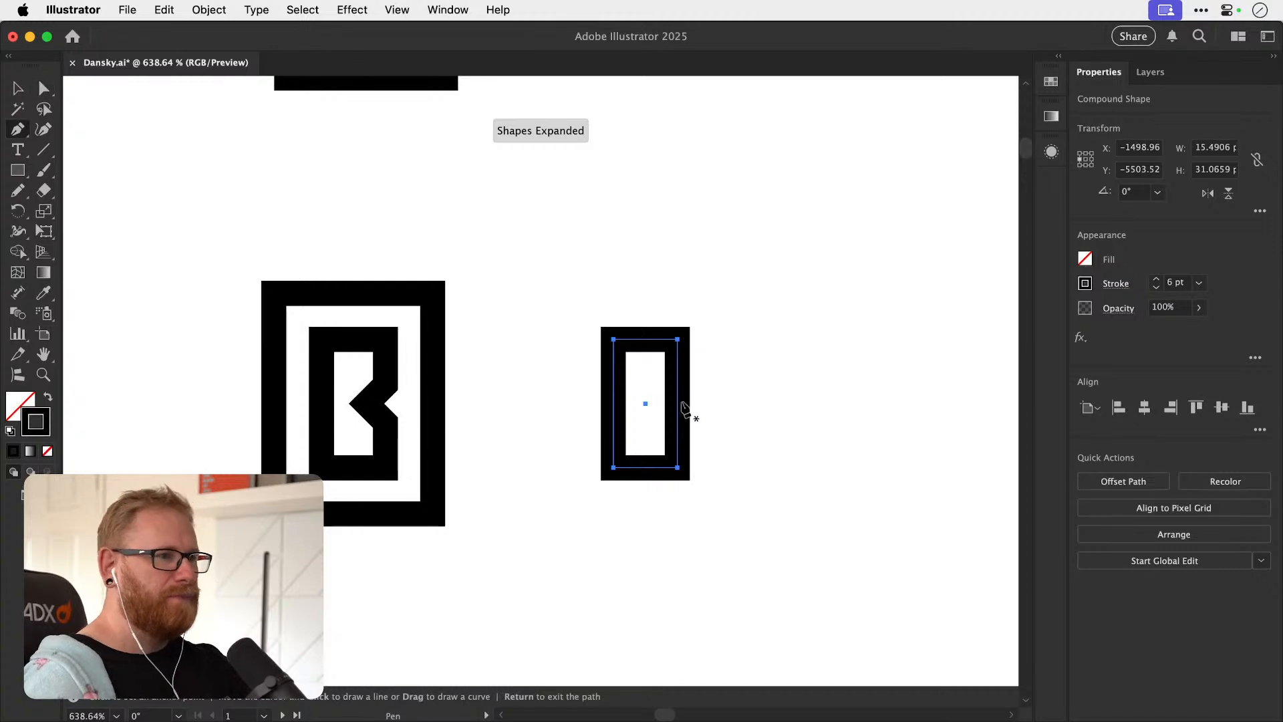
click(678, 404)
Try shortening the rectangle into a low bowl by deleting its top-right anchor and lowering its top-left corner.
key(super+shift+a)
key(a)
click(678, 340)
key(Delete)
key(super+shift+a)
click(620, 352)
drag(614, 340, 628, 399)
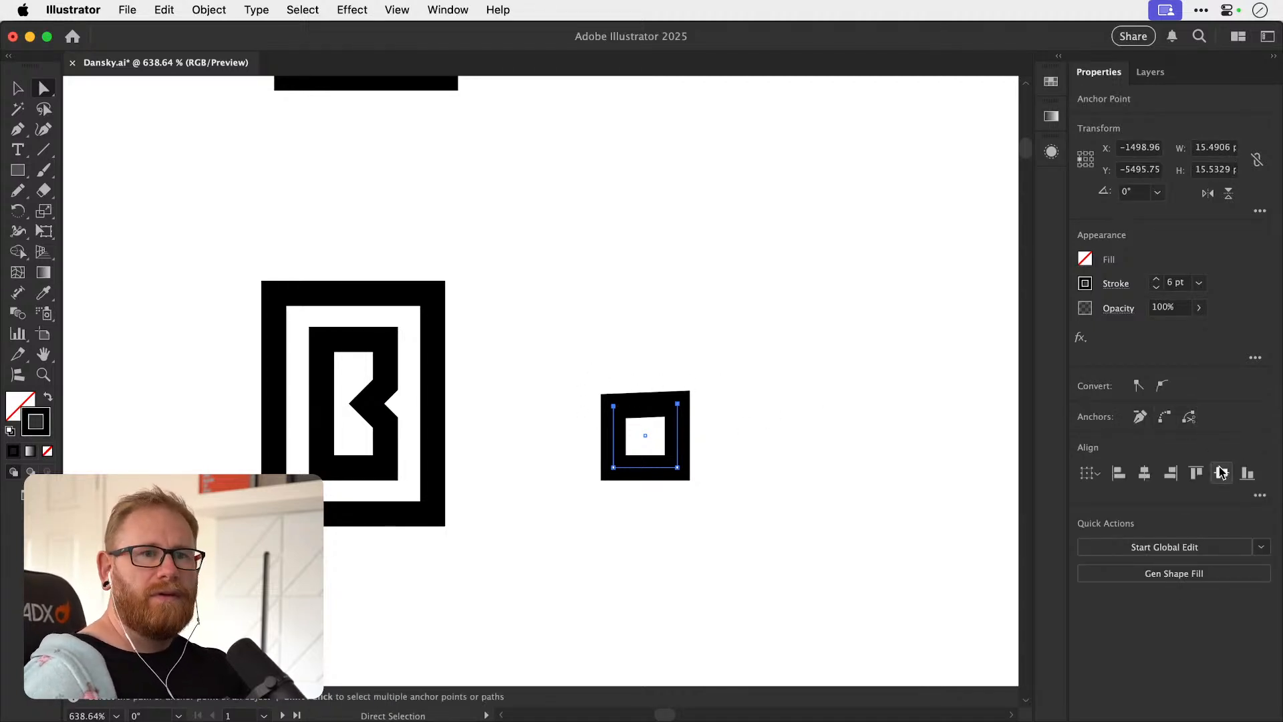
key(Delete)
Draw a square outline for the bowl of a lowercase b and a vertical Pen line for its stem.
click(24, 174)
drag(616, 386, 718, 491)
key(p)
click(617, 390)
click(617, 294)
key(v)
Line up the vertical stem and the square bowl along their left edges to form a lowercase b.
drag(670, 391, 638, 396)
drag(561, 369, 610, 418)
drag(685, 498, 665, 451)
click(720, 399)
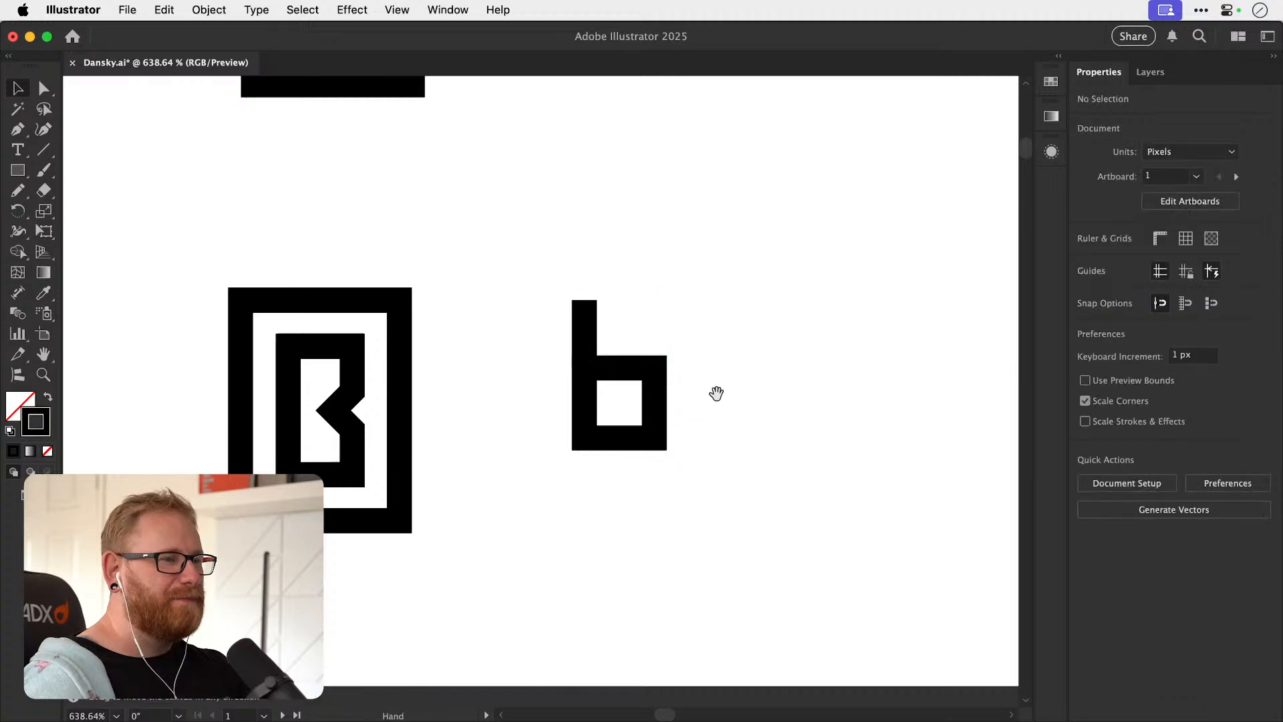
drag(720, 399, 693, 420)
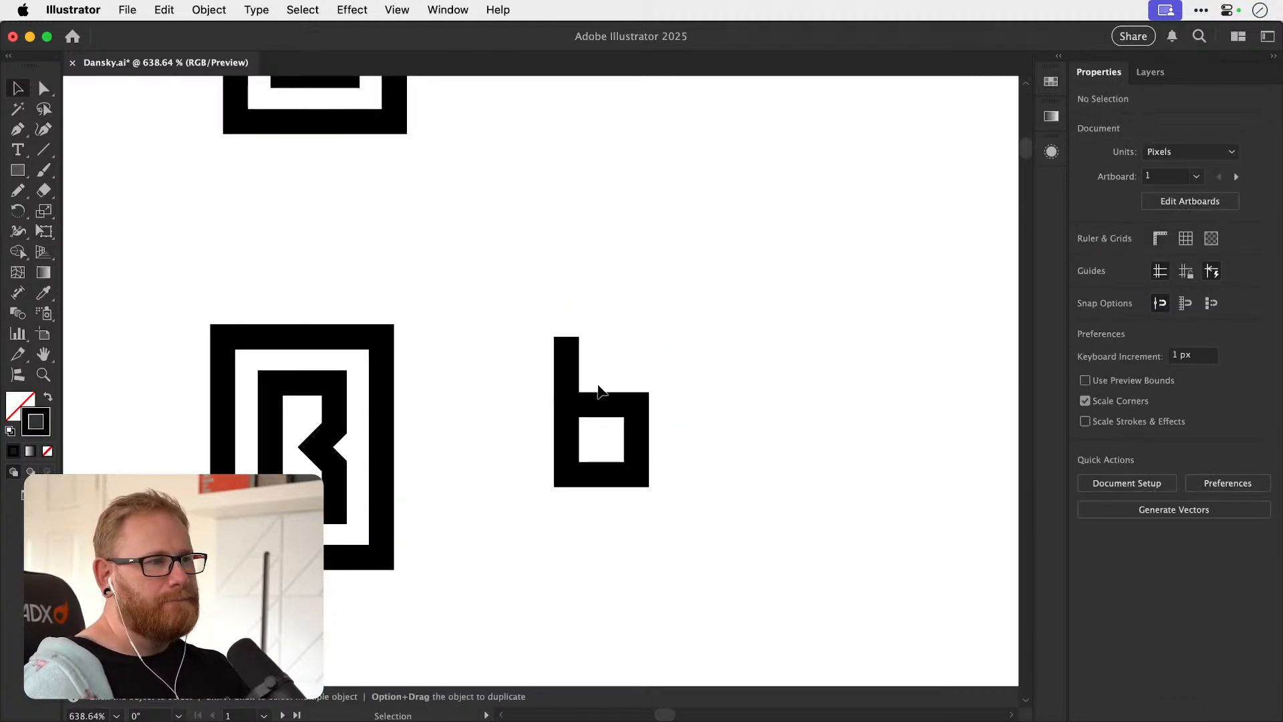
Raise the stem's lower end to open a narrow gap between the stem and the bowl.
key(a)
drag(569, 403, 568, 382)
click(711, 341)
drag(725, 369, 662, 369)
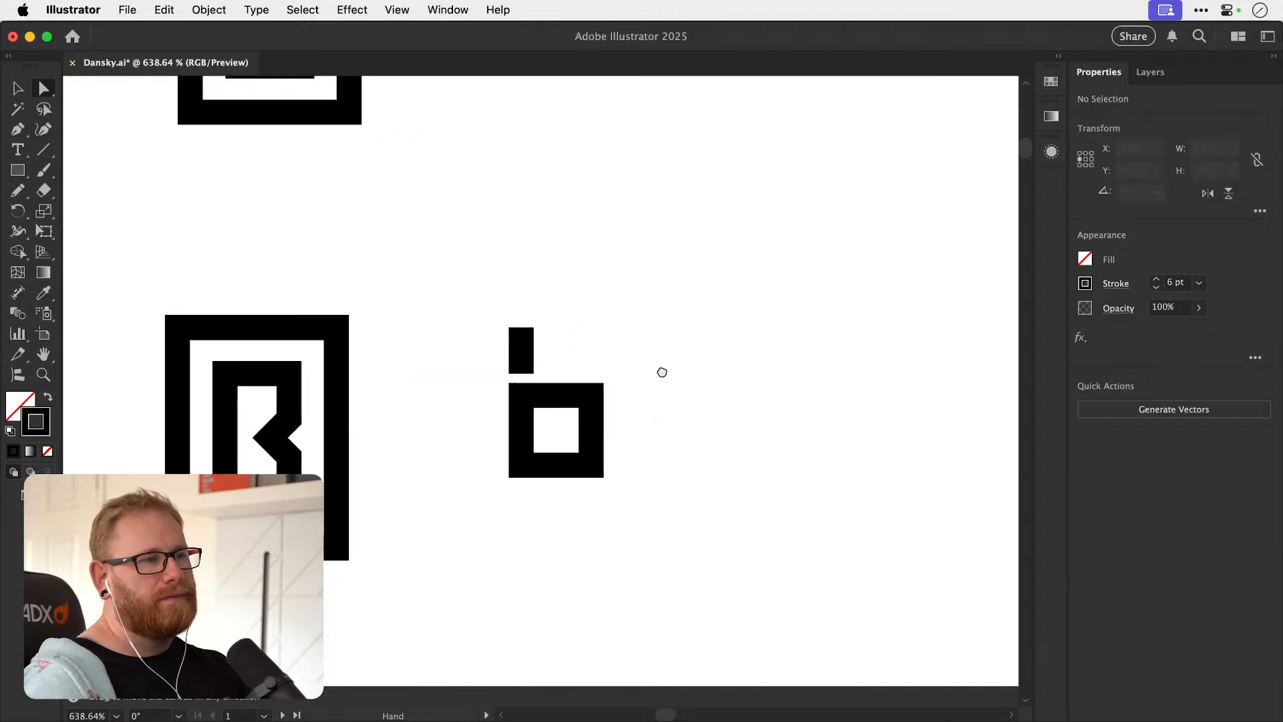
drag(545, 415, 755, 400)
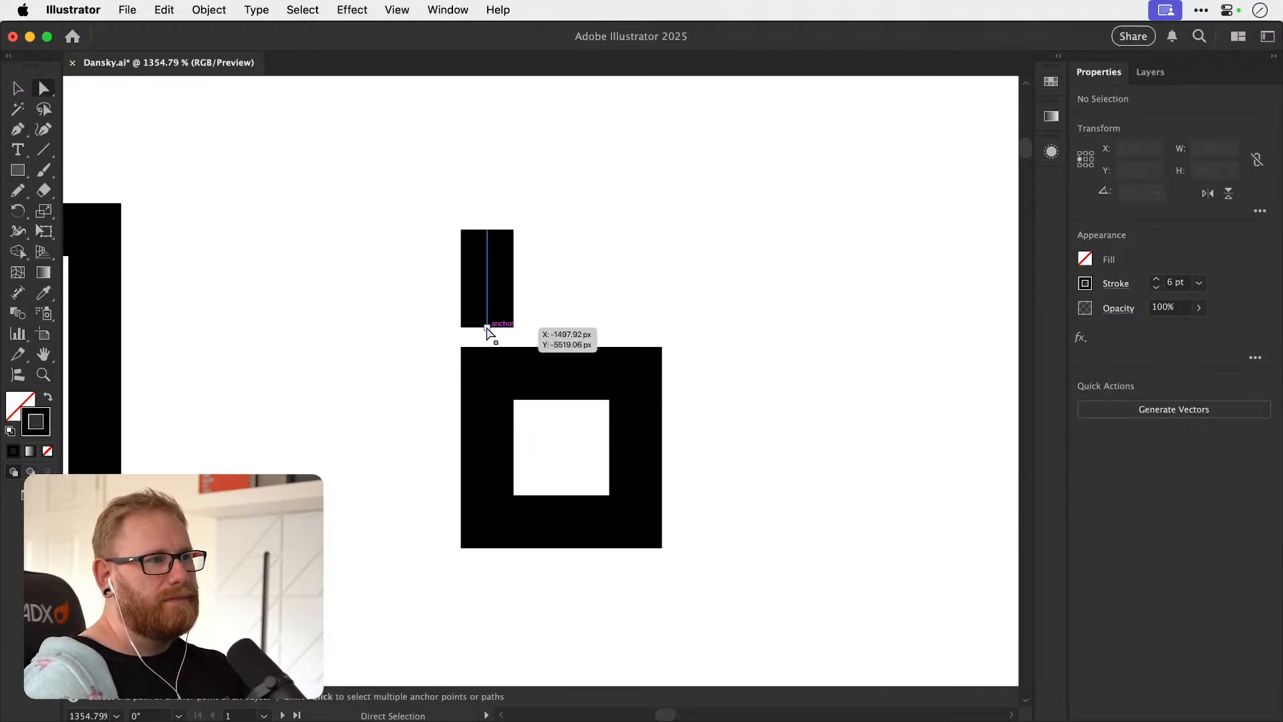
click(487, 328)
super+click(557, 281)
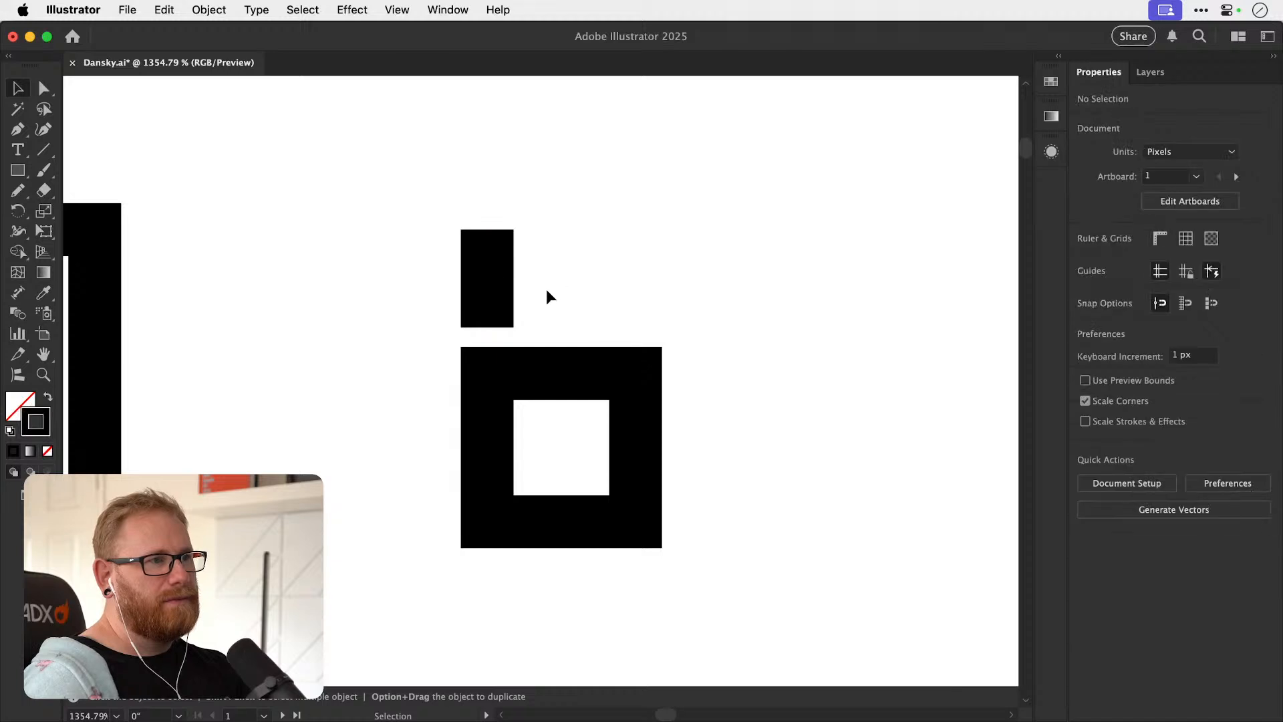
Lengthen the b's stem upward and reposition it so a narrow gap remains above the bowl.
drag(491, 332, 483, 316)
drag(503, 233, 504, 211)
key(v)
click(814, 318)
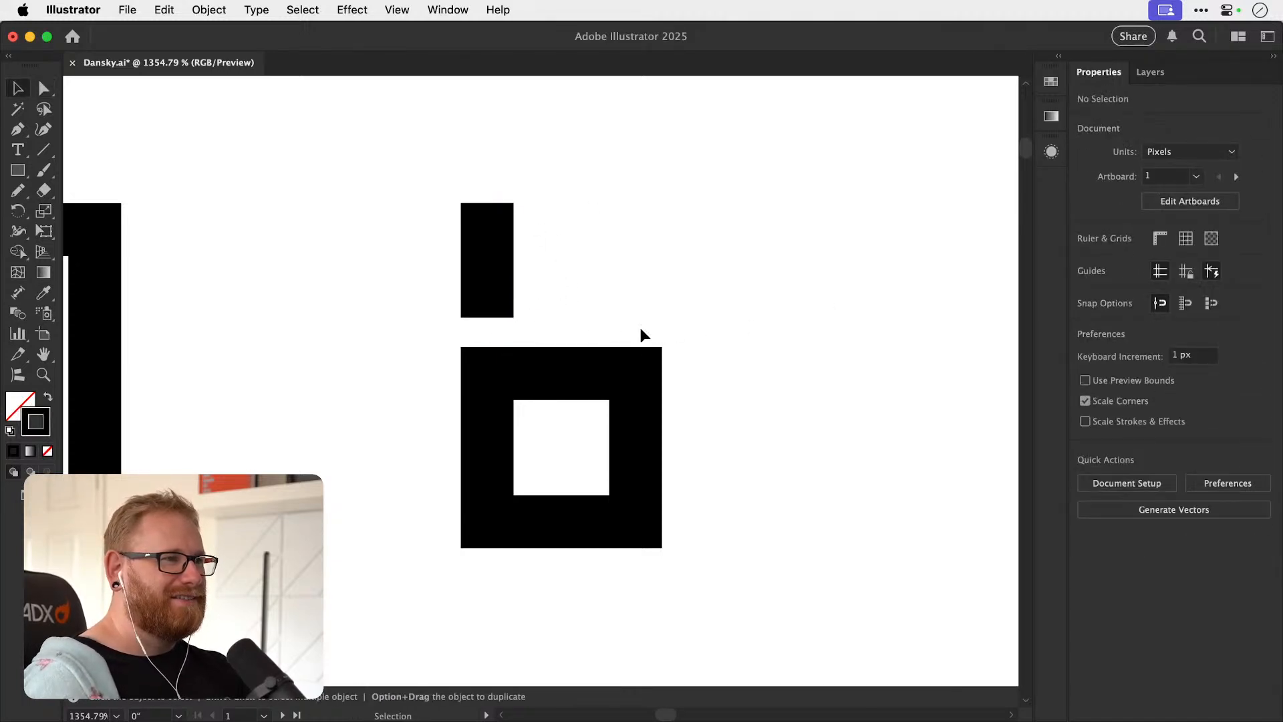
drag(487, 280, 487, 269)
drag(489, 270, 491, 288)
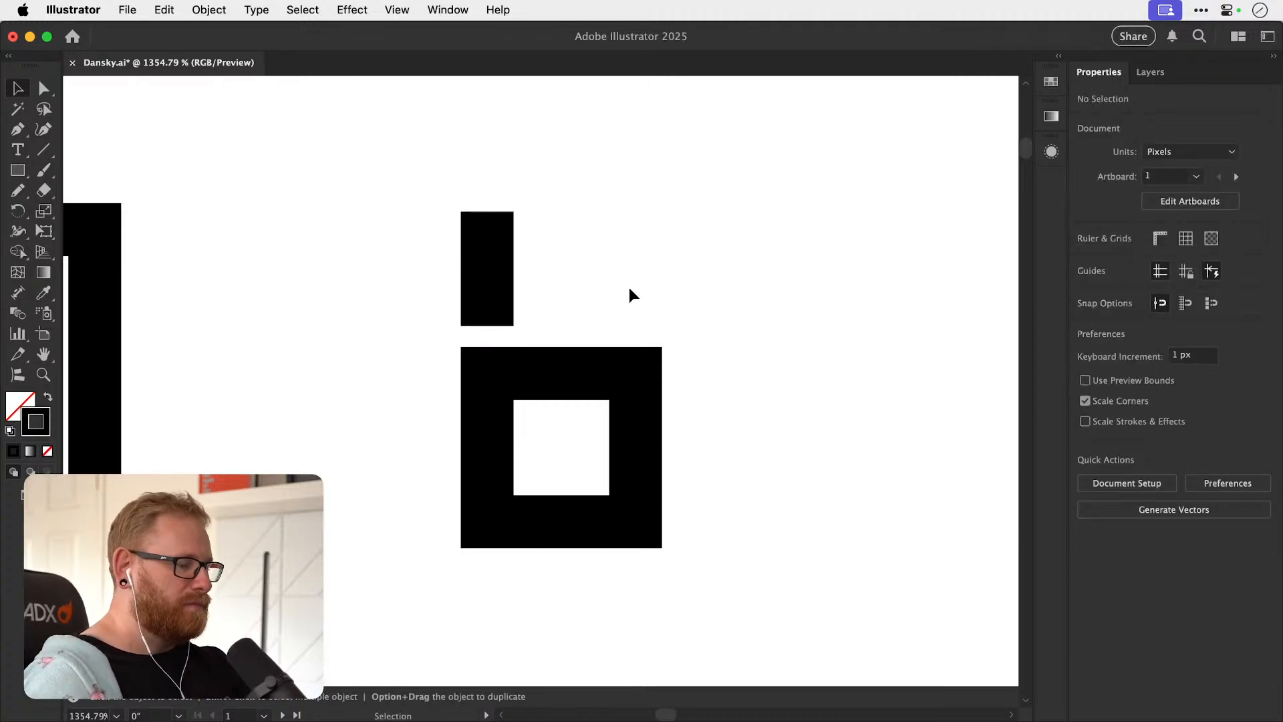
Scale the stem and bowl of the b up together to about 26.5 by 55.4 px.
key(super+minus)
key(super+minus)
key(super+minus)
key(super+minus)
key(super+minus)
key(super+minus)
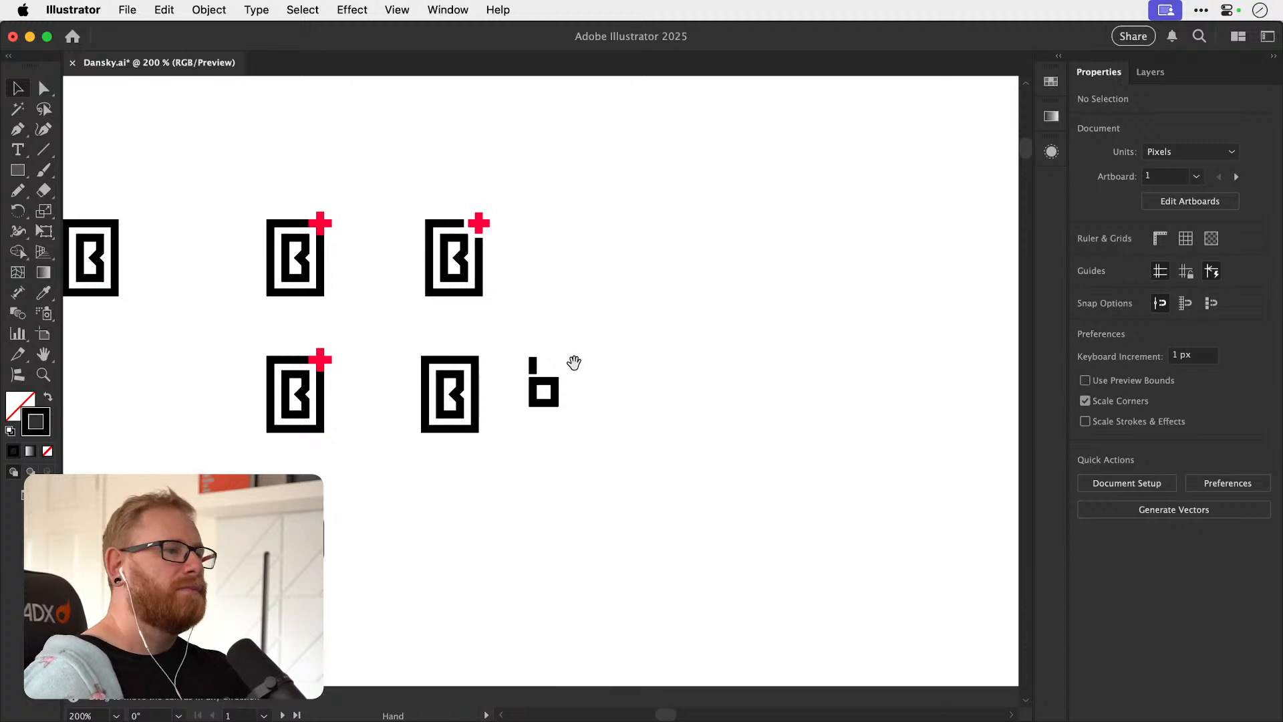
drag(574, 363, 520, 352)
mouse_move(521, 422)
mouse_down()
mouse_move(535, 422)
mouse_move(537, 442)
mouse_move(525, 424)
mouse_up()
click(564, 347)
click(508, 393)
click(562, 330)
key(super+z)
key(super+shift+z)
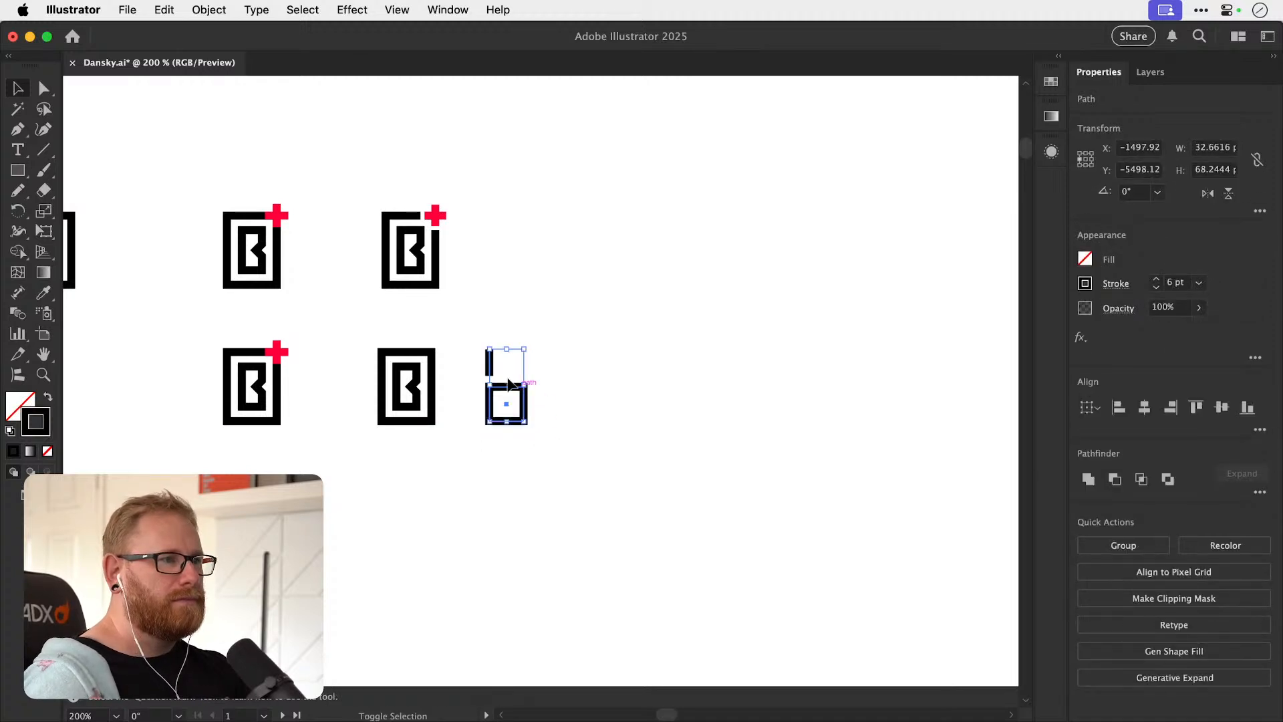
Move the enlarged b about 92 px to the right, away from the framed B.
drag(490, 370, 609, 379)
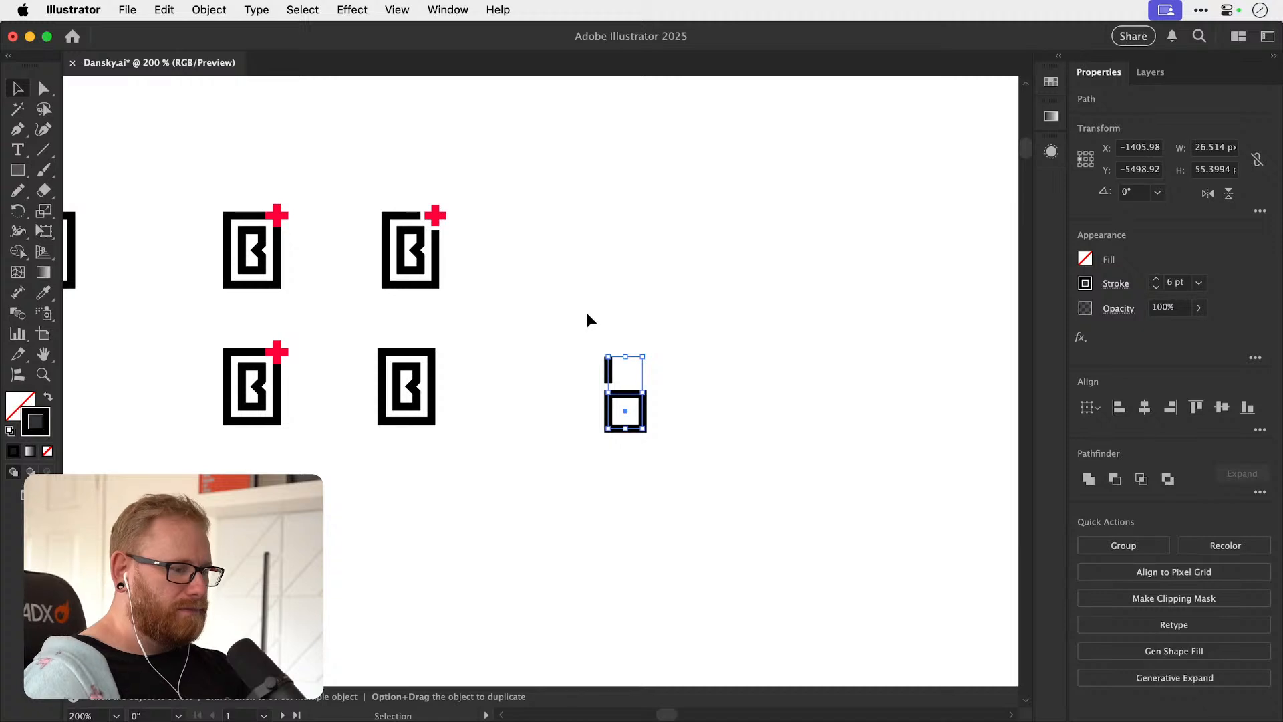
click(588, 317)
scroll(563, 321, right, 3)
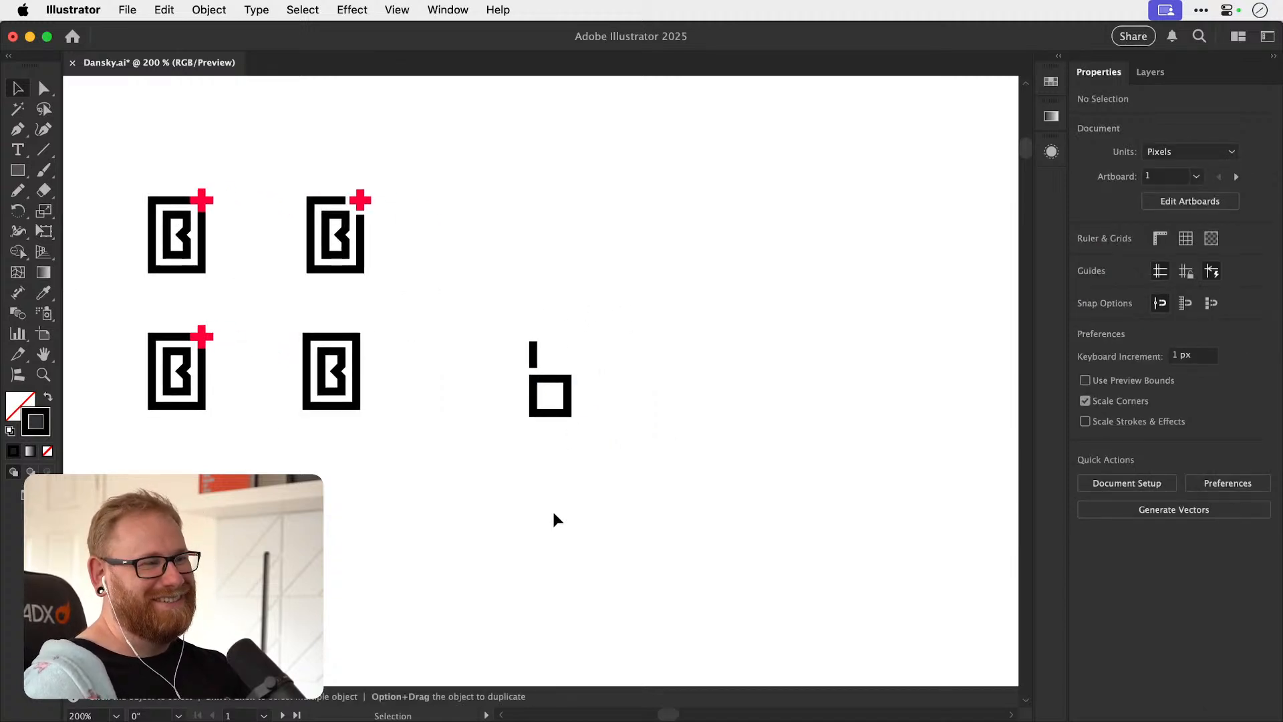
Try a rotated and scaled copy of the b's stem inside its bowl, and delete the copy.
key(z)
drag(535, 399, 769, 381)
drag(537, 365, 528, 332)
key(v)
click(657, 326)
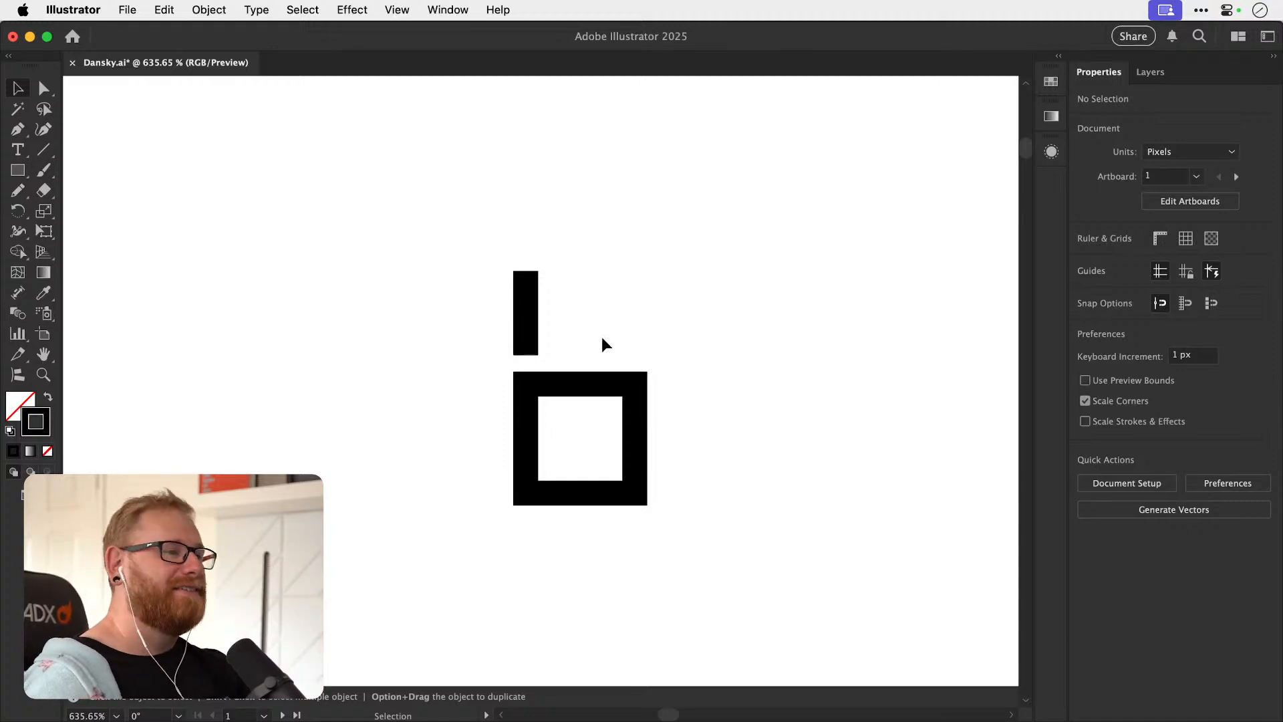
drag(527, 338, 580, 463)
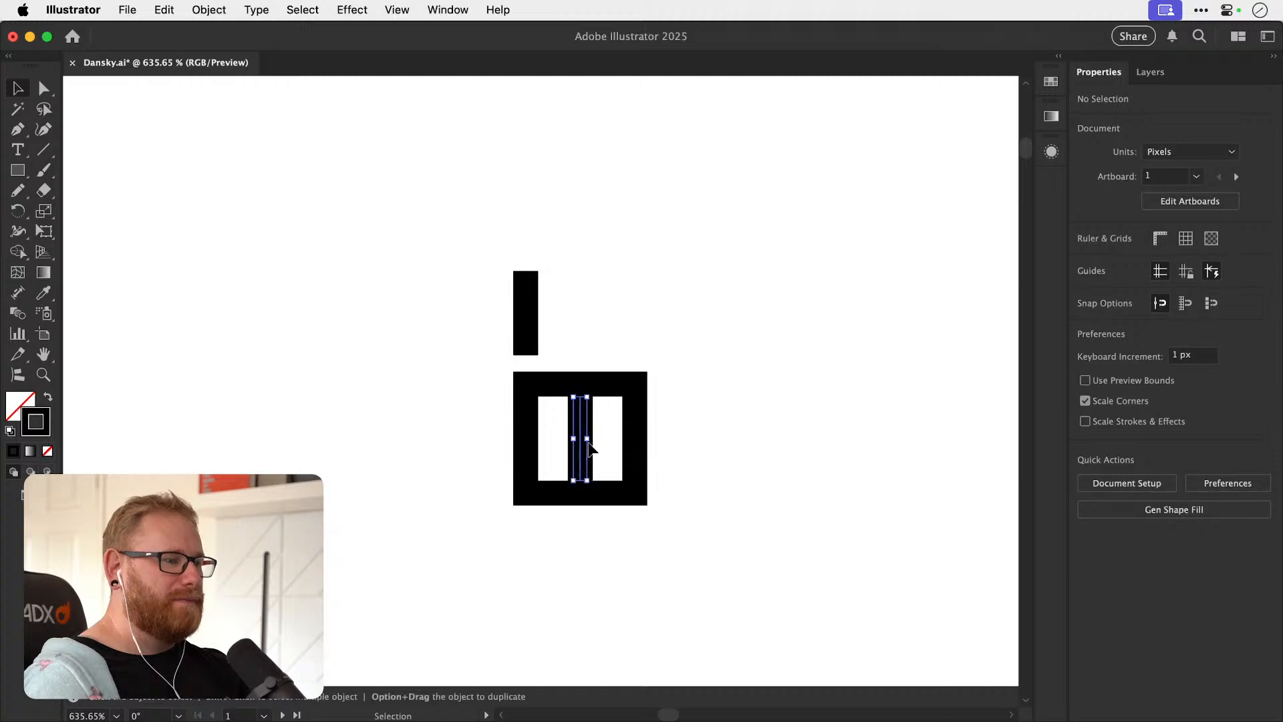
key(r)
drag(651, 347, 629, 457)
key(v)
shift+click(586, 413)
key(s)
drag(692, 336, 669, 360)
key(v)
key(Delete)
Move the framed B out of the upper plus variant, leaving its plus behind, to the empty space right of the b.
key(super+minus)
key(super+minus)
key(super+minus)
key(super+minus)
key(super+minus)
drag(490, 461, 600, 427)
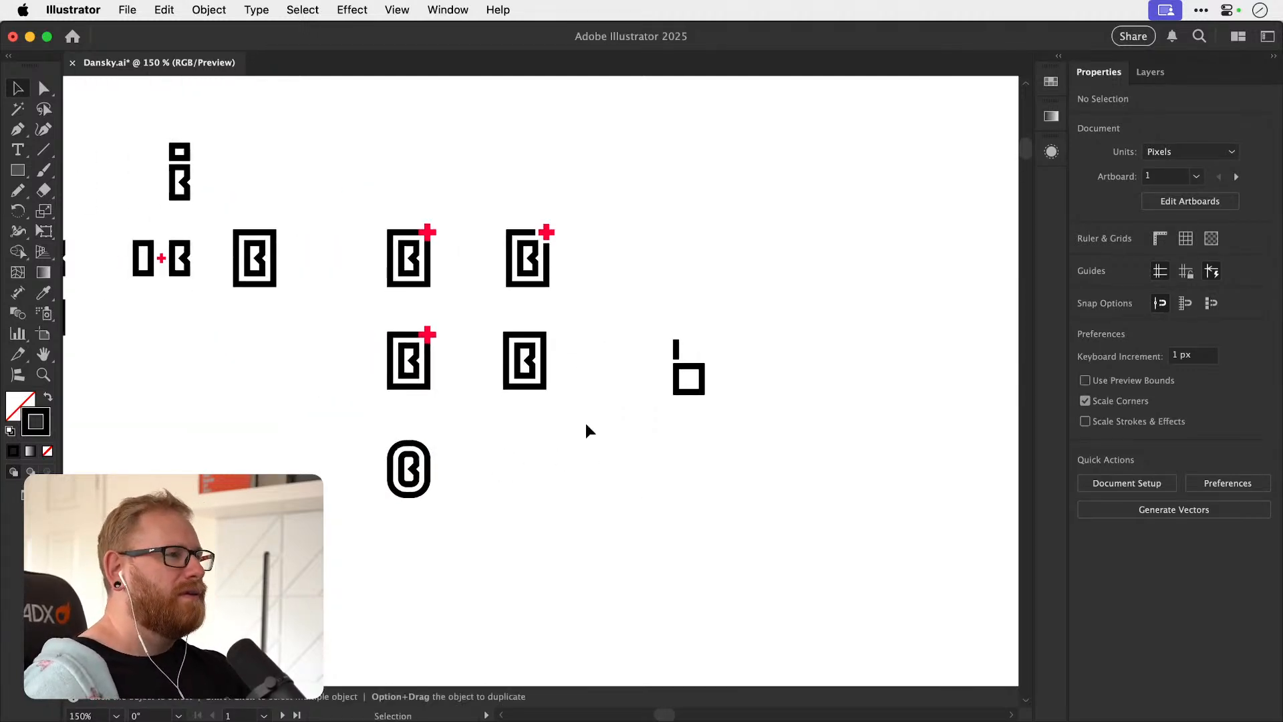
mouse_move(557, 467)
mouse_down()
mouse_move(607, 472)
mouse_move(571, 452)
mouse_move(555, 489)
mouse_up()
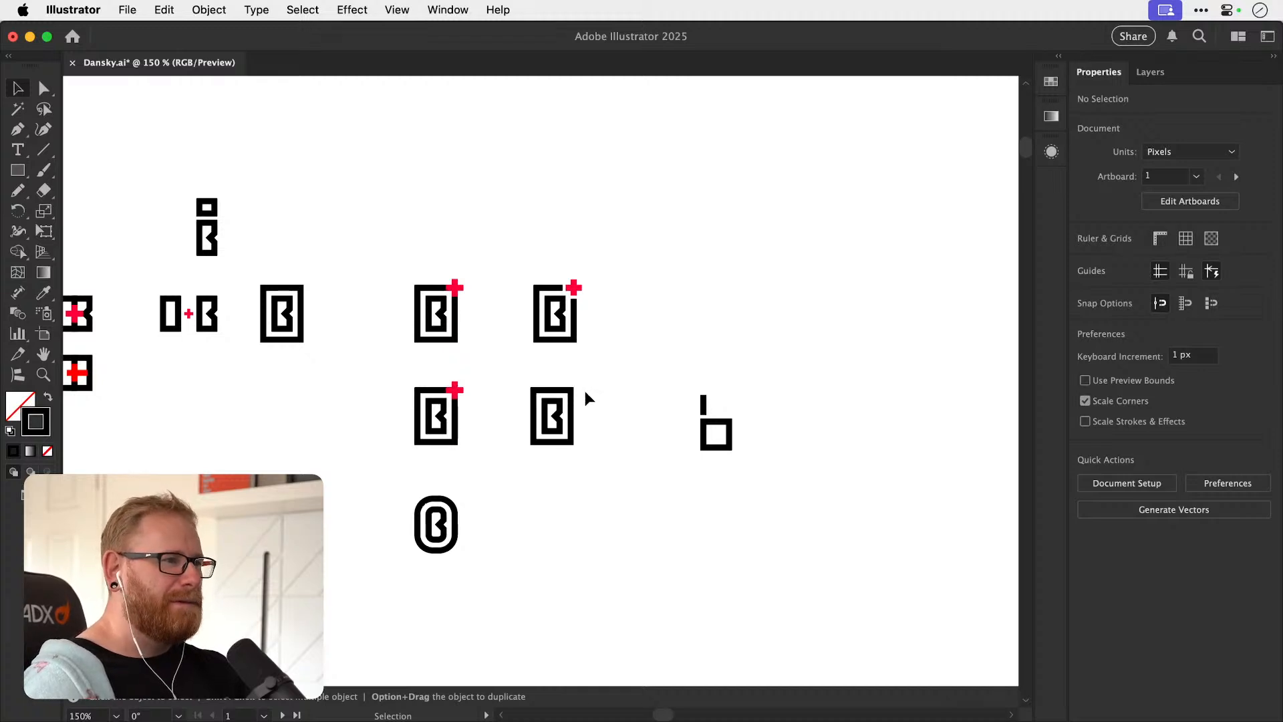
drag(465, 319, 830, 445)
drag(609, 468, 876, 463)
mouse_move(613, 421)
mouse_down()
mouse_move(747, 407)
mouse_move(613, 442)
mouse_up()
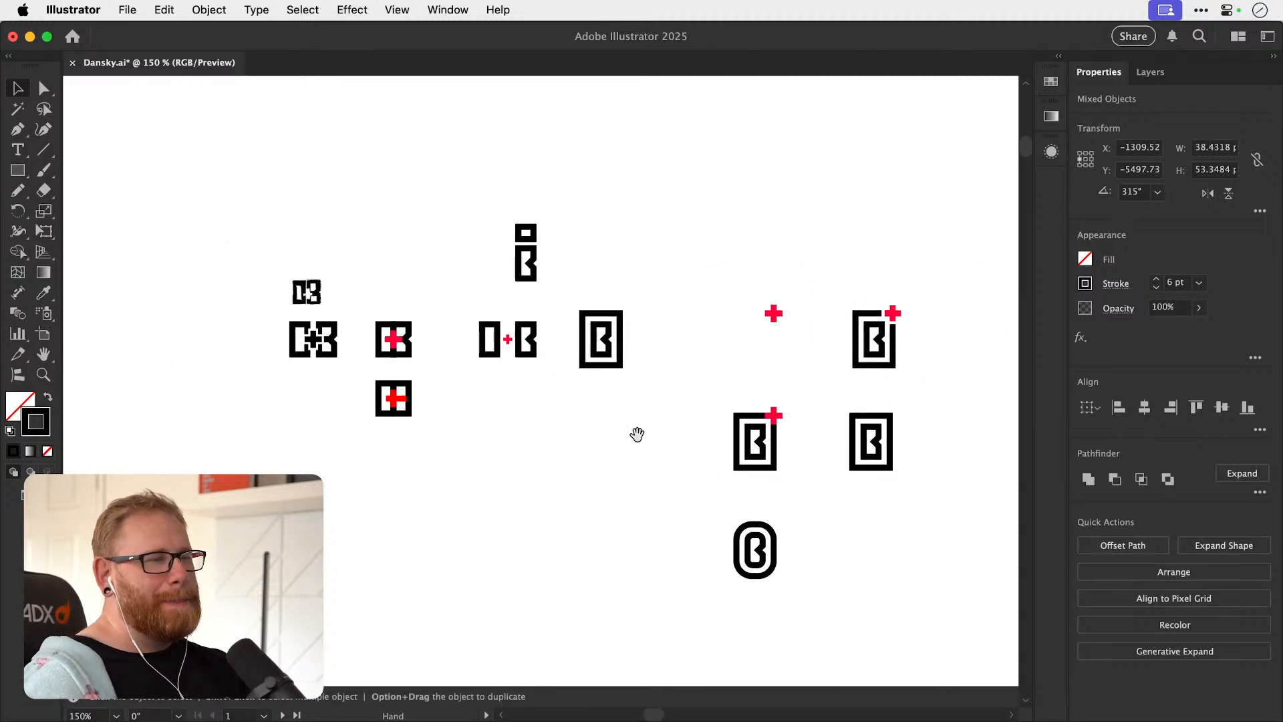
Duplicate the b's square bowl straight up, leaving a narrow gap between the two squares.
scroll(664, 444, right, 8)
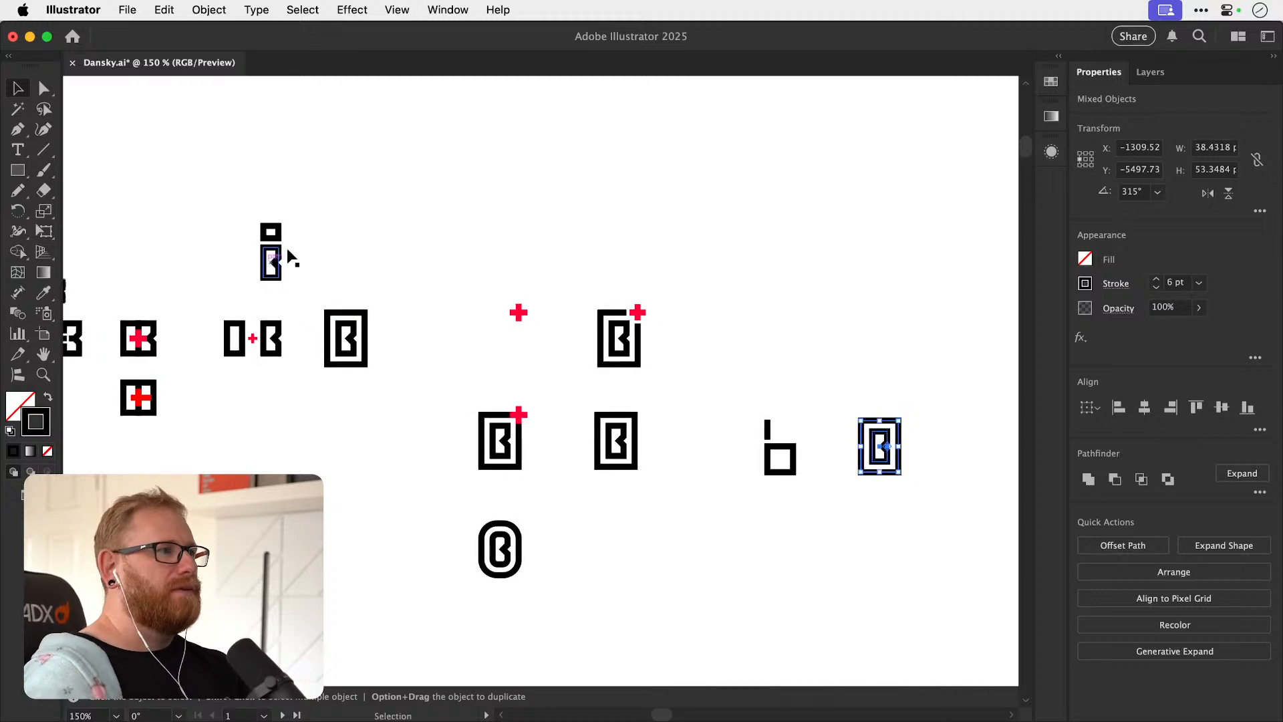
scroll(642, 438, right, 5)
scroll(622, 435, up, 5)
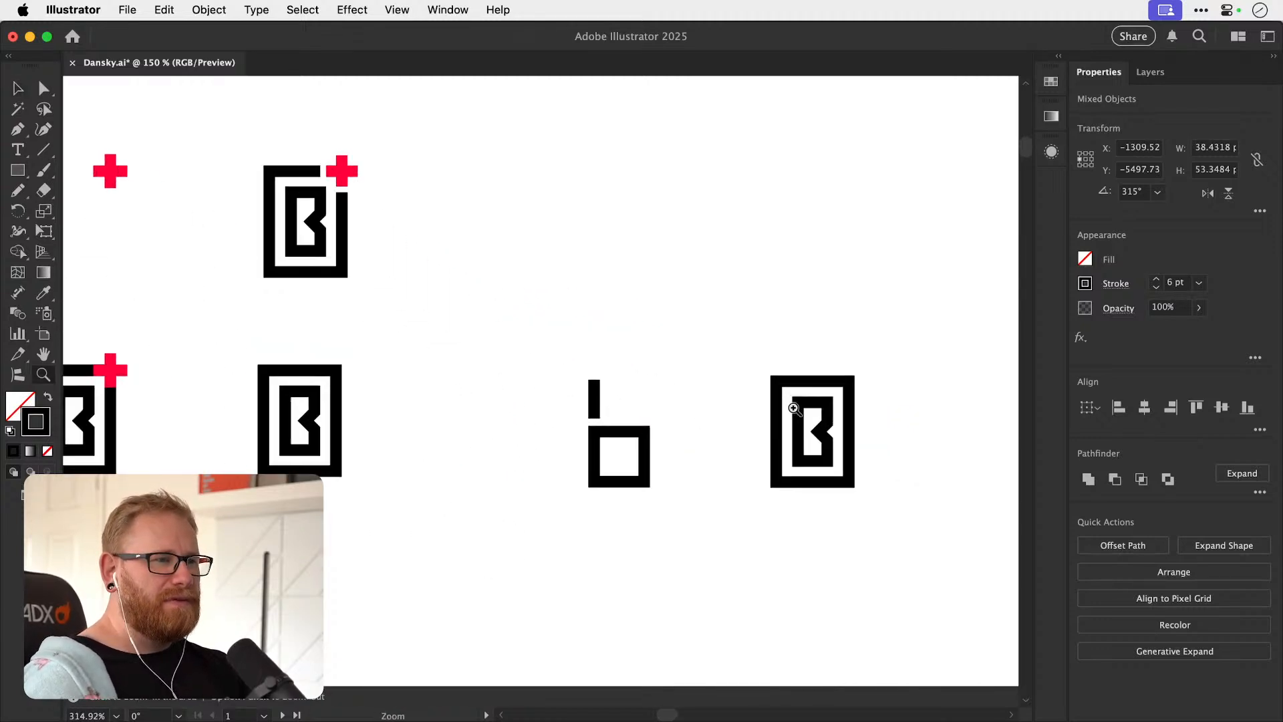
click(648, 461)
drag(648, 466, 648, 392)
scroll(623, 425, up, 5)
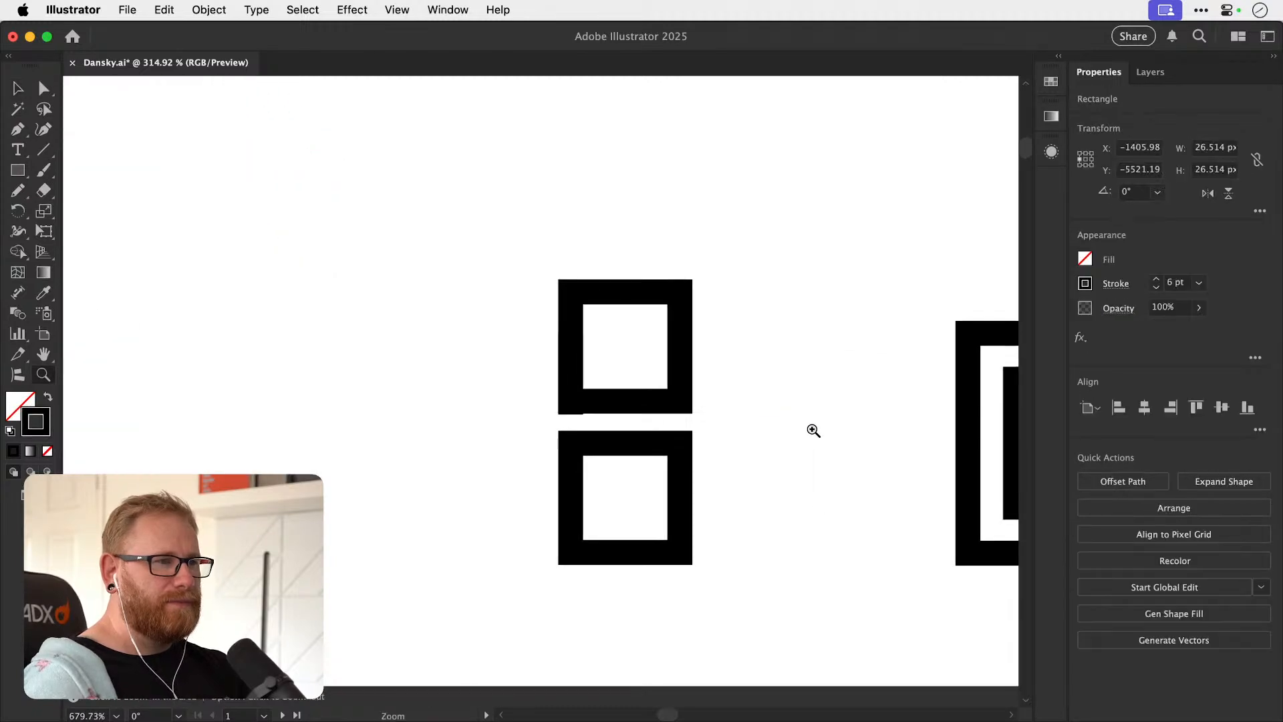
Extend the stem down to join the bowl and shrink the upper square so it sits right of the stem with a gap.
drag(566, 338, 569, 265)
key(a)
drag(566, 412, 568, 431)
key(v)
click(475, 390)
drag(480, 222, 692, 320)
key(a)
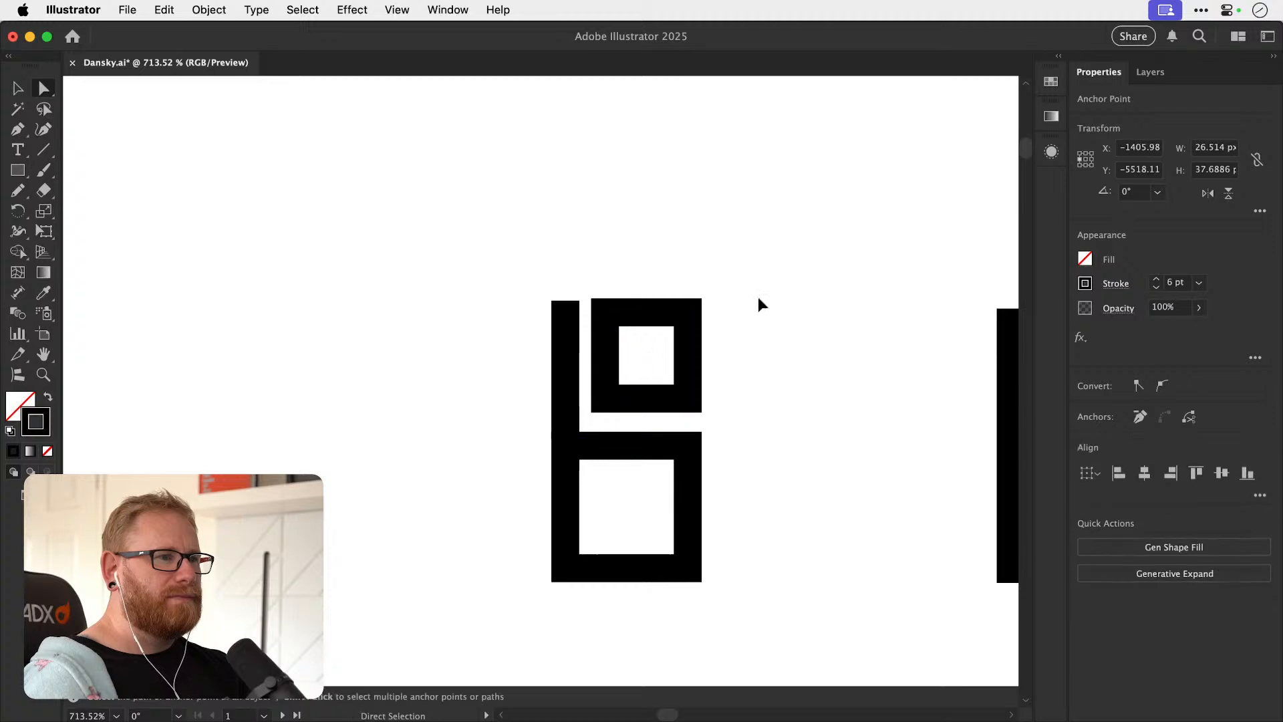
key(v)
click(757, 312)
Raise the stem's upper end level with the top edge of the small square.
key(super+minus)
key(super+minus)
key(super+minus)
key(super+minus)
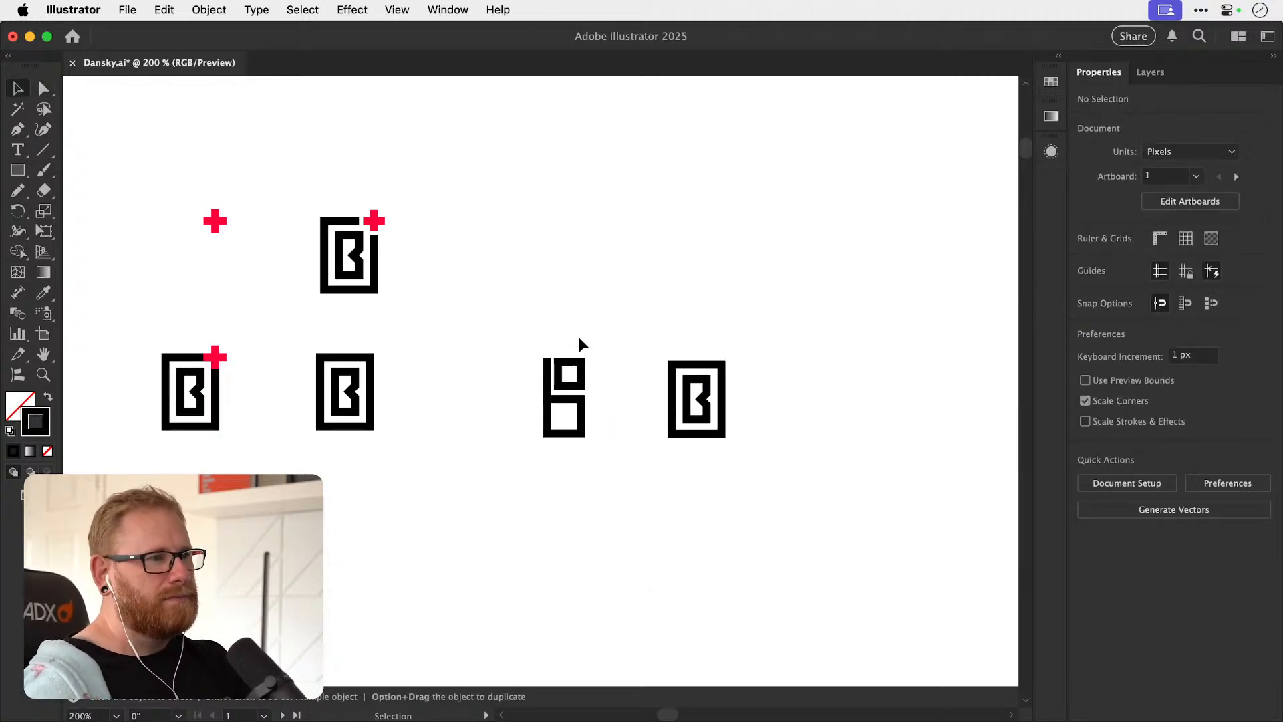
scroll(555, 382, up, 5)
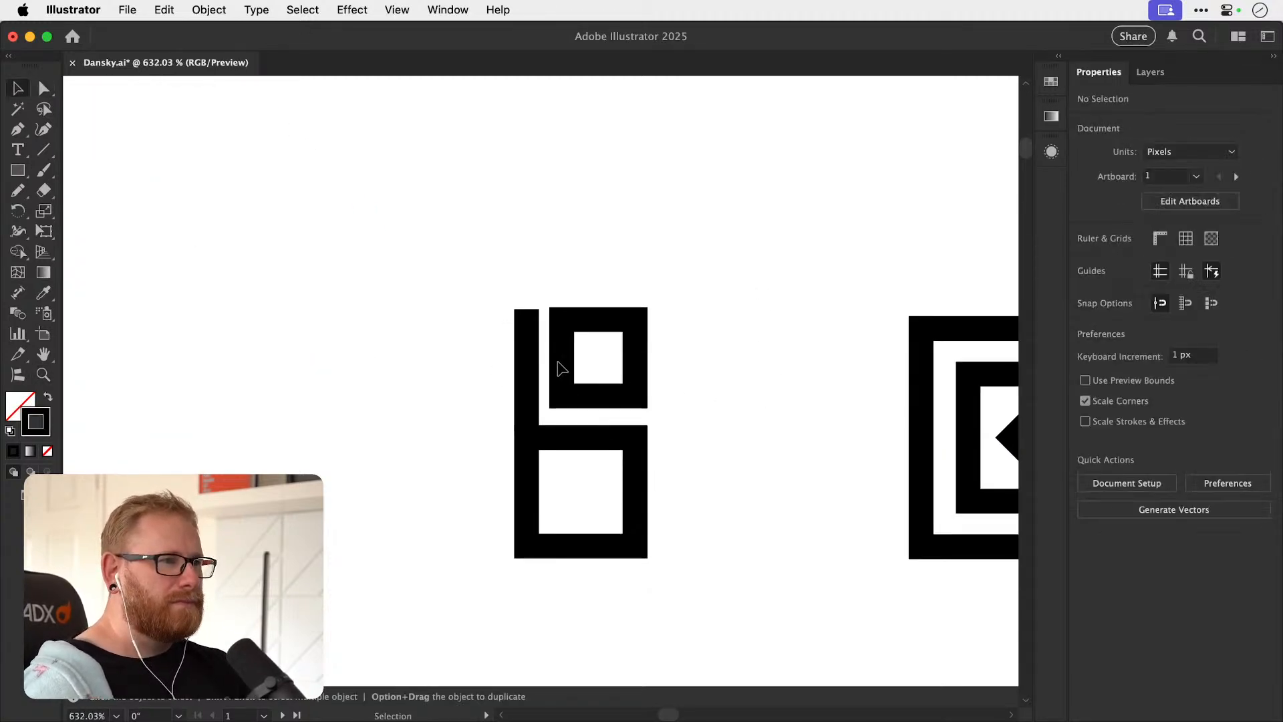
click(560, 325)
drag(561, 324, 523, 278)
key(z)
key(v)
key(a)
key(v)
click(582, 217)
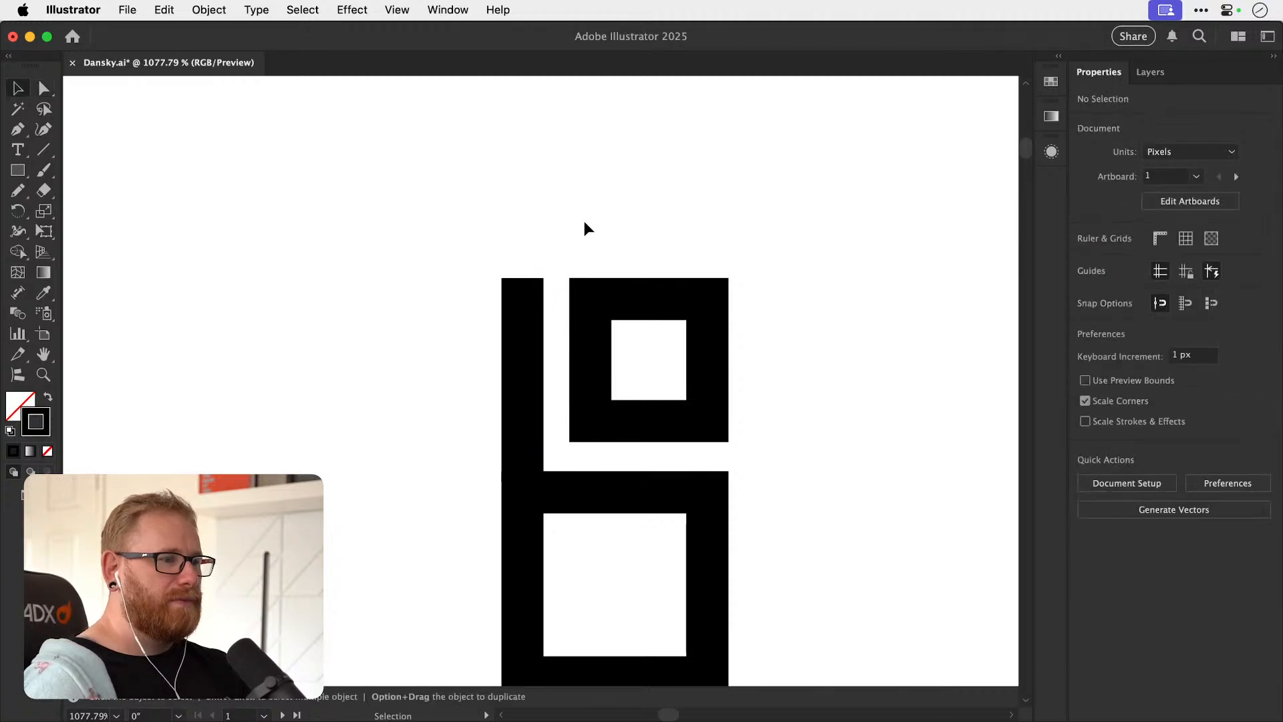
Examine the square b monogram beside the framed B at several zoom levels.
key(super+minus)
key(super+minus)
key(super+minus)
key(super+minus)
key(super+minus)
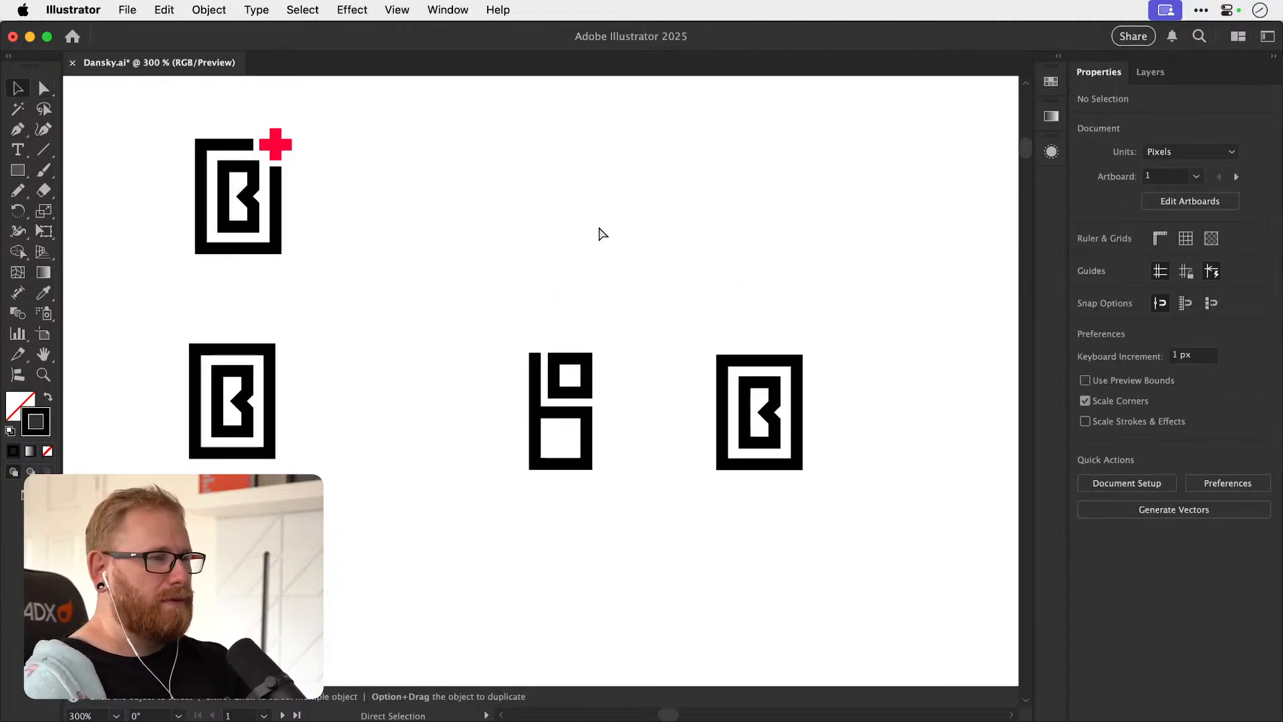
key(z)
drag(565, 411, 740, 413)
key(v)
key(z)
drag(558, 404, 648, 413)
drag(633, 461, 467, 418)
key(v)
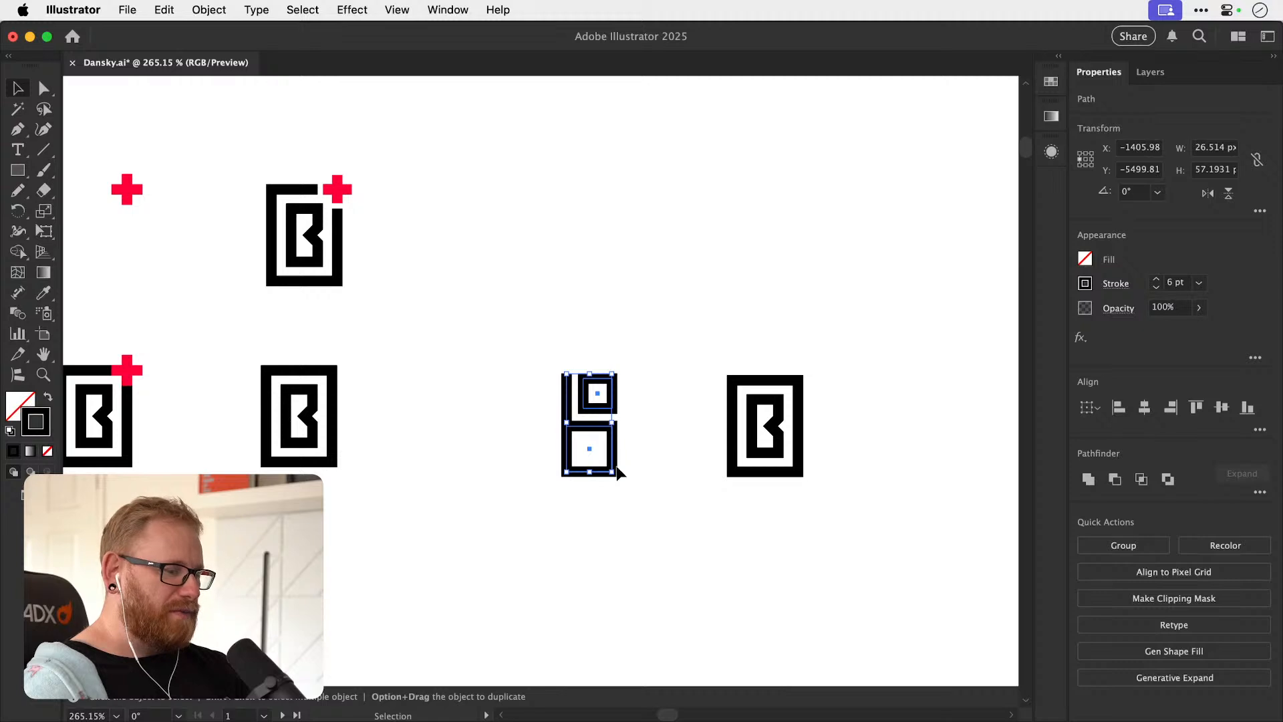
click(634, 362)
key(z)
drag(586, 450, 512, 413)
key(v)
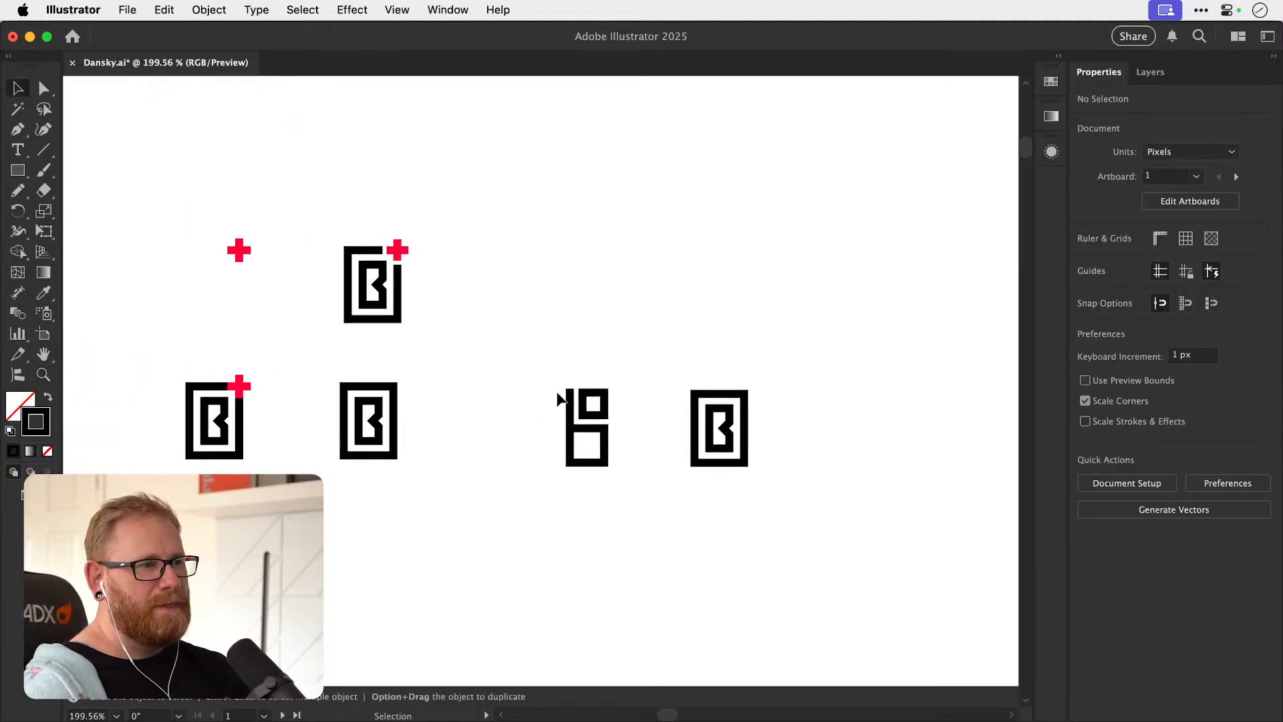
Duplicate the square b monogram about 192 px straight up.
drag(614, 400, 495, 209)
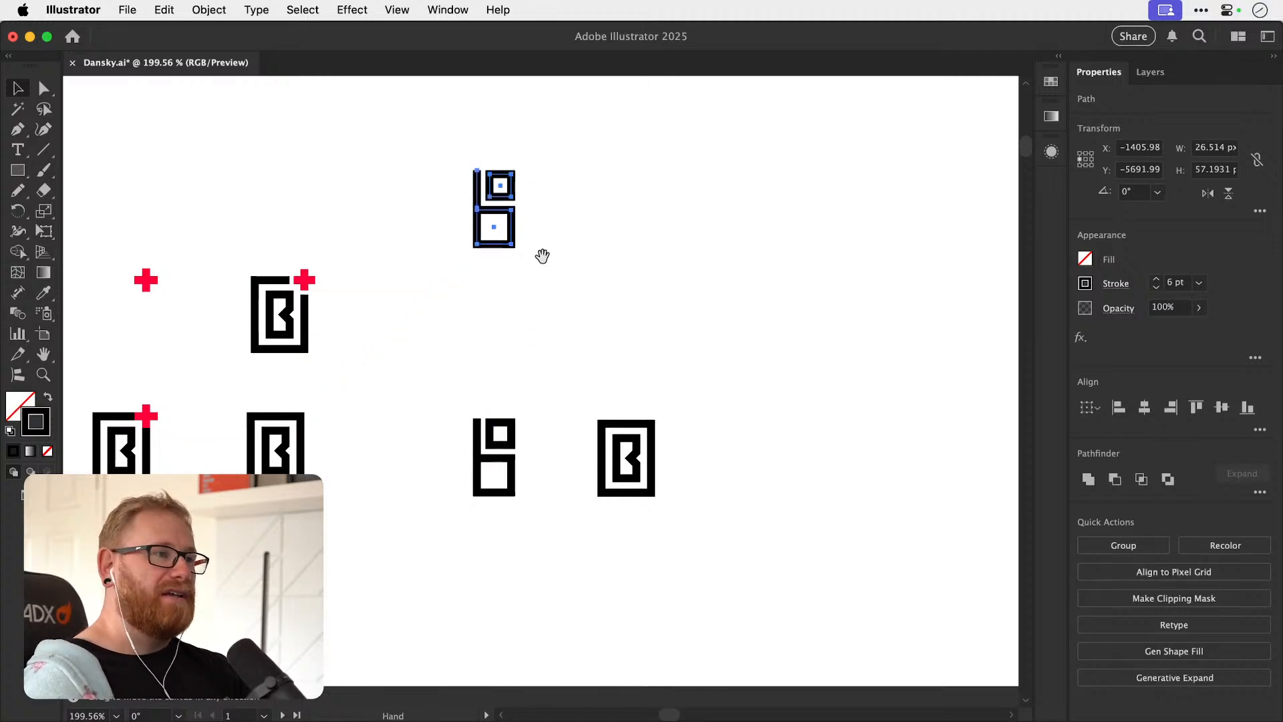
drag(543, 251, 551, 388)
drag(486, 331, 668, 330)
click(668, 330)
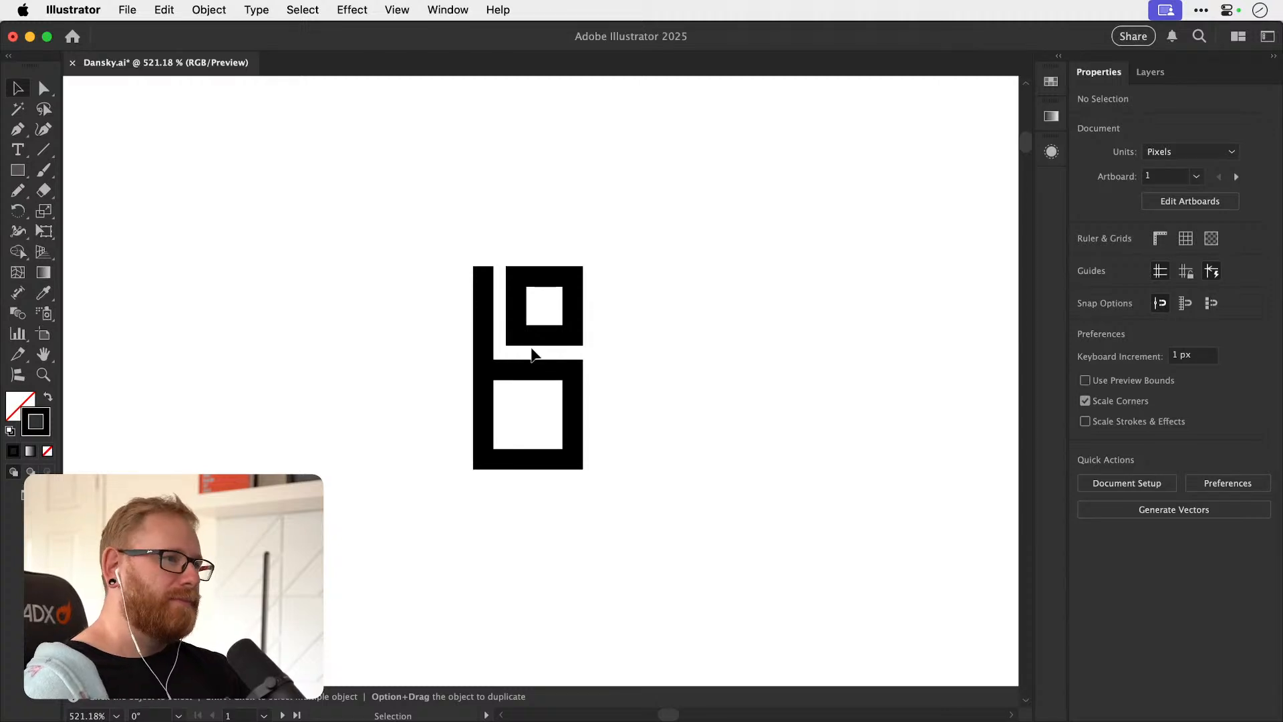
Try raising the lower end of the duplicate's stem, and undo the change.
key(a)
drag(483, 363, 484, 345)
click(696, 327)
key(v)
key(super+z)
click(678, 368)
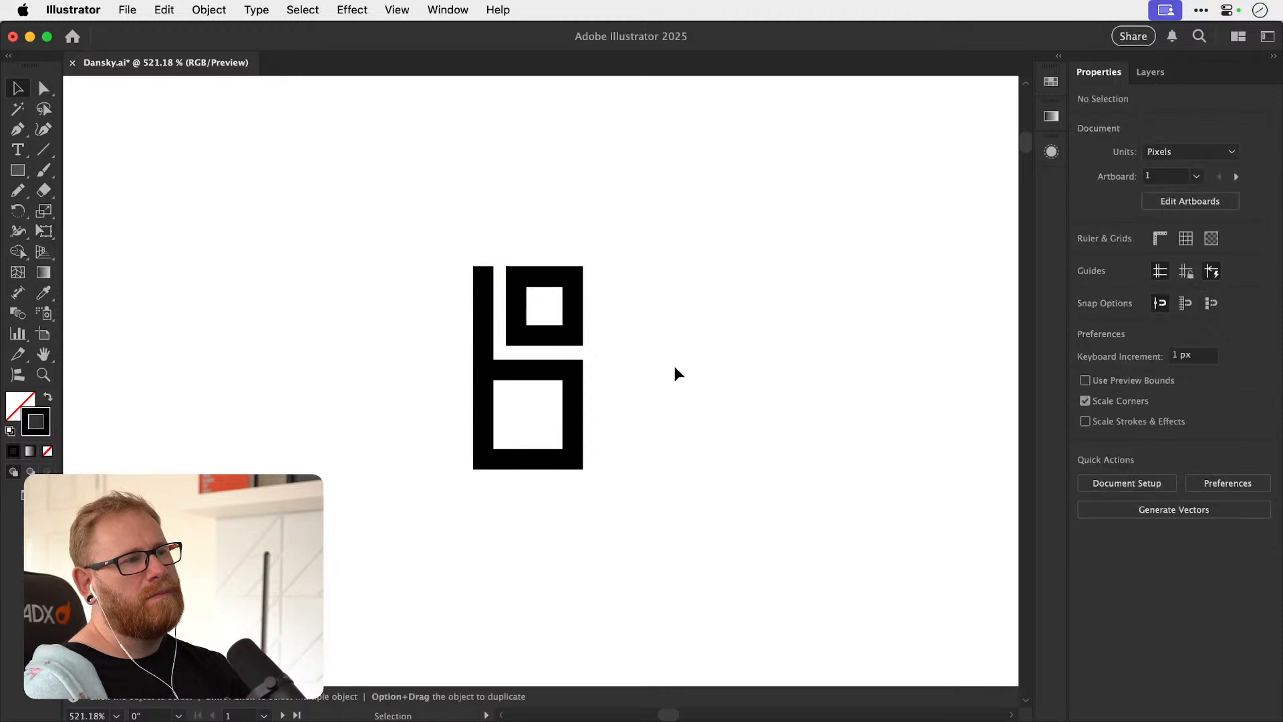
Round the corners of the duplicate's small square and bowl fully into circles.
drag(561, 383, 544, 404)
key(a)
click(566, 300)
drag(564, 299, 485, 422)
click(478, 376)
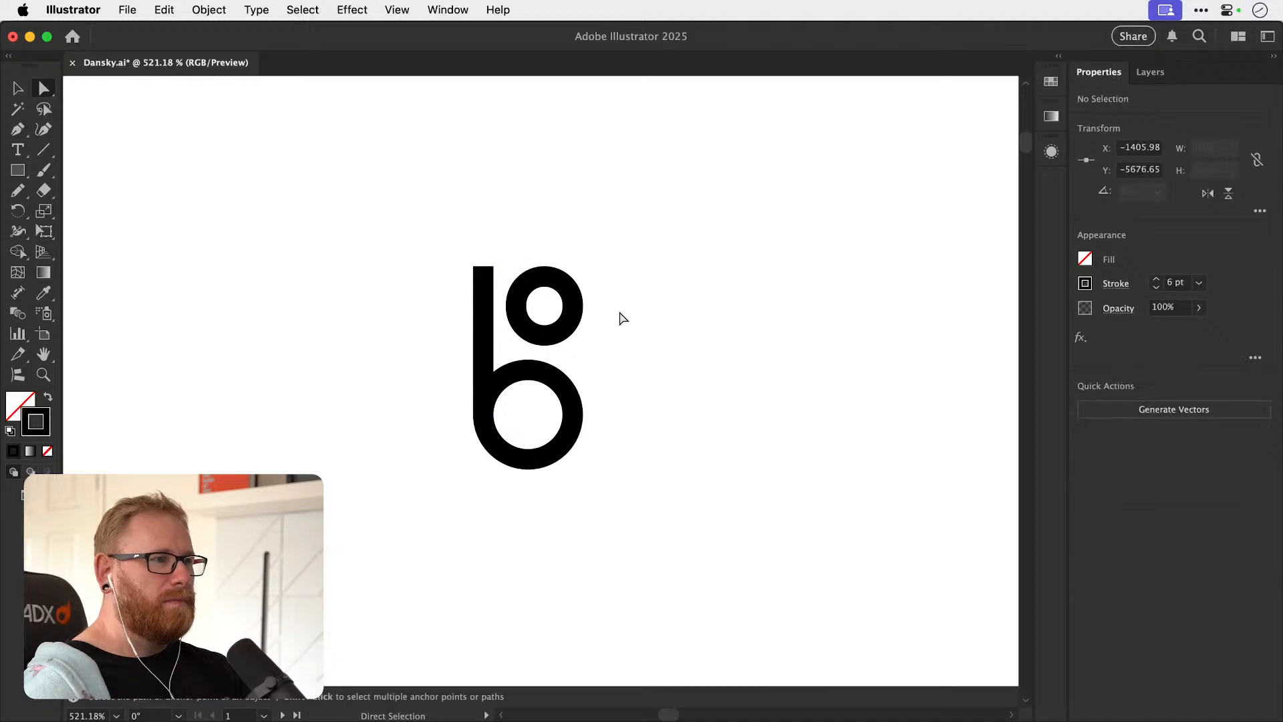
key(v)
click(640, 309)
click(553, 336)
key(super+shift+a)
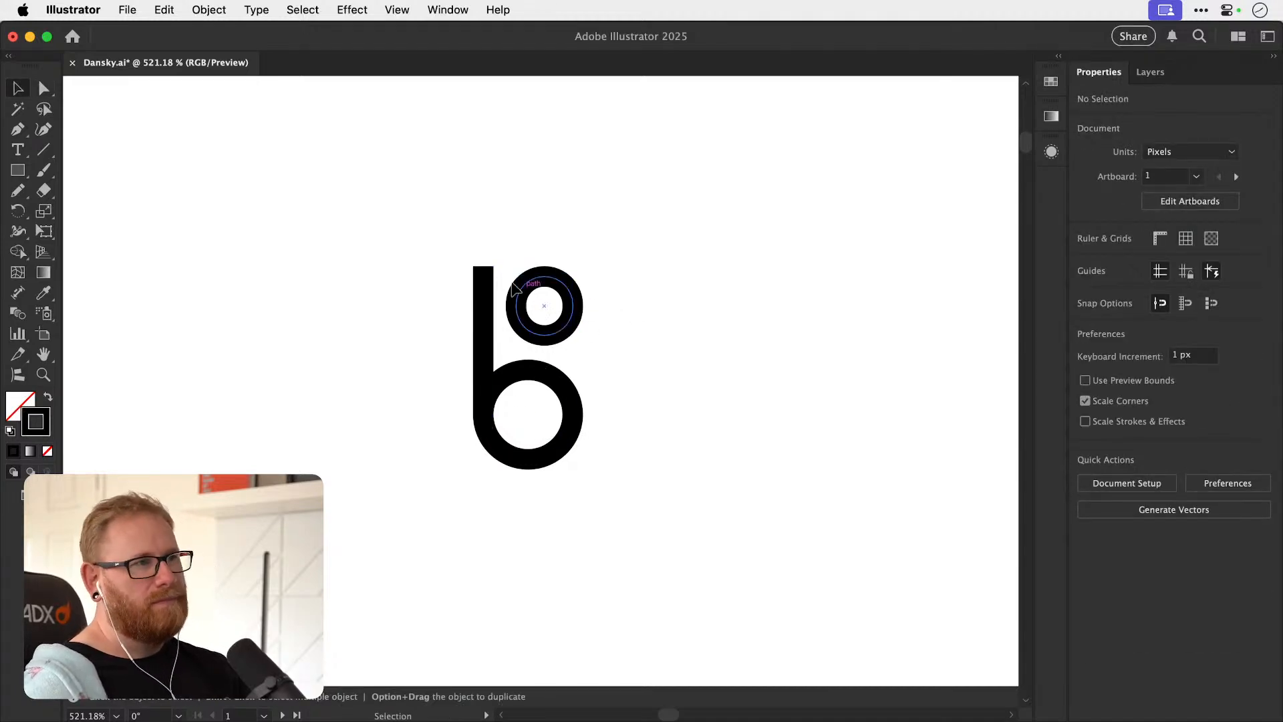
Lower the stem's upper end to the small circle's middle and move the circle left onto the stem.
key(a)
drag(484, 266, 485, 312)
key(v)
key(super+shift+a)
key(a)
key(super+shift+a)
Try deleting an anchor point of the small circle, and undo the deletion.
click(501, 338)
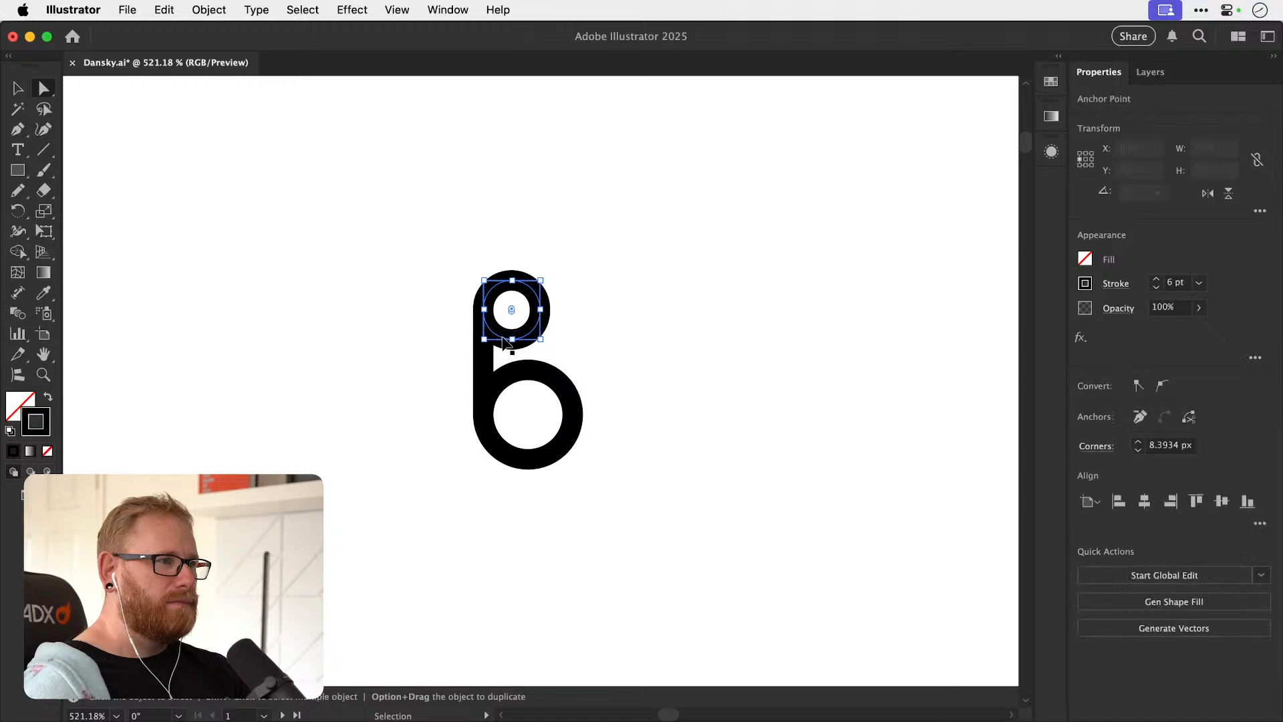
key(Delete)
key(super+shift+a)
key(v)
key(super+z)
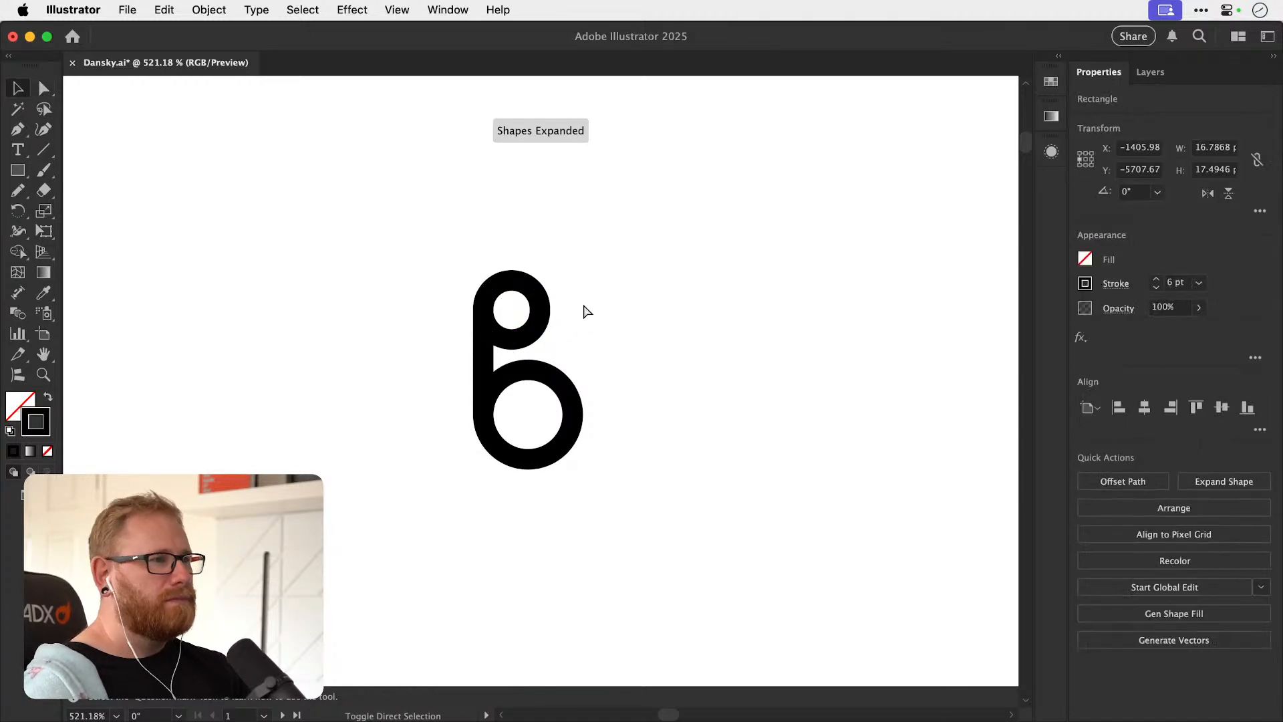
Extend the stem above the small circle and shift the circle right so it adjoins the stem's side.
key(super+shift+a)
drag(536, 329, 483, 255)
key(super+shift+a)
key(a)
key(v)
click(622, 323)
Duplicate the square b monogram to the empty space right of the framed B.
key(super+minus)
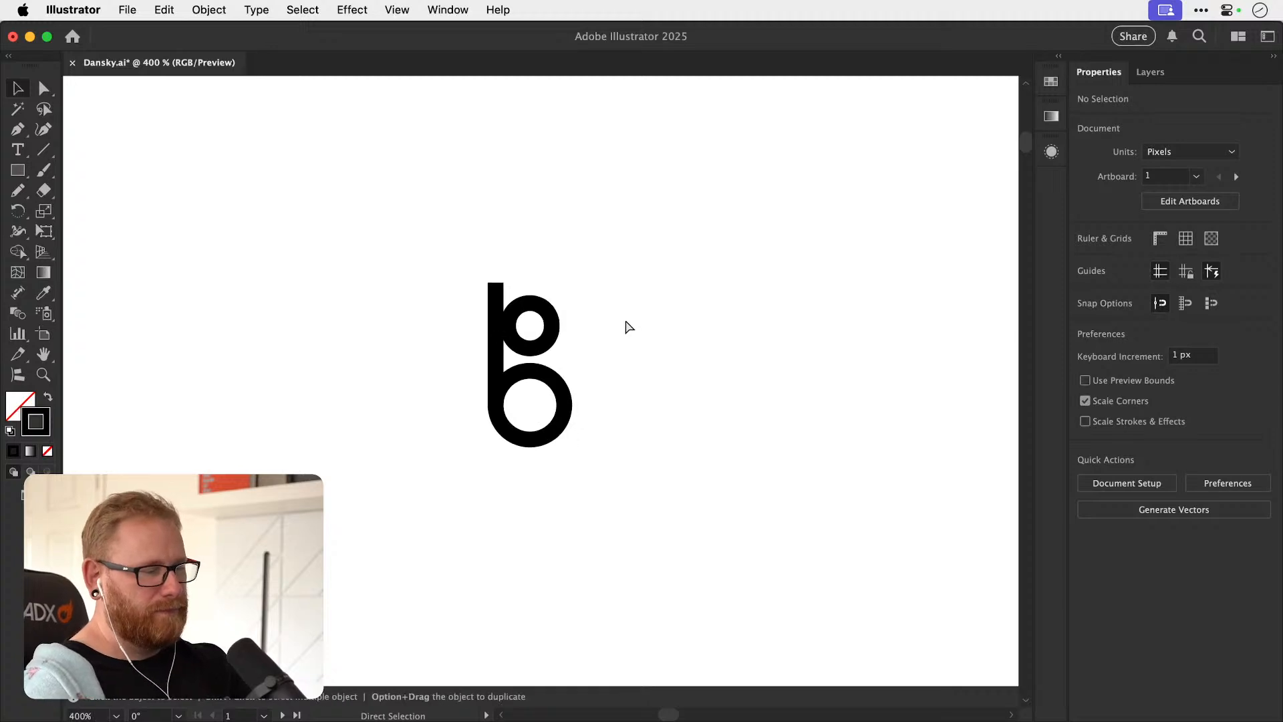
key(super+minus)
key(super+minus)
key(super+minus)
scroll(579, 401, down, 4)
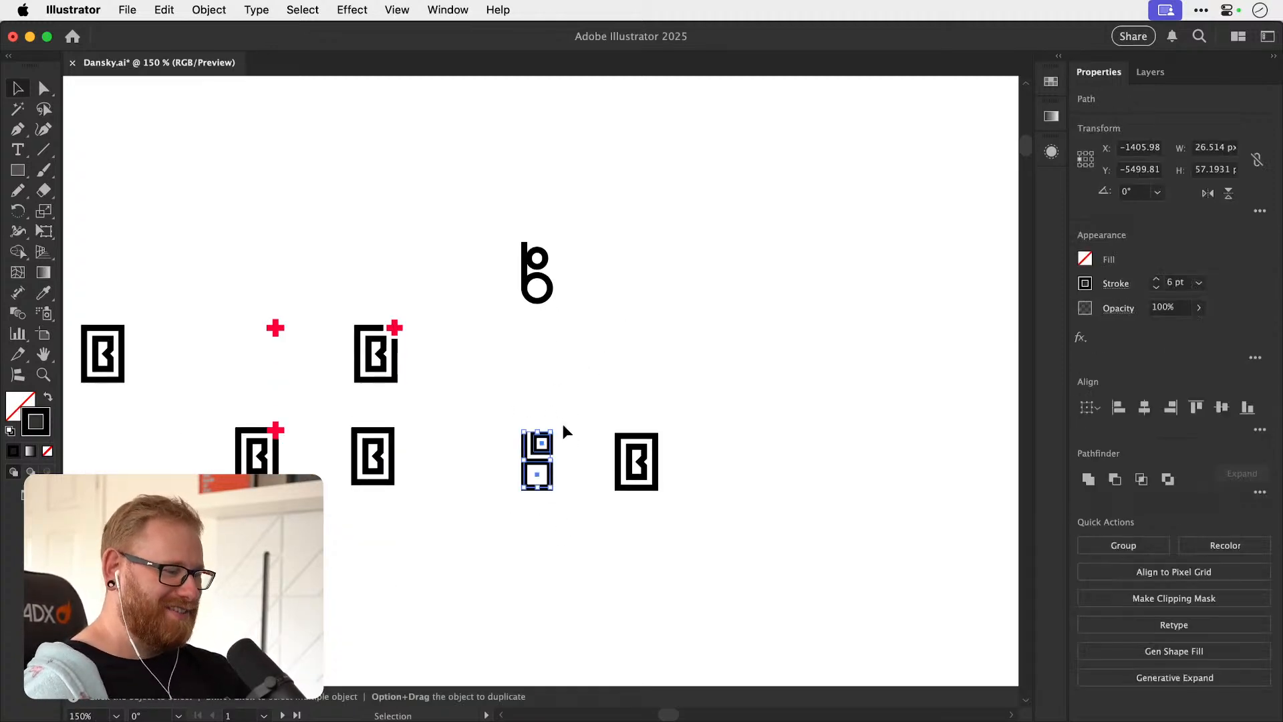
drag(546, 461, 740, 438)
click(625, 423)
key(z)
drag(604, 454, 470, 435)
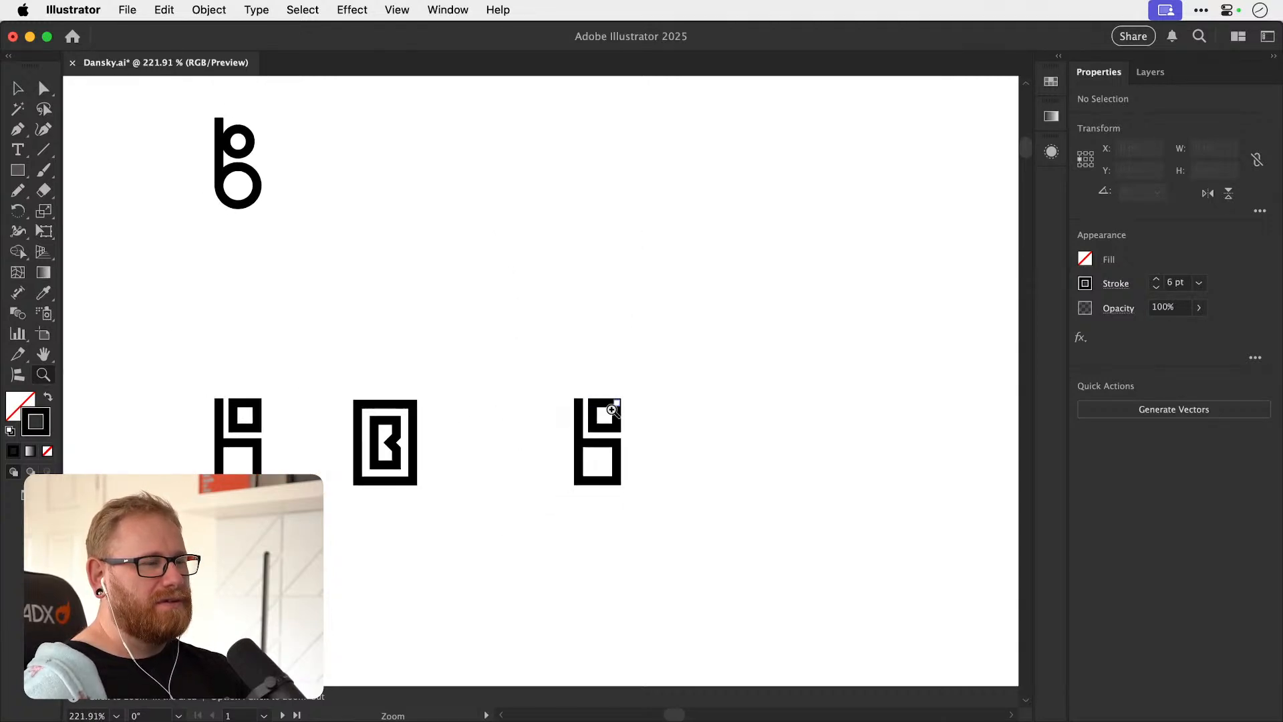
Set the height of the new copy's small rectangle to 16.7868 px, matching its width.
drag(607, 409, 770, 421)
key(v)
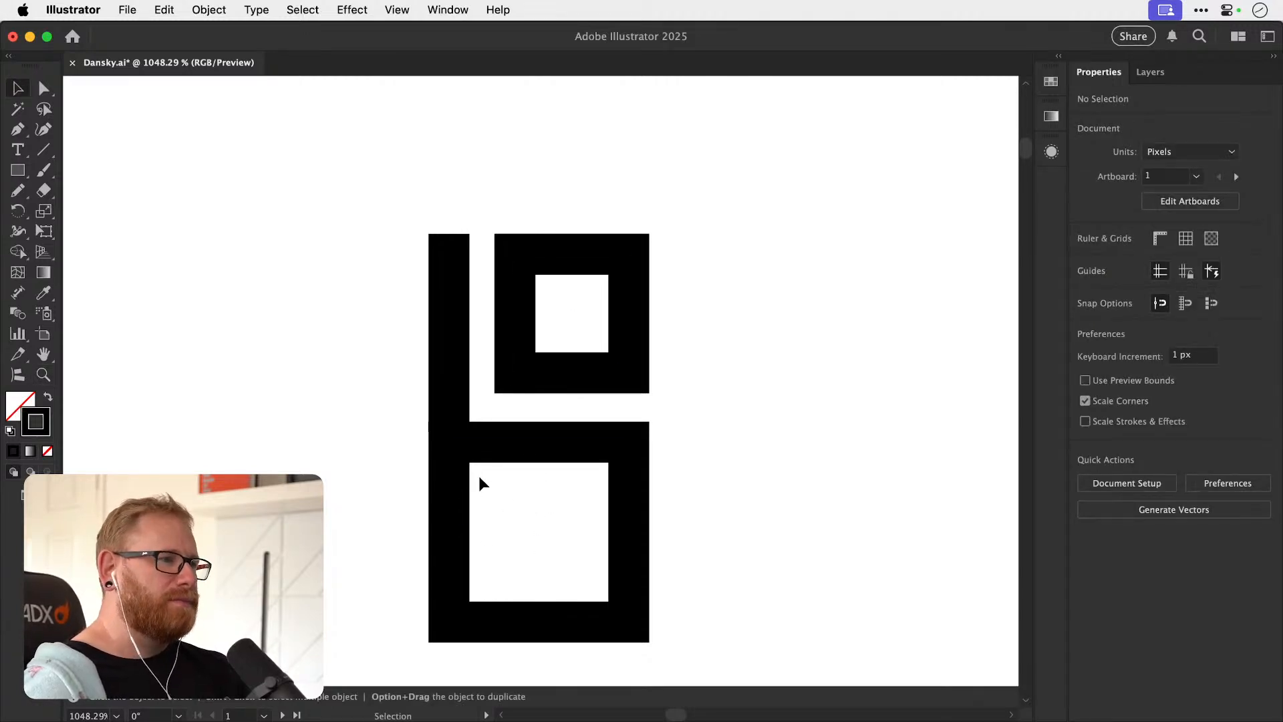
drag(508, 376, 575, 367)
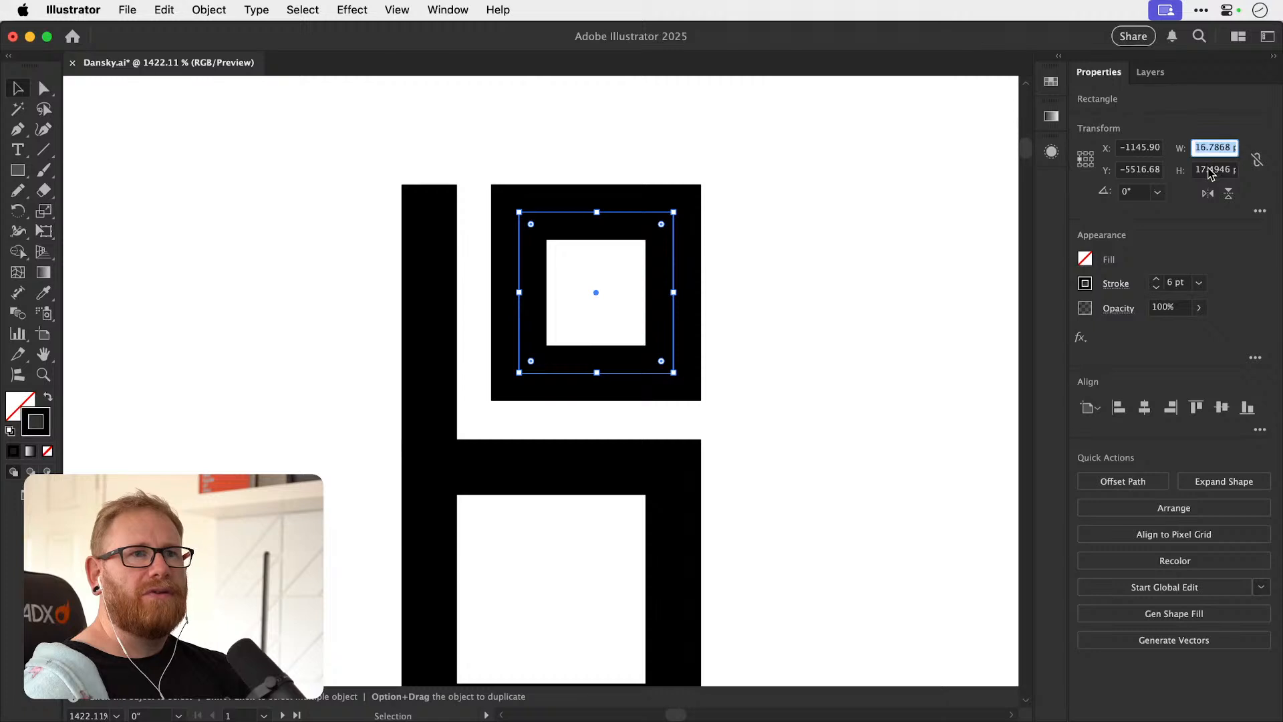
key(Return)
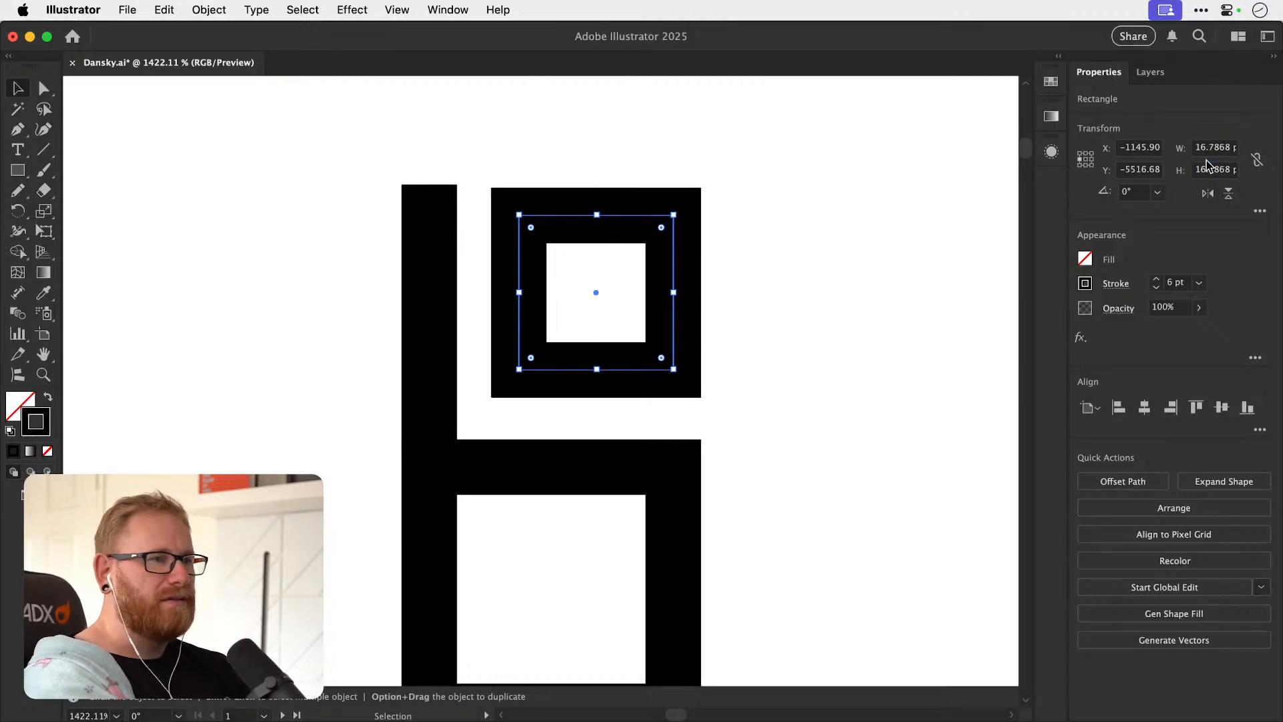
key(shift+super+a)
Lower the stem's upper end level with the small square's top and nudge the small square about 0.7 px down.
click(660, 359)
shift+click(635, 470)
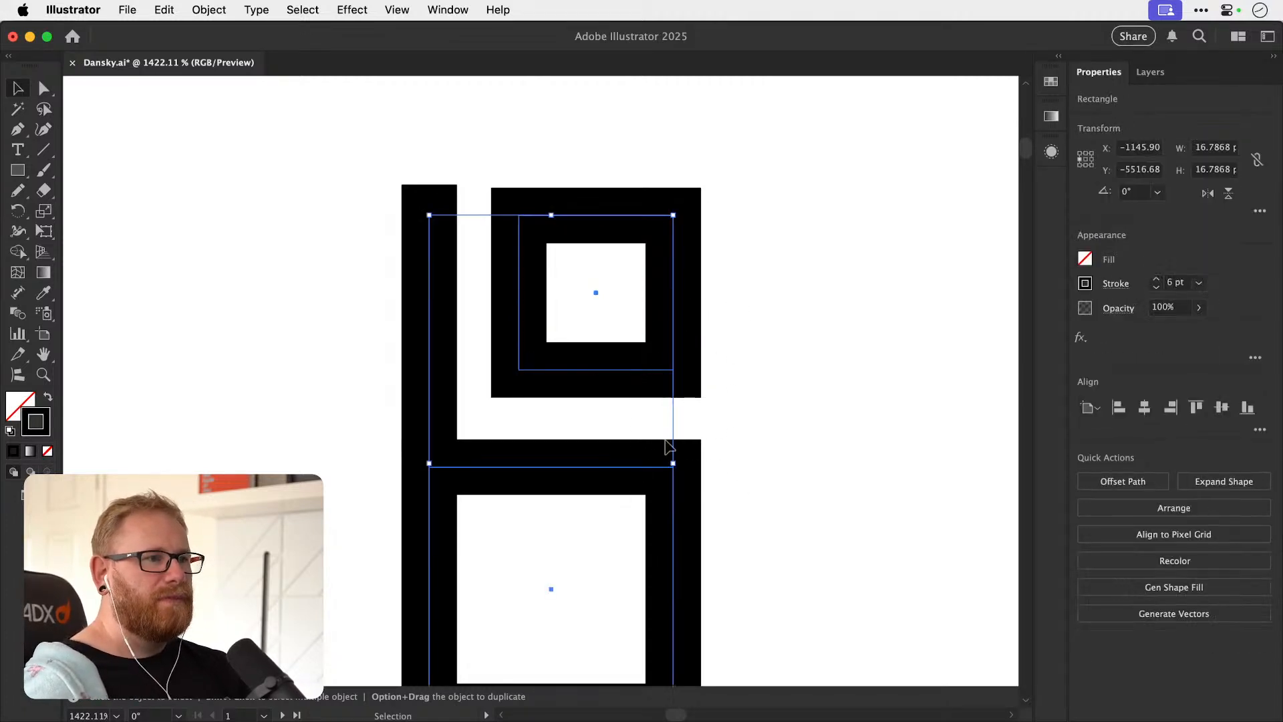
key(shift+super+a)
click(447, 200)
key(a)
mouse_move(431, 185)
mouse_down()
mouse_move(433, 217)
mouse_move(429, 188)
mouse_up()
key(shift+super+a)
mouse_move(563, 378)
mouse_down()
mouse_move(614, 378)
mouse_move(576, 379)
mouse_up()
key(v)
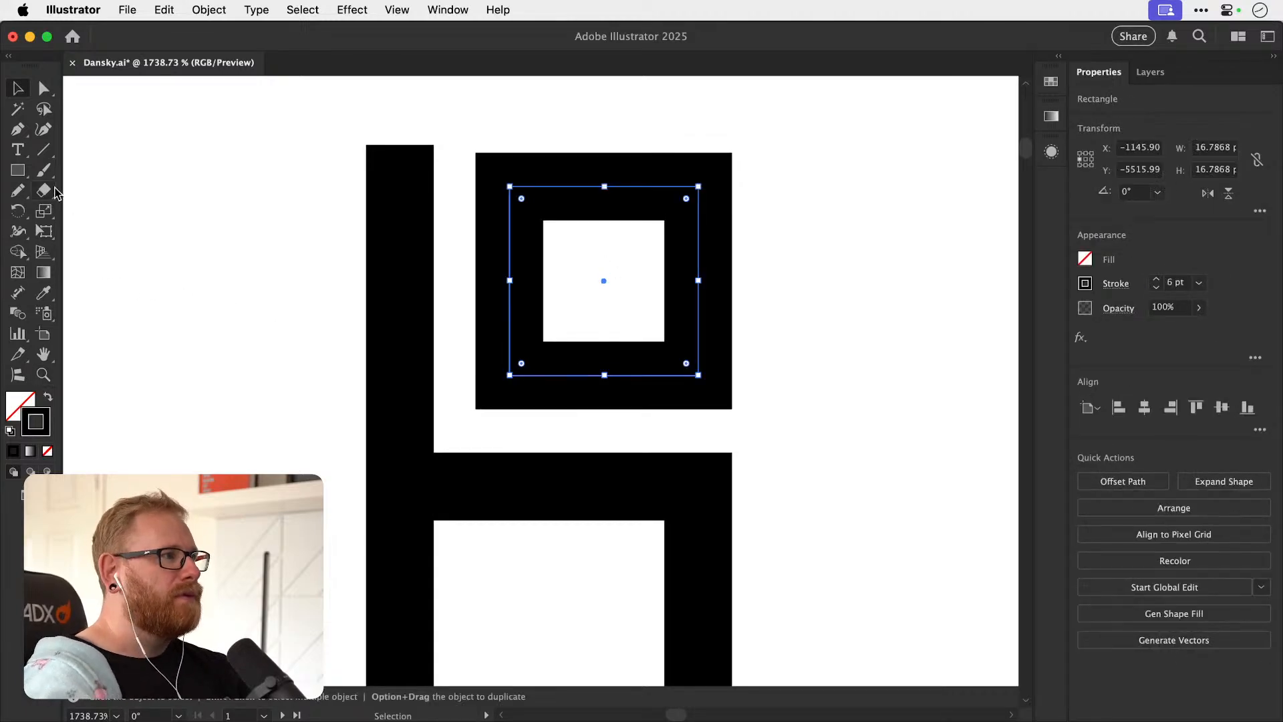
Create a 3 by 3 px square beside the monogram with a black fill and no stroke as a spacer.
key(m)
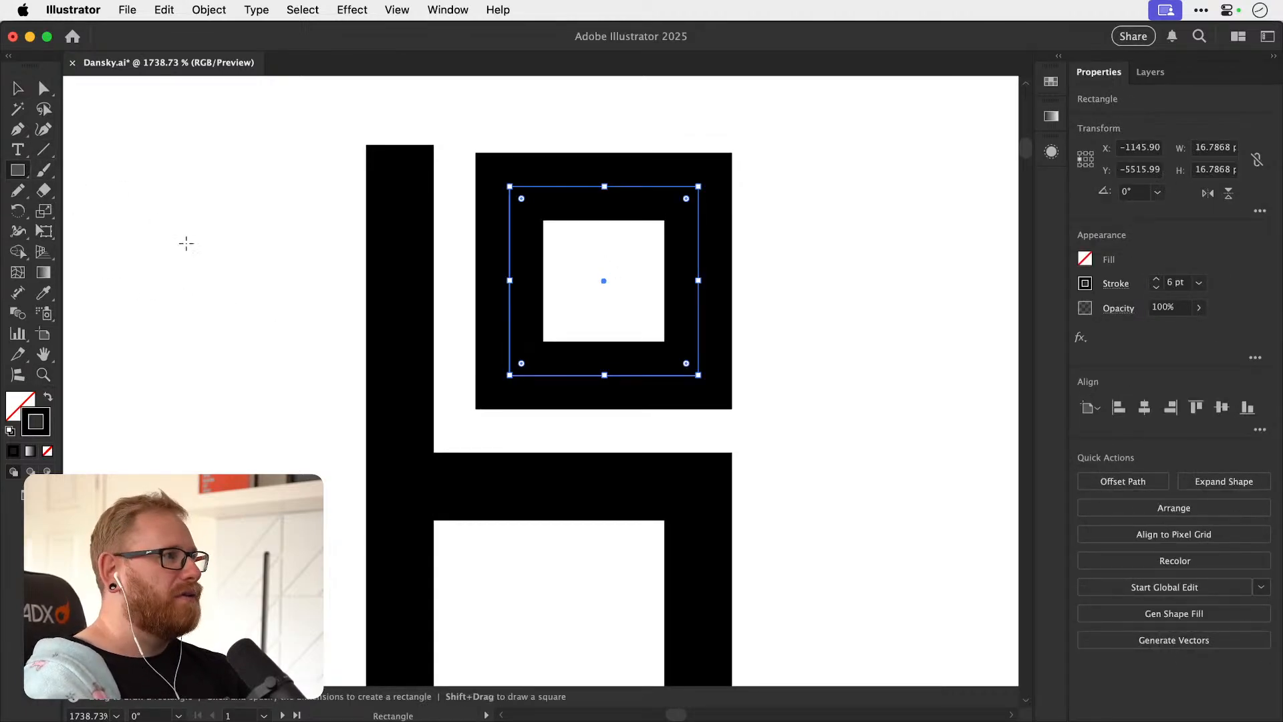
click(198, 300)
text(3pt)
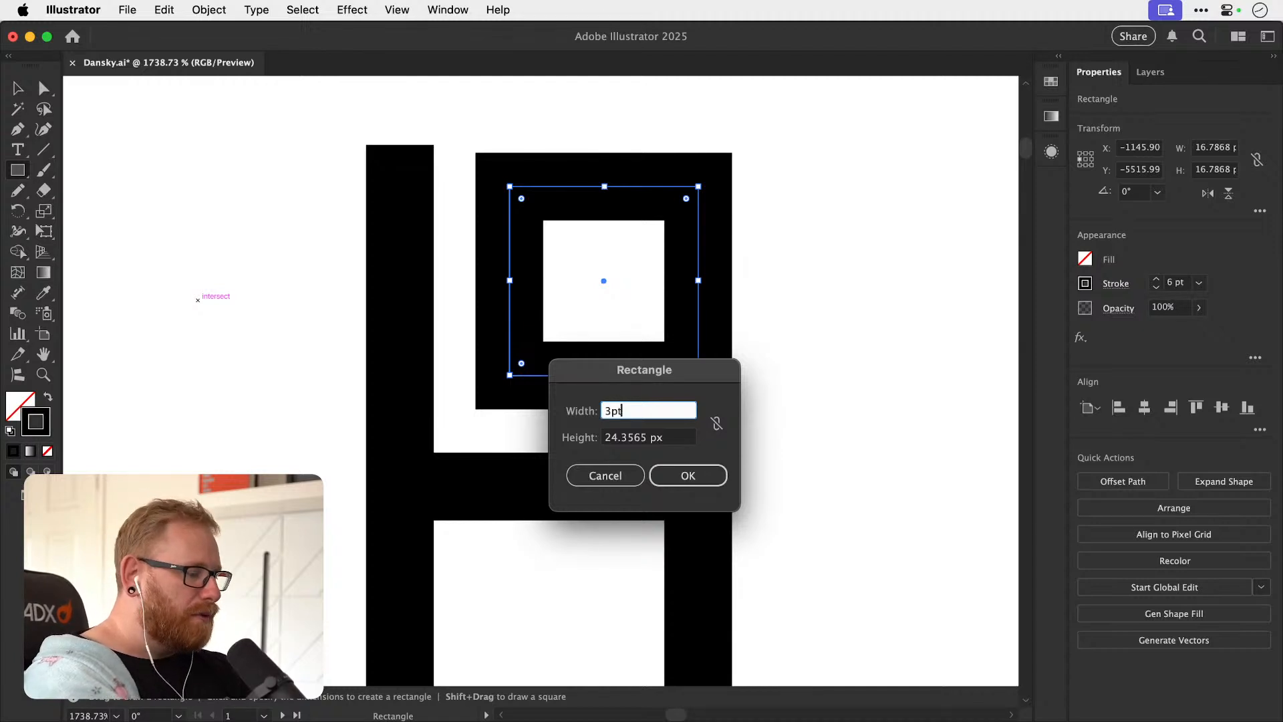
key(Tab)
text(3pt)
key(Return)
key(shift+x)
key(z)
key(v)
Place the 3 px spacer on the bowl's upper edge and lower the small square until it rests on the spacer.
click(234, 337)
drag(223, 332, 530, 427)
scroll(532, 444, up, 5)
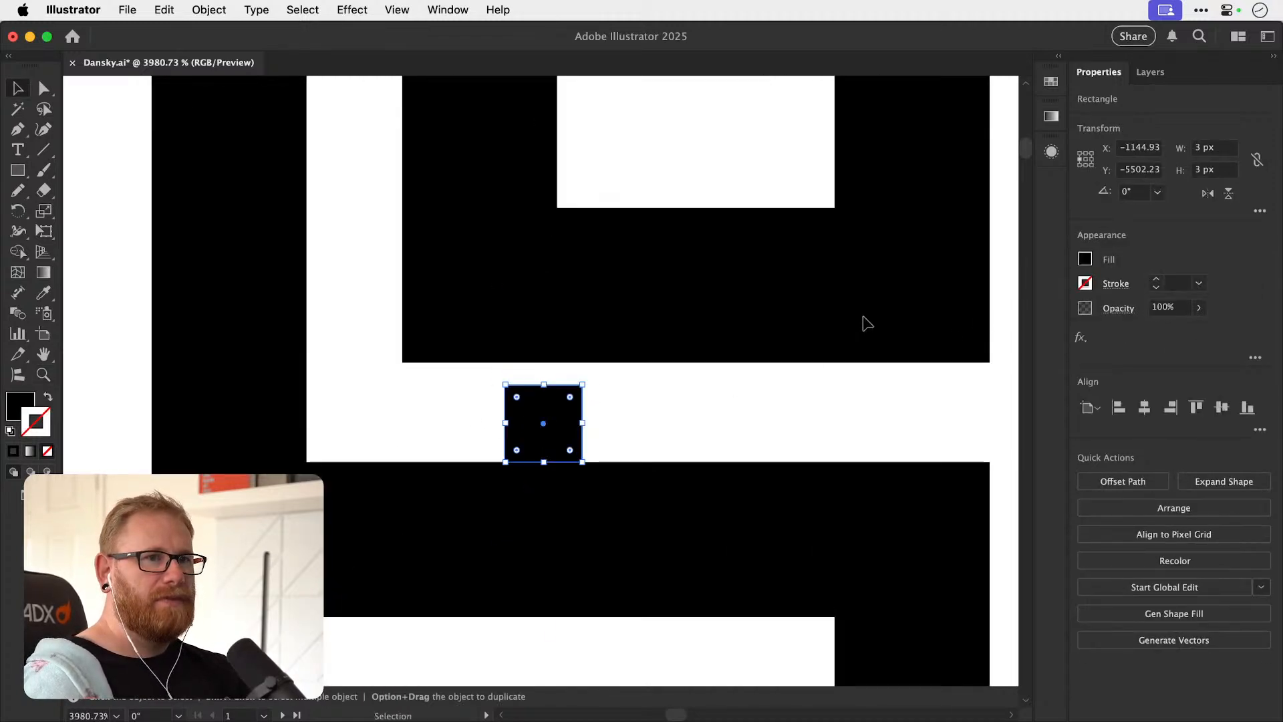
drag(630, 286, 624, 314)
Copy the spacer against the stem's inner side and widen the small square leftward to about 17.49 px toward the copy.
drag(533, 421, 338, 308)
click(455, 309)
click(481, 190)
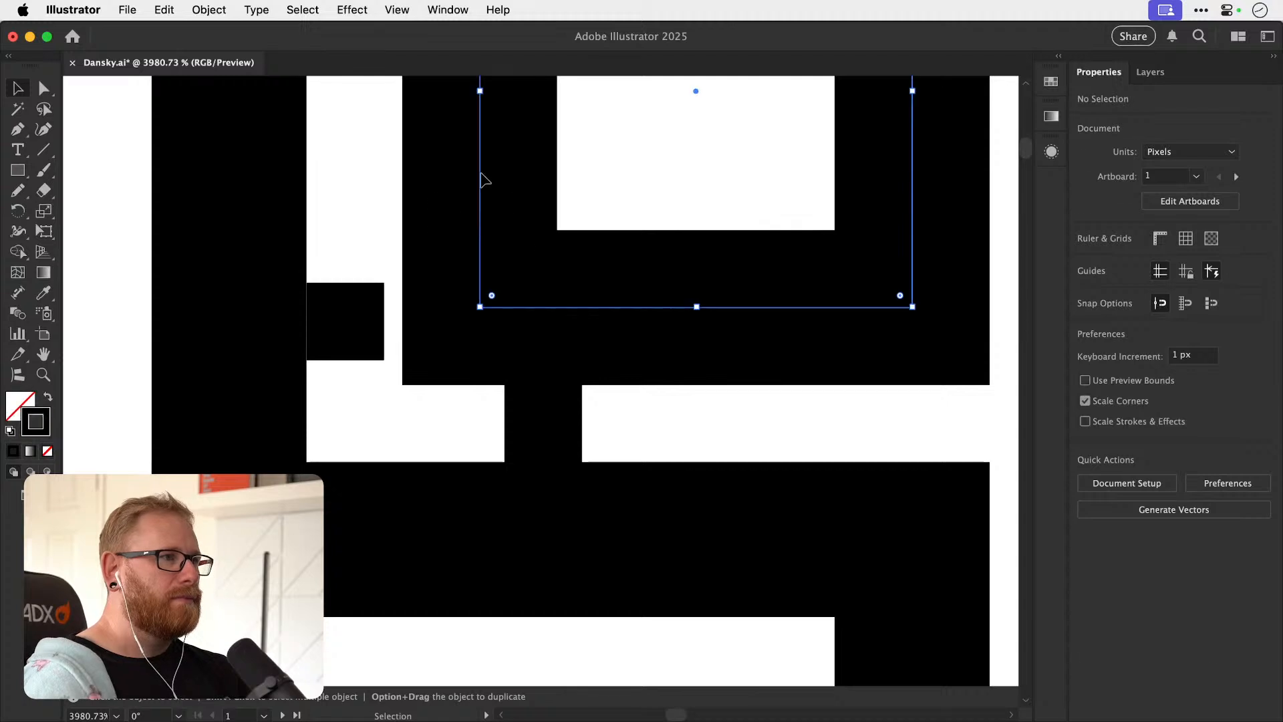
drag(477, 99, 464, 98)
drag(493, 143, 471, 503)
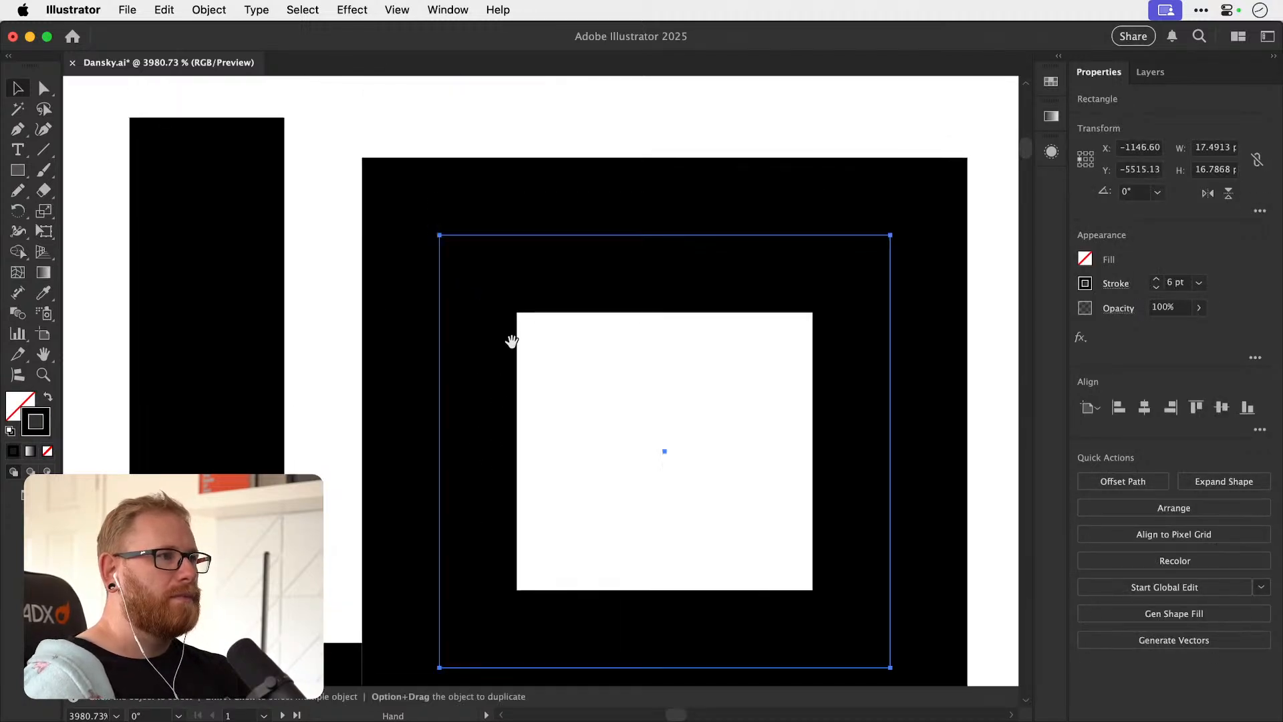
Place a horizontal ruler guide along the small square's upper edge, with the stem's upper anchor points selected.
key(a)
drag(208, 118, 380, 128)
key(z)
key(v)
key(super+r)
drag(329, 83, 338, 171)
scroll(338, 171, down, 5)
drag(385, 92, 371, 539)
key(super+z)
key(super+z)
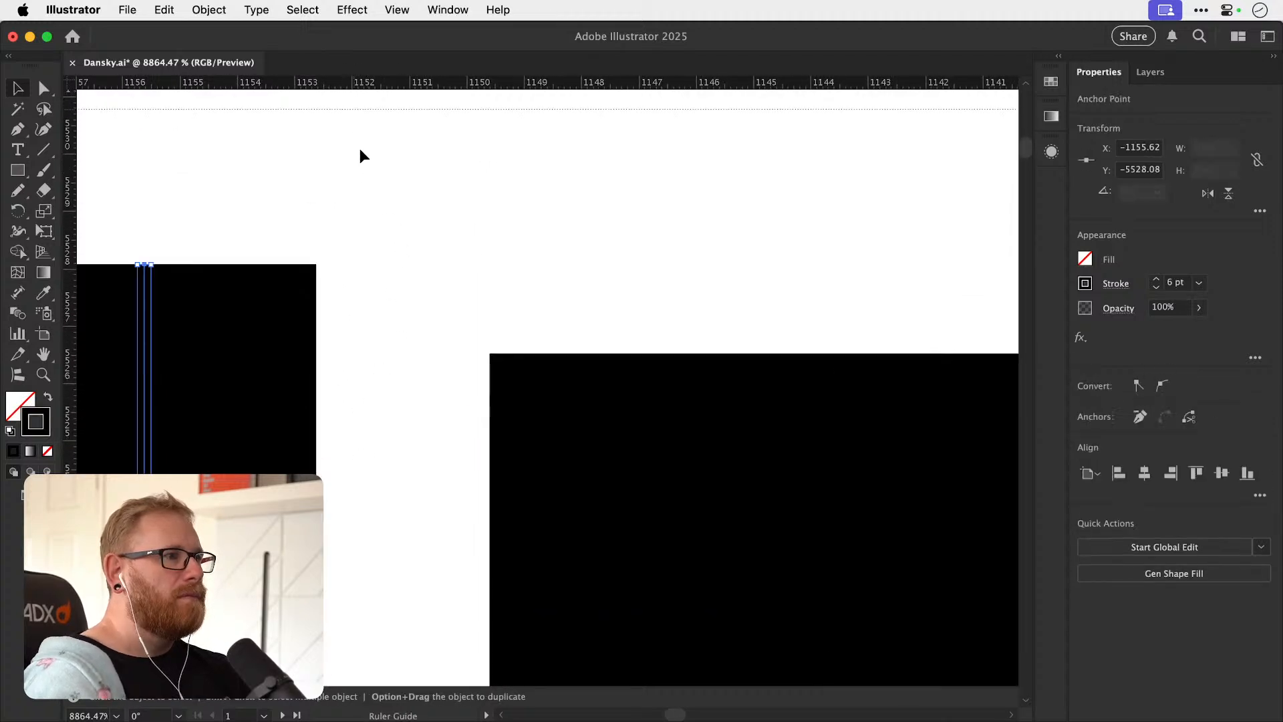
scroll(372, 327, down, 6)
scroll(371, 334, up, 10)
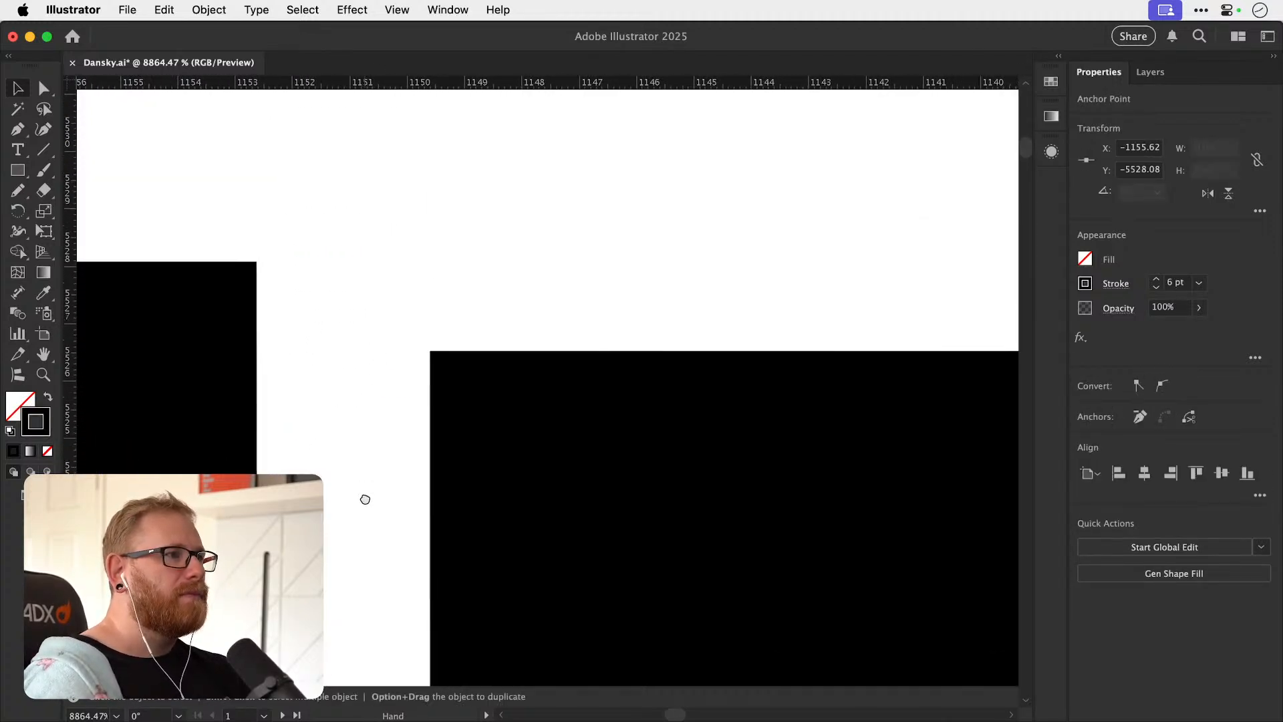
drag(408, 85, 459, 261)
Lower the stem's upper end onto the guide so it is level with the small square's top, and hide the rulers.
scroll(446, 374, down, 3)
scroll(384, 260, left, 5)
scroll(384, 260, up, 1)
key(a)
drag(294, 201, 290, 284)
key(super+r)
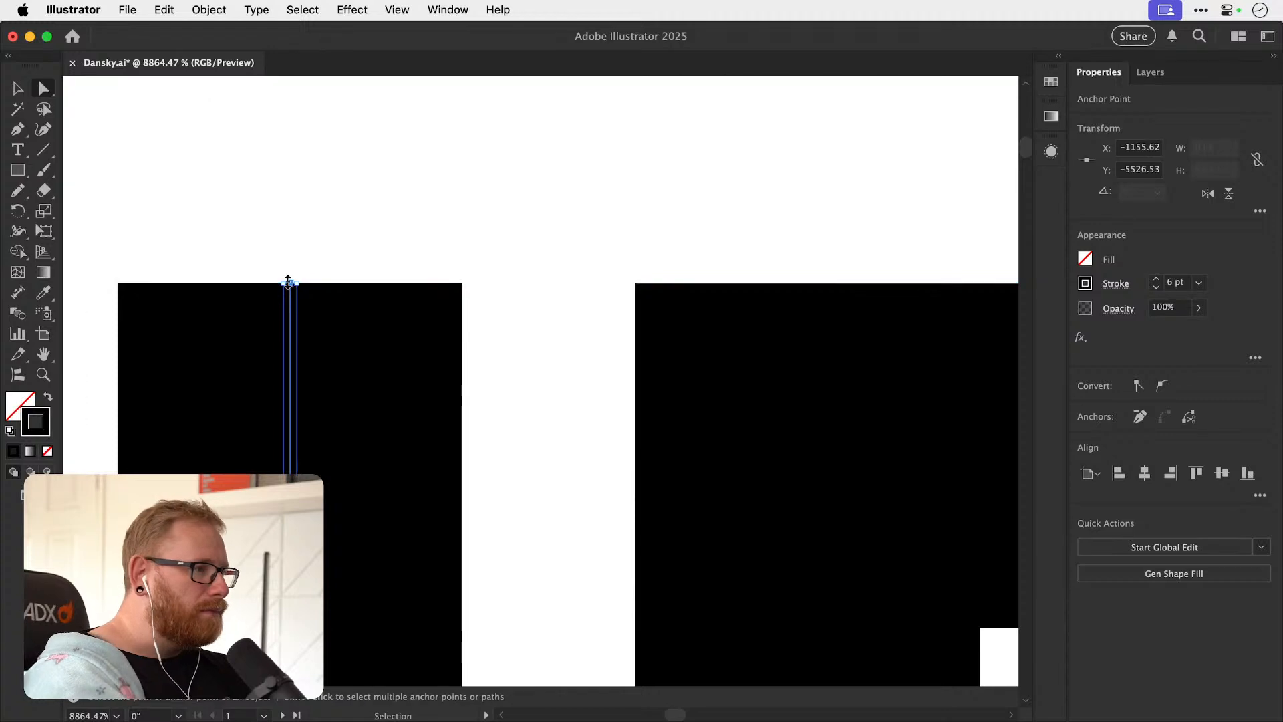
Delete both spacers from the gaps between the small square, the stem and the bowl.
scroll(624, 352, down, 8)
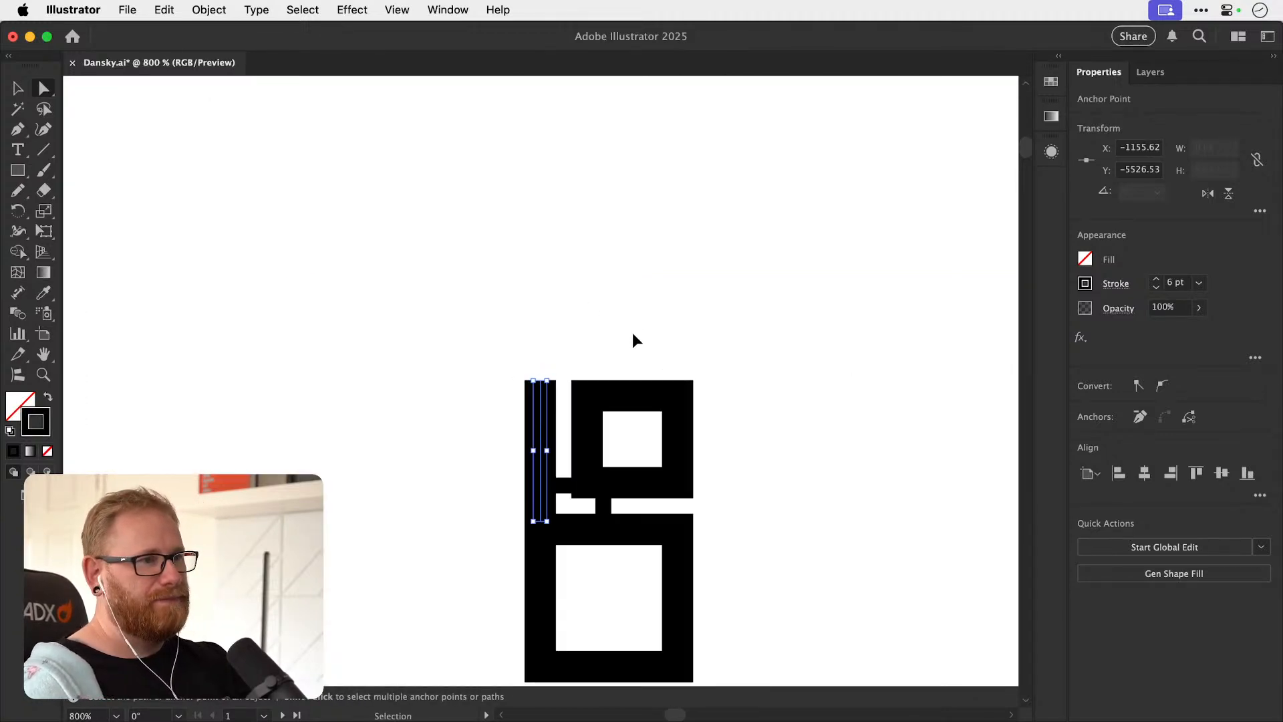
key(v)
click(564, 486)
key(Delete)
click(603, 506)
key(Delete)
drag(530, 447, 395, 268)
drag(280, 180, 616, 463)
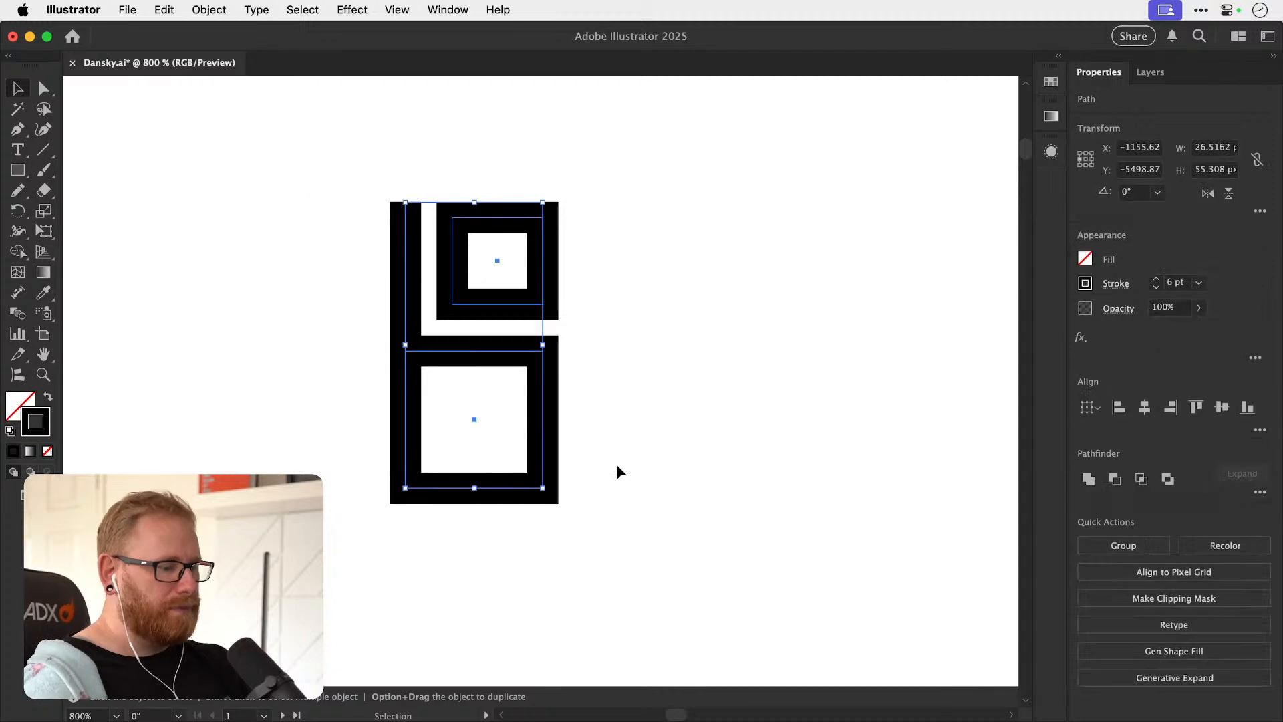
key(super+minus)
key(super+minus)
key(super+minus)
key(super+minus)
key(super+minus)
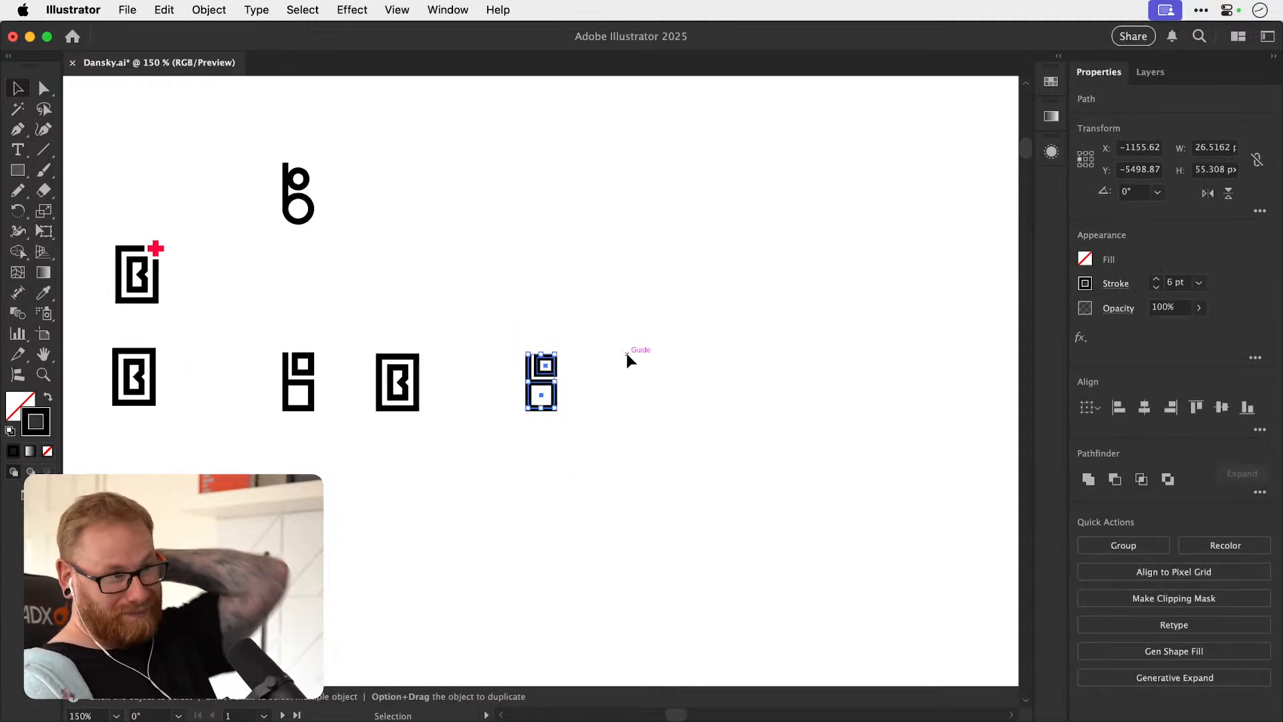
click(616, 369)
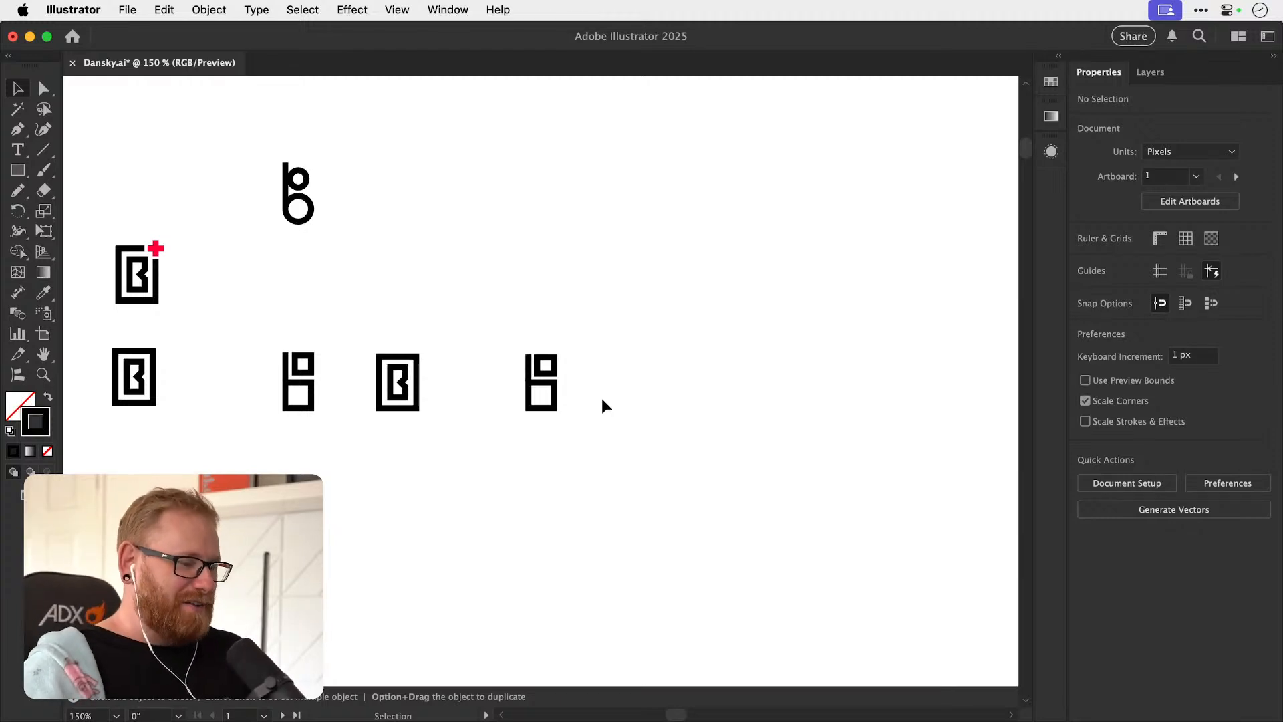
Duplicate the corrected monogram to the right of the original.
key(z)
drag(606, 402, 527, 406)
key(v)
drag(445, 299, 595, 495)
key(z)
drag(562, 390, 747, 388)
key(v)
key(z)
key(v)
key(space)
click(18, 170)
key(super+shift+a)
key(v)
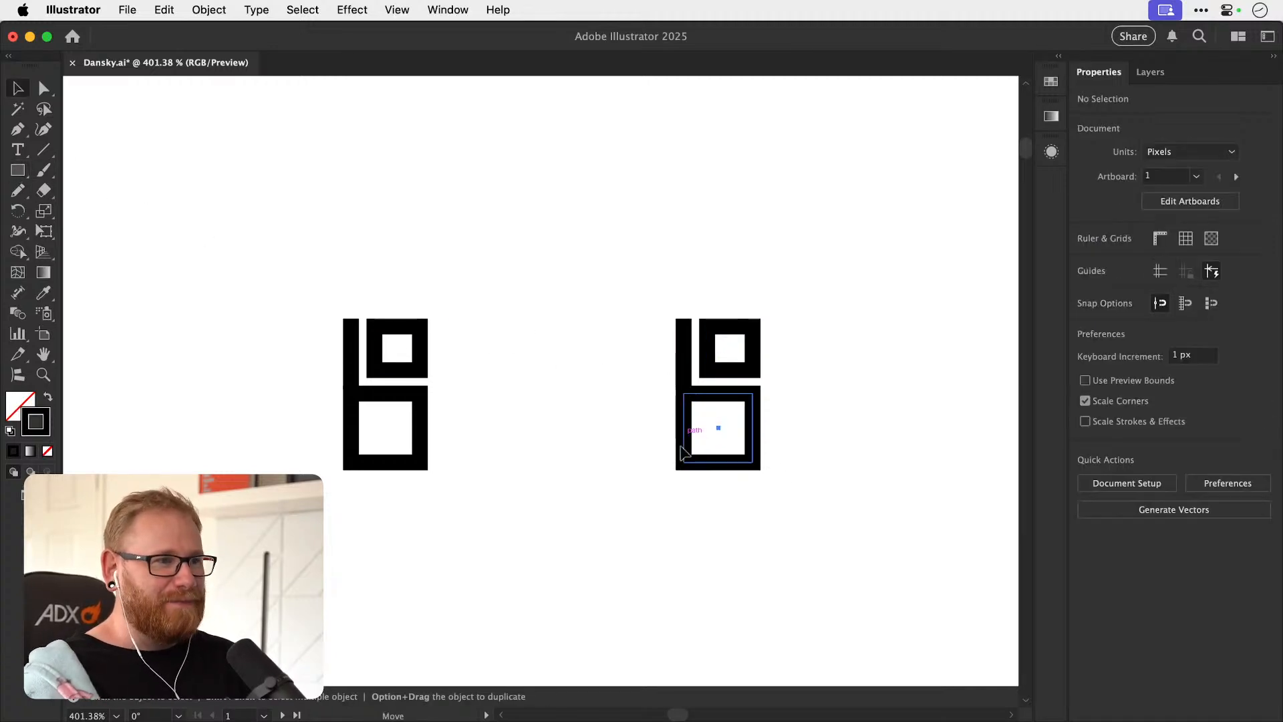
Offset the path of the duplicate's lower square outward by 6 px with miter joins.
drag(683, 427, 684, 456)
key(a)
key(super+z)
key(v)
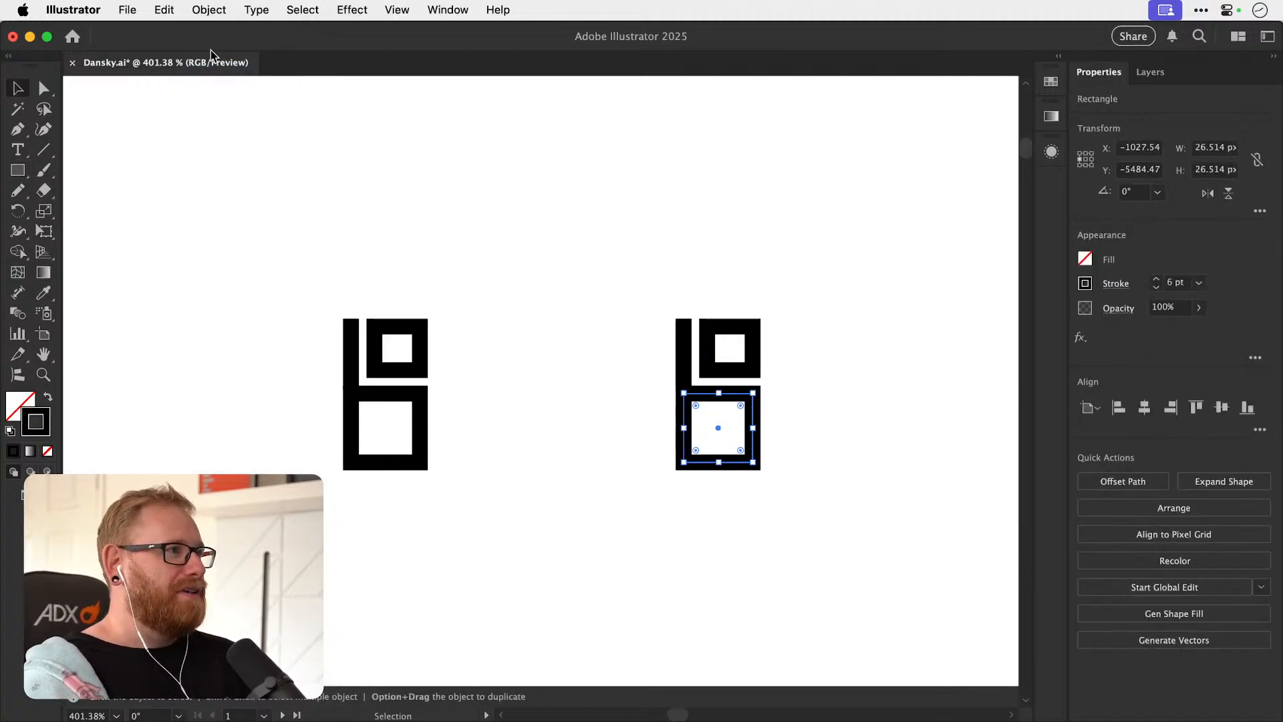
click(209, 9)
mouse_move(341, 495)
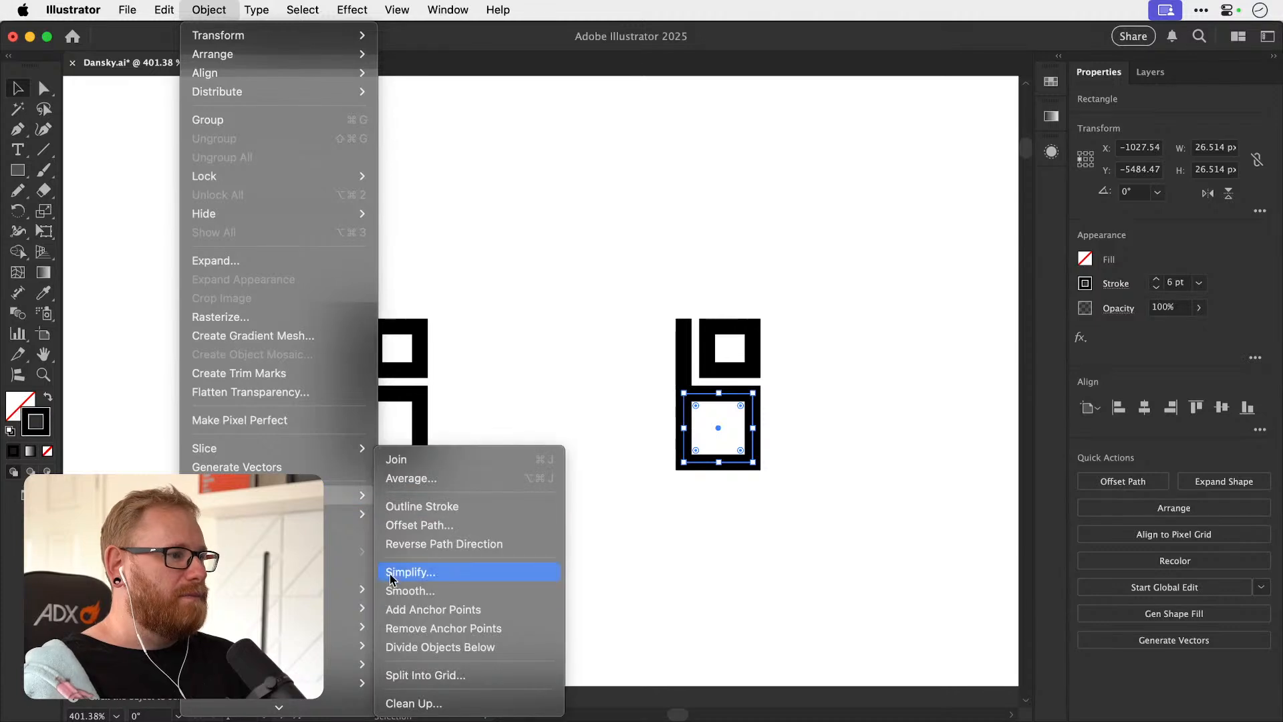
click(401, 525)
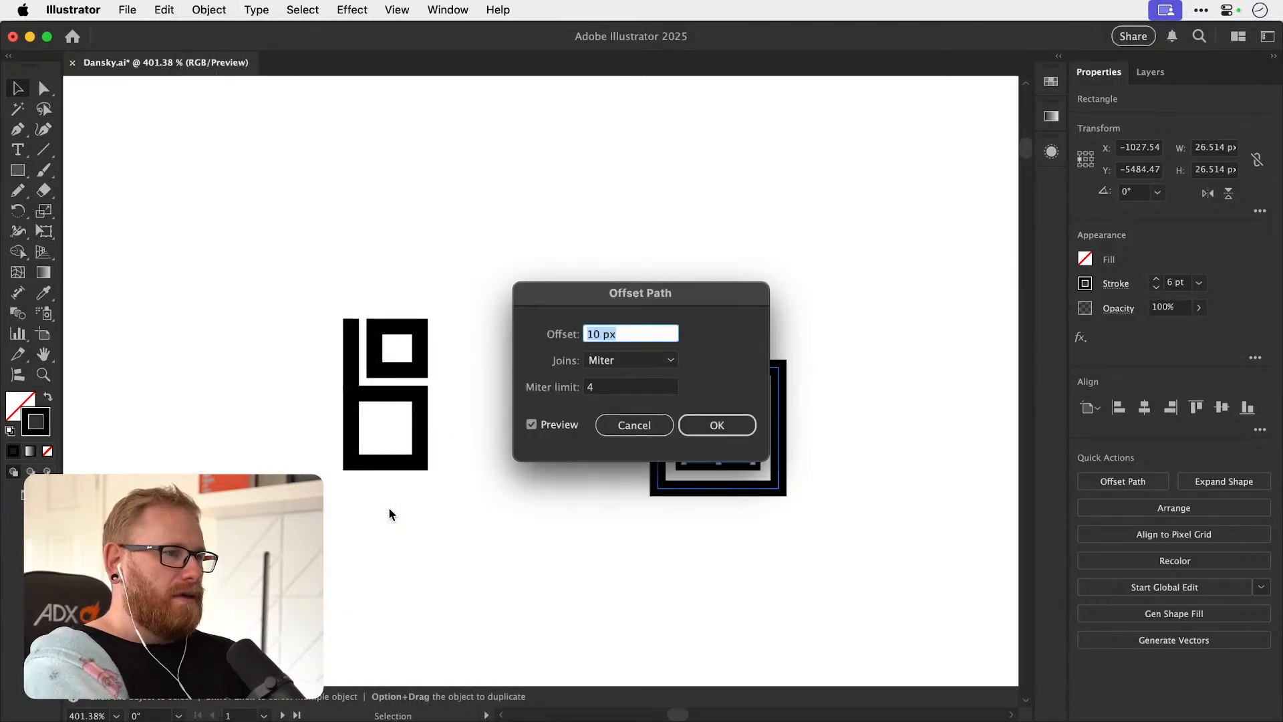
text(6pt)
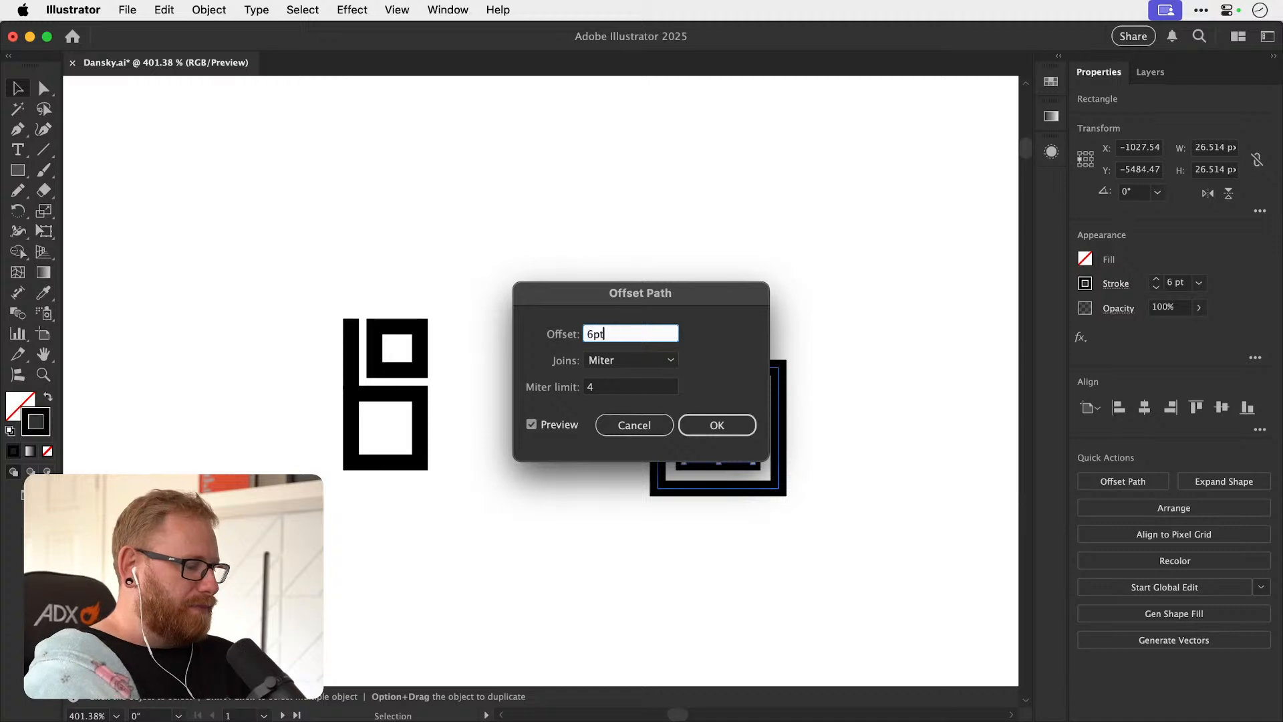
key(Tab)
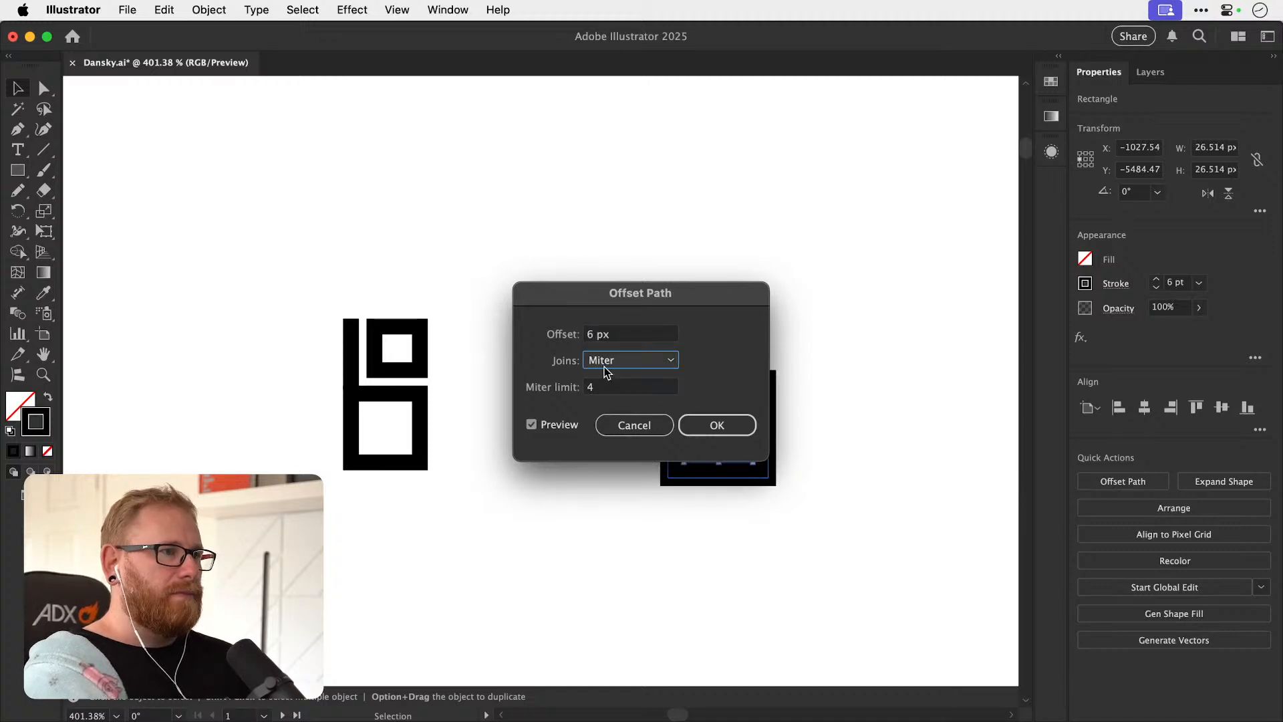
click(626, 333)
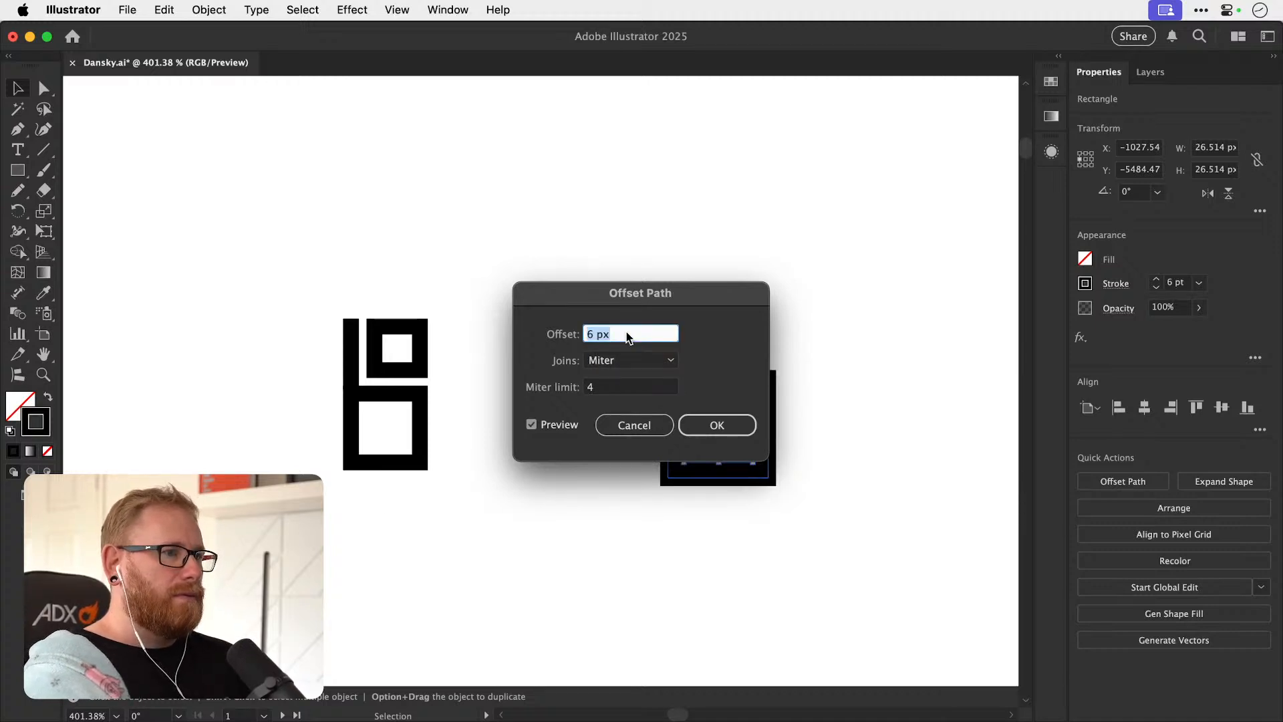
key(Return)
Set the offset square's stroke weight to 3 pt.
click(1156, 287)
click(1156, 287)
click(1156, 287)
click(992, 371)
Enlarge the 3 pt outer square around the bowl to about 42 by 42 px, keeping it square.
key(z)
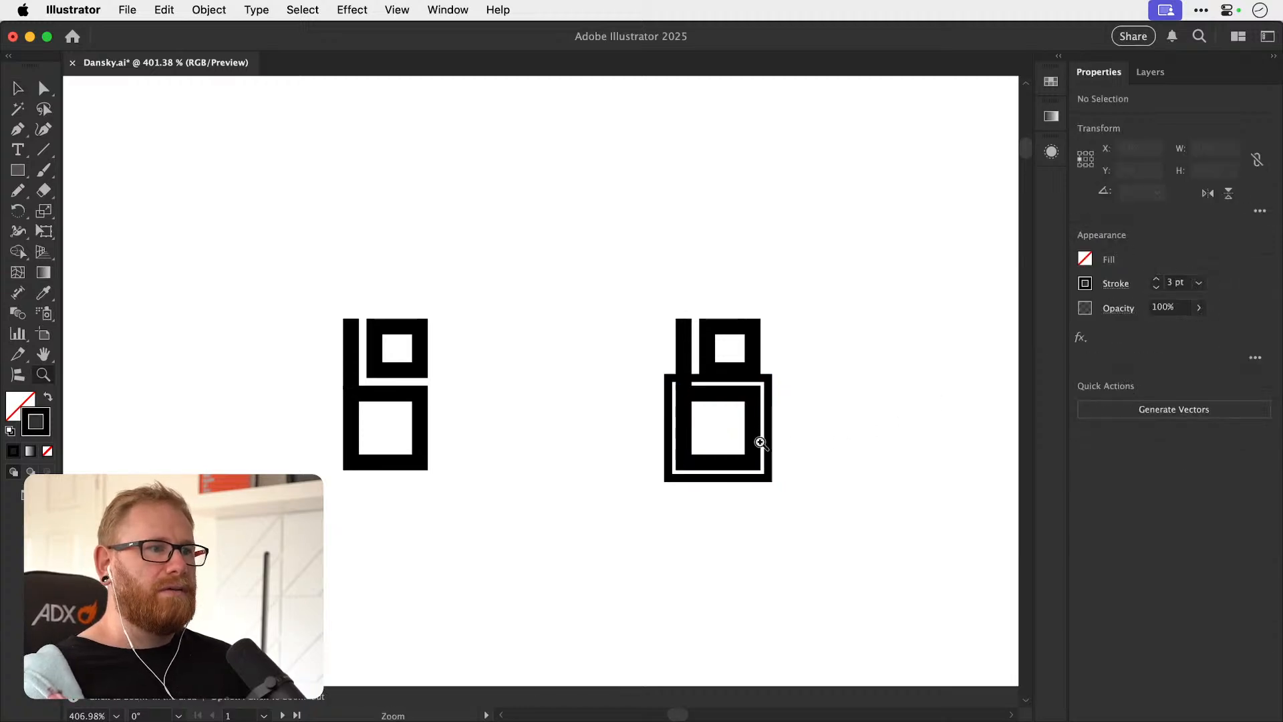
click(749, 443)
key(v)
click(775, 486)
drag(781, 360, 879, 403)
mouse_move(793, 325)
mouse_down()
mouse_move(850, 295)
mouse_move(803, 322)
mouse_up()
drag(754, 331, 984, 359)
drag(875, 309, 1024, 377)
key(super+z)
drag(909, 280, 895, 300)
key(super+minus)
key(super+minus)
key(super+minus)
key(super+minus)
key(super+minus)
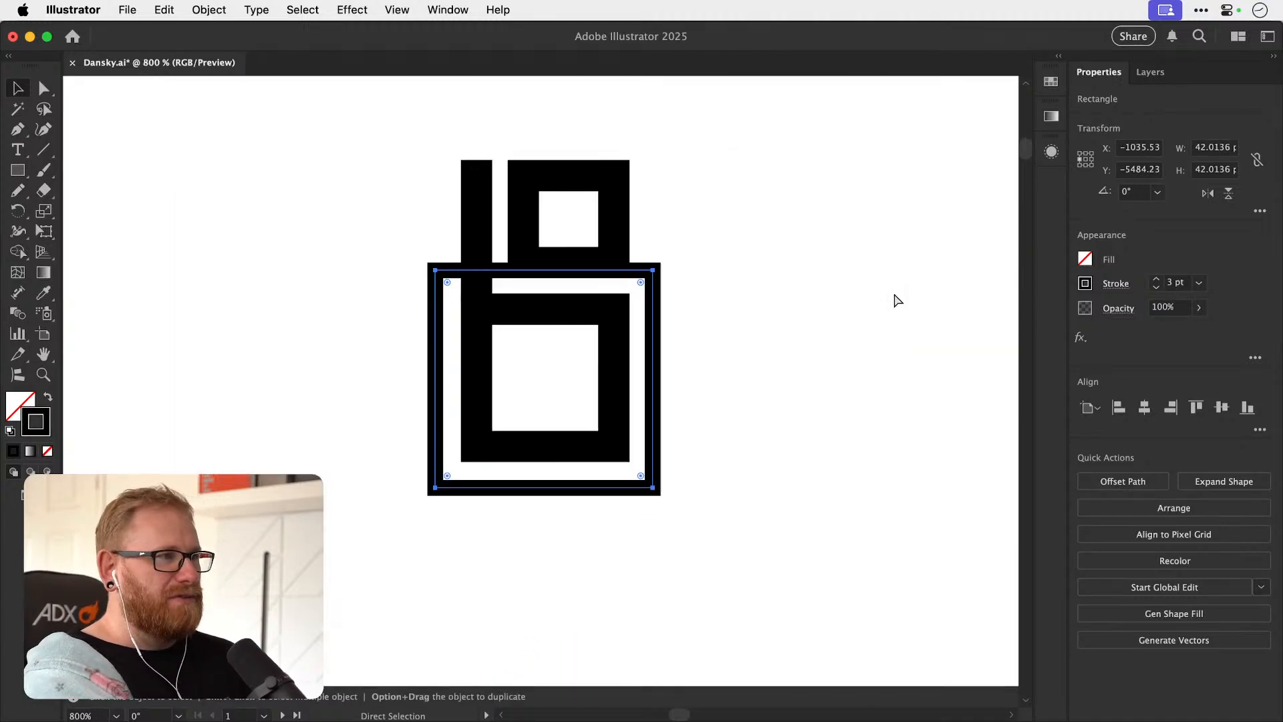
click(896, 300)
Extend the outer square's upper edge upward so it frames the whole monogram with matching margins.
drag(538, 341, 514, 465)
click(416, 472)
drag(523, 396, 526, 260)
click(585, 215)
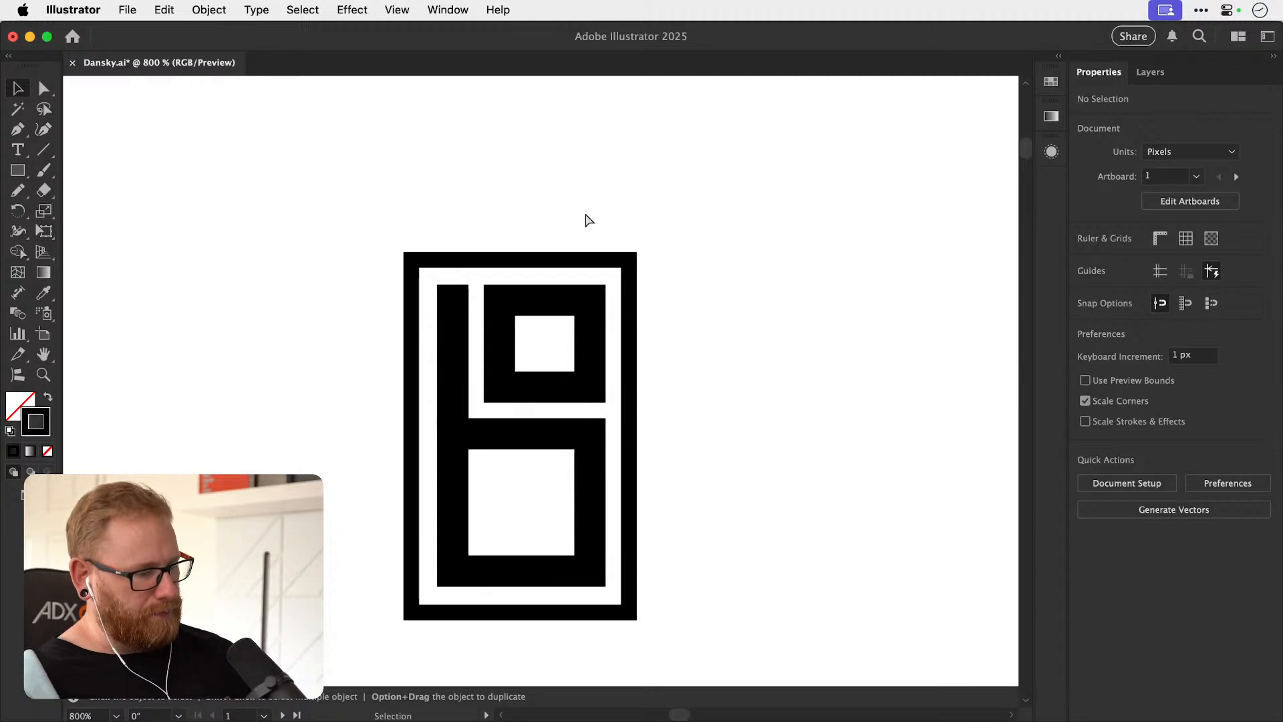
Duplicate the framed monogram to the right of itself.
key(super+minus)
key(super+minus)
key(super+minus)
key(super+minus)
key(super+minus)
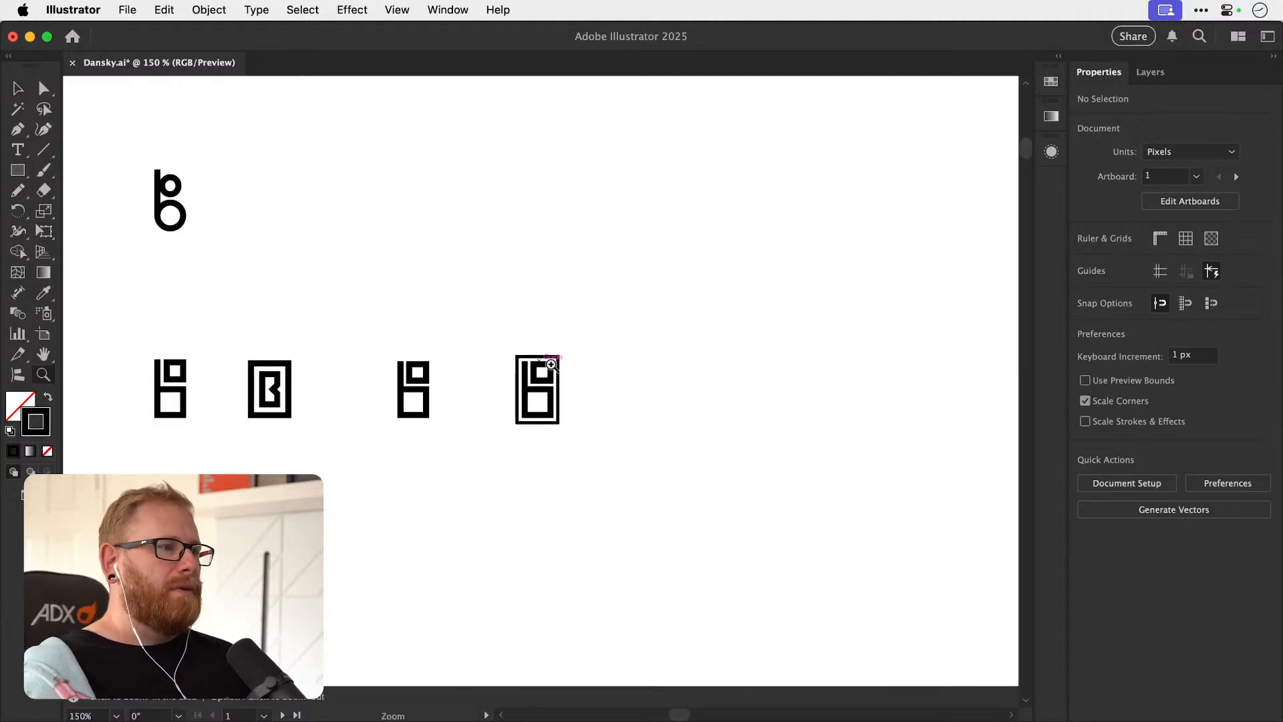
click(548, 389)
scroll(552, 374, up, 3)
drag(553, 417, 963, 375)
click(962, 375)
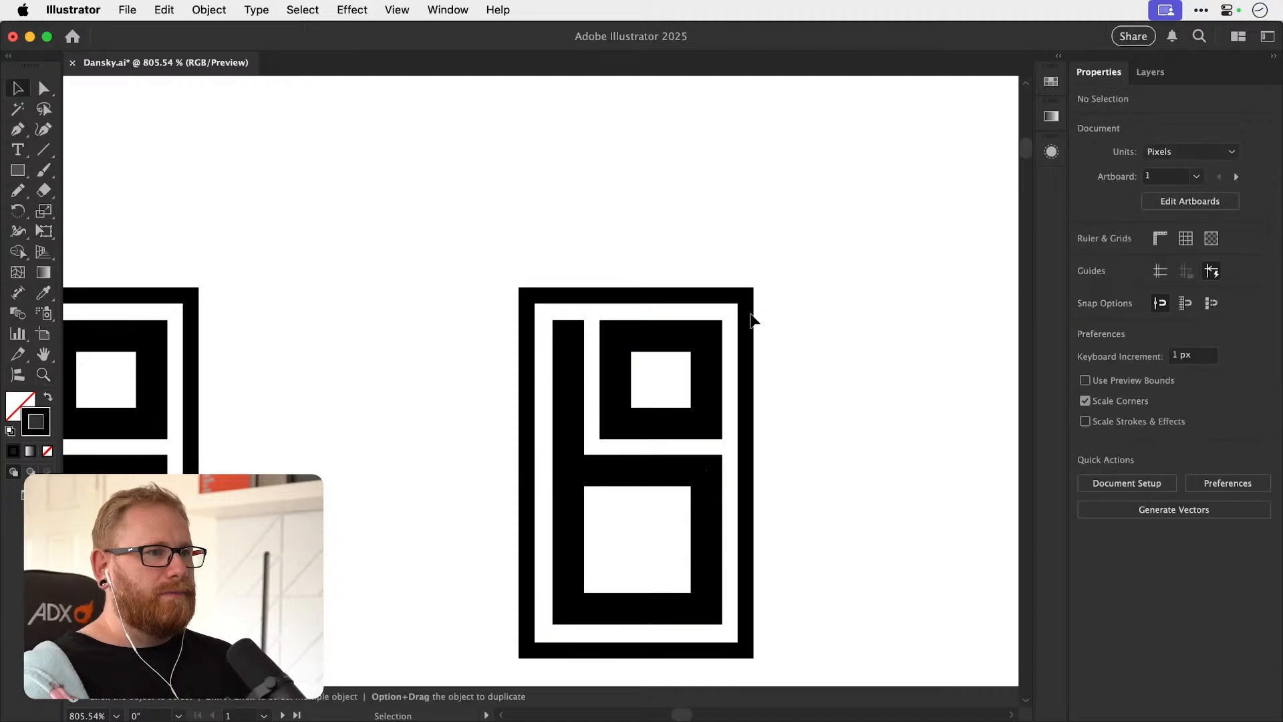
Enlarge the duplicate's outer frame evenly to about 47.4 by 72.8 px for a wider margin.
click(750, 314)
drag(749, 294, 761, 281)
click(794, 280)
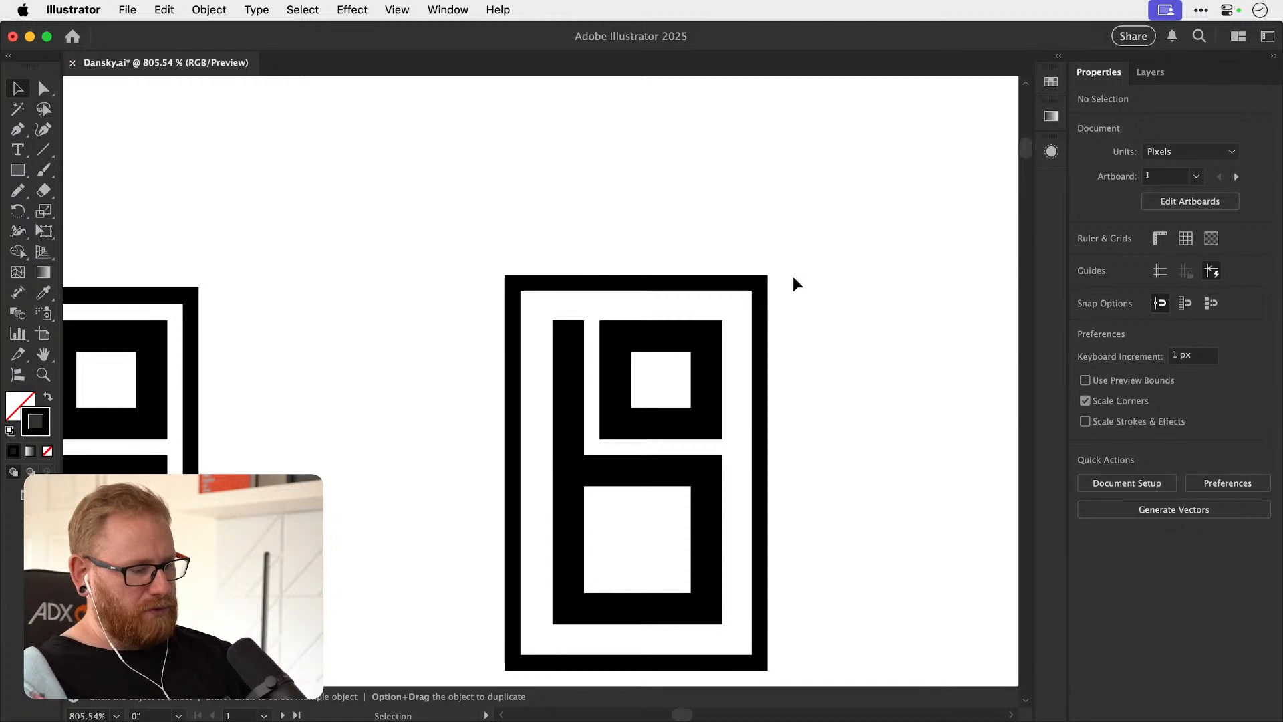
Move the unframed monogram and both framed versions together farther right of the framed B mark.
key(super+minus)
key(super+minus)
key(super+minus)
key(super+minus)
key(super+minus)
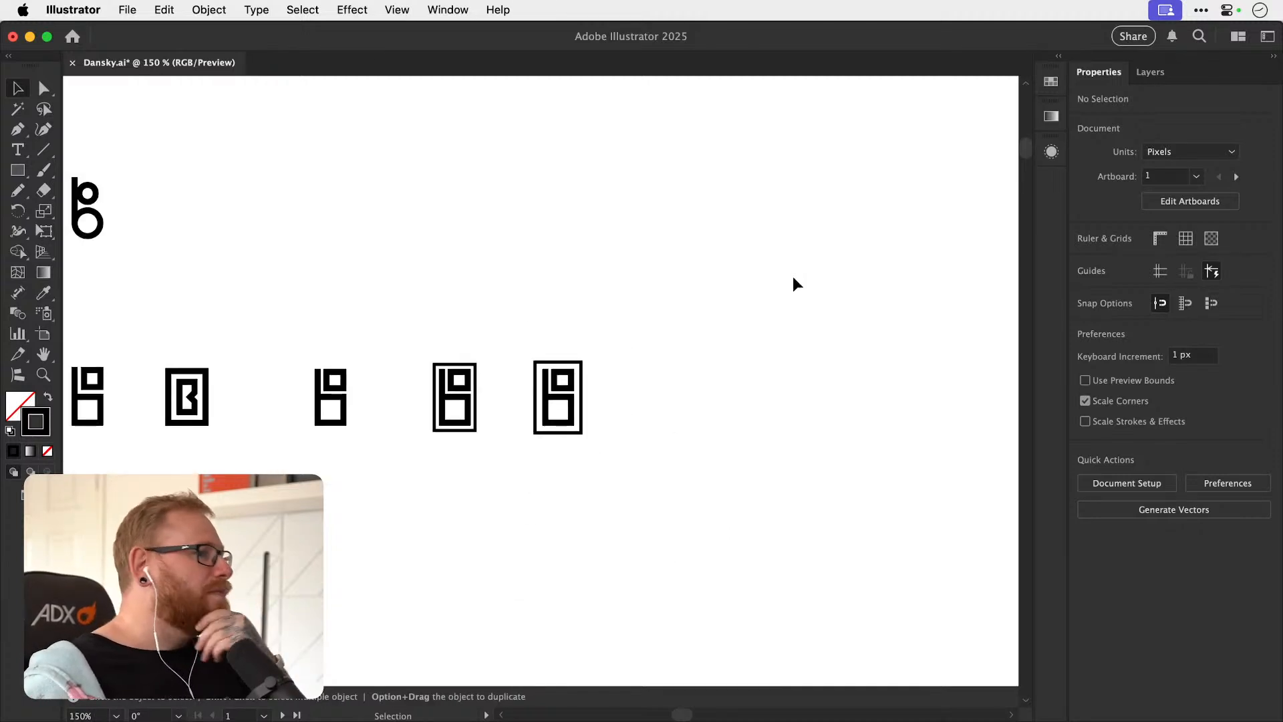
drag(410, 390, 682, 409)
click(632, 198)
Compare the frame margins of the two framed monograms with the unframed version.
key(space)
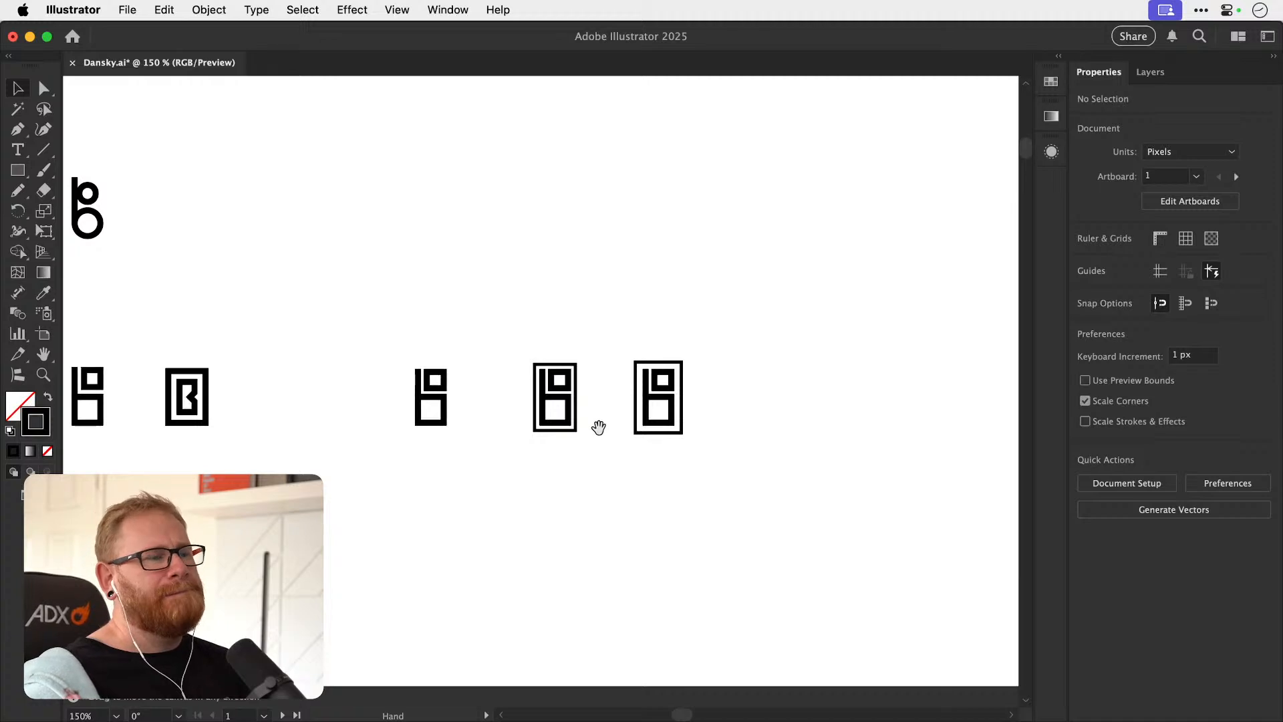
drag(598, 428, 655, 410)
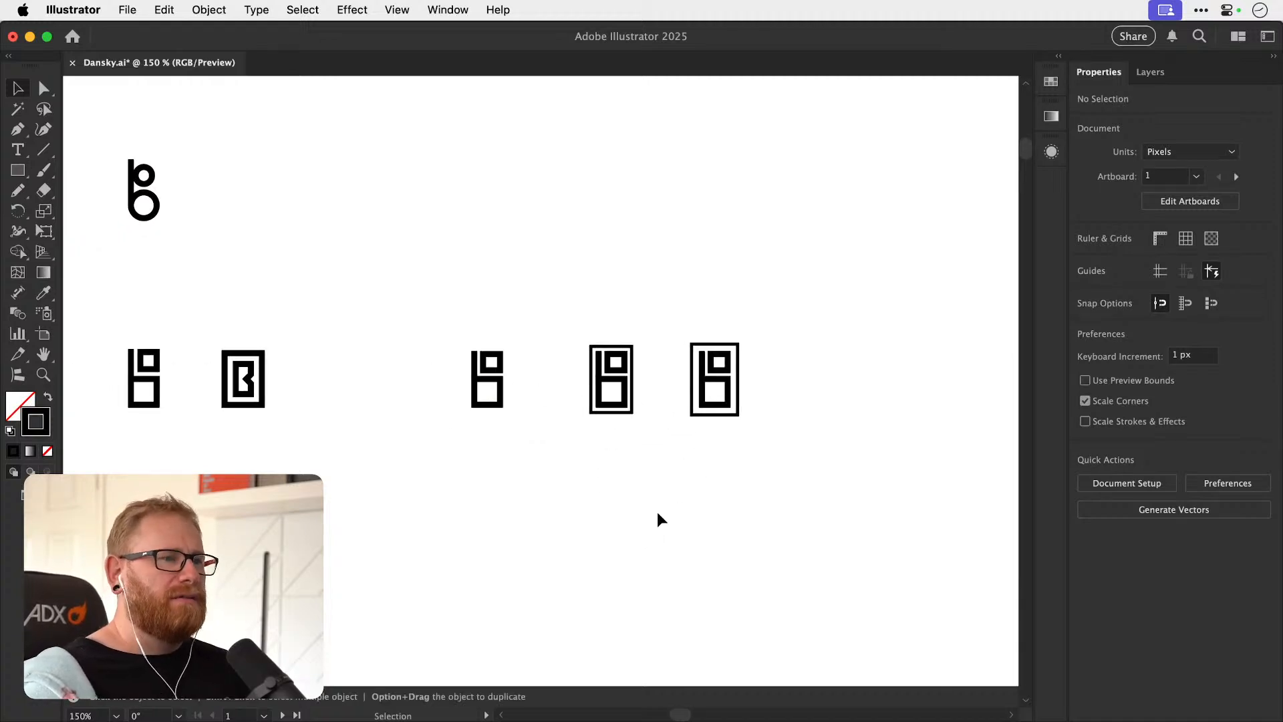
key(z)
mouse_move(717, 368)
mouse_down()
mouse_move(949, 399)
mouse_move(721, 361)
mouse_up()
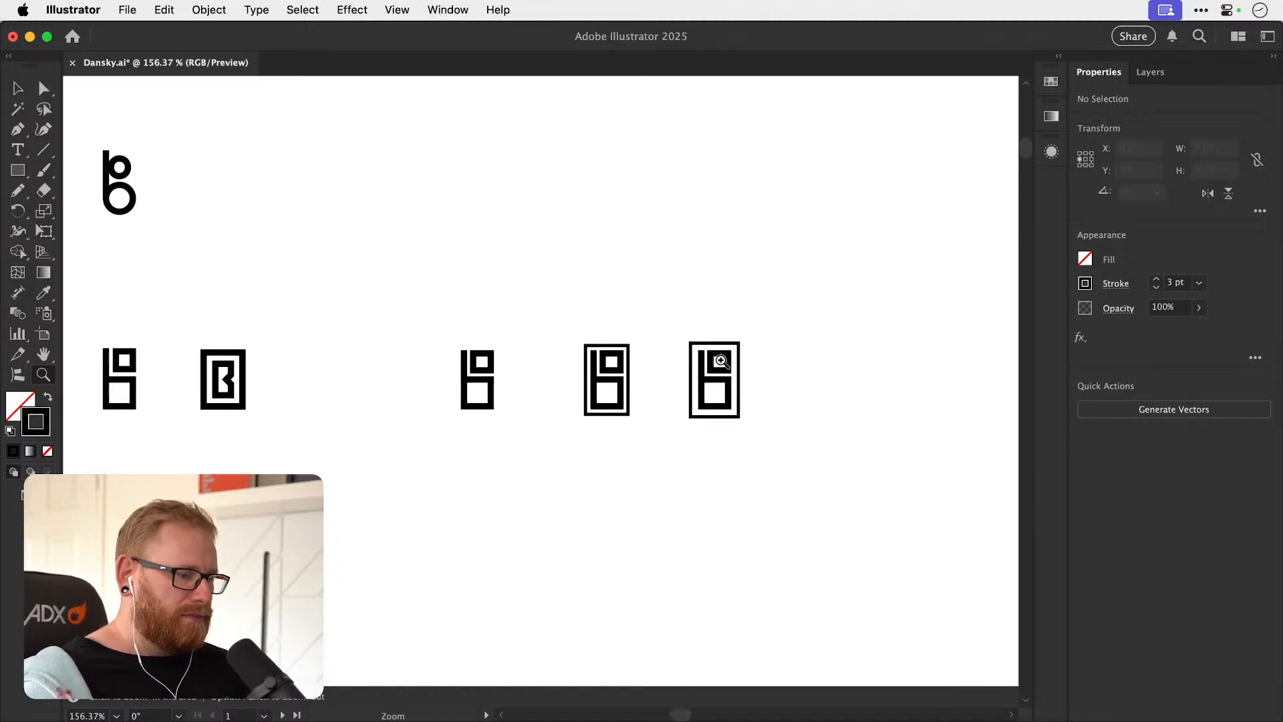
click(680, 383)
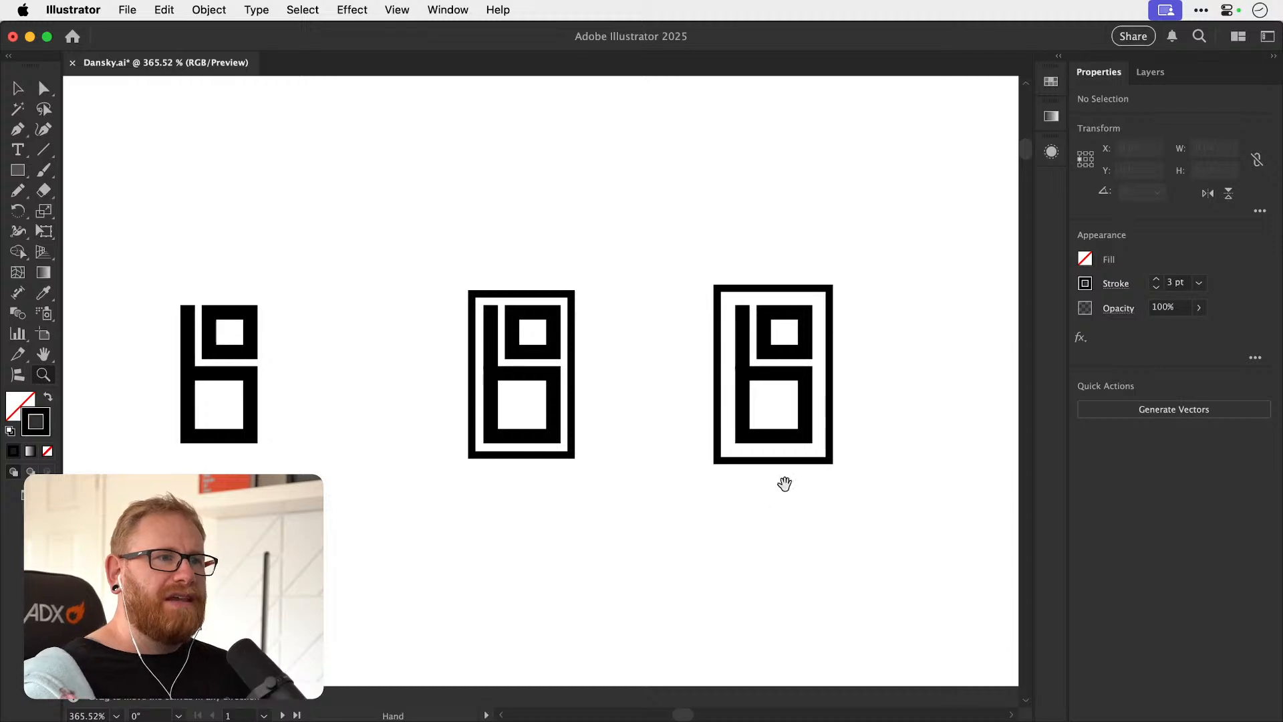
drag(779, 453, 744, 458)
key(v)
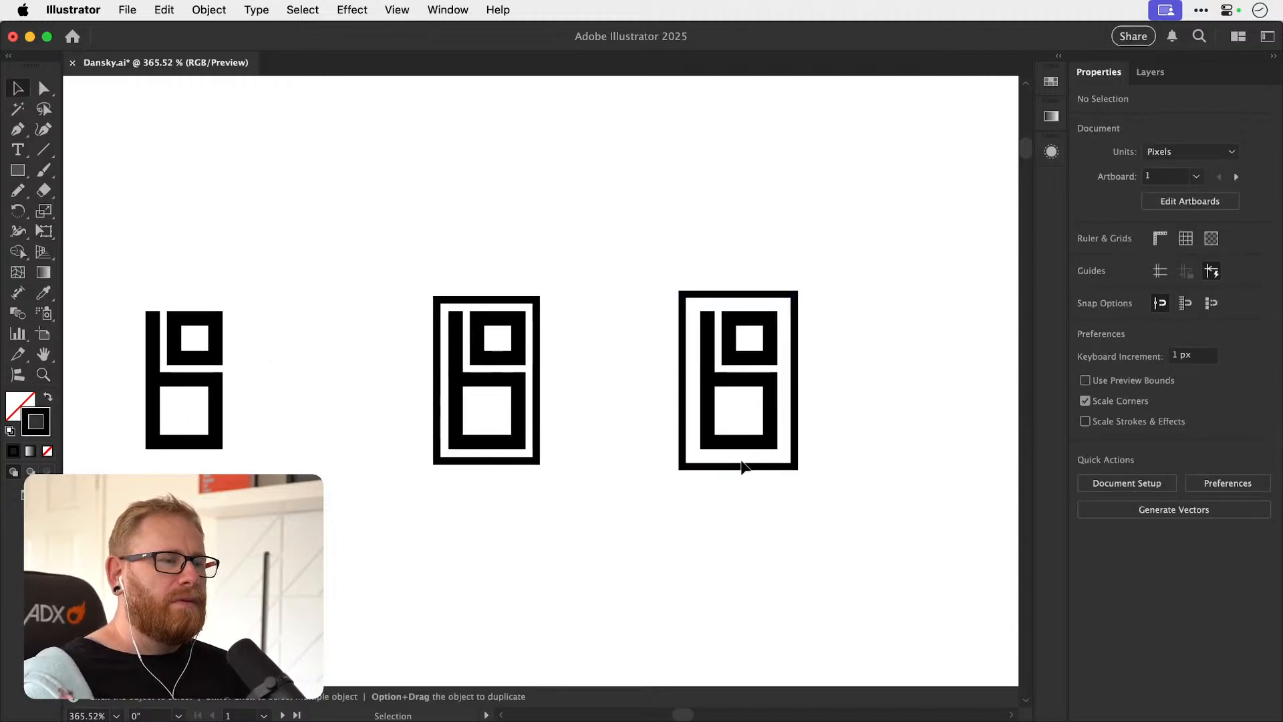
key(space)
drag(784, 430, 681, 443)
Try to centre the monogram horizontally and vertically within the larger frame.
key(a)
drag(575, 303, 715, 461)
key(v)
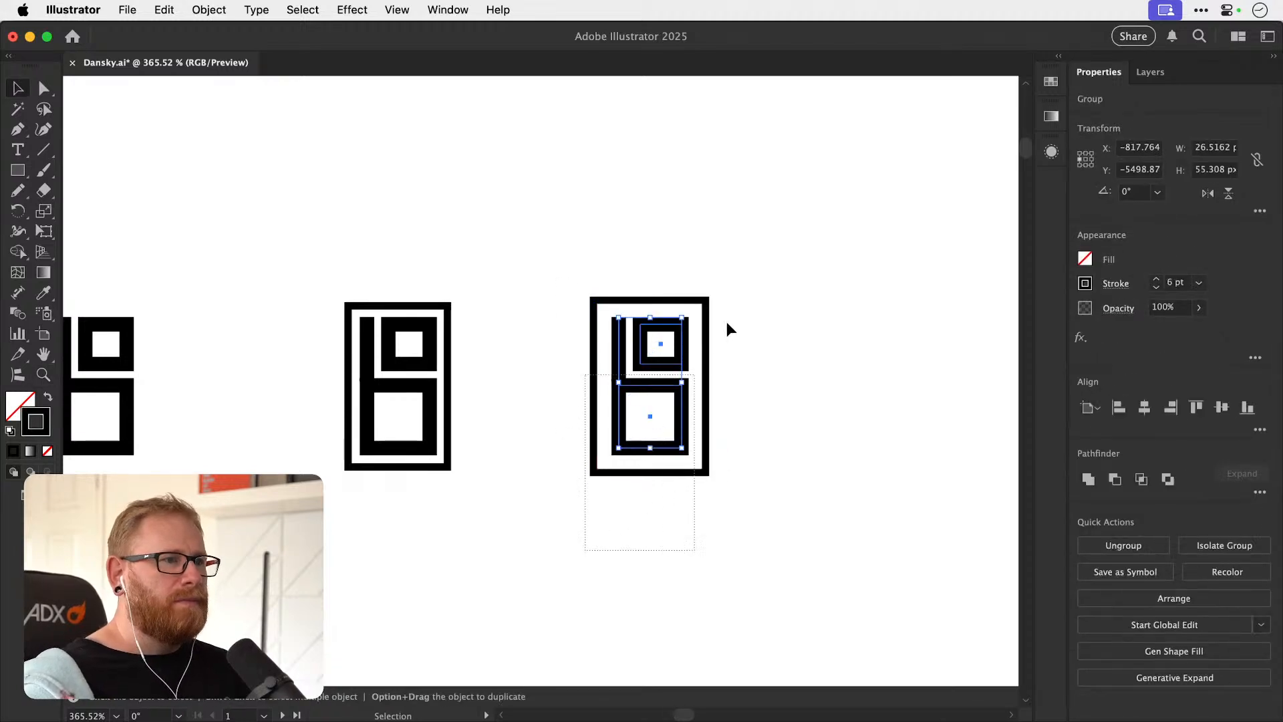
click(707, 364)
click(1146, 410)
click(1221, 409)
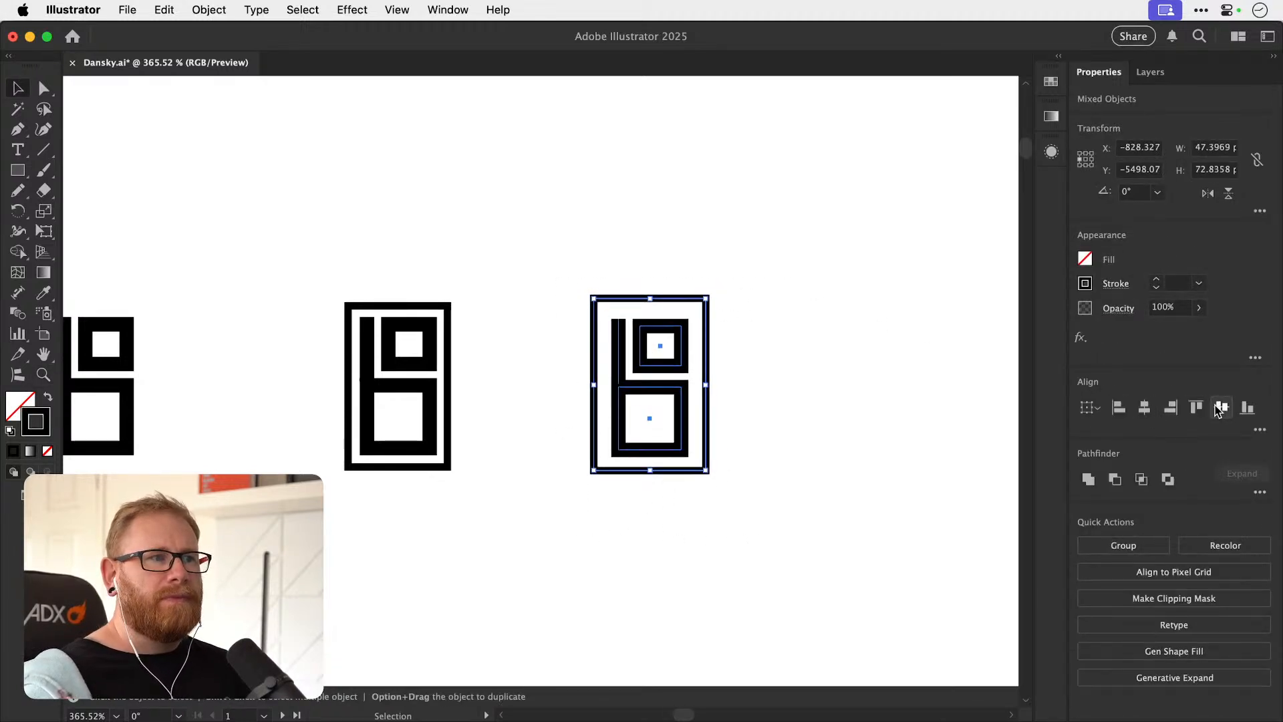
key(super+shift+a)
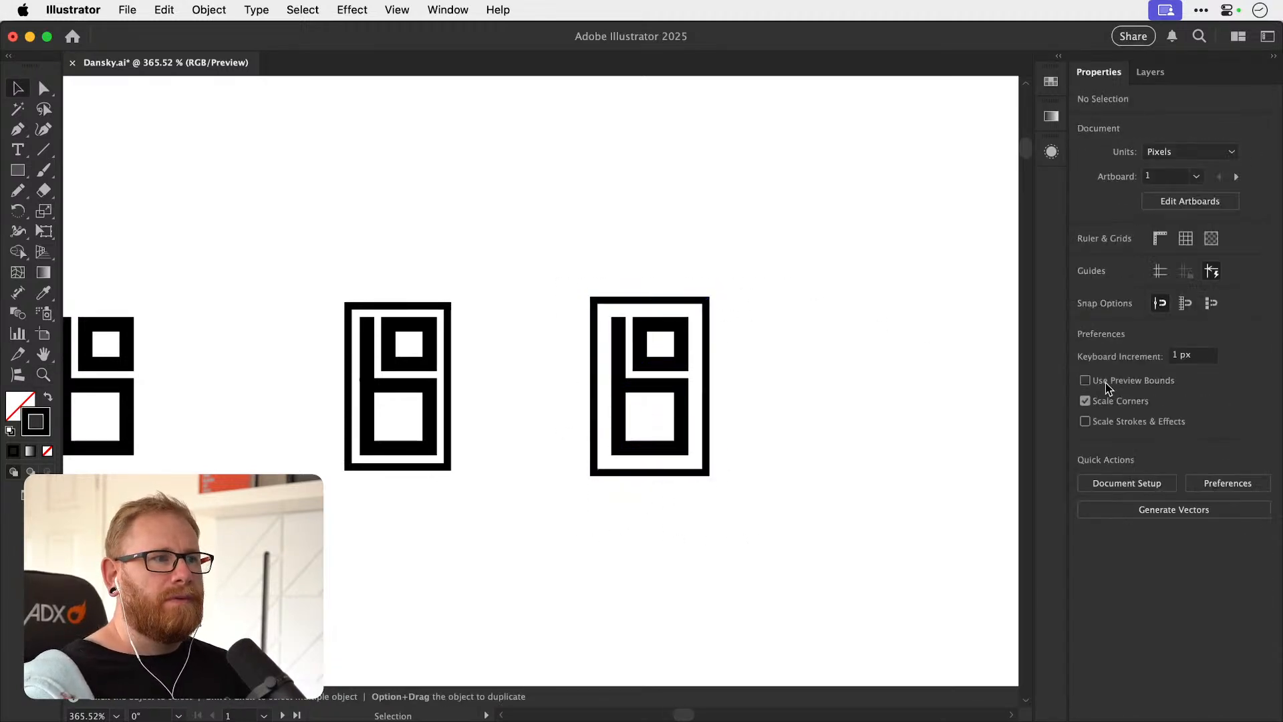
Save the document with nothing selected.
click(708, 378)
drag(767, 402, 637, 472)
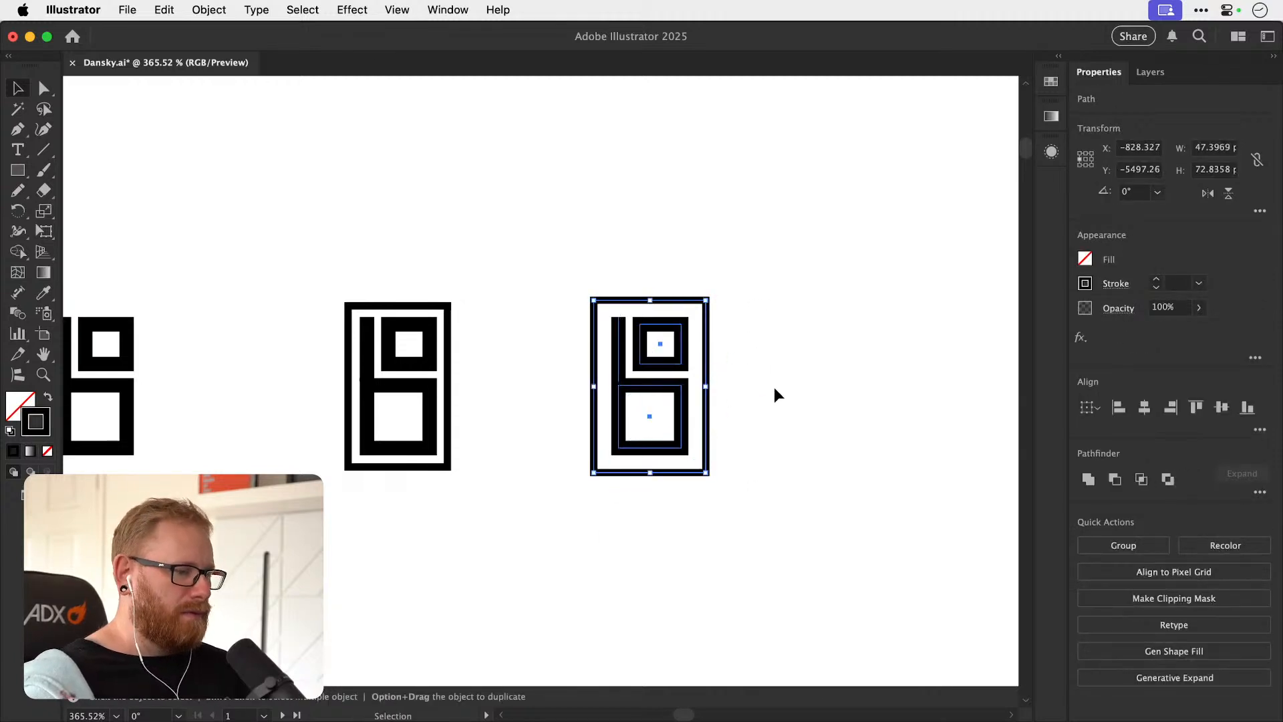
key(super+shift+a)
key(super+s)
drag(669, 407, 751, 401)
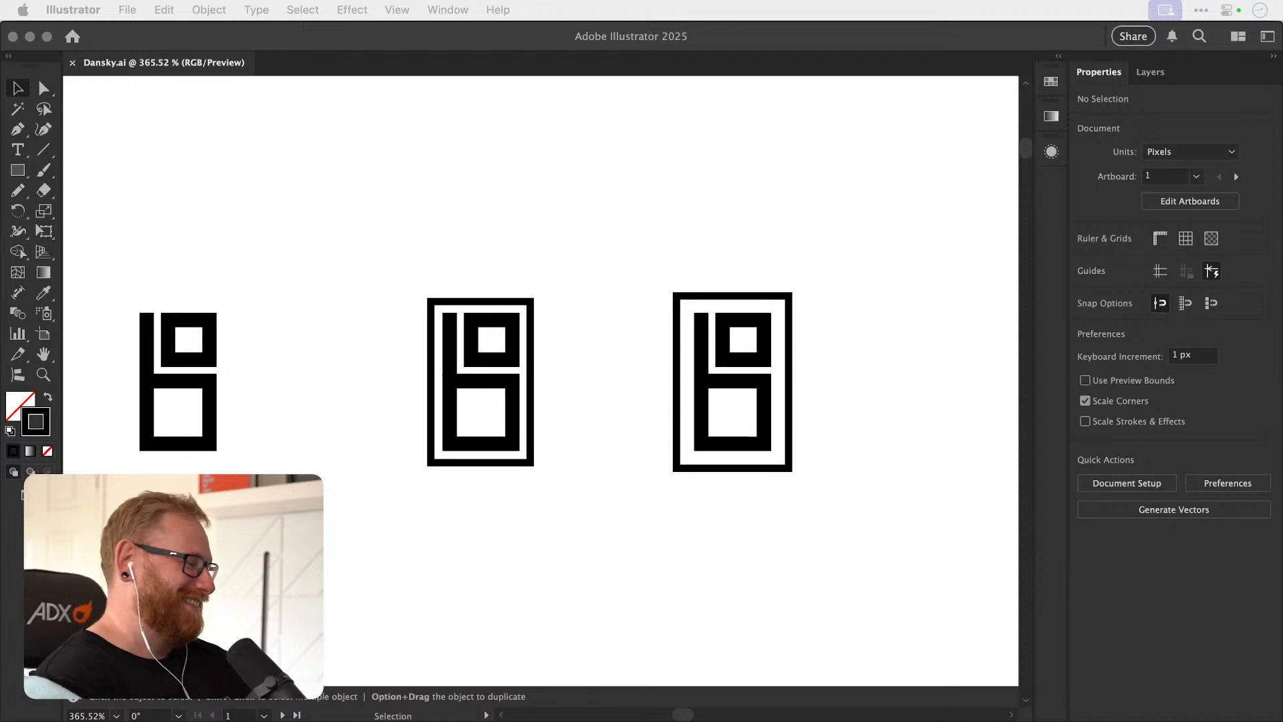
Paste the copied B+B logo image beside the monograms, converting its color profile to preserve color appearance.
key(super+Tab)
key(super+Tab)
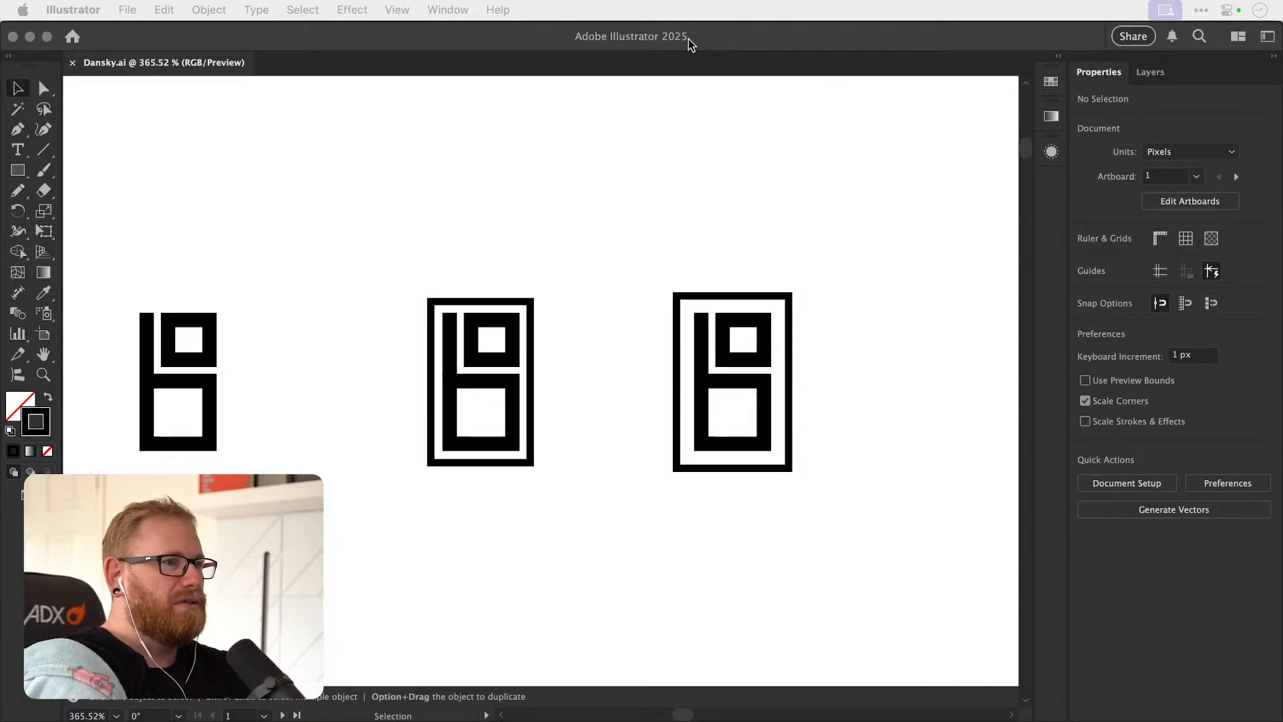
click(579, 292)
key(super+v)
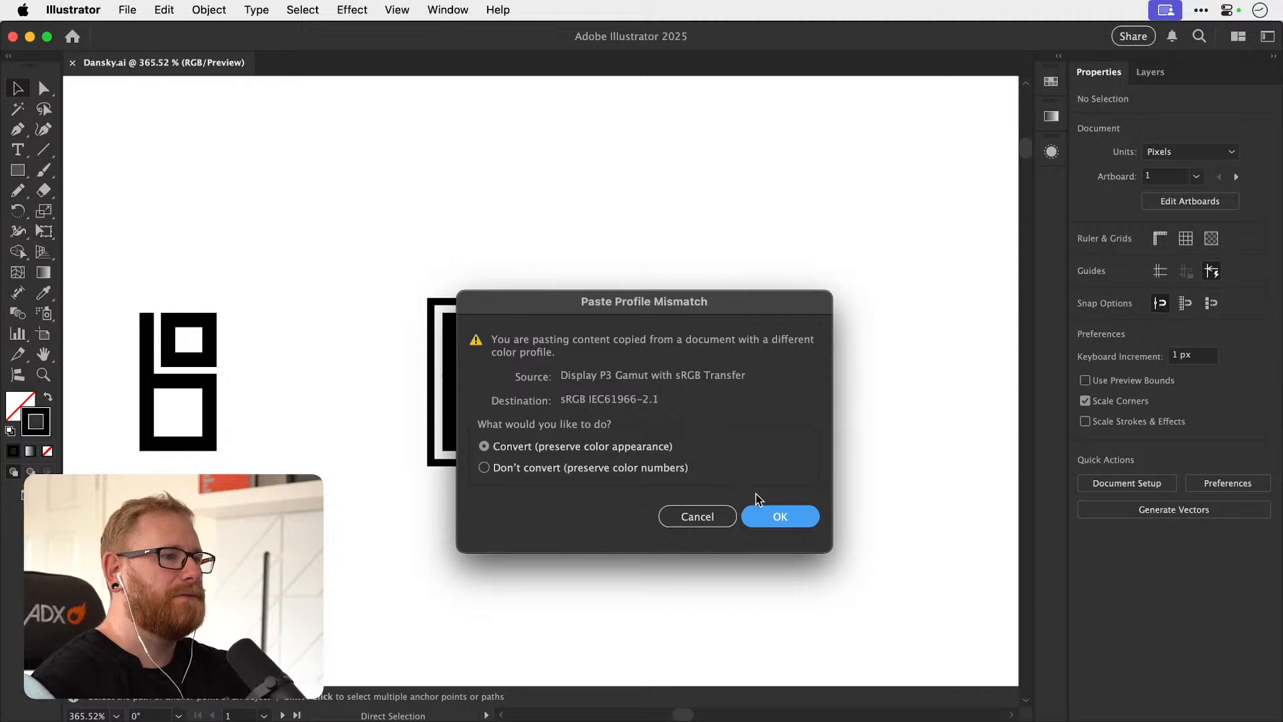
click(770, 517)
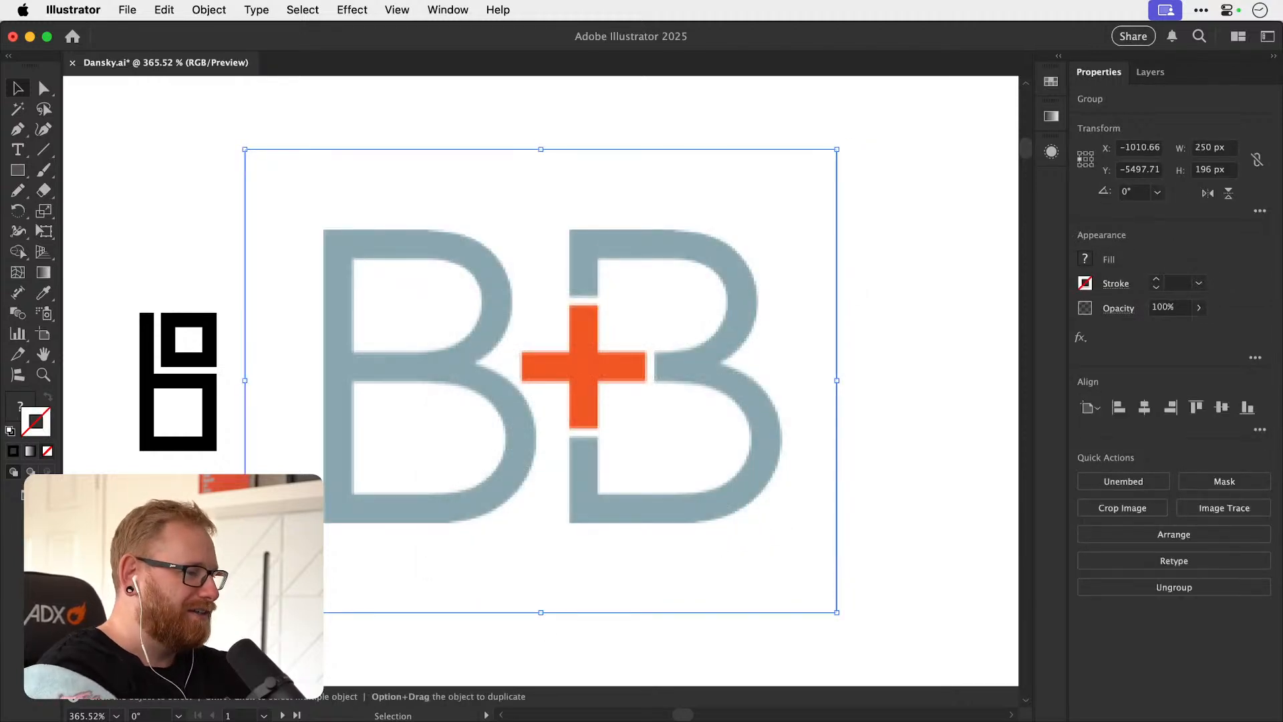
click(916, 330)
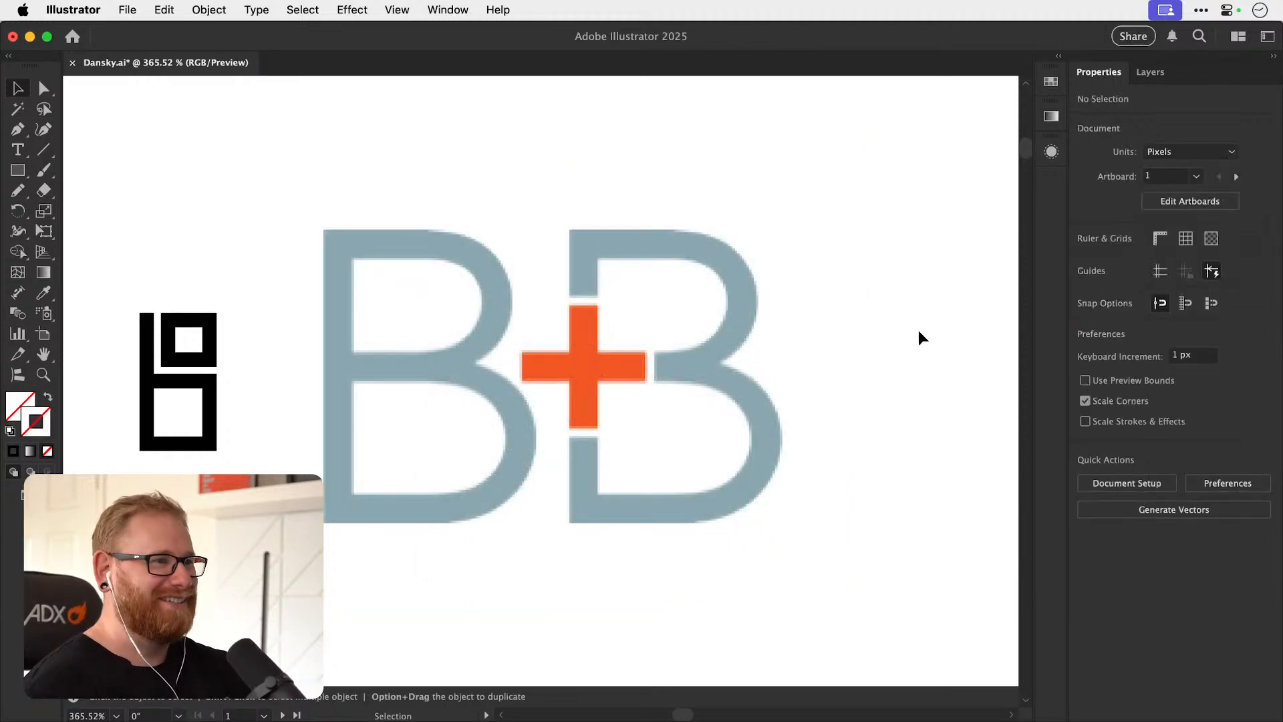
Draw a rectangle about 85 by 59 px in the empty space beside the B+B image.
key(super+minus)
key(super+minus)
key(super+minus)
key(super+minus)
key(super+minus)
drag(560, 378, 674, 299)
drag(502, 241, 454, 263)
click(18, 170)
drag(647, 185, 740, 251)
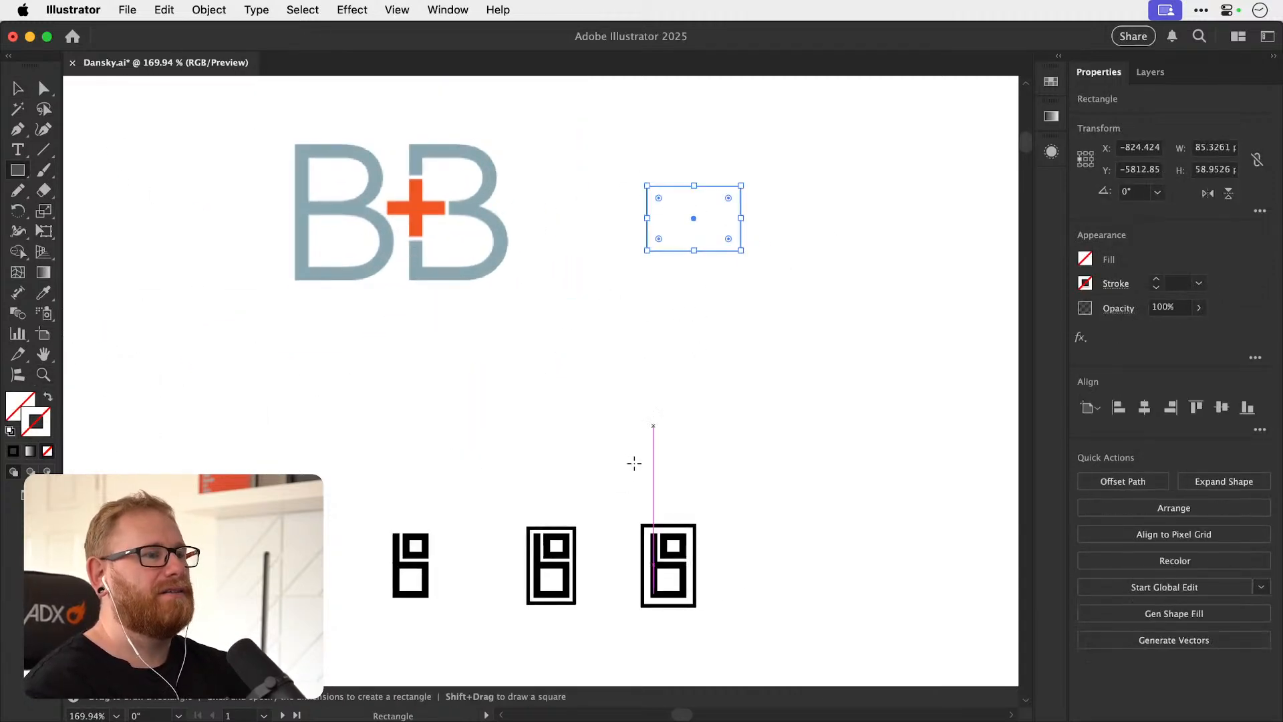
Copy the black stroke of the framed monogram onto the rectangle and scale it down to about 56 by 42 px.
key(i)
click(562, 528)
key(v)
key(s)
drag(788, 145, 757, 164)
key(v)
Fully round the rectangle's two right corners and duplicate it directly beneath to form a letter B.
scroll(694, 226, up, 3)
key(a)
drag(721, 235, 606, 180)
key(v)
drag(688, 190, 692, 257)
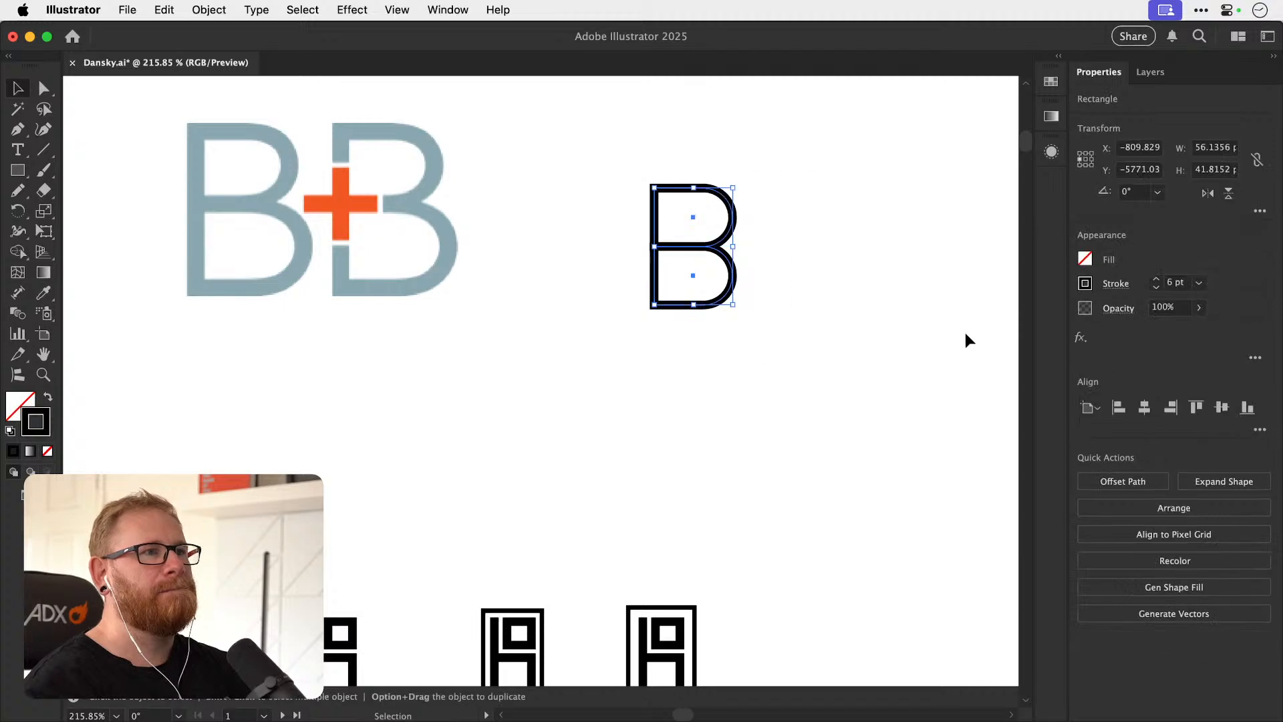
Try a heavier stroke weight on the shapes of the B.
click(1156, 279)
click(1156, 279)
click(1156, 279)
key(a)
key(super+z)
key(super+z)
key(super+z)
Scale the whole B down to about 29 by 43 px and deselect it.
drag(733, 187, 699, 236)
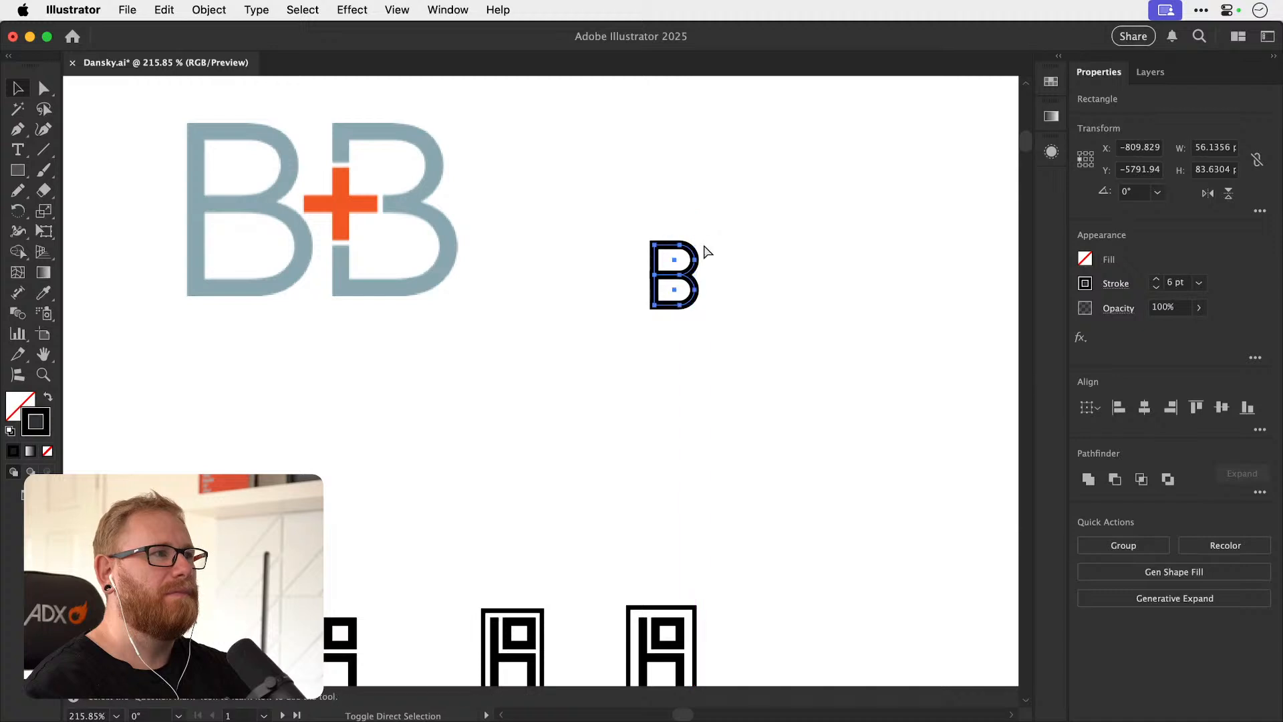
key(super+shift+a)
drag(646, 274, 708, 275)
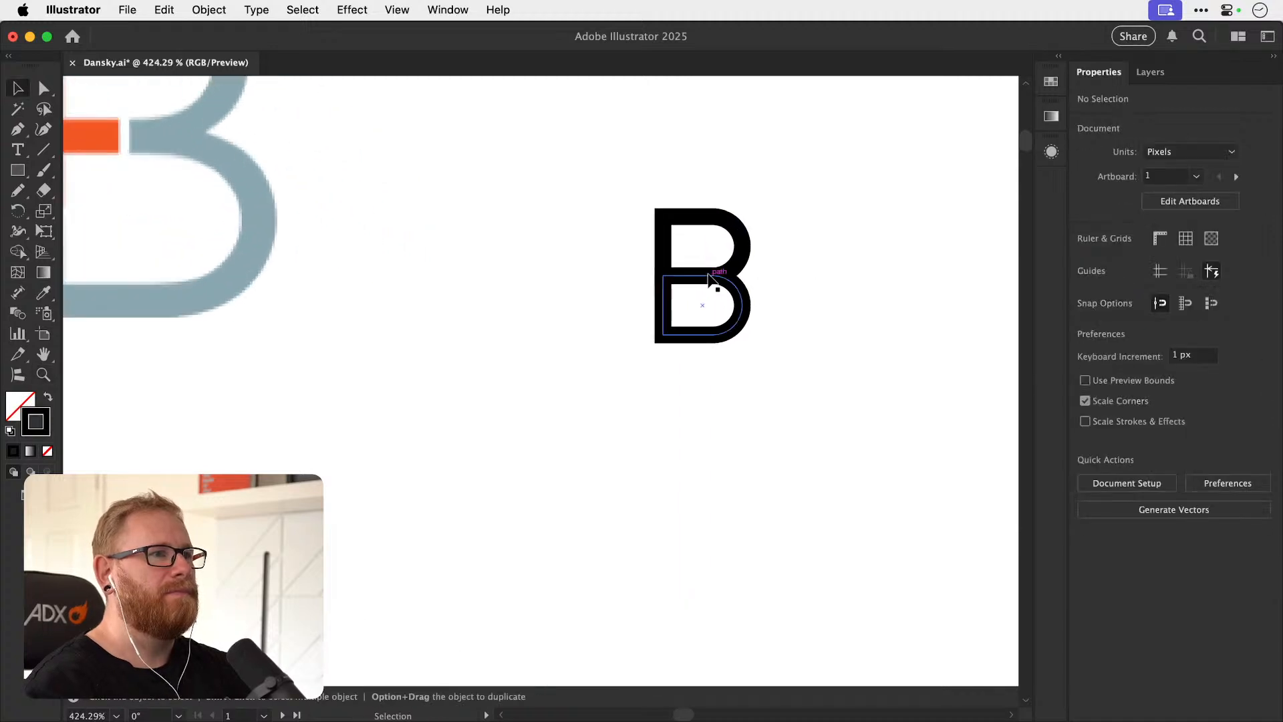
Build a plus sign beside the B from a horizontal line about 17 px long and a copy rotated 90°.
key(p)
click(635, 275)
click(587, 275)
key(v)
drag(575, 244, 619, 294)
key(super+c)
key(super+f)
key(r)
drag(732, 273, 624, 344)
key(v)
Set the plus sign's stroke color to purple #834aff.
double_click(49, 428)
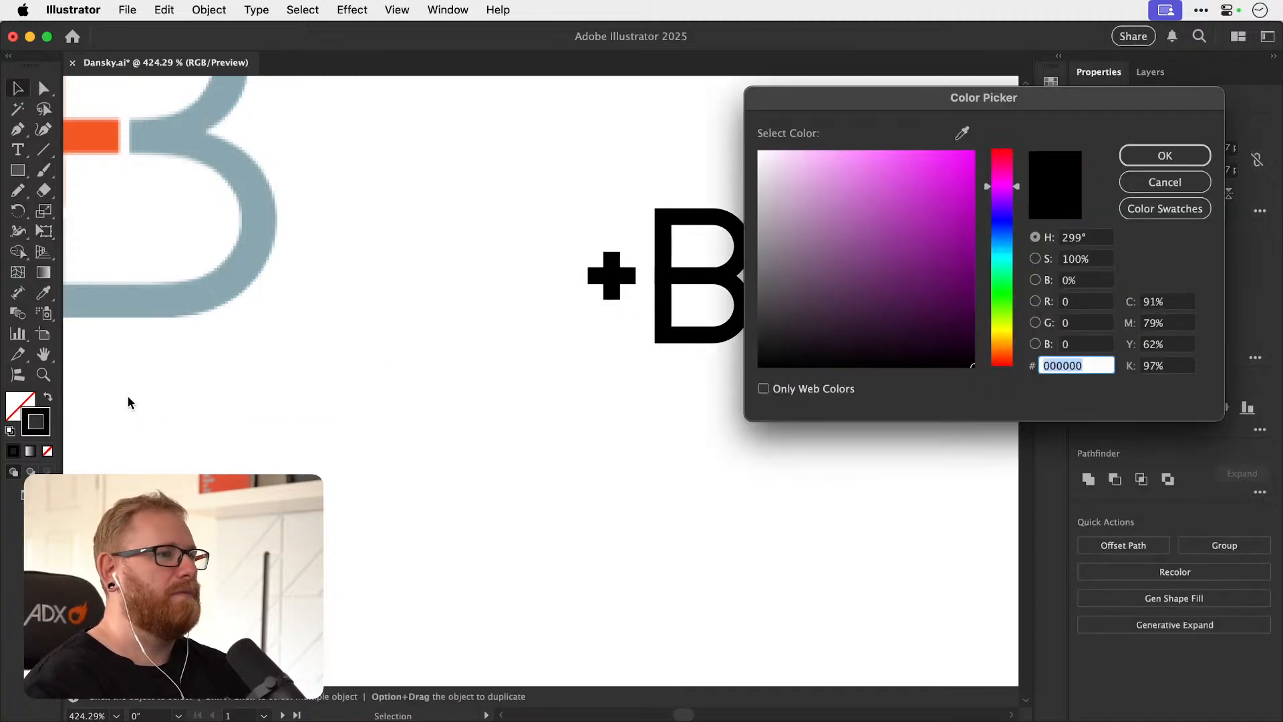
text(834aff)
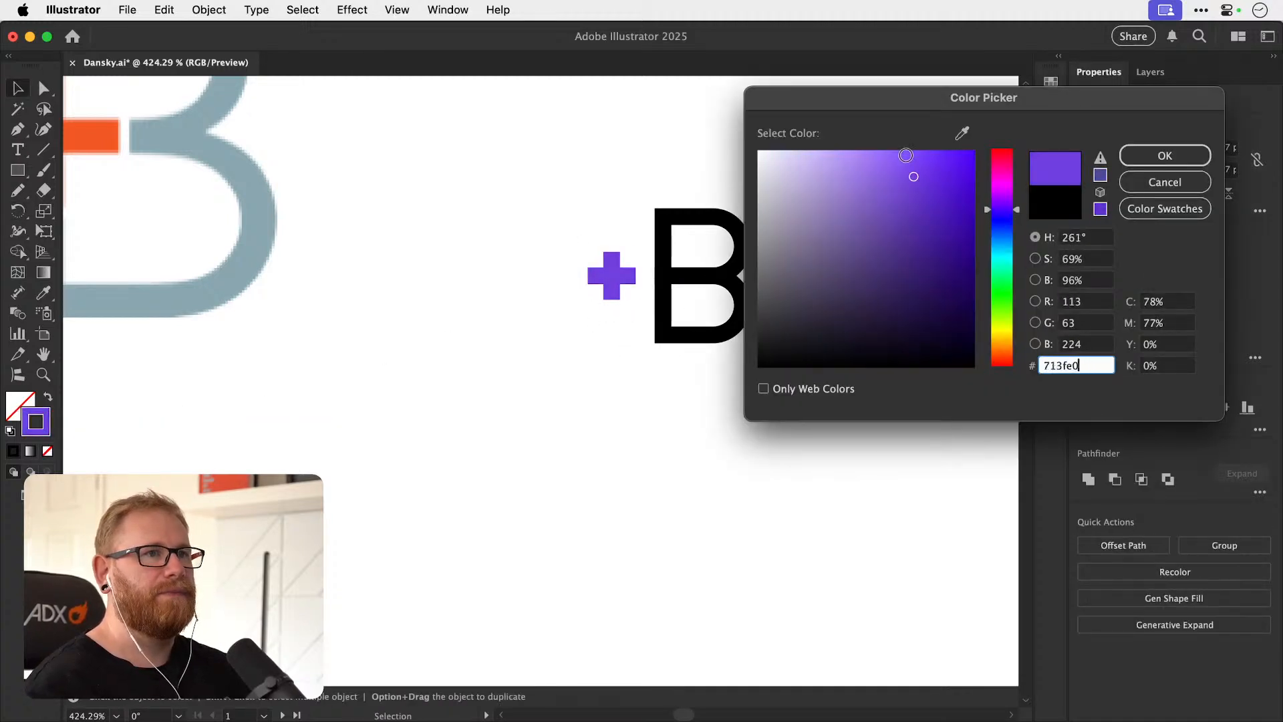
click(1164, 155)
scroll(761, 352, up, 3)
scroll(760, 353, left, 4)
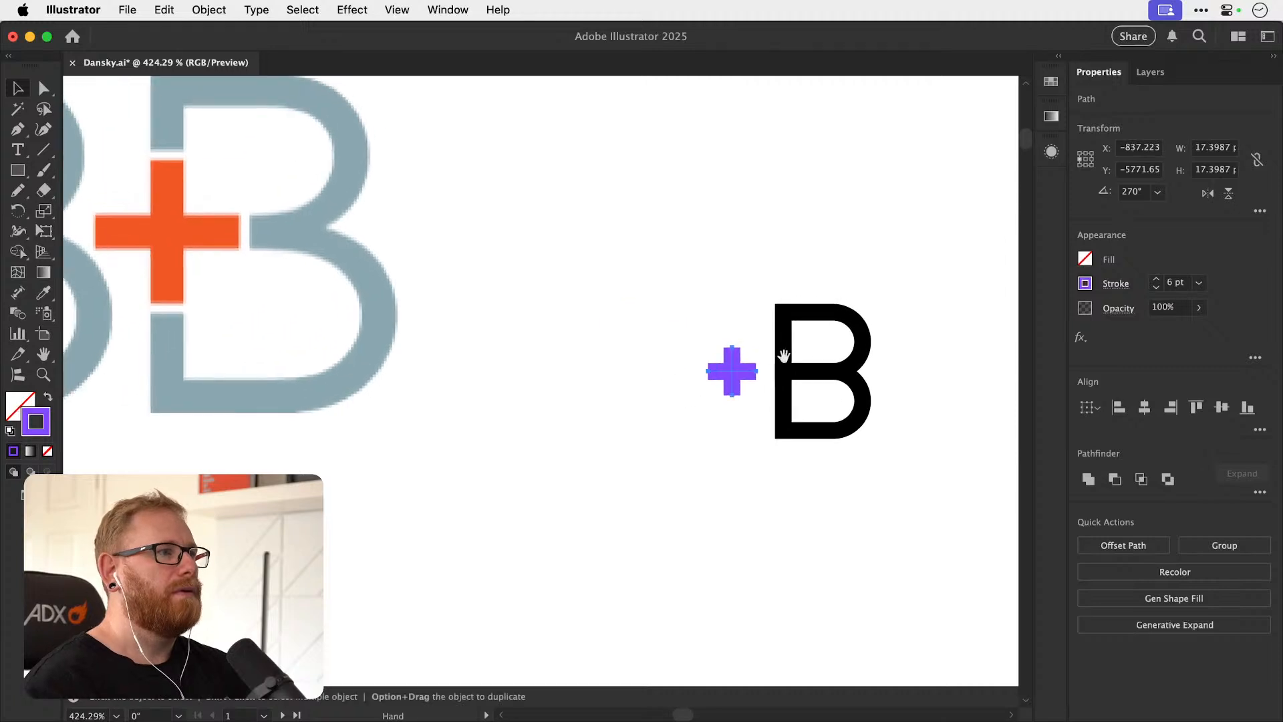
Set the stroke weight of the B and the plus sign to 4 pt.
drag(761, 356, 812, 404)
click(1155, 288)
click(1155, 287)
key(super+shift+a)
mouse_move(613, 310)
mouse_down()
mouse_move(740, 328)
mouse_move(576, 340)
mouse_up()
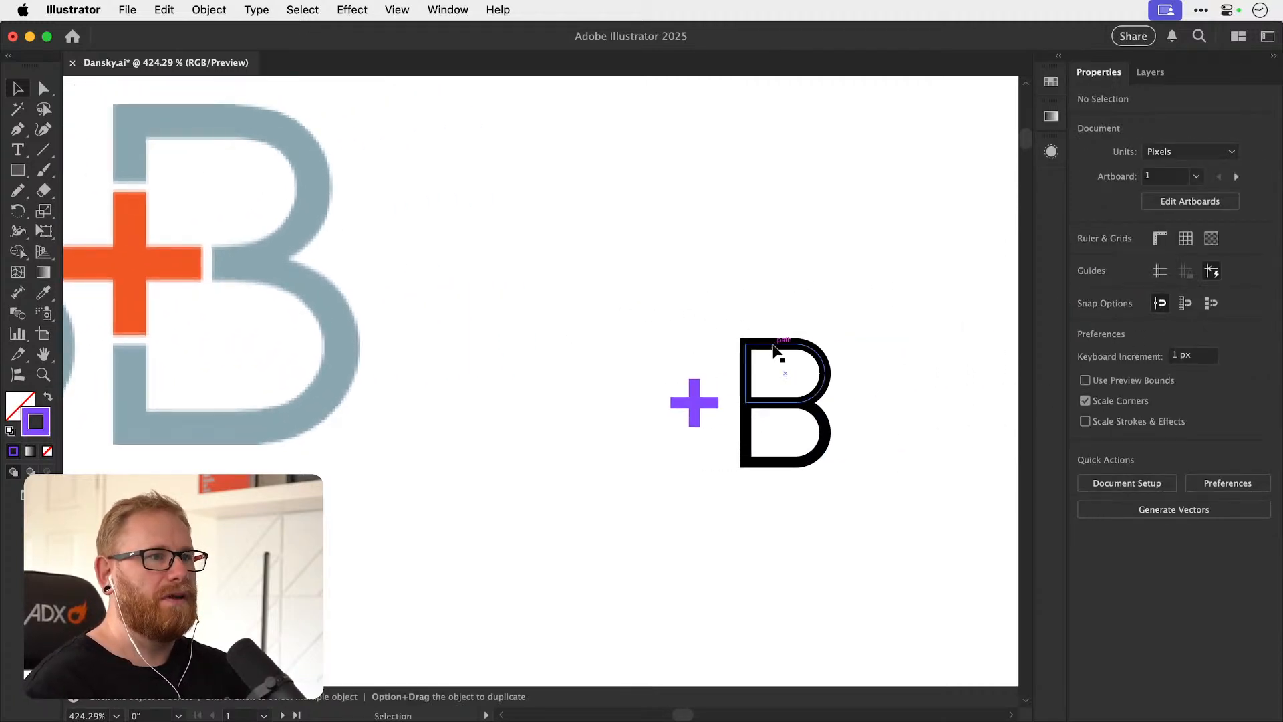
Copy the B's upper shape to the other side of the plus and square off all its corners.
drag(771, 350, 661, 425)
key(a)
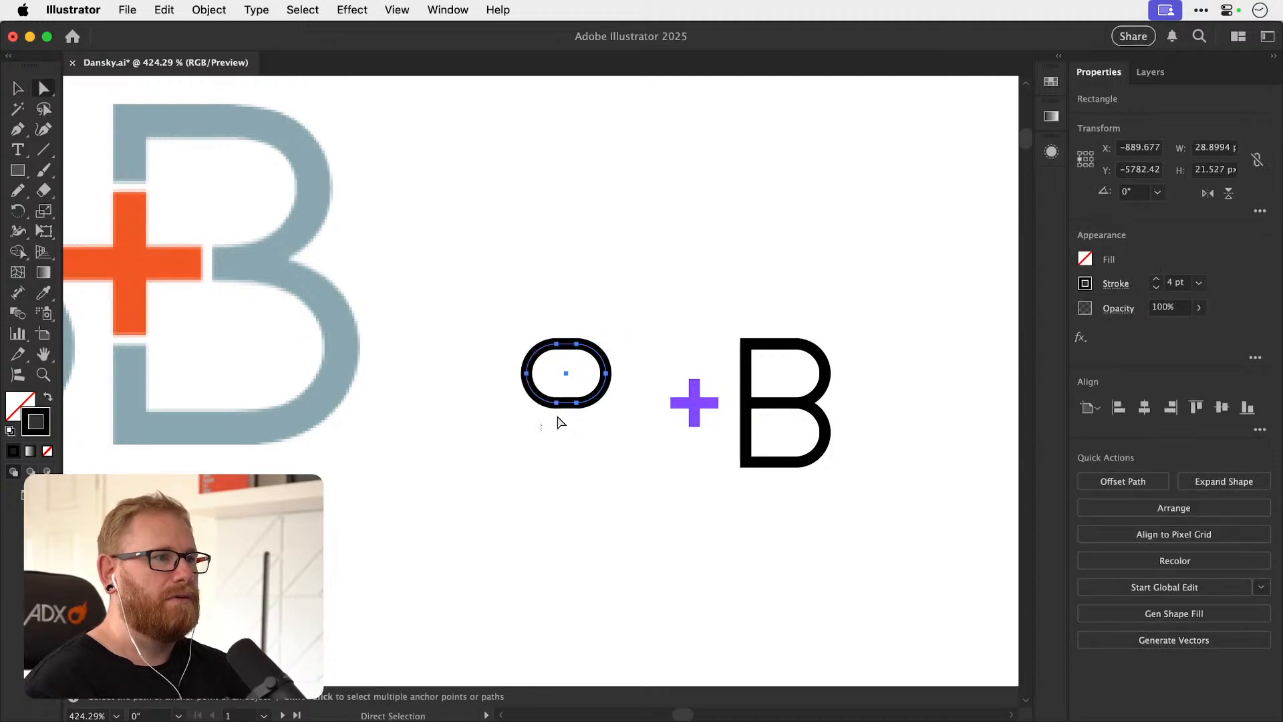
click(606, 394)
drag(586, 393, 611, 408)
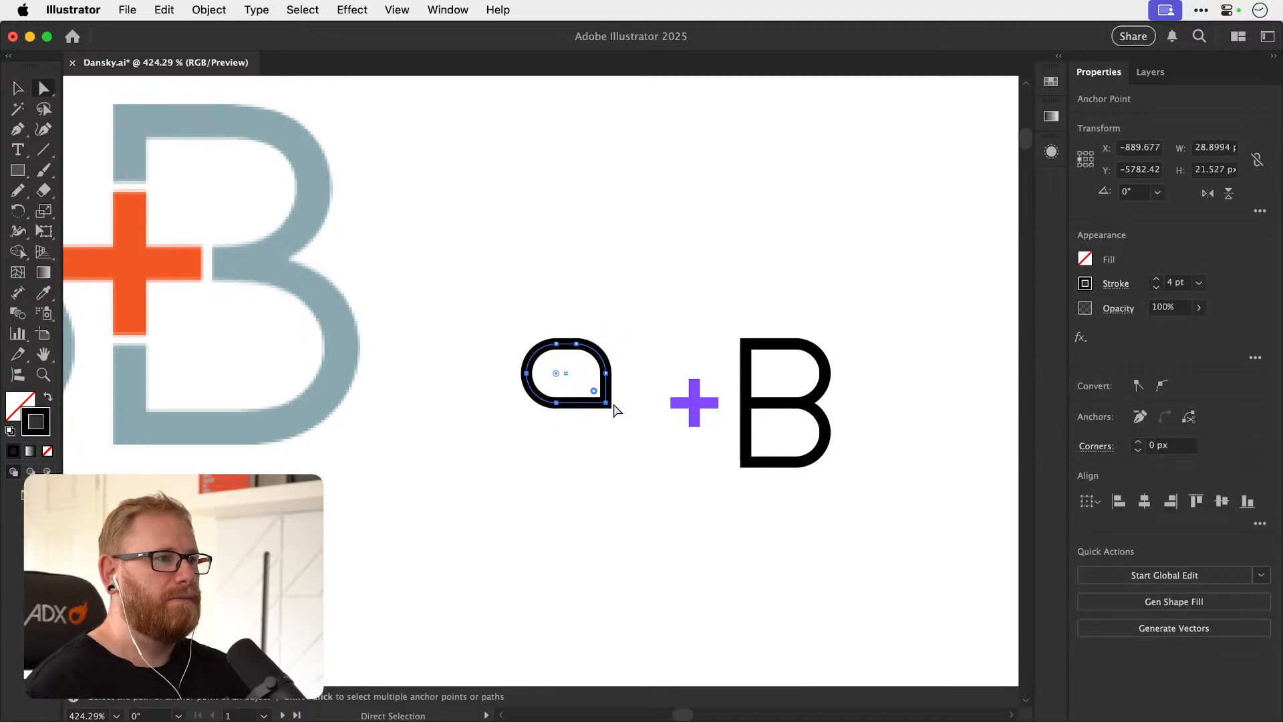
key(v)
click(554, 366)
click(576, 346)
key(a)
drag(555, 372, 530, 346)
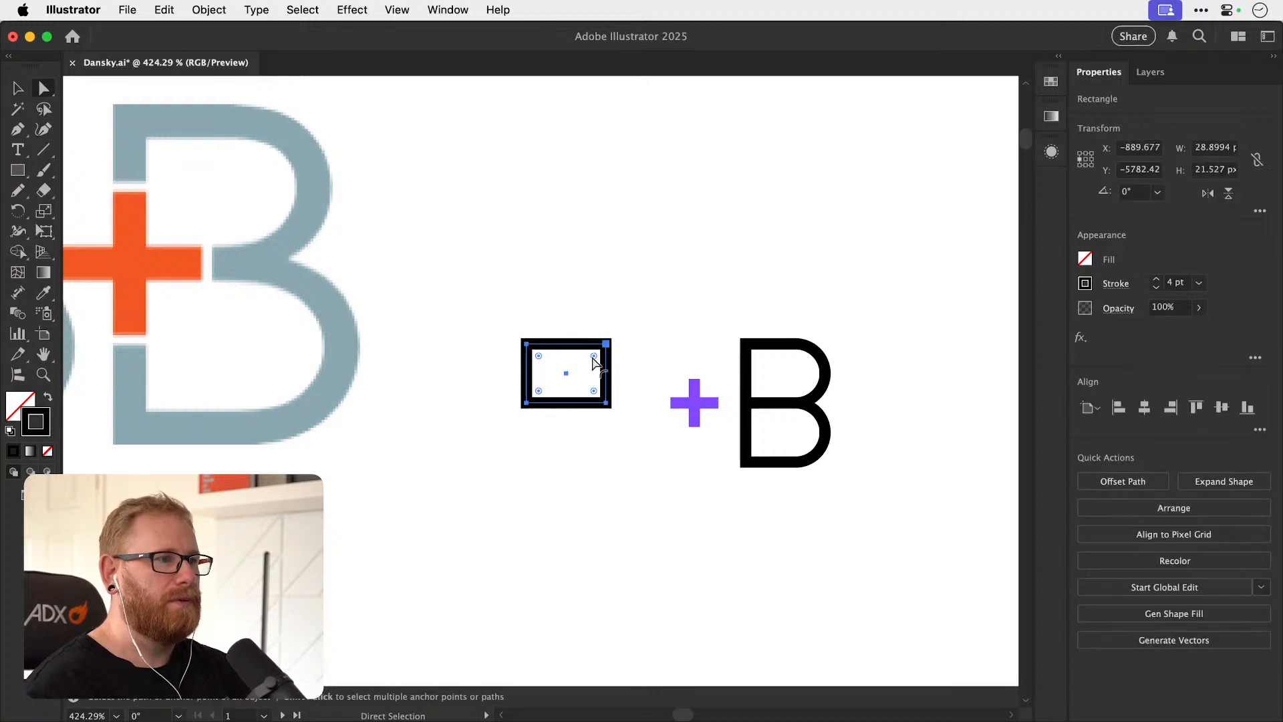
Stretch the copied rectangle downward to match the full height of the B.
key(v)
click(586, 380)
click(588, 402)
drag(570, 403, 571, 465)
Try rounding all corners of the O rectangle and making it wider.
key(a)
drag(540, 361, 564, 373)
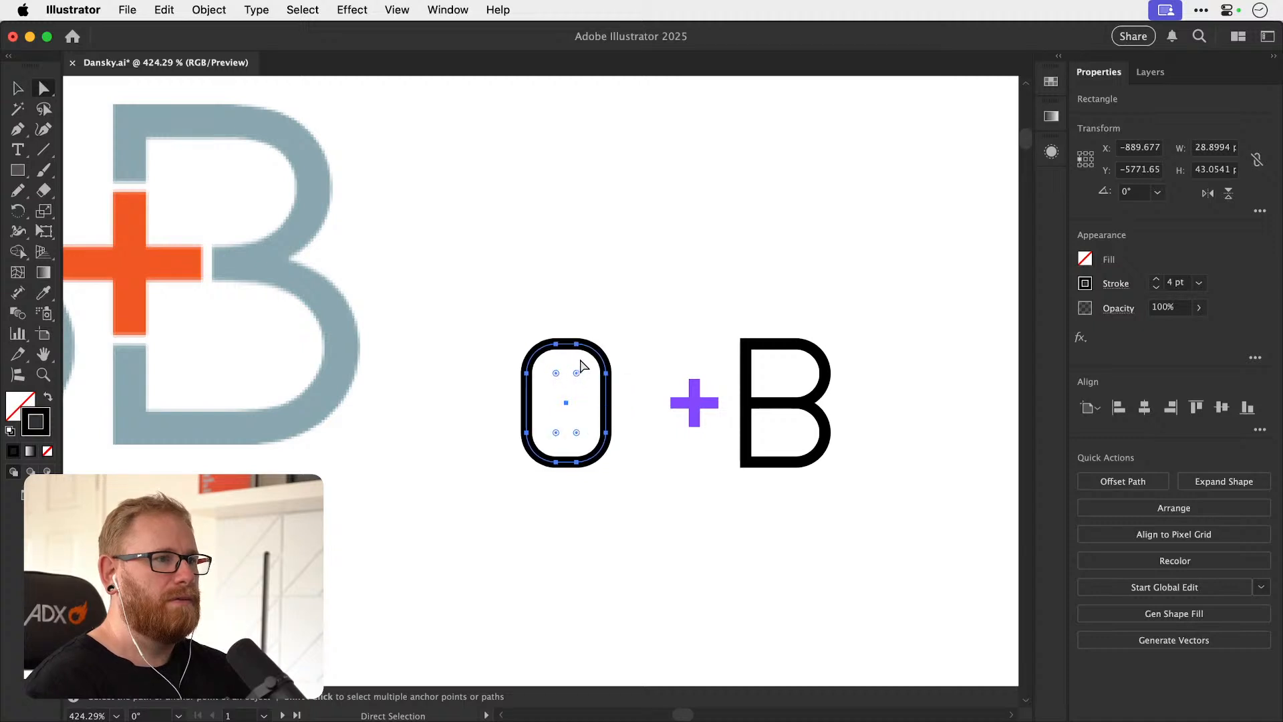
key(v)
click(580, 365)
drag(605, 436, 655, 433)
key(a)
drag(631, 373, 658, 368)
key(super+z)
key(super+z)
key(super+z)
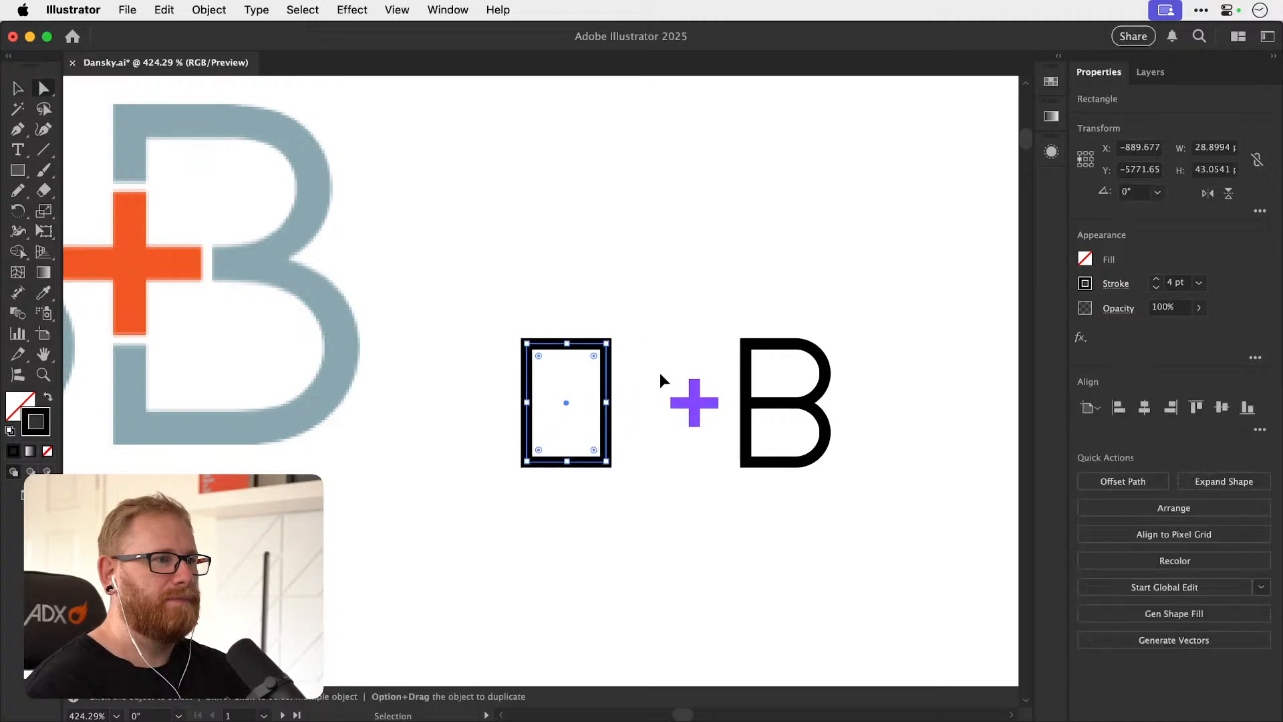
Join the O rectangle to the B along a shared stem and centre the purple plus on that stem.
click(659, 373)
drag(699, 428, 580, 423)
drag(580, 423, 668, 431)
key(v)
drag(446, 365, 658, 389)
click(574, 364)
click(711, 346)
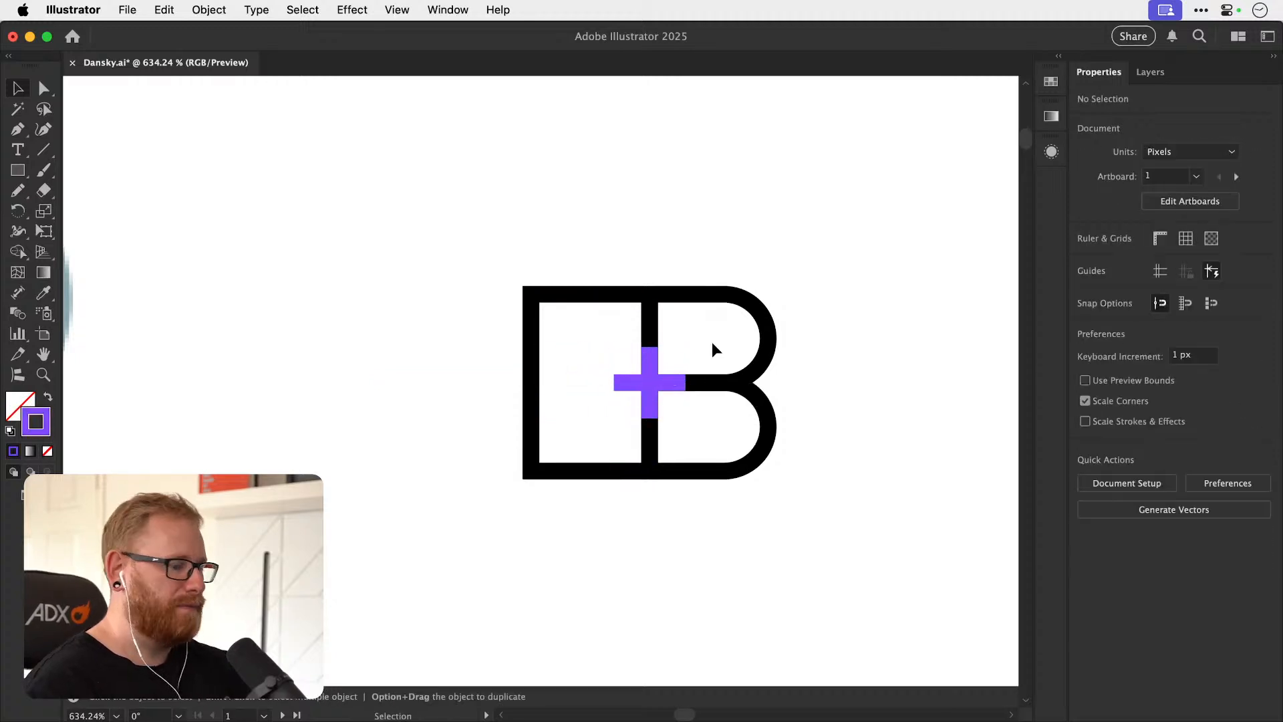
Try moving the O rectangle over the B and undo the move.
key(super+minus)
key(super+minus)
key(super+minus)
key(super+minus)
scroll(561, 452, left, 3)
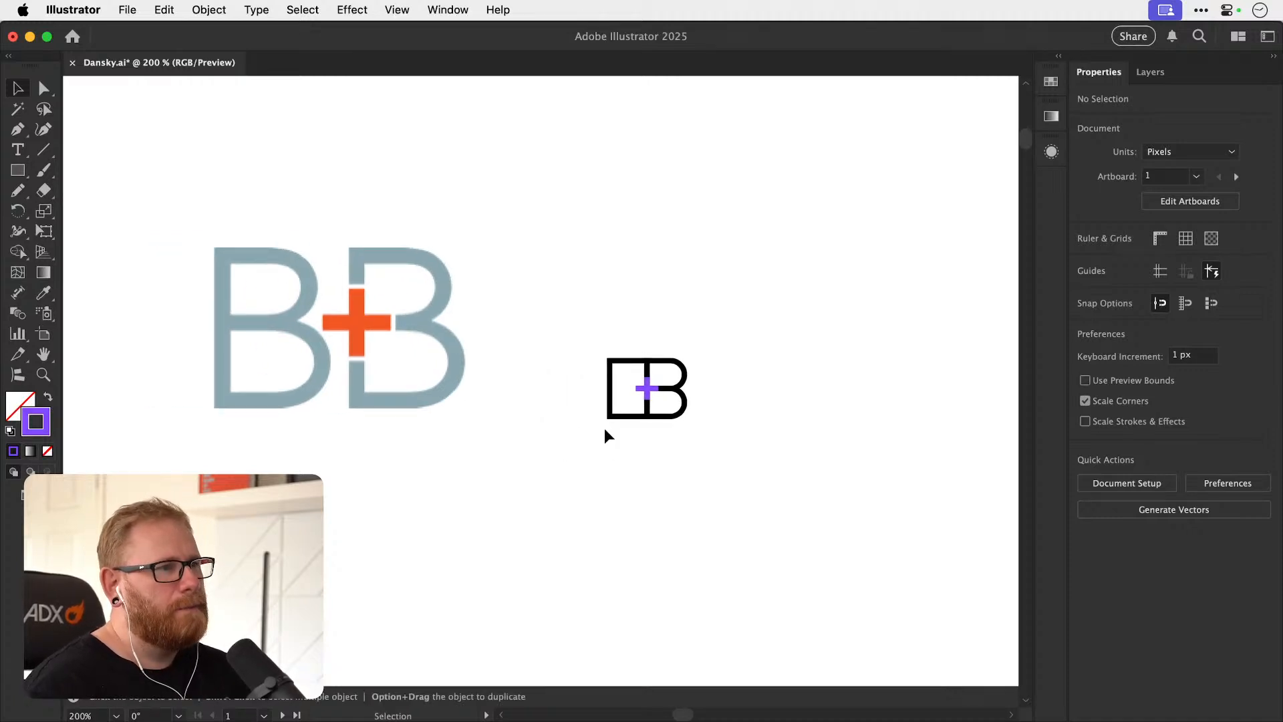
key(z)
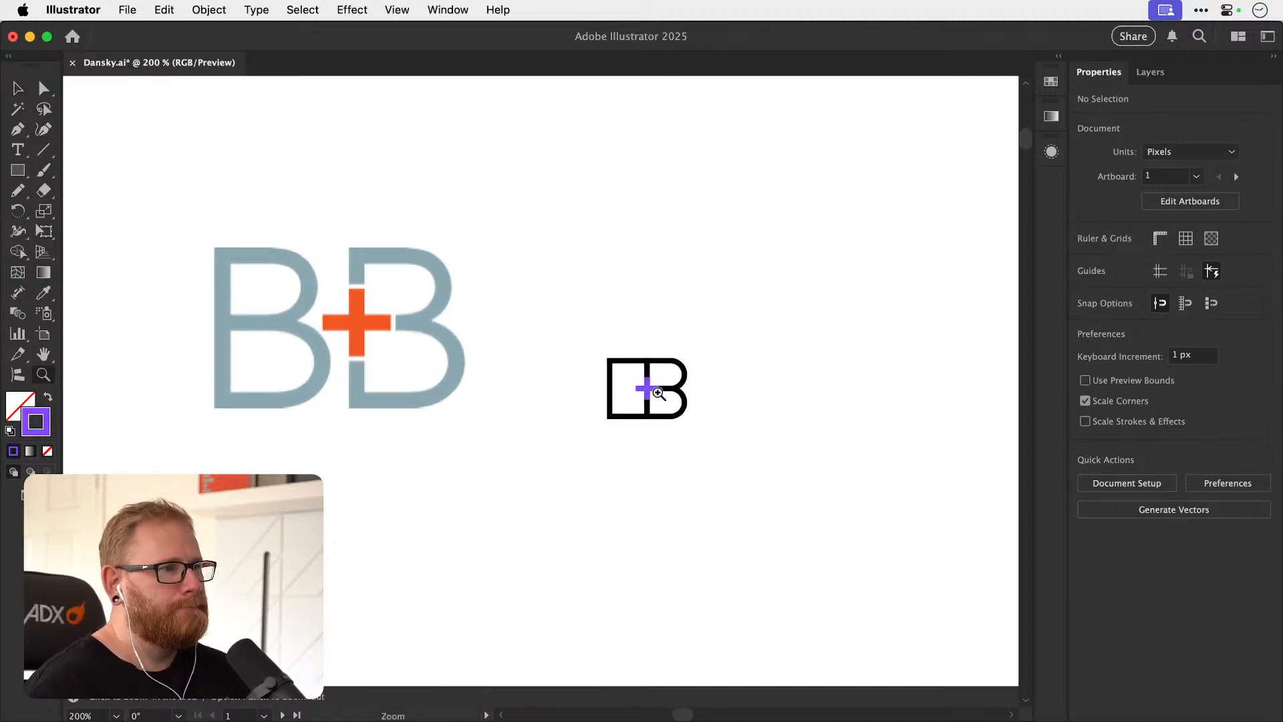
drag(646, 391, 721, 389)
key(v)
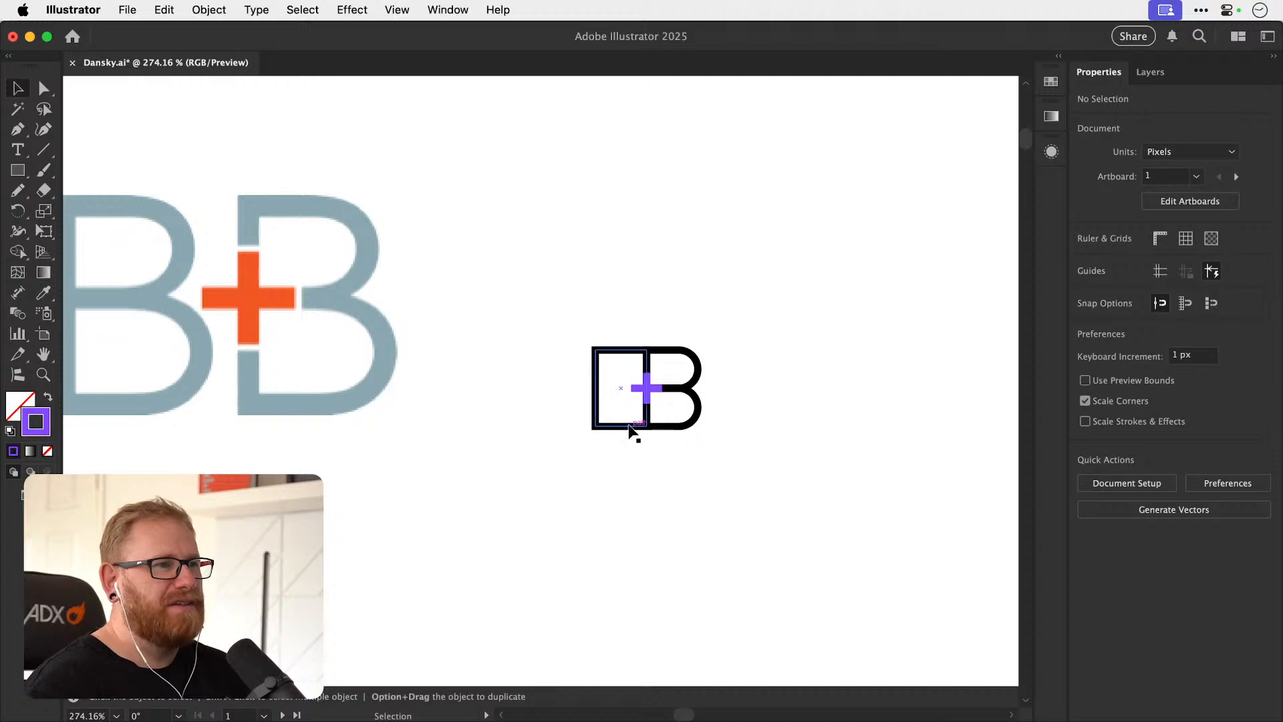
drag(628, 424, 691, 385)
key(super+z)
Select both lines of the purple plus and group them.
key(z)
key(v)
click(628, 391)
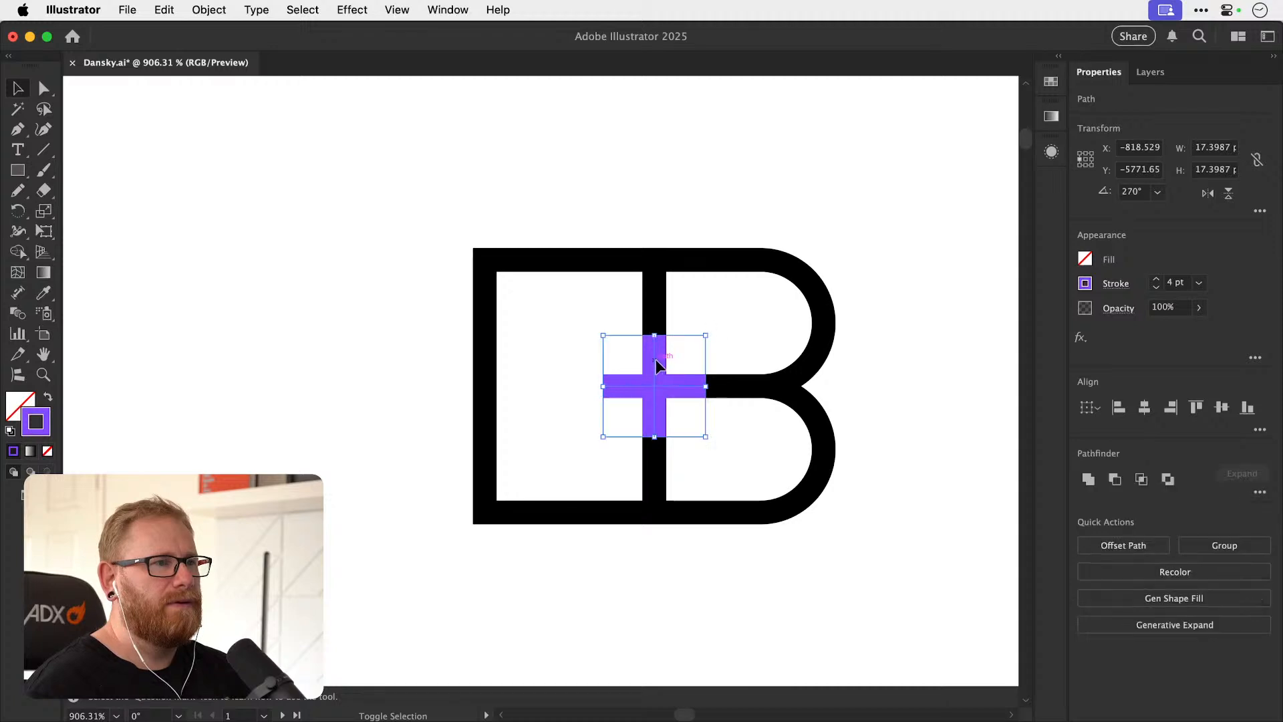
click(209, 10)
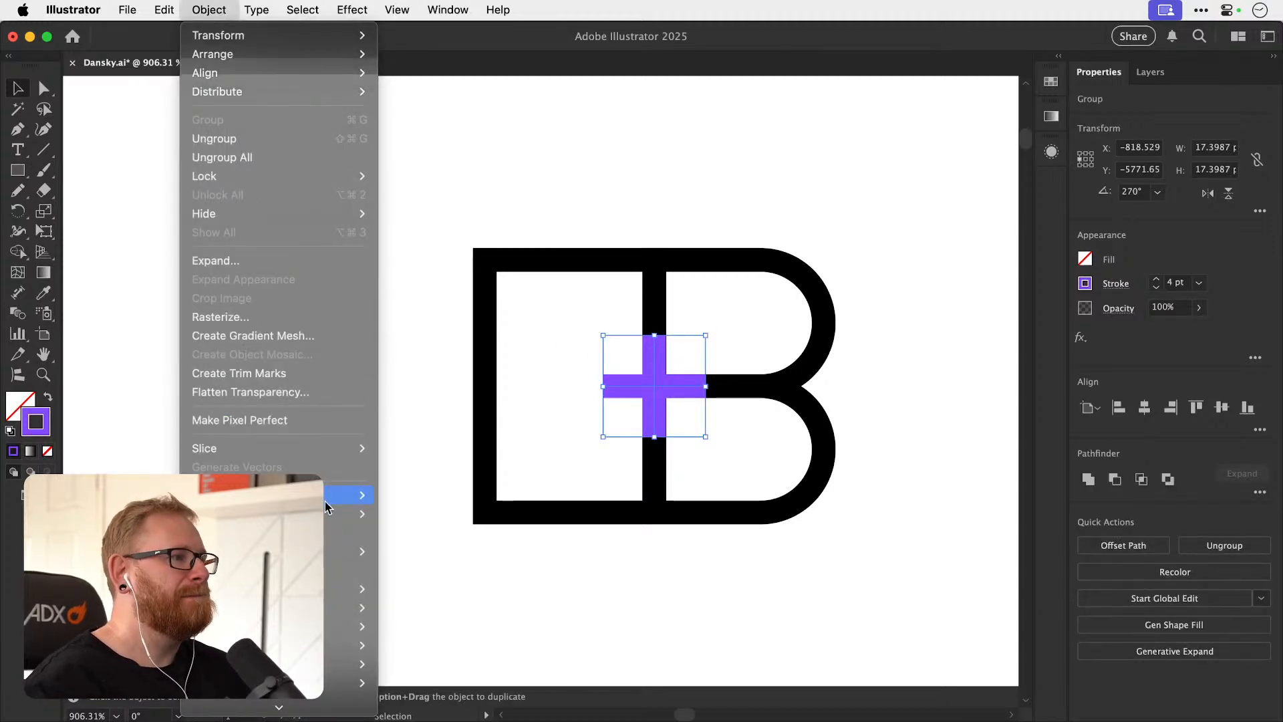
mouse_move(323, 498)
click(418, 526)
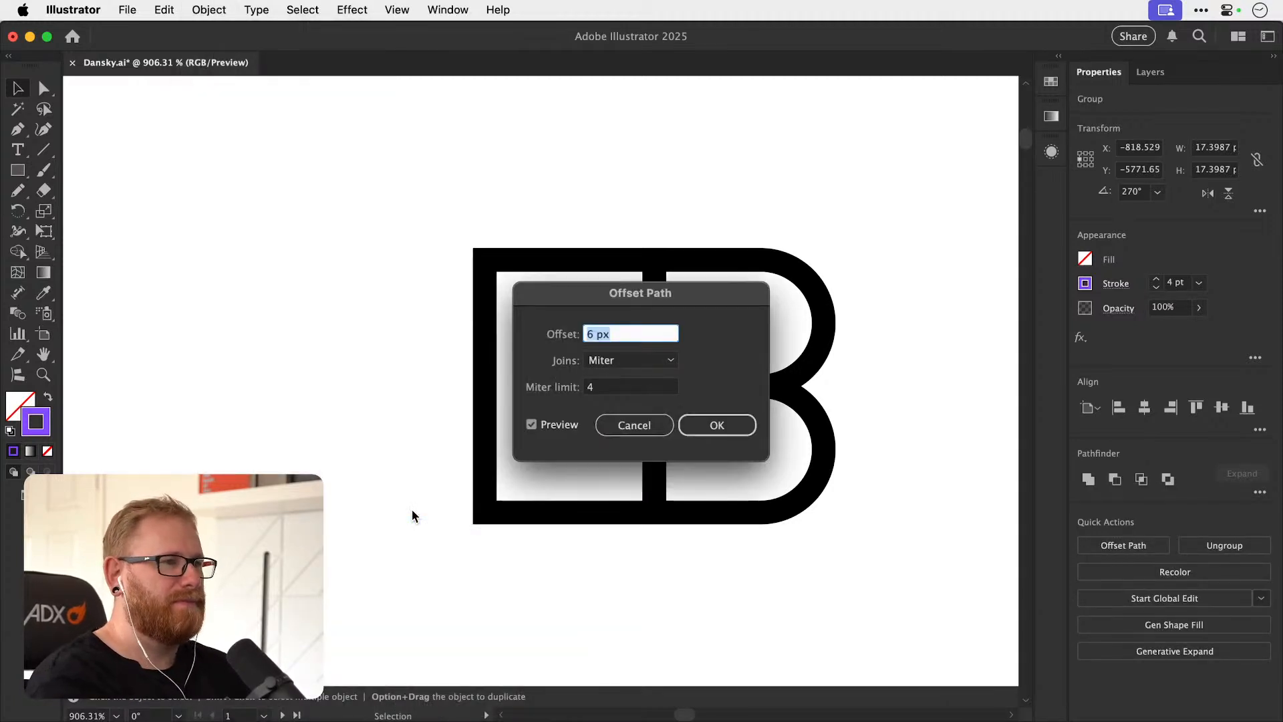
drag(670, 298, 815, 127)
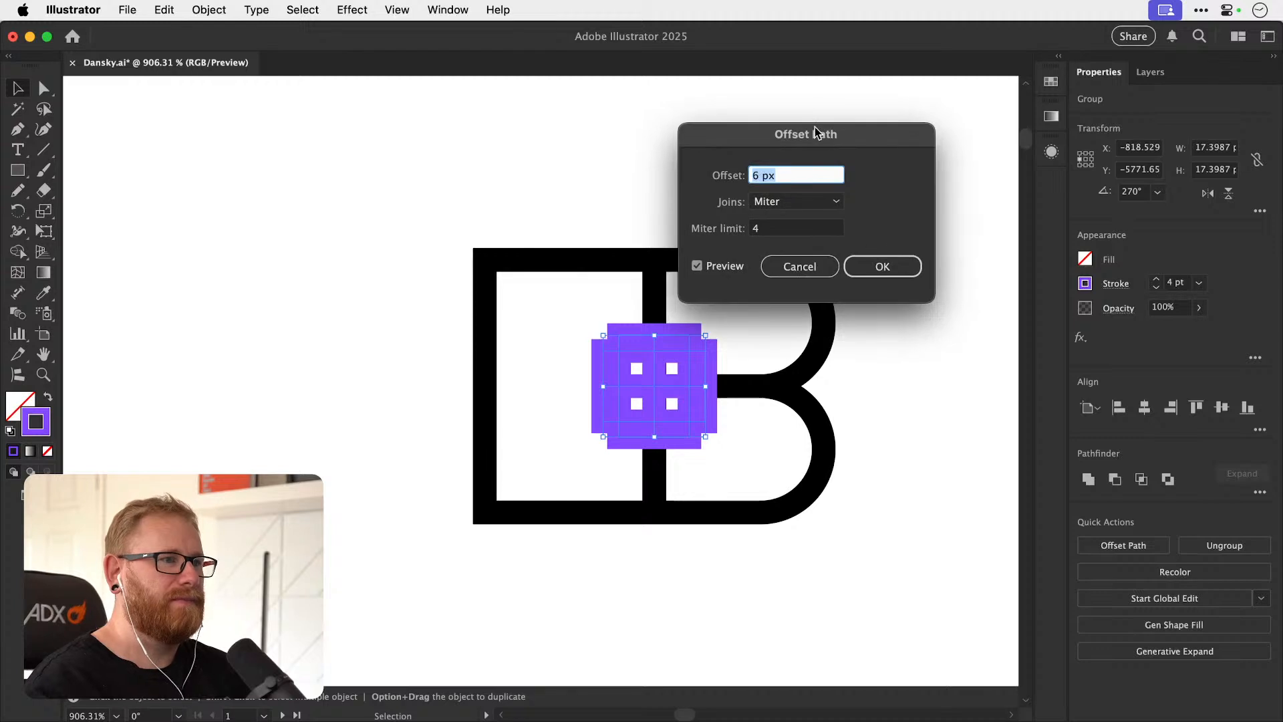
key(Escape)
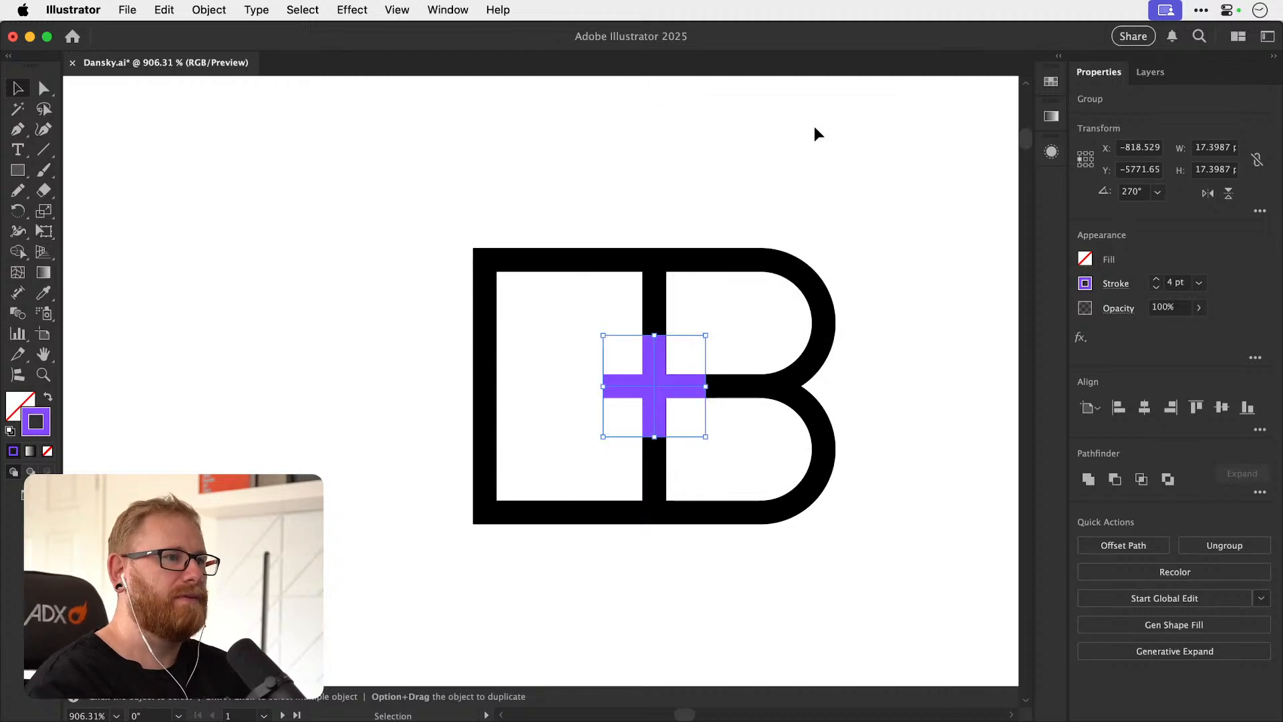
Expand the plus sign's strokes into filled shapes and unite them into a single path.
click(208, 9)
click(247, 260)
key(Return)
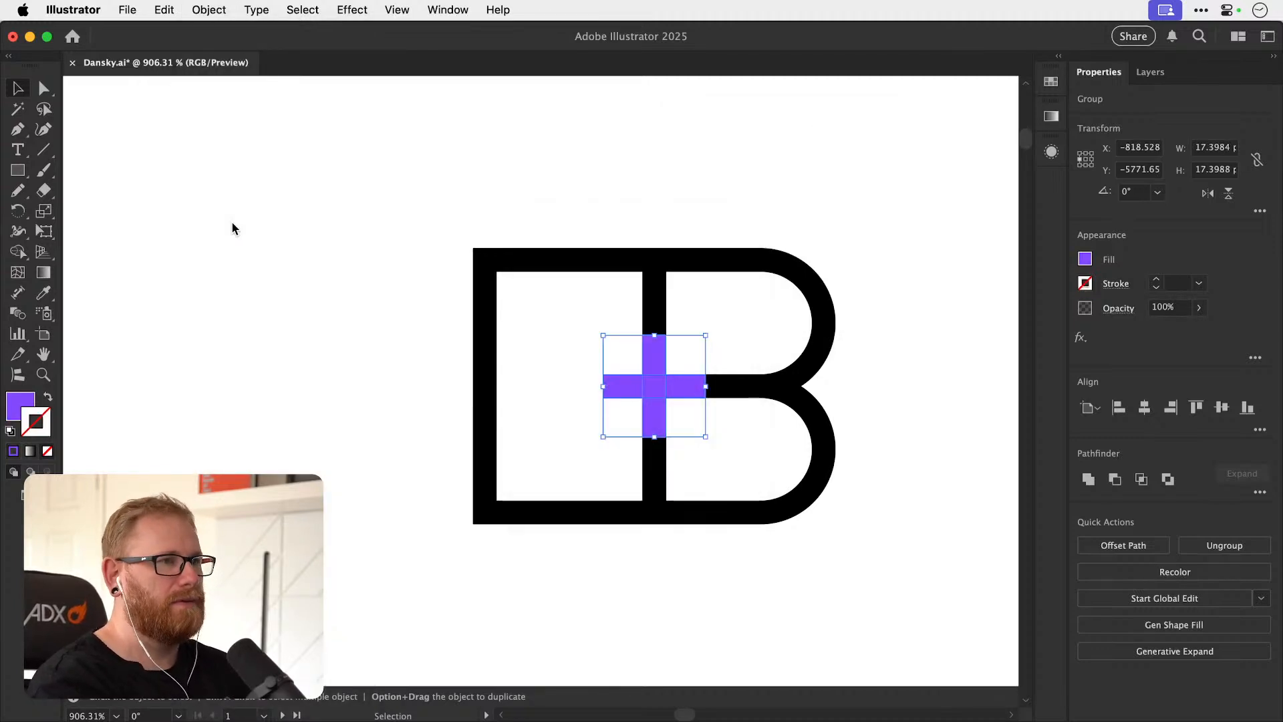
click(1089, 480)
Give the plus a white 2 pt stroke aligned to the outside so it is separated from the letters.
key(x)
key(i)
shift+click(363, 471)
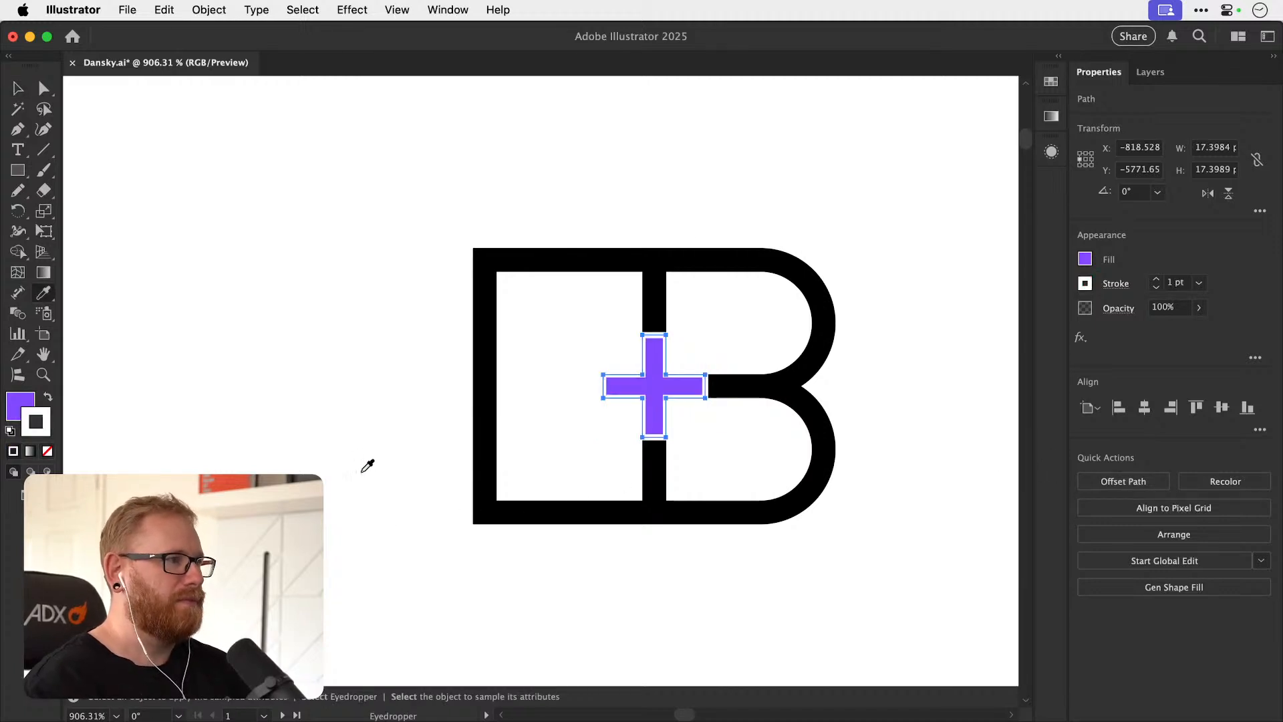
click(1117, 283)
click(1044, 374)
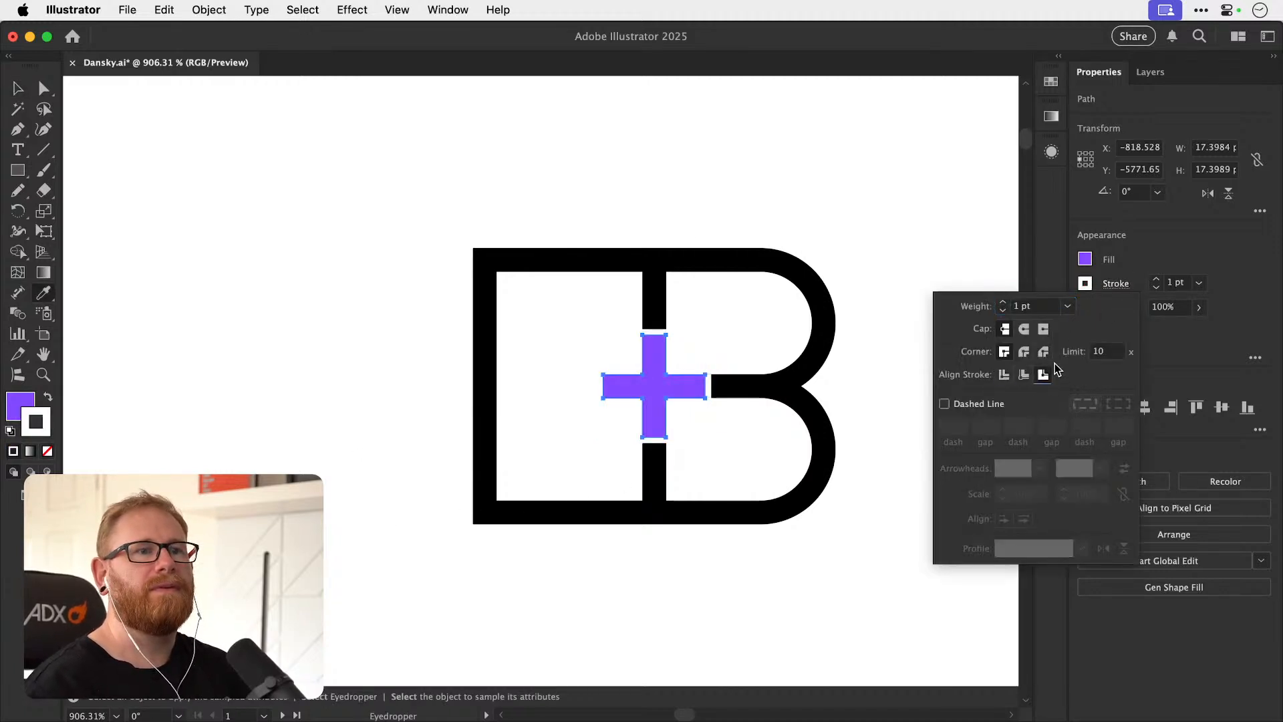
click(1154, 280)
key(super+shift+a)
key(v)
drag(508, 361, 412, 384)
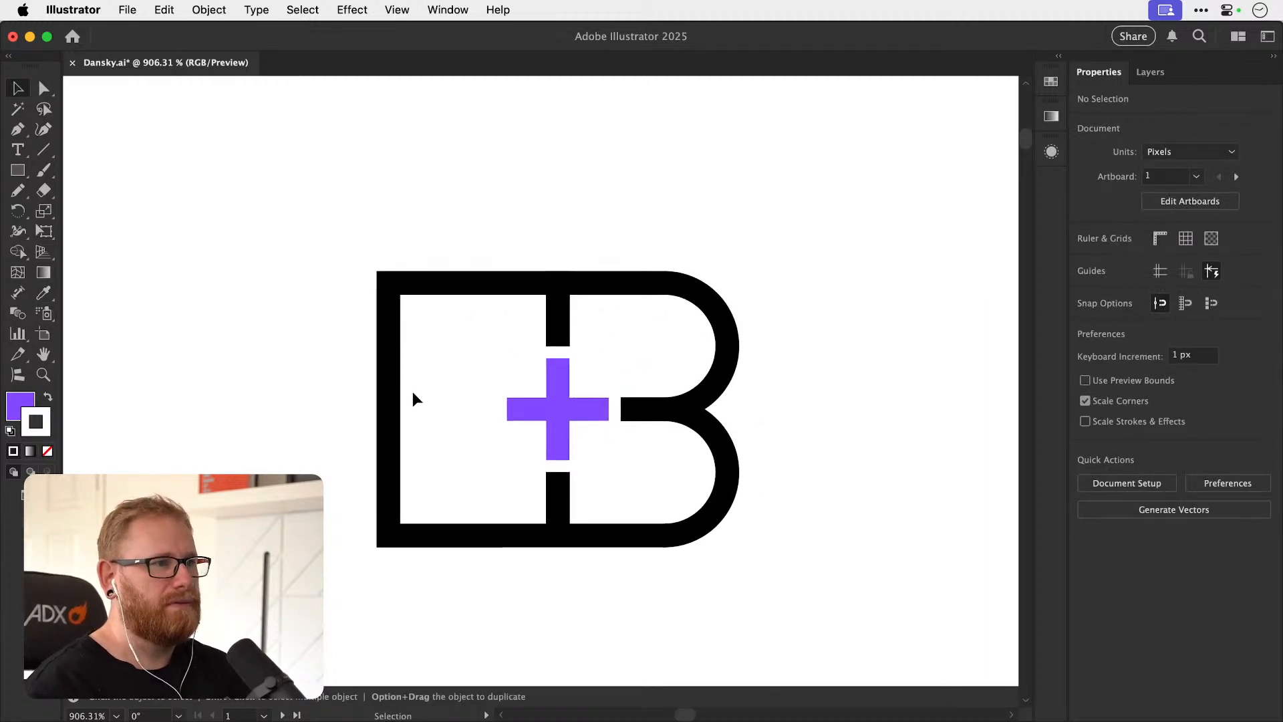
Recolor the plus sign's fill to the black of the letters, keeping its white outline.
key(super+minus)
key(super+minus)
key(super+minus)
key(super+minus)
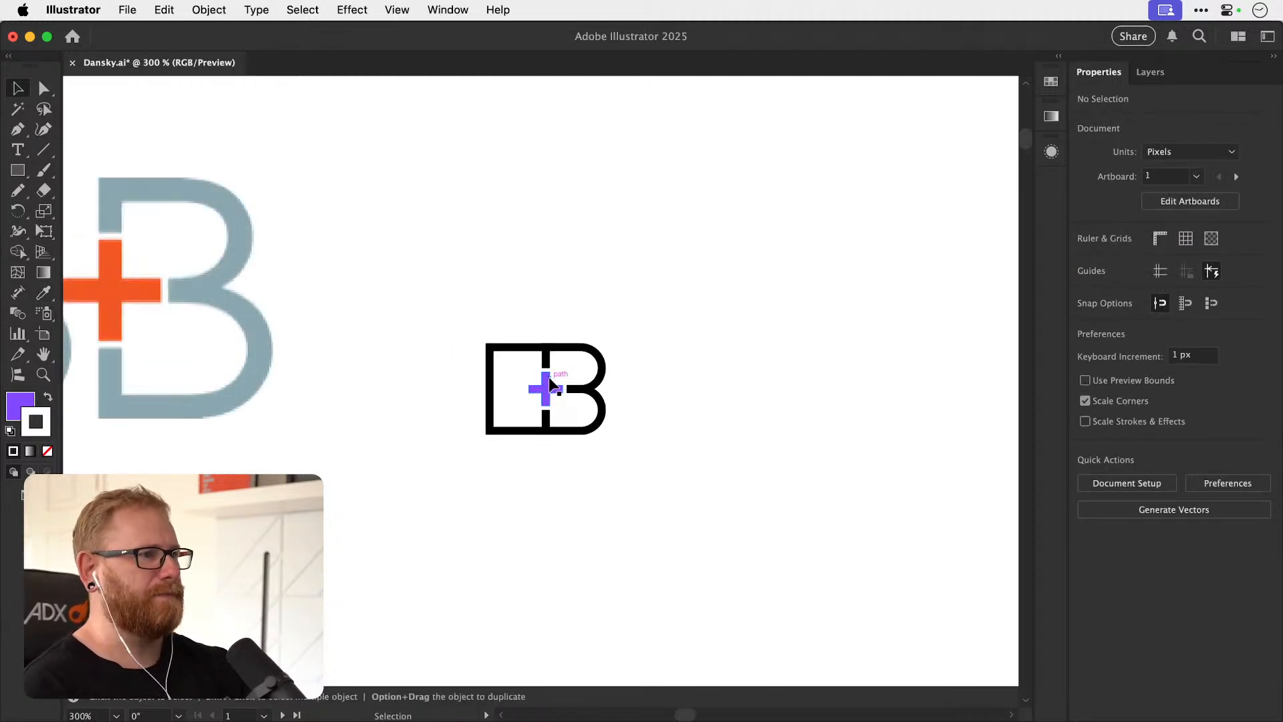
click(542, 393)
key(i)
click(497, 382)
key(v)
click(668, 292)
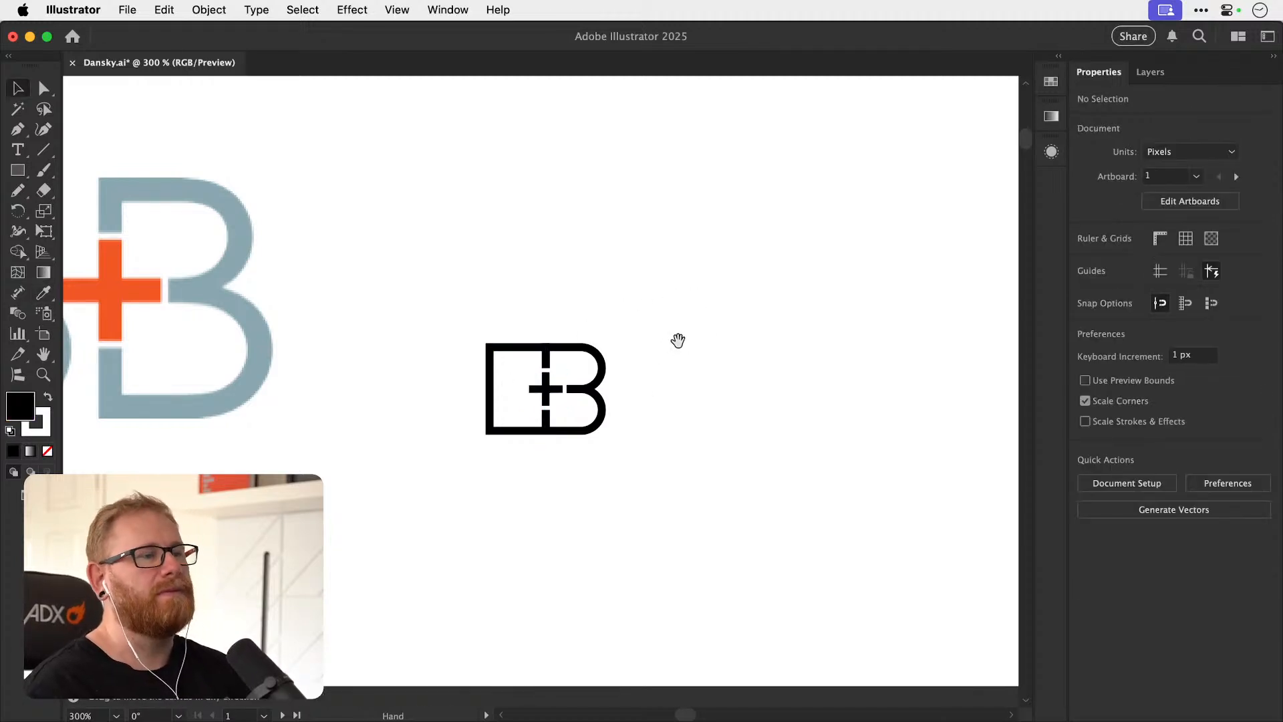
Check the corner radius of the B's upper shape.
click(490, 374)
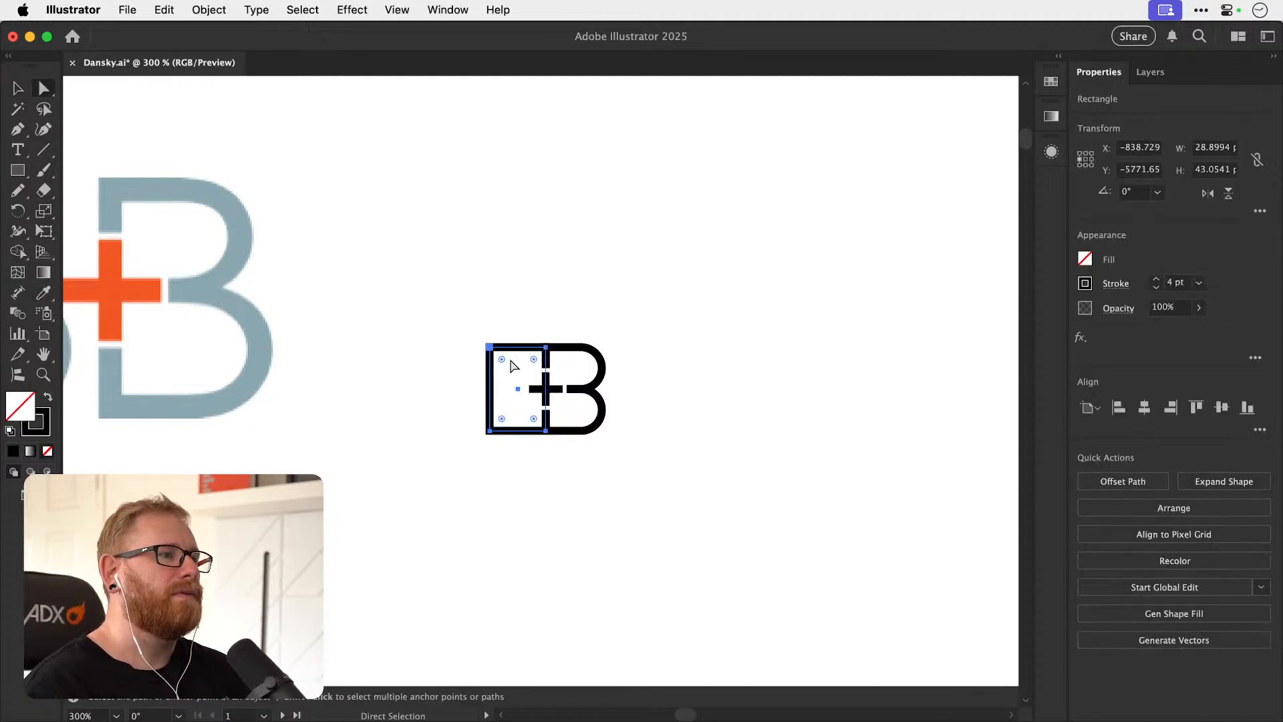
key(a)
click(596, 364)
double_click(580, 368)
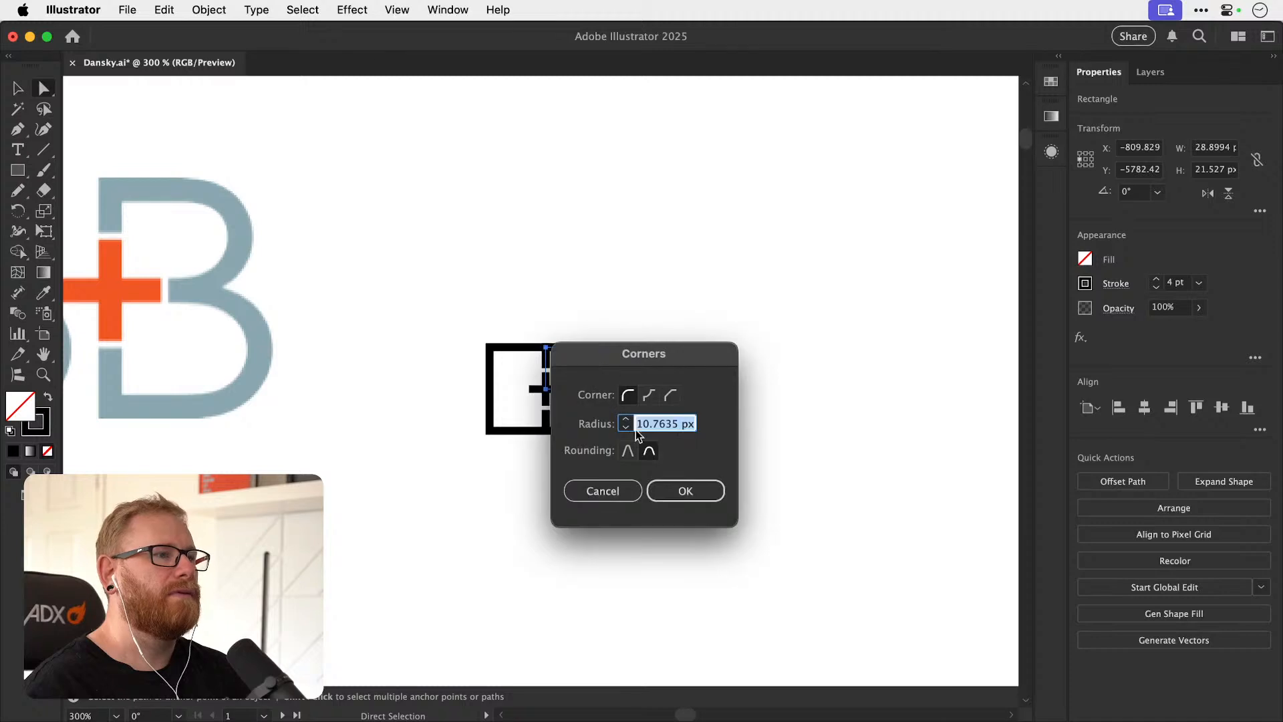
click(601, 493)
Round the O rectangle's two left corners with a radius of 10.7635 px.
key(v)
click(503, 361)
key(a)
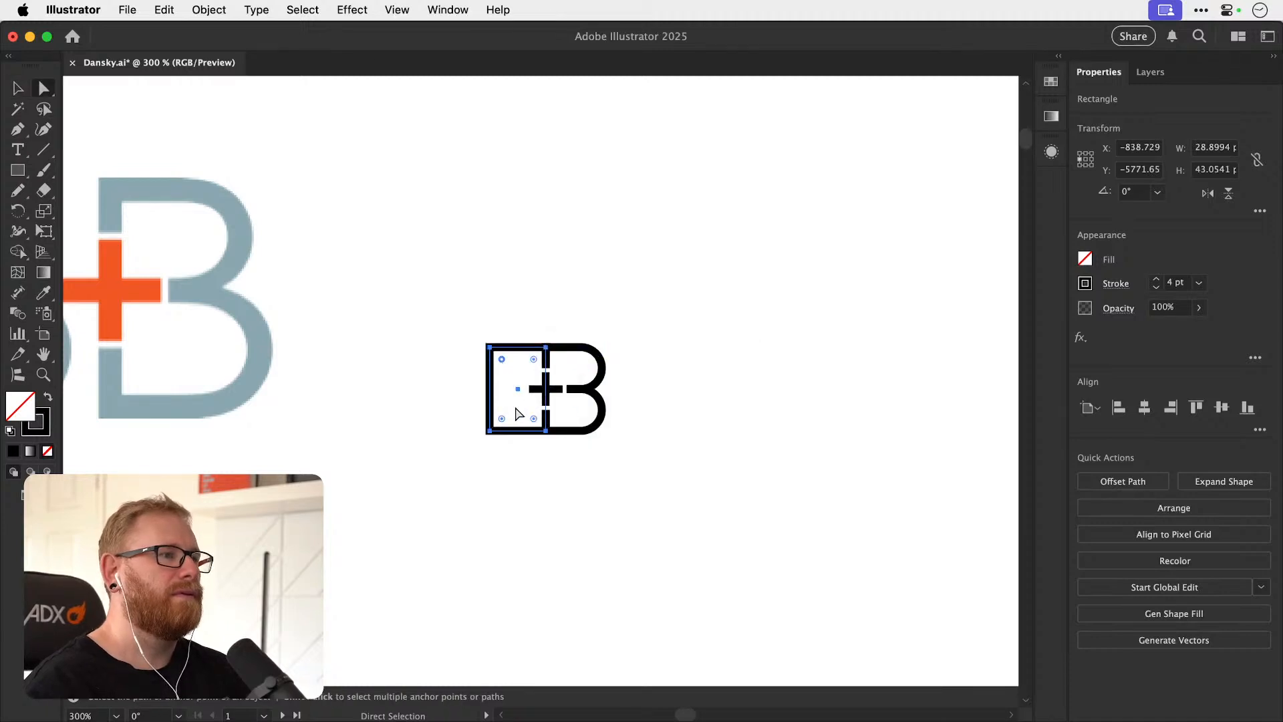
double_click(503, 418)
click(686, 490)
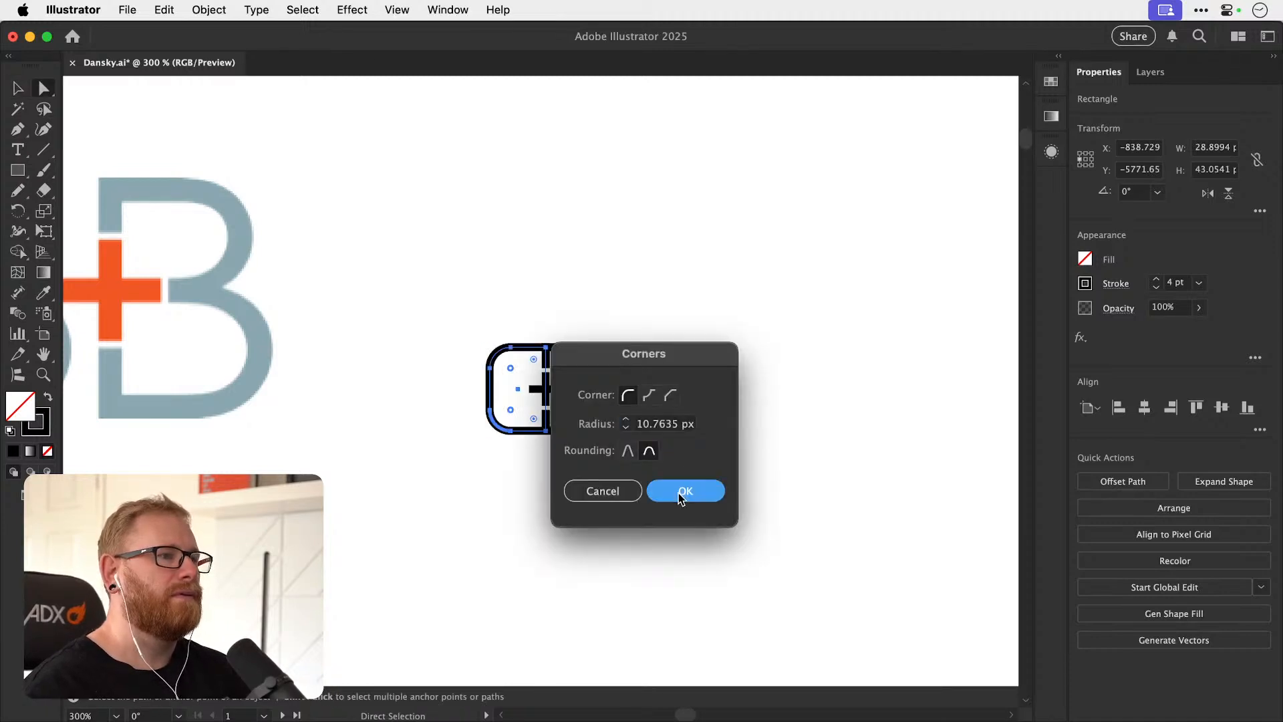
click(690, 453)
key(v)
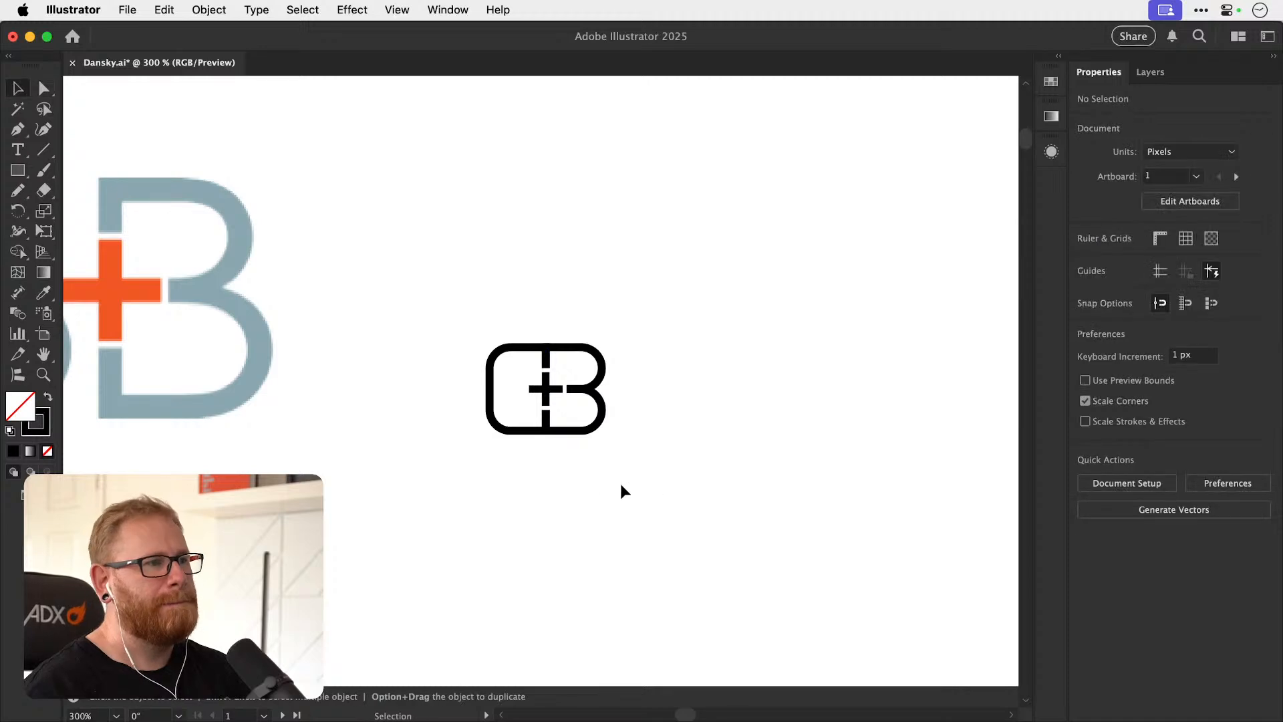
View the rounded monogram at 100% beside the B+B image and the earlier monograms.
drag(550, 373, 625, 328)
click(709, 327)
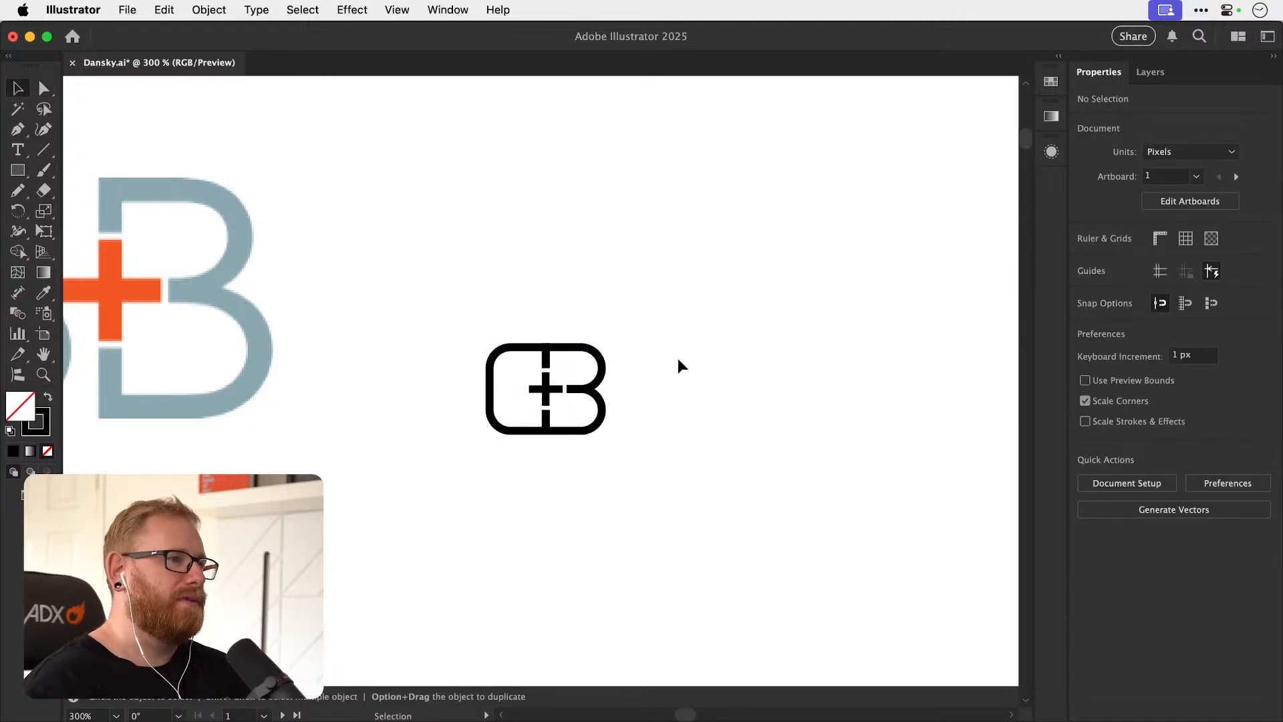
key(super+1)
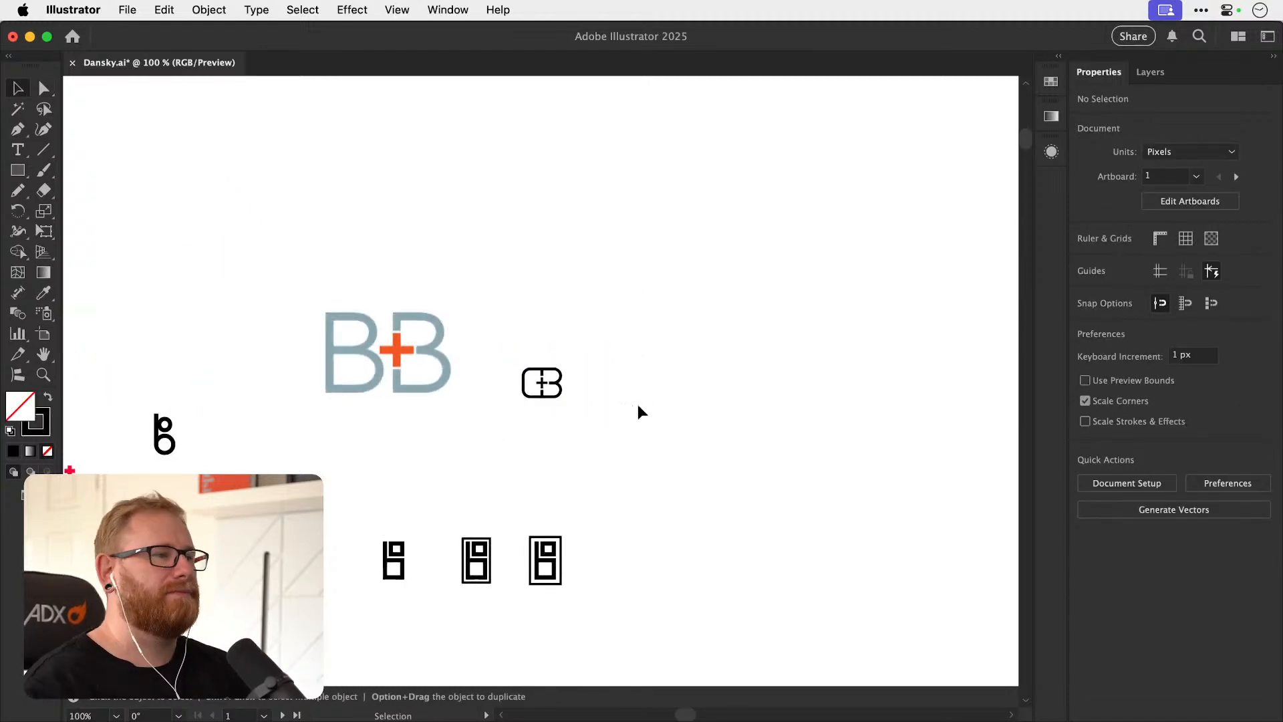
Try rotating the whole rounded O+B monogram by -90°.
key(z)
drag(530, 388, 822, 387)
key(v)
drag(451, 290, 722, 487)
key(r)
drag(731, 394, 564, 472)
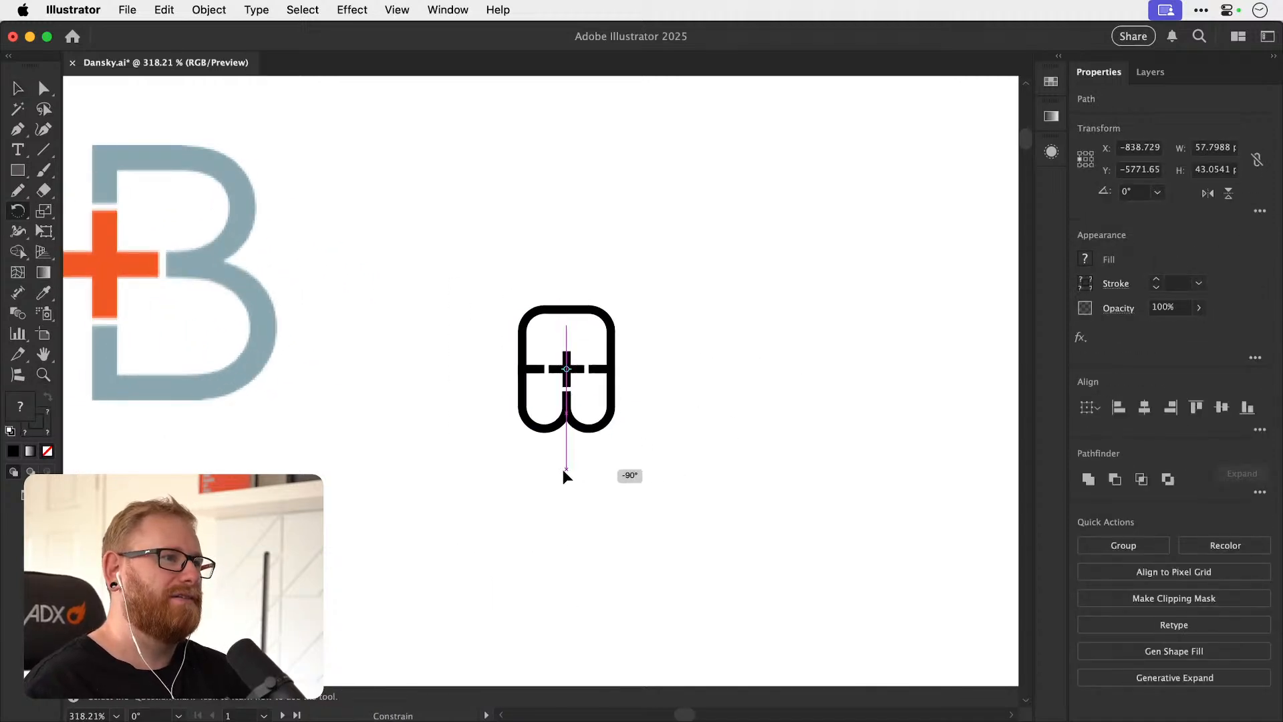
Try a circle as a head above the rotated monogram, and undo both the circle and the rotation.
click(18, 171)
drag(18, 175, 63, 212)
drag(570, 269, 595, 296)
key(super+shift+a)
key(v)
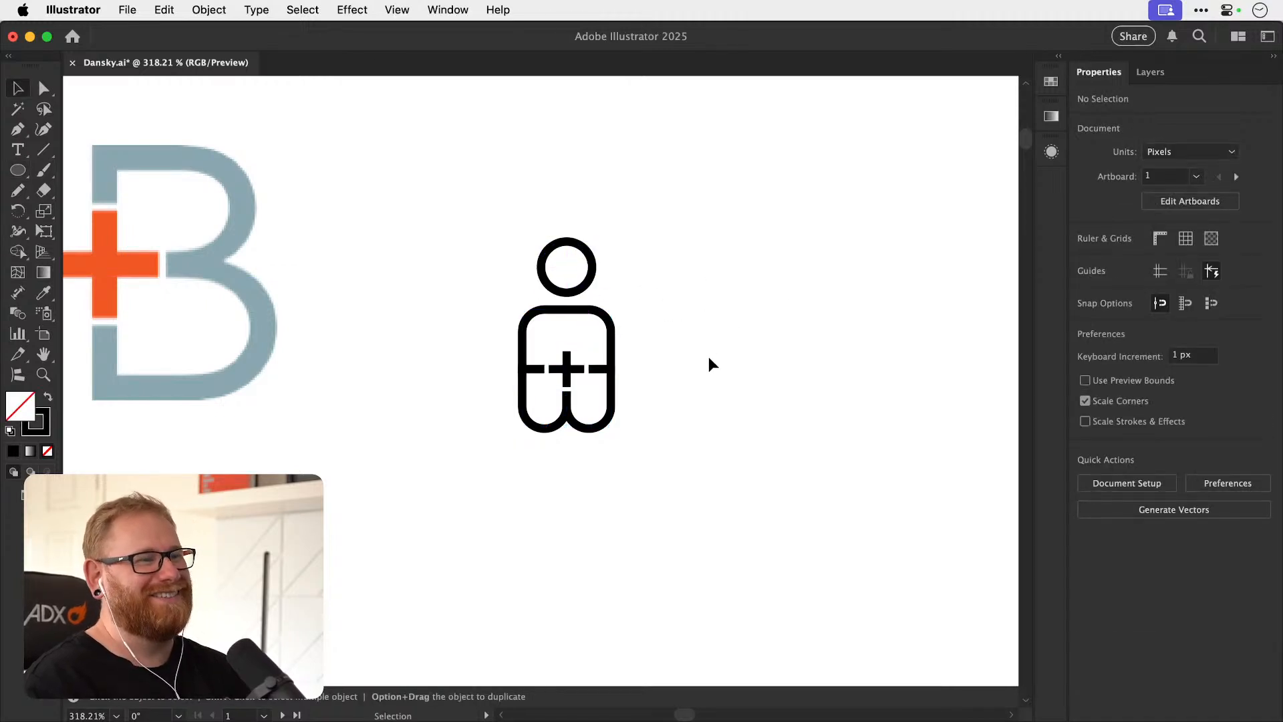
key(super+z)
key(super+z)
click(718, 306)
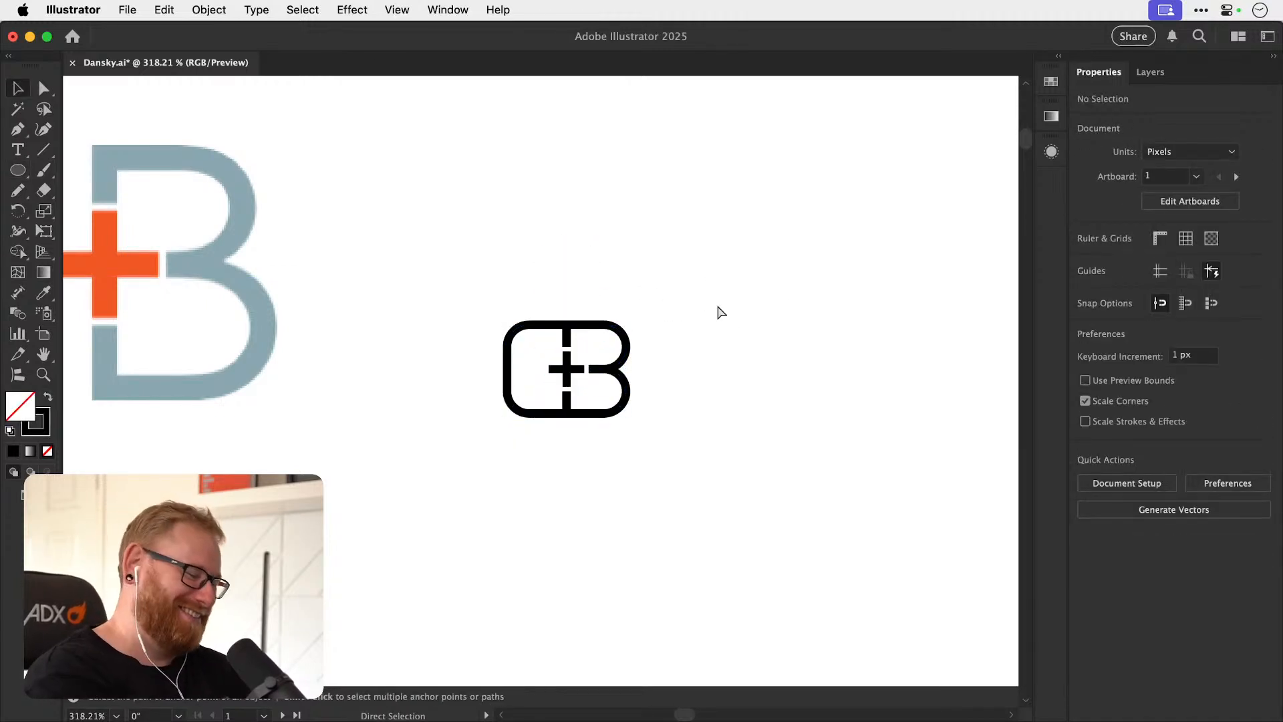
Delete the B+B reference image beside the rounded O+B monogram.
key(super+minus)
key(super+minus)
key(super+minus)
key(super+minus)
key(super+space)
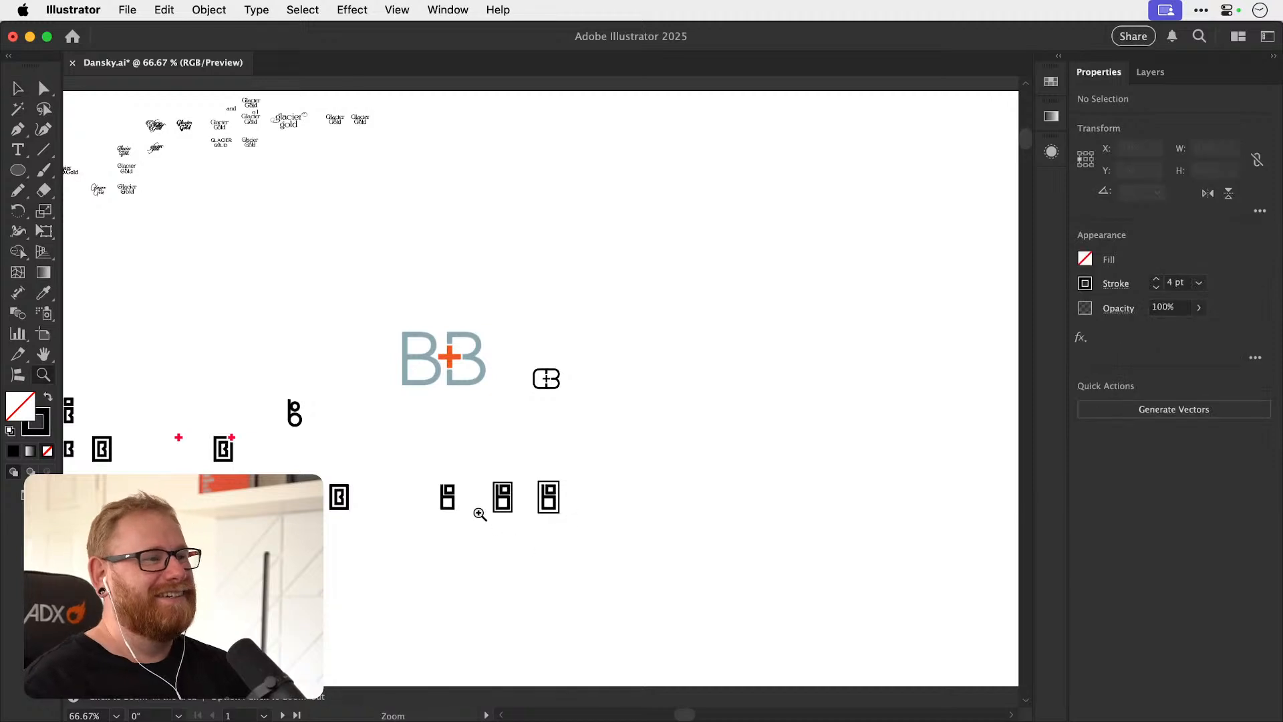
drag(478, 514, 730, 486)
click(387, 138)
key(s)
drag(555, 247, 487, 185)
key(v)
key(Delete)
scroll(528, 334, down, 3)
scroll(528, 334, left, 1)
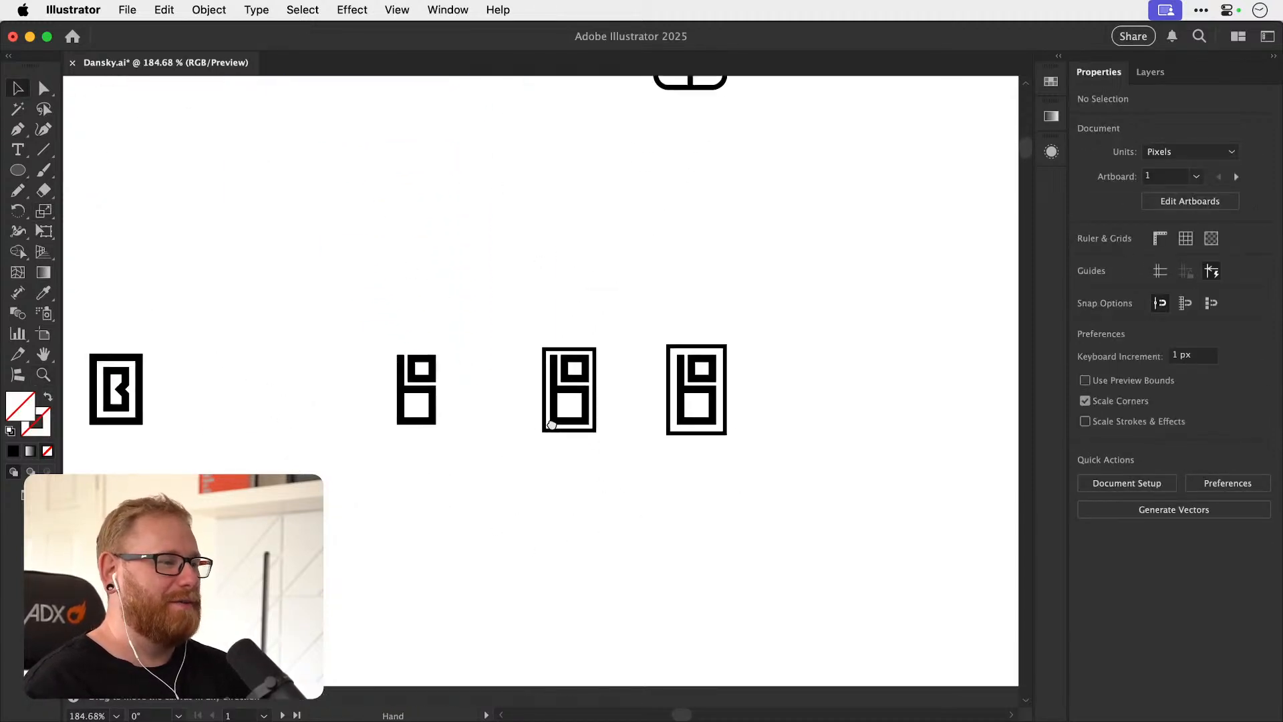
key(super+minus)
key(super+minus)
key(super+minus)
key(super+minus)
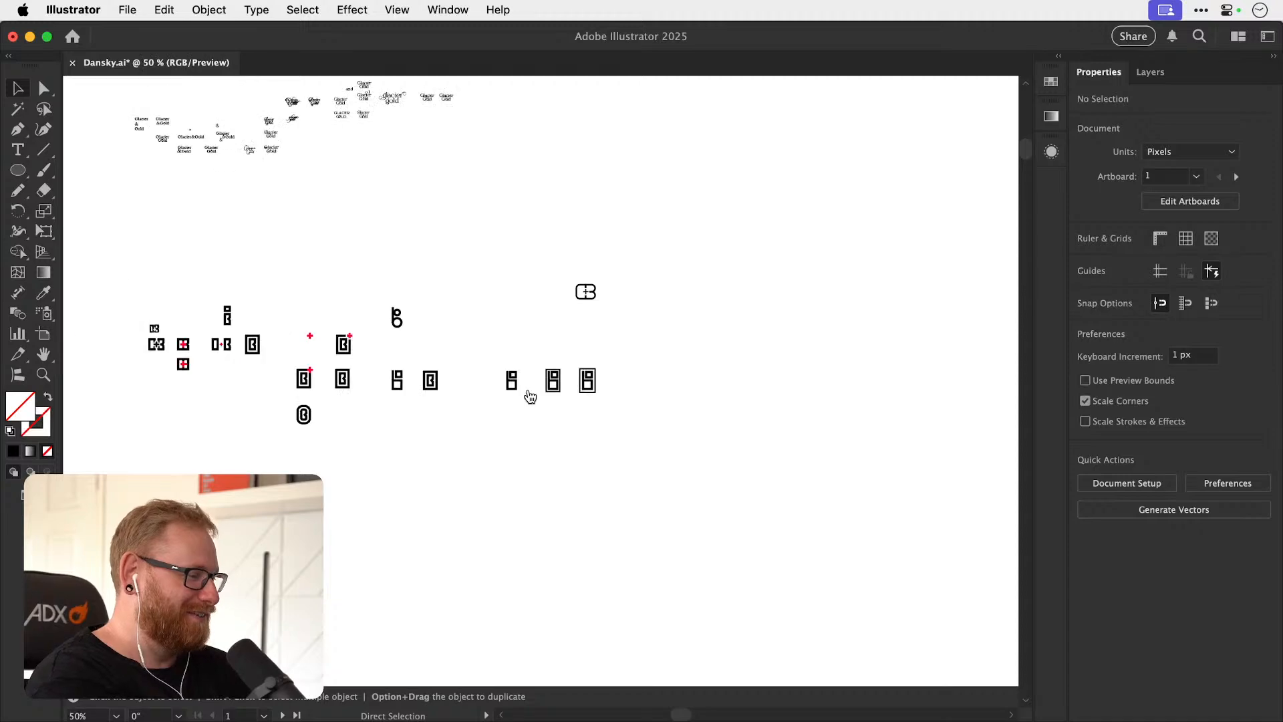
key(super+Tab)
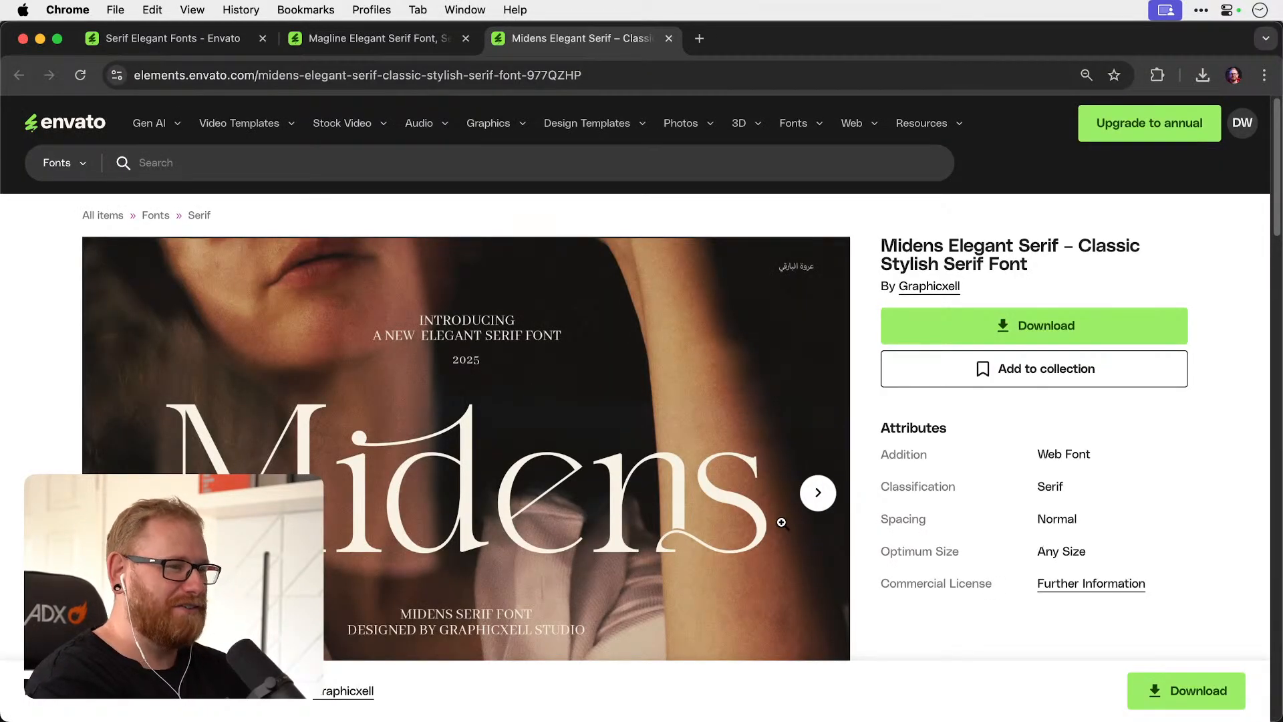
key(super+Tab)
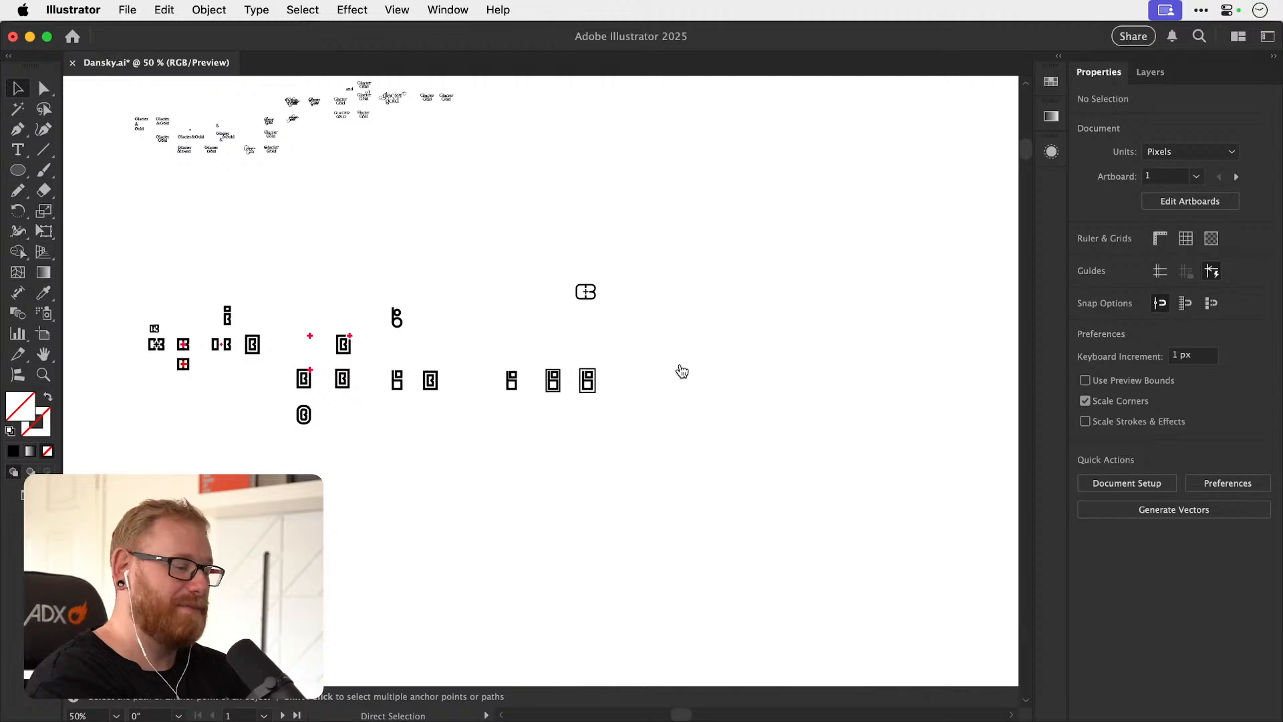
key(super+Tab)
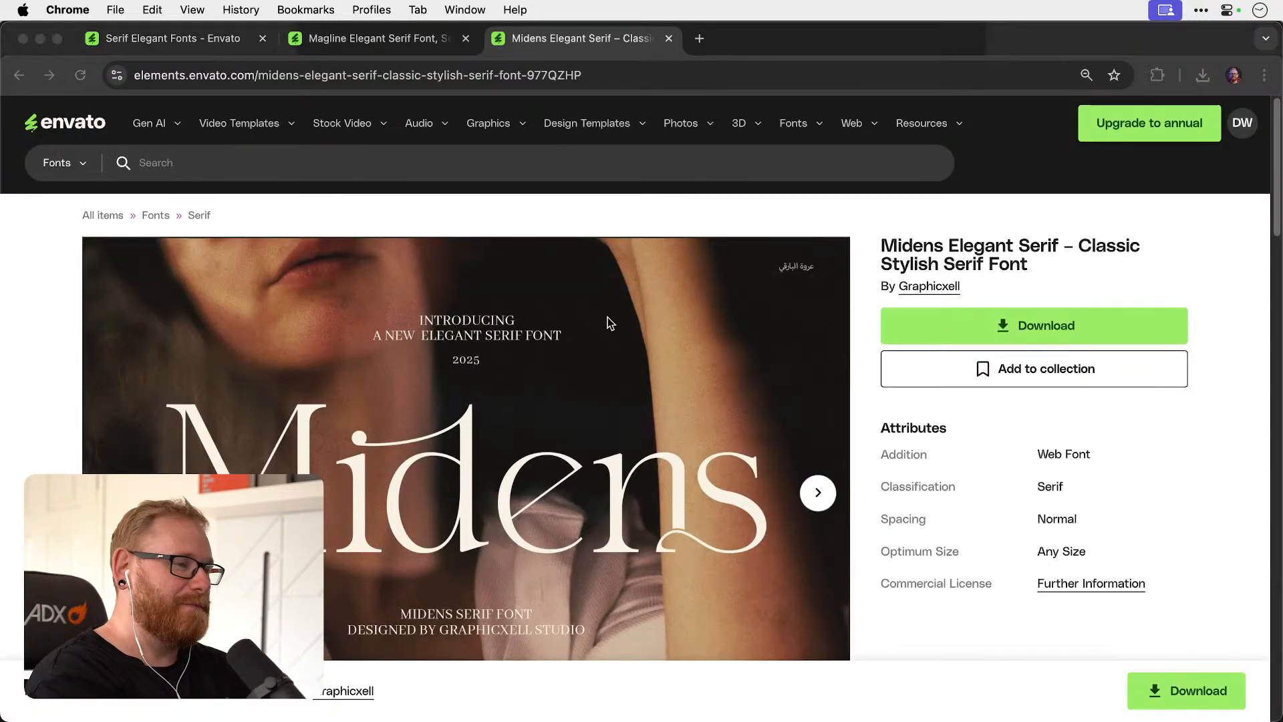
key(super+Tab)
Read the Pawtel brief and the Root Supply Co. and Halo Audio briefs below it.
drag(459, 386, 740, 470)
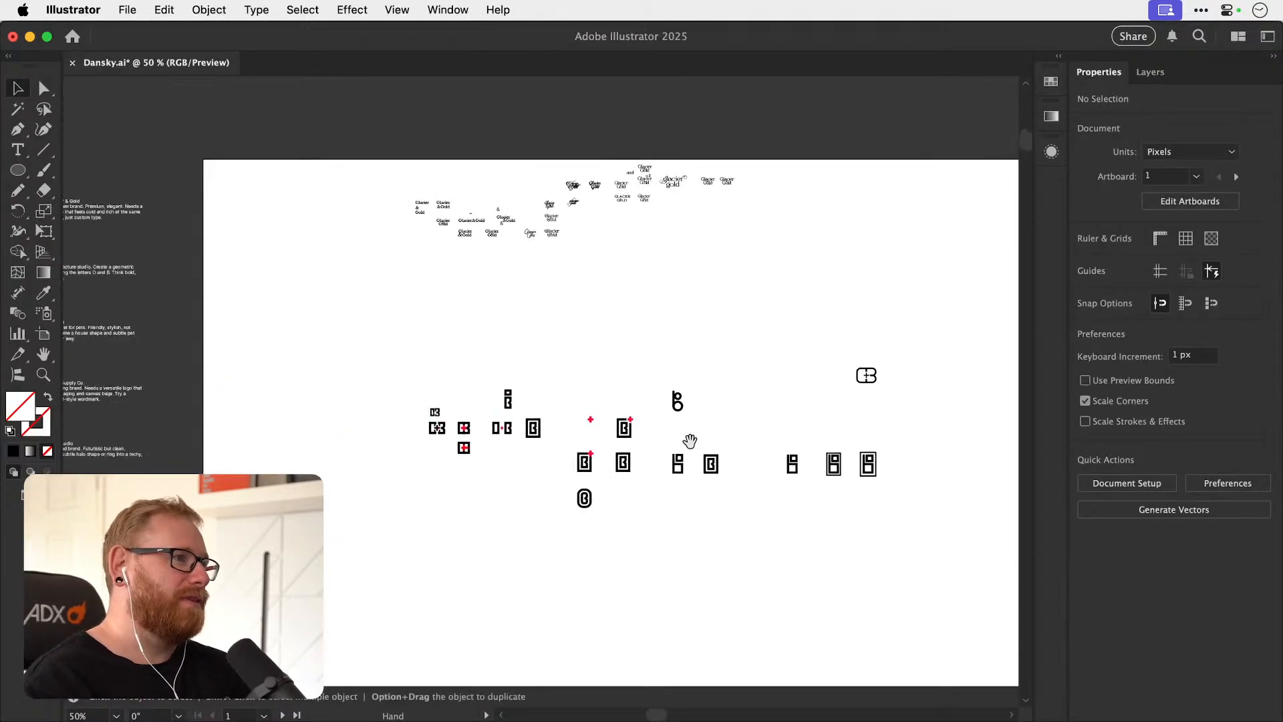
drag(512, 417, 678, 441)
key(z)
drag(222, 347, 533, 387)
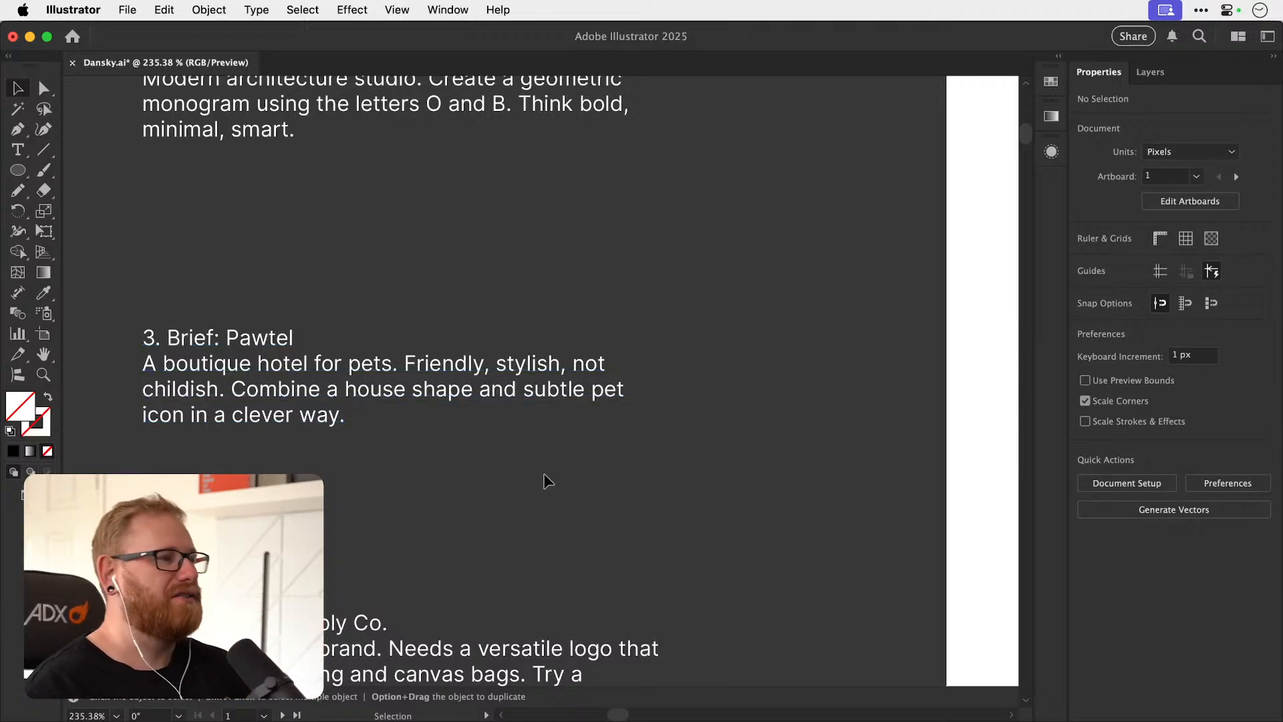
scroll(548, 464, down, 10)
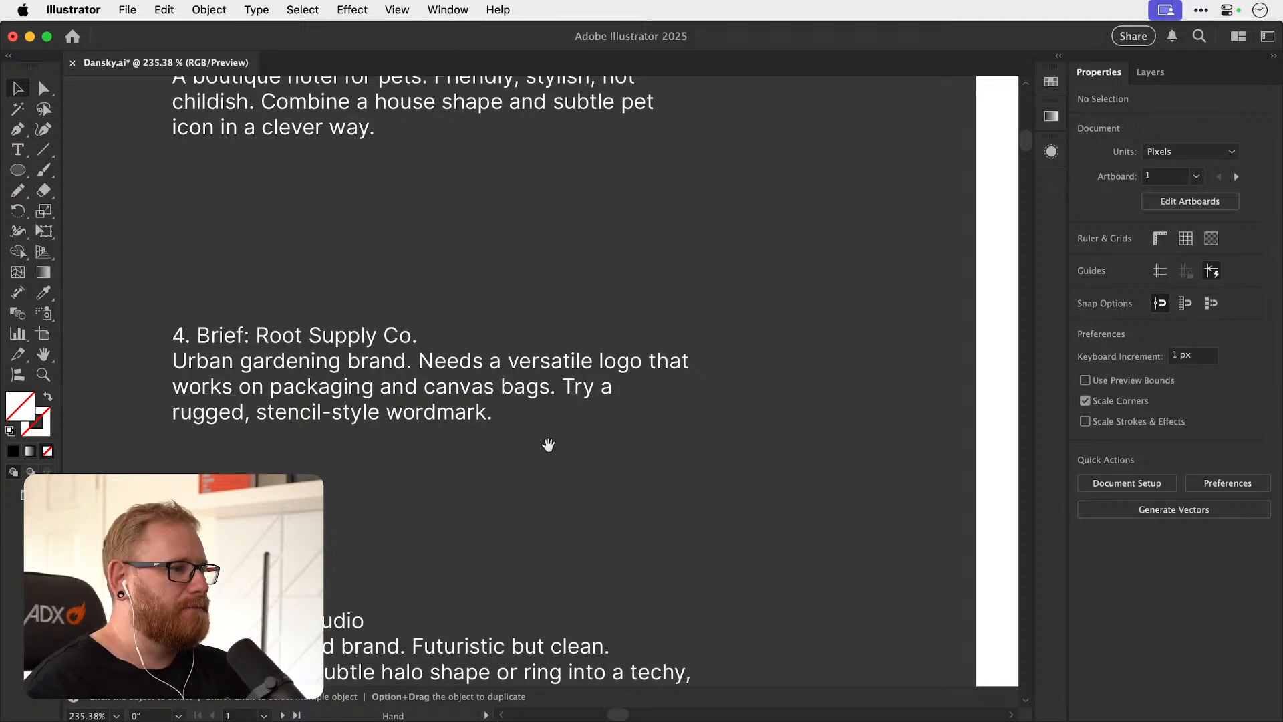
scroll(569, 440, down, 8)
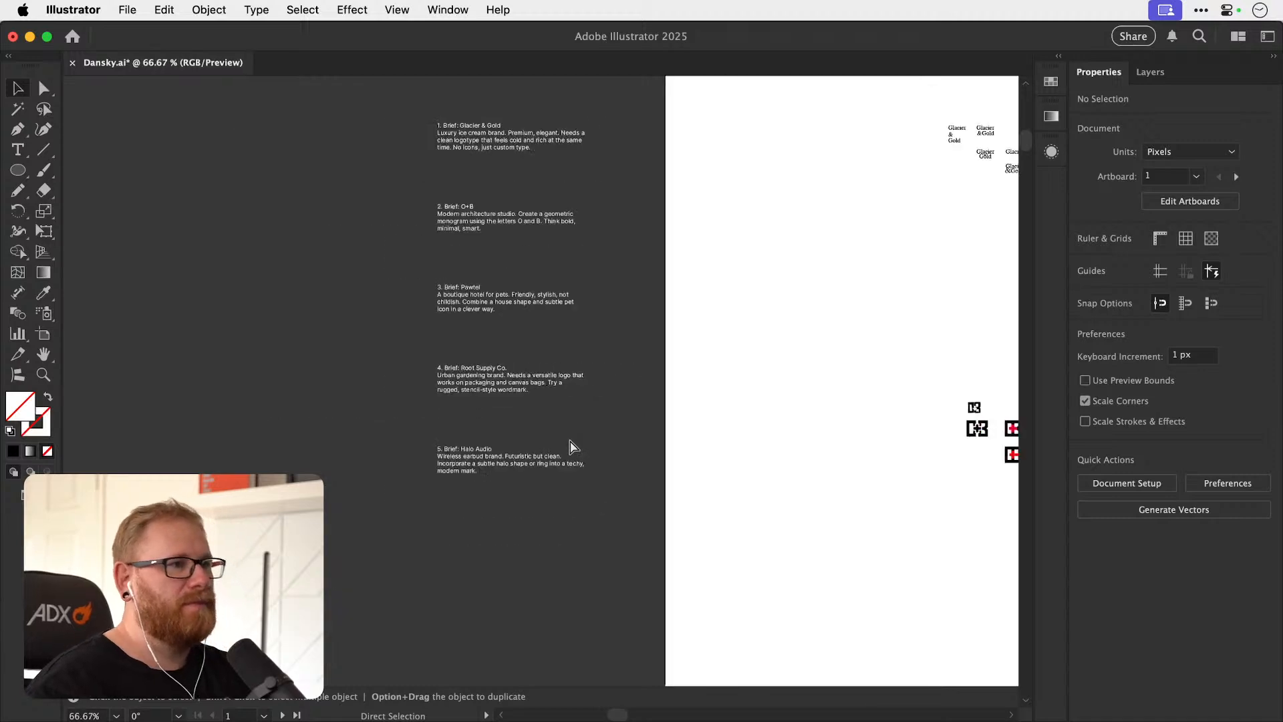
Sketch a slanted lowercase b below the monograms with the Pencil tool, using a diagonal stem, an open round bowl and a 1 pt black stroke.
scroll(735, 414, up, 10)
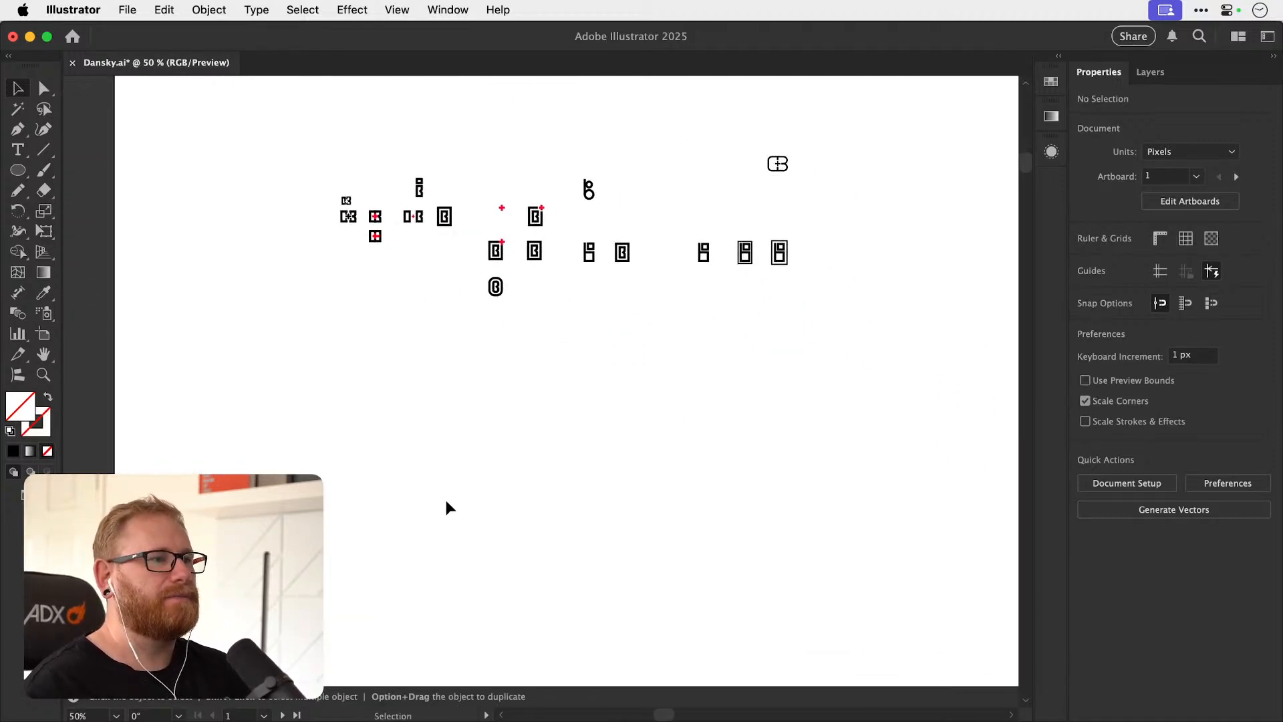
key(n)
key(d)
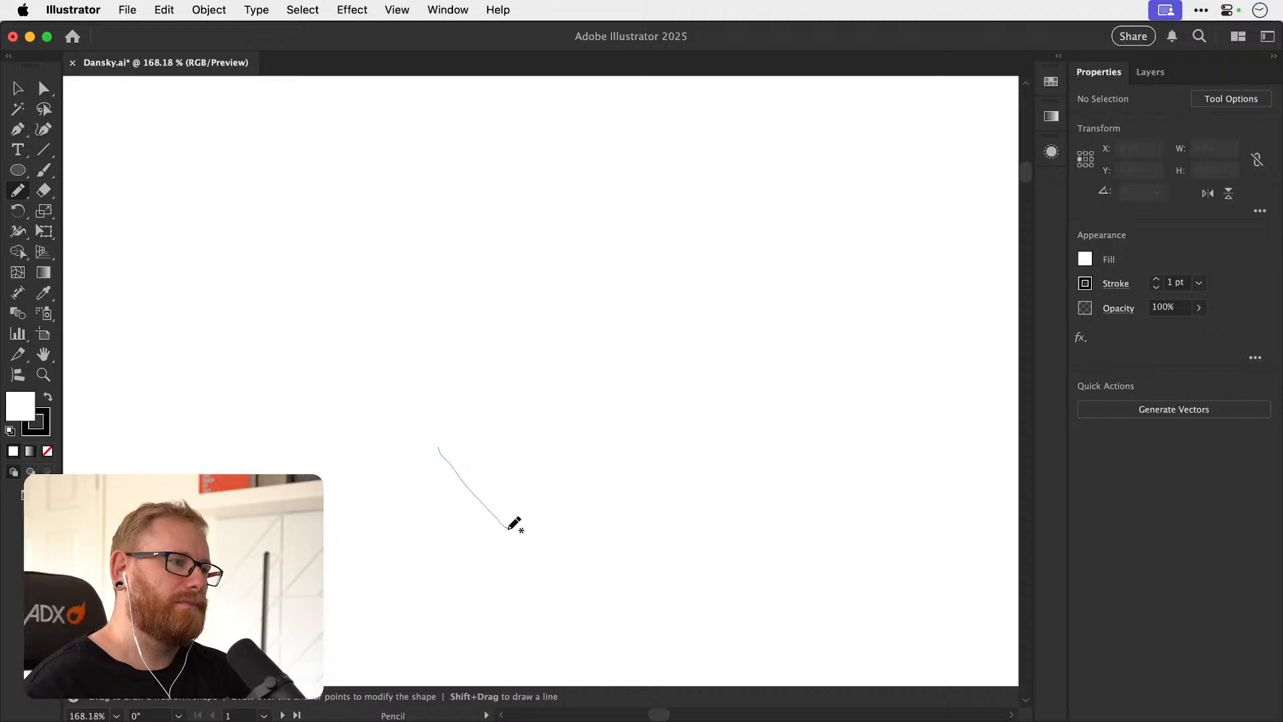
drag(508, 528, 505, 527)
drag(547, 487, 529, 524)
drag(443, 452, 487, 508)
key(super+z)
super+click(551, 515)
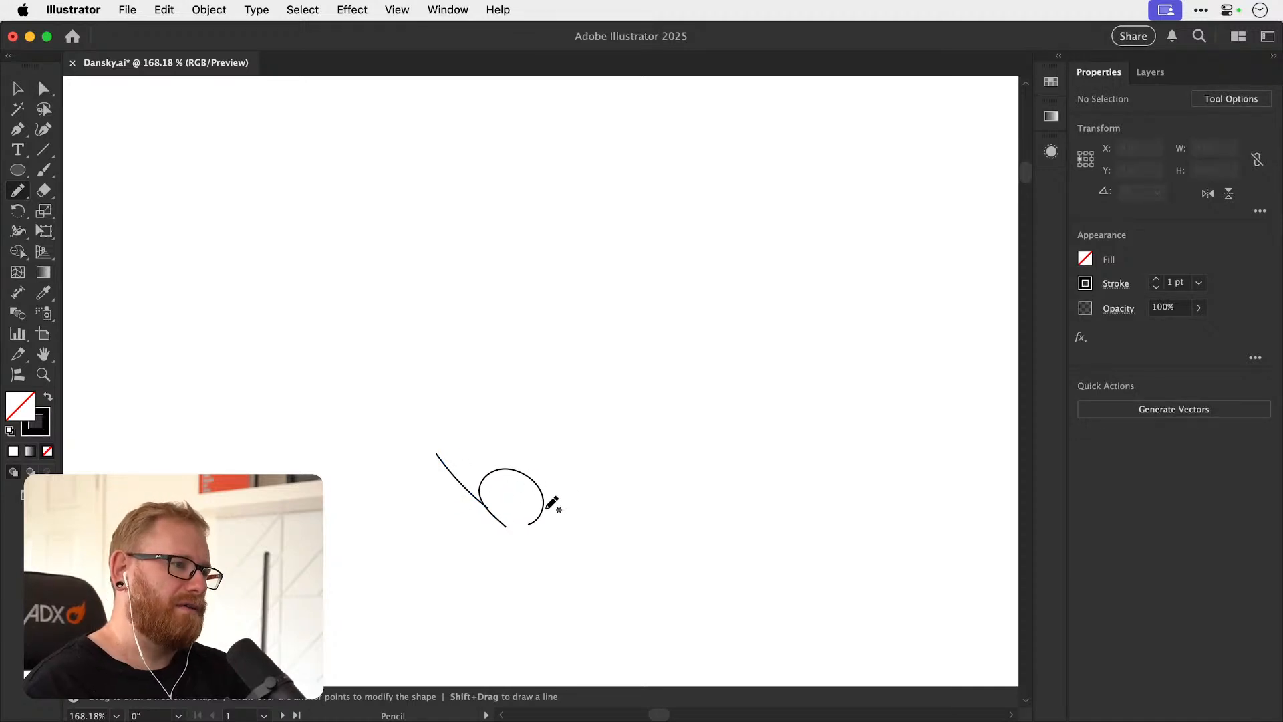
Trace a closed outline about 104 by 71 px around the slanted b, make it solid black without stroke, and delete the guide lines.
mouse_move(457, 467)
mouse_down()
mouse_move(477, 491)
mouse_move(492, 465)
mouse_move(537, 473)
mouse_move(549, 522)
mouse_move(531, 532)
mouse_move(528, 488)
mouse_move(506, 477)
mouse_move(488, 487)
mouse_move(504, 532)
mouse_move(438, 453)
mouse_up()
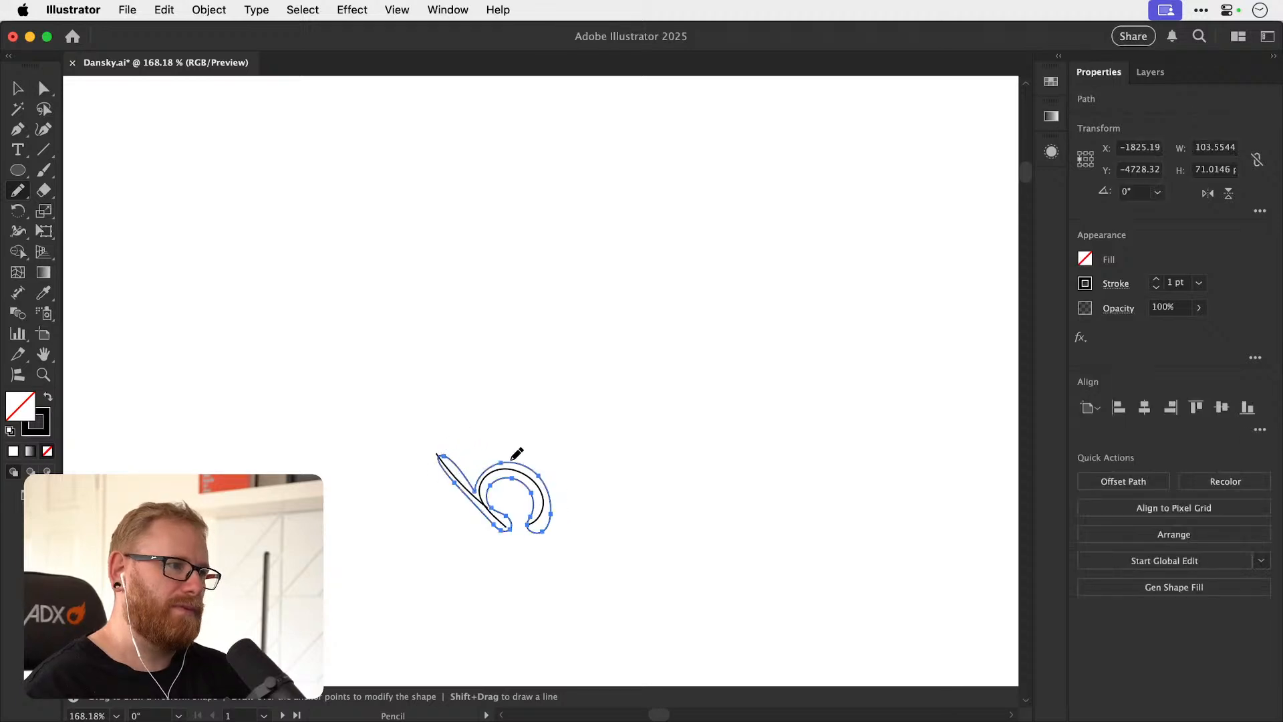
key(v)
key(shift+x)
drag(528, 454, 527, 361)
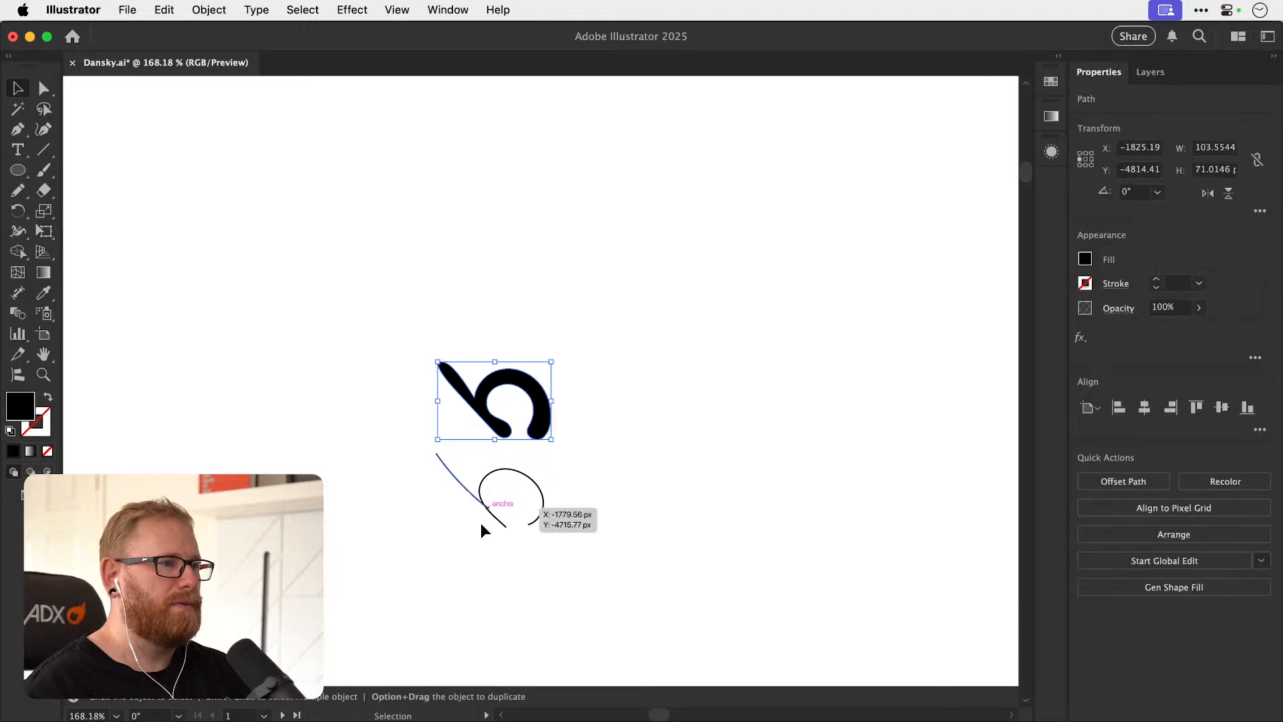
click(492, 515)
key(Delete)
Move the black slanted b shape to the empty area near the artboard's left edge, below the monograms.
key(super+minus)
key(super+minus)
key(super+minus)
key(super+minus)
key(super+minus)
key(space)
drag(304, 252, 528, 429)
key(z)
drag(431, 322, 407, 284)
key(space)
drag(624, 475, 479, 347)
key(v)
drag(590, 411, 464, 638)
Read the Pawtel brief's house and pet icon requirements and review the whole artboard.
key(z)
drag(274, 173, 558, 253)
key(v)
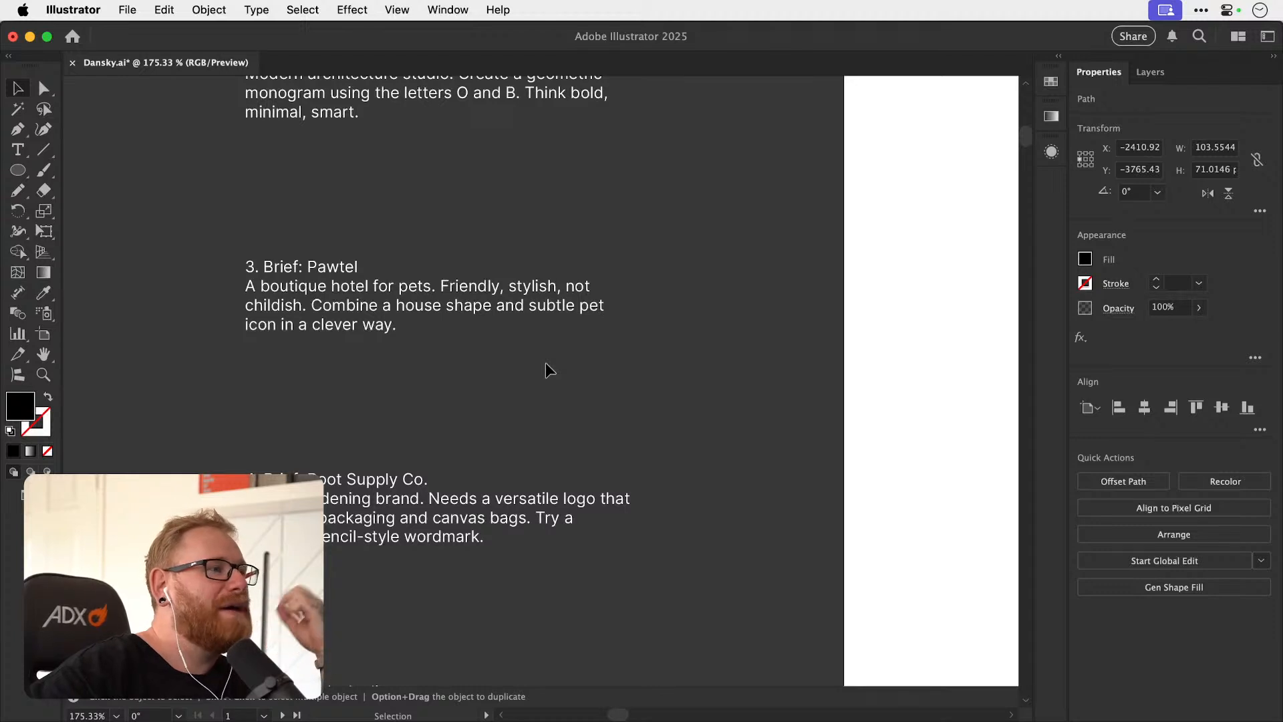
key(a)
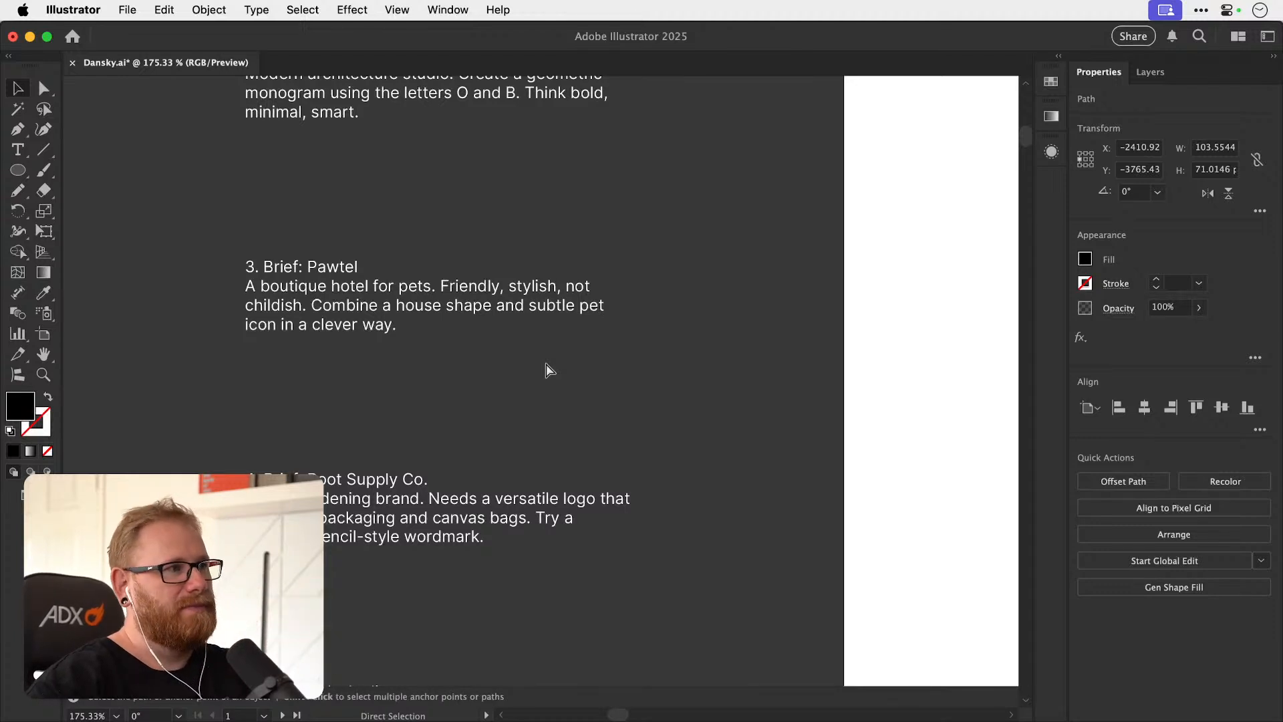
key(v)
key(super+minus)
key(super+minus)
key(super+minus)
key(super+minus)
key(super+minus)
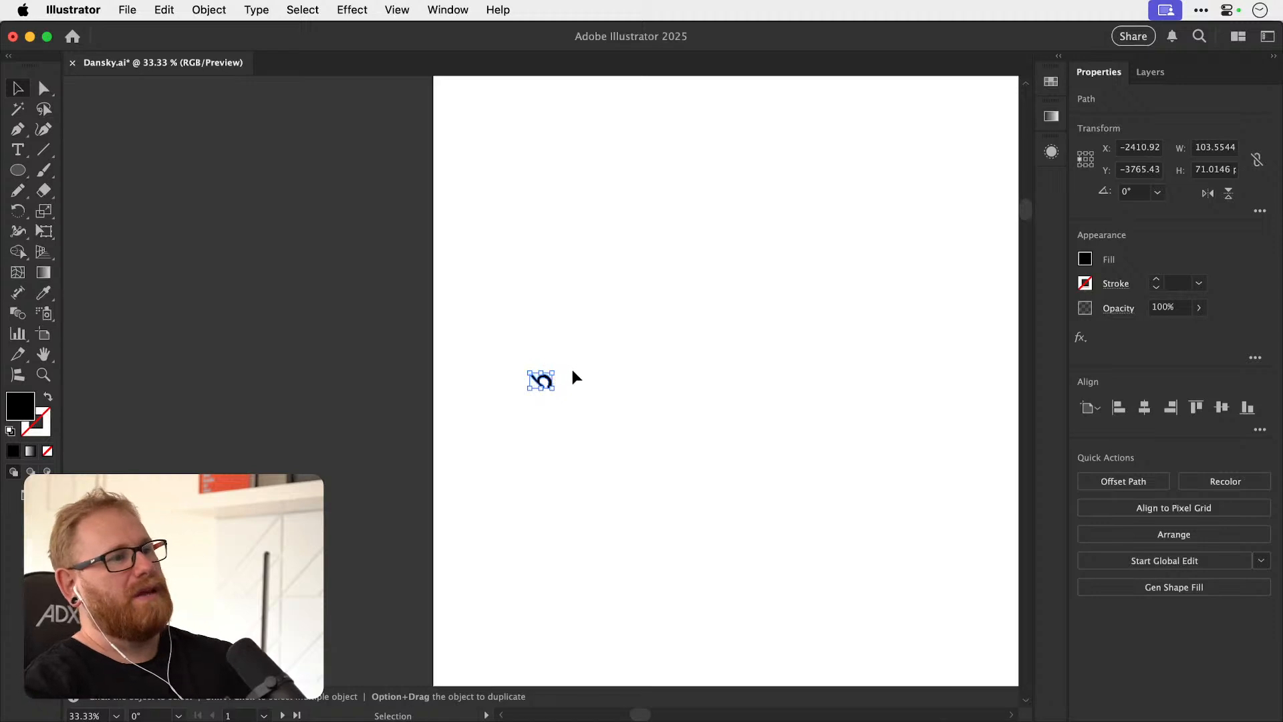
click(575, 378)
key(super+minus)
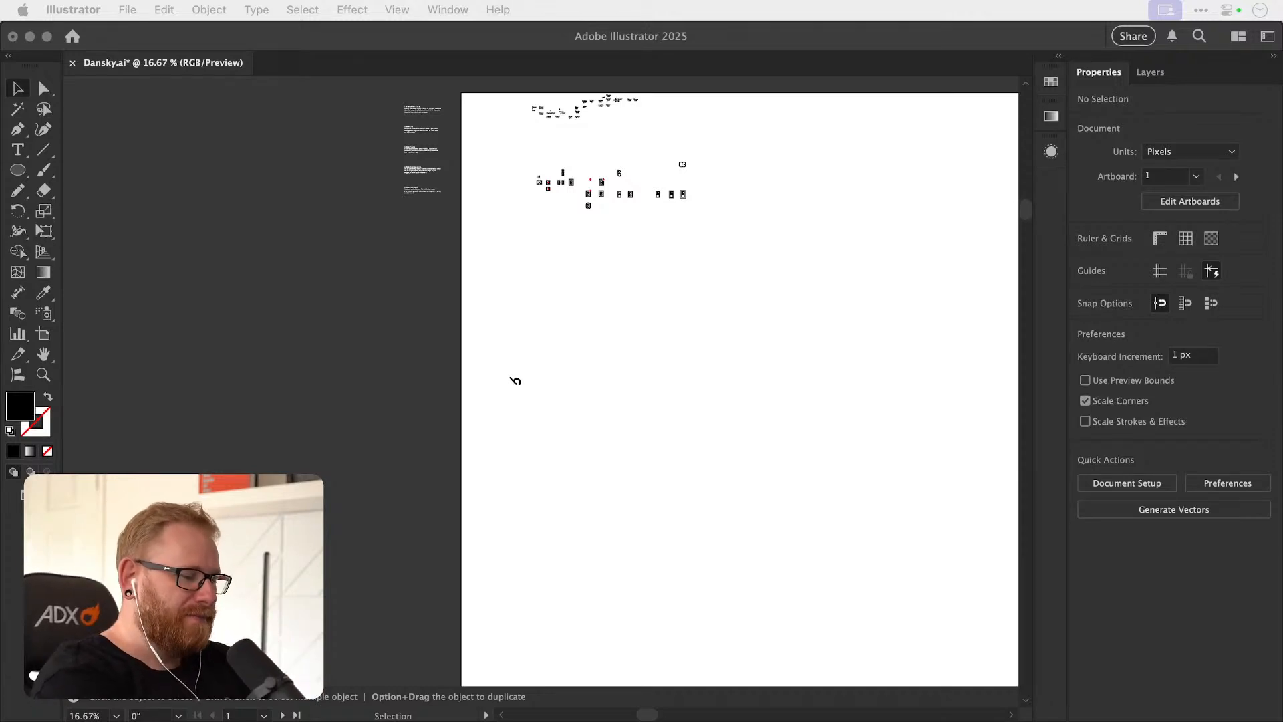
click(773, 400)
drag(773, 401, 675, 464)
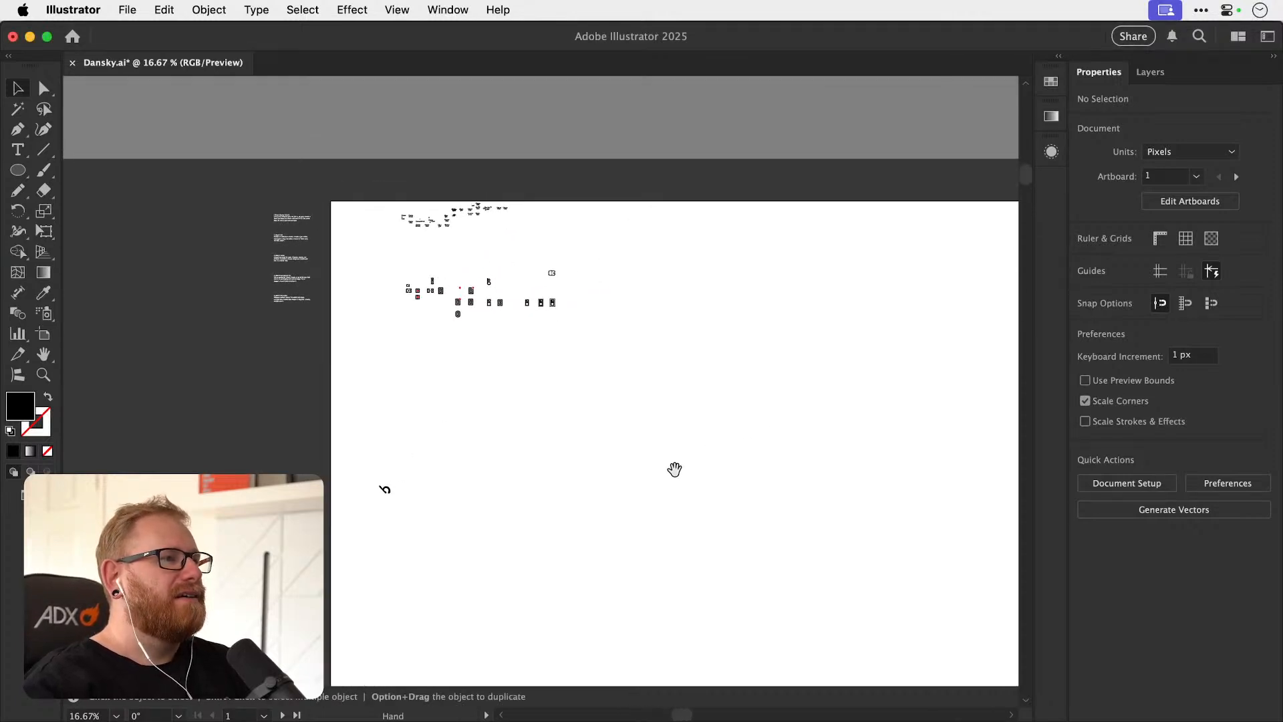
Switch to Photoshop and sketch a simple pitched-roof house outline with the Brush tool in an empty area of Stream.psd.
key(super+Tab)
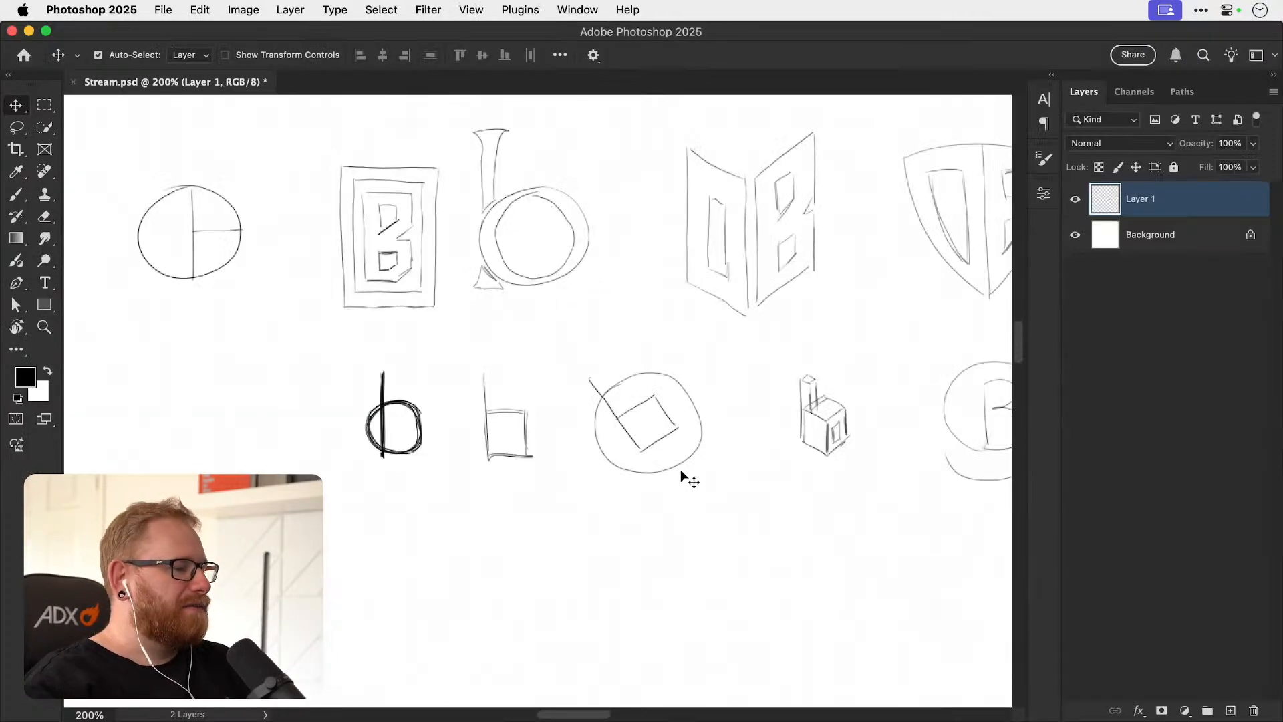
scroll(675, 505, down, 10)
scroll(674, 505, left, 3)
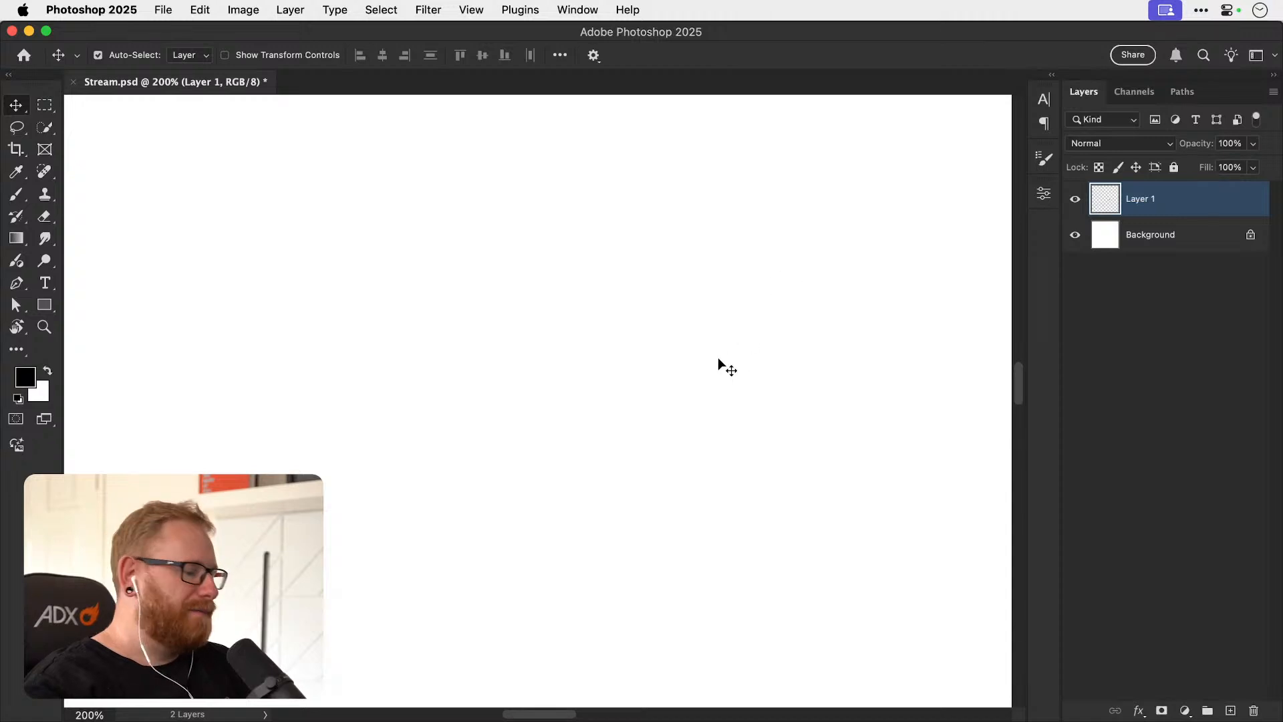
key(b)
drag(384, 475, 385, 459)
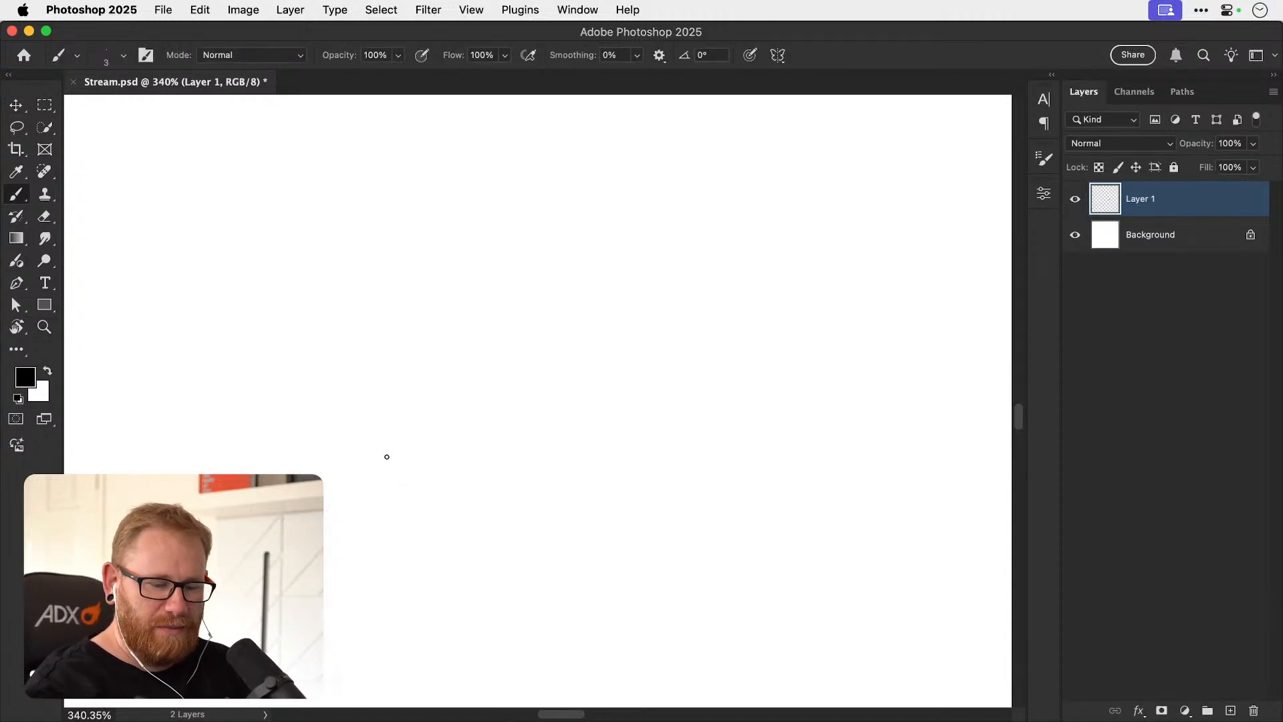
drag(367, 363, 369, 486)
drag(367, 368, 455, 273)
drag(458, 279, 529, 358)
drag(537, 366, 537, 464)
drag(378, 479, 546, 481)
Sketch four similar oval toe pads in an arc above the house's roof.
mouse_move(321, 277)
mouse_down()
mouse_move(358, 283)
mouse_move(317, 286)
mouse_up()
drag(395, 214, 382, 222)
drag(478, 223, 475, 235)
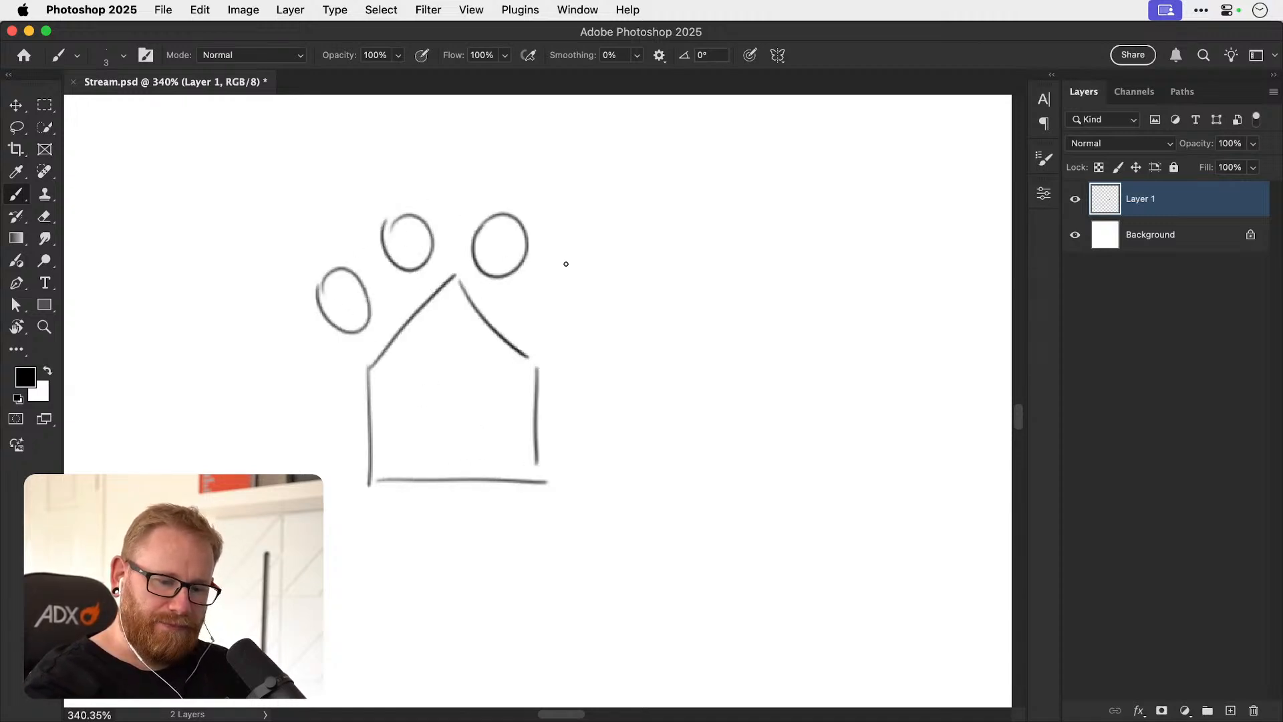
drag(554, 261, 564, 253)
drag(638, 403, 489, 411)
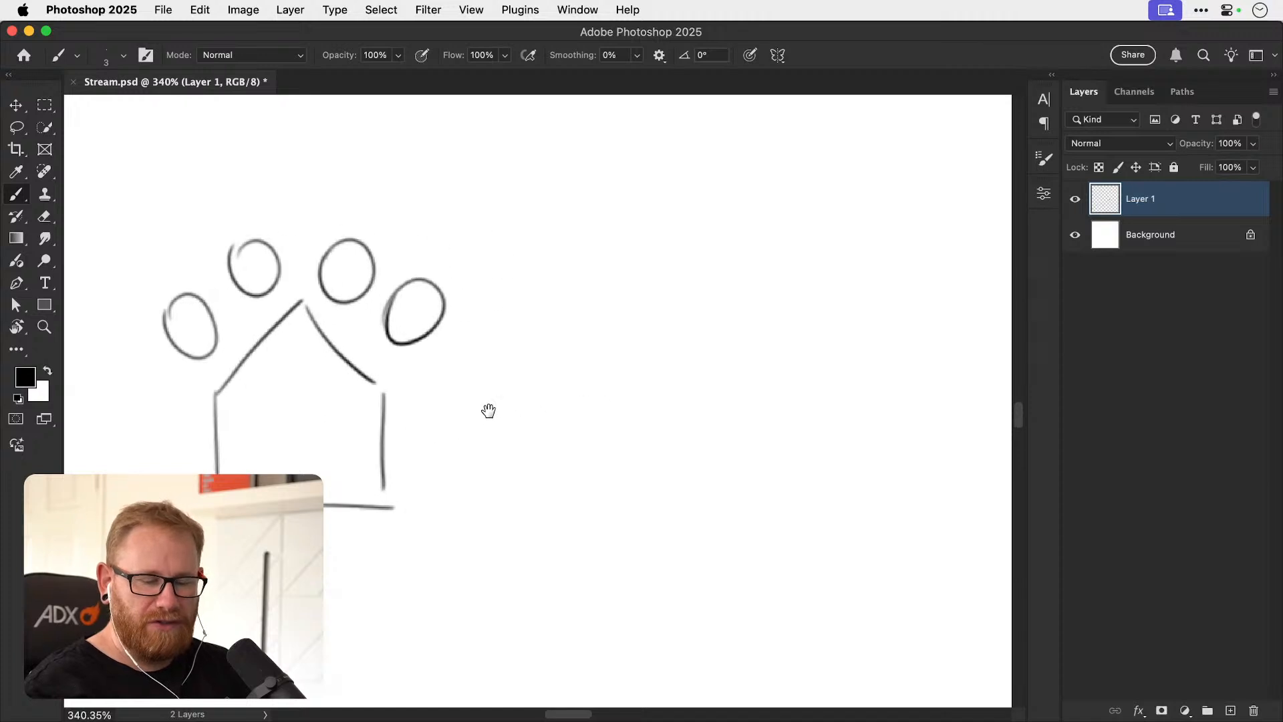
Start a second house sketch beside the first, and undo it together with most of the toe pads.
mouse_move(656, 419)
mouse_down()
mouse_move(609, 418)
mouse_move(606, 513)
mouse_up()
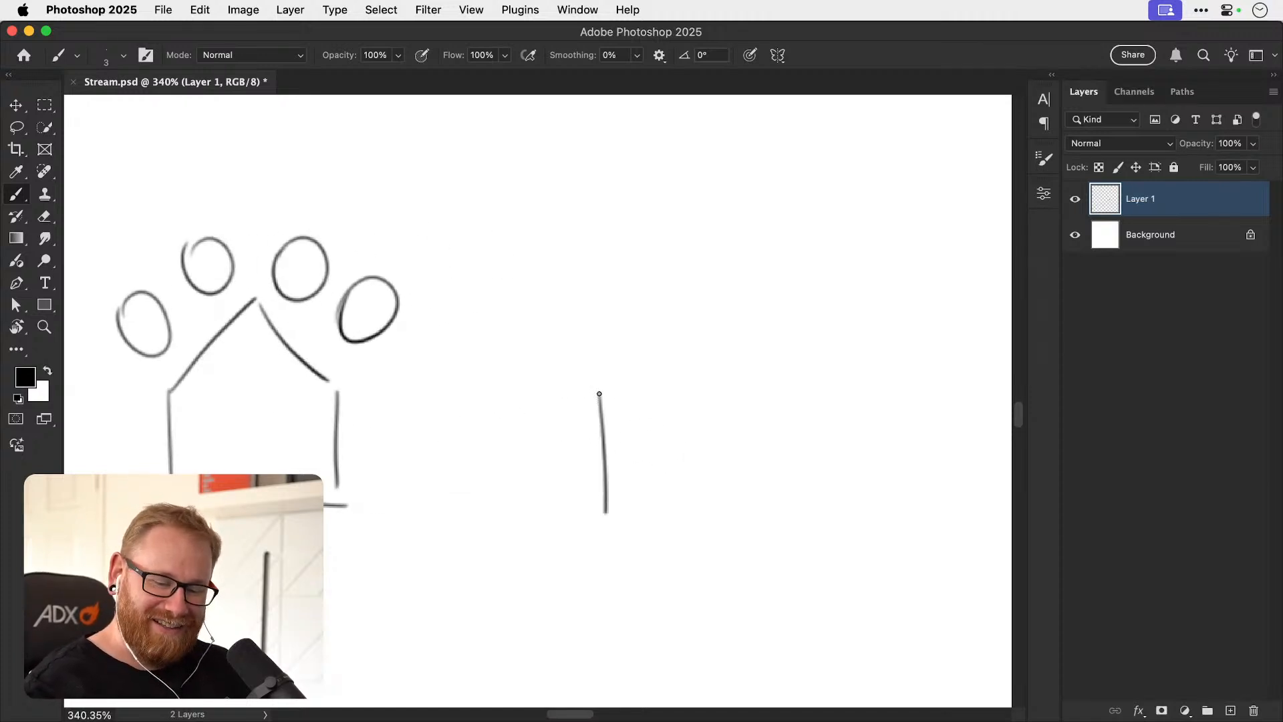
drag(600, 394, 677, 289)
key(super+z)
key(super+z)
key(super+z)
key(super+z)
key(super+z)
key(super+z)
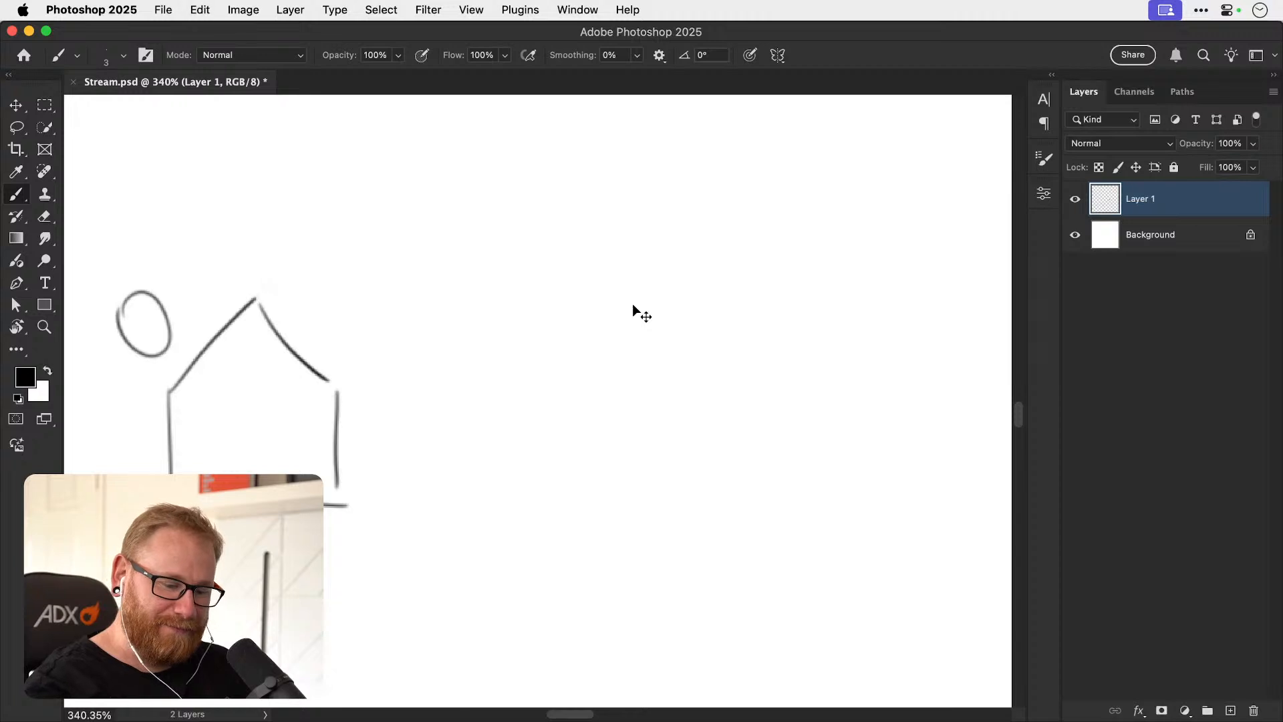
Redraw the paw's toe pads around the roof as two large inner ovals and two small outer ovals.
mouse_move(182, 252)
mouse_down()
mouse_move(228, 282)
mouse_move(206, 314)
mouse_move(166, 274)
mouse_move(203, 238)
mouse_up()
mouse_move(145, 315)
mouse_down()
mouse_move(172, 351)
mouse_move(139, 354)
mouse_move(144, 319)
mouse_up()
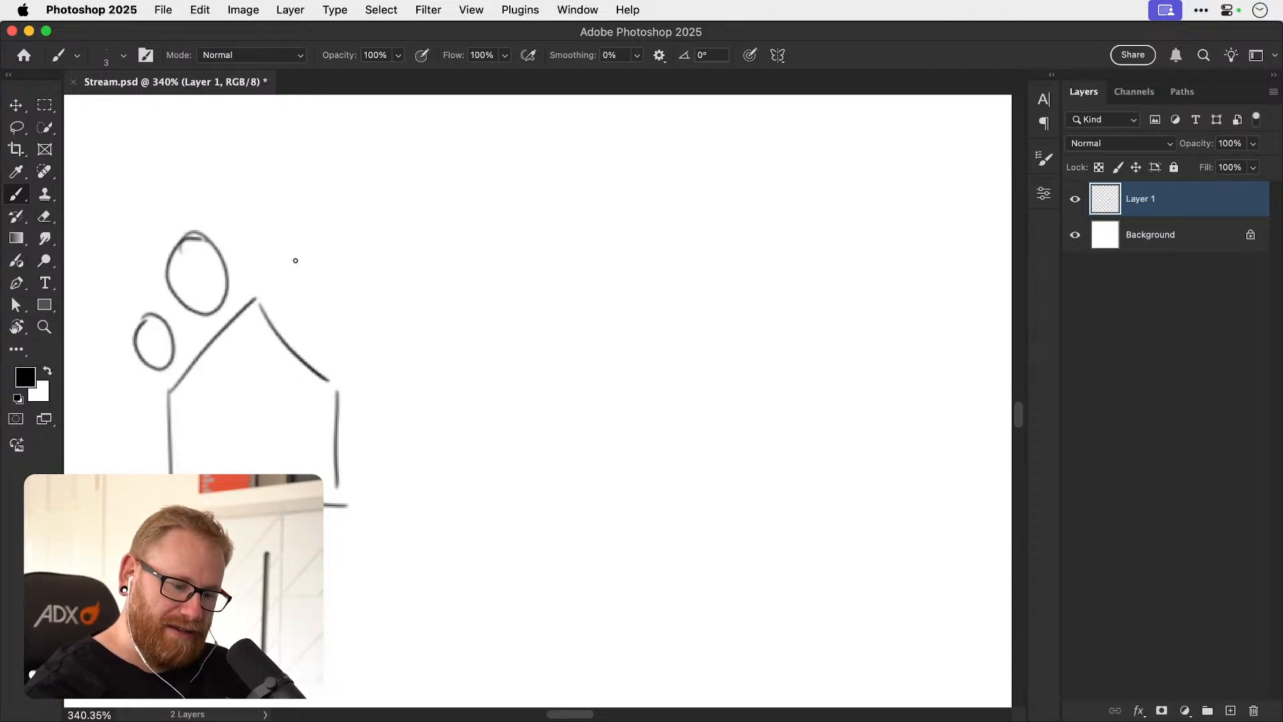
mouse_move(276, 277)
mouse_down()
mouse_move(307, 228)
mouse_move(332, 274)
mouse_move(301, 316)
mouse_move(283, 255)
mouse_up()
mouse_move(336, 325)
mouse_down()
mouse_move(371, 342)
mouse_move(333, 334)
mouse_move(364, 332)
mouse_move(330, 351)
mouse_move(354, 315)
mouse_up()
key(super+z)
key(e)
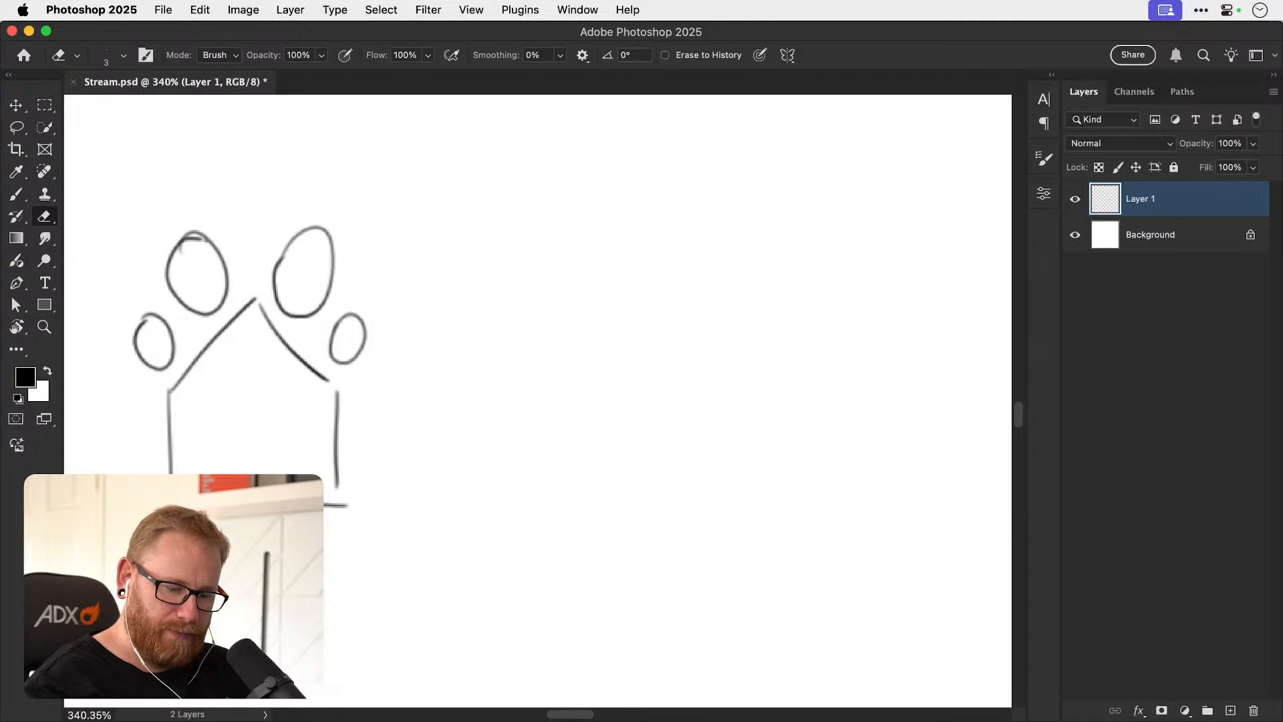
Add a square doorway to the house and round off its roof peak and eaves.
key(b)
mouse_move(235, 475)
mouse_down()
mouse_move(237, 436)
mouse_move(280, 475)
mouse_up()
drag(193, 368, 168, 439)
mouse_move(220, 337)
mouse_down()
mouse_move(267, 321)
mouse_move(234, 323)
mouse_move(277, 335)
mouse_move(337, 417)
mouse_up()
drag(320, 374, 336, 406)
drag(168, 431, 171, 448)
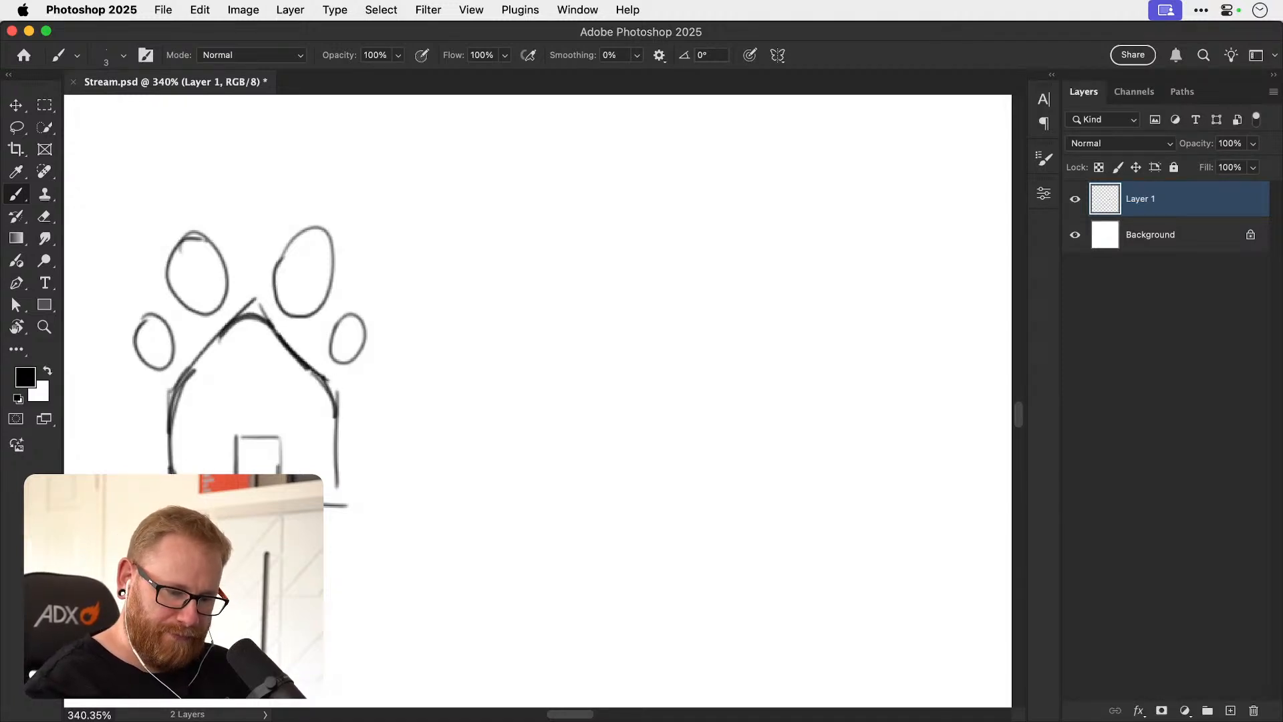
Thicken the house into a rounded paw-pad contour with an arched doorway, and erase the old pointed roof tip.
mouse_move(237, 473)
mouse_down()
mouse_move(252, 445)
mouse_move(325, 504)
mouse_move(337, 407)
mouse_move(326, 384)
mouse_up()
mouse_move(326, 383)
mouse_down()
mouse_move(341, 478)
mouse_move(326, 501)
mouse_up()
mouse_move(182, 381)
mouse_down()
mouse_move(228, 333)
mouse_move(286, 342)
mouse_move(309, 368)
mouse_up()
key(e)
mouse_move(255, 298)
mouse_down()
mouse_move(241, 311)
mouse_move(264, 314)
mouse_move(251, 296)
mouse_up()
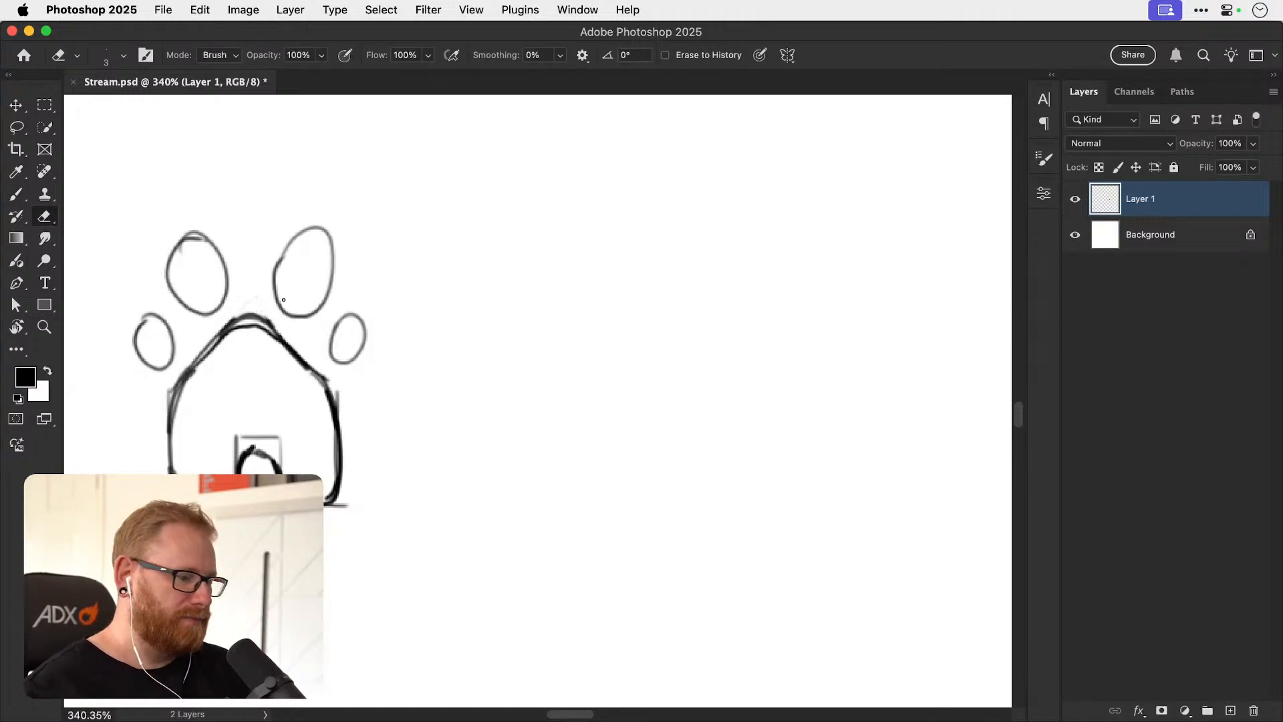
key(v)
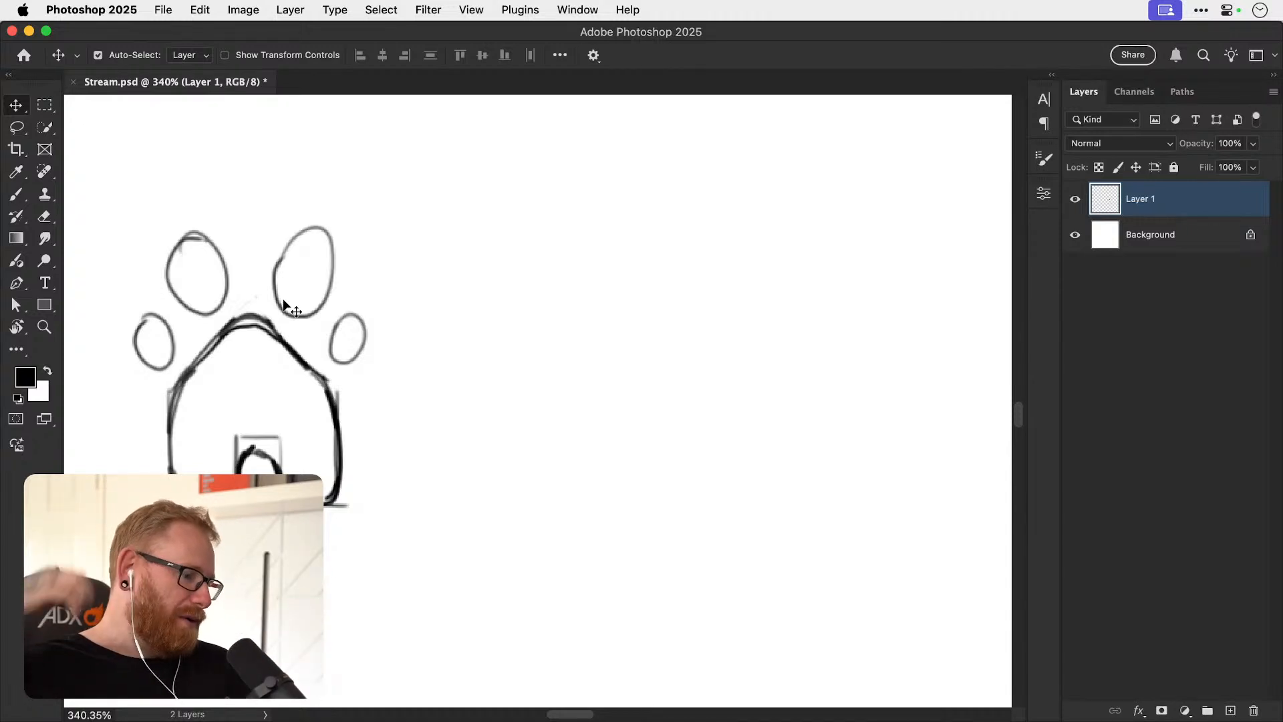
Draw a large circle on the blank canvas beside the house-paw sketch as the start of another icon.
scroll(535, 394, right, 2)
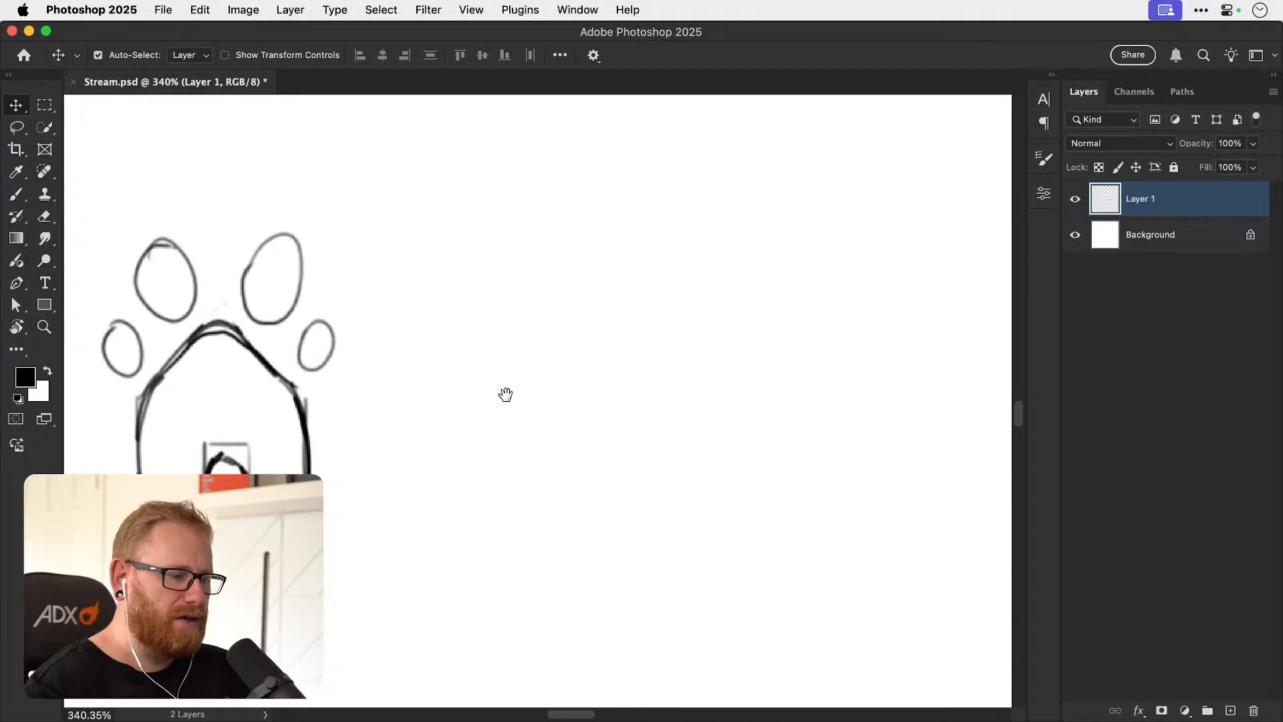
scroll(587, 392, right, 3)
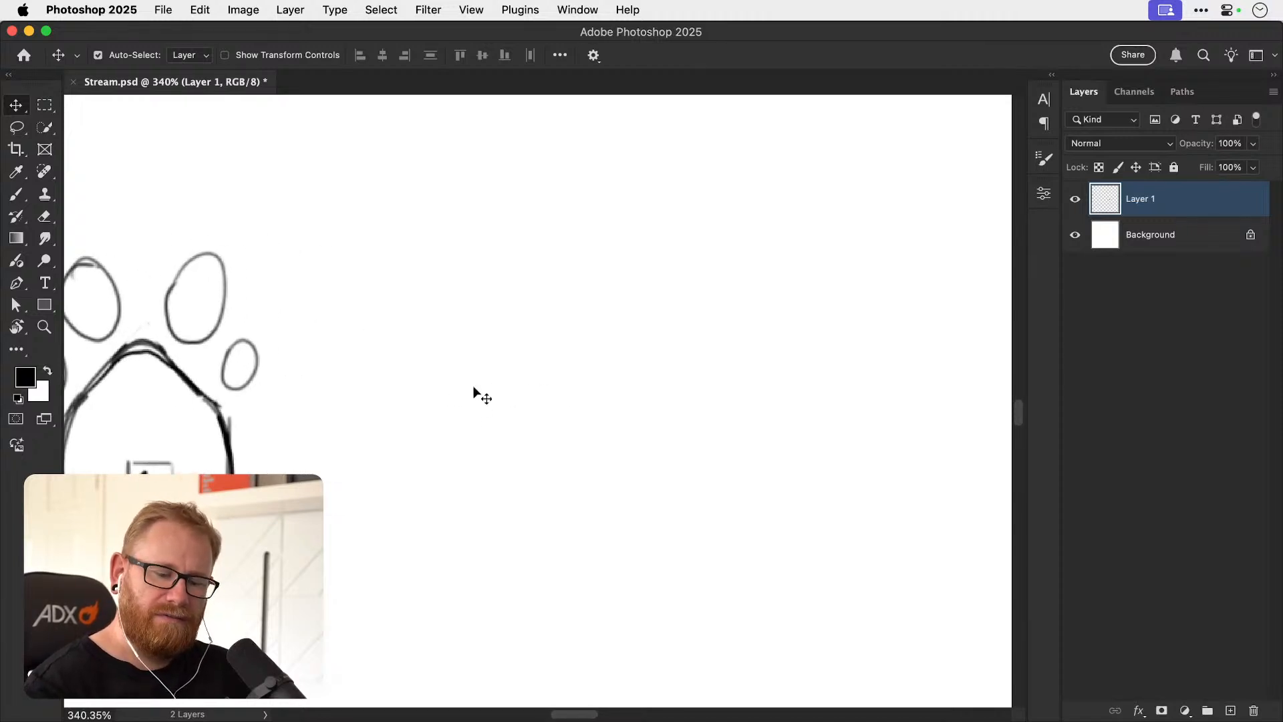
key(b)
mouse_move(535, 295)
mouse_down()
mouse_move(423, 490)
mouse_move(585, 443)
mouse_move(591, 298)
mouse_move(387, 370)
mouse_move(451, 444)
mouse_up()
key(super+z)
mouse_move(476, 334)
mouse_down()
mouse_move(498, 319)
mouse_move(435, 510)
mouse_move(520, 325)
mouse_up()
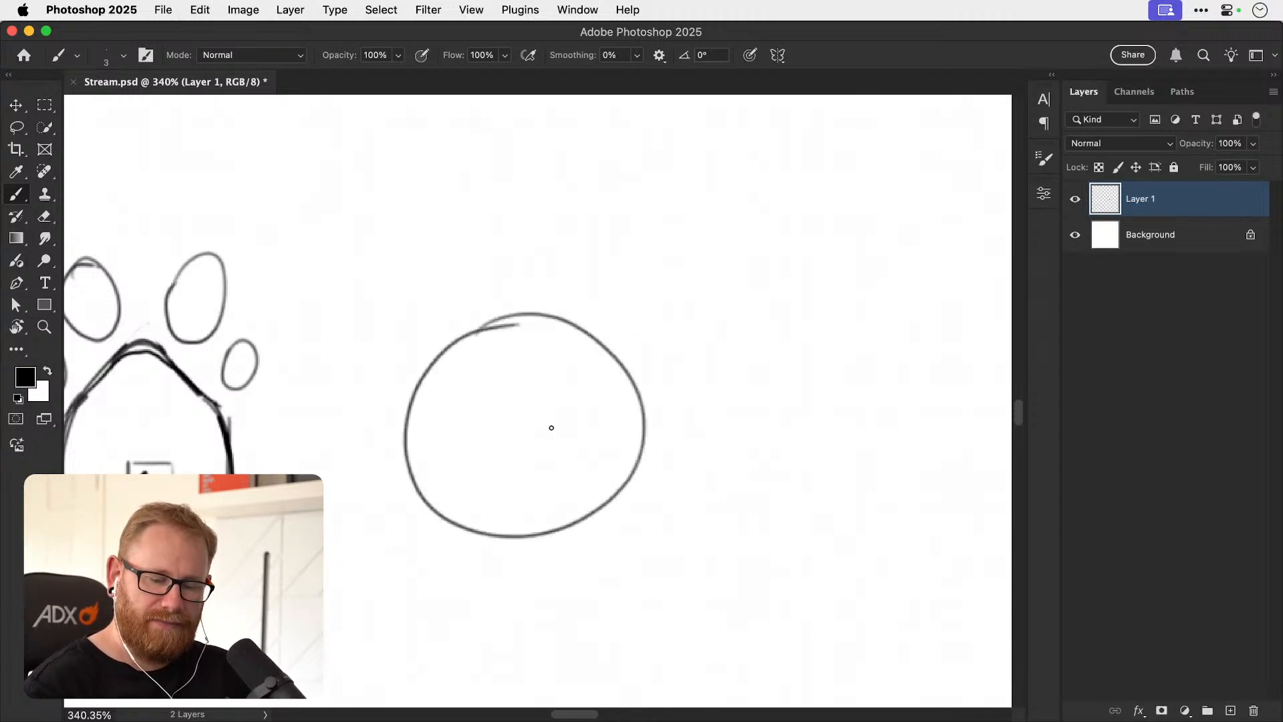
Sketch a pitched-roof house with a chimney inside the circle, its walls standing on the circle's lower edge, and thicken the lines.
drag(502, 537, 504, 449)
key(super+z)
mouse_move(463, 532)
mouse_down()
mouse_move(471, 419)
mouse_move(525, 372)
mouse_move(534, 380)
mouse_move(523, 371)
mouse_move(556, 412)
mouse_move(567, 377)
mouse_move(585, 438)
mouse_move(576, 518)
mouse_up()
drag(473, 422, 468, 522)
drag(472, 444, 467, 529)
mouse_move(471, 417)
mouse_down()
mouse_move(521, 371)
mouse_move(552, 406)
mouse_move(554, 380)
mouse_move(564, 386)
mouse_move(583, 500)
mouse_up()
mouse_move(502, 325)
mouse_down()
mouse_move(419, 380)
mouse_move(407, 448)
mouse_move(457, 522)
mouse_up()
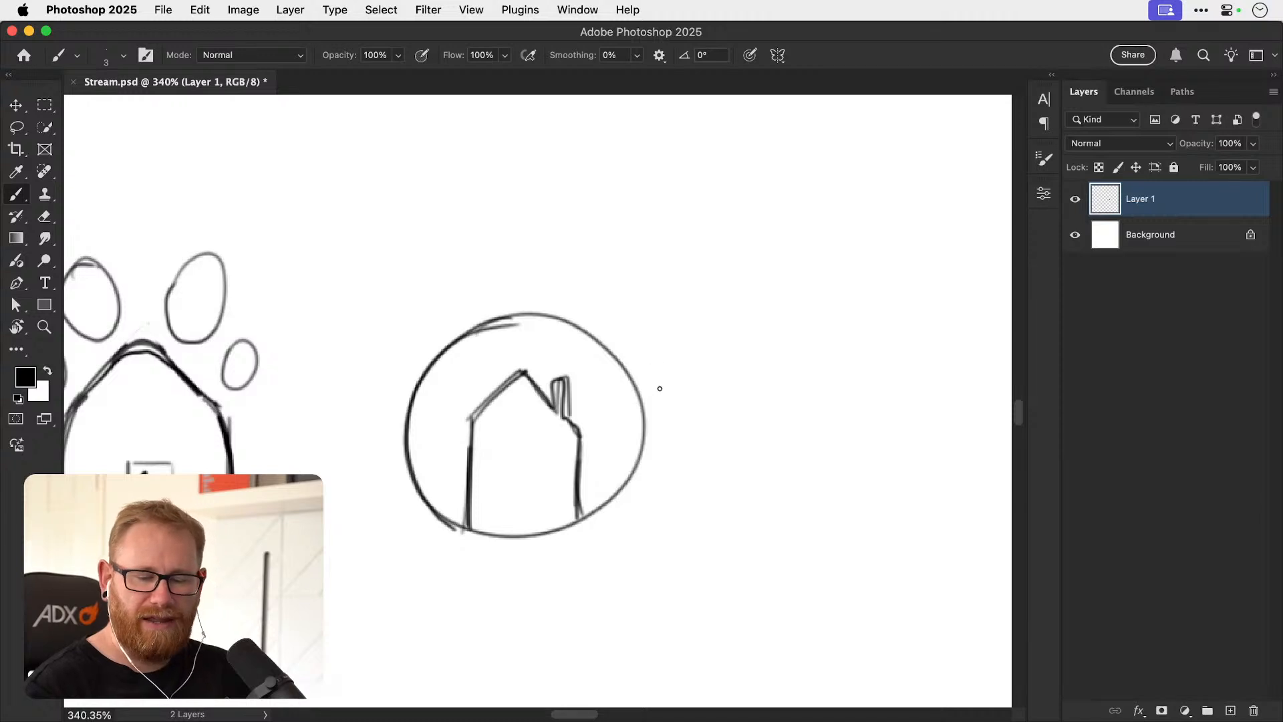
Sketch a separate house with a chimney beside the circle, wrapped by a curved pet collar with a round tag.
scroll(672, 421, right, 5)
mouse_move(597, 422)
mouse_down()
mouse_move(597, 539)
mouse_move(630, 381)
mouse_move(665, 340)
mouse_move(737, 417)
mouse_move(730, 351)
mouse_move(747, 504)
mouse_up()
drag(606, 531, 761, 530)
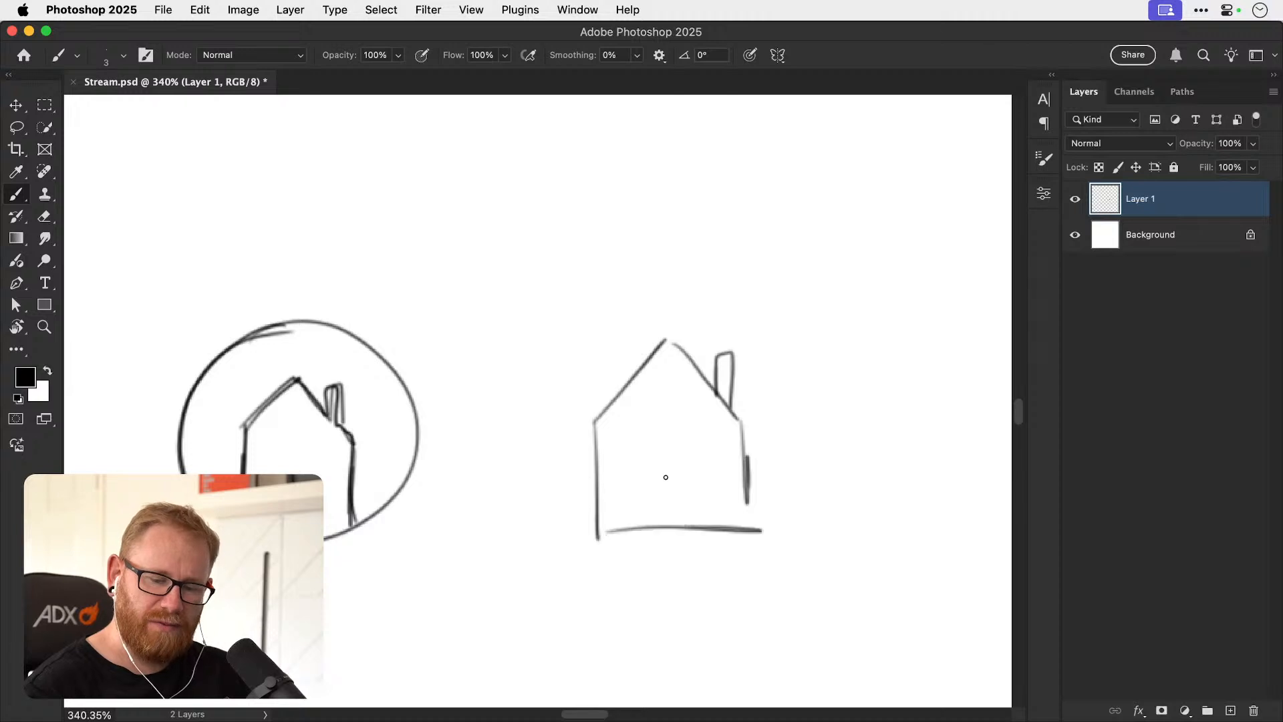
mouse_move(653, 446)
mouse_down()
mouse_move(680, 482)
mouse_move(655, 477)
mouse_up()
mouse_move(594, 437)
mouse_down()
mouse_move(642, 452)
mouse_move(644, 468)
mouse_move(745, 423)
mouse_up()
drag(690, 465, 748, 438)
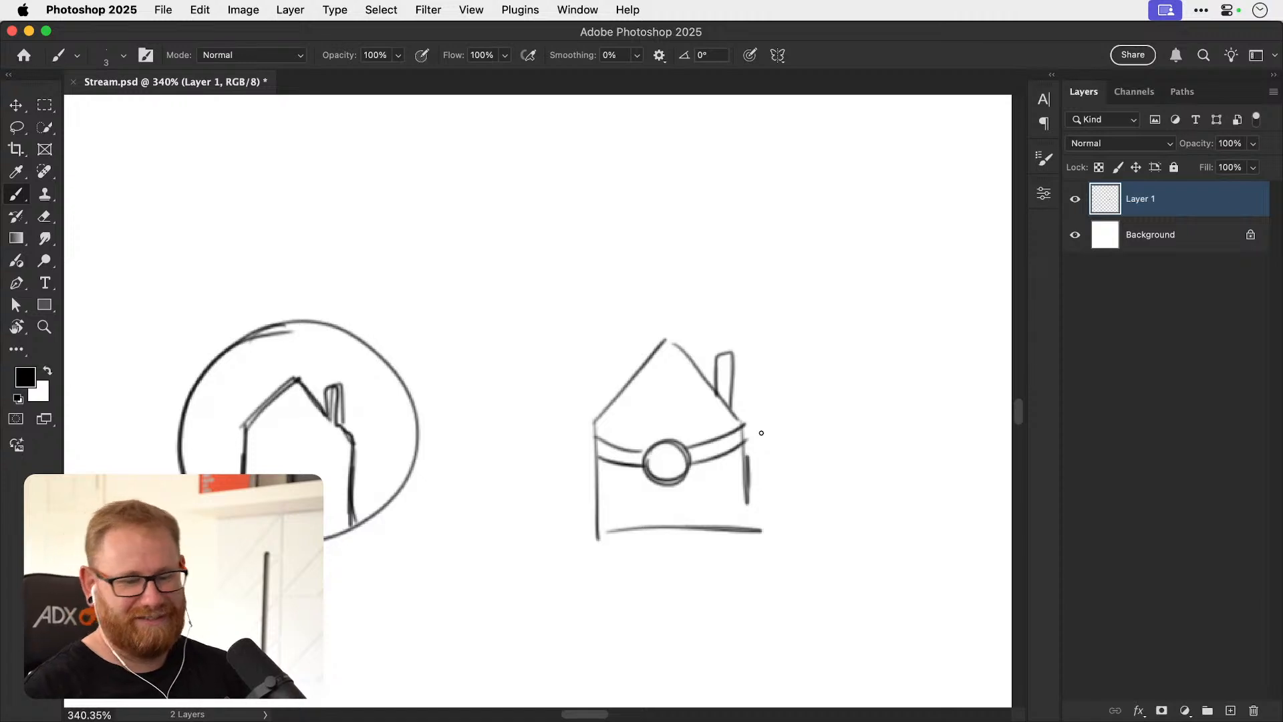
key(space)
drag(469, 567, 848, 573)
mouse_move(515, 553)
mouse_down()
mouse_move(718, 556)
mouse_move(641, 563)
mouse_up()
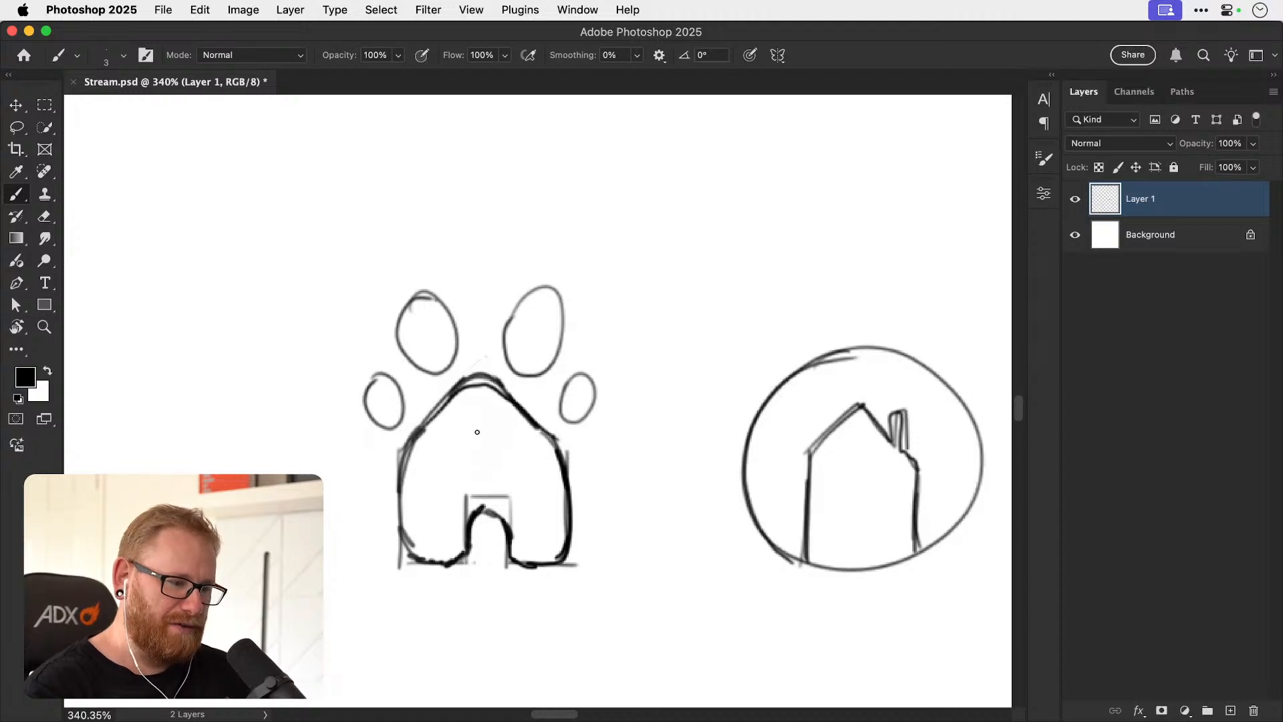
mouse_move(453, 433)
mouse_down()
mouse_move(453, 443)
mouse_move(495, 443)
mouse_up()
mouse_move(435, 489)
mouse_down()
mouse_move(352, 500)
mouse_move(359, 539)
mouse_up()
drag(515, 485, 580, 471)
mouse_move(516, 501)
mouse_down()
mouse_move(593, 500)
mouse_move(658, 555)
mouse_up()
key(super+z)
key(super+z)
key(super+z)
key(super+z)
key(super+z)
key(super+z)
key(super+z)
key(super+z)
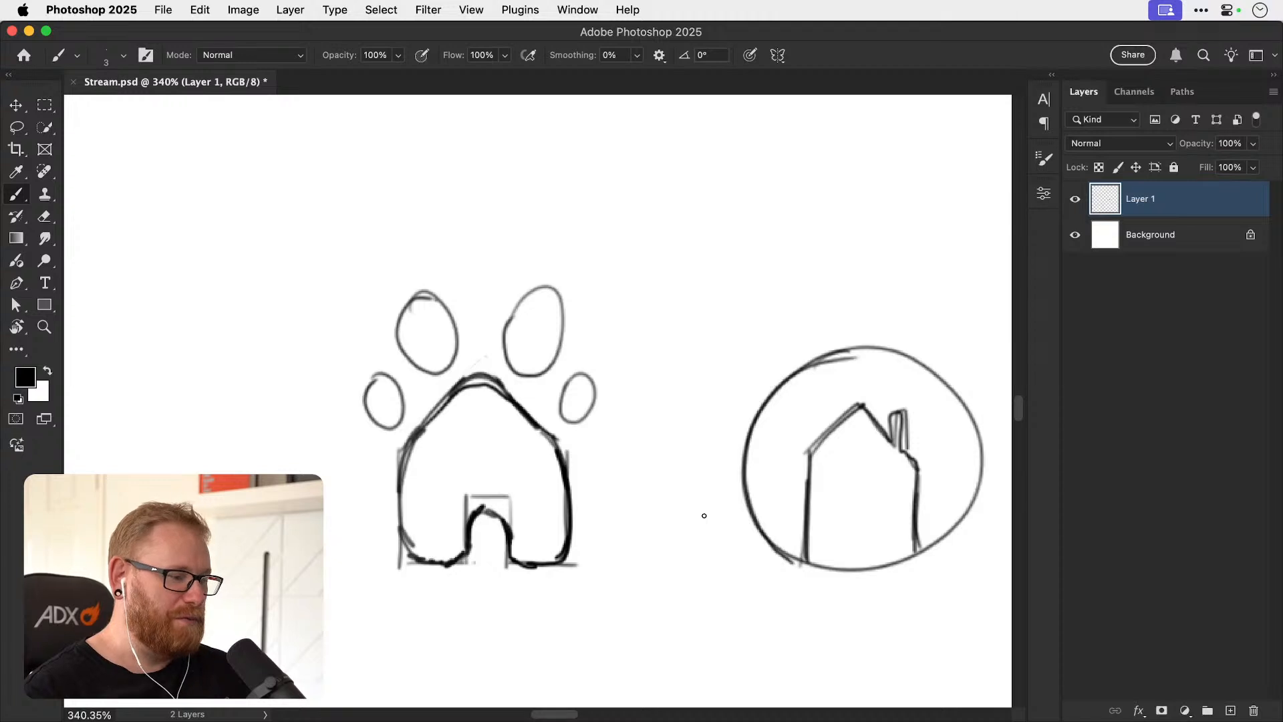
Go over the small left outer toe pad of the house-paw sketch with a heavier outline.
scroll(581, 463, left, 5)
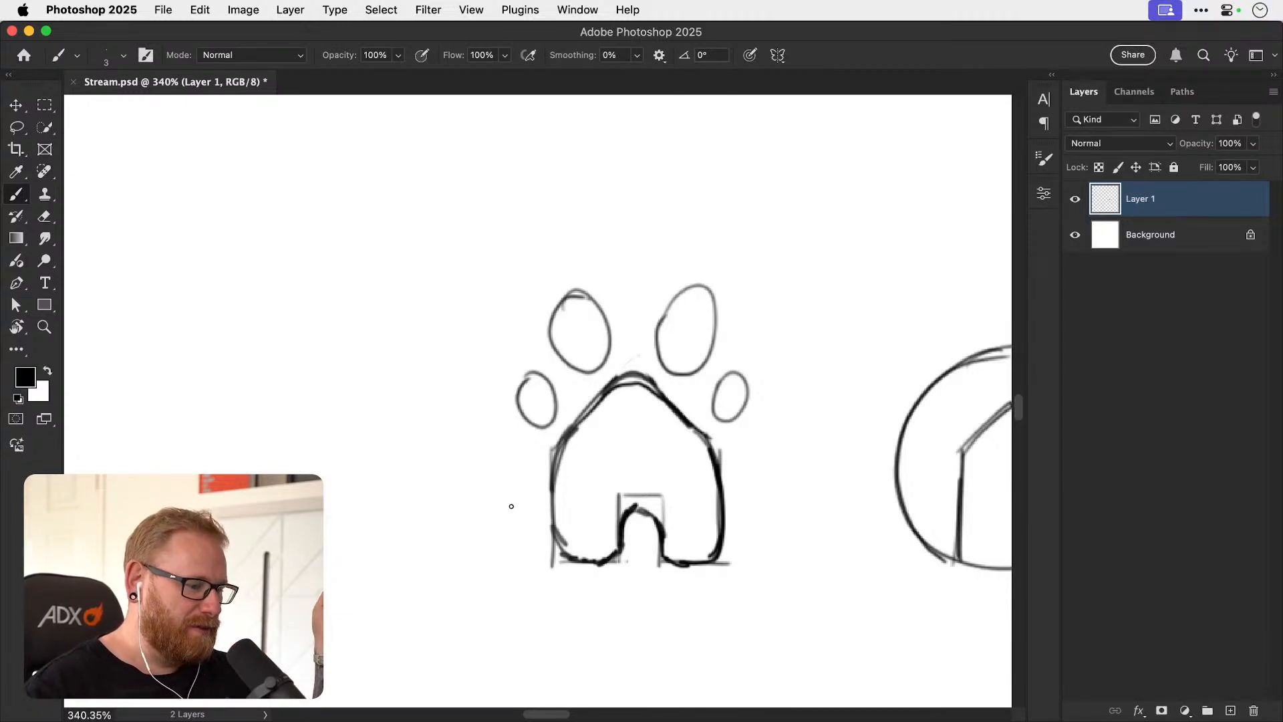
key(space)
drag(510, 505, 412, 516)
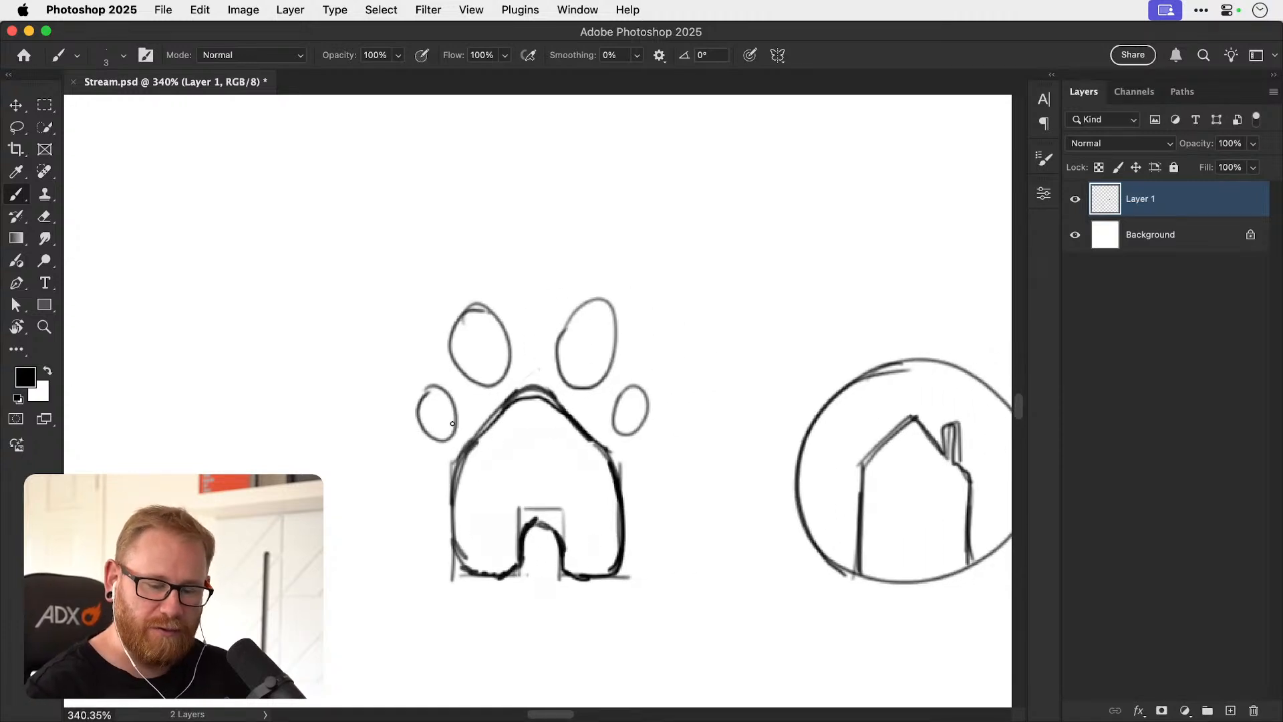
mouse_move(423, 410)
mouse_down()
mouse_move(433, 447)
mouse_move(421, 398)
mouse_up()
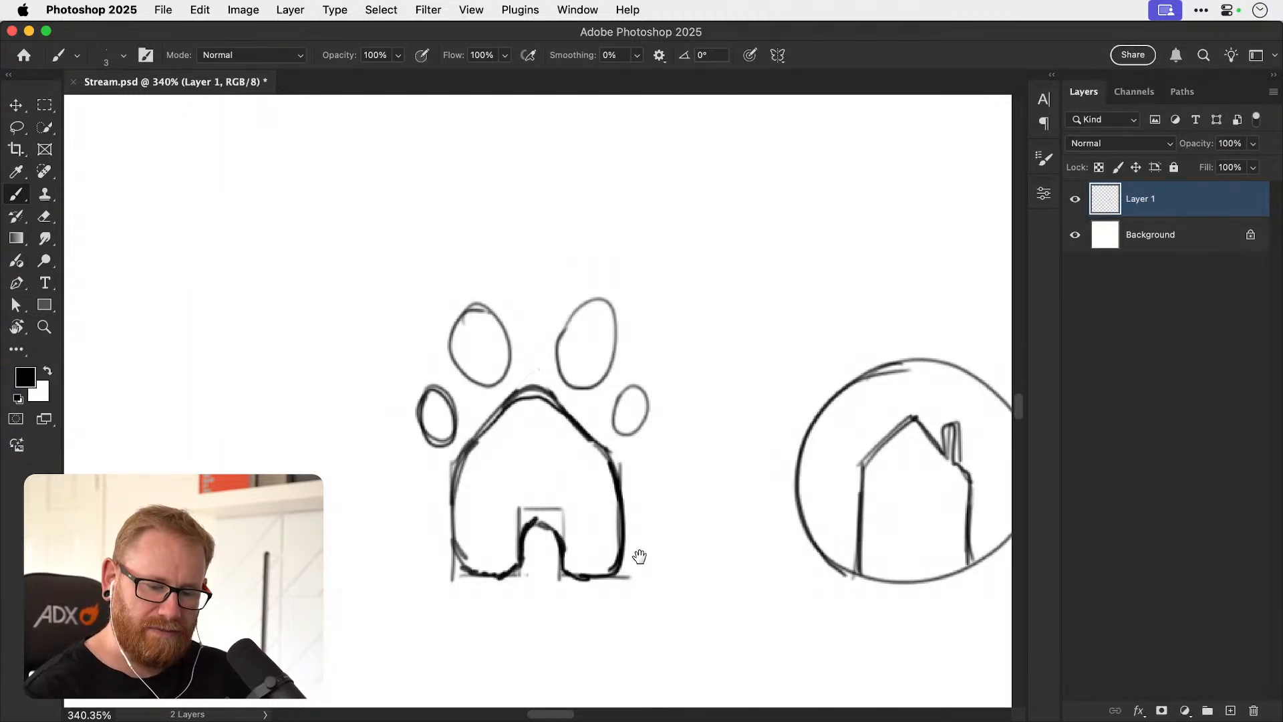
Draw a wide rounded paw pad with a curved-in base beside the house-paw, and retrace its outline to thicken it.
scroll(639, 558, left, 5)
scroll(639, 559, down, 1)
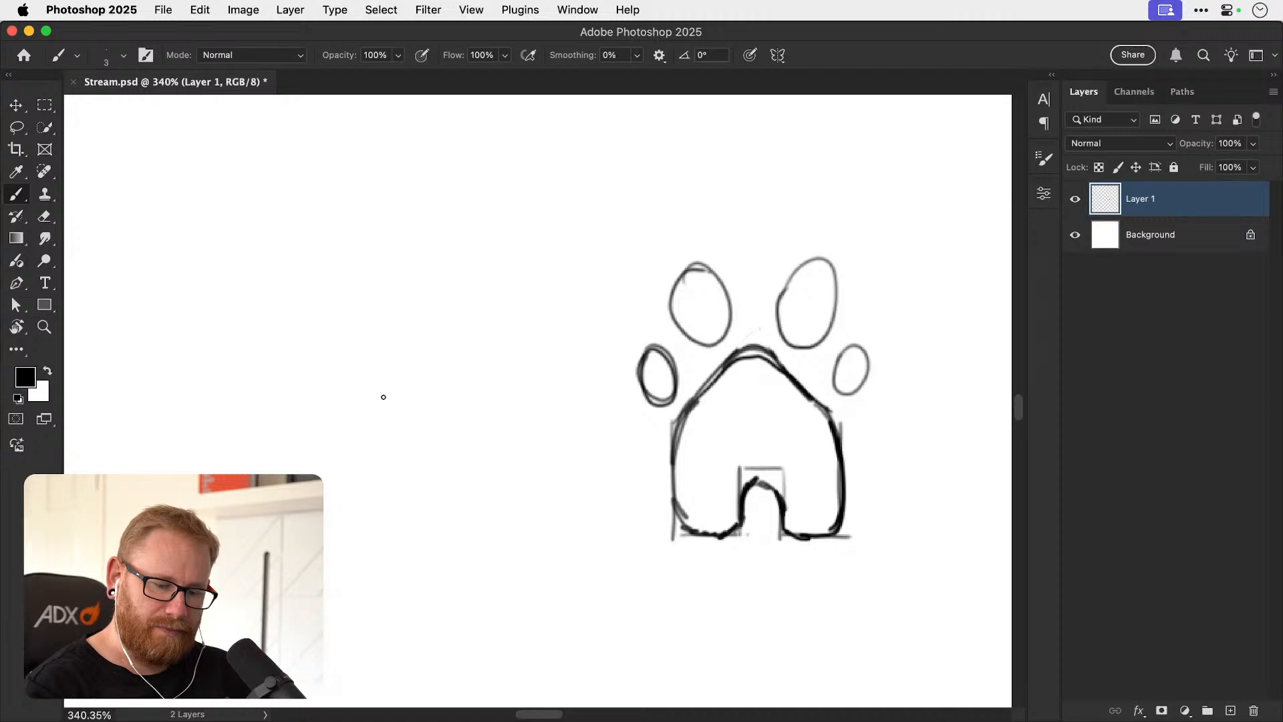
drag(350, 402, 288, 474)
mouse_move(307, 588)
mouse_down()
mouse_move(398, 566)
mouse_move(481, 594)
mouse_move(499, 501)
mouse_move(389, 394)
mouse_move(345, 405)
mouse_up()
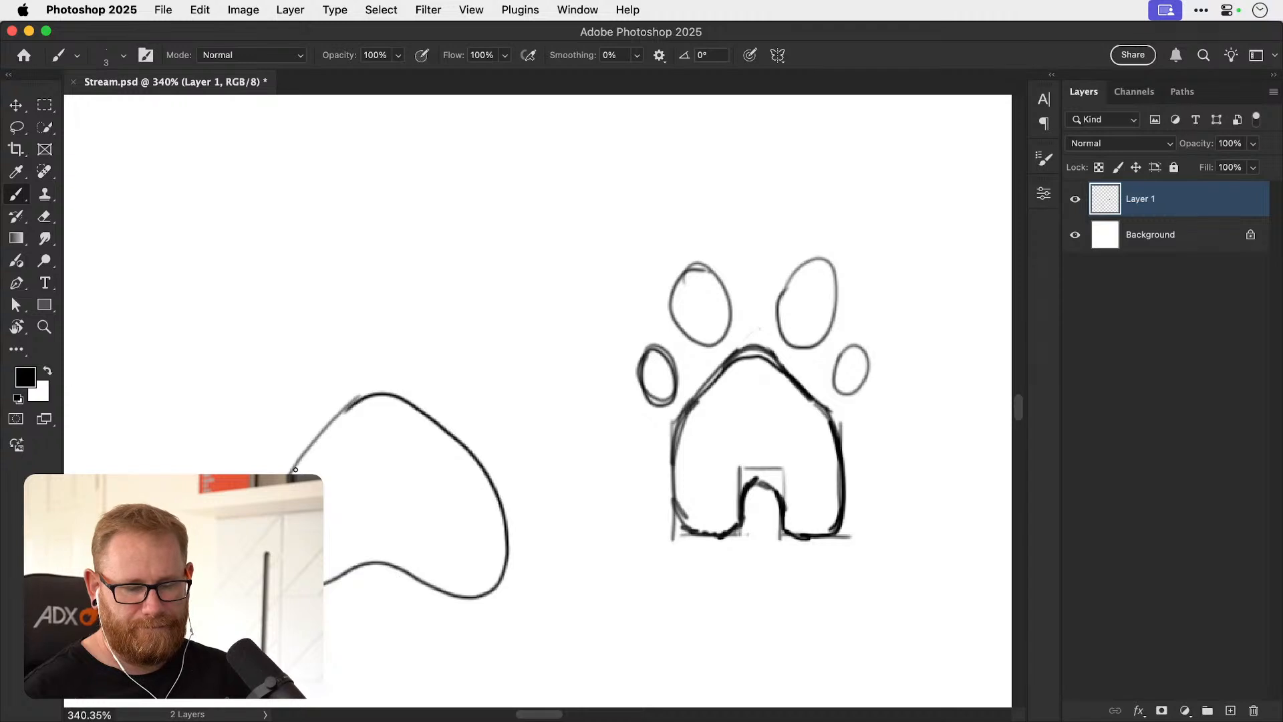
drag(349, 404, 290, 475)
mouse_move(324, 579)
mouse_down()
mouse_move(391, 566)
mouse_move(457, 597)
mouse_move(503, 563)
mouse_move(502, 505)
mouse_move(468, 443)
mouse_move(417, 406)
mouse_move(351, 402)
mouse_up()
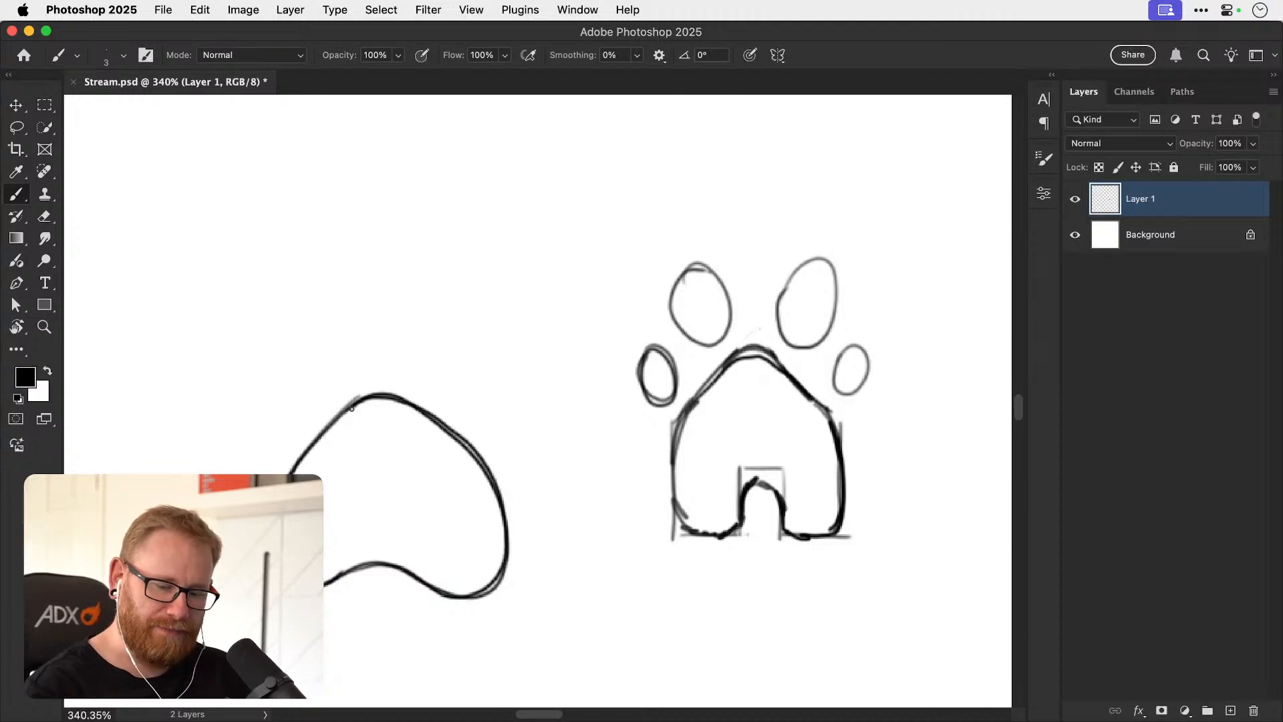
mouse_move(358, 566)
mouse_down()
mouse_move(360, 510)
mouse_move(401, 510)
mouse_move(400, 581)
mouse_move(370, 539)
mouse_move(371, 553)
mouse_move(370, 503)
mouse_move(404, 504)
mouse_move(406, 574)
mouse_up()
key(super+z)
key(super+z)
key(super+z)
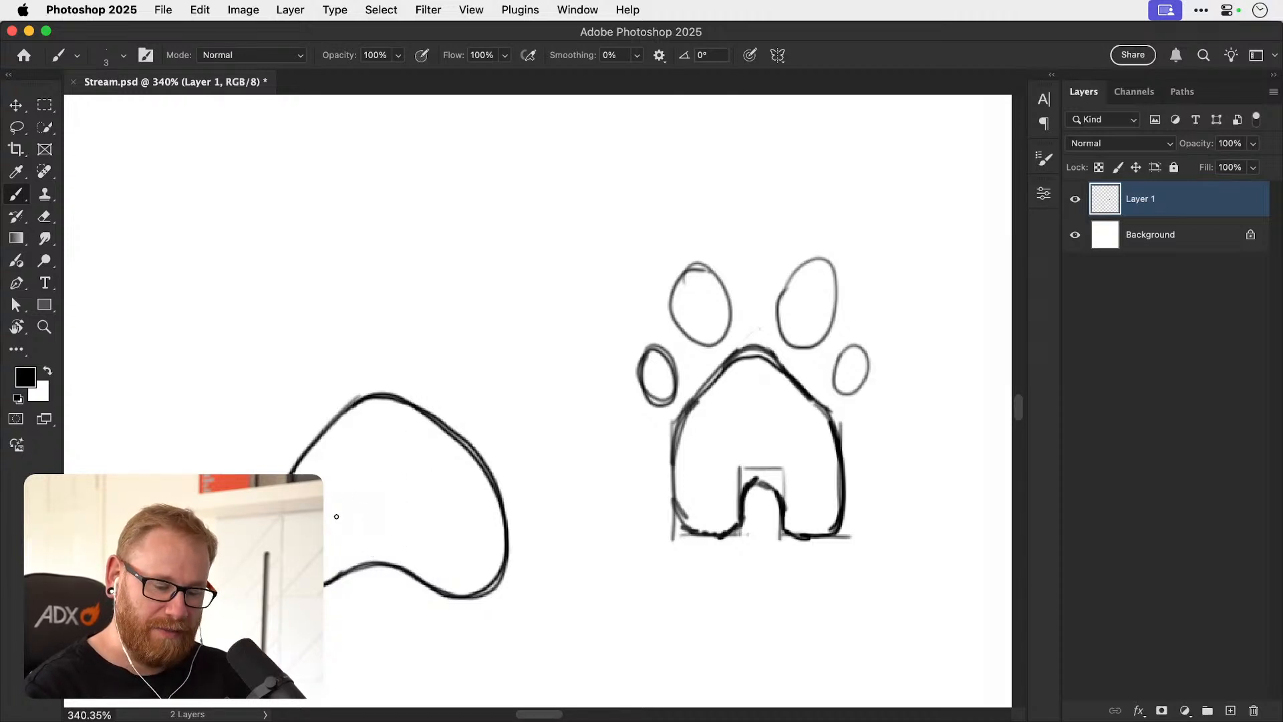
Add a tall rectangular door and a square window inside the wide paw pad.
mouse_move(338, 578)
mouse_down()
mouse_move(340, 498)
mouse_move(373, 497)
mouse_move(376, 568)
mouse_up()
drag(410, 497, 412, 540)
mouse_move(409, 495)
mouse_down()
mouse_move(412, 533)
mouse_move(466, 494)
mouse_up()
drag(466, 494, 463, 544)
drag(414, 541, 464, 538)
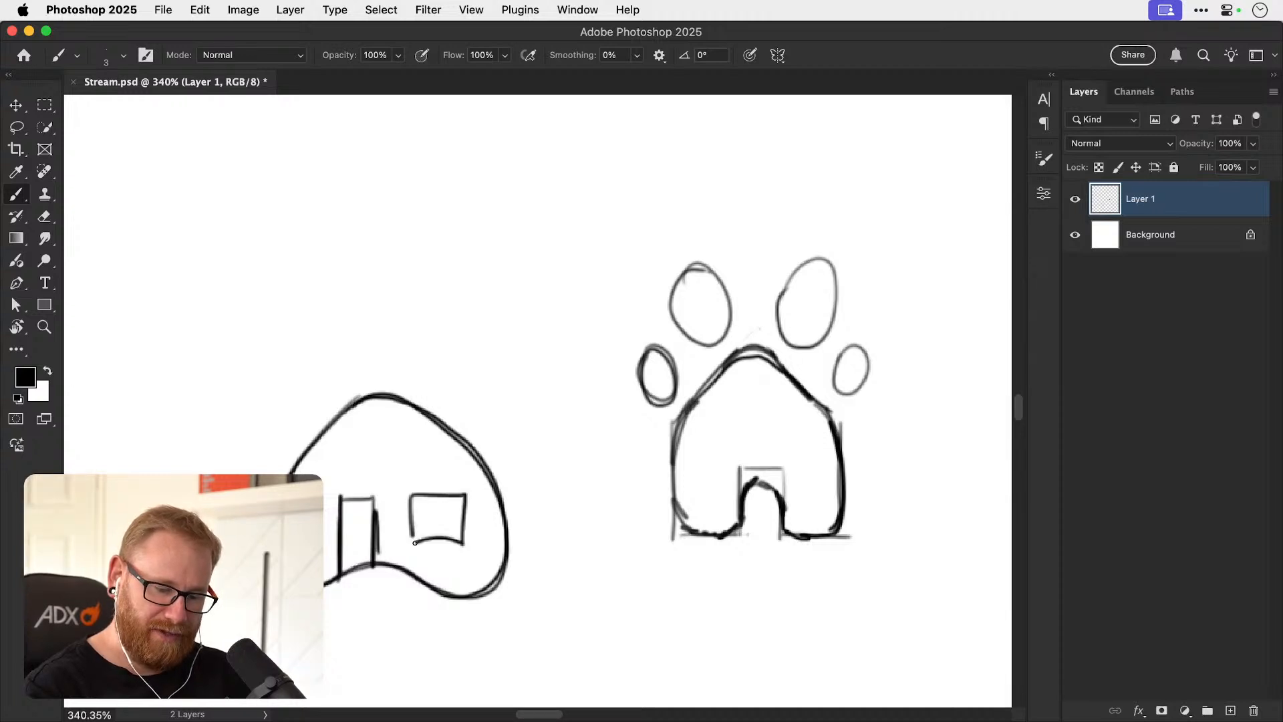
Draw two large inner and two small outer oval toe pads above the wide paw pad.
mouse_move(314, 302)
mouse_down()
mouse_move(325, 297)
mouse_move(351, 388)
mouse_up()
drag(264, 384, 270, 388)
mouse_move(413, 322)
mouse_down()
mouse_move(437, 384)
mouse_move(441, 292)
mouse_move(401, 354)
mouse_up()
mouse_move(494, 364)
mouse_down()
mouse_move(482, 372)
mouse_move(503, 363)
mouse_up()
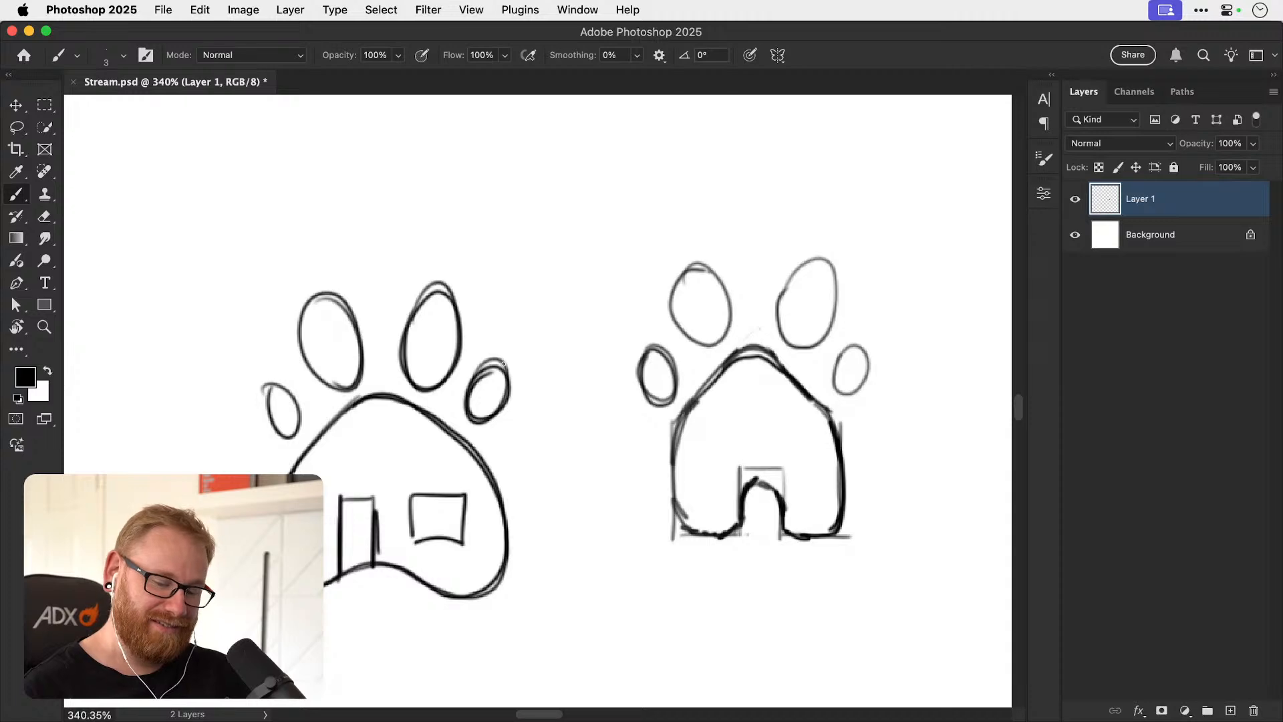
Switch to Illustrator to reread the Pawtel brief, and return to the Photoshop sketches.
scroll(503, 363, right, 5)
scroll(503, 363, up, 7)
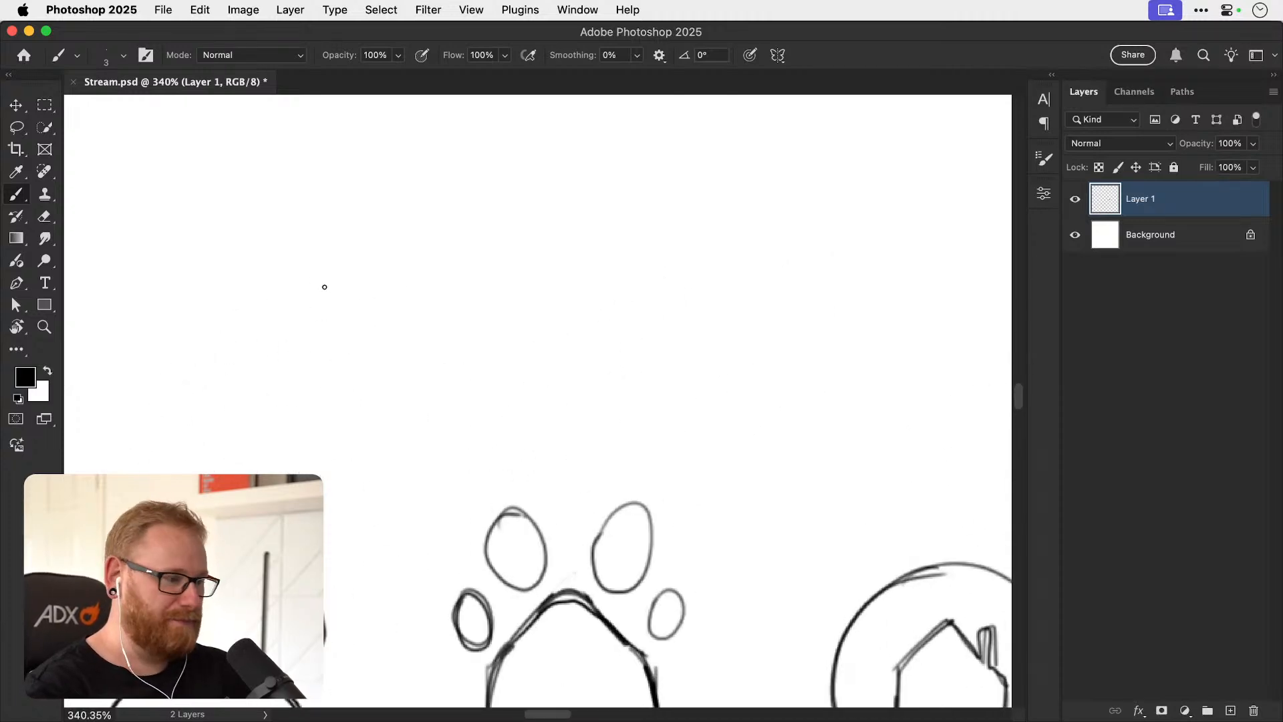
key(super+Tab)
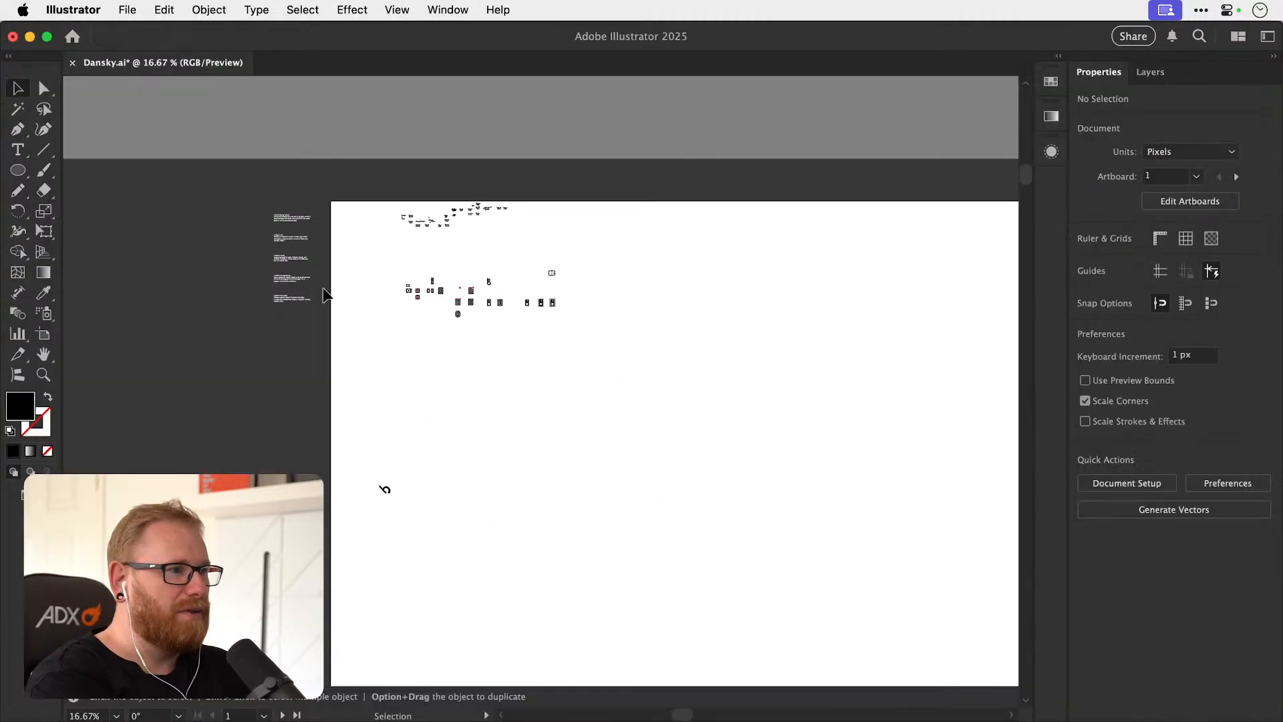
key(z)
drag(274, 248, 722, 313)
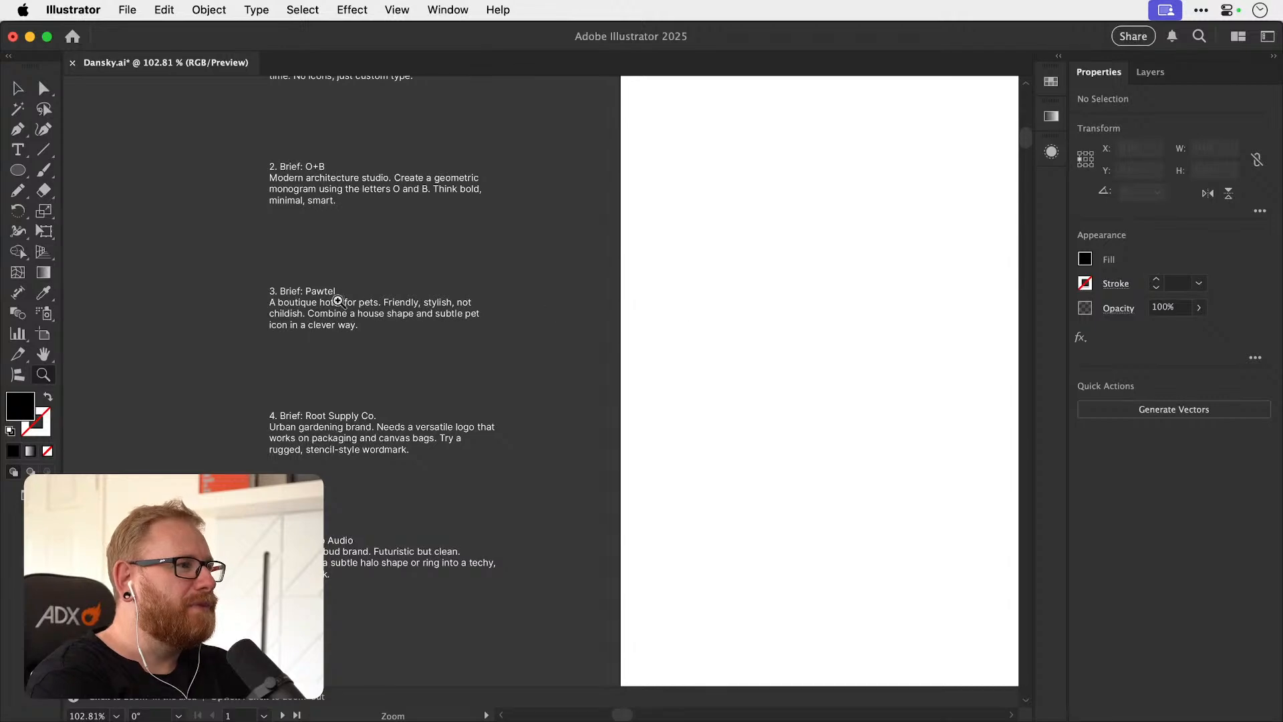
drag(356, 301, 548, 304)
key(v)
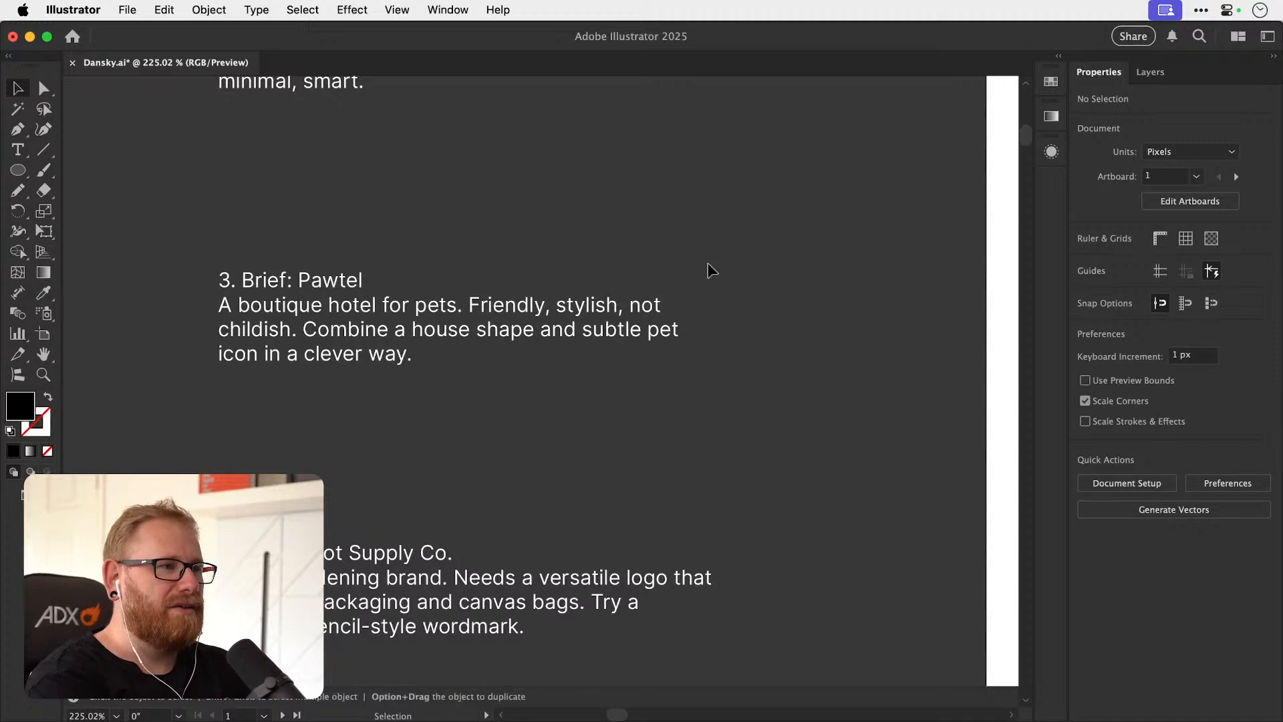
key(super+Tab)
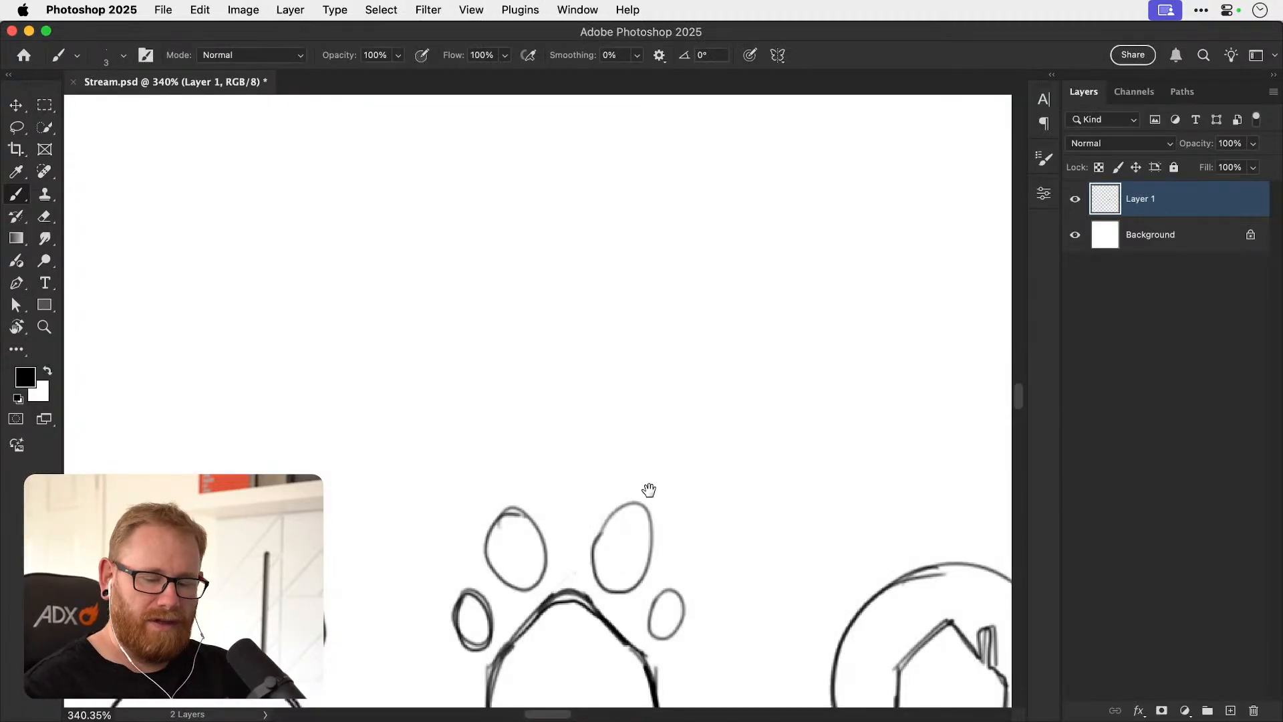
Sketch a plain house outline with straight walls, a flat base and a pointed roof above the house-paw sketch.
scroll(659, 492, down, 4)
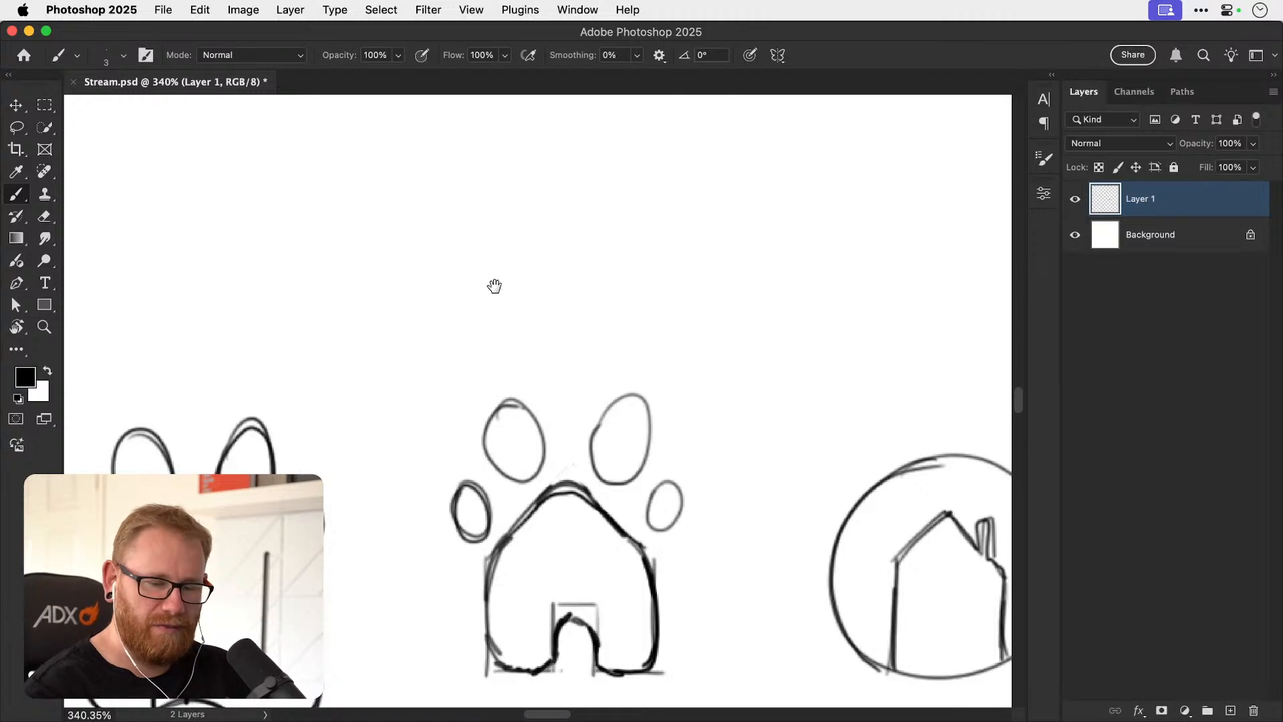
scroll(477, 288, up, 3)
drag(483, 232, 483, 389)
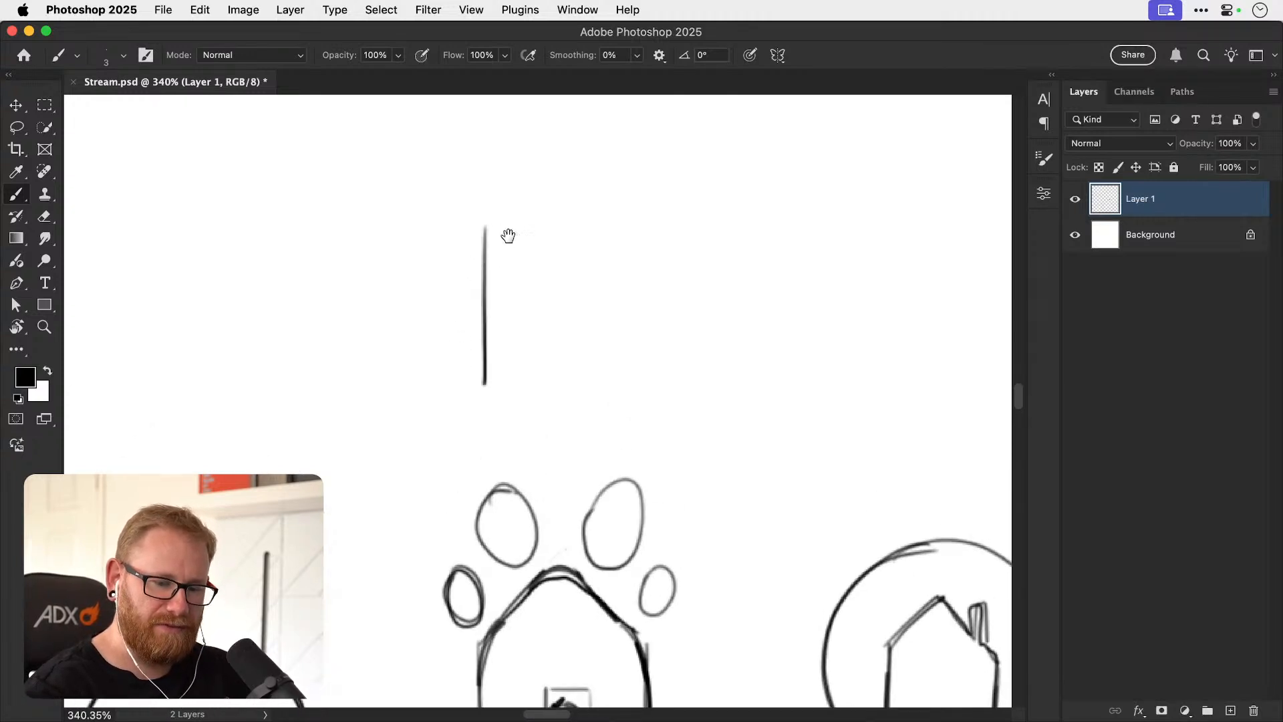
scroll(492, 244, up, 2)
scroll(491, 244, right, 1)
mouse_move(447, 285)
mouse_down()
mouse_move(528, 192)
mouse_move(604, 277)
mouse_move(603, 431)
mouse_up()
drag(444, 430, 609, 431)
drag(517, 282, 526, 334)
Draw four oval toe pads around the new house's pointed roof, and darken the roof lines.
mouse_move(473, 201)
mouse_down()
mouse_move(474, 239)
mouse_move(504, 199)
mouse_move(468, 204)
mouse_up()
mouse_move(428, 284)
mouse_down()
mouse_move(458, 300)
mouse_move(433, 279)
mouse_up()
drag(569, 192, 564, 199)
mouse_move(611, 271)
mouse_down()
mouse_move(632, 253)
mouse_move(604, 287)
mouse_up()
mouse_move(457, 336)
mouse_down()
mouse_move(540, 245)
mouse_move(610, 332)
mouse_up()
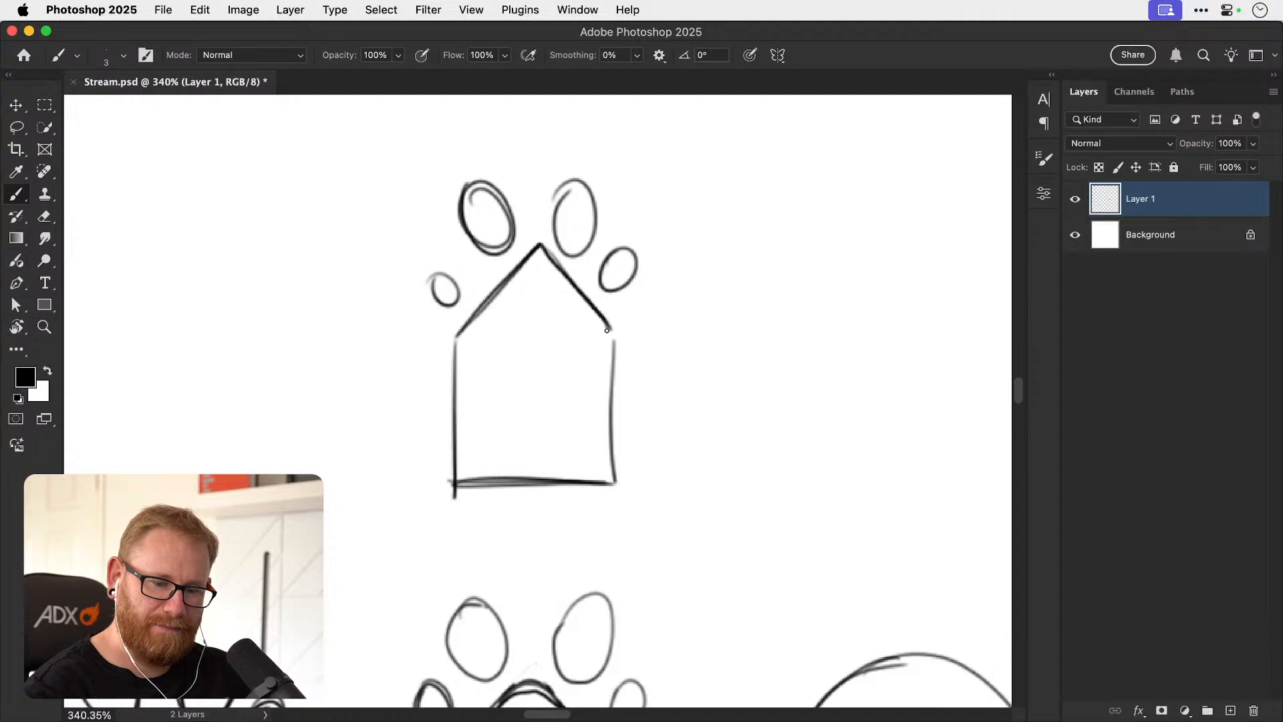
Add a rectangular doorway to the pointed-roof house, and erase the base line across its opening.
right_click(610, 333)
click(489, 492)
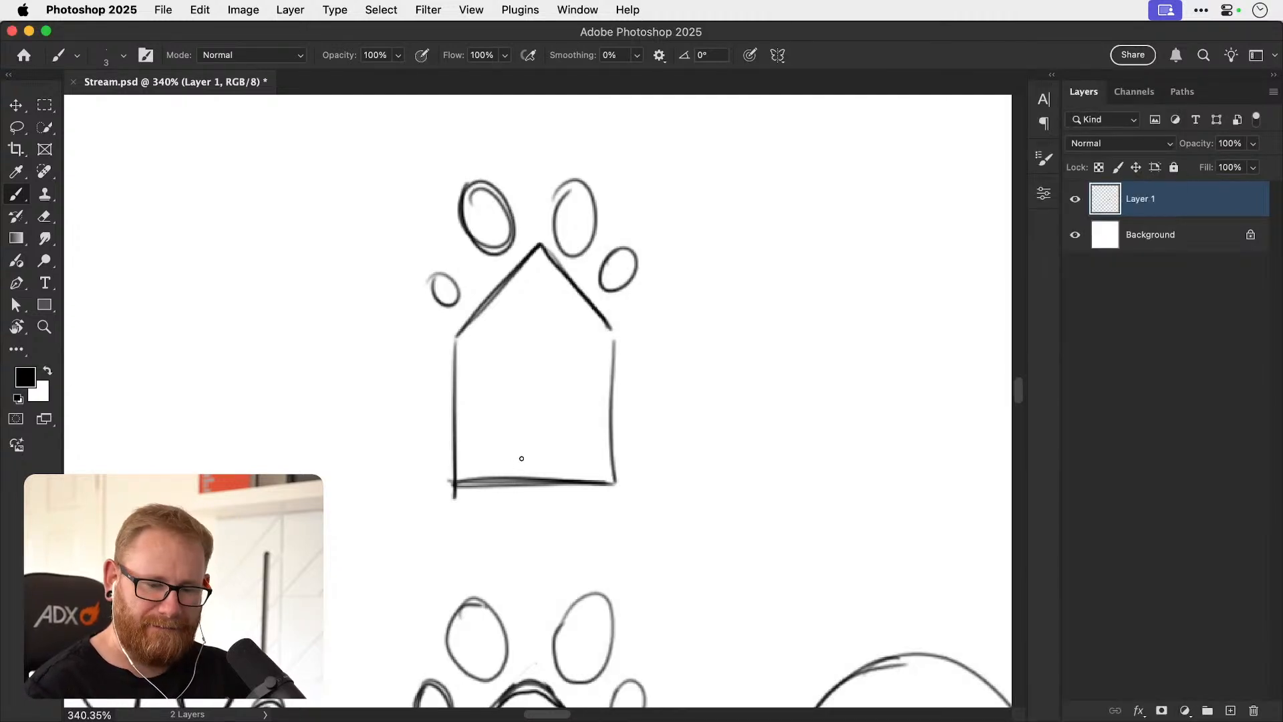
mouse_move(489, 482)
mouse_down()
mouse_move(518, 399)
mouse_move(515, 480)
mouse_move(556, 442)
mouse_move(556, 481)
mouse_up()
key(super+z)
mouse_move(454, 341)
mouse_down()
mouse_move(453, 480)
mouse_move(550, 489)
mouse_up()
key(e)
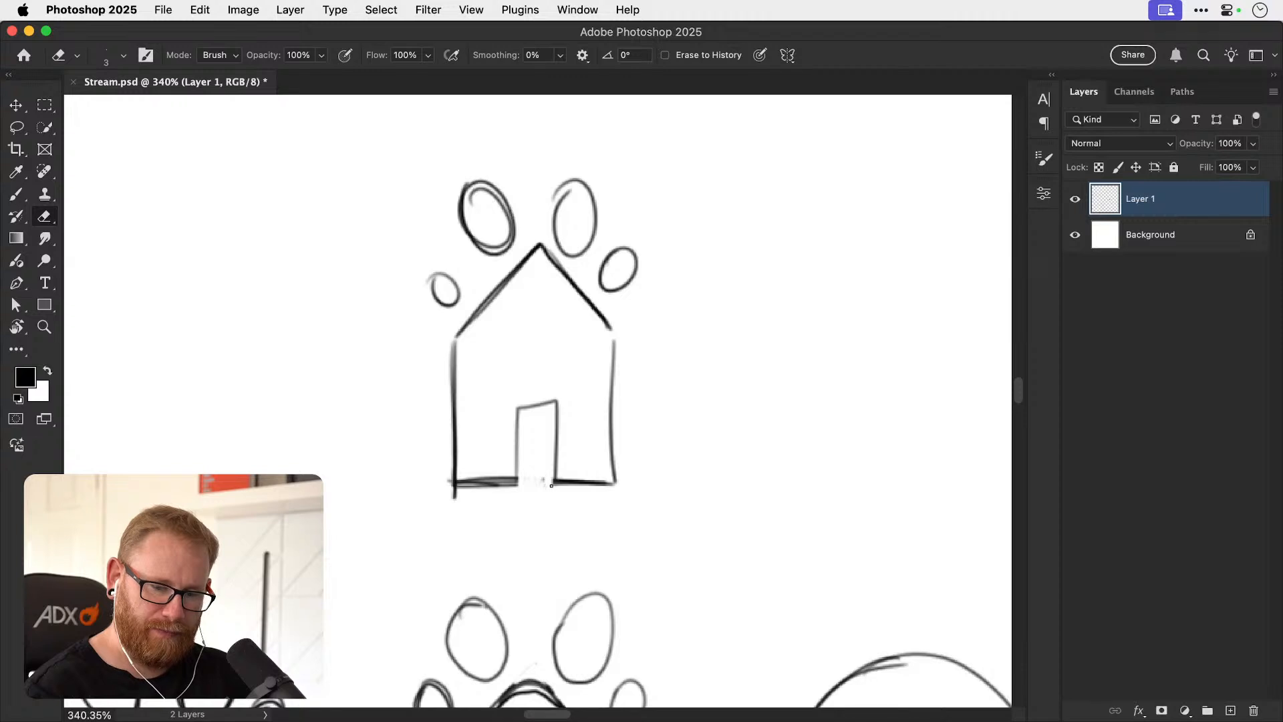
key(v)
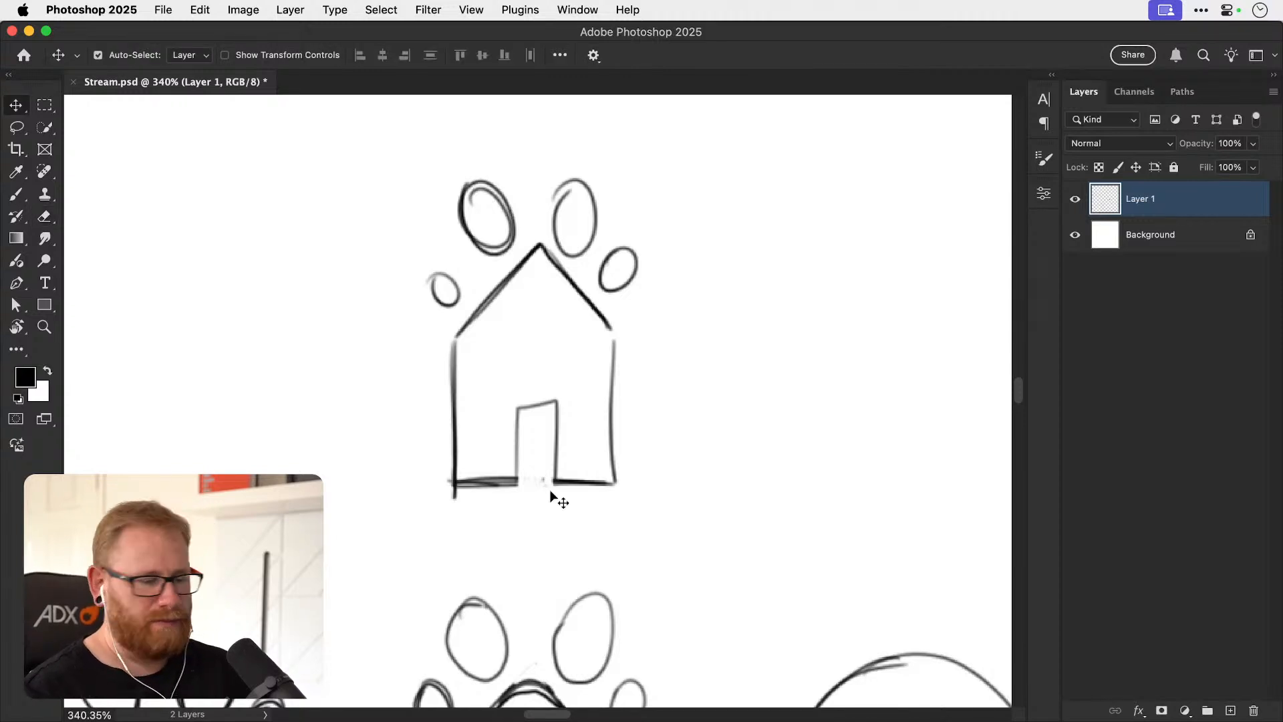
Draw a four-sided top face on the two-panel OB monogram sketch so it forms a three-dimensional block.
key(super+1)
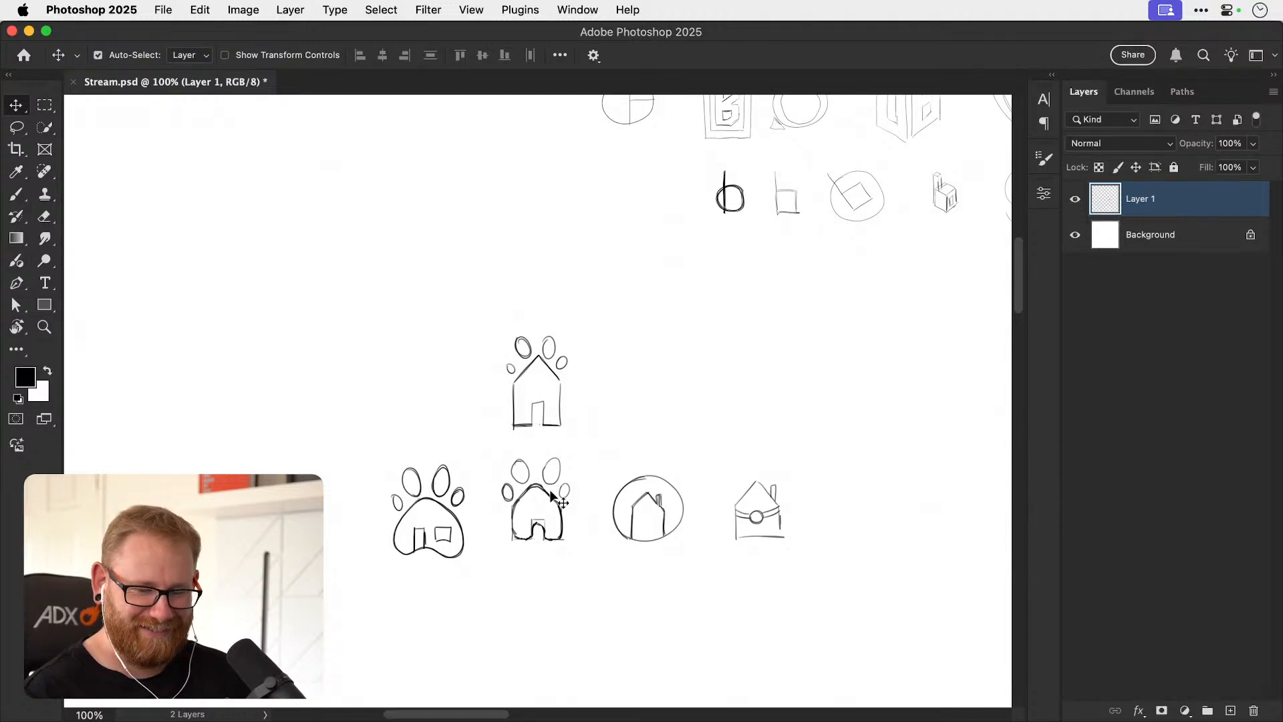
mouse_move(691, 513)
mouse_down()
mouse_move(603, 586)
mouse_move(673, 500)
mouse_move(593, 604)
mouse_up()
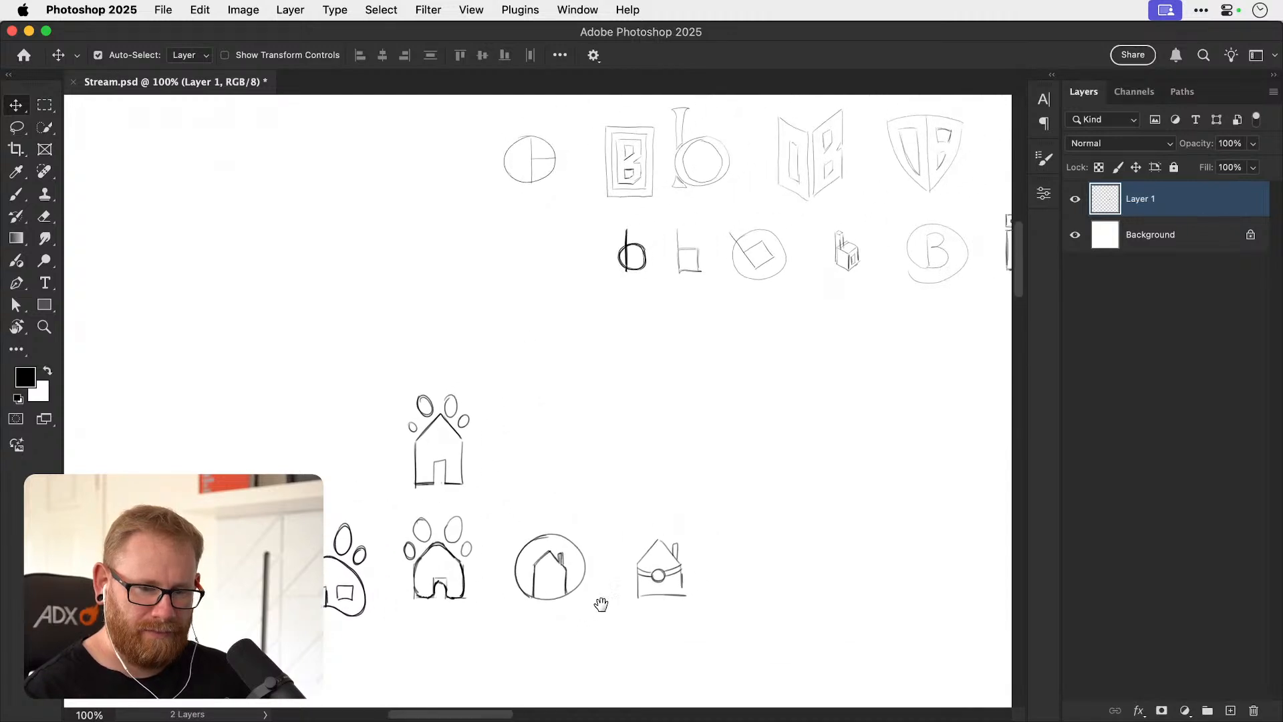
drag(666, 526, 598, 591)
drag(679, 510, 513, 665)
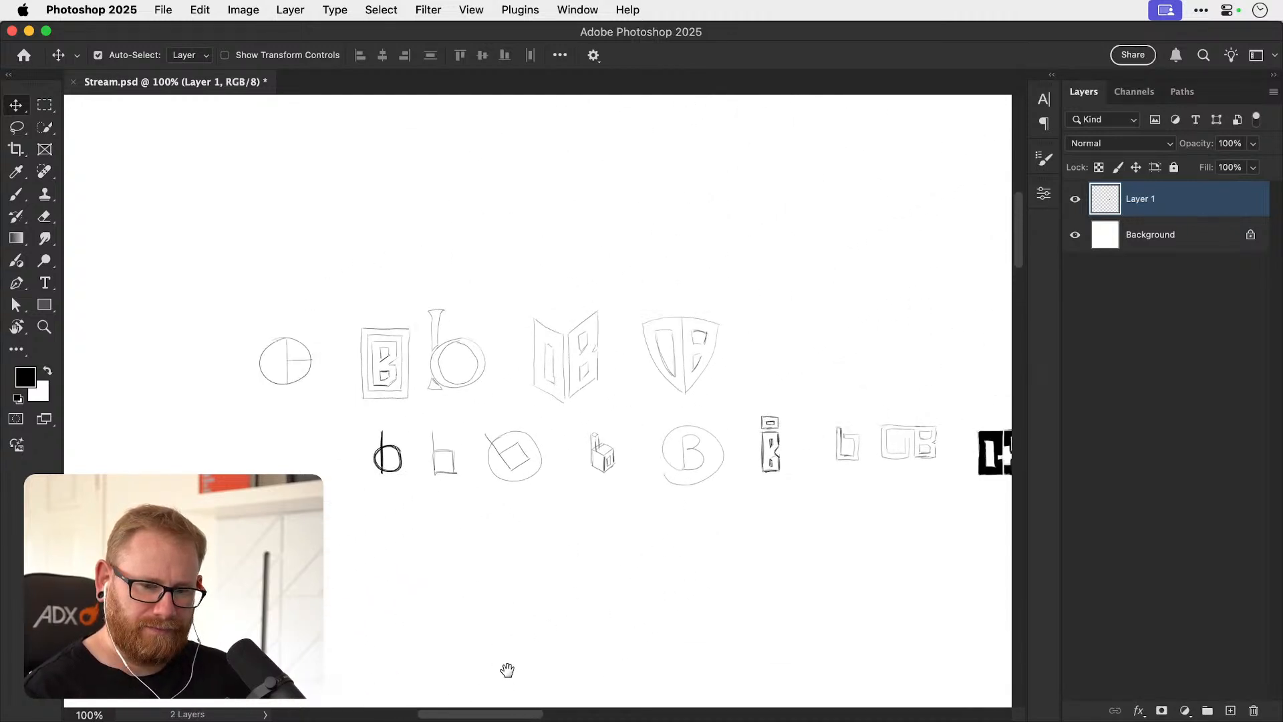
key(z)
mouse_move(552, 338)
mouse_down()
mouse_move(733, 449)
mouse_move(654, 432)
mouse_up()
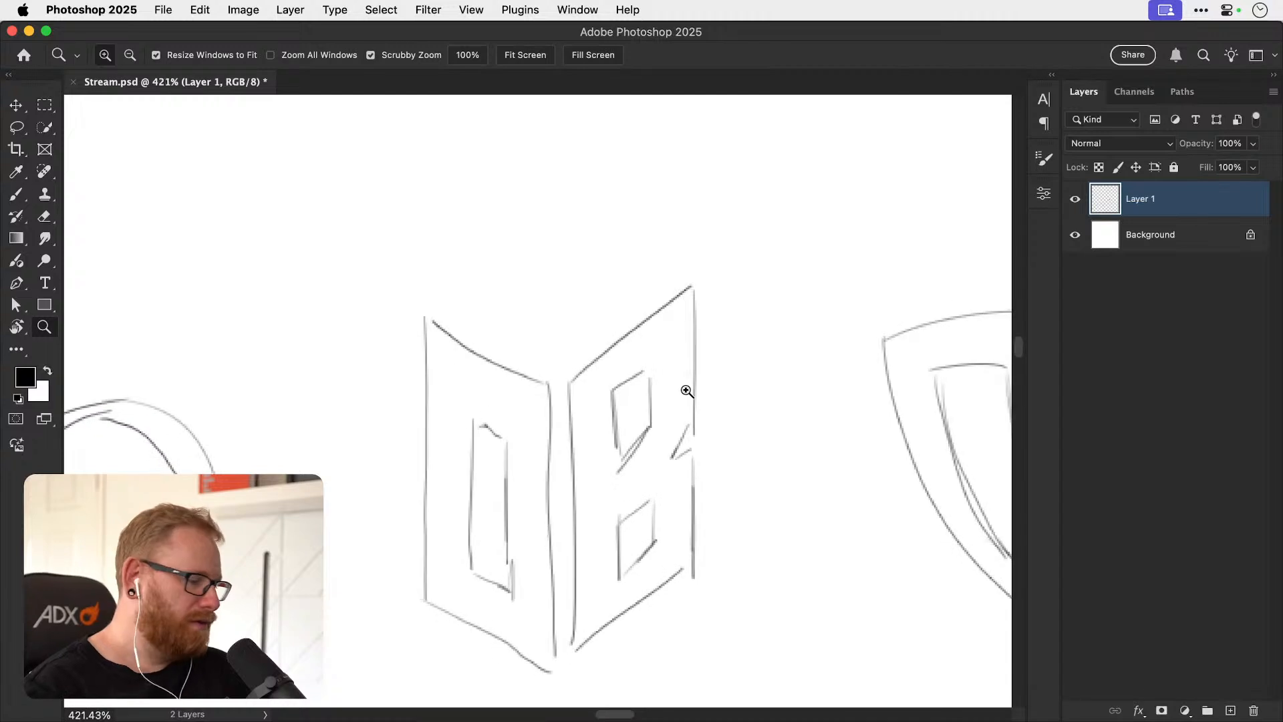
key(b)
mouse_move(443, 302)
mouse_down()
mouse_move(561, 365)
mouse_move(664, 275)
mouse_move(553, 232)
mouse_move(675, 270)
mouse_up()
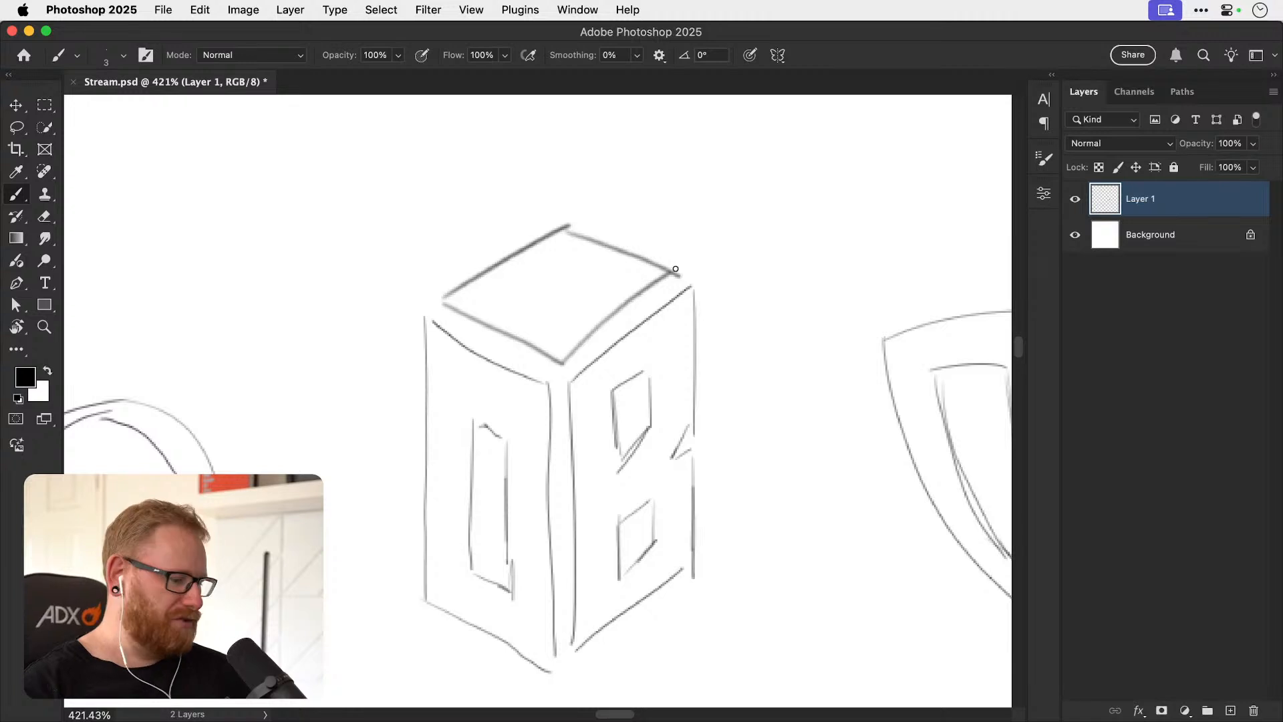
Review the O+B monograms and the Pawtel house and paw sketches together.
key(super+minus)
key(super+minus)
key(super+minus)
key(super+minus)
key(super+minus)
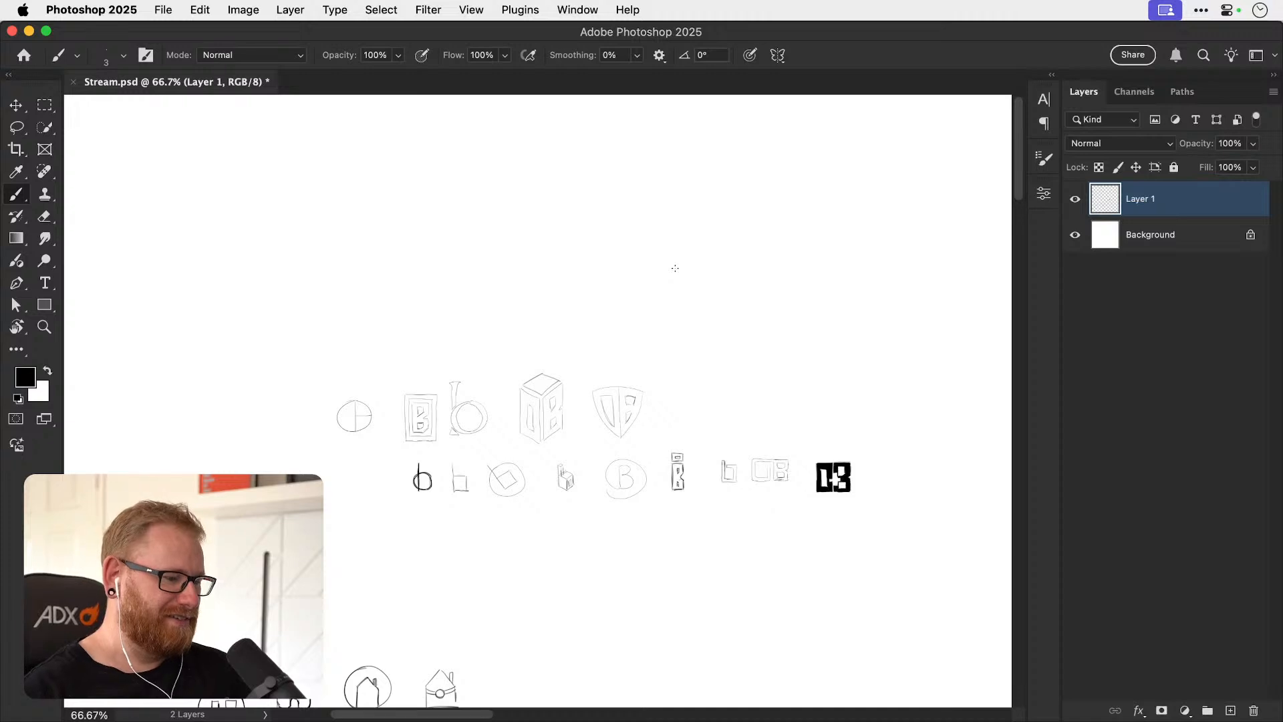
scroll(673, 266, down, 10)
scroll(572, 481, left, 7)
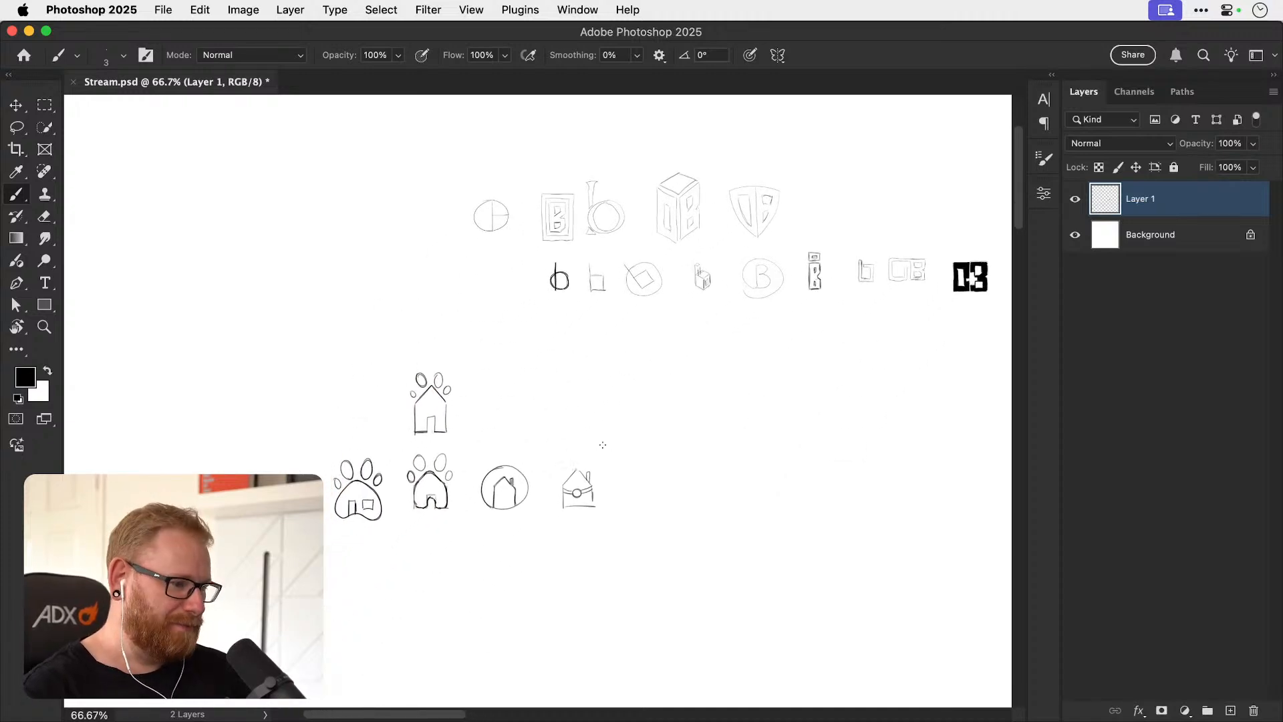
Look over the house and paw sketches up close, and switch to Illustrator at a blank area of the artboard.
key(z)
drag(379, 500, 441, 507)
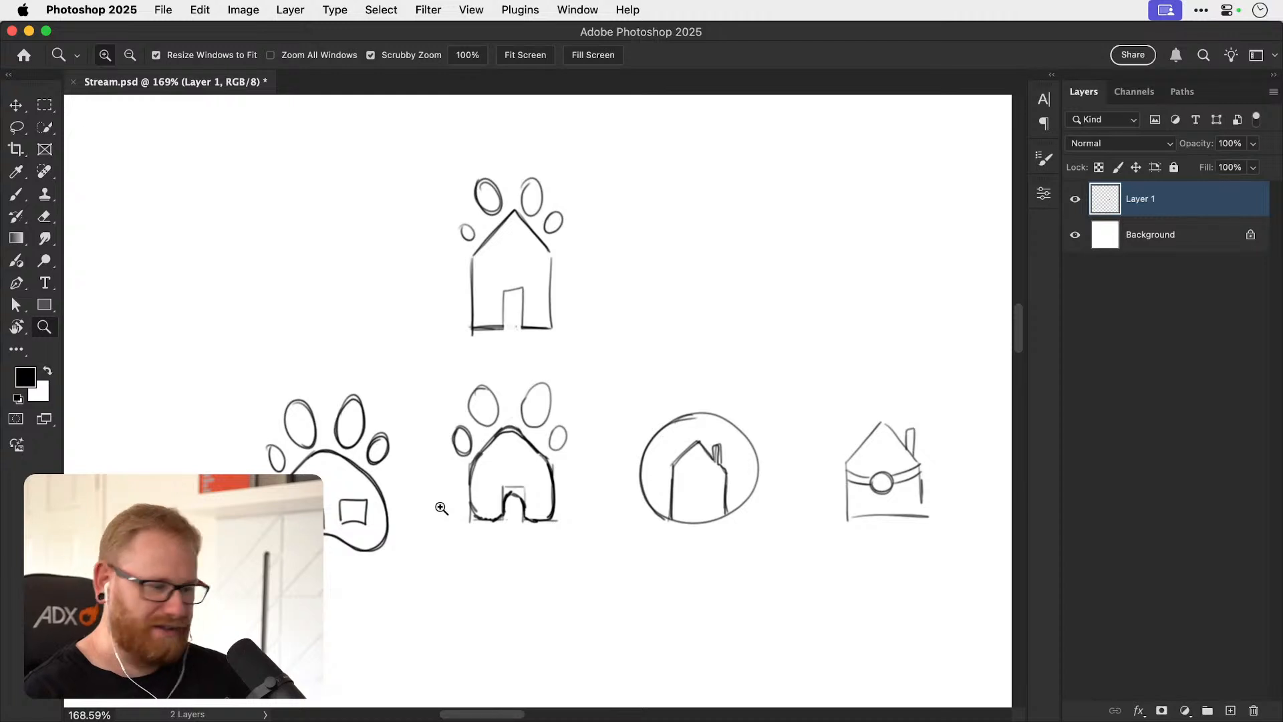
key(b)
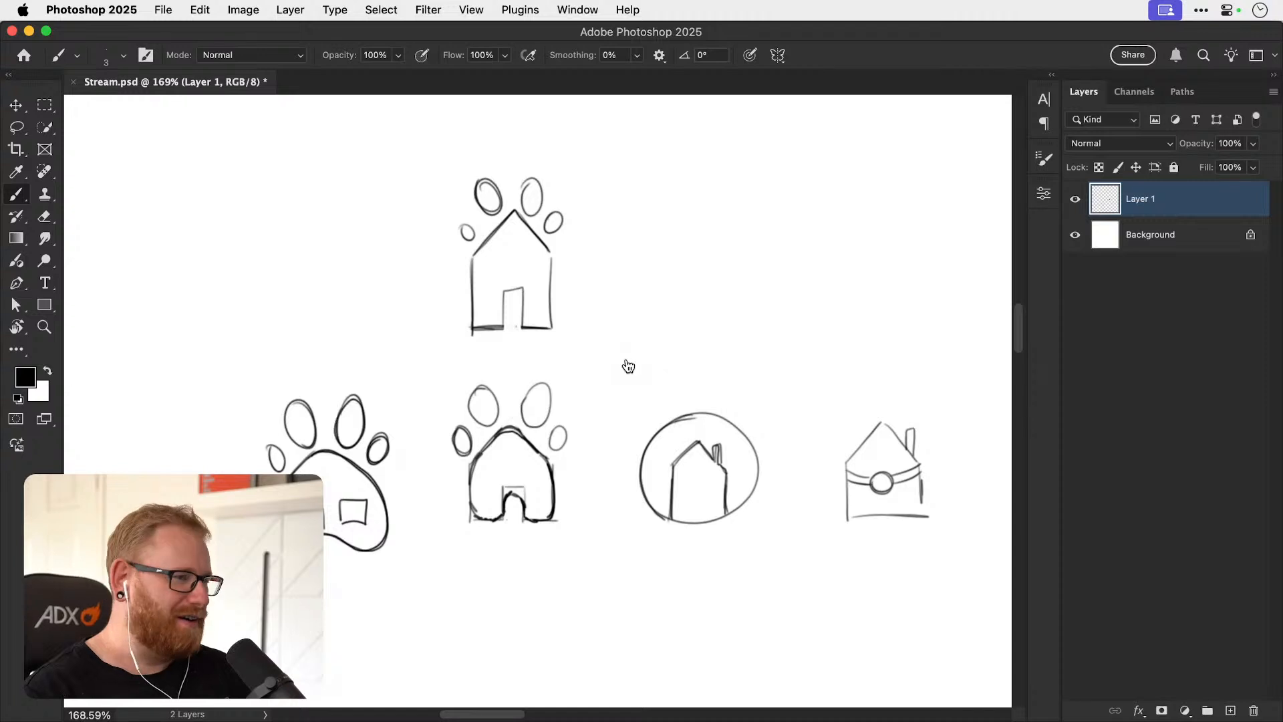
key(super+Tab)
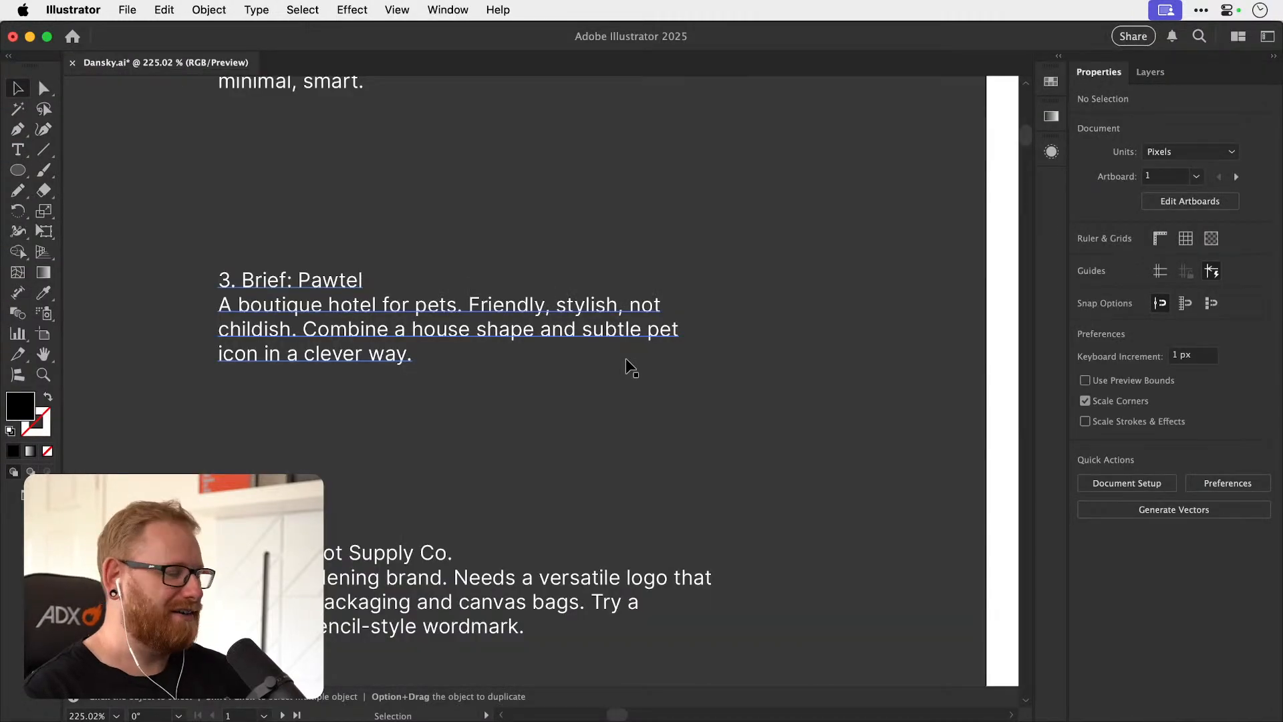
key(super+0)
key(z)
drag(275, 251, 563, 243)
key(v)
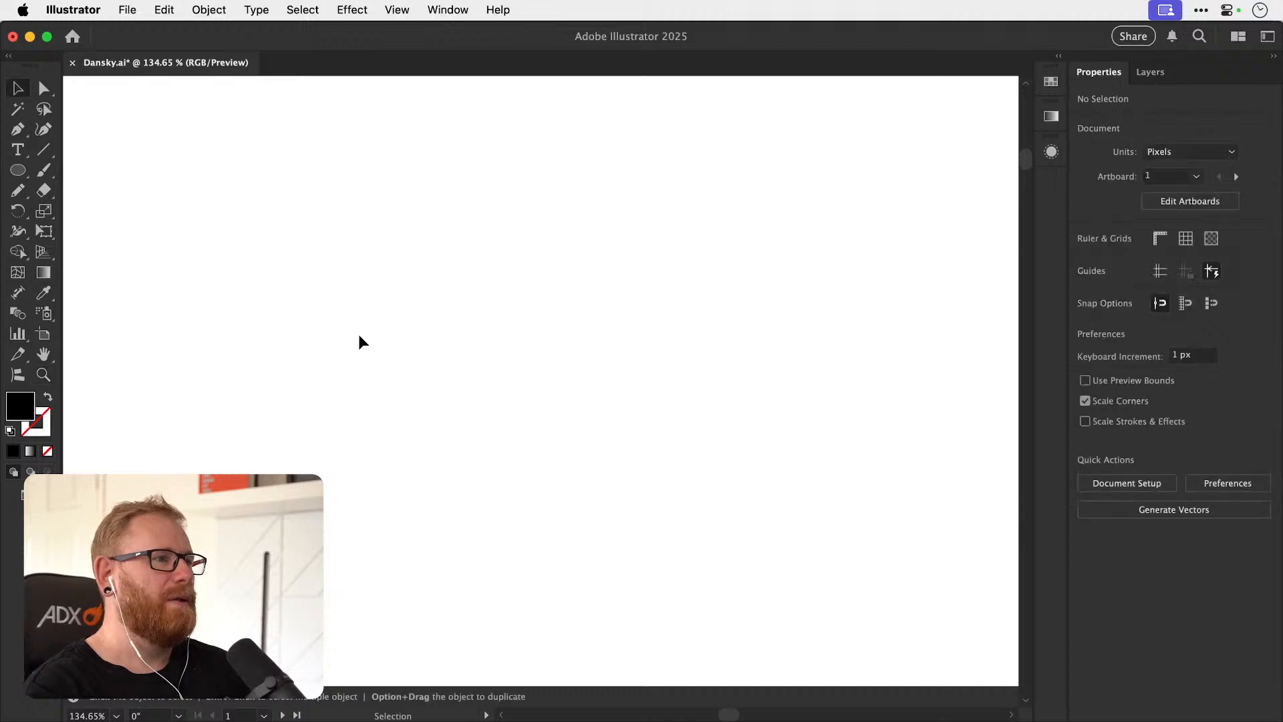
drag(19, 174, 67, 172)
key(p)
click(534, 298)
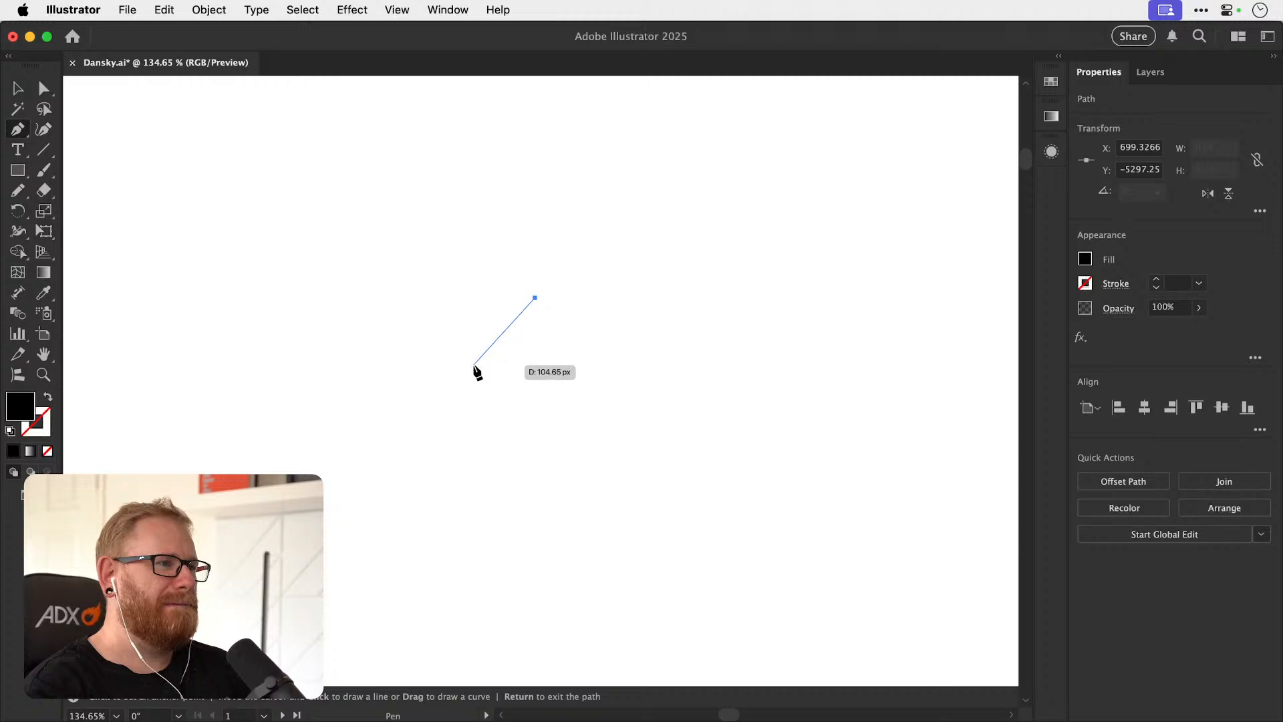
key(super+z)
key(z)
key(p)
click(533, 286)
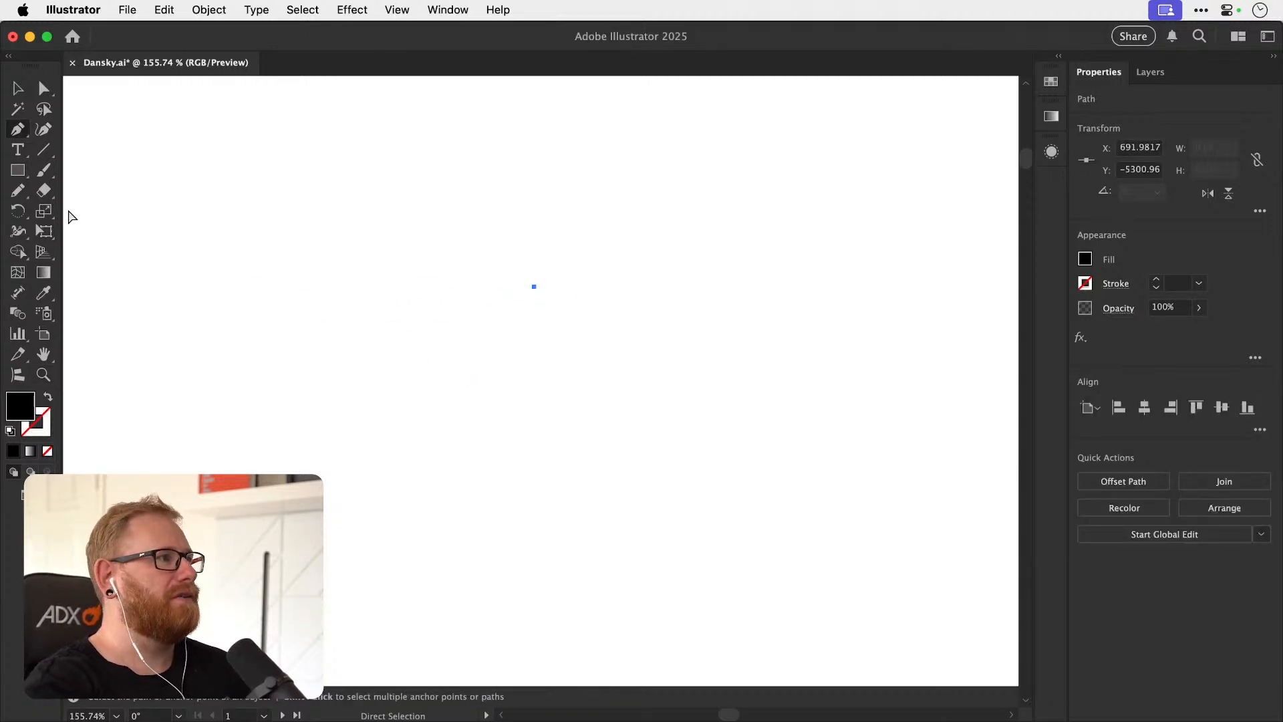
key(super+z)
Create a five-sided polygon on the blank artboard area and scale it up to about 111 px wide.
drag(17, 170, 57, 230)
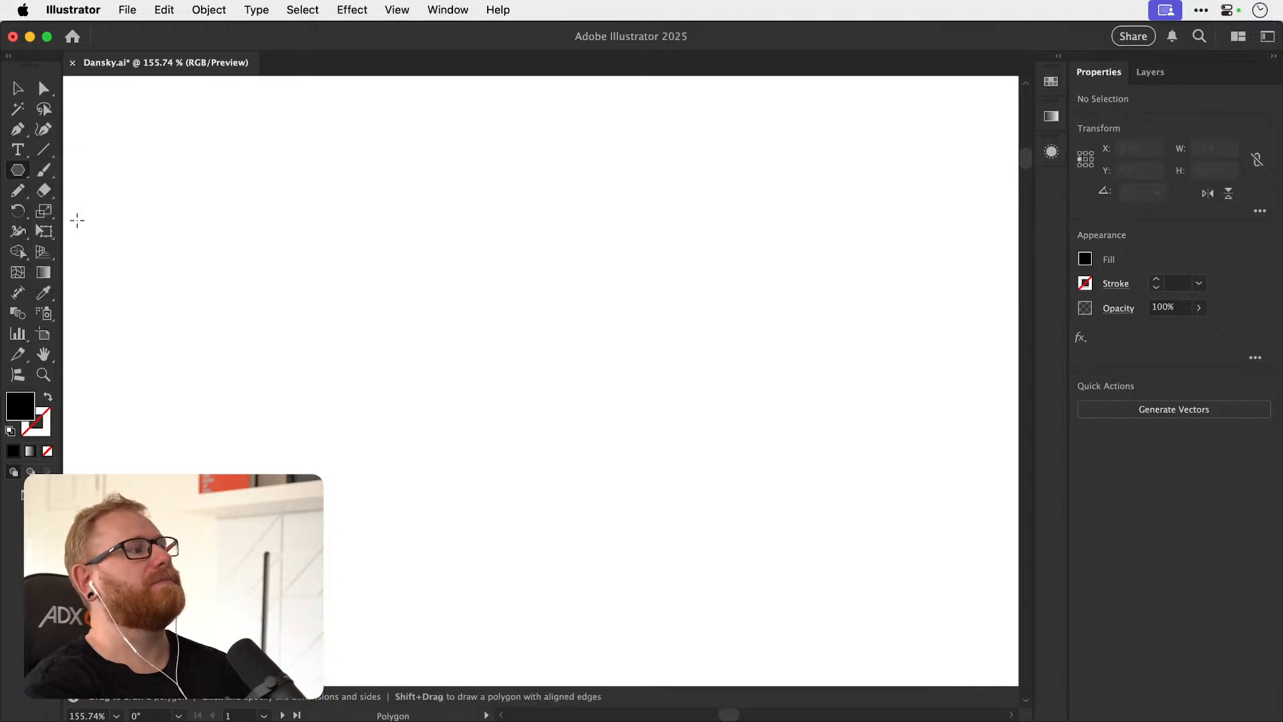
click(590, 342)
text(5)
key(Return)
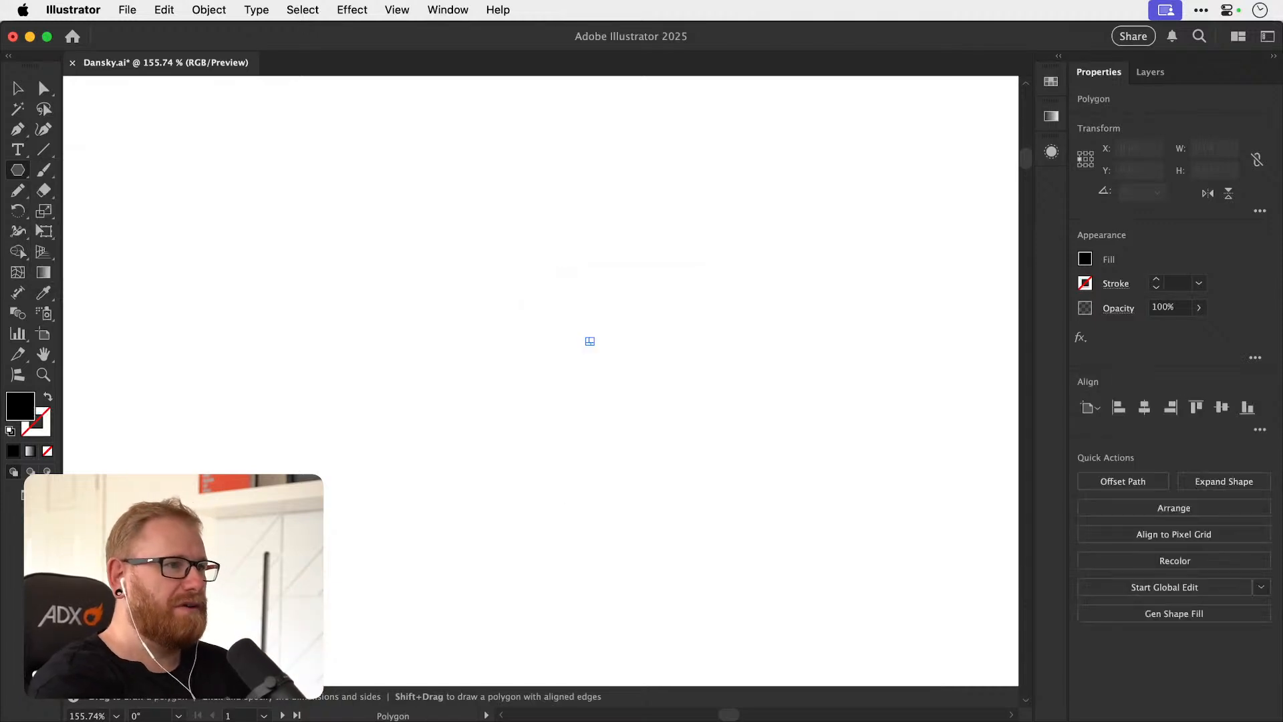
key(s)
drag(577, 331, 815, 511)
Align the pentagon's side corner points into vertical walls, and raise its roof for a house about 130 px tall.
key(a)
drag(517, 304, 562, 419)
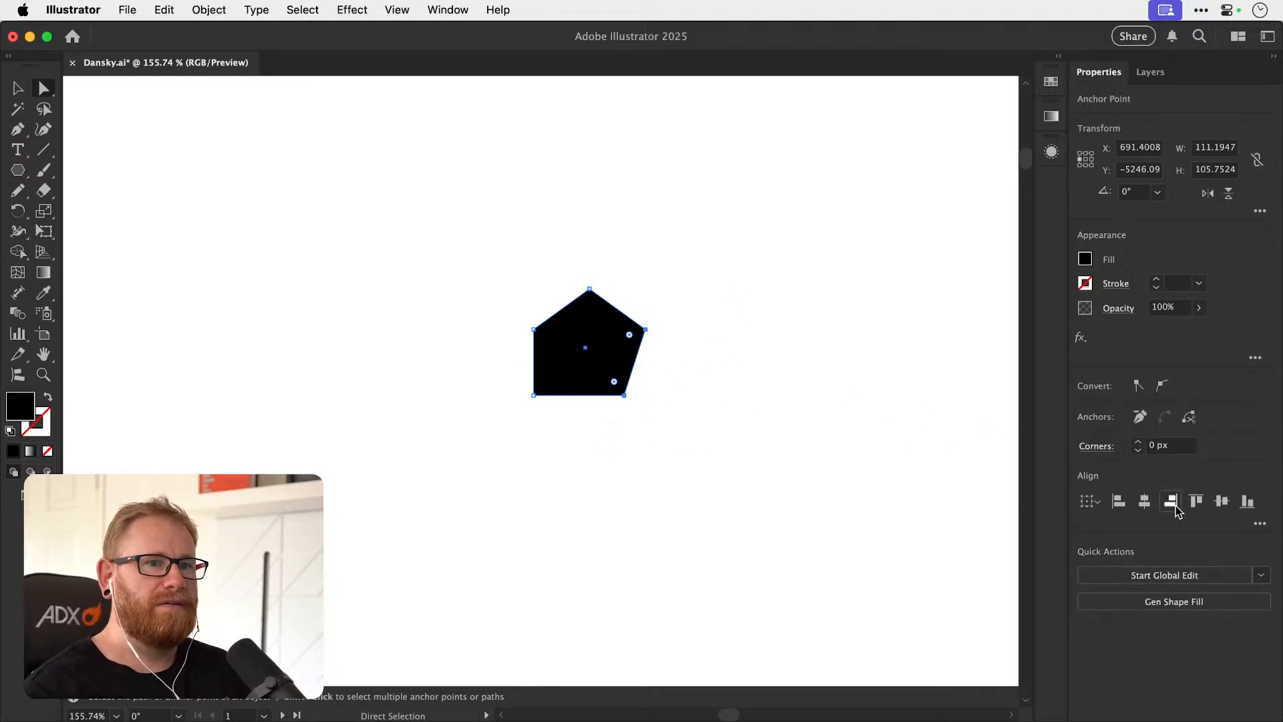
click(672, 333)
drag(575, 275, 612, 310)
mouse_move(515, 301)
shift+mouse_down()
mouse_move(660, 345)
mouse_move(649, 302)
shift+mouse_up()
Give the house a 1 pt black outline with no fill, and reduce its overall height to about 106 px.
key(d)
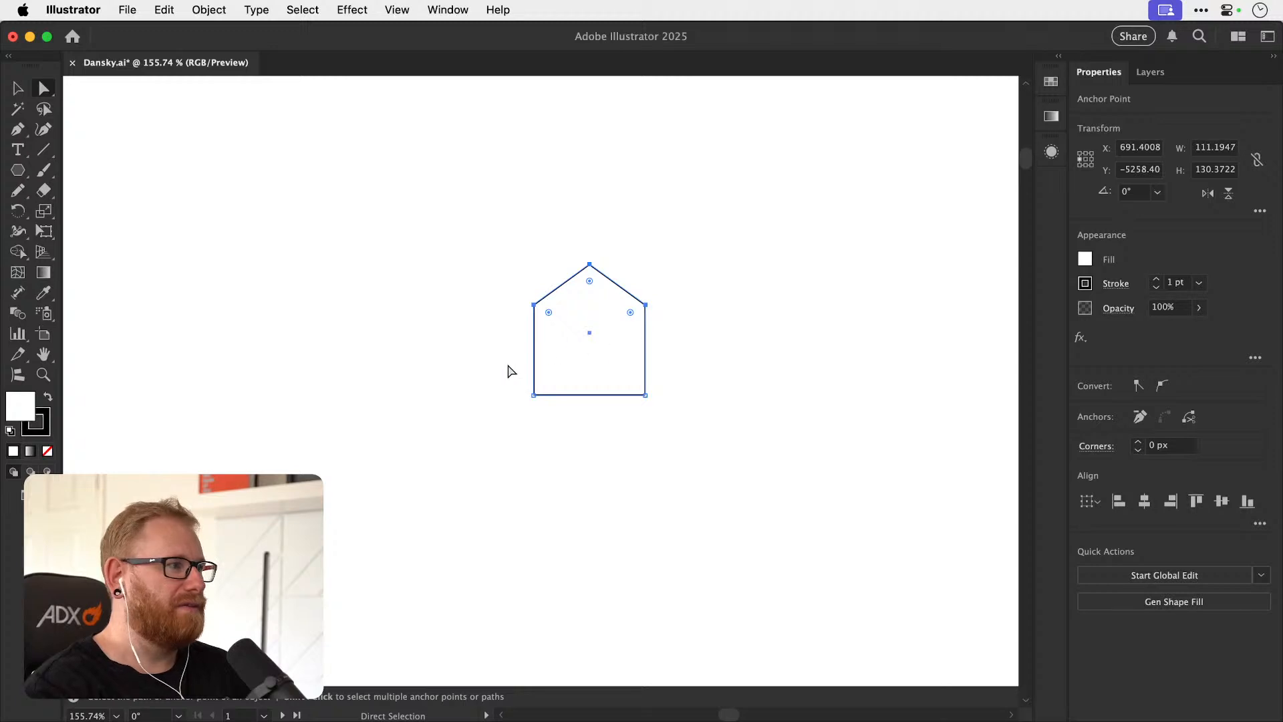
click(49, 450)
key(super+shift+a)
drag(590, 369, 565, 405)
drag(476, 280, 707, 397)
key(z)
key(a)
key(super+shift+a)
key(v)
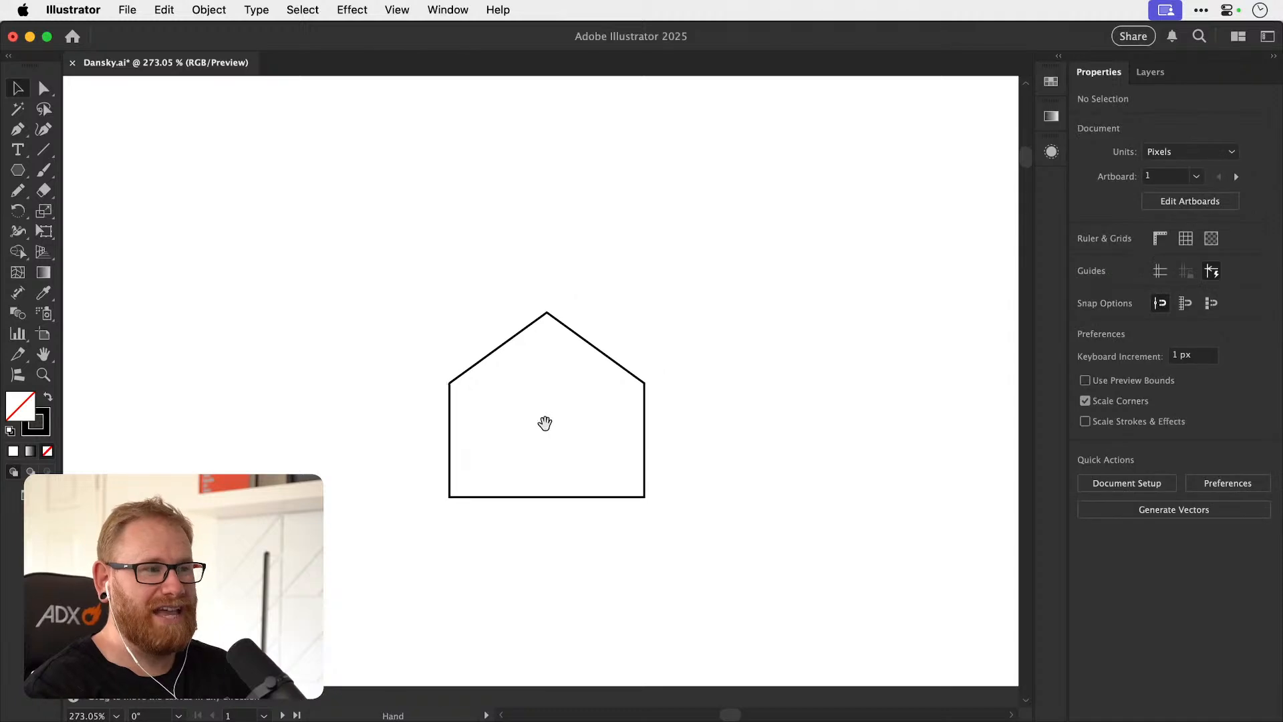
Duplicate the house to its right, and draw an ellipse about 41 by 57 px above the copy's left roof slope.
drag(644, 407, 839, 438)
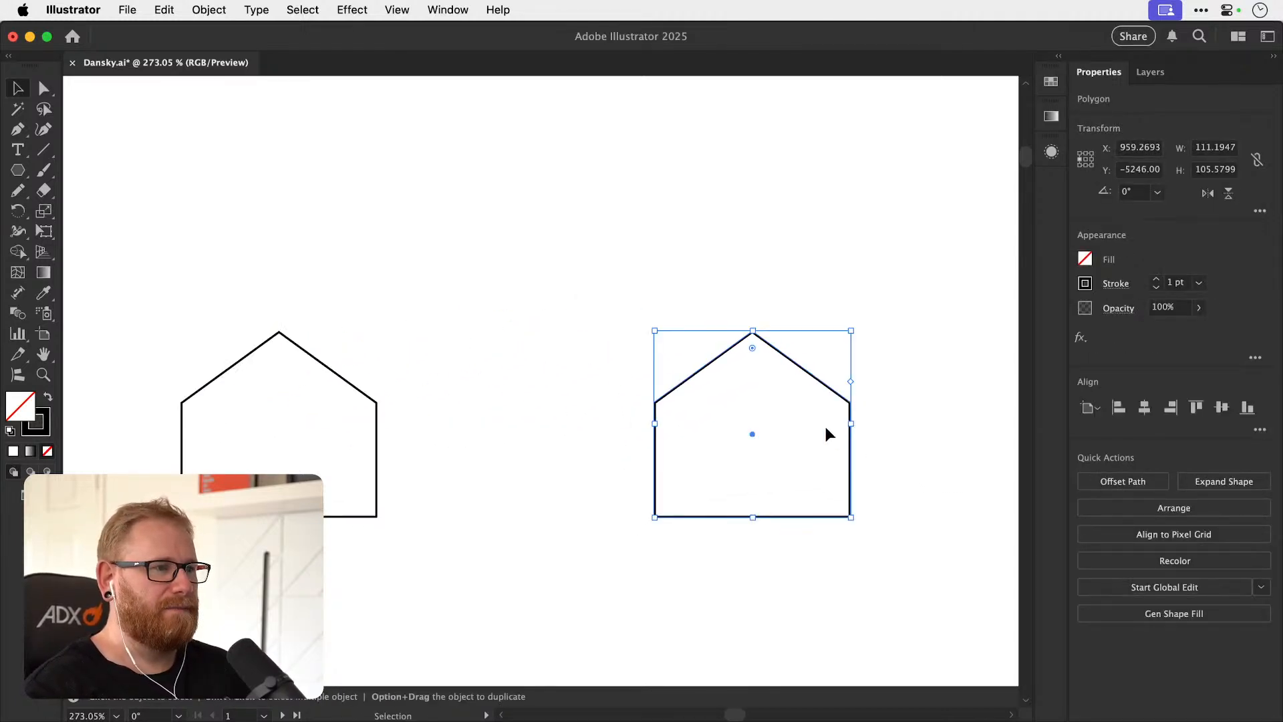
scroll(472, 396, right, 5)
click(471, 396)
click(19, 172)
drag(18, 171, 80, 206)
drag(415, 237, 491, 347)
key(v)
click(493, 326)
Tilt the ellipse to follow a toe pad's angle and place it just above the roof's left slope.
key(r)
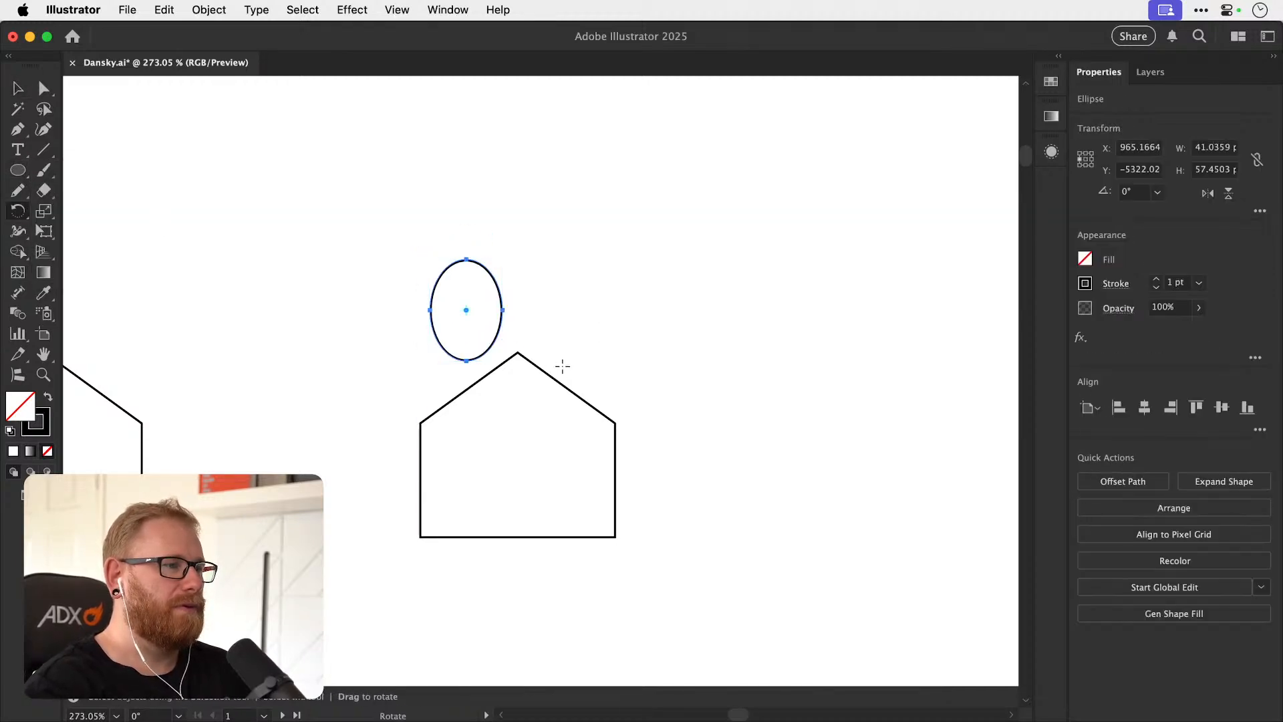
key(v)
mouse_move(485, 344)
mouse_down()
mouse_move(553, 326)
mouse_move(501, 350)
mouse_up()
key(r)
key(v)
key(r)
key(v)
Add a smaller copy of the toe pad at the roof's lower left, and fine-tune the spacing of the toe pads.
drag(506, 336, 452, 378)
key(s)
drag(405, 276, 413, 329)
key(v)
click(435, 349)
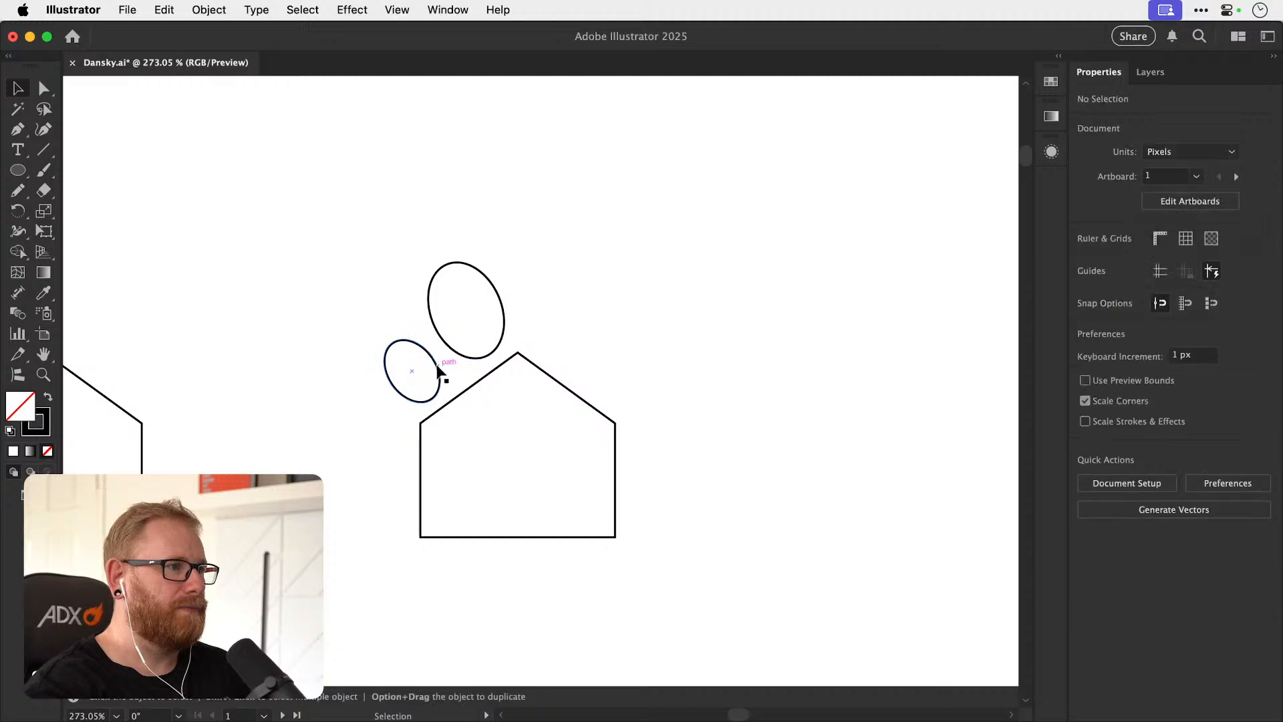
click(438, 364)
scroll(448, 361, up, 5)
drag(540, 350, 550, 349)
drag(431, 428, 444, 415)
Reflect a copy of the two left toe pads across a vertical axis through the roof's peak.
shift+click(507, 358)
key(o)
alt+click(606, 342)
click(524, 489)
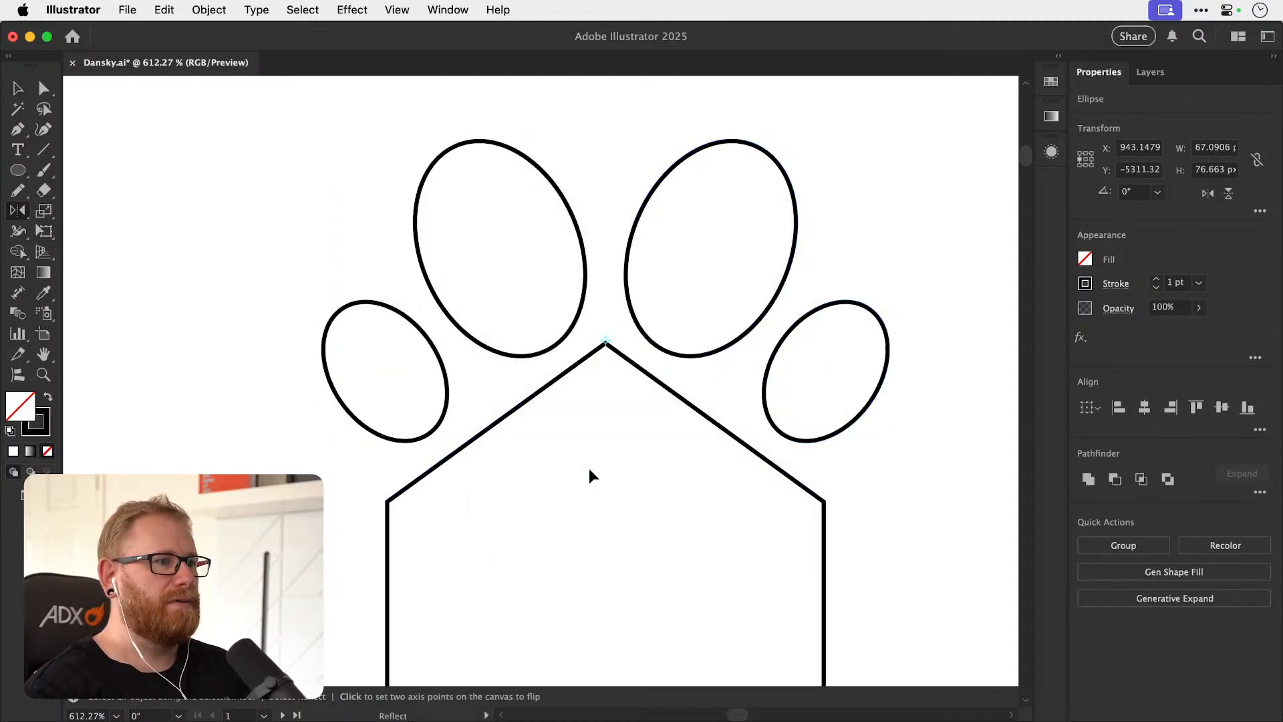
key(v)
click(584, 472)
Duplicate the house with its four toe pads to the right.
key(super+minus)
key(super+minus)
key(super+minus)
key(super+minus)
key(super+minus)
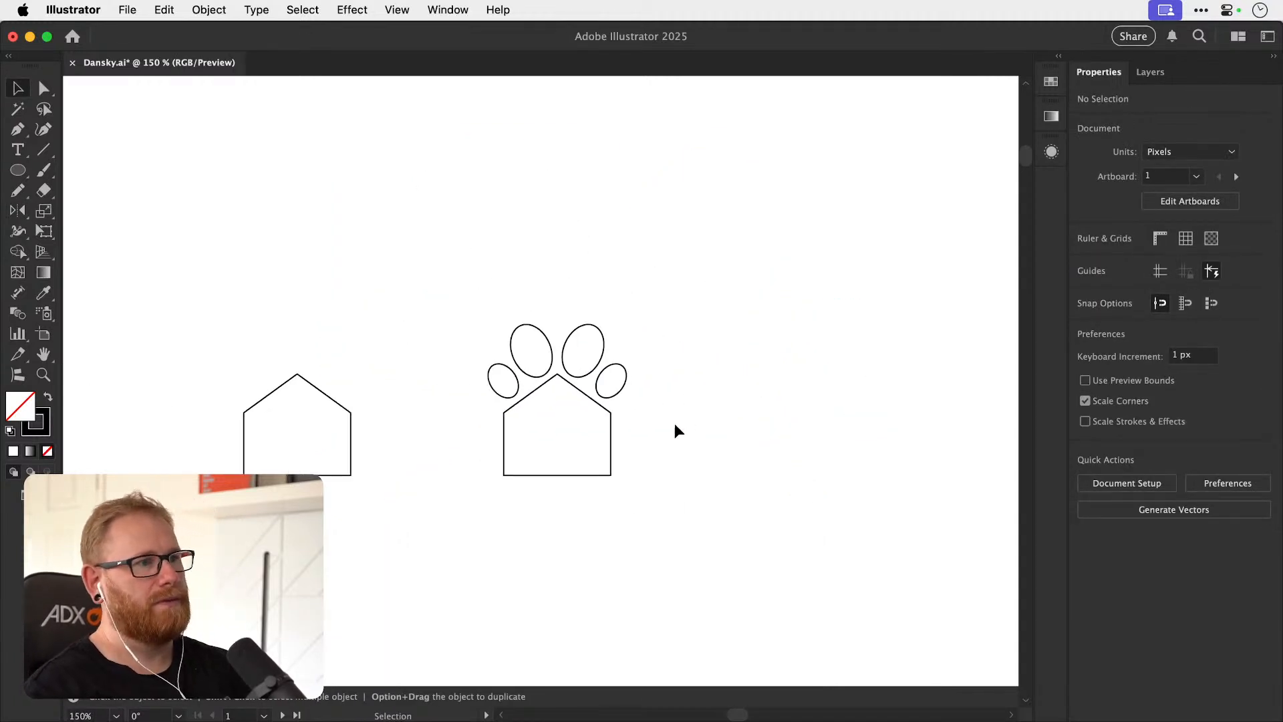
scroll(511, 455, right, 4)
scroll(512, 454, up, 2)
click(515, 441)
drag(515, 441, 703, 452)
click(703, 451)
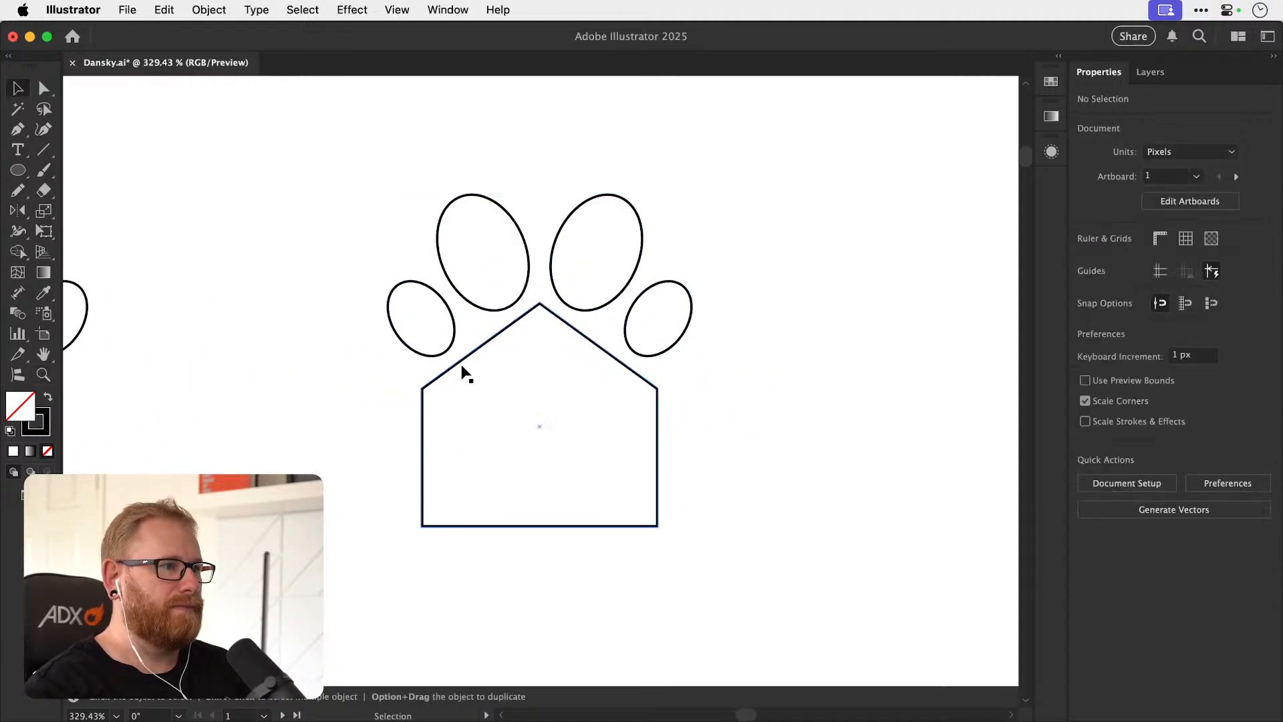
Round the corners of the newest house so its outline becomes a soft paw pad.
click(461, 360)
key(a)
shift+click(657, 388)
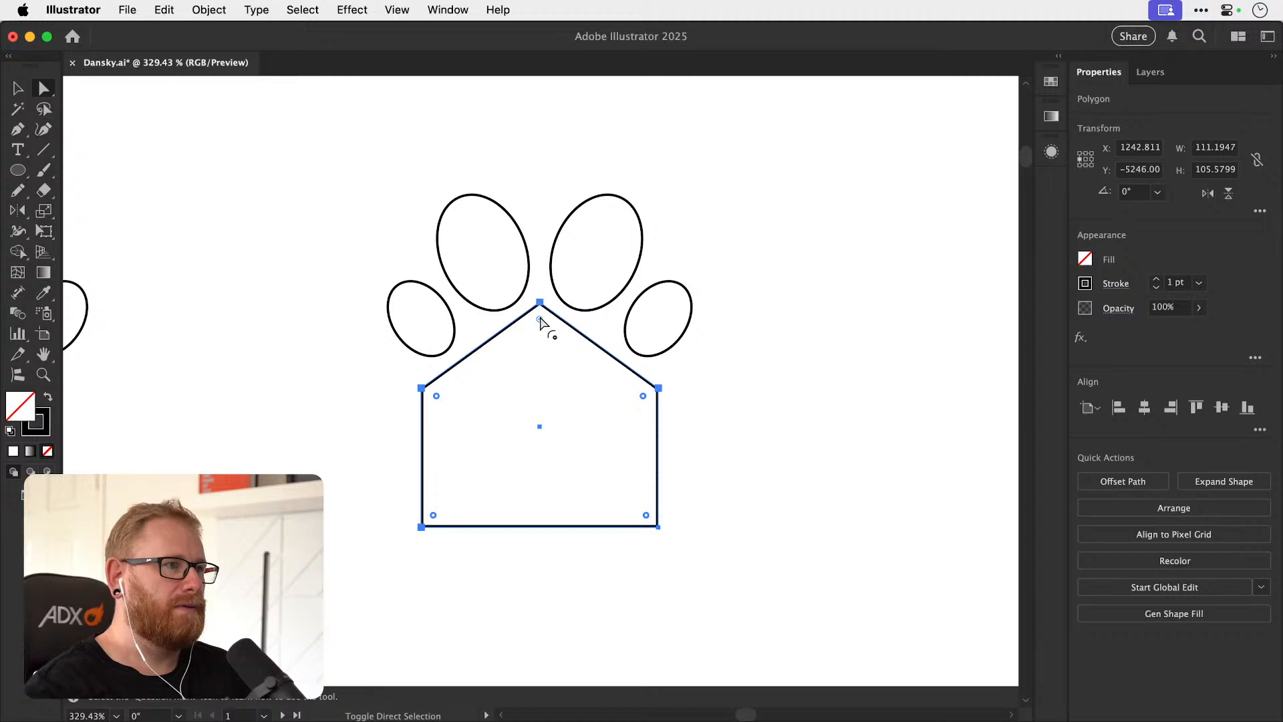
drag(542, 327, 648, 411)
click(830, 433)
key(super+z)
key(v)
key(a)
drag(435, 396, 680, 488)
key(v)
click(622, 479)
key(space)
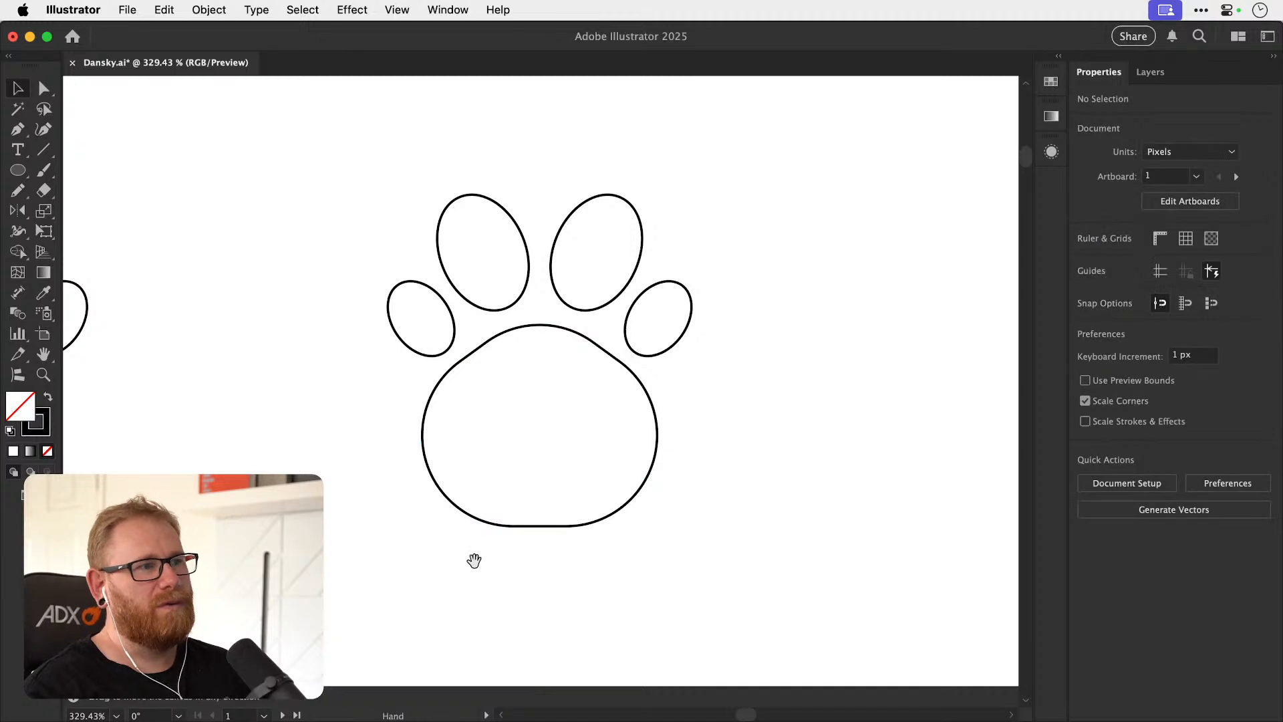
Draw a doorway rectangle about 22 by 51 px over the rounded pad's base, and subtract it as a compound shape.
drag(12, 177, 94, 166)
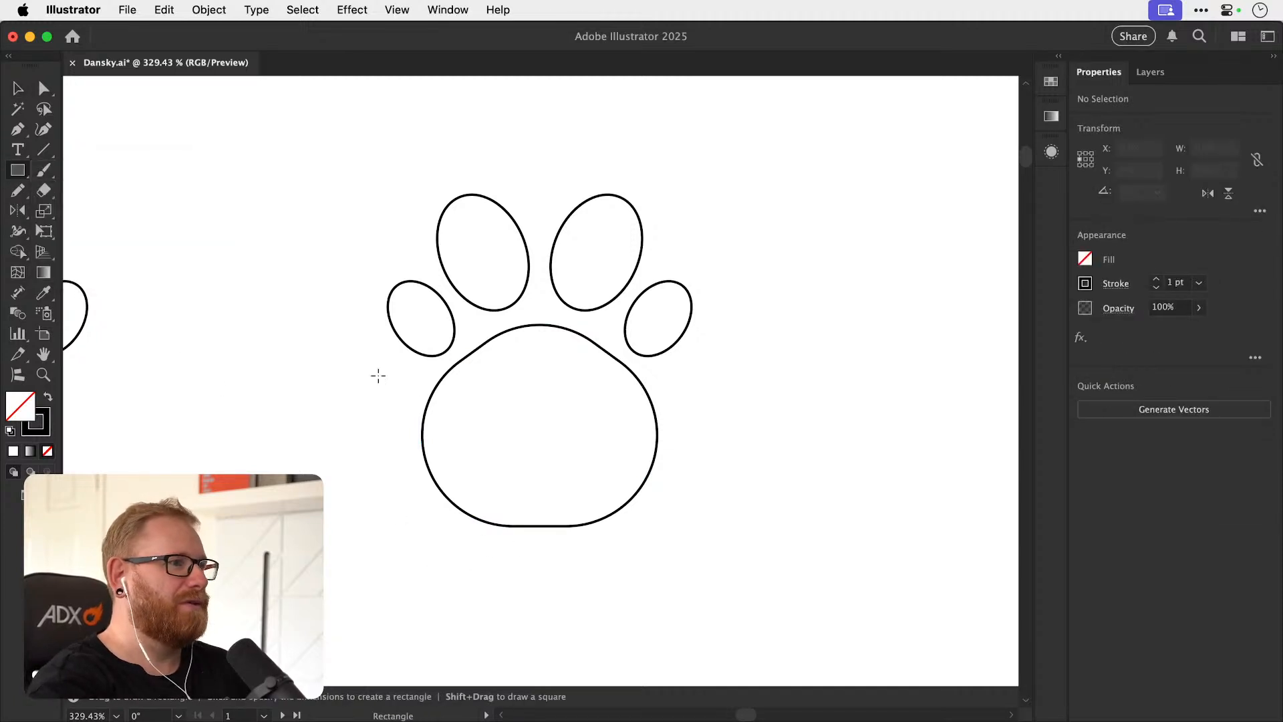
mouse_move(537, 526)
mouse_down()
mouse_move(579, 487)
mouse_move(553, 472)
mouse_move(560, 492)
mouse_move(560, 463)
mouse_up()
key(v)
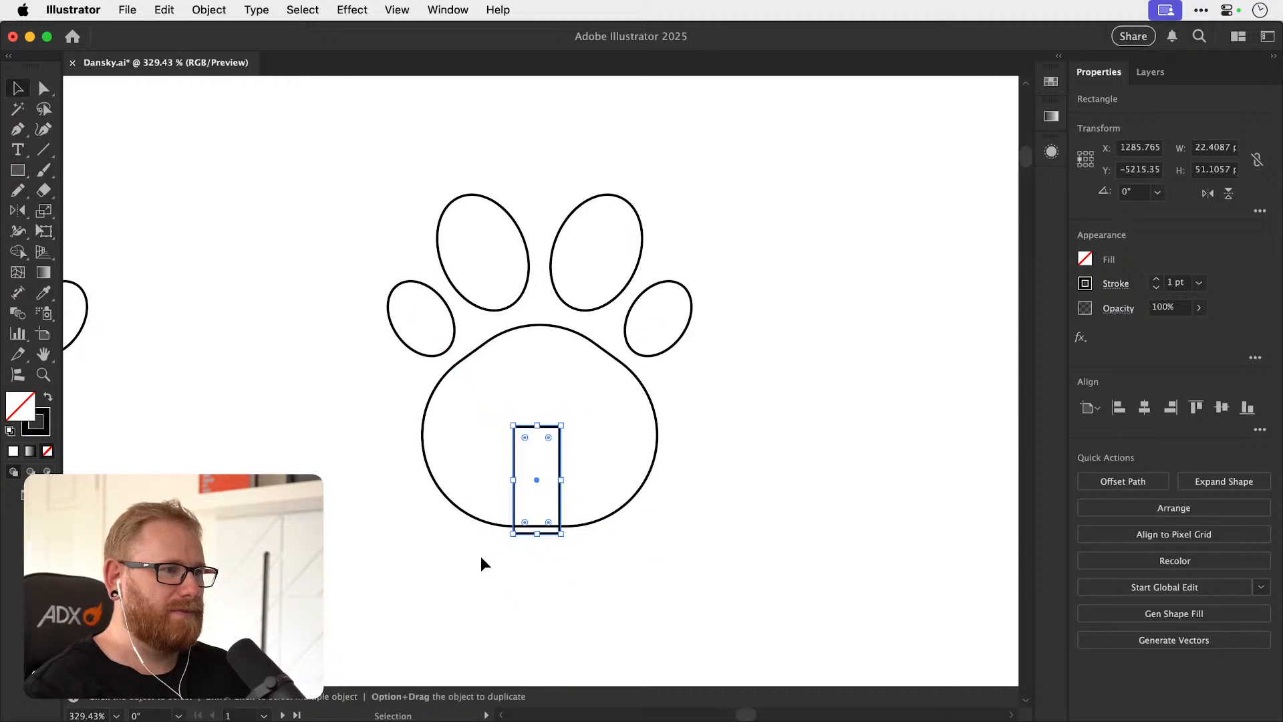
shift+click(658, 493)
alt+click(1093, 478)
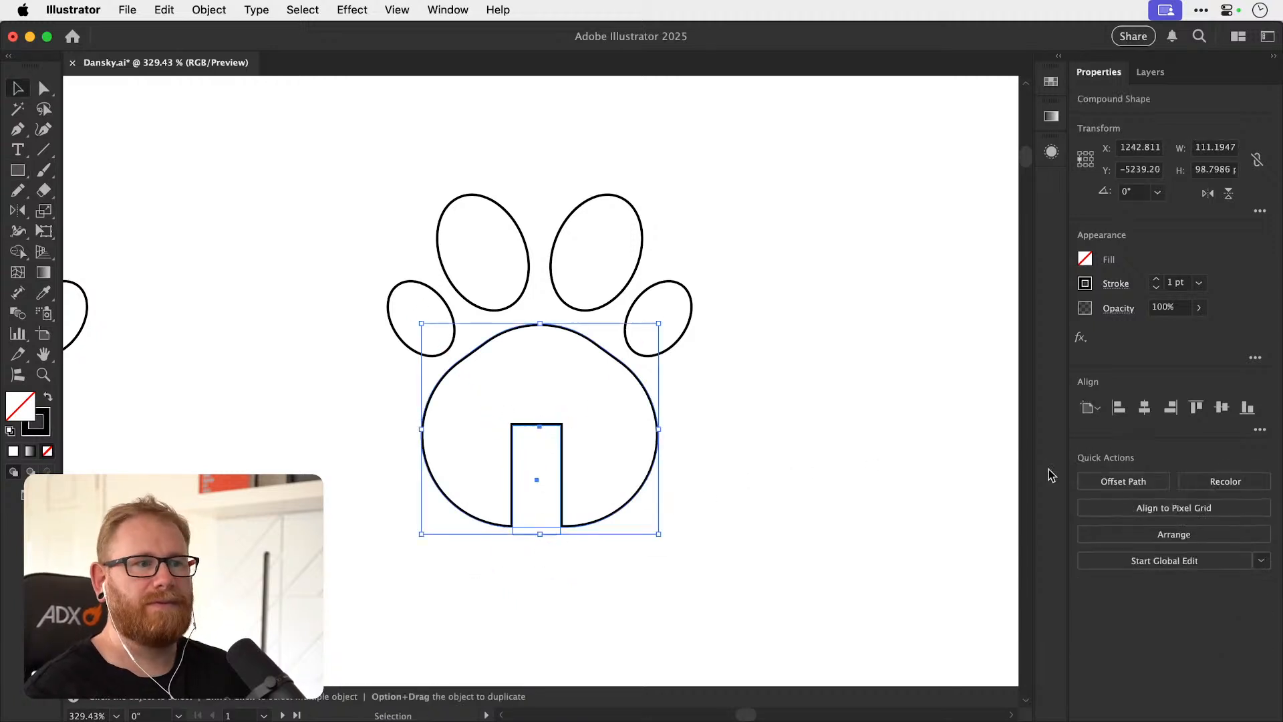
Edit the doorway inside the compound shape: centre it on the pad, lower its height and round its top corners.
double_click(561, 476)
mouse_move(561, 476)
mouse_down()
mouse_move(565, 505)
mouse_move(546, 476)
mouse_up()
key(a)
key(v)
click(540, 534)
click(601, 518)
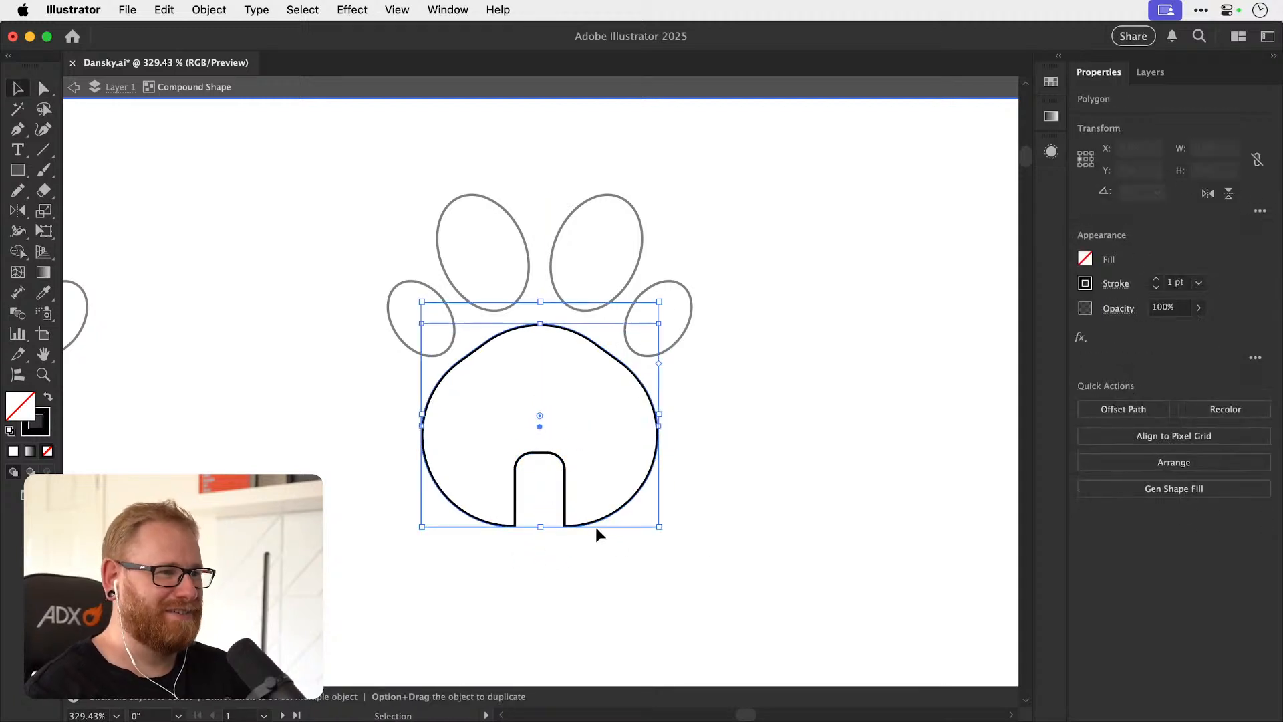
click(699, 450)
double_click(703, 489)
drag(675, 506, 617, 549)
Set the stroke weight of the rounded paw icon and all its toe pads to 7 pt.
key(super+1)
drag(426, 548, 576, 366)
shift+click(1156, 279)
click(644, 395)
key(super+z)
click(1156, 279)
click(1156, 279)
click(1122, 286)
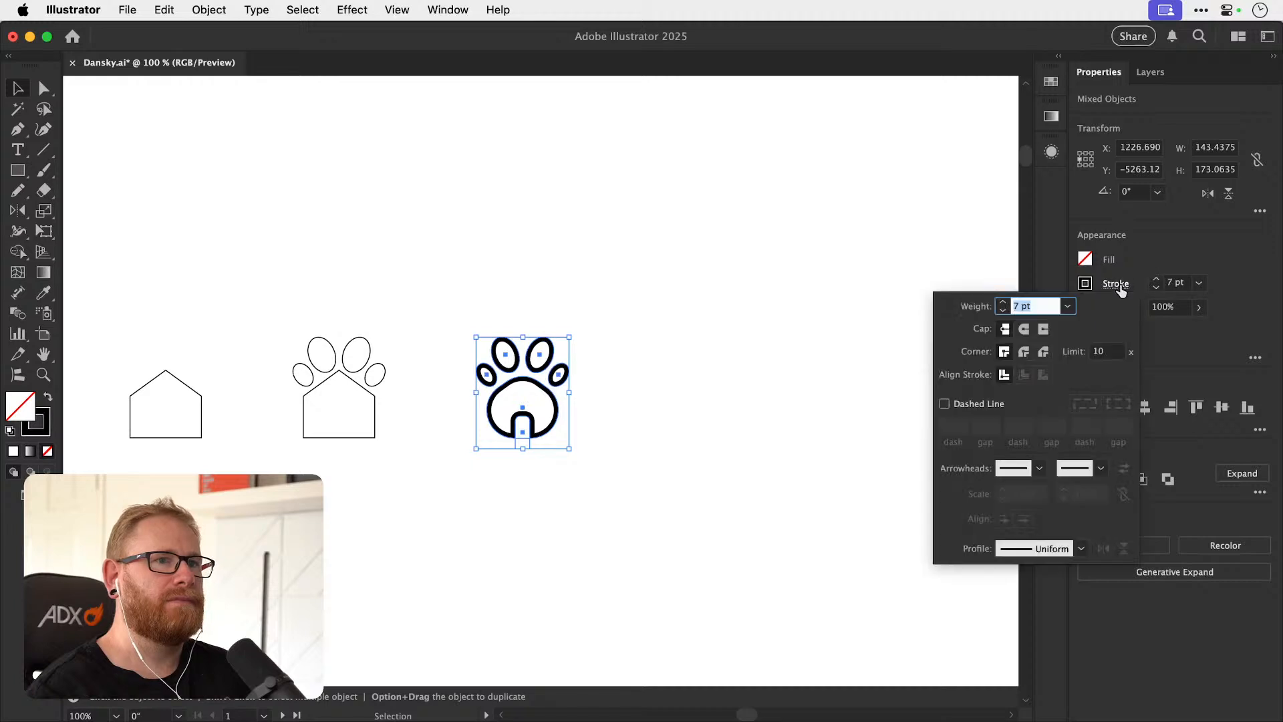
click(724, 411)
click(707, 390)
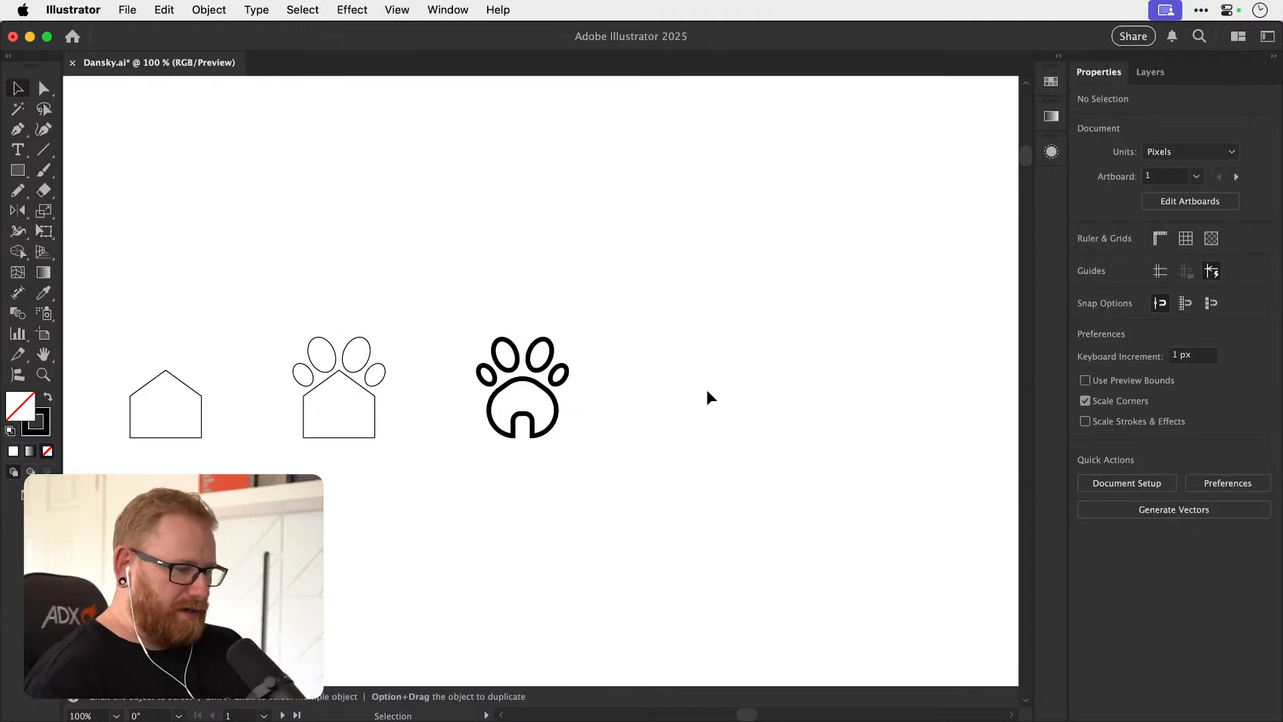
Duplicate the 7 pt paw icon to the right, and bring the copy's toe pads in against the main pad.
drag(468, 300, 584, 475)
drag(556, 409, 719, 409)
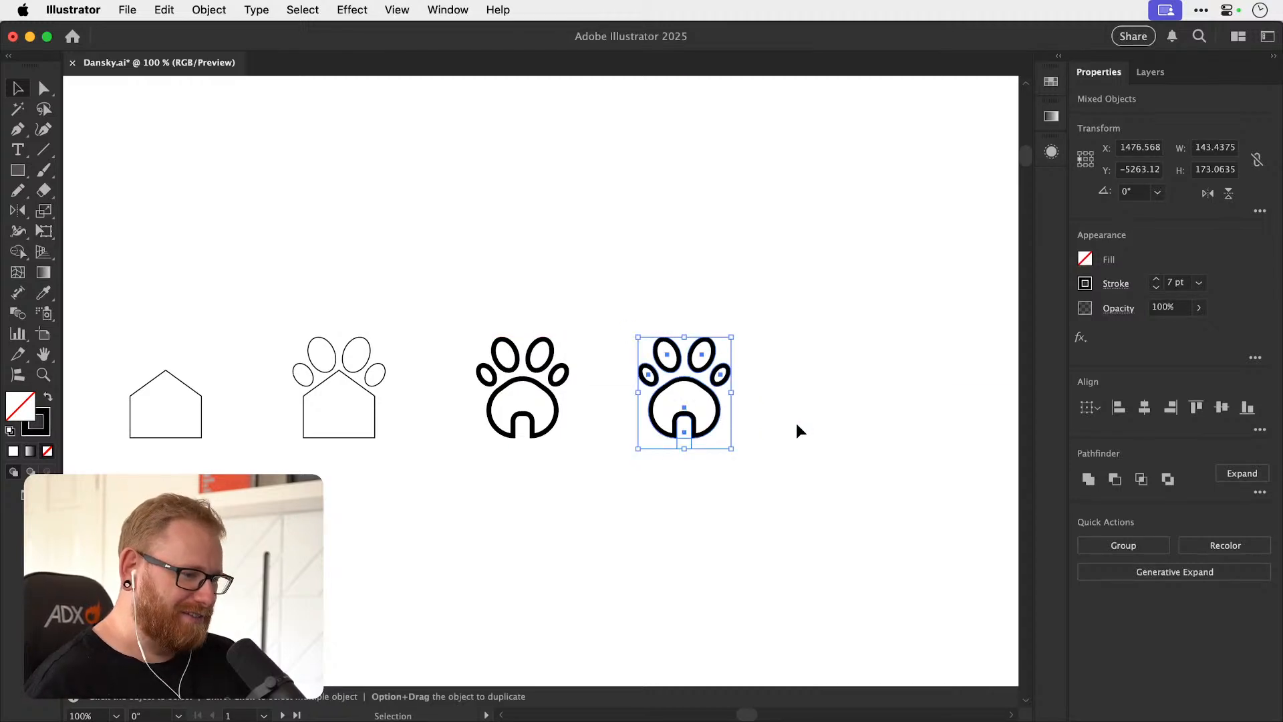
click(797, 421)
scroll(687, 373, up, 5)
drag(656, 323, 773, 420)
click(701, 444)
drag(594, 443, 608, 432)
drag(773, 424, 761, 412)
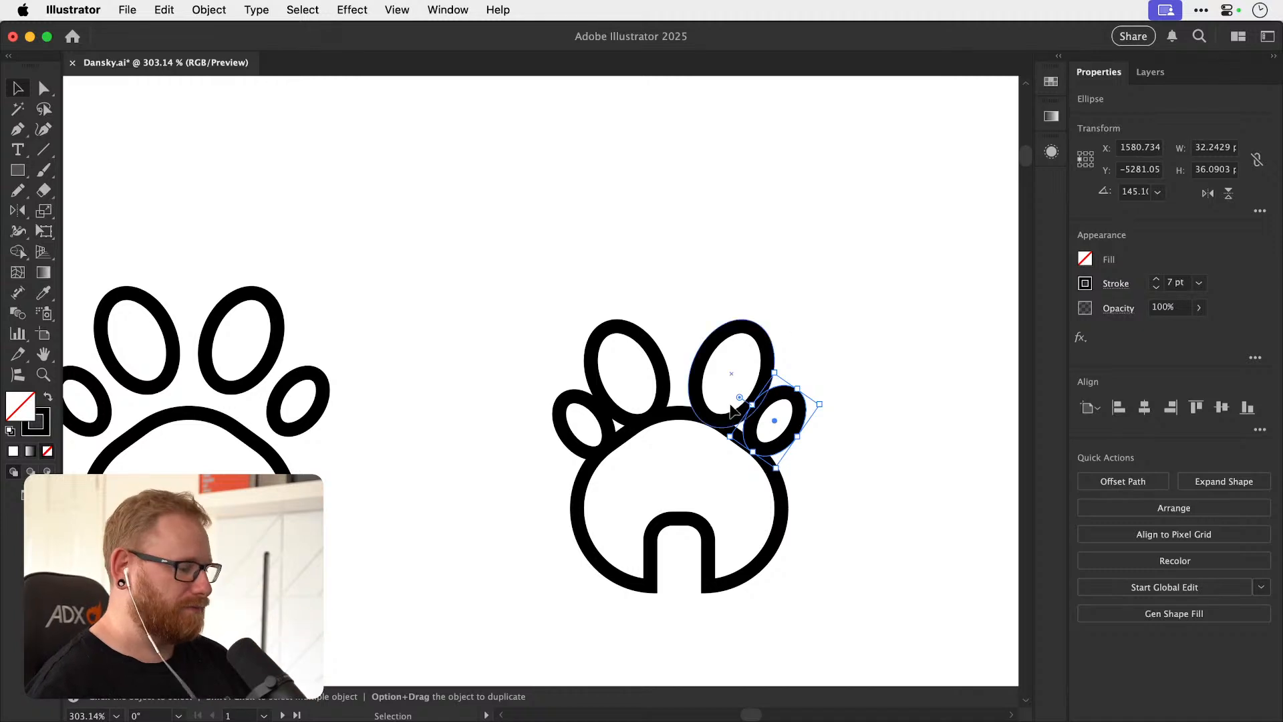
Delete the two right toe pads of the duplicate, and align the left toe pads' strokes to the centre of their paths.
shift+click(735, 351)
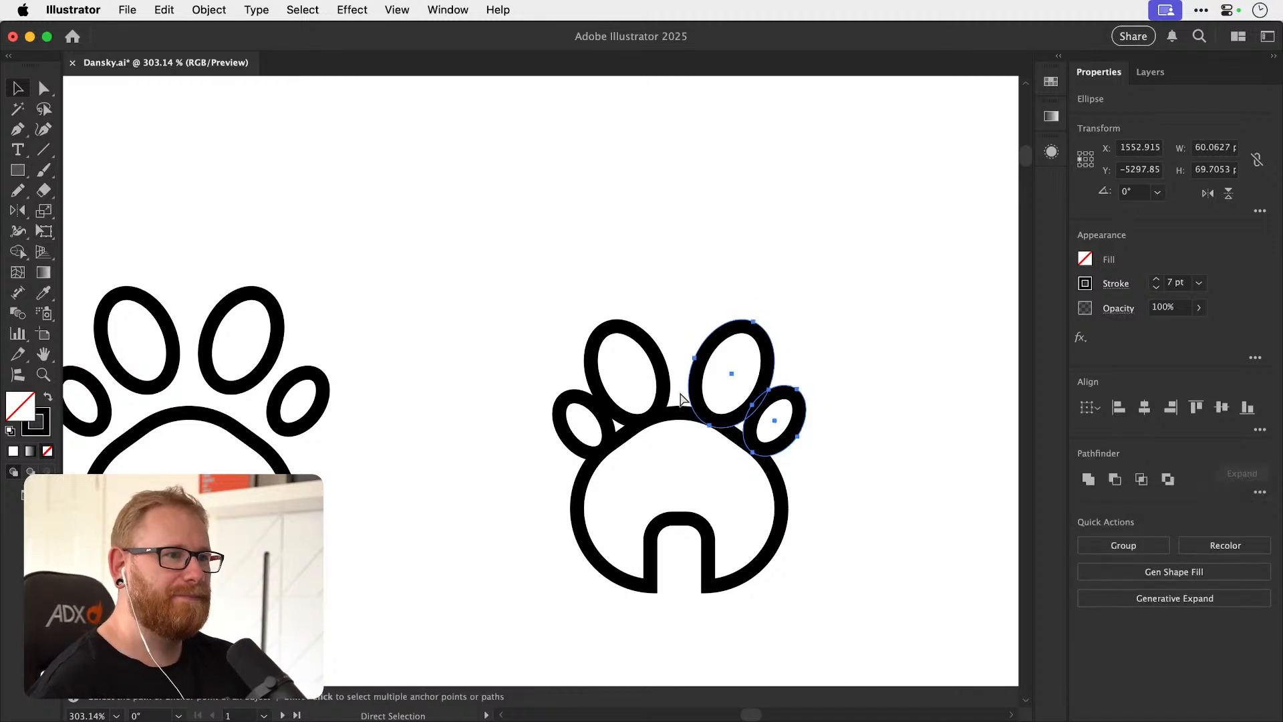
key(Delete)
scroll(689, 398, up, 3)
click(569, 440)
shift+click(600, 439)
click(513, 349)
drag(513, 352, 559, 407)
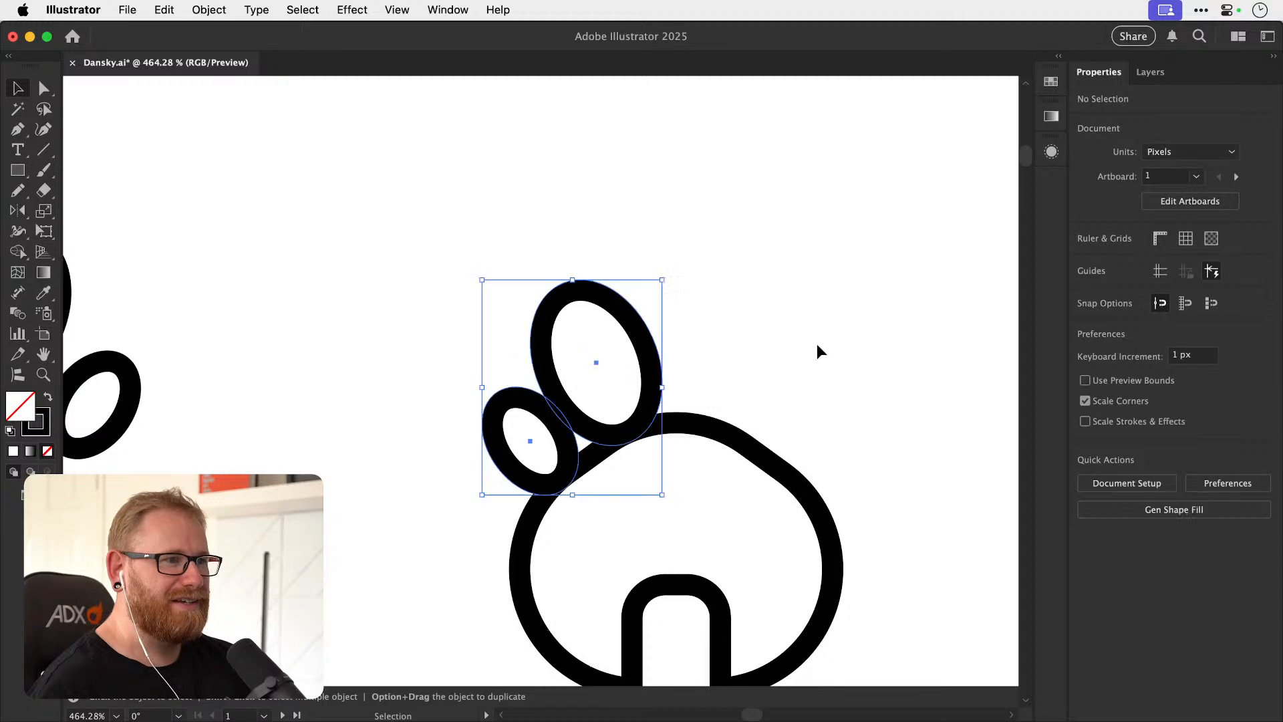
click(1114, 285)
click(1113, 286)
click(1107, 286)
click(1004, 377)
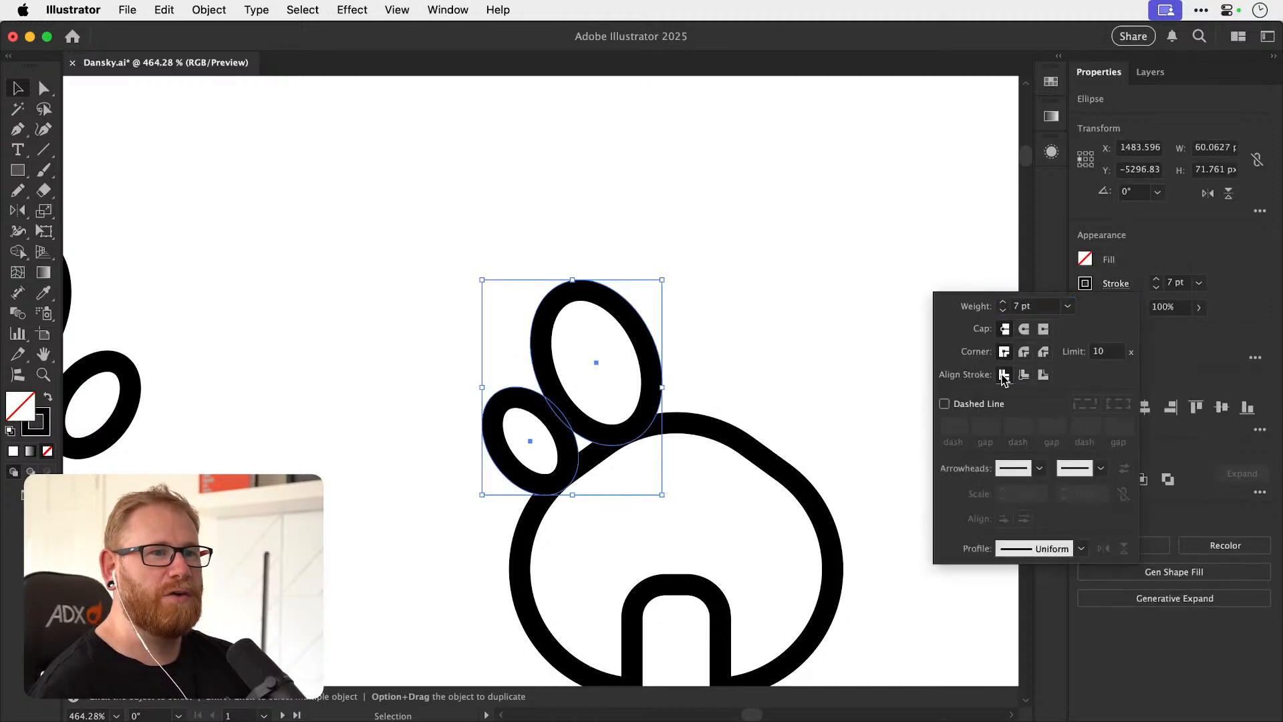
Check the main pad's stroke options, and reposition the left toe pads so their outlines join each other and the pad.
click(755, 454)
click(1113, 288)
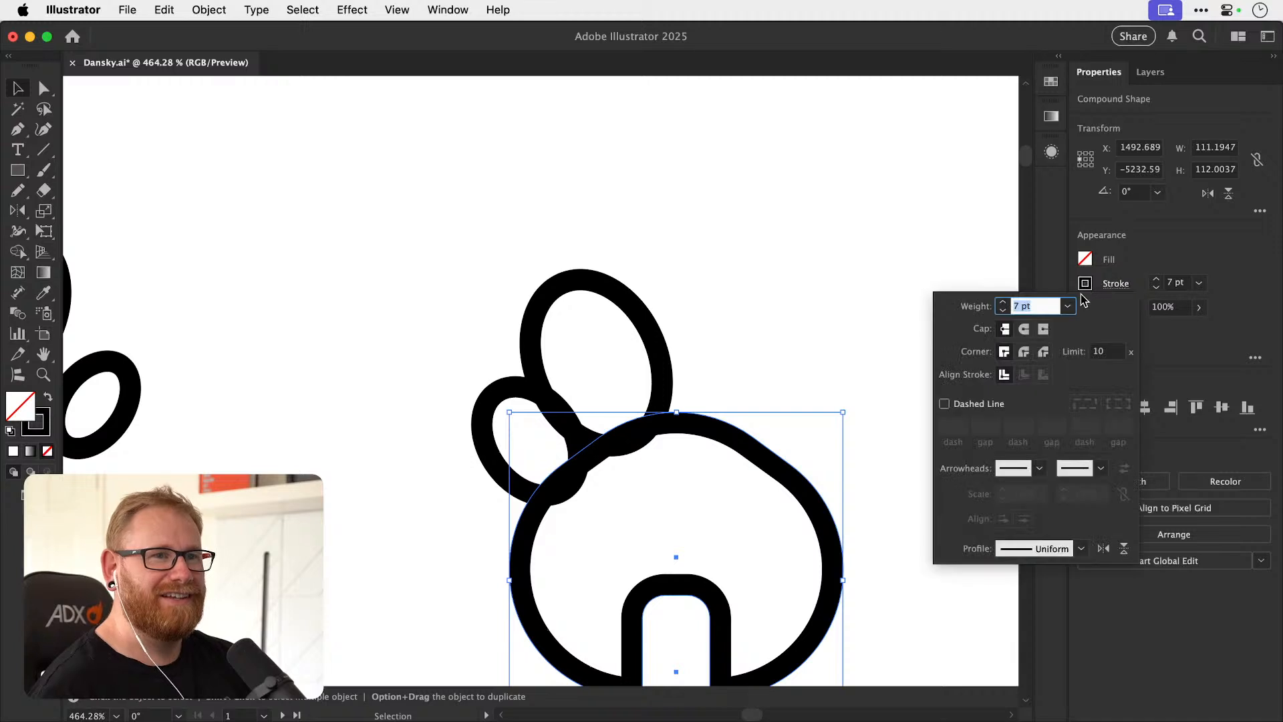
click(789, 340)
mouse_move(476, 358)
mouse_down()
mouse_move(590, 379)
mouse_move(658, 346)
mouse_move(659, 367)
mouse_move(695, 379)
mouse_up()
key(super+shift+a)
scroll(632, 409, up, 3)
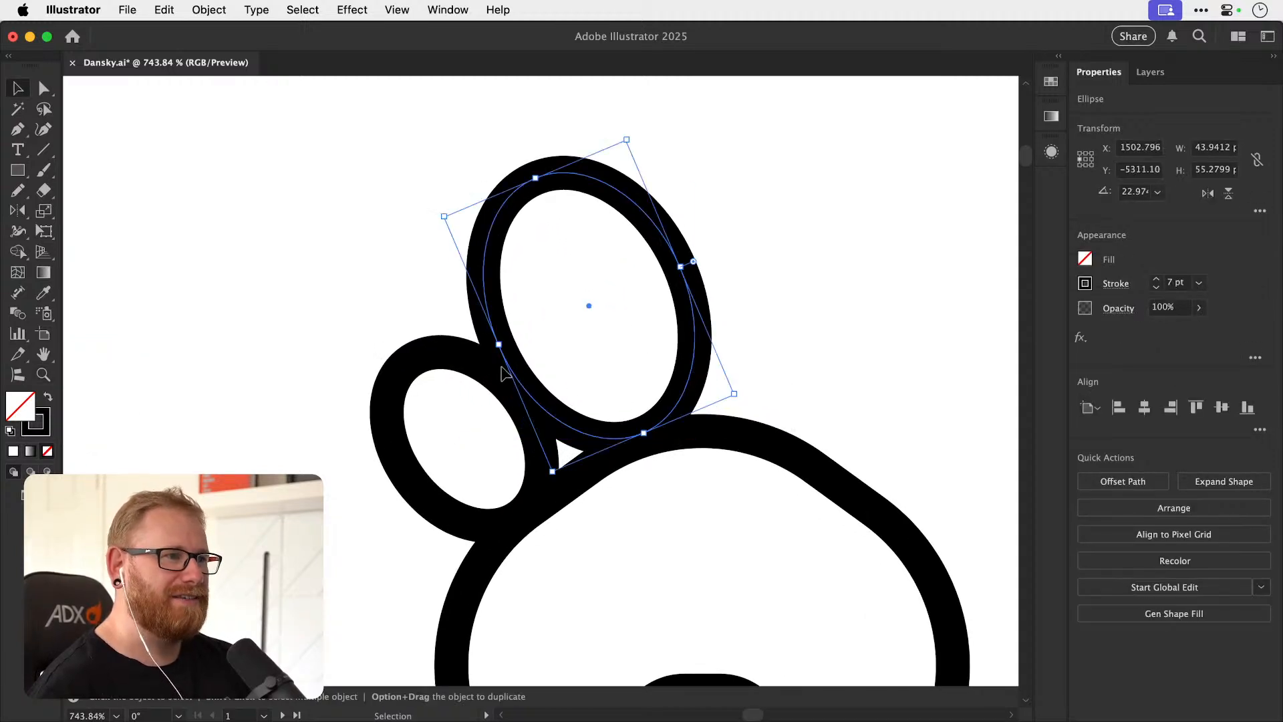
shift+click(478, 364)
Reflect a copy of the two joined left toe pads across a vertical axis through the centre of the main pad.
key(o)
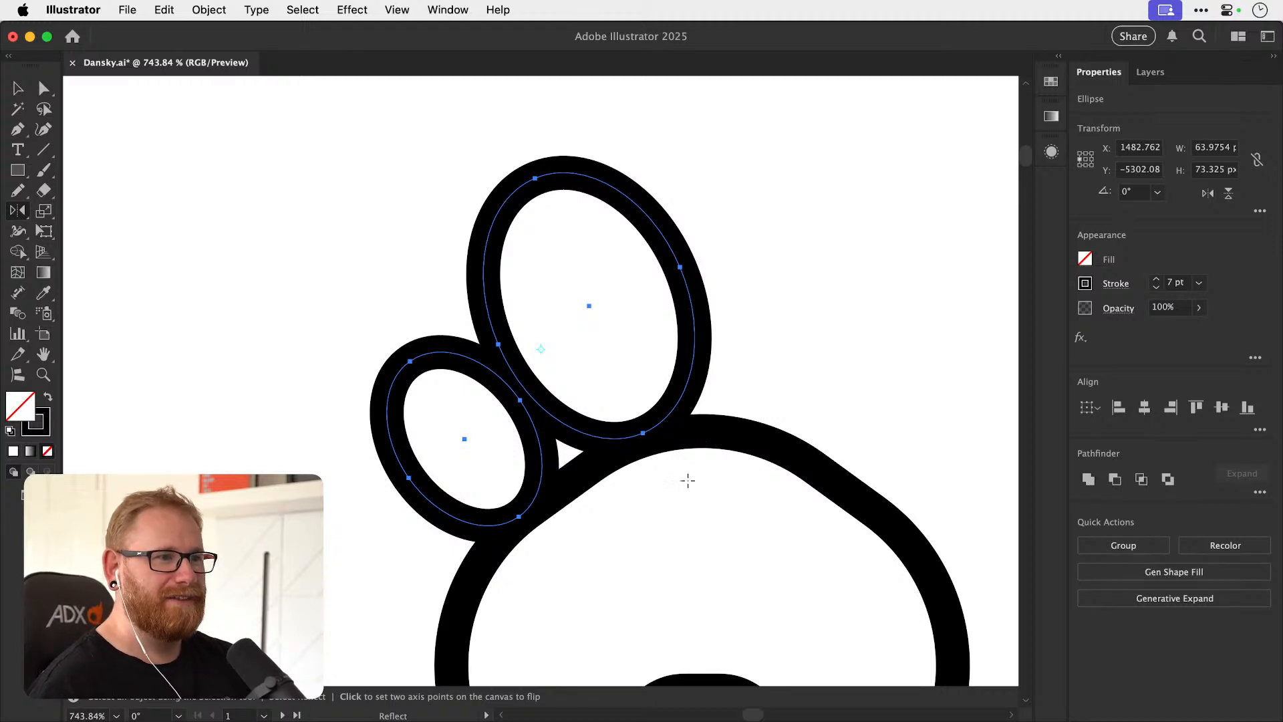
drag(692, 575, 671, 405)
alt+click(680, 525)
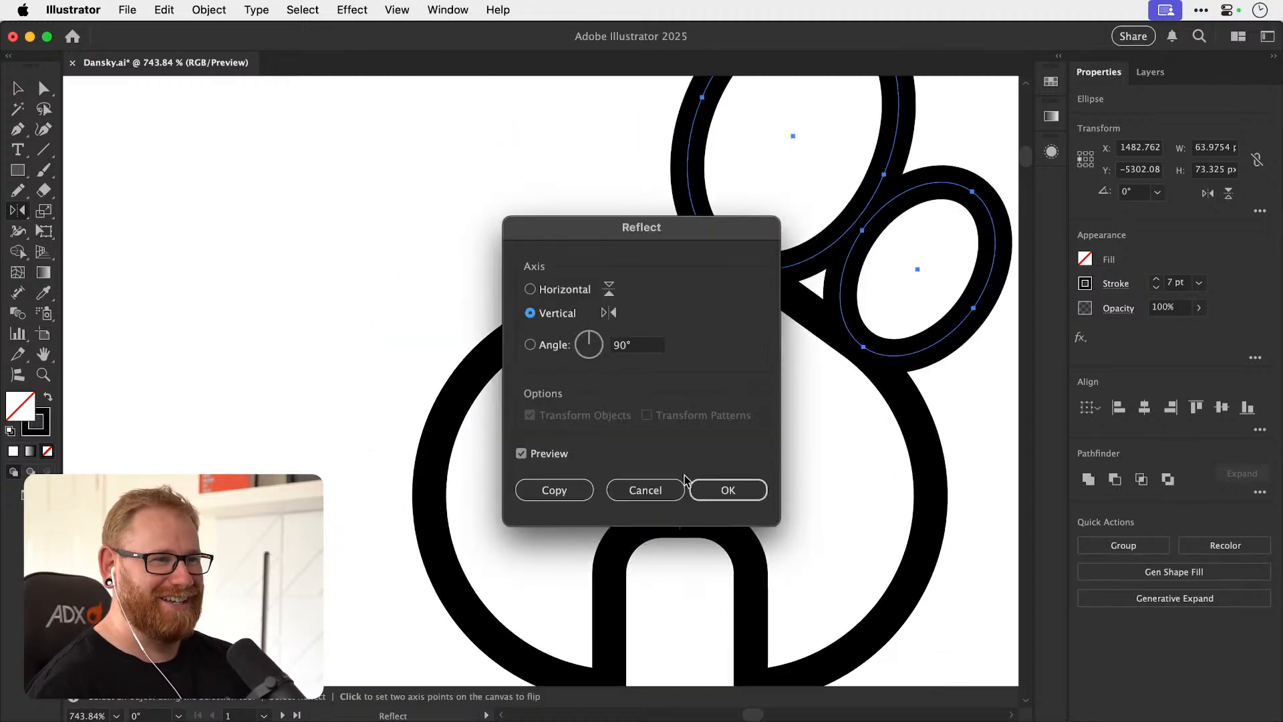
click(584, 491)
key(v)
click(584, 495)
key(super+minus)
key(super+minus)
key(super+minus)
key(super+minus)
key(super+minus)
key(super+minus)
key(super+minus)
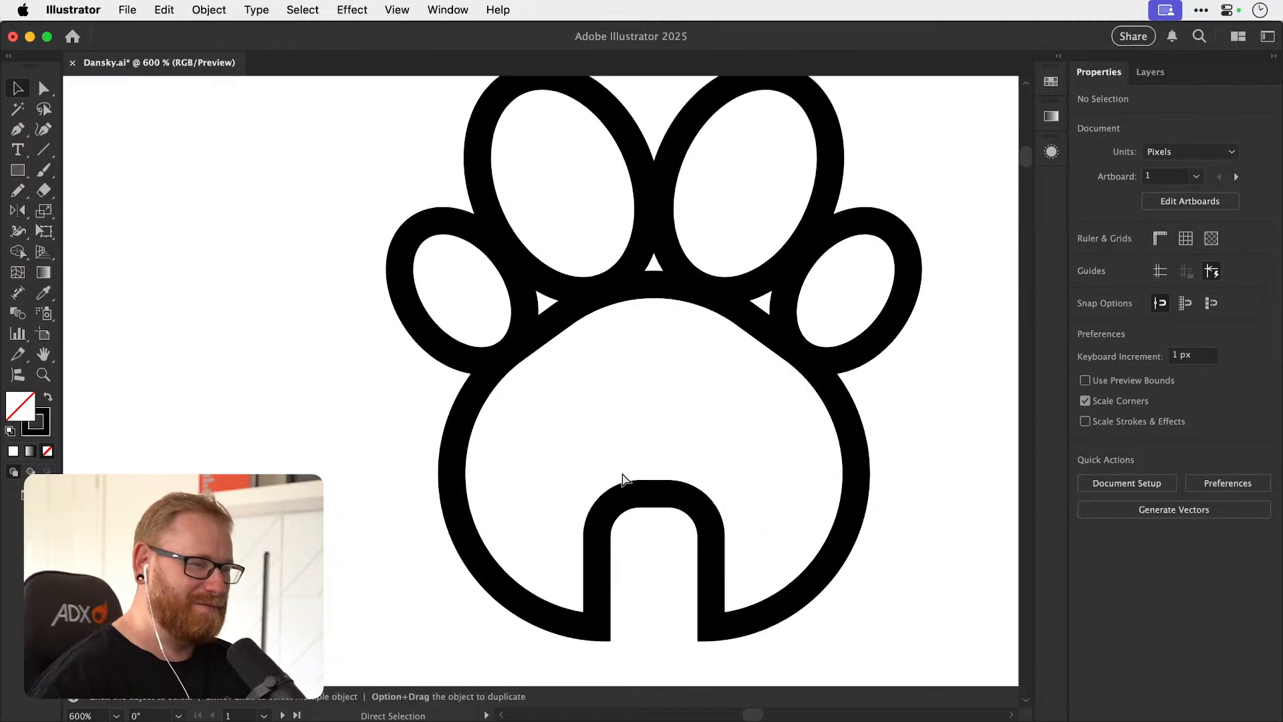
Increase the stroke weight of the whole joined paw icon to 12 pt.
key(z)
drag(549, 388, 760, 361)
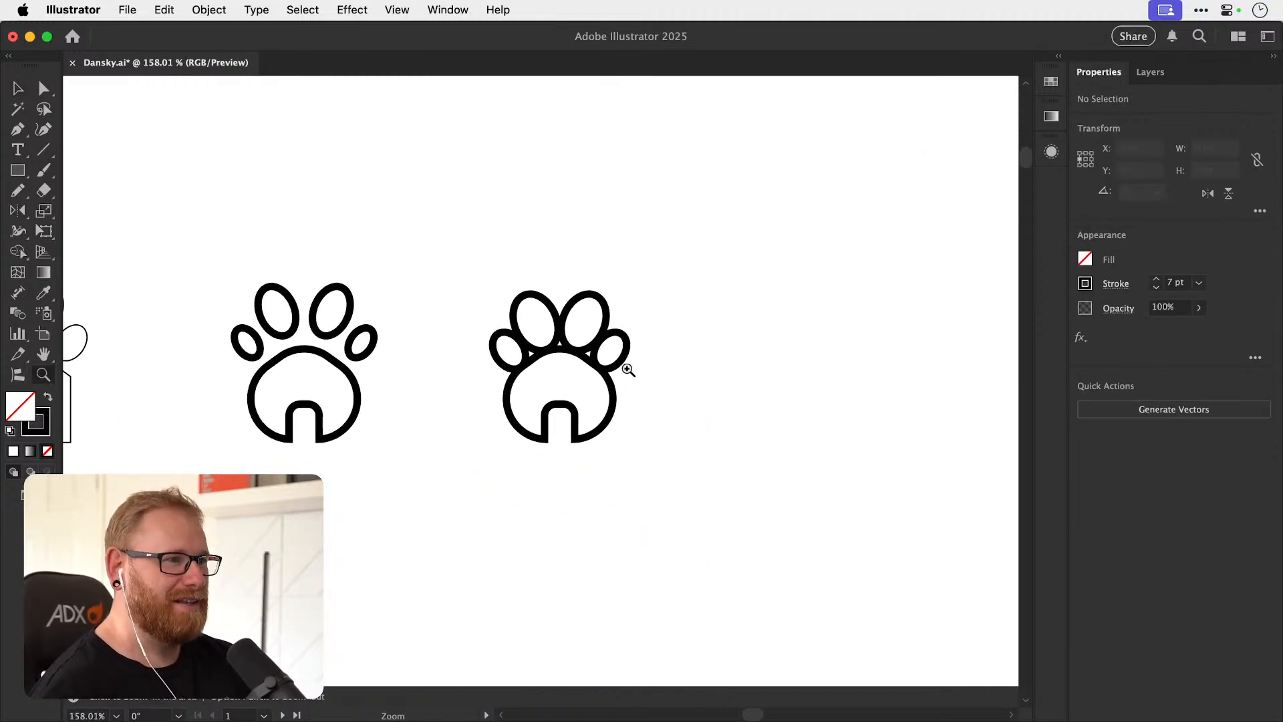
key(v)
drag(481, 253, 635, 468)
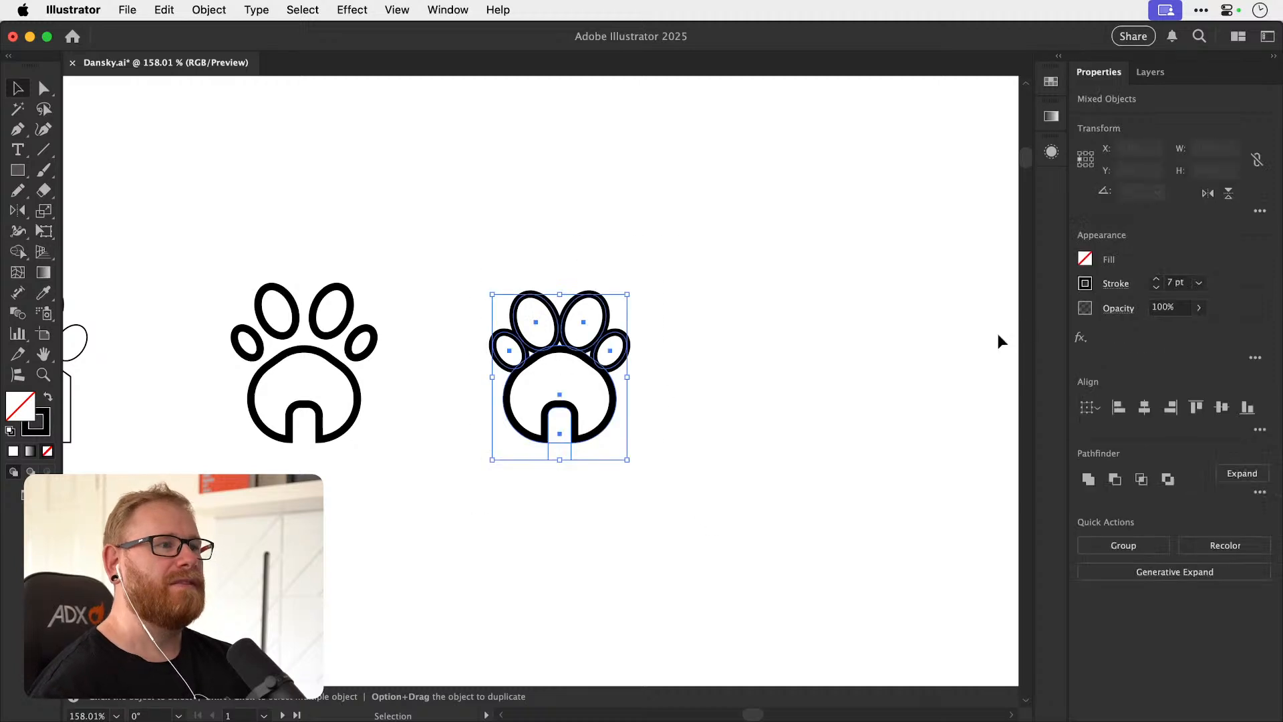
click(1156, 279)
click(1157, 279)
click(1157, 279)
click(1156, 279)
click(1156, 279)
click(711, 439)
Duplicate the 12 pt joined paw icon to the right of the original.
drag(685, 447, 627, 468)
drag(432, 524, 785, 376)
drag(821, 424, 666, 412)
click(667, 411)
Try two short pencil marks as eyes above the duplicate's doorway, and remove both marks again.
key(n)
drag(585, 380, 606, 387)
key(v)
click(707, 396)
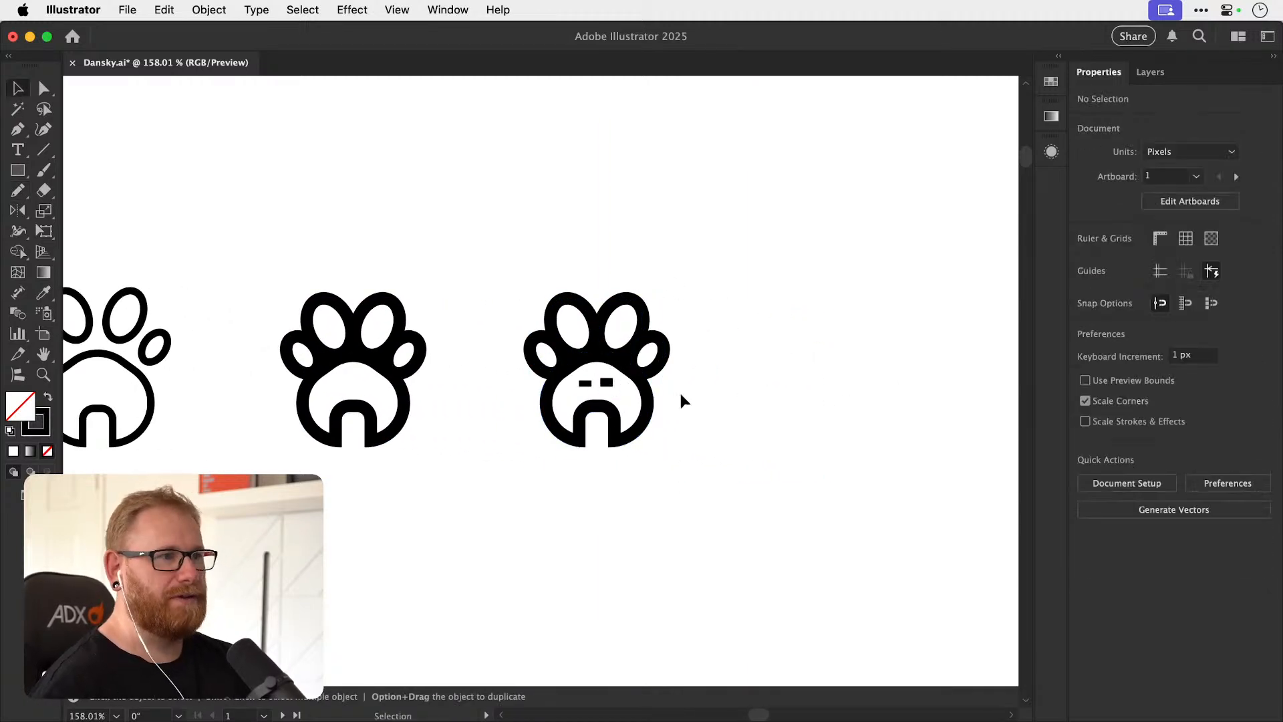
double_click(586, 383)
double_click(680, 375)
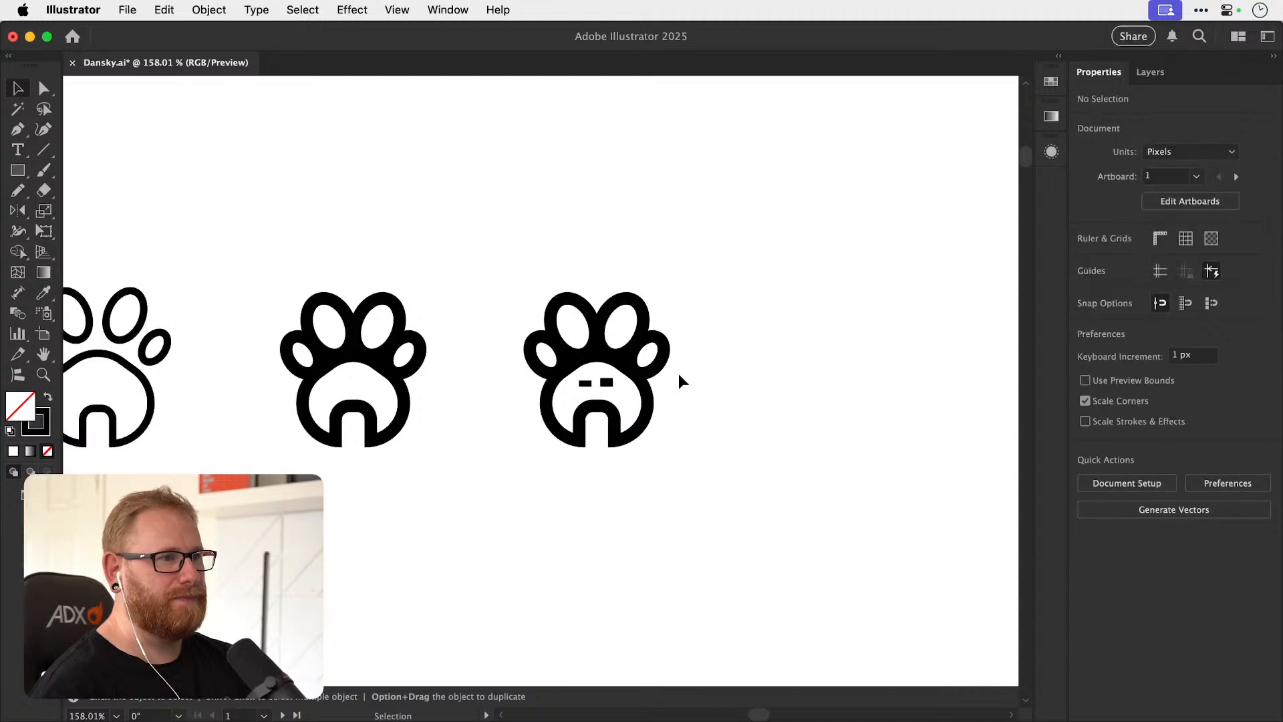
click(585, 383)
key(super+x)
click(606, 383)
key(super+x)
Square off the rounded top of the duplicate's doorway by reducing its corner radius to 0 px.
key(super+space)
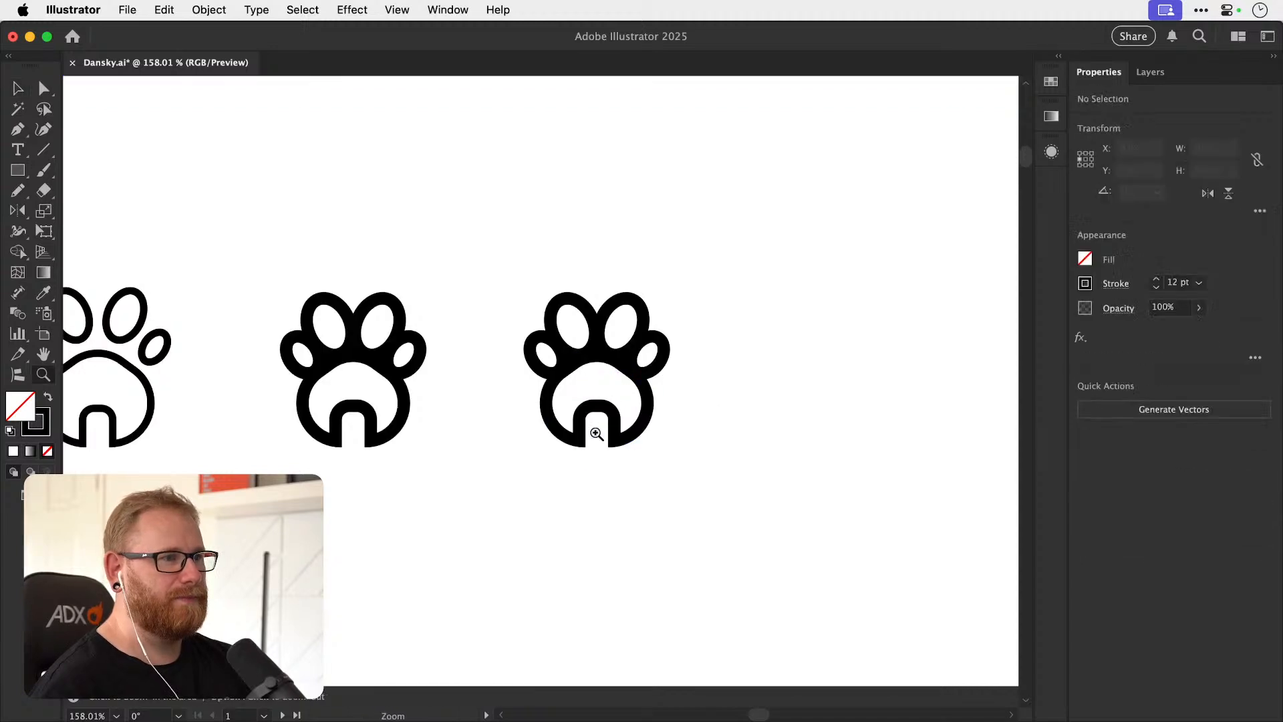
drag(596, 432, 629, 428)
click(631, 427)
key(a)
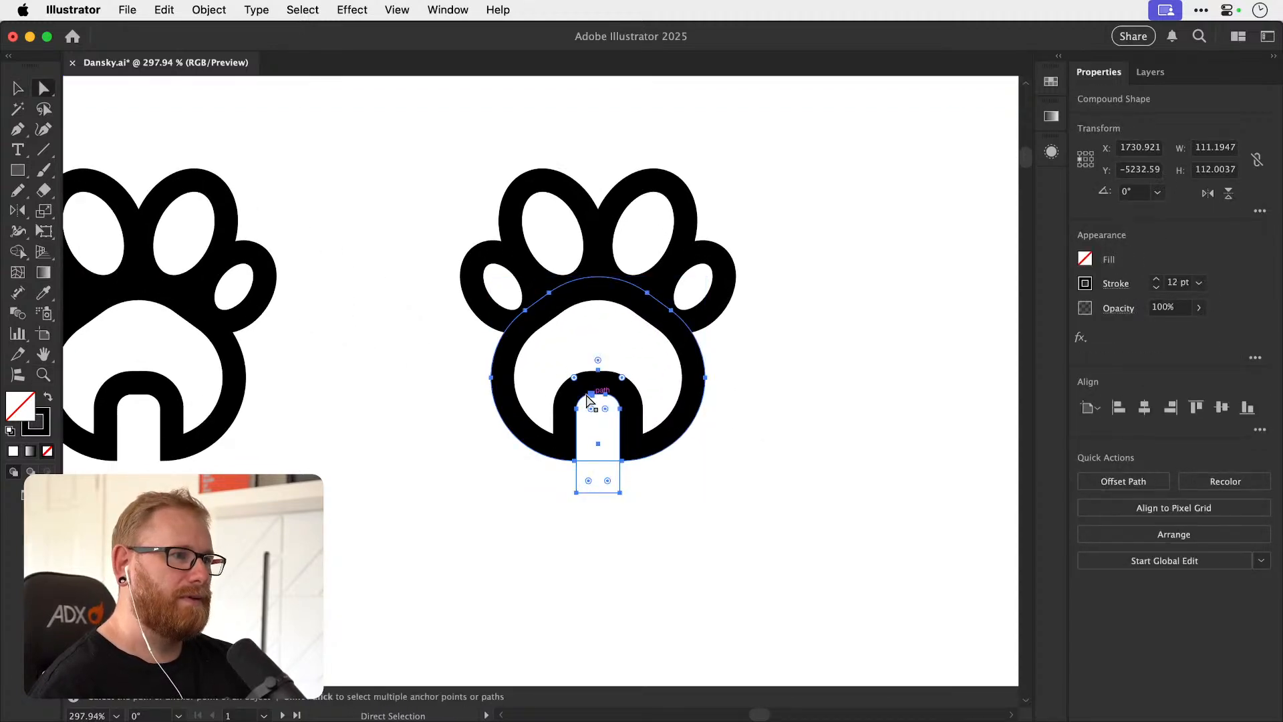
drag(604, 411, 696, 352)
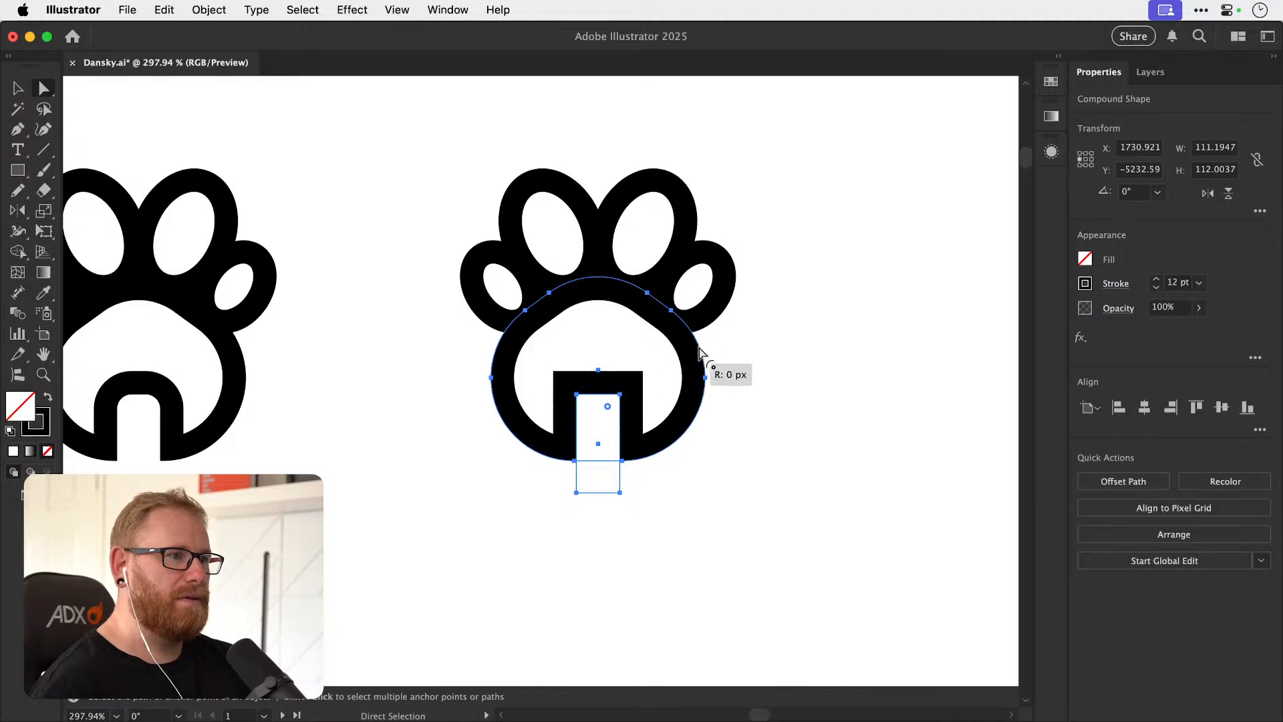
click(805, 355)
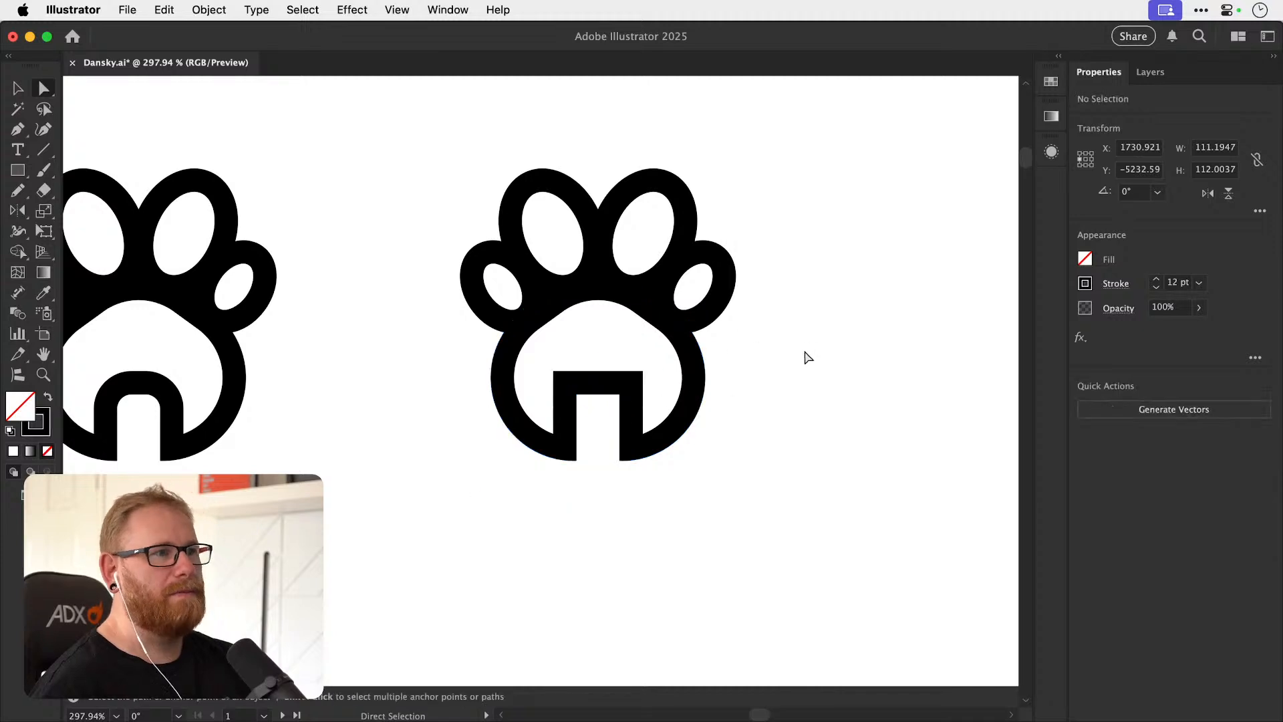
Isolate the doorway rectangle inside the duplicate's compound shape, and scale it narrower about its centre.
key(v)
click(613, 401)
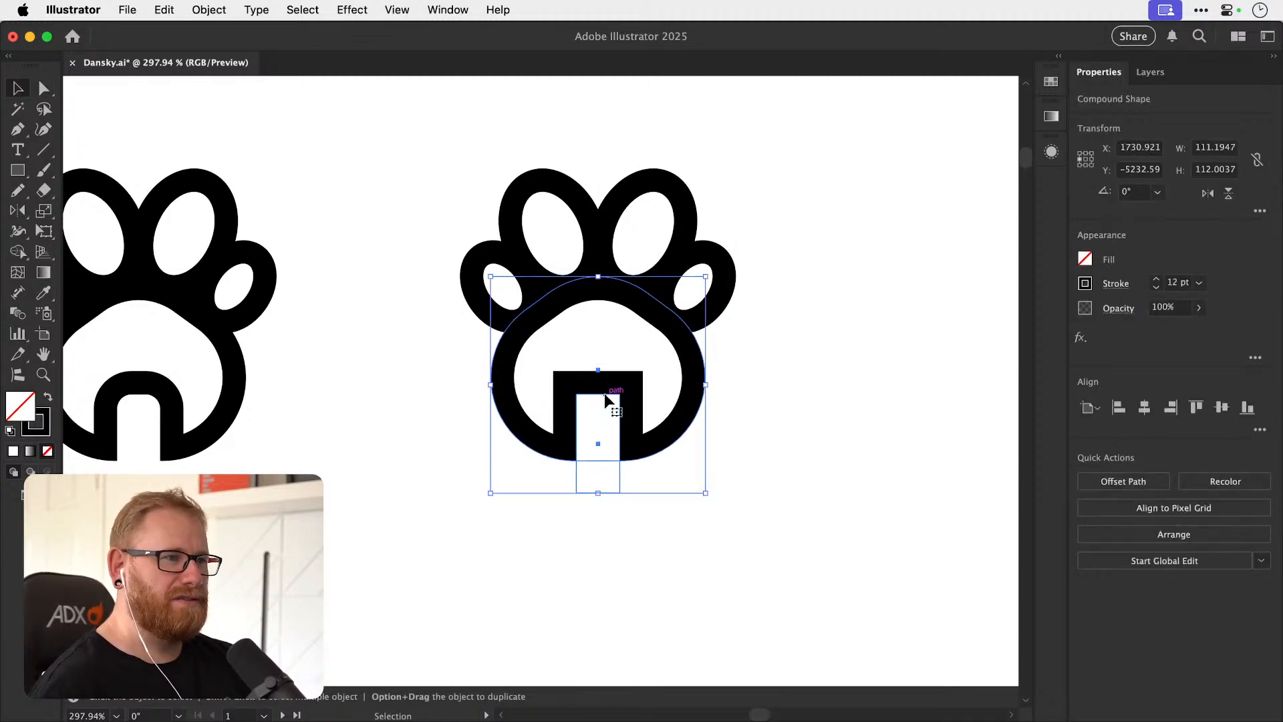
double_click(604, 393)
key(s)
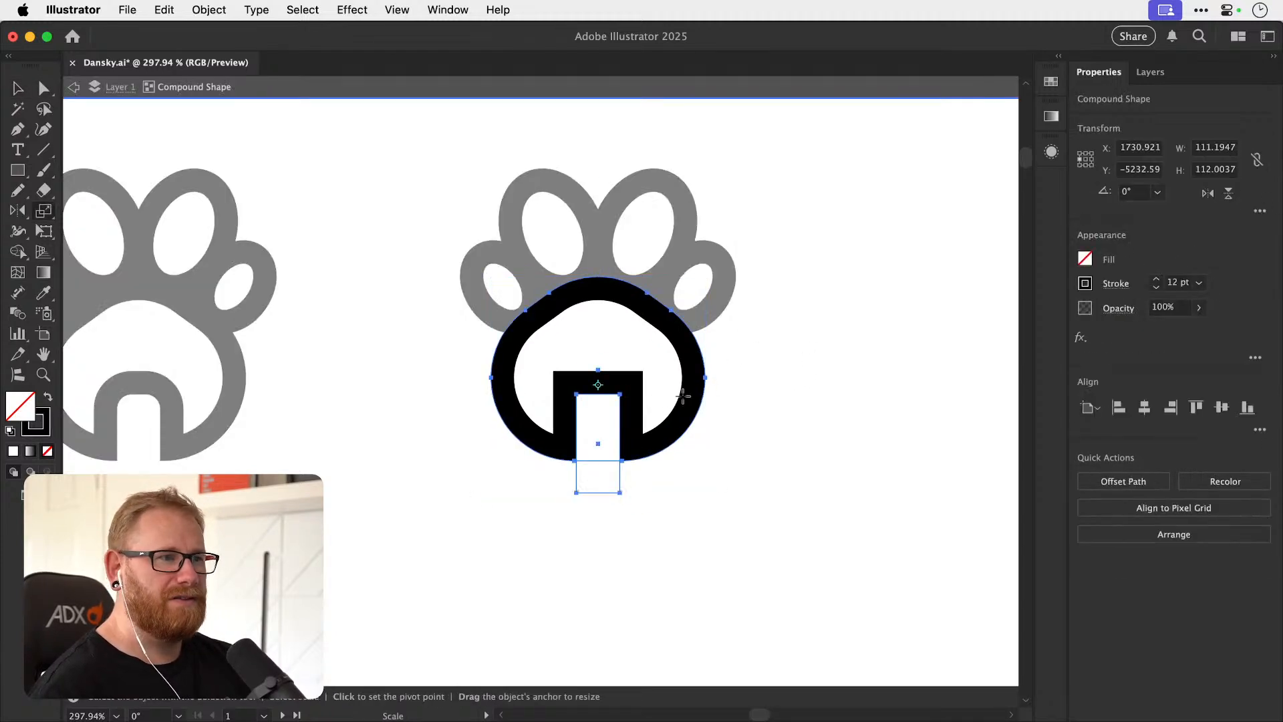
key(v)
click(626, 414)
click(621, 425)
key(s)
drag(736, 399, 684, 403)
key(v)
double_click(545, 536)
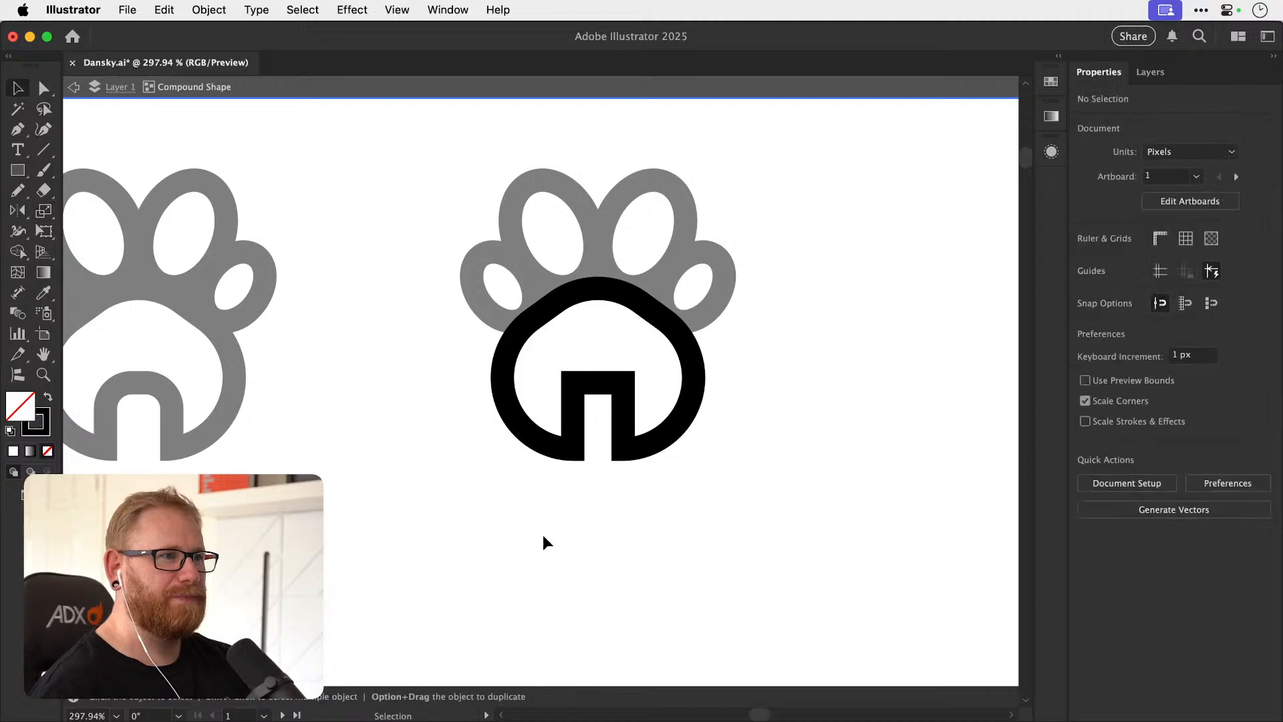
Round the corners of the narrowed doorway in the duplicate paw slightly.
click(607, 389)
key(a)
scroll(594, 406, up, 2)
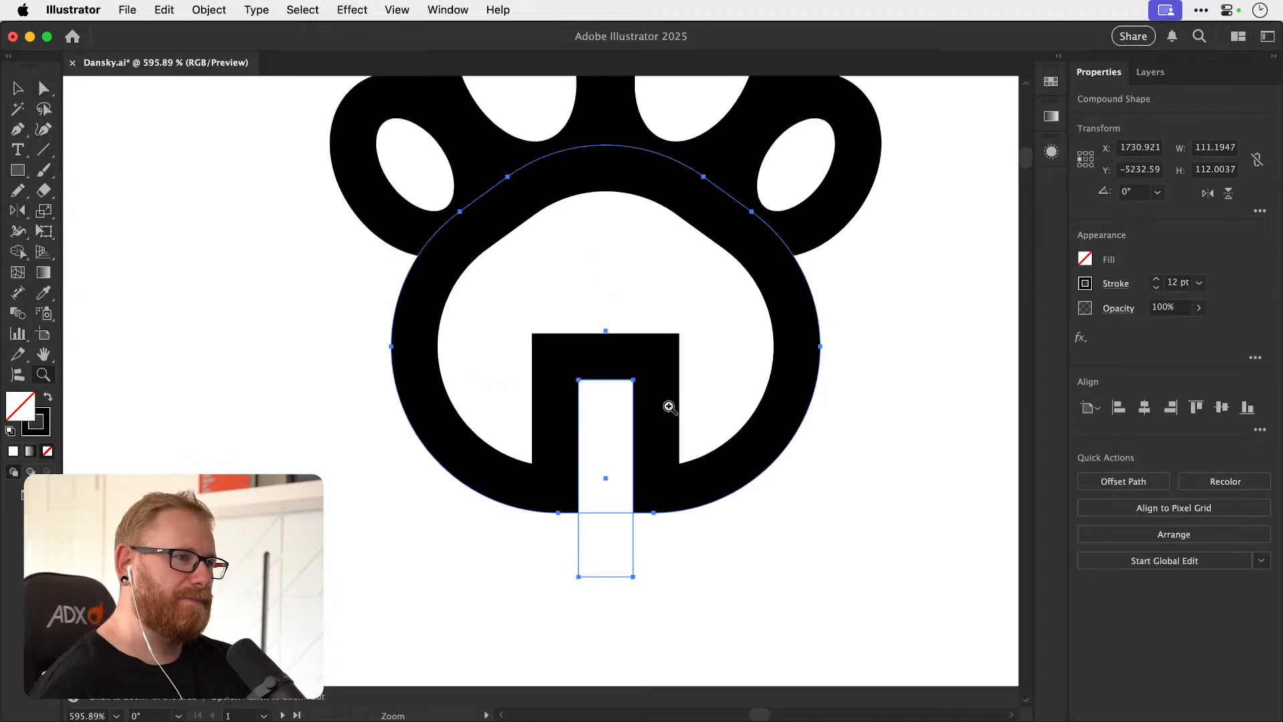
drag(621, 391, 621, 328)
key(v)
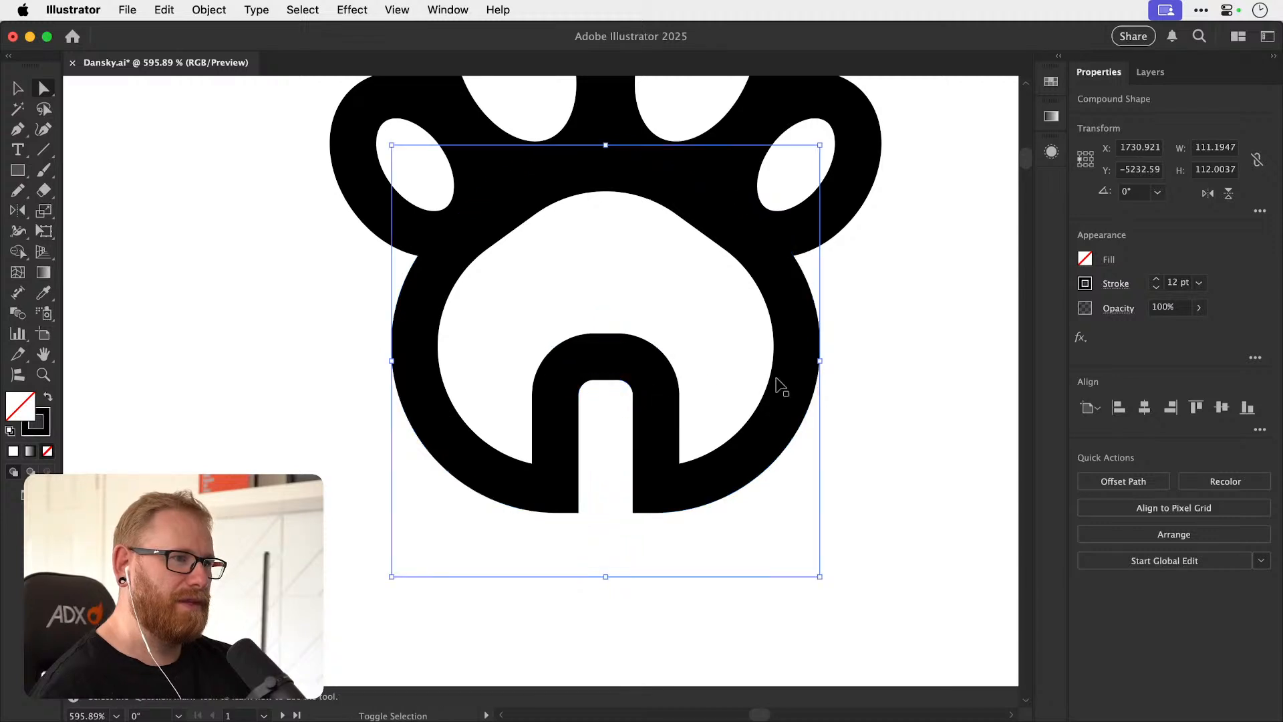
click(832, 422)
key(super+minus)
key(super+minus)
key(super+minus)
key(super+minus)
key(super+minus)
key(super+minus)
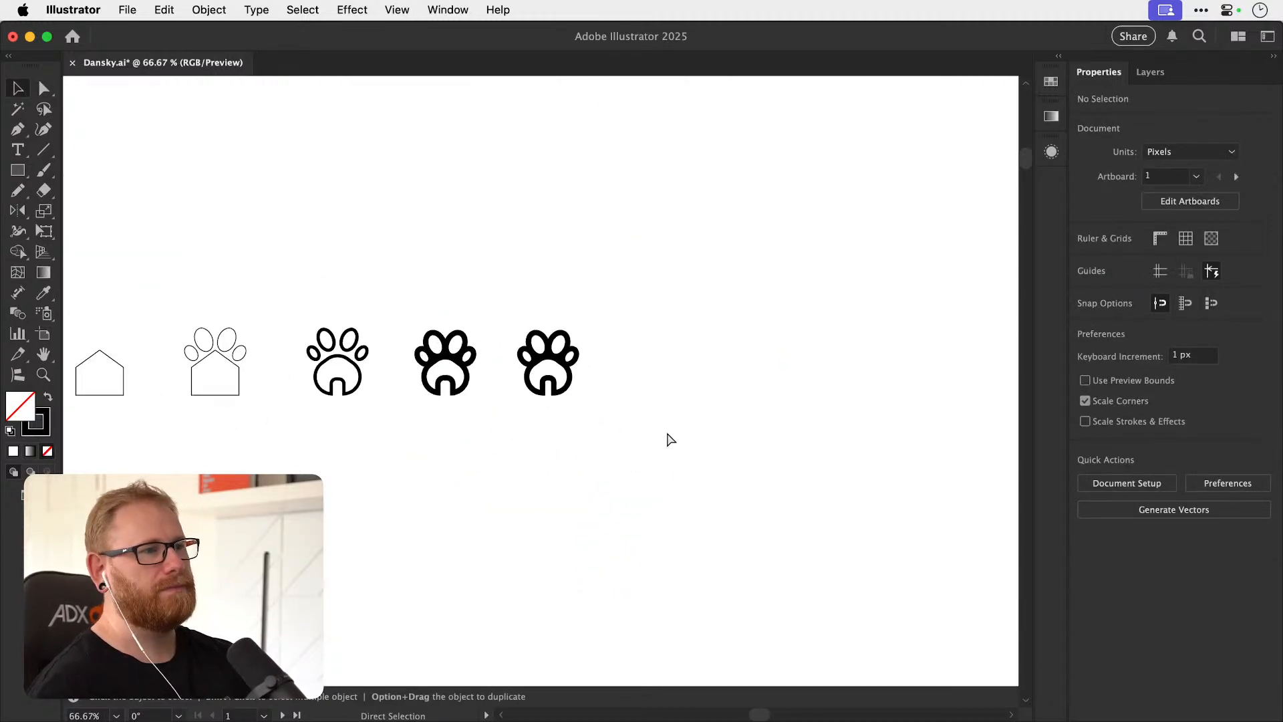
scroll(620, 394, up, 5)
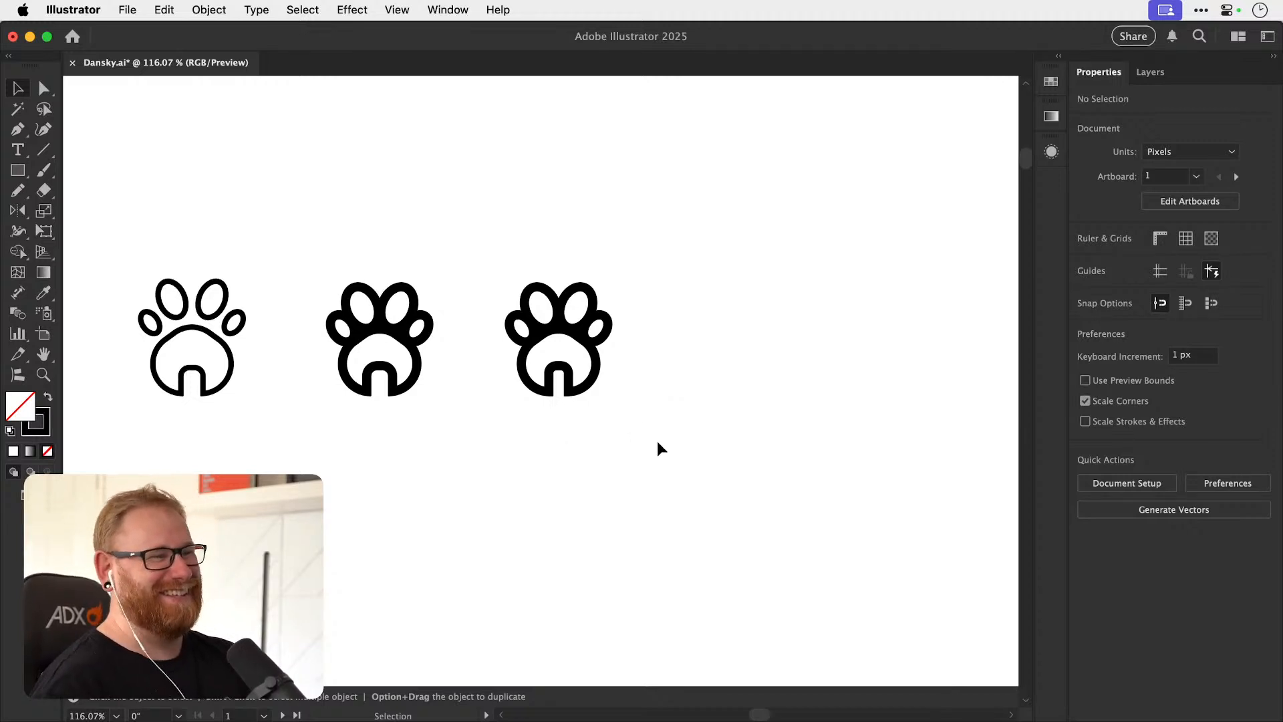
Duplicate the narrow-door paw icon to the right, and reduce the copy's stroke weight to 6 pt.
drag(616, 463, 613, 481)
drag(508, 498, 802, 348)
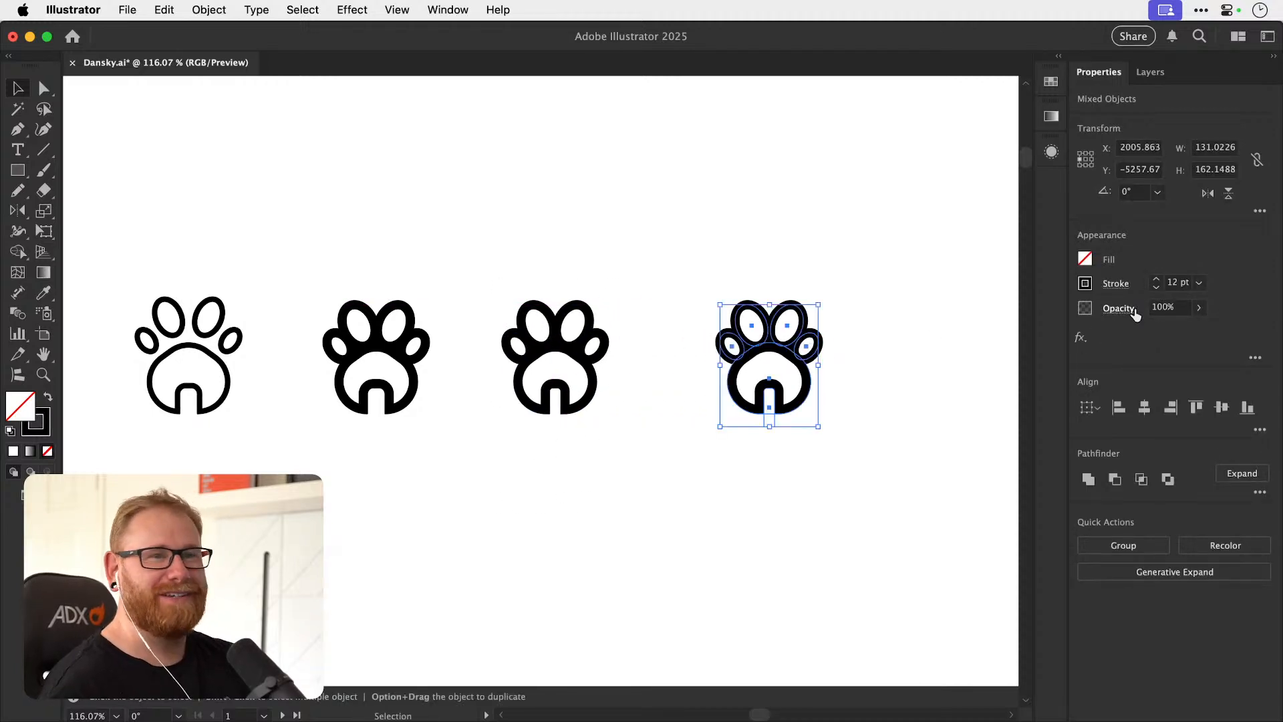
click(1156, 288)
click(1155, 289)
click(1156, 288)
click(1156, 288)
click(1156, 289)
click(1156, 288)
click(947, 310)
scroll(768, 401, right, 4)
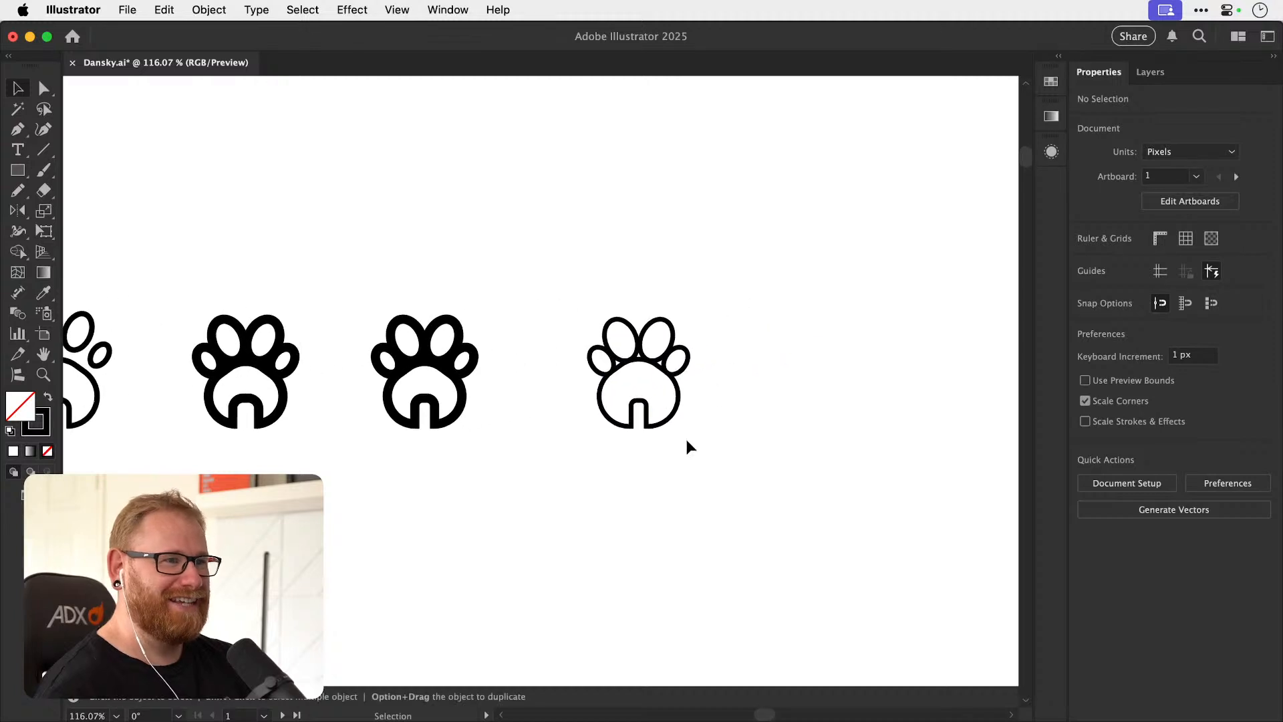
Reduce the corner radii of the 6 pt copy's main pad so it takes a house shape with a square doorway.
key(super+space)
drag(668, 397, 732, 382)
drag(578, 472, 649, 405)
key(super+space)
drag(642, 404, 750, 413)
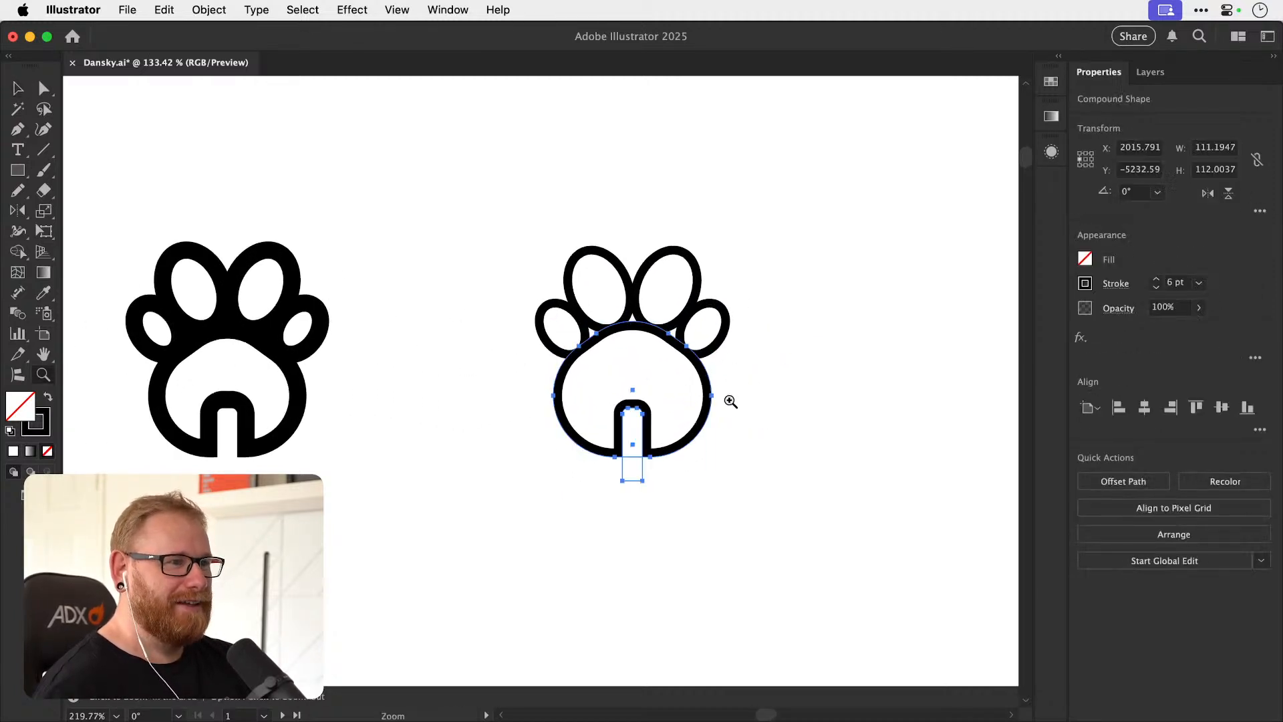
drag(710, 473, 707, 473)
key(super+space)
mouse_move(669, 376)
mouse_down()
mouse_move(778, 391)
mouse_move(706, 369)
mouse_move(708, 358)
mouse_up()
click(725, 376)
click(713, 380)
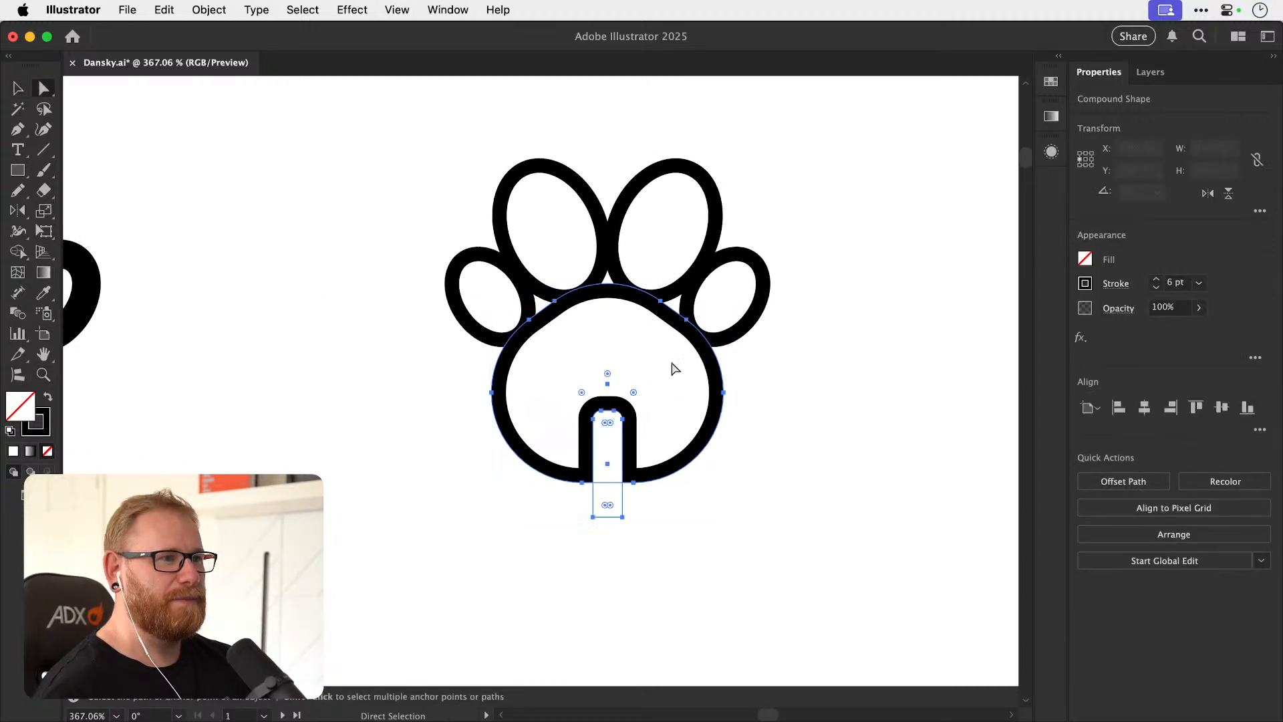
key(a)
drag(603, 386, 361, 219)
key(shift+super+a)
Tighten the house's roof and wall corners further, leaving only small rounded corners.
key(space)
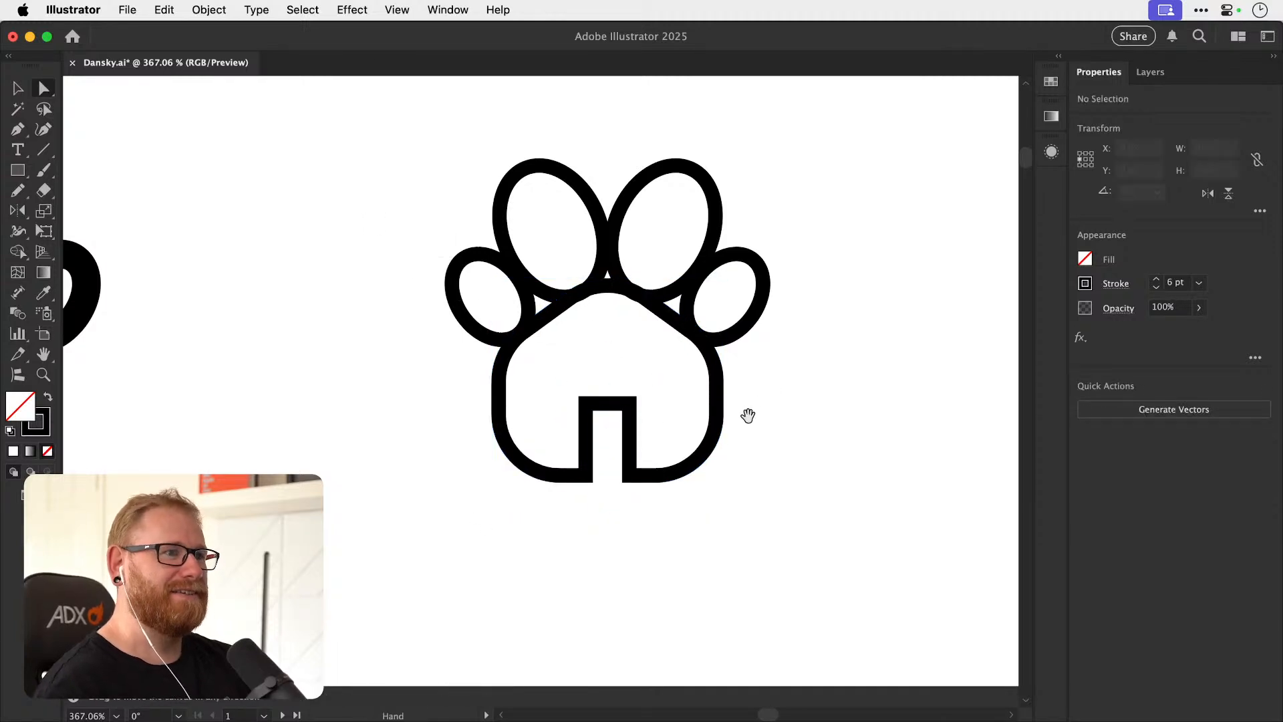
drag(744, 419, 716, 452)
click(687, 433)
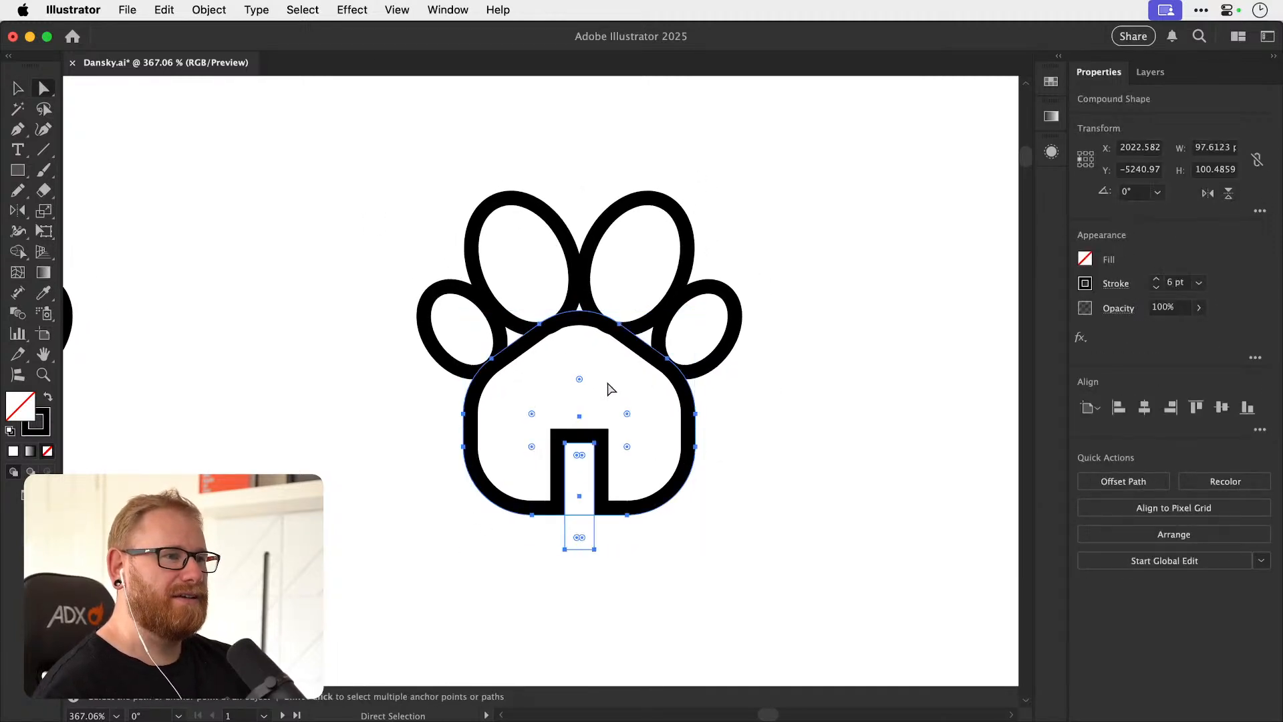
drag(579, 377, 570, 336)
click(859, 331)
key(v)
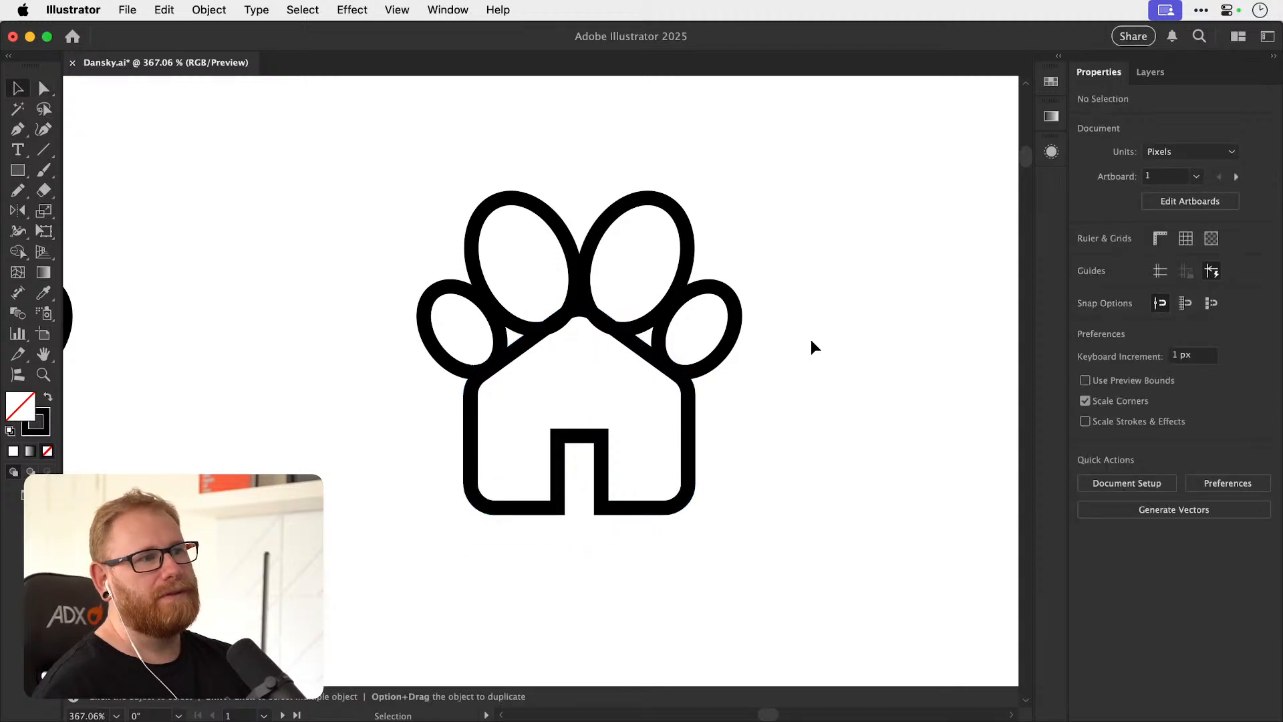
Round the doorway's top into a full arch, and slightly enlarge the radius of the house's outer wall corners.
click(576, 443)
key(a)
drag(499, 396, 510, 405)
click(591, 422)
key(v)
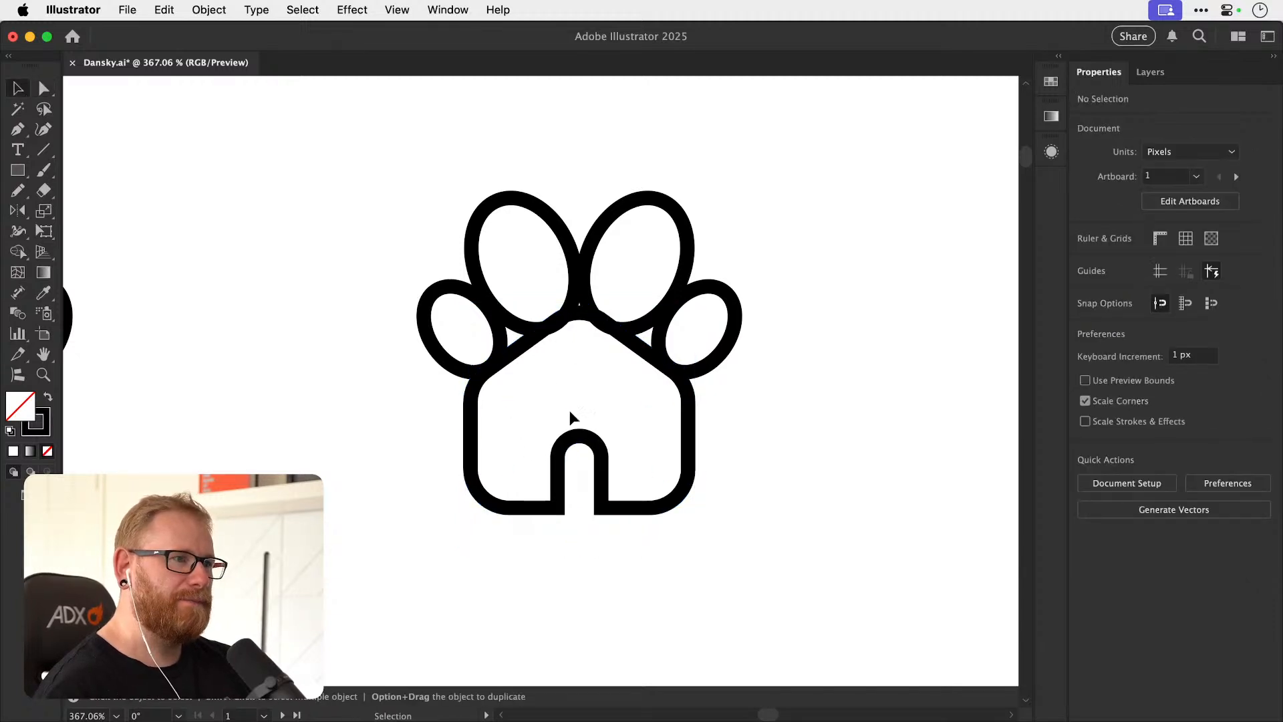
Remove the rounding from the roof's apex so it comes to a sharp point.
click(543, 339)
key(a)
drag(580, 359, 595, 268)
click(593, 224)
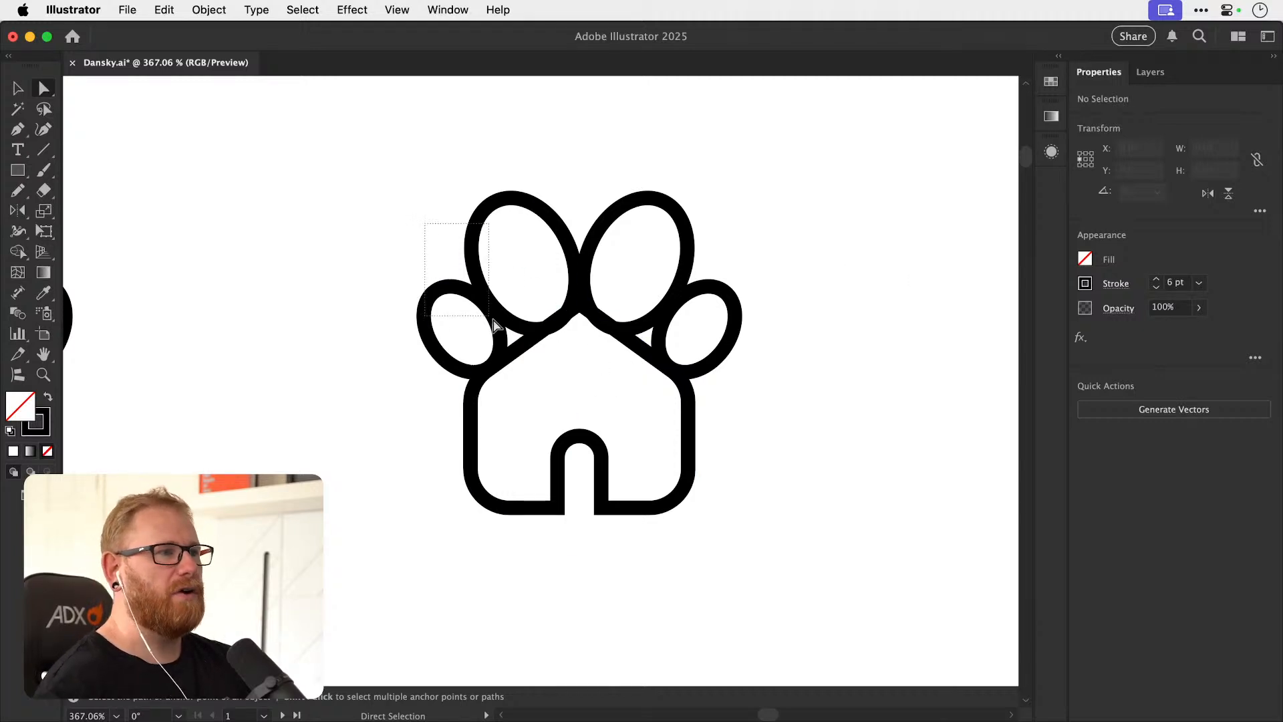
Select the four toe pads, and move them up so their outlines rest on the roof.
drag(490, 319, 492, 320)
drag(639, 163, 712, 318)
key(z)
drag(591, 283, 730, 320)
key(v)
click(211, 230)
drag(211, 229, 561, 322)
drag(832, 378, 827, 376)
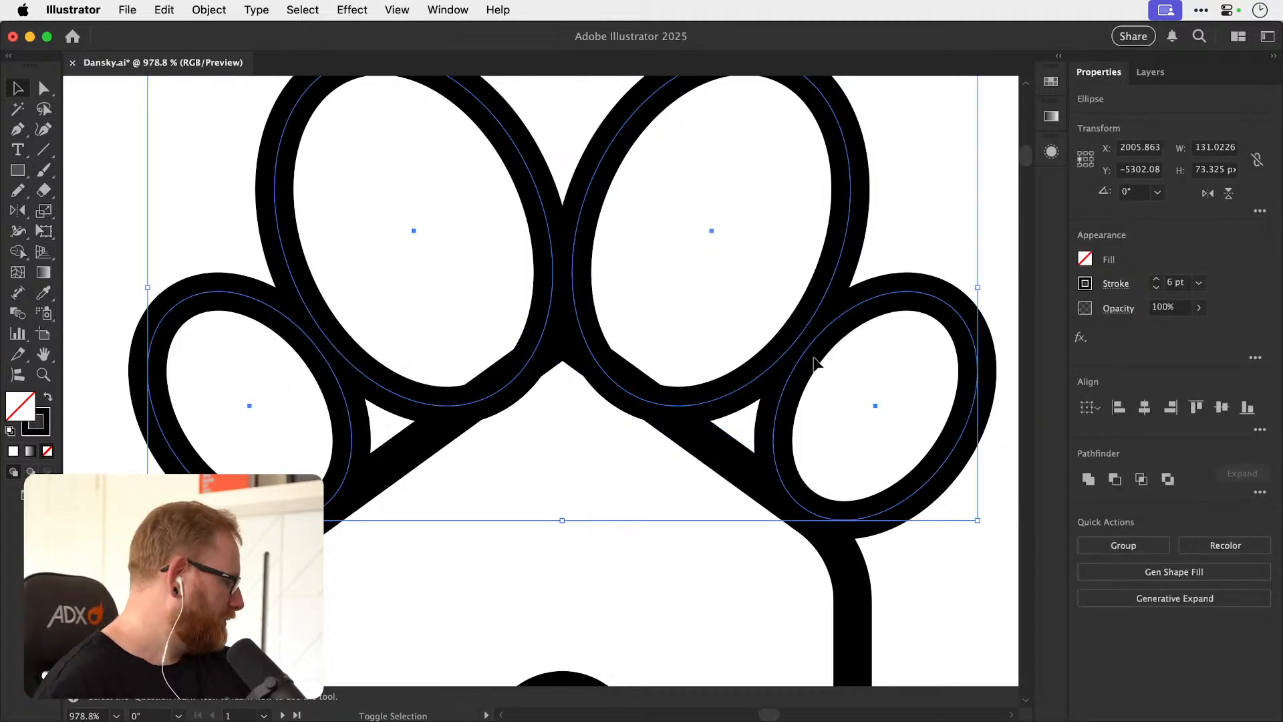
drag(748, 397, 745, 380)
key(super+shift+a)
key(super+minus)
key(super+minus)
key(super+minus)
key(super+minus)
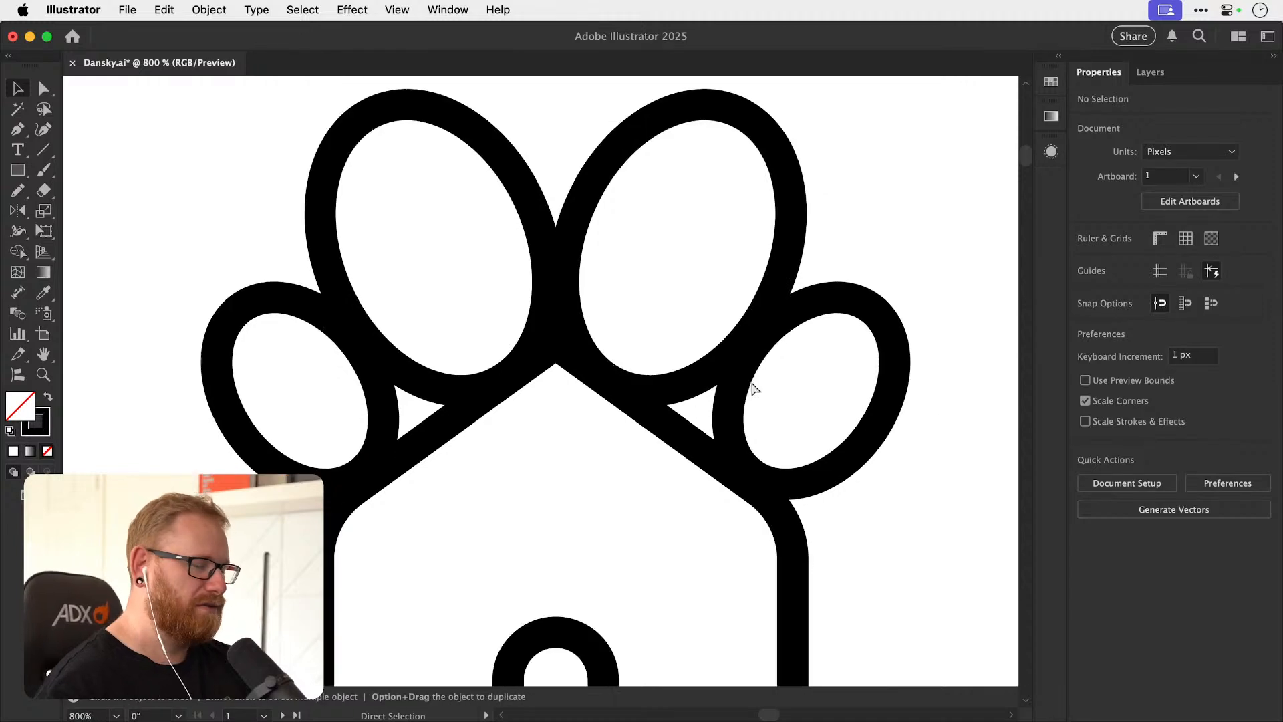
key(super+minus)
key(super+minus)
key(super+minus)
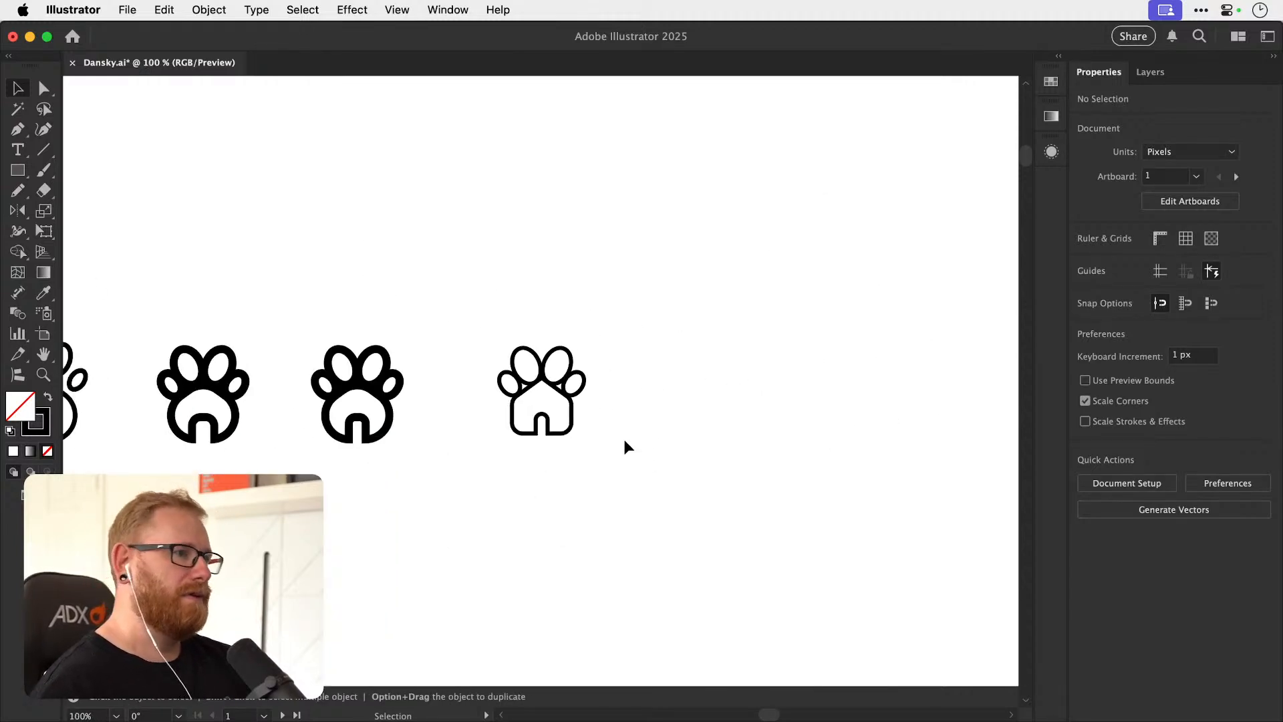
Move the left and right pairs of toe pads inward to overlap their outlines at the centre, and group all four.
key(super+space)
drag(540, 378, 598, 378)
drag(463, 386, 746, 428)
key(super+space)
drag(489, 248, 501, 252)
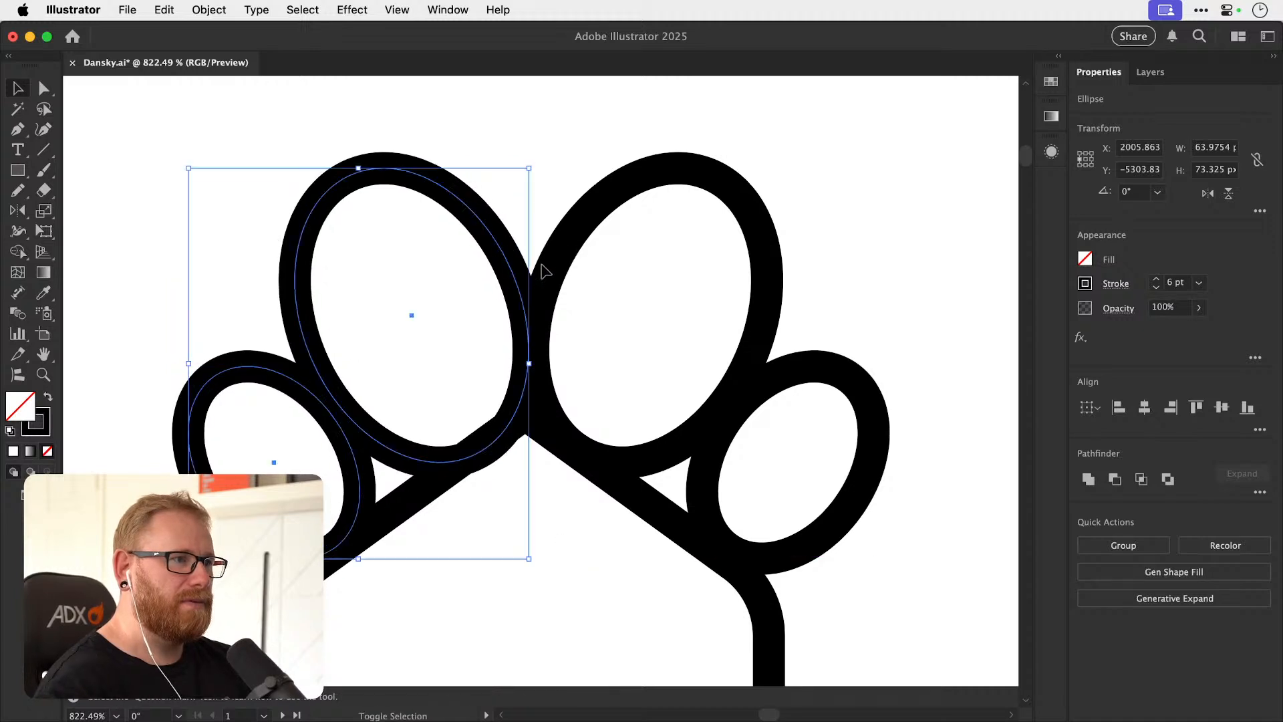
shift+click(568, 252)
shift+click(815, 369)
key(super+g)
Align the grouped toe pads and the house to a common horizontal centre.
key(super+minus)
key(super+minus)
key(super+minus)
key(super+minus)
key(super+minus)
key(super+minus)
key(v)
shift+click(588, 456)
click(1144, 407)
click(769, 398)
Nudge the grouped toe pads slightly upward against the roof outline, and save the document.
key(z)
drag(538, 394, 854, 393)
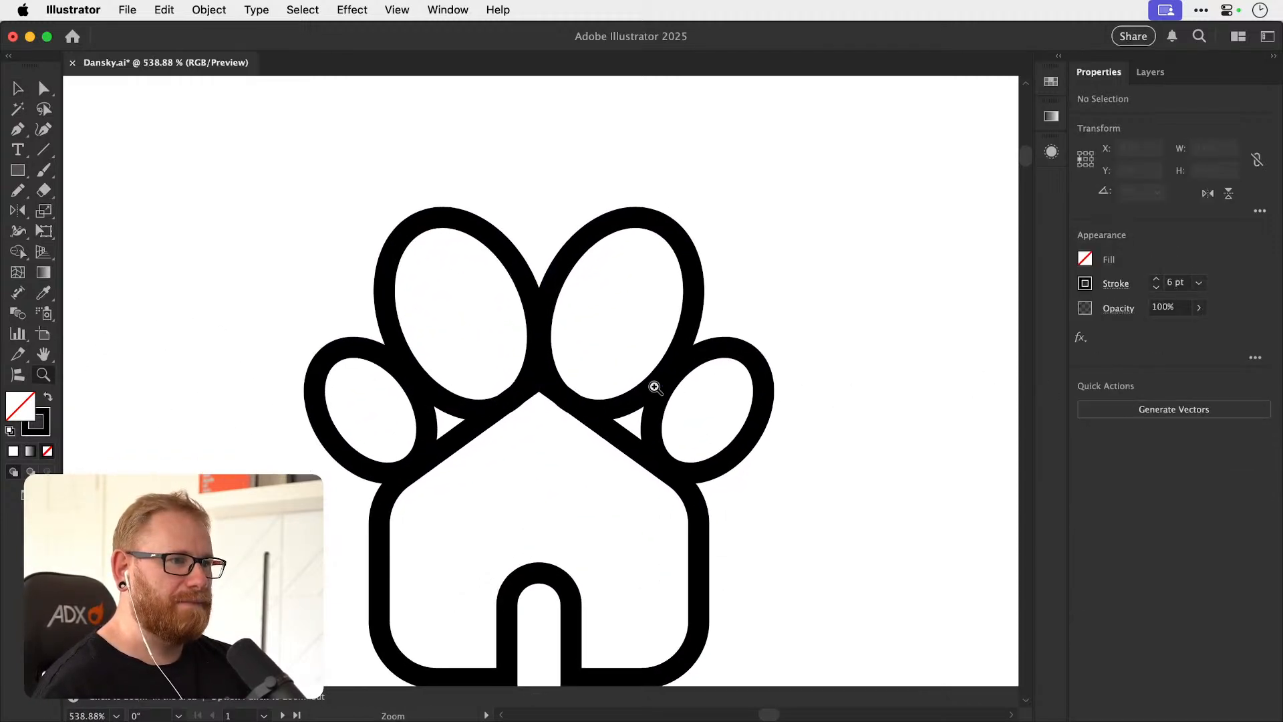
key(v)
key(z)
drag(515, 350, 660, 360)
key(v)
drag(564, 368, 565, 362)
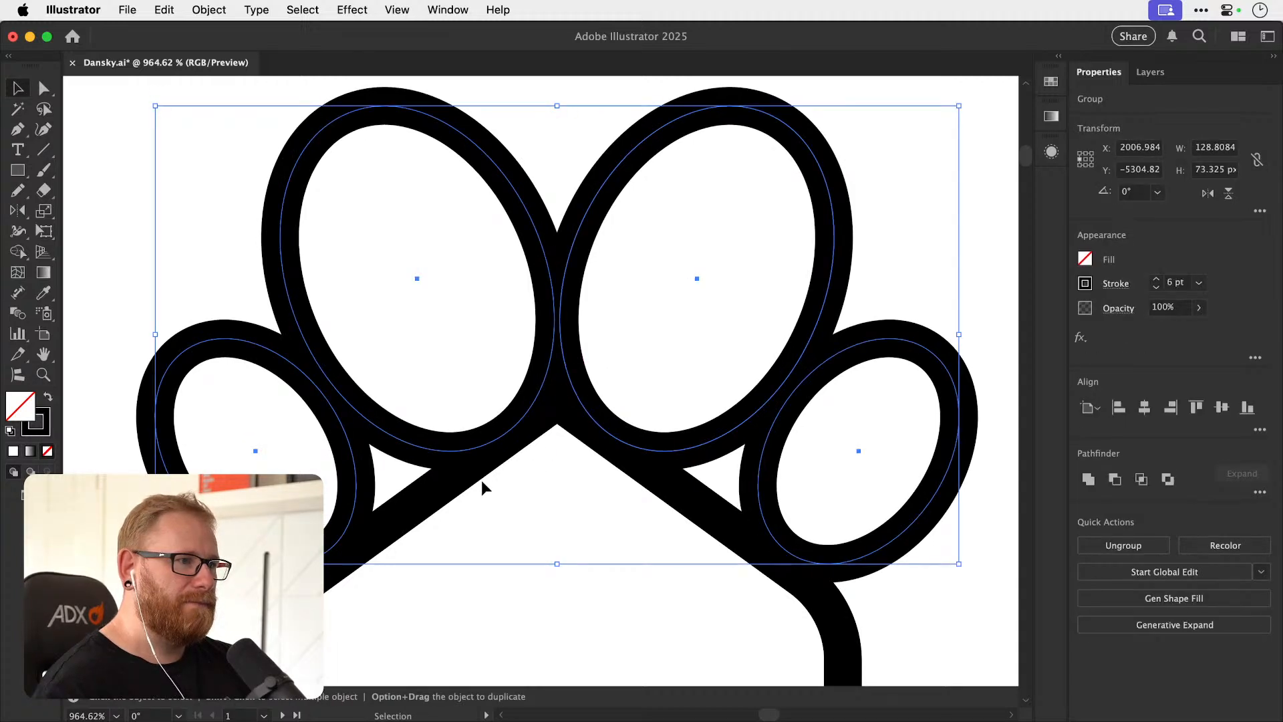
key(super+shift+a)
key(super+s)
key(super+1)
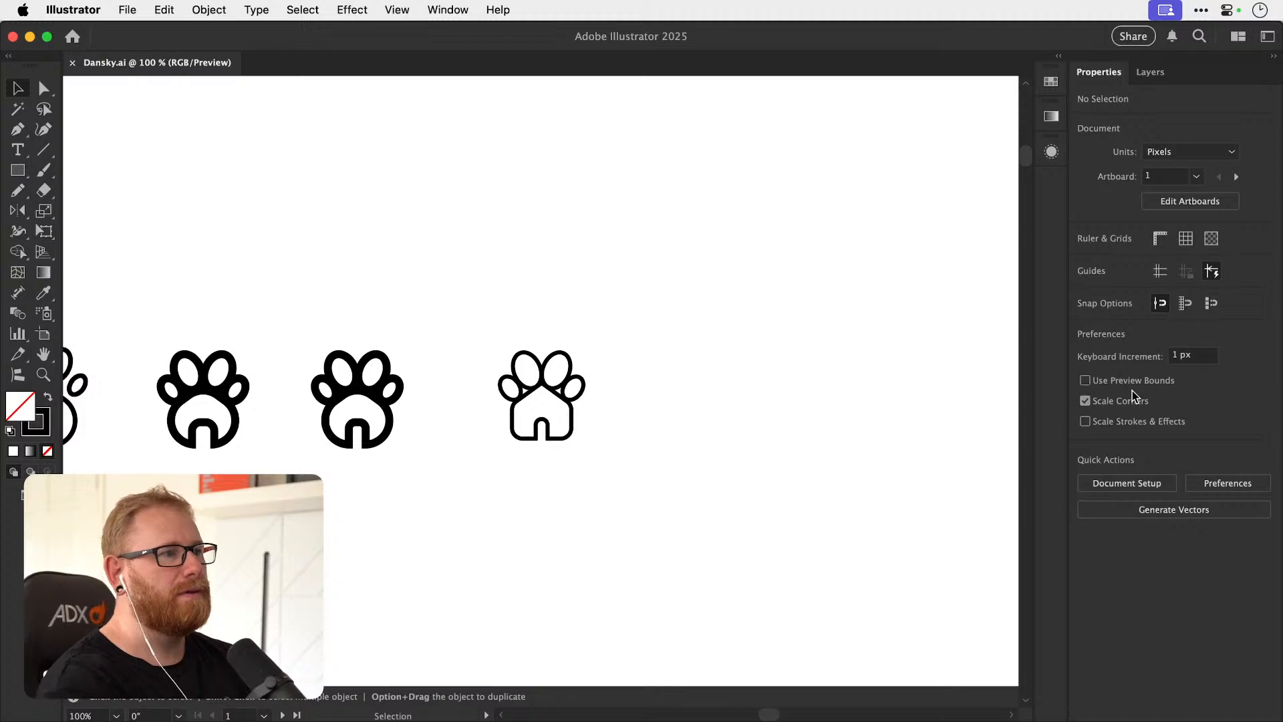
Duplicate the whole house-and-paw icon to the right.
key(z)
drag(534, 419, 718, 423)
key(v)
click(461, 427)
key(a)
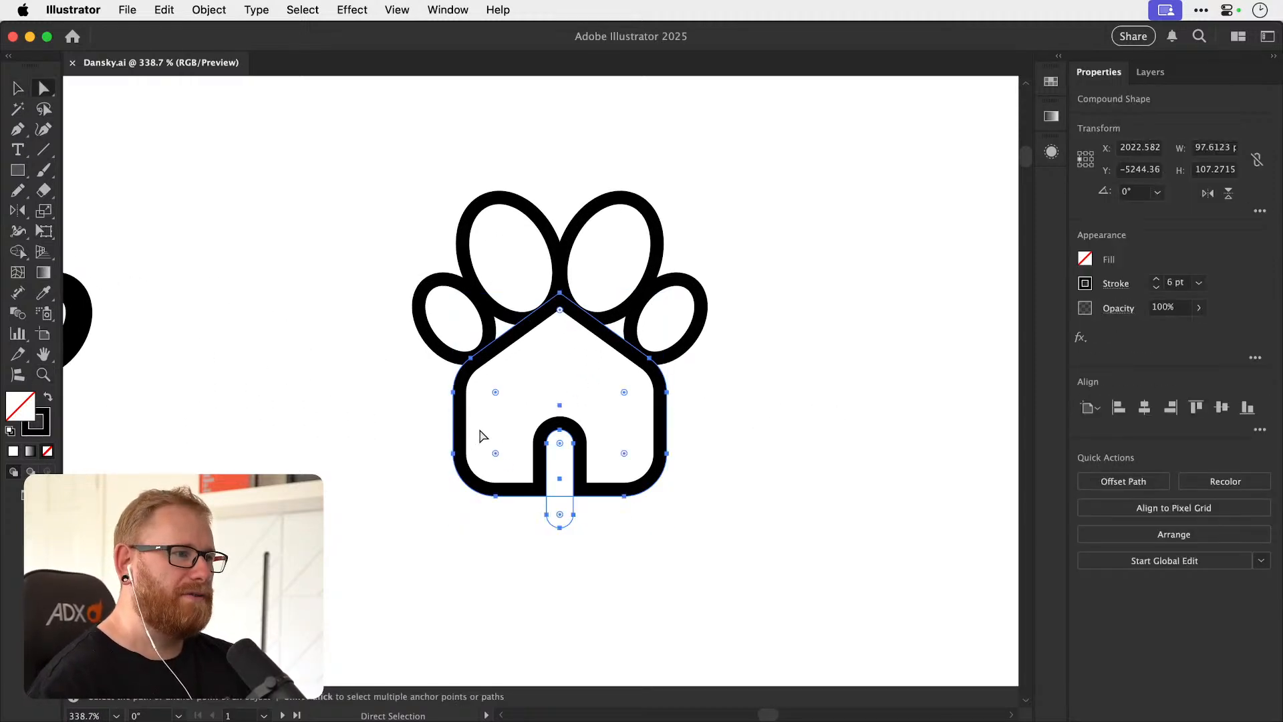
key(v)
drag(387, 570, 751, 184)
drag(646, 319, 939, 354)
drag(820, 378, 452, 389)
Square off the bottom corners of the copied house, and enlarge the radius of the corners below its roof.
click(430, 424)
click(396, 457)
key(a)
drag(558, 509, 663, 605)
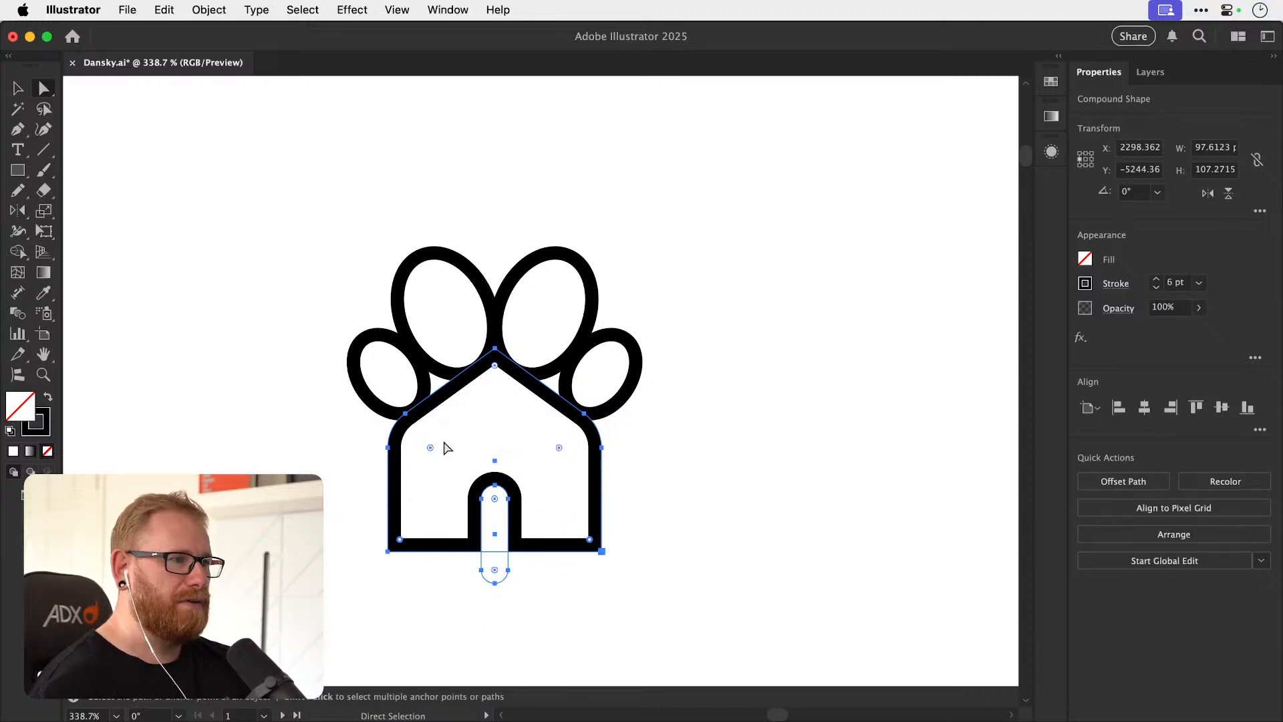
drag(558, 449, 504, 509)
click(787, 423)
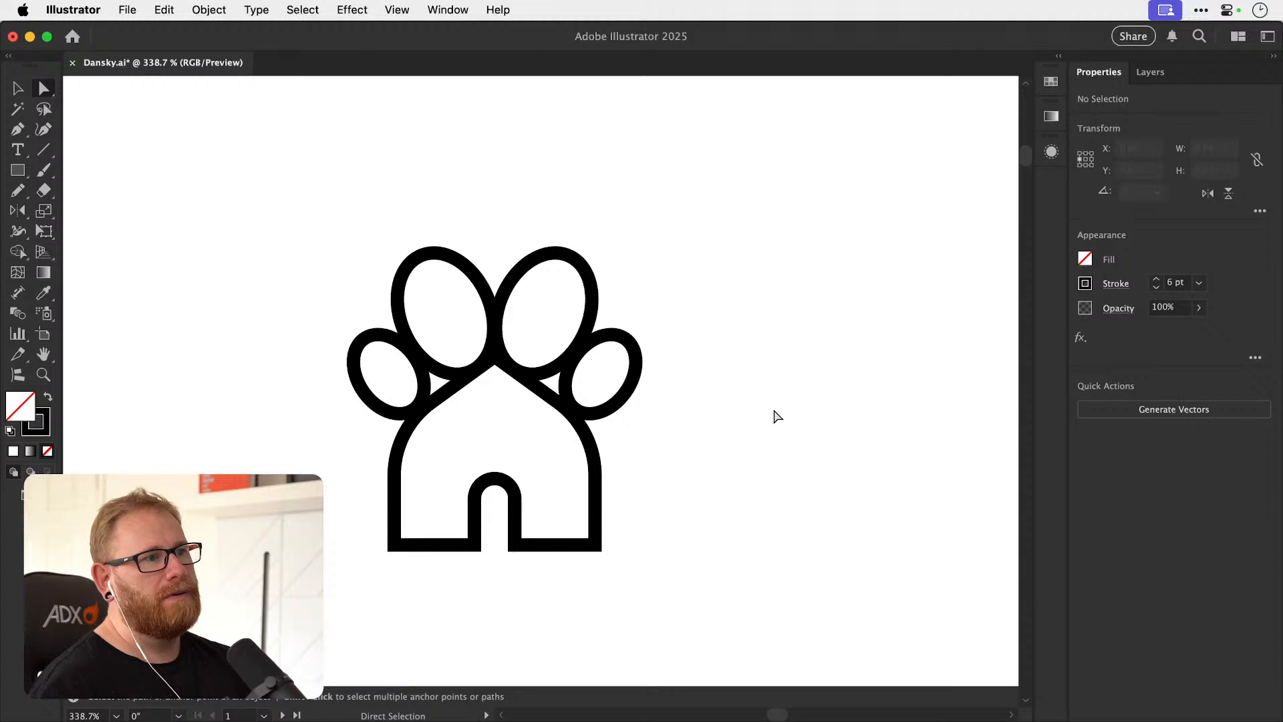
Duplicate the square-based house-and-paw icon to the right, ready for editing its anchor points.
key(v)
drag(311, 585, 600, 296)
drag(531, 358, 945, 361)
scroll(630, 392, right, 5)
key(a)
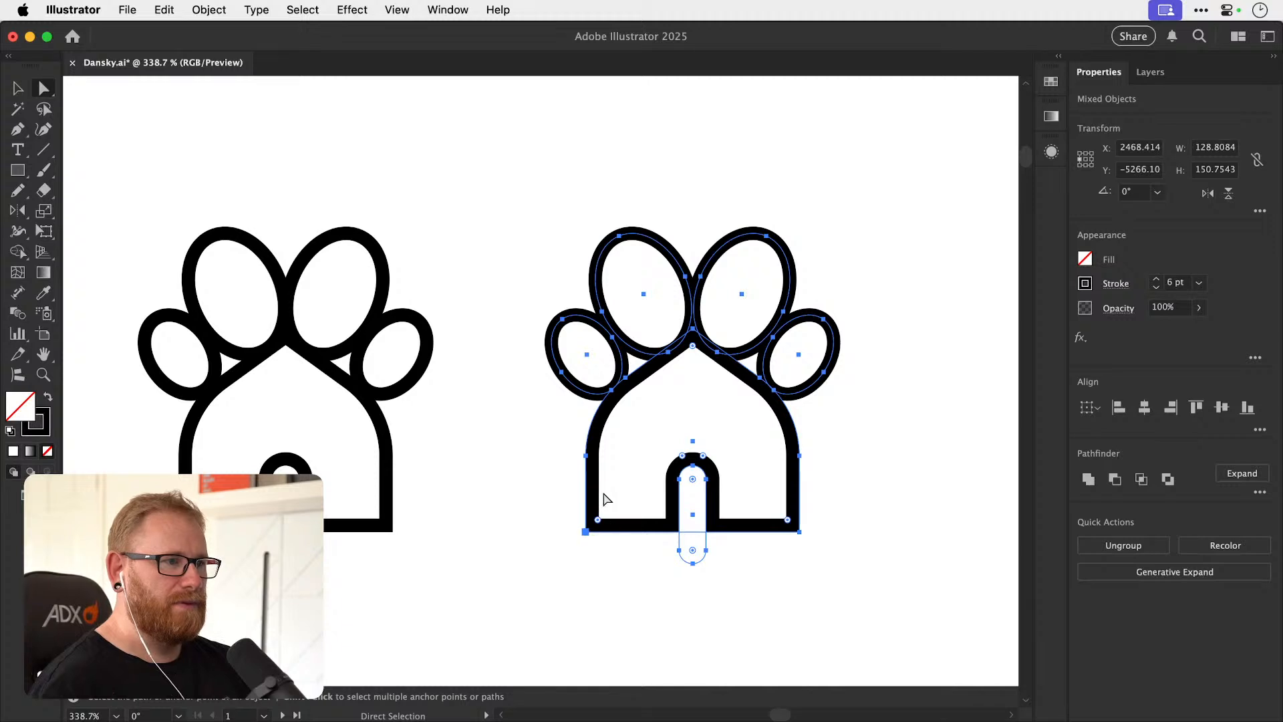
Try to round the roof peak of the rightmost house.
click(600, 512)
click(592, 463)
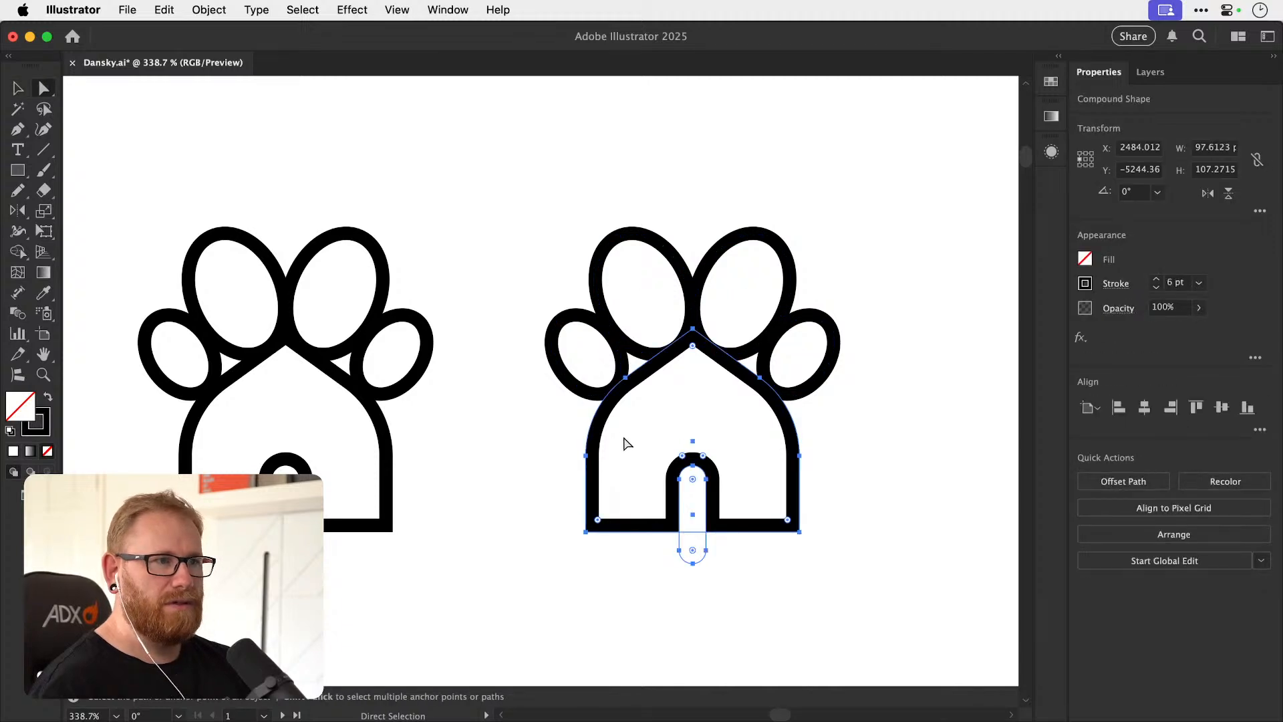
click(692, 329)
drag(692, 346, 714, 386)
key(super+z)
key(super+z)
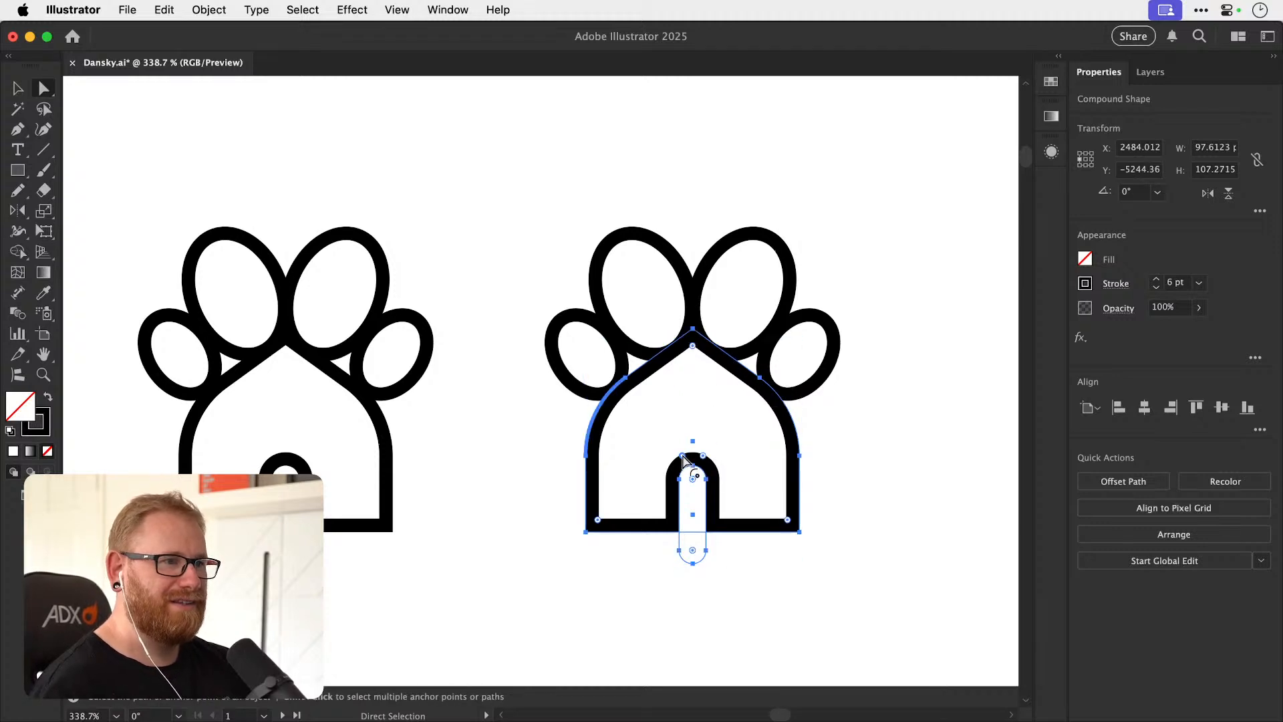
Reduce the radius of the corners below the rightmost house's roof, and fully round its bottom corners into a bowl shape.
drag(682, 457, 644, 431)
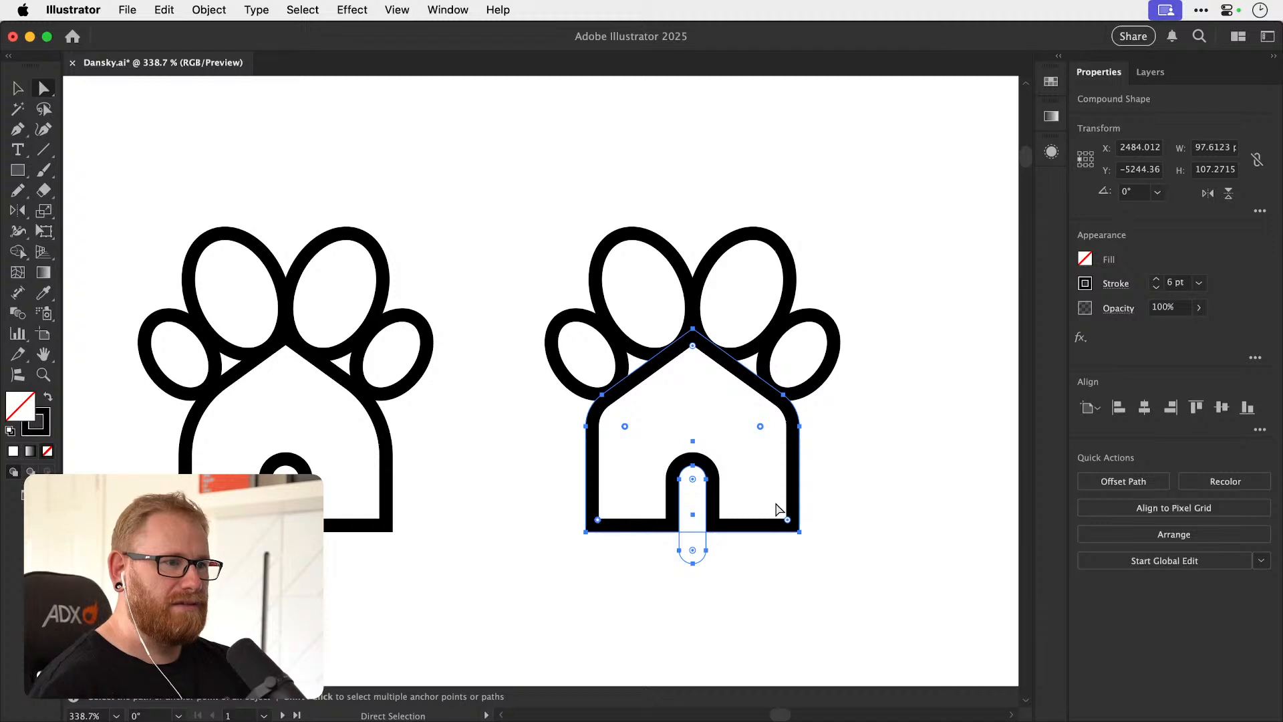
drag(789, 523, 716, 400)
click(904, 401)
key(v)
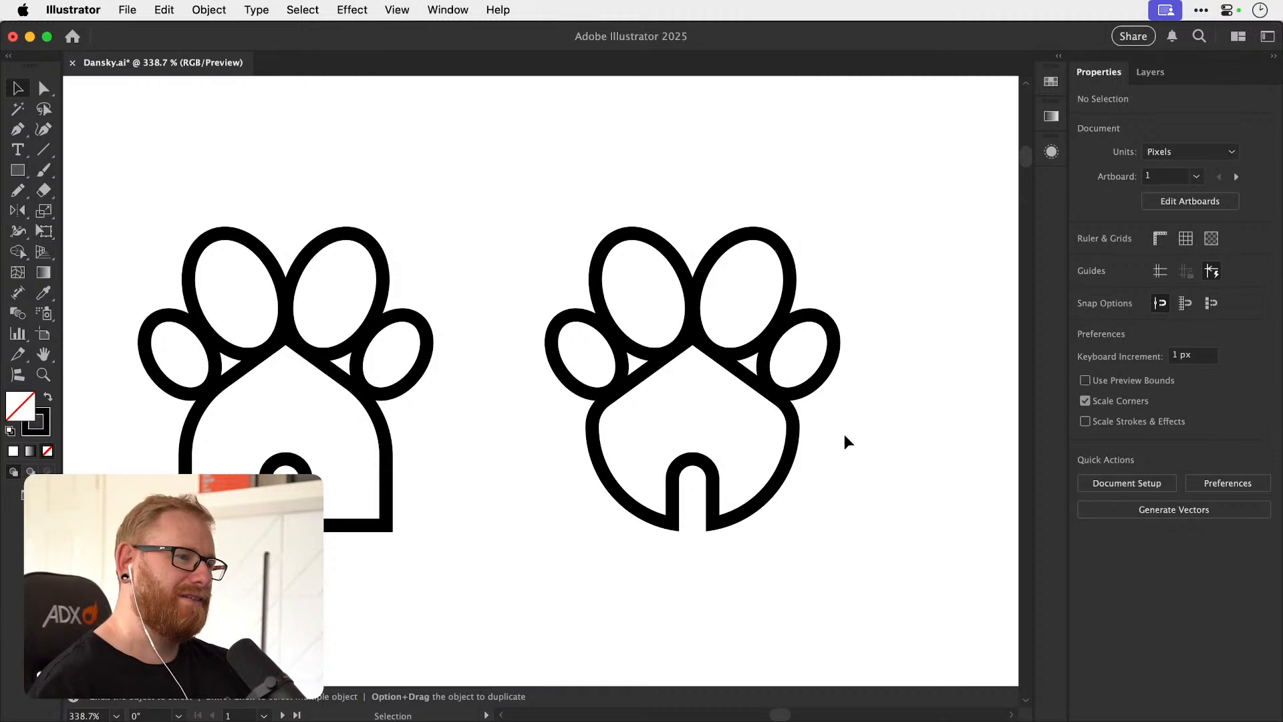
Reduce the corner radius of the doorway in the round-based house so its top becomes squarer.
key(a)
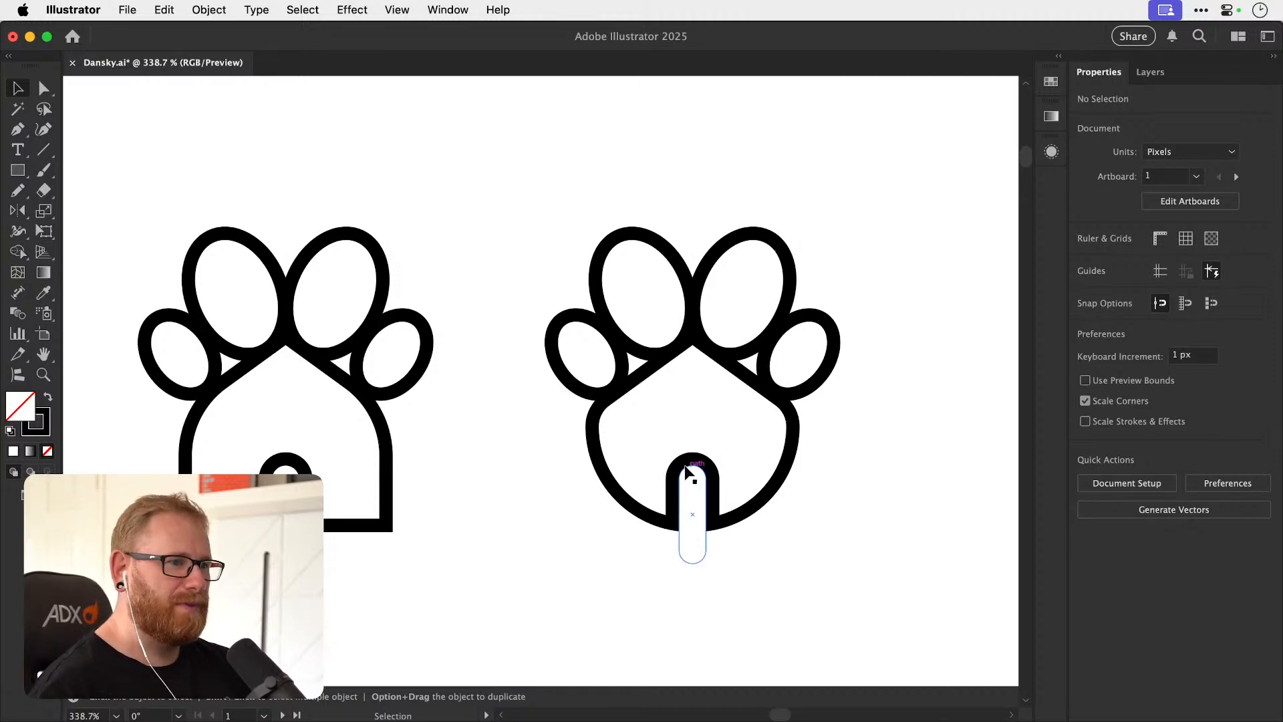
click(690, 477)
key(z)
drag(688, 483, 794, 465)
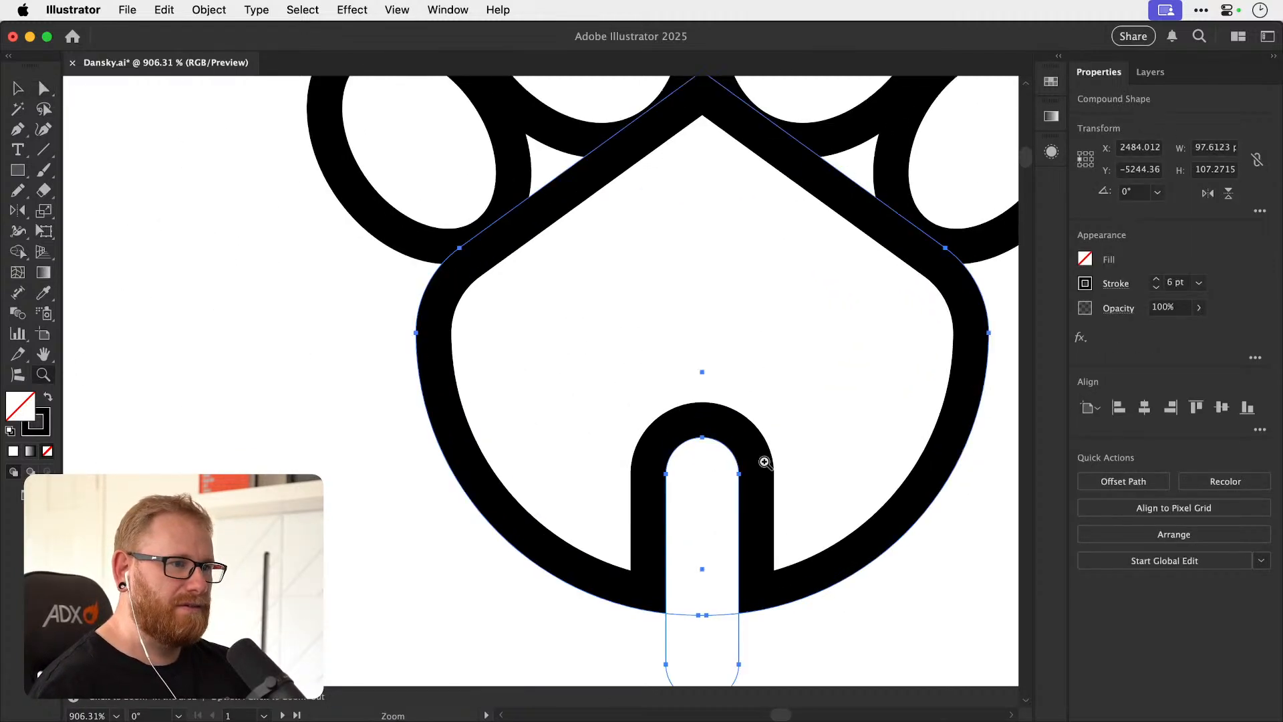
key(super+shift+a)
key(v)
key(a)
click(742, 442)
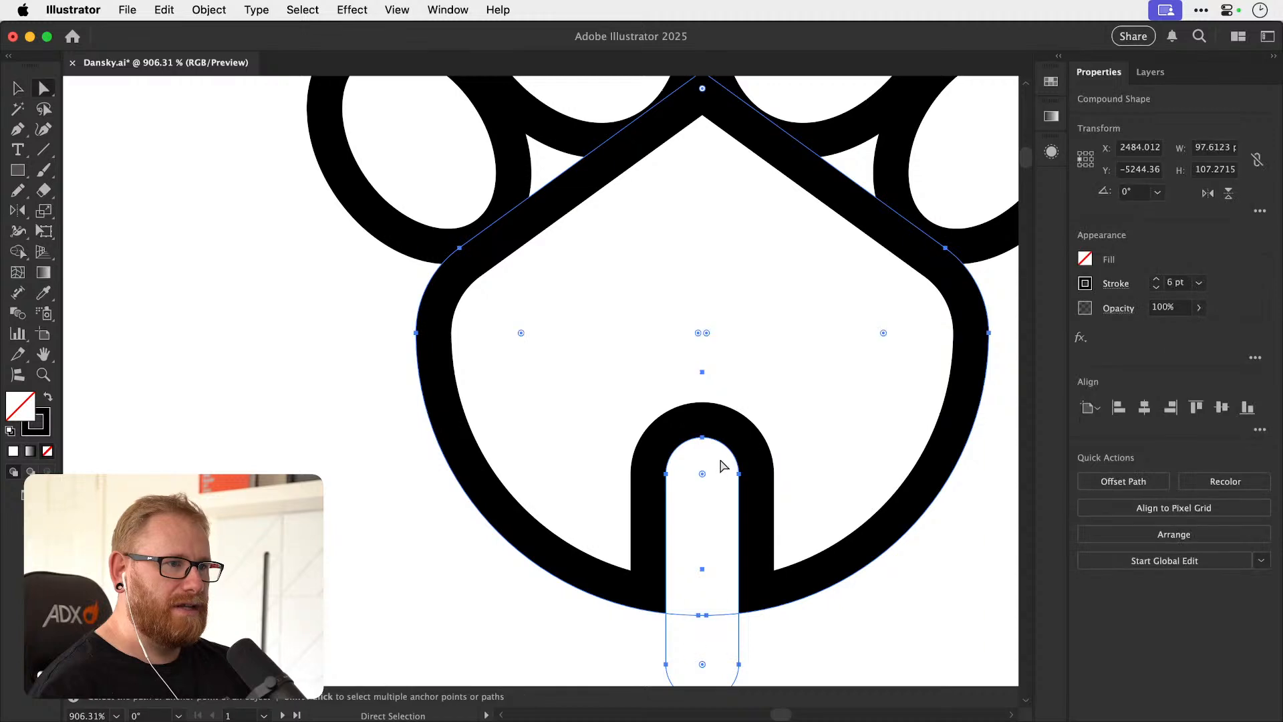
drag(702, 474, 730, 453)
key(super+shift+a)
Compare the round-based house-and-paw icon with the earlier variations at a smaller size.
key(super+minus)
key(super+minus)
key(super+minus)
key(super+minus)
key(super+minus)
key(super+minus)
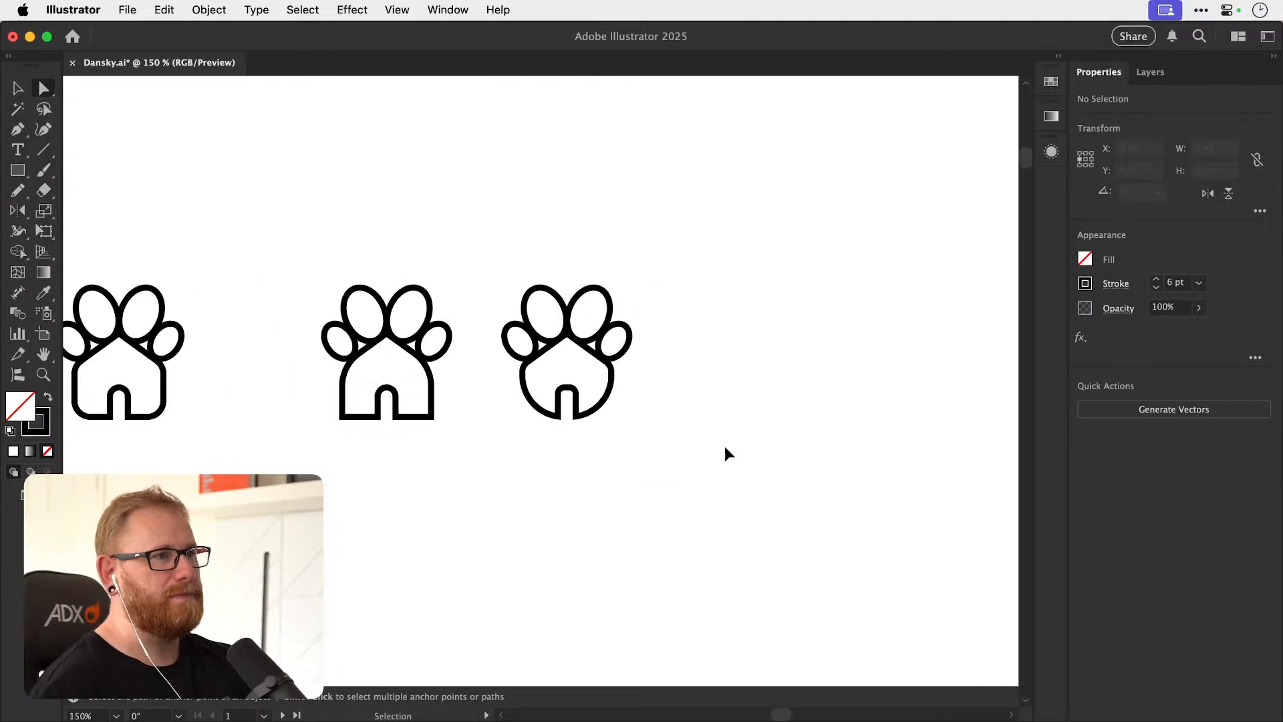
key(v)
drag(639, 441, 720, 459)
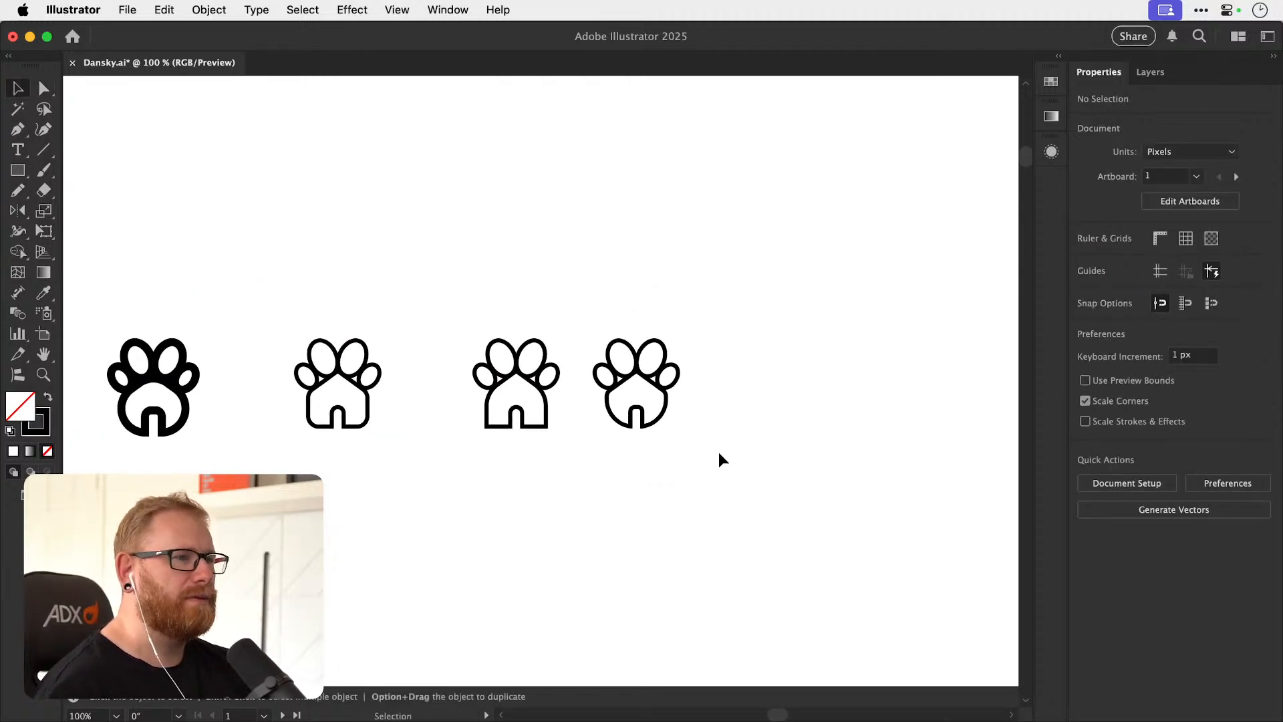
scroll(556, 468, up, 2)
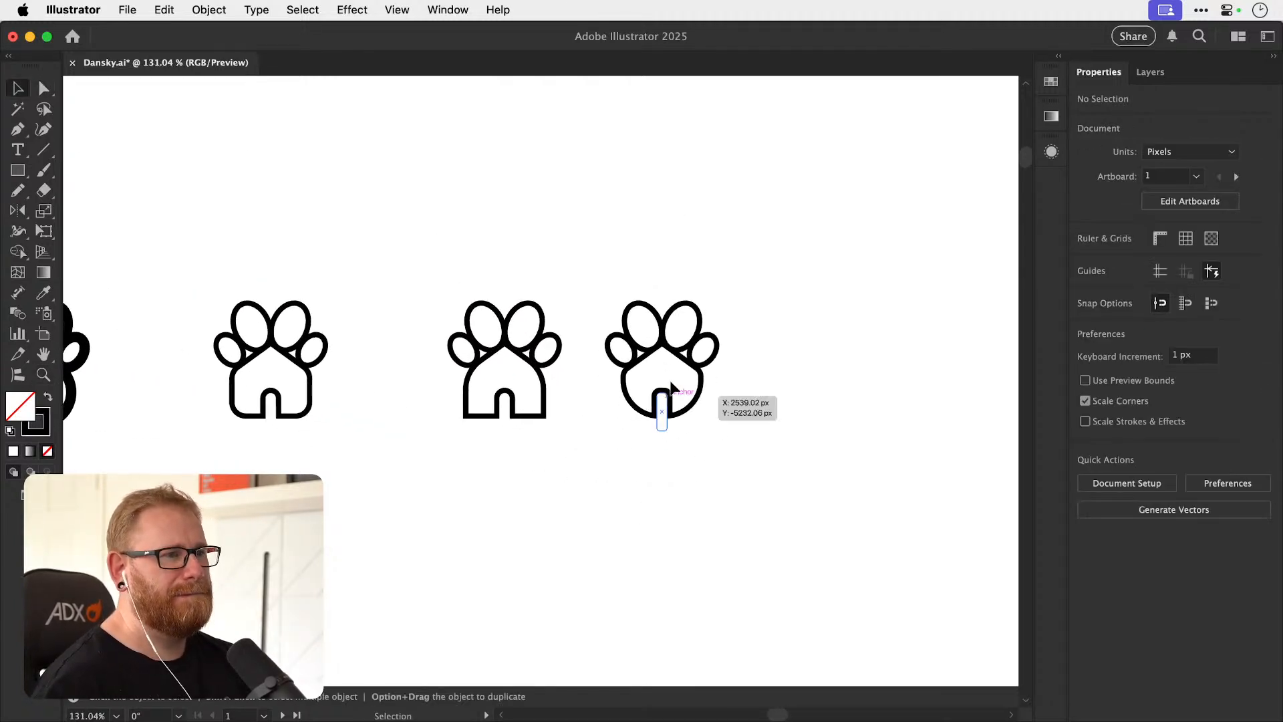
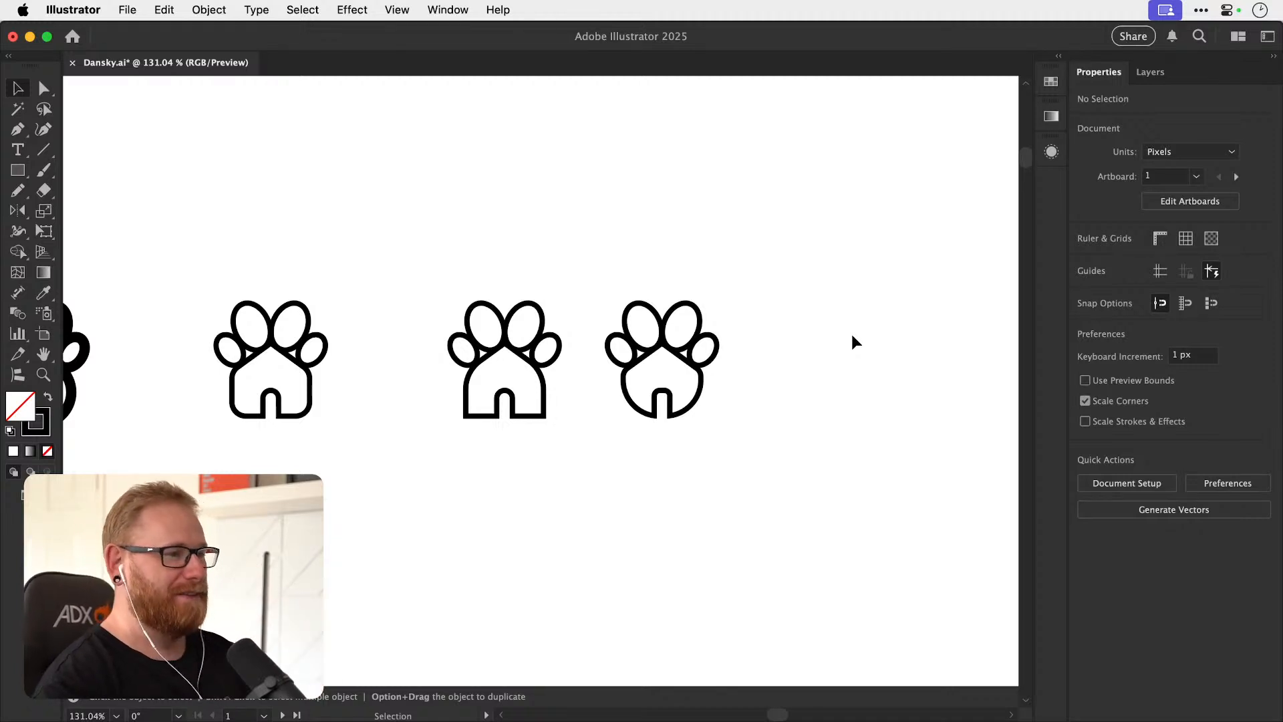
Duplicate the rounded-corner paw-house icon to the end of the row and round the copy's house corners to the maximum.
drag(712, 395, 732, 384)
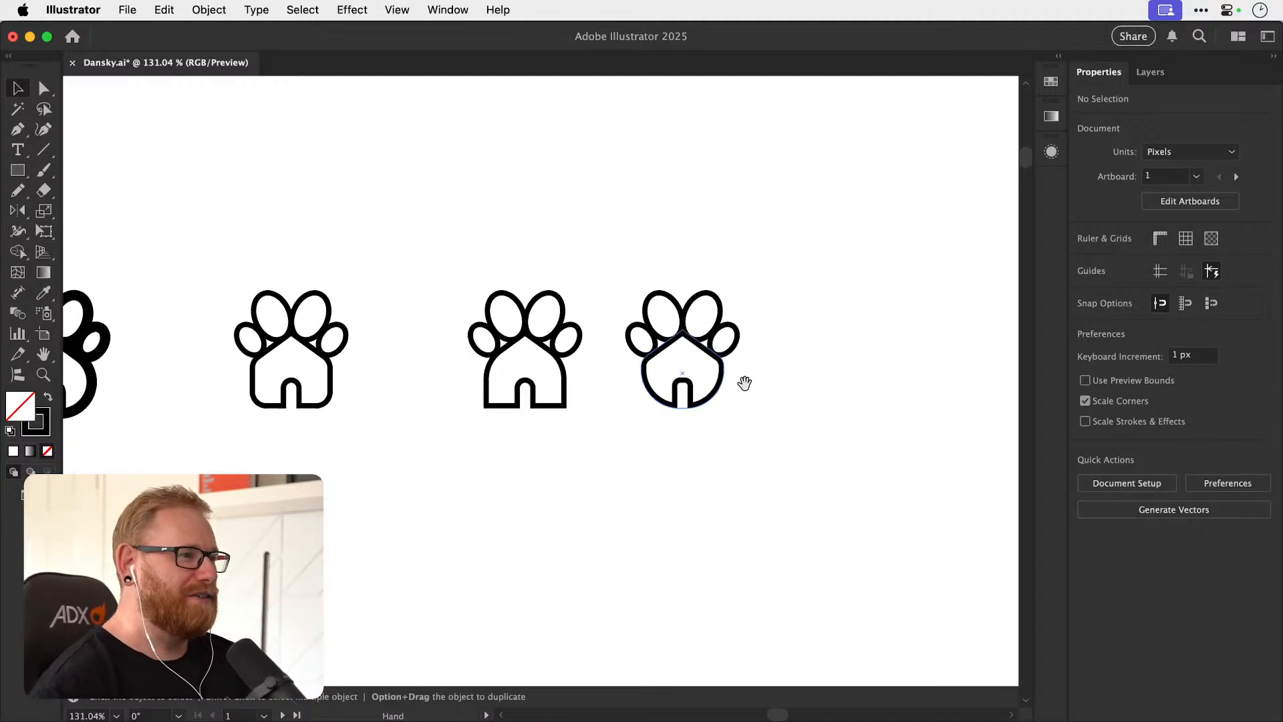
drag(513, 455, 369, 472)
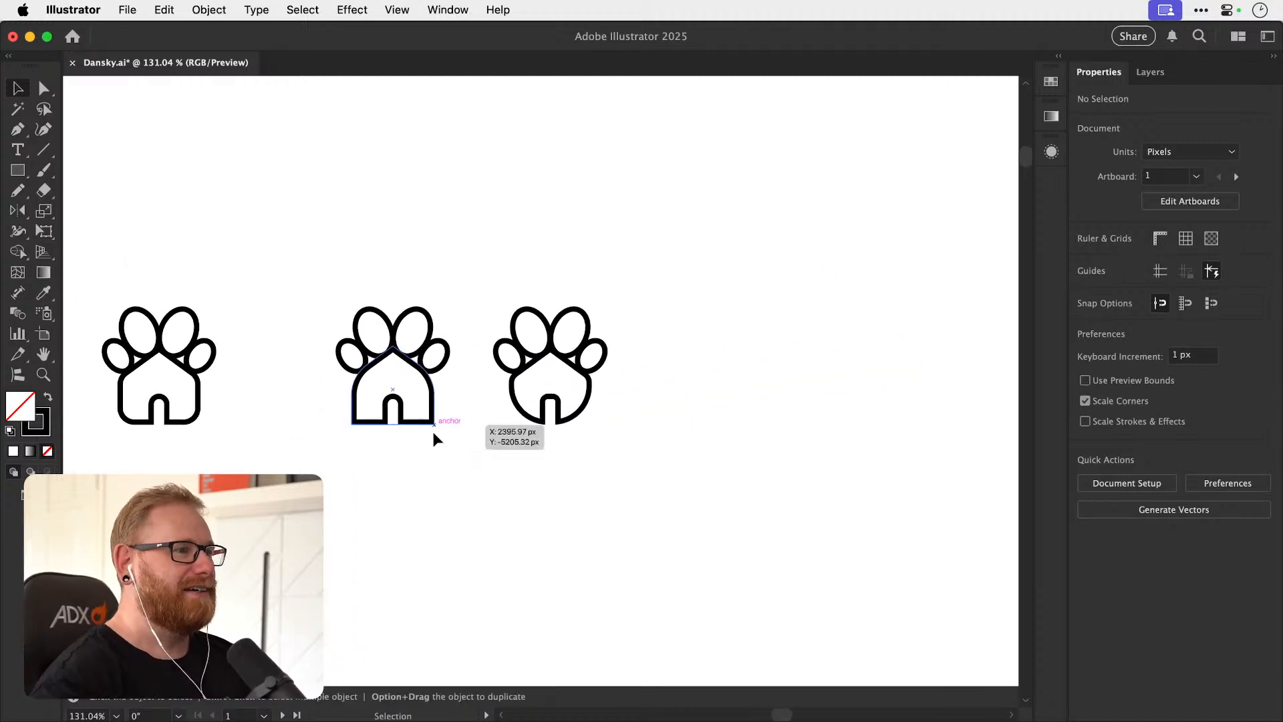
click(199, 358)
drag(199, 358, 783, 357)
key(a)
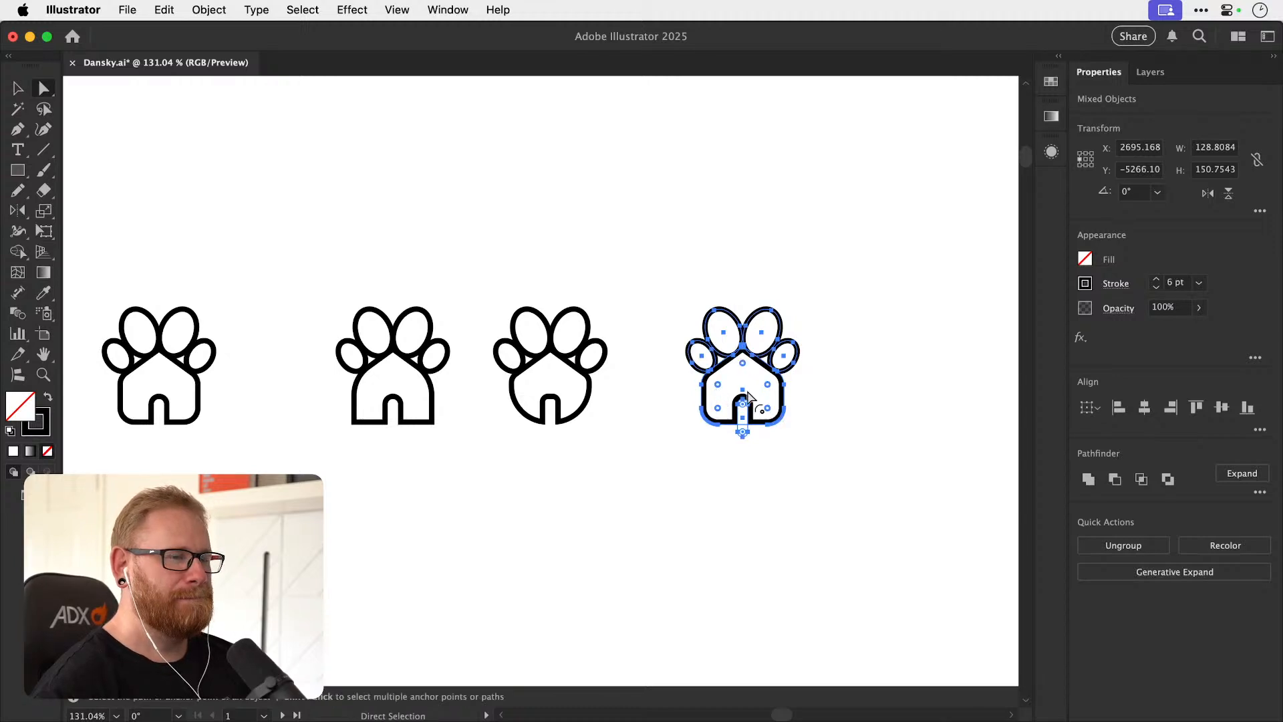
drag(741, 363, 759, 398)
key(v)
click(891, 391)
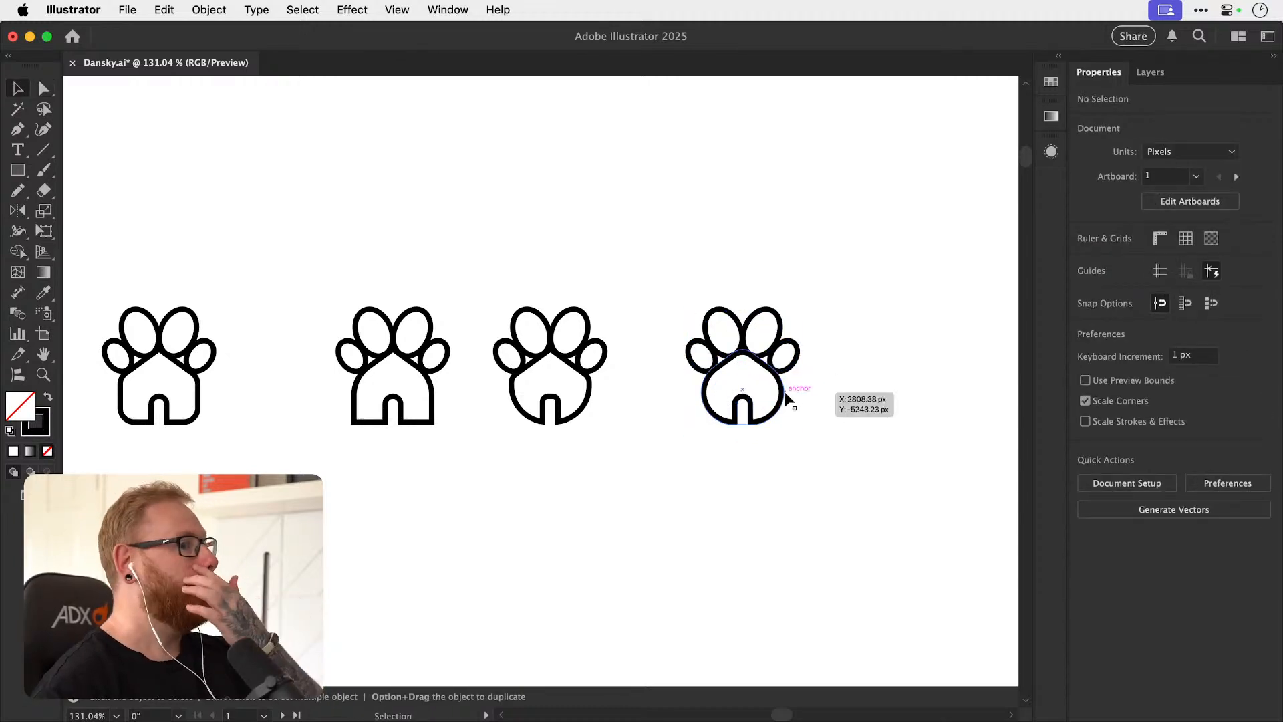
Place a duplicate of the fully rounded paw-house icon further along the row, kept level with the original.
scroll(602, 301, right, 5)
drag(554, 267, 715, 481)
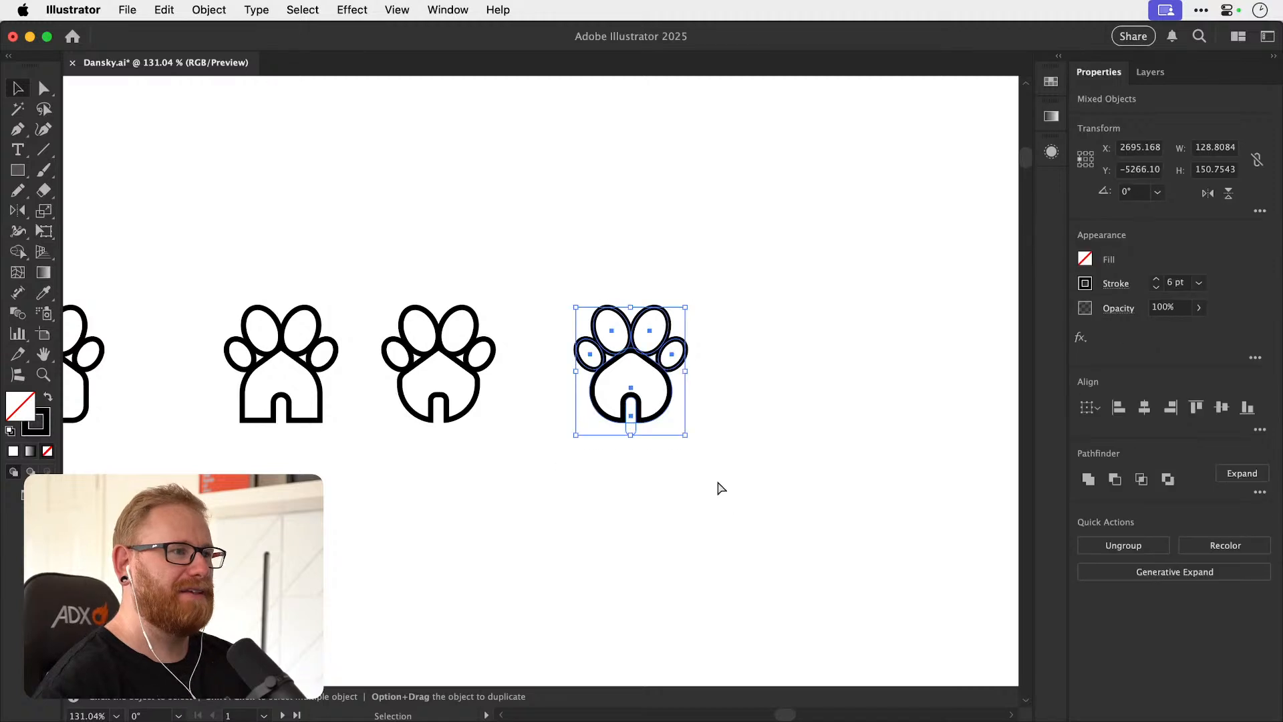
key(super+minus)
key(super+minus)
key(super+minus)
key(super+minus)
key(super+minus)
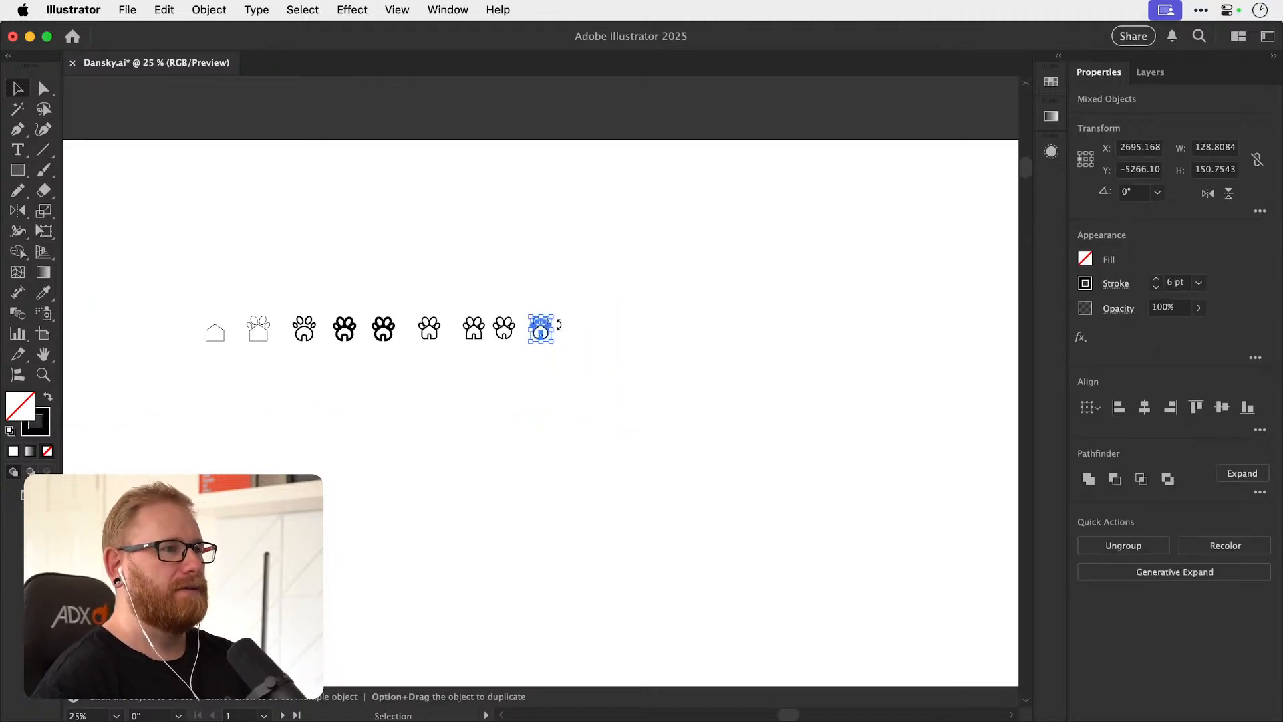
click(583, 313)
drag(555, 326, 607, 318)
drag(506, 292, 774, 334)
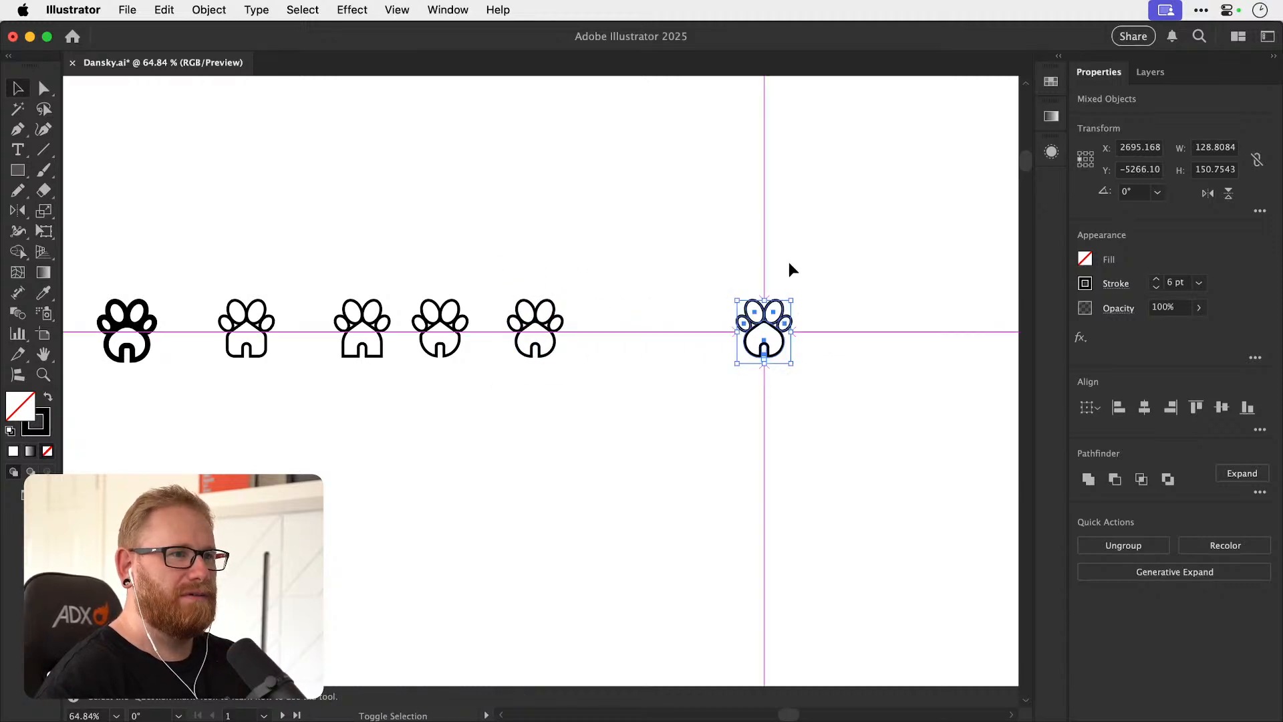
click(807, 236)
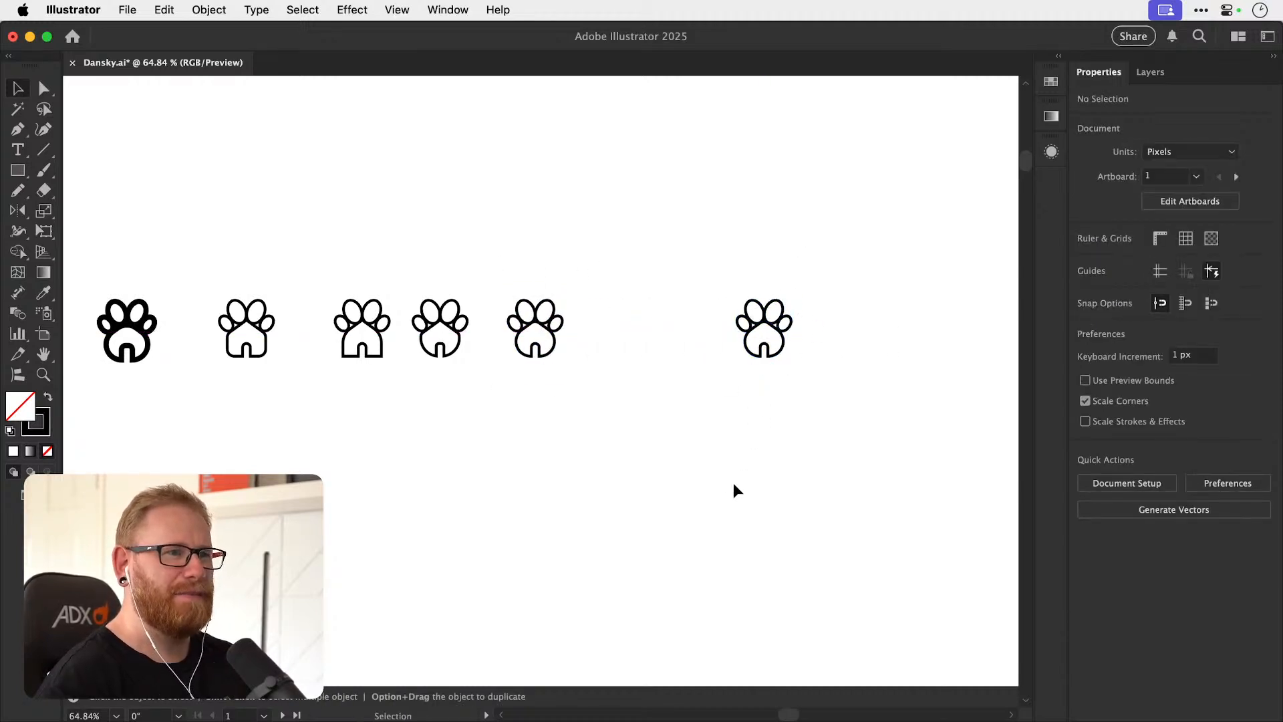
Add the point text "Pawtel" beneath the newest paw-house icon.
key(super+minus)
key(super+minus)
key(super+minus)
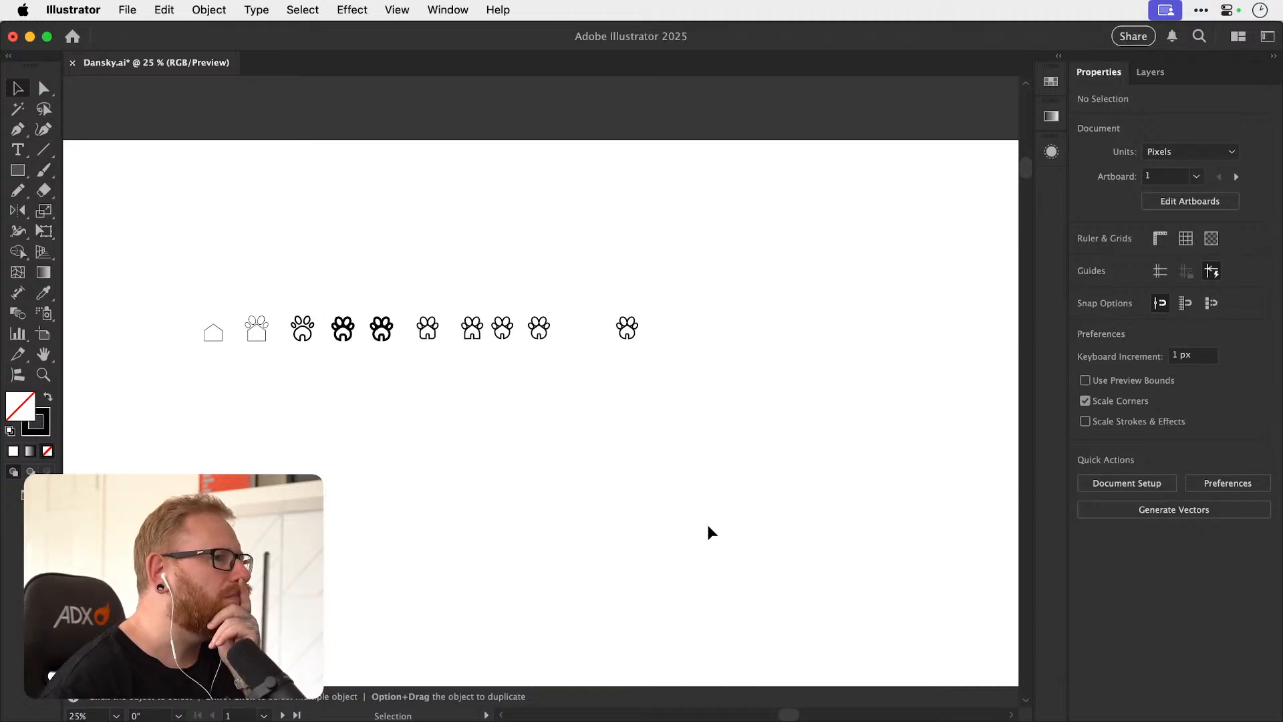
drag(560, 438, 458, 456)
drag(513, 356, 741, 369)
key(t)
click(565, 425)
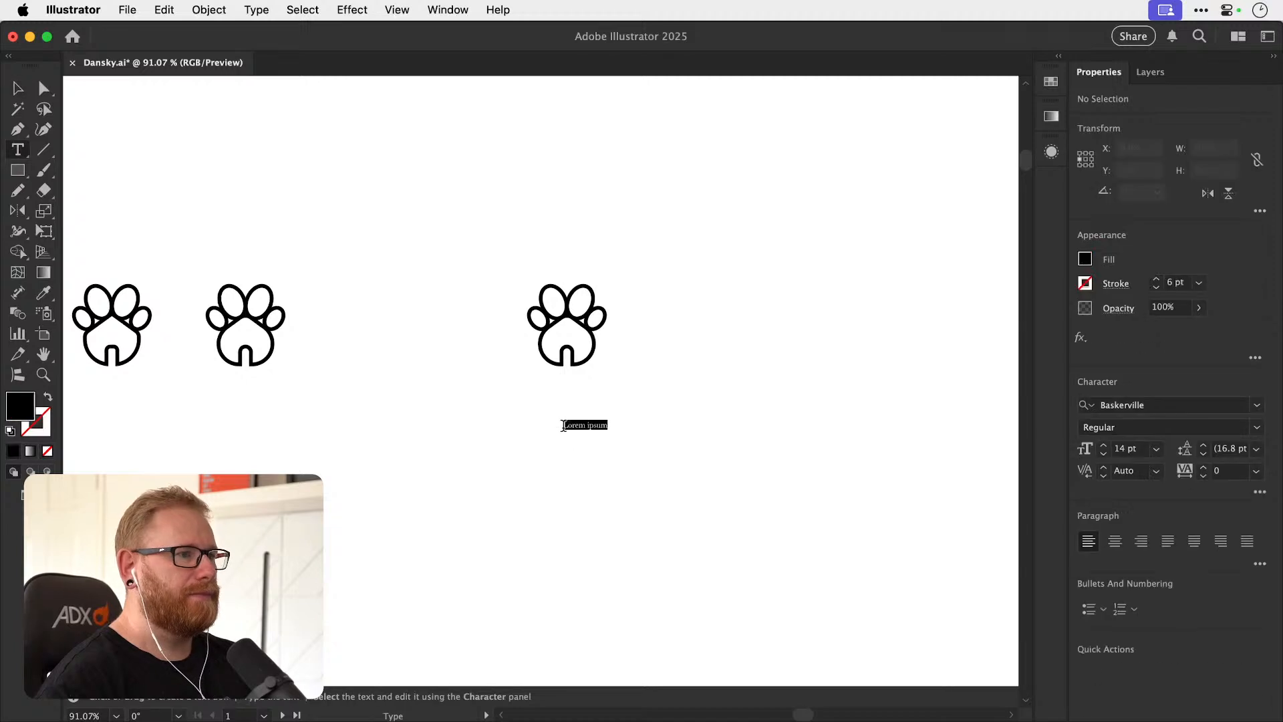
key(BackSpace)
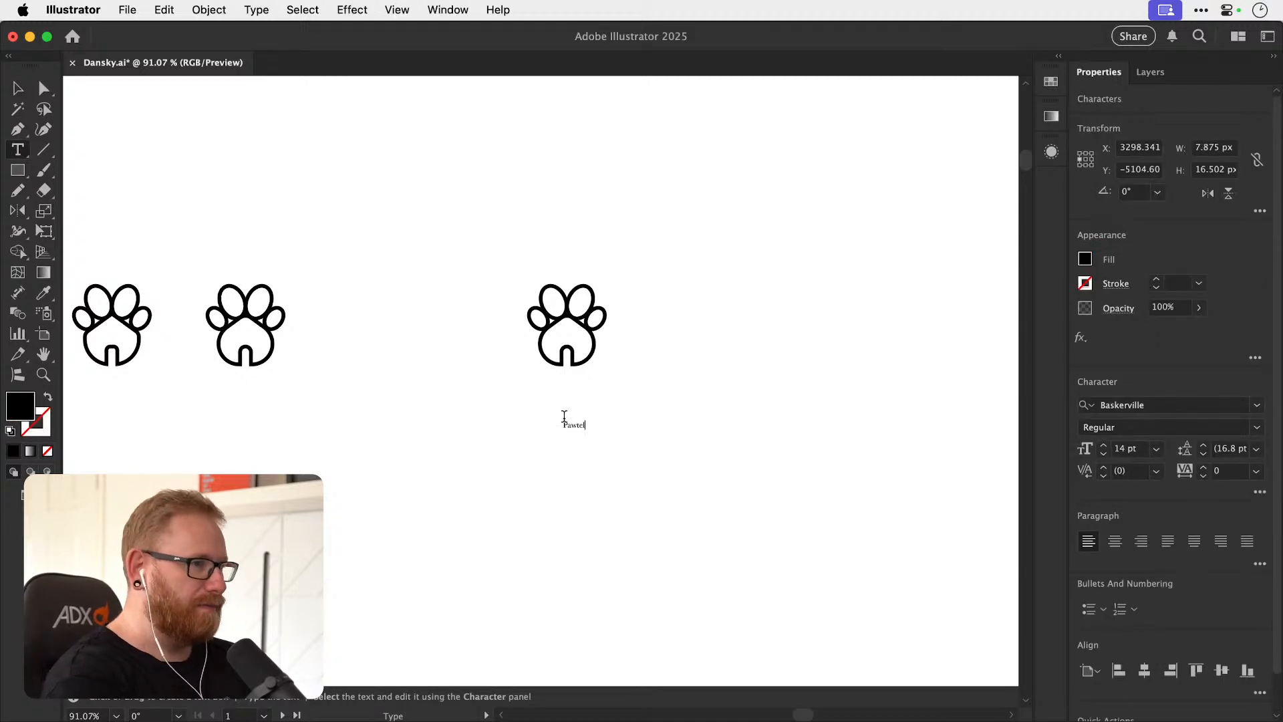
click(17, 88)
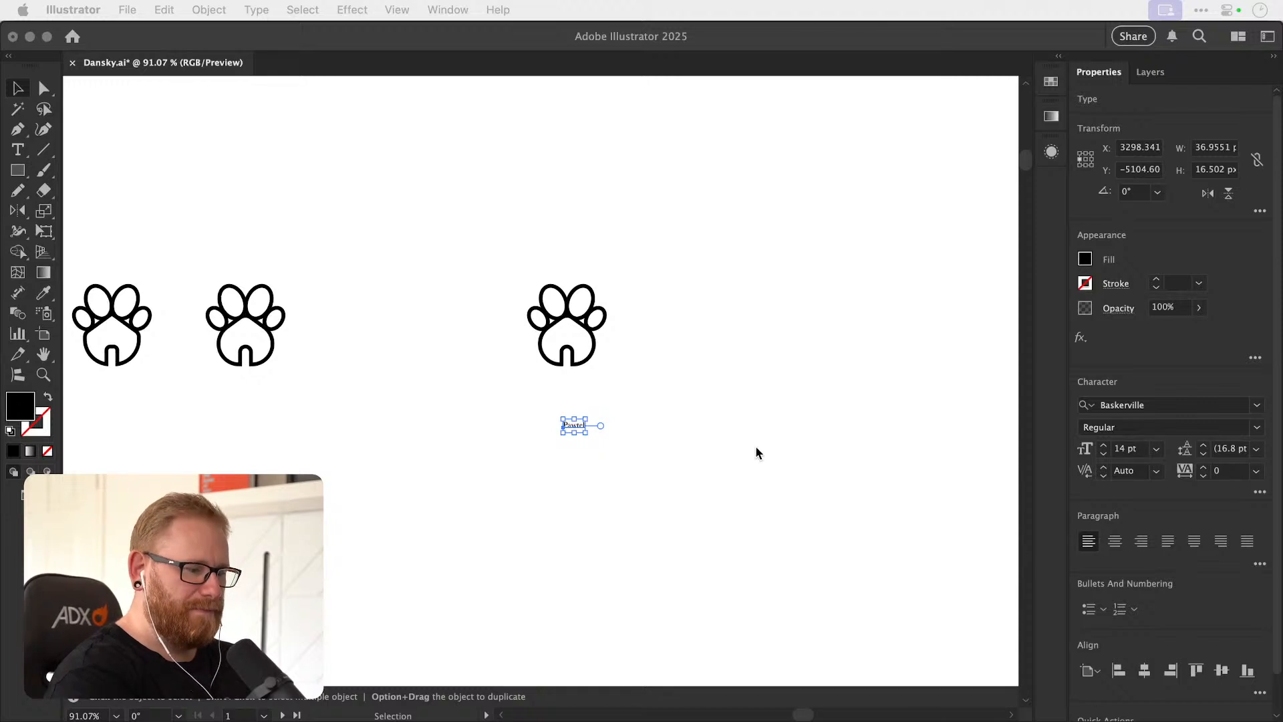
click(707, 388)
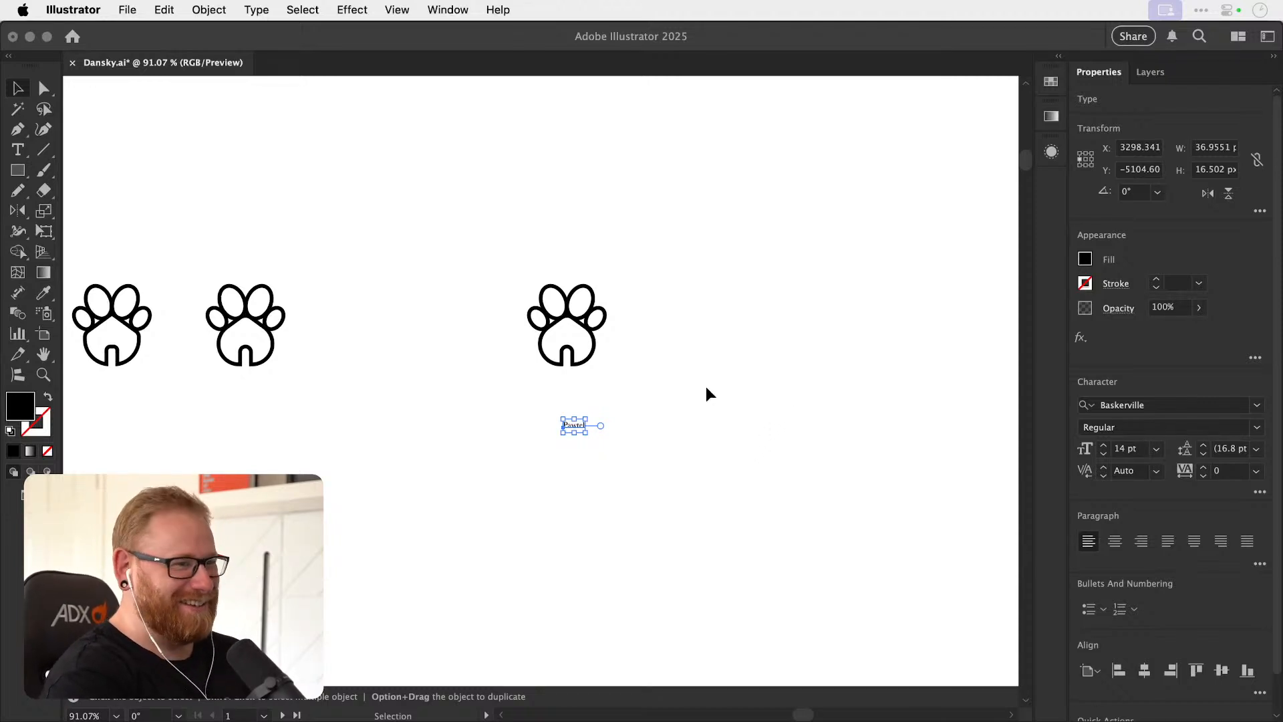
Scale the Pawtel text up to about the icon's width (about 45.77 pt) and position it beneath the icon.
key(z)
drag(585, 404, 700, 427)
key(v)
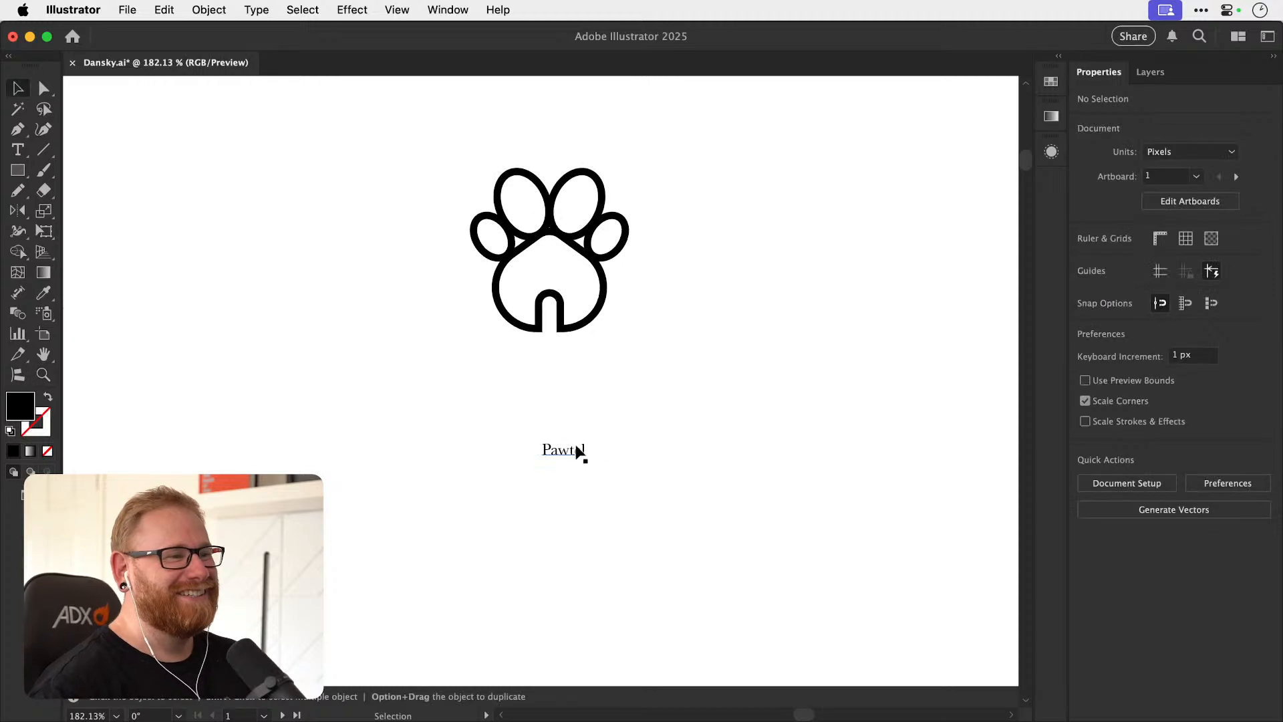
click(581, 451)
drag(588, 438, 592, 473)
Duplicate the paw-house icon beside the Pawtel lockup and set the copy's stroke to 3 pt.
drag(401, 190, 590, 398)
drag(584, 374, 763, 378)
scroll(764, 399, right, 5)
scroll(765, 398, down, 2)
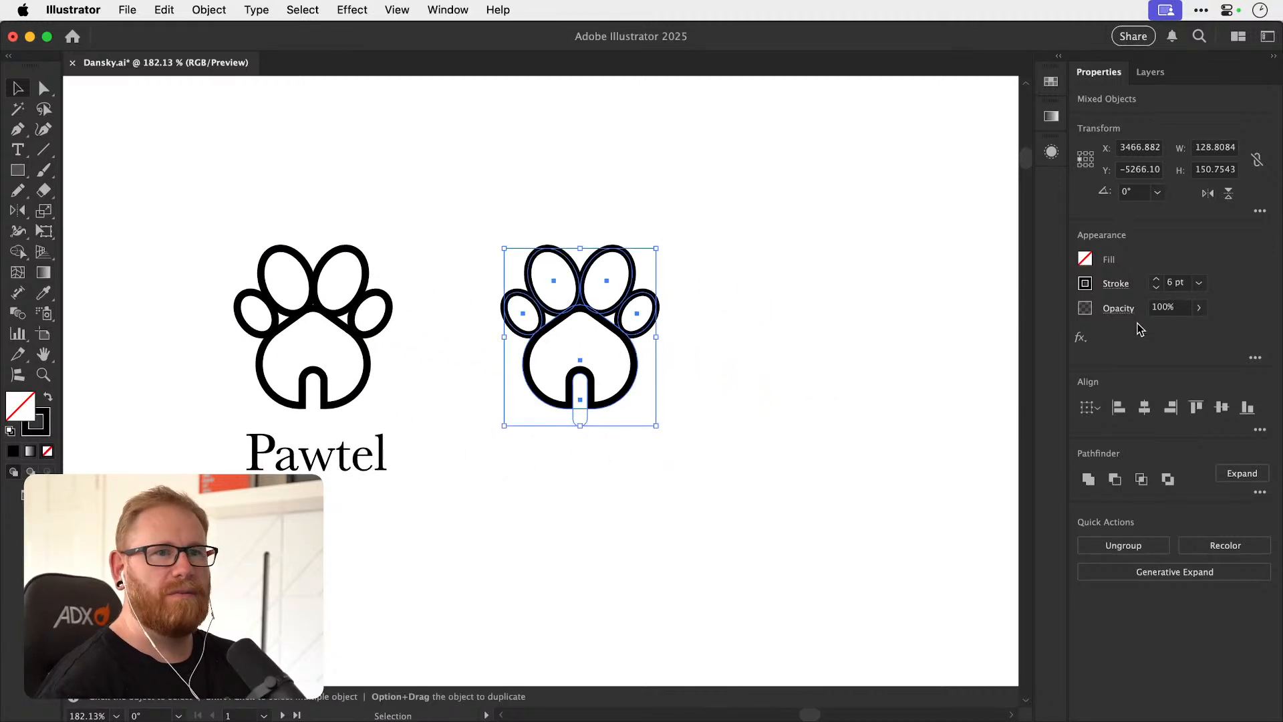
click(1156, 287)
click(682, 450)
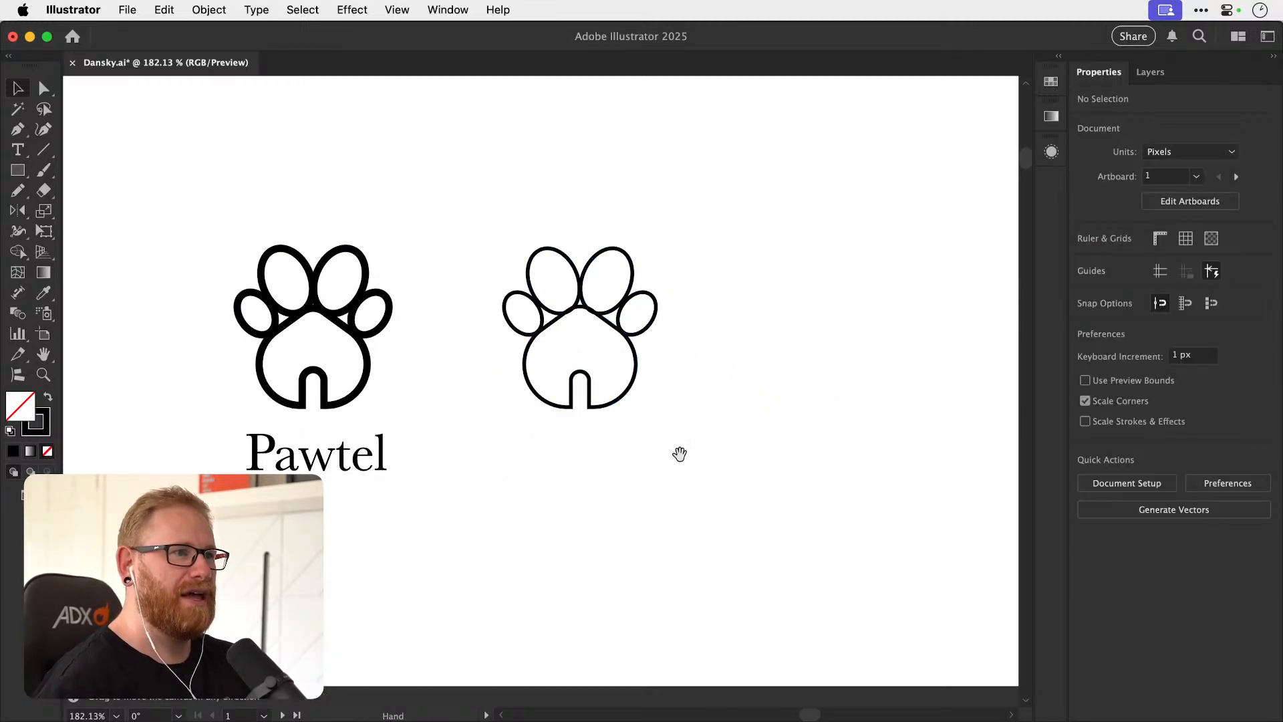
Examine up close where the toes meet the house shape in the 3 pt icon.
scroll(602, 468, right, 3)
scroll(601, 468, up, 2)
click(588, 398)
scroll(588, 399, up, 5)
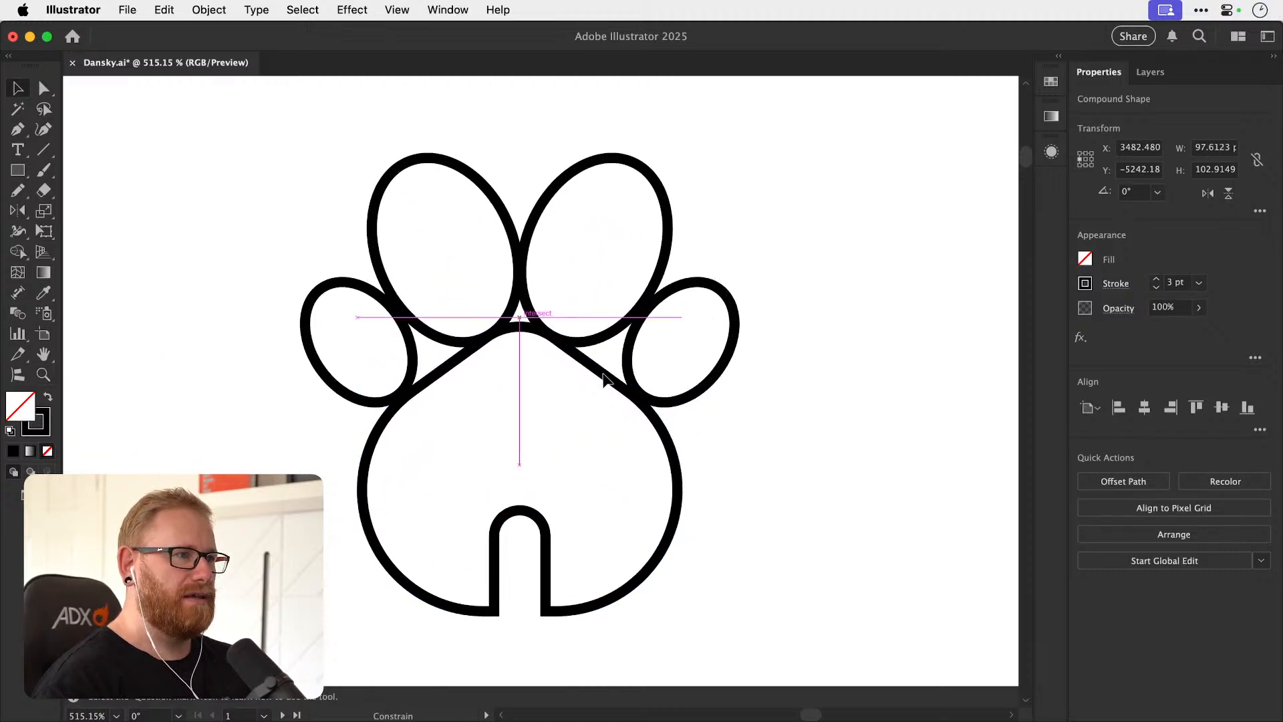
click(744, 379)
scroll(727, 395, down, 8)
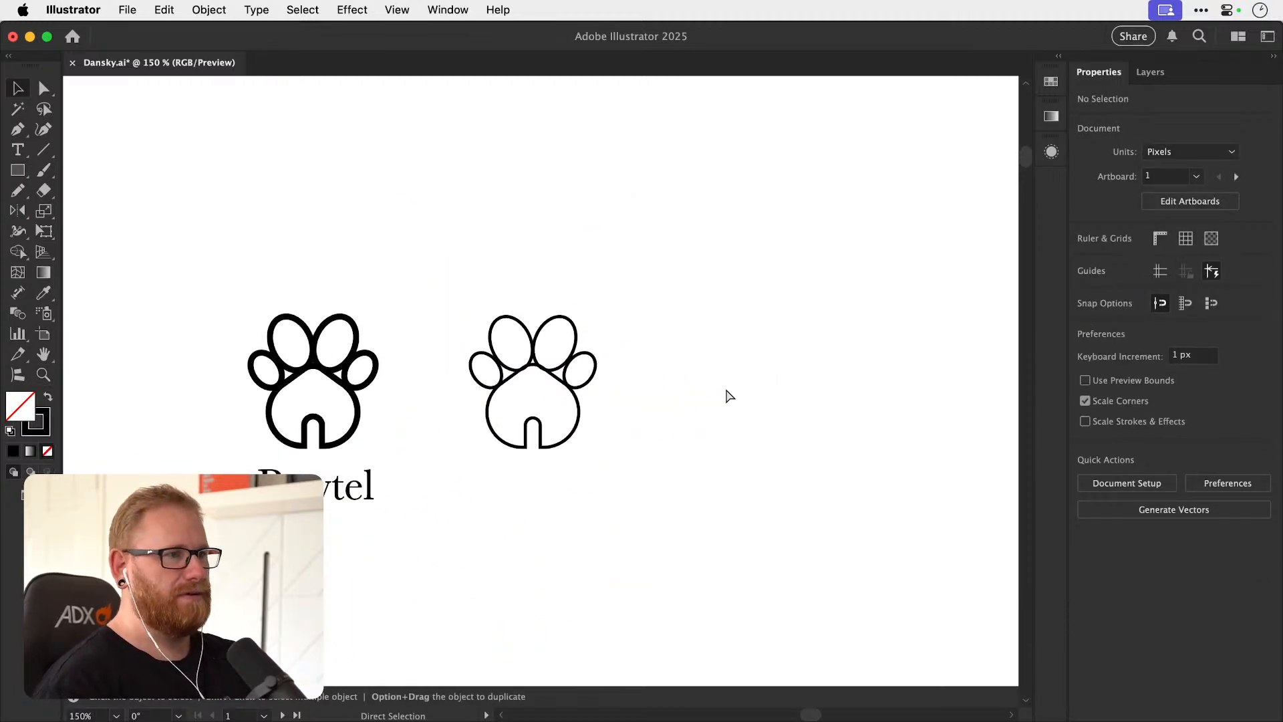
key(z)
drag(536, 392, 953, 407)
click(17, 170)
mouse_move(501, 407)
mouse_down()
mouse_move(543, 446)
mouse_move(532, 398)
mouse_move(549, 390)
mouse_move(664, 391)
mouse_up()
key(a)
key(v)
click(531, 418)
key(Delete)
click(667, 421)
key(Delete)
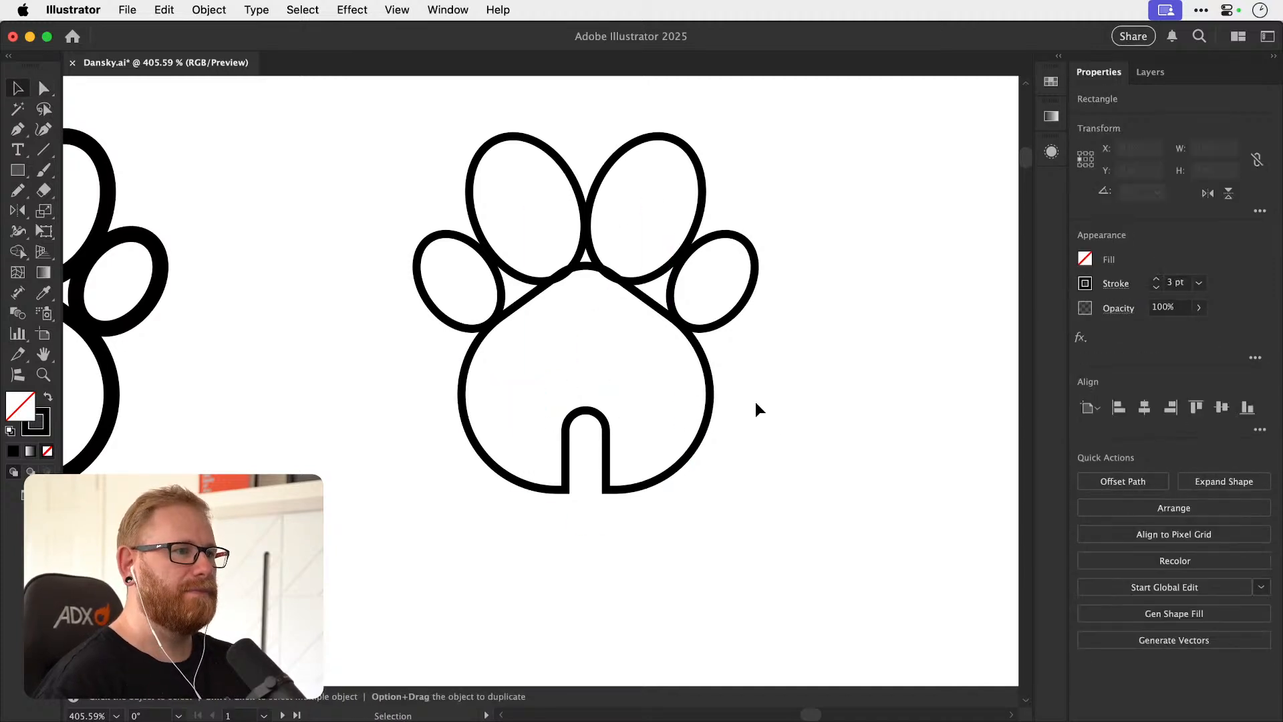
Assemble a separate lockup from copies of the 3 pt icon and the Pawtel text, with the text beneath the icon.
key(super+minus)
key(super+minus)
key(super+minus)
key(super+minus)
key(super+minus)
key(super+minus)
key(z)
click(477, 416)
key(v)
drag(444, 428, 479, 399)
shift+click(579, 387)
click(749, 410)
Select the Pawtel text under the 3 pt icon and try the Batters and Bavro fonts on it.
key(z)
drag(569, 401, 708, 422)
key(t)
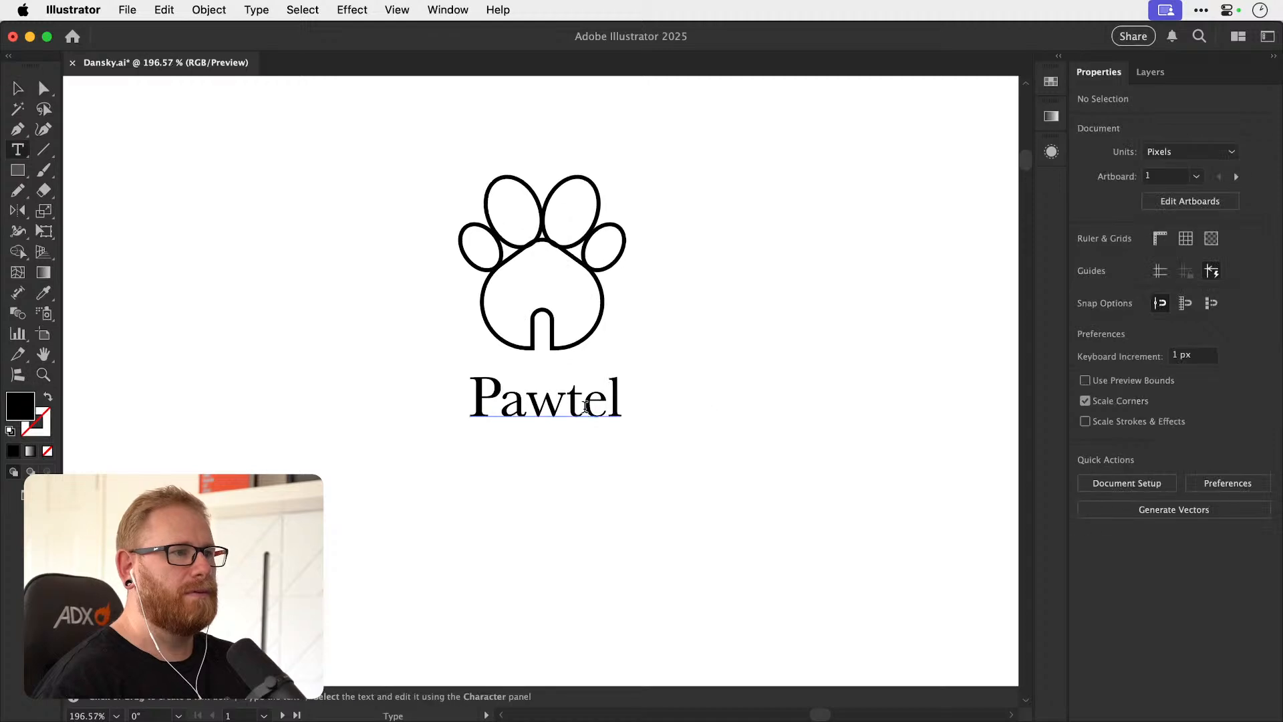
click(582, 403)
key(Escape)
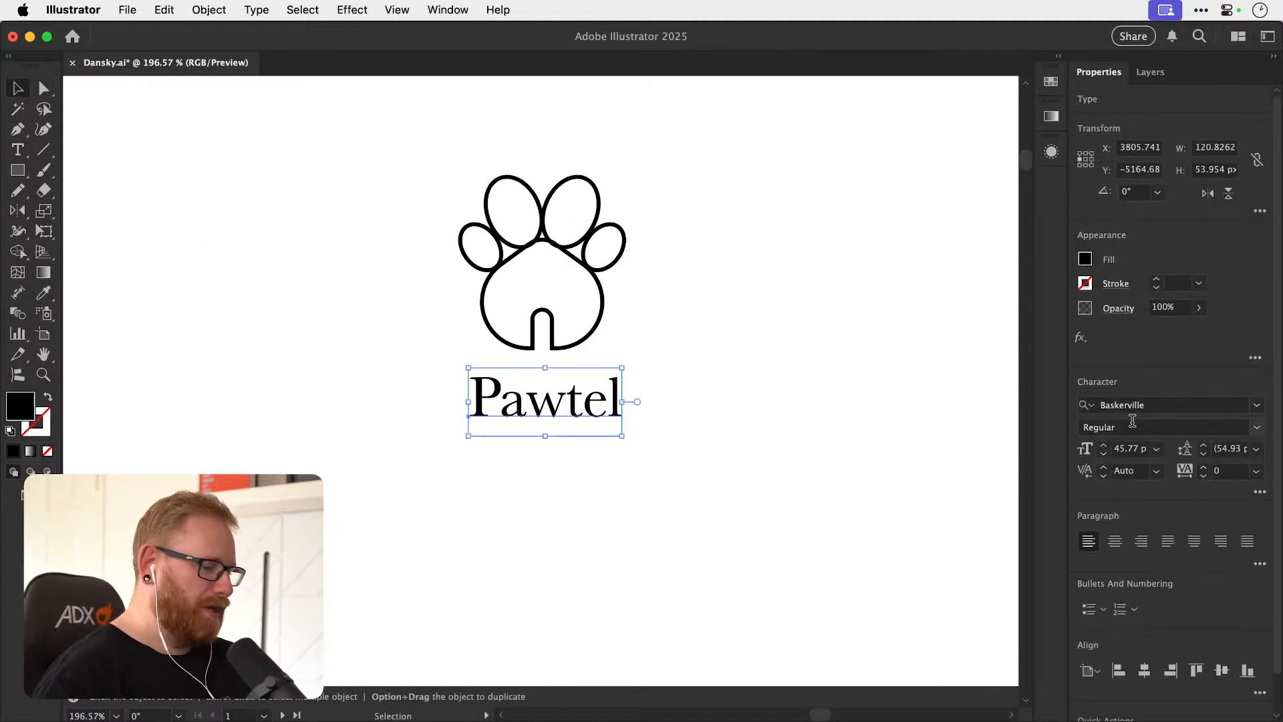
key(super+minus)
key(super+minus)
key(super+minus)
key(super+minus)
key(super+minus)
key(super+minus)
key(super+minus)
key(super+space)
drag(538, 240, 1146, 384)
click(1174, 402)
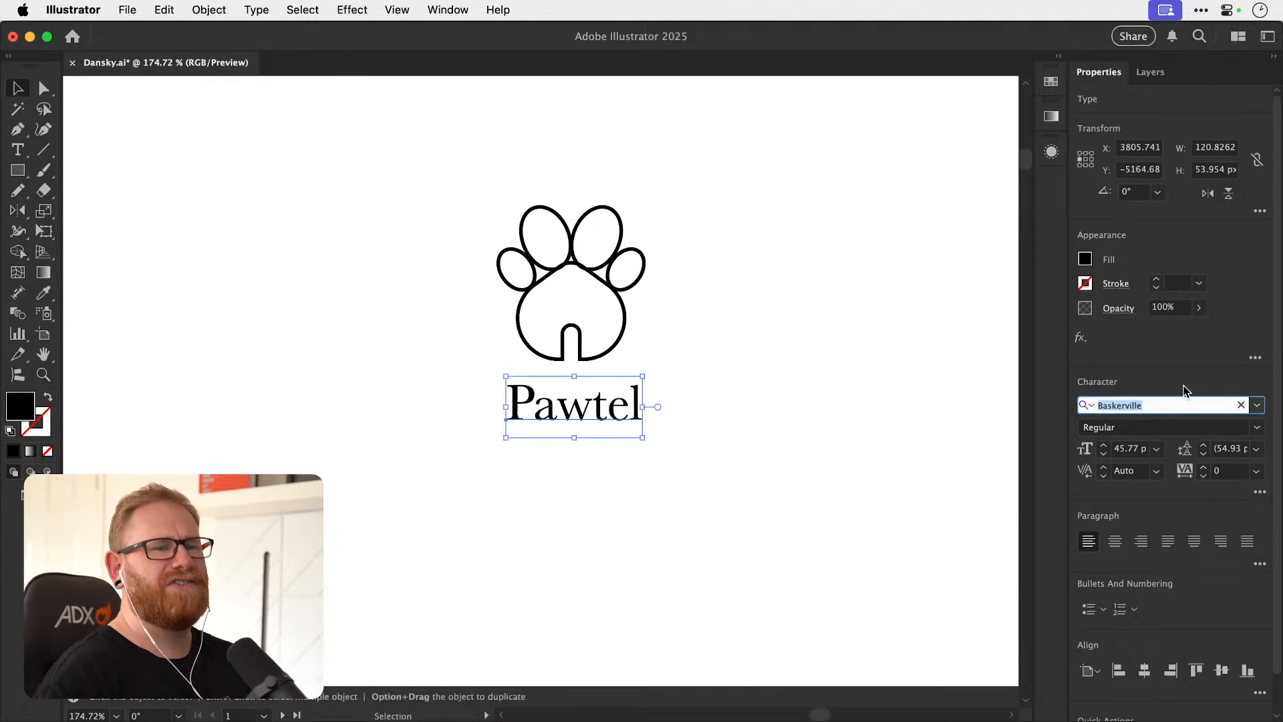
text(Batters)
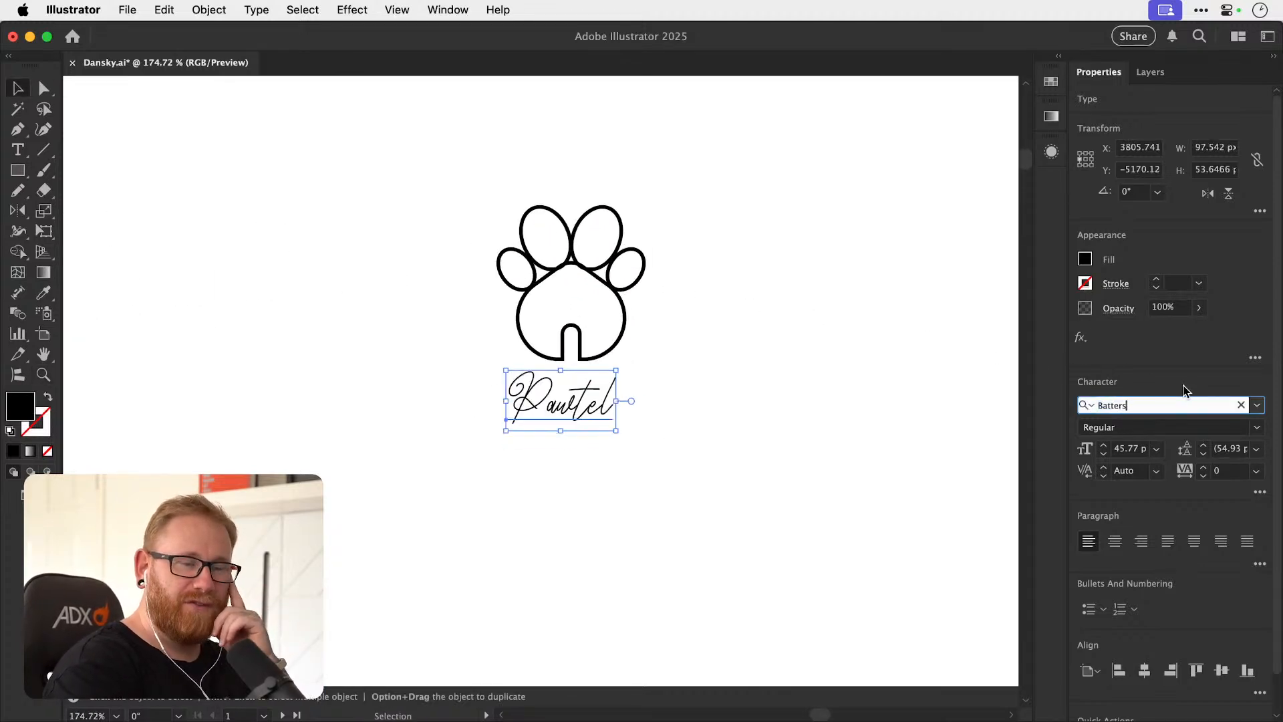
key(BackSpace)
key(BackSpace)
key(BackSpace)
key(BackSpace)
key(BackSpace)
text(vro)
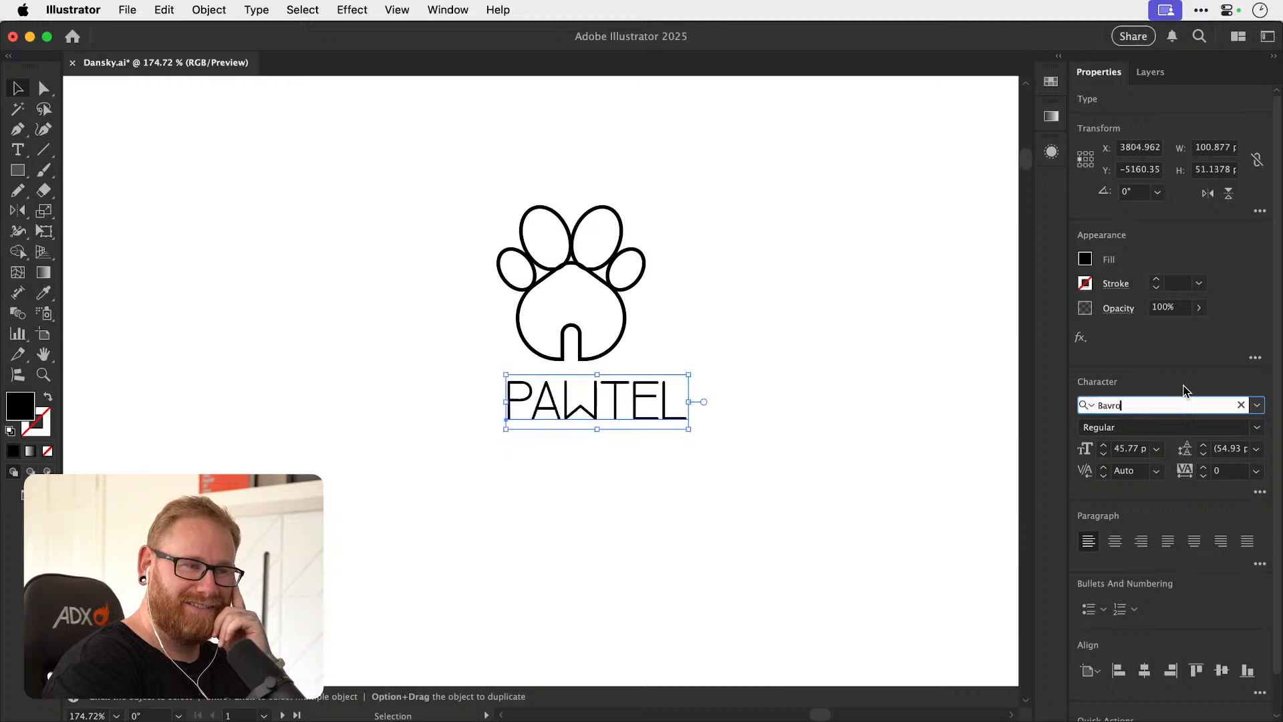
Browse onward through the fonts past berlinsans, Bevas, Biko and Bitverno, and set the Pawtel text in the Black font.
key(Down)
key(Down)
key(Down)
key(Down)
key(Down)
key(Down)
key(Down)
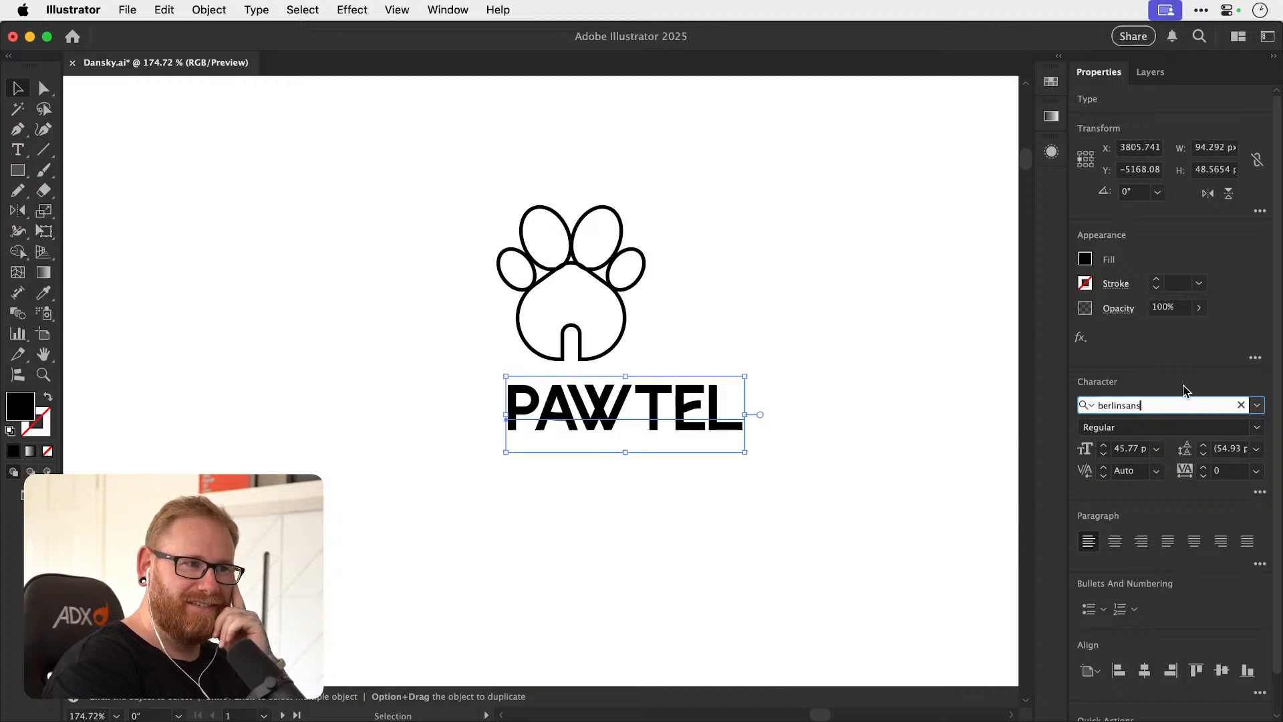
key(Down)
key(Down)
key(Down)
key(Down)
key(Down)
key(Down)
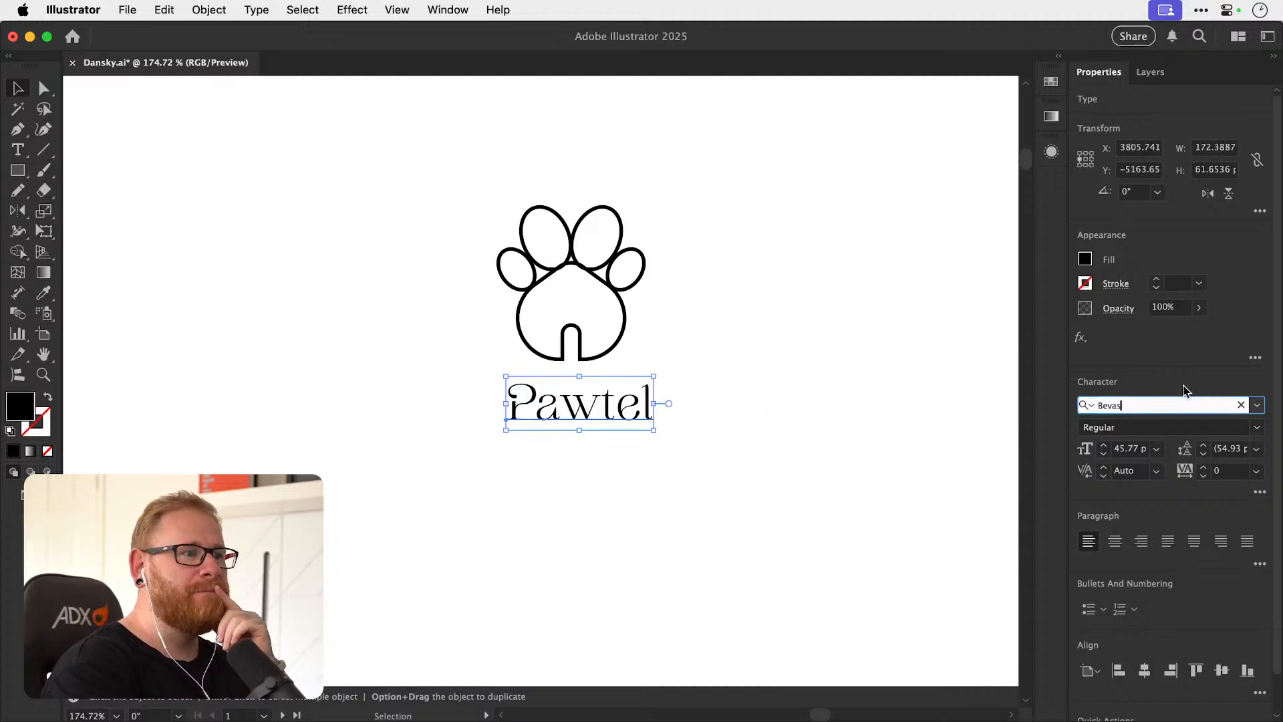
key(super+a)
text(Bevas)
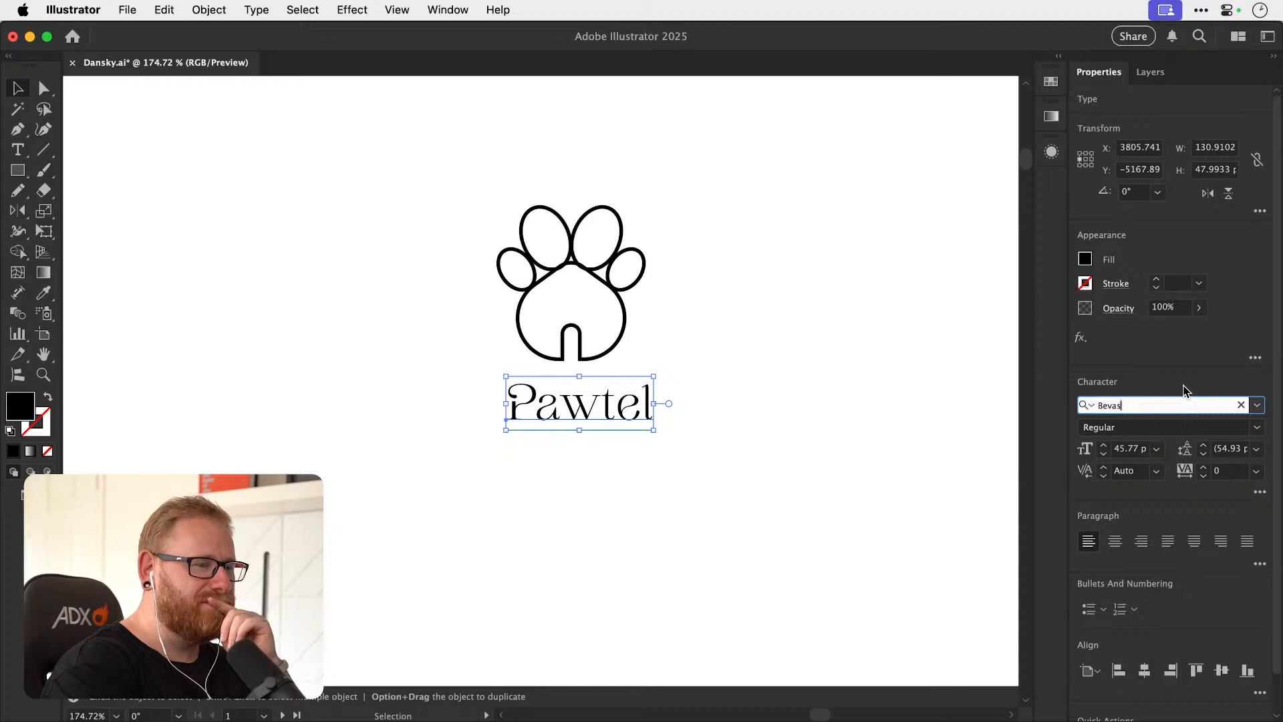
key(Down)
key(Down)
key(Down)
key(Down)
key(Down)
key(Down)
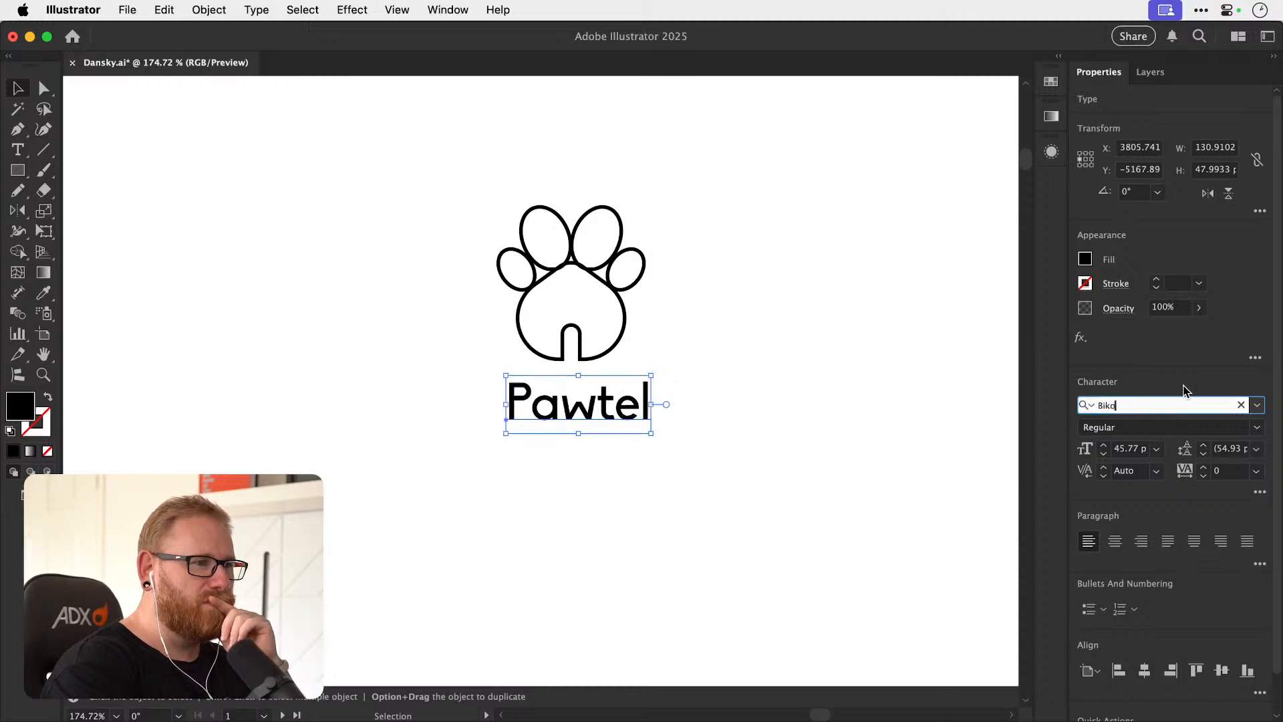
key(Down)
key(Down)
key(Down)
key(Down)
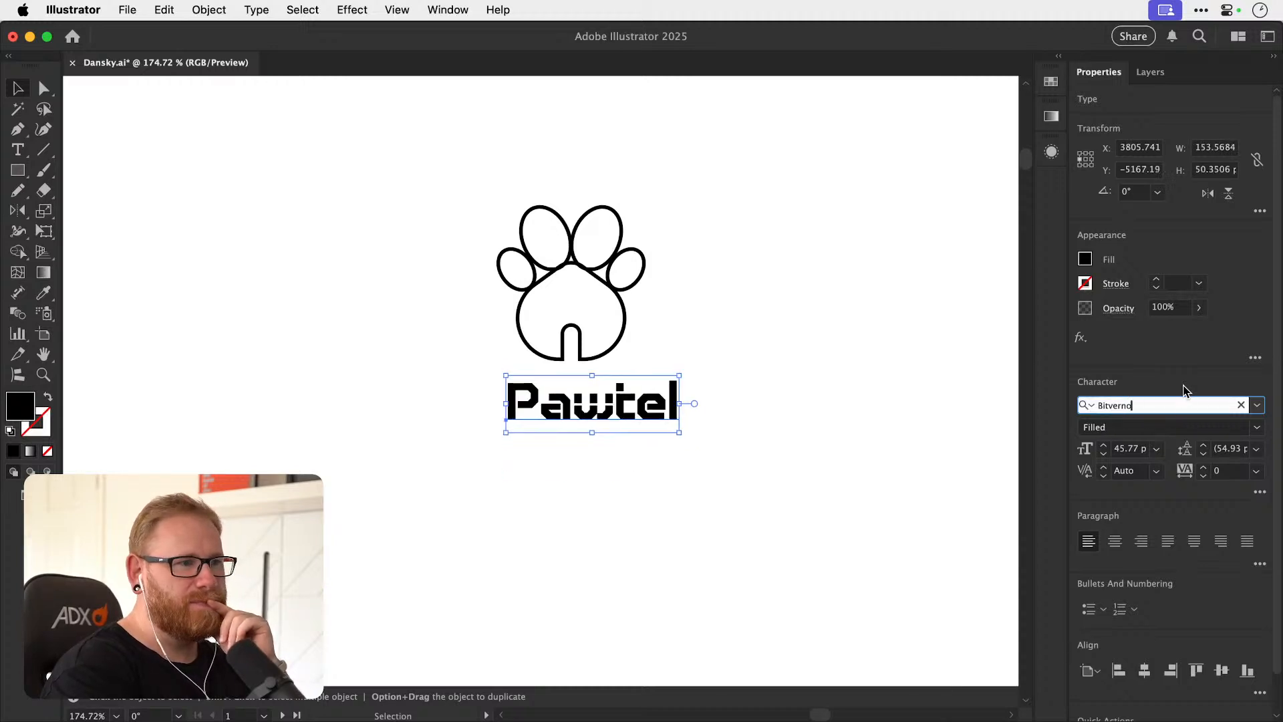
key(Down)
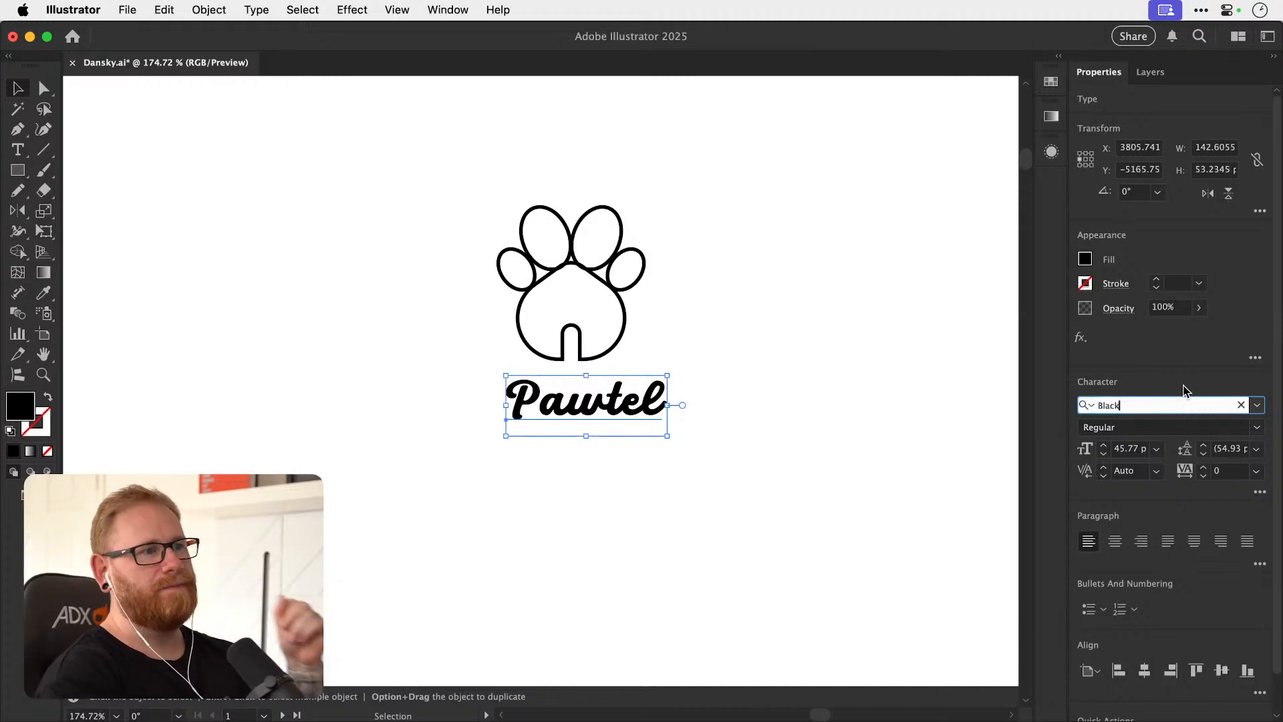
click(795, 433)
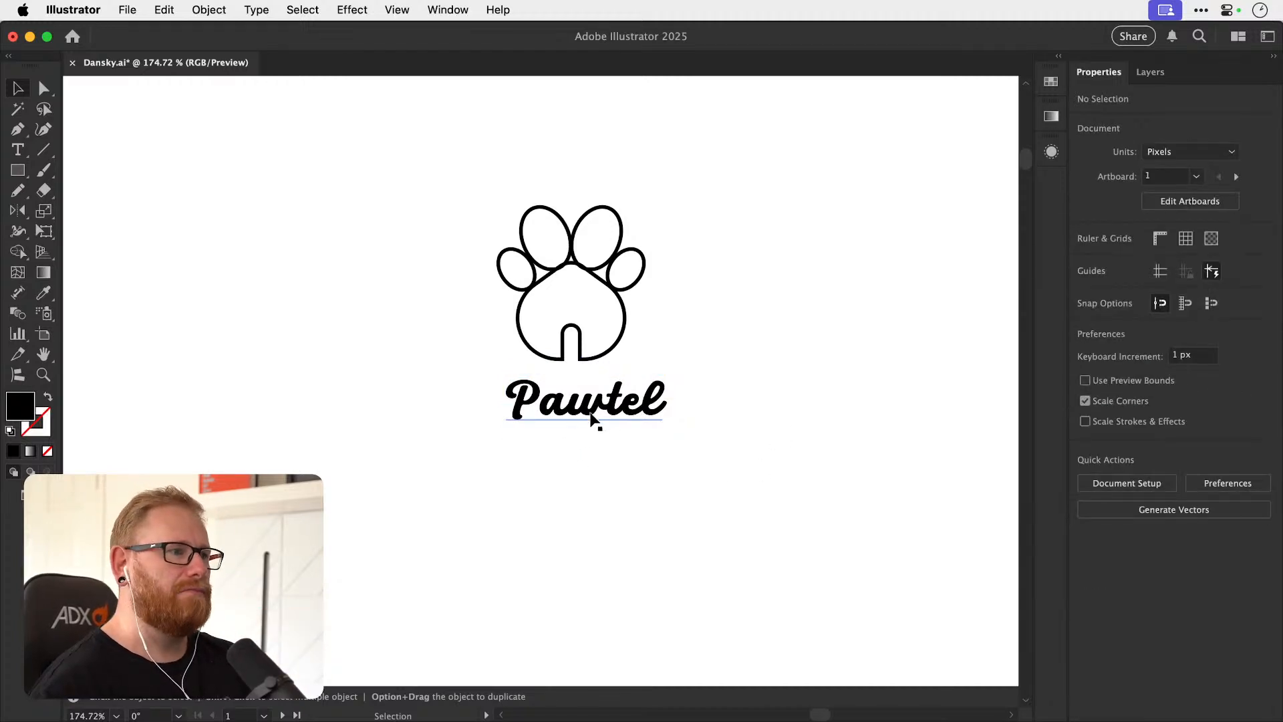
Build a second lockup beside the thin one, using the 6 pt paw-house icon and a copy of the script Pawtel text.
key(super+minus)
key(super+minus)
key(super+minus)
drag(334, 354, 669, 353)
drag(580, 391, 449, 418)
key(super+space)
click(657, 418)
key(super+space)
Apply alternate glyphs to the a and w in the Pawtel text under the thick-stroke icon, giving the w a swash.
key(t)
mouse_move(637, 412)
mouse_down()
mouse_move(662, 413)
mouse_move(564, 410)
mouse_move(658, 411)
mouse_up()
click(676, 461)
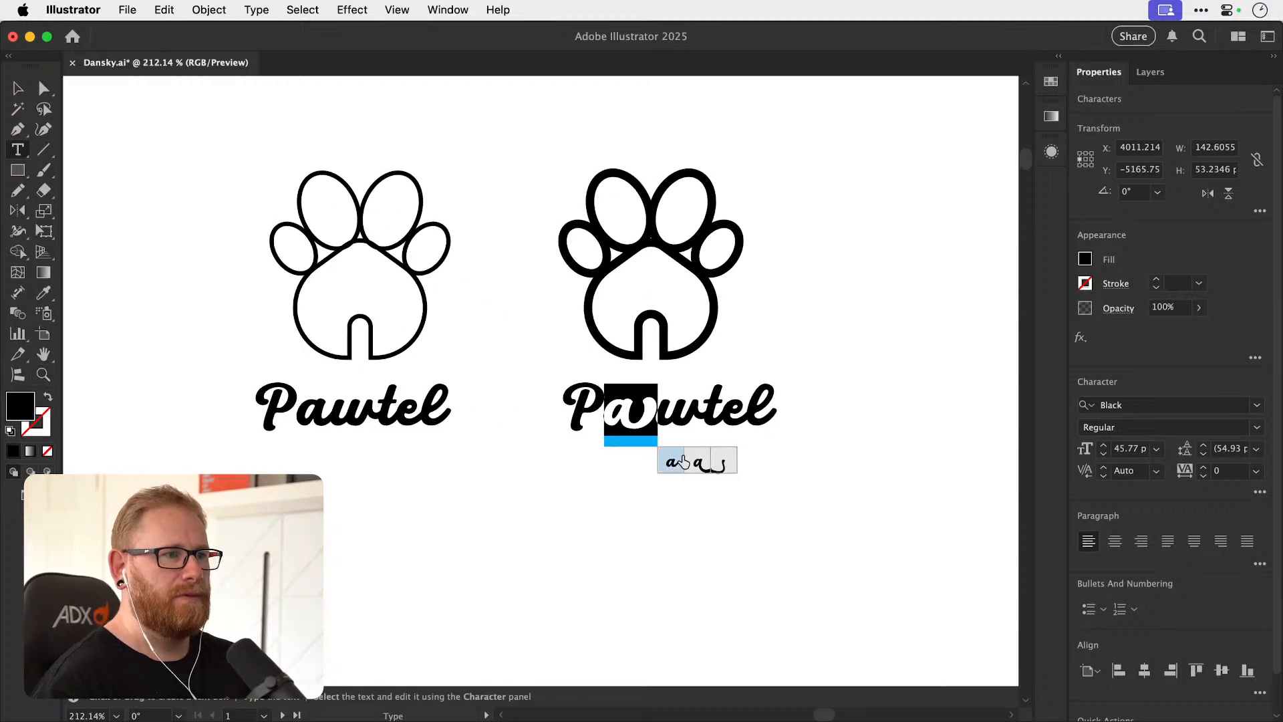
click(695, 461)
drag(649, 410, 674, 408)
click(718, 466)
Try the alternate glyphs for the t in the Pawtel text under the thick-stroke icon.
click(708, 405)
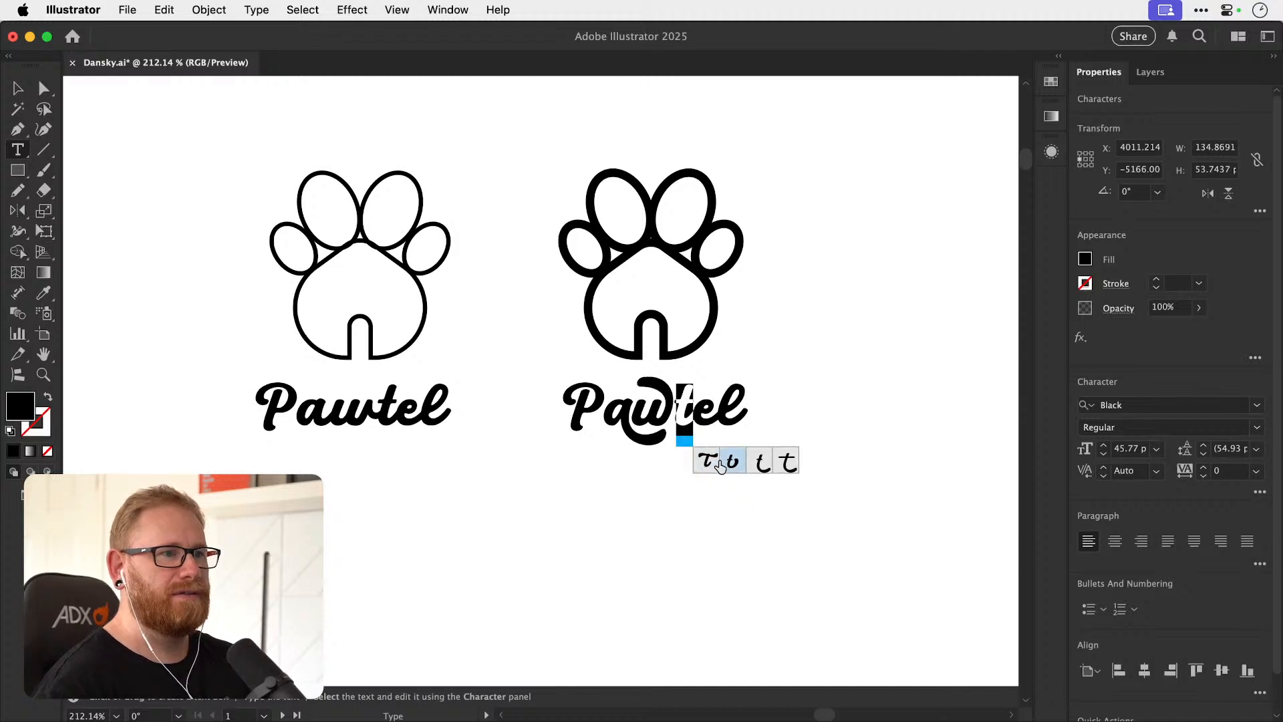
click(763, 463)
click(754, 462)
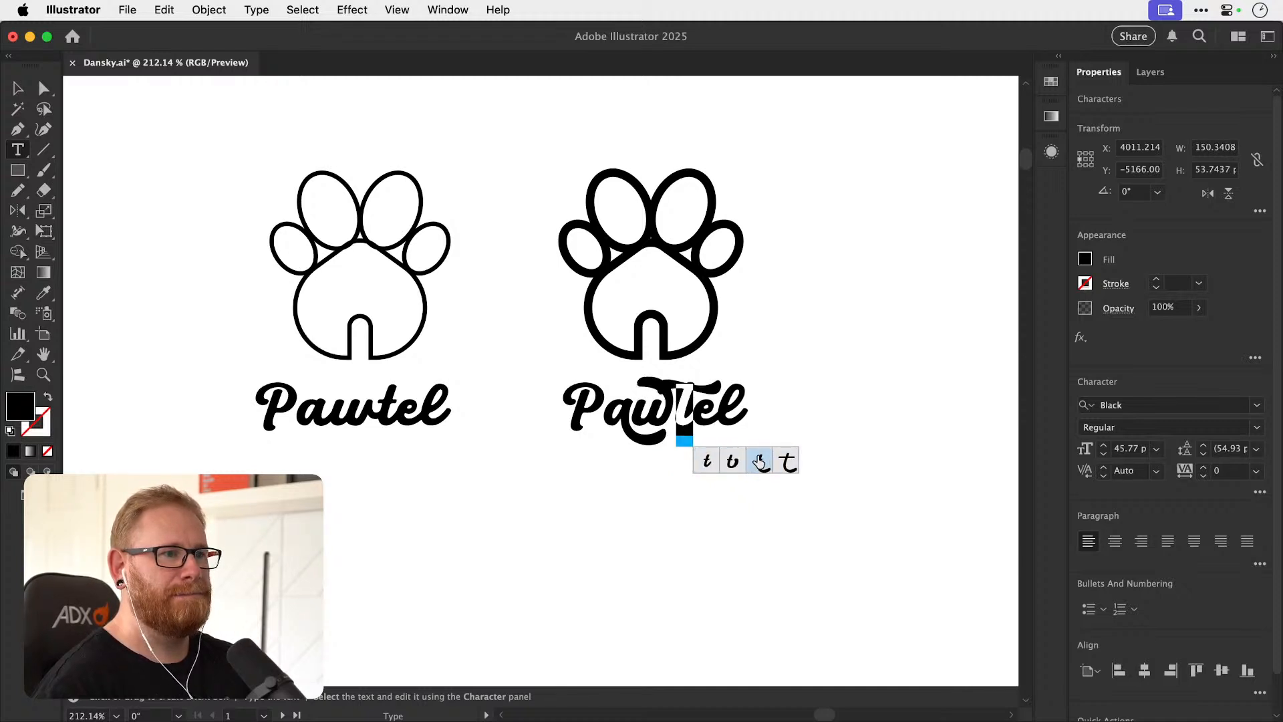
click(759, 462)
Compare the alternate glyphs for the l in the same Pawtel text and apply the one with a low swash trailing right.
drag(701, 409, 740, 411)
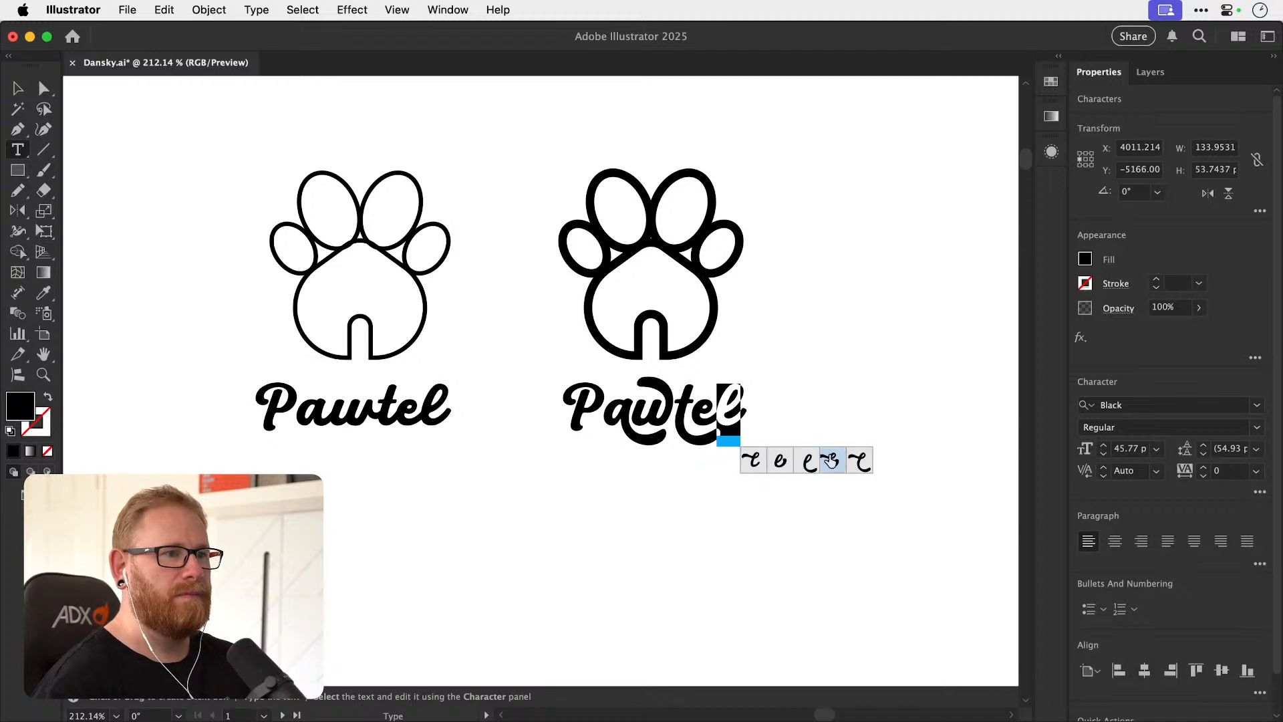
click(753, 463)
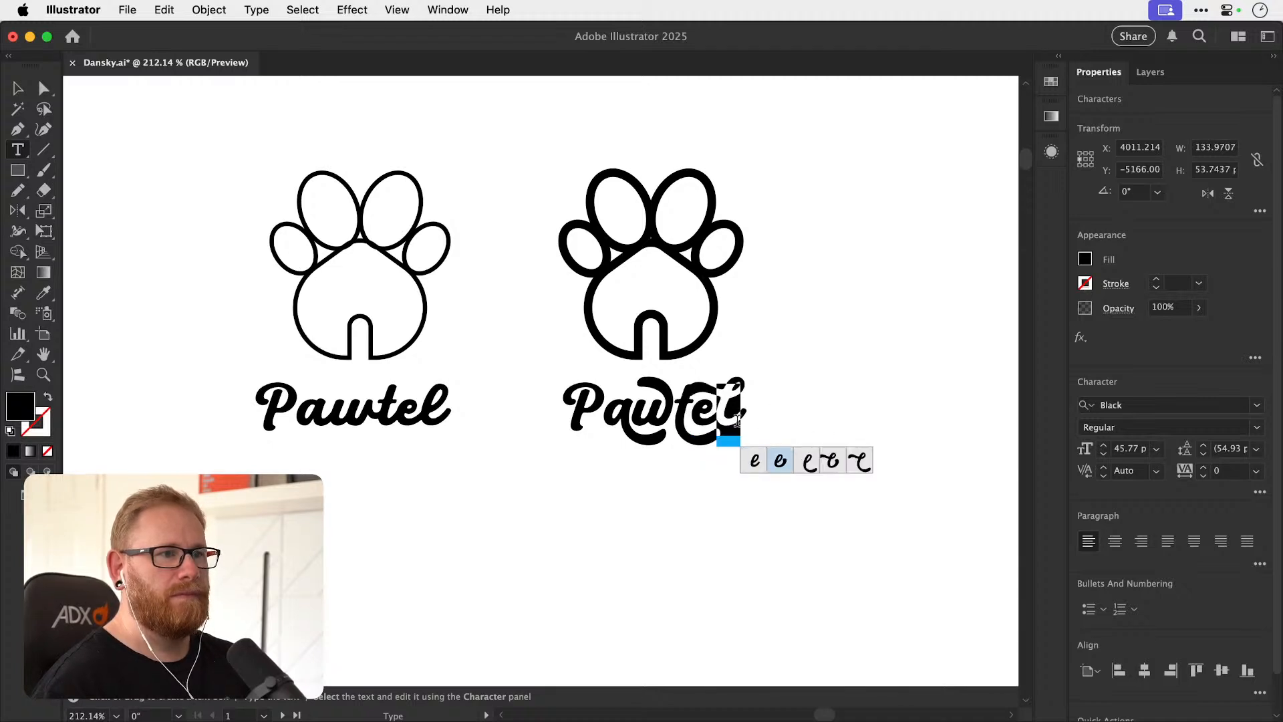
click(830, 461)
click(869, 459)
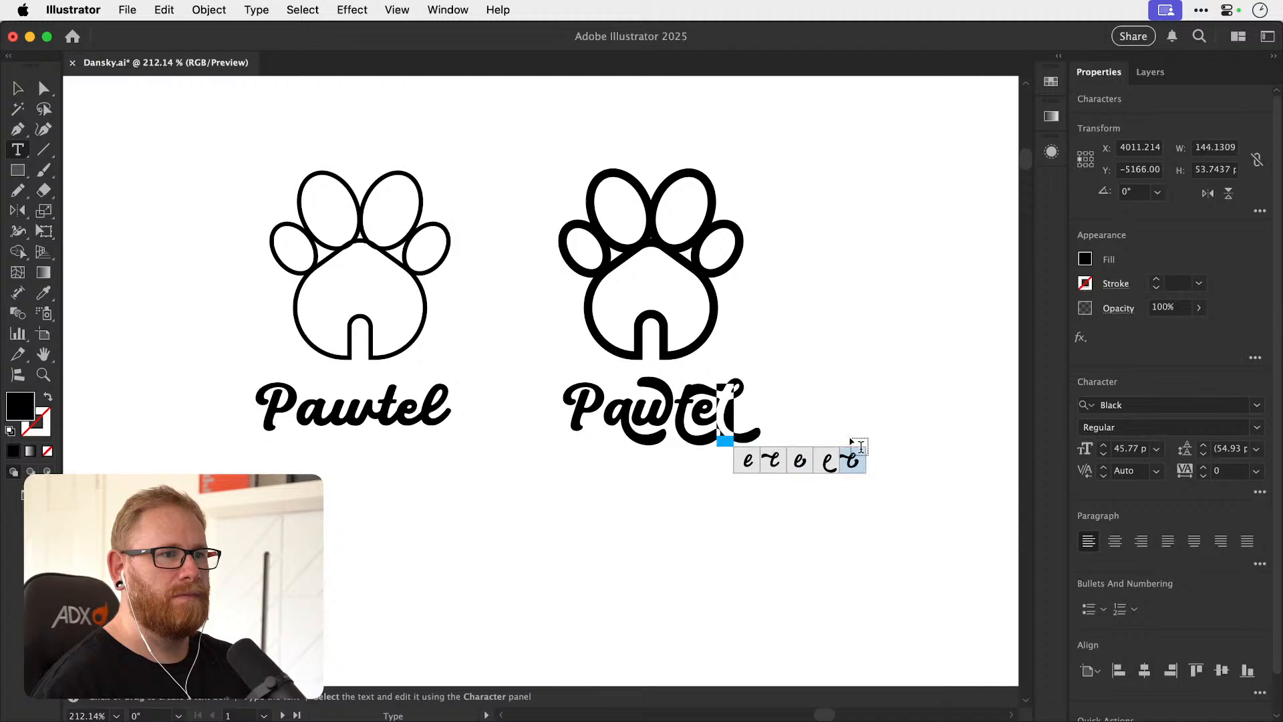
click(801, 463)
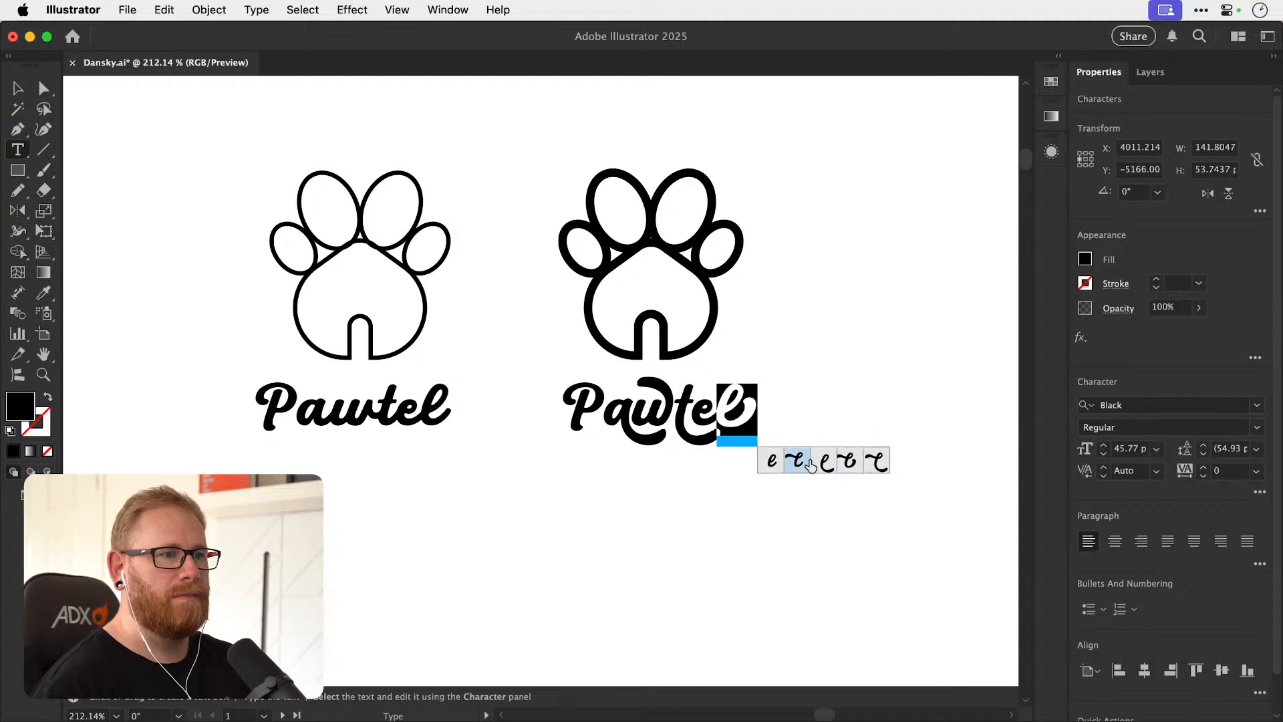
click(738, 406)
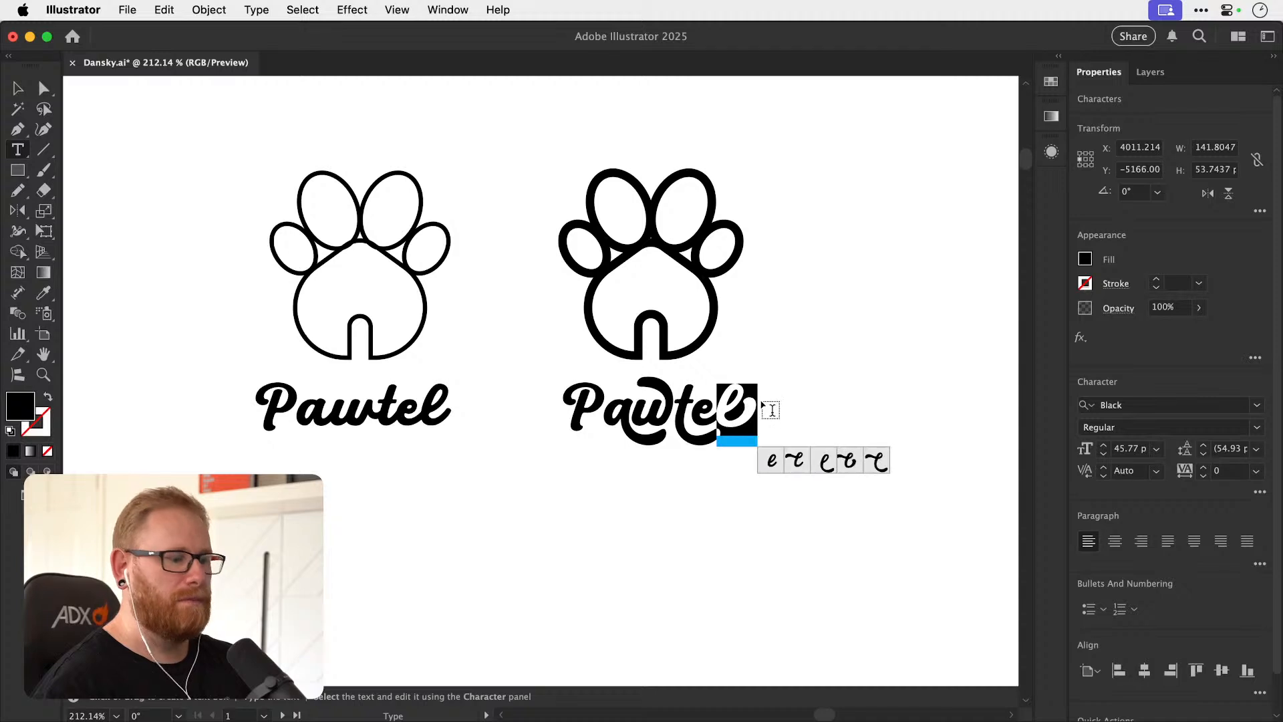
click(752, 404)
drag(732, 407, 767, 415)
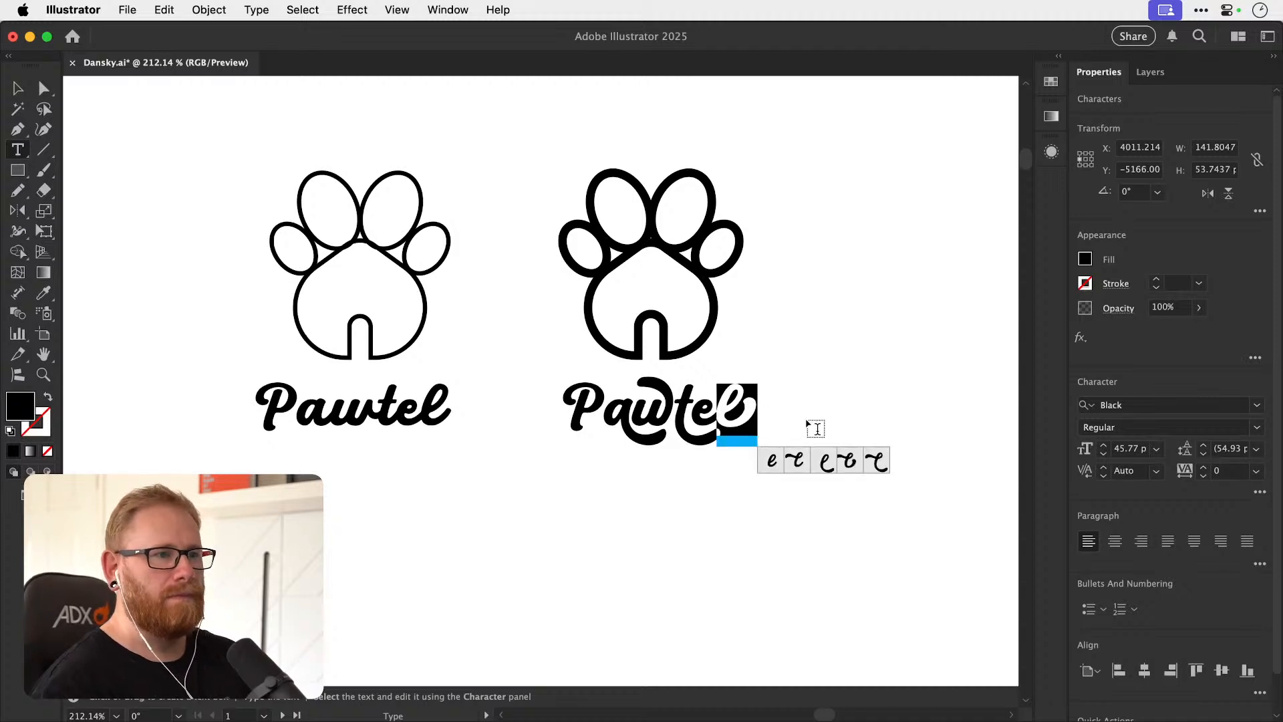
click(819, 465)
Try the t's alternate glyphs again alongside the swashed l.
click(735, 412)
drag(695, 409, 675, 411)
click(703, 461)
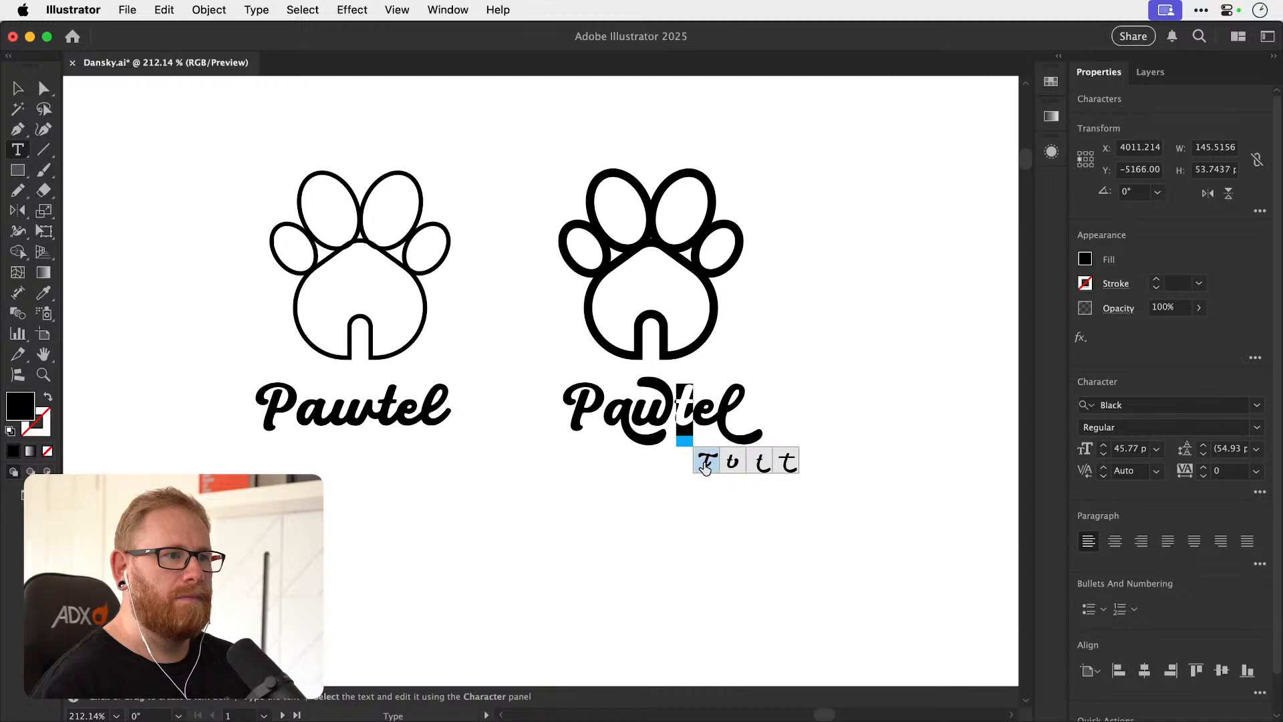
Try a lowercase p with its alternate glyph as the first letter of the swashed wordmark.
drag(594, 412, 569, 412)
text(p)
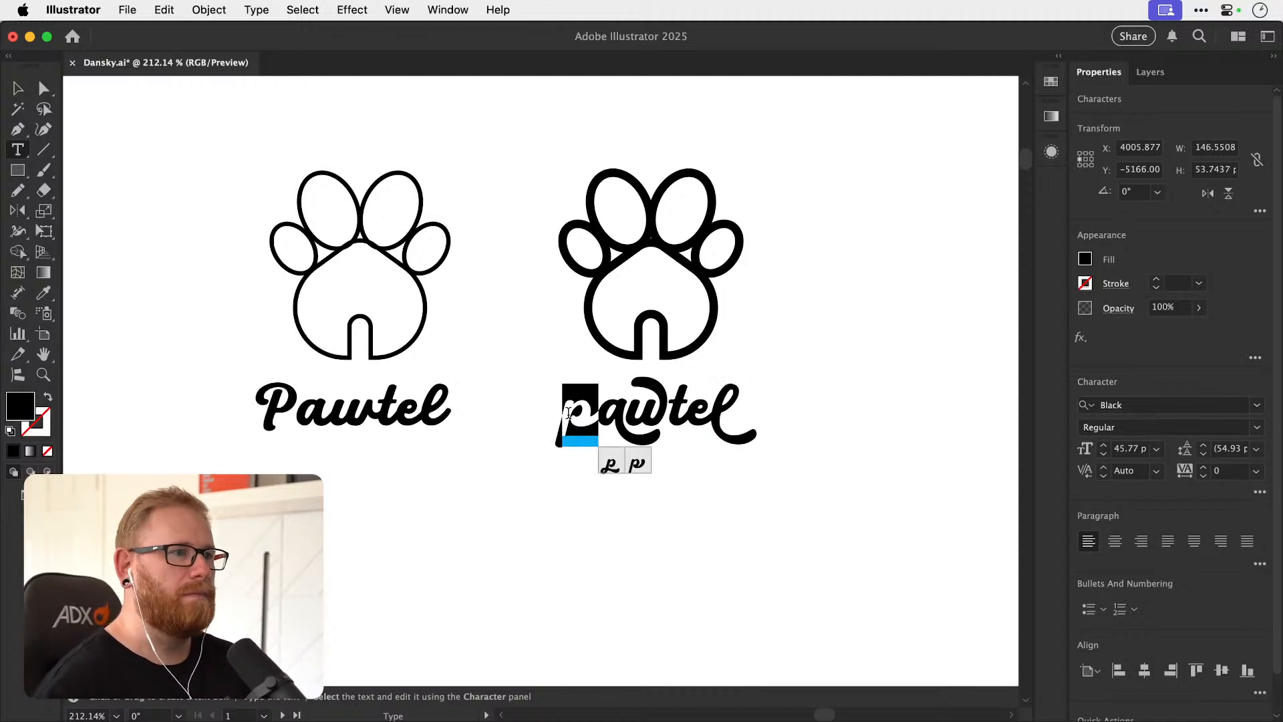
click(611, 463)
click(631, 465)
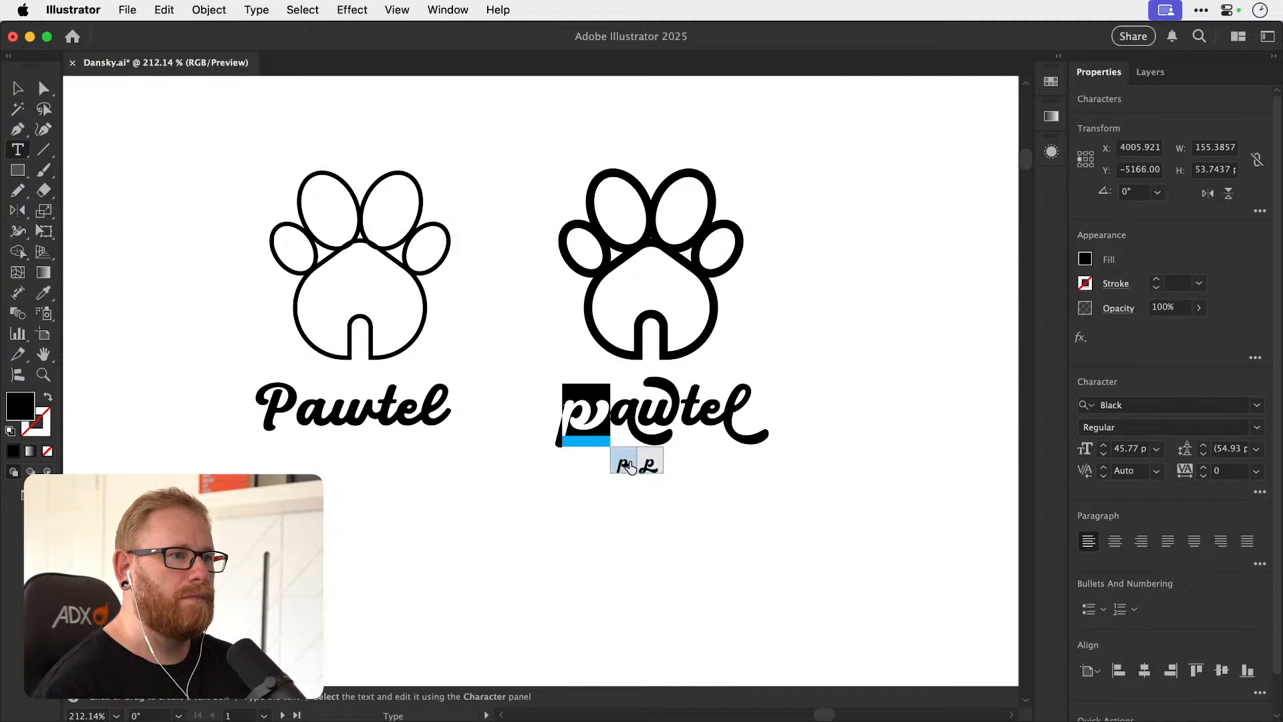
click(624, 465)
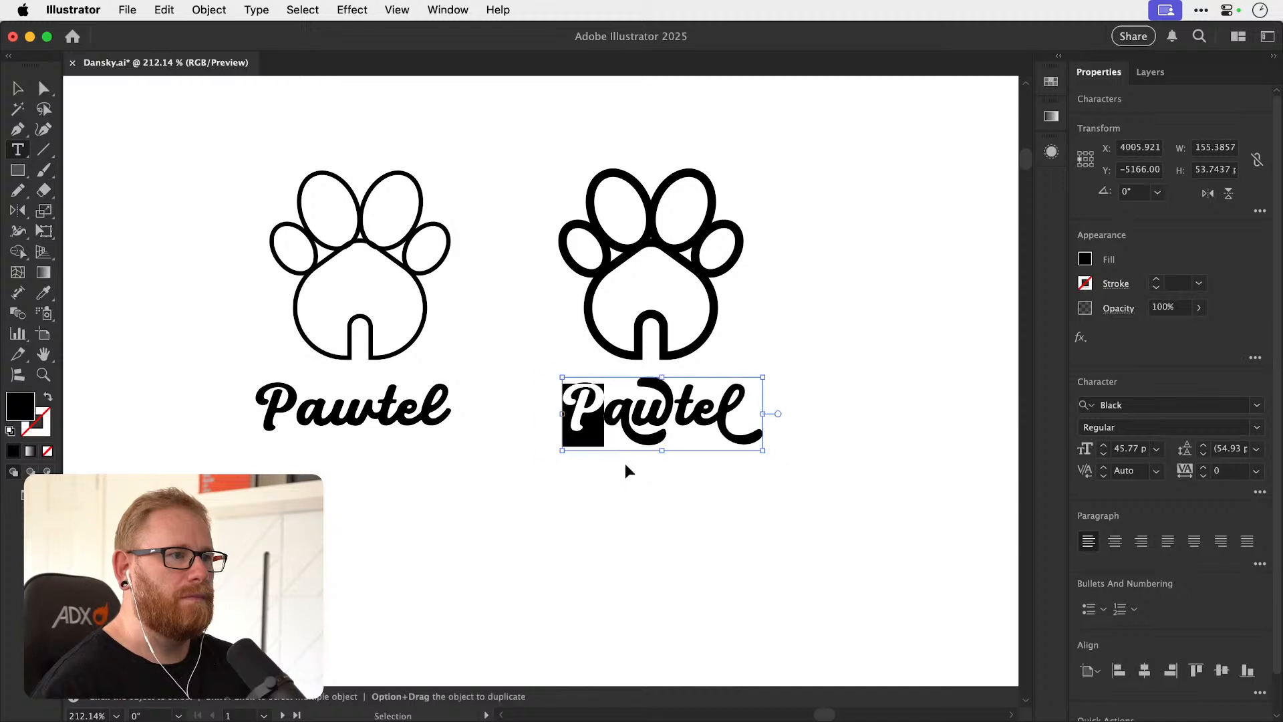
Shift the swashed Pawtel text slightly left under the thick-stroke icon.
click(18, 88)
click(833, 349)
drag(756, 427, 750, 428)
Select the Pawtel text under the thin-stroke icon and try the Blastage, Blithe and Bodoni 72 fonts on it.
click(449, 401)
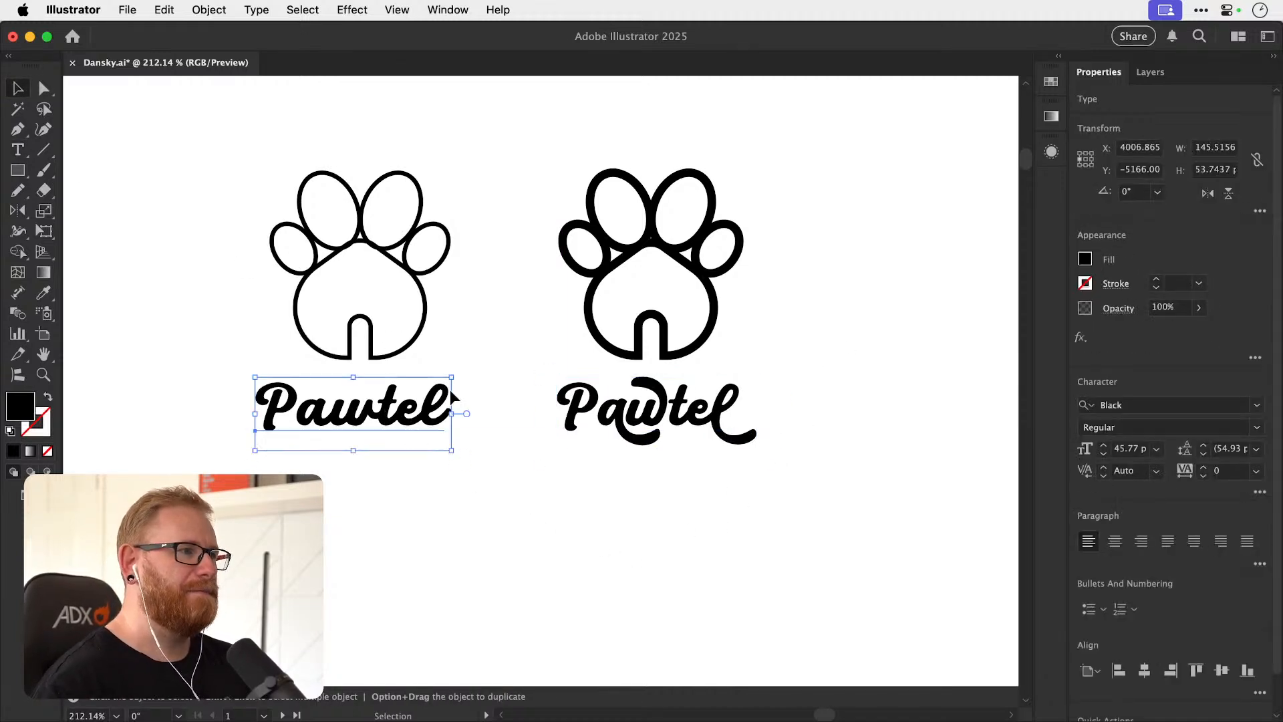
click(1121, 405)
text(Blenny Black)
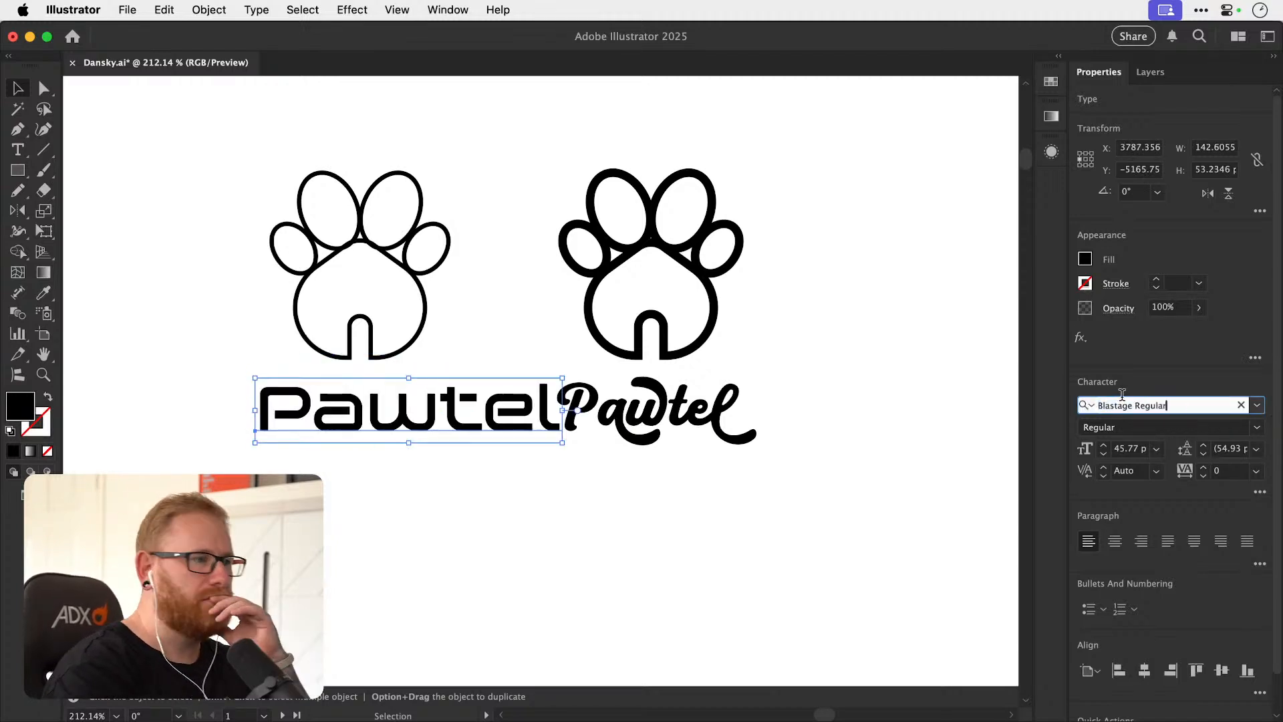
key(Down)
key(Down)
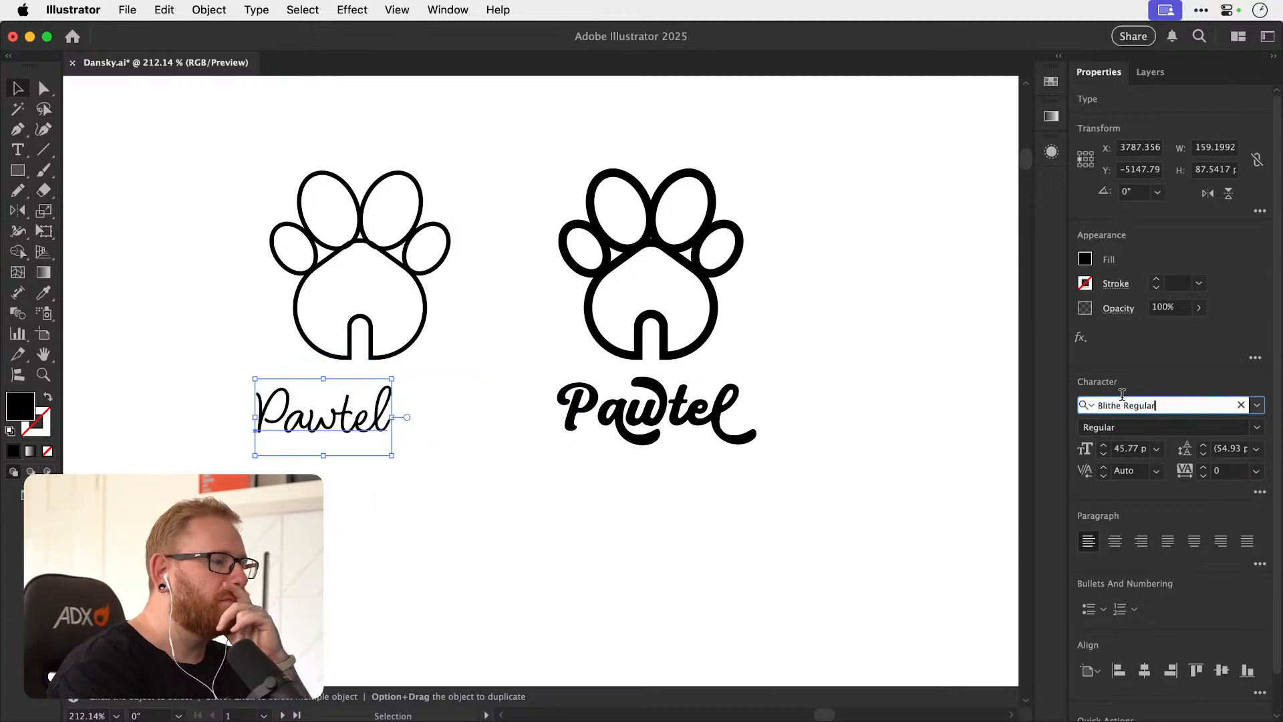
key(Up)
key(Down)
Continue through the fonts on the thin lockup's text, trying Bradley Hand Bold, Brush Script MT Italic, Calcio and Chalkboard.
key(Down)
key(Down)
key(Down)
key(Down)
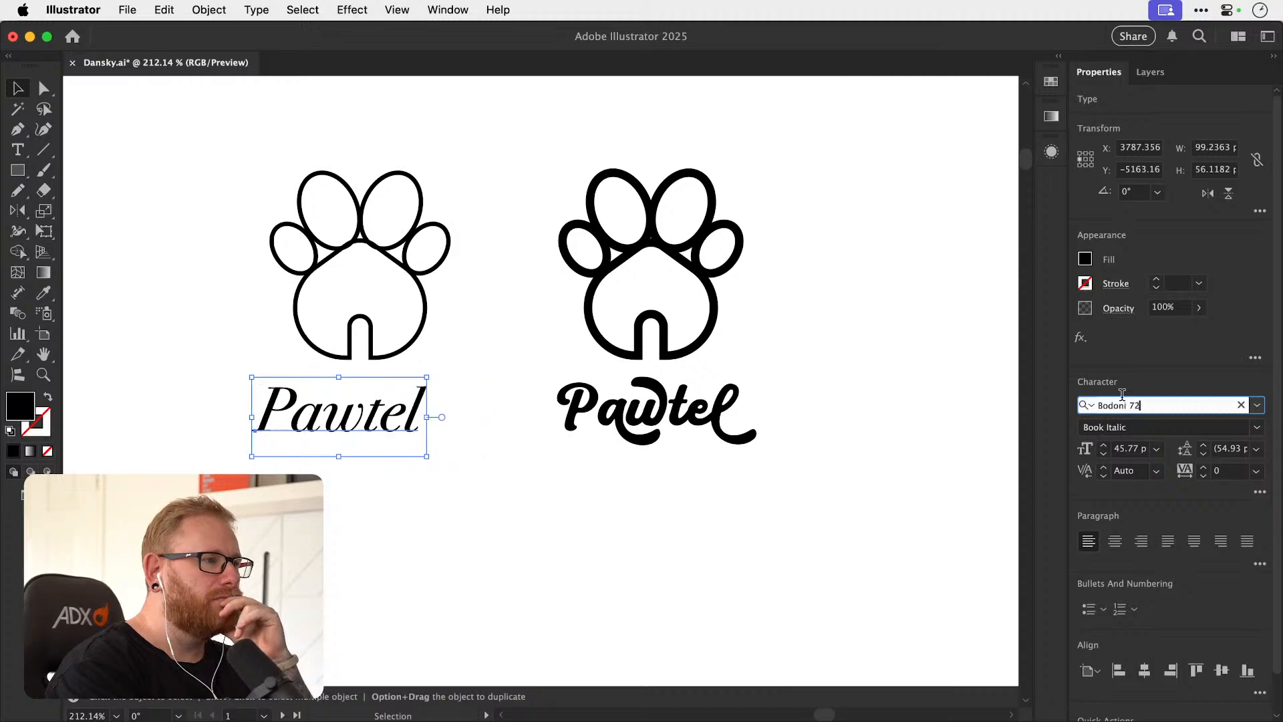
key(Down)
key(Down)
key(Down)
key(Down)
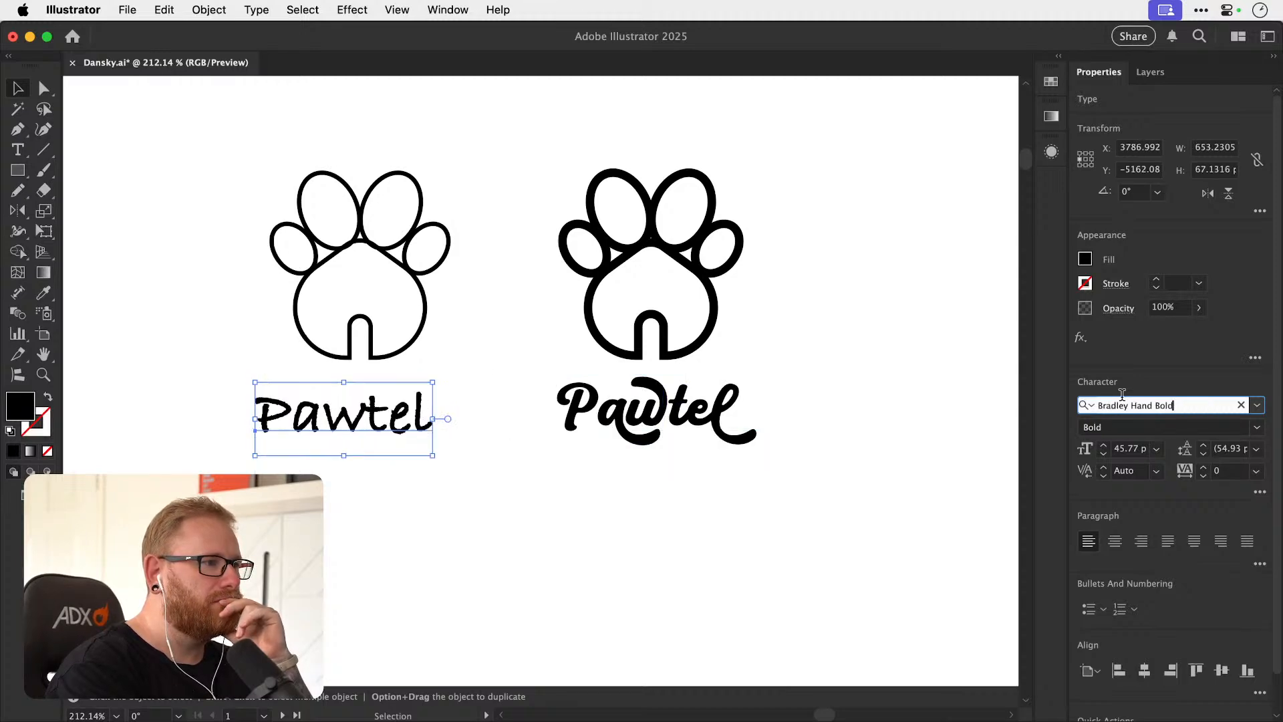
key(Down)
key(Down)
key(Down)
key(Down)
key(Down)
key(Down)
key(Down)
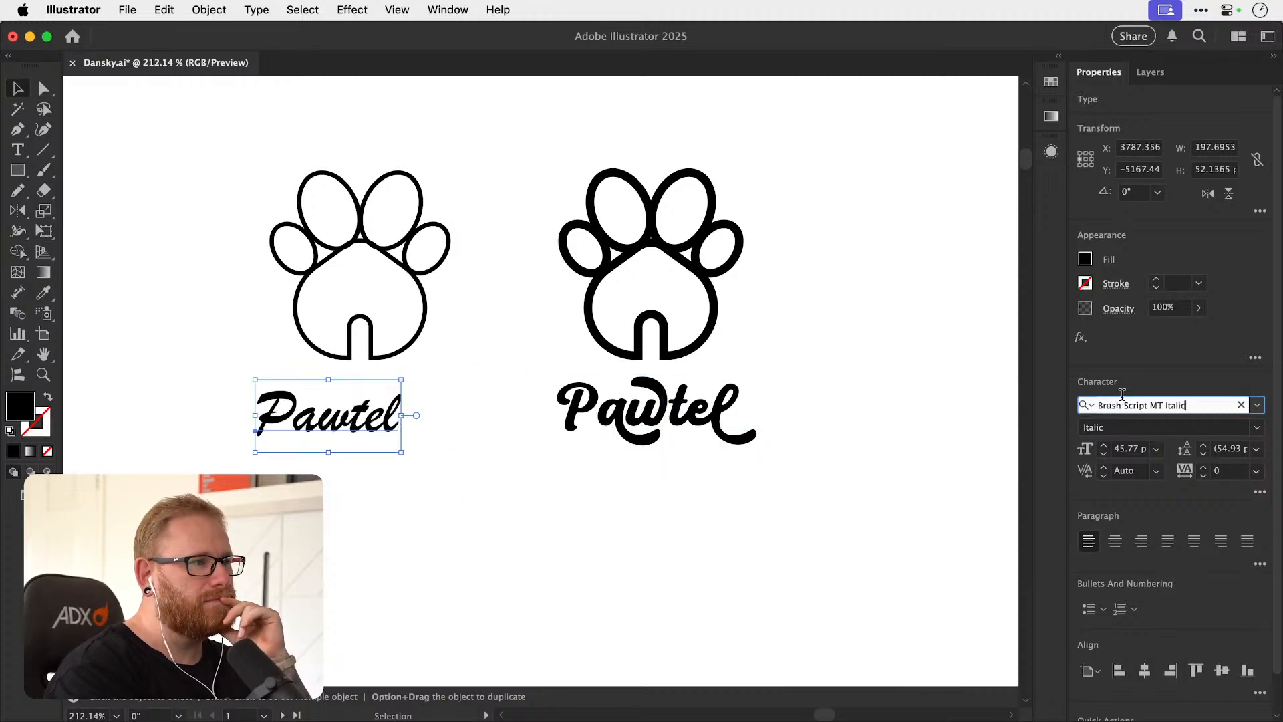
key(Down)
key(Down)
key(Down)
key(Down)
key(Down)
key(Down)
key(Down)
key(Down)
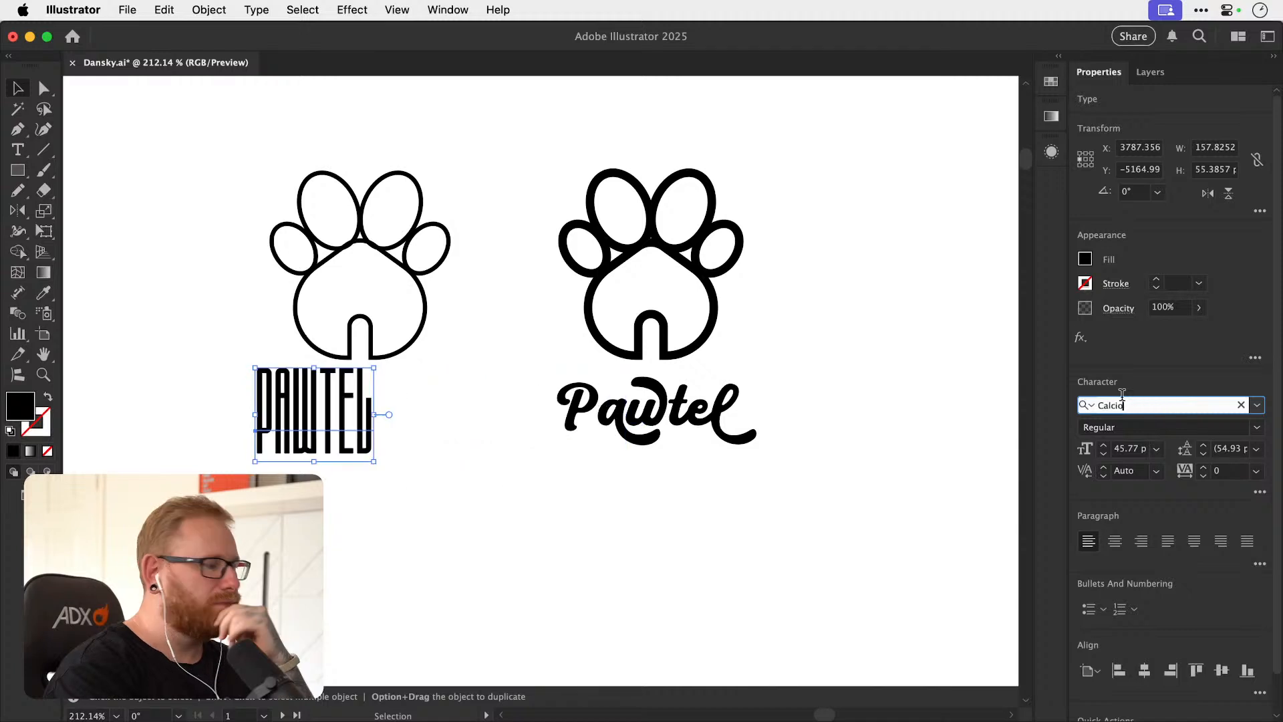
key(Down)
key(Down)
key(Down)
key(Down)
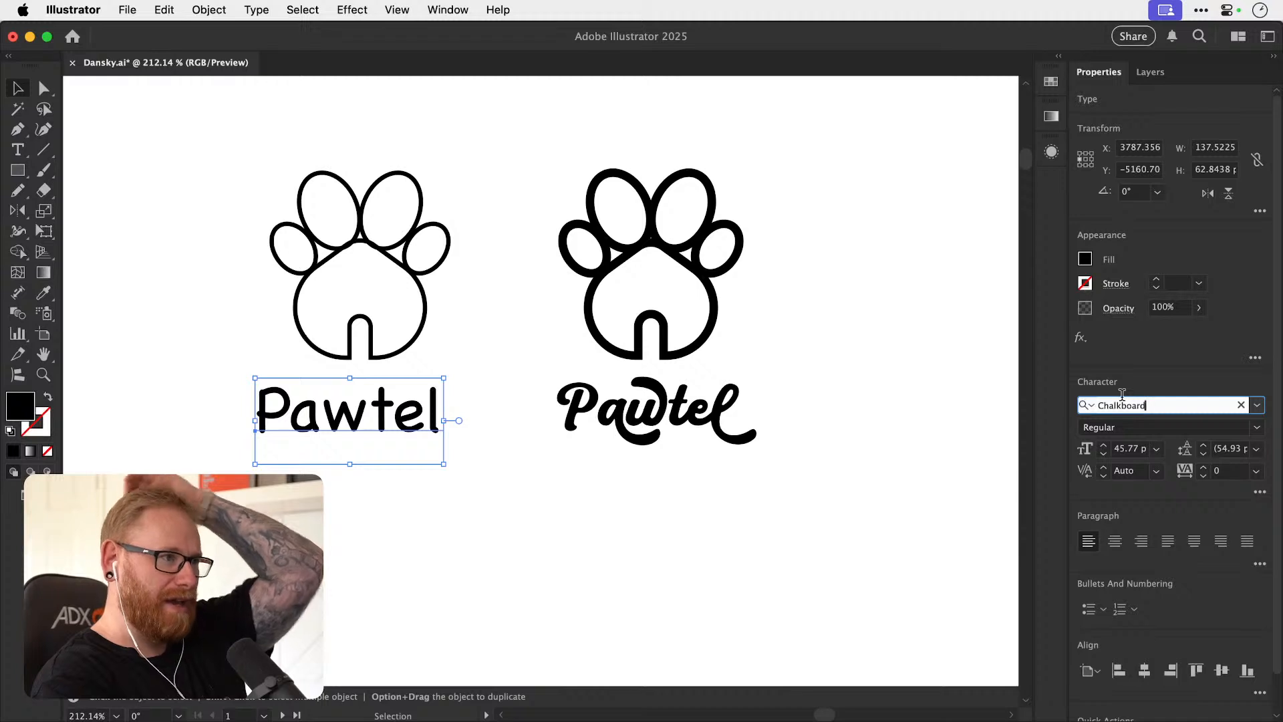
Browse onward through the fonts from Chalkboard to Corundum Text SemiBold on the thin lockup's Pawtel text.
key(Down)
key(Down)
key(Down)
key(Down)
key(Down)
key(Down)
key(Down)
key(Down)
key(Down)
key(Down)
key(Down)
key(Down)
key(Down)
key(Down)
key(Down)
key(Down)
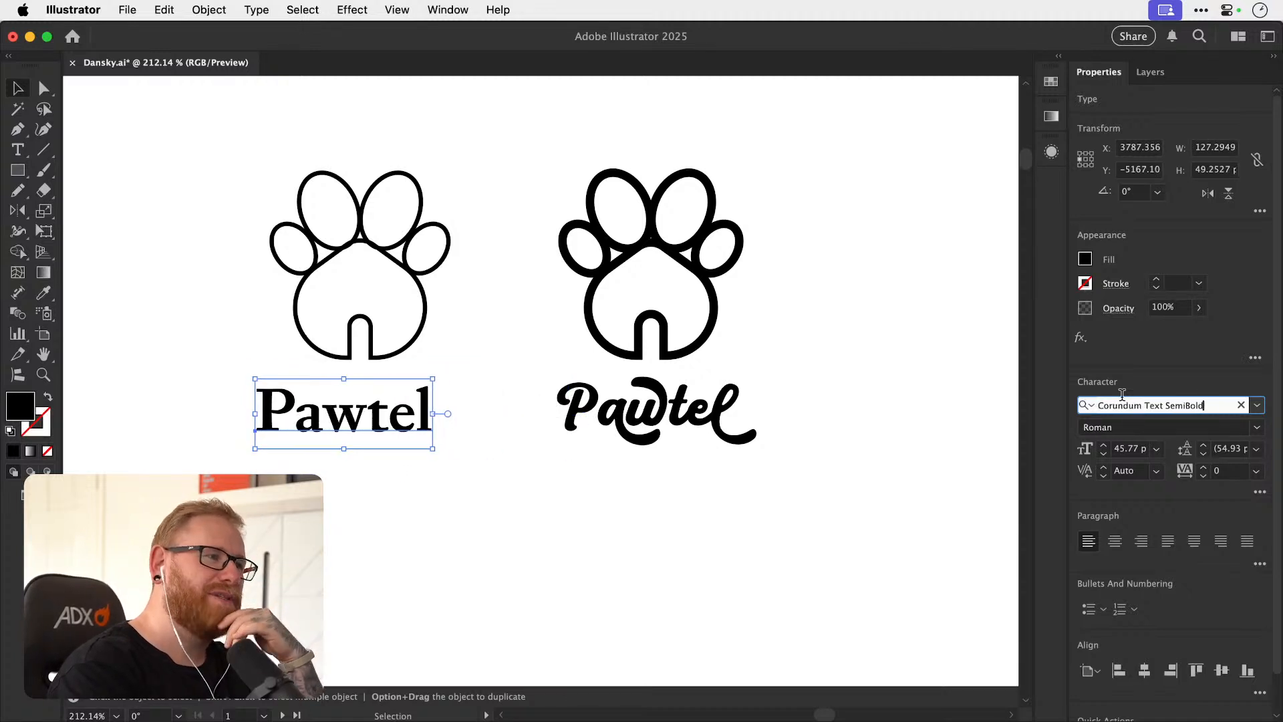
Compare the neighbouring fonts and set the thin lockup's Pawtel text in Coves Light.
key(Down)
key(Down)
key(Down)
key(Down)
key(Up)
key(Up)
key(Down)
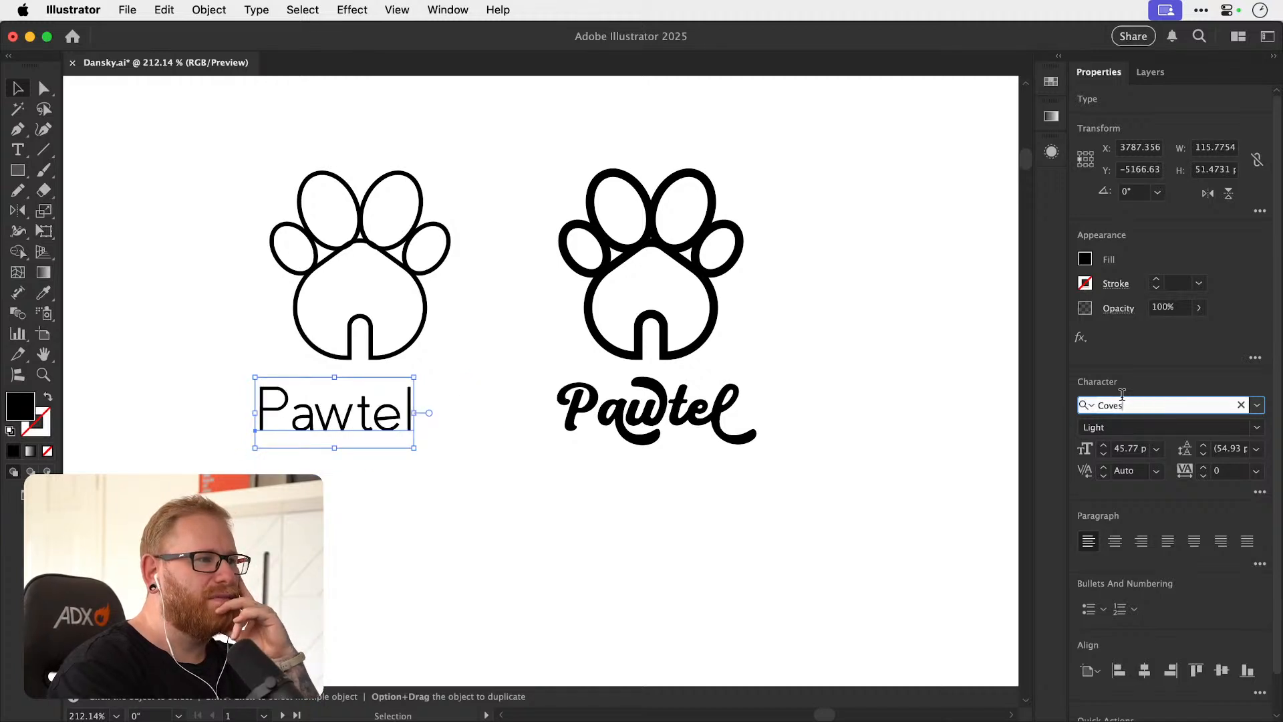
Move the Coves Pawtel text right to centre it under the thin-stroke icon, and try its Bold style.
click(474, 514)
drag(415, 421, 442, 421)
click(1248, 427)
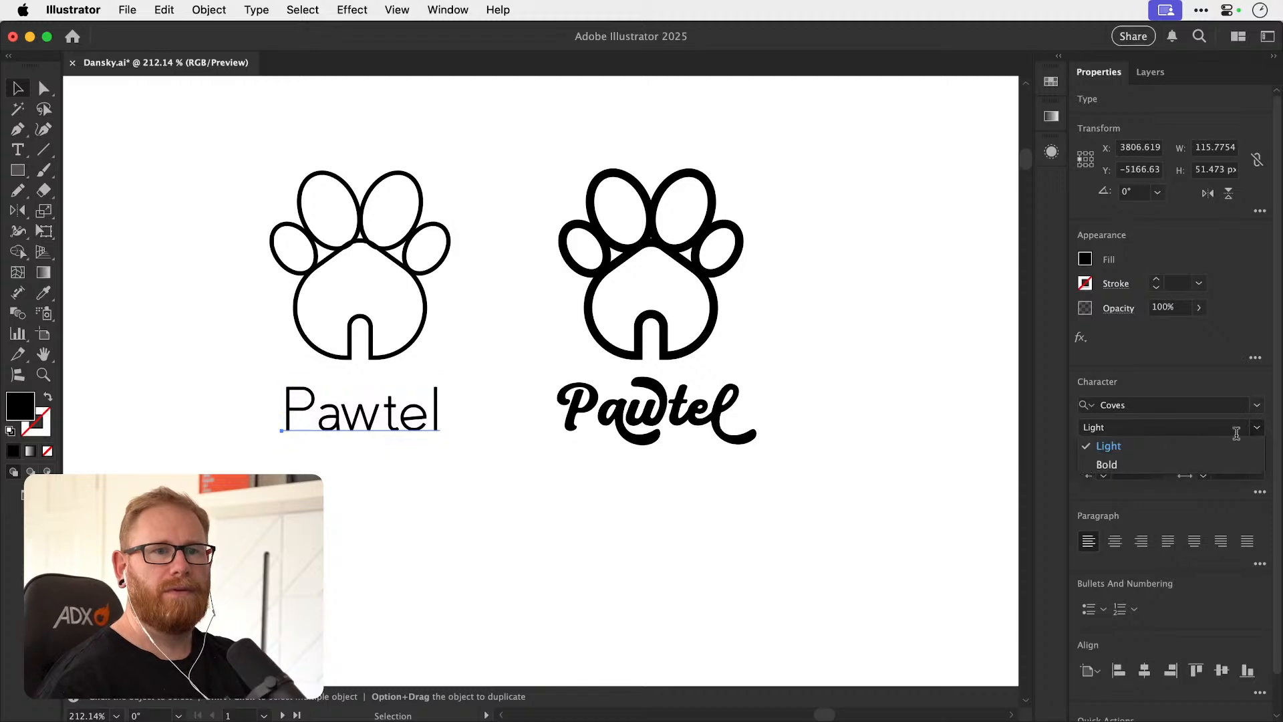
click(1185, 465)
key(super+z)
click(369, 463)
key(super+space)
drag(335, 413, 395, 415)
click(392, 415)
Resume browsing fonts for the thin lockup's Pawtel text, moving on from Coves through Cy to Daniel Bold.
click(1161, 402)
key(Down)
key(Down)
key(Down)
key(Down)
key(Down)
key(Down)
key(Down)
key(Down)
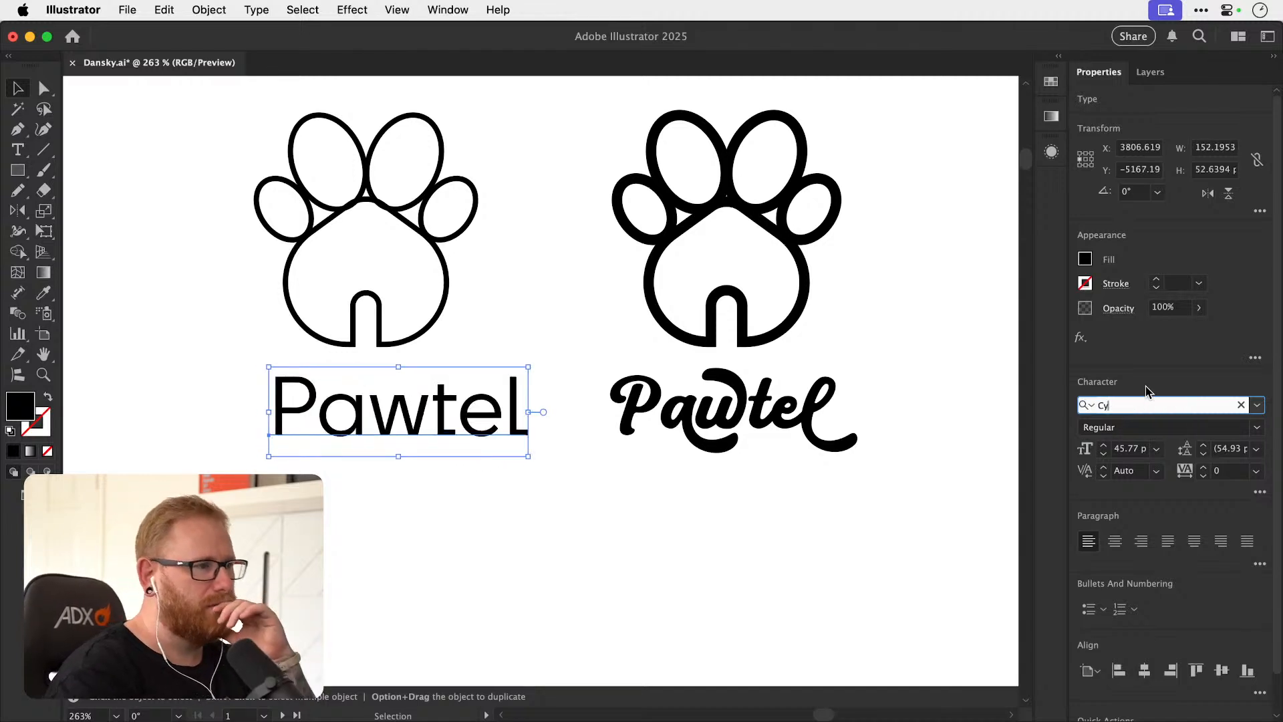
key(Down)
key(Down)
key(Down)
key(Down)
key(Down)
key(Down)
key(Down)
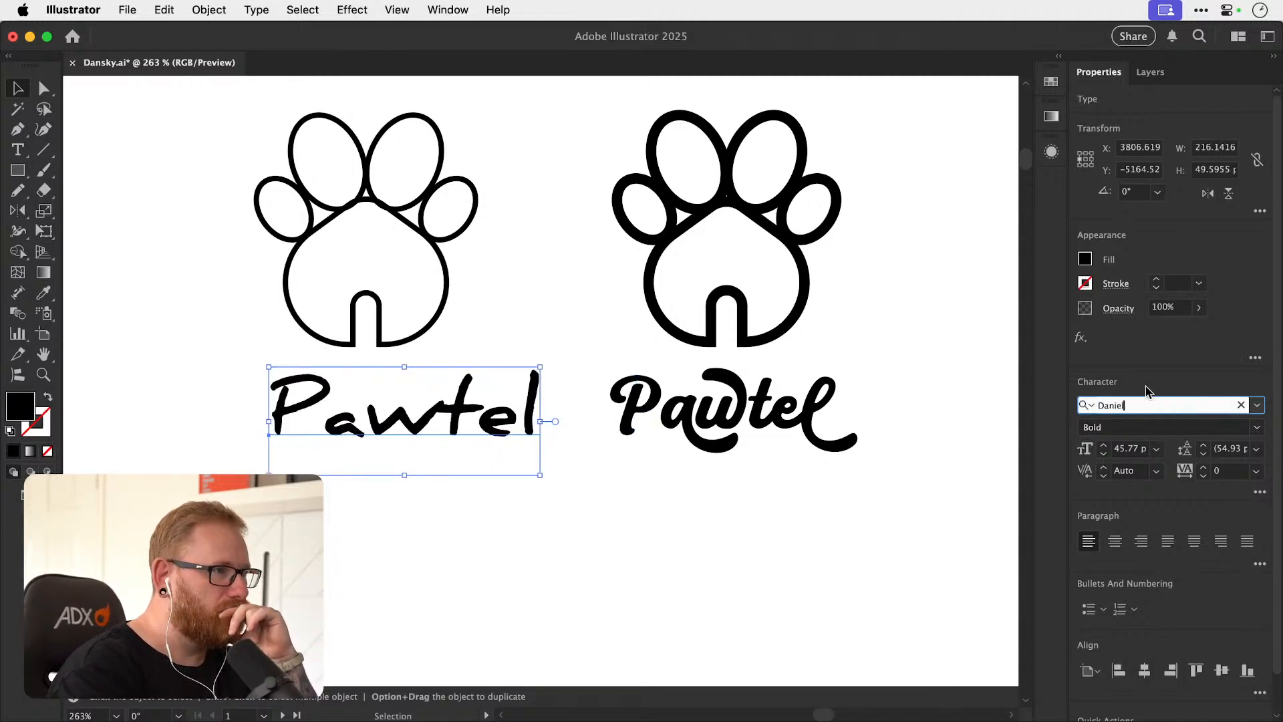
Try the Didot and Dosis fonts on the thin lockup's Pawtel text.
key(Down)
key(Down)
key(Down)
key(Down)
key(Down)
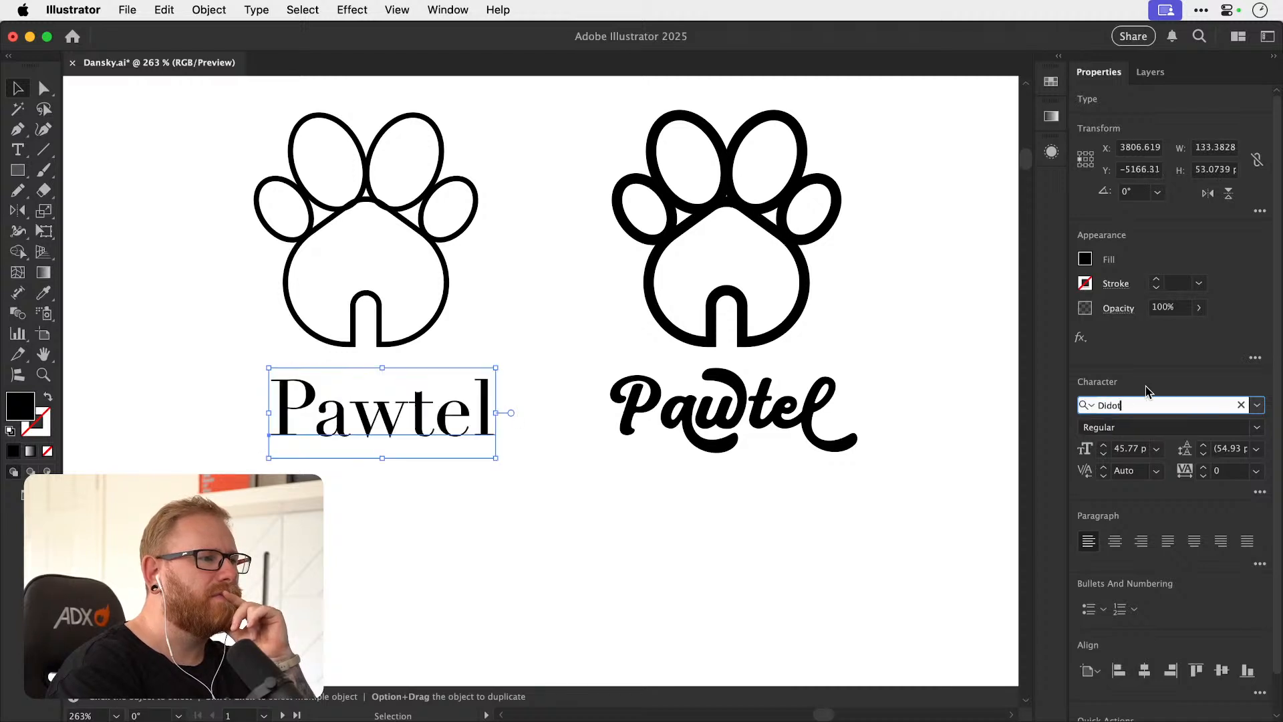
key(Down)
key(Down)
key(Down)
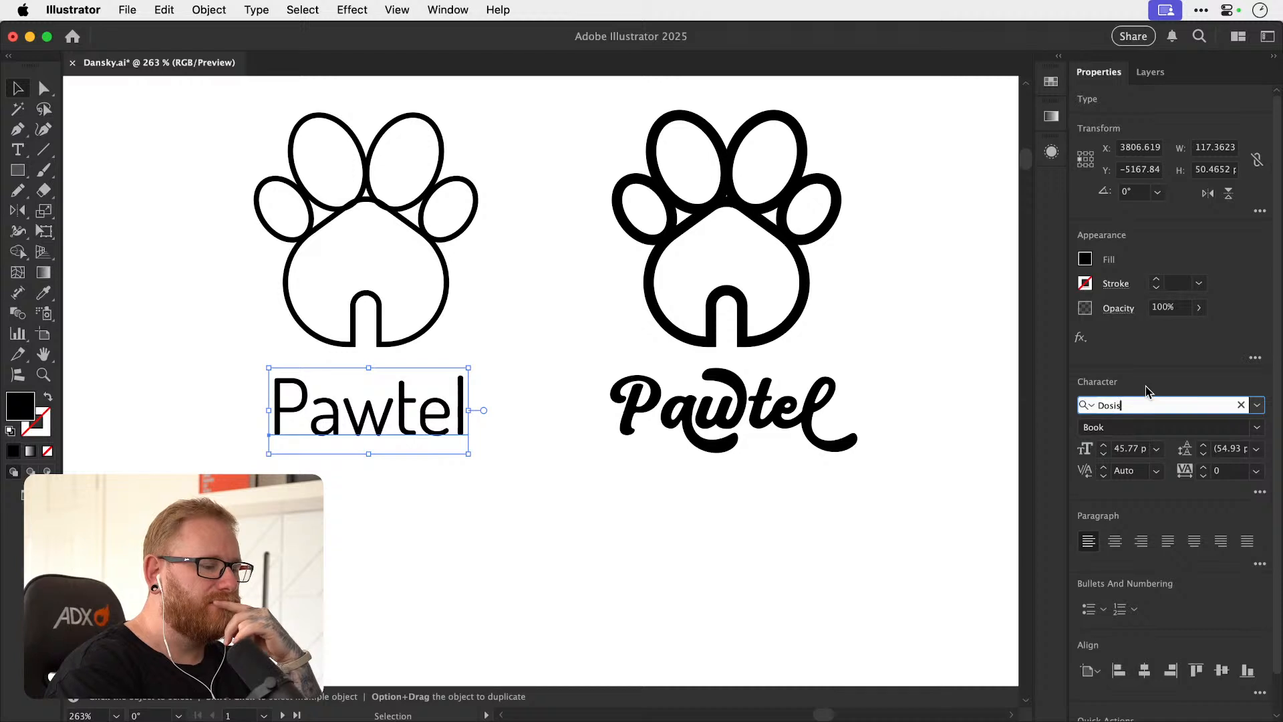
Try the Douglas-Calgury Block, Douglas-Morphic 60s and Douglas-Norwood Old fonts on the thin lockup's Pawtel text.
key(Down)
key(Down)
key(Down)
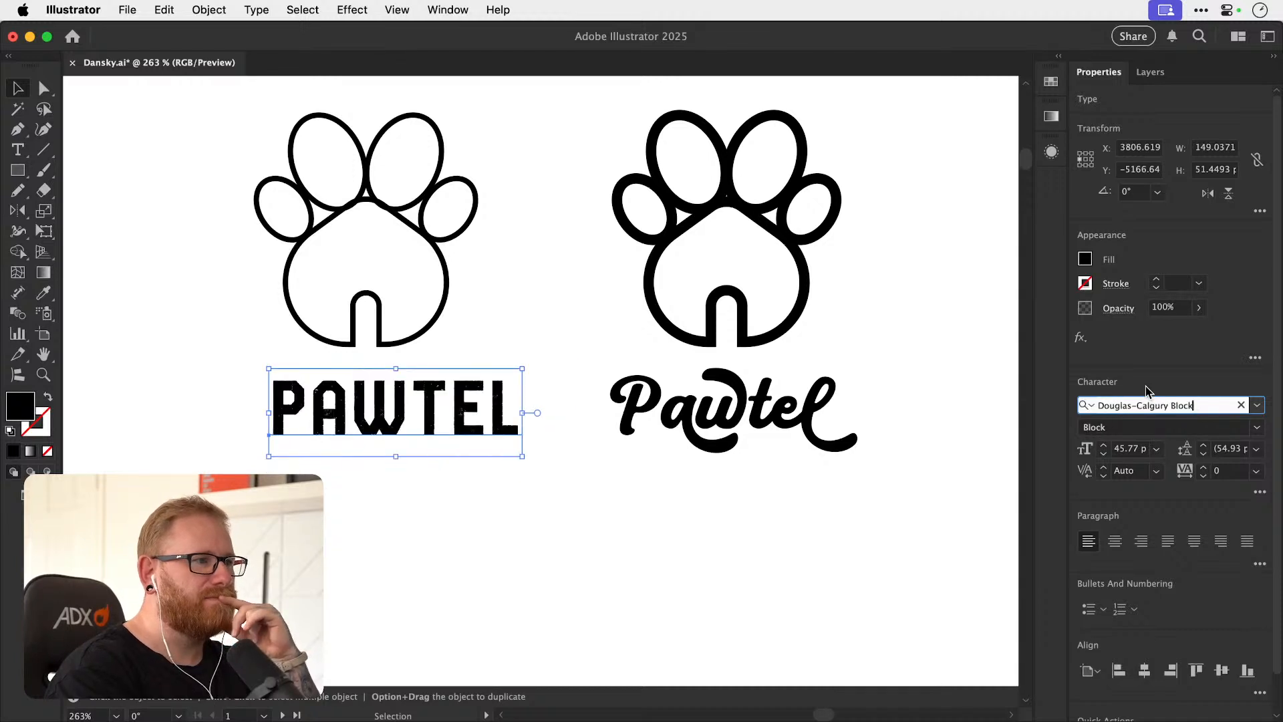
key(Down)
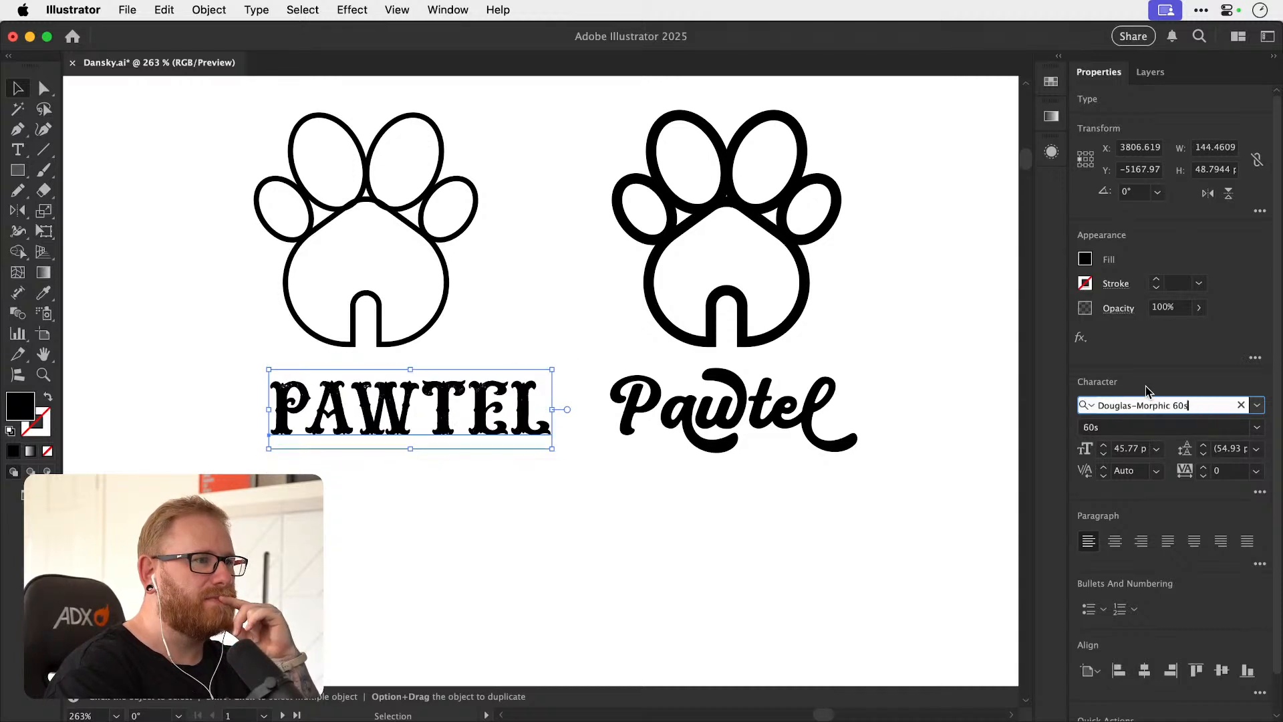
key(Down)
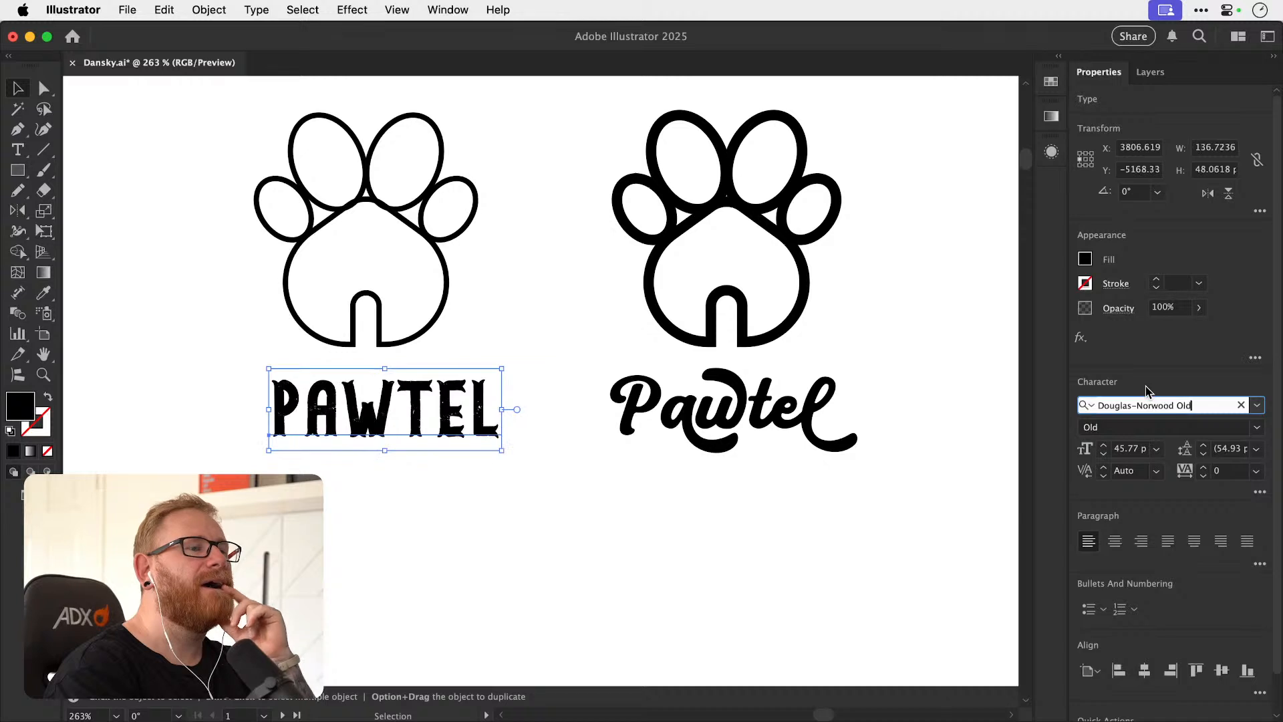
Try the Dream Big Narrow, Duepuntozero bold and Dual 300 fonts on the thin lockup's Pawtel text.
key(Down)
key(Down)
key(Down)
key(Down)
key(Down)
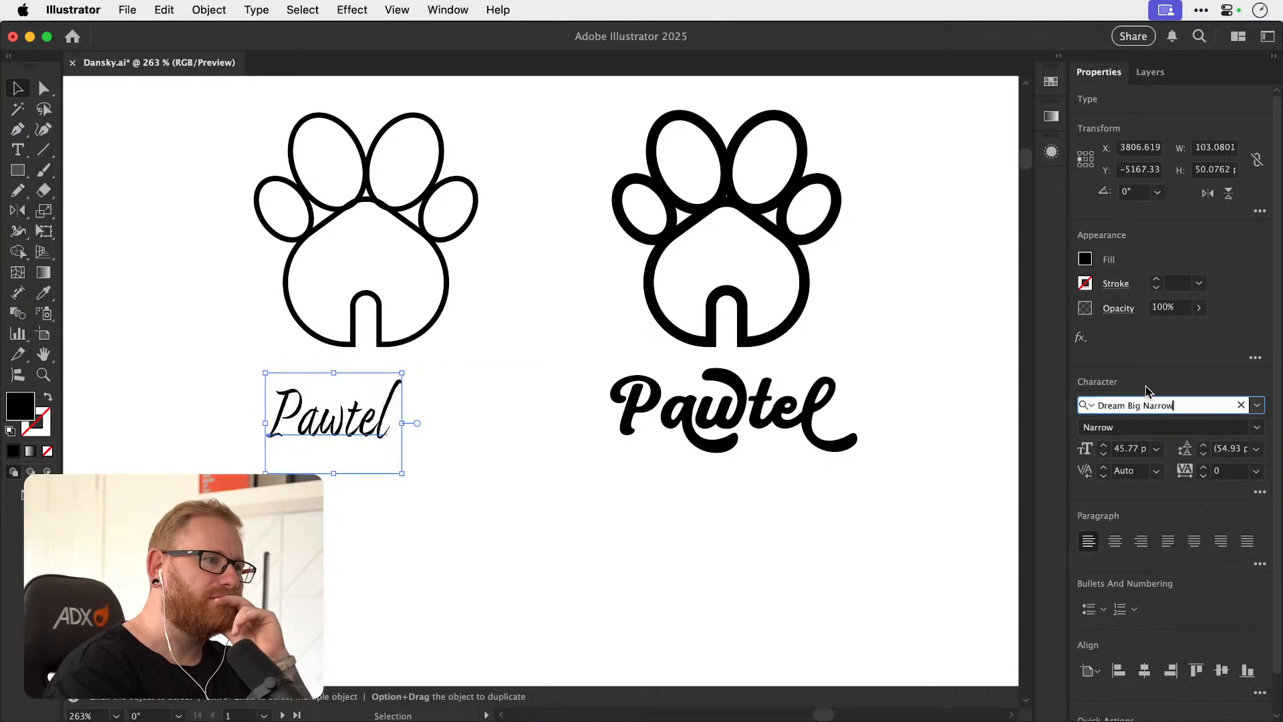
key(Down)
key(Down)
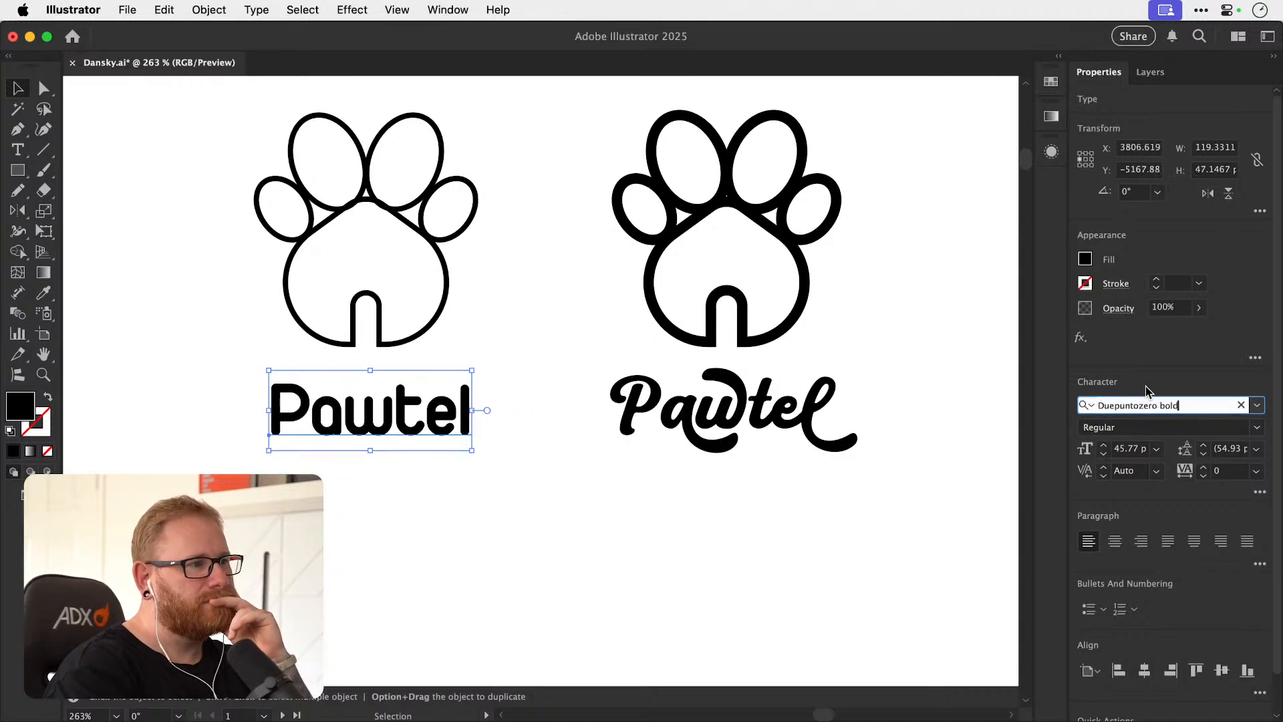
Try the Elegant Lux Mager, Erwin Plain and Erbaum fonts on the thin lockup's Pawtel text.
key(Down)
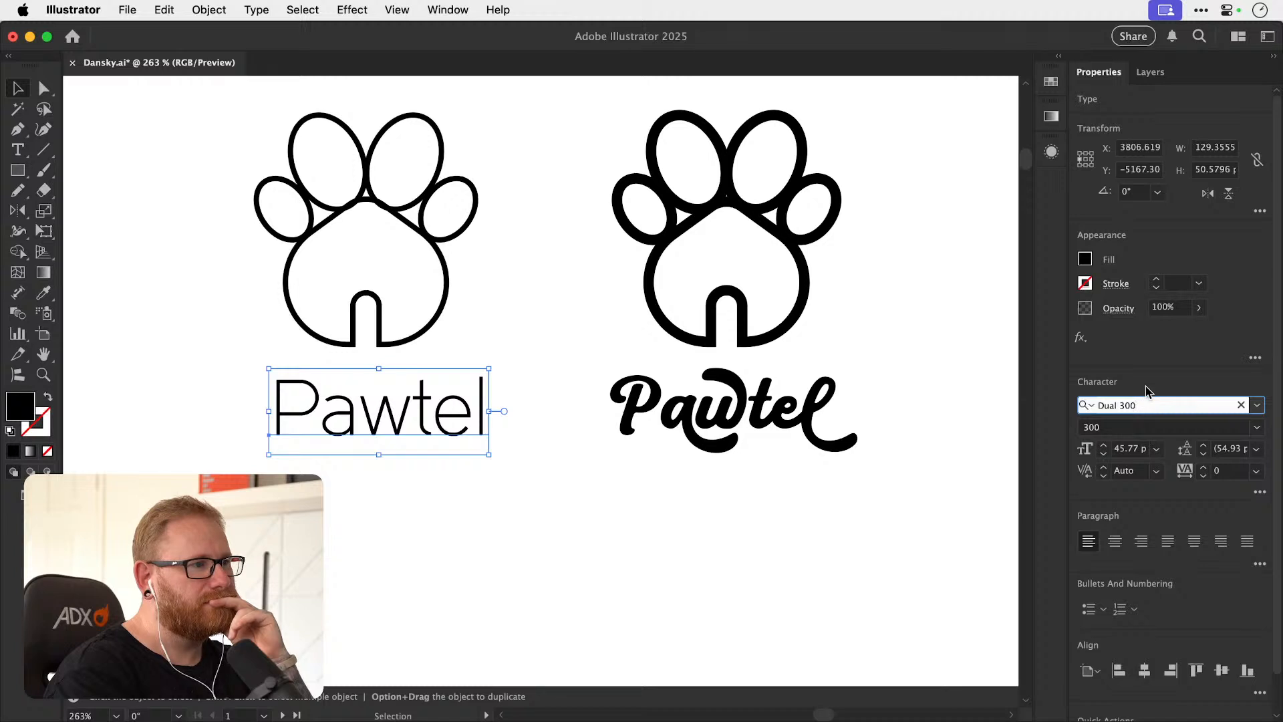
key(Down)
key(Down)
key(Down)
key(Down)
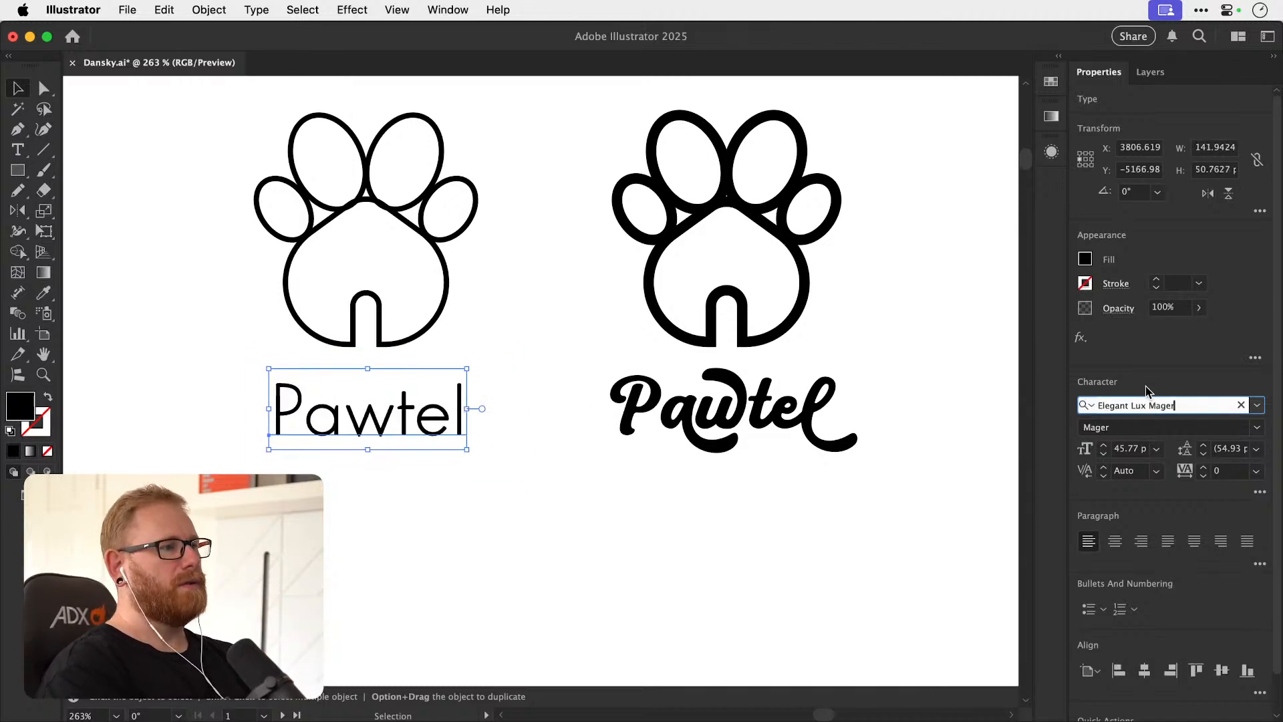
key(Down)
key(Down)
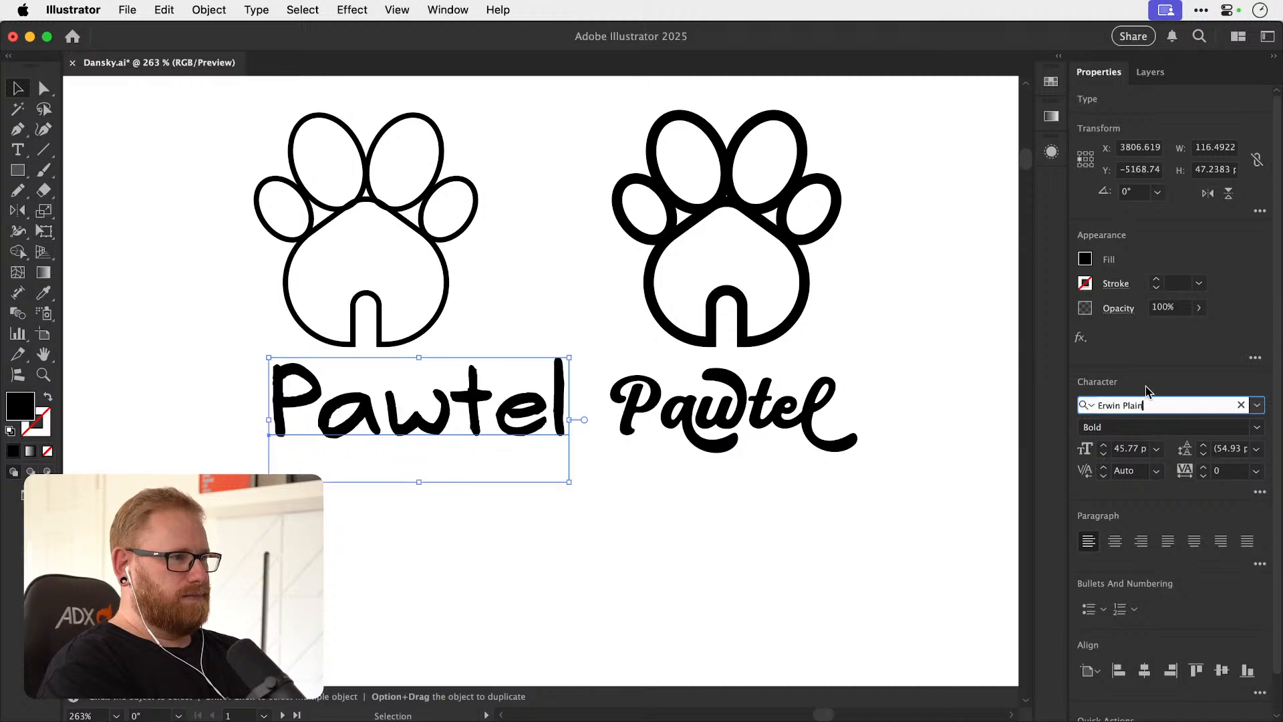
key(Down)
key(Down)
key(Down)
key(Down)
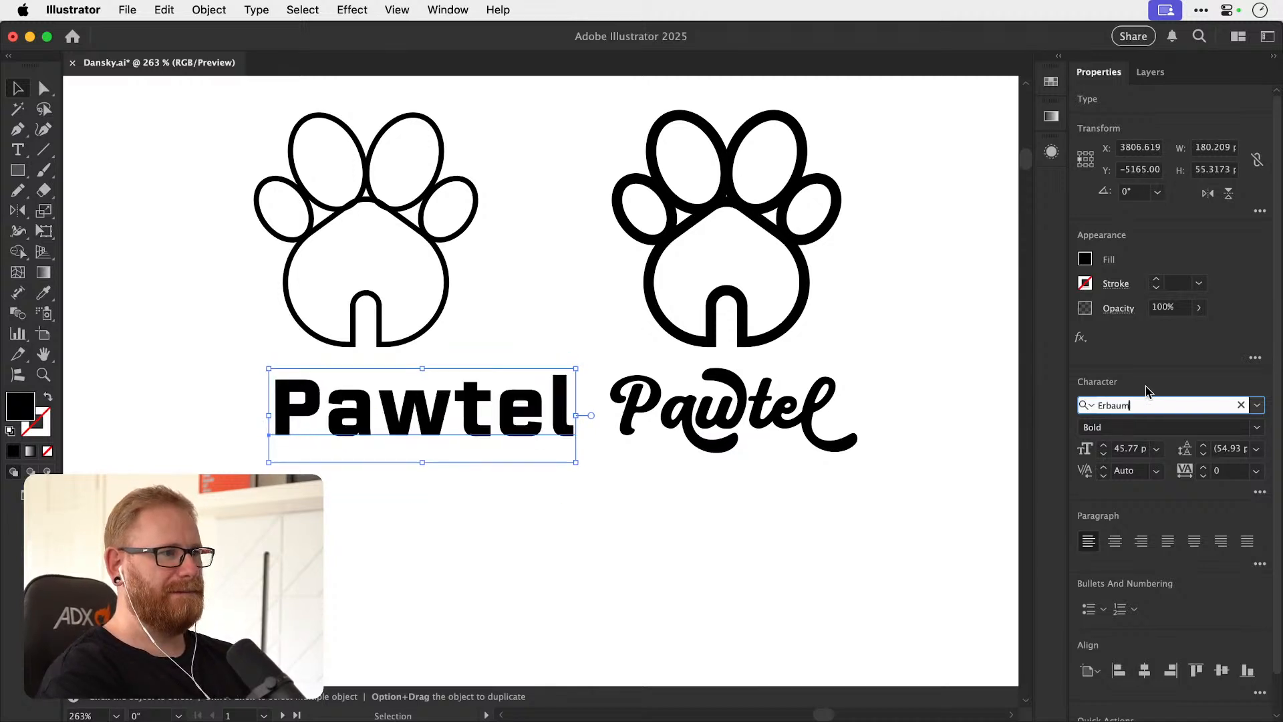
Continue trying fonts on the thin lockup's Pawtel text, including fail and Fashionista Combo 1.
key(Down)
key(Down)
key(Down)
key(Down)
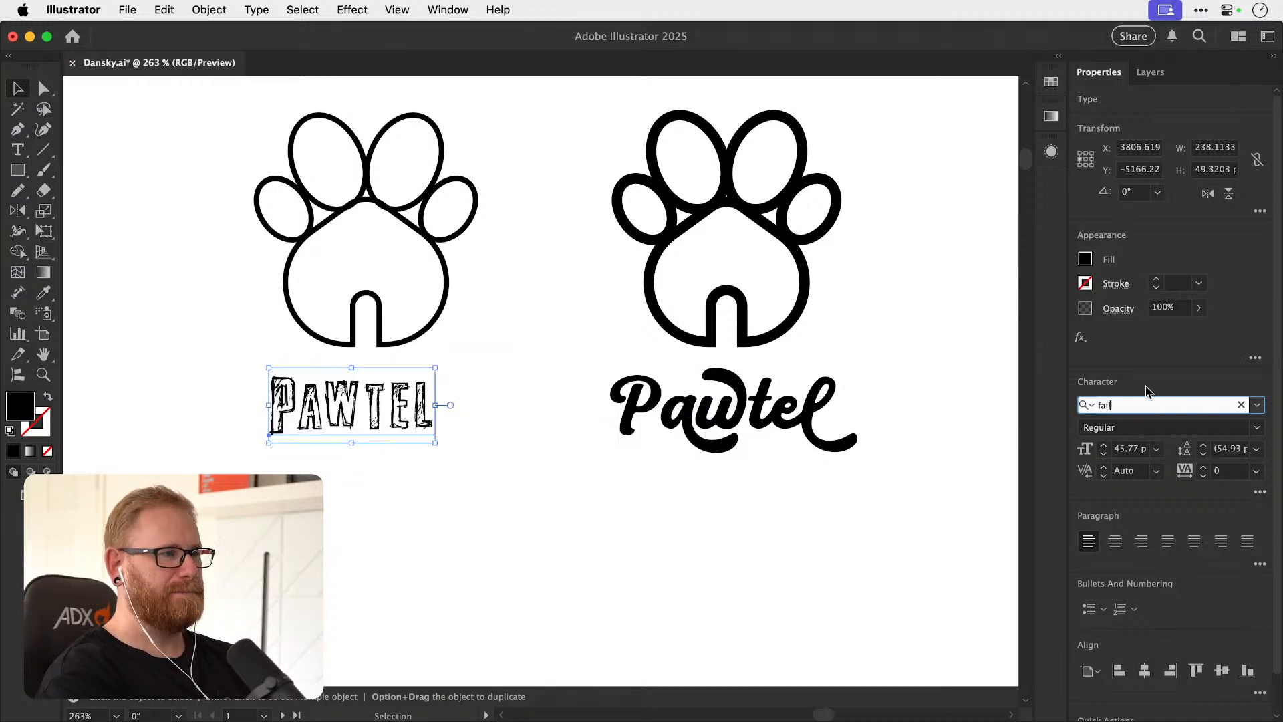
key(Down)
key(Down)
key(Down)
key(Down)
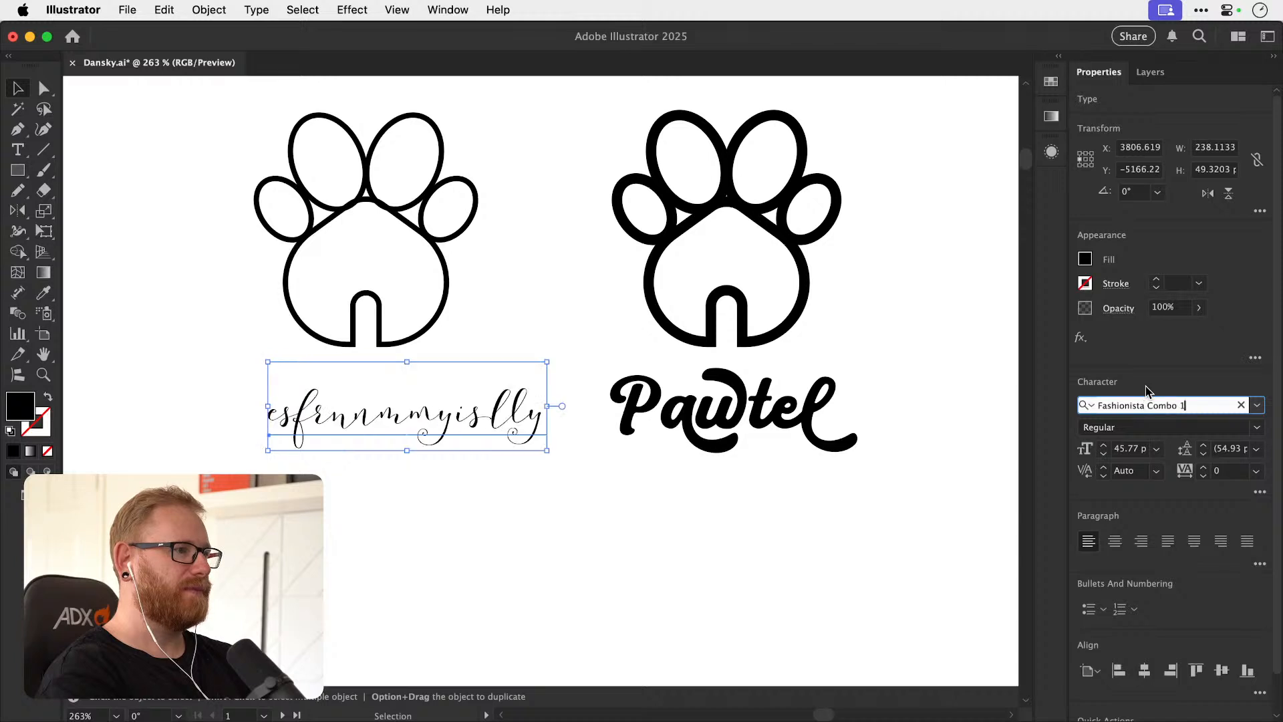
Try the Feijoa, Fit Devanagari Condensed and Francy Regular fonts on the thin lockup's Pawtel text.
key(Down)
key(Down)
key(Down)
key(Down)
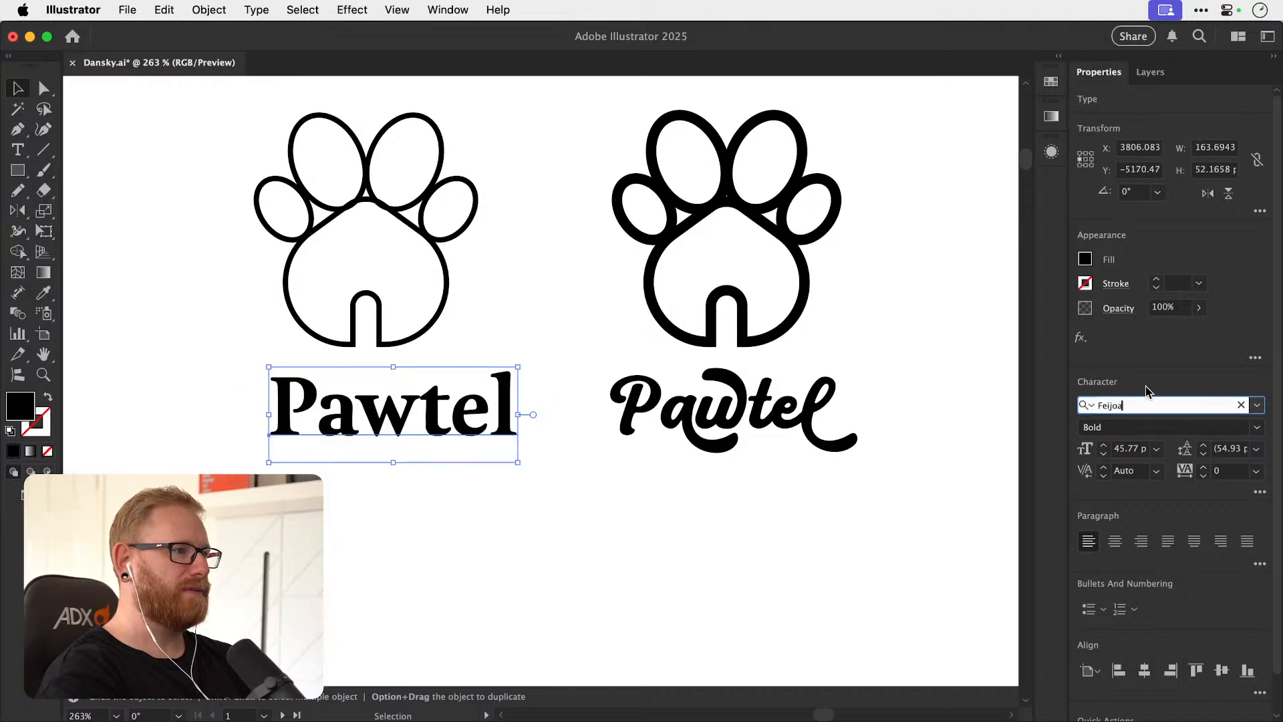
key(Down)
key(Down)
key(Down)
key(Down)
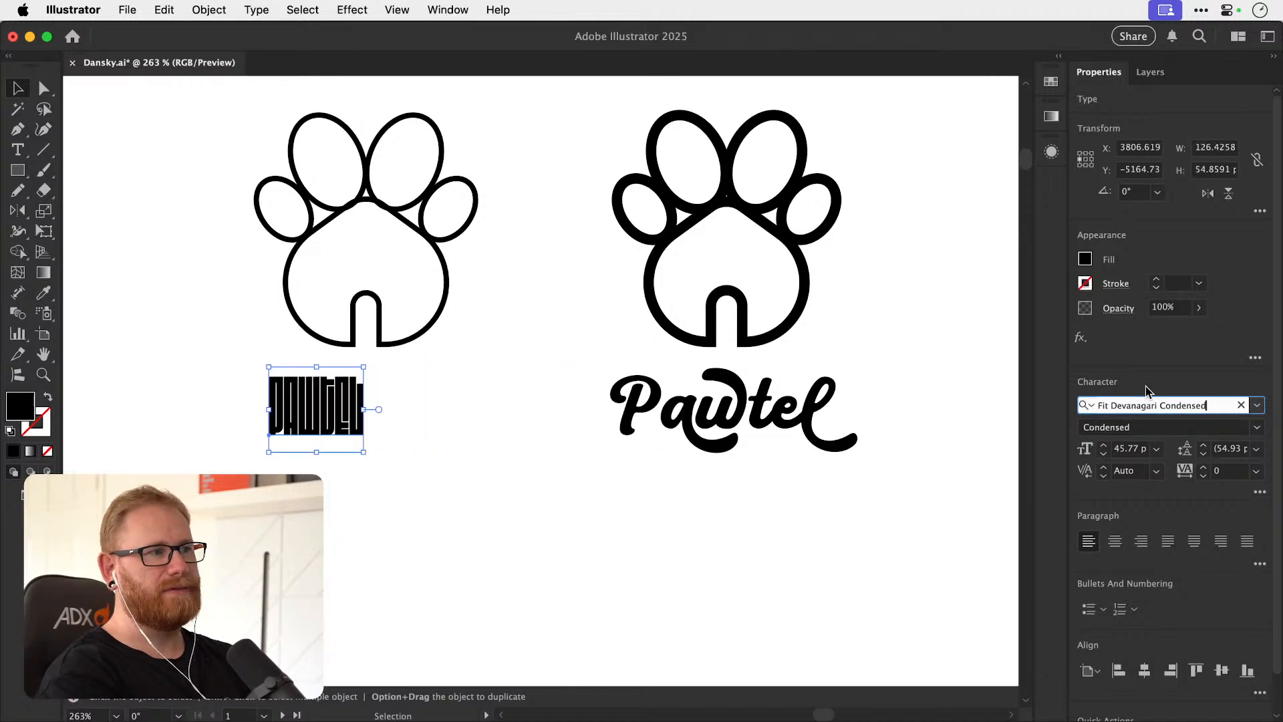
key(Down)
key(Down)
key(Down)
key(Down)
key(Down)
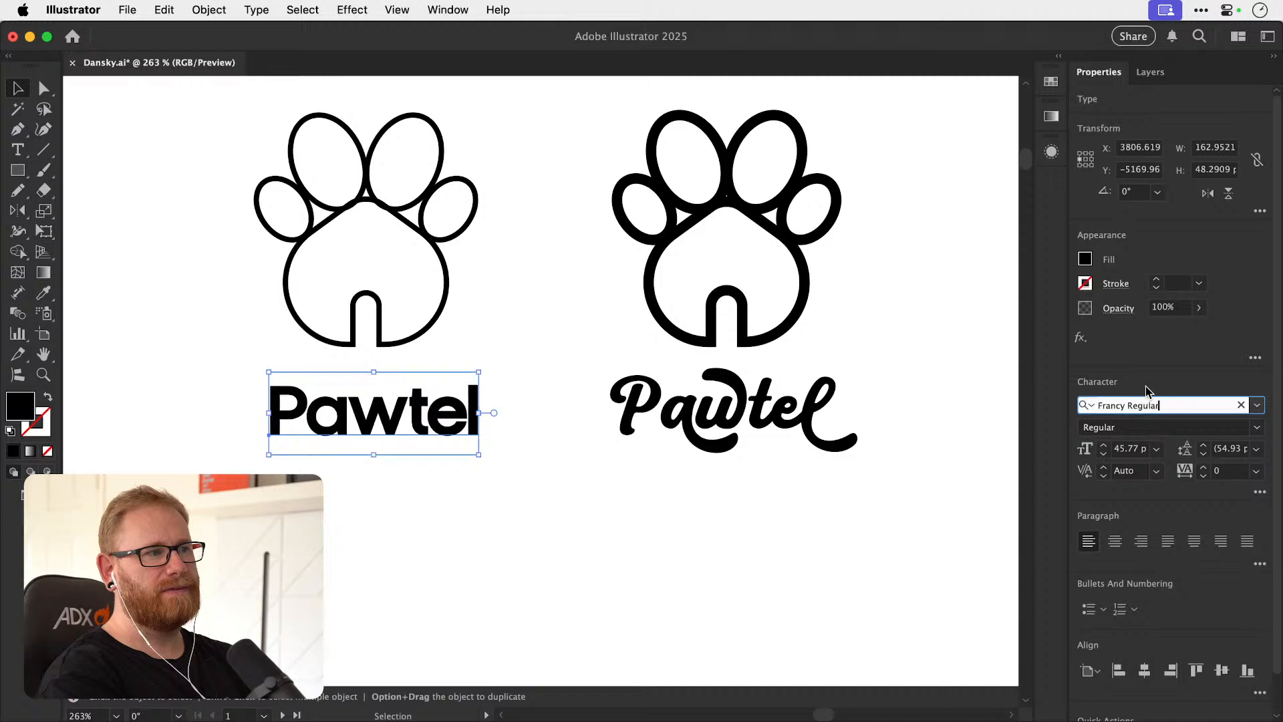
Set the thin lockup's Pawtel text in Frank Light and reposition it centrally beneath the thin paw icon.
key(Down)
key(Up)
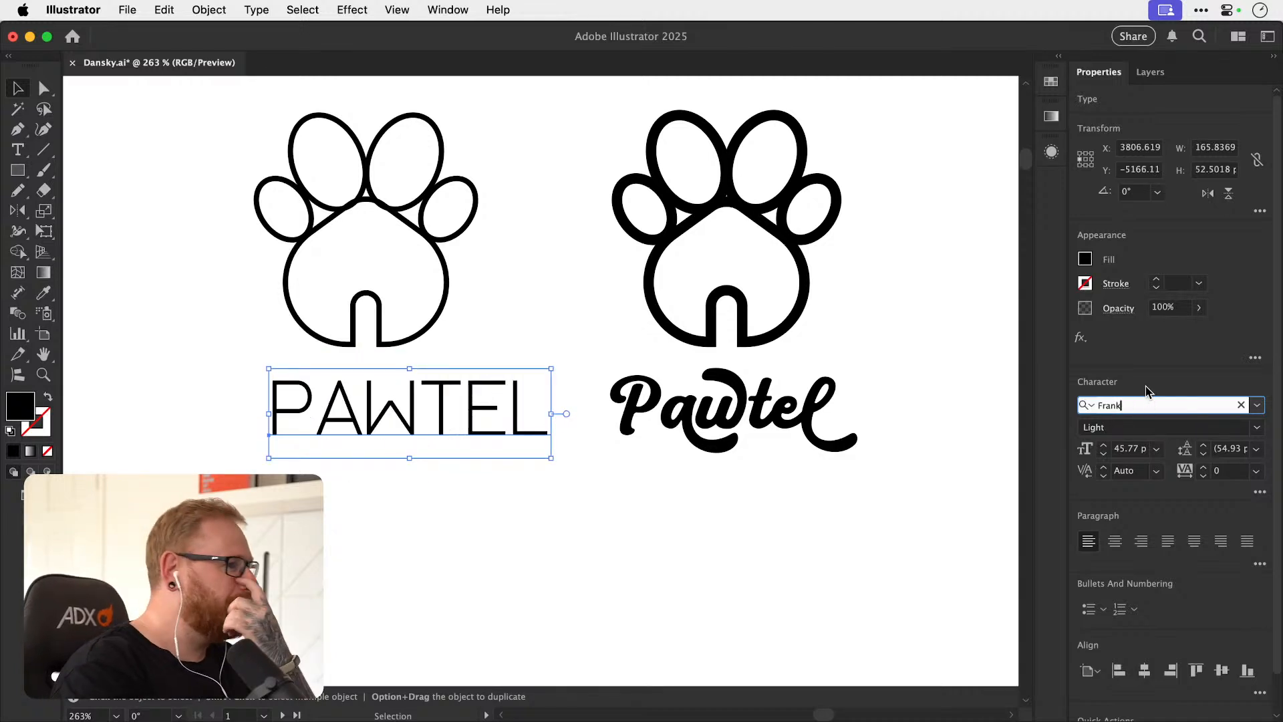
click(576, 498)
drag(497, 428, 472, 427)
click(462, 506)
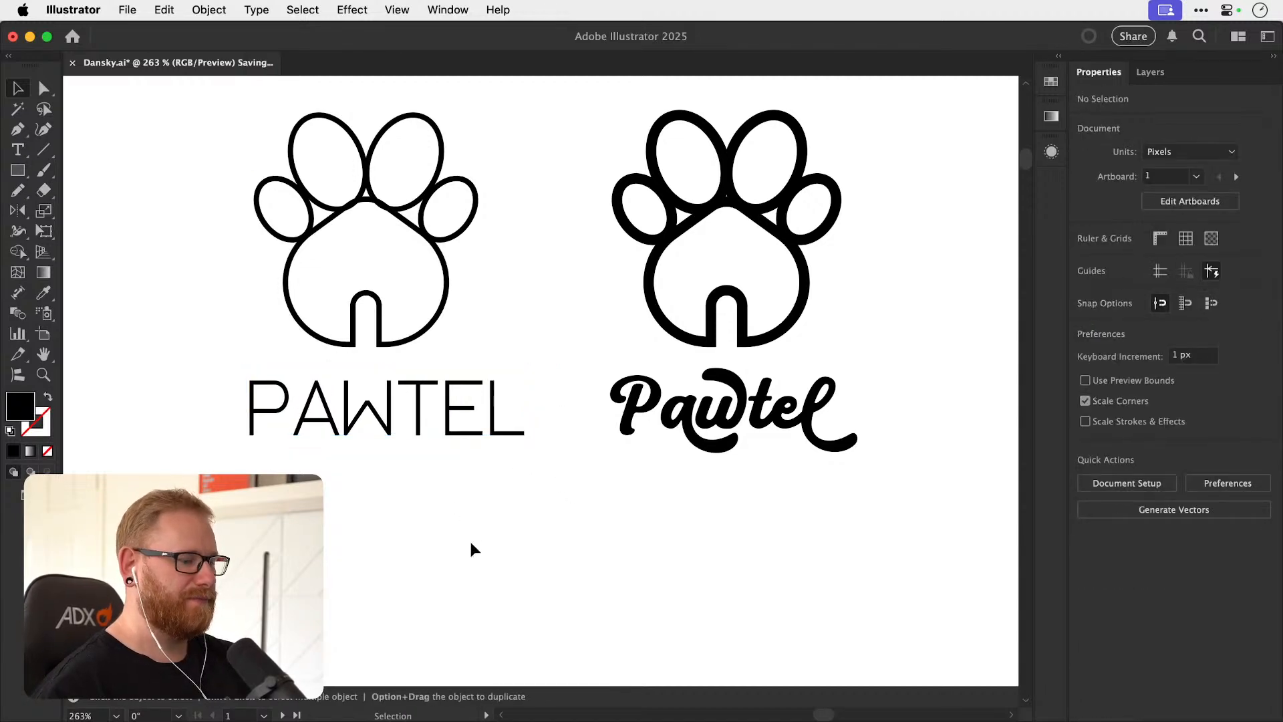
Read the Root Supply Co. brief in the list of briefs beside the large artboard.
key(super+minus)
key(super+minus)
key(super+minus)
key(super+minus)
key(super+minus)
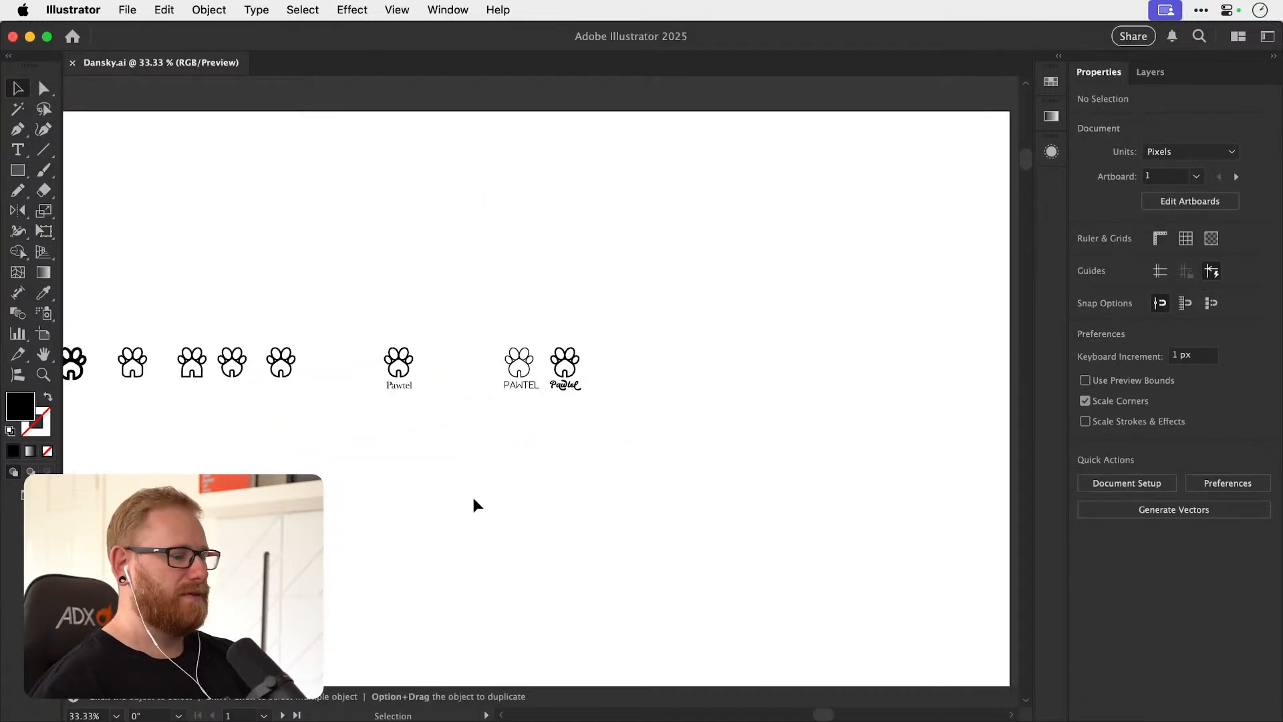
key(super+minus)
key(super+minus)
key(super+minus)
key(super+minus)
scroll(690, 332, left, 6)
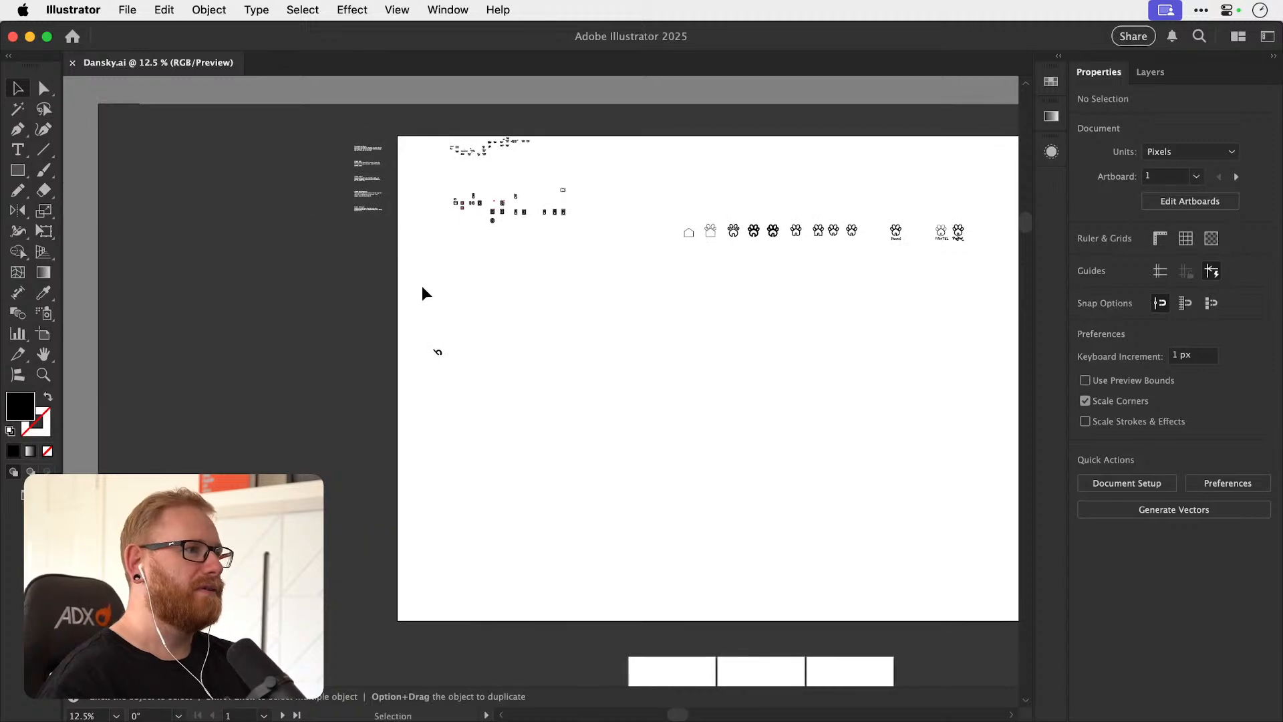
scroll(564, 464, down, 4)
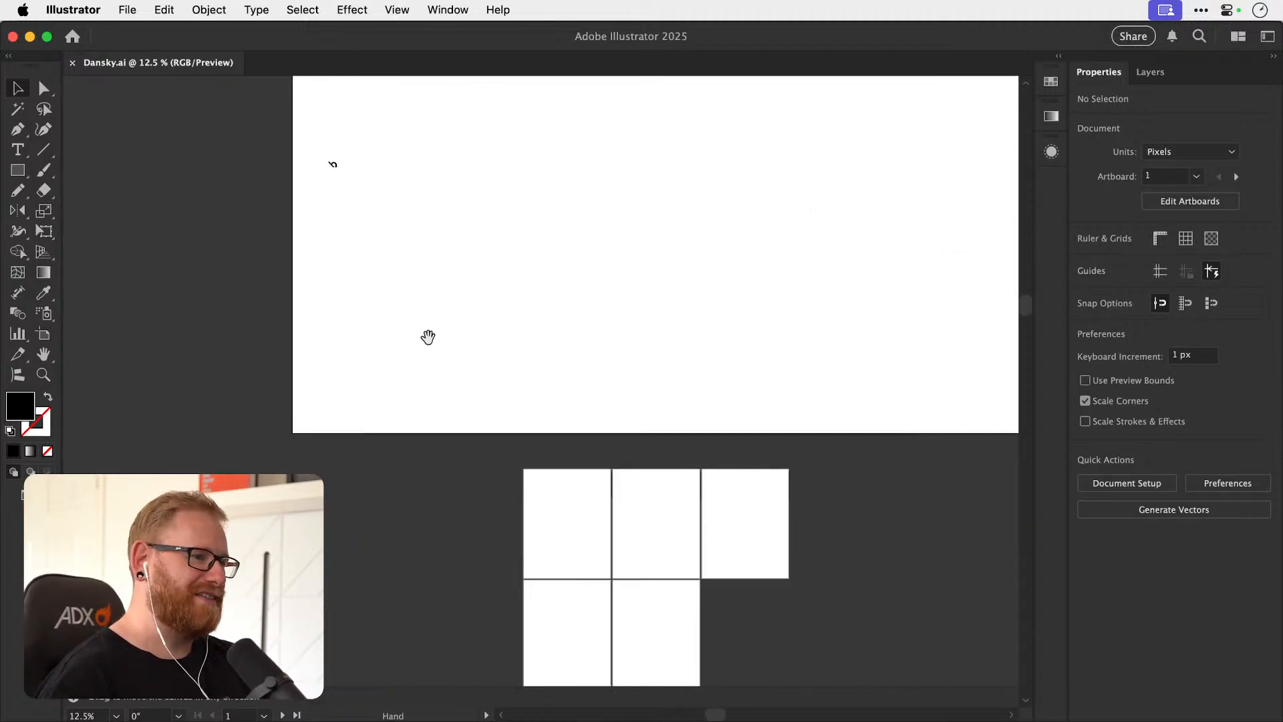
scroll(458, 338, up, 10)
key(z)
drag(278, 362, 740, 342)
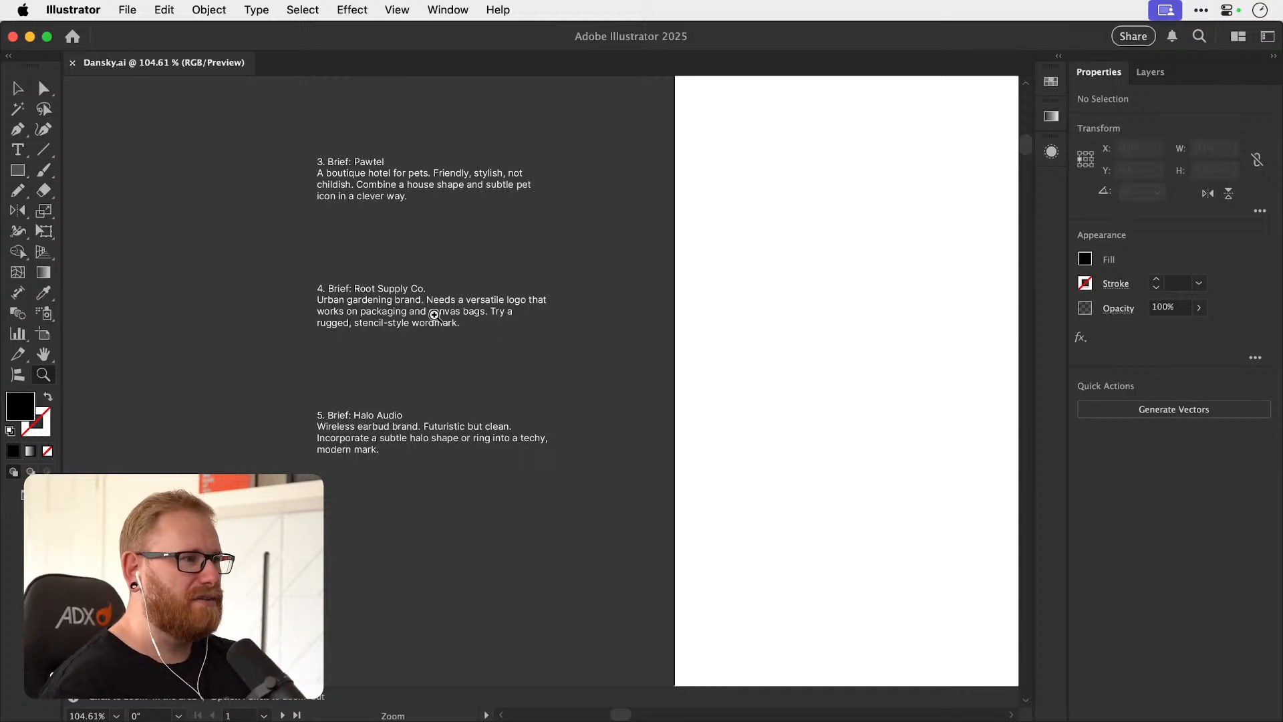
Add the text ROOTS in Frank Light on an empty area of the large artboard.
drag(585, 401, 394, 355)
drag(859, 503, 483, 328)
drag(678, 441, 715, 420)
key(t)
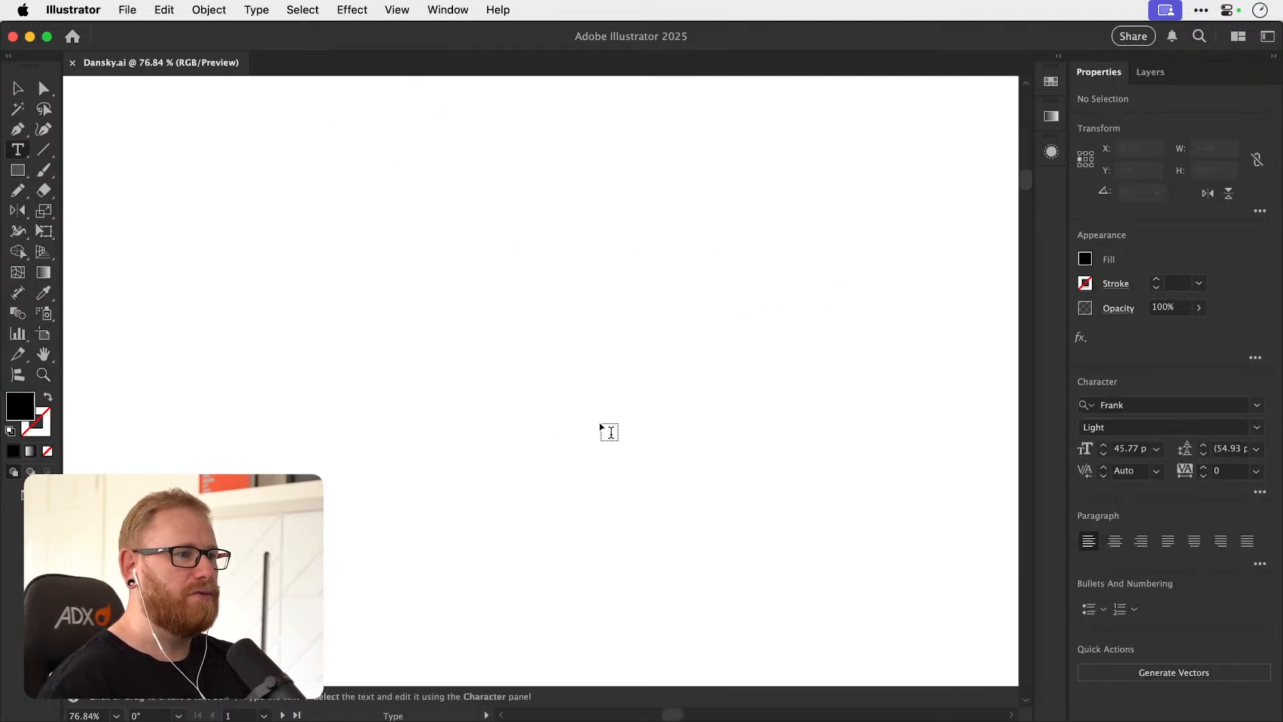
click(600, 424)
text(R)
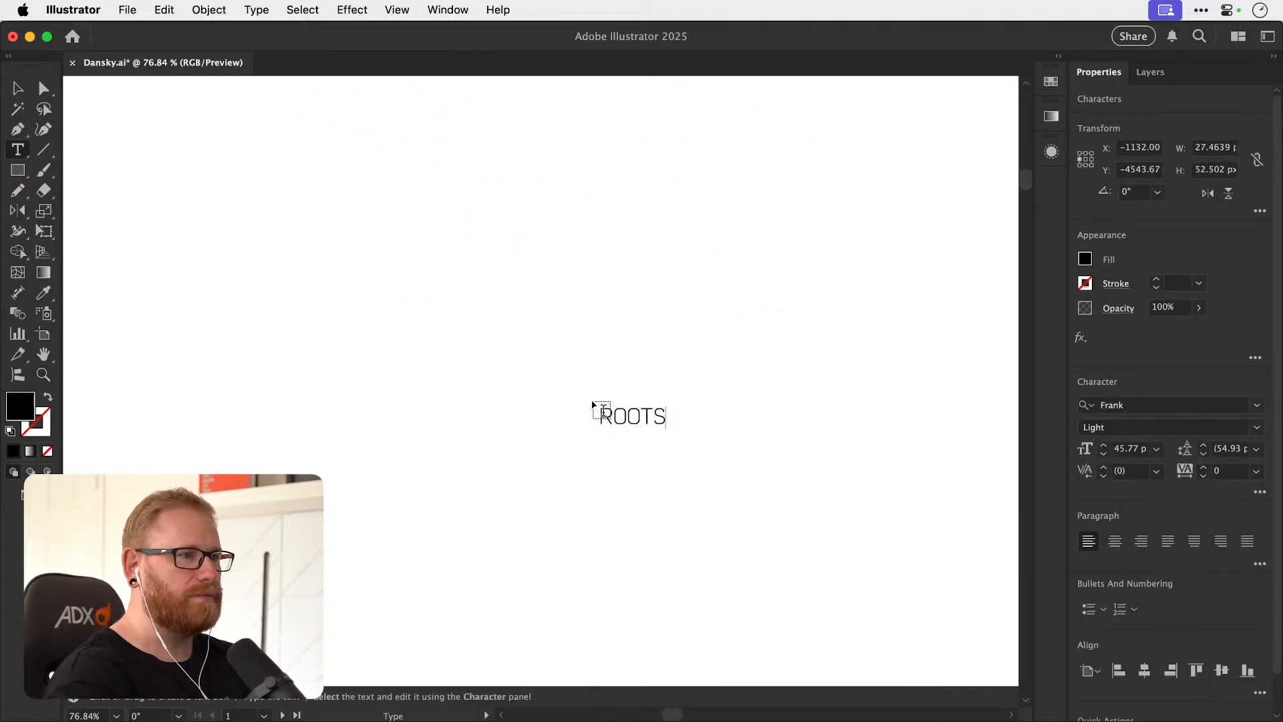
text(OOTS)
key(Escape)
Duplicate the ROOTS text directly below the original and change the copy to SUPPLY.
key(super+minus)
key(super+minus)
key(super+minus)
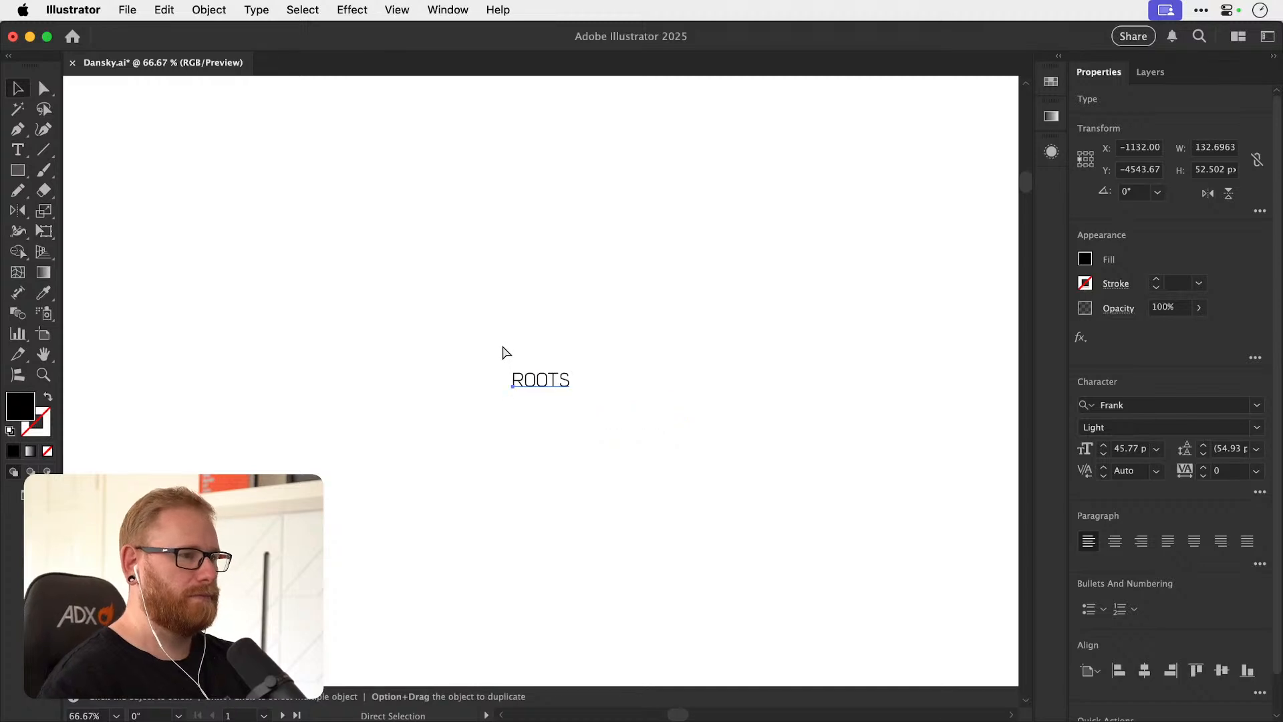
key(space)
drag(409, 327, 386, 316)
key(space)
key(super+space)
drag(472, 367, 881, 370)
drag(409, 313, 498, 341)
key(super+space)
key(t)
double_click(435, 351)
text(SUPLY)
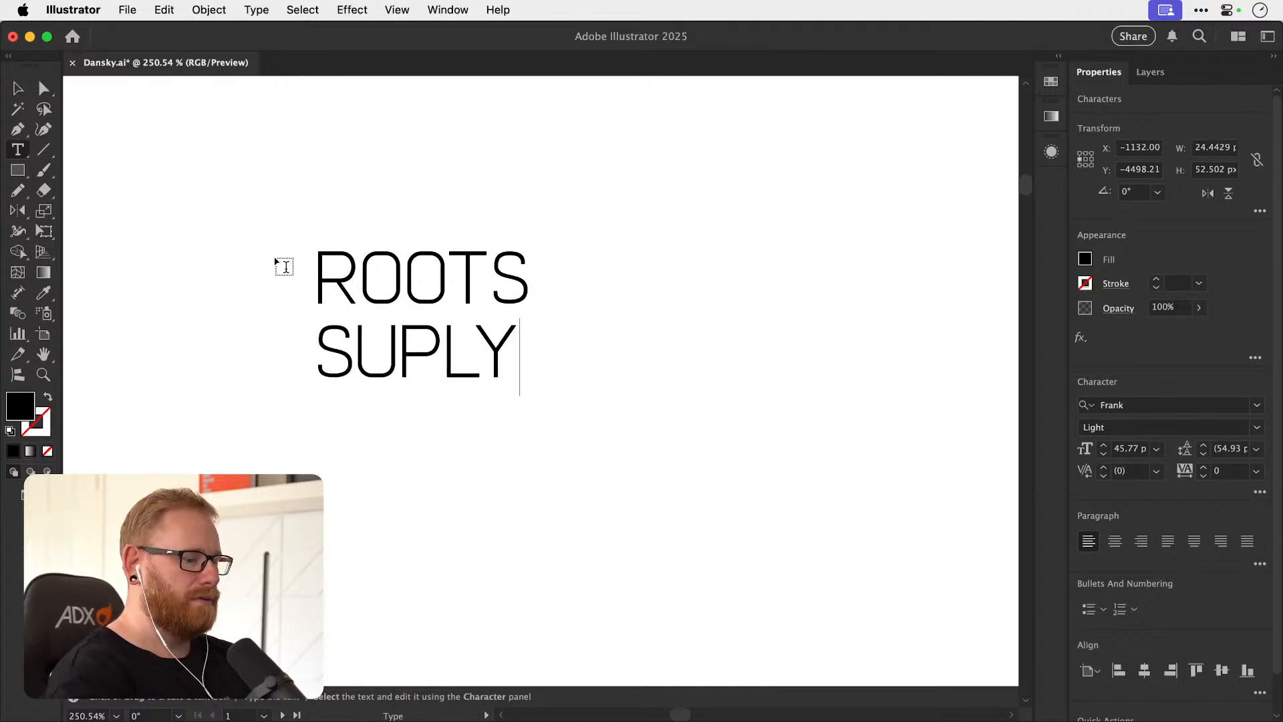
key(BackSpace)
key(BackSpace)
text(PLY)
click(19, 89)
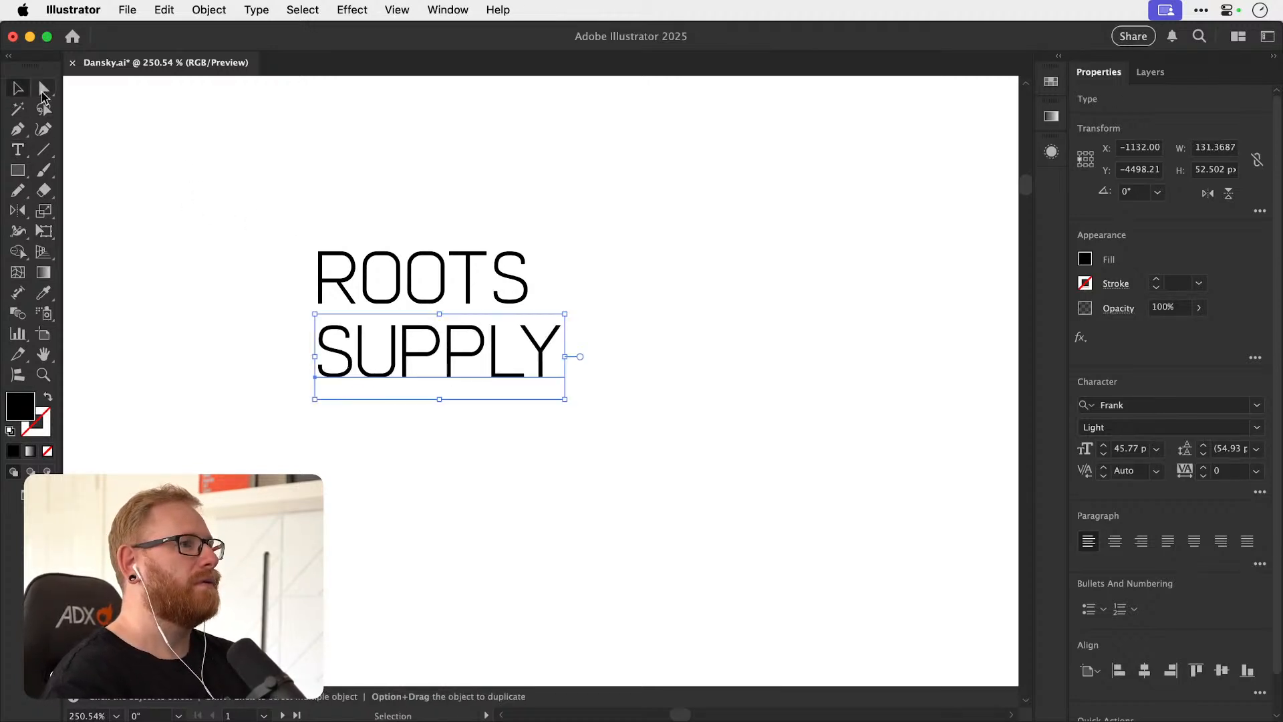
Duplicate the SUPPLY text above and to the right, and change the copy to CO.
drag(506, 346, 735, 258)
double_click(701, 258)
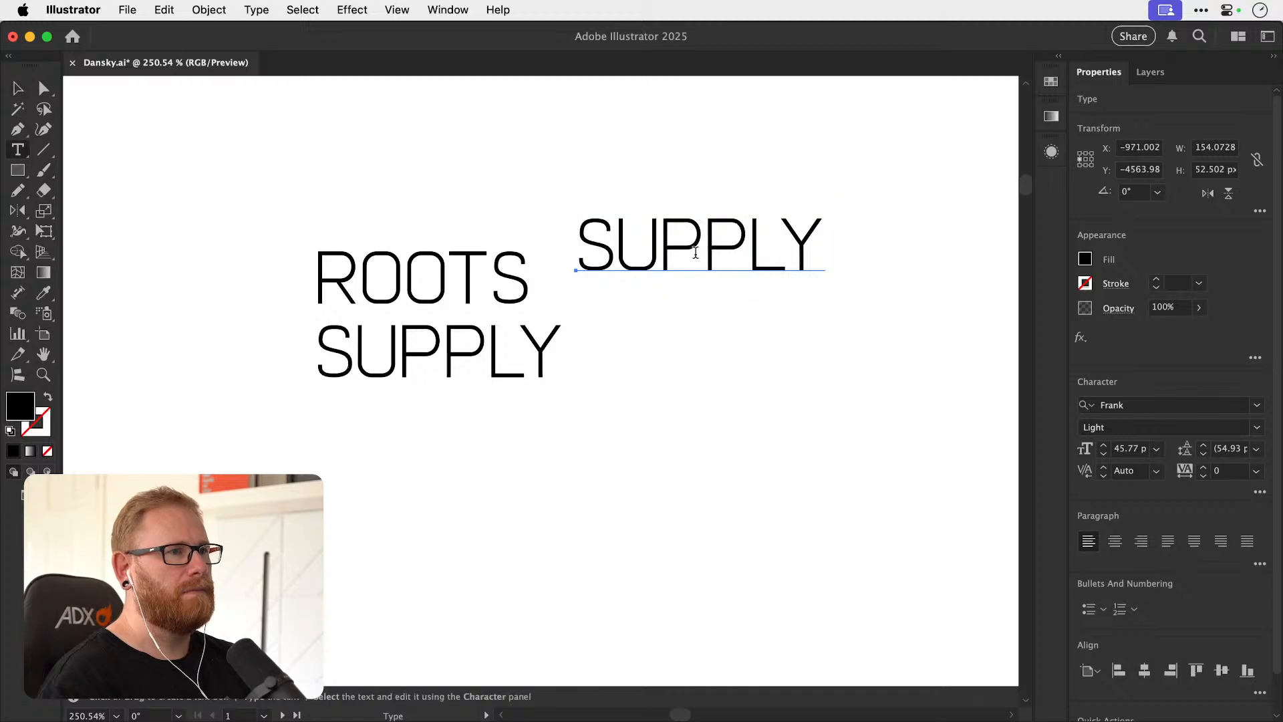
double_click(696, 259)
text(CO,)
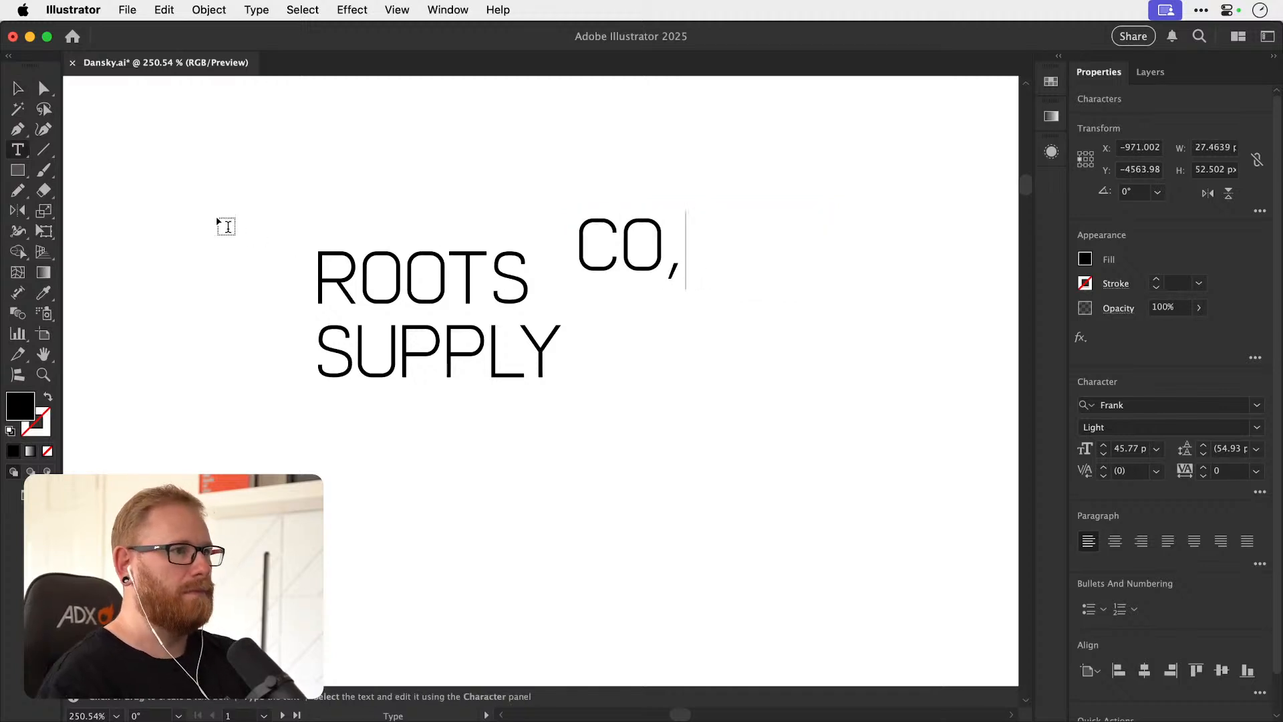
key(BackSpace)
text(.)
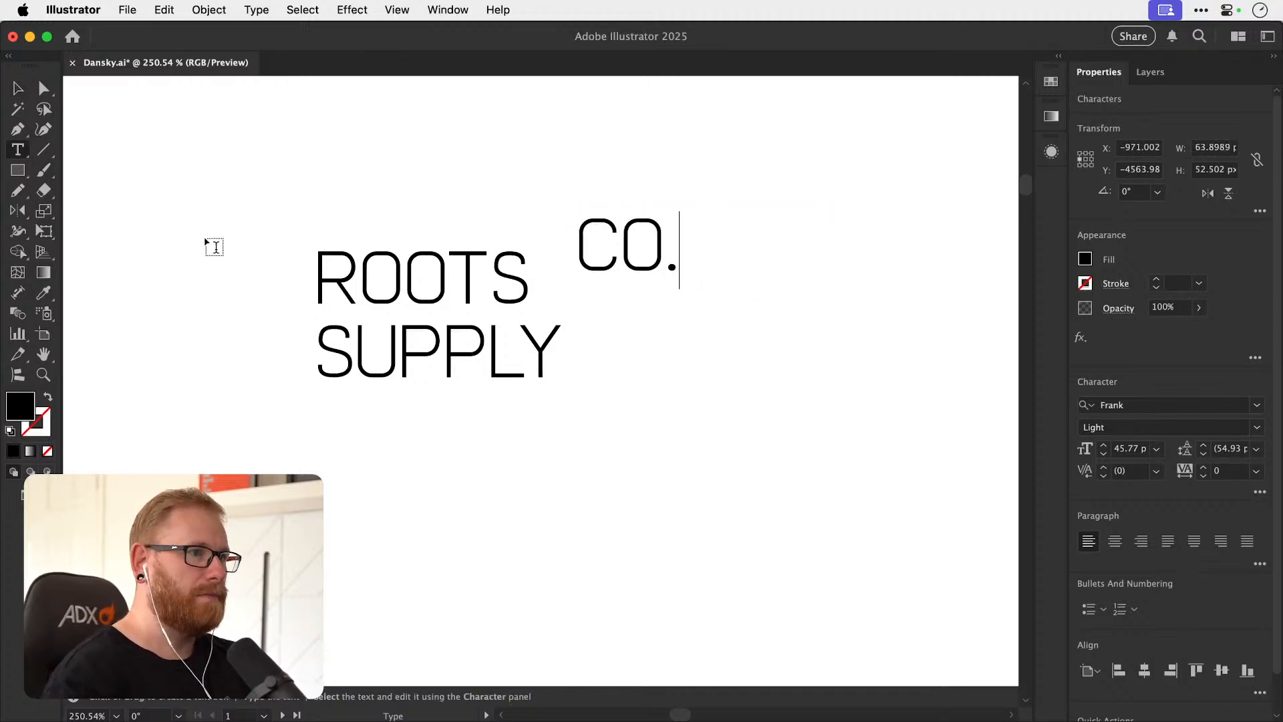
click(22, 88)
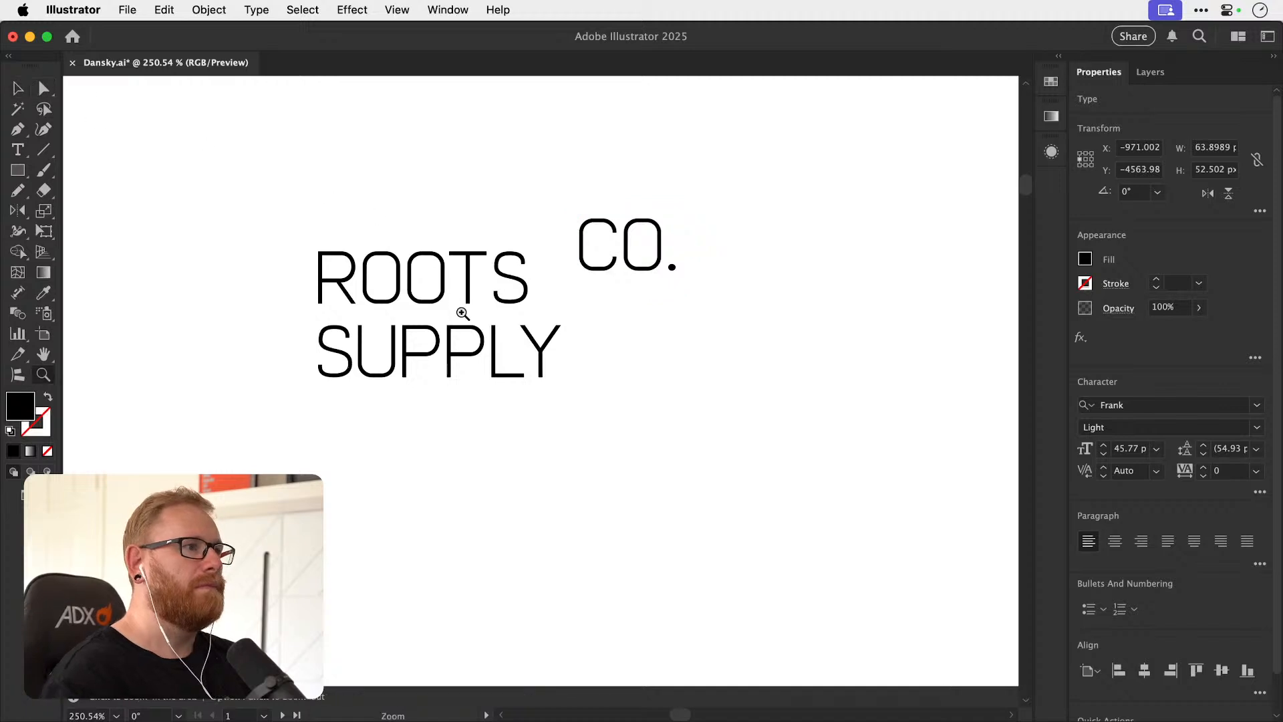
Try placing the CO. text beside ROOTS and rotating it to 270° so that it reads vertically.
drag(453, 306, 498, 297)
drag(698, 252, 604, 294)
key(super+t)
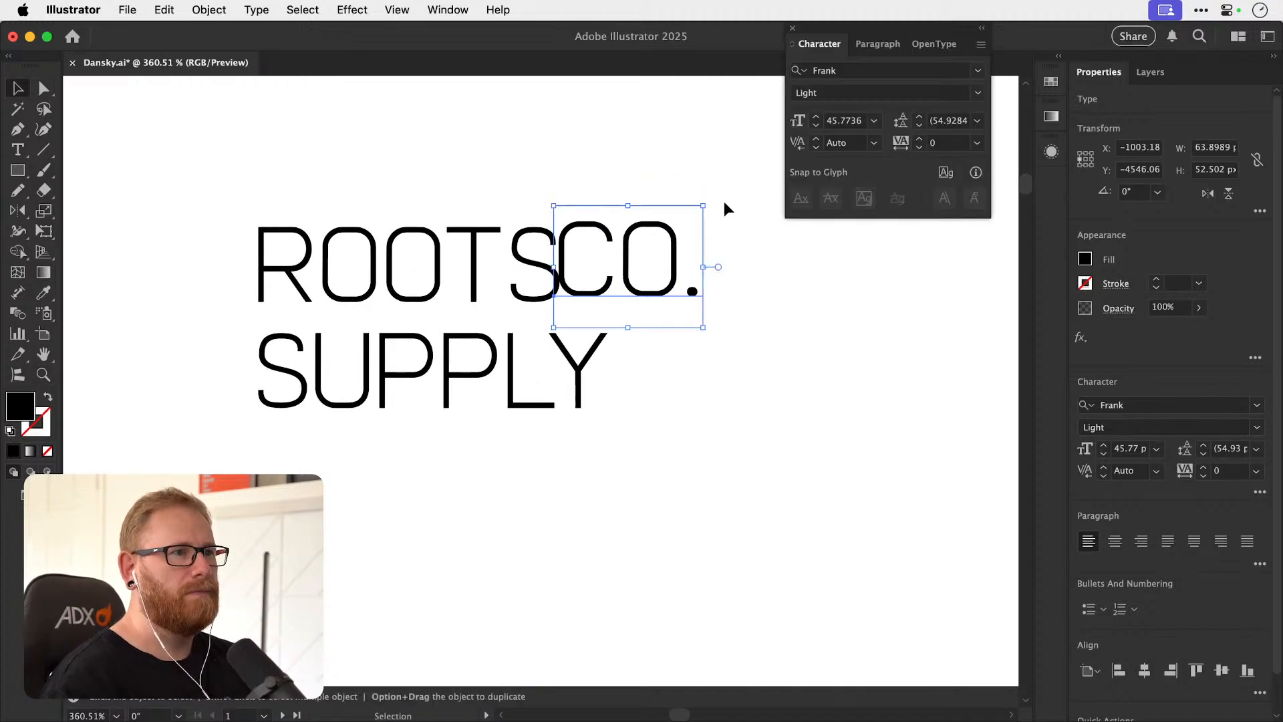
key(super+t)
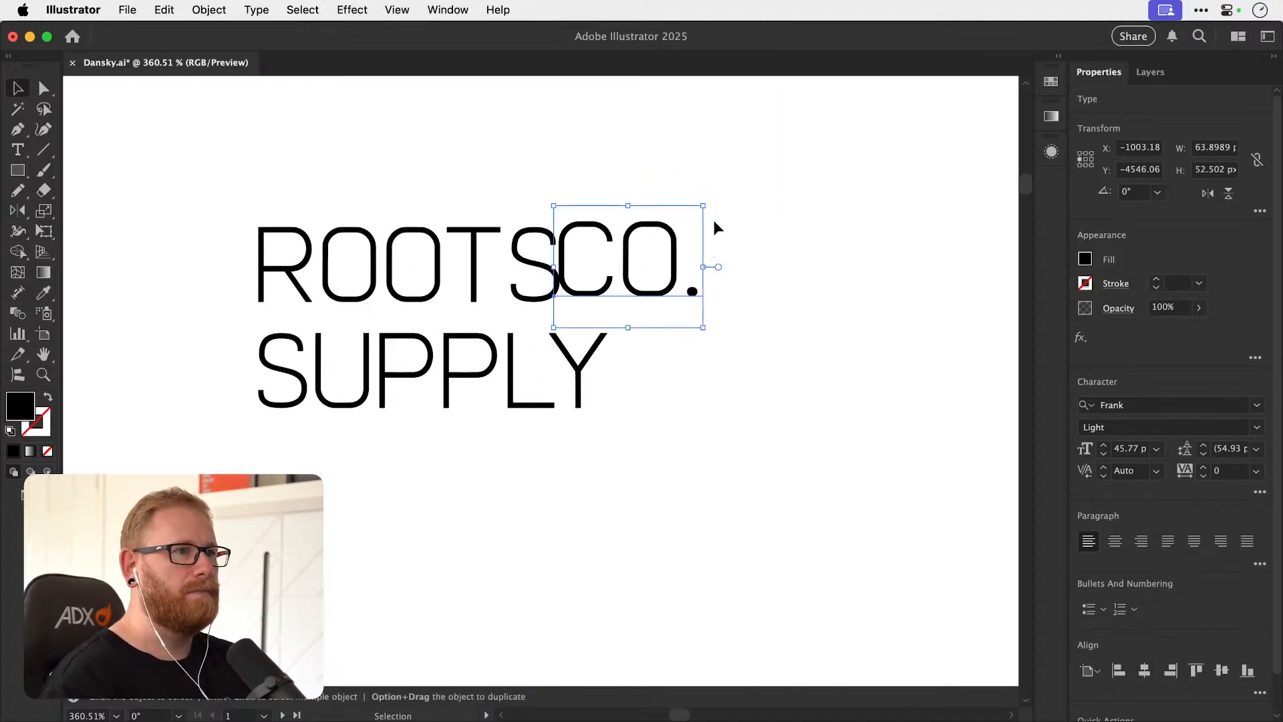
drag(712, 206, 671, 310)
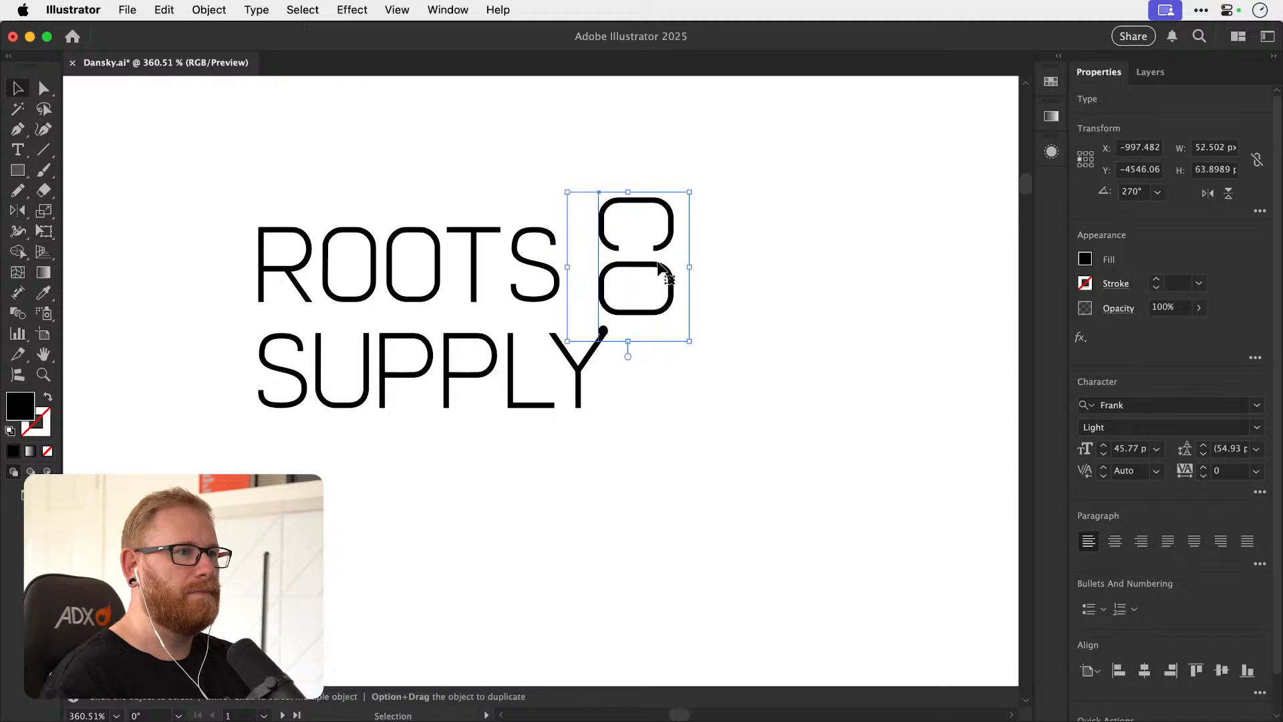
drag(660, 265, 636, 271)
drag(665, 199, 631, 239)
Undo the rotation of the CO. text and place it horizontally below and to the right of SUPPLY.
drag(600, 284, 734, 518)
key(super+z)
key(super+z)
key(super+z)
key(super+z)
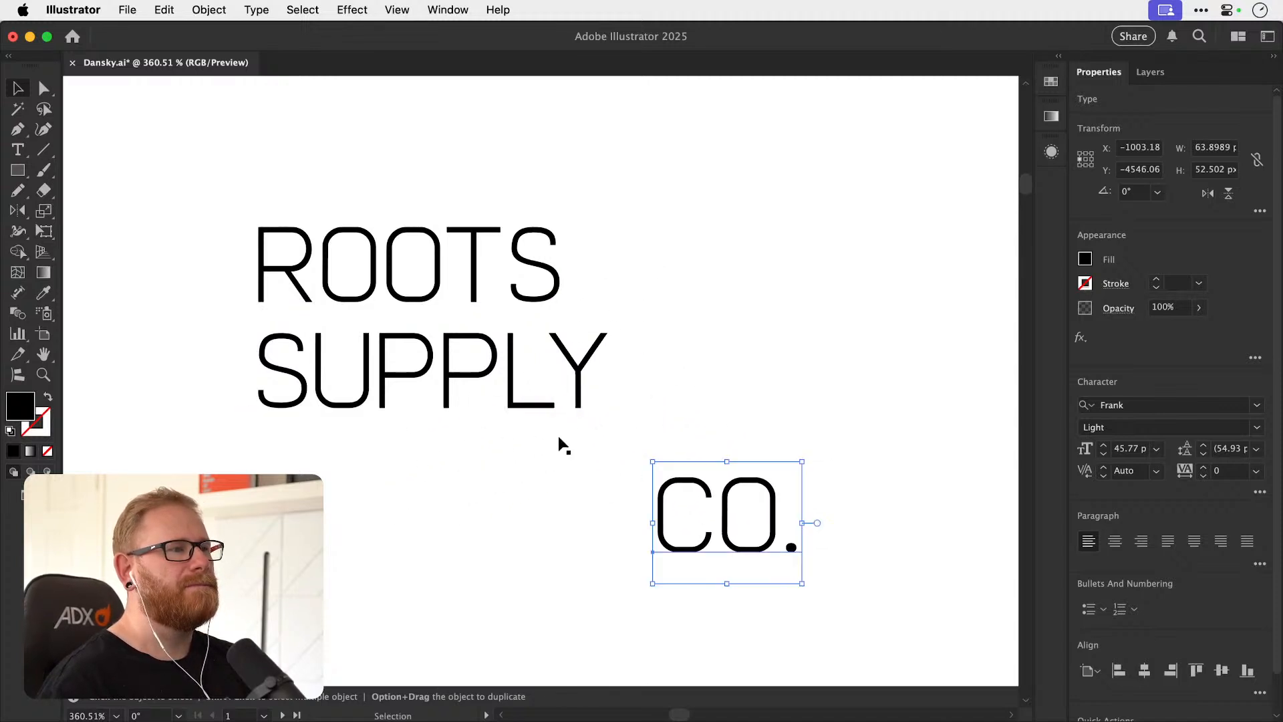
Scale up the ROOTS text proportionally to about the same width as SUPPLY.
click(444, 257)
drag(562, 307, 615, 362)
click(660, 300)
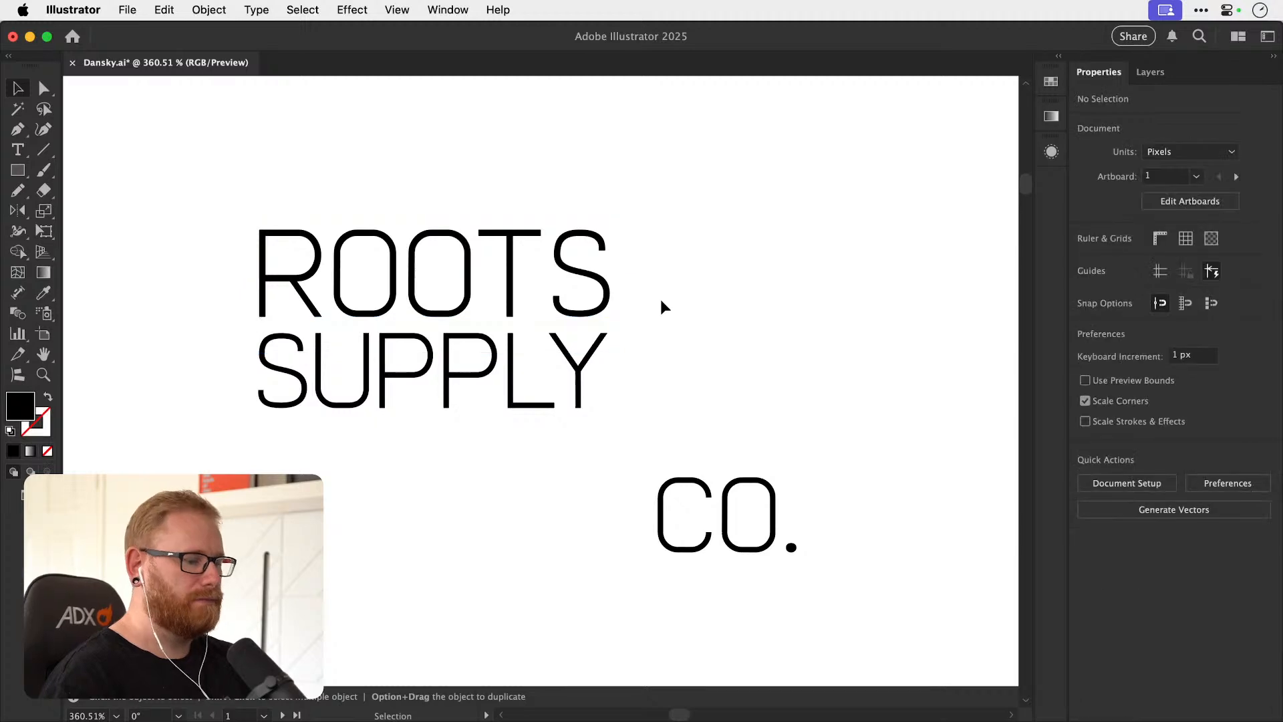
Review the ROOTS SUPPLY CO. text alongside the briefs and earlier logo explorations on the artboard.
key(super+minus)
key(super+minus)
key(super+minus)
key(super+minus)
key(super+minus)
key(super+minus)
key(super+minus)
drag(322, 295, 658, 434)
drag(327, 204, 421, 197)
drag(747, 424, 406, 352)
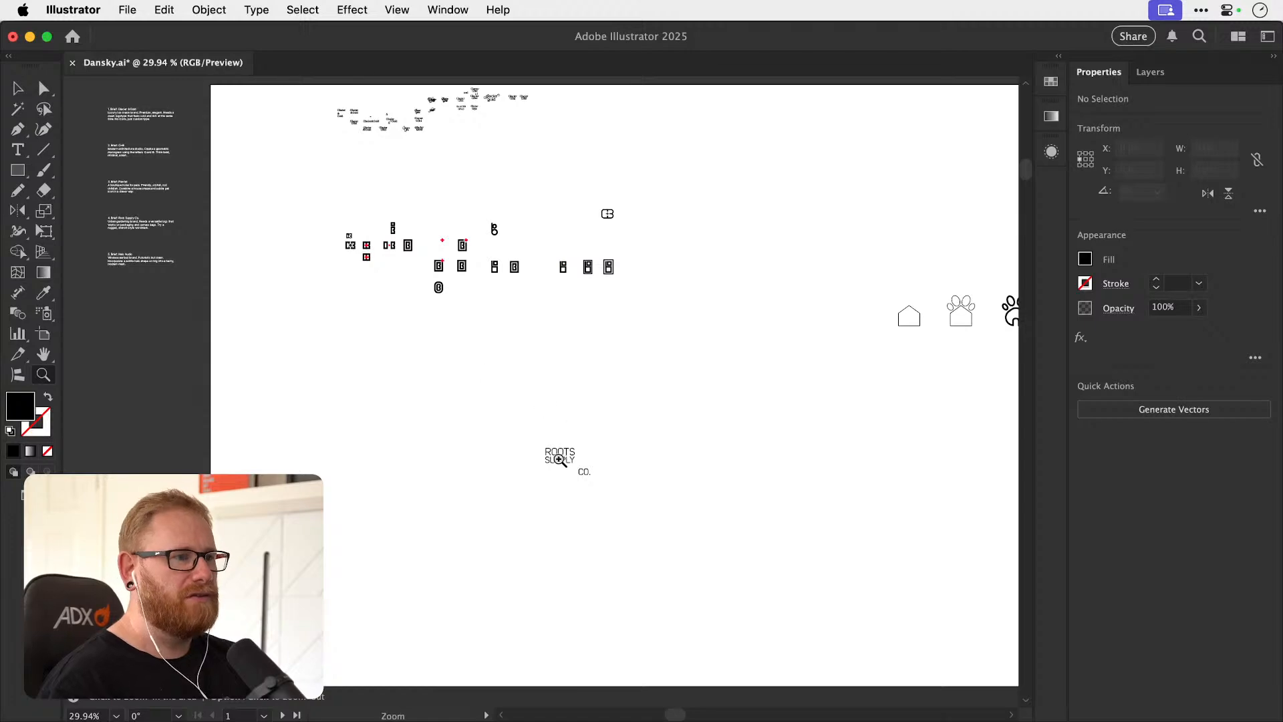
key(v)
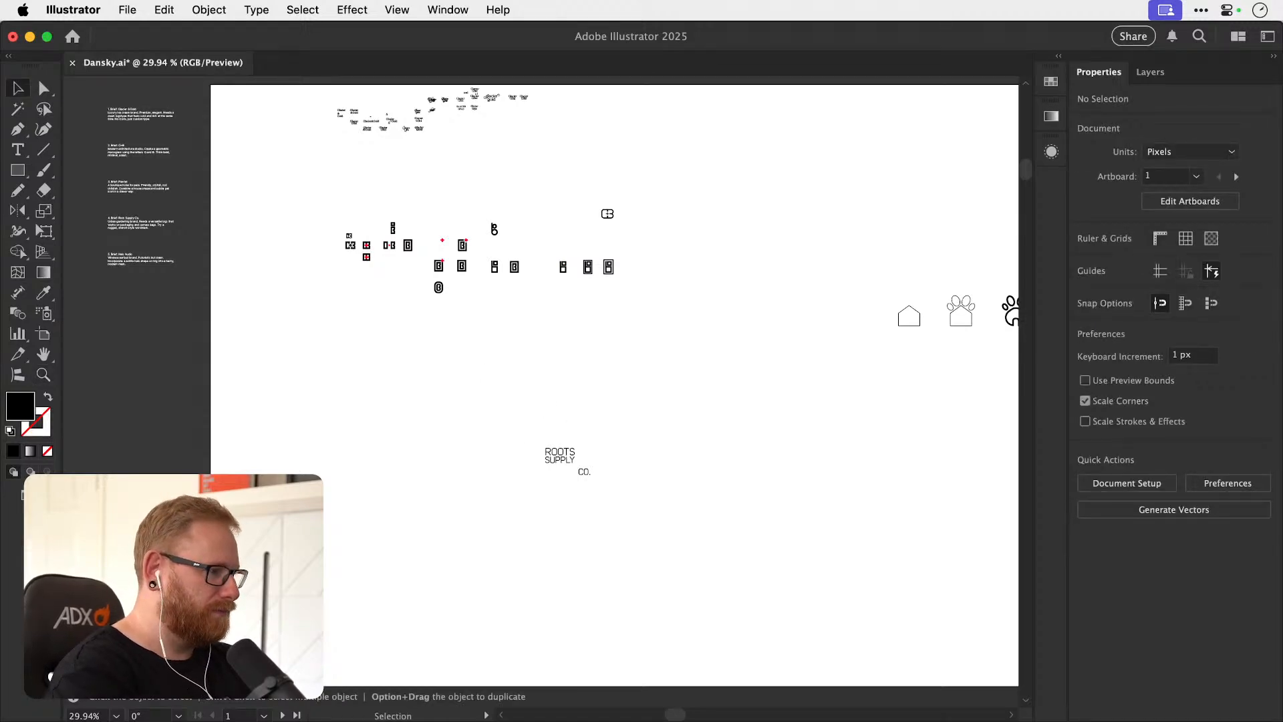
Switch to Chrome and search Envato's font library for "stencil".
key(super+Tab)
click(488, 158)
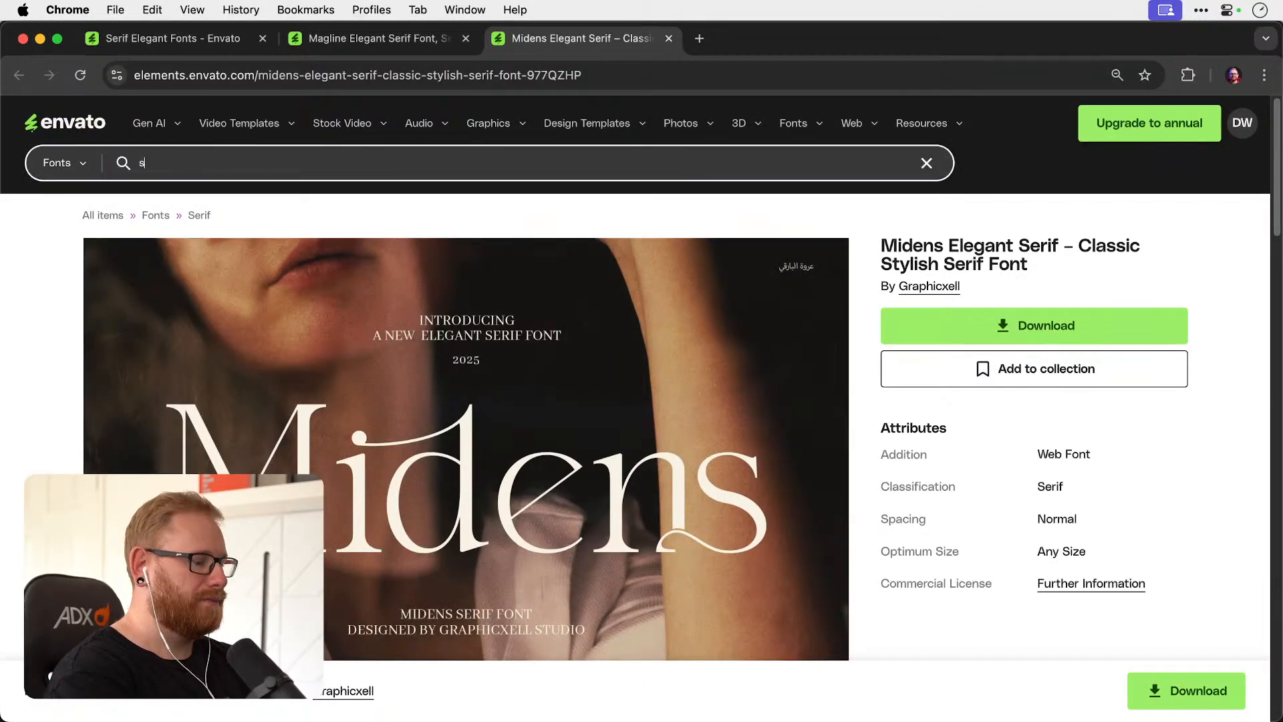
text(stencil)
key(Return)
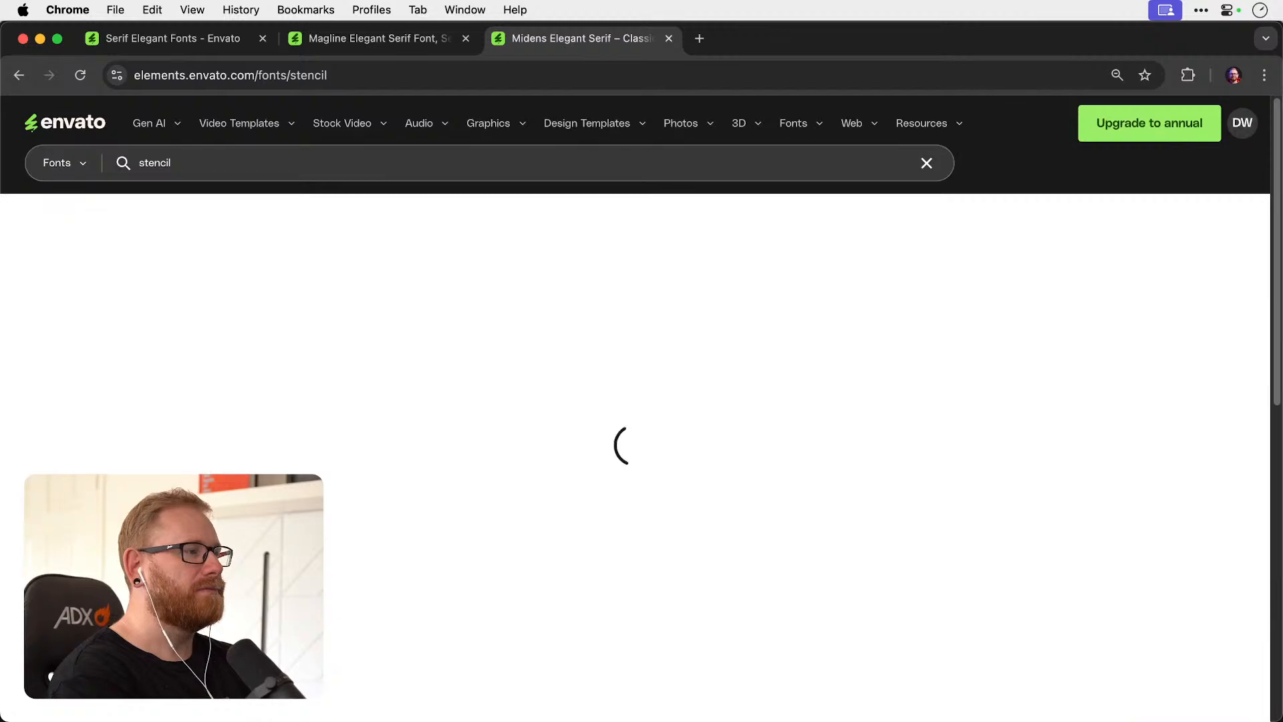
Browse the stencil font results and open Warband Stencil Font in a new tab.
scroll(632, 327, down, 6)
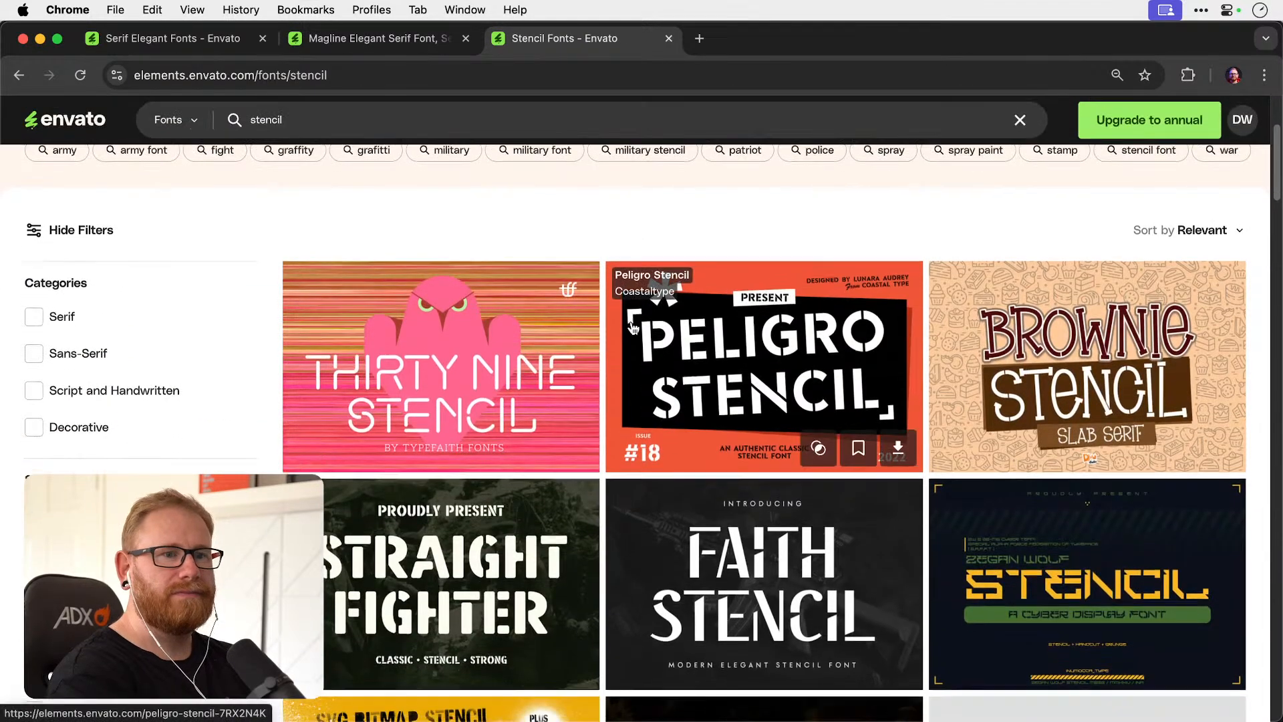
scroll(632, 327, down, 2)
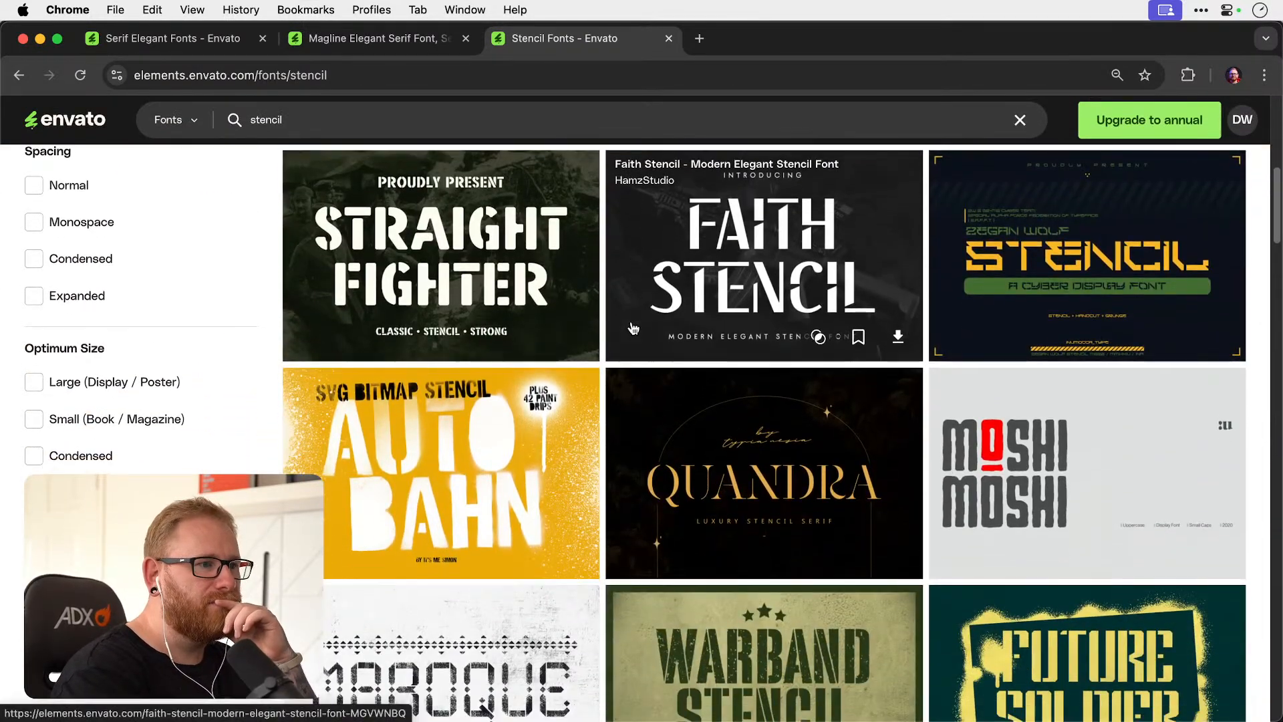
scroll(632, 326, down, 4)
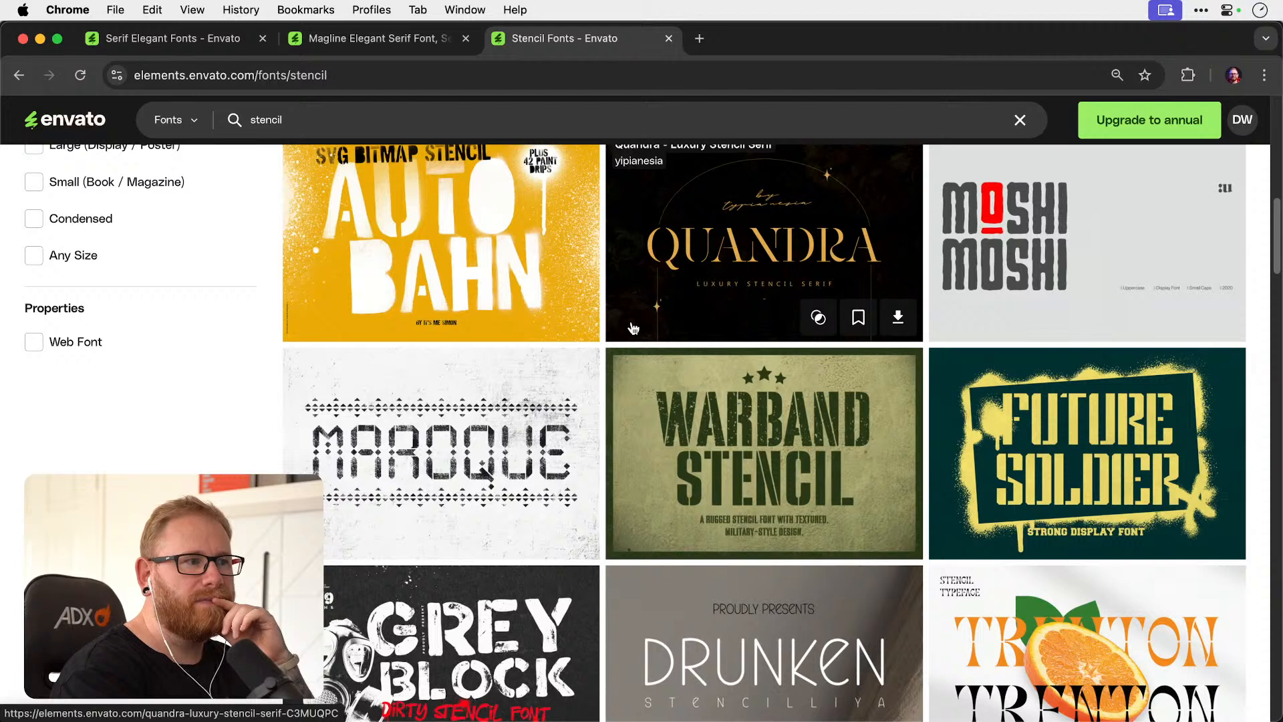
scroll(633, 327, down, 1)
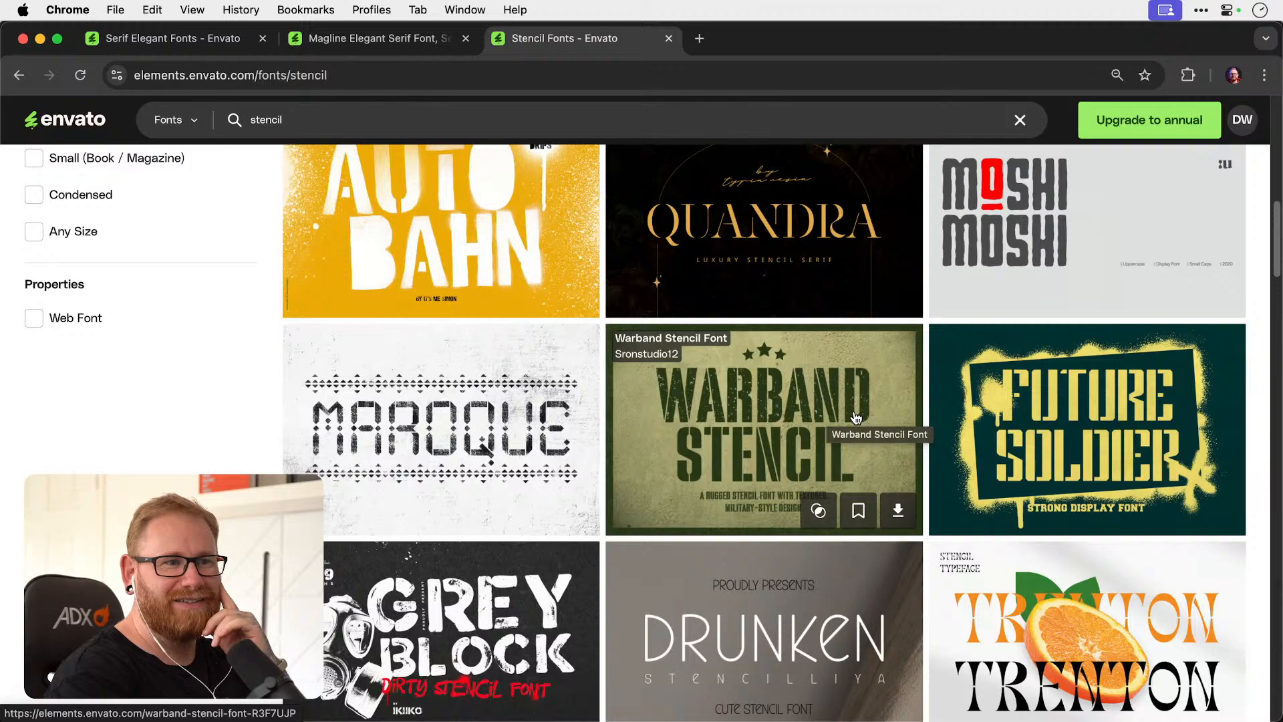
right_click(828, 415)
click(862, 400)
Continue through the stencil fonts and open the Bandex stencil typeface in a new tab.
scroll(772, 400, down, 5)
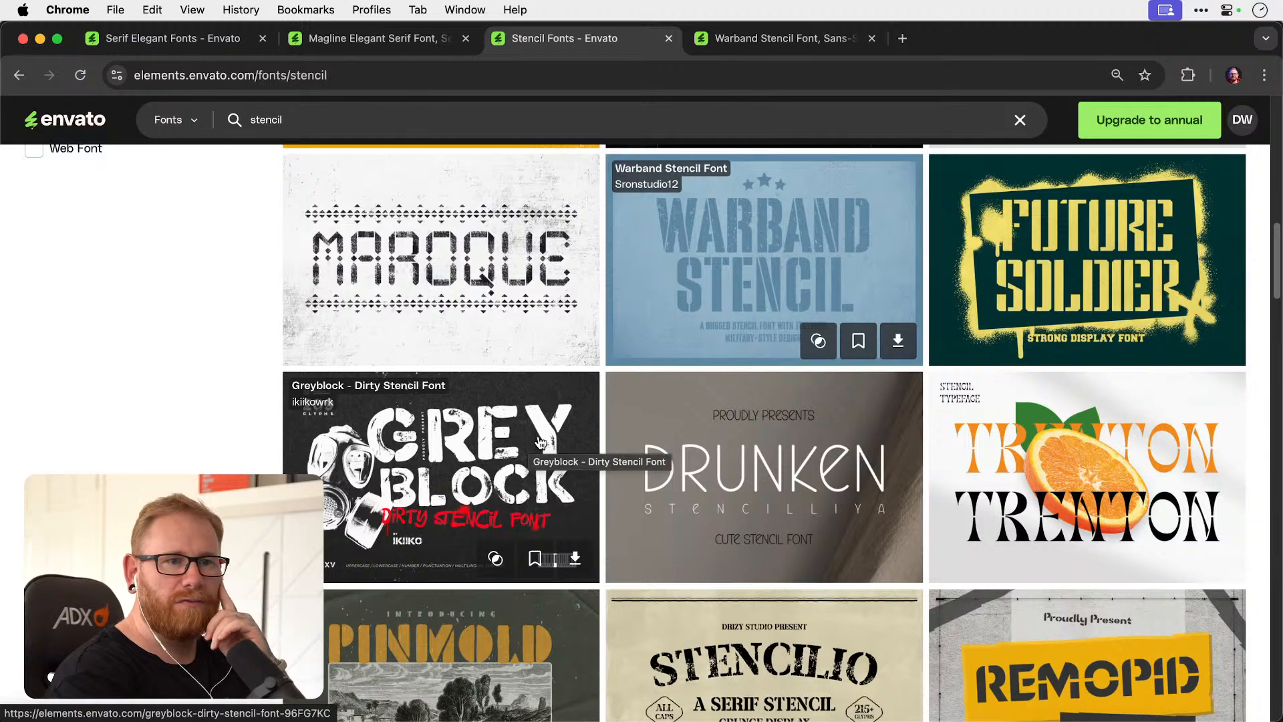
scroll(528, 454, down, 3)
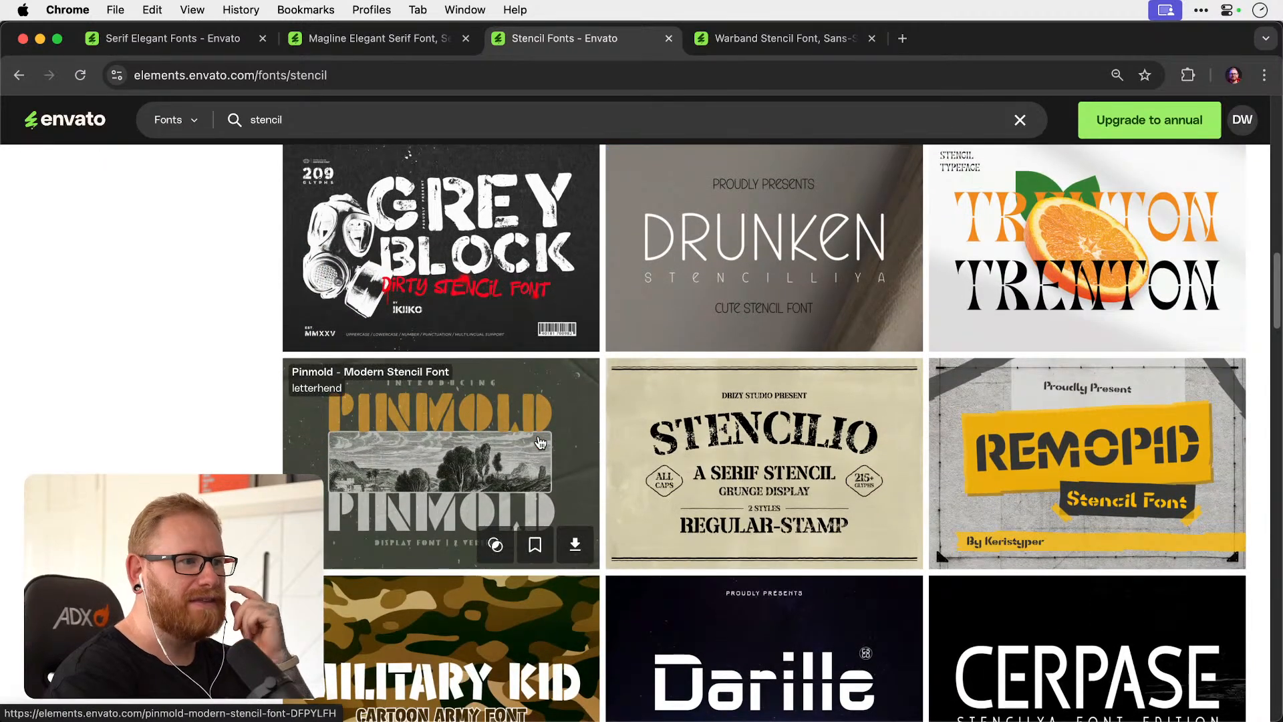
scroll(540, 441, down, 5)
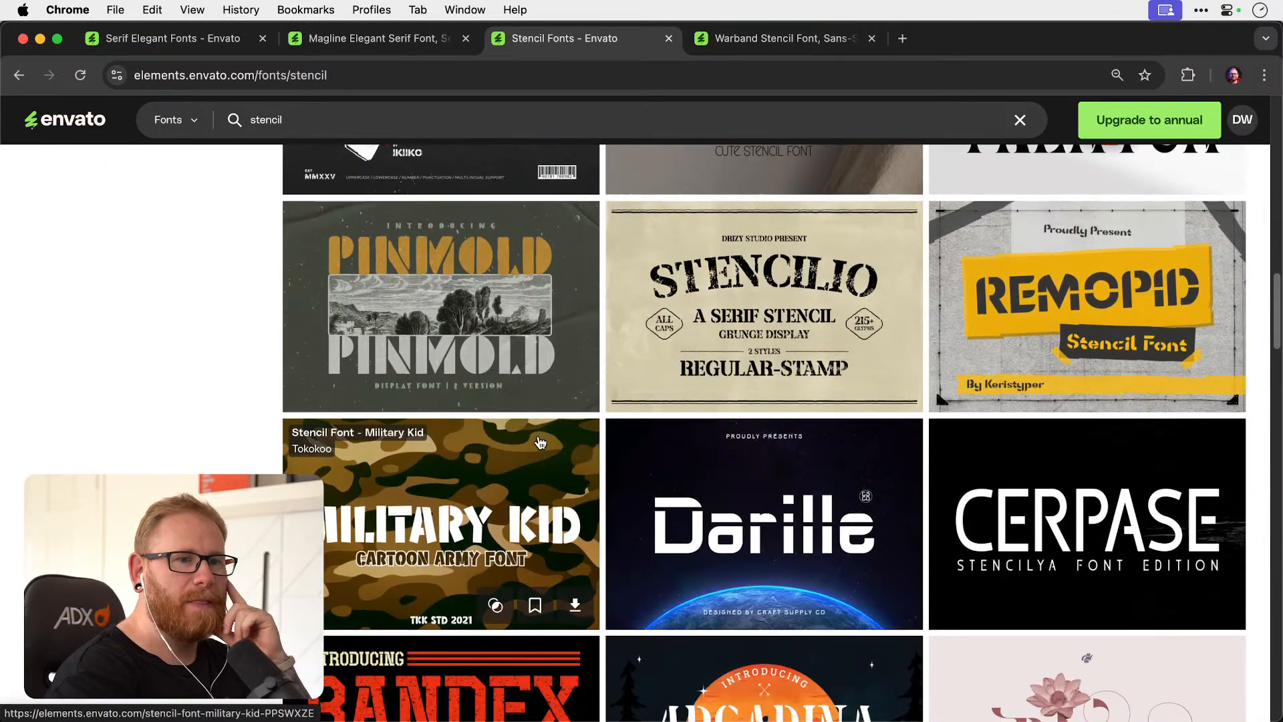
scroll(540, 440, down, 2)
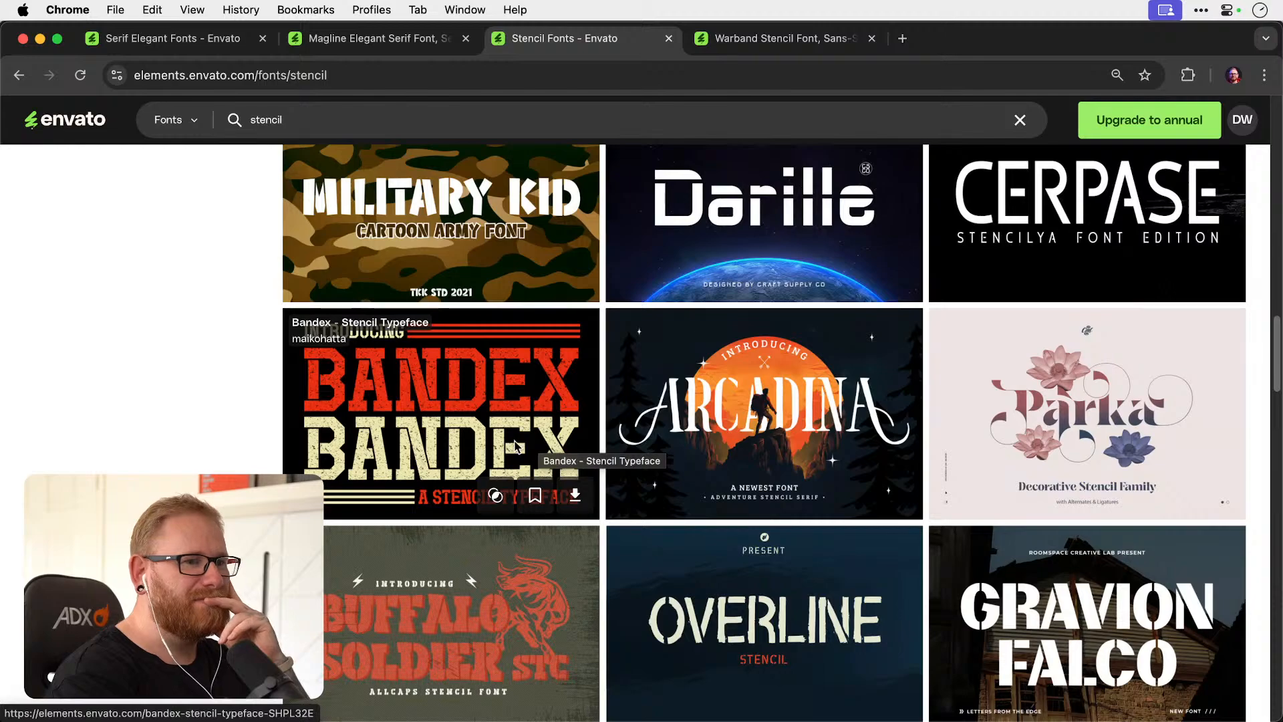
right_click(514, 445)
click(560, 403)
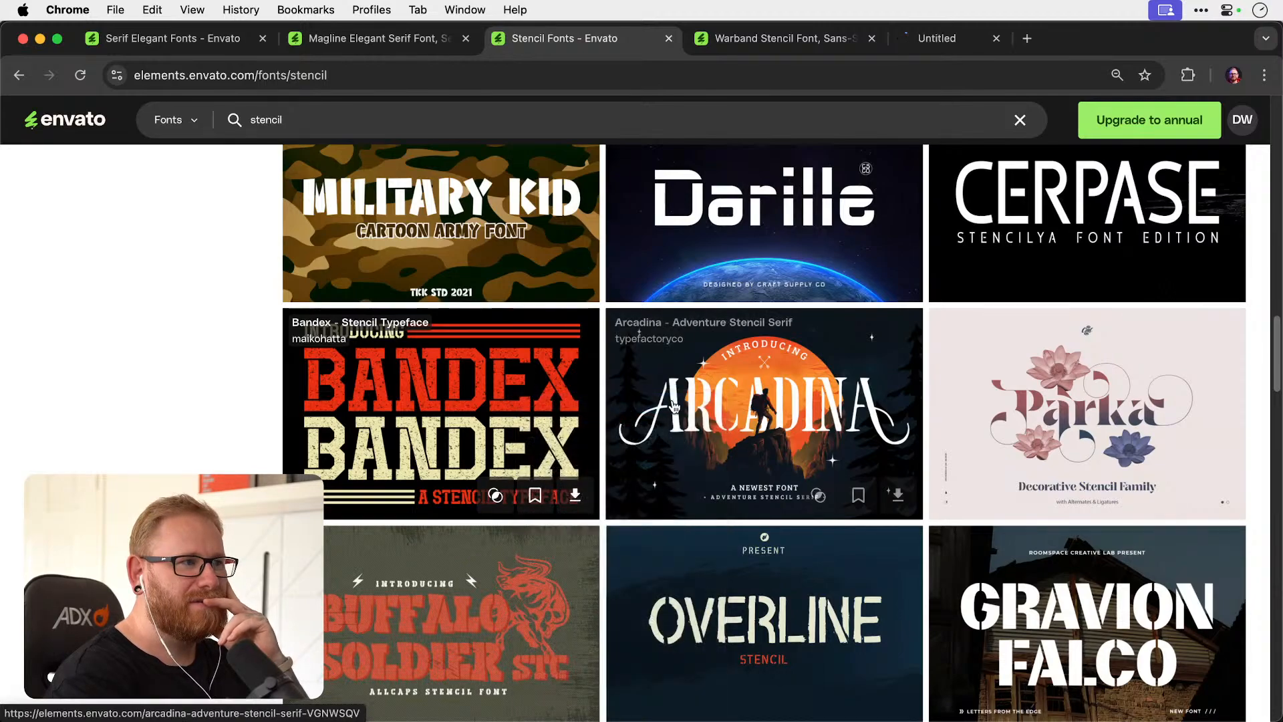
Find the Brave Brigade tactical display font and download it with a licence for the Youtube project.
scroll(675, 406, down, 5)
scroll(674, 406, down, 6)
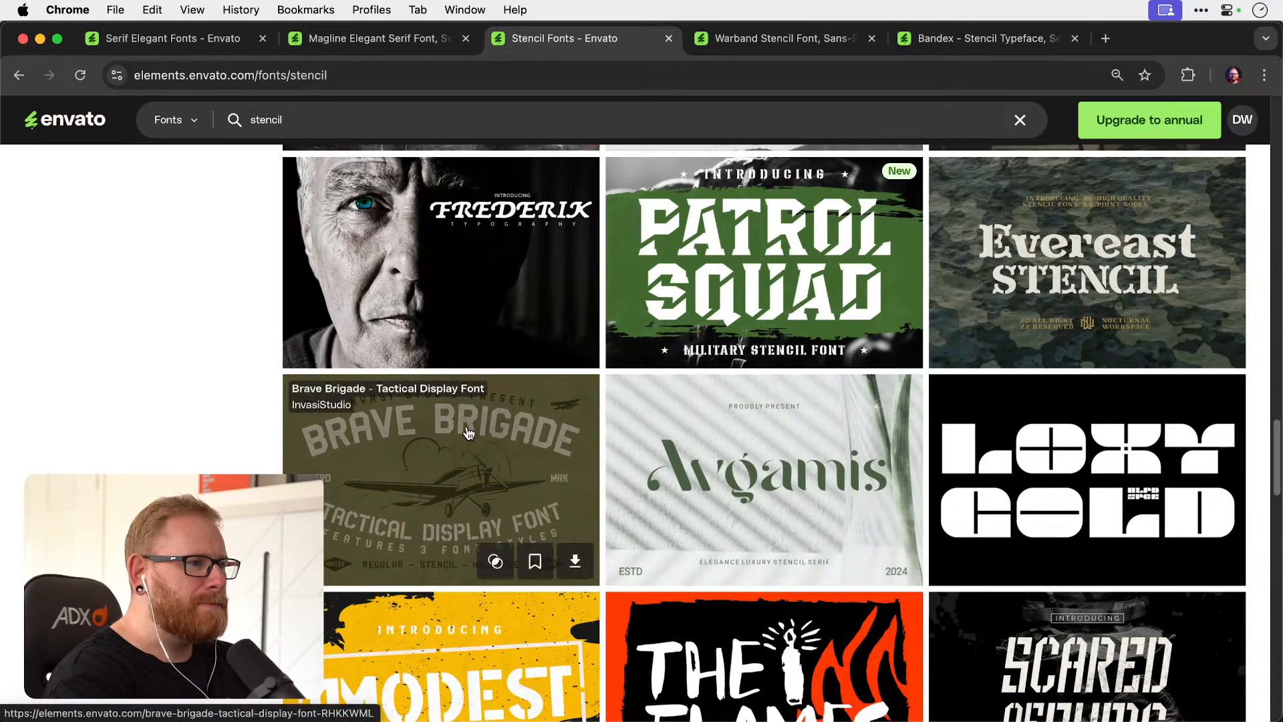
click(575, 560)
click(532, 592)
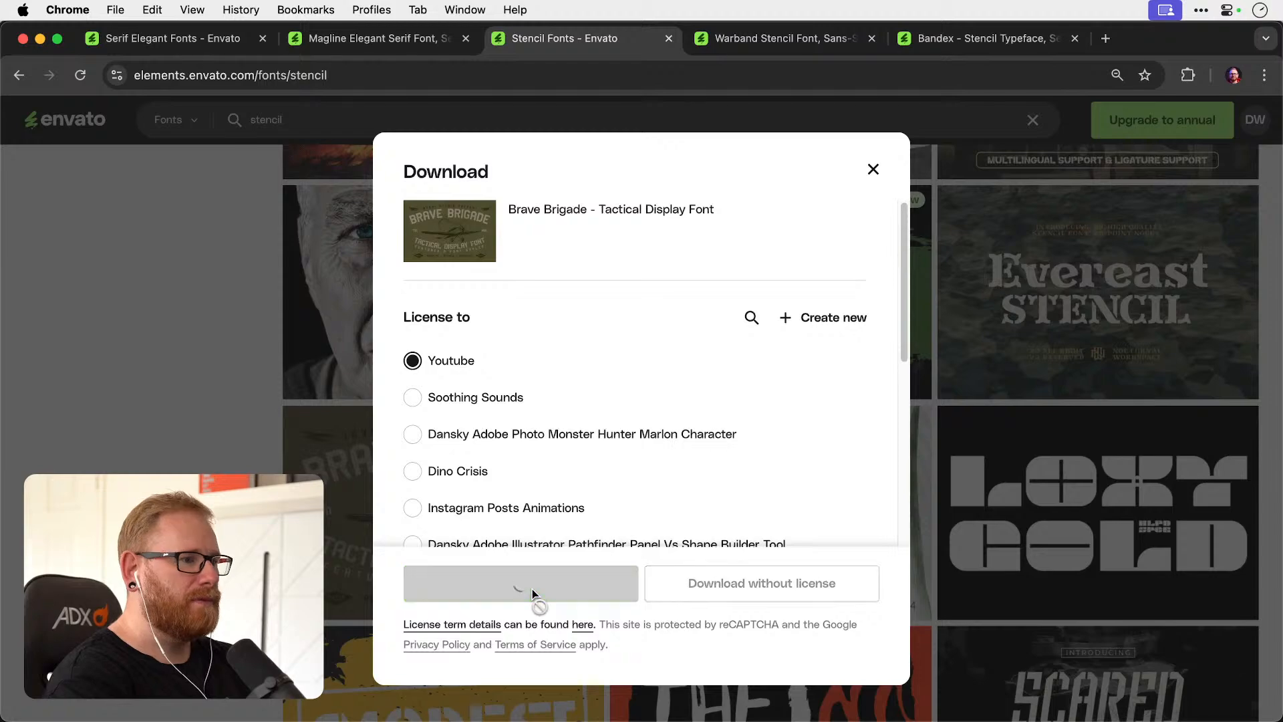
Extract the downloaded Brave Brigade zip on the desktop and open its folder.
key(F11)
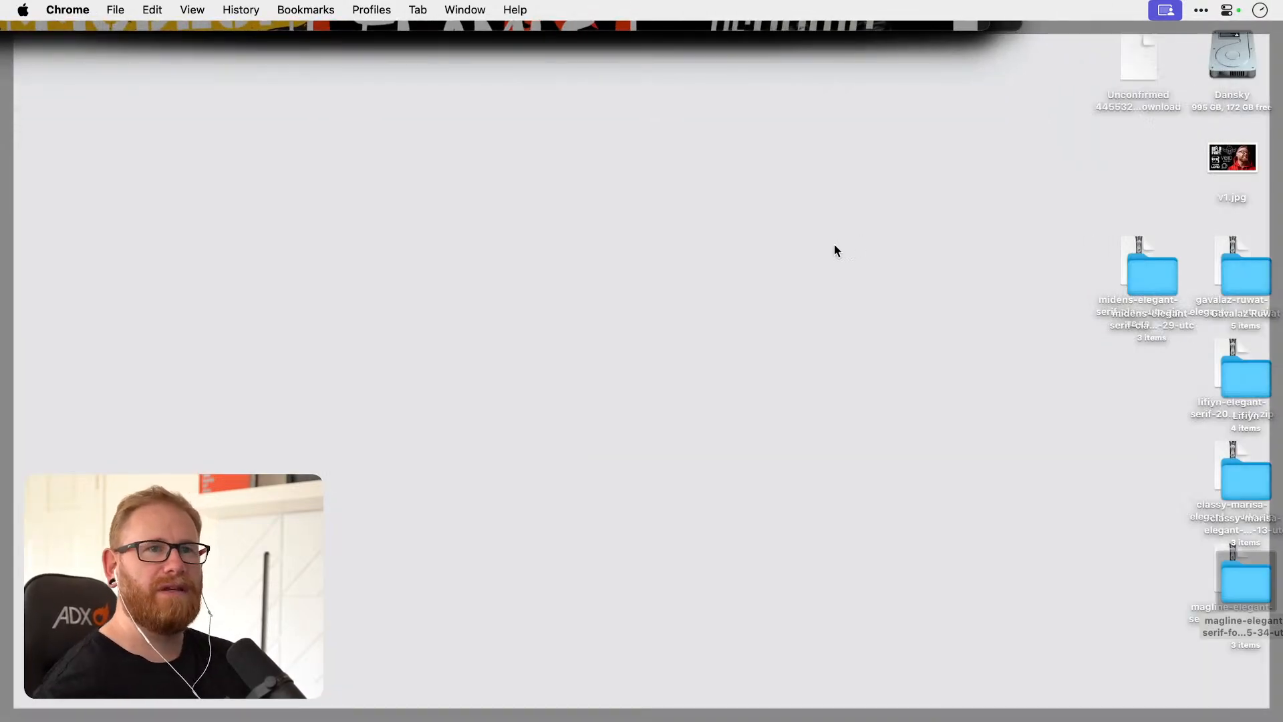
double_click(1140, 67)
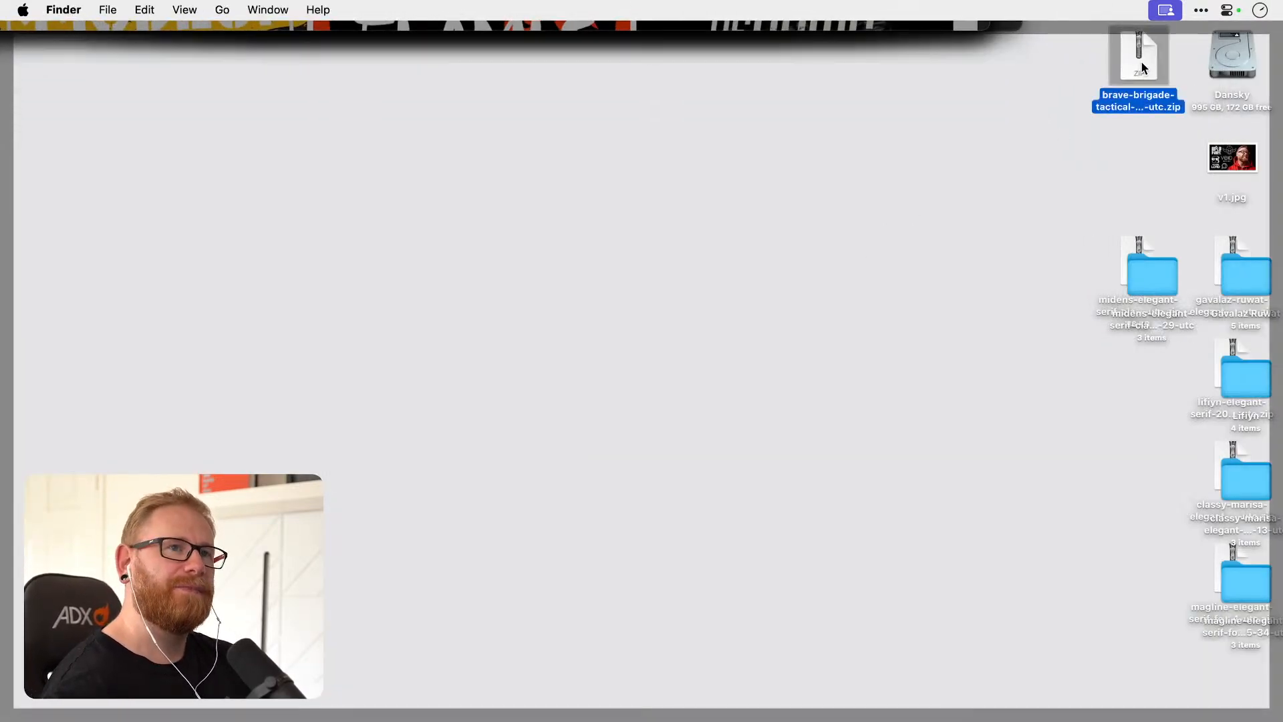
key(F11)
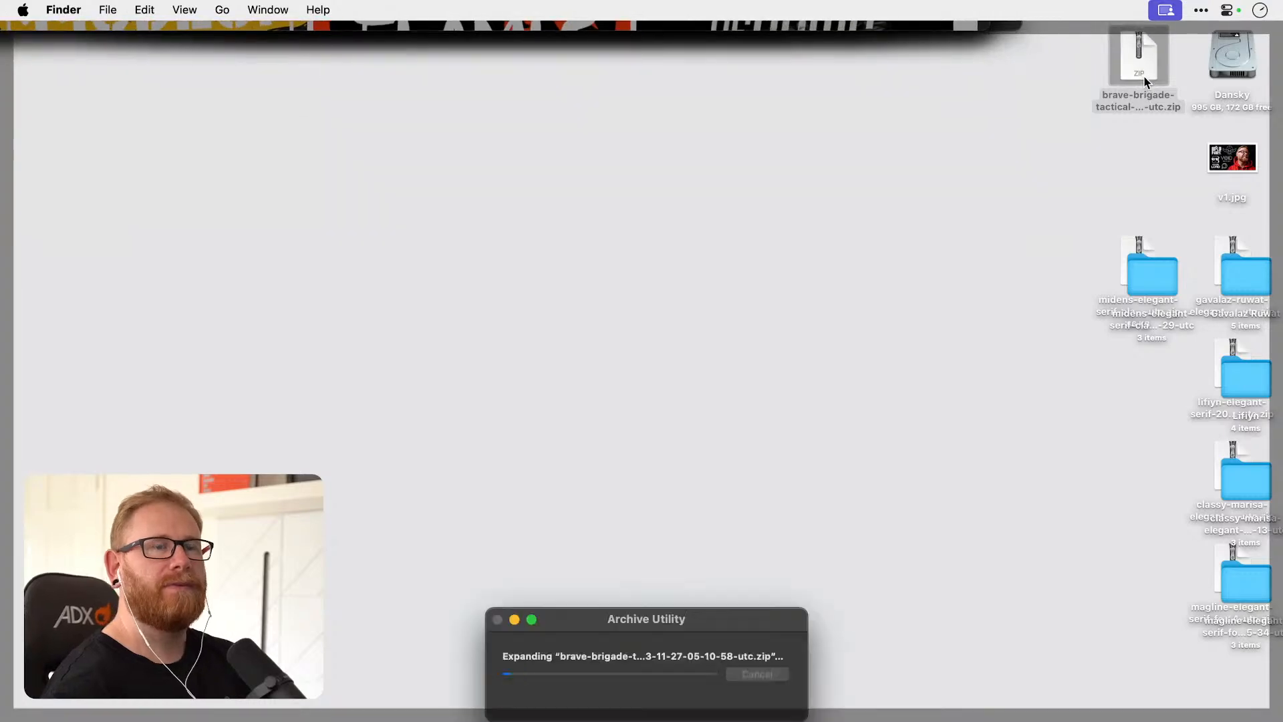
double_click(1150, 85)
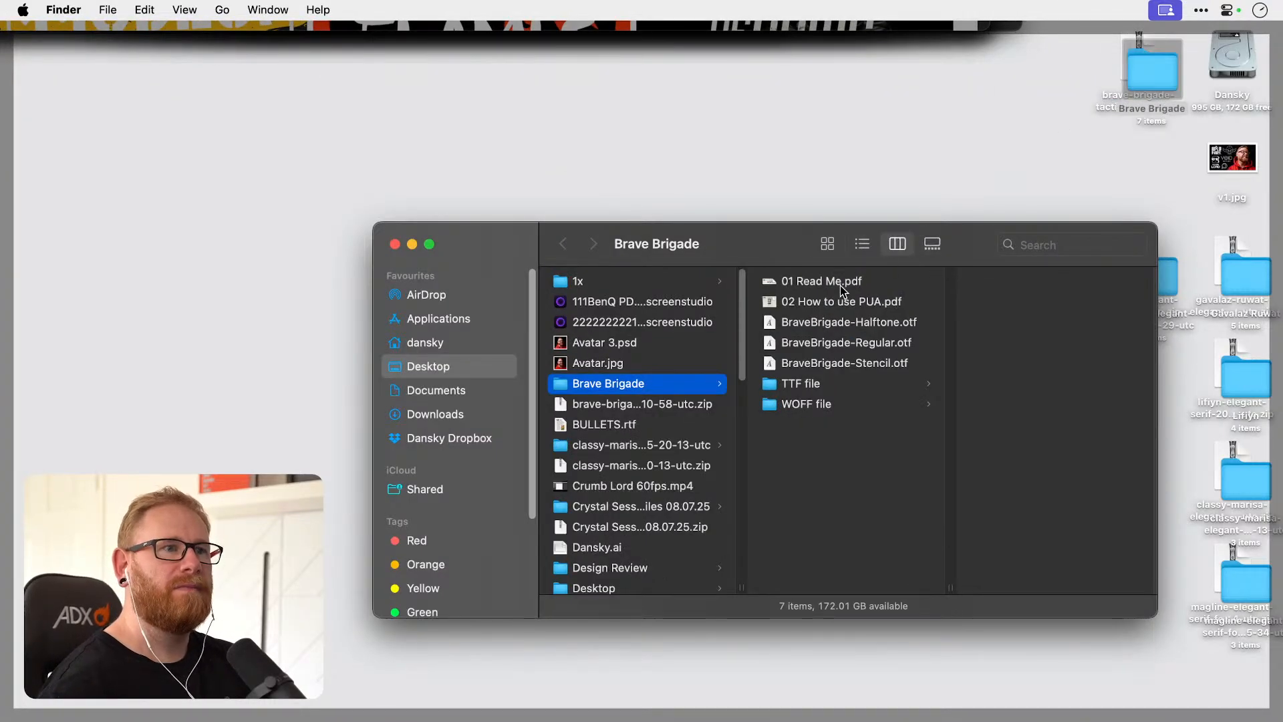
Install the Halftone, Regular and Stencil OTF files of Brave Brigade through Font Book.
click(868, 323)
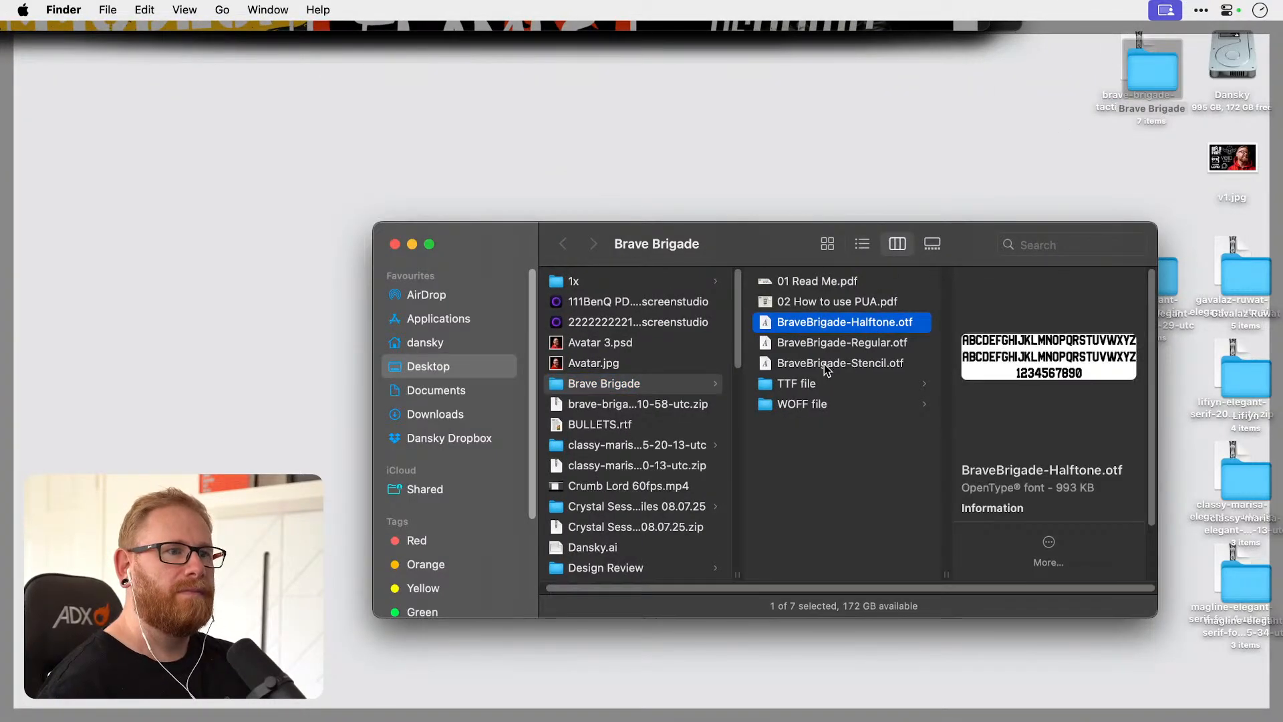
shift+click(842, 363)
right_click(846, 313)
click(862, 341)
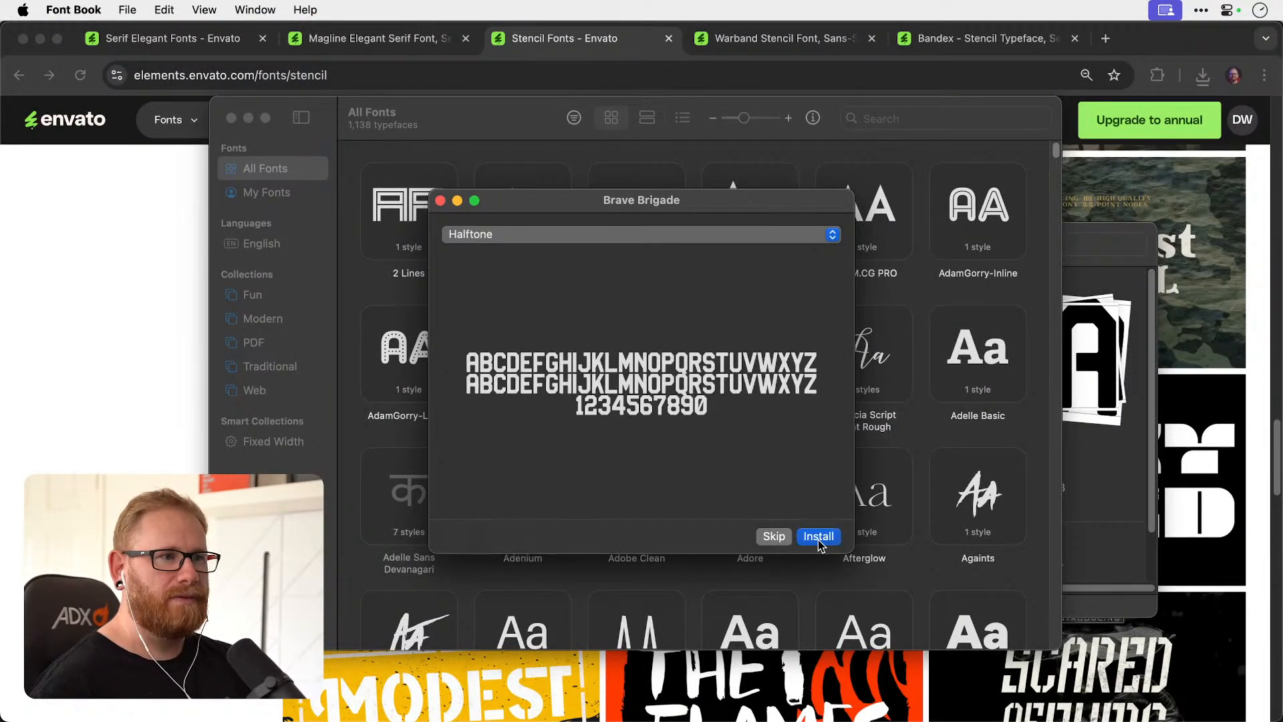
click(818, 537)
Return to Illustrator and set the ROOTS, SUPPLY and CO. texts in Brave Brigade Halftone.
key(super+Tab)
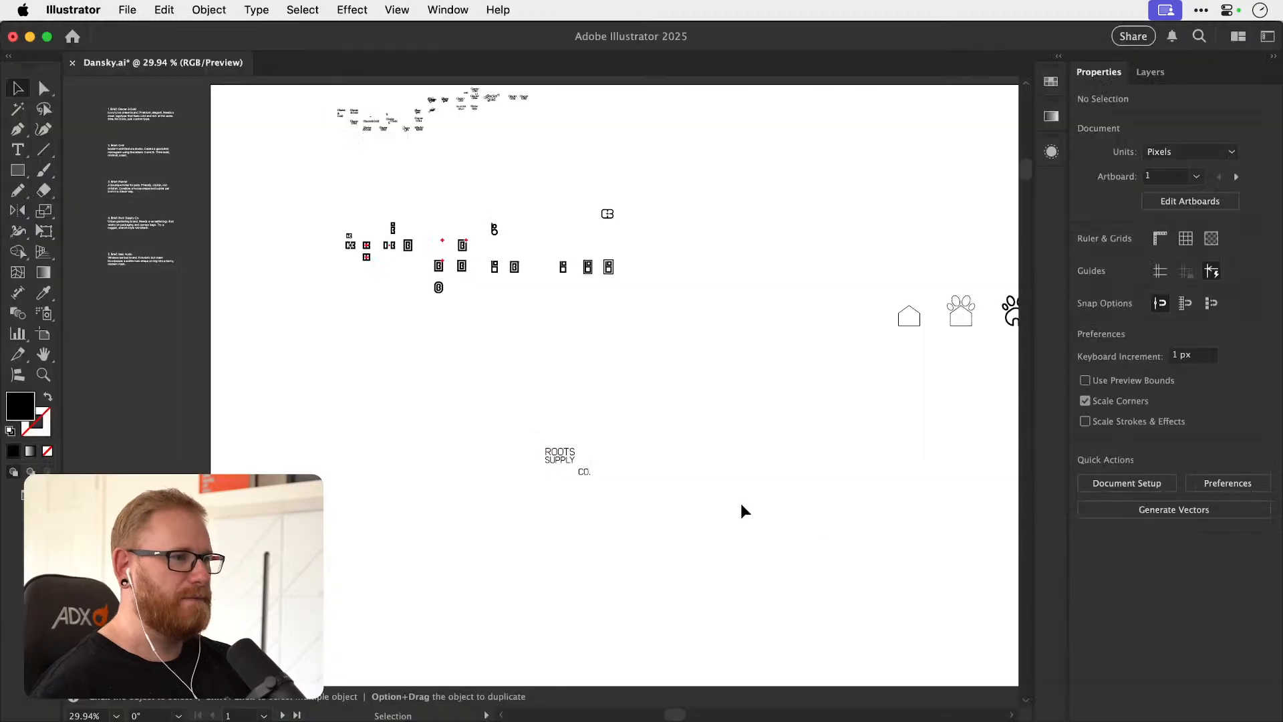
scroll(566, 462, up, 5)
click(593, 509)
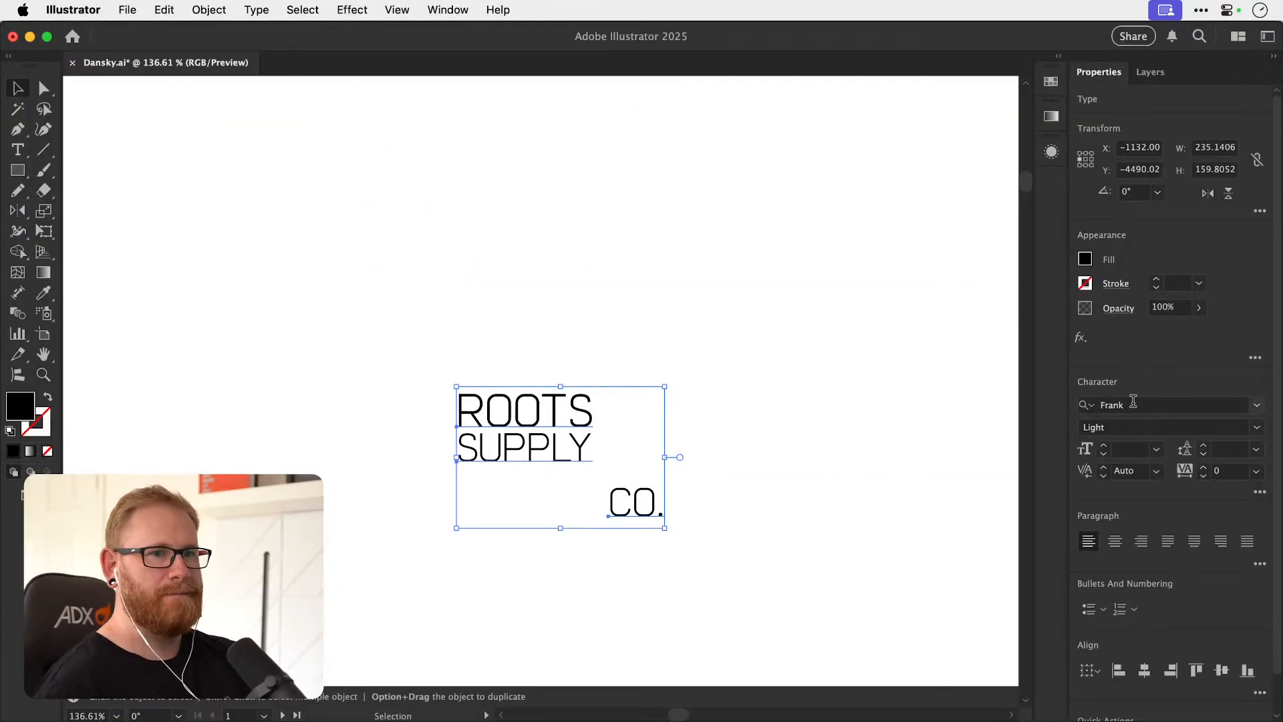
click(1134, 402)
text(br)
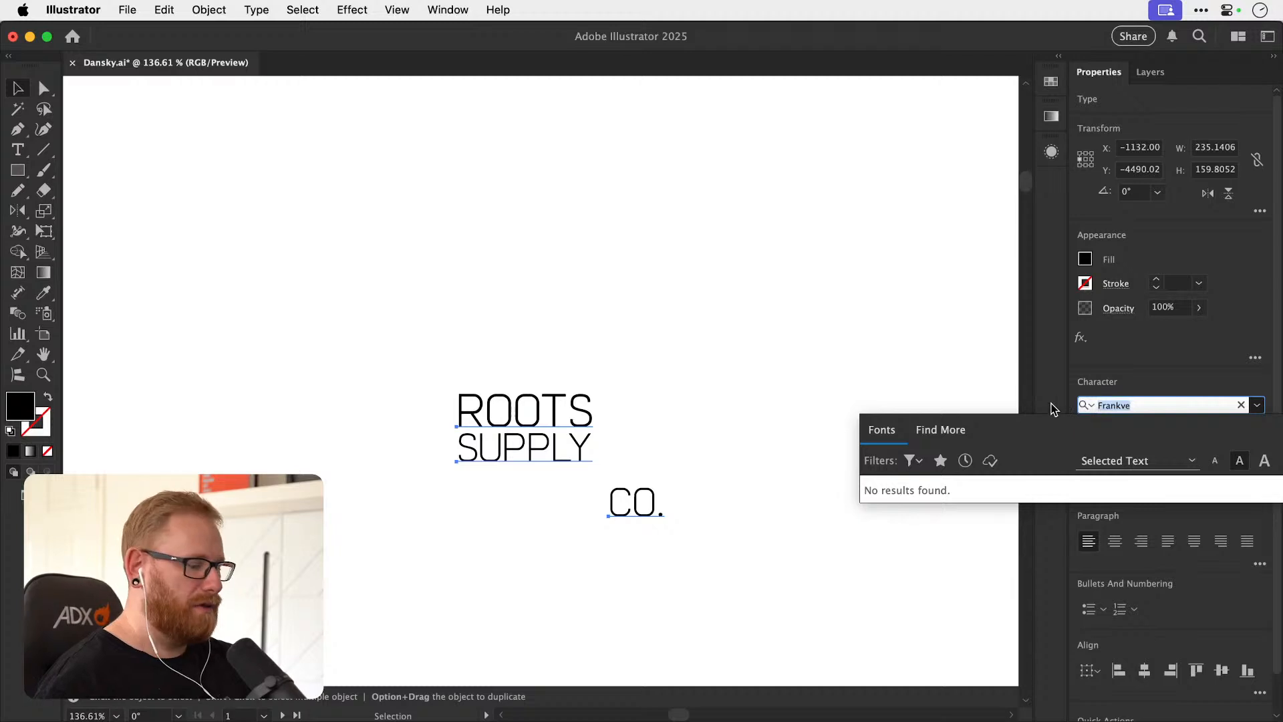
text(brave)
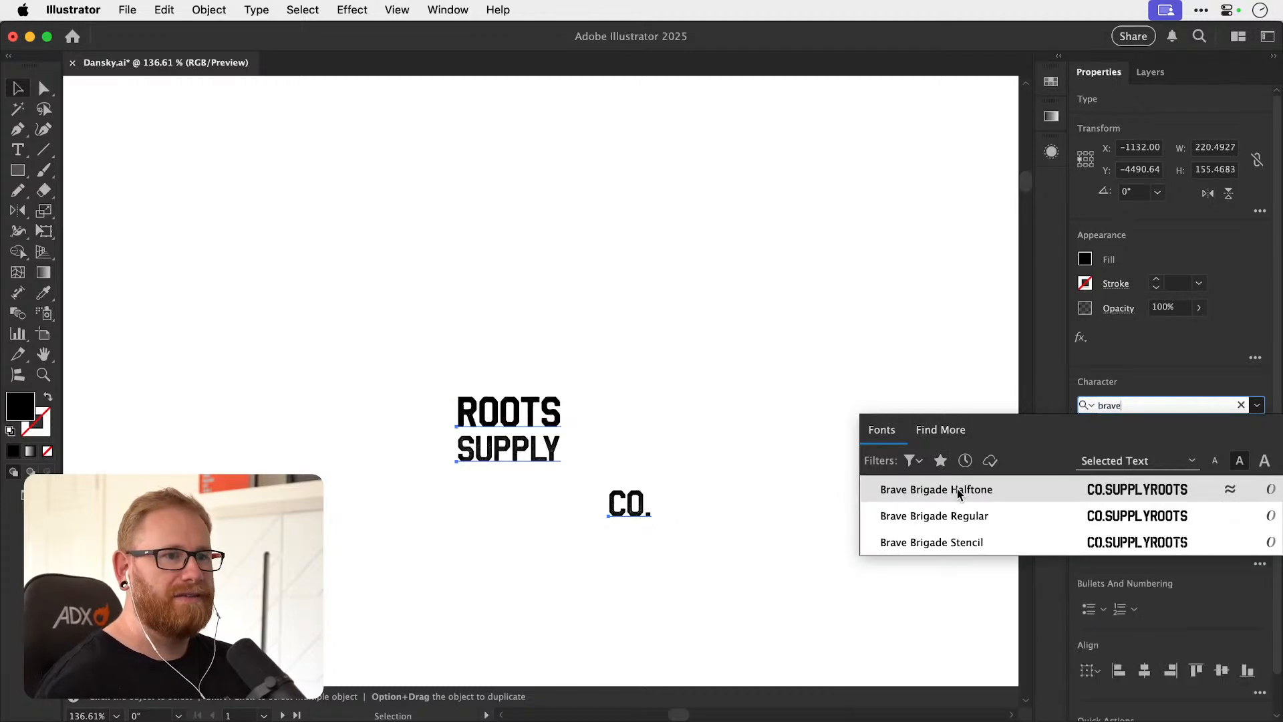
click(955, 496)
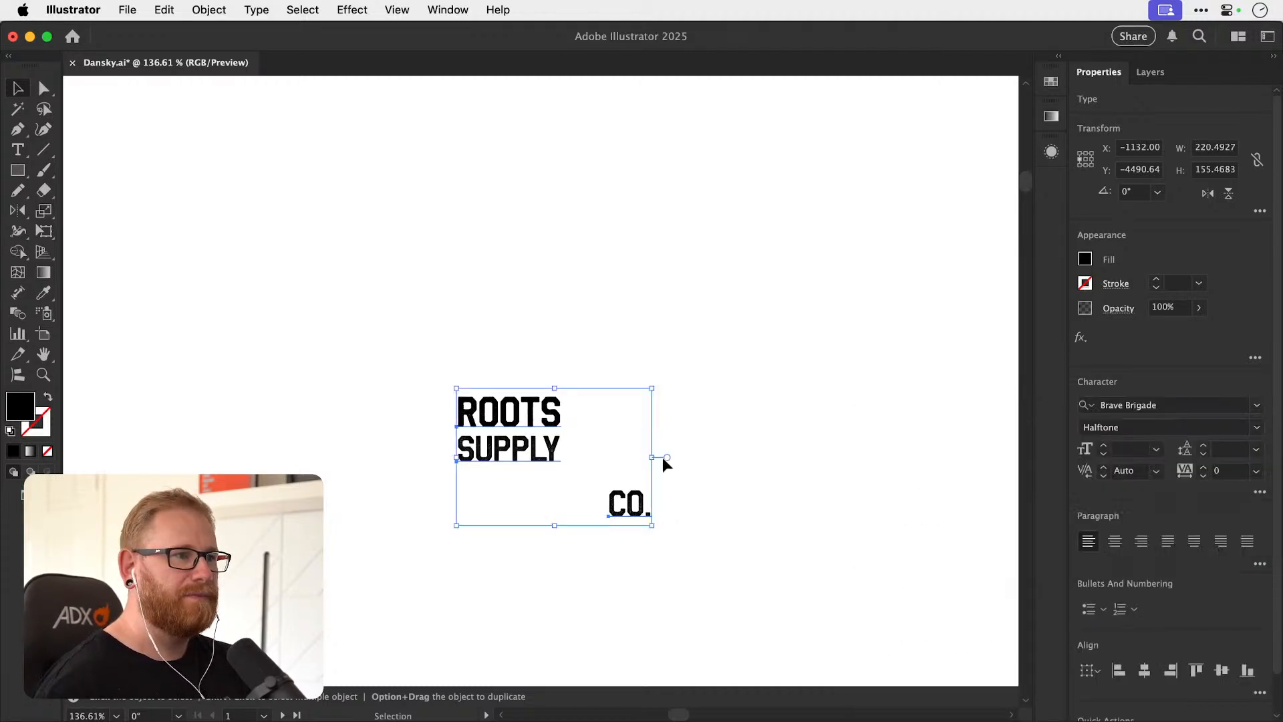
Close the gap between ROOTS and SUPPLY, then scale CO. down and place it on SUPPLY's baseline, right after the Y.
click(693, 459)
key(z)
drag(513, 461, 740, 478)
key(v)
drag(558, 354, 558, 365)
drag(772, 566, 485, 517)
drag(559, 465, 495, 511)
key(z)
drag(483, 499, 694, 441)
key(v)
click(819, 432)
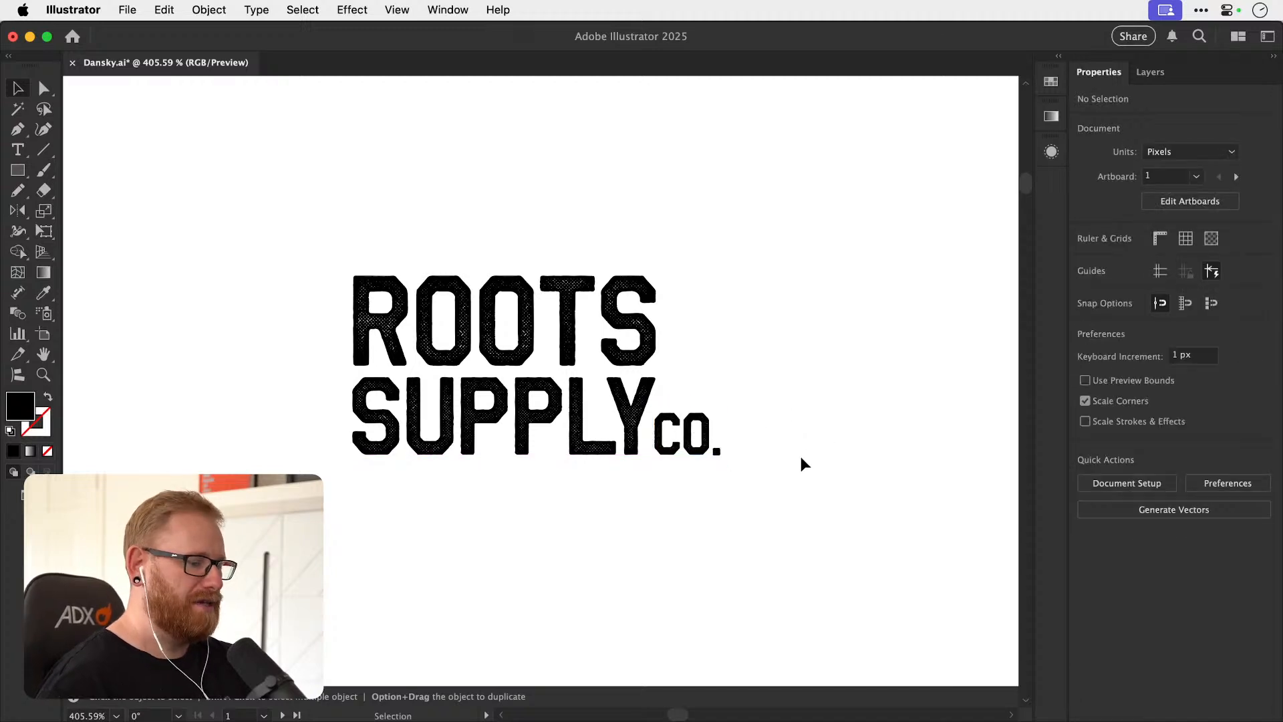
Review the written briefs beside the artboard, checking the Root Supply Co. brief's wording against the wordmark.
key(super+minus)
key(super+minus)
key(super+minus)
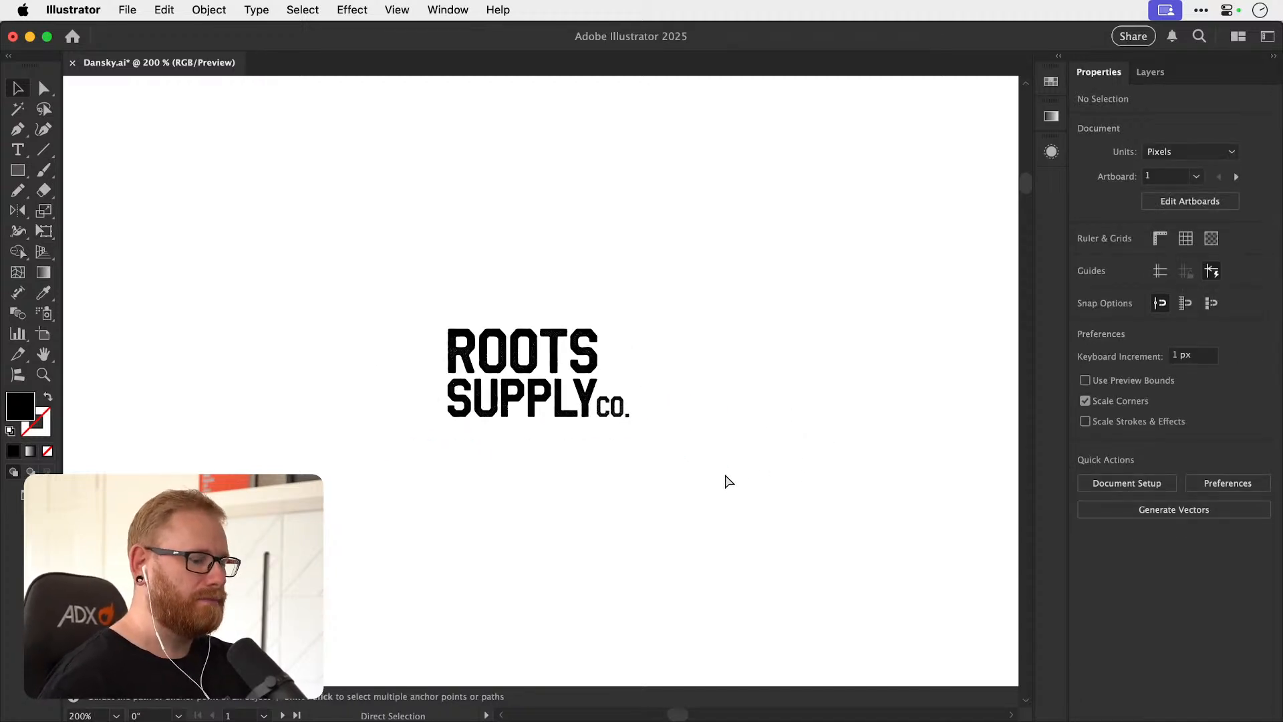
key(super+minus)
key(super+minus)
key(super+minus)
key(super+minus)
key(super+minus)
key(super+minus)
drag(310, 216, 522, 392)
key(z)
drag(391, 289, 781, 347)
drag(523, 558, 510, 550)
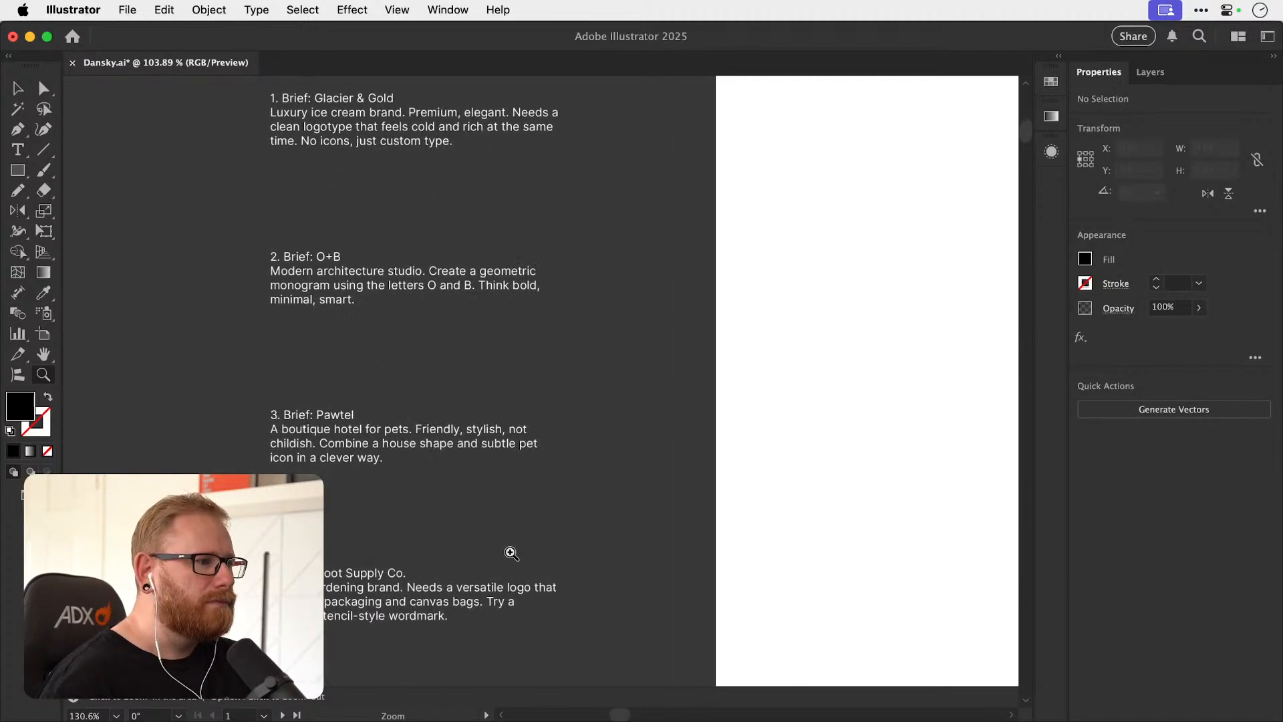
drag(623, 527, 561, 515)
drag(664, 481, 604, 440)
drag(604, 440, 649, 453)
Delete the final S from ROOTS so that the wordmark's first line reads ROOT.
drag(841, 532, 494, 357)
drag(732, 586, 584, 421)
drag(614, 469, 962, 479)
key(t)
click(589, 347)
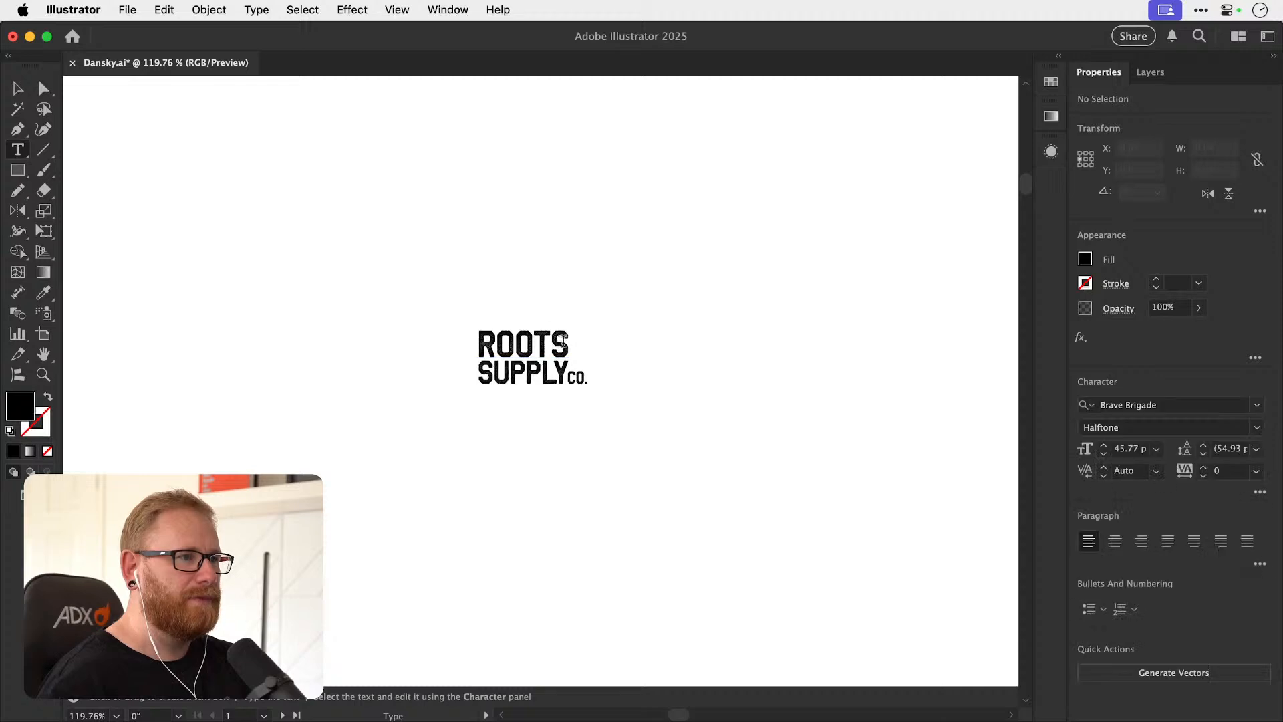
key(shift+Left)
key(Escape)
Scale up the ROOT text proportionally to roughly the width of SUPPLY, keeping it just above that line.
key(z)
key(v)
drag(541, 356, 609, 353)
key(super+shift+a)
key(z)
key(v)
drag(568, 292, 569, 306)
drag(658, 213, 652, 223)
click(701, 308)
Tighten the ROOT text's tracking to -10 and enlarge the word slightly above SUPPLY.
drag(482, 318, 493, 258)
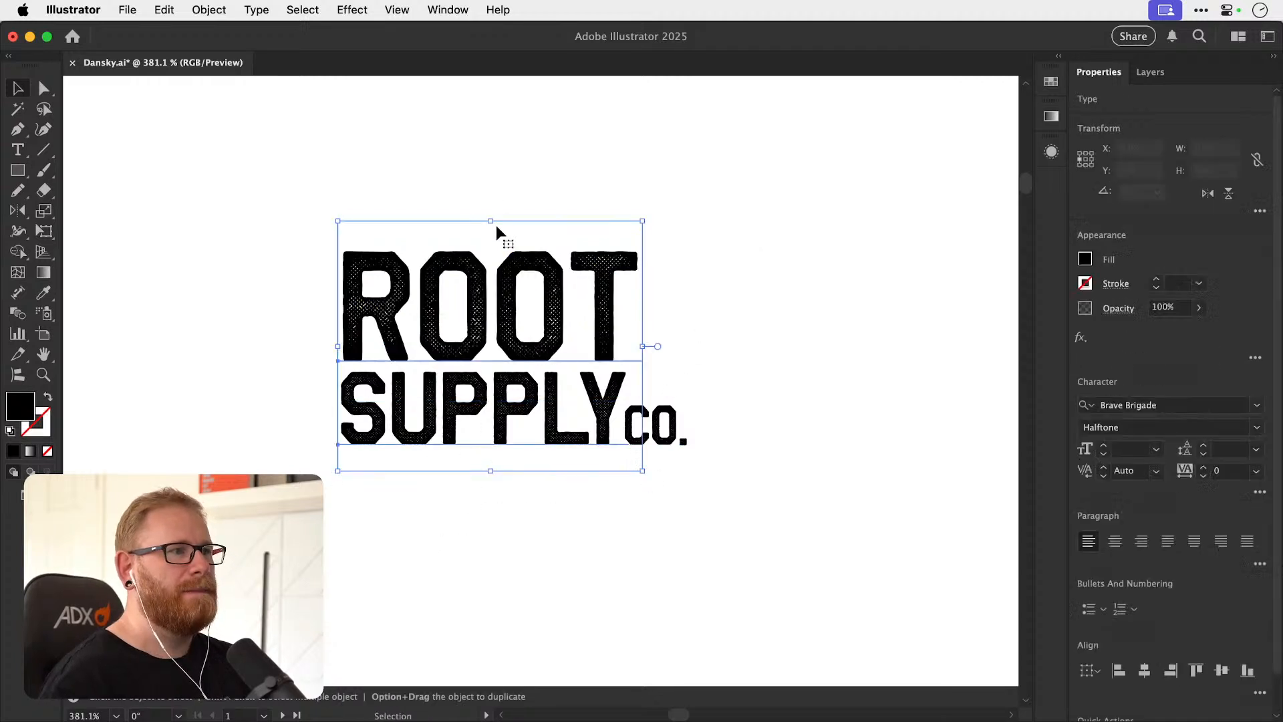
click(1202, 476)
click(1202, 476)
drag(638, 221, 644, 221)
click(668, 321)
Move CO. beneath the middle of SUPPLY and try aligning all three text lines on their horizontal centres.
drag(671, 440, 494, 507)
drag(403, 593, 765, 359)
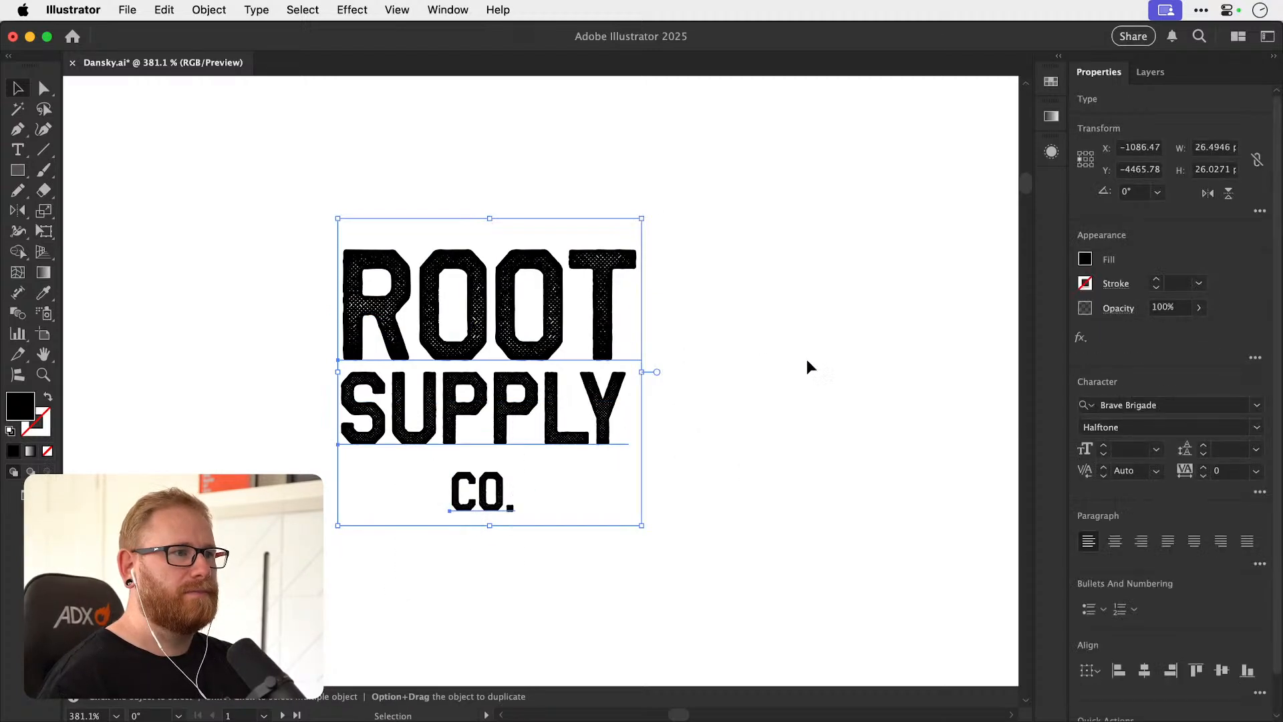
click(1143, 671)
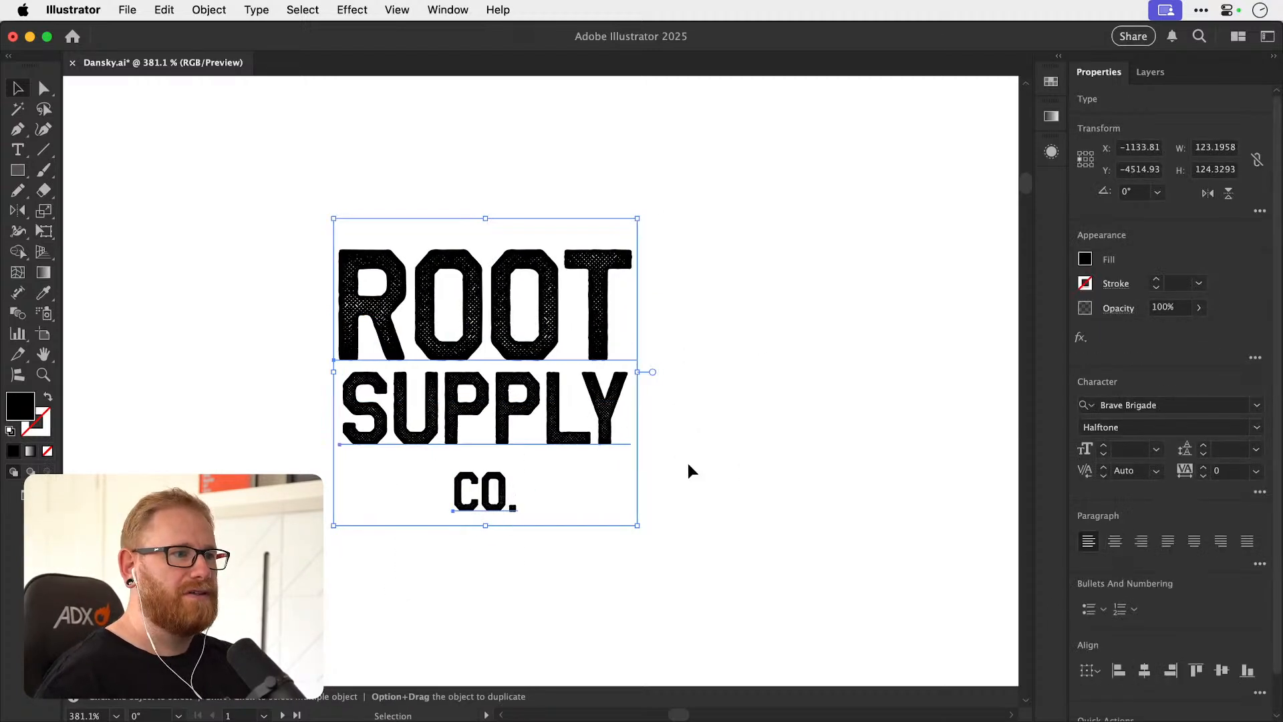
click(241, 323)
Duplicate the ROOT text below and to the right of the wordmark and replace its letters with a single vertical bar character.
key(z)
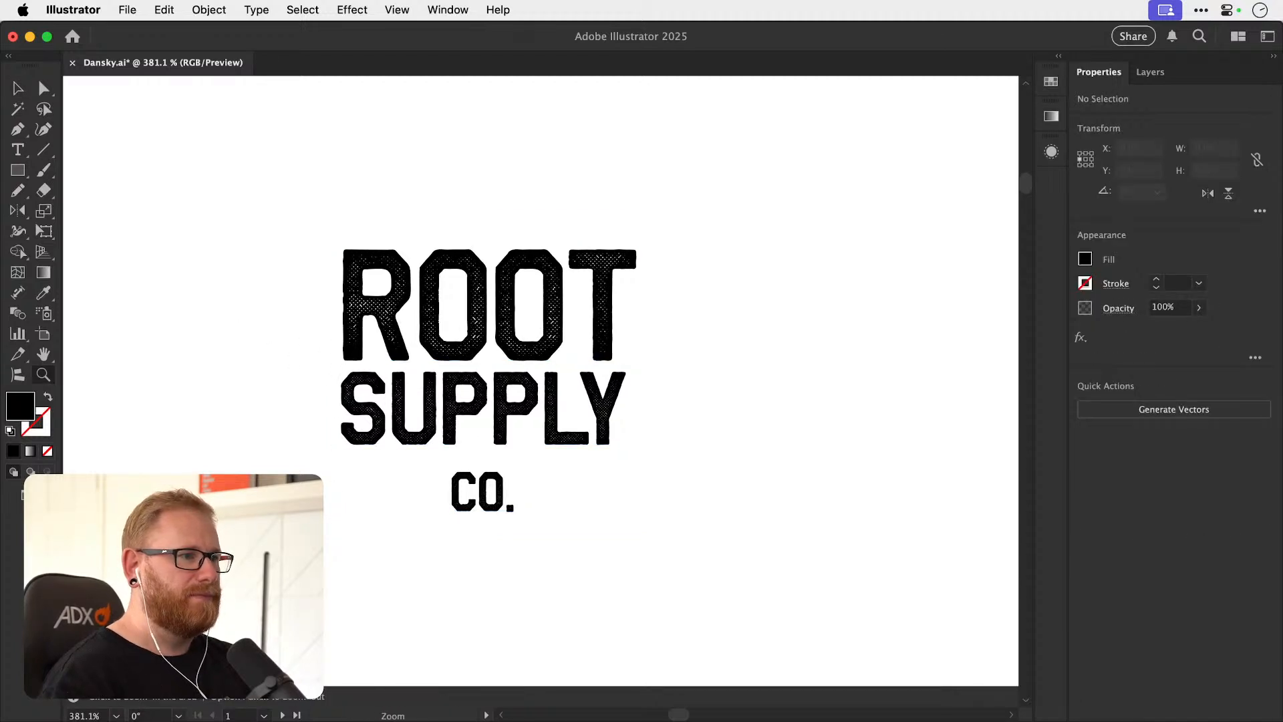
scroll(272, 435, down, 2)
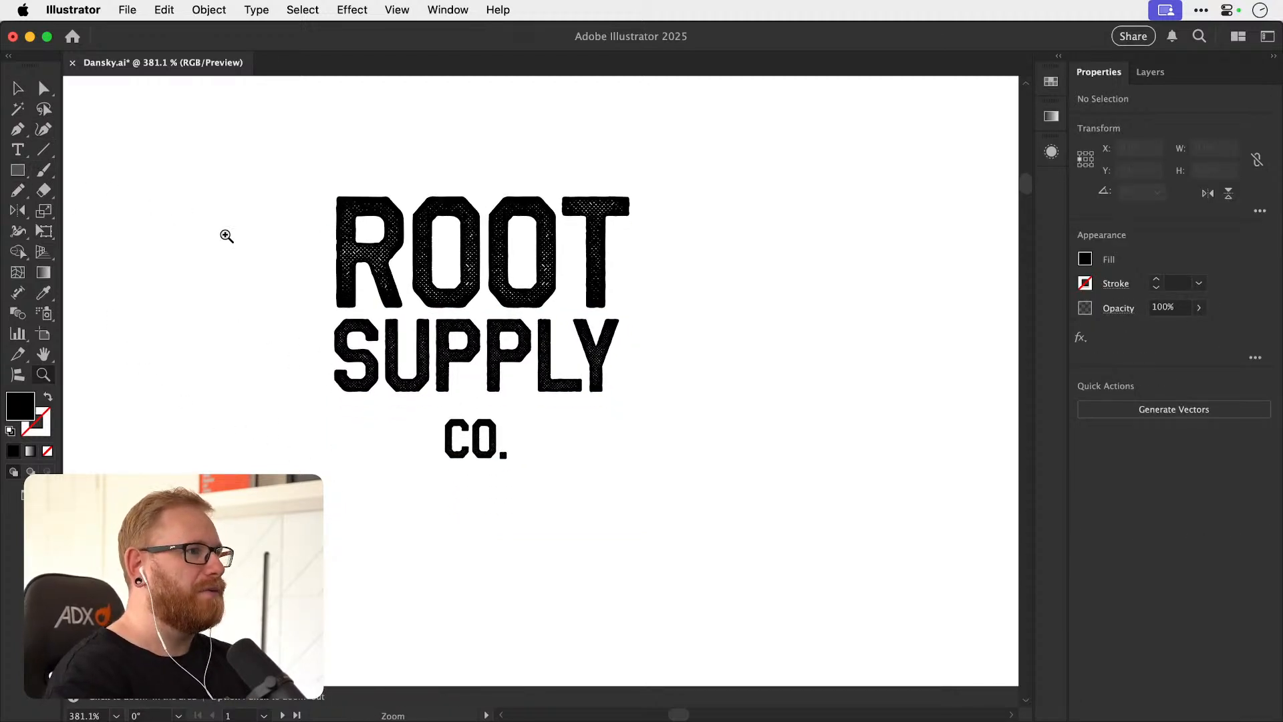
key(v)
drag(474, 294, 735, 571)
double_click(735, 571)
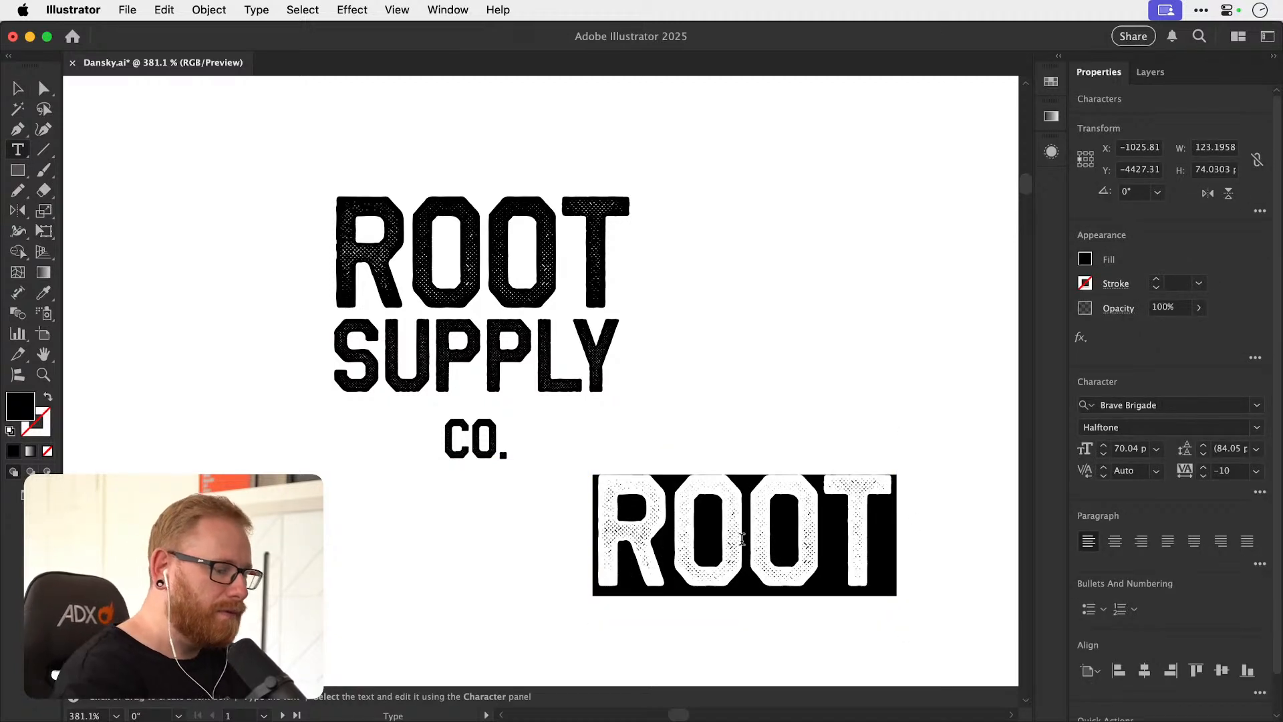
text(I)
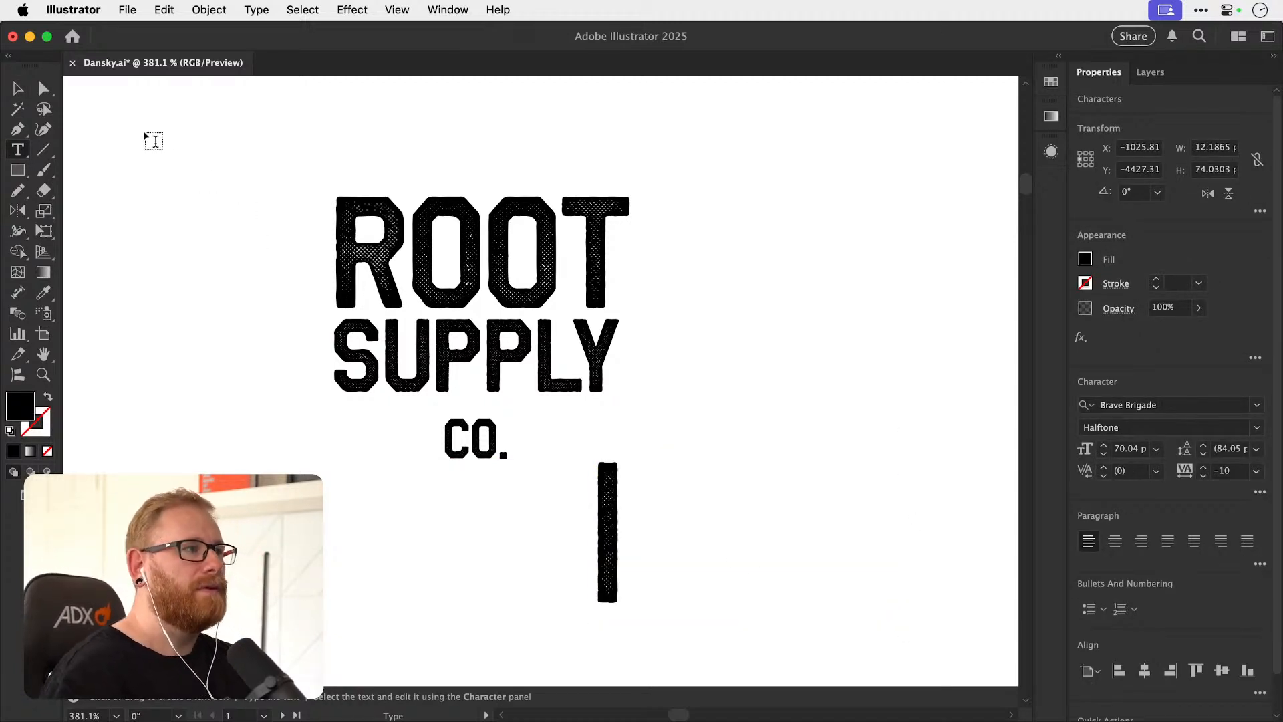
Shrink the vertical bar to 30 pt and rotate it 270° so it lies horizontally beneath SUPPLY.
key(Escape)
drag(622, 444, 383, 420)
key(r)
key(super+shift+a)
key(v)
Move CO. down to make room and place the short horizontal bar just below SUPPLY, flush with its S.
drag(478, 454, 478, 485)
click(438, 422)
scroll(388, 415, up, 2)
click(394, 416)
key(super+shift+a)
drag(380, 416, 380, 436)
key(super+z)
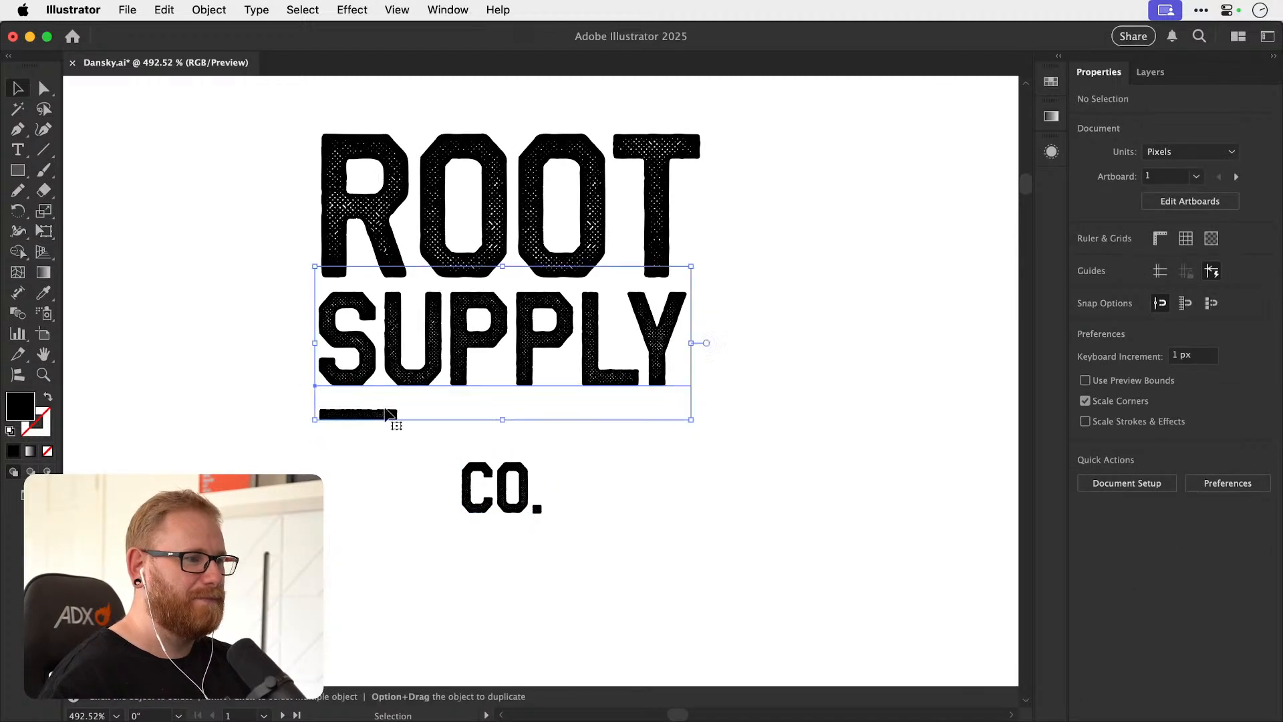
key(super+shift+a)
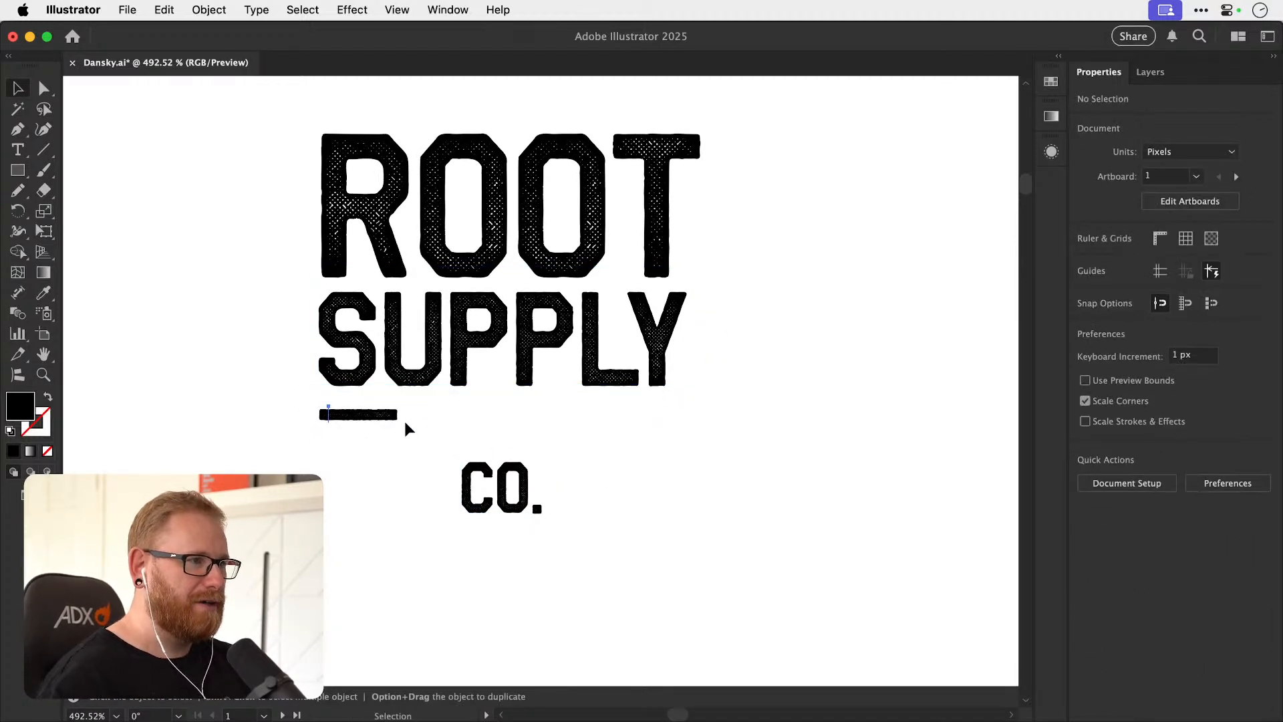
Try stretching the horizontal bar outward from its centre beneath SUPPLY.
click(405, 420)
drag(407, 416, 702, 416)
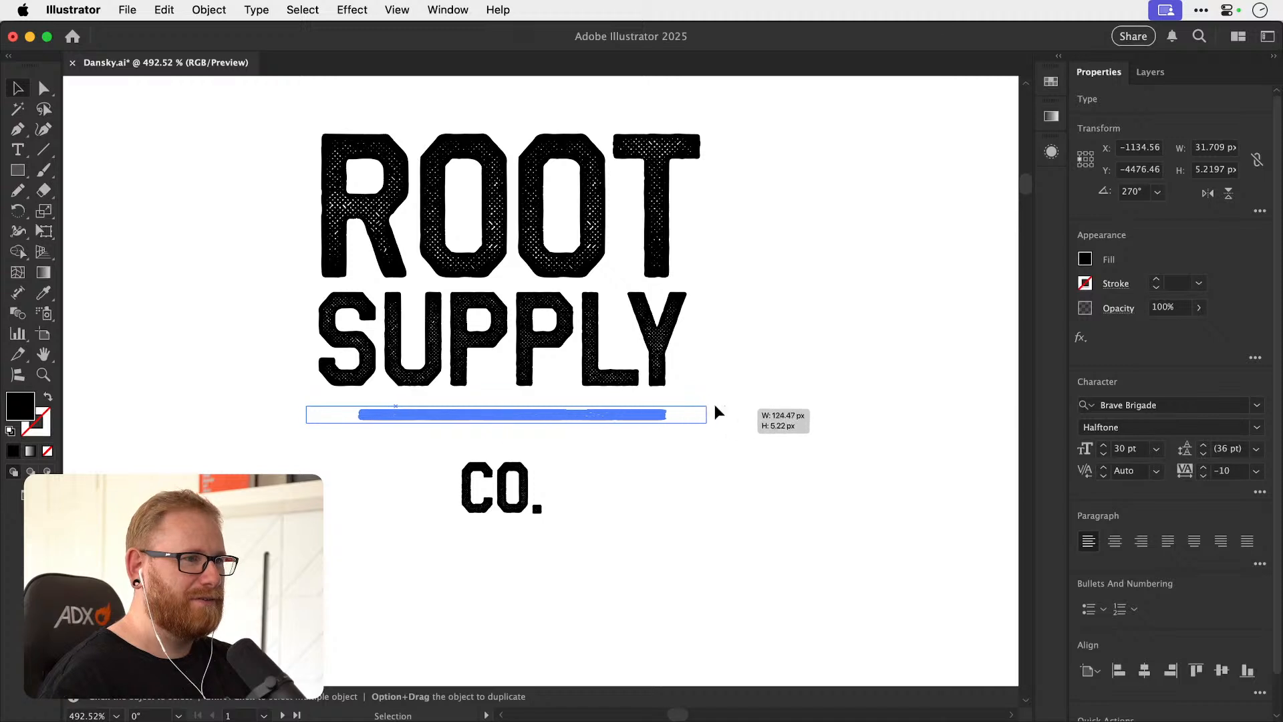
key(super+shift+a)
key(super+z)
key(super+shift+a)
Lengthen the horizontal bar so it spans the full width of SUPPLY.
drag(382, 415, 719, 423)
key(r)
key(v)
key(super+shift+a)
shift+click(350, 420)
key(super+g)
key(shift+super+a)
key(super+z)
key(shift+super+a)
key(a)
key(super+z)
key(super+z)
key(shift+super+a)
key(v)
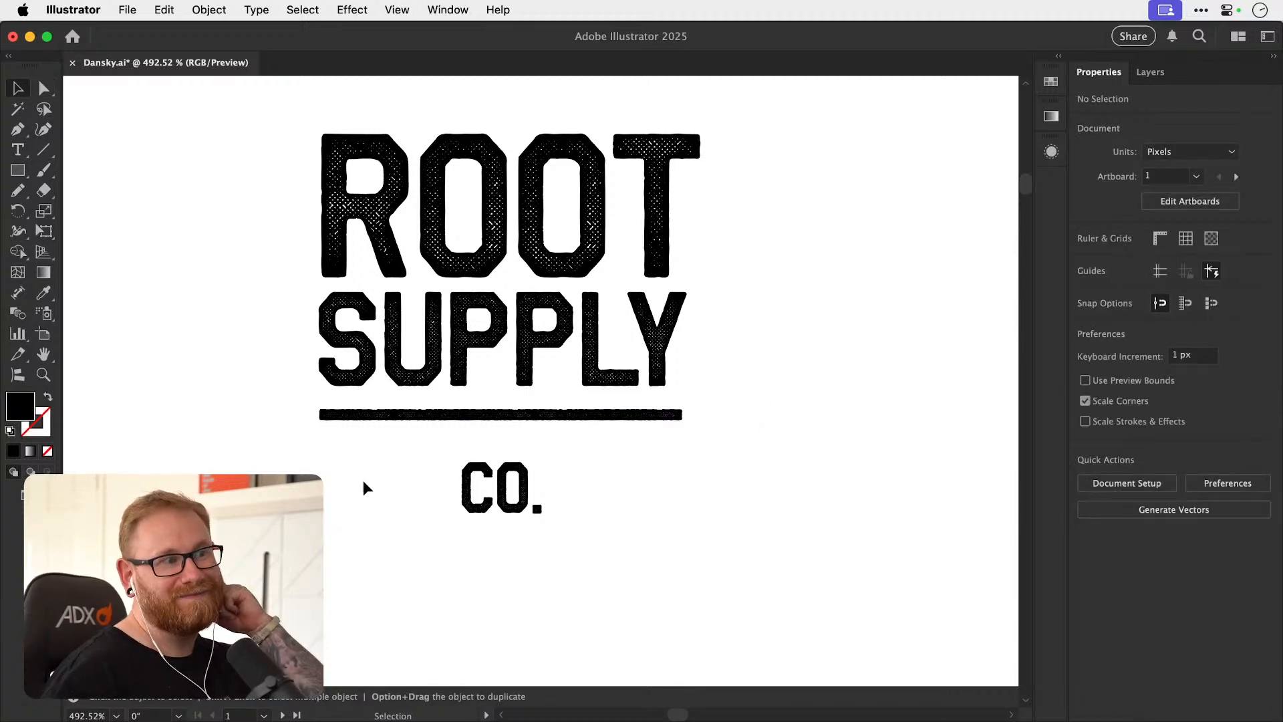
Move CO. straight up so it sits close beneath the horizontal bar.
drag(503, 499, 503, 480)
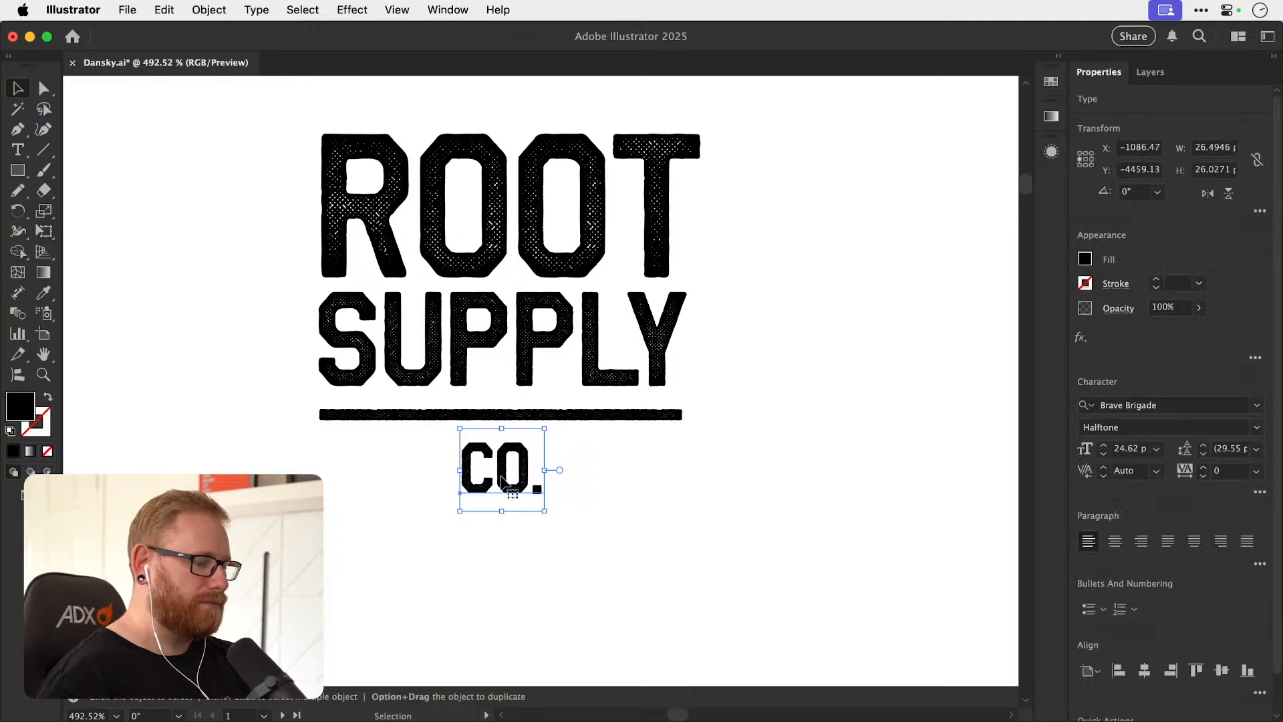
key(super+minus)
key(super+minus)
key(super+minus)
Read the fifth brief, for Halo Audio, in the list beside the artboard.
key(super+minus)
key(super+minus)
key(super+minus)
key(shift+super+a)
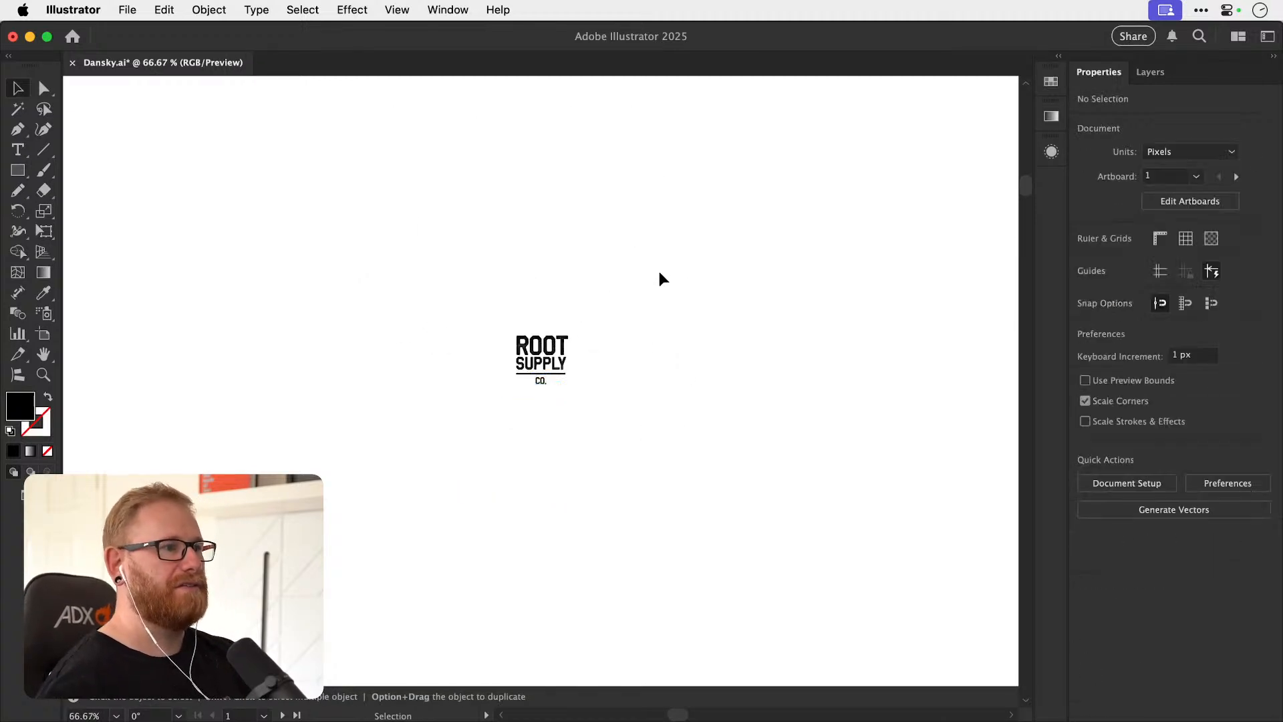
key(super+minus)
key(super+minus)
key(super+minus)
key(super+minus)
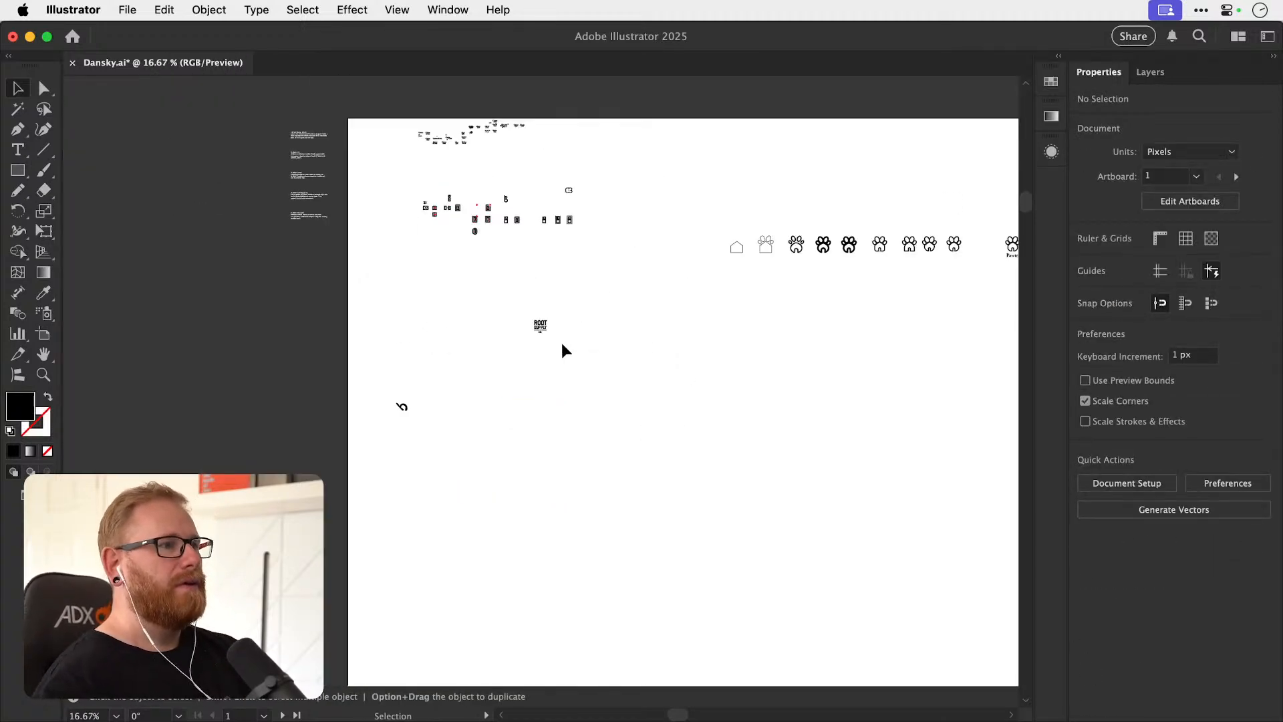
key(z)
drag(267, 200, 710, 320)
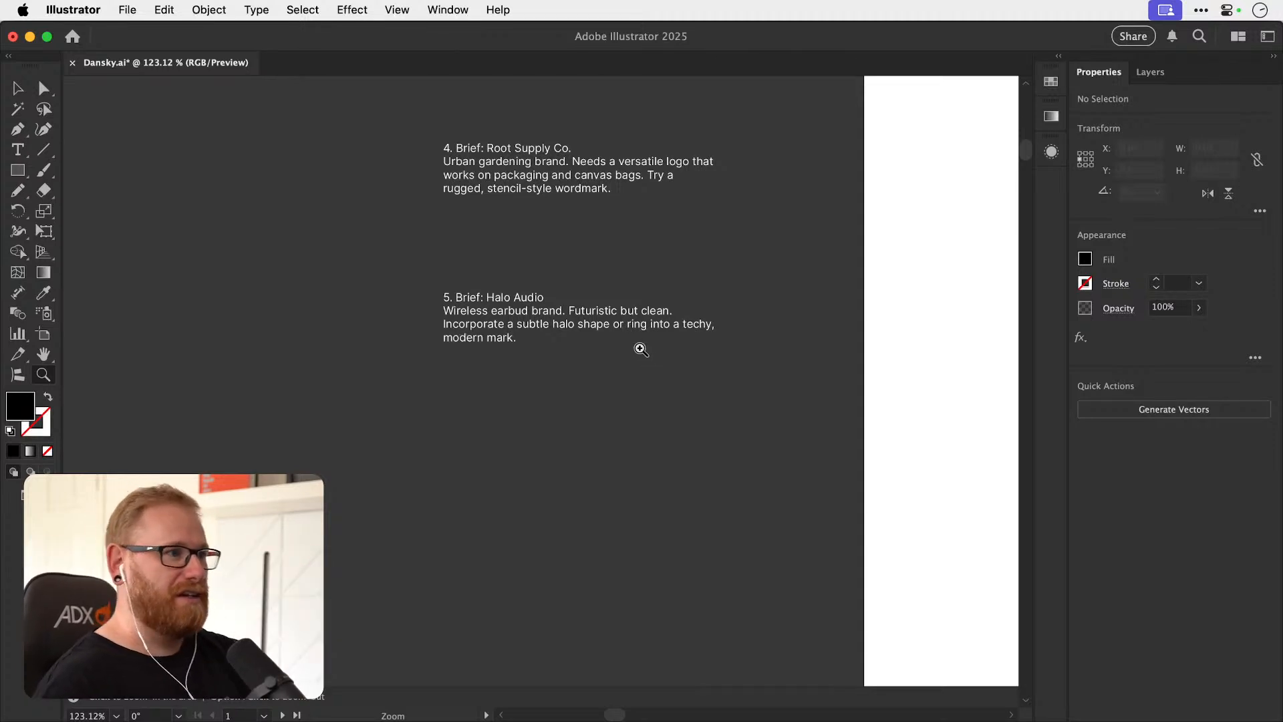
drag(679, 371, 505, 285)
key(space)
drag(835, 495, 589, 423)
drag(398, 263, 431, 234)
key(space)
drag(695, 418, 429, 179)
drag(646, 473, 468, 382)
key(space)
drag(607, 428, 485, 401)
drag(322, 343, 688, 351)
Place a new text object with the letter h on the empty canvas below the Root Supply wordmark.
key(v)
drag(284, 360, 375, 438)
key(t)
click(571, 426)
click(18, 149)
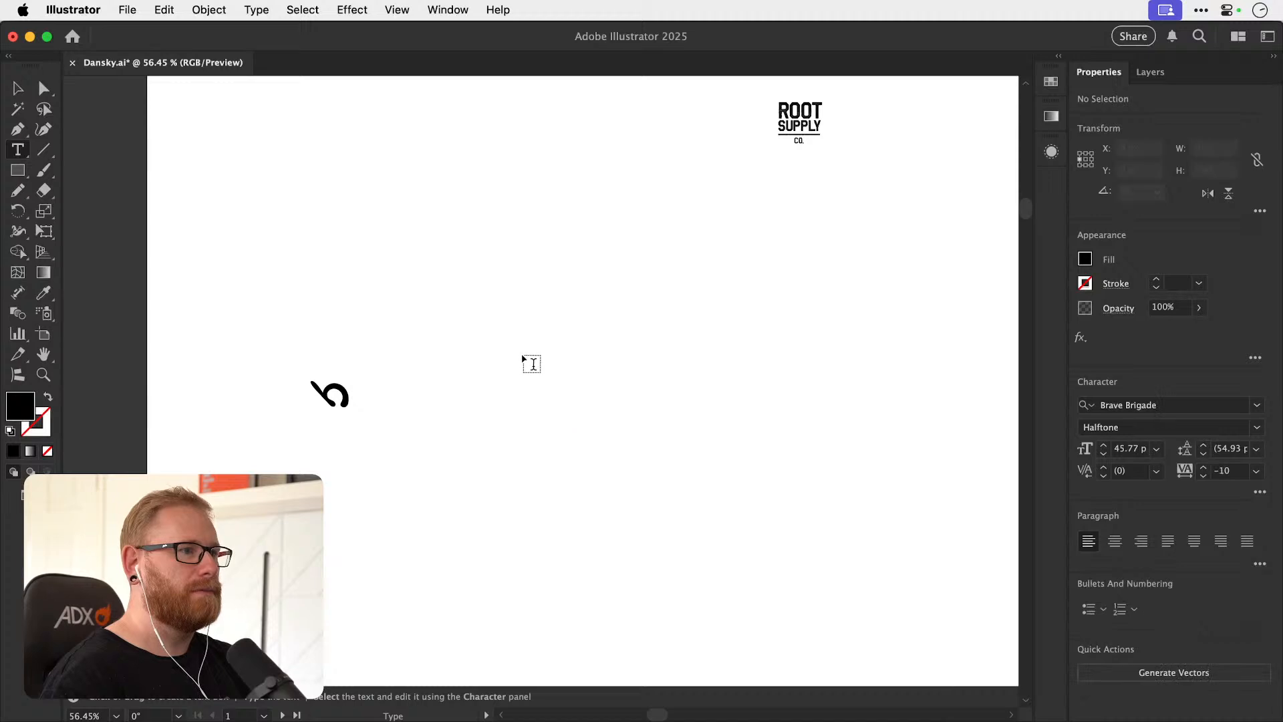
click(18, 88)
key(z)
drag(501, 434, 567, 438)
key(t)
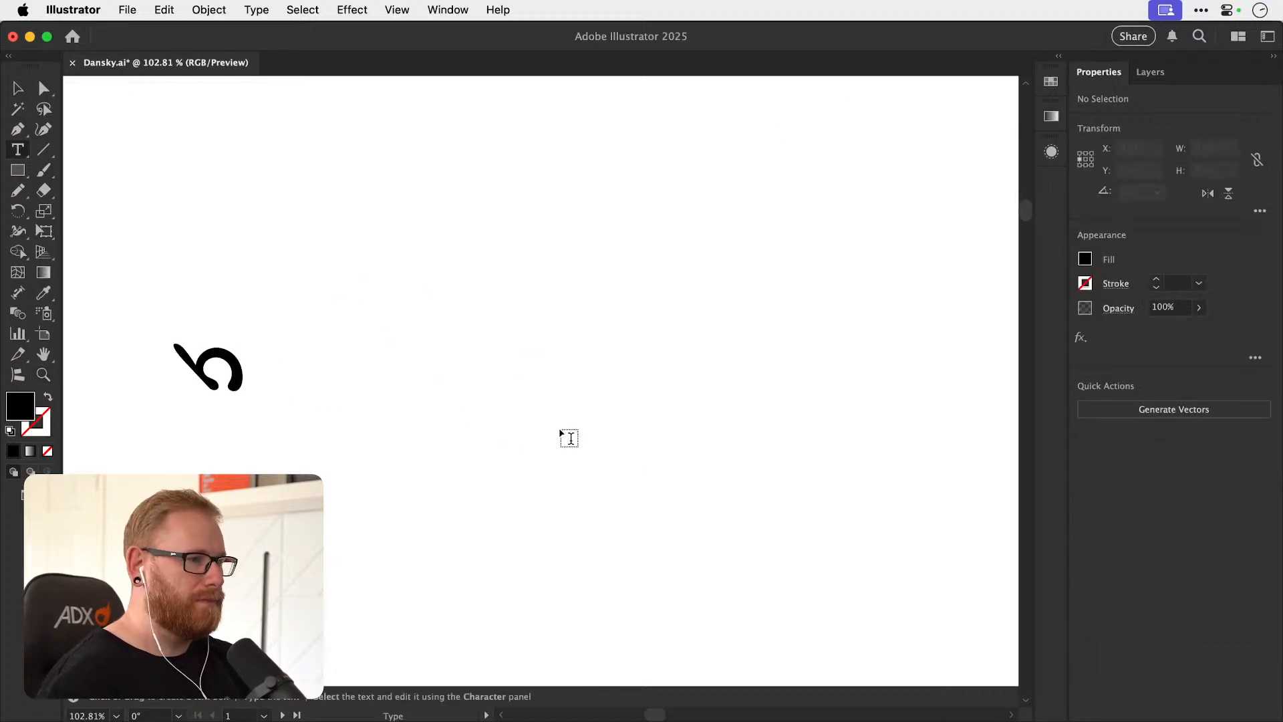
click(568, 431)
click(18, 88)
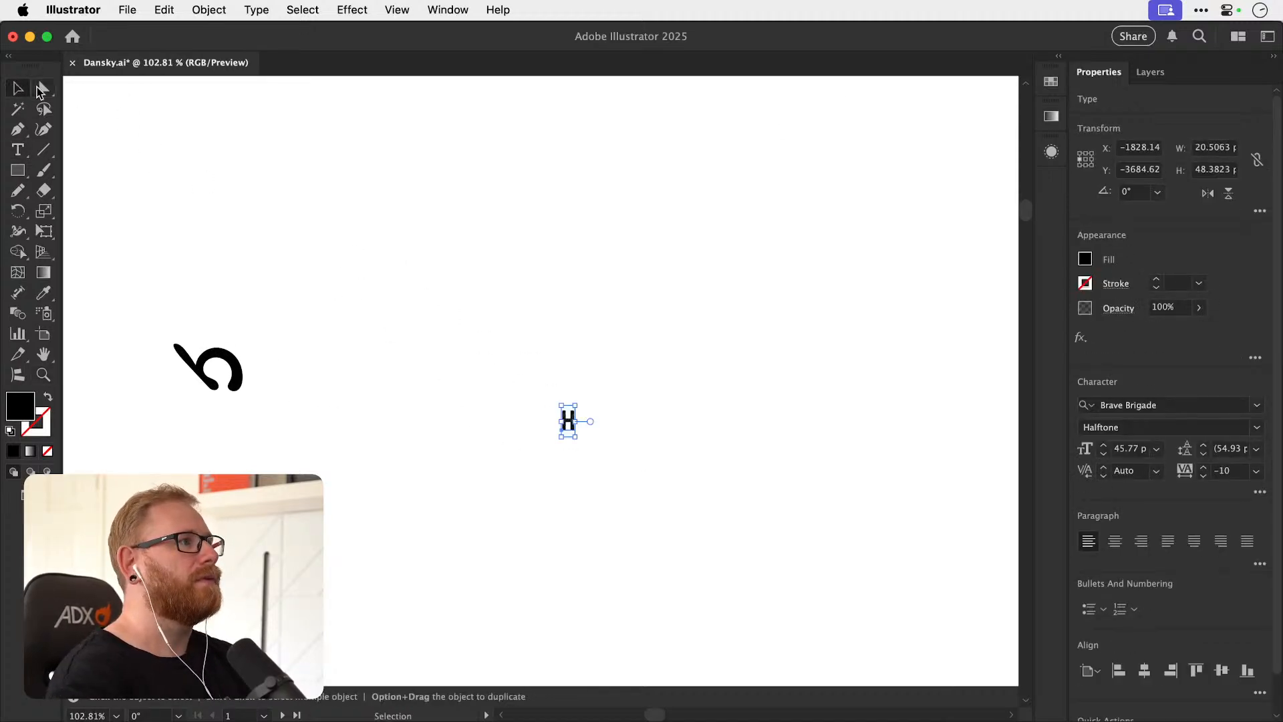
Set the letter's font to Champagne & Limousines Regular and scale it up to about 266 pt.
click(1120, 402)
text(cham)
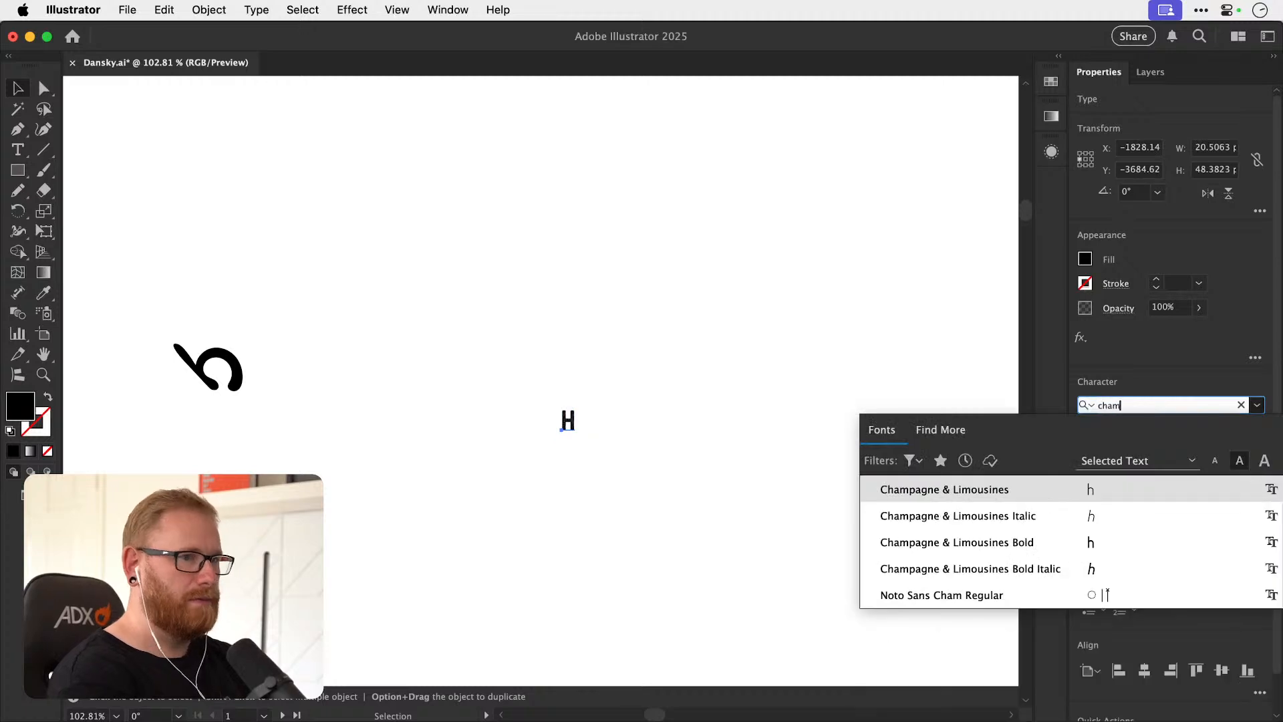
key(Return)
drag(576, 404, 637, 326)
Duplicate the h above the original and replace the copy's text with "halo Audio".
drag(588, 448, 734, 326)
click(595, 420)
key(t)
double_click(720, 313)
text(halo)
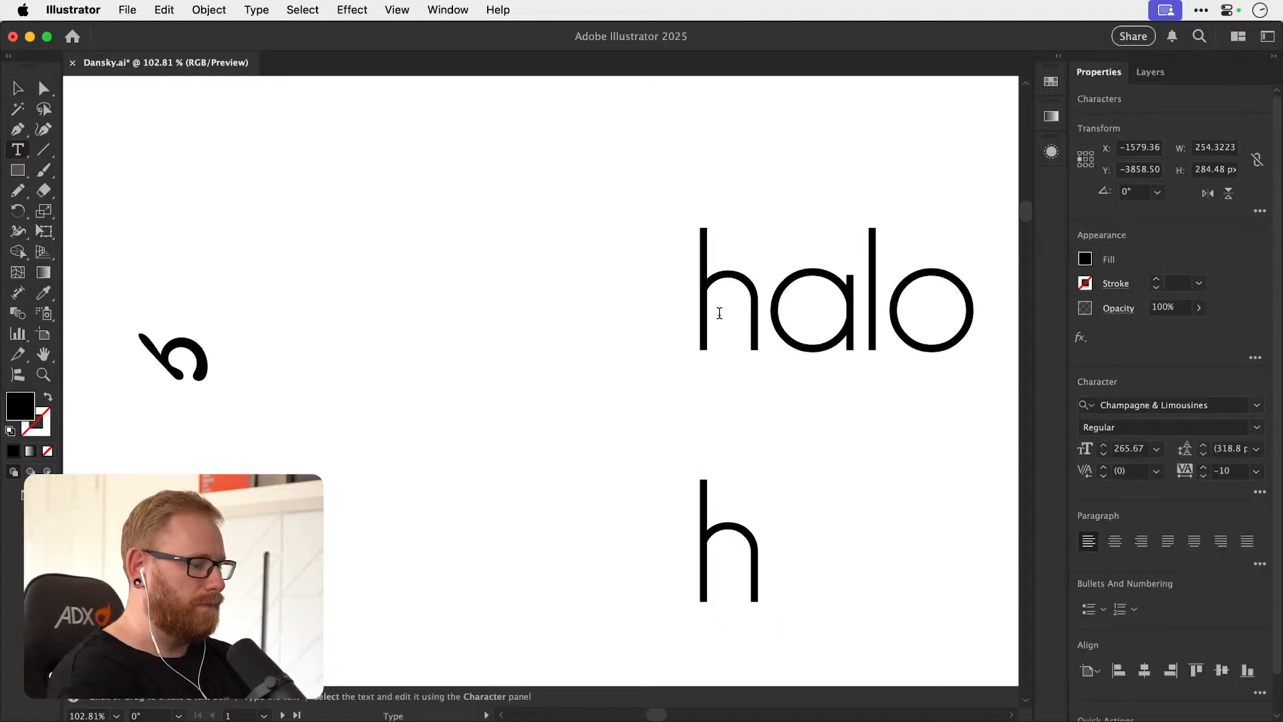
key(Escape)
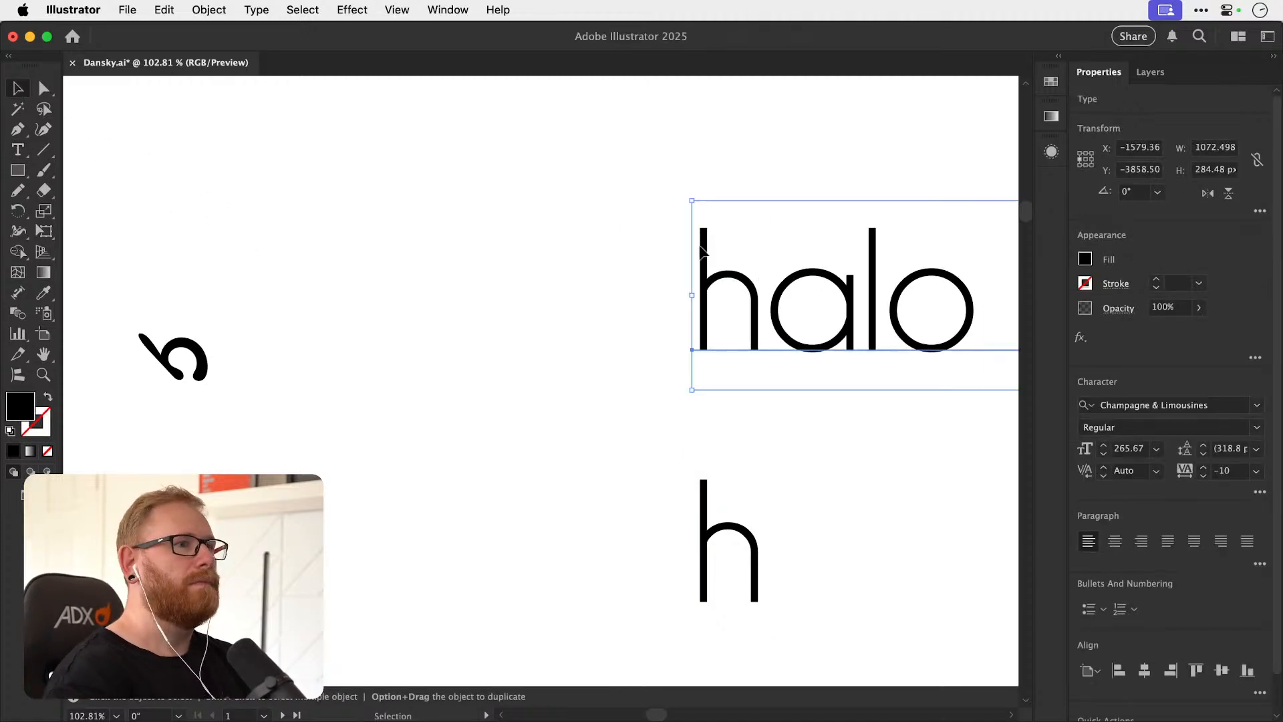
Scale the halo Audio text down to about 194 pt and duplicate it below, keeping only Audio in the copy.
drag(692, 200, 789, 227)
drag(898, 298, 509, 232)
drag(546, 229, 546, 388)
key(t)
drag(624, 382, 365, 384)
key(BackSpace)
Set the lower Audio text in all caps with much wider letter tracking.
key(super+a)
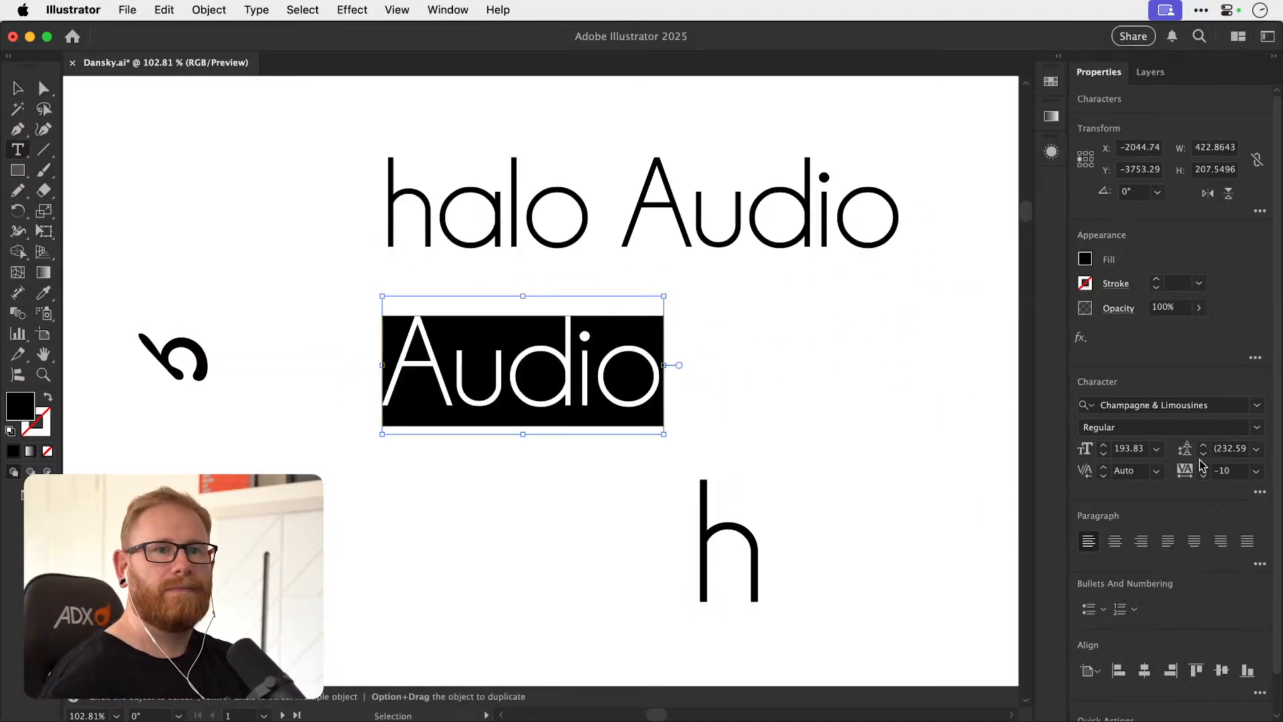
click(1260, 493)
click(1079, 384)
drag(1198, 308, 1174, 311)
Delete Audio from the upper text line so it reads only halo.
super+click(595, 219)
drag(605, 212, 912, 213)
key(BackSpace)
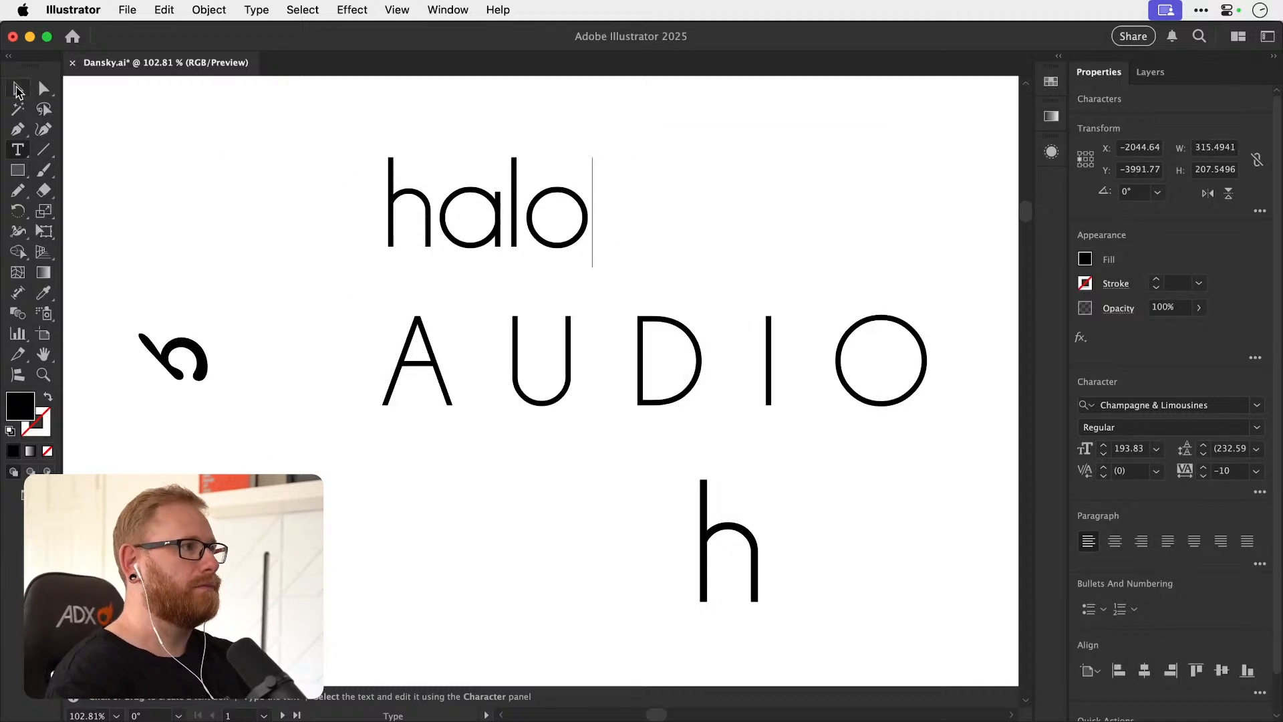
click(18, 89)
Scale down the AUDIO line, then centre-align both text lines and align them on their horizontal centres.
click(441, 379)
drag(381, 300, 547, 330)
shift+click(470, 221)
click(1115, 540)
click(1144, 672)
Move halo down closer to AUDIO and scale AUDIO down to about 231 px wide, narrower than halo.
click(742, 335)
drag(542, 212, 543, 276)
click(539, 362)
key(s)
drag(693, 261, 647, 298)
key(v)
Set the AUDIO text to the Bold weight and move it up closer beneath halo.
click(1257, 429)
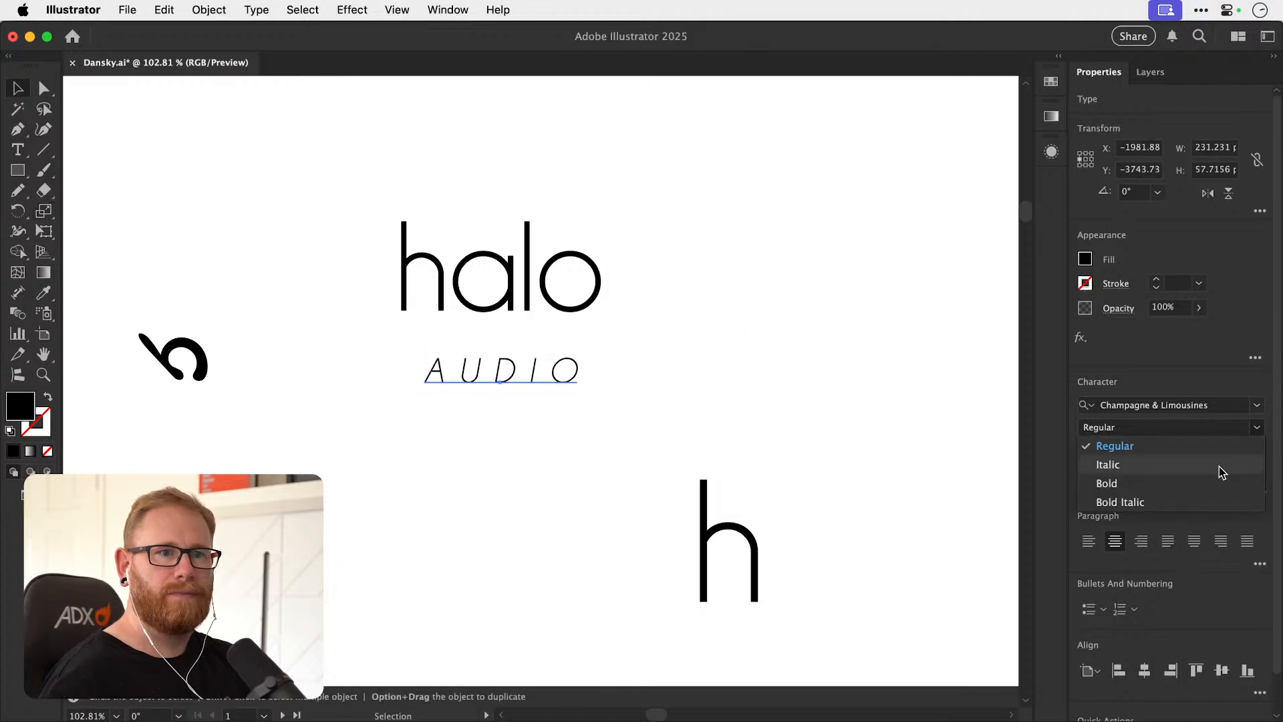
click(1219, 481)
click(419, 374)
drag(508, 379, 513, 353)
Duplicate the halo AUDIO logo to the right of the original.
key(space)
drag(703, 314, 714, 348)
click(628, 306)
key(z)
drag(451, 313, 978, 430)
key(v)
key(space)
key(z)
key(v)
Try tightening the copied halo text's tracking to -220 so its letters overlap.
click(641, 242)
click(743, 354)
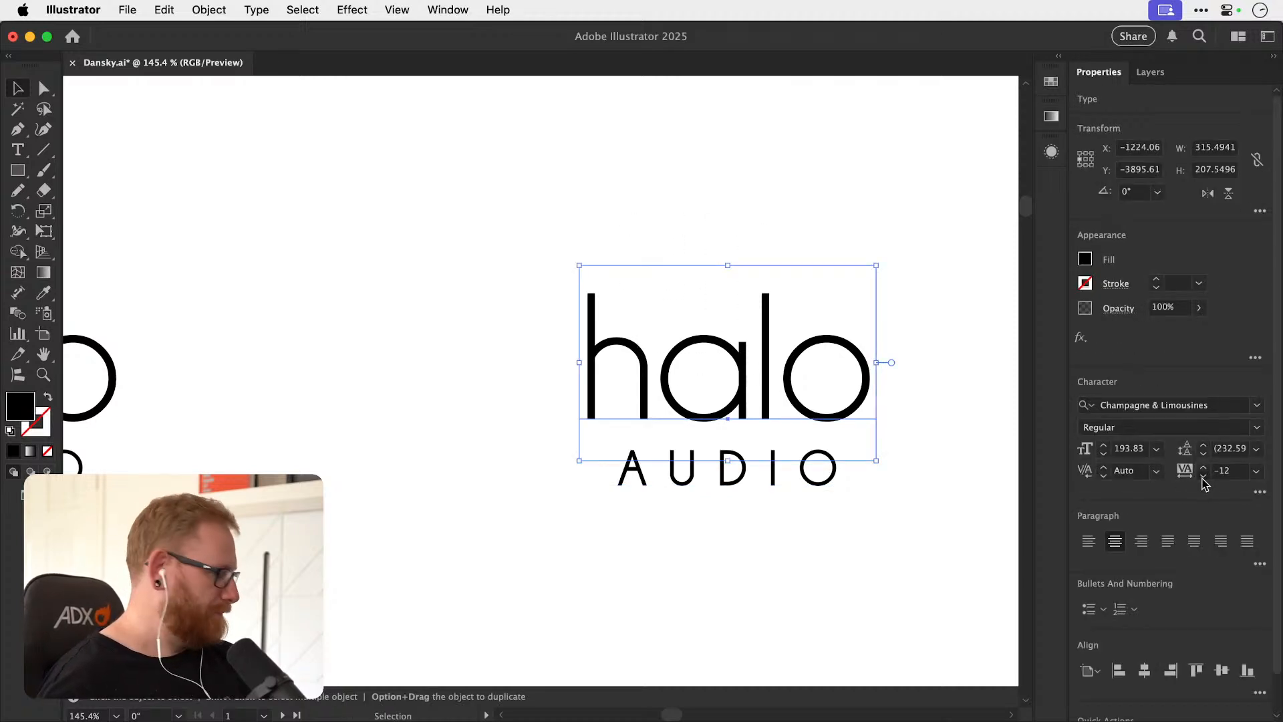
click(1202, 475)
click(1203, 476)
click(1202, 475)
click(1202, 477)
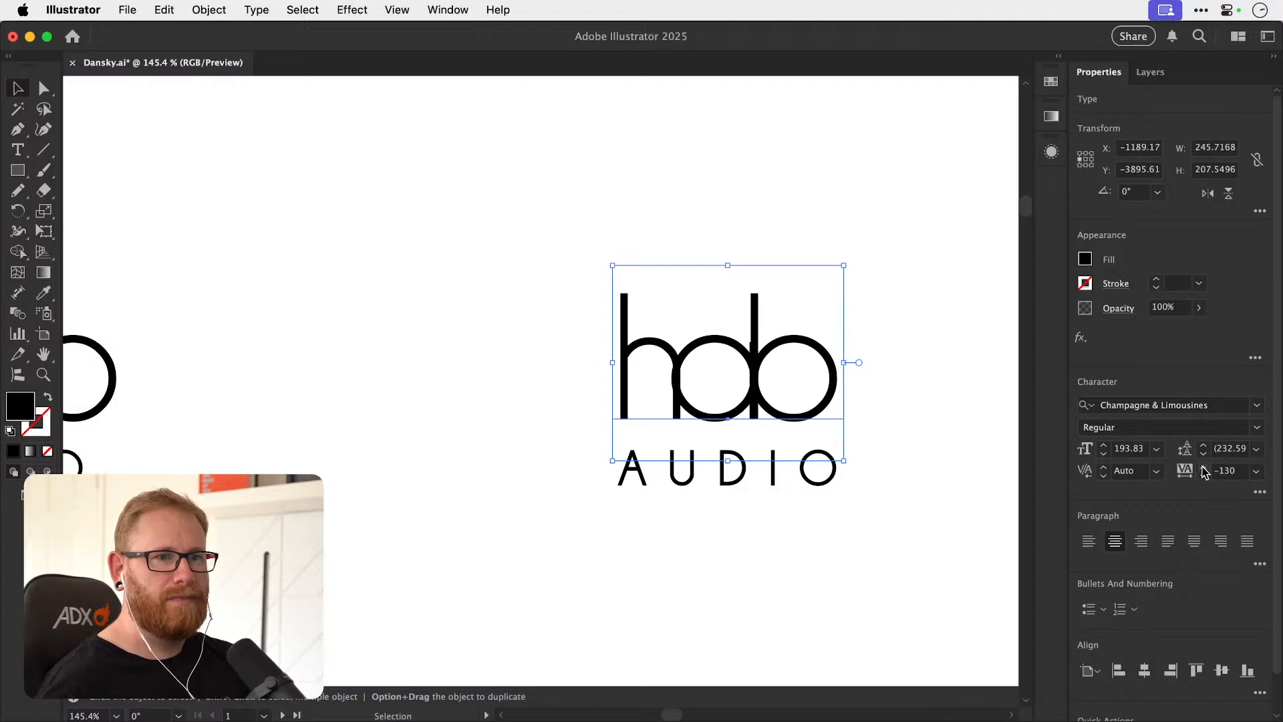
click(1203, 467)
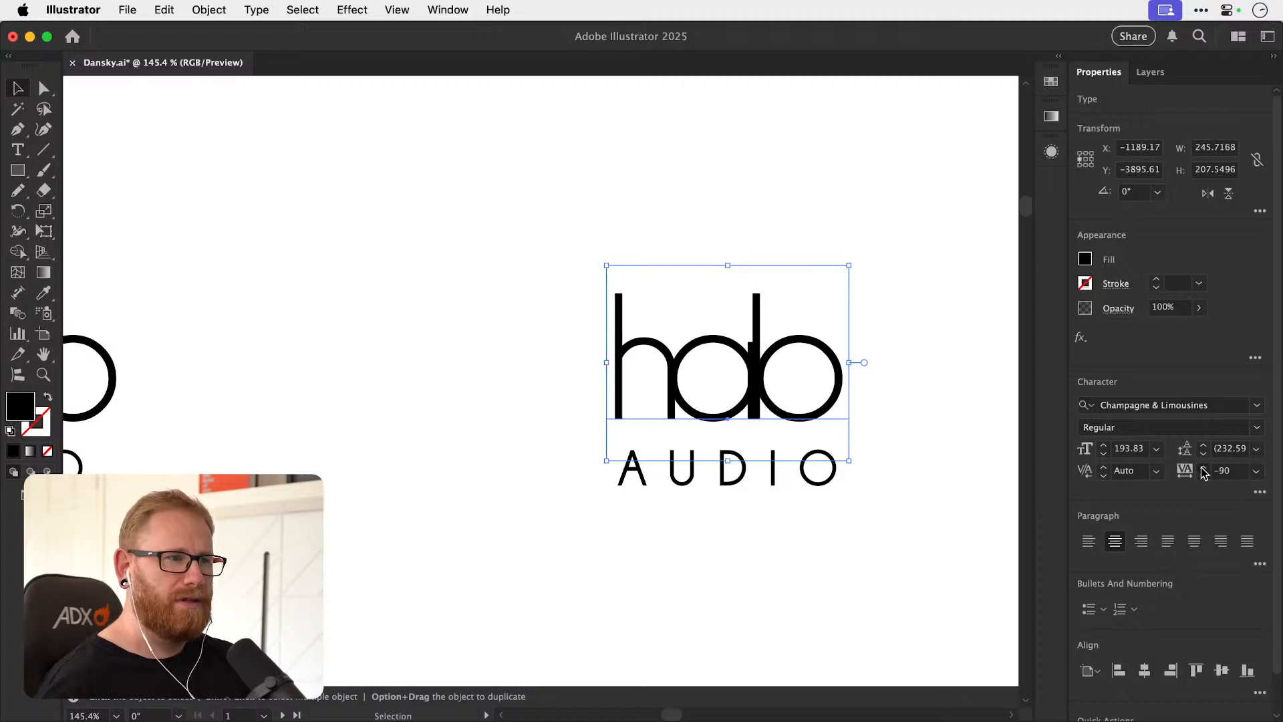
click(1203, 475)
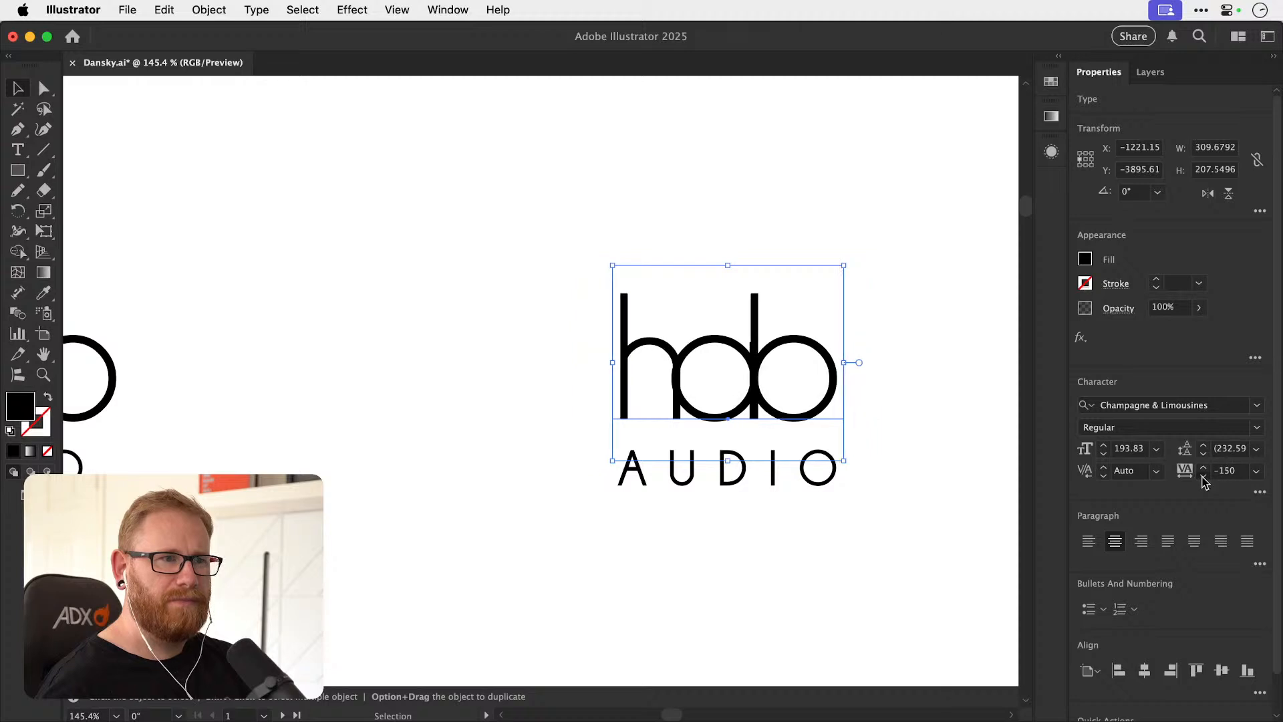
click(921, 371)
drag(832, 390, 660, 394)
key(z)
drag(585, 412, 676, 415)
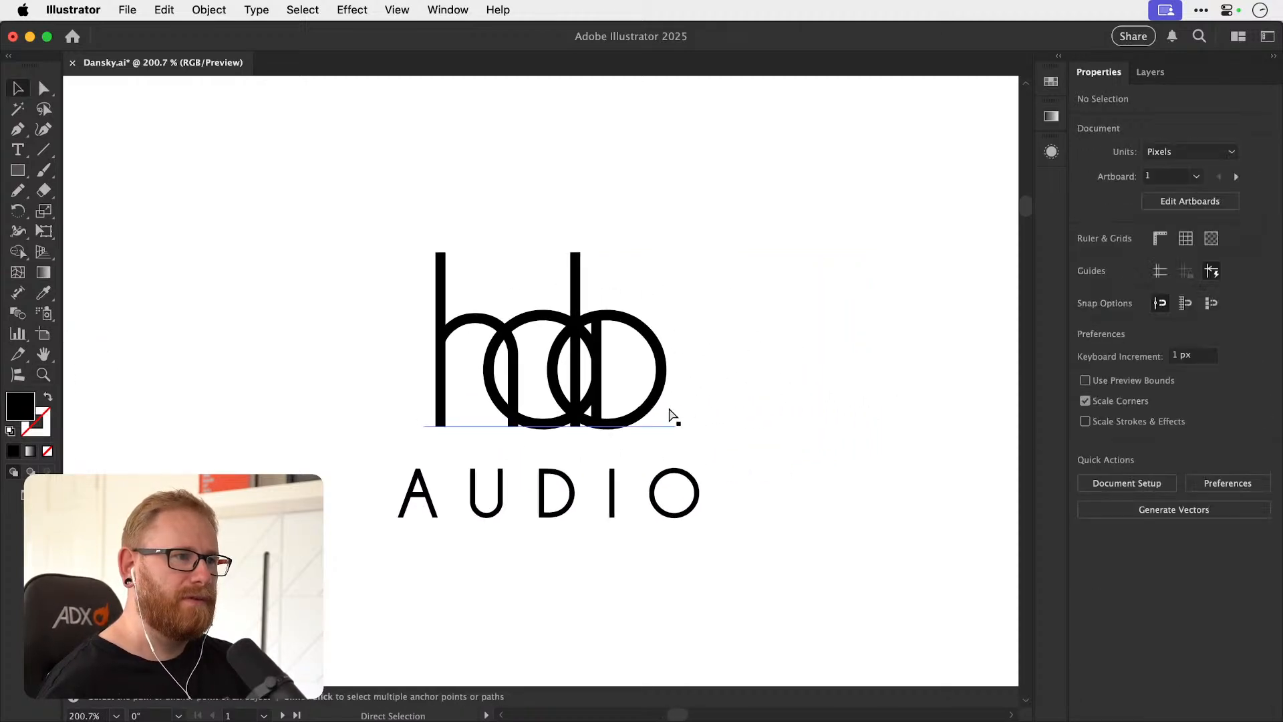
Set the copied halo text's tracking to 0.
key(v)
click(664, 410)
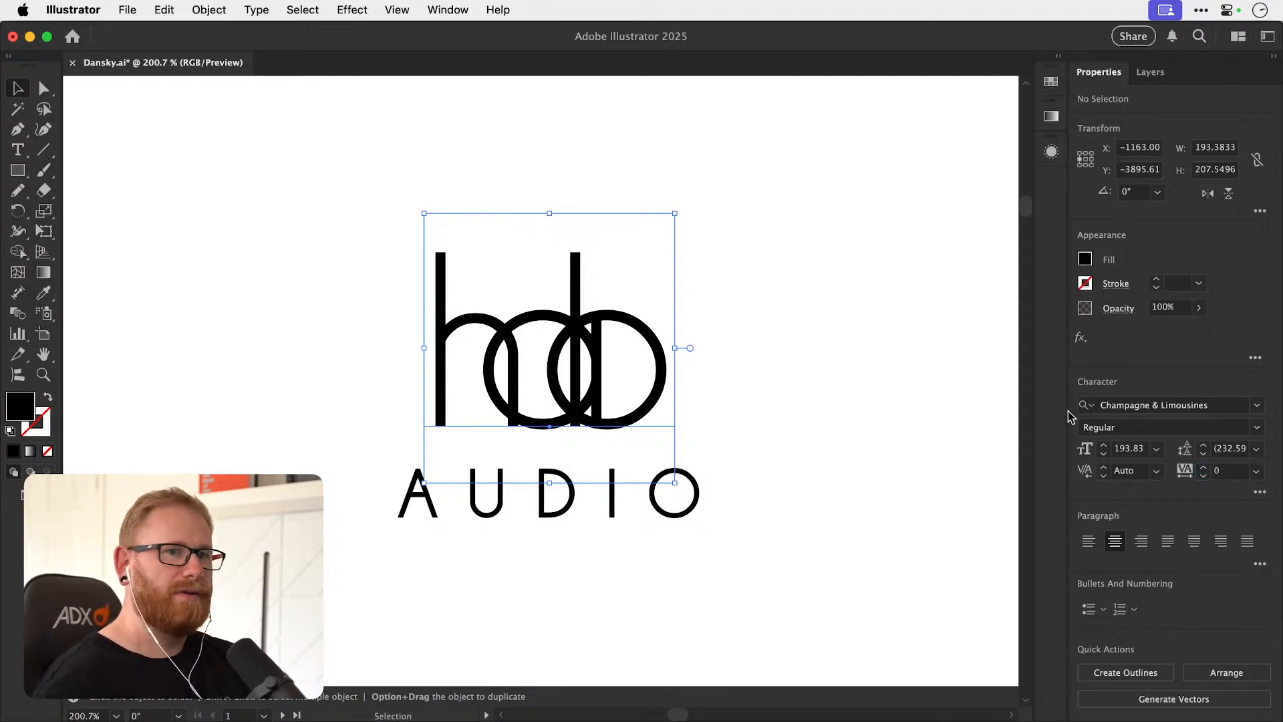
click(790, 367)
click(665, 367)
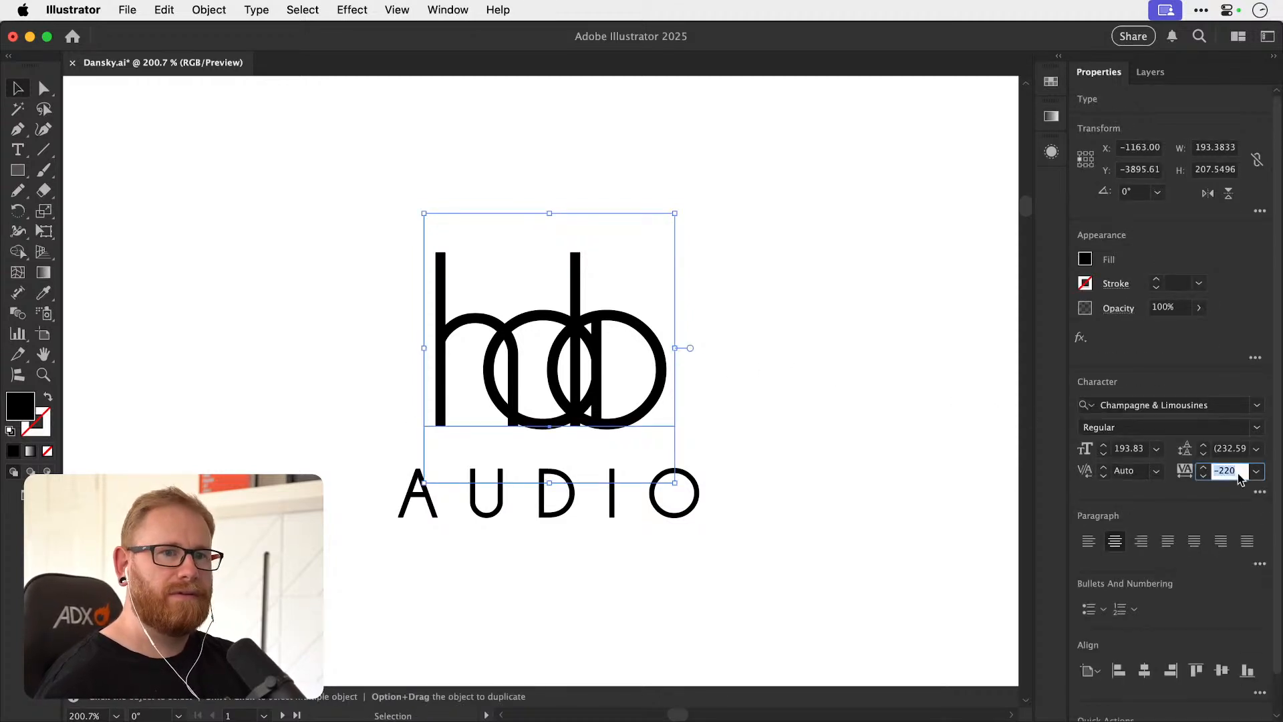
key(Return)
key(super+shift+a)
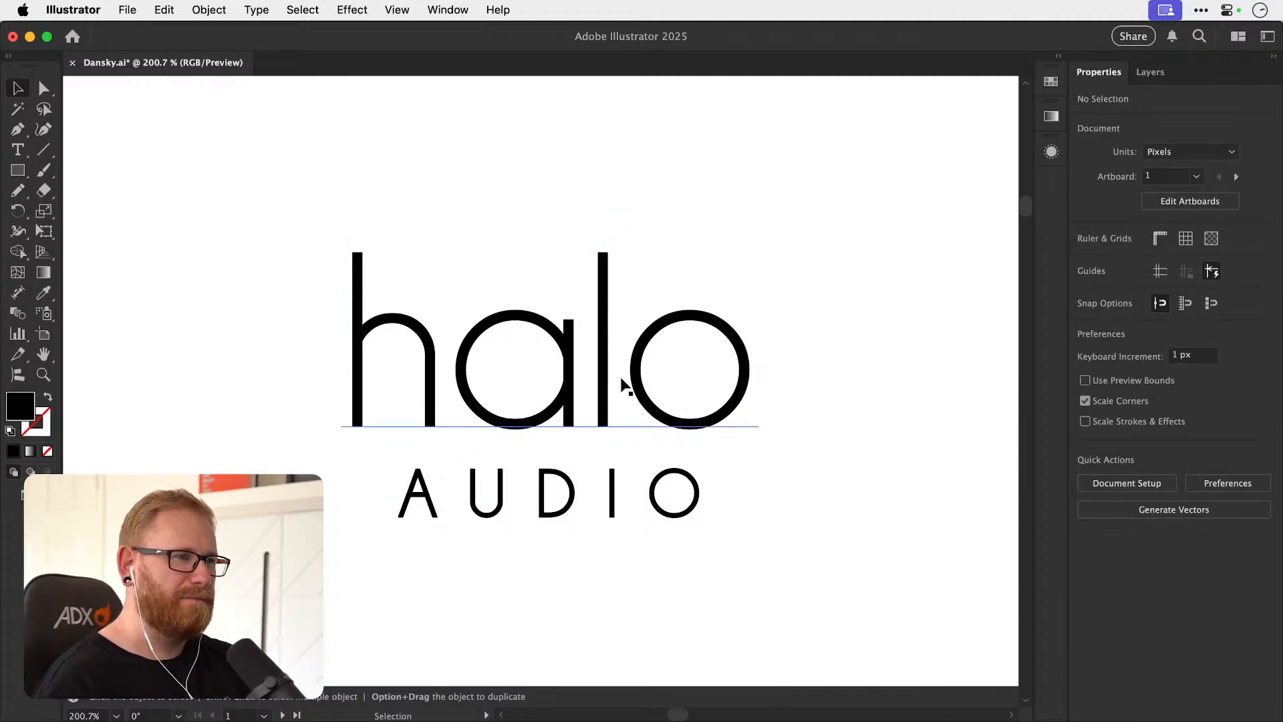
Look over the halo AUDIO versions and the surrounding canvas.
key(super+minus)
key(super+minus)
key(super+minus)
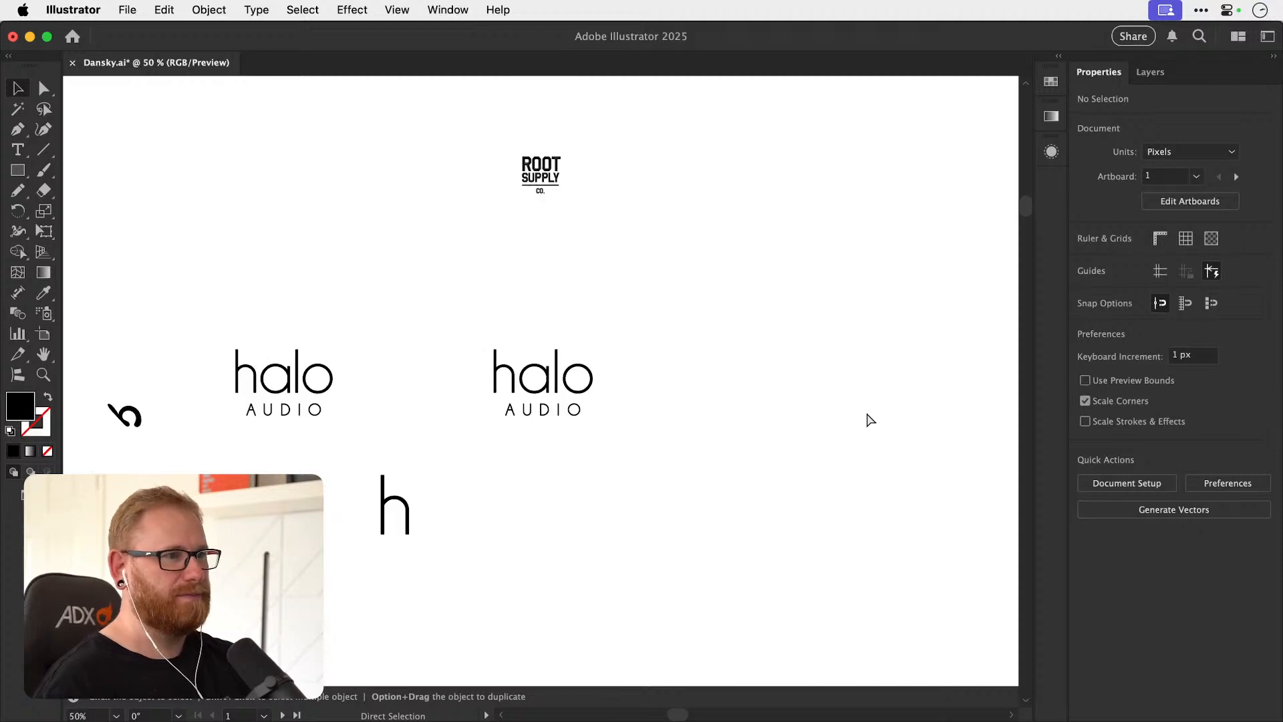
key(super+minus)
key(super+minus)
key(space)
drag(226, 204, 550, 458)
key(super+space)
drag(360, 297, 495, 253)
key(space)
drag(733, 415, 390, 209)
drag(673, 376, 415, 232)
drag(629, 396, 509, 240)
drag(513, 398, 596, 384)
key(v)
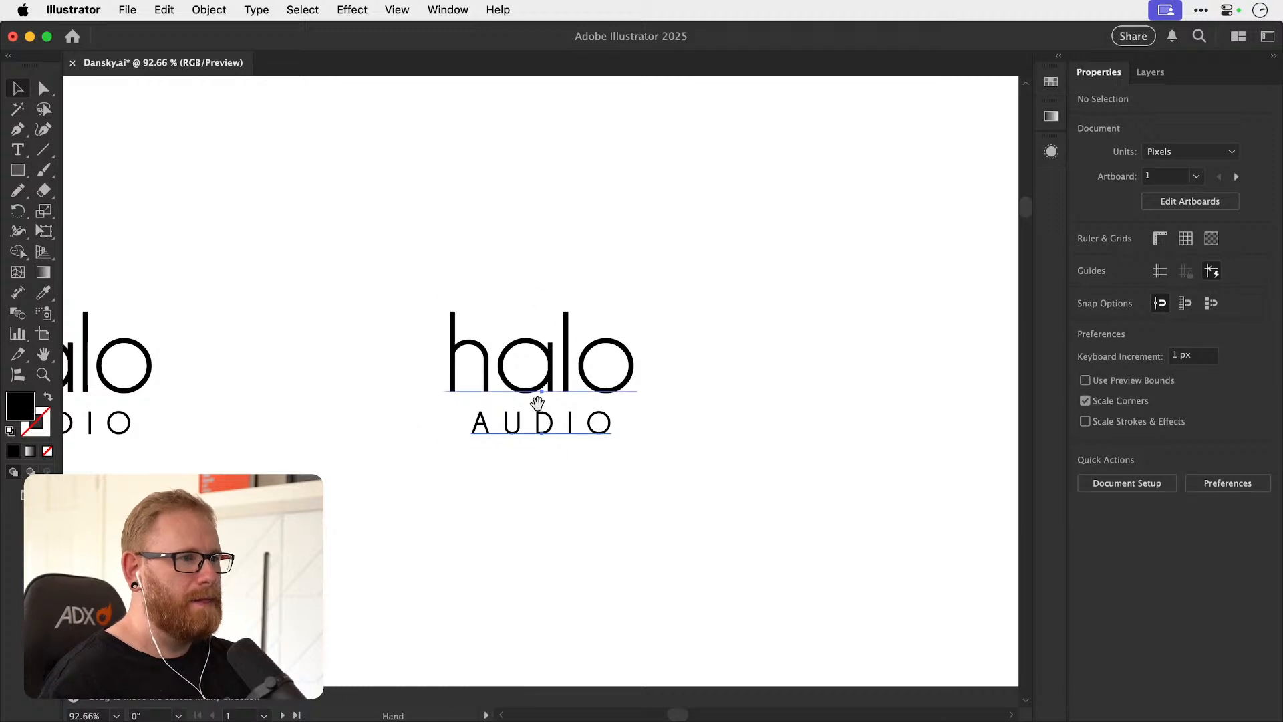
Duplicate the second halo AUDIO logo to its right and convert the new copy's halo text to outlines.
click(438, 404)
drag(438, 404, 873, 396)
click(701, 332)
click(783, 369)
key(super+shift+o)
click(786, 371)
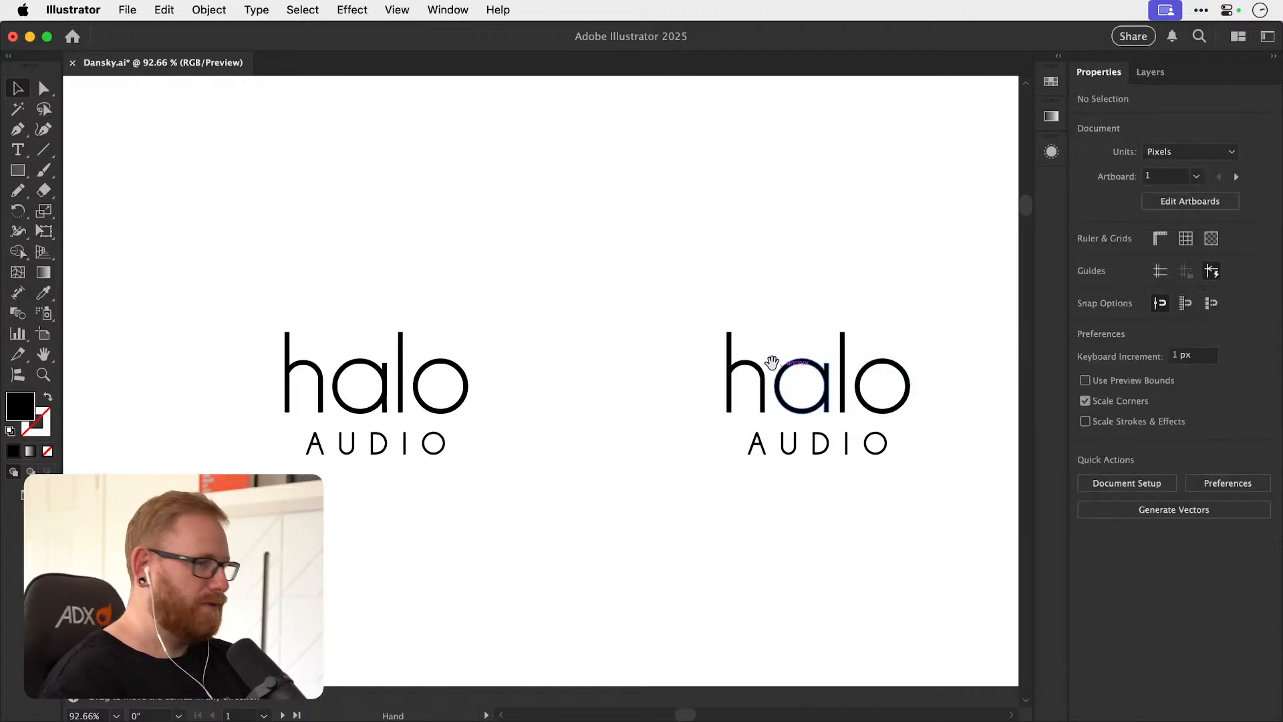
drag(787, 366, 610, 372)
scroll(610, 372, up, 3)
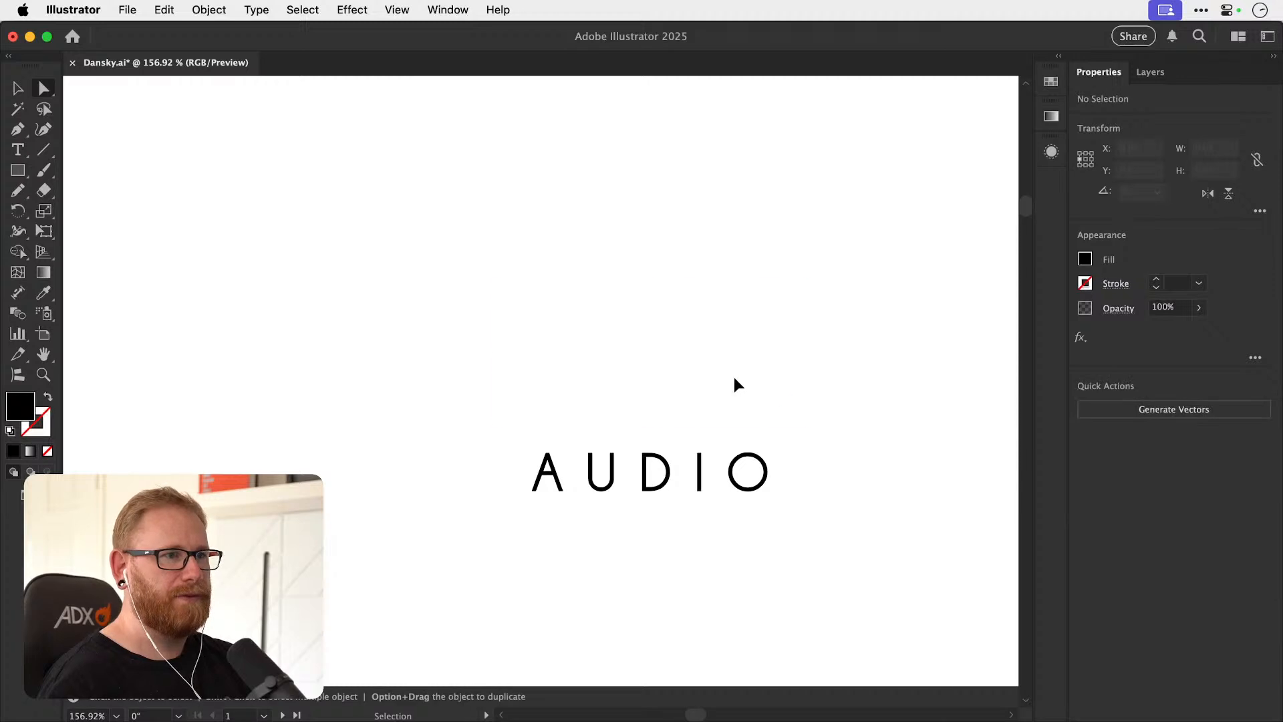
Remove the h from the outlined halo copy, ungroup the letters and place a copy of the o in its place.
key(super+z)
click(497, 289)
key(super+x)
key(v)
click(776, 335)
key(super+shift+g)
key(super+shift+a)
drag(791, 346, 552, 346)
Try to build a b by moving the l onto the copied o's outer edge and shortening the stem to the bowl's midline.
drag(695, 346, 505, 337)
shift+click(487, 355)
click(1119, 407)
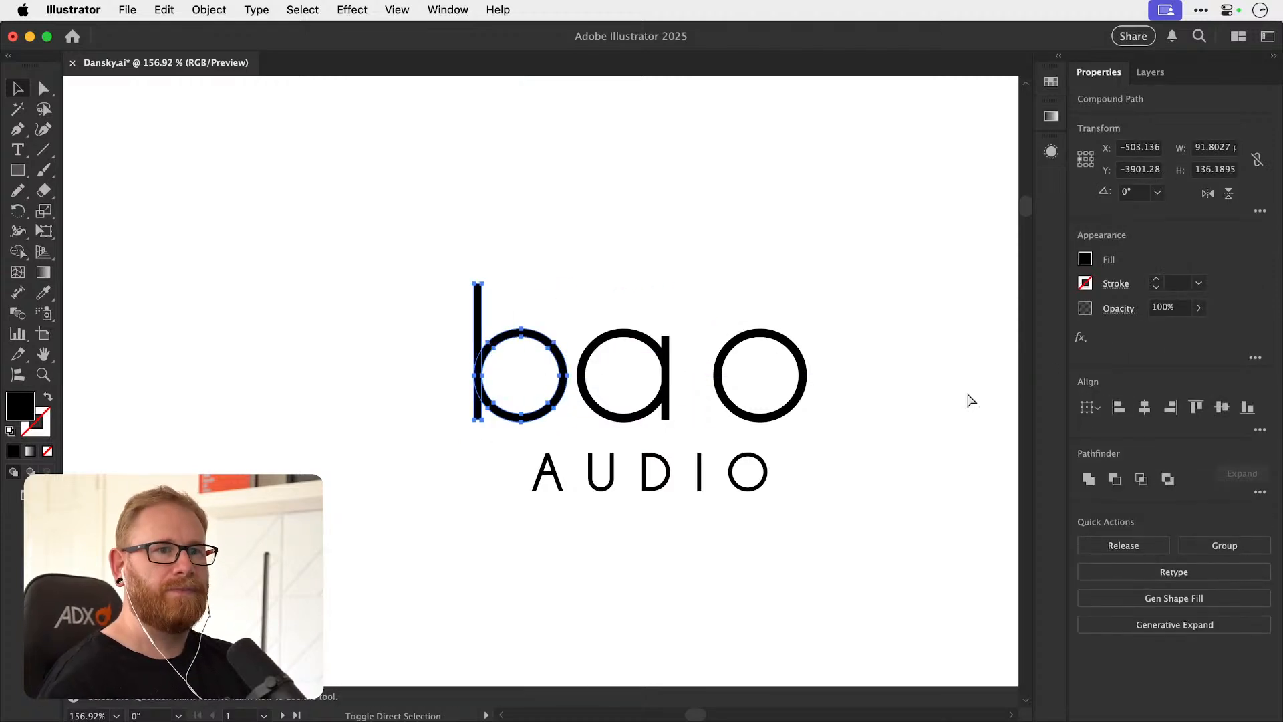
key(super+shift+a)
key(a)
drag(466, 413, 482, 382)
key(super+shift+a)
key(v)
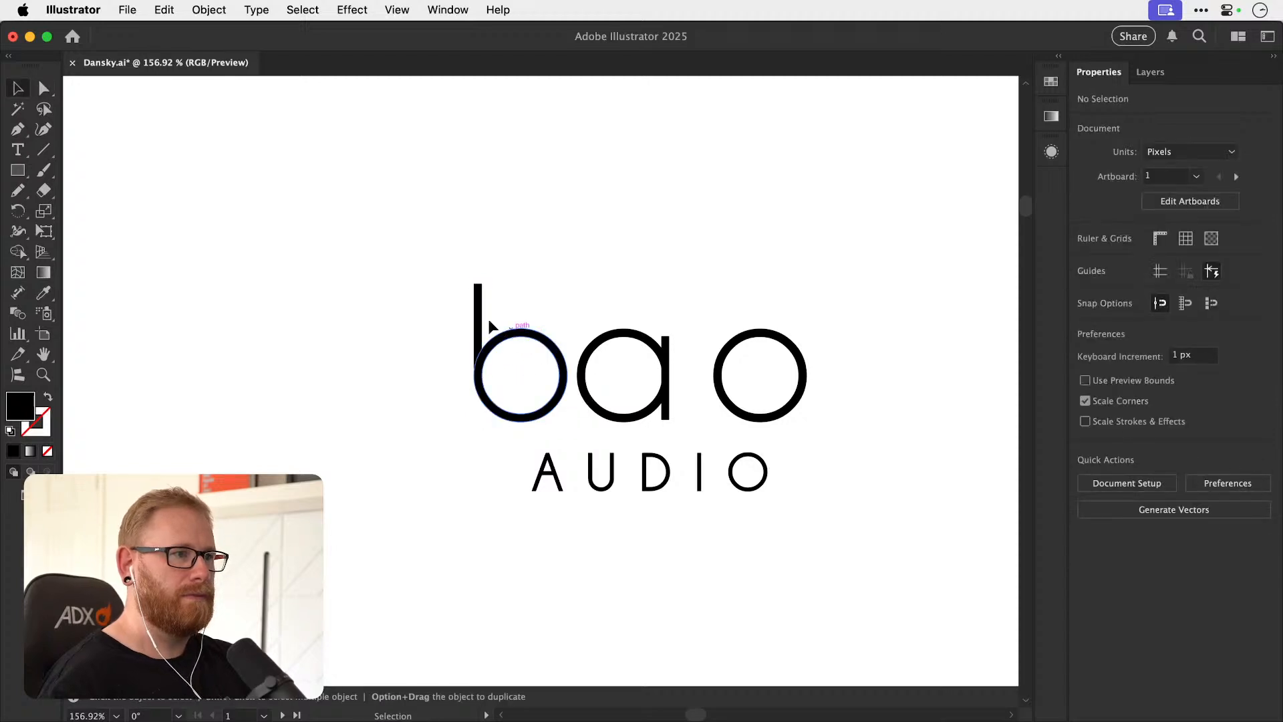
key(super+z)
key(super+z)
key(super+z)
key(super+z)
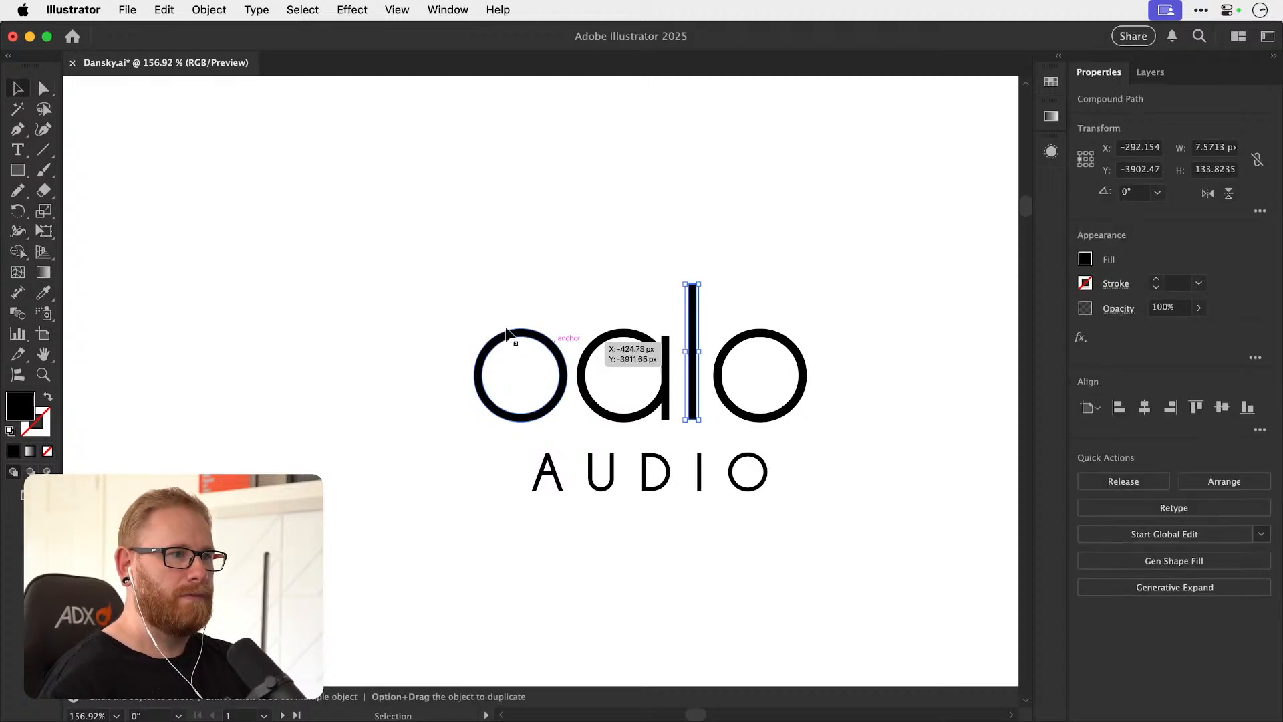
Form a b from a copied, shortened l stem and the first o, and centre balo and AUDIO horizontally.
key(super+z)
key(super+z)
drag(355, 237, 853, 431)
shift+click(601, 471)
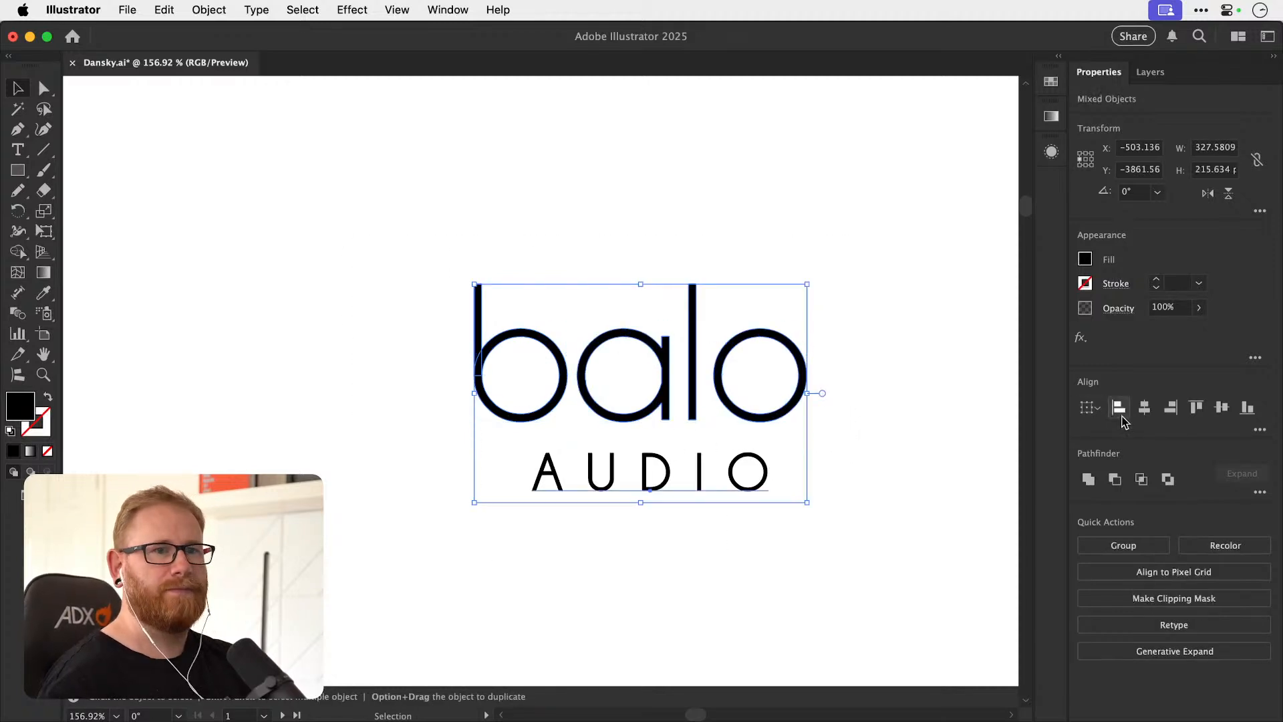
click(528, 394)
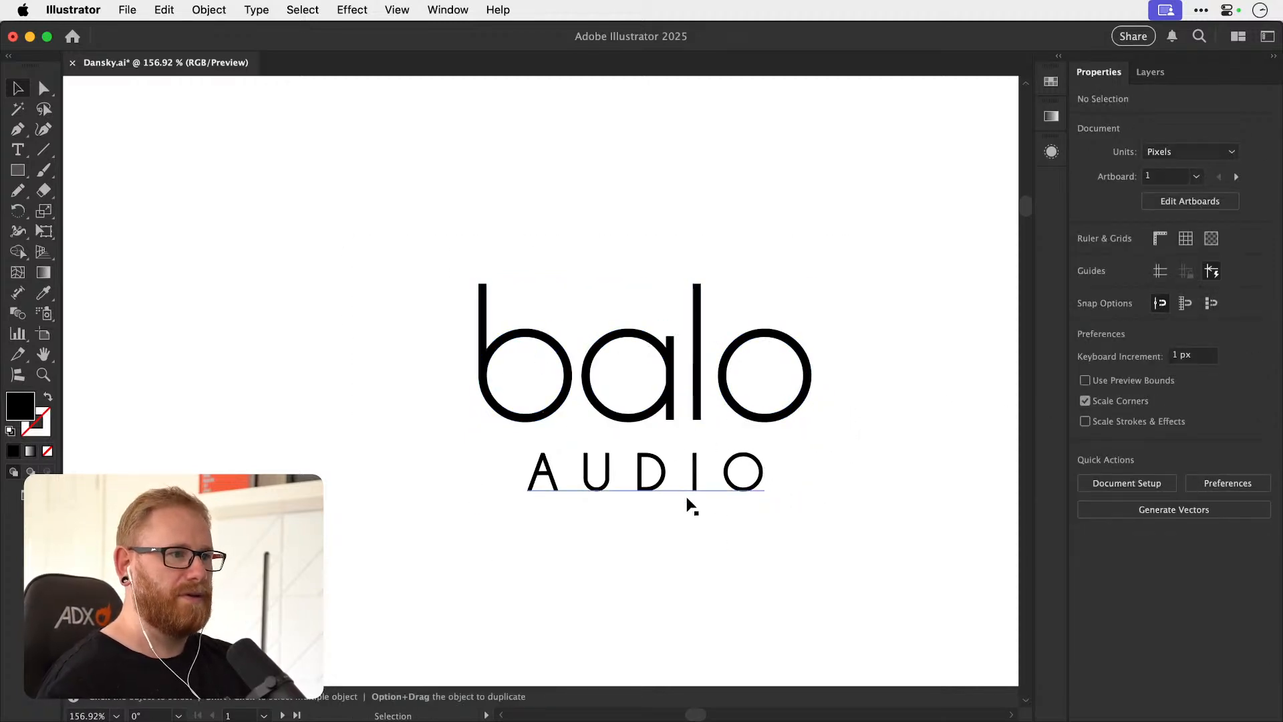
Delete the bottom anchor points of the b's round bowl.
key(super+minus)
key(super+minus)
key(super+minus)
key(super+minus)
key(super+minus)
key(super+minus)
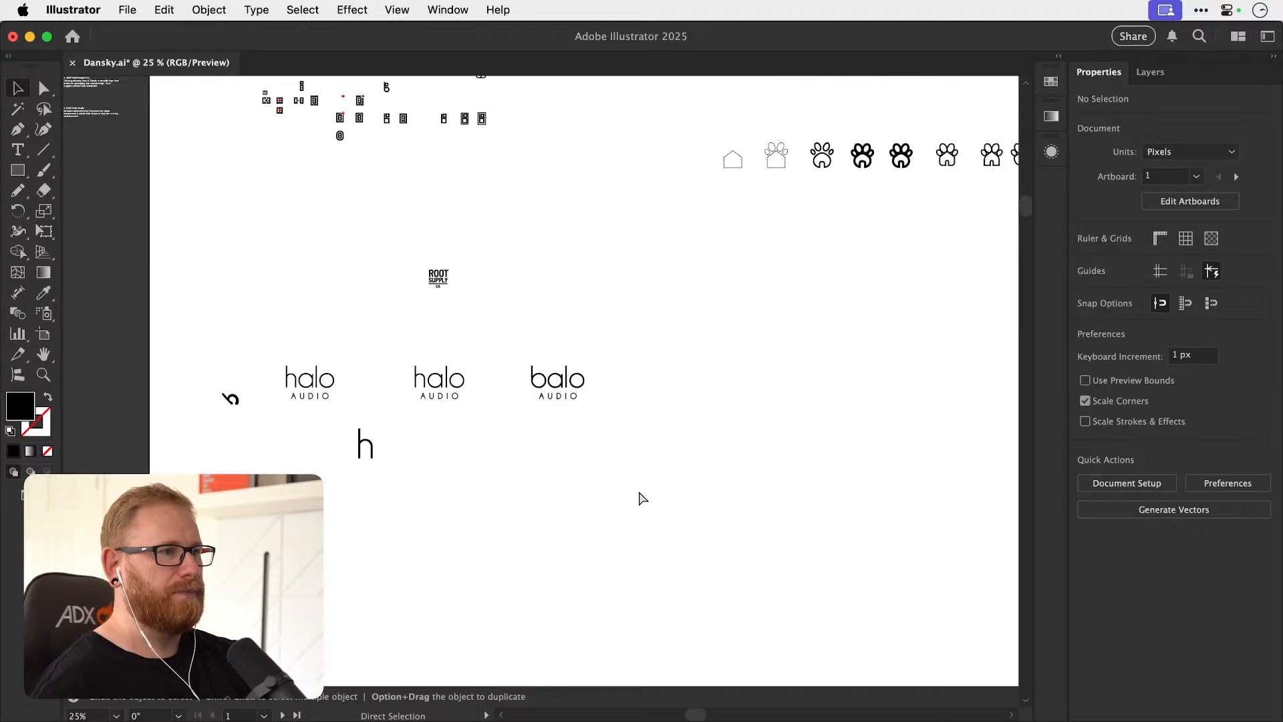
key(a)
scroll(568, 403, up, 15)
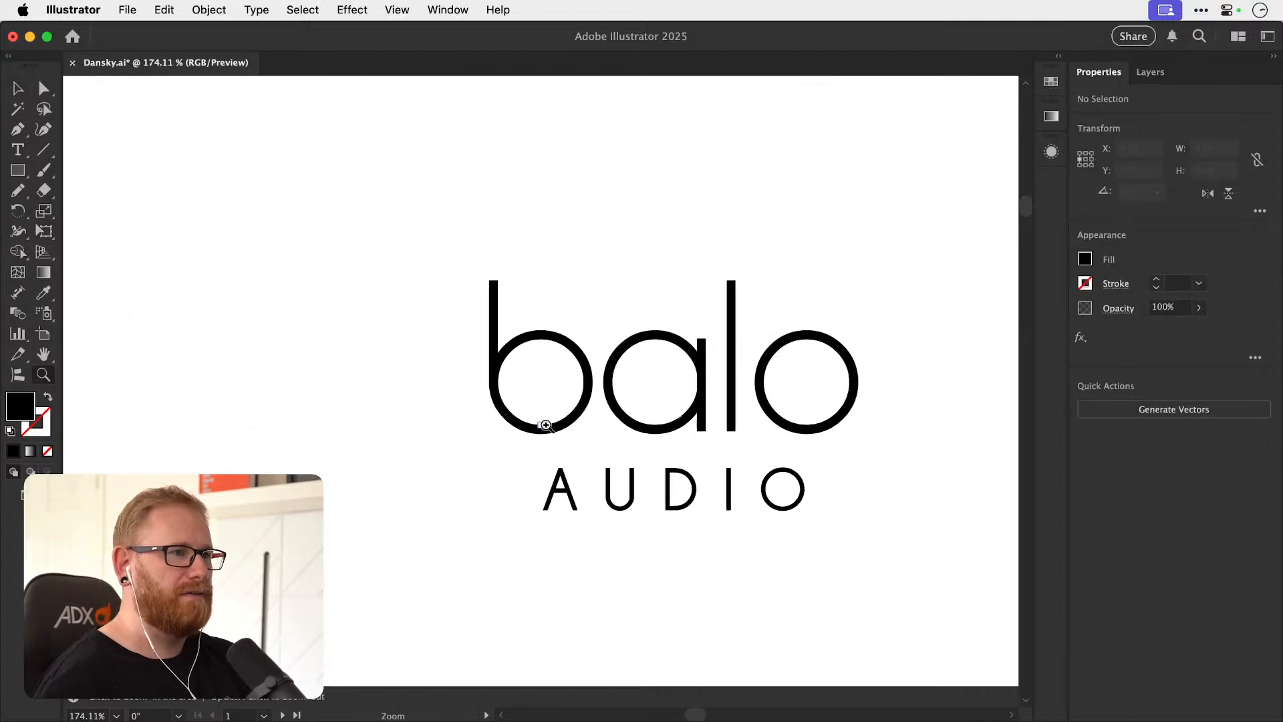
drag(525, 422, 555, 449)
key(Delete)
click(437, 360)
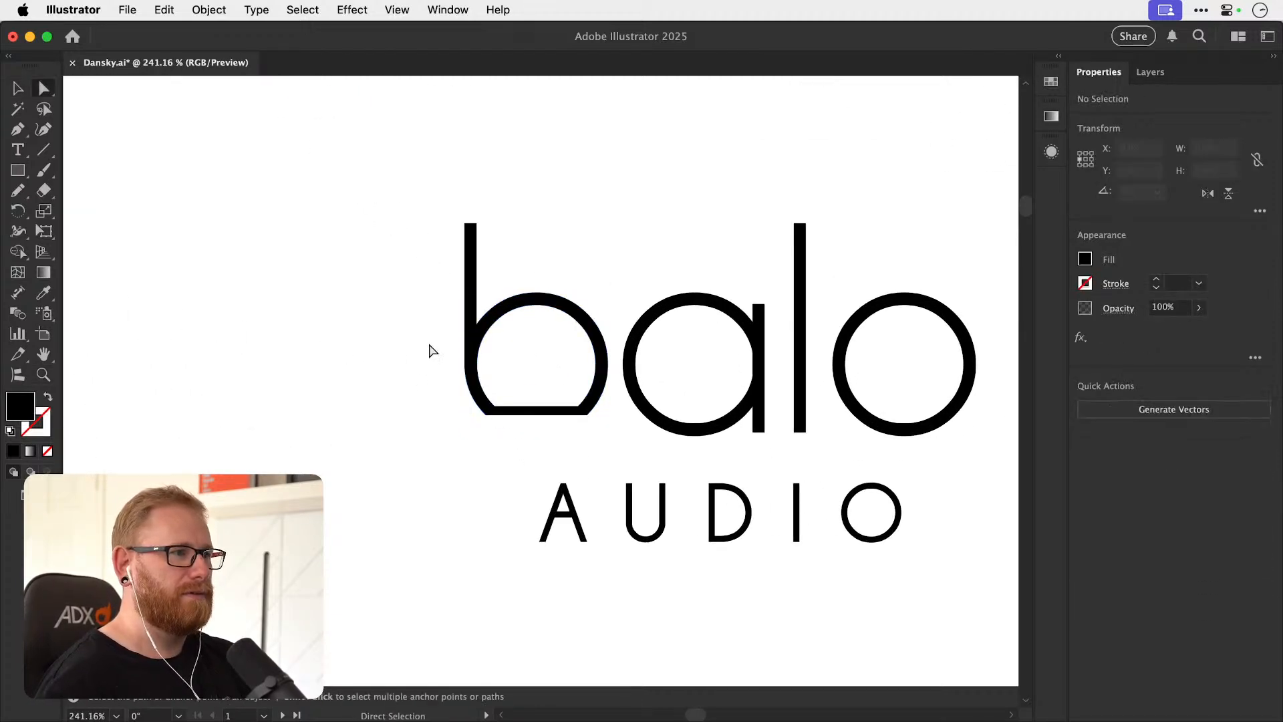
In outline view, delete the bowl's remaining lower anchor points down to its midline, keeping only the upper arch.
key(super+y)
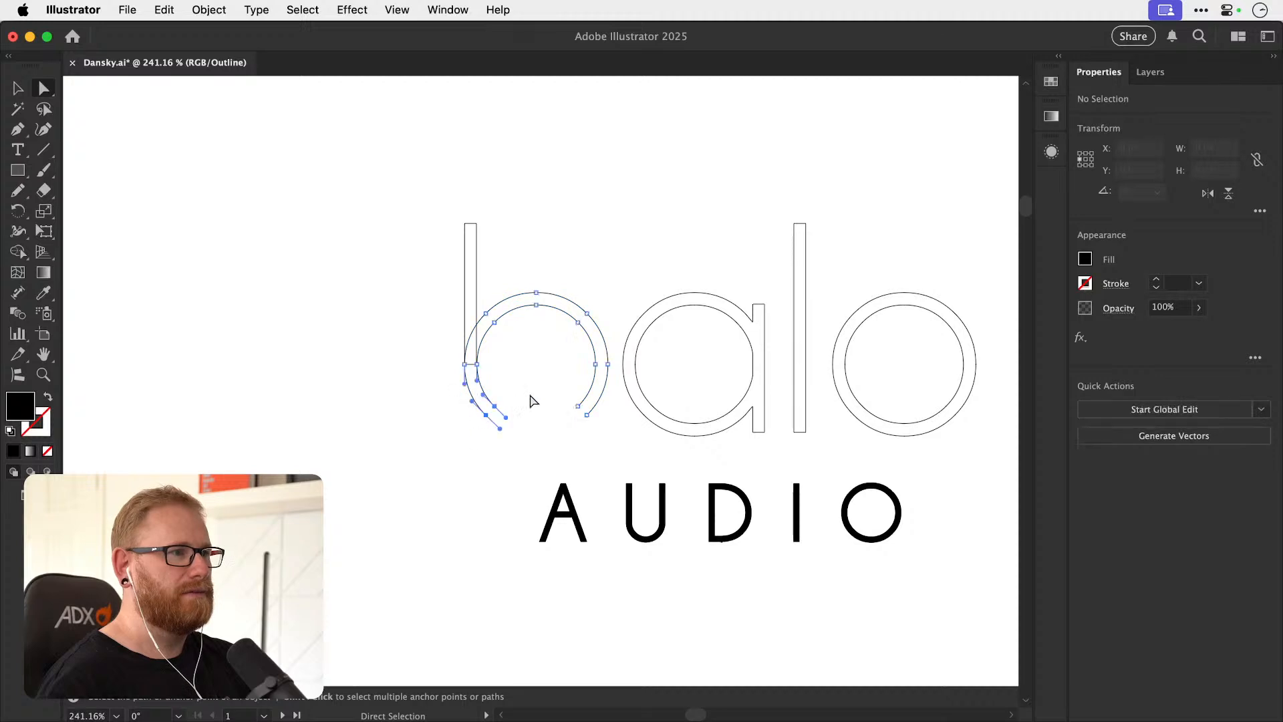
key(Delete)
drag(562, 434, 600, 387)
key(Delete)
click(601, 388)
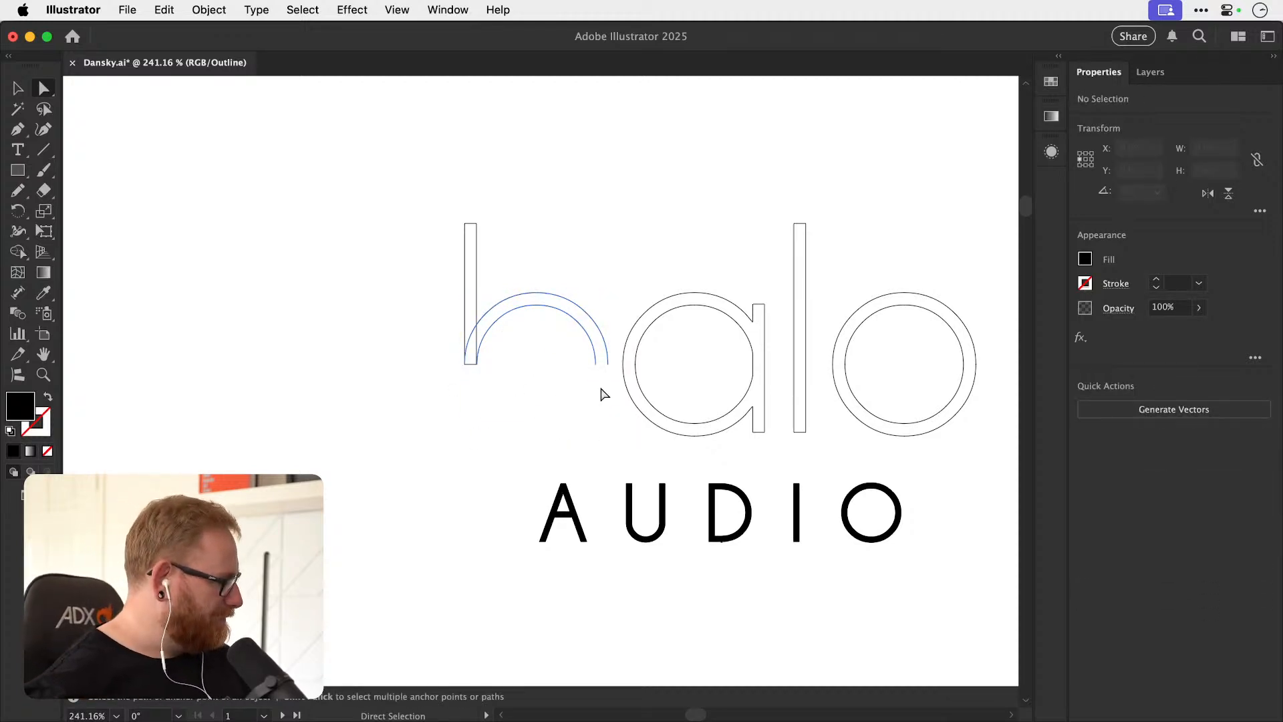
Complete the h with copied l stems about 43.5 px tall beneath both arch ends, and return to the preview view.
key(v)
drag(794, 350, 471, 366)
key(super+z)
key(super+shift+g)
key(super+shift+a)
drag(470, 228, 606, 390)
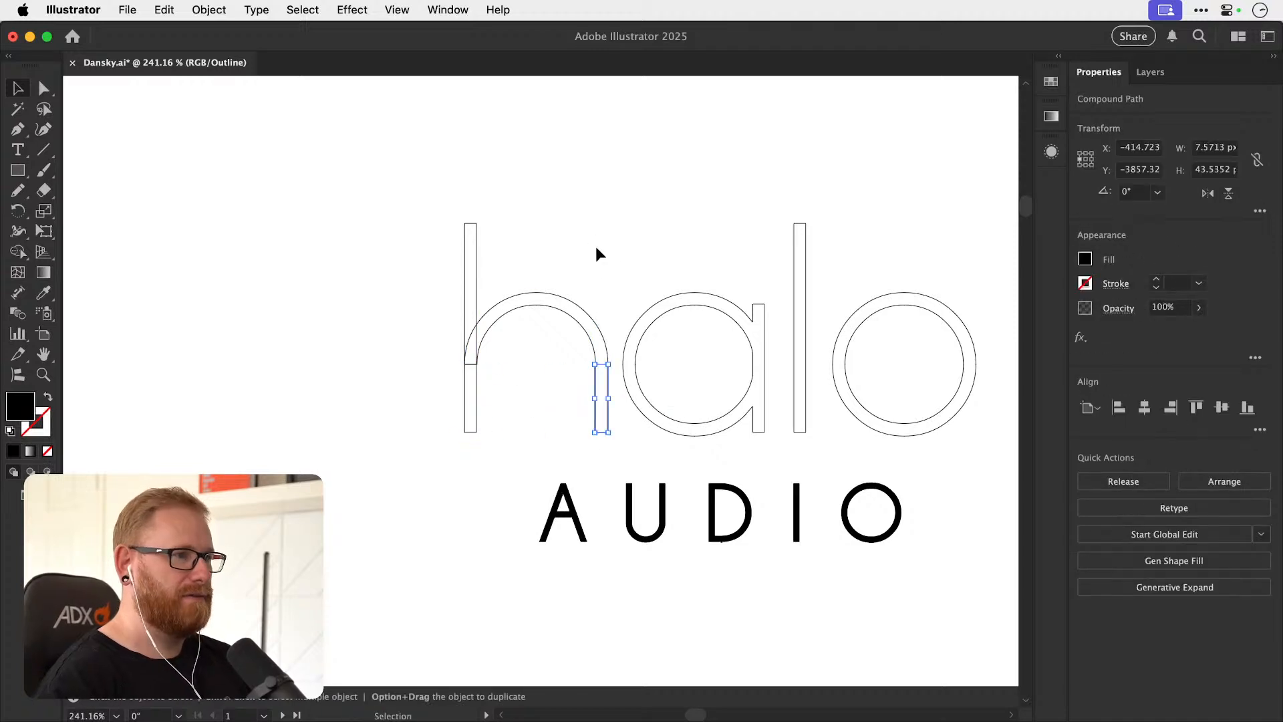
key(super+y)
click(597, 247)
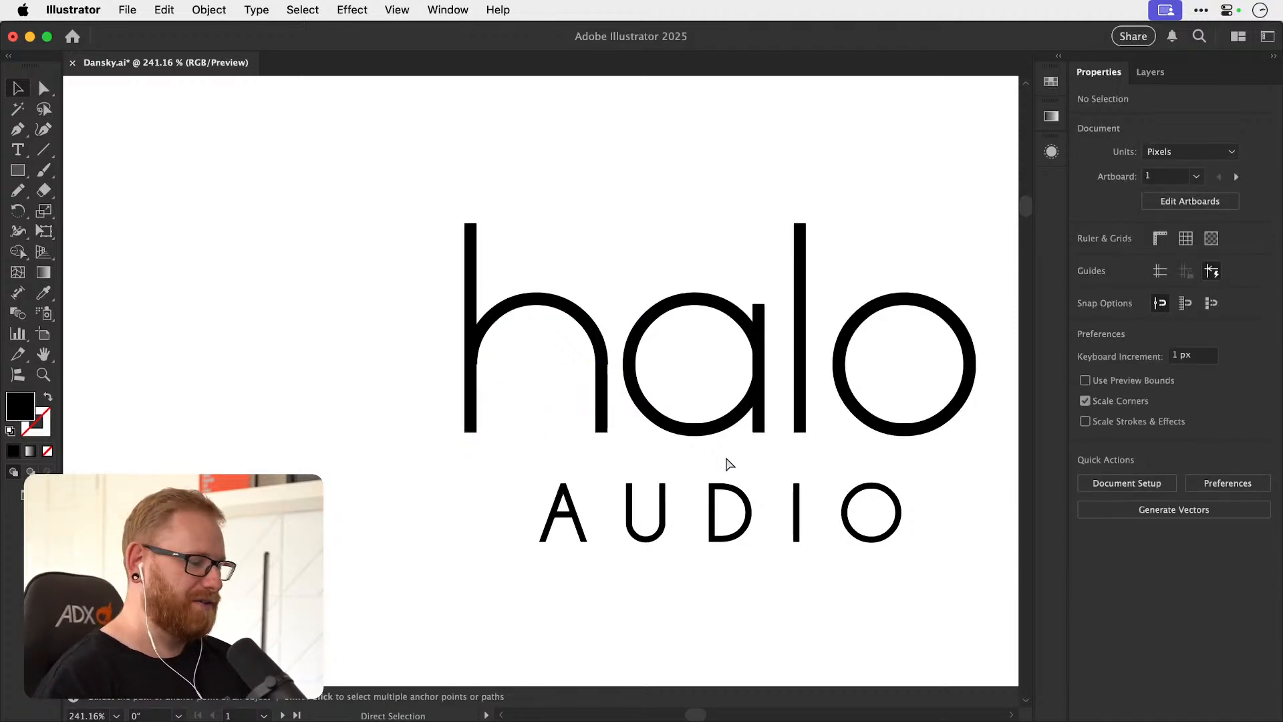
Examine the joins between the rebuilt h's arch and its legs in outline view.
key(super+minus)
key(super+minus)
key(super+minus)
key(super+minus)
key(super+minus)
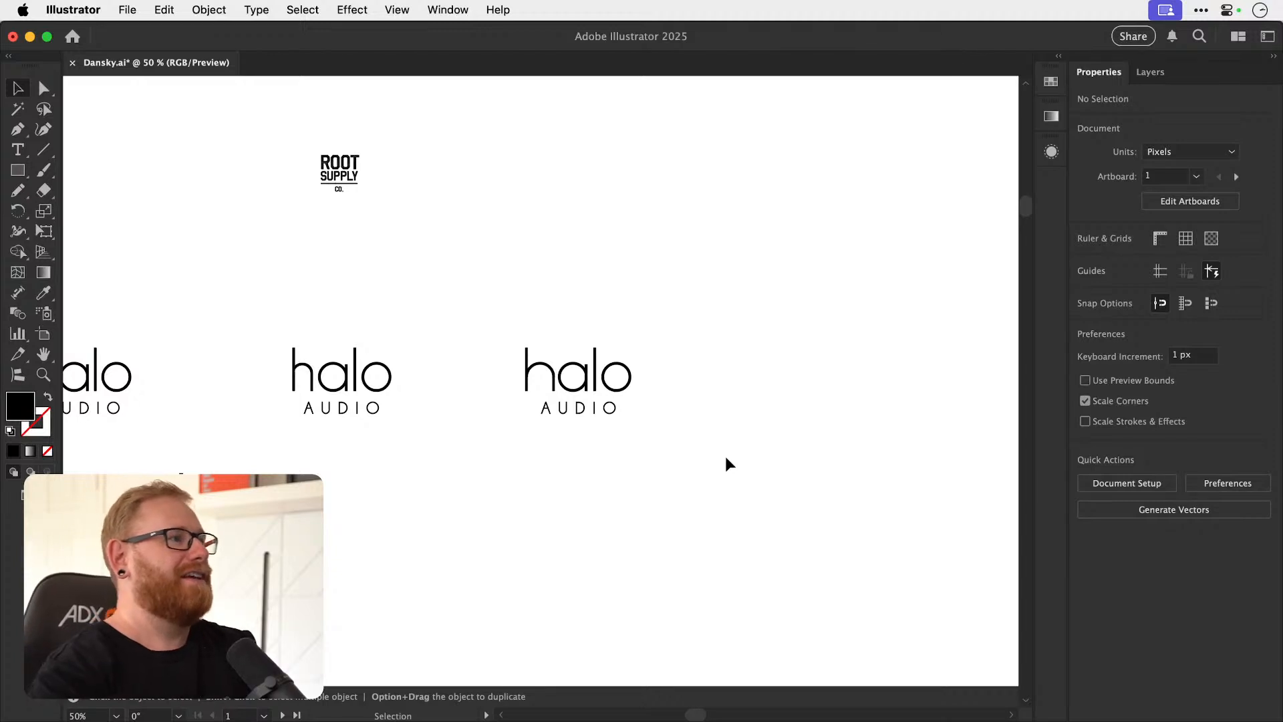
key(z)
drag(520, 373, 935, 375)
drag(598, 377, 761, 388)
key(super+y)
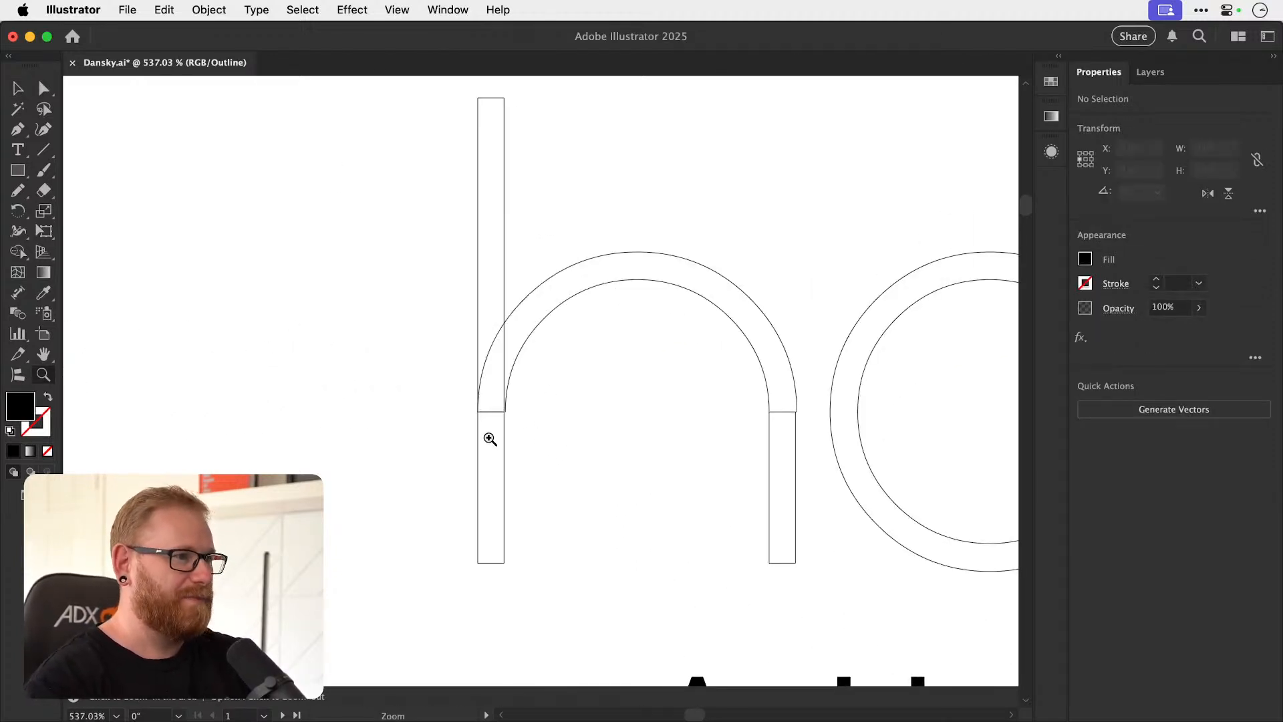
drag(494, 441, 564, 441)
key(v)
click(514, 453)
click(519, 356)
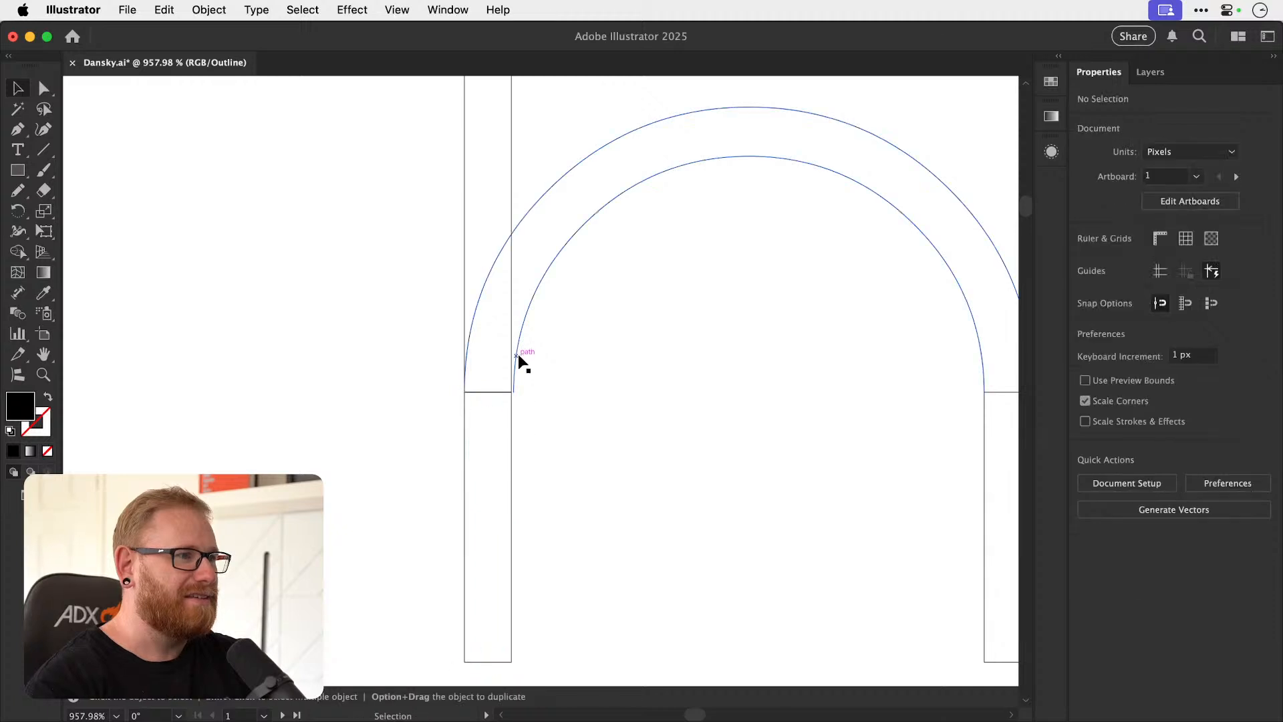
click(521, 384)
Widen both lower legs of the h to 7.95 px so they line up with the arch ends.
key(super+y)
click(511, 432)
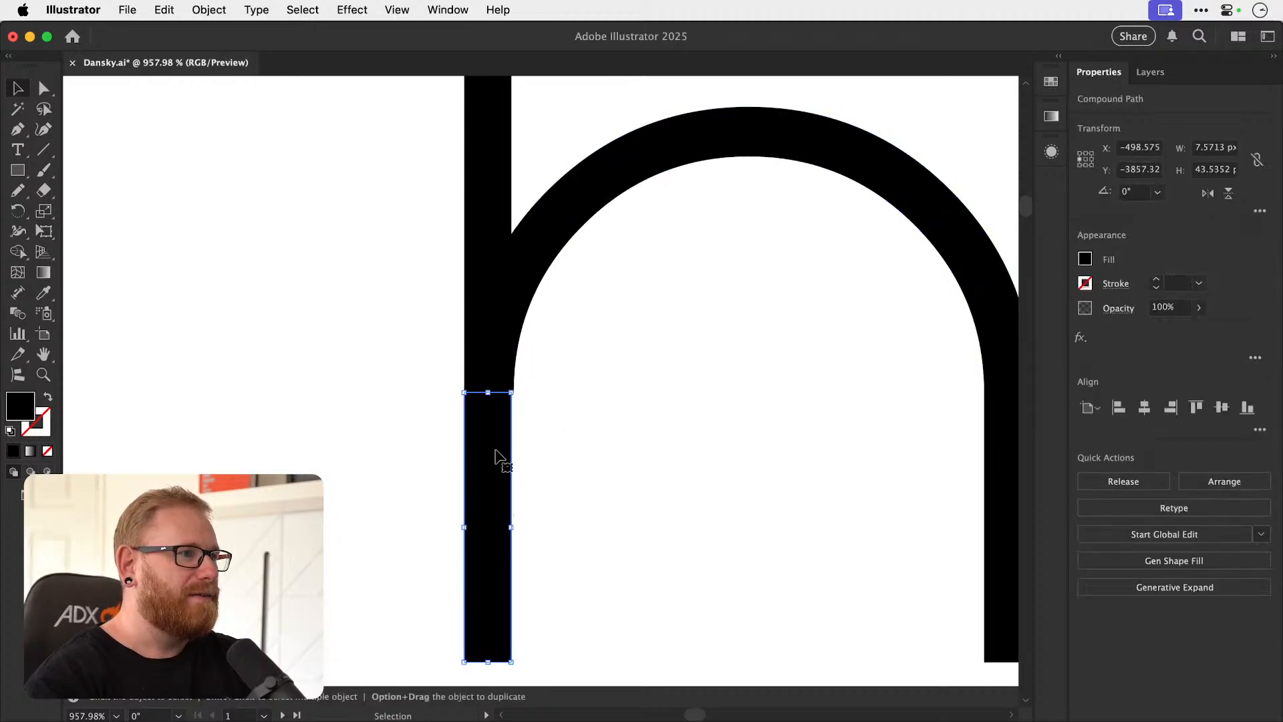
scroll(510, 449, up, 3)
drag(520, 570, 528, 568)
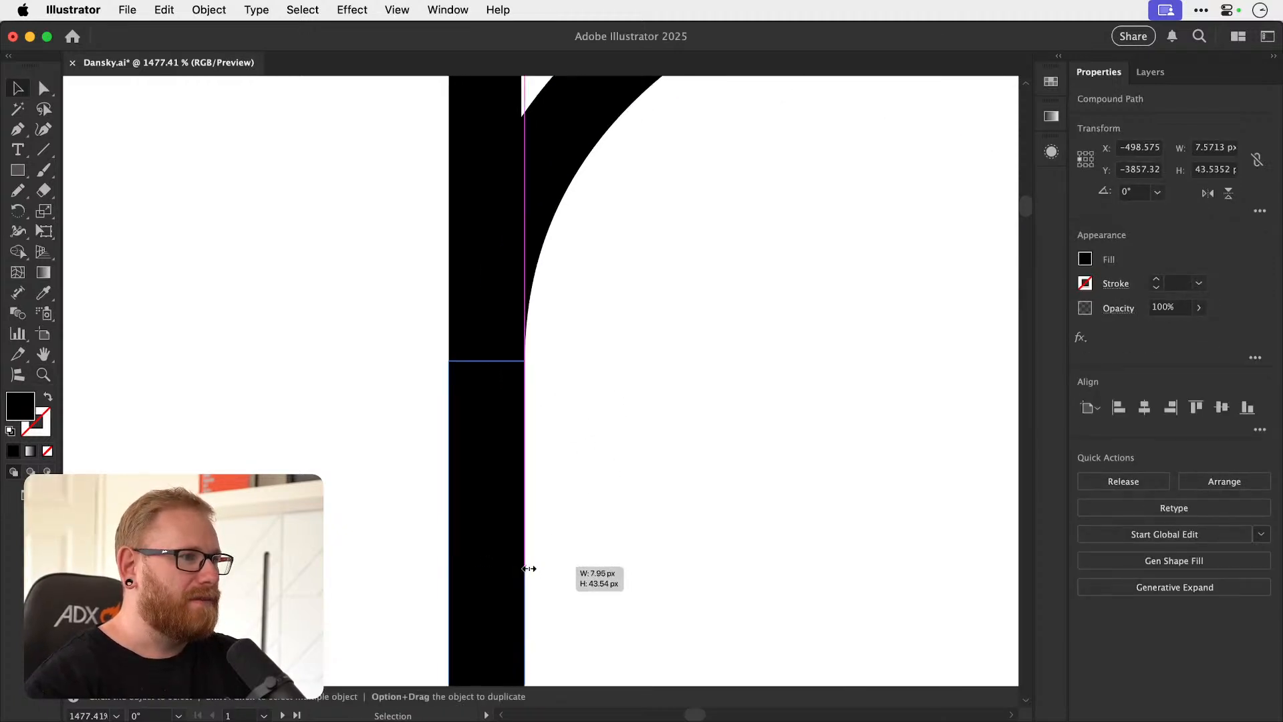
drag(710, 505, 845, 464)
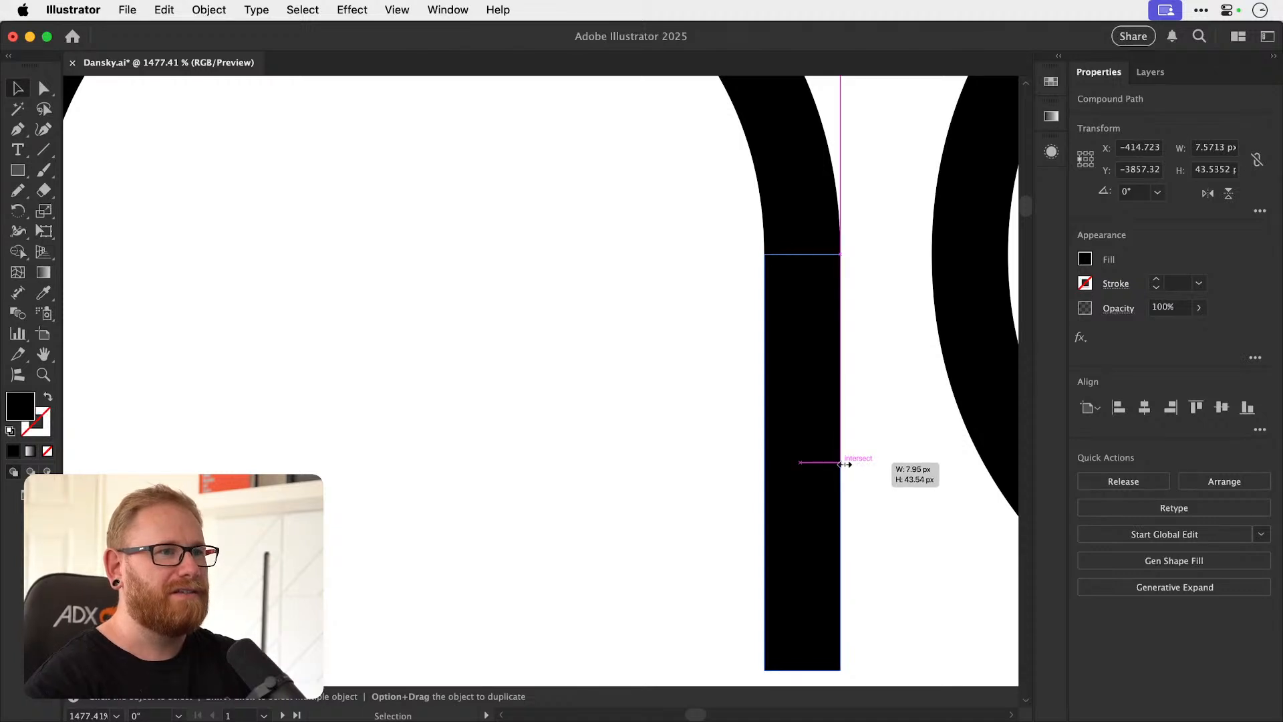
click(640, 474)
Group the rebuilt halo letters and centre them horizontally with the AUDIO text.
key(super+minus)
key(super+minus)
key(super+minus)
key(super+minus)
key(super+minus)
key(super+minus)
key(super+minus)
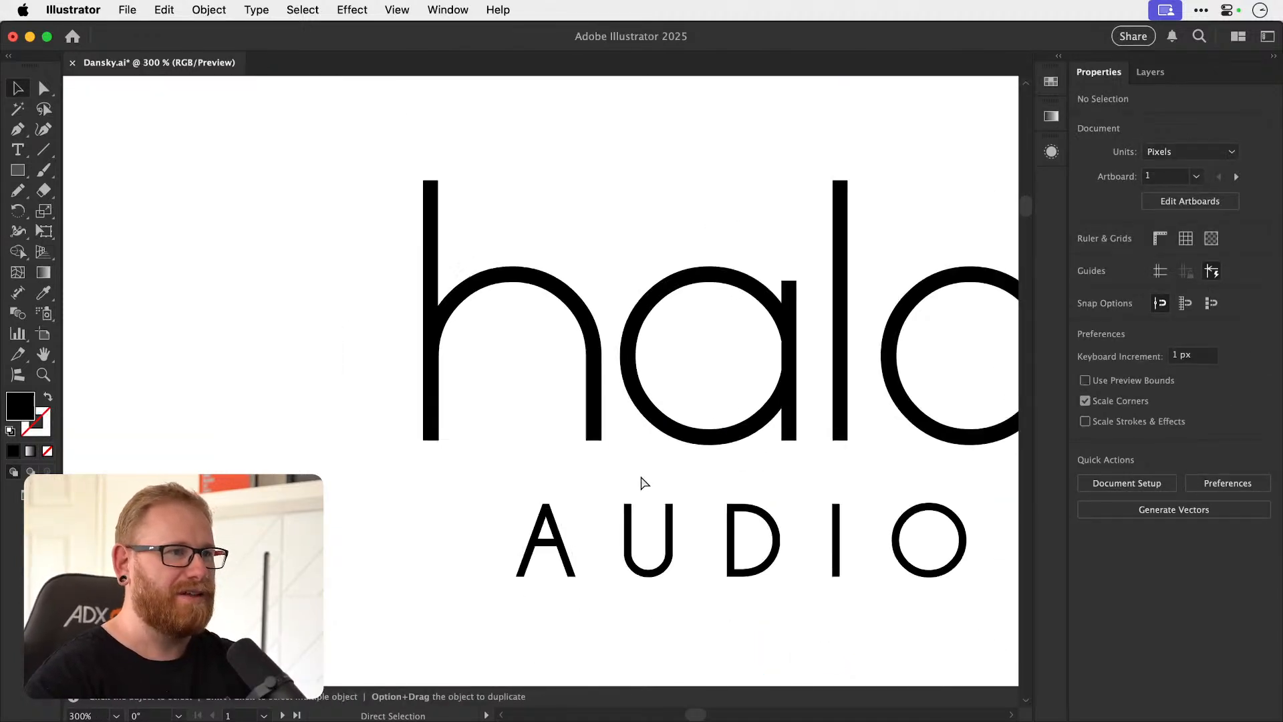
key(super+minus)
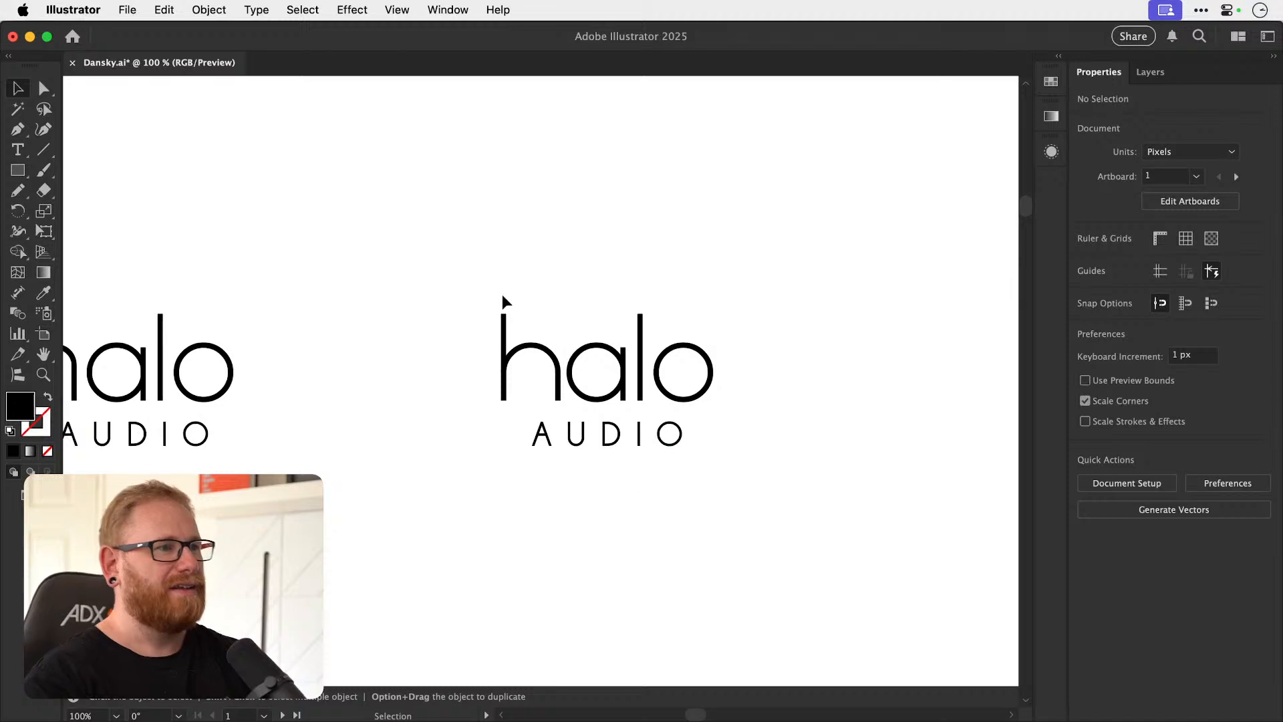
drag(729, 396, 731, 399)
key(super+g)
drag(483, 521, 709, 321)
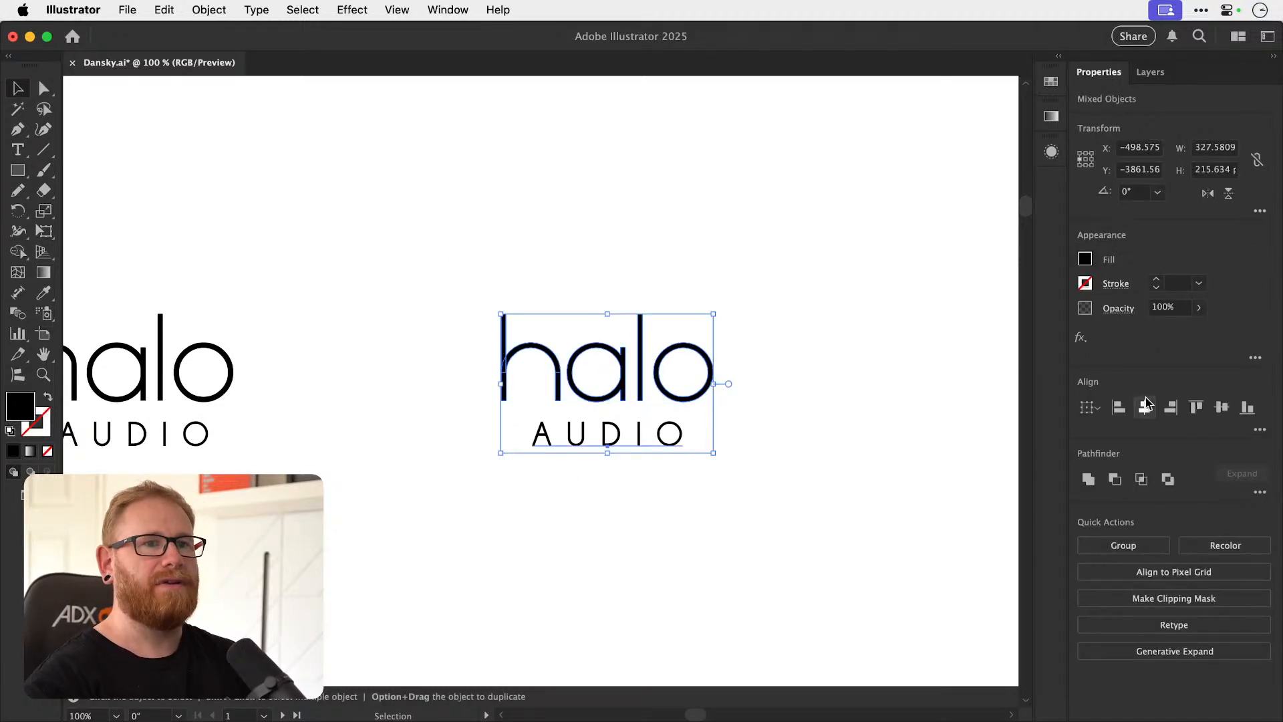
click(1146, 405)
click(1005, 405)
Return to the Glacier and Gold logos and duplicate the ampersand version into empty canvas space.
key(super+minus)
key(super+minus)
key(super+minus)
key(super+minus)
key(super+minus)
key(super+minus)
key(super+minus)
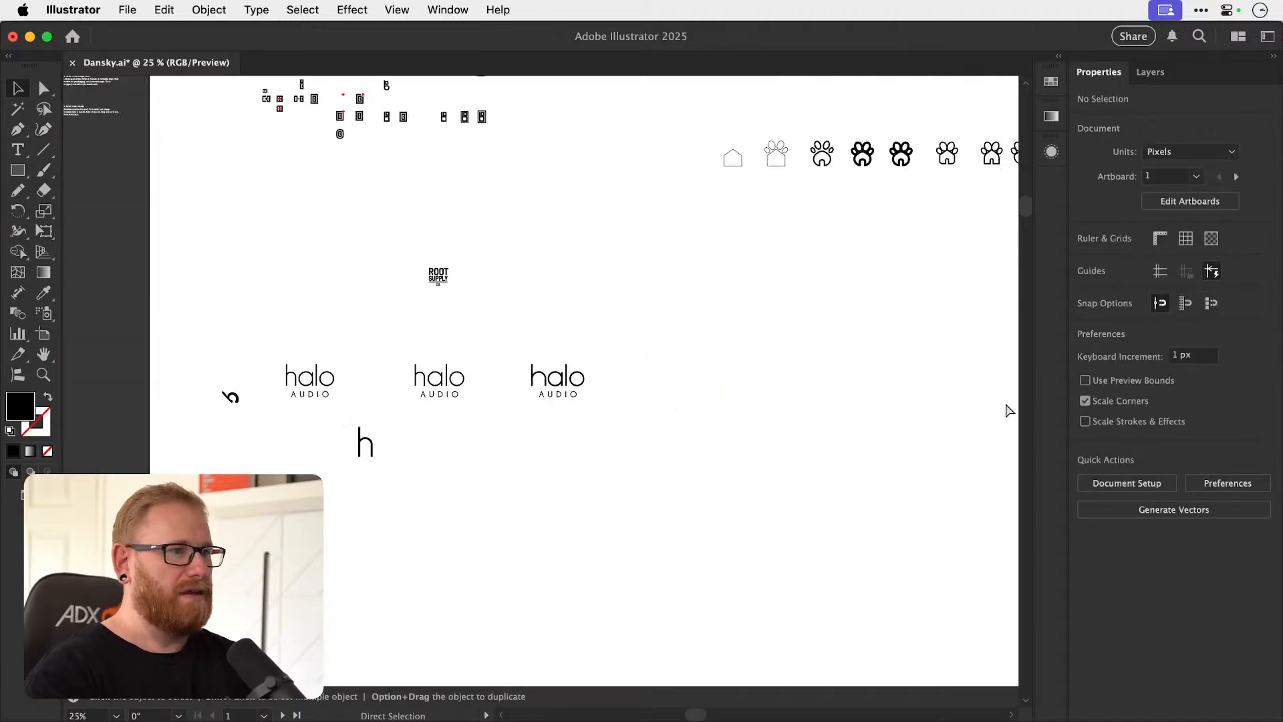
drag(282, 89, 645, 298)
drag(535, 312, 475, 367)
mouse_move(704, 341)
mouse_down()
mouse_move(887, 344)
mouse_move(649, 363)
mouse_move(696, 361)
mouse_up()
key(v)
scroll(688, 444, right, 5)
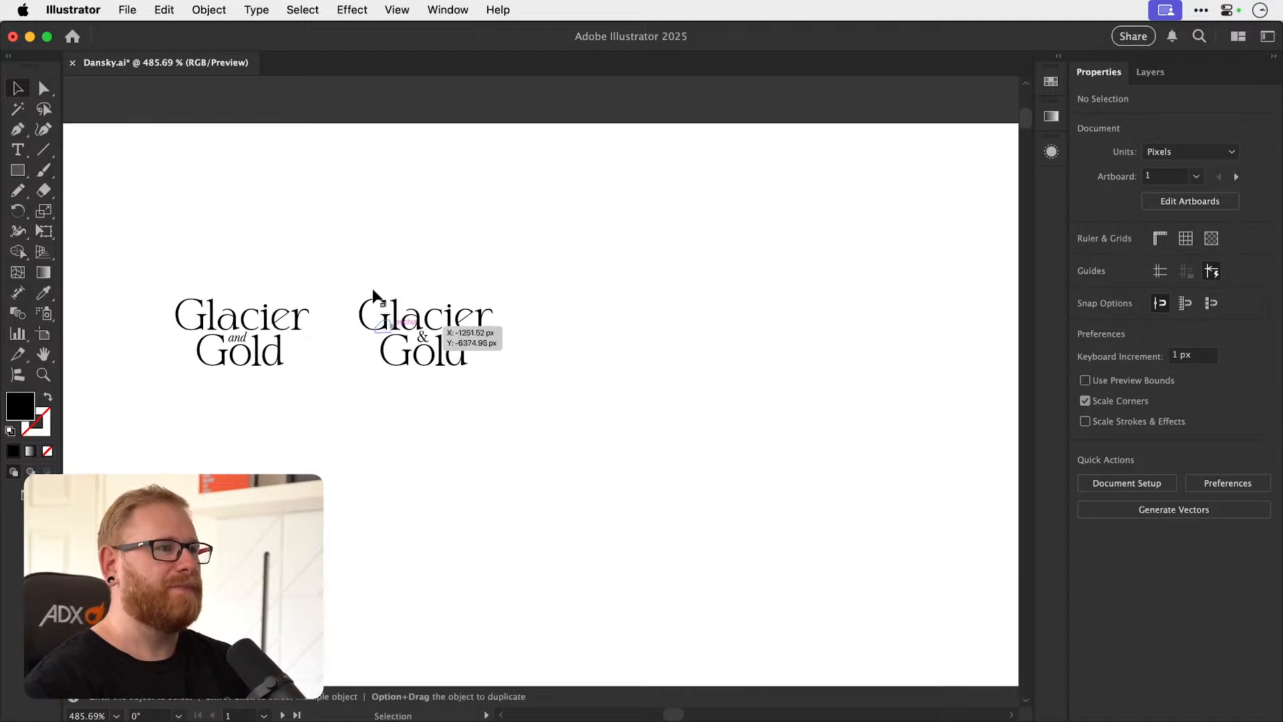
drag(520, 418, 527, 438)
drag(464, 358, 827, 512)
drag(753, 469, 378, 360)
drag(453, 390, 732, 455)
Draw a black rectangle about 77 by 80 px, send it behind the Glacier & Gold copy and move it beside the logo.
key(z)
key(v)
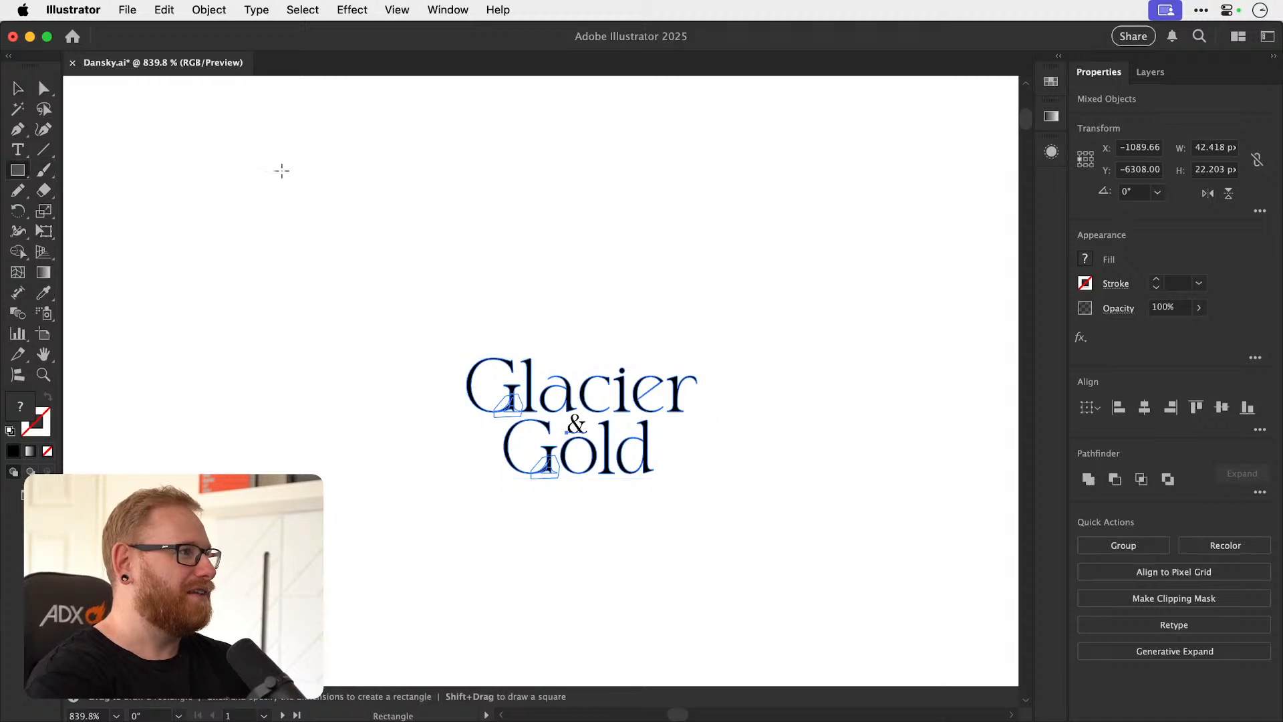
drag(373, 189, 794, 622)
key(v)
key(super+shift+bracketleft)
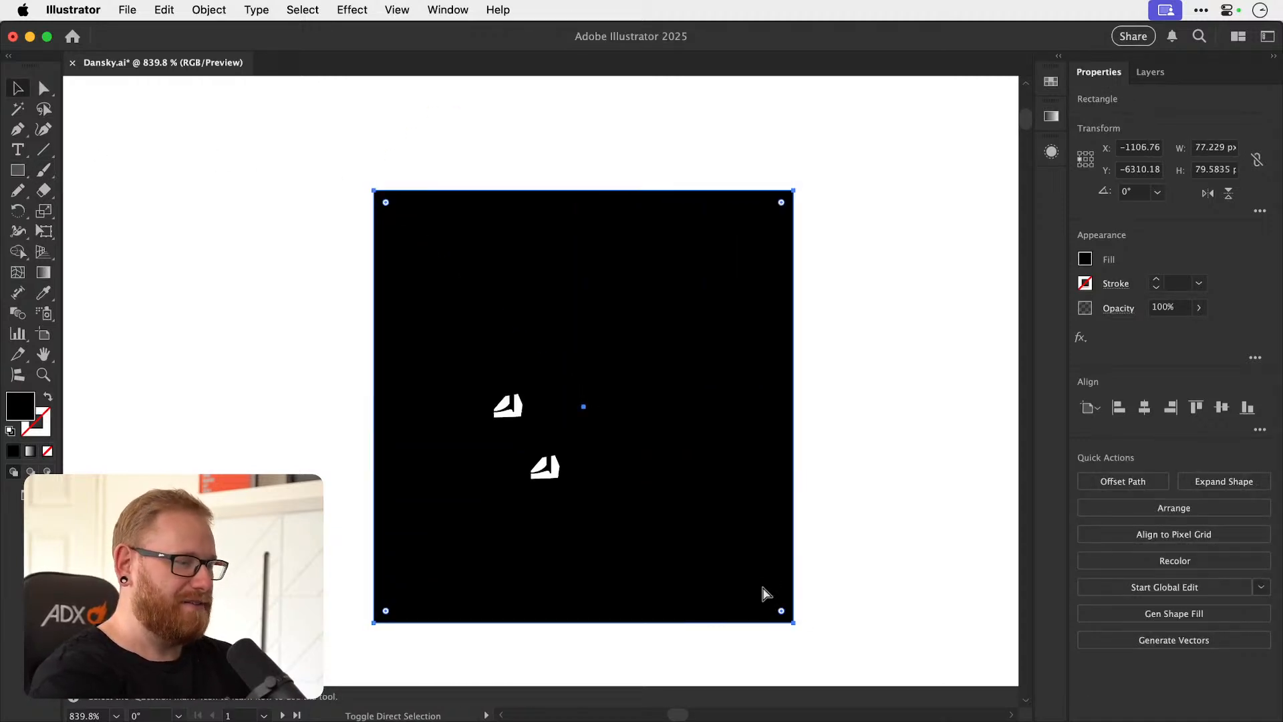
drag(429, 391, 793, 397)
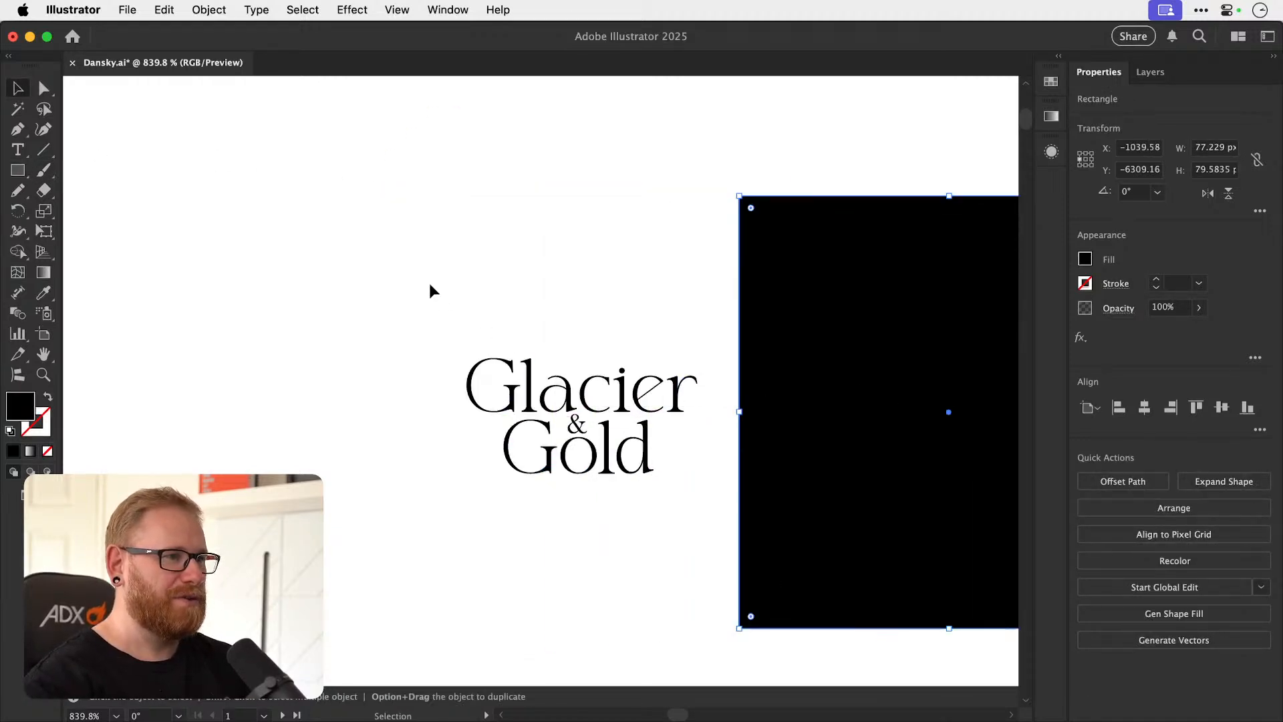
Select the whole Glacier & Gold copy and expand it into plain shapes.
drag(673, 546, 681, 559)
click(209, 9)
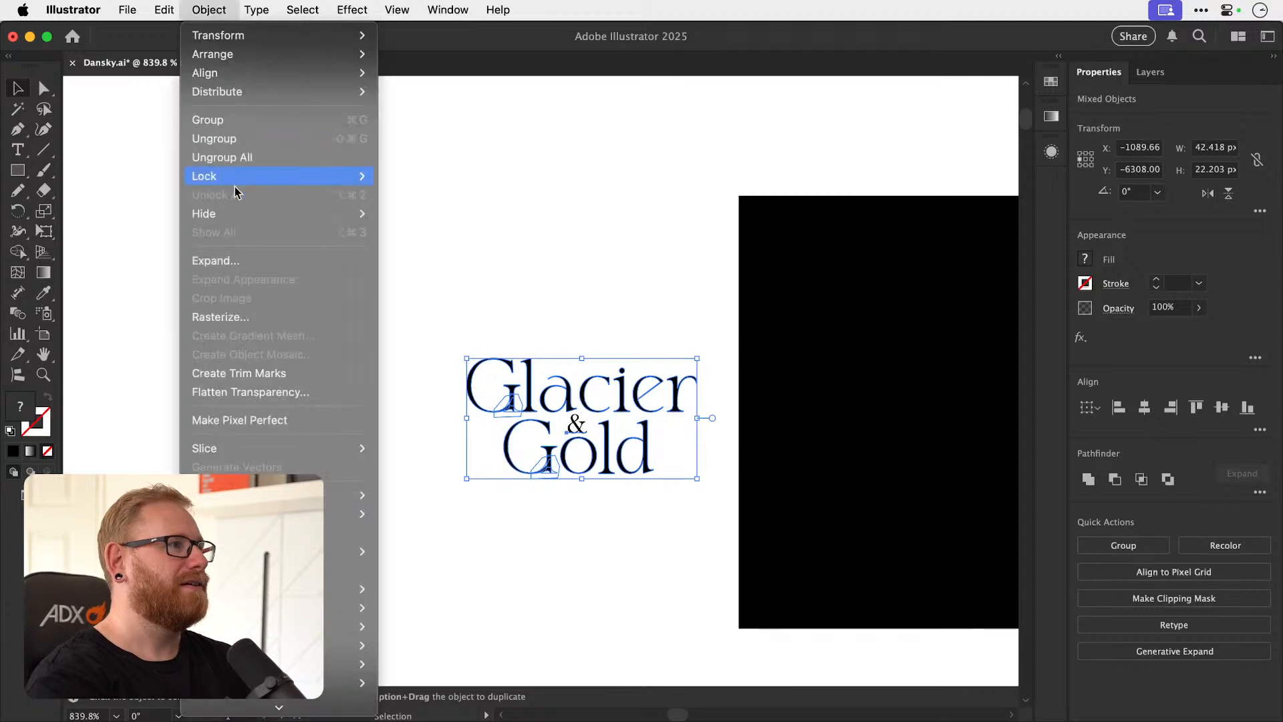
click(227, 260)
key(Return)
click(223, 10)
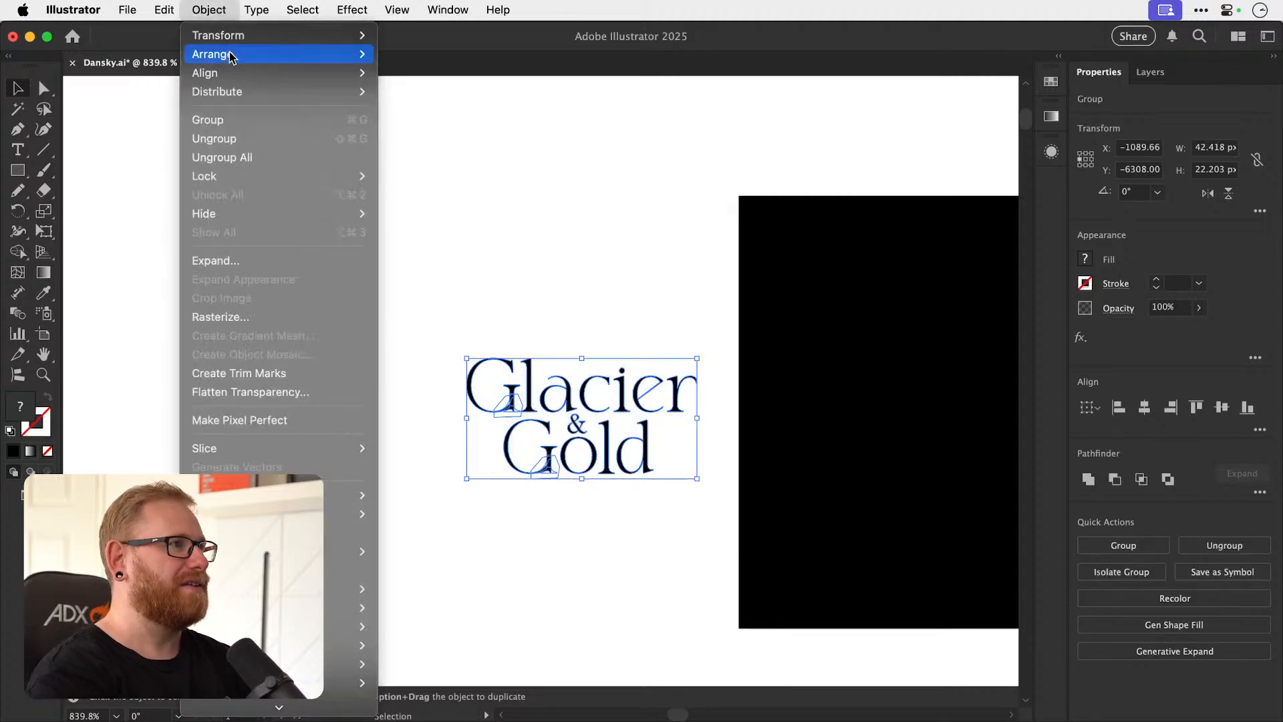
click(483, 366)
Remove the white masking shape and hidden serif pieces around Glacier's G with the Shape Builder.
key(z)
drag(513, 410, 903, 378)
key(shift+m)
key(z)
drag(509, 396, 561, 395)
key(shift+m)
drag(446, 305, 493, 382)
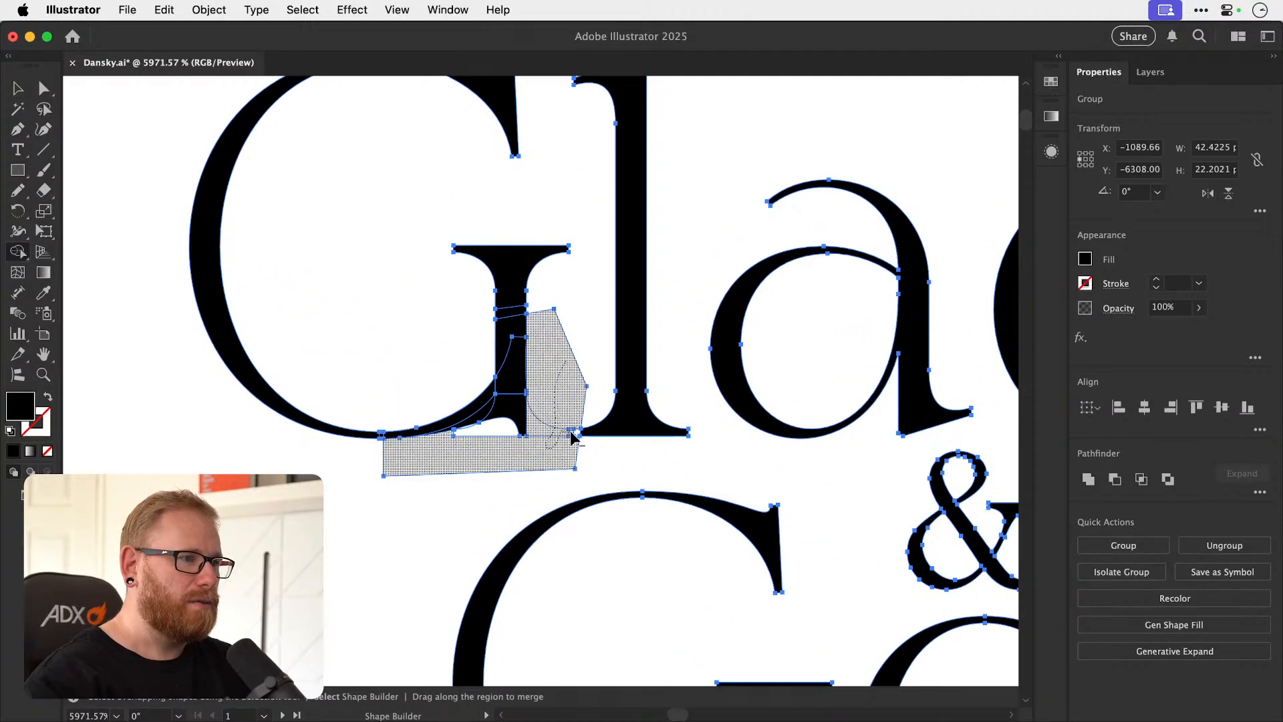
drag(508, 449, 467, 428)
key(v)
click(488, 458)
Remove the white masking shape and leftover serif pieces around Gold's G with the Shape Builder.
key(space)
drag(491, 505, 459, 294)
drag(535, 501, 341, 308)
drag(370, 583, 660, 374)
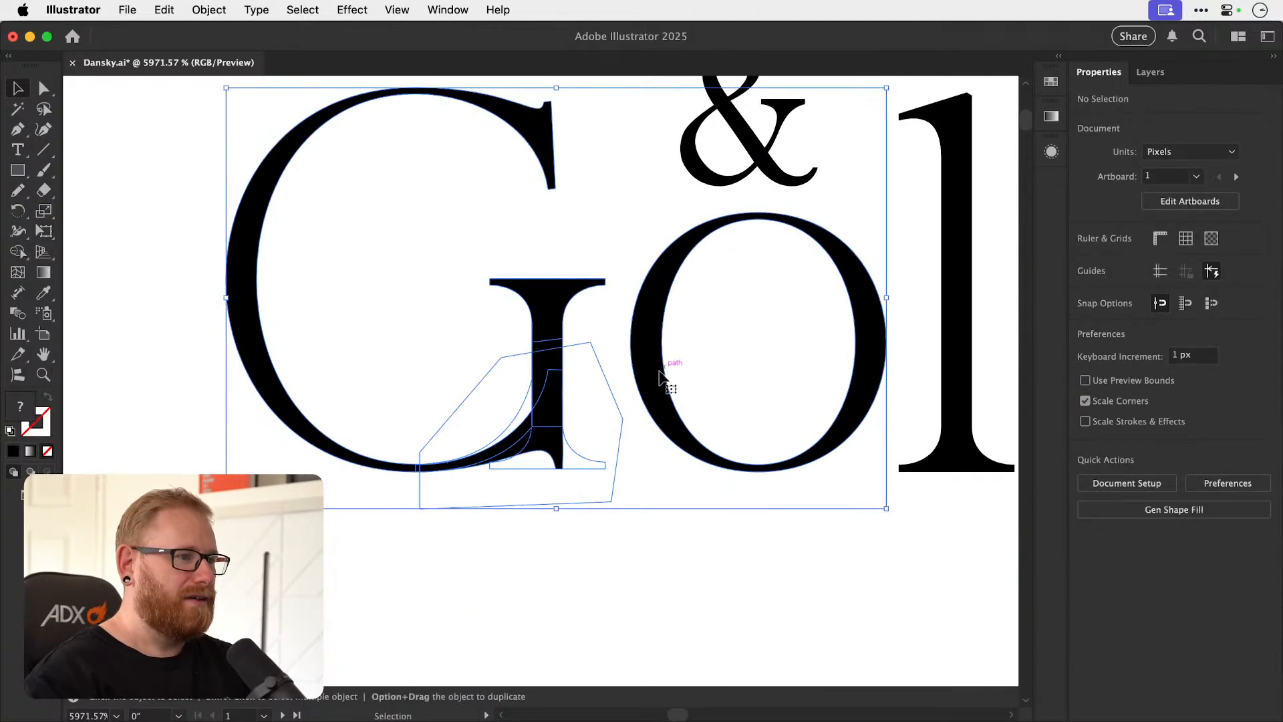
key(shift+m)
drag(498, 395, 525, 419)
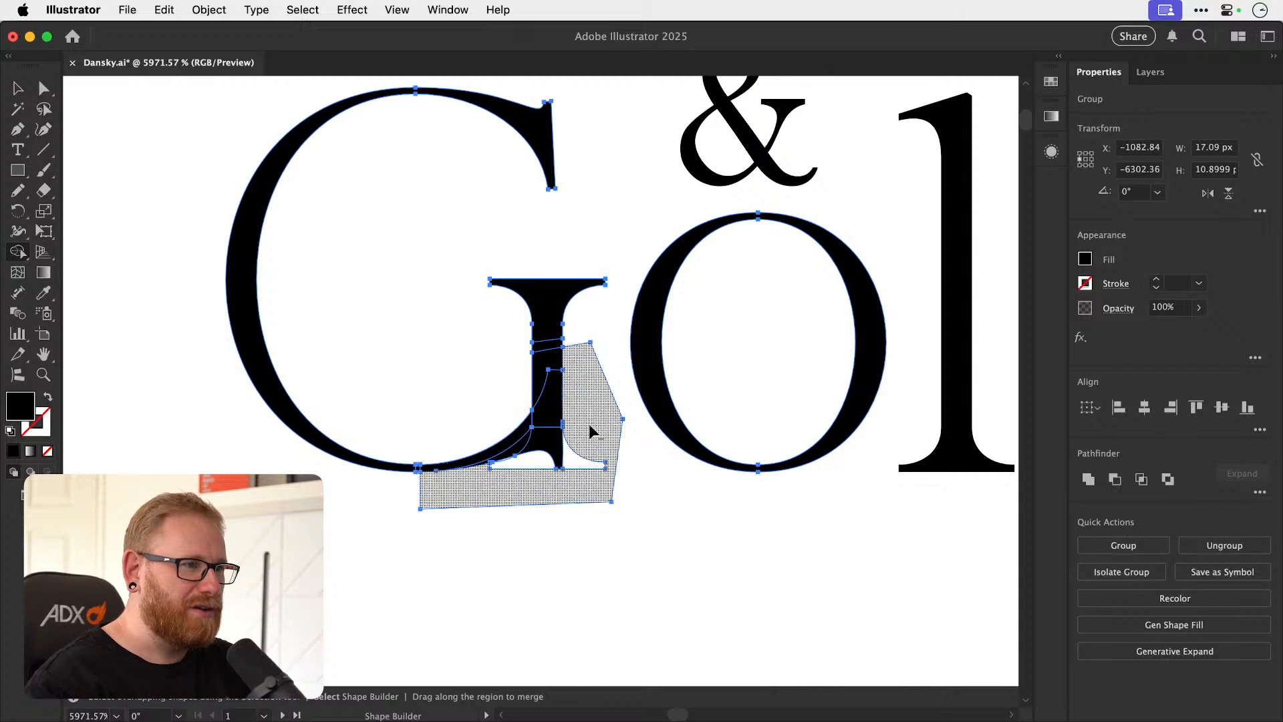
mouse_move(535, 498)
mouse_down()
mouse_move(515, 471)
mouse_move(536, 507)
mouse_up()
key(v)
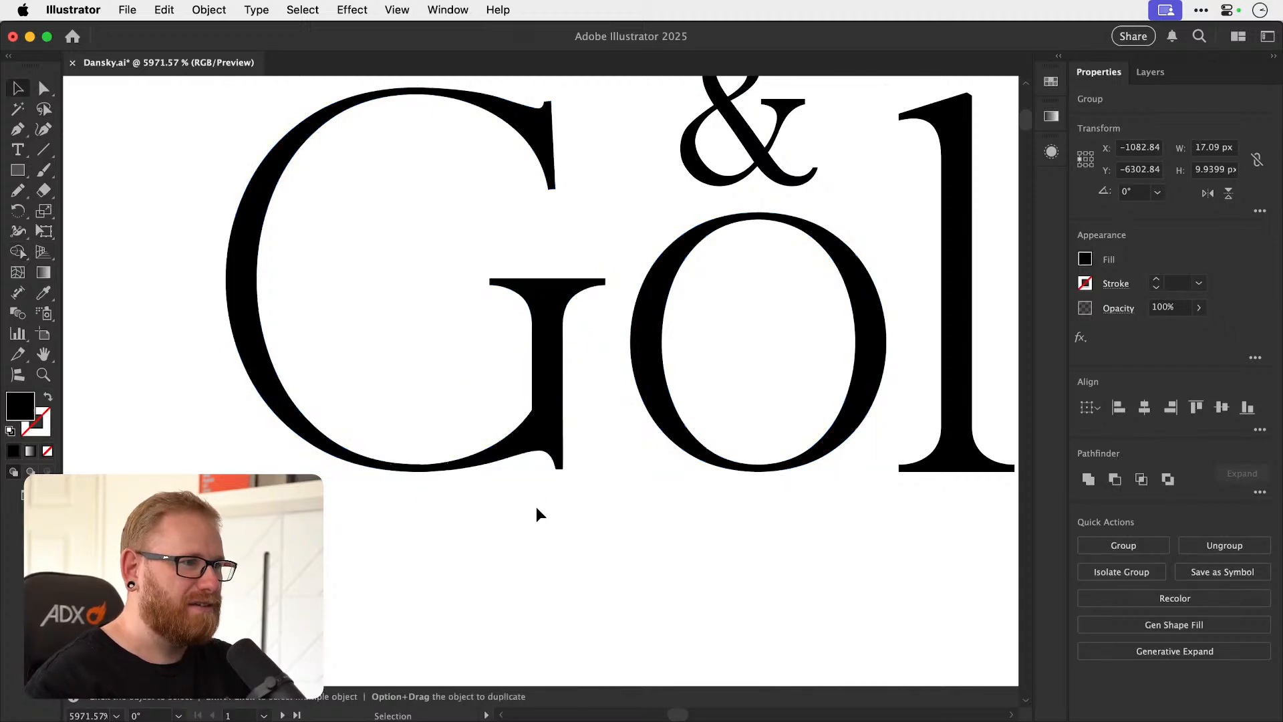
click(535, 504)
Select all the letters of Glacier, including the cleaned-up G, and combine them into one object.
key(super+minus)
key(super+minus)
key(super+minus)
key(super+minus)
key(super+minus)
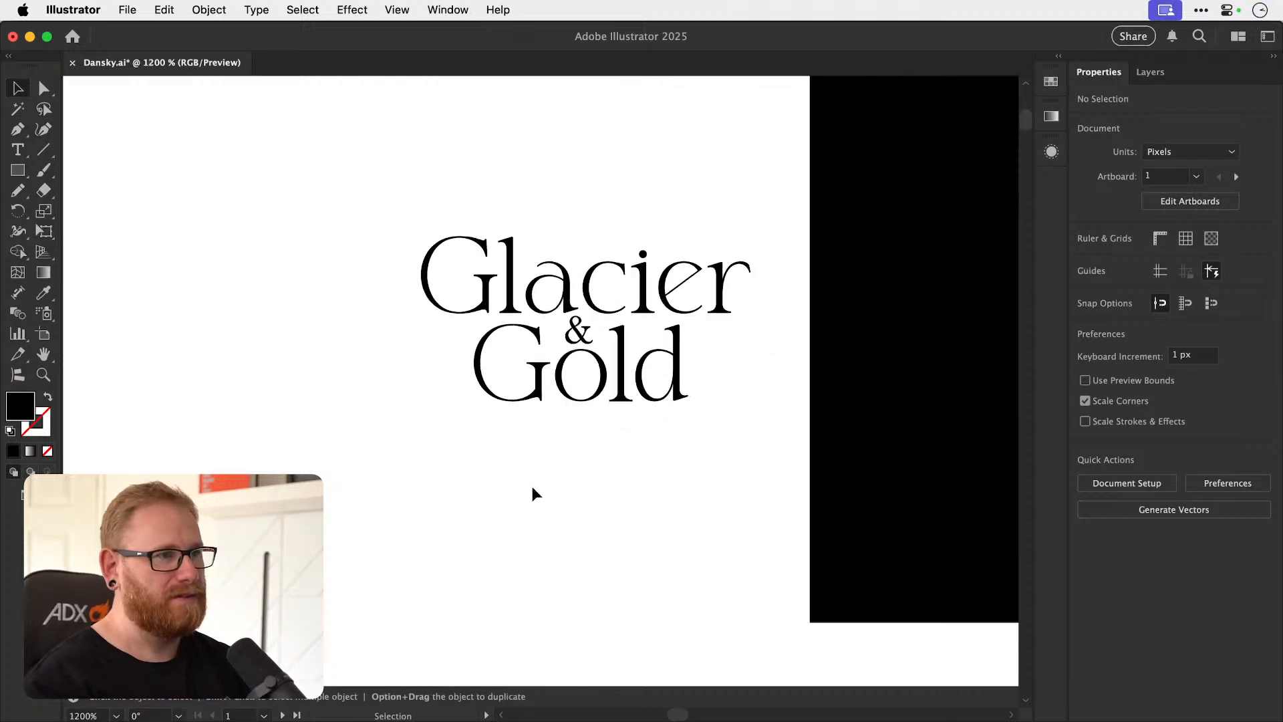
drag(572, 390, 680, 461)
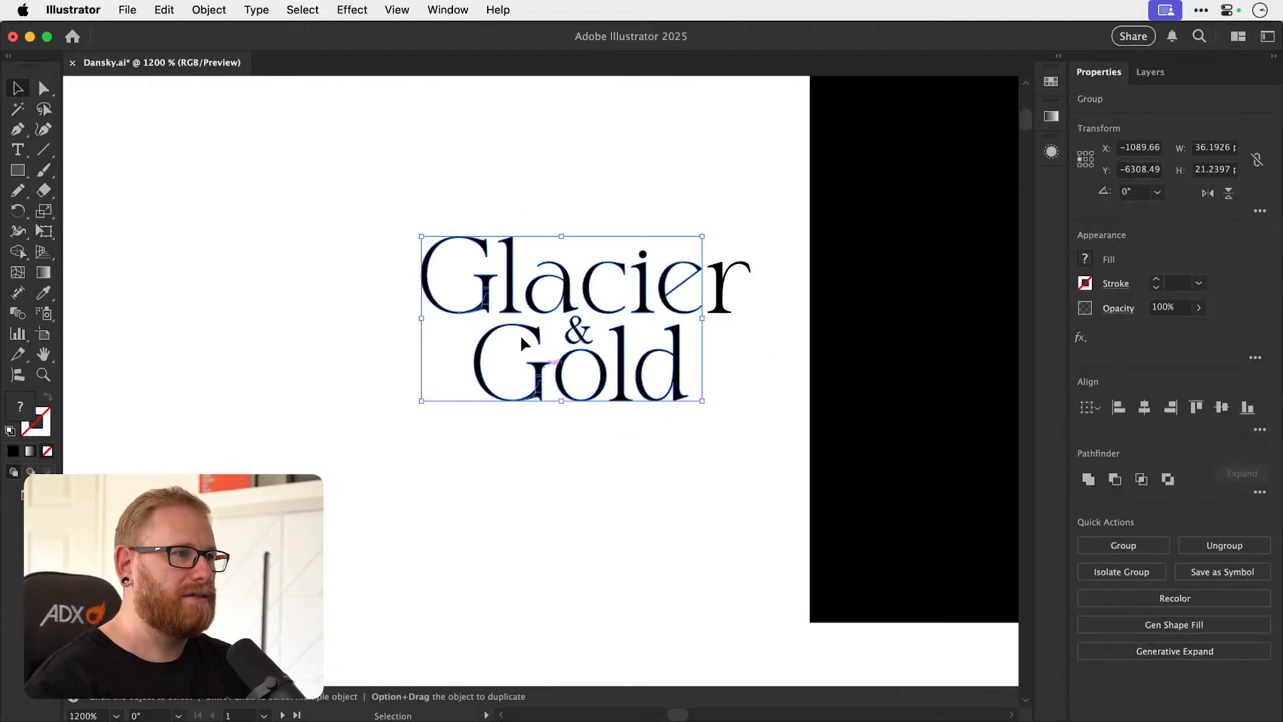
scroll(461, 284, up, 3)
click(458, 287)
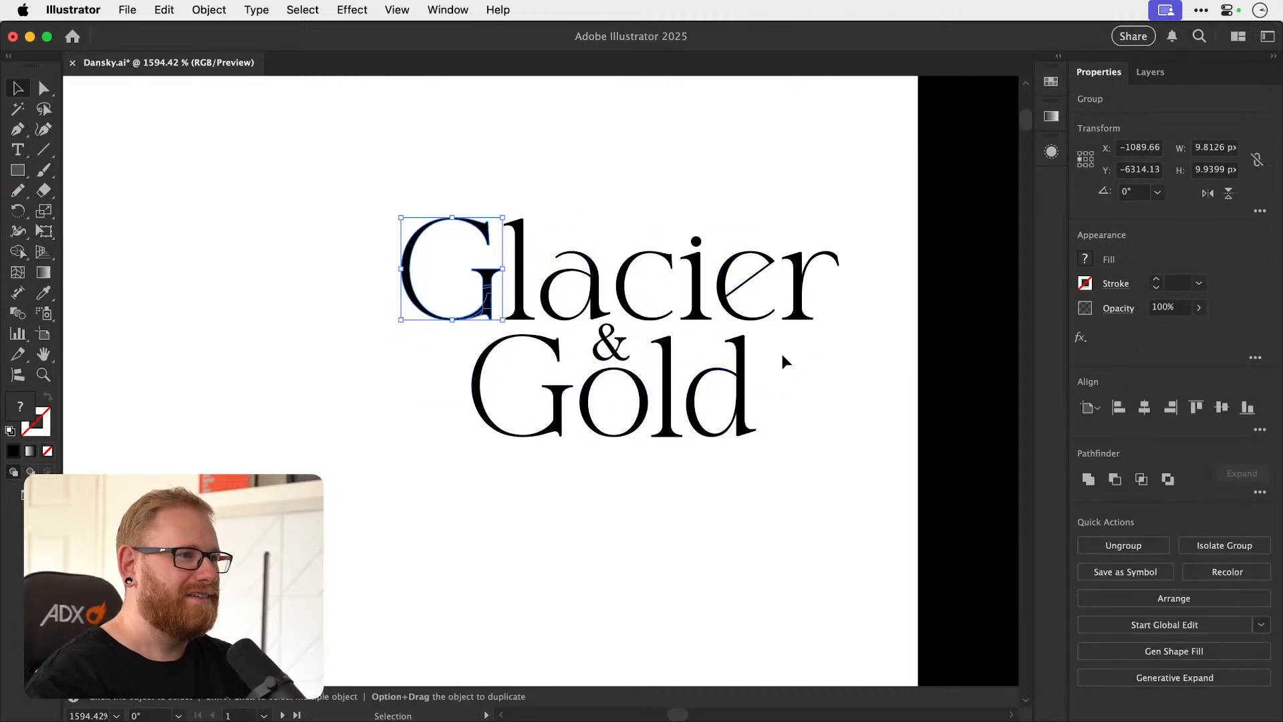
click(563, 361)
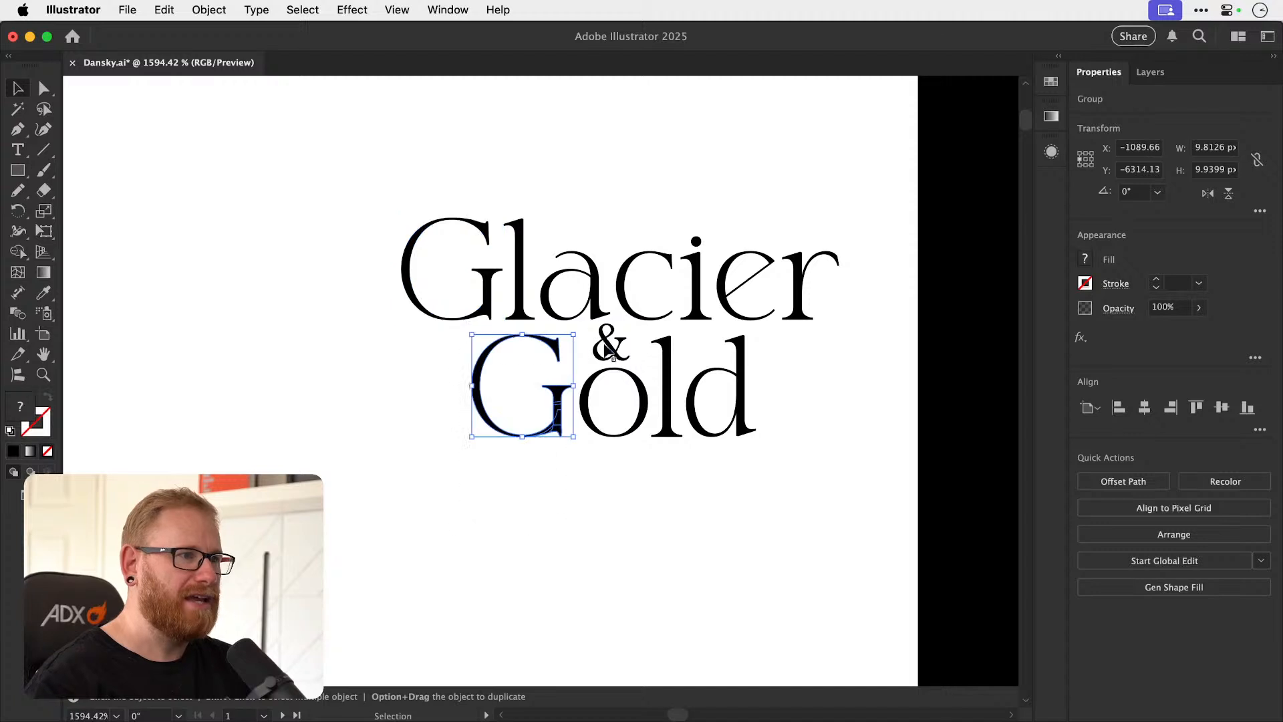
click(851, 437)
drag(373, 206, 819, 320)
key(a)
key(super+z)
key(super+g)
Select all the letters of Gold and unite them into a single shape with the Pathfinder.
drag(444, 503, 772, 390)
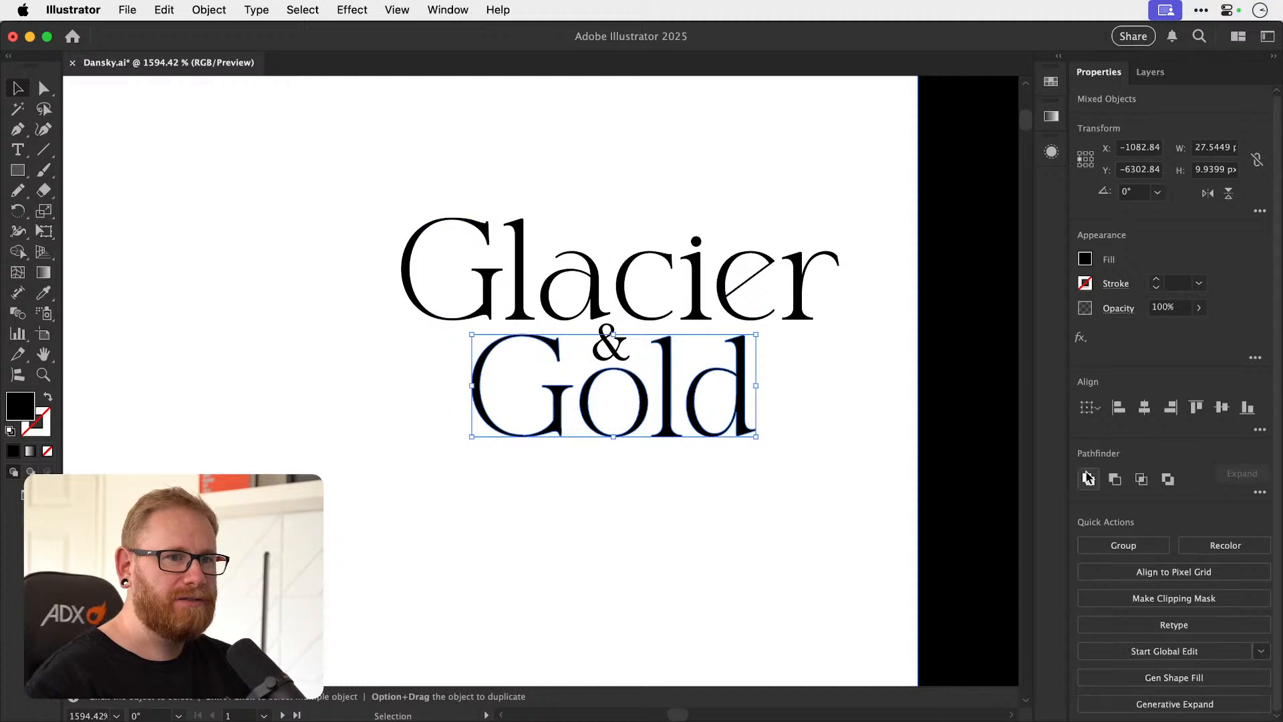
click(1088, 479)
drag(619, 352, 647, 367)
key(super+z)
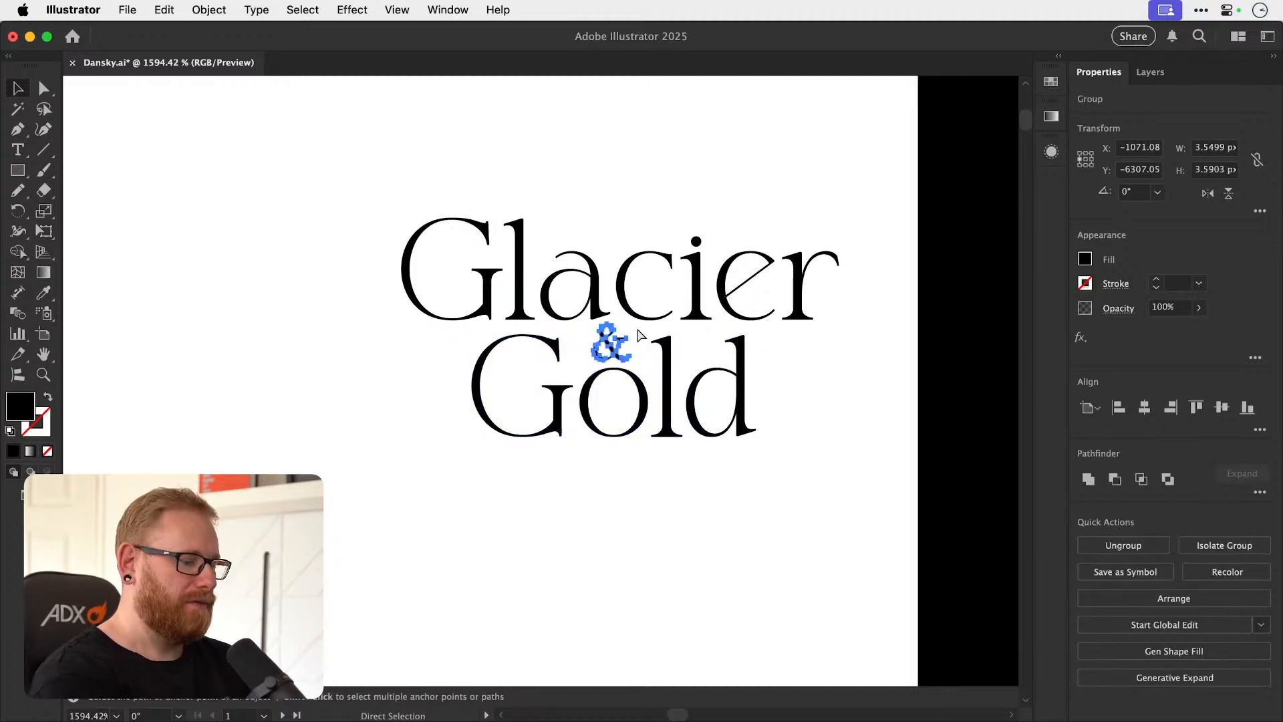
Duplicate the complete Glacier & Gold logo onto the black rectangle and fill the copy with white sampled from the blank canvas.
key(super+minus)
key(super+minus)
key(super+minus)
click(636, 331)
key(v)
click(596, 416)
drag(596, 414, 847, 410)
key(super)
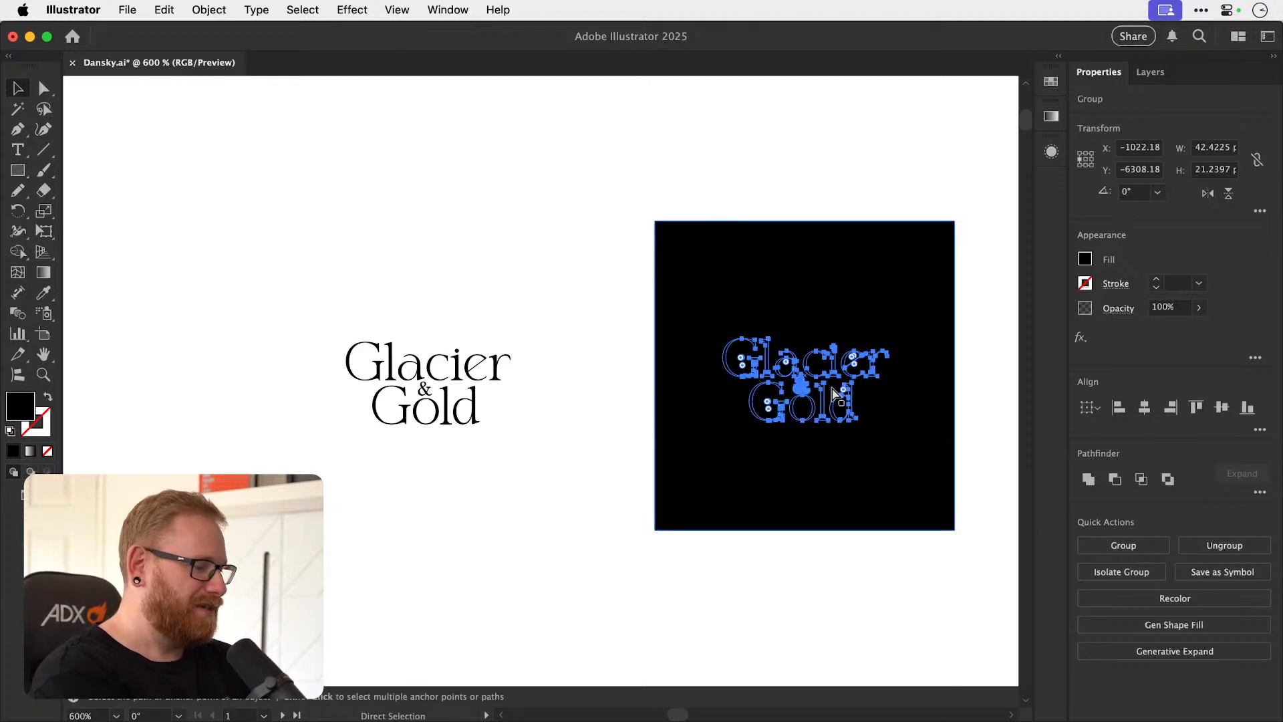
drag(759, 355, 654, 375)
key(i)
click(507, 396)
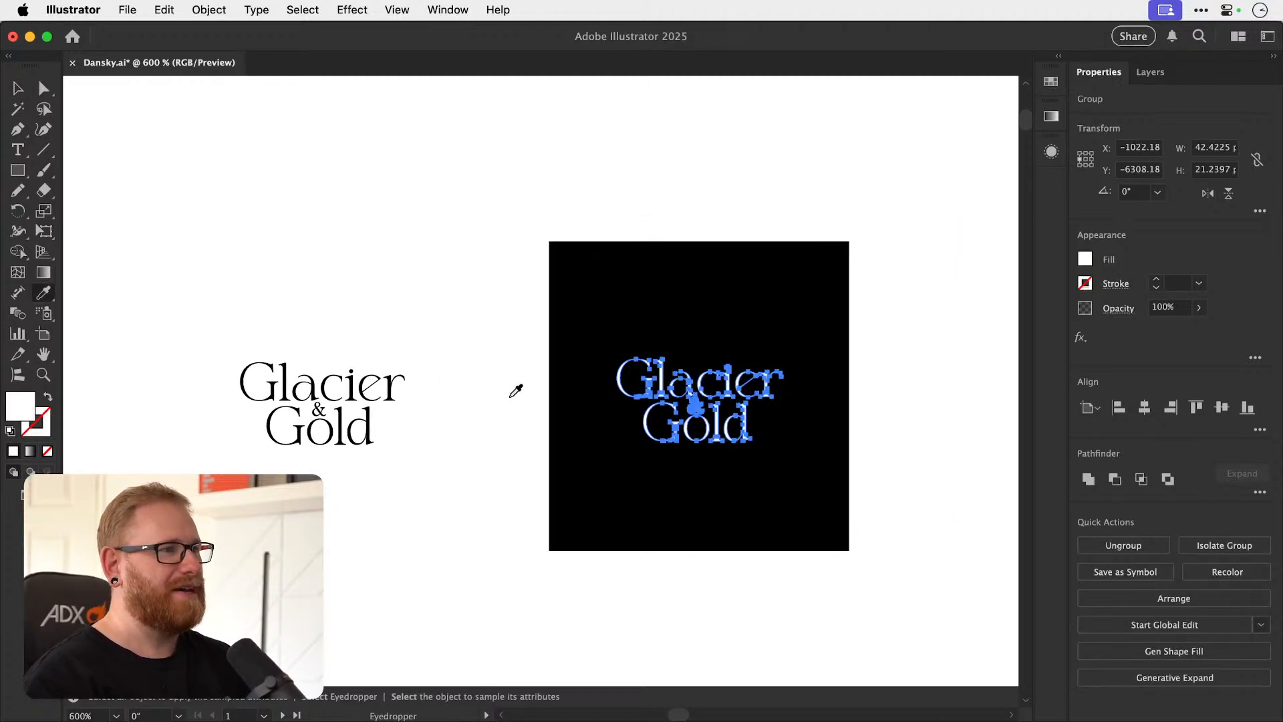
key(super+shift+a)
Resize the black rectangle to about 99 by 74 px and center the white logo vertically with it.
drag(589, 549, 462, 542)
key(v)
click(680, 281)
drag(723, 234, 766, 244)
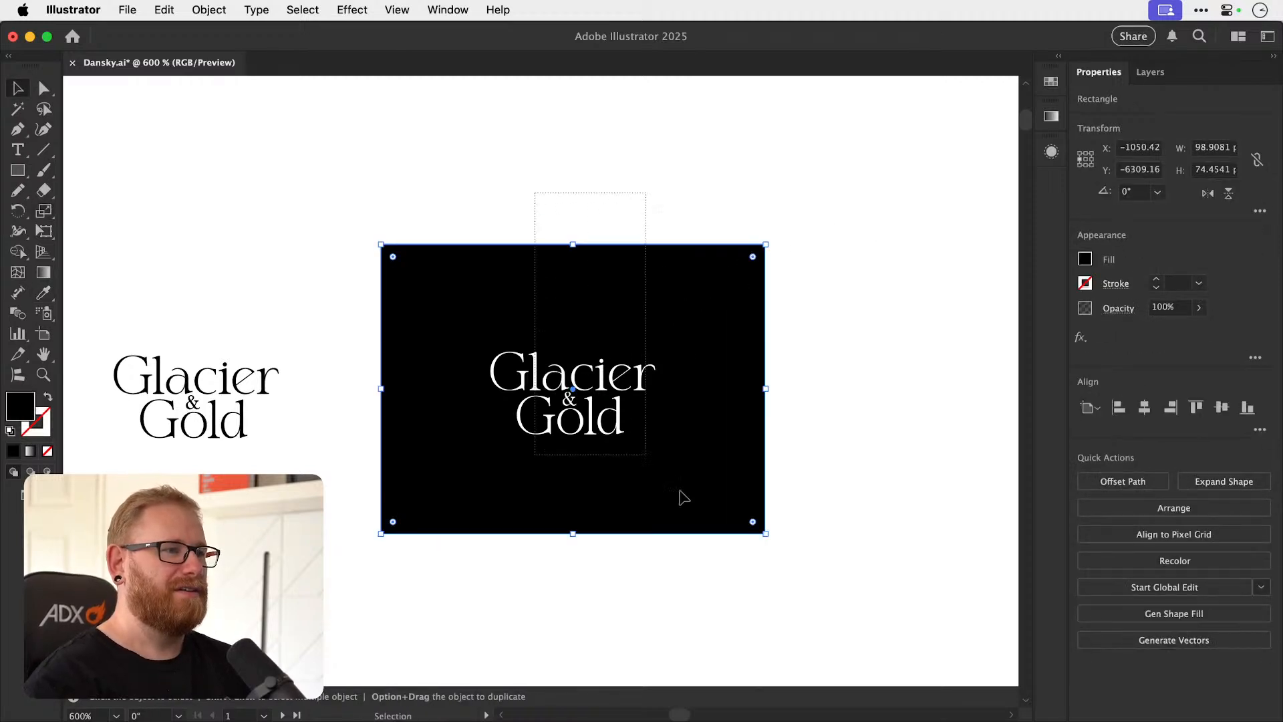
drag(657, 471, 661, 477)
click(1221, 408)
key(super+shift+a)
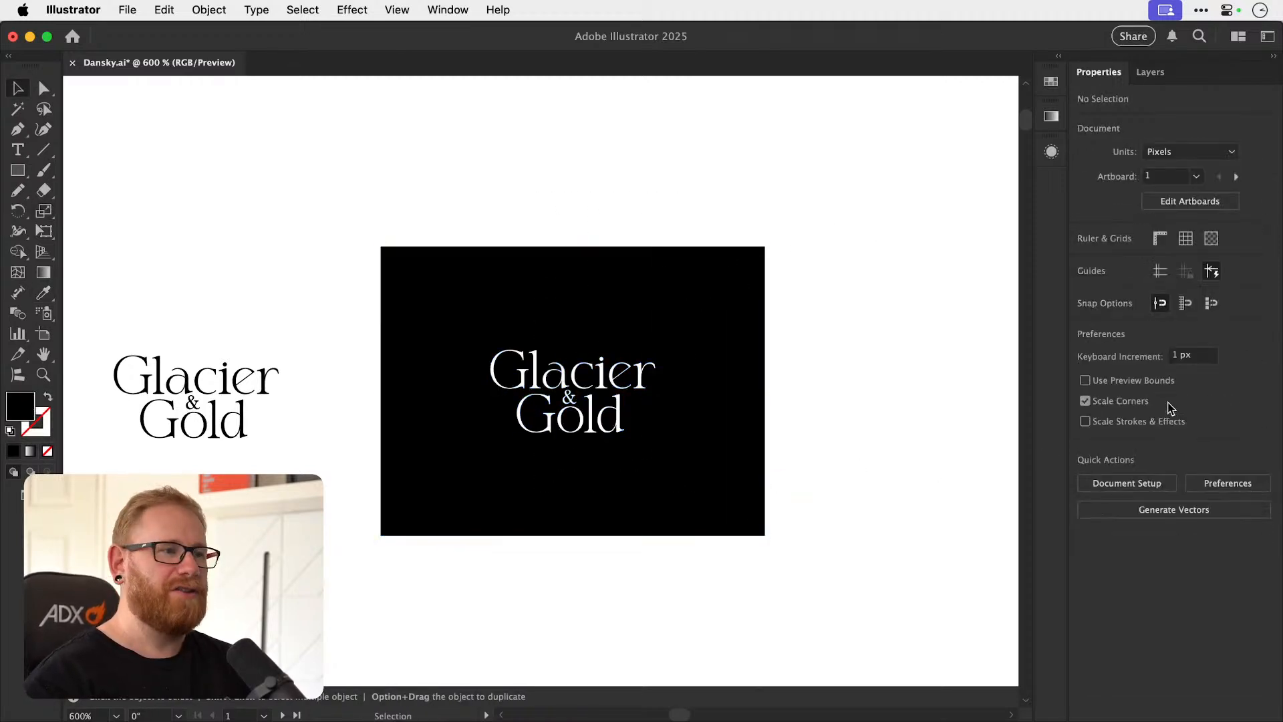
Review the white Glacier & Gold logo on black and save the document.
key(z)
drag(603, 418, 680, 400)
key(v)
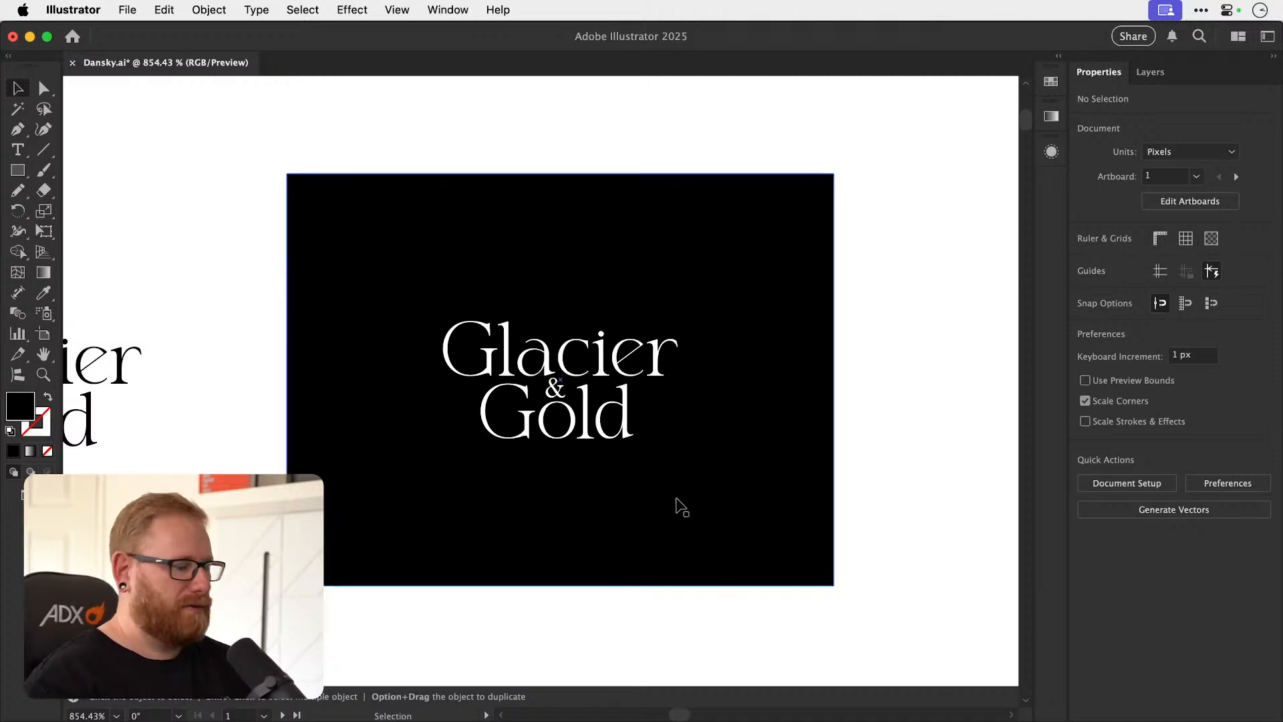
key(super+minus)
key(super+minus)
key(super+minus)
key(super+minus)
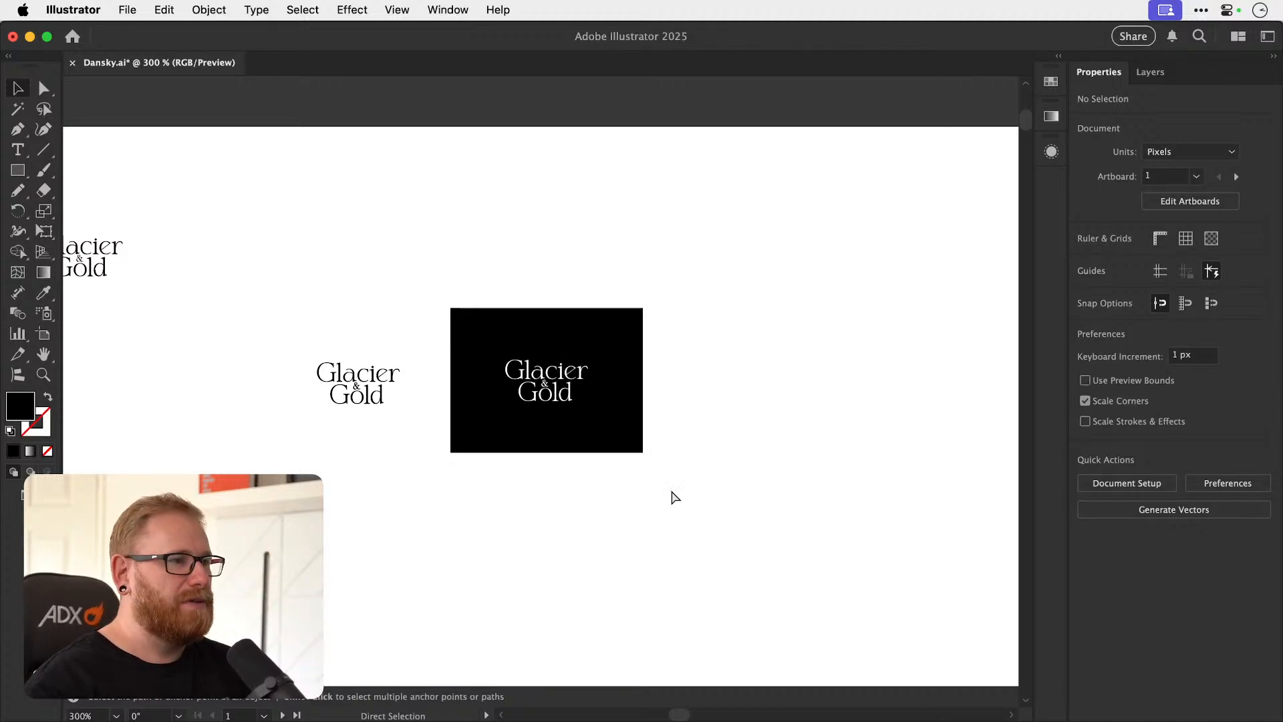
key(super+s)
Duplicate the black rectangle from the Glacier & Gold logo down to the area of the b monograms.
key(z)
drag(688, 498, 636, 511)
key(space)
drag(606, 633, 561, 447)
key(space)
drag(527, 574, 612, 417)
drag(623, 469, 527, 426)
key(space)
drag(566, 473, 587, 356)
drag(608, 453, 557, 400)
key(v)
key(space)
drag(618, 447, 562, 501)
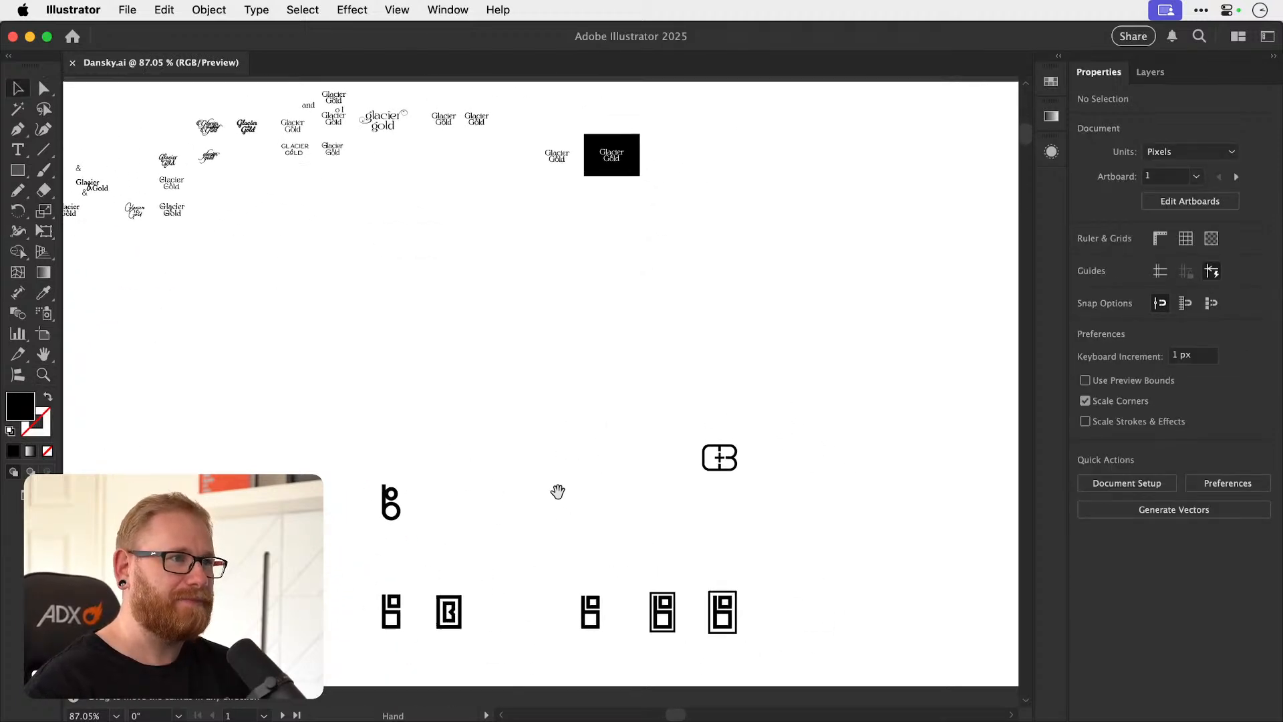
drag(587, 173, 594, 380)
key(space)
Position the black rectangle above the three b monograms and enlarge it to about 152 by 114 px.
key(z)
drag(578, 459, 759, 481)
key(v)
drag(557, 336, 661, 356)
key(z)
key(v)
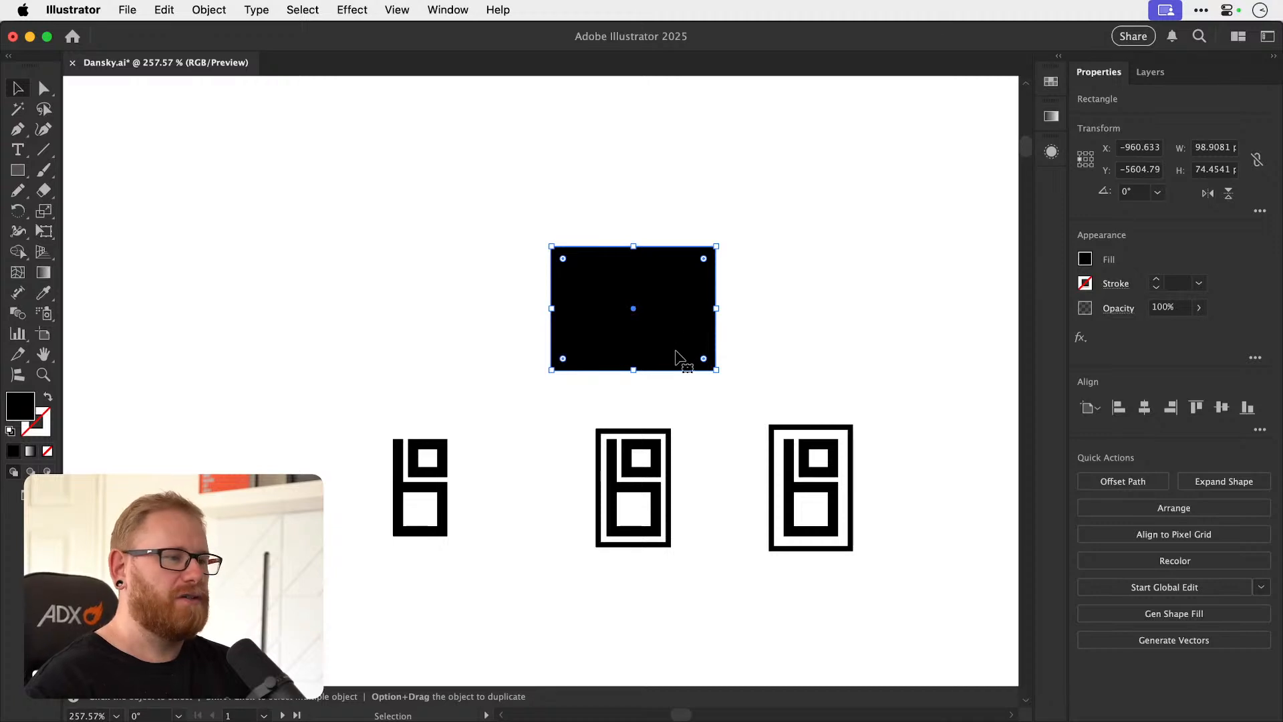
drag(717, 247, 762, 177)
Duplicate the unframed b monogram onto the black rectangle and expand its strokes into filled shapes.
click(446, 520)
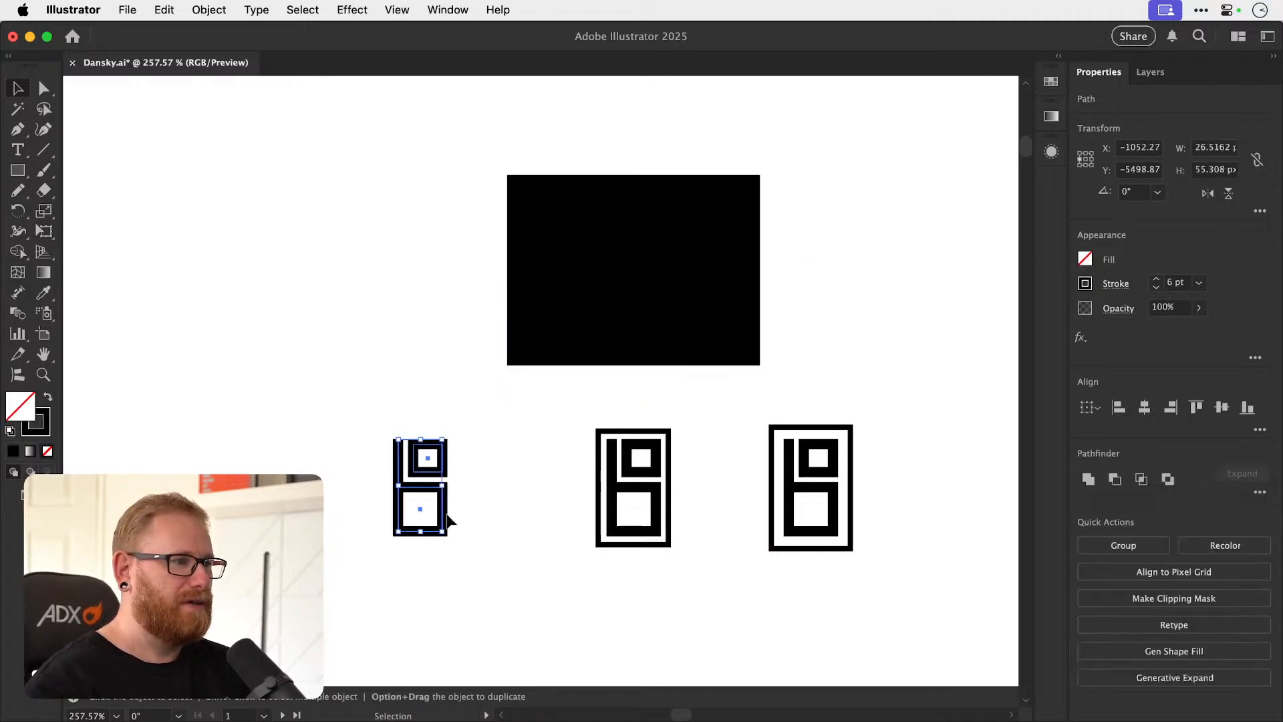
drag(446, 521, 640, 310)
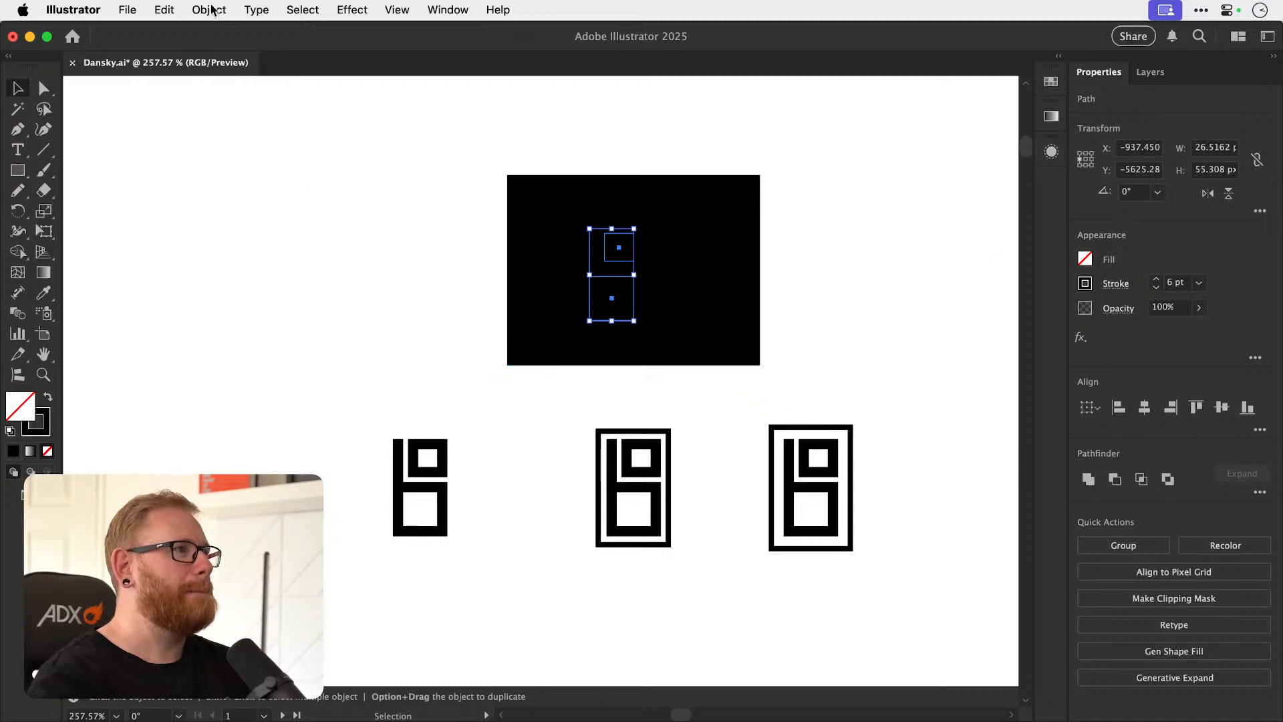
click(209, 9)
click(238, 260)
key(Return)
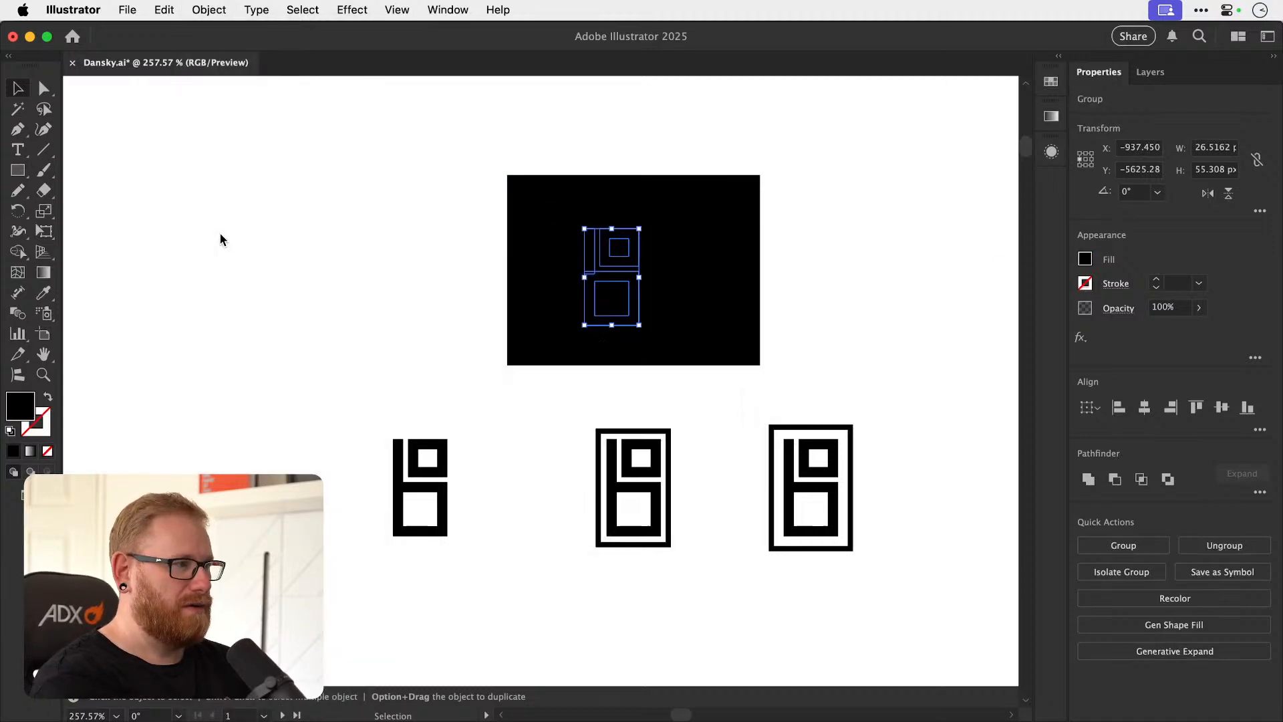
Fill the monogram on the rectangle with a bright red.
double_click(24, 415)
drag(1002, 172, 942, 155)
click(1140, 155)
Fill the rectangle behind the monogram with a pale warm cream.
click(730, 221)
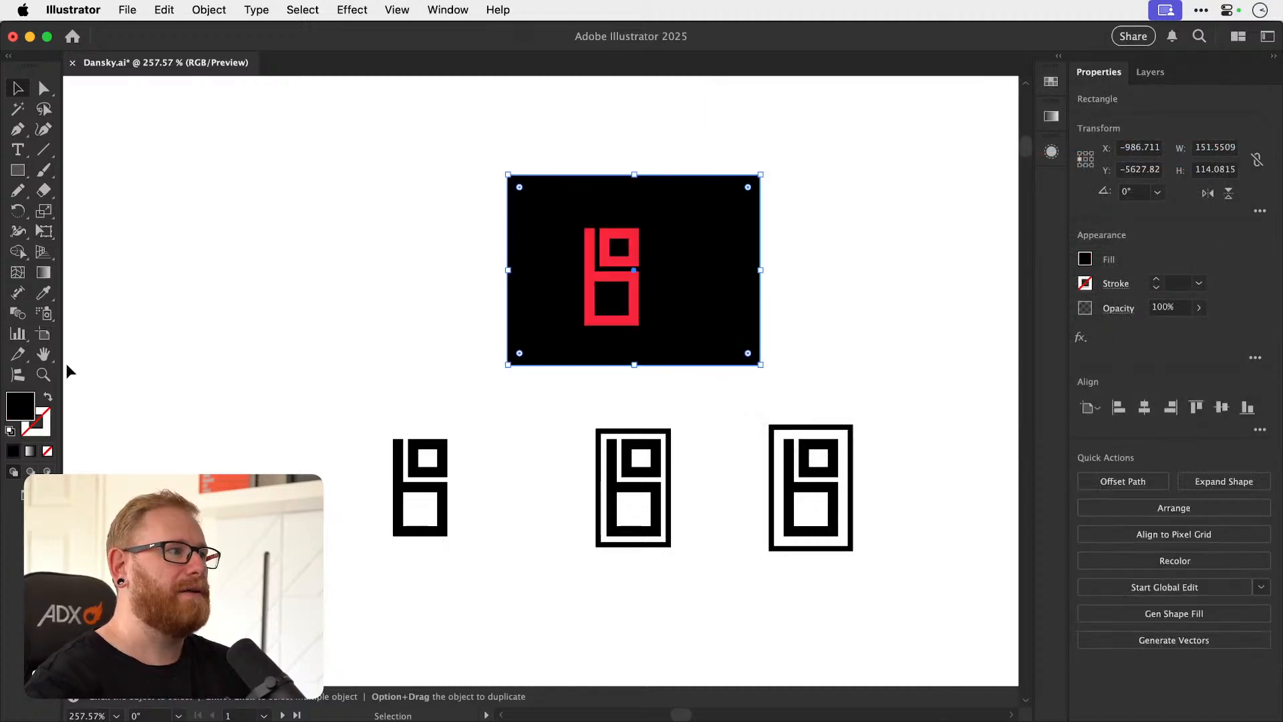
double_click(24, 412)
click(1002, 330)
drag(968, 173, 820, 148)
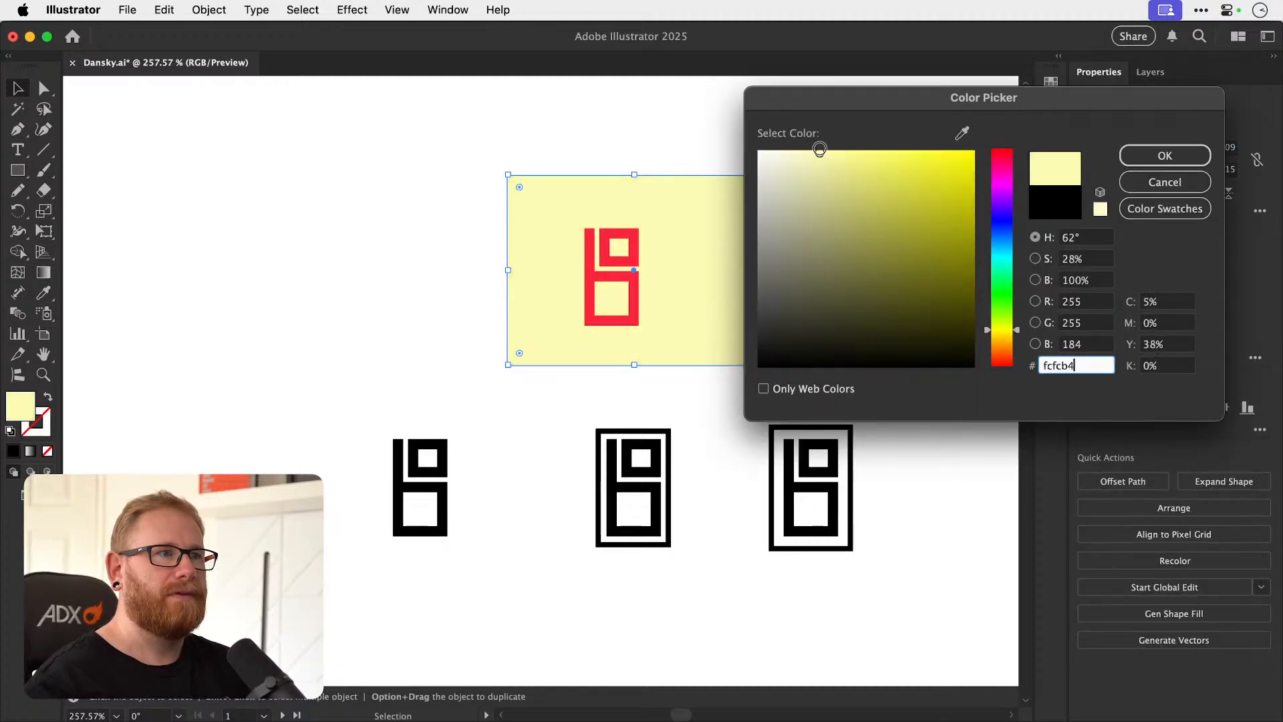
click(1001, 337)
click(1163, 155)
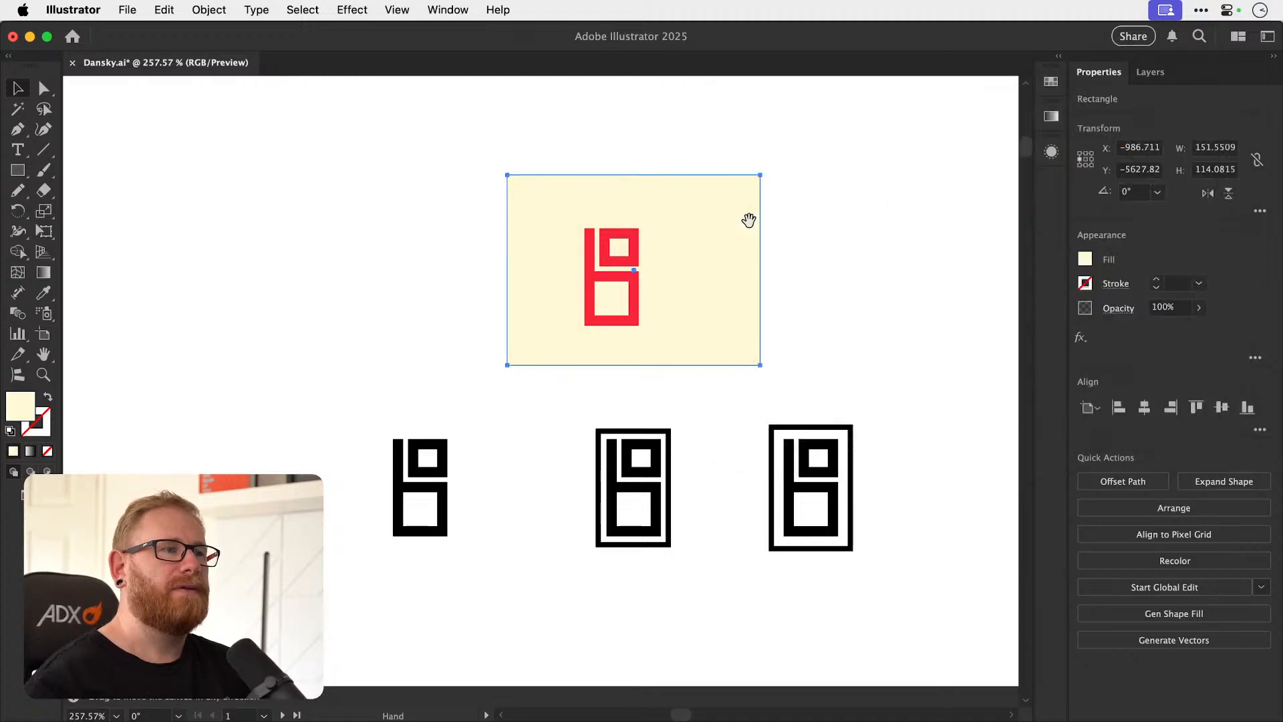
Center the monogram horizontally and vertically on the rectangle.
scroll(558, 314, up, 3)
scroll(558, 314, right, 3)
drag(591, 377, 599, 375)
shift+click(642, 358)
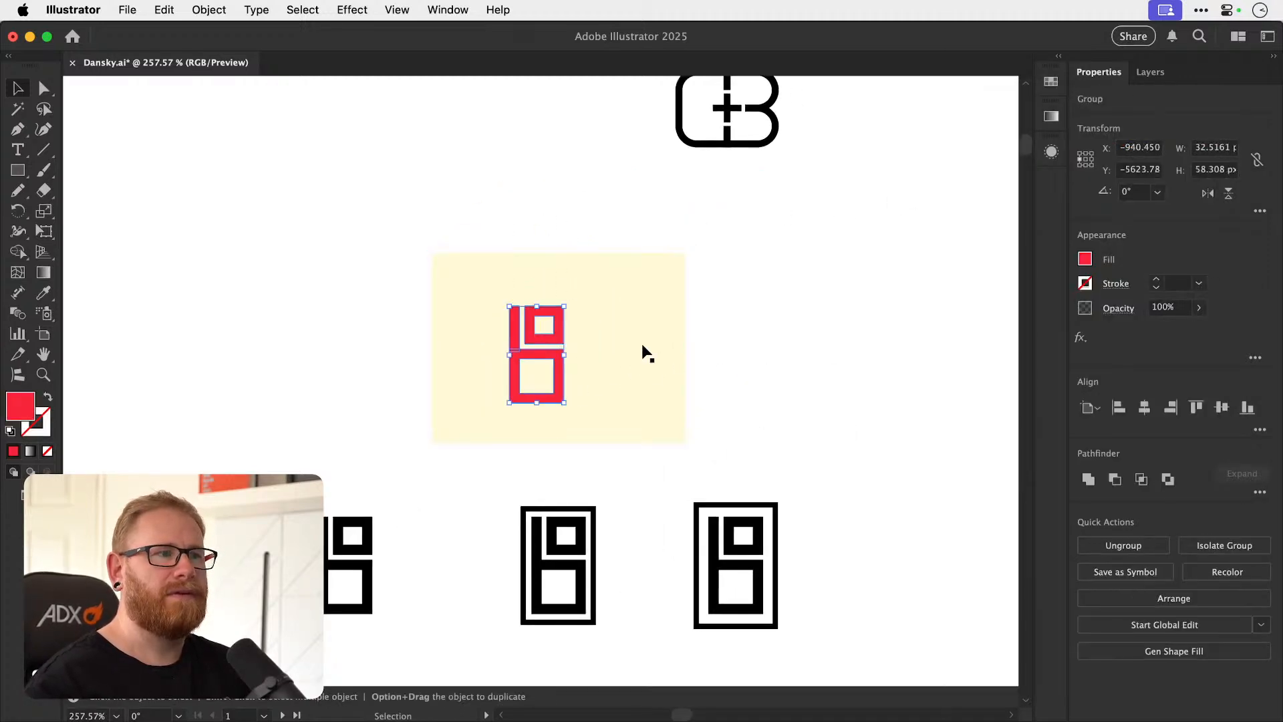
shift+click(586, 367)
click(1143, 407)
click(1220, 407)
key(super+shift+a)
Scale the background rectangle from its center to about 147% width and 128% height.
click(582, 329)
key(s)
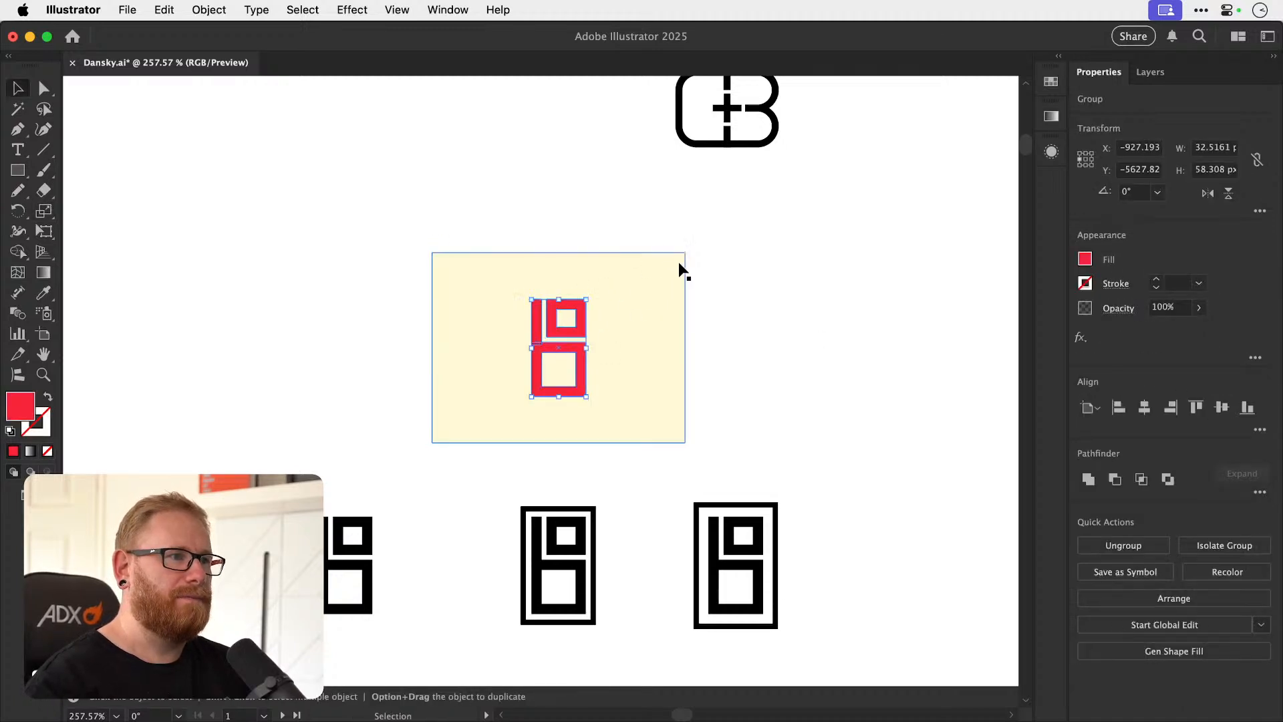
super+click(679, 263)
drag(727, 225, 802, 200)
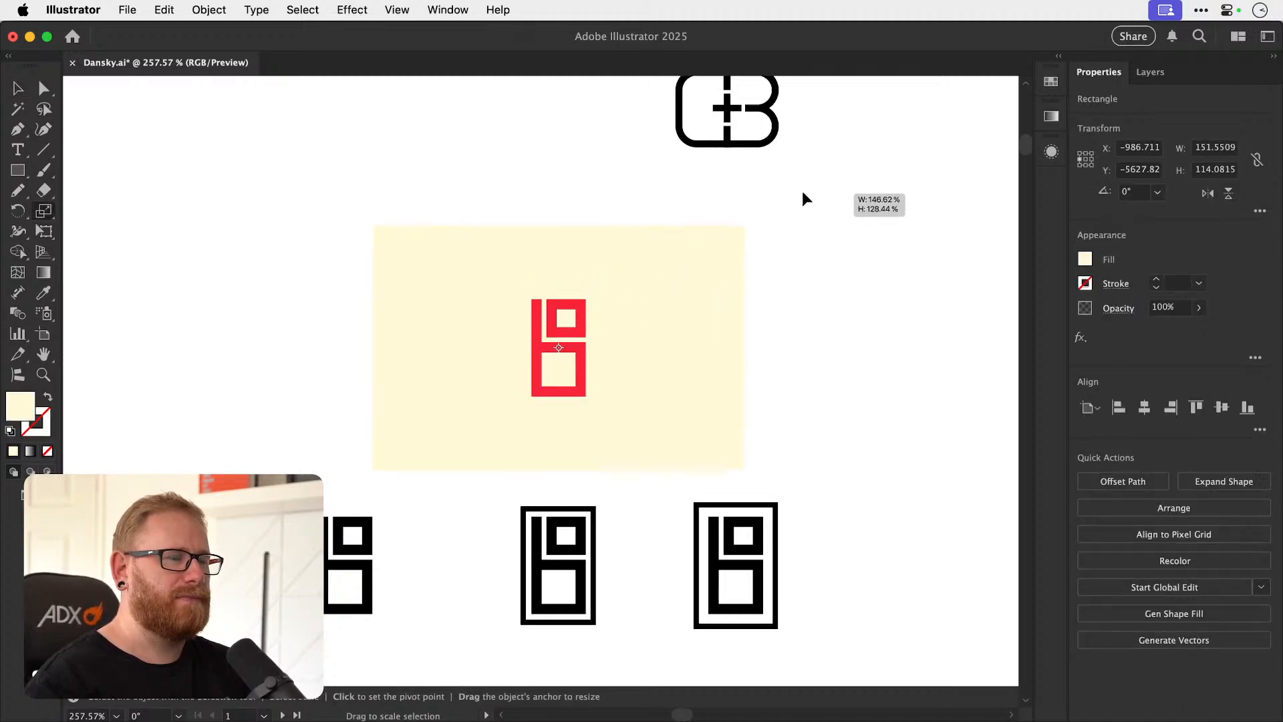
Fill the background rectangle with dark gray 3a3a3a.
key(v)
double_click(17, 412)
text(3f3f3f)
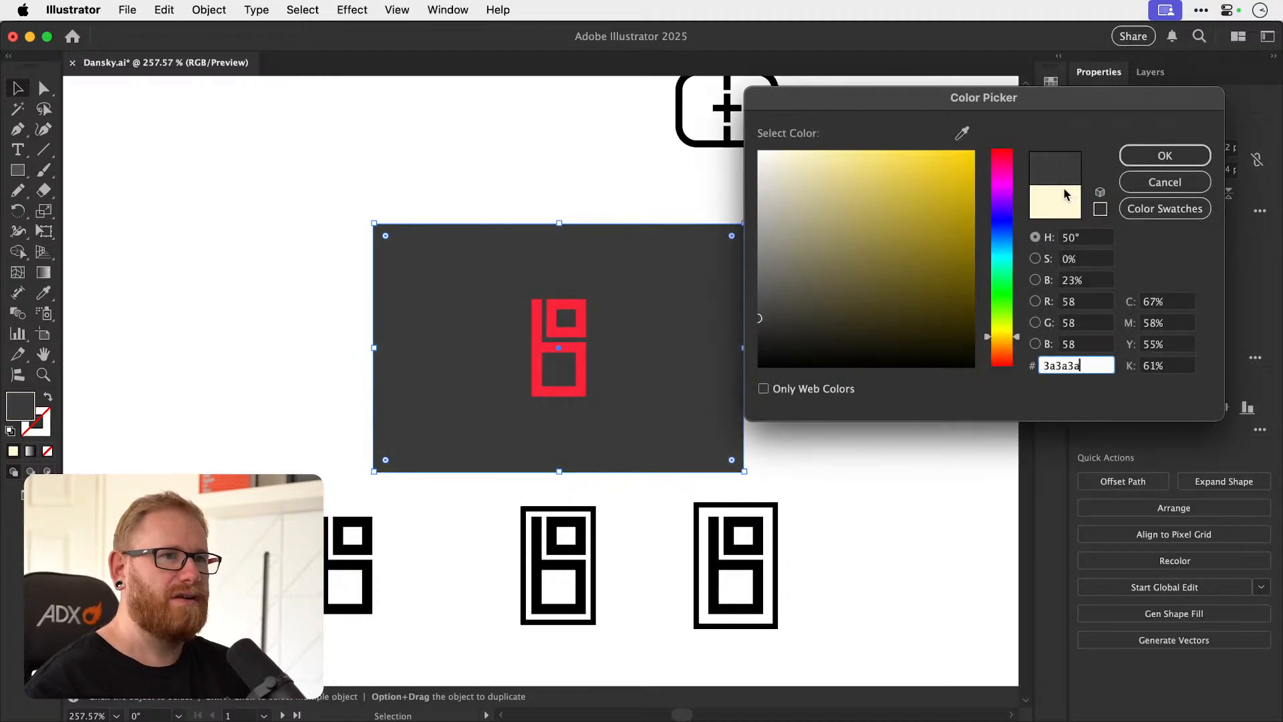
key(Return)
Fill the monogram with white sampled from the blank canvas and deselect it.
click(588, 345)
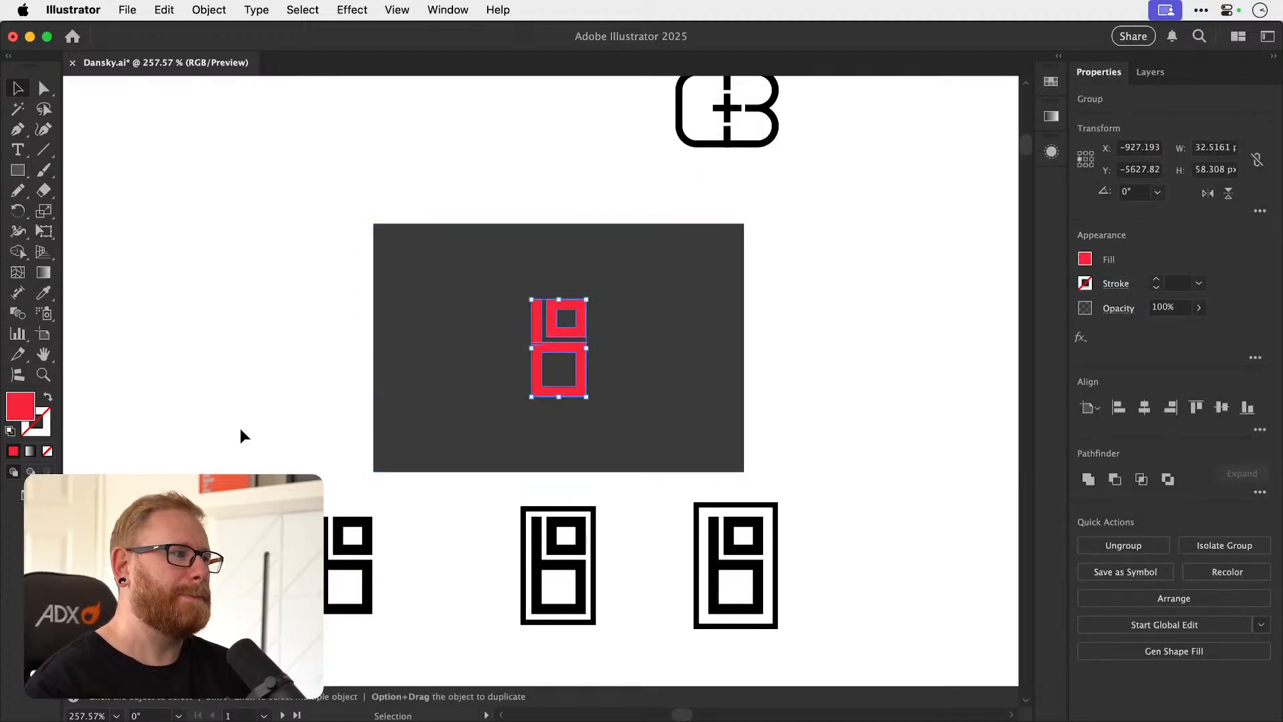
key(u)
key(i)
click(251, 408)
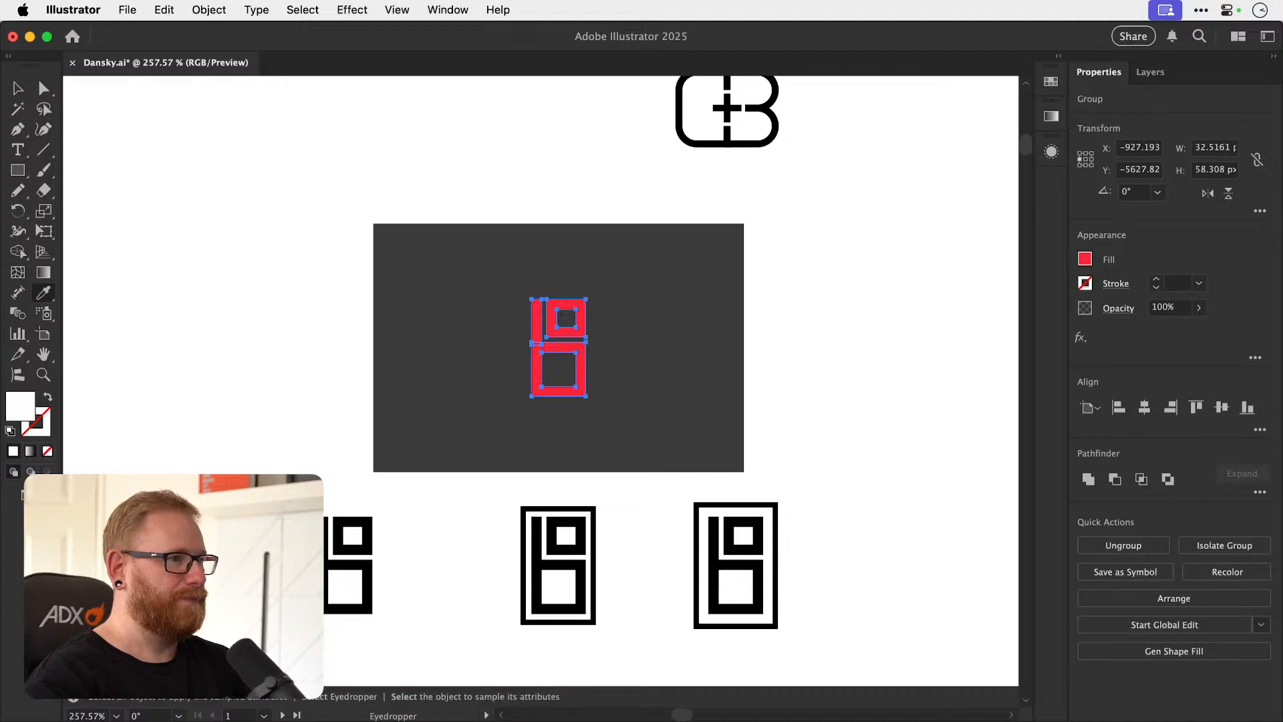
key(super+shift+a)
key(v)
key(a)
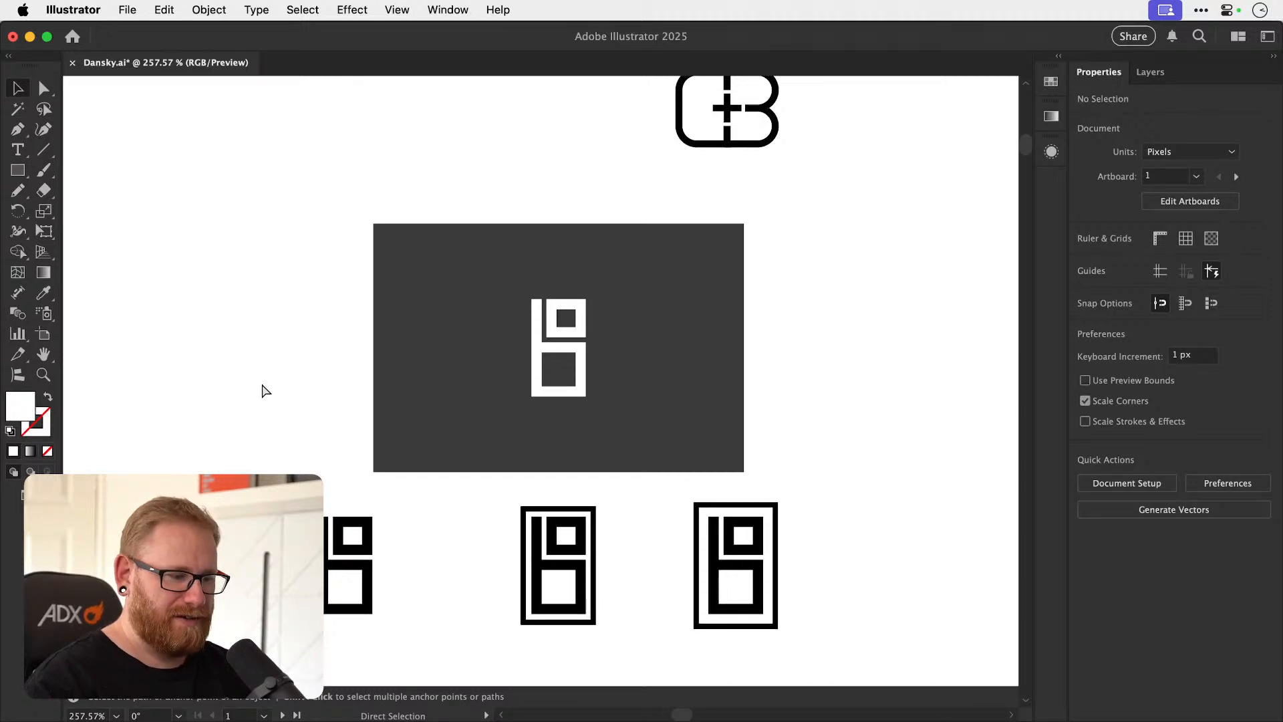
Duplicate the heavier Halo Audio logo straight below the original and convert its text to outlines.
key(super+minus)
key(super+minus)
key(super+minus)
key(super+minus)
key(super+minus)
key(super+minus)
key(super+minus)
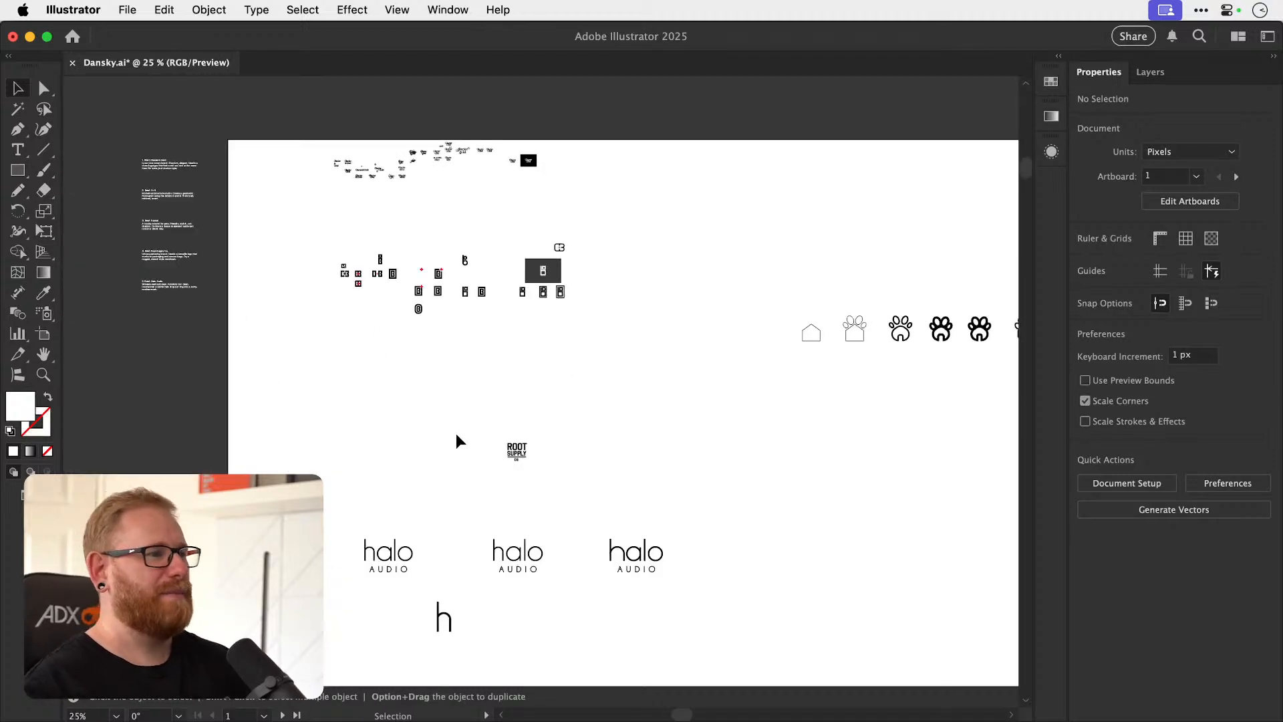
drag(449, 495, 421, 410)
click(540, 457)
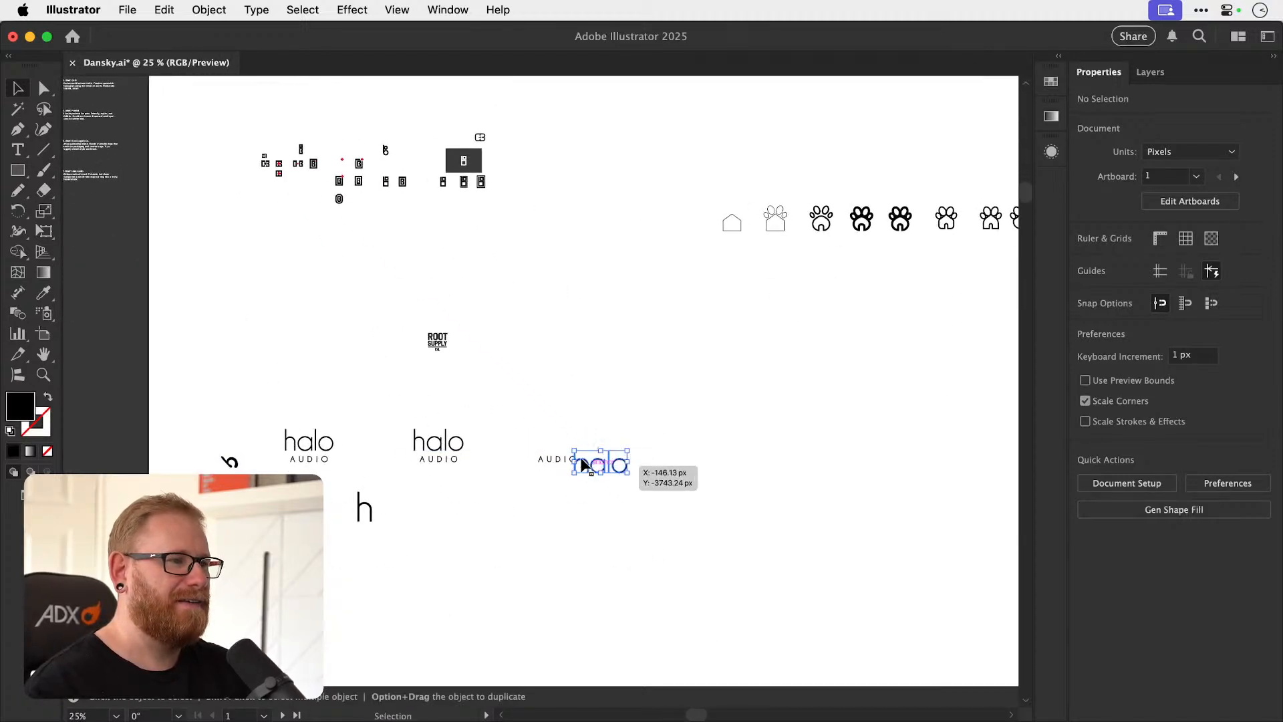
drag(562, 449, 575, 591)
key(super+shift+o)
click(607, 558)
key(z)
key(v)
key(super+z)
click(543, 523)
drag(543, 523, 710, 536)
key(super+z)
key(z)
key(v)
key(z)
drag(485, 547, 500, 548)
key(n)
key(super+z)
key(super+z)
key(v)
click(560, 437)
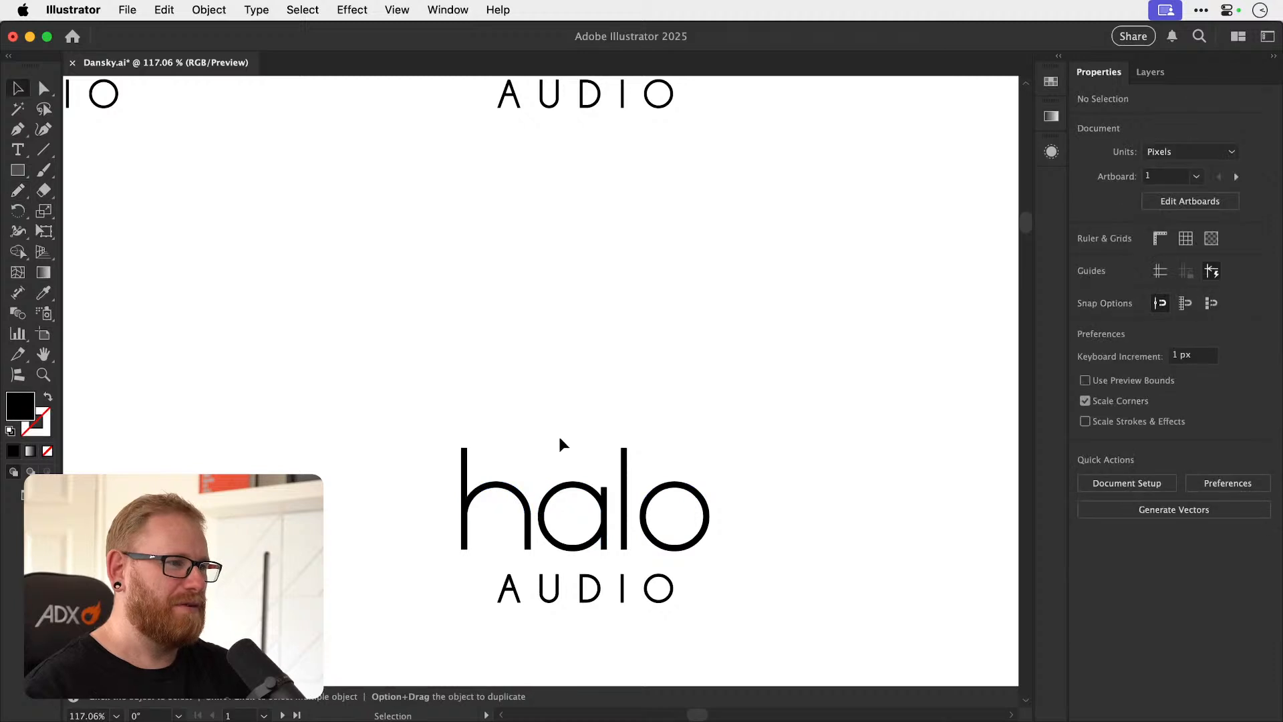
Draw a circle about 33 px across centered inside the bowl of the a in the lower Halo Audio copy.
key(super+minus)
key(super+minus)
key(super+minus)
key(super+minus)
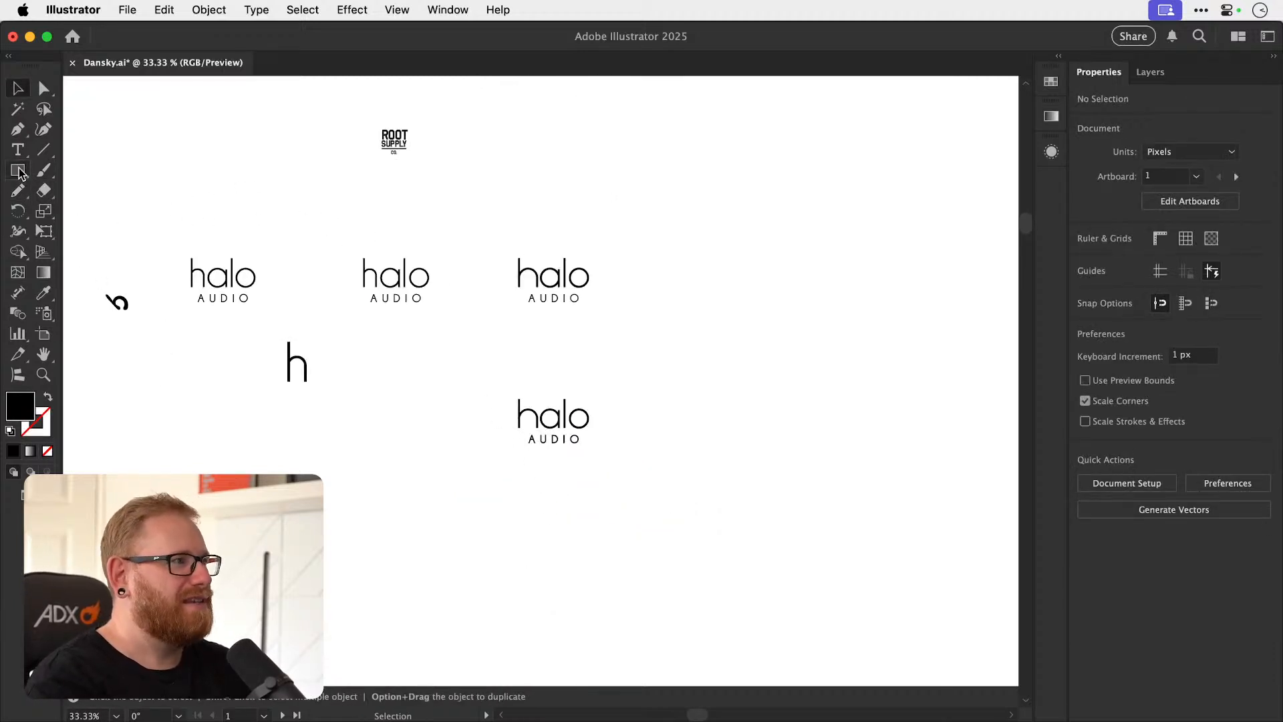
key(z)
mouse_move(553, 418)
mouse_down()
mouse_move(793, 409)
mouse_move(559, 412)
mouse_up()
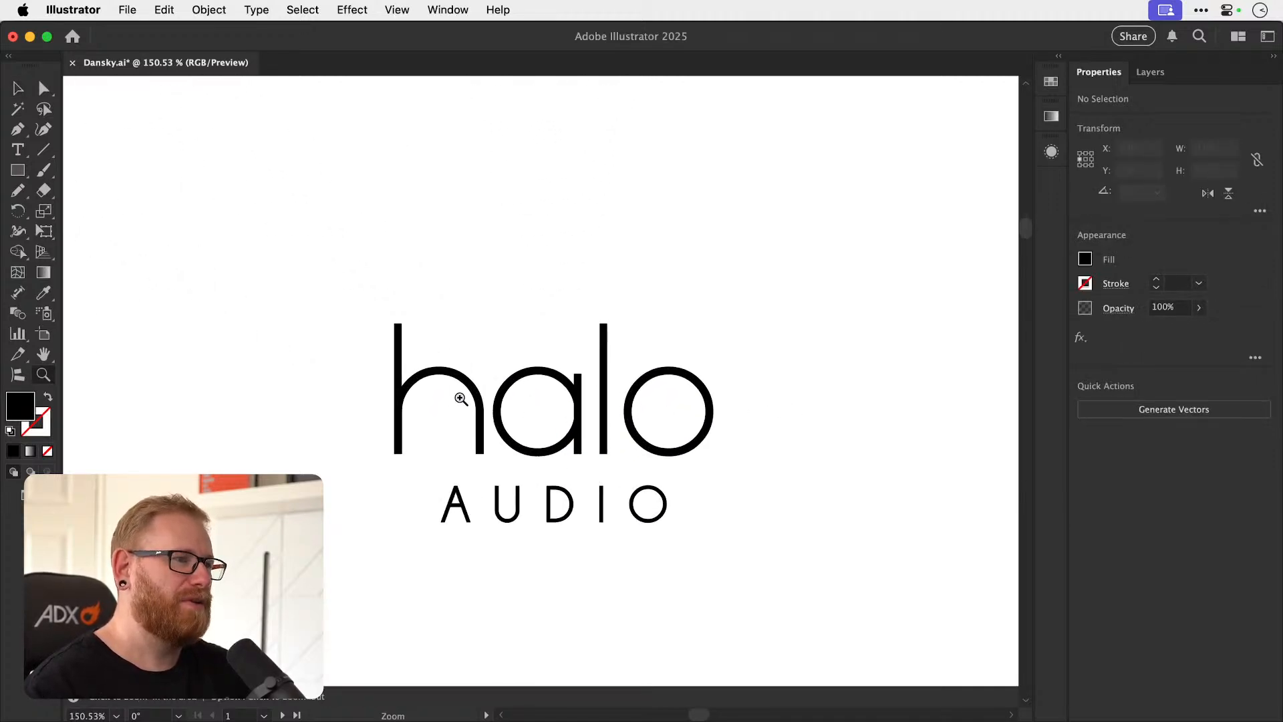
click(19, 171)
drag(18, 172, 100, 209)
mouse_move(535, 412)
mouse_down()
mouse_move(563, 411)
mouse_move(584, 431)
mouse_up()
Swap the circle's fill for a black outline and set its stroke weight to 7 pt.
key(super+shift+a)
key(v)
click(545, 421)
key(shift+x)
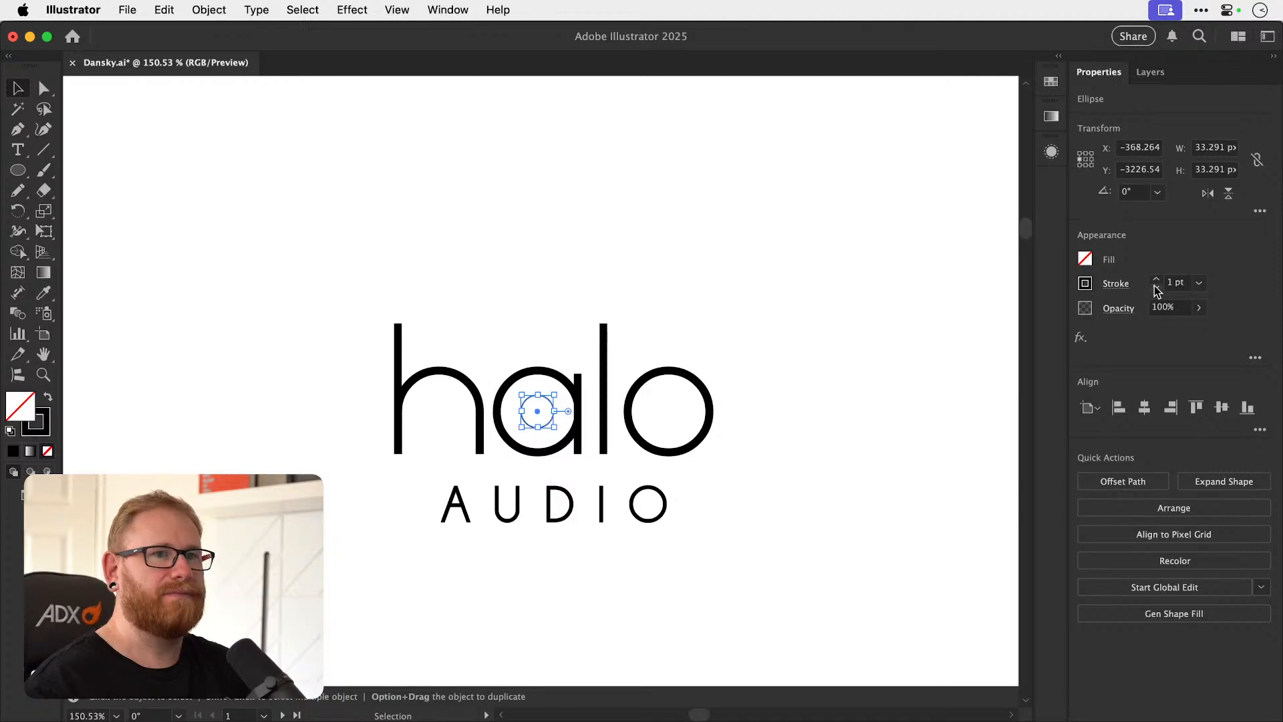
click(778, 511)
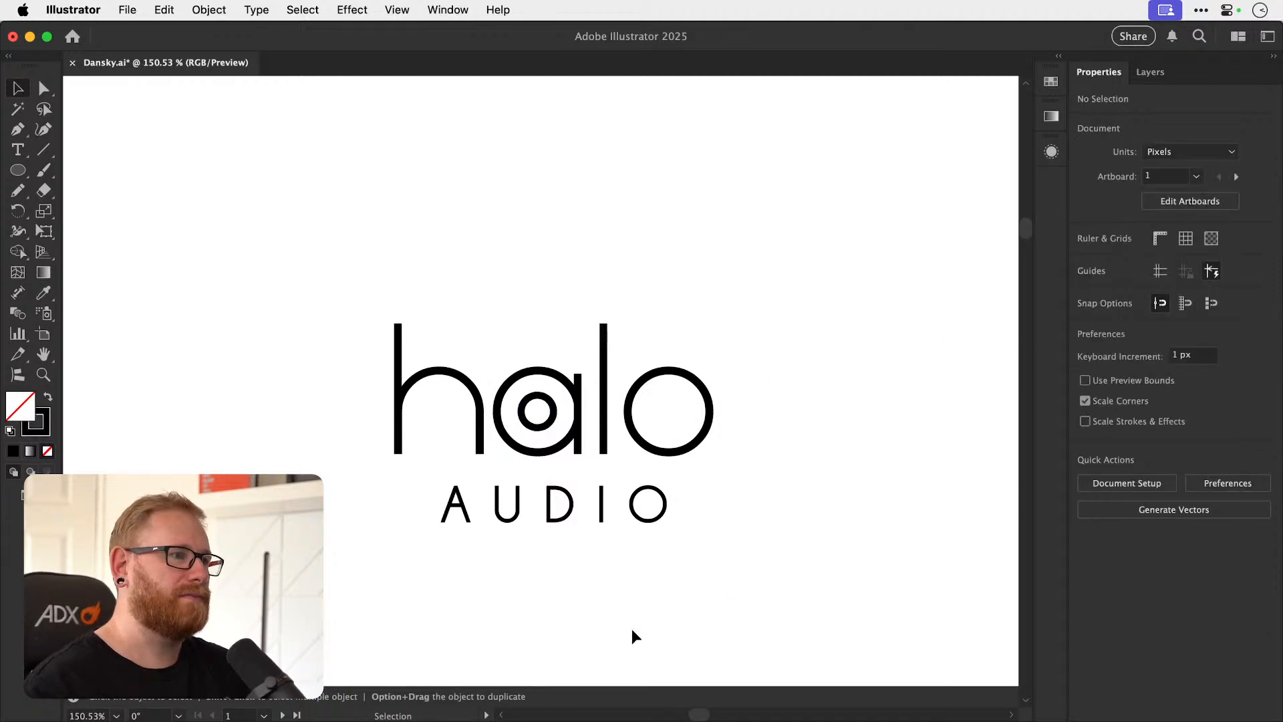
Remove the ring inside the a to compare the wordmark without it, and restore the ring.
click(551, 426)
key(Delete)
key(super+z)
click(671, 292)
key(z)
drag(547, 401, 653, 413)
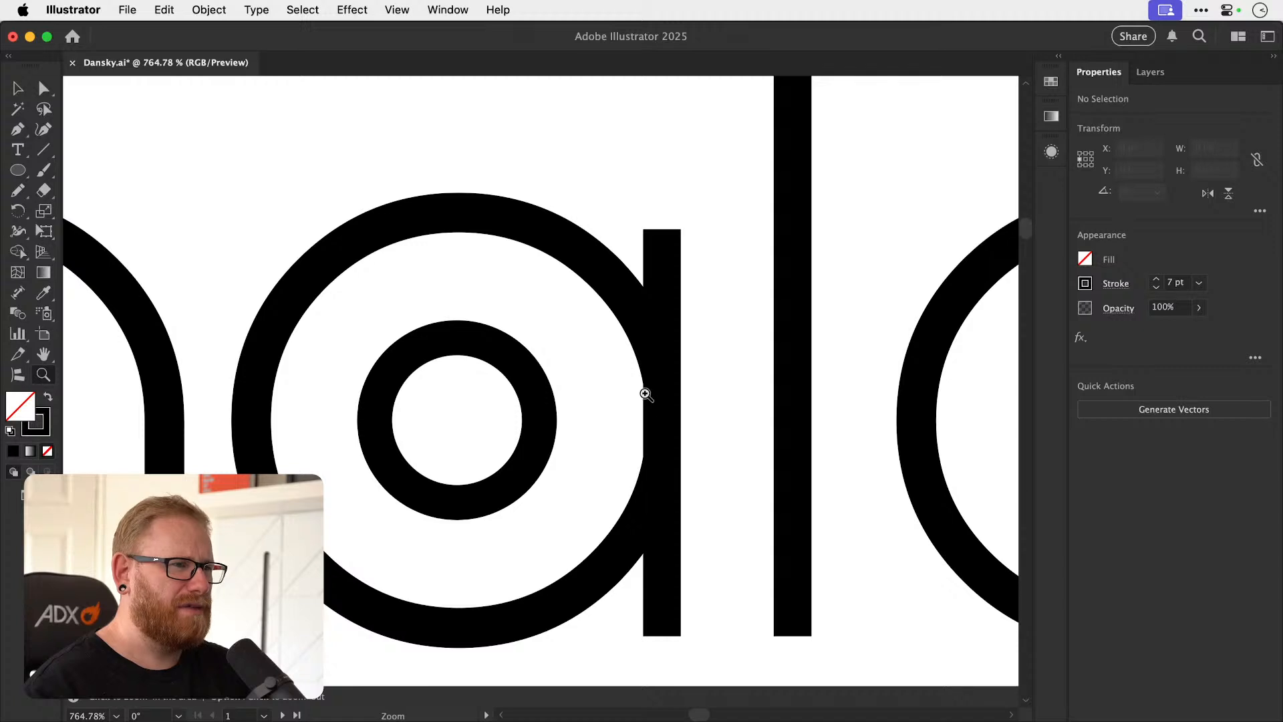
Ungroup the letters of the lower halo word and select the o on its own.
key(v)
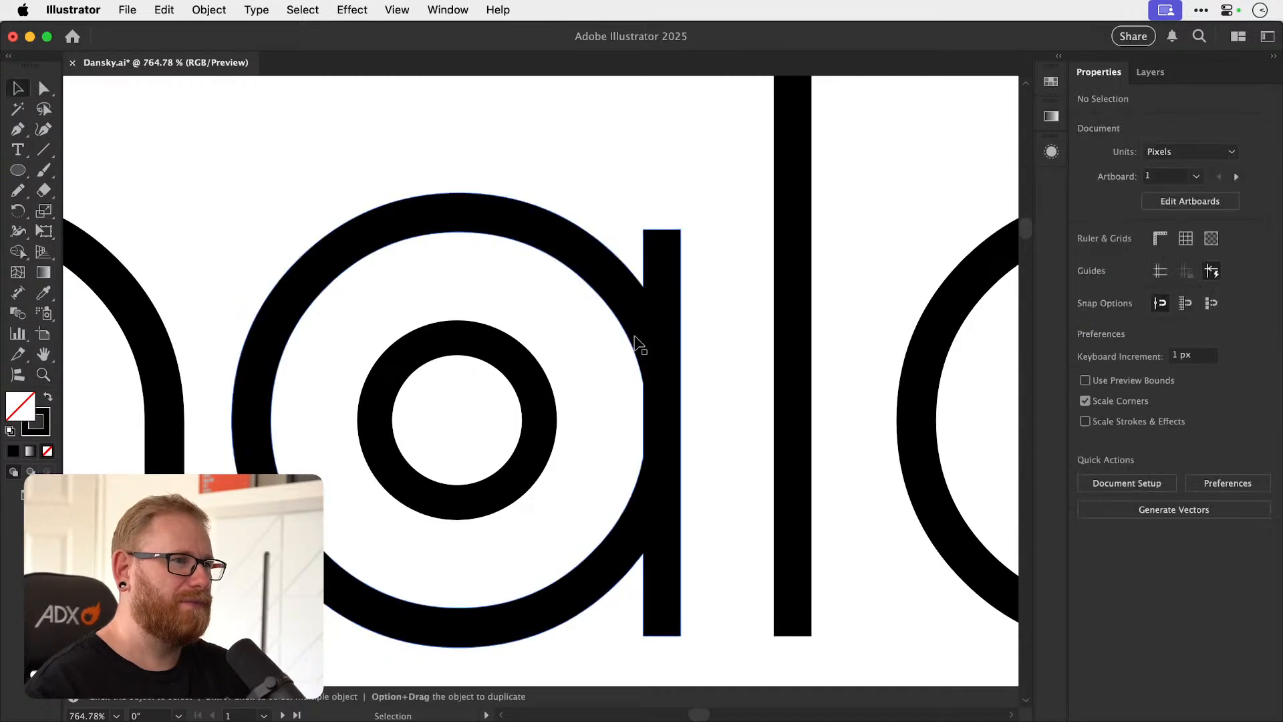
key(super+minus)
key(super+minus)
key(super+minus)
click(646, 358)
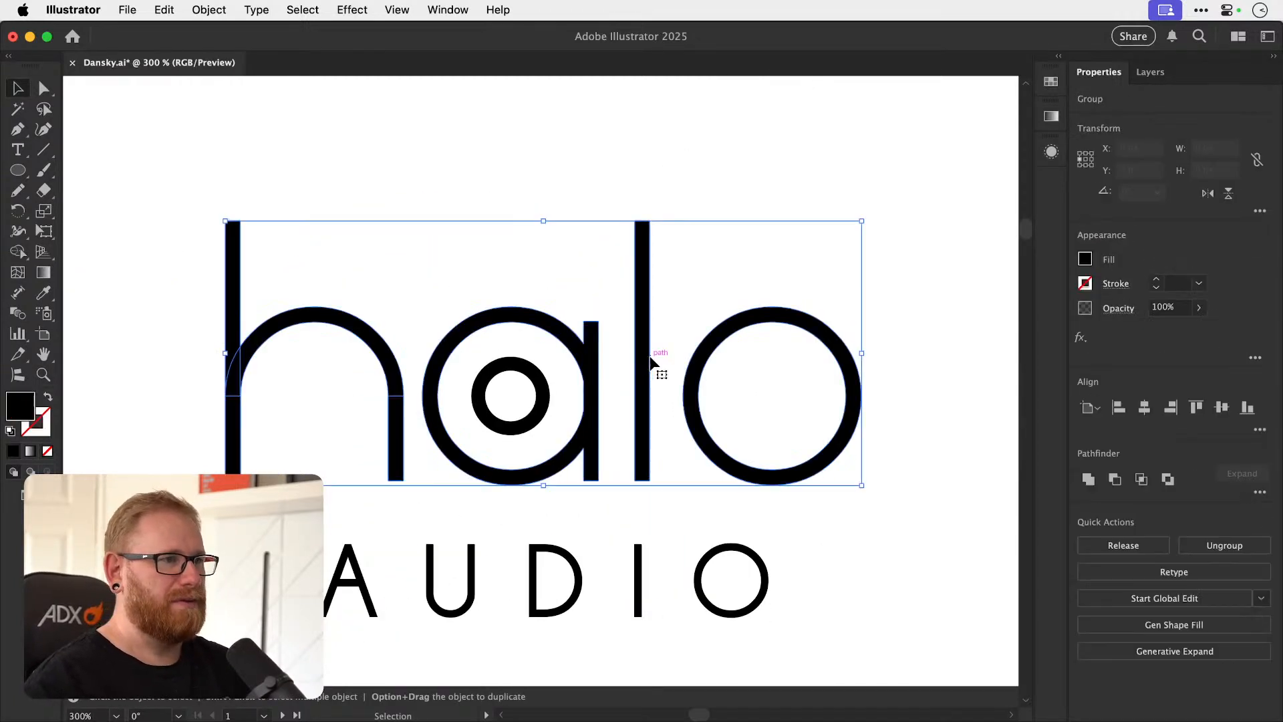
click(664, 351)
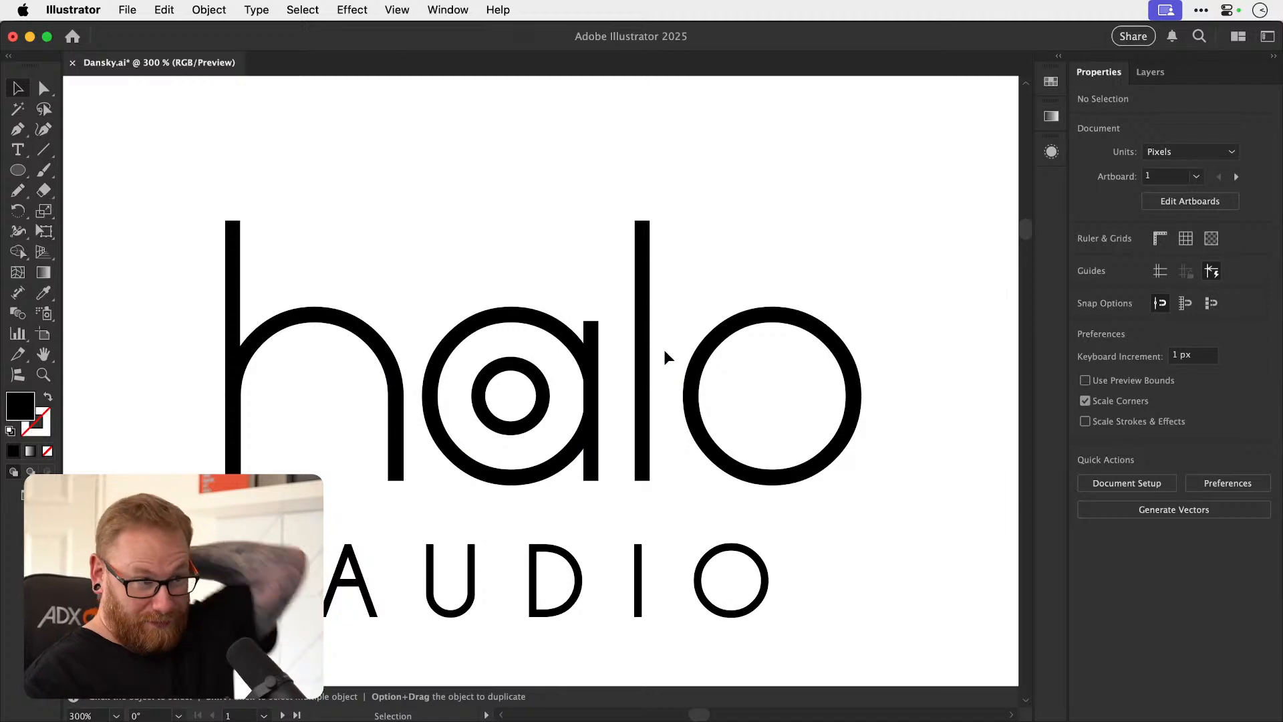
drag(544, 406, 396, 434)
scroll(461, 411, right, 3)
click(563, 361)
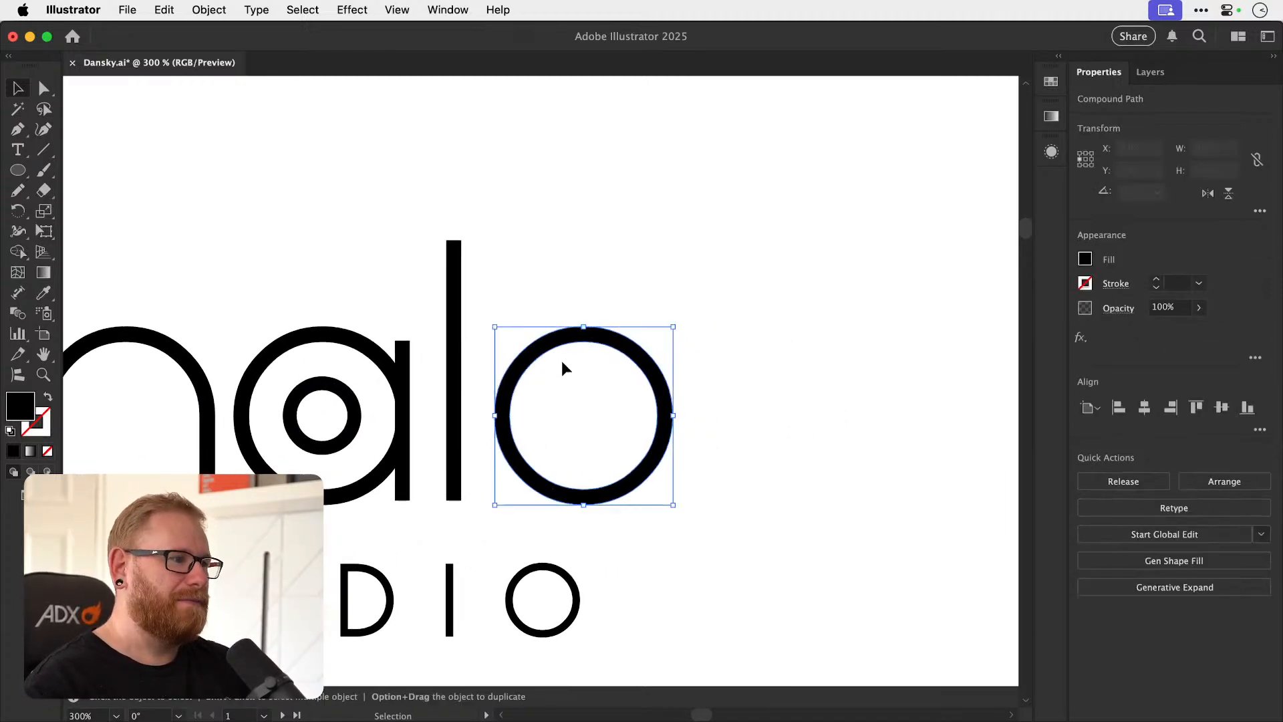
Reduce the stroke weight of the ring inside the a to 3.5 pt.
click(350, 438)
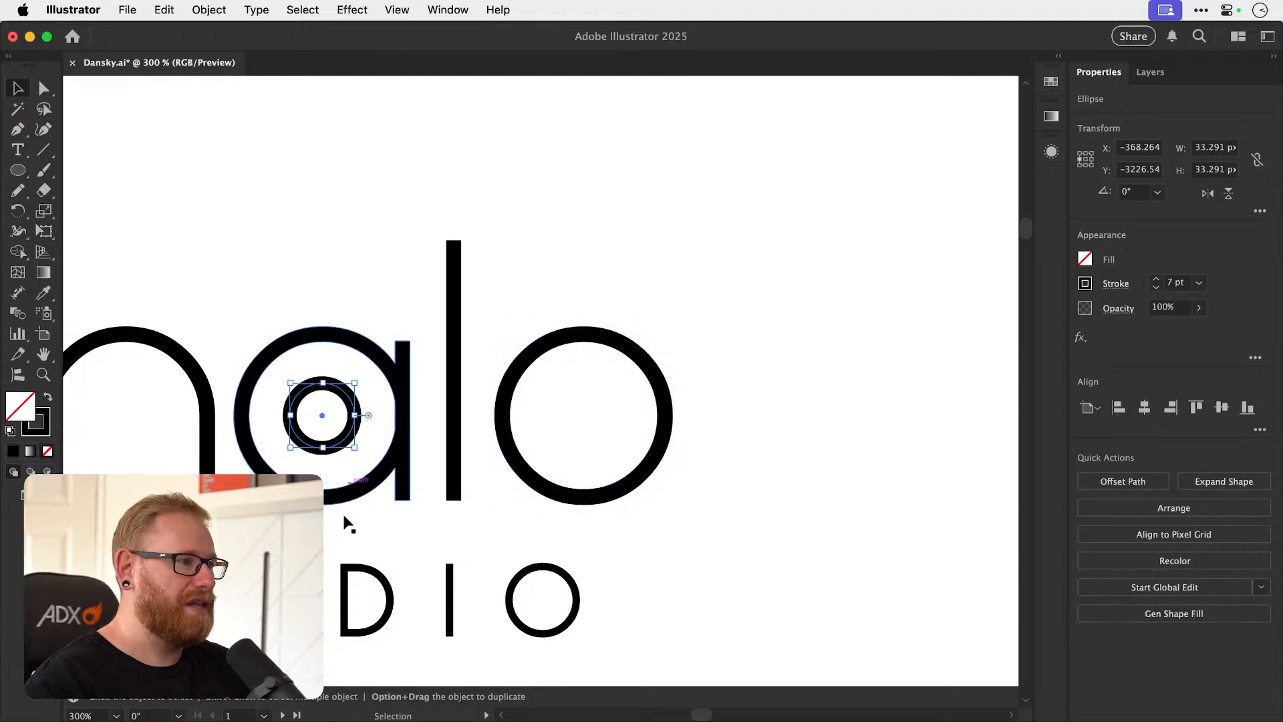
key(z)
drag(334, 528, 391, 513)
drag(346, 580, 414, 582)
key(v)
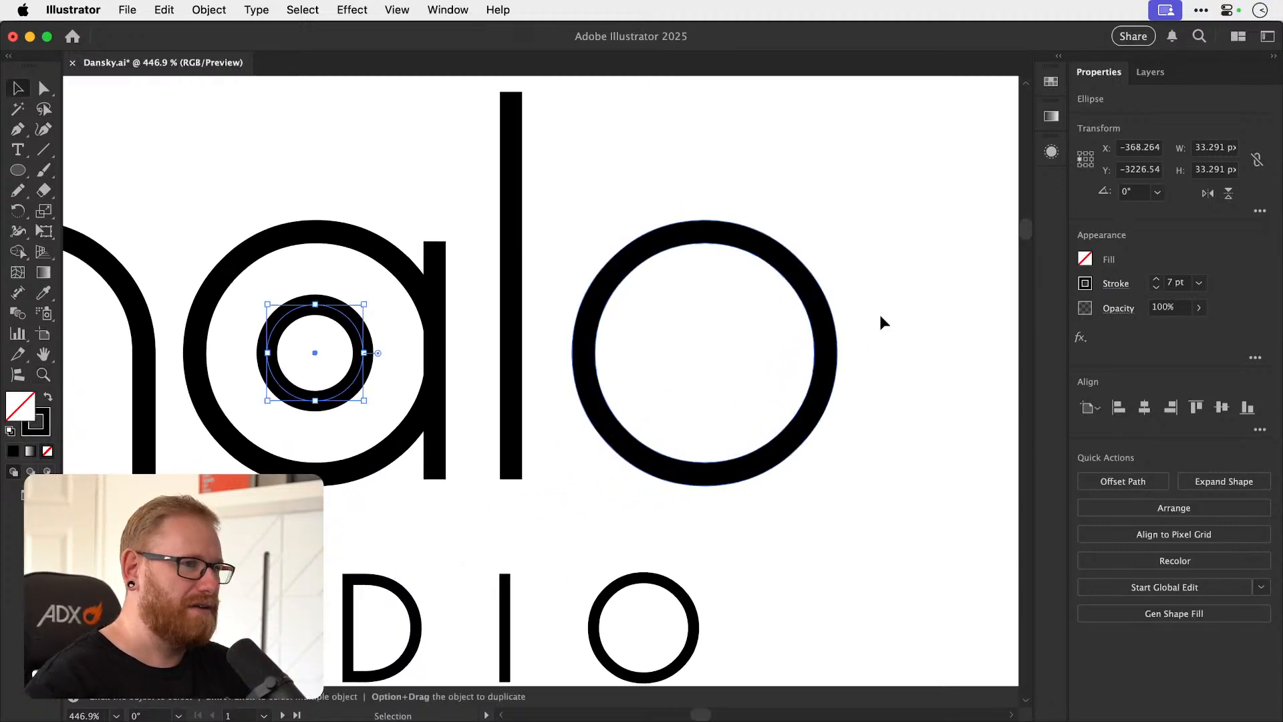
click(1155, 288)
click(1156, 288)
click(1155, 288)
click(1155, 288)
click(1155, 288)
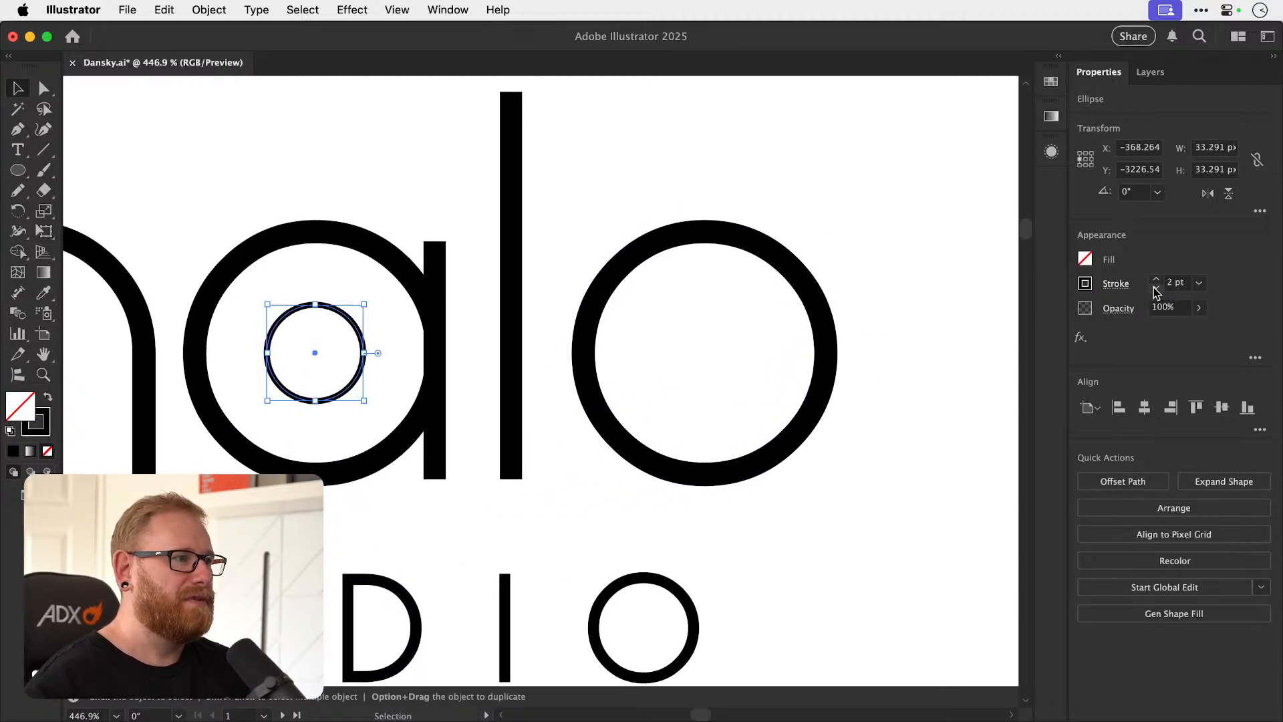
click(1156, 280)
click(895, 371)
key(super+z)
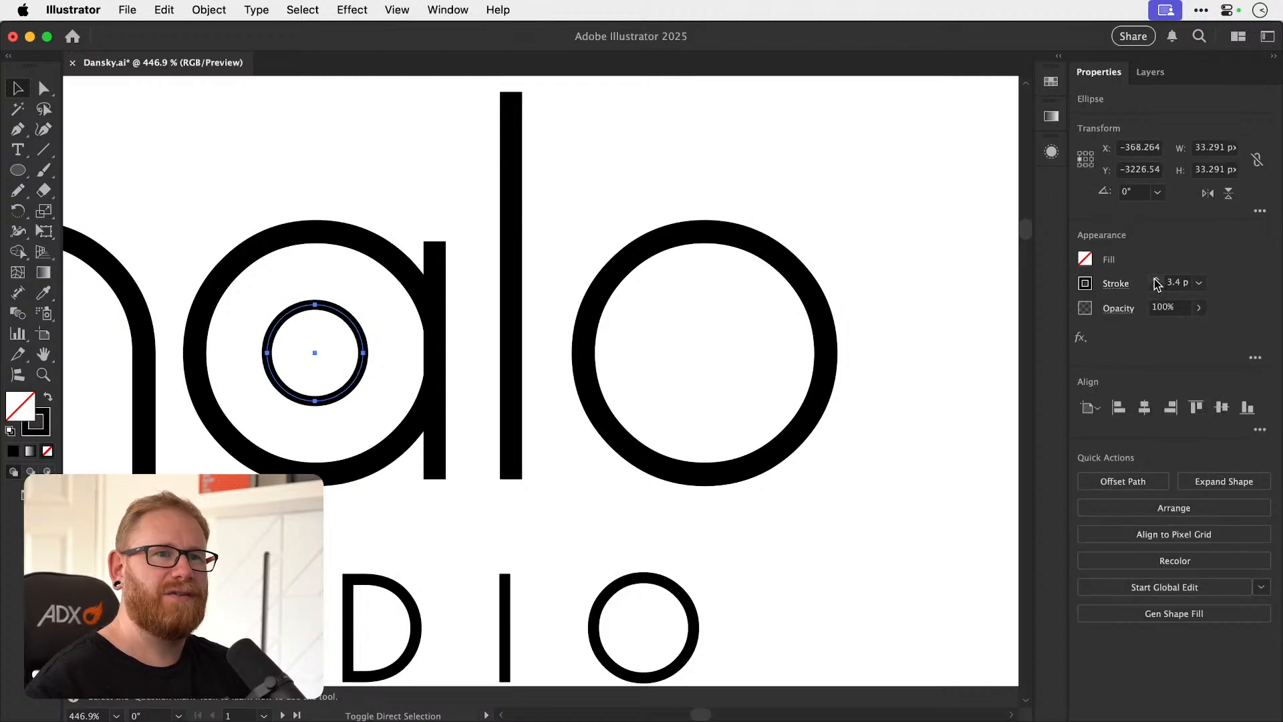
key(super+shift+a)
key(super+z)
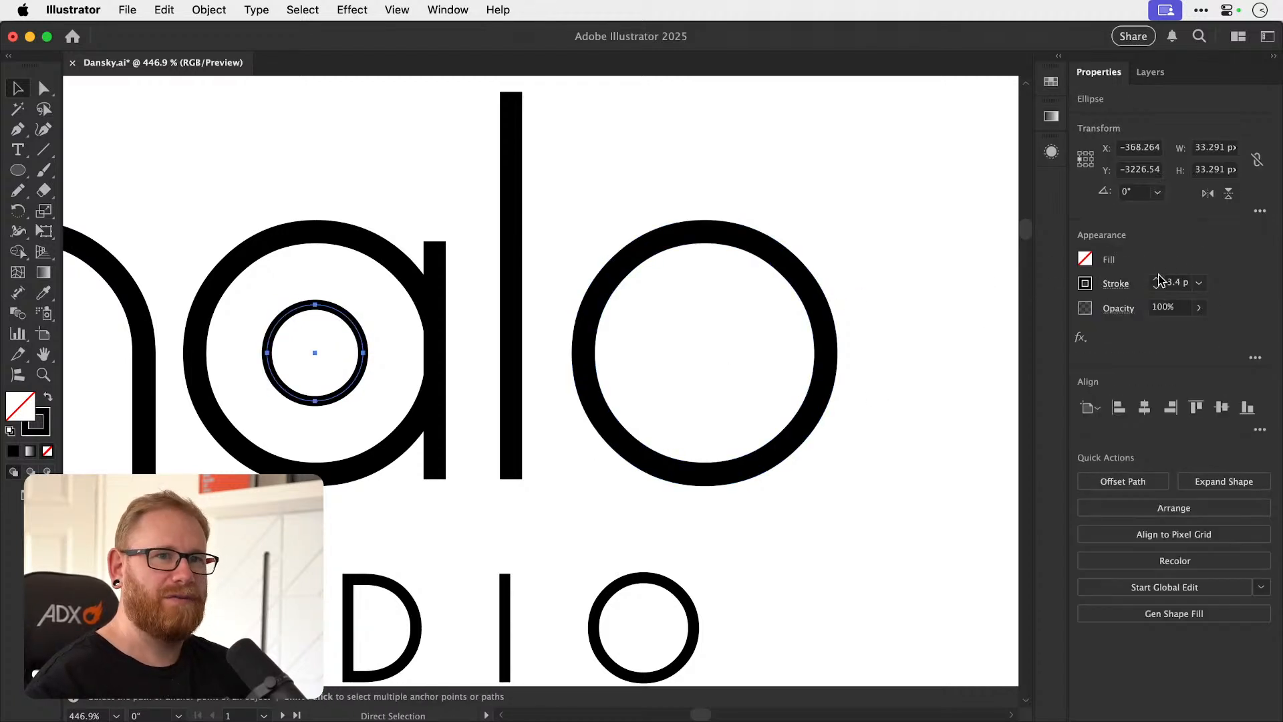
click(742, 371)
key(super+minus)
key(super+minus)
key(super+minus)
key(super+minus)
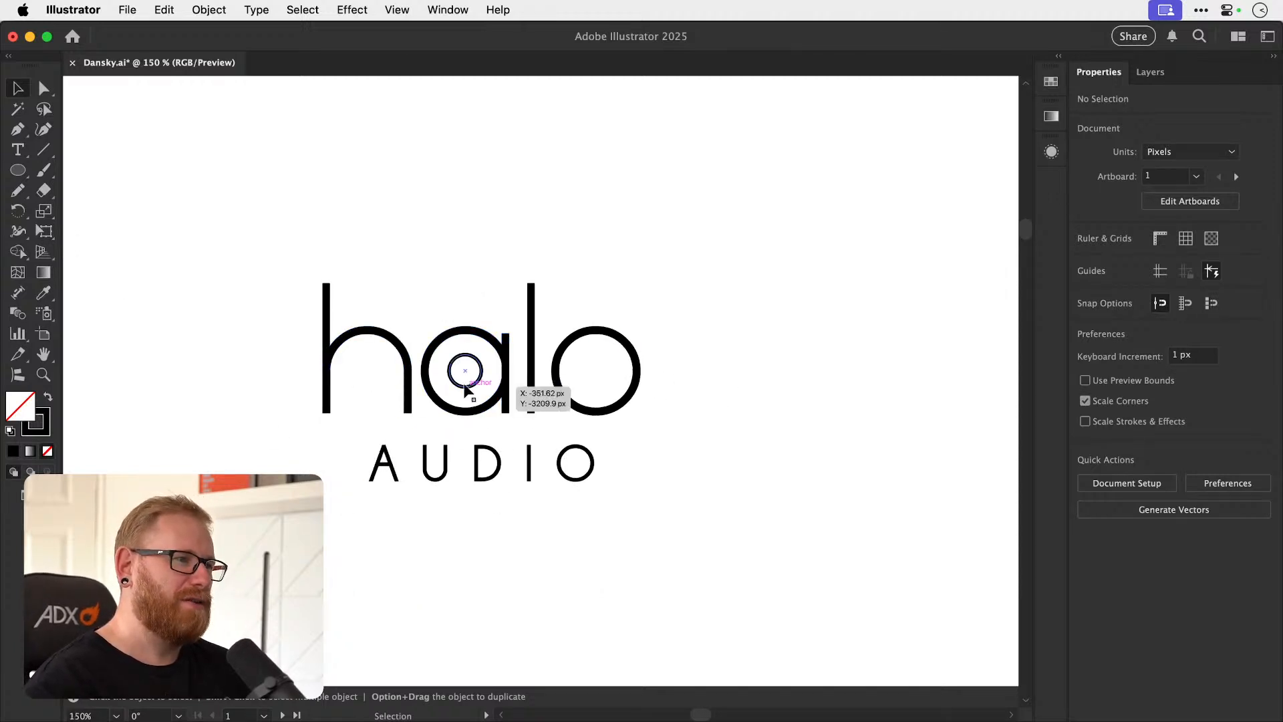
Duplicate the l just before the o and shorten the copy to about 82 px, level with the a's stem.
drag(615, 417, 600, 446)
key(z)
drag(526, 425, 681, 419)
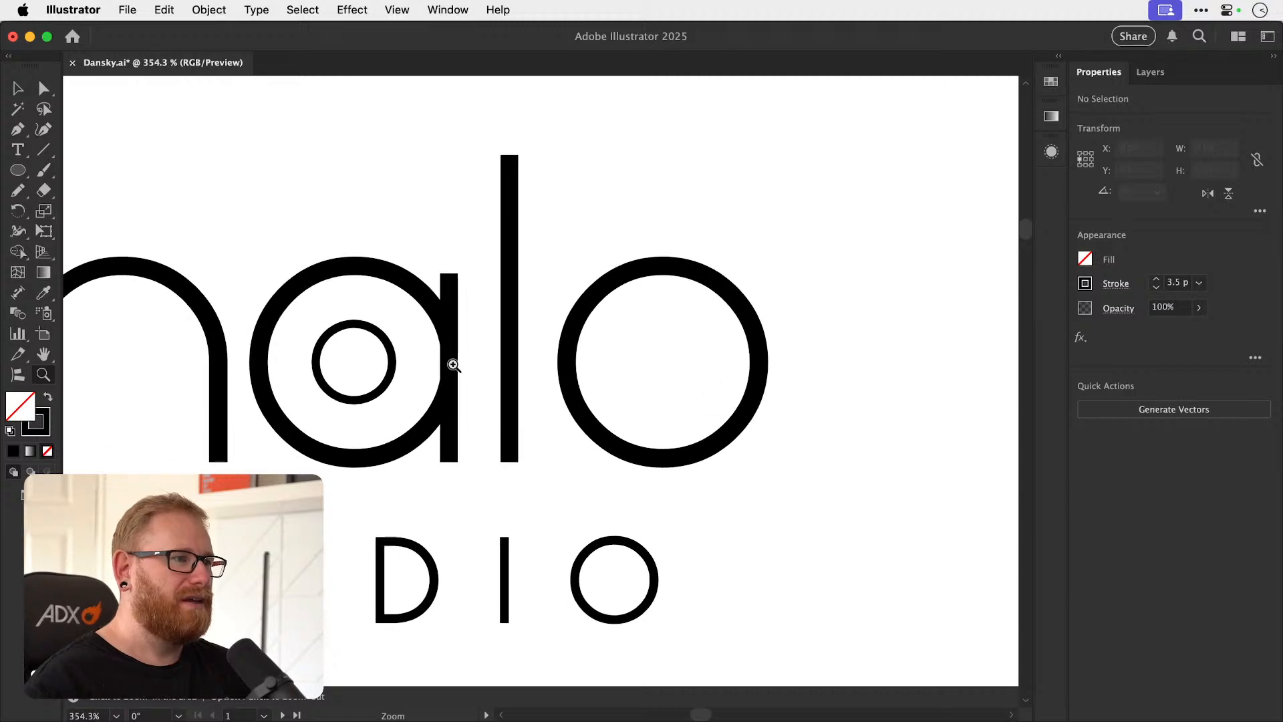
key(v)
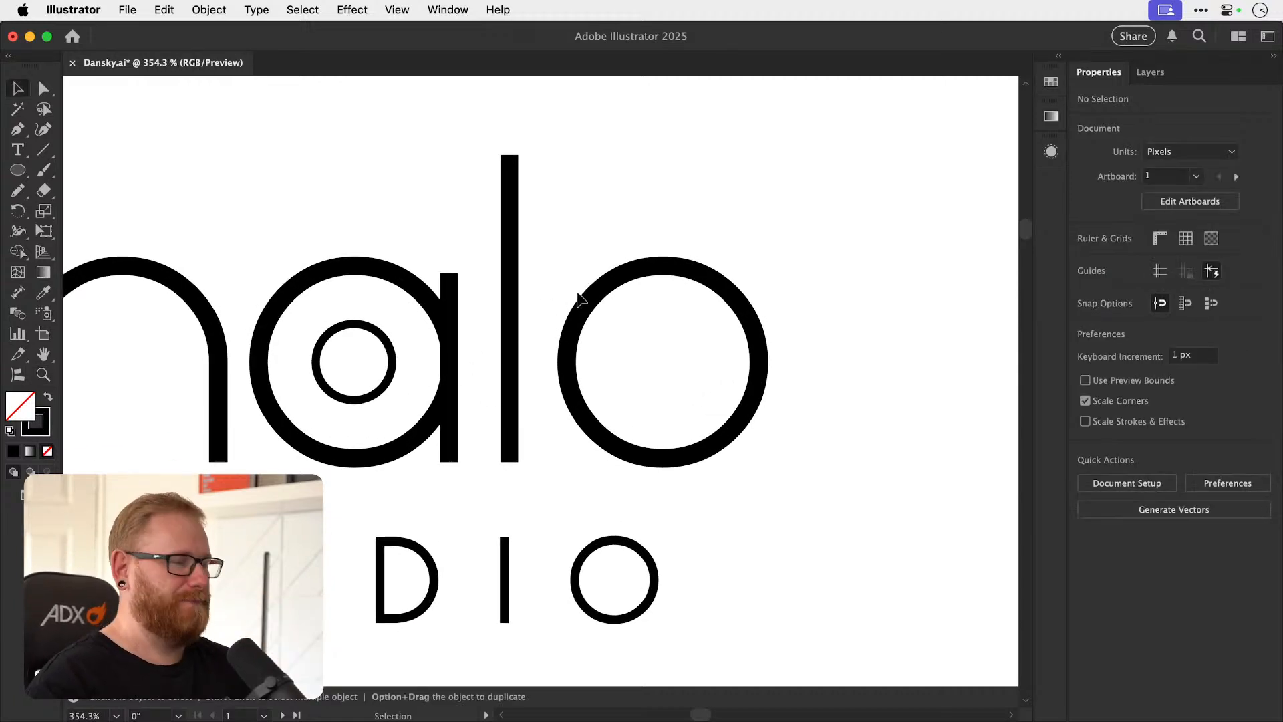
click(592, 304)
click(526, 299)
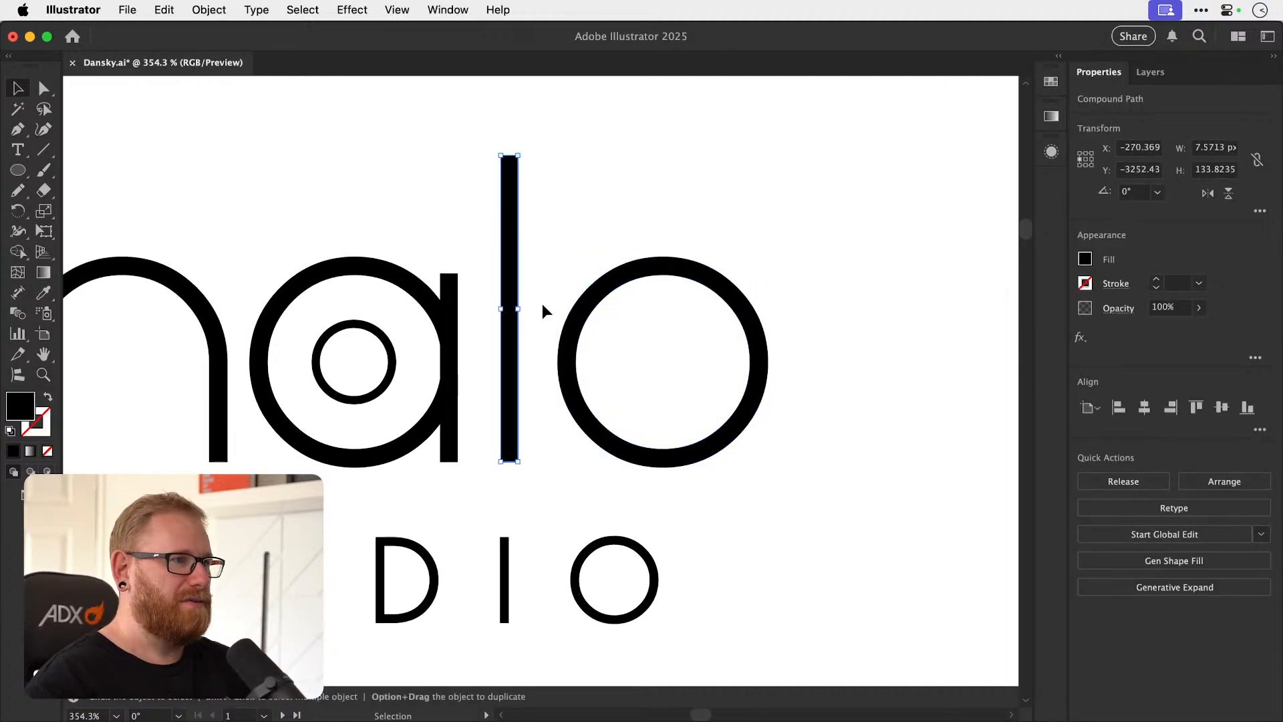
drag(513, 188, 552, 276)
key(z)
drag(434, 282, 524, 263)
key(v)
drag(529, 329, 716, 314)
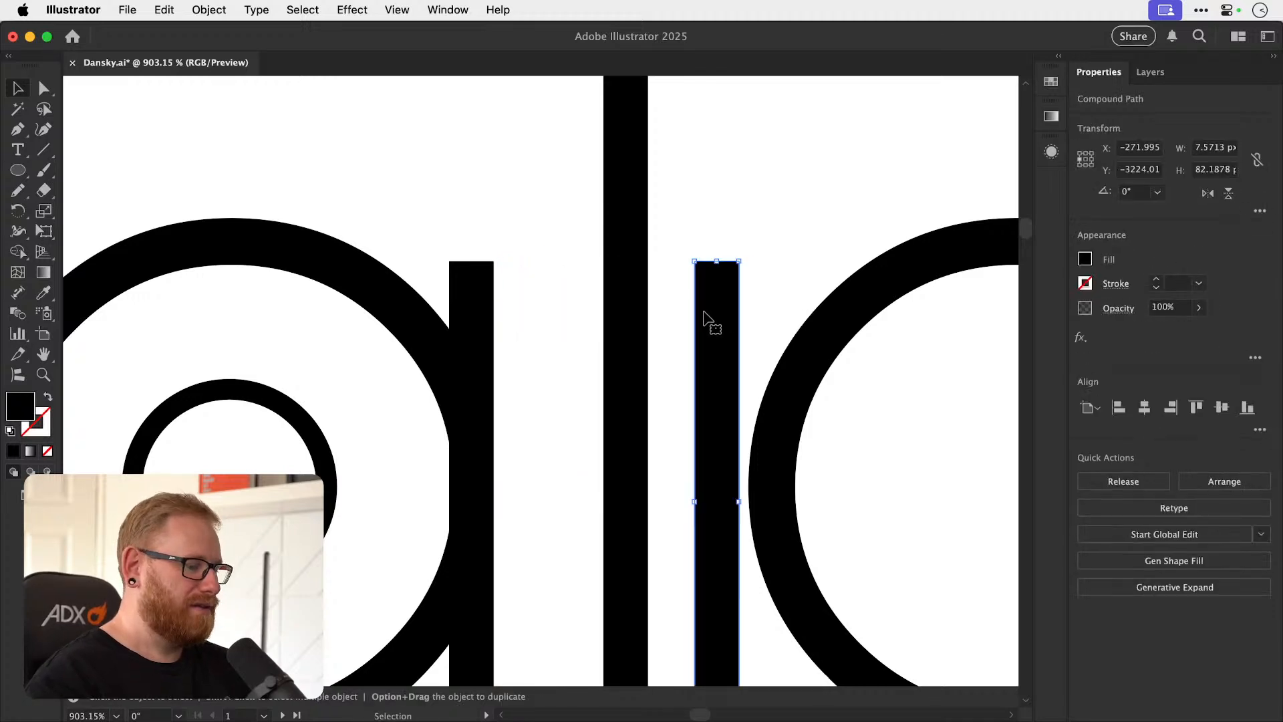
Align the right edges of the short stem and the o, building a second a at the end of the word.
key(super+minus)
key(super+minus)
key(super+minus)
drag(628, 336, 630, 336)
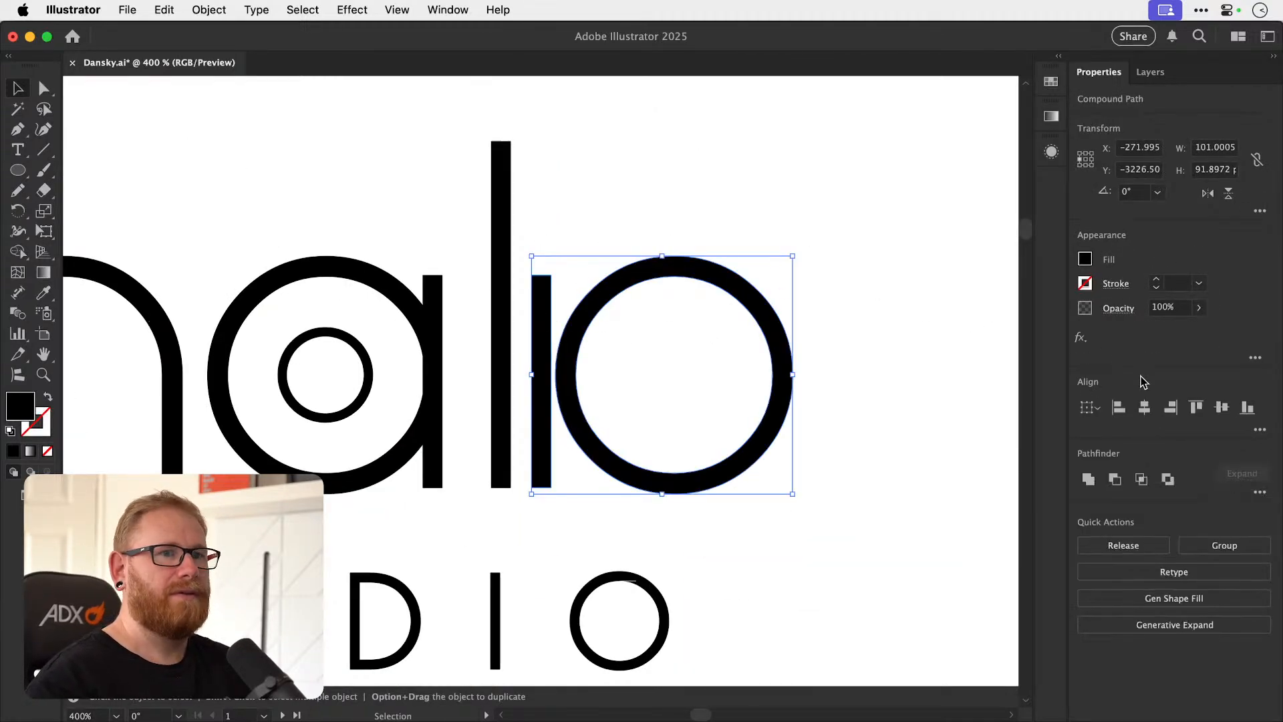
click(1170, 407)
click(836, 258)
key(z)
drag(773, 367, 969, 382)
key(v)
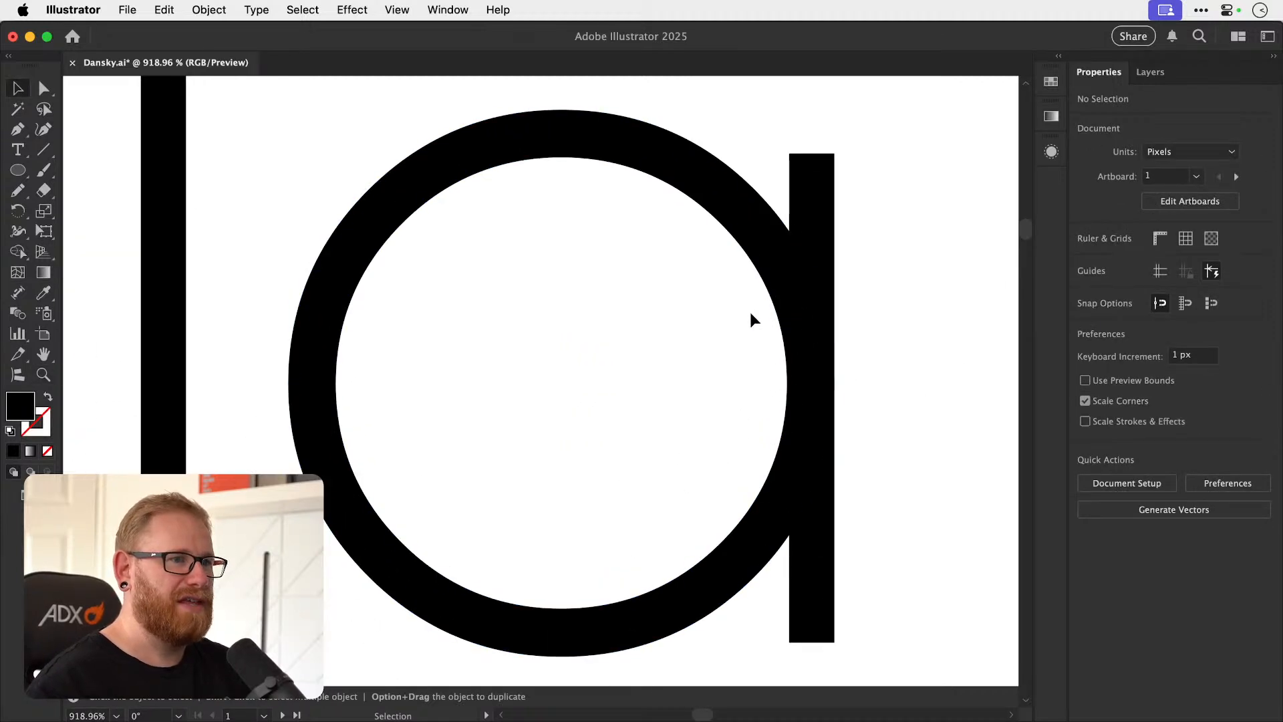
key(super+minus)
key(super+minus)
key(super+minus)
key(super+minus)
key(super+minus)
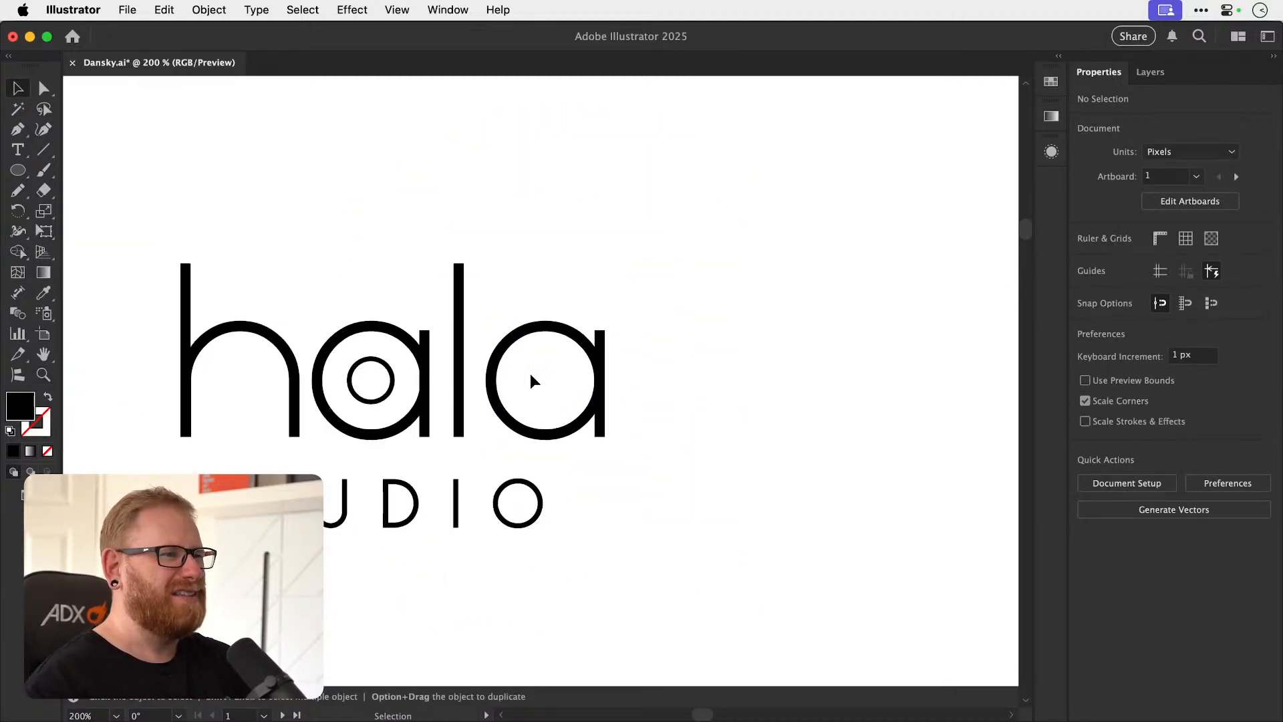
scroll(560, 389, up, 6)
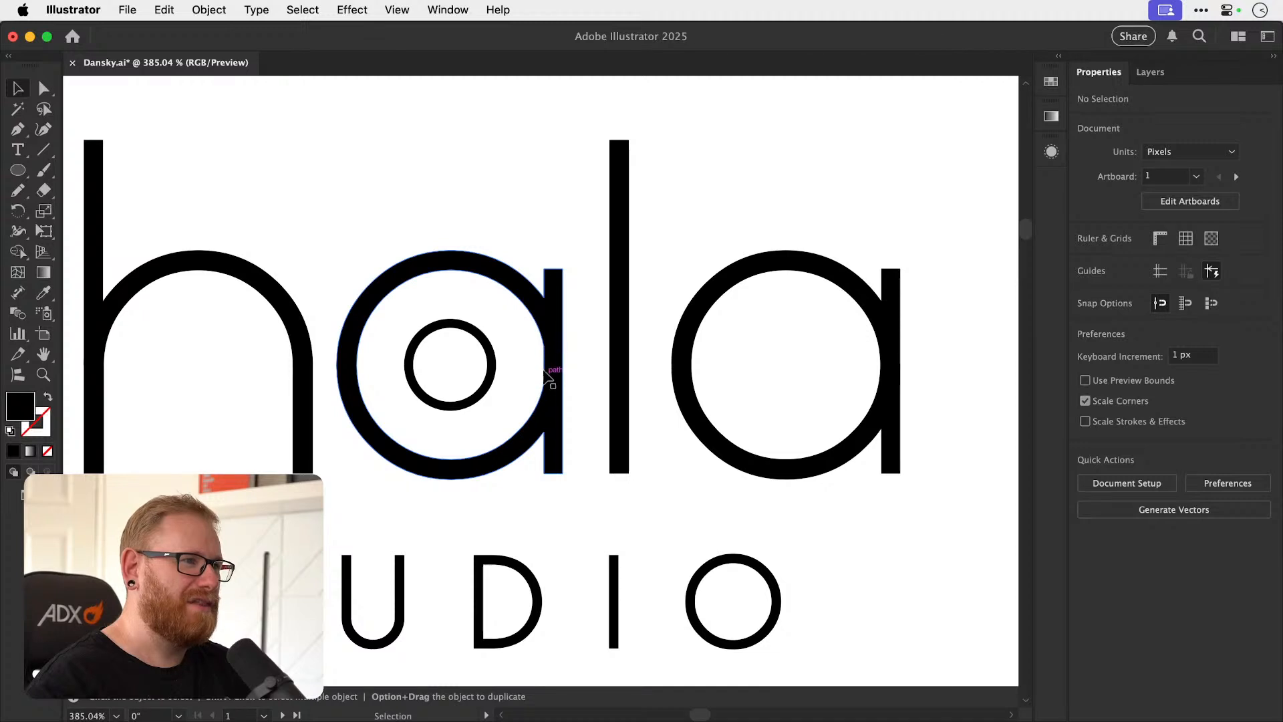
Move the o and its stem over the original a.
drag(895, 346, 549, 344)
drag(553, 466, 644, 481)
key(super+minus)
key(super+minus)
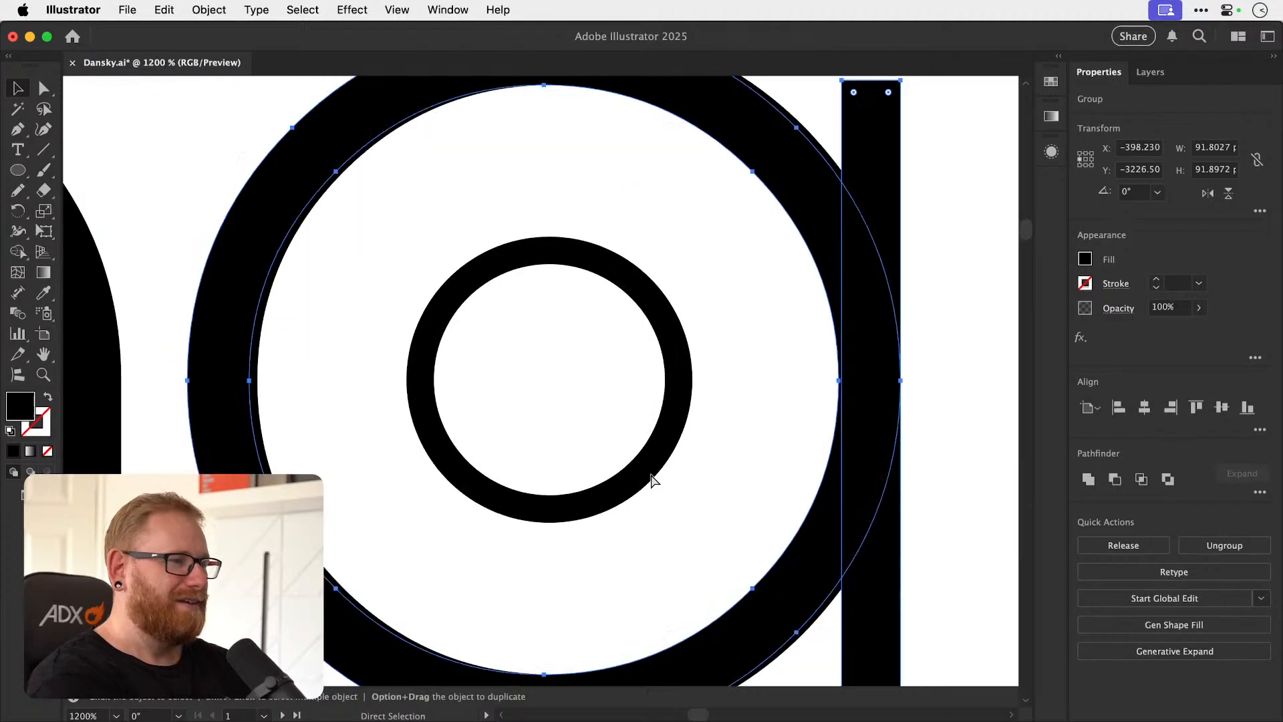
key(super+minus)
key(super+minus)
key(super+minus)
key(super+minus)
key(super+minus)
Delete the original a beneath the rebuilt letter.
click(543, 334)
click(622, 317)
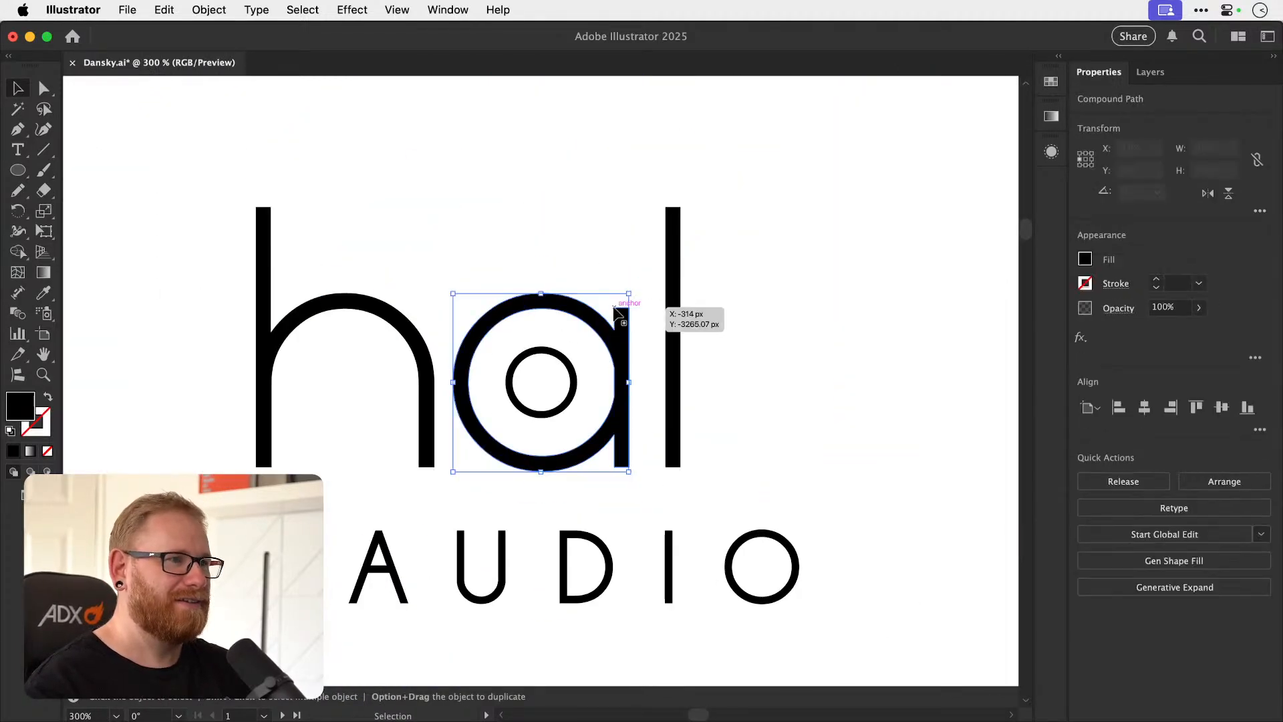
key(super+z)
click(820, 339)
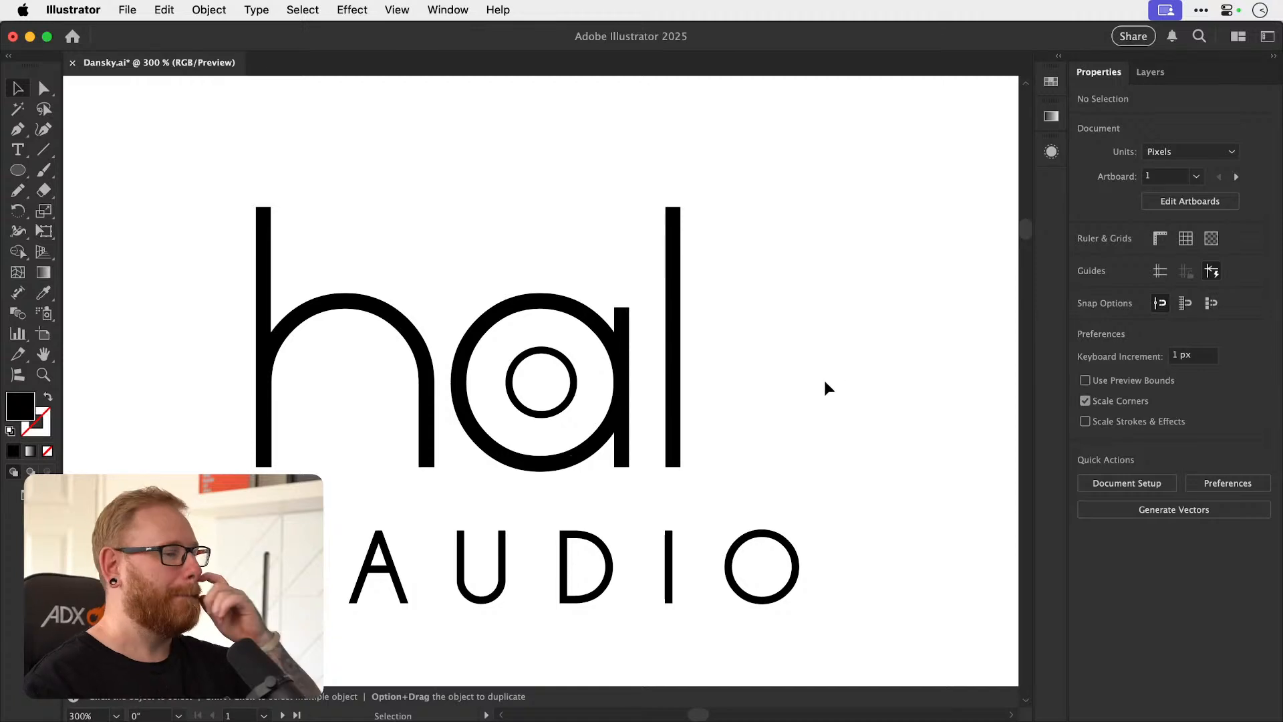
click(622, 333)
key(a)
key(Delete)
Undo the letter replacement back to the o and stem standing at the end of the word.
key(super+z)
key(super+z)
key(super+z)
click(689, 346)
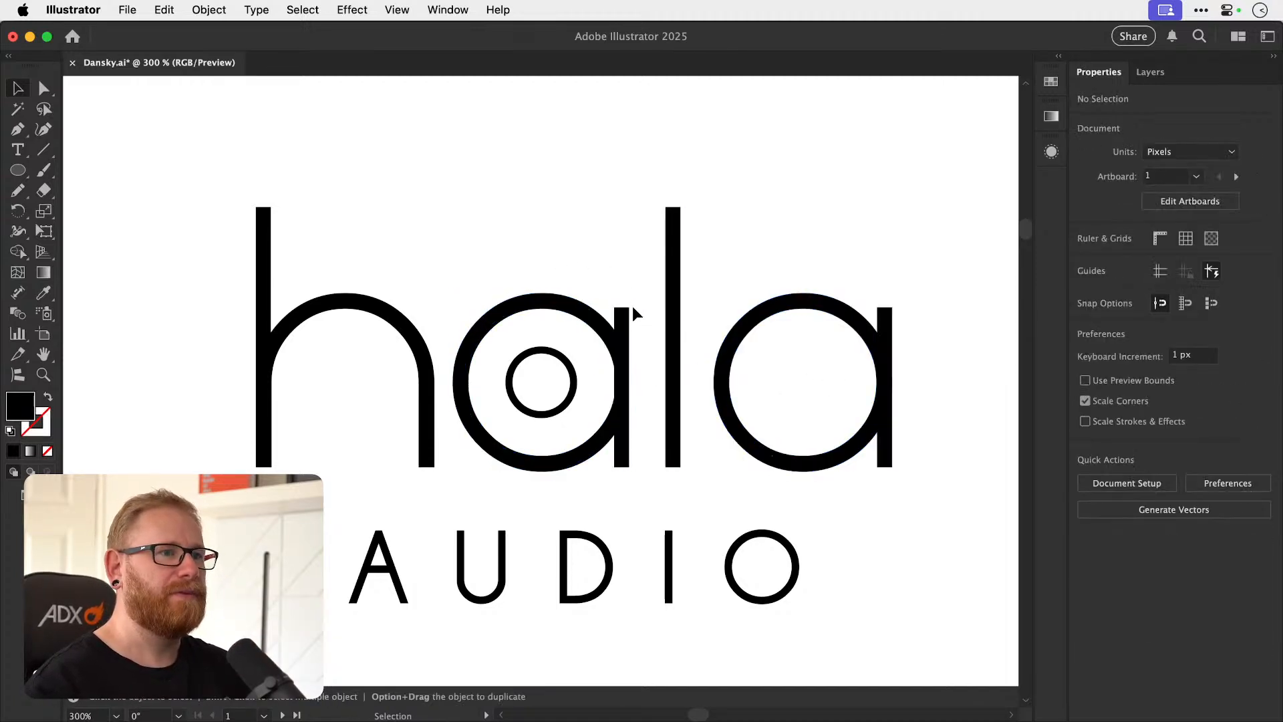
key(super+z)
key(super+z)
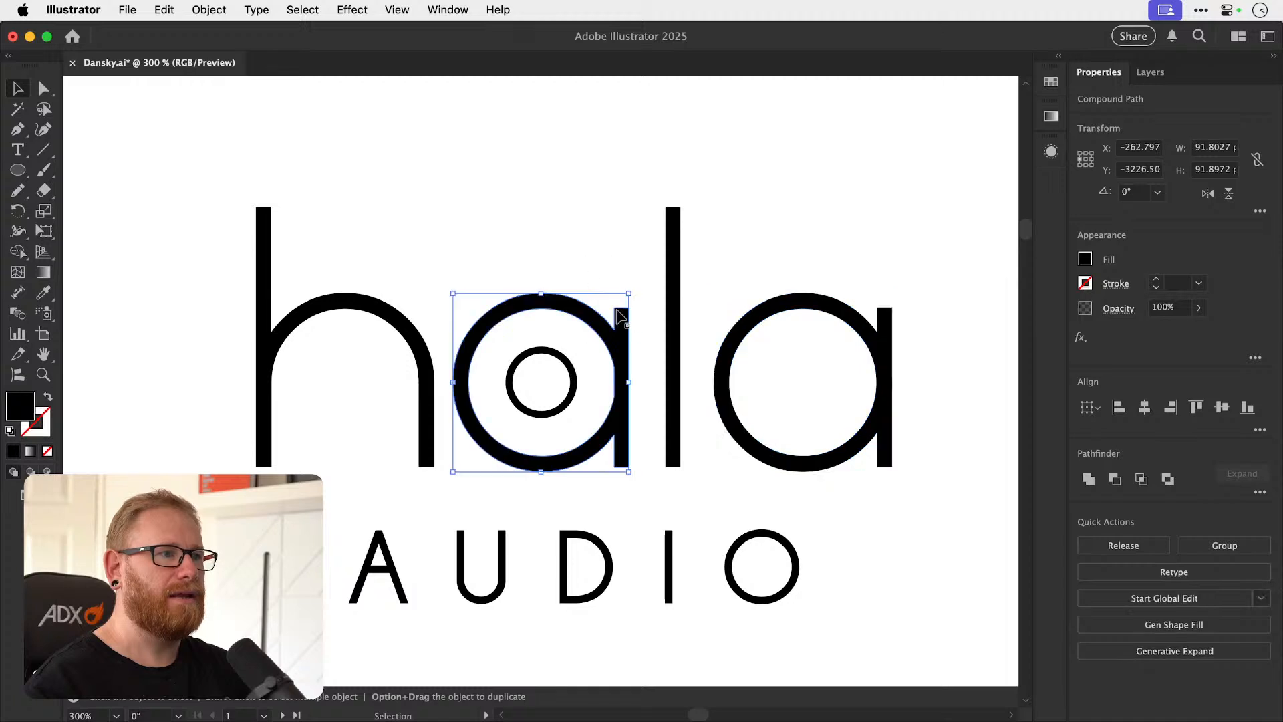
Replace the original a with a copy of the o and stem, and delete the extra stem from the final o.
drag(622, 321, 618, 318)
key(Delete)
key(super+z)
key(super+z)
click(944, 311)
click(890, 308)
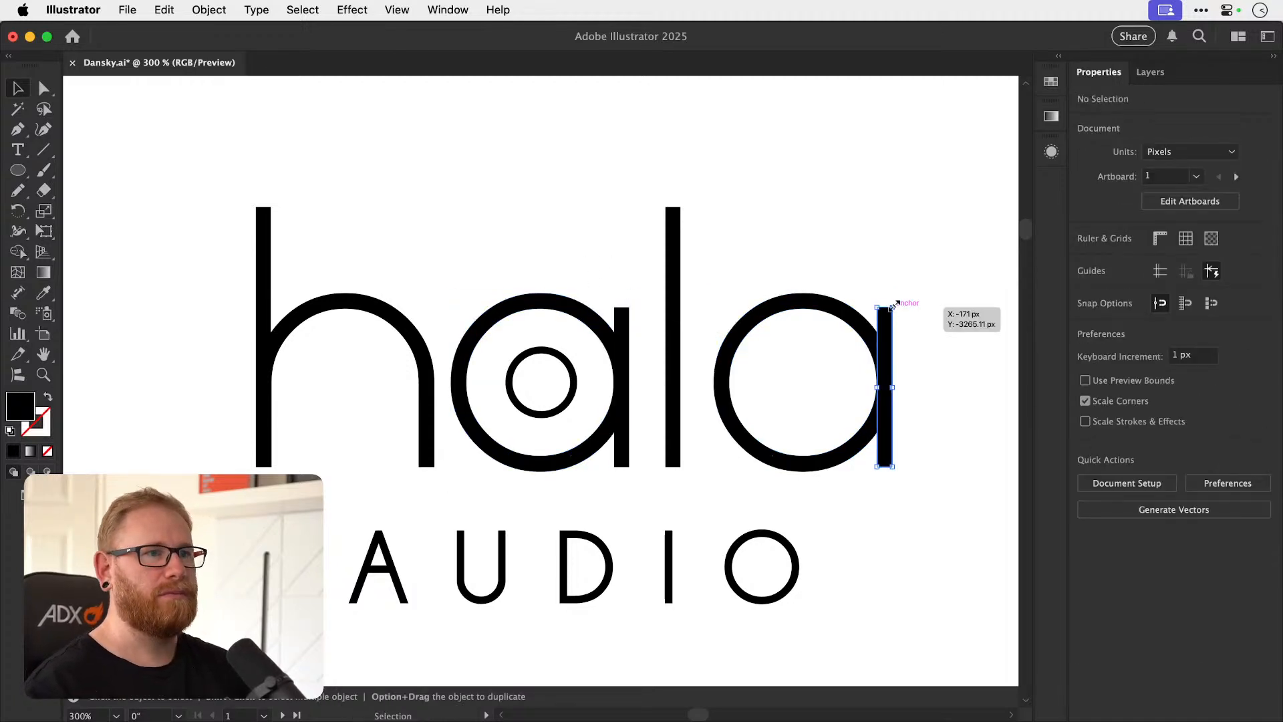
key(Delete)
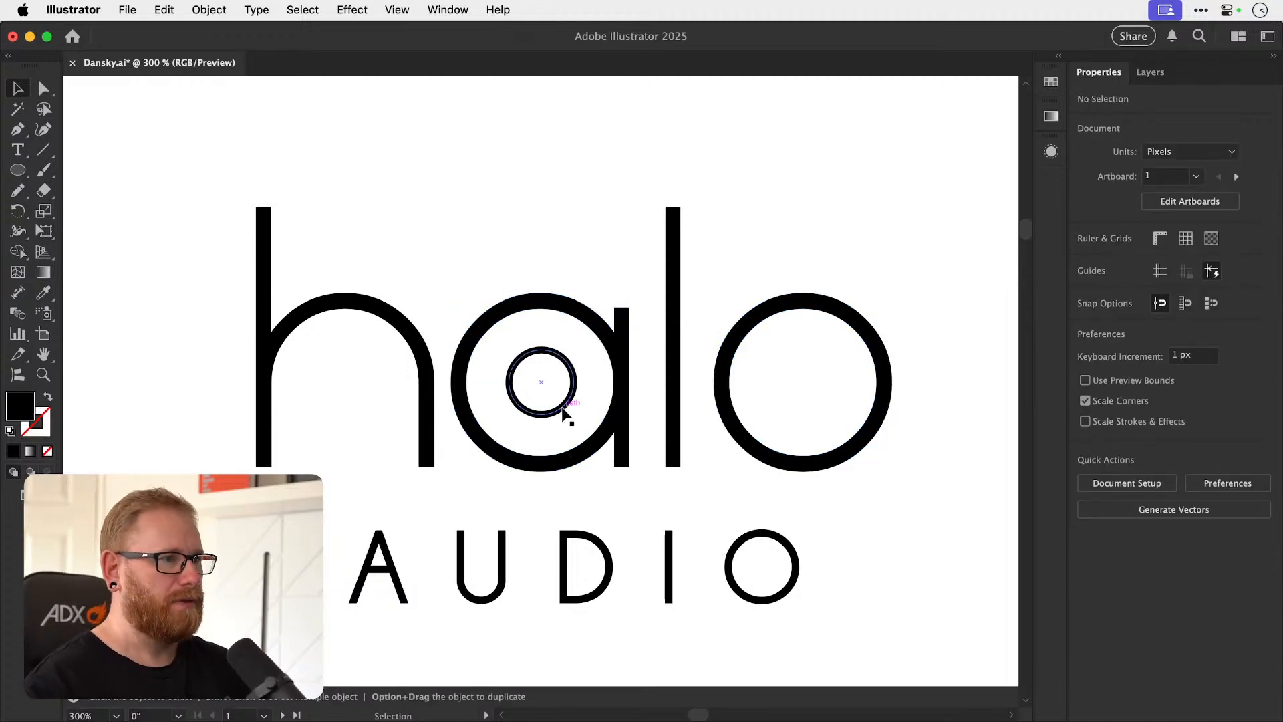
Center the small ring horizontally and vertically on the circle of the rebuilt a.
click(570, 460)
key(super+shift+a)
click(562, 410)
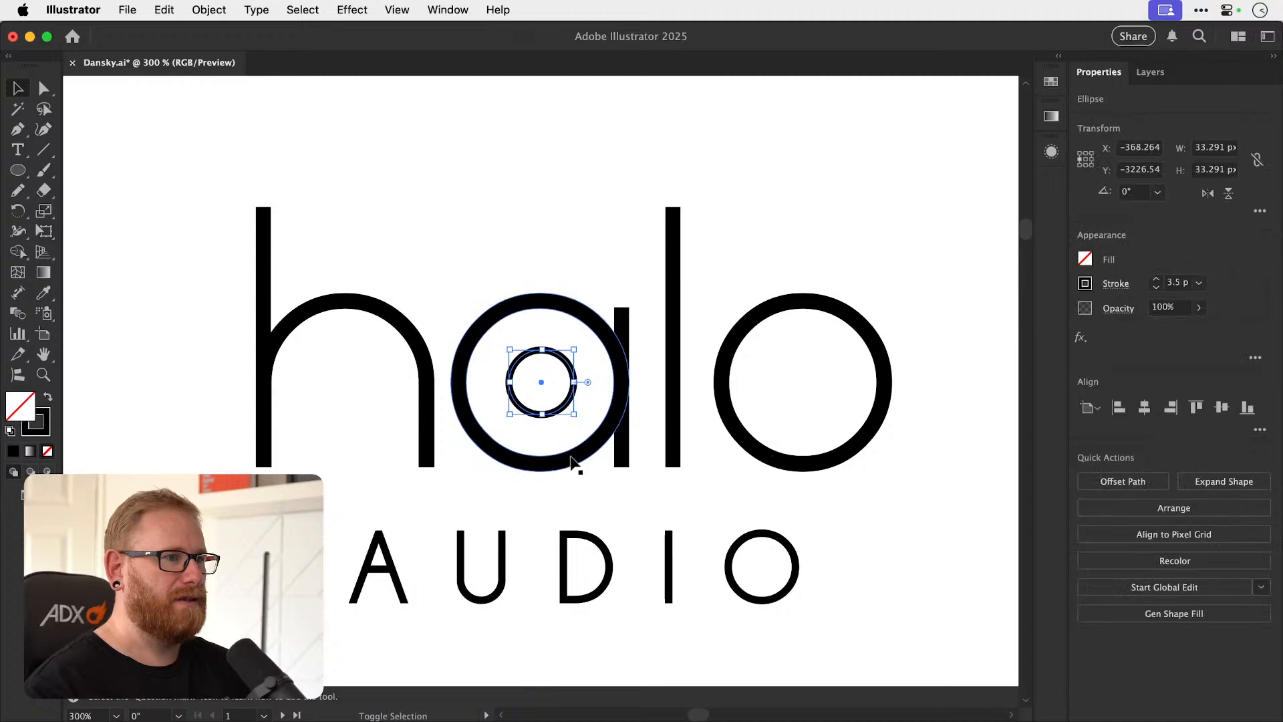
shift+click(631, 435)
click(1141, 409)
click(1219, 409)
key(super+shift+a)
Scale the ring inside the a into a wider, flatter ellipse.
click(569, 405)
key(s)
mouse_move(593, 435)
mouse_down()
mouse_move(631, 475)
mouse_move(573, 419)
mouse_move(622, 466)
mouse_move(614, 428)
mouse_up()
key(super+shift+a)
key(v)
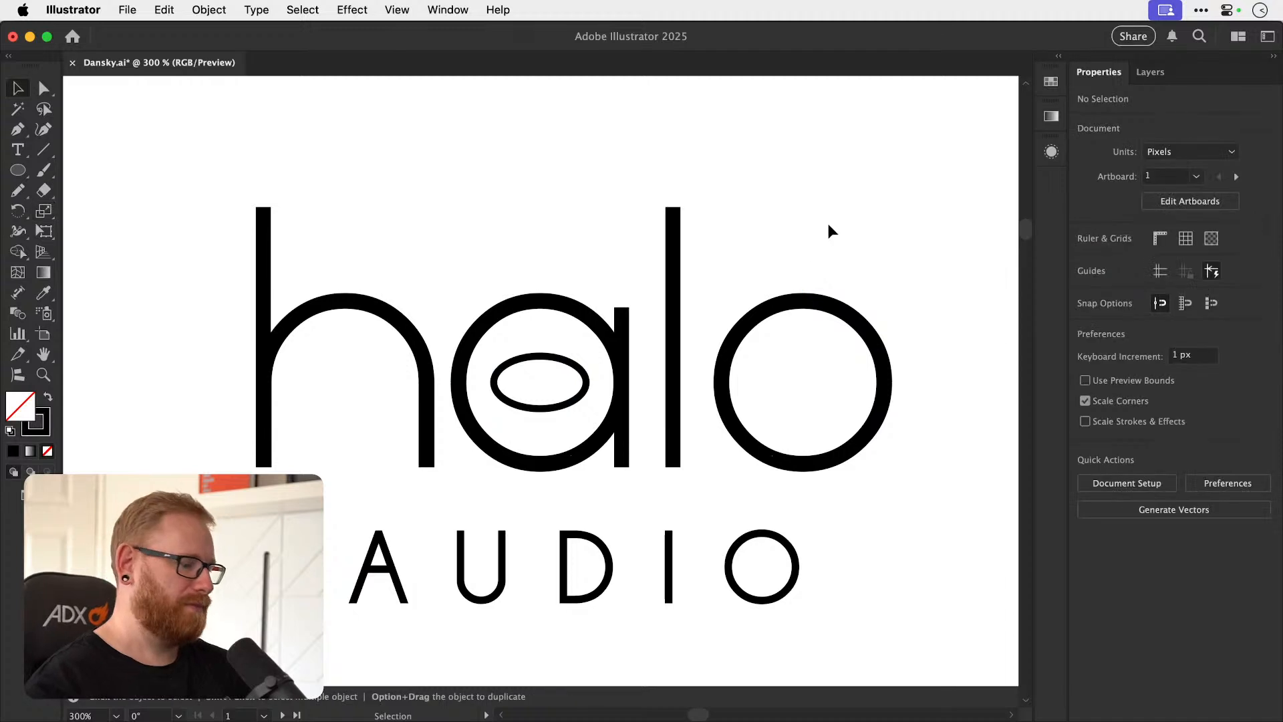
Move the ellipse above the a as a floating halo and flatten it further.
key(super+minus)
key(super+minus)
key(super+minus)
key(super+minus)
scroll(567, 388, up, 3)
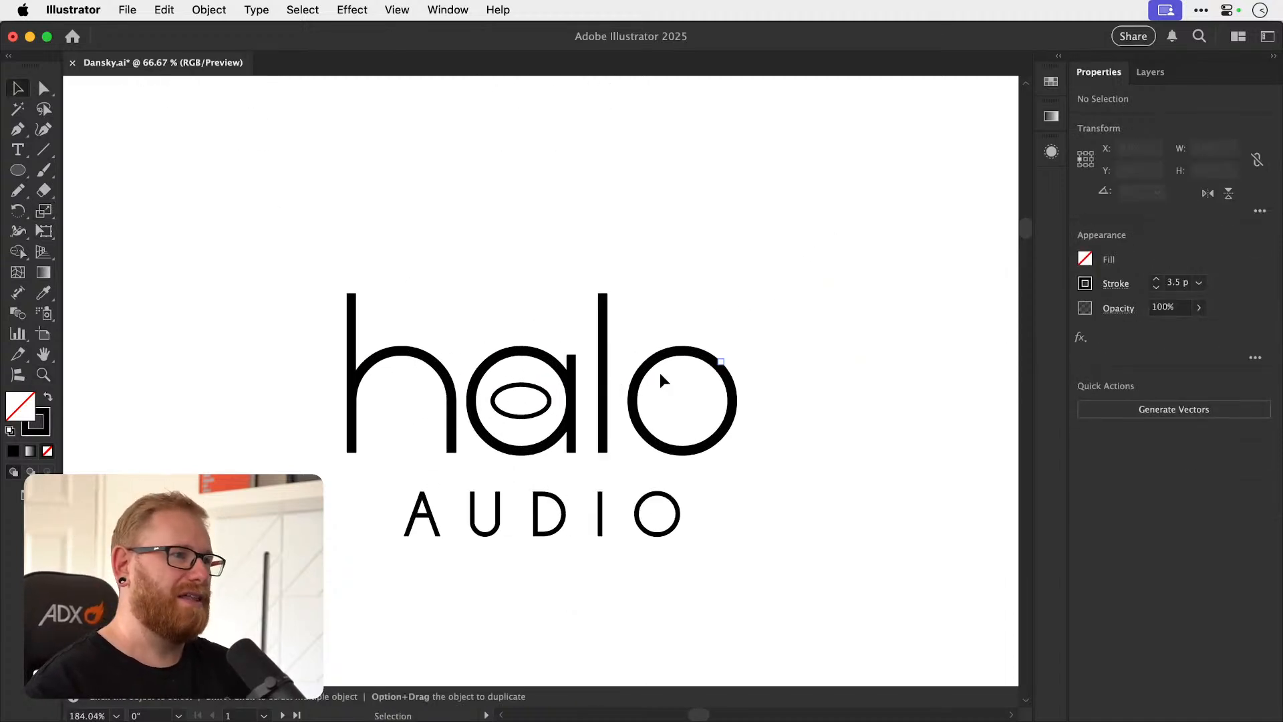
drag(540, 415, 522, 312)
click(746, 414)
click(544, 324)
click(786, 294)
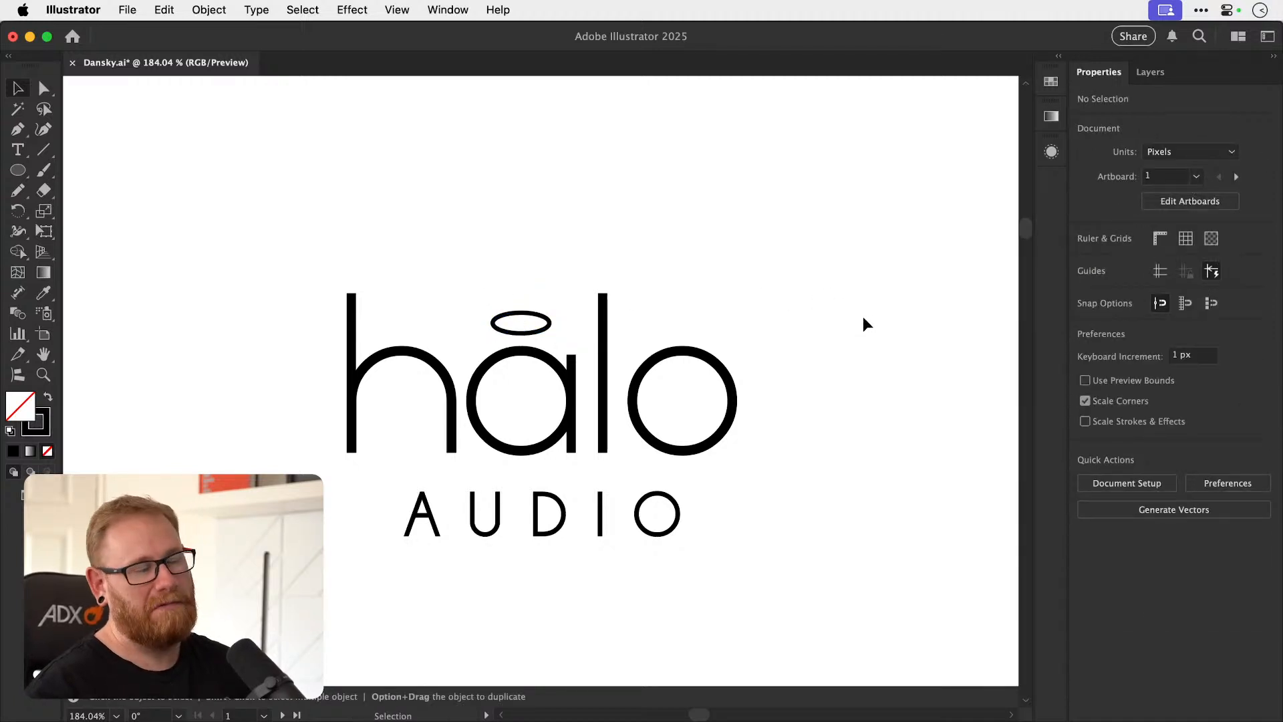
Undo the halo ellipse changes back to the round ring inside the a.
key(super+z)
key(super+z)
key(super+z)
key(shift+super+z)
click(839, 322)
key(a)
key(super+z)
click(779, 337)
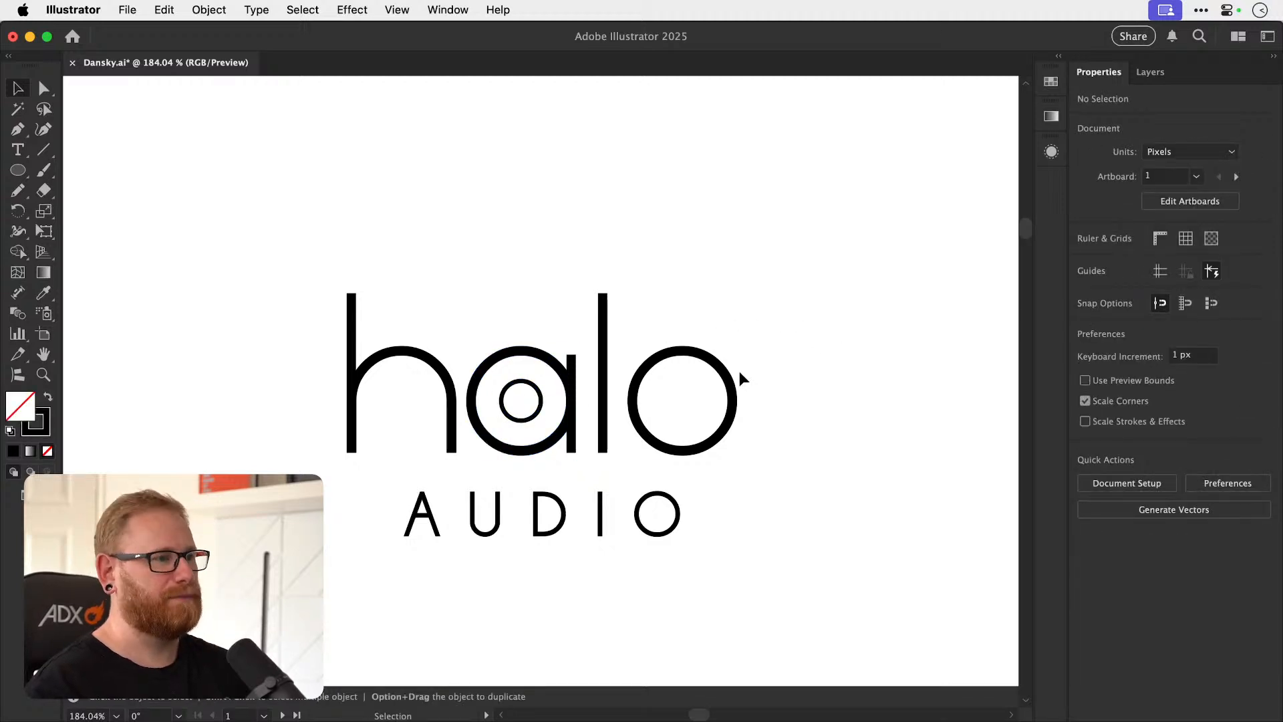
Group the halo letters with the ring and center the word and AUDIO horizontally on each other.
drag(292, 297, 764, 464)
drag(372, 601, 949, 398)
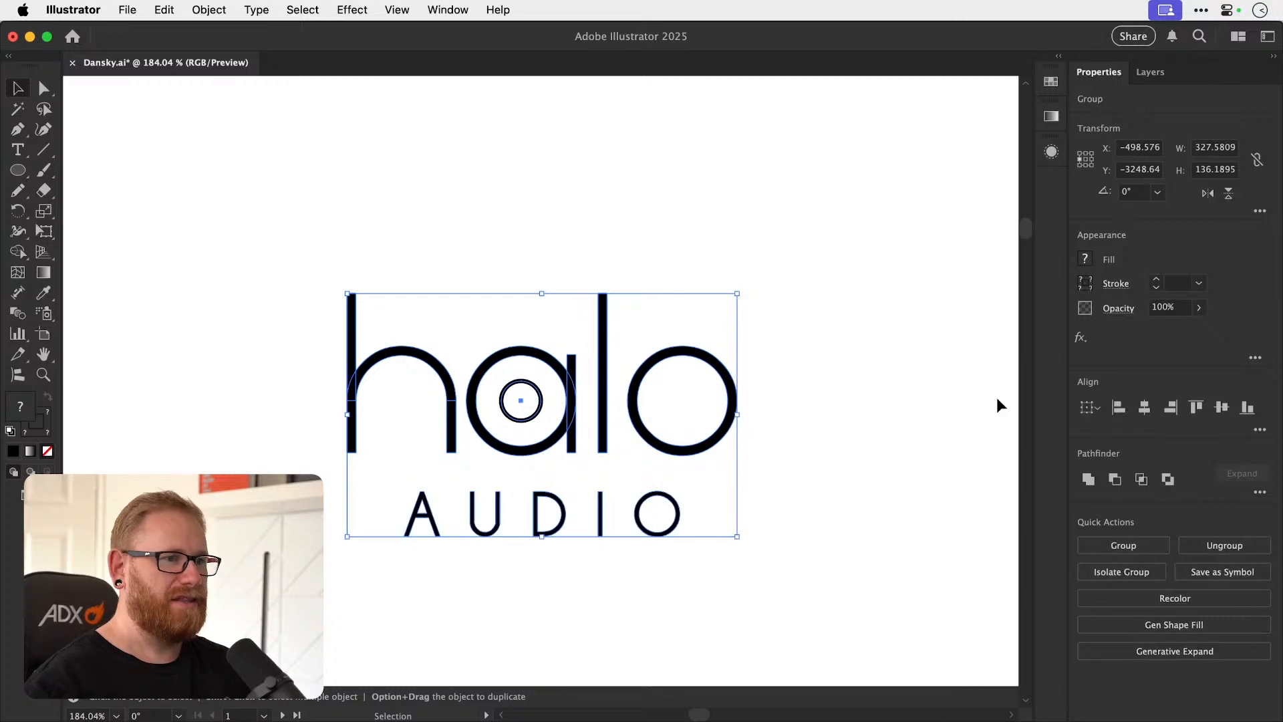
click(1144, 410)
click(777, 426)
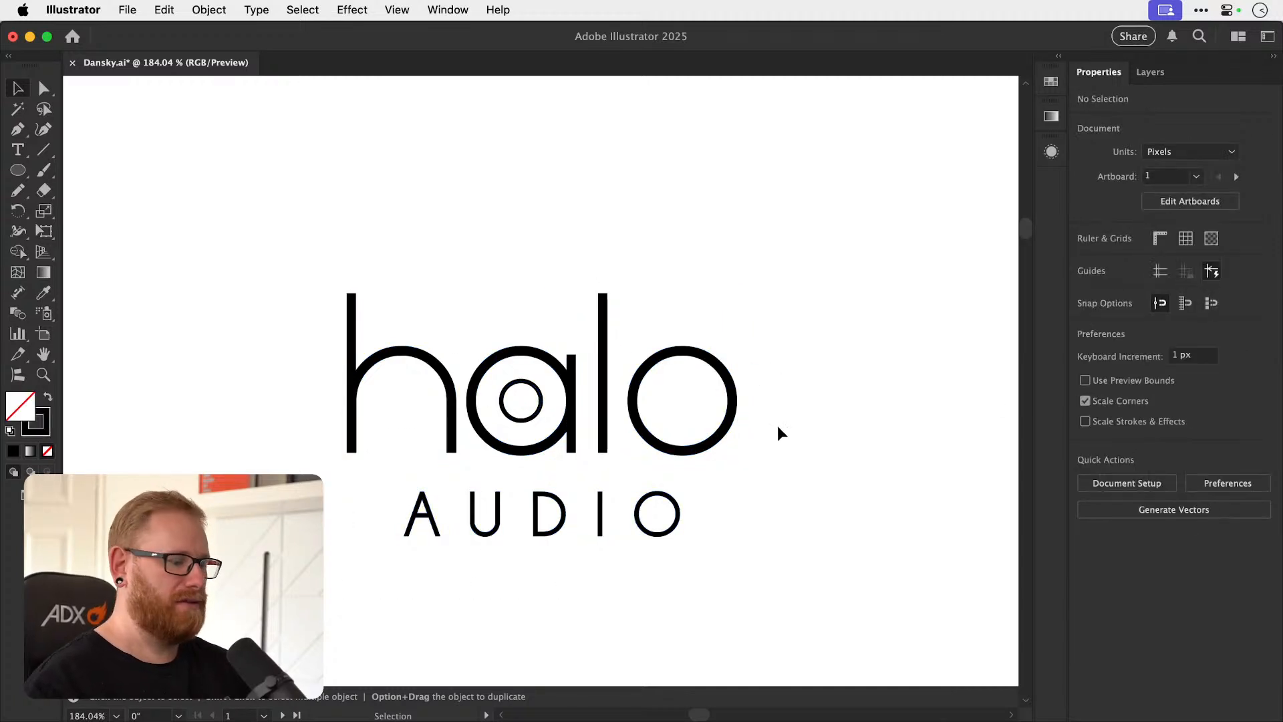
key(super+minus)
key(super+minus)
key(super+minus)
key(super+minus)
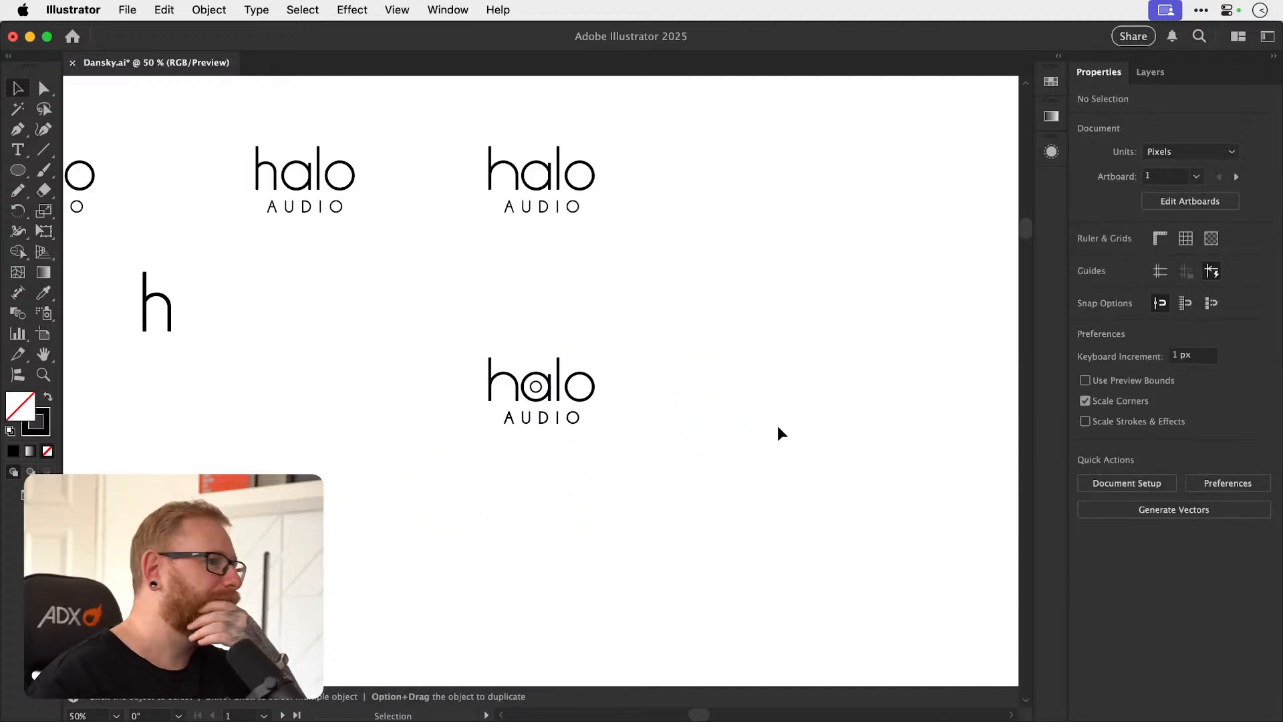
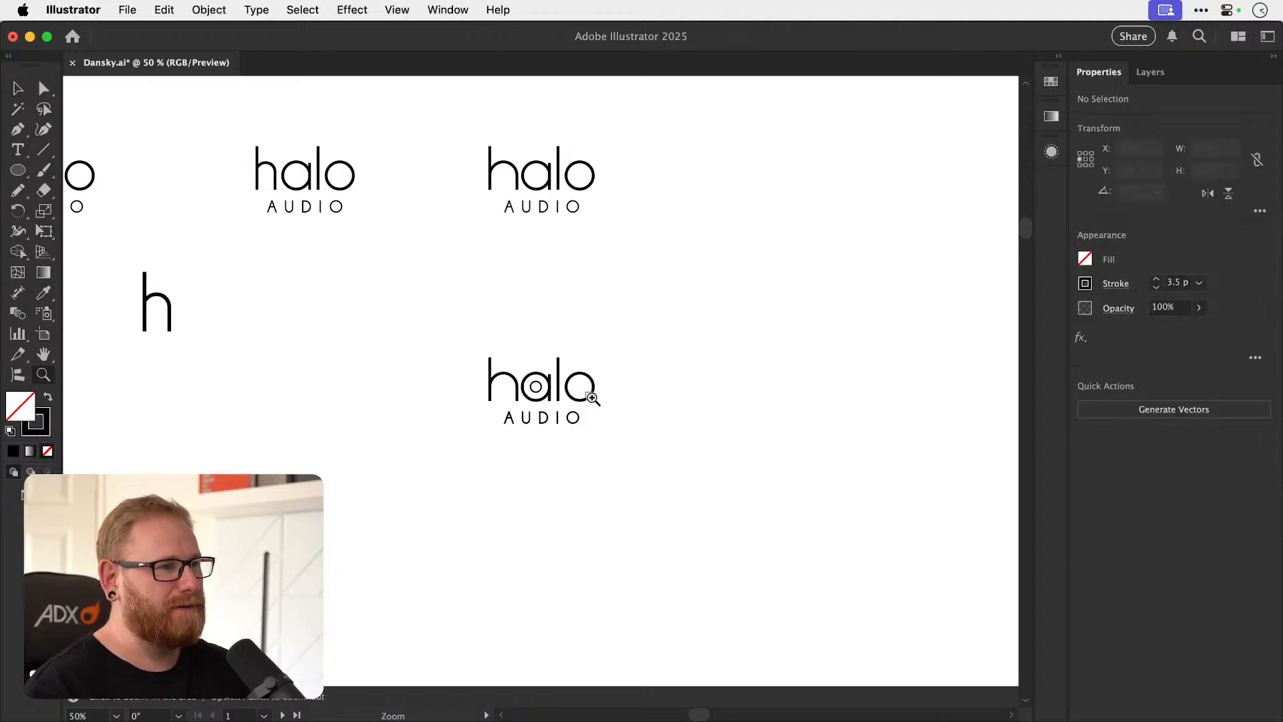
Draw a rectangle about 828 by 597 px around the ringed halo AUDIO logo, fill it with #ededed and send it to the back.
drag(599, 386, 644, 404)
drag(17, 169, 62, 173)
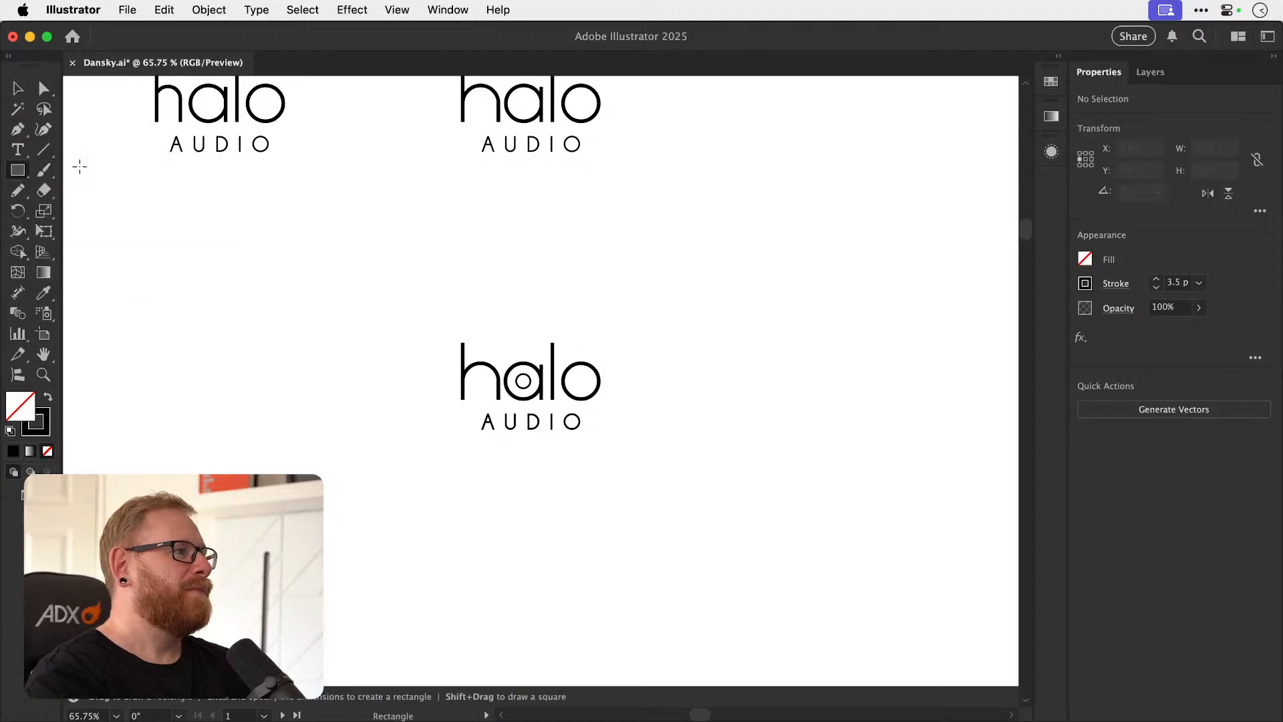
drag(365, 293, 718, 547)
click(48, 397)
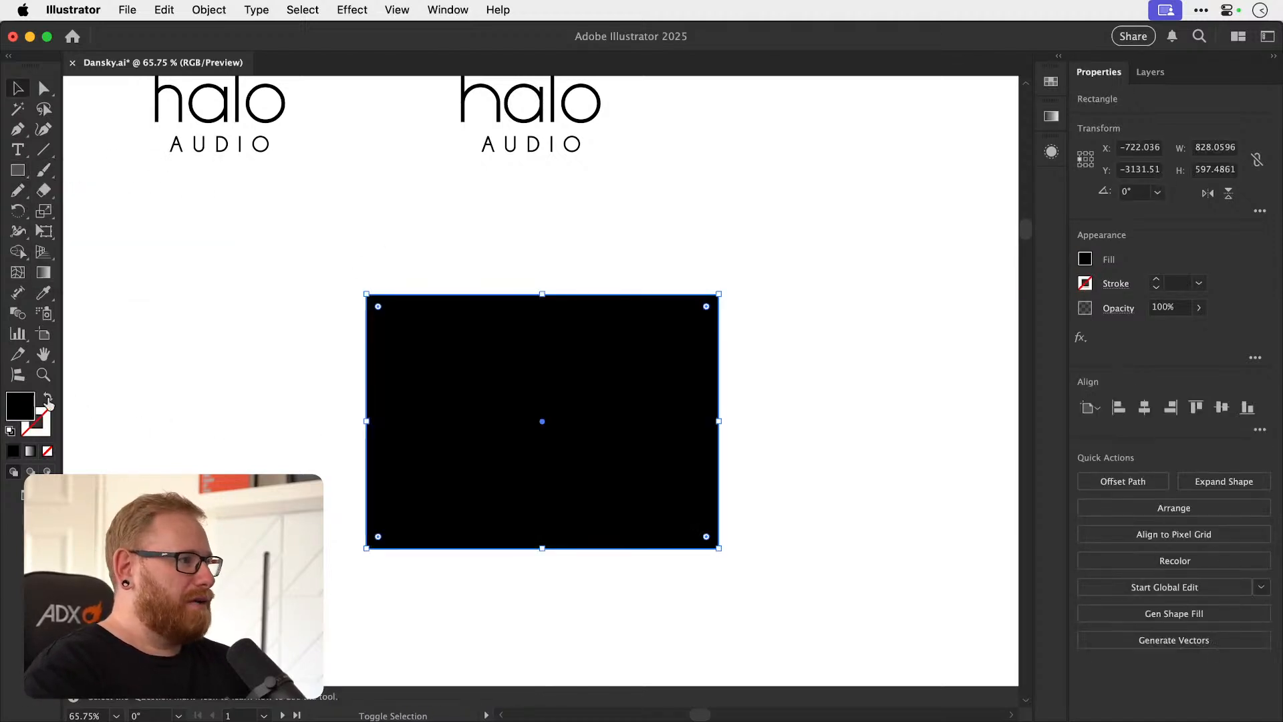
double_click(22, 415)
text(efefef)
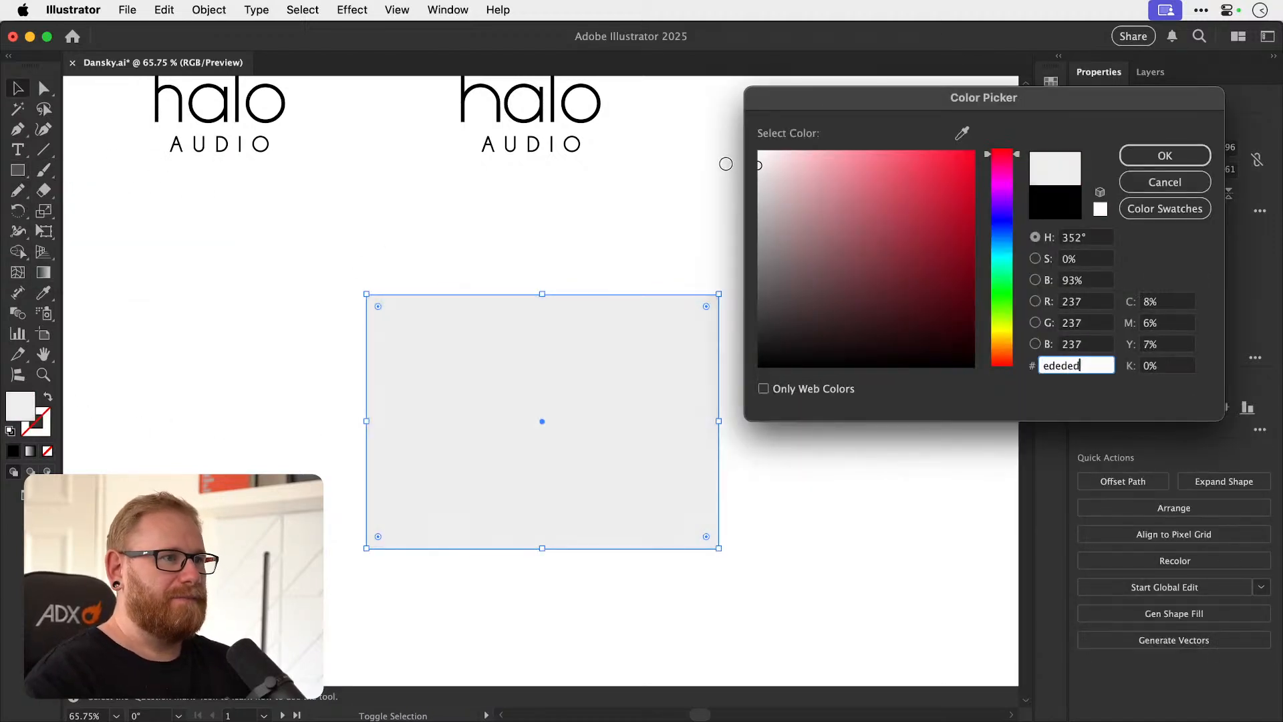
click(1147, 161)
key(shift+super+bracketleft)
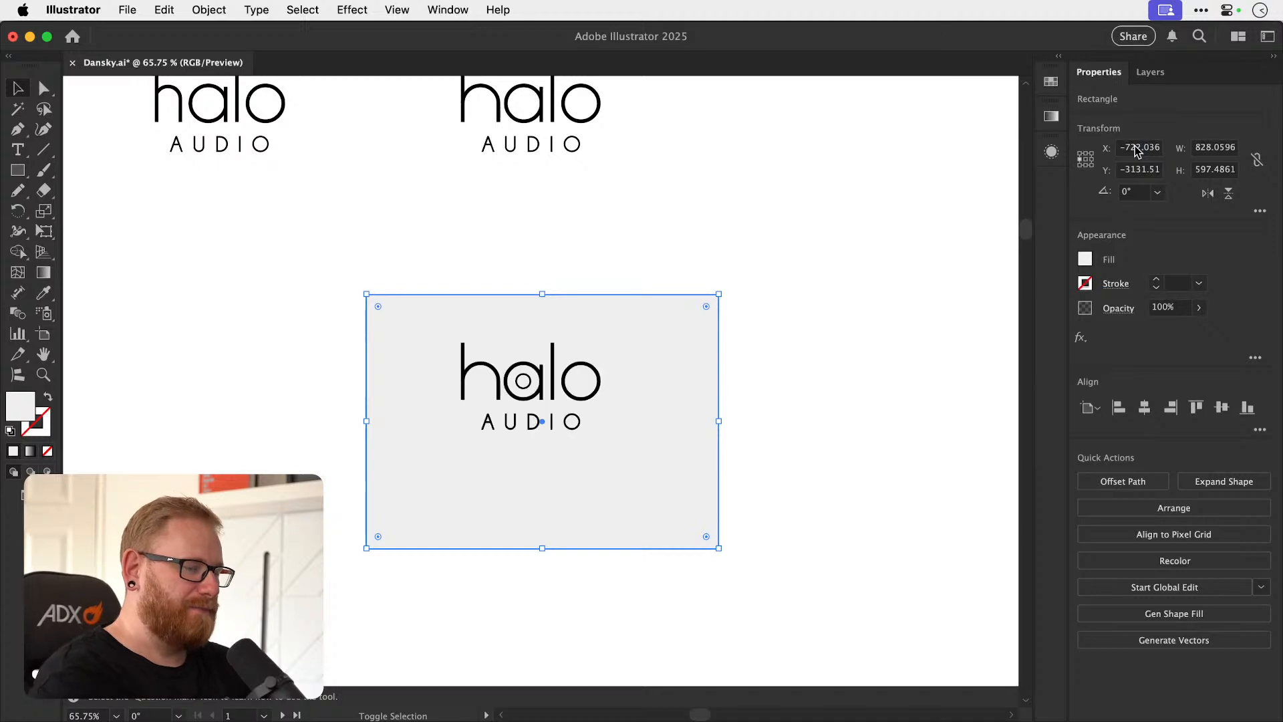
Group the halo word with AUDIO and center the logo horizontally and vertically with the background rectangle.
drag(342, 341, 591, 461)
key(shift+super+a)
key(super+z)
drag(328, 355, 640, 447)
shift+click(640, 441)
key(super+g)
drag(803, 343, 513, 474)
click(1144, 408)
click(1221, 407)
key(shift+super+a)
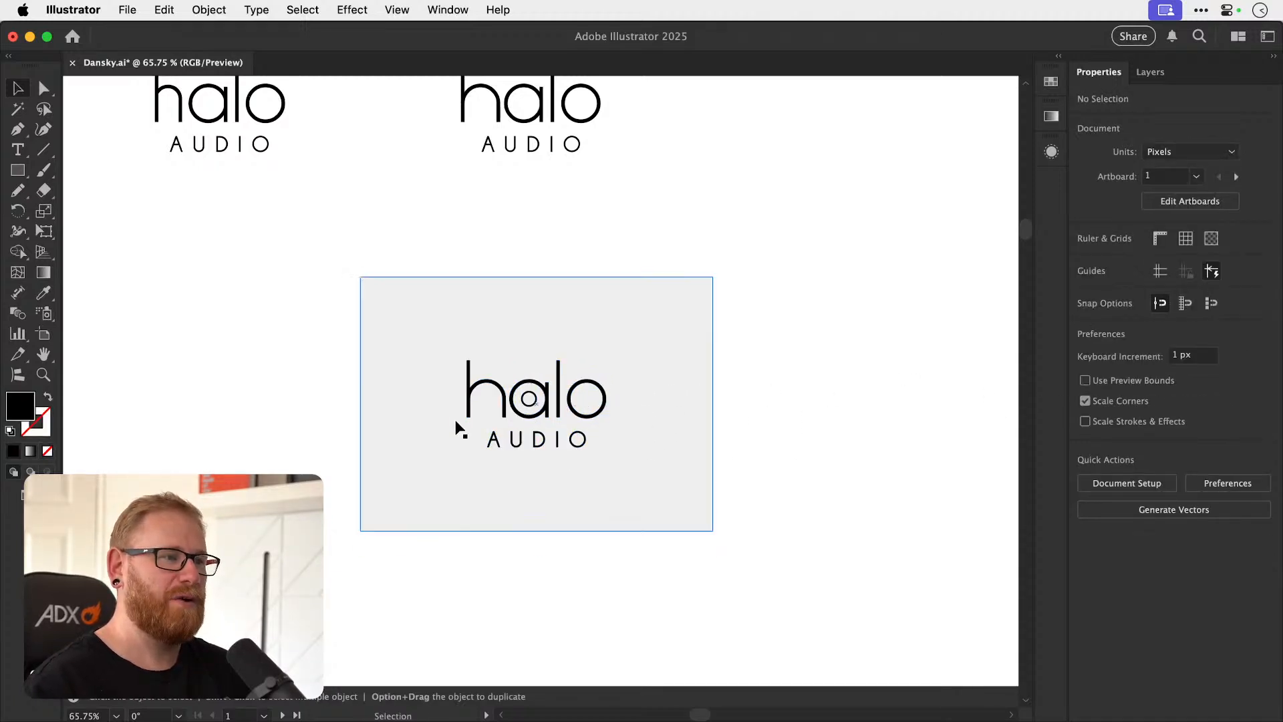
Enlarge the background rectangle to about 988 by 716 px and shift it slightly down behind the logo.
drag(711, 326, 783, 226)
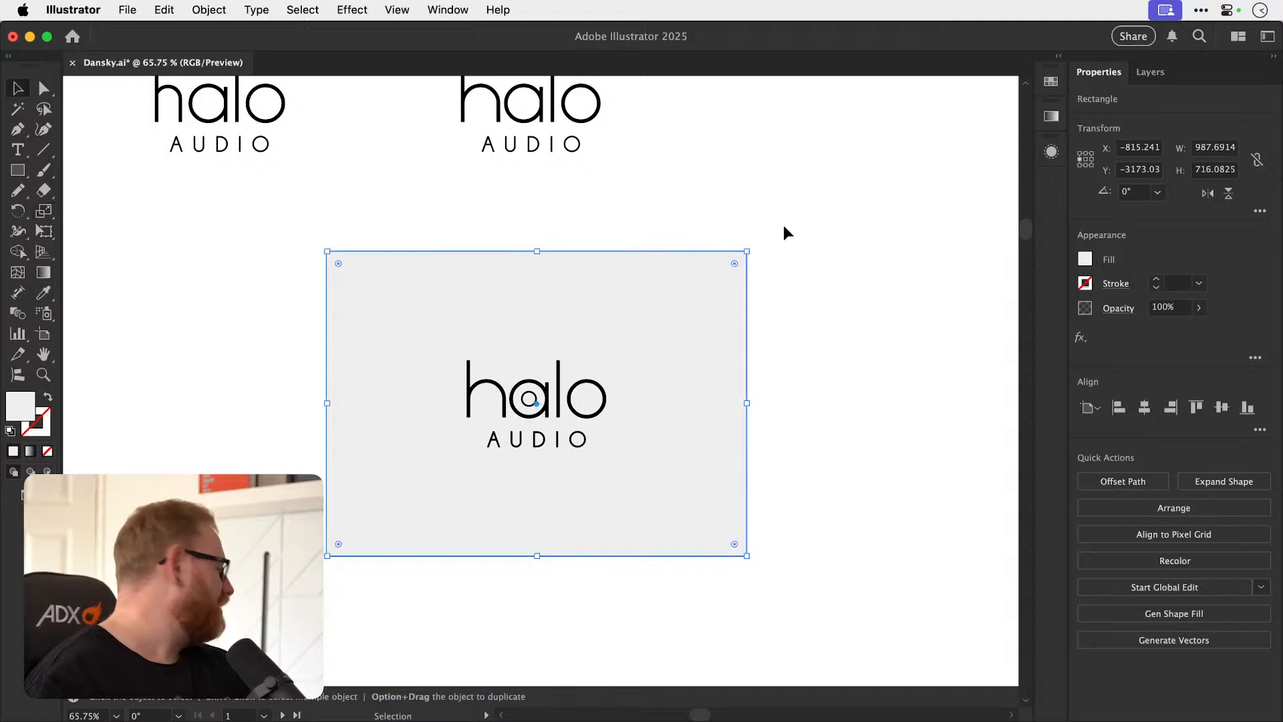
drag(696, 353, 697, 365)
shift+click(603, 406)
click(763, 321)
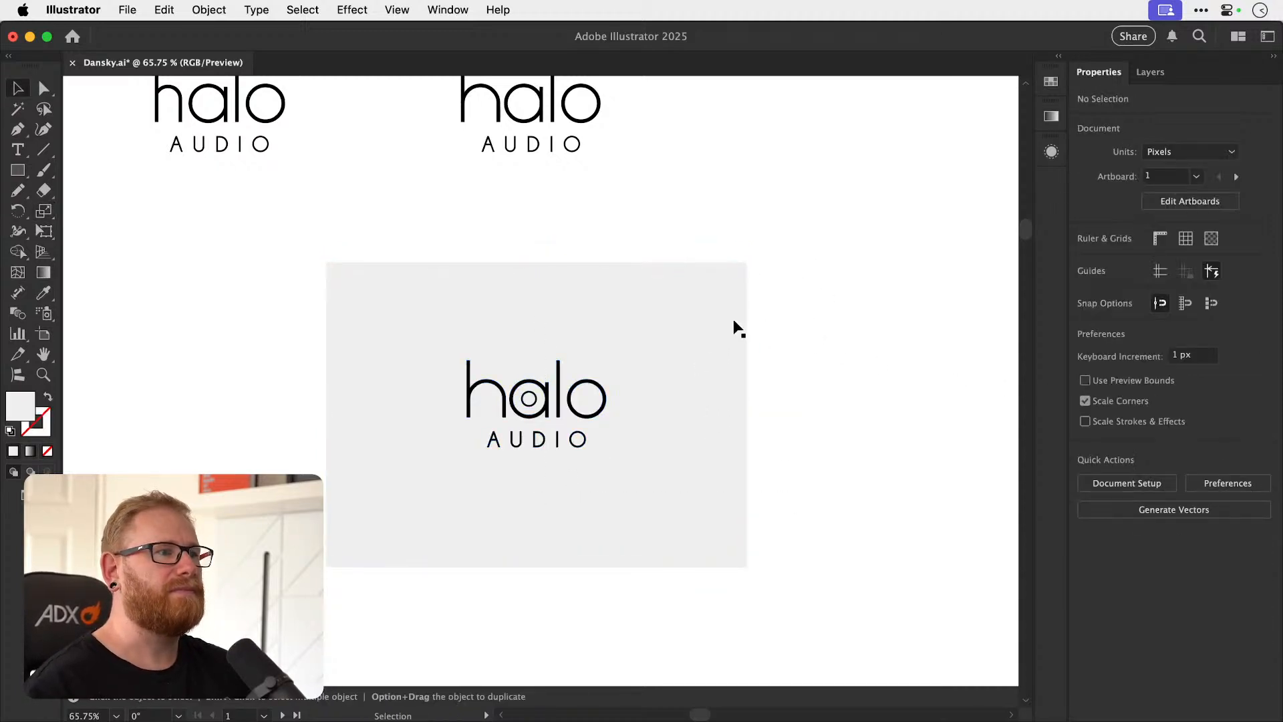
Try a #161616 fill on the background rectangle.
click(588, 326)
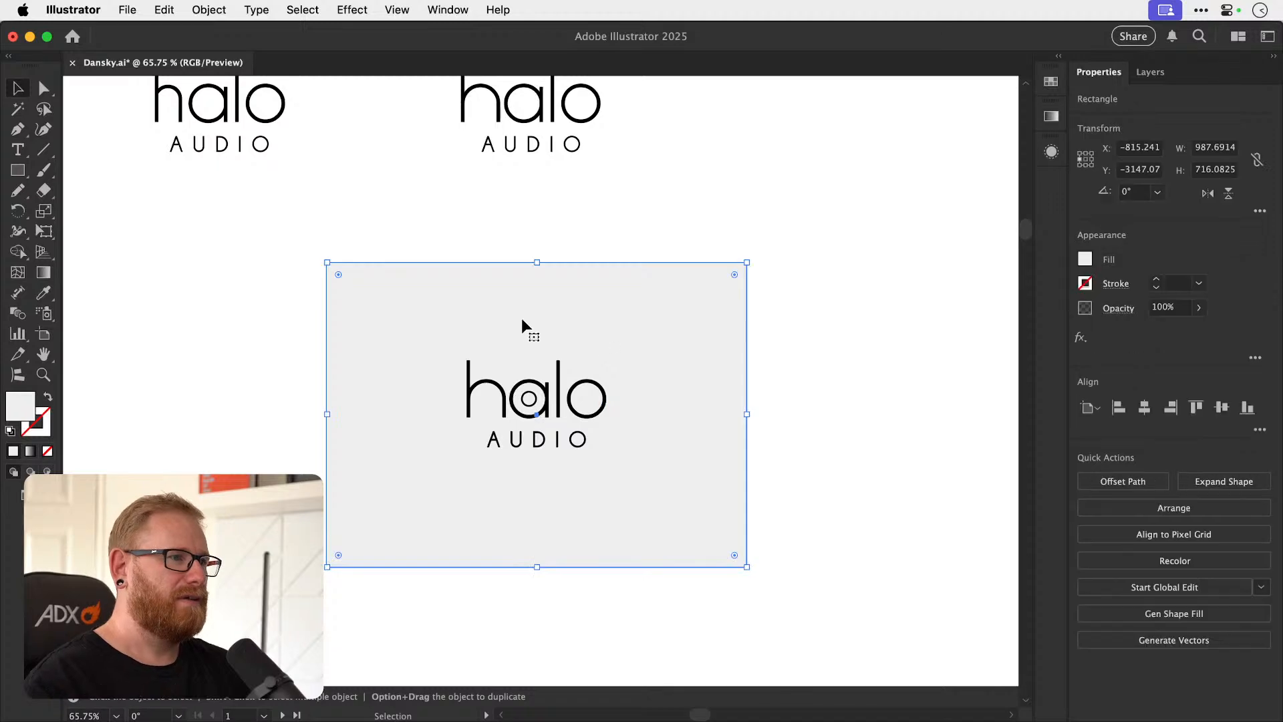
double_click(22, 411)
text(161616)
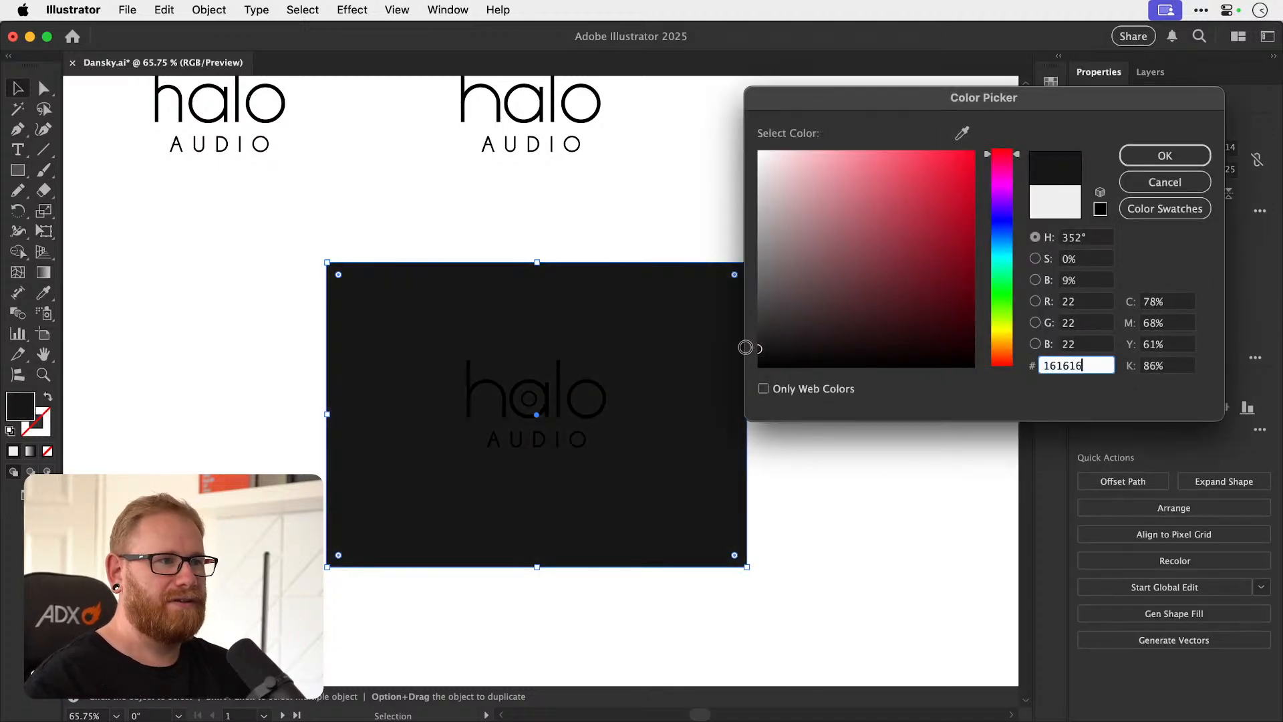
click(1164, 155)
Try expanding the fills and strokes of the logo group on the dark background.
click(580, 401)
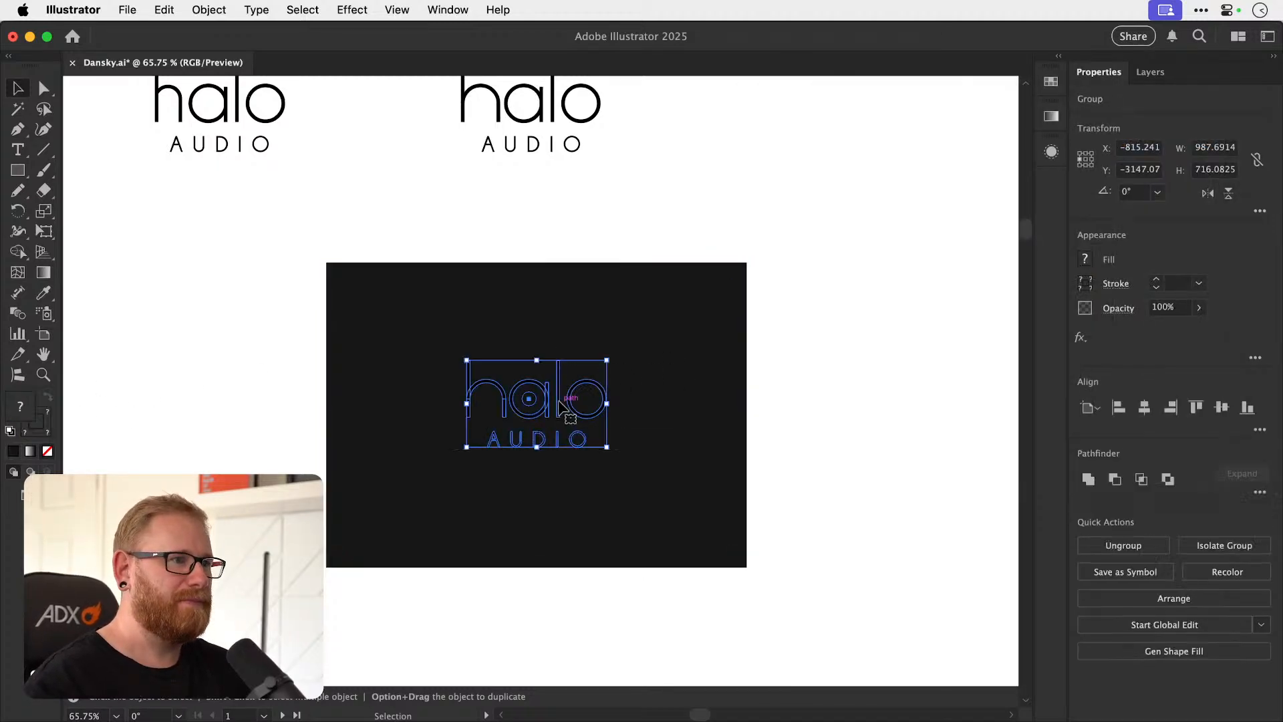
key(i)
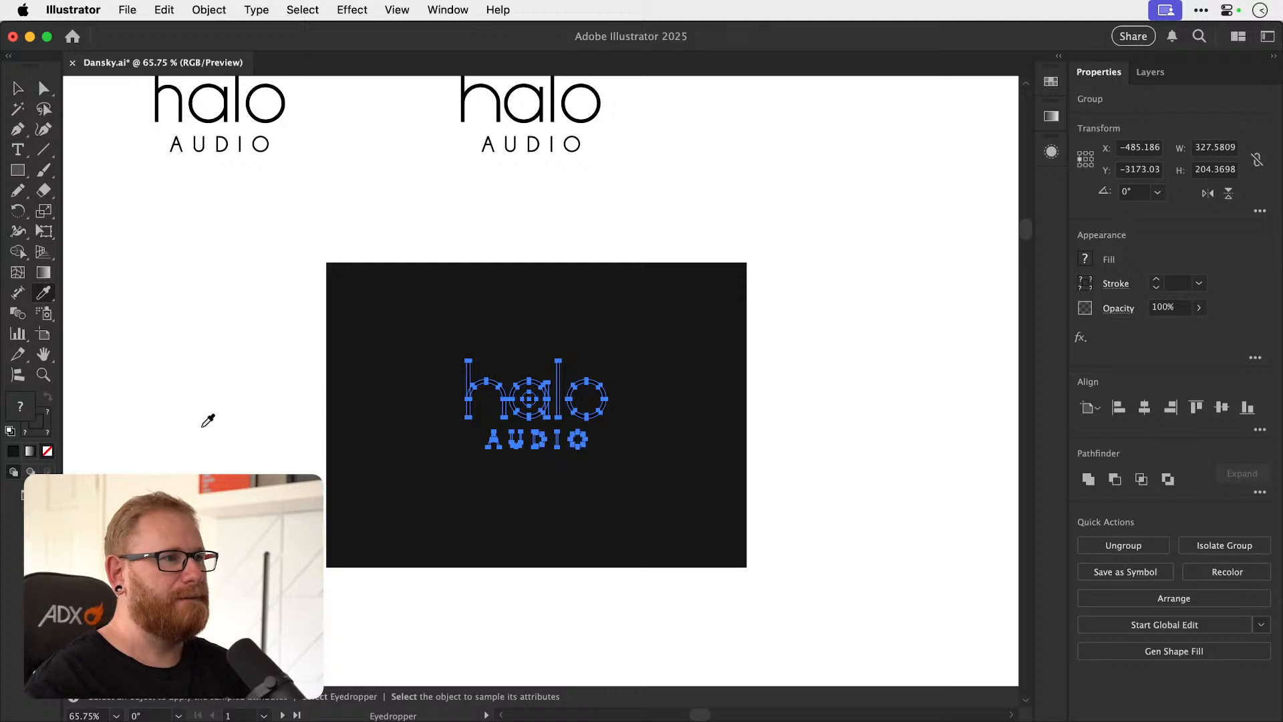
key(v)
click(209, 9)
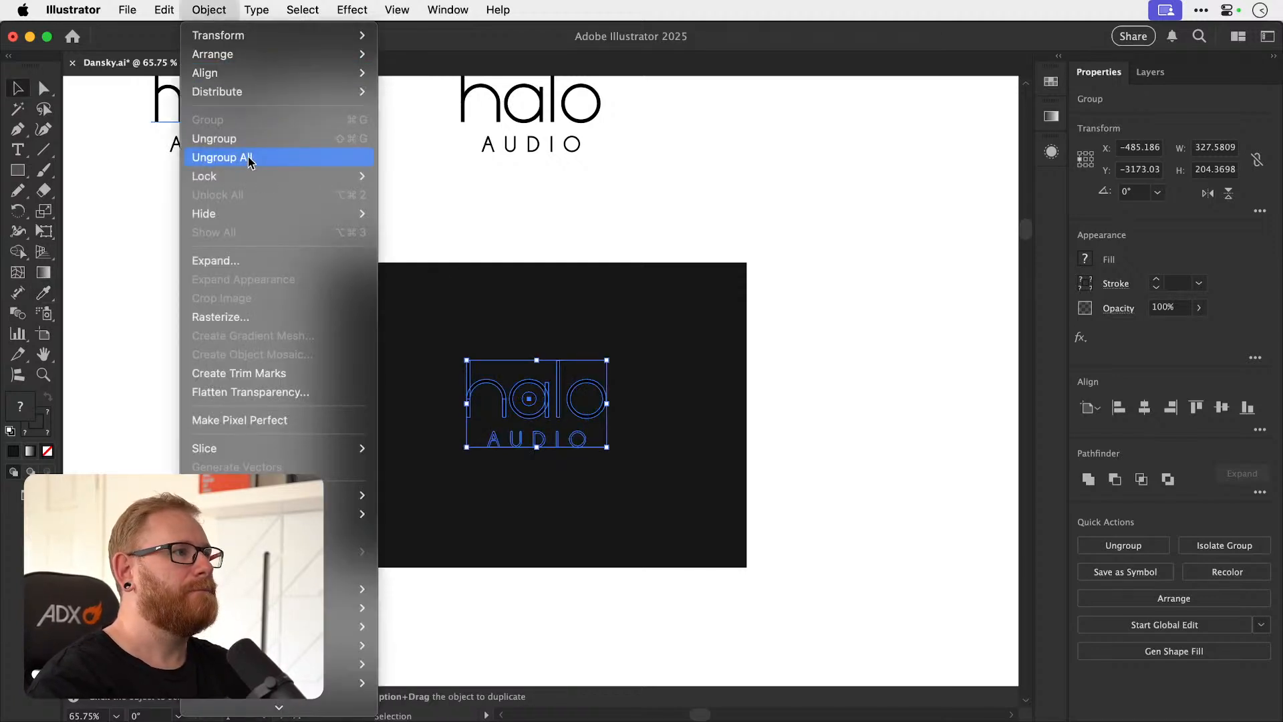
click(531, 185)
click(205, 11)
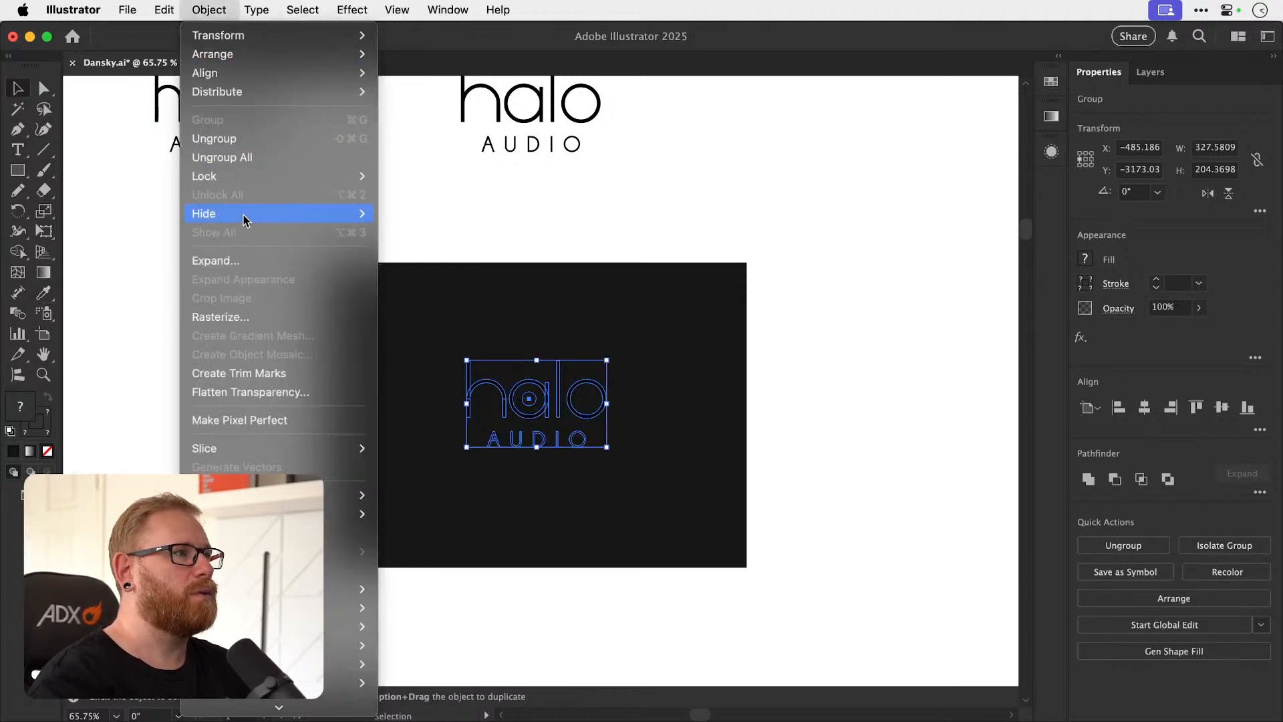
click(234, 258)
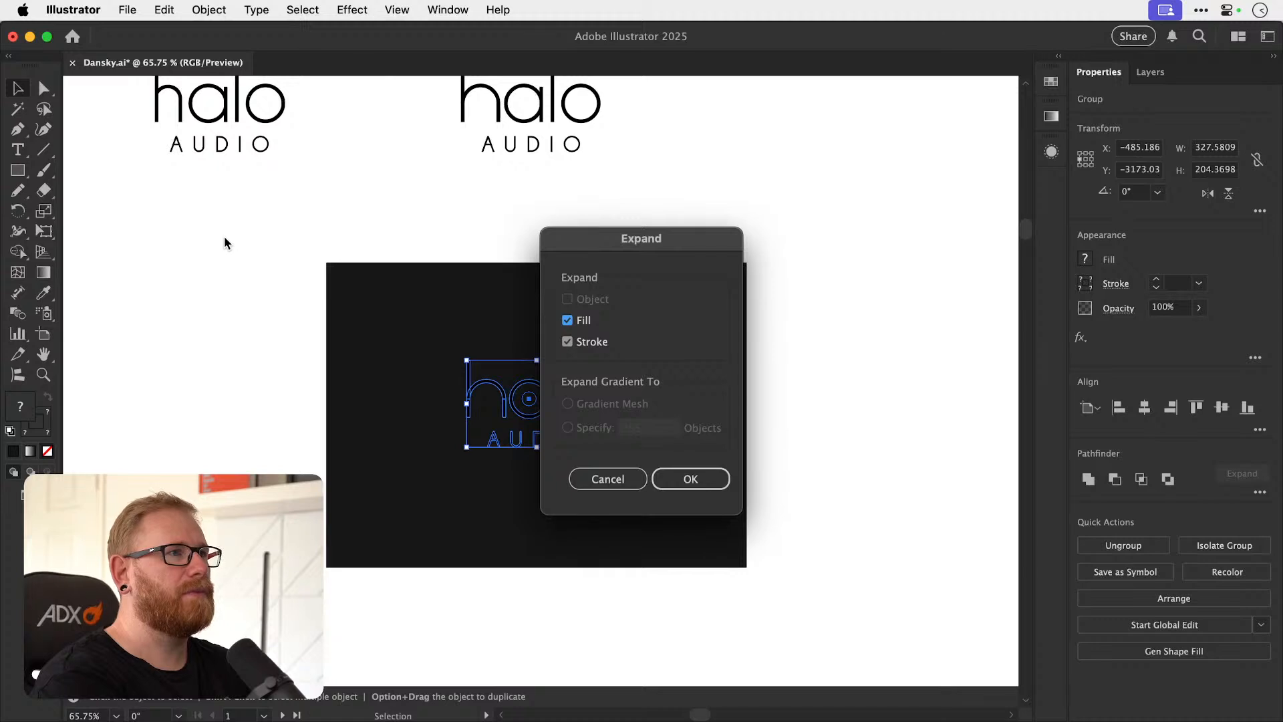
key(Return)
Place a copy of the ringed halo AUDIO logo beside the earlier versions in the row above the background.
key(z)
drag(572, 105, 603, 264)
key(v)
drag(570, 429, 827, 132)
key(super+alt+3)
key(super+2)
Fill the background rectangle behind the logo with #232323.
click(361, 481)
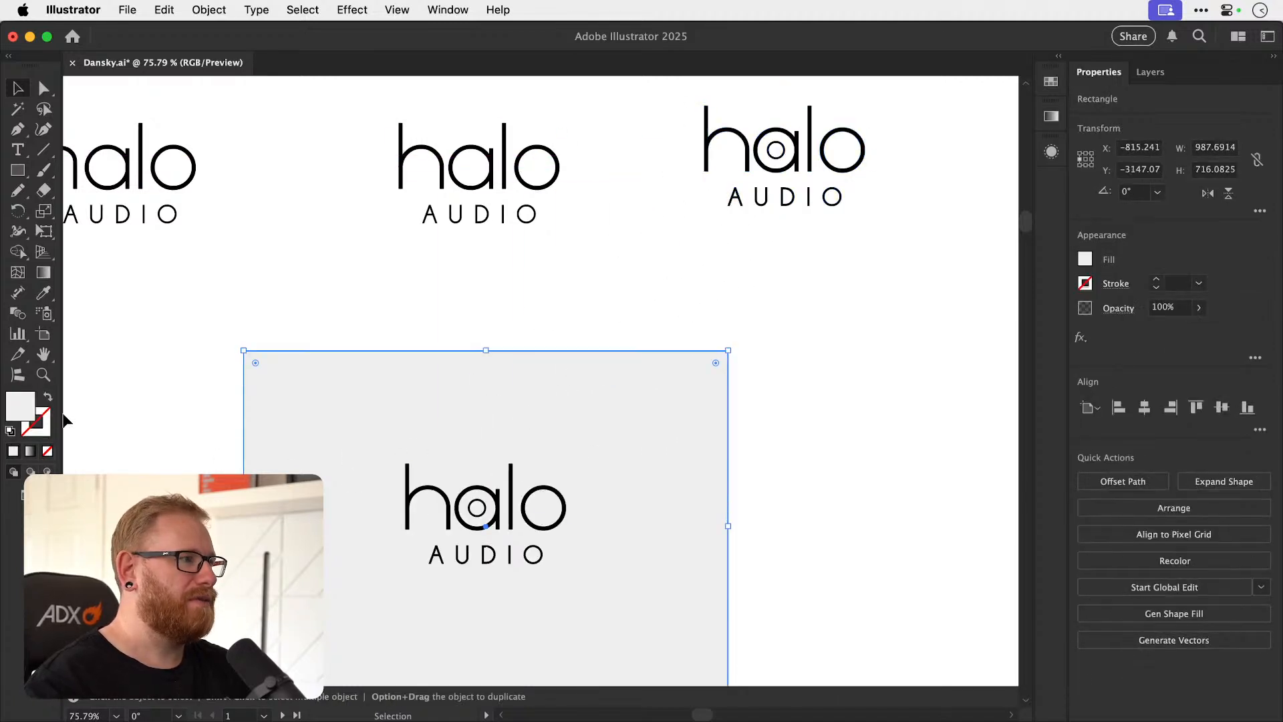
double_click(18, 411)
text(232323)
key(Return)
Expand the fill and stroke of the logo on the dark background and fill the whole logo with #fcfcfc.
click(520, 508)
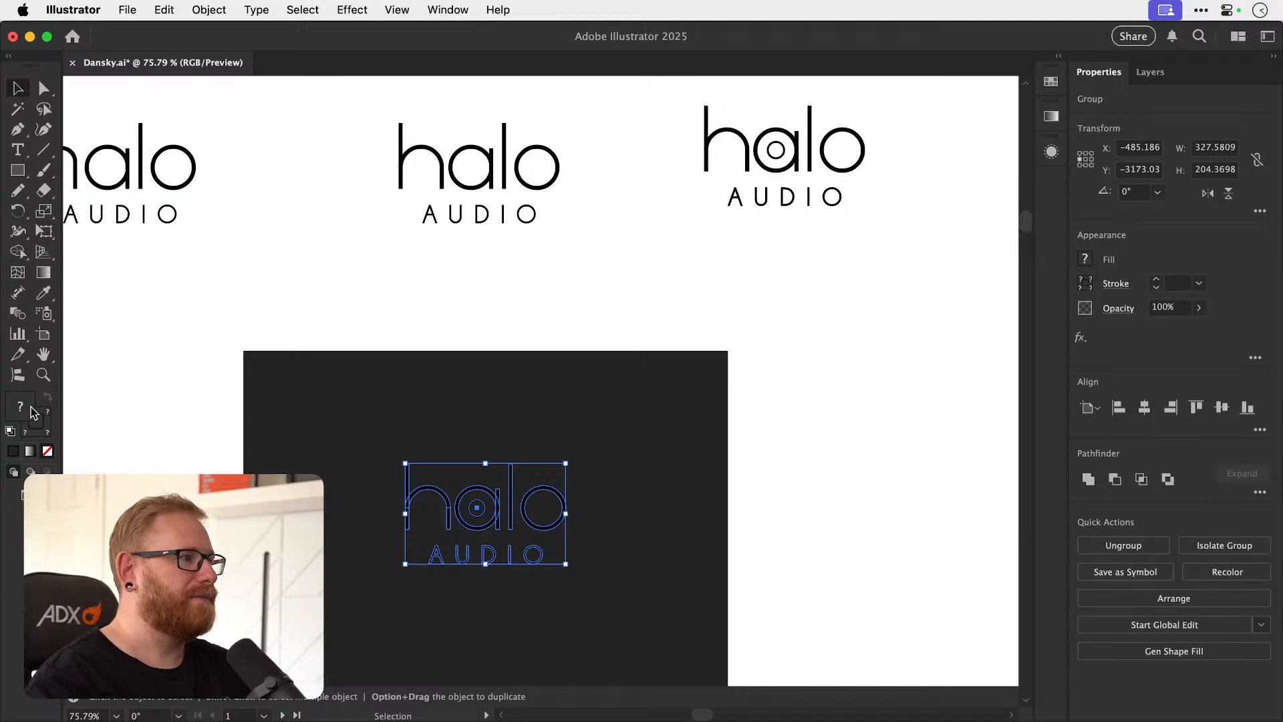
click(209, 10)
click(241, 261)
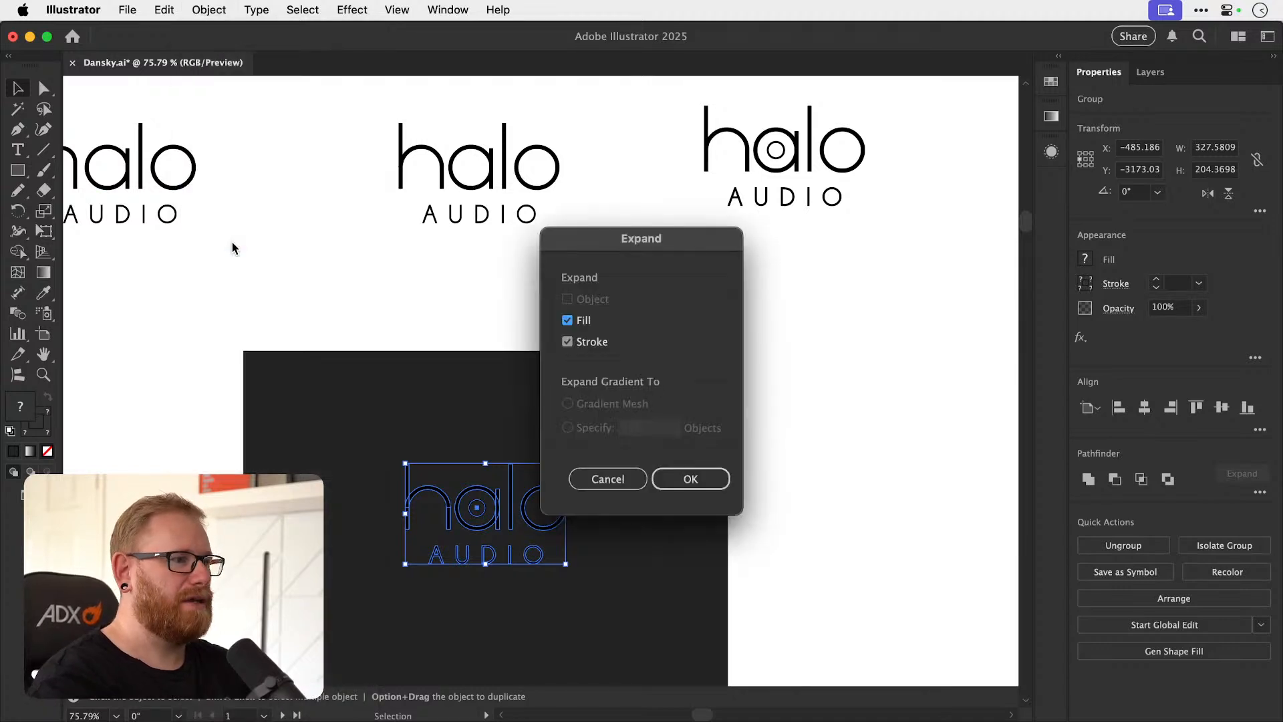
key(Return)
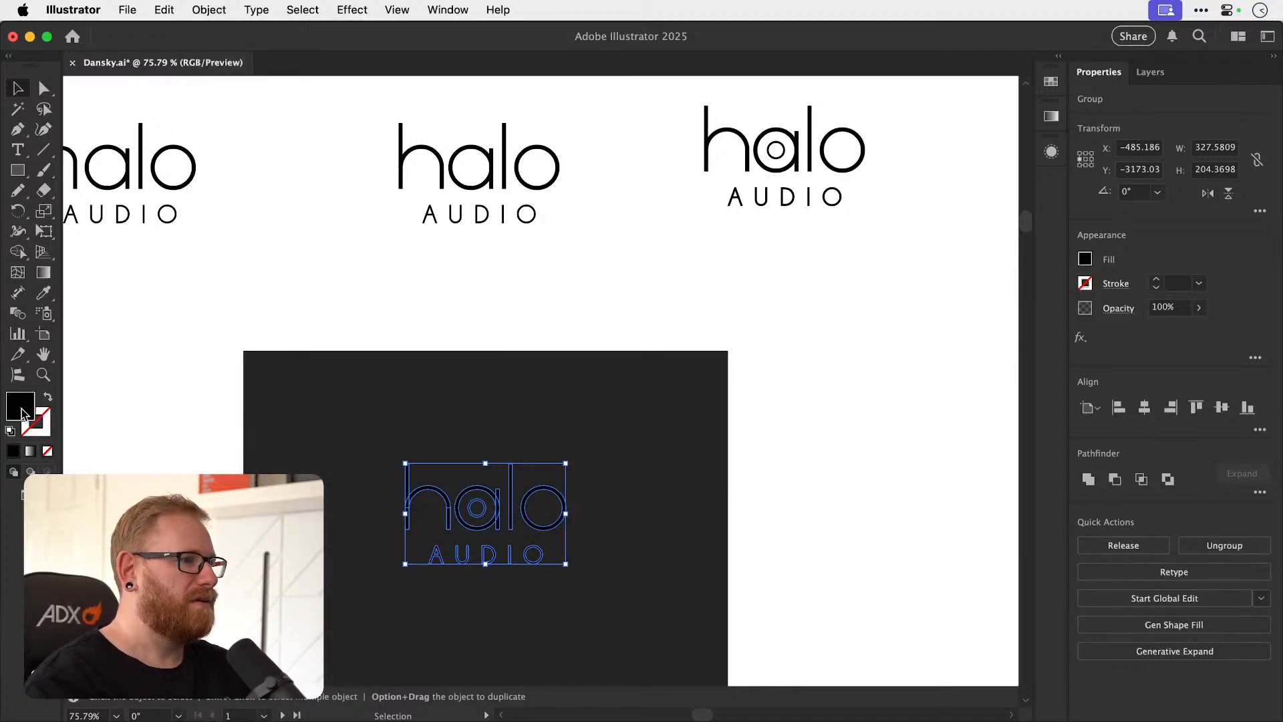
double_click(20, 405)
text(fcfcfc)
key(Return)
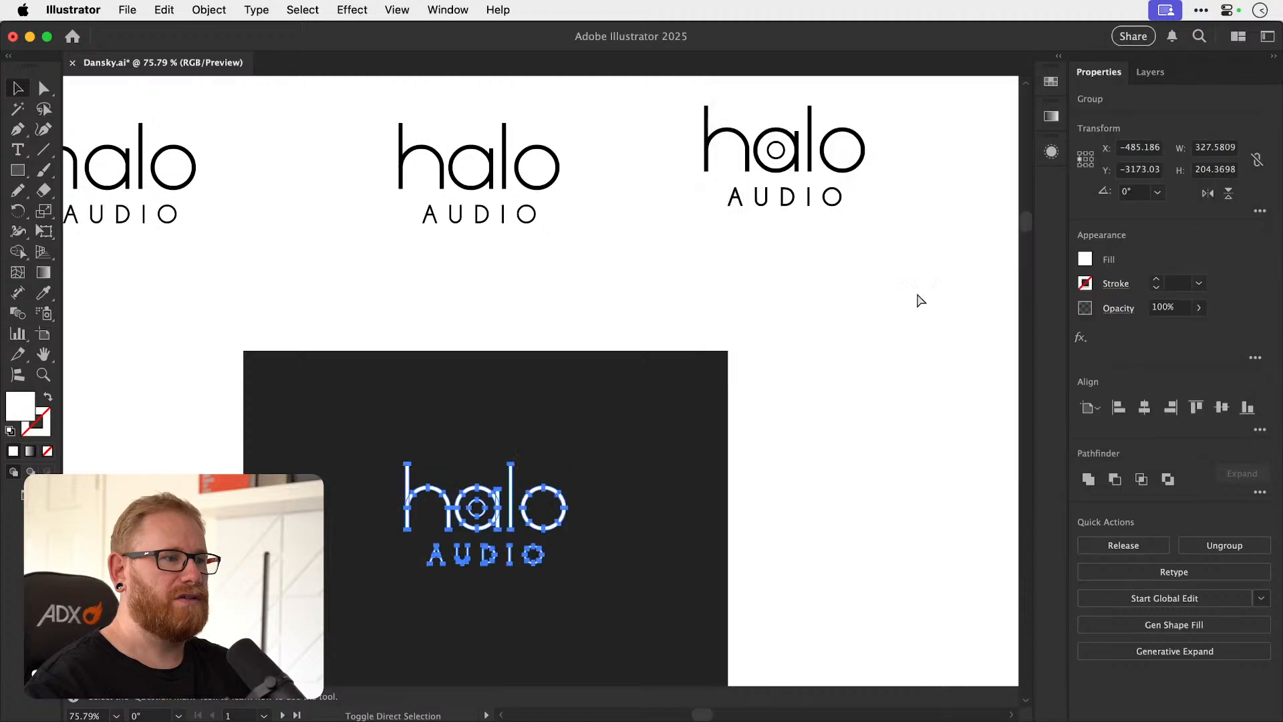
click(664, 463)
Save the document with the finished halo AUDIO presentation.
key(super+minus)
key(super+minus)
key(super+minus)
key(super+minus)
key(super+minus)
key(super+minus)
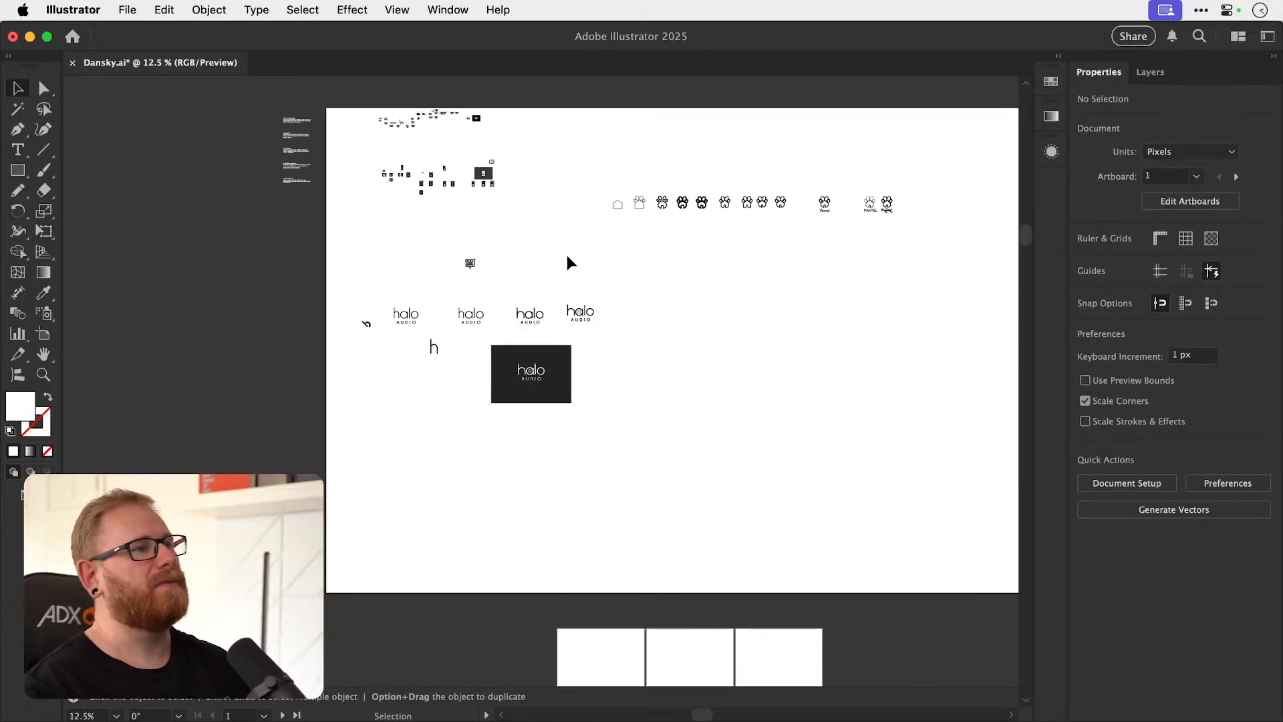
key(super+s)
Examine the Pawtel logo variations and the thin-line paw icon above PAWTEL up close.
key(space)
drag(565, 333, 546, 379)
mouse_move(881, 291)
mouse_down()
mouse_move(791, 321)
mouse_move(875, 292)
mouse_up()
key(z)
drag(795, 295, 888, 294)
drag(801, 294, 762, 350)
key(v)
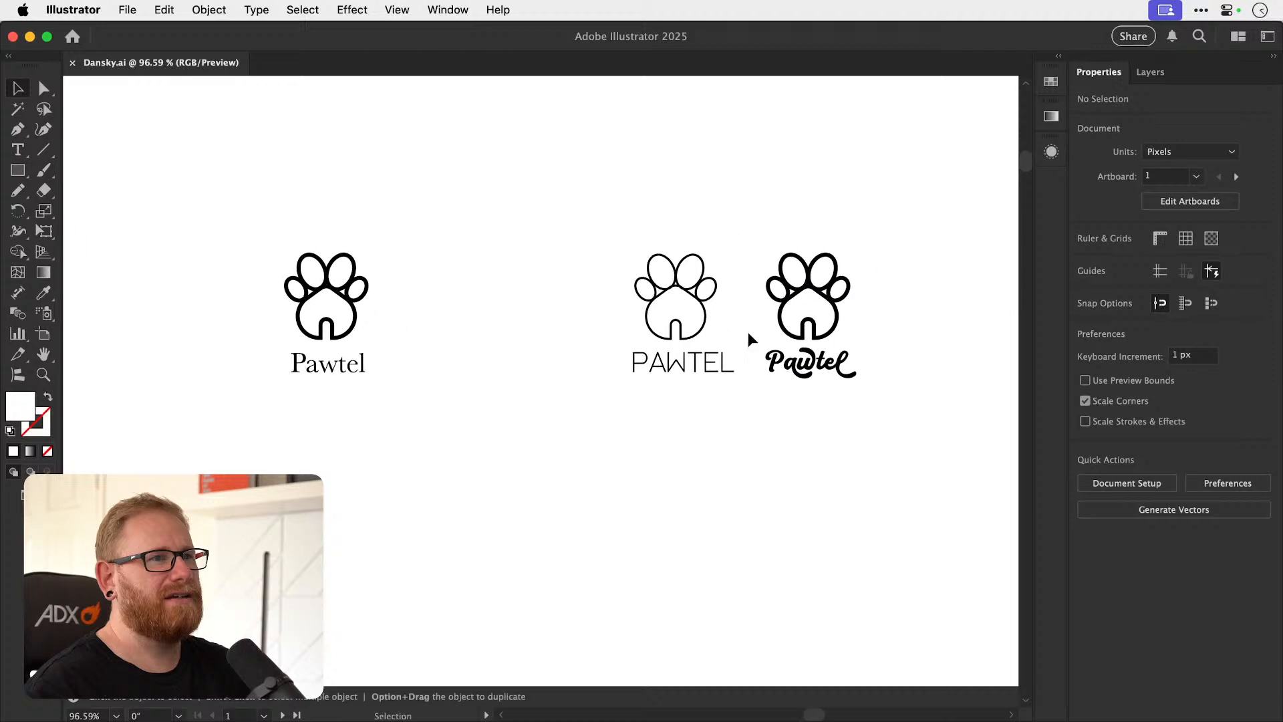
key(z)
drag(682, 300, 865, 318)
drag(676, 253, 828, 257)
key(v)
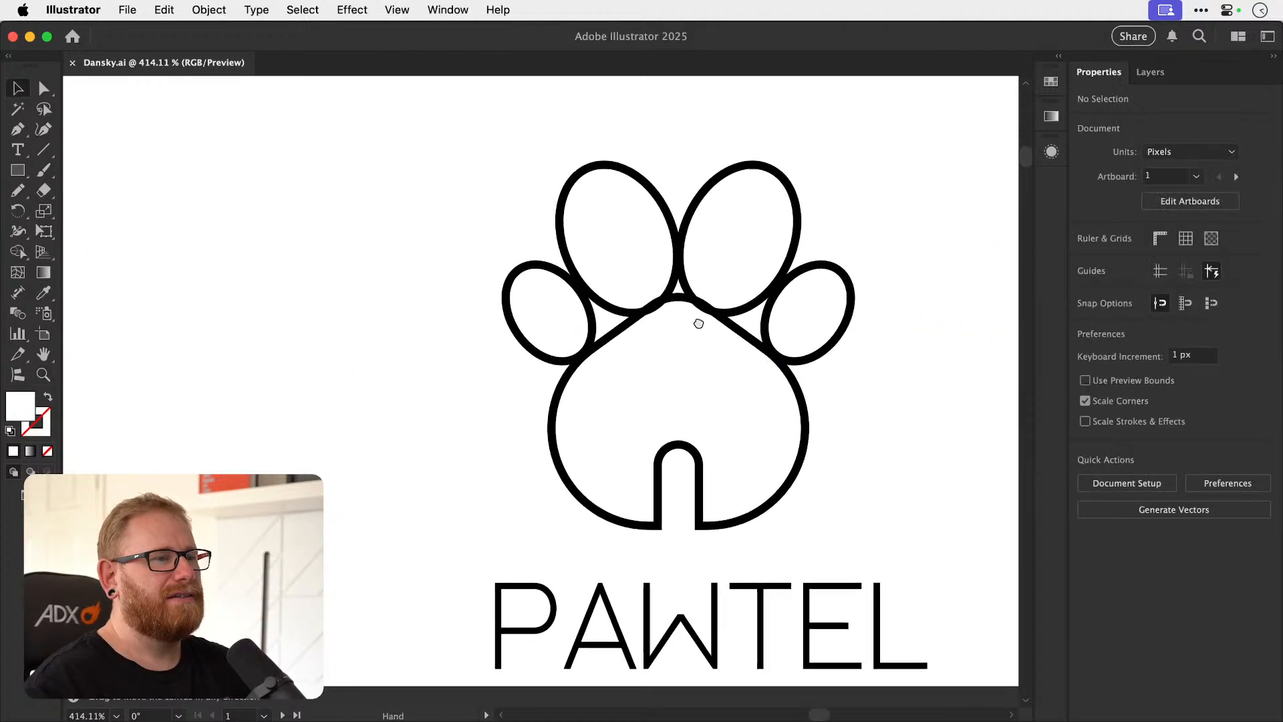
Ungroup the four toe ellipses of the paw icon above PAWTEL.
drag(687, 311, 605, 372)
click(582, 249)
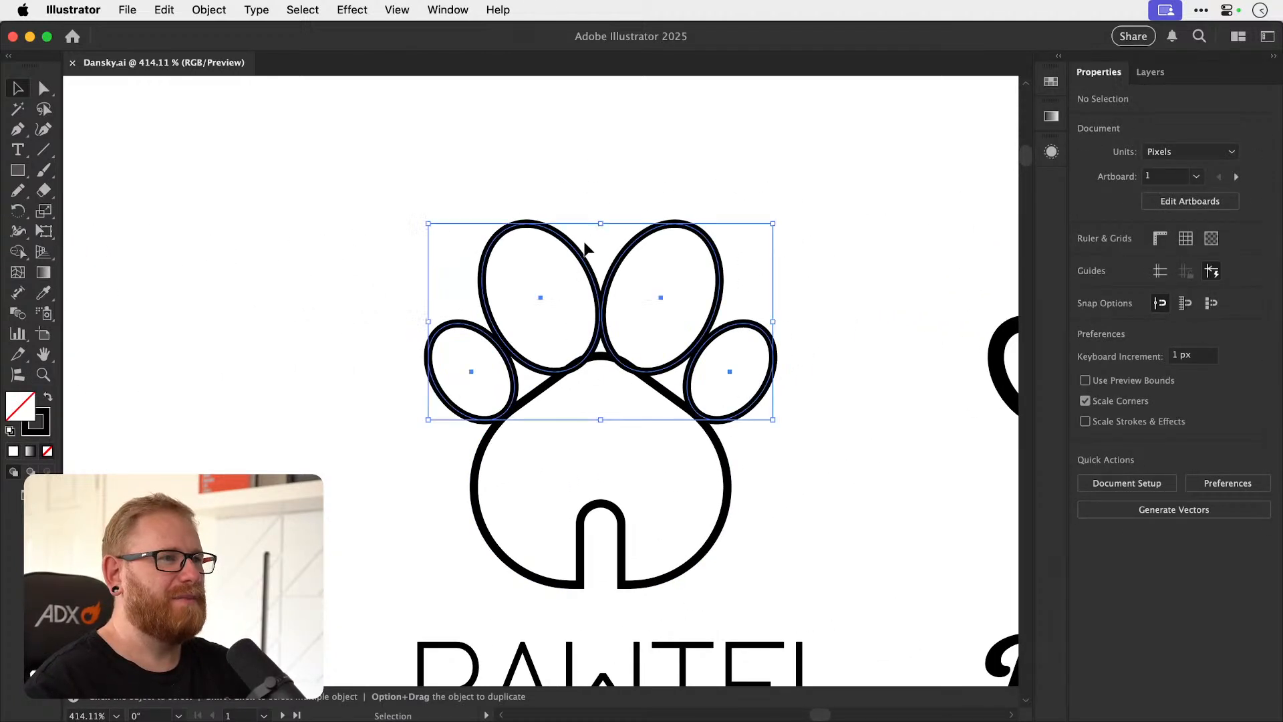
key(super+shift+g)
click(596, 248)
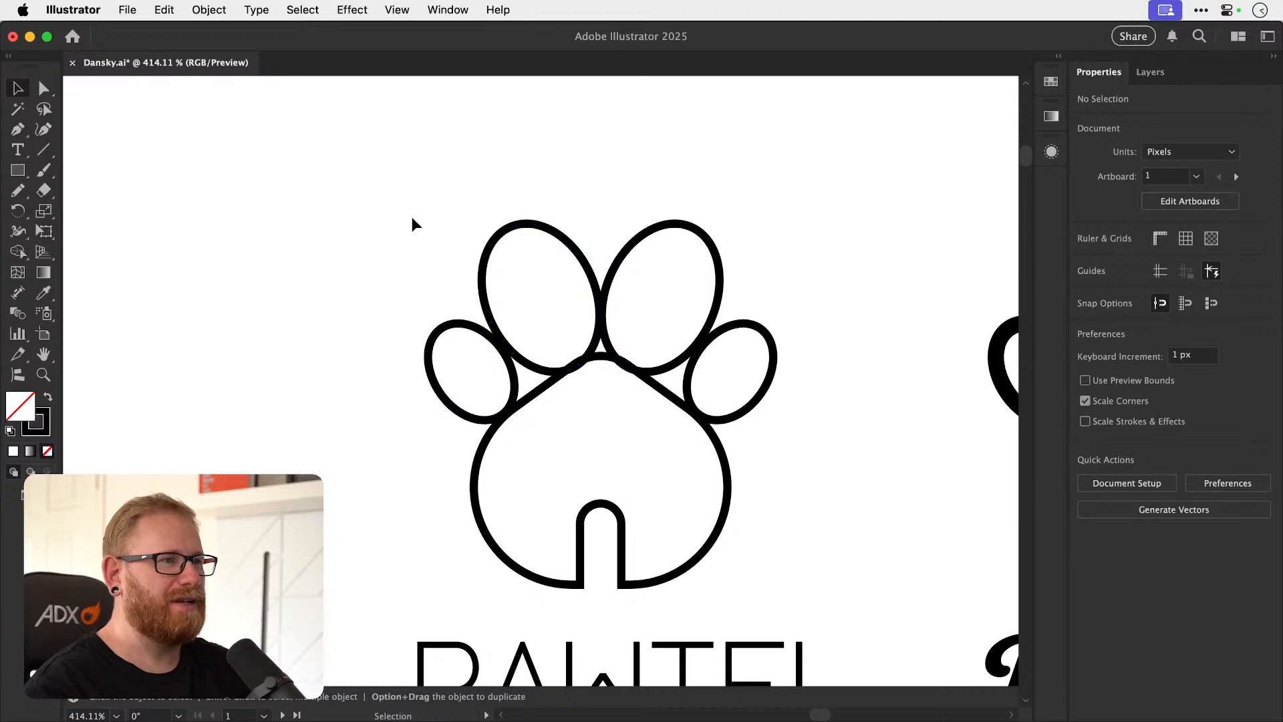
Duplicate the thin-line paw icon to the empty area below and to the left of the PAWTEL logo.
drag(414, 230, 724, 420)
key(space)
drag(660, 366, 796, 142)
drag(709, 327, 257, 568)
key(space)
drag(352, 452, 505, 442)
Rotate the copied paw's left inner toe more upright and reposition the left toes against each other and the pad.
click(375, 277)
click(393, 275)
key(r)
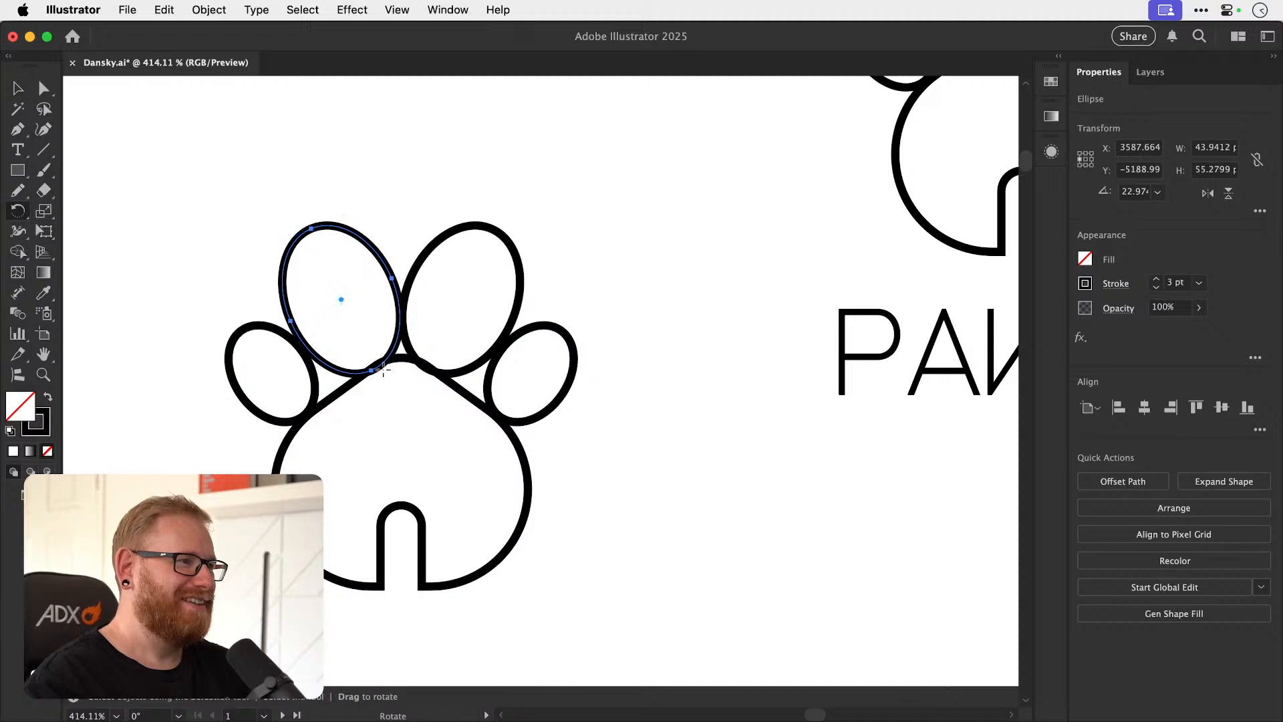
drag(461, 294, 476, 300)
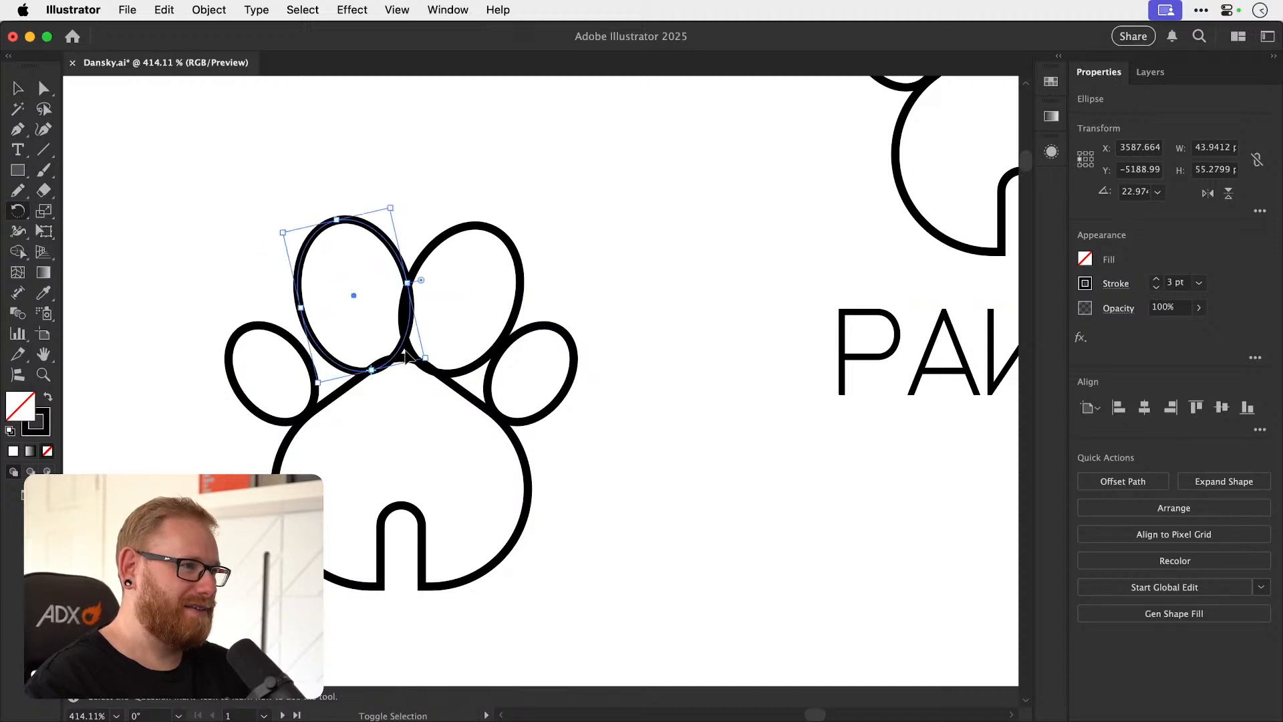
key(super+shift+a)
key(z)
key(v)
mouse_move(347, 362)
mouse_down()
mouse_move(367, 365)
mouse_move(336, 376)
mouse_up()
drag(291, 415, 302, 407)
Delete the two right toes of the copied paw.
click(559, 343)
key(Delete)
click(639, 319)
key(Delete)
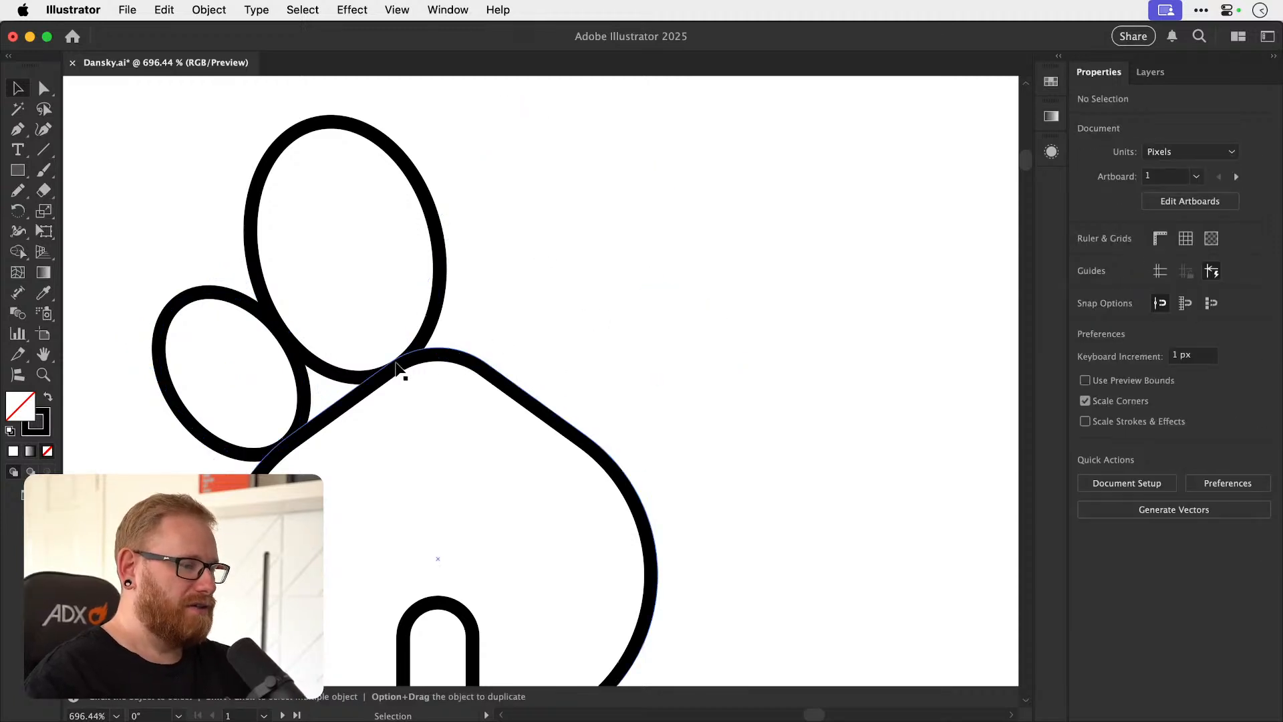
Reflect a copy of the two left toes across a vertical axis through the top center of the door.
drag(199, 235, 364, 309)
key(o)
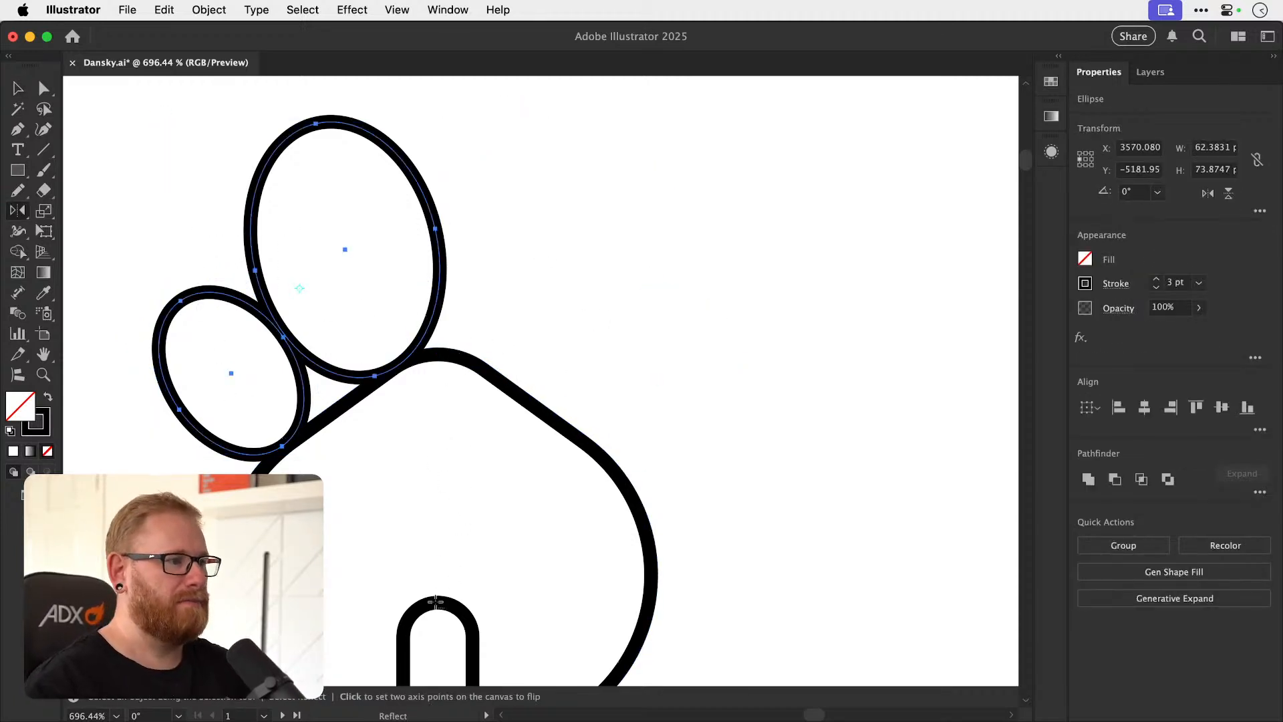
alt+click(437, 605)
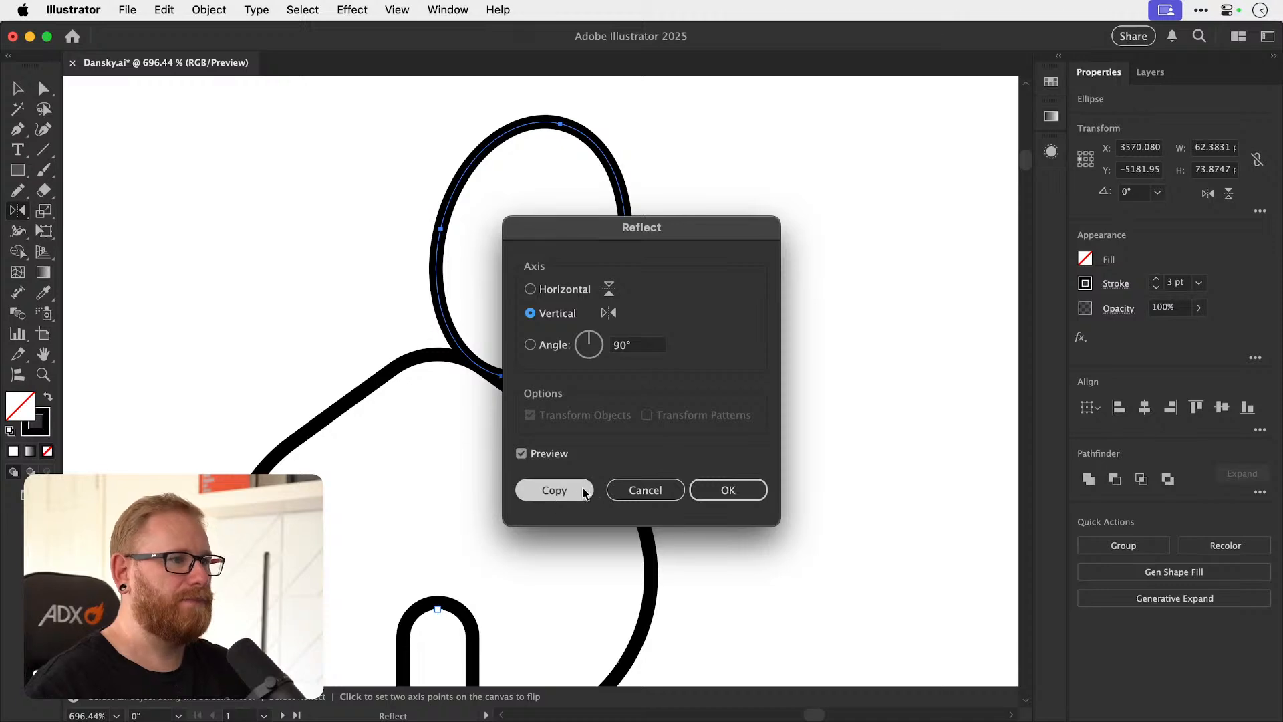
click(553, 491)
key(v)
click(555, 428)
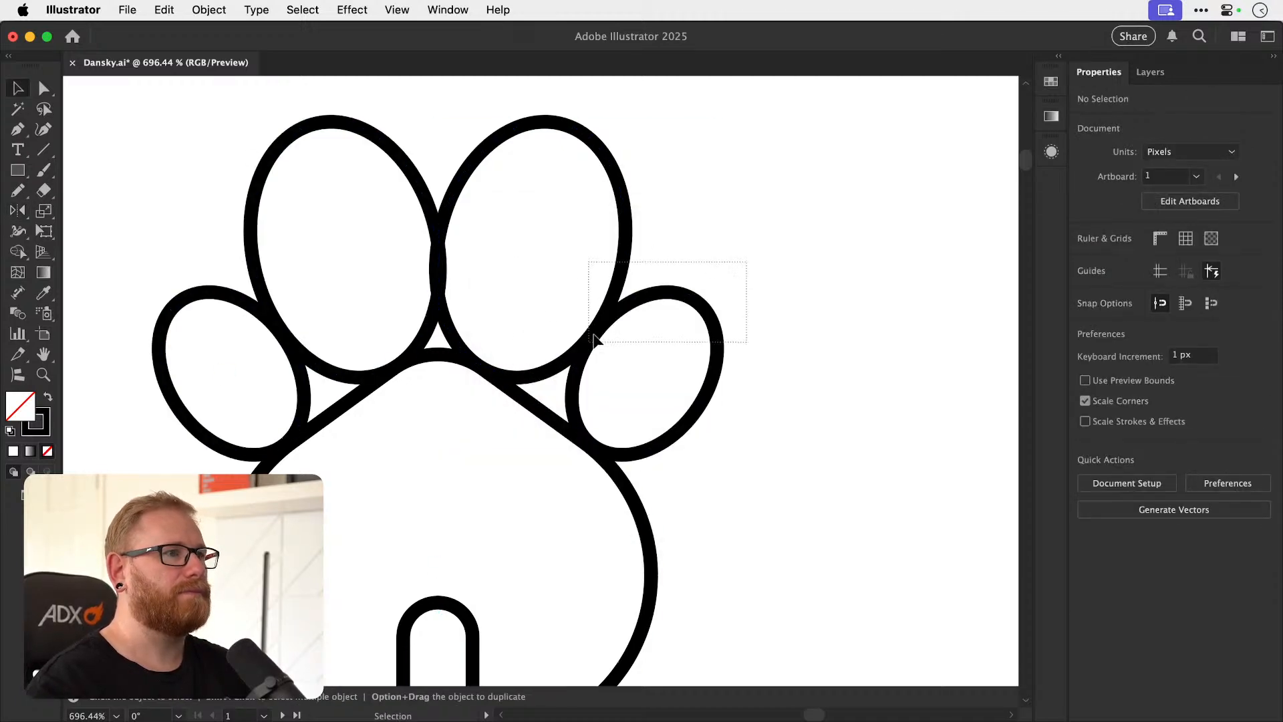
Move the mirrored right toes slightly outward so the two inner toes meet at their edges.
drag(590, 344, 590, 344)
scroll(414, 313, up, 3)
drag(502, 373, 511, 372)
Center the four toes horizontally with the pad and door of the copied paw.
key(a)
key(super+minus)
key(super+minus)
key(super+minus)
key(super+minus)
key(super+minus)
key(super+minus)
drag(325, 290, 588, 393)
key(v)
drag(444, 567, 579, 344)
click(1145, 408)
key(super+shift+a)
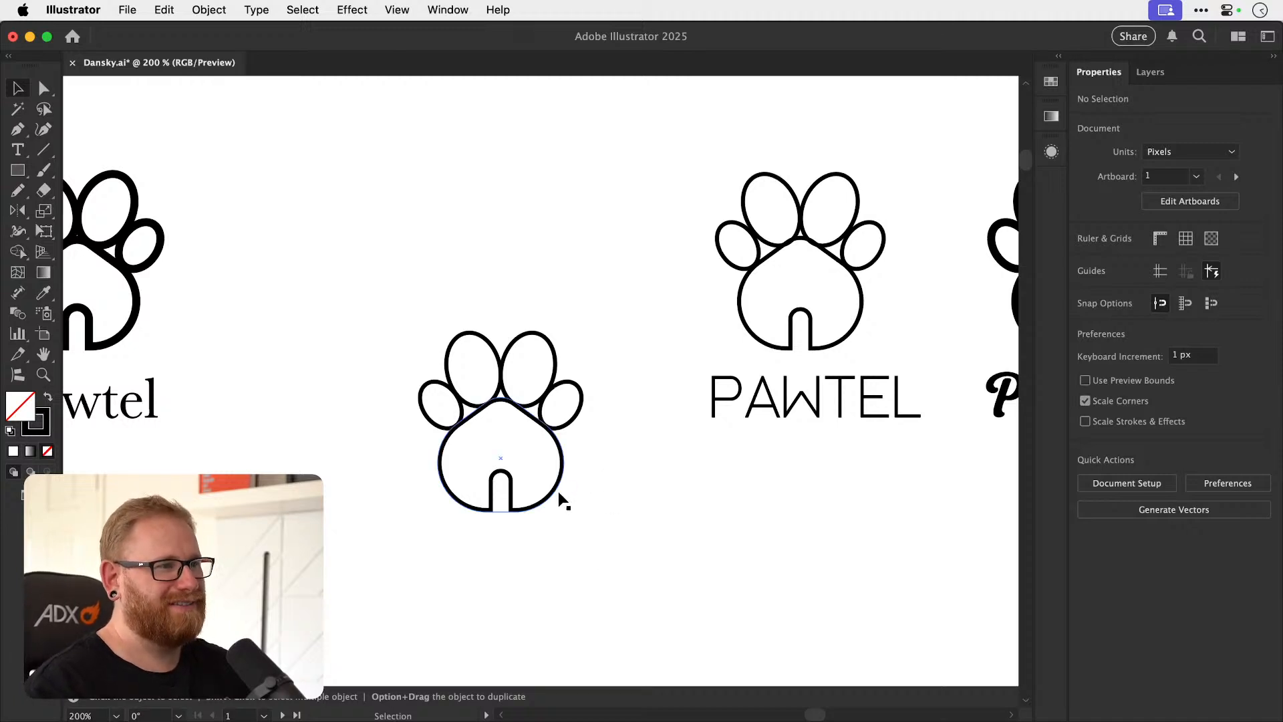
Increase the stroke weight of the whole copied paw to 5 pt.
drag(416, 552, 607, 302)
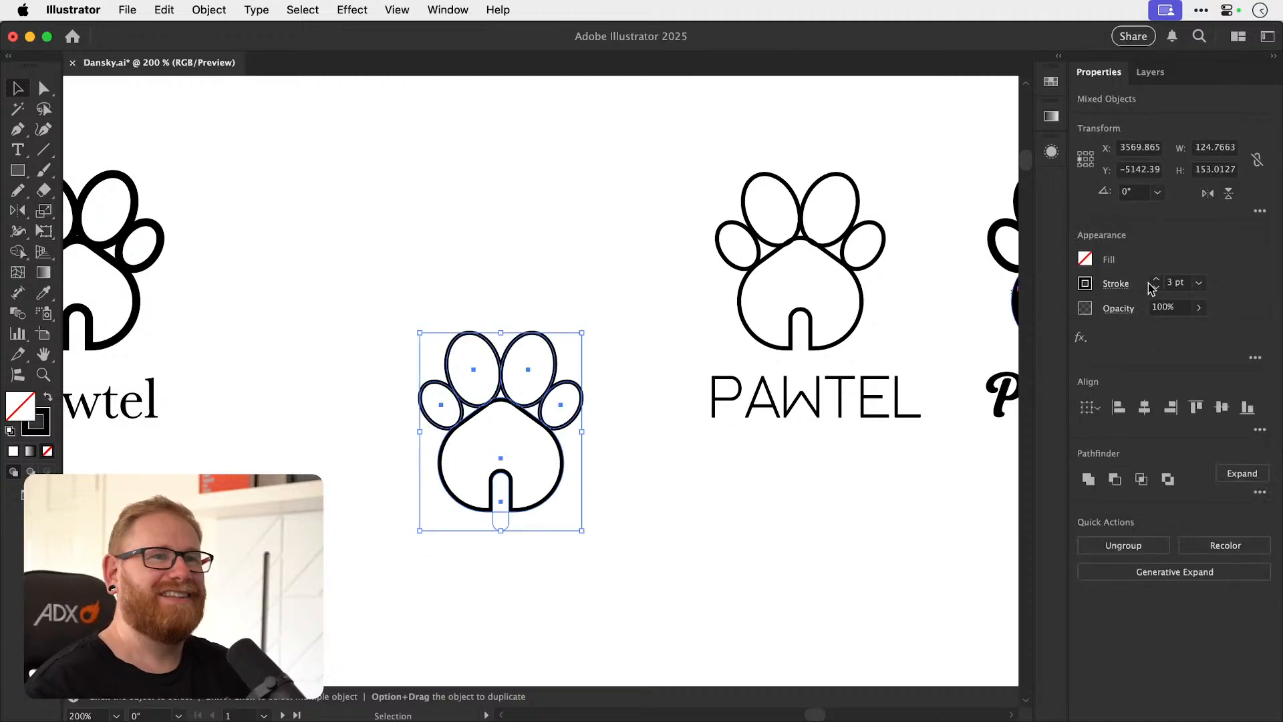
click(1156, 280)
click(1153, 280)
key(super+shift+a)
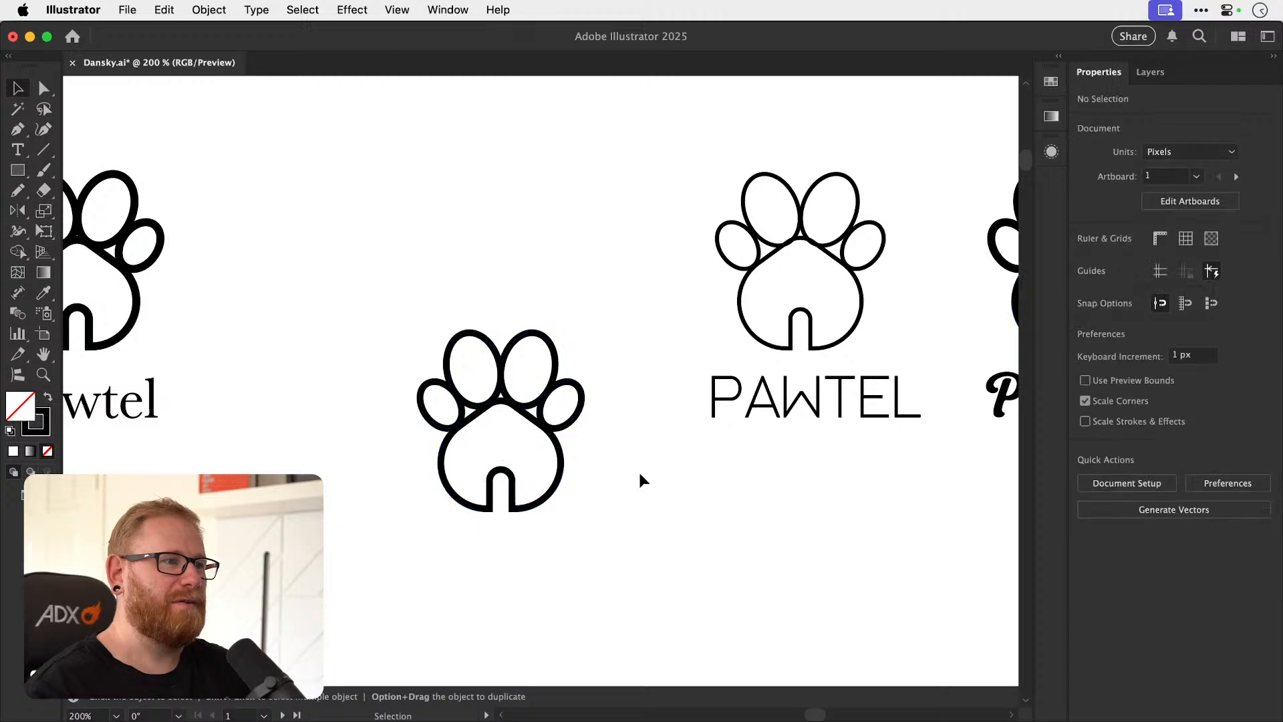
Undo and redo the stroke weight increase to compare the thinner and thicker paw.
key(super+z)
key(super+shift+a)
key(super+shift+z)
key(super+shift+a)
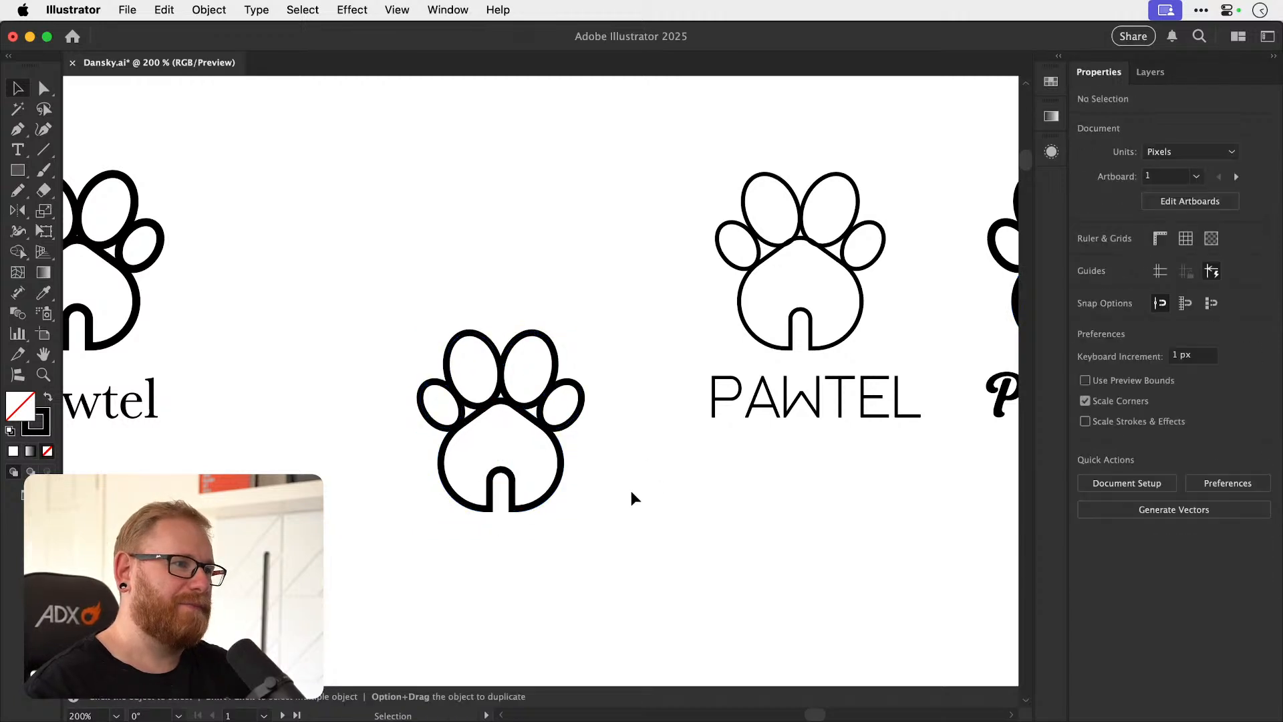
Duplicate the whole 5 pt paw icon into the empty space below the row of logos.
mouse_move(377, 306)
mouse_down()
mouse_move(516, 474)
mouse_move(584, 533)
mouse_up()
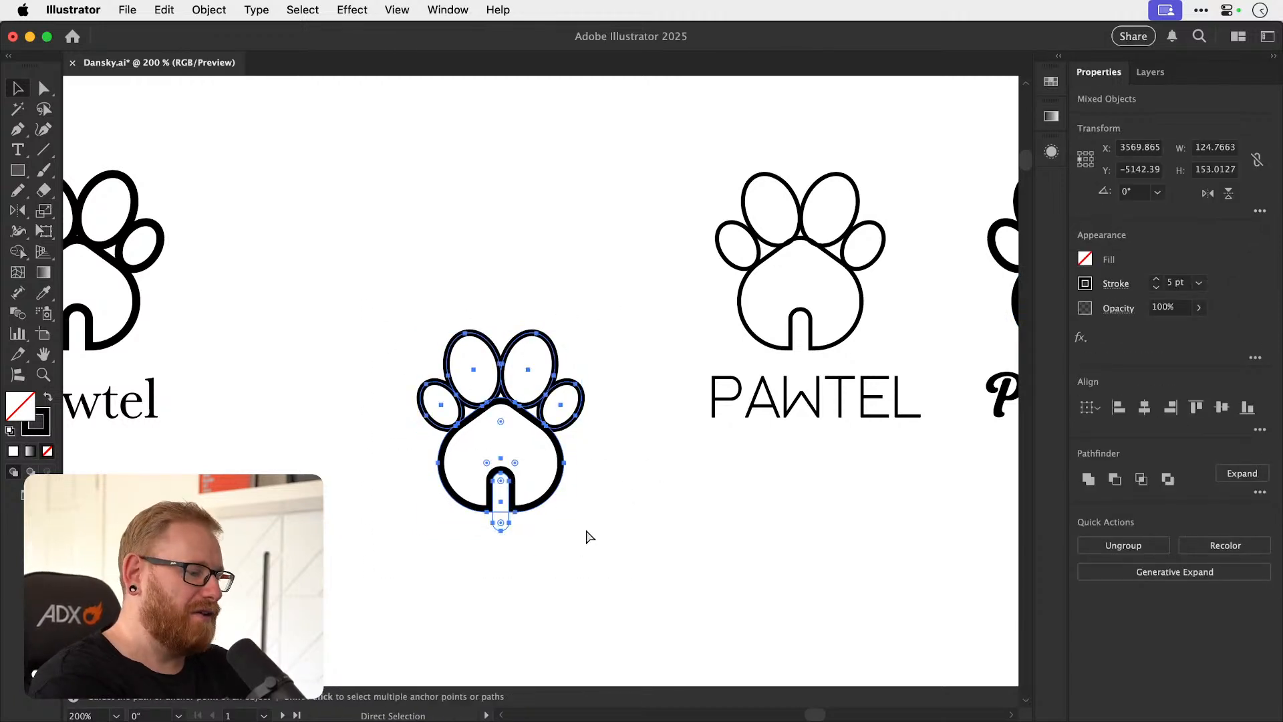
key(super+minus)
key(super+minus)
key(super+minus)
key(super+minus)
key(super+c)
key(super+v)
key(space)
drag(575, 449, 547, 389)
drag(522, 334, 518, 541)
Draw a rectangle about 685 by 461 px as a backdrop for the pasted paw and fill it light gray without a stroke.
click(18, 171)
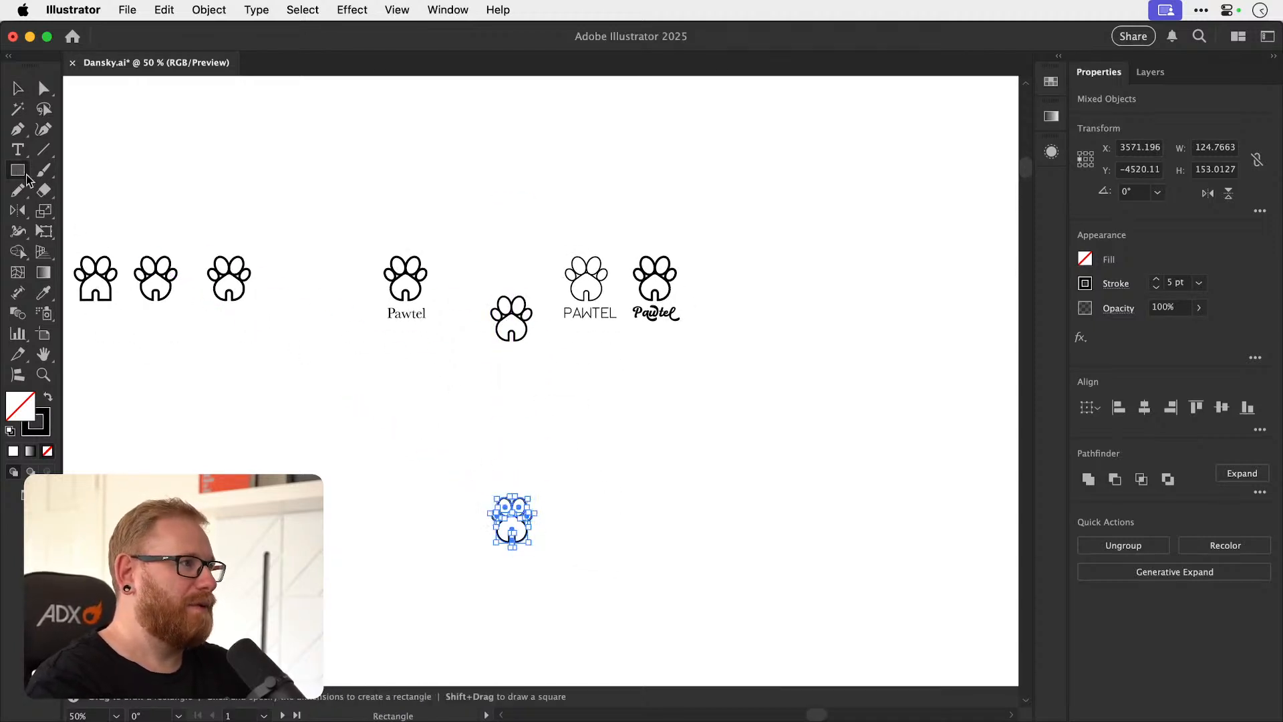
drag(404, 450, 627, 599)
key(v)
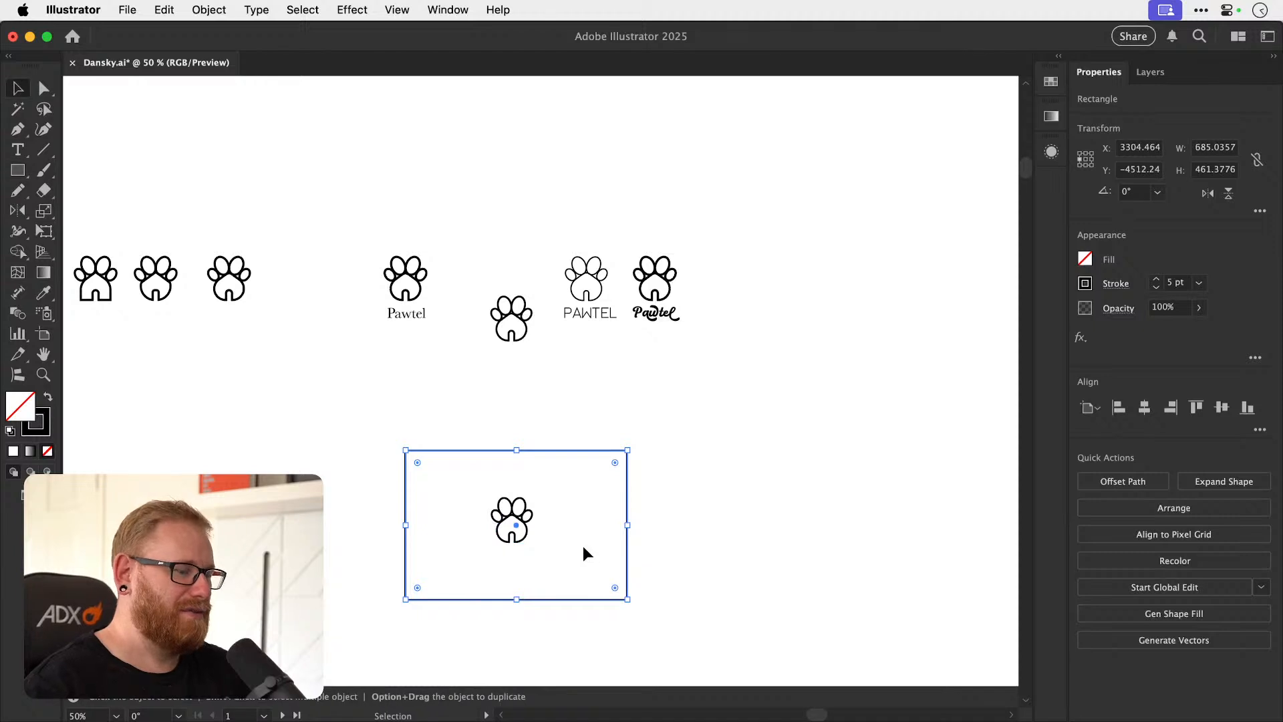
click(47, 396)
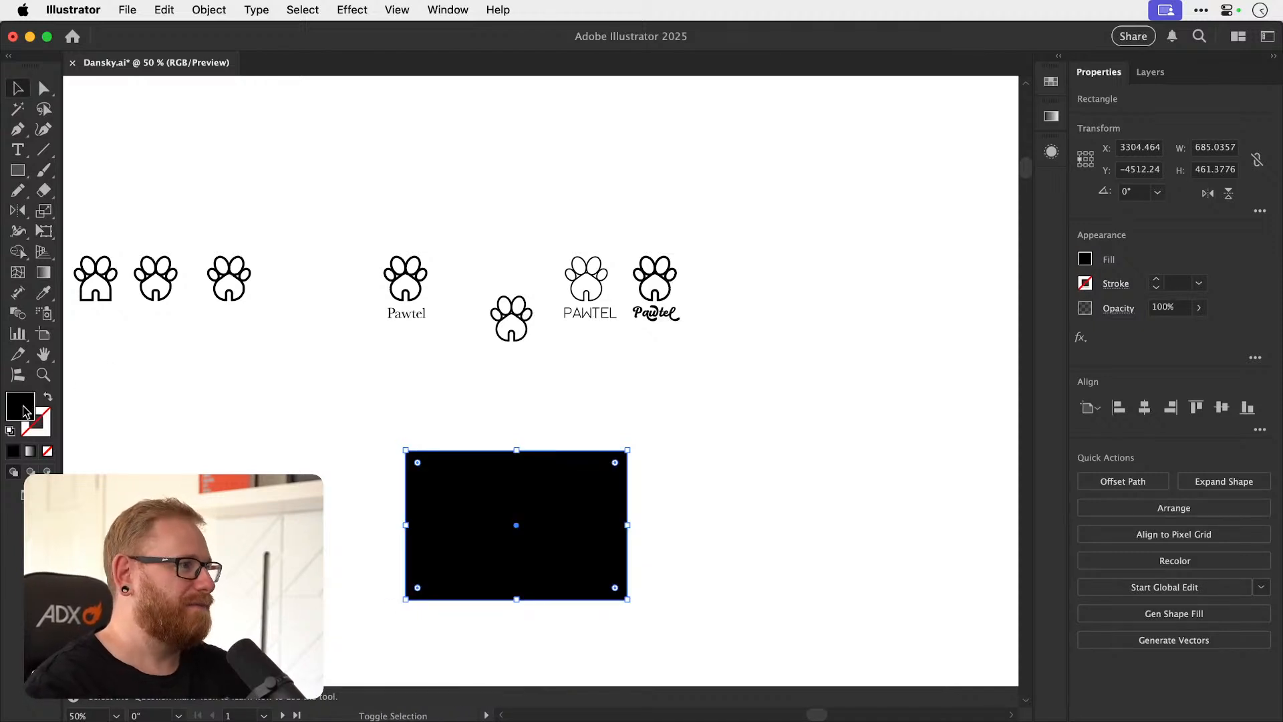
double_click(27, 401)
mouse_move(853, 218)
mouse_down()
mouse_move(848, 175)
mouse_move(750, 159)
mouse_up()
click(1135, 161)
Try to center the ungrouped paw shapes on the gray rectangle, then undo the alignment.
drag(665, 459, 667, 374)
drag(357, 395, 591, 502)
click(1144, 408)
click(1220, 406)
key(super+shift+a)
key(super+z)
Group the paw shapes and center the group horizontally and vertically on the gray rectangle.
drag(364, 385, 583, 470)
shift+click(582, 471)
key(super+g)
drag(671, 395, 470, 502)
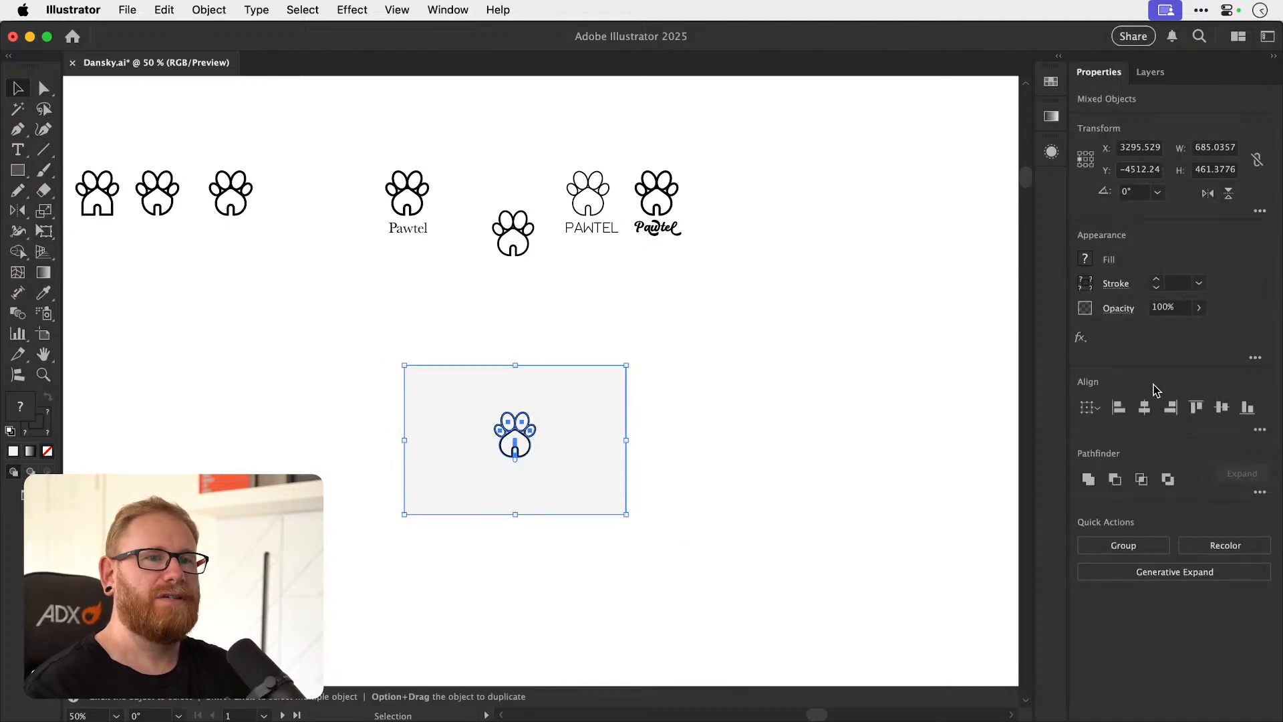
click(1221, 408)
key(super+shift+a)
Change the stroke color of the paw on the gray rectangle to a purple around #8e4dc1.
key(z)
drag(522, 441, 602, 441)
key(v)
click(542, 441)
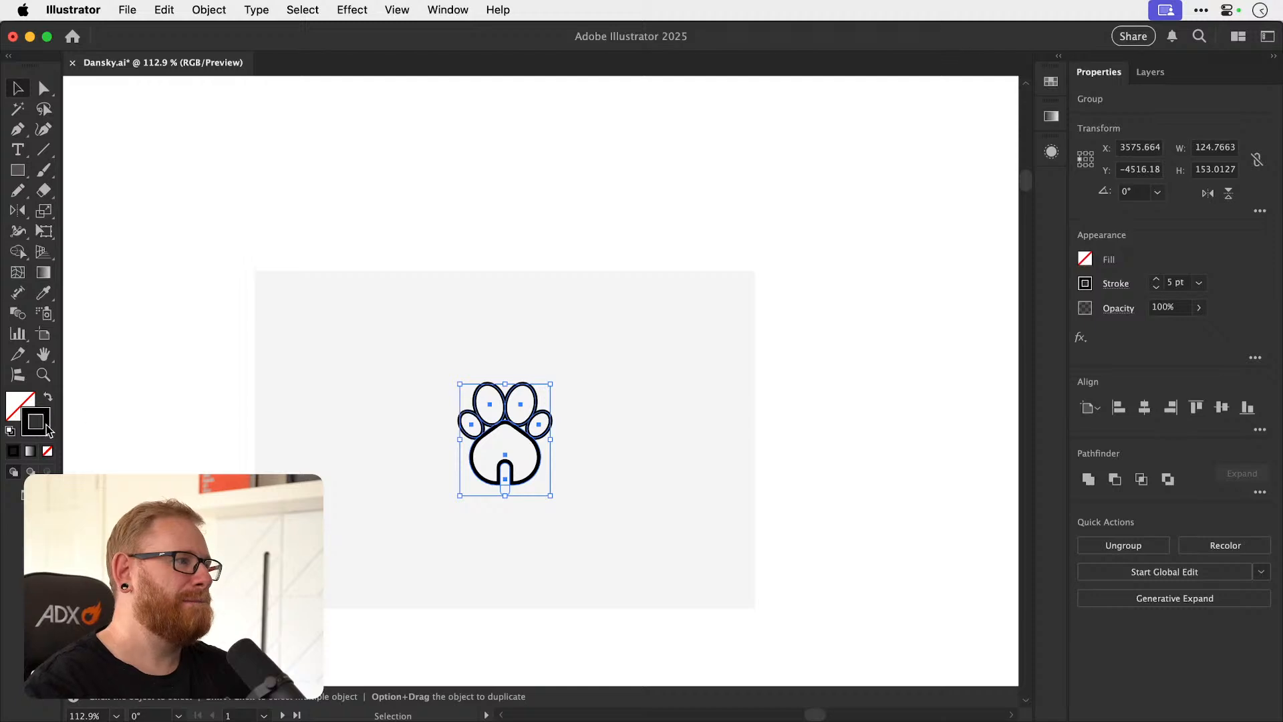
double_click(48, 430)
mouse_move(997, 224)
mouse_down()
mouse_move(1000, 201)
mouse_move(879, 207)
mouse_move(892, 203)
mouse_up()
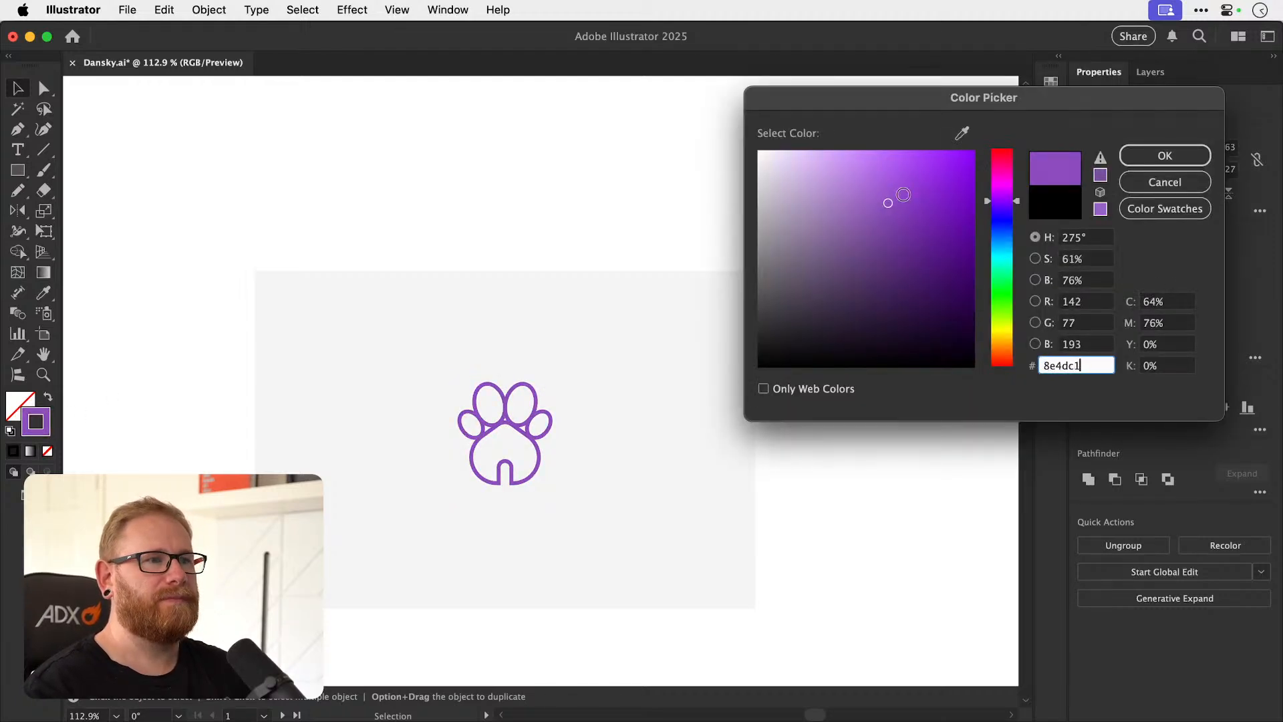
click(1165, 155)
click(949, 275)
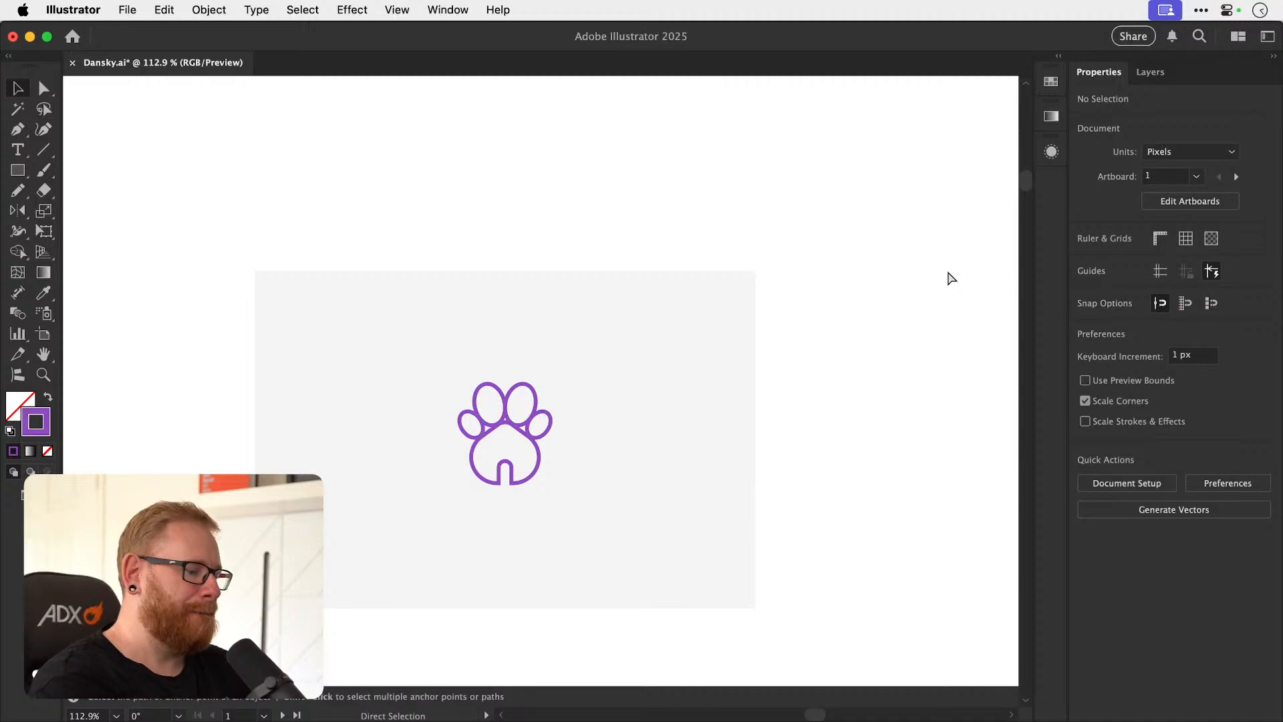
Save the document with the purple paw presentation.
key(super+minus)
key(super+minus)
key(super+minus)
key(super+minus)
key(super+minus)
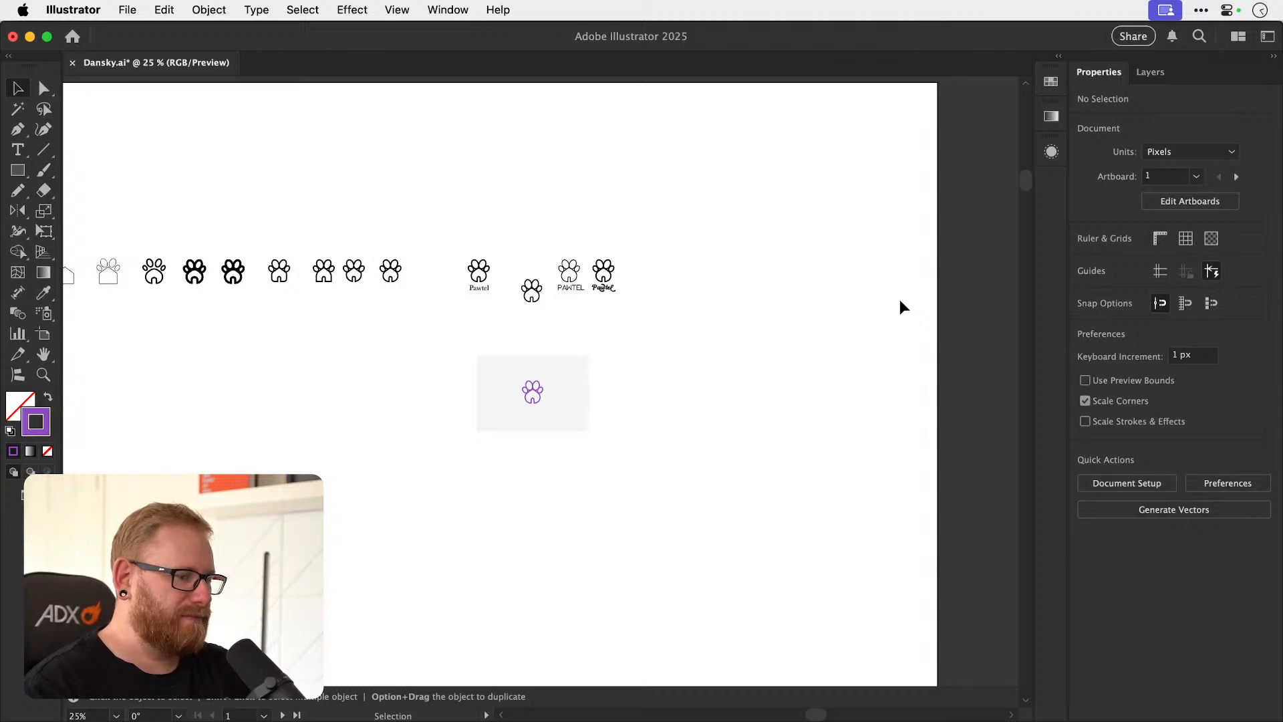
key(super+s)
Duplicate the ROOT SUPPLY CO. logo to the right and delete the large ROOT from the copy.
drag(558, 410, 706, 379)
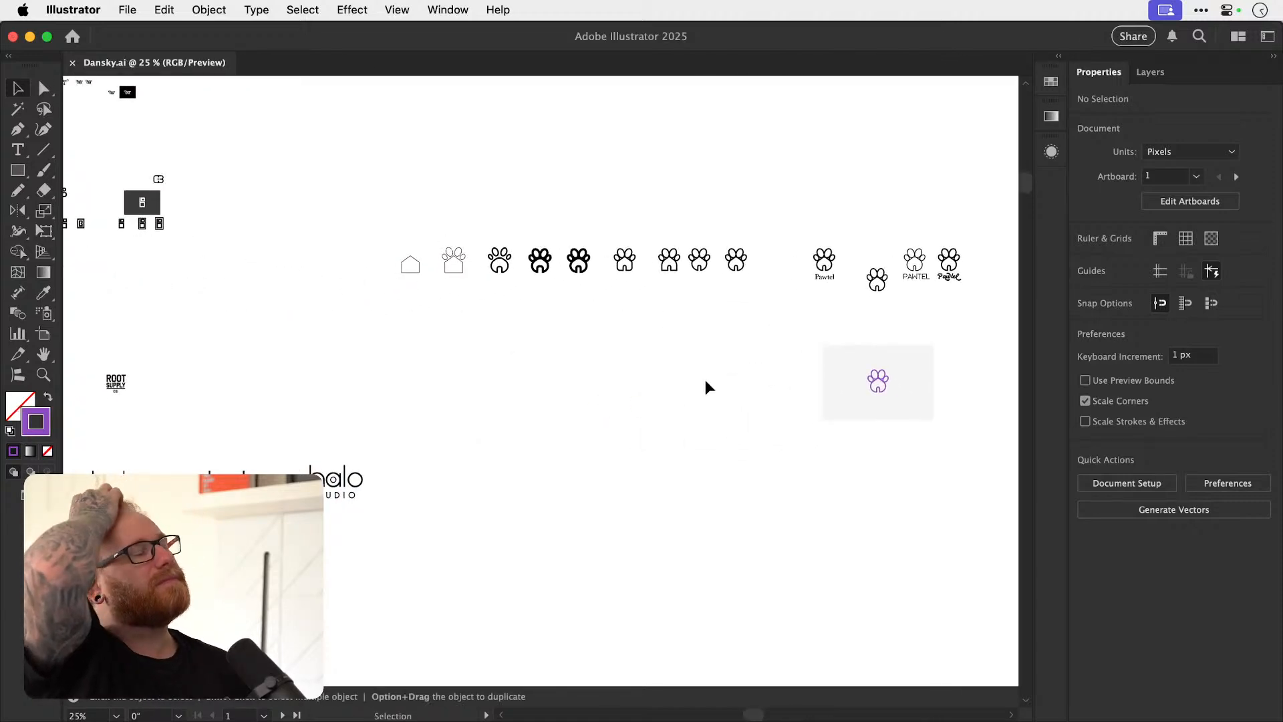
drag(418, 387, 602, 361)
drag(234, 351, 579, 358)
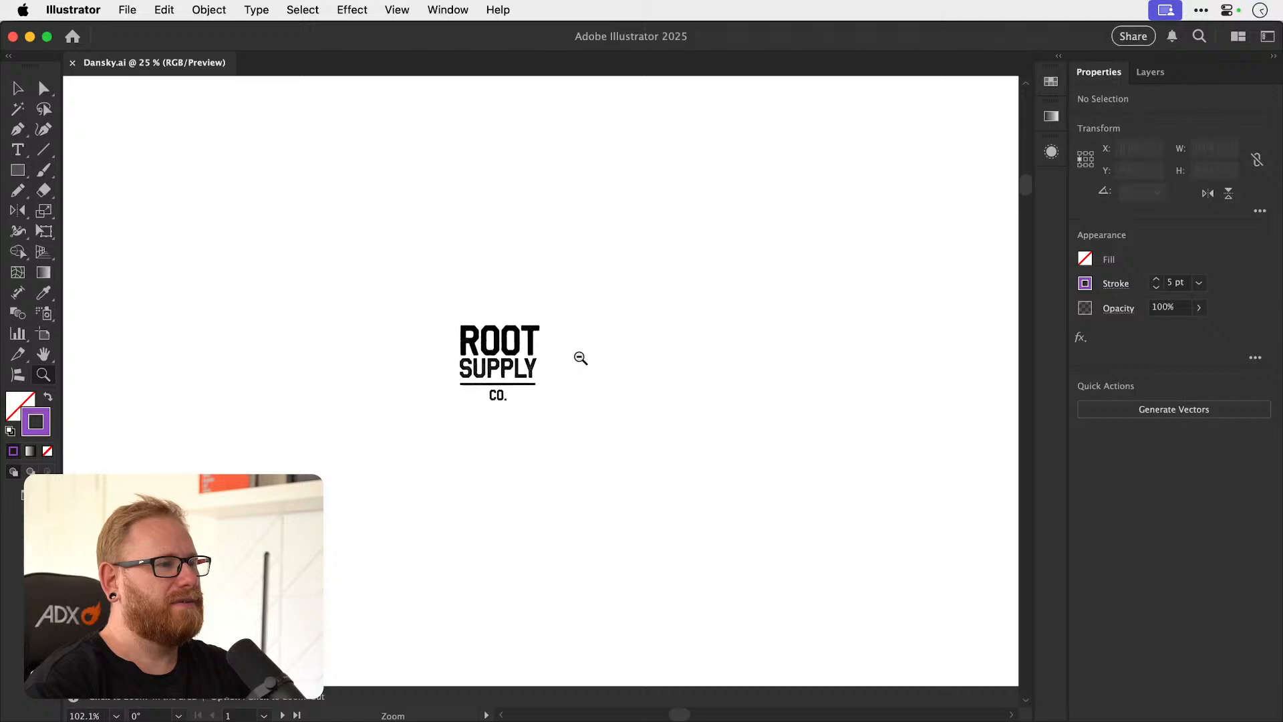
drag(419, 295, 809, 363)
click(822, 361)
click(707, 332)
key(Delete)
Copy the SUPPLY text directly above itself and change the upper line to ROOT.
drag(702, 381, 694, 327)
double_click(693, 327)
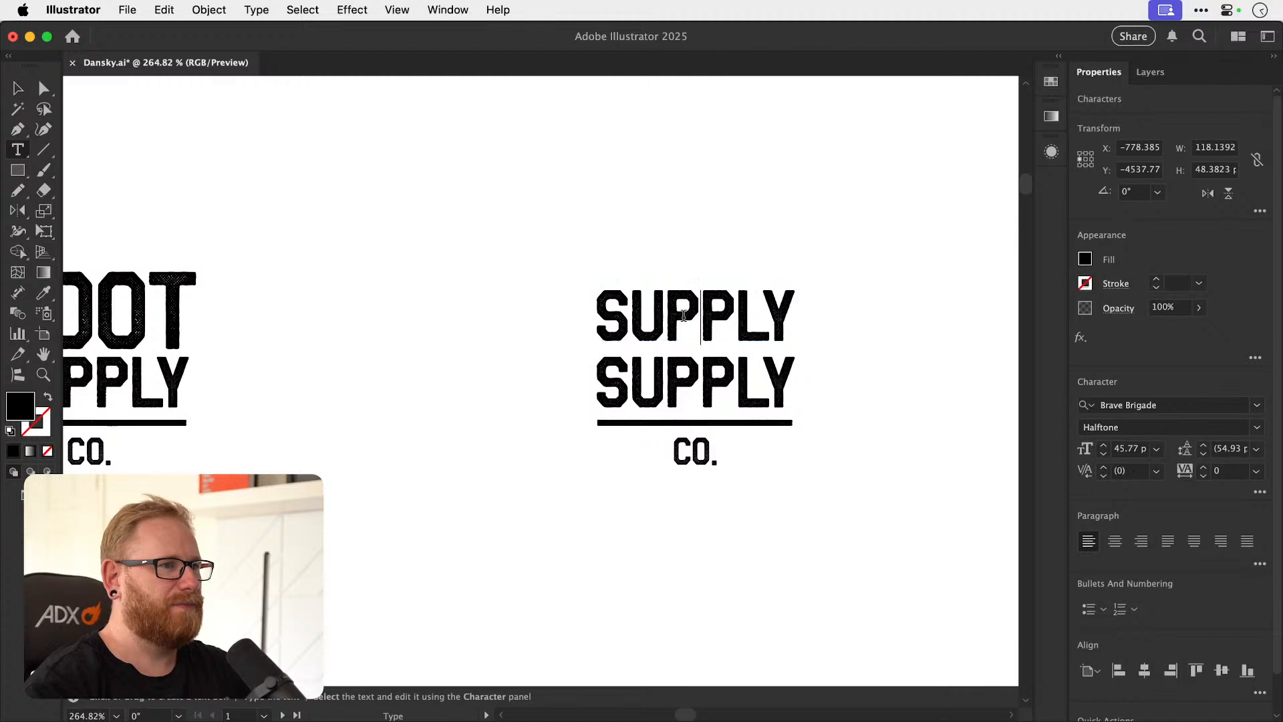
double_click(688, 324)
text(ROOT)
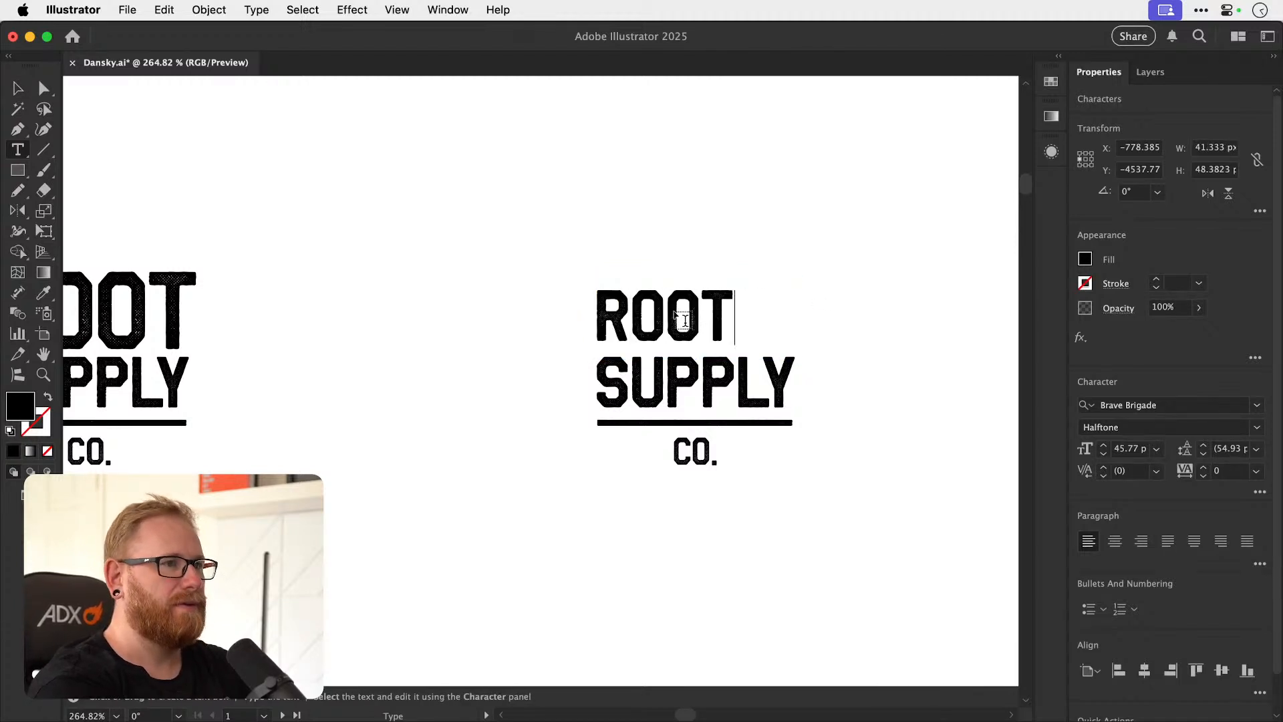
click(18, 89)
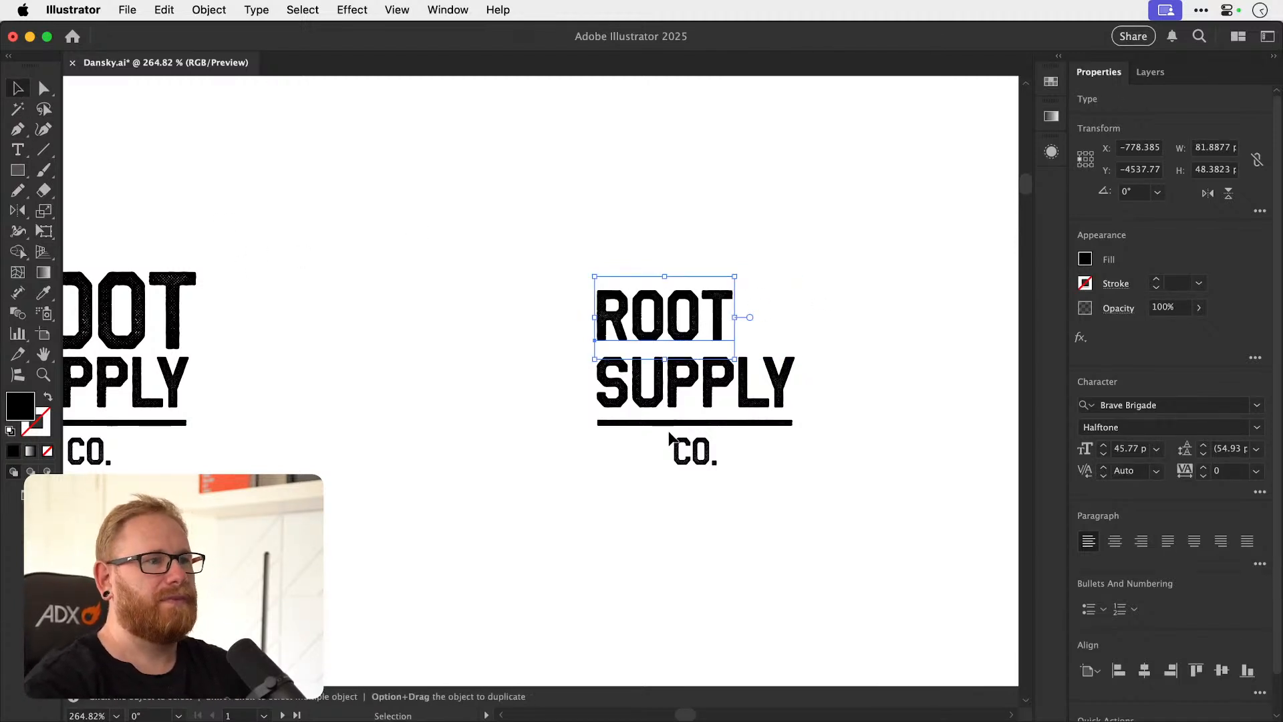
Move SUPPLY up closer to ROOT and copy the horizontal line above ROOT.
drag(691, 395, 691, 386)
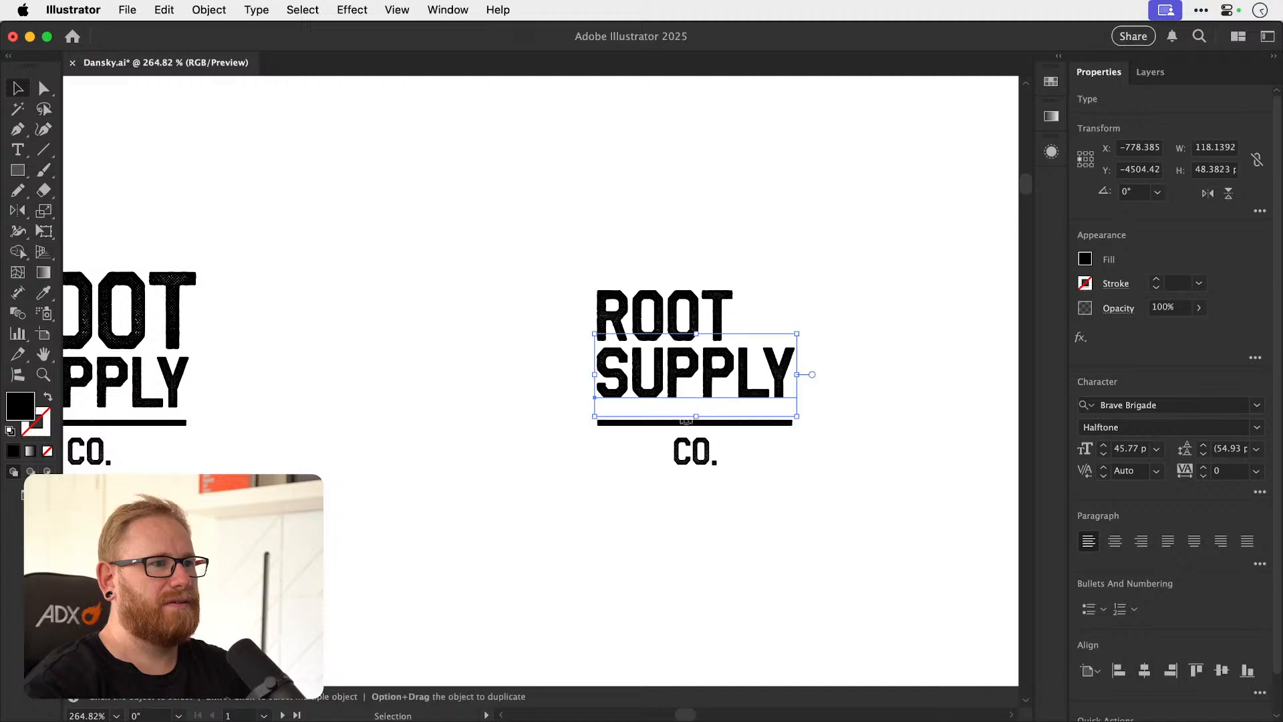
click(682, 431)
click(651, 431)
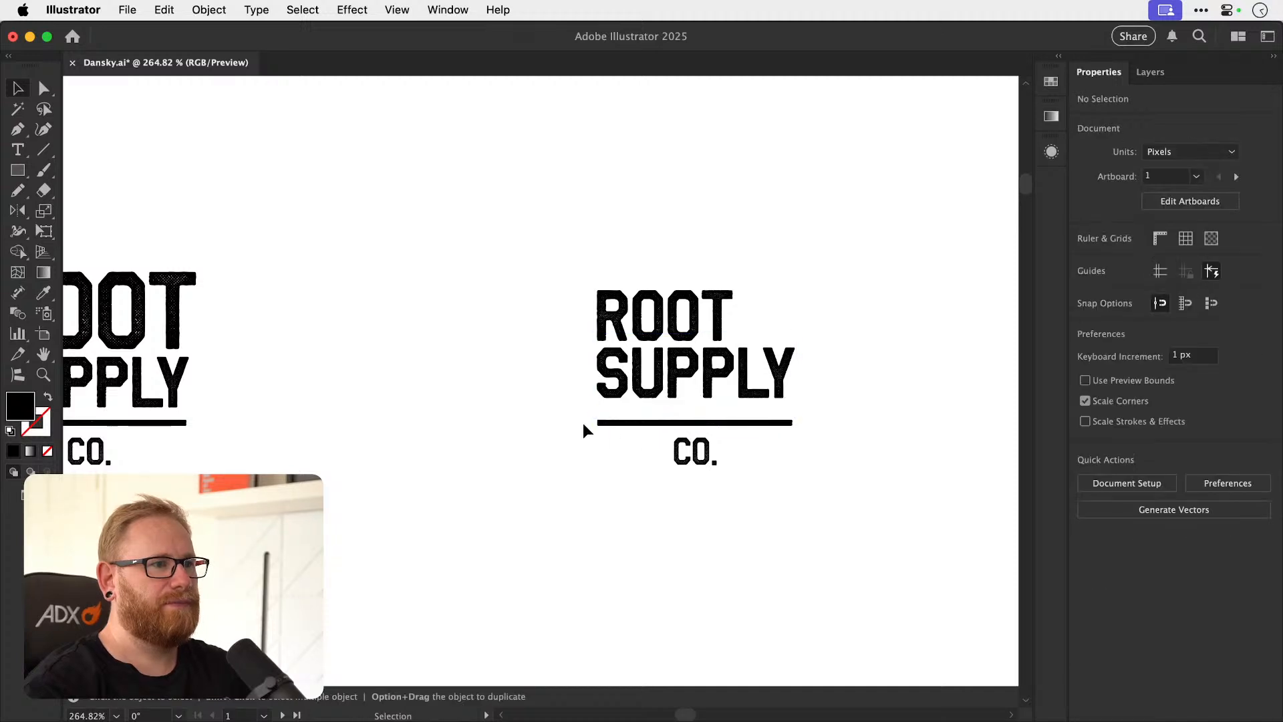
click(810, 423)
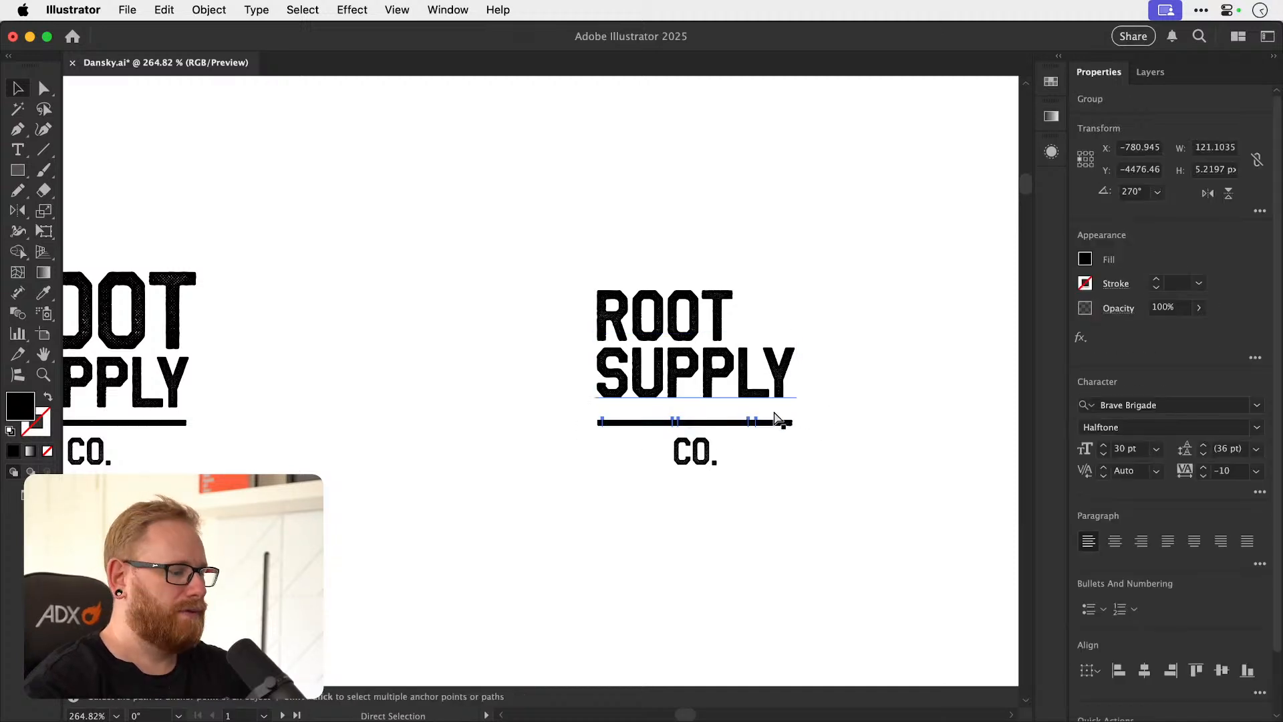
drag(743, 425, 746, 266)
click(696, 454)
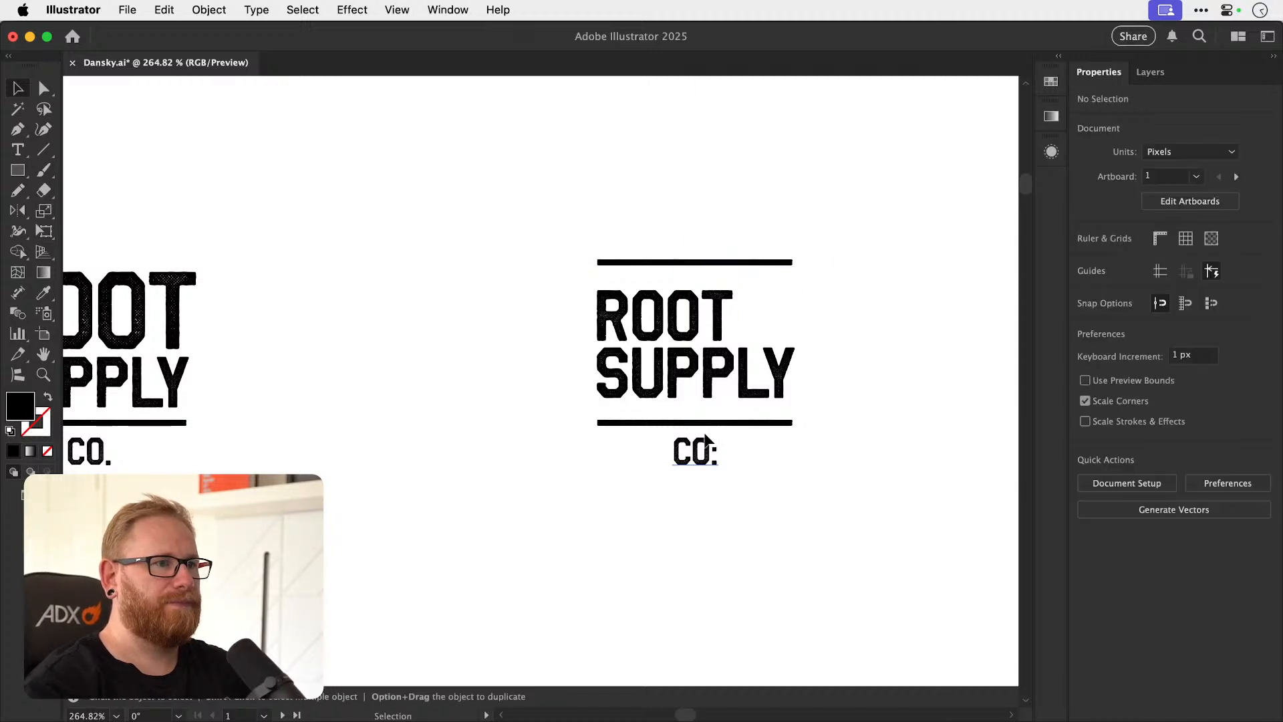
Duplicate the logo with two horizontal lines to the right.
drag(533, 541, 829, 249)
drag(772, 344, 504, 307)
drag(427, 287, 829, 288)
Copy SUPPLY onto a third line in the new logo and delete the horizontal lines and small CO.
drag(783, 398, 586, 457)
click(563, 438)
click(582, 426)
key(Delete)
click(635, 266)
key(Delete)
Replace the text on the third line with CO. at the same size as ROOT and SUPPLY.
double_click(579, 449)
double_click(578, 448)
text(CO.)
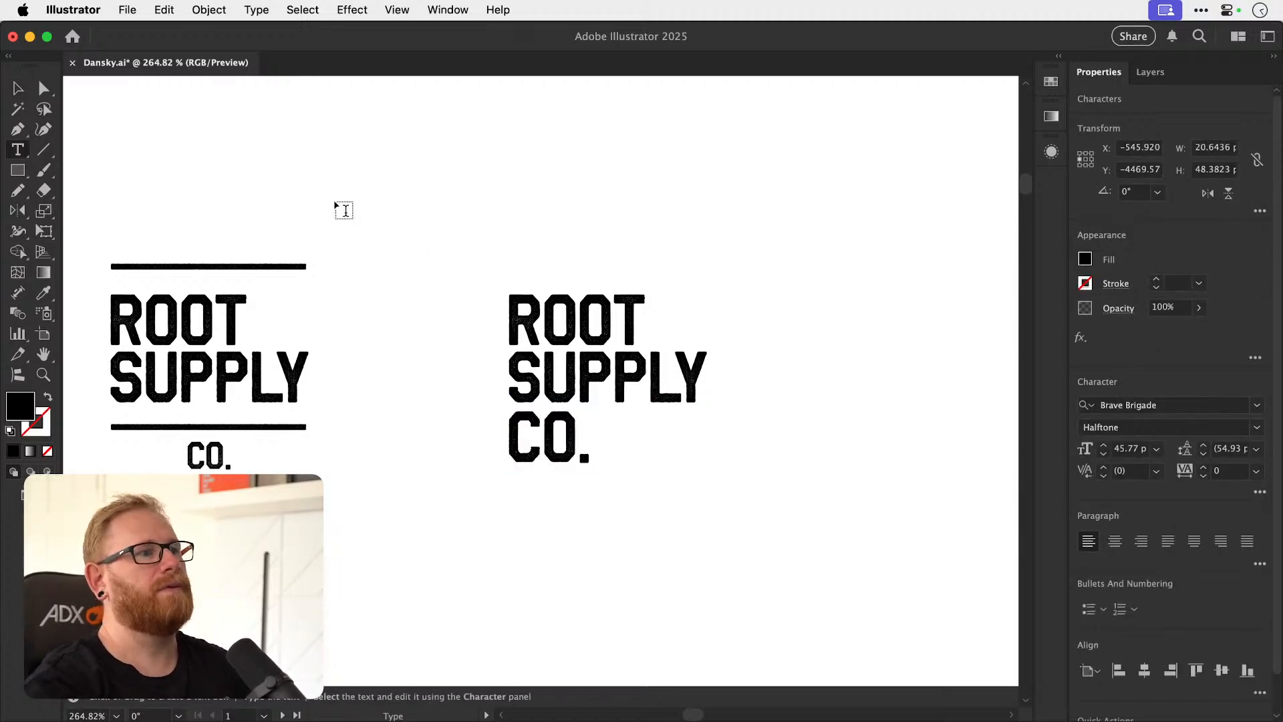
key(Escape)
click(618, 529)
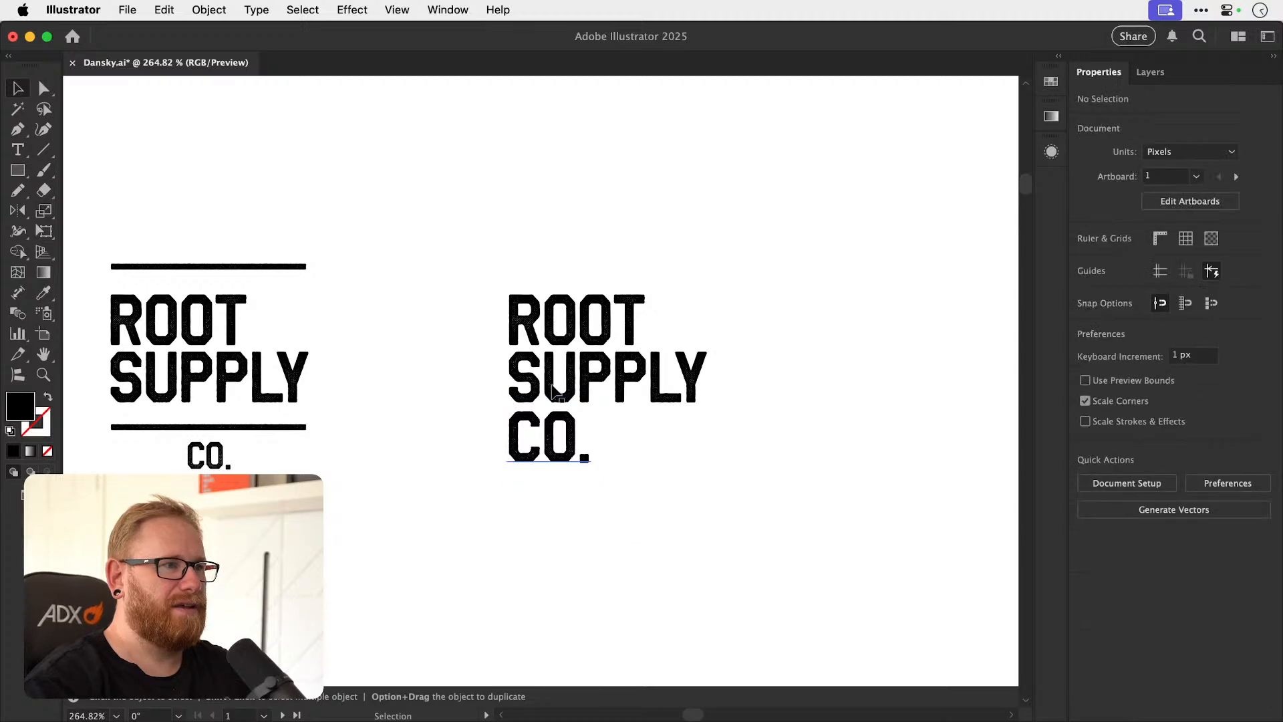
Move CO. up slightly so the spacing between the three stacked lines is even.
drag(603, 421, 713, 464)
drag(601, 389, 575, 376)
key(super+shift+a)
drag(514, 505, 512, 491)
key(super+shift+a)
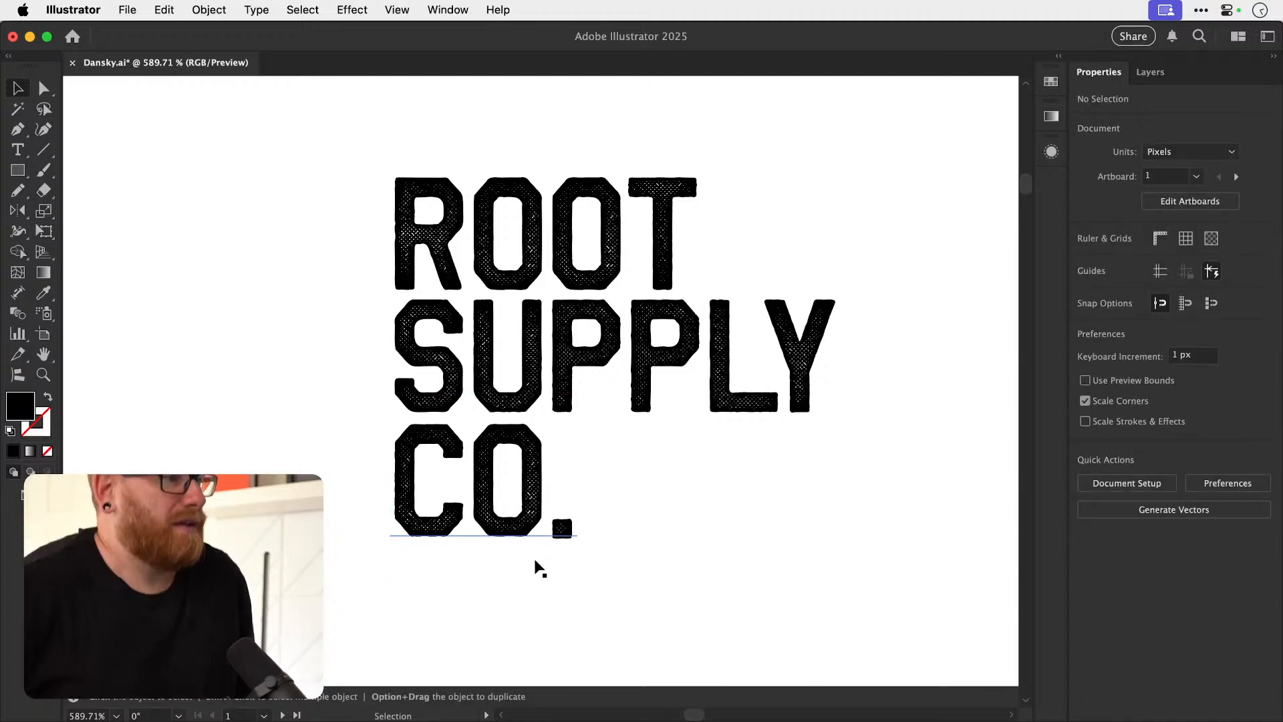
Try to center ROOT, SUPPLY and CO. horizontally as objects, then undo the alignment.
key(z)
click(502, 383)
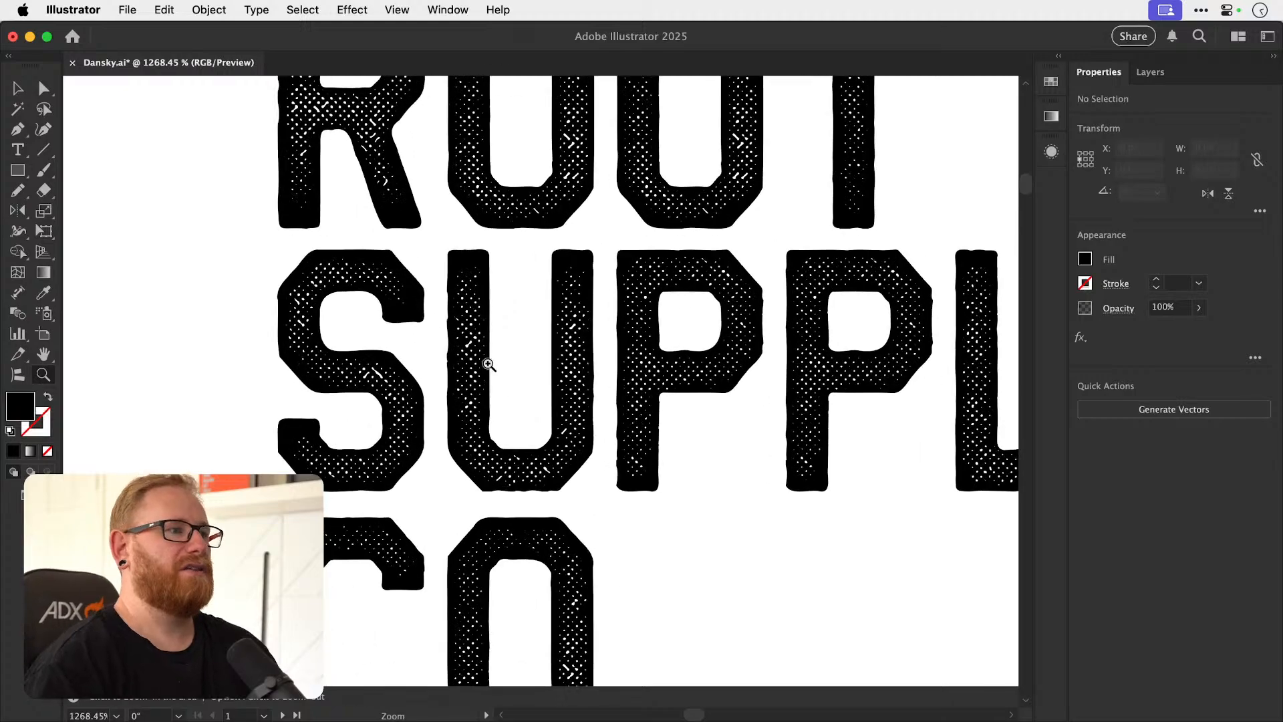
drag(392, 455, 382, 409)
drag(597, 463, 393, 424)
drag(510, 355, 711, 545)
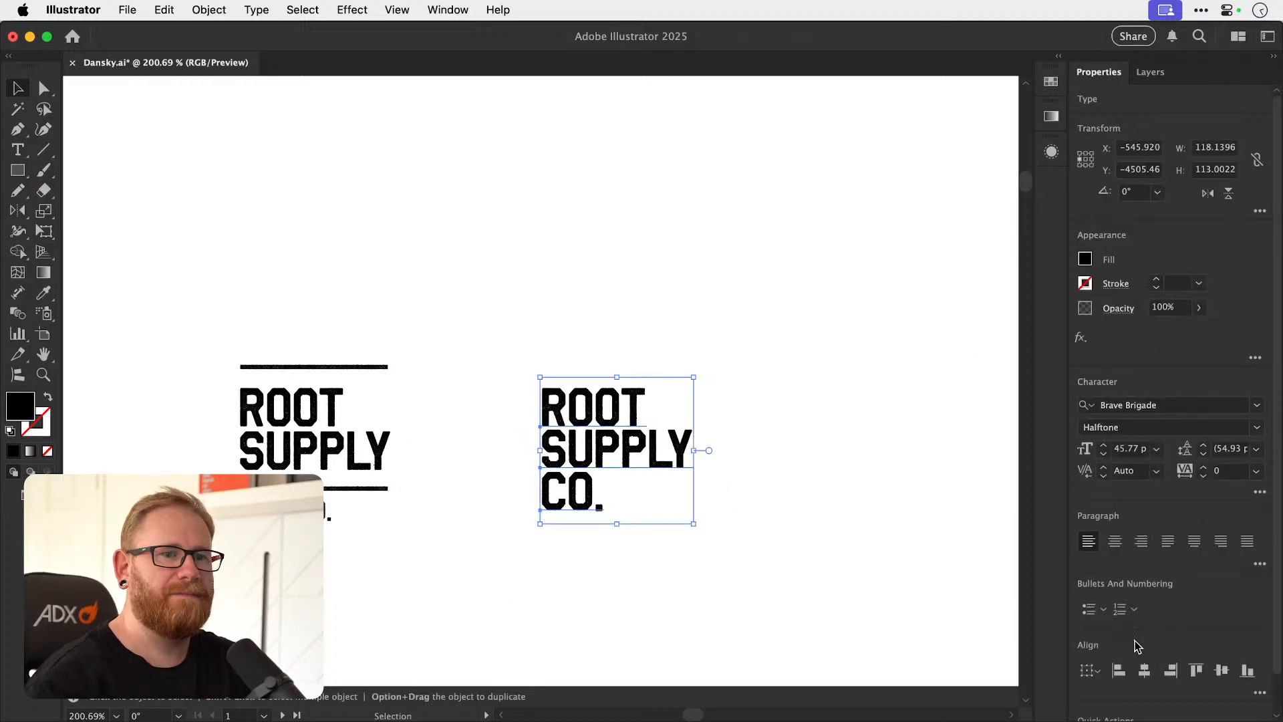
click(1144, 670)
key(super+shift+a)
key(super+z)
key(super+shift+a)
Duplicate the left-aligned three-line wordmark to the right and center-align the copy's text.
drag(674, 569, 674, 568)
scroll(502, 468, right, 4)
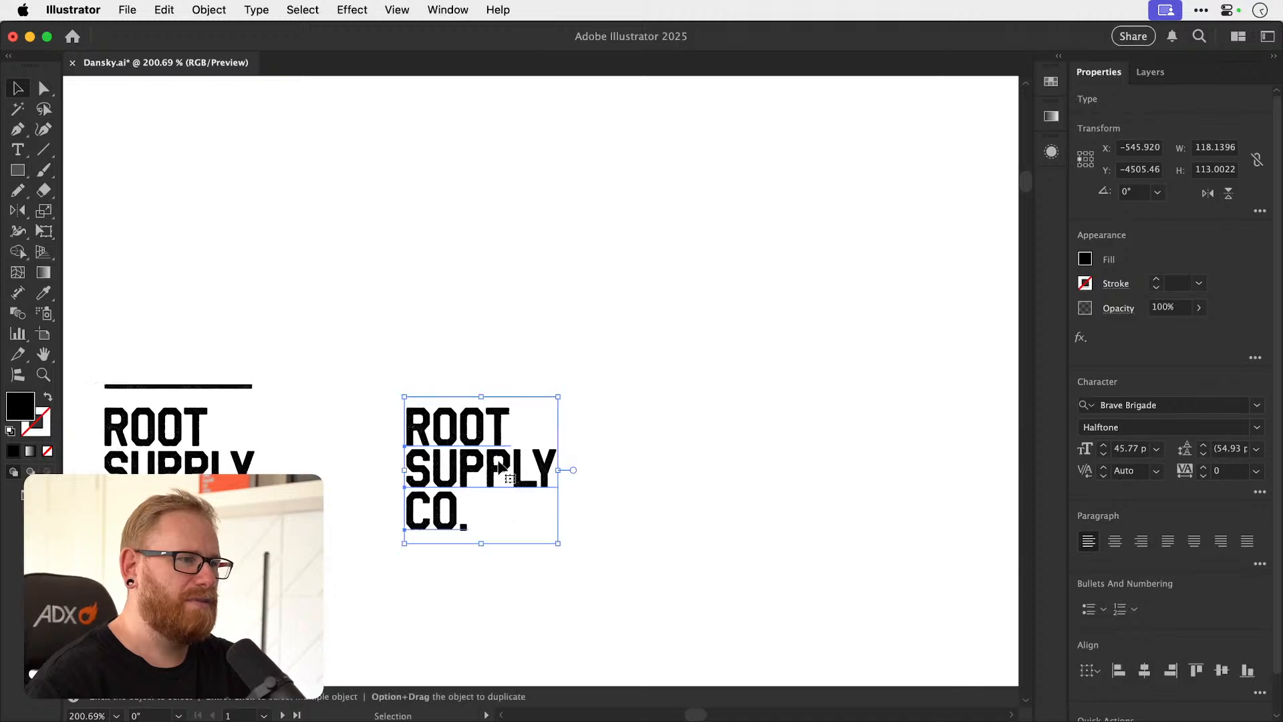
drag(525, 454, 796, 454)
drag(566, 500, 934, 435)
drag(725, 438, 486, 453)
key(super+shift+a)
click(515, 399)
click(1114, 540)
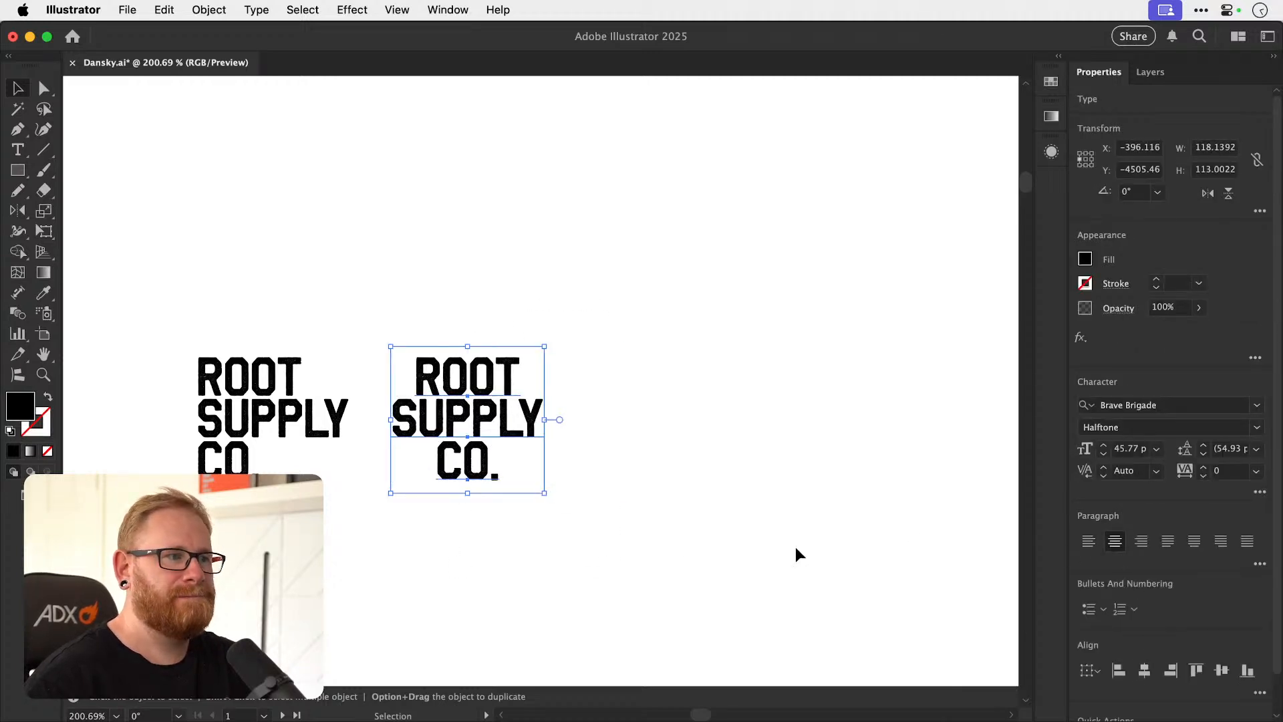
Move the centered wordmark further right, then duplicate it beside itself with CO. reduced to 26.39 pt.
drag(508, 427, 583, 427)
drag(538, 490, 824, 484)
key(super+shift+a)
click(807, 473)
Insert an ampersand before the small CO. so the last line reads & CO.
key(t)
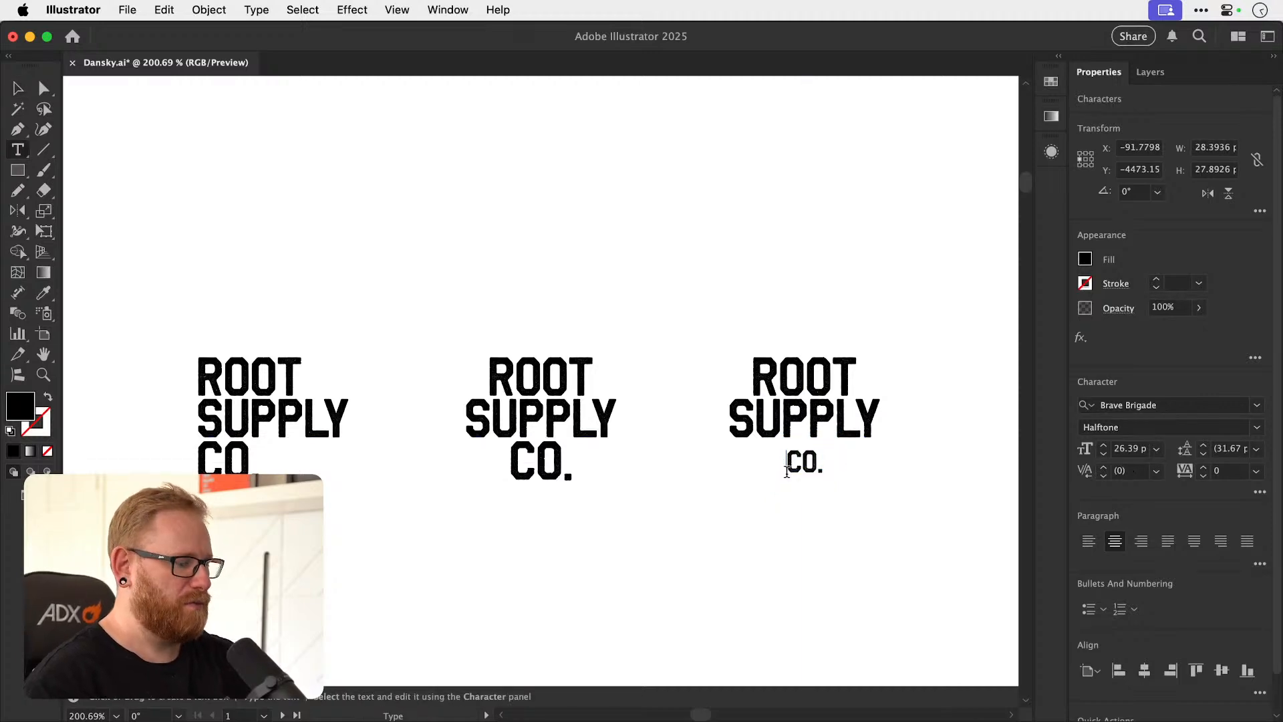
click(787, 463)
text(&)
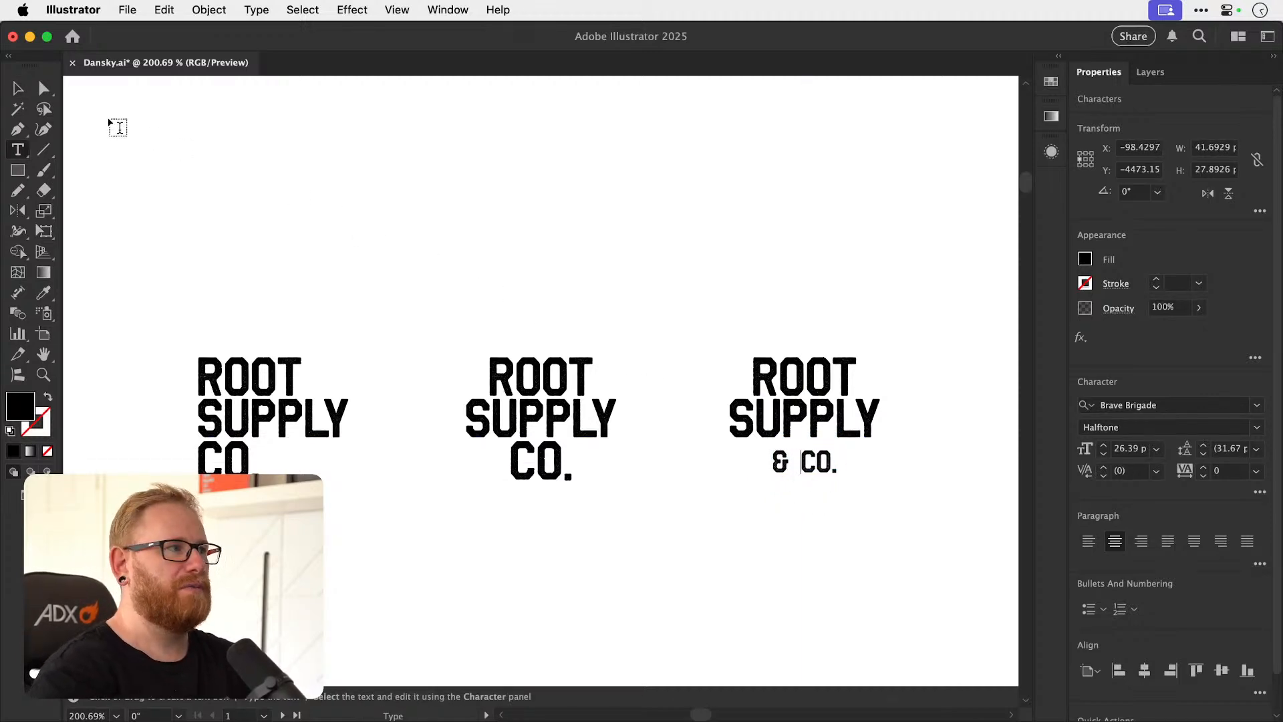
click(18, 90)
Replace the small last line of the newest wordmark with COMPANY.
drag(592, 408, 574, 412)
triple_click(615, 456)
text(COMPANY)
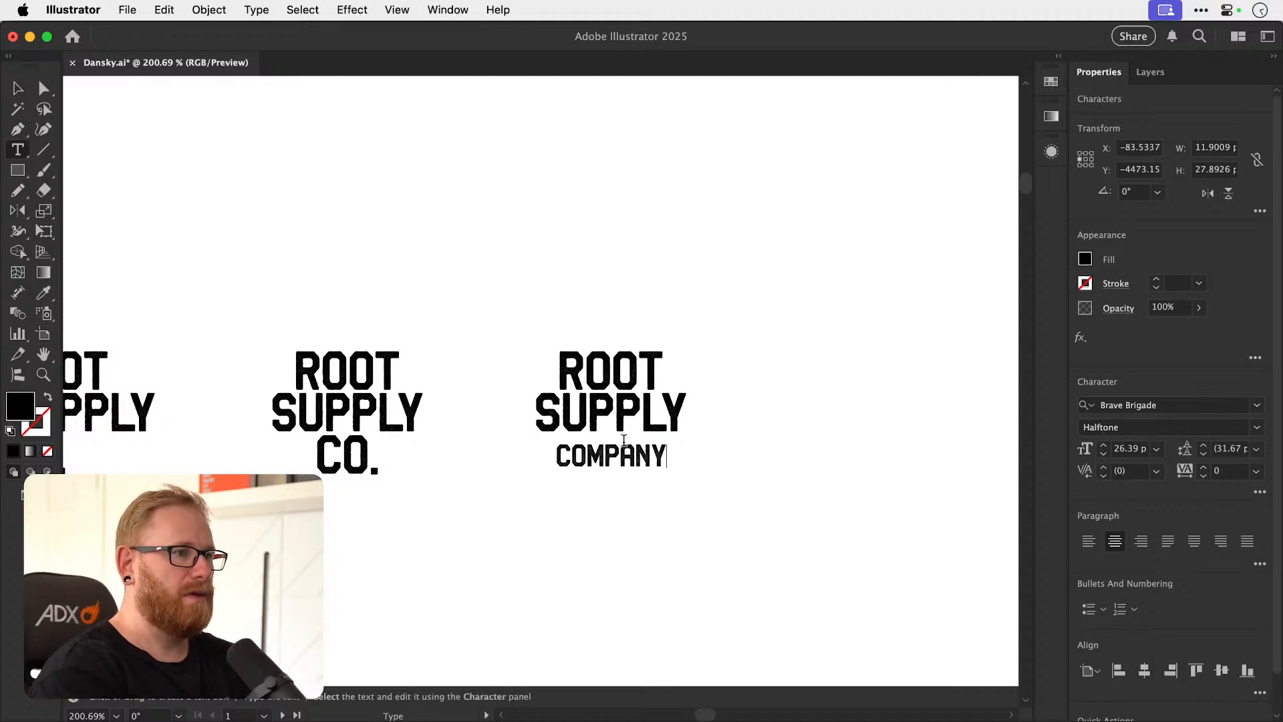
click(18, 87)
Copy COMPANY above ROOT and change the copy to THE.
drag(635, 461, 636, 336)
key(t)
double_click(610, 321)
text(THE)
key(Escape)
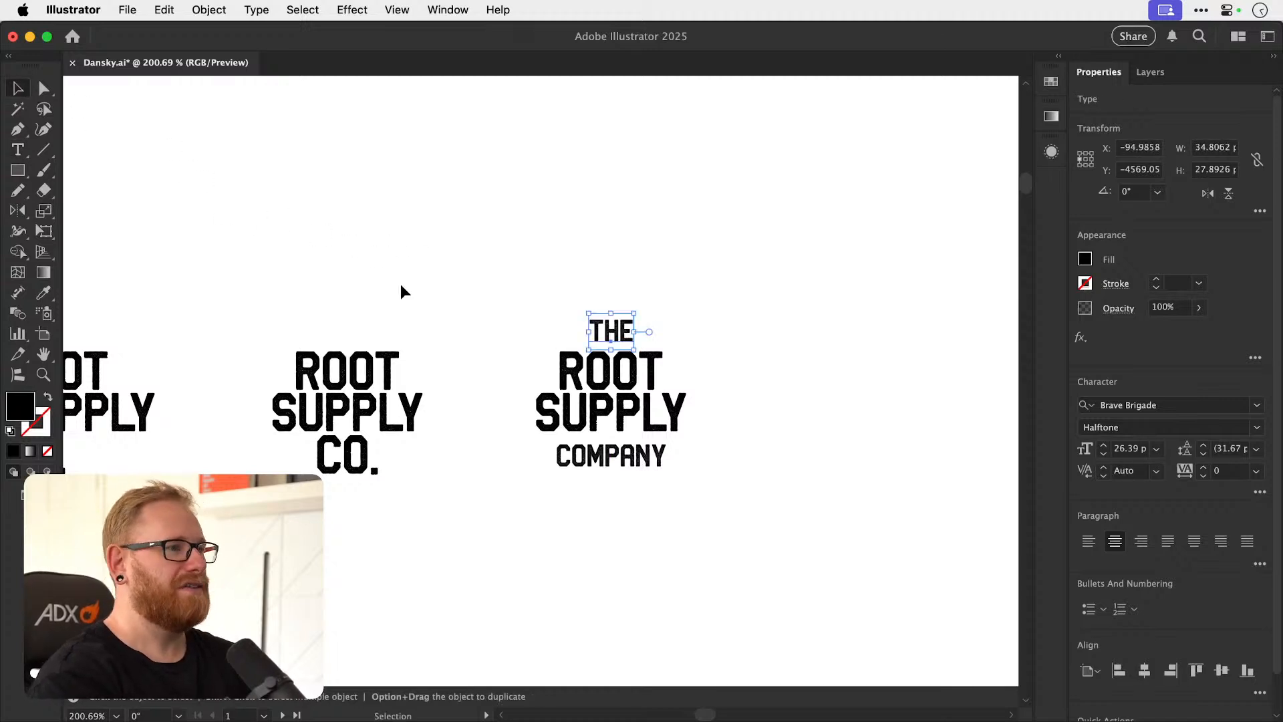
Scale THE and COMPANY down to 19.5 pt and set them just above ROOT and just below SUPPLY.
shift+click(612, 457)
drag(626, 418, 681, 483)
drag(611, 279, 615, 263)
key(super+z)
click(611, 276)
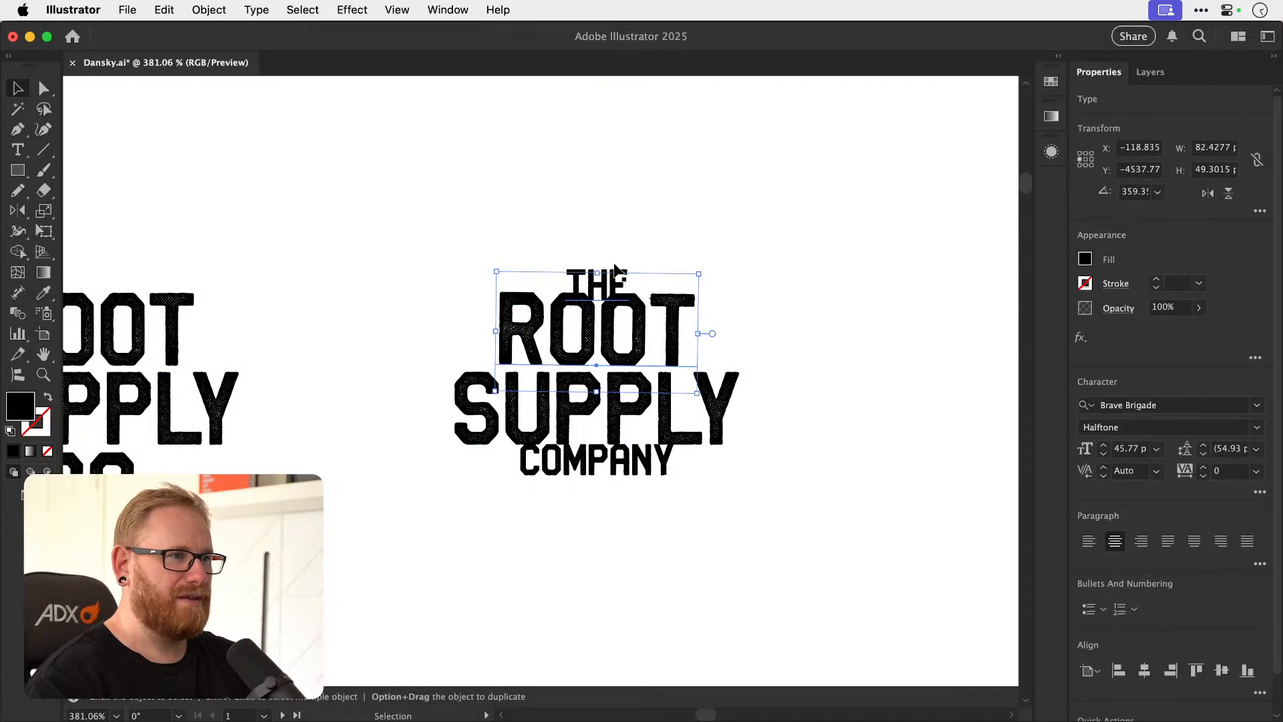
click(478, 382)
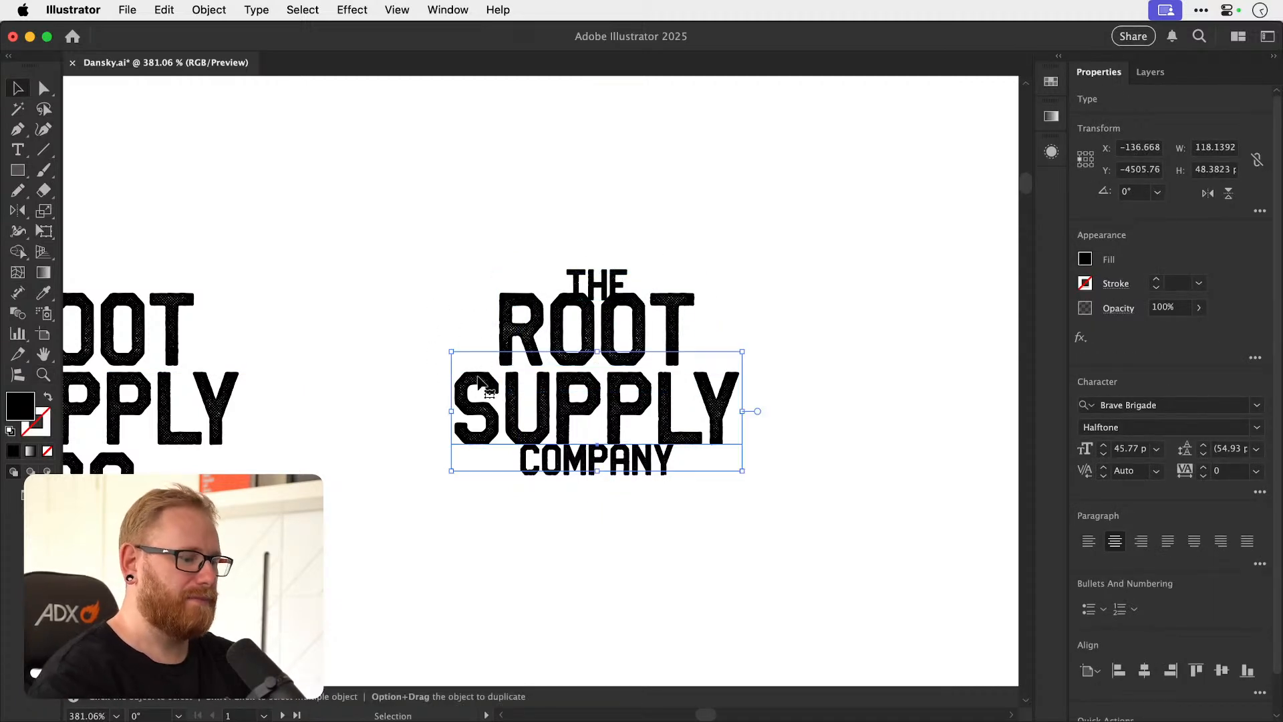
click(538, 337)
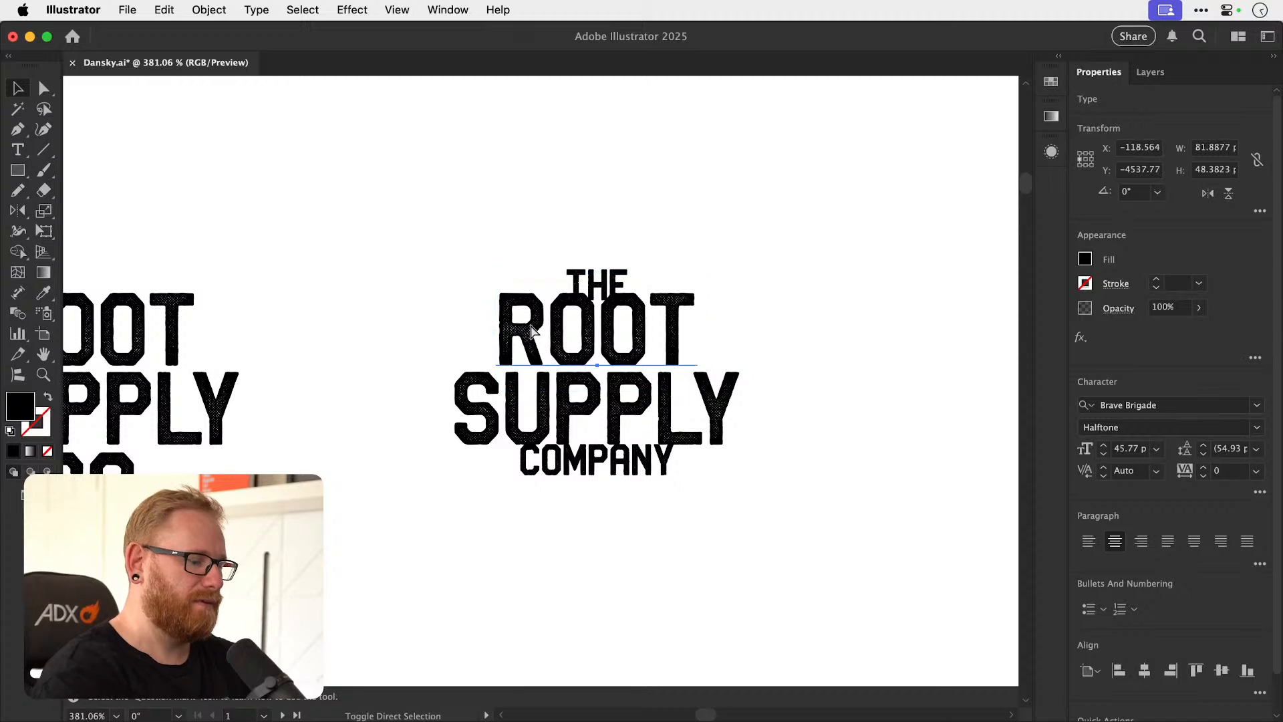
click(533, 330)
drag(613, 282, 609, 264)
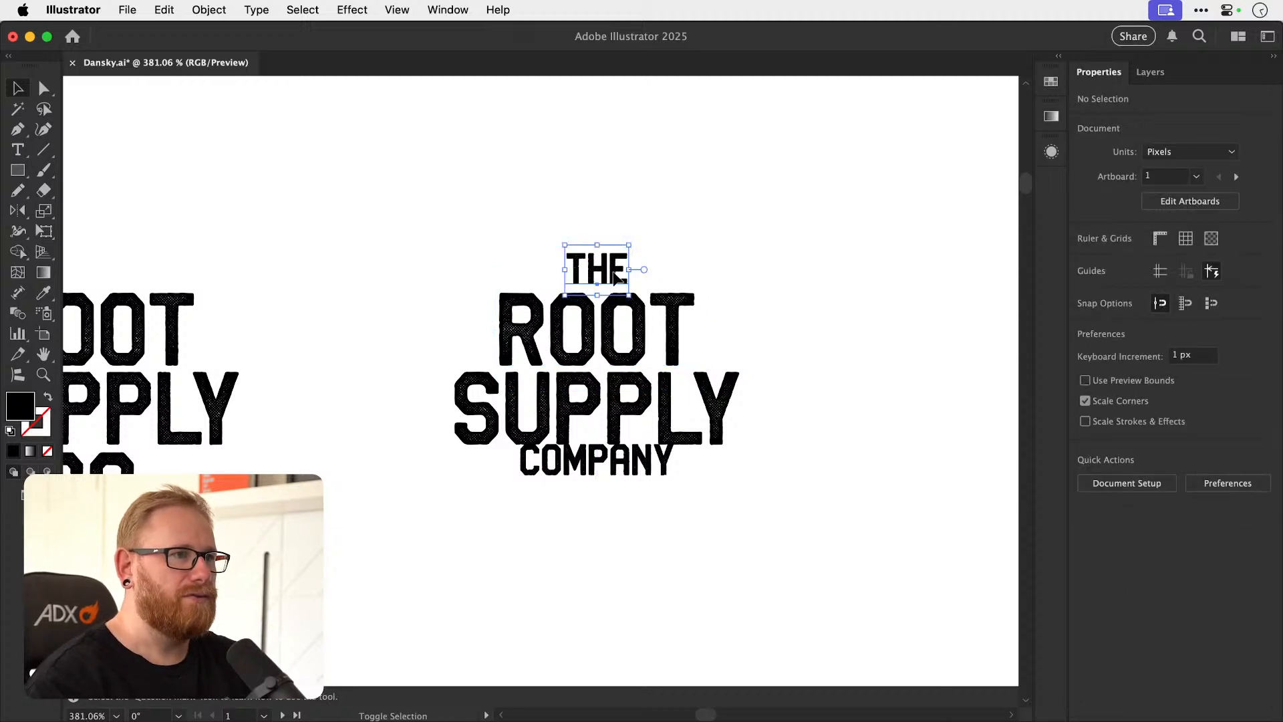
drag(635, 480, 634, 492)
Shorten COMPANY to CO and delete THE from above ROOT.
double_click(673, 471)
key(BackSpace)
key(BackSpace)
key(BackSpace)
key(BackSpace)
key(BackSpace)
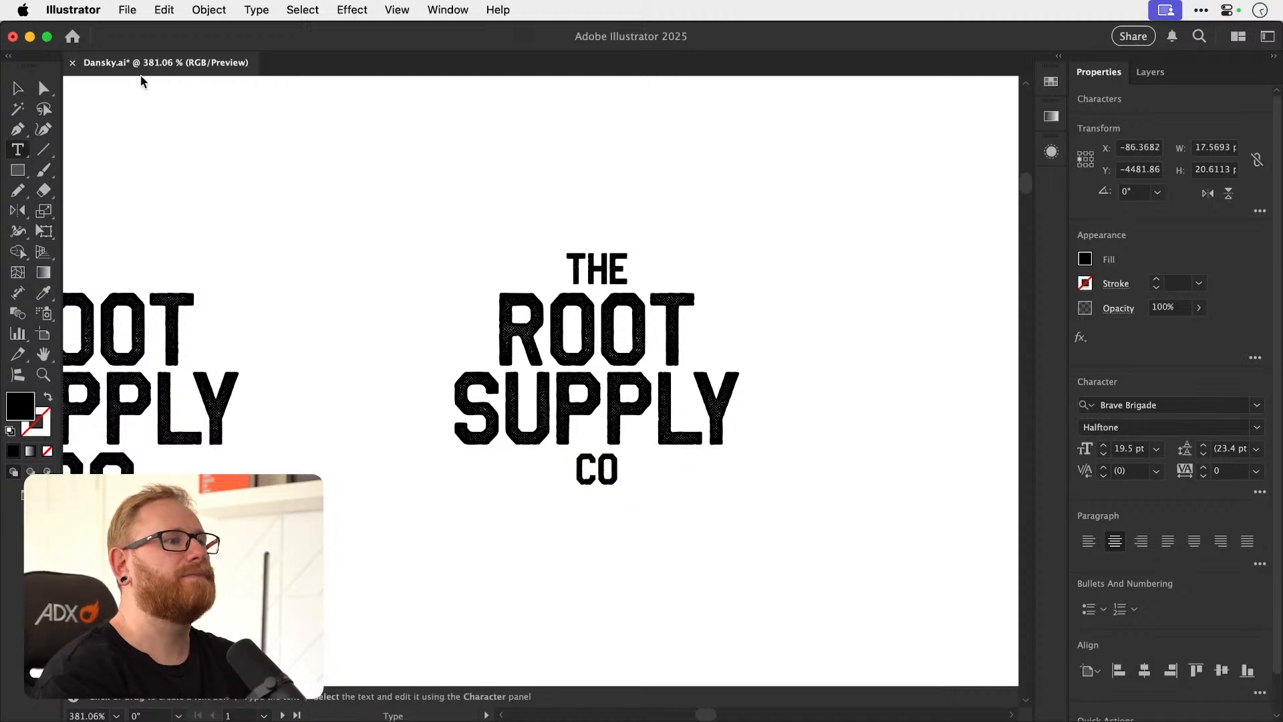
click(20, 90)
click(610, 256)
key(Delete)
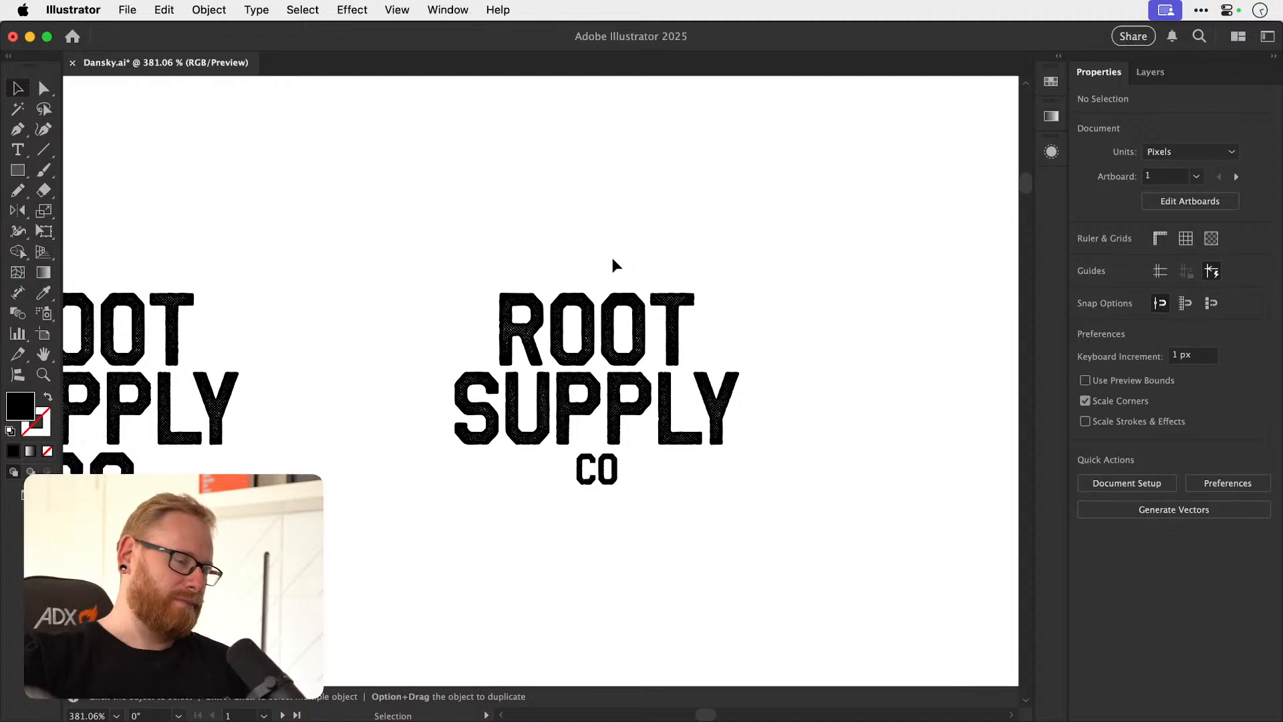
Duplicate the left-aligned ROOT SUPPLY CO. wordmark into the space directly below the original.
key(super+1)
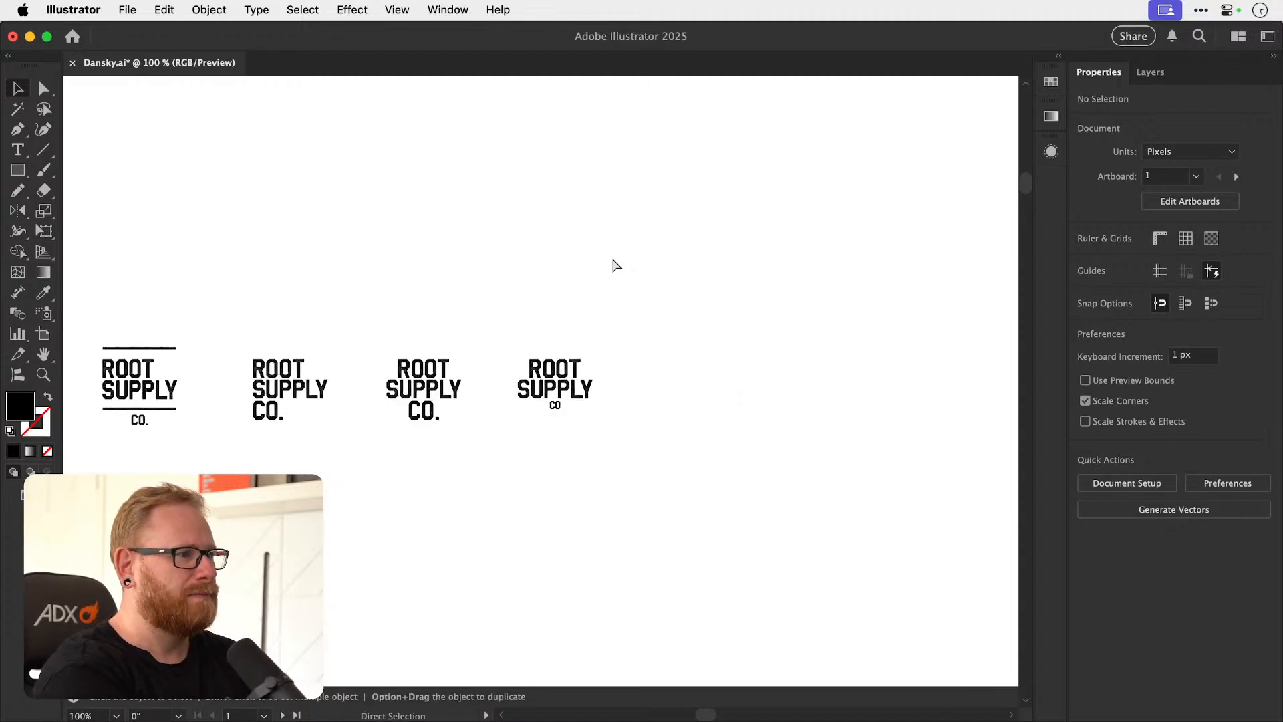
drag(488, 446, 751, 424)
drag(601, 425, 487, 449)
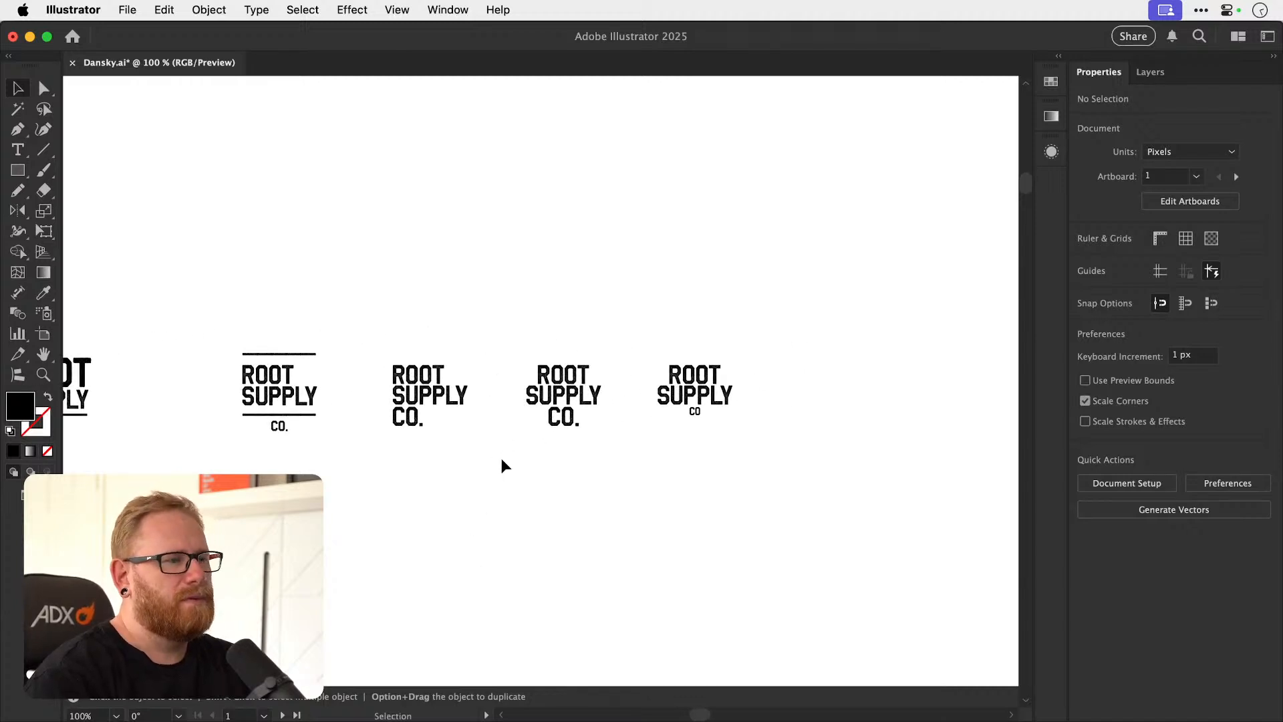
click(427, 420)
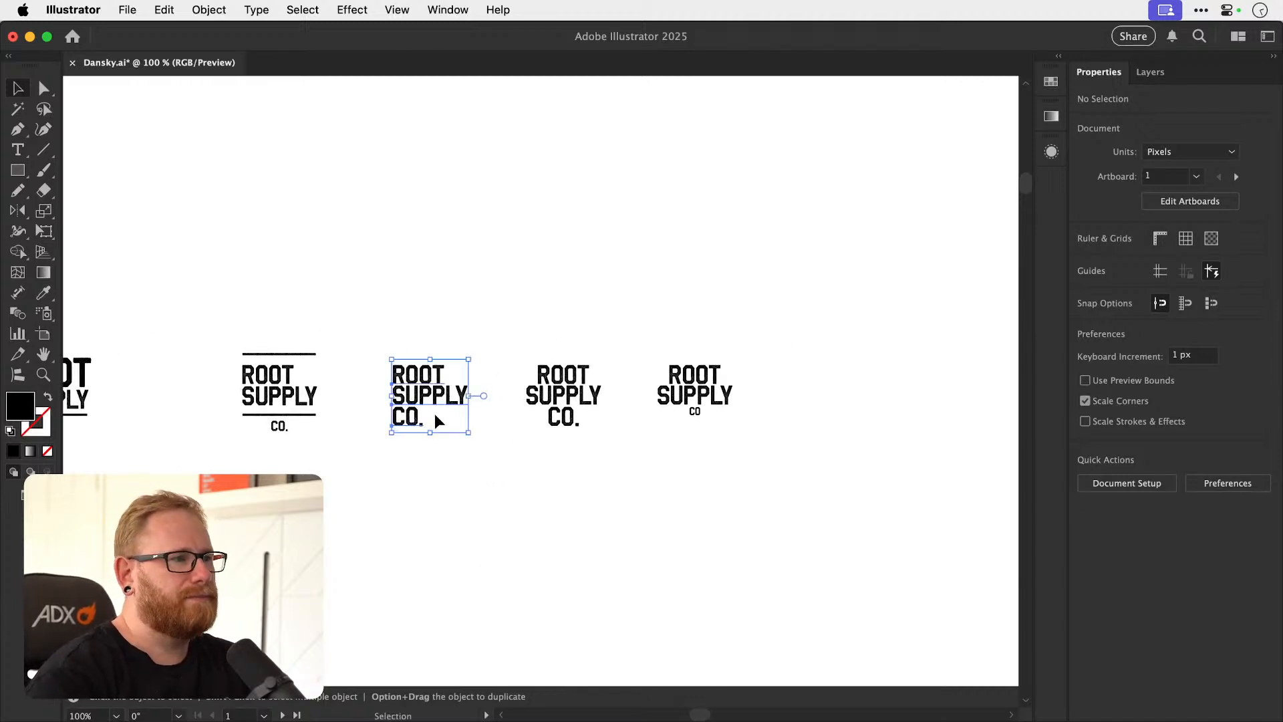
drag(448, 486, 416, 543)
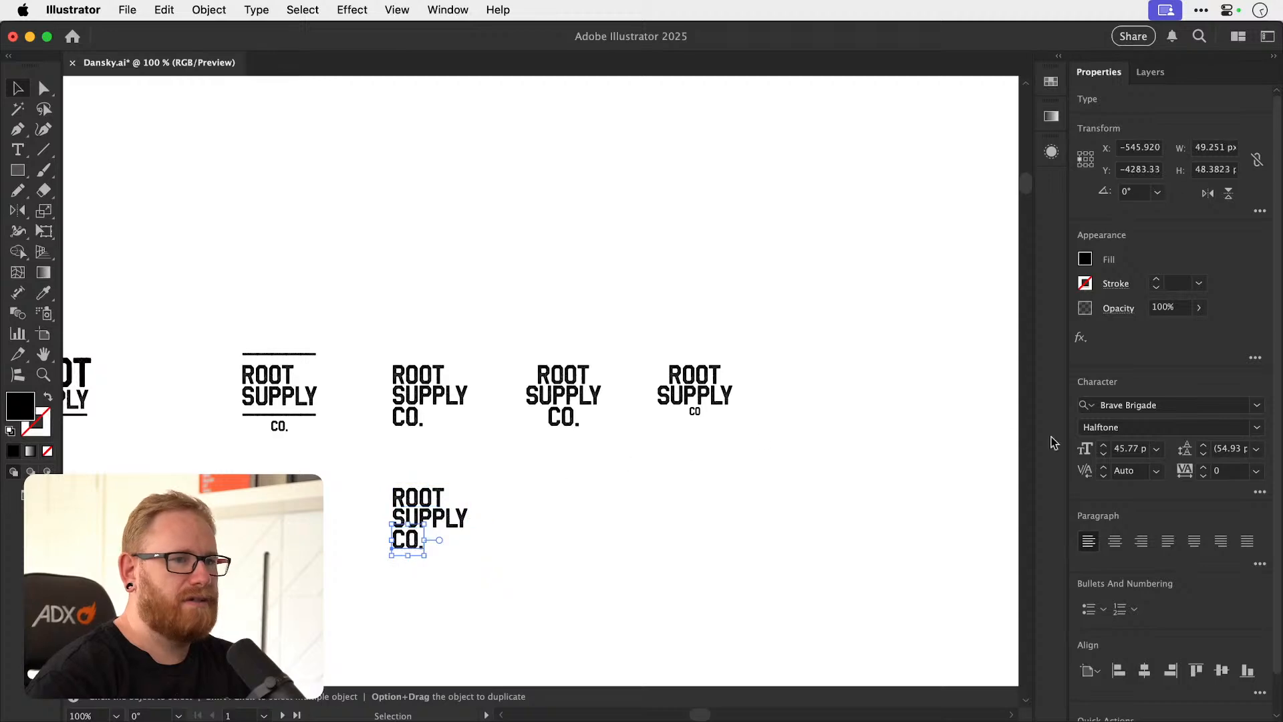
Reduce CO. in the lower copy to 25 pt and set it close beneath SUPPLY.
shift+click(1103, 453)
shift+click(1103, 453)
key(super+shift+a)
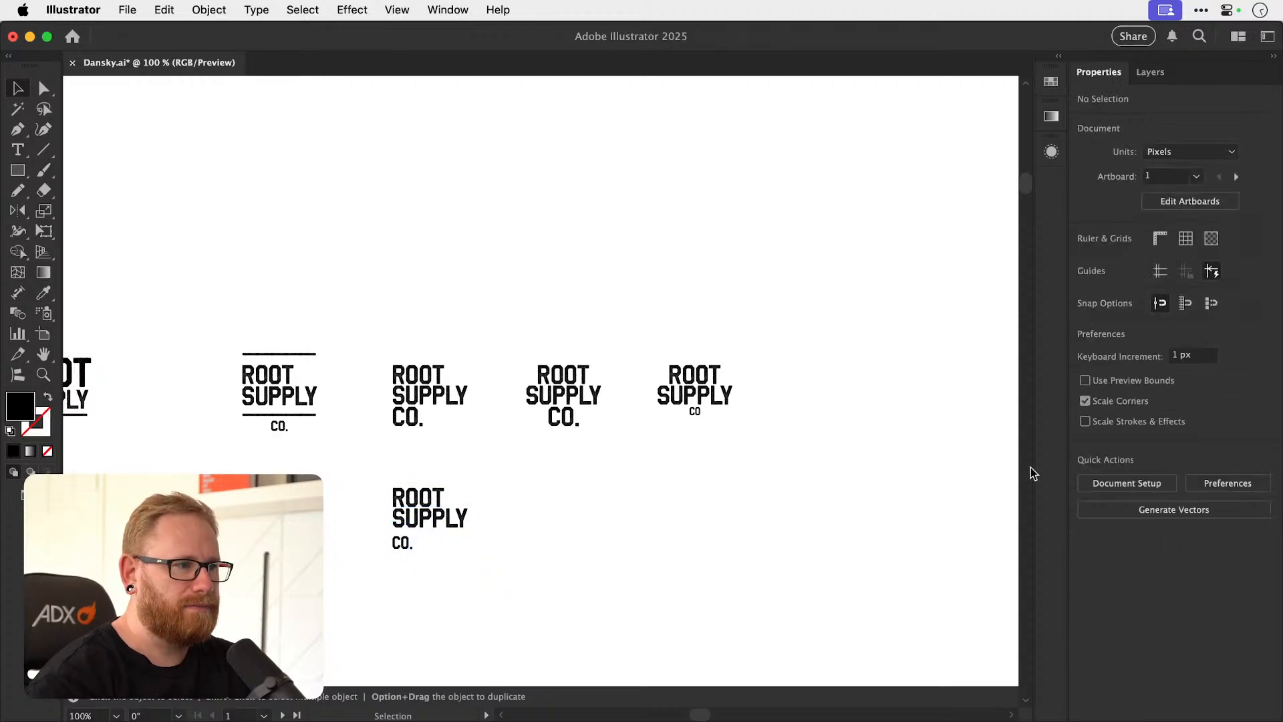
key(z)
drag(364, 546, 768, 518)
key(v)
click(541, 545)
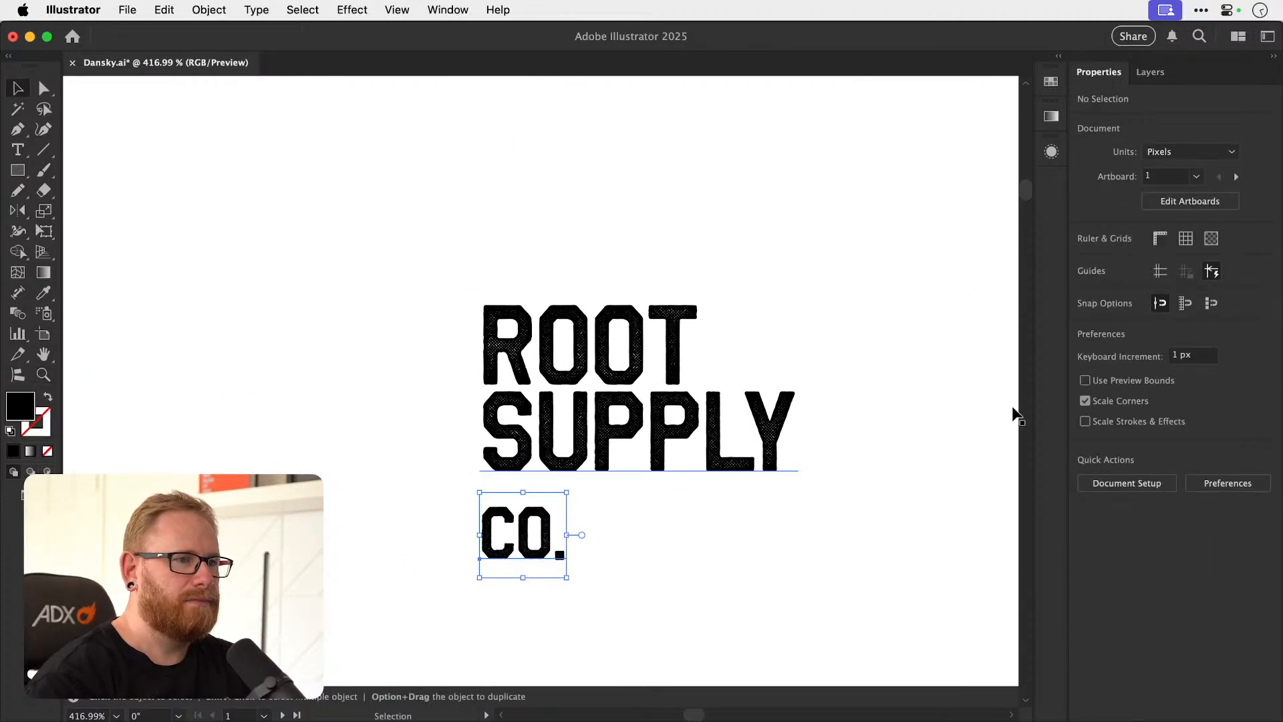
click(1104, 454)
click(1104, 454)
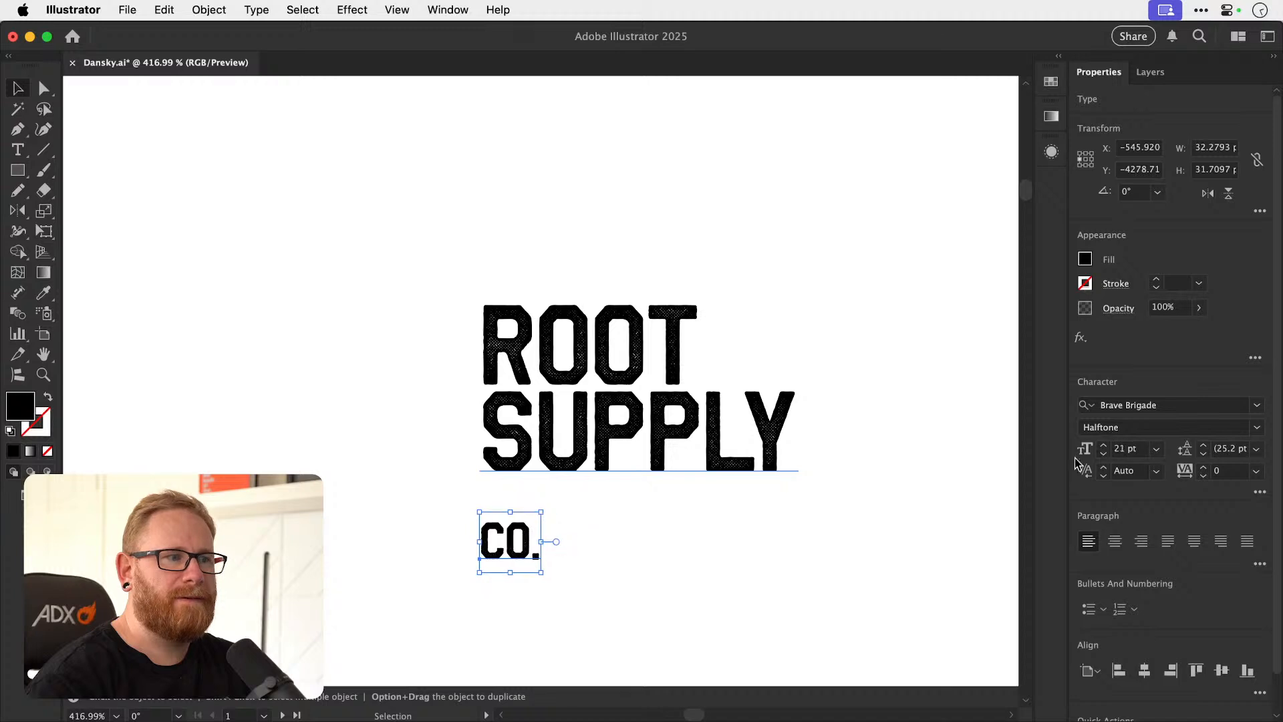
drag(520, 549, 516, 518)
click(1104, 444)
click(1103, 444)
click(1104, 444)
click(1103, 444)
click(663, 555)
drag(662, 555, 468, 567)
Try to place the small CO. directly after ROOT on the first line.
drag(384, 542, 588, 411)
click(577, 635)
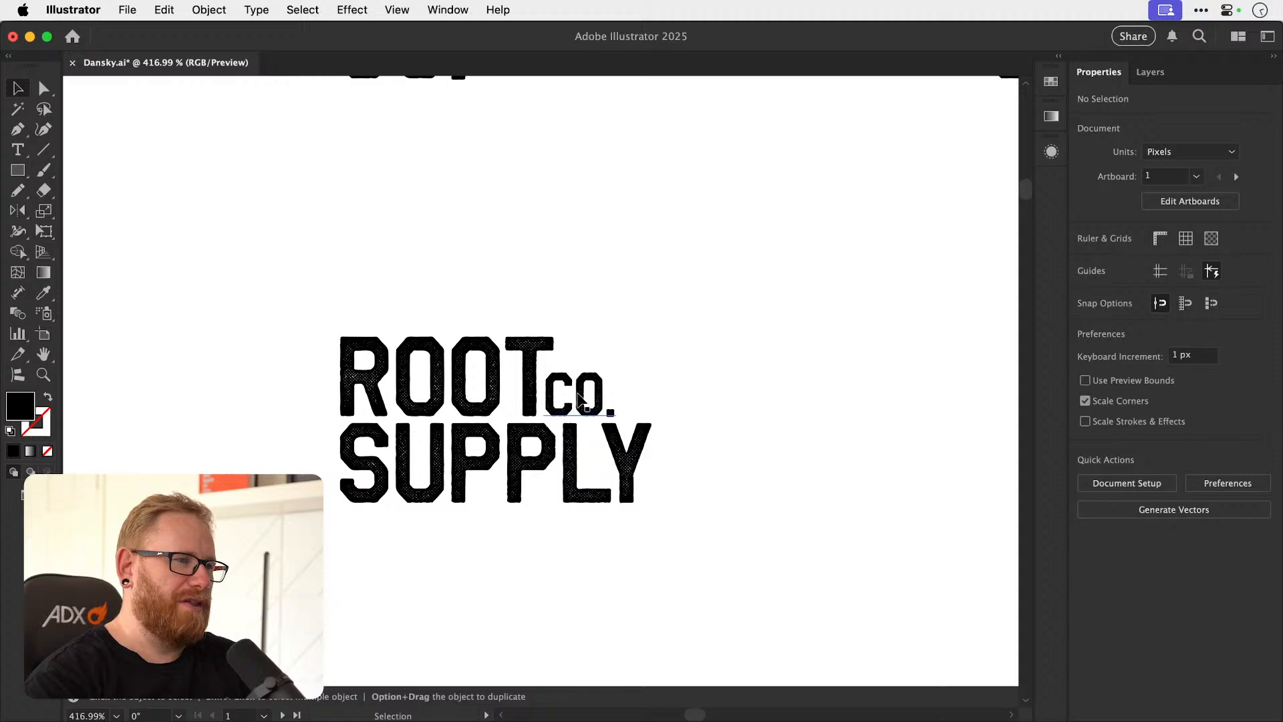
key(super+z)
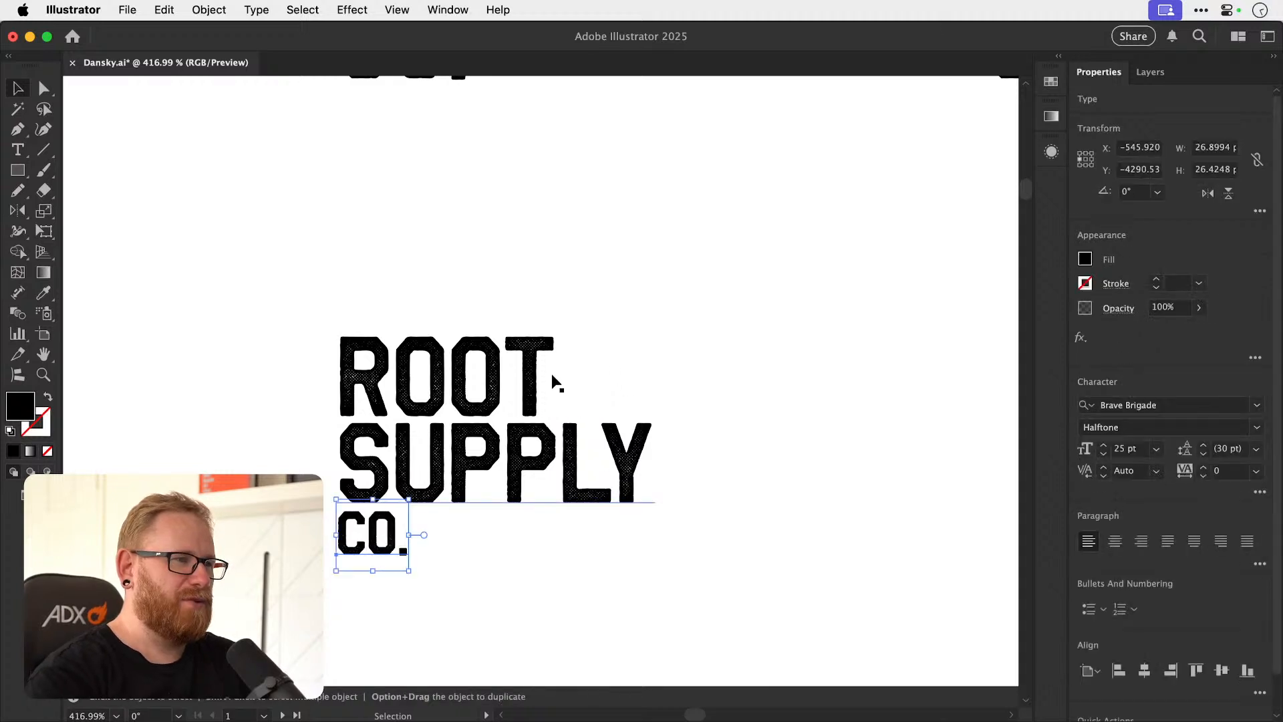
click(610, 412)
Try to centre the three lines of the new wordmark horizontally on each other.
key(super+minus)
key(super+minus)
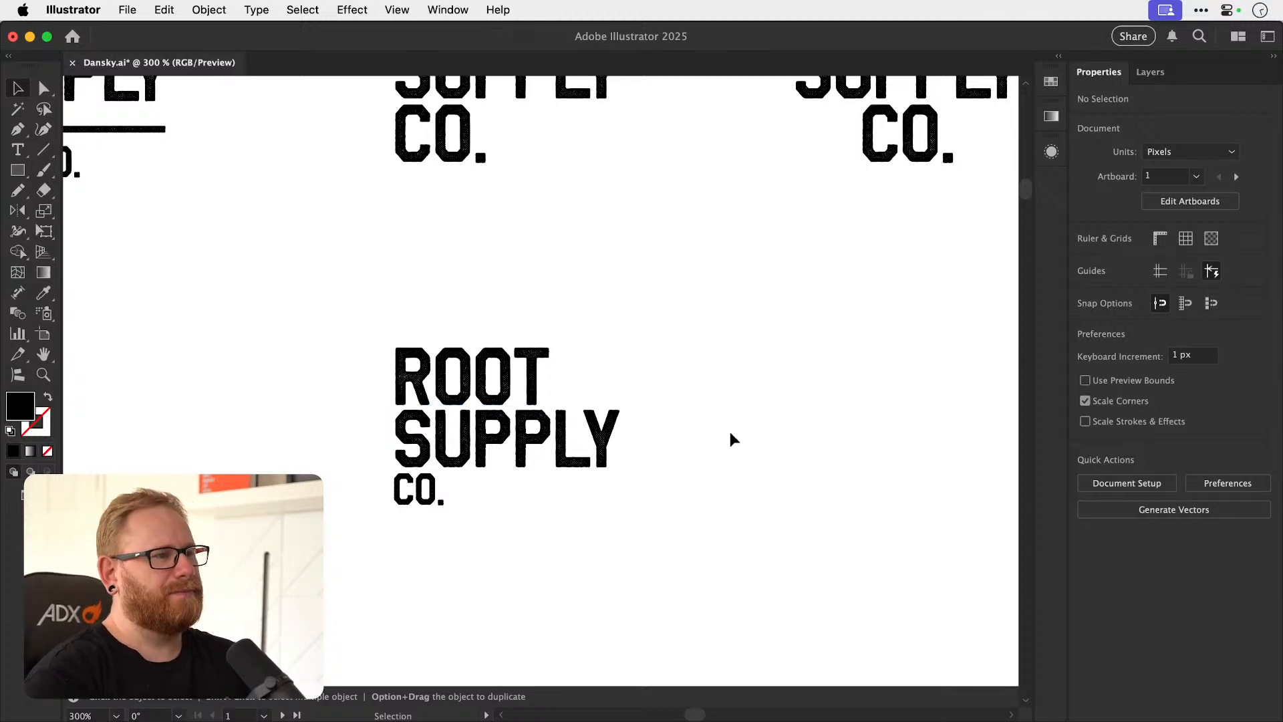
drag(343, 389, 461, 434)
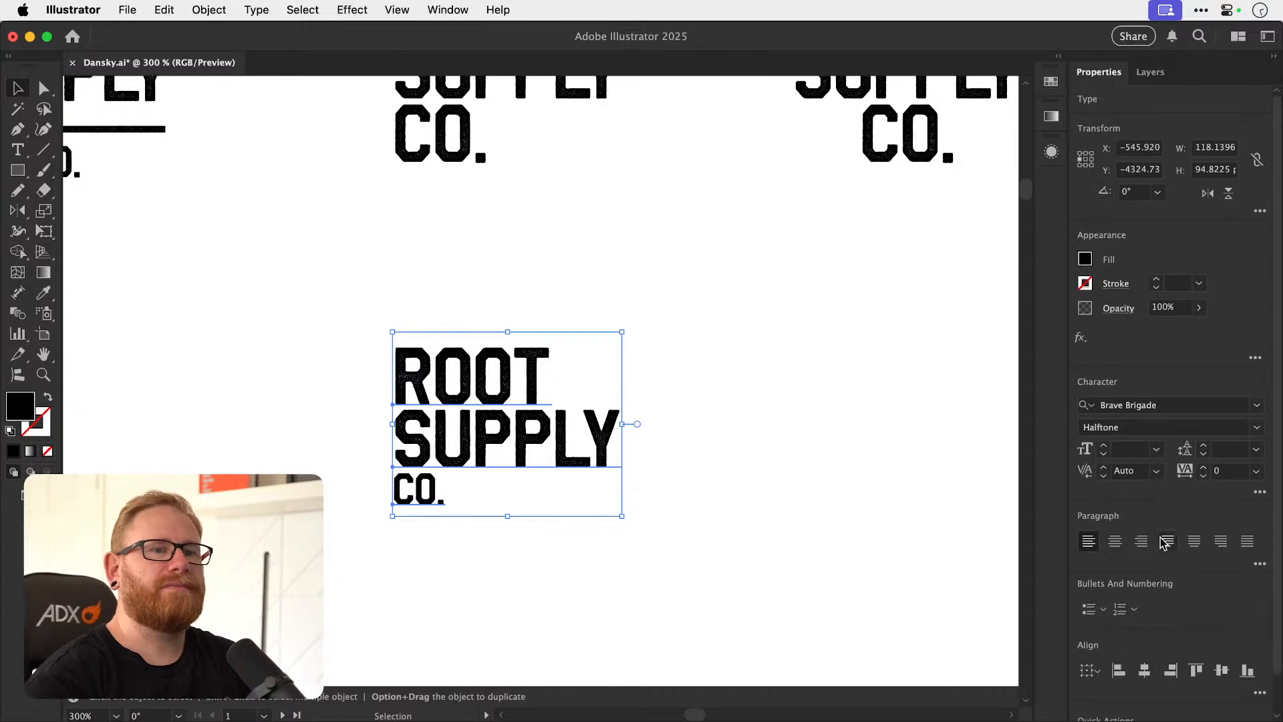
click(1145, 670)
click(705, 499)
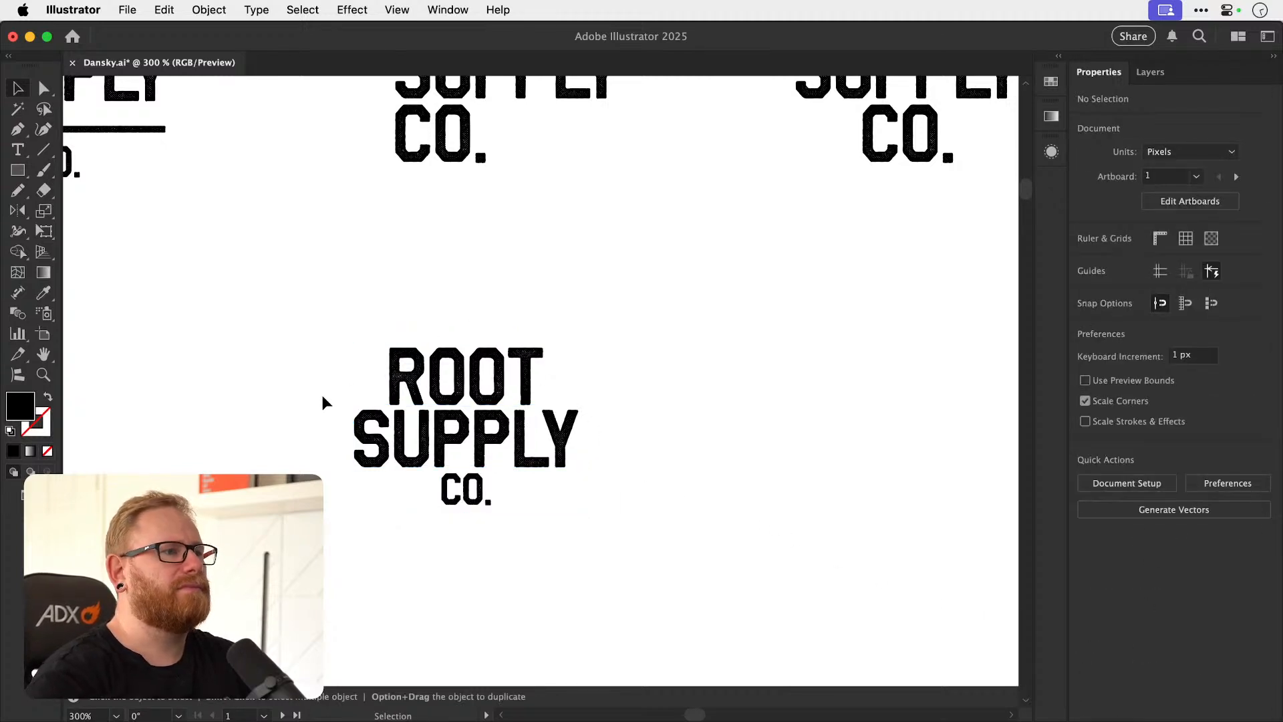
key(super+z)
Duplicate the small-CO. wordmark to its right, centre the copy's text and set it farther from the left-aligned version.
drag(298, 389, 401, 427)
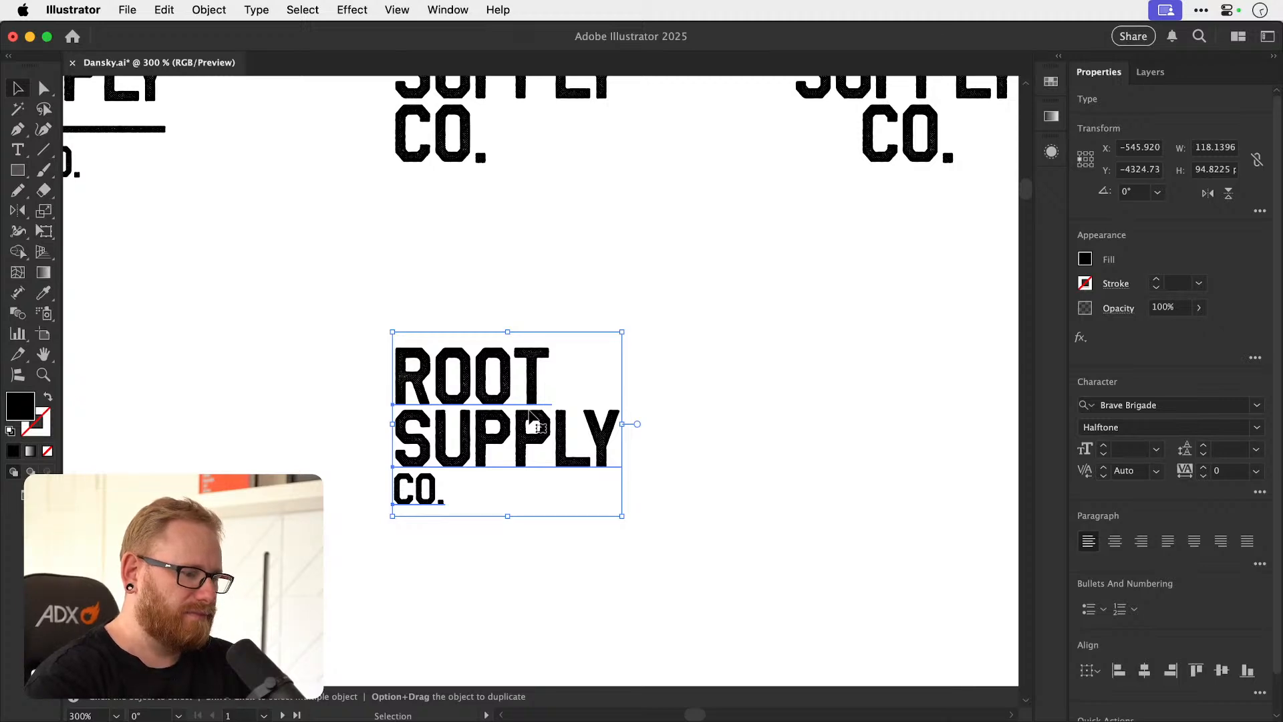
drag(510, 452, 753, 456)
scroll(822, 494, right, 5)
click(1114, 541)
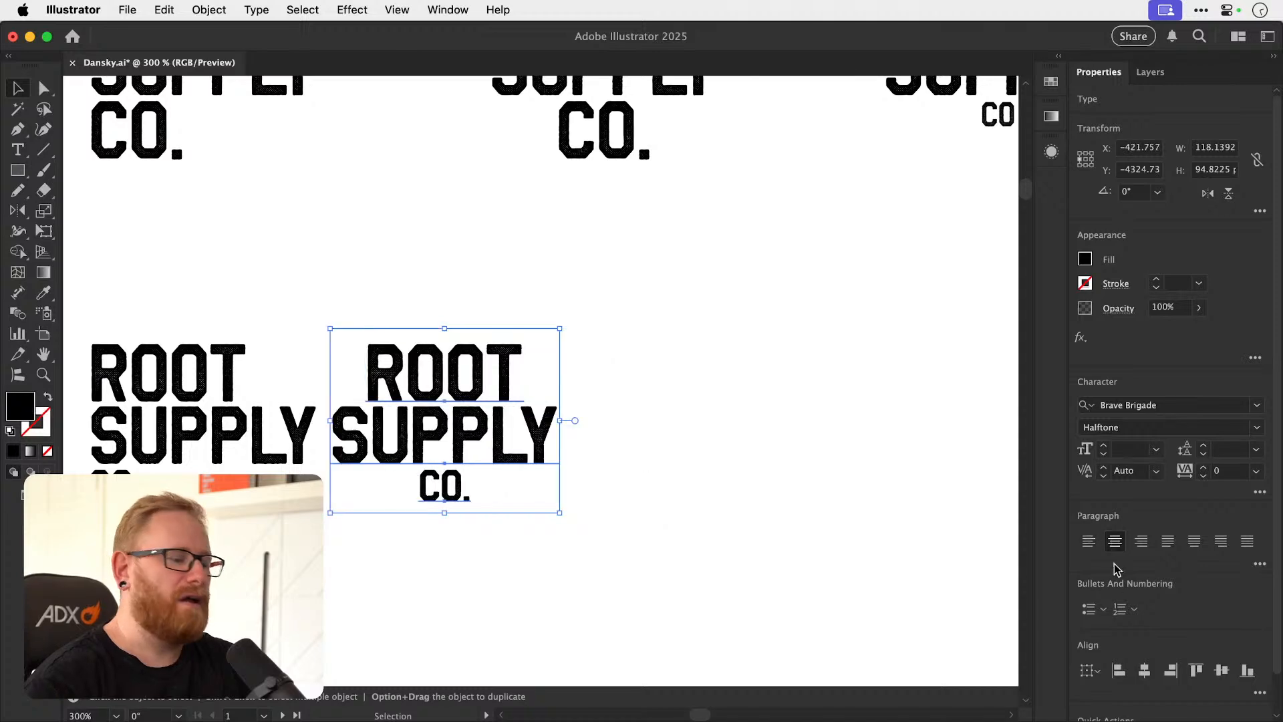
drag(511, 390, 589, 415)
click(928, 388)
Examine the halftone texture, spacing and overall balance of the centred small-CO. wordmark at different sizes.
key(z)
drag(470, 467, 650, 376)
key(v)
key(z)
drag(499, 238, 578, 244)
key(v)
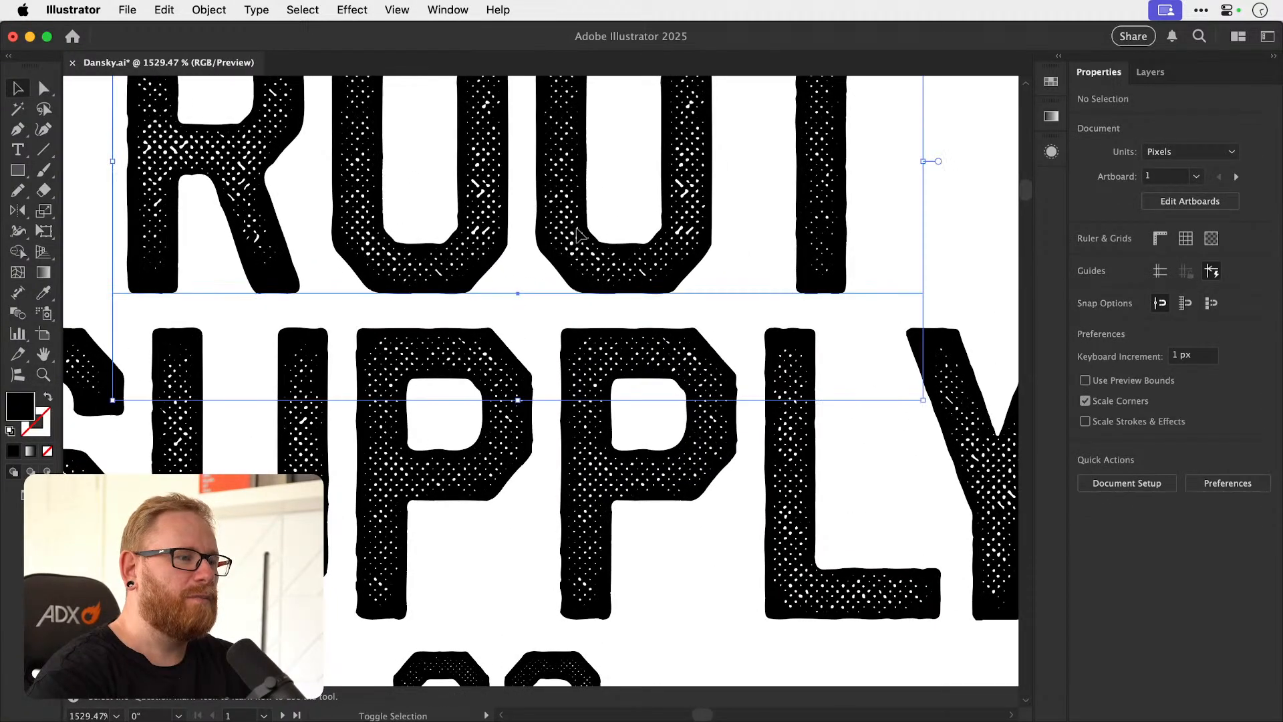
key(super+shift+a)
key(super+minus)
key(super+minus)
key(super+minus)
key(super+minus)
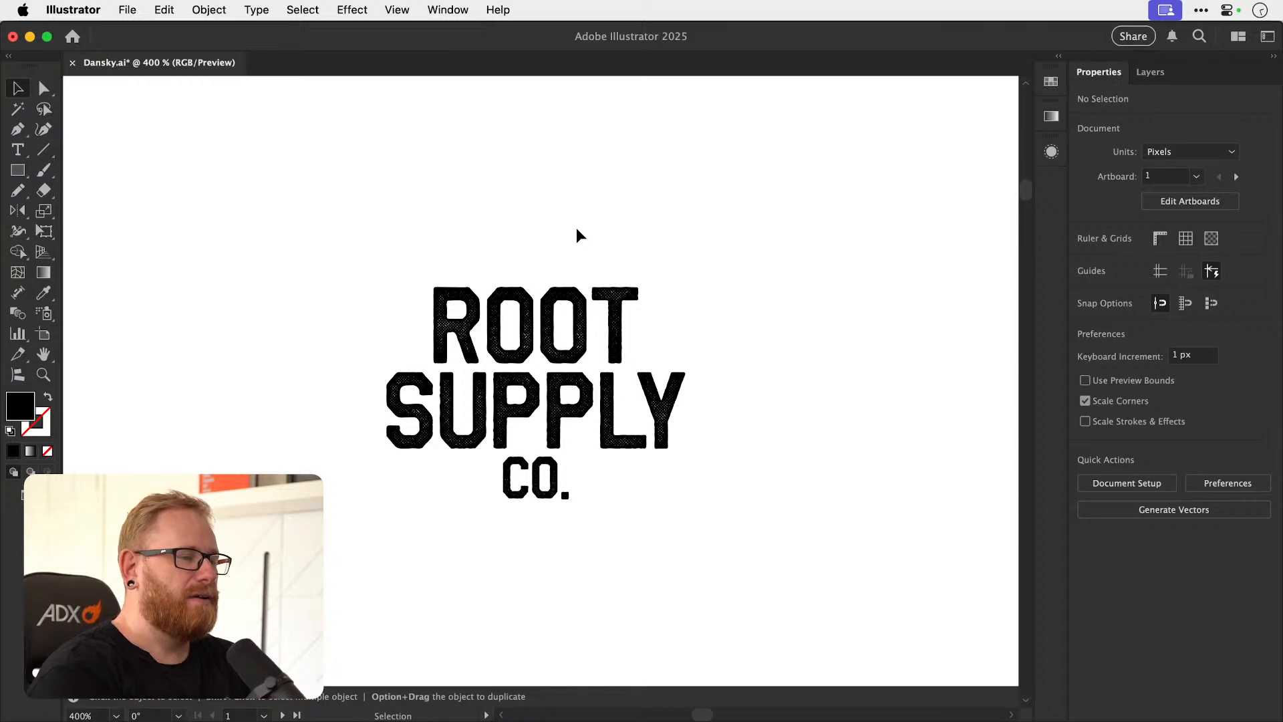
key(z)
drag(529, 404, 670, 419)
key(v)
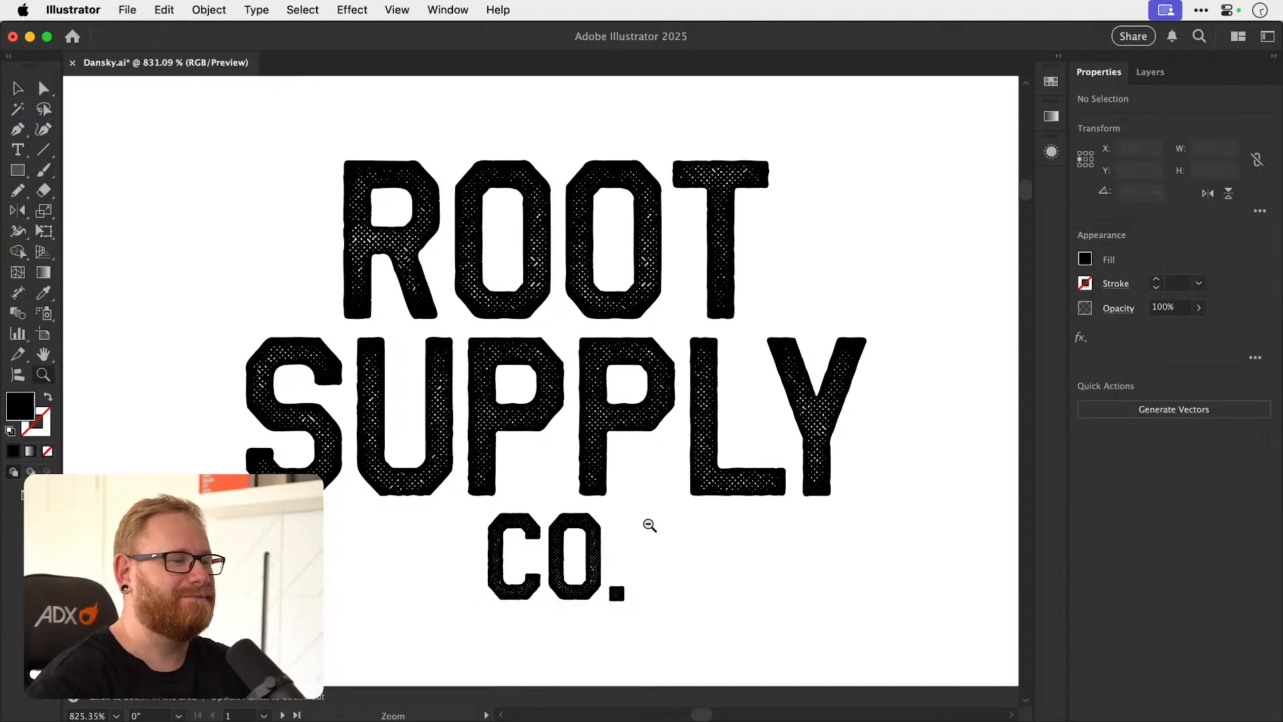
scroll(653, 524, down, 6)
scroll(670, 539, down, 5)
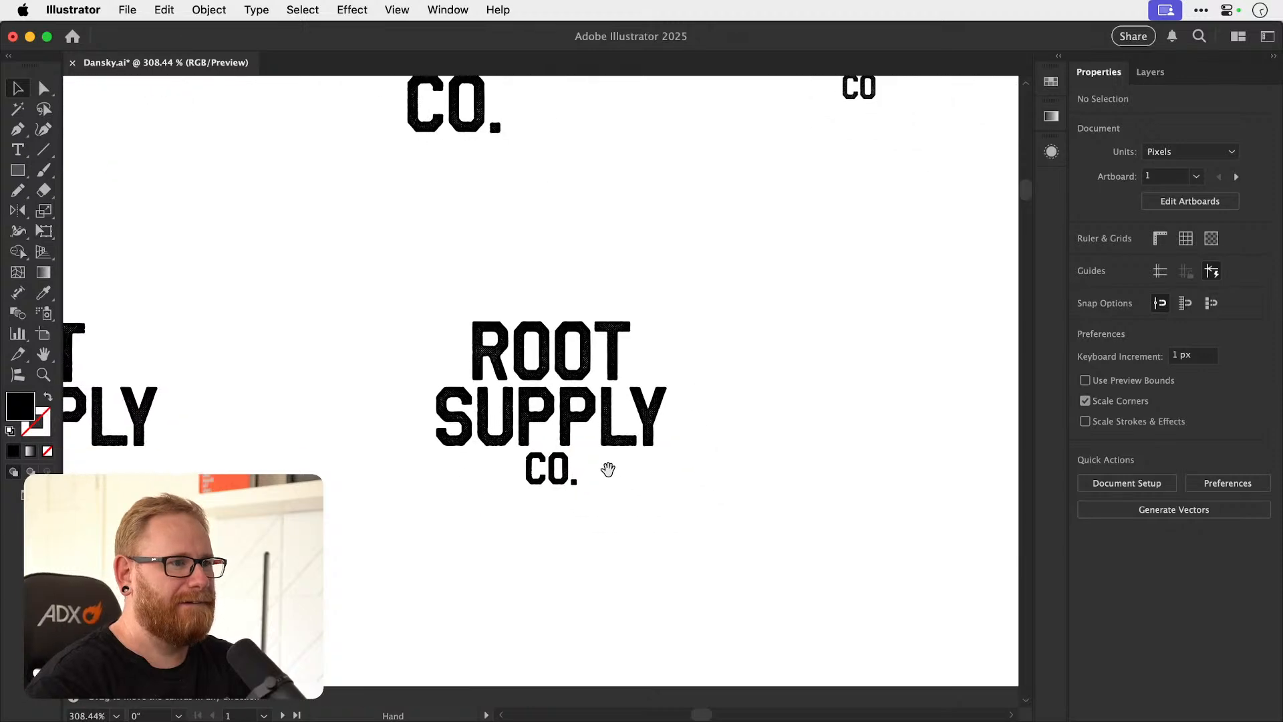
key(z)
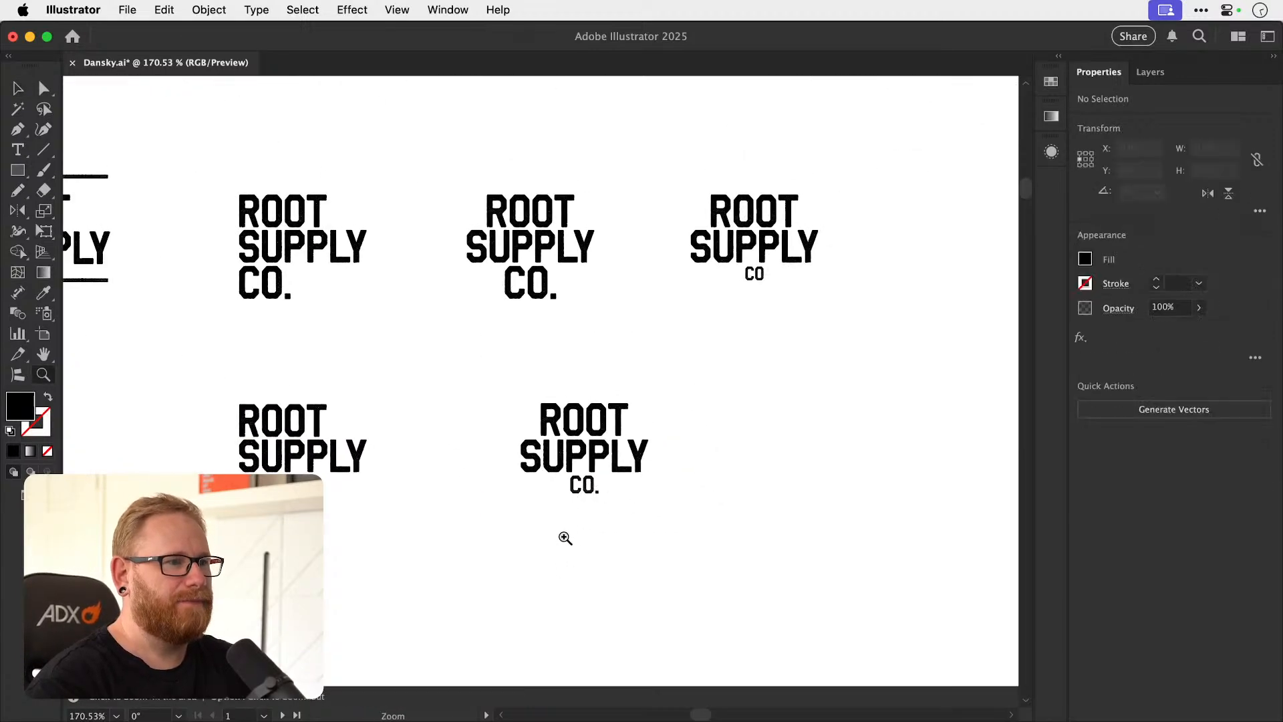
scroll(567, 516, up, 5)
key(v)
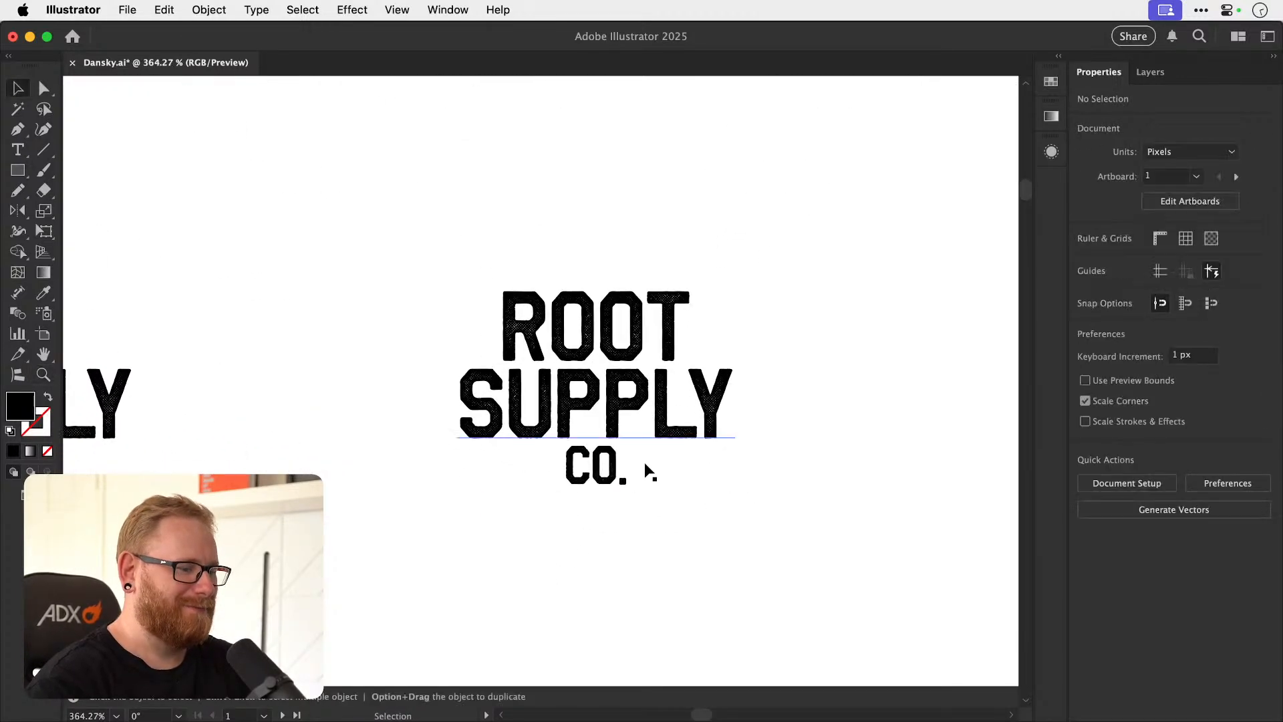
Try a larger gap between SUPPLY and CO. in the centred wordmark.
drag(601, 478, 599, 491)
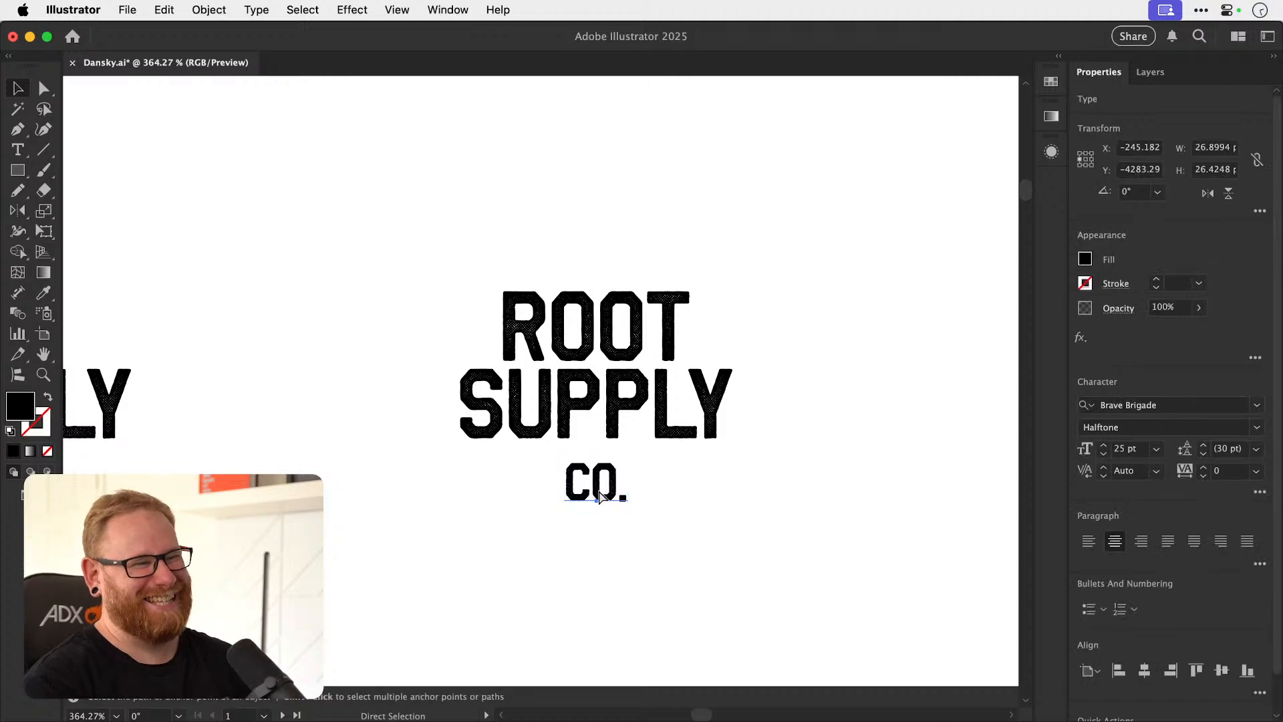
key(super+z)
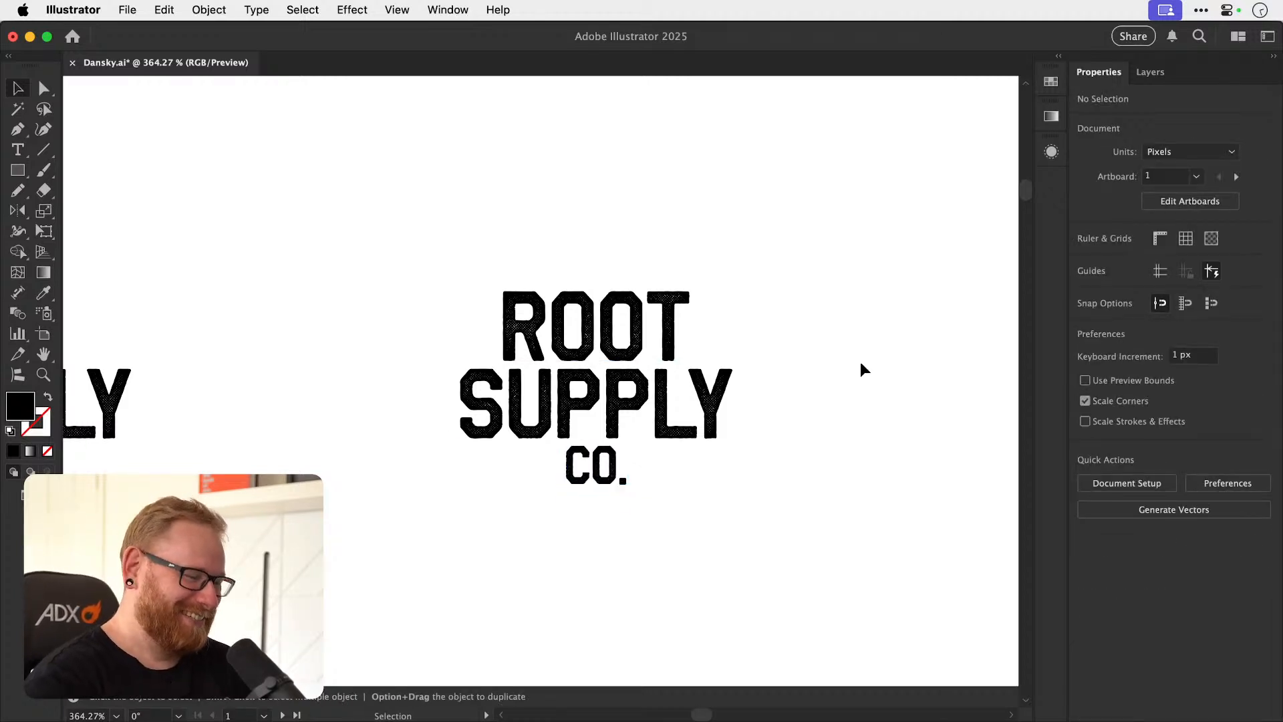
key(a)
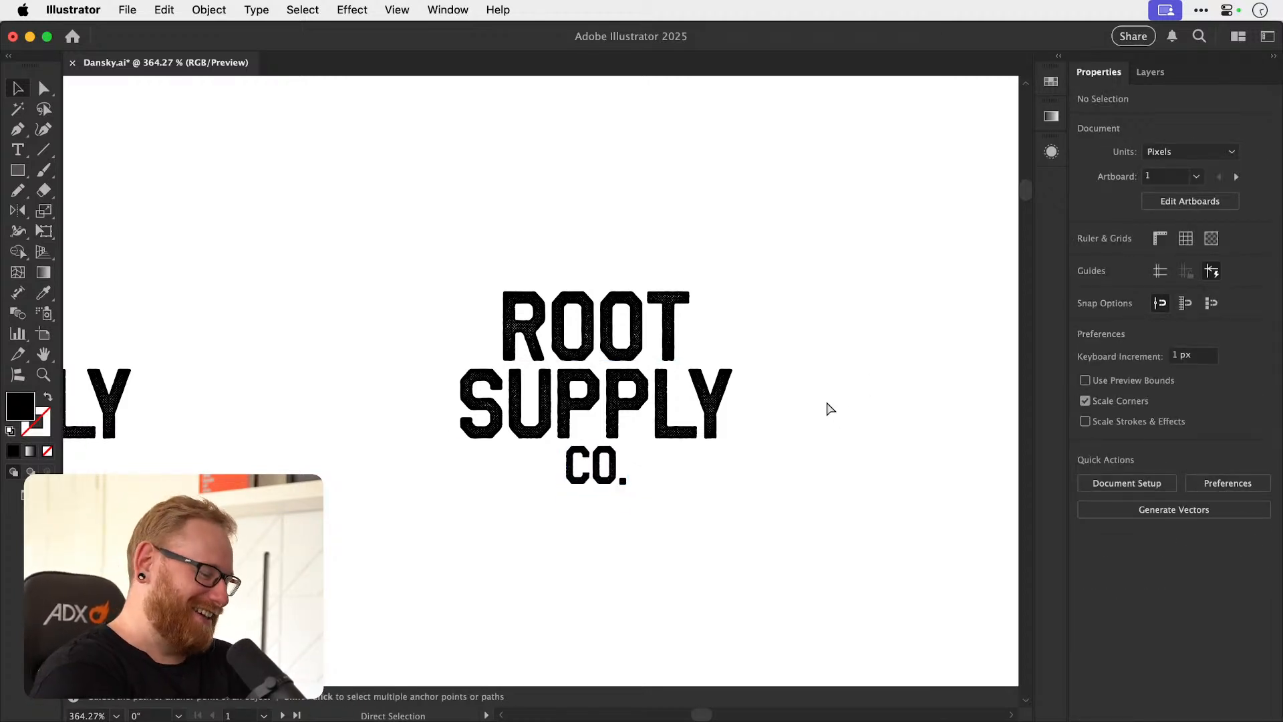
key(super+minus)
key(super+minus)
key(super+minus)
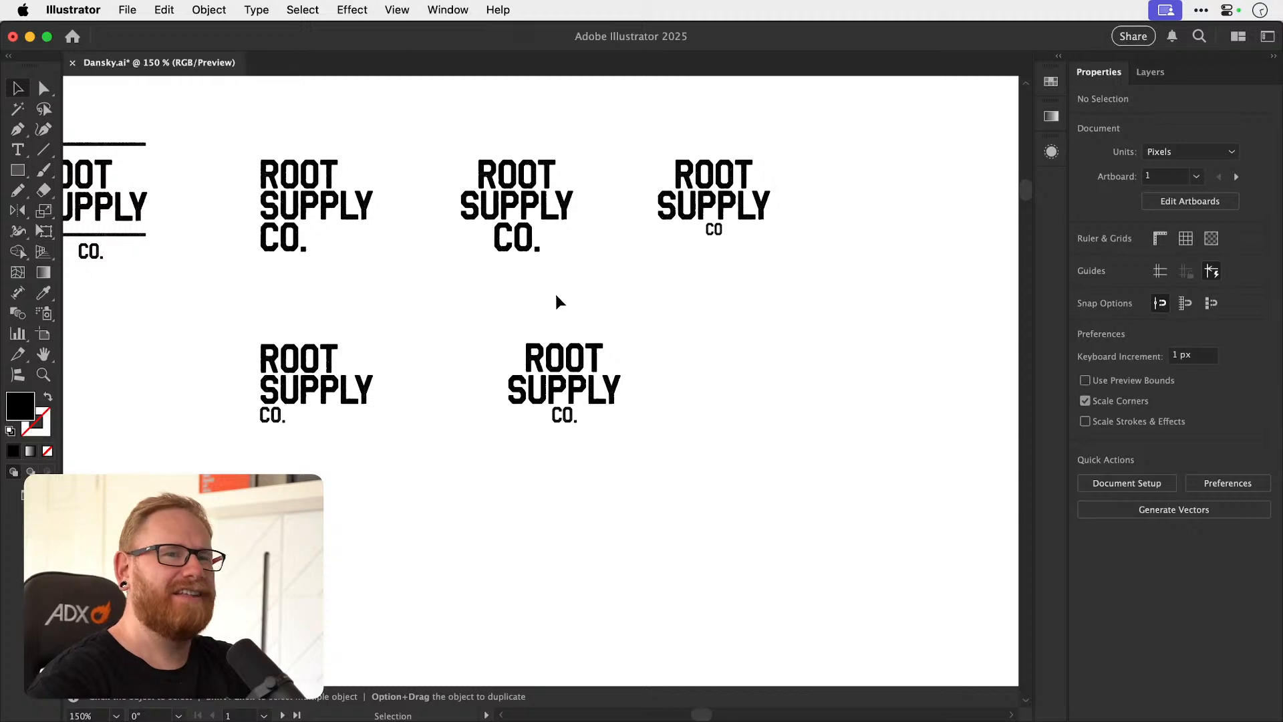
Compare the centred small-CO. wordmark with the other stacked Root Supply Co. layouts.
drag(502, 314, 681, 471)
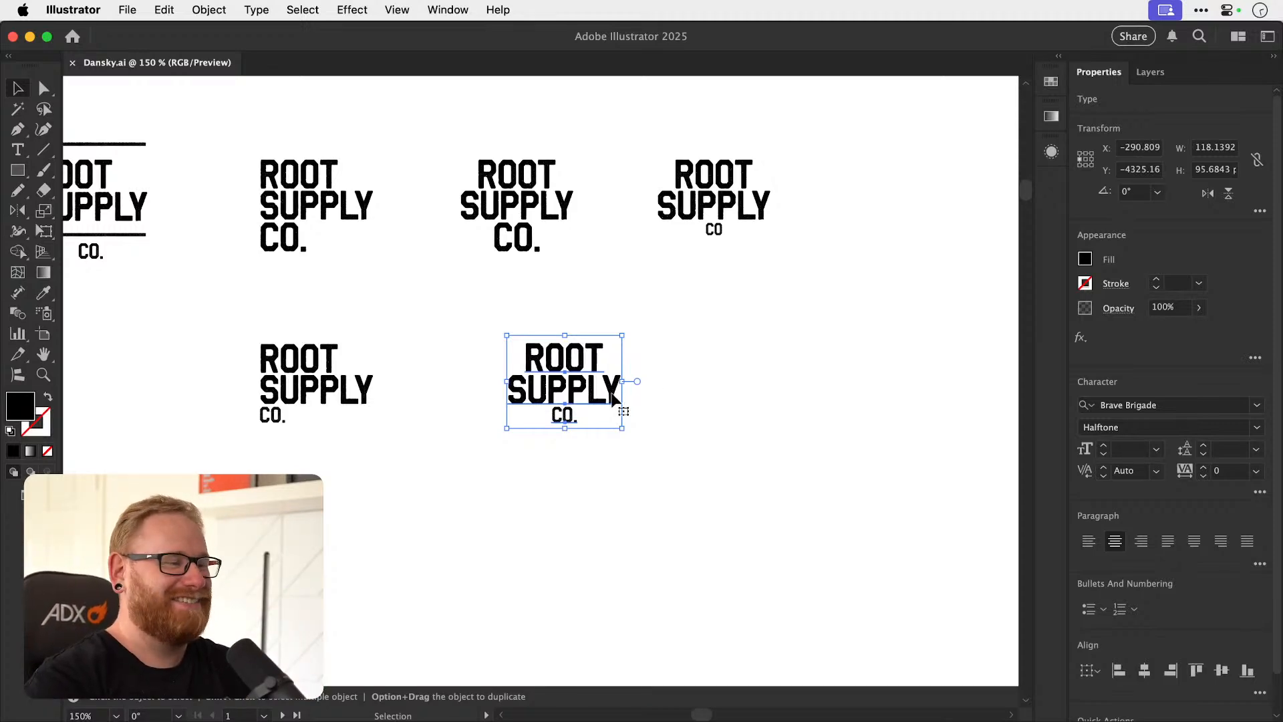
key(z)
drag(585, 395, 712, 397)
key(v)
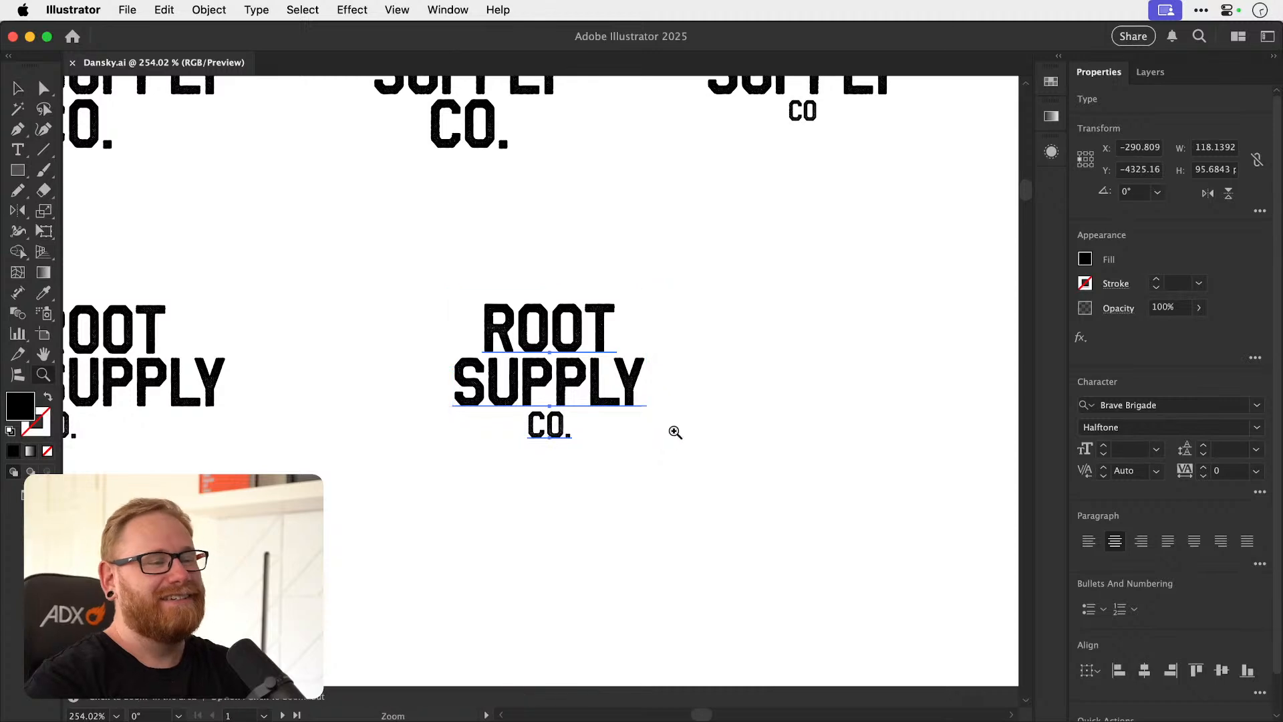
scroll(674, 438, down, 3)
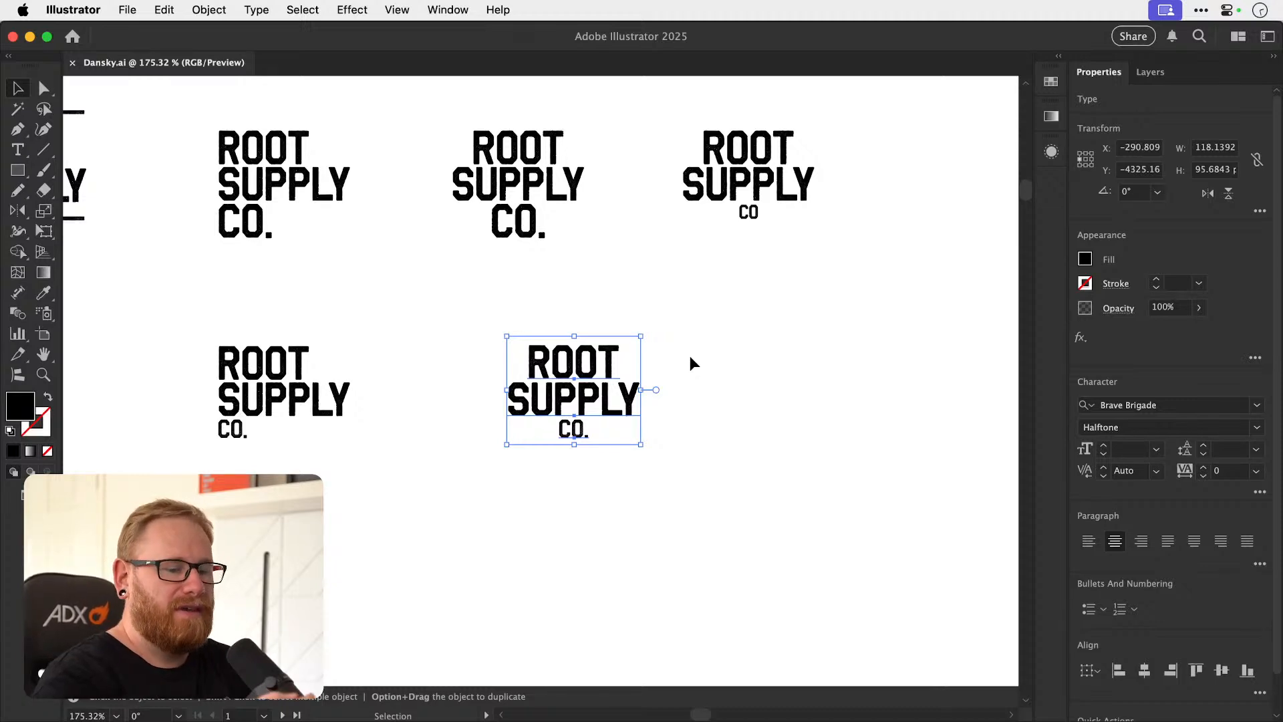
click(467, 310)
drag(467, 310, 687, 479)
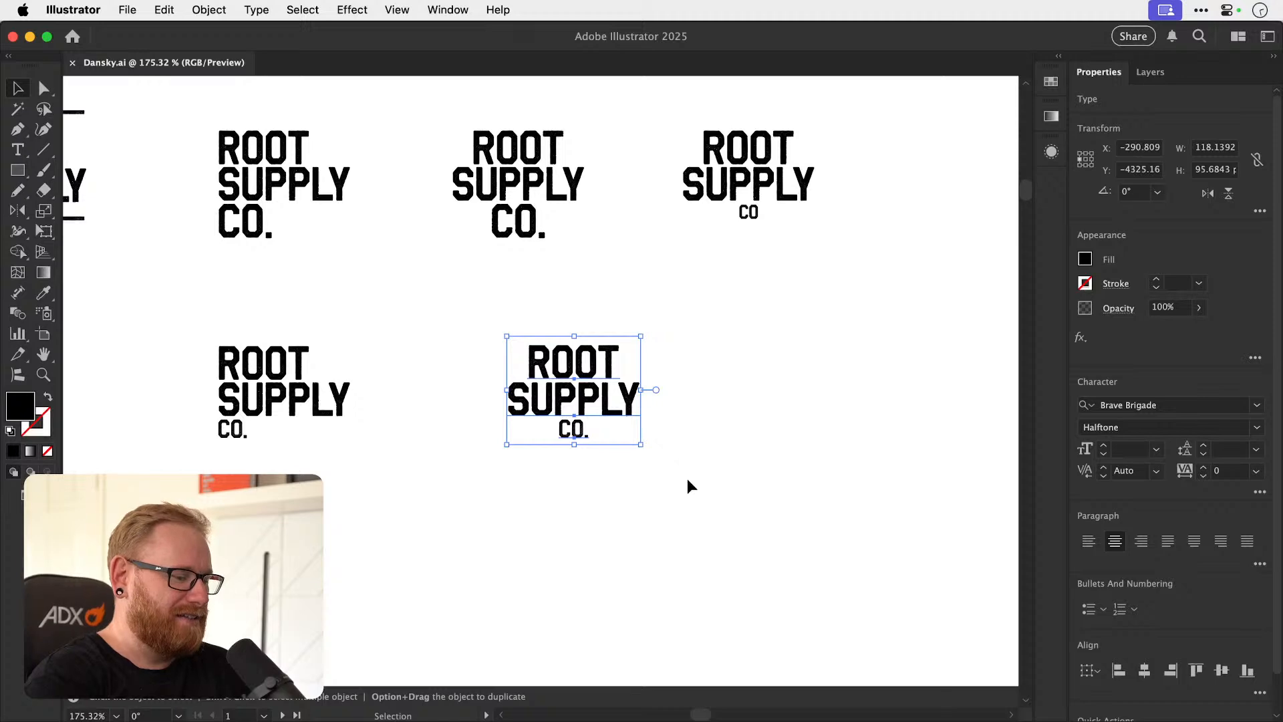
click(712, 451)
drag(710, 449, 685, 470)
key(z)
drag(599, 456, 561, 472)
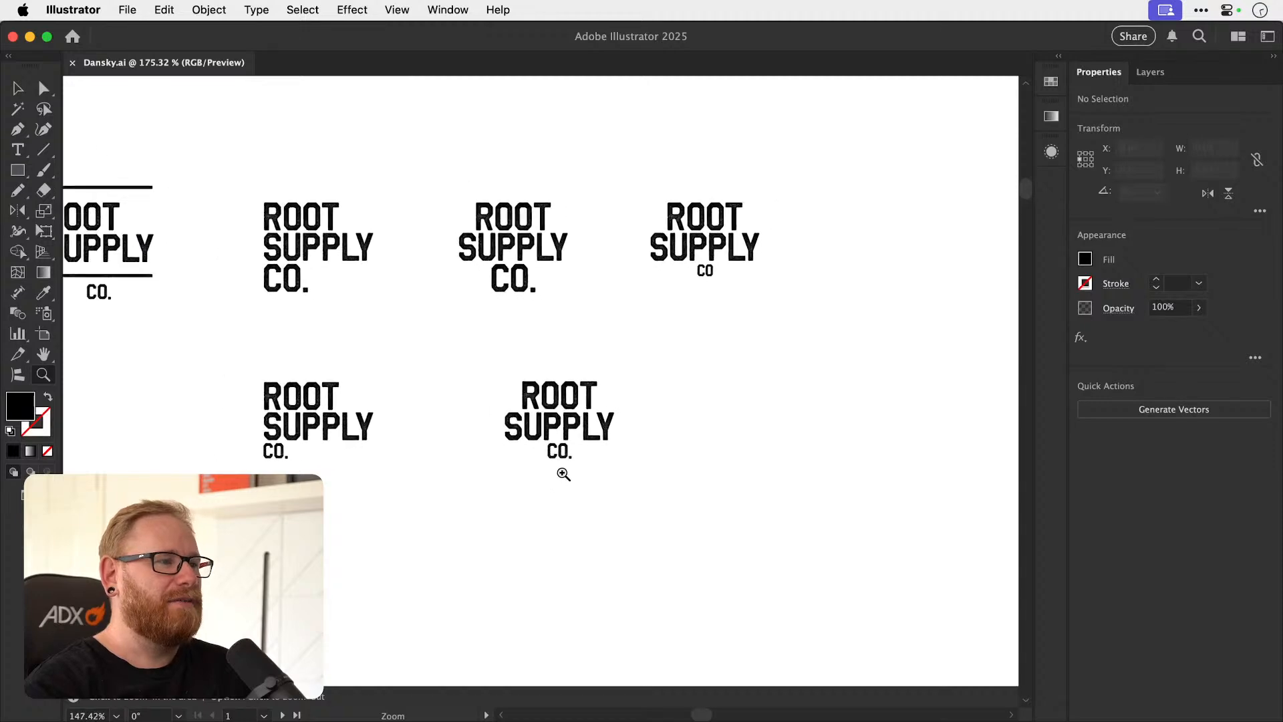
drag(660, 470, 640, 443)
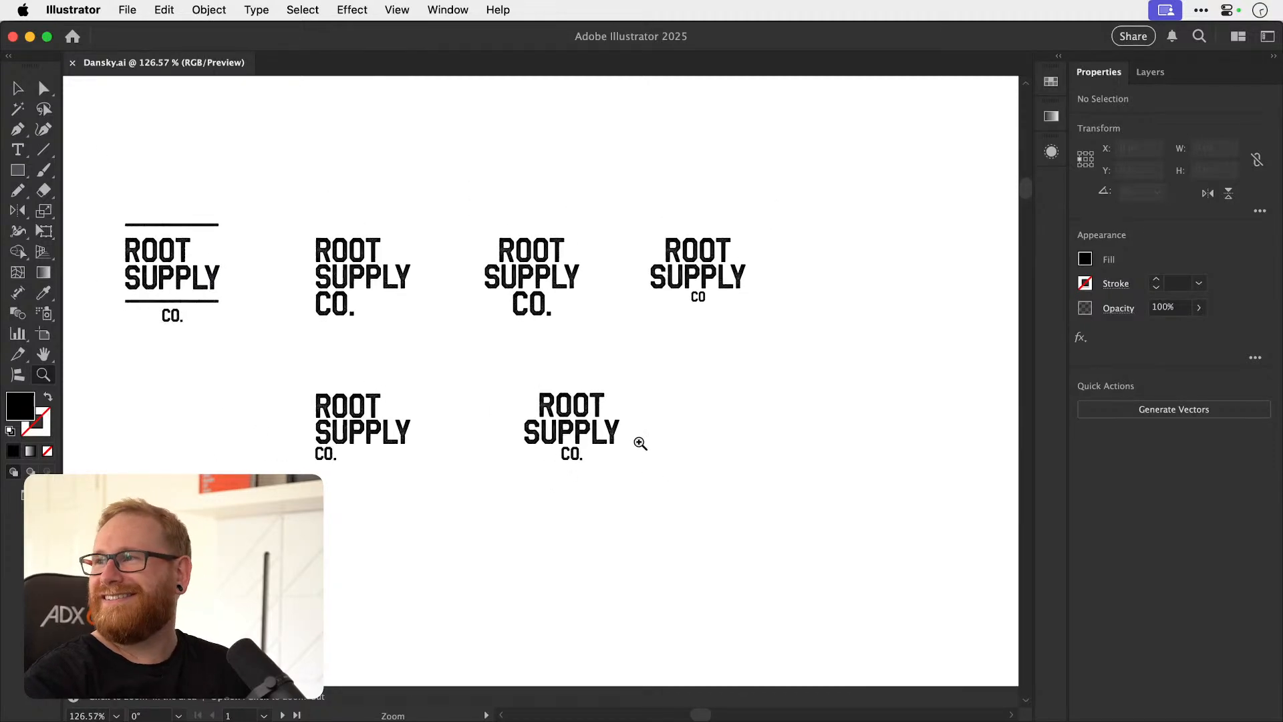
key(v)
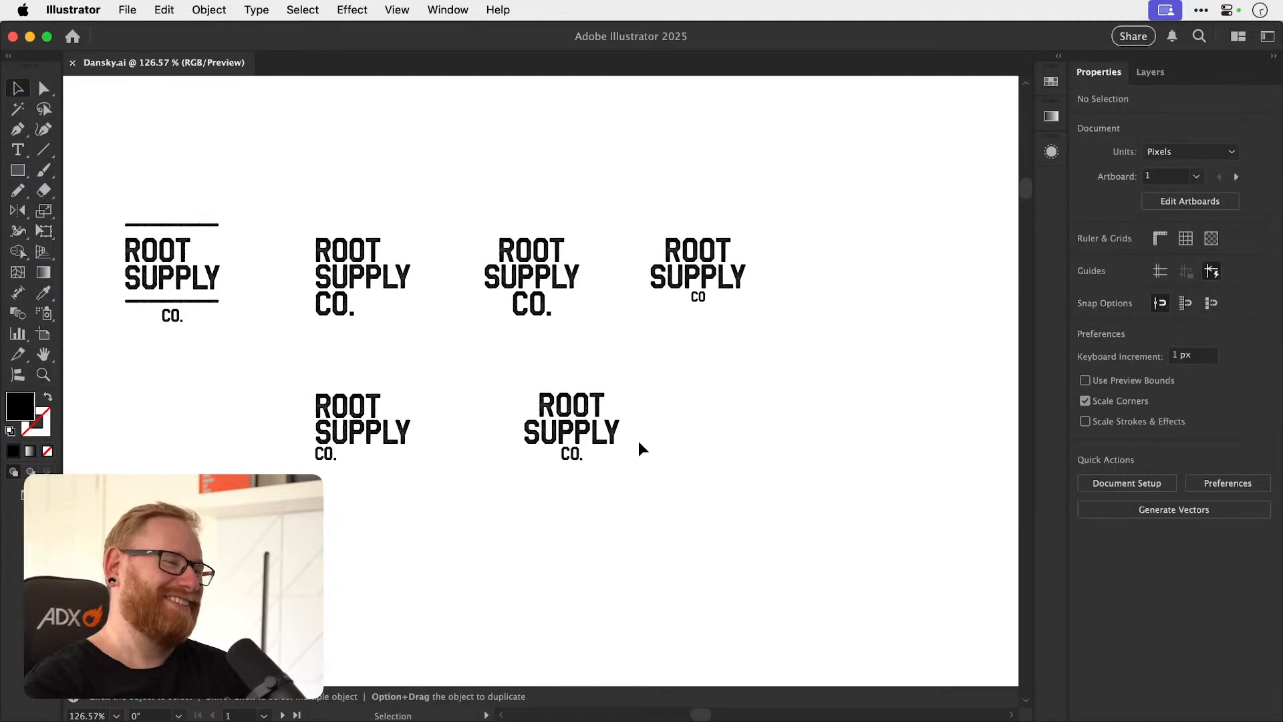
Copy the top rule of the ruled wordmark to just above ROOT in the left-aligned small-CO. wordmark.
key(z)
drag(585, 430, 467, 452)
key(v)
drag(527, 510, 578, 465)
key(z)
drag(412, 383, 467, 376)
key(v)
drag(318, 250, 522, 330)
drag(516, 339, 598, 345)
key(z)
key(v)
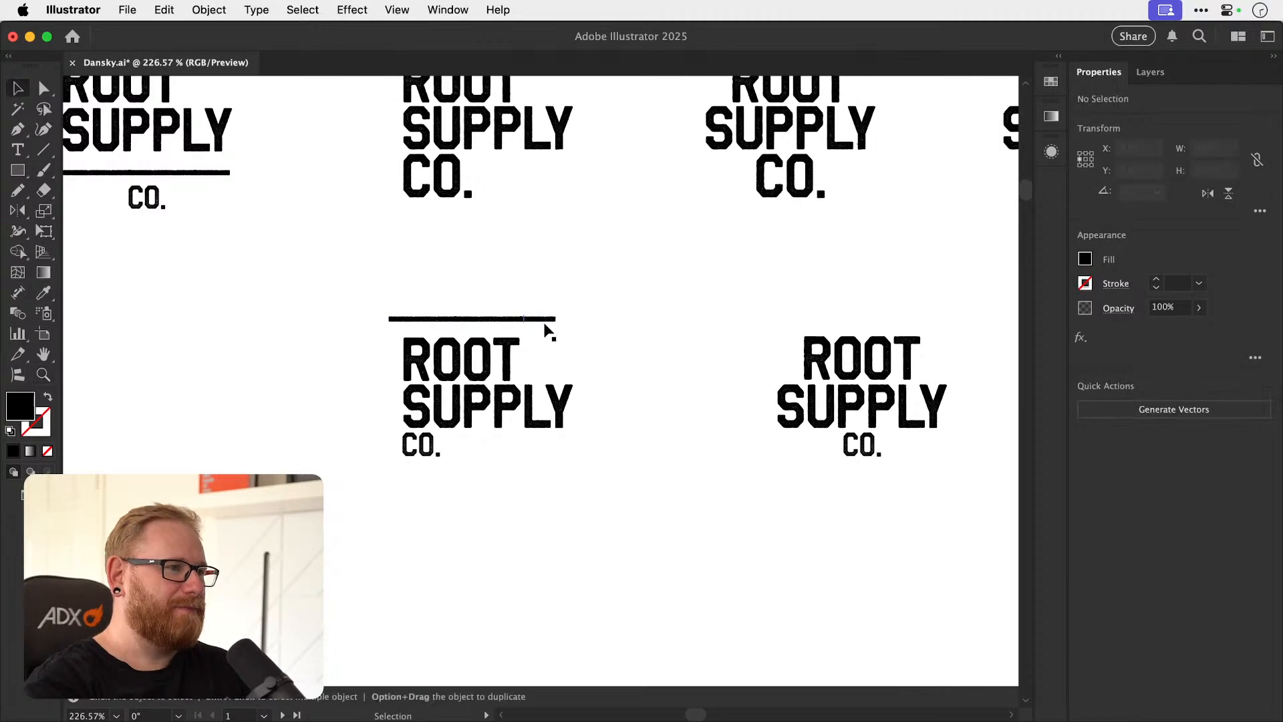
Try to delete a piece of the rule above ROOT.
click(540, 323)
click(540, 321)
key(shift+super+a)
super+click(532, 321)
key(Delete)
key(super+z)
Extend the rule above ROOT beyond the width of SUPPLY by duplicating a piece of it sideways.
drag(538, 316, 658, 330)
key(z)
key(shift+super+a)
key(v)
drag(513, 317, 685, 314)
key(super+z)
key(shift+super+a)
drag(410, 295, 668, 323)
key(shift+super+a)
Duplicate the rule and rotate the copy to vertical for the left side of the wordmark.
drag(276, 546, 443, 434)
drag(319, 496, 378, 407)
drag(438, 454, 328, 491)
key(r)
key(v)
key(shift+super+a)
Join the vertical rule to the left end of the top rule so they form a clean frame corner.
drag(307, 411, 546, 387)
drag(561, 344, 356, 393)
drag(373, 207, 475, 217)
drag(424, 270, 420, 269)
key(shift+super+a)
Complete the frame by copying the top rule below CO. and the left rule to the right of SUPPLY, and select its sides.
key(super+minus)
key(super+minus)
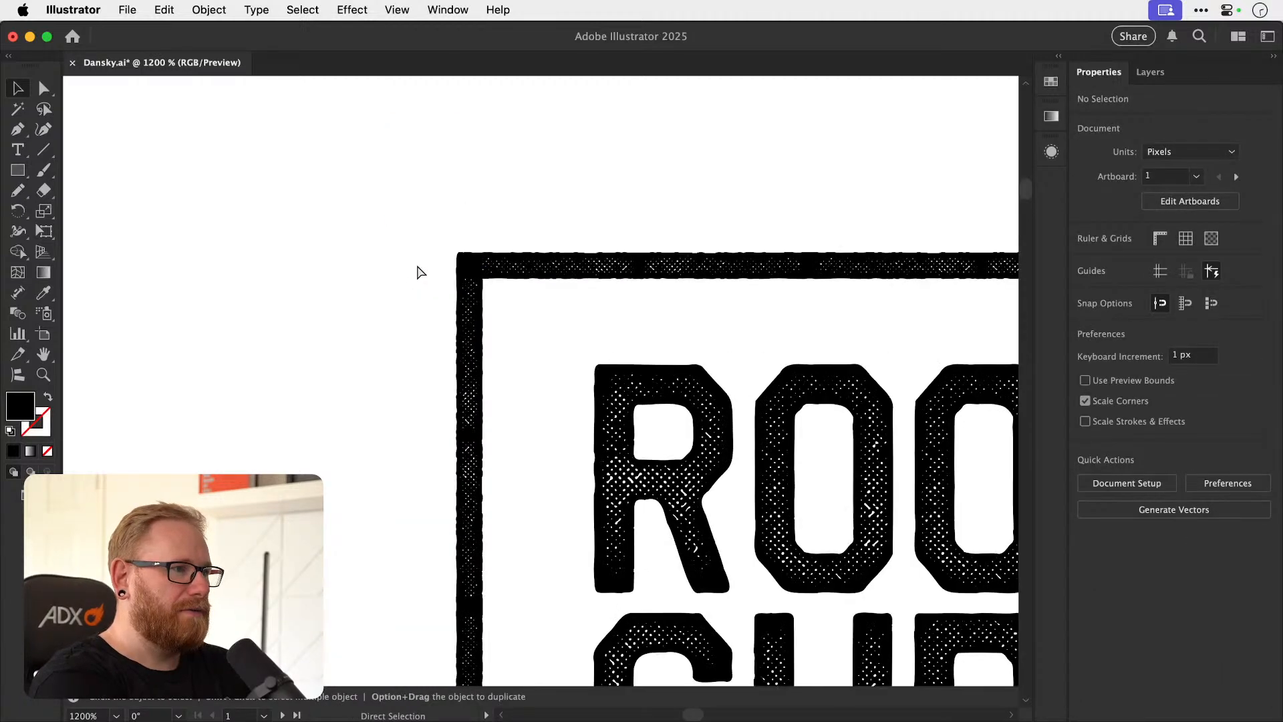
key(super+minus)
key(super+minus)
key(super+minus)
drag(611, 372, 396, 347)
drag(494, 319, 495, 605)
key(super+z)
drag(319, 261, 703, 316)
click(676, 327)
drag(596, 319, 593, 604)
drag(301, 528, 678, 525)
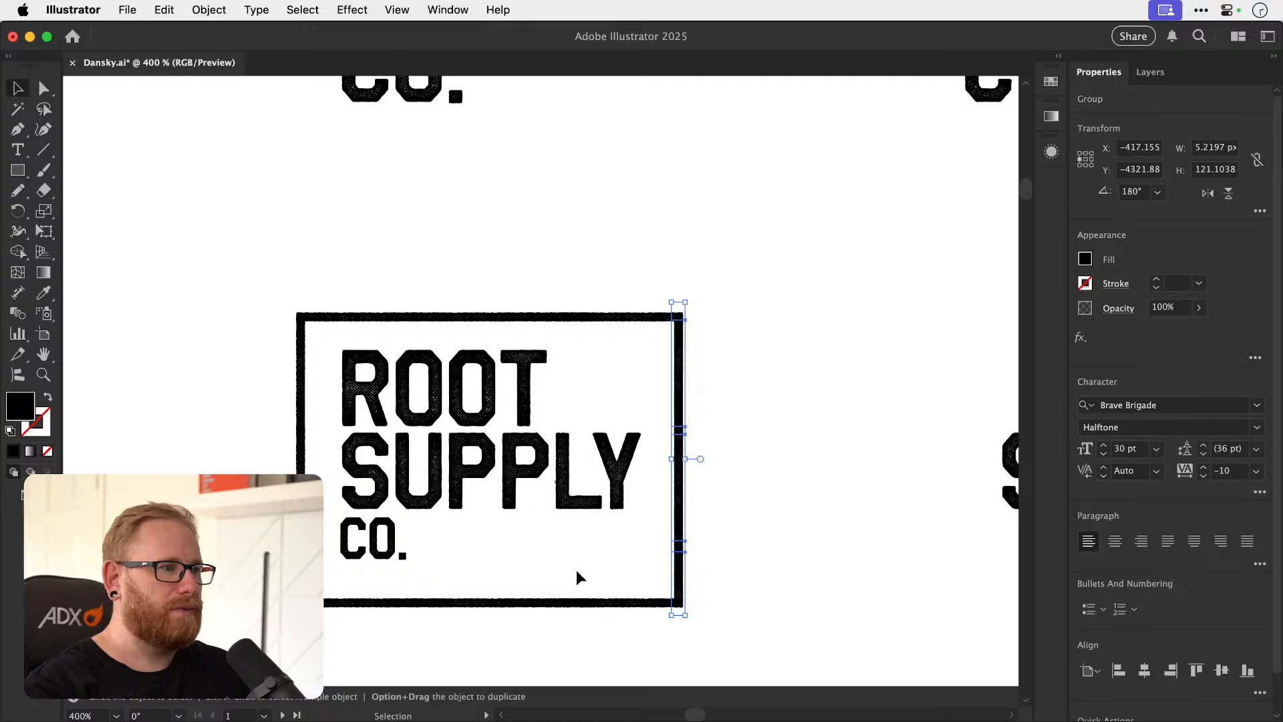
drag(519, 603, 723, 588)
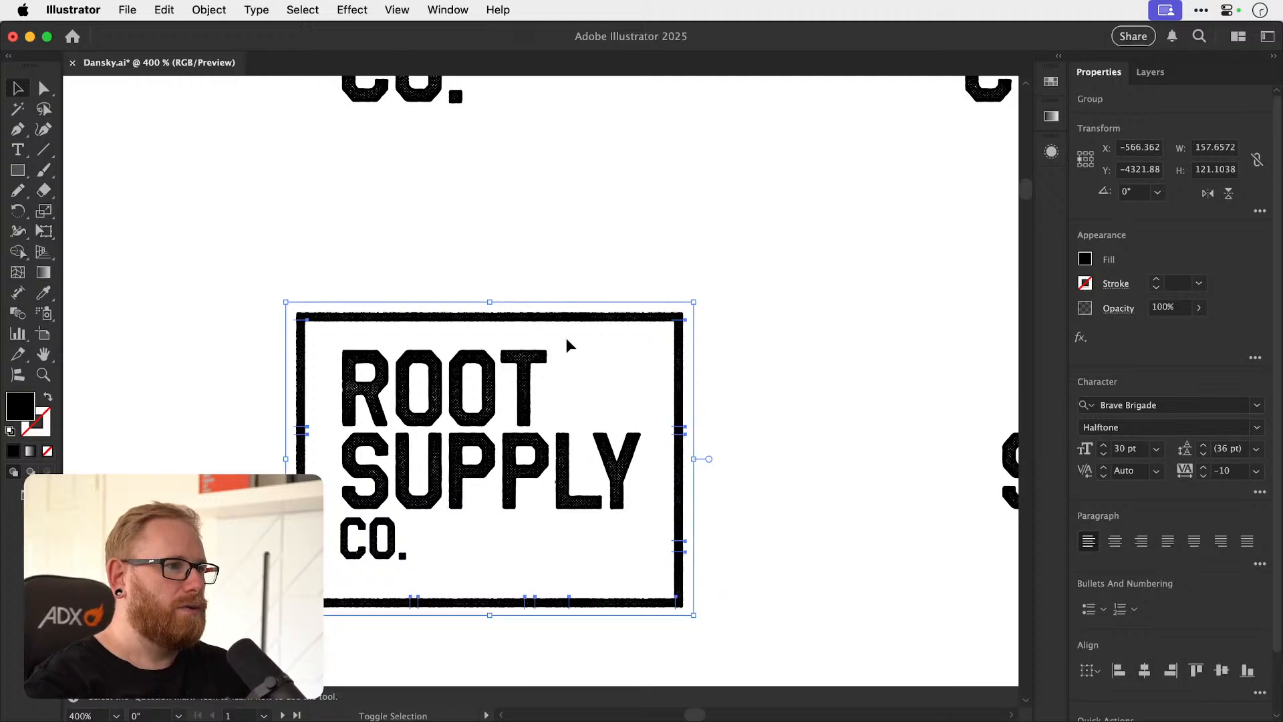
Group the frame's sides and move the ROOT SUPPLY CO. lines slightly down inside the frame.
key(super+g)
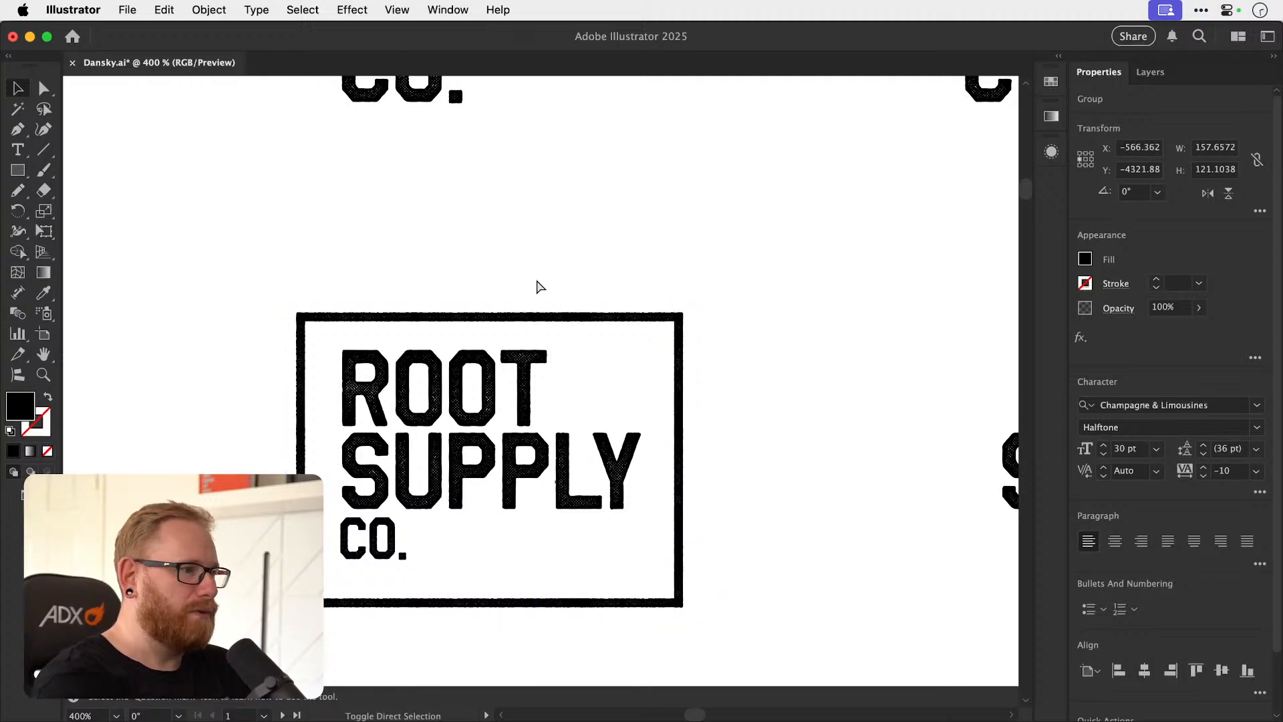
key(super+shift+a)
drag(545, 471, 544, 505)
key(super+z)
shift+click(444, 408)
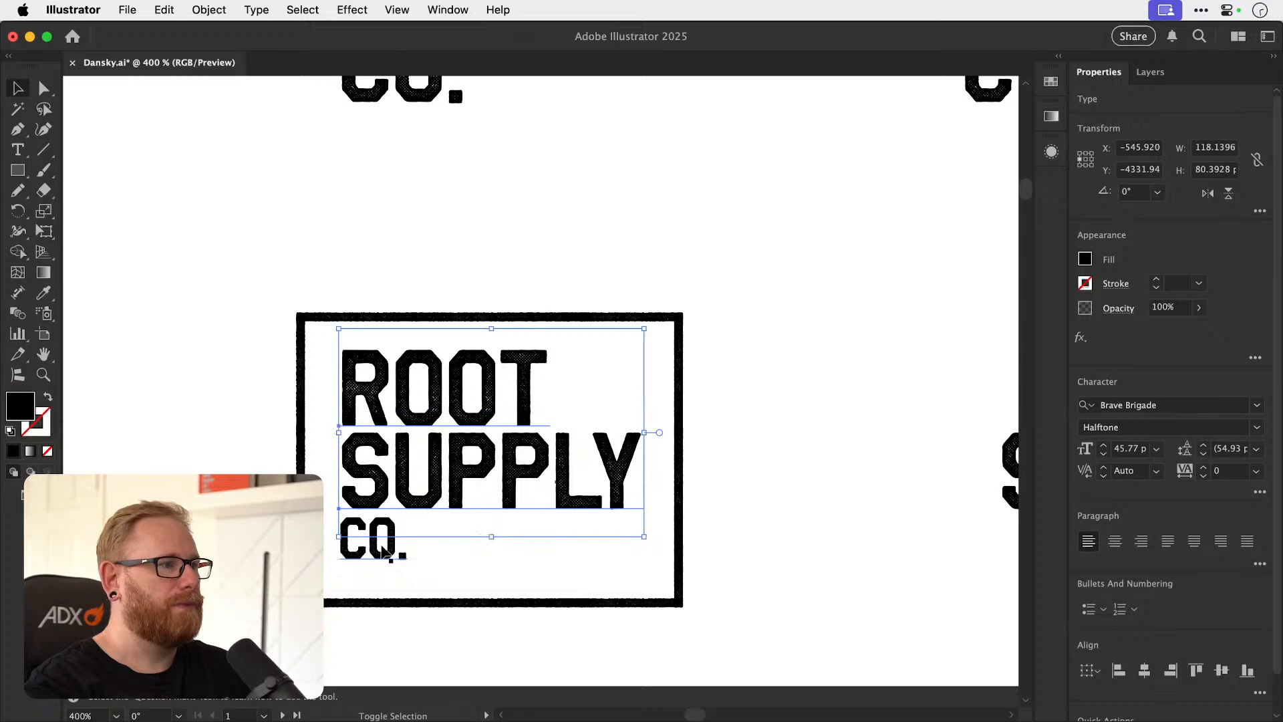
shift+click(374, 558)
drag(552, 488, 553, 495)
shift+click(681, 431)
key(s)
mouse_move(757, 241)
mouse_down()
mouse_move(740, 261)
mouse_move(750, 240)
mouse_up()
key(v)
click(745, 218)
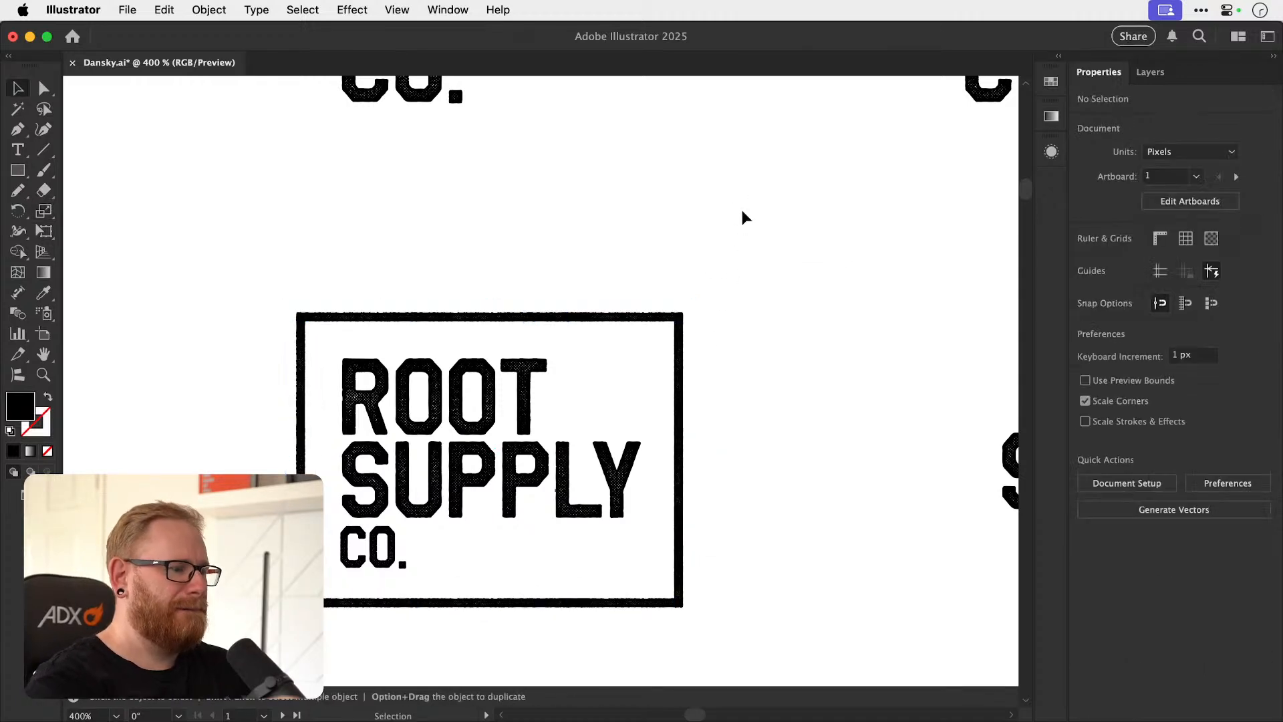
Compare the different Root Supply Co. layouts side by side at a smaller scale.
key(super+1)
drag(658, 405, 486, 445)
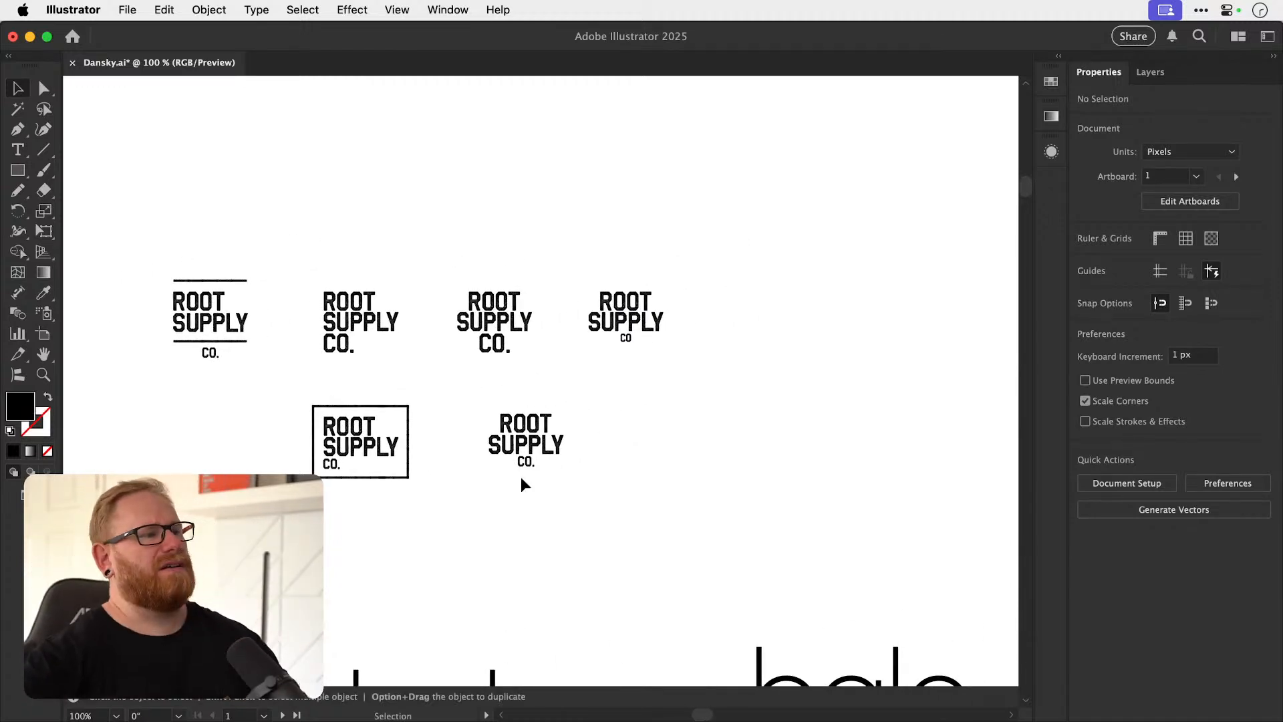
drag(385, 376, 638, 338)
drag(489, 386, 460, 389)
drag(738, 406, 568, 390)
key(z)
key(v)
click(641, 405)
Group the centred unframed wordmark with the small CO. and place it in the empty space beyond the other layouts.
drag(458, 355, 616, 487)
key(super+minus)
key(super+minus)
key(super+minus)
key(super+minus)
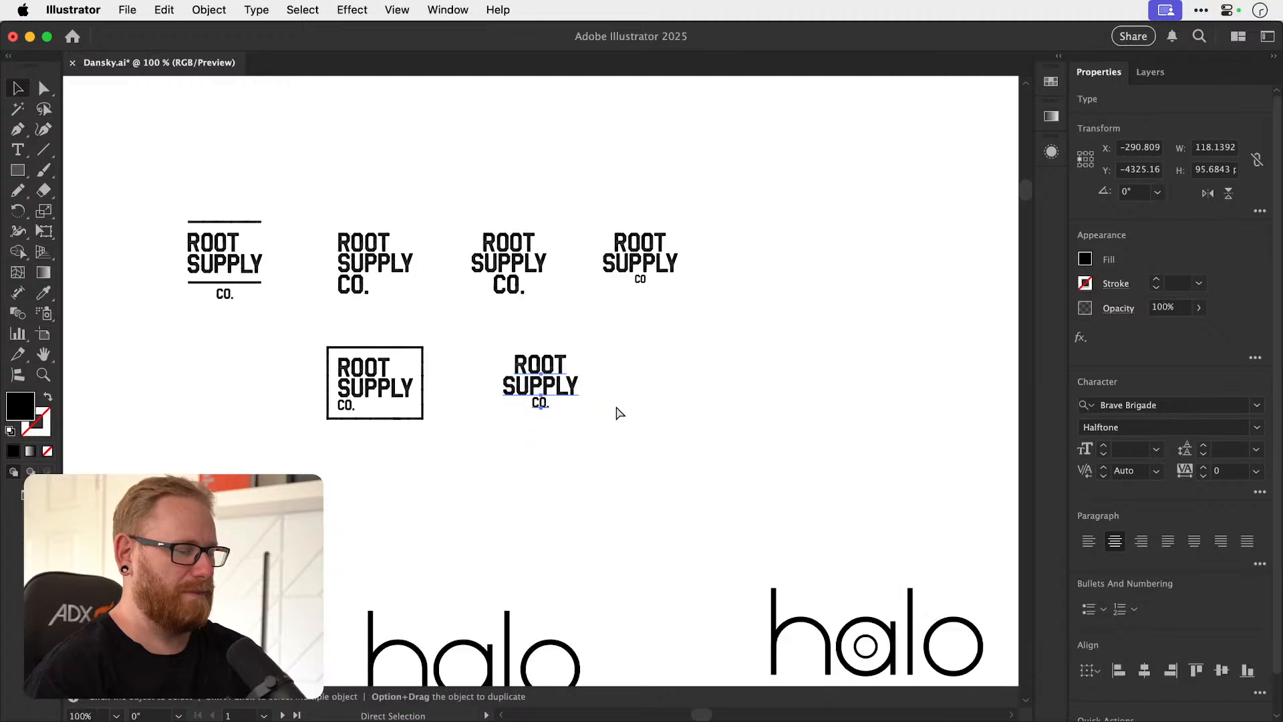
click(546, 383)
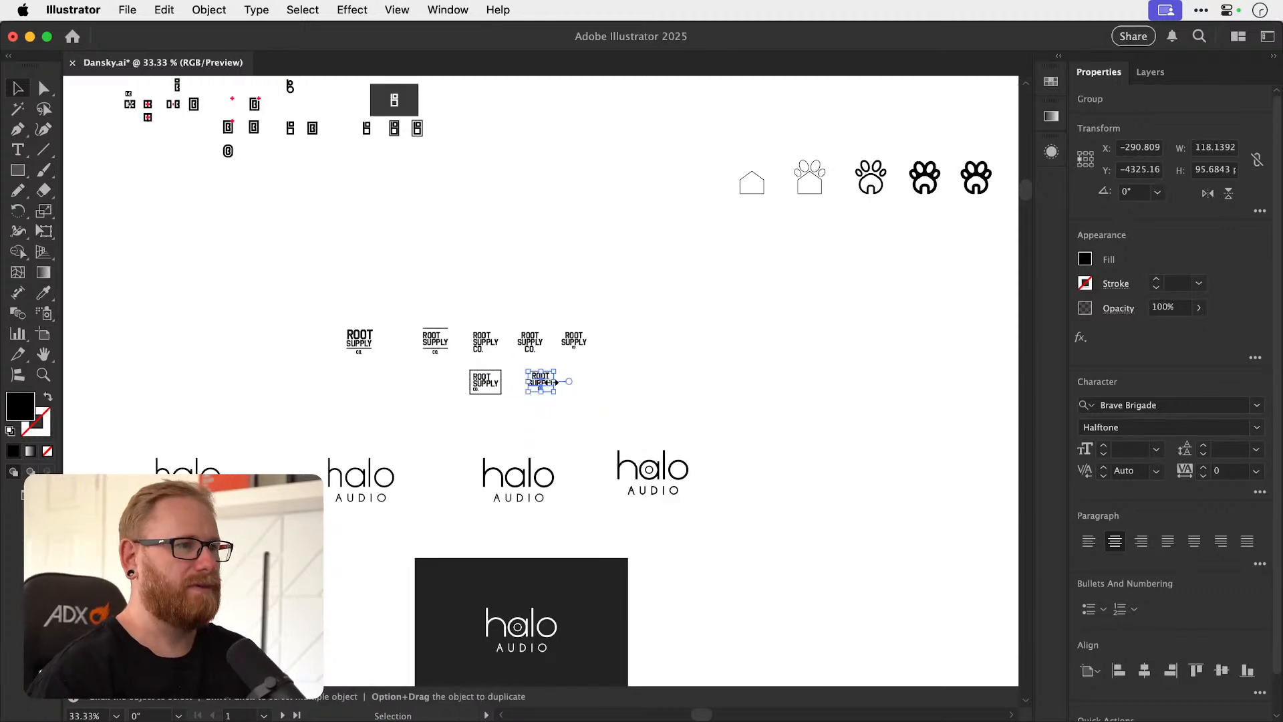
drag(546, 388, 717, 325)
Place a copy of the dark halo background rectangle beside the wordmark and fill it with light grey f7f7f7.
drag(544, 572, 868, 271)
drag(782, 311, 538, 367)
scroll(538, 367, up, 3)
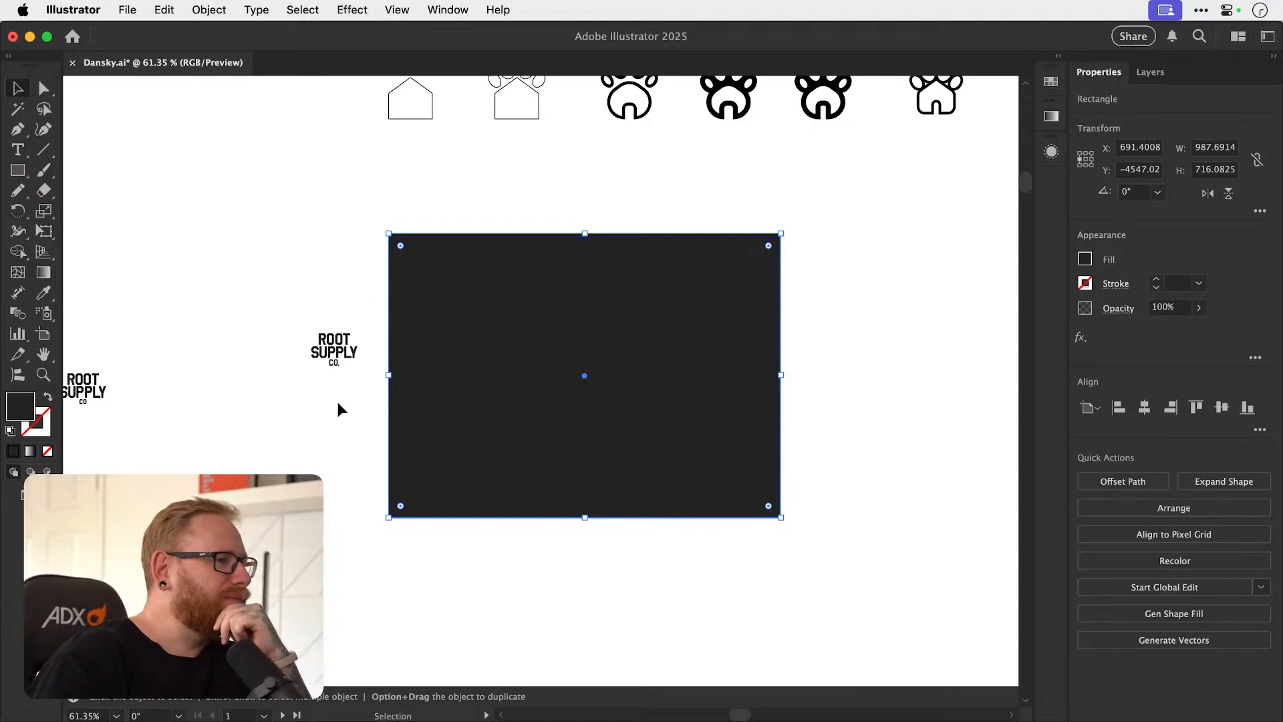
double_click(28, 406)
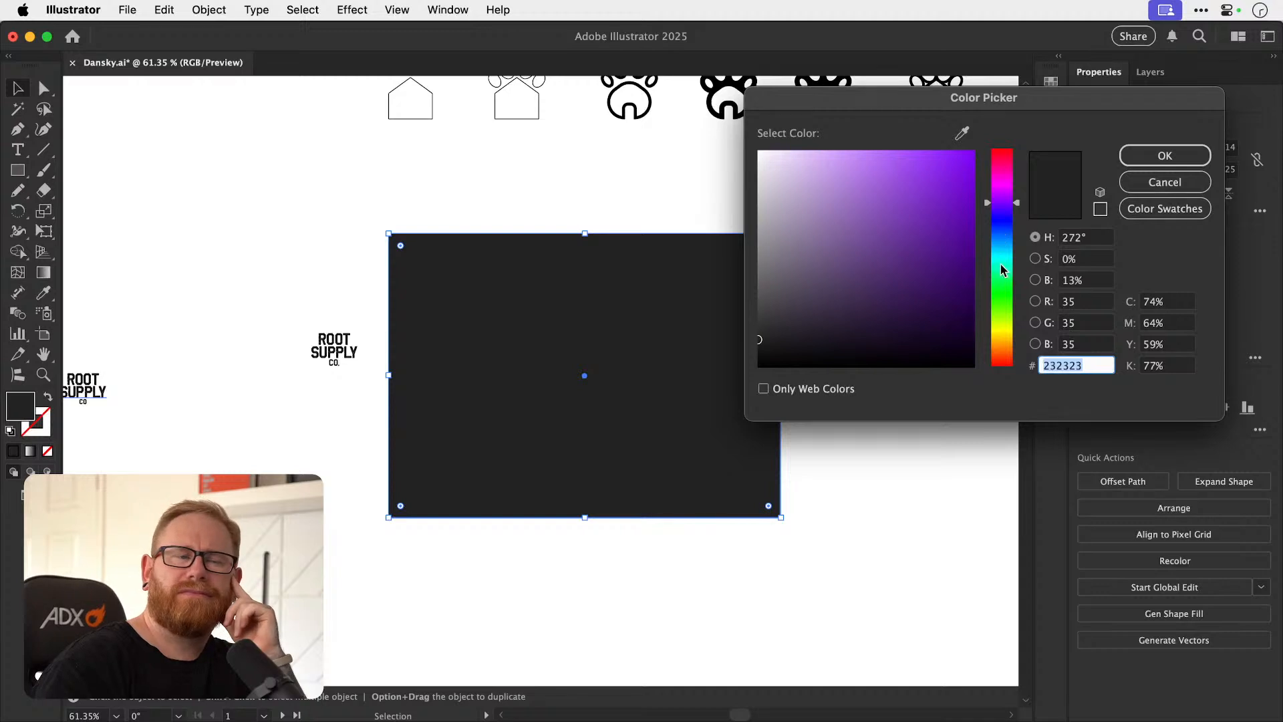
drag(861, 227, 741, 169)
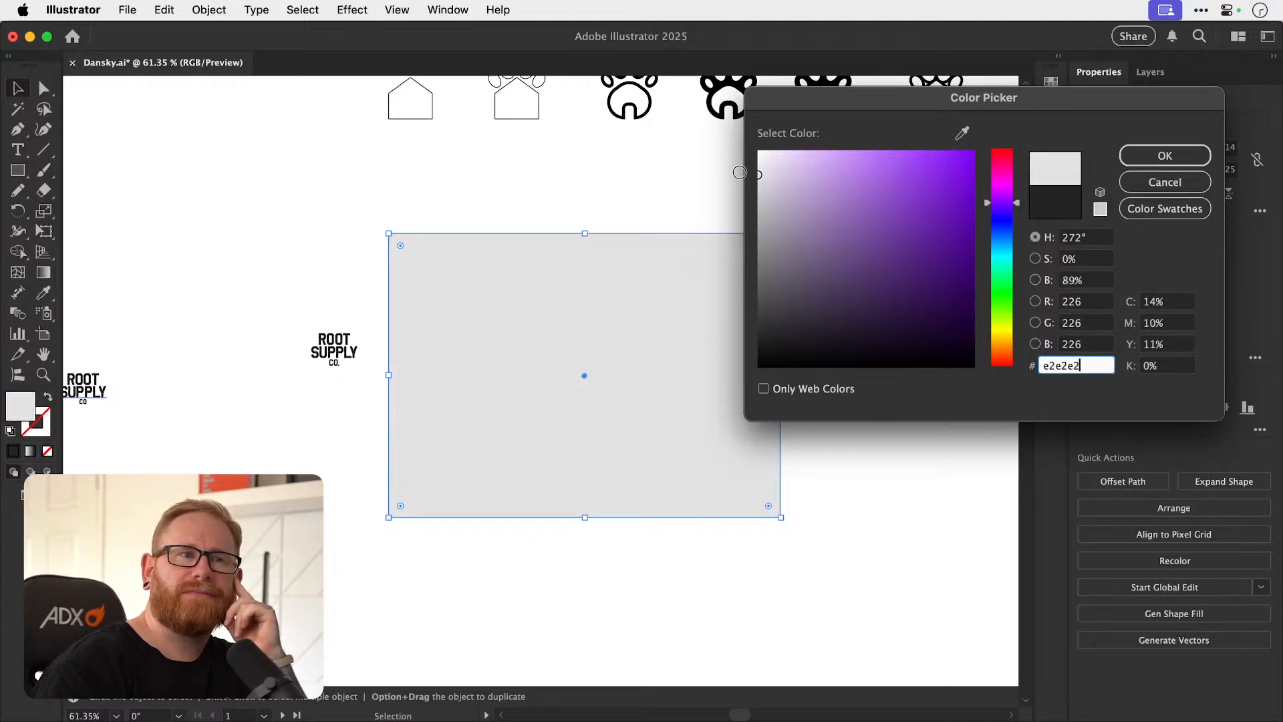
drag(741, 172, 735, 157)
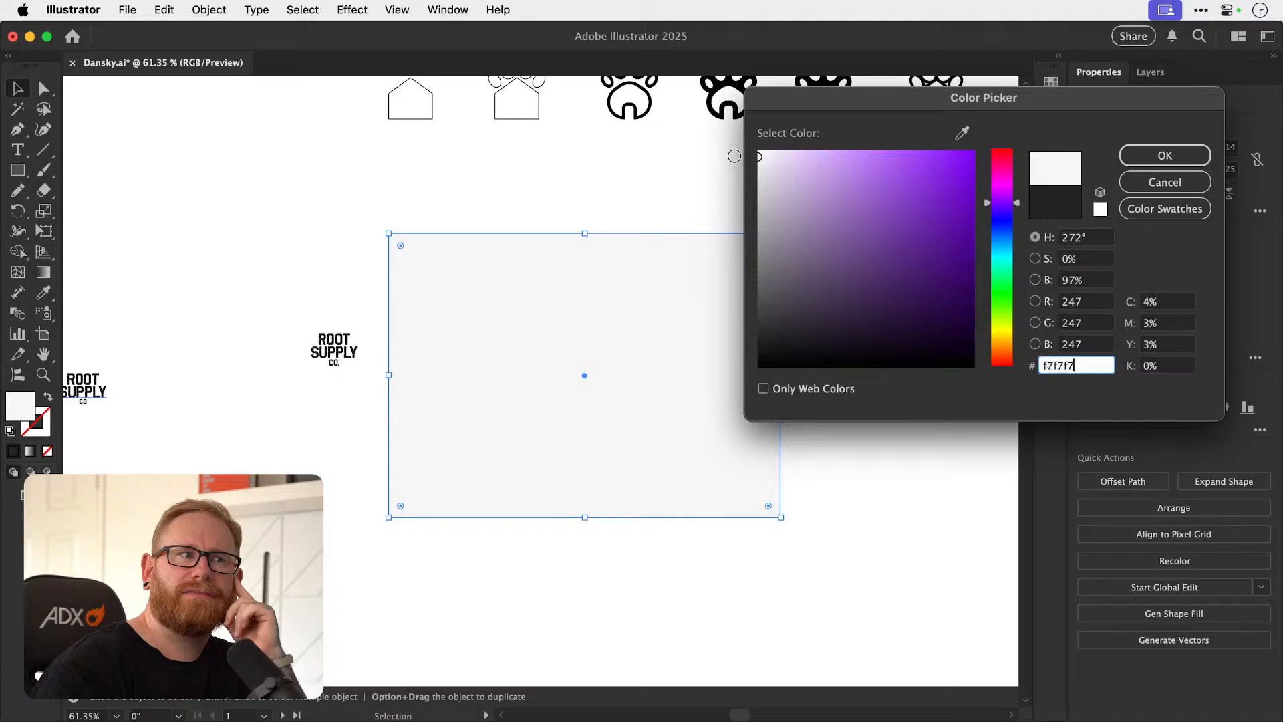
click(1164, 155)
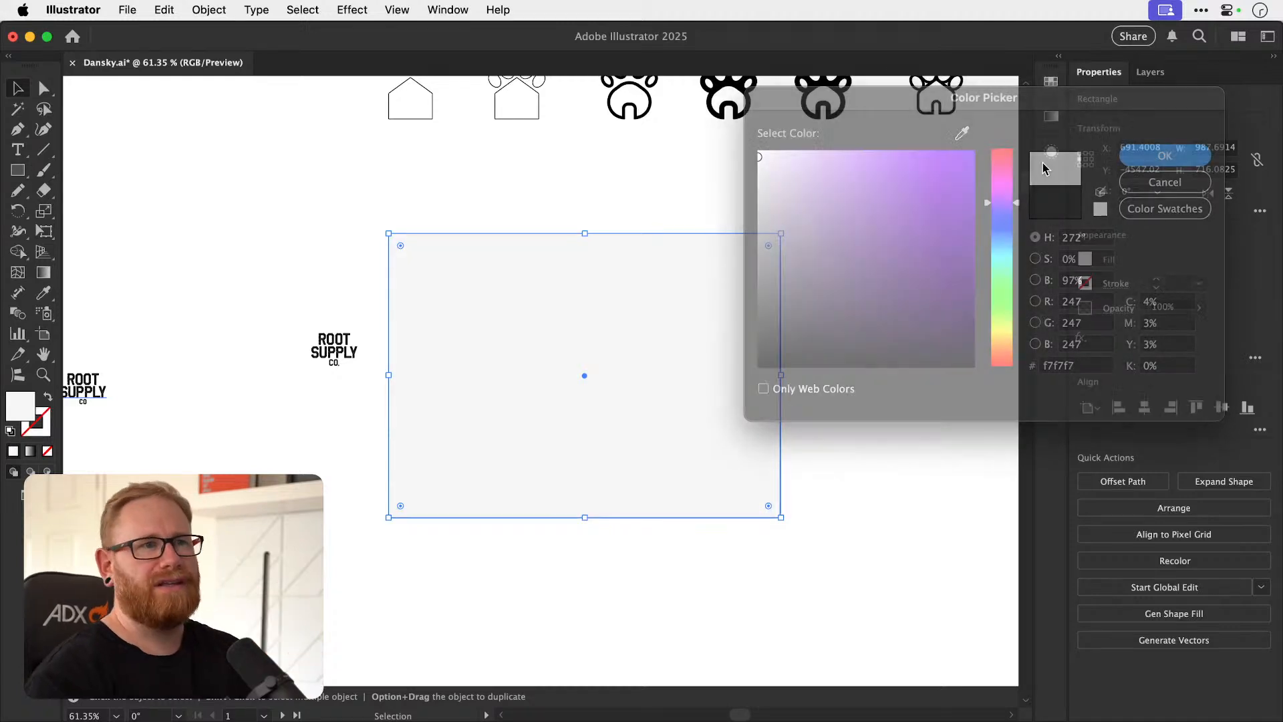
Copy the centred wordmark onto the light grey rectangle and fill it with reddish brown 994933.
drag(339, 353, 963, 393)
double_click(18, 411)
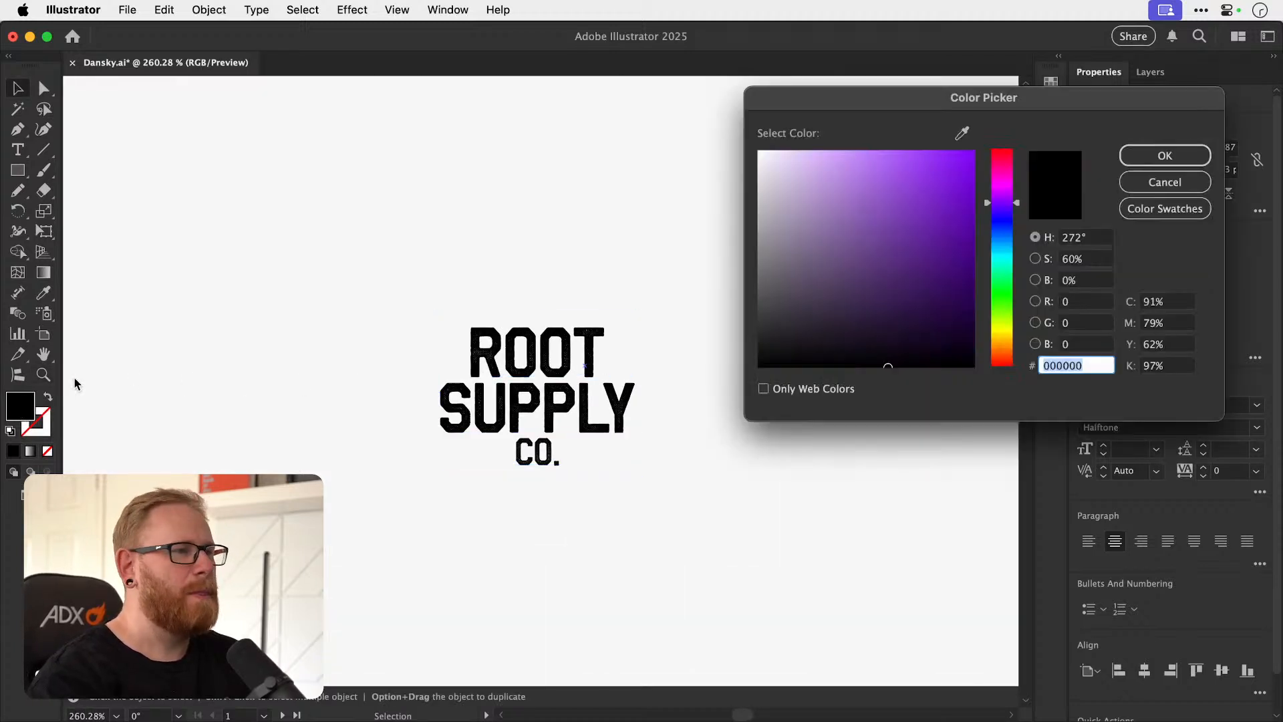
drag(1009, 254, 1013, 351)
mouse_move(924, 272)
mouse_down()
mouse_move(902, 264)
mouse_move(899, 209)
mouse_move(923, 194)
mouse_move(933, 217)
mouse_up()
drag(1000, 352, 1008, 361)
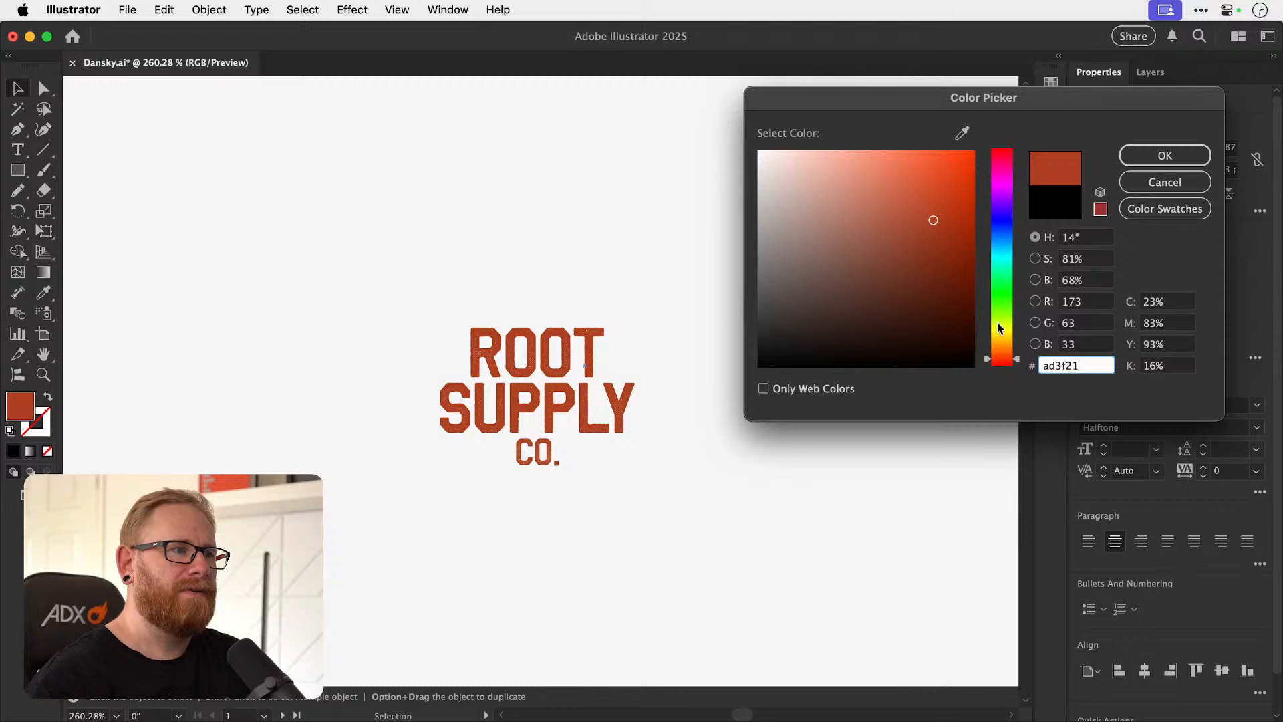
mouse_move(932, 236)
mouse_down()
mouse_move(896, 212)
mouse_move(909, 199)
mouse_move(900, 267)
mouse_move(910, 240)
mouse_up()
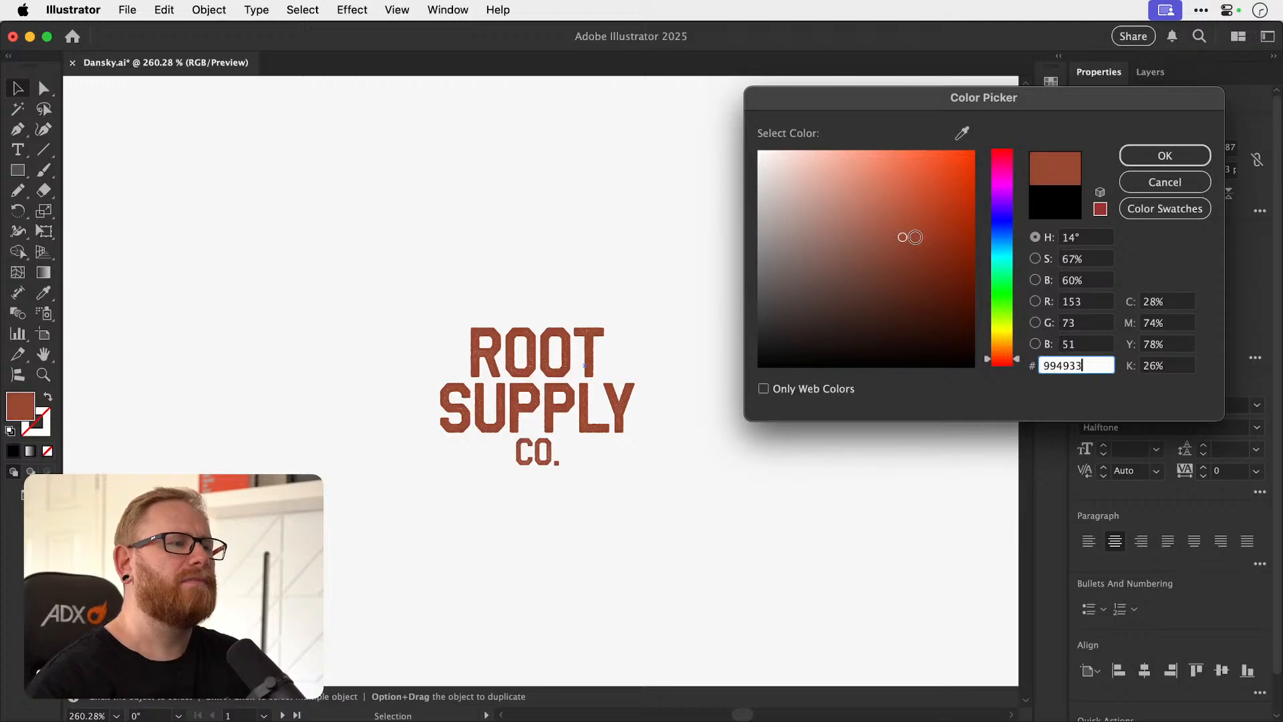
click(1136, 157)
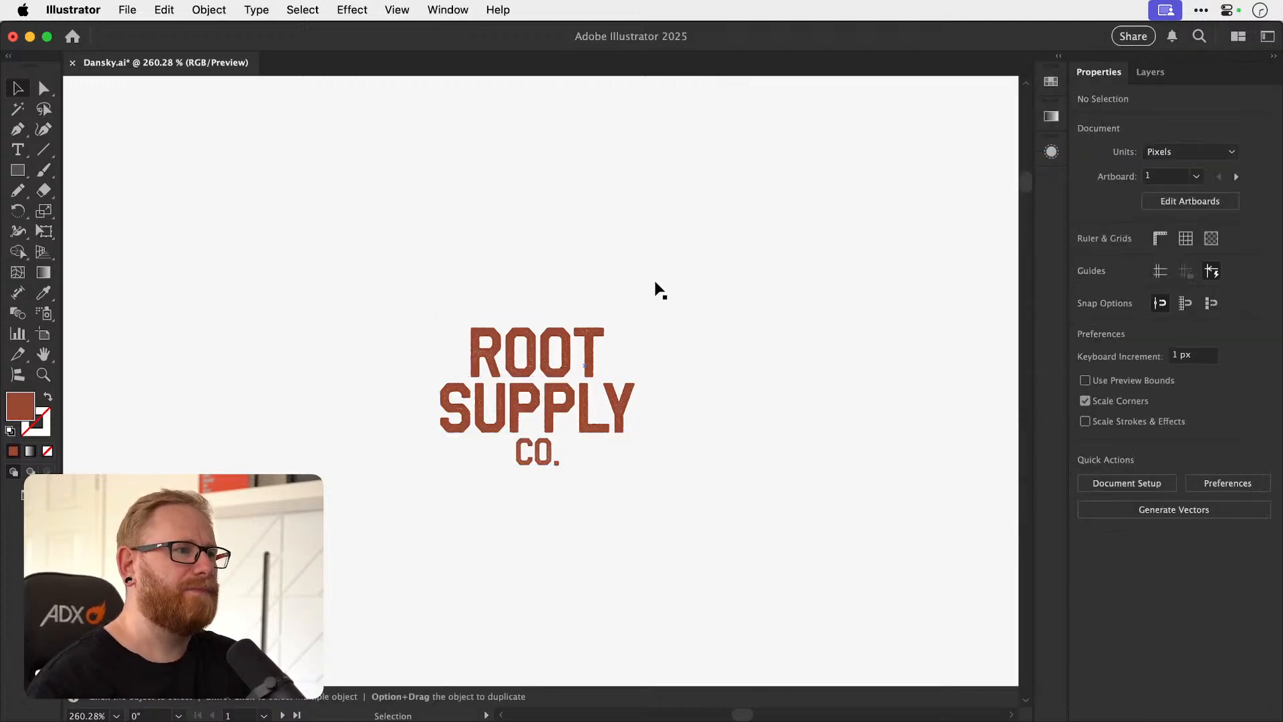
Try an orange fill, f78241, on the CO. line alone.
key(t)
scroll(569, 400, up, 5)
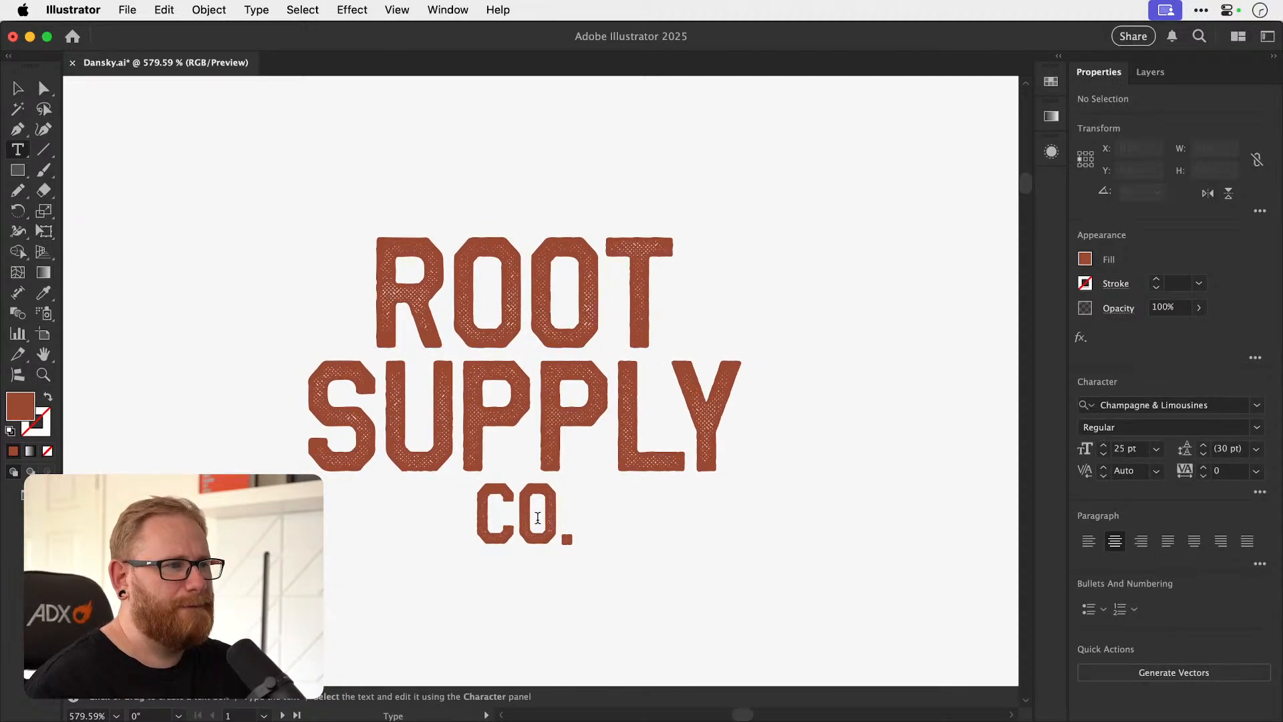
drag(487, 523, 601, 523)
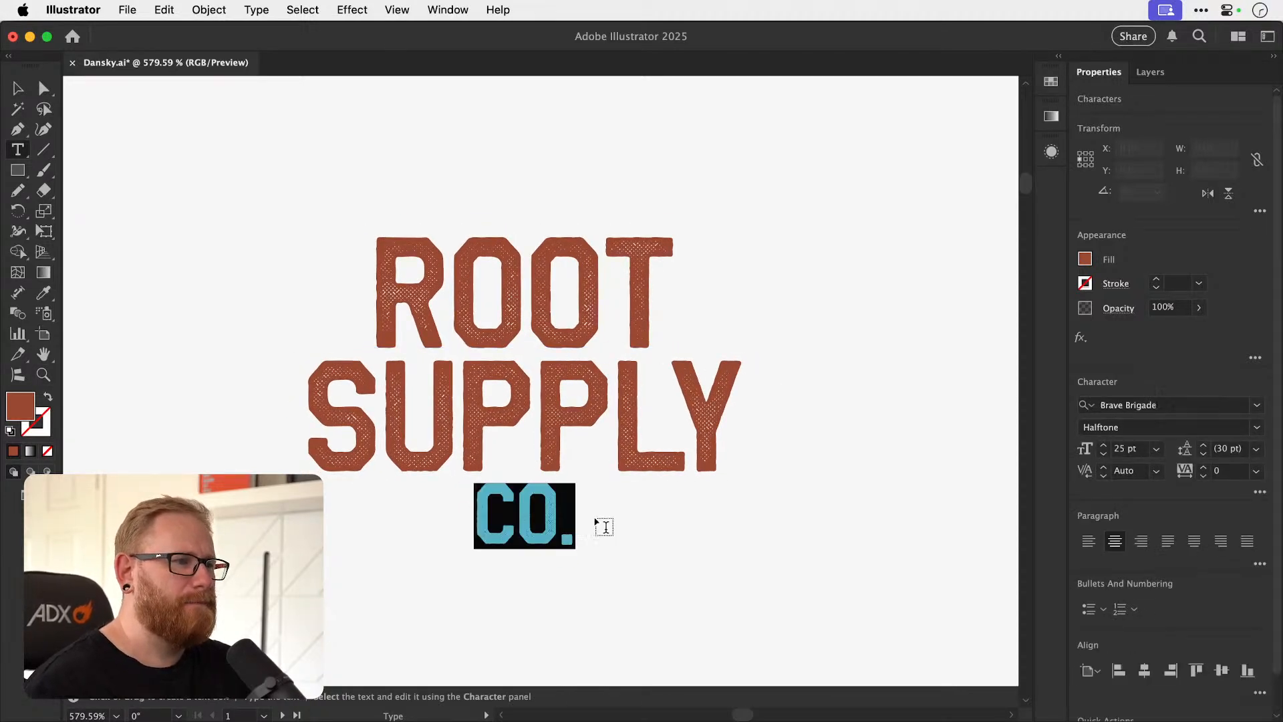
double_click(21, 408)
key(Return)
click(20, 91)
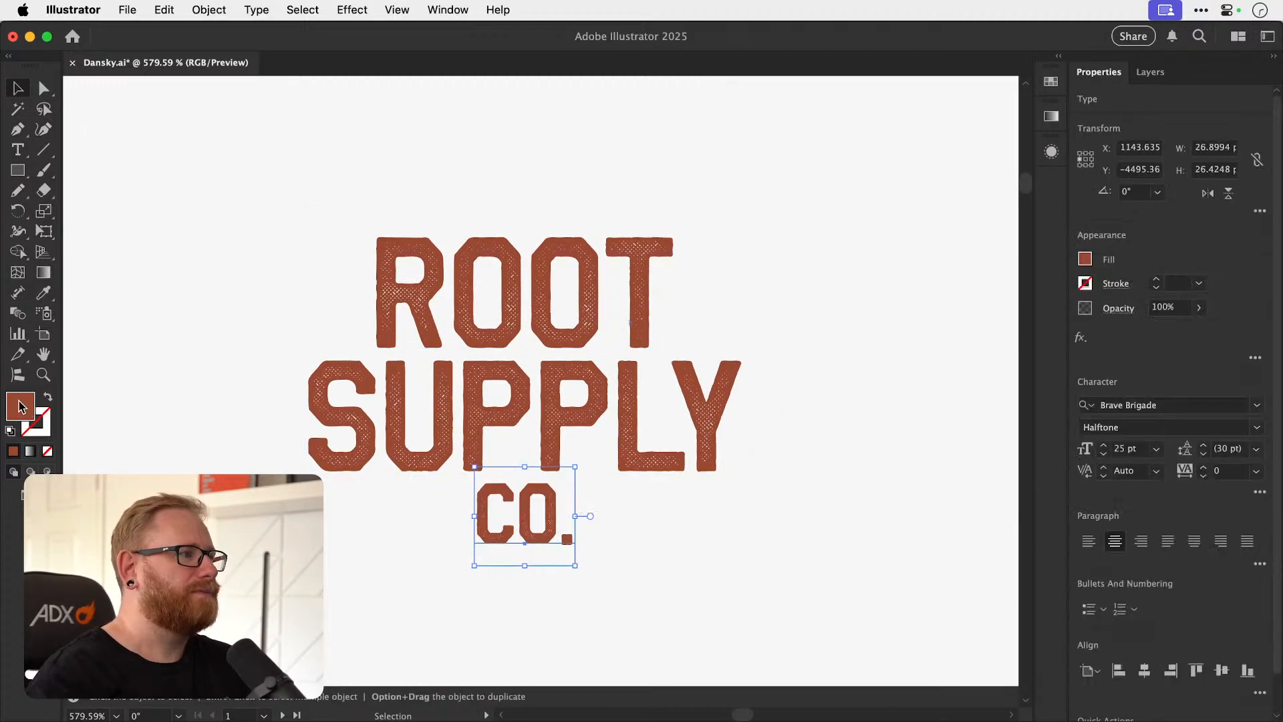
double_click(22, 407)
drag(1004, 342, 1005, 355)
click(920, 157)
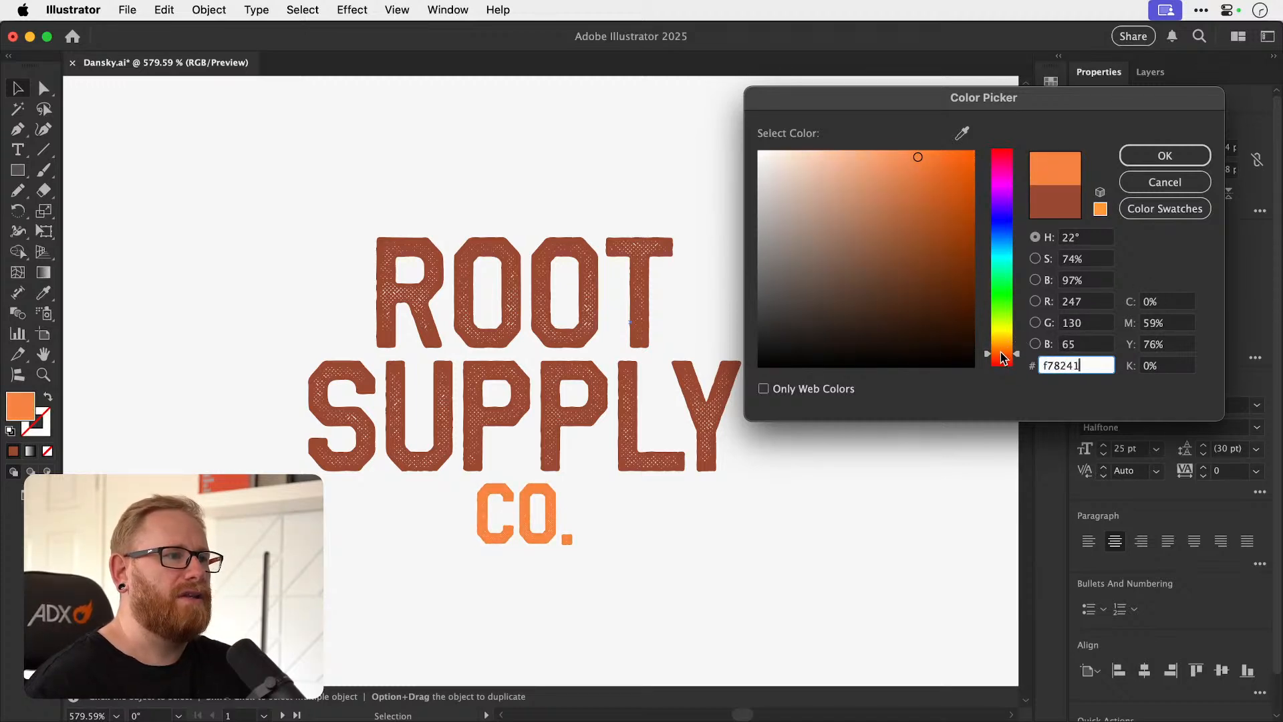
Try green 56a55a on the CO. line and set its fill to orange f97b35.
mouse_move(1002, 358)
mouse_down()
mouse_move(1005, 273)
mouse_move(1007, 297)
mouse_up()
mouse_move(892, 209)
mouse_down()
mouse_move(890, 228)
mouse_move(862, 220)
mouse_up()
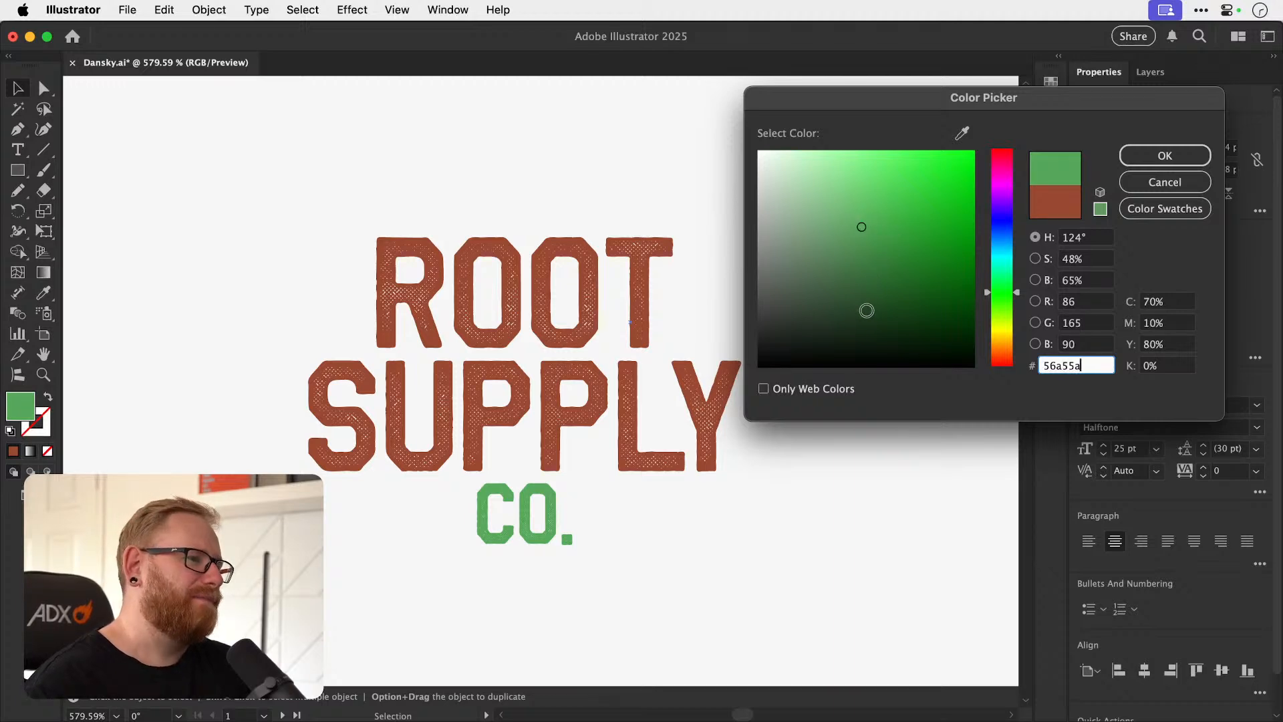
drag(1001, 344, 1005, 350)
drag(931, 230, 929, 155)
mouse_move(1011, 354)
mouse_down()
mouse_move(1009, 376)
mouse_move(1015, 354)
mouse_up()
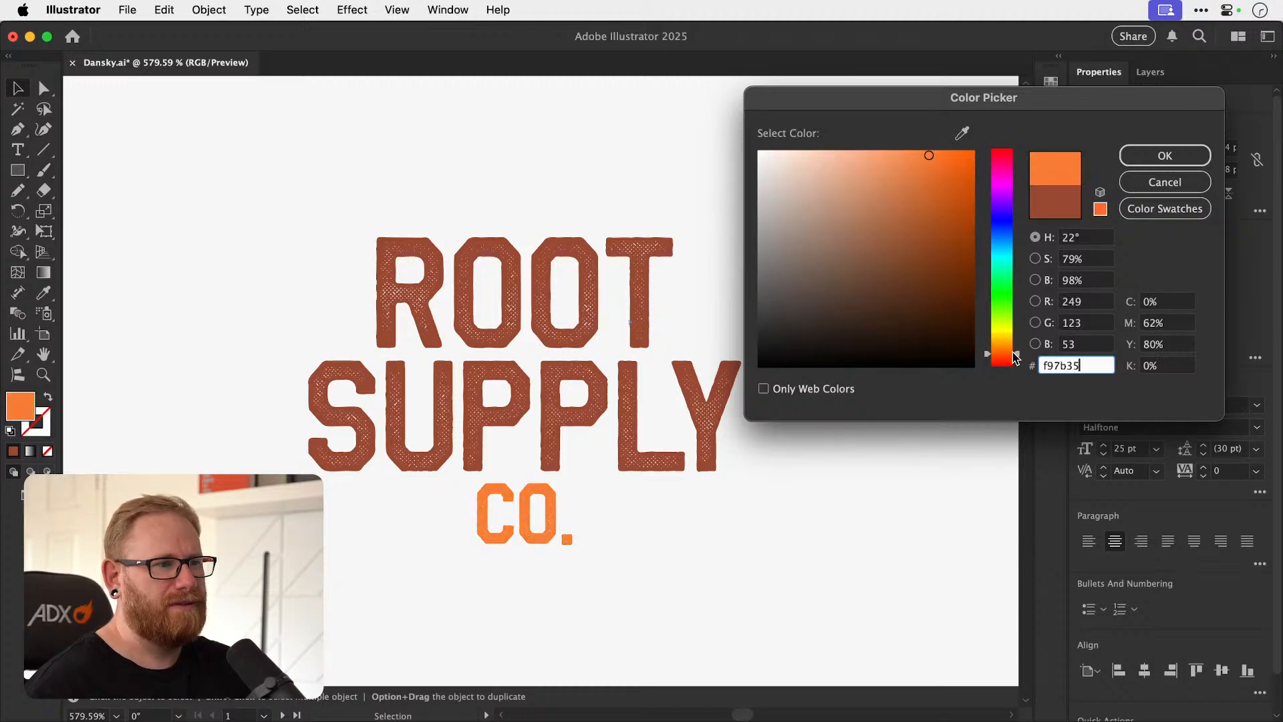
click(1165, 155)
key(super+shift+a)
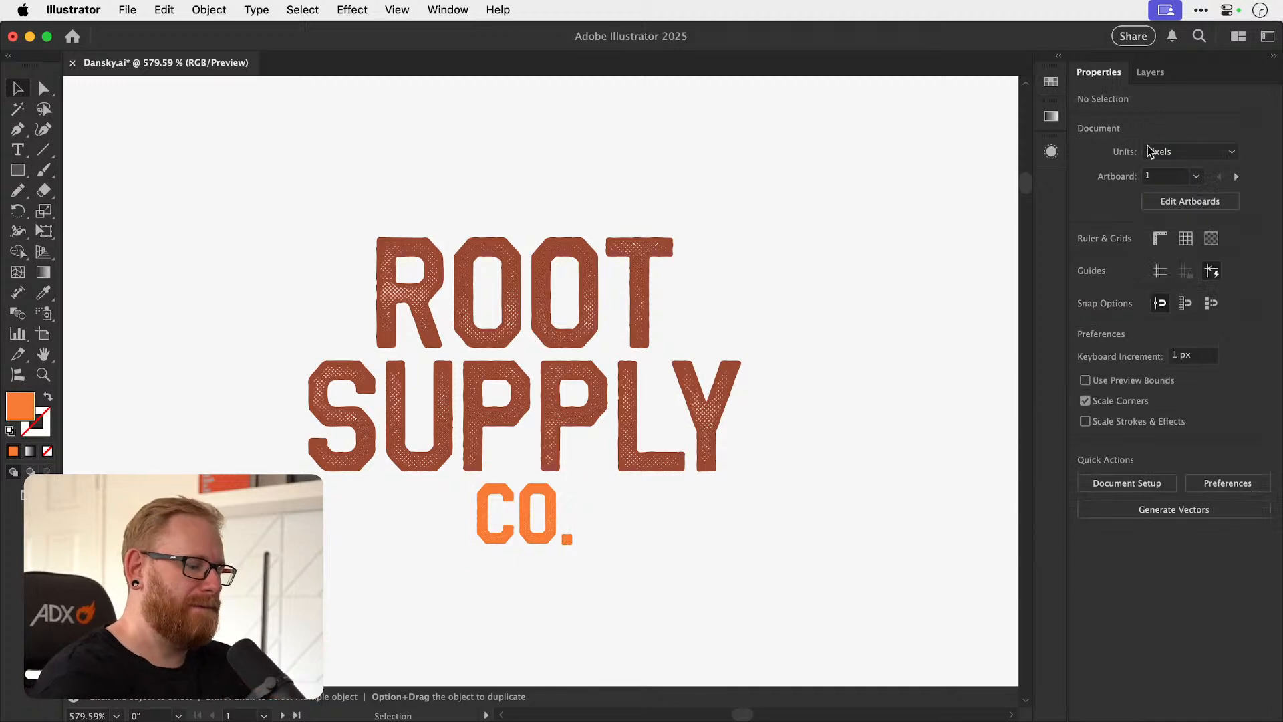
Compare the brown and orange versions of CO. on the light background by undoing and redoing the recolouring.
key(super+minus)
key(super+minus)
key(super+minus)
key(super+minus)
key(super+minus)
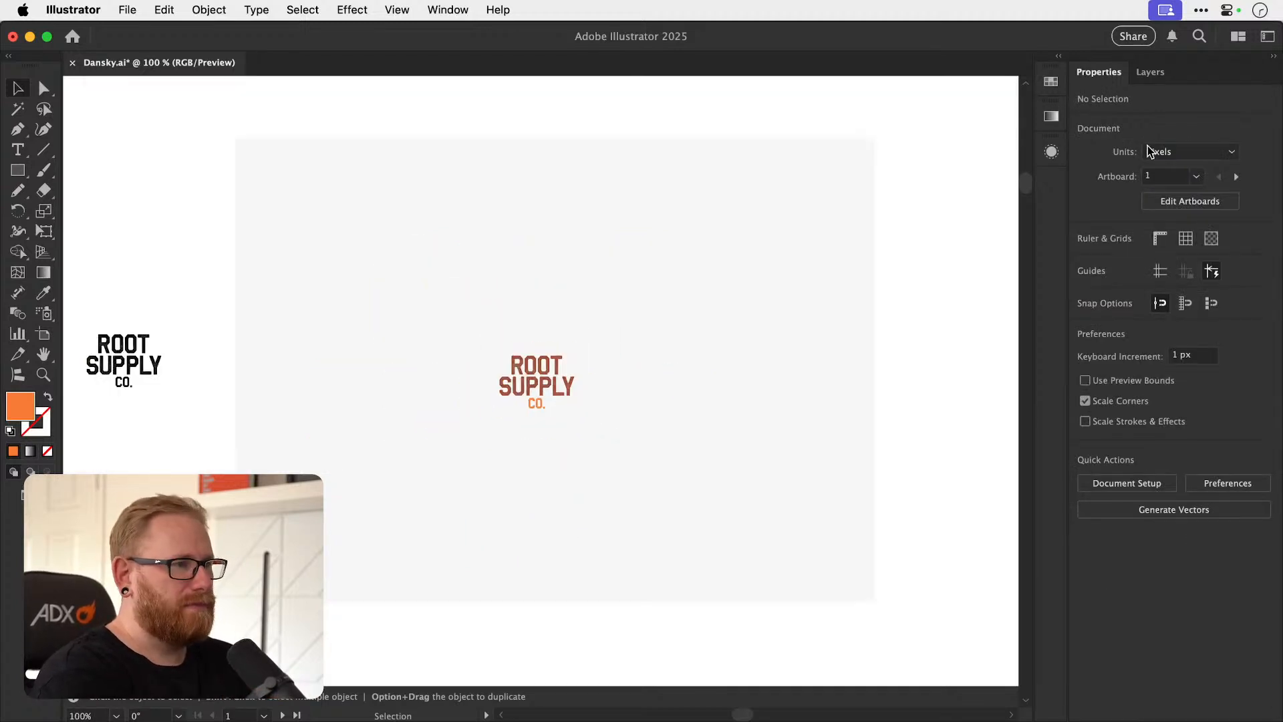
key(z)
drag(555, 398, 675, 393)
key(super+z)
key(super+z)
key(super+z)
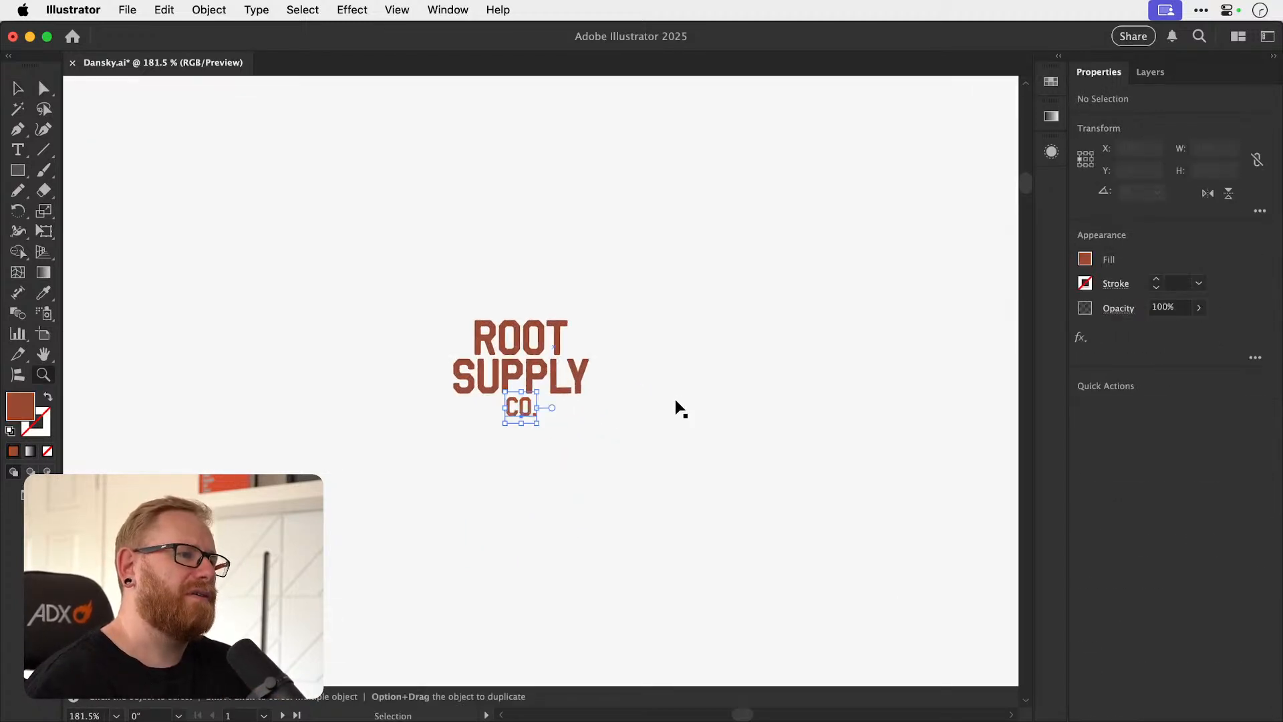
key(super+shift+z)
key(super+shift+z)
key(super+shift+z)
Change the fill of the CO. line to green 3d9946.
key(v)
click(524, 411)
double_click(22, 406)
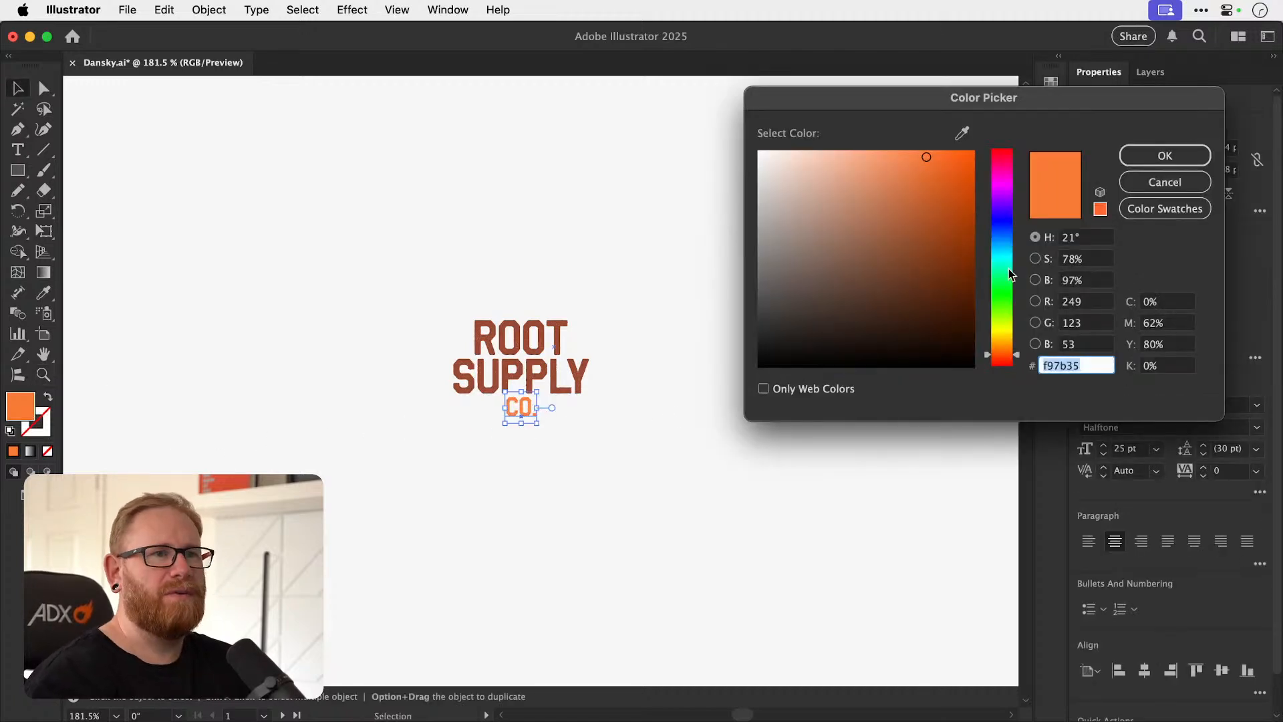
text(3fc977)
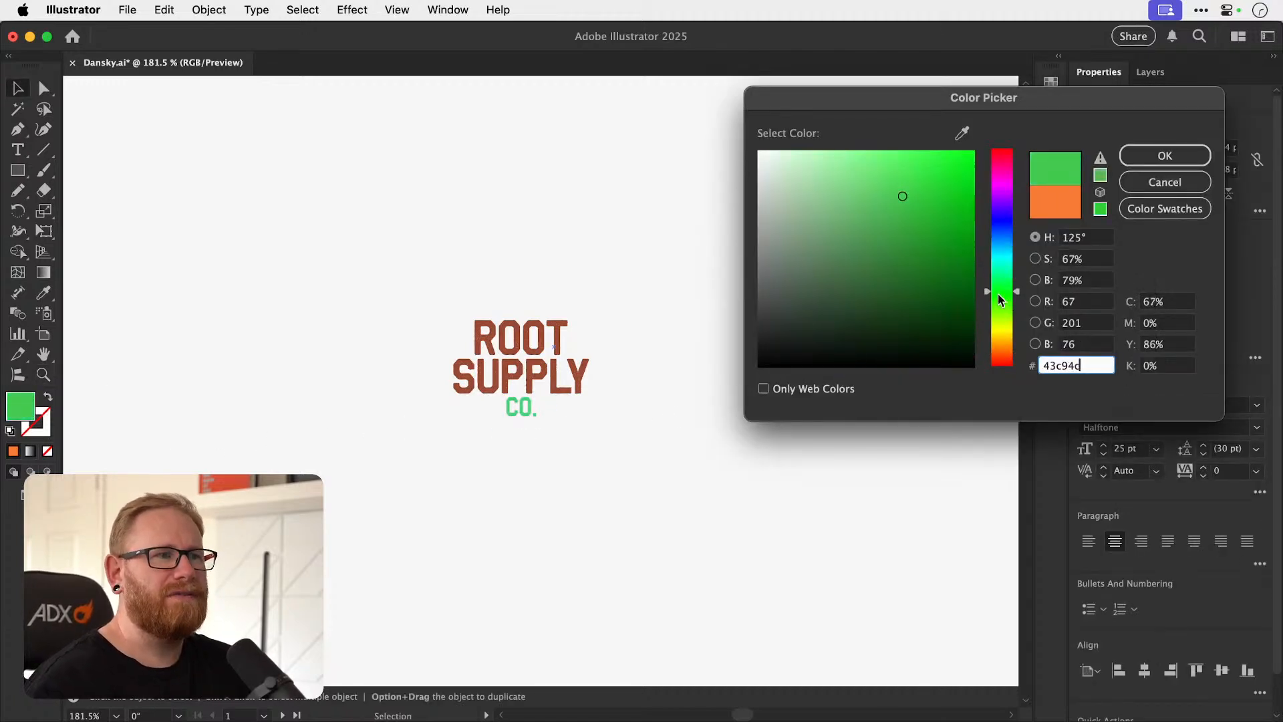
drag(1002, 299, 1003, 291)
drag(938, 220, 889, 237)
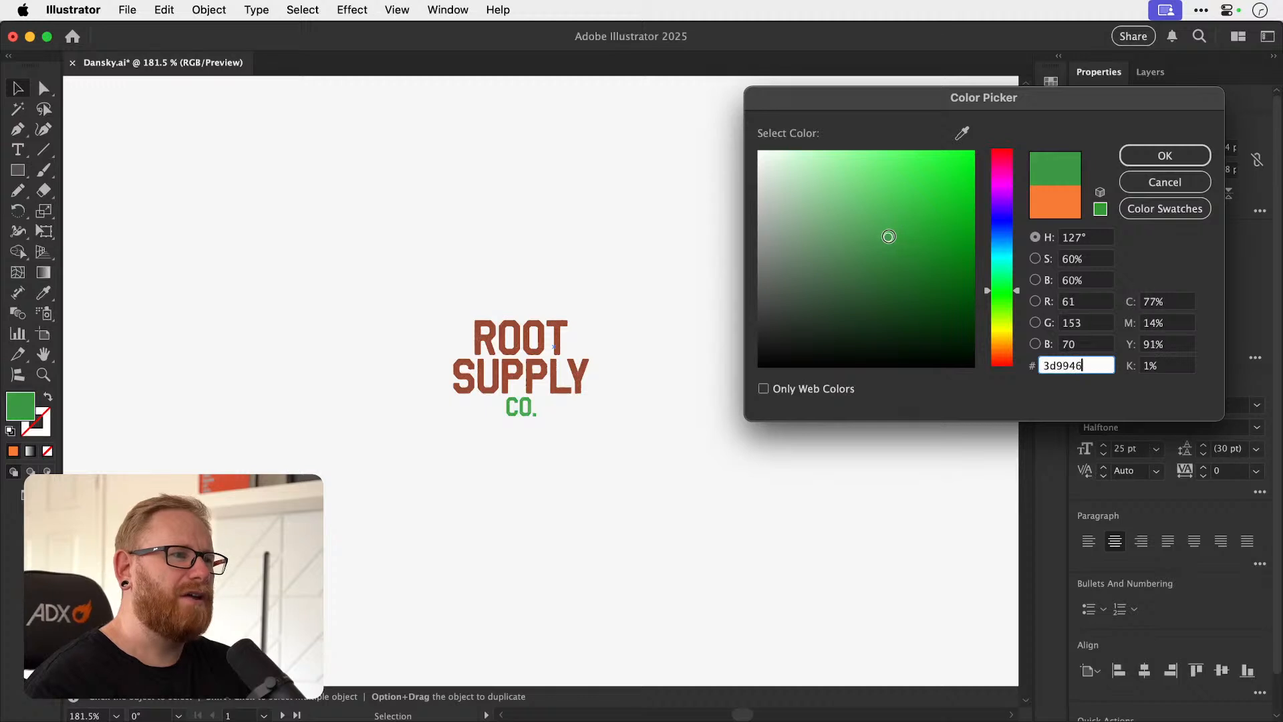
click(1153, 158)
Undo the green and orange recolourings of the CO. line.
drag(559, 490, 635, 399)
key(z)
key(super+z)
key(super+shift+a)
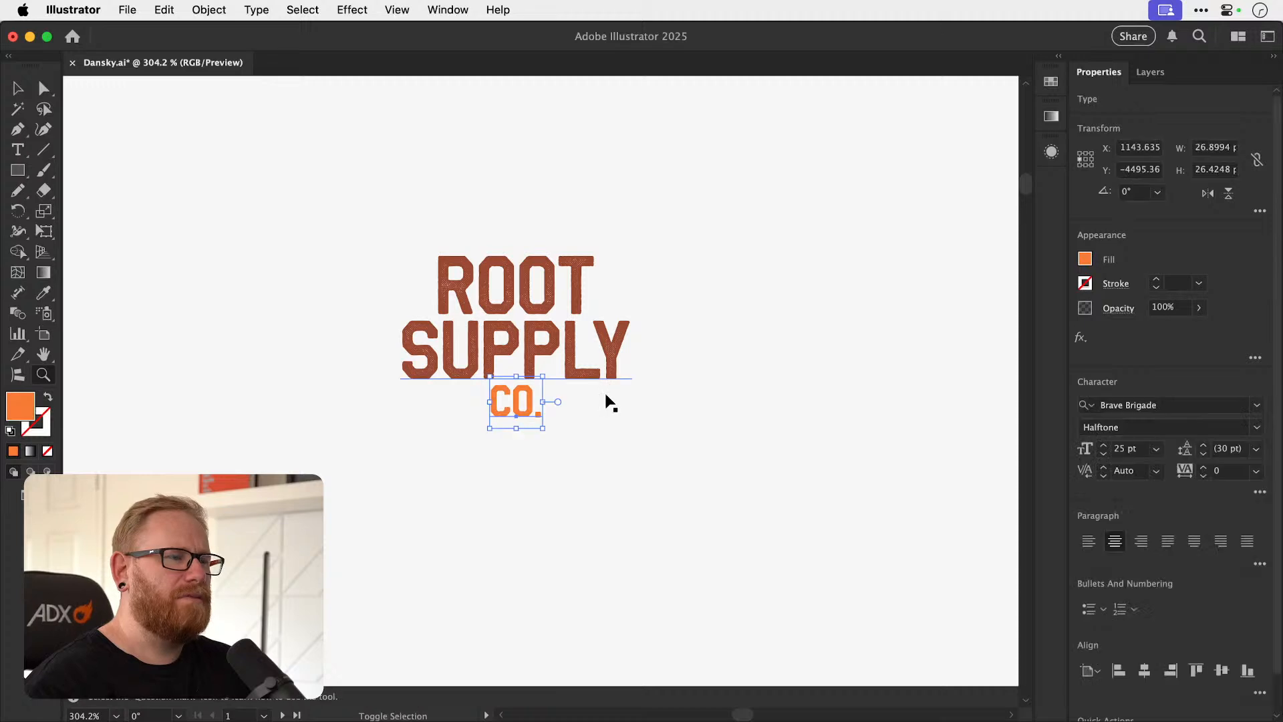
key(super+z)
key(super+shift+a)
Select the ROOT and CO. lines together and fill them with green 398e49.
key(v)
drag(575, 371, 616, 364)
key(super+z)
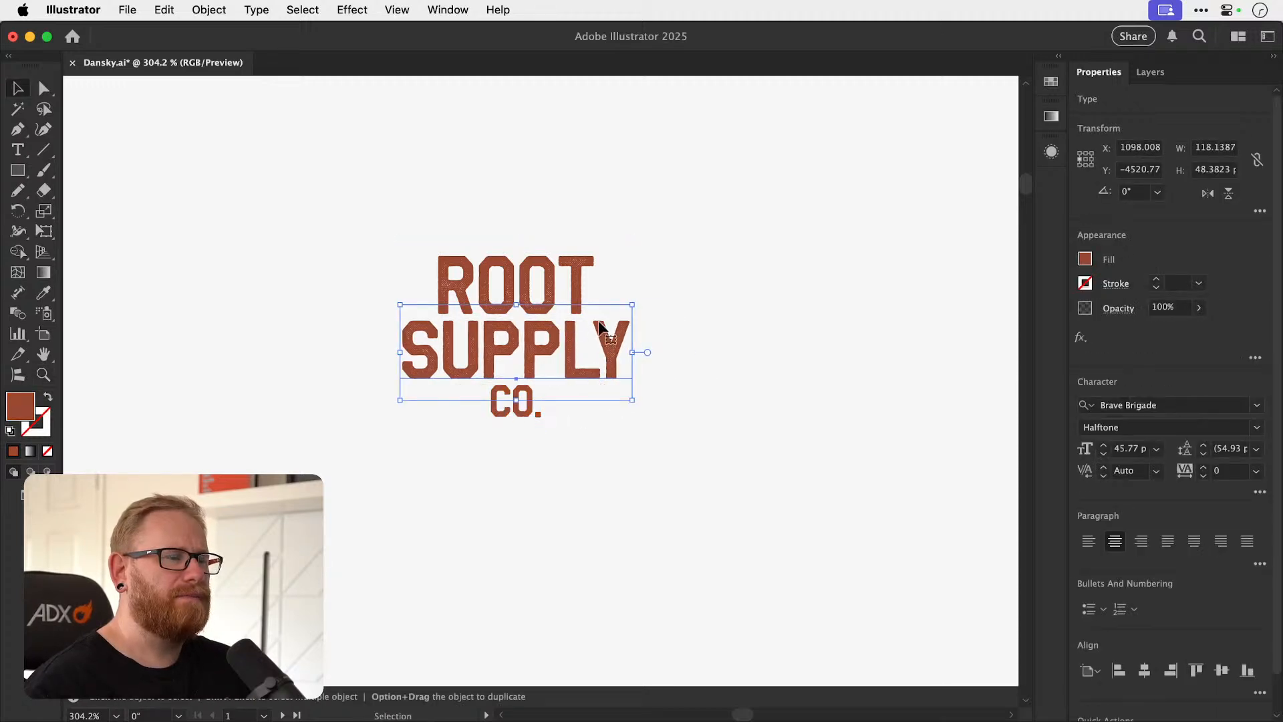
click(551, 270)
shift+click(525, 414)
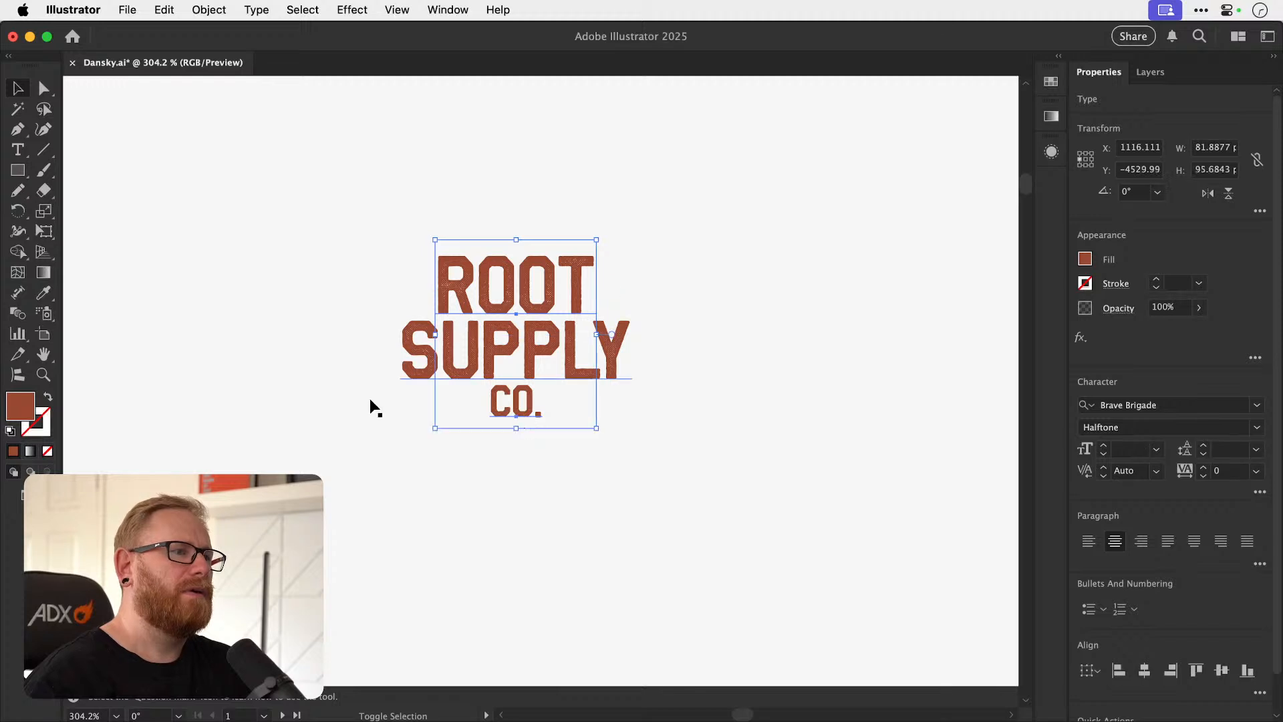
double_click(20, 405)
click(1005, 287)
drag(910, 219, 894, 245)
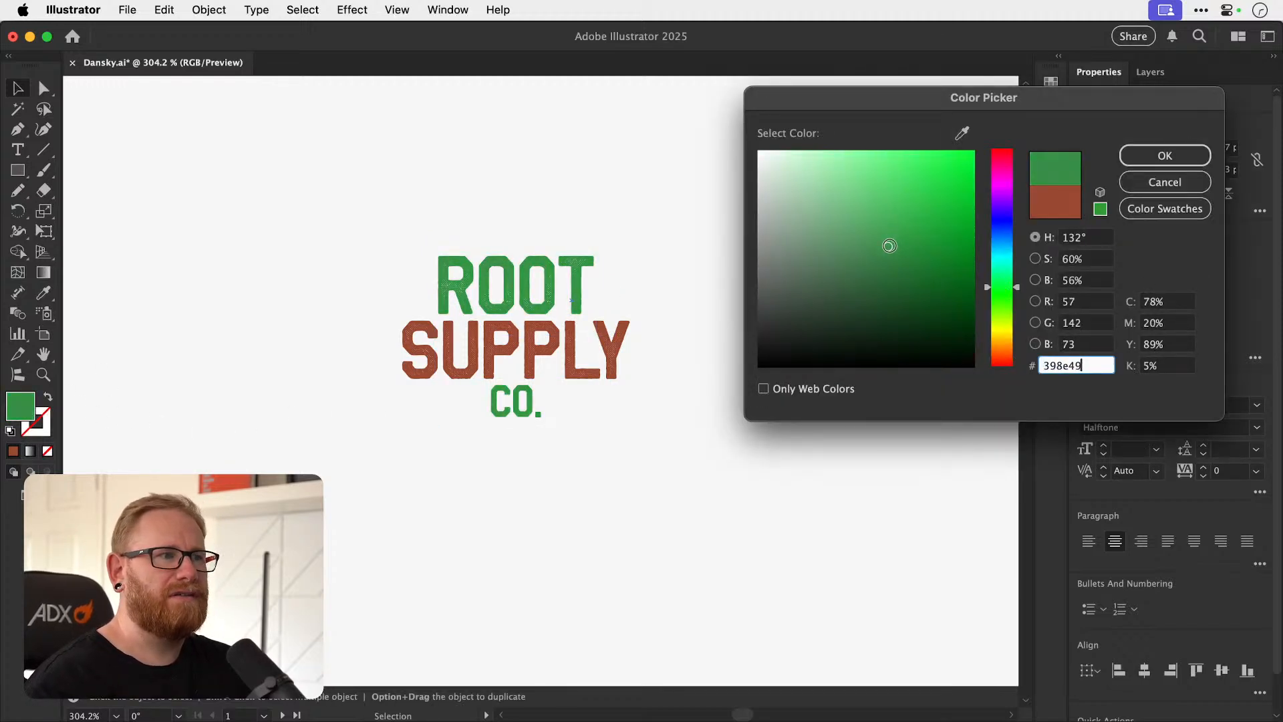
click(1139, 155)
Examine the green and brown wordmark on the light background at small and large scale.
key(super+minus)
key(super+minus)
key(super+minus)
key(super+minus)
key(super+minus)
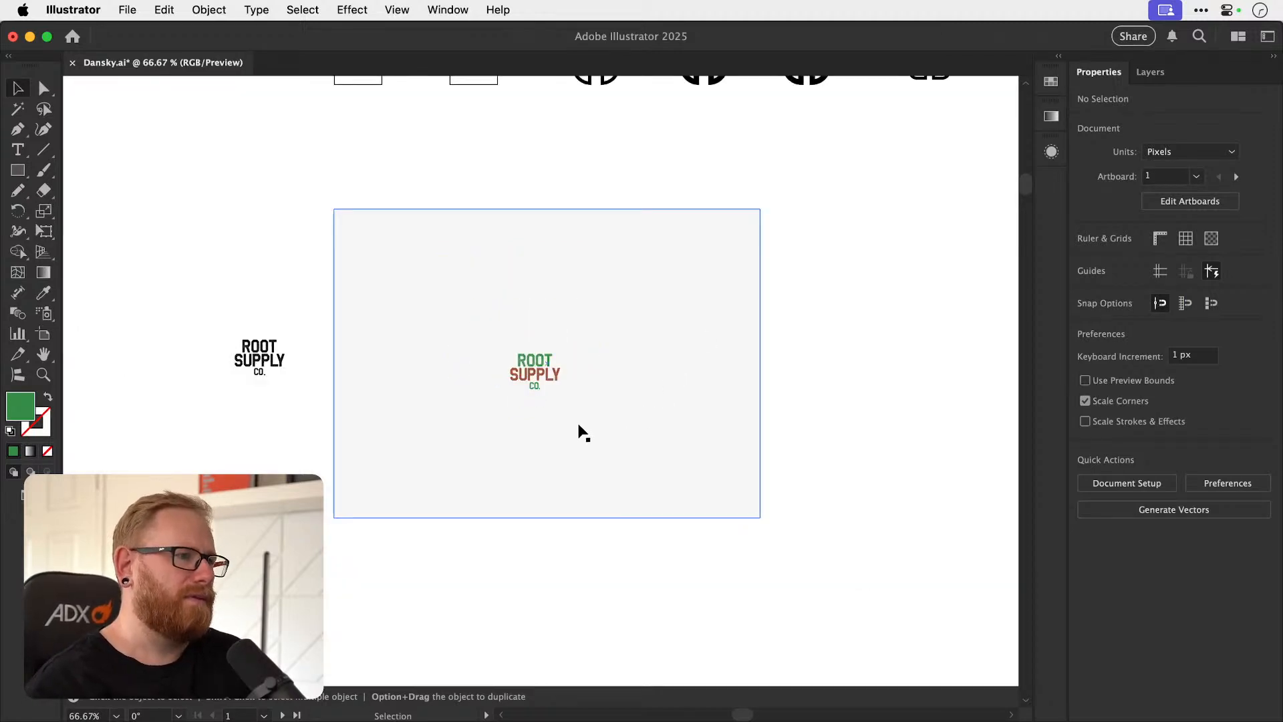
key(z)
drag(558, 381, 859, 367)
drag(728, 373, 812, 372)
key(v)
key(z)
key(v)
drag(555, 371, 601, 387)
key(super+z)
double_click(20, 404)
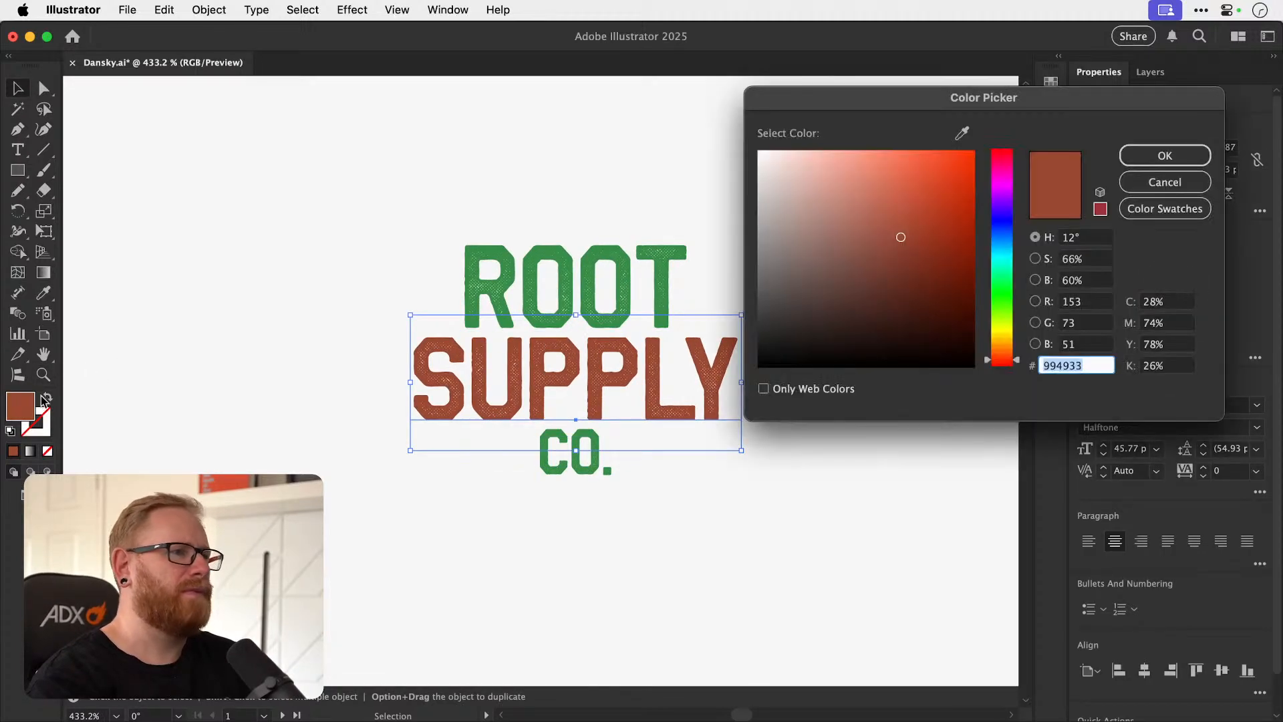
key(Escape)
Select the ROOT and CO. lines together and fill them with orange ff7224.
click(559, 298)
shift+click(537, 448)
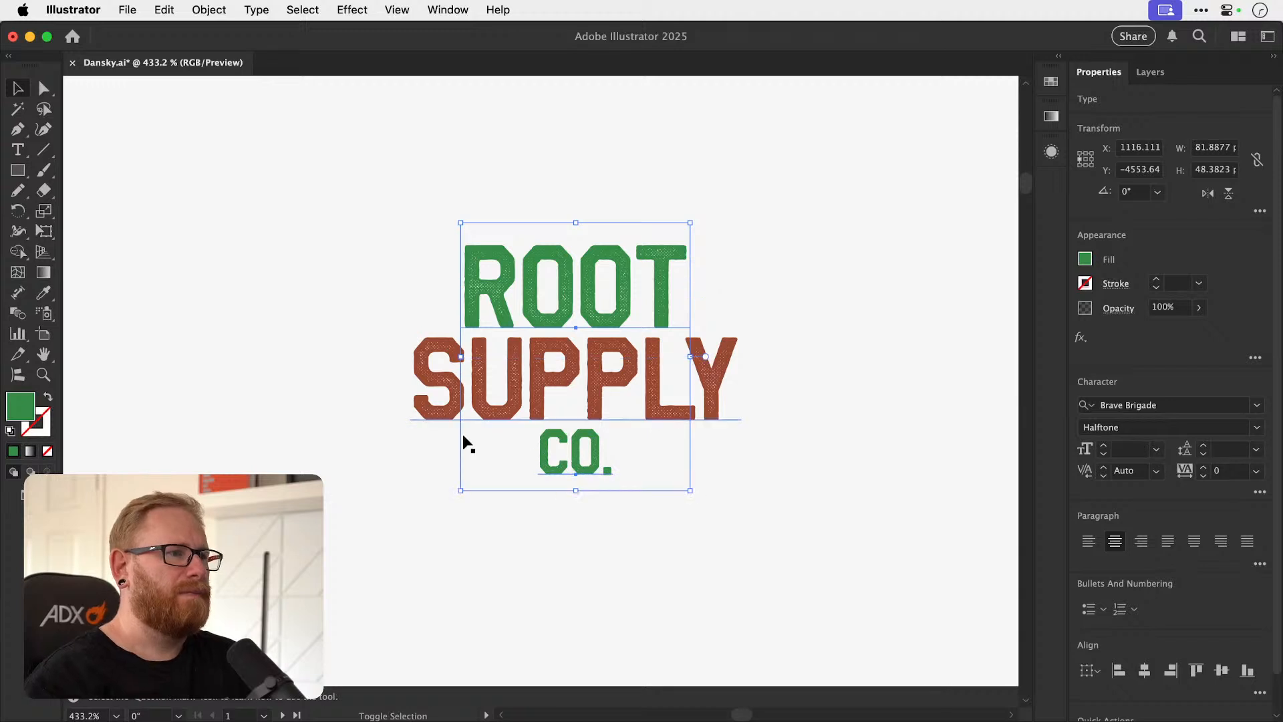
double_click(33, 410)
click(1002, 346)
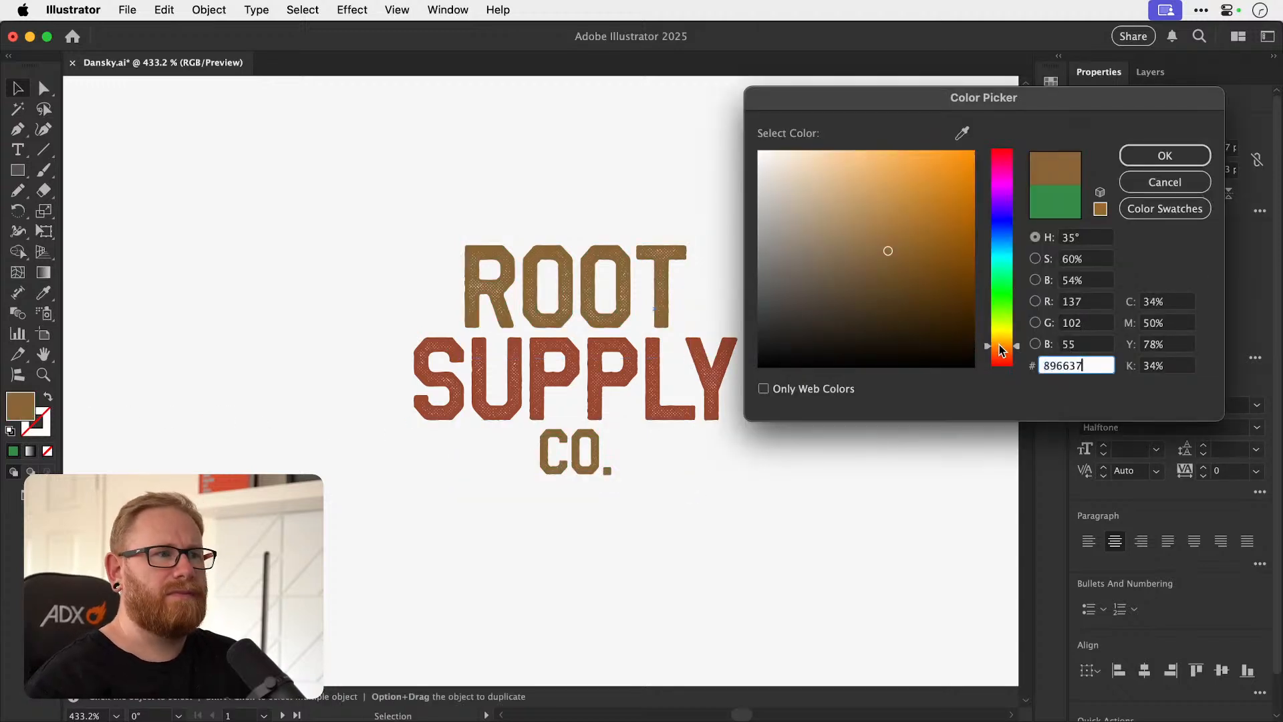
drag(935, 255, 923, 146)
drag(1002, 353, 1000, 354)
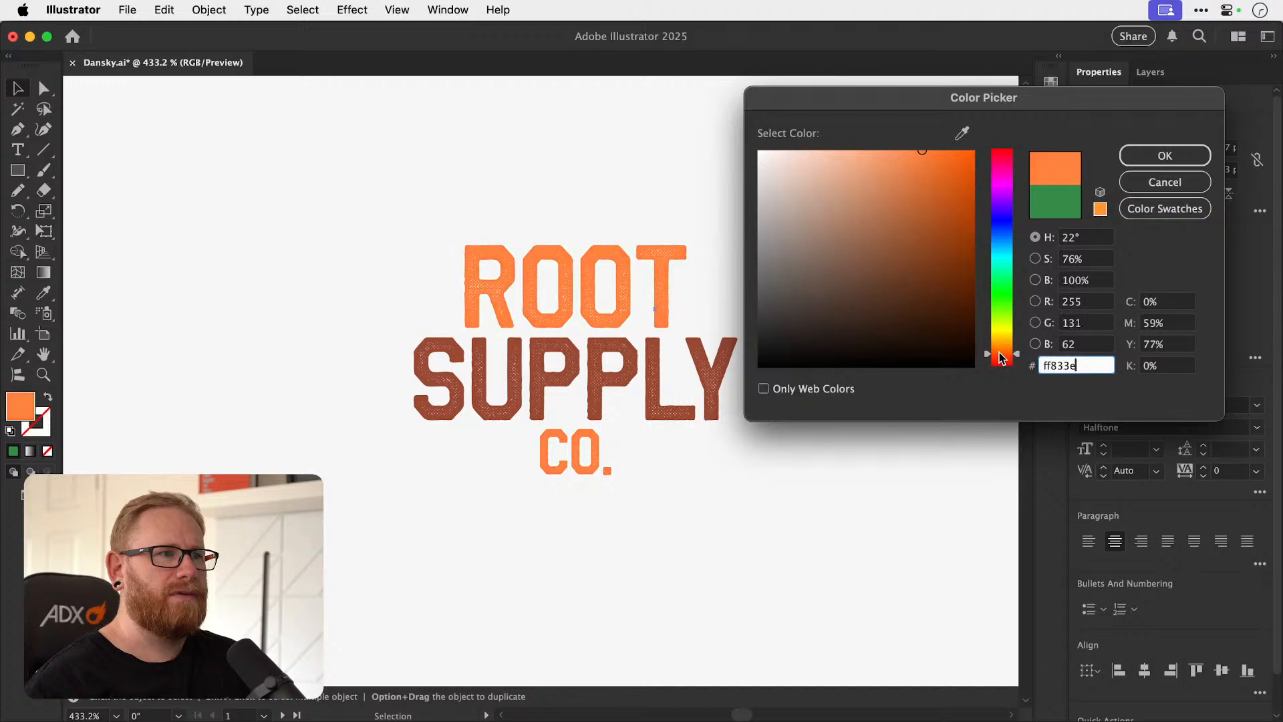
drag(922, 151, 944, 146)
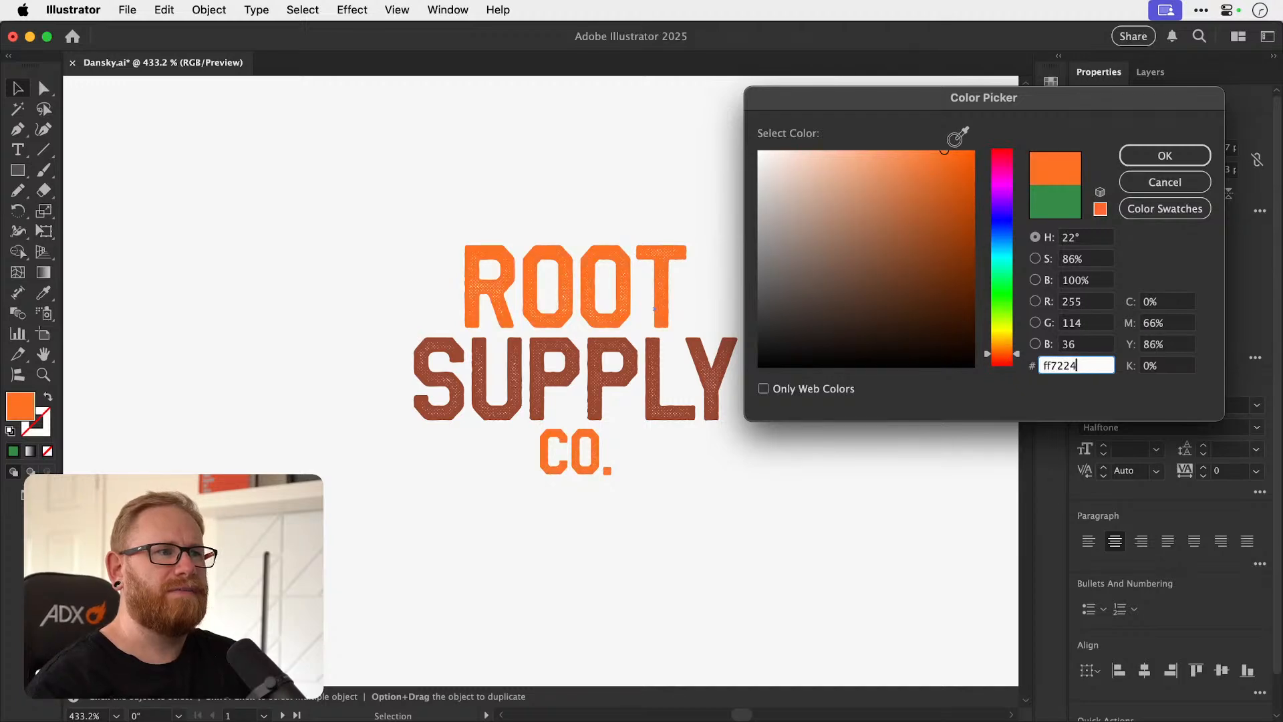
click(1164, 155)
key(a)
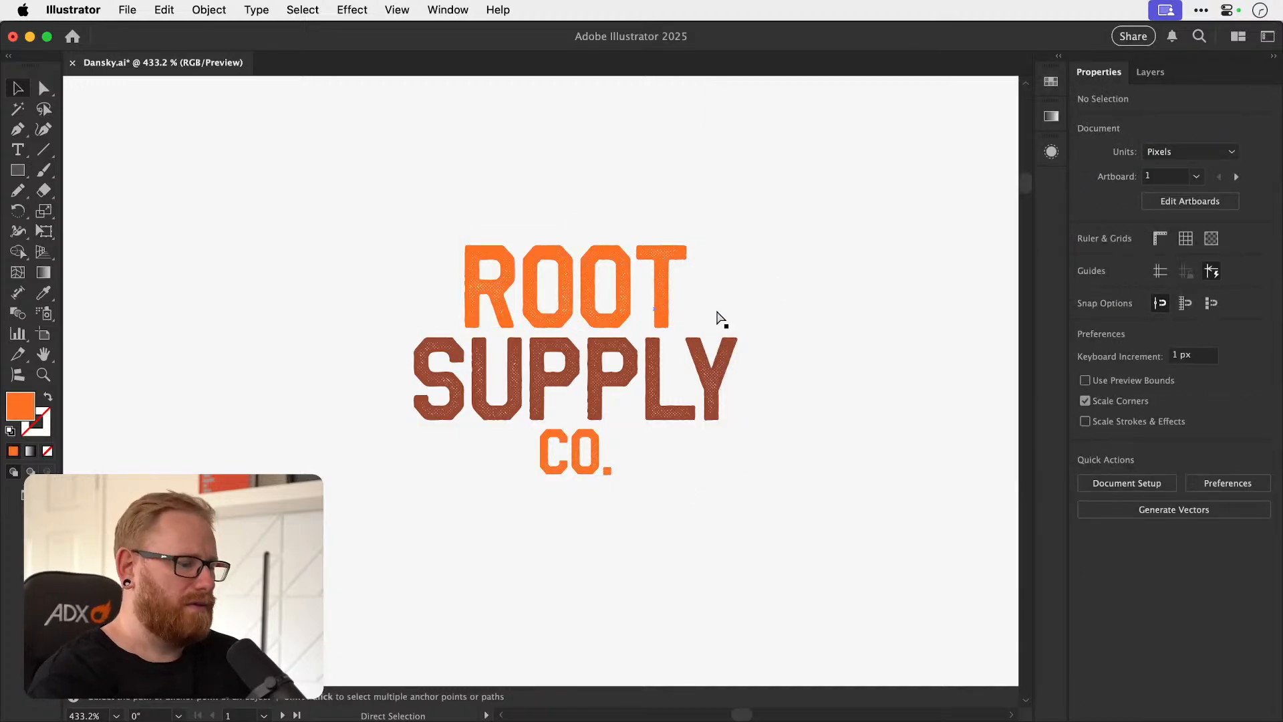
Examine the orange and brown wordmark at small and large scale.
key(super+minus)
key(super+minus)
key(super+minus)
key(super+minus)
key(v)
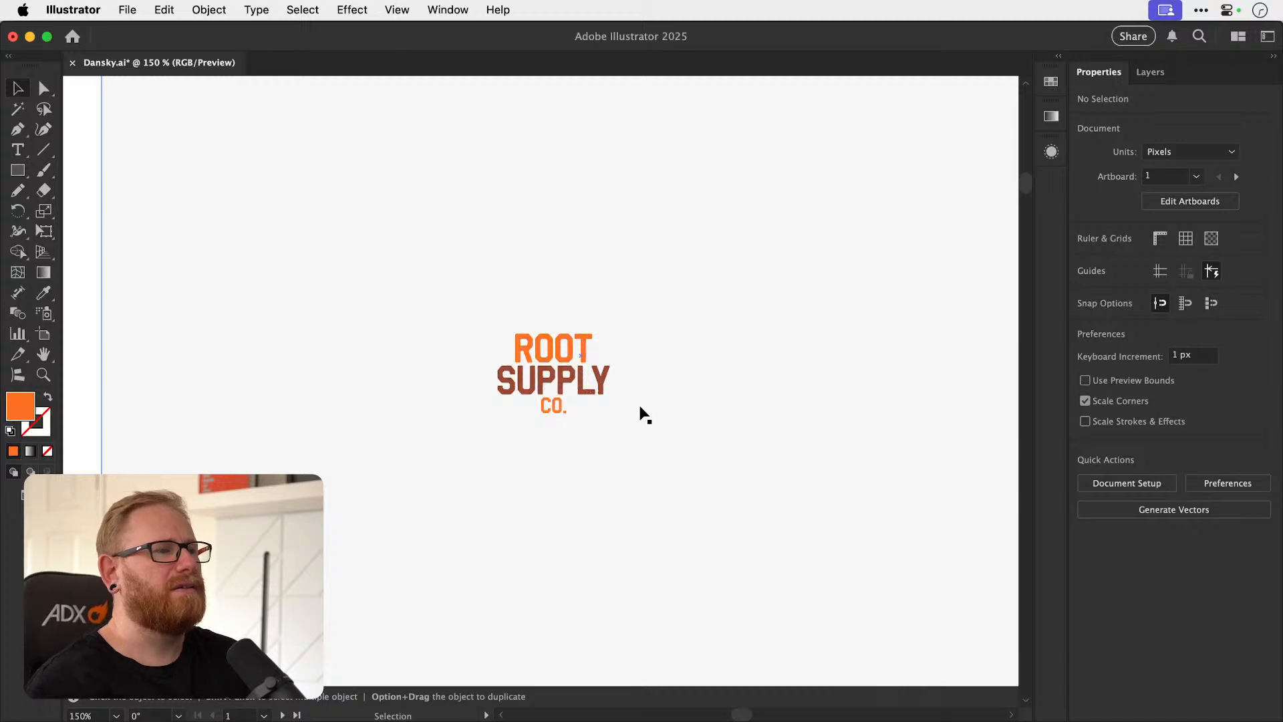
drag(619, 413, 607, 443)
drag(548, 409, 838, 379)
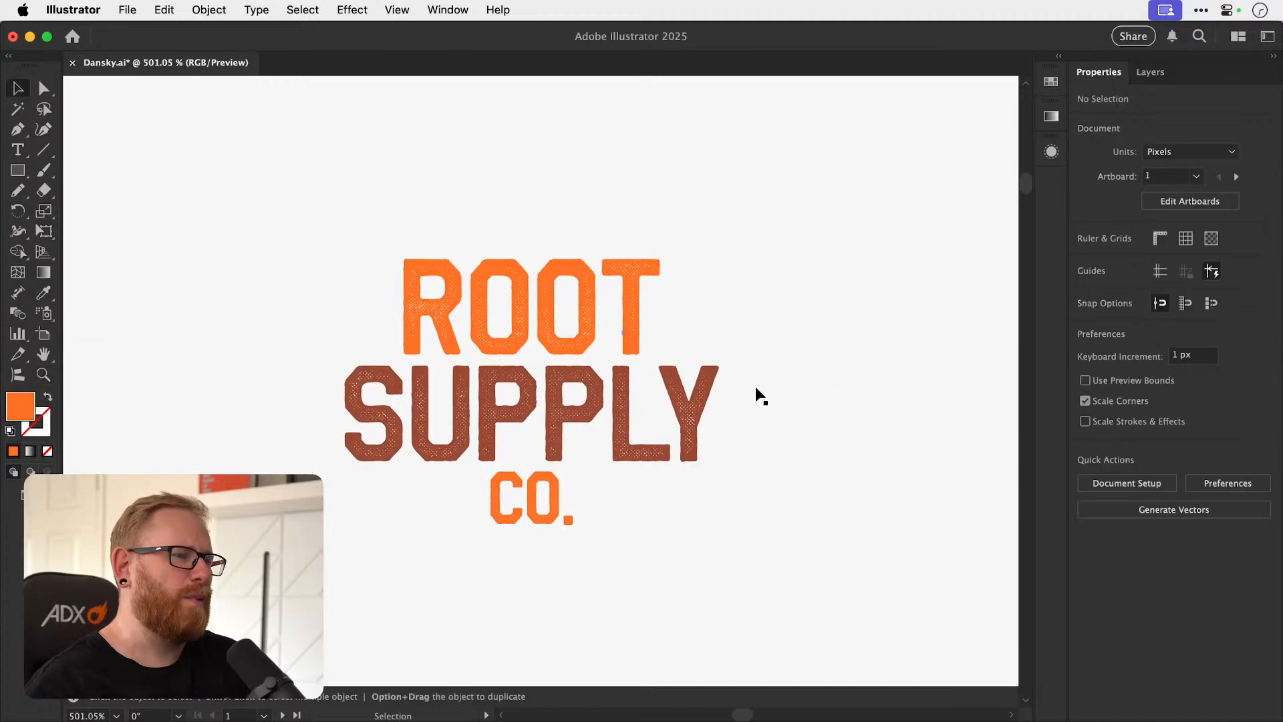
key(super+space)
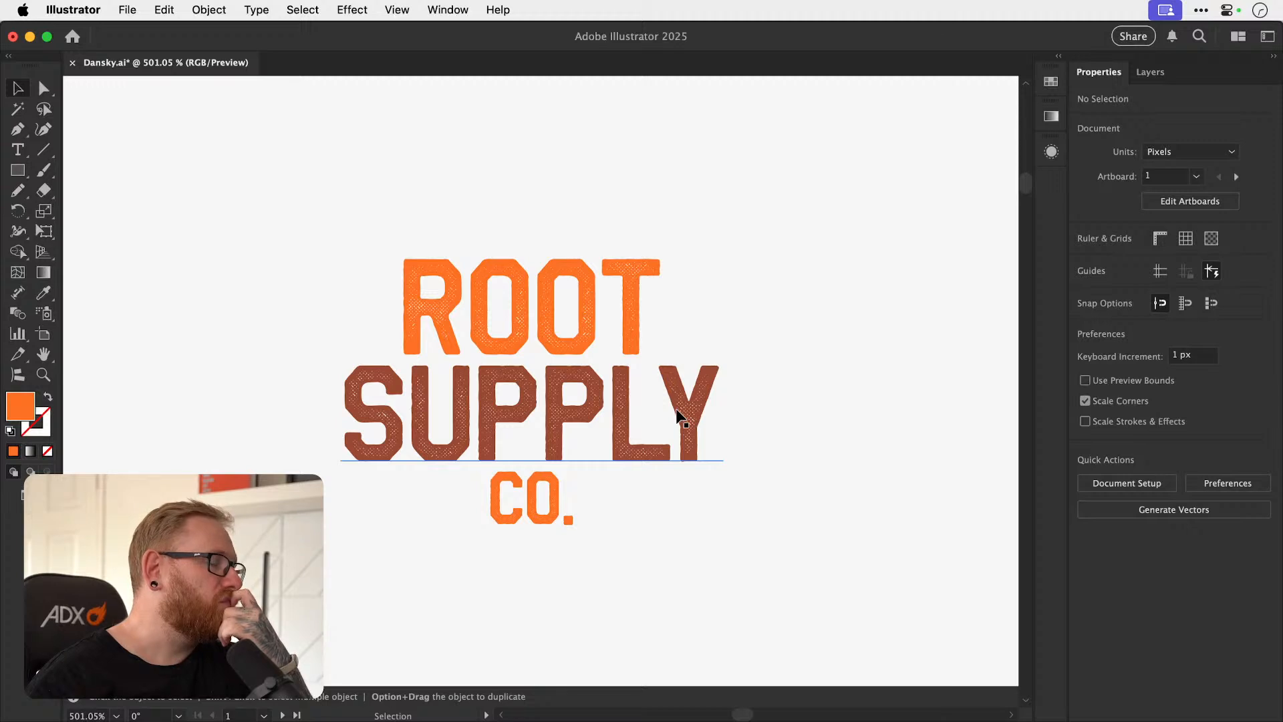
Change the fill of the ROOT and CO. lines to tan b29476.
click(546, 320)
shift+click(501, 512)
double_click(21, 406)
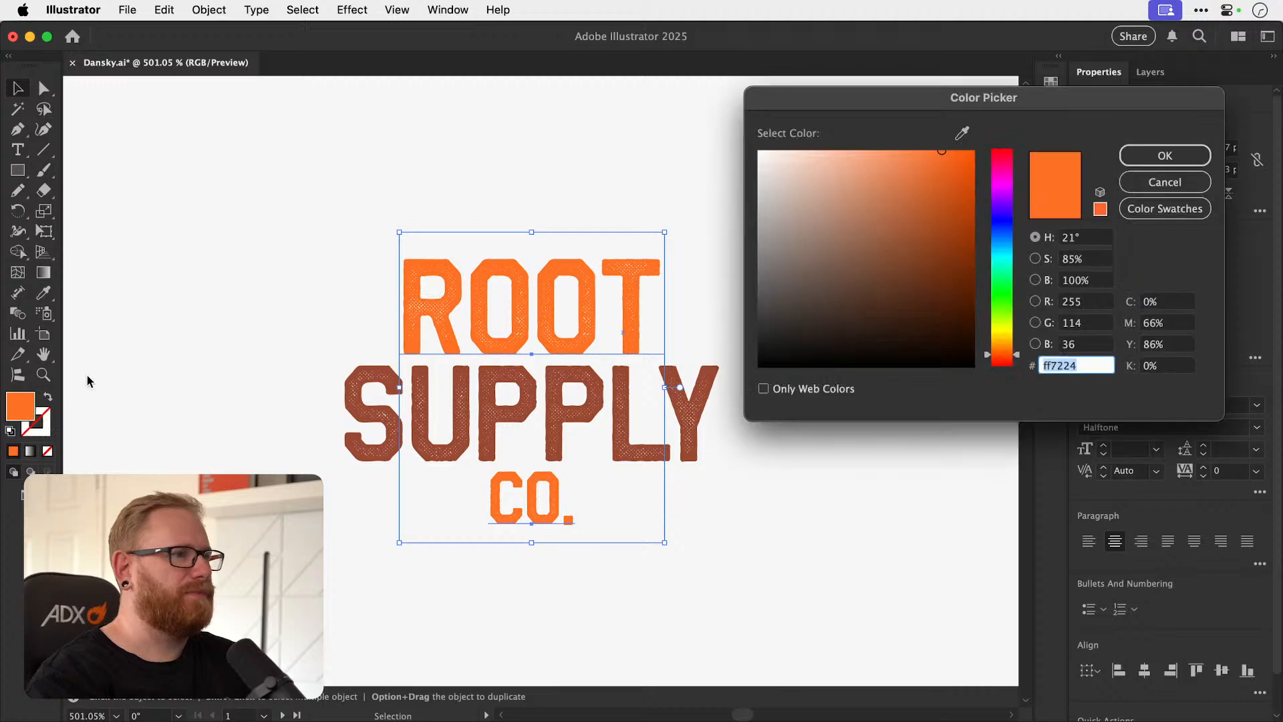
mouse_move(882, 243)
mouse_down()
mouse_move(804, 192)
mouse_move(864, 213)
mouse_move(830, 222)
mouse_move(846, 196)
mouse_up()
drag(1014, 354, 1011, 348)
mouse_move(846, 194)
mouse_down()
mouse_move(845, 178)
mouse_move(845, 217)
mouse_move(793, 212)
mouse_move(843, 232)
mouse_move(842, 205)
mouse_up()
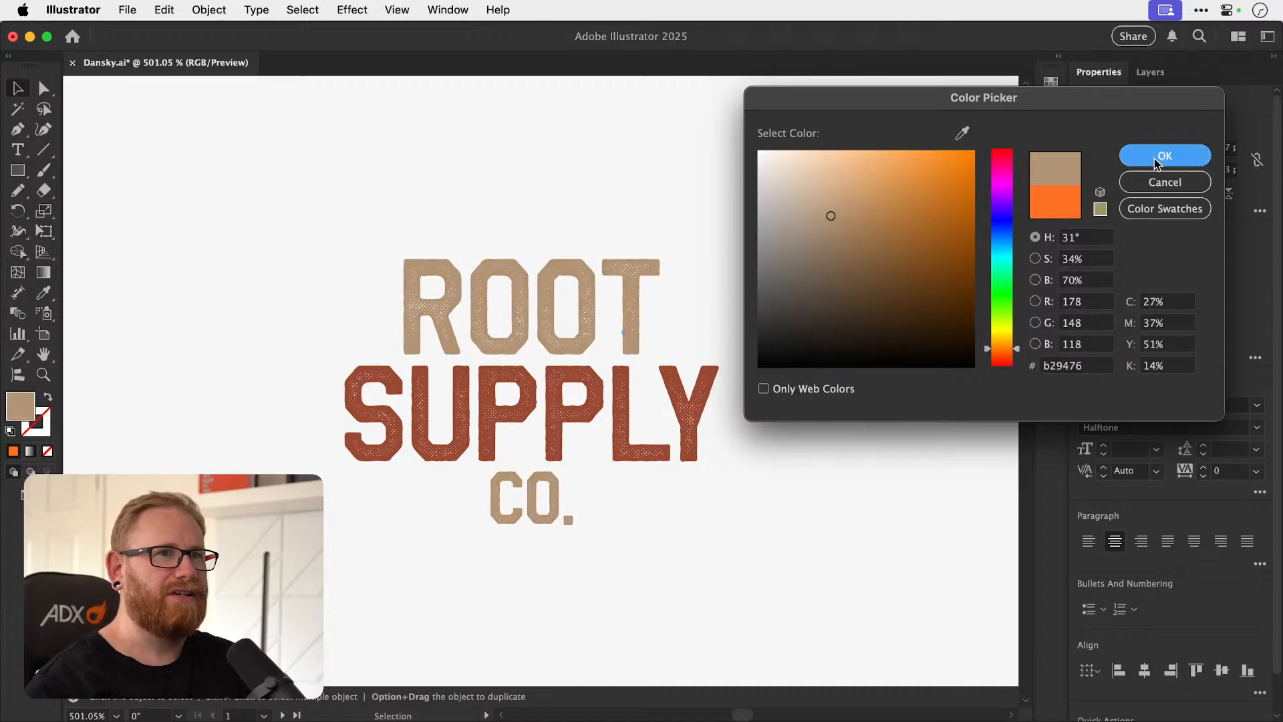
click(1165, 155)
Compare the tan version with the orange one at small scale by undoing and redoing the recolouring.
key(super+minus)
key(super+minus)
key(super+minus)
key(super+minus)
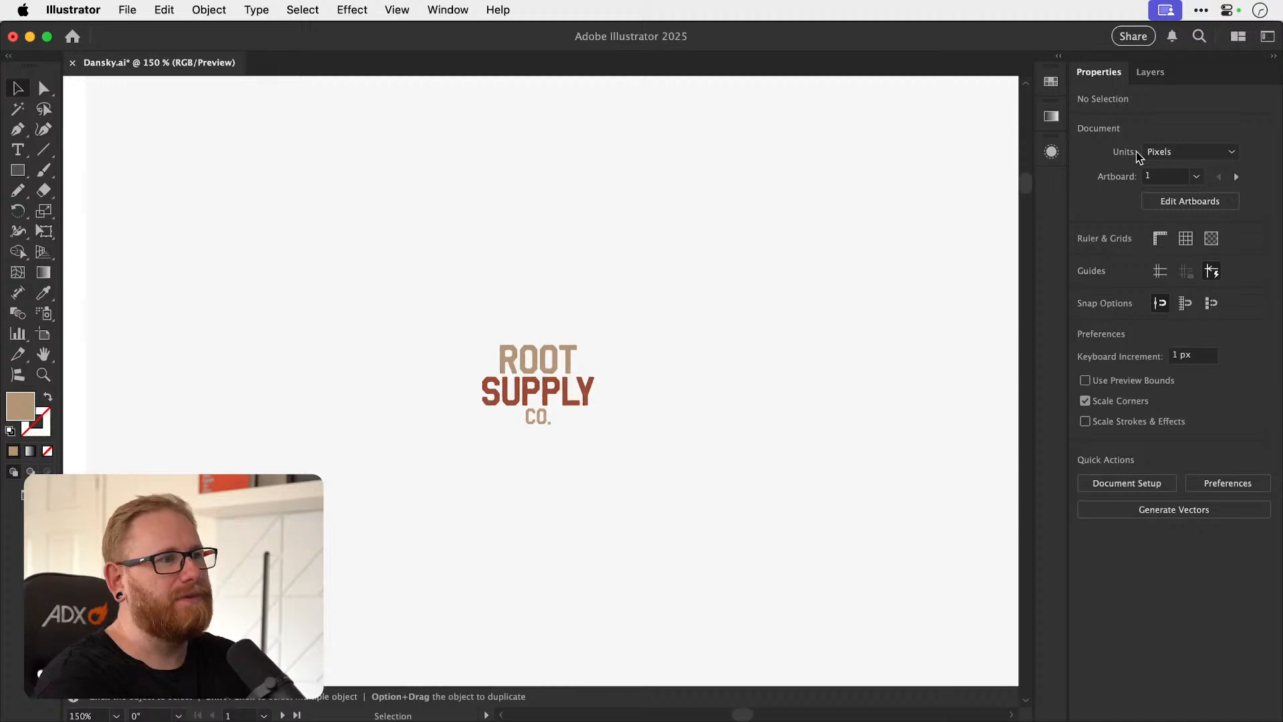
key(super+z)
key(super+shift+z)
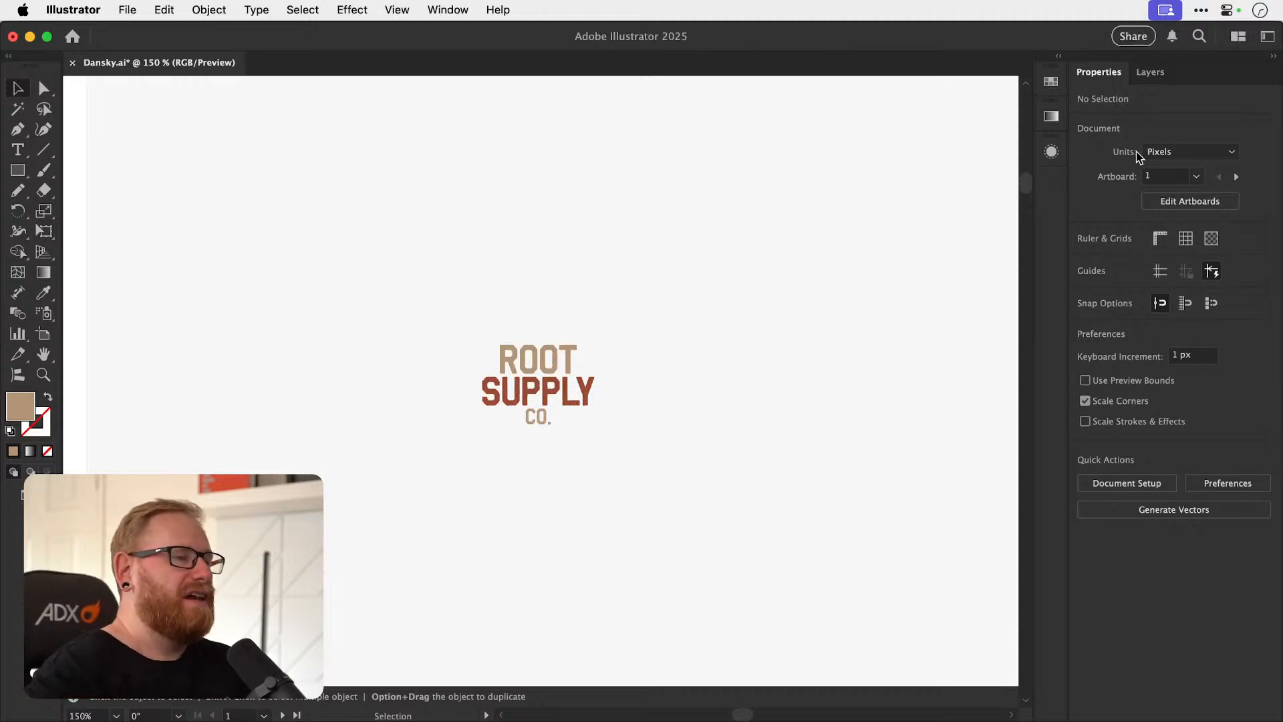
Check the tan and brown wordmark up close and save the document.
drag(524, 381, 864, 341)
key(a)
key(v)
key(super+s)
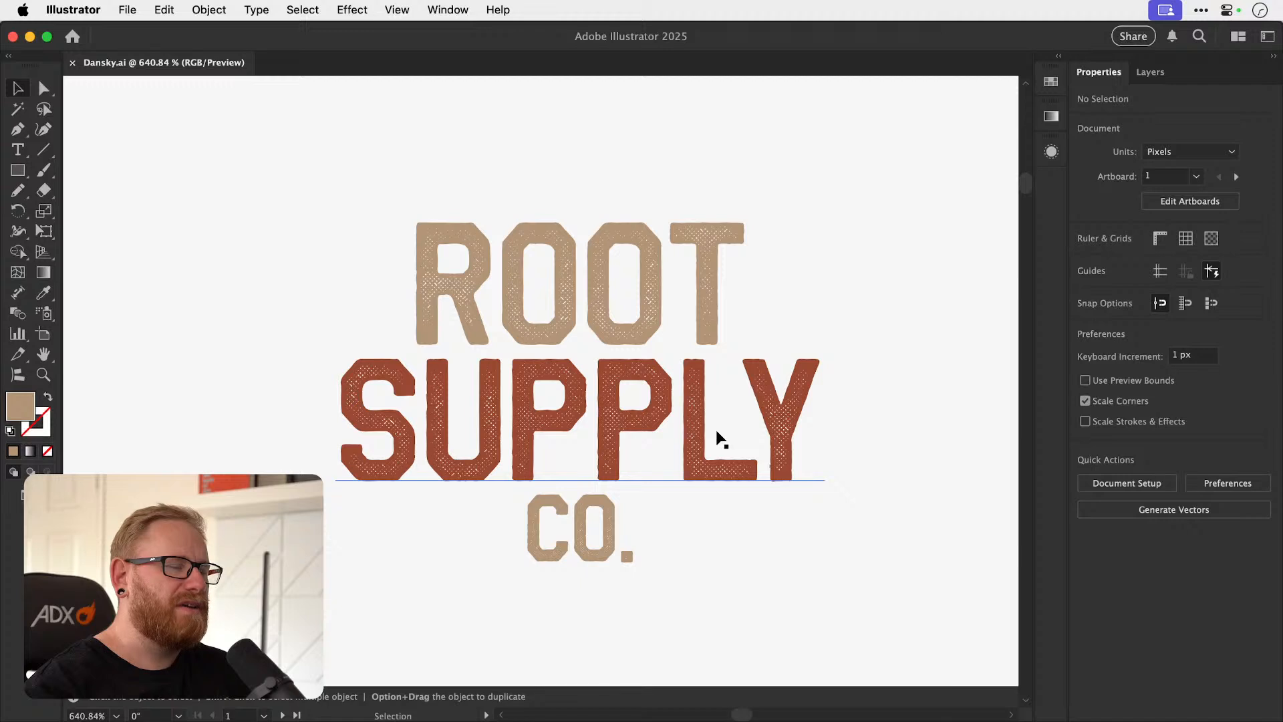
Review the tan wordmark at reduced scale and undo the tan recolouring of the ROOT and CO. lines.
key(super+minus)
key(super+minus)
key(super+minus)
key(super+minus)
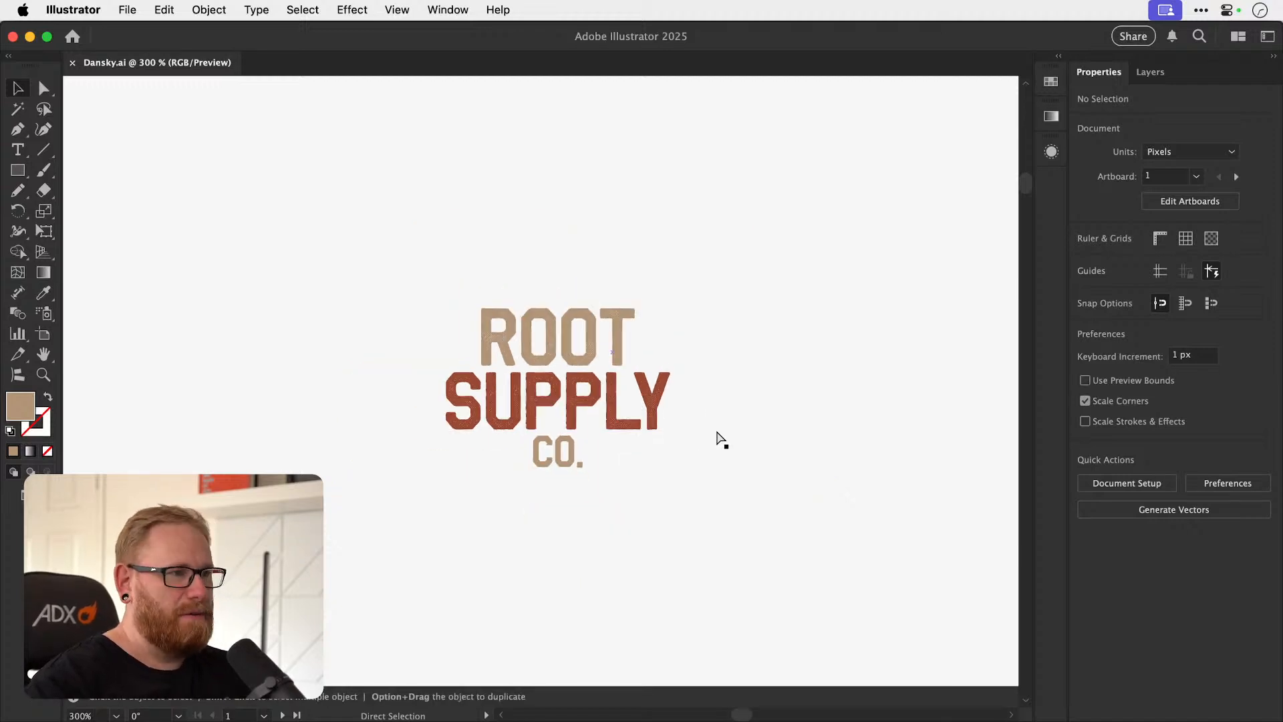
key(super+minus)
key(super+minus)
key(super+minus)
key(super+minus)
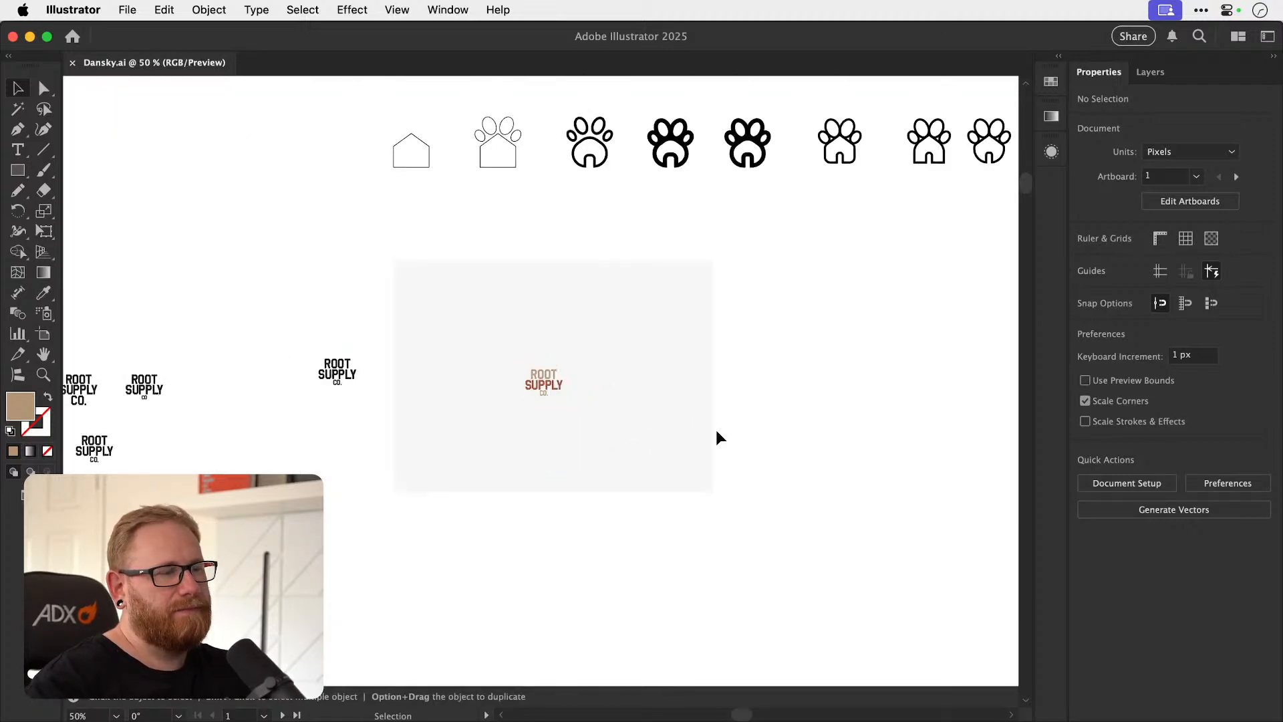
key(z)
drag(547, 384, 807, 362)
key(super+z)
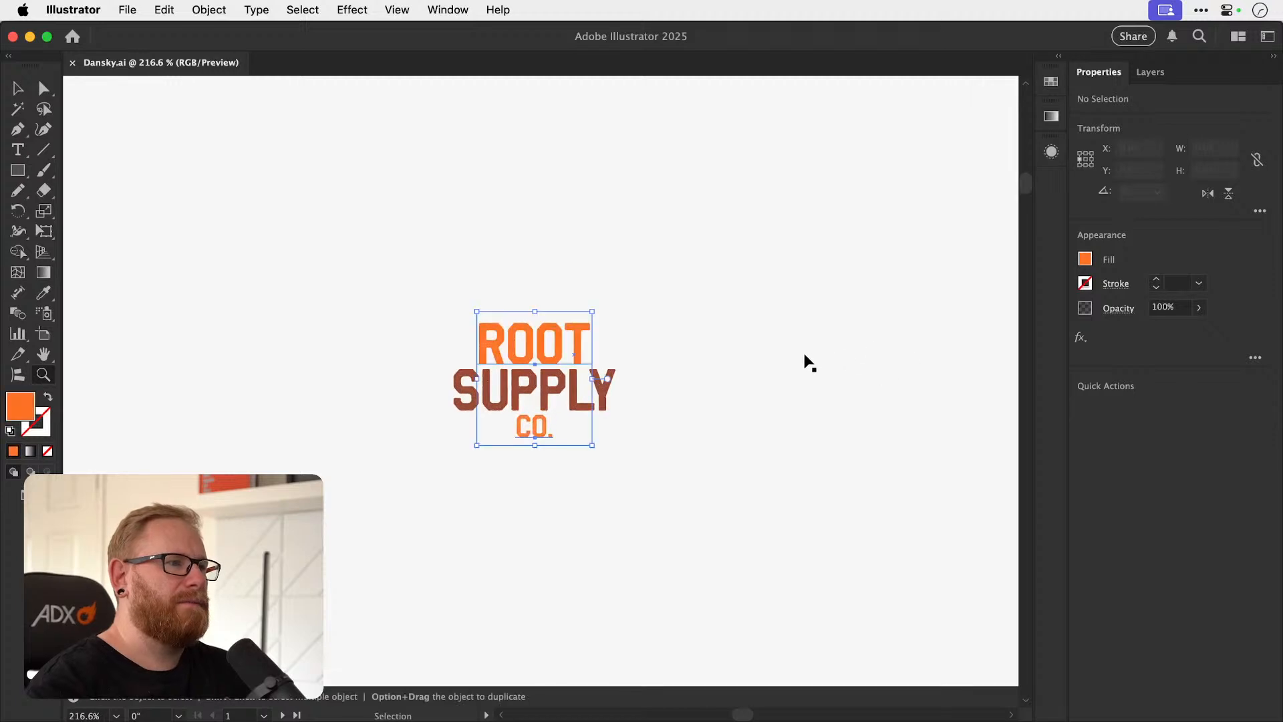
Select the background rectangle and change its fill to a pale warm beige.
key(v)
click(212, 384)
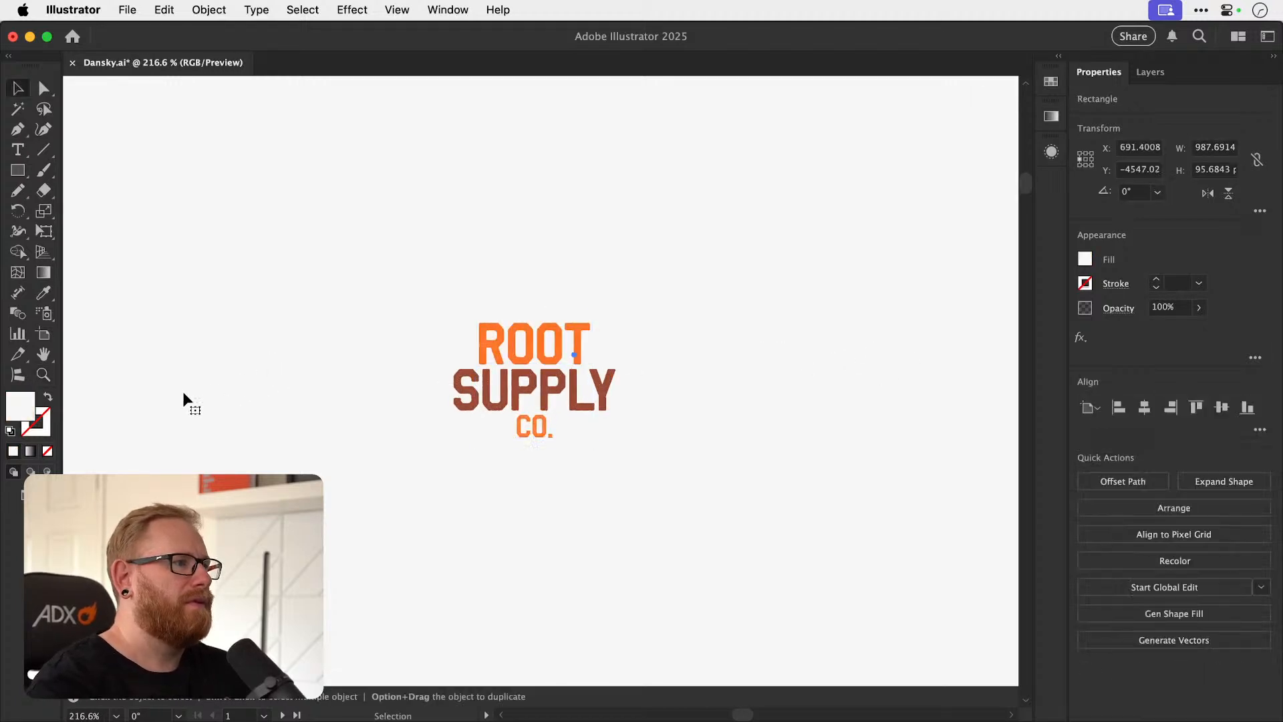
double_click(20, 406)
text(af8c7b)
key(super+a)
text(e2d6d0)
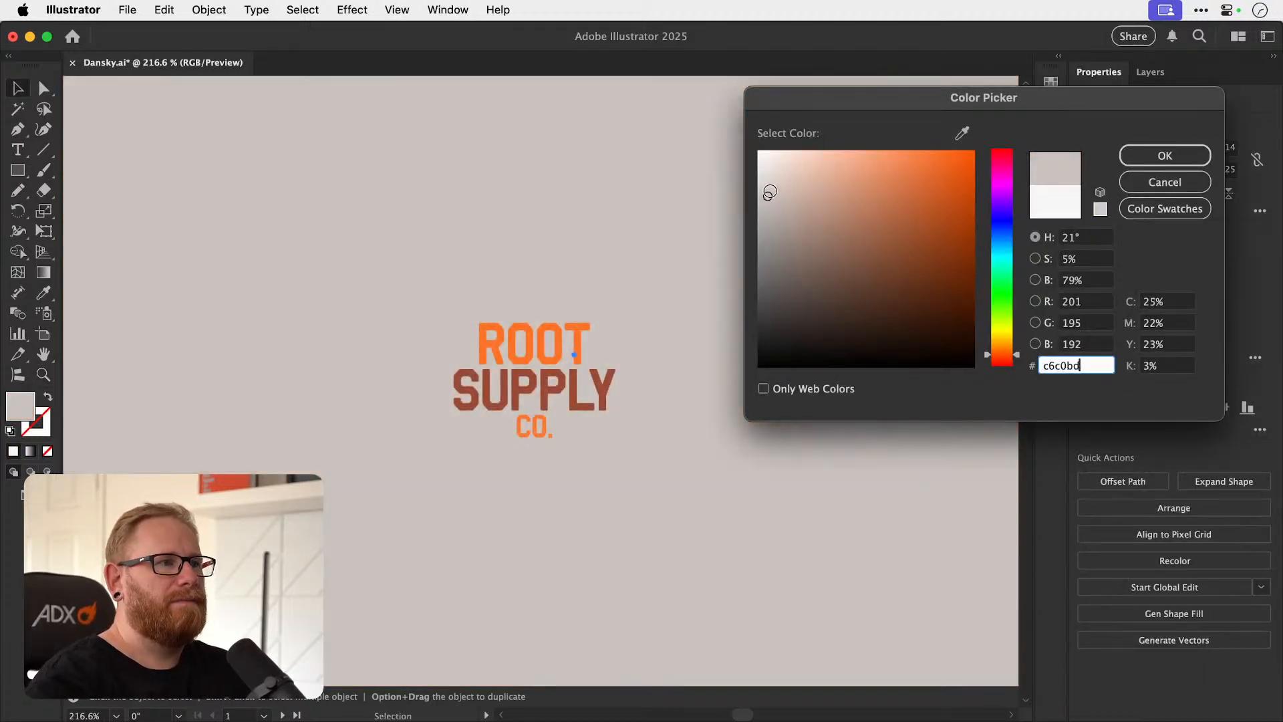
key(super+a)
text(ddd7d4)
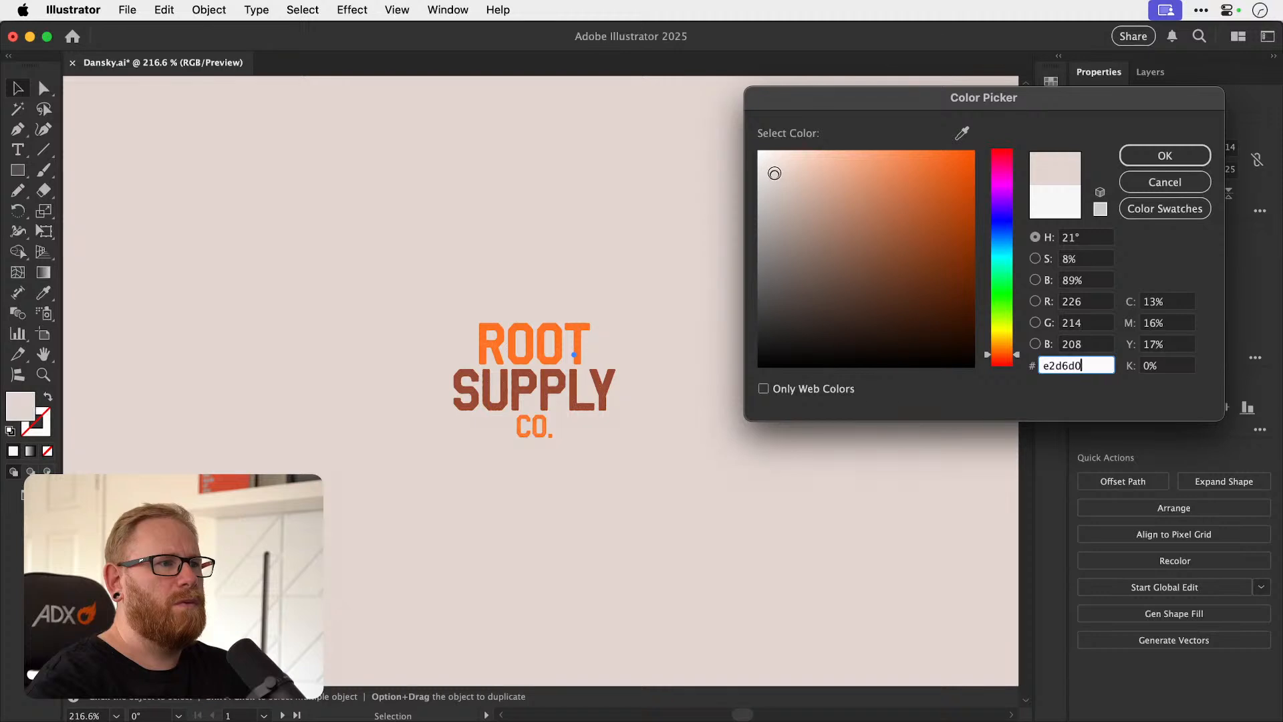
key(super+a)
text(e5e1df)
click(766, 170)
click(768, 169)
click(769, 169)
click(1156, 159)
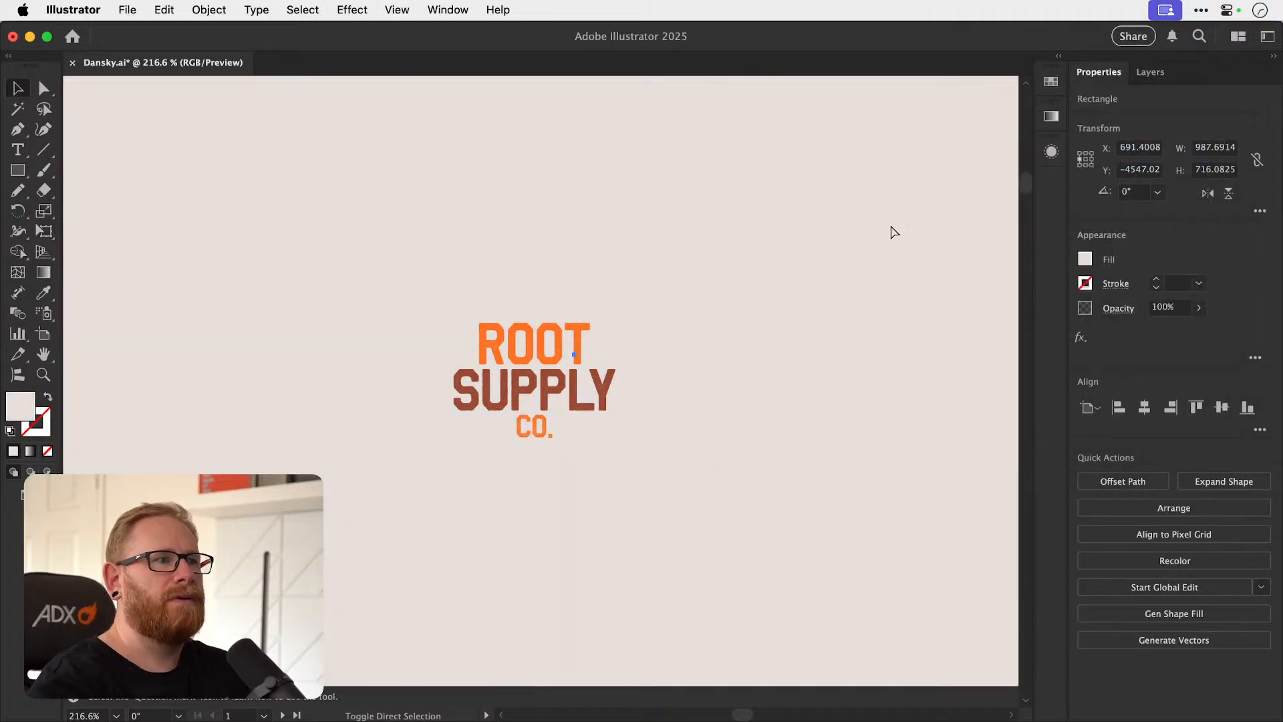
Select the ROOT and CO. lines together and fill them with muted taupe a88c7e.
click(533, 354)
shift+click(526, 428)
double_click(20, 405)
text(a88e82)
click(803, 224)
drag(803, 223, 814, 227)
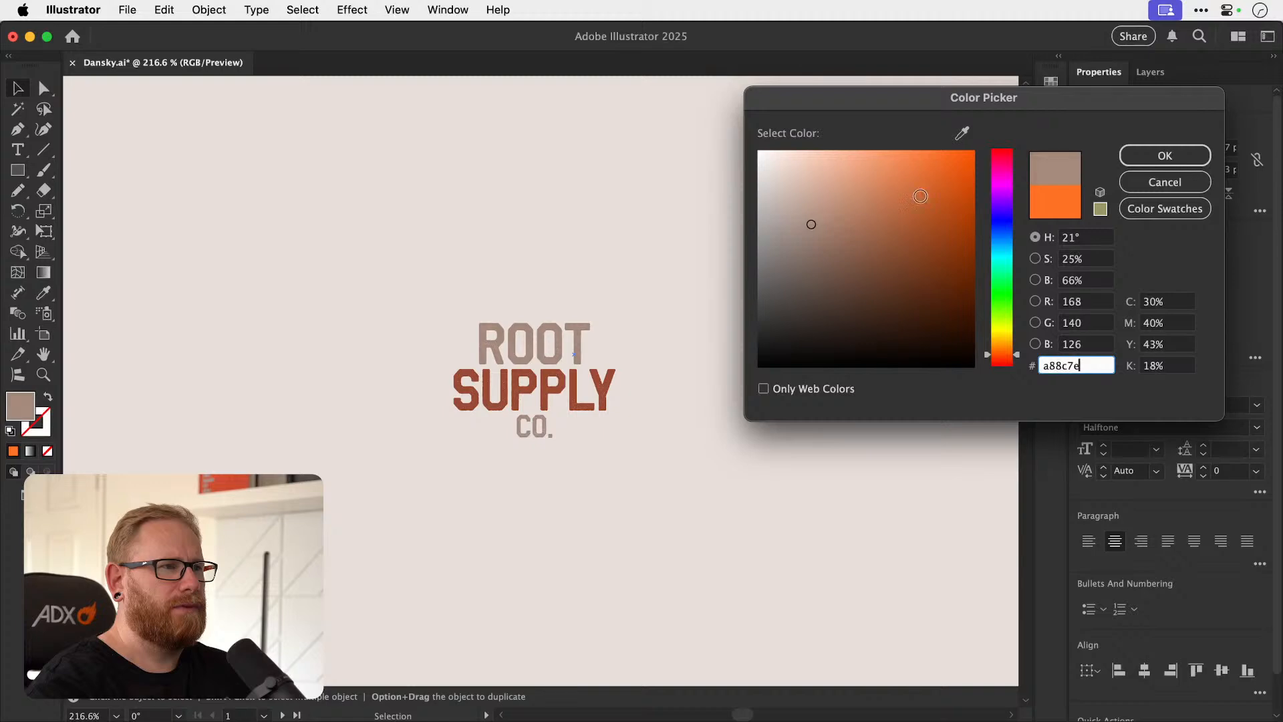
click(1154, 155)
key(super+shift+a)
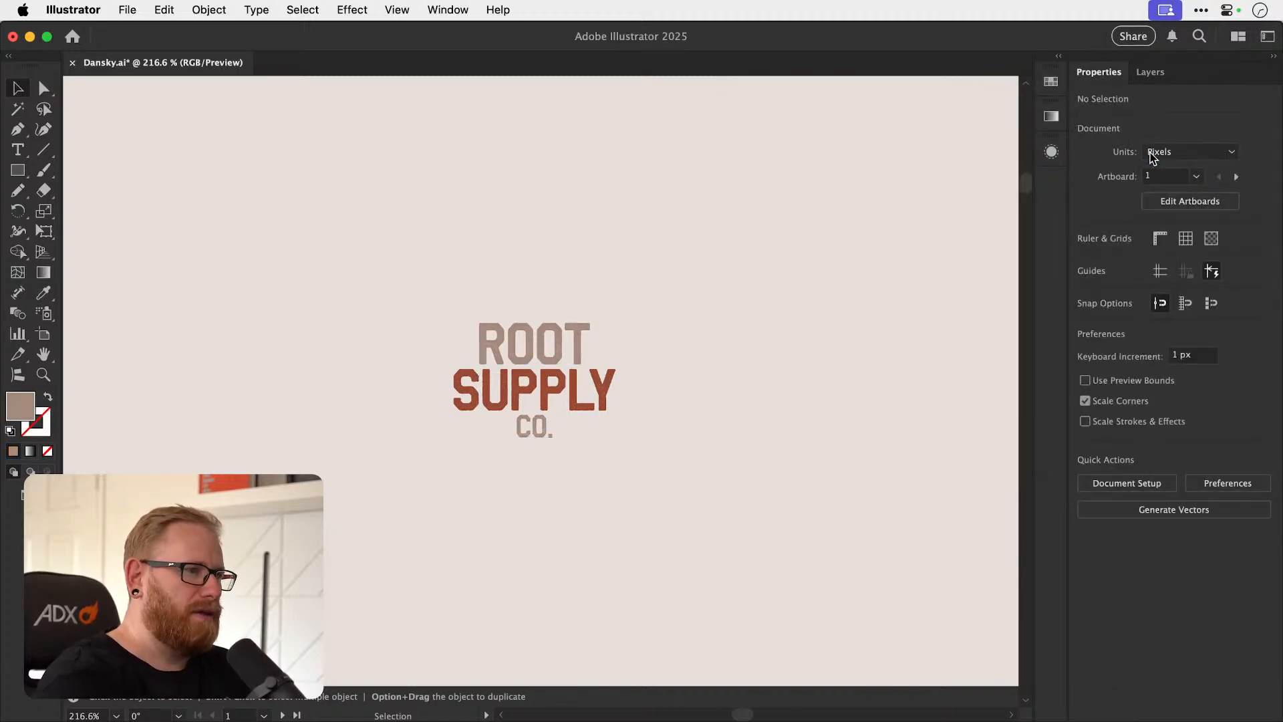
Soften the fill of the SUPPLY line to terracotta a55e46.
key(super+space)
drag(532, 392, 652, 413)
key(super+z)
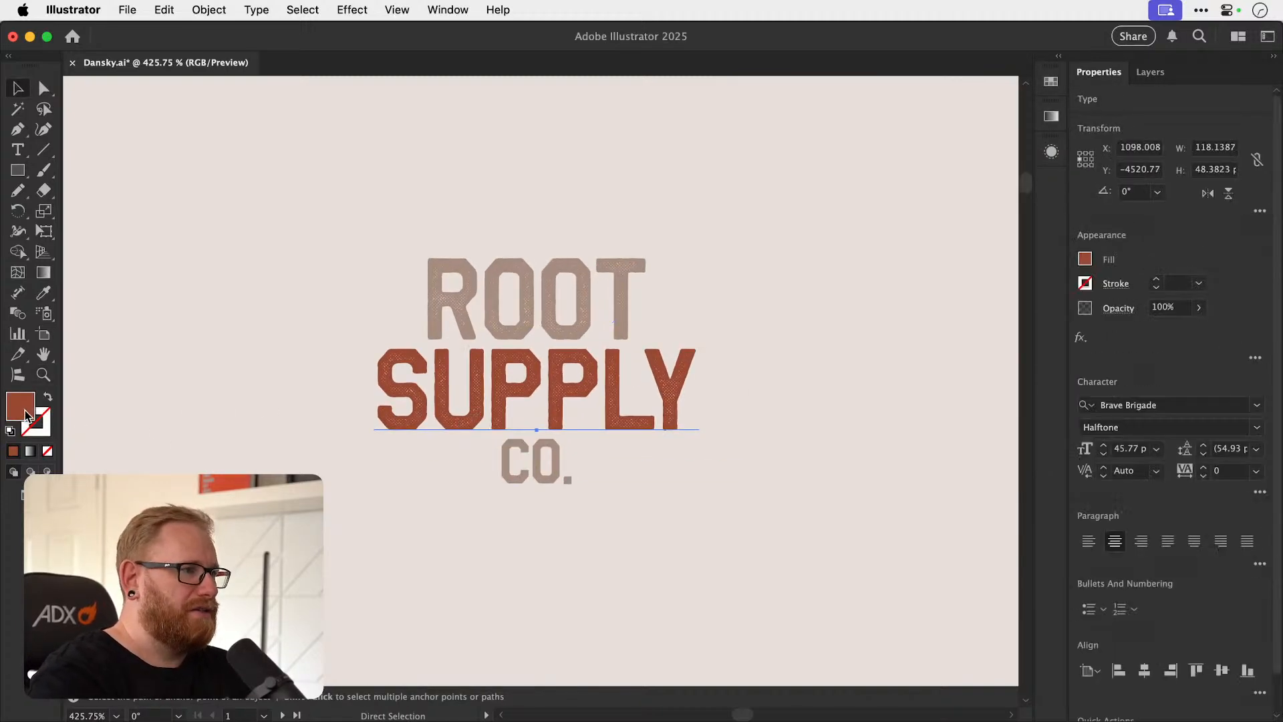
double_click(27, 415)
mouse_move(884, 267)
mouse_down()
mouse_move(882, 230)
mouse_move(860, 225)
mouse_move(871, 226)
mouse_up()
drag(1002, 359, 1004, 355)
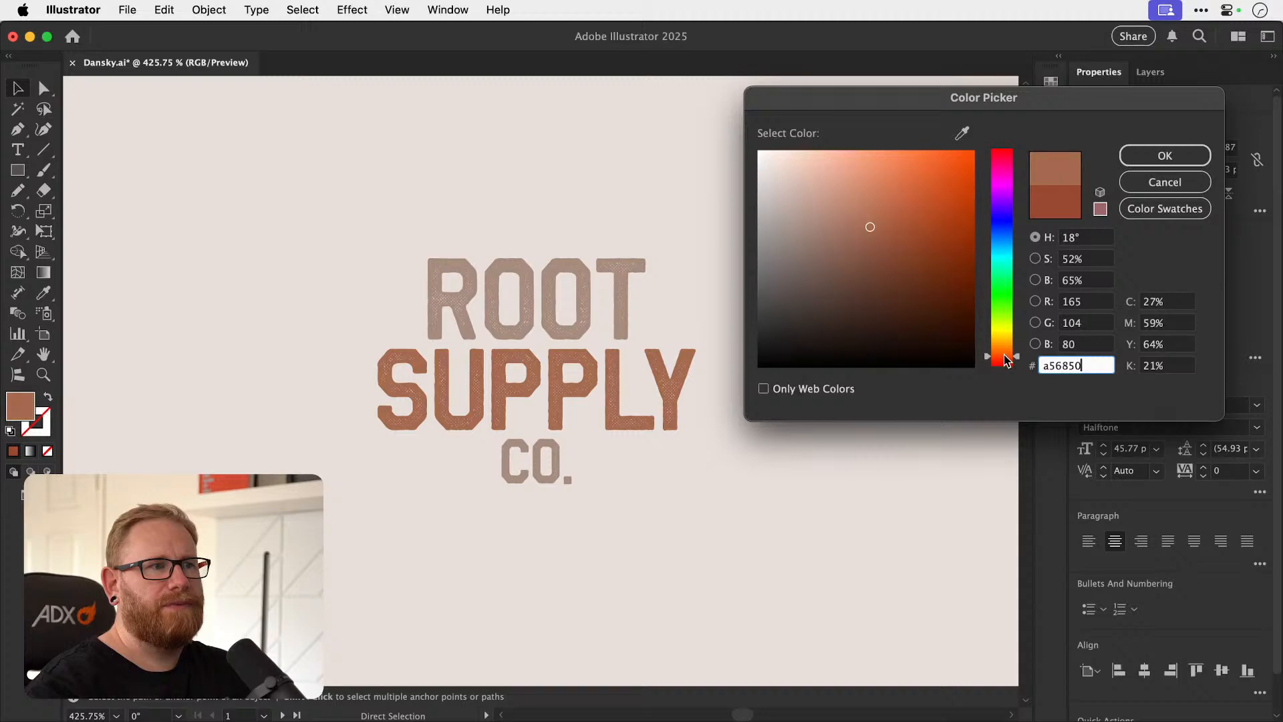
mouse_move(847, 233)
mouse_down()
mouse_move(868, 210)
mouse_move(873, 227)
mouse_up()
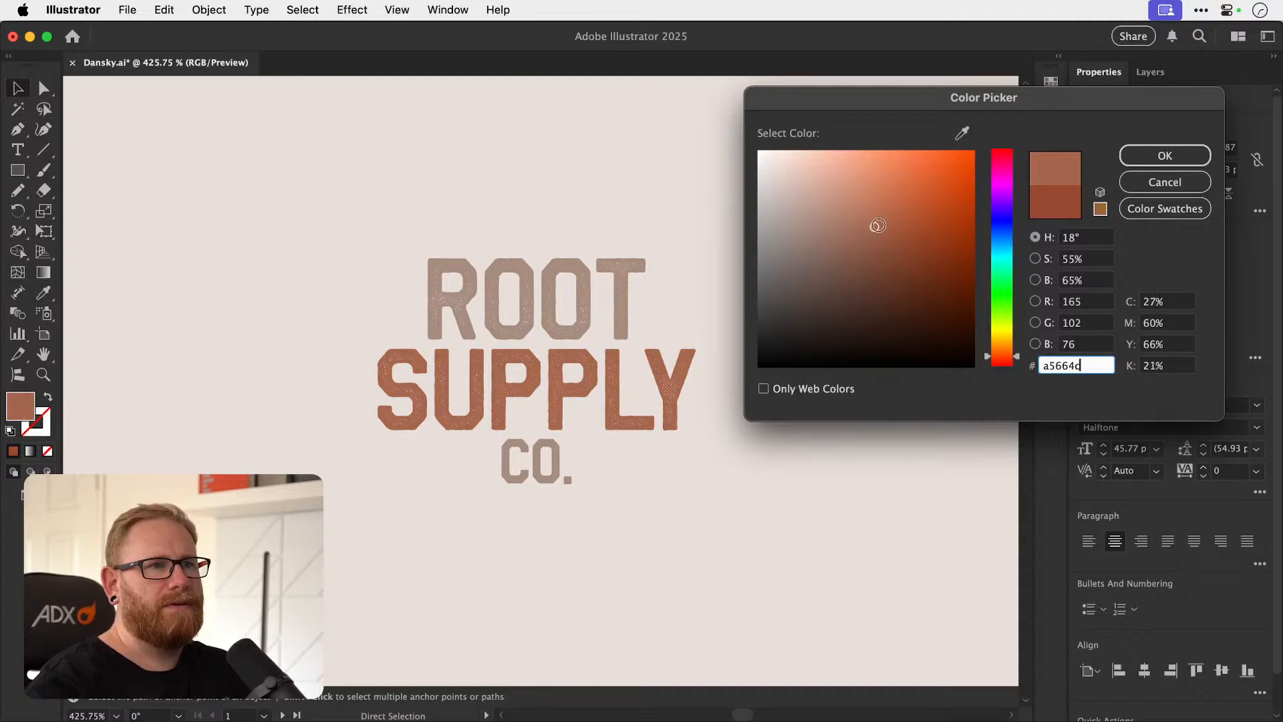
click(1124, 157)
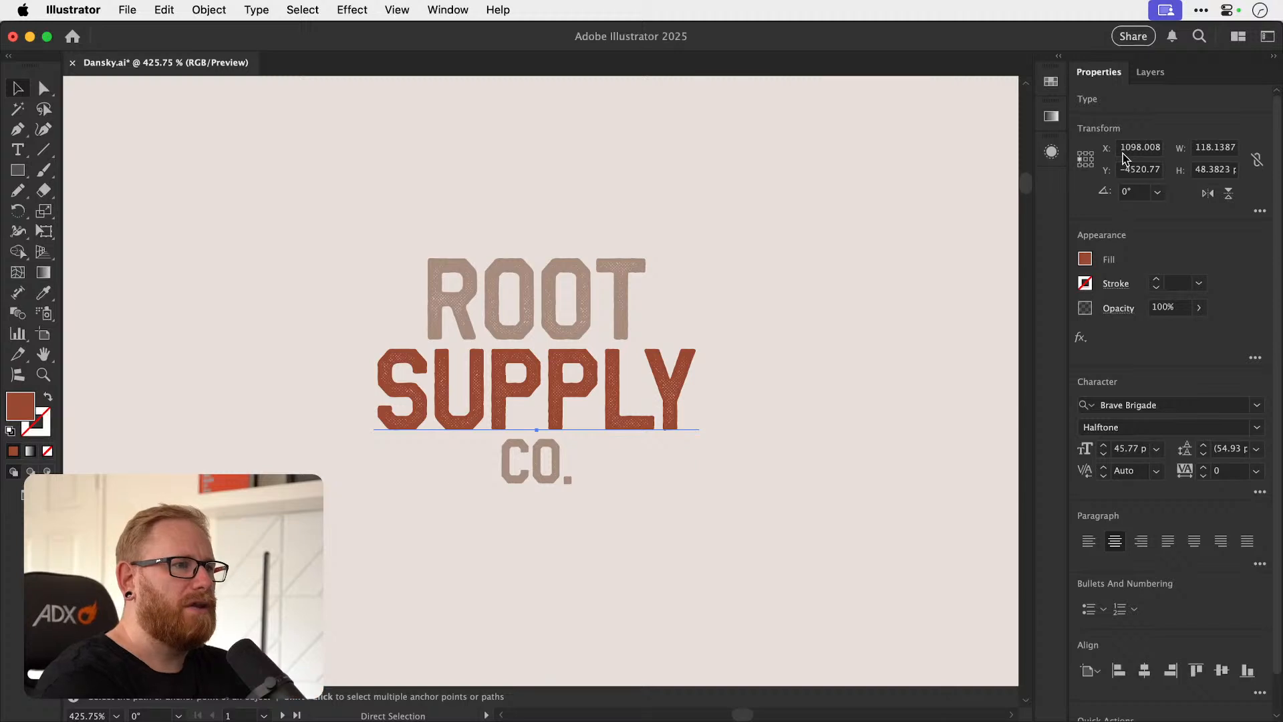
key(v)
double_click(31, 406)
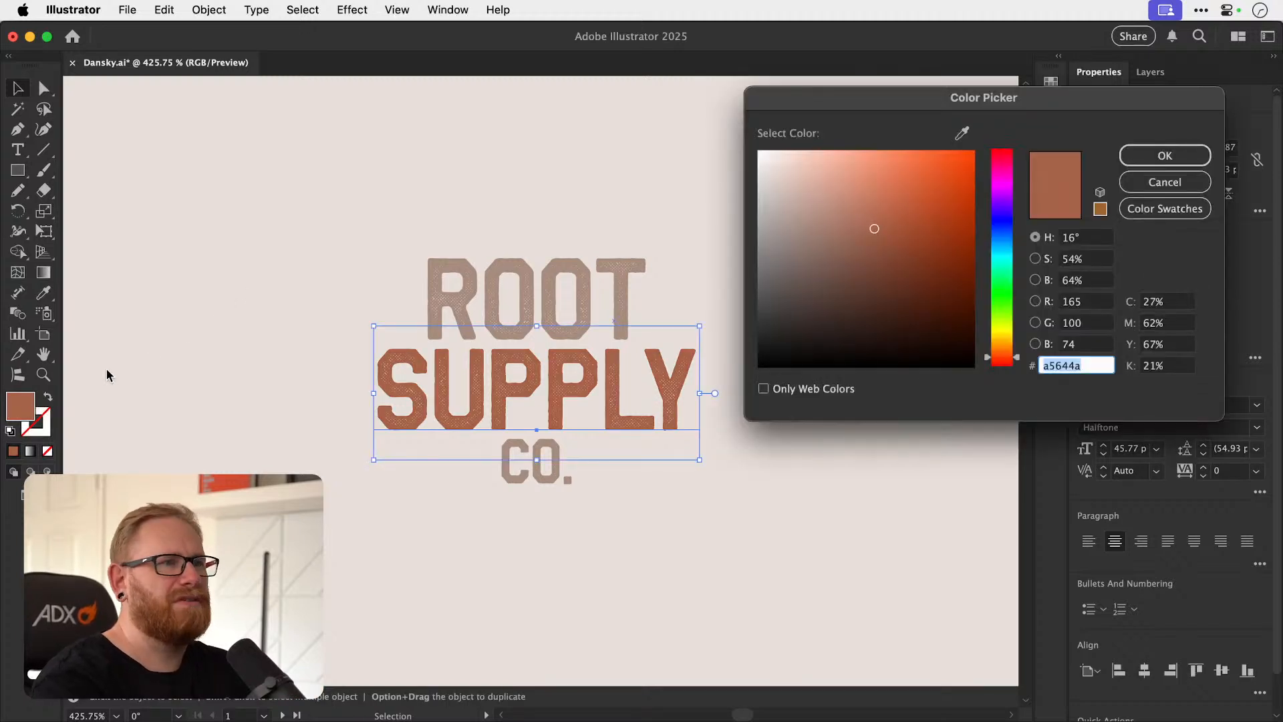
drag(880, 230, 883, 226)
click(1136, 158)
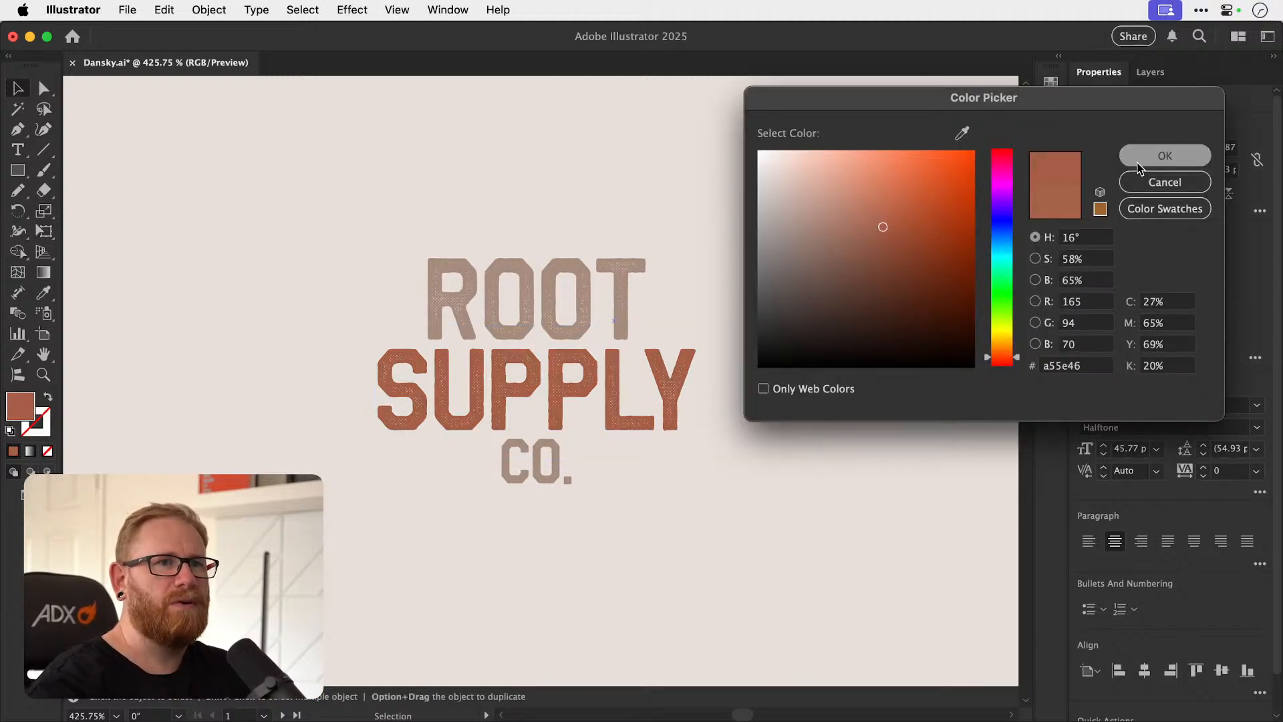
key(super+shift+a)
Lighten the background rectangle's fill to pale beige ede4df.
key(super+minus)
key(super+minus)
key(super+minus)
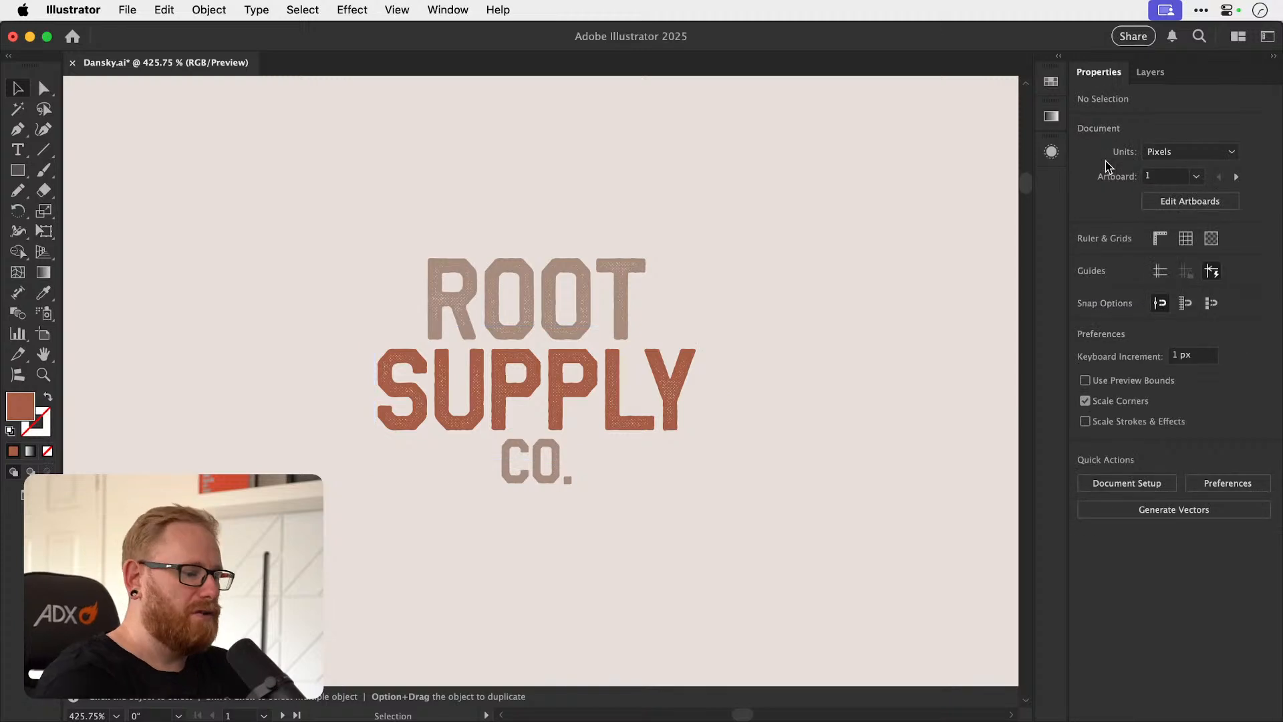
click(344, 371)
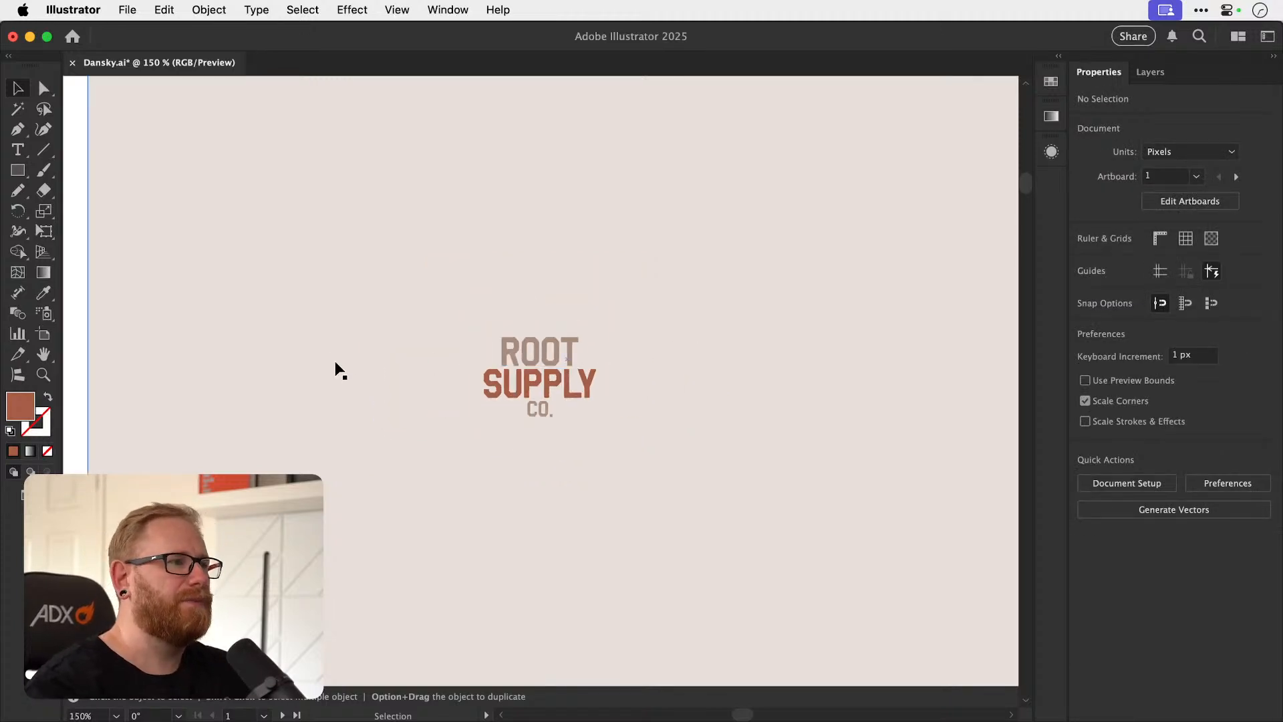
double_click(20, 406)
text(ede6e2)
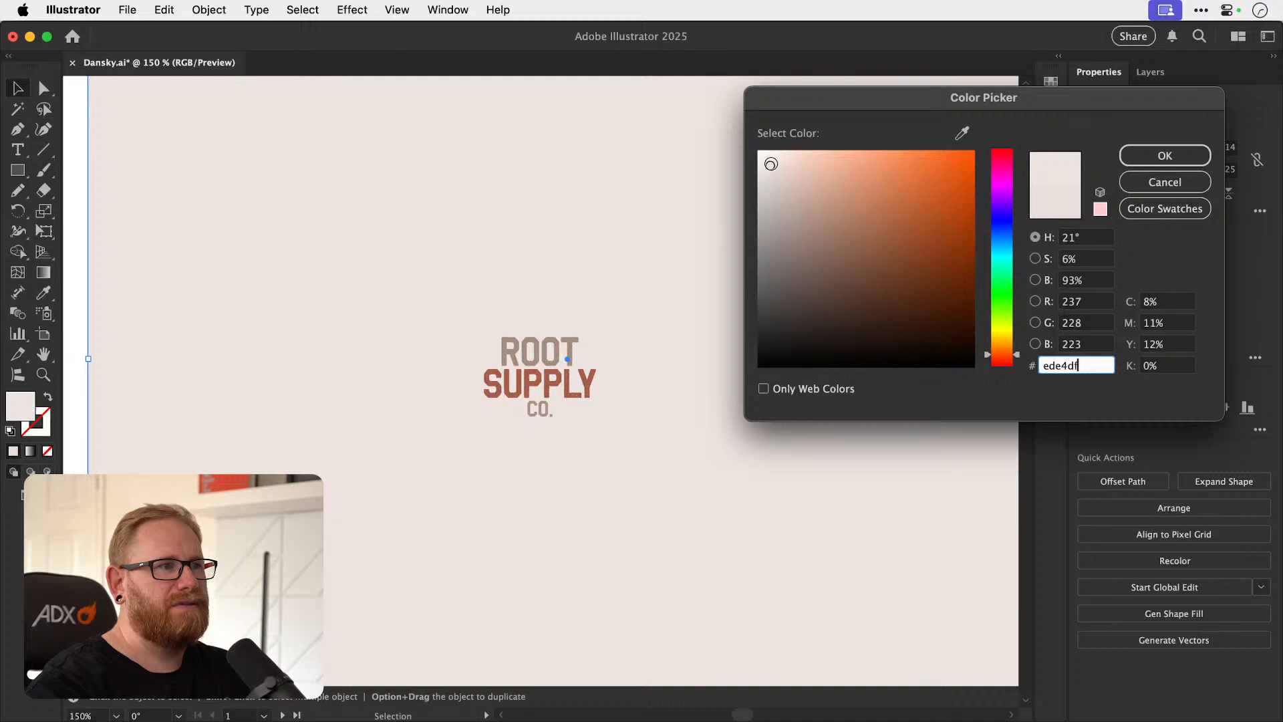
click(1162, 159)
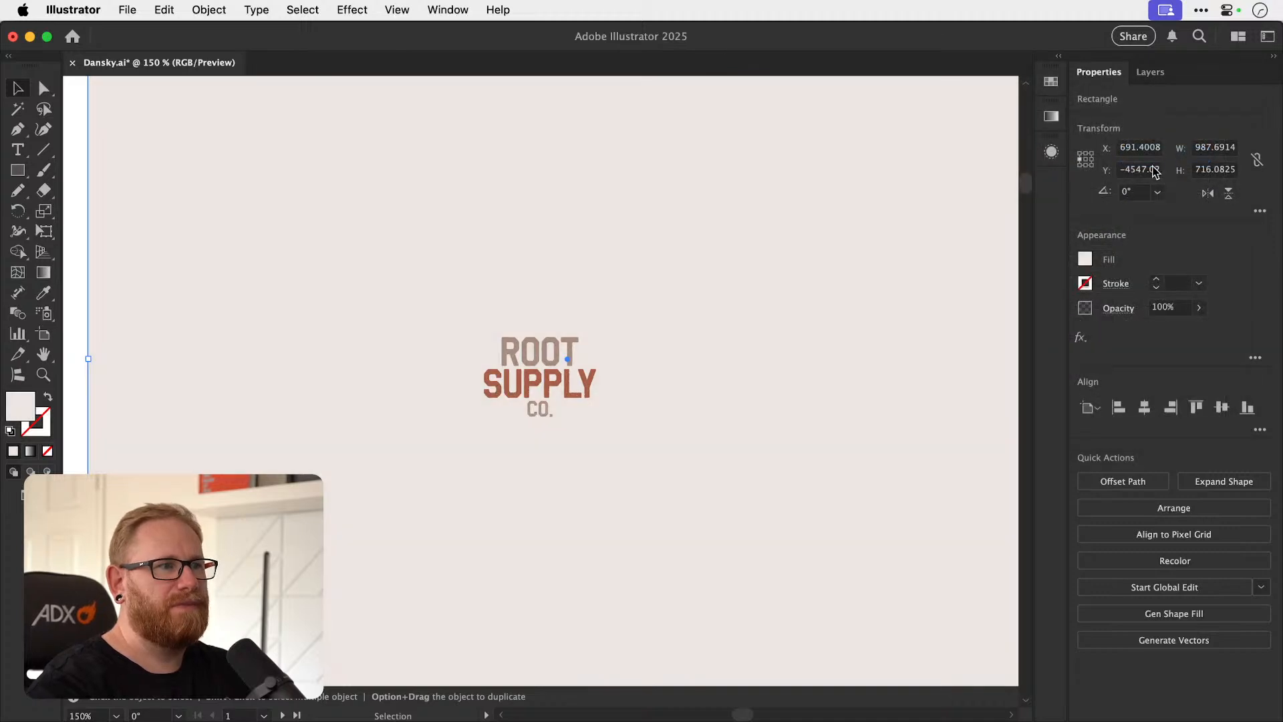
key(super+shift+a)
Scale the background rectangle down around its centre to about 514 by 369 px.
key(super+minus)
key(super+minus)
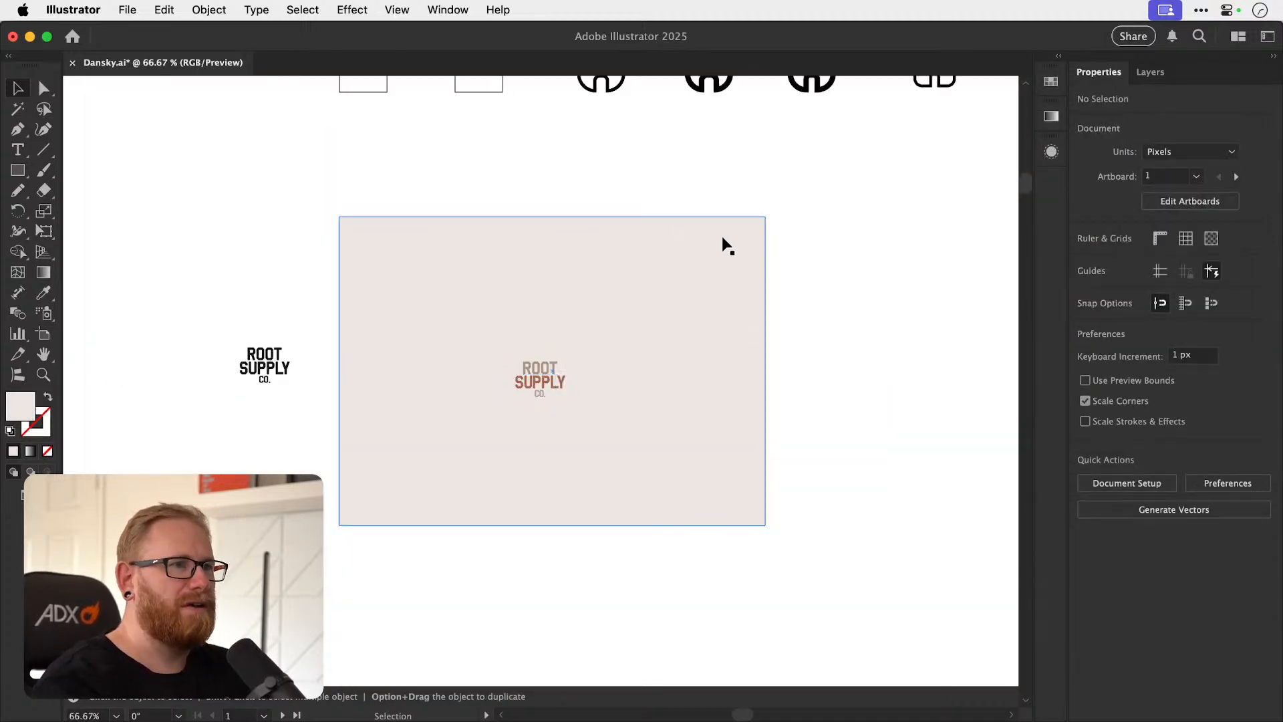
click(721, 277)
key(s)
drag(802, 223, 684, 295)
key(v)
Align the wordmark with the background rectangle so that it is centred horizontally and vertically.
drag(410, 341, 604, 407)
shift+click(606, 405)
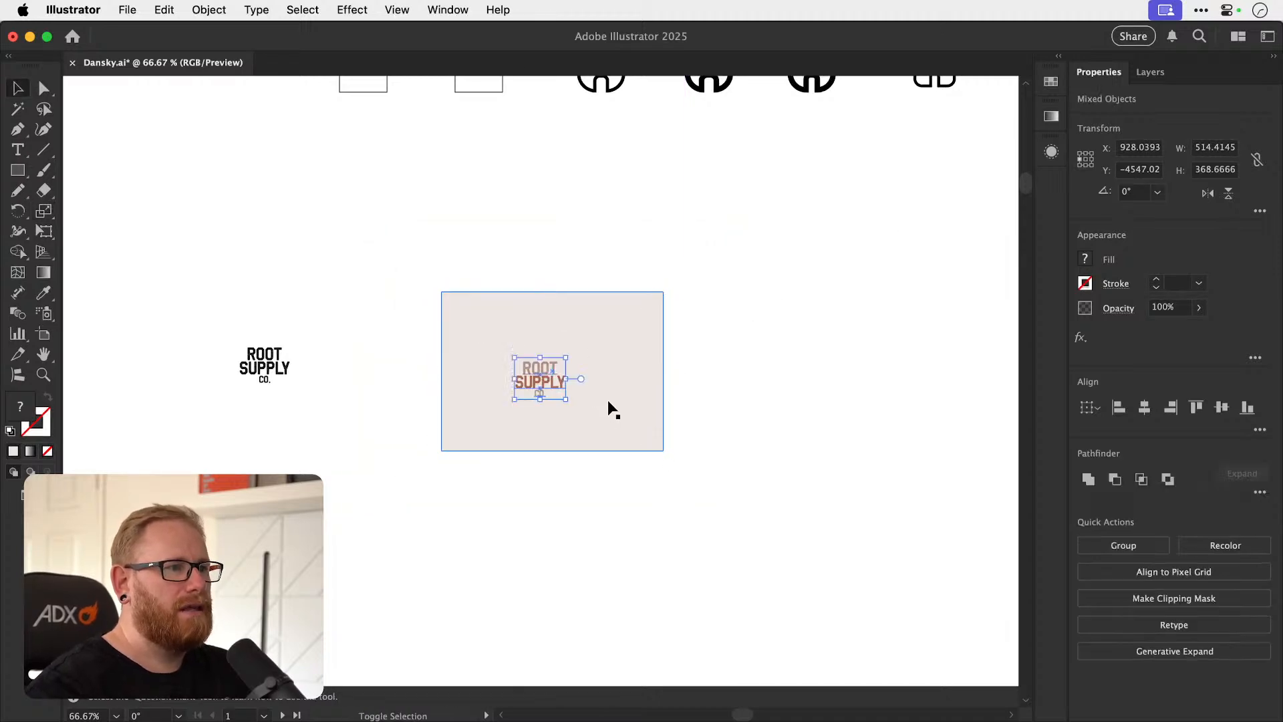
shift+click(658, 342)
click(1144, 407)
click(1222, 407)
click(795, 389)
Examine the centred taupe and terracotta wordmark on the beige background up close.
key(z)
drag(554, 377, 976, 369)
key(space)
drag(755, 403, 780, 416)
key(v)
key(space)
drag(800, 505, 759, 495)
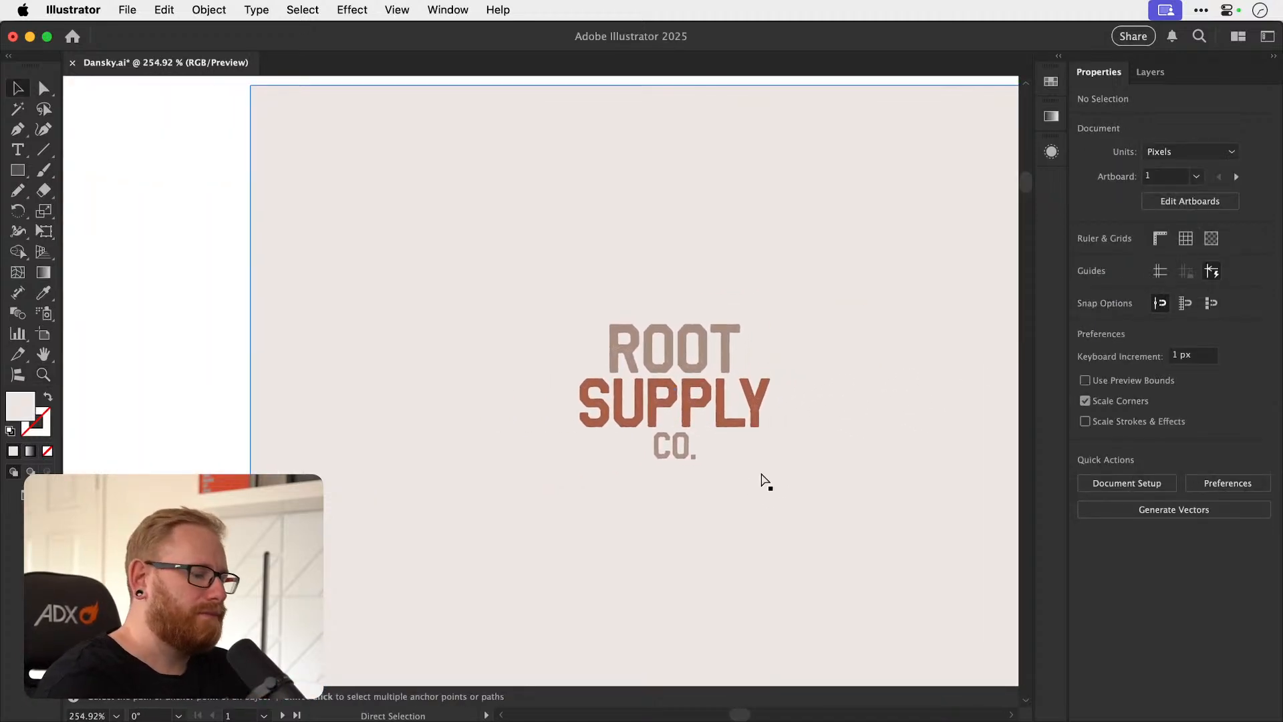
Set the fill of the ring inside the letter a of the white-on-dark halo AUDIO logo to red ff2e2e.
key(super+minus)
key(super+minus)
key(super+minus)
key(super+minus)
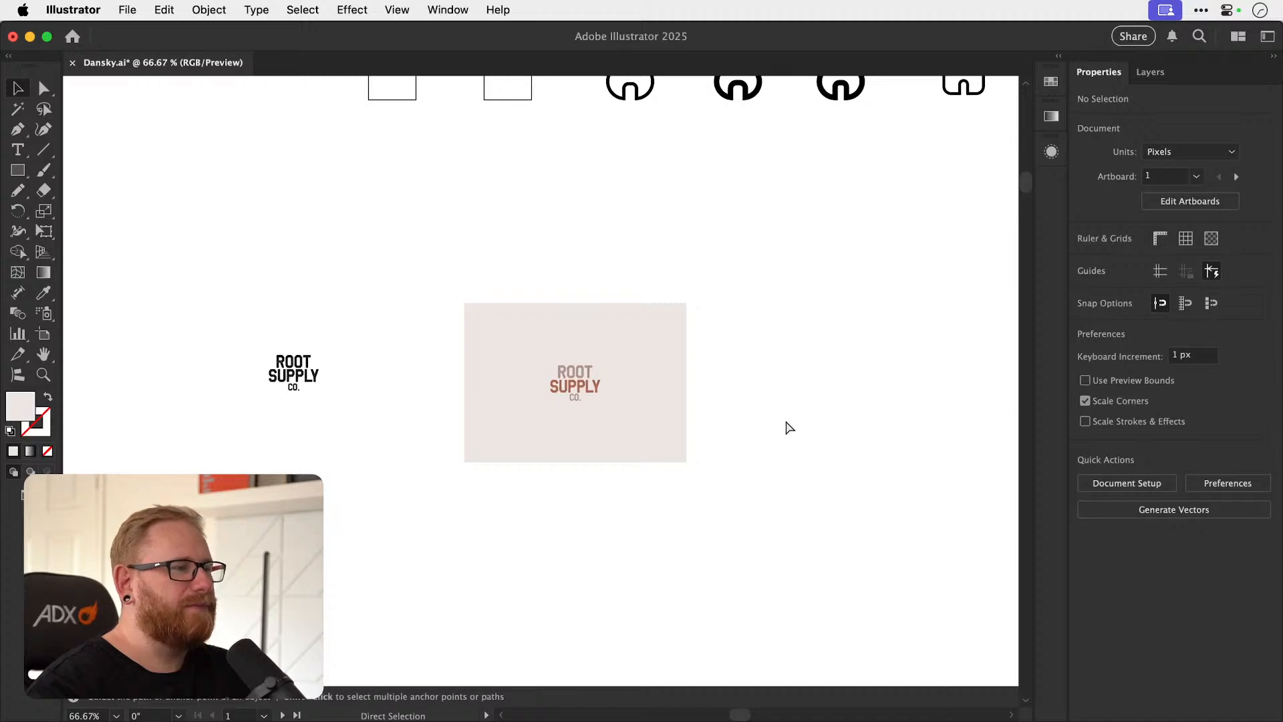
drag(463, 535, 614, 406)
scroll(613, 405, down, 10)
scroll(613, 406, left, 10)
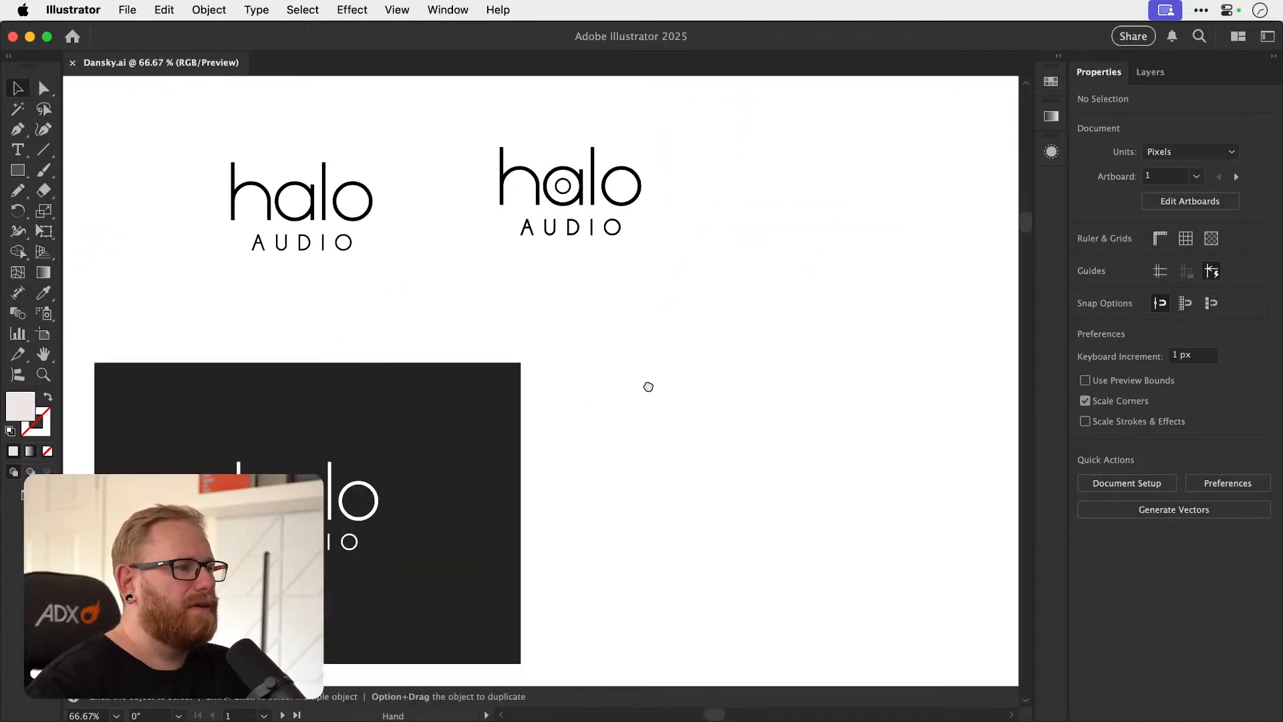
key(z)
drag(446, 378, 665, 372)
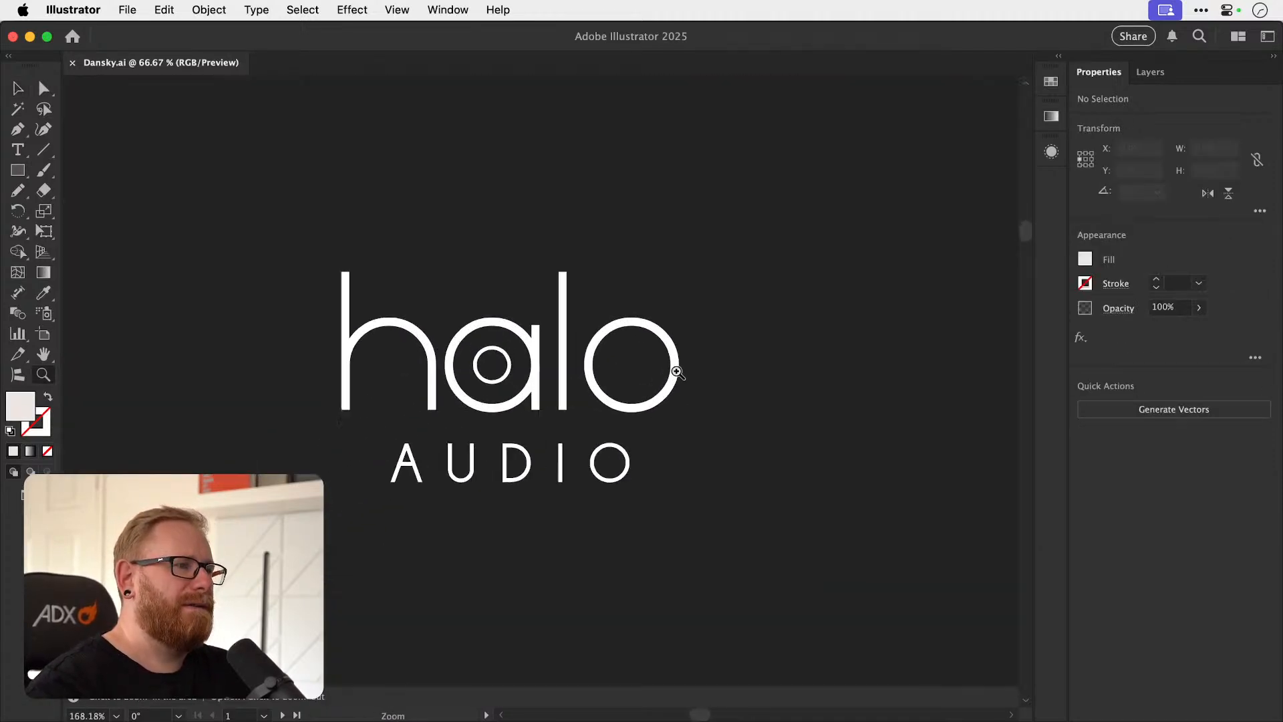
key(a)
click(476, 379)
double_click(20, 410)
text(2effff)
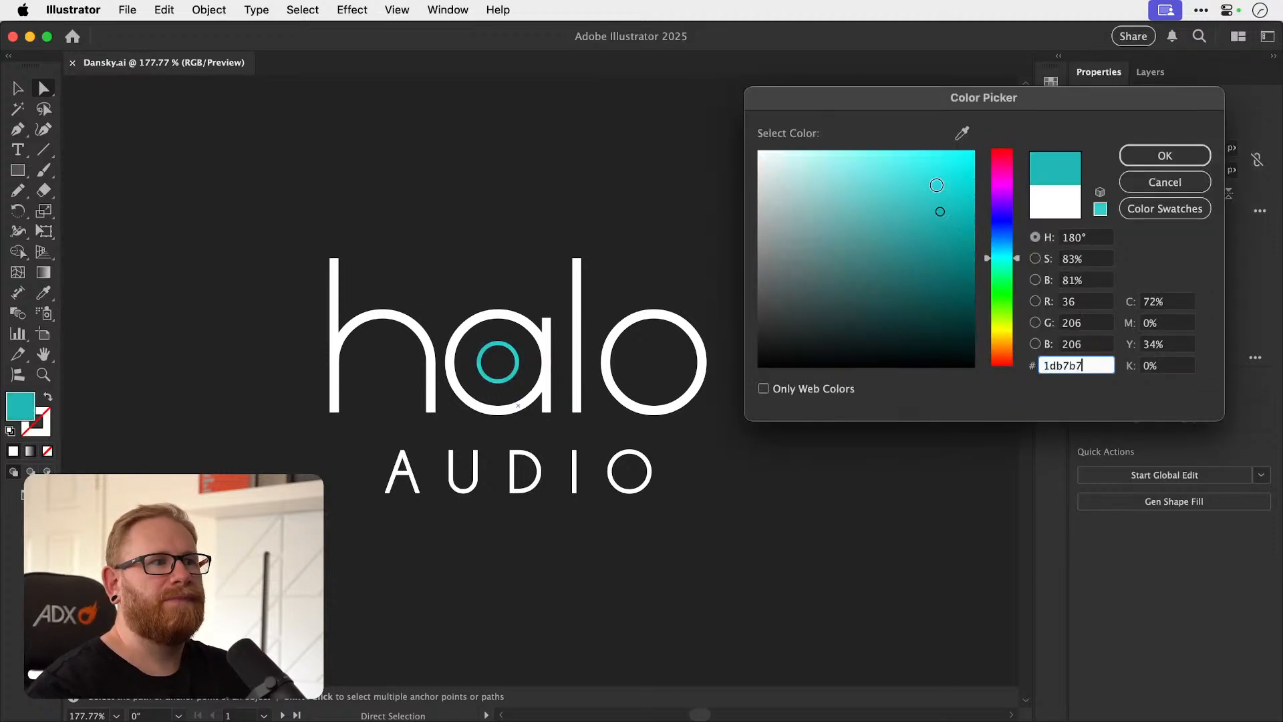
drag(996, 251, 1000, 153)
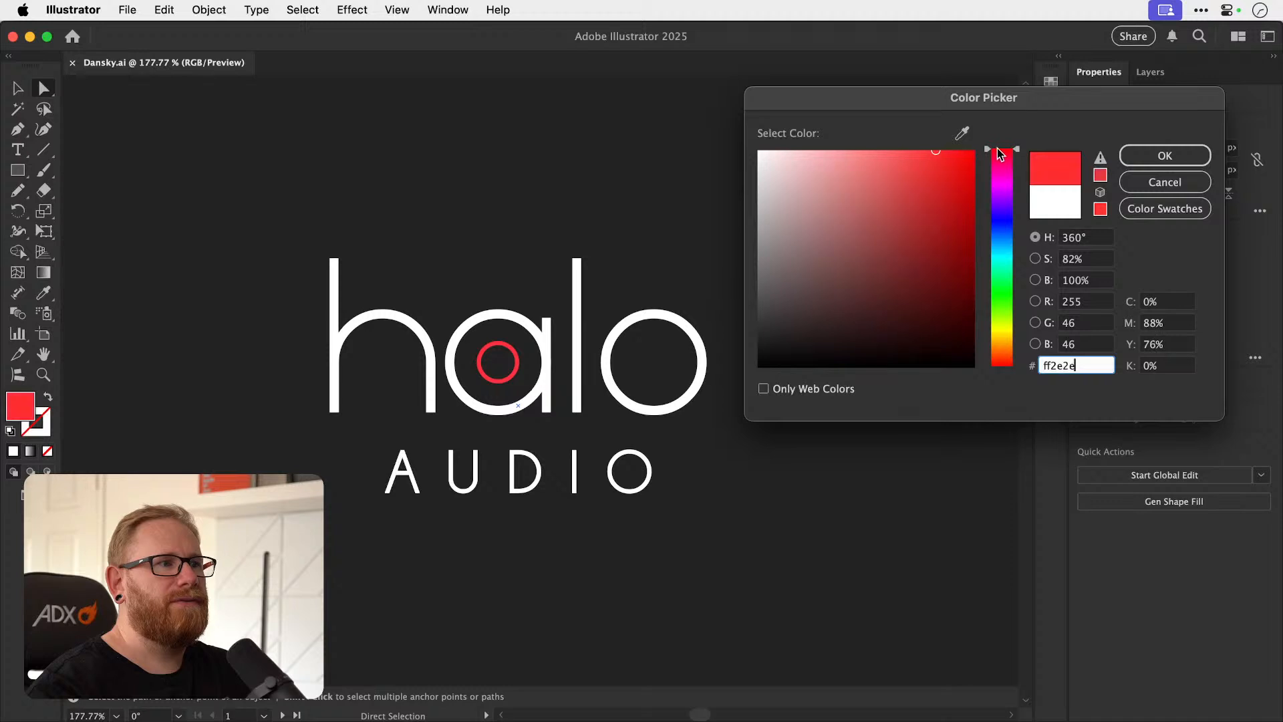
click(1121, 159)
key(v)
click(794, 439)
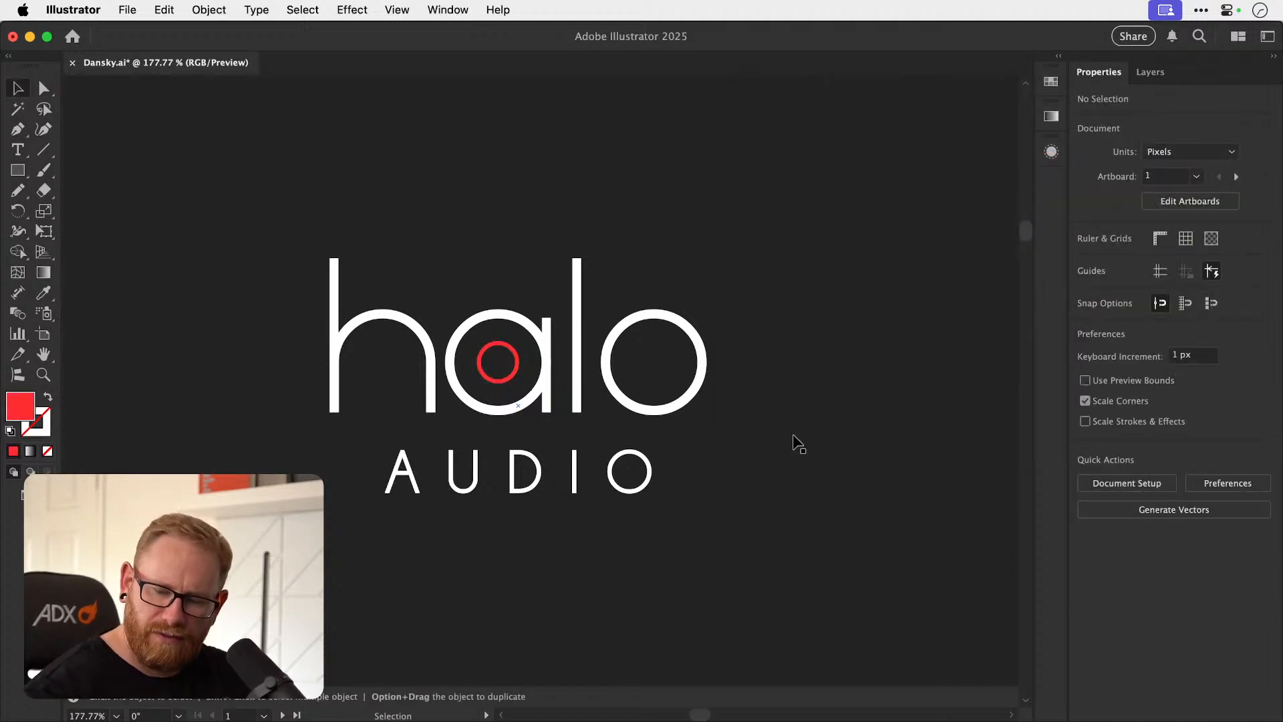
Try a mid-grey fill on the AUDIO lettering beneath halo.
key(super+minus)
key(super+minus)
key(super+minus)
key(super+minus)
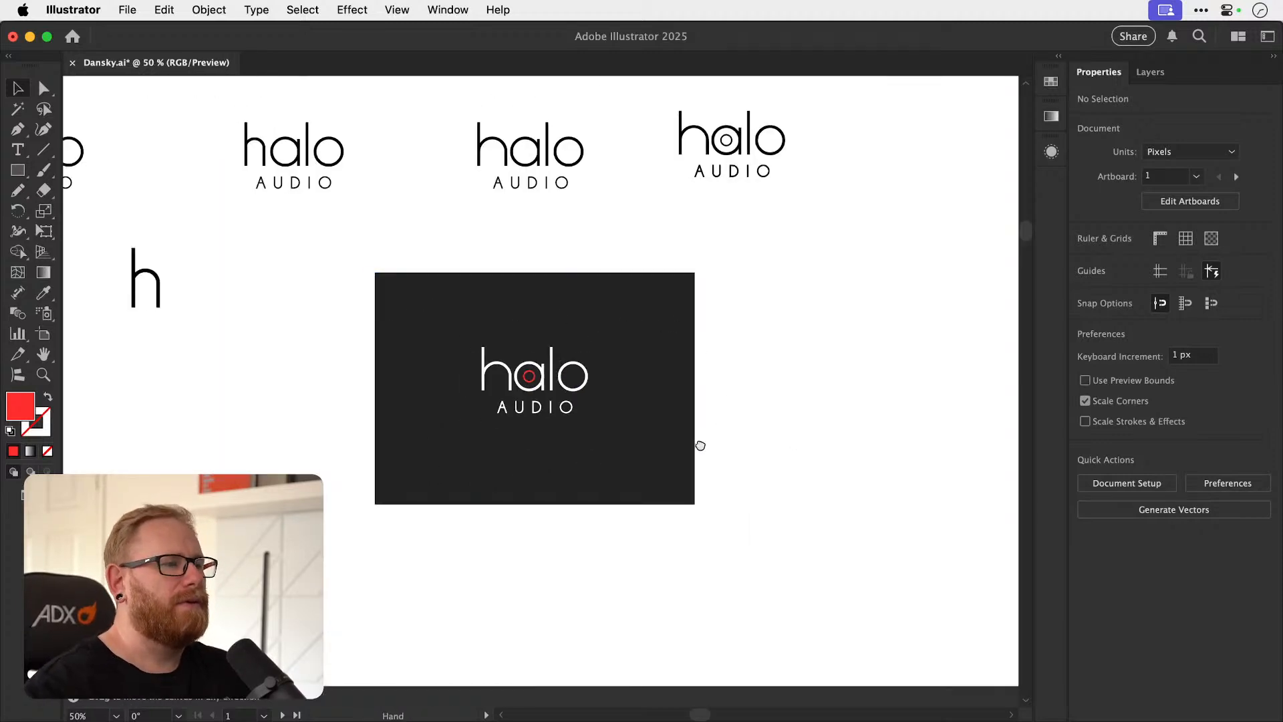
drag(702, 441, 590, 447)
click(394, 382)
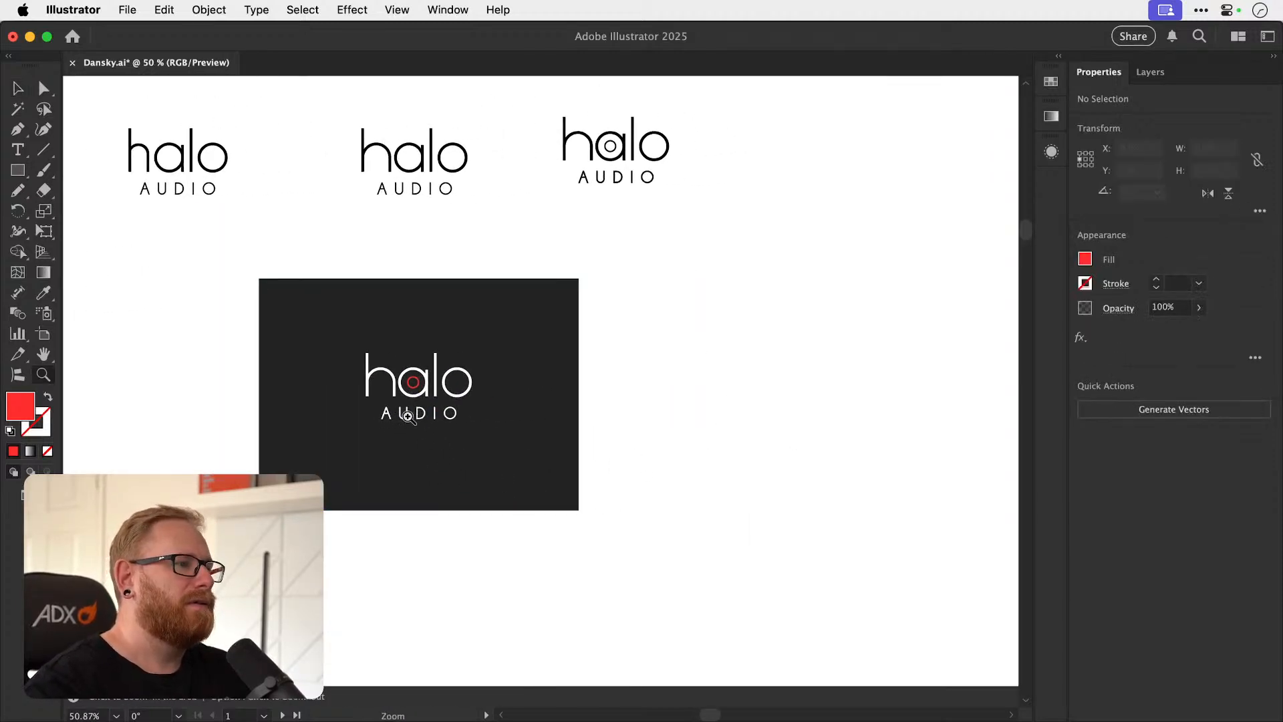
scroll(391, 401, up, 4)
double_click(450, 414)
click(451, 416)
double_click(21, 411)
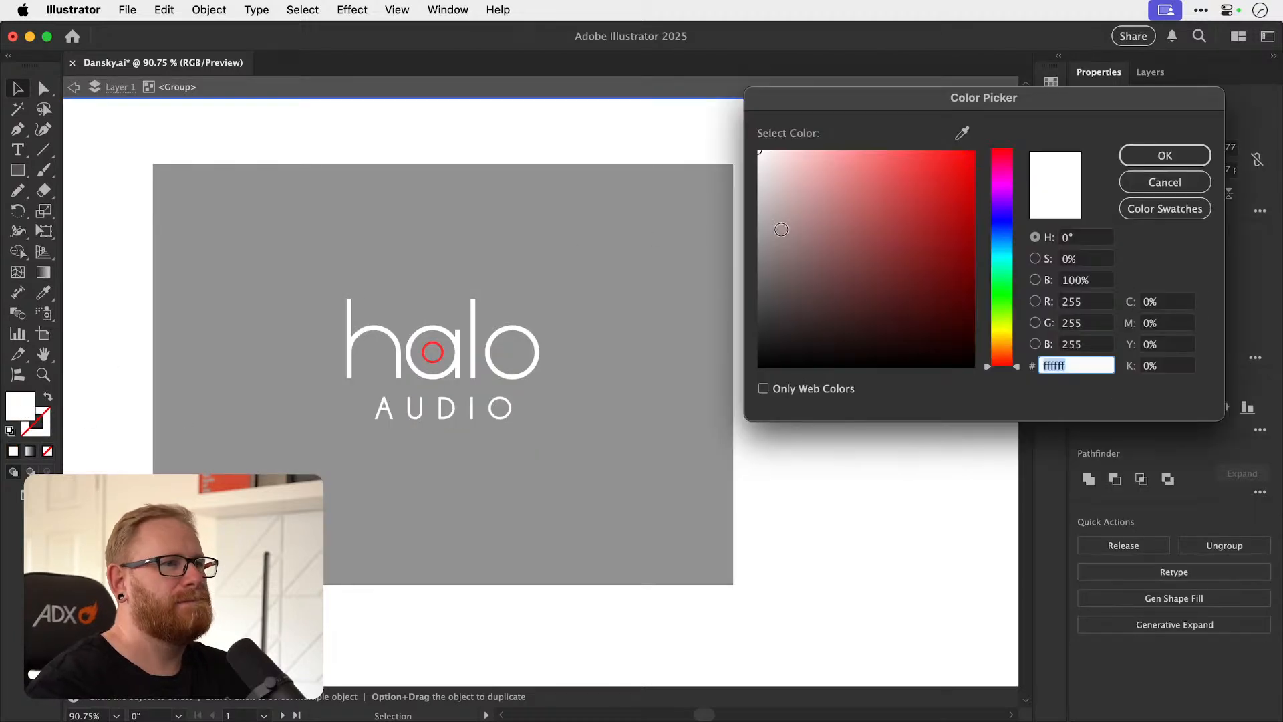
click(724, 225)
click(1164, 155)
double_click(835, 312)
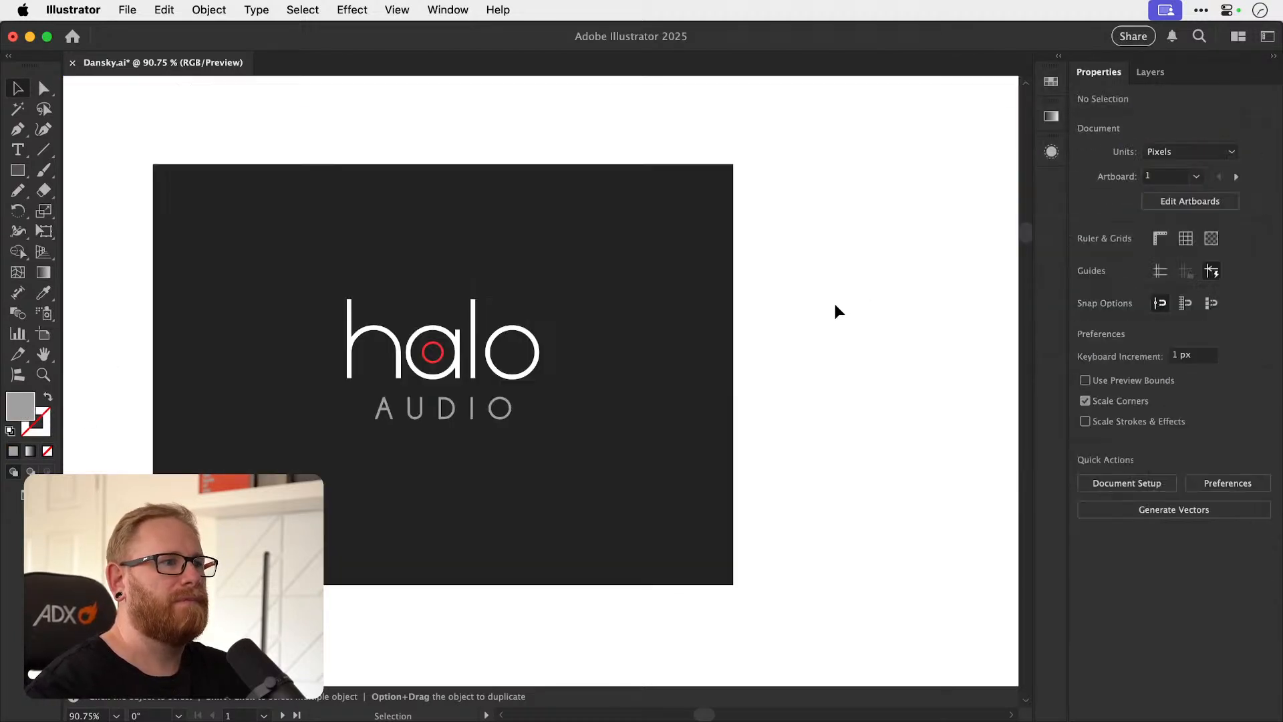
Undo the grey fill on the AUDIO lettering and exit the group.
drag(771, 319, 770, 372)
key(super+z)
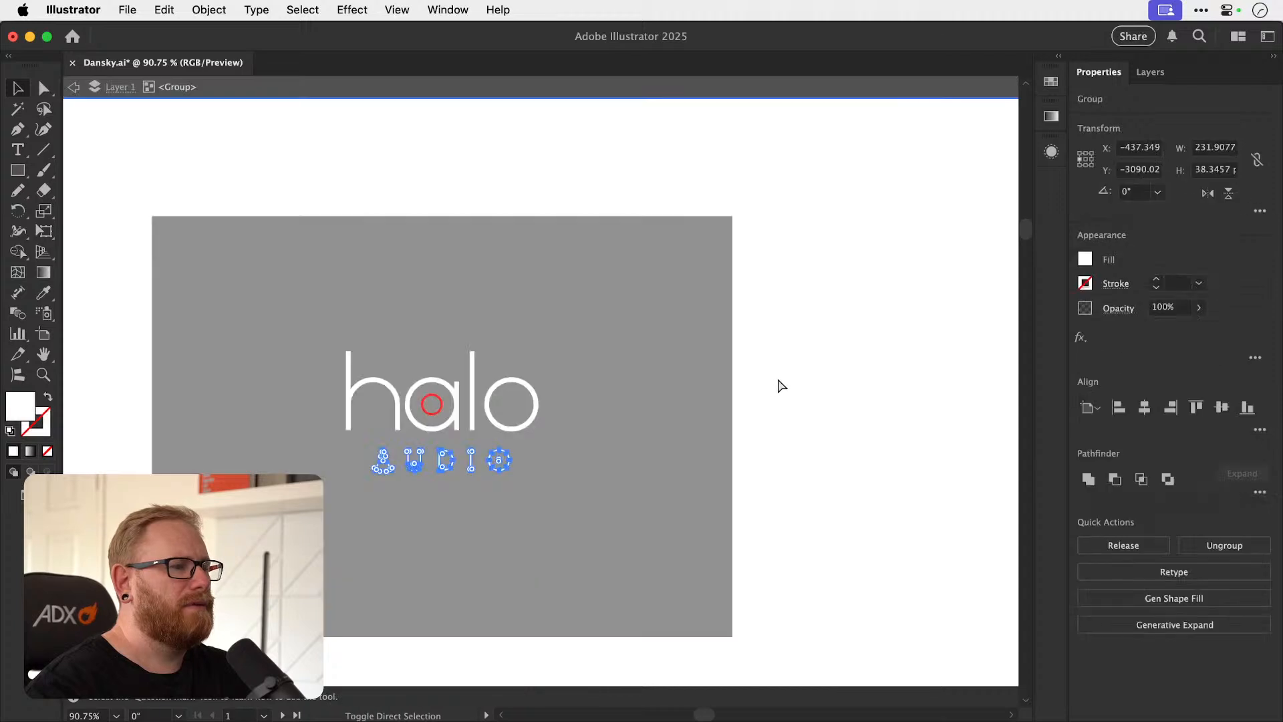
double_click(781, 375)
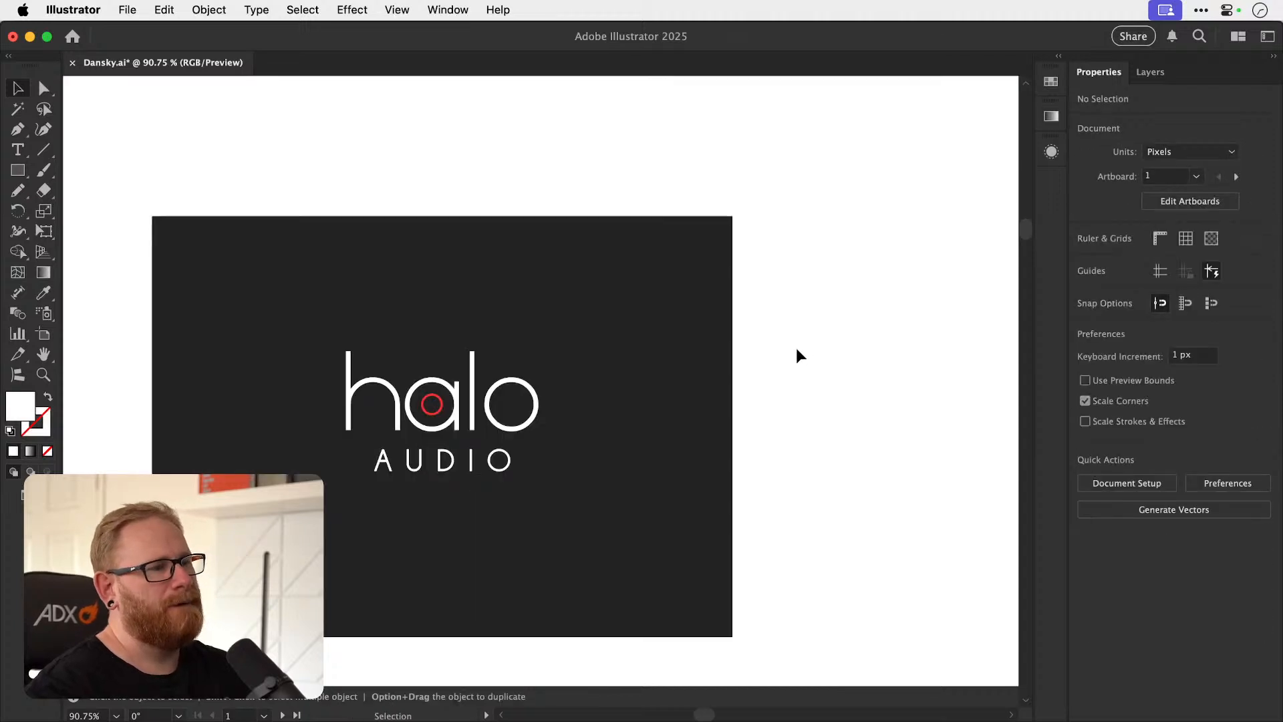
Try to turn the red ring inside the a into a solid dot by deleting its inner path.
key(z)
drag(431, 484, 604, 428)
key(v)
key(a)
click(488, 310)
key(Delete)
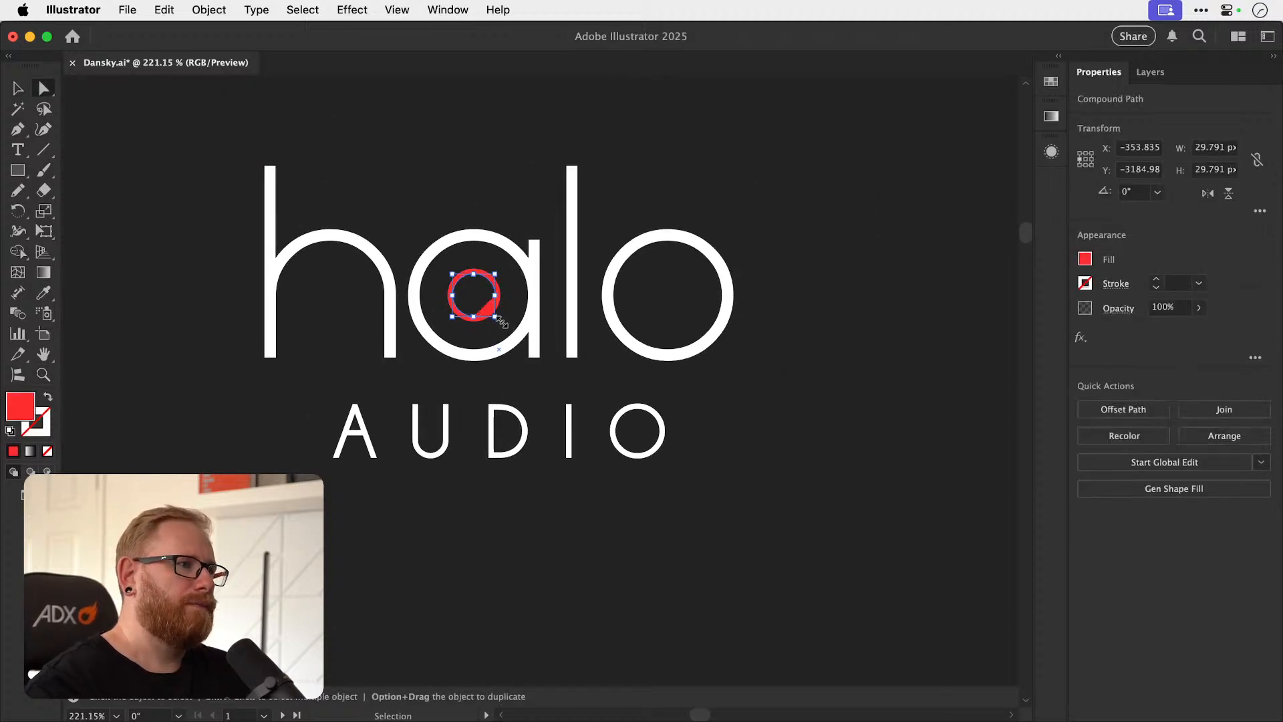
key(Delete)
key(super+z)
key(super+z)
click(495, 326)
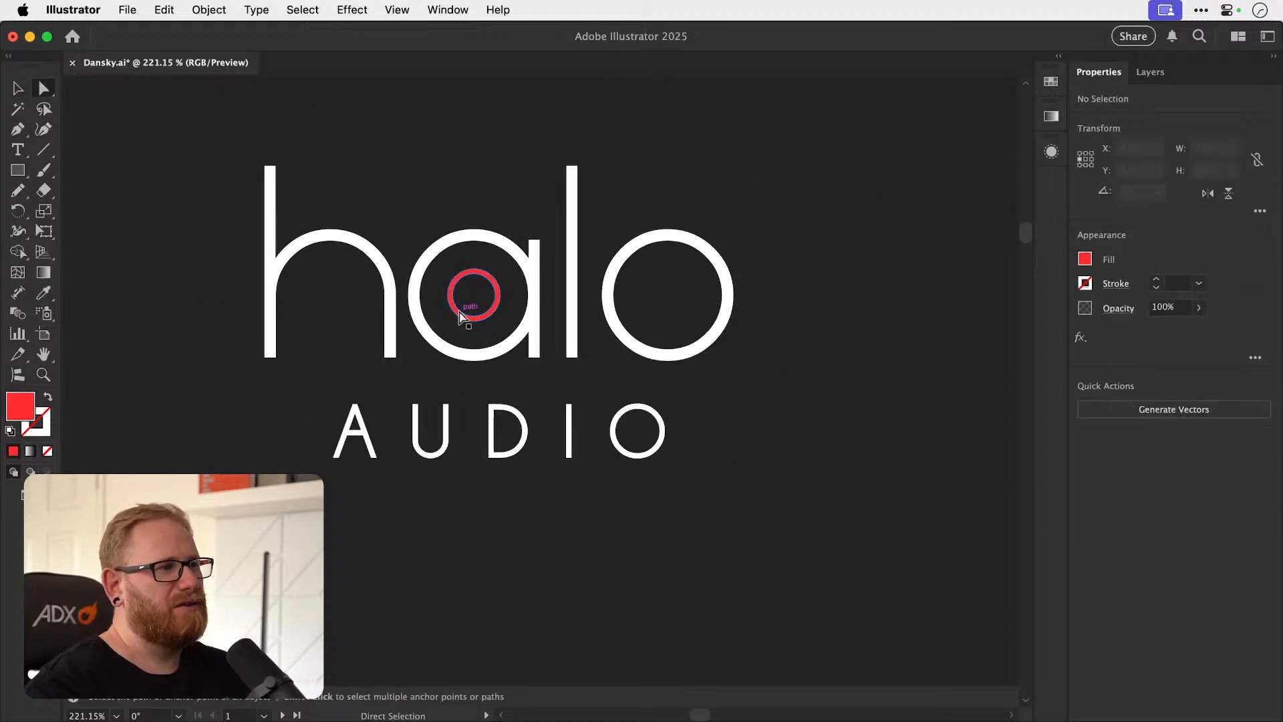
Duplicate the white O+B monogram with its dark background rectangle into the empty space beside the original.
key(v)
key(super+minus)
key(super+minus)
key(super+minus)
key(super+minus)
key(super+minus)
key(super+minus)
key(super+minus)
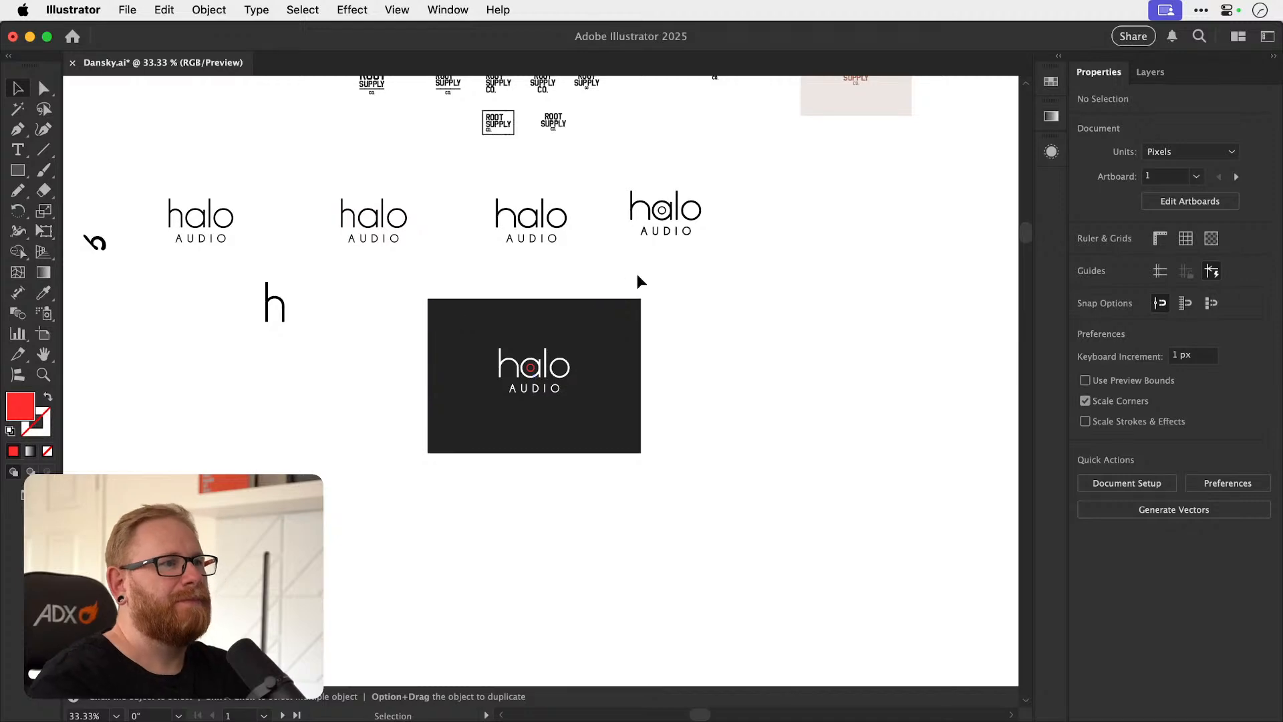
key(space)
drag(705, 364, 676, 517)
drag(674, 336, 794, 506)
drag(602, 393, 647, 530)
key(z)
drag(536, 286, 829, 284)
drag(540, 378, 576, 394)
key(v)
key(space)
drag(565, 380, 503, 390)
drag(514, 387, 627, 398)
drag(626, 398, 652, 403)
click(712, 374)
Scale the copied monogram's background rectangle up around its centre to about 350 by 265 px.
click(668, 364)
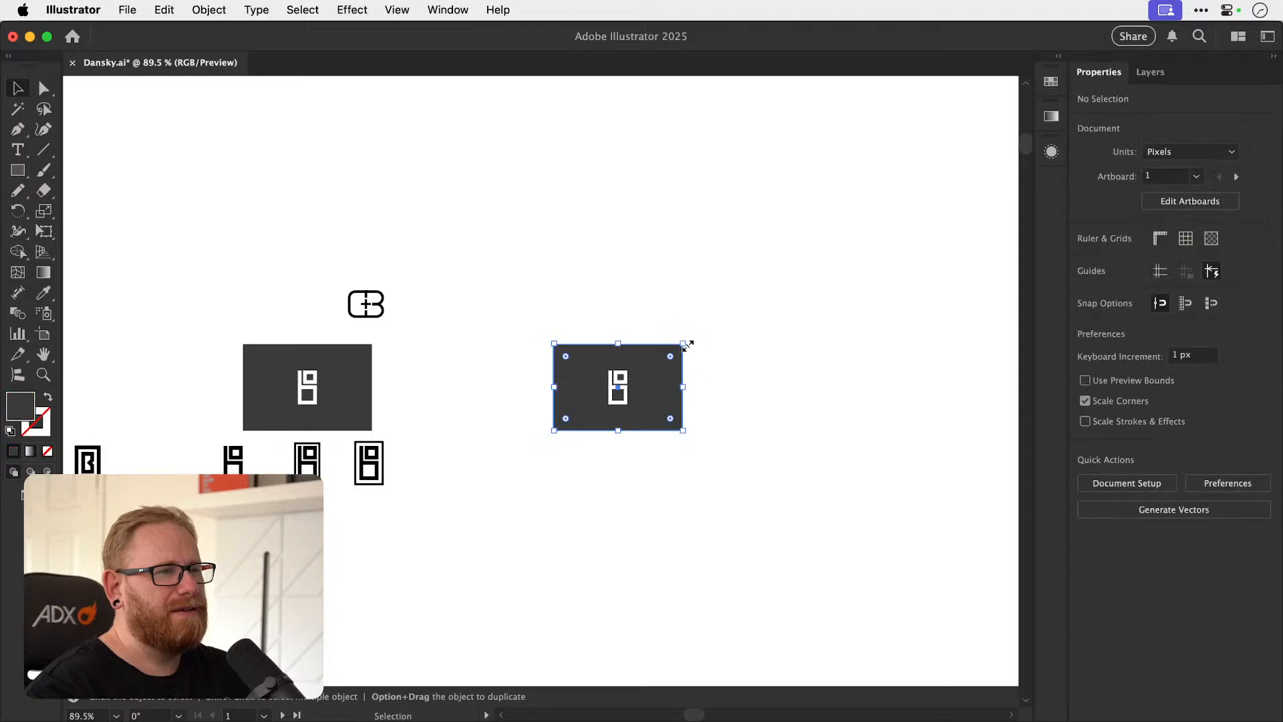
key(s)
drag(701, 326, 746, 277)
key(v)
click(763, 347)
Set the fill of the upper square in the copied O+B monogram to red ff3939.
key(z)
drag(618, 384, 835, 364)
key(v)
drag(633, 374, 686, 360)
key(super+z)
key(super+shift+g)
click(658, 380)
key(super+z)
double_click(20, 405)
drag(782, 254, 925, 151)
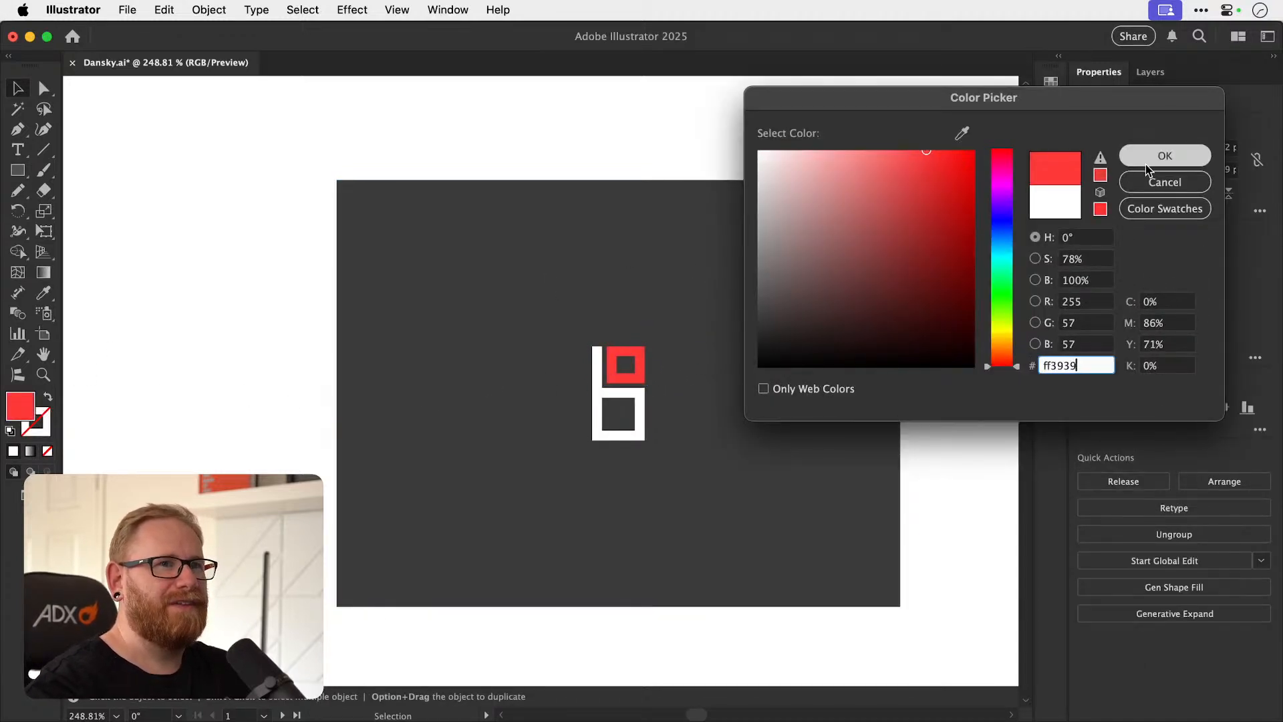
click(1141, 161)
click(296, 364)
Unlock the copied monogram's background rectangle and change its fill to dark blue-grey 3b3d44.
key(super+alt+2)
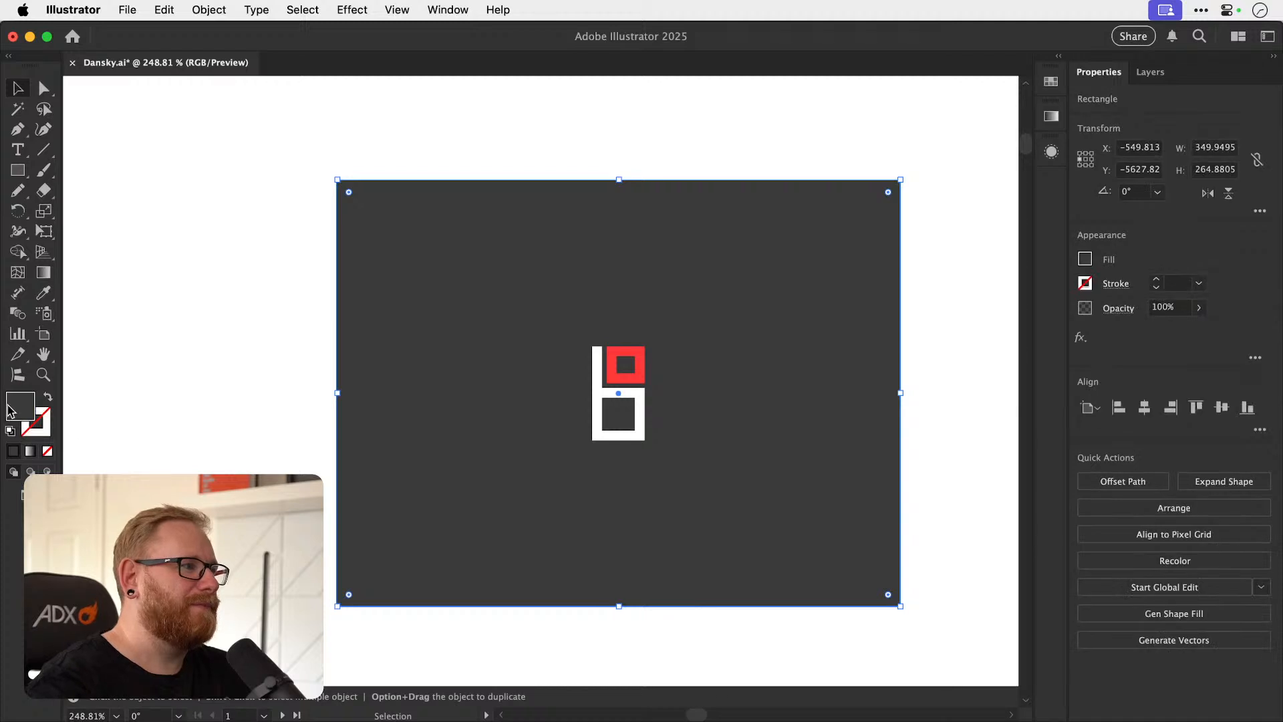
double_click(9, 409)
click(790, 307)
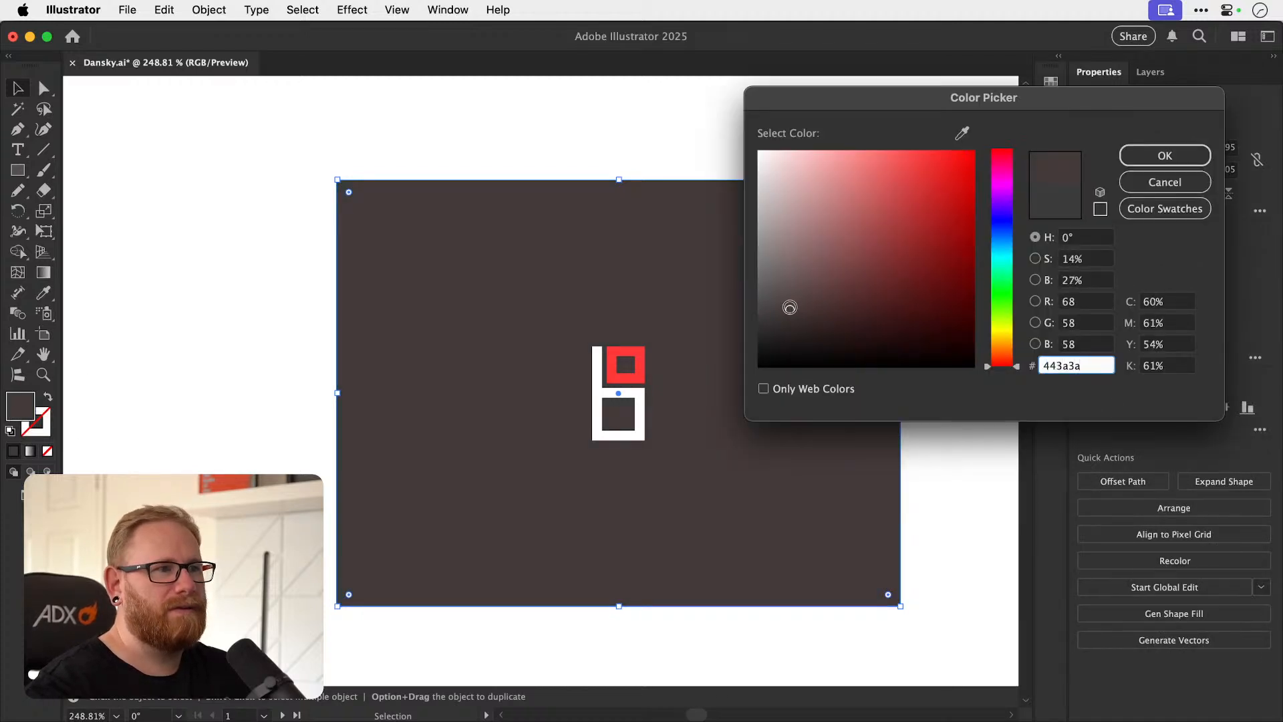
click(1001, 232)
drag(997, 233, 1000, 238)
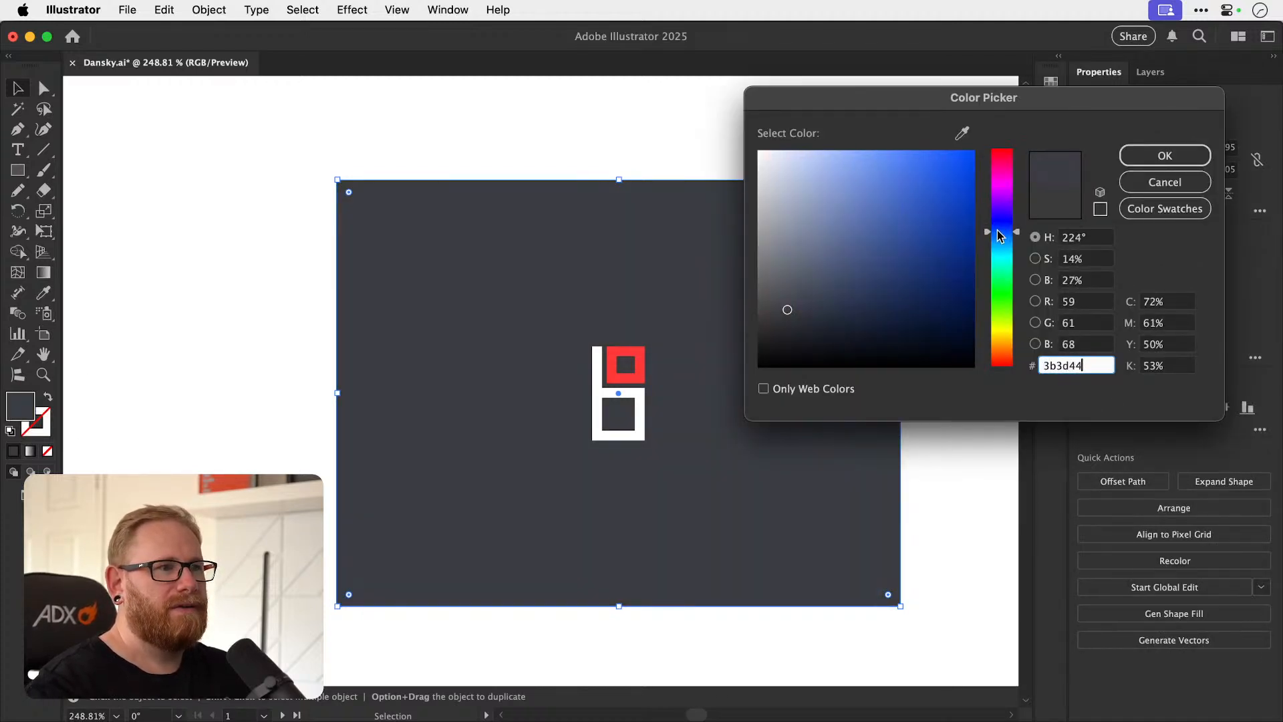
click(1165, 155)
click(376, 380)
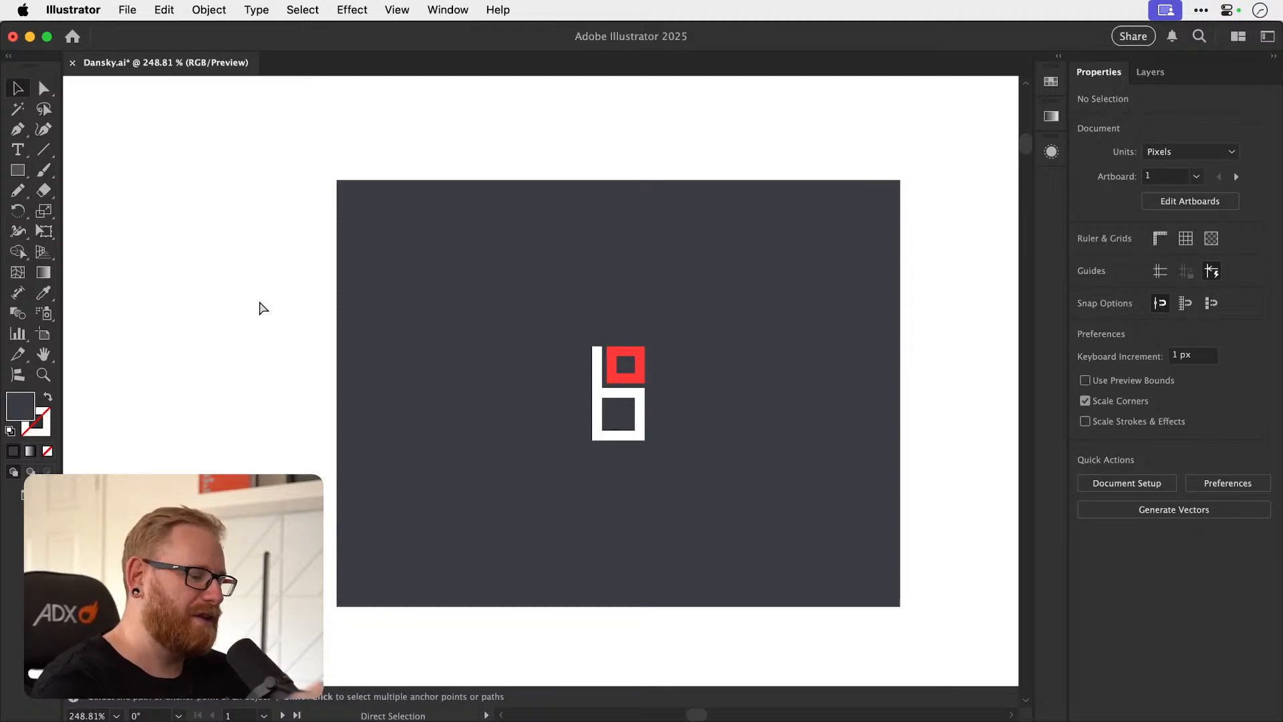
Reread the O+B brief for the architecture studio's geometric monogram.
key(a)
key(super+minus)
key(super+minus)
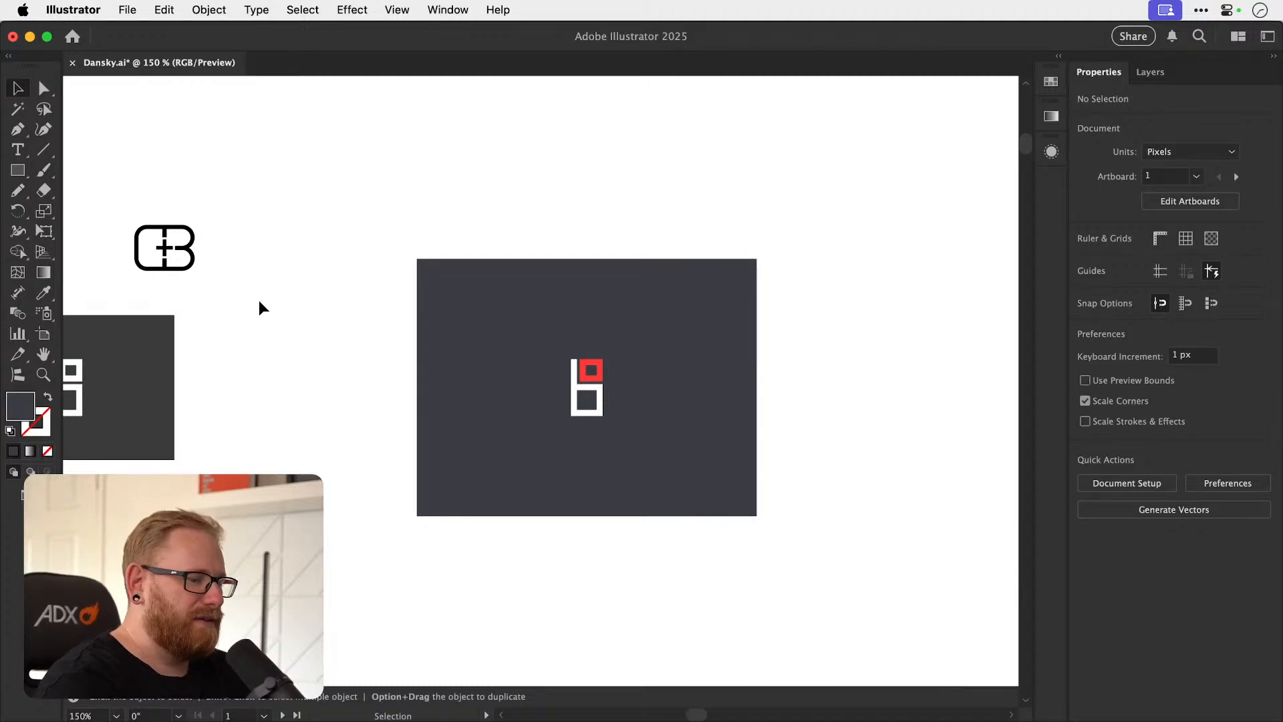
key(space)
drag(261, 391, 721, 384)
drag(378, 318, 735, 346)
drag(446, 349, 808, 418)
drag(464, 375, 859, 501)
drag(411, 415, 826, 470)
drag(423, 350, 530, 433)
key(super+space)
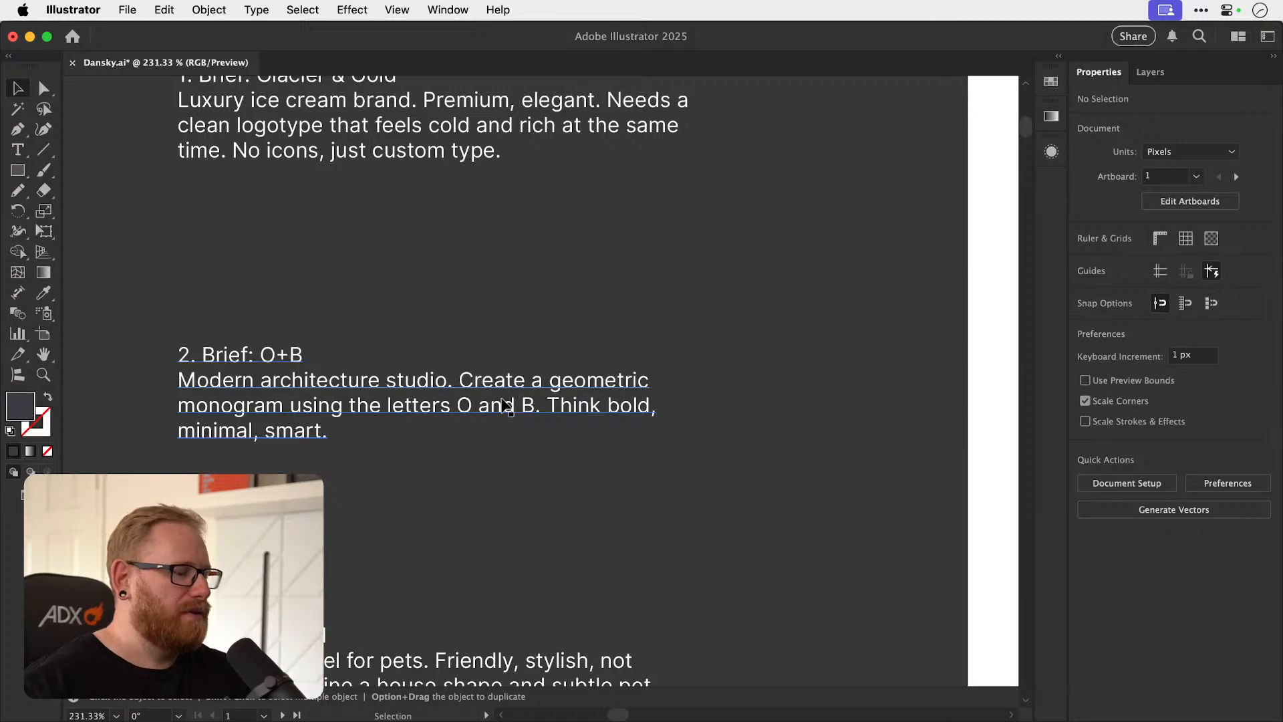
Examine the red and white O+B monogram on its blue-grey background, both up close and from a distance.
key(super+minus)
key(super+minus)
key(super+minus)
key(super+minus)
key(super+minus)
key(super+minus)
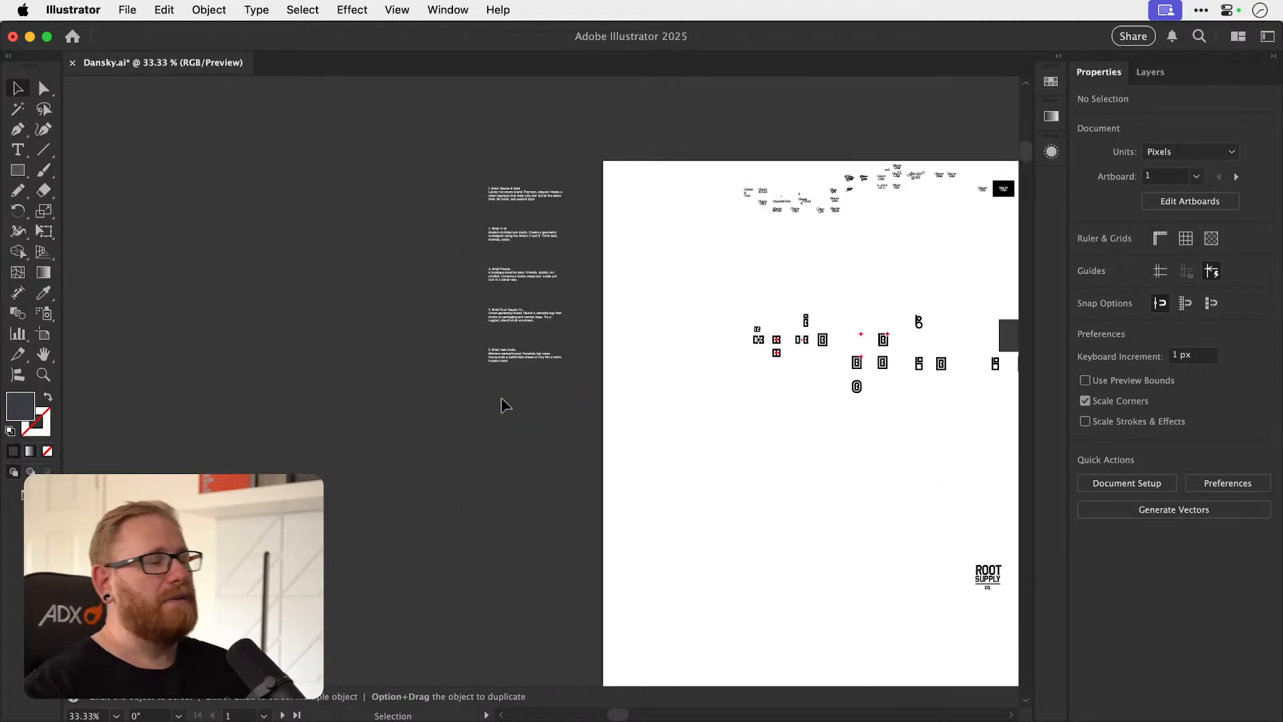
drag(784, 393, 471, 390)
drag(678, 408, 584, 434)
key(z)
drag(780, 352, 882, 366)
key(v)
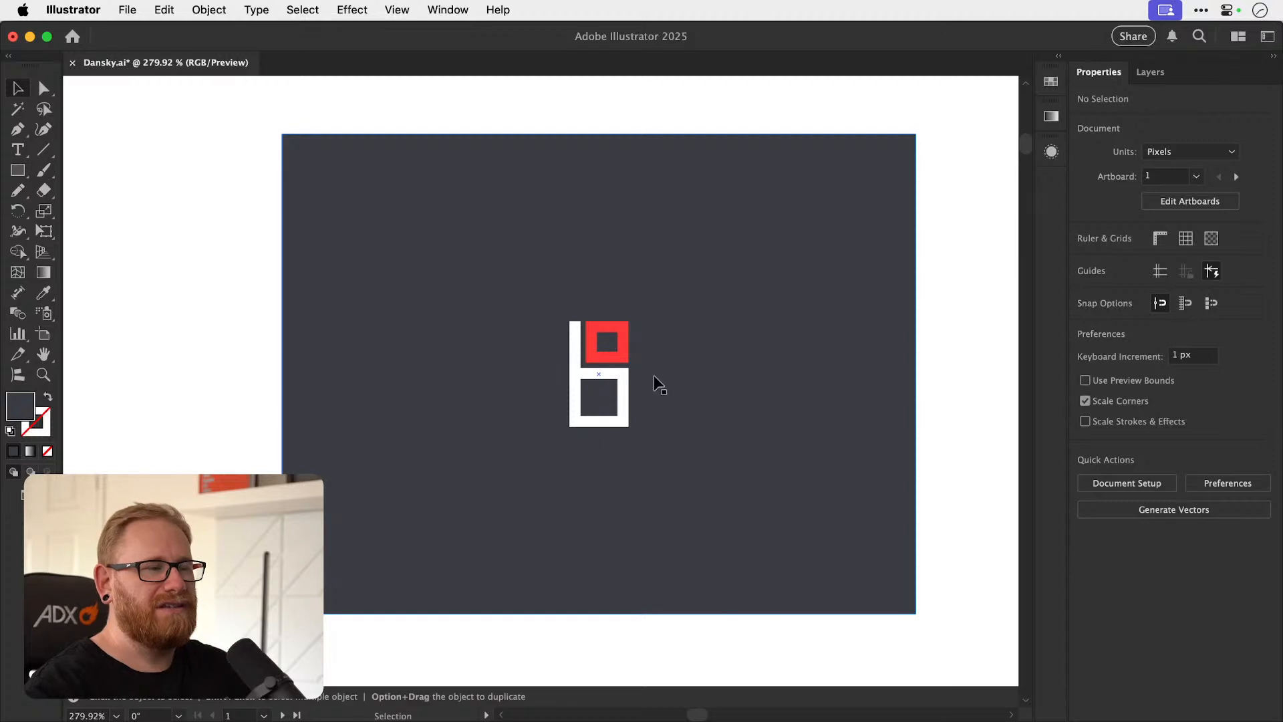
scroll(664, 384, up, 3)
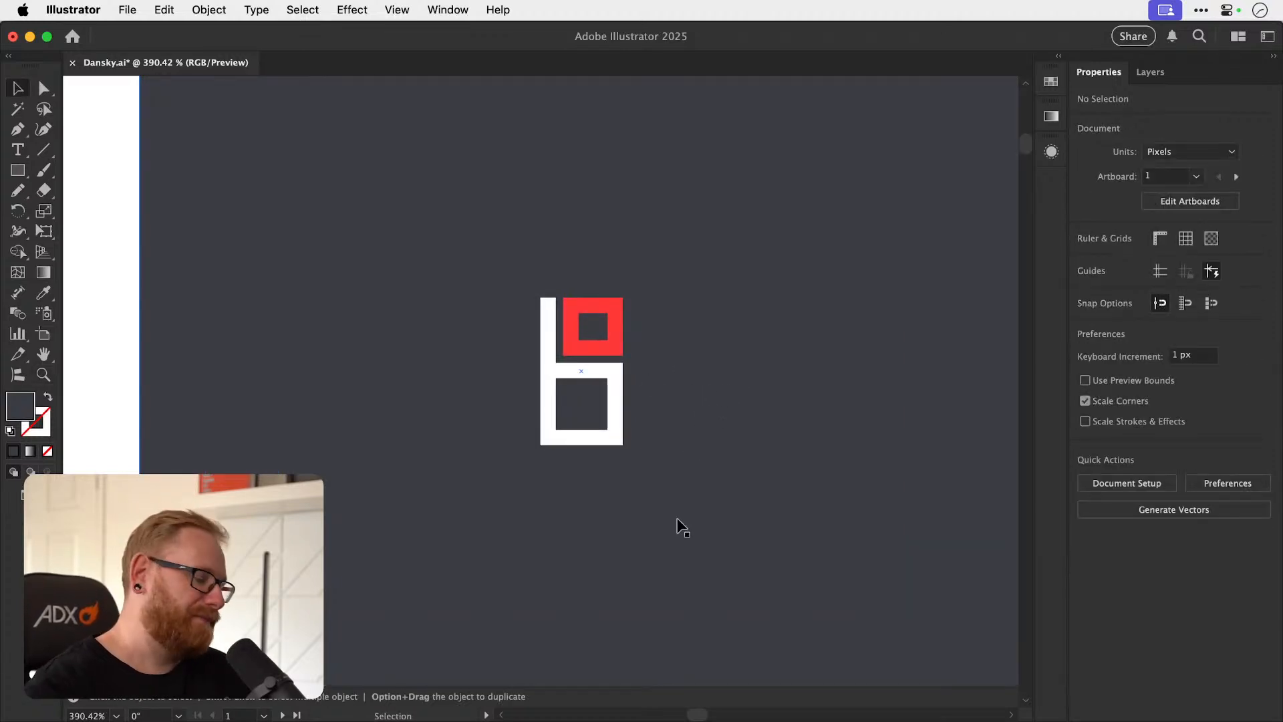
key(super+minus)
key(super+minus)
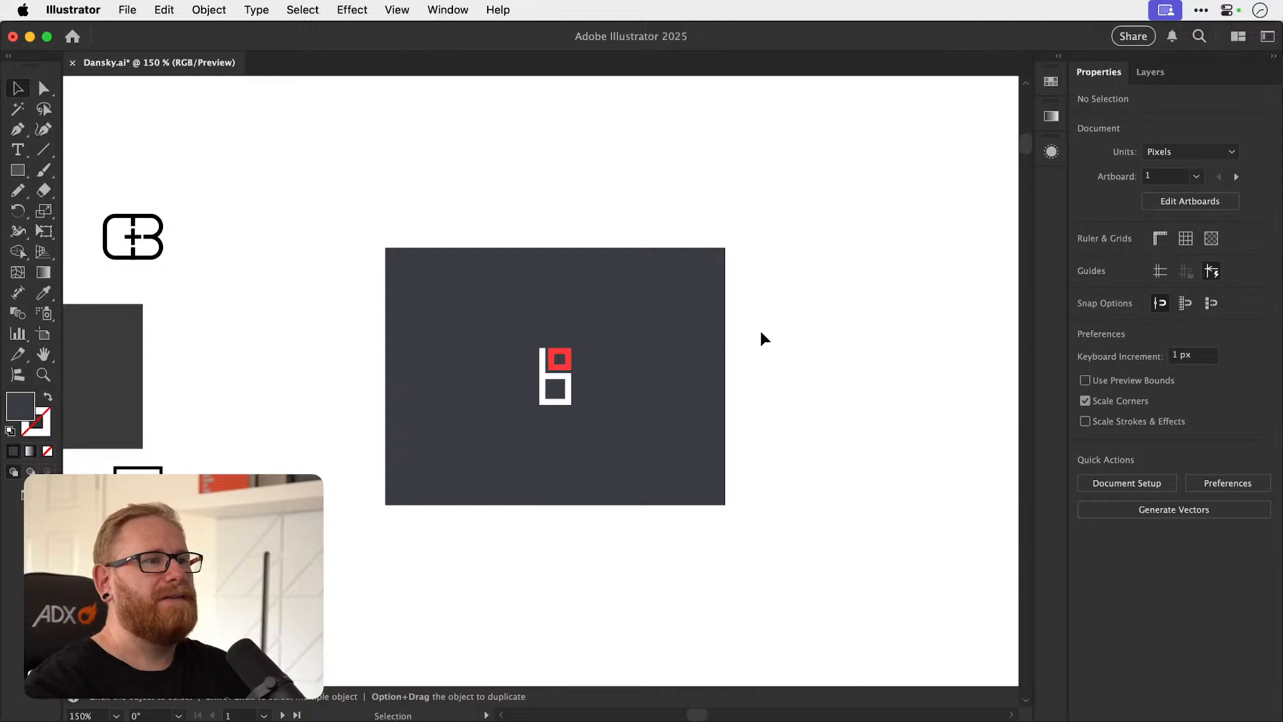
Try a duplicate of the coloured monogram and its background directly beside the original.
click(510, 421)
drag(510, 421, 825, 441)
key(super+shift+a)
key(super+z)
drag(731, 254, 840, 525)
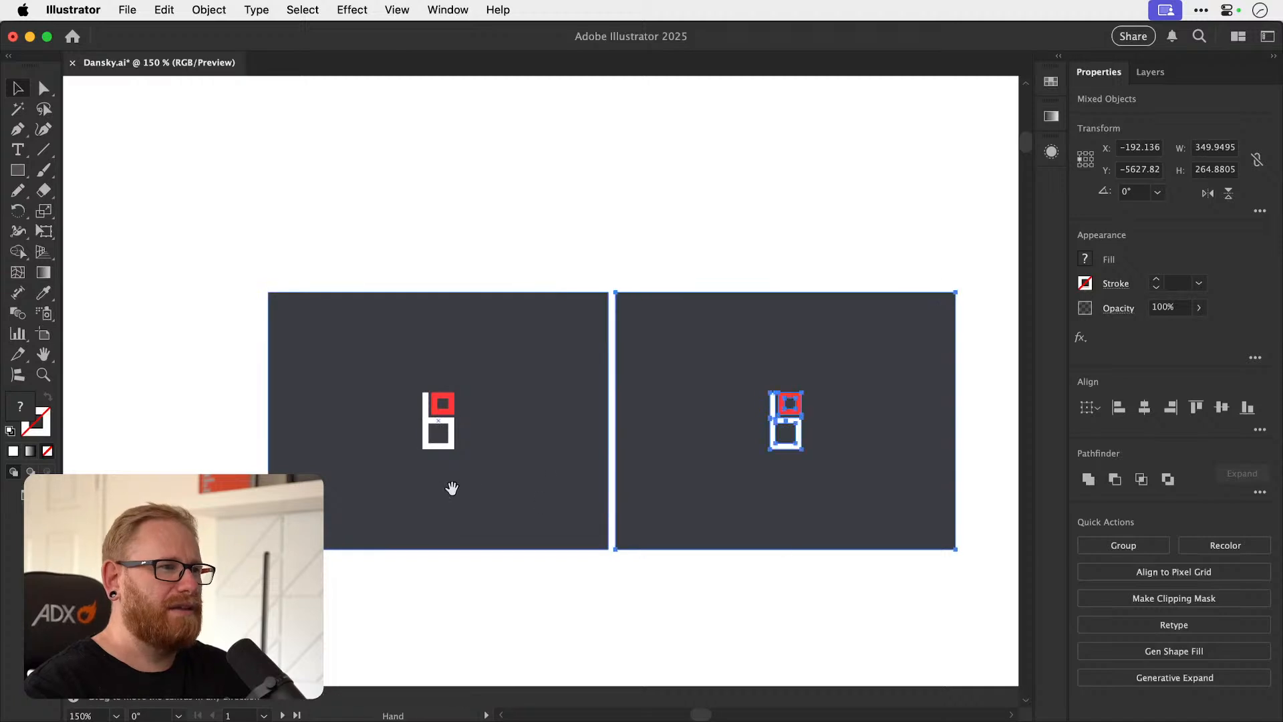
scroll(438, 492, left, 5)
click(435, 426)
drag(220, 344, 258, 404)
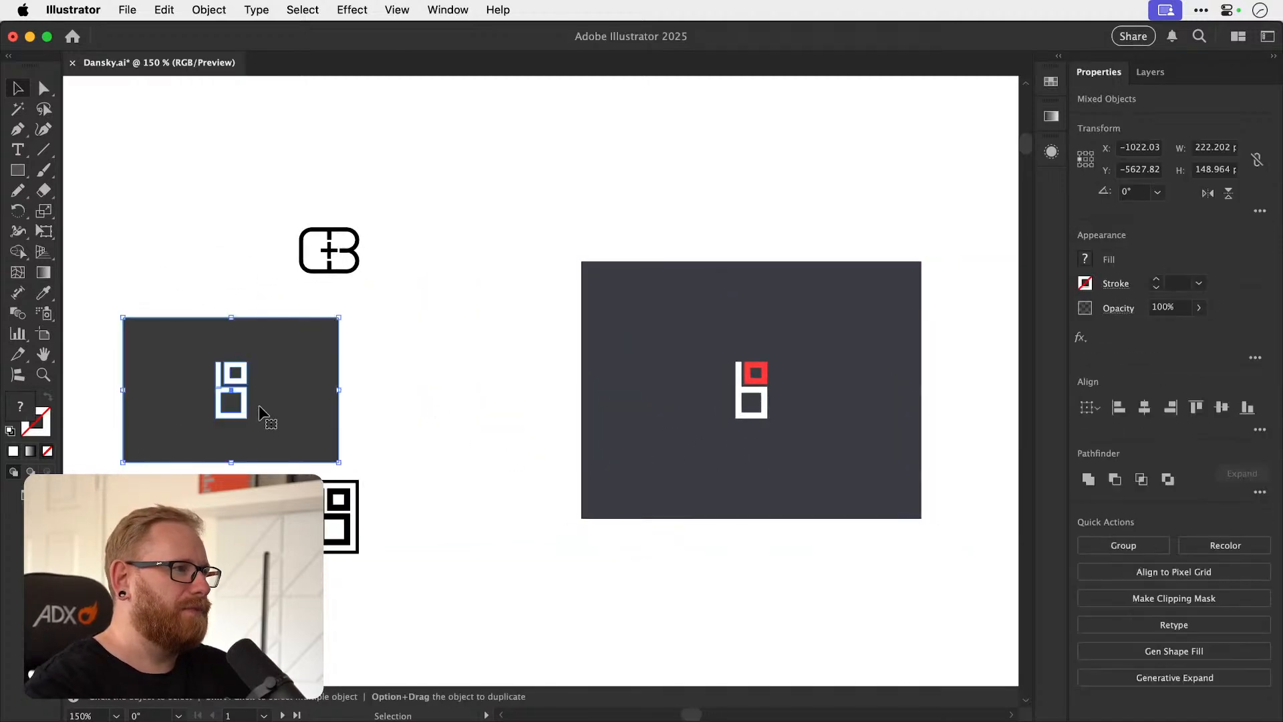
click(403, 387)
Duplicate the unframed black O+B monogram into the empty space below the framed variants.
scroll(403, 388, left, 5)
scroll(402, 387, down, 4)
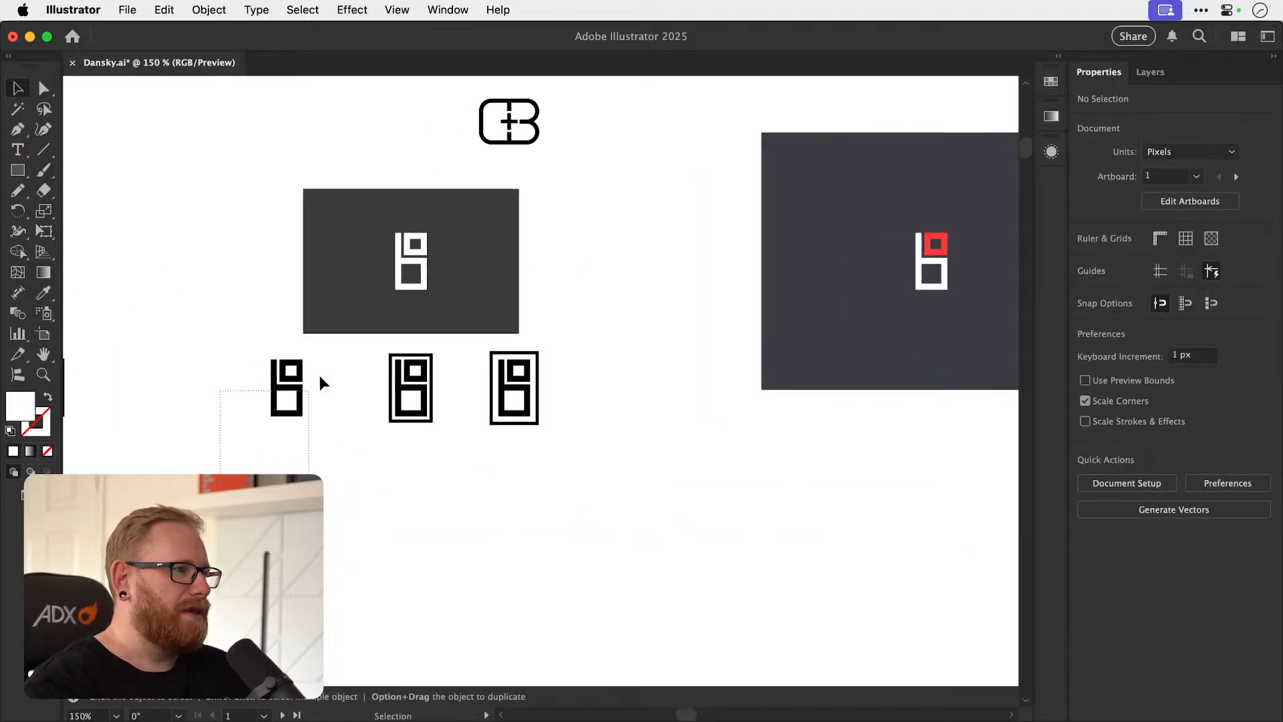
click(296, 384)
drag(296, 381, 801, 559)
key(super+shift+a)
Reduce the stroke of the lower b-shaped path in the duplicated black monogram to 3 pt.
key(z)
key(v)
click(553, 585)
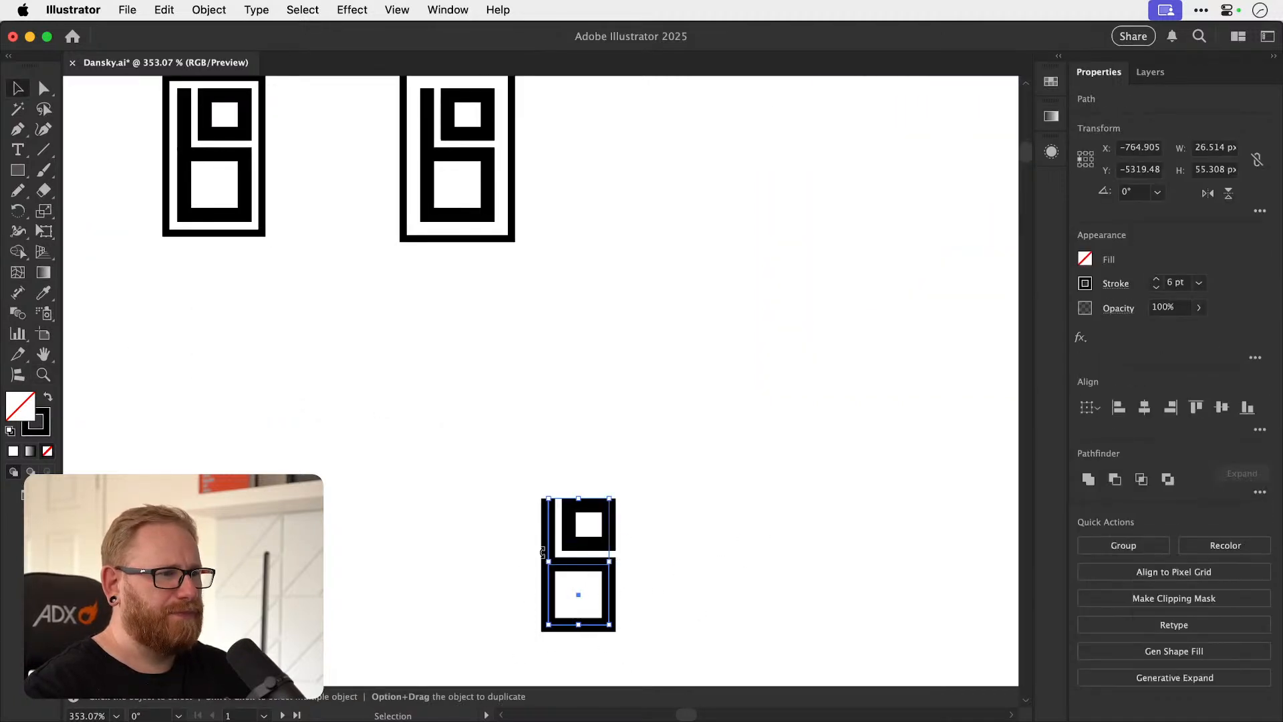
click(1157, 289)
click(1157, 289)
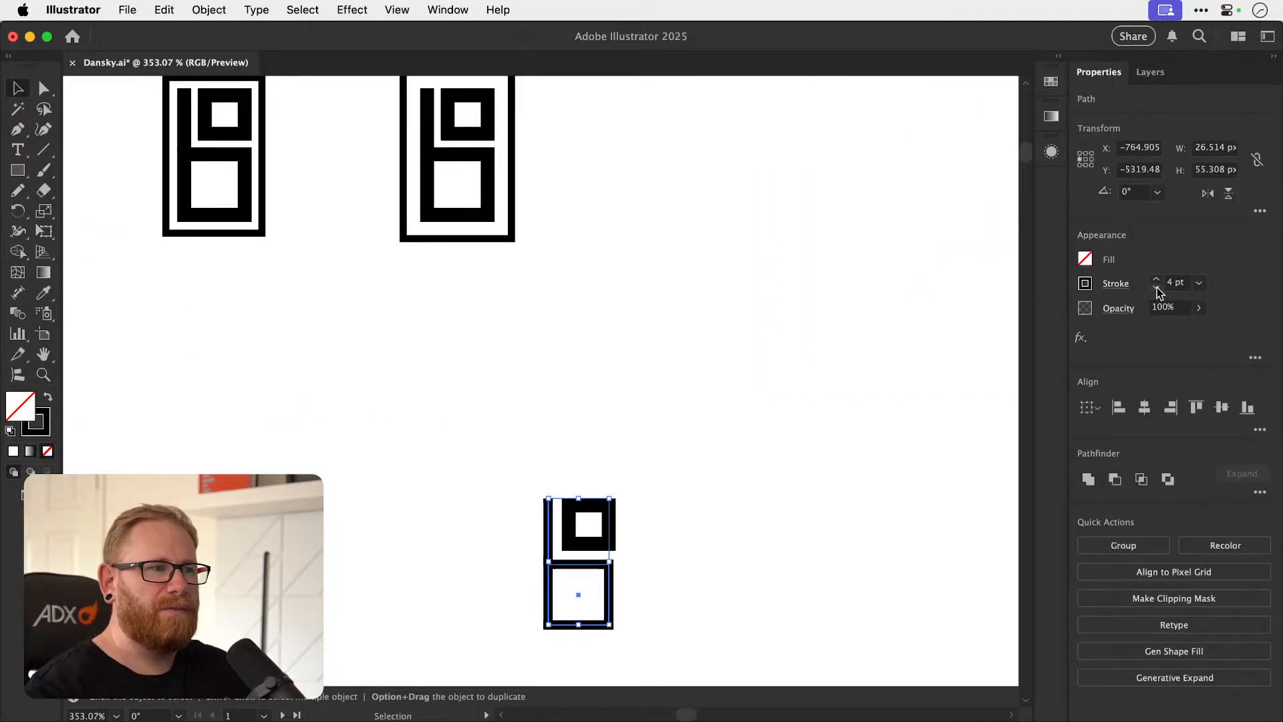
click(1156, 289)
click(884, 429)
Shrink the upper square from its outer corner so that its outer side lines up with the thinner lower square.
drag(639, 528, 629, 451)
key(z)
click(554, 493)
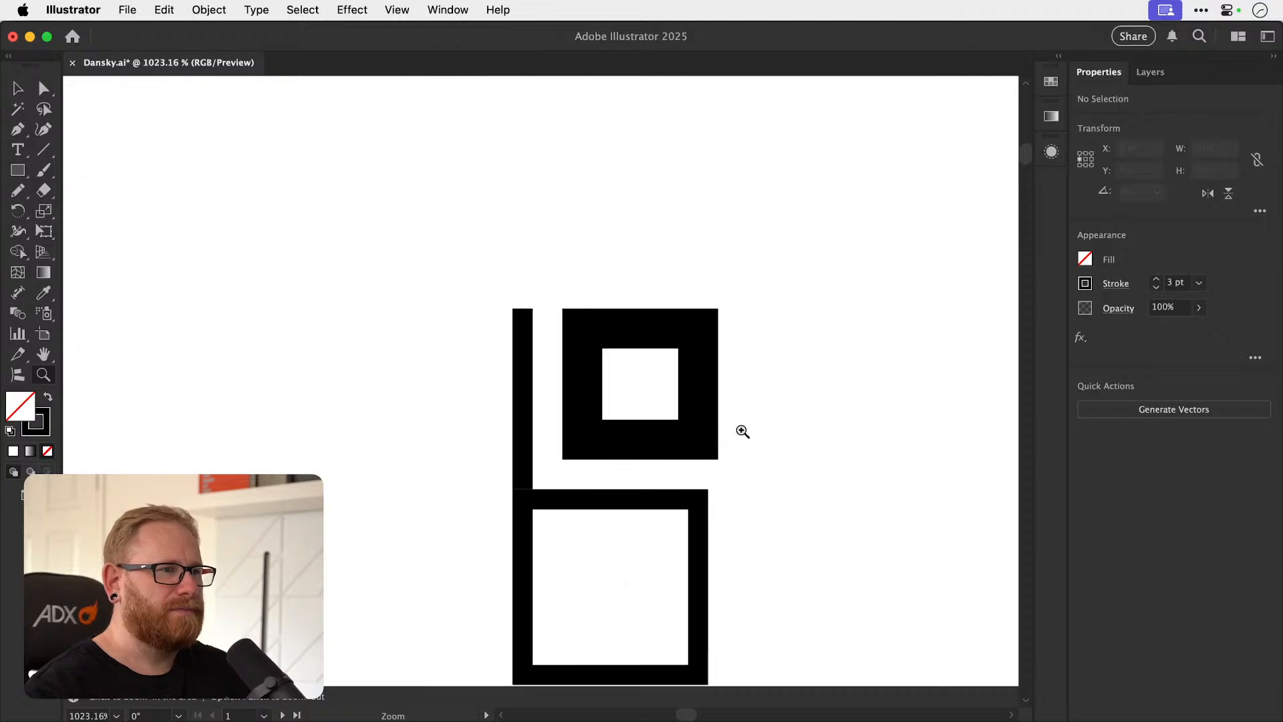
key(v)
click(682, 442)
drag(698, 328, 691, 337)
click(739, 382)
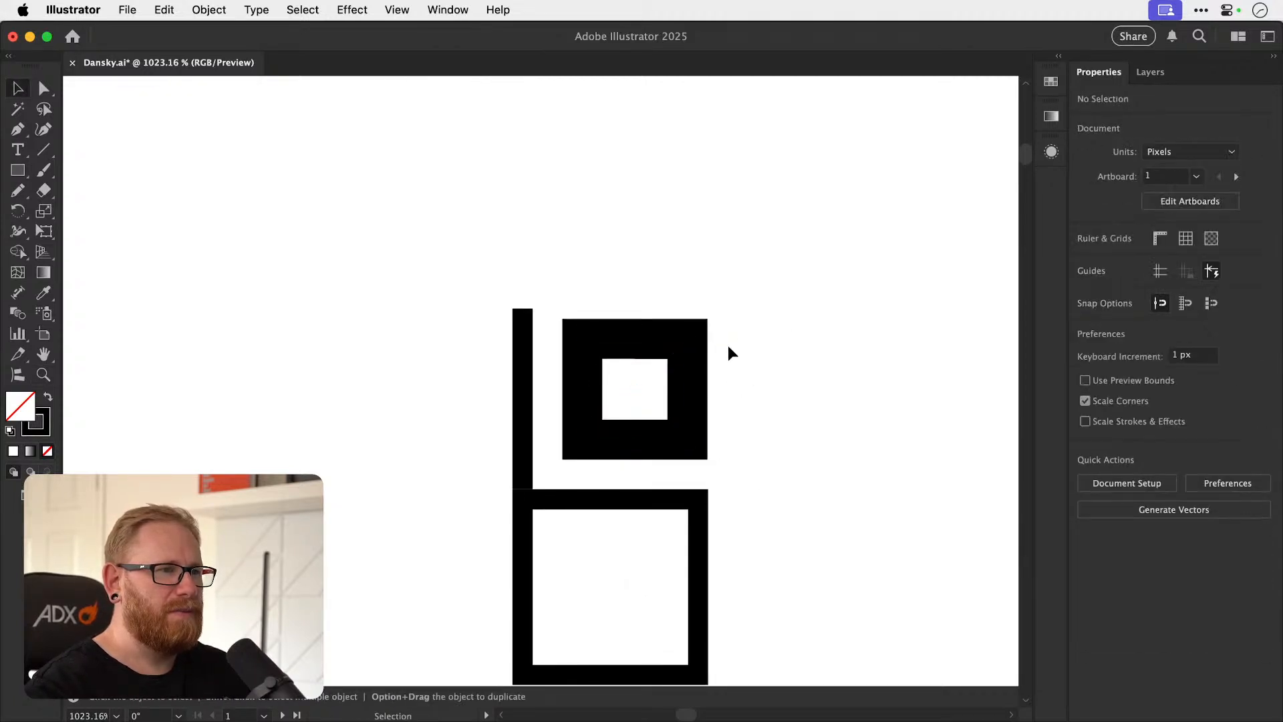
Shorten the vertical stem of the thin-stroke monogram so its upper end is level with the top of the upper square.
key(a)
click(522, 309)
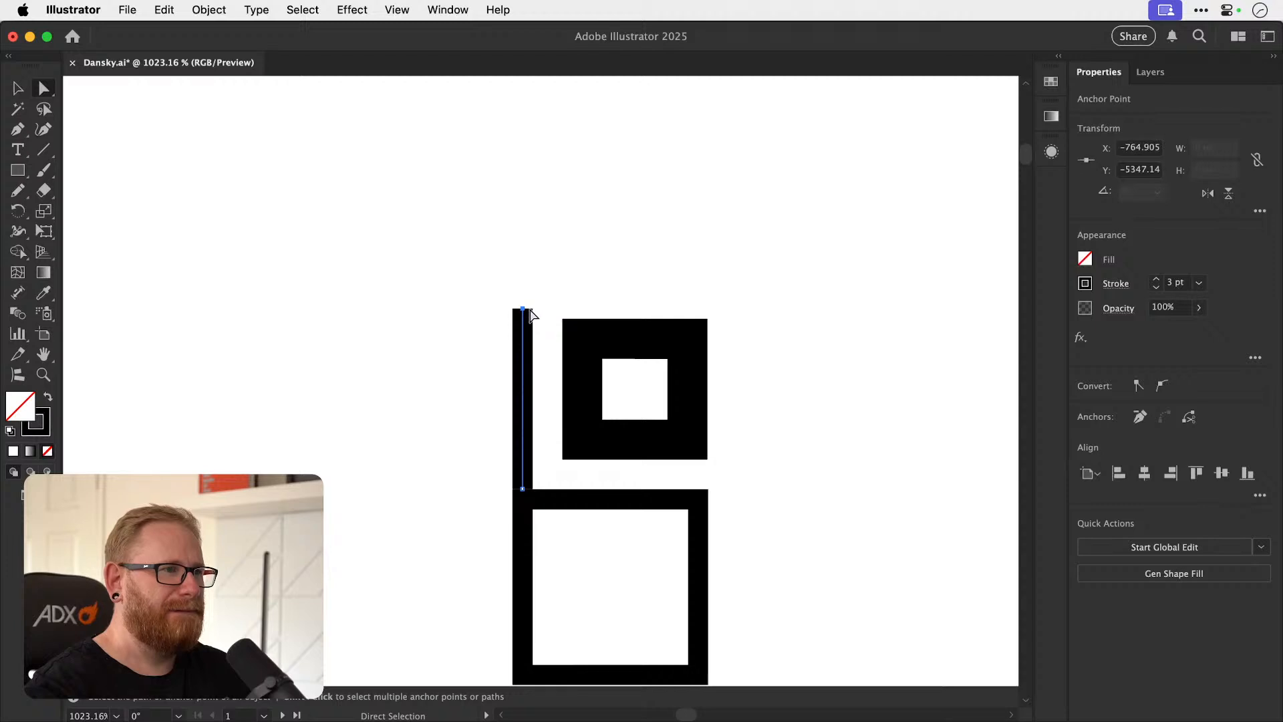
drag(522, 309, 522, 320)
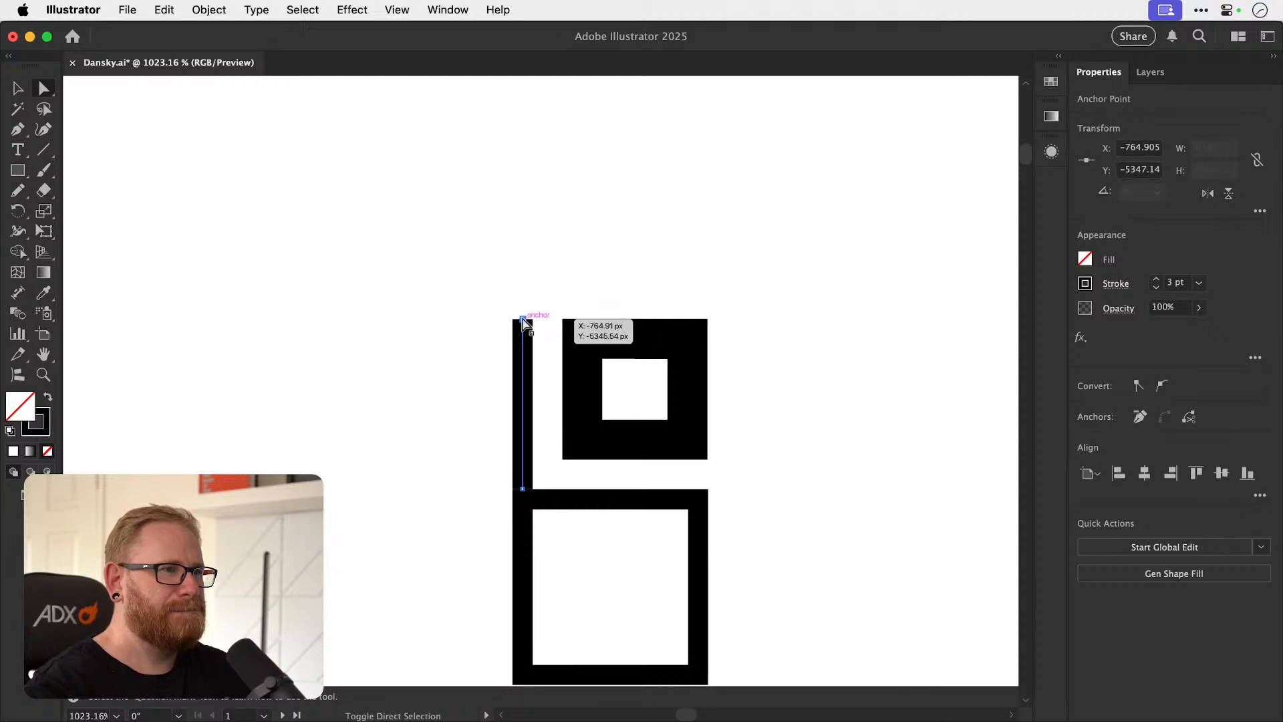
key(v)
key(super+shift+a)
key(super+minus)
key(super+minus)
key(super+minus)
key(super+minus)
key(super+minus)
key(super+minus)
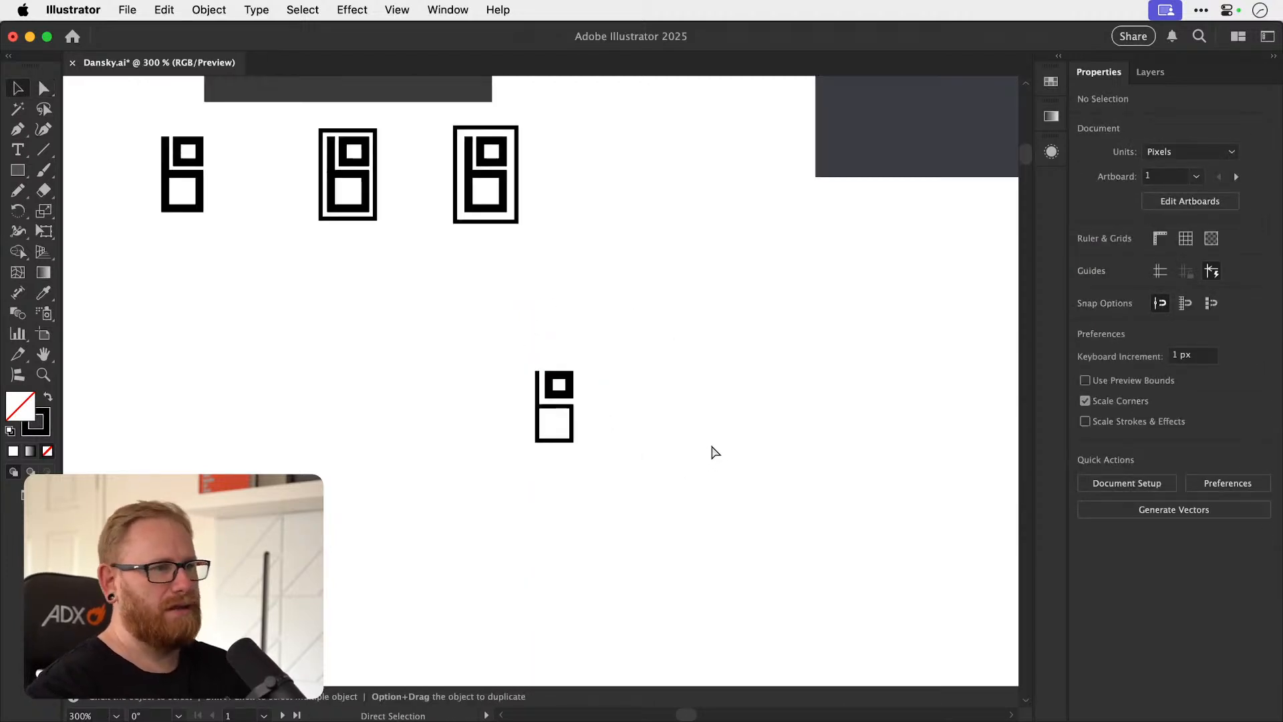
Try a copy of the thin-stroke monogram on the dark background beside the white and red mark.
drag(656, 419, 525, 533)
drag(484, 597, 685, 250)
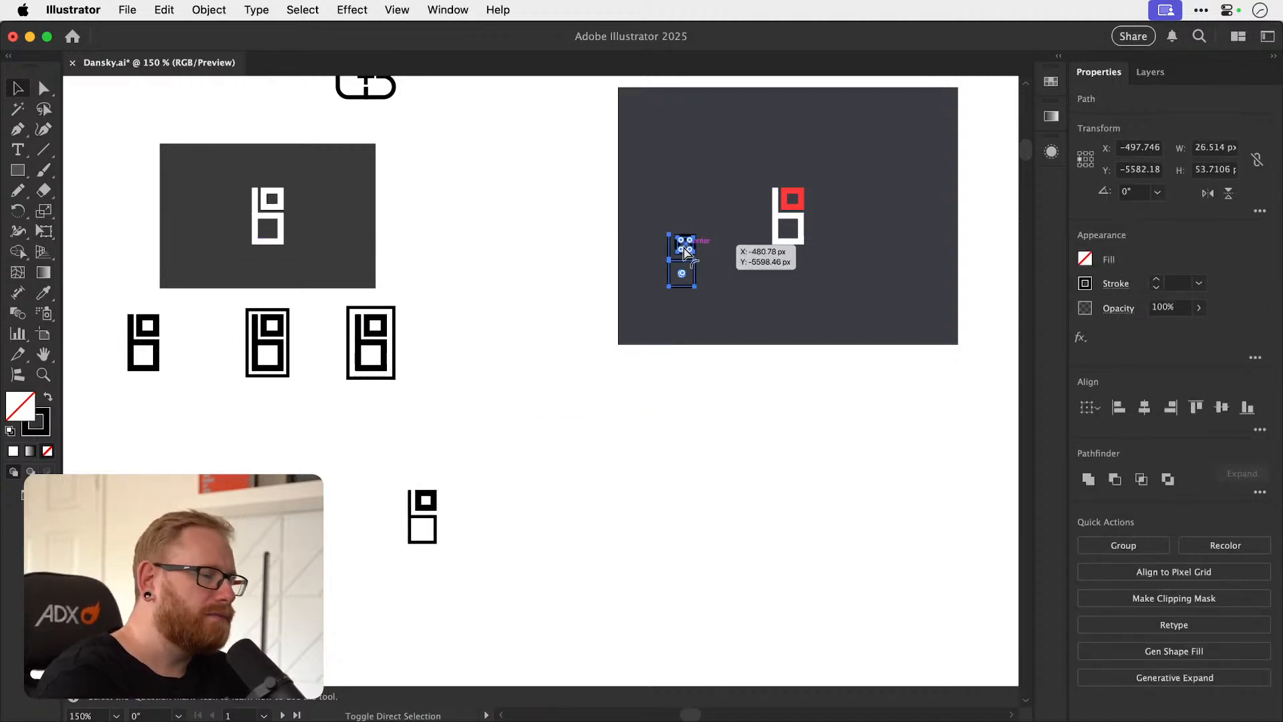
key(super+shift+a)
drag(743, 346, 517, 522)
drag(353, 415, 509, 481)
shift+click(513, 482)
key(Delete)
drag(502, 537, 515, 450)
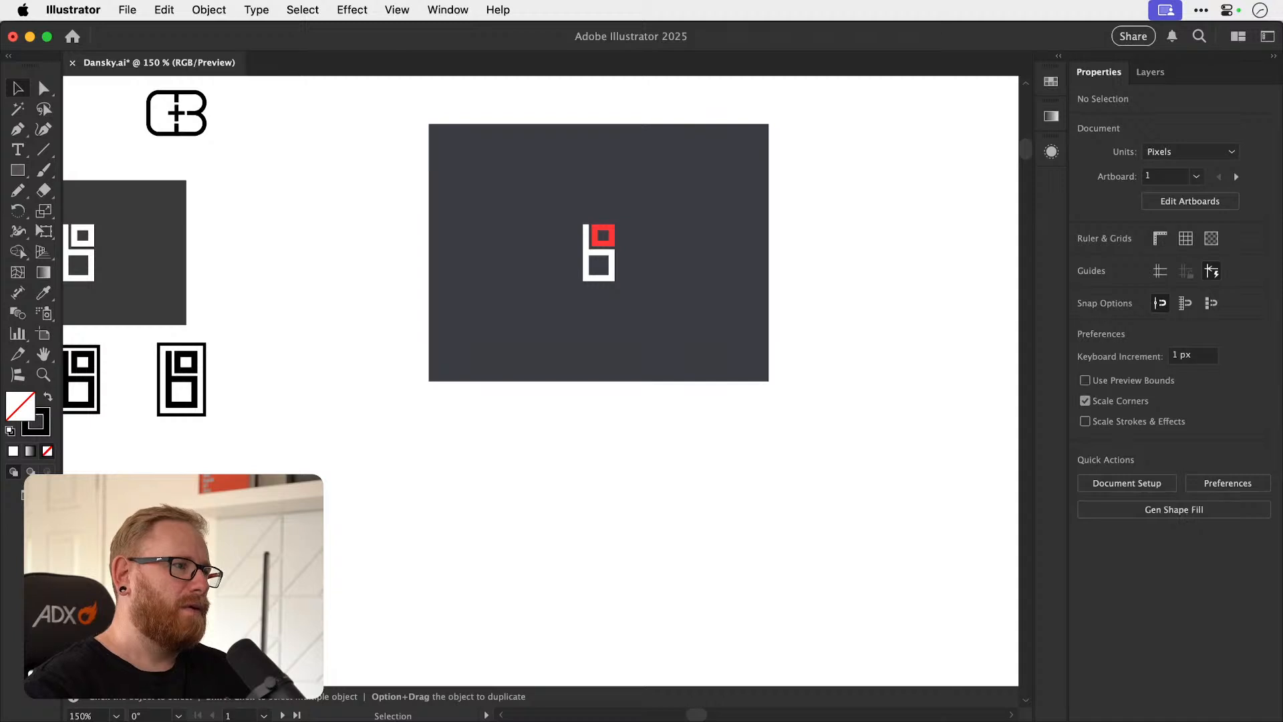
drag(144, 491, 217, 561)
scroll(495, 475, left, 5)
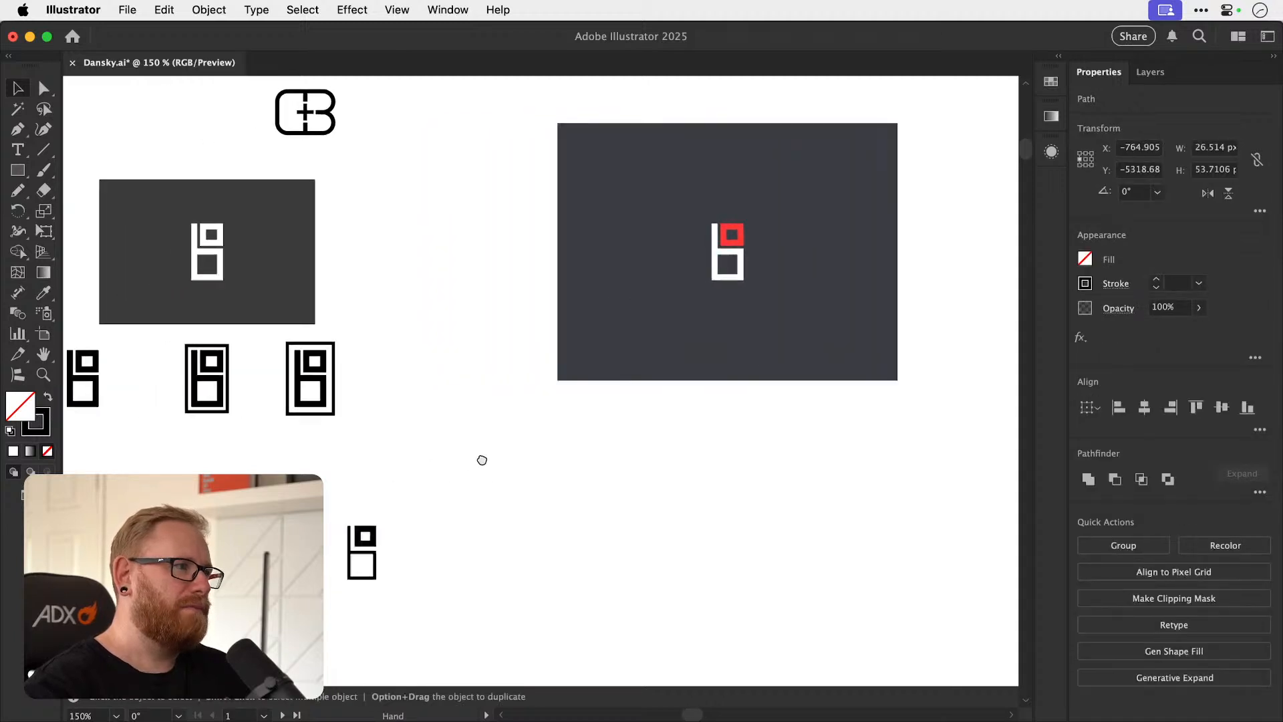
drag(150, 354, 612, 475)
click(1157, 289)
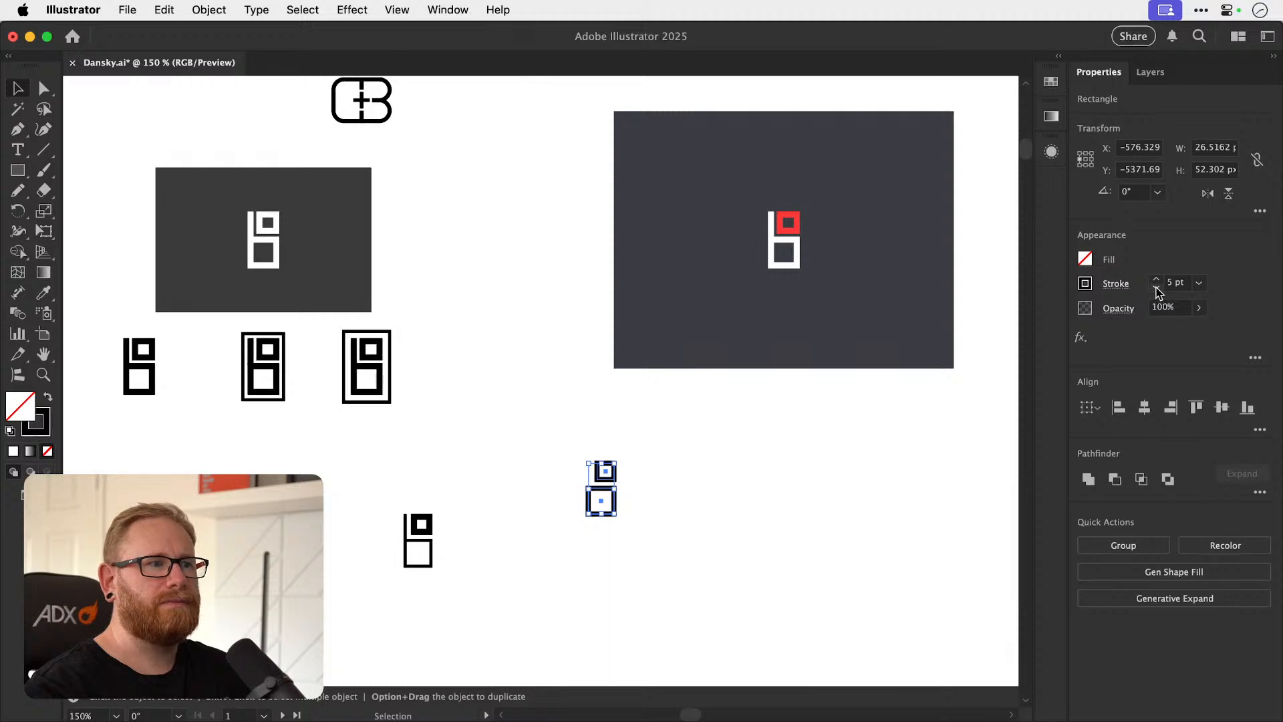
key(super+z)
drag(528, 435, 652, 537)
key(Delete)
Duplicate the complete unframed black monogram into the empty space below the dark background and set its strokes to 4 pt.
drag(91, 334, 616, 517)
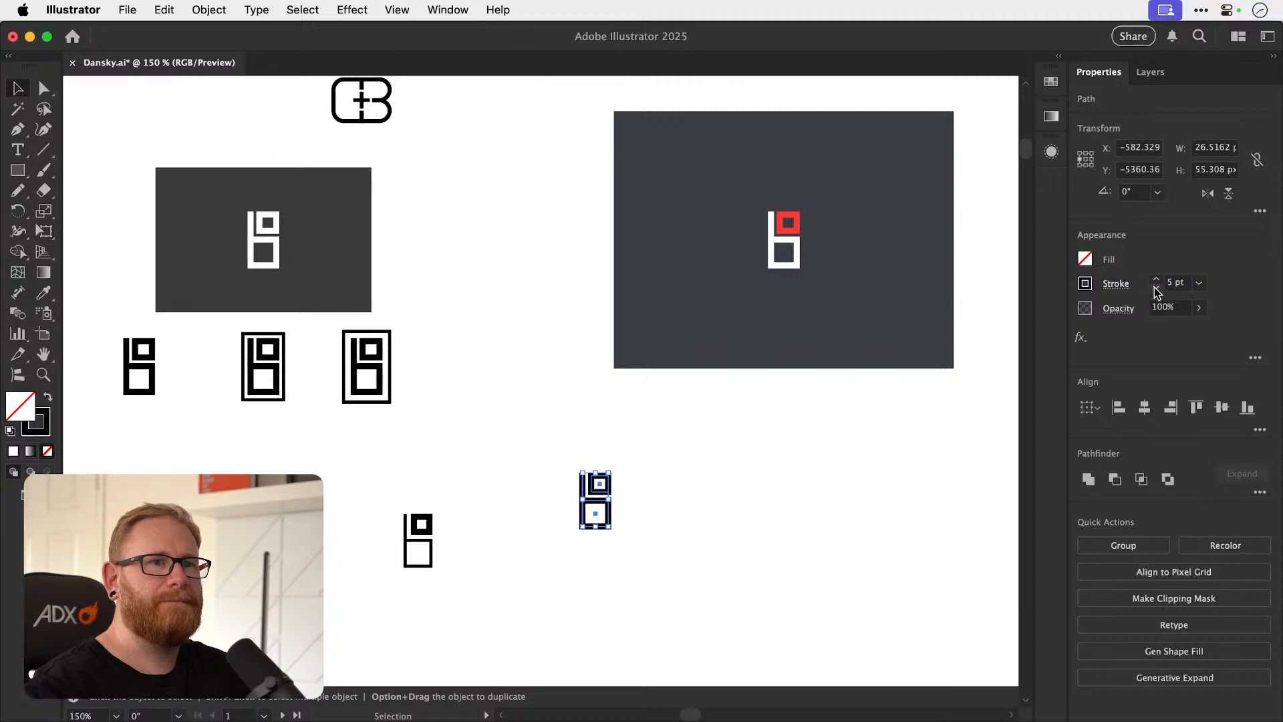
click(616, 501)
scroll(615, 501, up, 5)
key(a)
key(super+a)
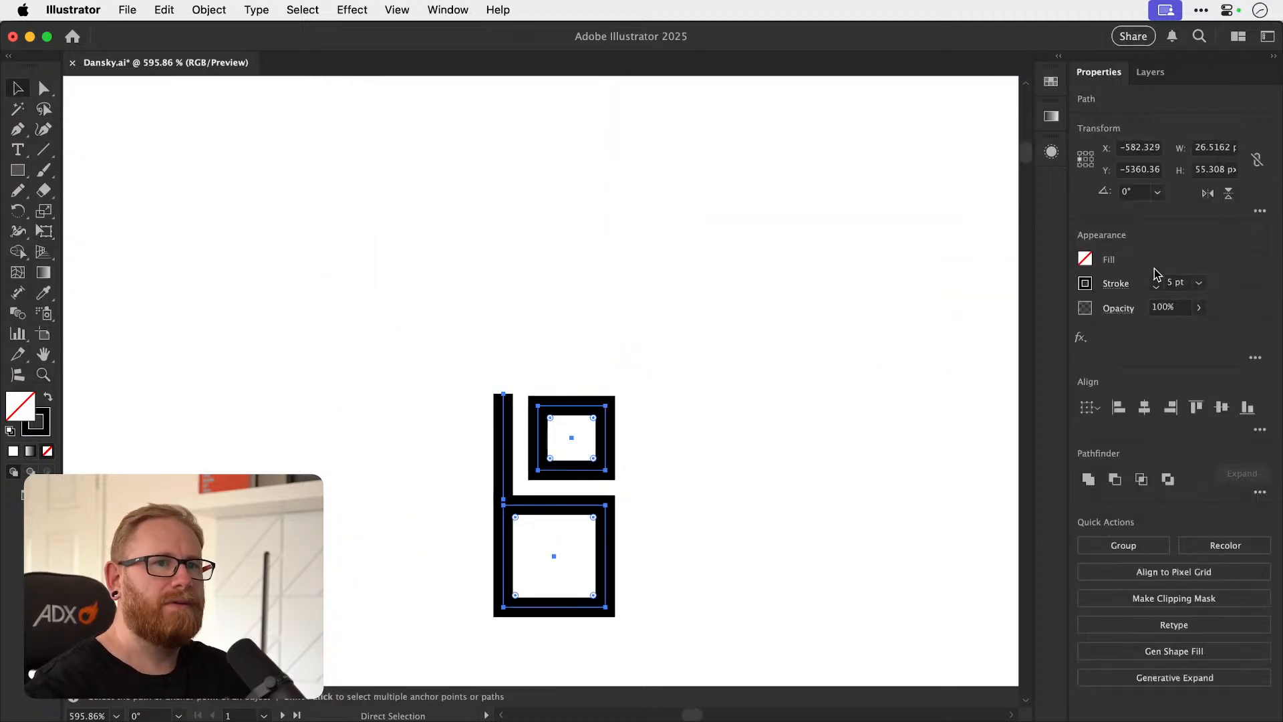
click(1157, 289)
key(super+shift+a)
Lower the stem's end near the upper square's top and lay a thin black reference rectangle, about 12 px wide, along that top edge.
key(z)
drag(542, 497, 713, 499)
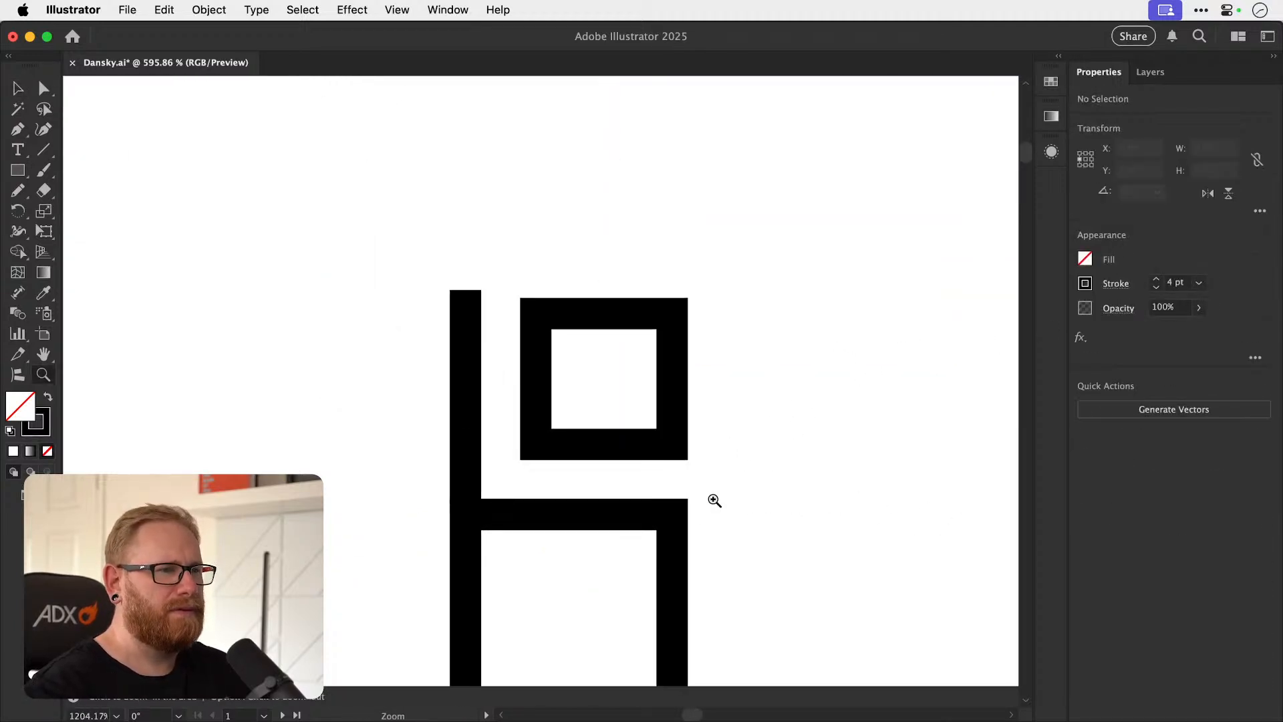
key(a)
mouse_move(466, 281)
mouse_down()
mouse_move(468, 298)
mouse_move(759, 300)
mouse_move(888, 318)
mouse_up()
key(z)
key(shift+x)
key(m)
mouse_move(209, 163)
mouse_down()
mouse_move(736, 263)
mouse_move(719, 182)
mouse_up()
key(v)
drag(600, 178, 696, 304)
key(super+shift+a)
Align the stem's upper end exactly with the reference rectangle's lower edge, and delete the rectangle.
key(a)
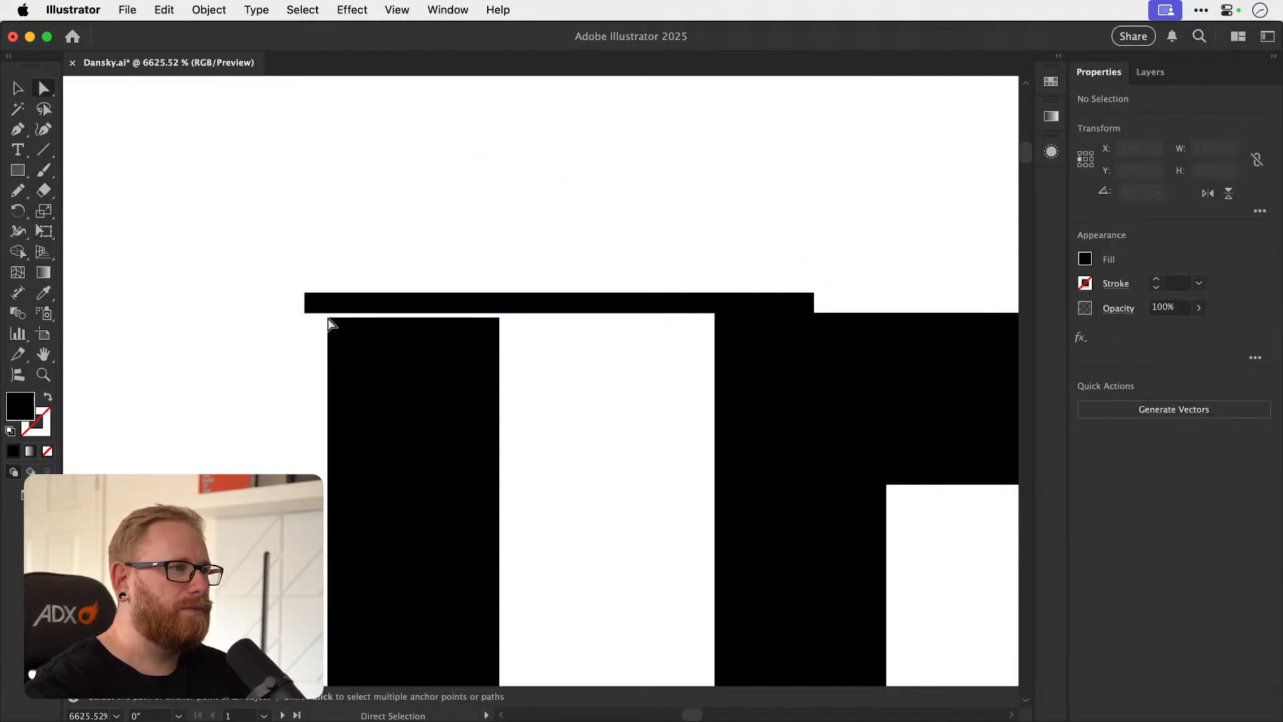
mouse_move(415, 318)
mouse_down()
mouse_move(424, 367)
mouse_move(414, 317)
mouse_up()
key(super+shift+a)
key(v)
click(572, 300)
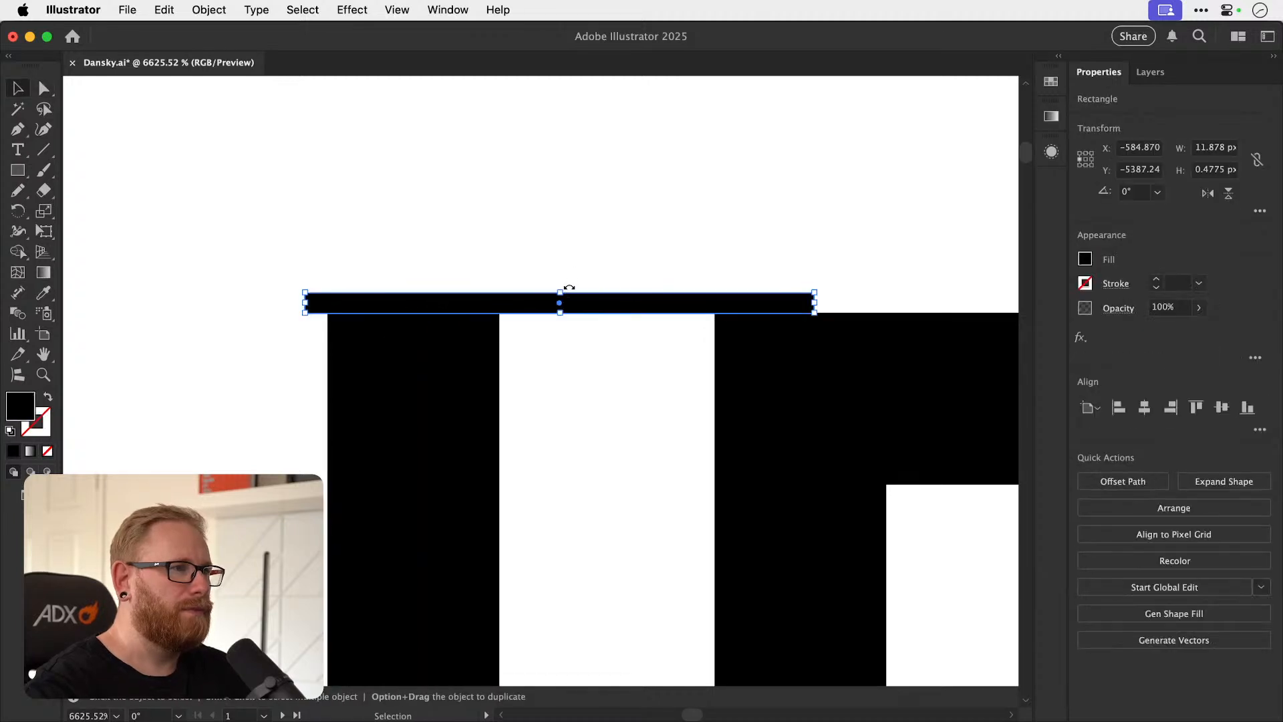
key(Delete)
key(a)
key(super+minus)
key(super+minus)
key(super+minus)
key(super+minus)
key(super+minus)
key(super+minus)
key(super+minus)
key(super+minus)
key(super+minus)
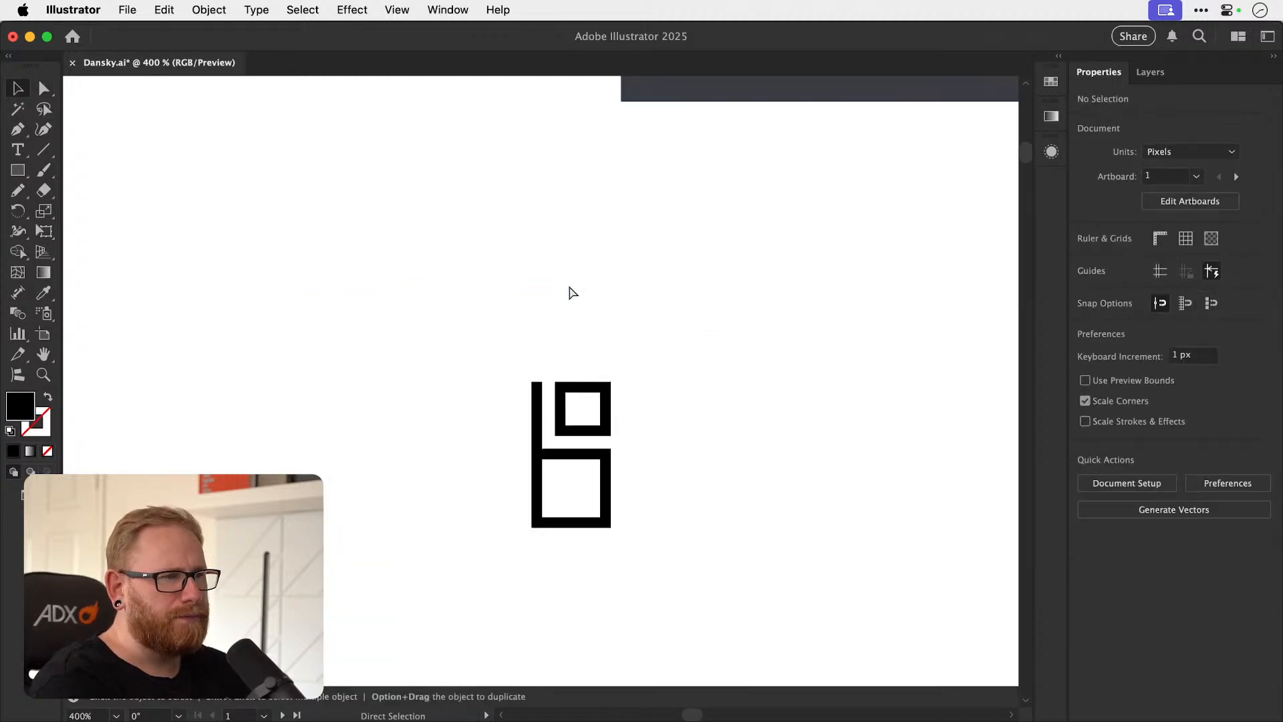
Group all the paths of the 4 pt monogram.
drag(604, 507, 693, 563)
key(super+g)
key(super+minus)
key(super+minus)
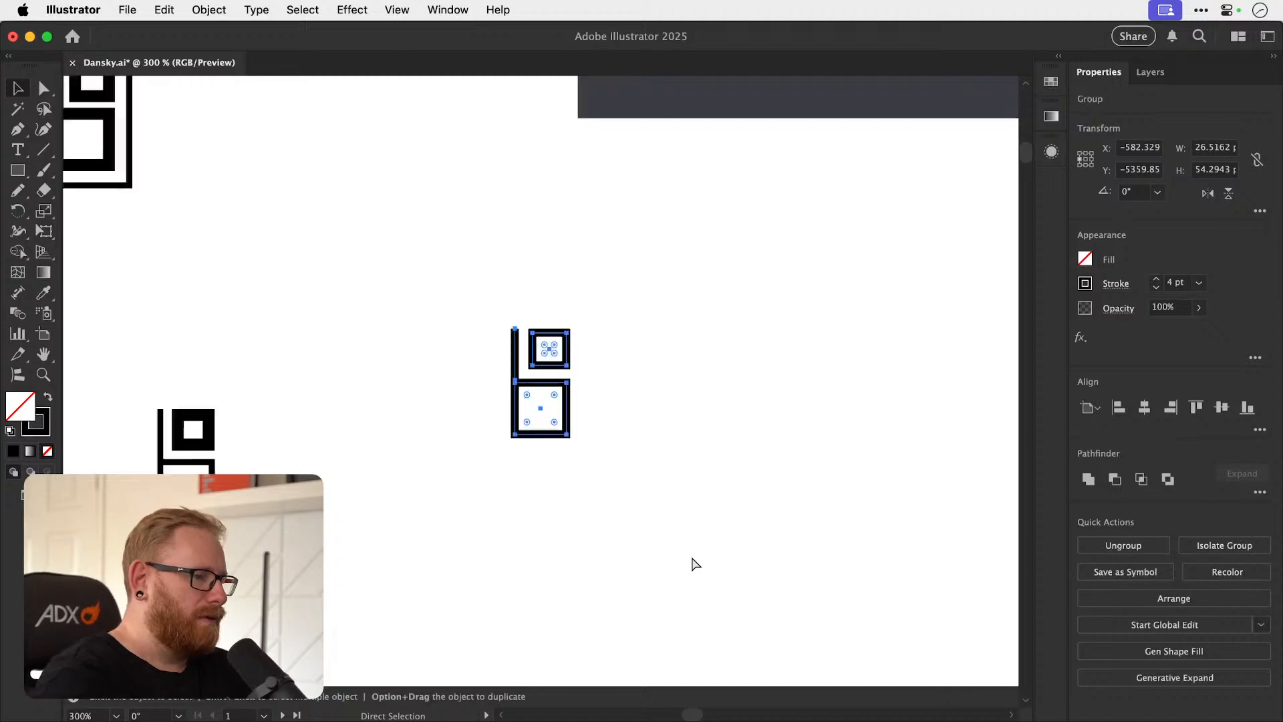
Remove the white and red monogram from the dark background.
drag(650, 264, 524, 456)
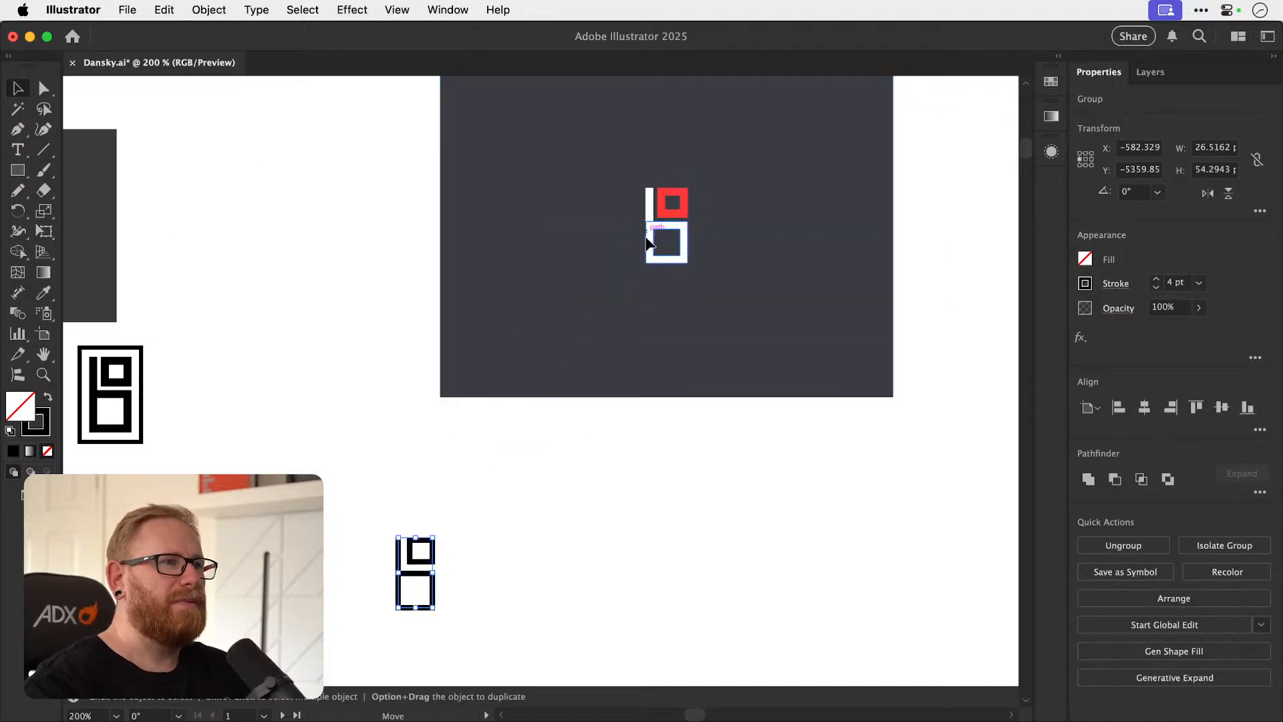
drag(647, 234, 630, 289)
key(super+z)
drag(373, 180, 728, 298)
drag(671, 226, 360, 251)
key(BackSpace)
Place a duplicate of the grouped 4 pt monogram on the dark background and centre the two horizontally.
click(433, 595)
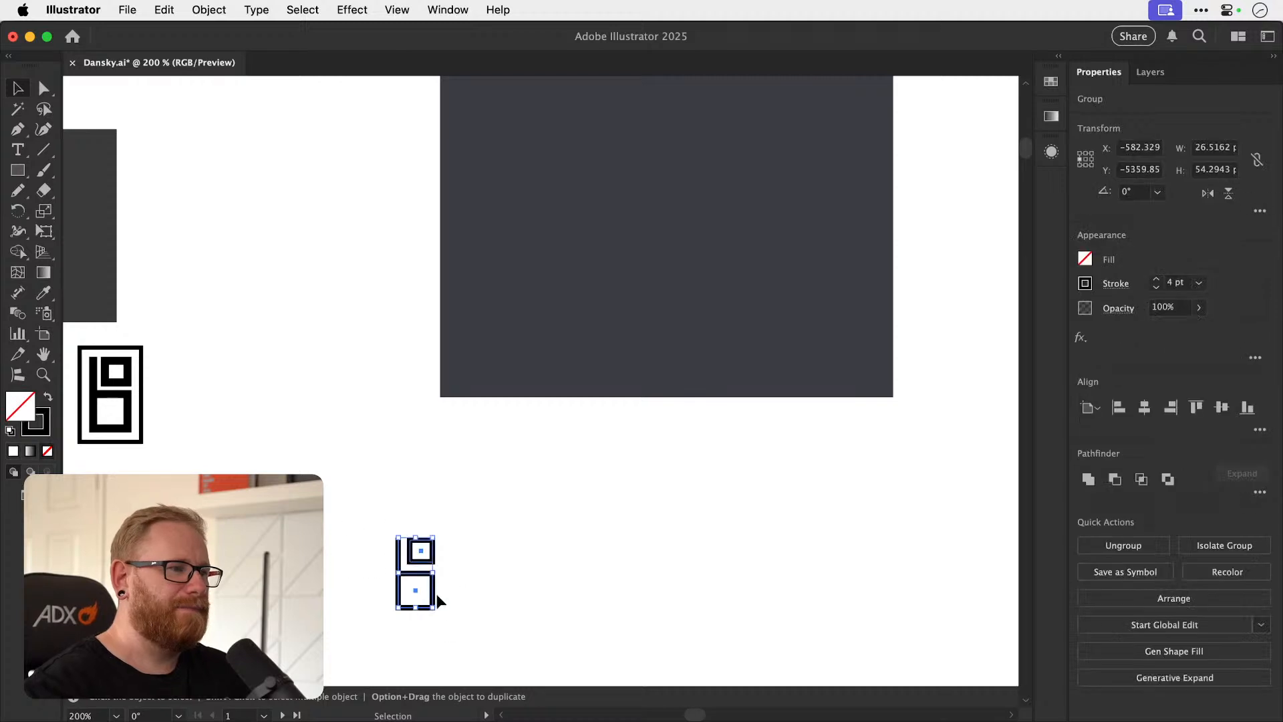
click(385, 554)
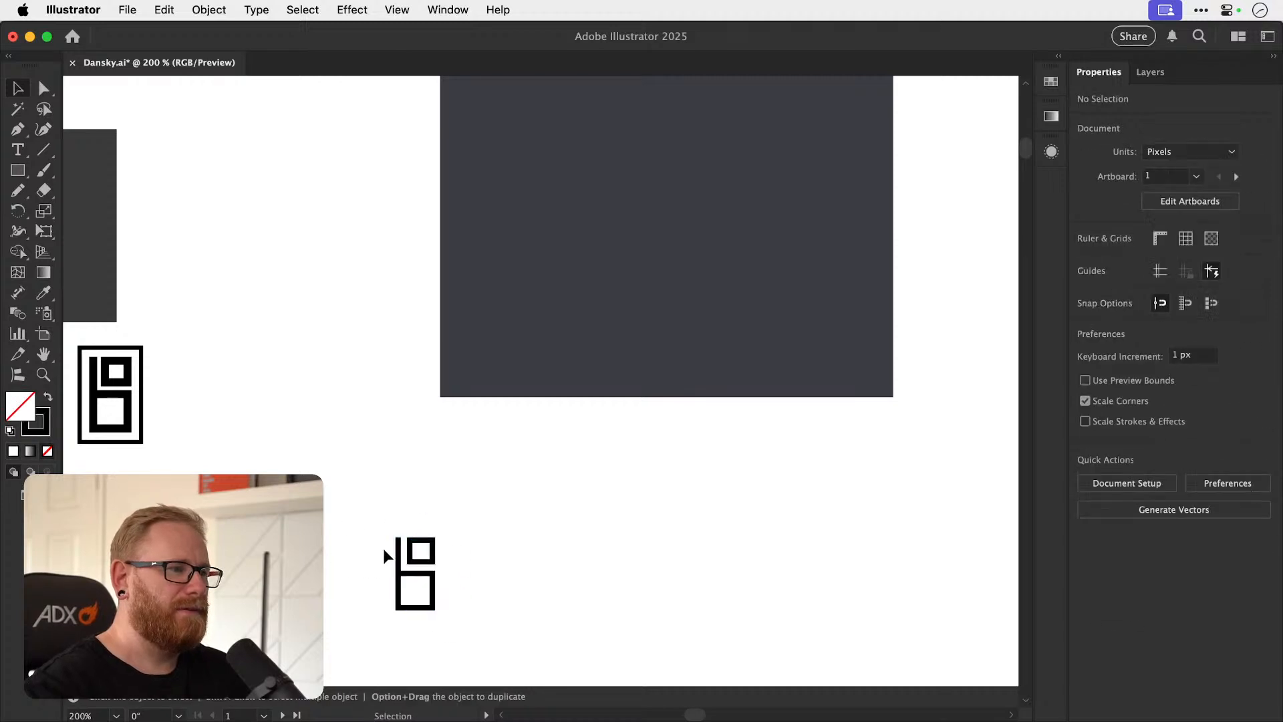
click(429, 574)
mouse_move(429, 574)
mouse_down()
mouse_move(635, 234)
mouse_move(633, 217)
mouse_up()
shift+click(733, 274)
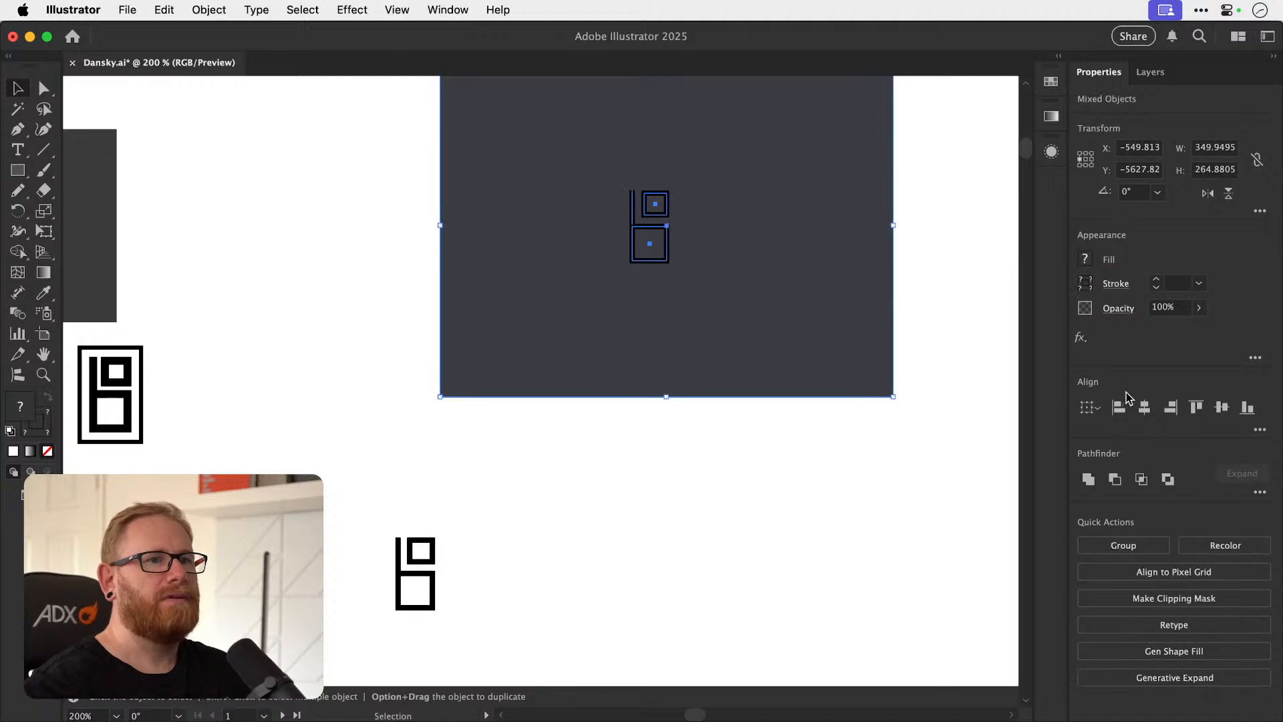
click(1144, 407)
click(949, 380)
Resize the dark background rectangle to about 358 × 242 px and lock it.
drag(684, 350, 594, 469)
click(715, 300)
key(s)
drag(857, 215, 864, 227)
key(z)
drag(552, 332, 702, 363)
key(v)
key(super+2)
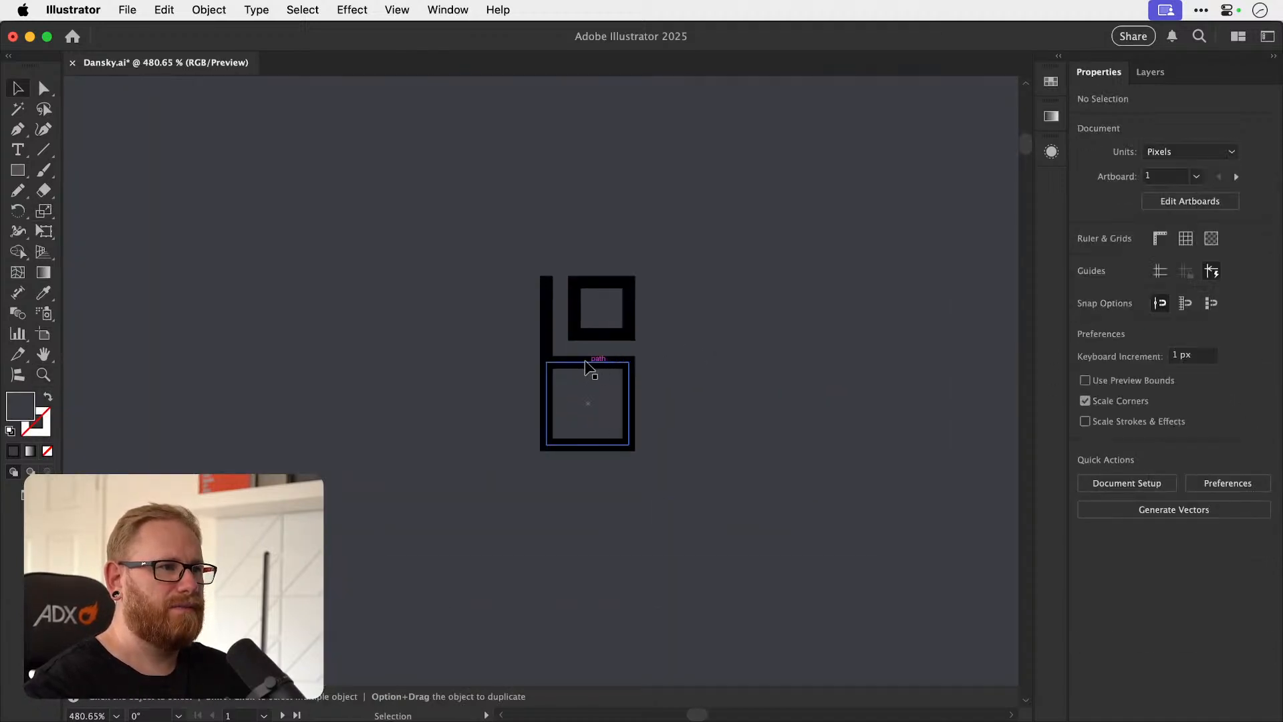
Set the stroke colour of the monogram on the dark background to white (ffffff).
click(586, 365)
double_click(37, 422)
text(ffffff)
key(Return)
click(888, 215)
Copy the background rectangle's fill colour code 3b3d44 and lock the rectangle.
key(a)
click(612, 334)
click(628, 334)
drag(248, 376, 505, 355)
key(v)
click(308, 377)
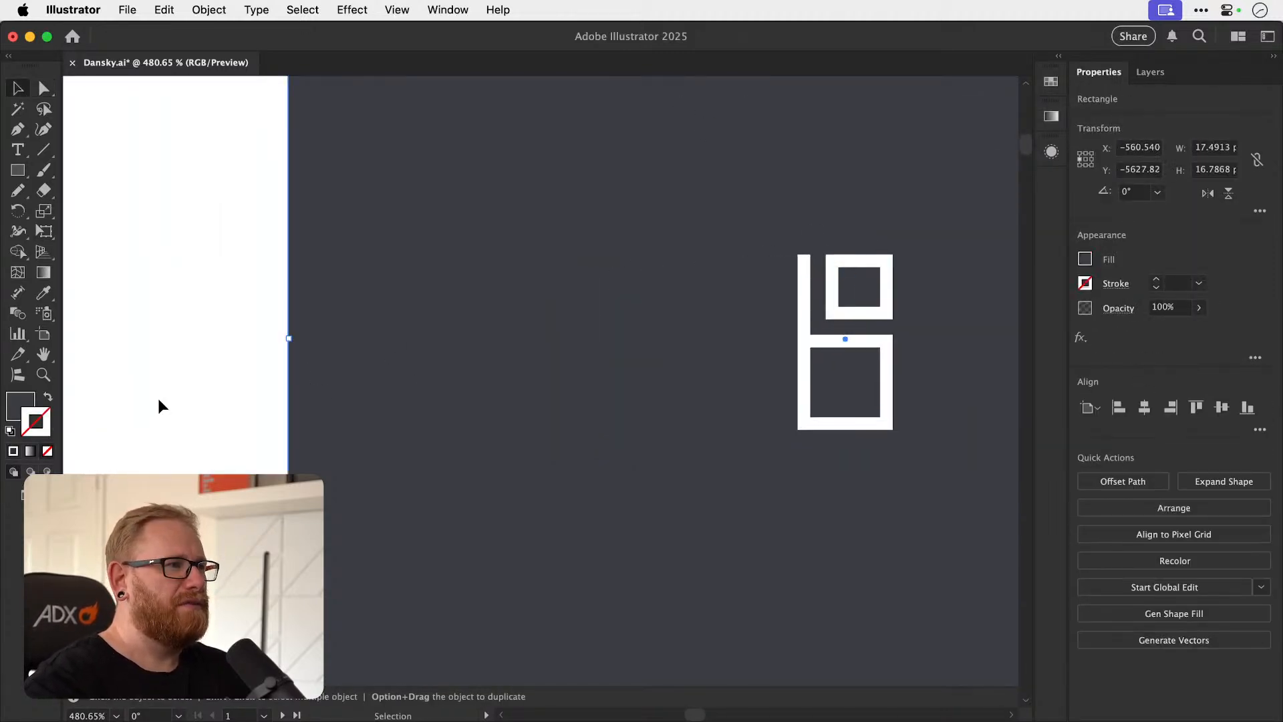
double_click(19, 406)
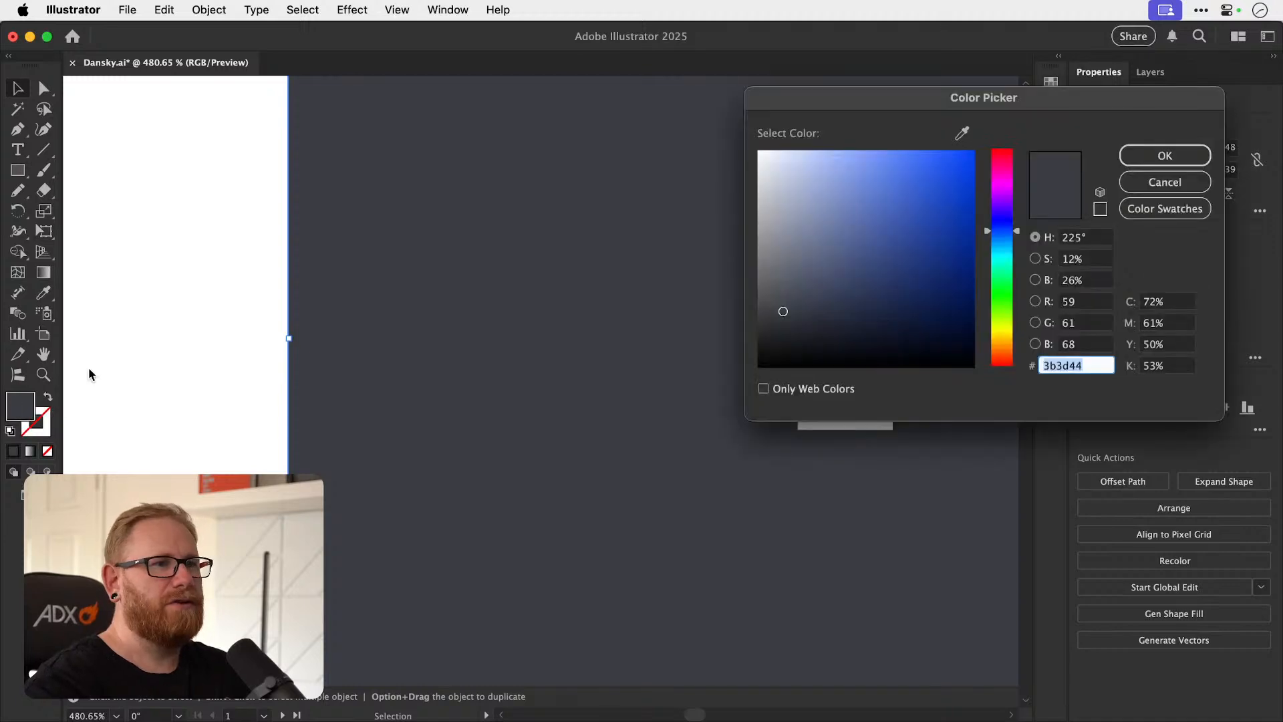
click(1146, 160)
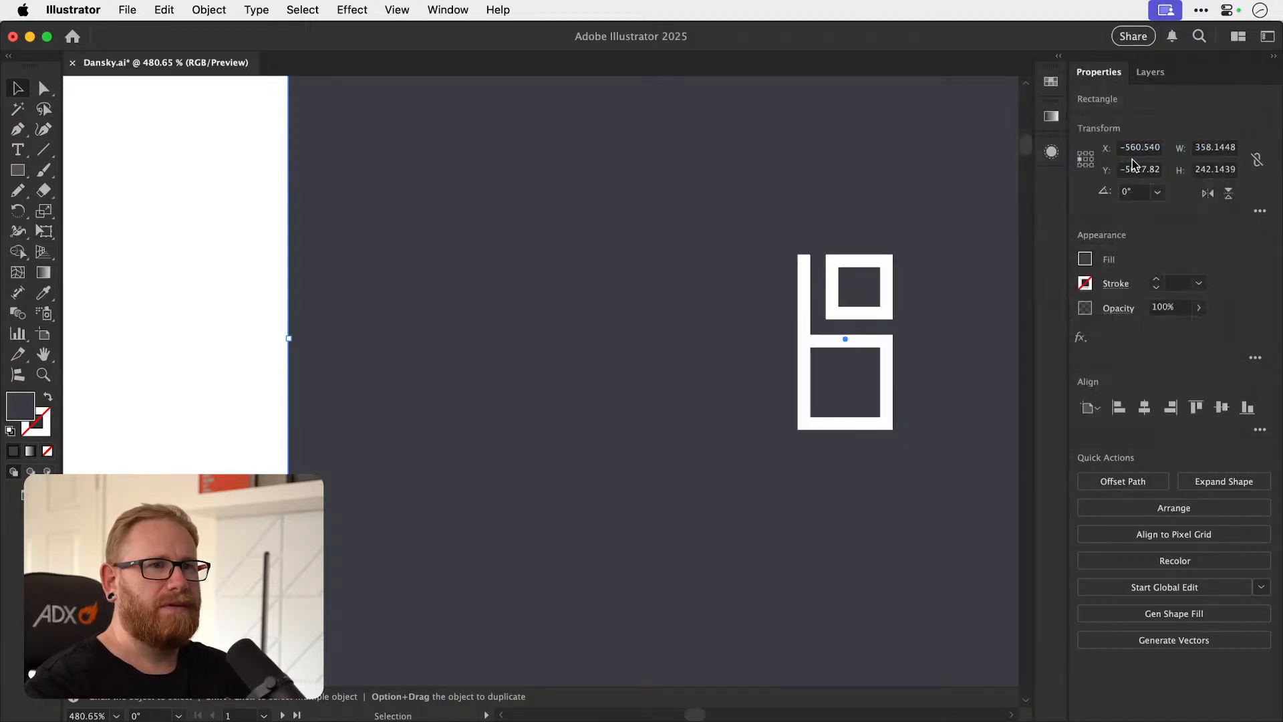
key(super+2)
Try a darker shade of the background's 3b3d44 as the stroke colour of the monogram's upper square.
key(a)
click(852, 313)
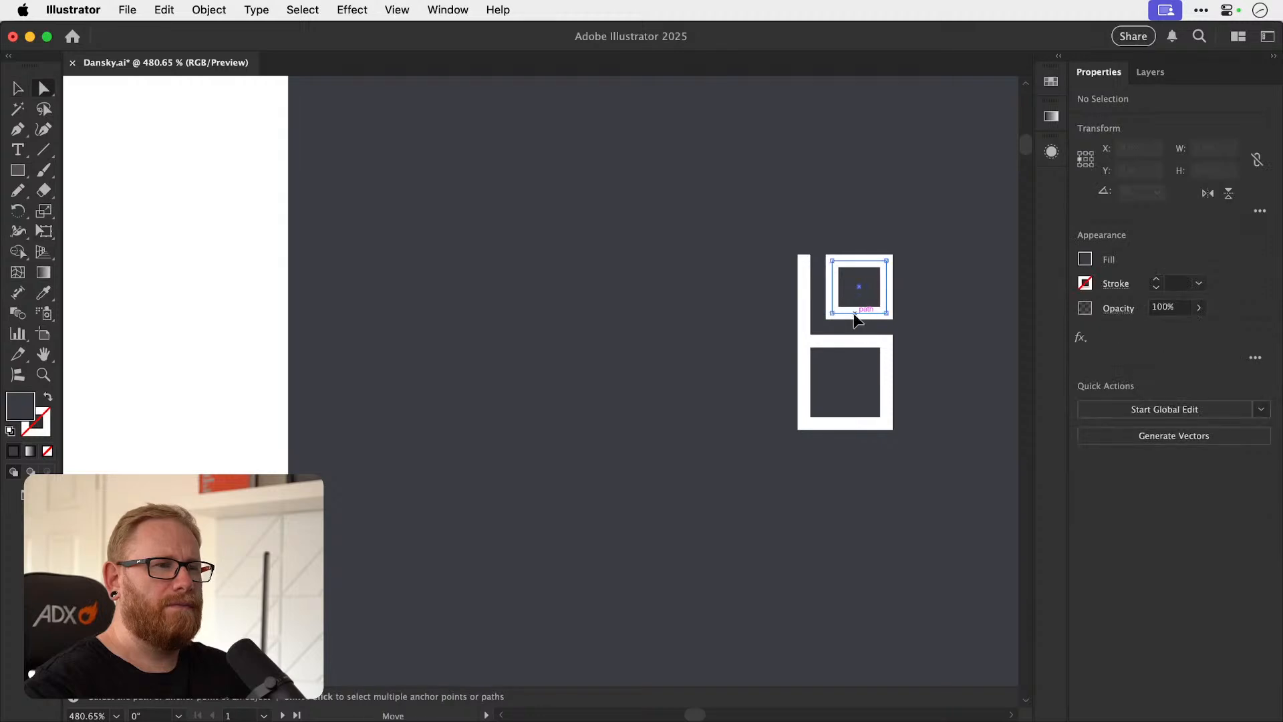
double_click(45, 433)
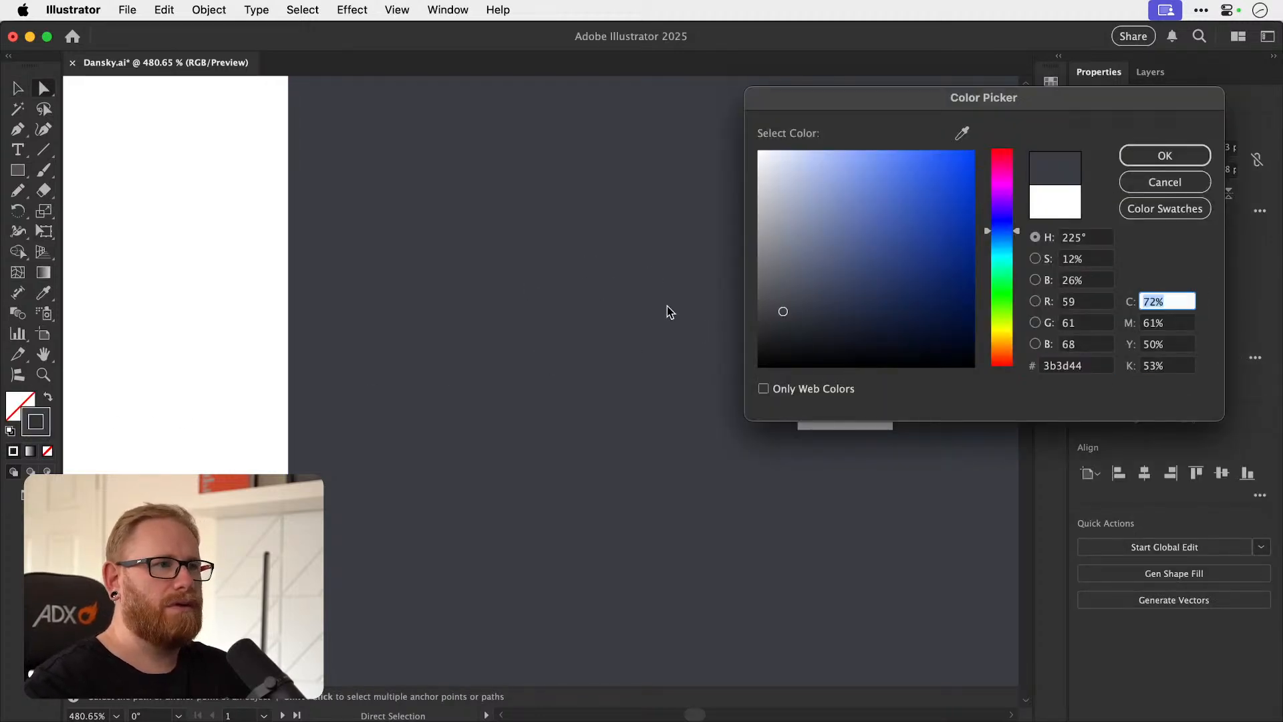
click(813, 332)
click(1163, 157)
scroll(902, 250, right, 5)
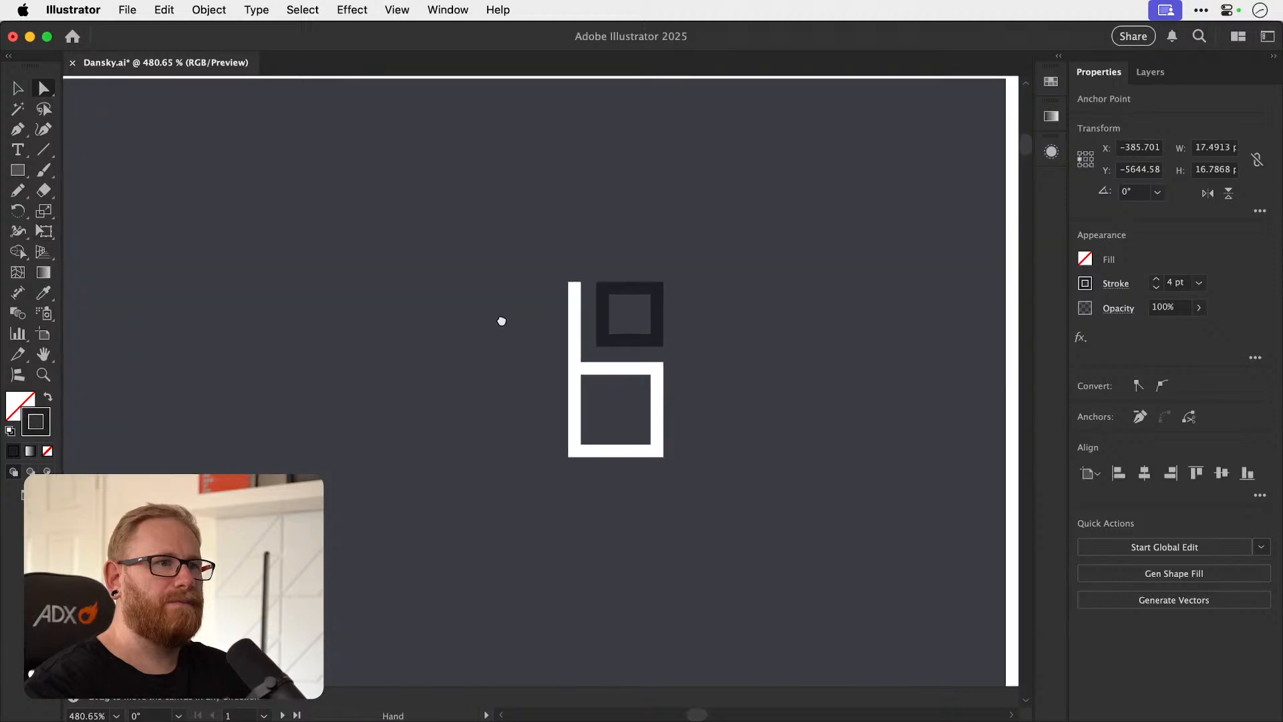
Try the near-black colour 111319 for the upper square's stroke.
double_click(35, 425)
click(814, 345)
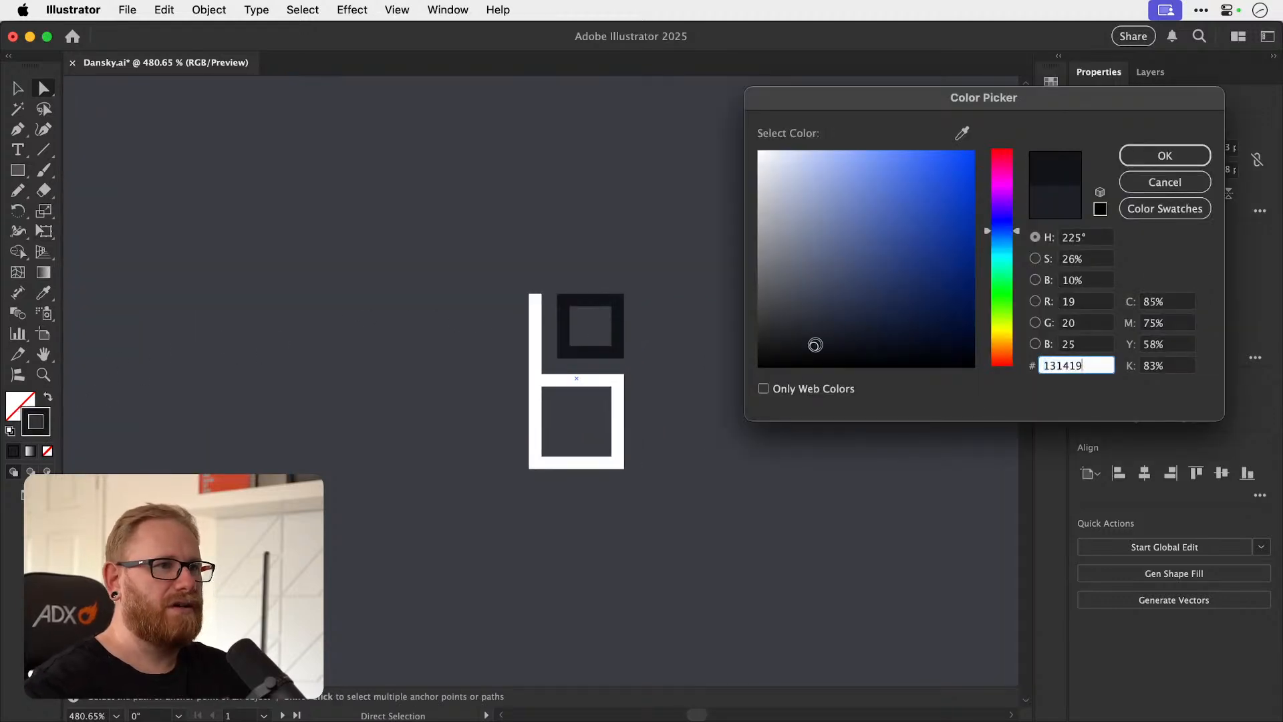
drag(817, 350, 830, 344)
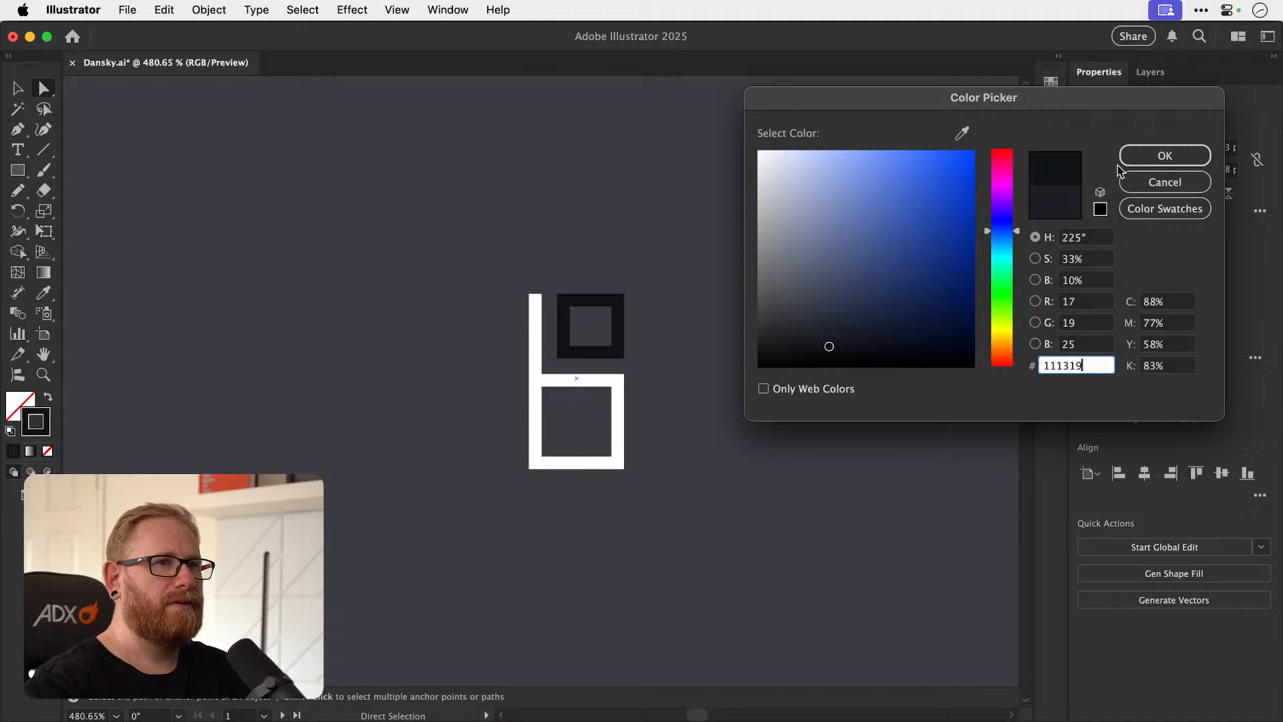
click(1136, 156)
key(super+shift+a)
key(super+0)
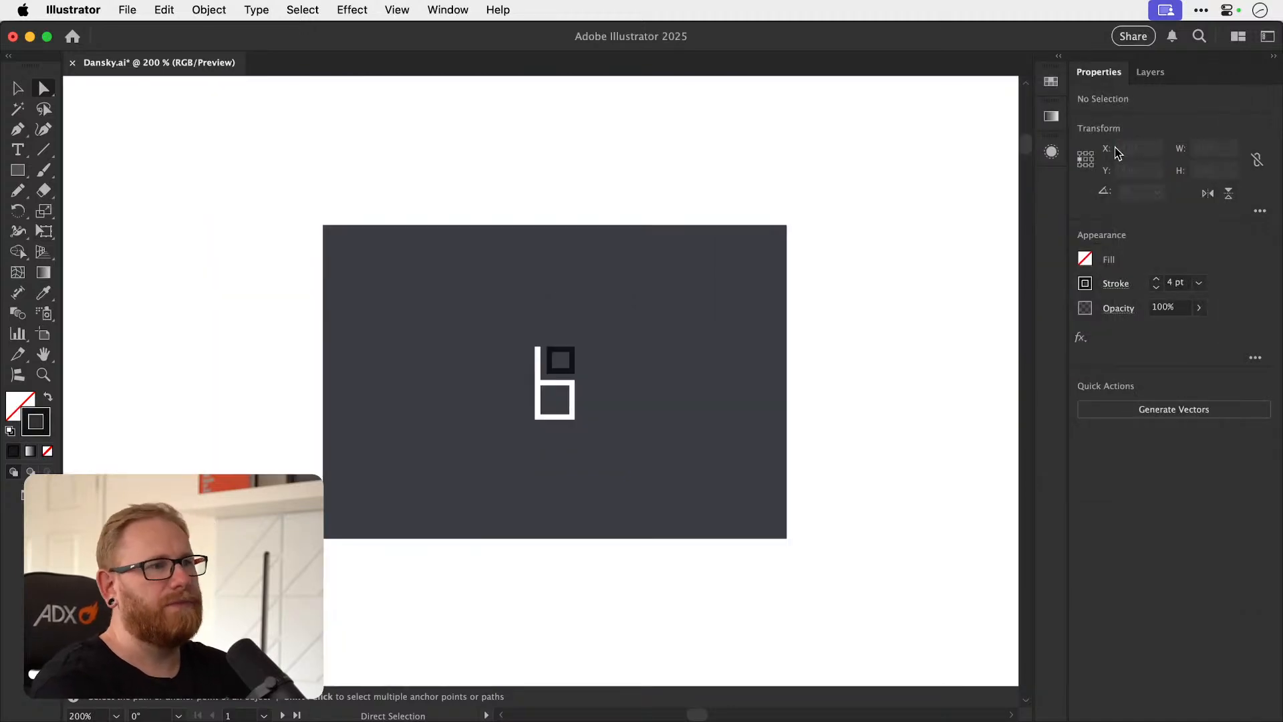
Set the upper square's stroke colour to light blue (52d2ff).
click(560, 361)
double_click(44, 414)
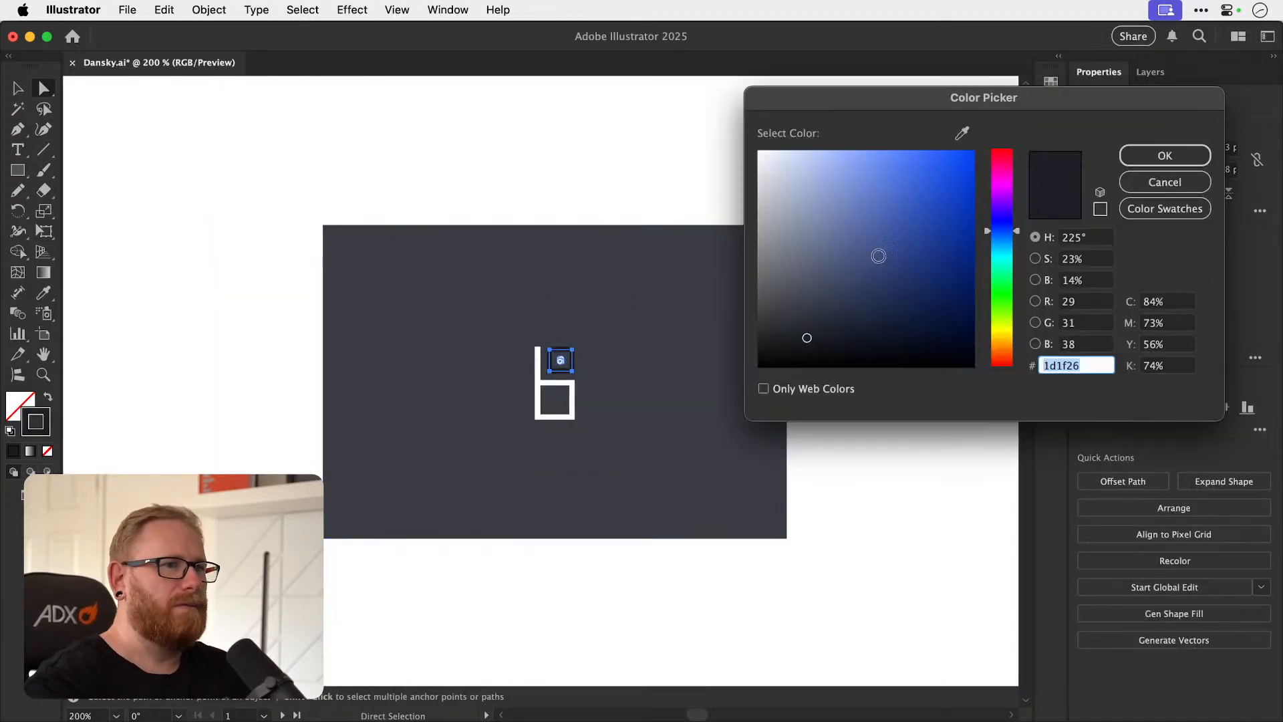
text(559aff)
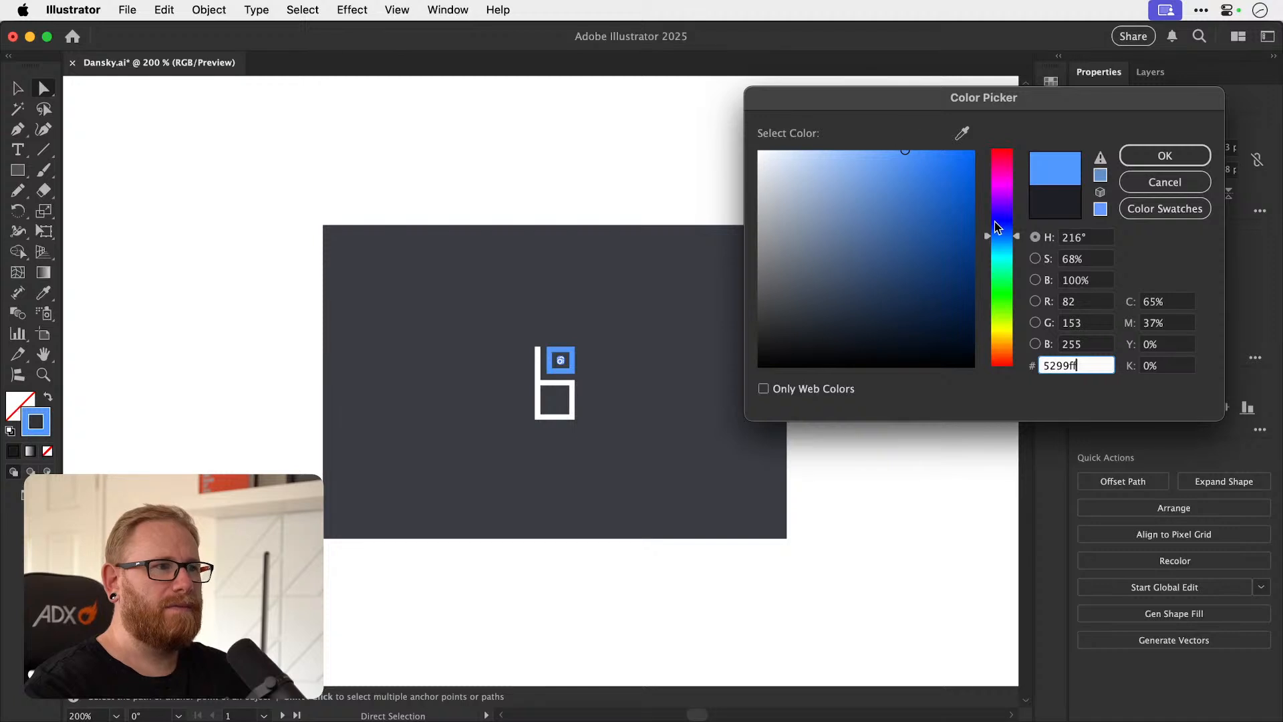
drag(996, 232, 996, 246)
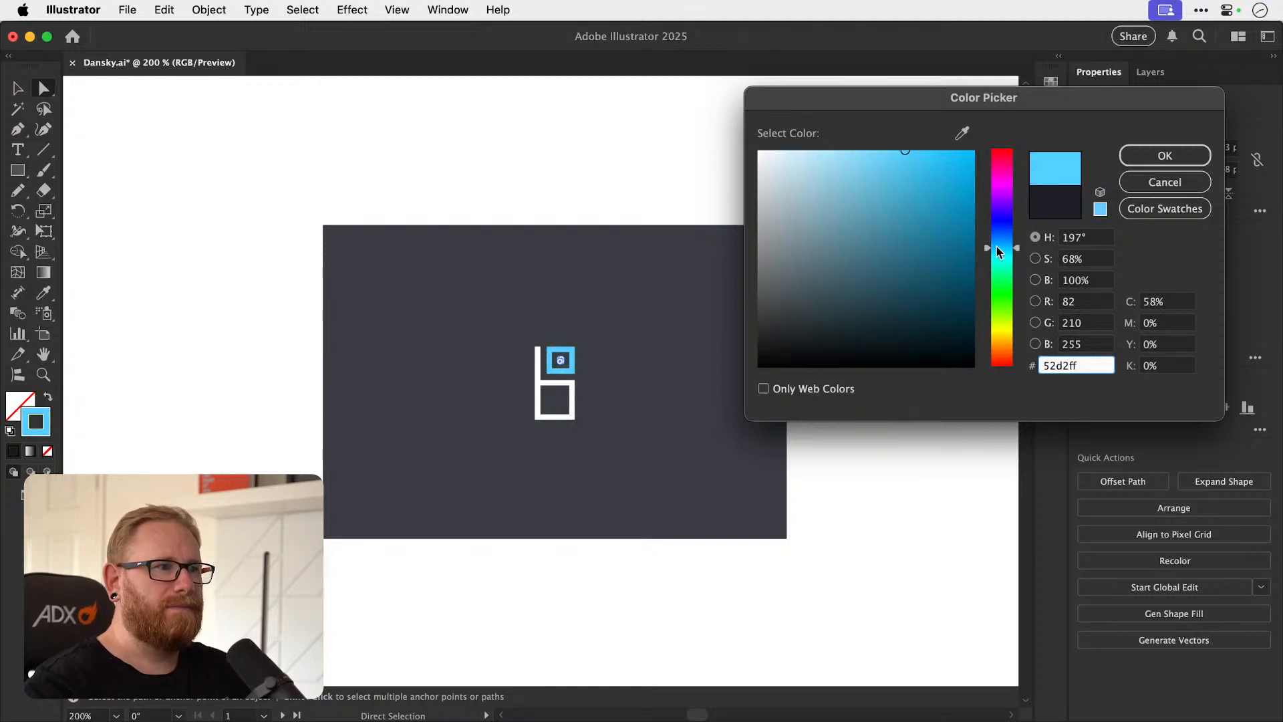
click(1174, 162)
click(859, 340)
key(v)
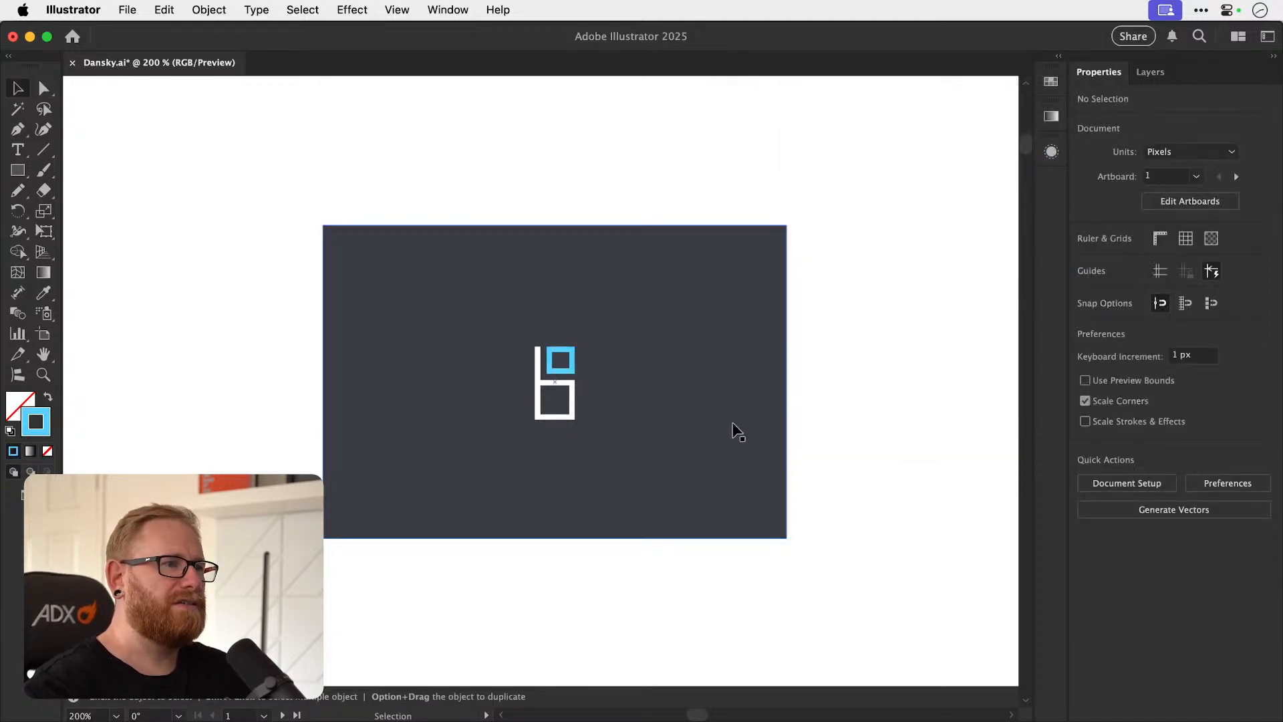
Select the white and light-blue monogram together with its background, save the document and clear the selection.
key(space)
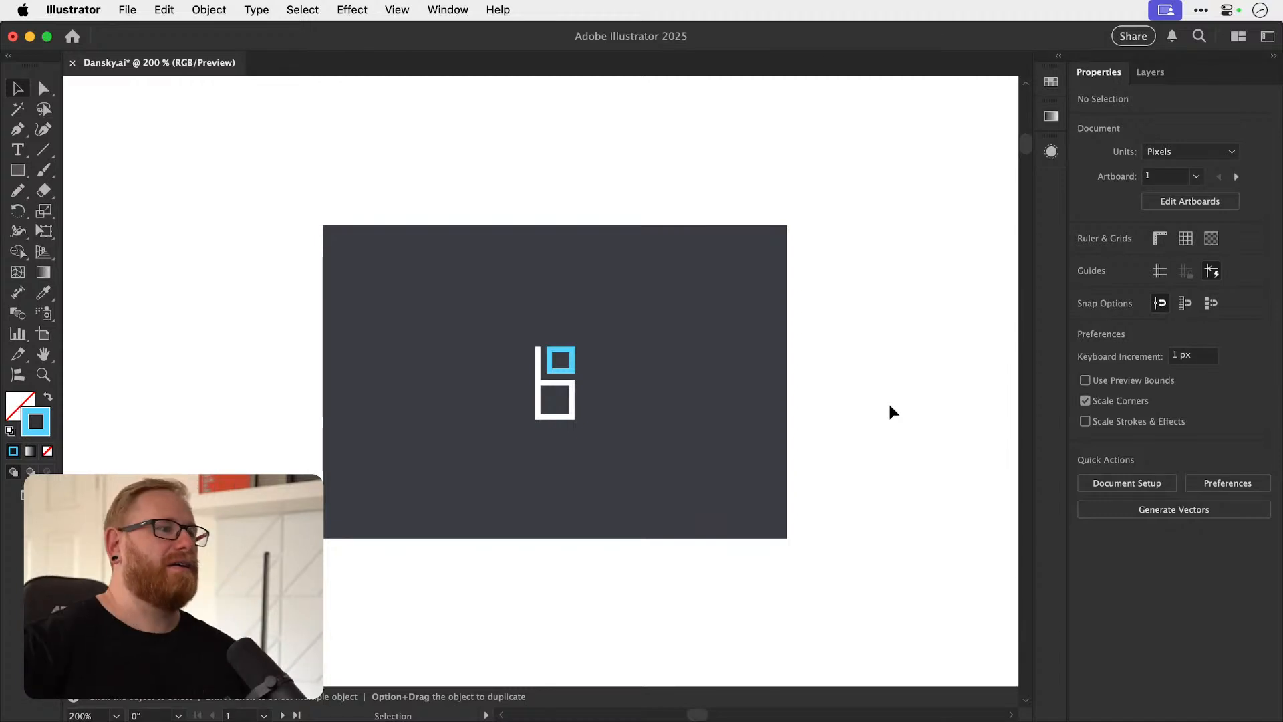
key(super+space)
drag(531, 380, 660, 407)
key(super+z)
key(super+minus)
key(super+minus)
key(super+minus)
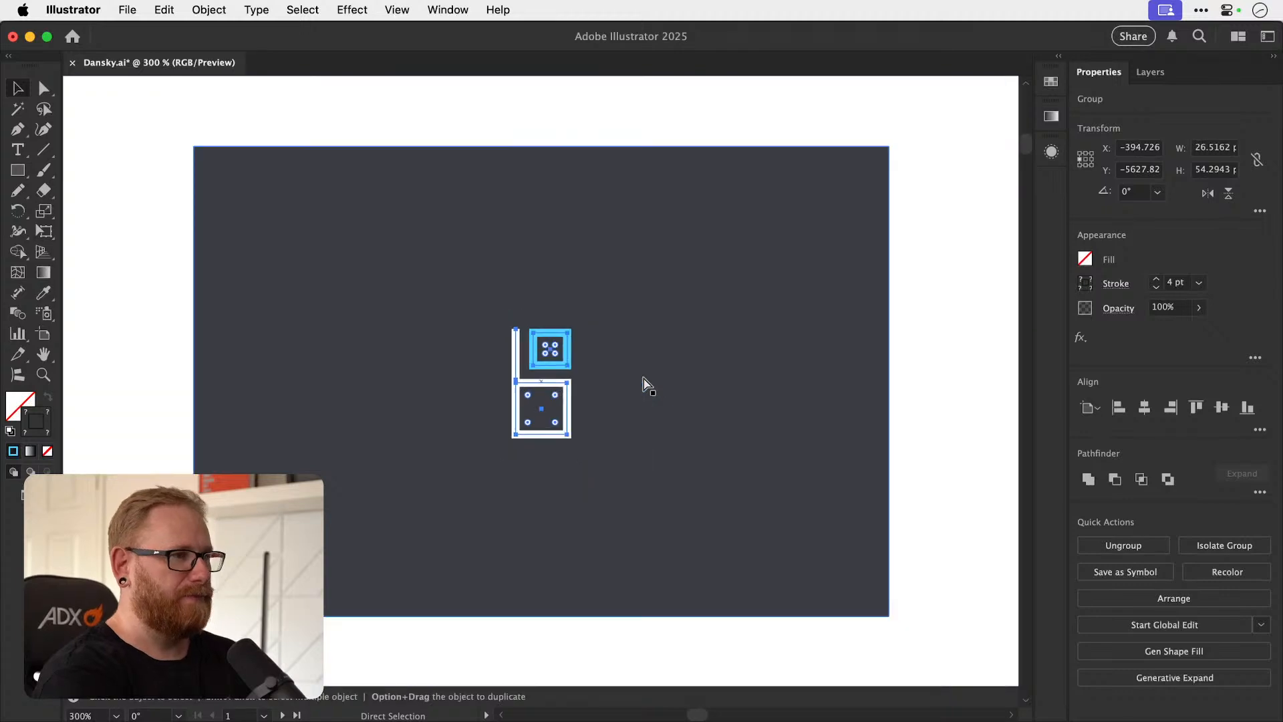
drag(503, 208, 583, 431)
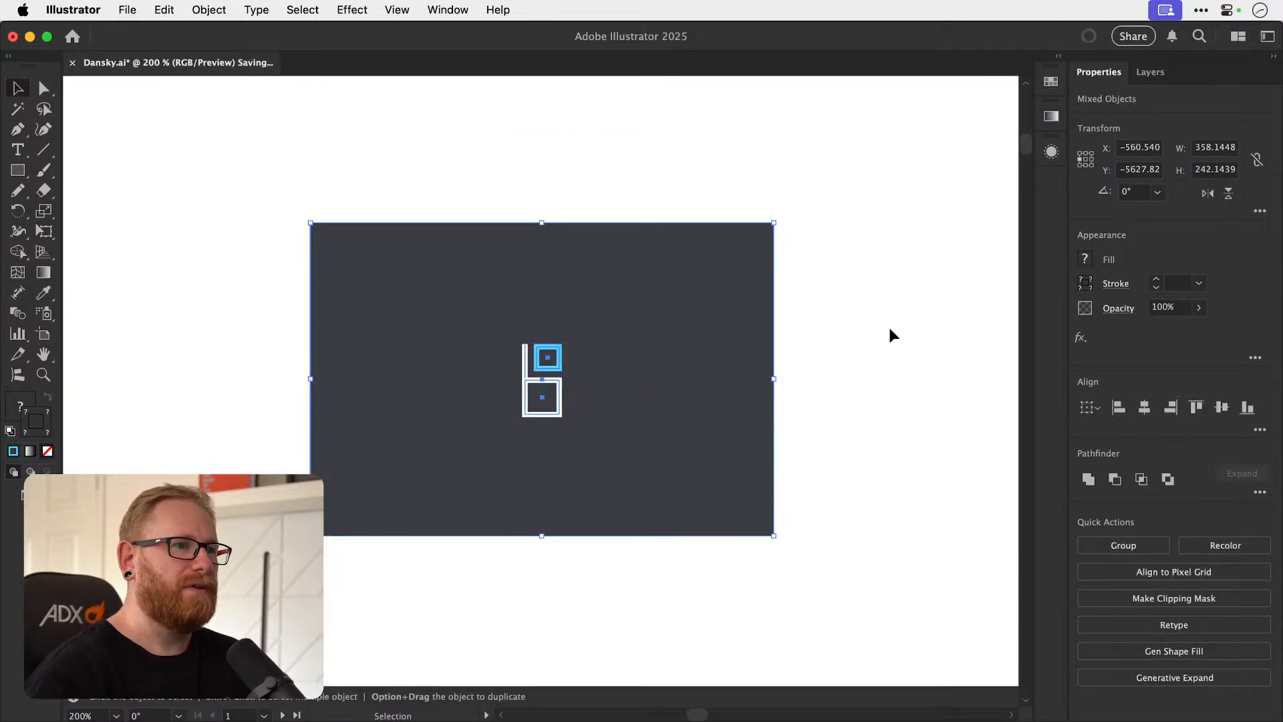
click(859, 314)
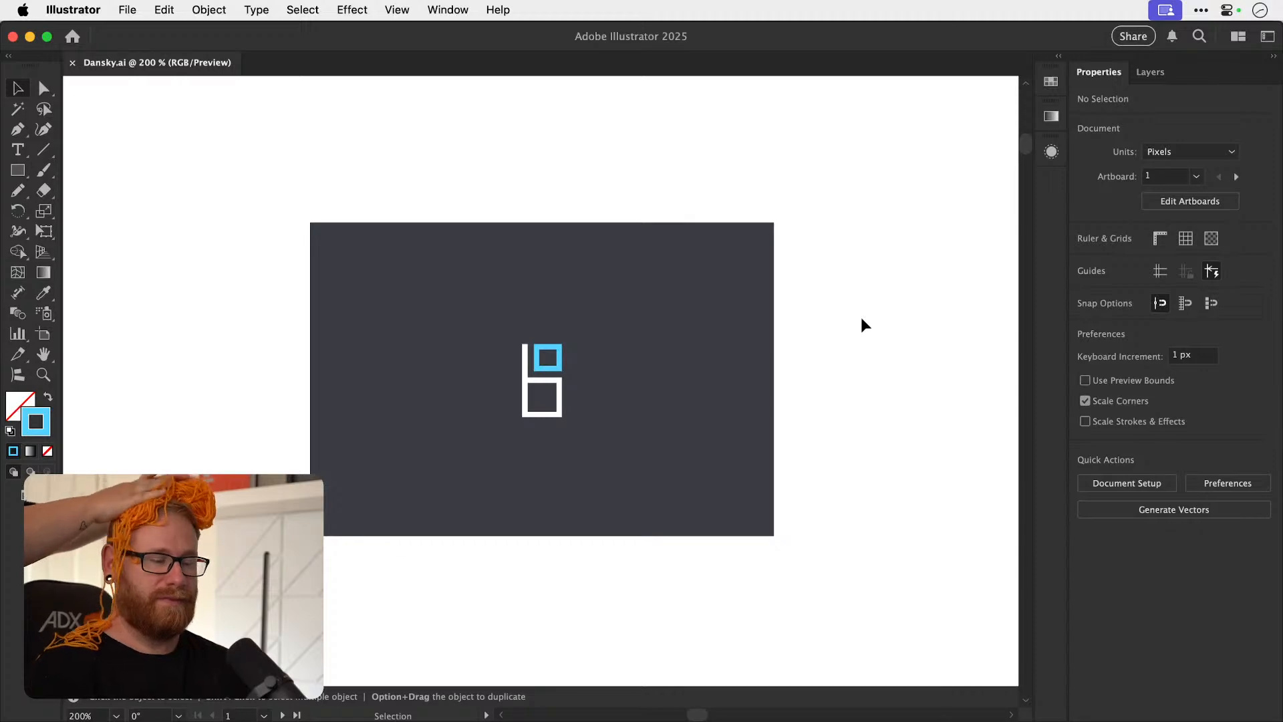
Switch to Chrome and return to the Envato stencil font listing.
key(a)
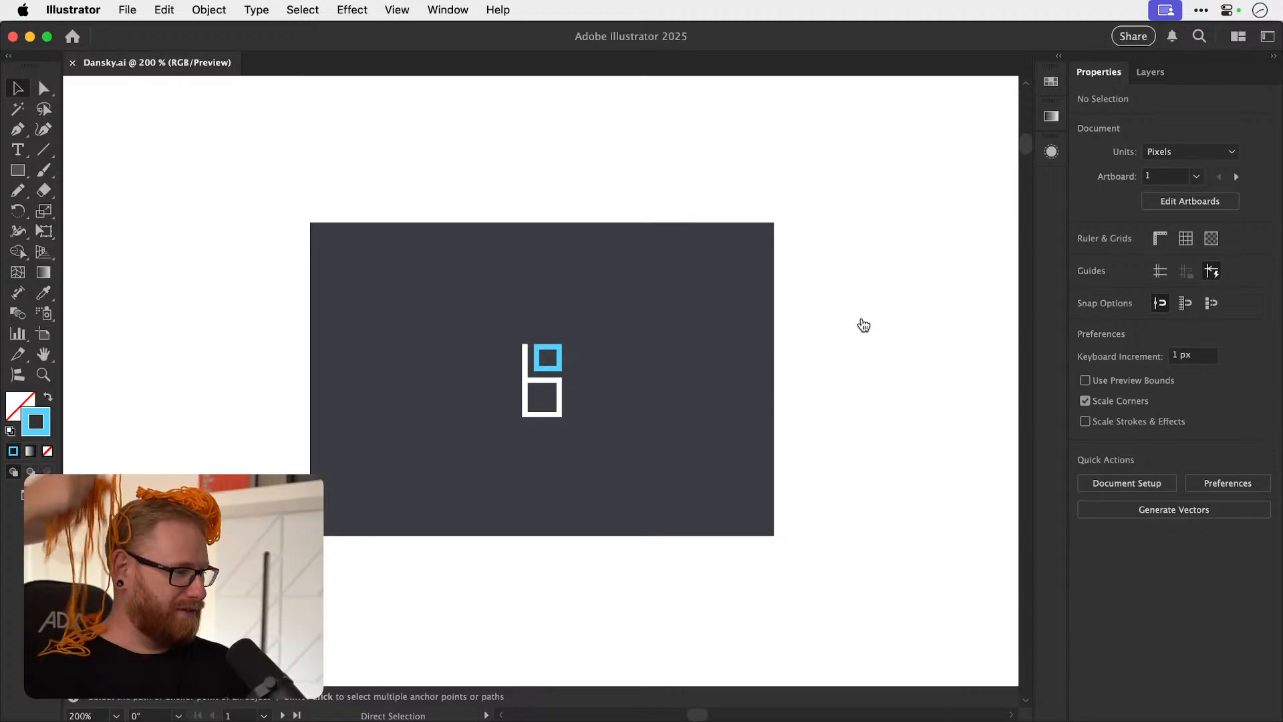
key(super+Tab)
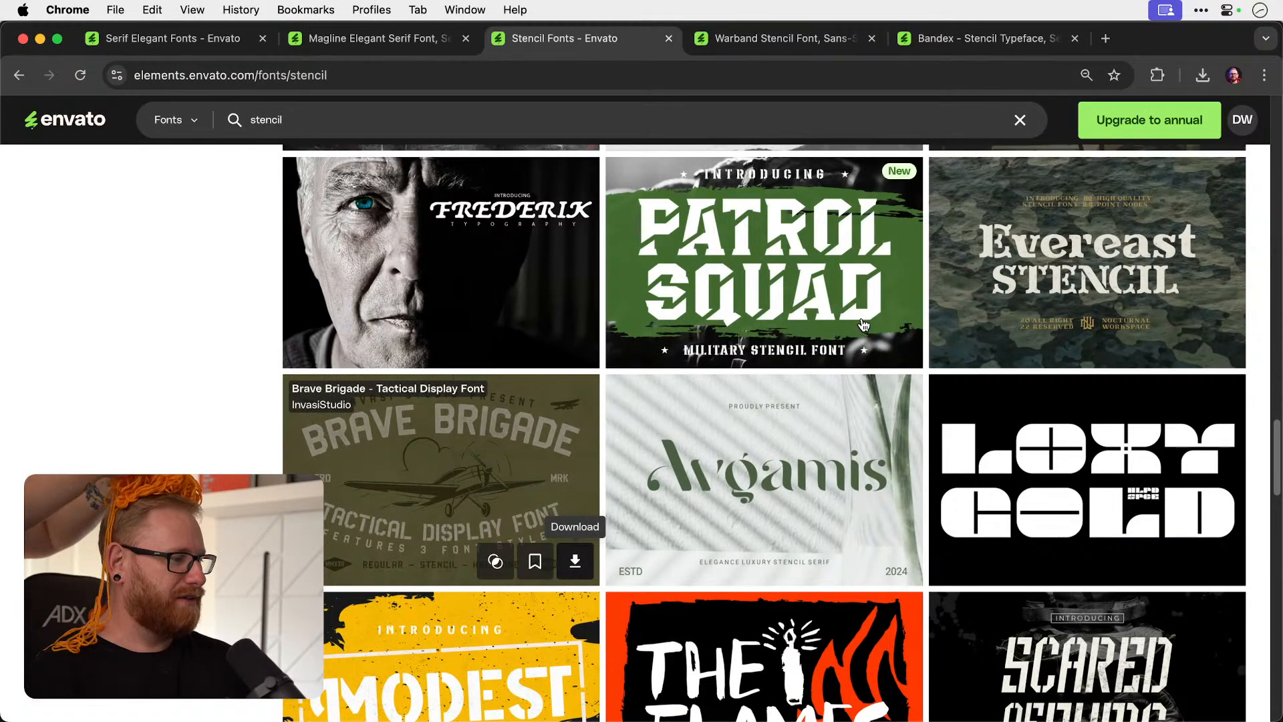
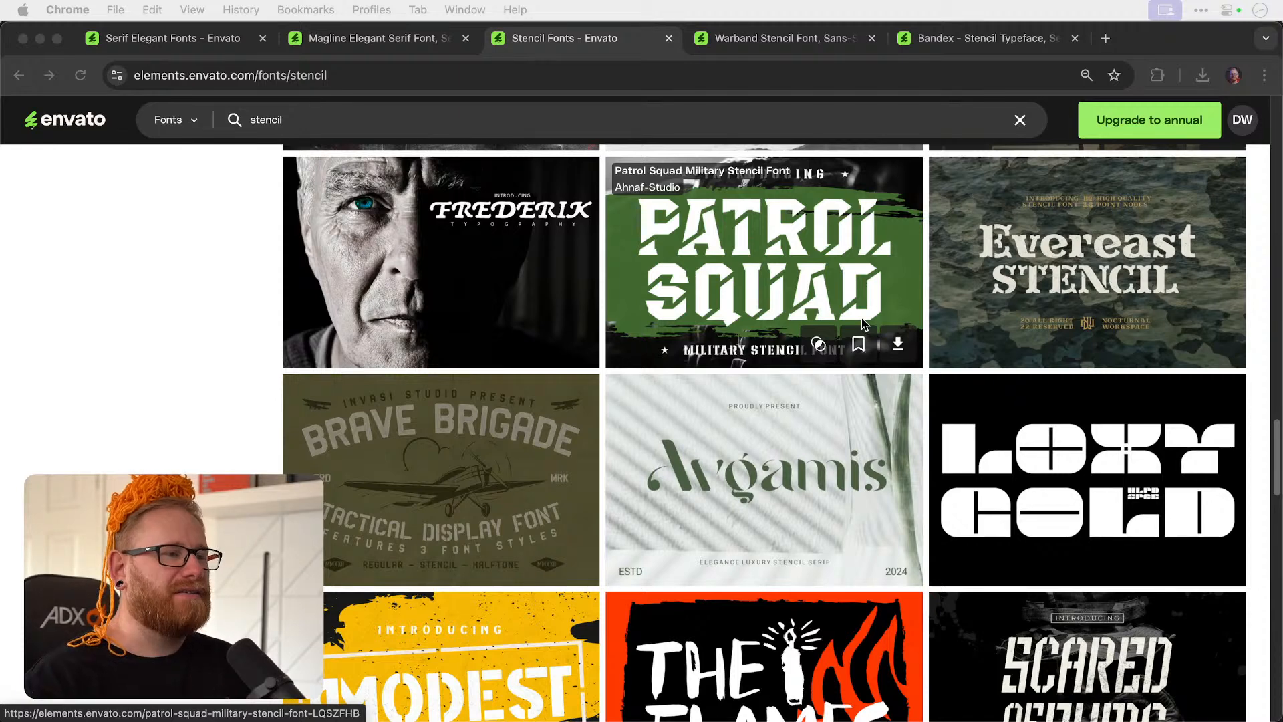
Switch to Illustrator and examine the white and light-blue monogram on its dark background.
key(super+Tab)
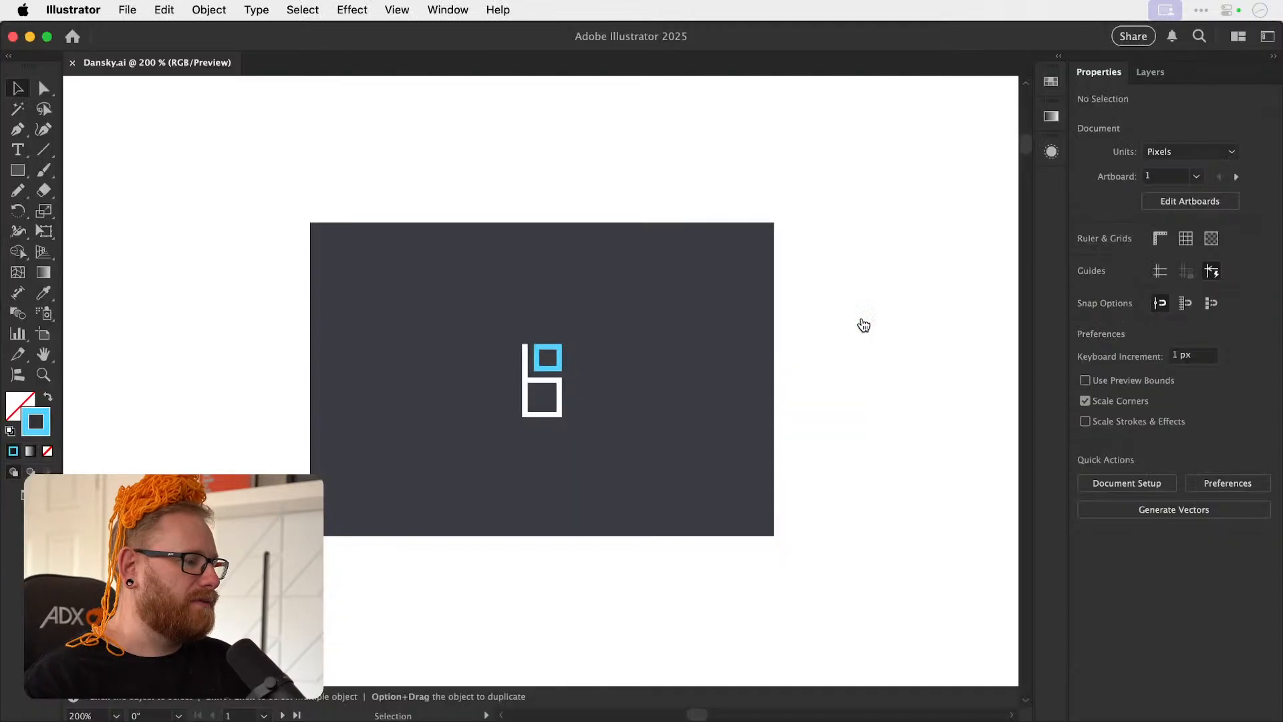
key(super+minus)
key(super+minus)
key(super+minus)
key(super+minus)
key(super+minus)
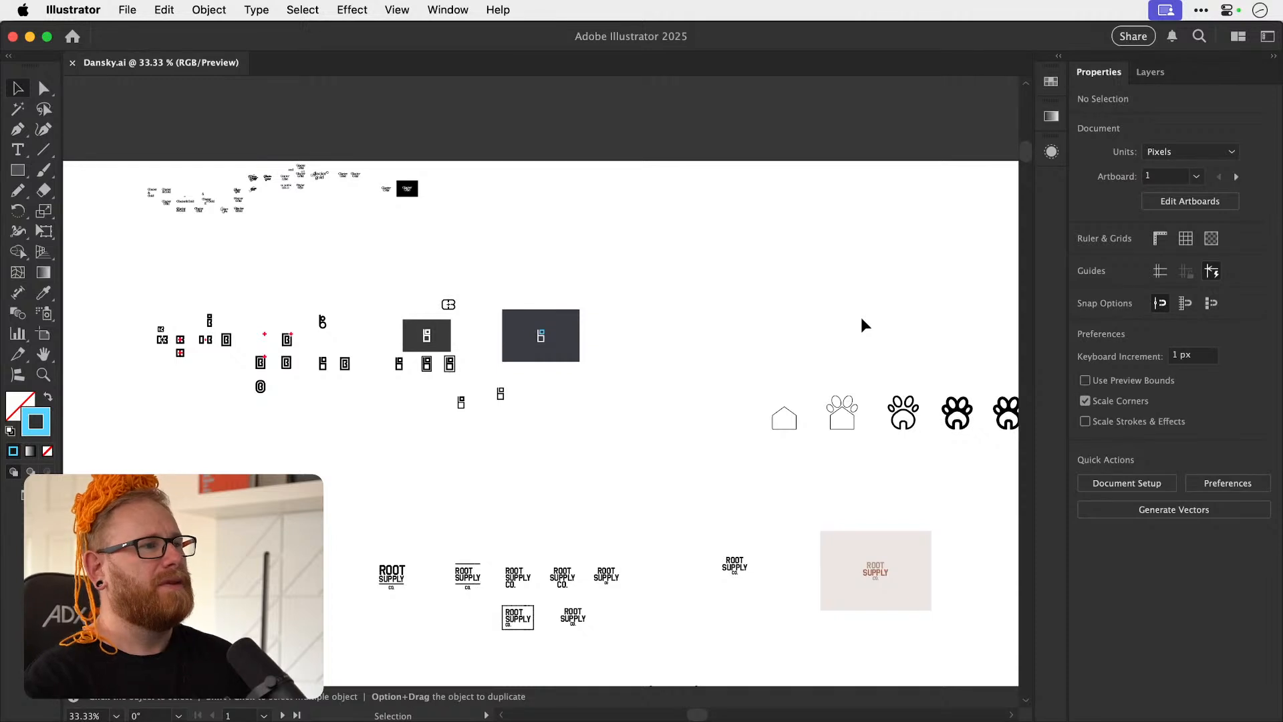
key(z)
drag(580, 334, 952, 374)
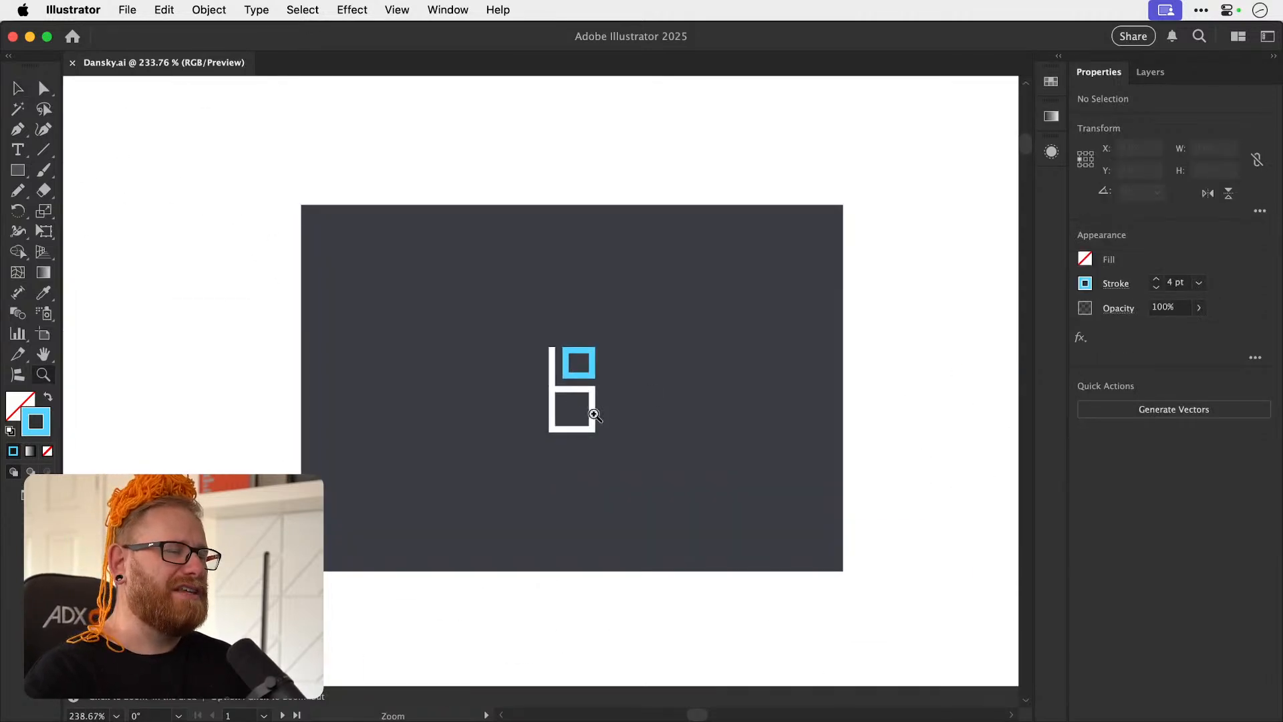
drag(579, 414, 657, 404)
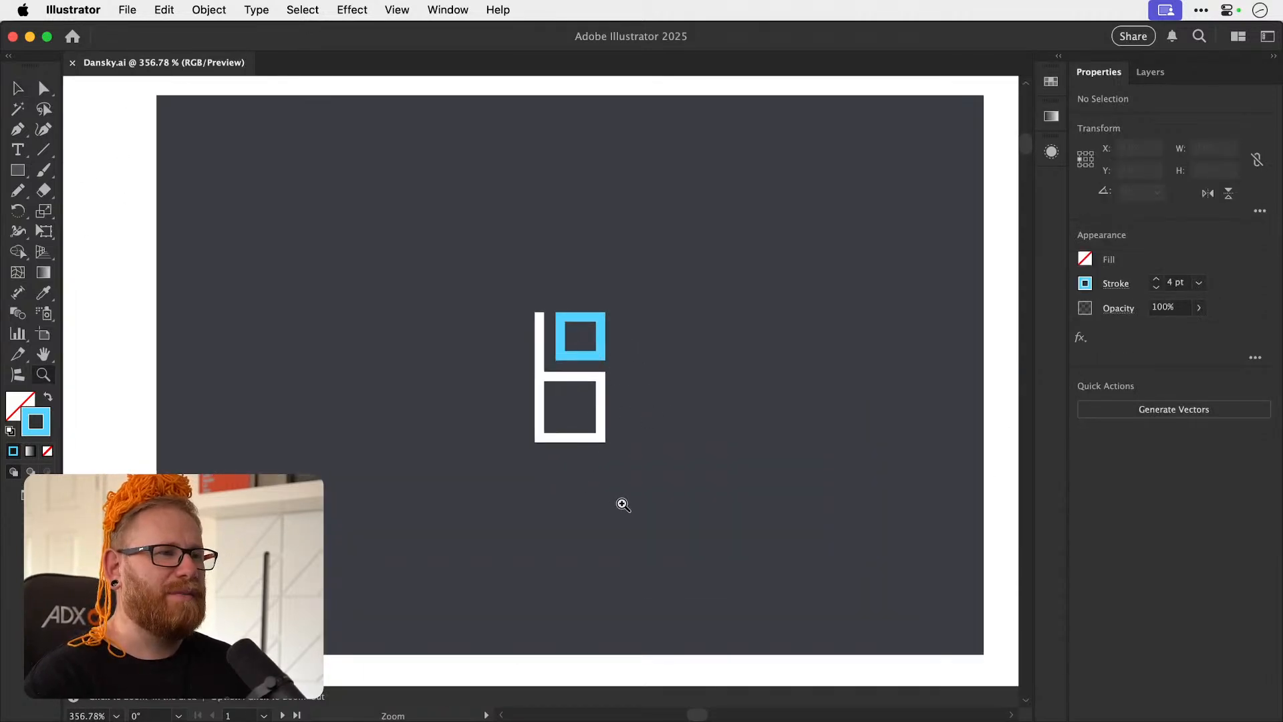
Duplicate the stacked ROOT SUPPLY CO. lockup into empty space and ungroup the copy into separate text lines.
drag(615, 508, 383, 395)
drag(590, 484, 336, 427)
drag(585, 529, 465, 491)
drag(545, 612, 521, 455)
drag(533, 525, 537, 405)
drag(525, 527, 495, 496)
drag(574, 397, 688, 364)
key(v)
drag(468, 299, 649, 452)
key(z)
drag(436, 524, 530, 397)
key(v)
key(super+shift+a)
click(534, 338)
key(super+shift+g)
key(super+shift+a)
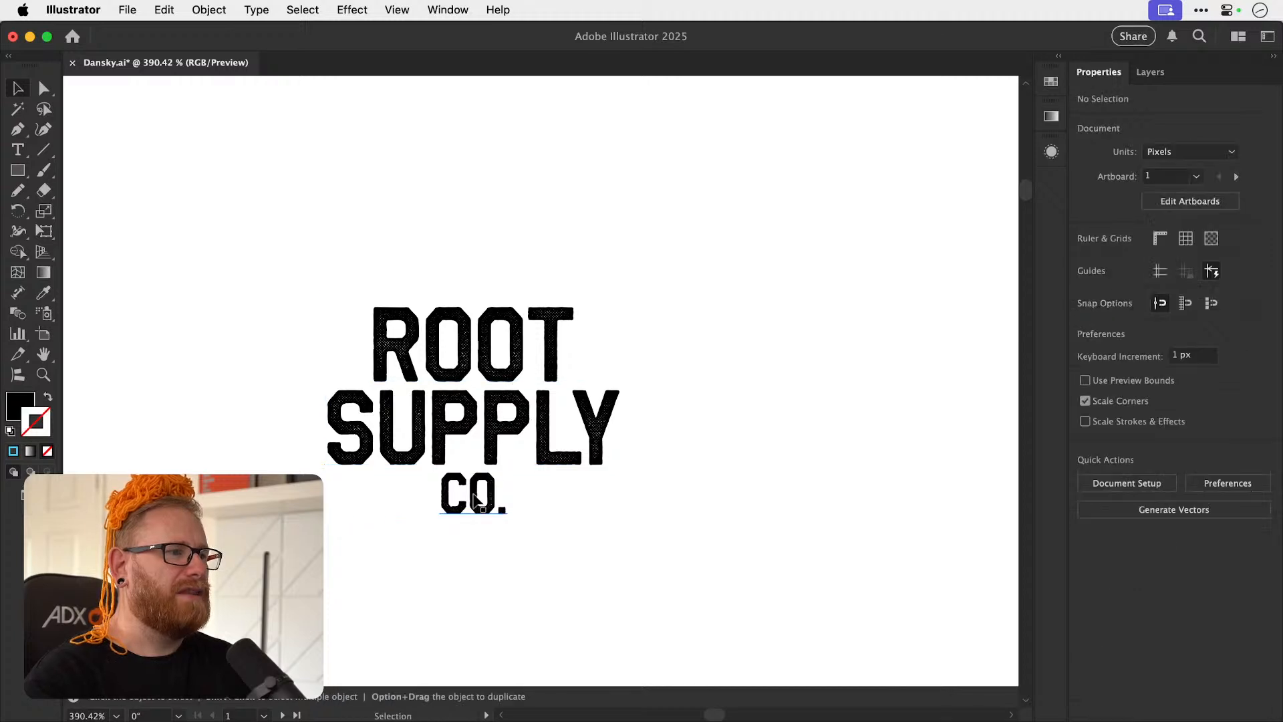
Left-align the paragraph text of the ROOT, SUPPLY and CO. lines in the ungrouped copy.
key(t)
click(566, 320)
key(Escape)
drag(272, 214, 615, 595)
click(1088, 541)
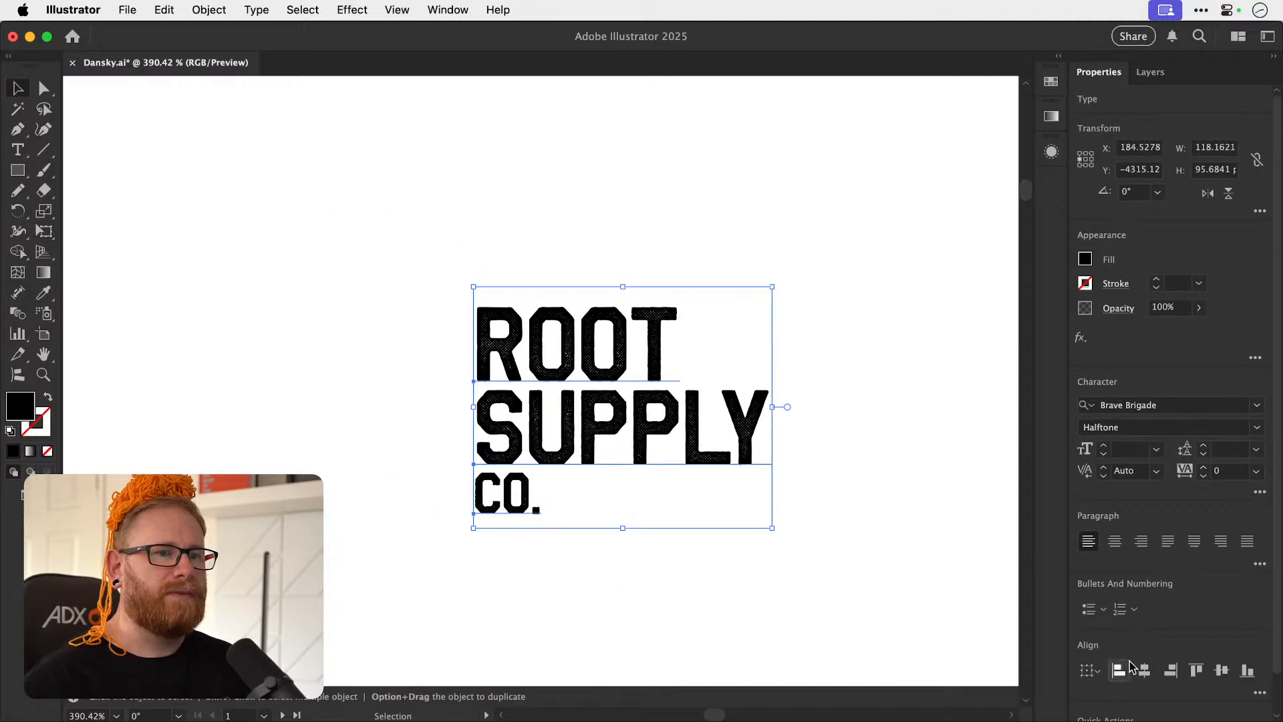
click(696, 359)
Enlarge ROOT to about 89 pt, place CO. at the end of SUPPLY and tighten the gap beneath ROOT.
click(665, 344)
drag(683, 288, 895, 173)
drag(558, 499, 818, 424)
shift+click(702, 449)
drag(705, 458, 704, 436)
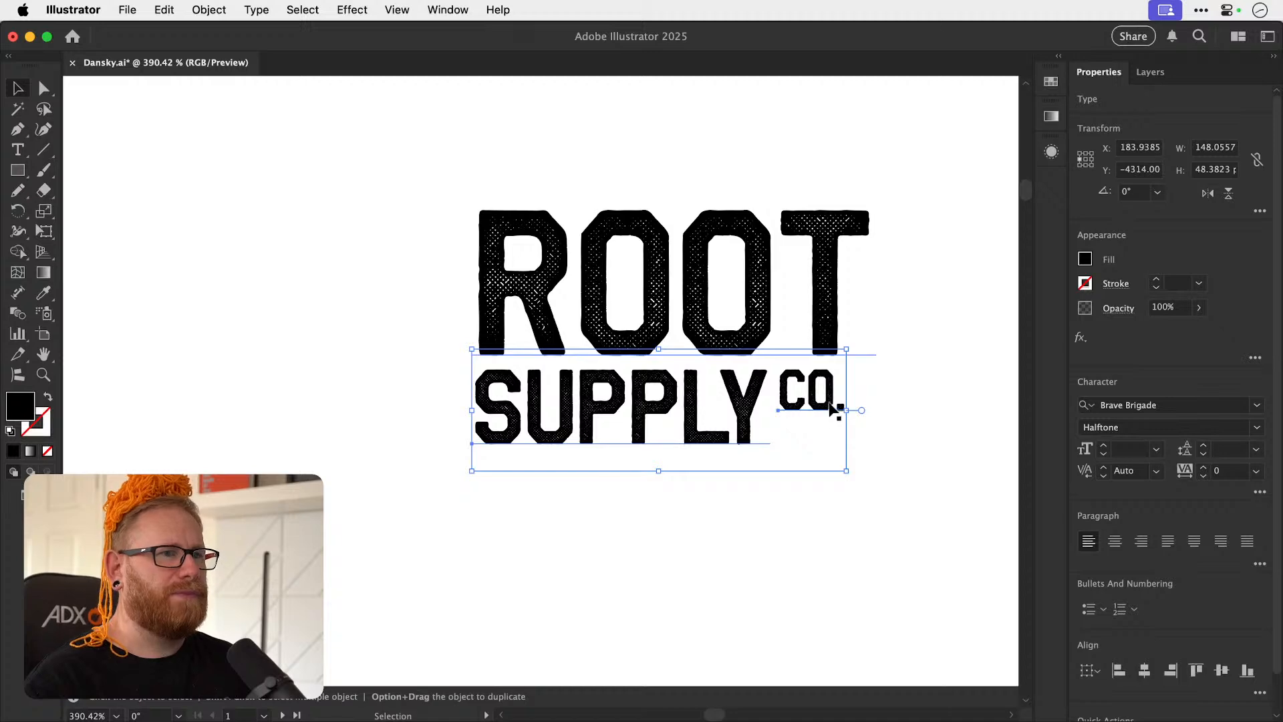
Scale SUPPLY and CO. together so their combined width matches the enlarged ROOT line.
drag(846, 470, 868, 485)
click(870, 436)
key(super+1)
key(super+minus)
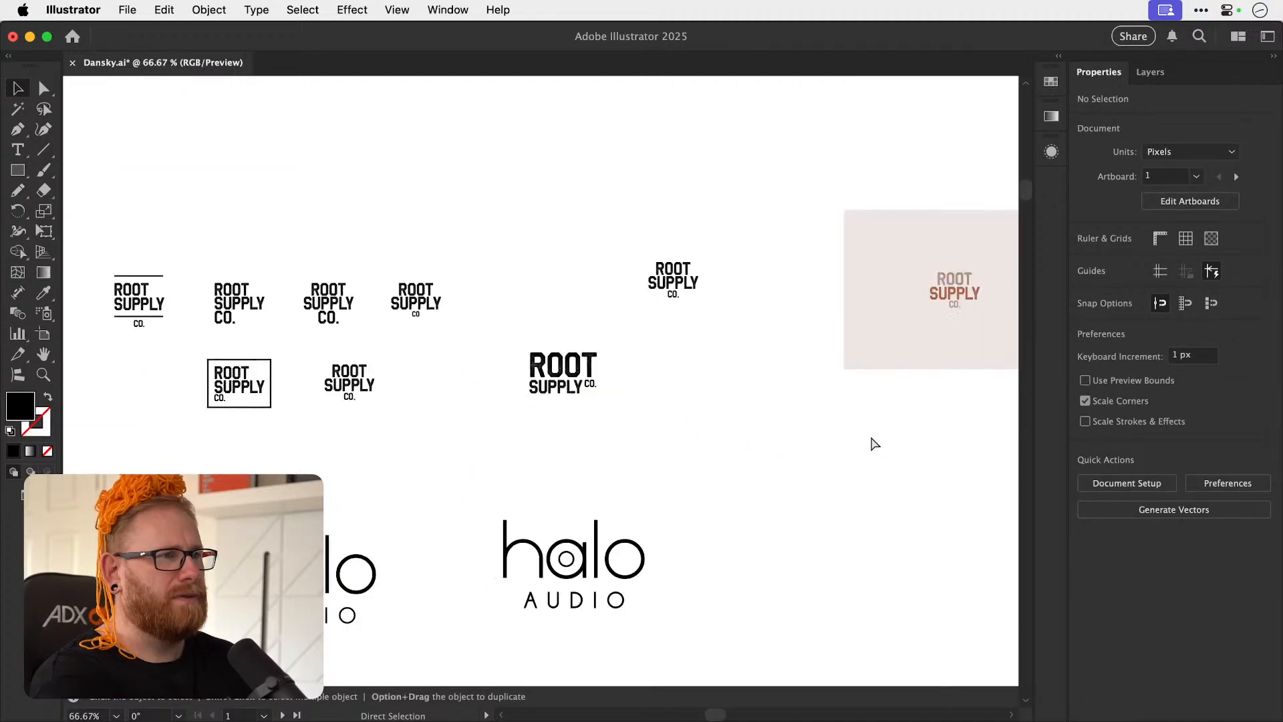
drag(661, 399, 579, 439)
key(z)
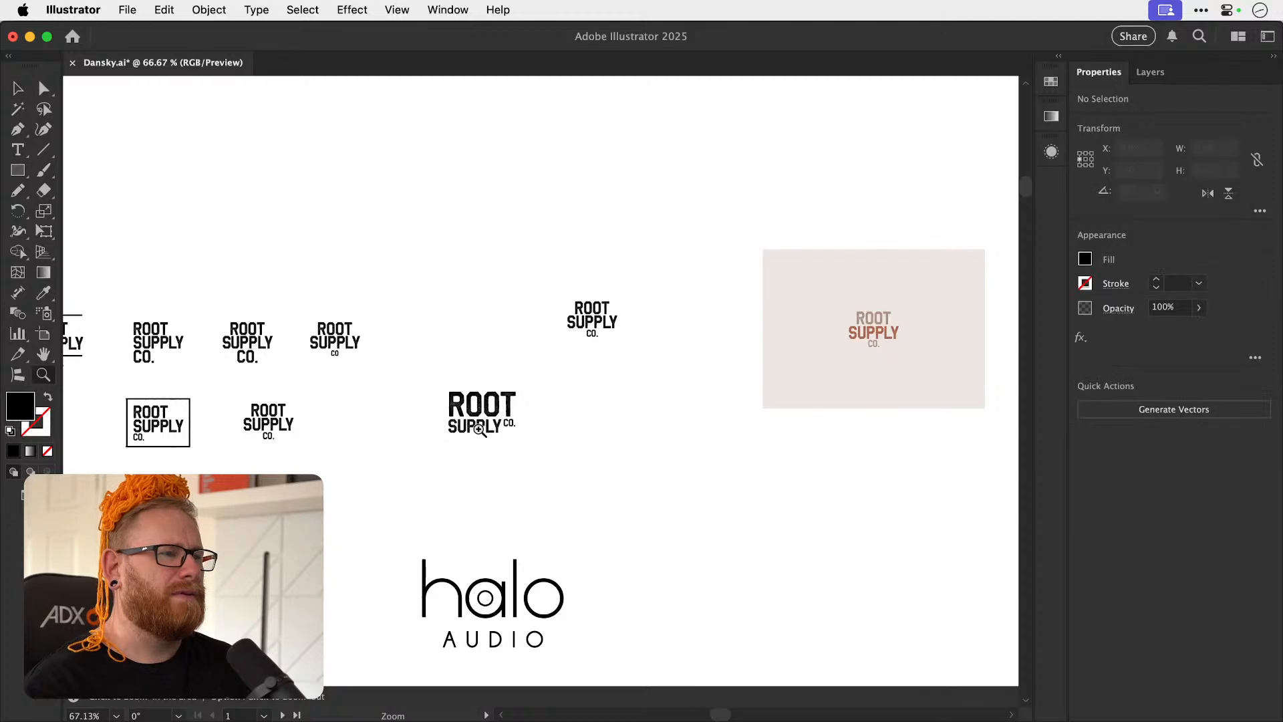
drag(473, 432, 633, 413)
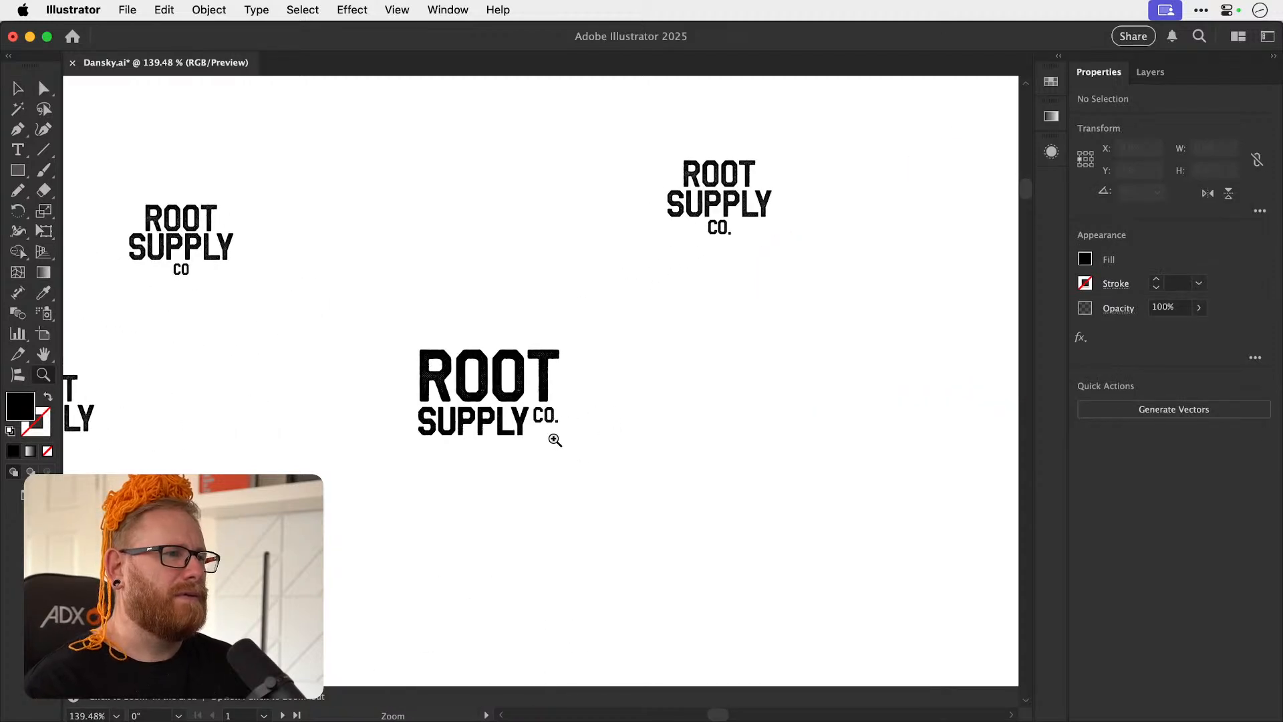
Add a short horizontal bar above CO. using a rotated halftone Brave Brigade character.
drag(533, 441, 467, 432)
key(v)
drag(195, 446, 634, 485)
key(z)
key(v)
click(667, 497)
key(z)
drag(583, 518, 657, 503)
key(v)
key(Delete)
key(z)
key(v)
Position the bar above CO., duplicate it below the text and remove the full stop after CO.
drag(649, 367, 661, 460)
key(super+z)
drag(678, 382, 687, 580)
scroll(682, 450, down, 3)
key(t)
click(693, 471)
key(BackSpace)
key(Escape)
Move CO and its two bars closer to the end of SUPPLY and even out the spacing between them.
drag(668, 406, 670, 502)
drag(578, 408, 677, 475)
key(super+z)
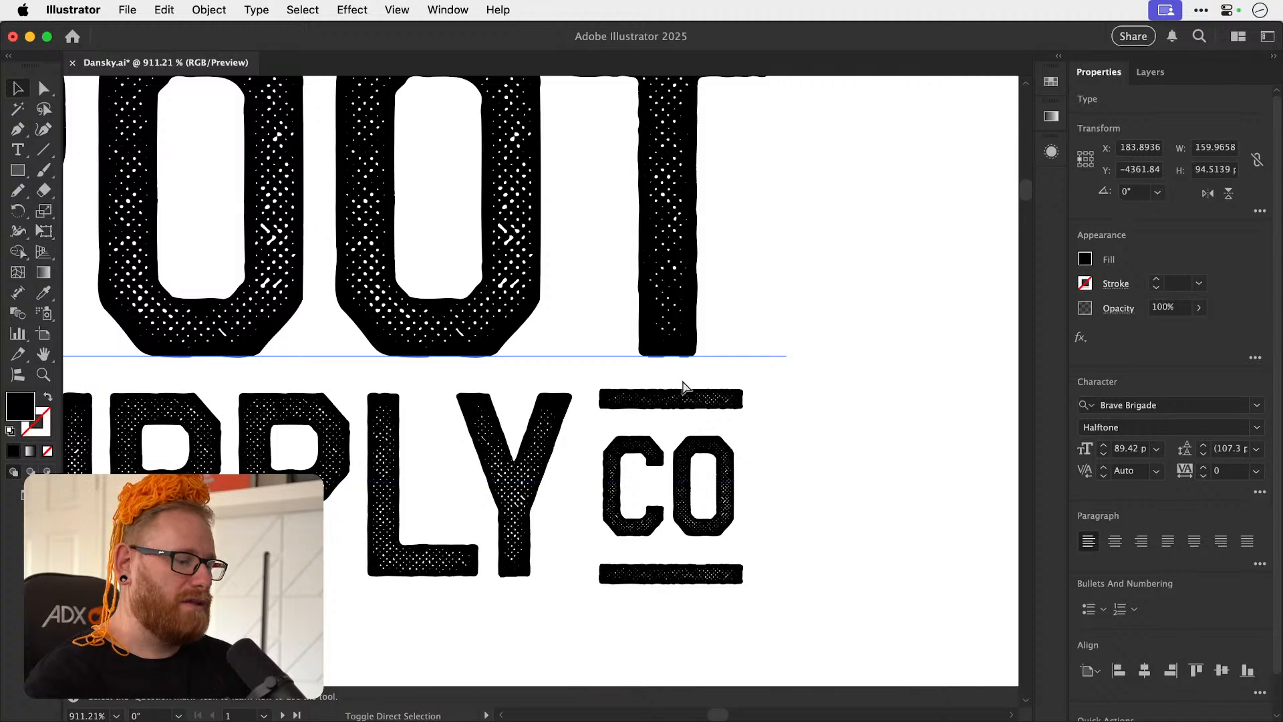
click(683, 386)
click(709, 408)
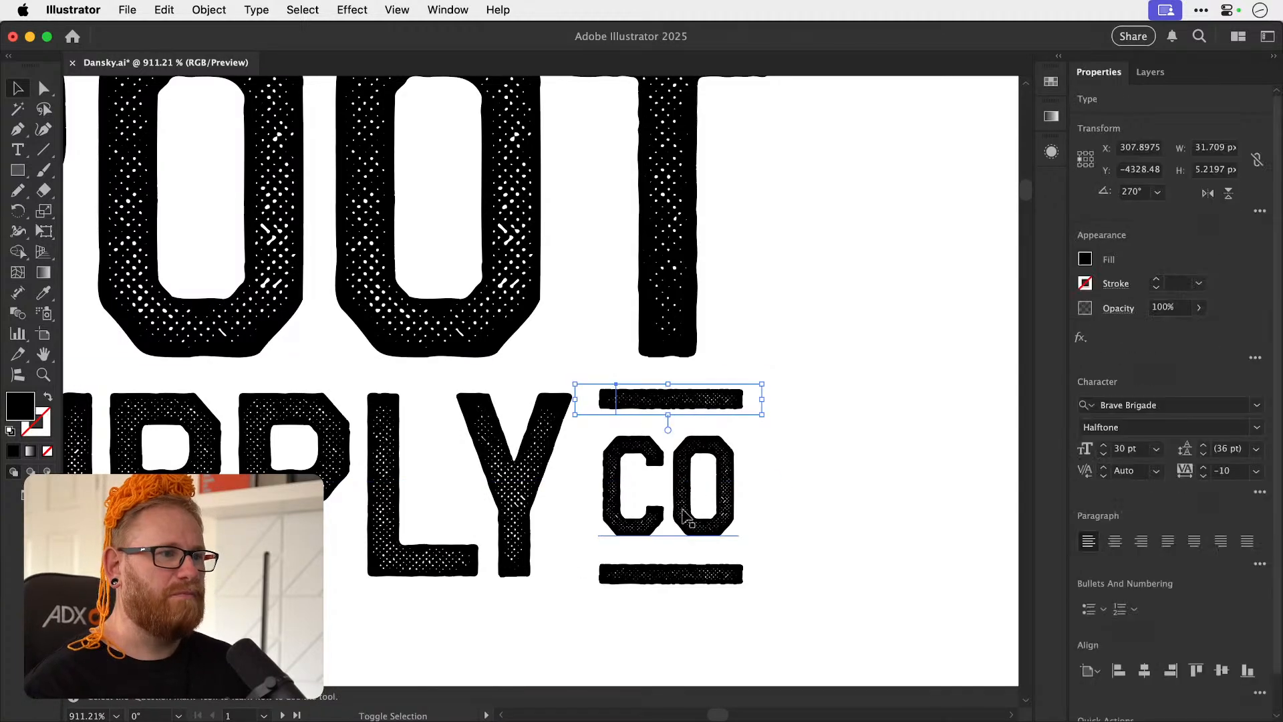
drag(706, 522, 671, 528)
click(639, 592)
drag(639, 591, 638, 578)
drag(659, 501, 660, 494)
Group CO with its two bars and nudge the group slightly away from the Y of SUPPLY.
click(677, 404)
shift+click(664, 576)
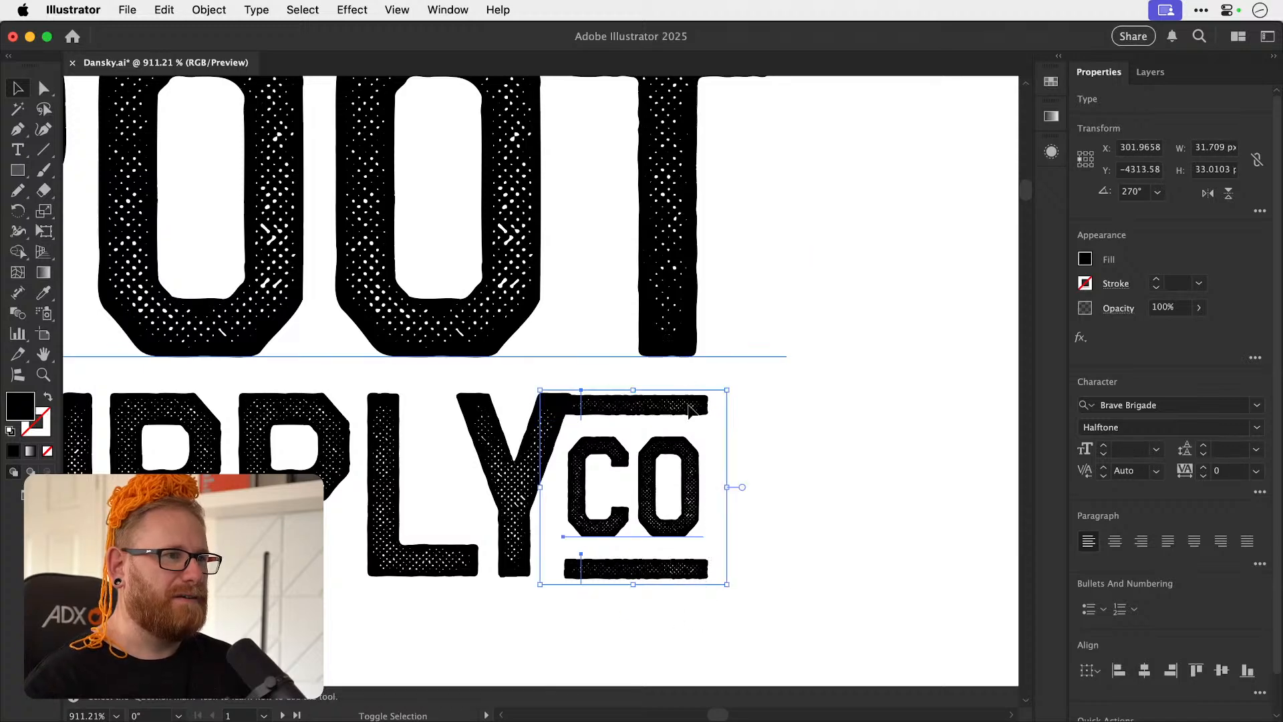
key(a)
key(v)
mouse_move(682, 415)
mouse_down()
mouse_move(710, 414)
mouse_move(700, 420)
mouse_up()
scroll(600, 415, up, 5)
key(super+minus)
key(super+minus)
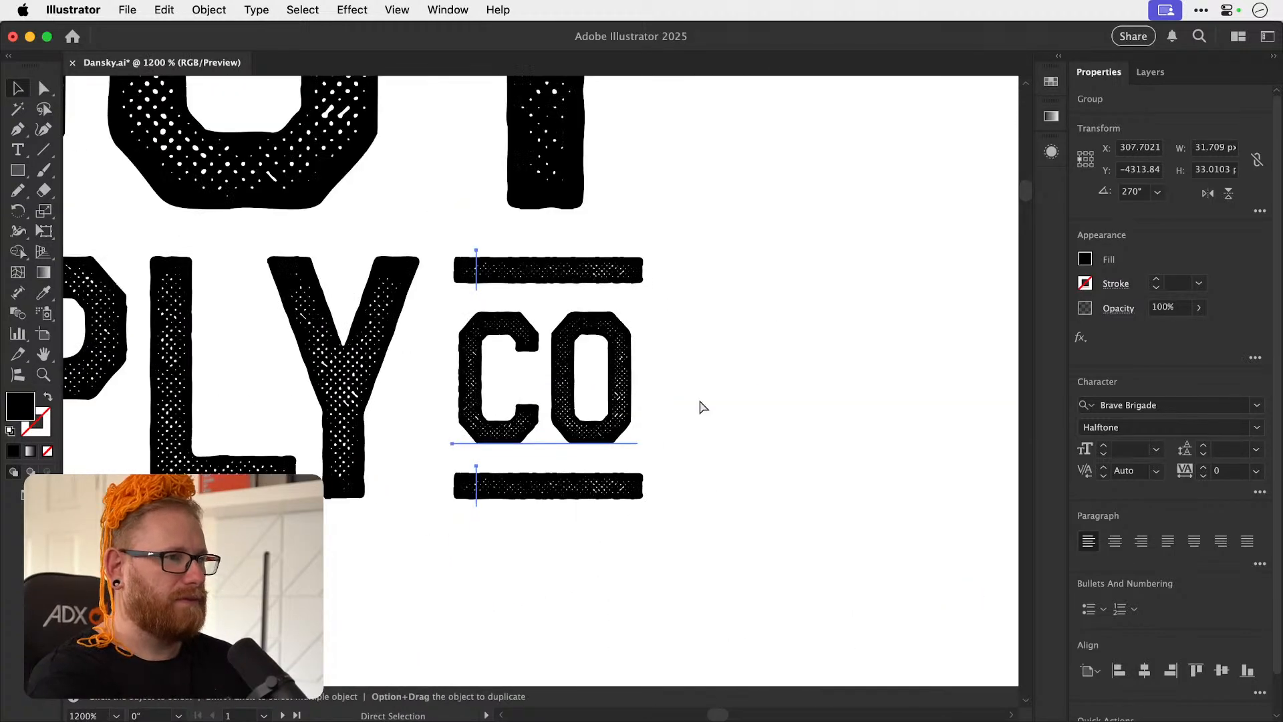
key(super+minus)
key(super+minus)
key(super+minus)
key(super+minus)
key(super+minus)
key(super+minus)
click(699, 399)
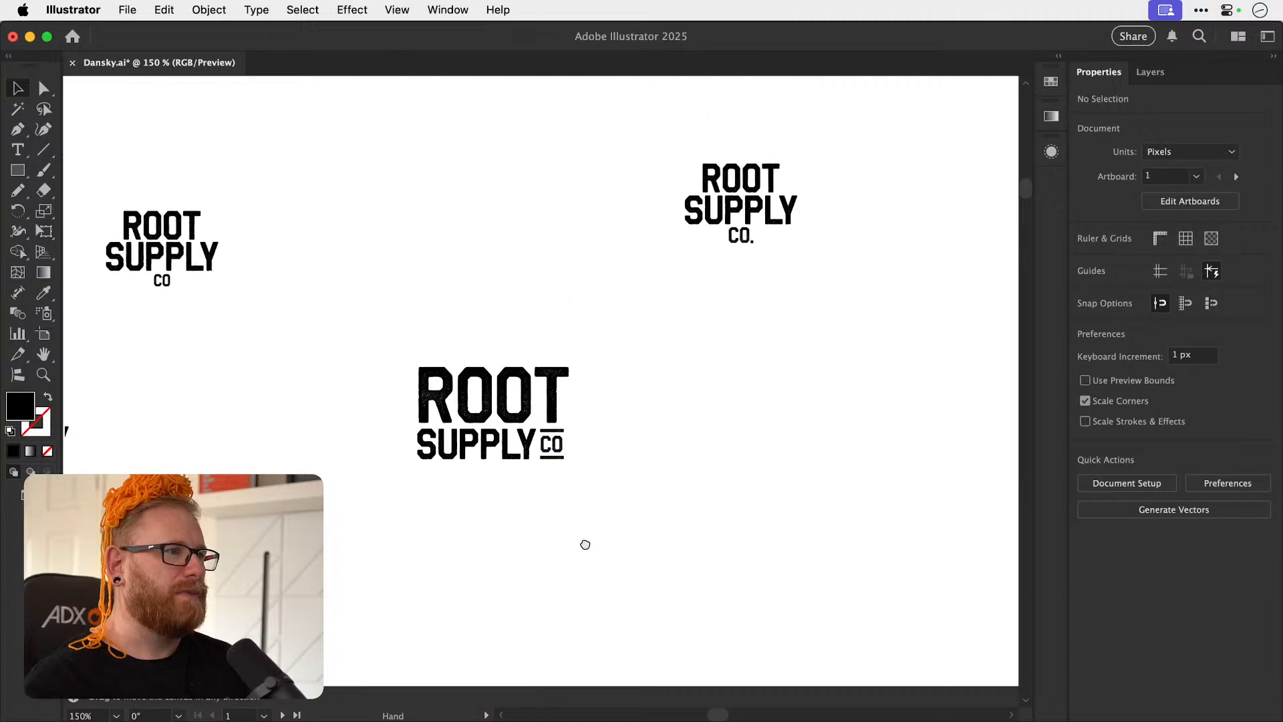
Review the revised ROOT SUPPLY CO lockup up close and alongside the earlier variations.
drag(584, 525, 588, 575)
key(z)
drag(486, 489, 674, 435)
key(v)
key(super+minus)
key(super+minus)
key(super+minus)
key(super+minus)
key(super+minus)
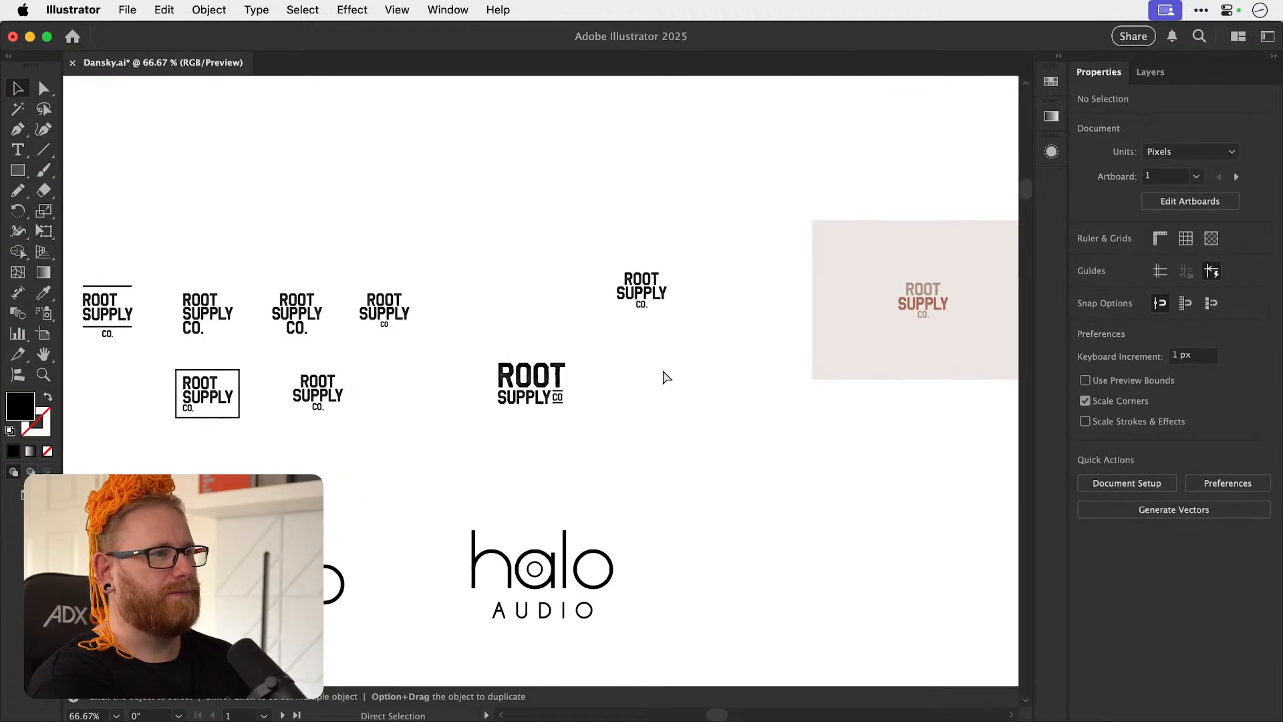
Move the revised ROOT SUPPLY CO lockup directly beneath the black stacked version beside the pale background.
drag(462, 355, 570, 416)
key(s)
drag(661, 310, 639, 320)
key(super+z)
key(v)
drag(547, 387, 648, 379)
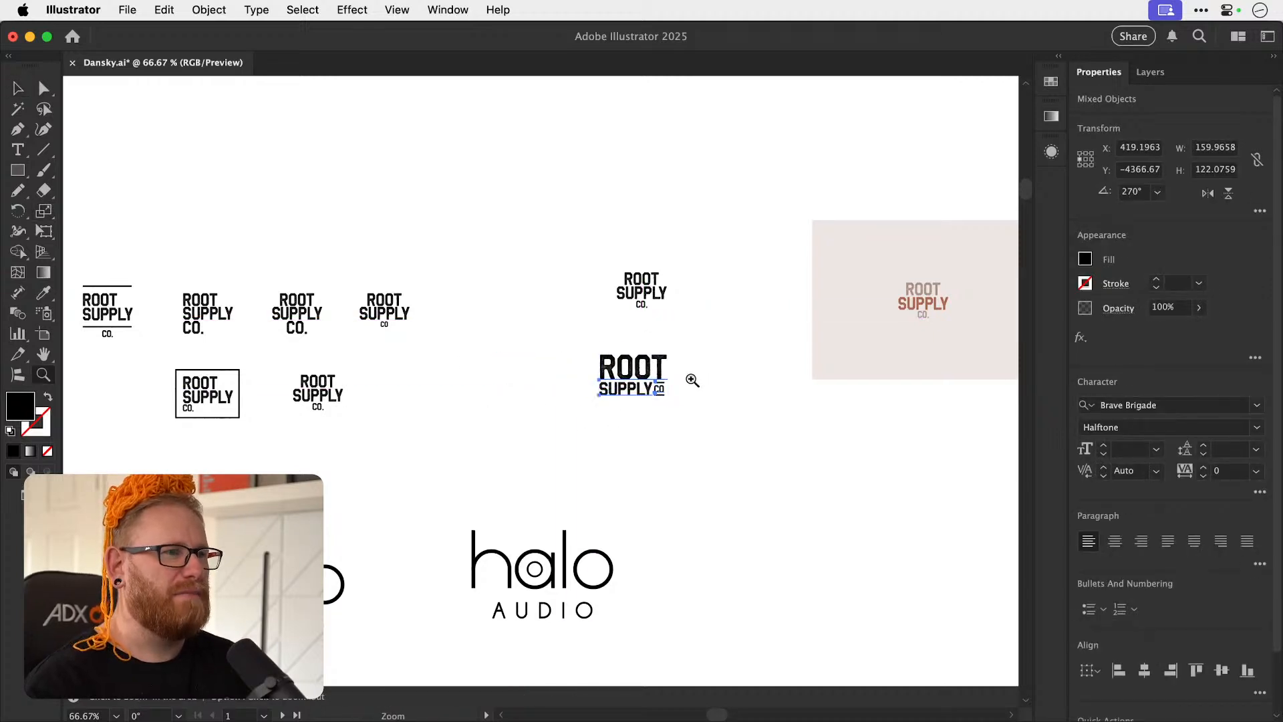
key(a)
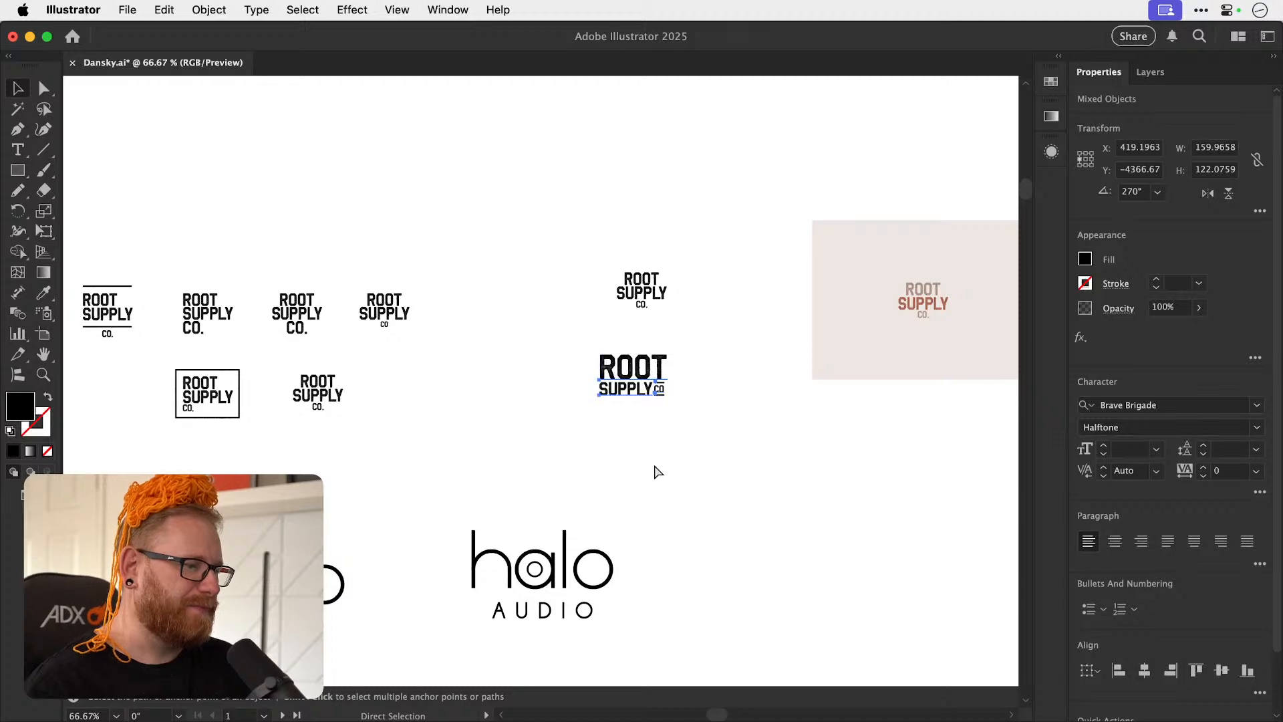
key(super+Tab)
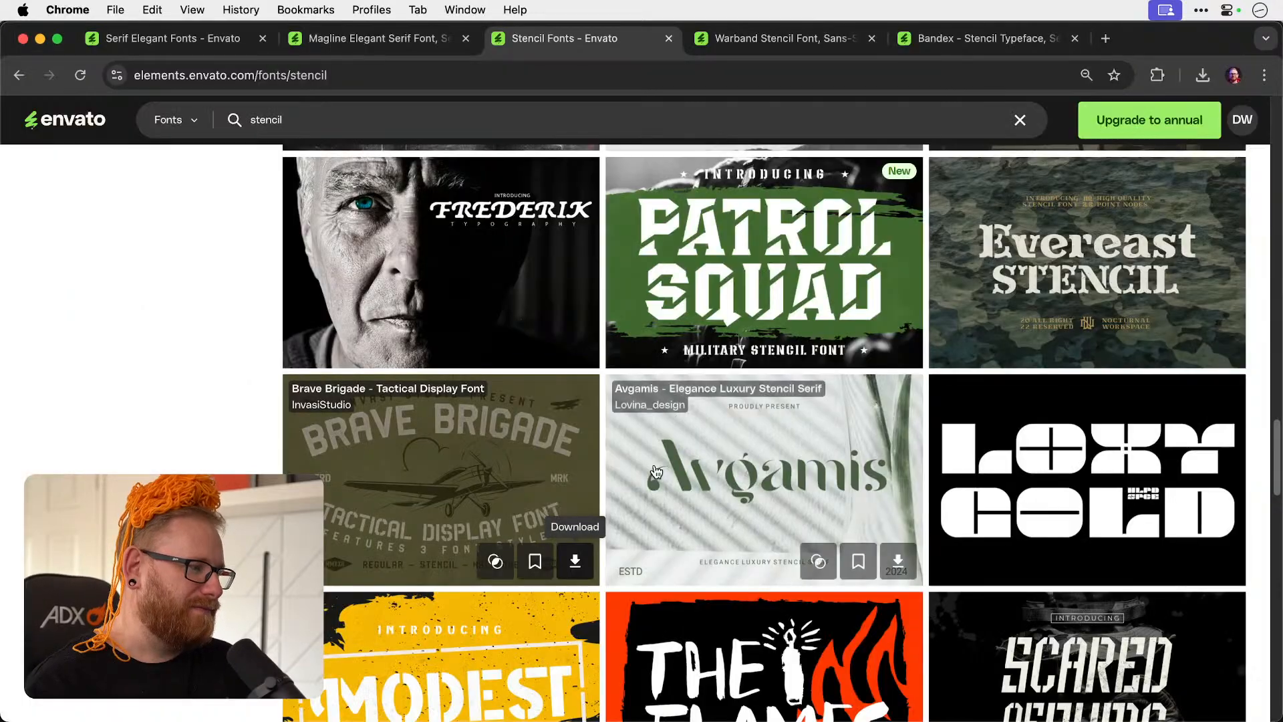
key(super+Tab)
click(674, 448)
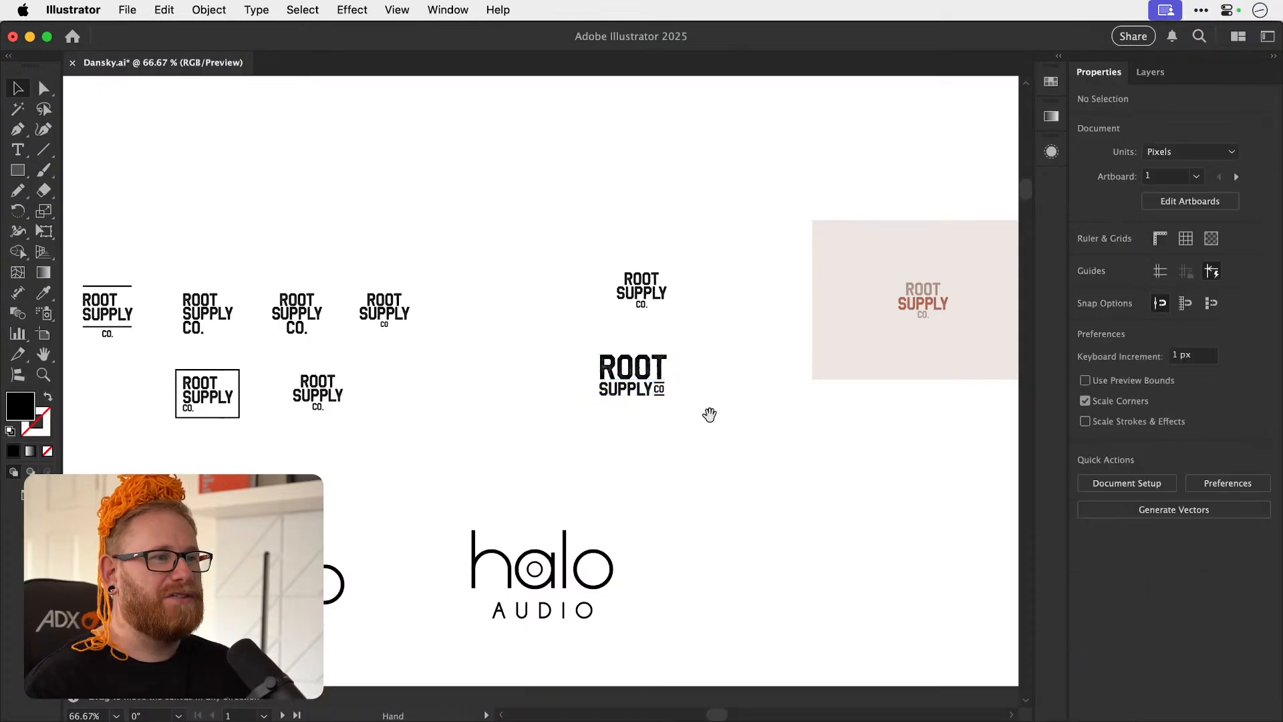
Select all parts of the revised ROOT SUPPLY CO lockup and group them.
drag(705, 417, 587, 449)
mouse_move(548, 389)
mouse_down()
mouse_move(592, 367)
mouse_move(548, 387)
mouse_up()
drag(459, 375, 596, 467)
key(super+g)
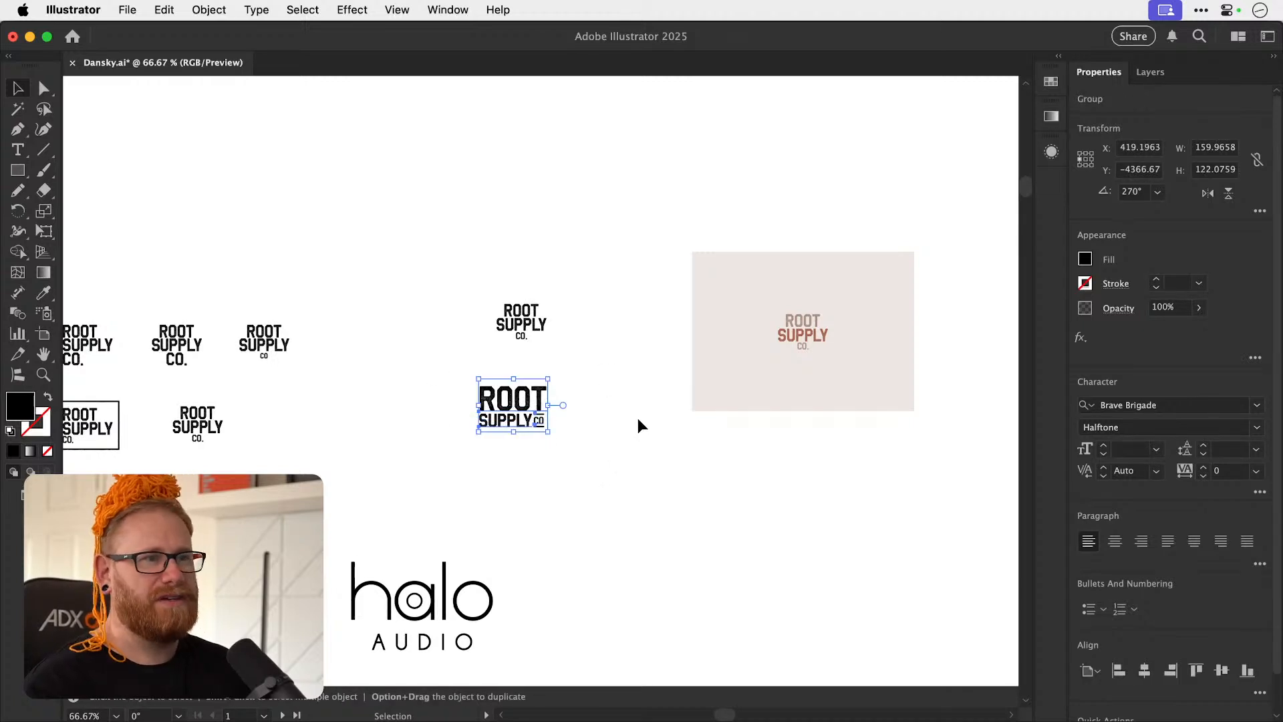
Duplicate the pale background rectangle below the original and set the copy's fill to dark green (3b7246).
scroll(628, 421, right, 3)
scroll(628, 421, down, 1)
drag(683, 557, 628, 574)
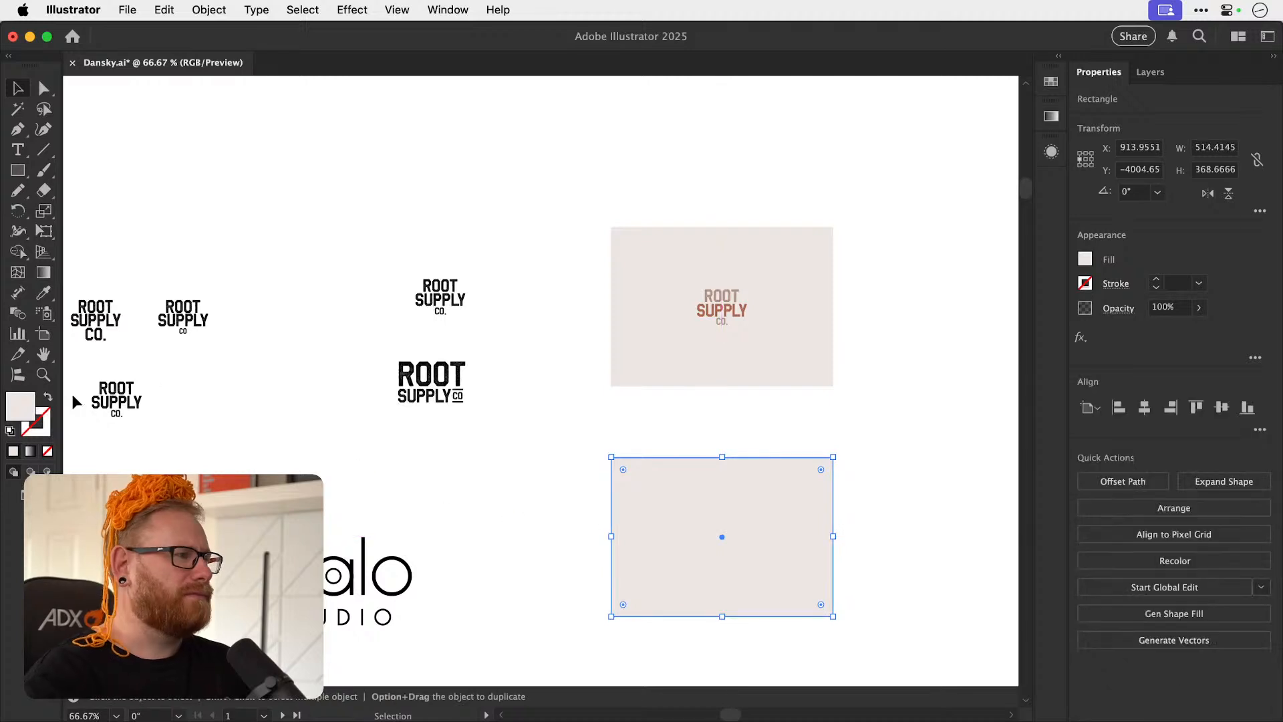
double_click(21, 406)
text(328e43)
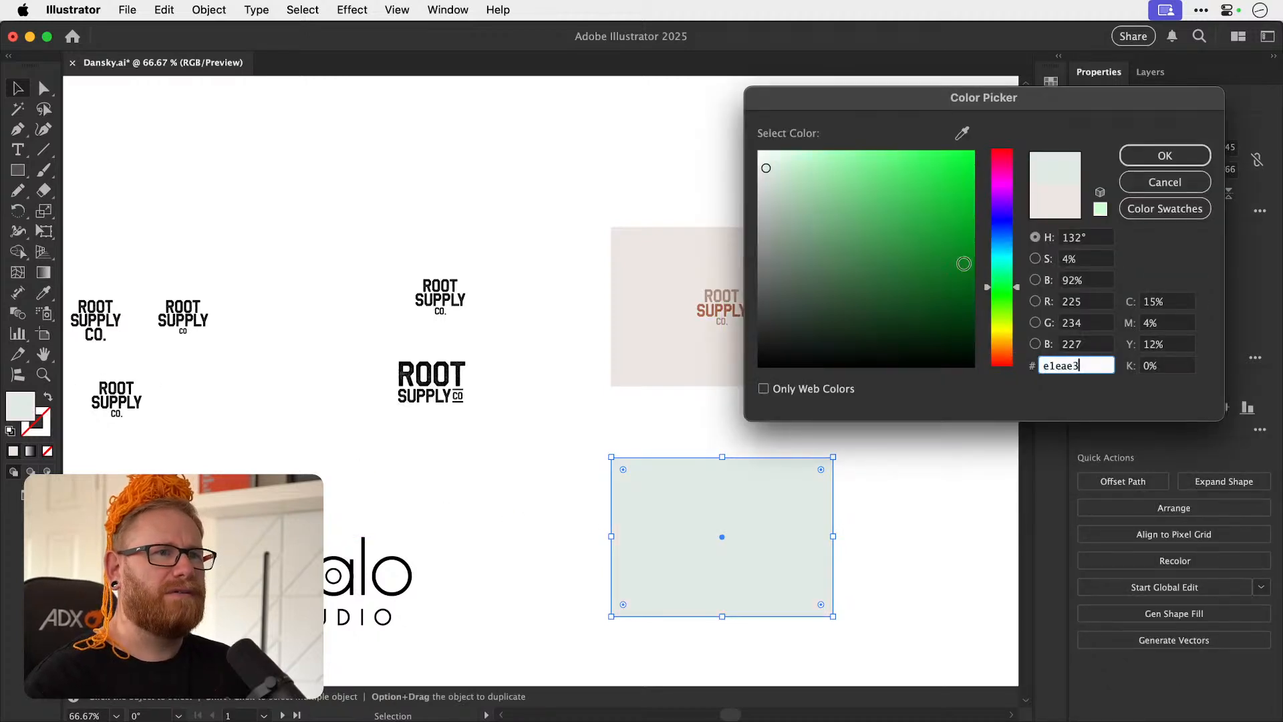
drag(896, 242, 866, 273)
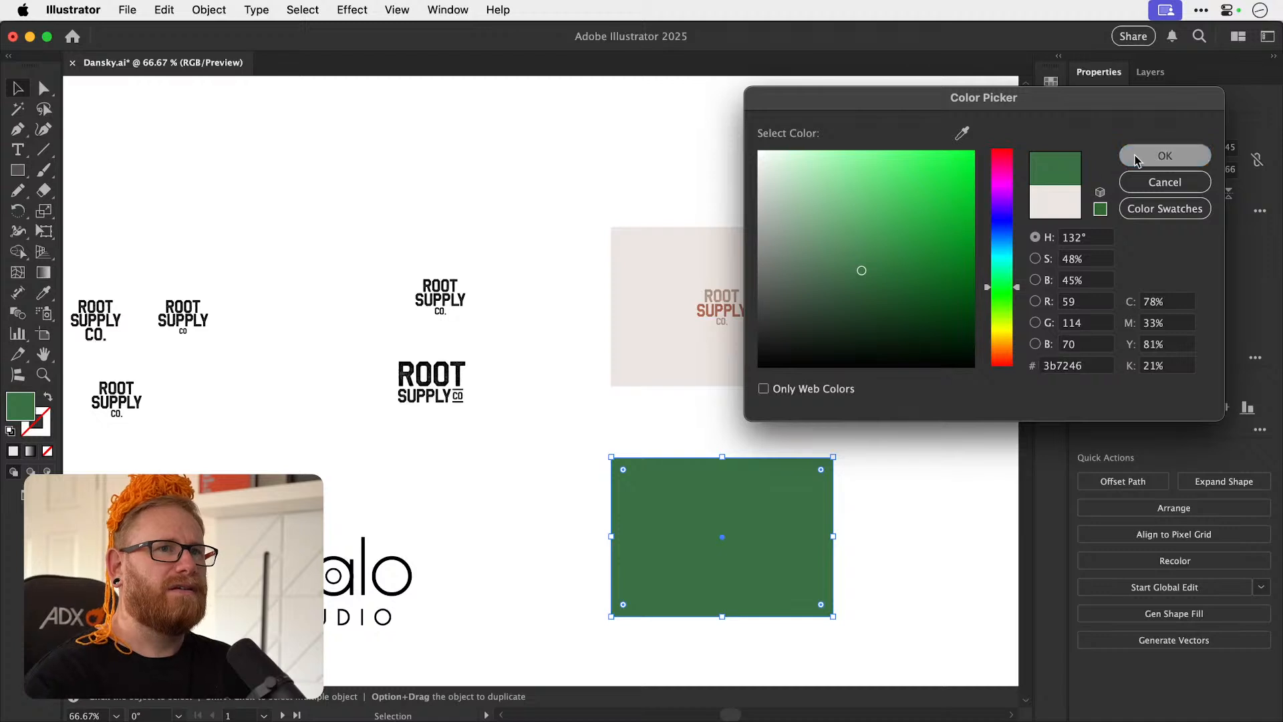
click(1165, 155)
Place a copy of the revised lockup on the green rectangle and set its fill to pale green (dbffd4).
click(444, 419)
click(441, 398)
drag(421, 371, 698, 528)
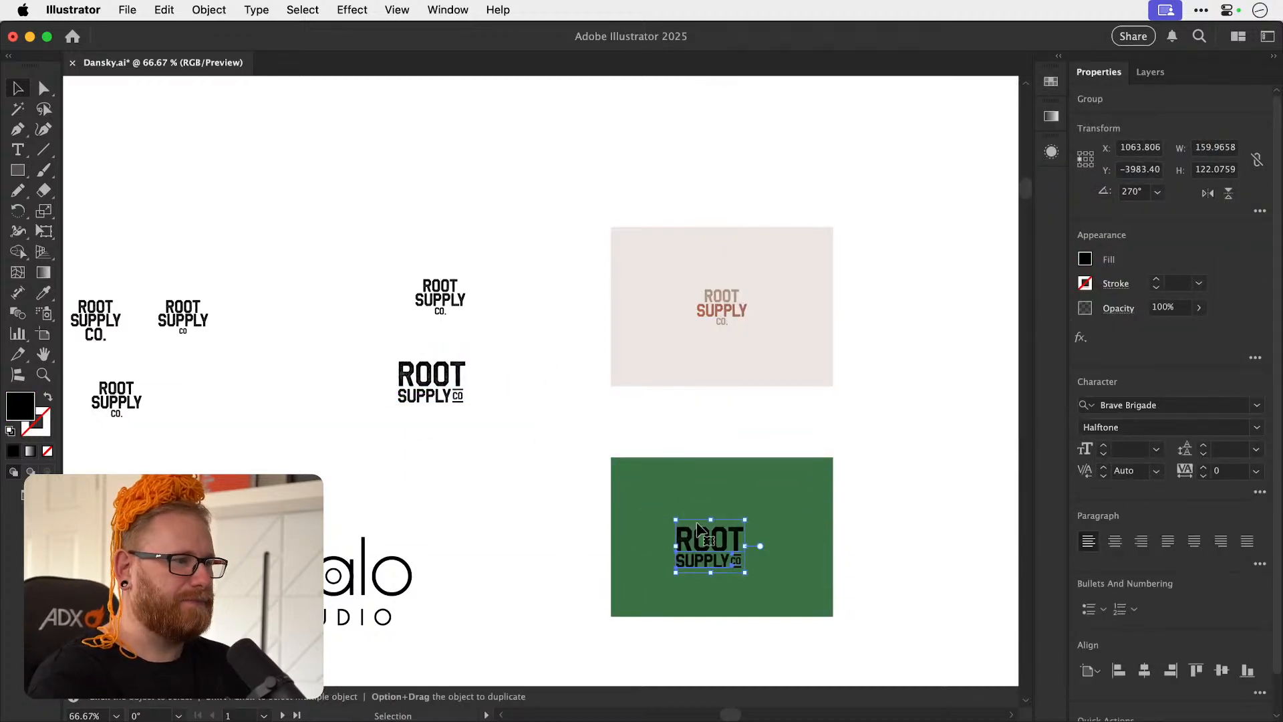
double_click(20, 406)
text(d5ffcc)
drag(803, 147, 824, 145)
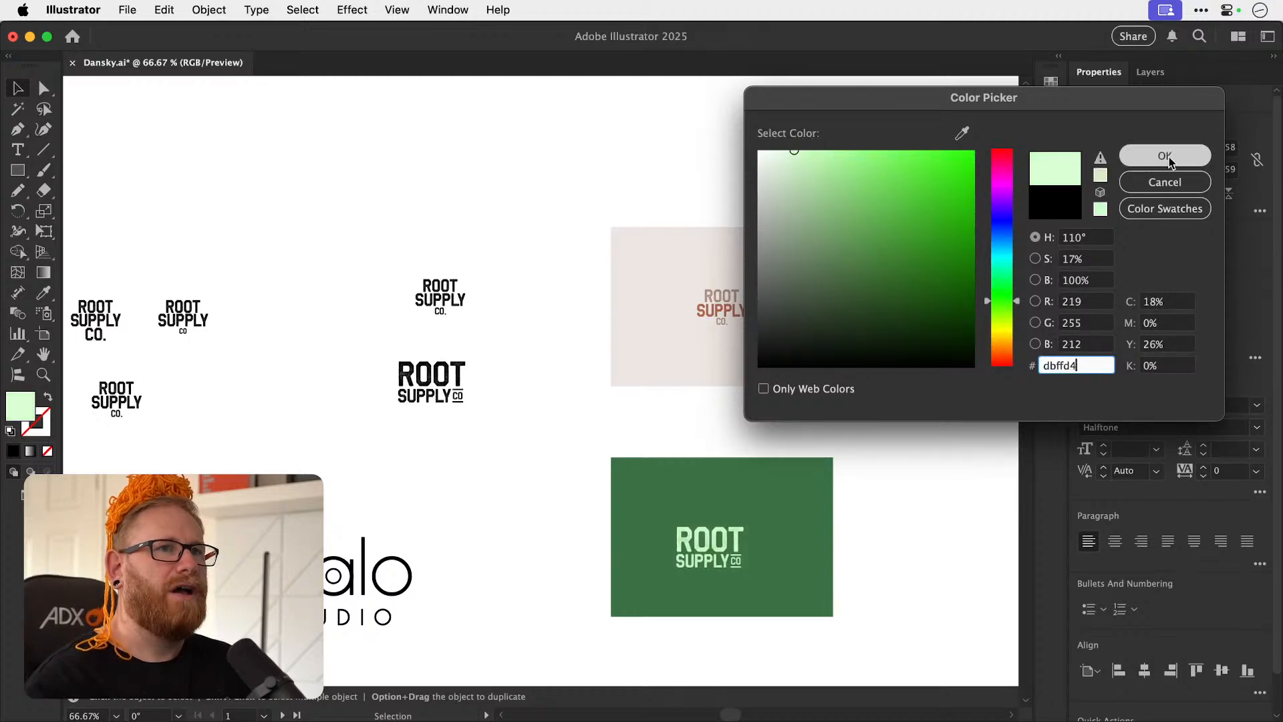
click(1146, 156)
Centre the lockup horizontally and vertically on the green rectangle and move both upward together.
shift+click(828, 529)
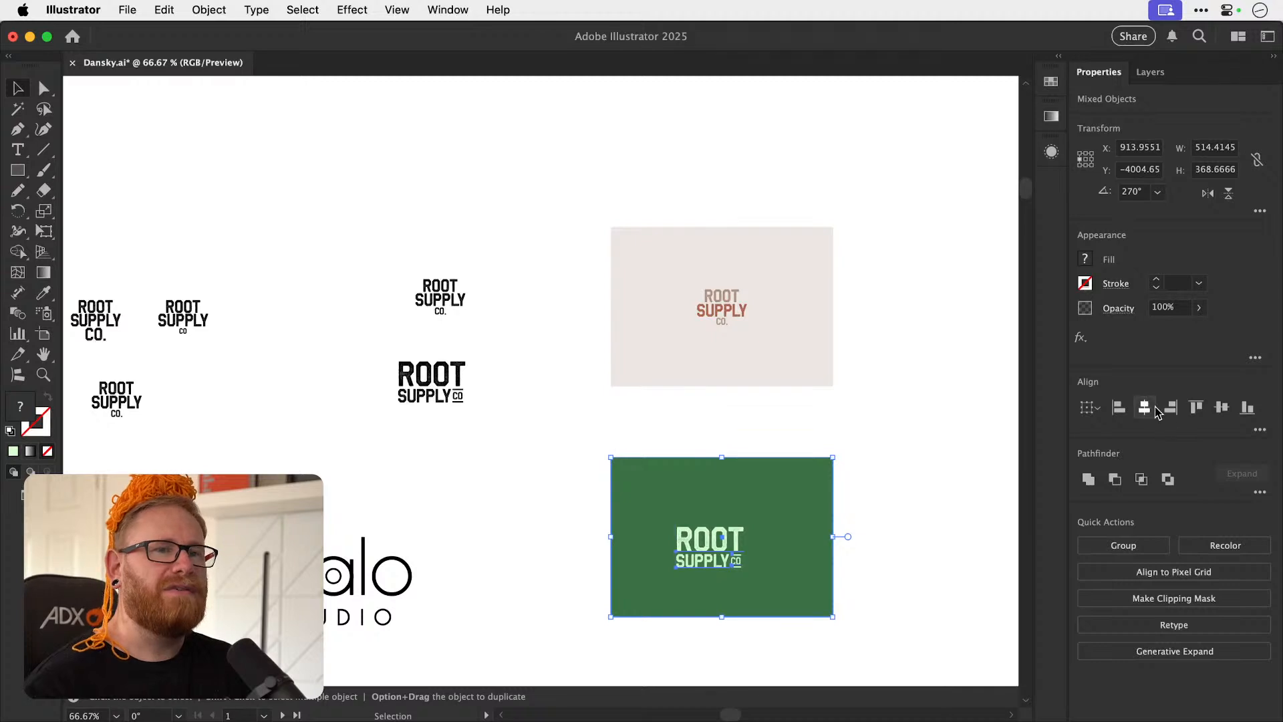
click(1144, 407)
click(1222, 407)
drag(750, 537, 756, 499)
click(882, 437)
drag(884, 432, 739, 370)
key(z)
drag(535, 461, 806, 443)
key(v)
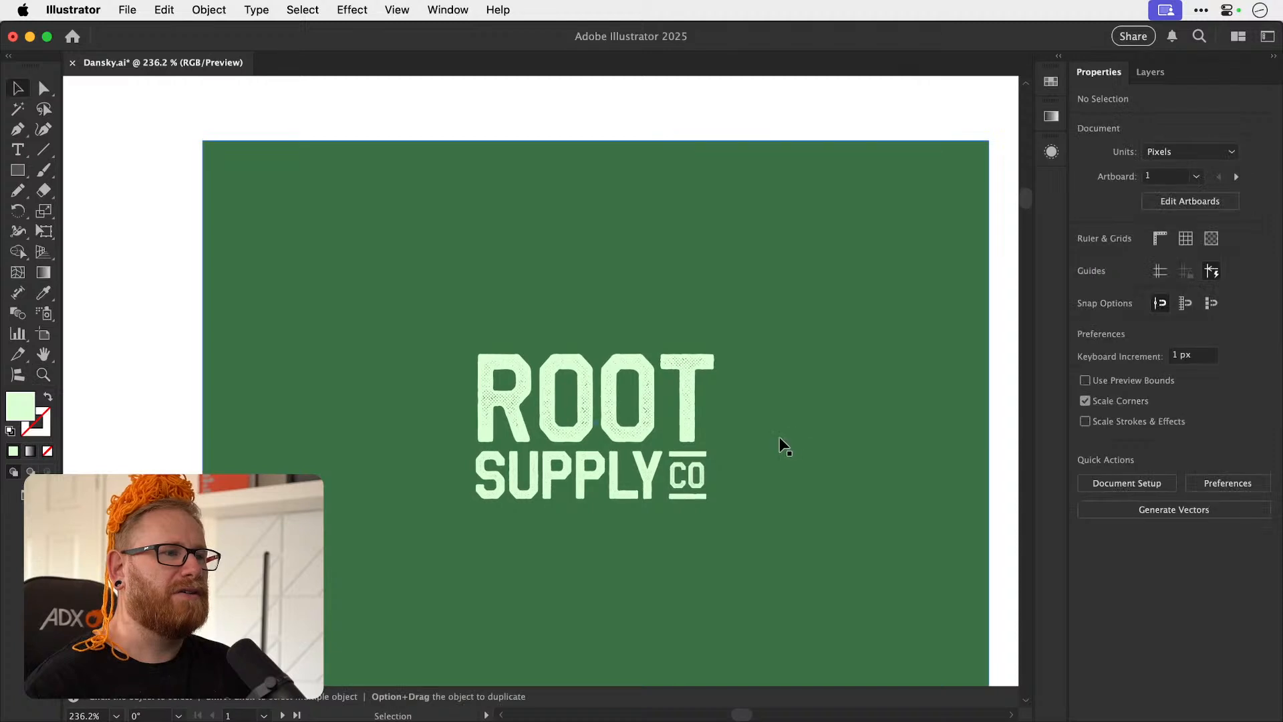
Try a bright magenta fill on the ROOT SUPPLY CO lockup.
click(570, 430)
double_click(20, 406)
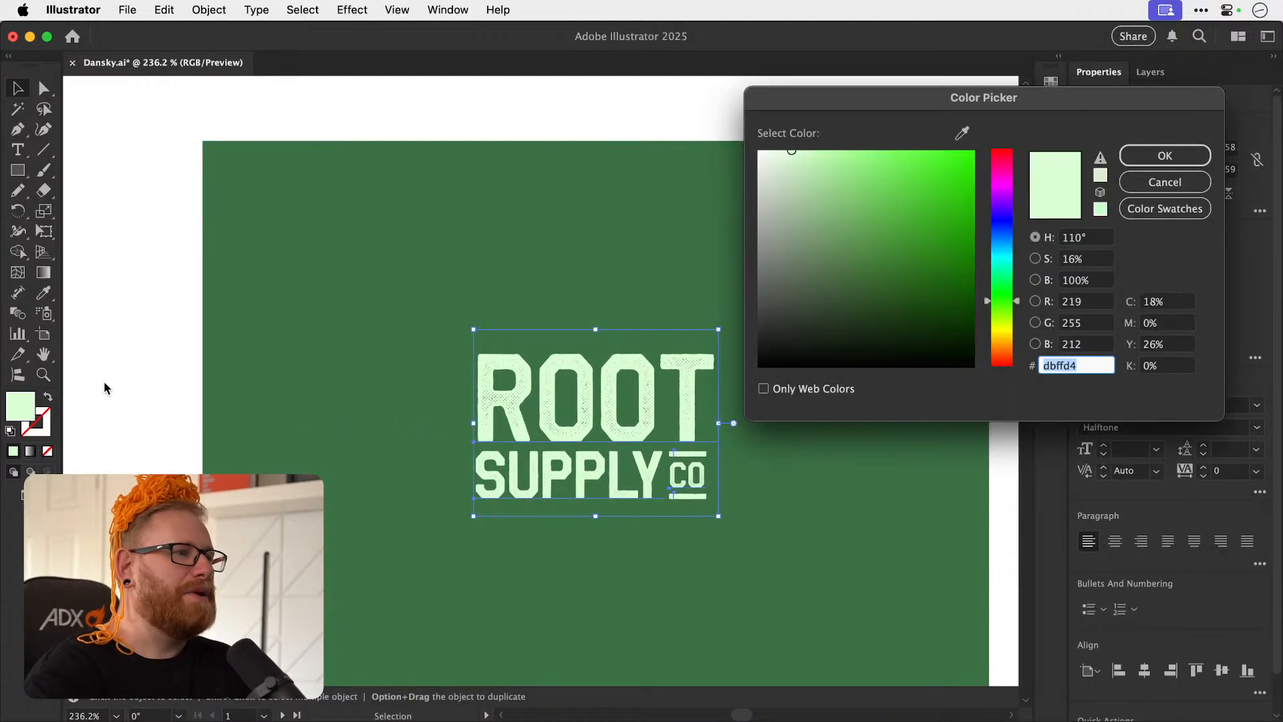
click(1001, 324)
mouse_move(995, 324)
mouse_down()
mouse_move(996, 346)
mouse_move(1001, 190)
mouse_up()
mouse_move(919, 229)
mouse_down()
mouse_move(948, 150)
mouse_move(996, 186)
mouse_up()
mouse_move(945, 249)
mouse_down()
mouse_move(966, 247)
mouse_move(992, 213)
mouse_move(1007, 166)
mouse_up()
click(1135, 163)
Change the background rectangle's fill to a muted olive green.
click(314, 318)
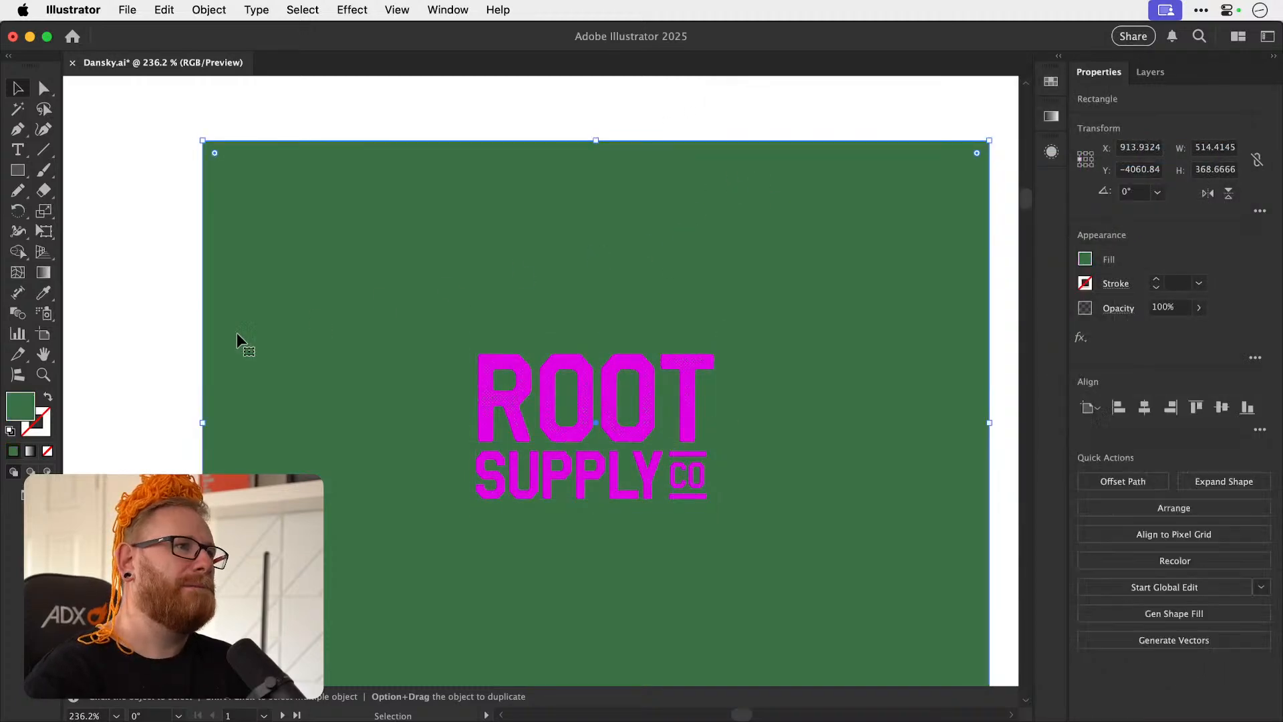
double_click(20, 405)
text(3355ff)
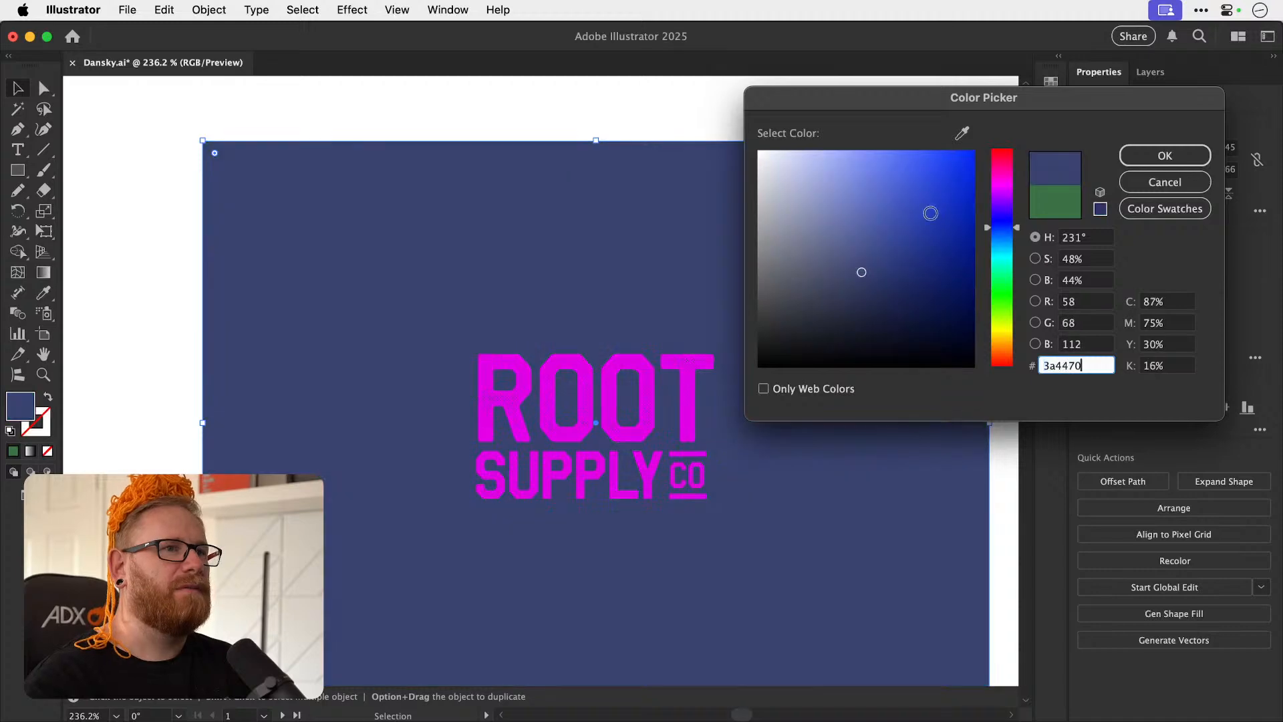
mouse_move(1007, 241)
mouse_down()
mouse_move(1007, 314)
mouse_move(1007, 281)
mouse_move(1009, 308)
mouse_move(871, 292)
mouse_move(850, 266)
mouse_up()
click(1140, 165)
Set the fill of the ROOT SUPPLY CO lockup on the green rectangle to lime green (c6e548).
click(590, 409)
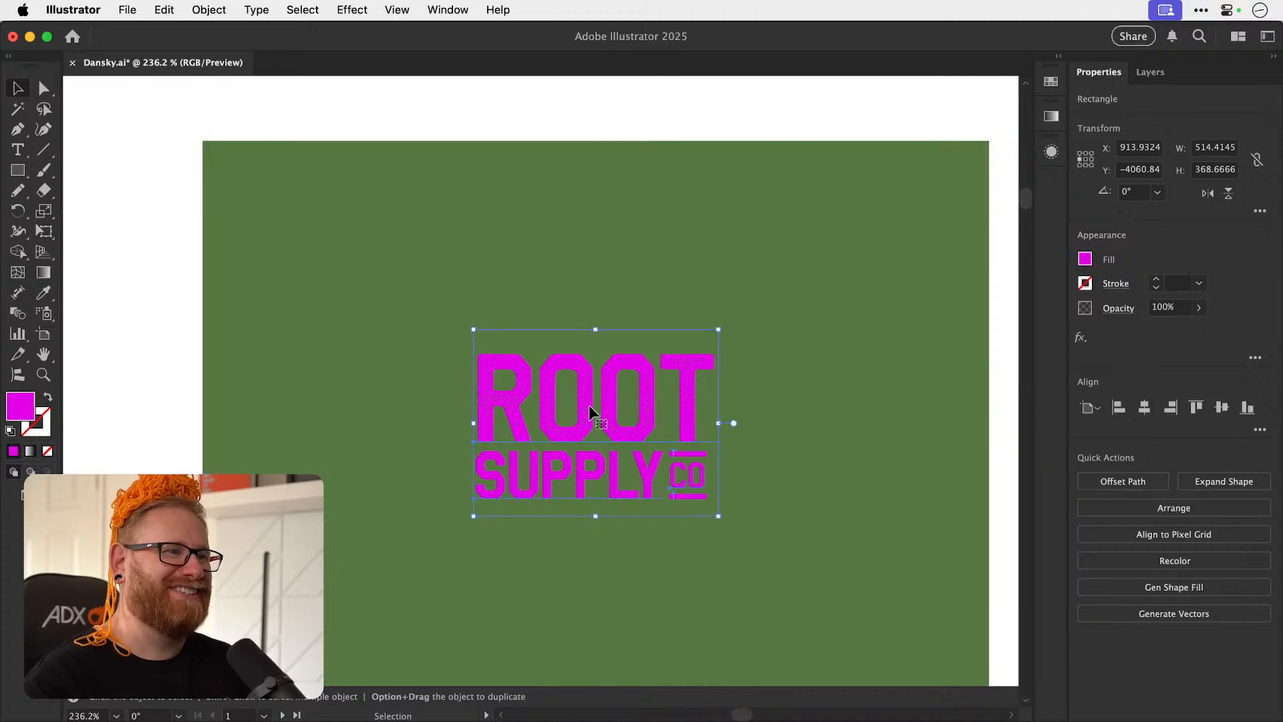
click(326, 463)
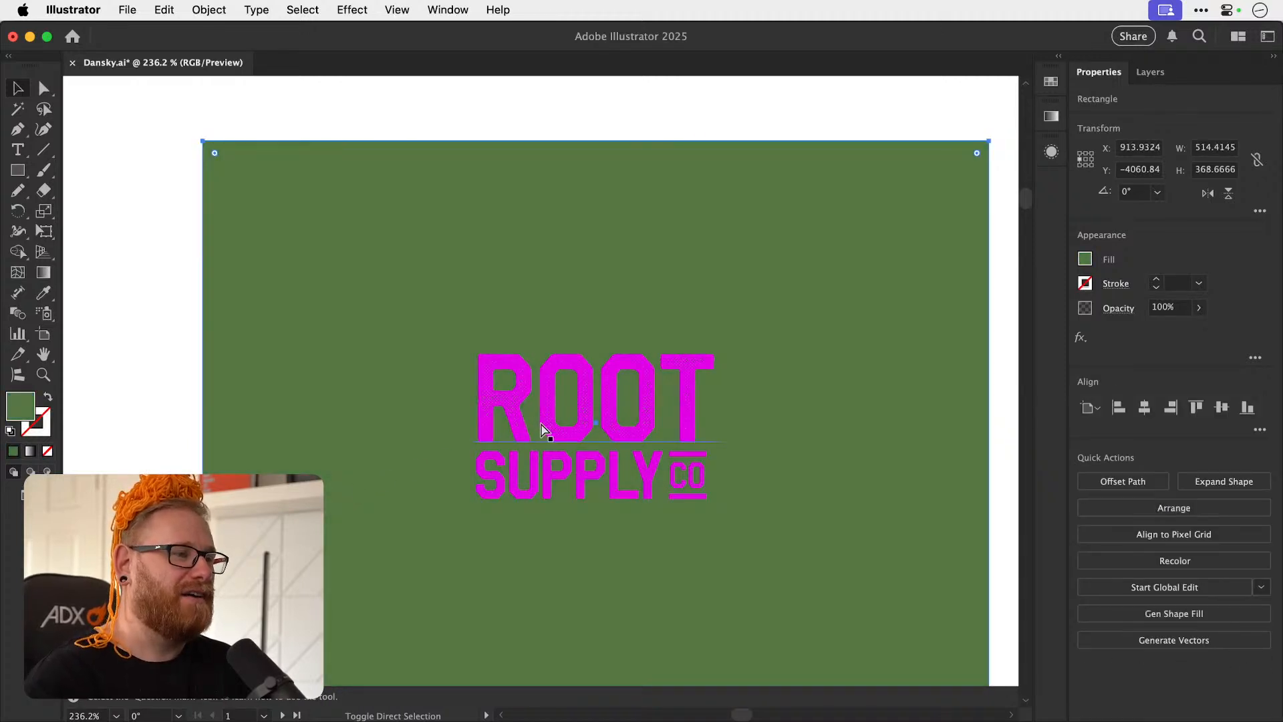
click(545, 421)
double_click(20, 409)
drag(1000, 314, 997, 326)
mouse_move(925, 268)
mouse_down()
mouse_move(922, 163)
mouse_move(896, 152)
mouse_move(903, 190)
mouse_move(916, 174)
mouse_up()
drag(1000, 324, 1002, 322)
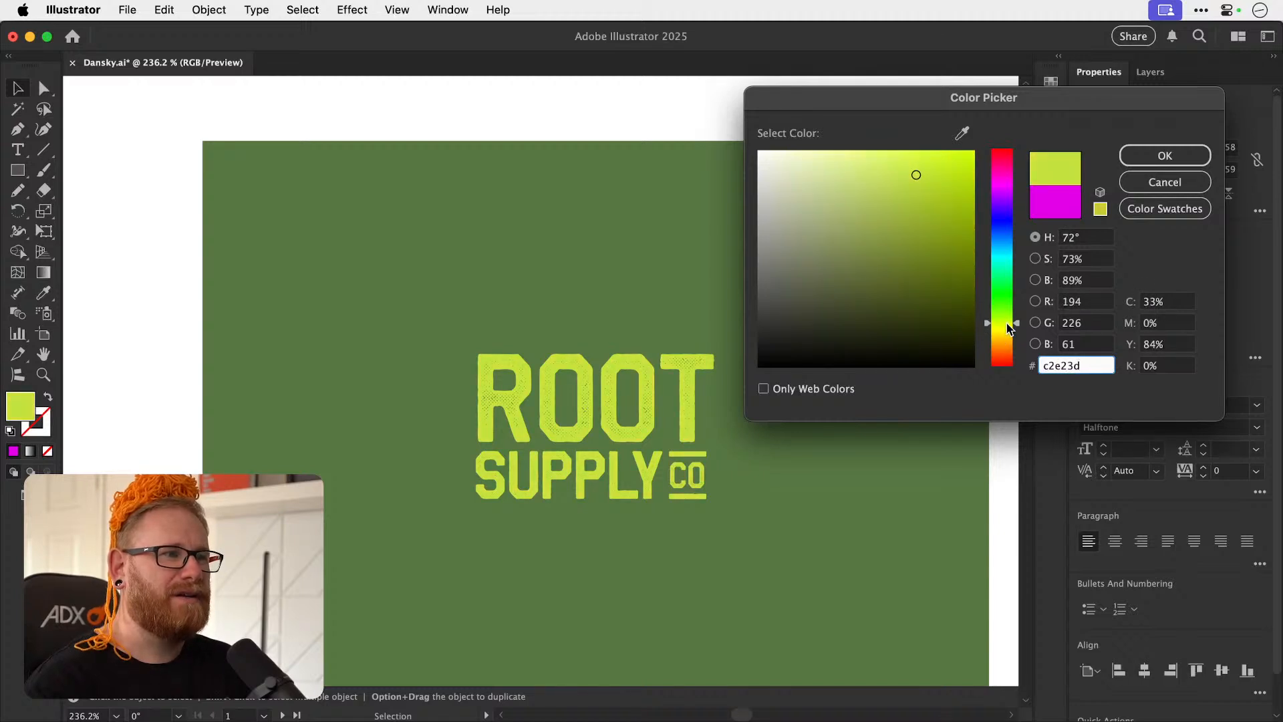
mouse_move(916, 176)
mouse_down()
mouse_move(892, 174)
mouse_move(974, 163)
mouse_move(895, 178)
mouse_move(915, 172)
mouse_up()
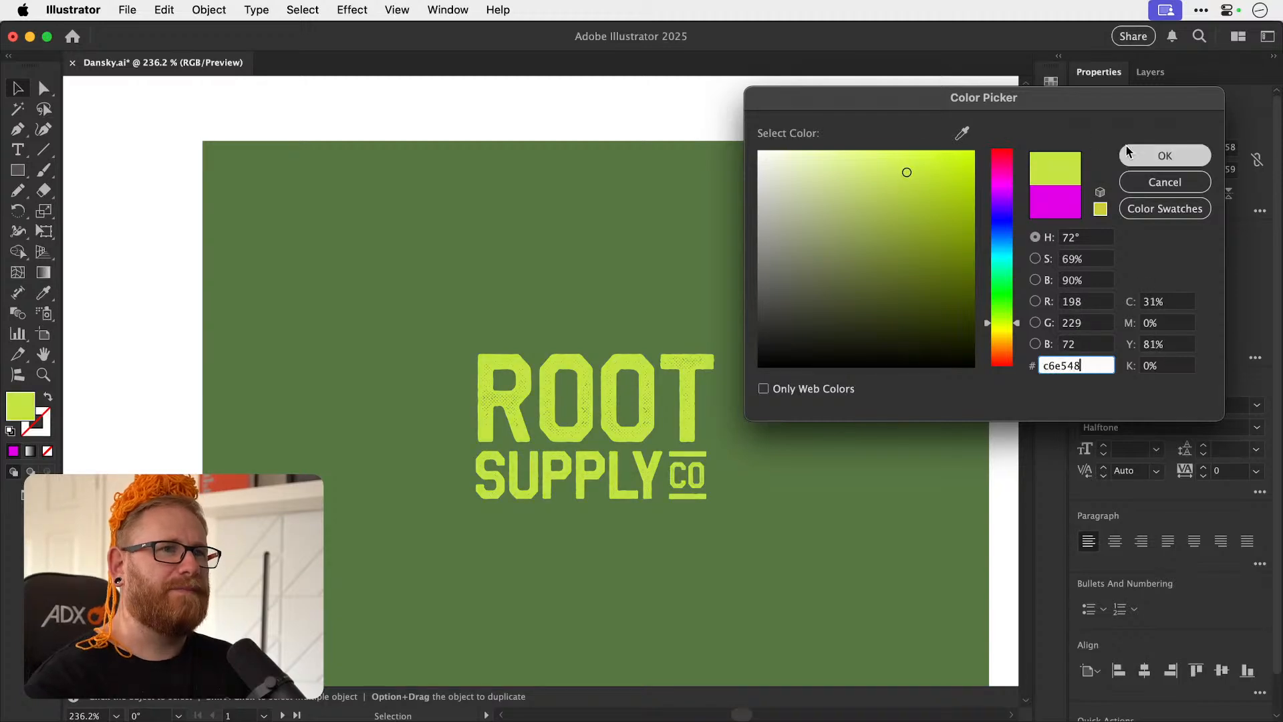
key(Return)
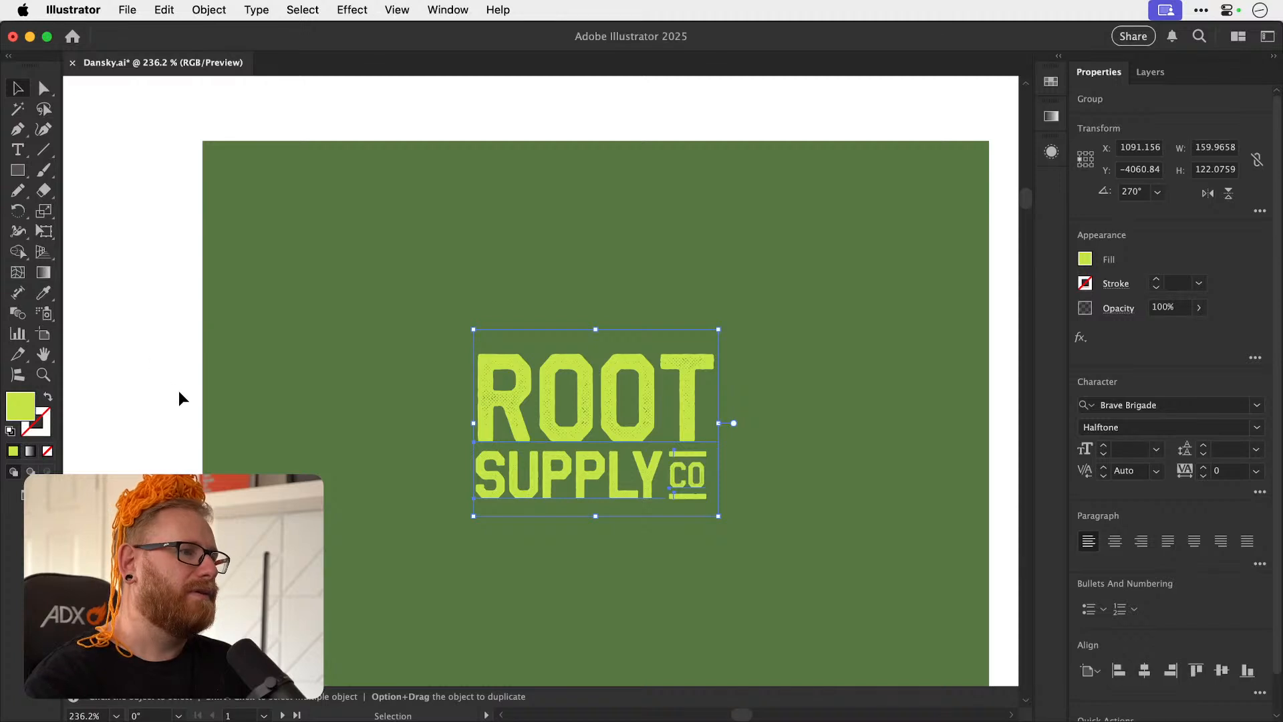
Centre the lime green lockup vertically on its background rectangle.
click(169, 391)
key(super+1)
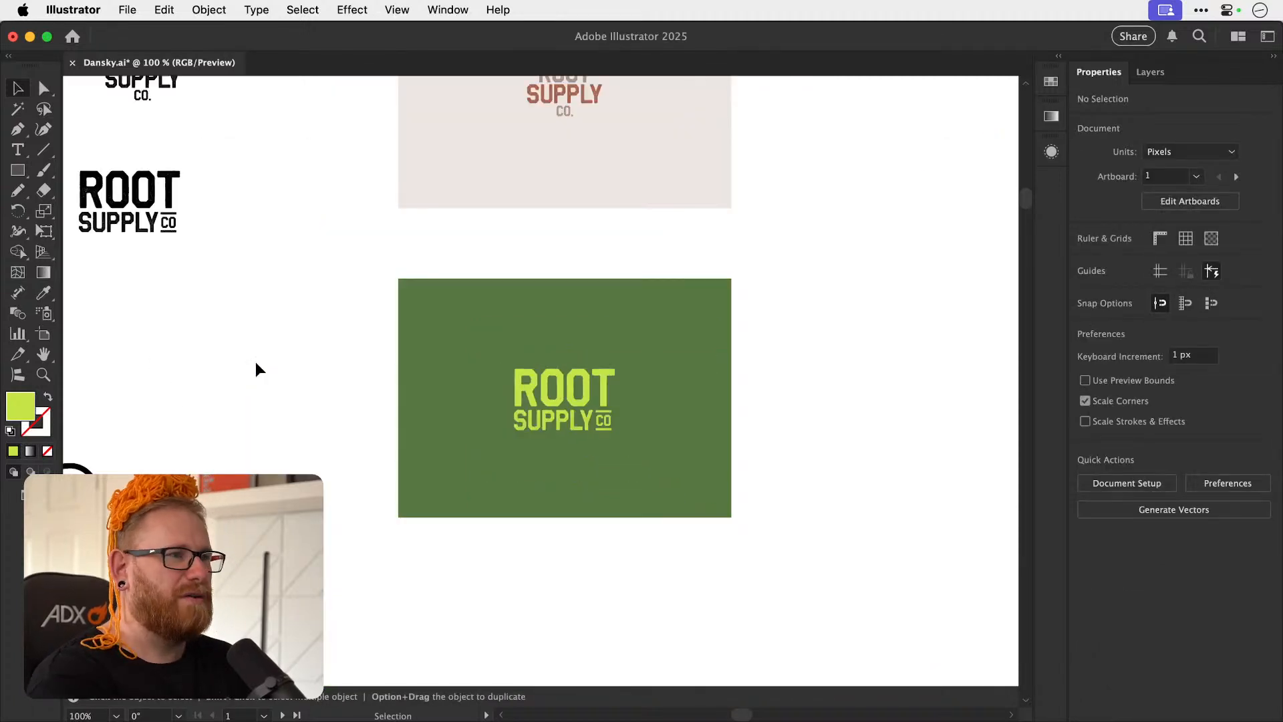
drag(606, 422, 608, 423)
click(1221, 408)
click(835, 401)
scroll(601, 417, up, 5)
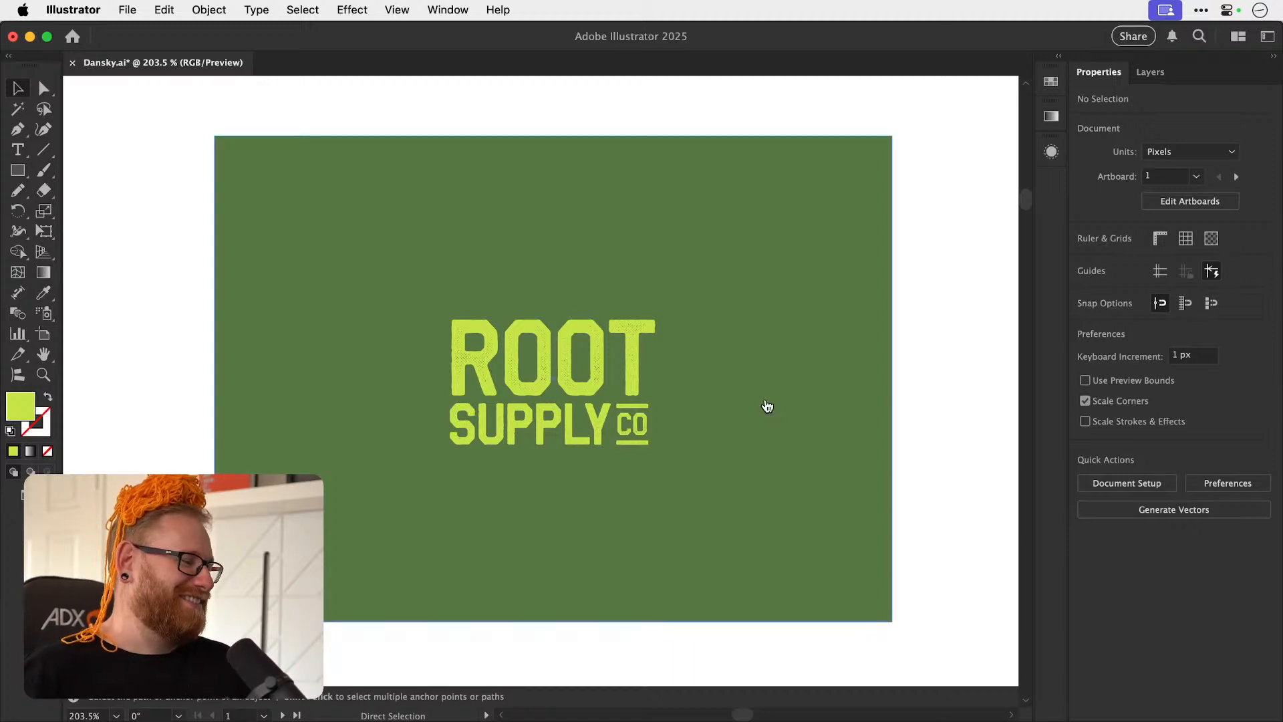
key(super+Tab)
key(super+Tab)
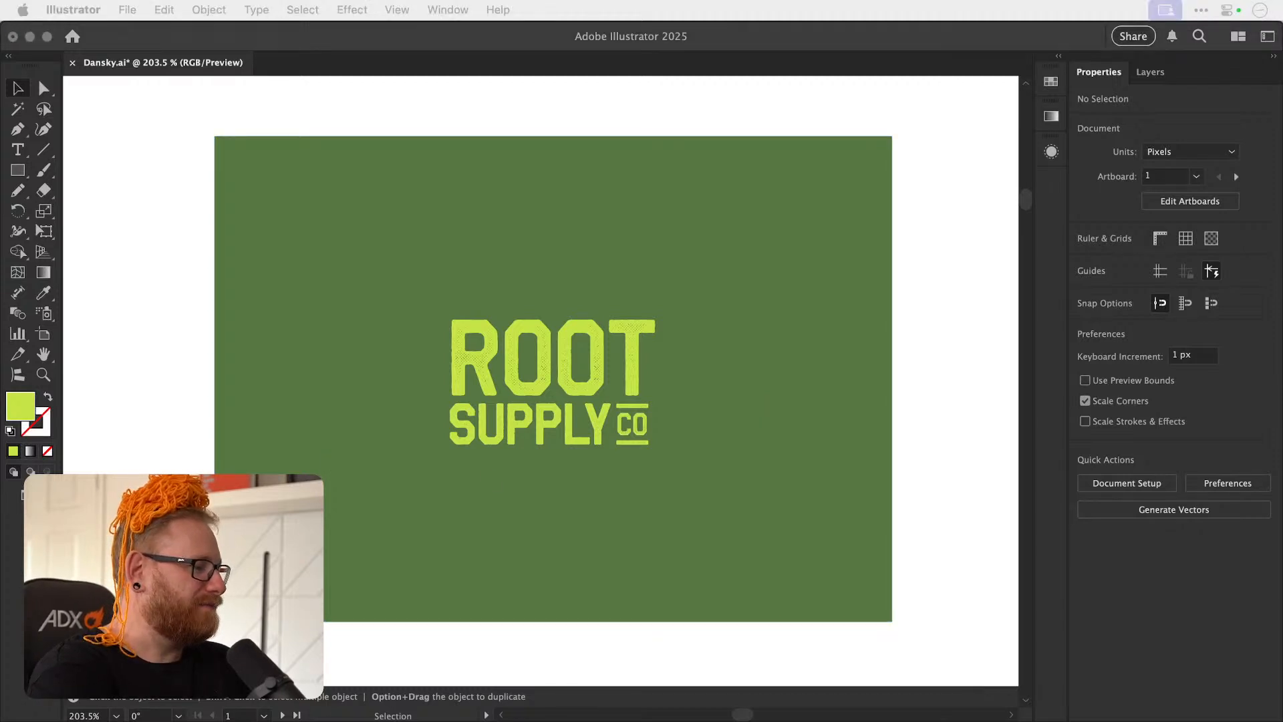
click(934, 380)
key(super+minus)
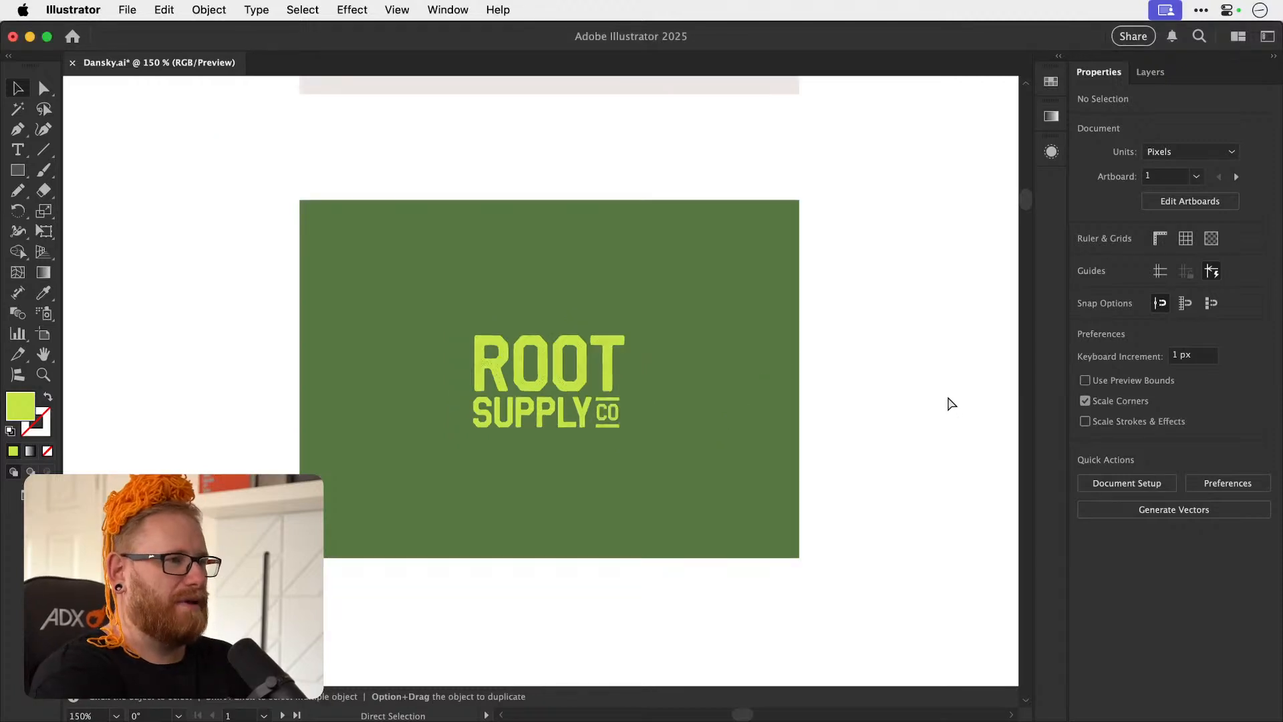
click(502, 366)
key(i)
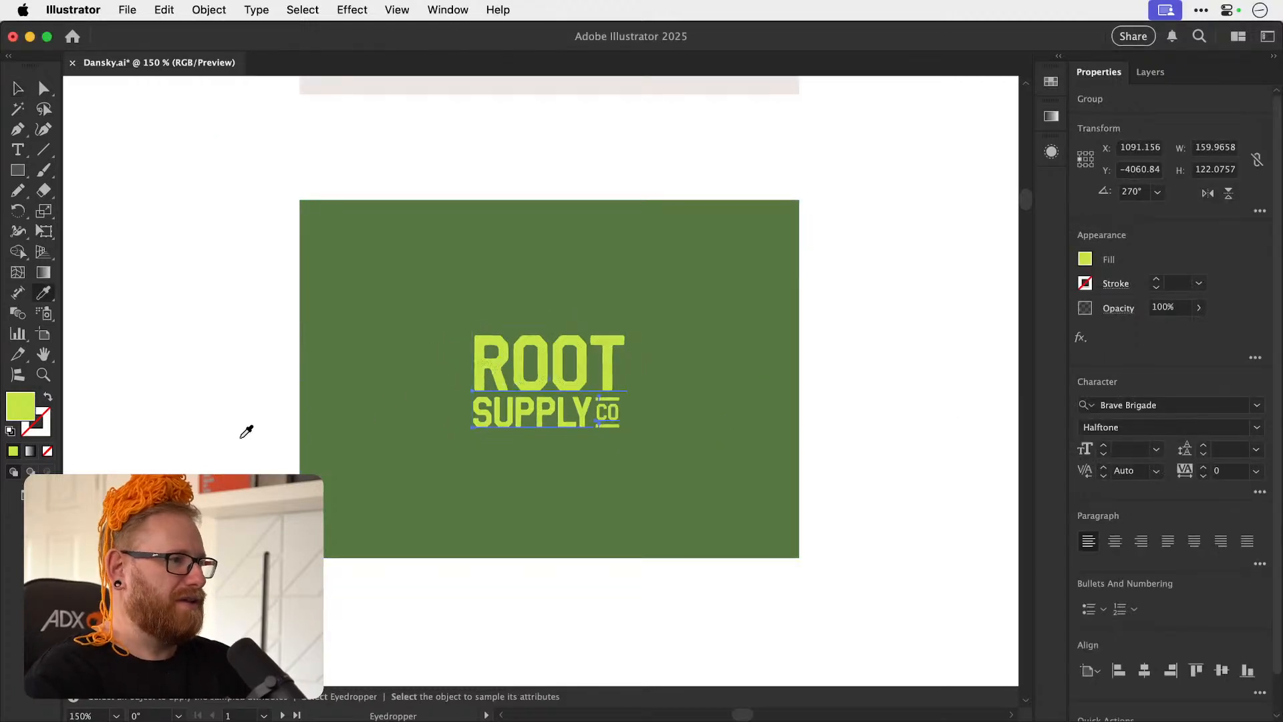
click(298, 424)
key(v)
key(super+z)
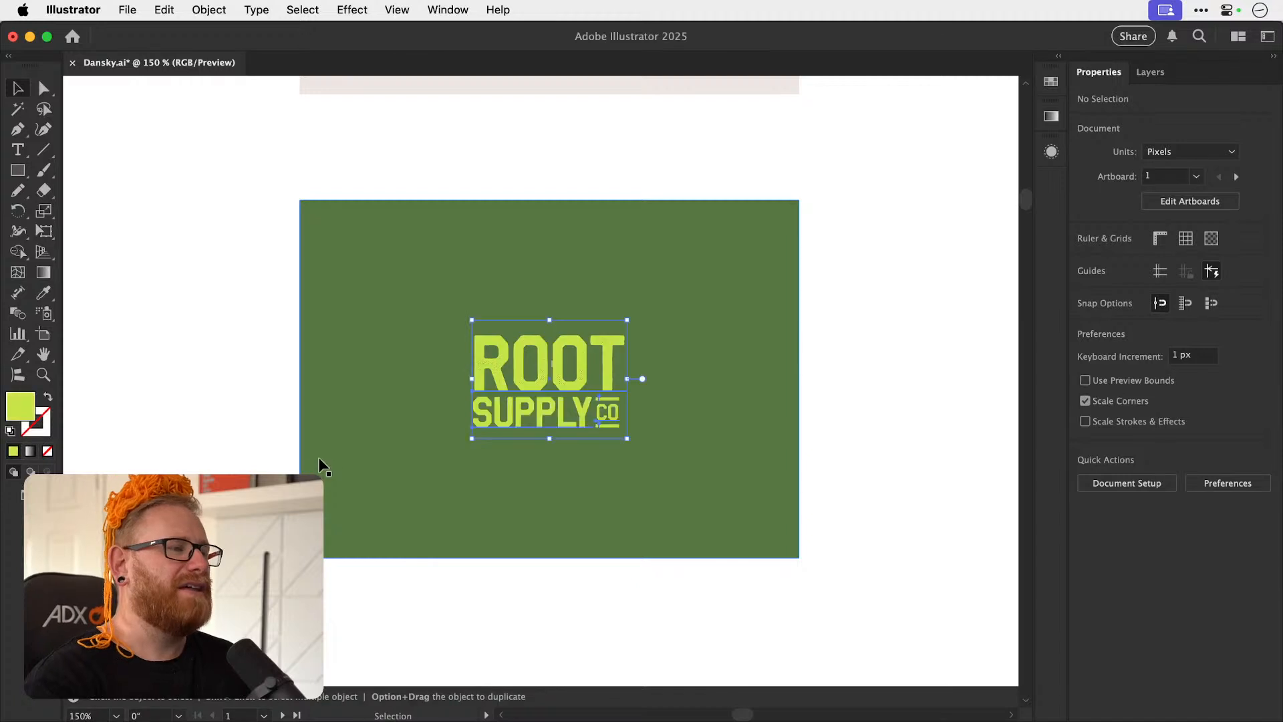
Change the fill of the rectangle behind the lime lockup to a deeper, more saturated green.
click(302, 434)
double_click(29, 407)
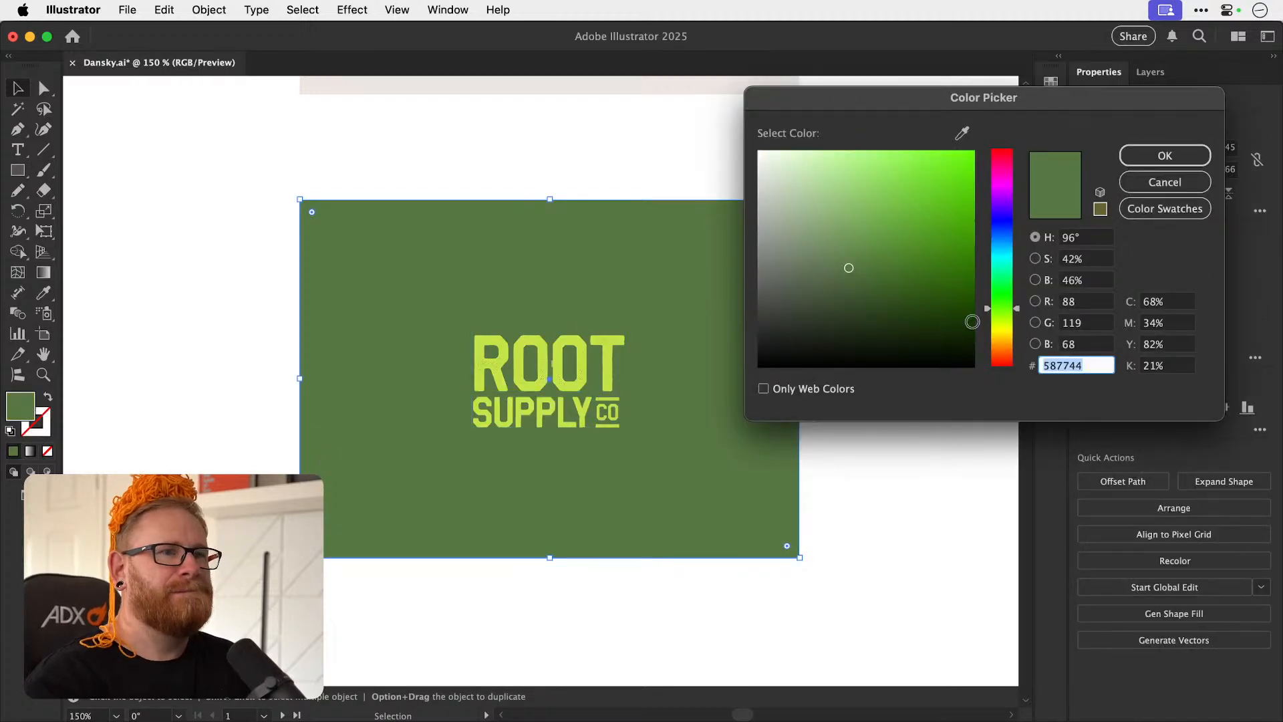
text(4d7235)
mouse_move(869, 267)
mouse_down()
mouse_move(824, 266)
mouse_move(987, 272)
mouse_move(975, 273)
mouse_up()
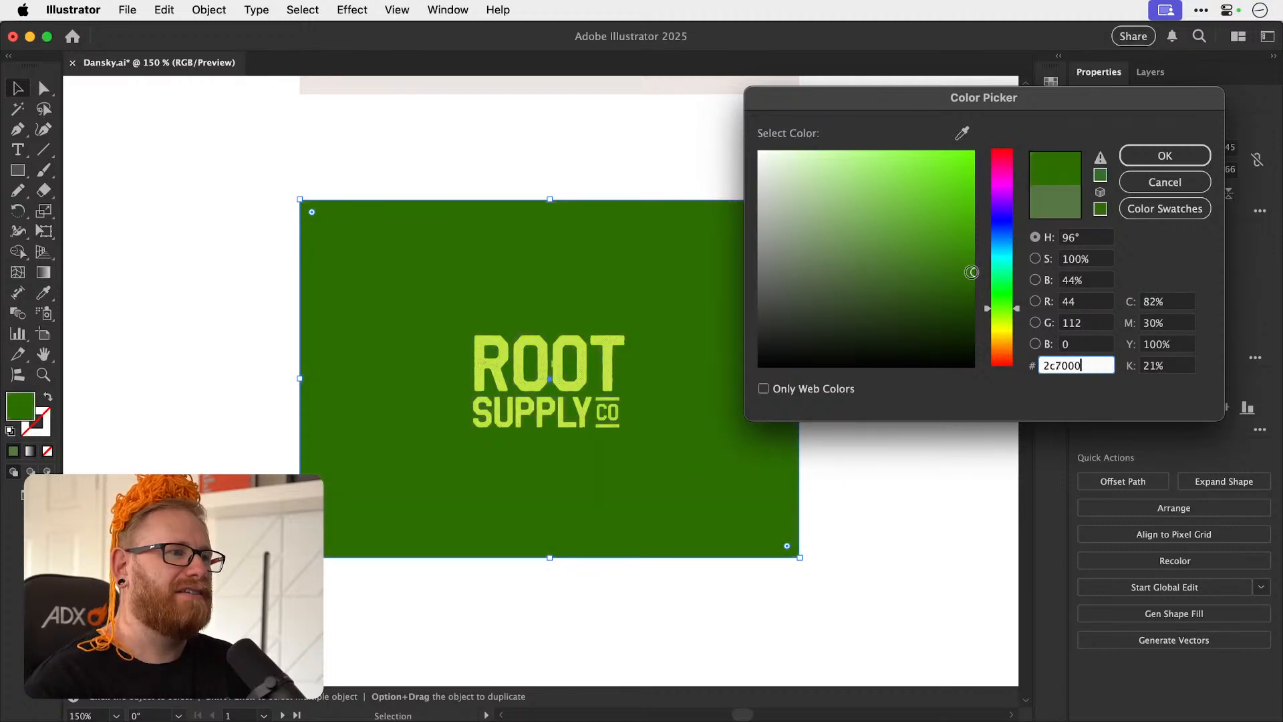
mouse_move(883, 274)
mouse_down()
mouse_move(894, 272)
mouse_move(865, 269)
mouse_move(880, 272)
mouse_up()
mouse_move(1006, 310)
mouse_down()
mouse_move(1001, 321)
mouse_move(1006, 310)
mouse_up()
click(1165, 155)
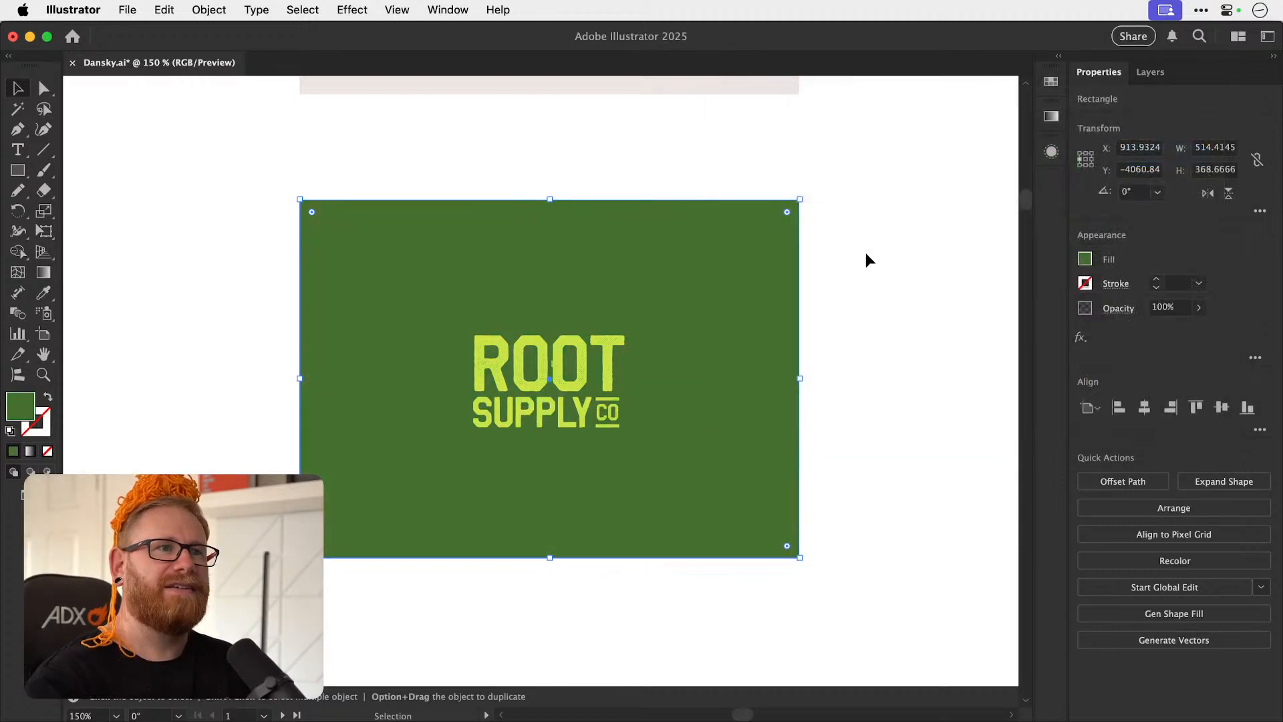
click(862, 257)
Review the lime lockup against the green background up close and save the document.
scroll(628, 401, down, 1)
key(super+space)
drag(541, 382, 675, 370)
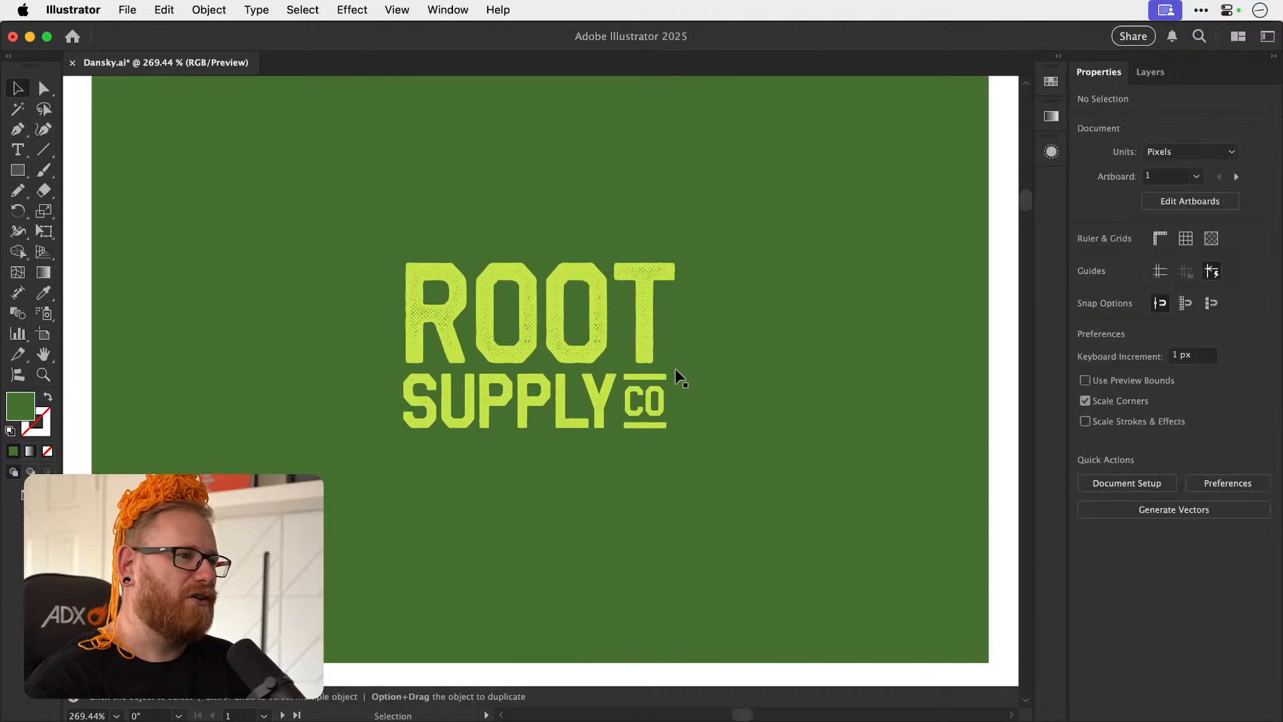
key(super+space)
drag(609, 444, 480, 404)
drag(639, 430, 546, 409)
scroll(587, 411, up, 1)
key(super+space)
drag(581, 450, 904, 398)
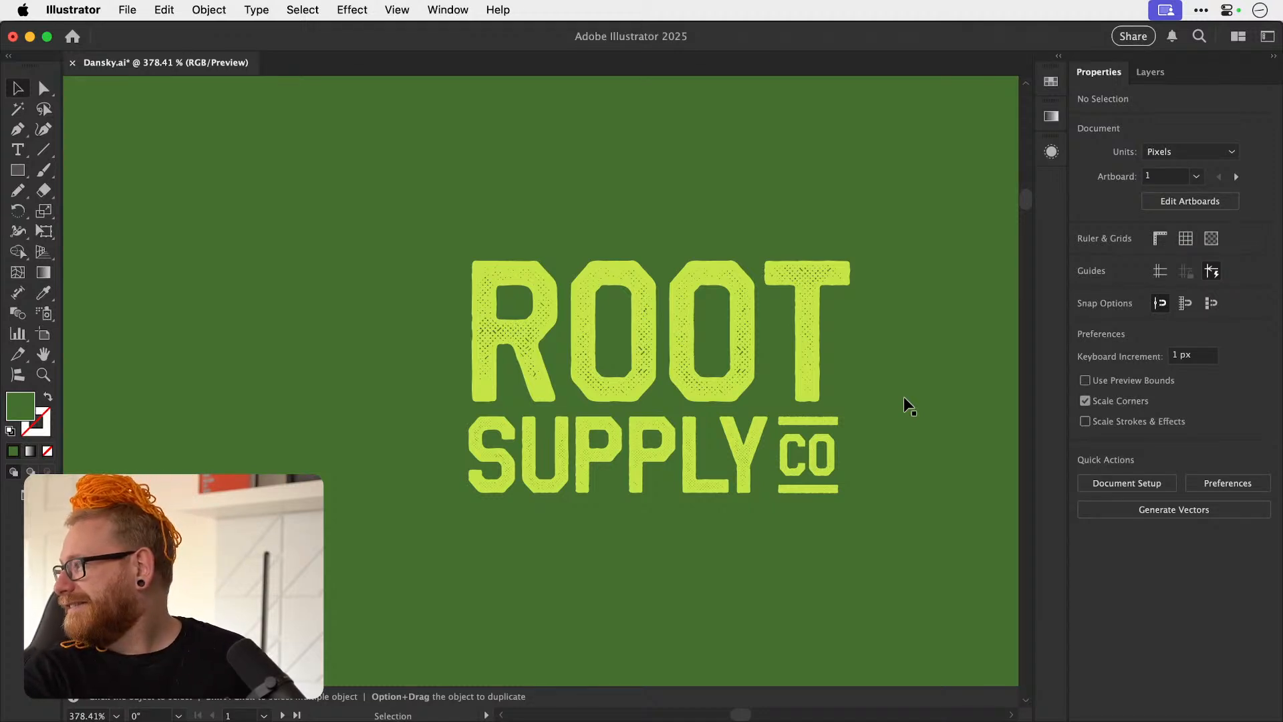
key(super+s)
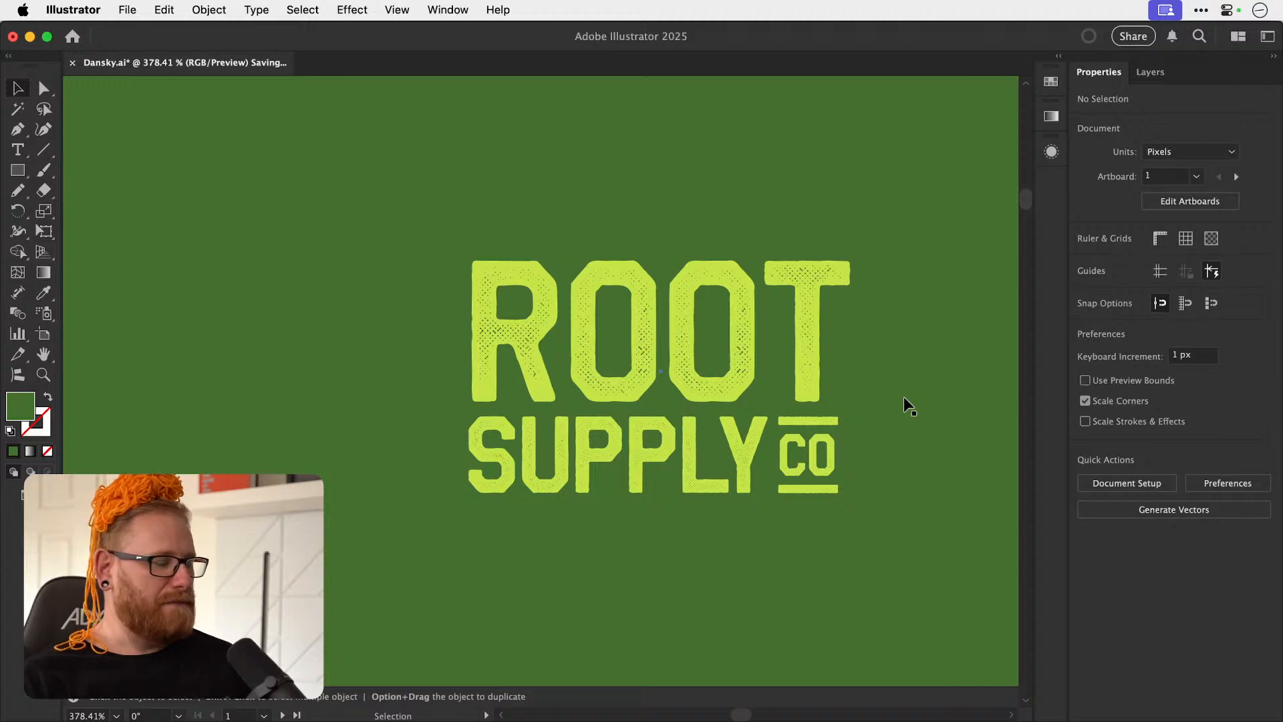
Compare the green lockup at small and large sizes and examine the halftone texture in its lettering.
key(super+minus)
key(super+minus)
key(super+minus)
key(super+minus)
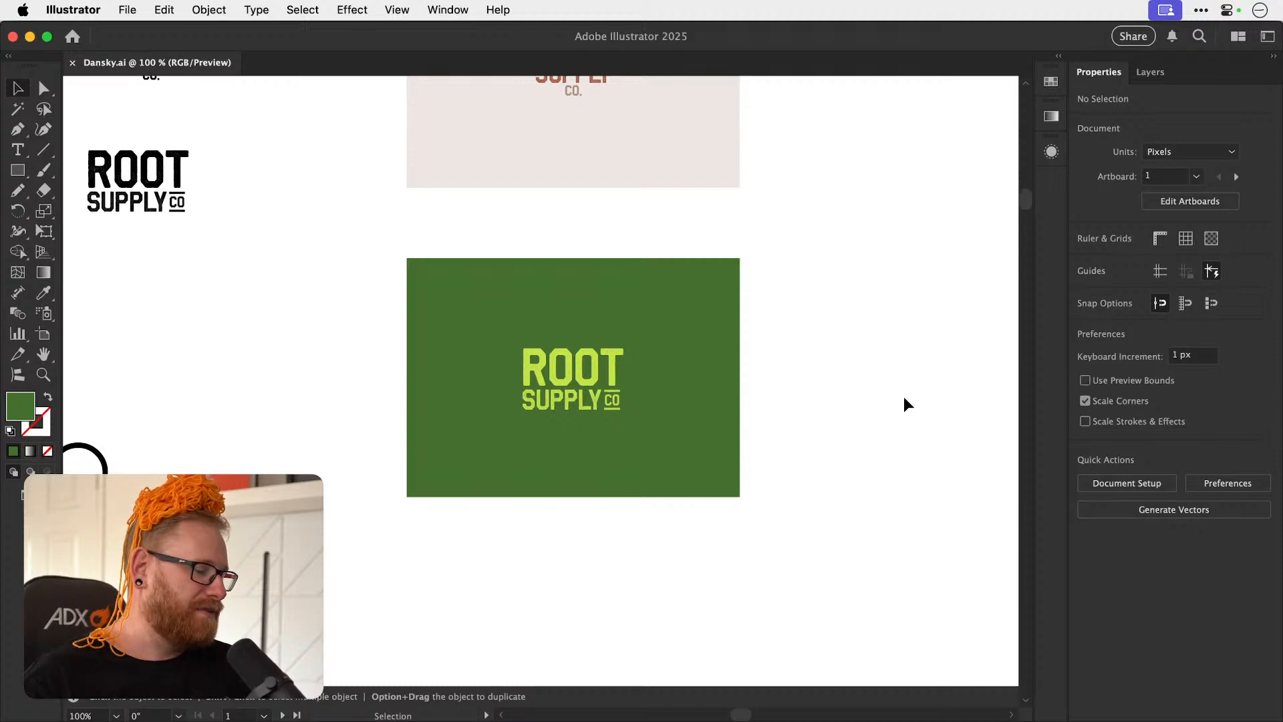
key(super+minus)
key(super+minus)
key(z)
drag(566, 393, 606, 342)
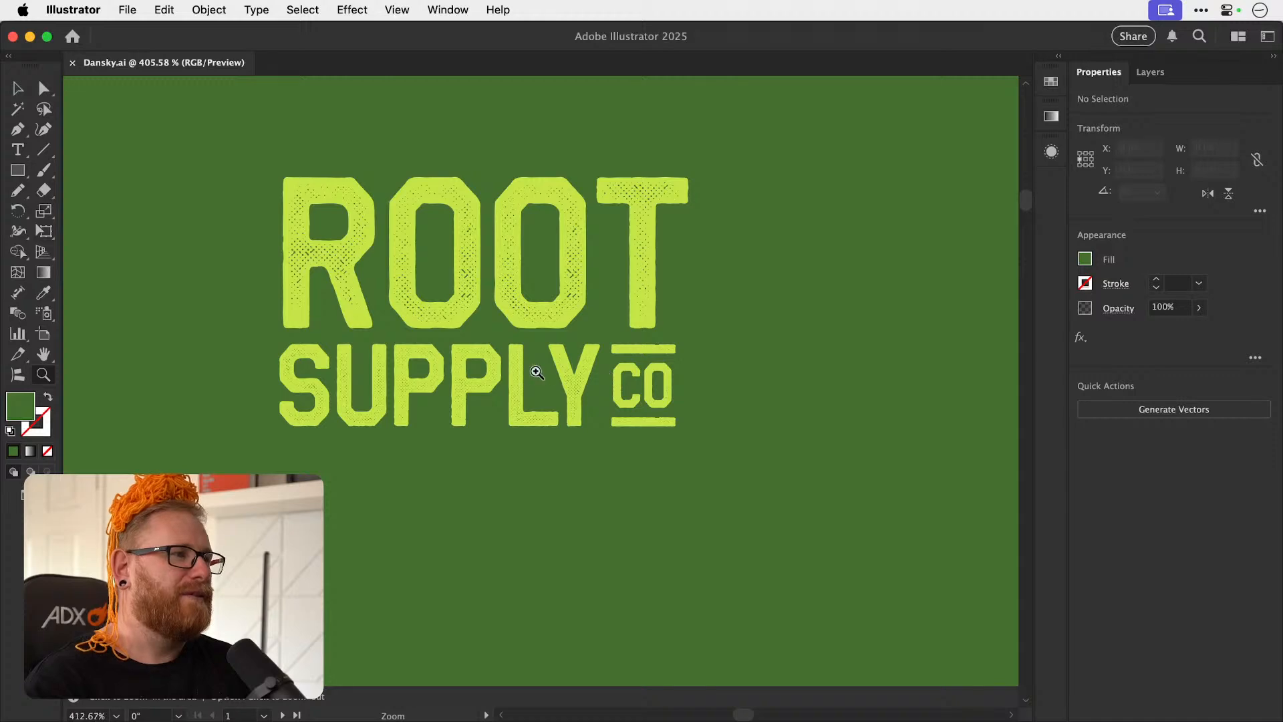
drag(525, 374, 628, 347)
key(v)
scroll(604, 397, up, 3)
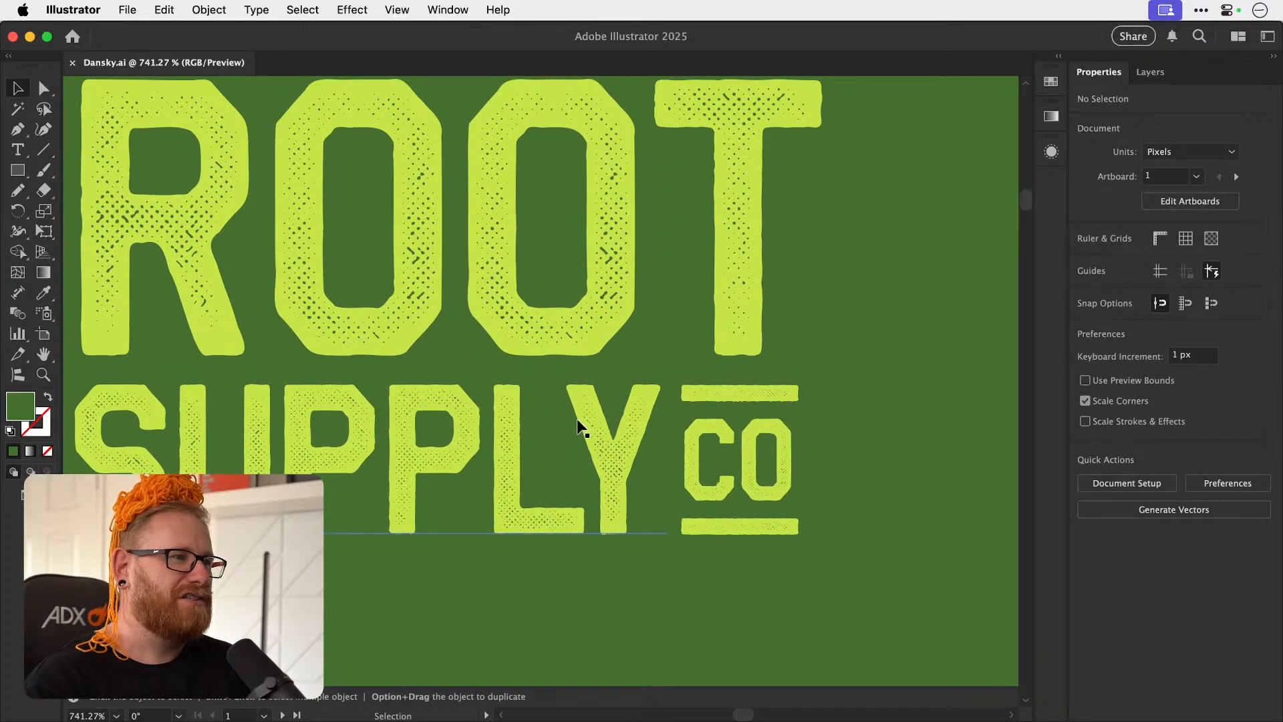
Try the Regular style of Brave Brigade on the word ROOT and compare it with the Halftone style.
key(z)
drag(591, 421, 555, 380)
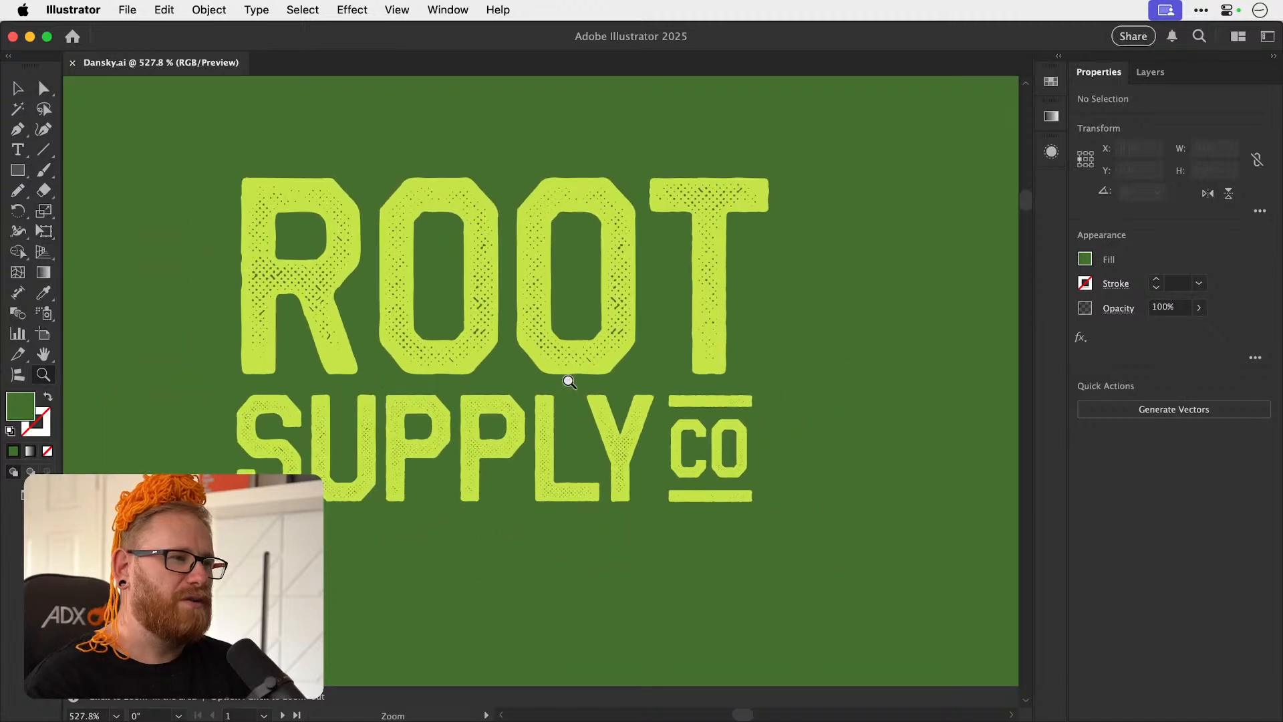
key(t)
drag(572, 311, 601, 313)
key(super+a)
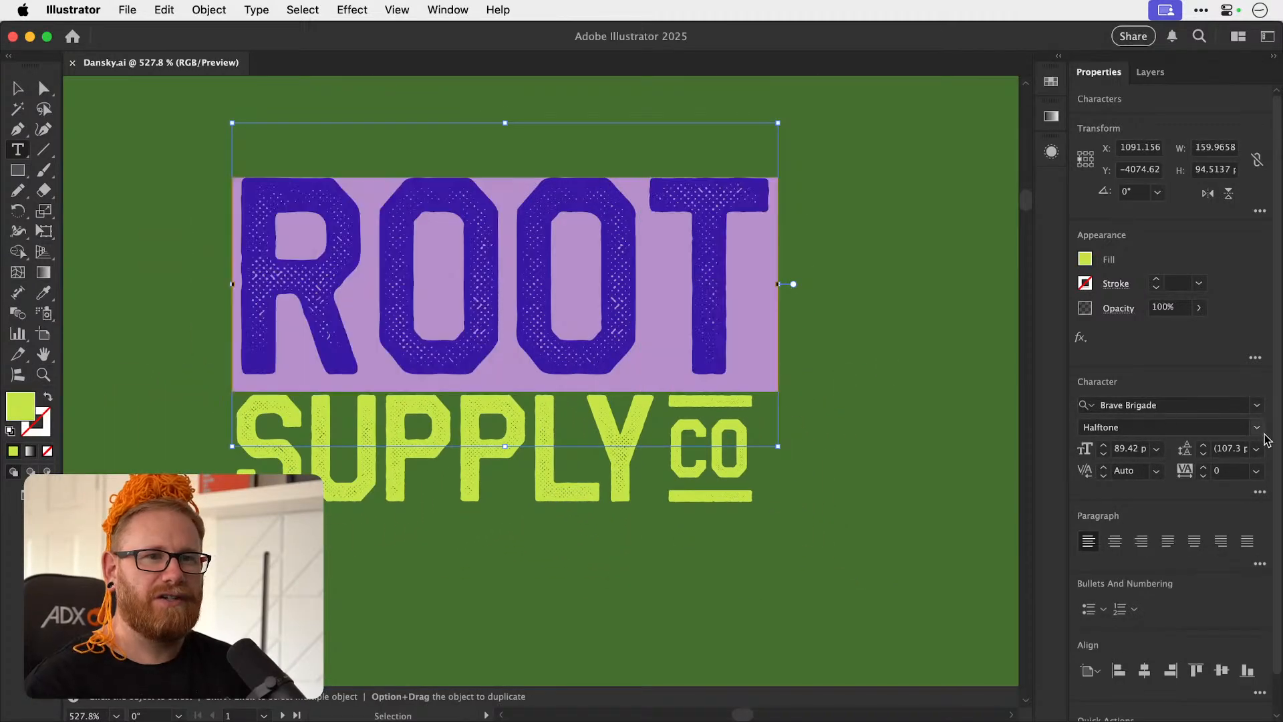
click(1257, 427)
click(1203, 466)
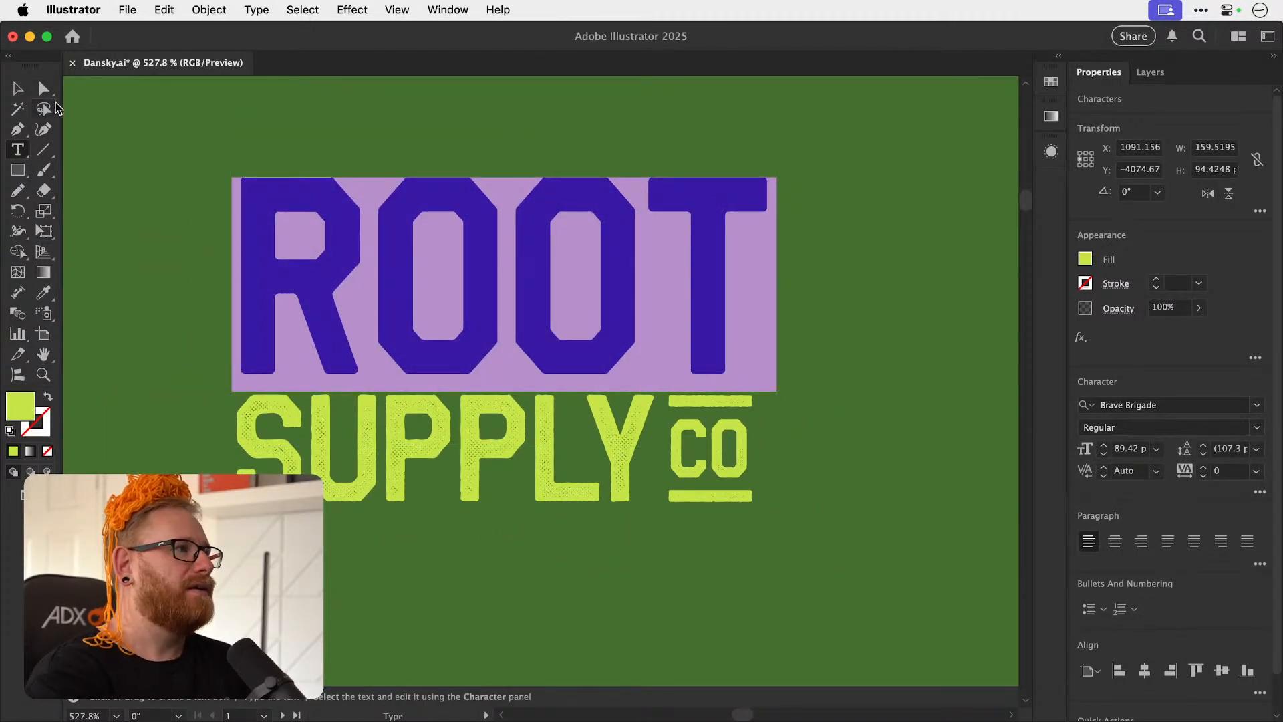
click(18, 89)
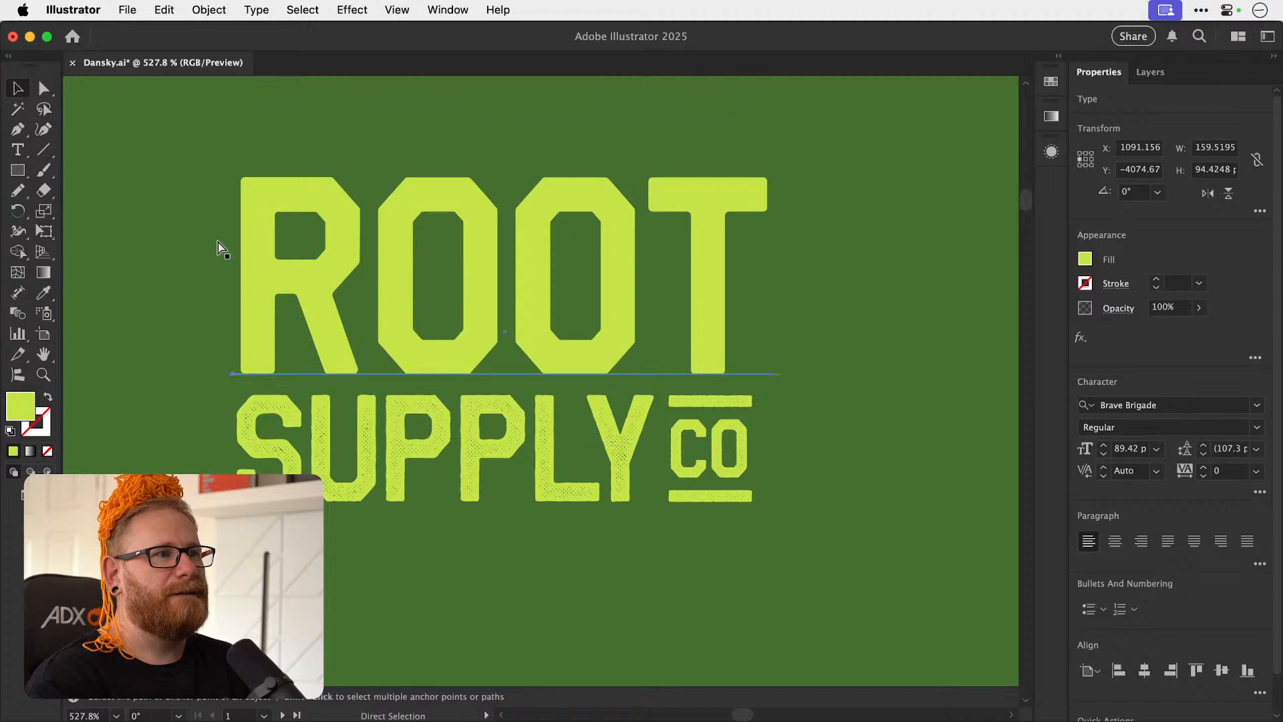
key(super+z)
key(super+shift+z)
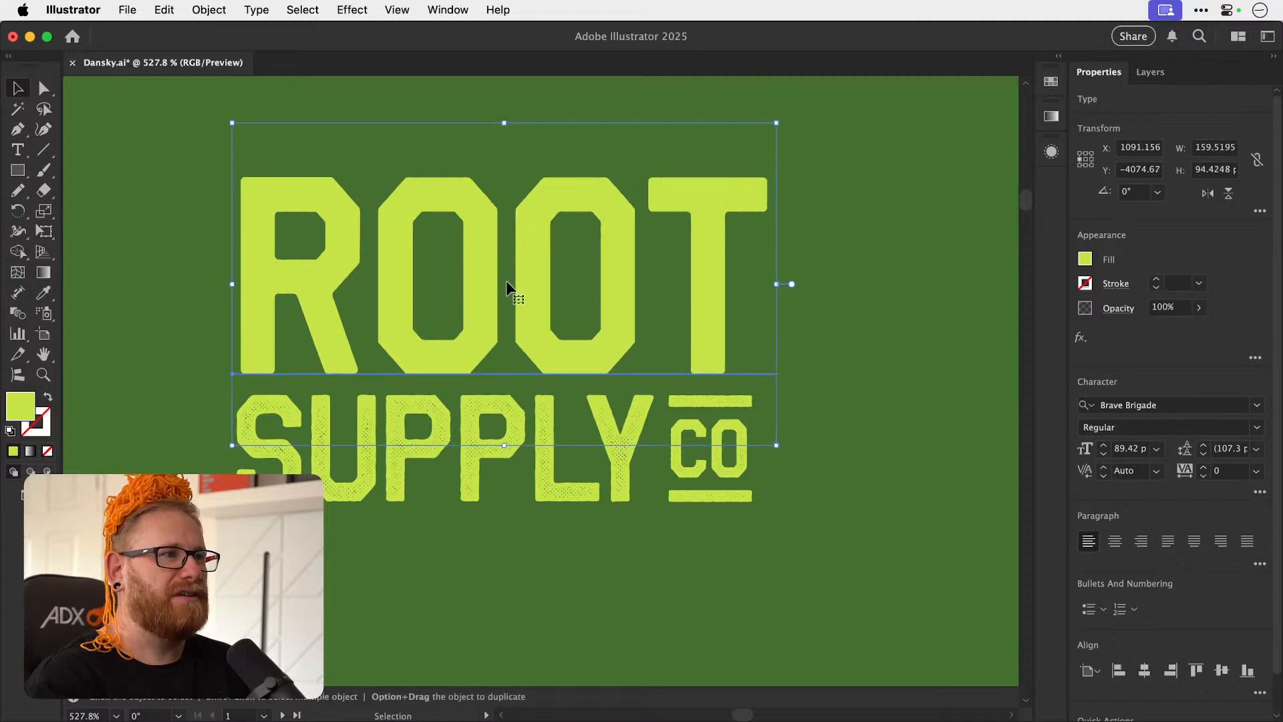
key(super+z)
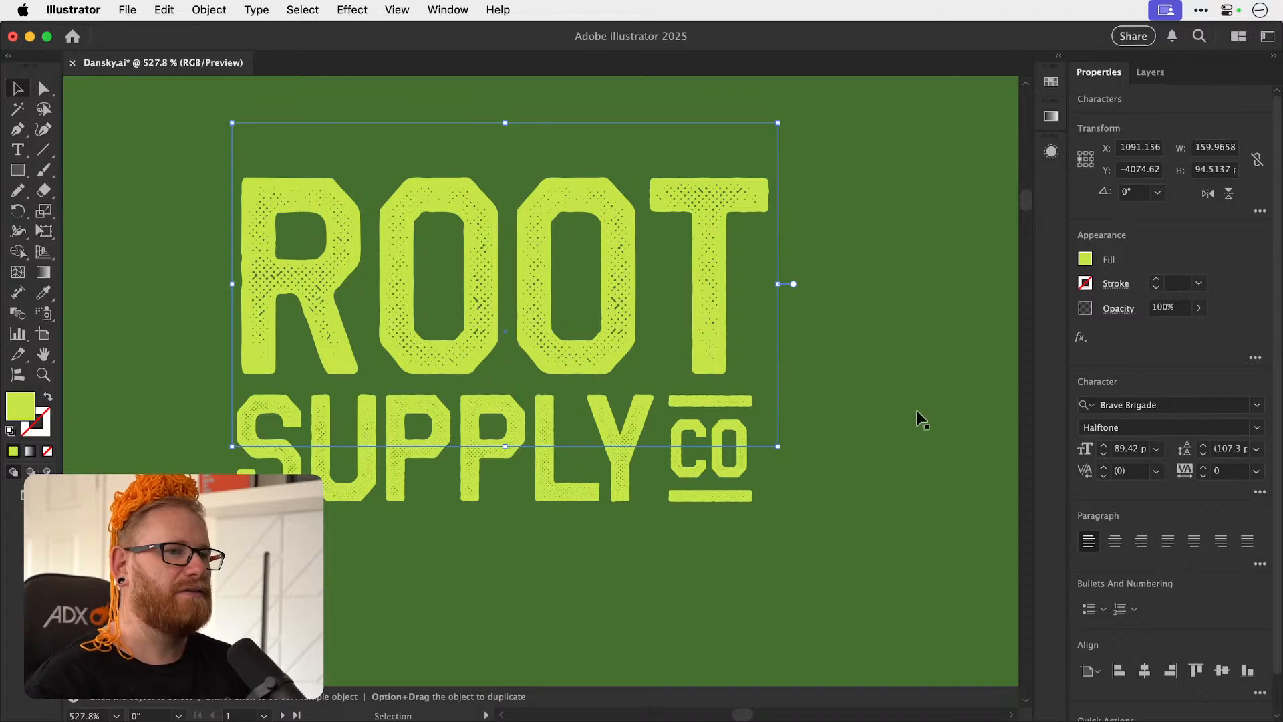
Try the Stencil style of Brave Brigade on the word ROOT.
click(1231, 417)
click(1185, 479)
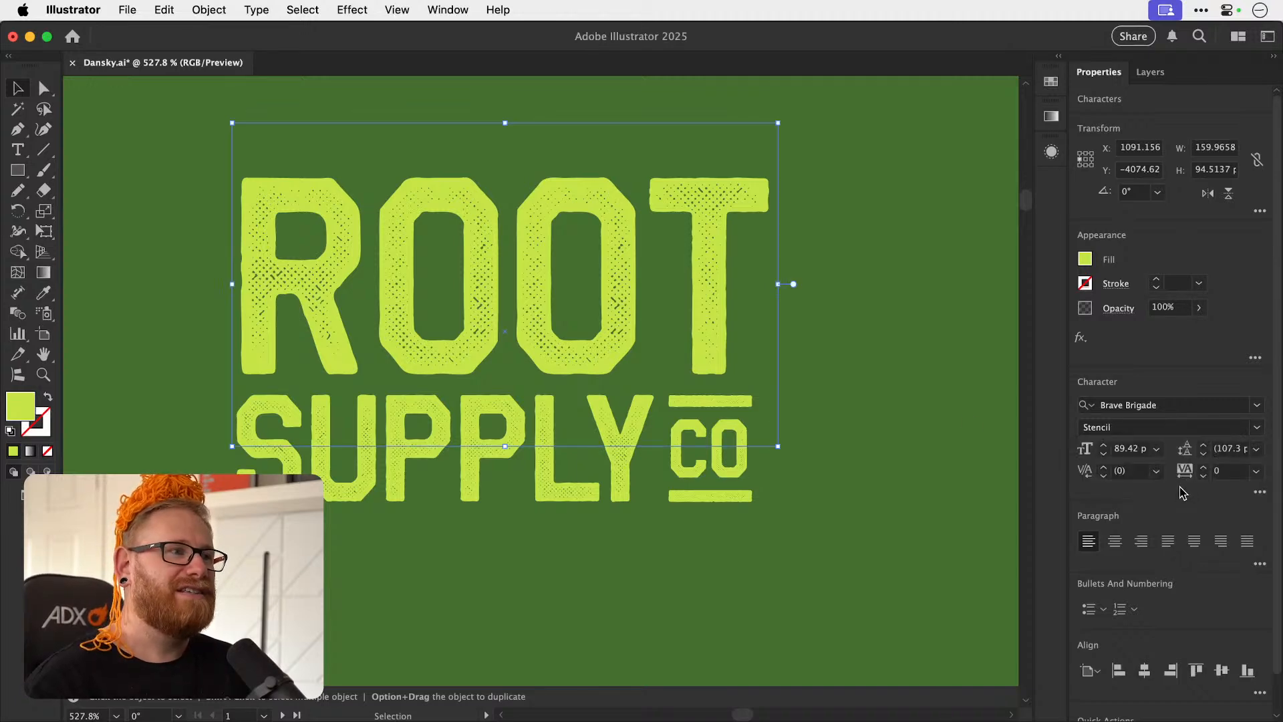
click(882, 408)
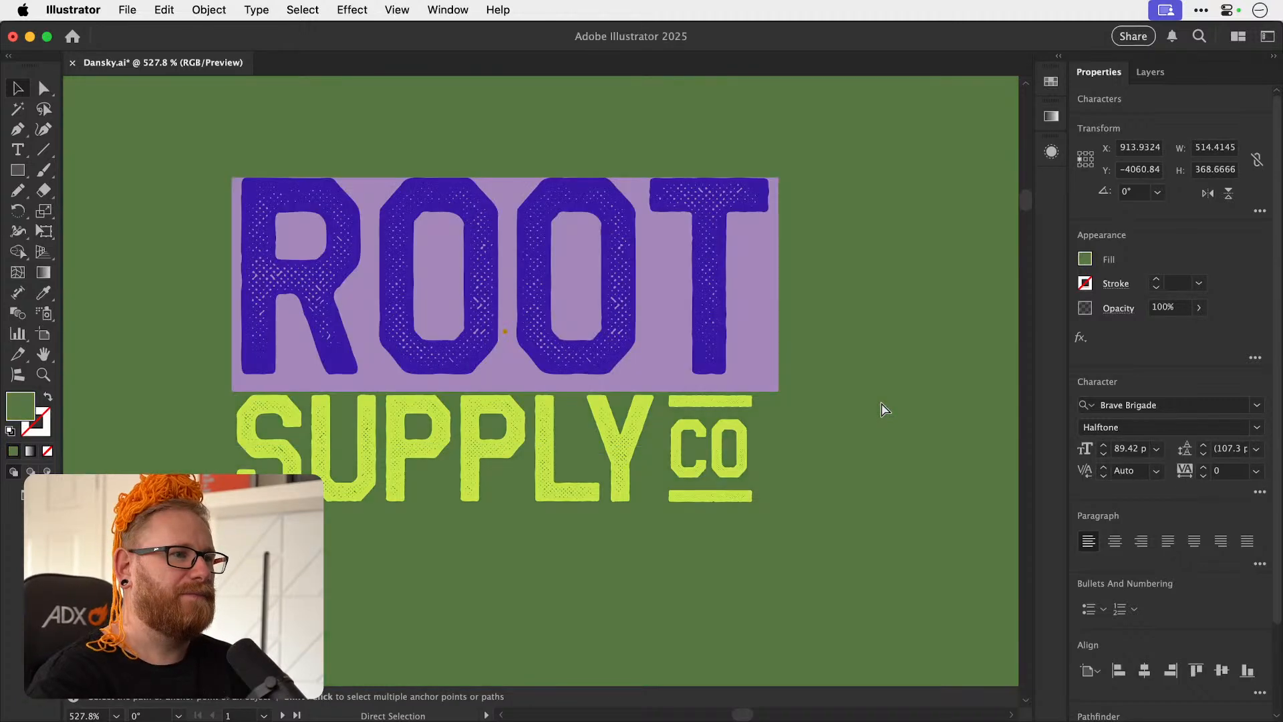
key(super+minus)
key(super+minus)
key(super+minus)
key(super+minus)
key(super+minus)
key(super+minus)
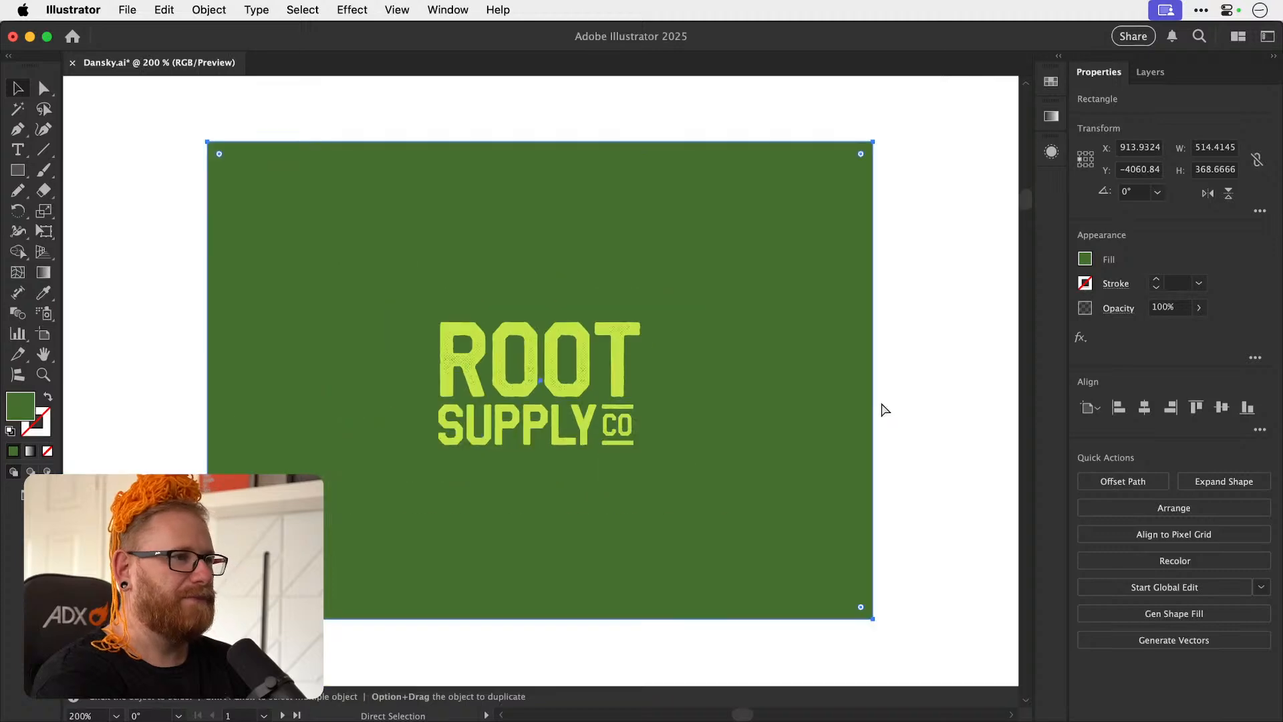
Deselect the green background rectangle and save the document.
click(764, 423)
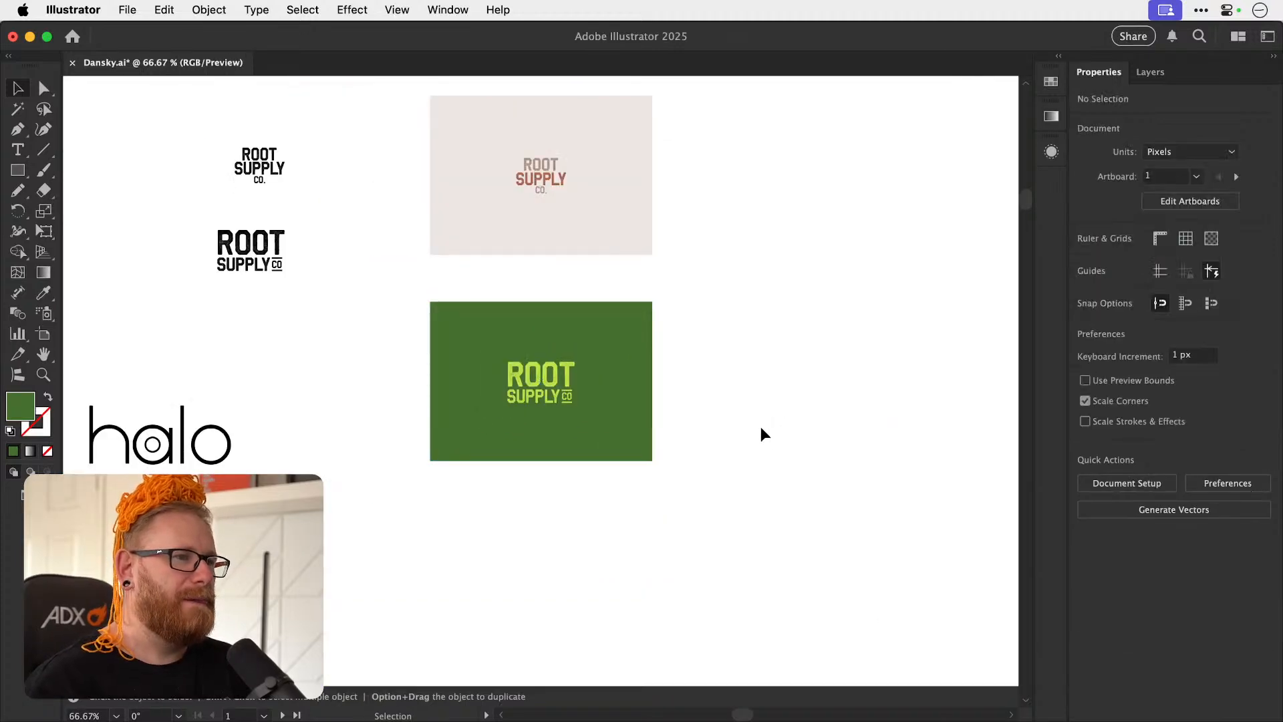
key(super+s)
key(super+minus)
key(super+minus)
key(super+minus)
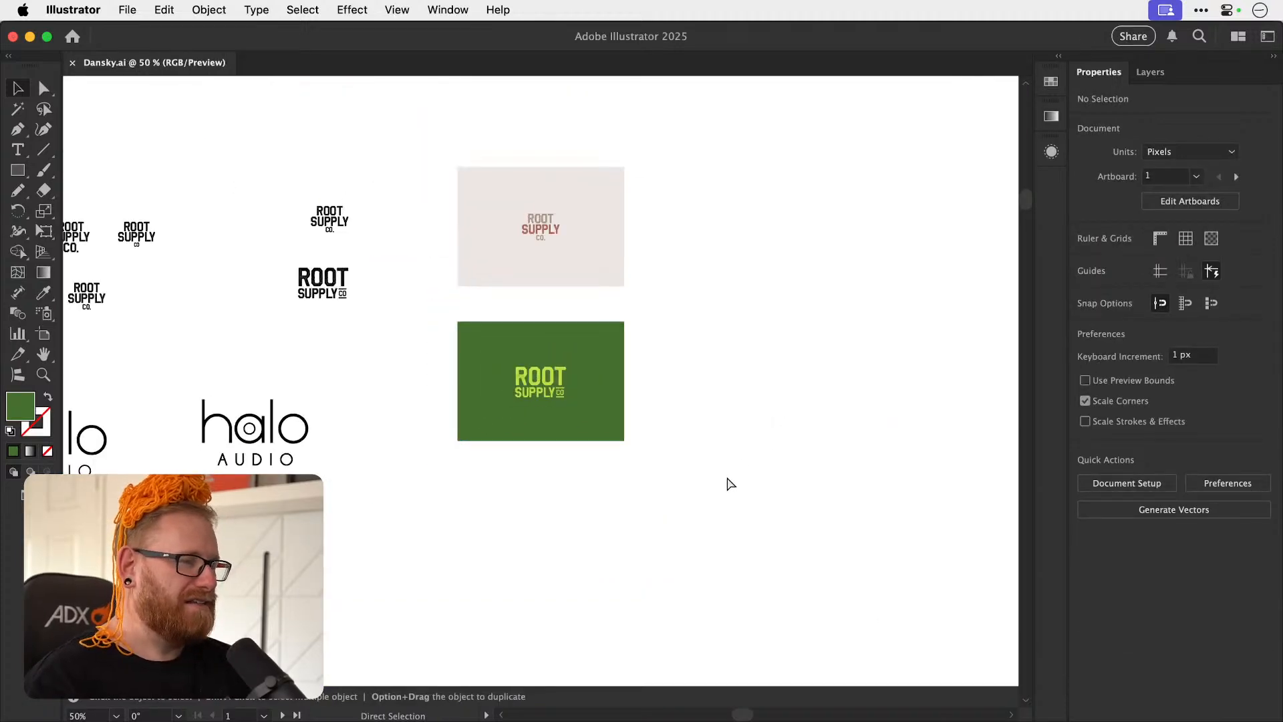
Scale the halo AUDIO logo on the dark rectangle down proportionally about its centre to about 254 px wide.
key(space)
drag(456, 501, 500, 450)
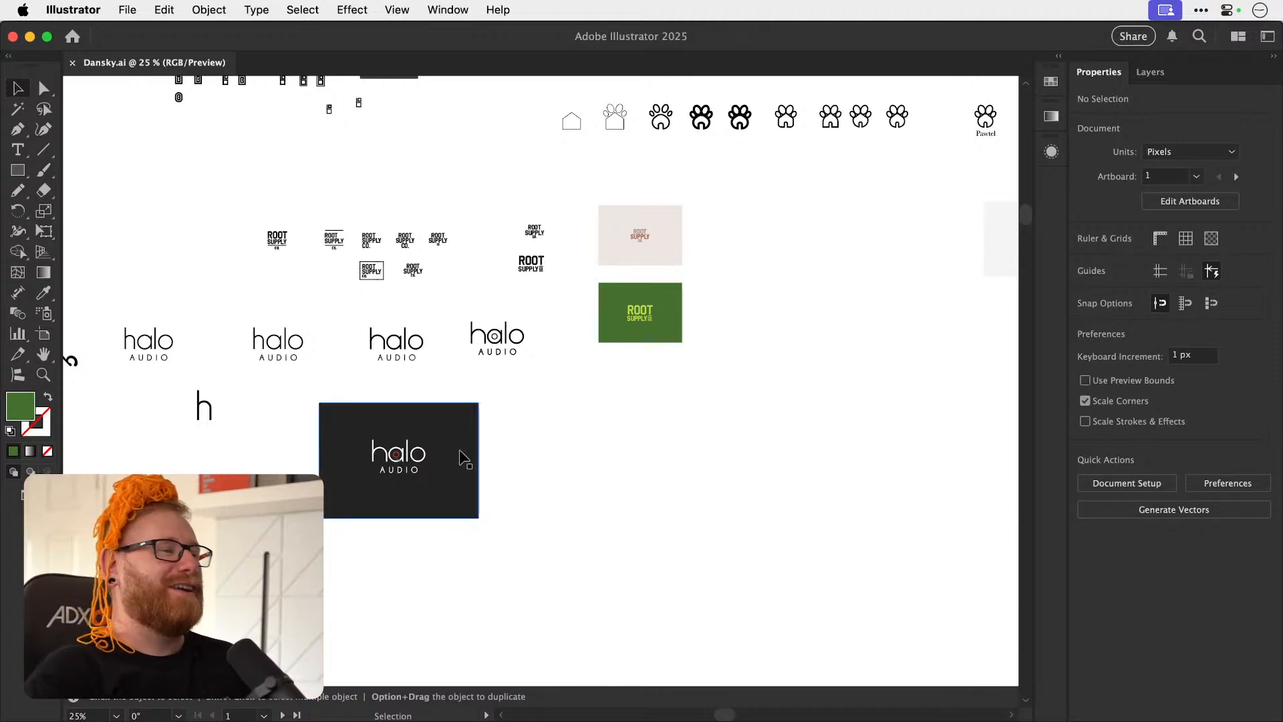
scroll(495, 438, left, 3)
scroll(495, 437, down, 2)
click(466, 465)
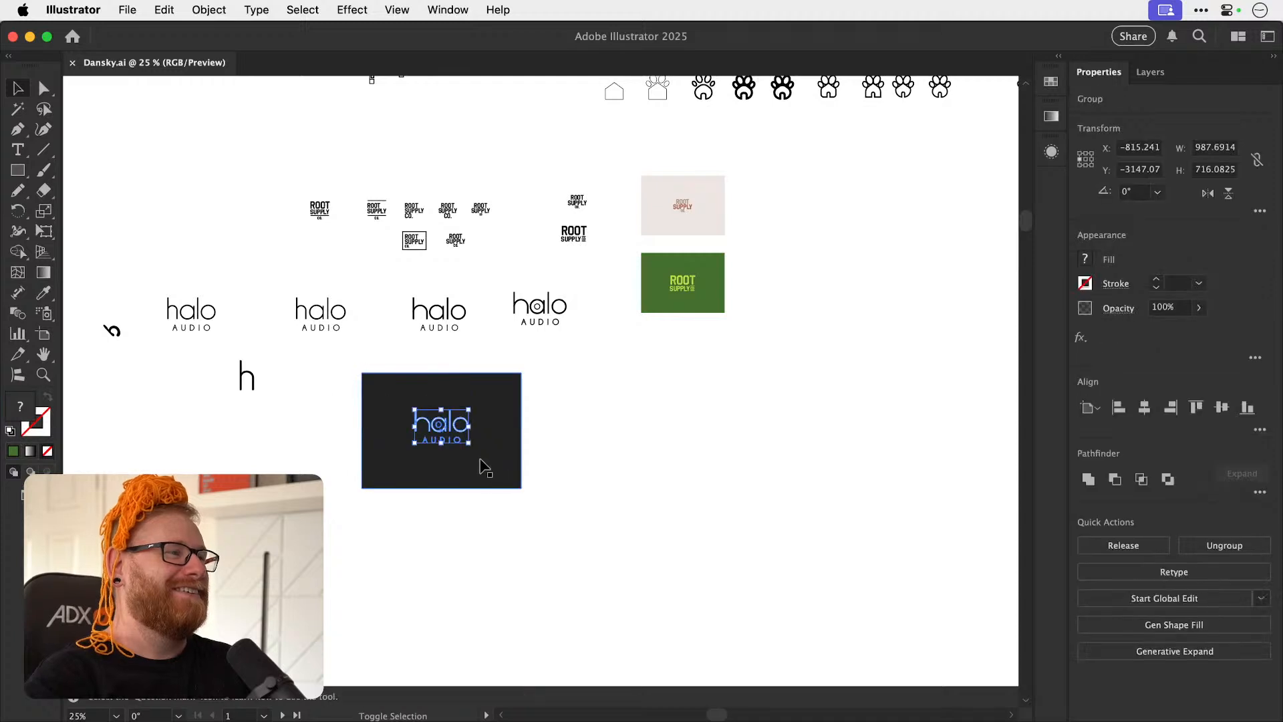
scroll(506, 421, up, 5)
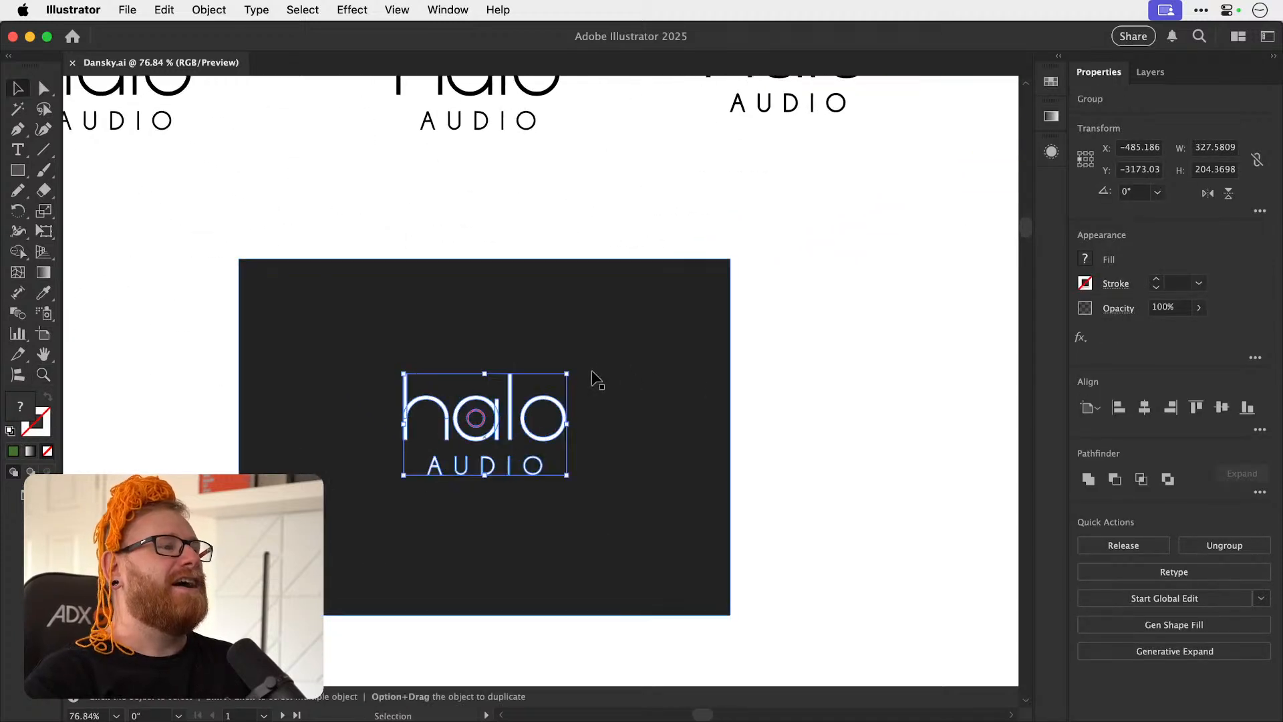
drag(563, 376, 549, 382)
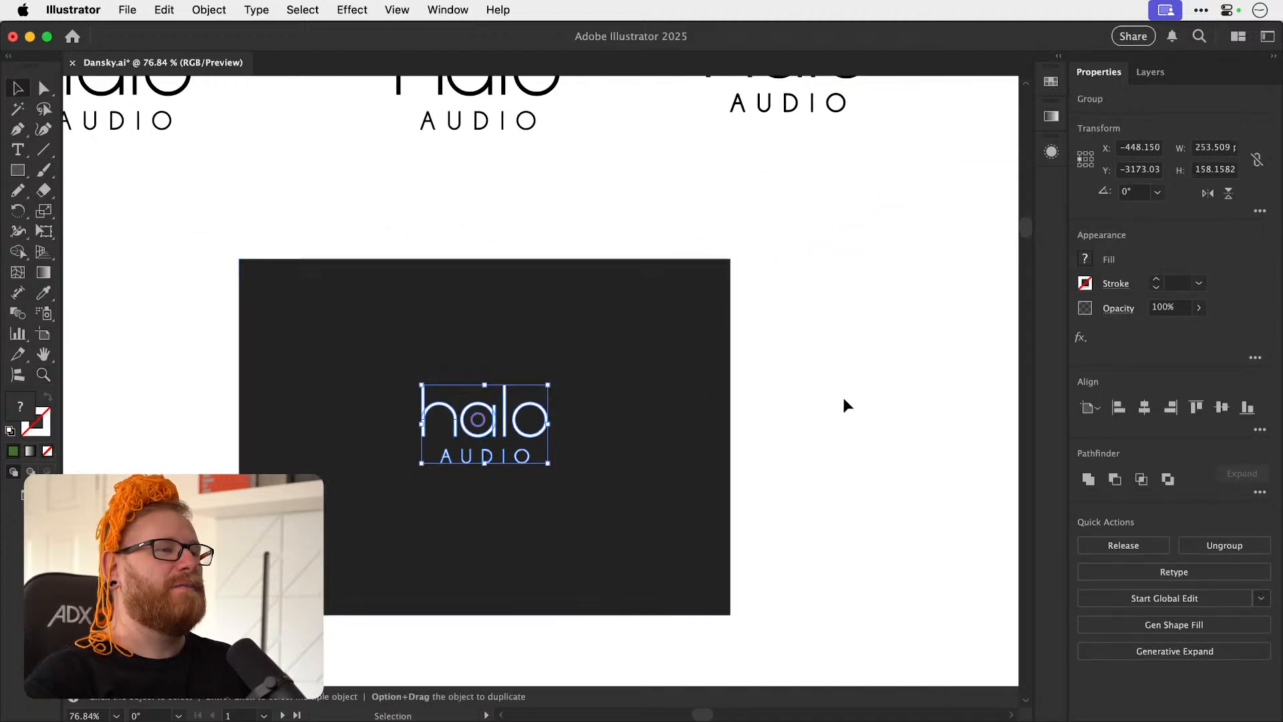
Scale the dark rectangle behind the halo AUDIO logo down to about 836 × 606 px and reposition it around the logo.
click(840, 399)
click(695, 392)
key(s)
drag(797, 262, 719, 320)
key(v)
drag(617, 502, 623, 505)
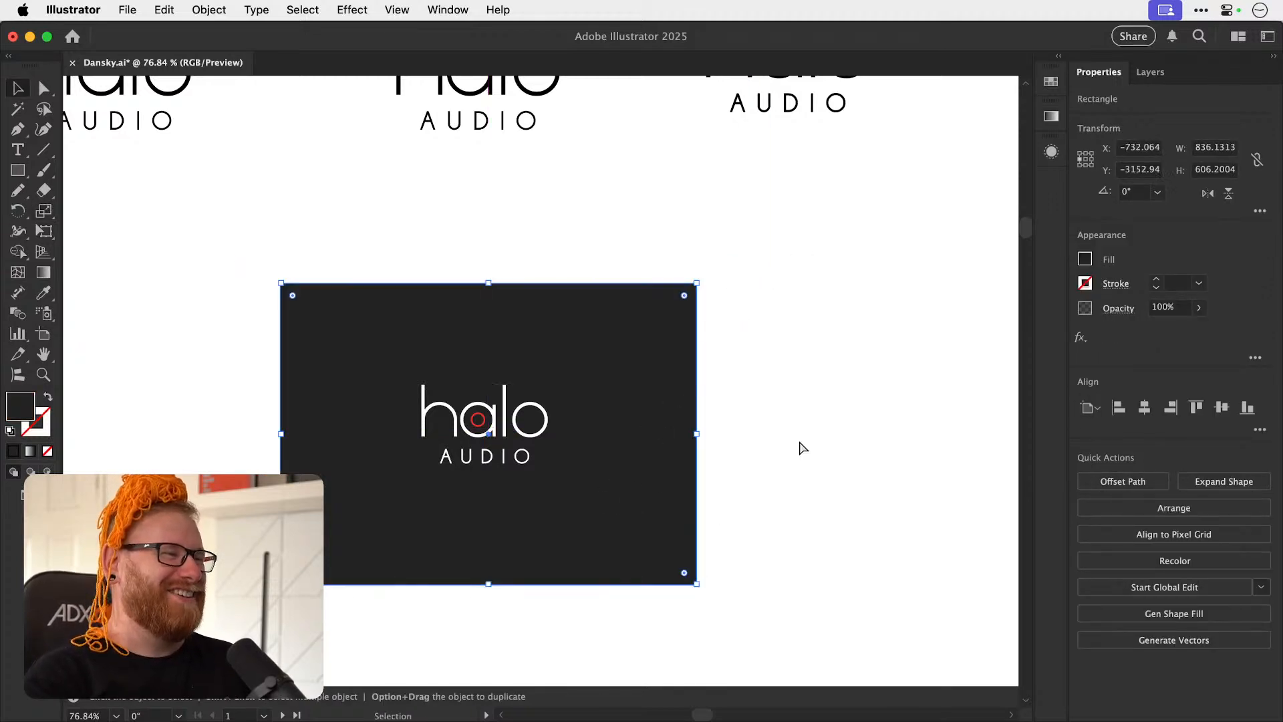
click(788, 445)
key(z)
key(v)
drag(503, 502, 579, 512)
click(901, 434)
key(super+minus)
key(super+minus)
key(super+minus)
key(super+minus)
key(super+minus)
key(super+minus)
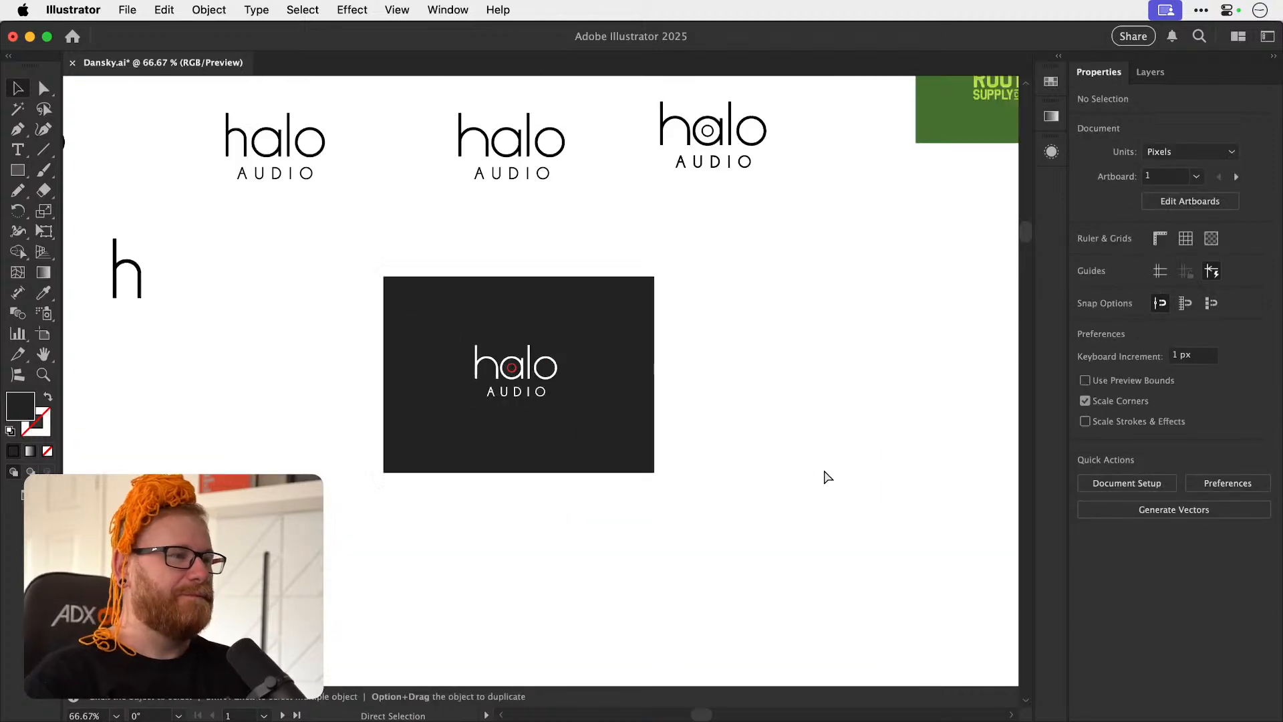
Copy the ROOT SUPPLY CO lettering with its green rectangle onto the first blank artboard in the second row.
key(space)
drag(586, 369, 548, 377)
drag(640, 400, 718, 327)
key(space)
drag(706, 501, 763, 438)
key(super+space)
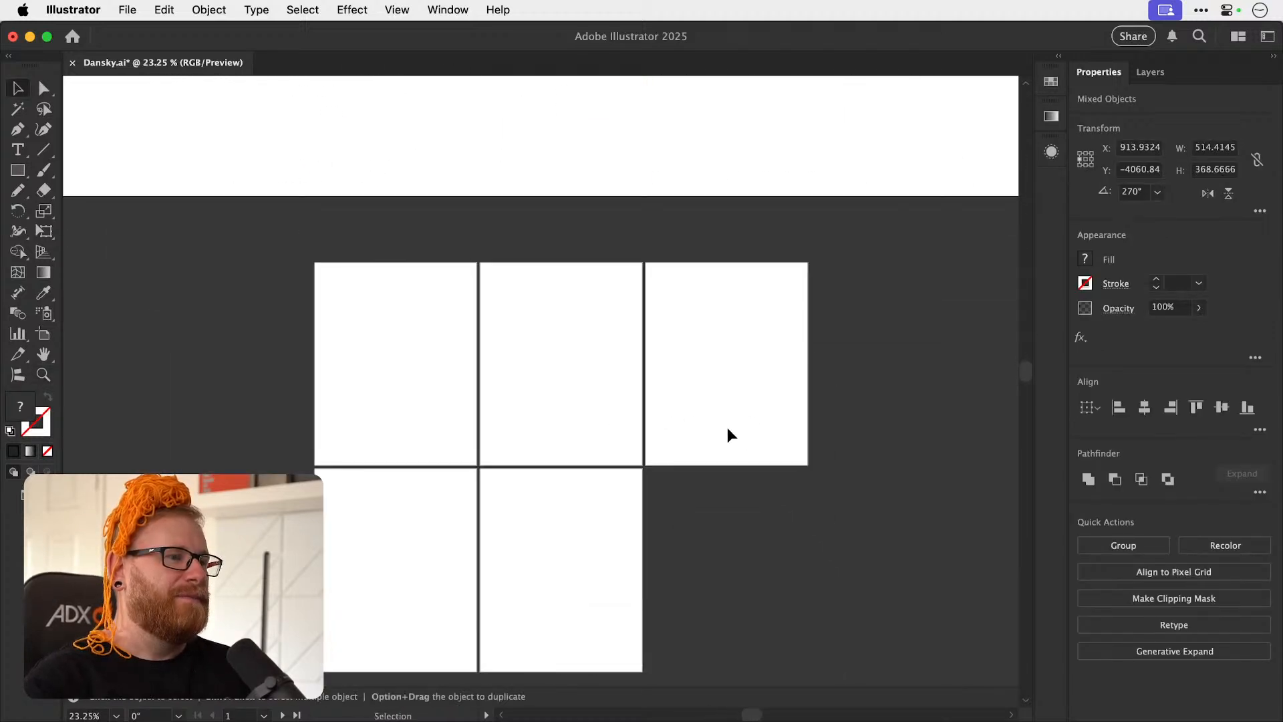
key(super+v)
drag(537, 383, 496, 493)
key(super+space)
key(space)
drag(532, 399, 598, 350)
key(super+shift+a)
Resize the green rectangle behind ROOT SUPPLY CO to 1080 × 1350 px.
drag(547, 390, 574, 343)
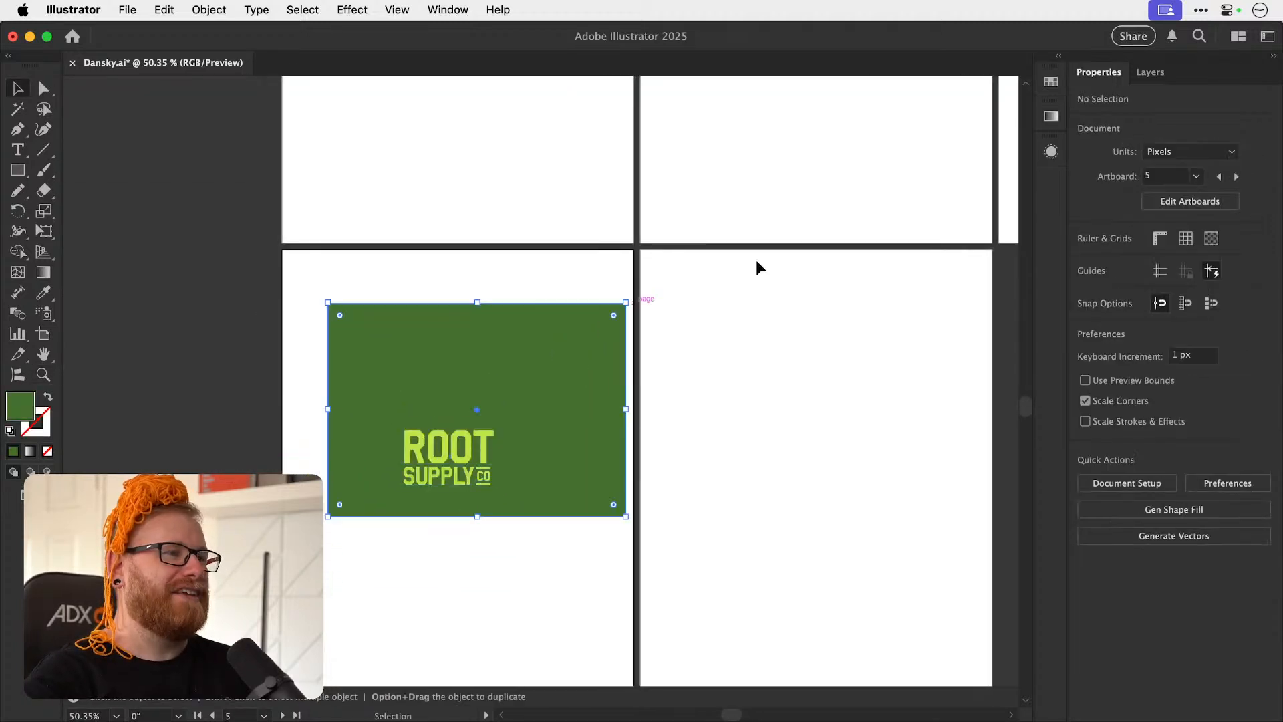
key(super+z)
click(1214, 147)
text(1)
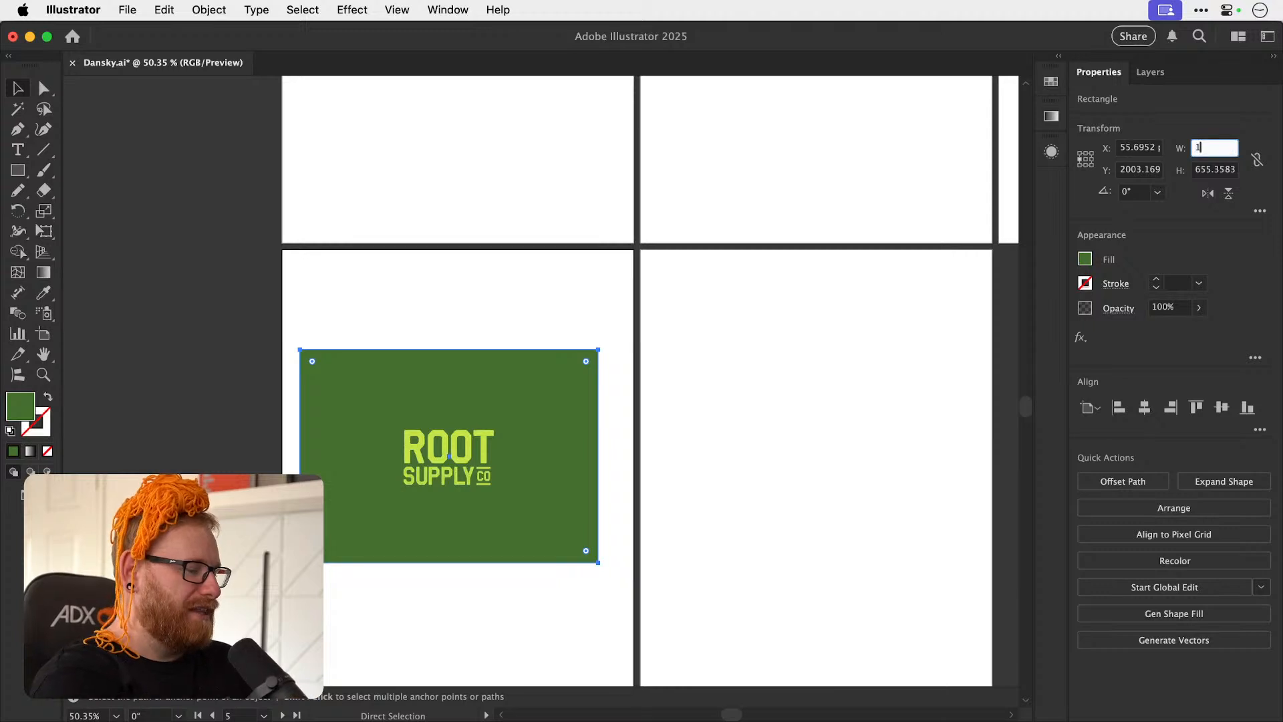
text(080)
key(Tab)
text(1)
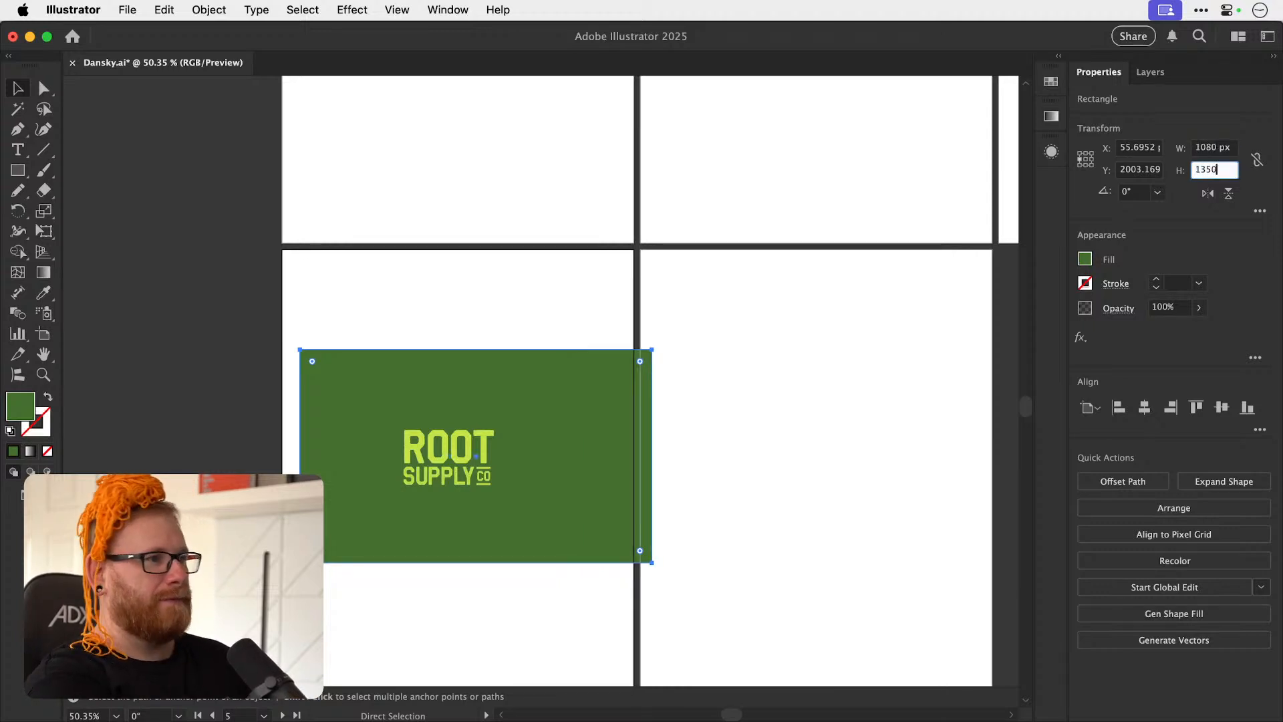
key(Return)
Align the green rectangle to the left and top edges of its artboard and deselect it.
click(1119, 407)
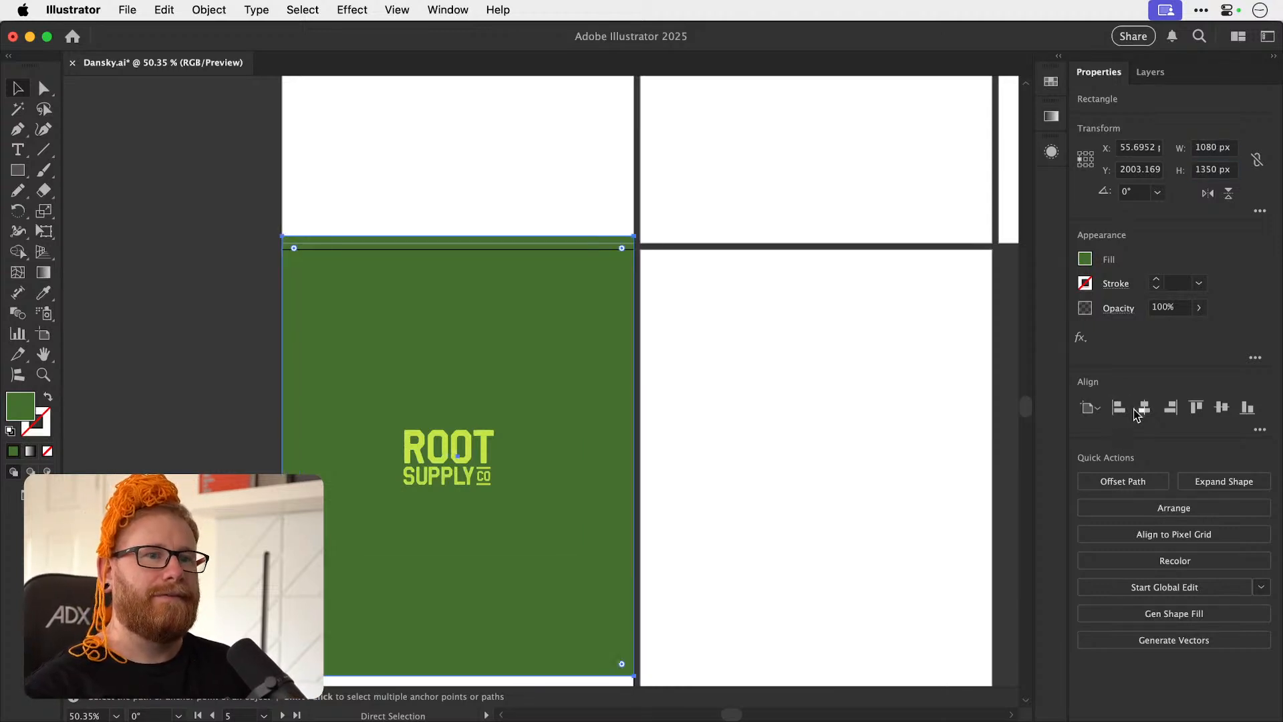
click(1196, 406)
key(super+shift+a)
drag(313, 460, 346, 357)
click(396, 411)
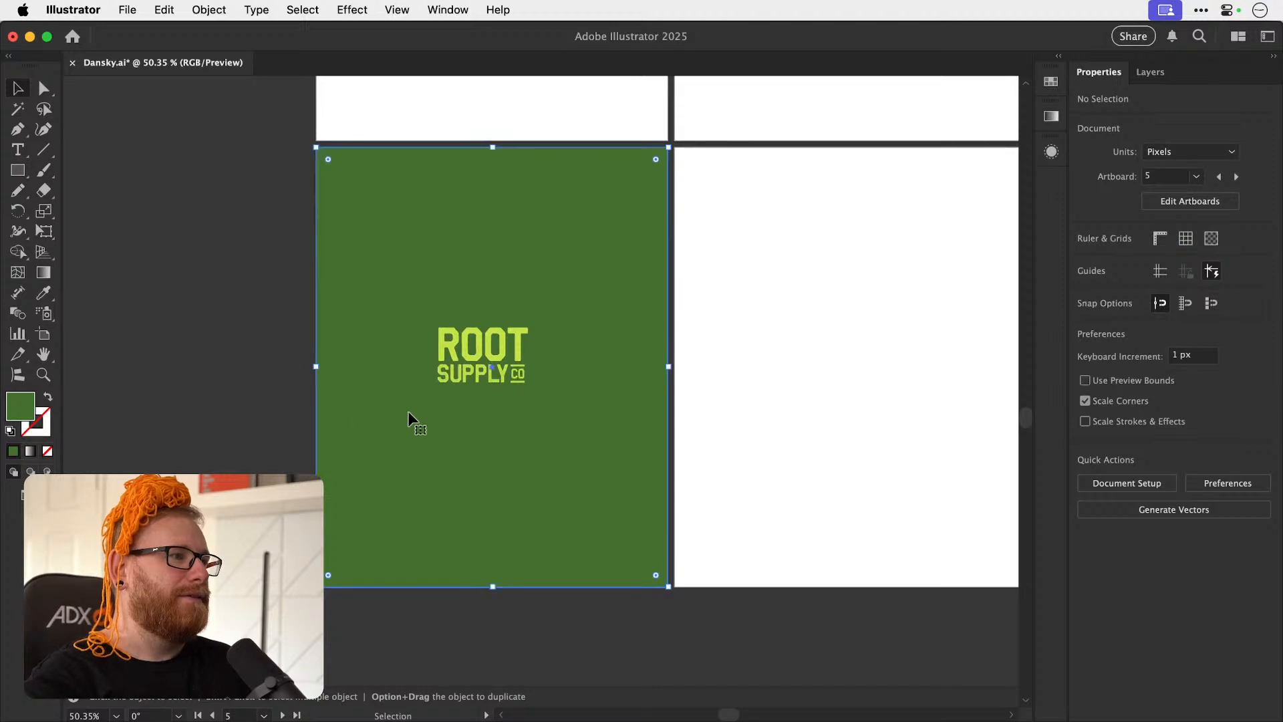
key(super+shift+a)
key(v)
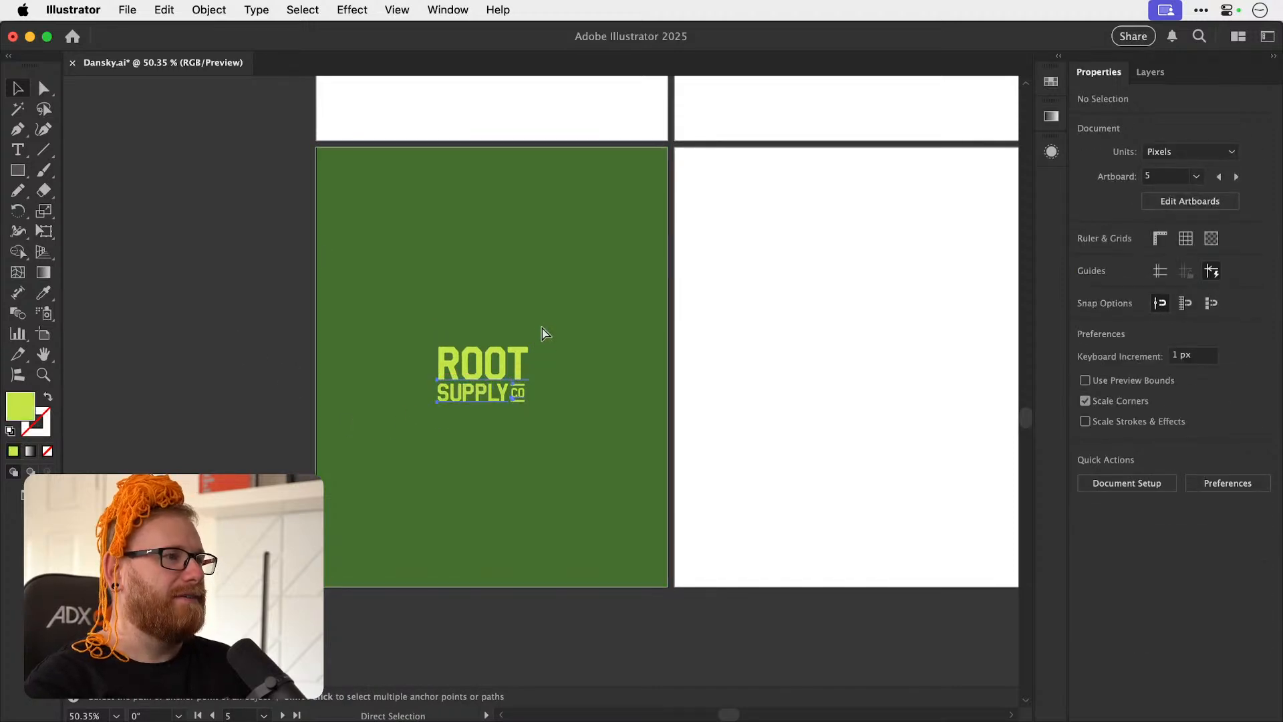
Enlarge the ROOT SUPPLY CO lockup to about 642 px wide and convert its text to outlines.
click(524, 352)
drag(539, 316, 588, 274)
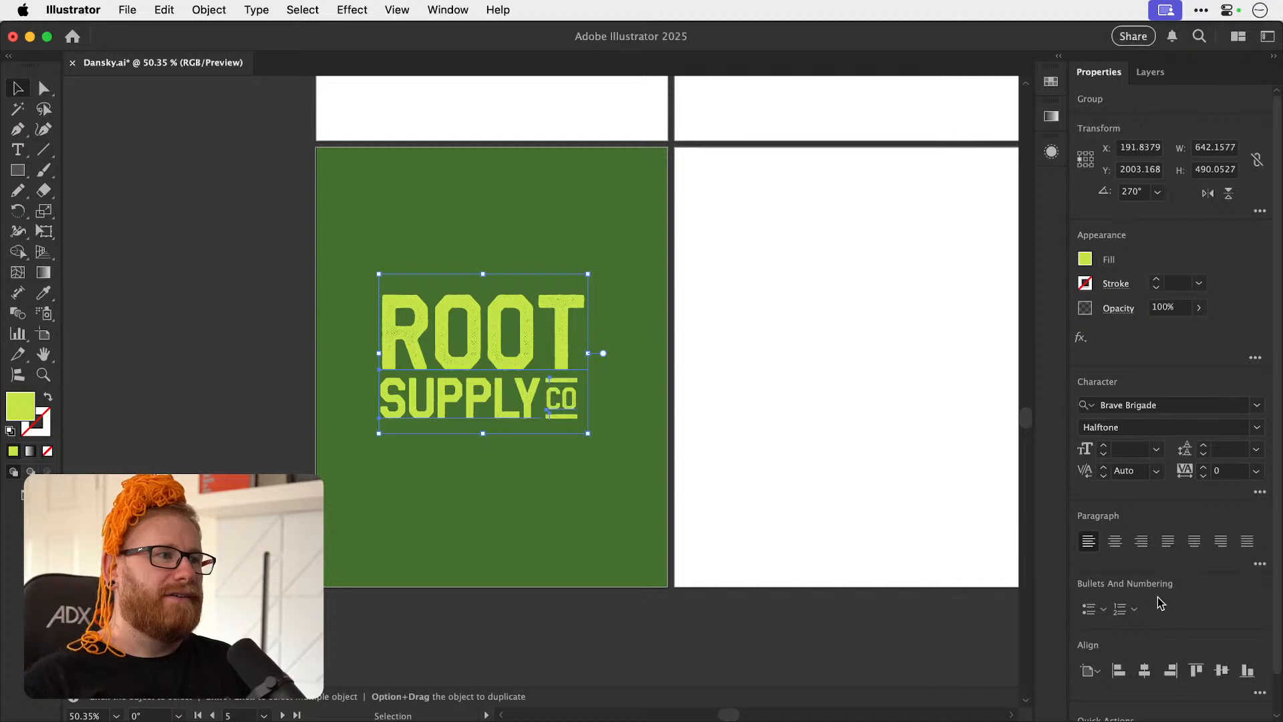
key(super+shift+o)
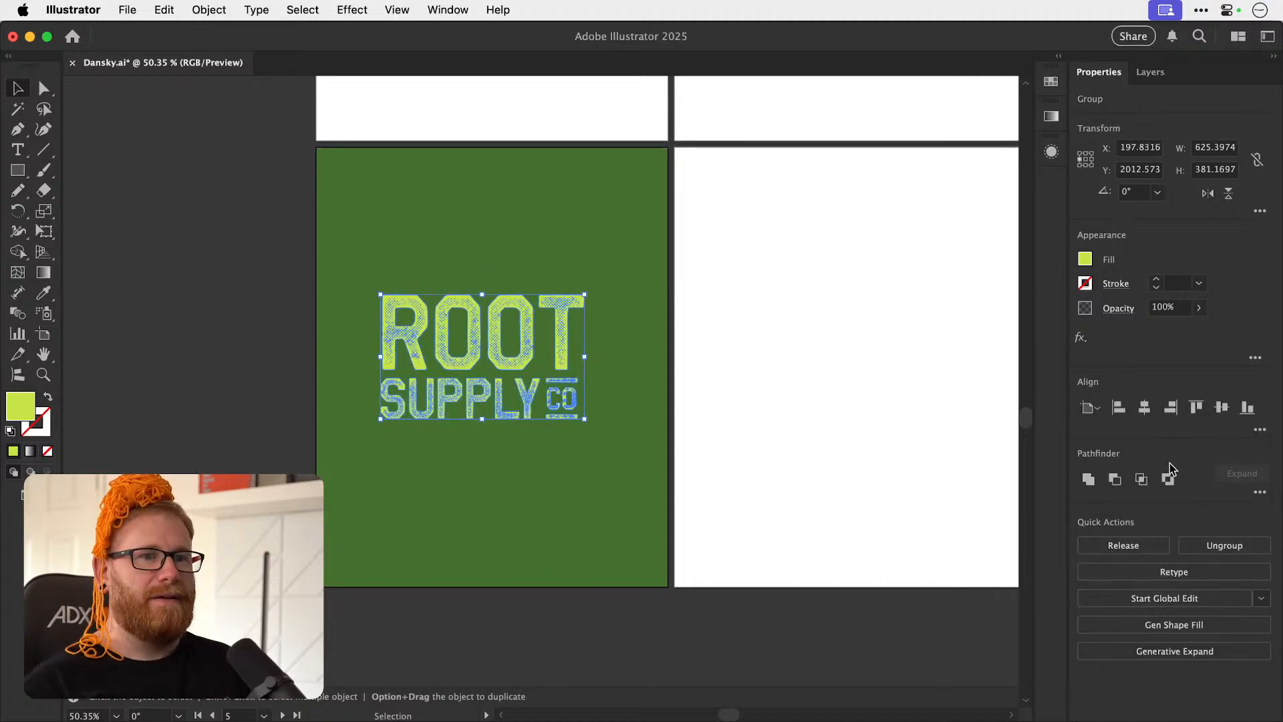
Centre the outlined ROOT SUPPLY CO lockup horizontally and vertically on its artboard.
click(1145, 409)
click(1222, 406)
key(super+shift+a)
key(a)
Copy the line logo with the blue square and its slate rectangle onto the middle artboard of the first row.
key(super+minus)
key(super+minus)
key(super+minus)
key(super+minus)
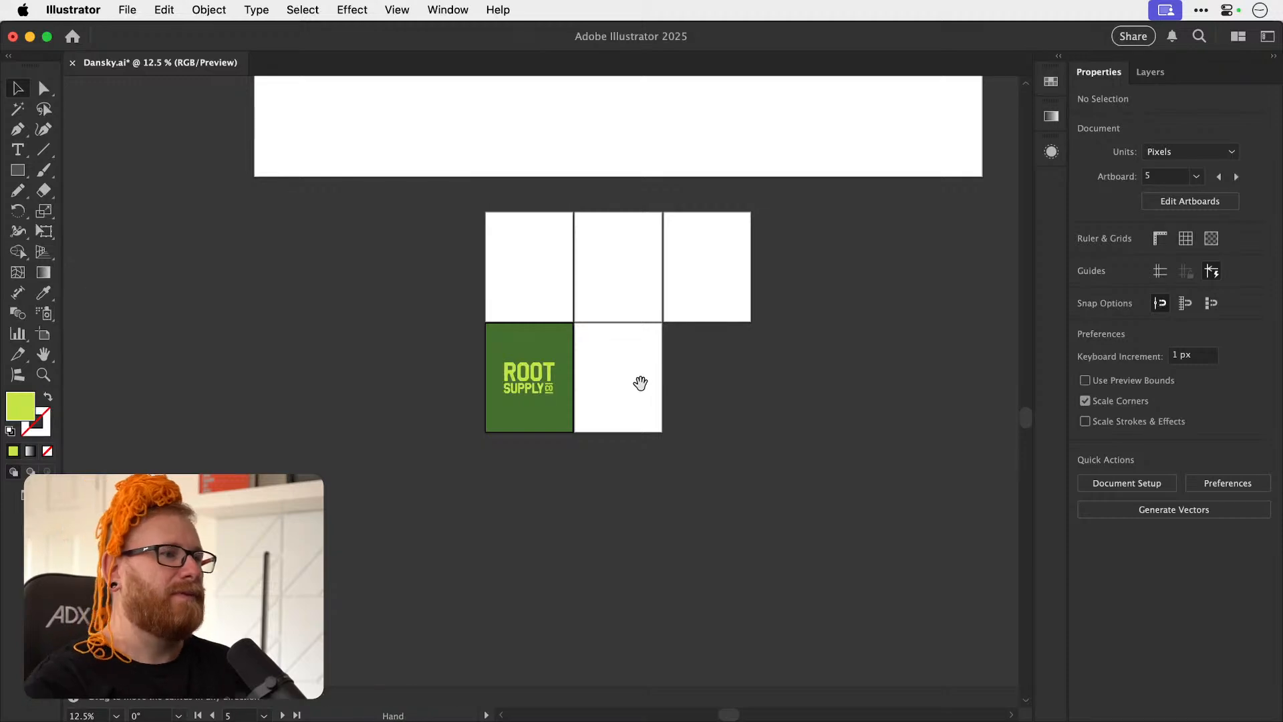
scroll(623, 431, up, 10)
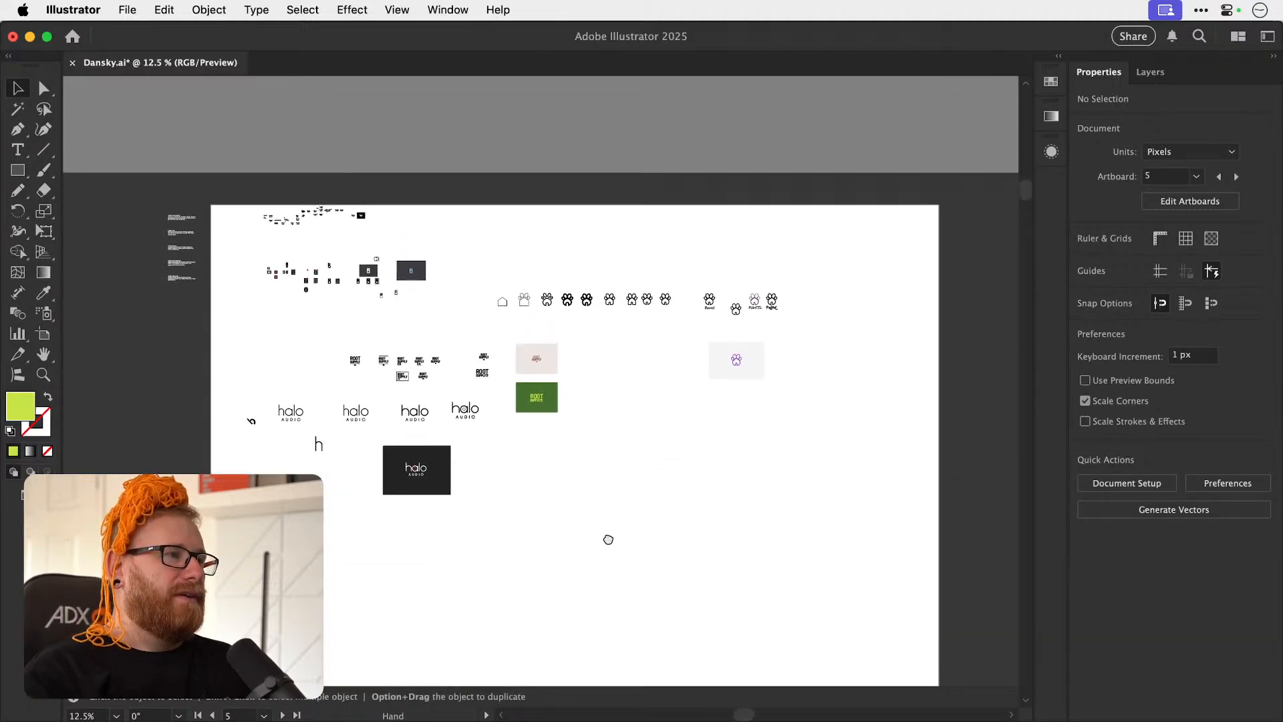
key(super+space)
drag(390, 288, 645, 296)
drag(428, 232, 503, 306)
scroll(573, 492, down, 20)
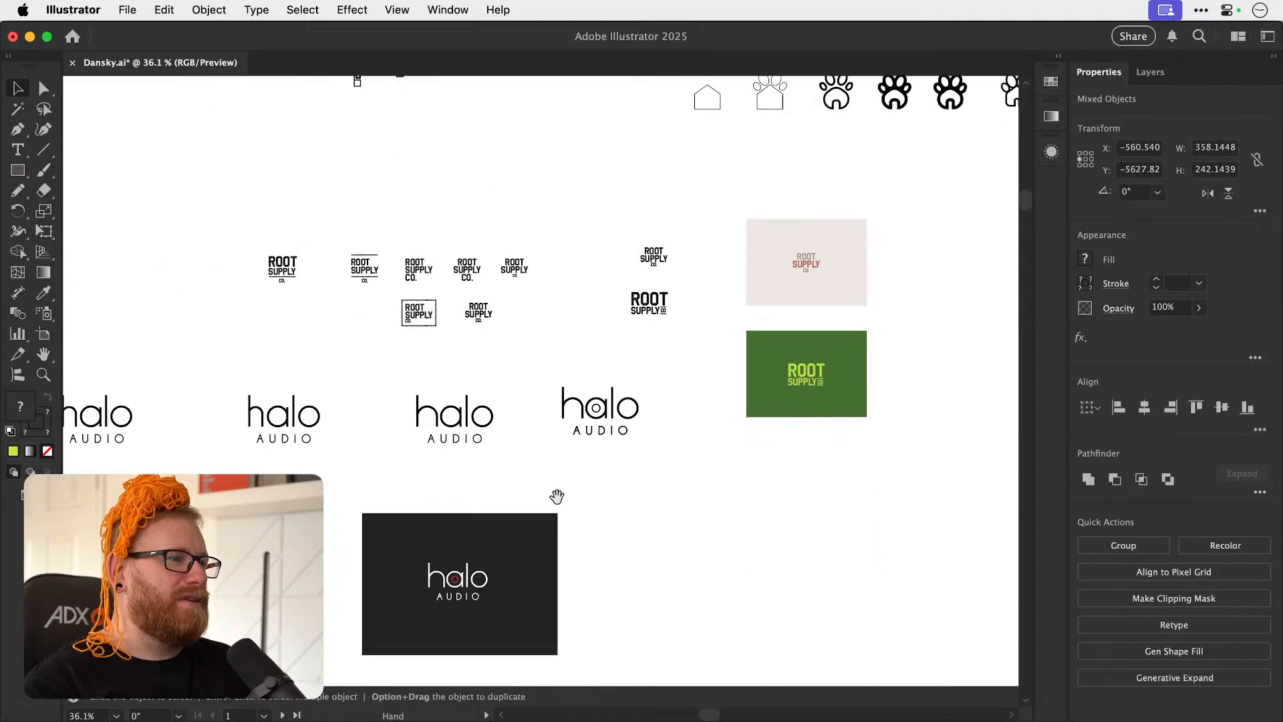
scroll(533, 357, down, 15)
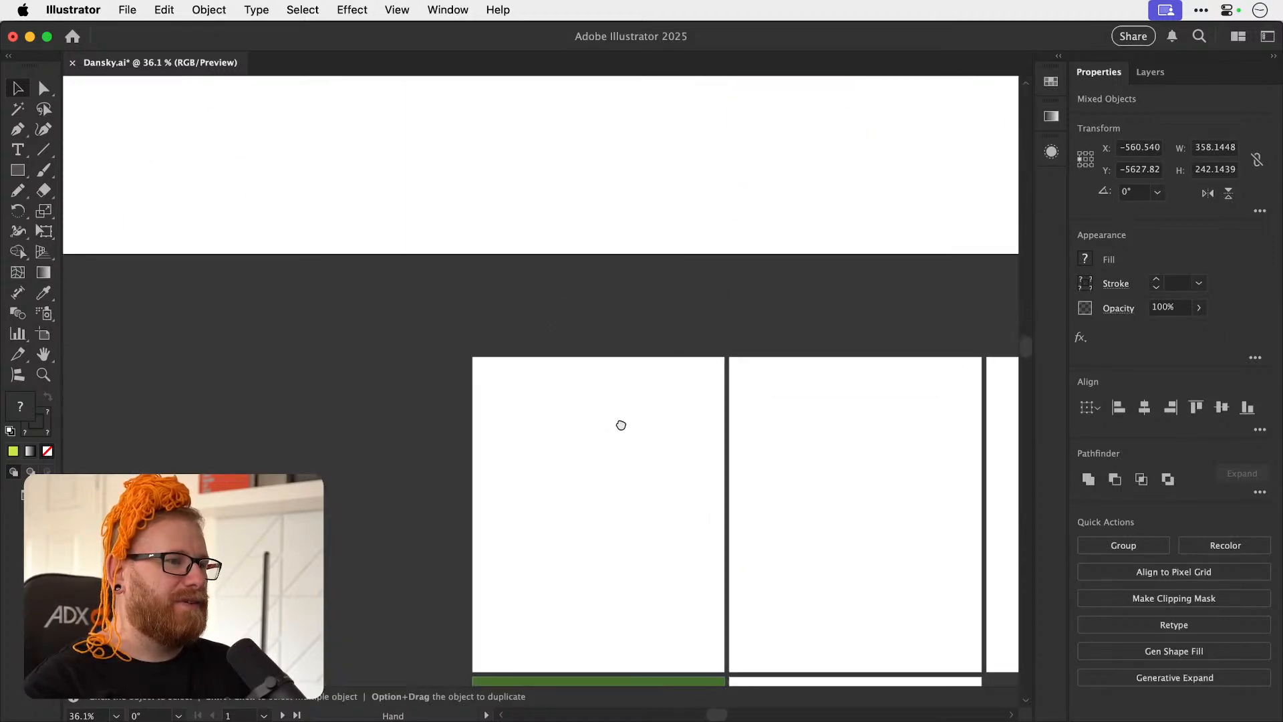
key(super+space)
drag(603, 423, 725, 423)
drag(519, 361, 704, 489)
key(space)
drag(704, 489, 588, 415)
drag(551, 317, 607, 443)
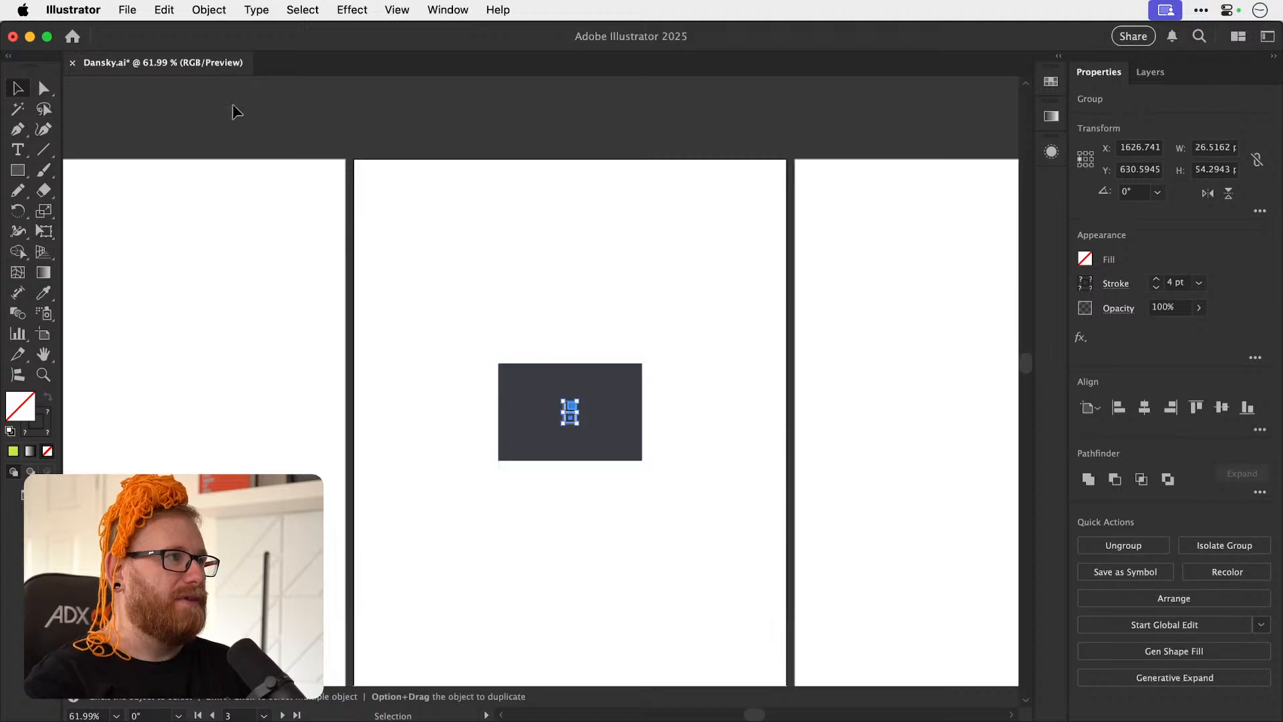
Expand the fill and stroke of the blue-and-white line logo.
click(208, 10)
click(241, 260)
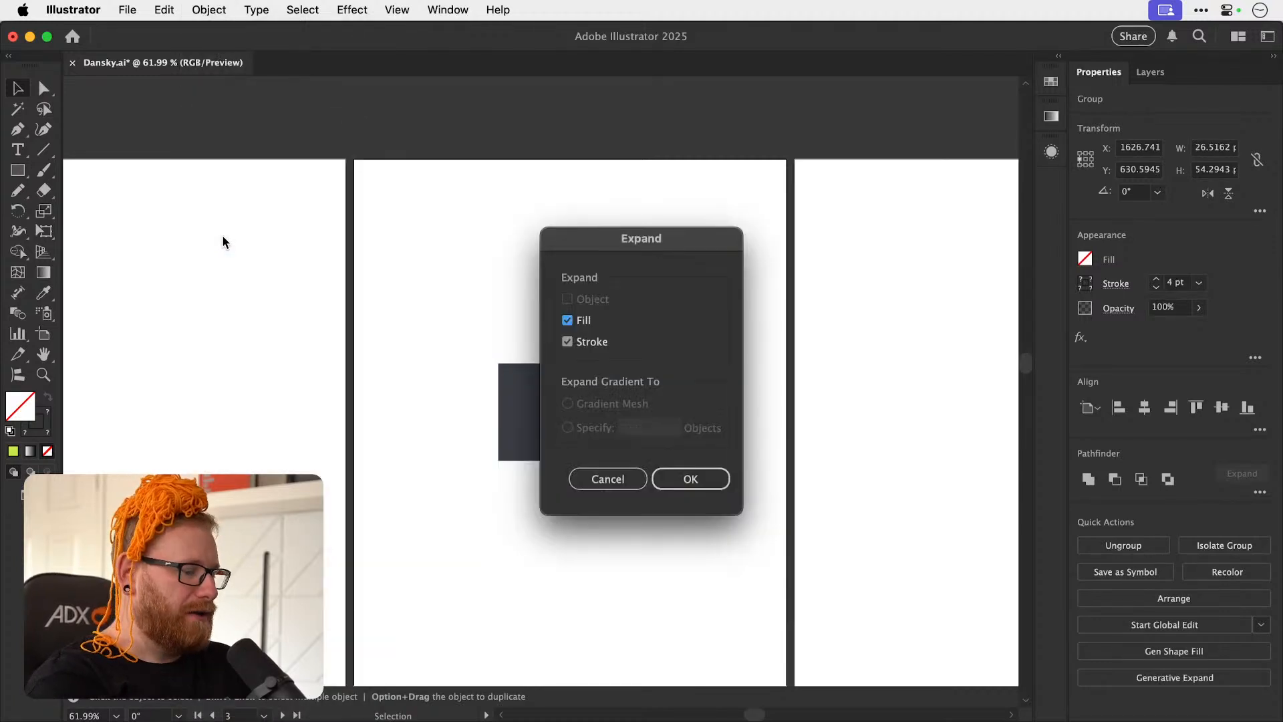
key(Return)
Scale the expanded logo up proportionally about its centre to about 296 × 546 px and deselect it.
key(s)
drag(609, 340, 701, 235)
key(super+z)
key(v)
drag(580, 397, 653, 321)
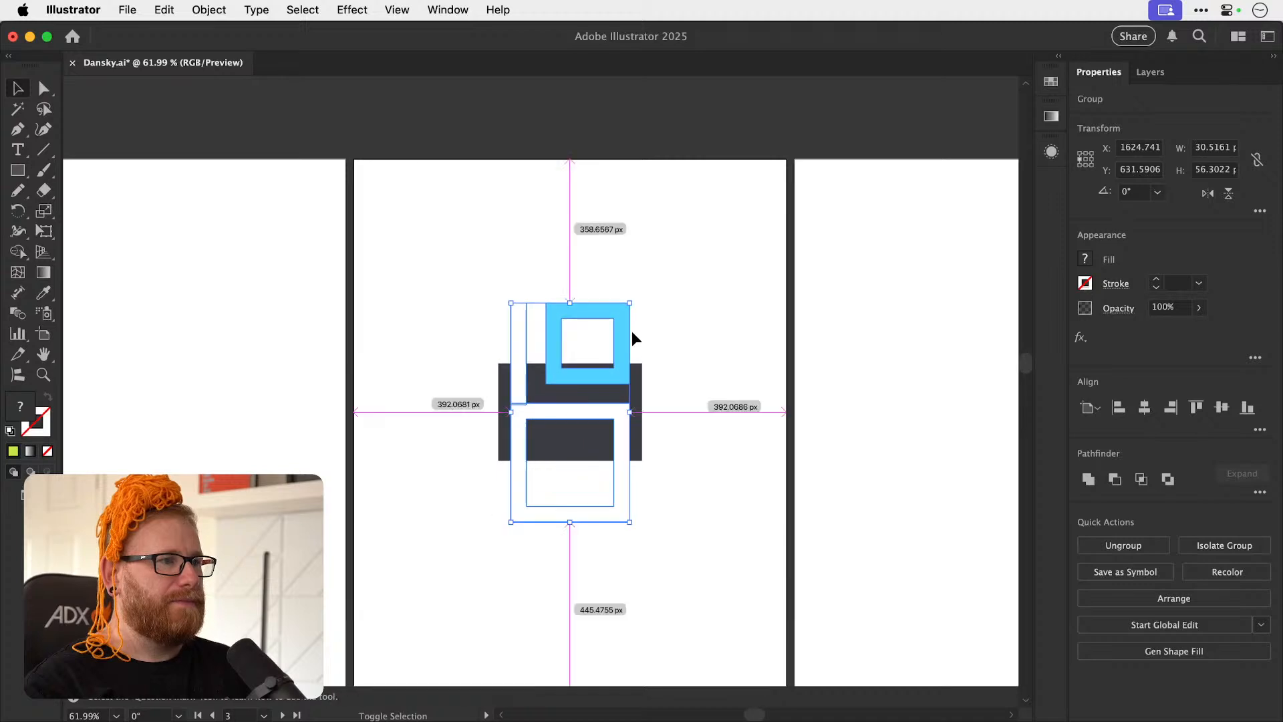
drag(503, 403, 501, 408)
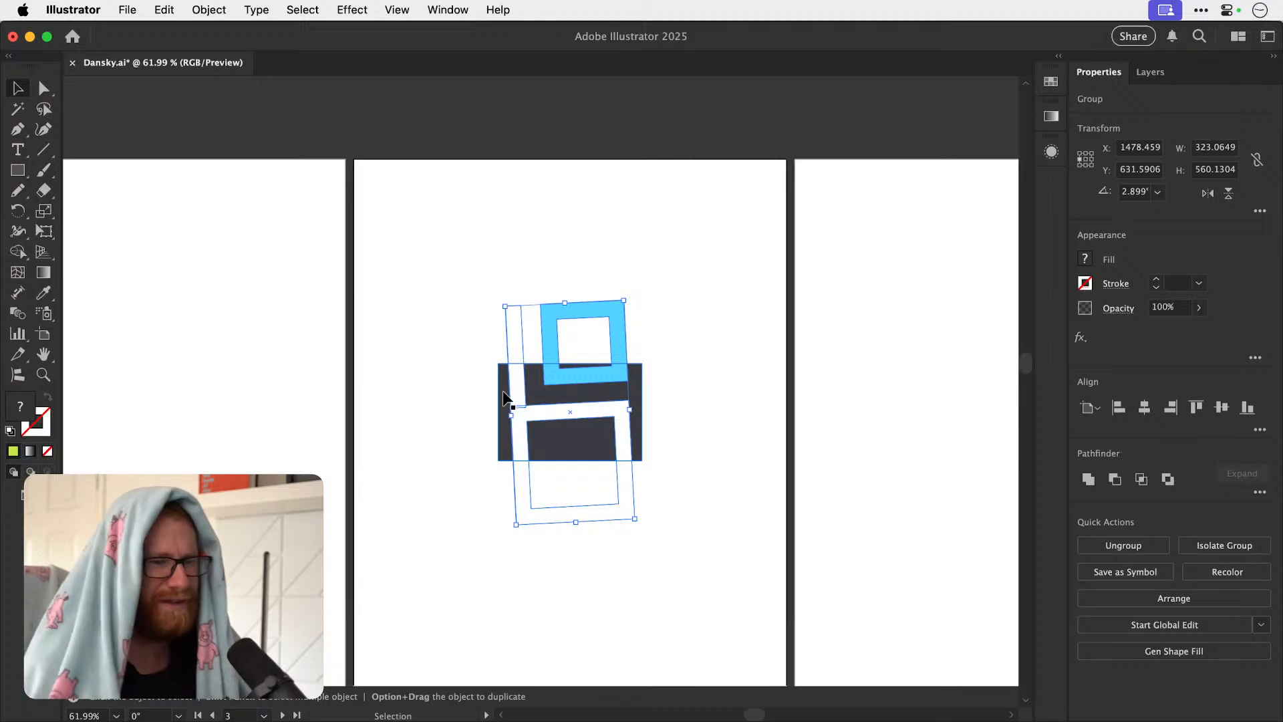
key(super+z)
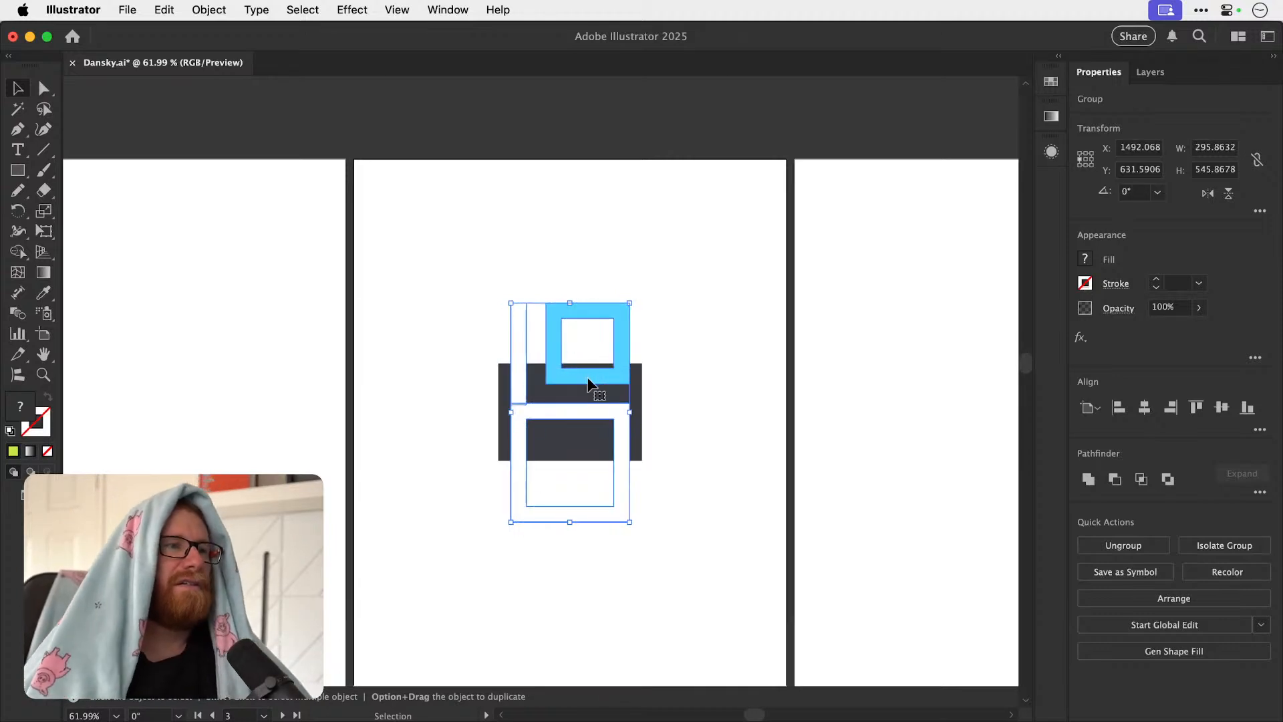
click(486, 425)
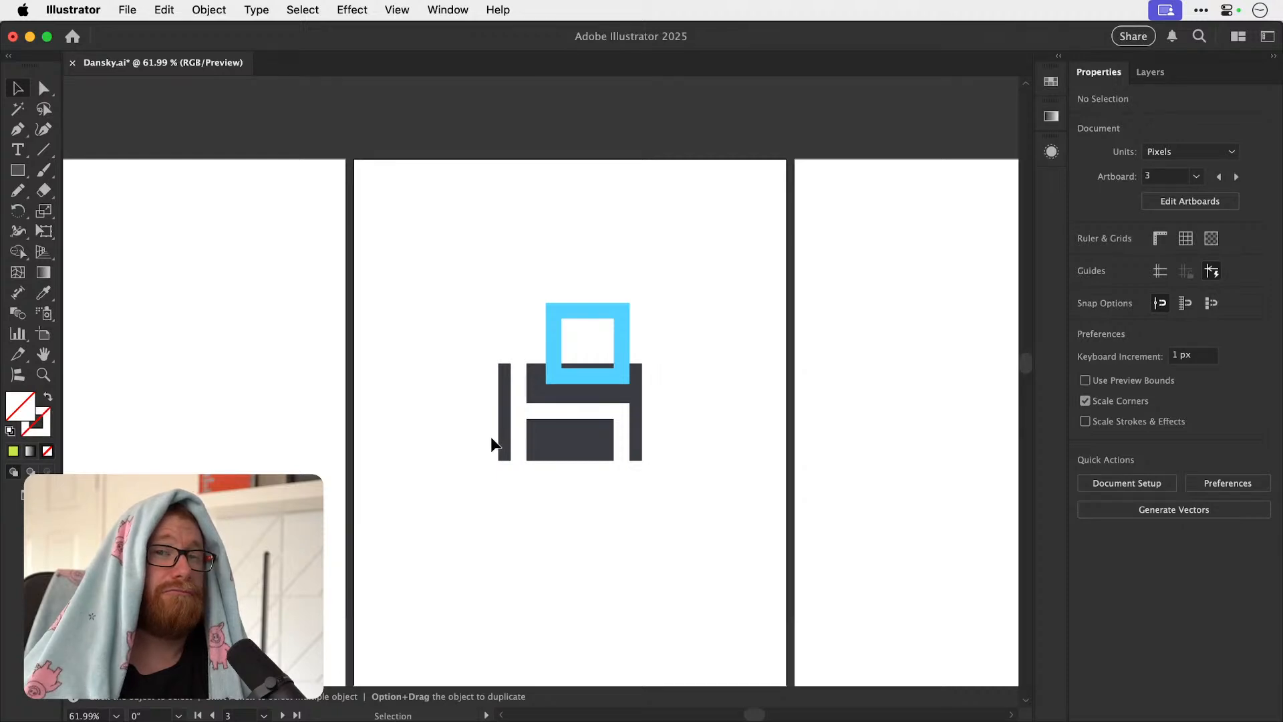
Align the slate rectangle to the artboard's top-left corner, enlarge it to 1080 × 1350 px and lock it.
drag(495, 444, 407, 288)
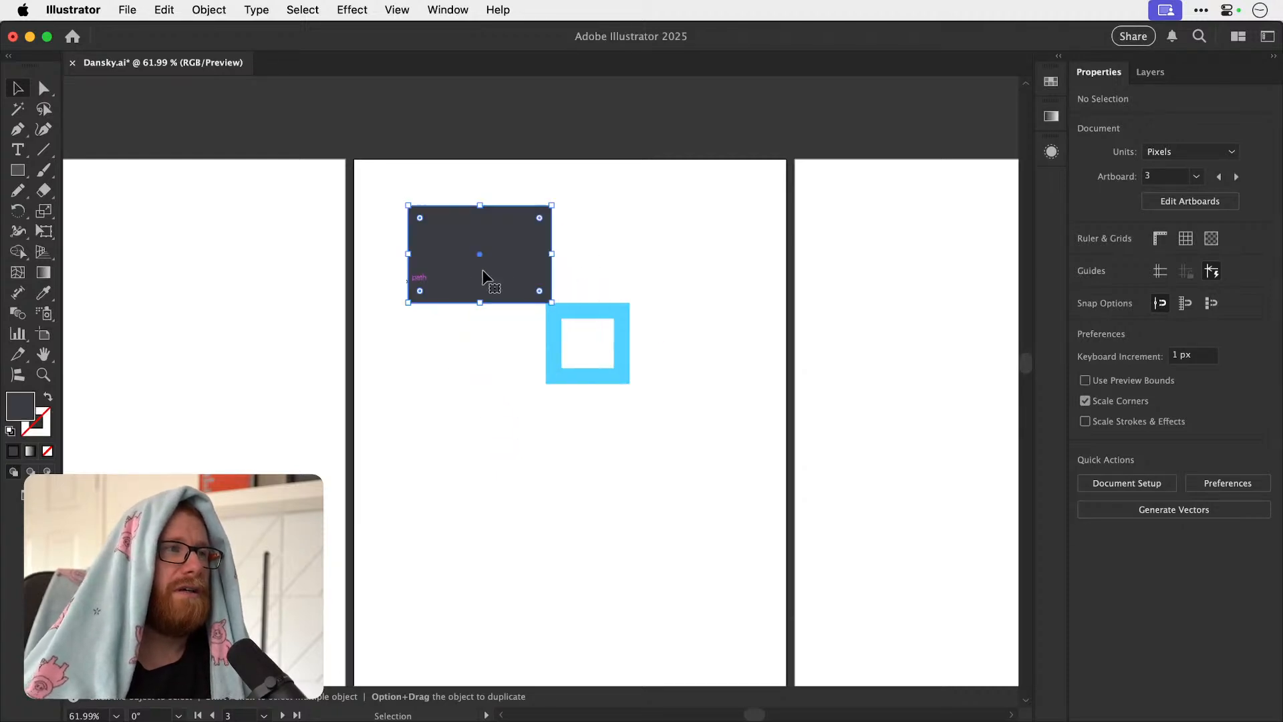
click(1168, 409)
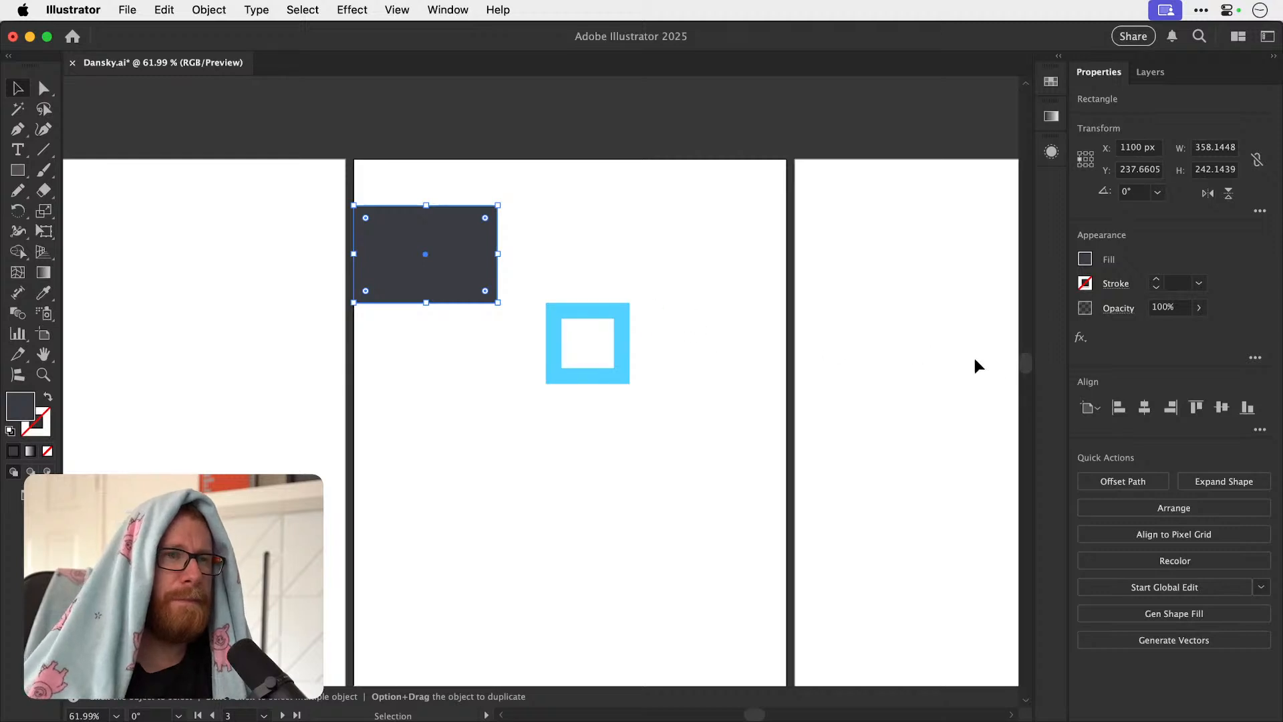
click(1196, 407)
drag(498, 259, 695, 479)
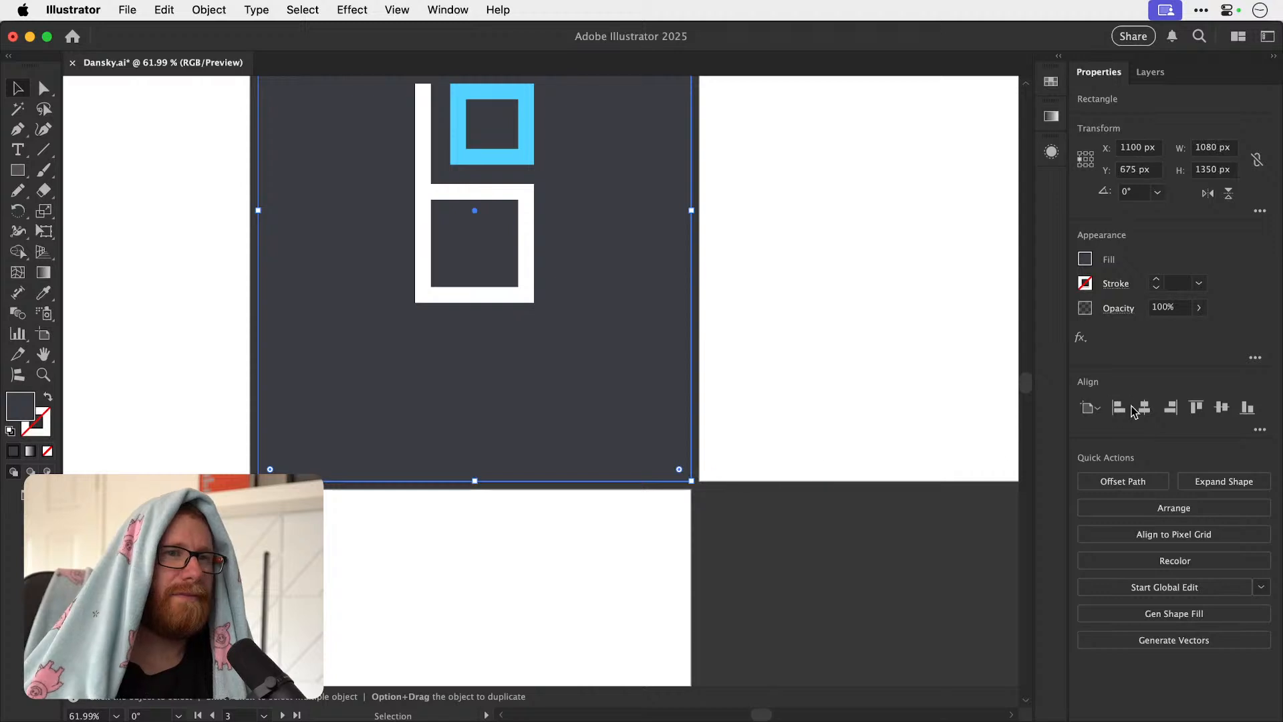
scroll(575, 329, up, 3)
key(super+2)
Centre the blue-and-white logo vertically on its artboard and deselect it.
drag(516, 371, 521, 399)
key(super+z)
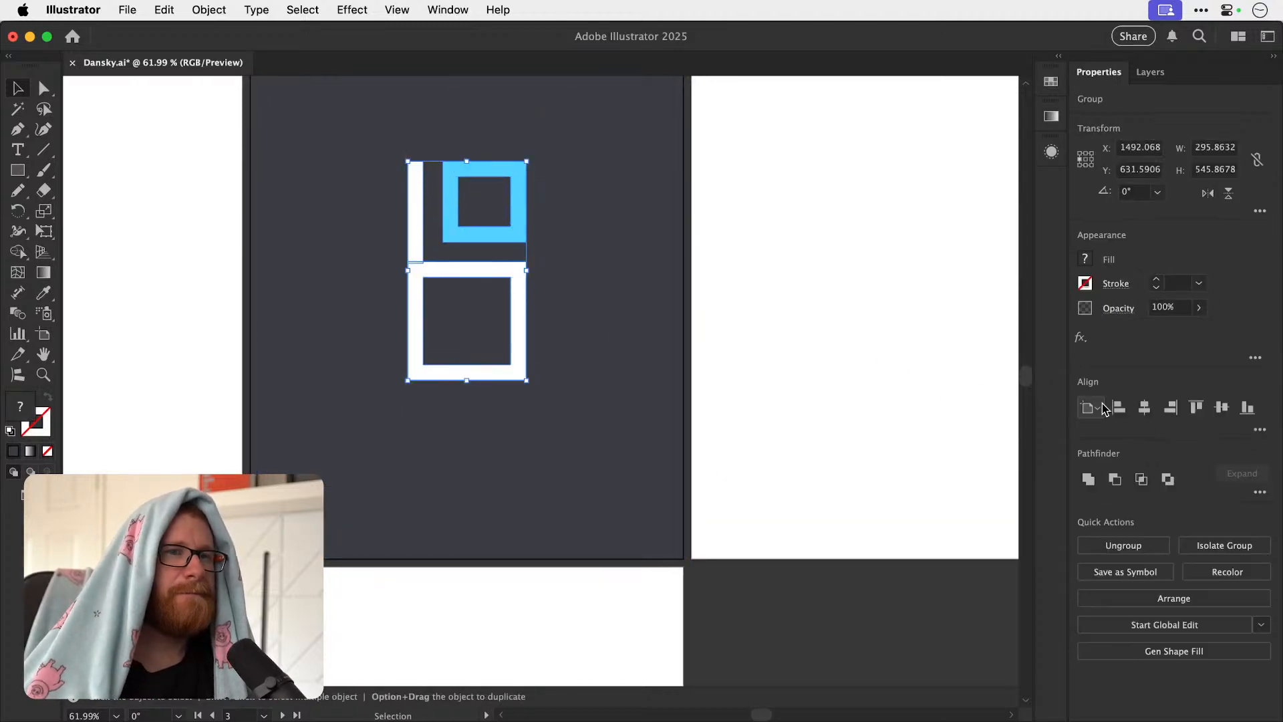
click(1220, 409)
key(super+minus)
key(super+minus)
key(super+minus)
key(super+minus)
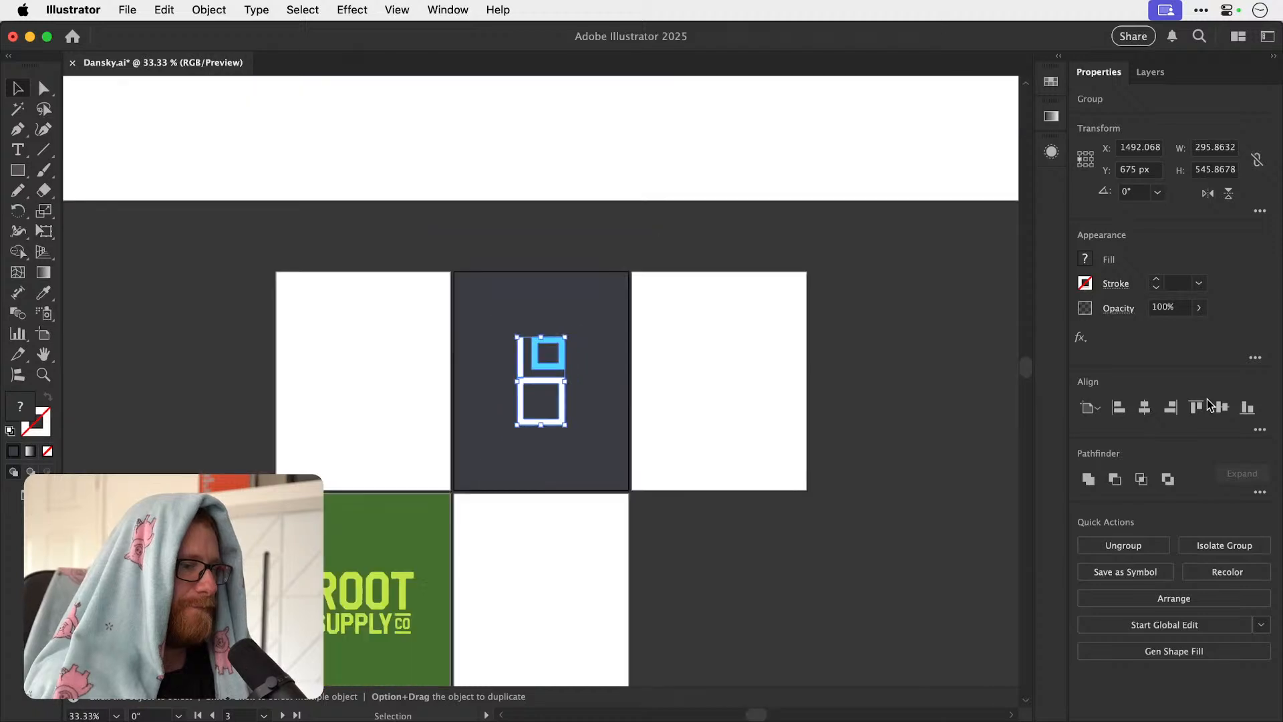
key(super+shift+a)
Scale the blue-and-white logo up proportionally about its centre to about 349 × 643 px.
key(z)
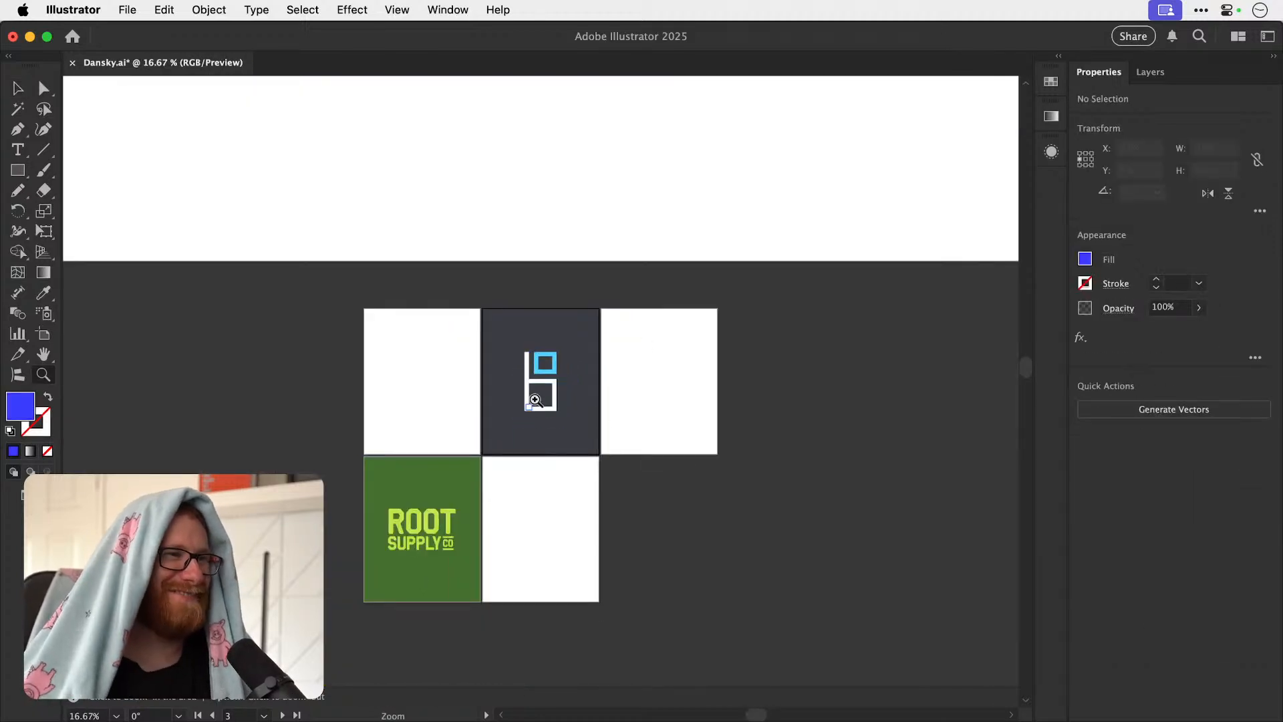
drag(538, 377, 665, 340)
key(v)
click(595, 310)
drag(610, 294, 625, 282)
key(a)
Change the fill of the black rectangle behind the Glacier & Gold lettering to white (ffffff).
key(super+minus)
key(super+minus)
key(super+minus)
key(super+minus)
key(super+minus)
key(super+minus)
key(v)
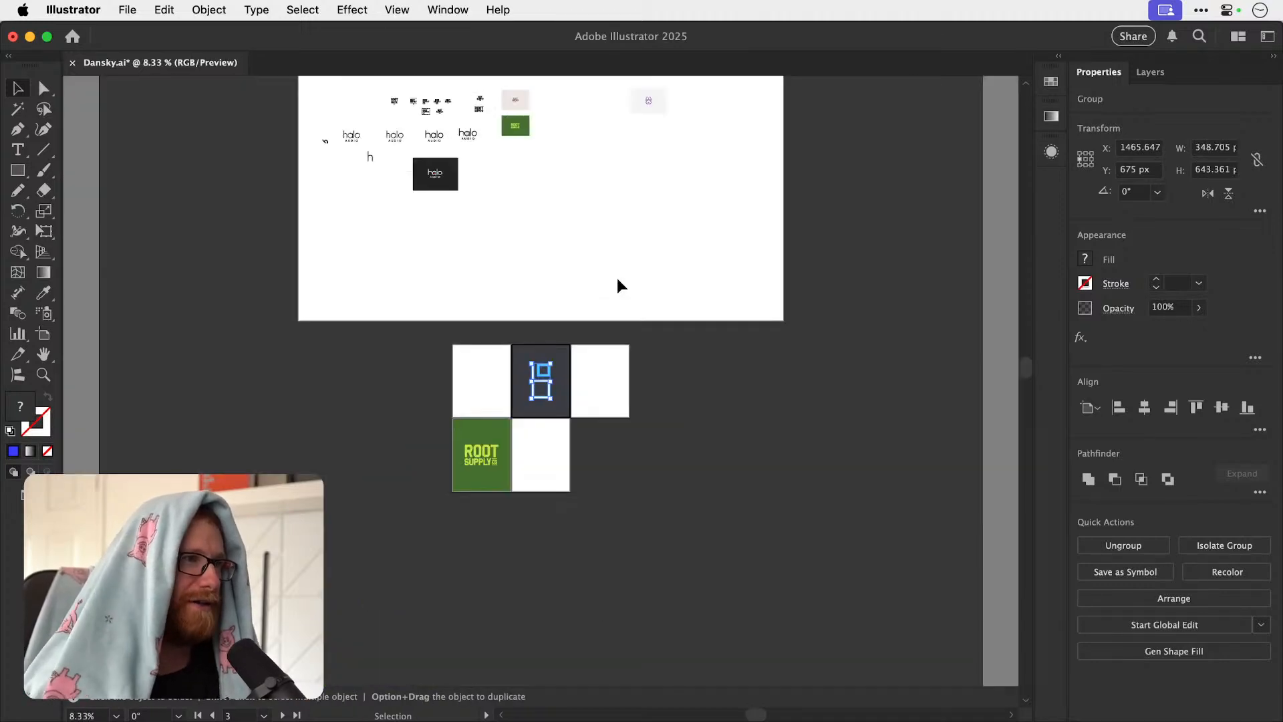
click(354, 447)
drag(364, 418, 375, 590)
drag(376, 457, 375, 540)
key(z)
drag(374, 284, 613, 300)
key(v)
drag(527, 254, 429, 397)
drag(446, 374, 773, 322)
click(808, 241)
drag(724, 357, 936, 382)
key(z)
key(v)
key(super+minus)
key(super+minus)
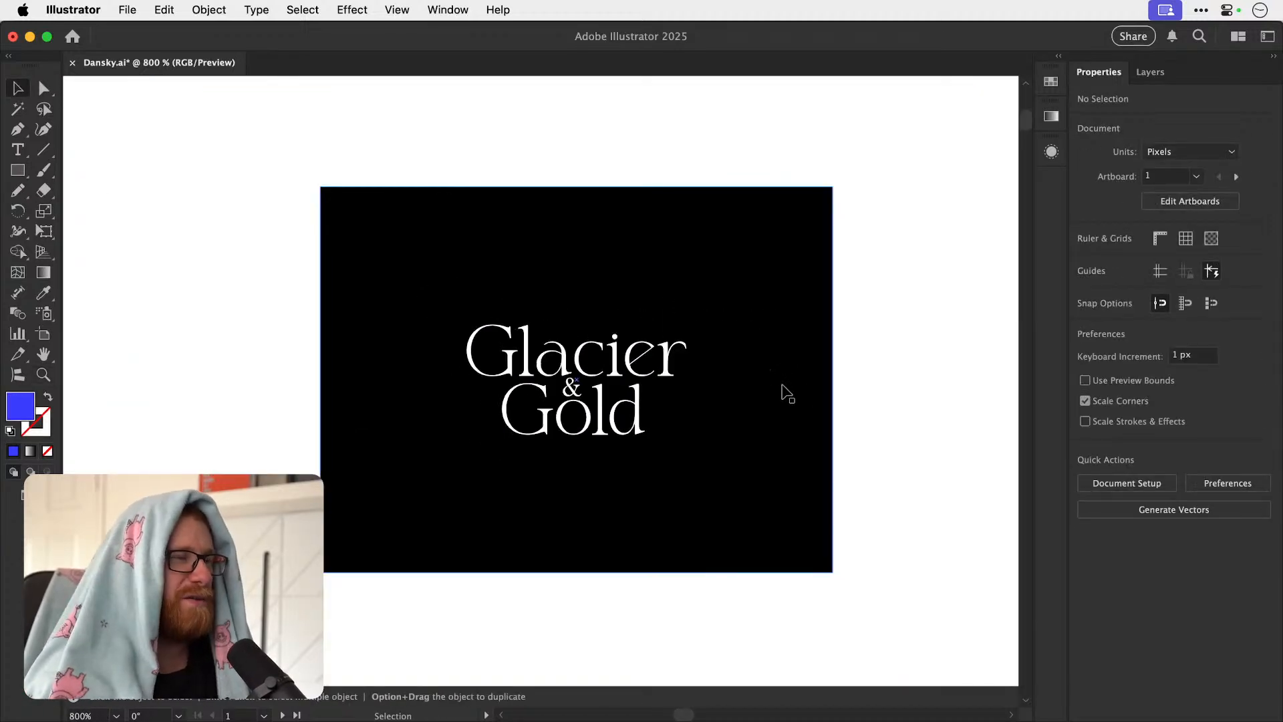
click(781, 392)
double_click(20, 405)
text(ffffff)
click(1155, 155)
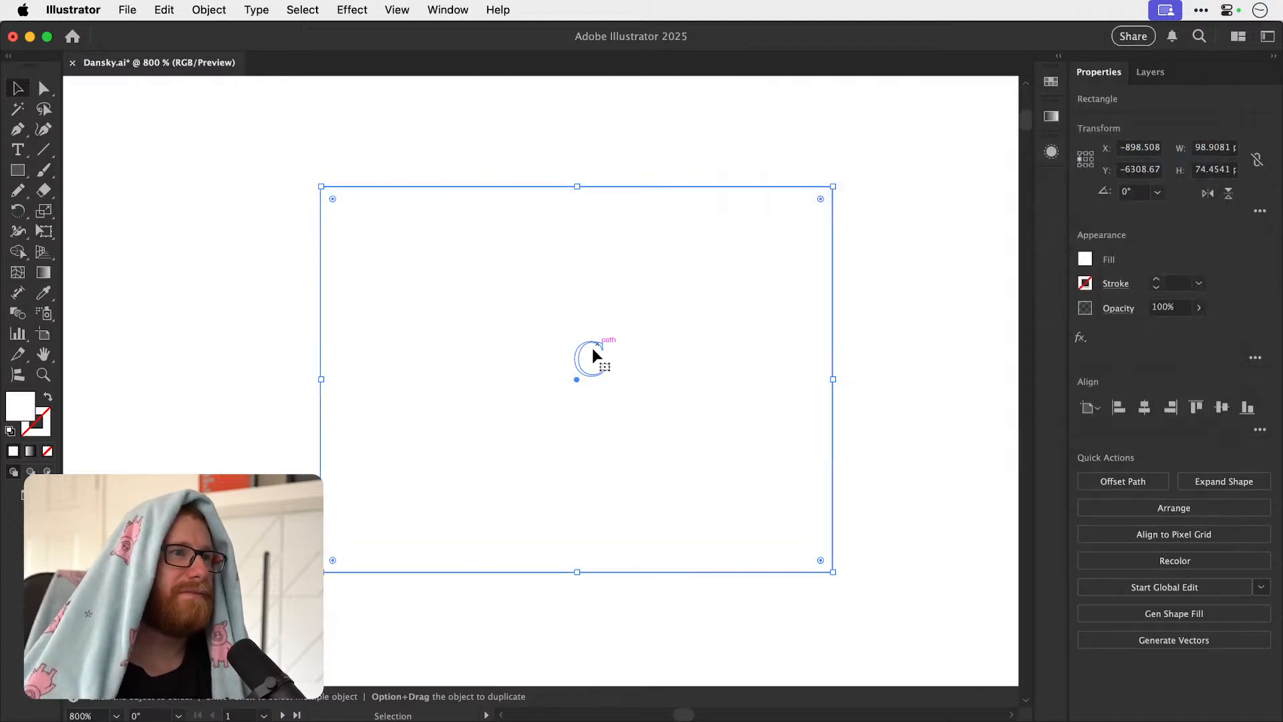
Fill the Glacier & Gold lettering with the muted gold c6ac73 and deselect it.
click(601, 348)
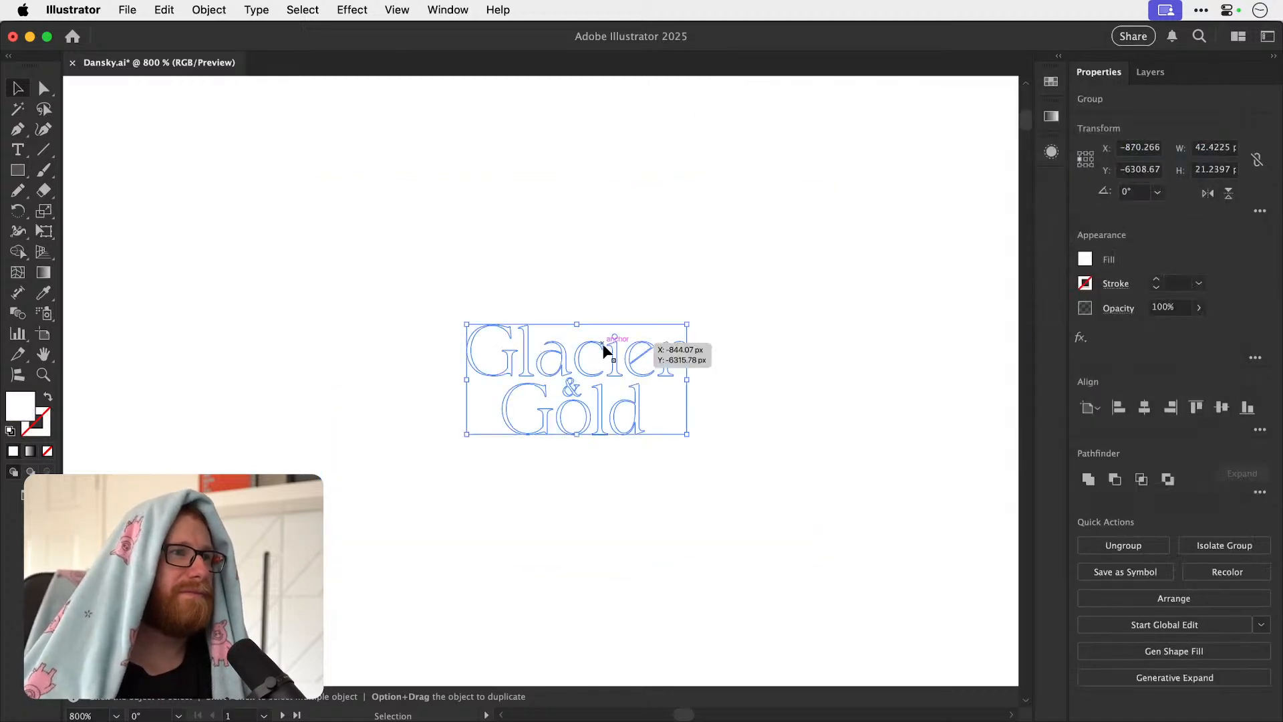
double_click(25, 407)
drag(993, 324, 999, 337)
click(851, 148)
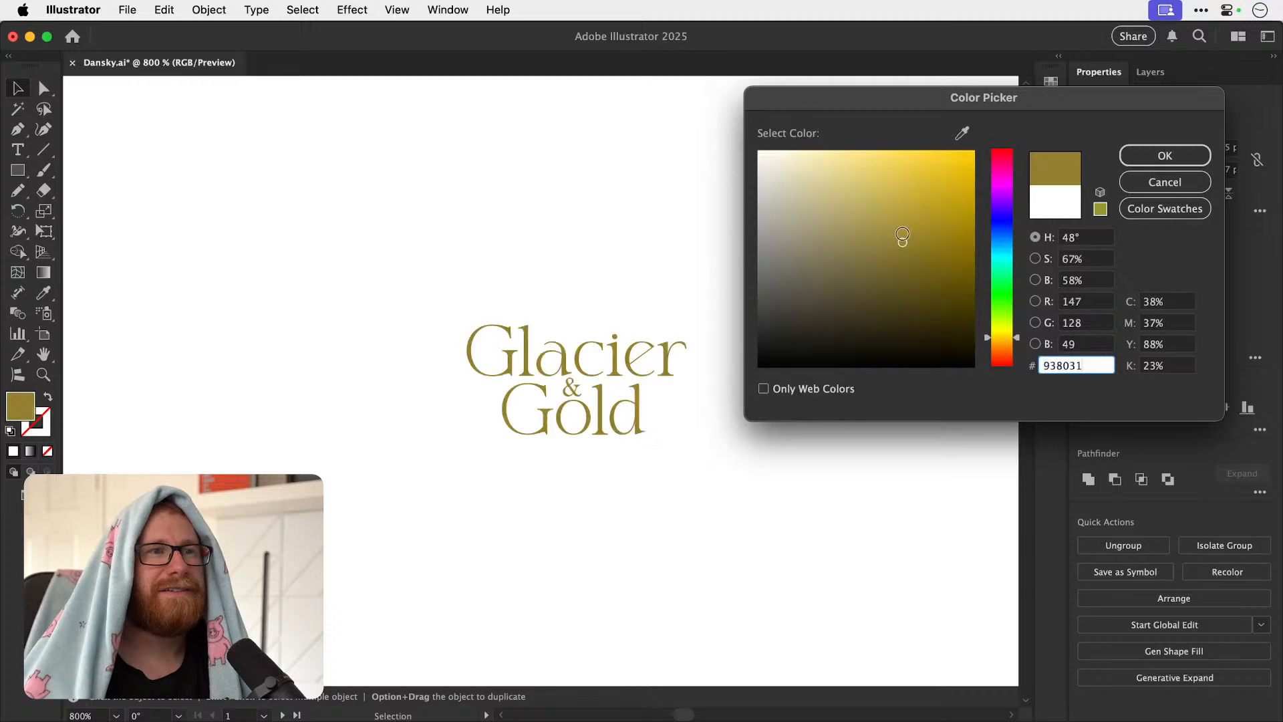
drag(850, 172, 833, 189)
click(1005, 342)
click(1004, 346)
drag(854, 190, 849, 195)
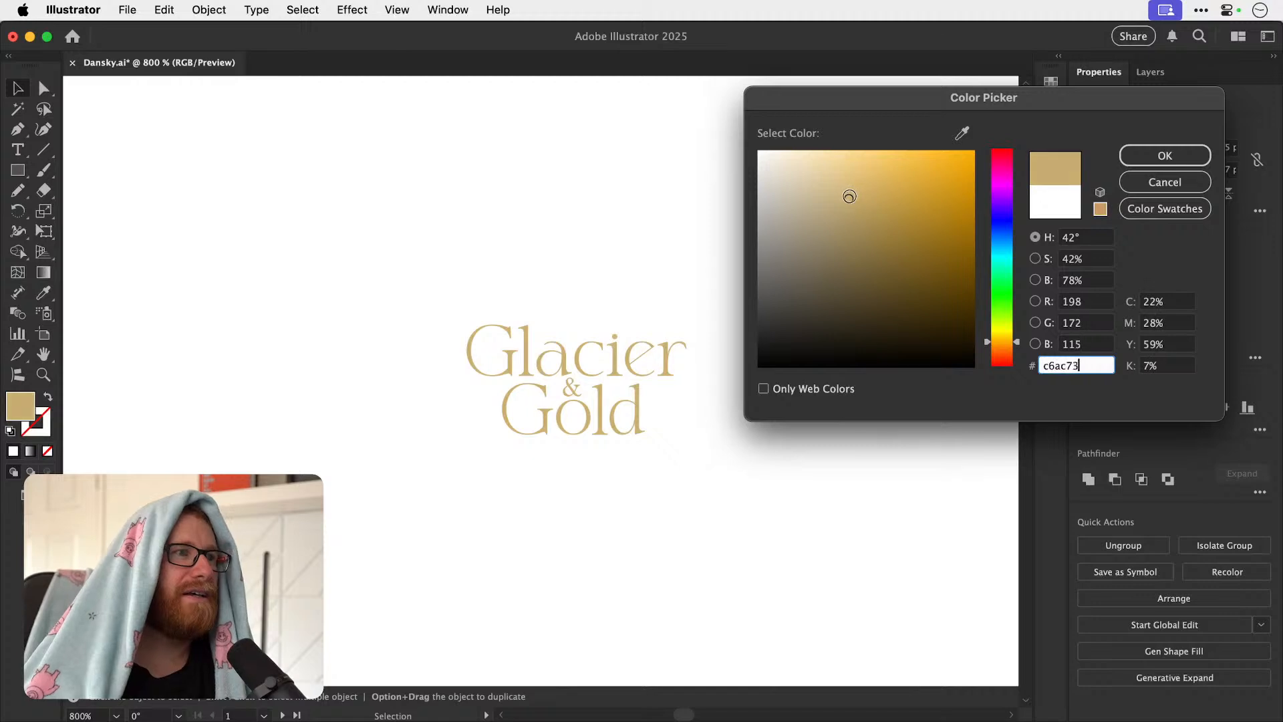
click(1128, 158)
key(super+shift+a)
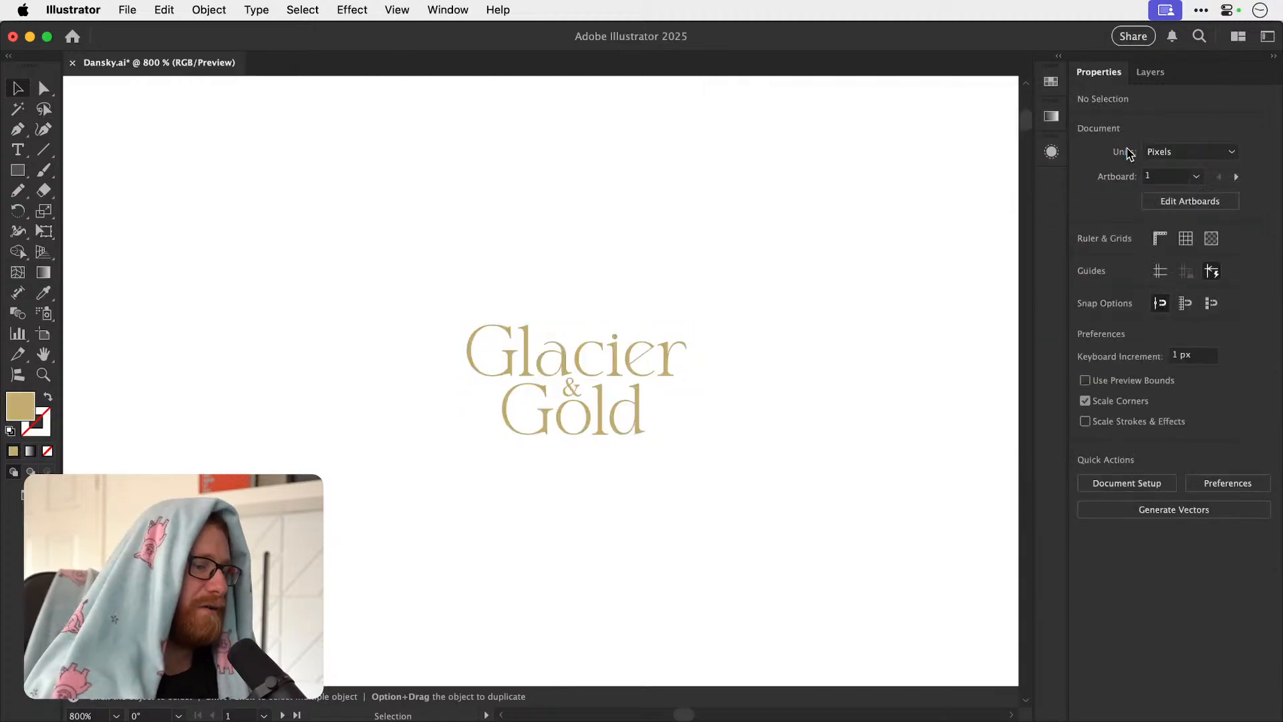
Place an enlarged copy of the Glacier & Gold lettering with its white background on the empty artboard beside the blue-and-white logo.
key(super+minus)
key(super+minus)
key(super+minus)
key(super+minus)
drag(548, 273, 617, 476)
drag(550, 573, 643, 181)
drag(520, 641, 564, 299)
scroll(564, 299, down, 1)
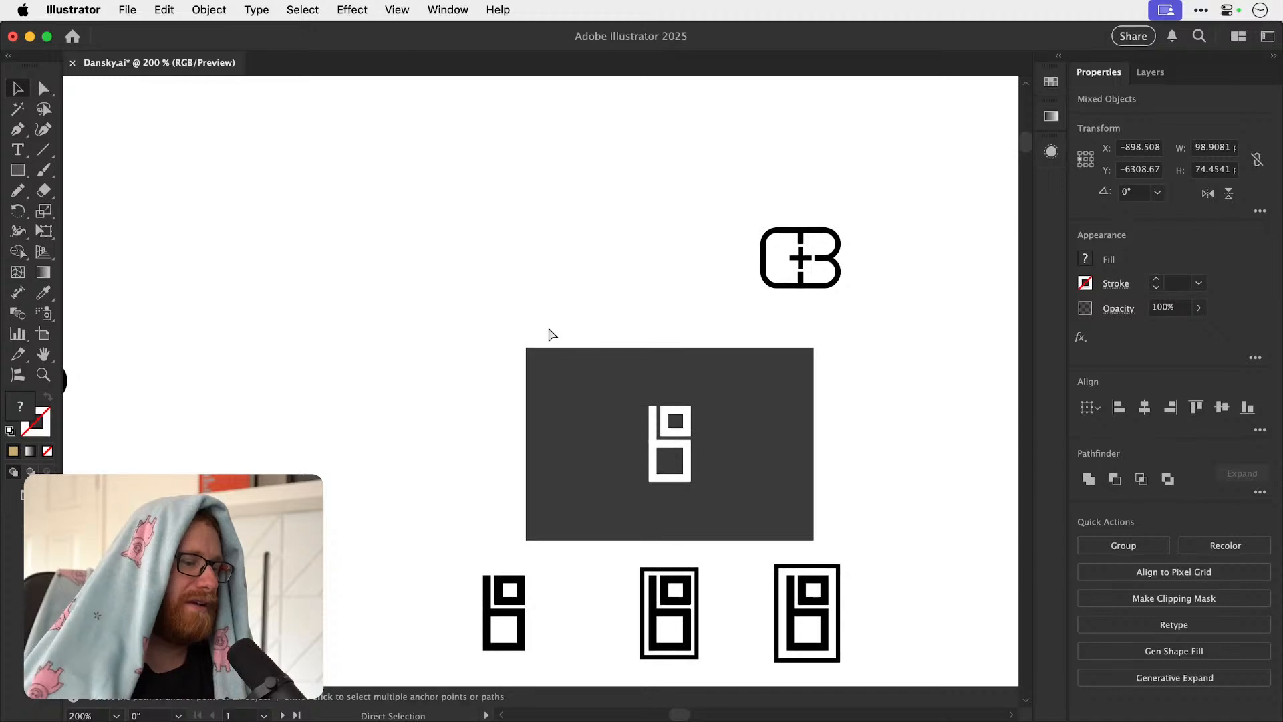
key(super+minus)
key(super+minus)
key(super+minus)
key(super+minus)
key(super+minus)
scroll(641, 509, down, 10)
scroll(641, 509, right, 5)
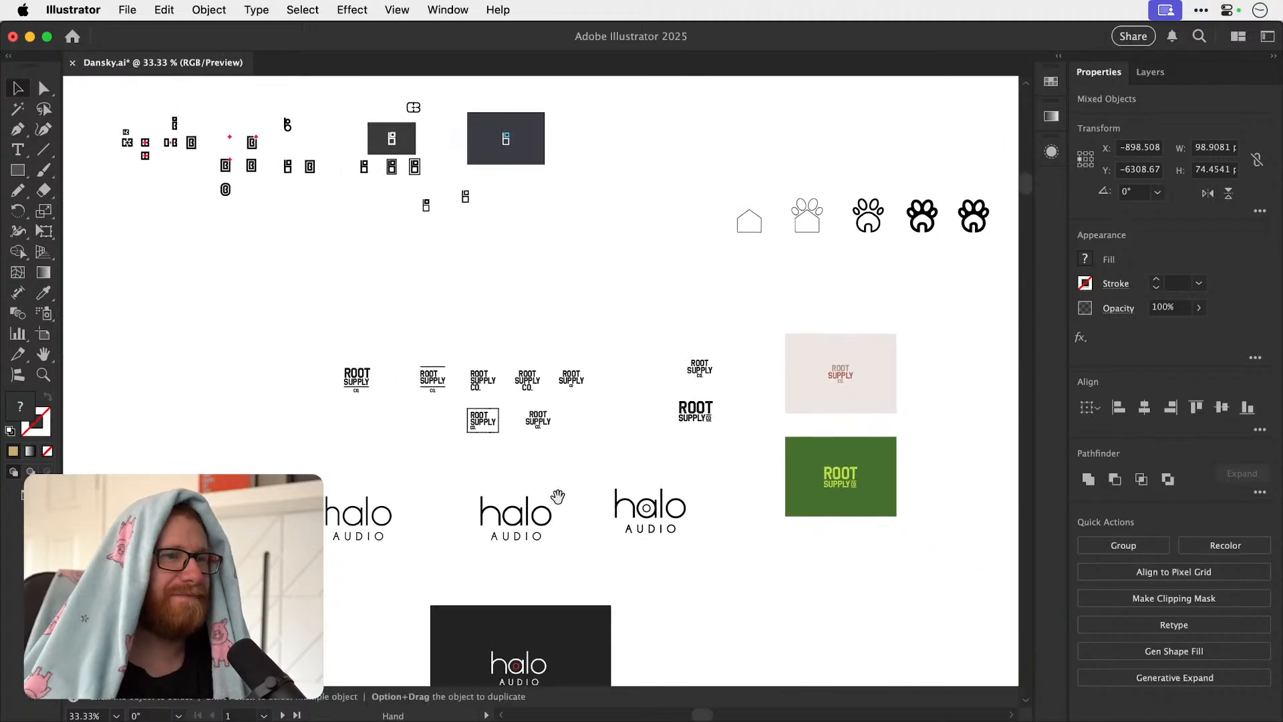
drag(516, 518, 532, 219)
scroll(510, 428, down, 8)
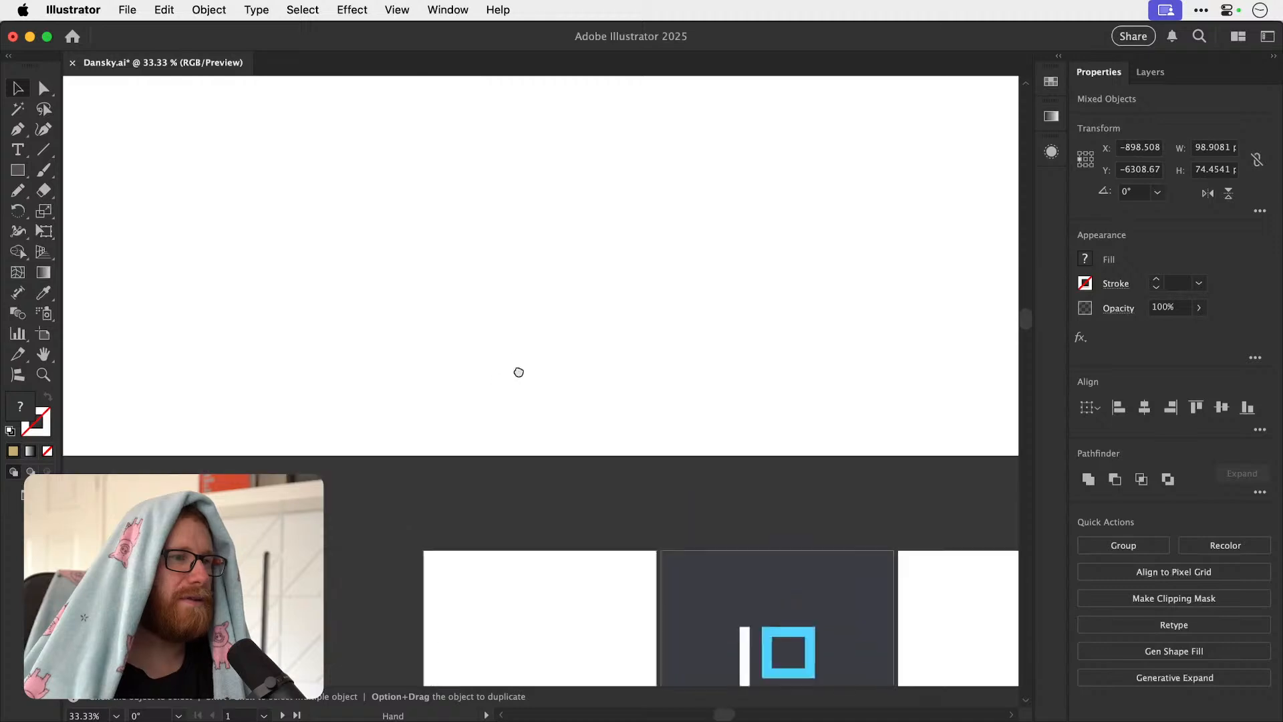
drag(550, 398, 535, 448)
click(523, 315)
Resize the white rectangle behind Glacier & Gold to 1080 × 1350 px and align it horizontally centred and to the artboard's upper edge.
click(526, 378)
click(1211, 148)
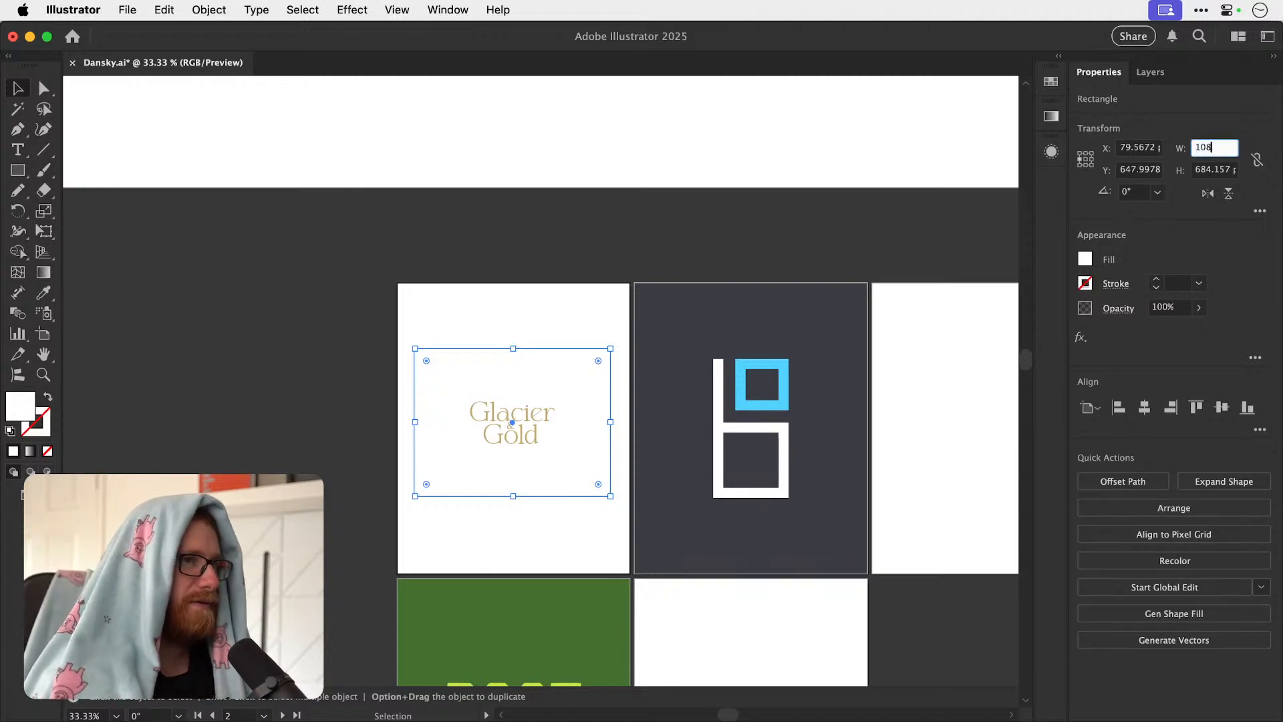
key(Tab)
text(1)
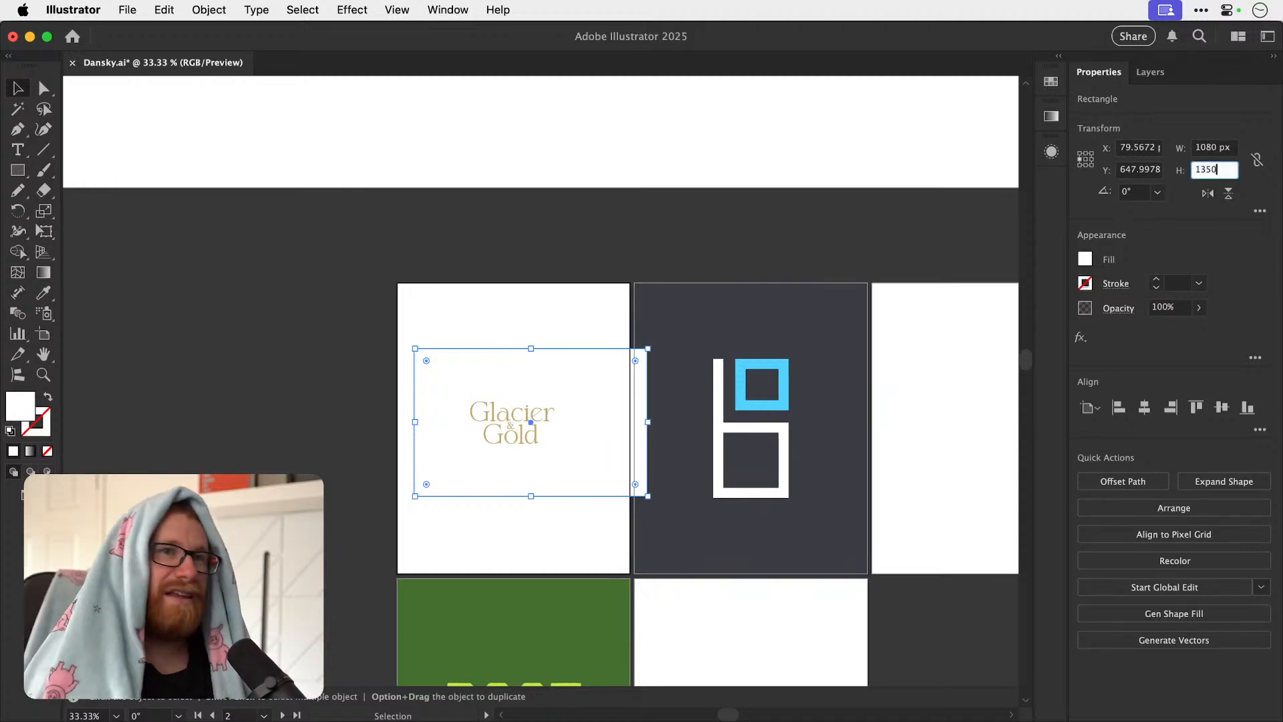
text(350)
key(Return)
click(1143, 407)
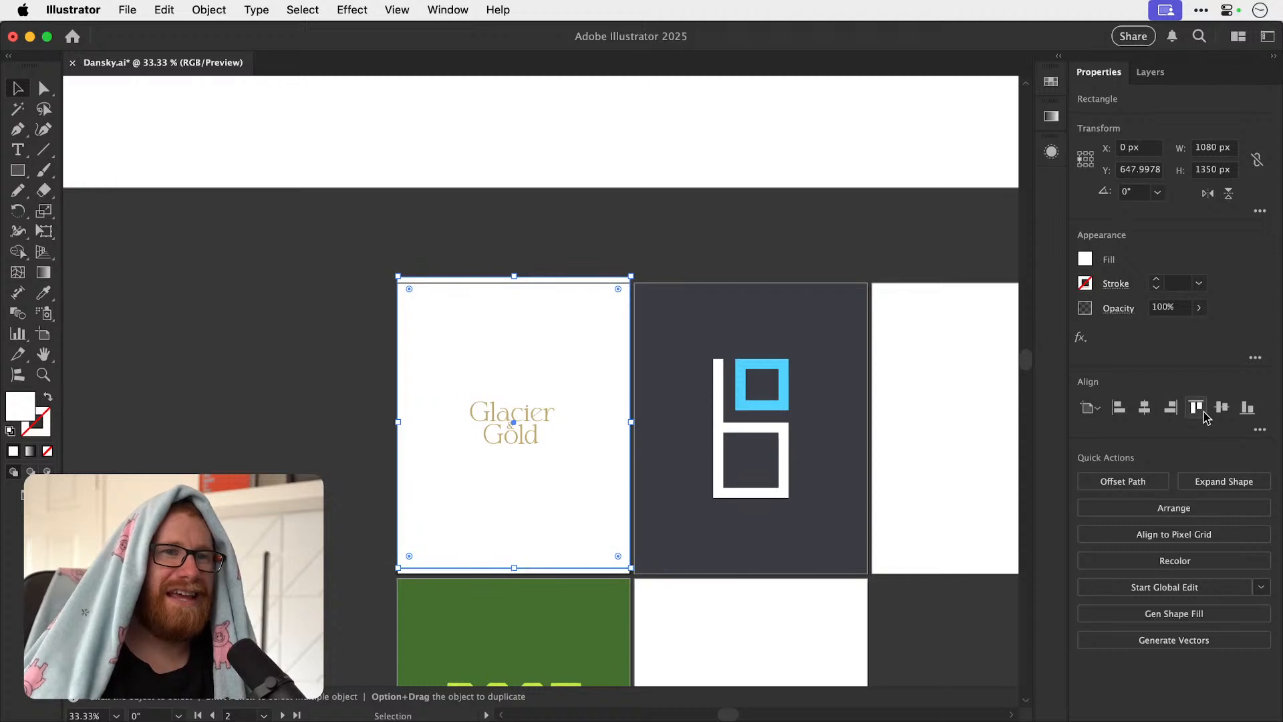
click(1202, 410)
key(super+shift+a)
Scale the Glacier & Gold lettering up proportionally to about 739 × 370 px and centre it vertically on its artboard.
click(535, 435)
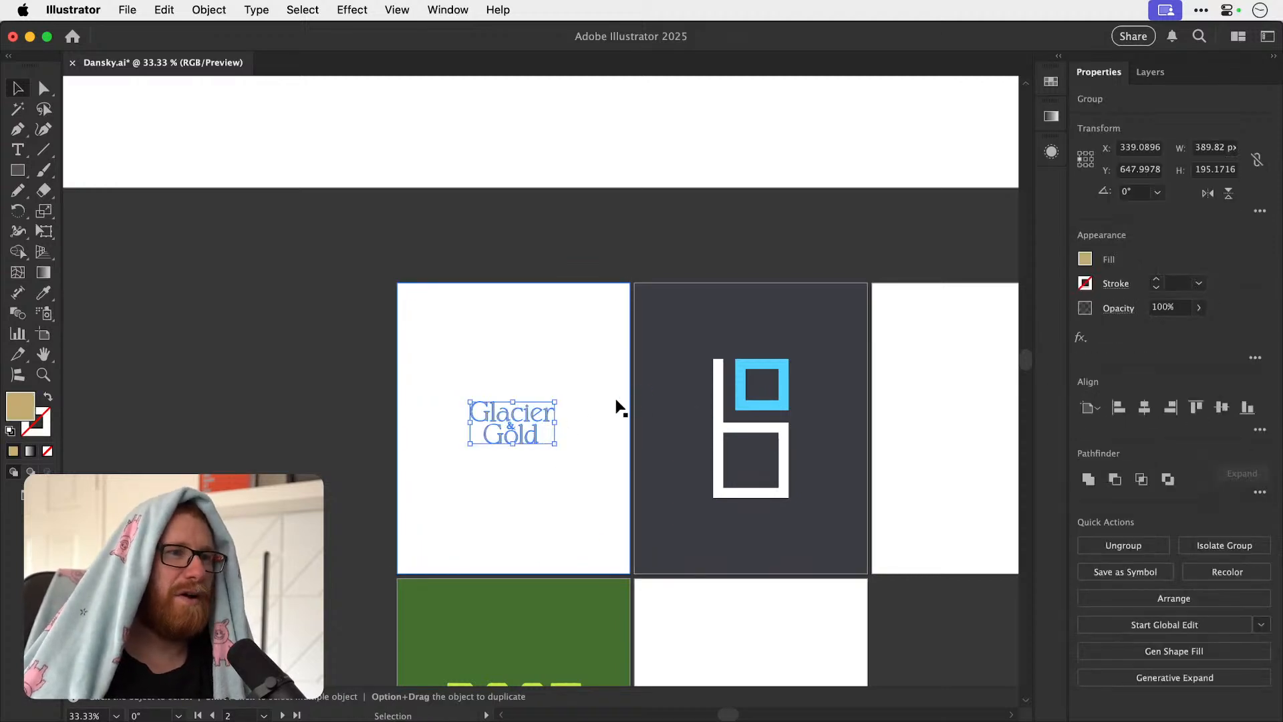
drag(555, 401, 592, 366)
click(1221, 407)
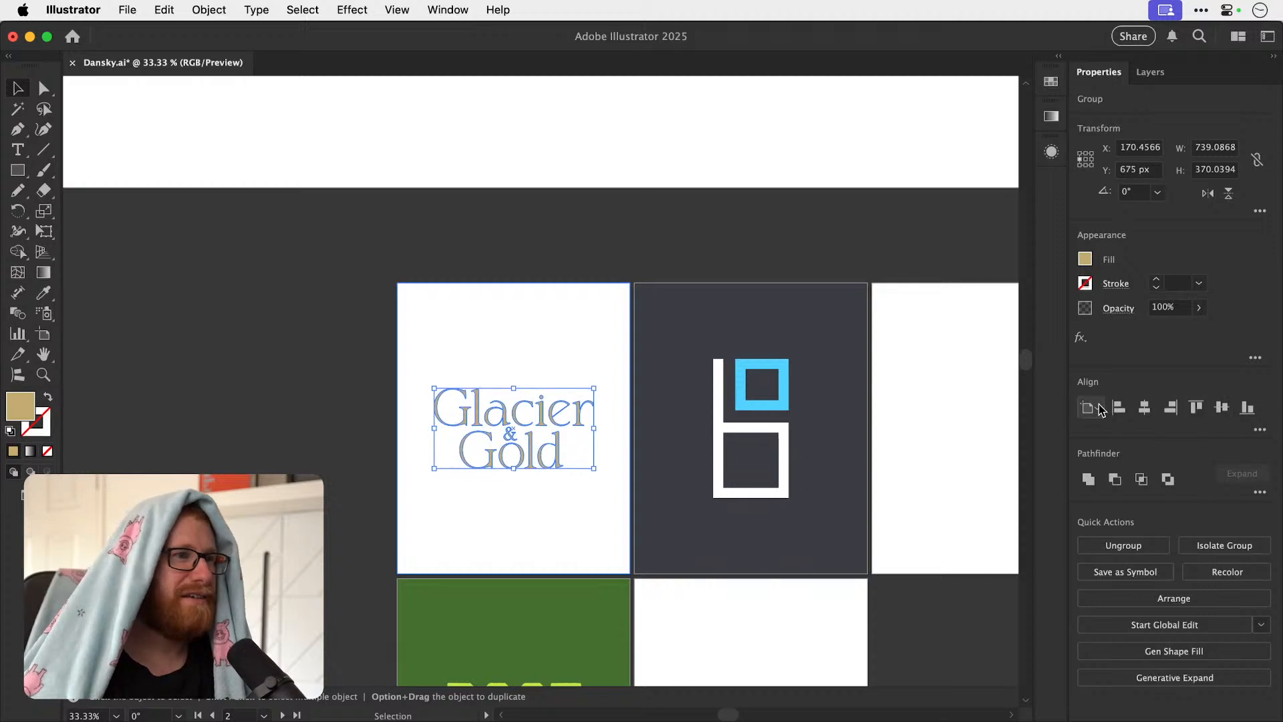
key(super+shift+a)
click(407, 494)
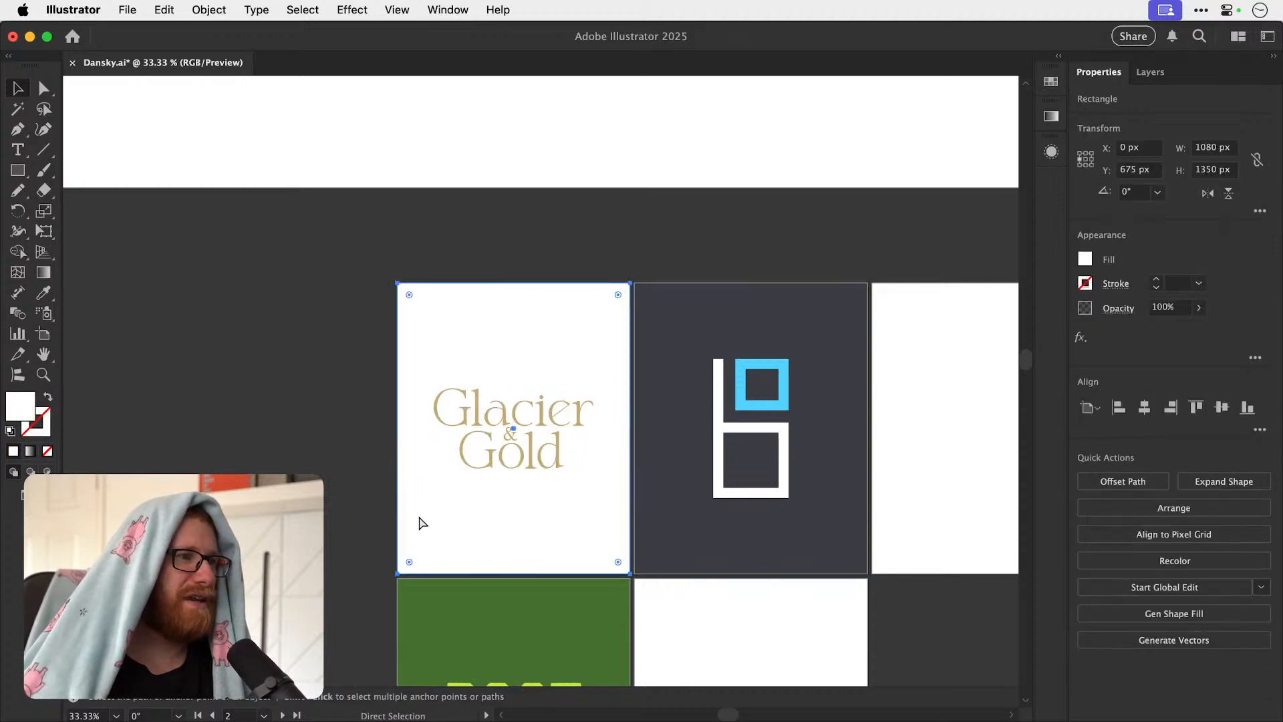
click(358, 476)
Place the purple paw logo and its pale background rectangle on the empty artboard next to the blue-and-white logo.
key(super+minus)
key(super+minus)
key(super+minus)
key(super+minus)
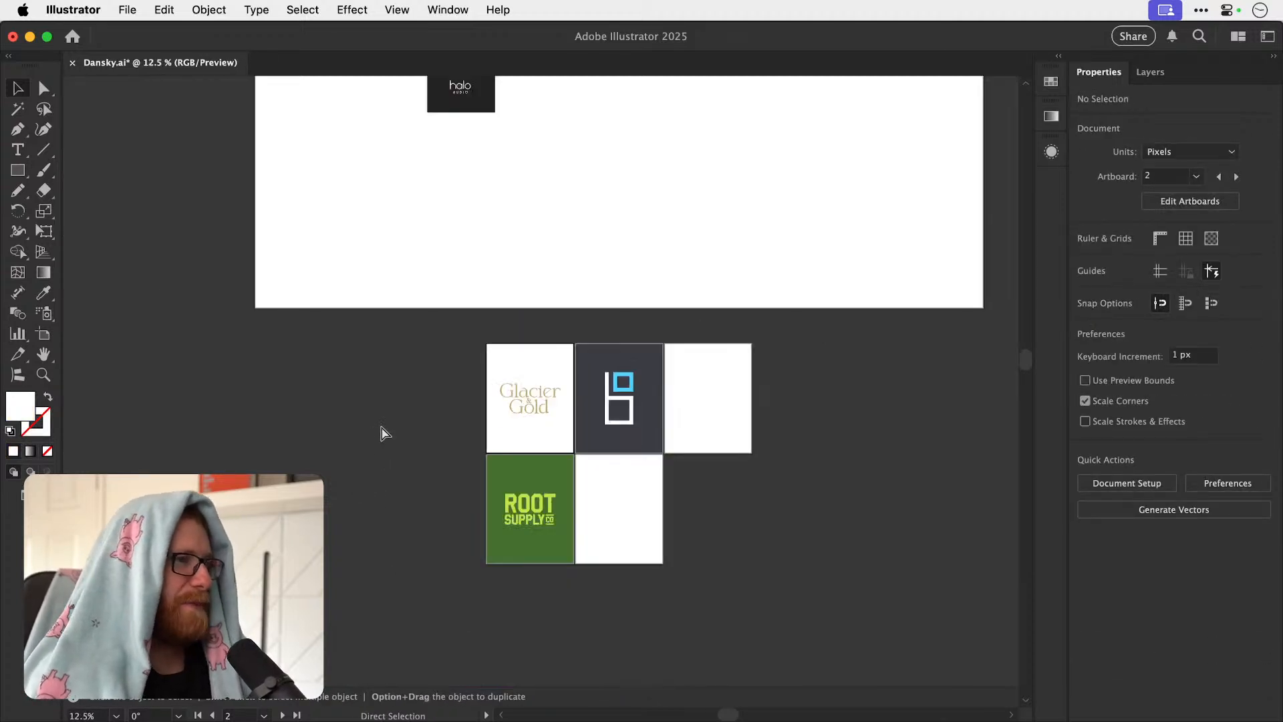
key(space)
drag(476, 311, 422, 419)
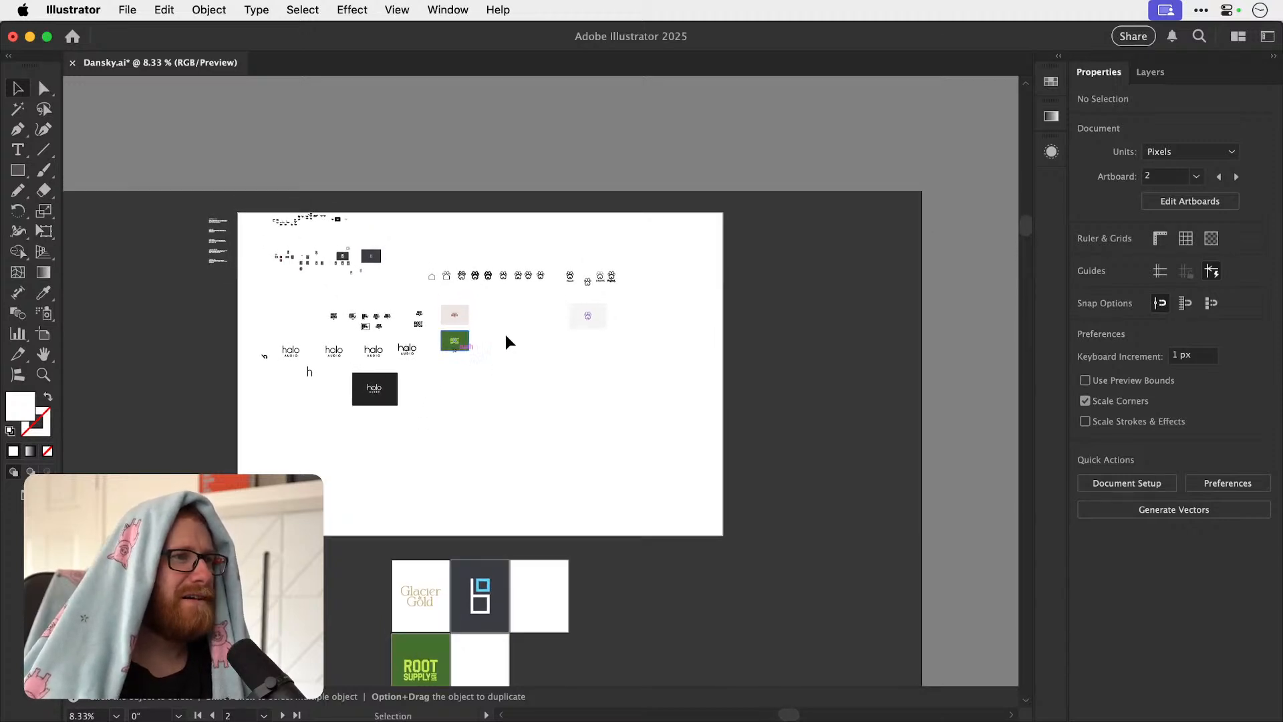
drag(583, 325, 548, 592)
scroll(547, 592, up, 5)
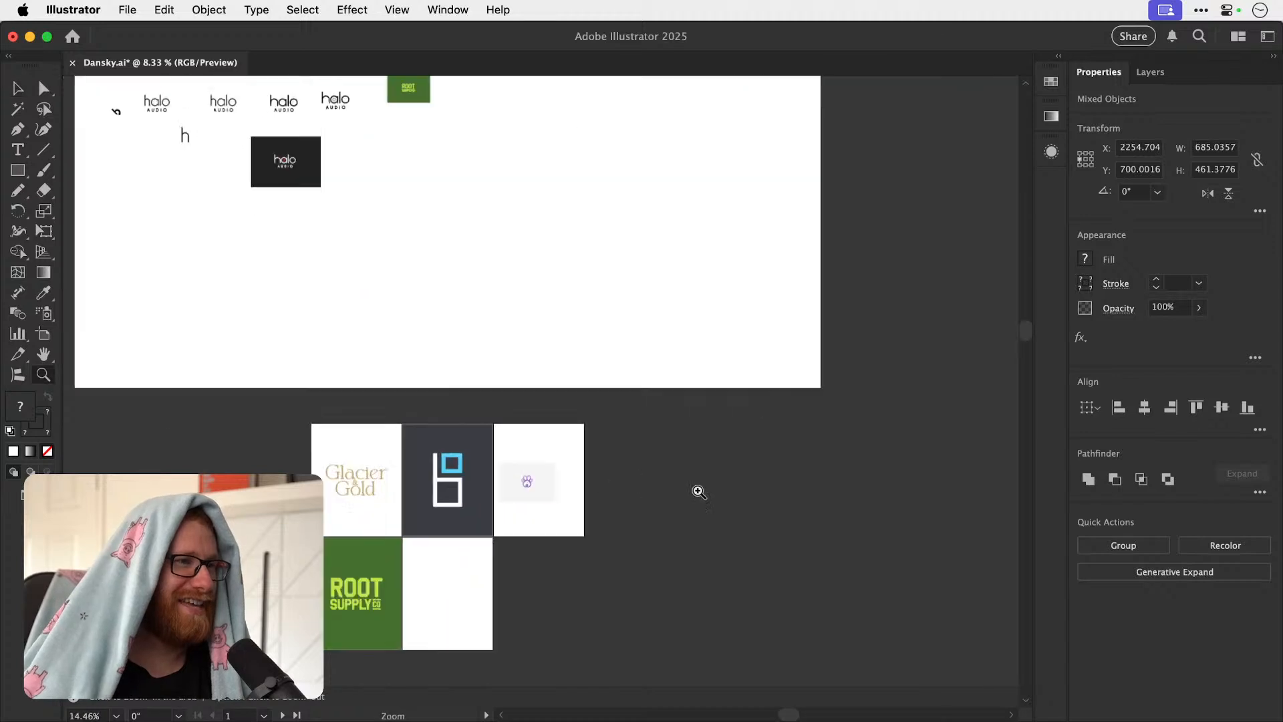
drag(552, 476, 608, 423)
Resize the pale rectangle behind the paw to 1080 × 1350 px and align it to the artboard's left and upper edges.
click(623, 457)
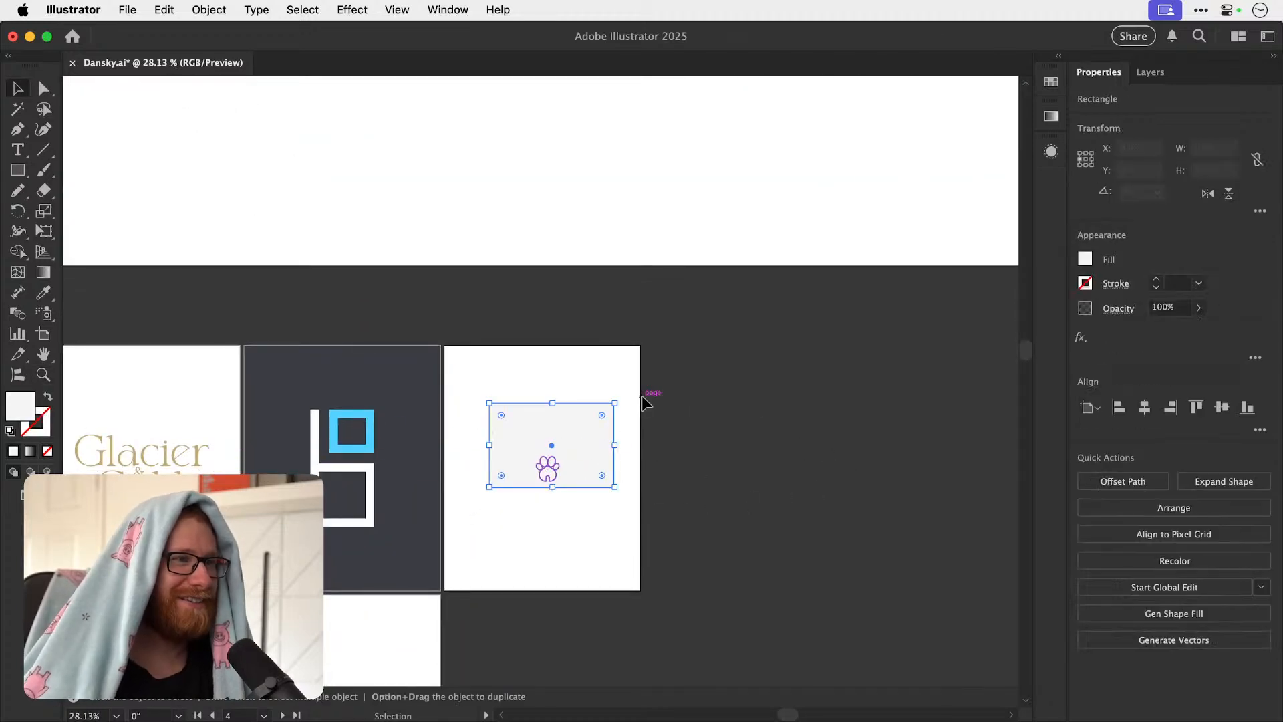
key(super+z)
click(1217, 146)
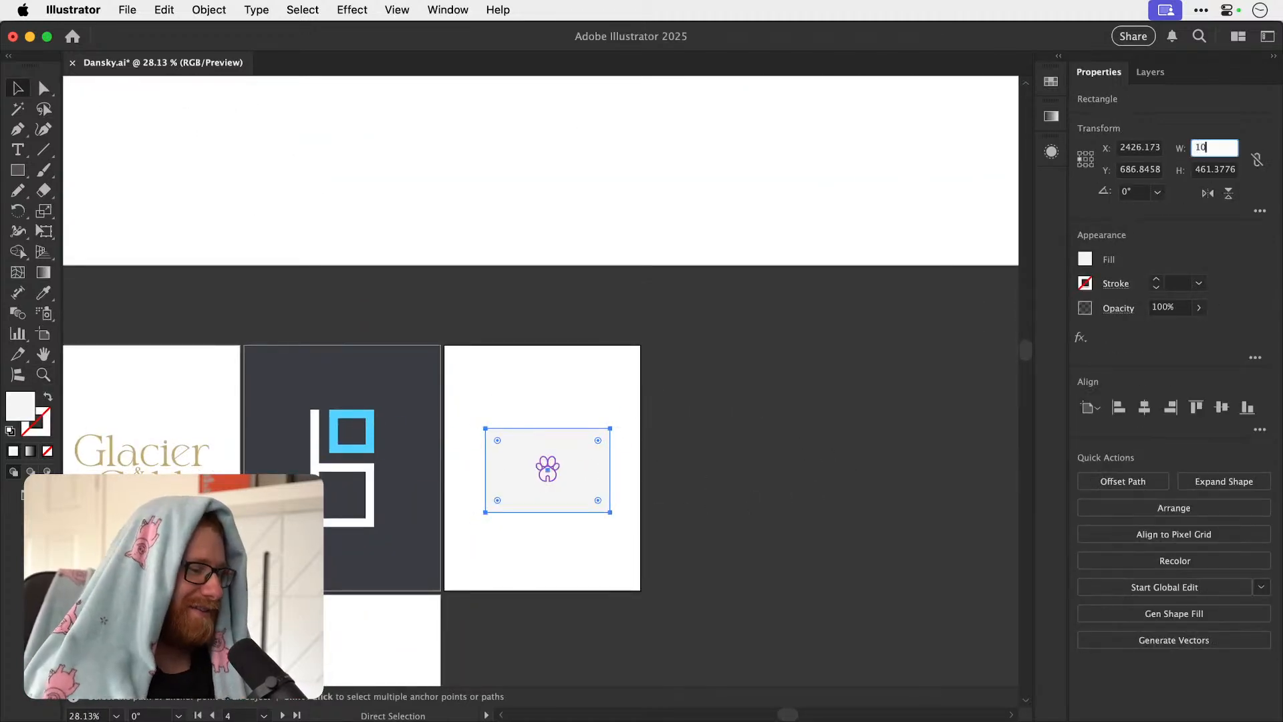
text(1080)
key(Tab)
text(1350)
key(Return)
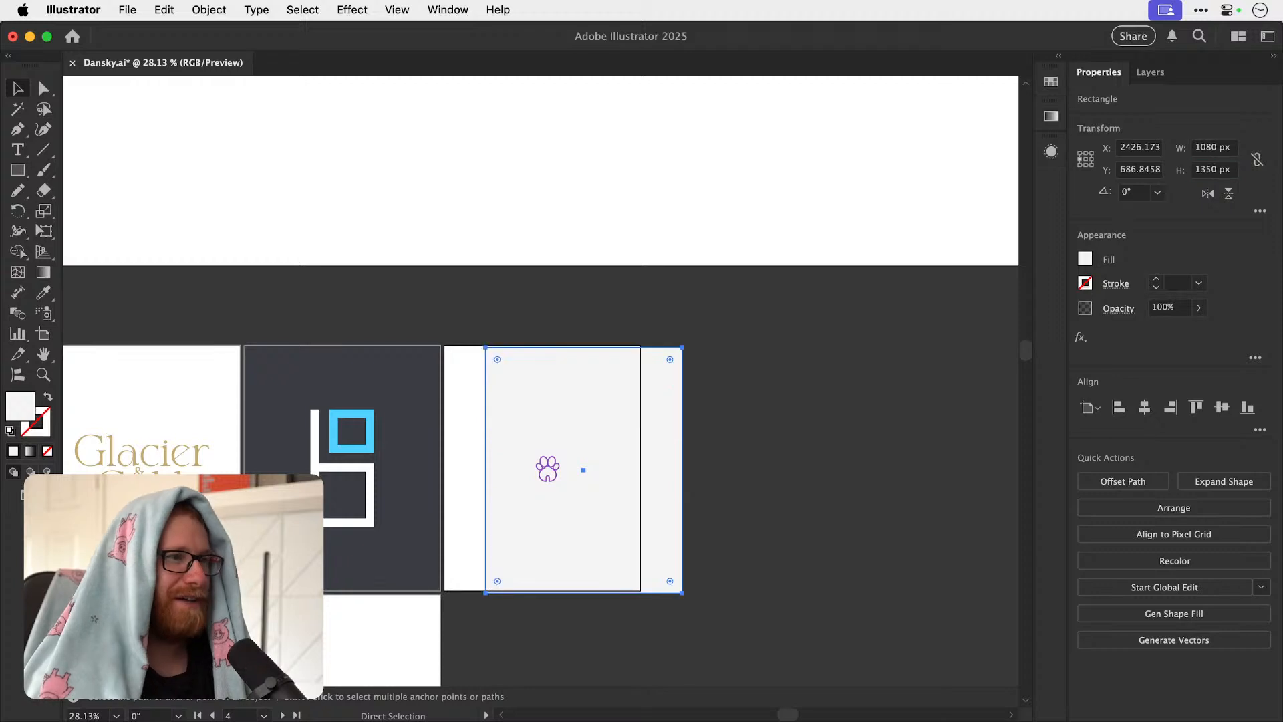
click(1119, 407)
click(1195, 407)
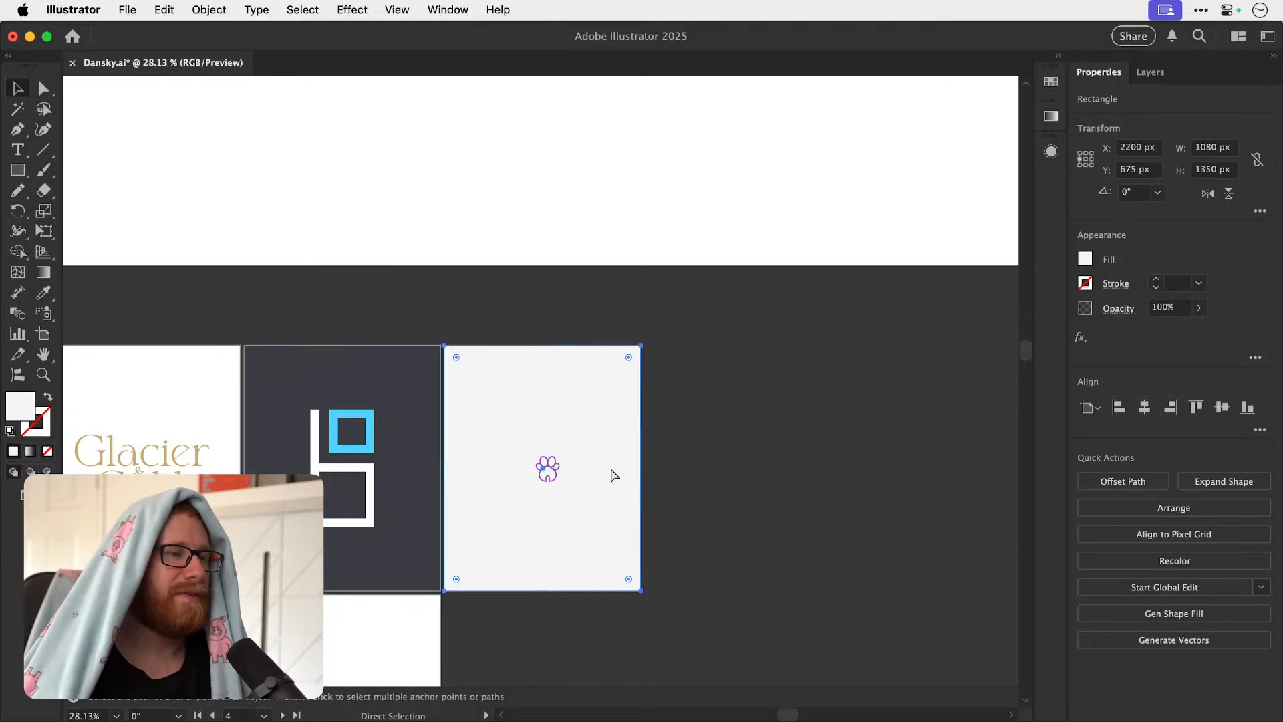
Change the fill of the rectangle behind the paw to white and deselect it.
double_click(18, 409)
drag(833, 280, 751, 143)
click(1139, 156)
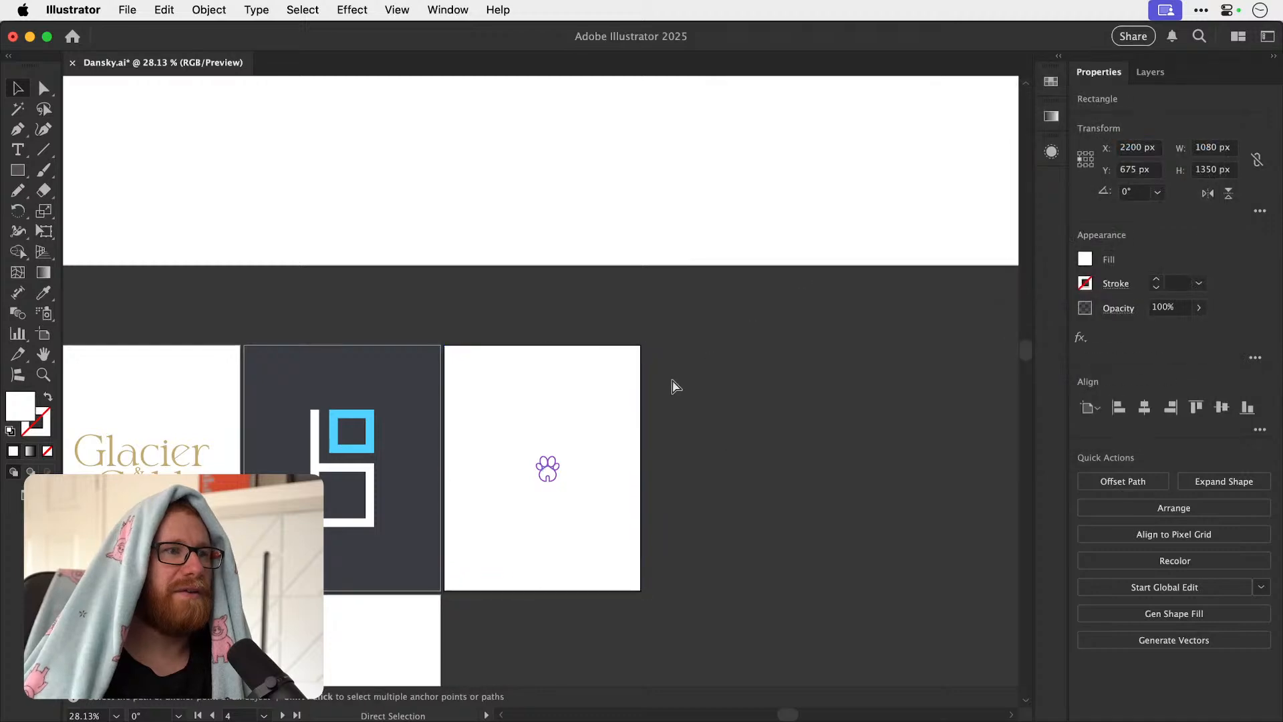
click(662, 408)
Expand the paw logo's purple strokes into filled shapes.
scroll(609, 457, up, 3)
drag(578, 417, 608, 396)
key(super+z)
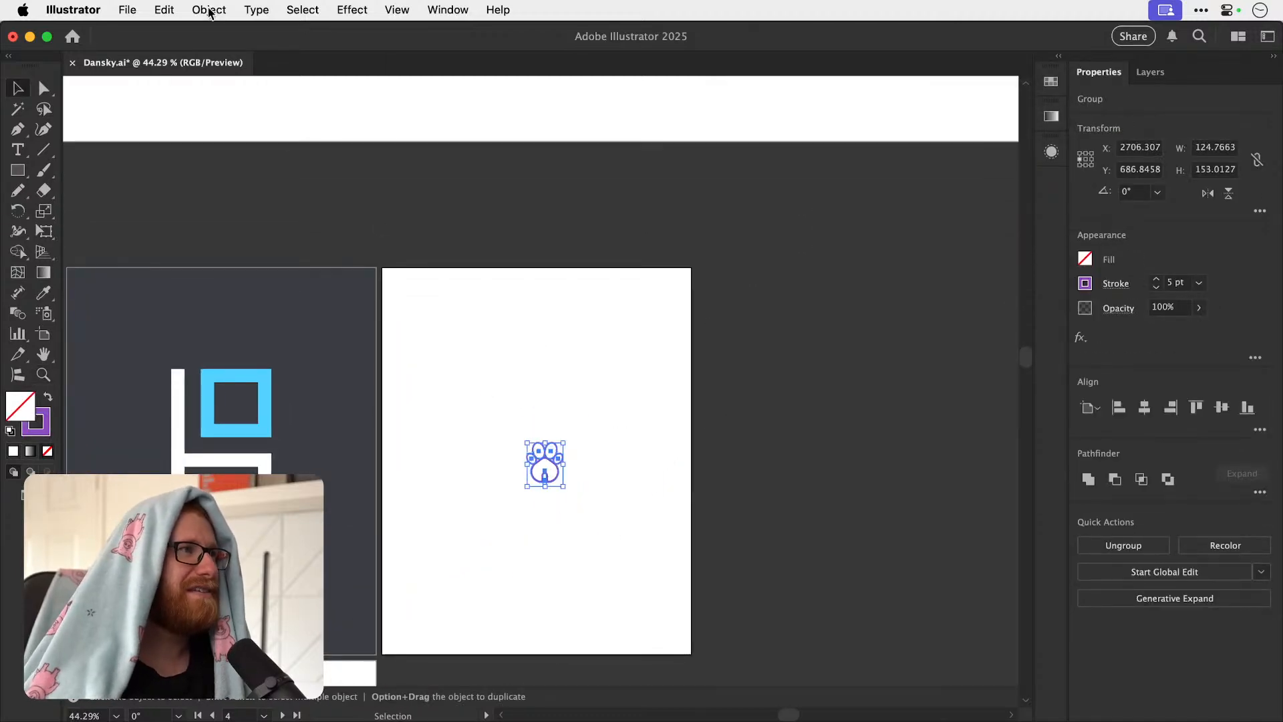
click(209, 9)
click(241, 279)
click(209, 9)
click(215, 260)
key(Return)
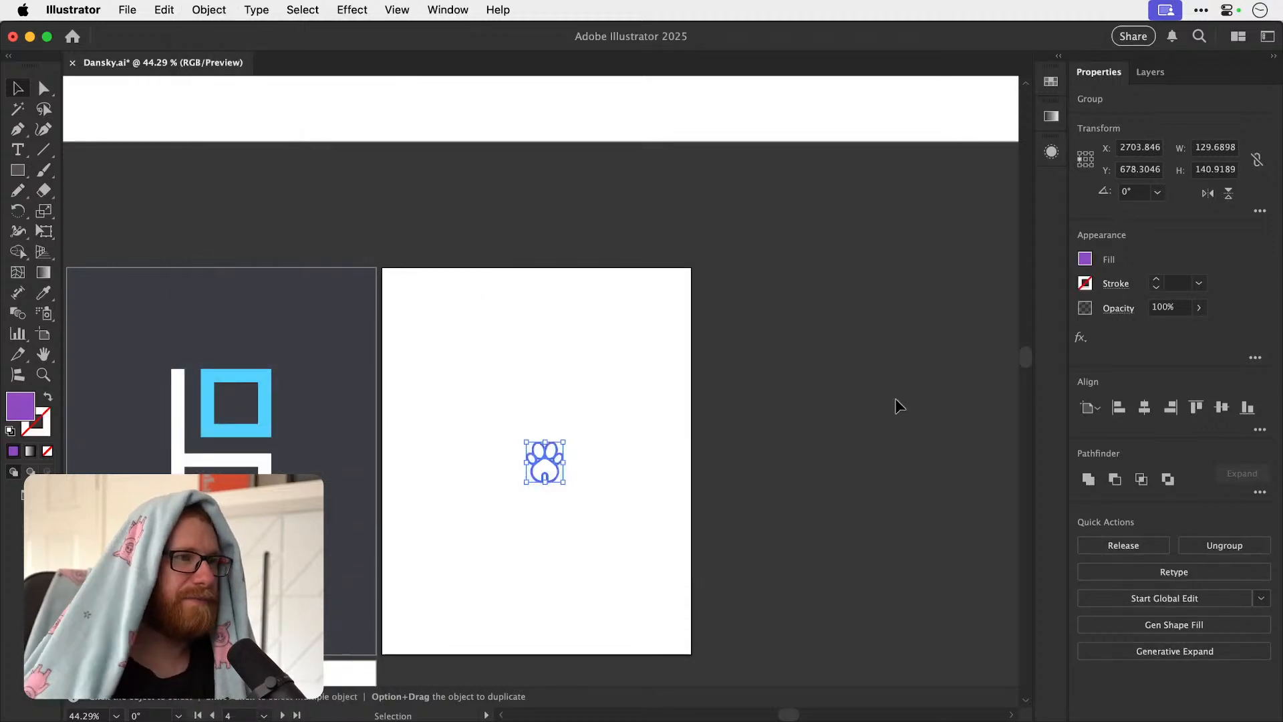
Merge the expanded paw shapes into one compound path and scale it up proportionally to about 412 × 448 px.
click(1114, 479)
key(s)
drag(594, 408, 693, 323)
Draw a purple rectangle about 467 × 583 px on the paw artboard and align it to the artboard's upper-left corner.
click(17, 171)
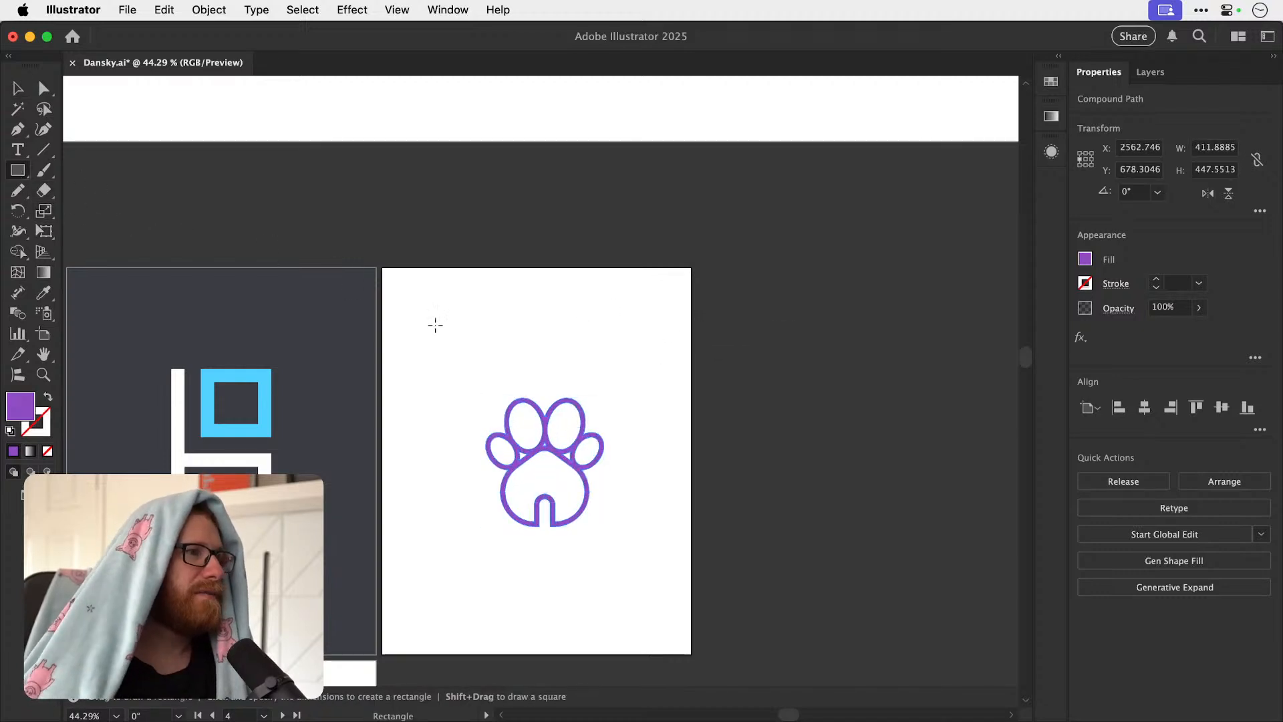
drag(431, 321, 565, 487)
key(v)
drag(481, 386, 429, 334)
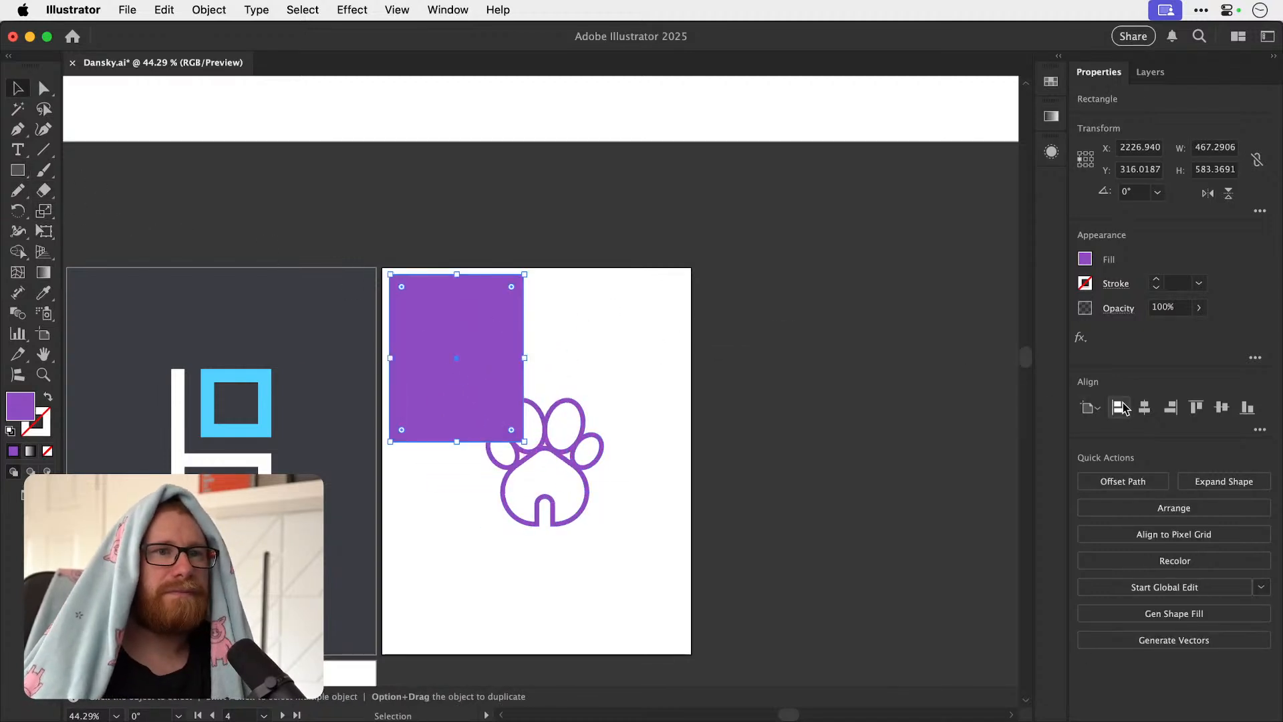
click(1120, 407)
click(1196, 407)
Stretch the purple rectangle to cover the whole artboard and place it behind the paw.
click(611, 459)
click(493, 416)
drag(517, 435, 692, 653)
drag(573, 538, 571, 540)
Fill the paw with white (ffffff) on the purple background.
shift+click(639, 456)
double_click(22, 406)
text(ffffff)
key(Return)
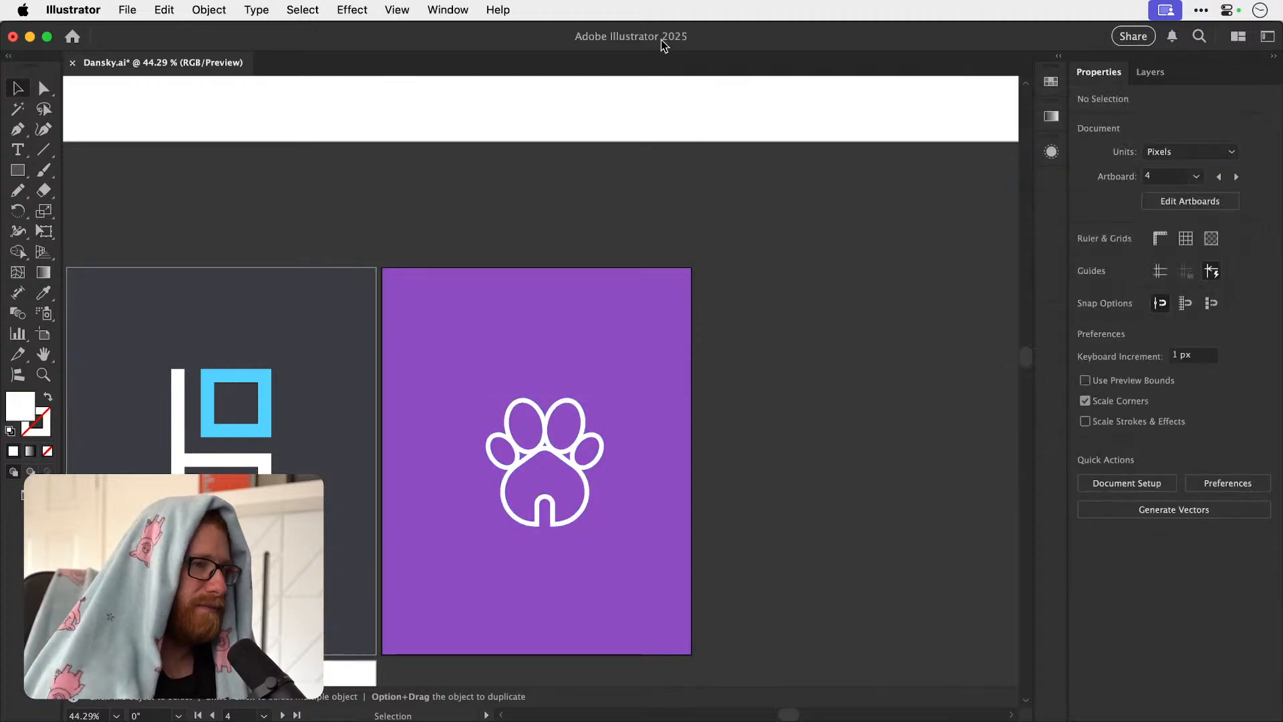
Undo the white paw fill and the stretching of the purple rectangle, keeping the small rectangle aligned in the artboard's corner.
key(super+minus)
key(super+minus)
key(super+z)
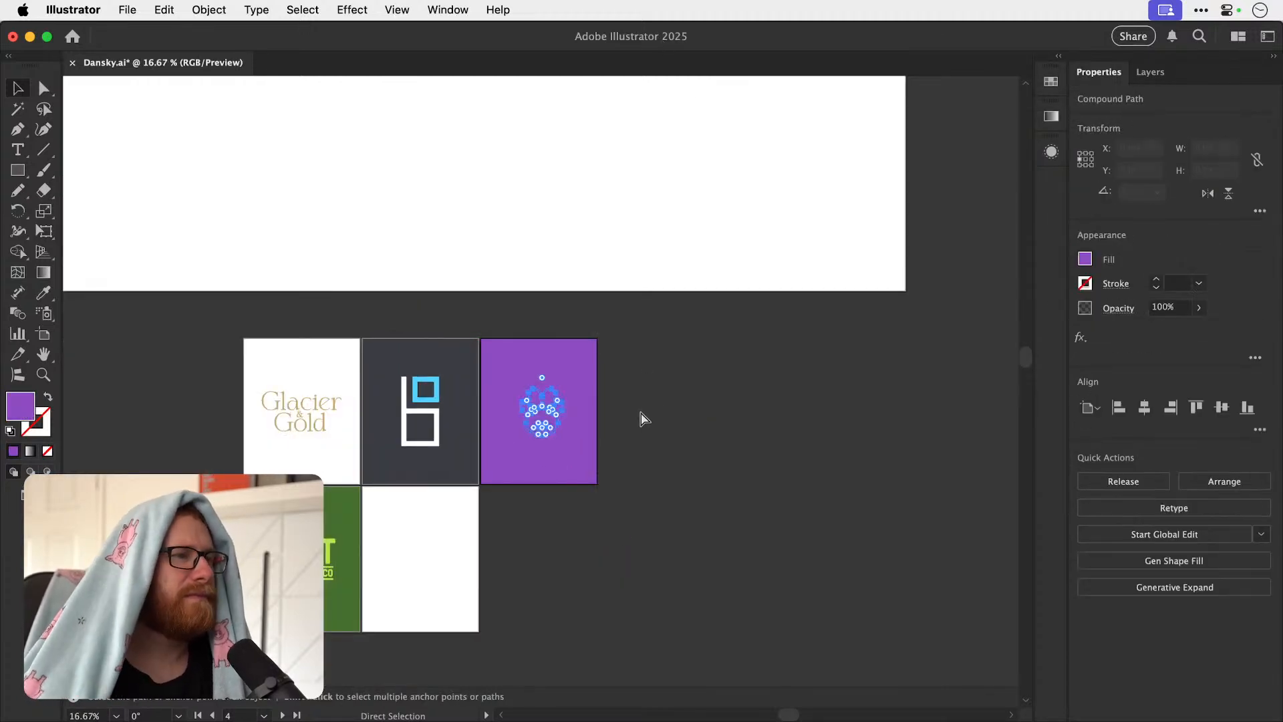
key(super+z)
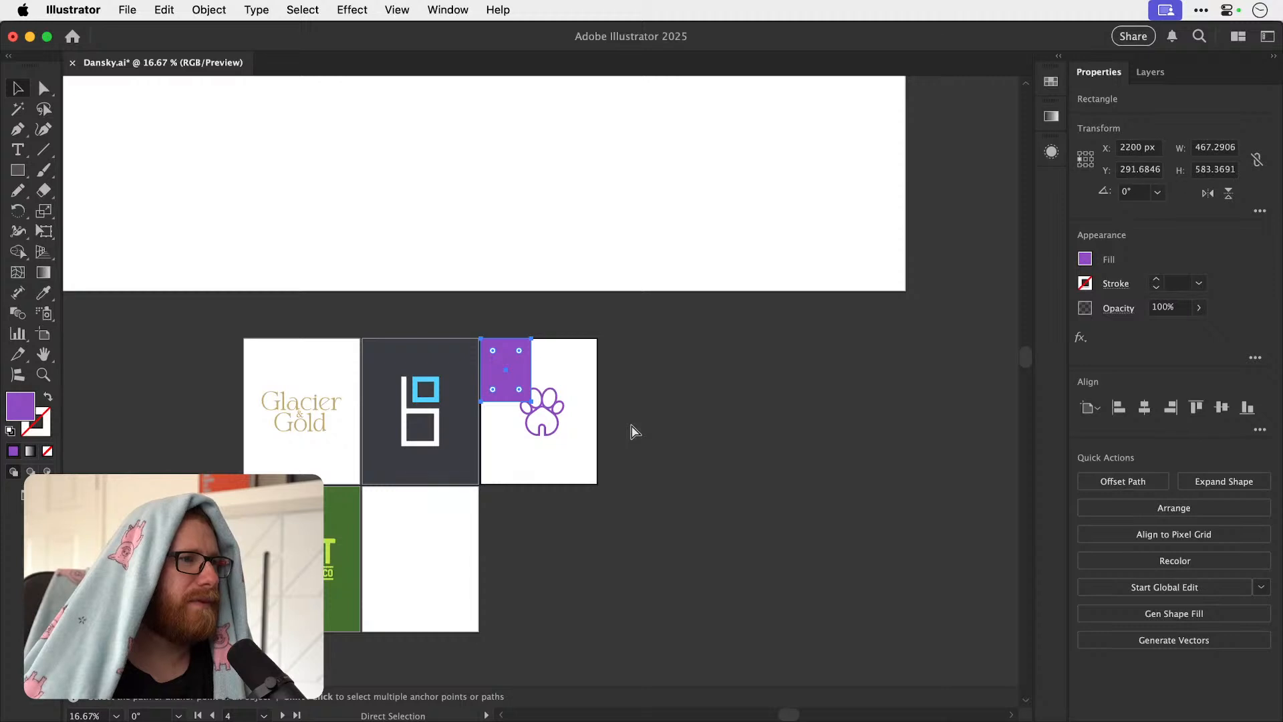
key(super+z)
key(super+z)
key(super+z)
key(super+shift+z)
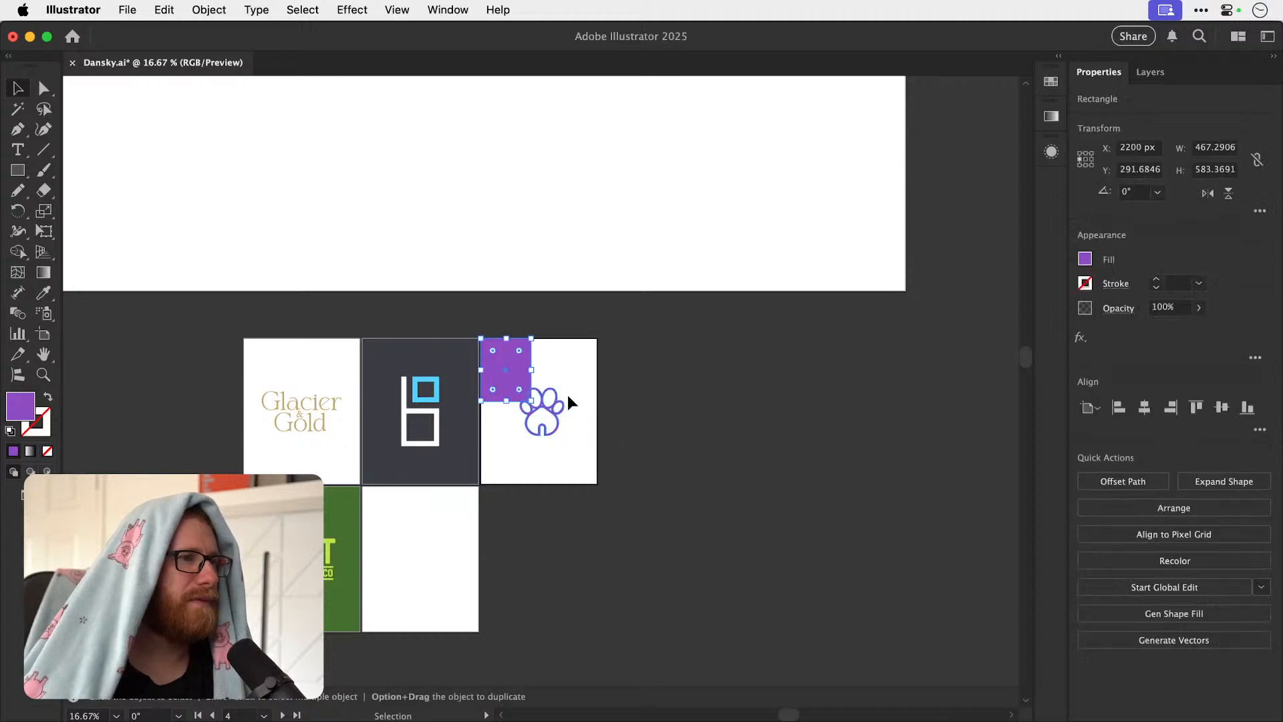
Resize the purple rectangle to 1080 × 1350 px and centre it vertically on the artboard.
click(1204, 151)
text(1)
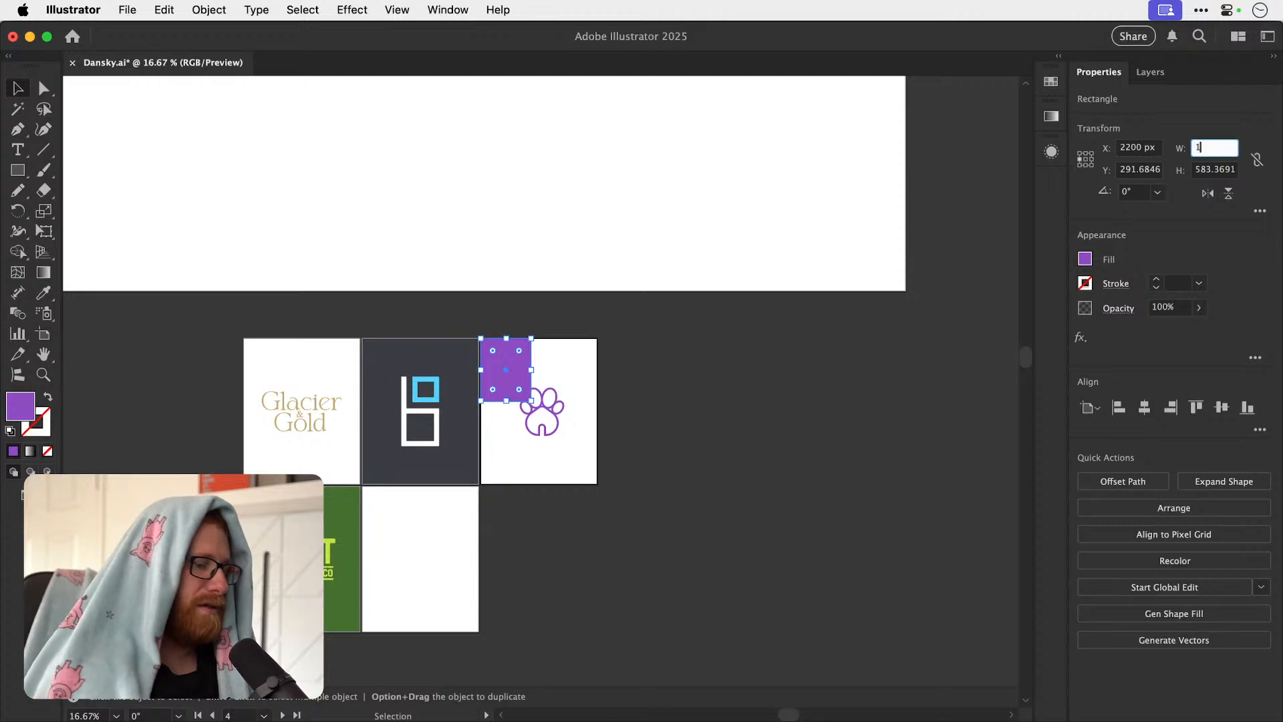
text(08)
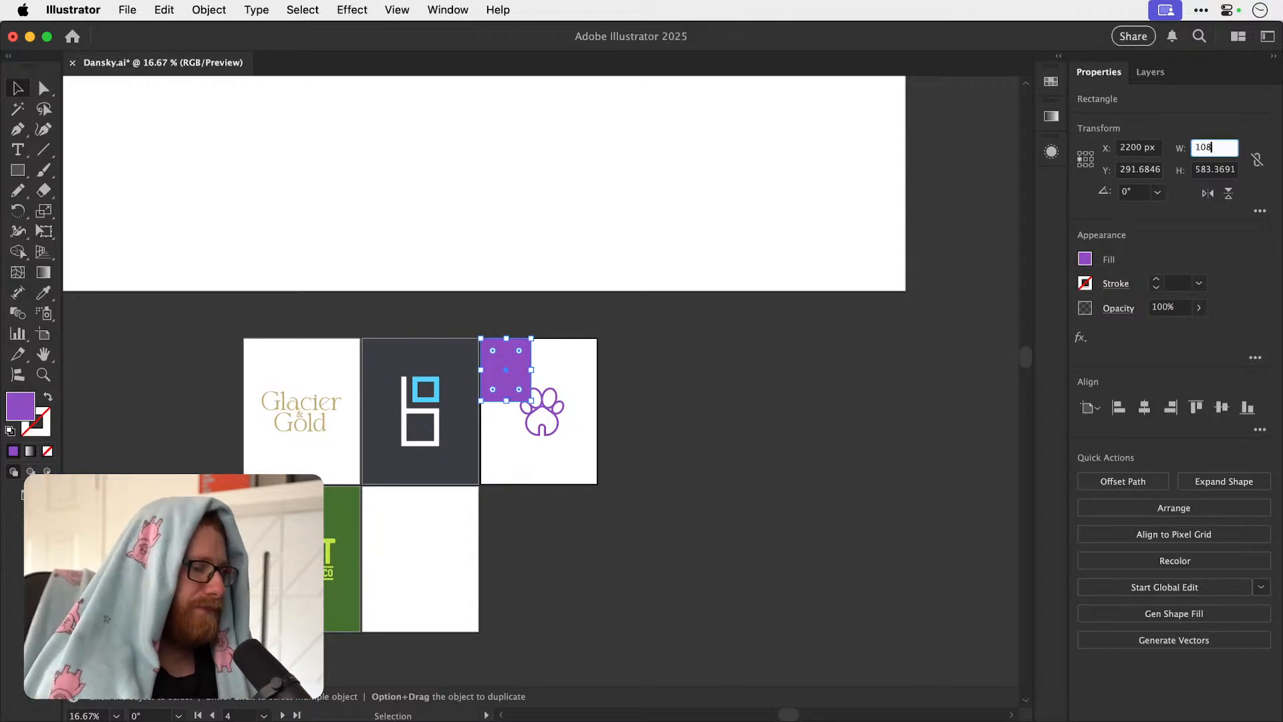
text(0)
key(Tab)
text(1)
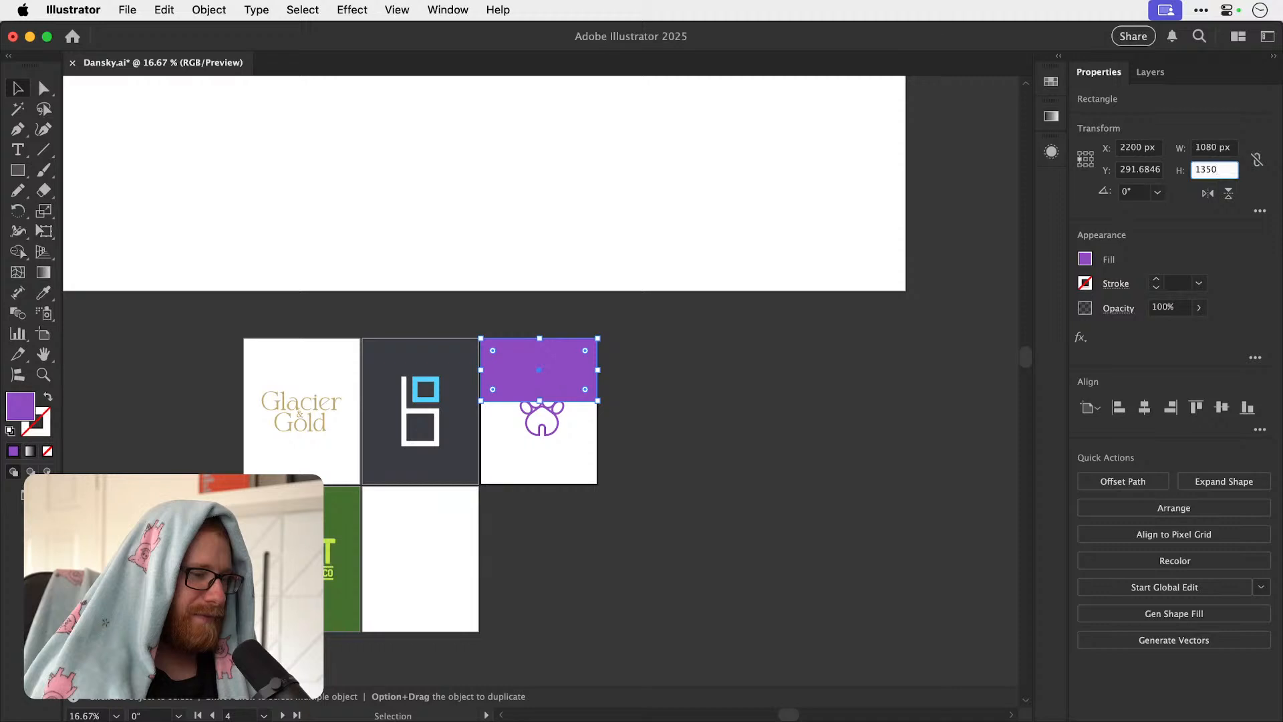
key(Return)
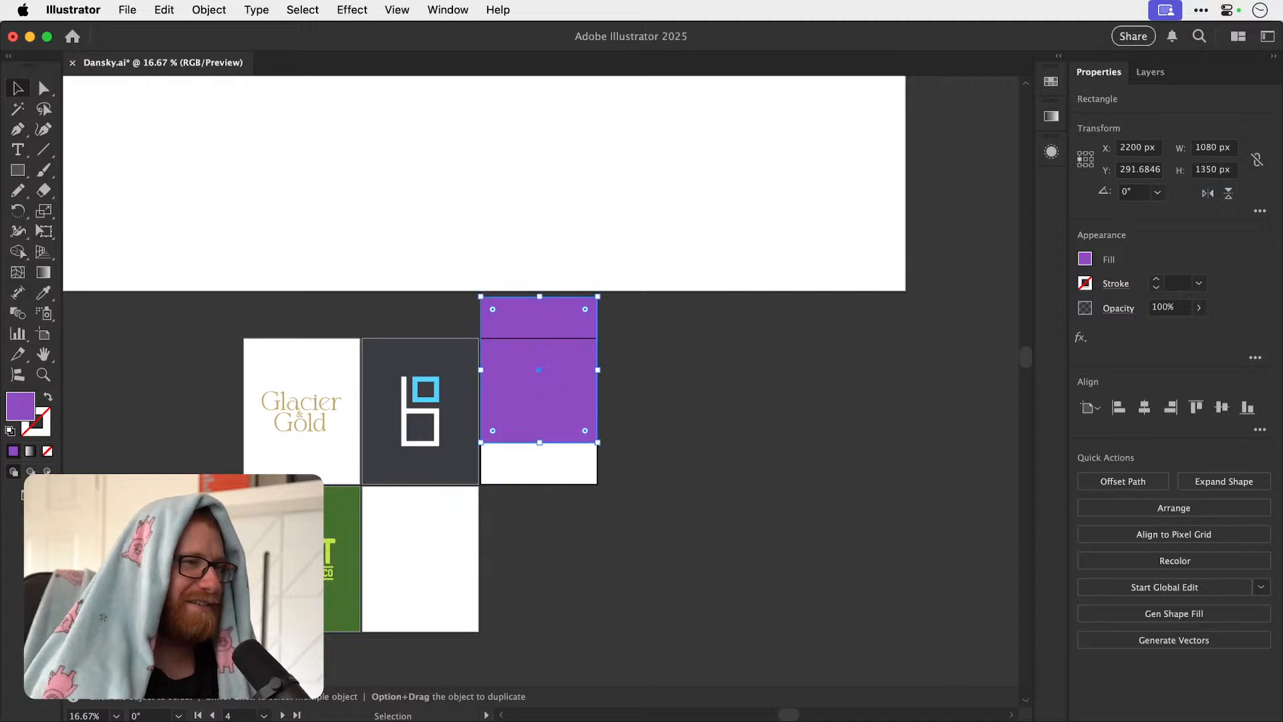
click(1221, 408)
Change the purple rectangle's fill to white and send it behind the paw.
double_click(14, 408)
text(ffffff)
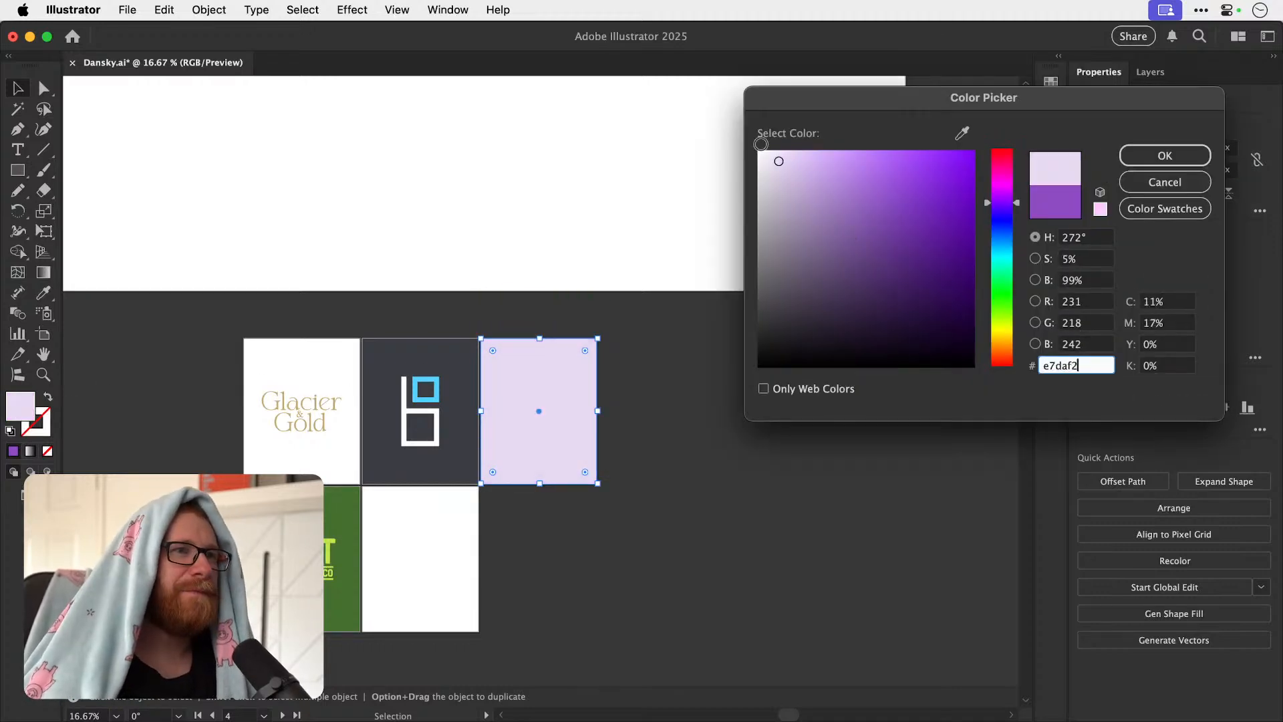
click(1122, 158)
key(super+shift+bracketleft)
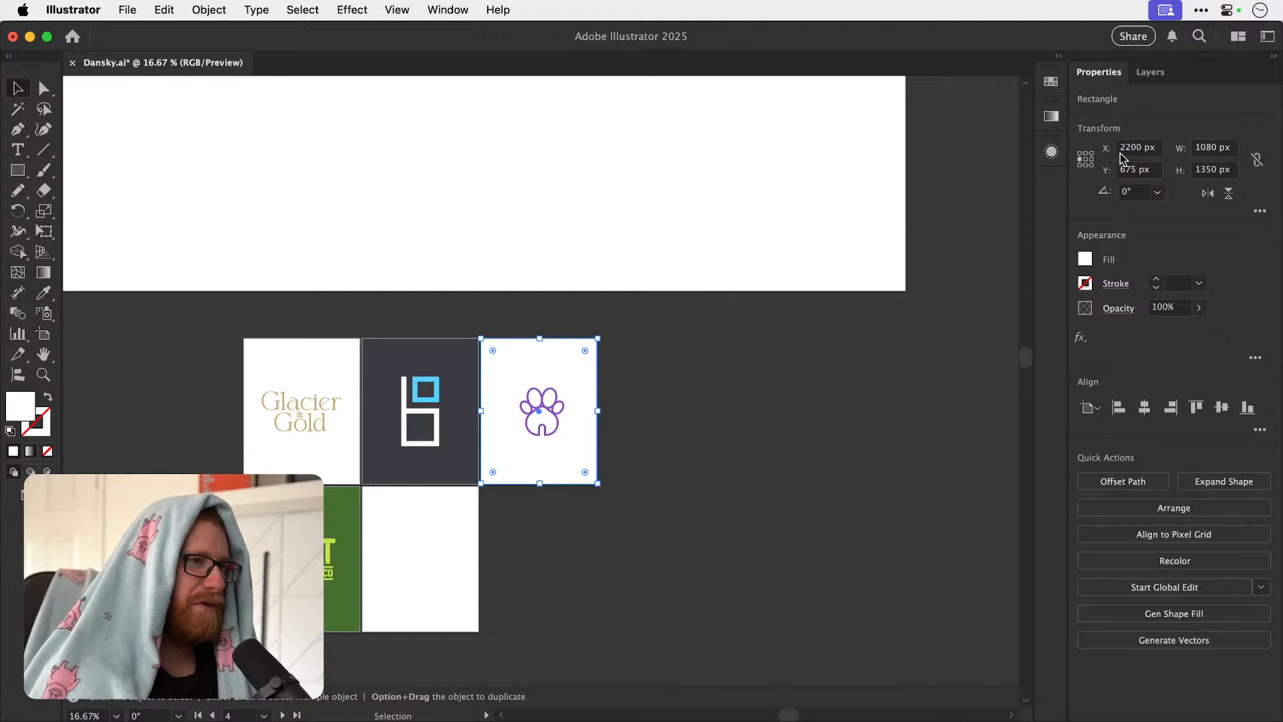
key(super+shift+a)
Centre the purple paw horizontally and vertically on its artboard.
click(548, 427)
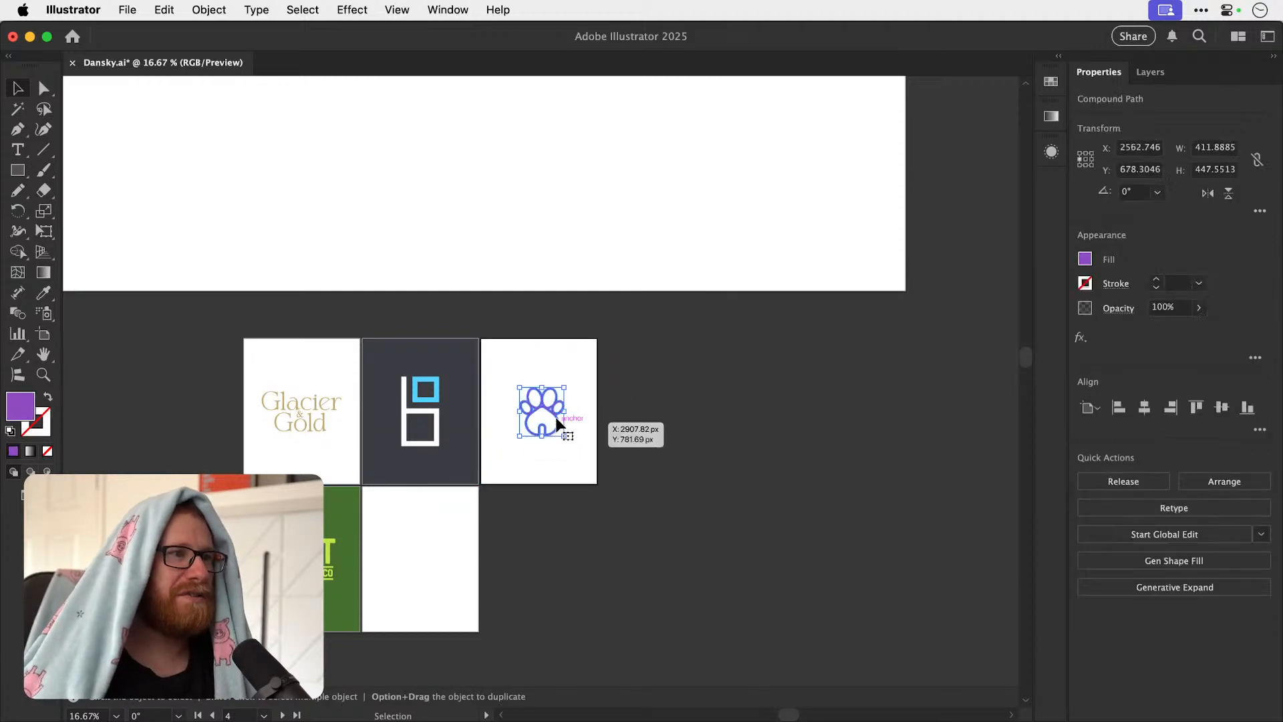
click(1143, 408)
click(1220, 408)
Scale the purple paw up proportionally about its centre to fill more of the artboard and deselect it.
key(z)
drag(494, 404, 833, 348)
key(v)
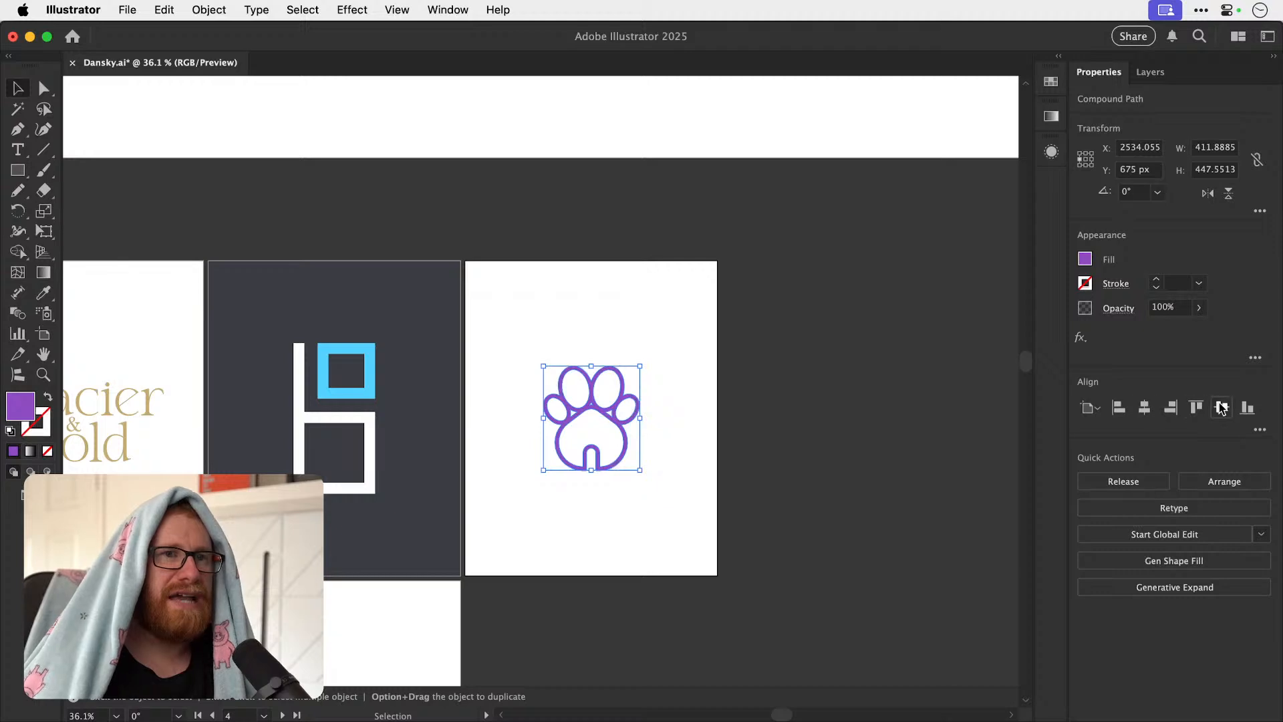
drag(641, 367, 661, 346)
key(super+shift+a)
drag(528, 436, 658, 425)
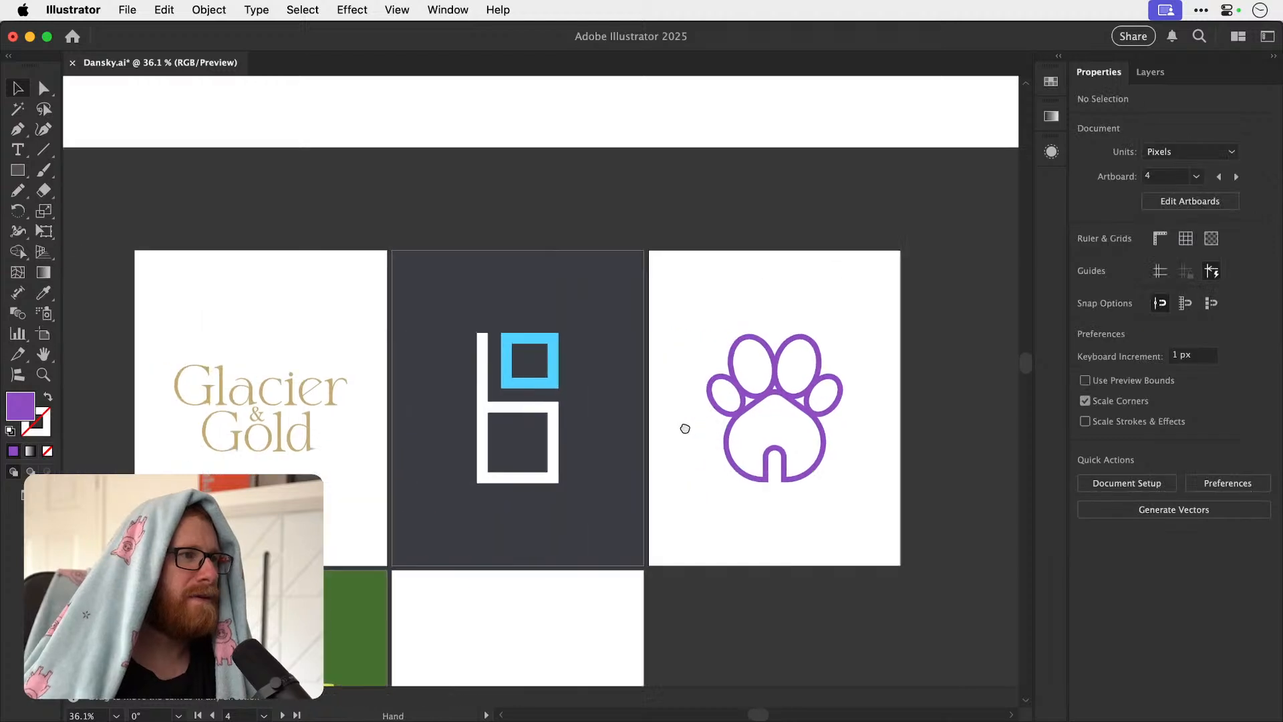
drag(616, 509, 633, 381)
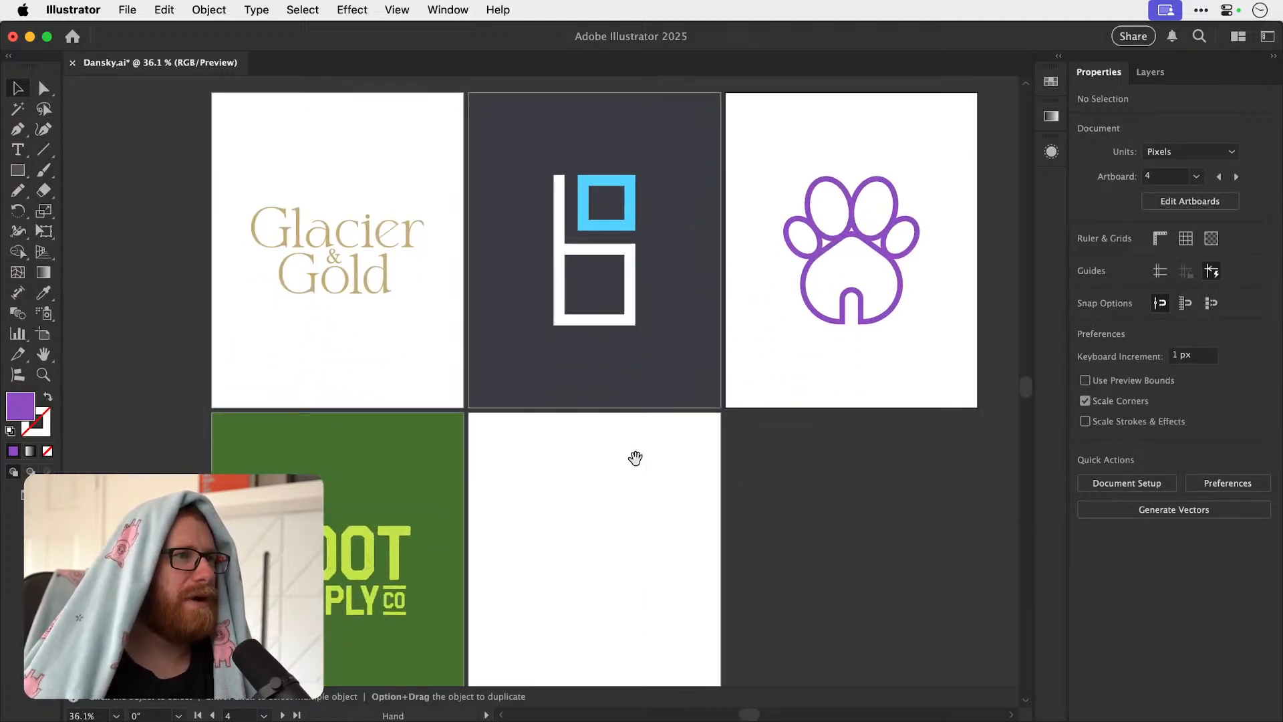
Examine the finished logo artboards together at different magnifications.
scroll(615, 467, up, 2)
key(super+minus)
key(super+minus)
key(super+minus)
key(super+minus)
key(super+minus)
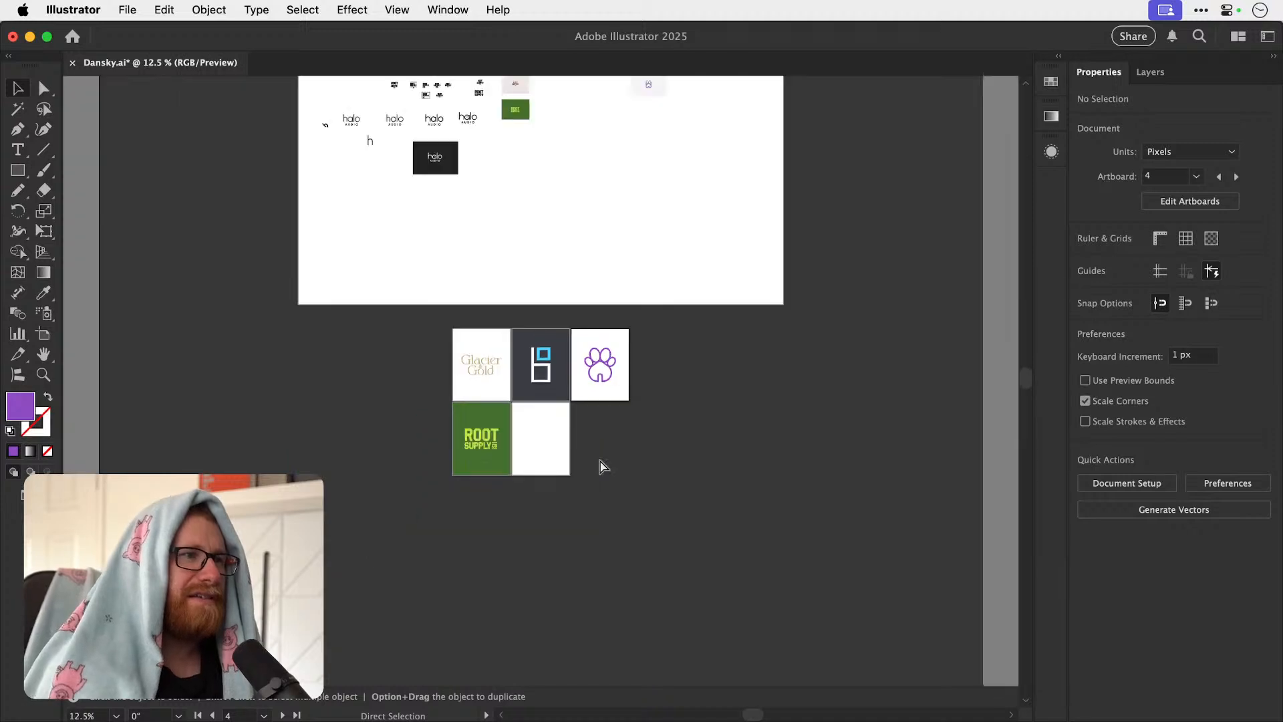
key(z)
drag(501, 379, 802, 394)
drag(600, 334, 606, 348)
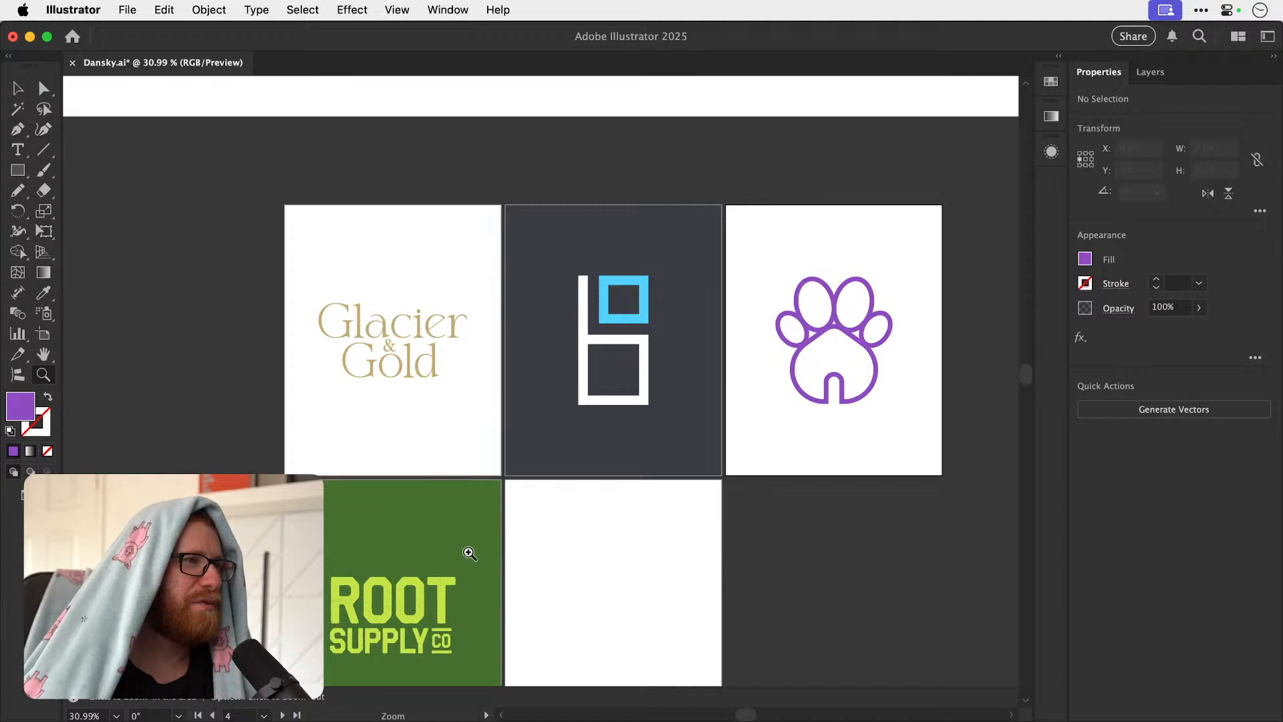
drag(437, 399, 607, 399)
drag(254, 286, 200, 286)
drag(483, 358, 343, 362)
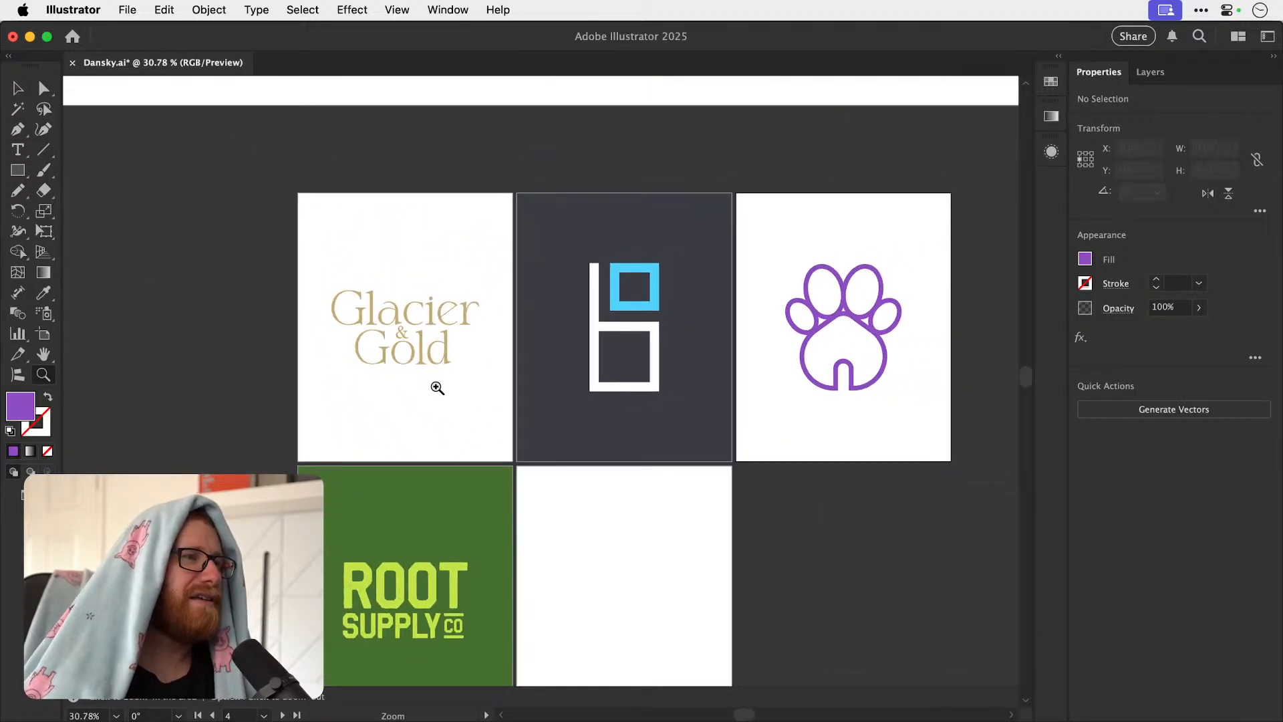
drag(433, 382, 341, 358)
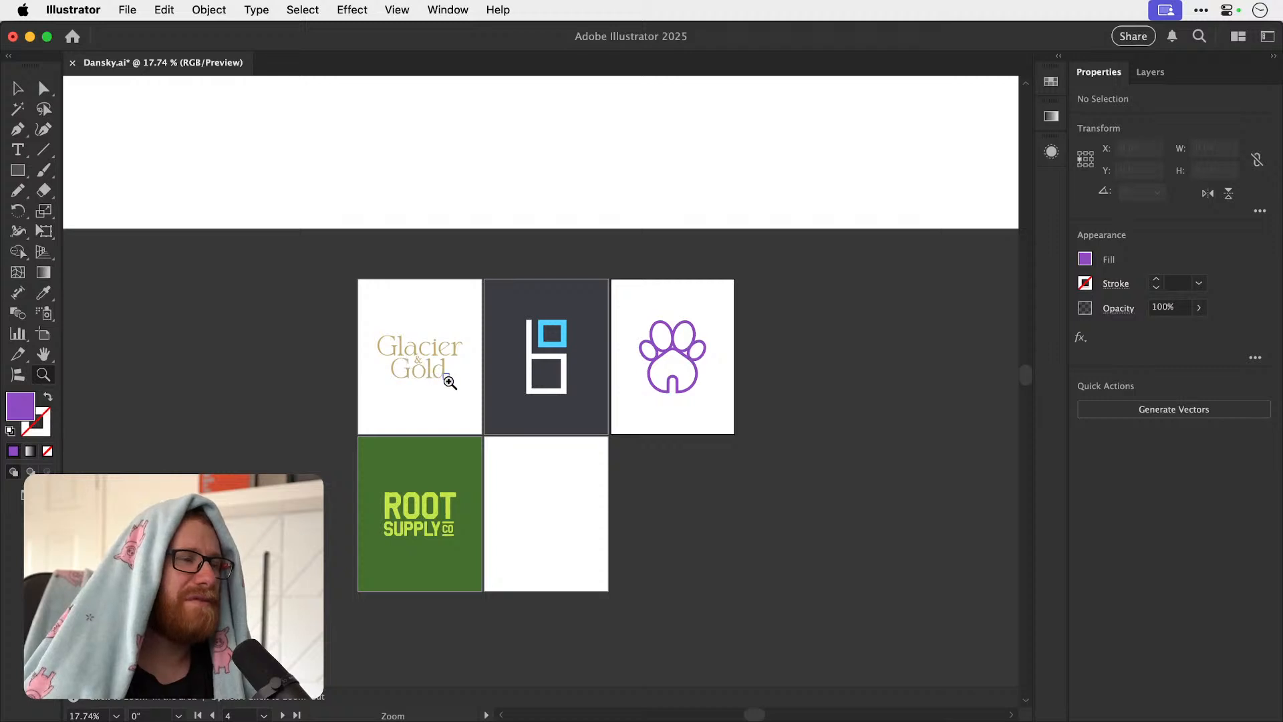
Save the document with the updated logo artboards.
key(v)
key(super+s)
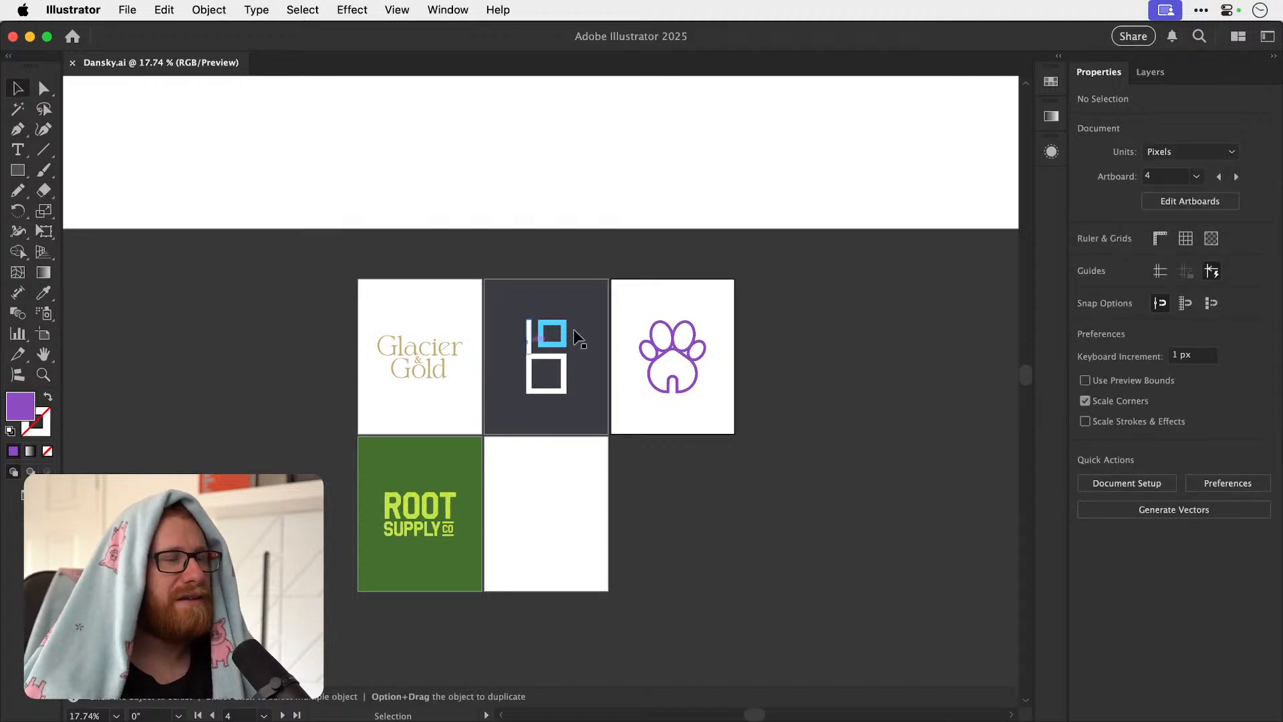
key(z)
mouse_move(668, 362)
mouse_down()
mouse_move(768, 367)
mouse_move(661, 354)
mouse_up()
key(v)
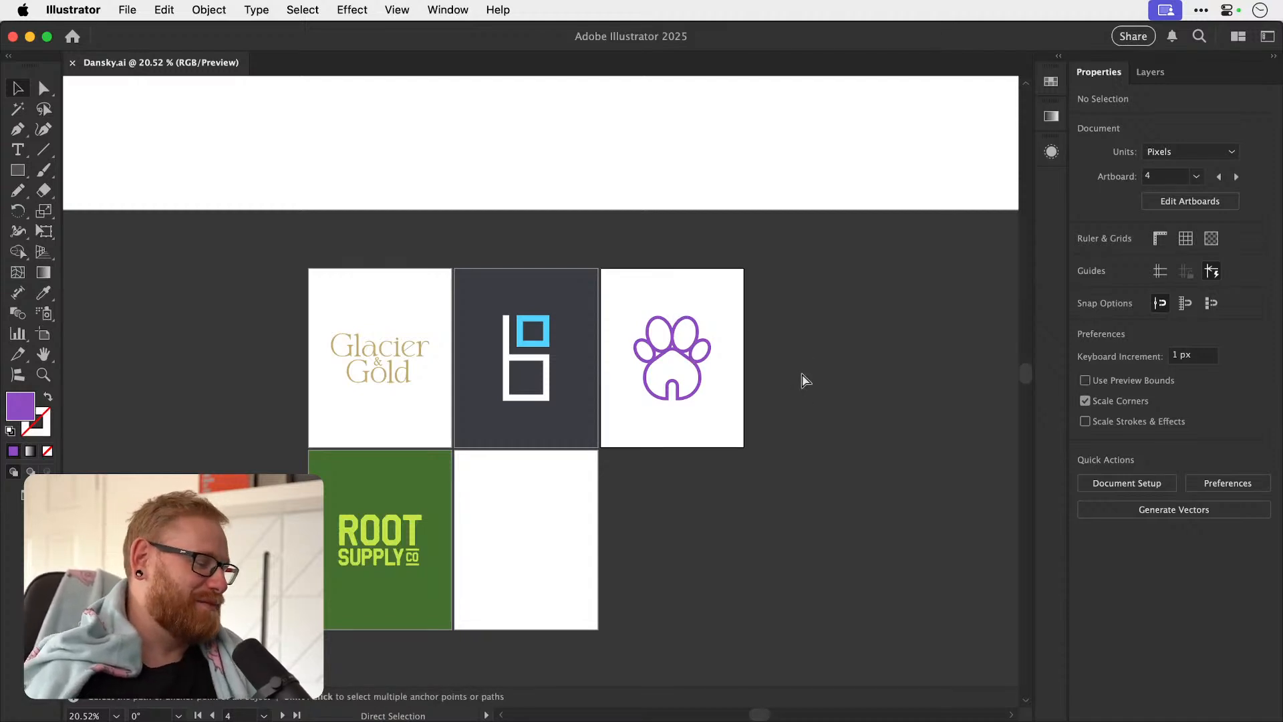
Duplicate the dark halo AUDIO card onto the empty space beside it and deselect the copy.
key(super+minus)
key(super+minus)
key(super+minus)
scroll(475, 298, up, 6)
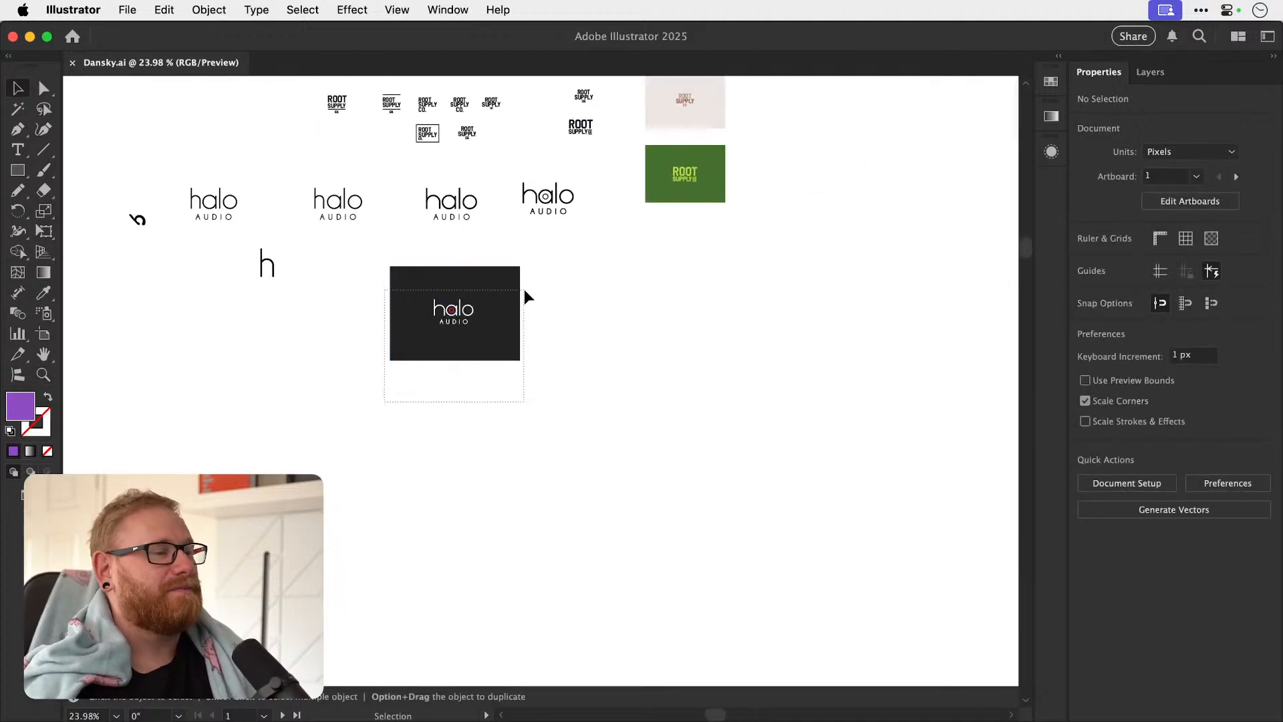
drag(524, 294, 1003, 292)
key(super+shift+a)
drag(718, 354, 586, 371)
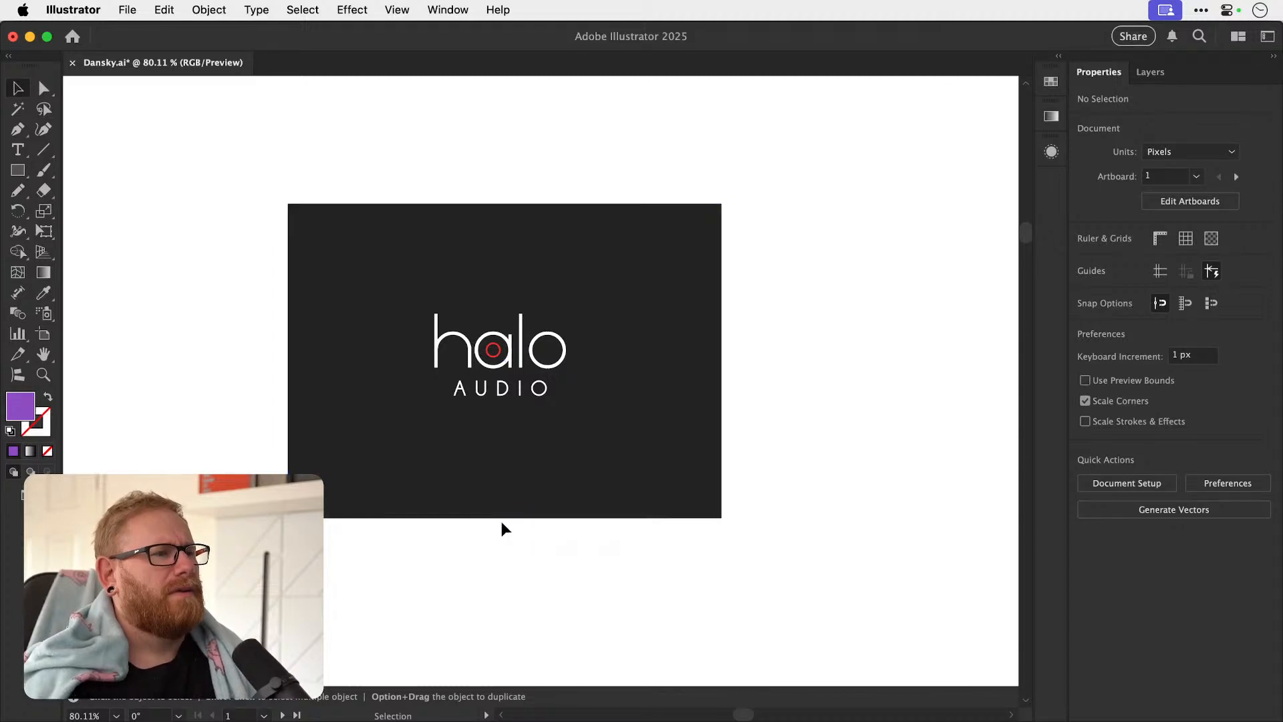
Copy the halo AUDIO logo below the duplicated card and fill the whole copy with black, #000000.
click(460, 342)
drag(460, 342, 460, 582)
drag(466, 521, 463, 352)
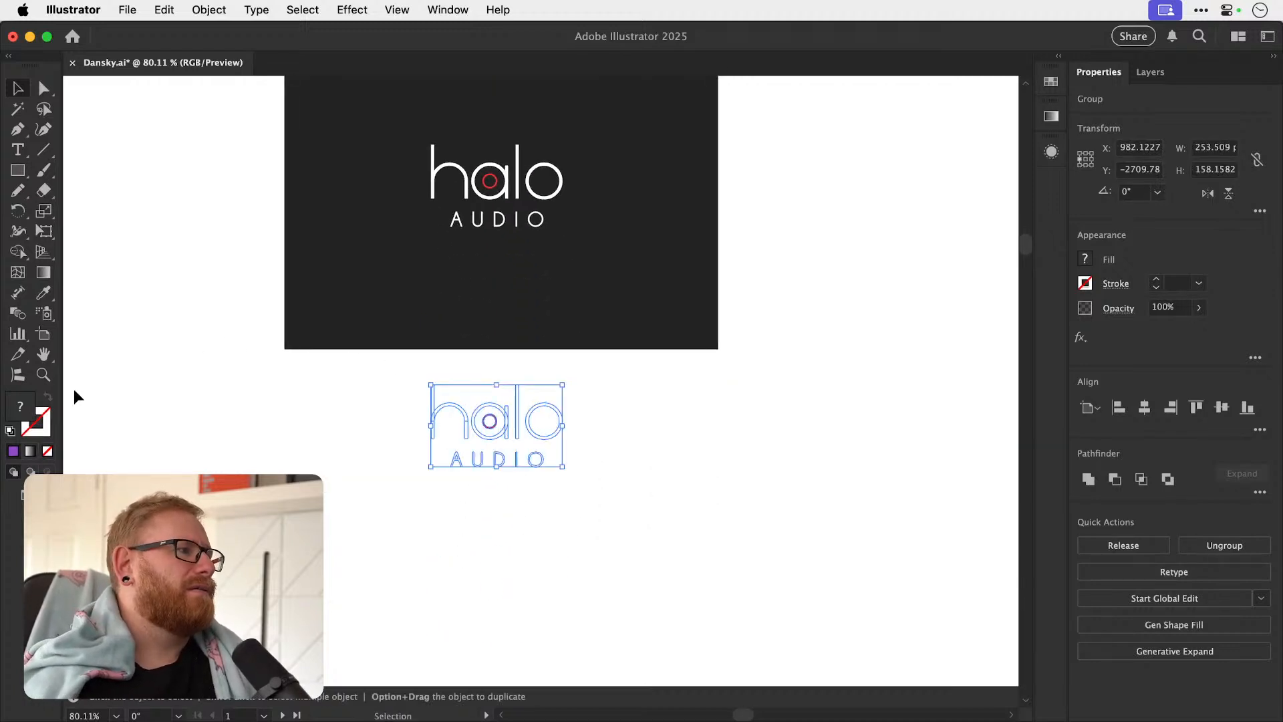
double_click(22, 407)
text(070707)
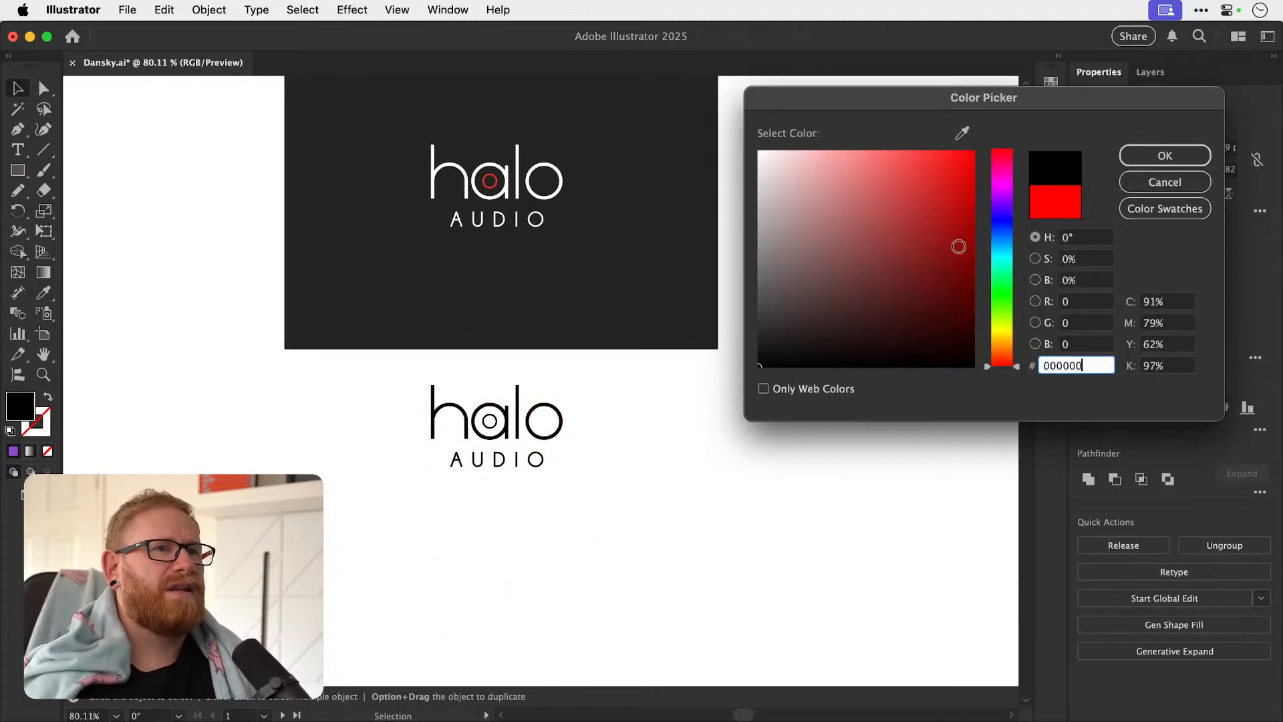
click(1164, 155)
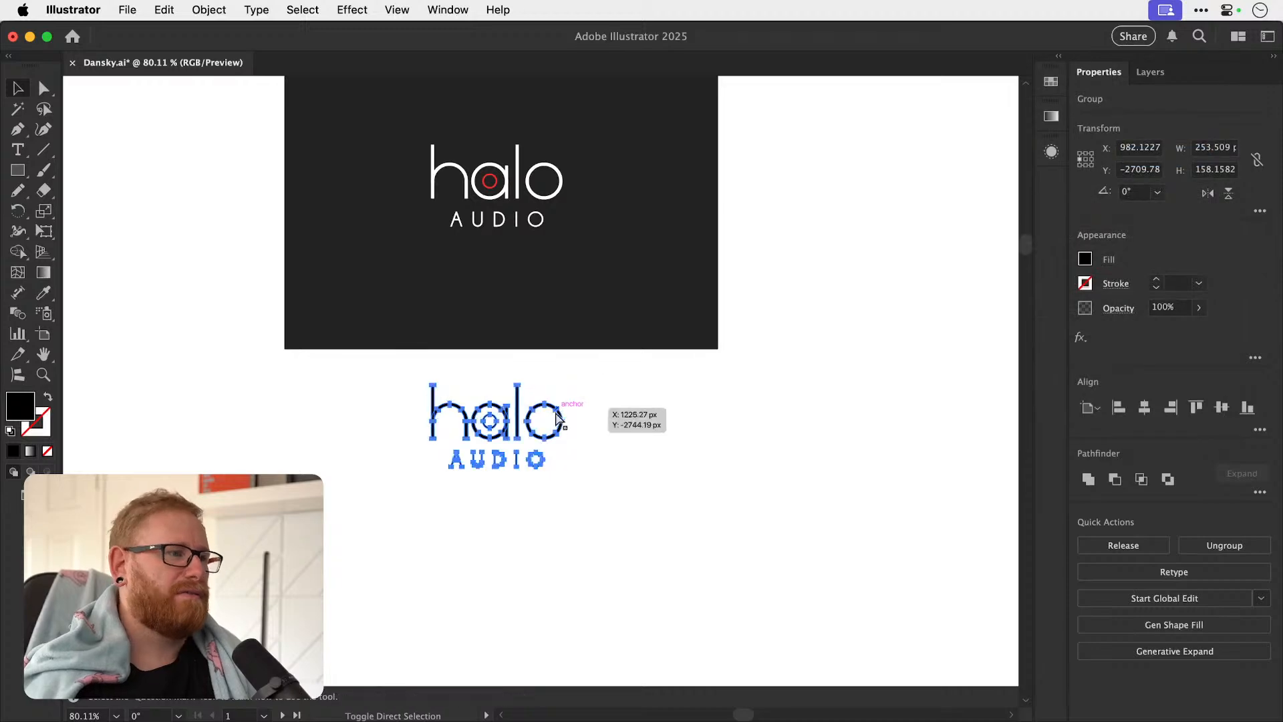
key(super+shift+a)
Delete the small ring inside the letter a of the black logo copy.
drag(488, 435, 559, 415)
click(494, 420)
key(Delete)
key(super+z)
click(502, 412)
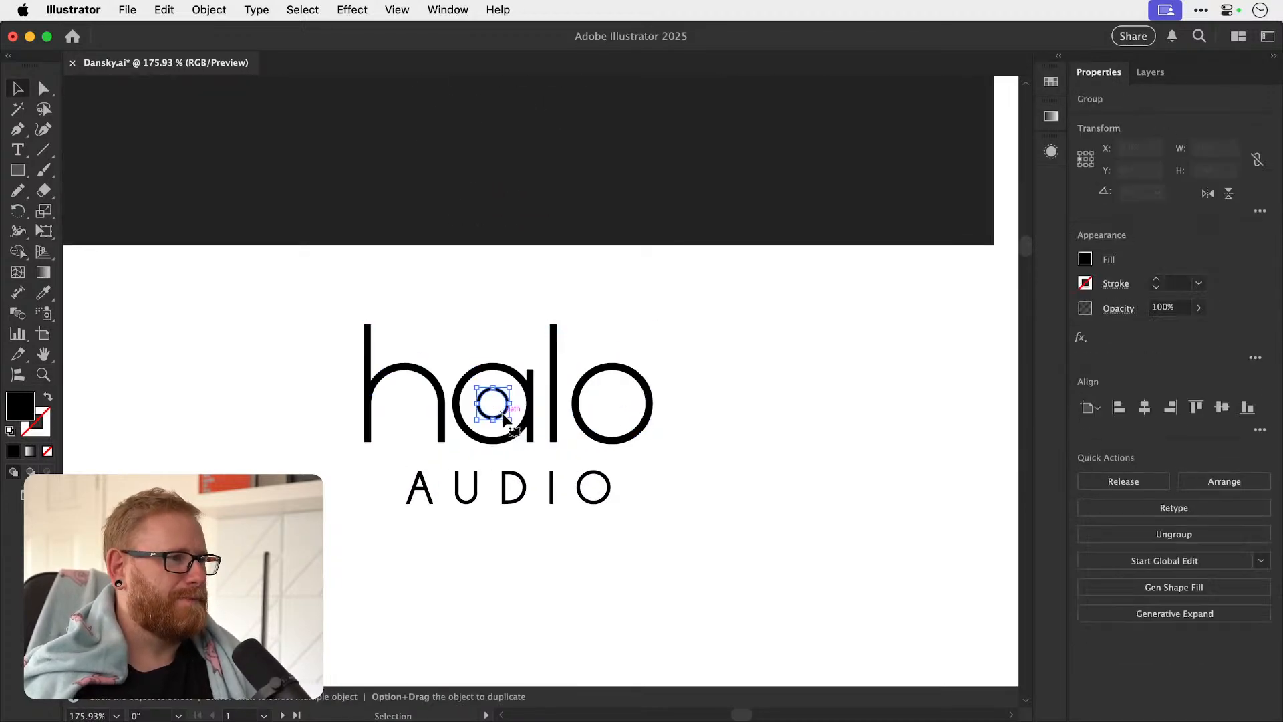
drag(525, 415, 525, 455)
key(super+z)
Move AUDIO down and stack the l and o beneath the h and a, with the o aligned under the a.
drag(598, 471, 584, 616)
drag(623, 369, 524, 463)
key(z)
drag(437, 464, 518, 458)
key(v)
click(412, 544)
click(528, 470)
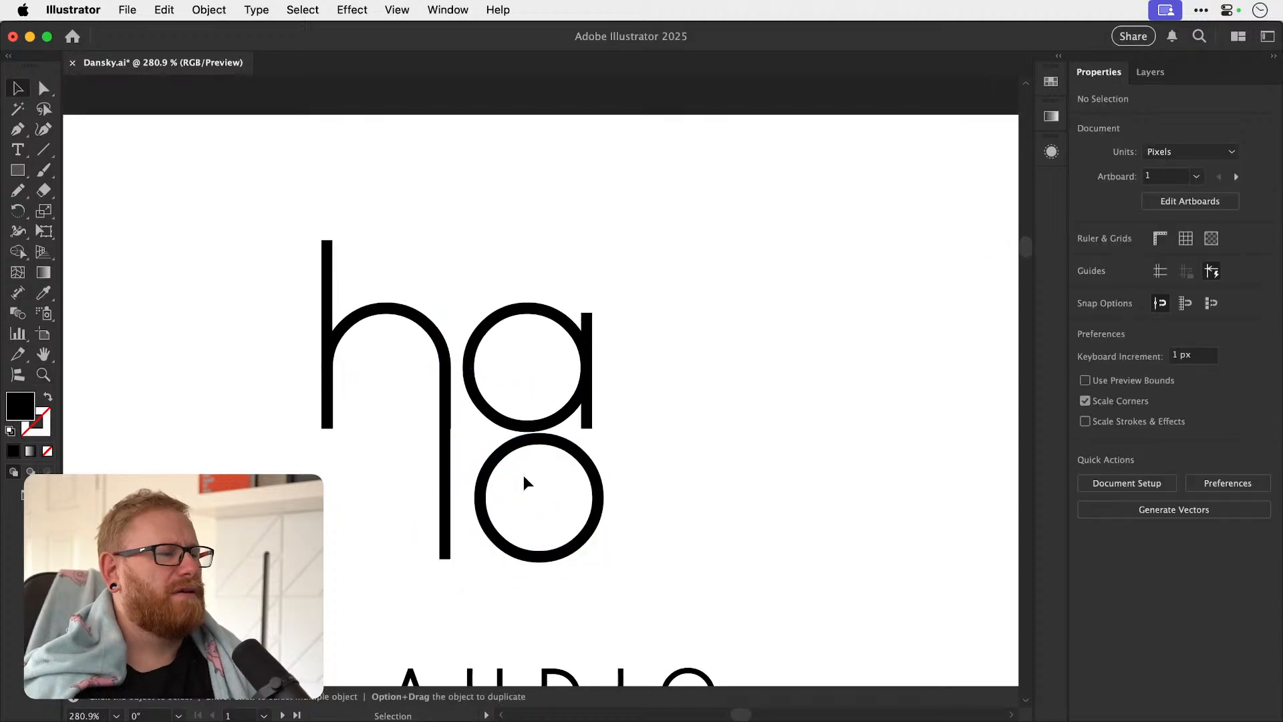
drag(486, 527, 477, 528)
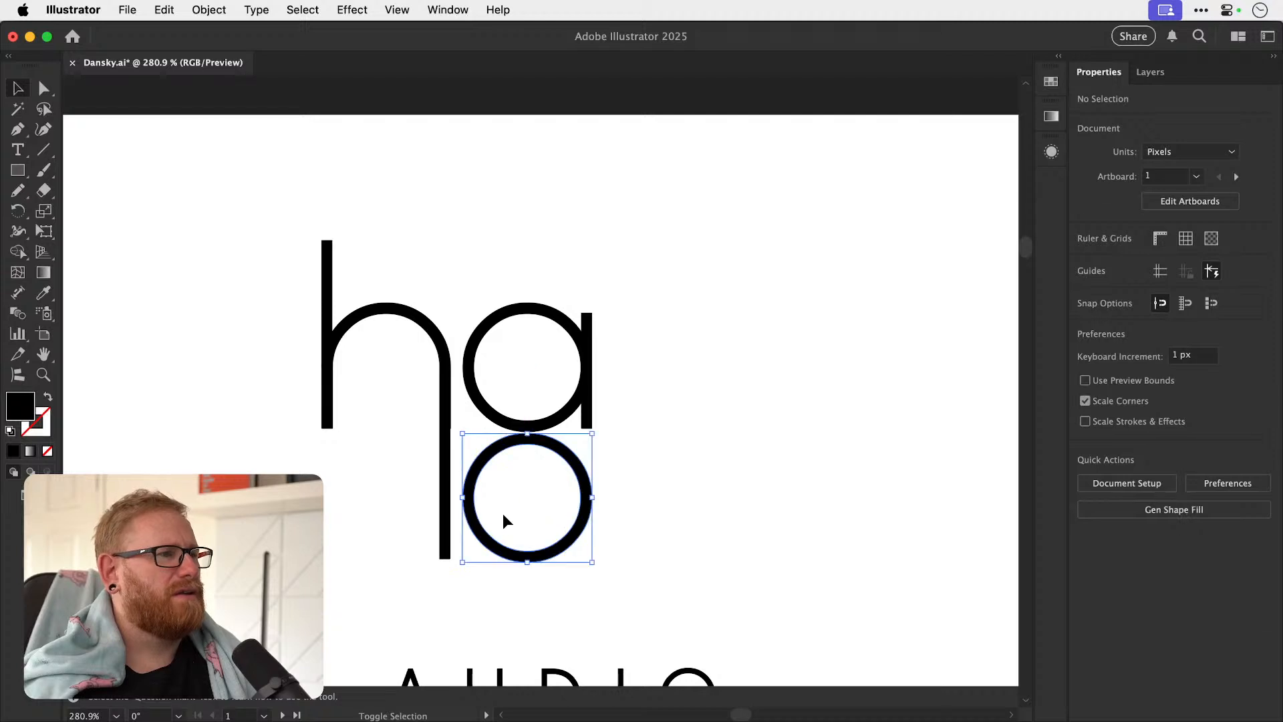
mouse_move(547, 553)
mouse_down()
mouse_move(547, 543)
mouse_move(546, 565)
mouse_up()
Extend the bottoms of the l and the h's left stem down level with the o.
key(a)
drag(421, 557, 451, 574)
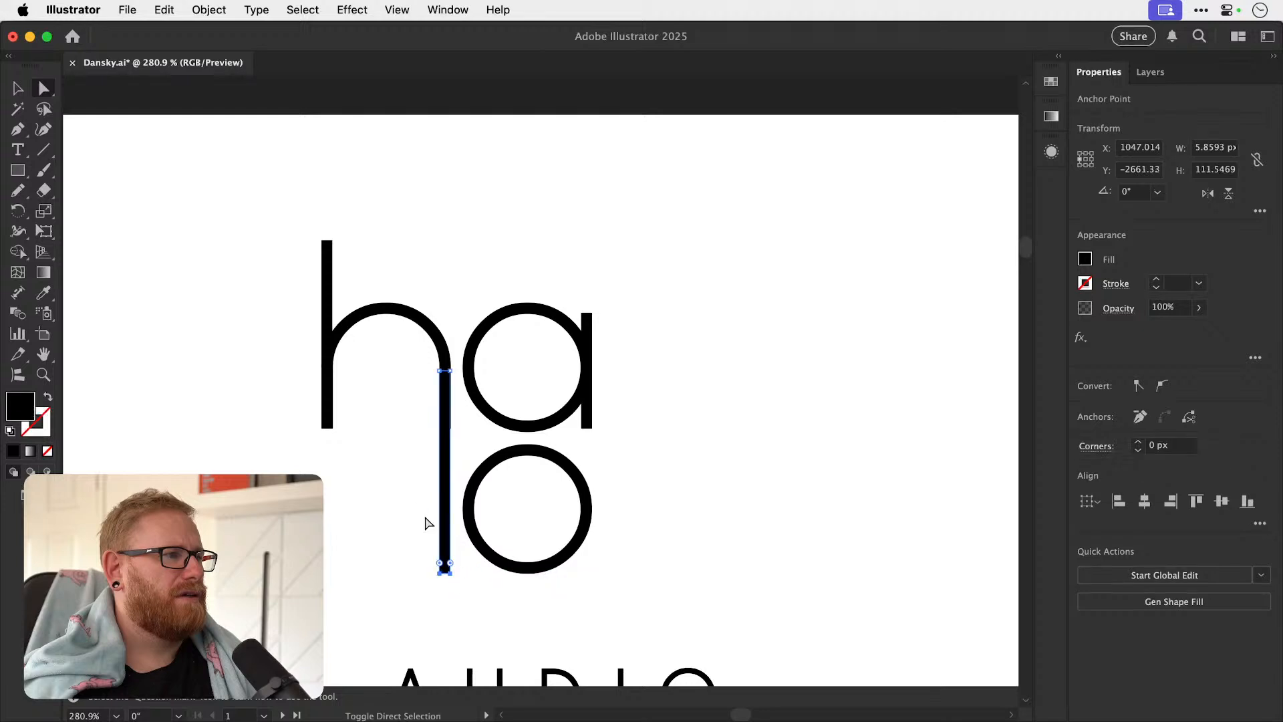
drag(331, 427, 330, 574)
click(658, 414)
key(v)
key(super+minus)
key(super+minus)
key(super+minus)
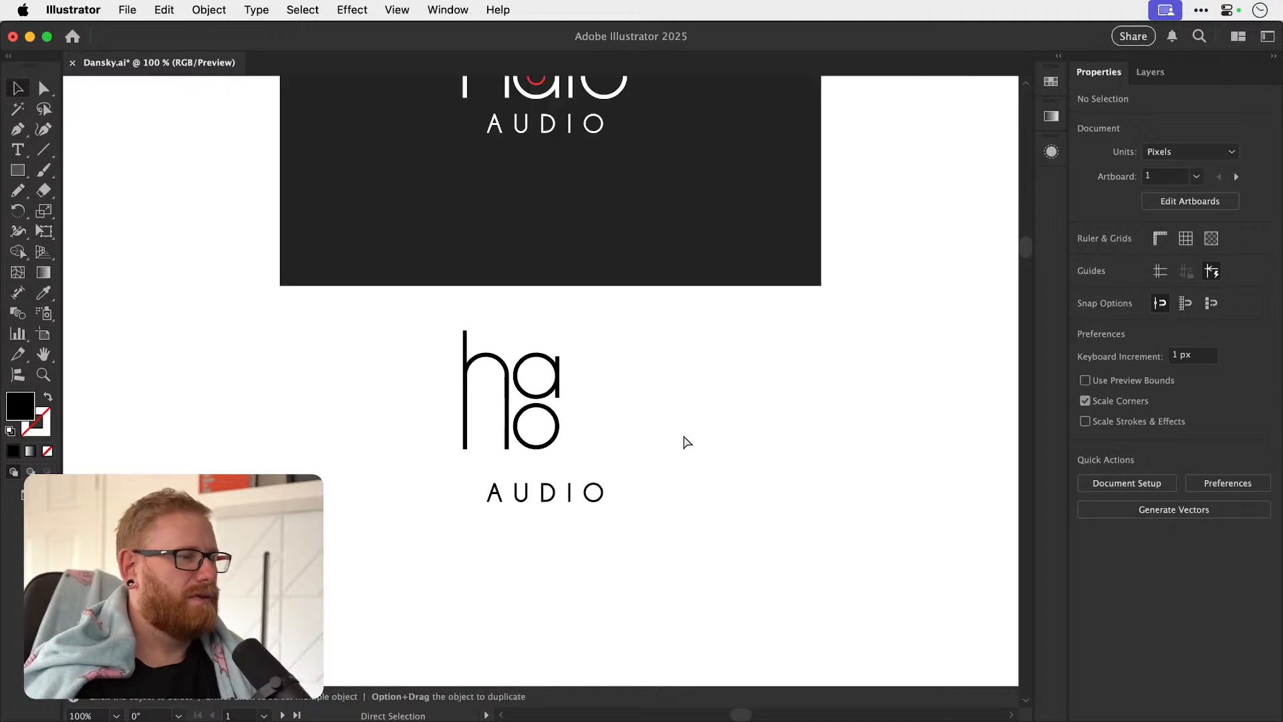
Shorten the l and place it just beneath the h's right stem with a small gap.
key(z)
drag(501, 398, 842, 368)
key(v)
key(a)
click(522, 427)
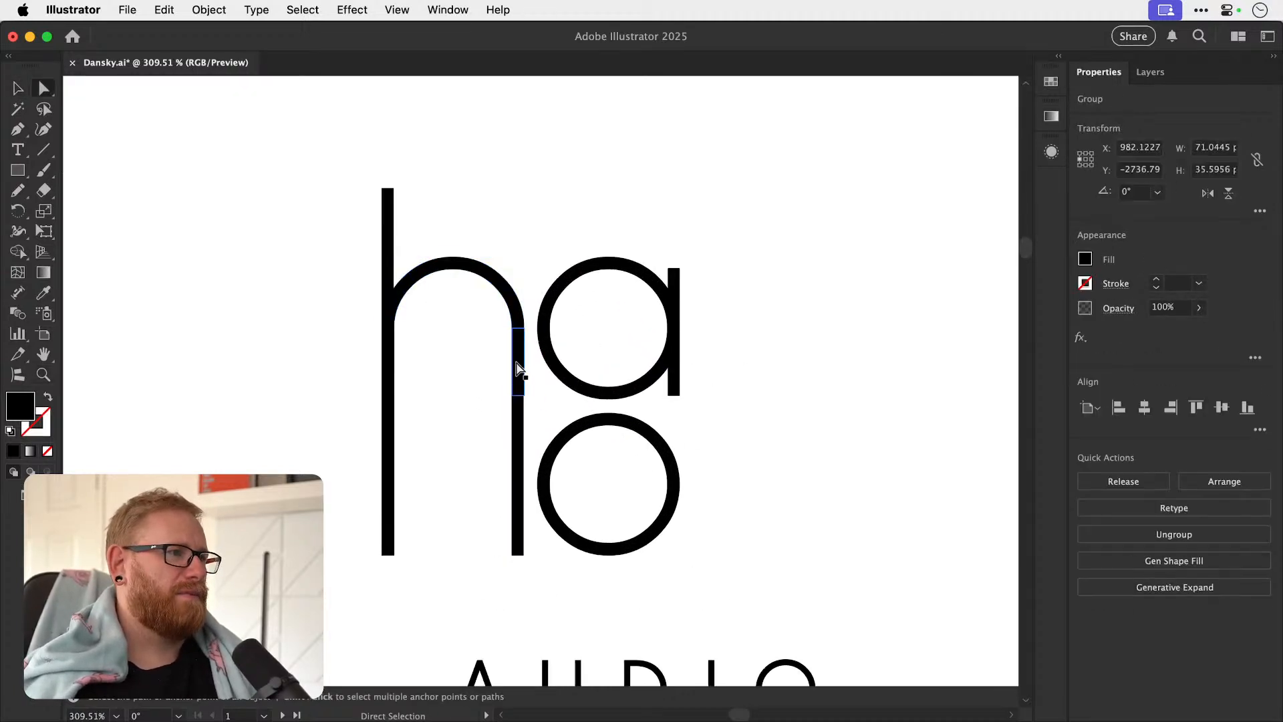
key(super+shift+a)
key(v)
click(523, 422)
drag(521, 432, 521, 530)
mouse_move(522, 430)
mouse_down()
mouse_move(522, 550)
mouse_move(519, 437)
mouse_up()
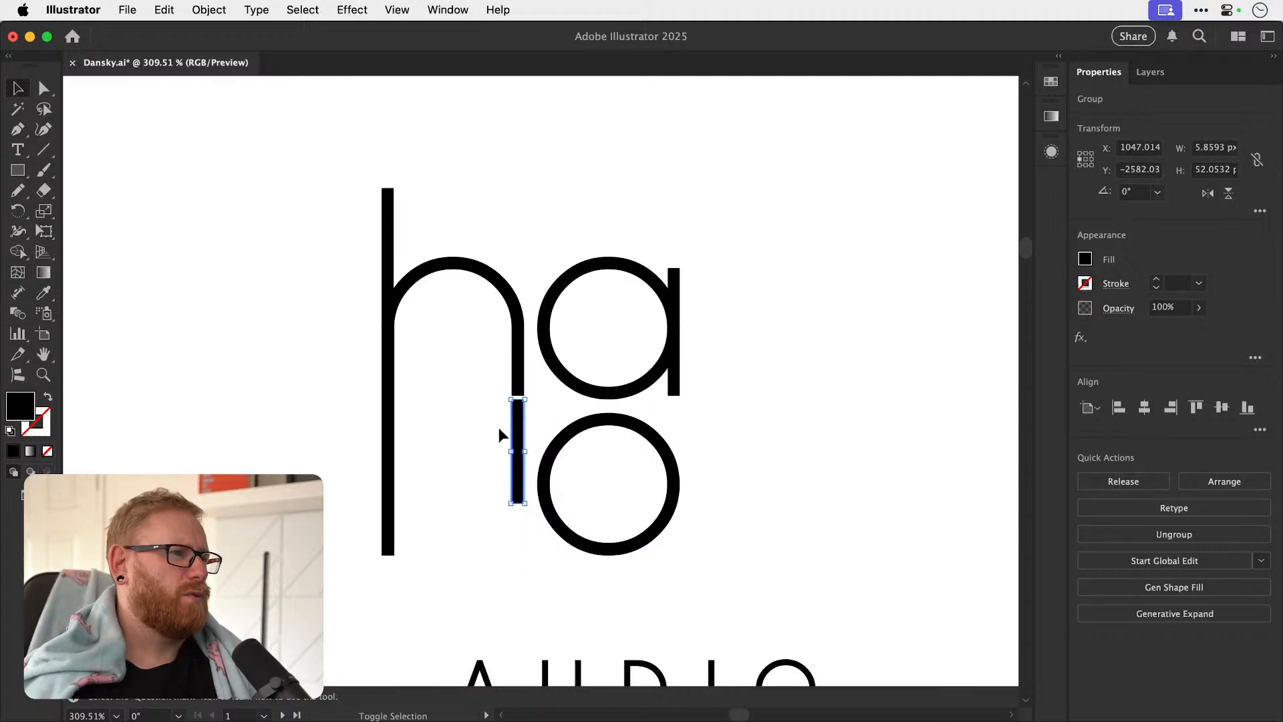
Align the bottom edge of the l with the bottom of the h's left stem.
click(391, 471)
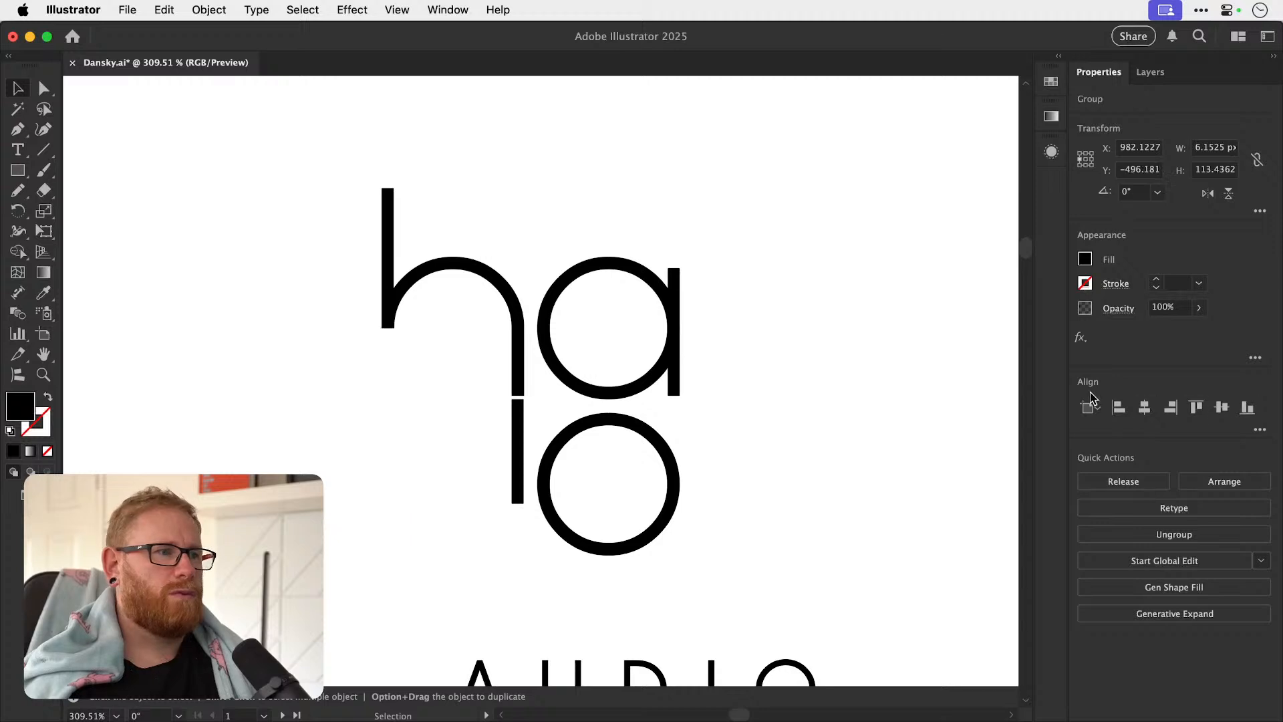
shift+click(519, 431)
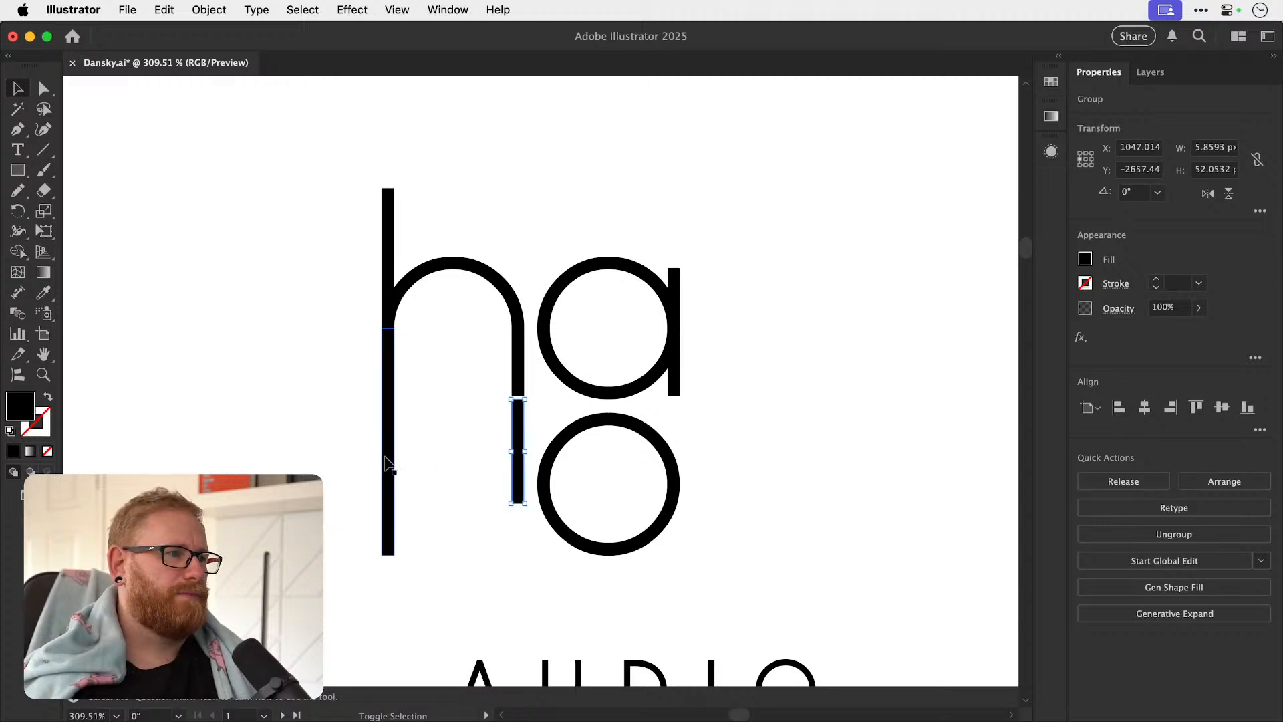
click(1247, 407)
click(755, 431)
Raise the top edge of the l so that its height matches the o.
key(a)
click(512, 451)
drag(523, 456, 524, 419)
click(791, 369)
key(v)
key(space)
drag(763, 385, 681, 438)
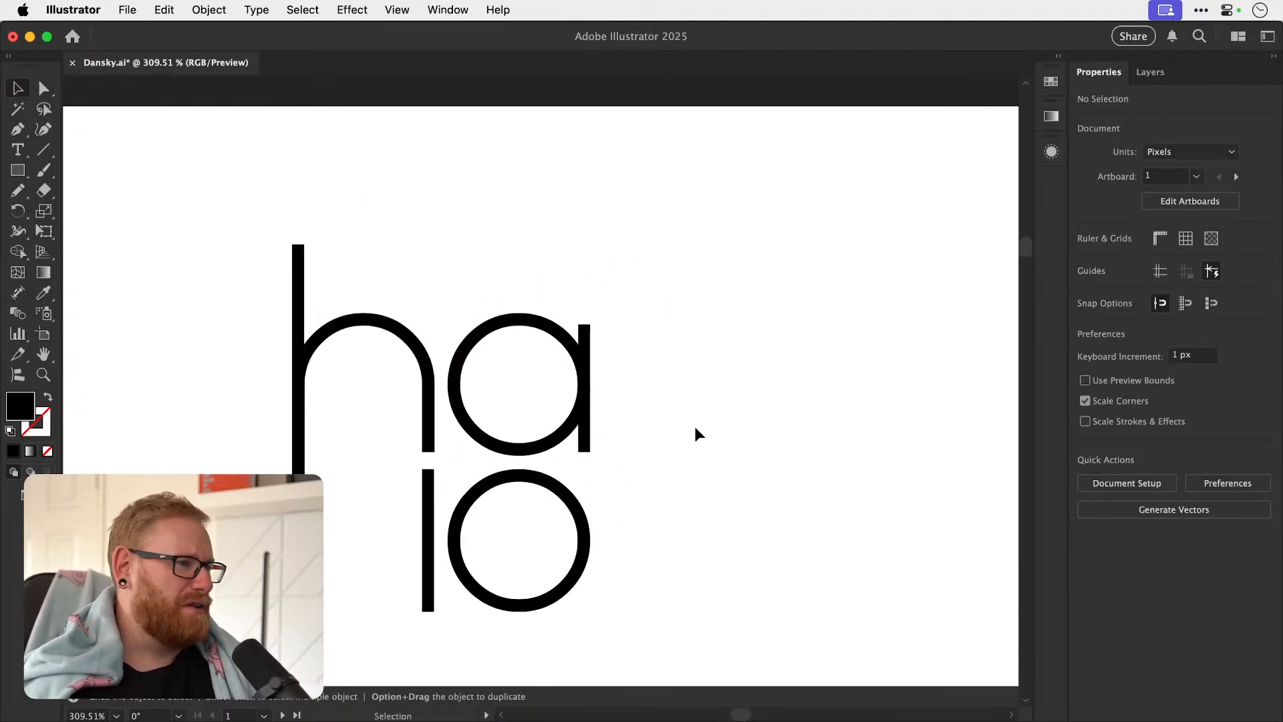
key(super+minus)
key(super+minus)
key(super+minus)
key(super+minus)
key(super+minus)
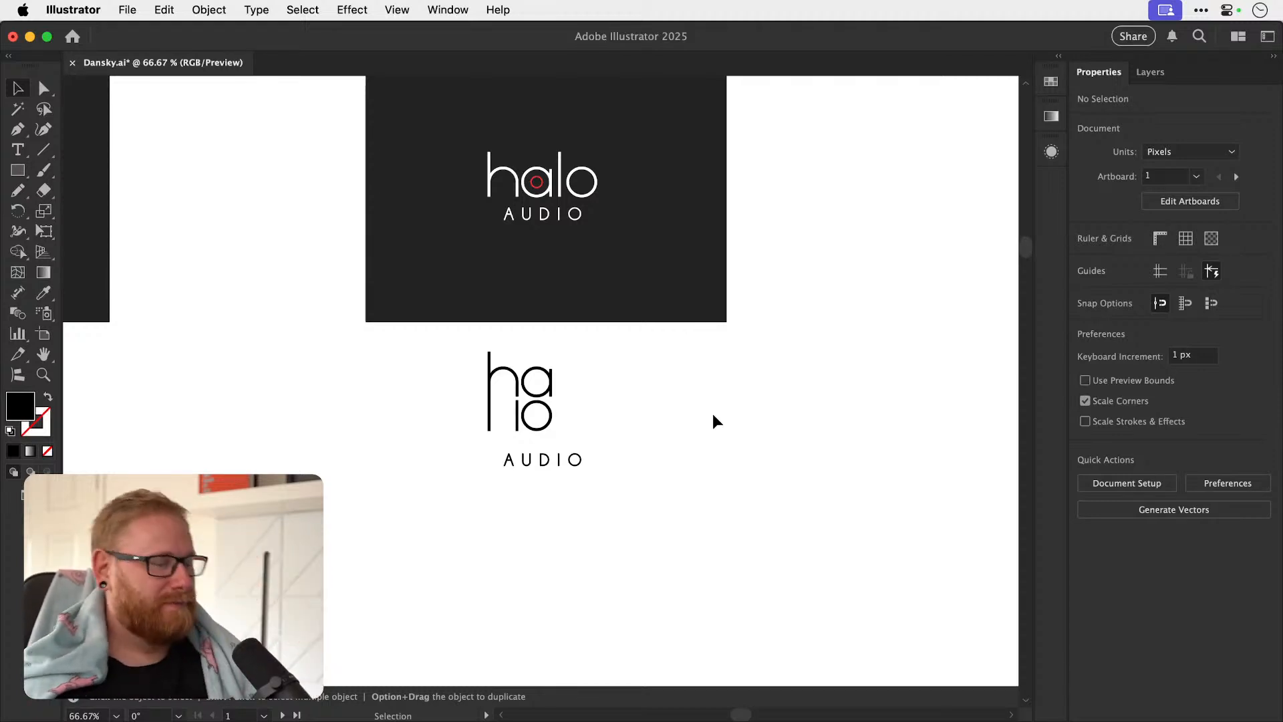
Try swapping the fill and stroke of the red ring in the duplicated dark card's logo.
key(z)
drag(538, 166, 895, 220)
key(v)
key(a)
click(542, 222)
key(shift+x)
key(super+shift+a)
key(v)
key(super+minus)
key(super+minus)
key(super+minus)
key(super+minus)
key(super+z)
key(super+shift+a)
Read the written brief for Halo Audio beside the main artboard.
key(space)
drag(450, 335, 776, 444)
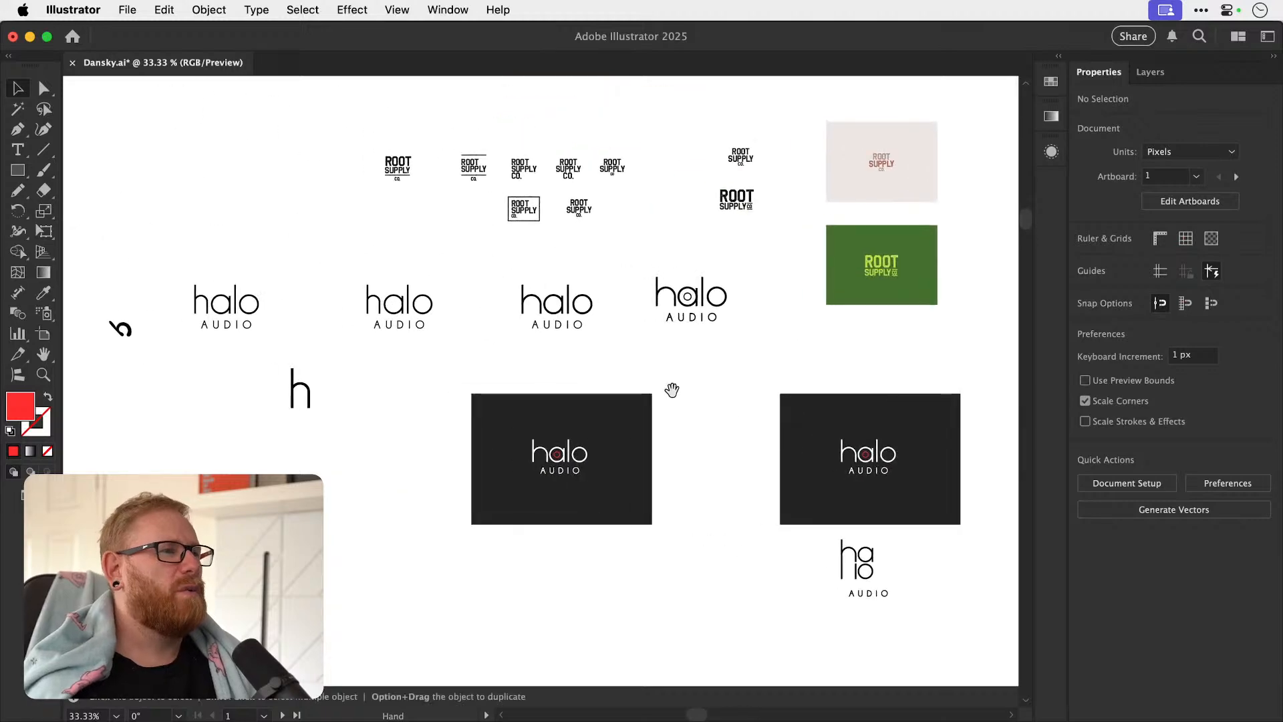
drag(469, 307, 790, 432)
drag(444, 286, 605, 452)
drag(493, 308, 550, 450)
key(z)
drag(482, 384, 632, 356)
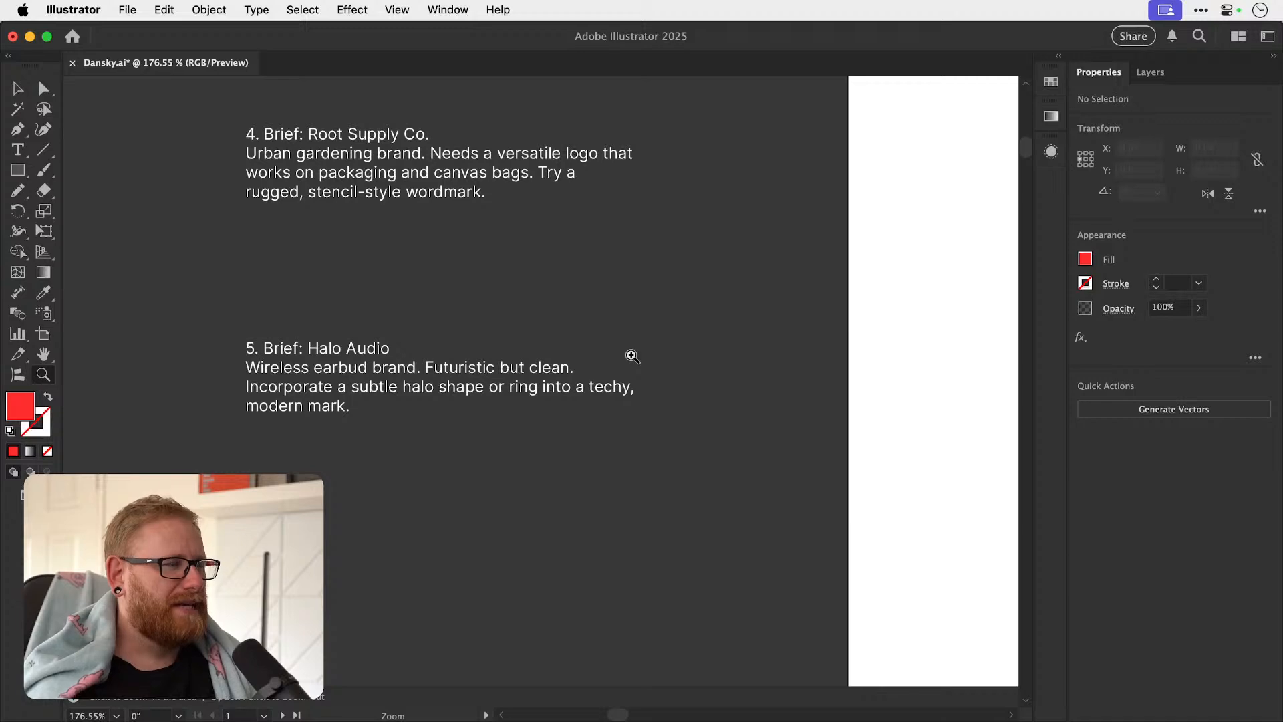
drag(627, 435, 511, 400)
drag(617, 445, 468, 354)
drag(646, 491, 463, 295)
Examine the existing Halo Audio marks and wordmark variations on the main artboard.
drag(391, 449, 588, 437)
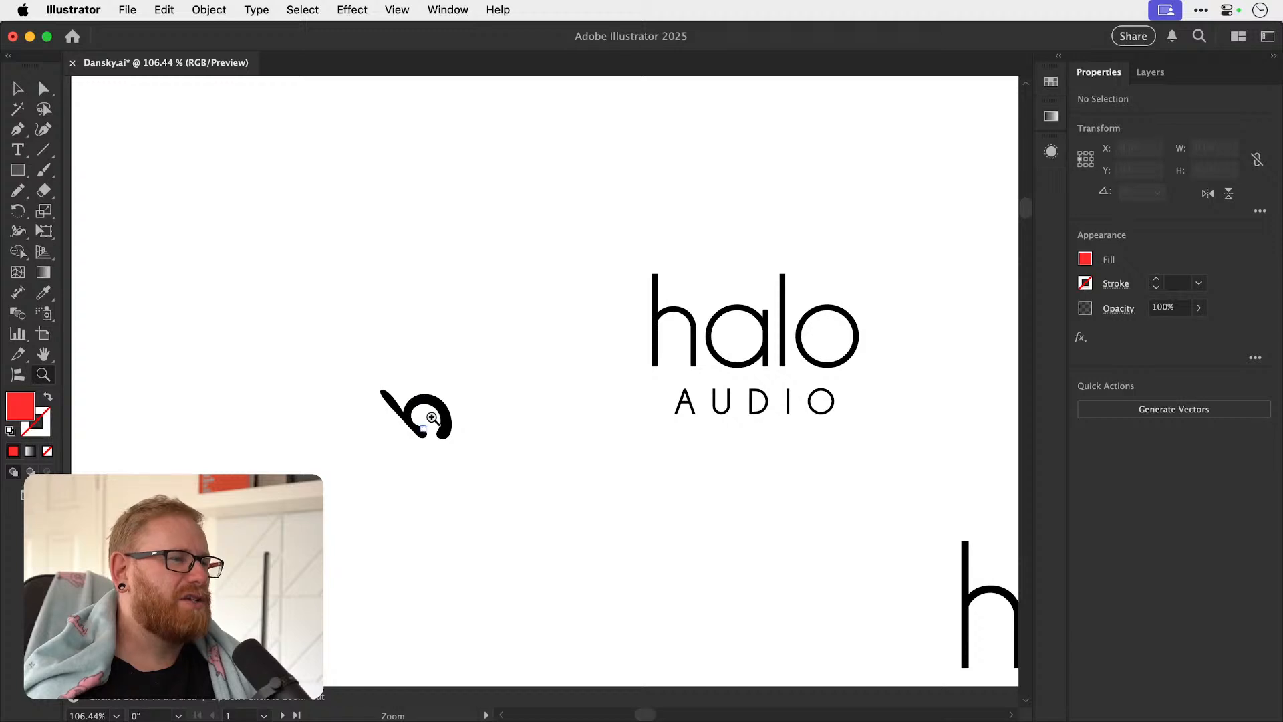
drag(665, 467, 514, 455)
drag(907, 452, 518, 401)
drag(692, 450, 495, 375)
drag(598, 493, 325, 406)
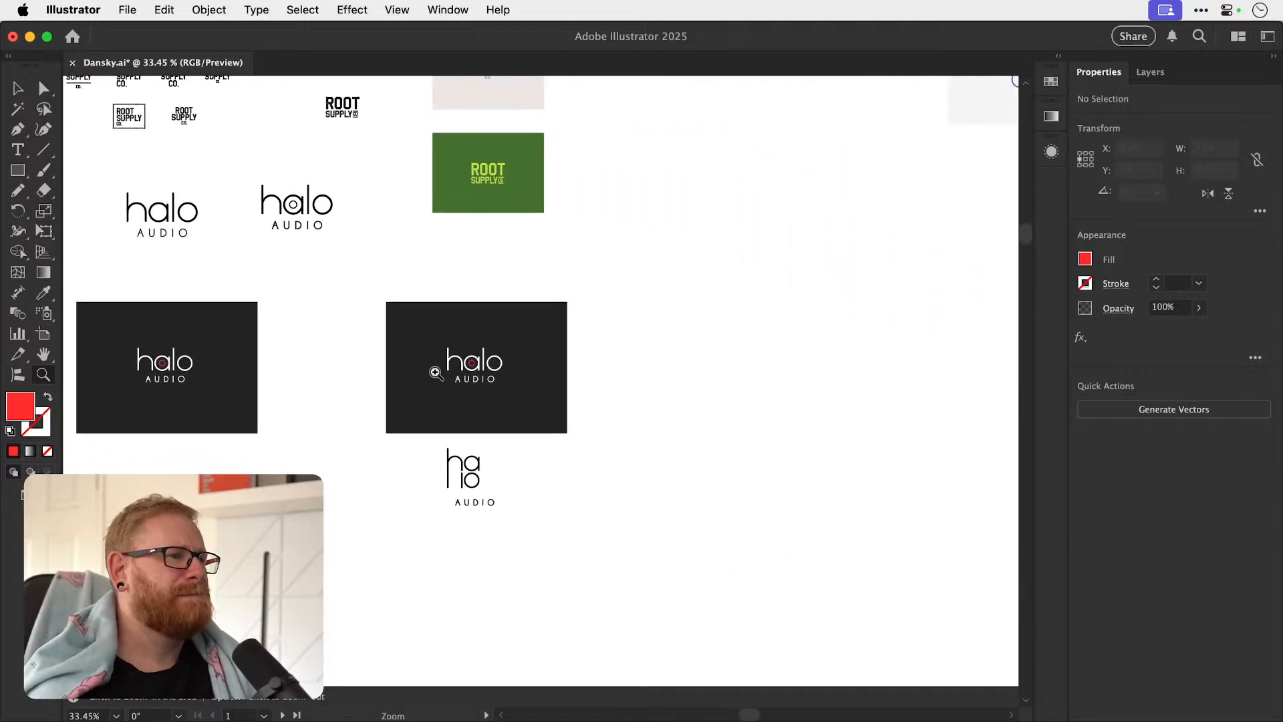
drag(476, 378, 376, 372)
drag(462, 435, 570, 321)
Add a lowercase letter h on an empty part of the main artboard and set its font to Arial Regular.
drag(511, 380, 271, 467)
drag(407, 418, 294, 503)
drag(567, 379, 701, 389)
drag(540, 383, 454, 372)
click(19, 171)
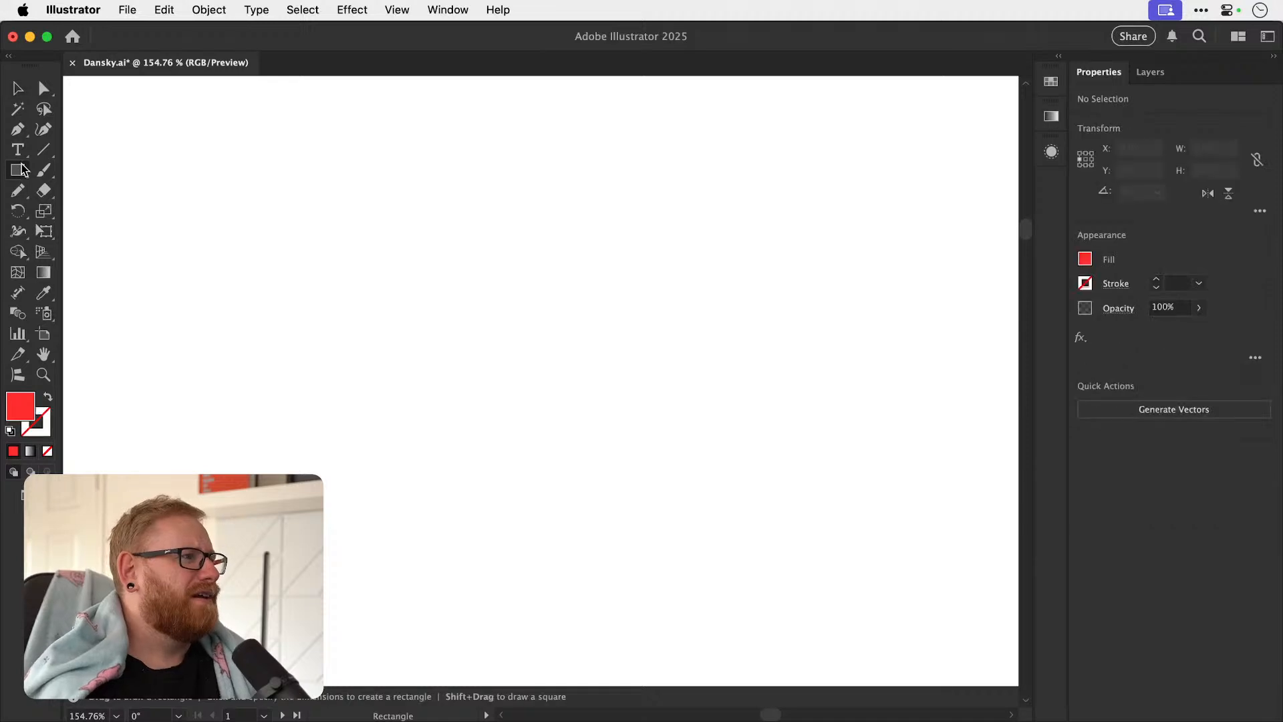
click(19, 152)
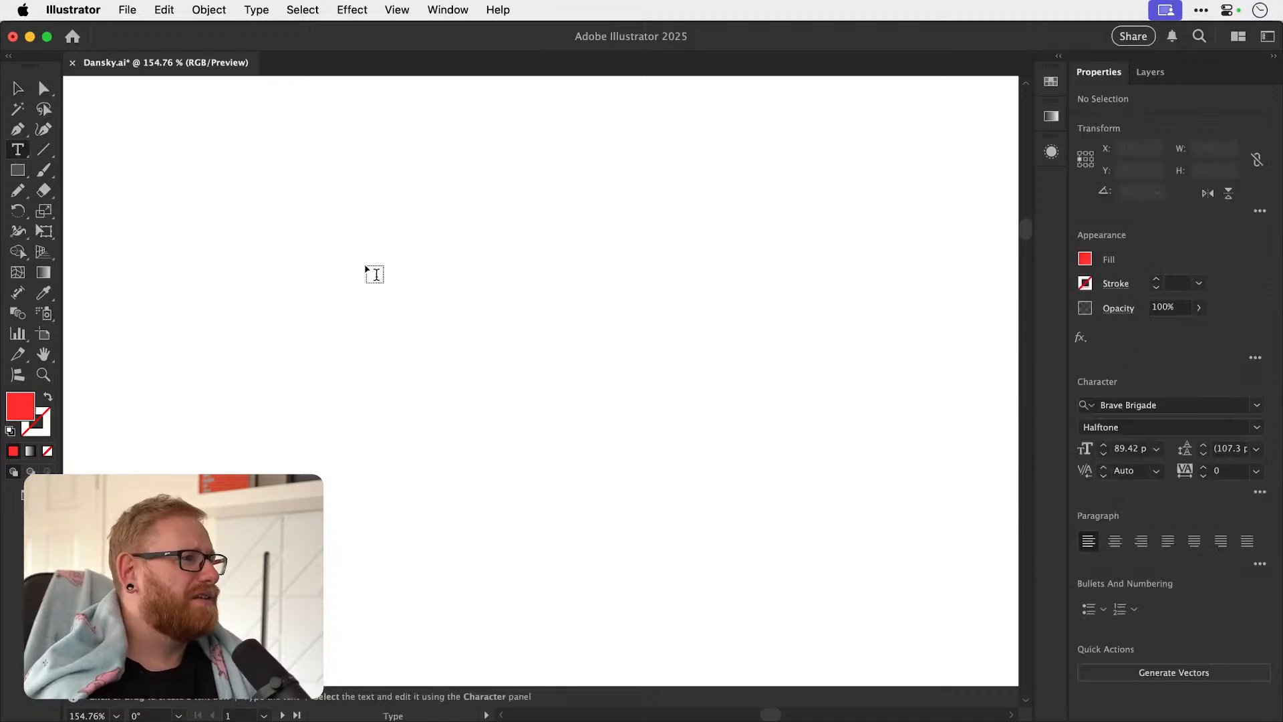
click(471, 384)
text(H)
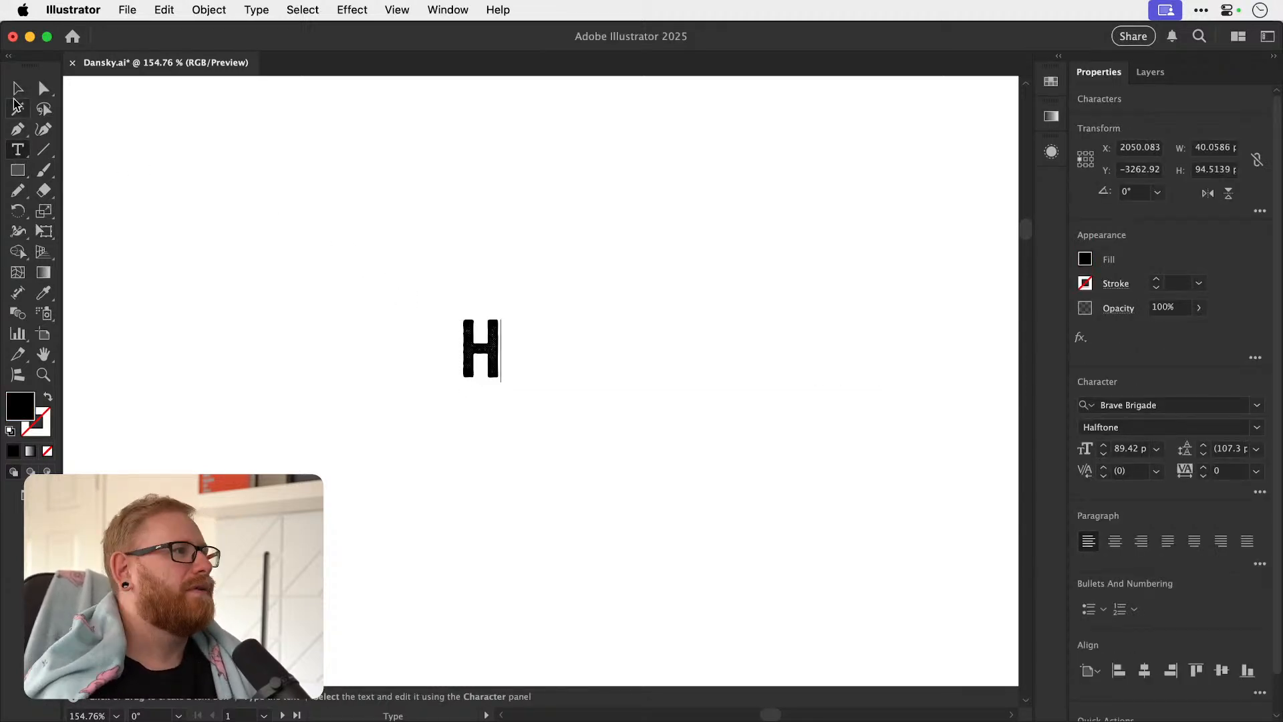
click(17, 88)
click(1136, 405)
text(arial)
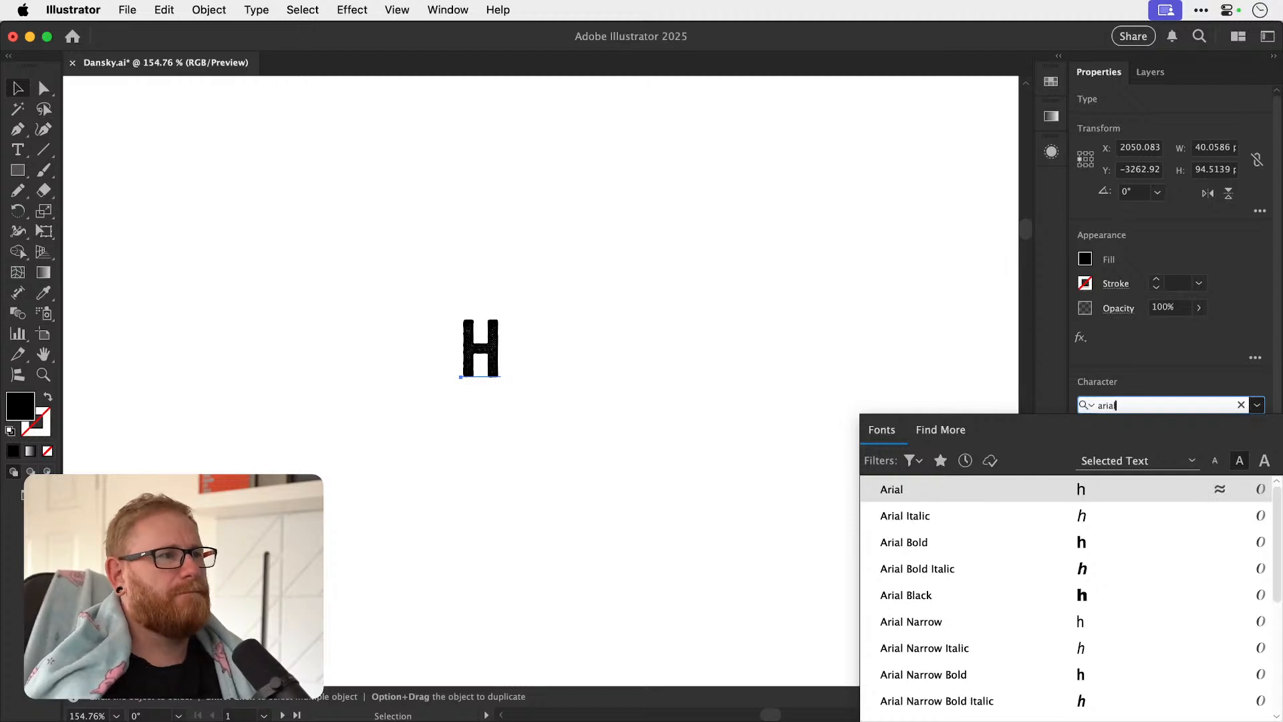
key(Return)
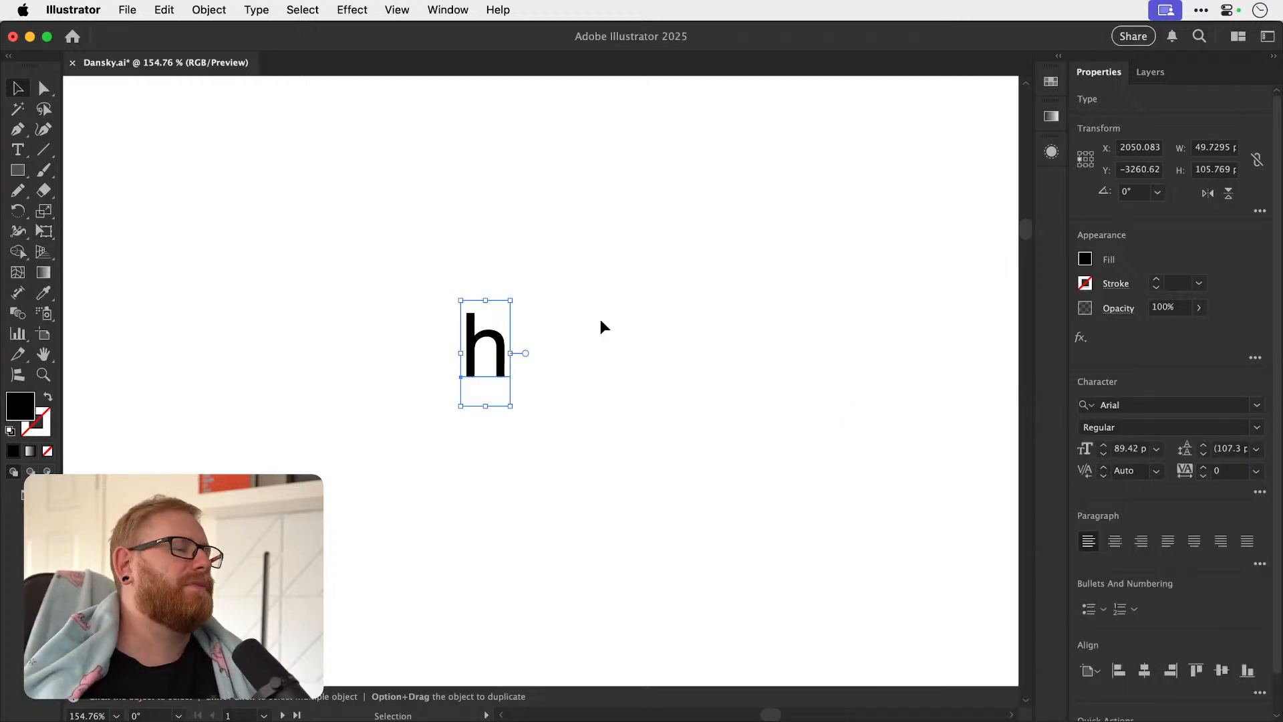
Try sketching a curve that joins the bottoms of the Arial h's two legs with the Pencil tool.
key(z)
mouse_move(497, 362)
mouse_down()
mouse_move(496, 395)
mouse_move(691, 400)
mouse_up()
key(n)
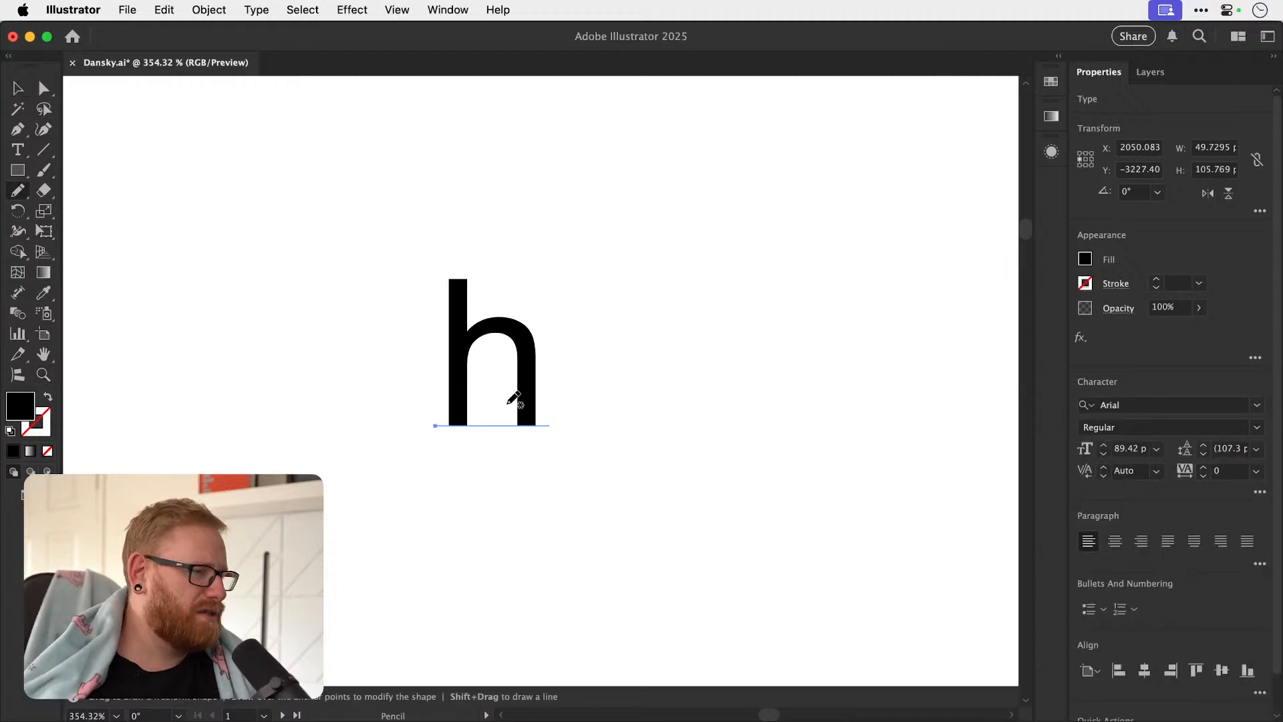
key(super+shift+a)
drag(533, 421, 529, 424)
key(super+shift+a)
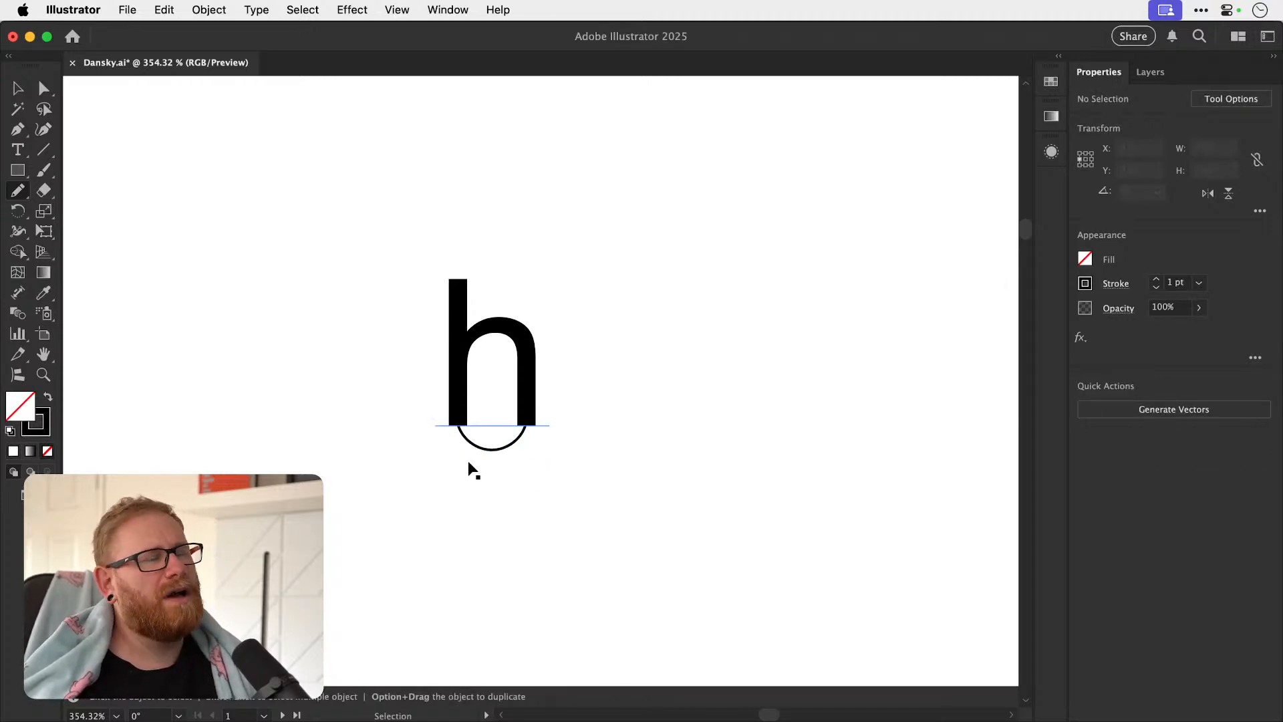
key(super+z)
mouse_move(458, 424)
mouse_down()
mouse_move(523, 421)
mouse_move(430, 481)
mouse_move(424, 498)
mouse_up()
key(super+z)
Sketch the word halo as separate handwritten letters beside the Arial h with the Pencil tool.
drag(519, 361, 259, 379)
drag(401, 335, 412, 494)
key(super+shift+a)
drag(405, 427, 479, 491)
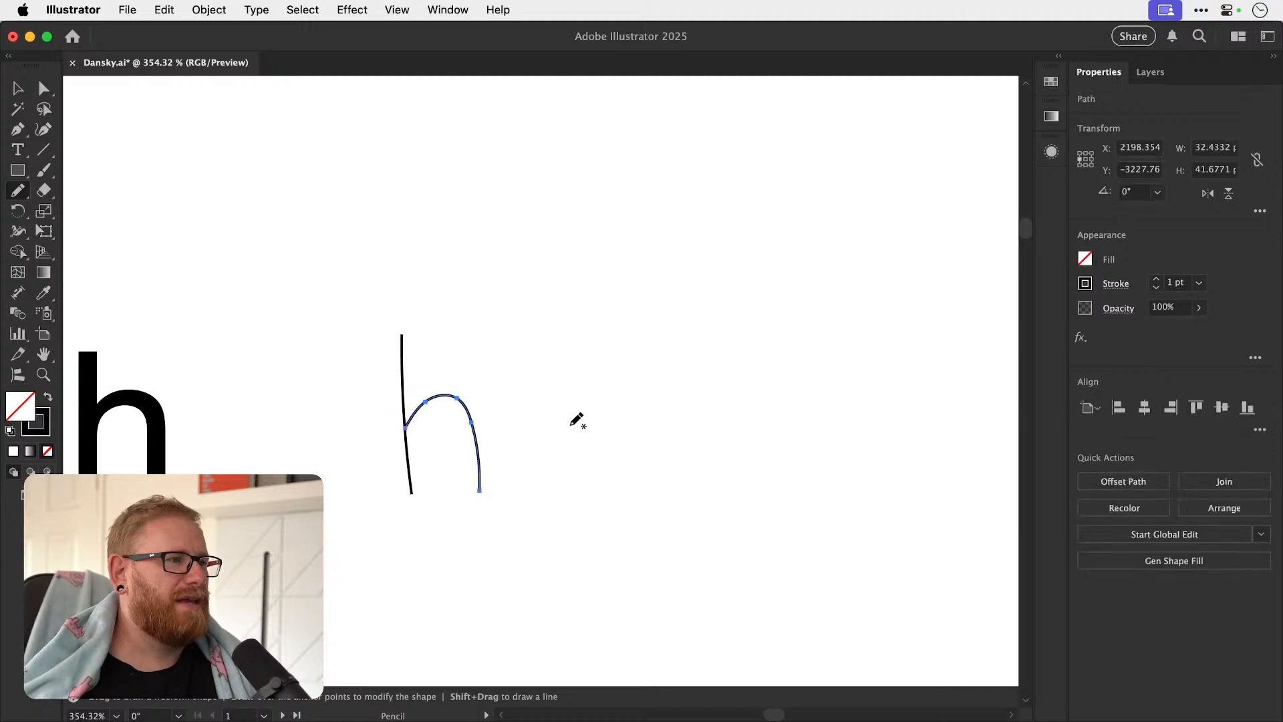
drag(560, 492, 593, 501)
key(super+shift+a)
drag(627, 310, 658, 519)
key(super+shift+a)
mouse_move(699, 421)
mouse_down()
mouse_move(735, 498)
mouse_move(693, 431)
mouse_up()
key(super+shift+a)
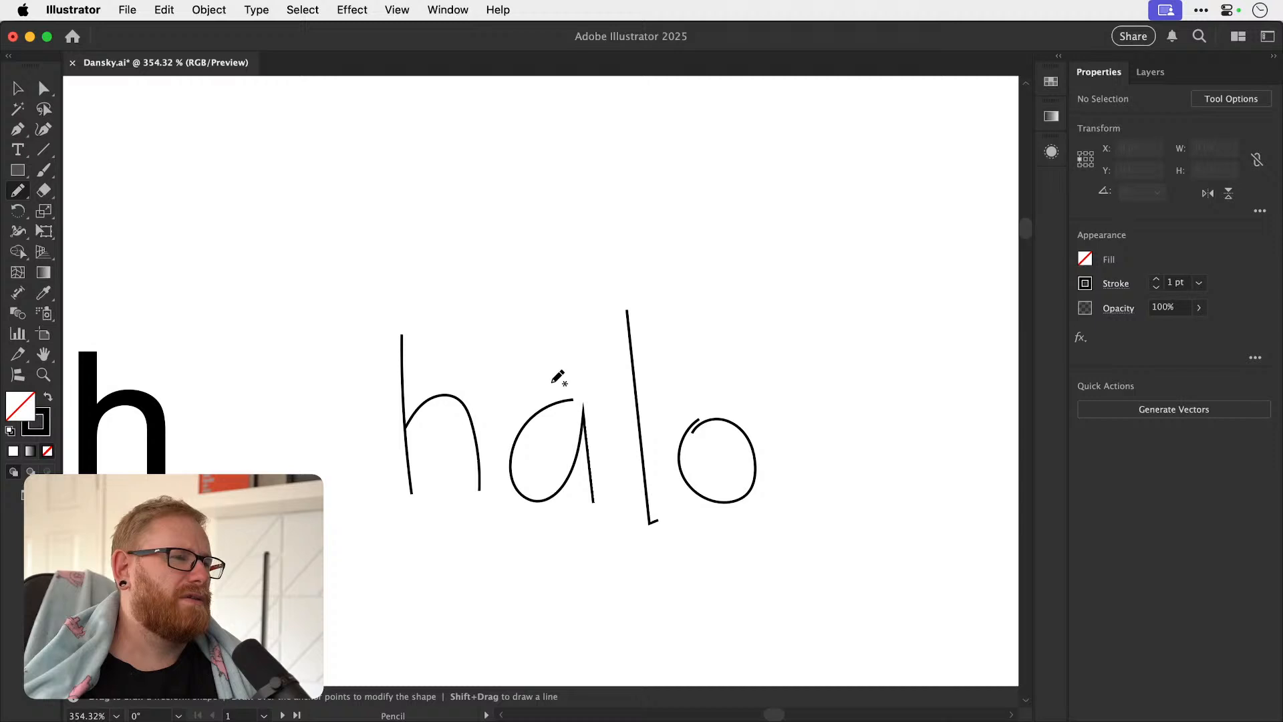
Try an arc from the handwritten a over the l to the o, and sketch a hooked stroke at the a's foot.
drag(711, 360, 713, 417)
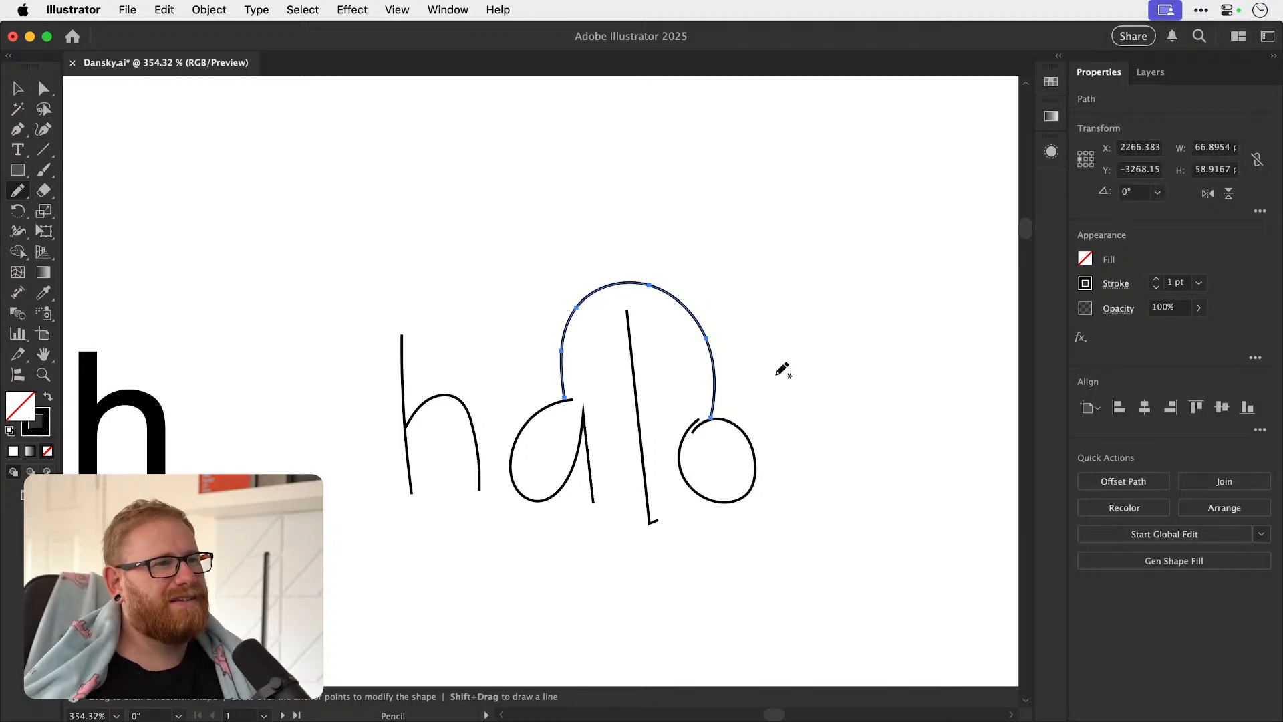
key(super+z)
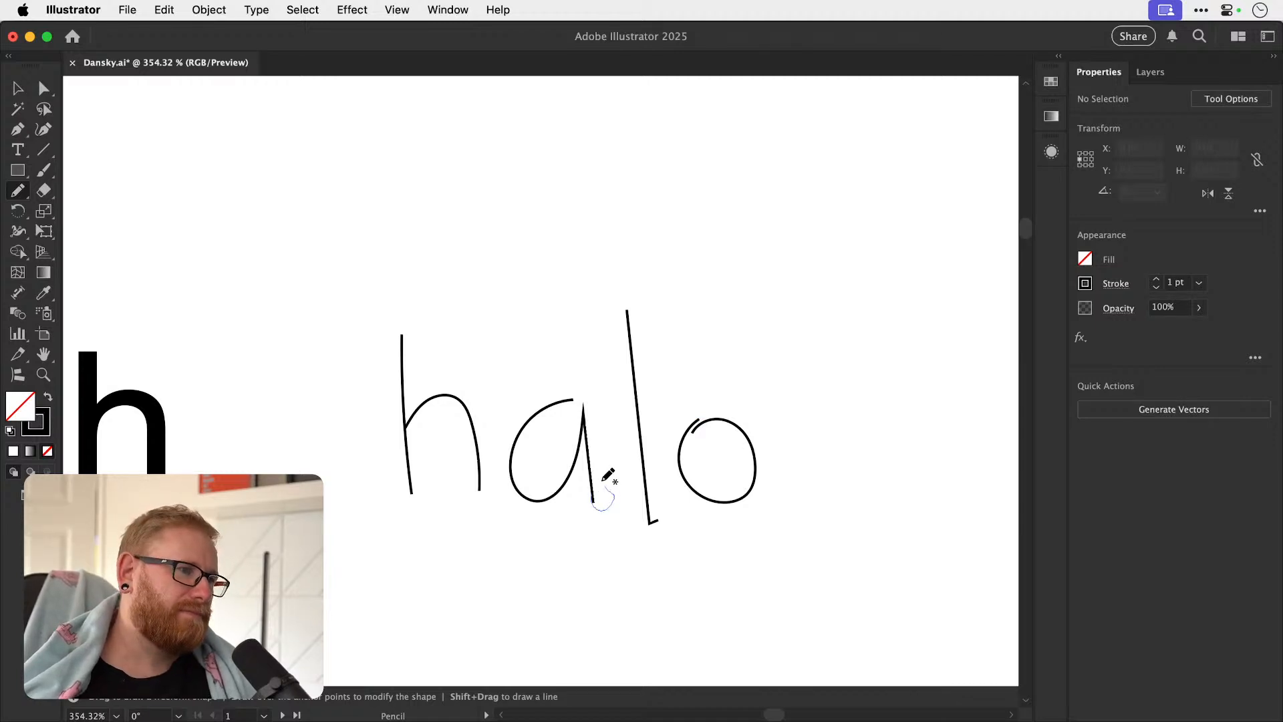
drag(604, 486, 606, 485)
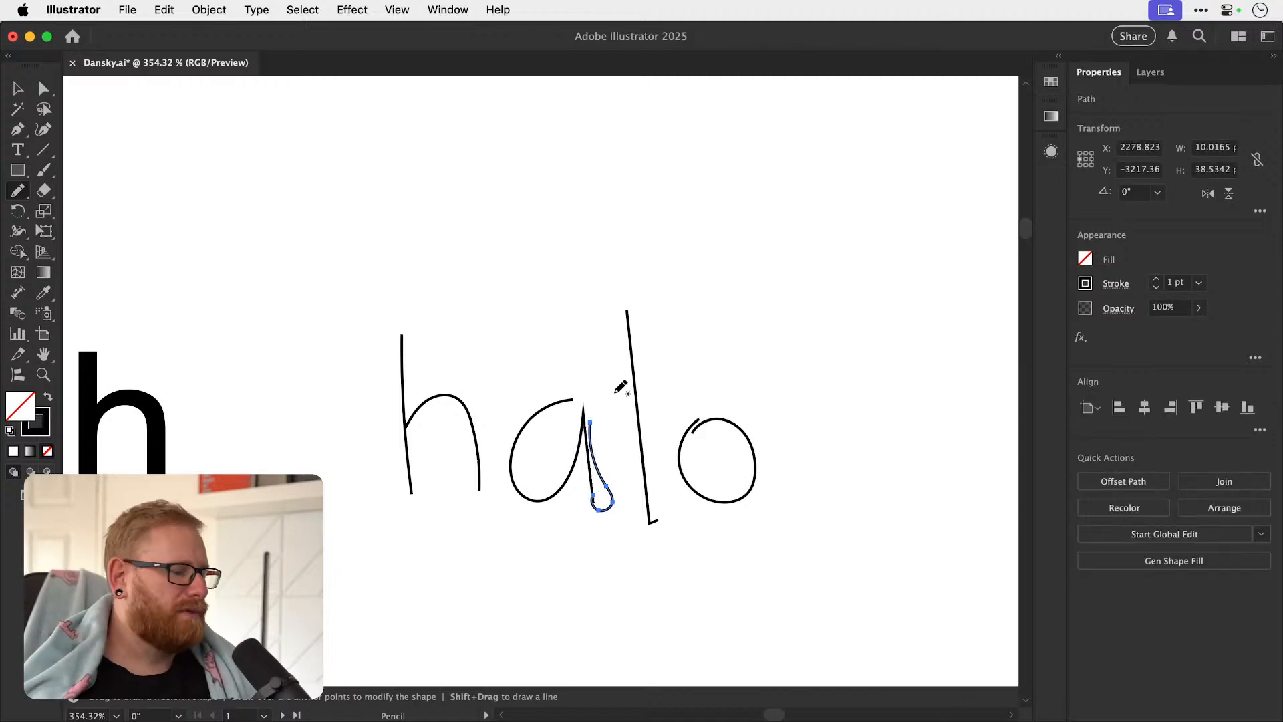
Examine the white halo Audio wordmark with the red ring on the dark panel.
key(super+minus)
key(super+minus)
key(super+minus)
key(super+minus)
key(super+minus)
drag(641, 402, 944, 353)
drag(530, 425, 610, 406)
super+drag(493, 338, 709, 335)
key(v)
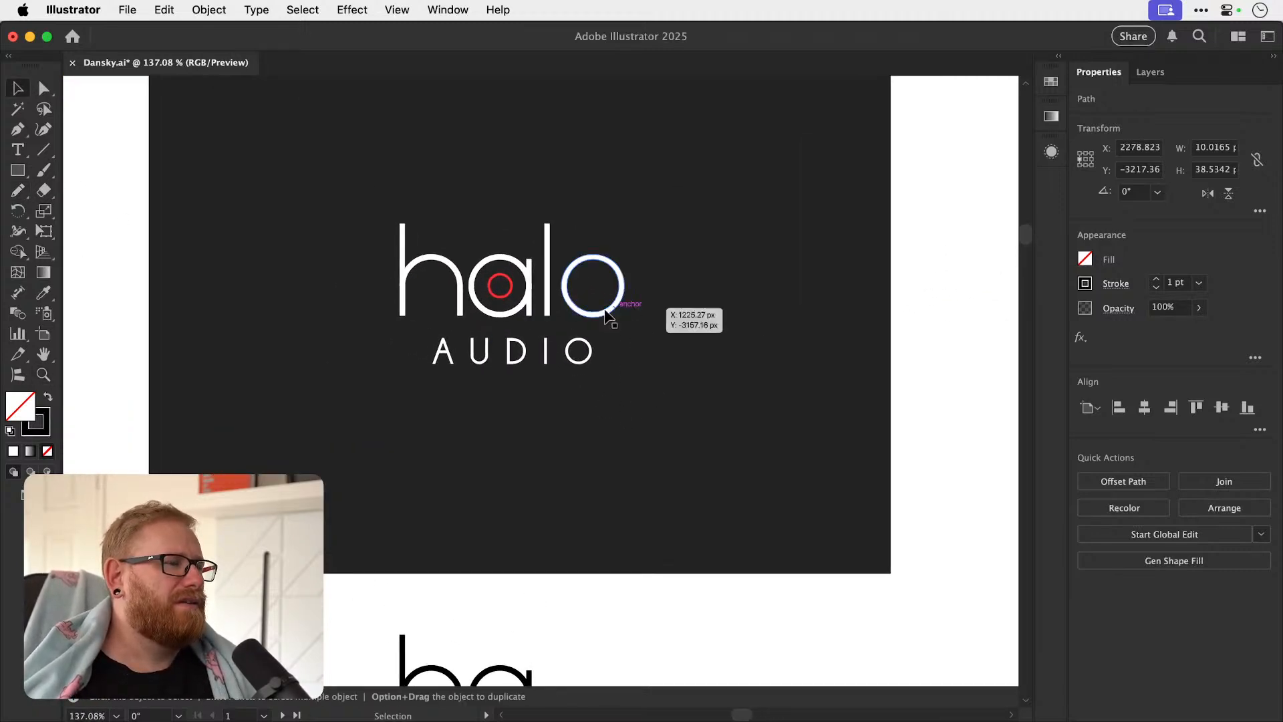
click(143, 337)
key(z)
drag(521, 314, 554, 296)
key(v)
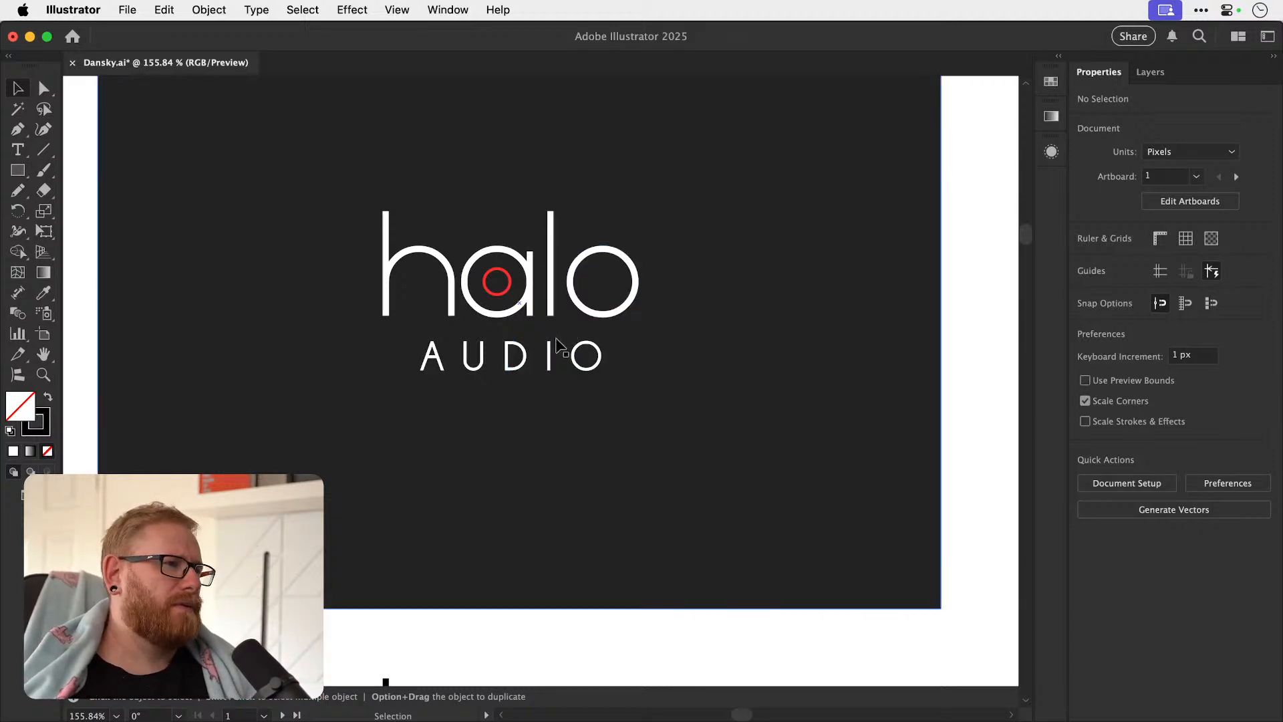
key(super+minus)
key(super+minus)
key(super+minus)
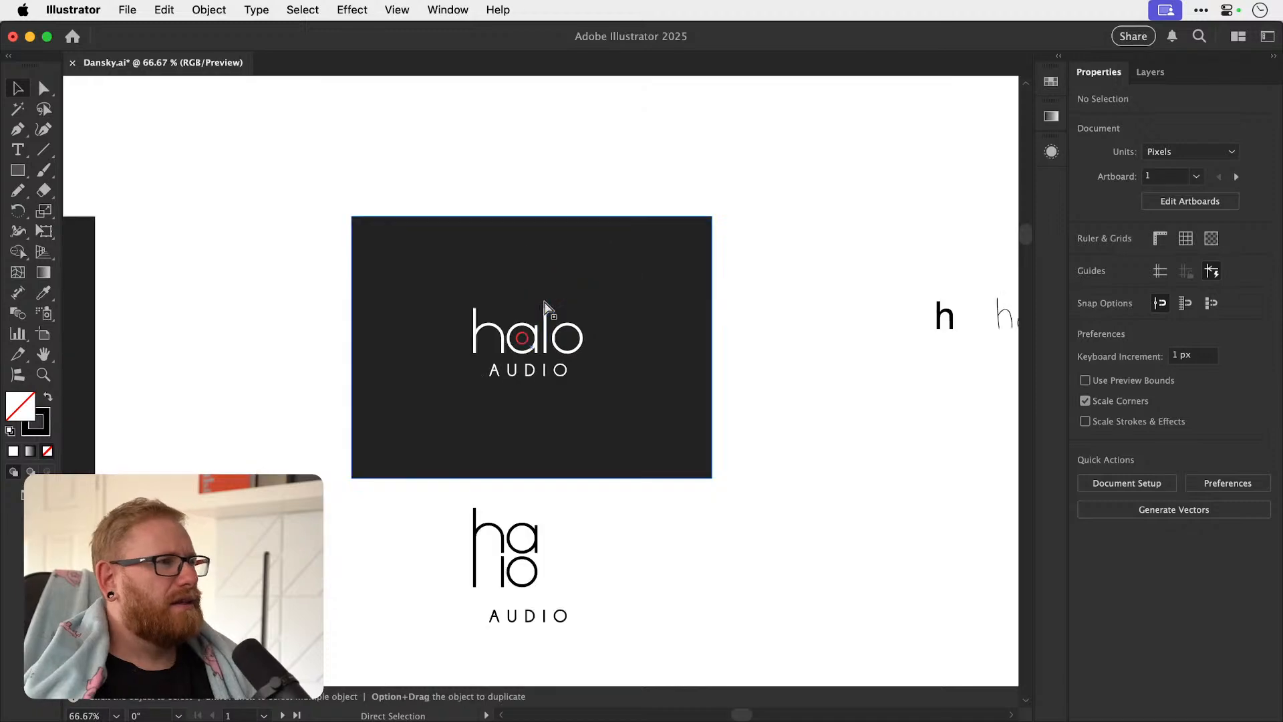
Delete the dark background panel above the stacked ha/lo wordmark.
key(super+minus)
click(495, 354)
key(Delete)
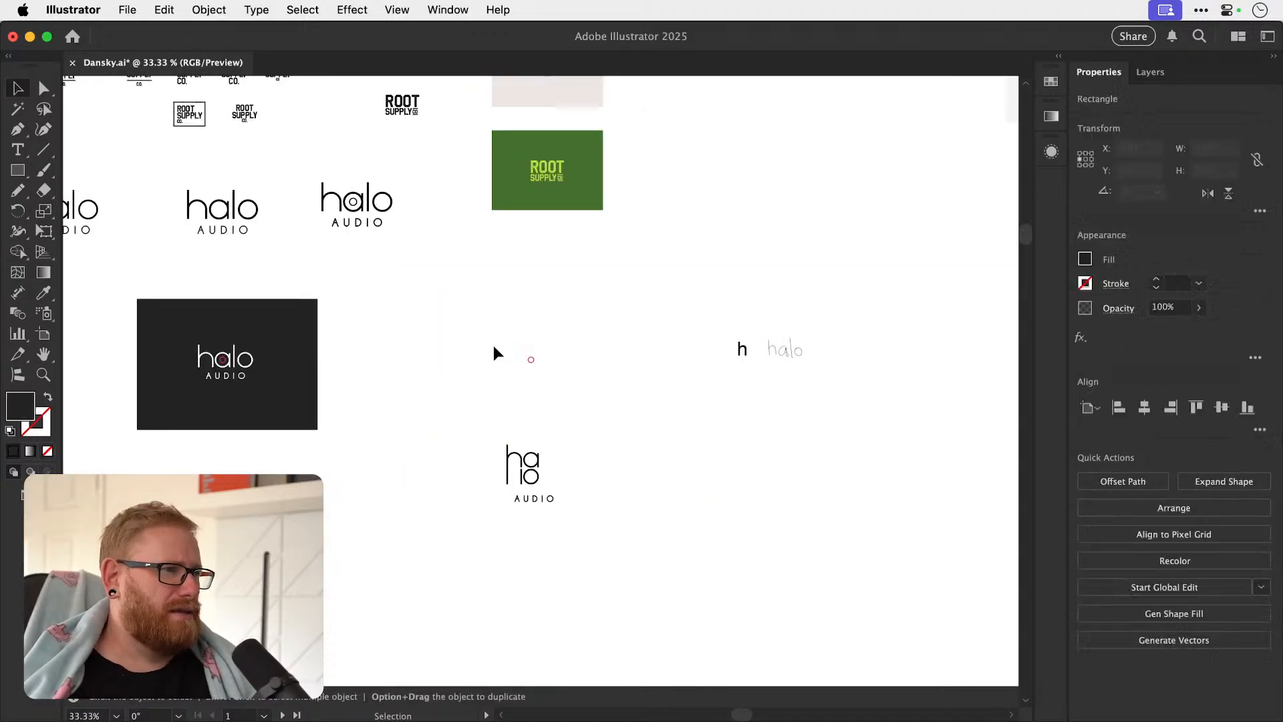
drag(603, 399, 605, 401)
double_click(22, 409)
drag(767, 180, 702, 399)
click(1133, 182)
drag(370, 231, 355, 524)
key(Delete)
drag(169, 173, 324, 206)
key(super+z)
key(super+z)
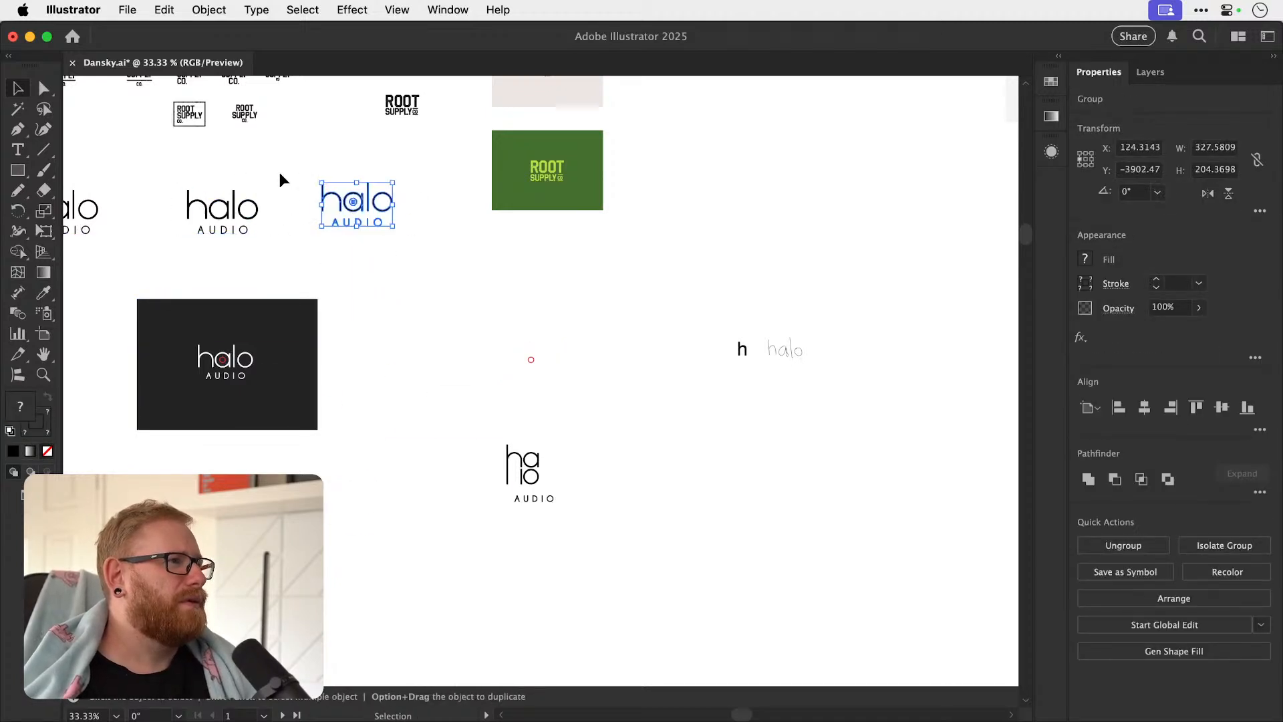
Copy the black halo Audio wordmark with the ring inside the a and paste it in the empty area below the dark panel.
drag(223, 209, 493, 212)
key(super+y)
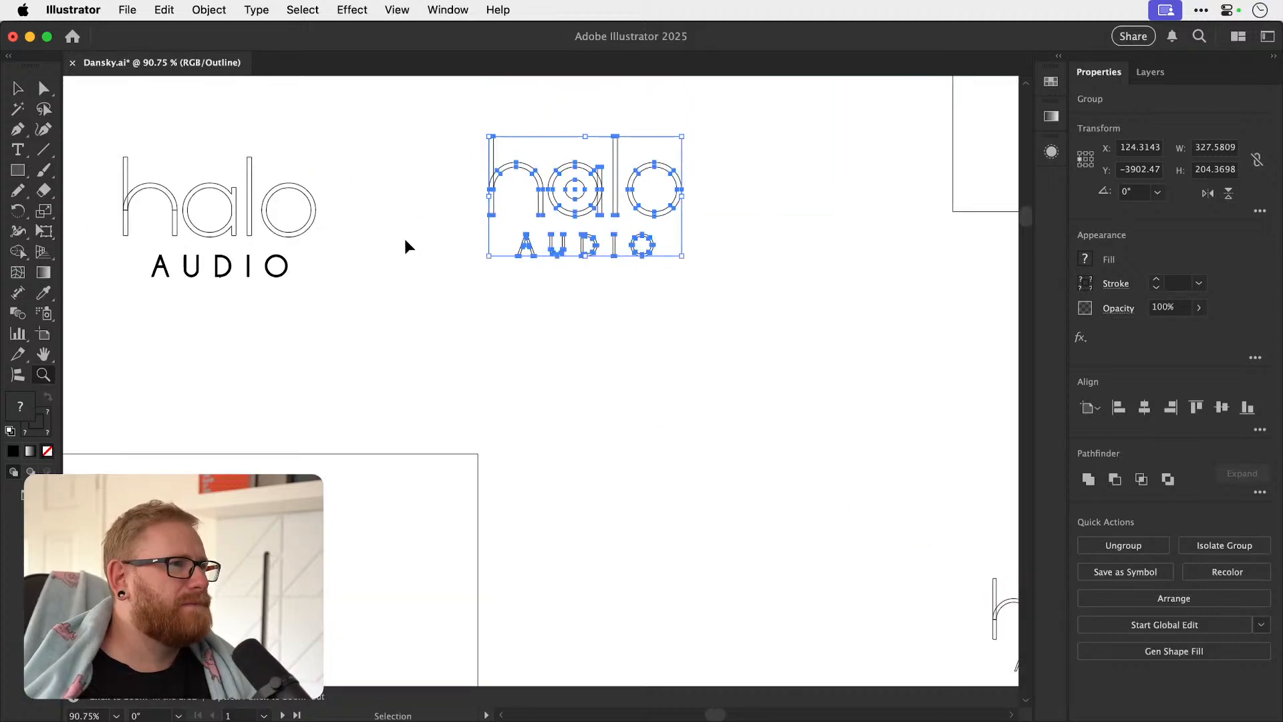
key(super+y)
key(v)
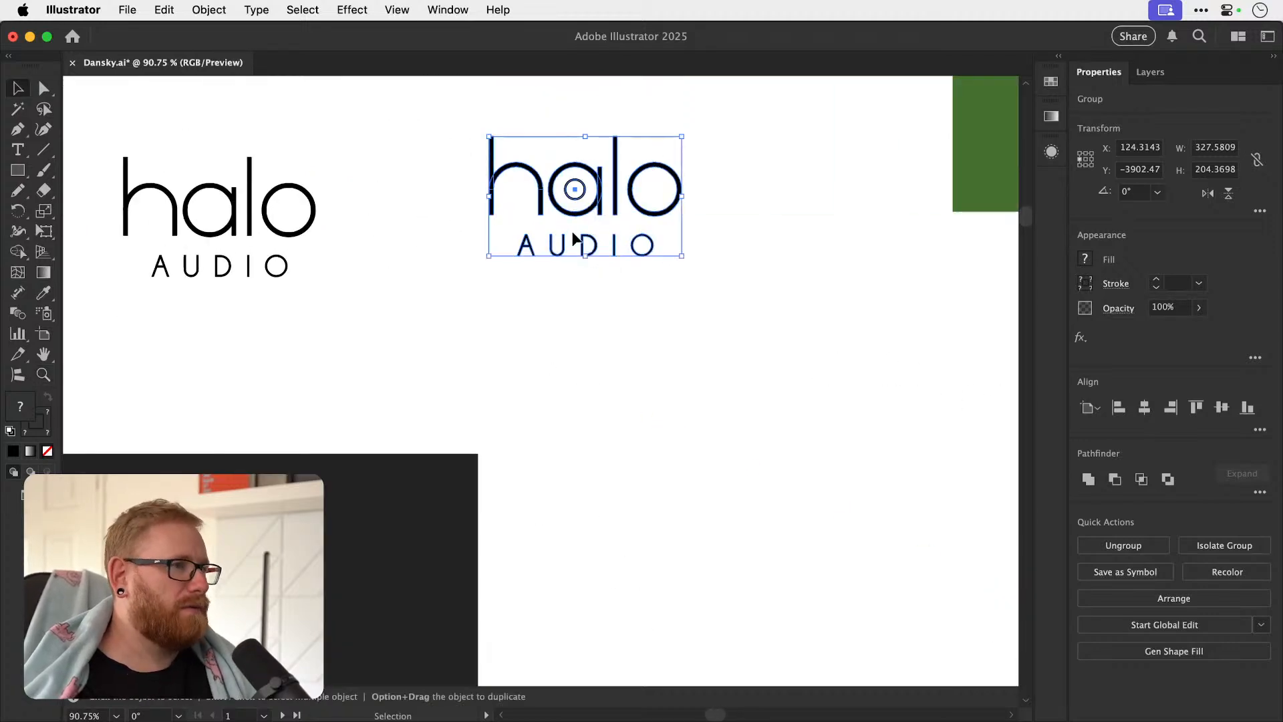
key(super+c)
drag(596, 454, 610, 218)
drag(451, 658, 616, 226)
key(super+v)
key(super+shift+a)
Delete the small ring inside the a of the pasted halo wordmark.
key(z)
drag(514, 379, 761, 388)
drag(650, 375, 582, 386)
key(a)
drag(553, 439, 556, 378)
click(606, 328)
key(z)
drag(519, 336, 645, 334)
key(a)
click(559, 312)
shift+click(576, 312)
drag(576, 312, 573, 301)
click(600, 338)
click(505, 428)
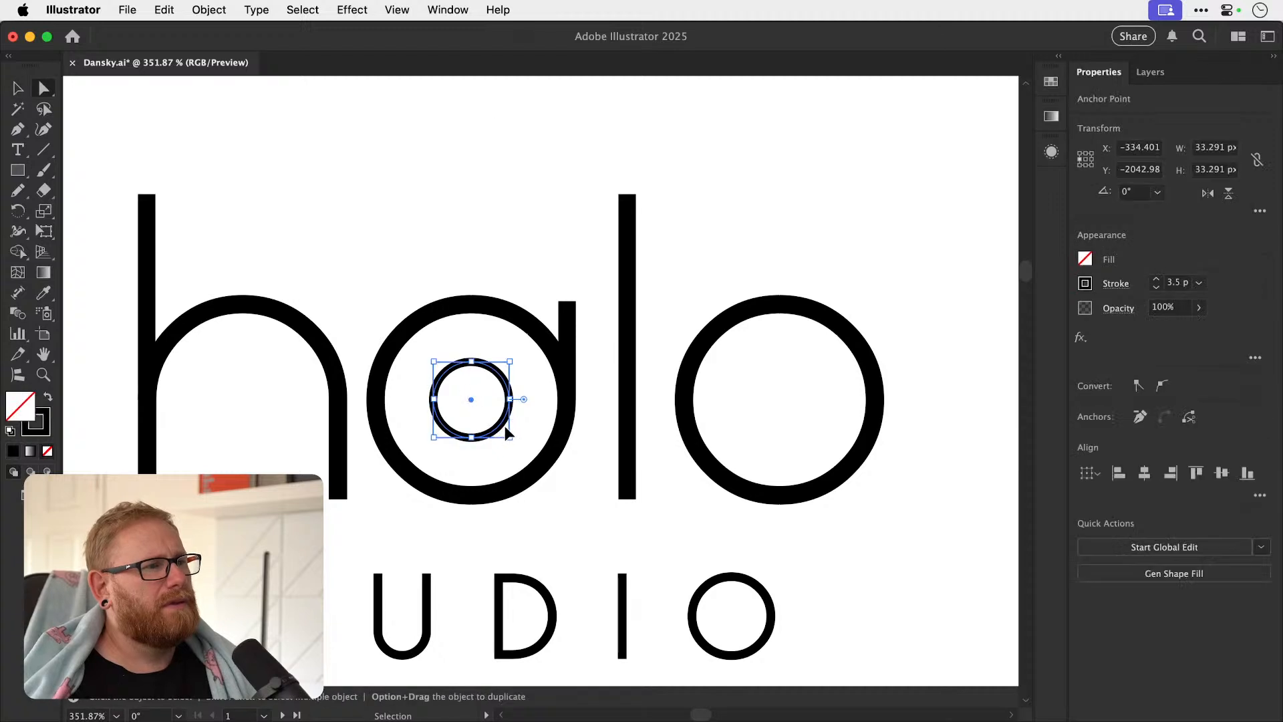
key(Delete)
Ungroup the pasted halo Audio wordmark into separate letters.
key(v)
key(super+minus)
key(super+minus)
key(super+minus)
key(super+minus)
key(super+minus)
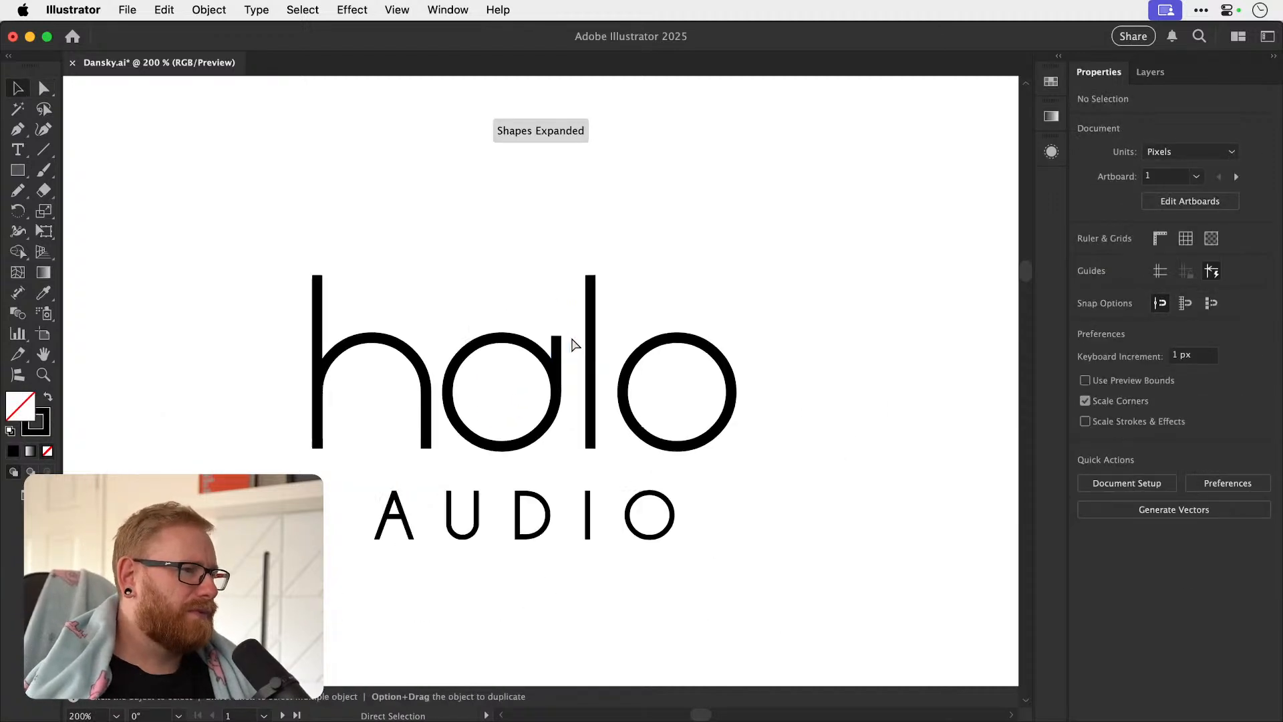
key(z)
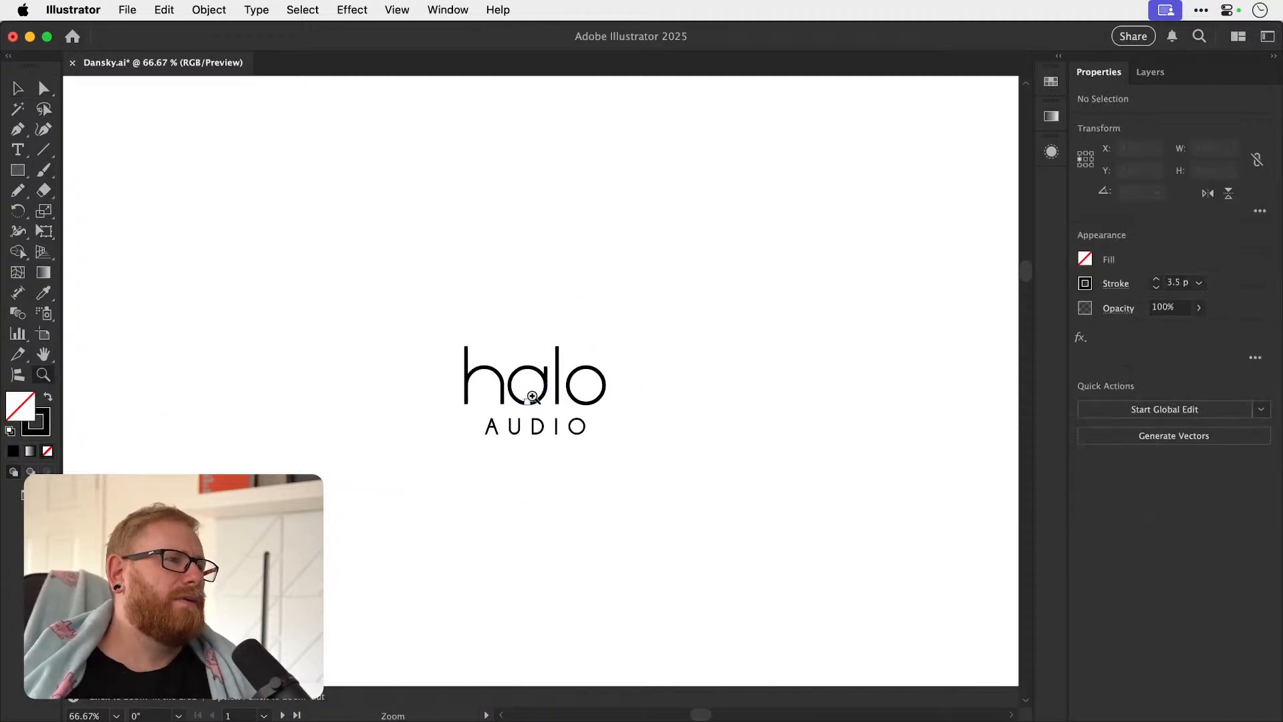
click(538, 394)
click(516, 386)
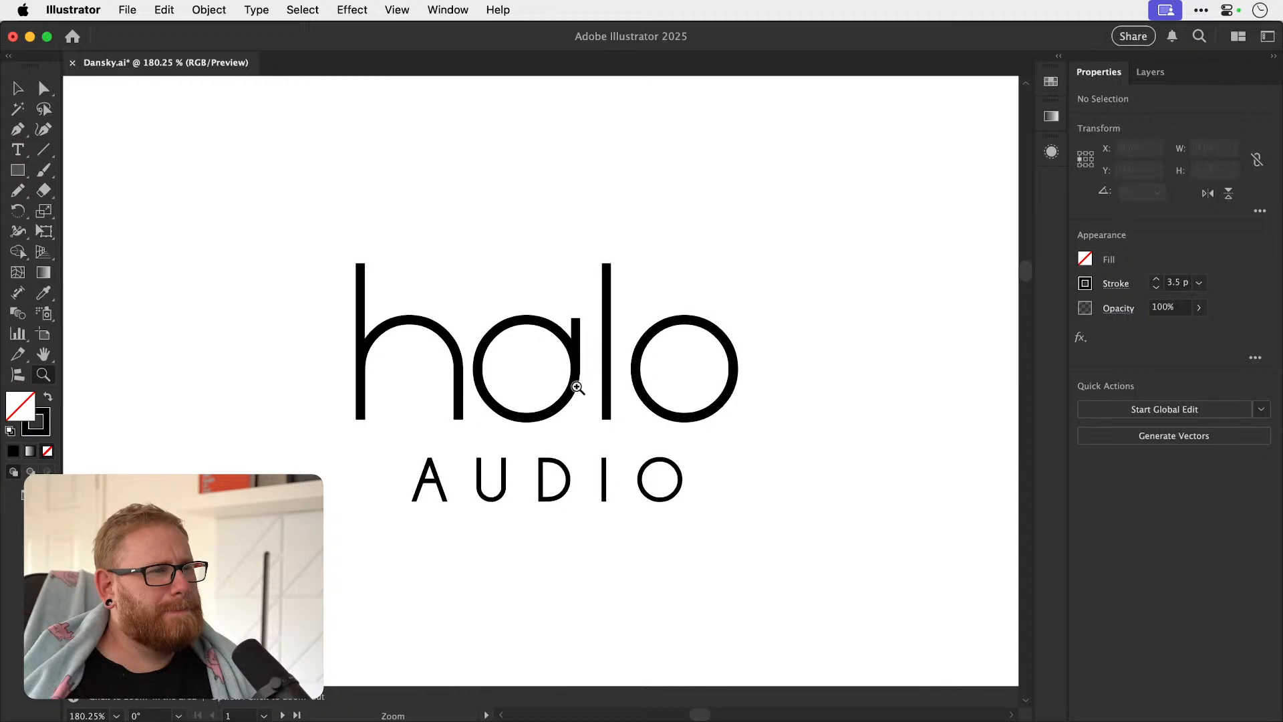
key(v)
click(460, 402)
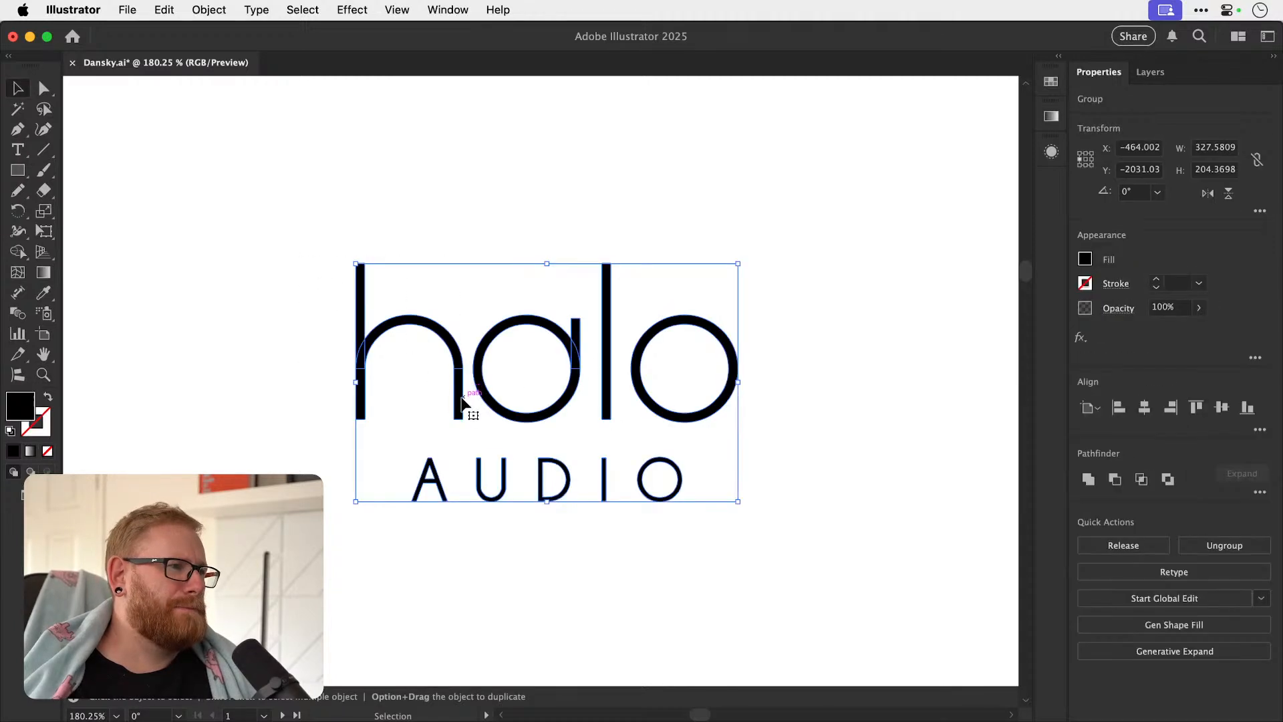
key(shift+super+g)
key(shift+super+a)
Try stacking the h above the a and the l above the o, with the o moved closer to the a.
drag(459, 405, 582, 272)
key(super+z)
key(shift+super+g)
key(shift+super+a)
key(super+z)
click(461, 404)
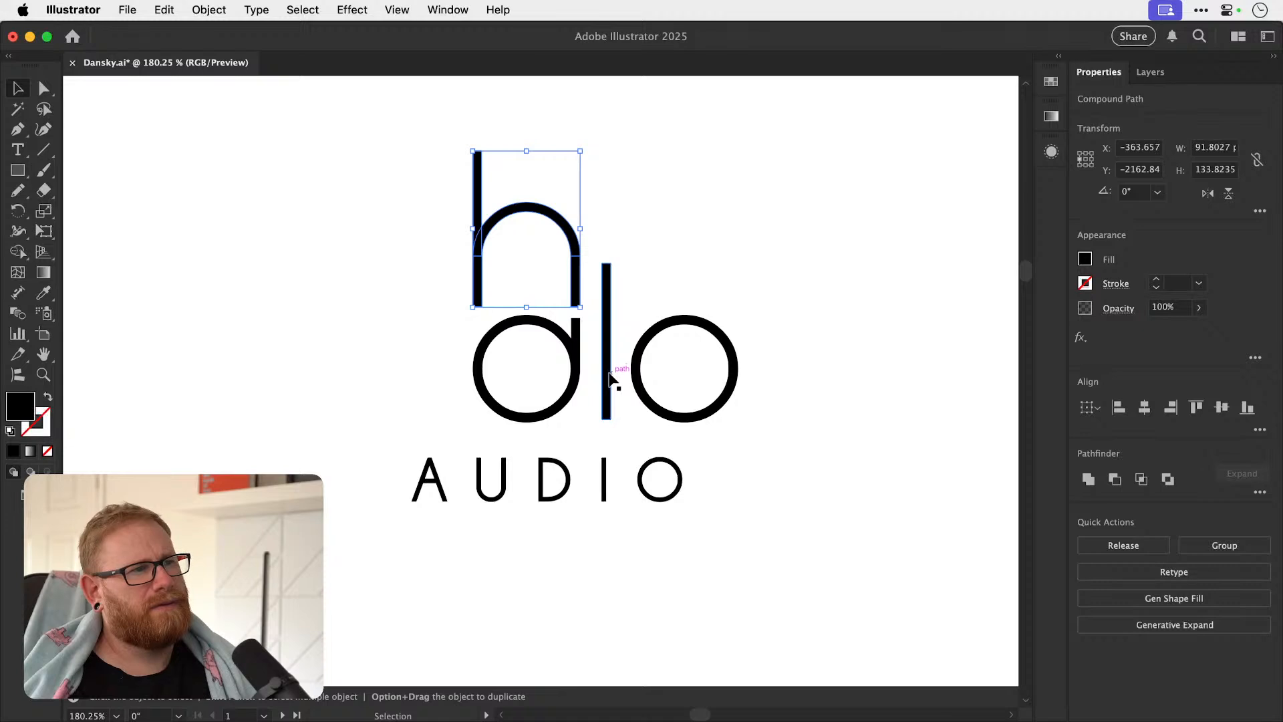
drag(606, 384, 619, 286)
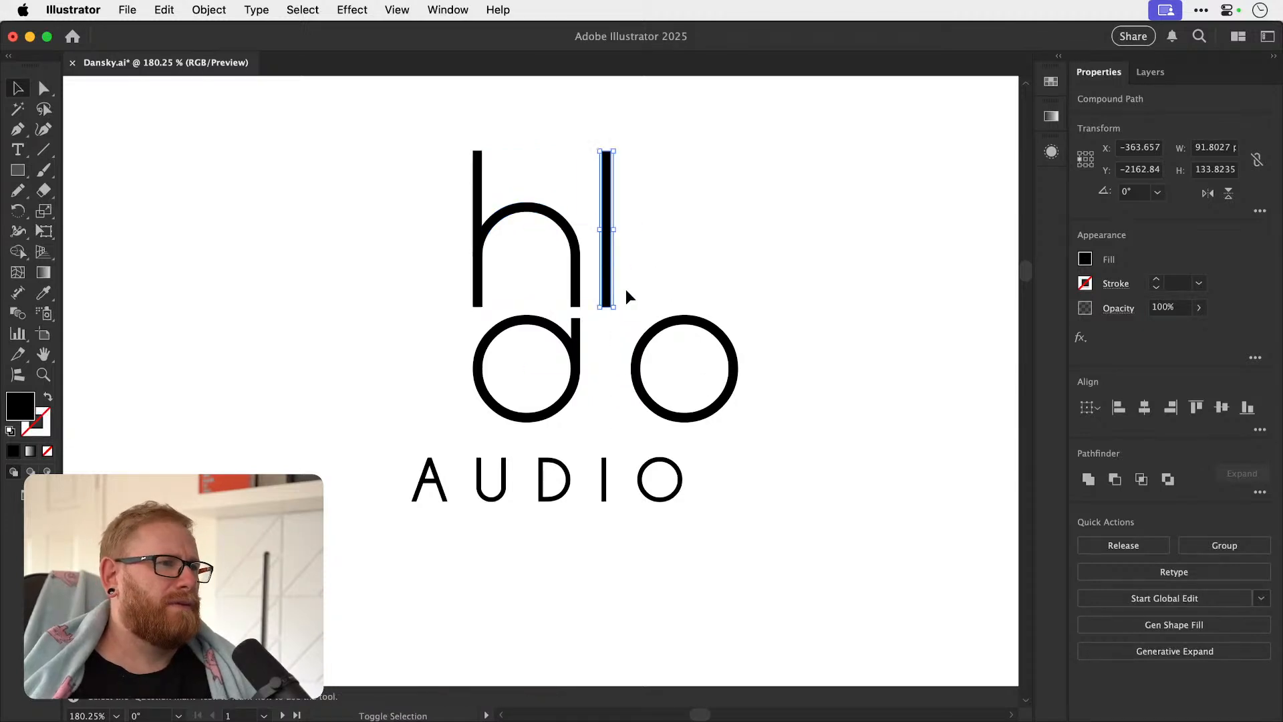
drag(646, 346, 613, 343)
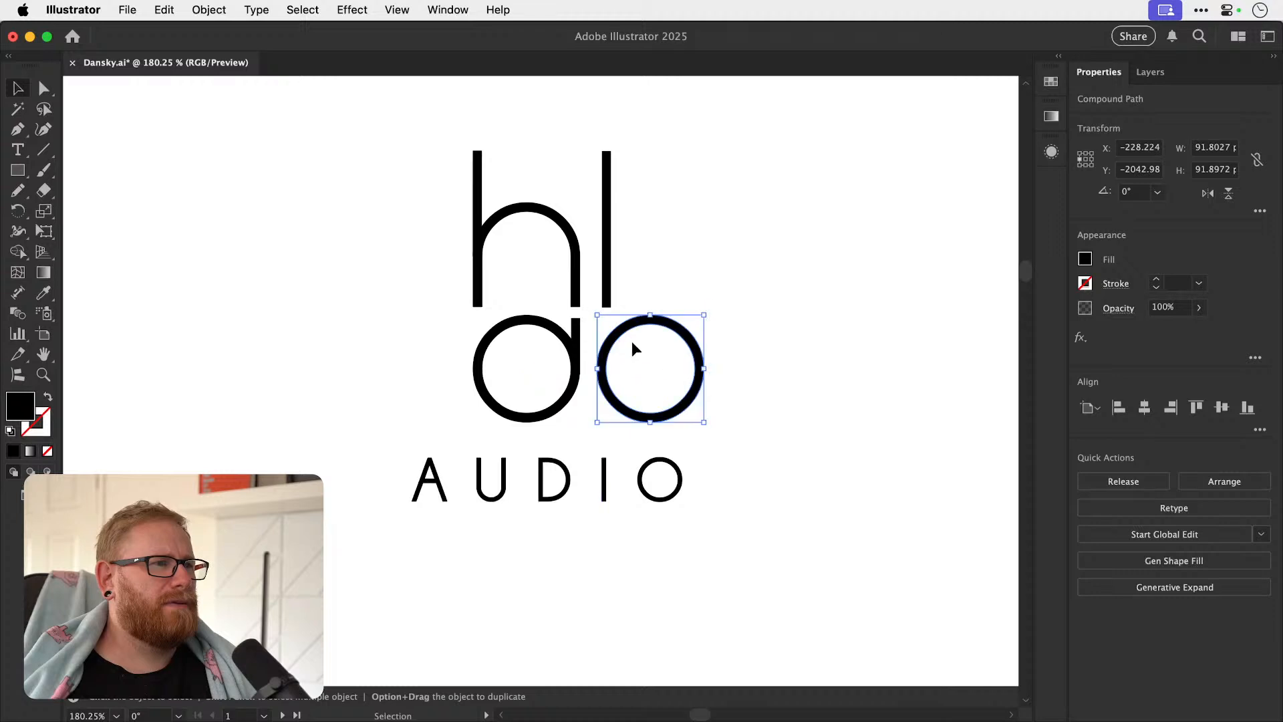
Undo the stacked arrangement of the halo letters.
key(super+z)
key(super+z)
click(628, 352)
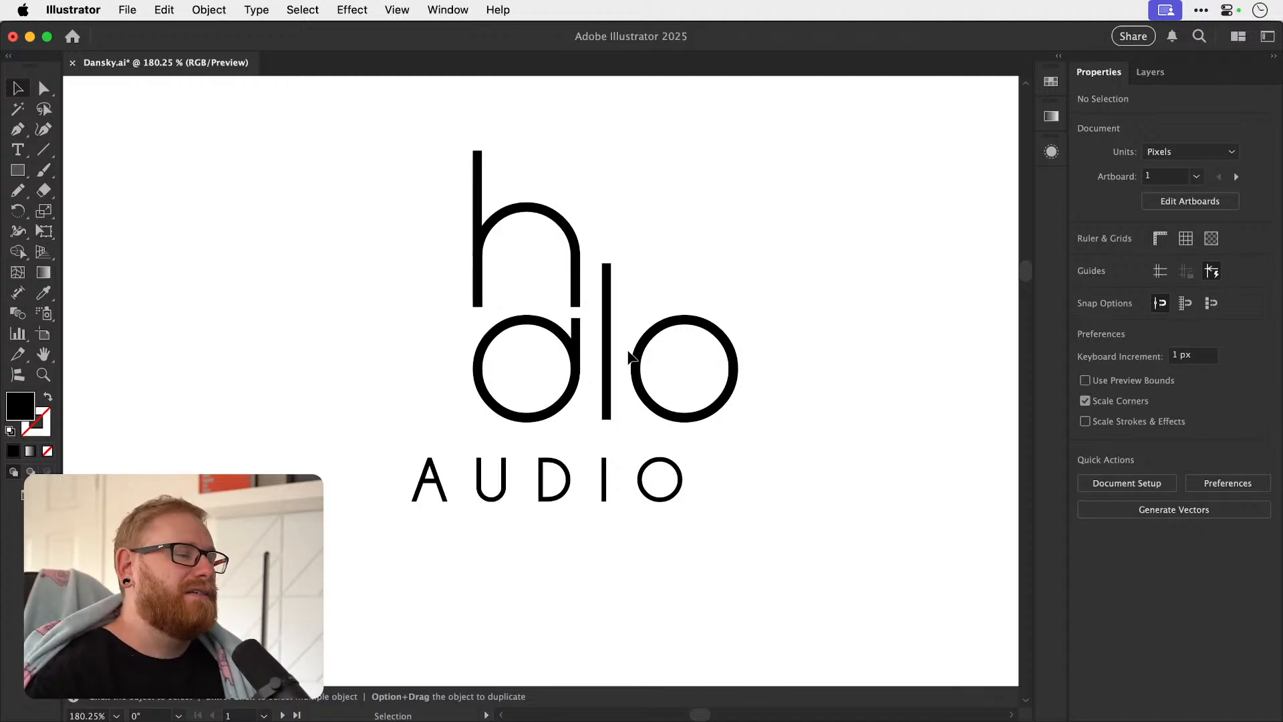
key(super+z)
key(super+shift+a)
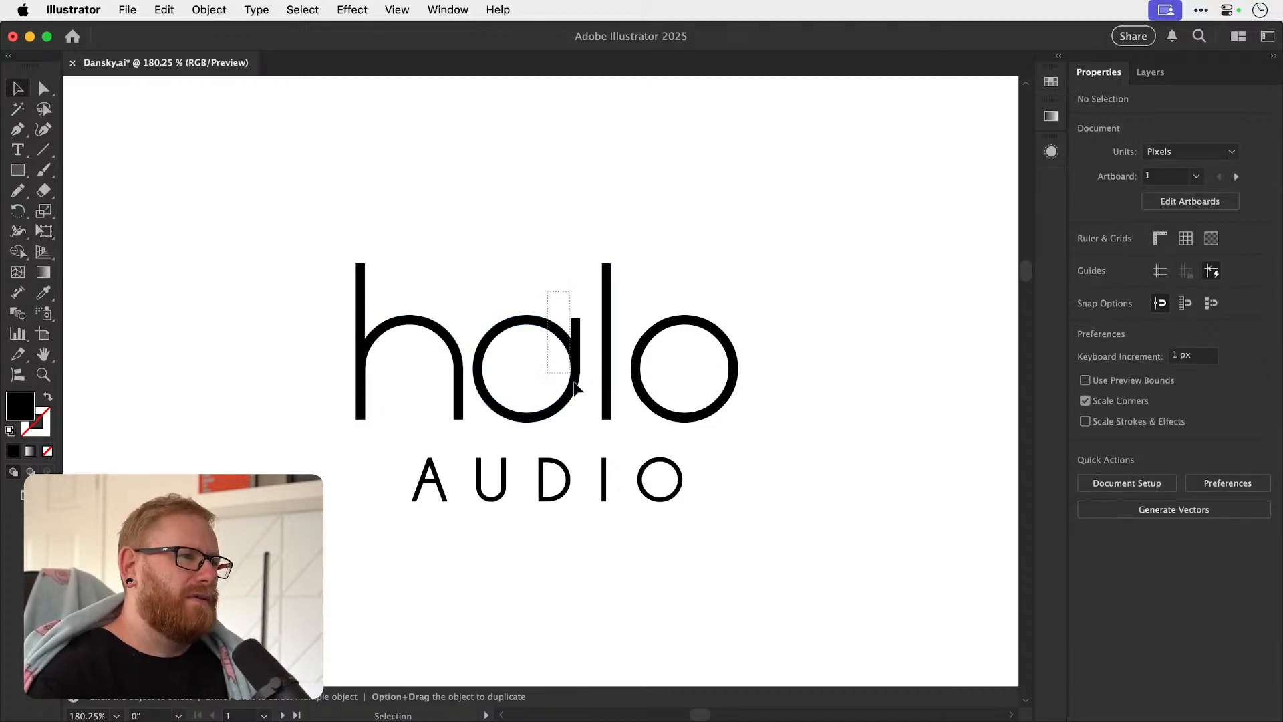
Rotate the a by 45° and flip it vertically so its stem forms a diagonal tail below the bowl.
click(578, 361)
key(r)
drag(588, 364, 592, 312)
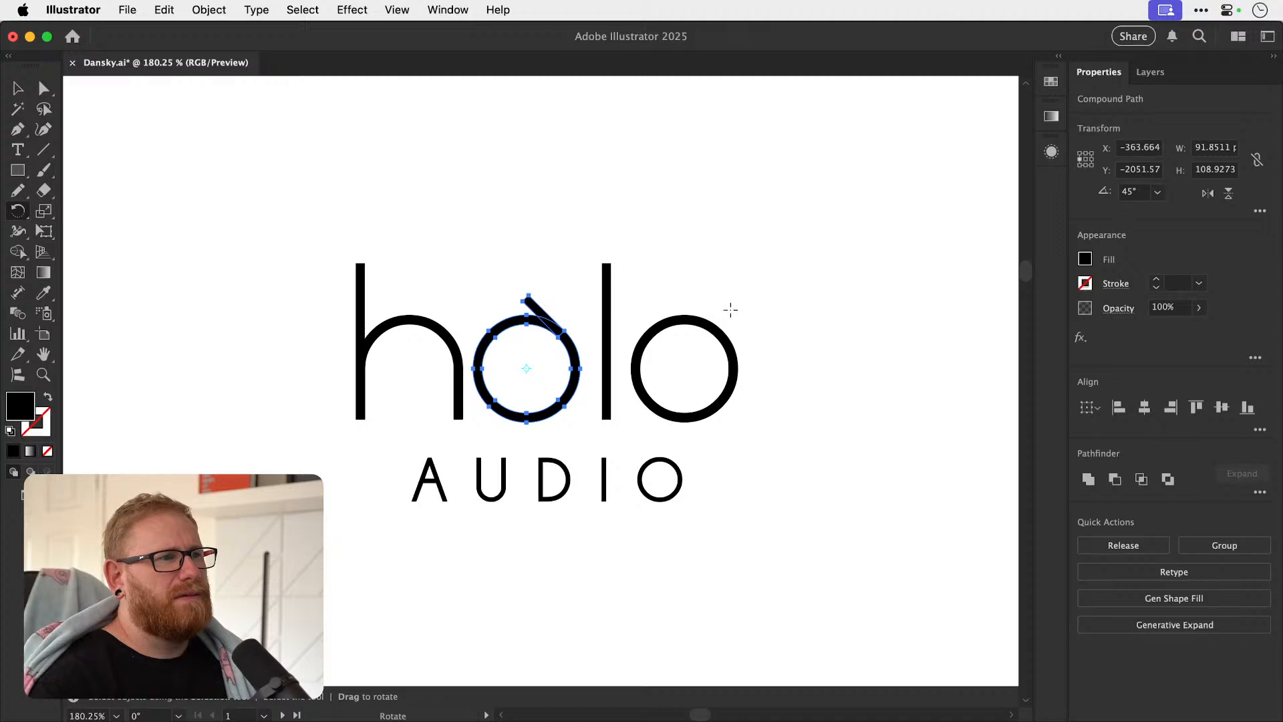
key(super+z)
click(1228, 193)
drag(697, 361, 544, 415)
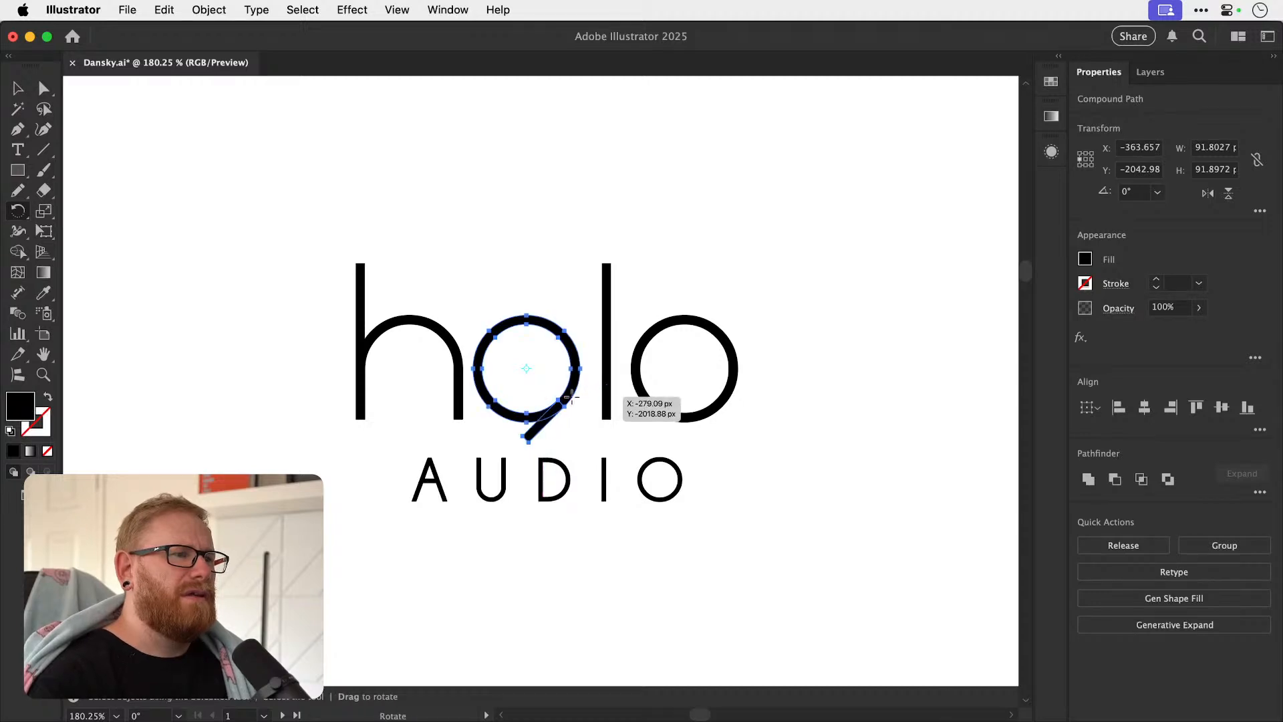
Try shifting the flipped a slightly towards the l, comparing the spacing with and without the move.
key(v)
drag(561, 420, 562, 414)
click(604, 551)
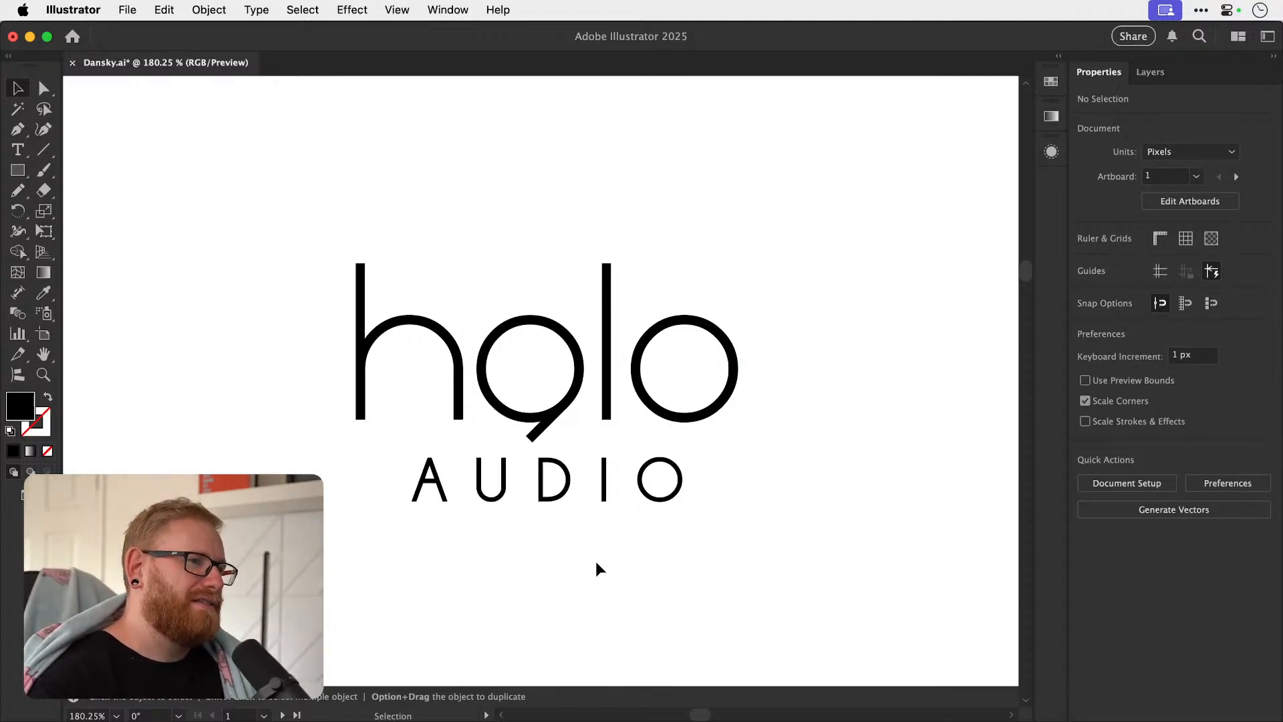
key(a)
key(super+z)
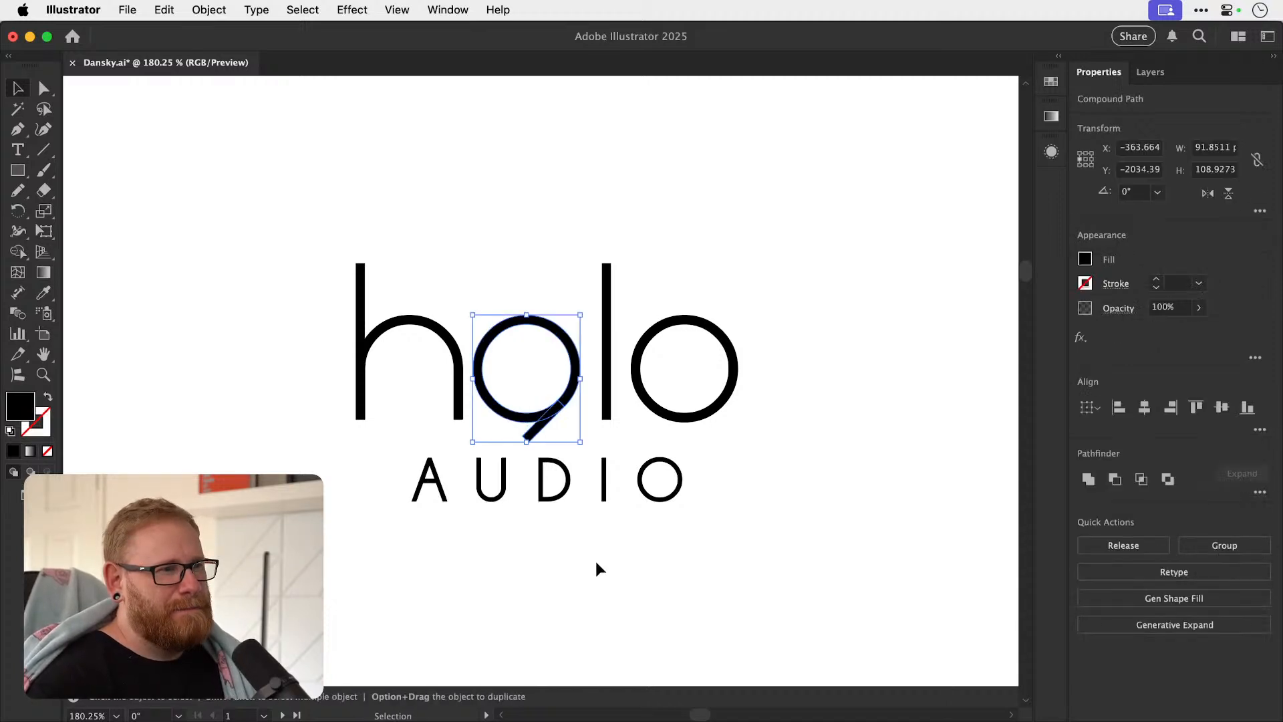
key(super+shift+z)
key(super+z)
key(super+z)
key(super+shift+z)
key(super+shift+z)
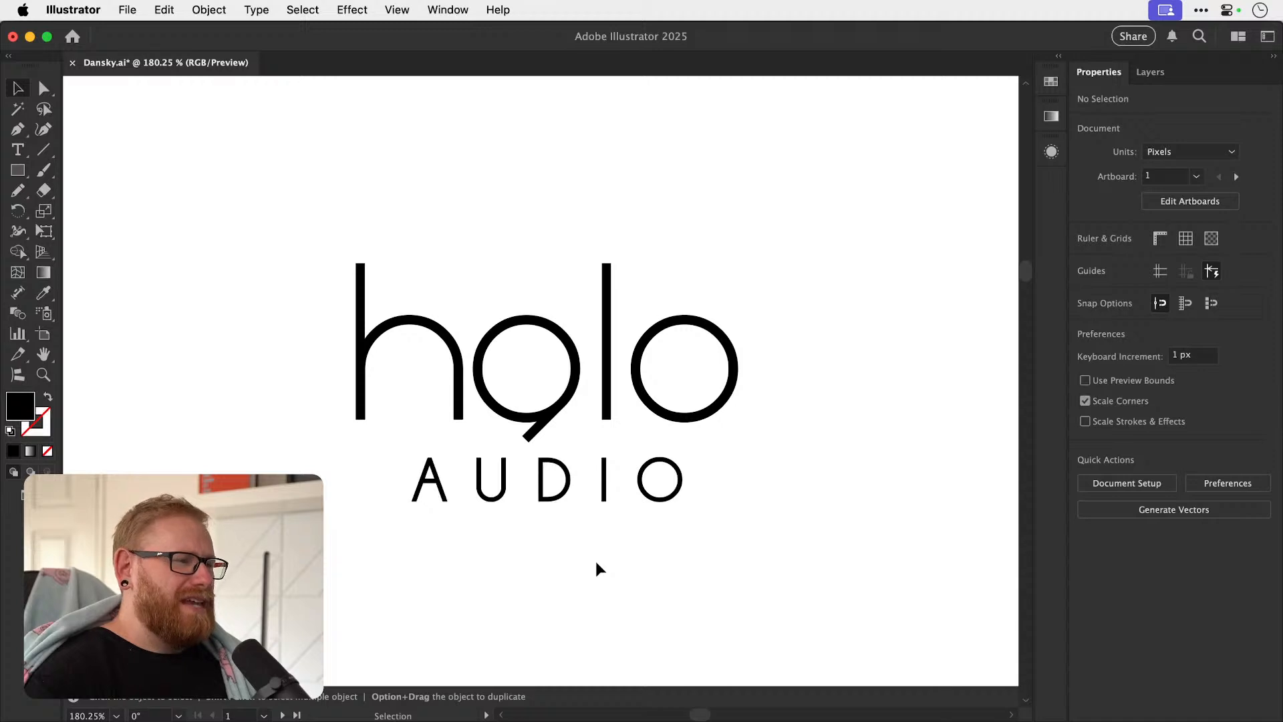
Nudge the flipped a about 4 px to the right to even out its spacing between the h and the l.
click(562, 408)
key(Right)
key(Right)
key(Right)
key(Right)
key(Right)
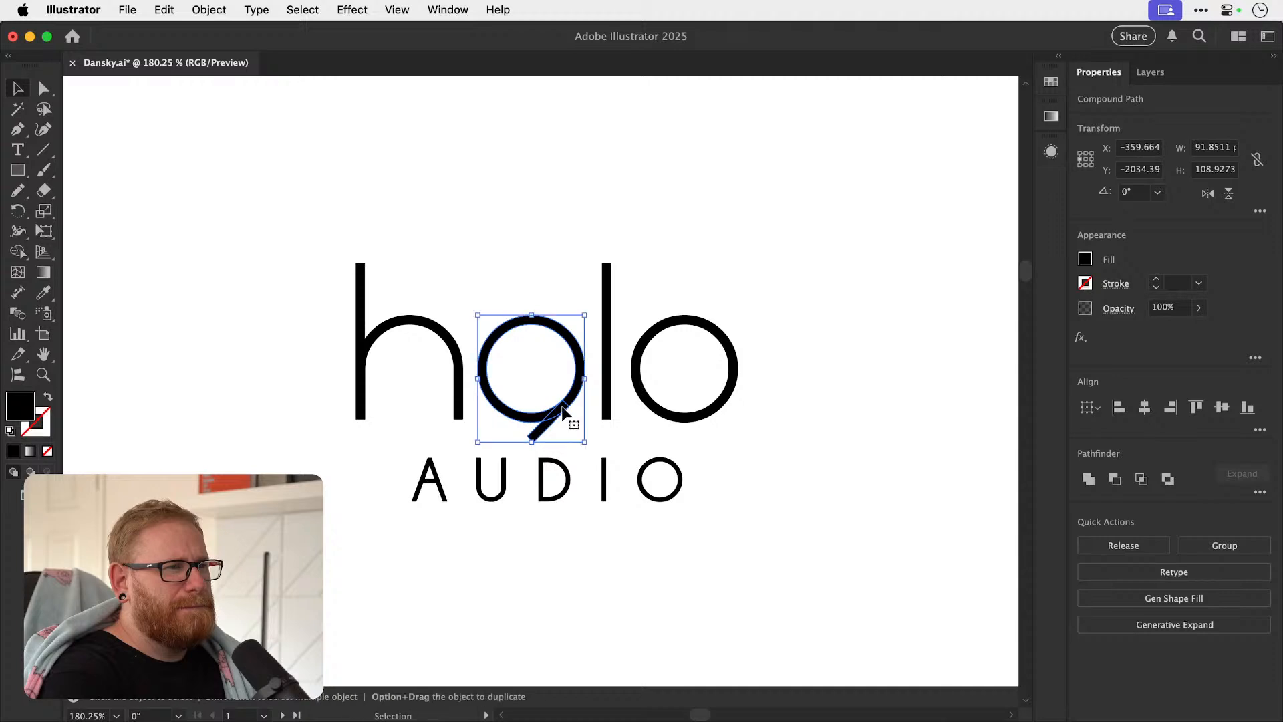
key(super+shift+a)
click(563, 411)
key(Left)
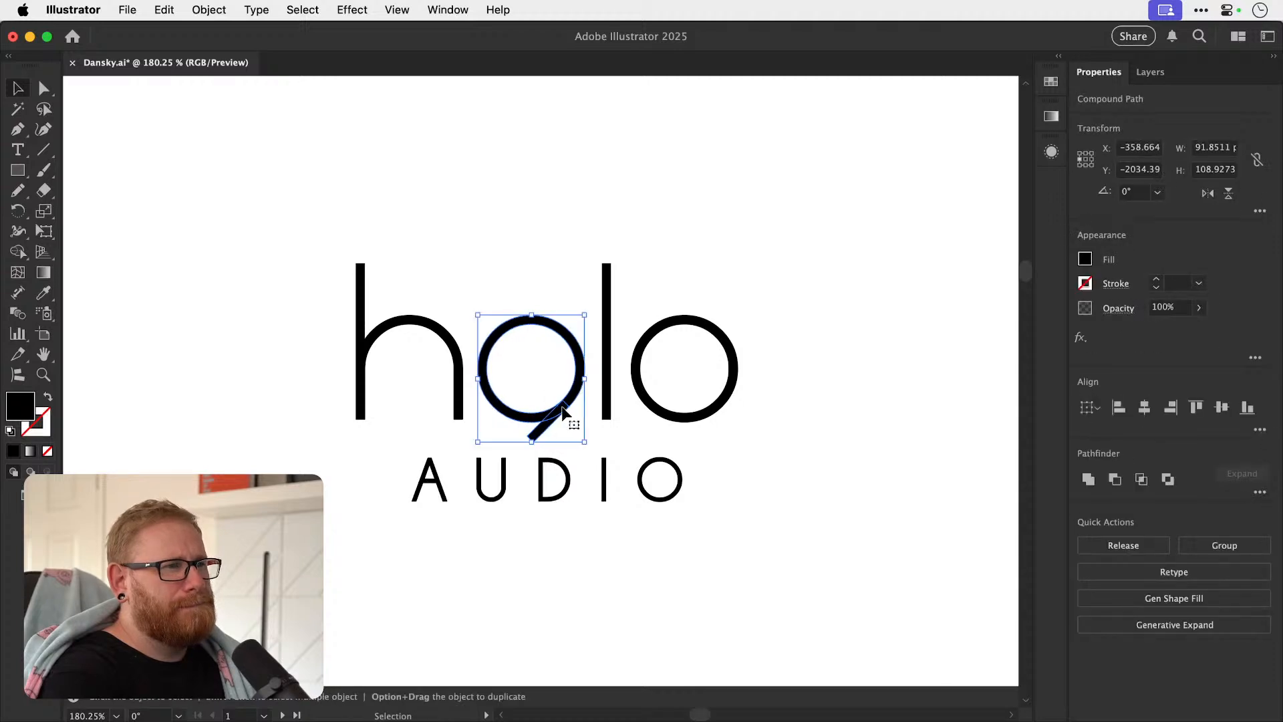
key(super+shift+a)
Duplicate the flipped a into the empty area to the left of the wordmark.
key(super+minus)
key(super+minus)
key(super+minus)
key(super+minus)
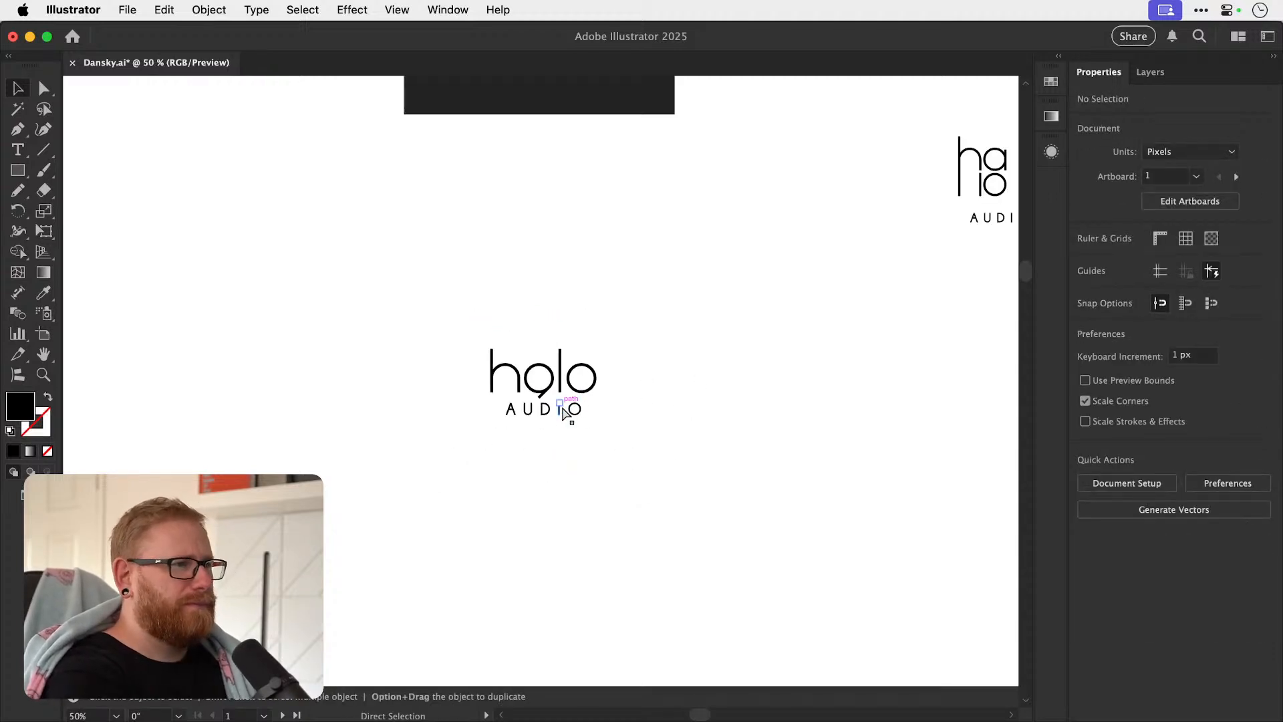
key(z)
drag(533, 386, 665, 396)
drag(548, 396, 652, 399)
drag(572, 419, 246, 457)
Lengthen the tail of the duplicated a and place a matching ring directly beneath it.
key(v)
key(a)
drag(353, 442, 455, 400)
key(v)
drag(365, 398, 362, 483)
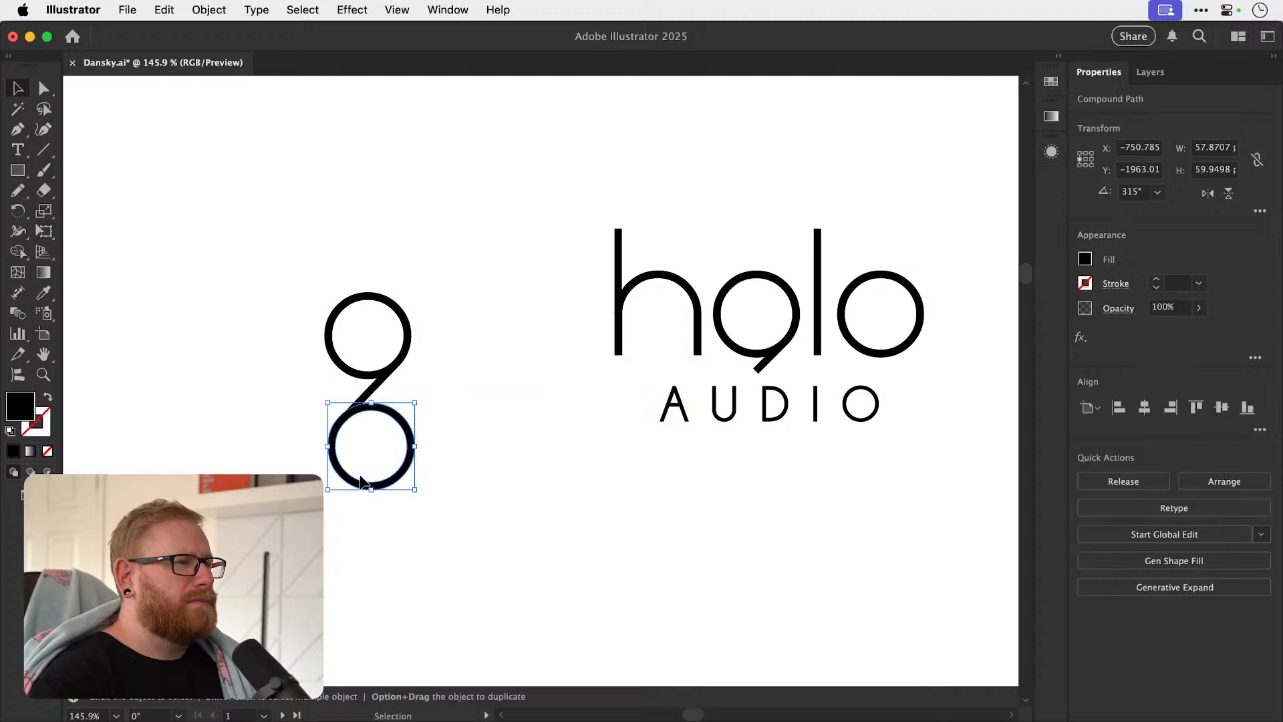
click(469, 396)
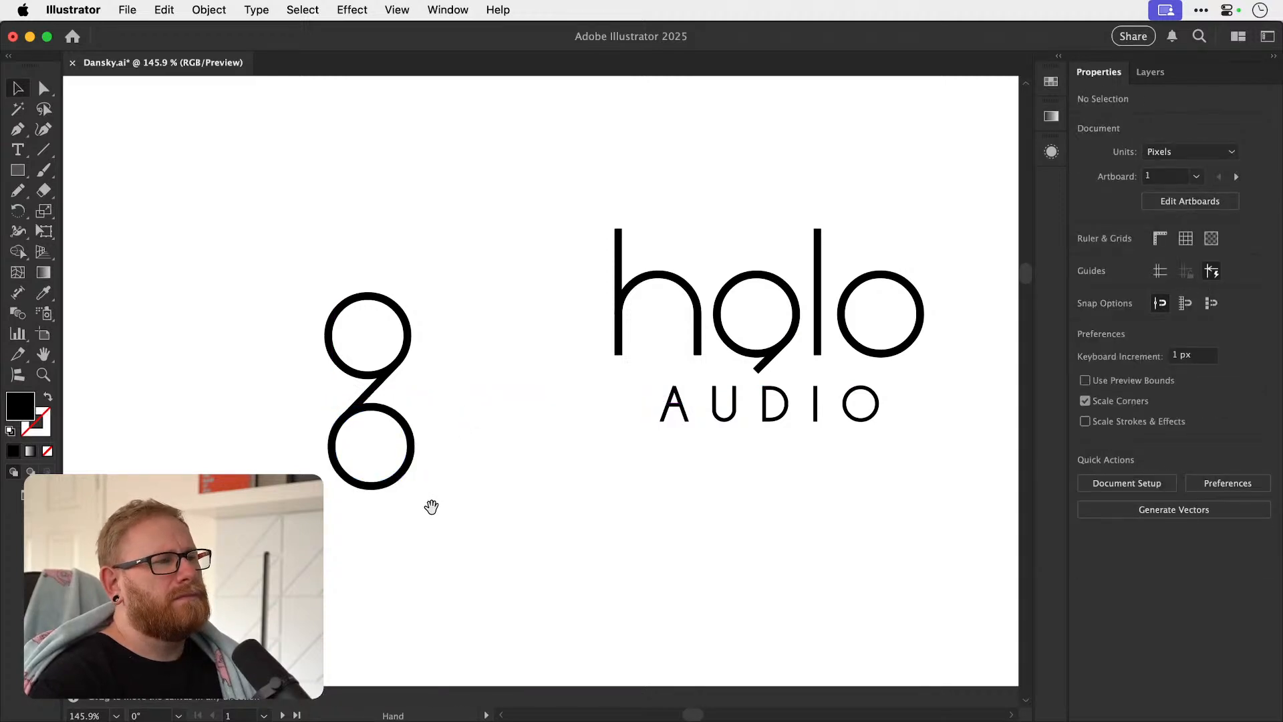
Rotate the linked two-ring mark by -45° so its connecting tail runs horizontally.
click(338, 442)
key(r)
drag(479, 346, 427, 405)
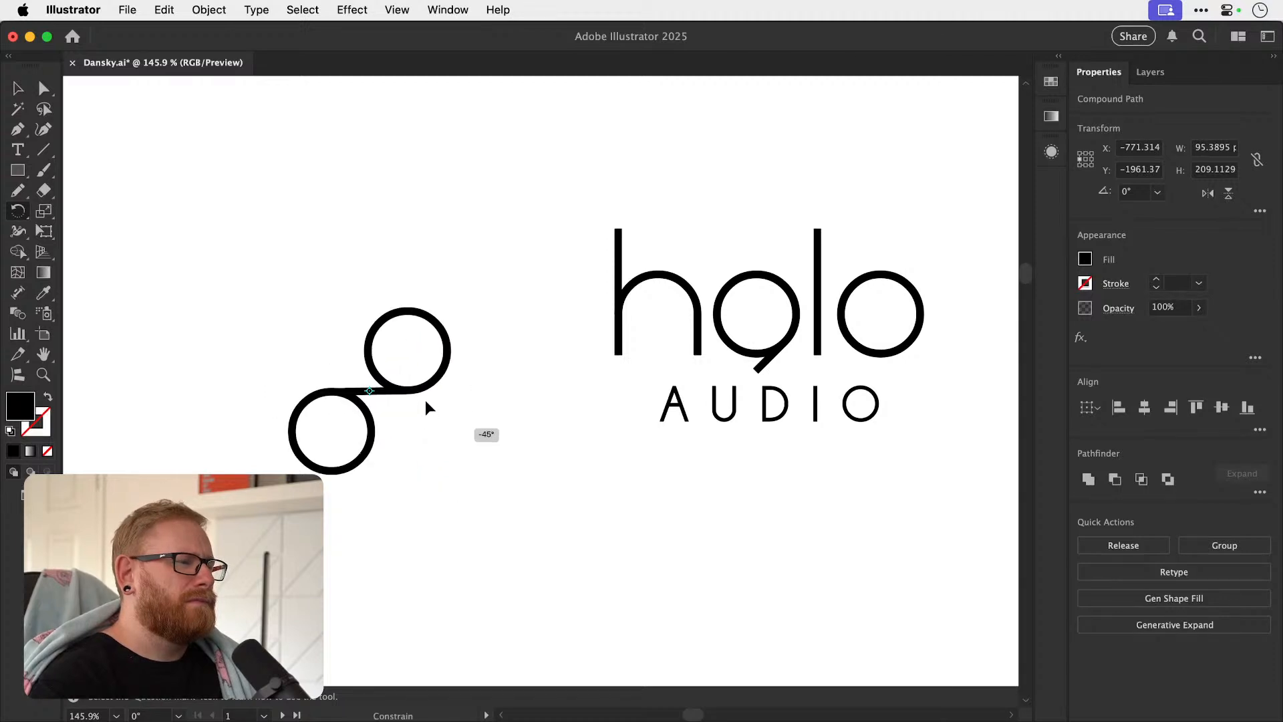
key(super+shift+a)
key(v)
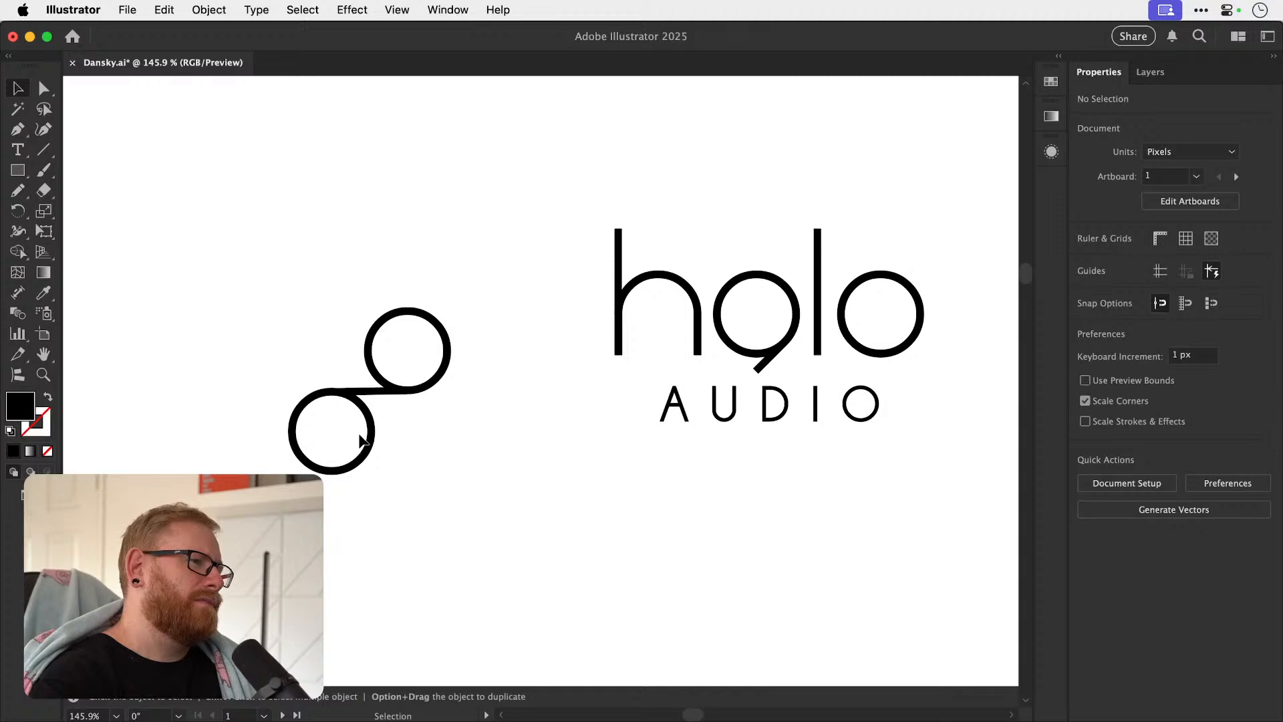
Try moving the lower ring of the two-ring mark underneath the horizontal tail, closer to the upper ring.
drag(362, 434, 402, 449)
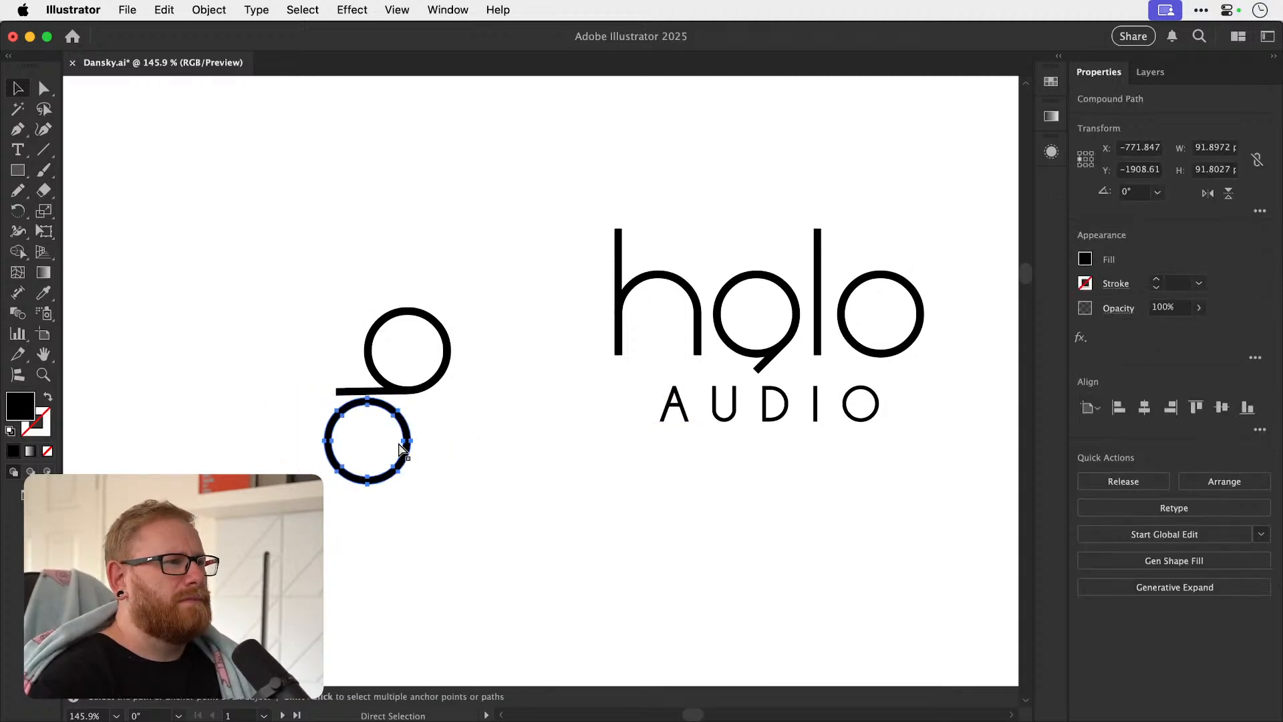
key(super+z)
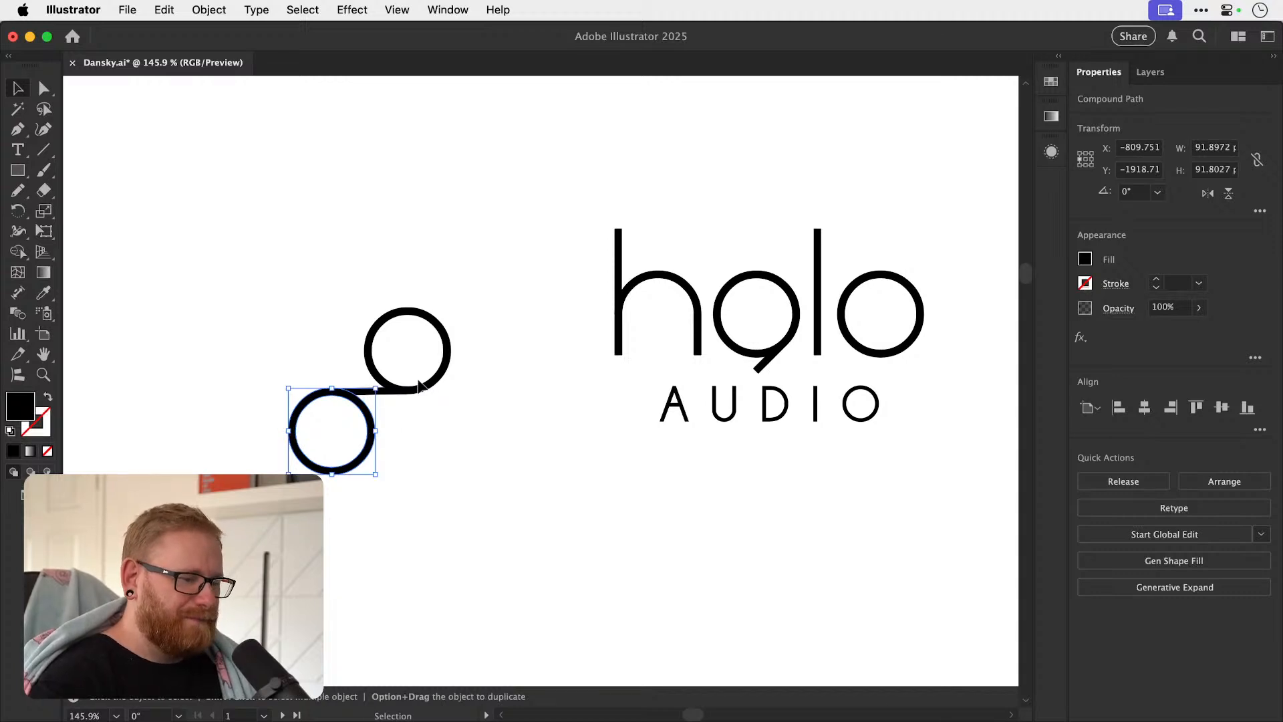
key(a)
key(v)
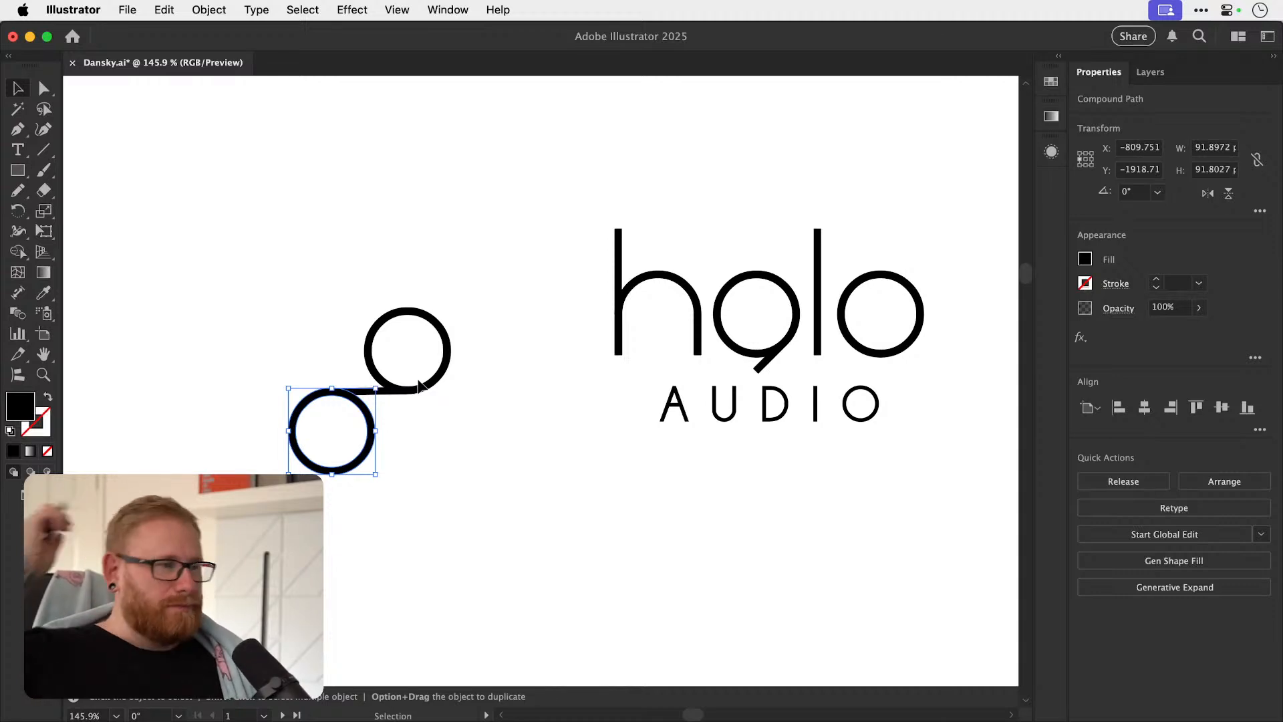
Undo the two-ring mark and the edits to the a, back to the original halo wordmark.
key(super+z)
key(super+z)
key(super+z)
key(super+z)
key(super+z)
key(super+z)
key(super+z)
key(super+z)
key(super+z)
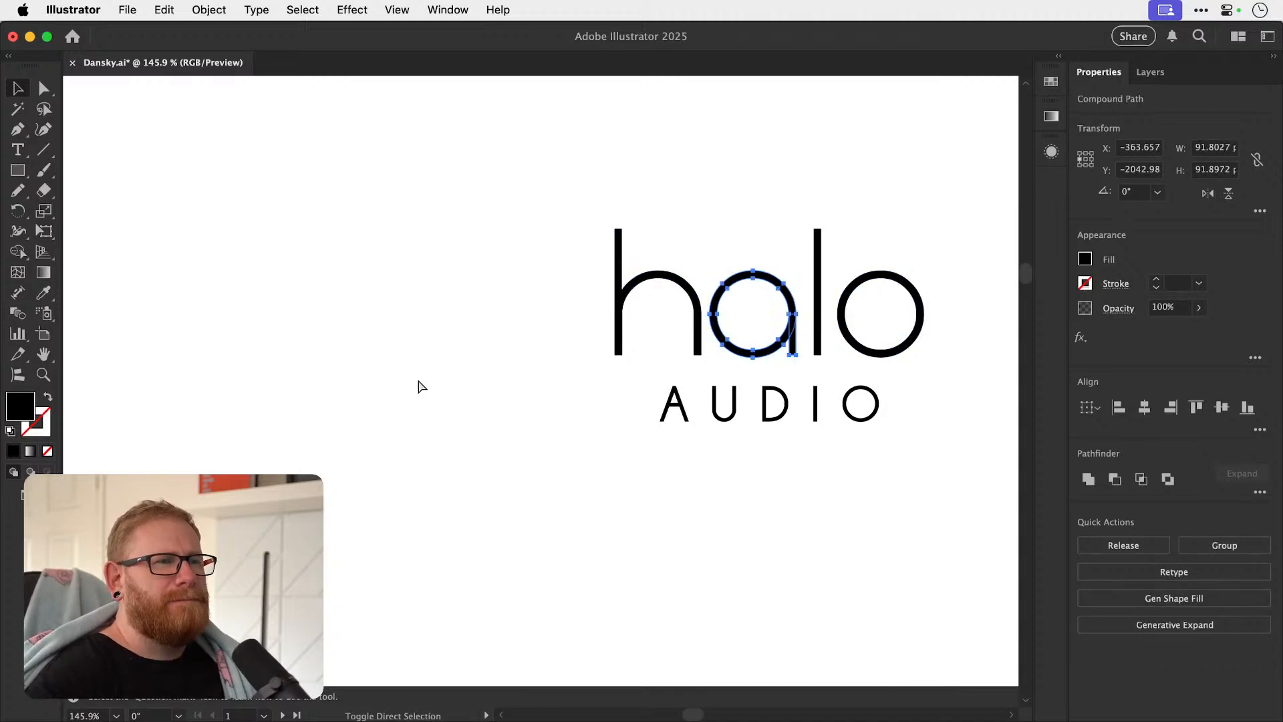
click(421, 387)
Cover the join between the a's bowl and stem with a white rectangle about 7.7 px wide and 37 px high.
drag(770, 348, 805, 375)
click(18, 171)
drag(532, 260, 576, 387)
key(i)
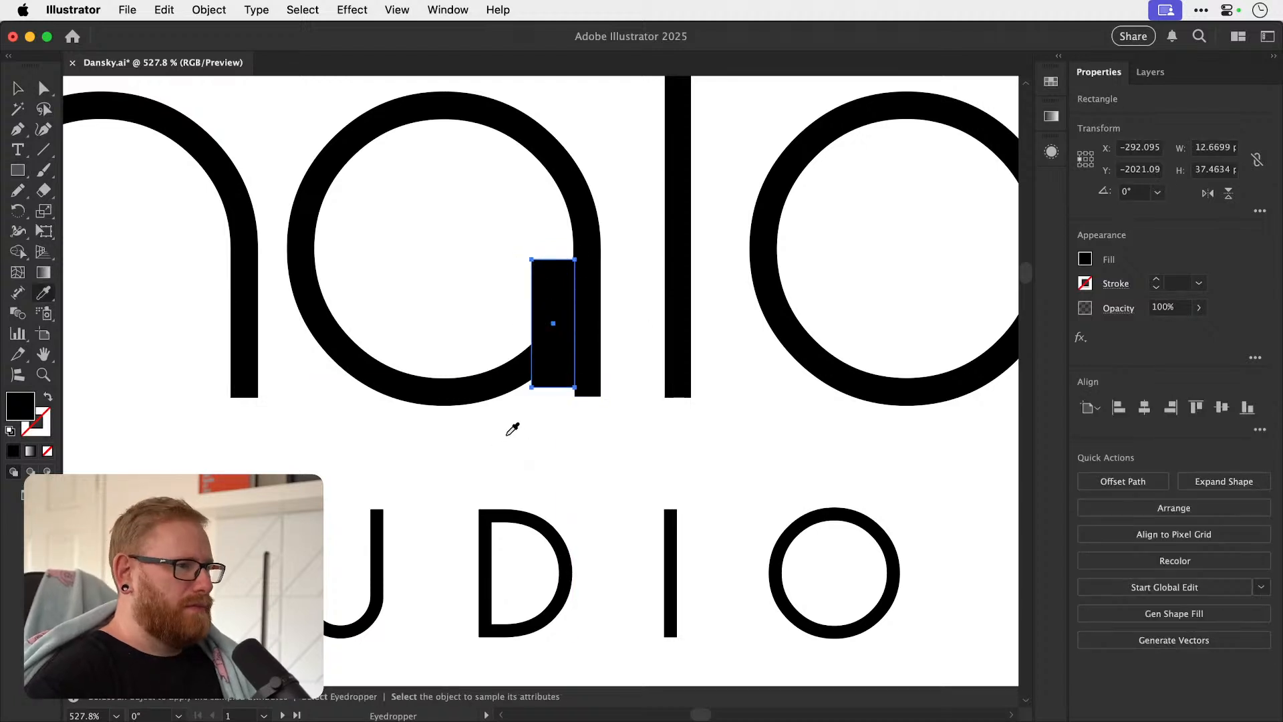
click(509, 436)
key(v)
drag(532, 325, 549, 323)
click(636, 368)
Move the white rectangle up about 3 px along the inner edge of the a's stem.
scroll(634, 371, up, 5)
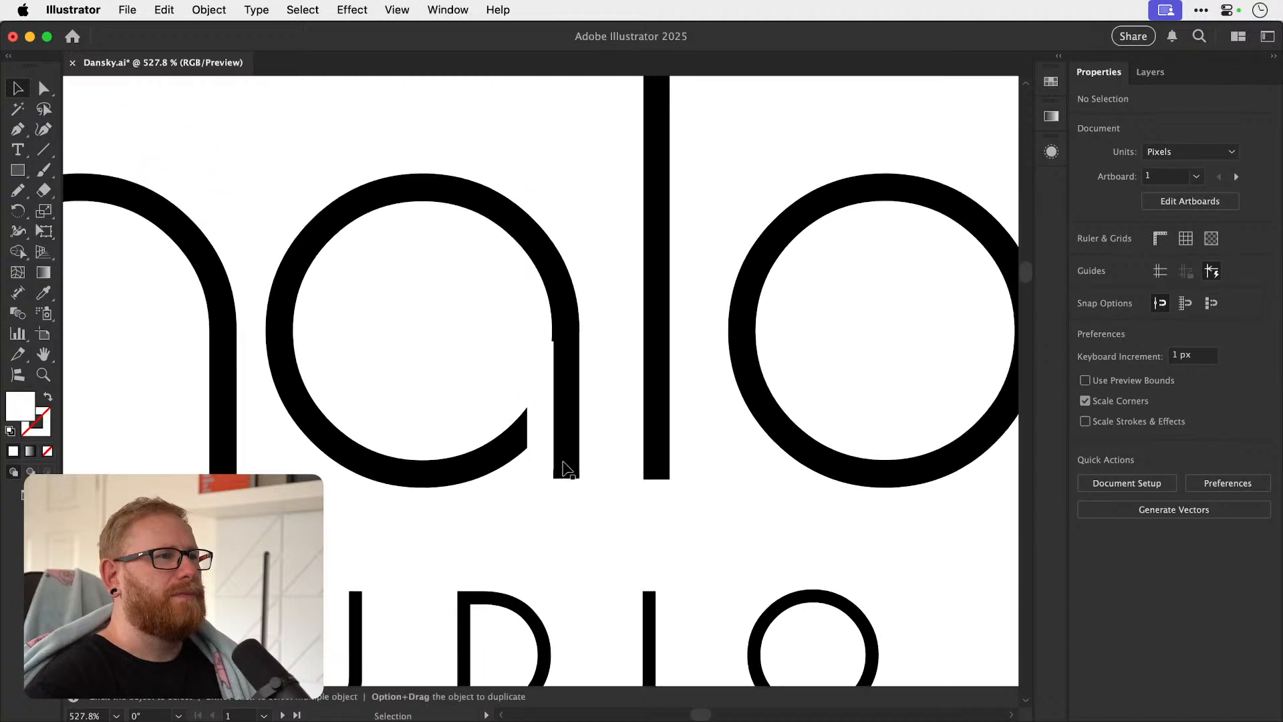
drag(588, 382, 588, 360)
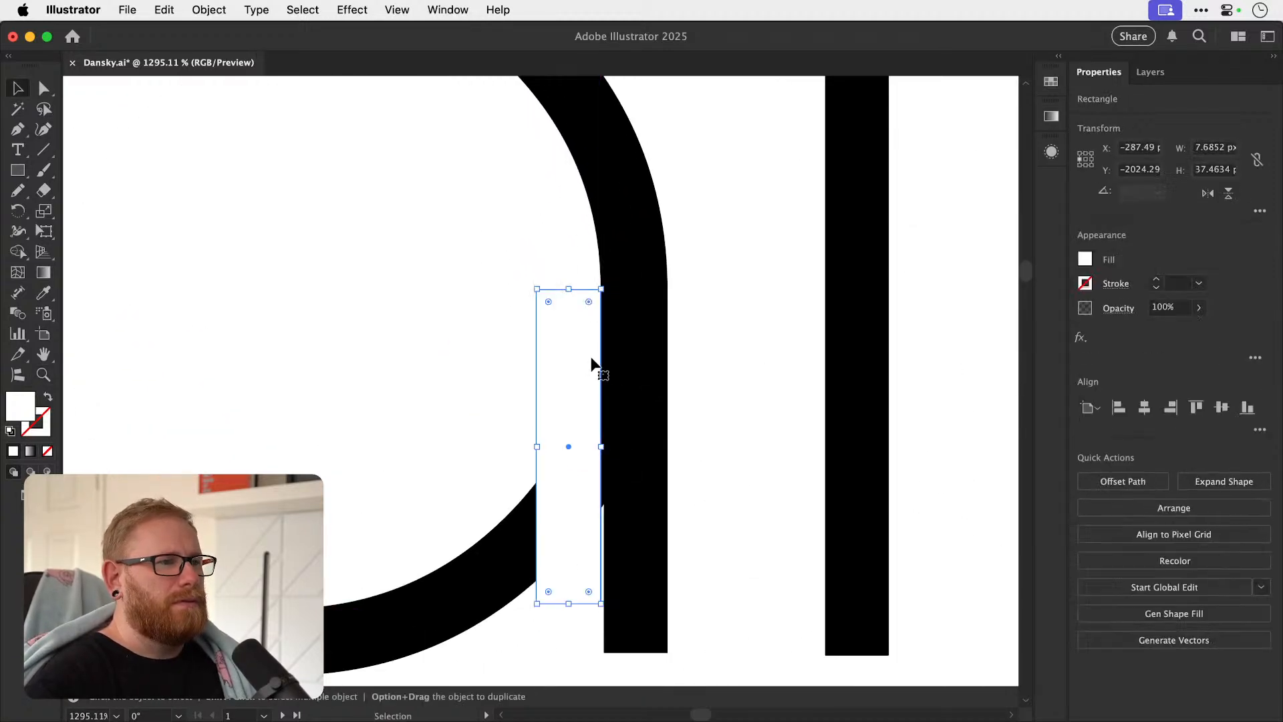
key(z)
drag(580, 407, 593, 422)
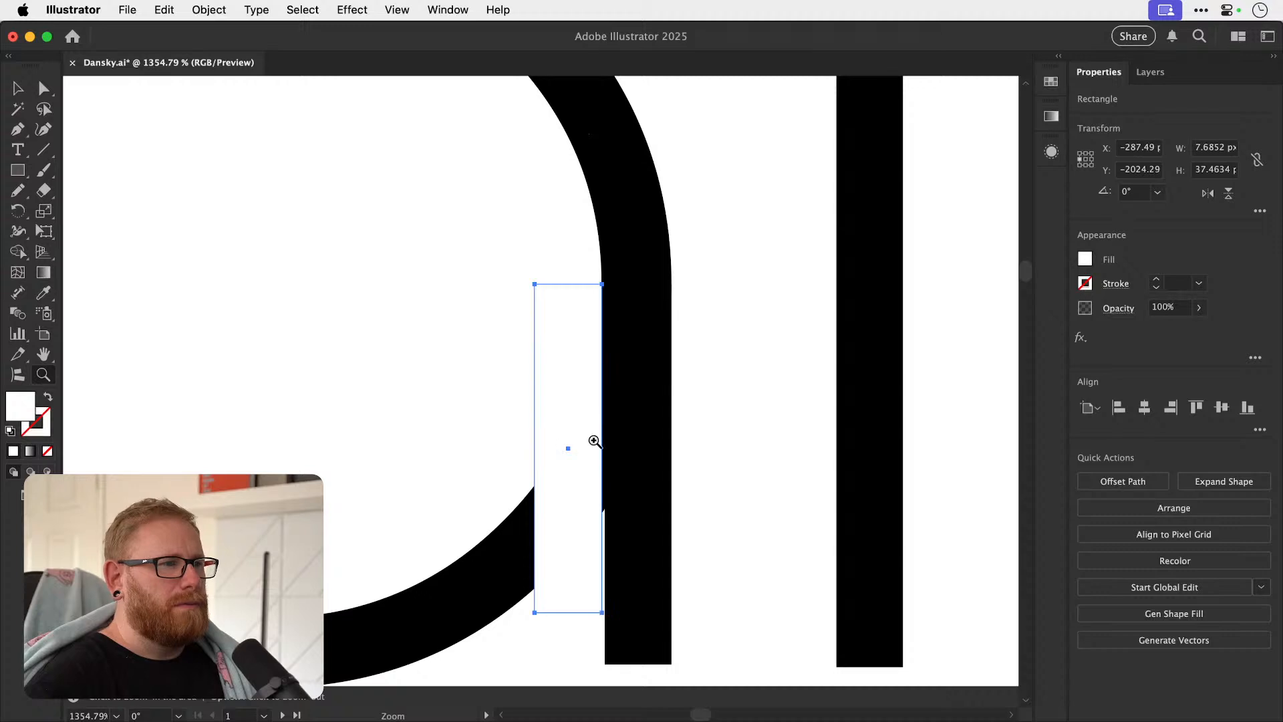
key(super+shift+a)
mouse_move(584, 505)
mouse_down()
mouse_move(524, 519)
mouse_move(583, 495)
mouse_up()
key(super+z)
key(v)
key(super+shift+a)
Adjust the upper corner of the white rectangle so the cut meets the inner curve of the a smoothly.
key(z)
click(587, 290)
key(a)
drag(626, 328, 627, 328)
key(super+shift+a)
key(super+minus)
key(super+minus)
key(super+minus)
key(super+minus)
key(super+minus)
key(super+minus)
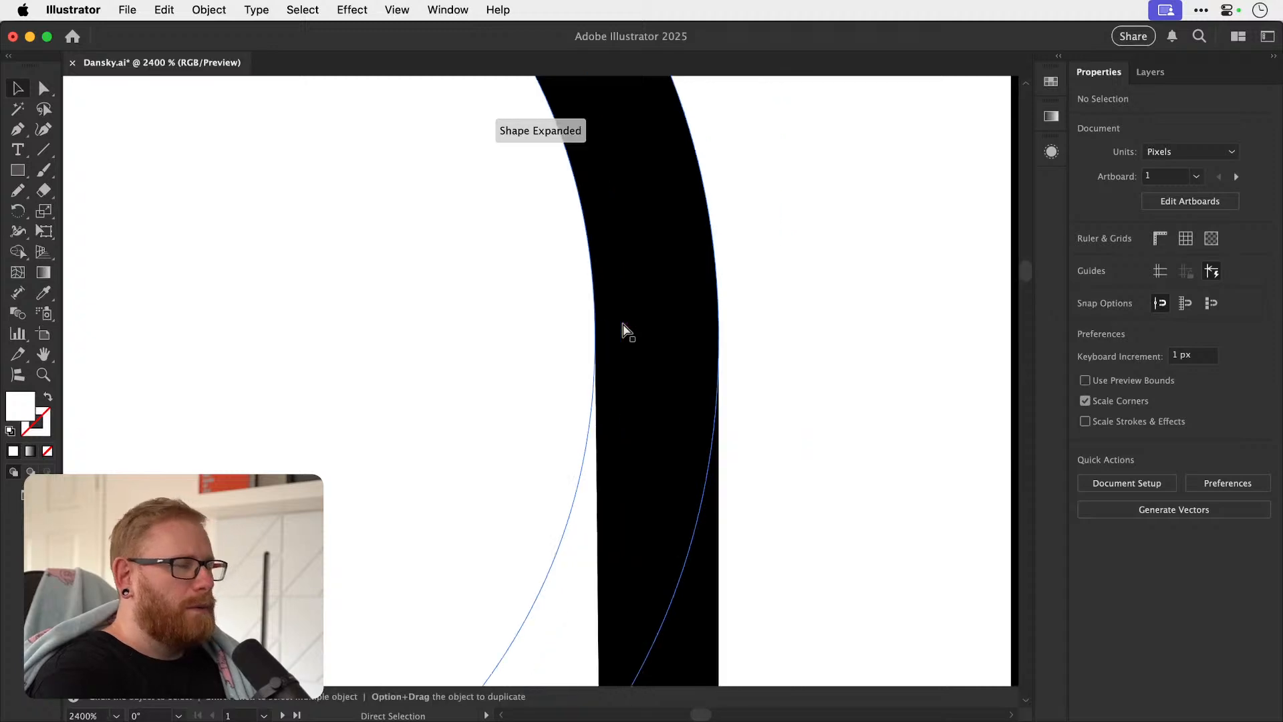
key(super+minus)
key(super+minus)
key(super+minus)
key(super+minus)
key(super+minus)
key(v)
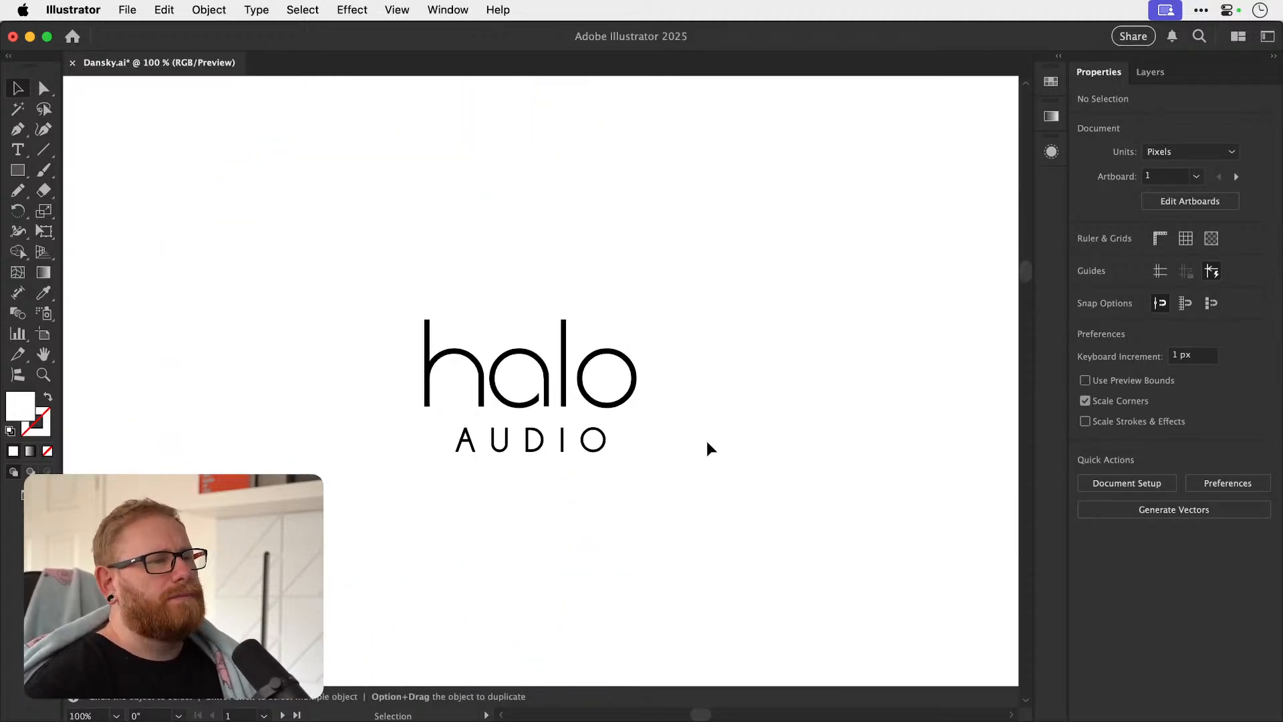
key(z)
drag(640, 409, 701, 383)
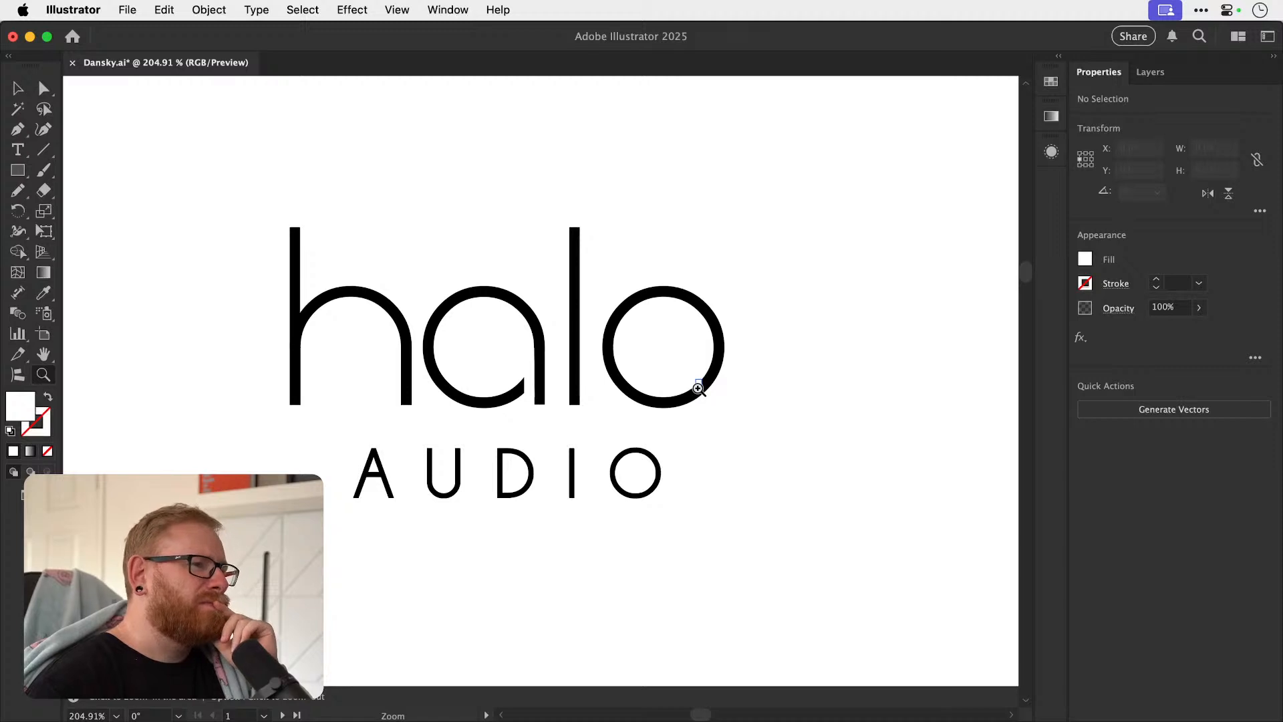
key(v)
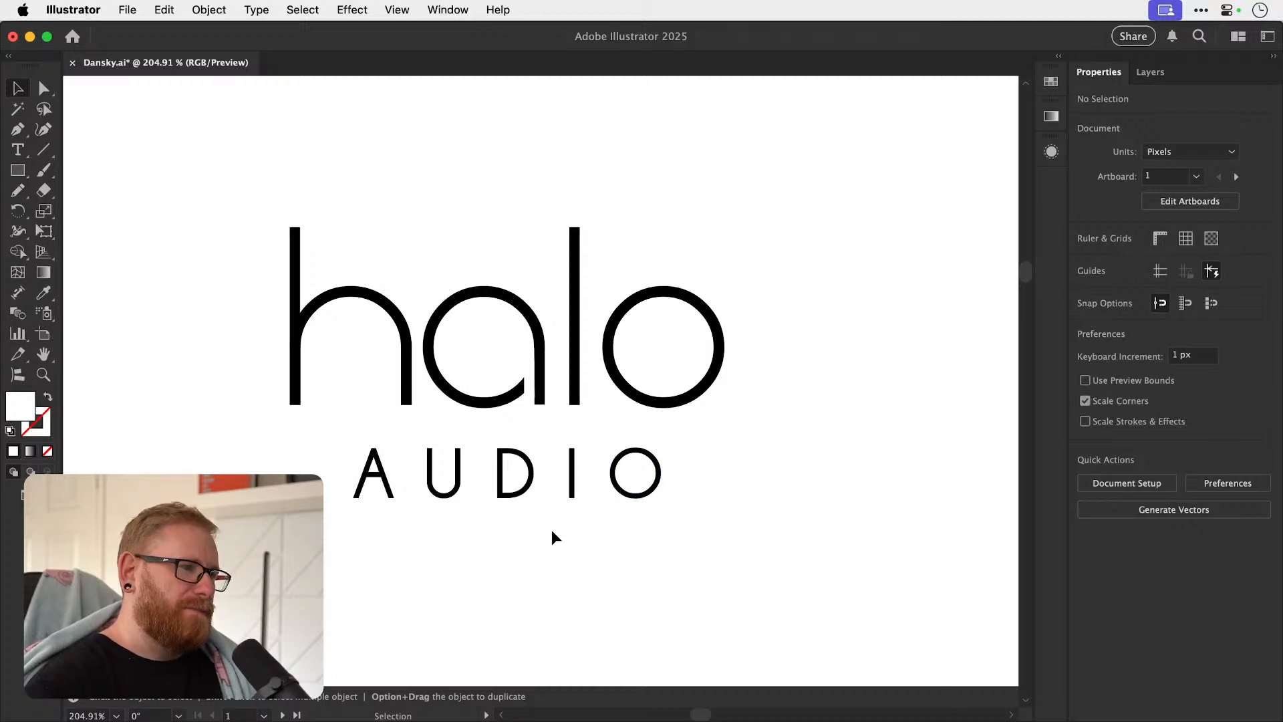
Try mirroring the a together with its white rectangle horizontally.
drag(461, 240, 541, 416)
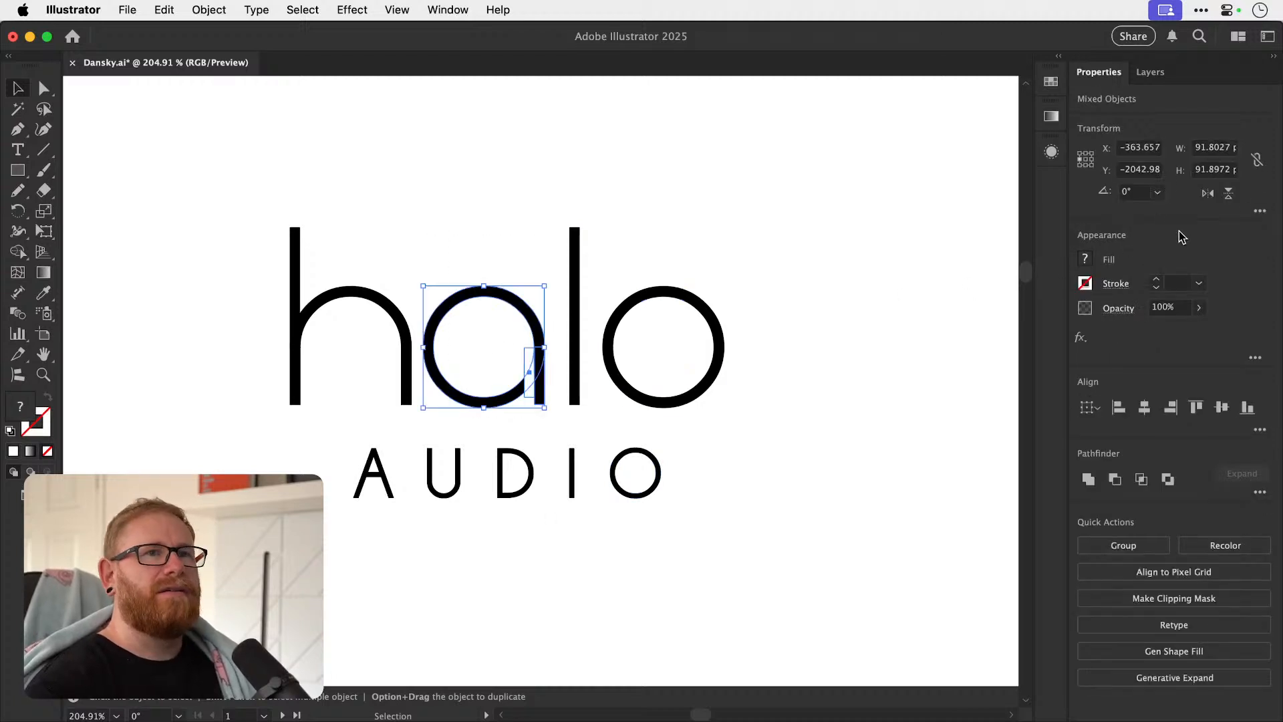
click(1207, 193)
key(super+shift+a)
drag(413, 400, 516, 398)
key(super+z)
key(super+z)
key(super+shift+a)
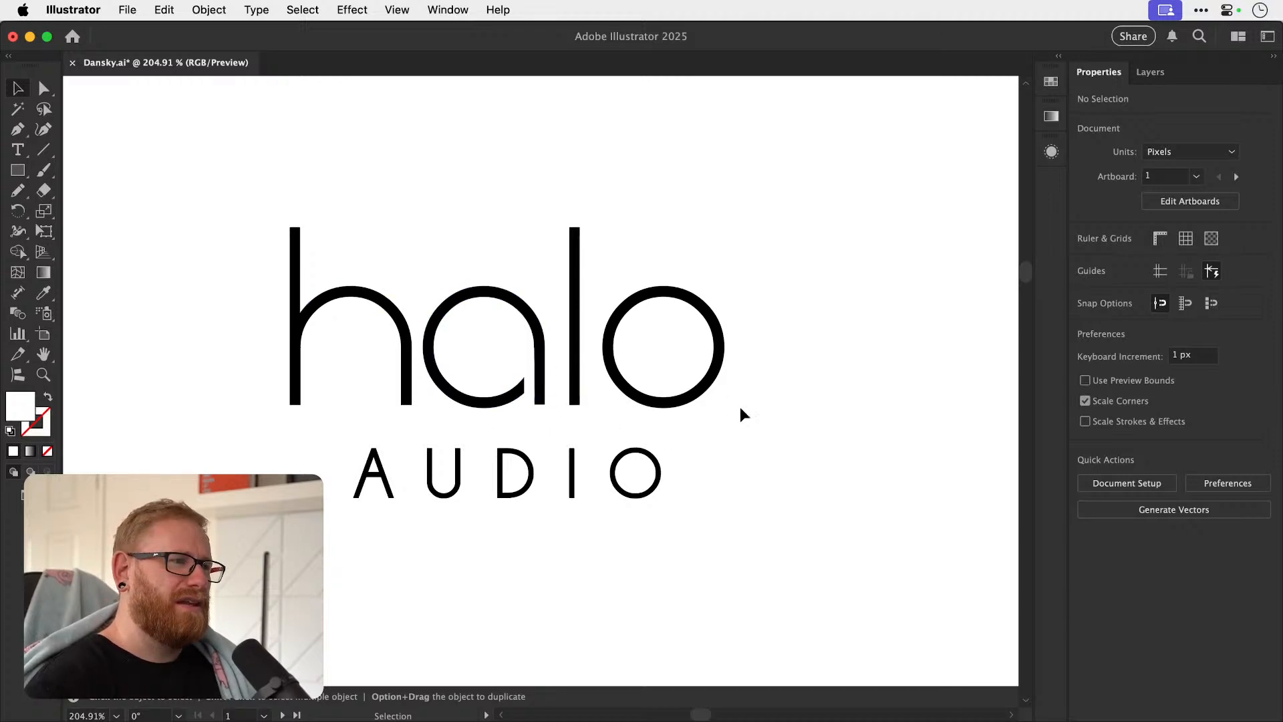
Draw a circle about 39 px wide centred in the a's bowl, with no fill and a thickened black stroke.
drag(483, 353, 549, 347)
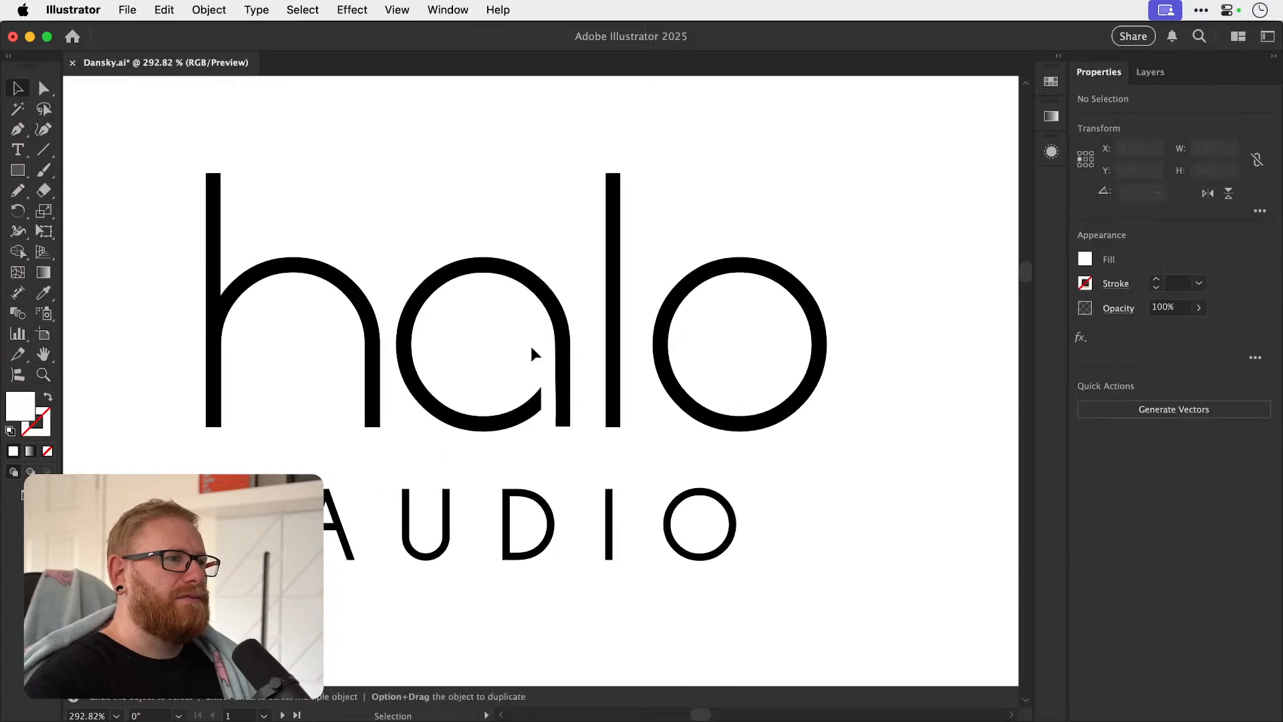
drag(17, 170, 73, 211)
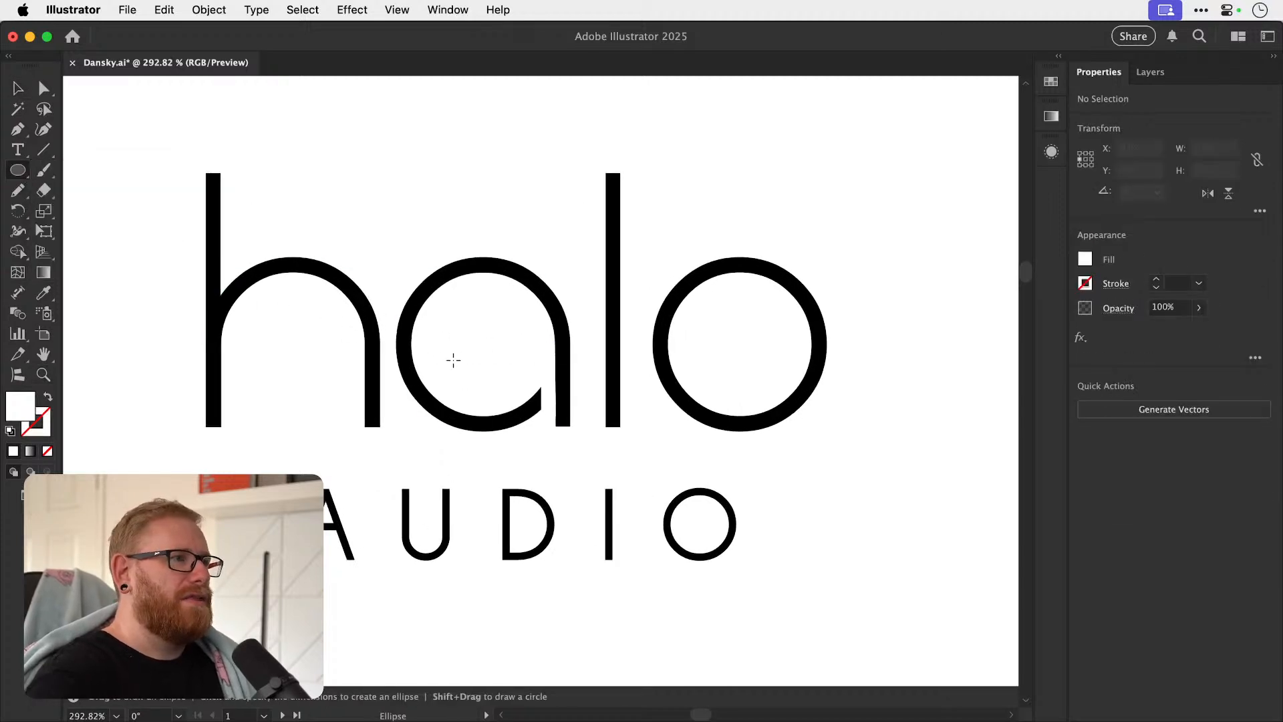
drag(482, 344, 521, 381)
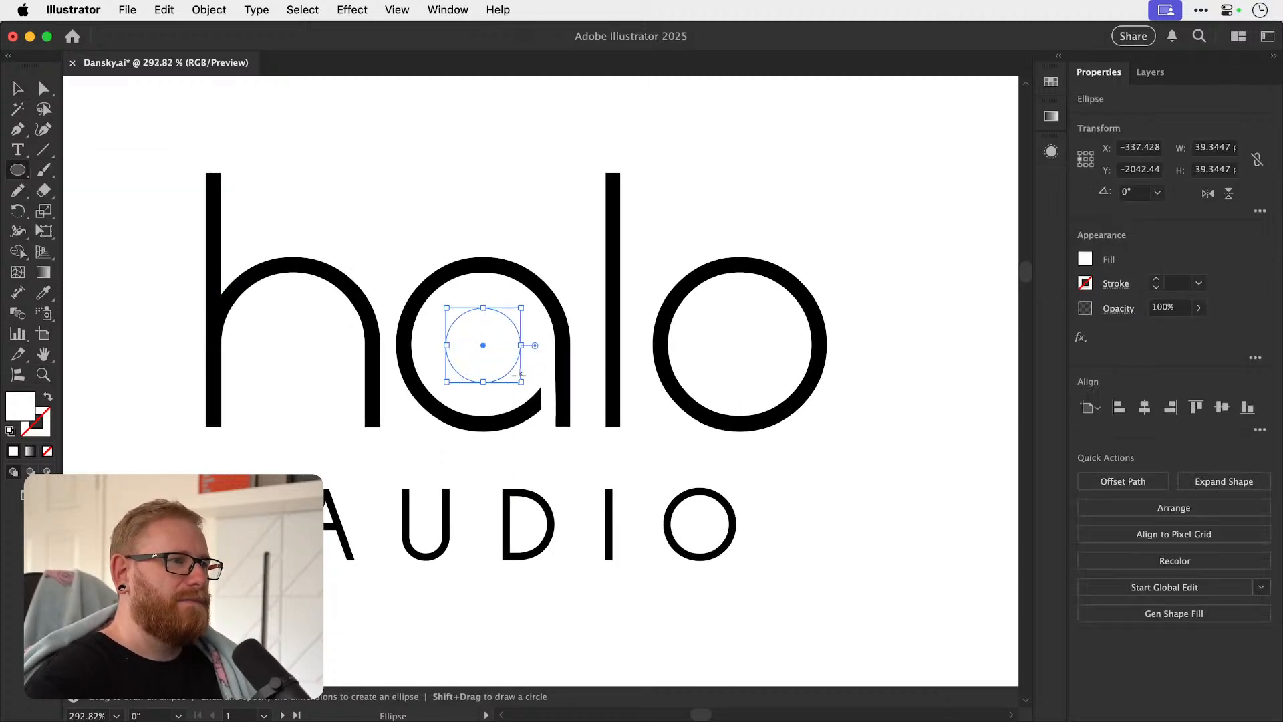
key(d)
click(48, 452)
key(v)
click(1154, 279)
click(1154, 279)
key(super+shift+a)
key(super+minus)
key(super+minus)
key(super+minus)
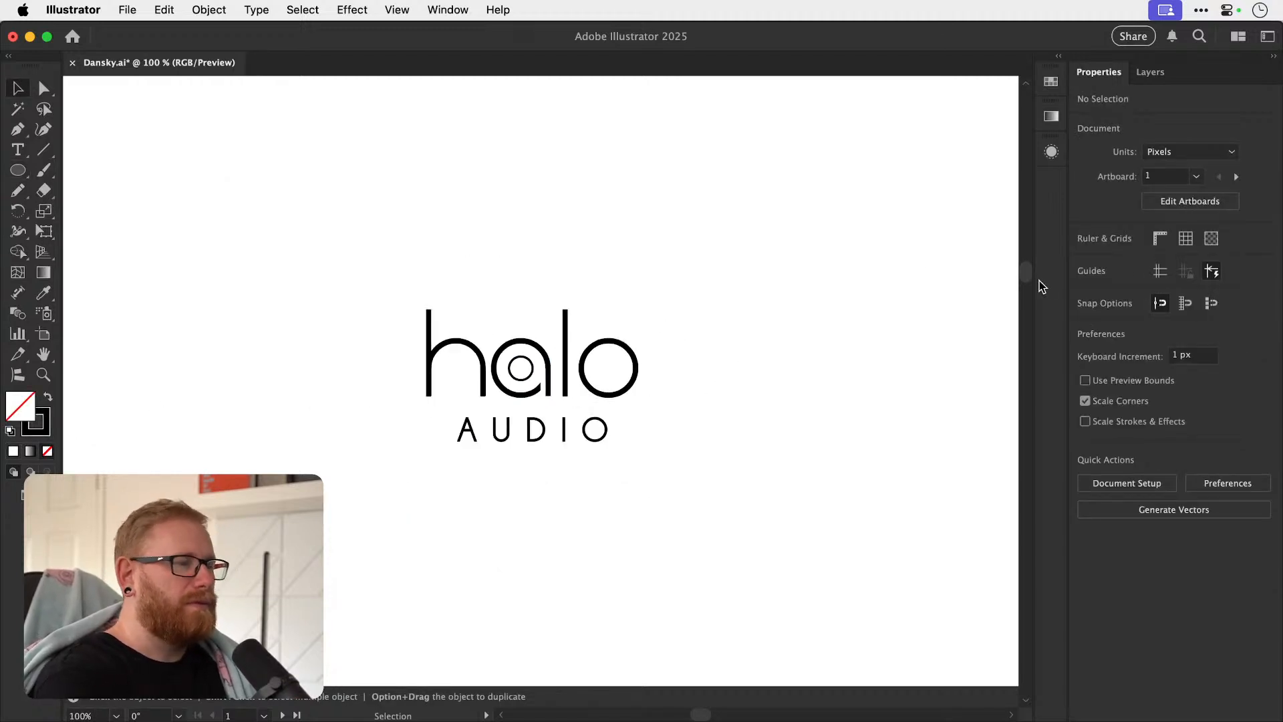
Enlarge the inner circle from its centre until only a narrow gap separates it from the a's bowl.
key(z)
drag(536, 379, 726, 385)
key(v)
click(525, 376)
drag(538, 334, 605, 363)
click(618, 523)
key(z)
key(v)
click(552, 346)
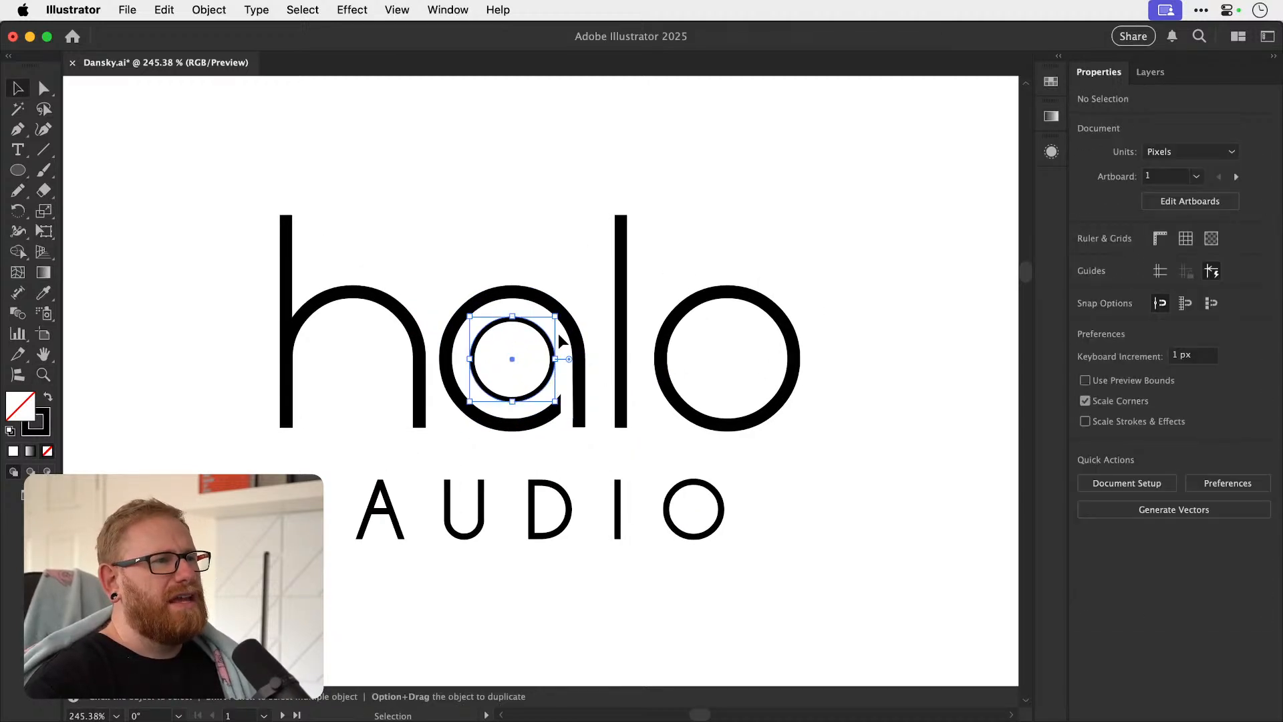
drag(555, 316, 563, 307)
click(828, 398)
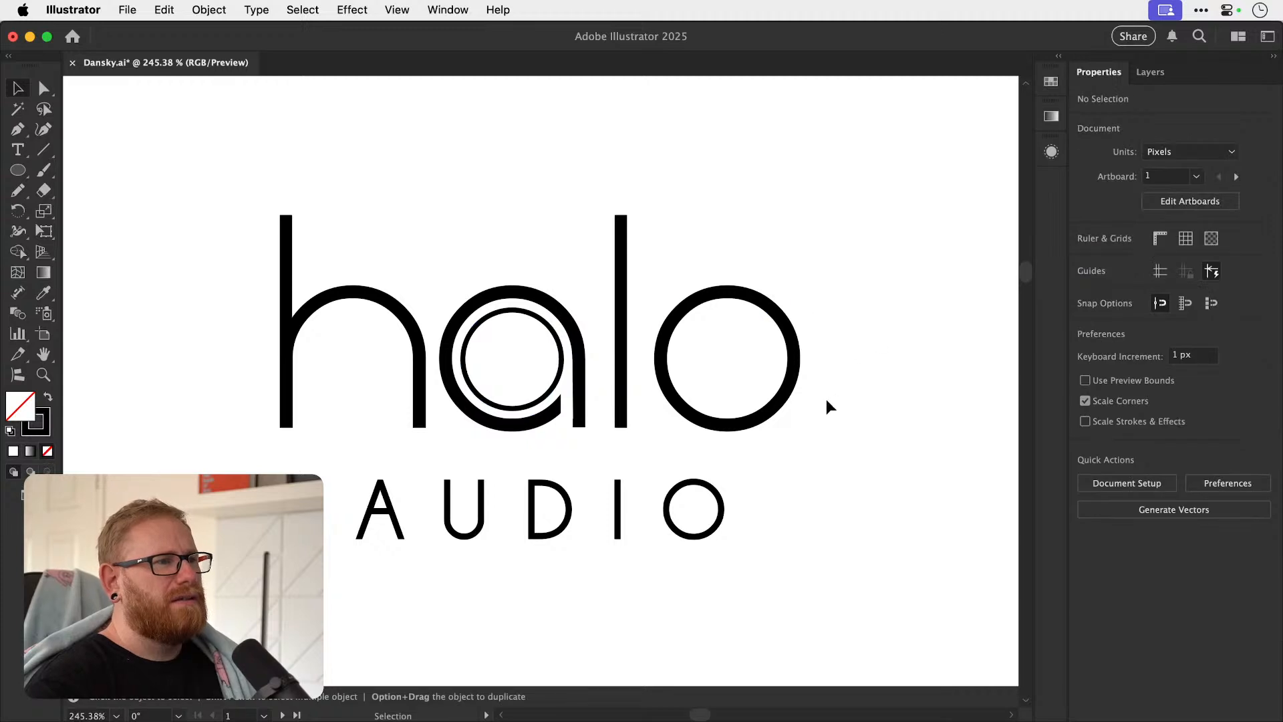
Shrink the inner circle slightly so its outer edge lines up with the cut end of the a's bowl.
drag(553, 366, 618, 375)
key(v)
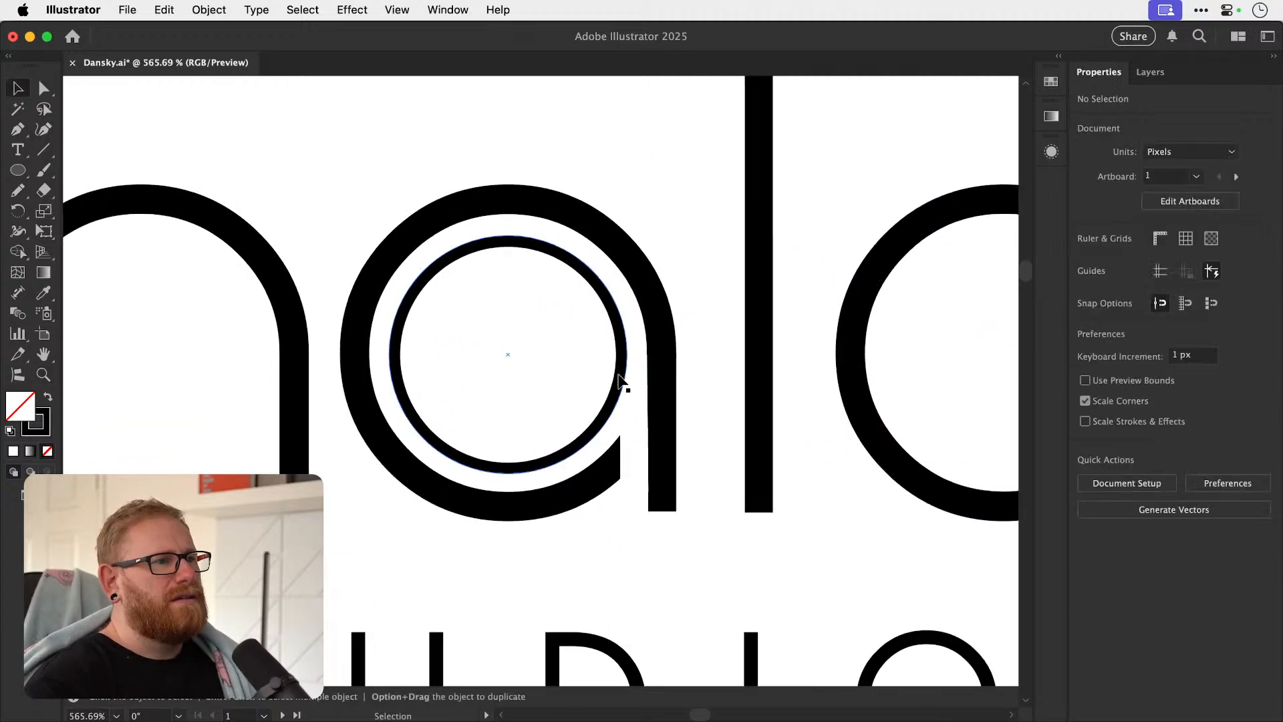
click(620, 376)
shift+drag(627, 237, 621, 244)
key(super+shift+a)
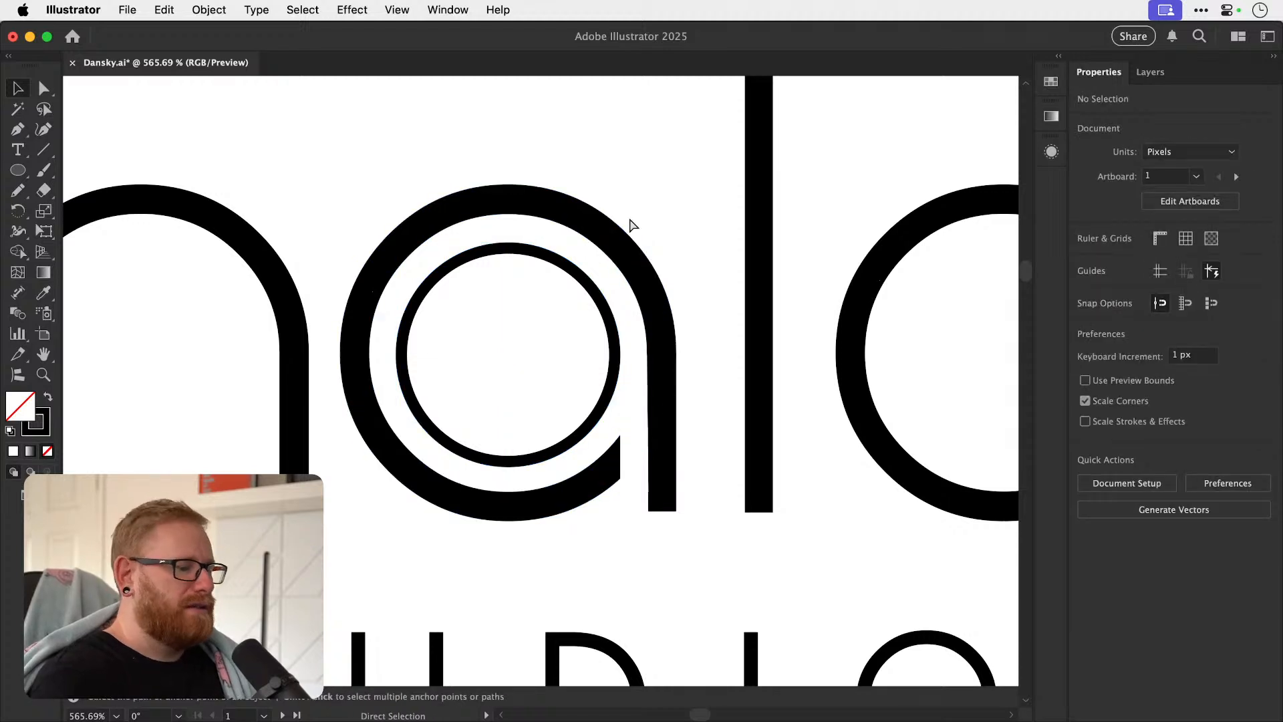
key(super+1)
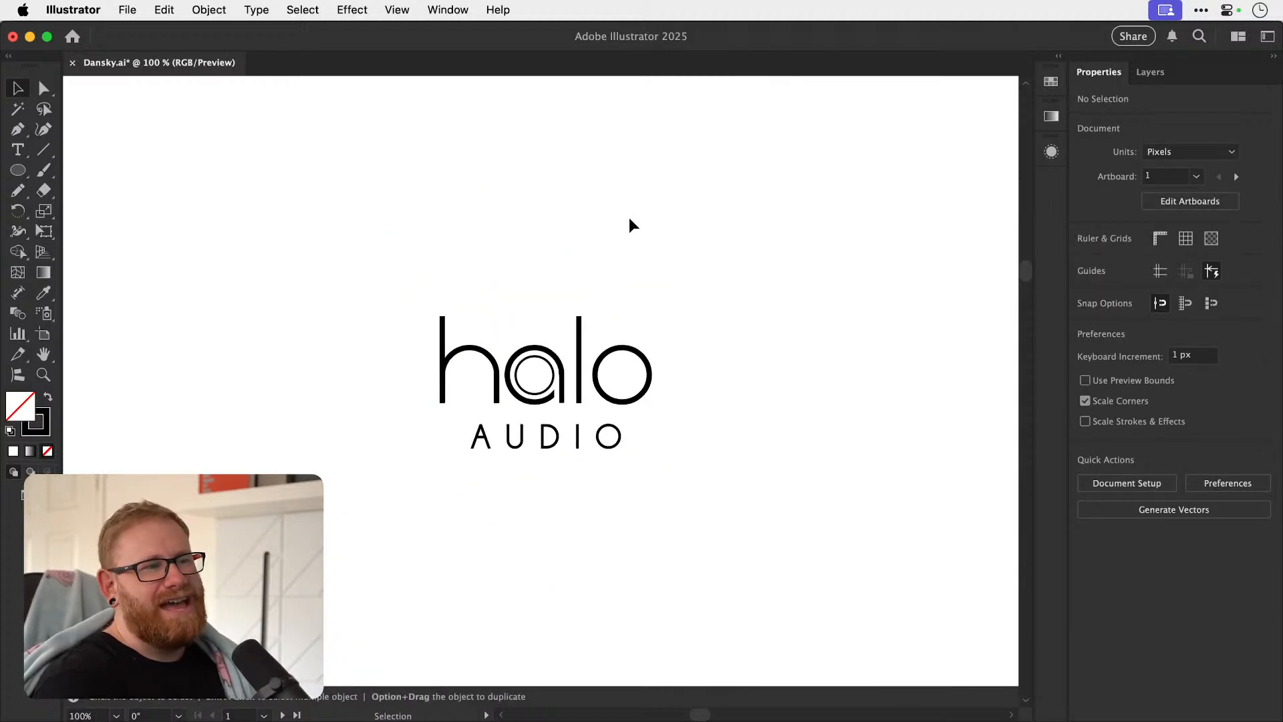
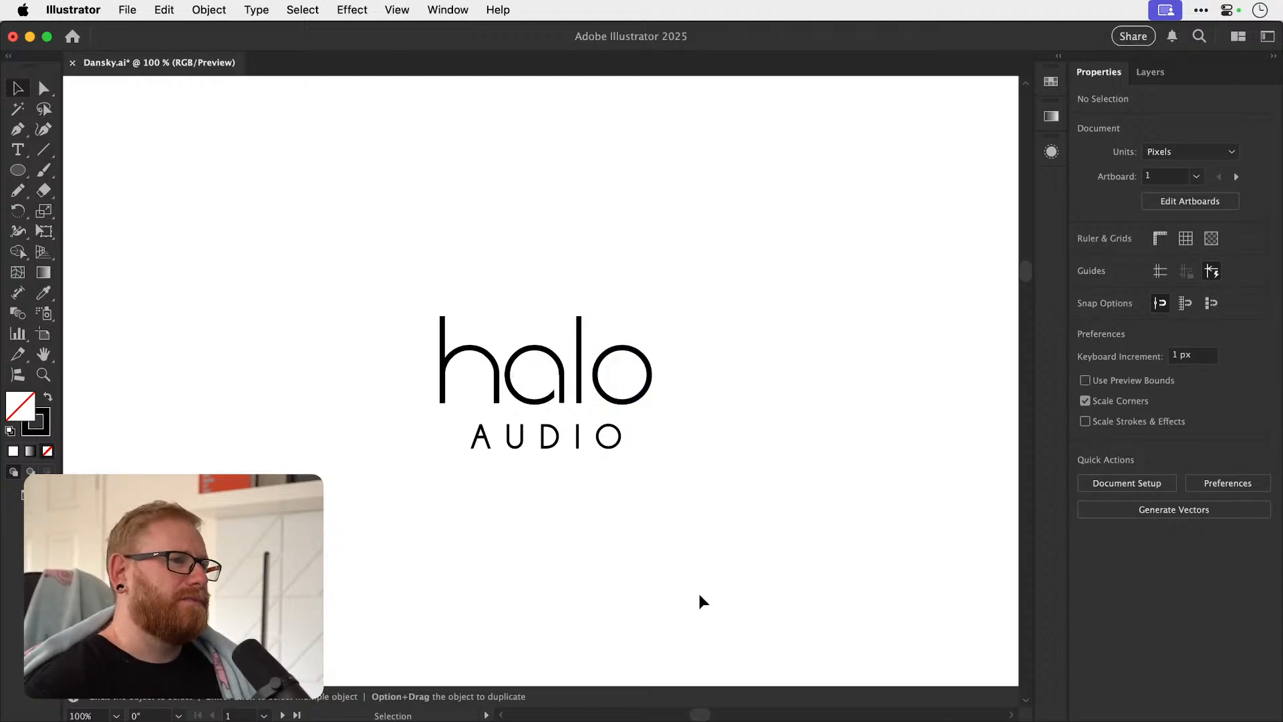
drag(485, 397, 480, 374)
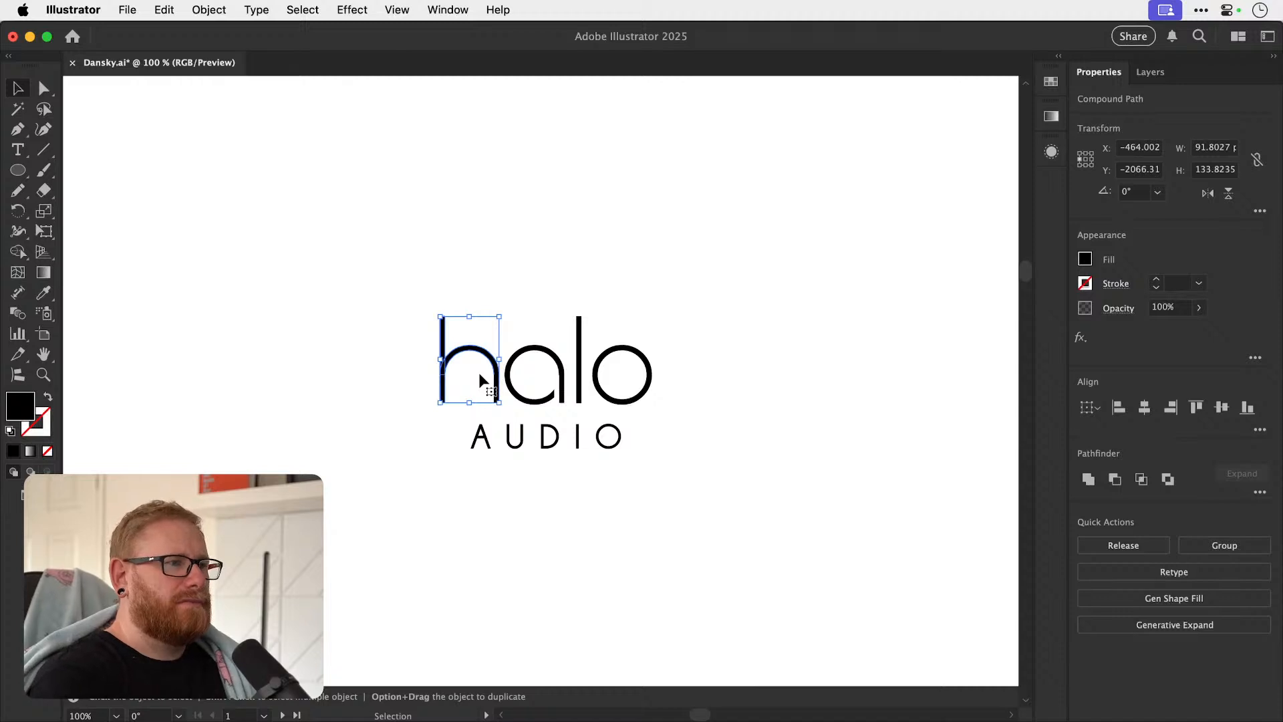
super+click(674, 355)
drag(640, 419, 611, 410)
Draw a vertical line as tall as the h's stem and place it in the empty space left of the wordmark.
key(z)
drag(545, 411, 576, 415)
key(v)
scroll(535, 423, left, 5)
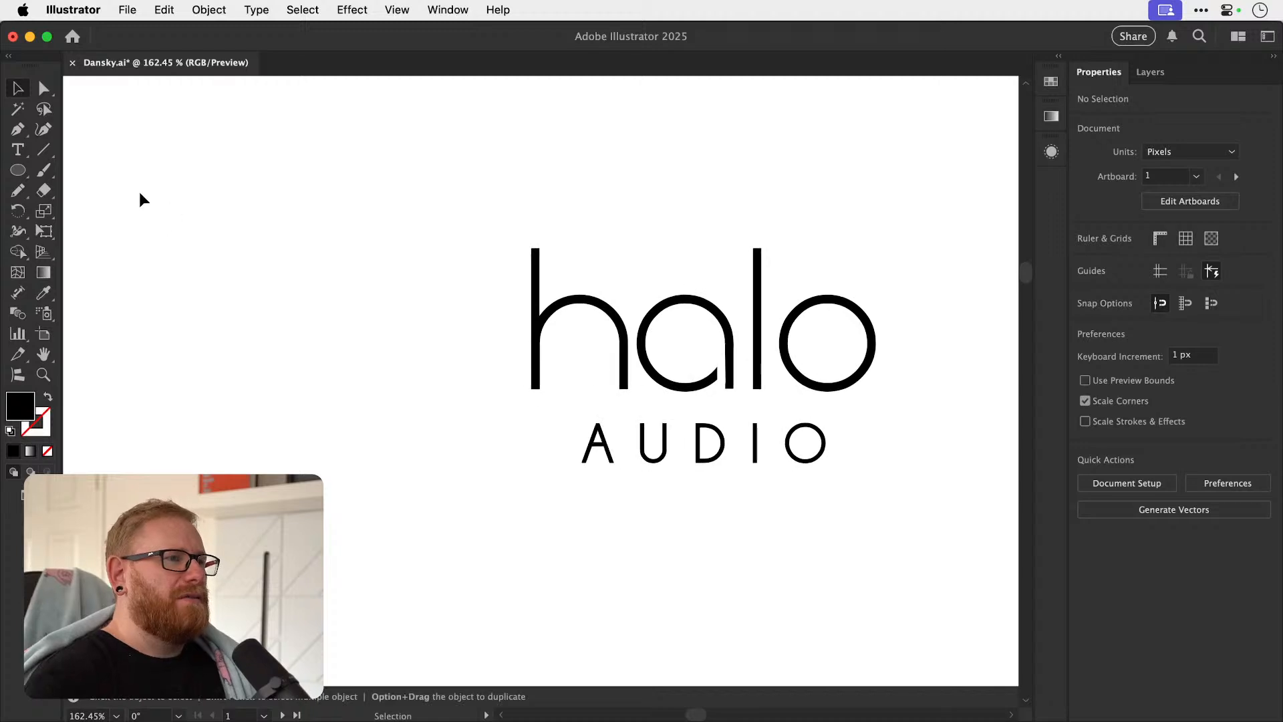
click(16, 130)
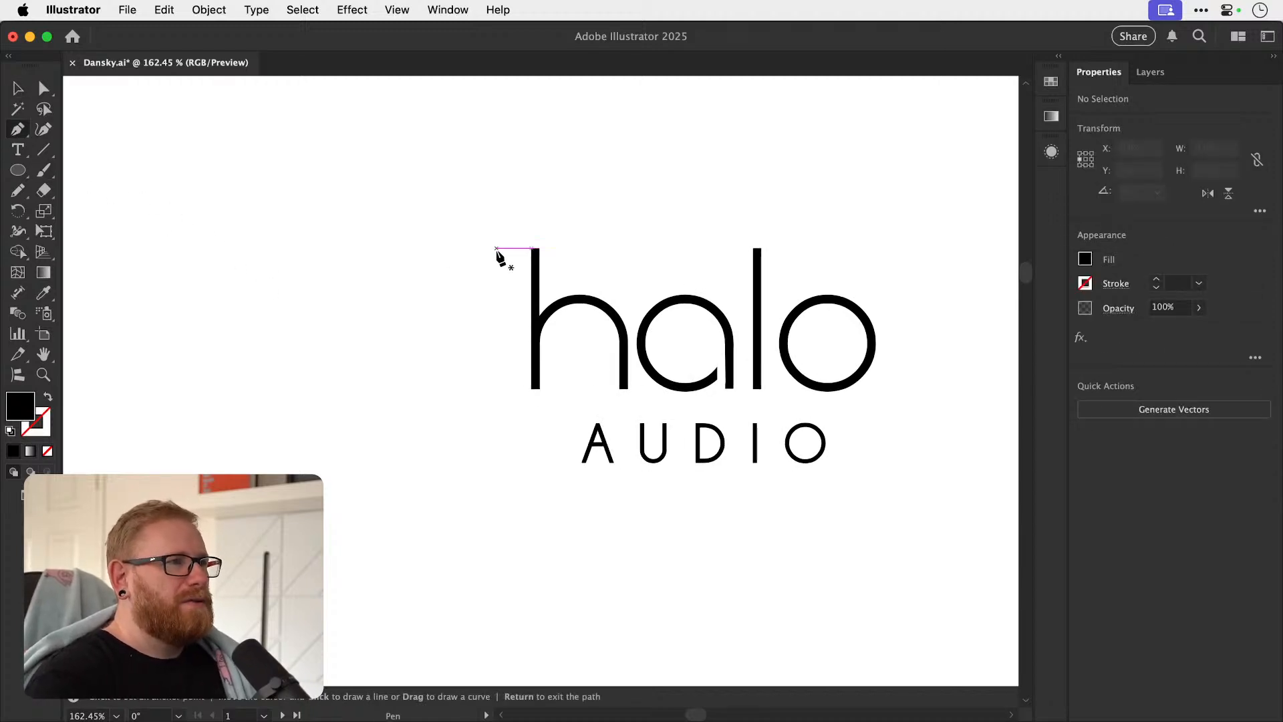
click(500, 389)
key(Escape)
key(v)
drag(499, 372, 370, 372)
Give the vertical line a 10 pt black stroke and move it further away from the wordmark.
key(super+y)
key(super+y)
key(v)
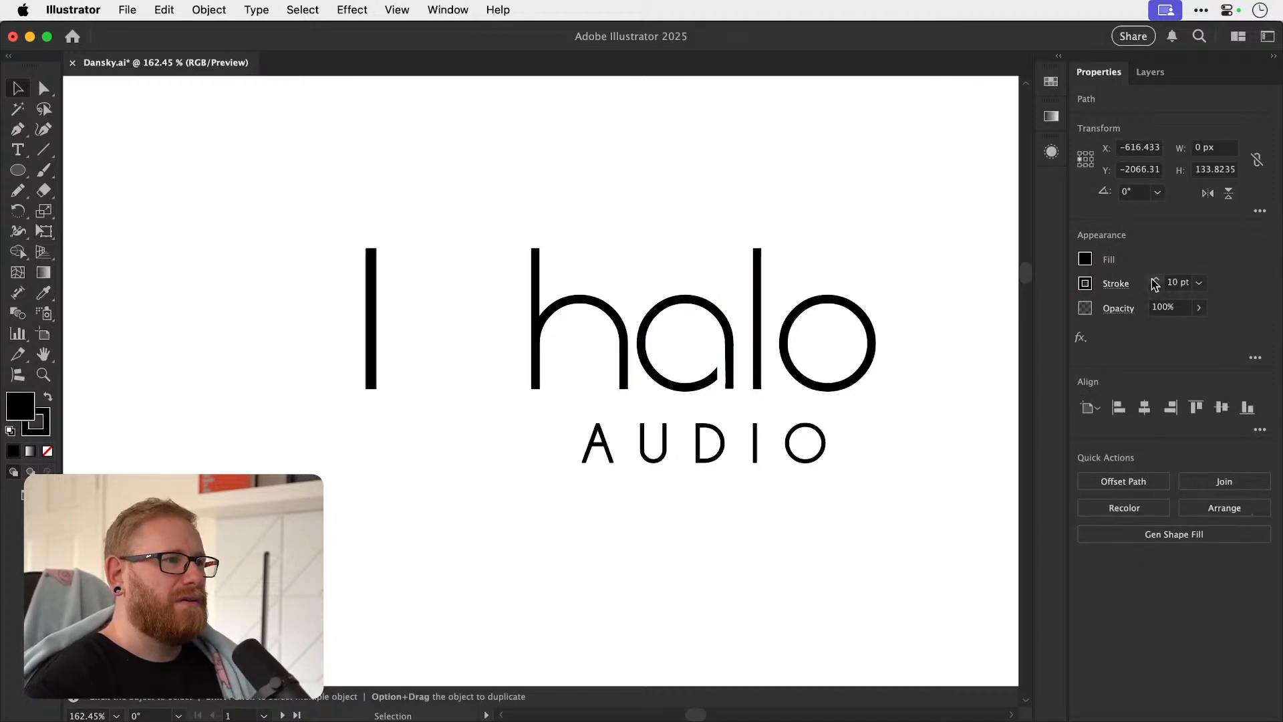
click(878, 313)
click(373, 334)
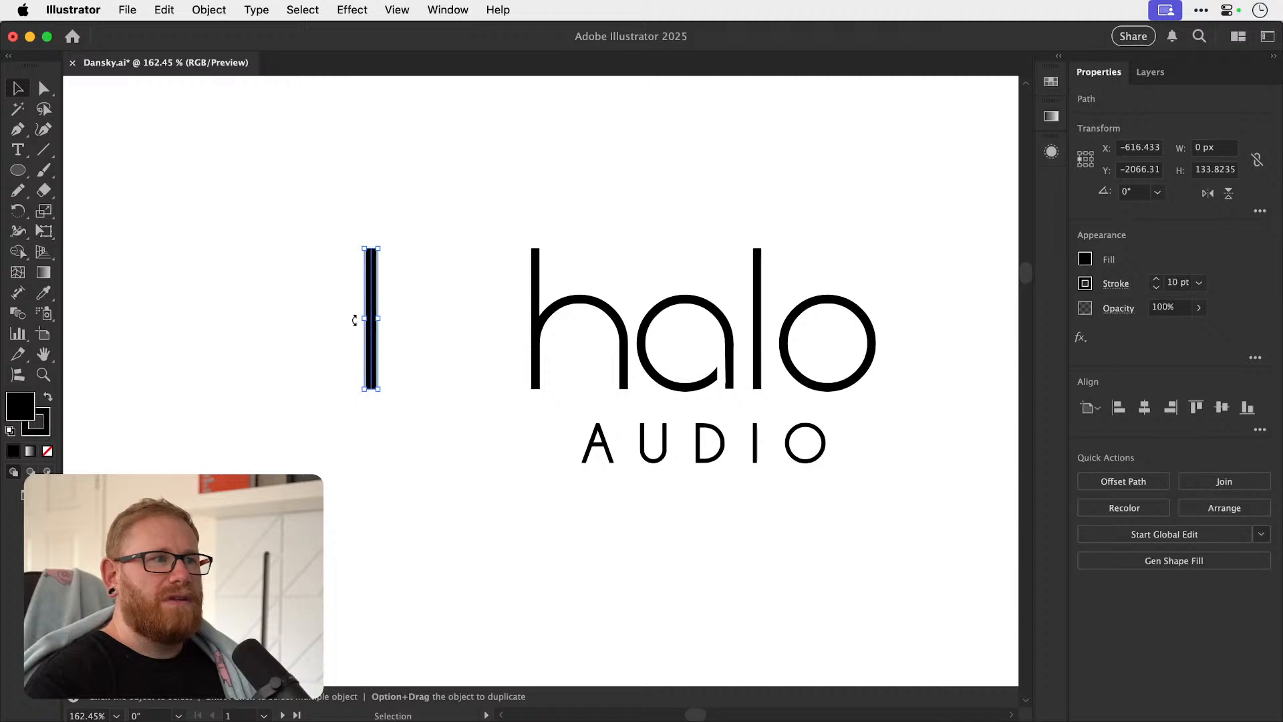
drag(371, 341, 257, 288)
Show the rulers and place horizontal guides at the top and bottom ends of the vertical line.
key(super+r)
key(super+space)
drag(256, 161, 258, 183)
drag(284, 83, 290, 215)
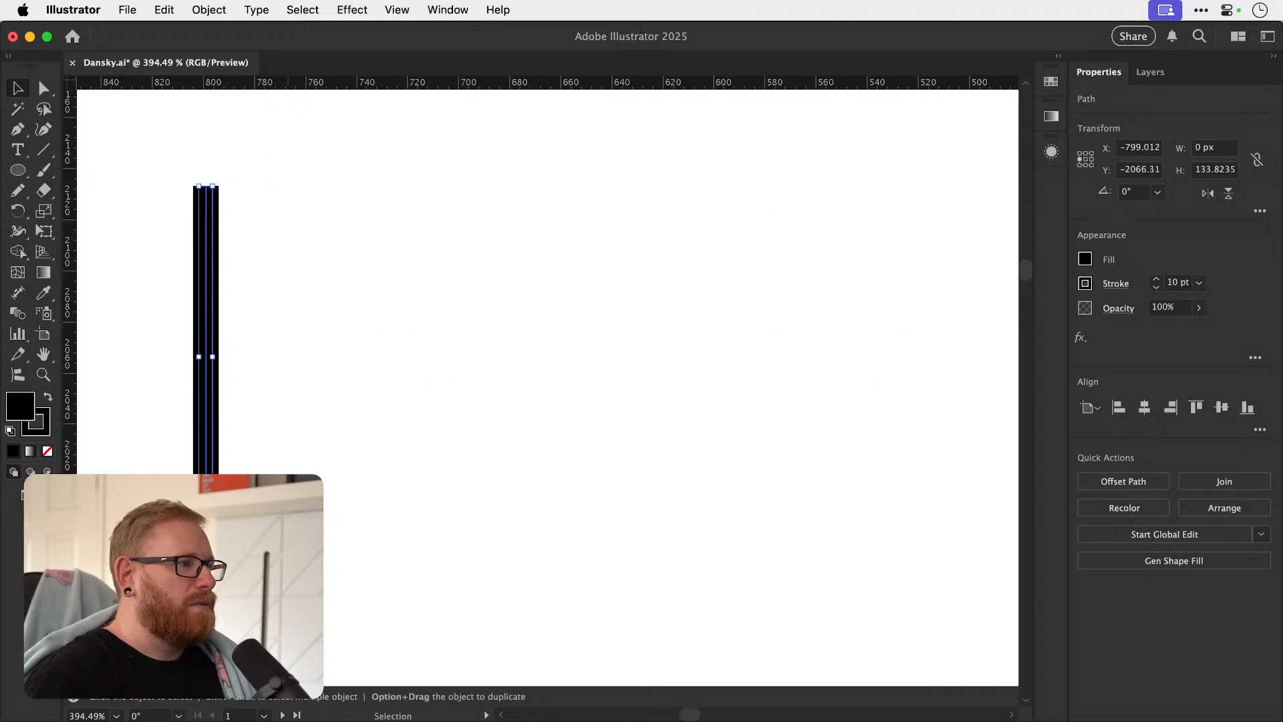
key(super+;)
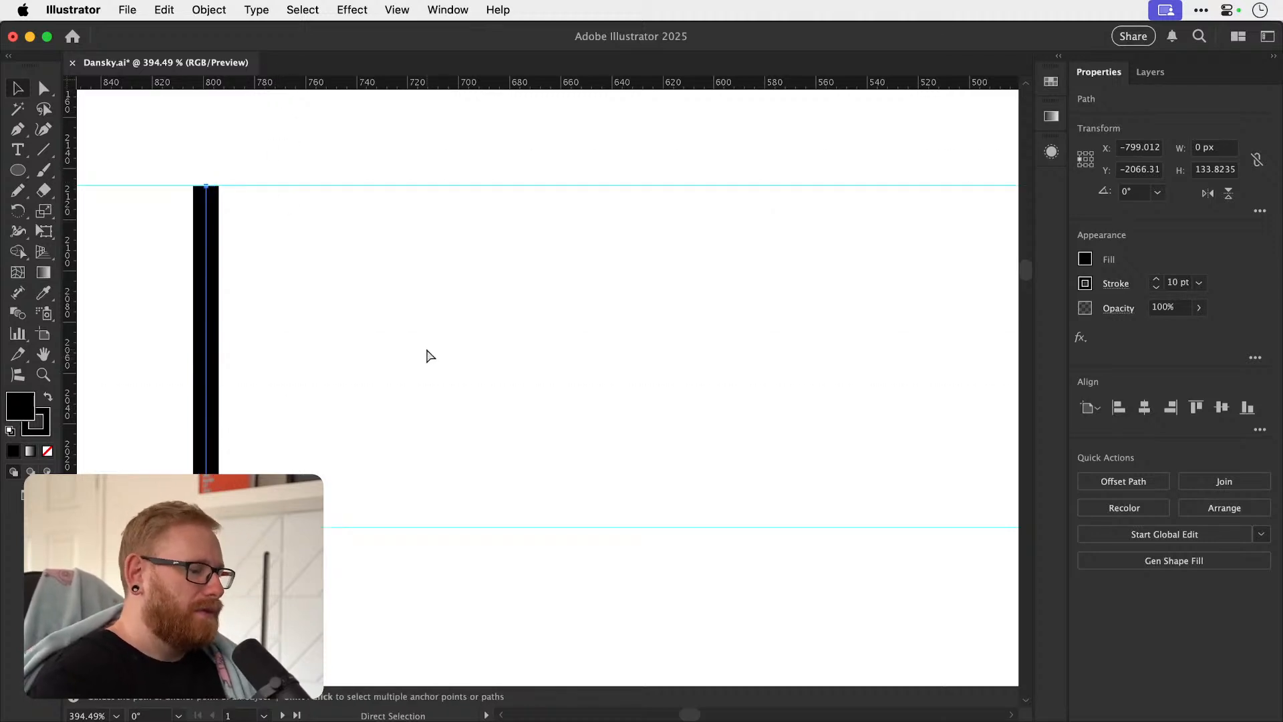
Draw a circle about 59 px wide between the guides, right of the vertical line, with no fill.
drag(18, 175, 67, 210)
drag(364, 368, 428, 445)
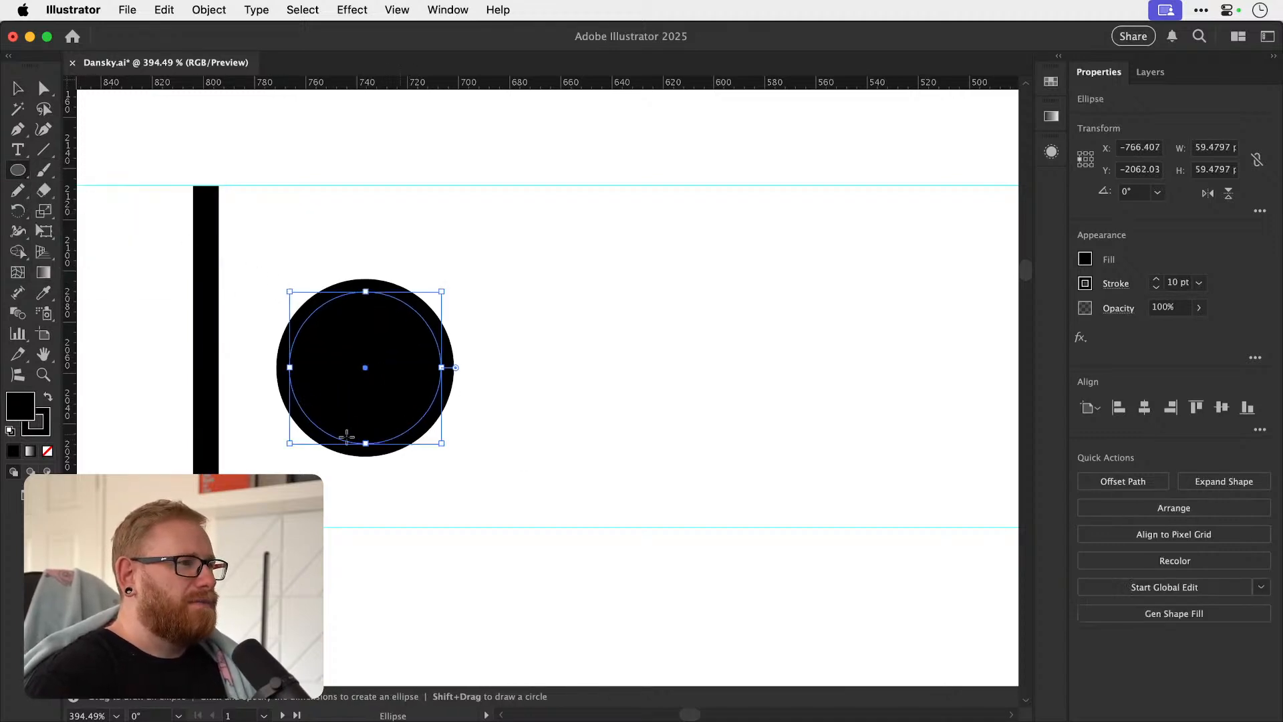
click(47, 451)
Remove the fill from both the vertical line and the circle, keeping their black strokes.
key(v)
drag(157, 342, 348, 434)
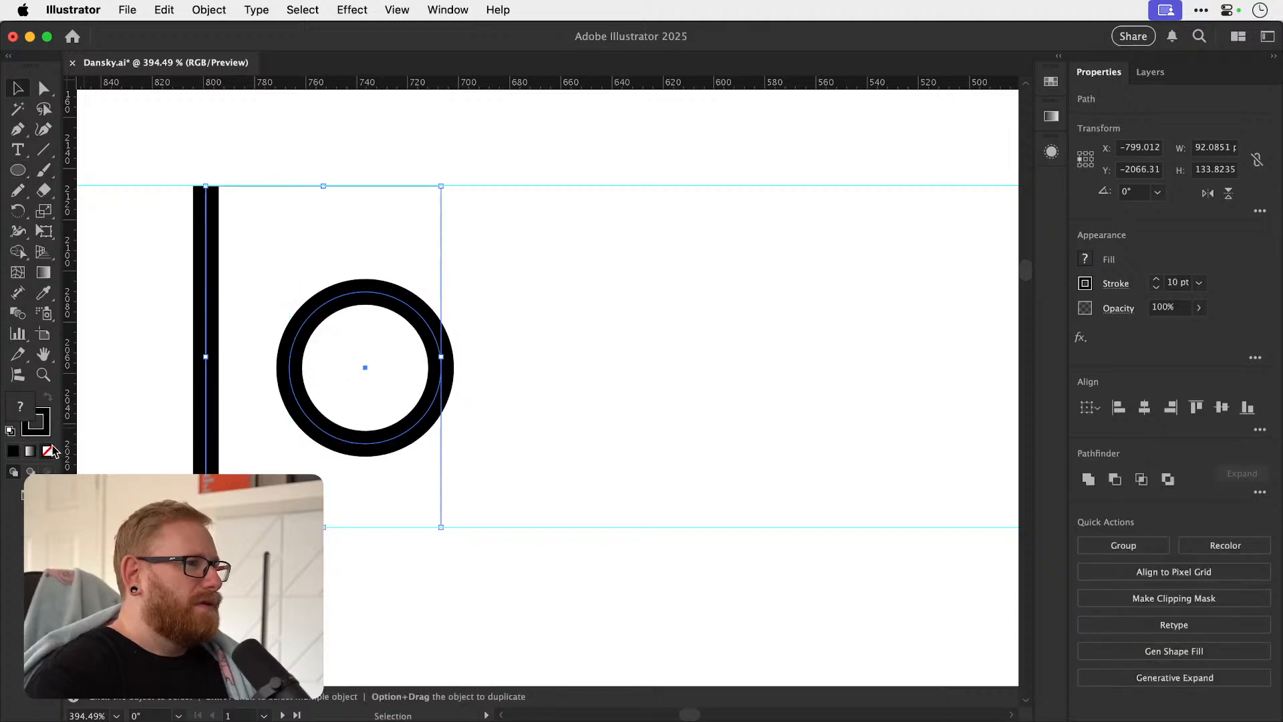
double_click(20, 406)
text(724444)
key(Return)
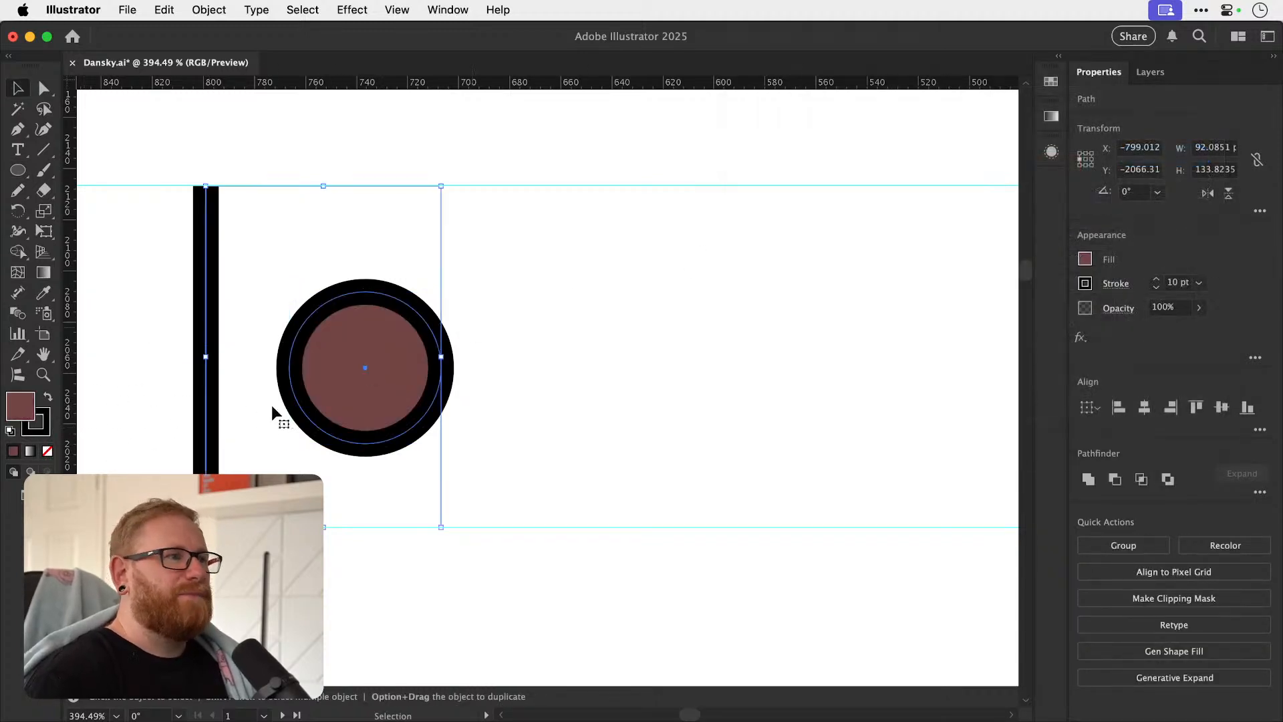
click(47, 451)
click(133, 415)
Move the circle closer to the vertical line and delete its lowest anchor point to leave a half-circle arch.
drag(311, 419, 268, 420)
key(a)
click(323, 443)
key(Delete)
click(286, 365)
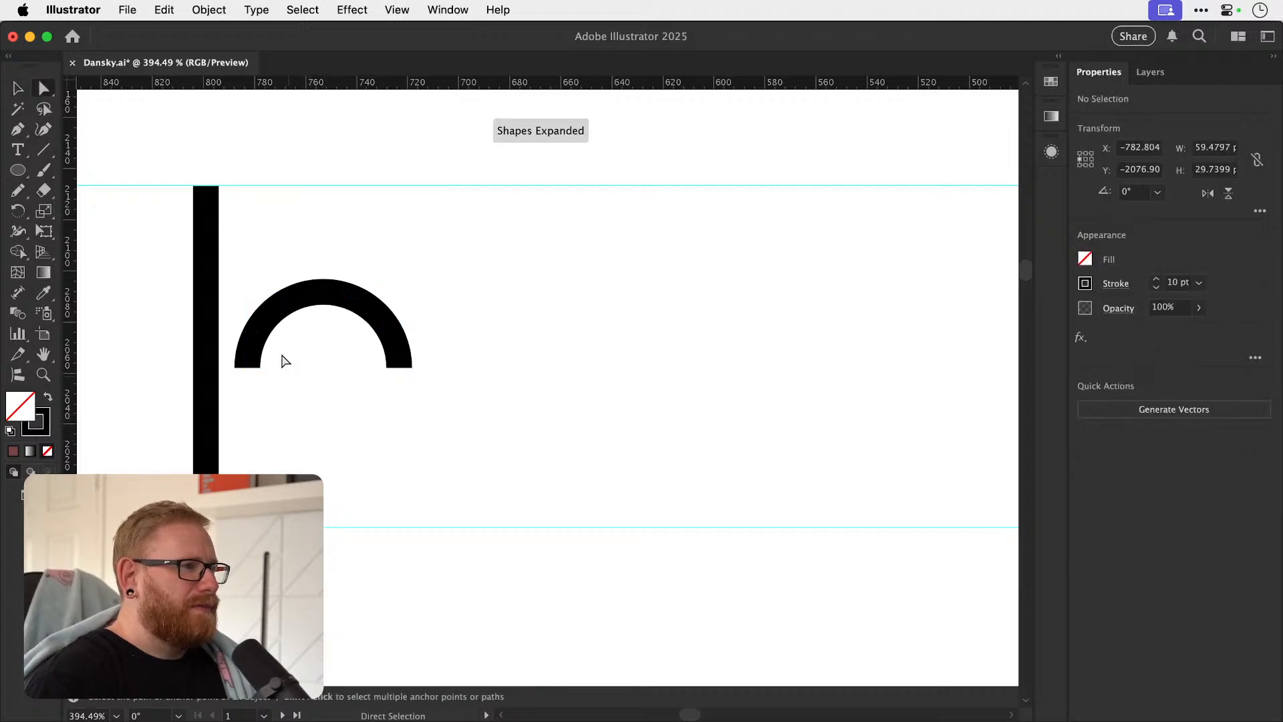
Join the arch's left end to the stem's centre line and enlarge the arch to about 76 px wide and 42 px high.
key(v)
drag(259, 328, 218, 357)
drag(363, 393, 400, 425)
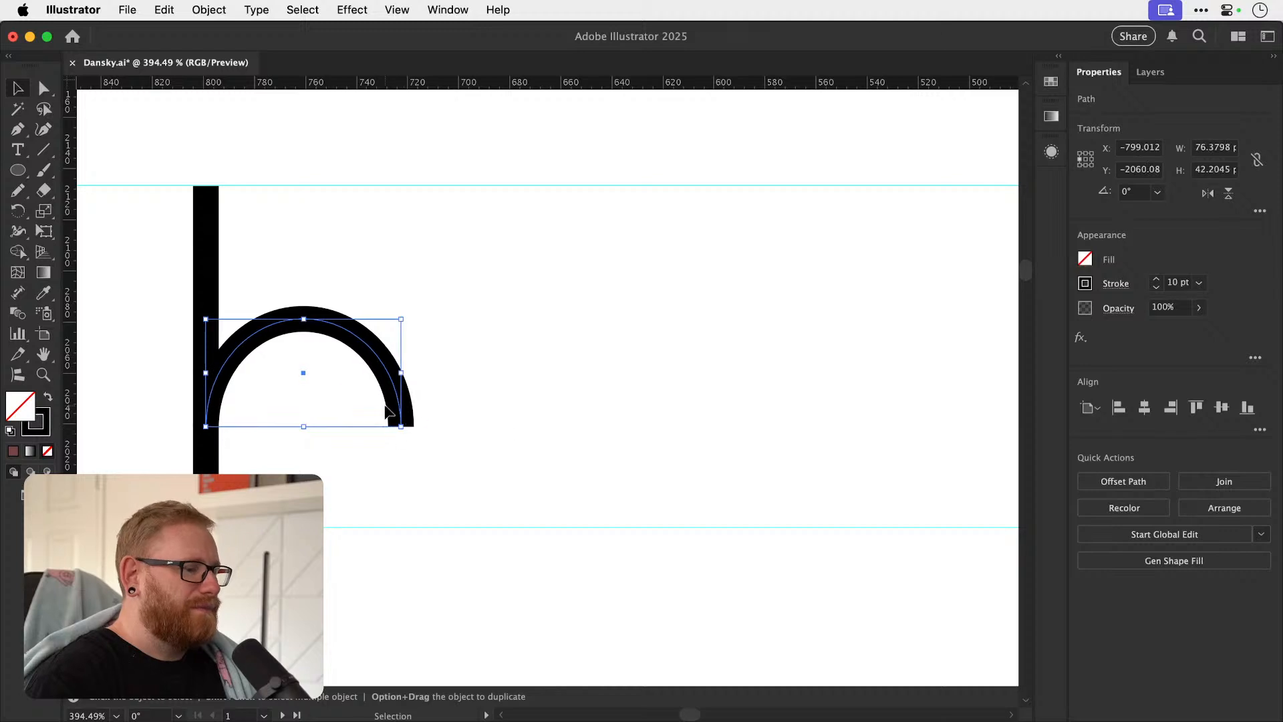
Draw an unfilled circle about 84 px wide with a 10 pt stroke, right of the traced h.
key(super+minus)
key(super+minus)
key(super+minus)
key(super+shift+a)
drag(589, 378, 394, 441)
key(l)
key(v)
alt+scroll(401, 435, up, 5)
alt+scroll(414, 441, up, 10)
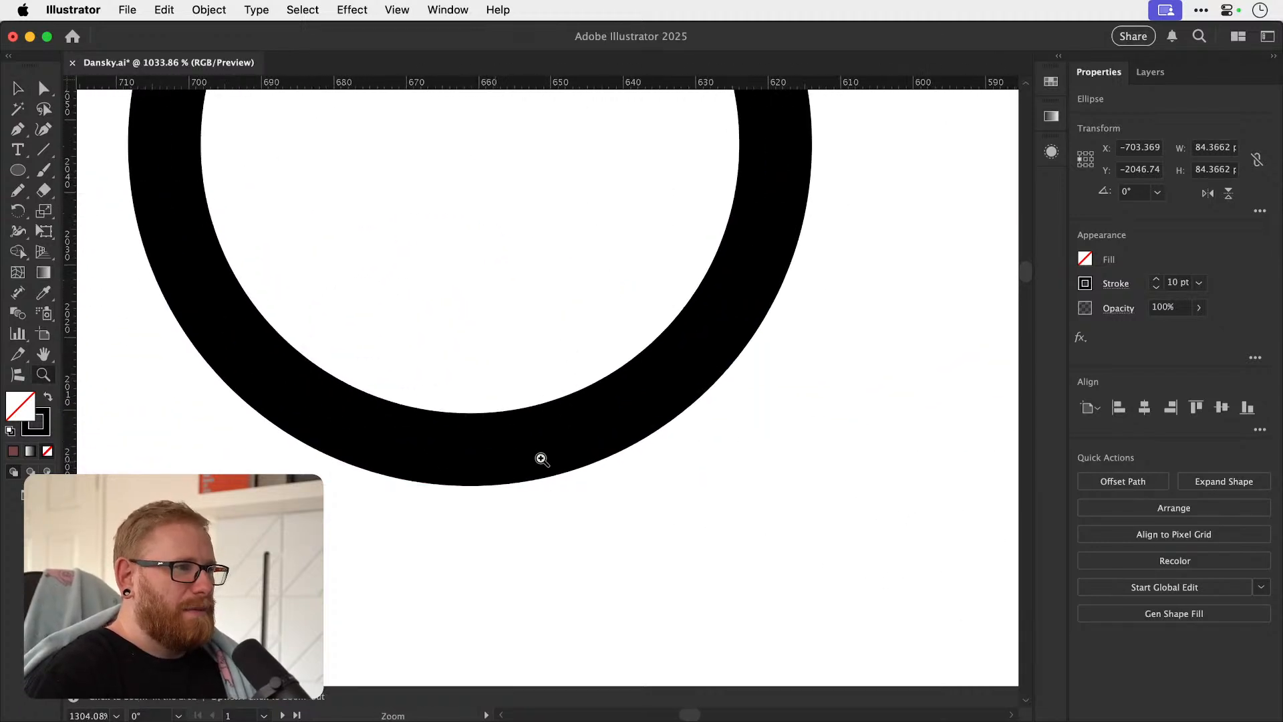
Move the circle over the original letters and match its overshoot below the baseline guide to the original a.
drag(585, 415, 772, 452)
key(a)
alt+scroll(569, 431, down, 15)
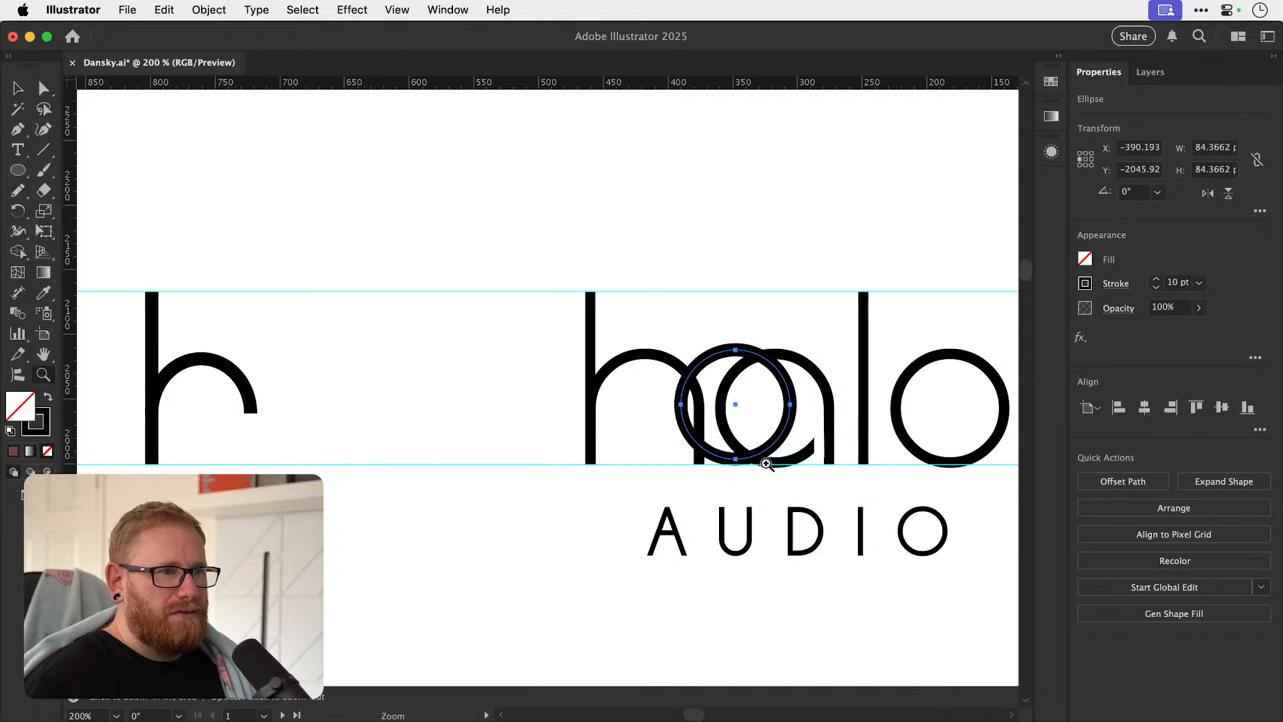
alt+scroll(841, 472, up, 5)
alt+scroll(666, 438, up, 8)
mouse_move(432, 434)
mouse_down()
mouse_move(438, 447)
mouse_move(613, 453)
mouse_move(421, 439)
mouse_up()
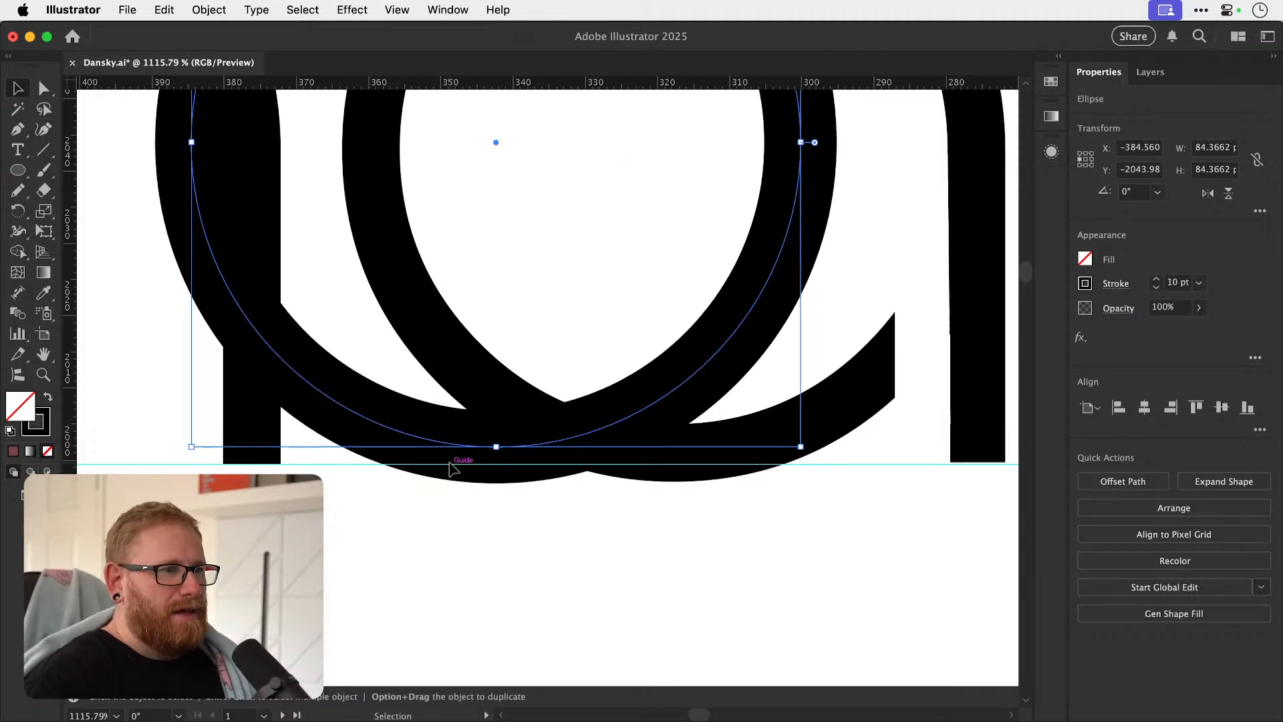
key(a)
Move the circle horizontally back beside the traced h as its neighbouring o.
key(super+minus)
key(super+minus)
key(super+minus)
key(super+minus)
key(super+minus)
key(super+minus)
drag(482, 412, 755, 428)
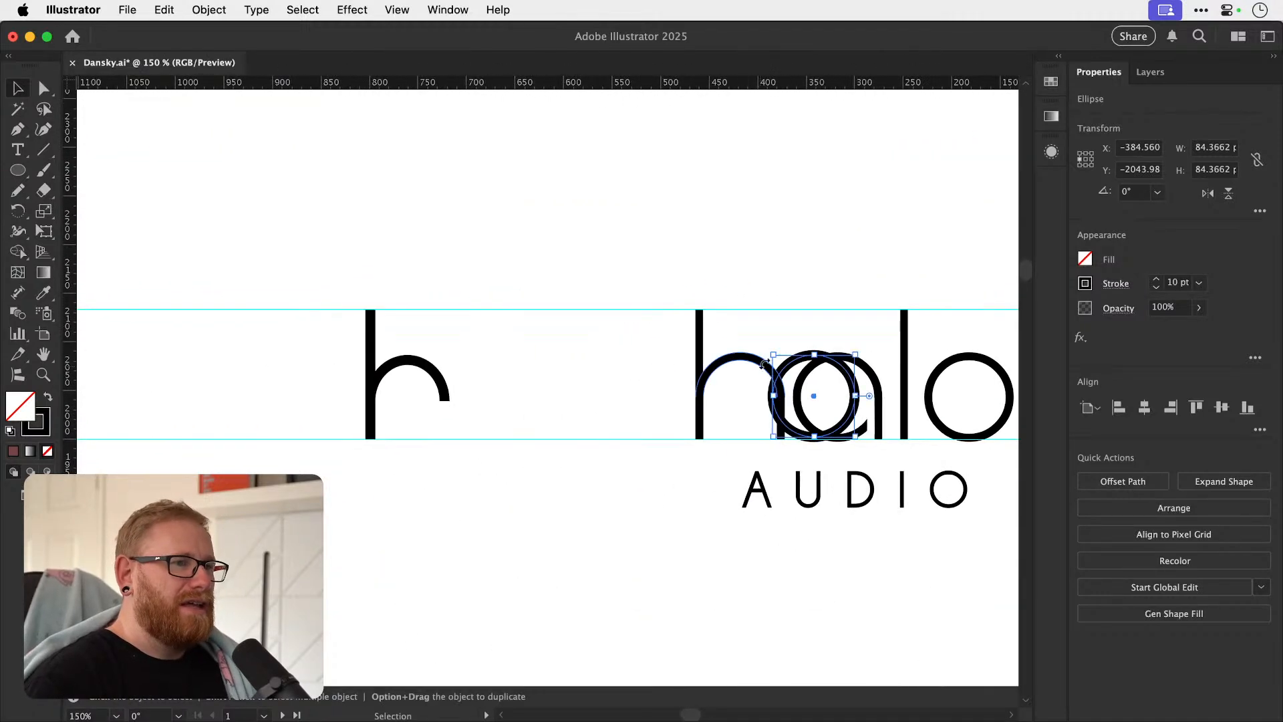
drag(794, 364, 481, 376)
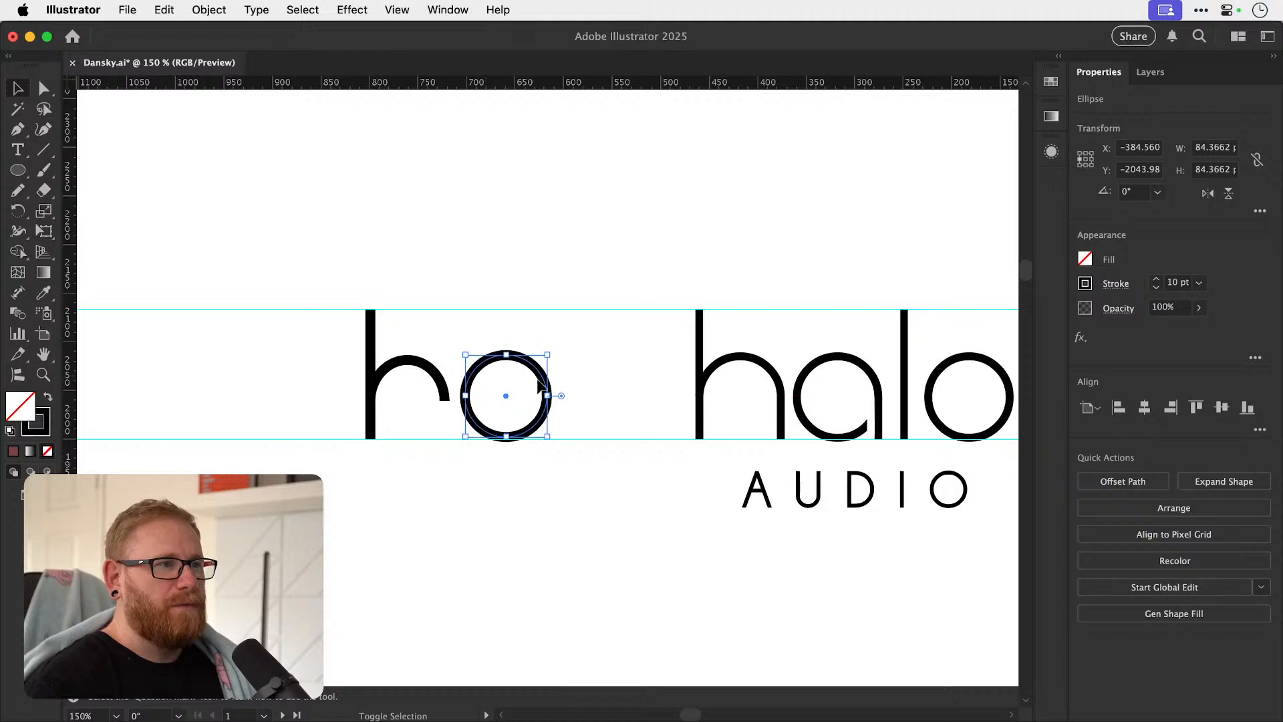
Set the stroke weight of the traced h and o to 8 pt.
shift+click(408, 364)
click(1157, 288)
click(1157, 288)
click(1157, 288)
click(1157, 288)
click(1156, 279)
click(1156, 279)
Duplicate the circle and the h's stem to the right to form the remaining l and o.
key(super+shift+a)
drag(512, 433, 588, 435)
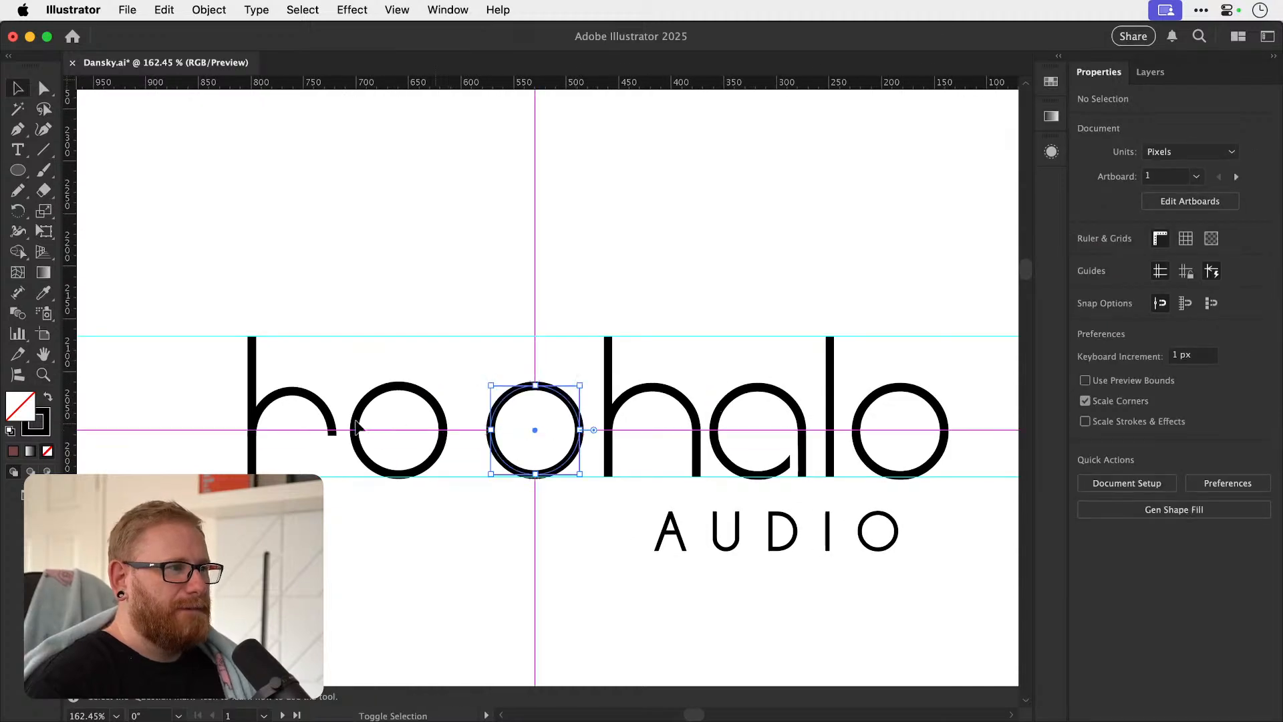
drag(260, 399, 502, 493)
key(v)
key(super+minus)
key(super+minus)
key(super+minus)
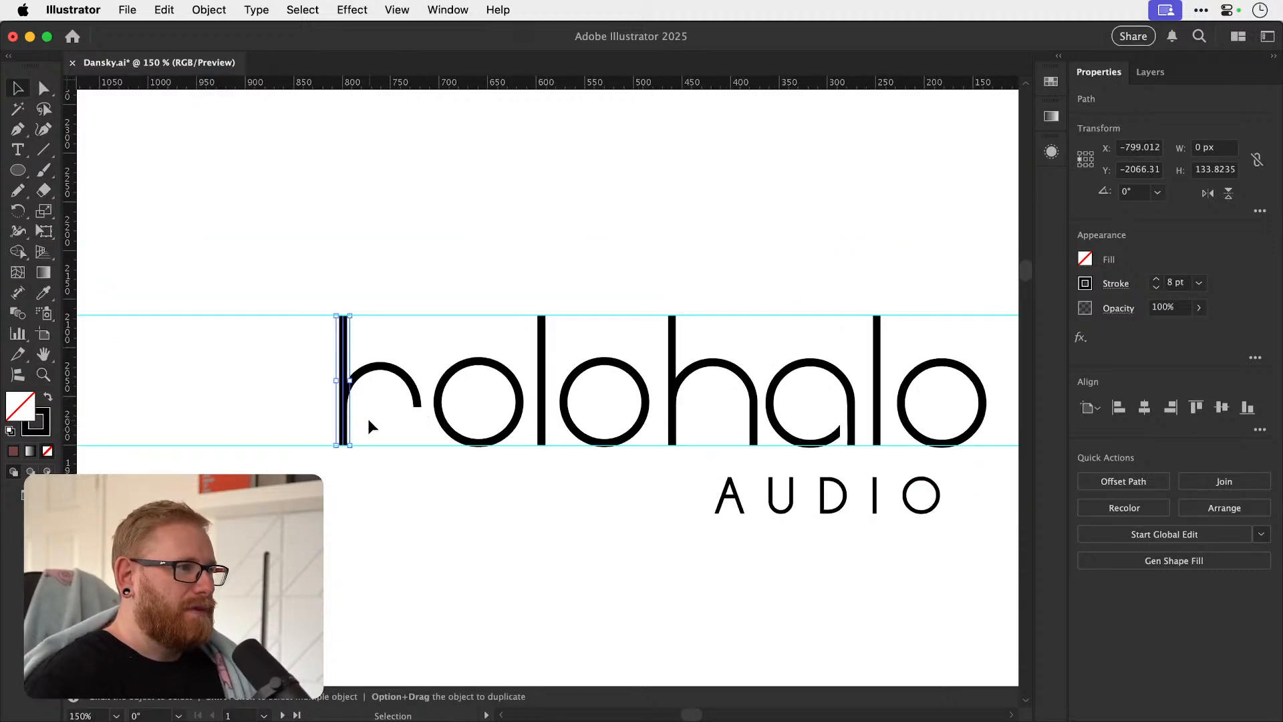
Copy the stem to the arch's open end and shorten it from above to form the h's right leg.
scroll(370, 425, up, 3)
drag(323, 419, 461, 424)
key(a)
drag(463, 223, 467, 399)
key(v)
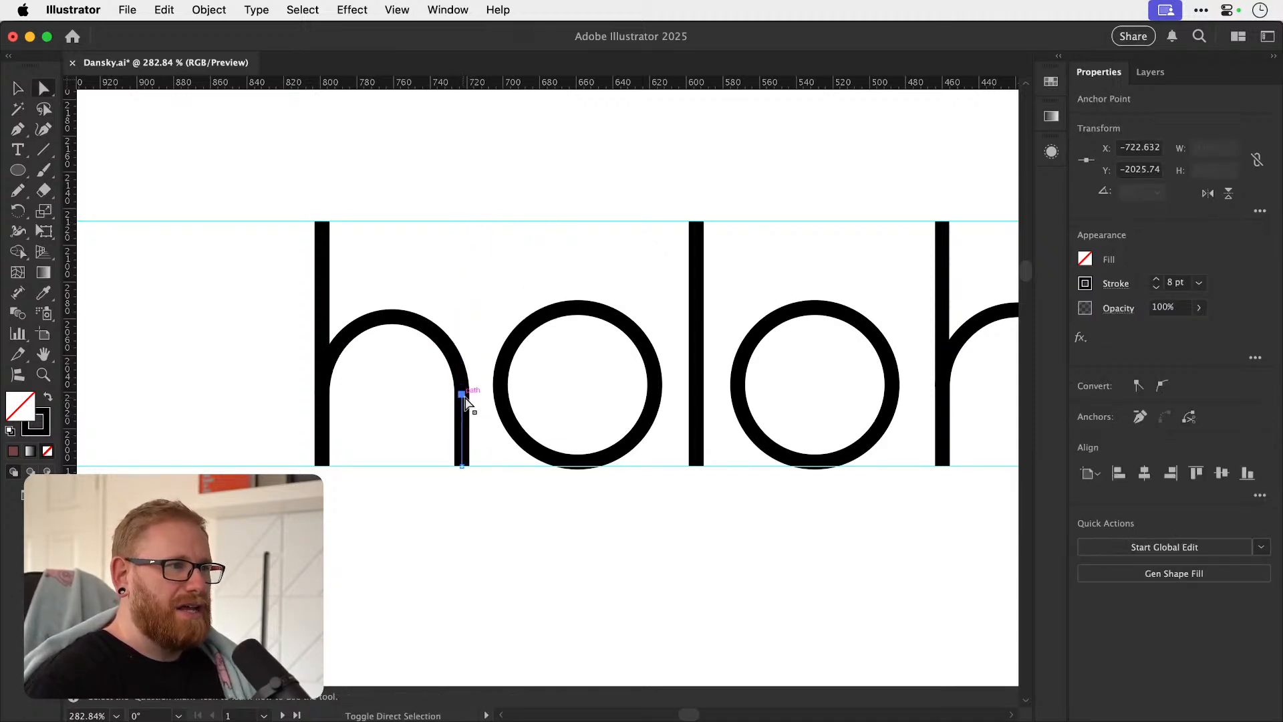
key(super+shift+a)
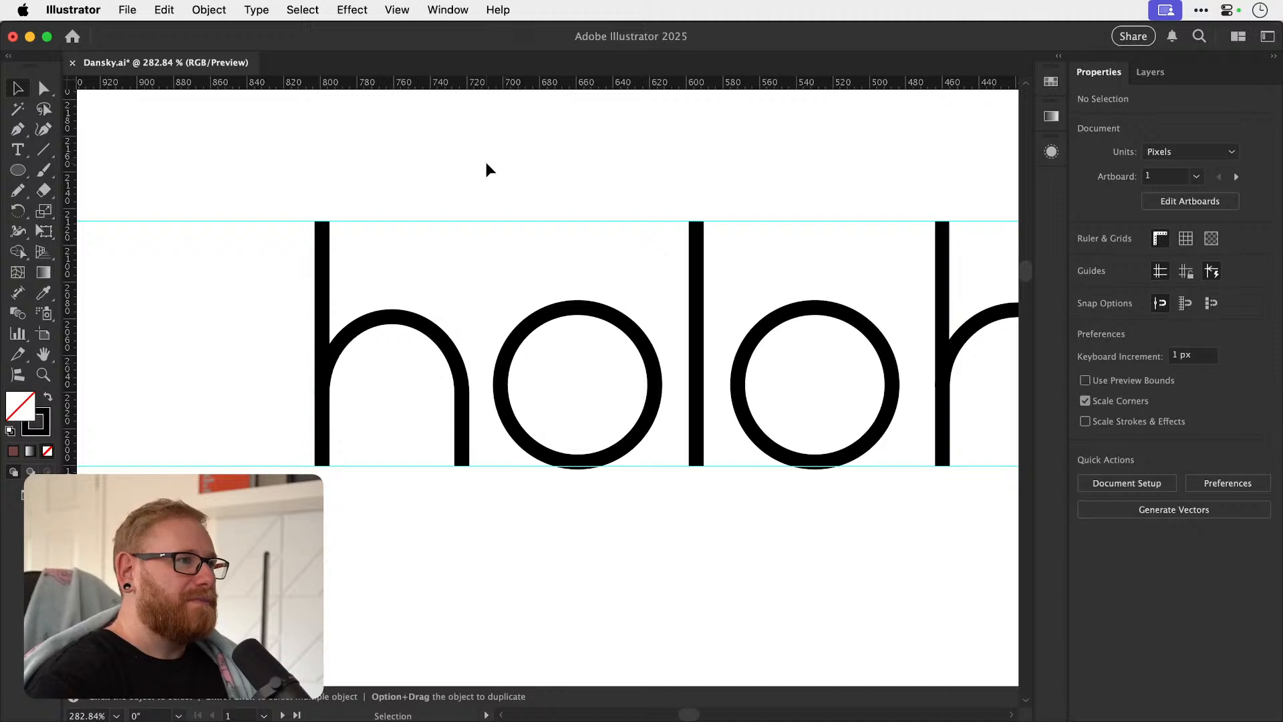
Select all the traced letters and move them about 80 px left, away from the original wordmark.
key(super+minus)
key(super+minus)
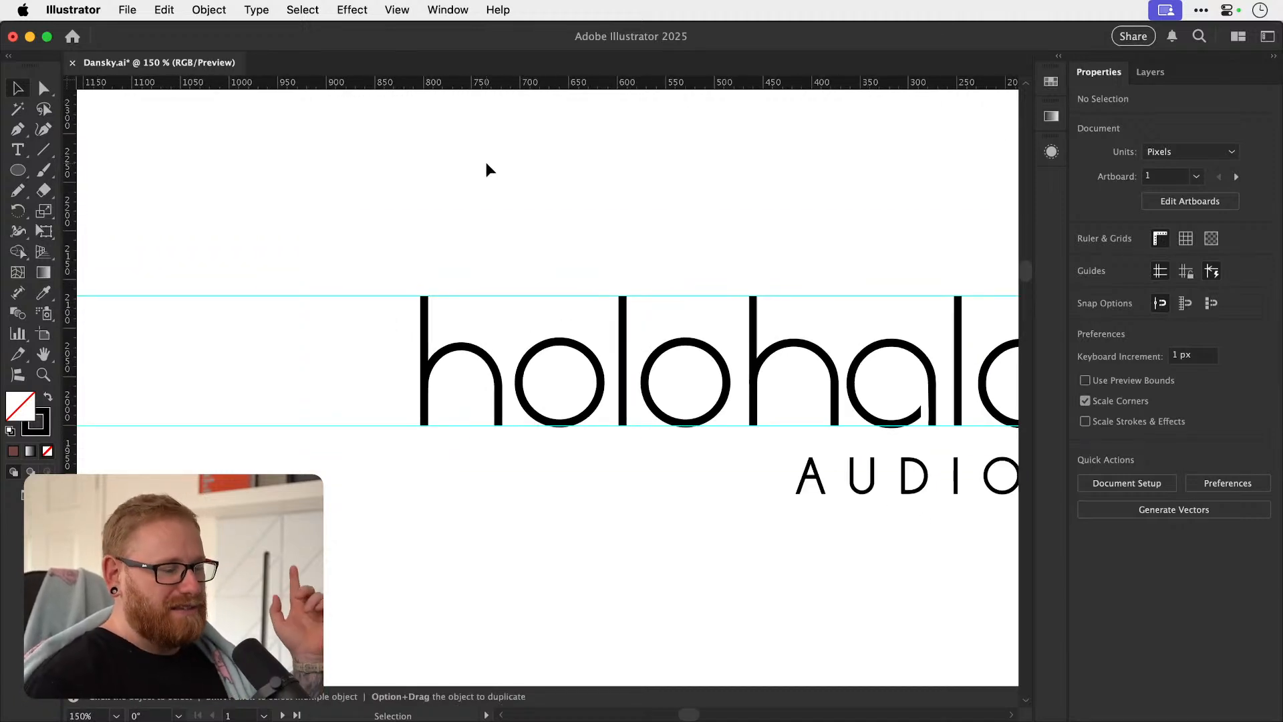
scroll(487, 162, right, 4)
drag(471, 454, 544, 435)
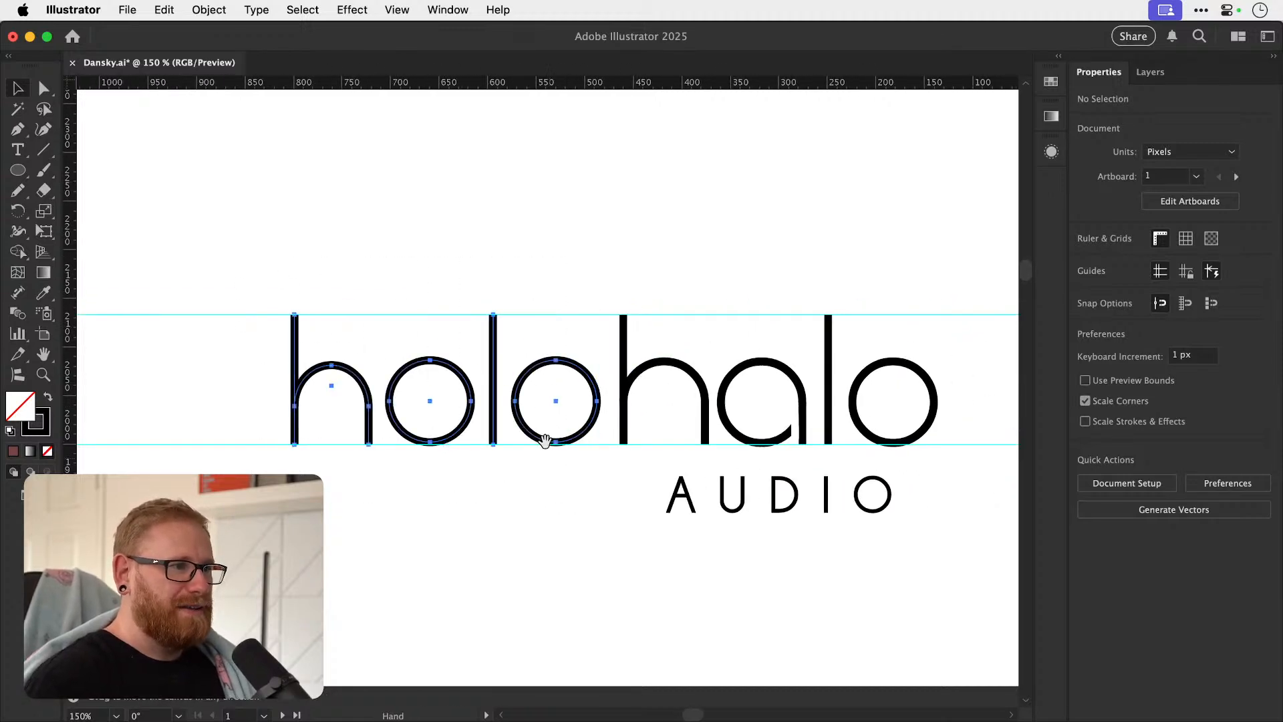
key(shift+Left)
key(shift+Left)
key(shift+Left)
key(shift+Left)
key(shift+Left)
key(shift+Left)
key(shift+Left)
key(shift+Left)
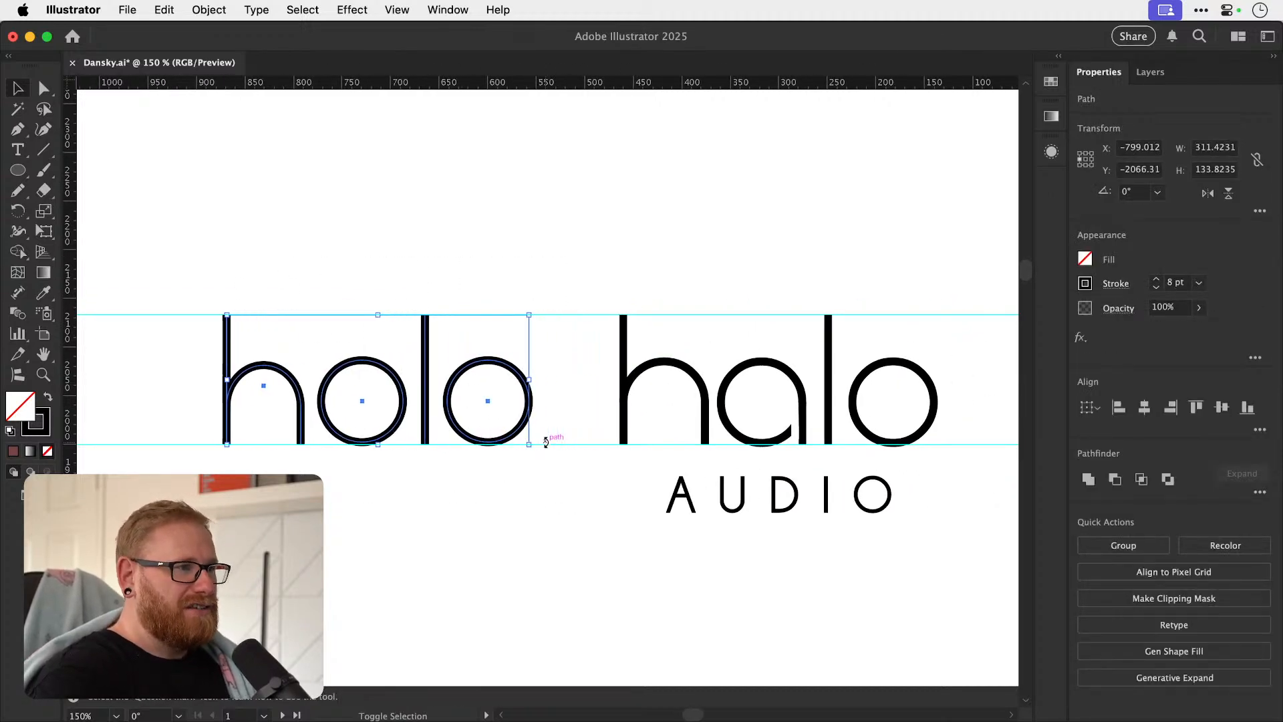
Duplicate the first o over the traced h and align the h's arch with the top of that copy.
click(431, 215)
scroll(380, 435, left, 1)
key(z)
drag(381, 435, 453, 409)
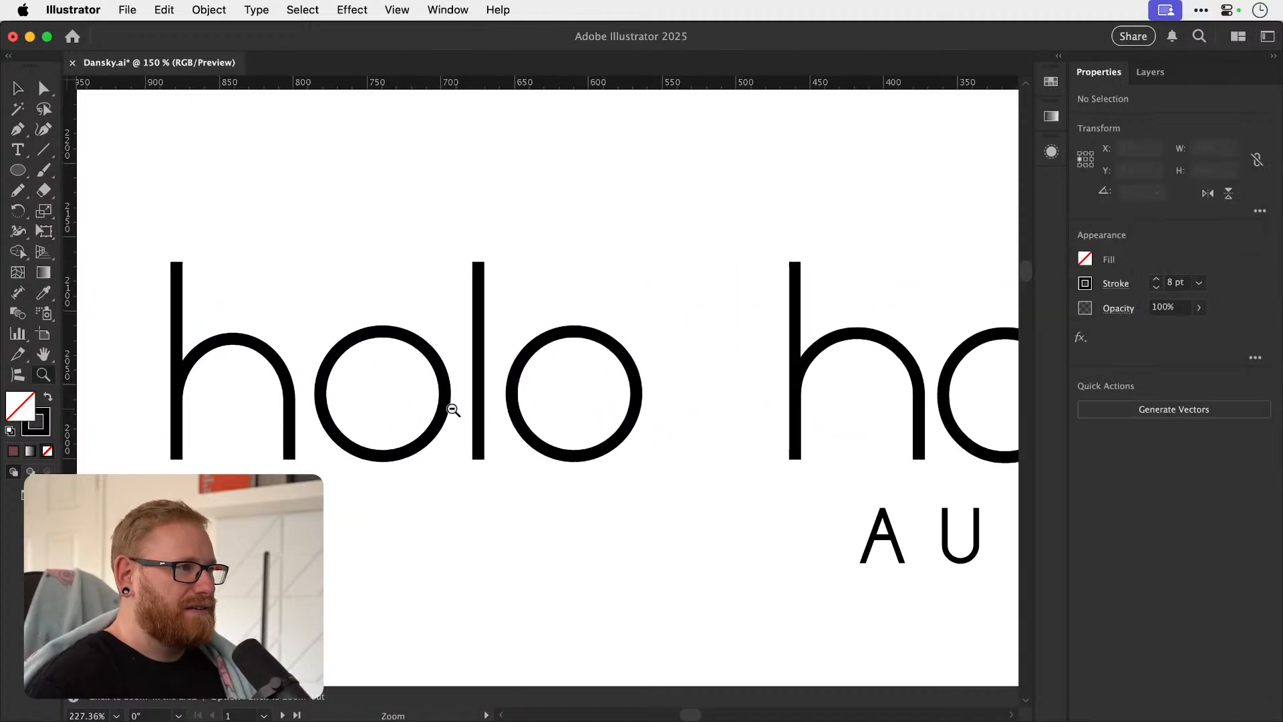
scroll(422, 387, up, 3)
drag(511, 374, 385, 386)
shift+click(333, 361)
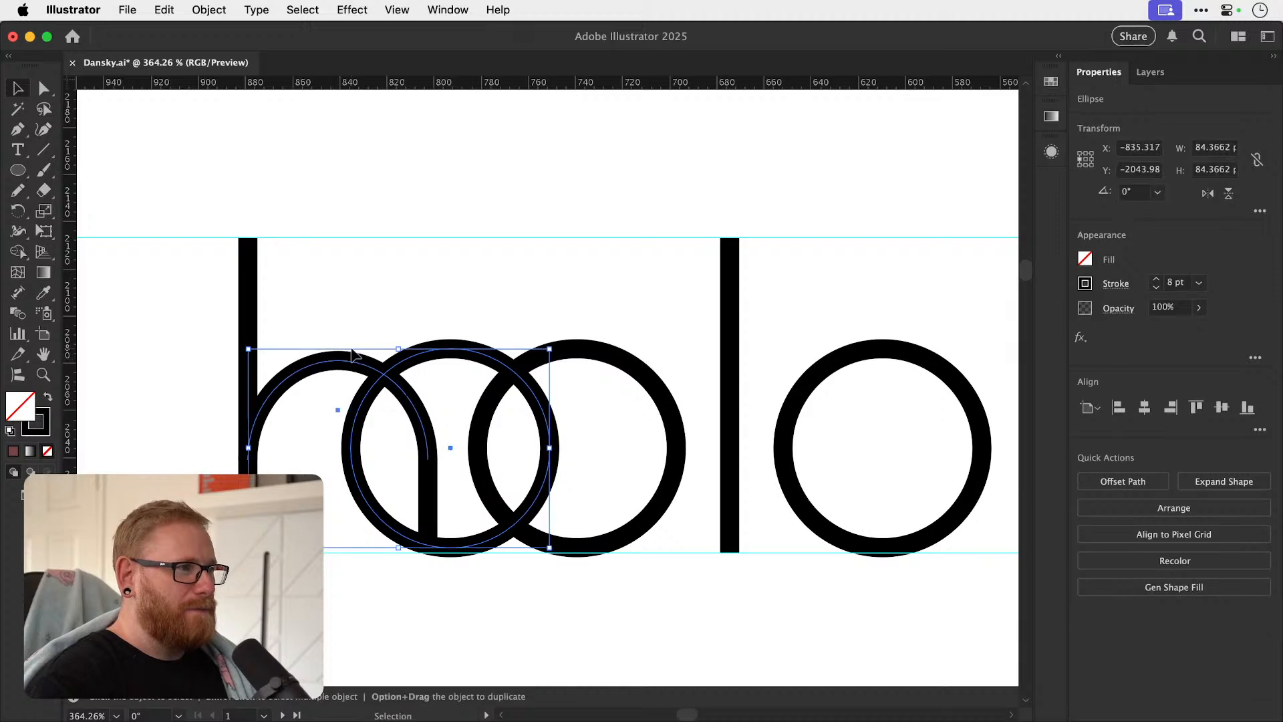
click(1196, 410)
Raise the top of the h's right leg to meet the arch's end, and delete the helper circle.
click(443, 457)
key(a)
drag(428, 455, 428, 449)
click(450, 403)
key(v)
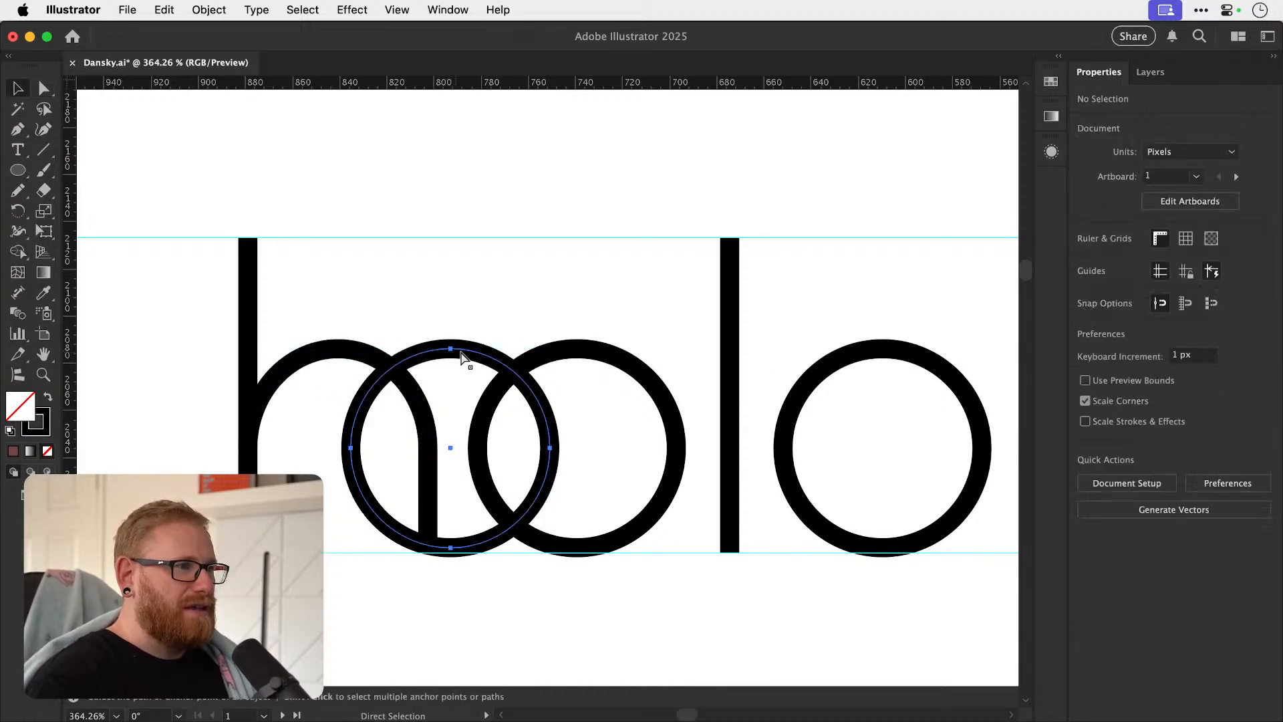
click(458, 348)
key(Delete)
key(super+minus)
key(super+minus)
key(super+minus)
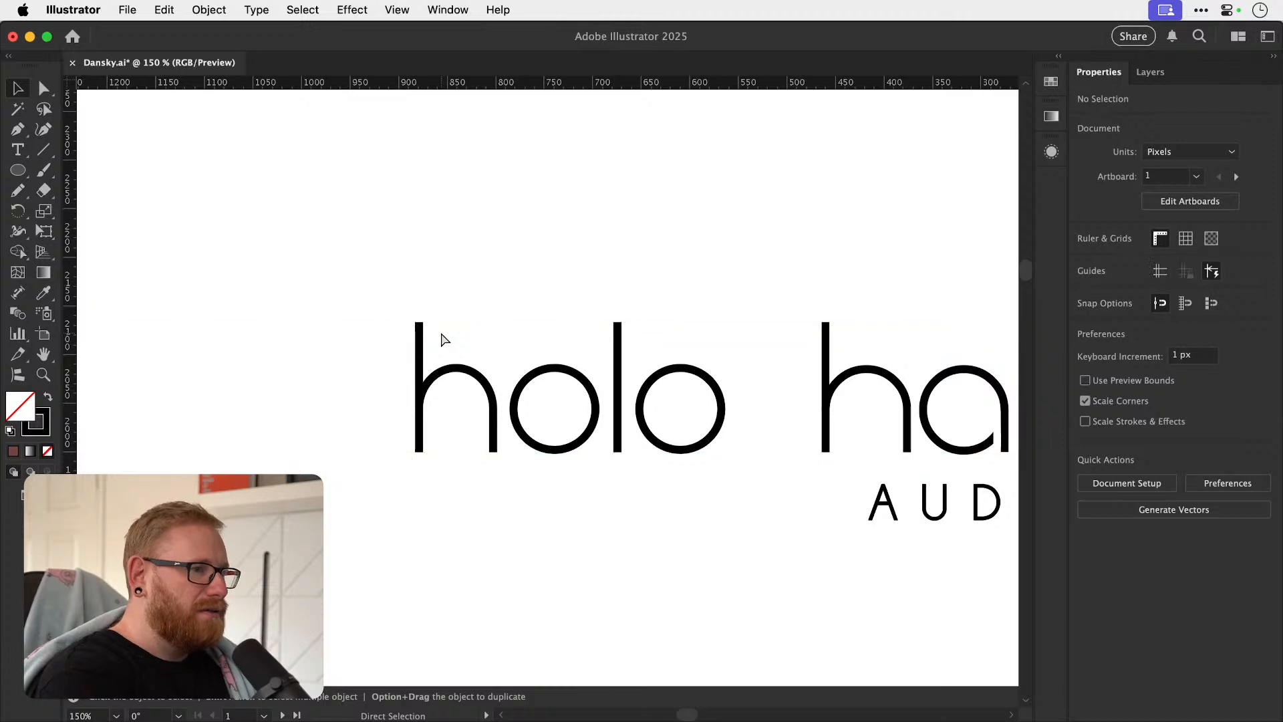
Copy the l onto the right edge of the first o and shorten it from above to form an a.
drag(618, 372, 452, 447)
scroll(435, 447, up, 3)
key(a)
drag(452, 241, 452, 401)
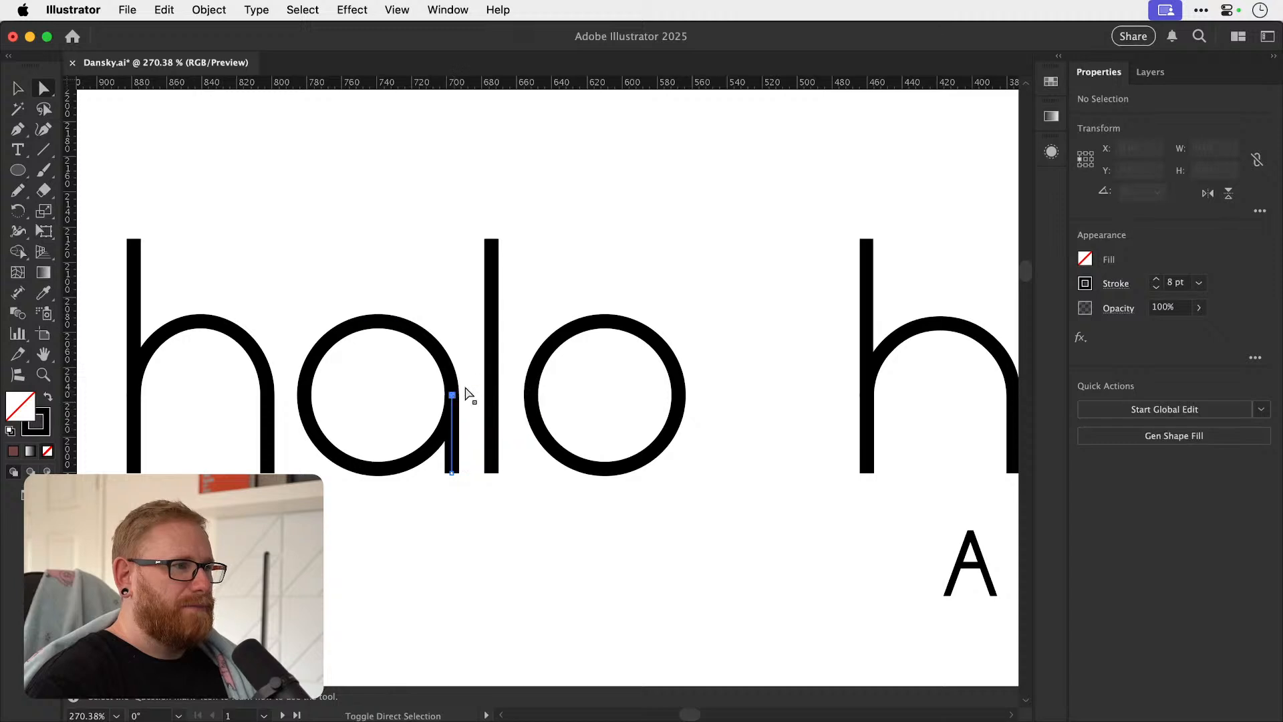
key(v)
Hide the rulers and duplicate the traced halo lettering, placing the copy well clear to the left.
key(super+minus)
key(super+minus)
key(super+minus)
key(super+minus)
key(super+minus)
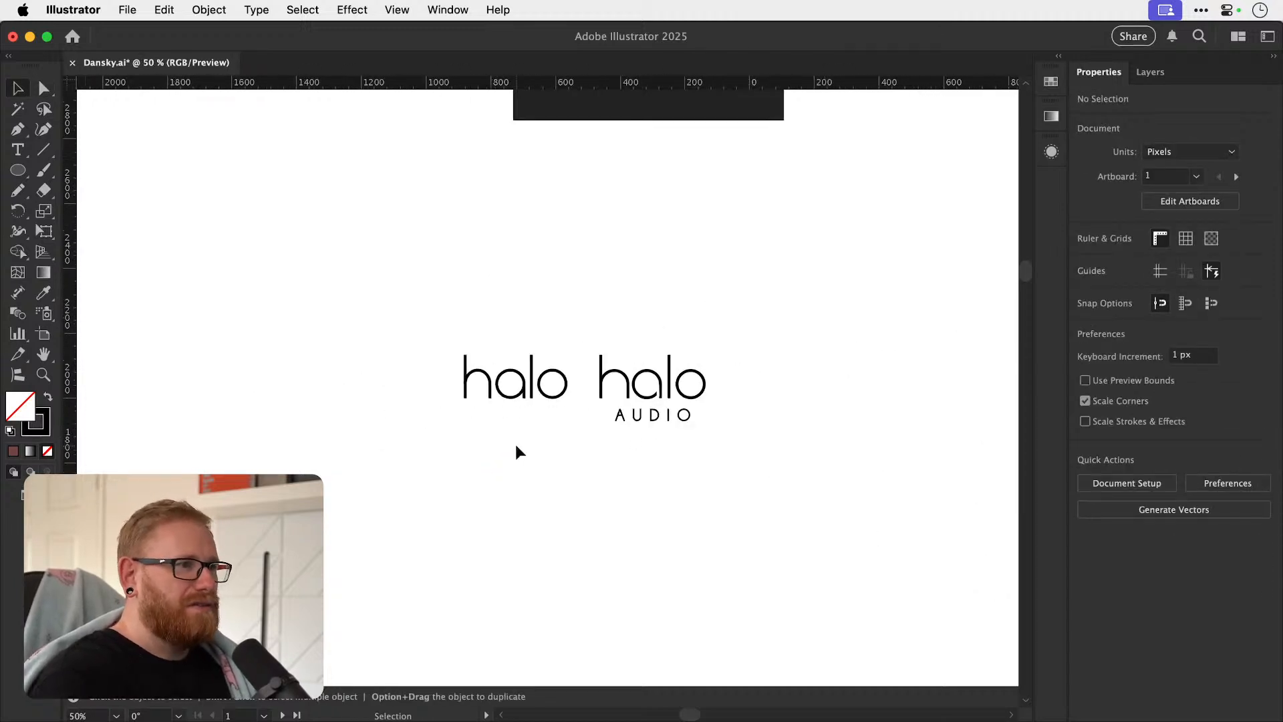
drag(543, 405, 541, 401)
key(super+r)
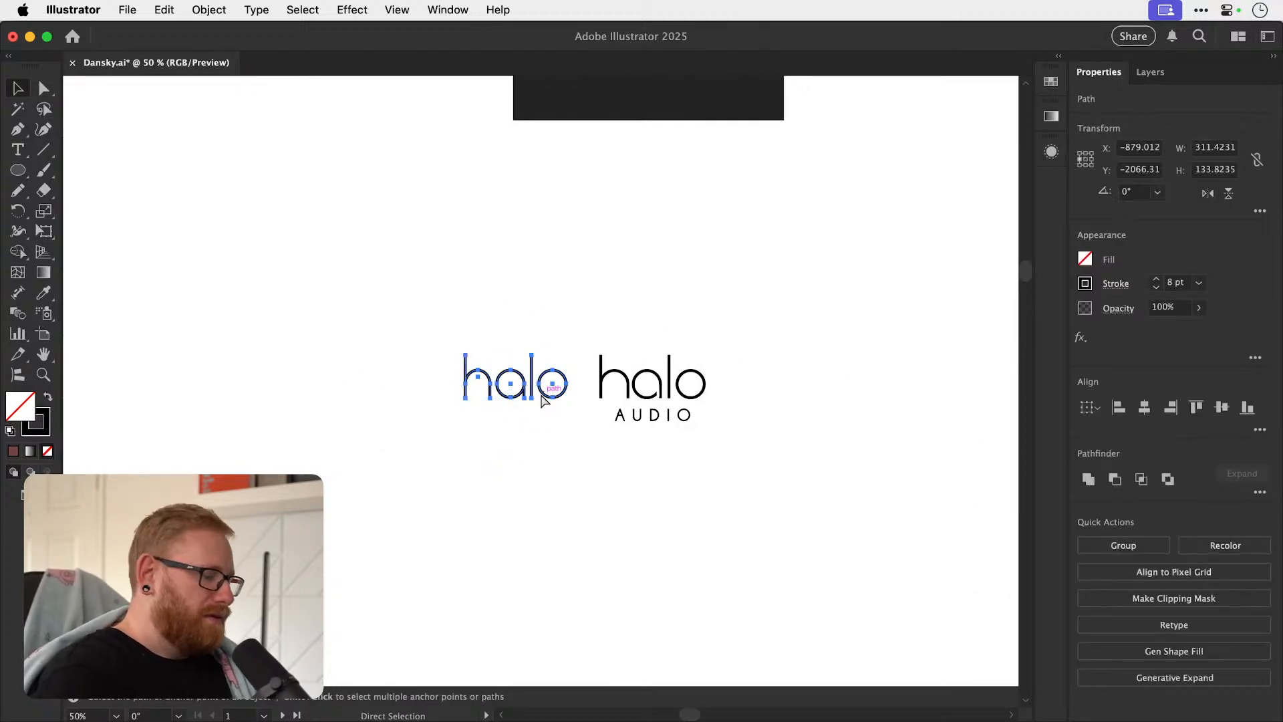
key(shift+Left)
key(shift+Left)
key(shift+Left)
key(shift+Left)
key(shift+Left)
key(shift+Left)
key(shift+Left)
key(shift+Left)
key(shift+Left)
key(shift+Left)
key(shift+Left)
key(shift+Left)
key(shift+Left)
key(shift+Left)
key(shift+Left)
key(shift+Left)
key(shift+Left)
key(shift+Left)
key(shift+Left)
key(shift+Left)
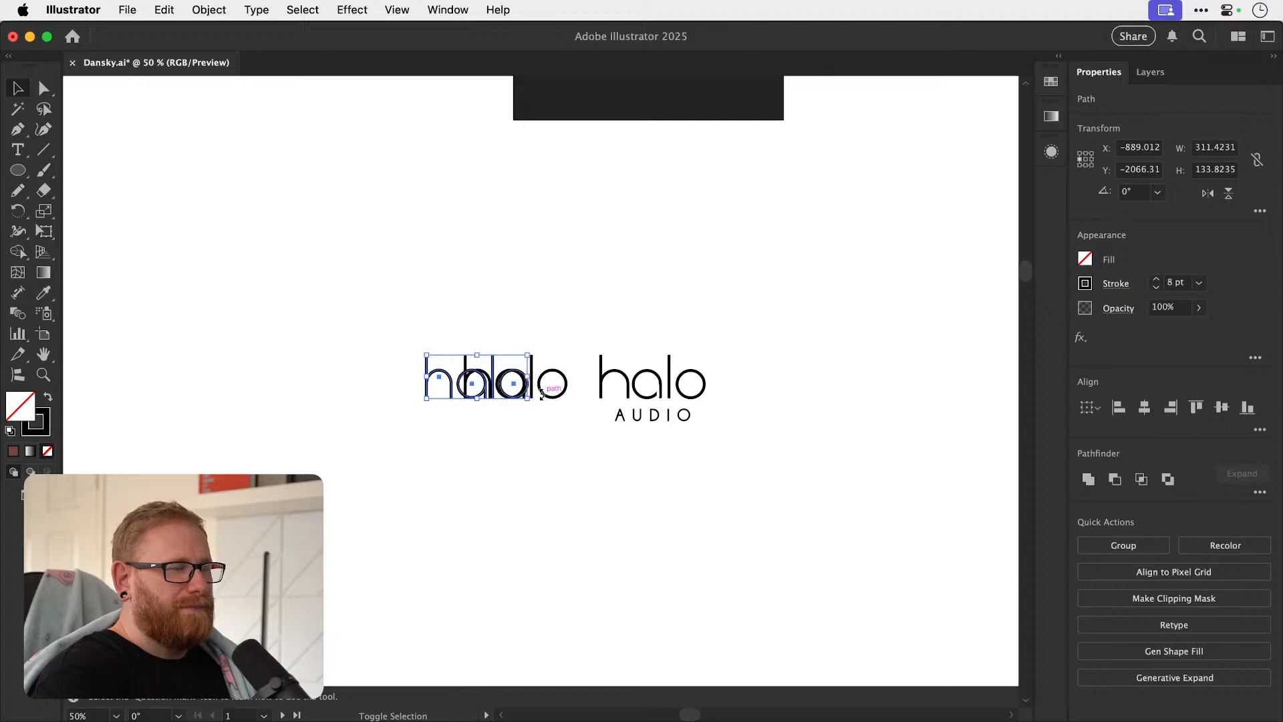
key(shift+Left)
key(shift+Left)
key(shift+Left)
key(shift+Left)
key(shift+Left)
key(shift+Left)
key(shift+Left)
key(shift+Left)
key(shift+Left)
key(shift+Left)
key(shift+Left)
key(shift+Left)
key(shift+Left)
key(shift+Left)
key(shift+Left)
key(shift+Left)
key(shift+Left)
key(shift+Left)
key(shift+Left)
key(shift+Left)
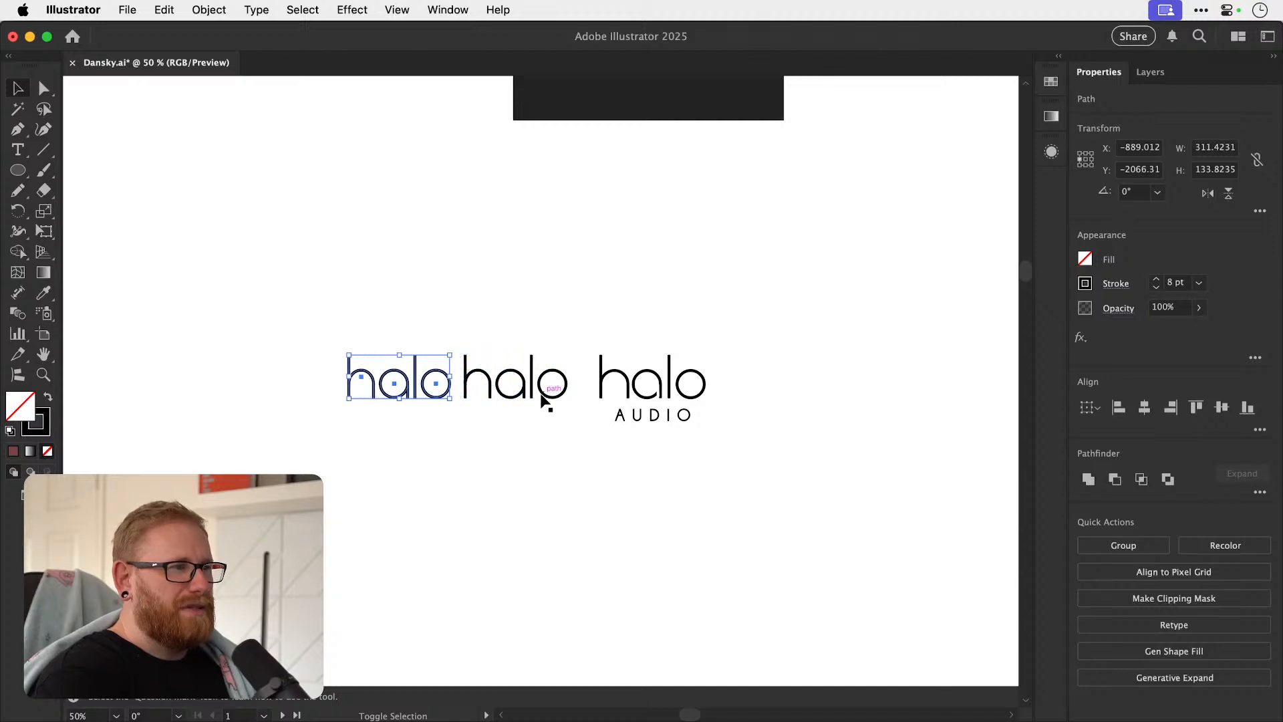
key(shift+Left)
key(shift+Left)
key(shift+Left)
key(shift+Left)
key(shift+Left)
key(shift+Left)
key(shift+Left)
key(shift+Left)
key(shift+Left)
key(shift+Left)
key(shift+Left)
key(shift+Left)
key(shift+Left)
key(shift+Left)
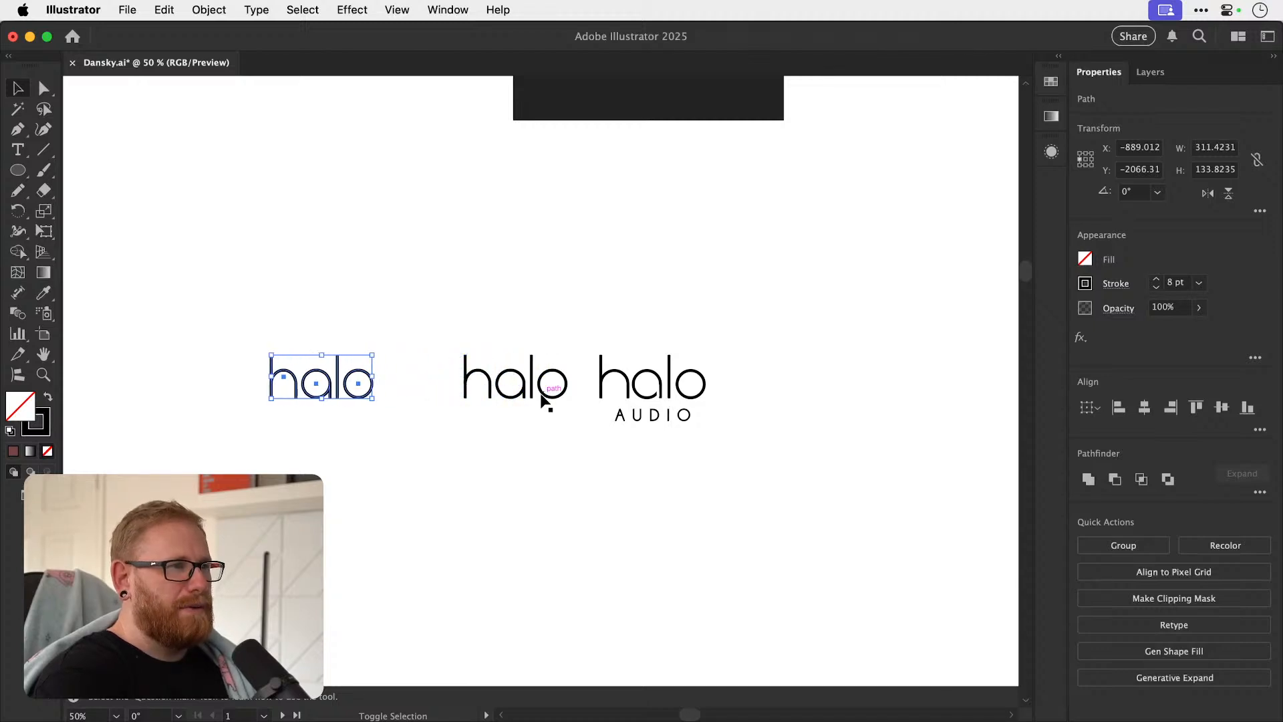
Shift the copied h and a together slightly left to widen the gap before the l.
key(z)
key(super+shift+a)
drag(289, 397, 584, 478)
key(v)
drag(178, 509, 388, 359)
key(z)
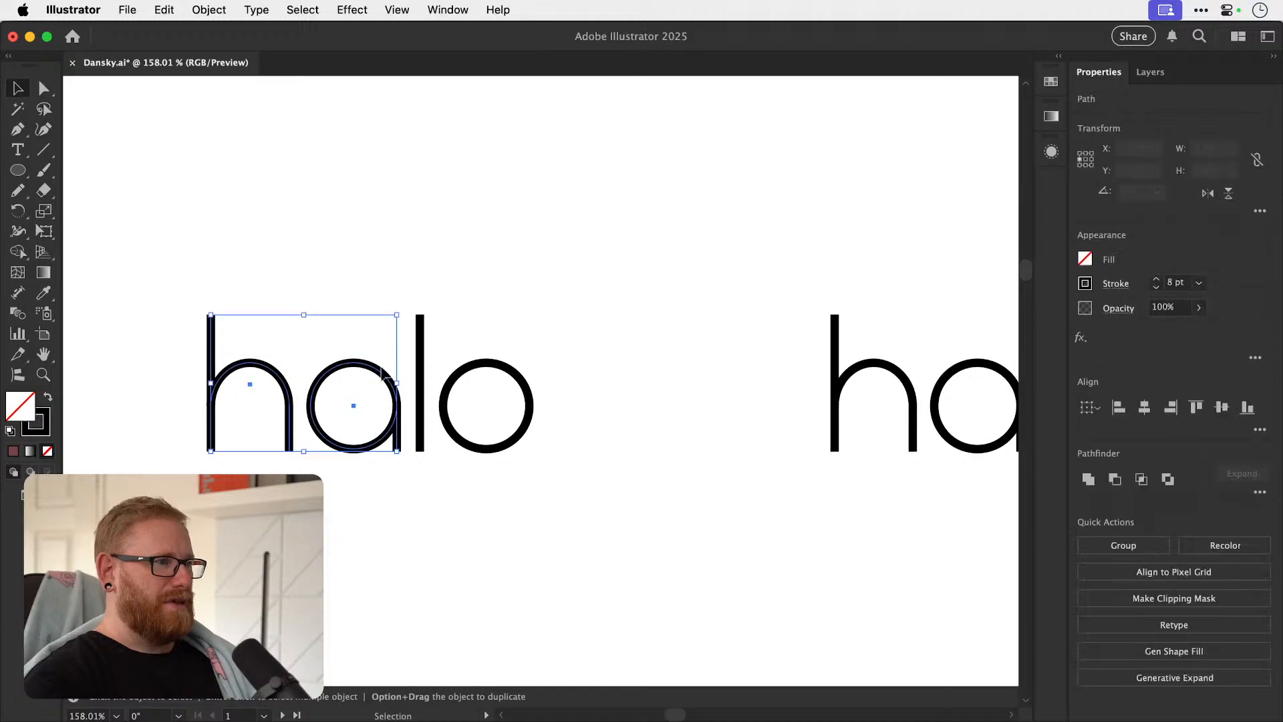
drag(378, 405, 599, 340)
drag(399, 449, 537, 416)
key(v)
drag(454, 438, 448, 439)
key(super+shift+a)
key(a)
key(super+minus)
key(super+minus)
key(super+minus)
key(super+minus)
key(super+minus)
key(super+minus)
key(super+minus)
key(super+minus)
key(super+minus)
key(super+minus)
key(super+minus)
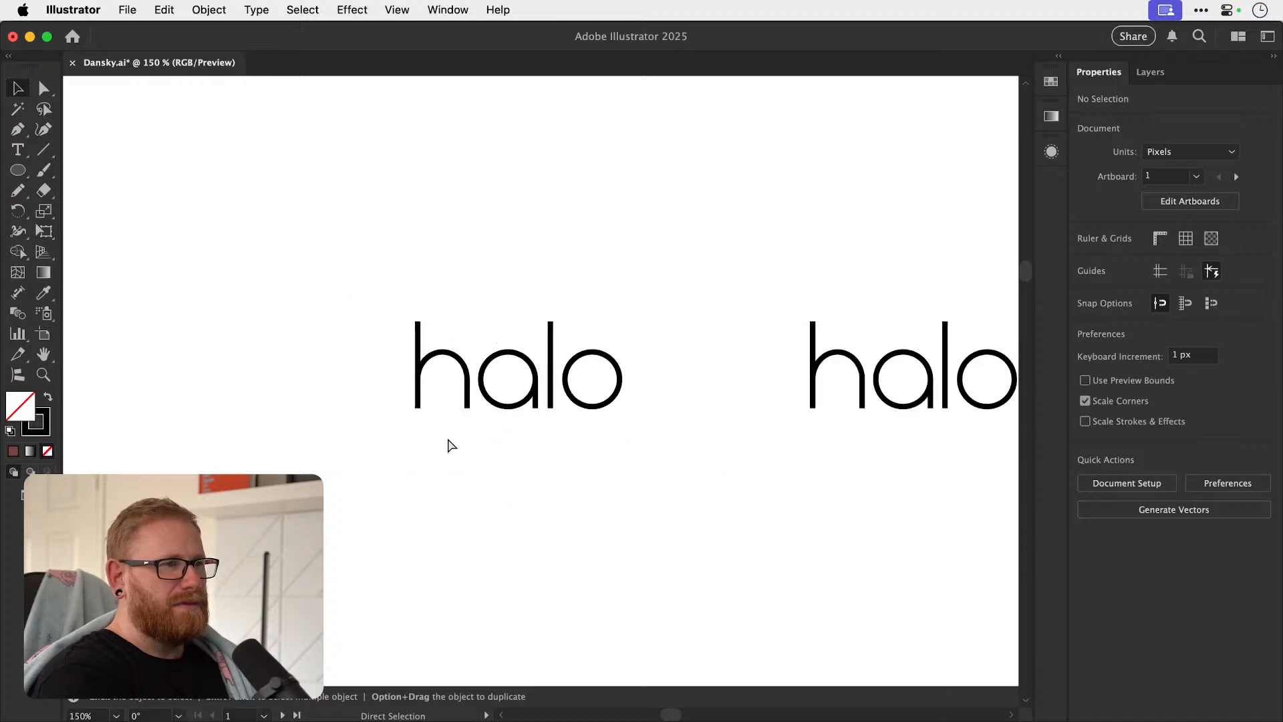
drag(582, 358, 465, 500)
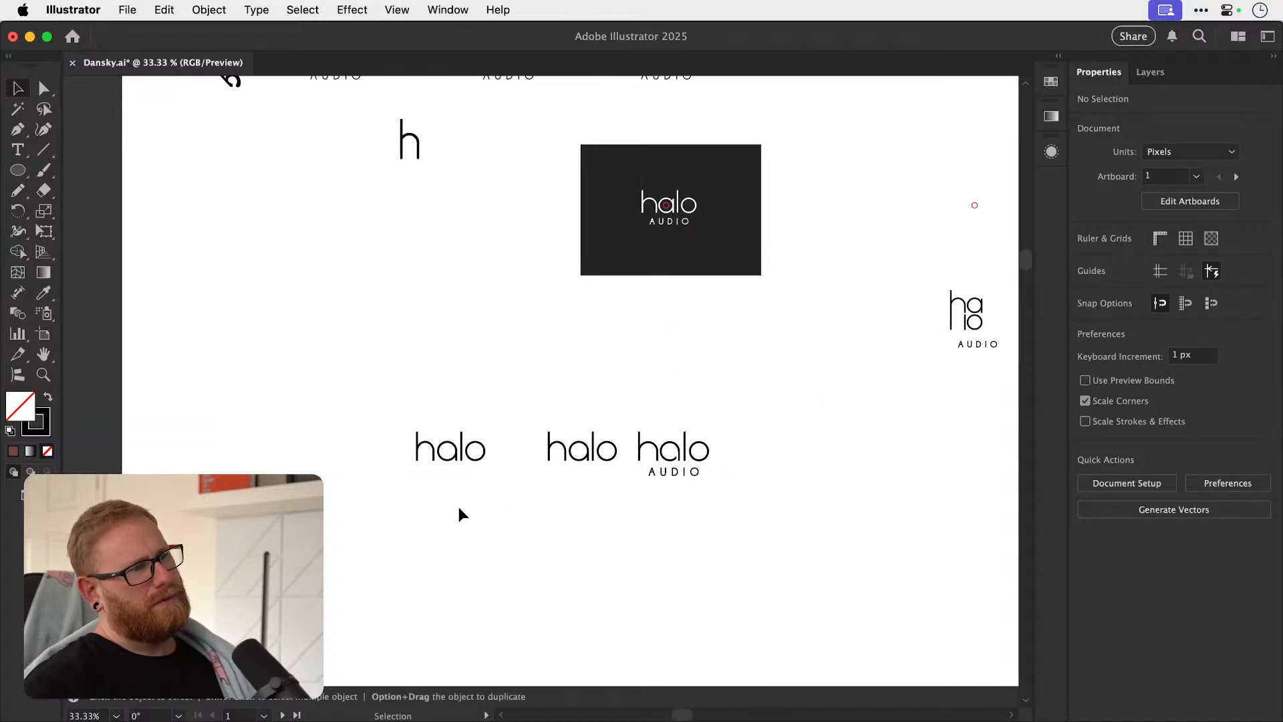
Group the stem and arch of the h in the copied halo lettering.
key(z)
drag(429, 451, 731, 412)
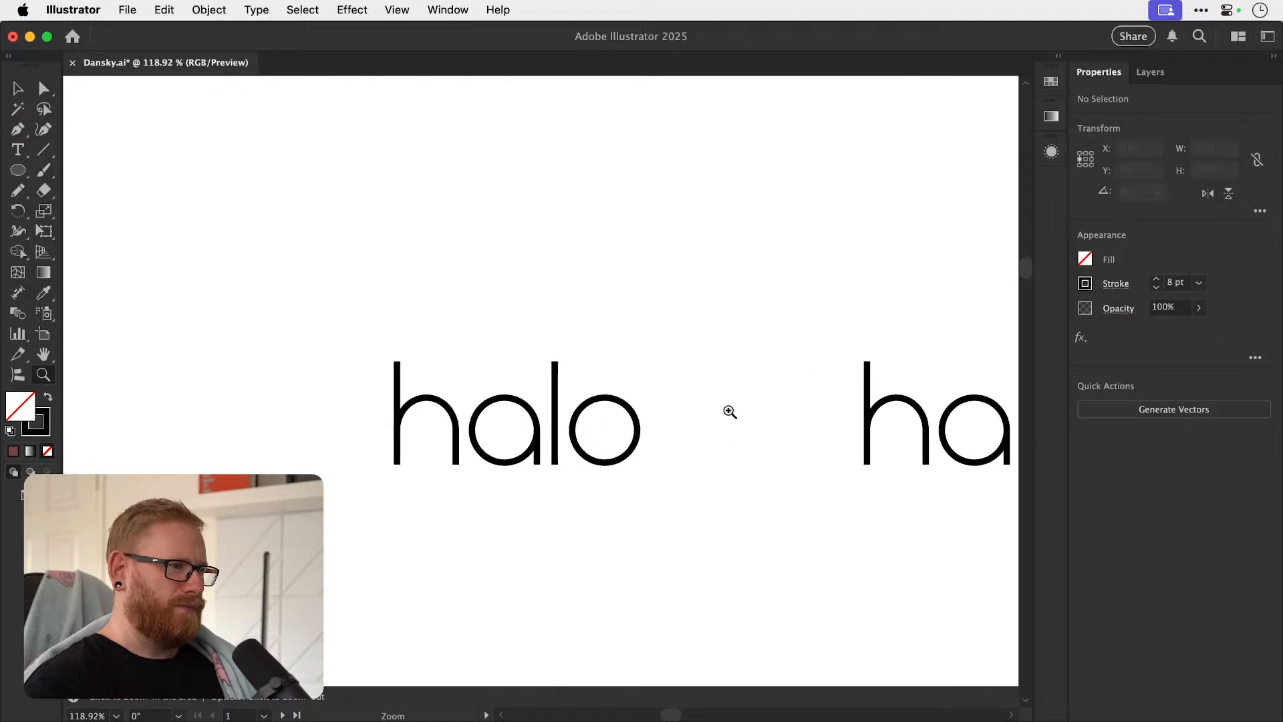
key(v)
drag(366, 509, 447, 353)
key(z)
drag(445, 412, 698, 491)
key(v)
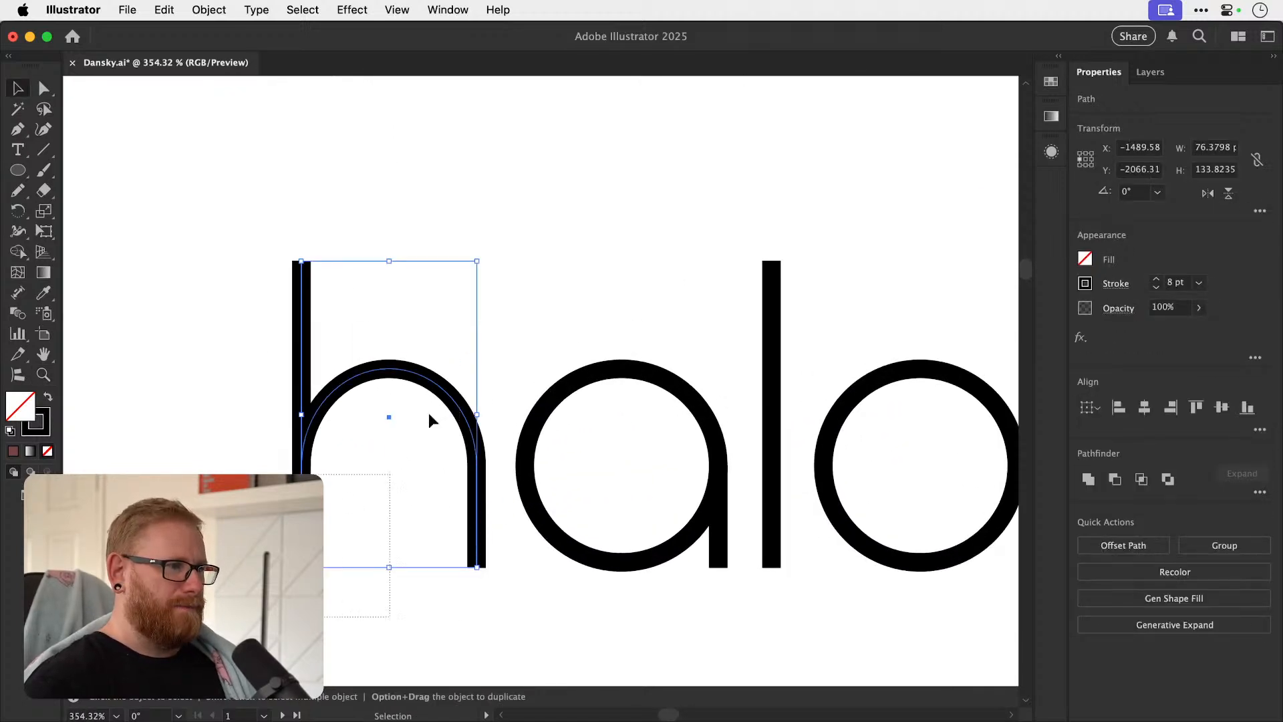
drag(491, 301, 491, 303)
key(super+g)
Fine-tune the grouped h's horizontal position to even out its gap to the a.
key(z)
drag(465, 462, 637, 448)
key(v)
drag(537, 459, 532, 458)
key(super+shift+a)
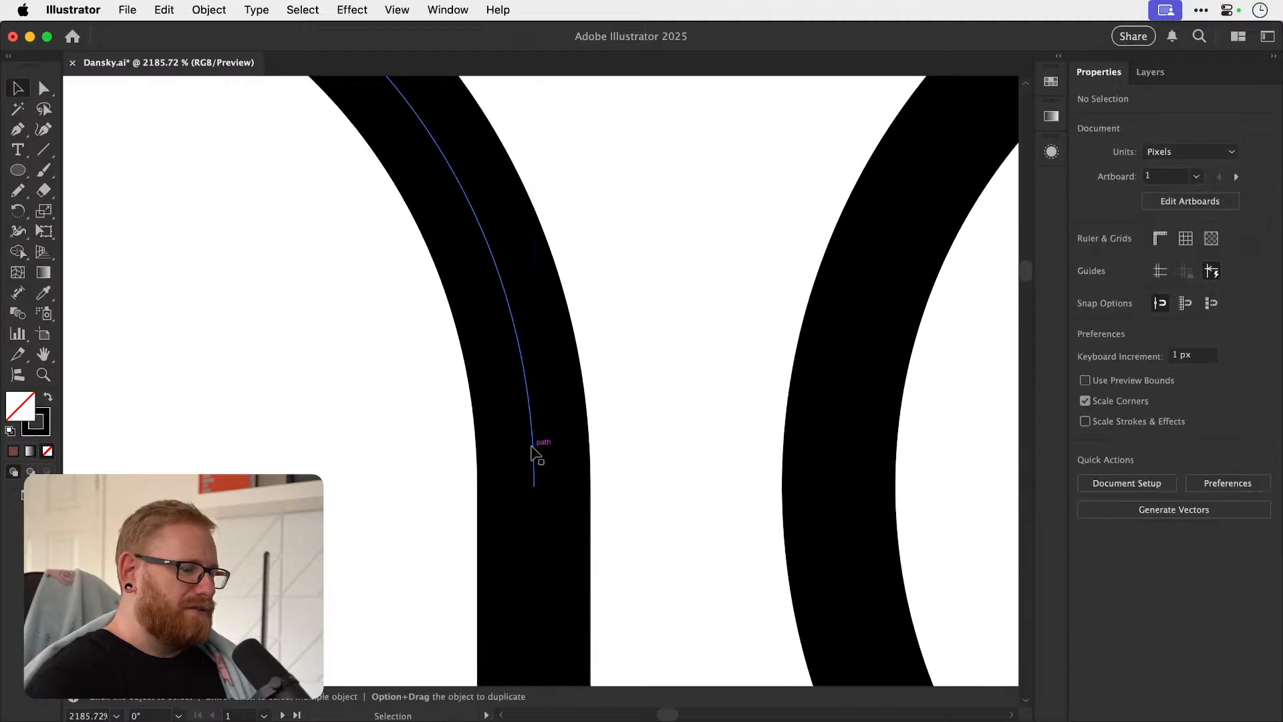
key(super+minus)
key(super+minus)
key(super+minus)
key(super+minus)
key(super+minus)
key(super+minus)
key(super+minus)
key(super+minus)
key(super+minus)
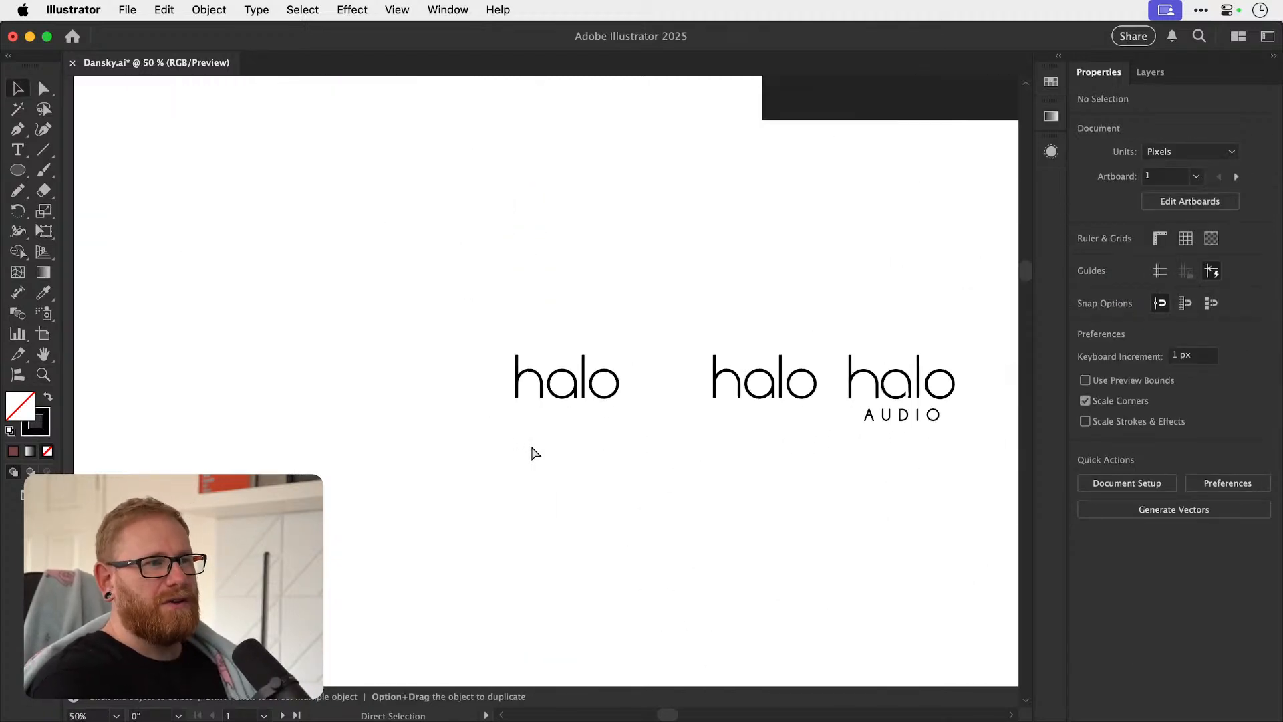
Duplicate the spaced halo lettering further left and delete the earlier traced version beside the halo AUDIO logo.
key(space)
drag(525, 425, 556, 444)
key(z)
key(v)
drag(379, 386, 296, 441)
drag(544, 372, 699, 464)
key(Delete)
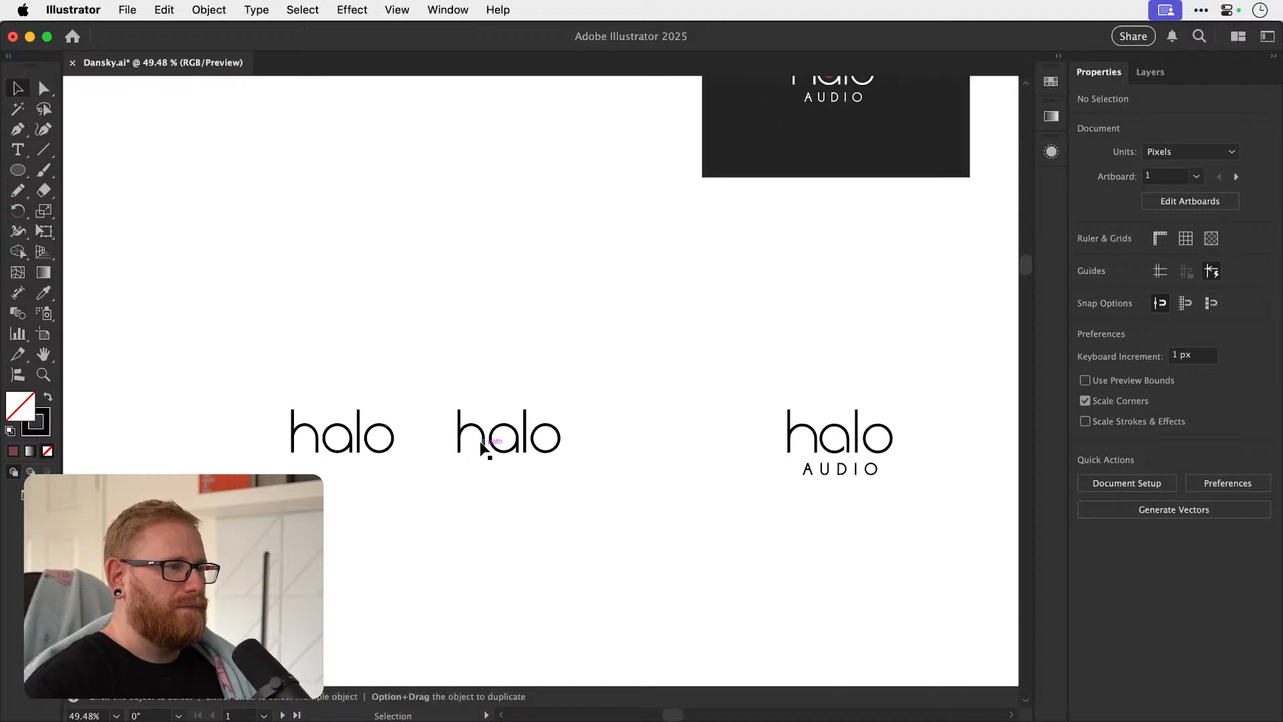
Try a much heavier stroke on the duplicated halo lettering, and undo the change.
key(z)
drag(261, 431, 557, 486)
key(v)
key(super+z)
drag(278, 323, 711, 567)
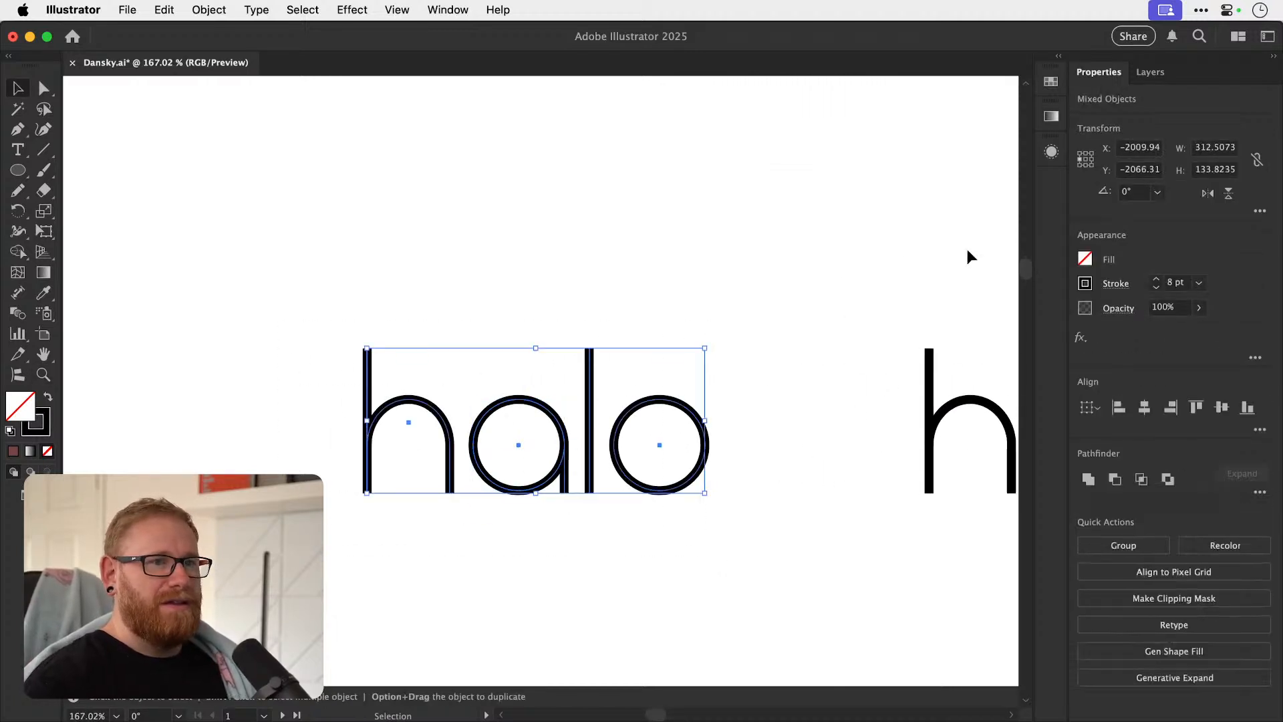
shift+click(1156, 278)
shift+click(1156, 278)
key(super+shift+a)
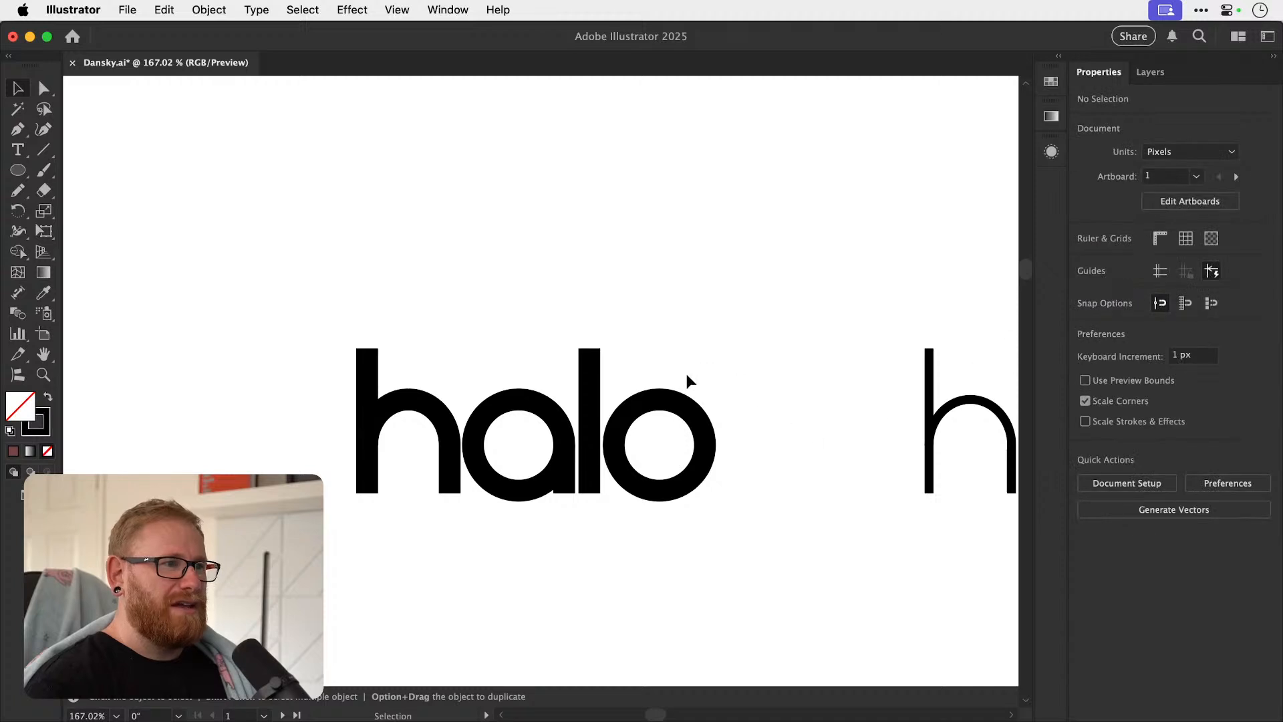
key(super+z)
key(super+z)
Try thinner strokes, 6 pt and finer, on the duplicated halo lettering, and undo the changes.
click(1156, 287)
click(1157, 287)
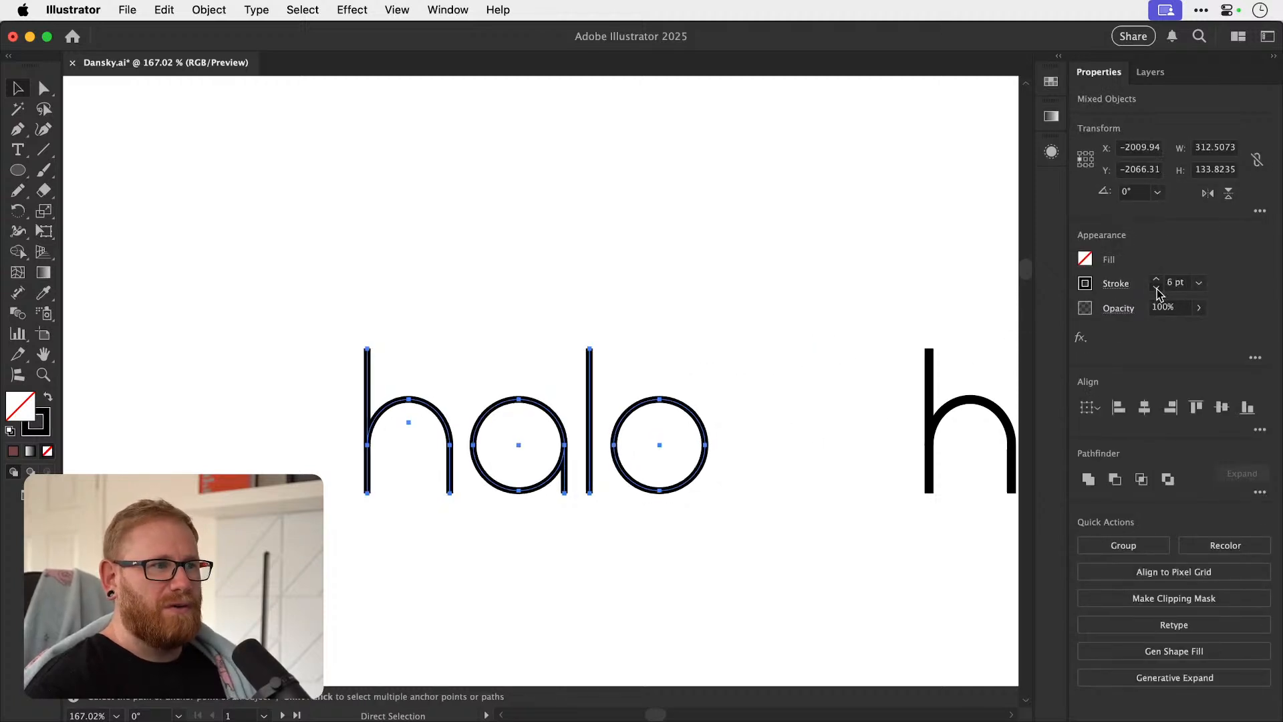
click(1156, 288)
key(super+shift+a)
key(v)
key(super+z)
key(super+z)
key(super+z)
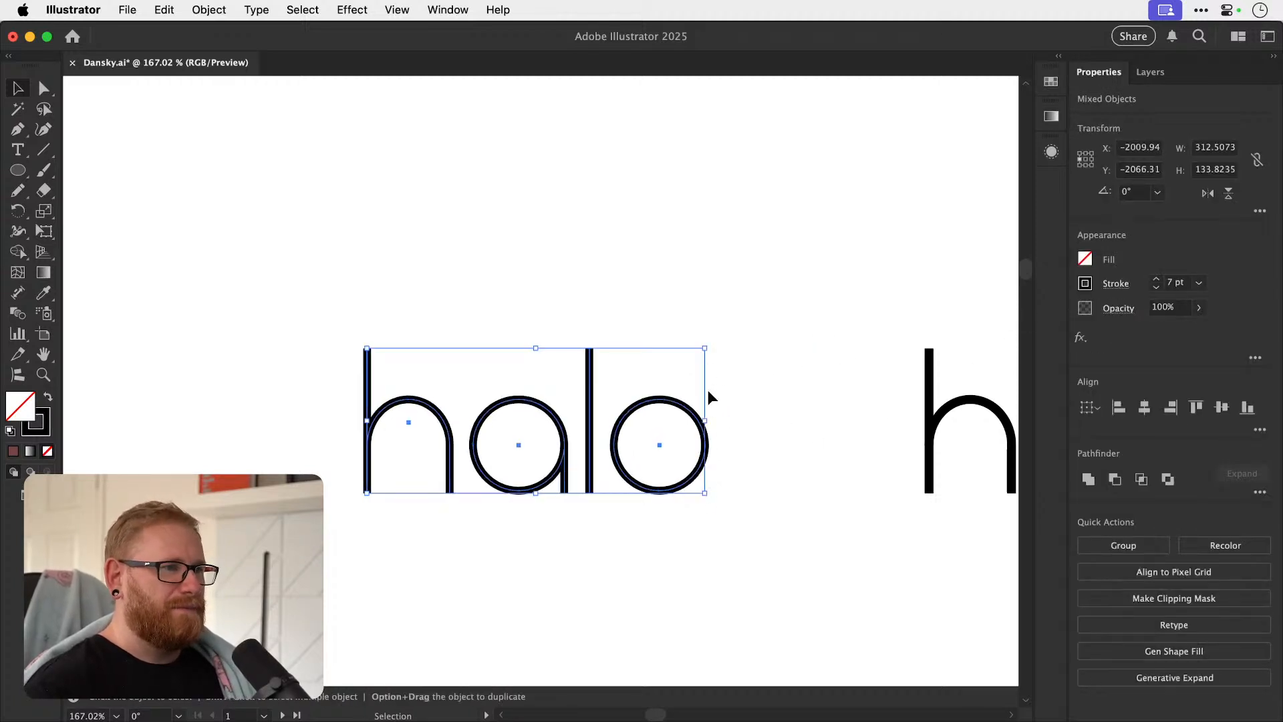
key(super+z)
Copy the a's short stem 8 px to the left so it sits flush against the original.
key(super+shift+a)
key(super+space)
drag(609, 472, 596, 477)
double_click(582, 493)
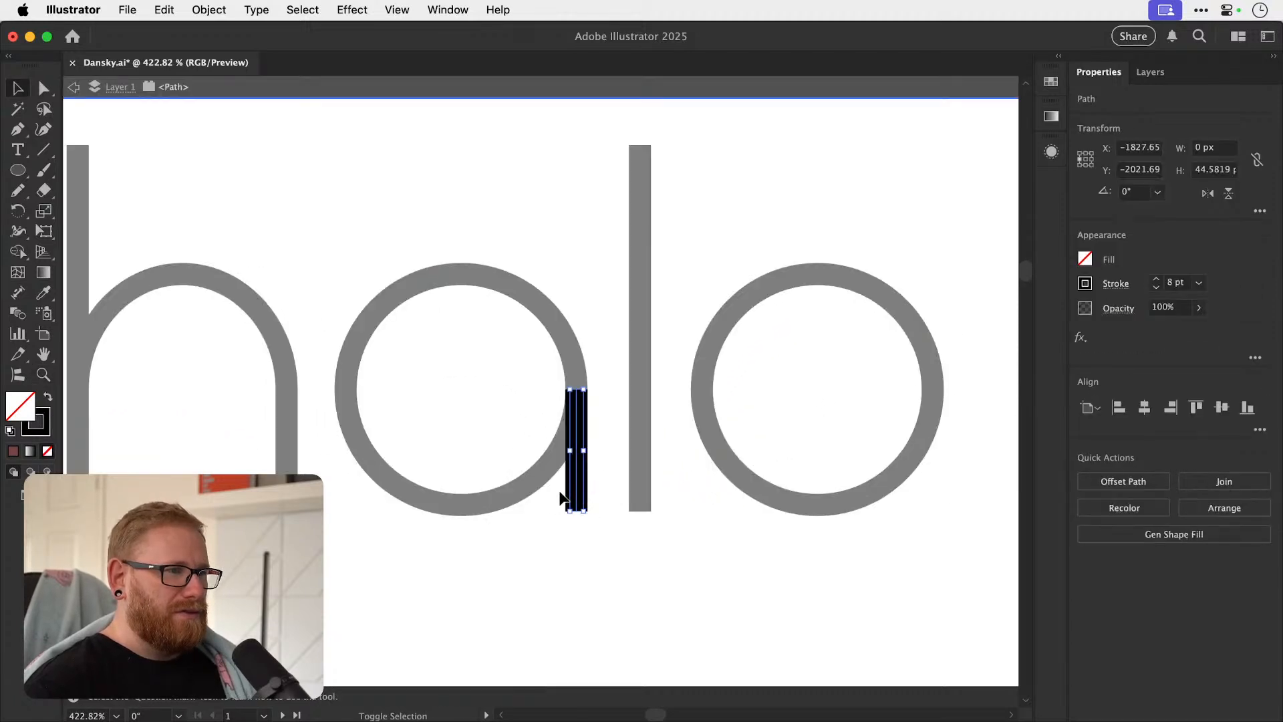
double_click(543, 509)
drag(579, 498, 549, 497)
key(super+space)
click(556, 499)
key(super+space)
drag(553, 525, 627, 520)
mouse_move(528, 518)
mouse_down()
mouse_move(518, 521)
mouse_move(538, 528)
mouse_up()
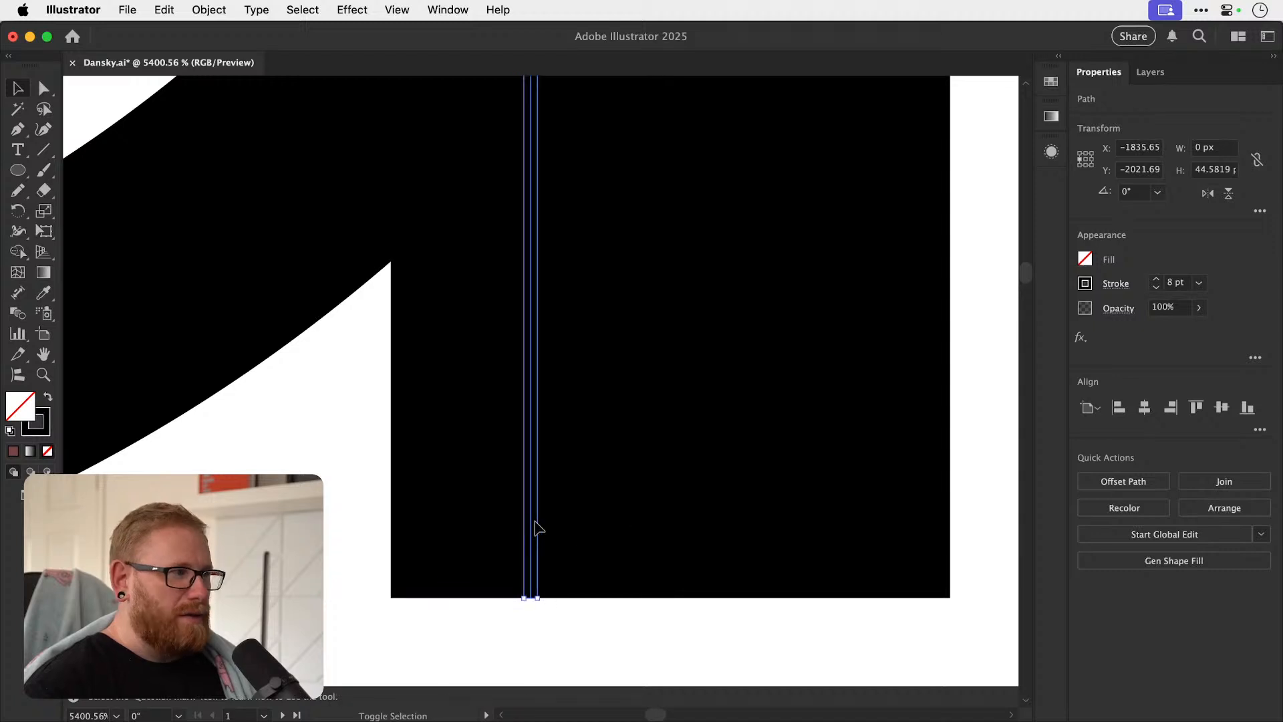
Colour the copied stem's stroke white by sampling the blank canvas.
key(x)
key(i)
shift+click(314, 534)
key(super+shift+a)
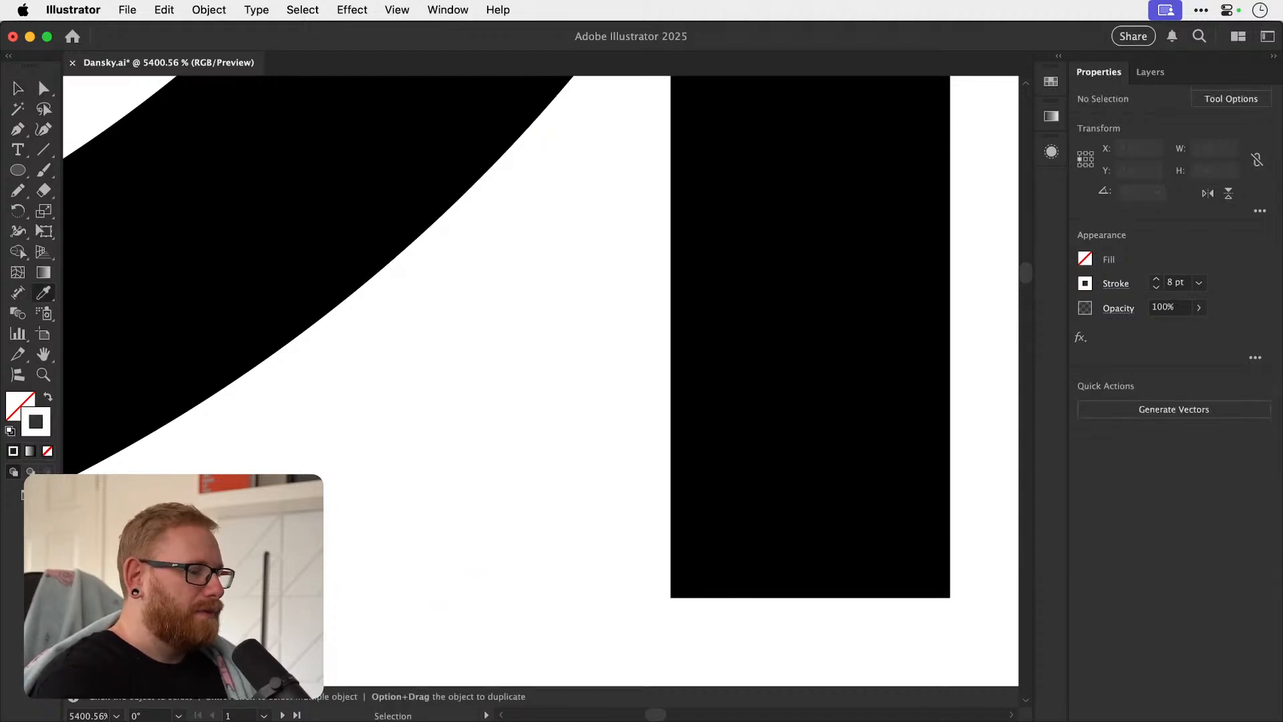
key(super+minus)
key(super+minus)
key(super+minus)
key(super+minus)
key(super+minus)
key(super+minus)
key(super+minus)
key(super+minus)
key(super+minus)
key(v)
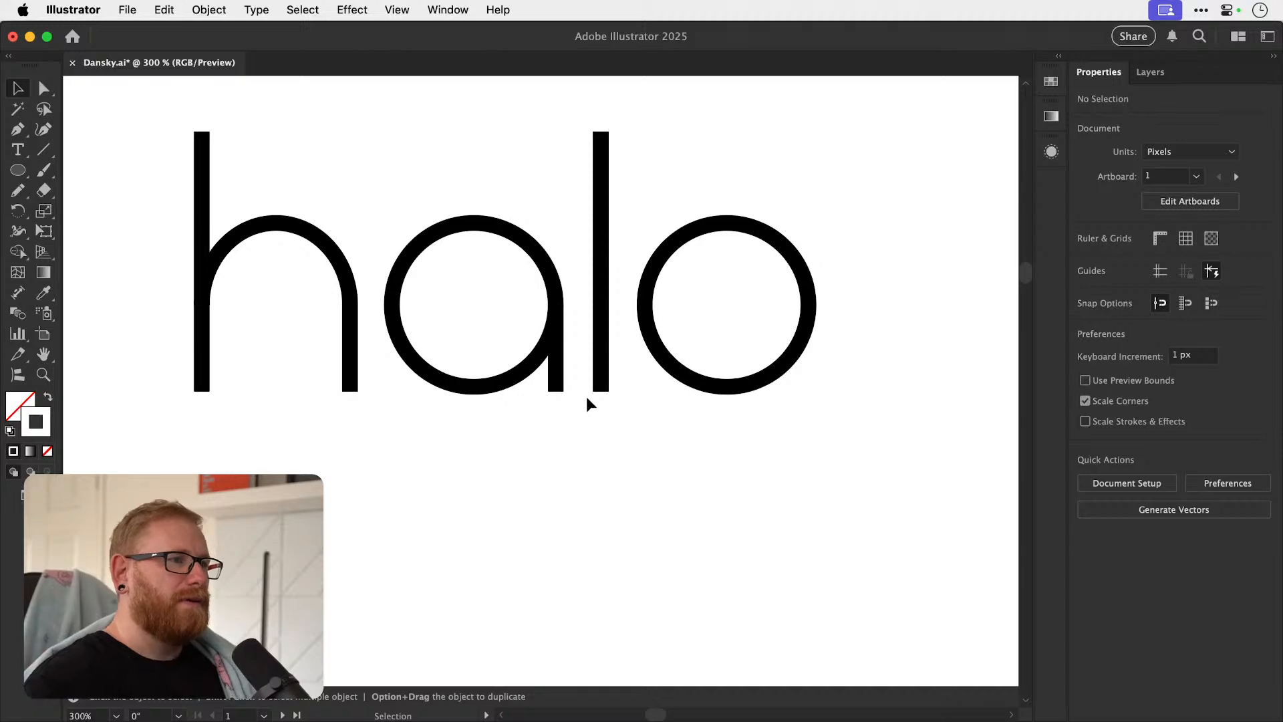
Bring the white stem to the front so it cuts a gap in the a's bowl.
super+click(541, 386)
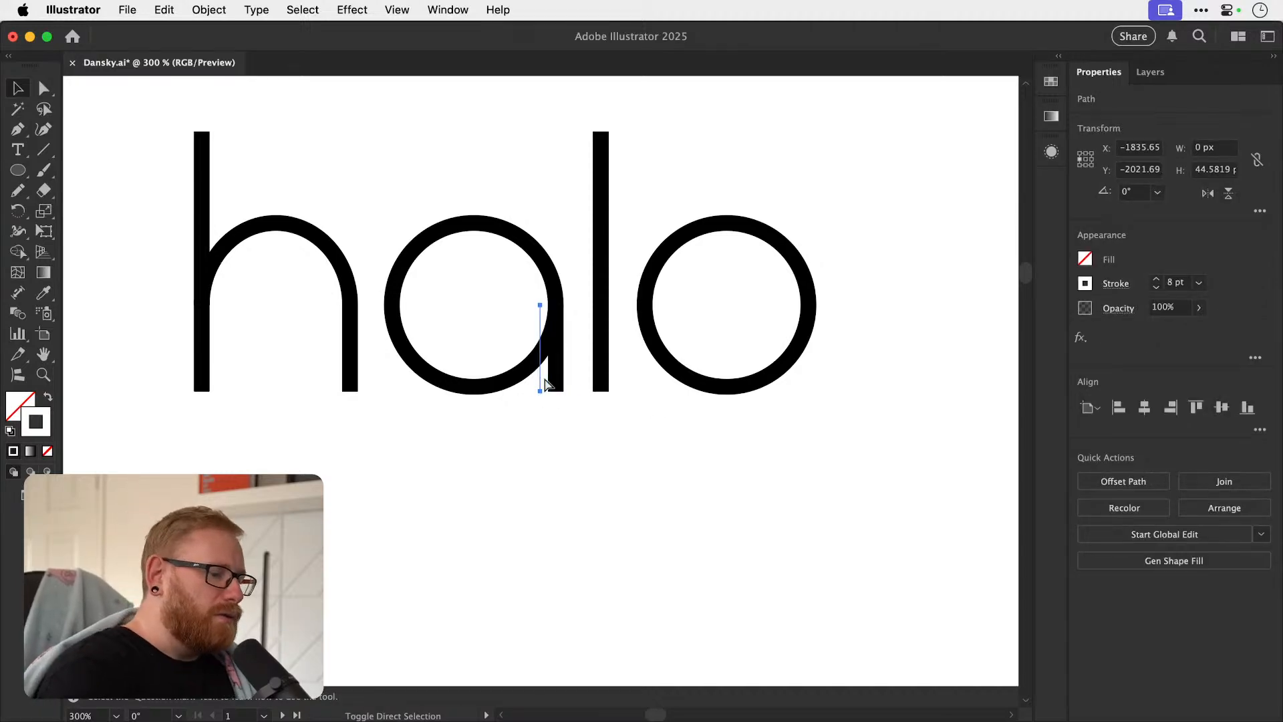
key(super+shift+bracketright)
key(super+shift+a)
drag(605, 413, 573, 516)
drag(511, 440, 795, 441)
click(507, 433)
Inspect the gap between the a's bowl and its stem up close and at a distance.
key(z)
drag(518, 363, 636, 390)
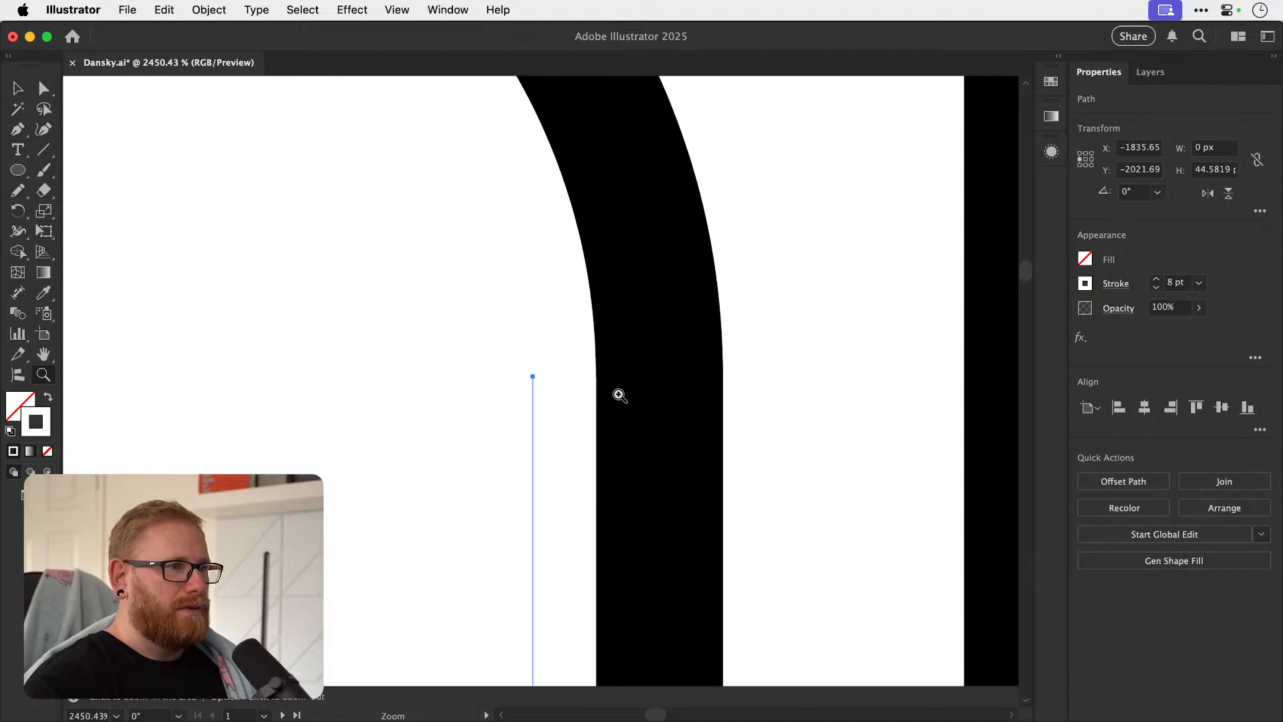
key(v)
key(super+minus)
key(super+minus)
key(super+minus)
key(super+minus)
key(super+minus)
key(super+minus)
key(super+minus)
key(super+minus)
key(super+minus)
key(super+minus)
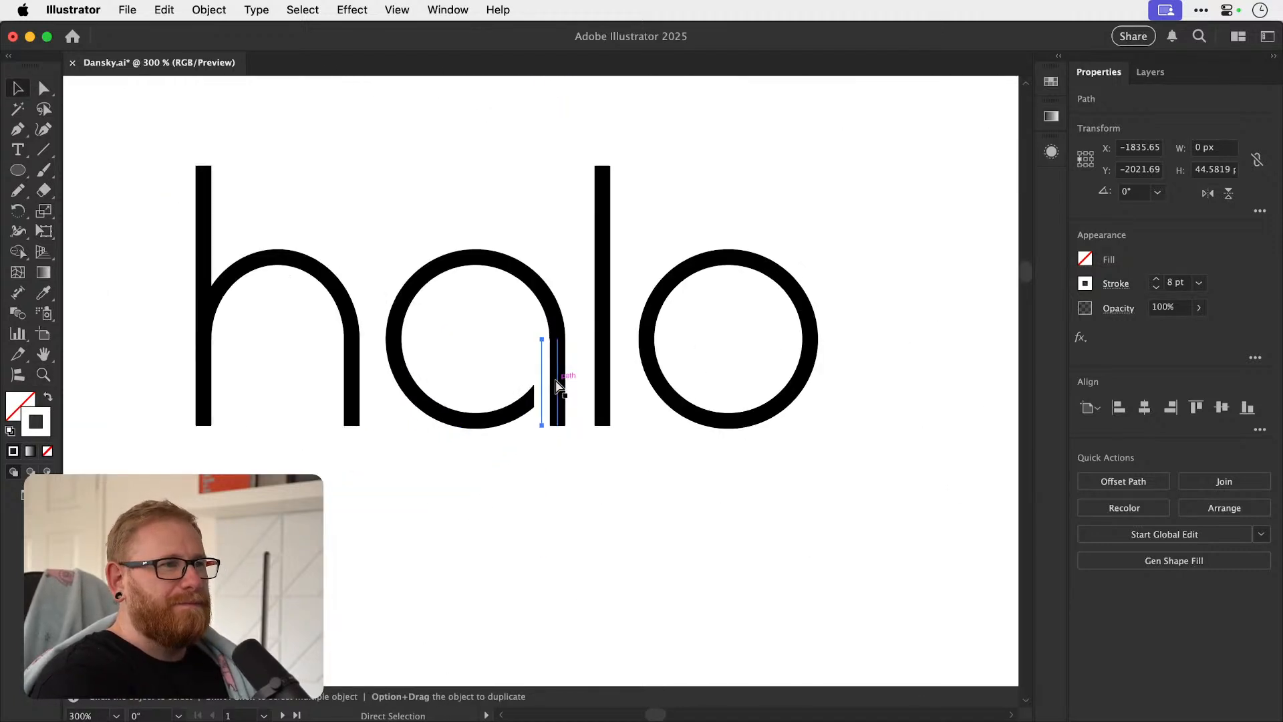
key(super+shift+a)
key(z)
drag(529, 376, 559, 355)
key(a)
key(super+shift+a)
key(super+minus)
key(super+minus)
key(super+minus)
key(super+minus)
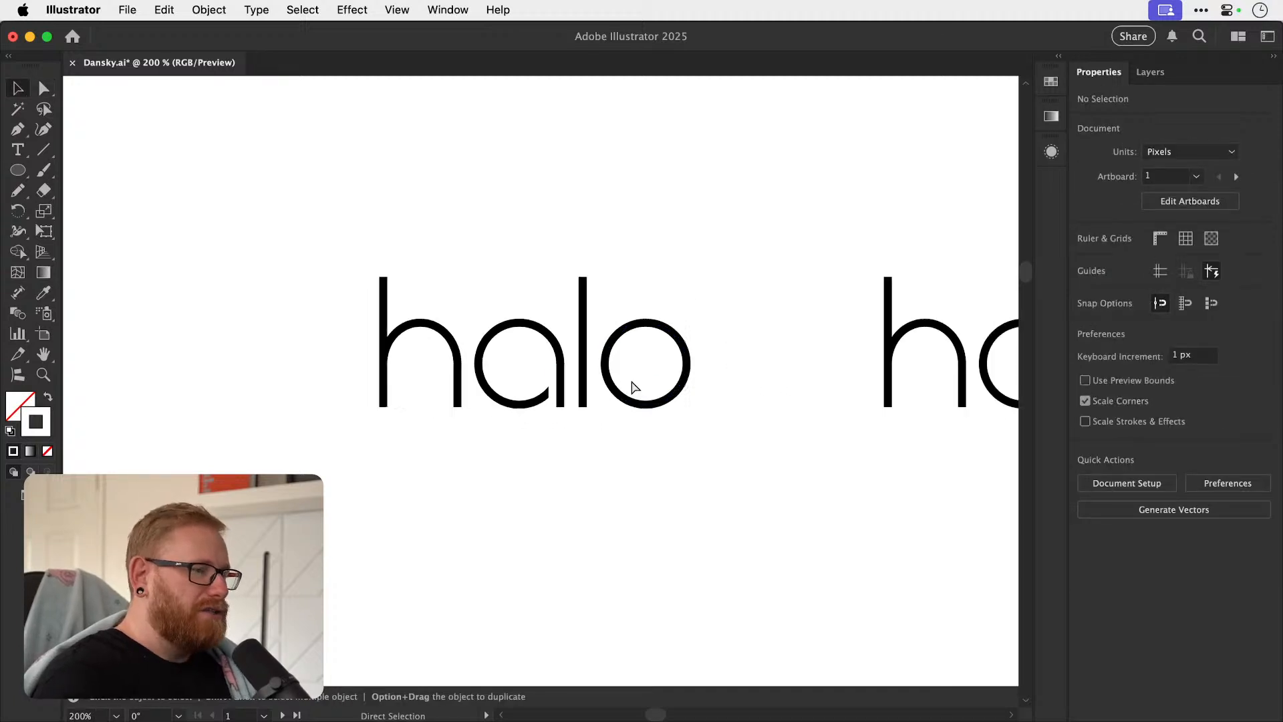
Select all letters of the halo version with the cut a and group them.
key(v)
key(space)
drag(684, 403, 560, 459)
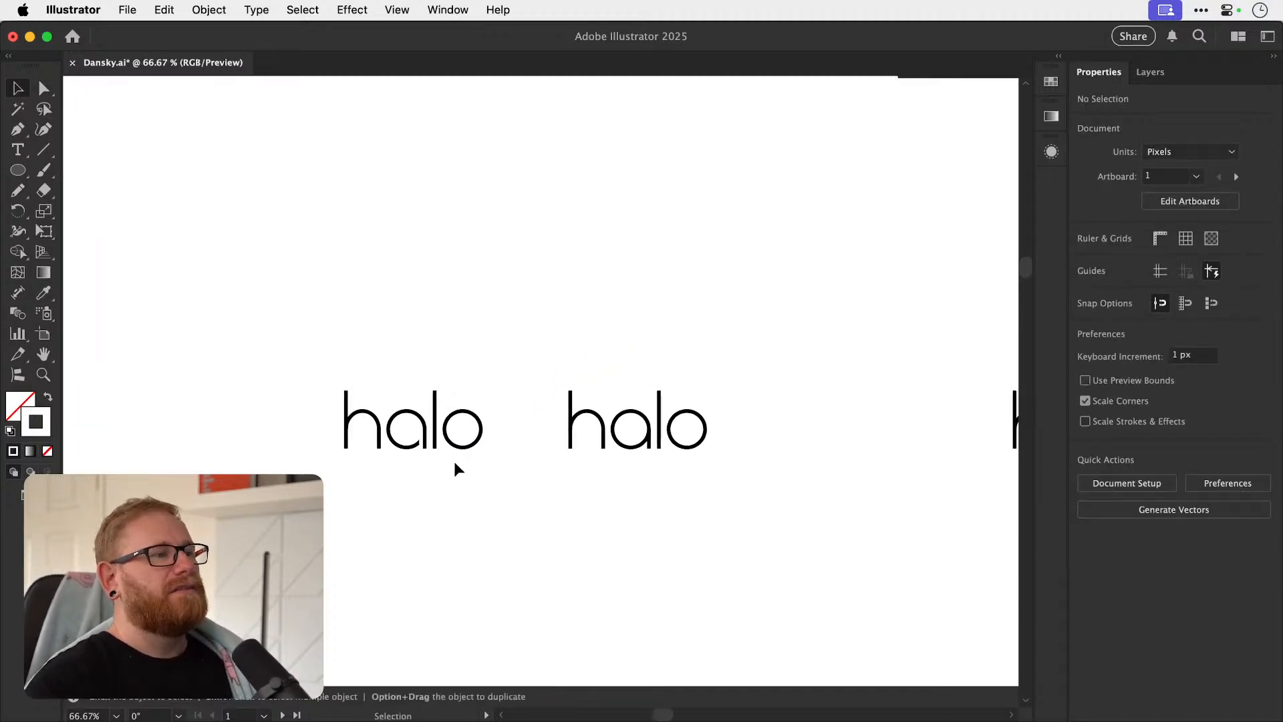
drag(476, 458, 517, 526)
key(z)
drag(386, 450, 676, 409)
key(v)
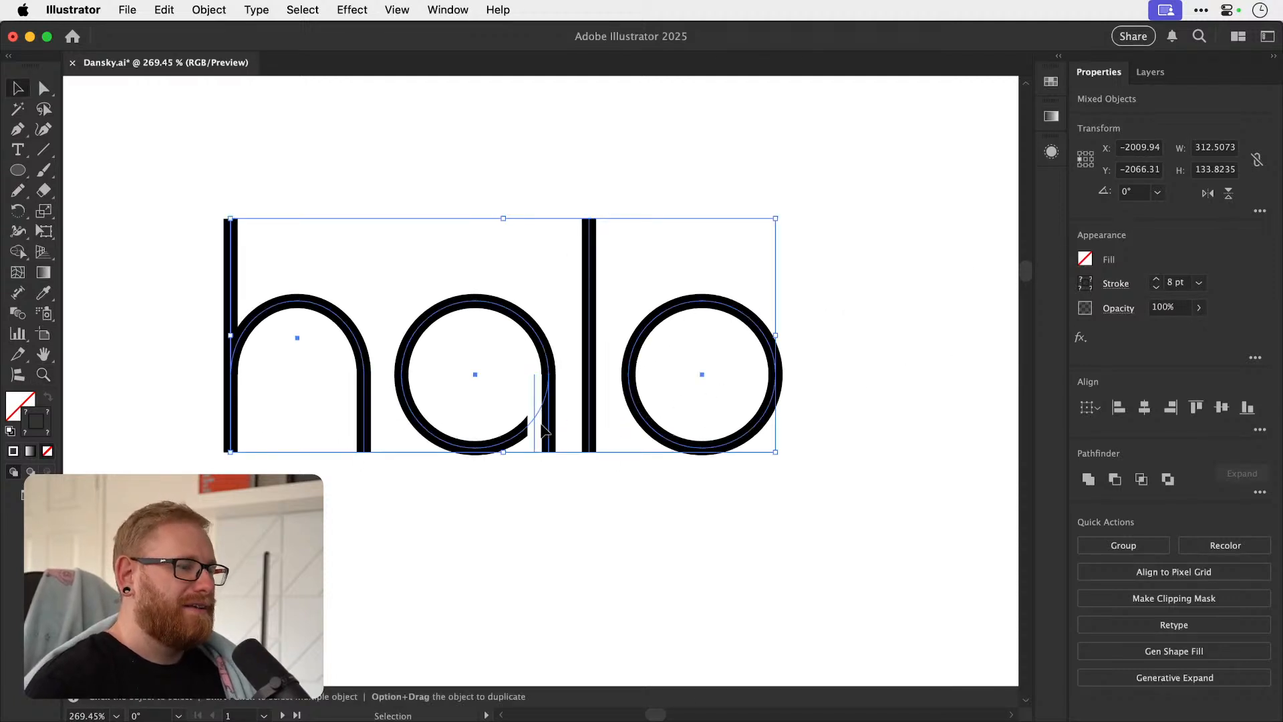
key(super+minus)
key(super+minus)
key(super+minus)
key(super+minus)
key(super+minus)
key(super+g)
Copy the grouped halo lettering over beside the old halo AUDIO logo and delete that logo's old halo letters.
key(space)
drag(701, 359, 369, 388)
drag(248, 427, 771, 410)
click(757, 421)
key(BackSpace)
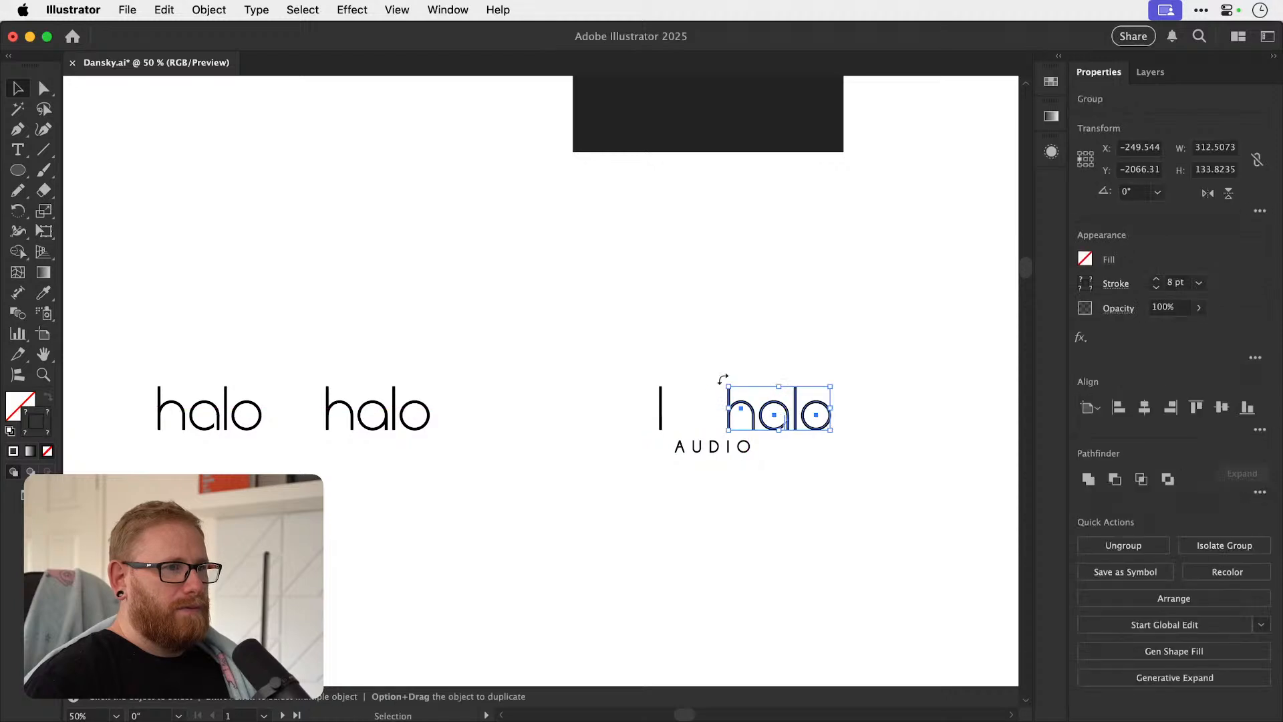
key(BackSpace)
Align the new halo lettering and AUDIO to each other by their horizontal centres.
drag(682, 418, 655, 444)
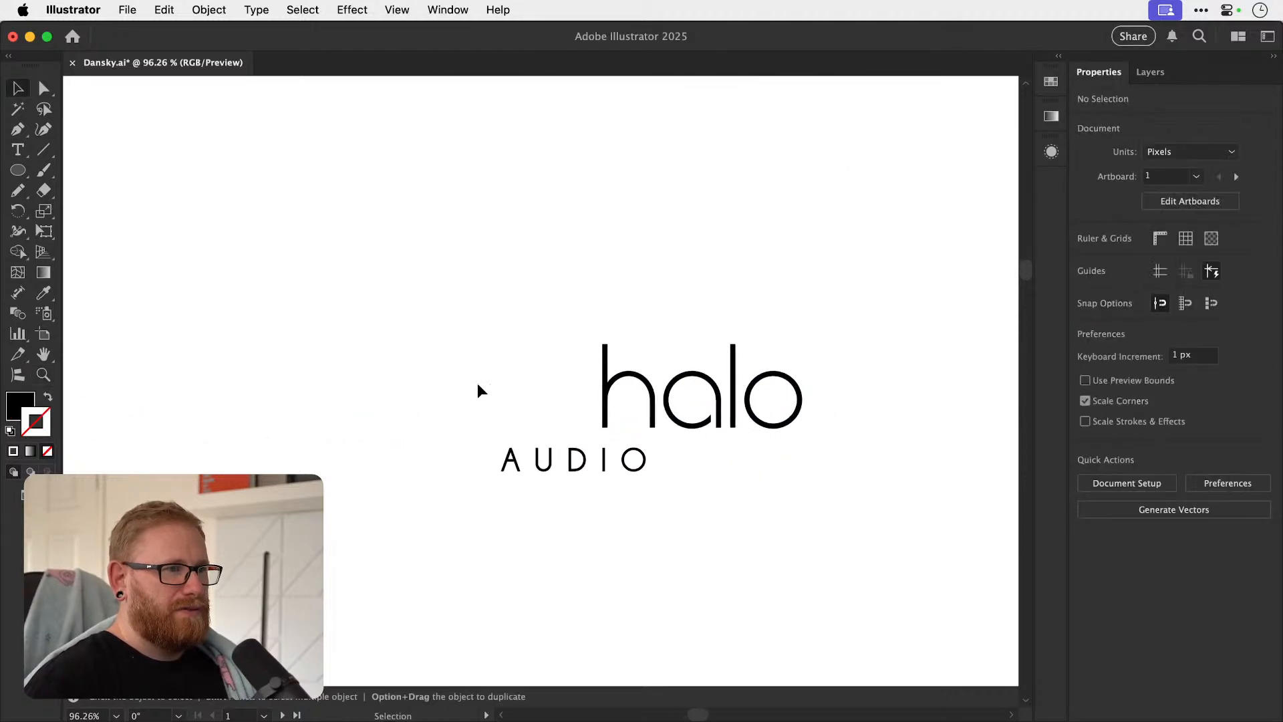
drag(483, 376, 954, 454)
click(1145, 406)
click(875, 413)
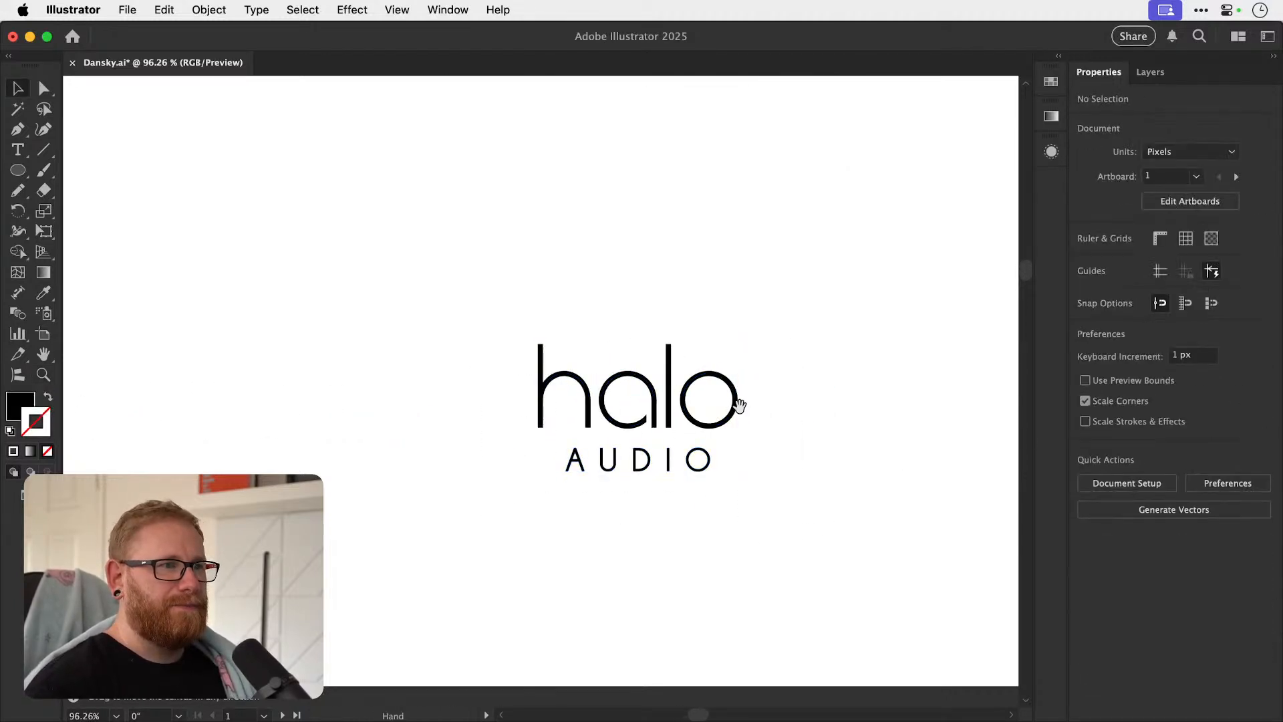
Move AUDIO up close beneath halo, with its I under the l.
drag(730, 414, 673, 416)
key(z)
drag(605, 464, 828, 433)
drag(700, 452, 623, 457)
drag(552, 435, 678, 436)
key(v)
key(super+z)
key(z)
key(v)
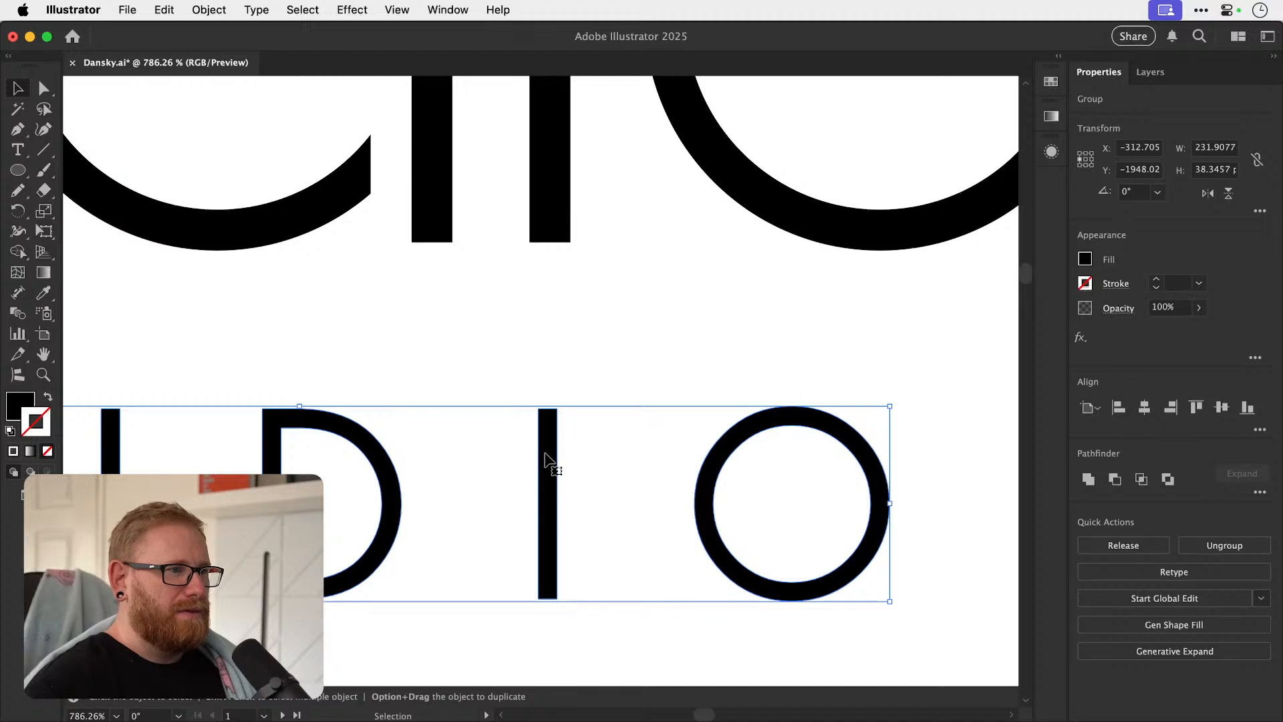
drag(546, 459, 552, 298)
Fine-tune AUDIO's horizontal position so the I lines up with the centre of the l.
key(z)
drag(539, 246, 670, 278)
key(v)
drag(576, 316, 569, 314)
key(super+shift+a)
key(super+minus)
Lower AUDIO straight down to leave clear space beneath the halo lettering.
key(super+minus)
key(super+minus)
key(super+minus)
key(super+minus)
key(super+minus)
key(super+minus)
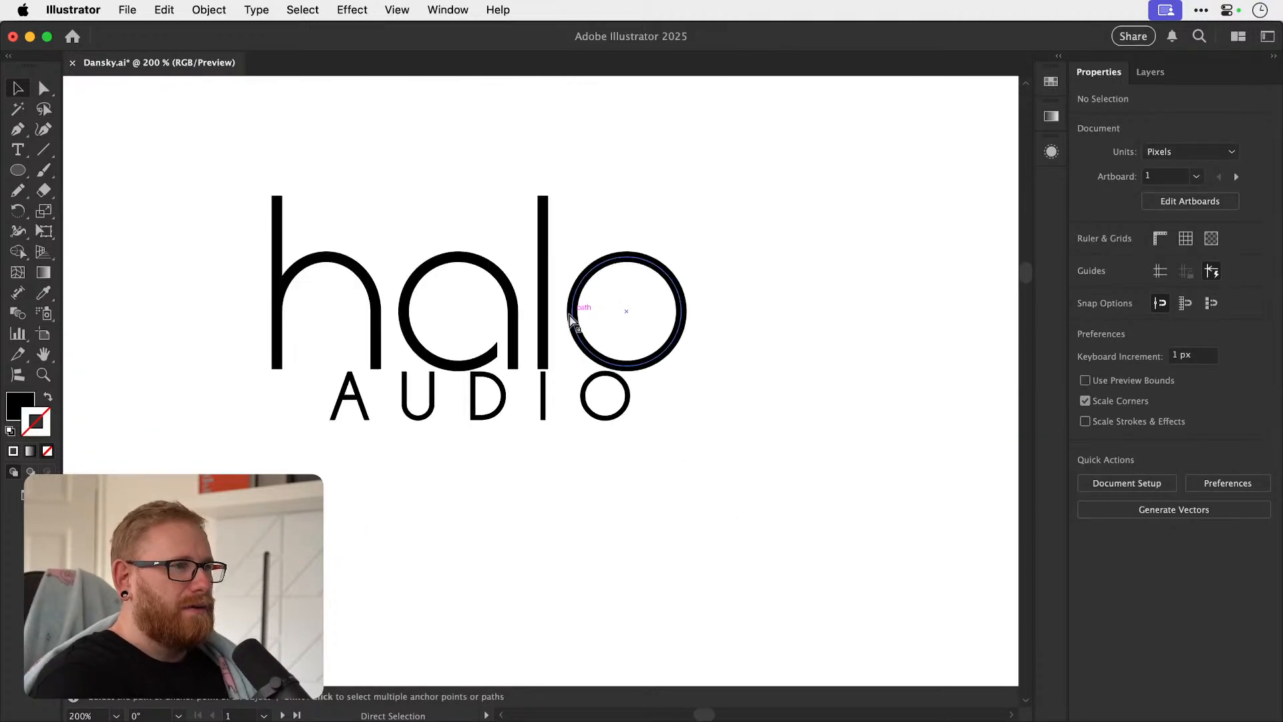
drag(498, 415, 499, 445)
key(super+shift+a)
key(super+minus)
key(super+minus)
key(super+minus)
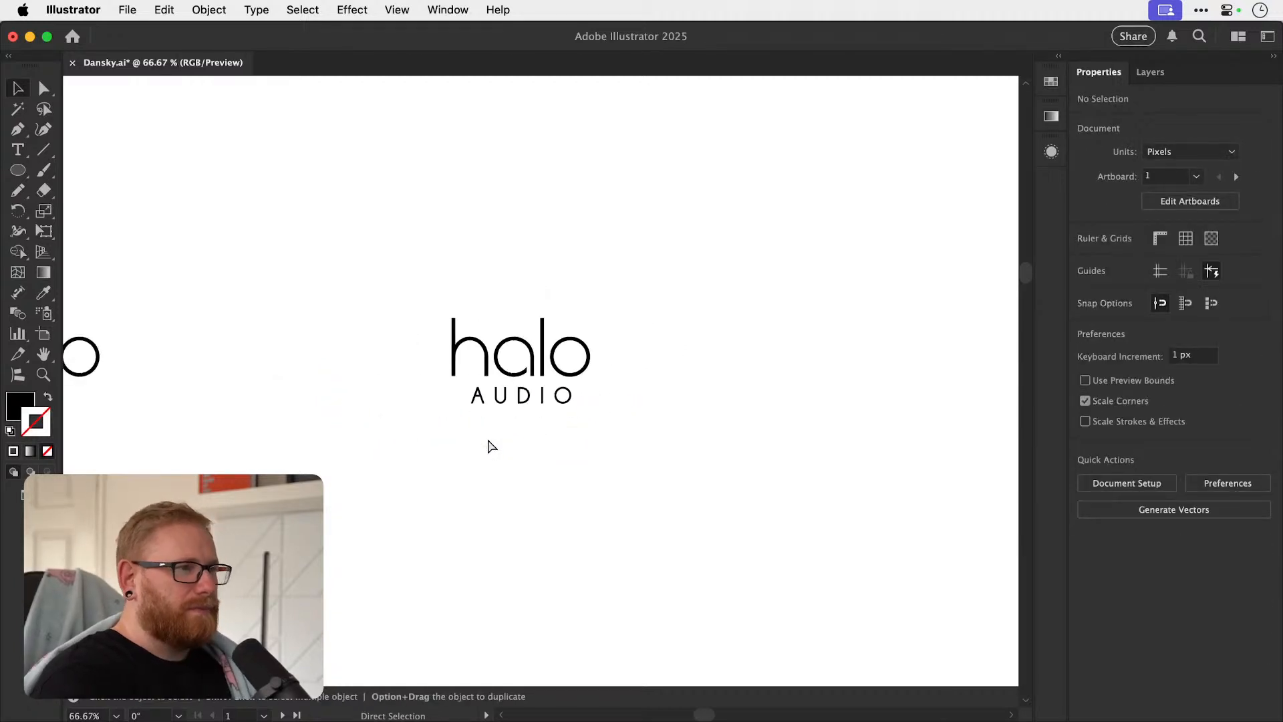
Try centring AUDIO horizontally with halo, undoing and redoing the alignment to compare both placements.
drag(592, 421, 556, 573)
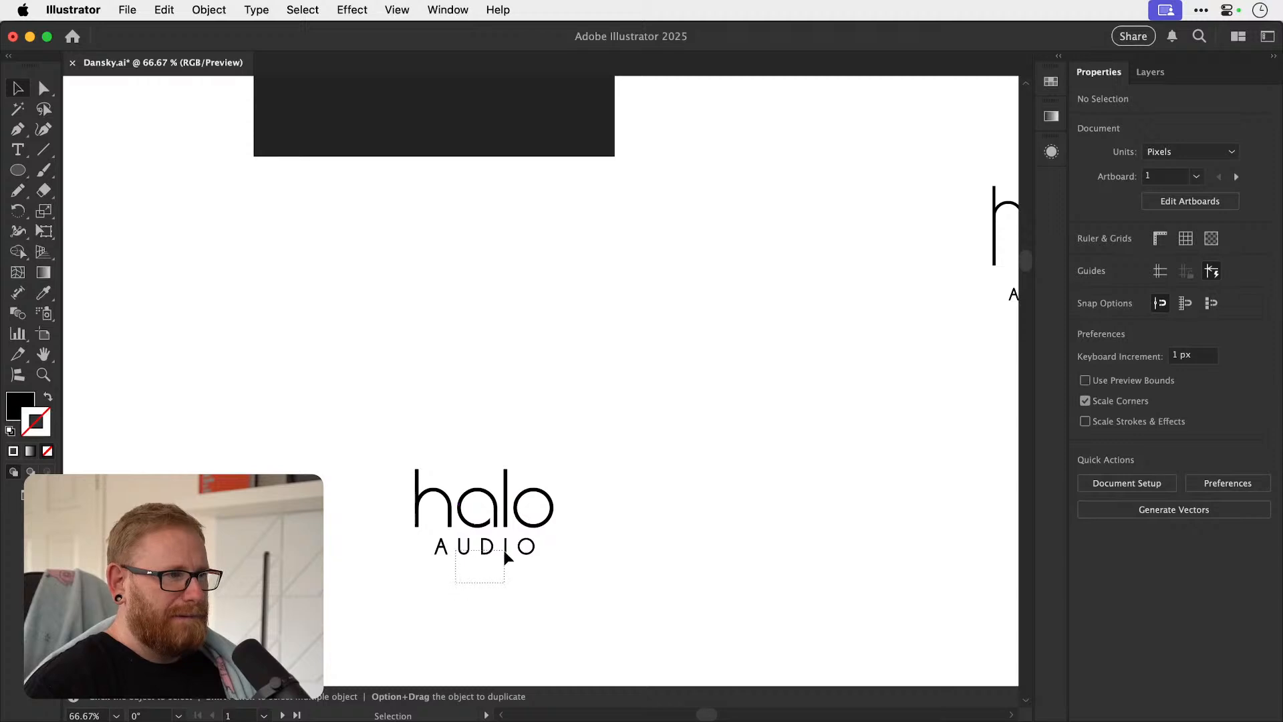
drag(504, 551, 503, 551)
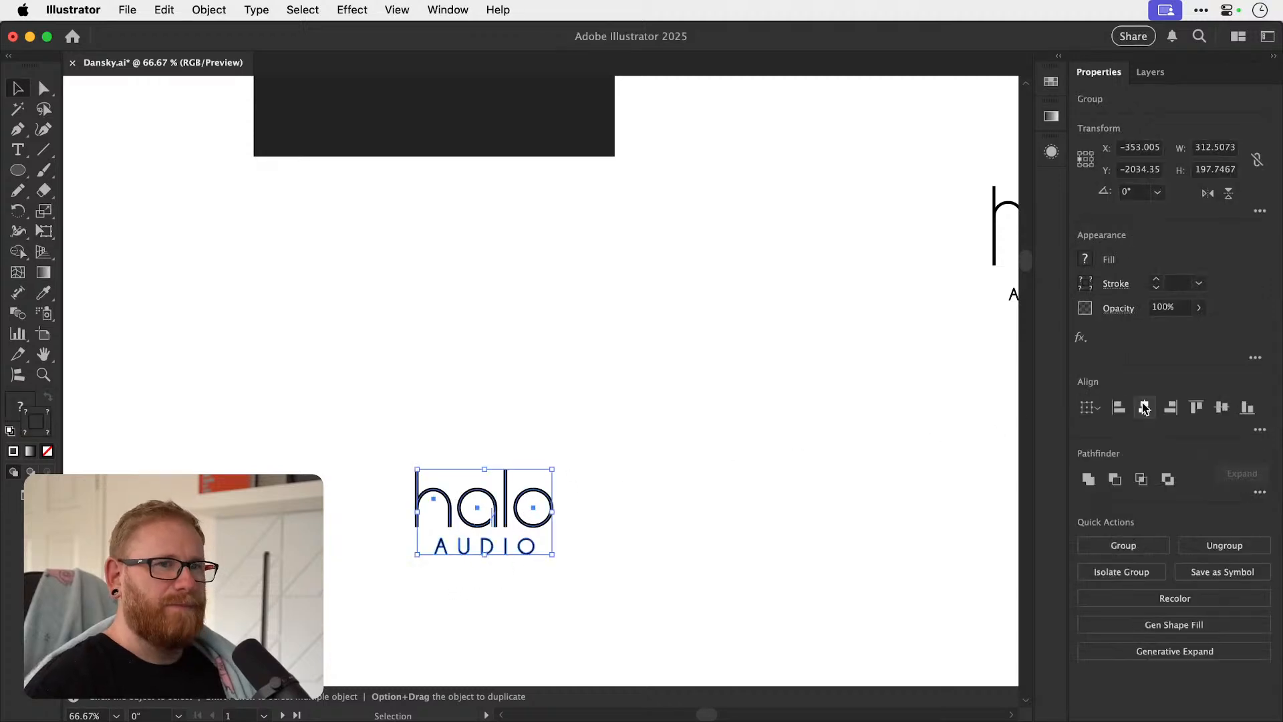
click(839, 457)
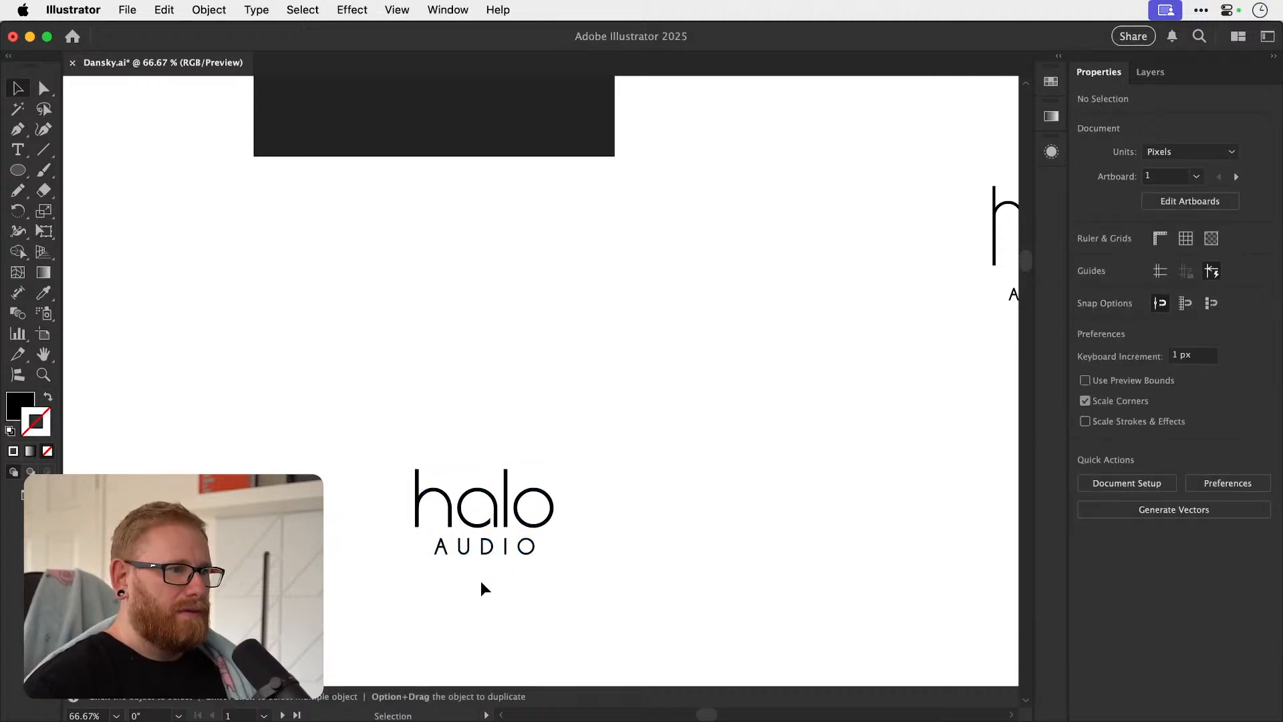
key(super+z)
key(super+shift+z)
key(super+z)
key(super+shift+z)
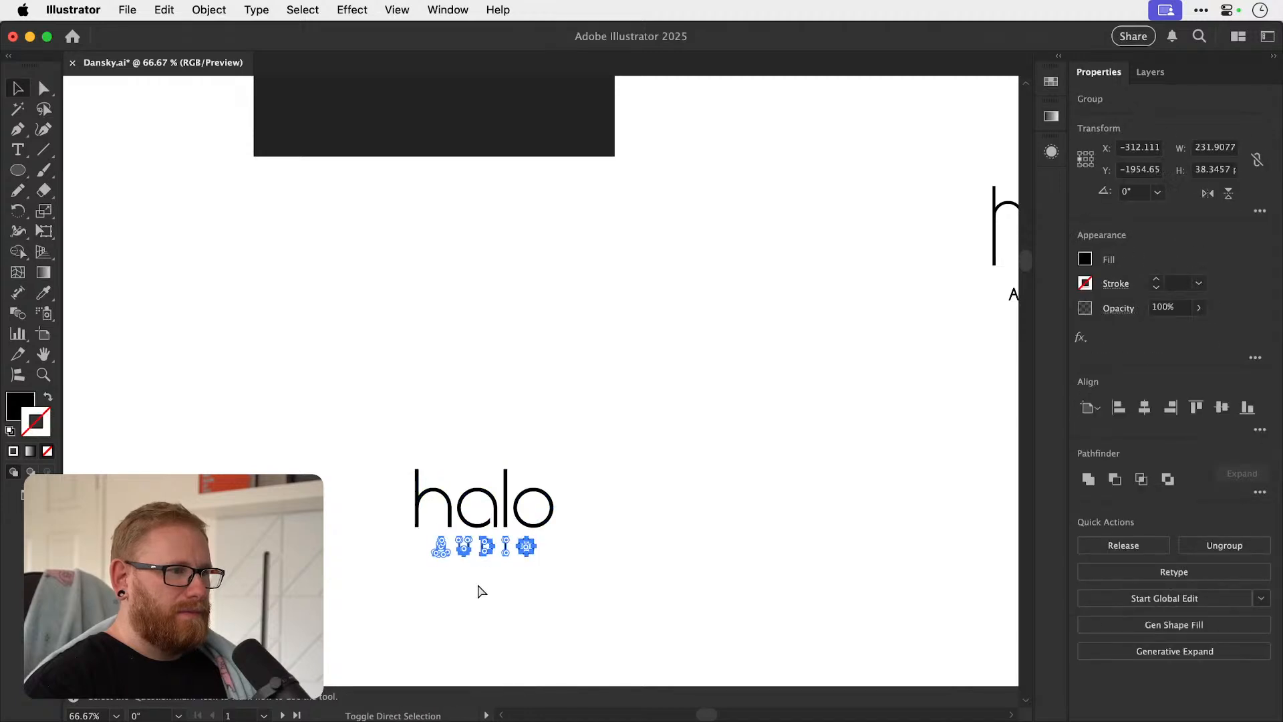
key(super+shift+z)
key(super+shift+z)
key(super+shift+z)
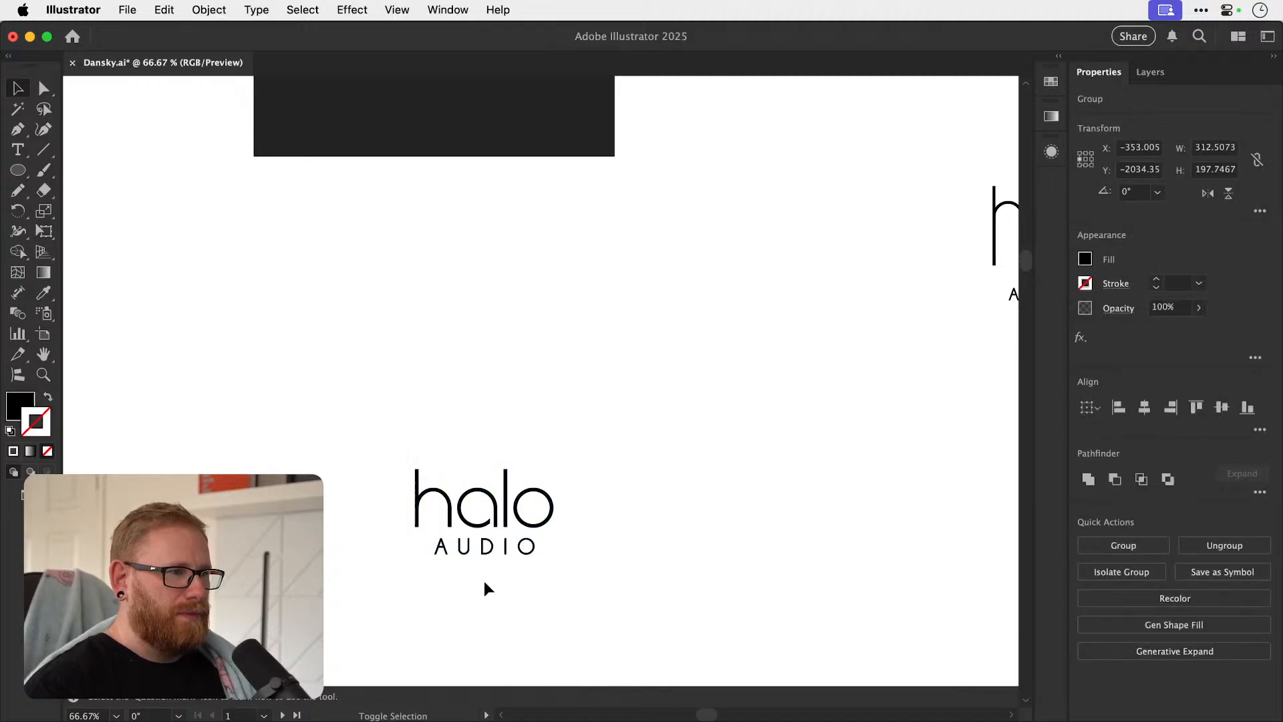
Lower AUDIO slightly to widen the gap beneath the halo lettering.
key(z)
drag(467, 548, 369, 456)
drag(438, 552, 868, 459)
key(v)
click(632, 529)
drag(632, 530, 626, 532)
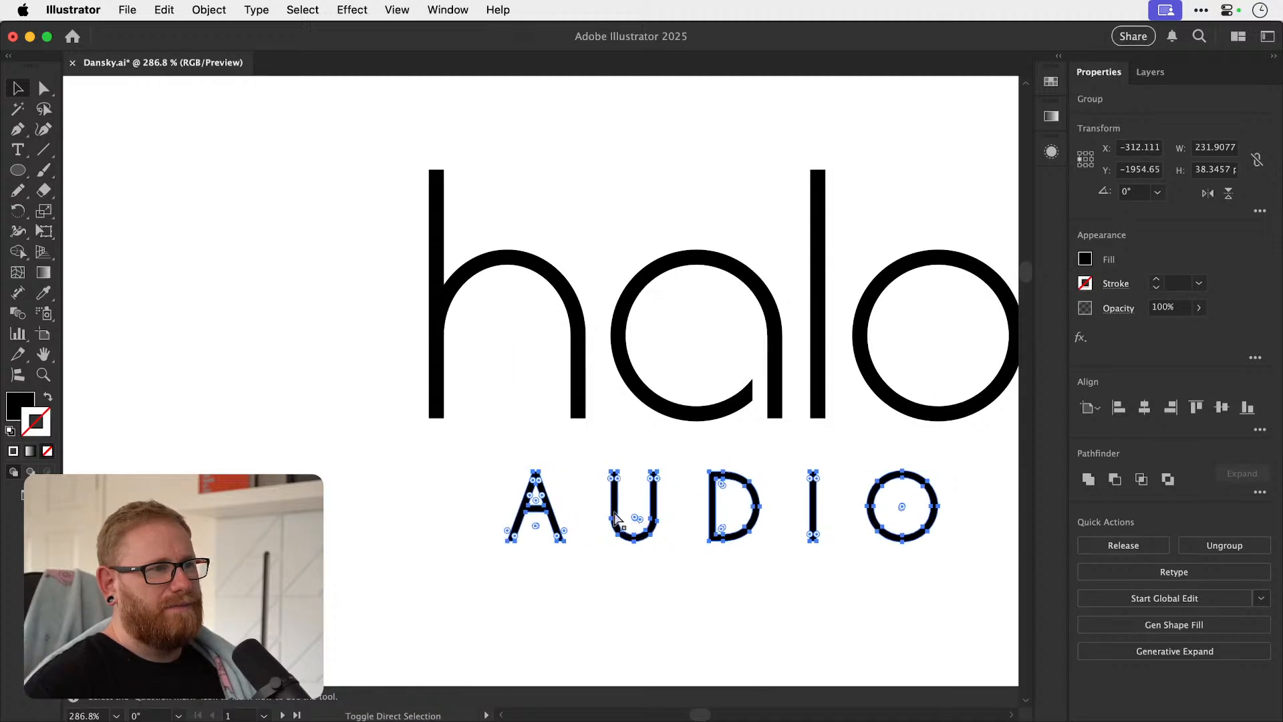
key(super+shift+a)
key(super+minus)
key(super+minus)
key(super+minus)
key(super+minus)
key(super+minus)
key(super+minus)
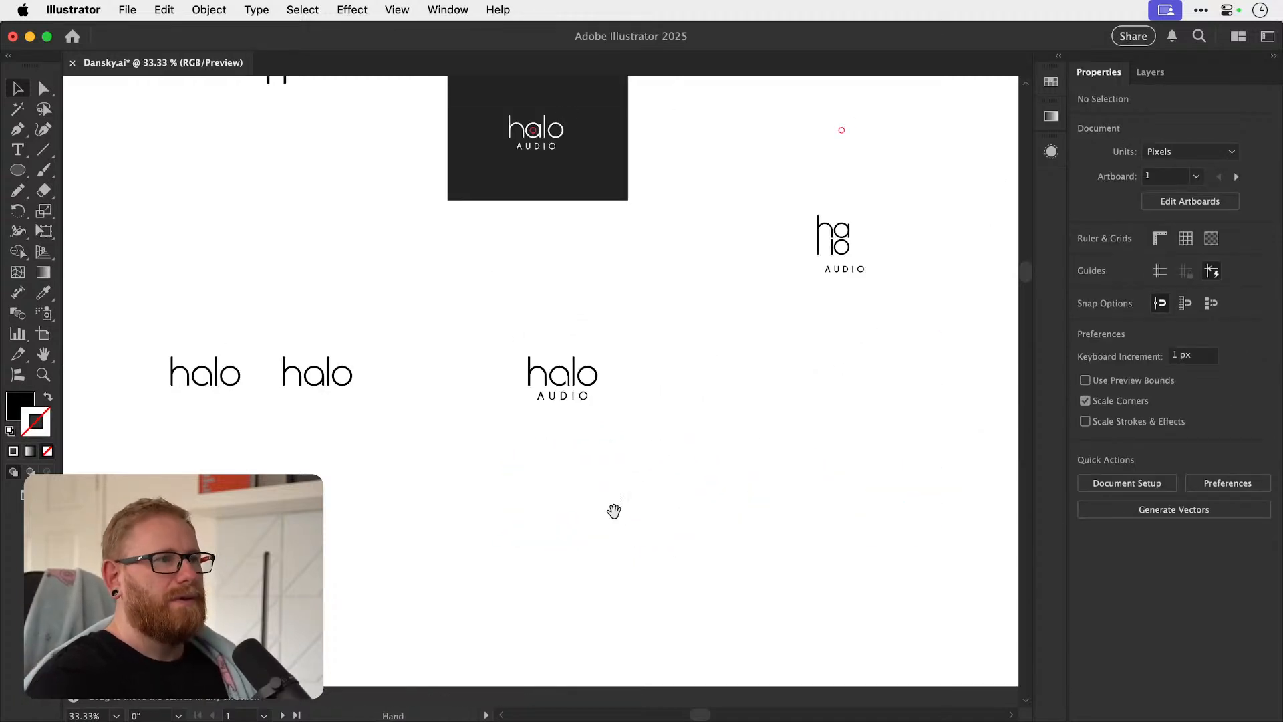
Place an empty copy of the dark background rectangle near the finished halo AUDIO wordmark.
scroll(613, 511, up, 5)
scroll(613, 511, right, 4)
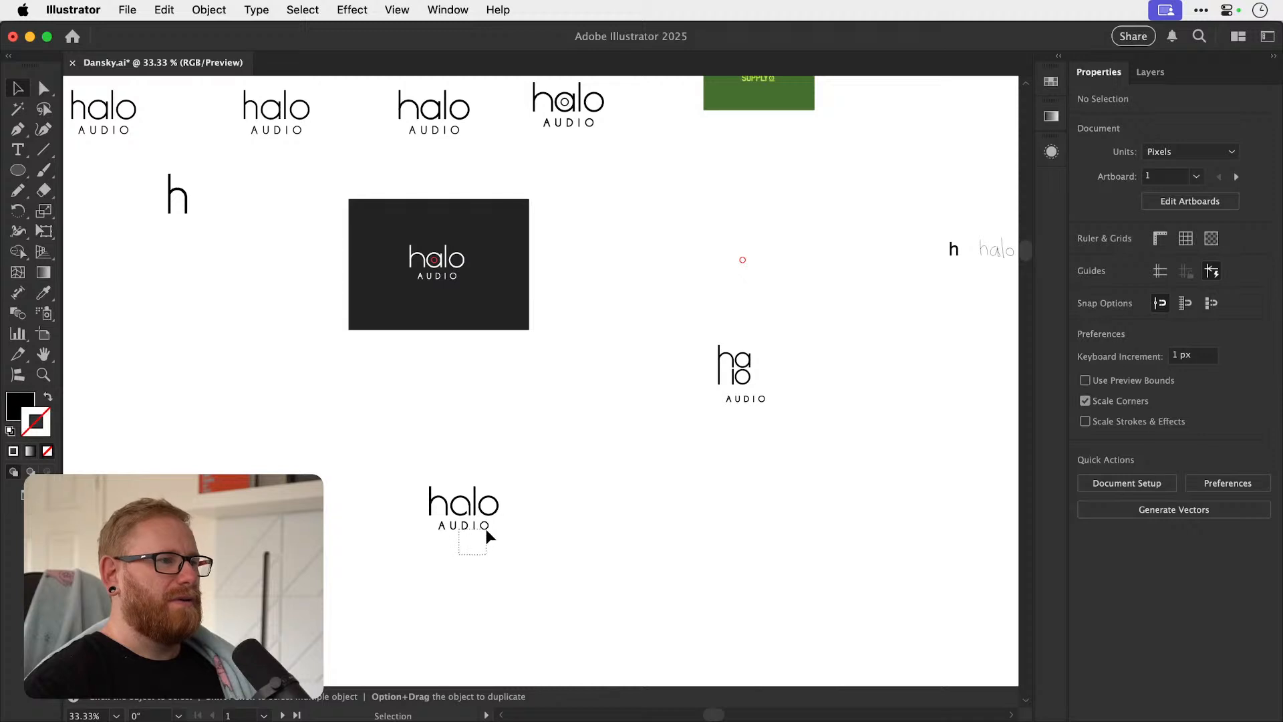
drag(491, 526, 544, 447)
key(super+shift+a)
drag(487, 228, 675, 507)
Duplicate the halo AUDIO wordmark below the original and expand the copy's fills and strokes.
click(505, 435)
drag(499, 426, 502, 549)
click(209, 9)
click(247, 261)
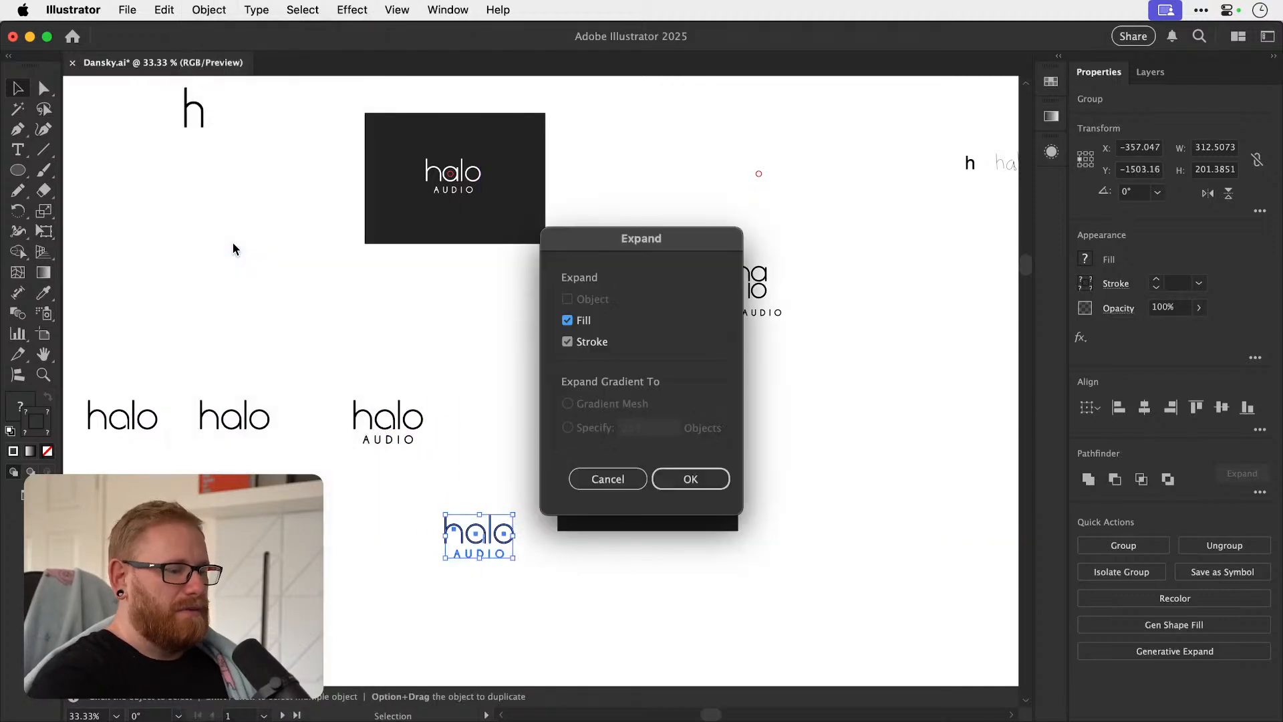
key(Return)
Remove the masking rectangle and the covered piece of bowl from the expanded a with Shape Builder.
key(z)
drag(497, 528, 798, 447)
key(shift+m)
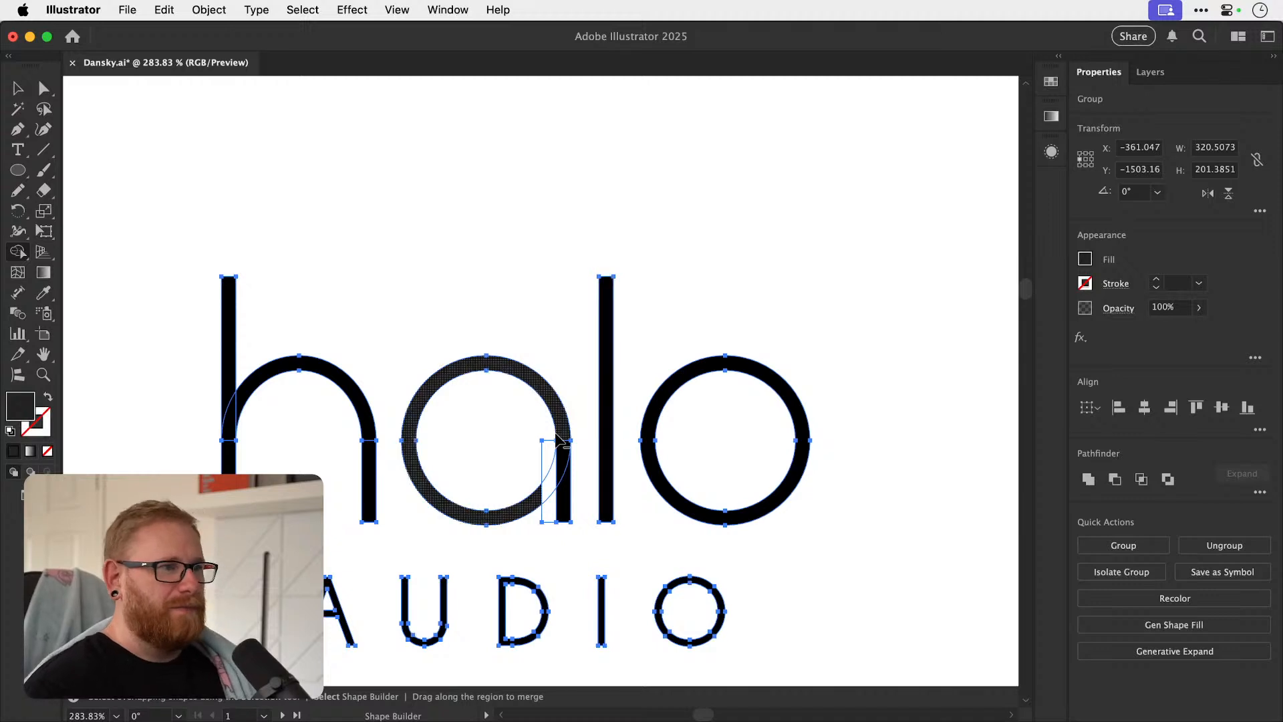
drag(547, 538, 554, 538)
key(v)
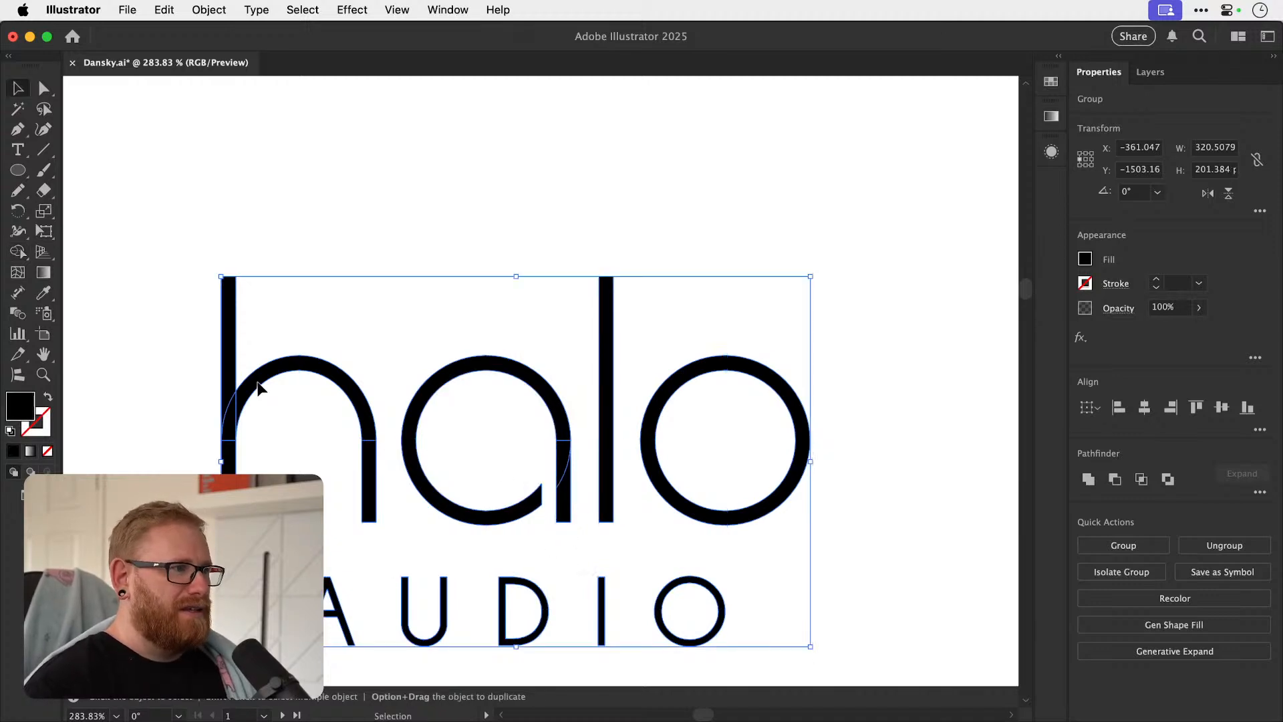
Ungroup the expanded halo lettering and unite the overlapping pieces of the h and the a.
click(286, 401)
click(408, 471)
key(super+shift+g)
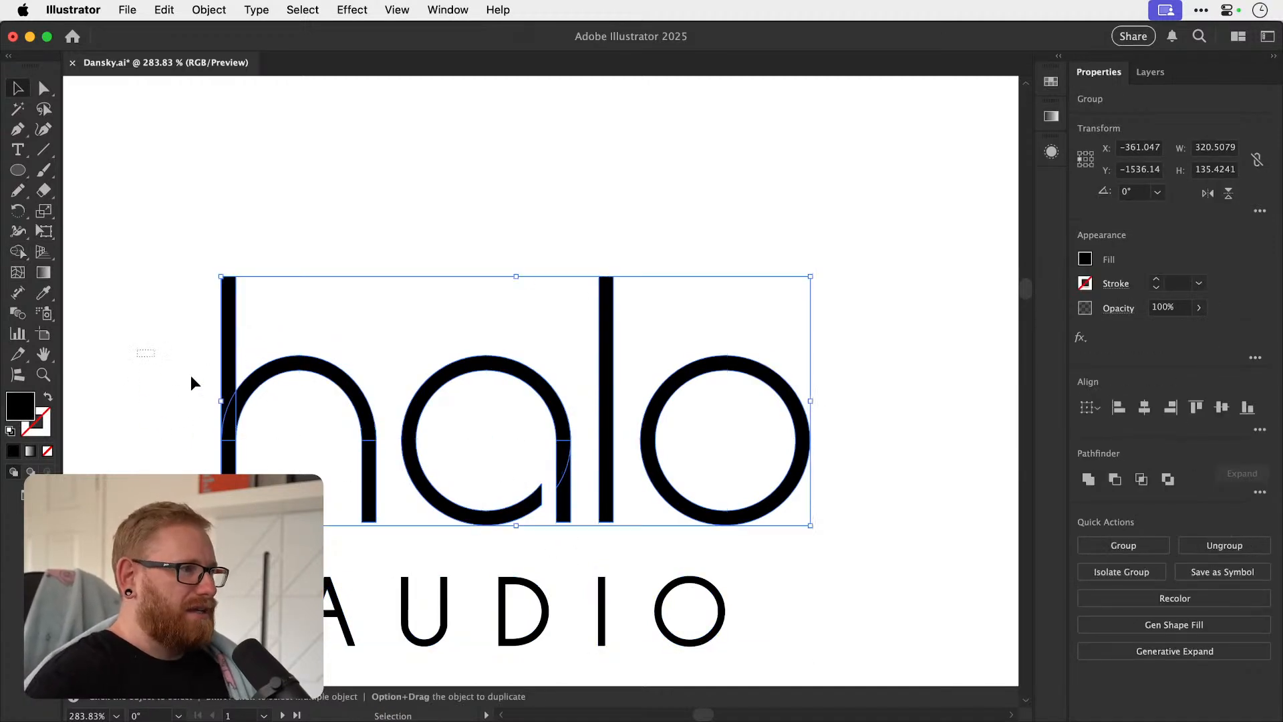
click(370, 520)
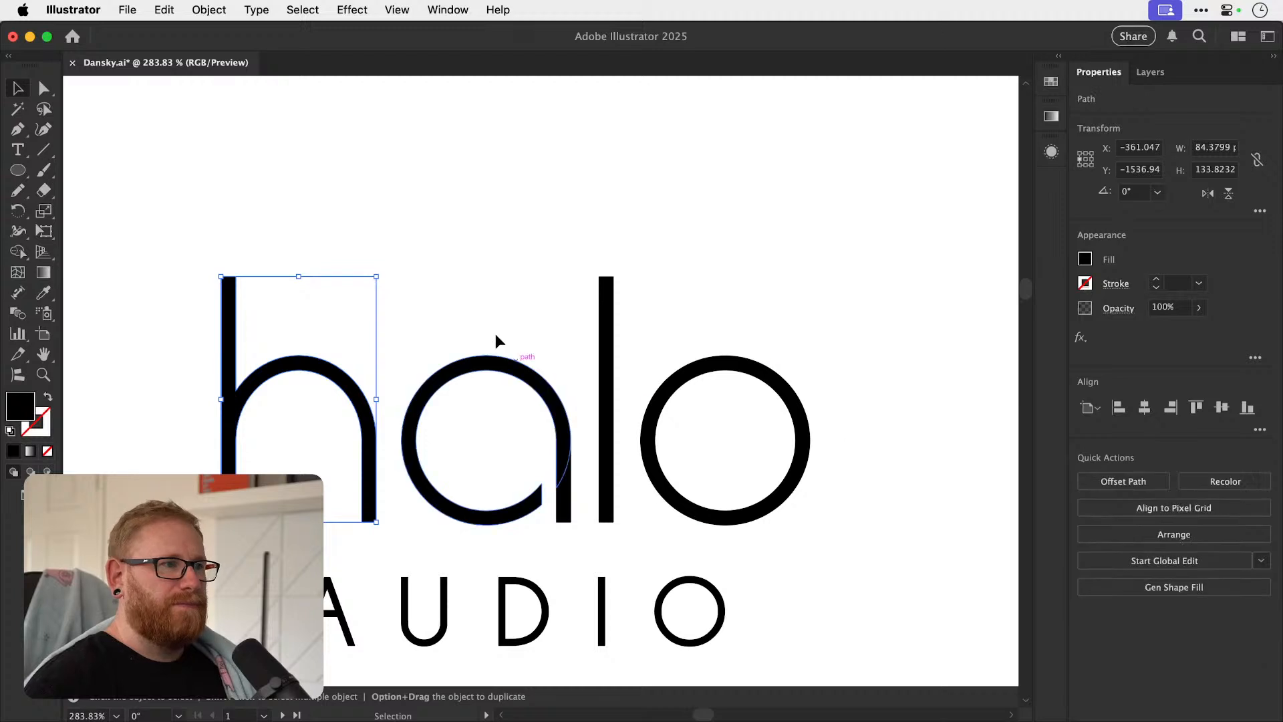
click(547, 518)
click(1087, 478)
key(super+shift+a)
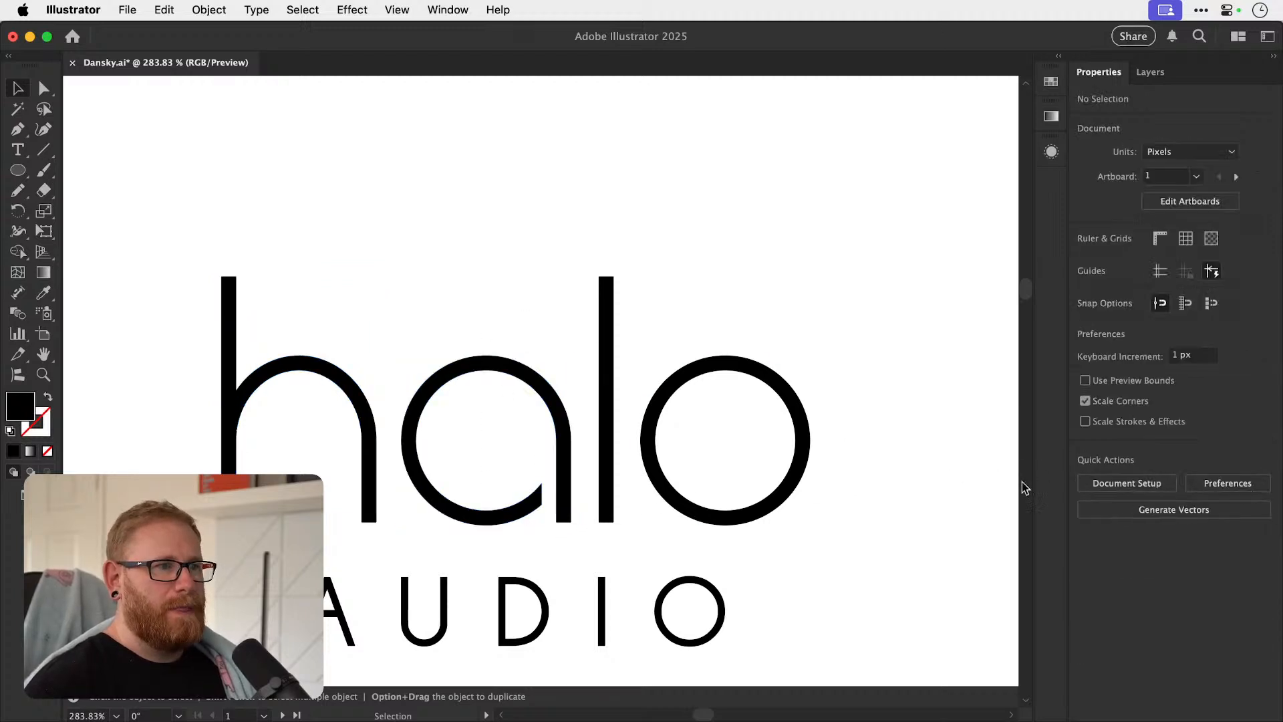
Check the merged letter paths in outline view and save the document.
key(super+y)
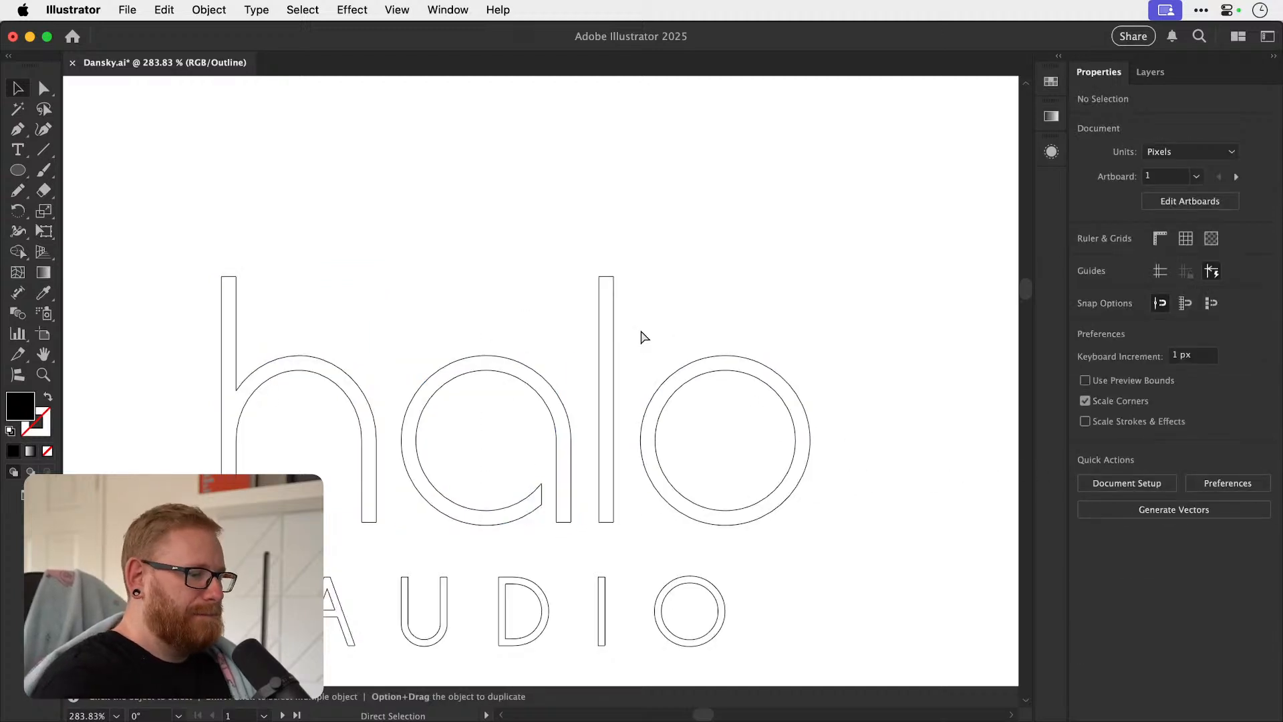
key(super+y)
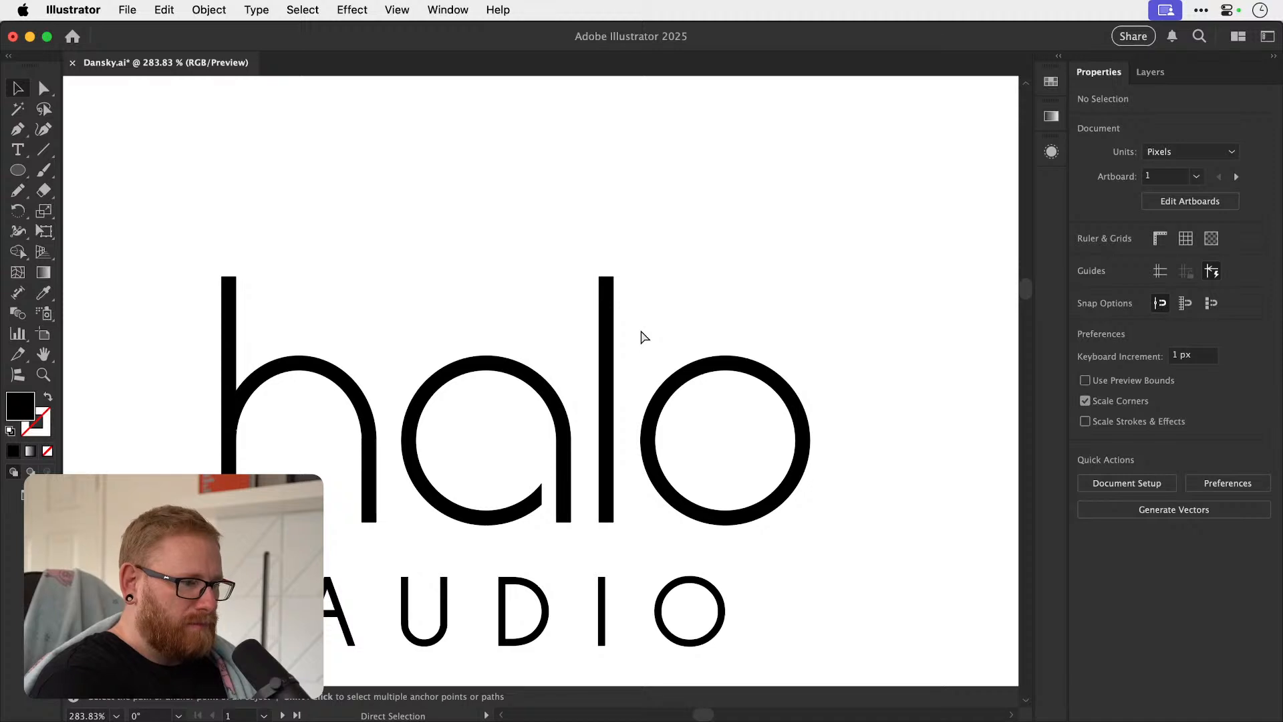
key(super+minus)
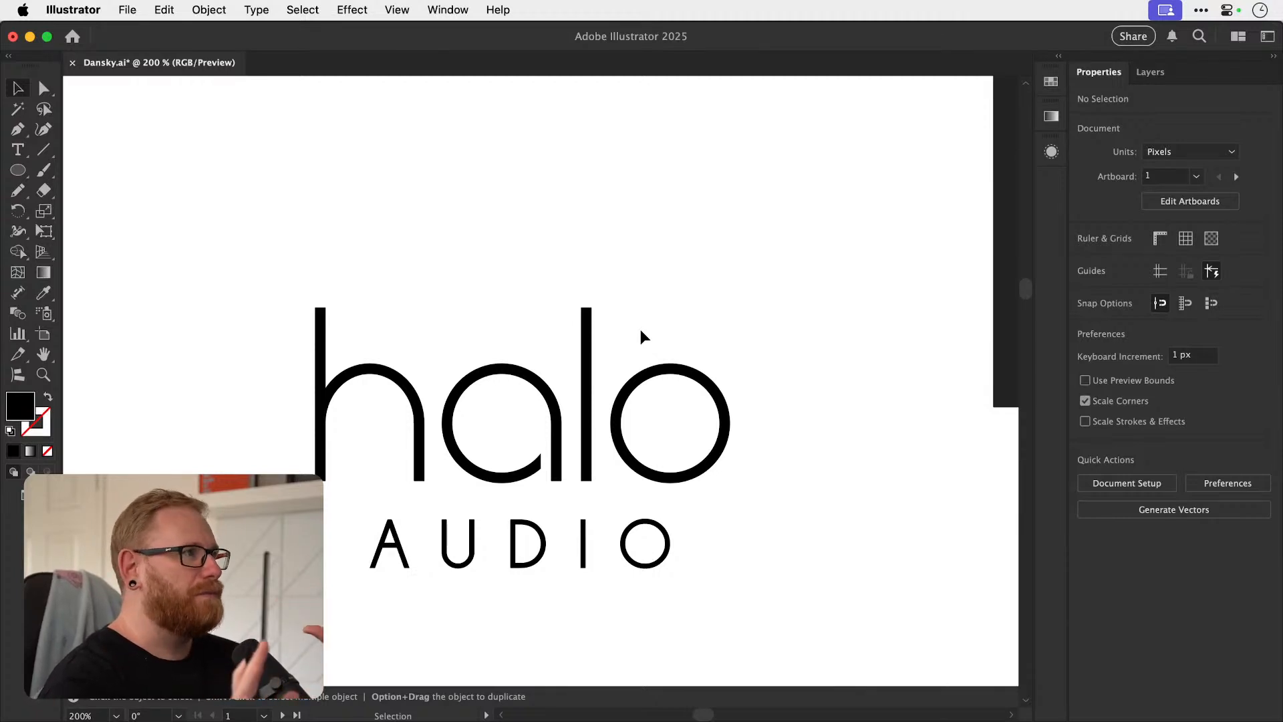
key(a)
key(v)
key(super+s)
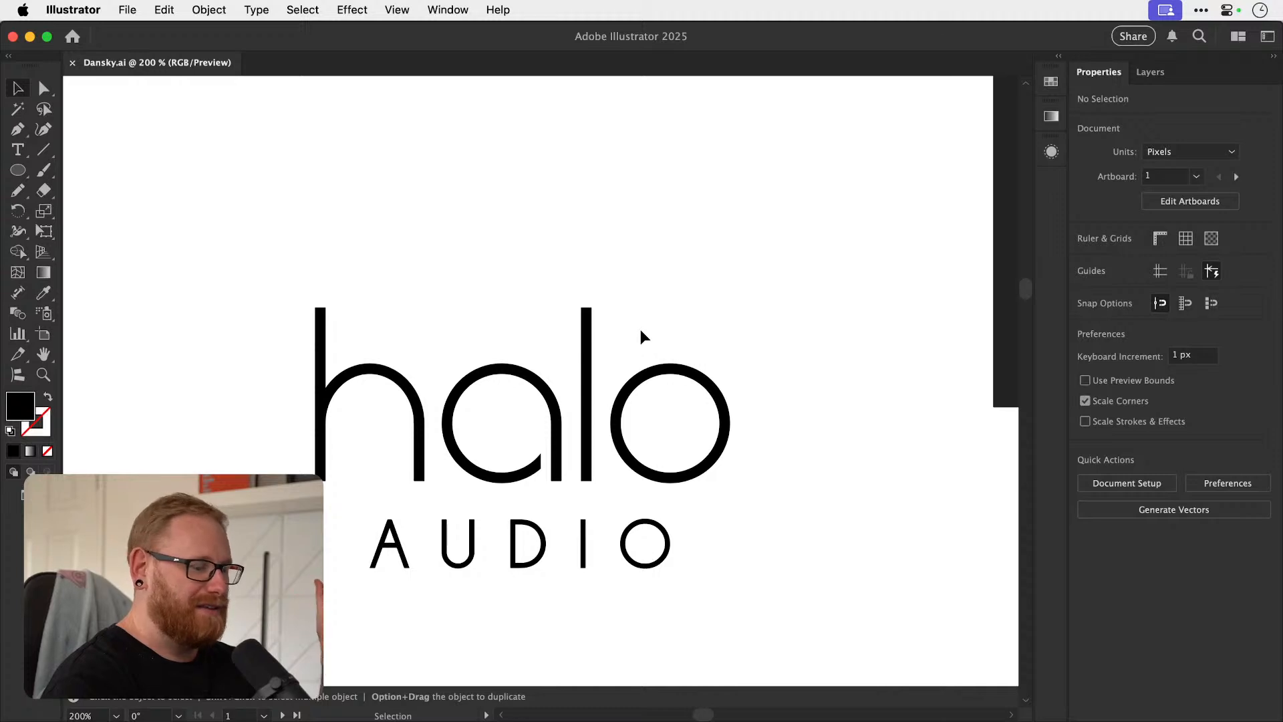
Group the expanded halo letters and AUDIO as one wordmark.
key(super+minus)
key(super+minus)
key(super+minus)
key(super+minus)
key(super+minus)
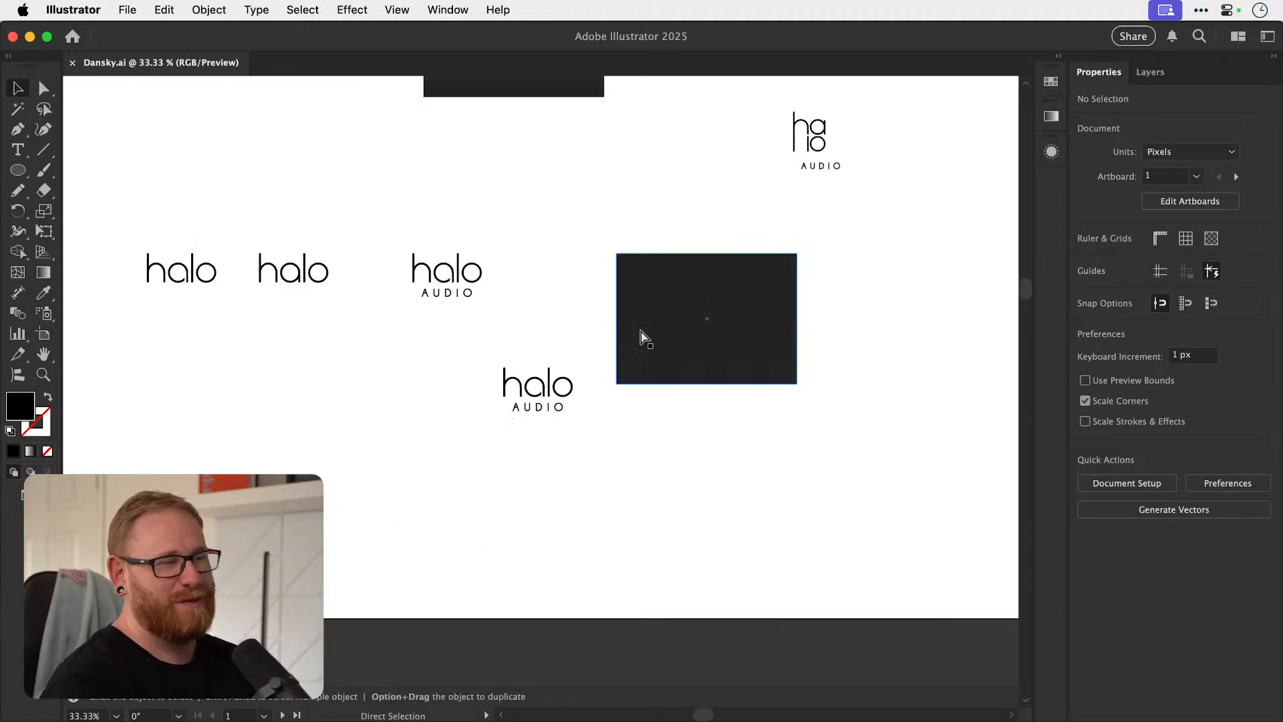
drag(490, 399, 417, 435)
drag(494, 423, 564, 418)
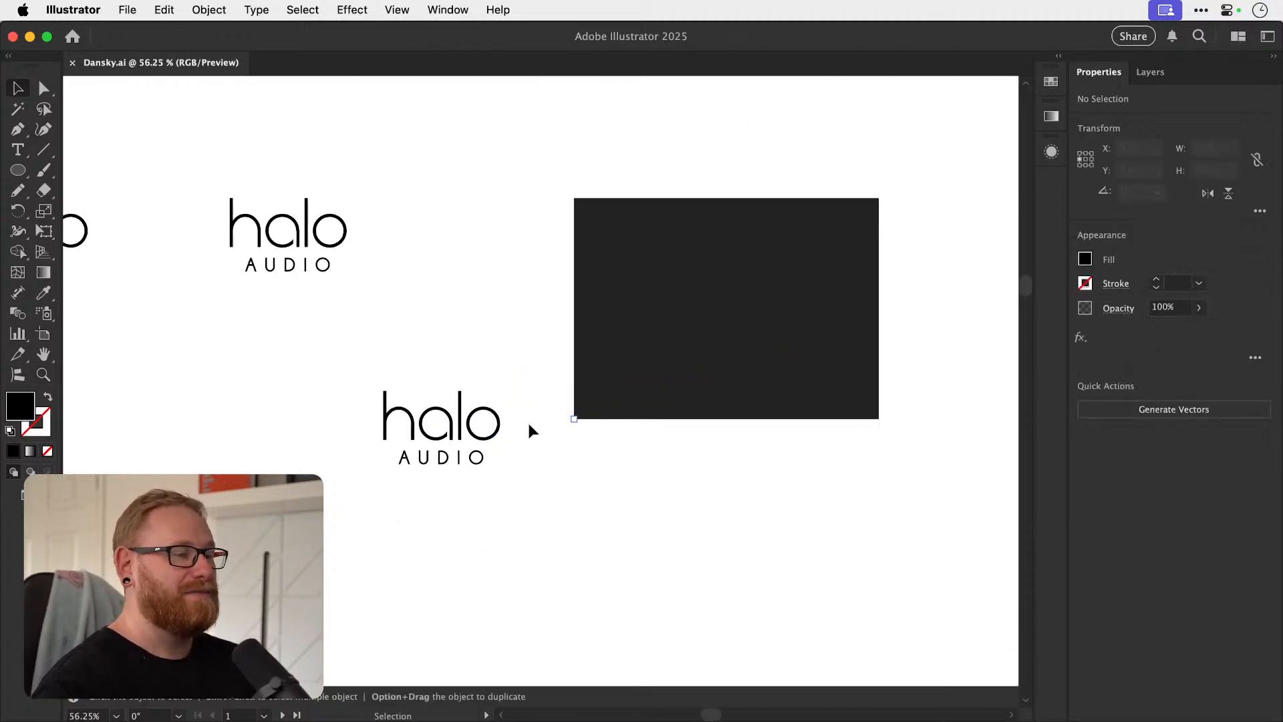
click(461, 427)
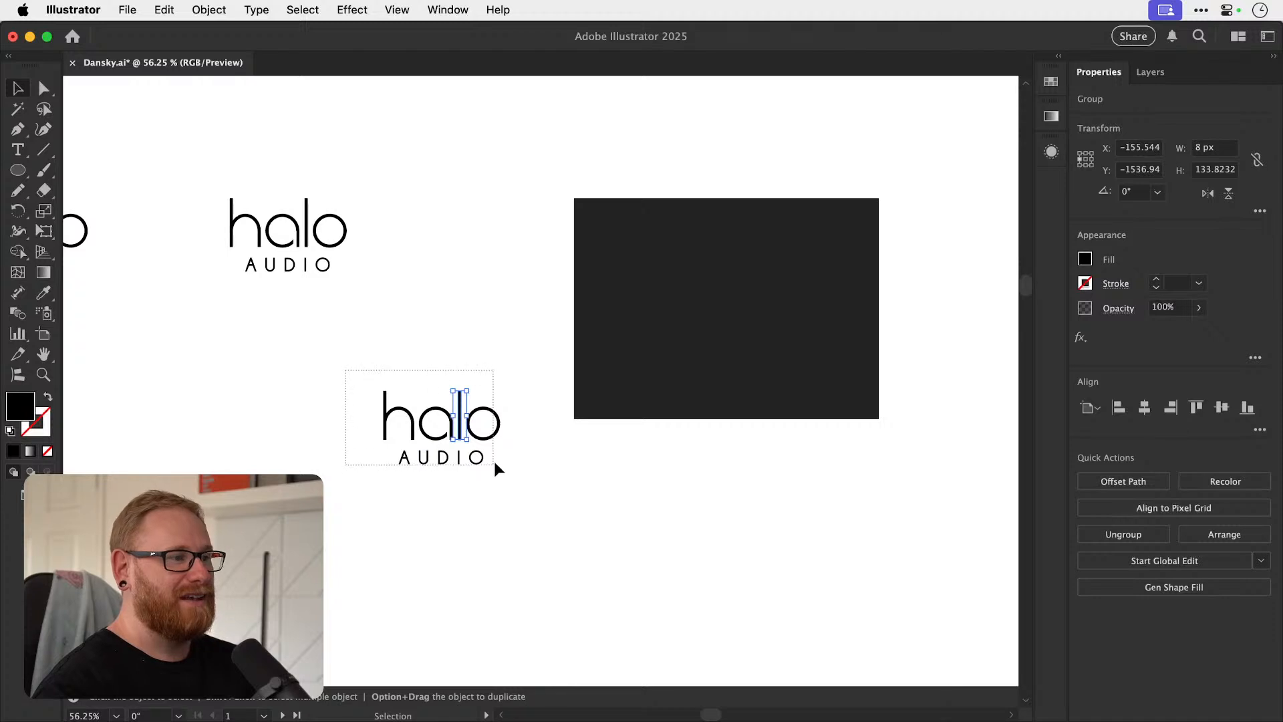
click(500, 438)
drag(423, 465, 429, 494)
key(super+z)
shift+click(500, 419)
key(super+g)
Place a smaller copy of the wordmark, about 238 px wide, on the empty dark rectangle and make it white.
scroll(461, 434, up, 3)
drag(419, 477, 762, 340)
key(super)
key(super+space)
key(i)
click(312, 380)
Centre the white wordmark horizontally and vertically on the dark rectangle.
key(space)
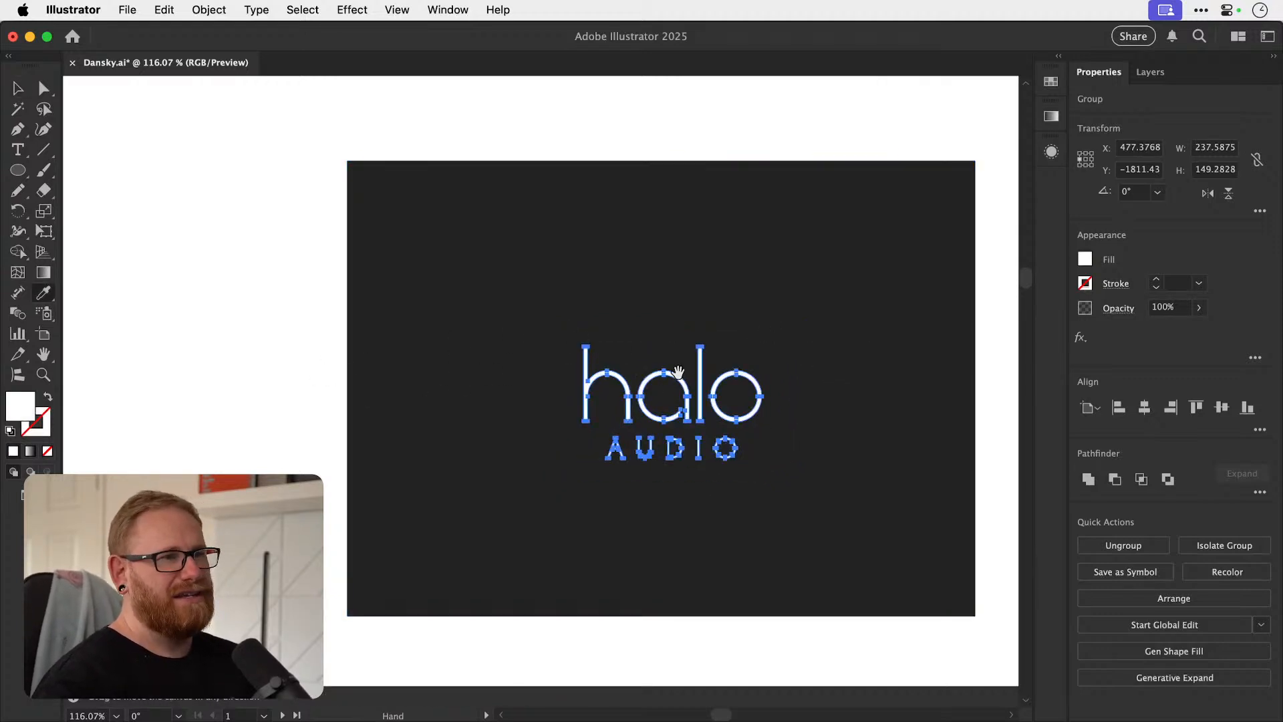
drag(685, 367, 619, 364)
key(v)
drag(241, 330, 543, 444)
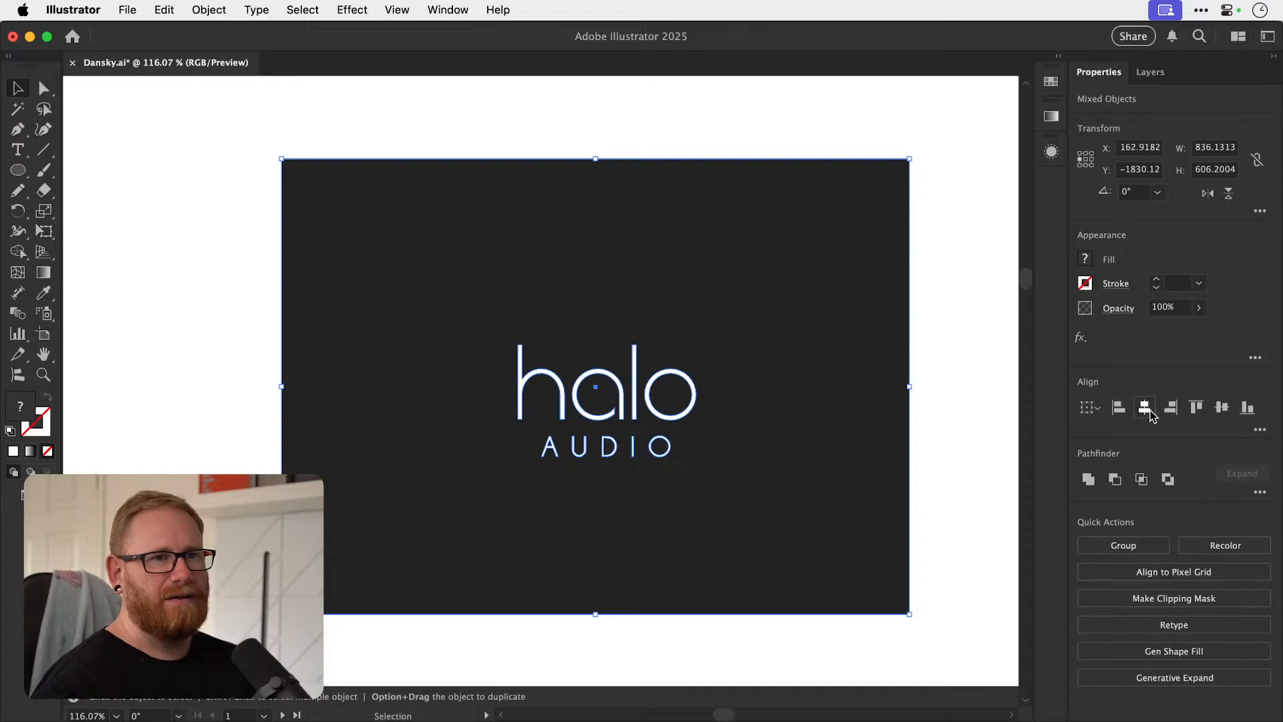
click(1144, 407)
click(1221, 407)
key(super+shift+a)
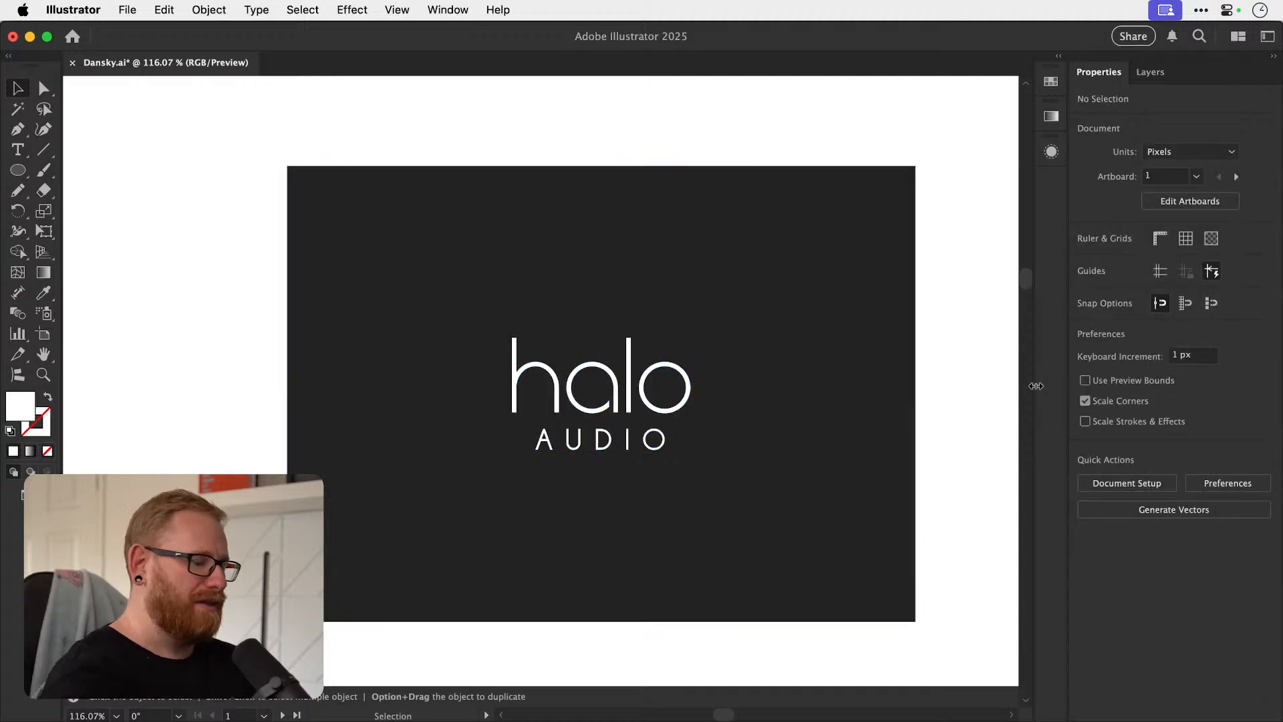
Open the fill colour of the rectangle behind the white wordmark and try mid-blue 456baf.
key(super+minus)
key(super+minus)
key(super+minus)
key(super+minus)
key(space)
drag(574, 413, 615, 403)
key(super+space)
click(621, 412)
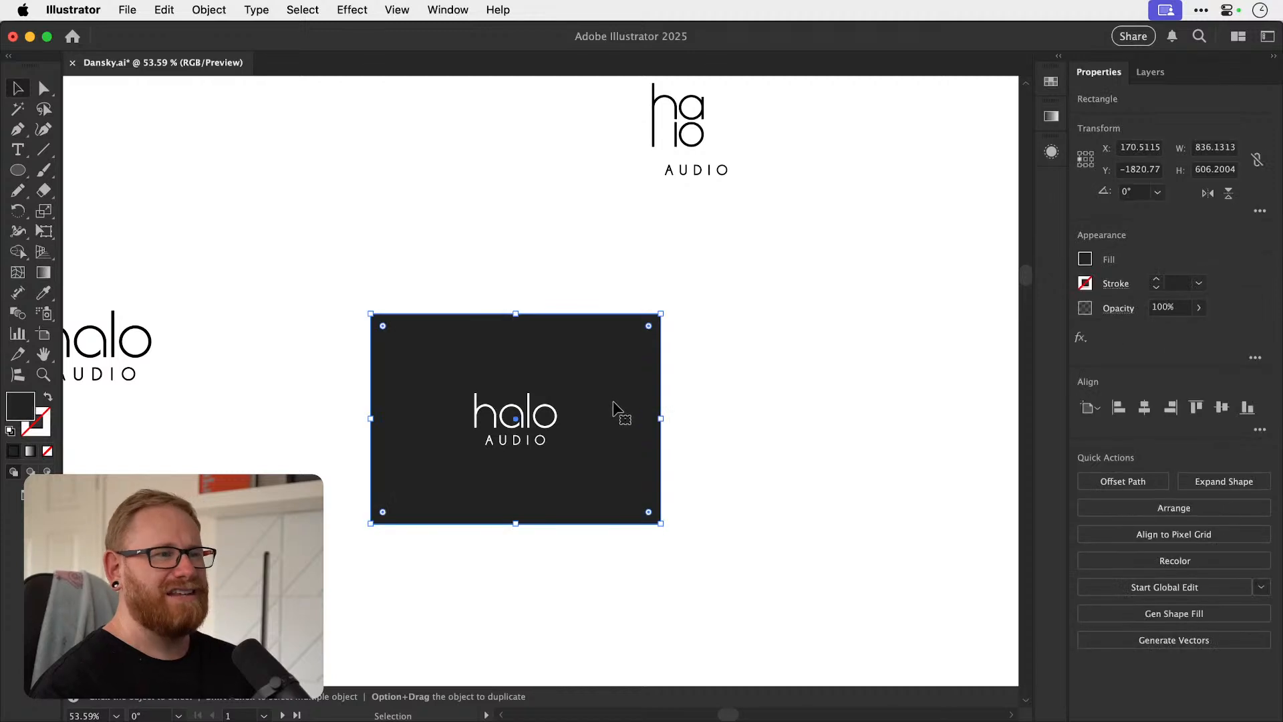
double_click(19, 407)
text(1f4da0)
click(889, 218)
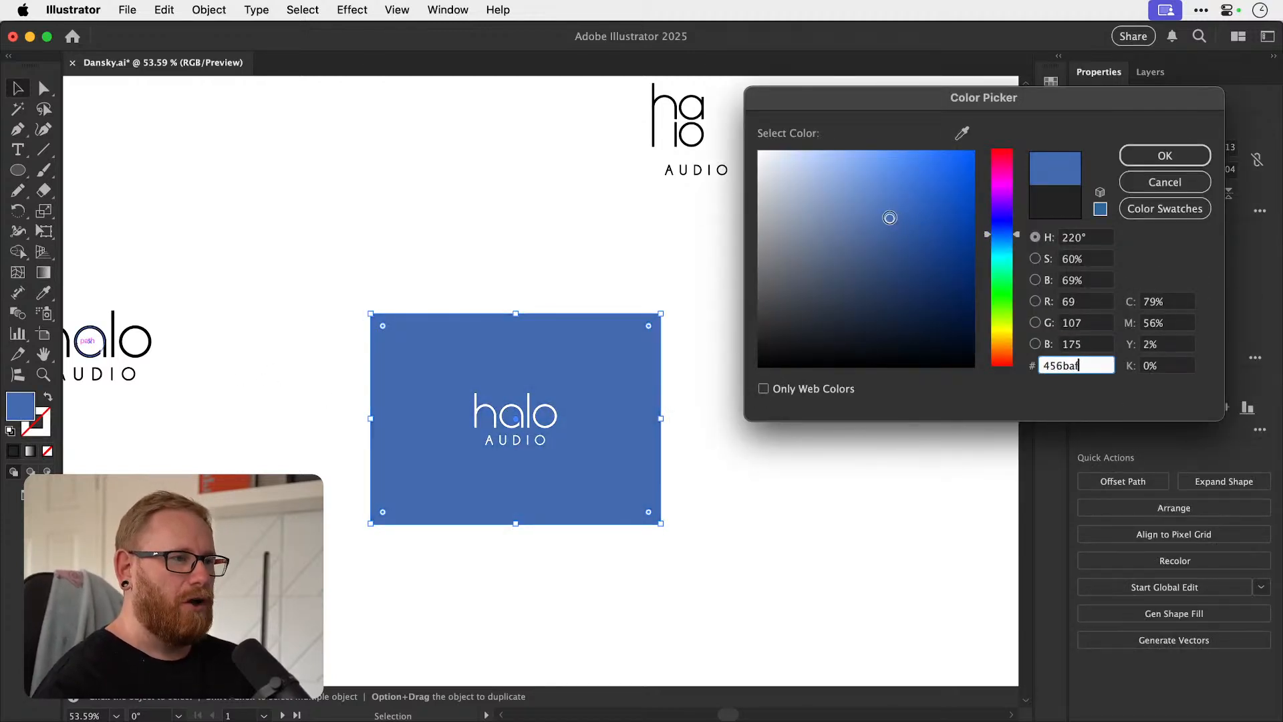
Try other hues and navy for the rectangle, and settle on a dark purple fill, about 27123f.
drag(1000, 256, 985, 353)
click(845, 272)
mouse_move(844, 270)
mouse_down()
mouse_move(734, 297)
mouse_move(722, 392)
mouse_move(723, 336)
mouse_up()
click(1001, 226)
click(820, 335)
click(844, 322)
drag(865, 311, 913, 313)
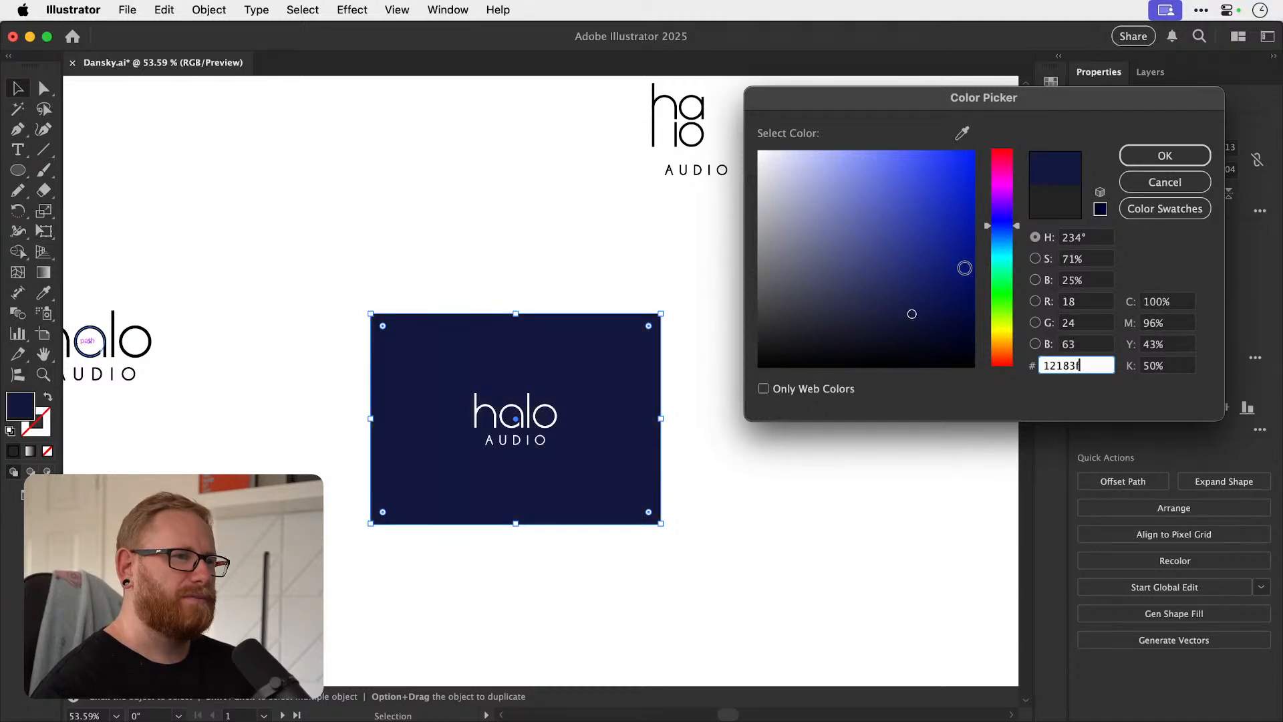
click(1009, 204)
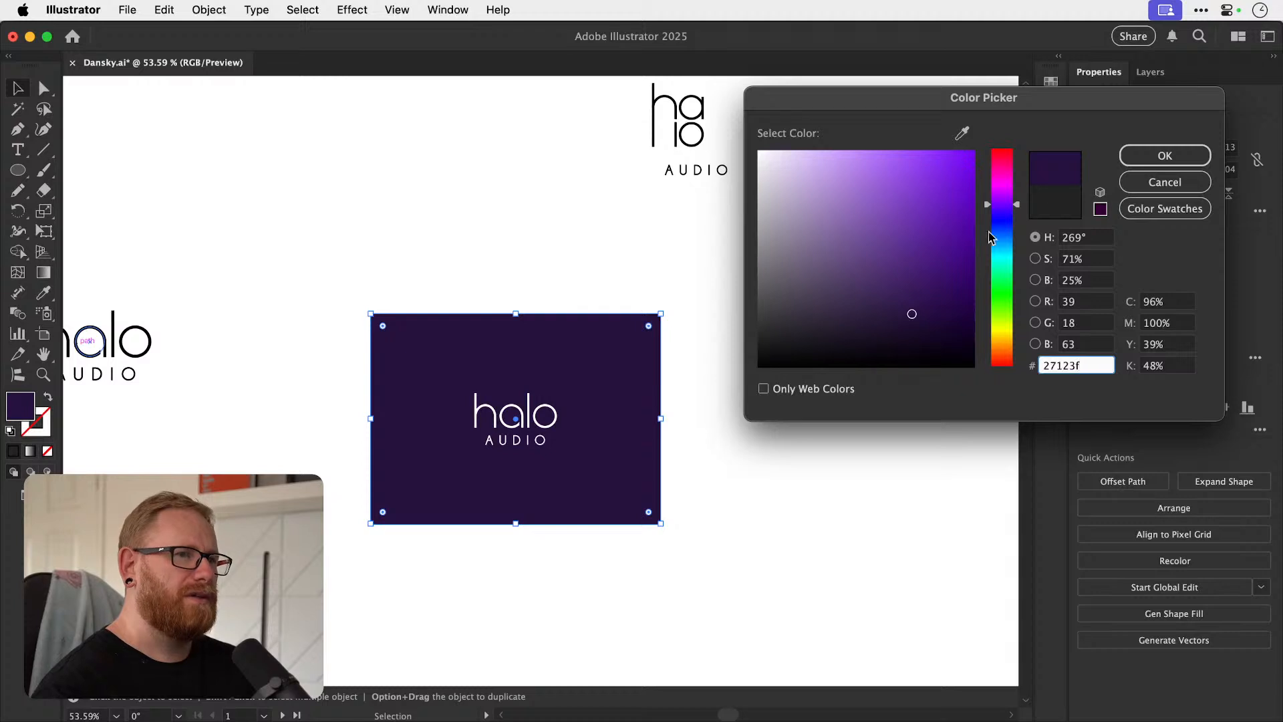
click(1135, 162)
drag(513, 417, 695, 401)
key(super+shift+a)
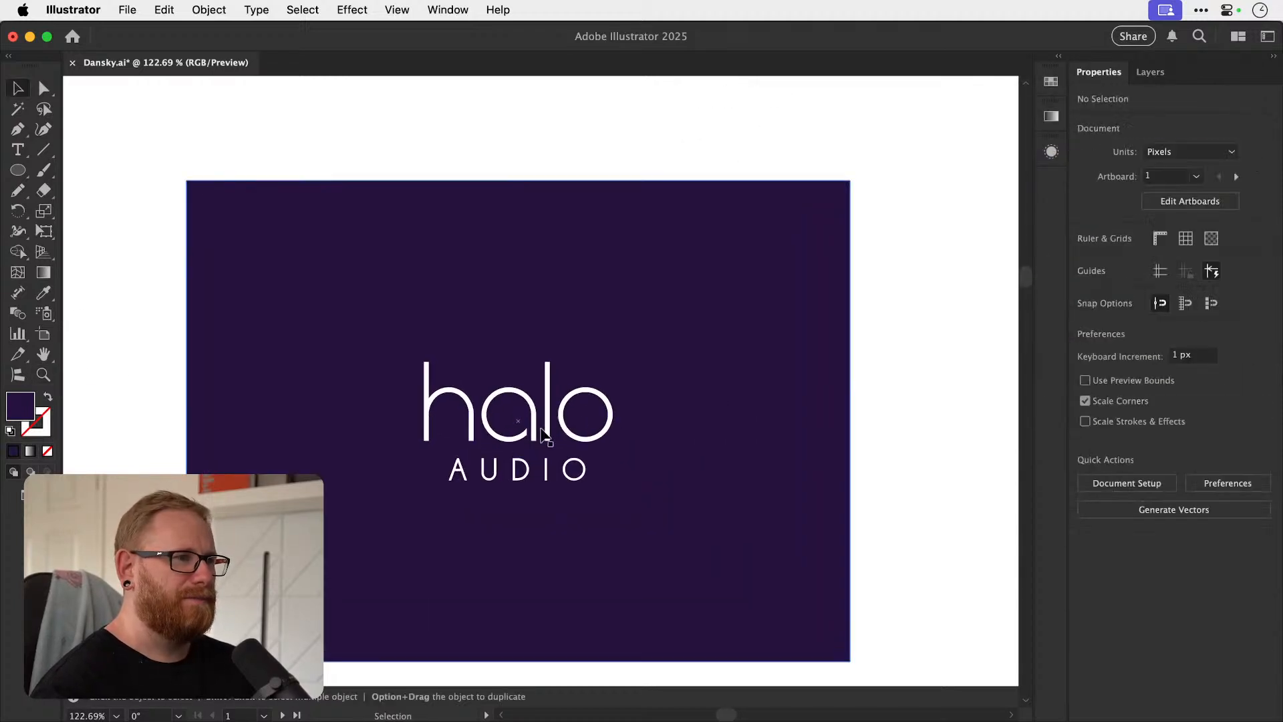
Ungroup the white wordmark into separate halo and AUDIO parts, undoing a stray move.
click(542, 433)
key(super+shift+g)
key(super+shift+a)
drag(536, 436, 545, 404)
key(super+z)
Fill the halo lettering with hot pink, about ff3e96.
double_click(24, 406)
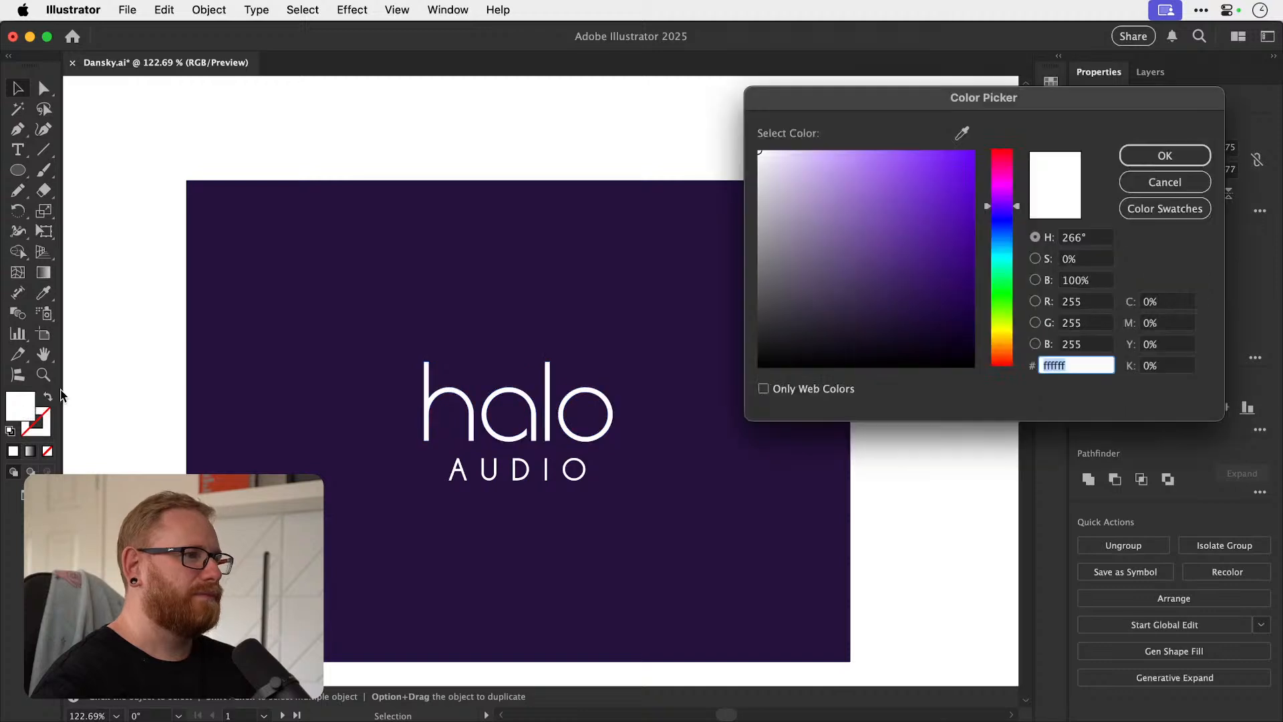
mouse_move(1002, 206)
mouse_down()
mouse_move(989, 179)
mouse_move(1005, 178)
mouse_move(1000, 162)
mouse_move(996, 175)
mouse_up()
text(ff3ef6)
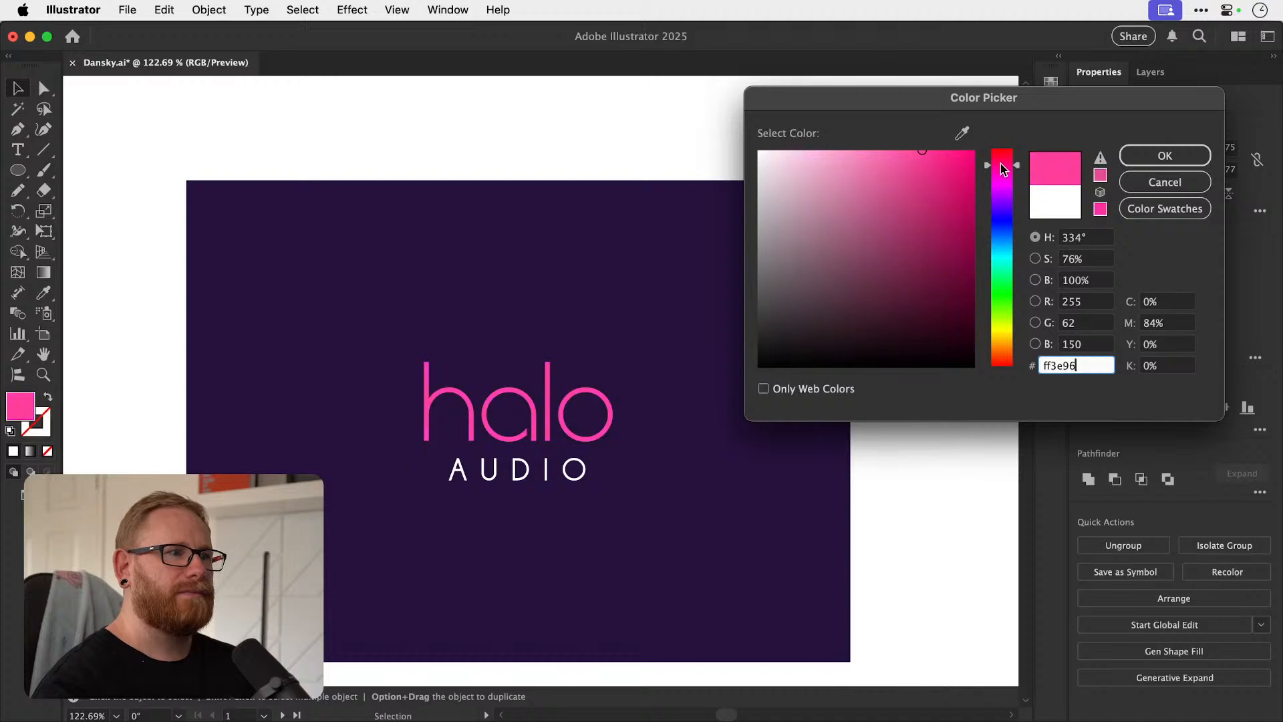
key(Return)
Fine-tune the background rectangle's fill, comparing navy and purple shades, and set dark purple 26123a.
click(594, 200)
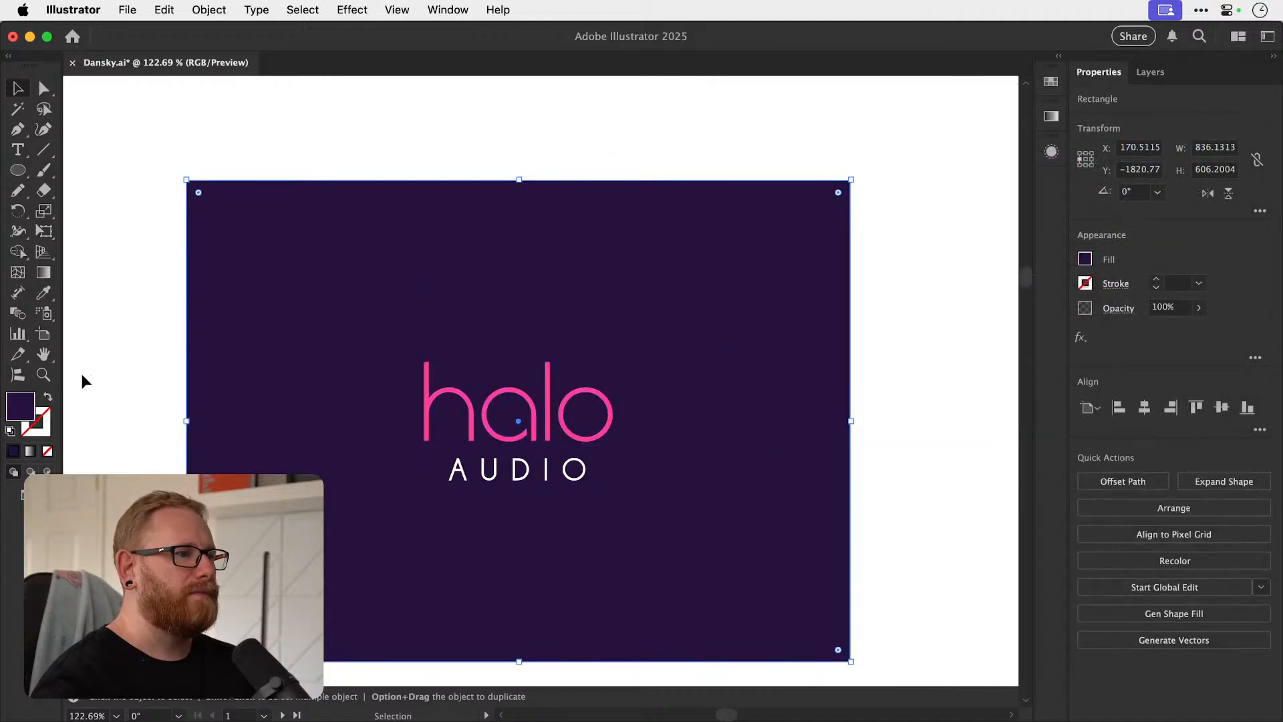
double_click(20, 409)
mouse_move(929, 312)
mouse_down()
mouse_move(926, 295)
mouse_move(928, 318)
mouse_move(756, 320)
mouse_move(685, 351)
mouse_move(910, 323)
mouse_move(906, 338)
mouse_move(902, 313)
mouse_move(888, 320)
mouse_up()
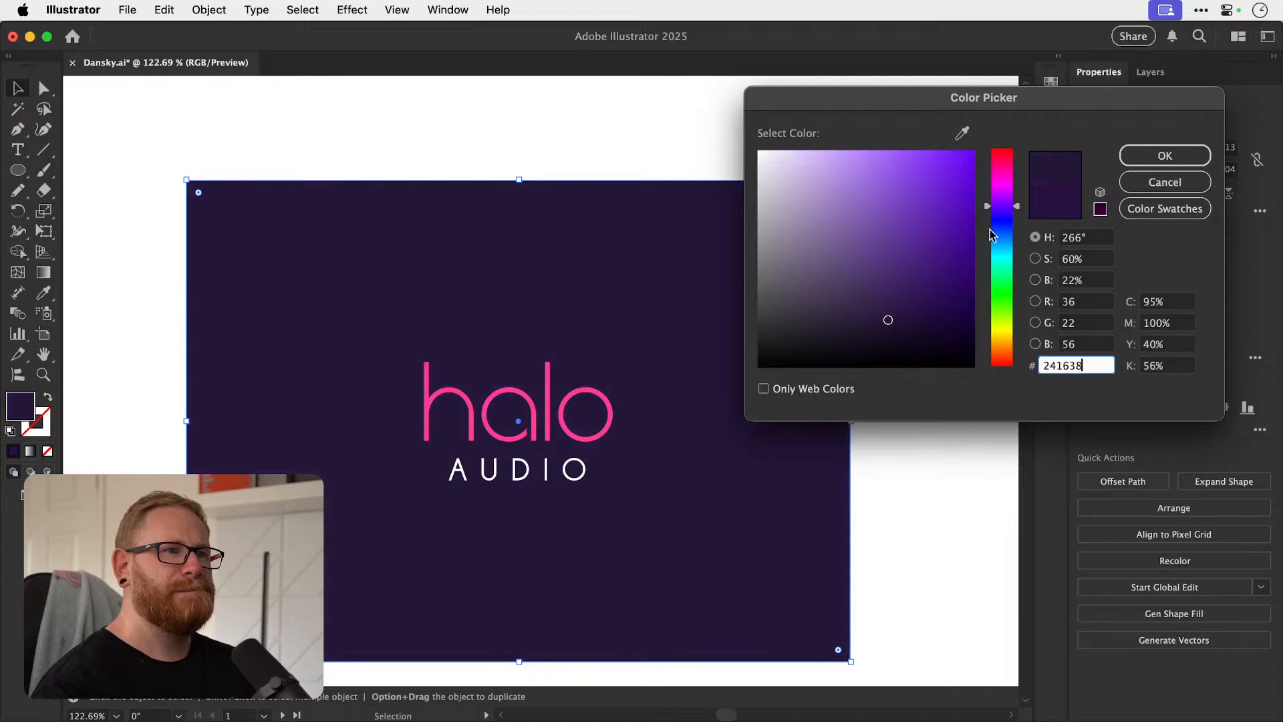
click(1003, 223)
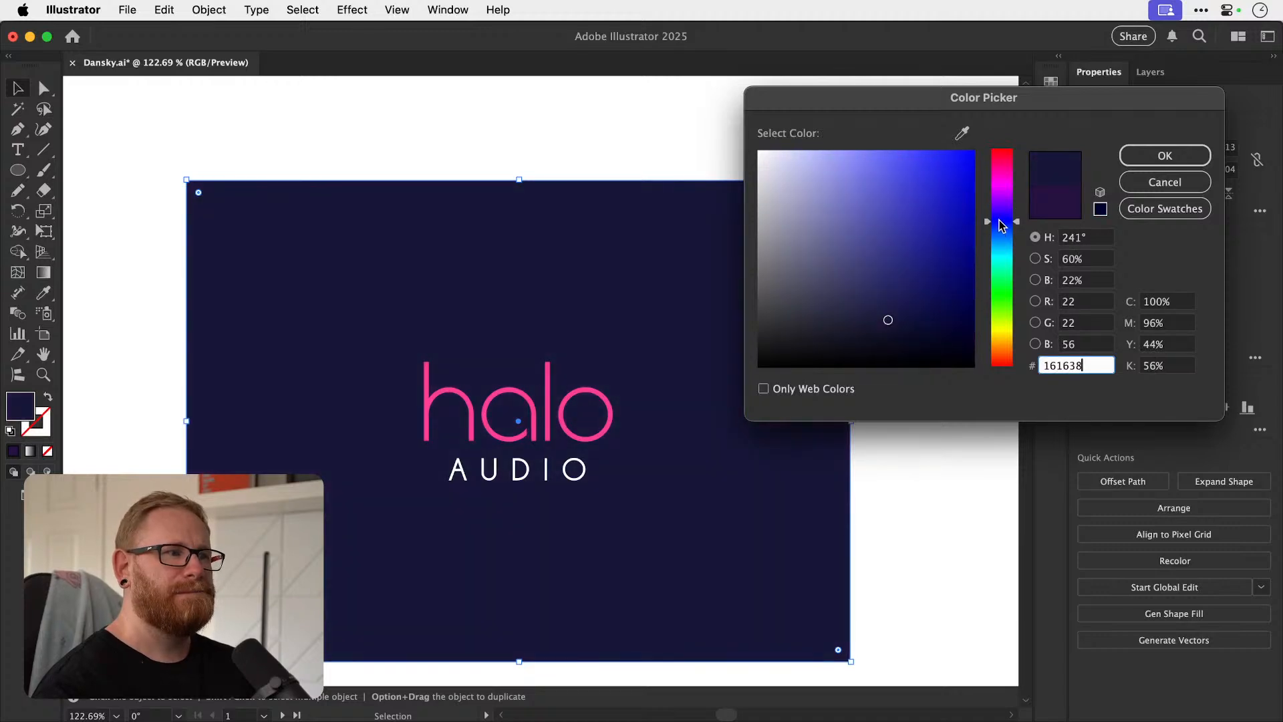
click(1002, 212)
drag(1003, 203, 1003, 202)
click(909, 315)
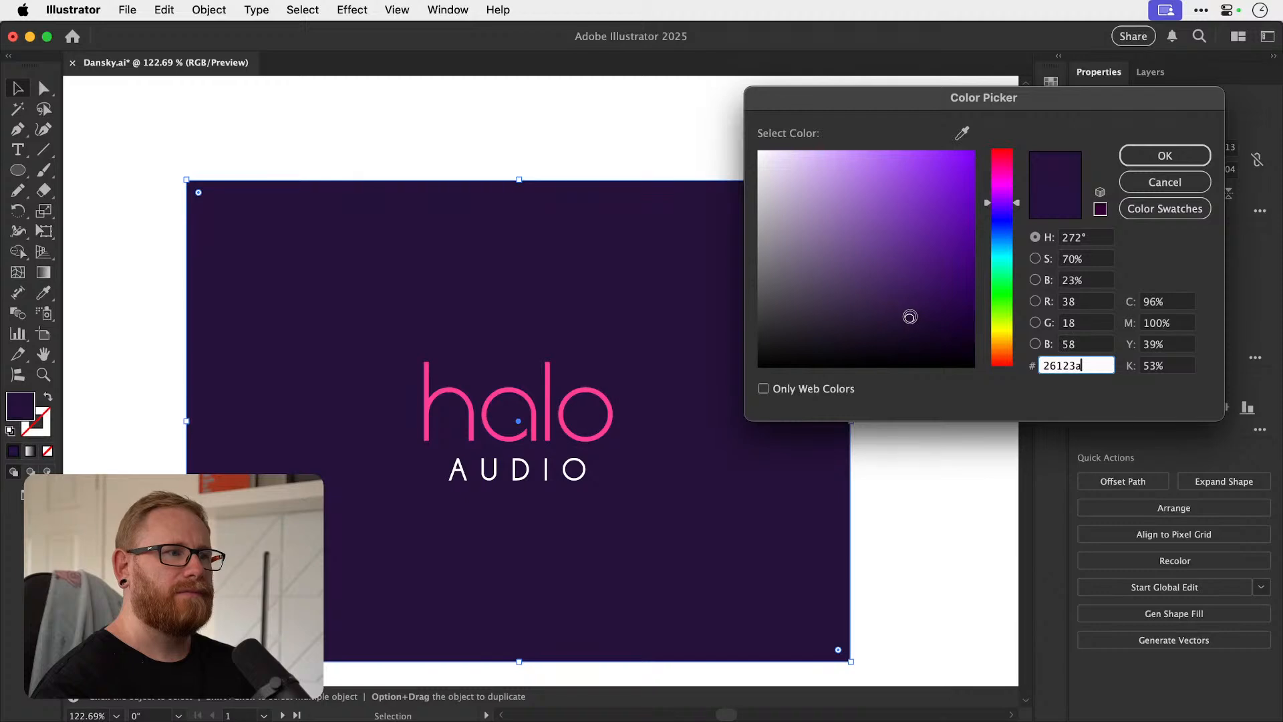
click(1162, 156)
key(super+shift+a)
Review the pink-on-purple logo alongside the other halo concepts, both from afar and up close.
key(super+minus)
key(super+minus)
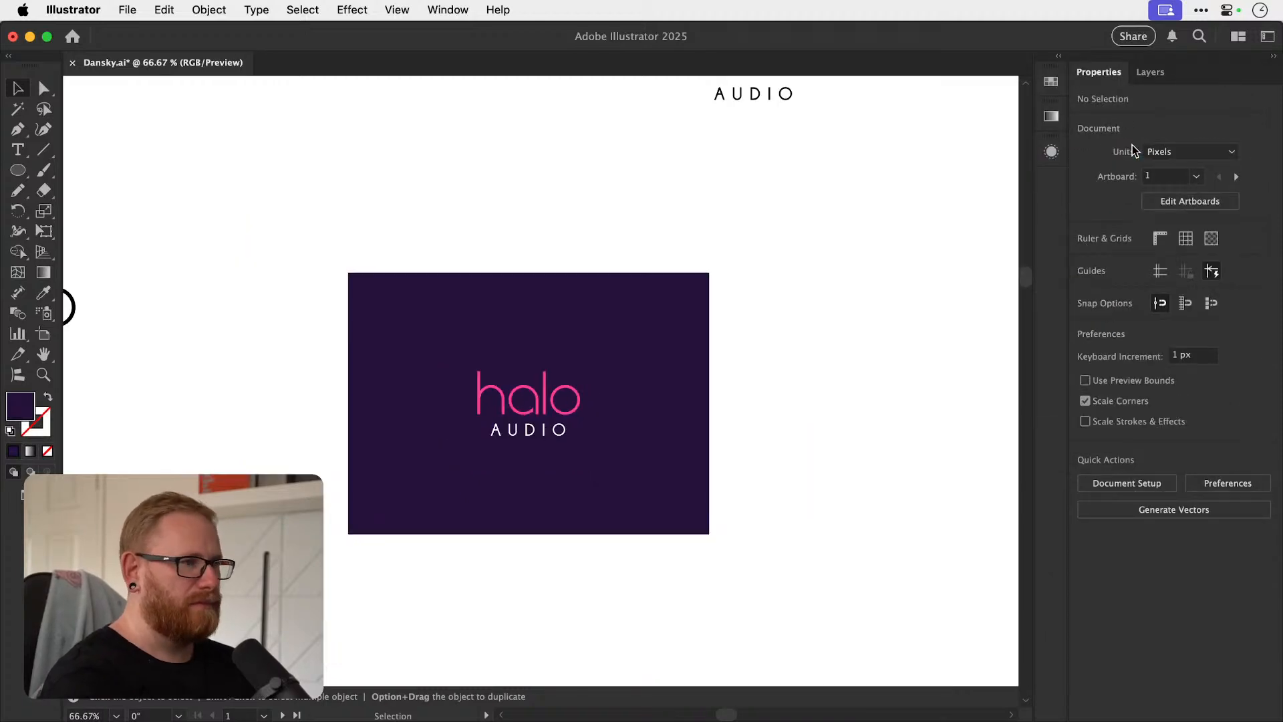
key(super+minus)
key(super+minus)
key(space)
drag(661, 395, 638, 435)
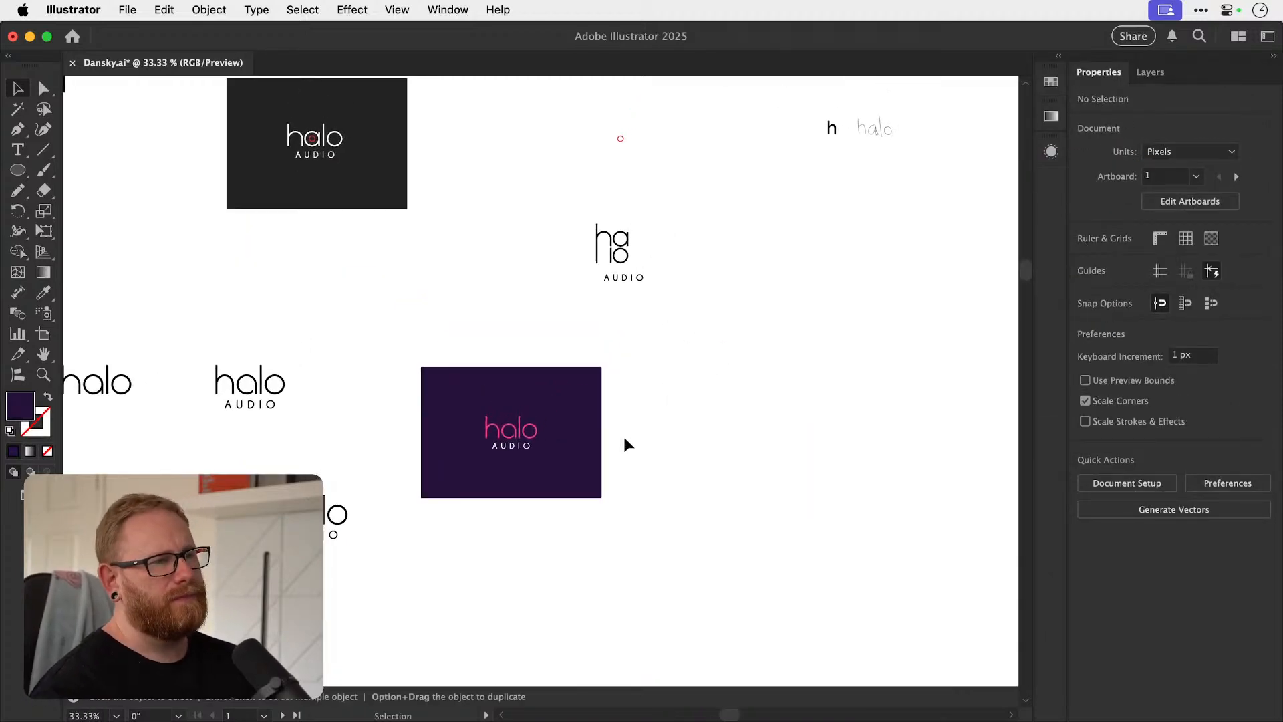
key(z)
drag(511, 449, 719, 428)
key(v)
mouse_move(532, 408)
mouse_down()
mouse_move(548, 403)
mouse_move(533, 403)
mouse_up()
Sample the pink of the halo lettering as AUDIO's fill.
key(z)
drag(495, 443, 623, 410)
key(v)
click(548, 439)
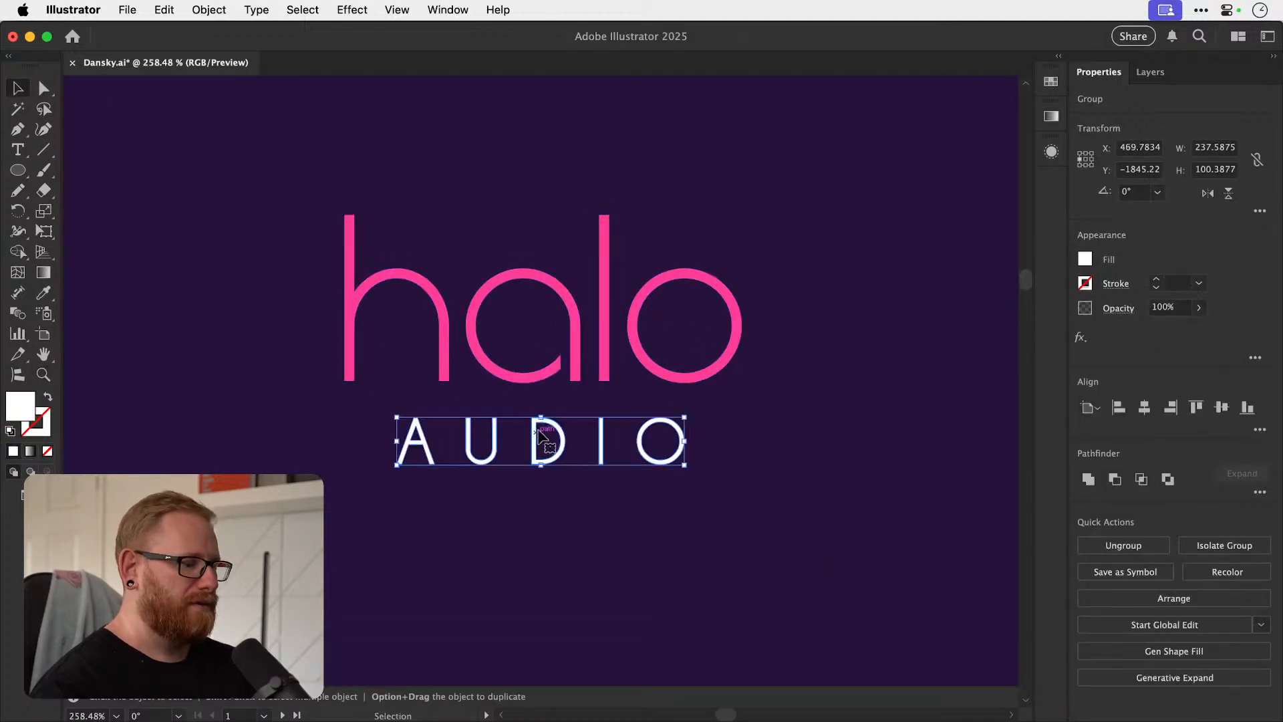
key(i)
click(579, 366)
key(v)
Set the fill of the halo lettering to white, ffffff, leaving AUDIO pink.
click(543, 372)
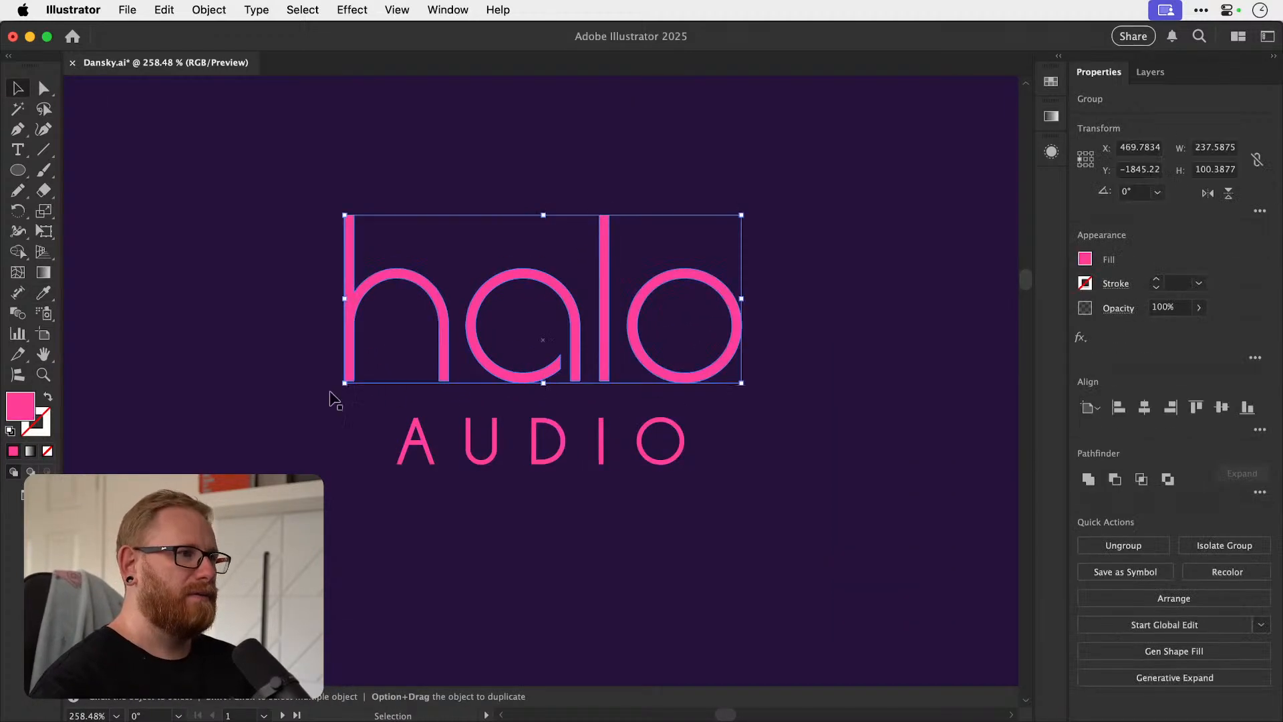
double_click(20, 405)
text(ffffff)
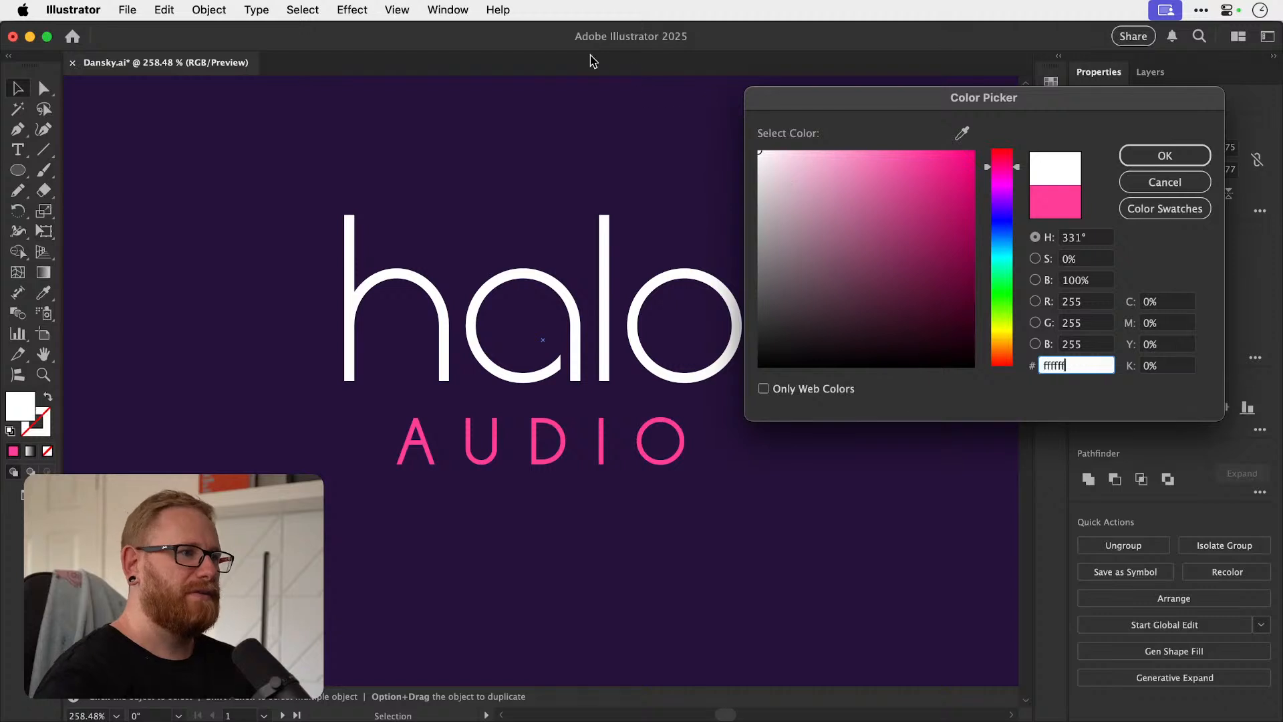
key(Return)
key(super+shift+a)
key(super+minus)
key(super+minus)
key(super+minus)
key(super+minus)
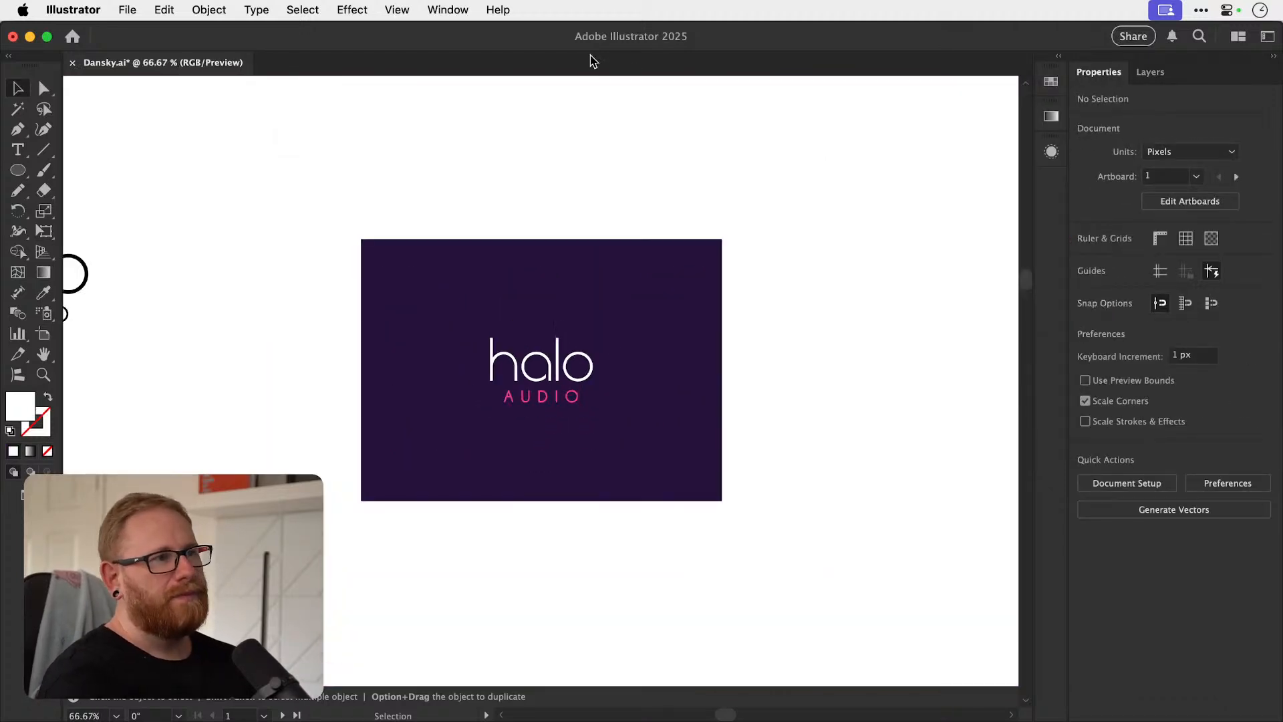
Compare the pink and white versions of the halo lettering by stepping back and forth through the colour change.
key(super+z)
key(super+z)
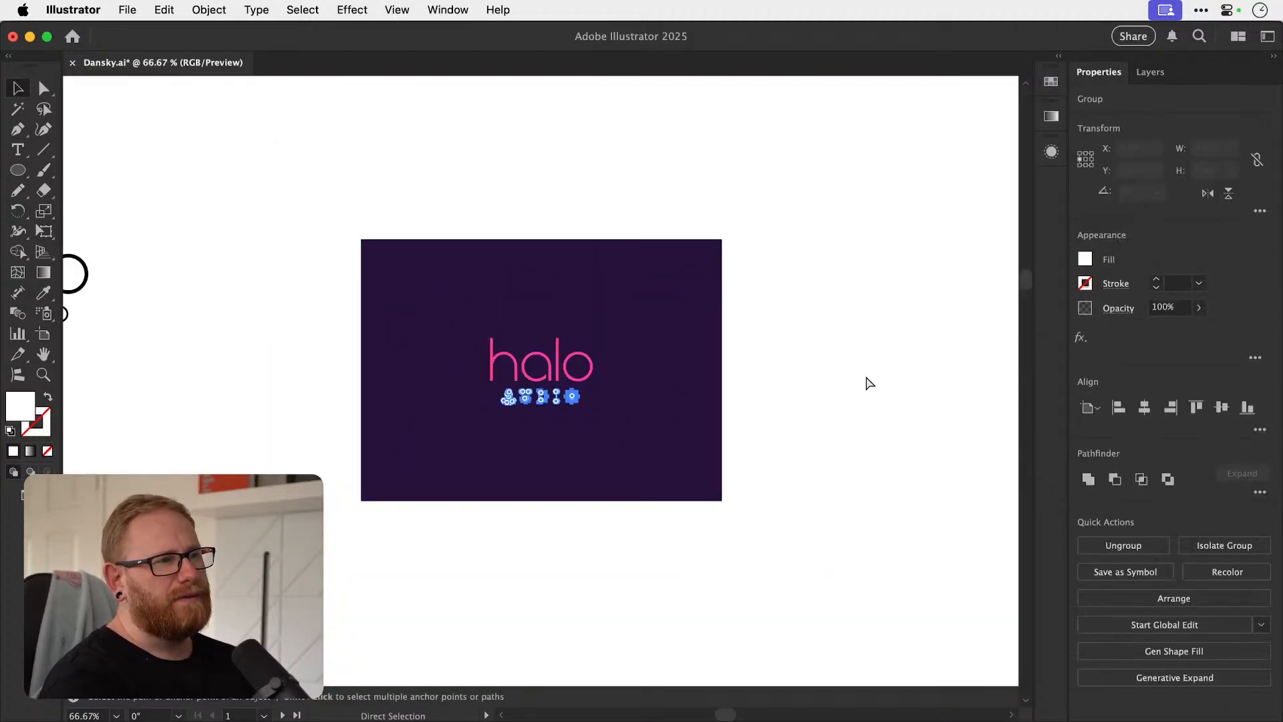
key(super+shift+z)
key(super+shift+z)
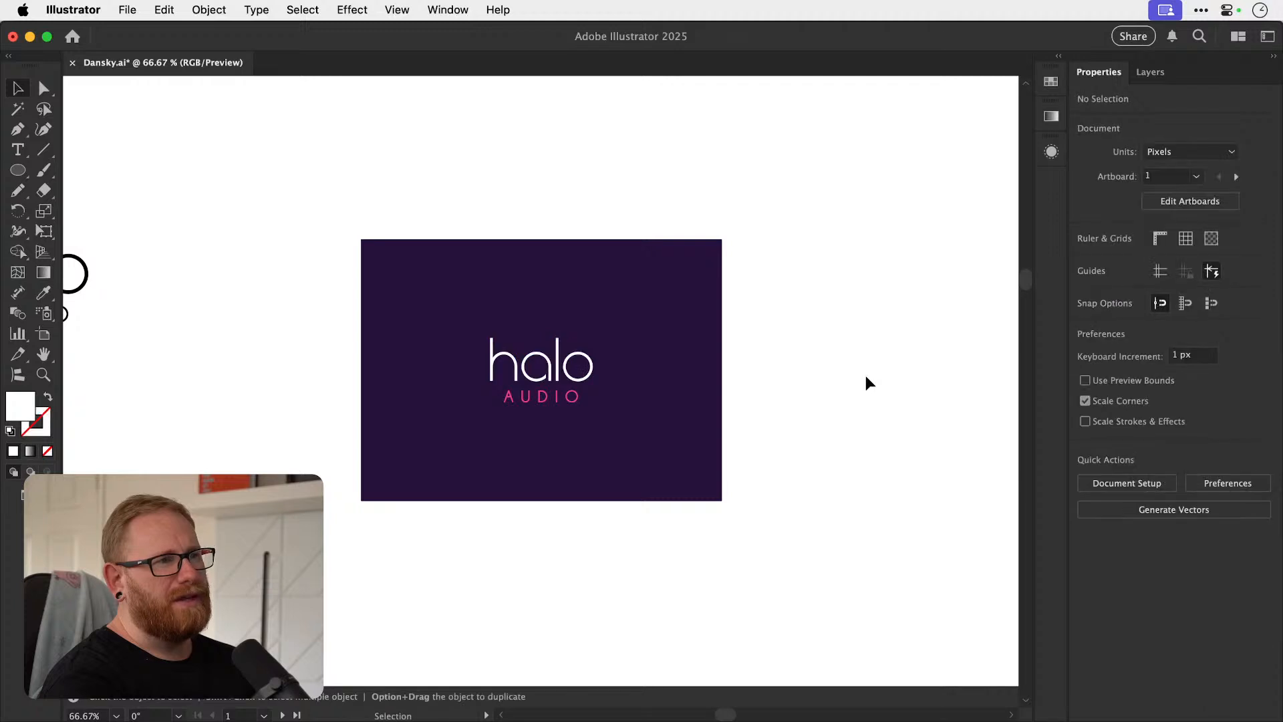
key(super+z)
key(super+z)
key(super+z)
key(super+shift+z)
key(super+z)
key(super+shift+z)
key(super+shift+z)
key(space)
drag(733, 382, 702, 412)
click(554, 376)
drag(554, 376, 537, 479)
click(835, 344)
key(Delete)
drag(537, 411, 540, 434)
key(super+z)
key(super+z)
key(super+z)
click(768, 365)
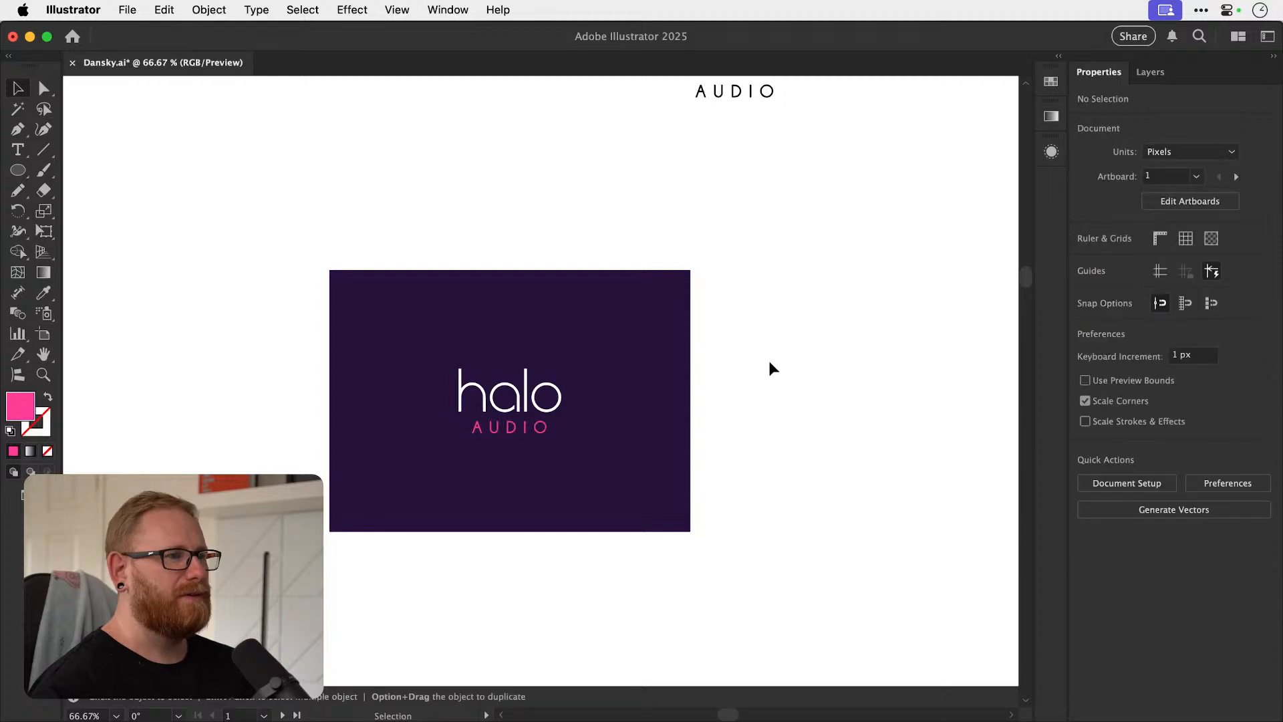
Save the document with the white and pink logo on its purple background.
key(super+s)
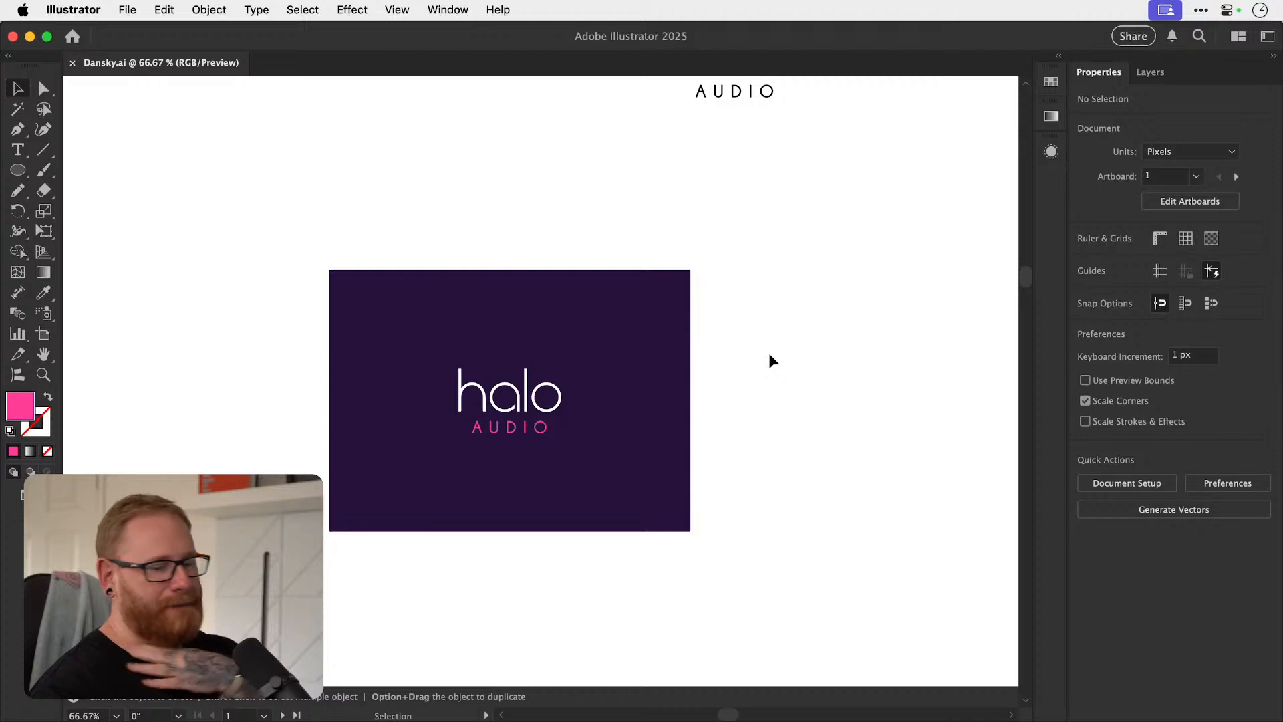
key(super+minus)
key(super+minus)
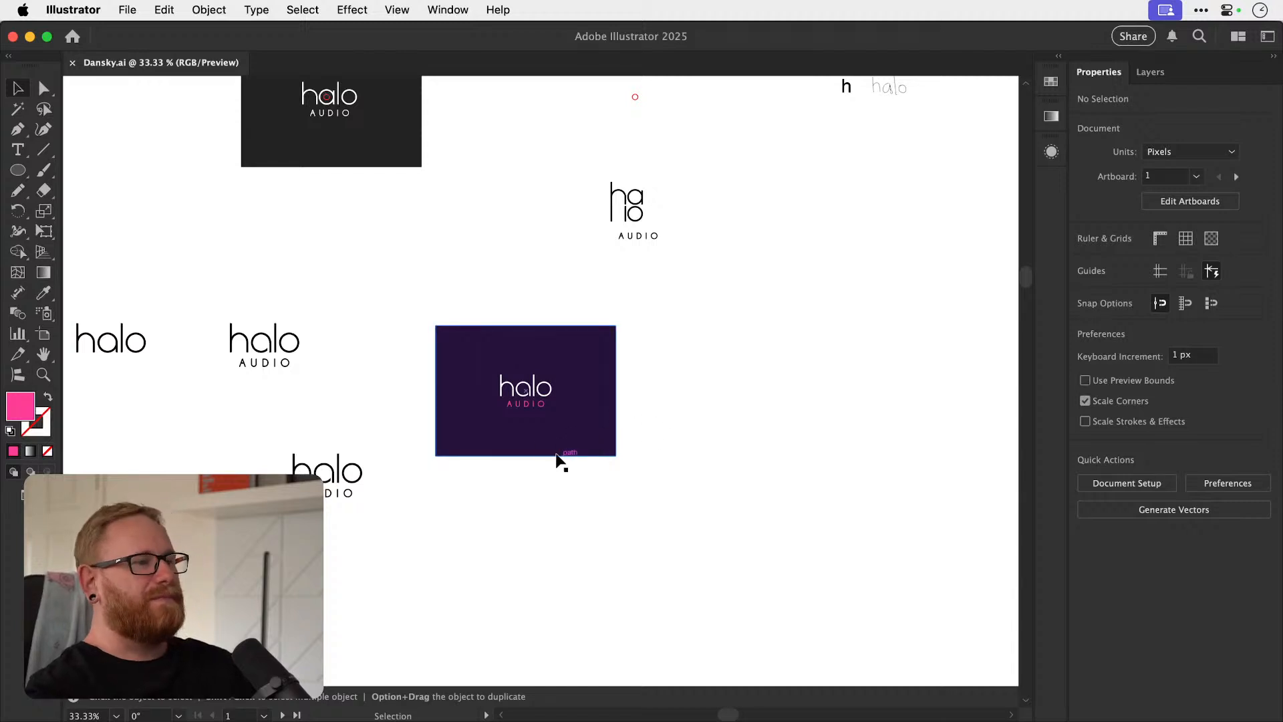
Enlarge the purple background rectangle to about 944 by 699 px, keeping the halo AUDIO logo centred on it.
click(561, 451)
scroll(562, 448, up, 3)
key(z)
drag(528, 386, 471, 420)
key(v)
drag(467, 510, 592, 359)
drag(574, 404, 619, 418)
click(770, 372)
click(635, 418)
key(s)
drag(695, 470, 711, 490)
key(v)
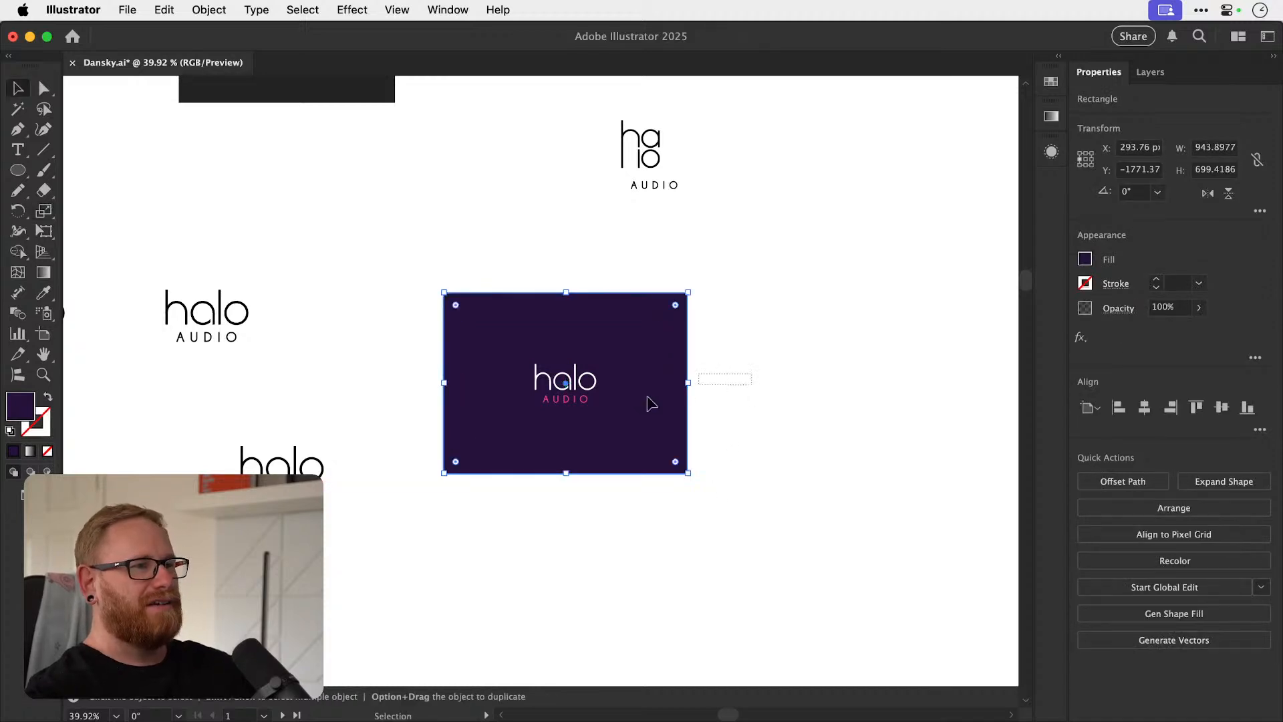
shift+click(574, 389)
shift+click(630, 428)
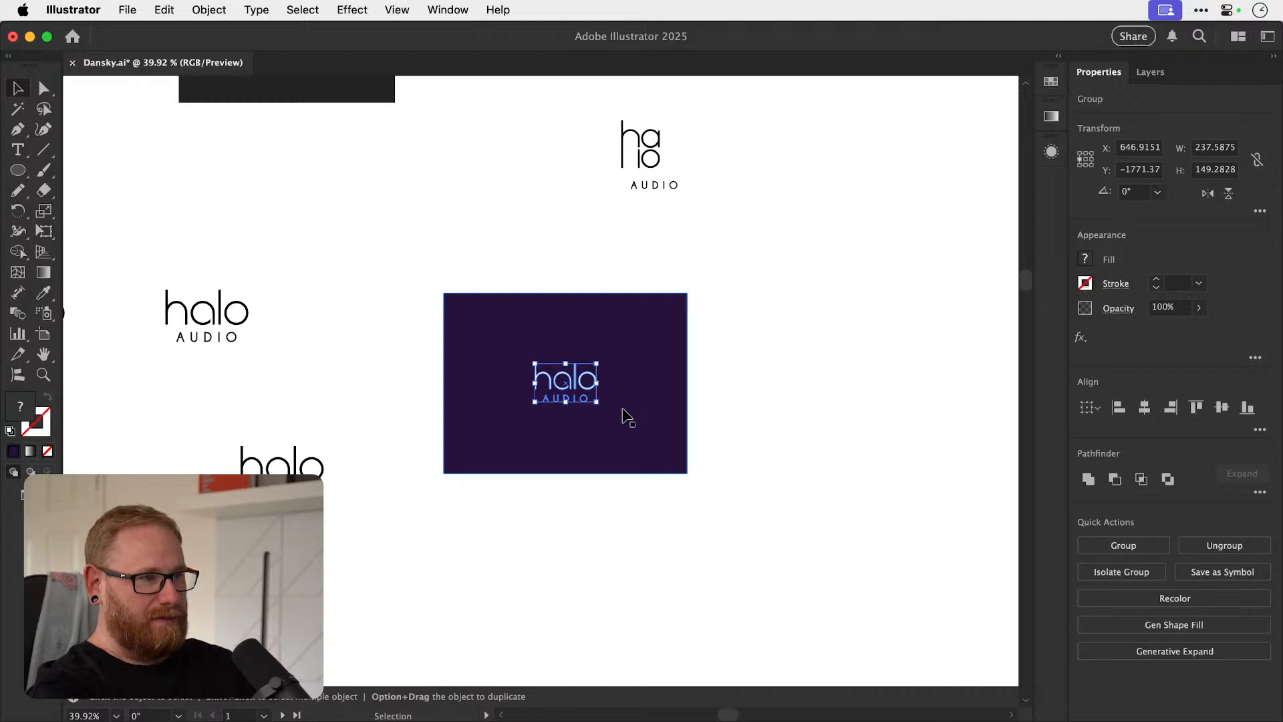
Review the logo up close on its enlarged background and save the document.
key(super+shift+a)
key(space)
drag(695, 363, 649, 405)
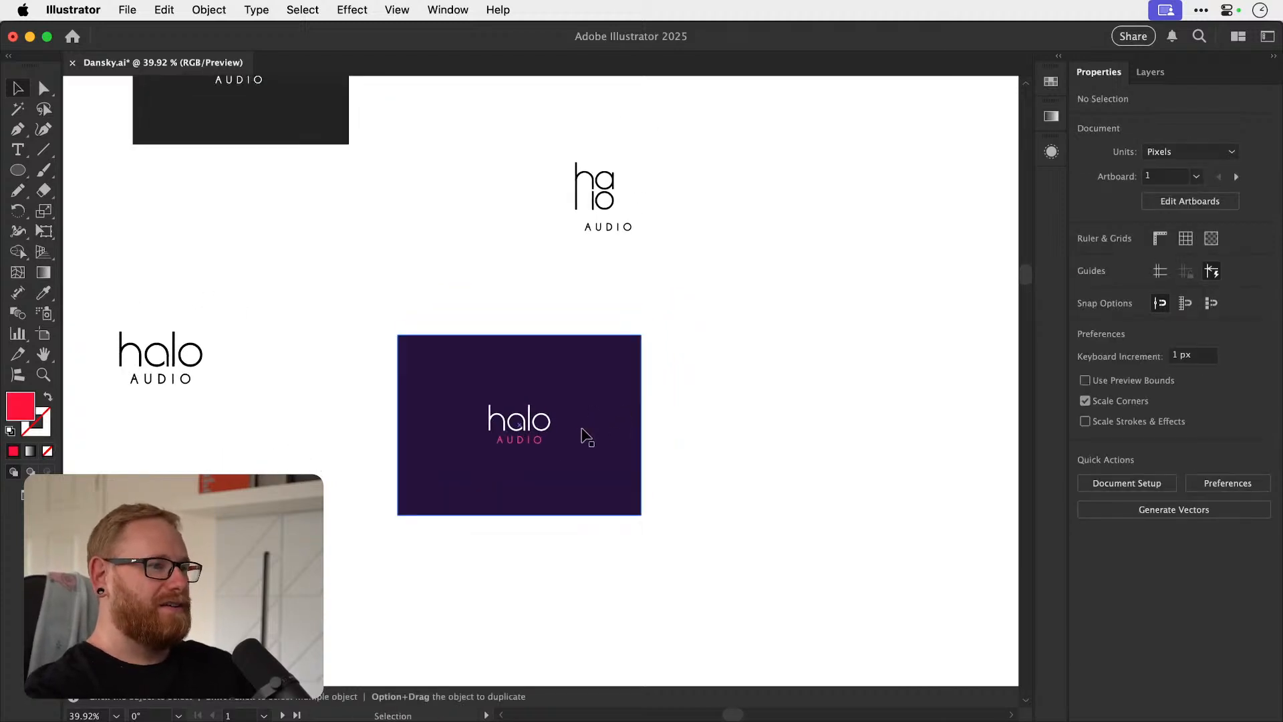
key(super+space)
drag(517, 434, 713, 409)
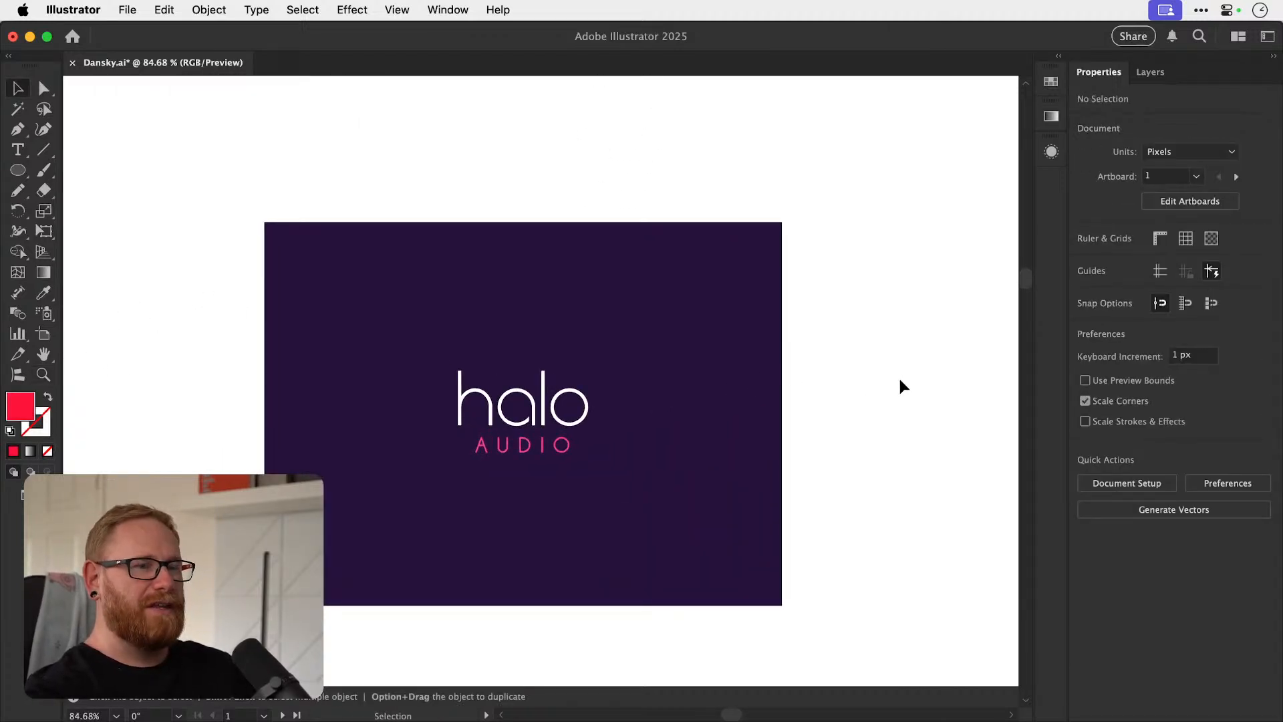
key(super+s)
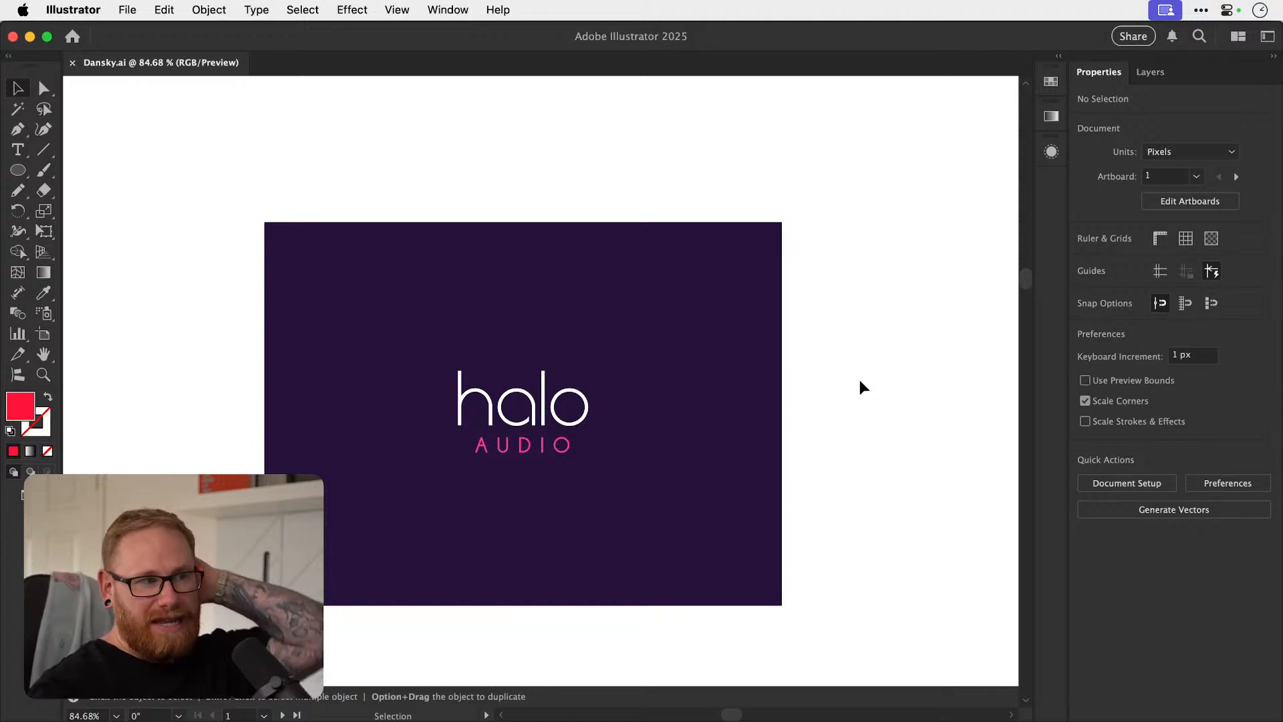
Recolour the AUDIO lettering with orange, ffaf22.
drag(521, 450, 523, 463)
key(super+z)
key(super+z)
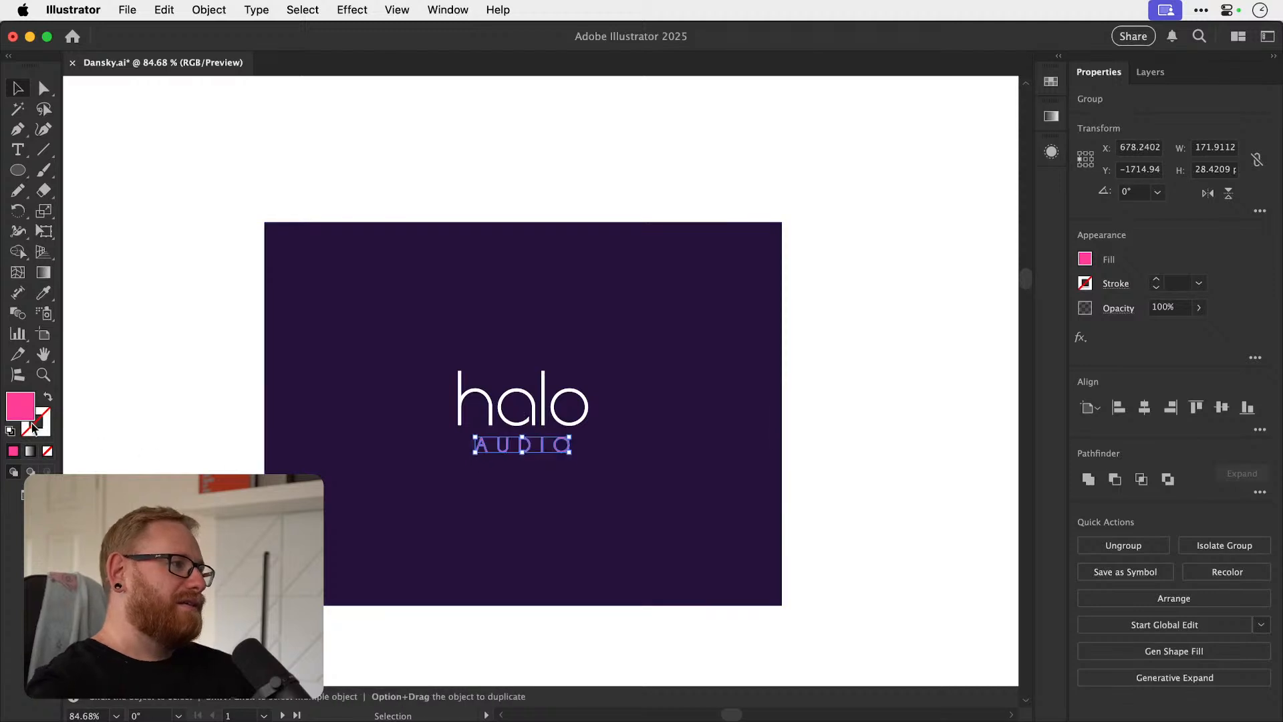
double_click(24, 409)
drag(997, 176, 1005, 347)
mouse_move(953, 192)
mouse_down()
mouse_move(936, 134)
mouse_move(915, 137)
mouse_move(946, 139)
mouse_up()
drag(1002, 347, 995, 332)
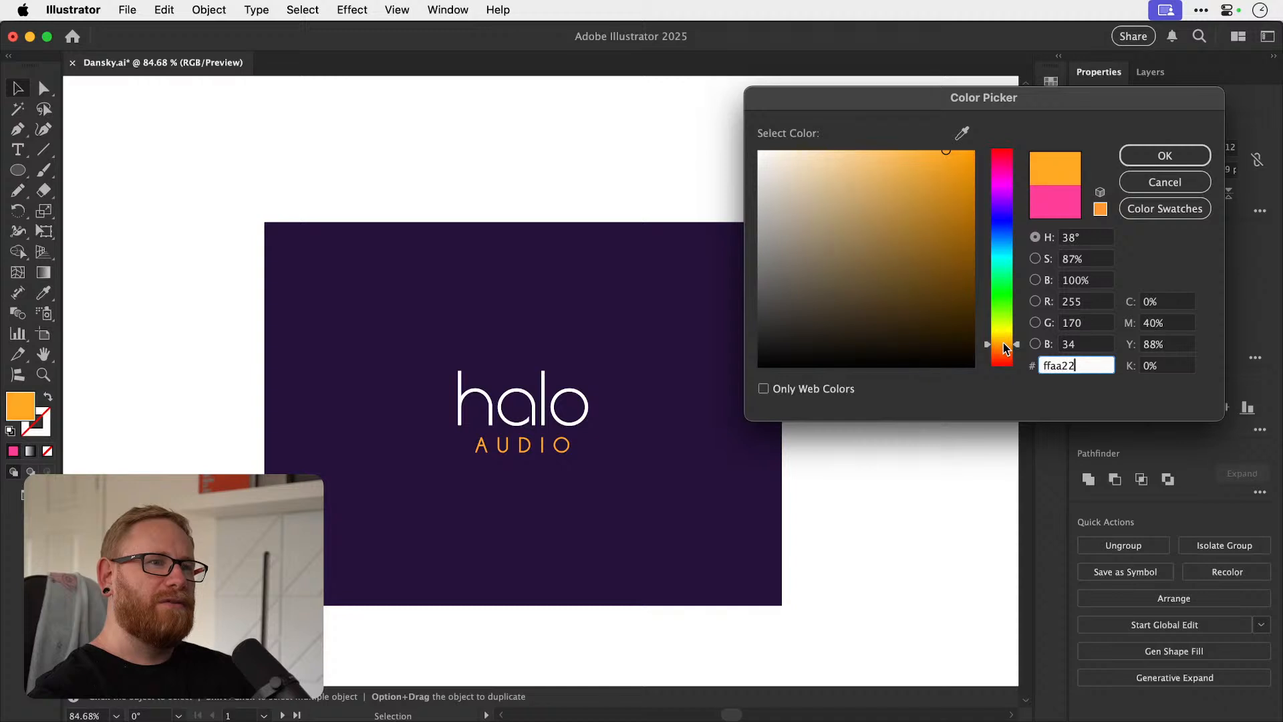
click(1164, 155)
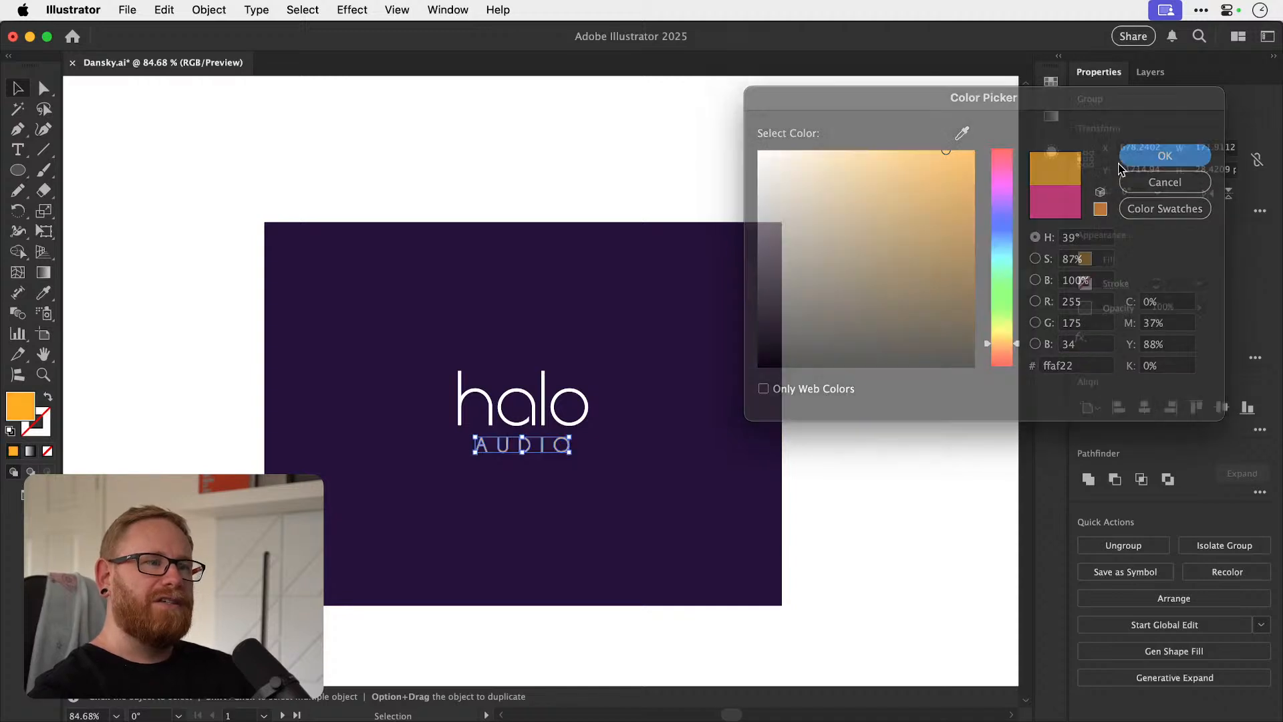
Try navy and dark plum hues as the background rectangle's fill.
click(755, 280)
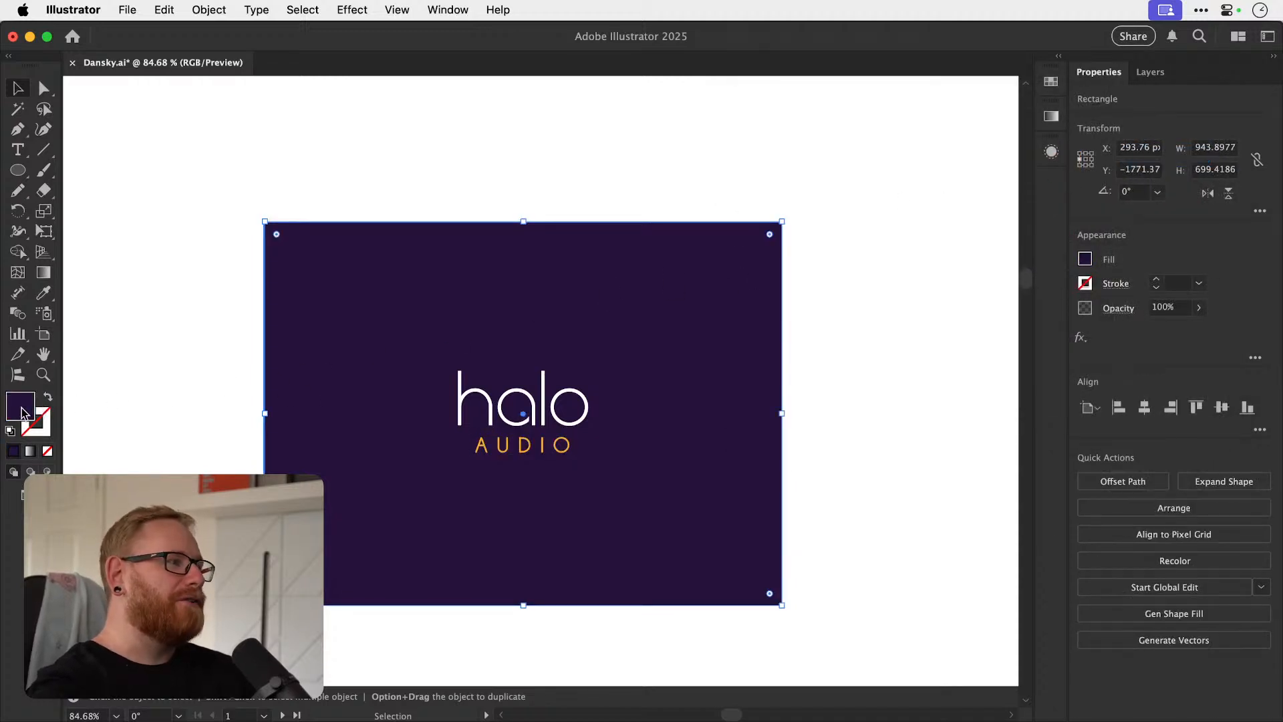
double_click(21, 411)
click(996, 226)
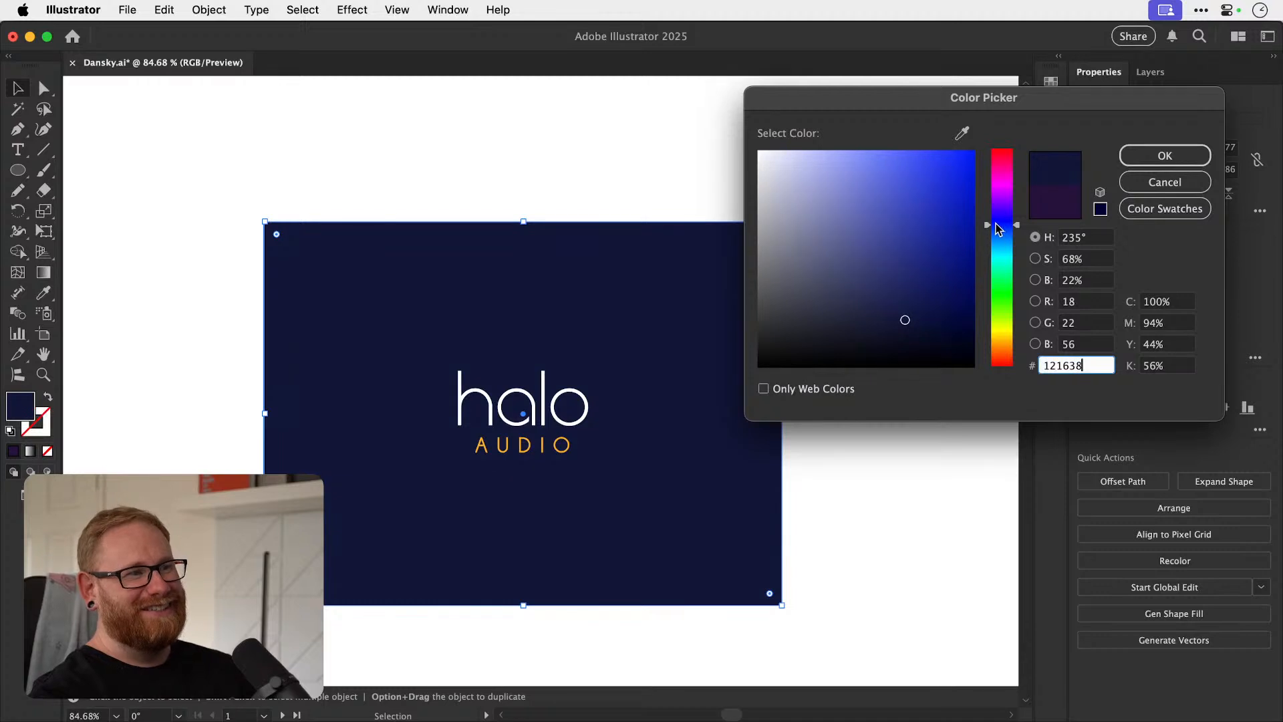
drag(1002, 234, 995, 169)
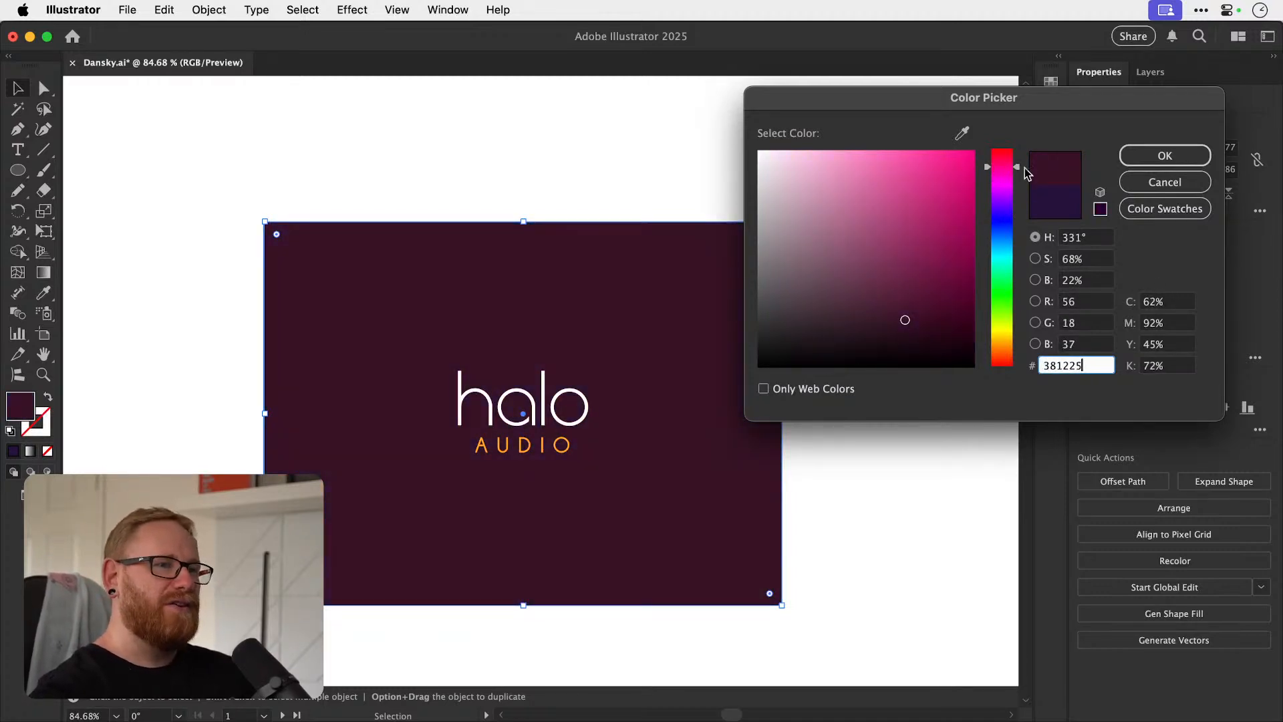
click(1164, 181)
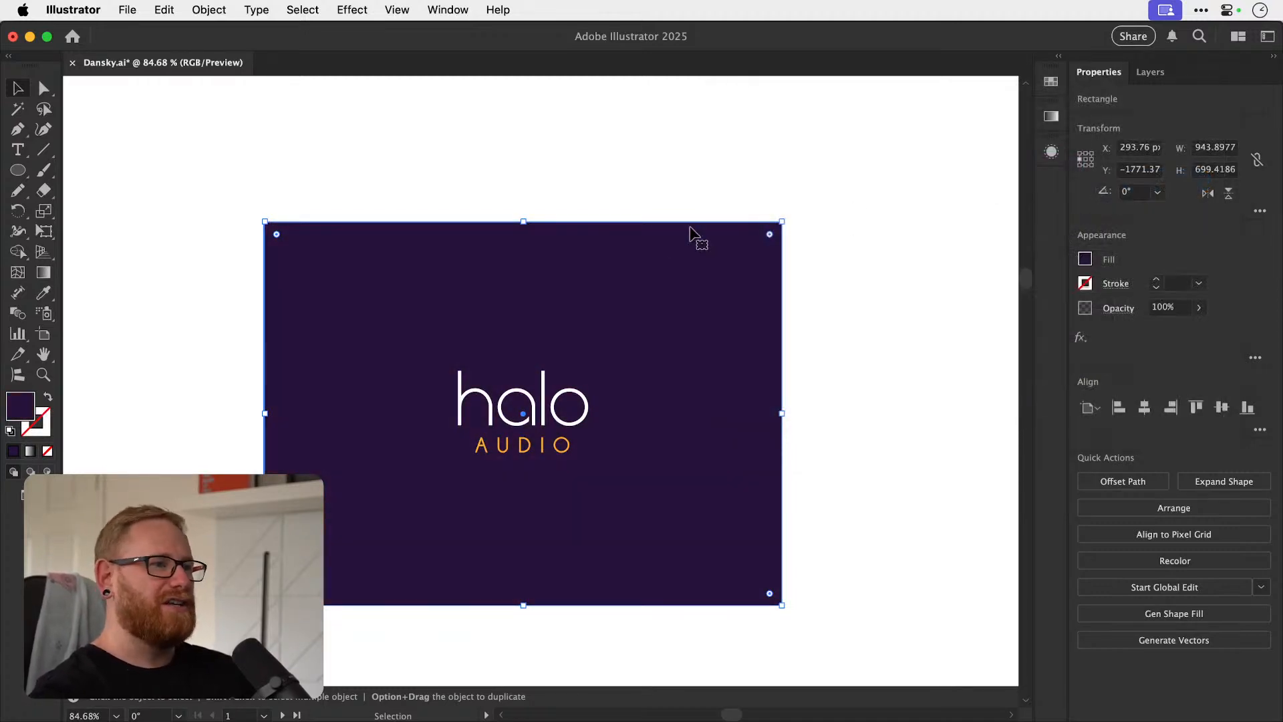
Fill the background rectangle with near-black, 141414.
double_click(32, 407)
mouse_move(791, 339)
mouse_down()
mouse_move(749, 339)
mouse_move(740, 355)
mouse_up()
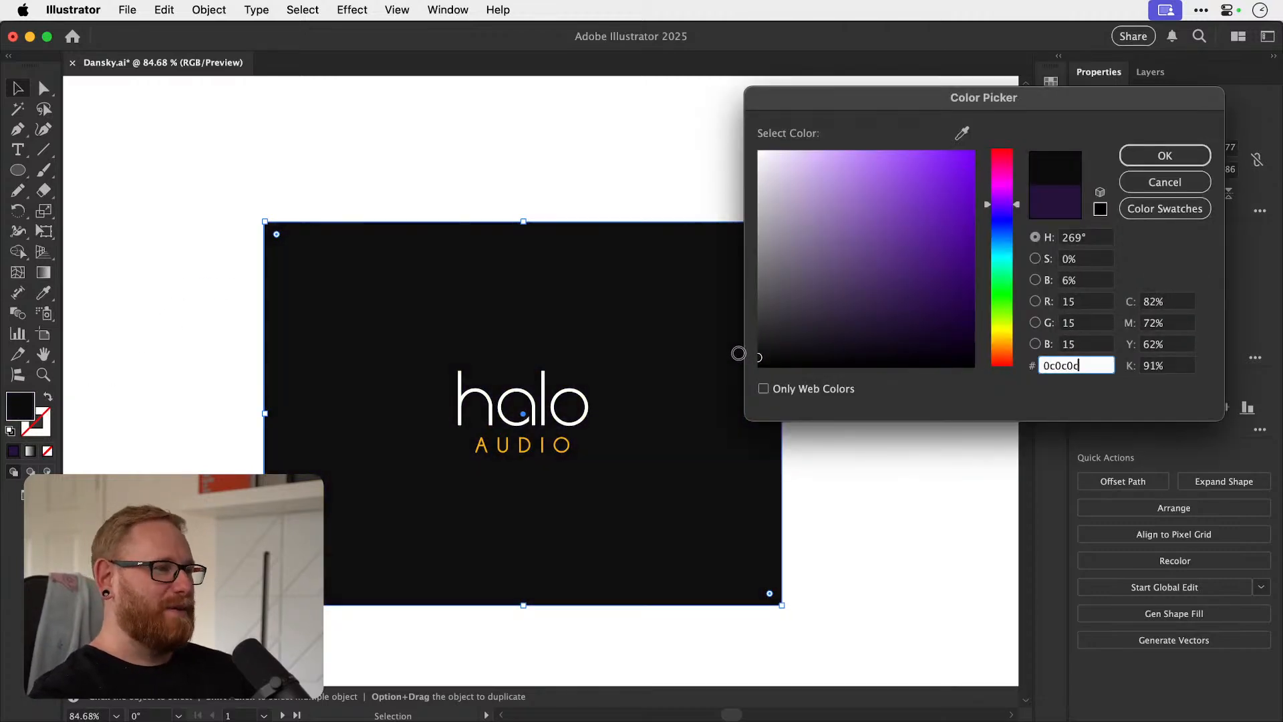
click(1162, 155)
Recolour the AUDIO lettering with bright blue, 24b1ff.
drag(547, 458, 545, 480)
key(super+z)
double_click(24, 407)
drag(1000, 171, 1001, 139)
mouse_move(934, 199)
mouse_down()
mouse_move(943, 149)
mouse_move(1000, 172)
mouse_move(997, 250)
mouse_up()
key(Return)
key(v)
click(928, 187)
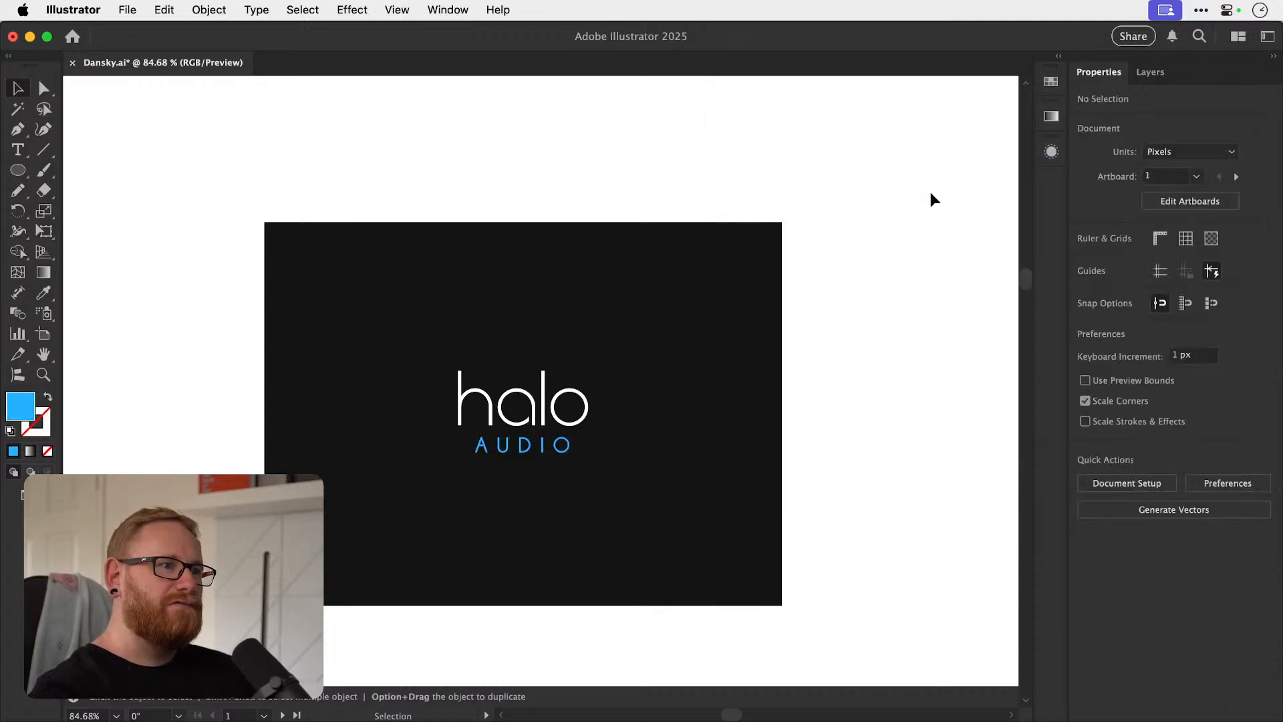
Shift the hue of the AUDIO lettering's fill to bright cyan.
click(521, 447)
scroll(501, 448, up, 5)
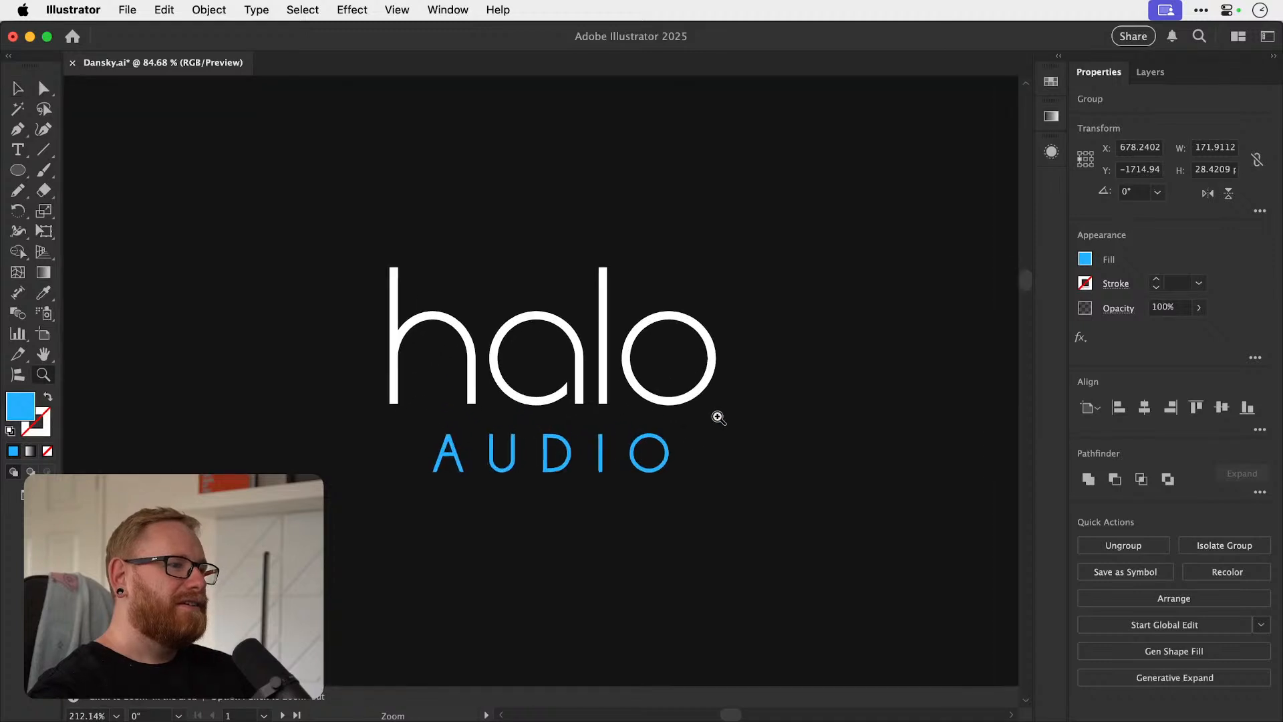
double_click(27, 413)
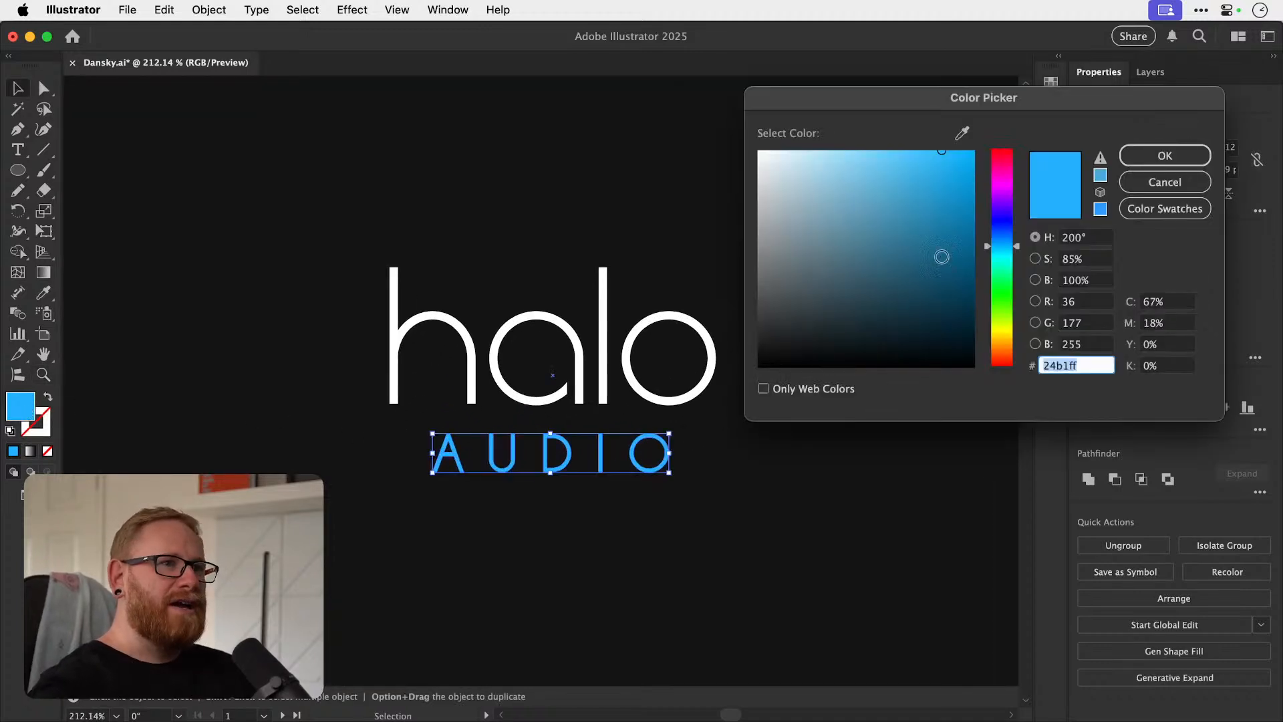
click(996, 251)
click(1137, 153)
key(super+shift+a)
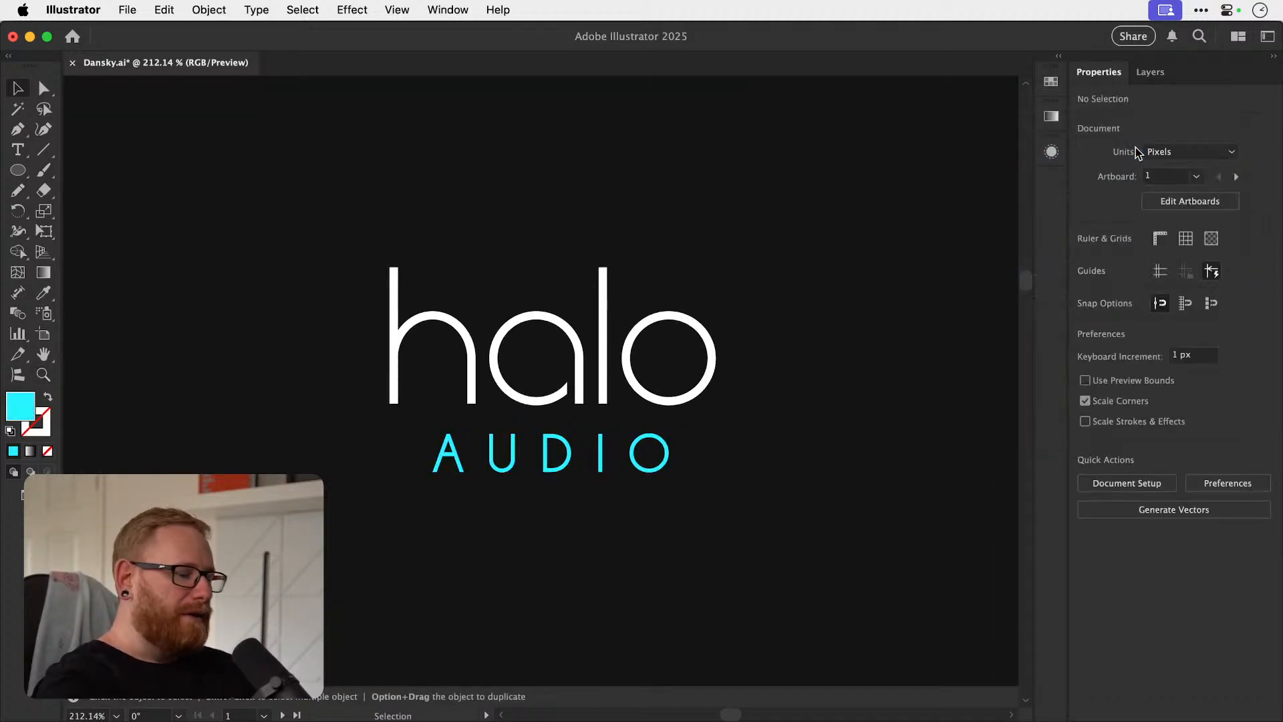
Review the white and cyan logo on near-black from afar alongside the other halo concepts.
key(super+minus)
key(super+minus)
key(super+minus)
key(super+minus)
key(super+minus)
key(super+minus)
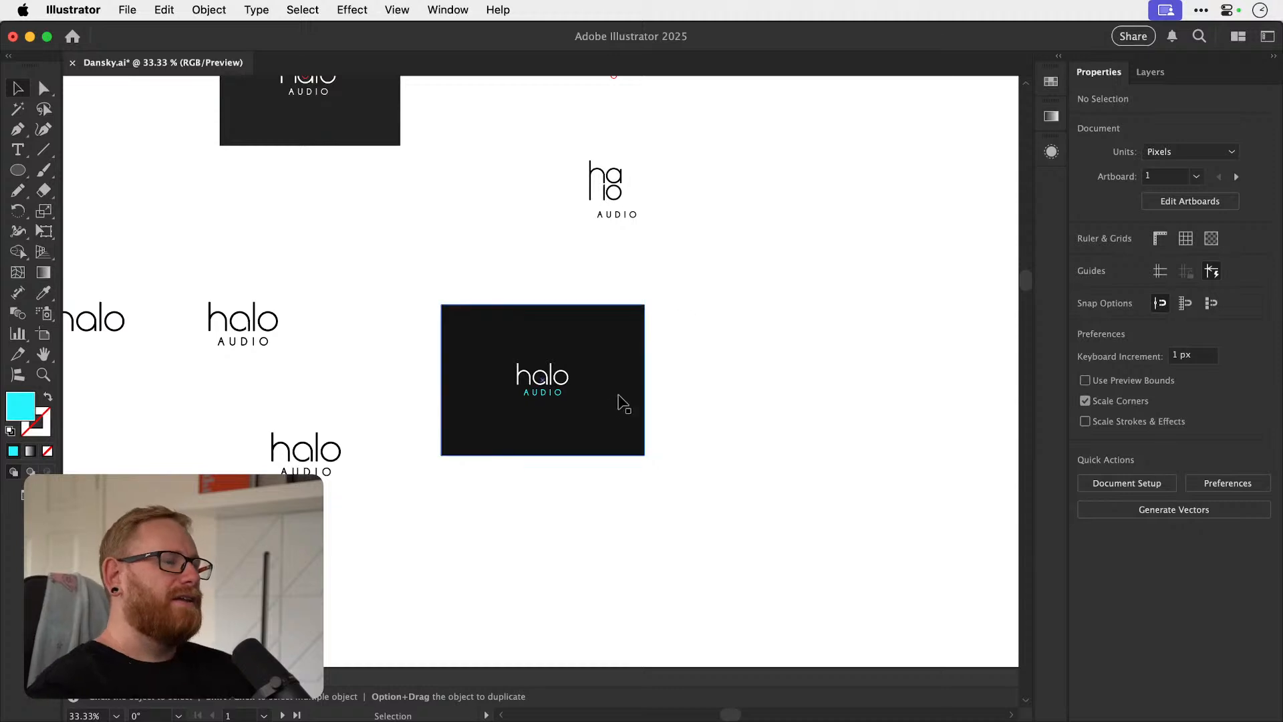
click(613, 406)
click(702, 369)
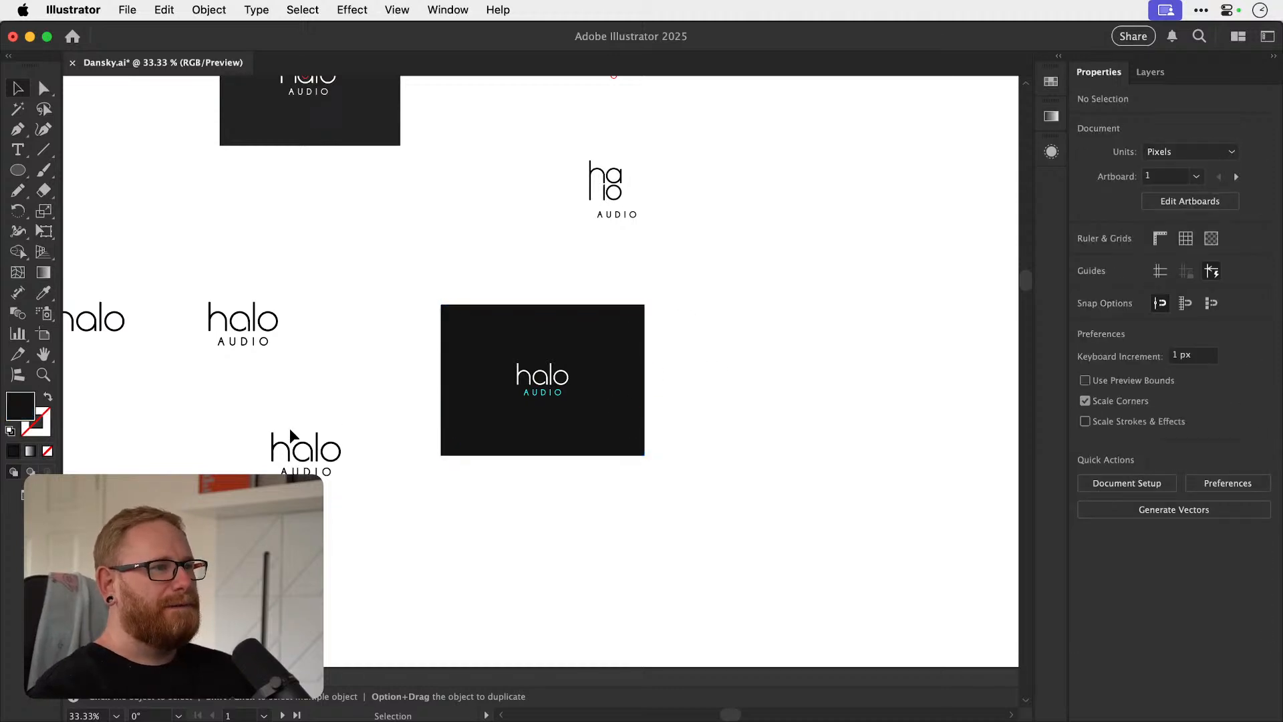
scroll(432, 369, up, 3)
Set the background rectangle's fill to a dark navy, about 182538.
click(429, 365)
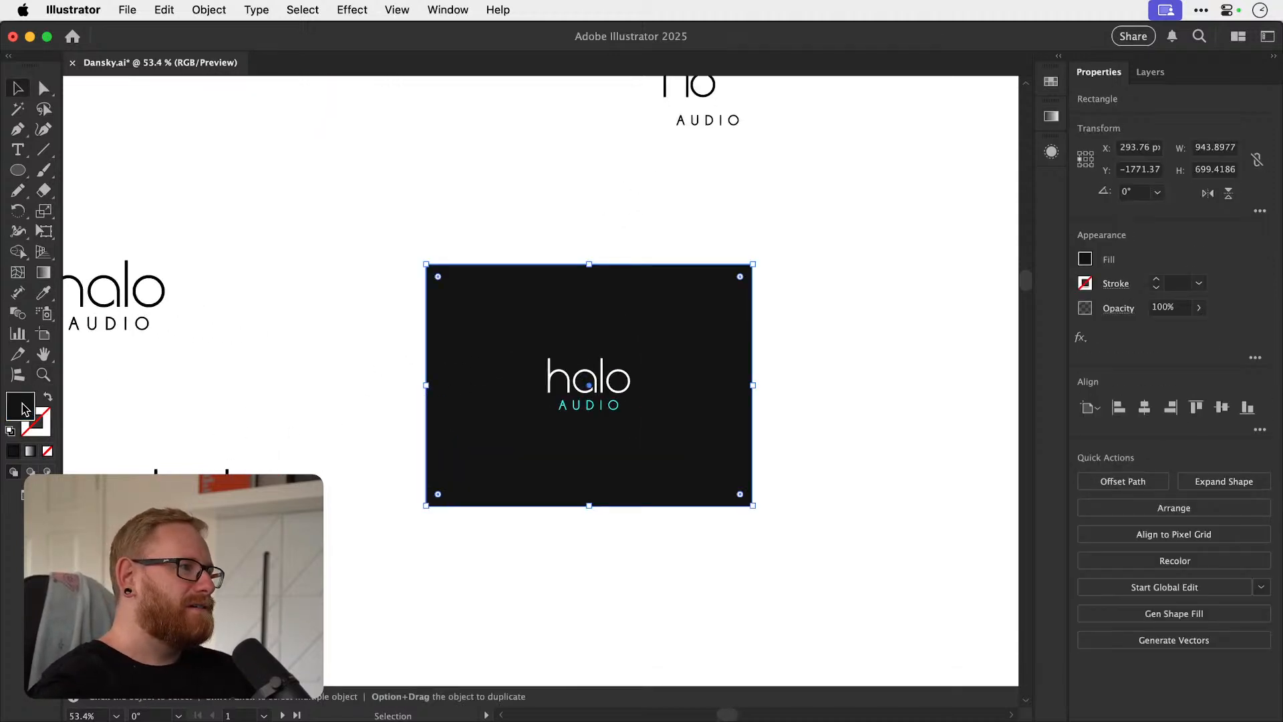
double_click(21, 405)
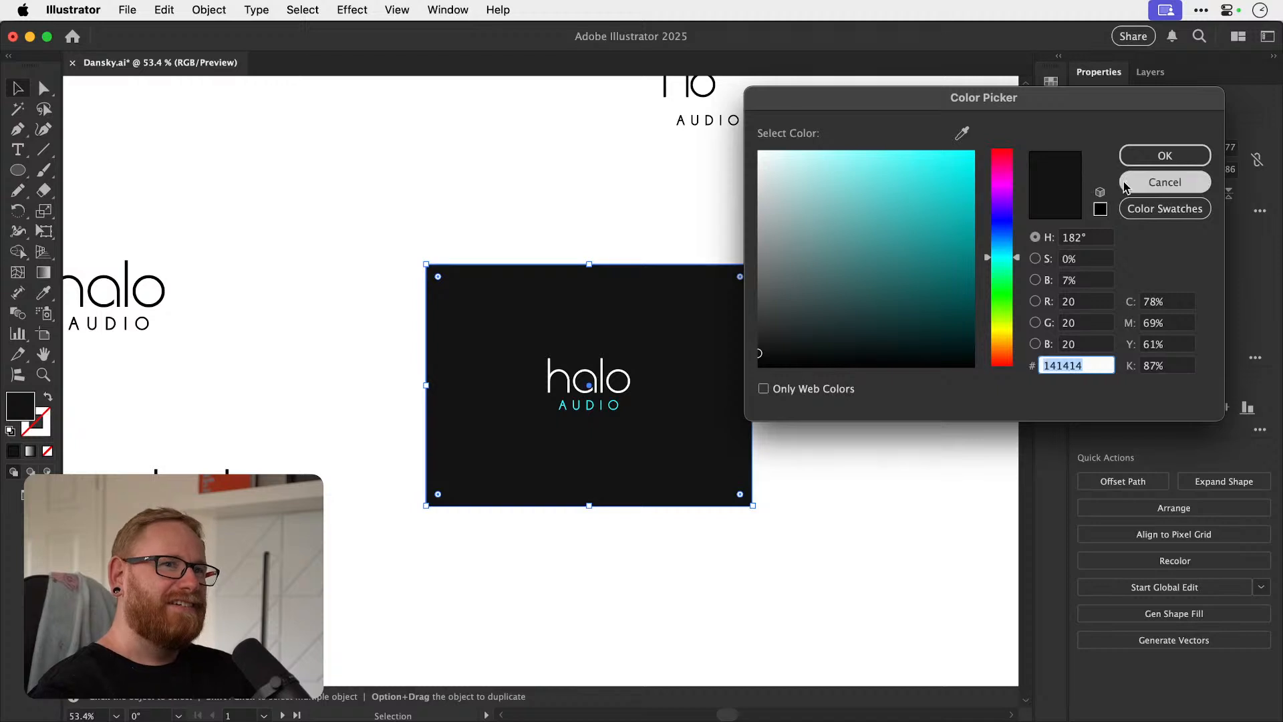
click(1164, 182)
double_click(33, 405)
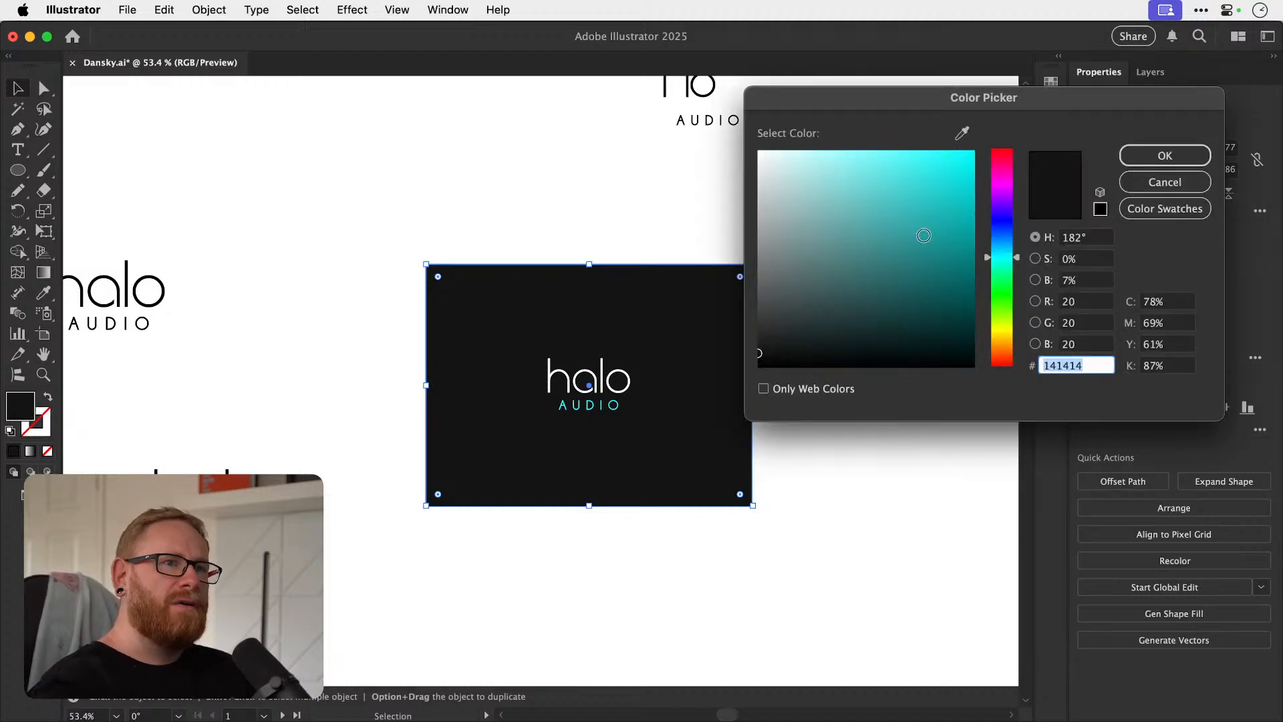
click(785, 346)
drag(789, 344, 801, 342)
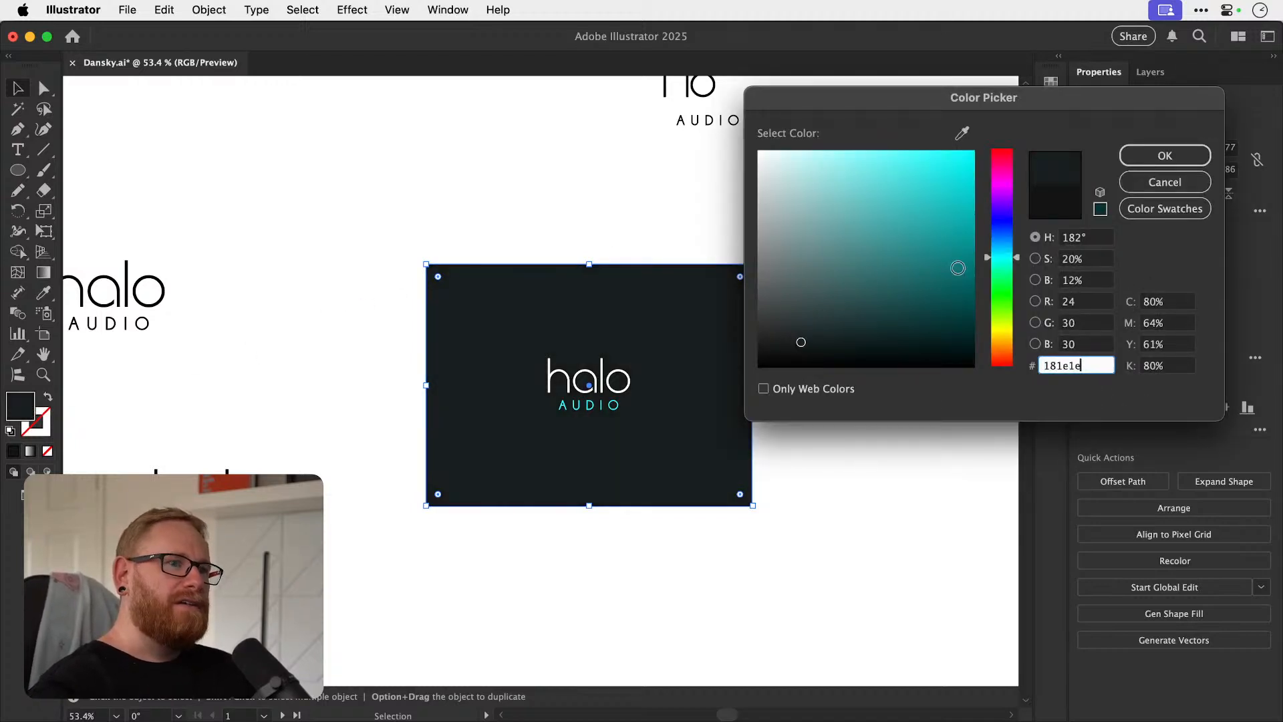
drag(1000, 245, 1003, 235)
drag(816, 340, 851, 323)
click(885, 315)
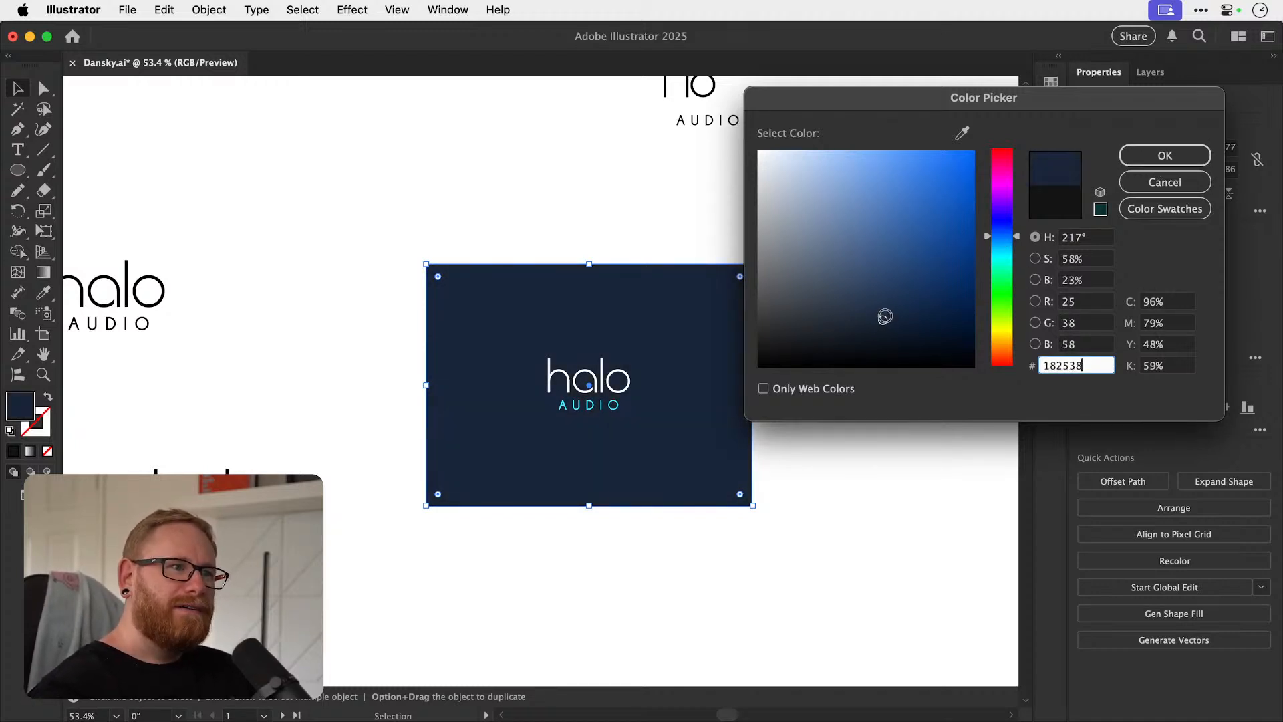
click(1165, 155)
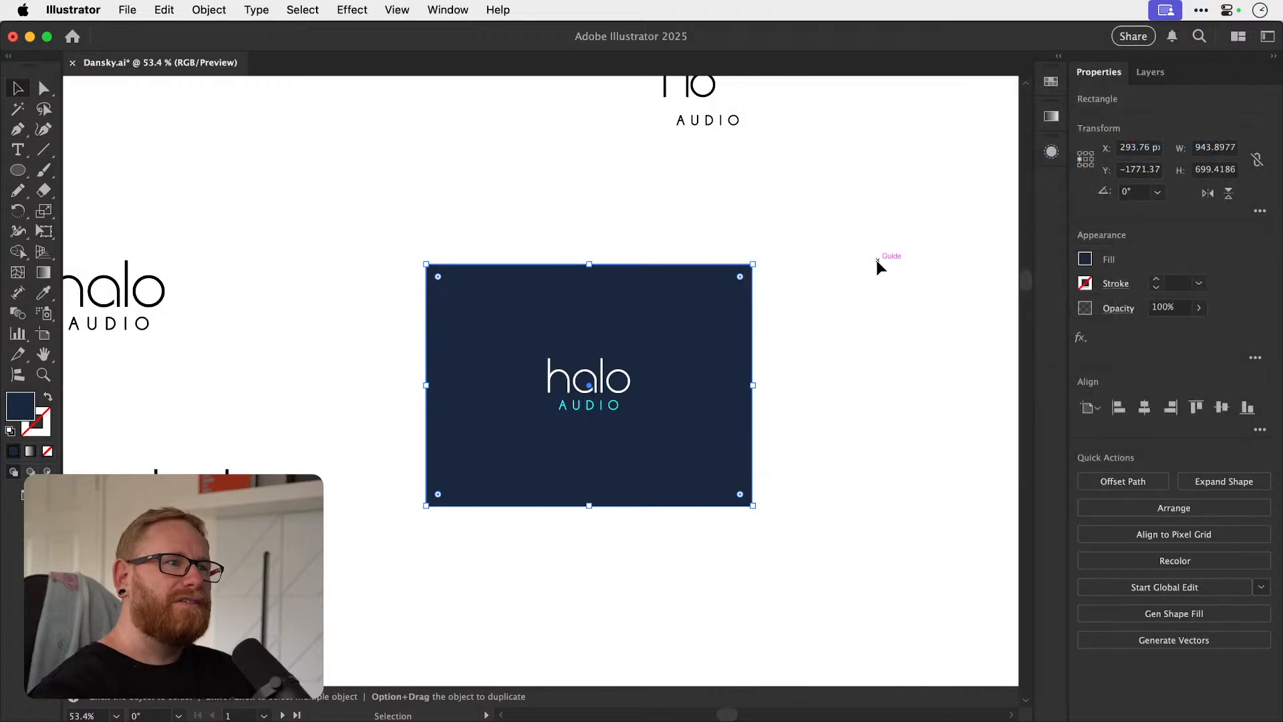
click(868, 274)
Paste the navy Halo Audio logo with its background onto the empty artboard beside the ROOT logo.
drag(862, 283, 783, 373)
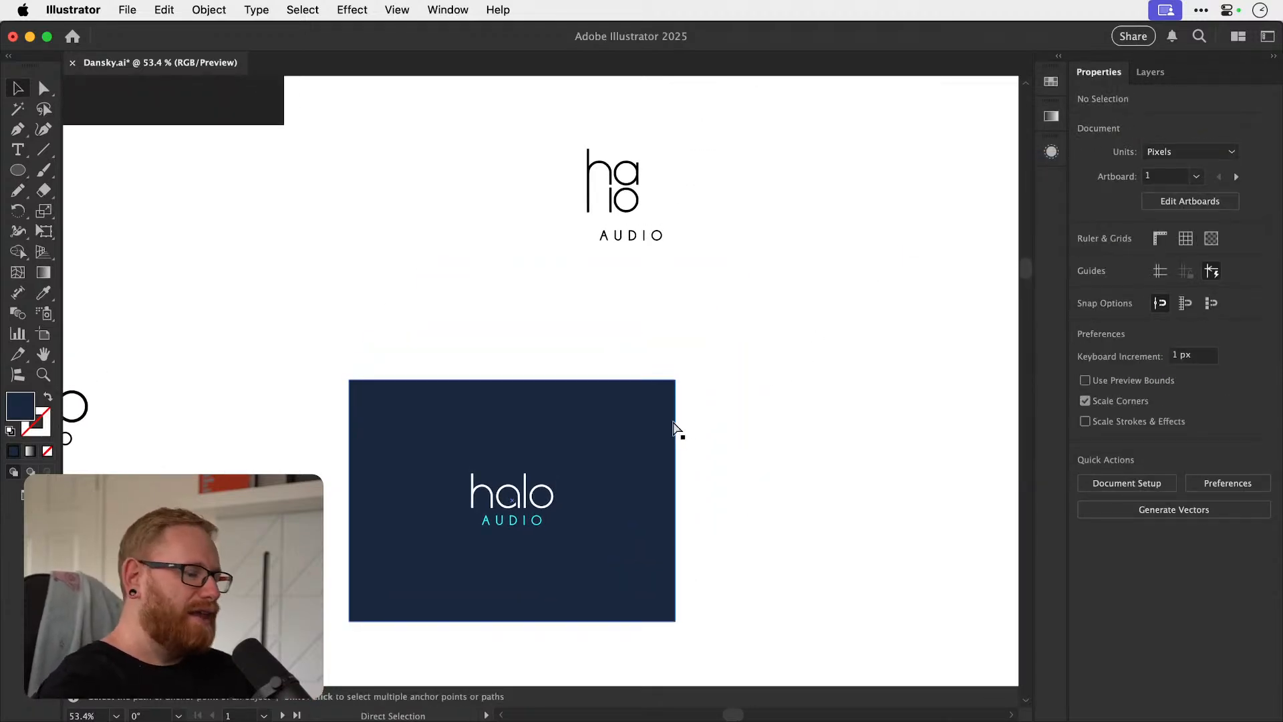
key(super+minus)
key(super+minus)
key(super+minus)
key(super+minus)
drag(673, 421, 620, 293)
drag(410, 261, 498, 357)
drag(591, 466, 536, 231)
key(super+v)
drag(535, 416, 702, 429)
key(z)
key(v)
drag(573, 425, 560, 417)
click(663, 383)
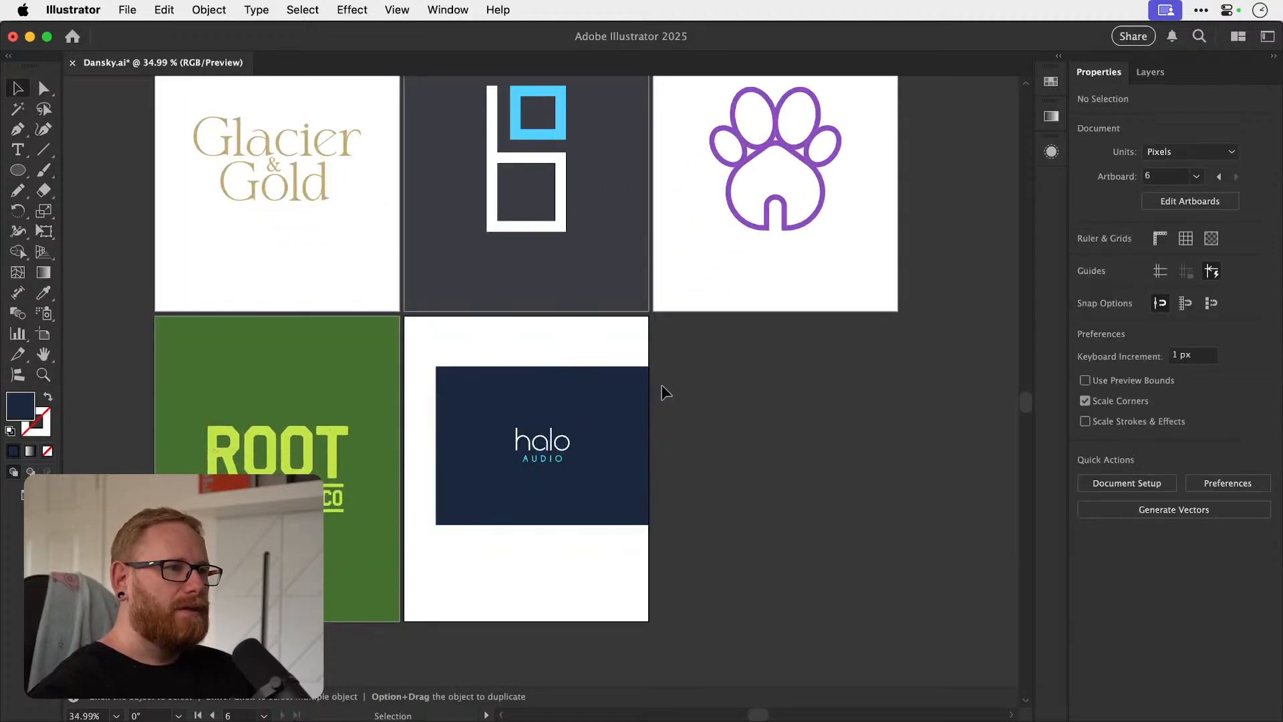
Resize the navy background rectangle to 1080 by 1350 px and align it to its artboard's left and top edges.
click(631, 394)
click(1207, 152)
text(1080)
key(Tab)
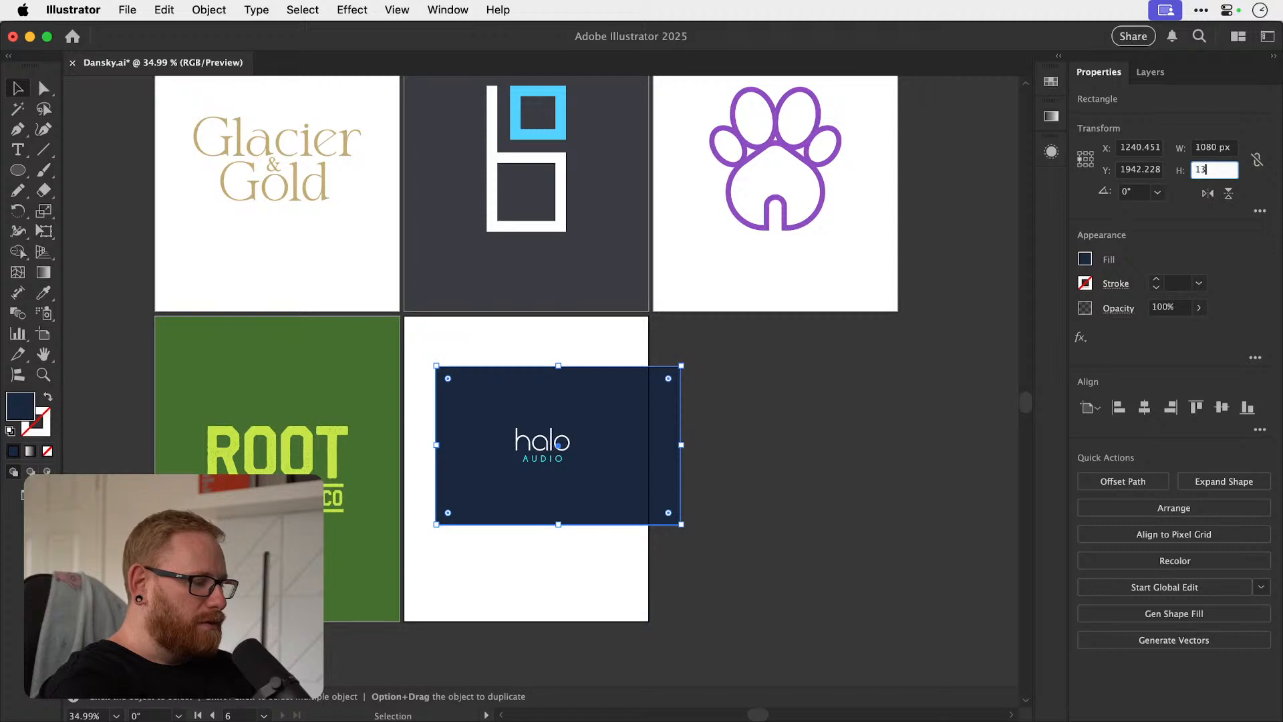
text(1350)
key(Return)
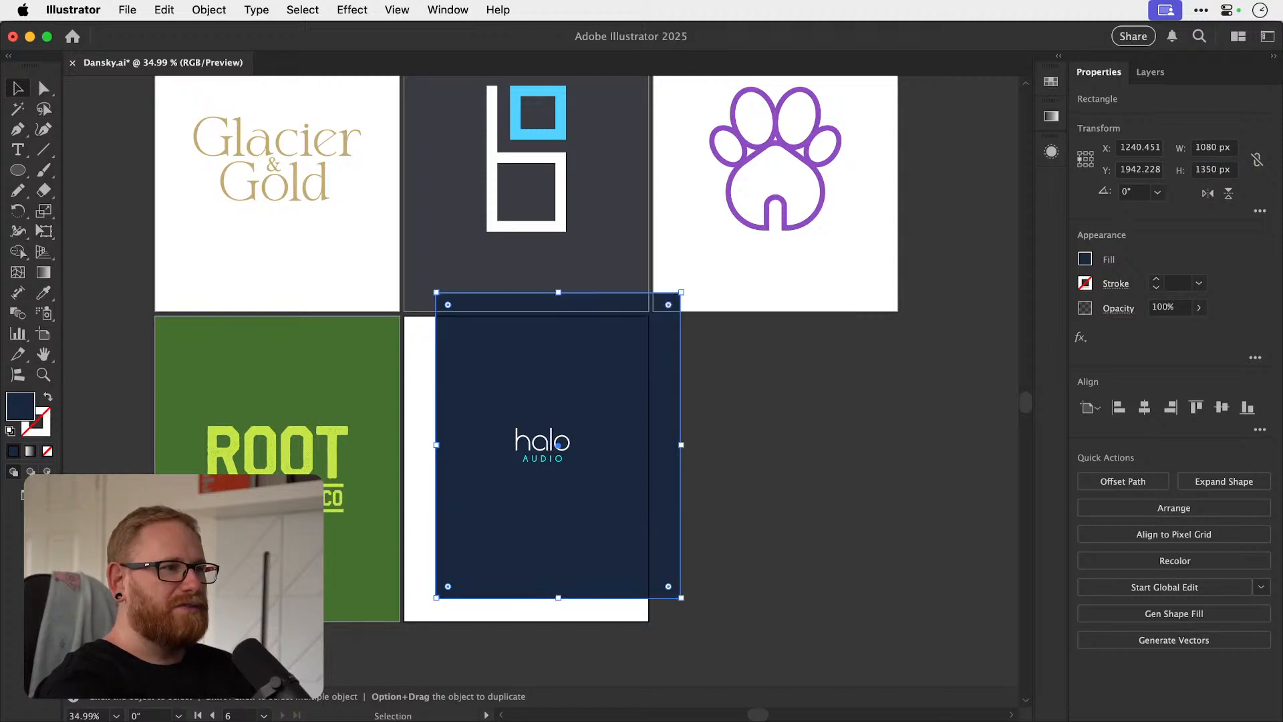
click(1119, 407)
click(1196, 407)
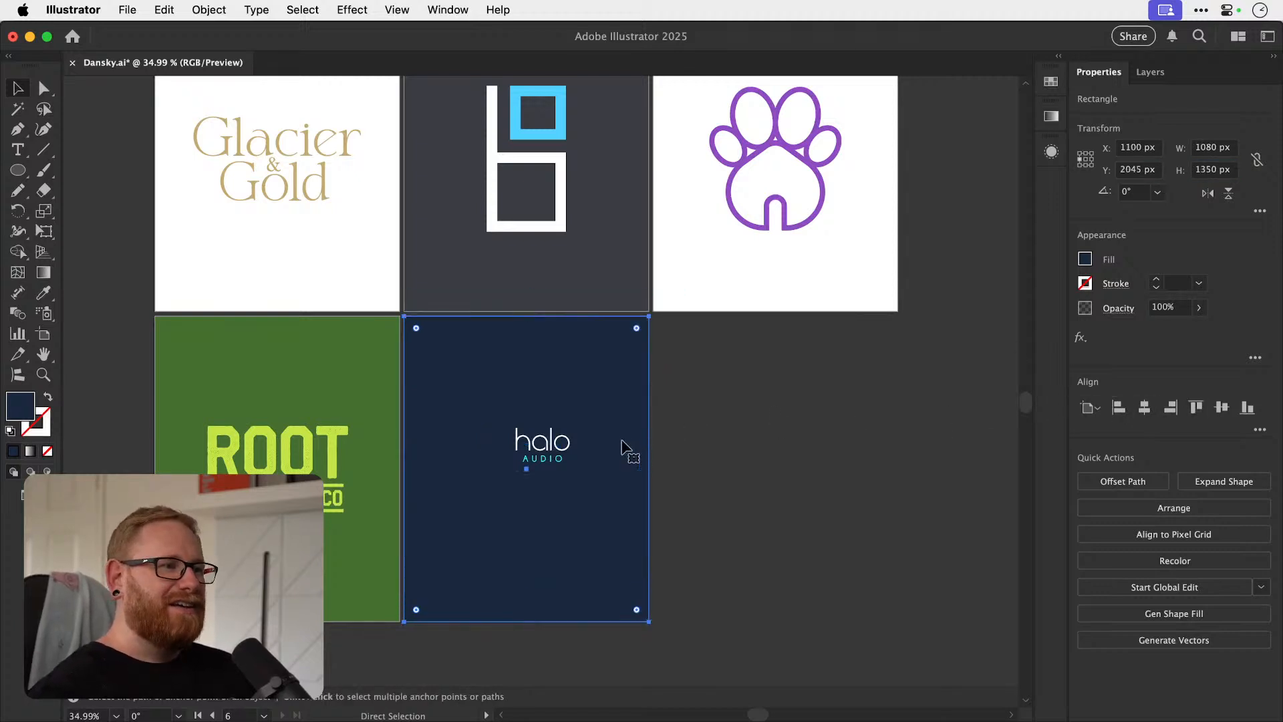
click(688, 424)
Enlarge the halo AUDIO lettering as one group to about 669 px wide and center it on the navy artboard.
click(565, 446)
key(super+shift+g)
click(580, 487)
drag(567, 448, 615, 458)
key(super+z)
drag(513, 526, 621, 498)
key(super+g)
click(1144, 407)
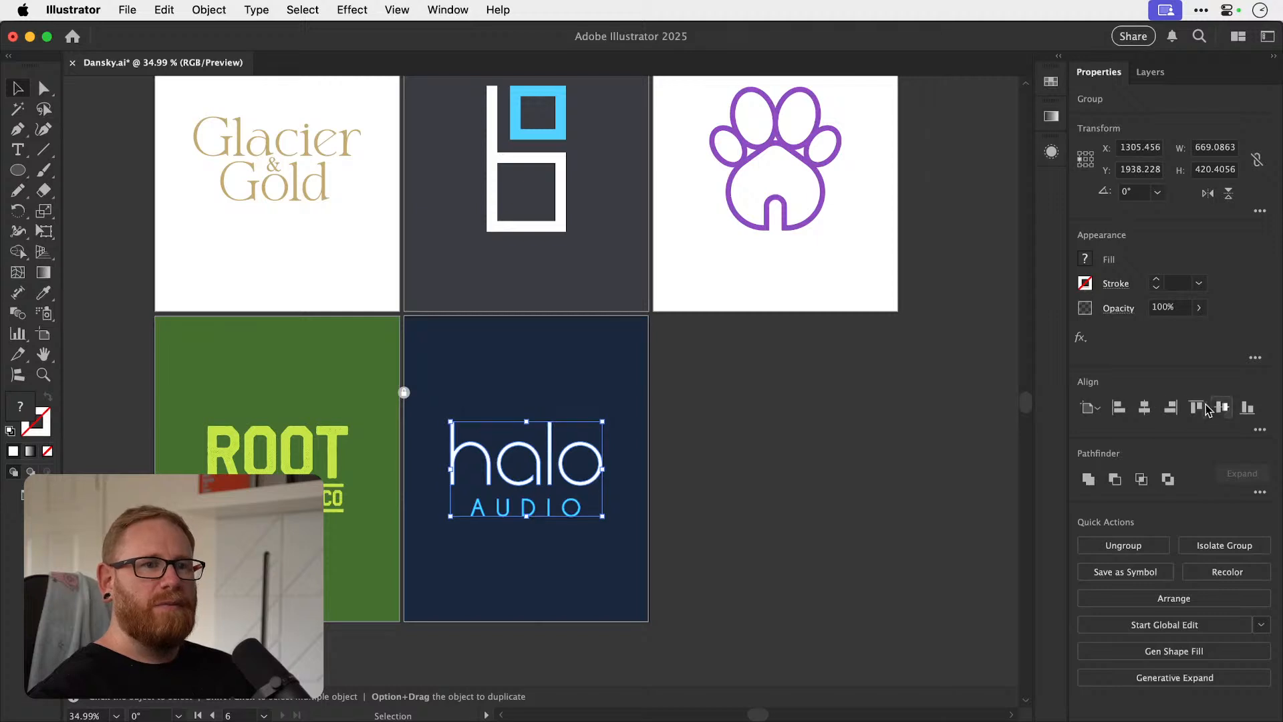
click(1221, 407)
Scale the halo AUDIO group down about its center to about 636 px wide.
key(z)
click(511, 474)
key(v)
key(z)
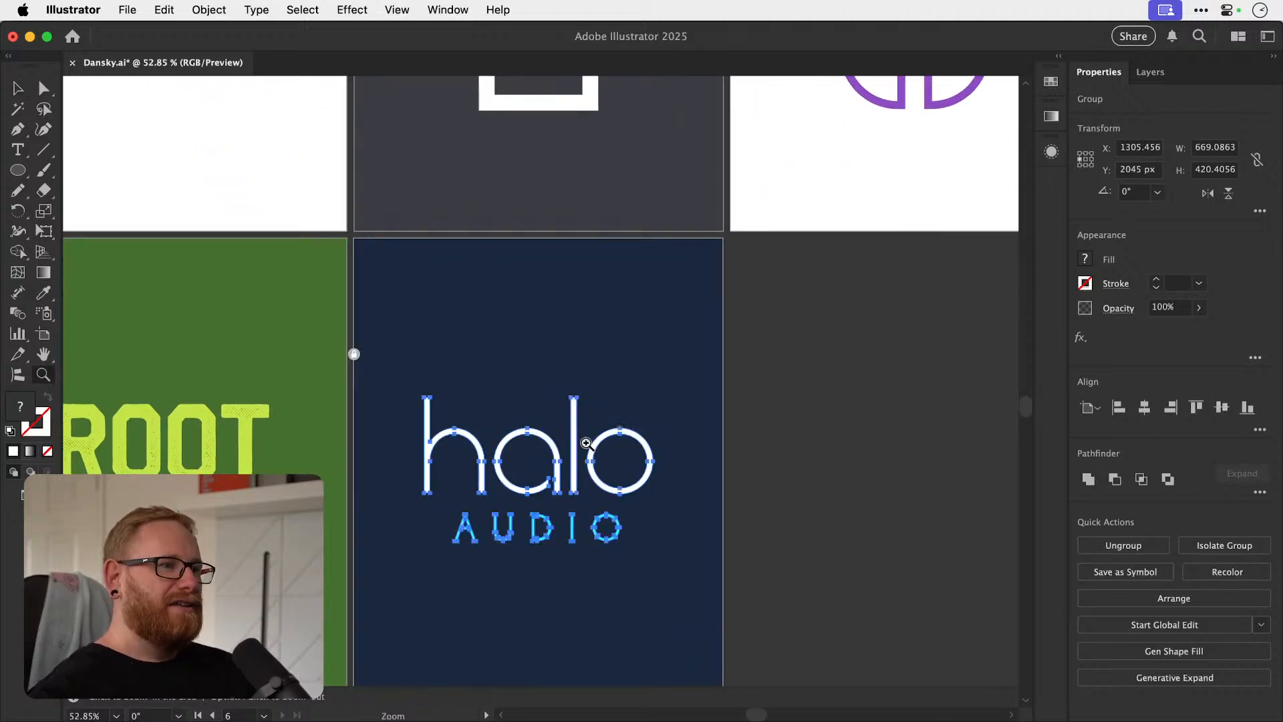
click(587, 443)
key(v)
drag(682, 379, 674, 379)
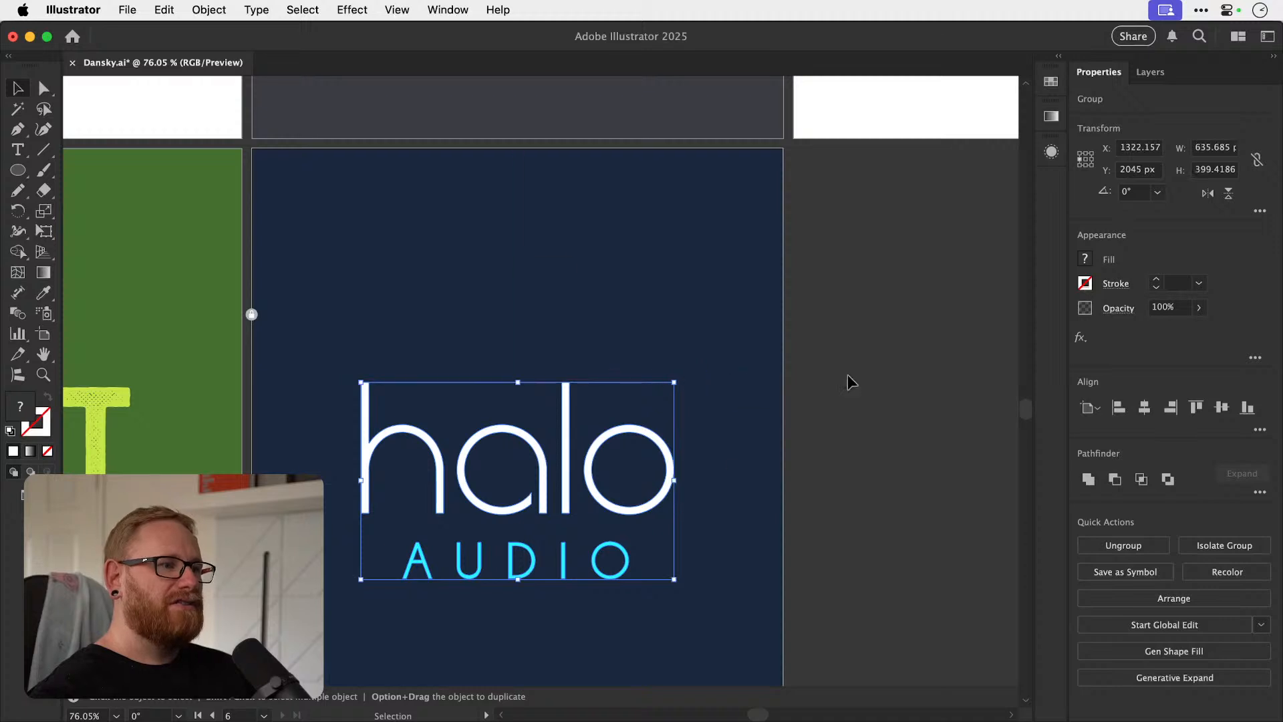
Shift the halo AUDIO group slightly upward on its artboard, to a Y position of about 2028 px.
click(859, 358)
key(super+minus)
key(super+minus)
key(super+minus)
key(super+minus)
key(super+minus)
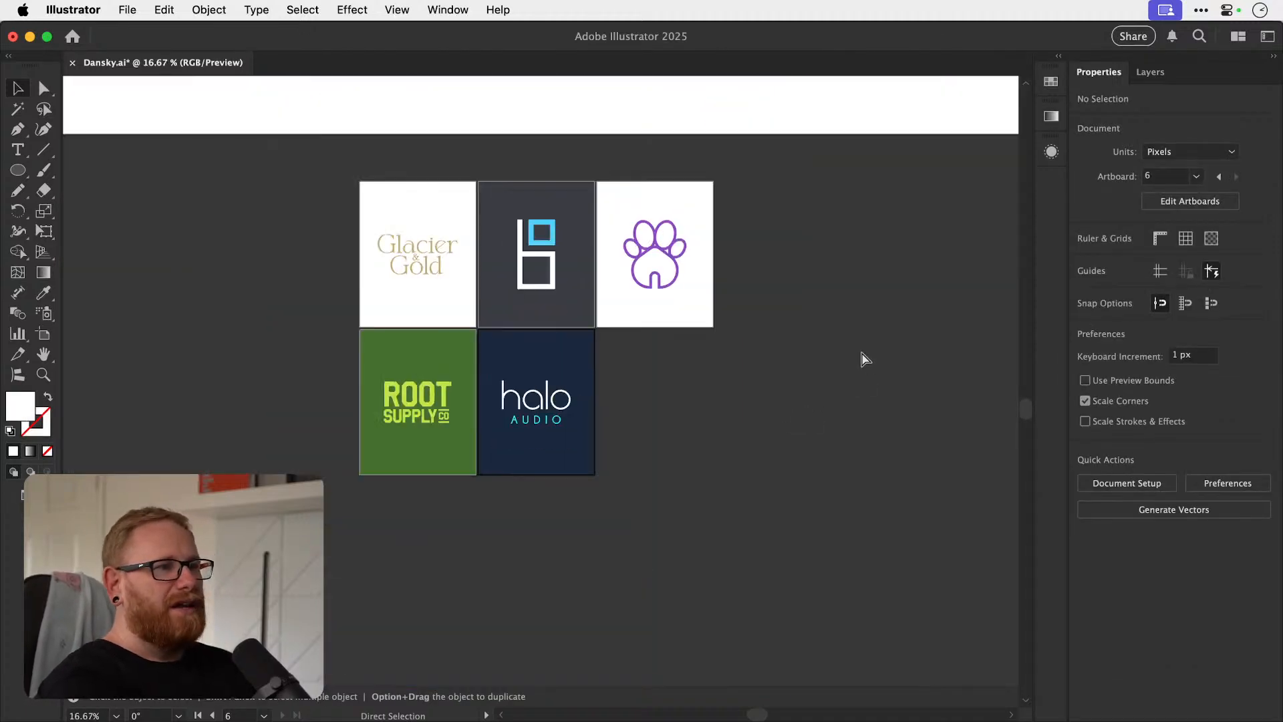
key(z)
drag(517, 401, 745, 404)
drag(597, 425, 631, 401)
key(v)
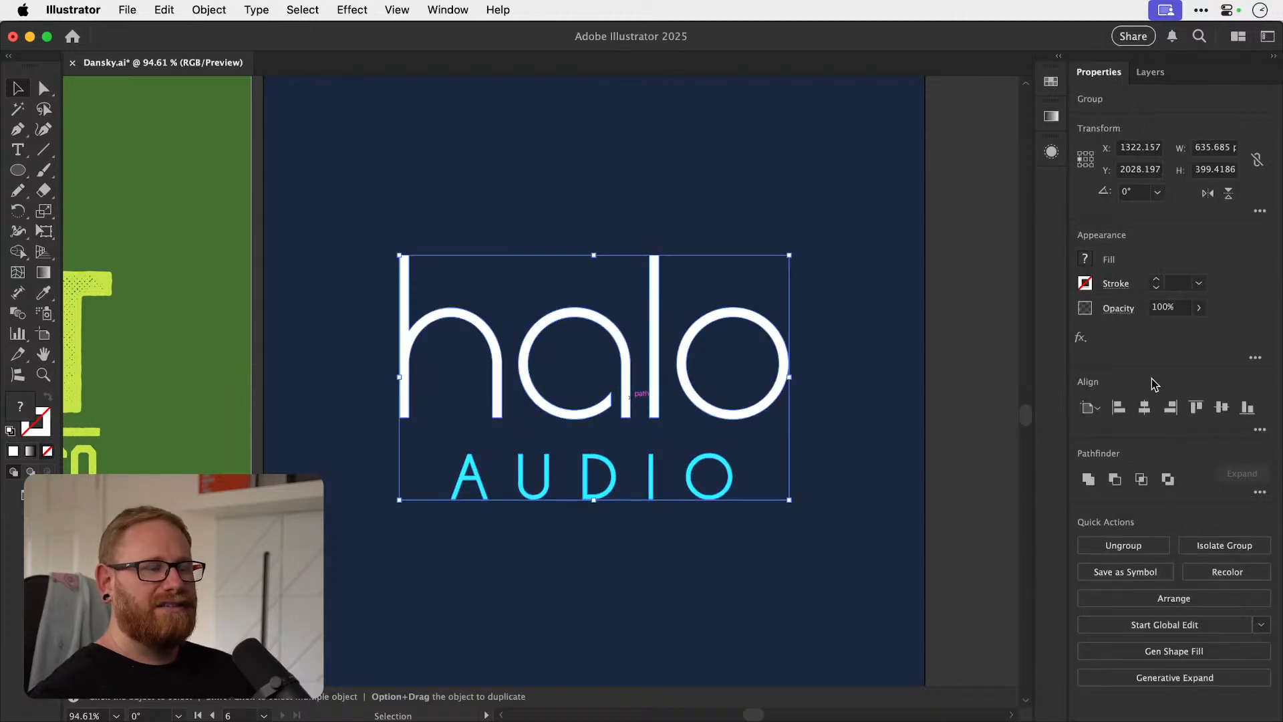
key(super+shift+a)
key(super+minus)
key(super+minus)
key(super+minus)
key(super+minus)
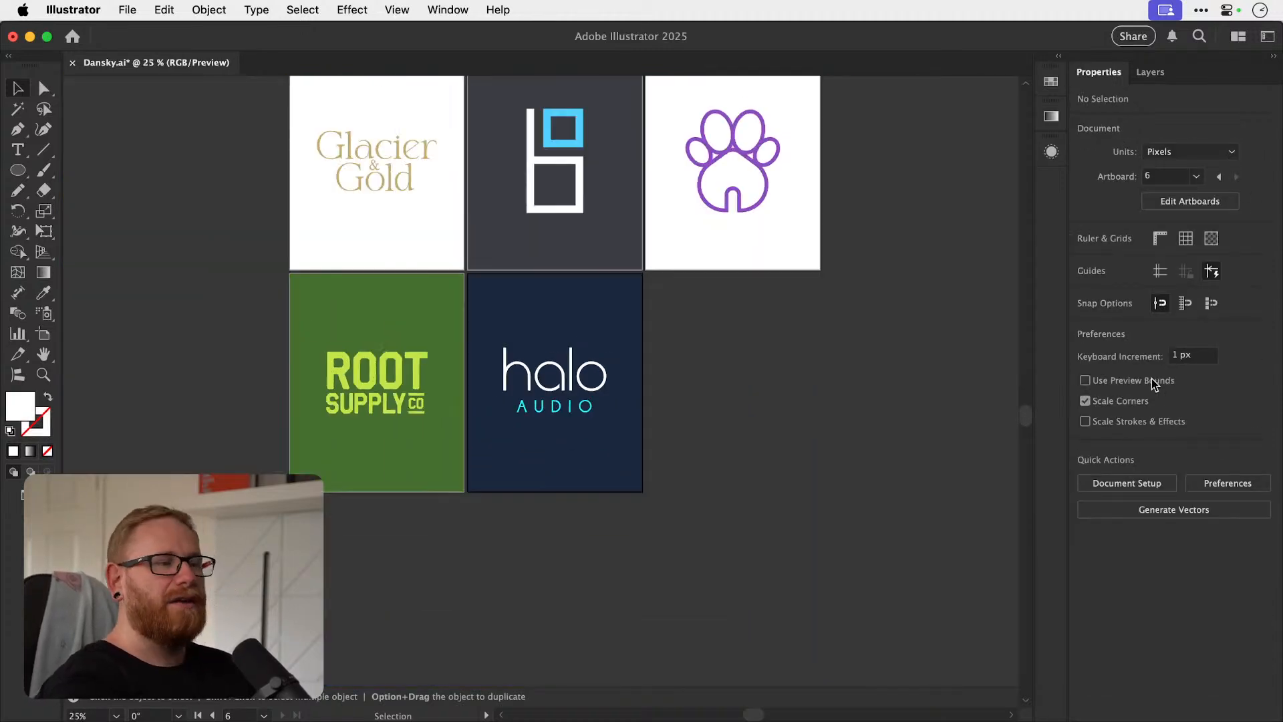
Enlarge the Glacier & Gold logo about its center to about 792 px wide.
scroll(610, 430, up, 3)
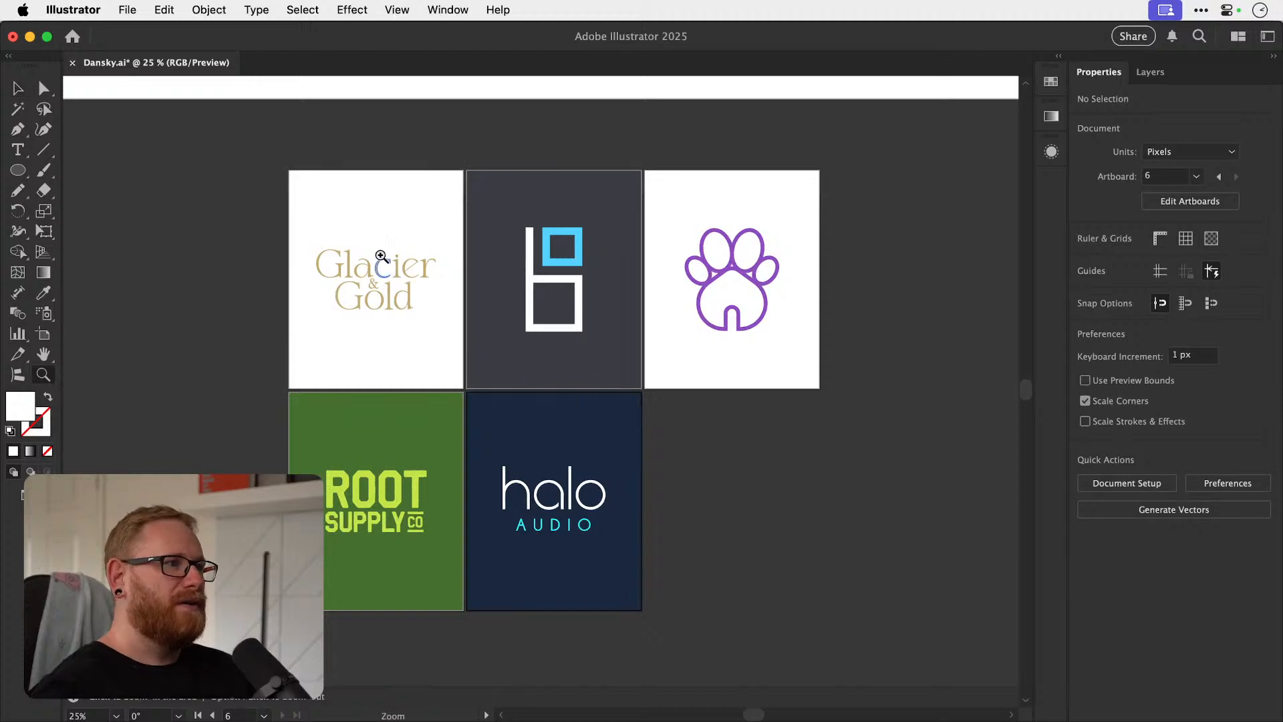
click(371, 259)
key(super+space)
drag(350, 251, 605, 237)
key(a)
key(super+minus)
key(super+minus)
key(super+minus)
key(super+minus)
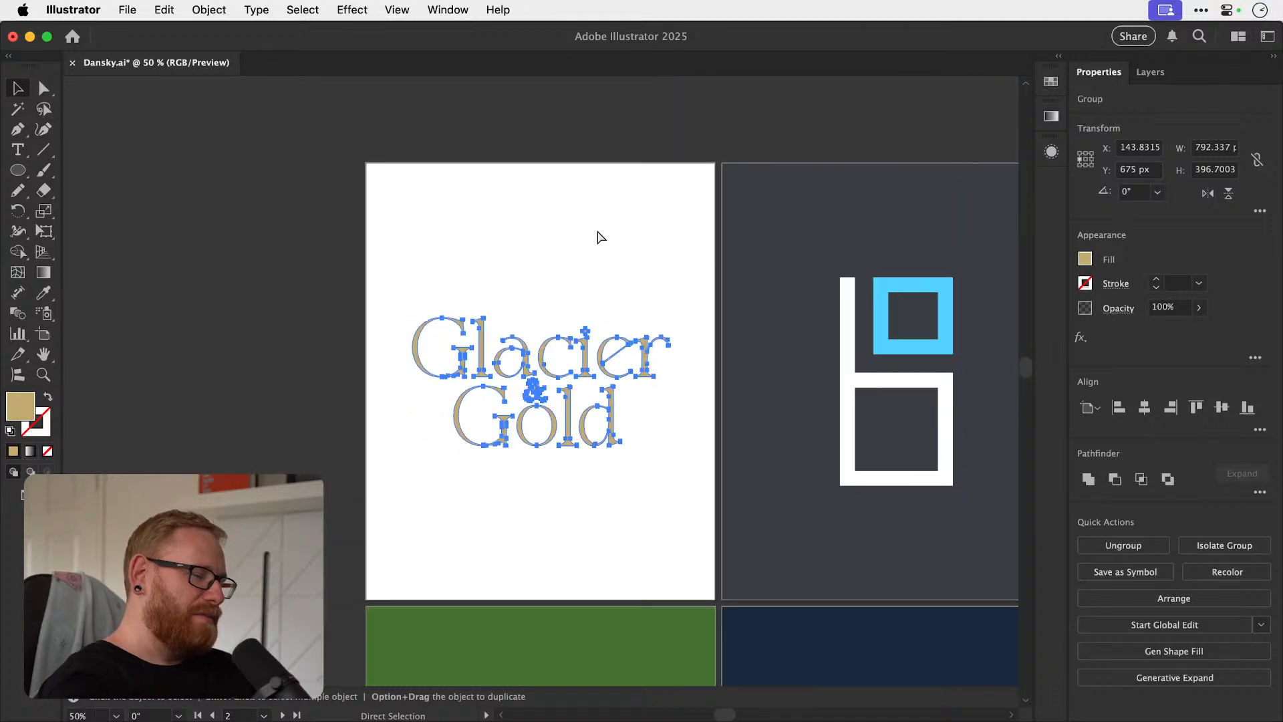
key(super+minus)
click(892, 401)
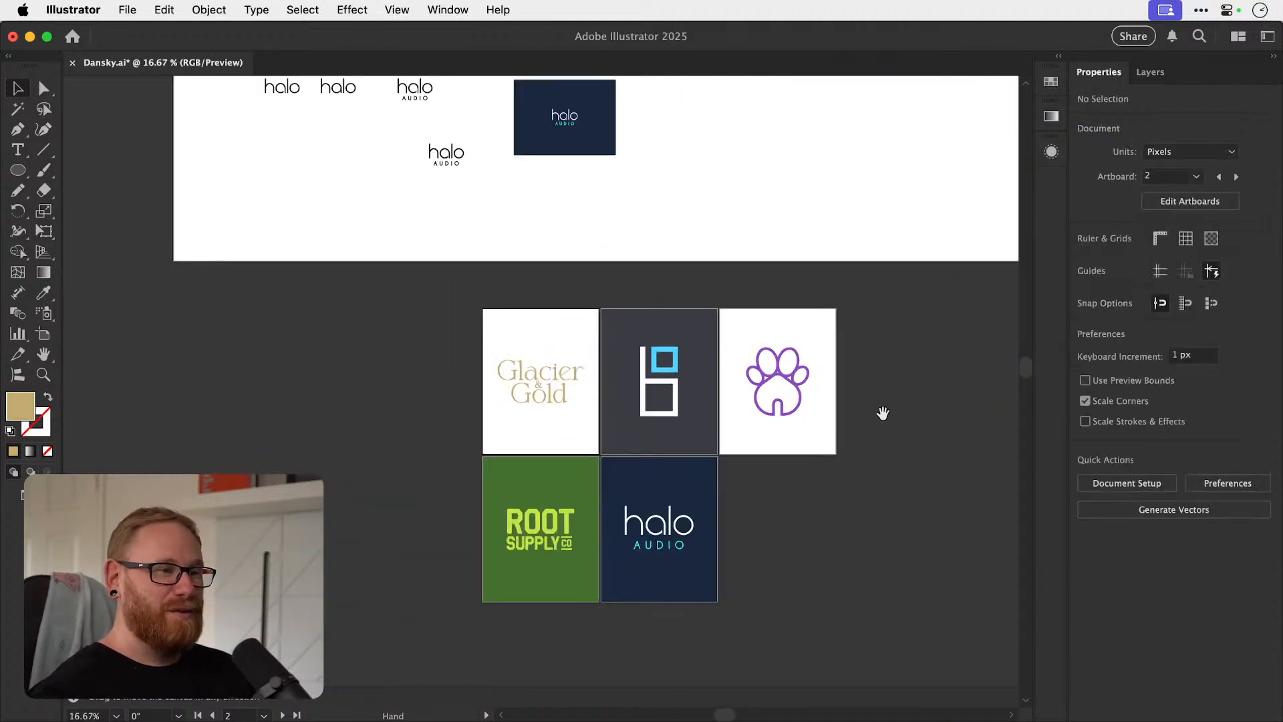
drag(846, 409, 739, 407)
scroll(572, 387, up, 5)
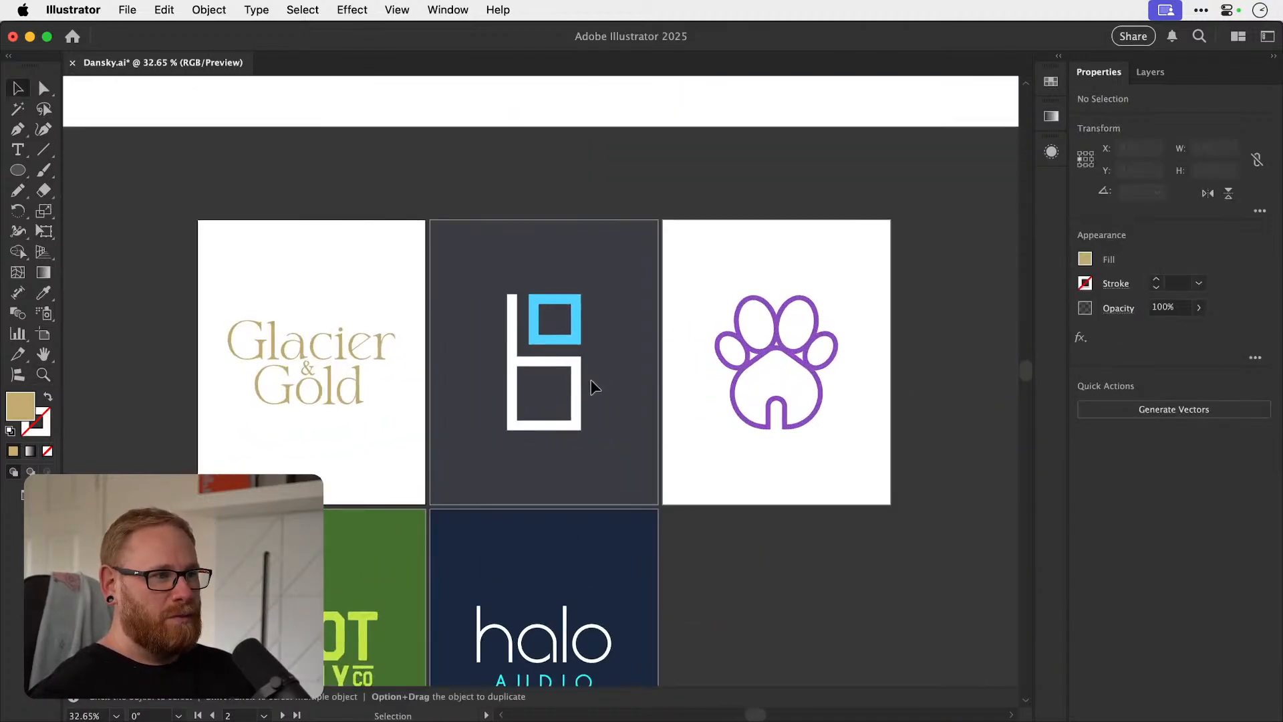
click(576, 387)
click(938, 376)
drag(733, 511, 729, 442)
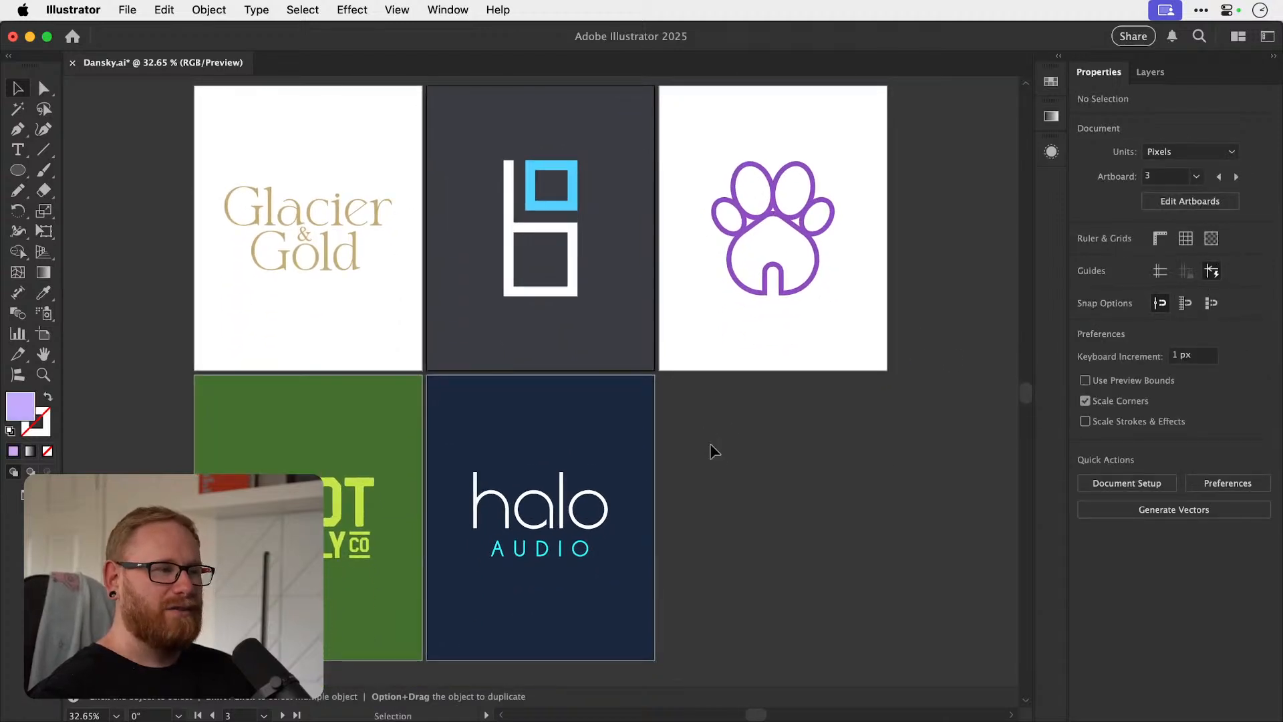
drag(716, 443, 715, 509)
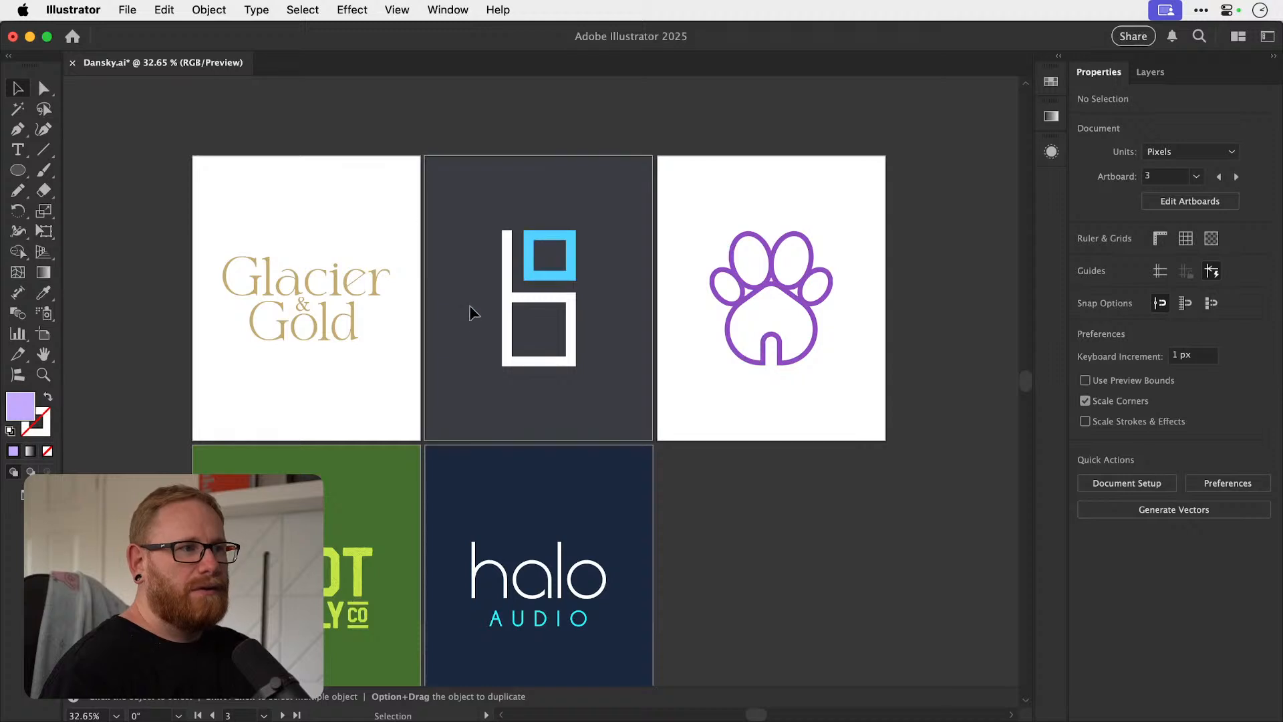
Set the background fill behind the square-shaped b logo to light blue, 61bbff.
click(429, 225)
double_click(19, 409)
text(61bbff)
drag(1007, 246, 1007, 251)
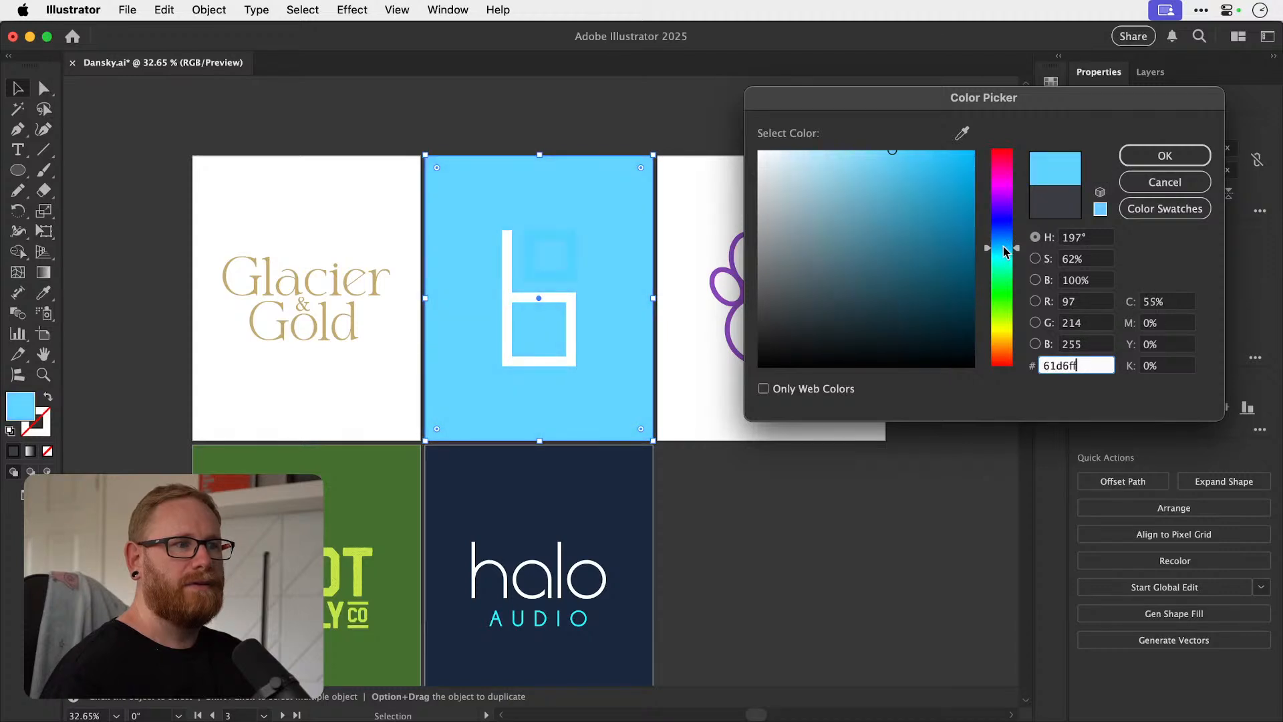
drag(1007, 251, 1006, 241)
click(1165, 155)
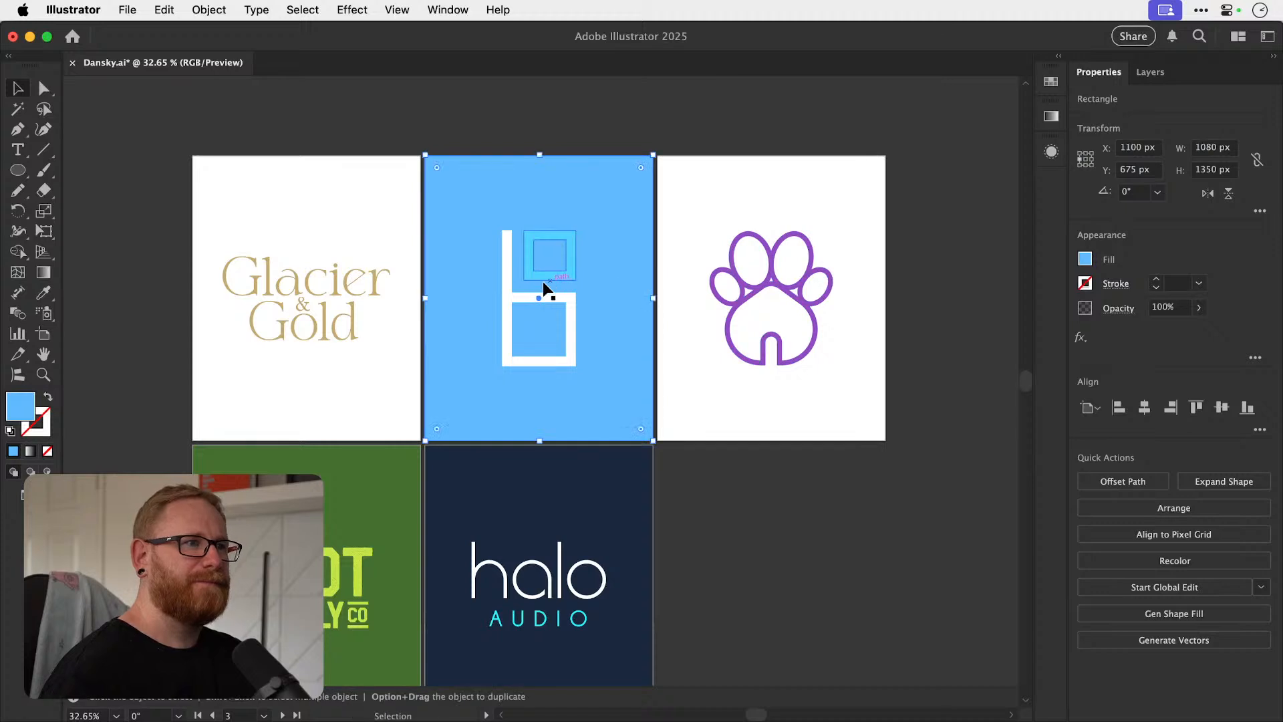
Shift the hue of the b logo's background fill to cyan, 64e9ff.
double_click(20, 408)
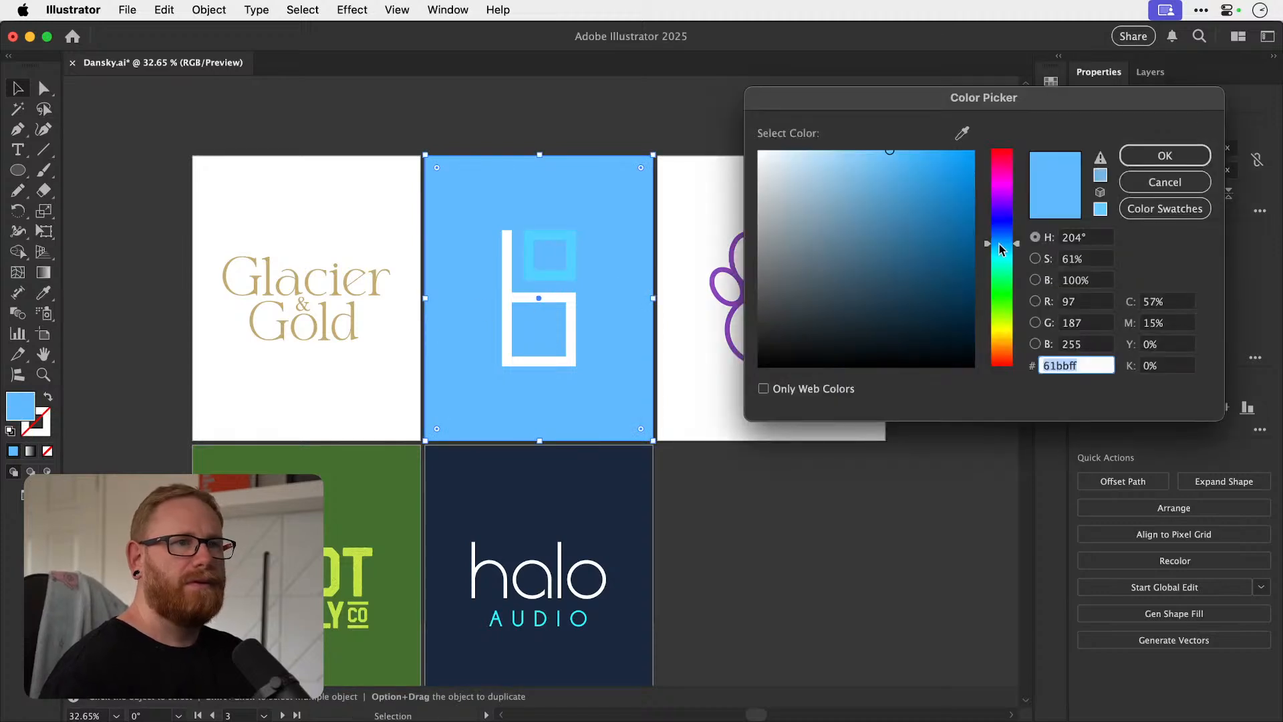
drag(1002, 249, 1003, 256)
key(Return)
Set the fill of the b logo's small upper square to white, ffffff.
click(568, 254)
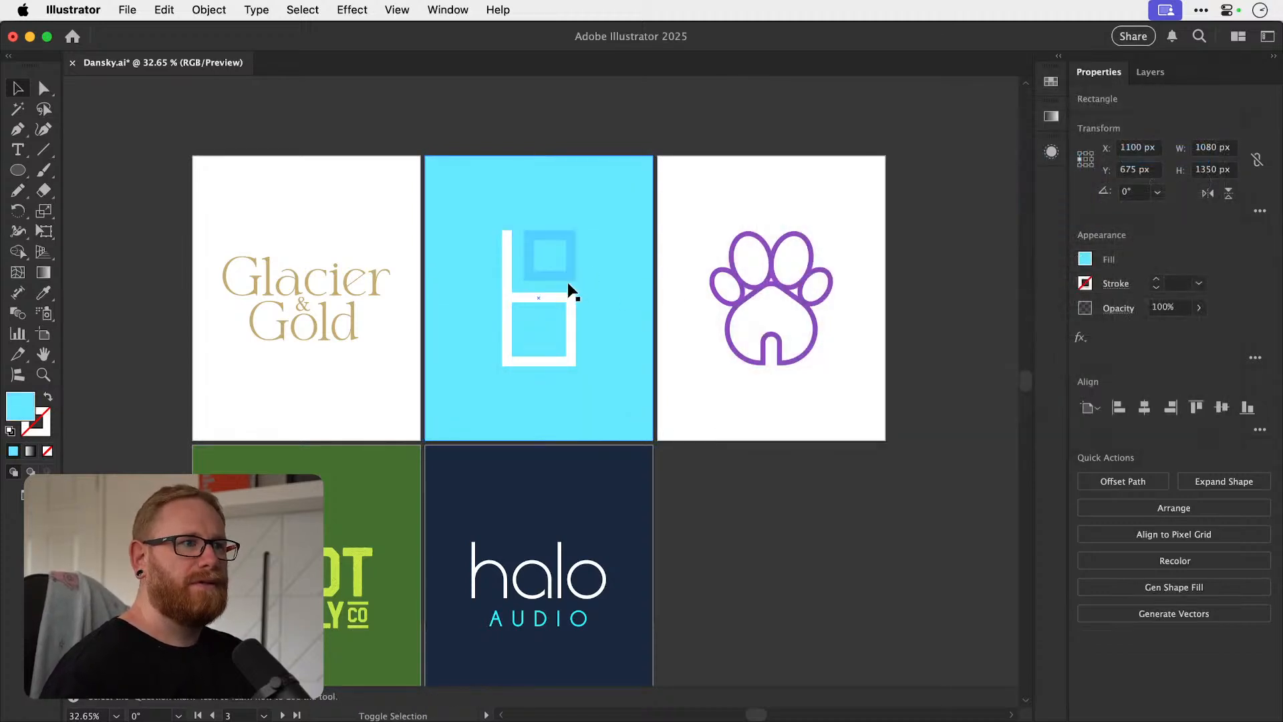
double_click(20, 408)
text(ffffff)
click(1134, 162)
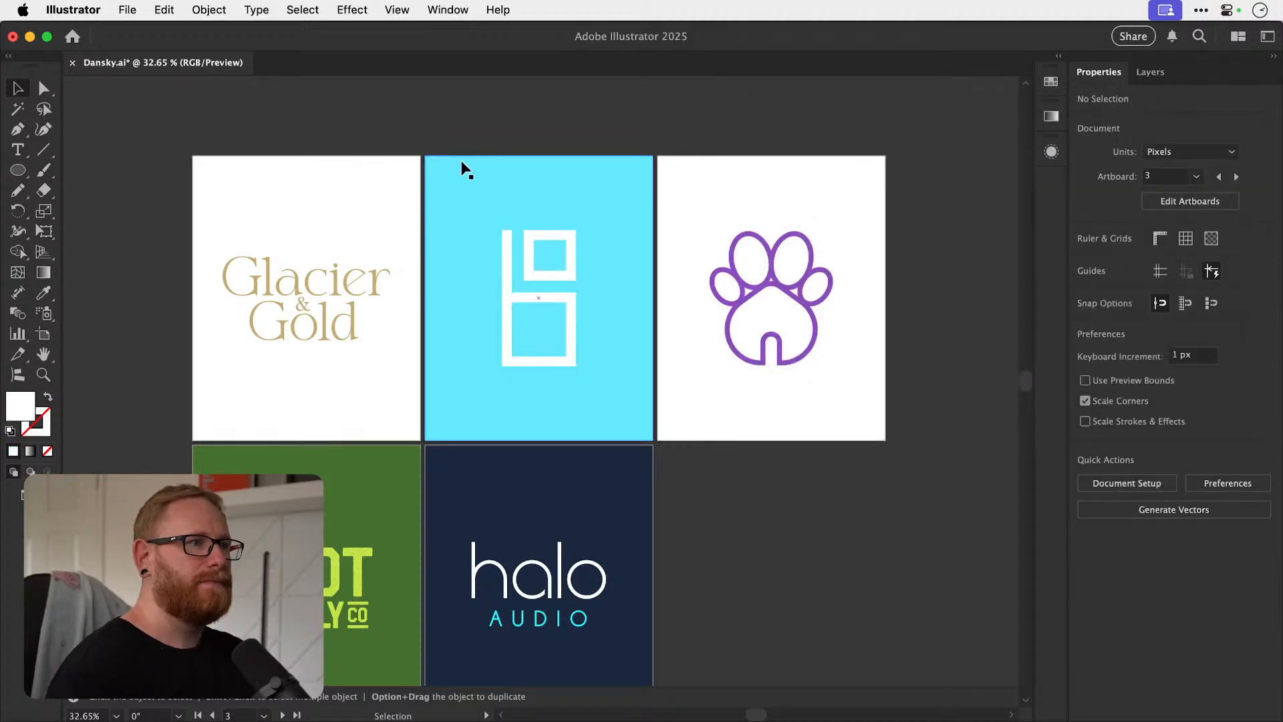
Try several hues on the b logo's background and set its fill to medium gray, 565656.
click(457, 191)
double_click(28, 416)
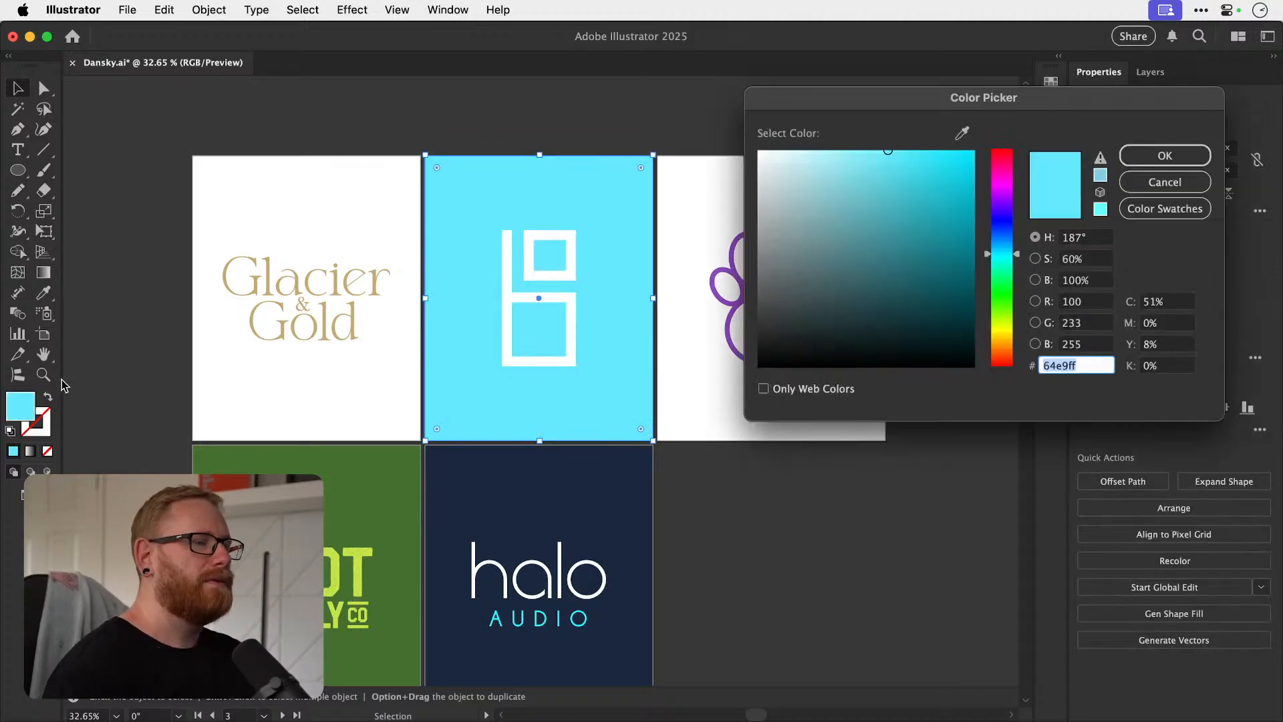
click(1003, 246)
drag(963, 221, 929, 144)
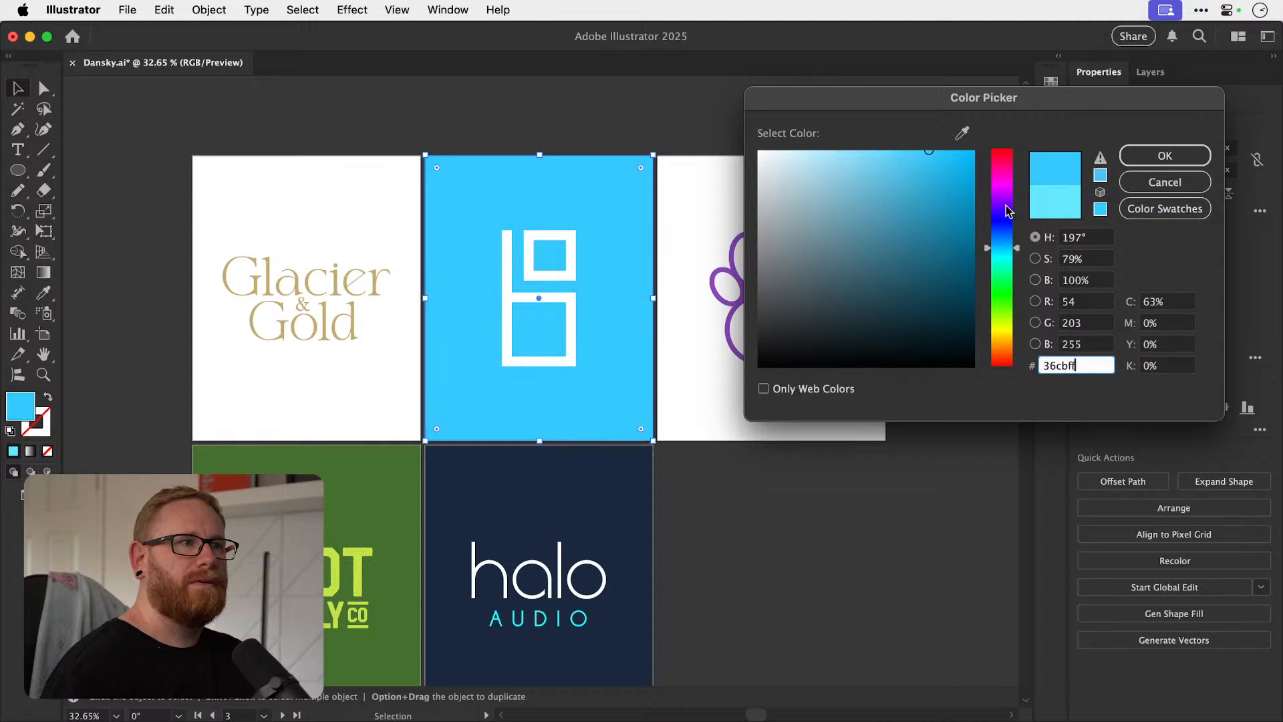
click(999, 226)
mouse_move(1000, 230)
mouse_down()
mouse_move(1000, 246)
mouse_move(994, 194)
mouse_move(999, 292)
mouse_up()
mouse_move(807, 285)
mouse_down()
mouse_move(732, 310)
mouse_move(730, 291)
mouse_up()
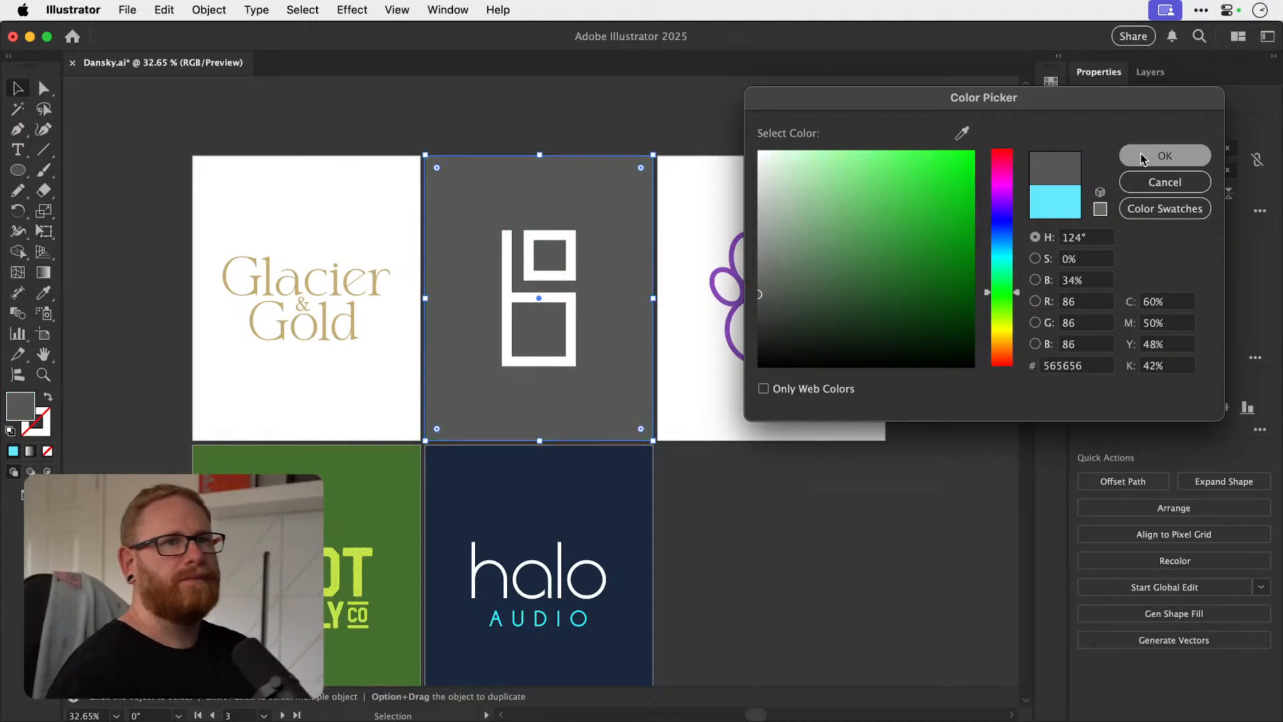
click(1140, 159)
Set the fill of the b logo's small upper square to red, ff4545.
click(566, 278)
click(570, 285)
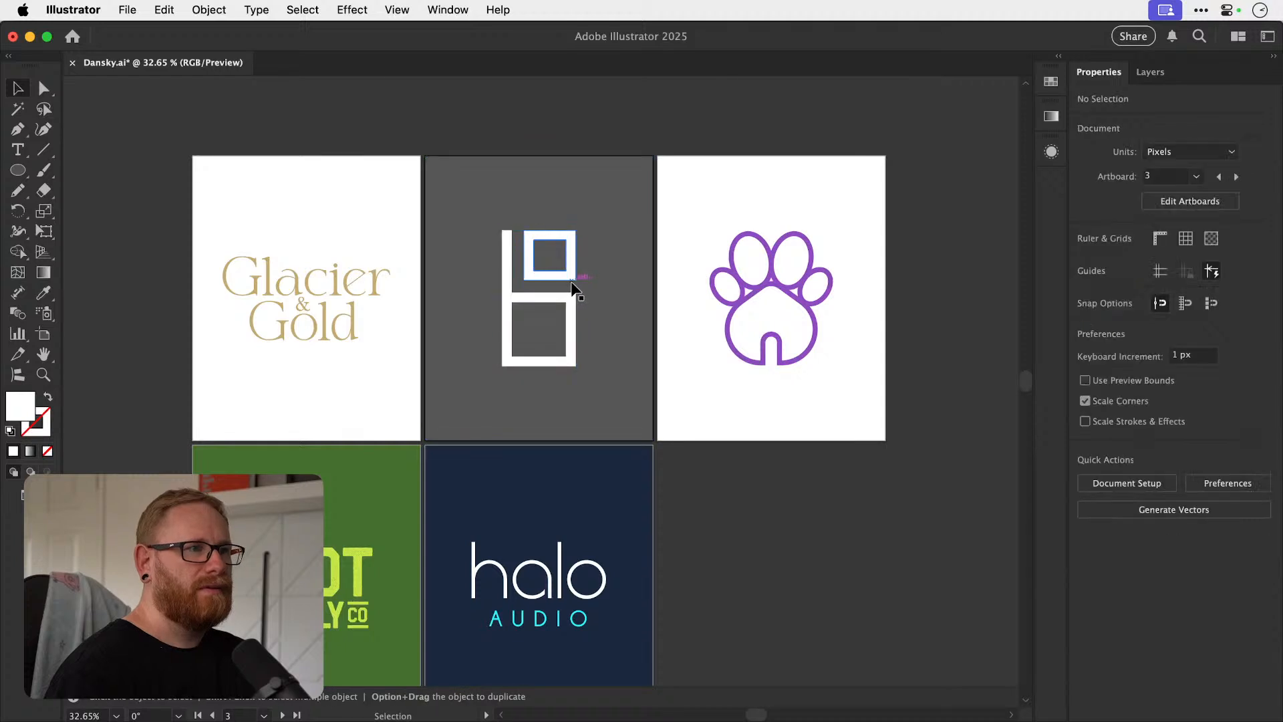
double_click(28, 409)
mouse_move(984, 199)
mouse_down()
mouse_move(988, 149)
mouse_move(906, 143)
mouse_move(916, 151)
mouse_up()
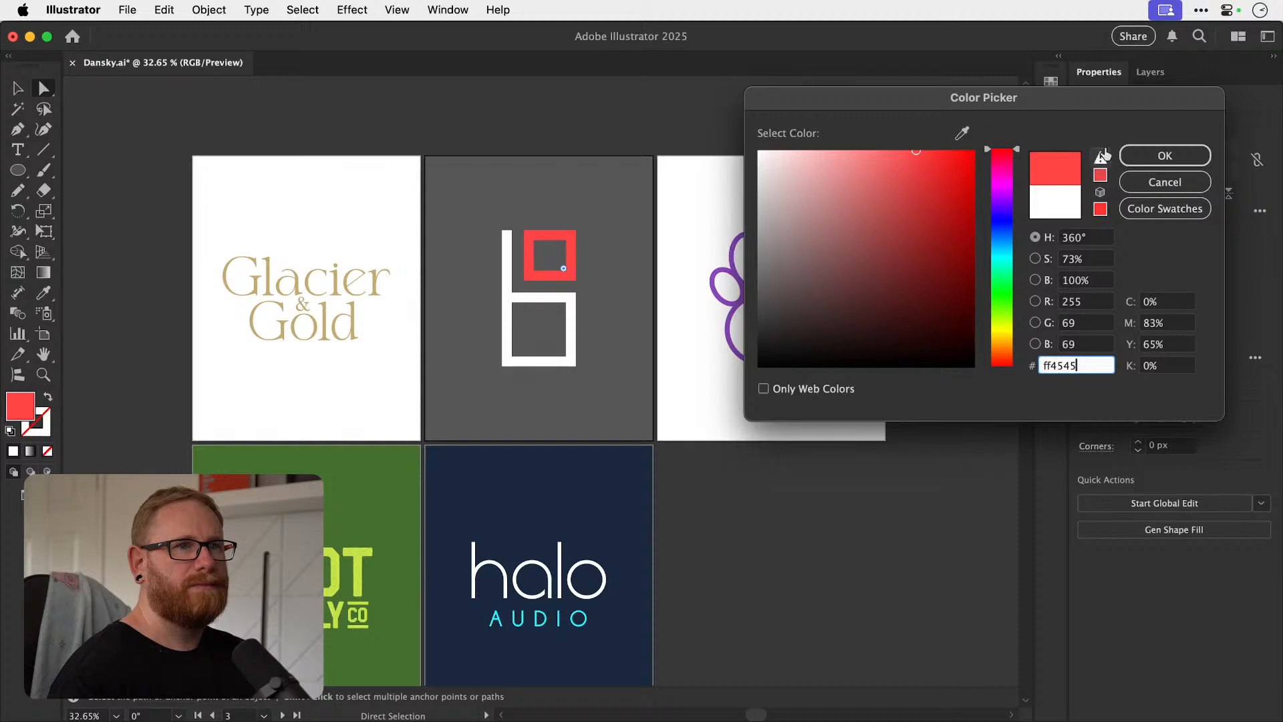
click(1153, 157)
Darken the b logo's background fill to charcoal, 3a3a3a.
click(480, 176)
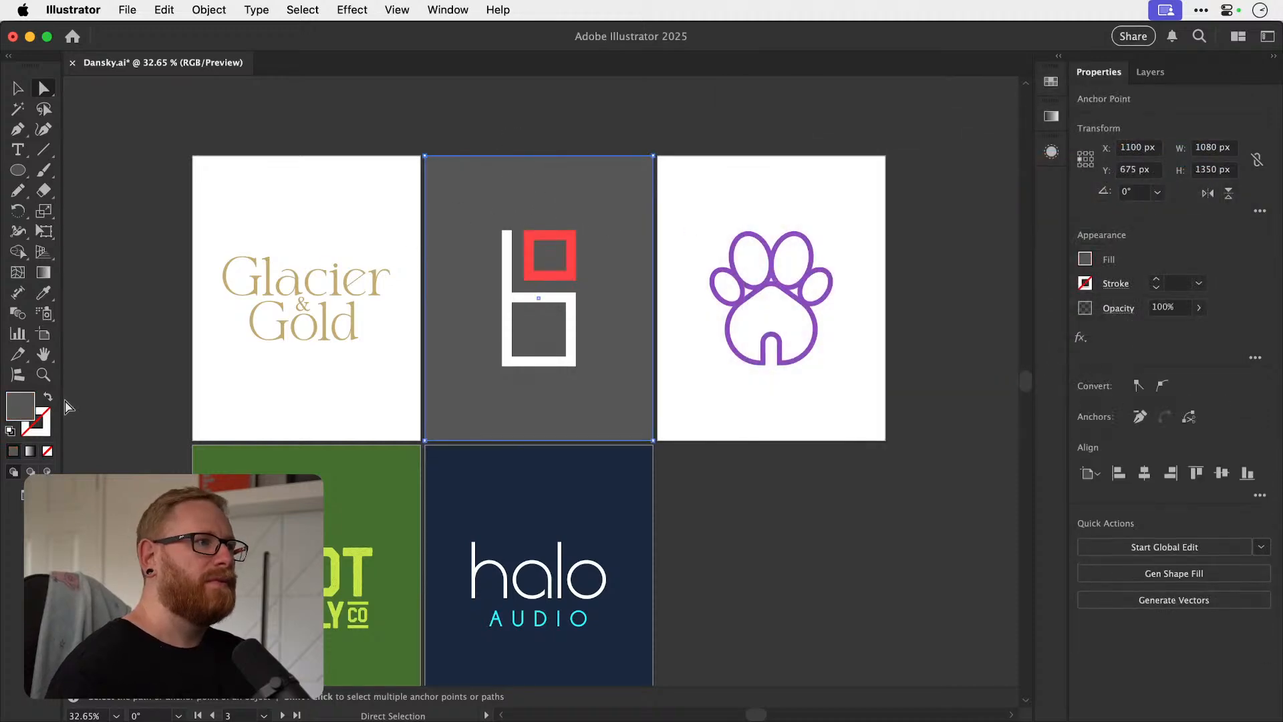
double_click(20, 406)
drag(769, 326, 732, 315)
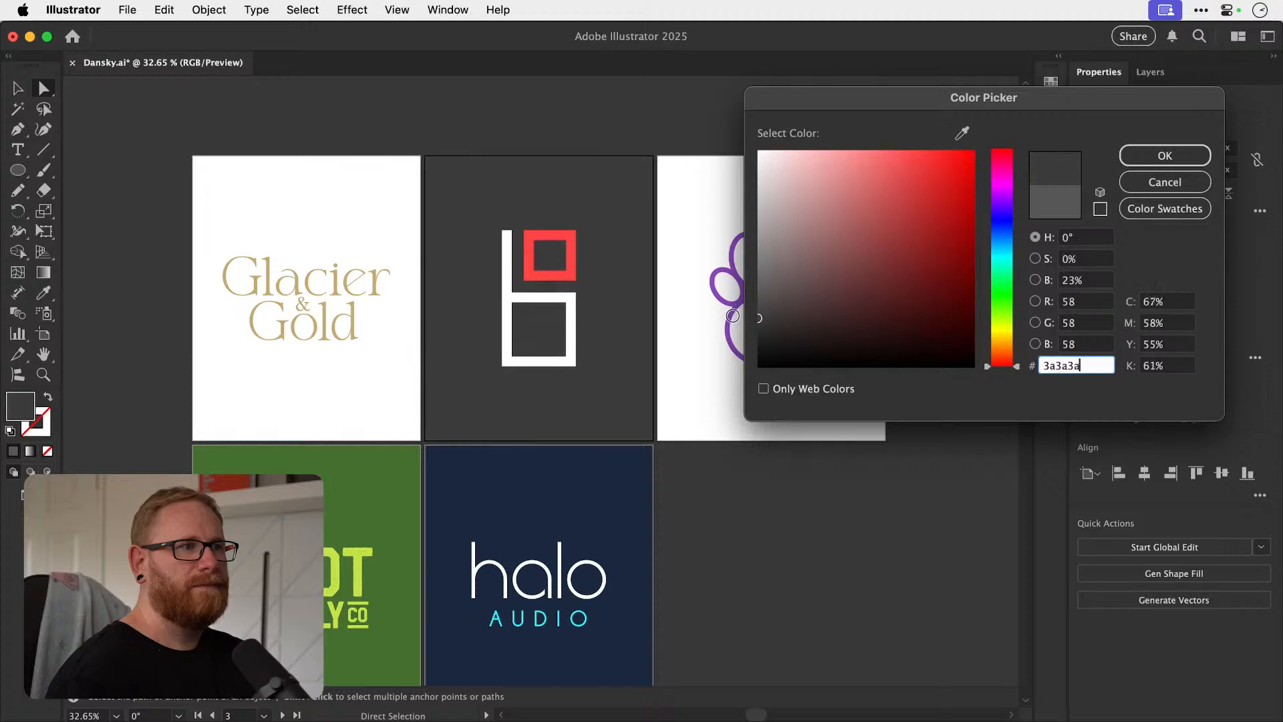
click(1152, 159)
click(993, 193)
key(v)
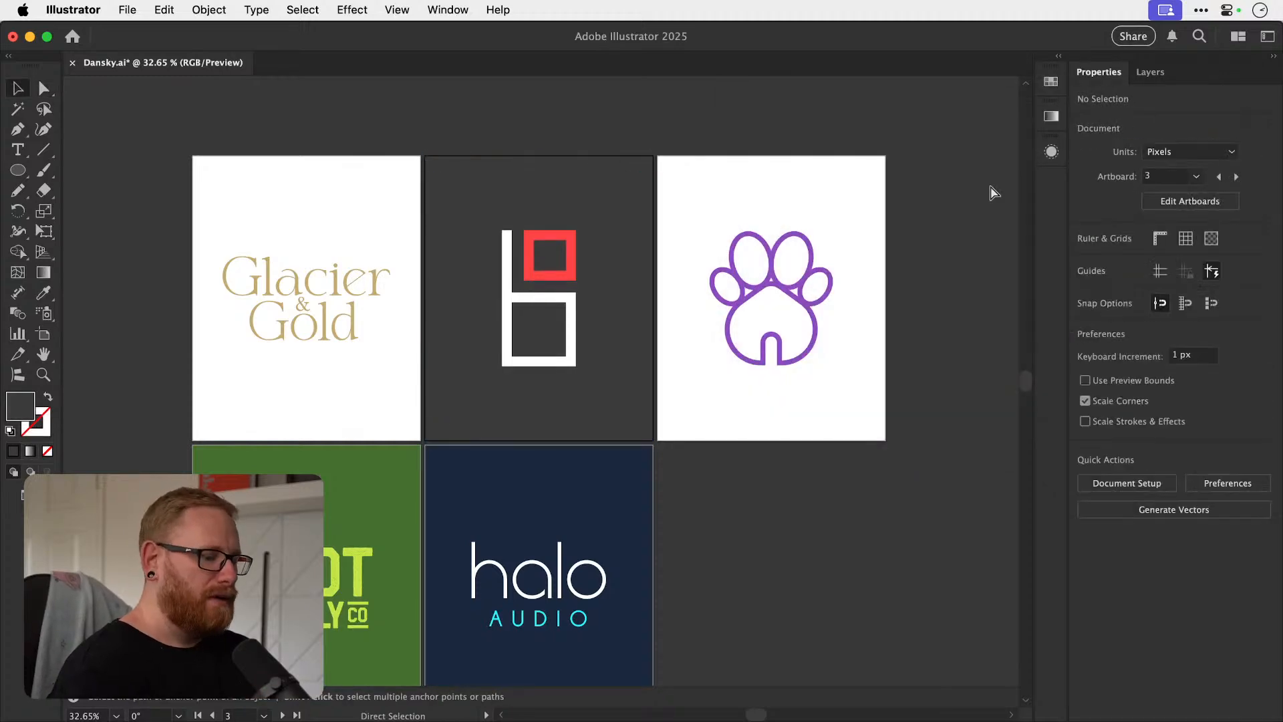
Review the five logo artboards together and save the document.
key(super+minus)
key(z)
key(super+alt+0)
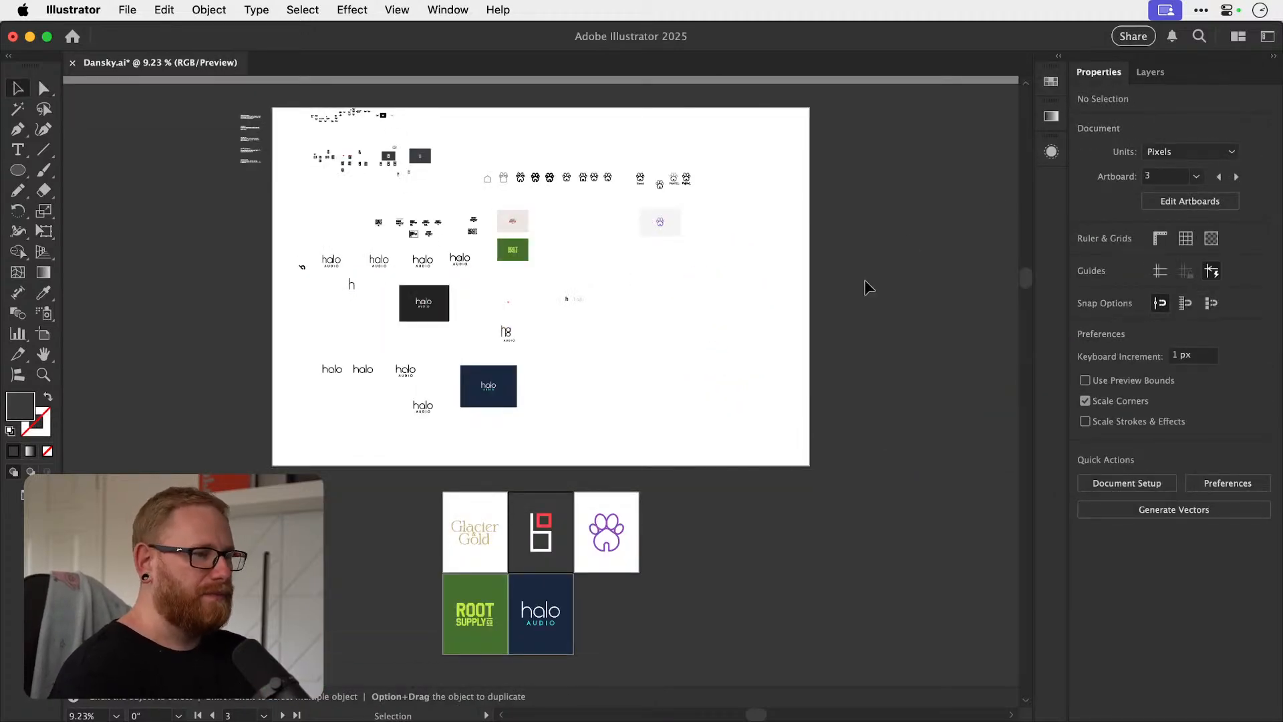
drag(533, 600, 834, 612)
key(space)
mouse_move(656, 367)
mouse_down()
mouse_move(744, 238)
mouse_move(640, 361)
mouse_move(649, 364)
mouse_up()
key(v)
key(space)
drag(738, 384, 698, 375)
key(a)
key(super+minus)
key(space)
key(super+s)
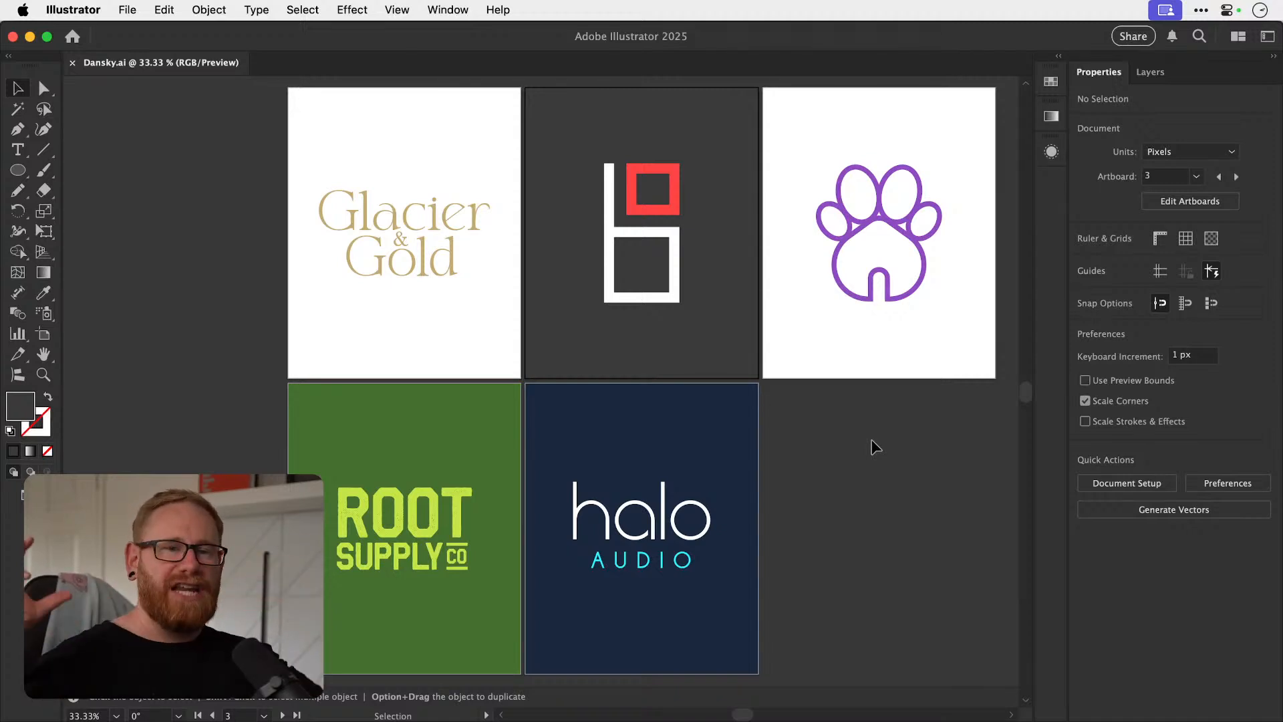
Switch to Photoshop to look over the paw and house sketches, and return to Illustrator.
key(a)
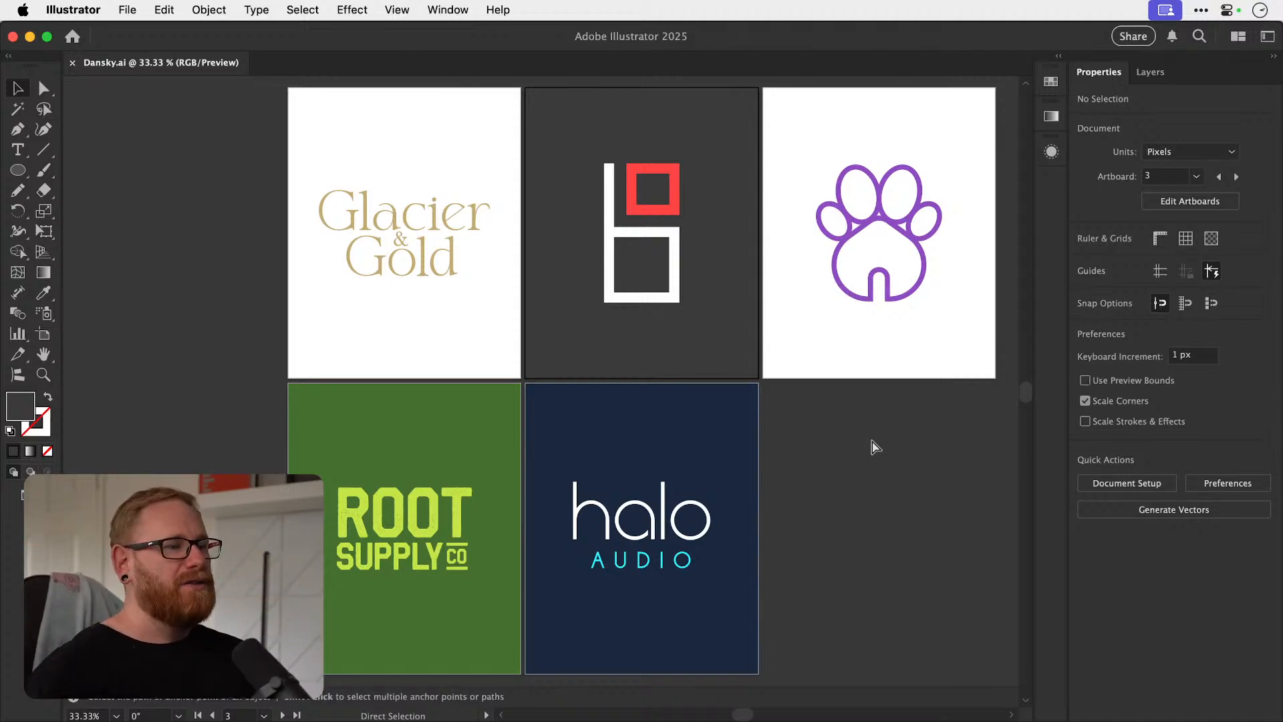
key(super+Tab)
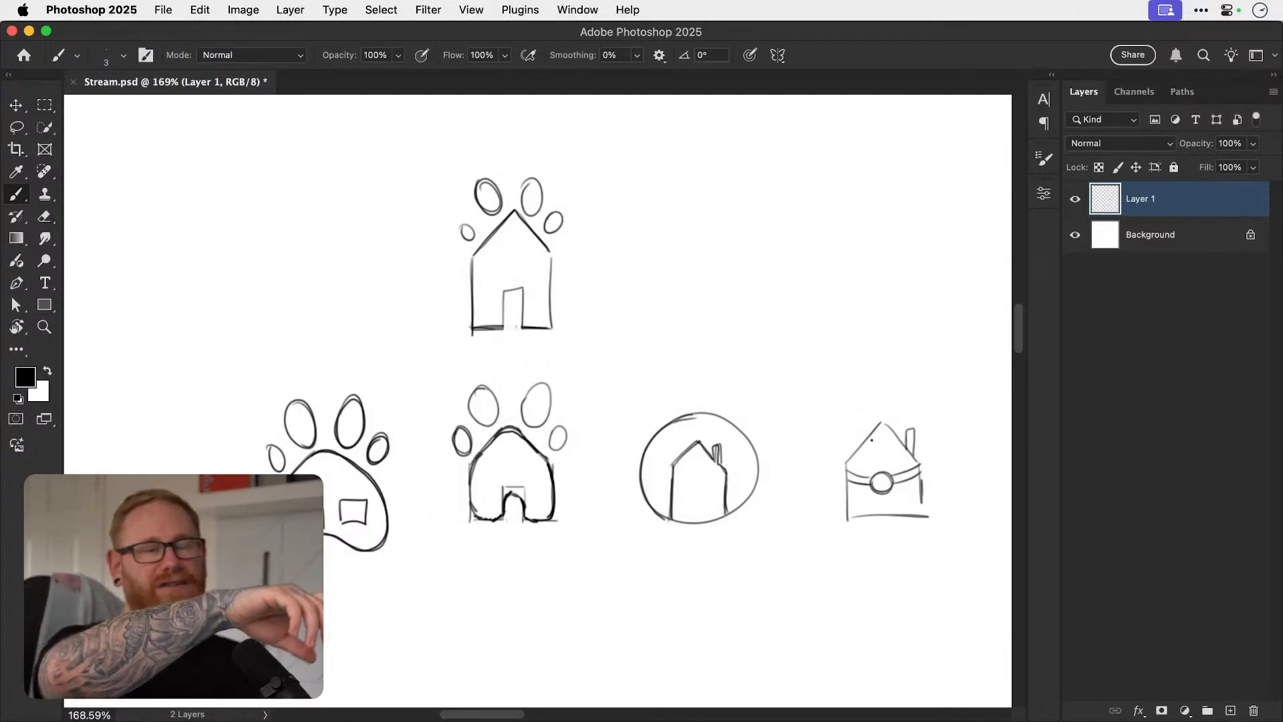
key(super+Tab)
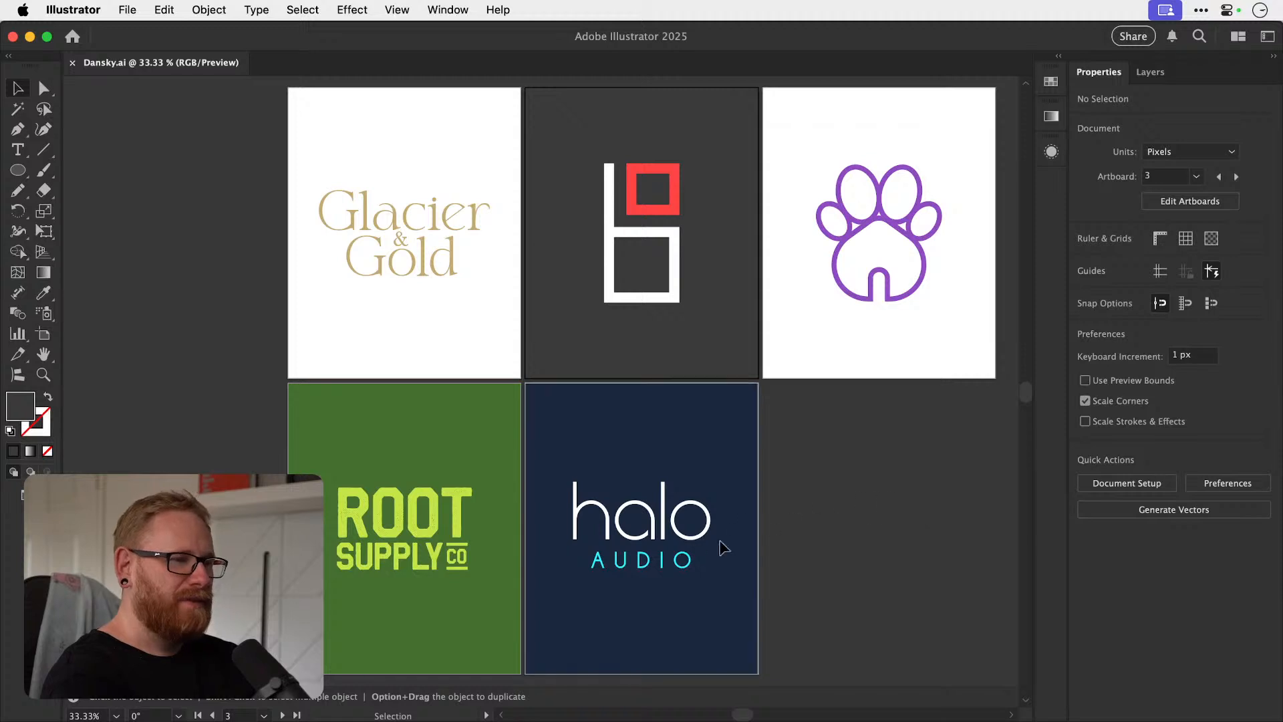
Inspect the halo AUDIO lettering up close on its navy artboard.
key(super+space)
drag(649, 560, 1042, 581)
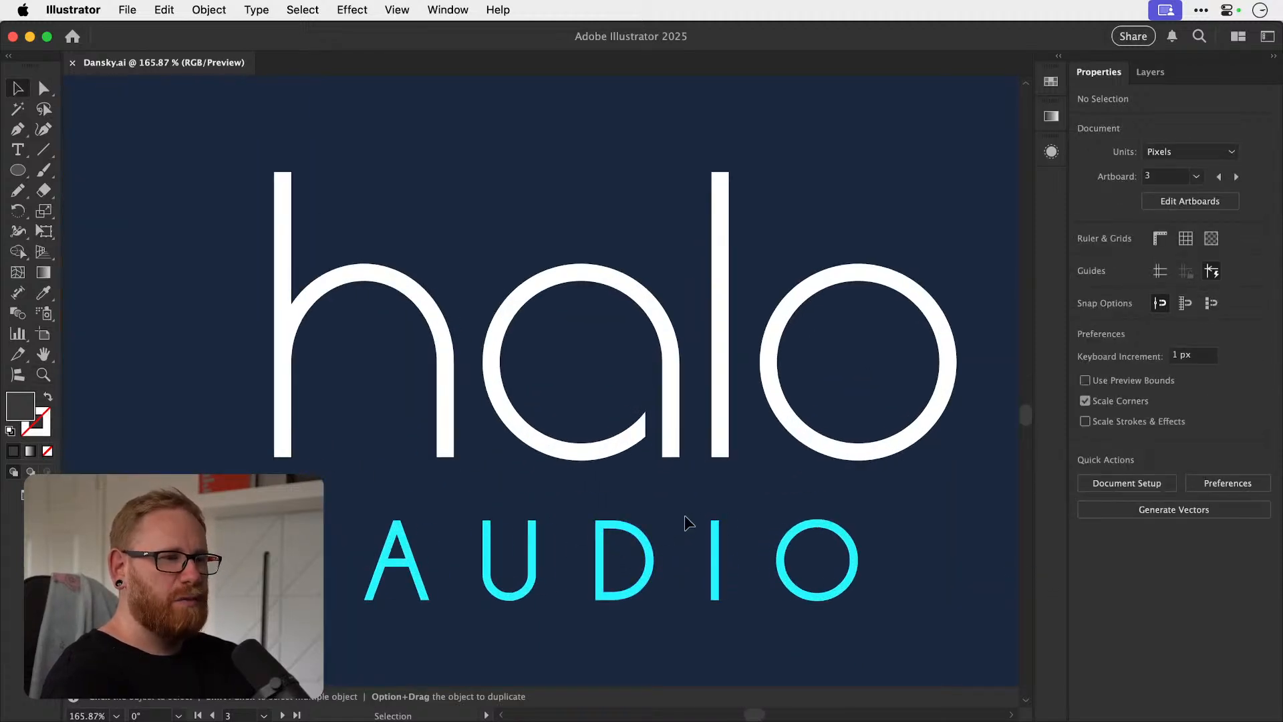
key(a)
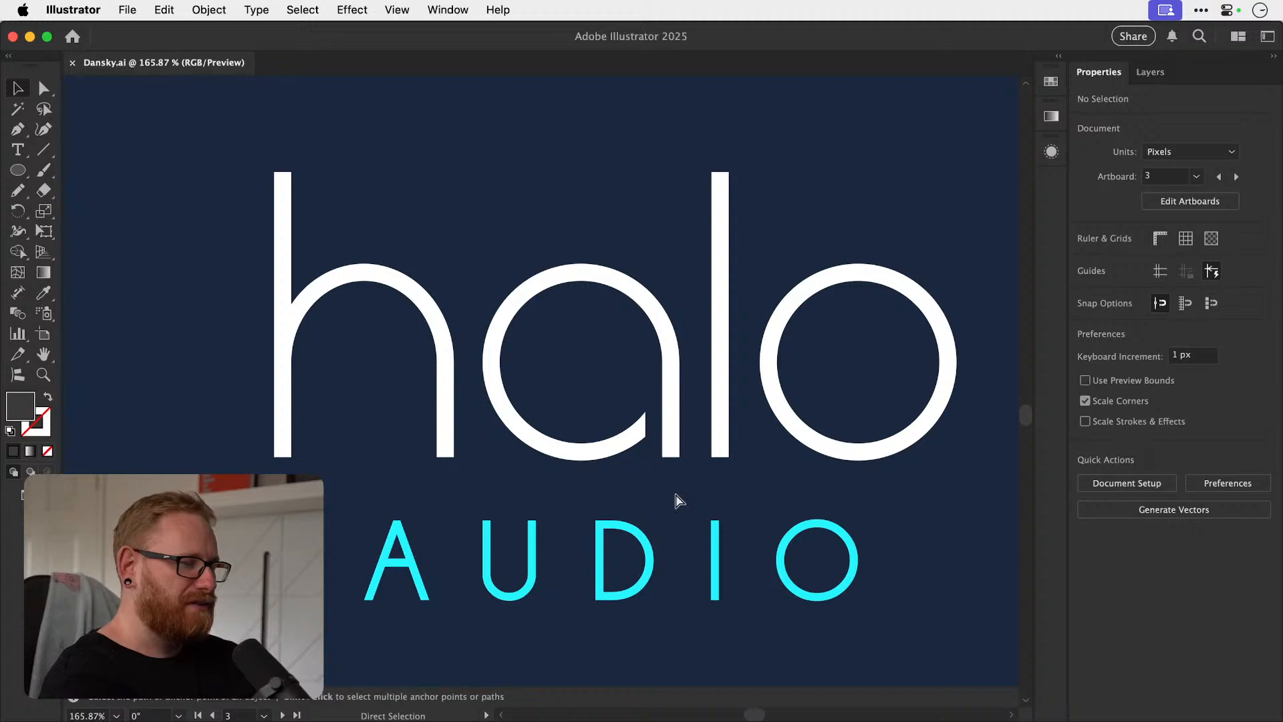
Inspect the distressed texture of the ROOT SUPPLY CO lettering up close on its green artboard.
key(super+minus)
key(super+minus)
key(super+minus)
key(super+minus)
key(super+minus)
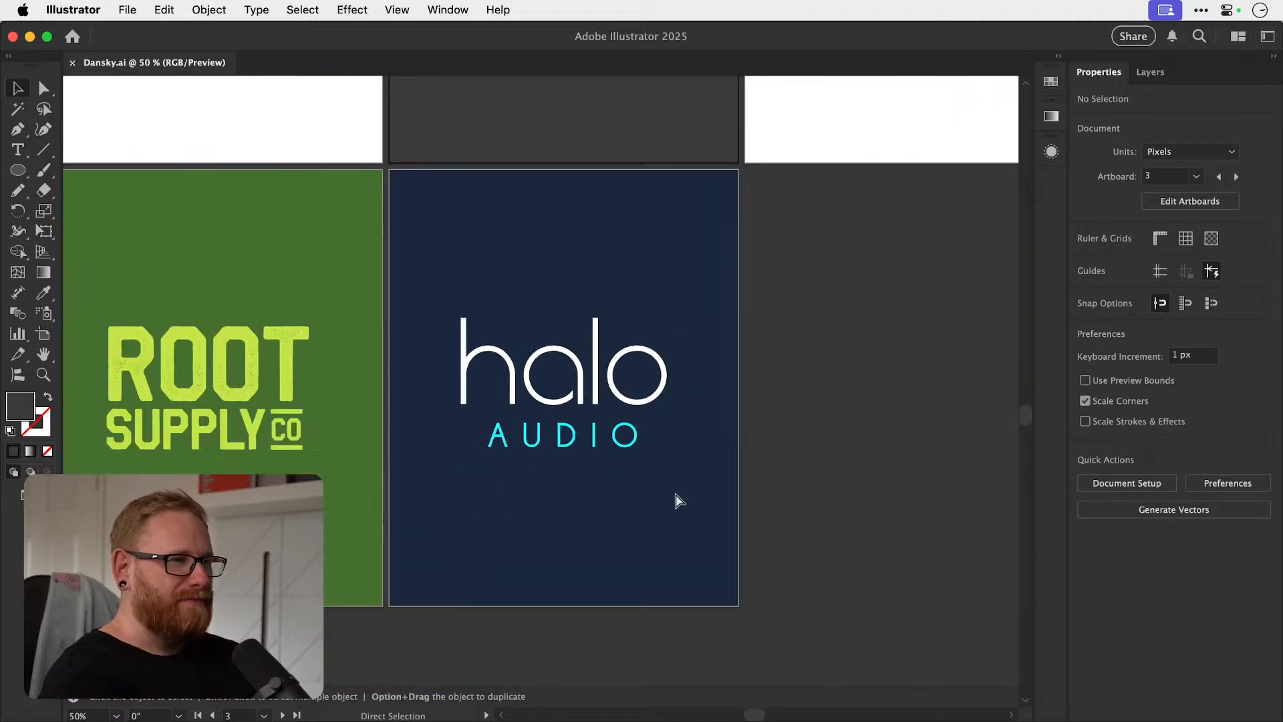
scroll(676, 501, up, 2)
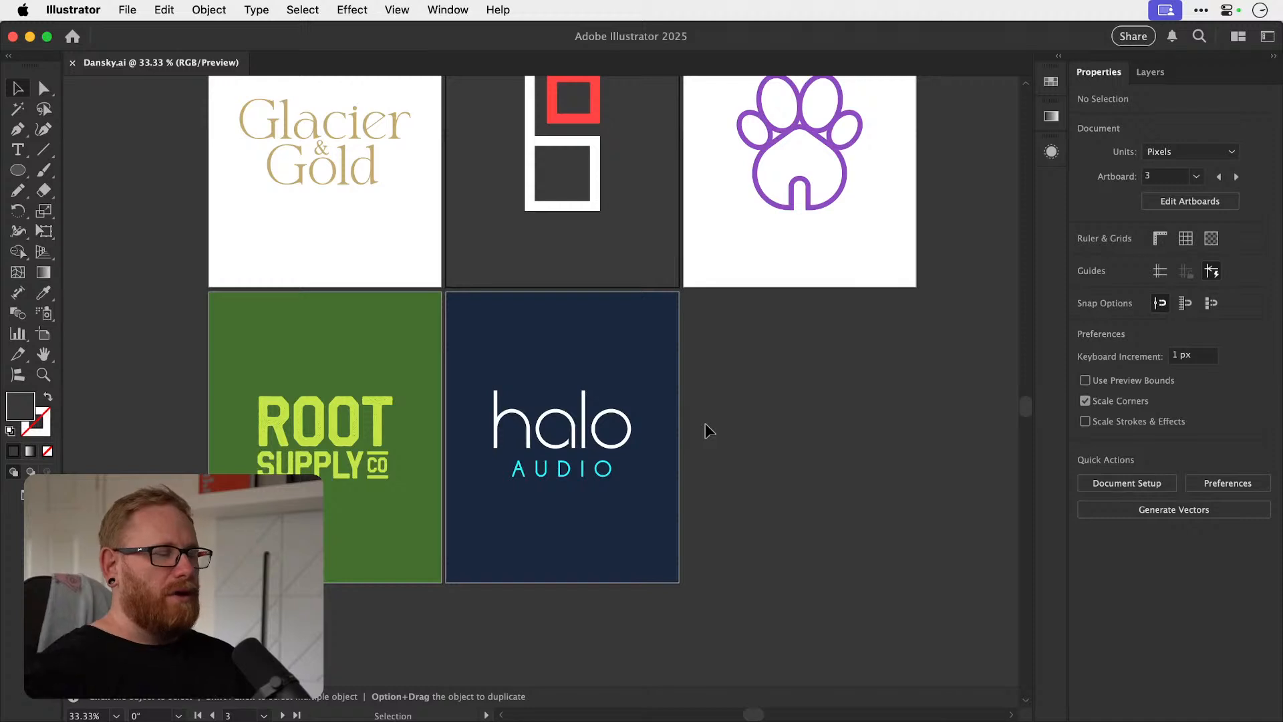
key(a)
key(v)
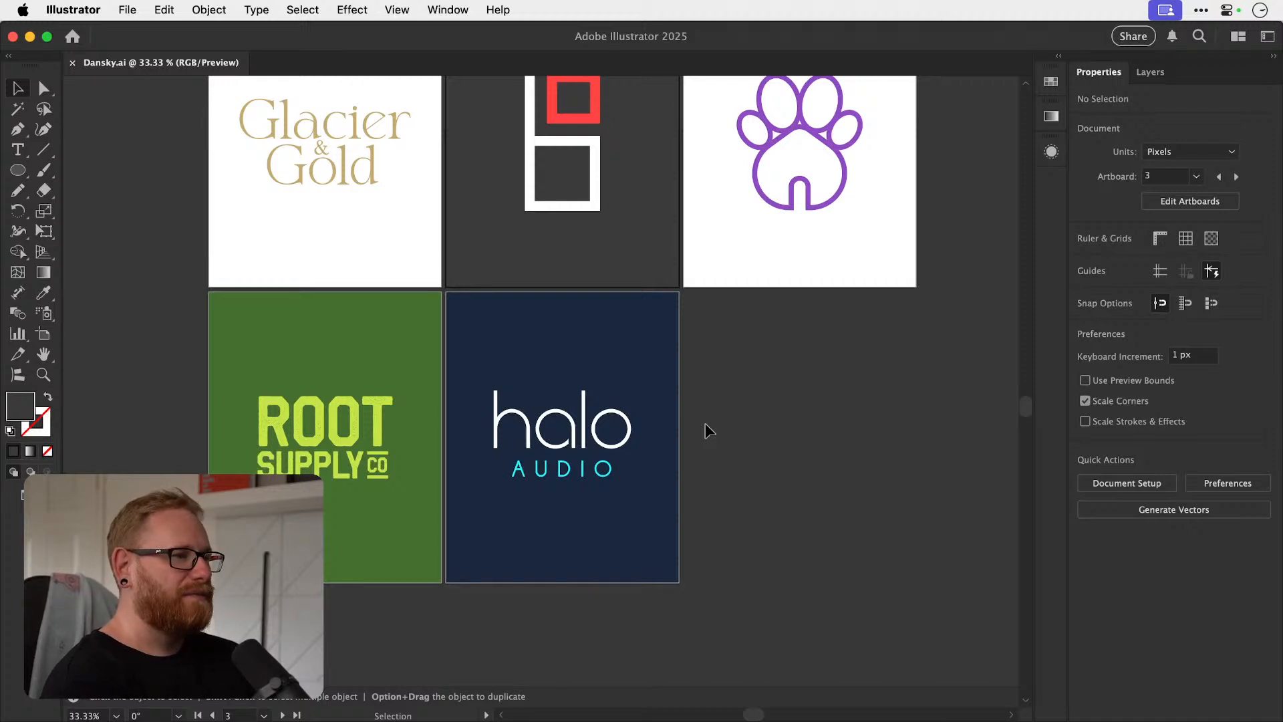
key(super+space)
drag(297, 471, 520, 472)
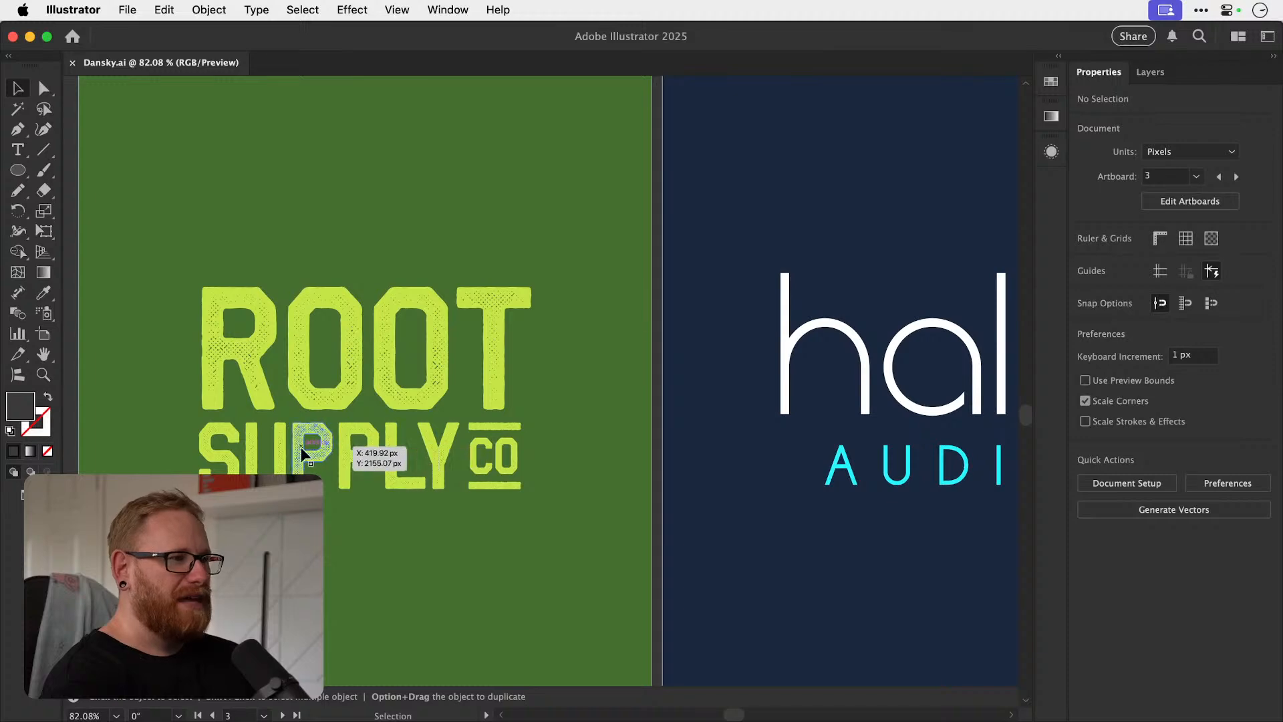
key(super+space)
drag(343, 422, 537, 424)
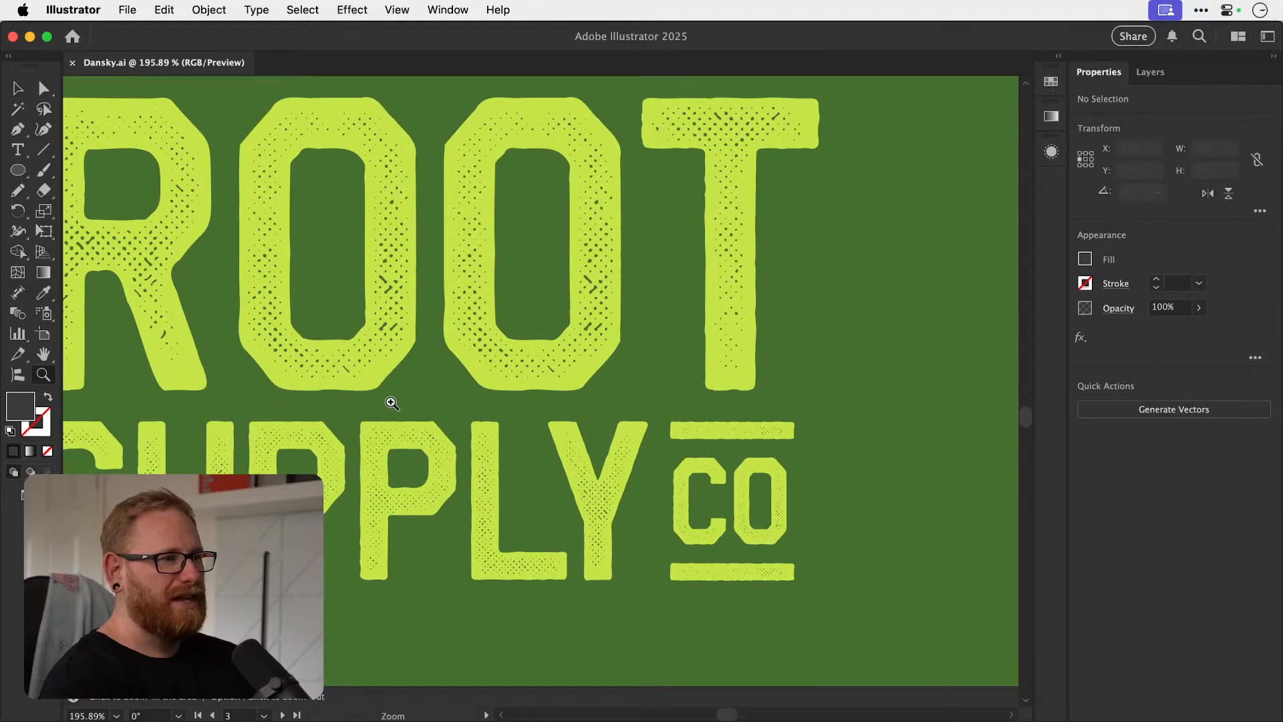
drag(592, 483, 422, 475)
drag(652, 531, 325, 483)
scroll(724, 440, right, 4)
scroll(725, 438, right, 5)
Review the five finished logo artboards side by side.
key(super+minus)
key(super+minus)
scroll(724, 438, up, 3)
scroll(725, 437, right, 2)
scroll(723, 435, up, 1)
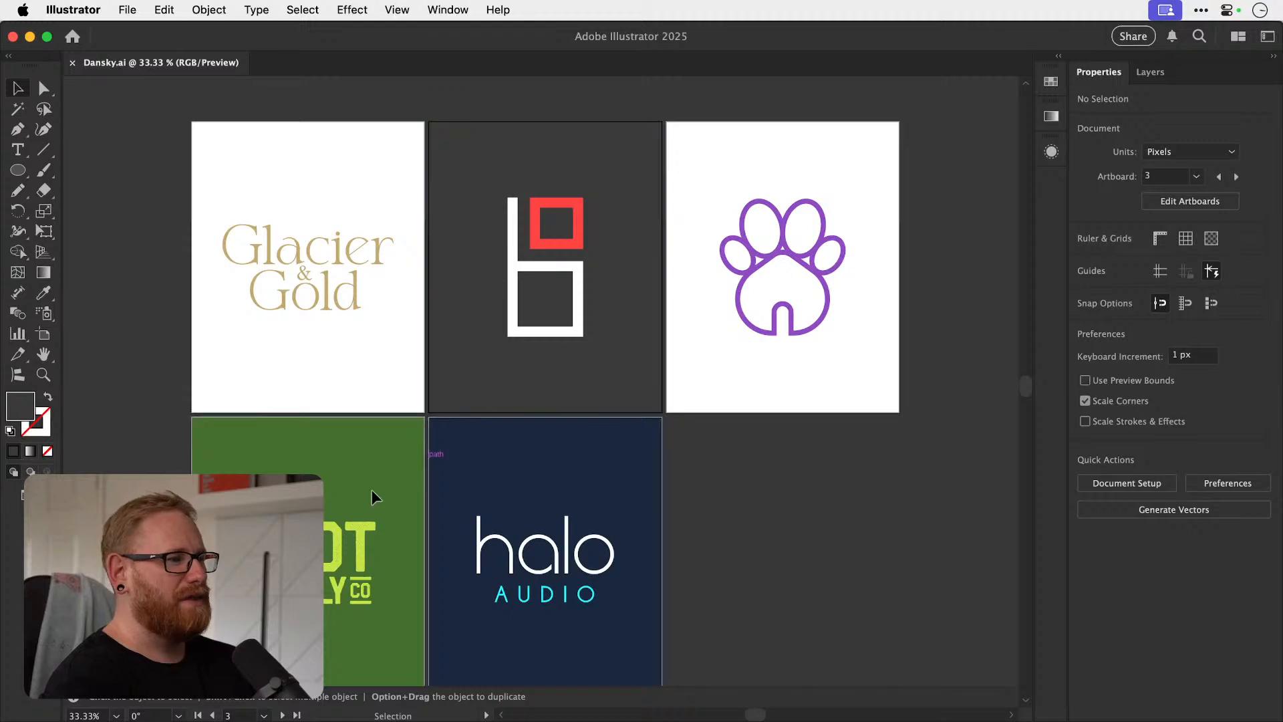
key(space)
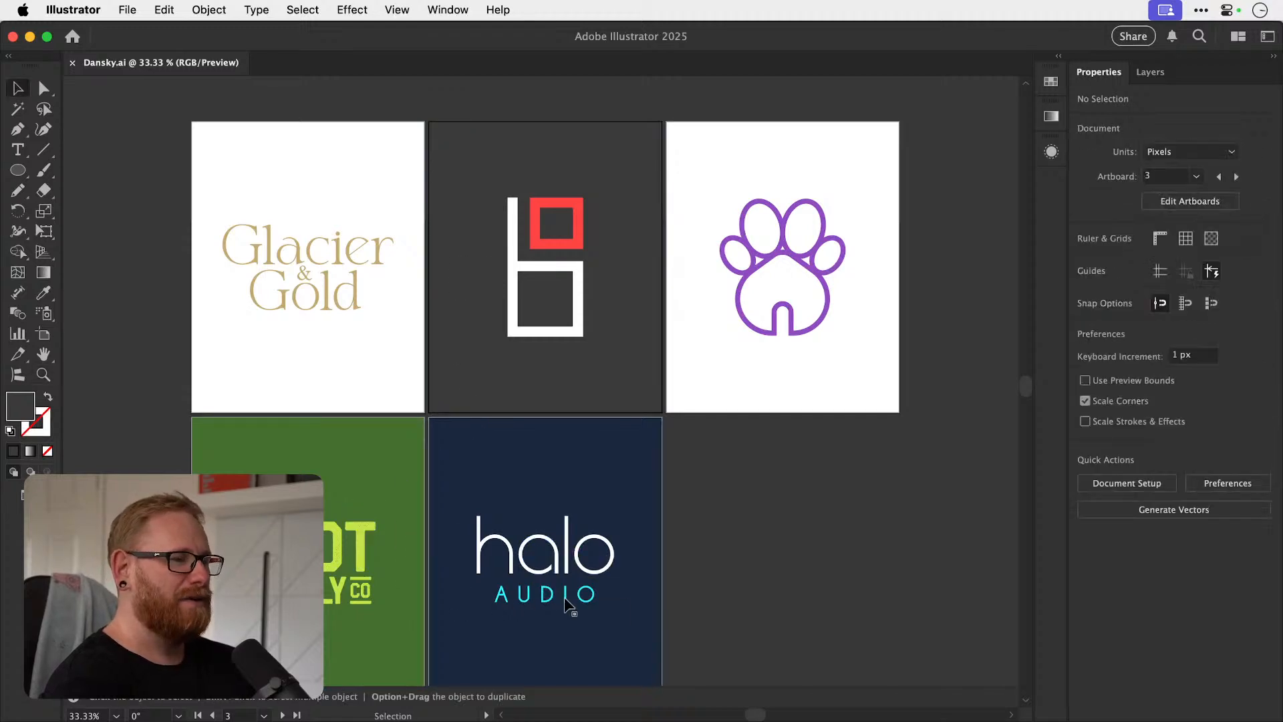
Find the earlier halo AUDIO draft with the red circle inside the a and examine it.
key(super+minus)
key(super+minus)
key(super+minus)
scroll(564, 598, down, 10)
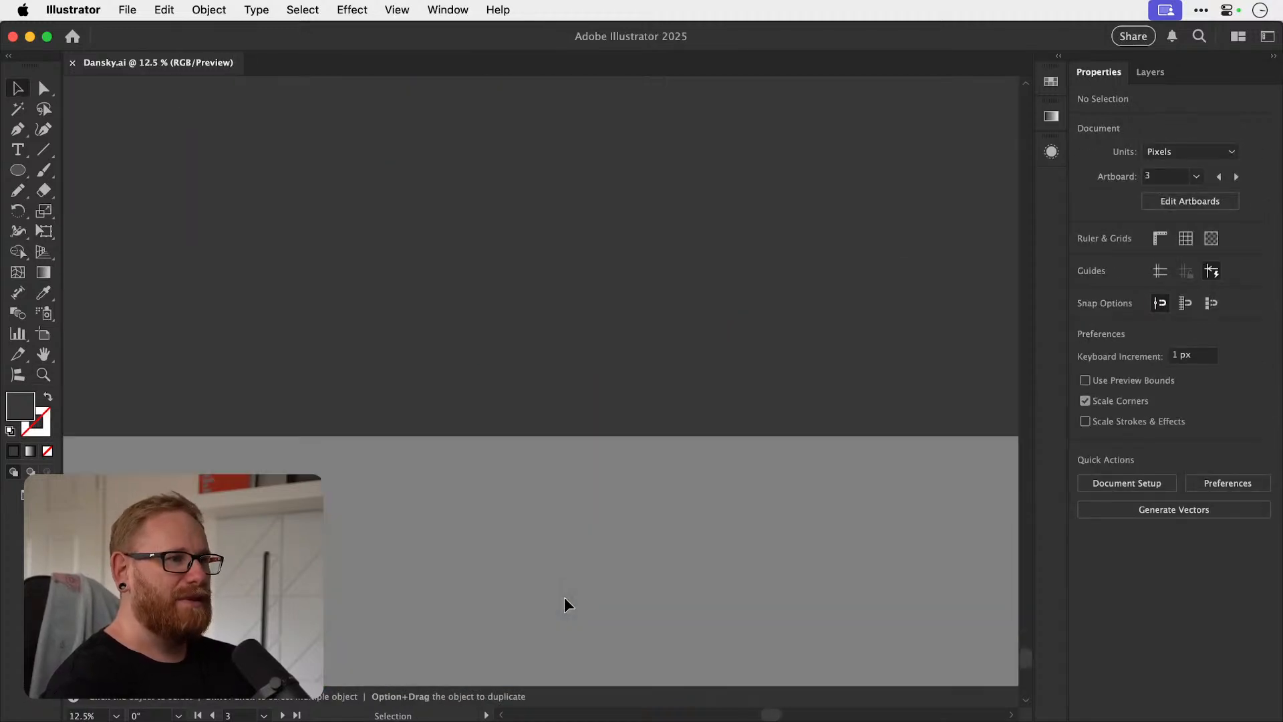
scroll(565, 597, up, 5)
scroll(565, 598, up, 8)
key(z)
drag(390, 255, 1029, 280)
key(v)
key(super+minus)
key(super+minus)
key(super+minus)
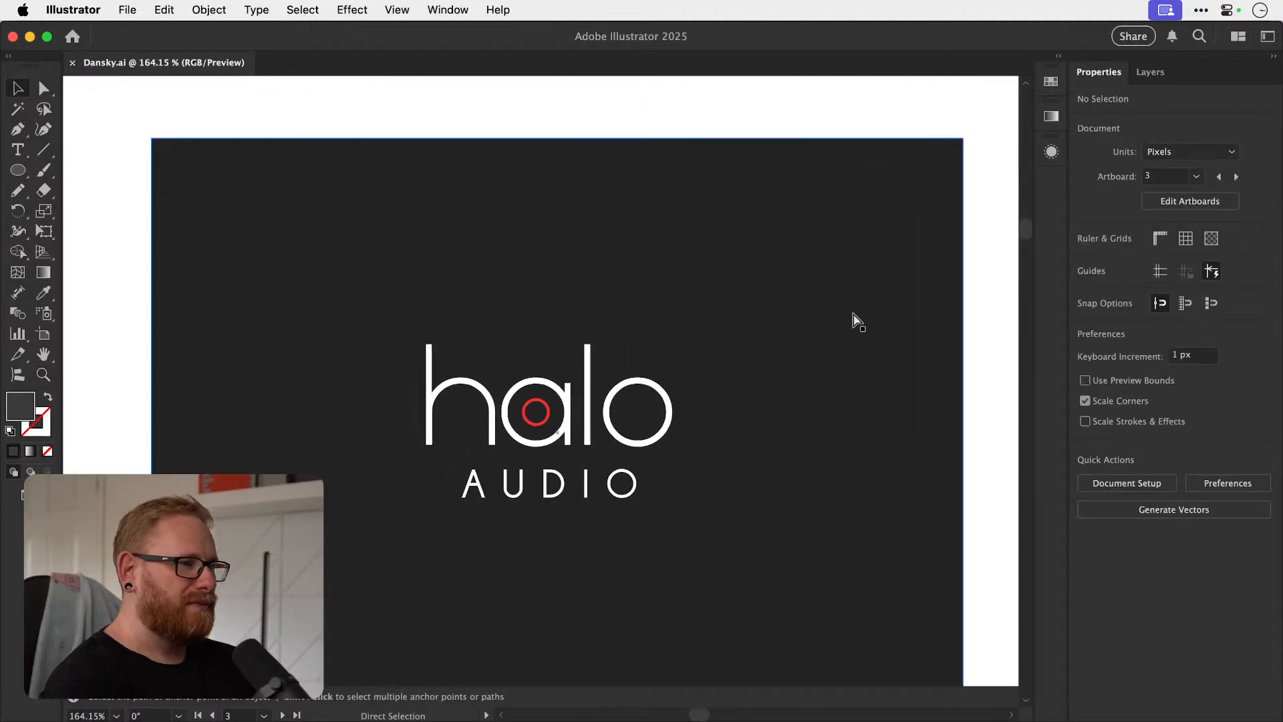
Examine the navy halo AUDIO draft with cyan lettering up close on the working artboard.
scroll(852, 311, down, 10)
key(z)
drag(793, 318, 1016, 301)
key(v)
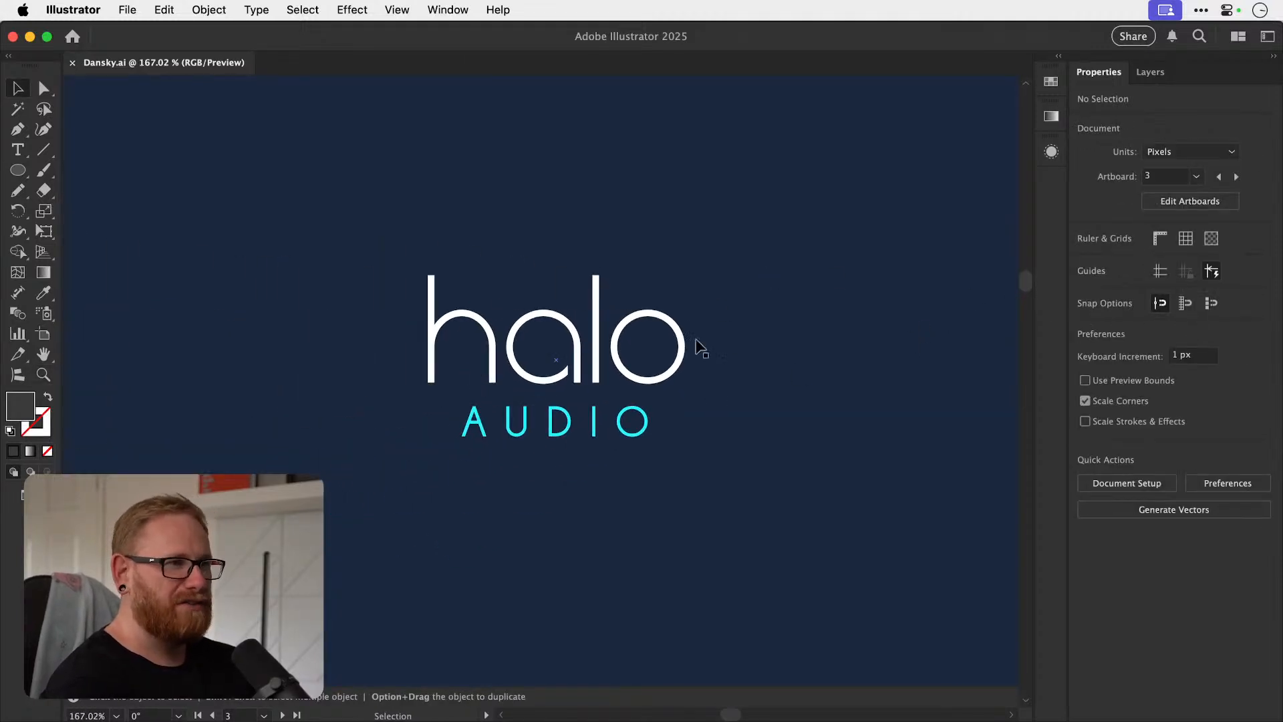
key(z)
click(669, 369)
key(v)
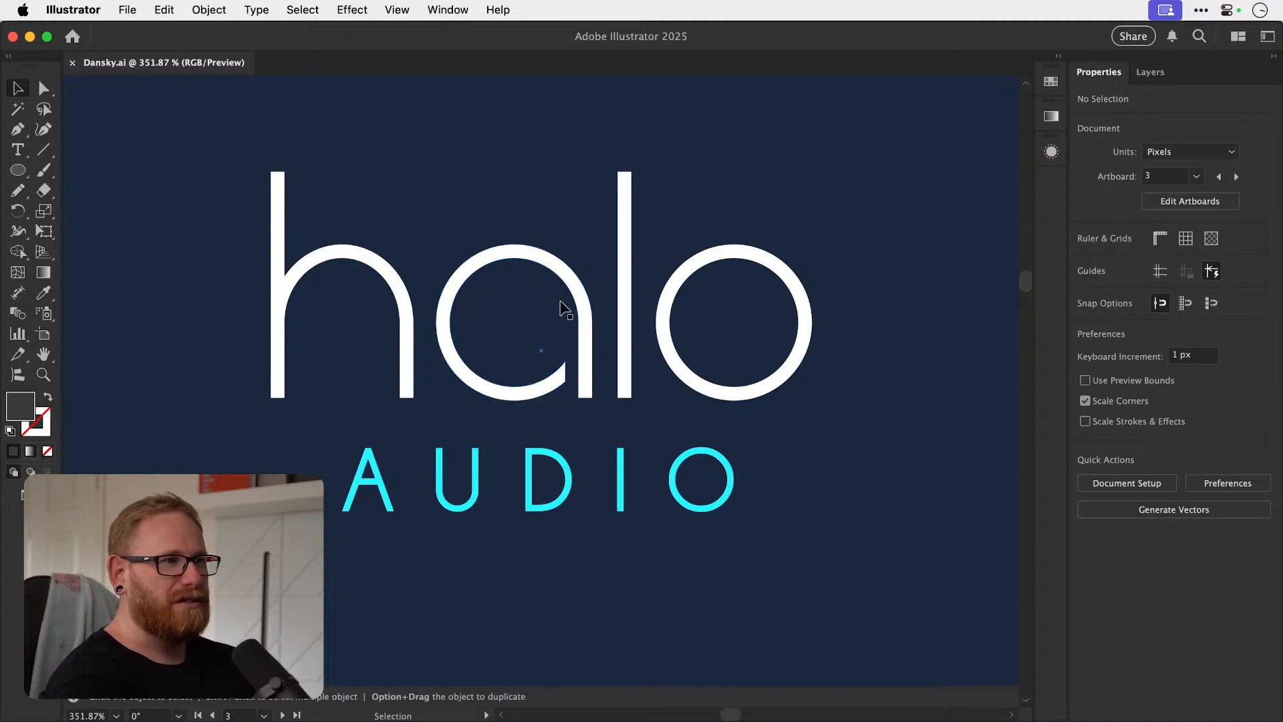
Return from the halo AUDIO drafts to an overview of the five final logo artboards.
scroll(567, 382, down, 10)
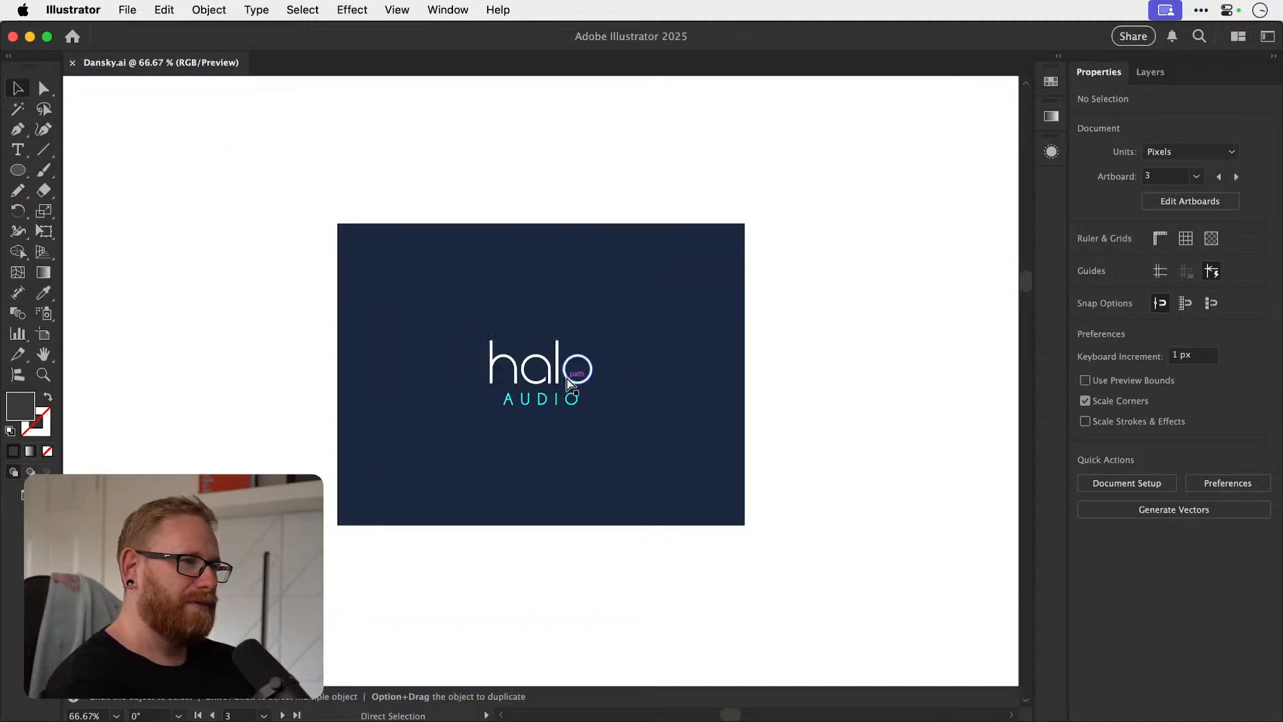
scroll(868, 414, down, 3)
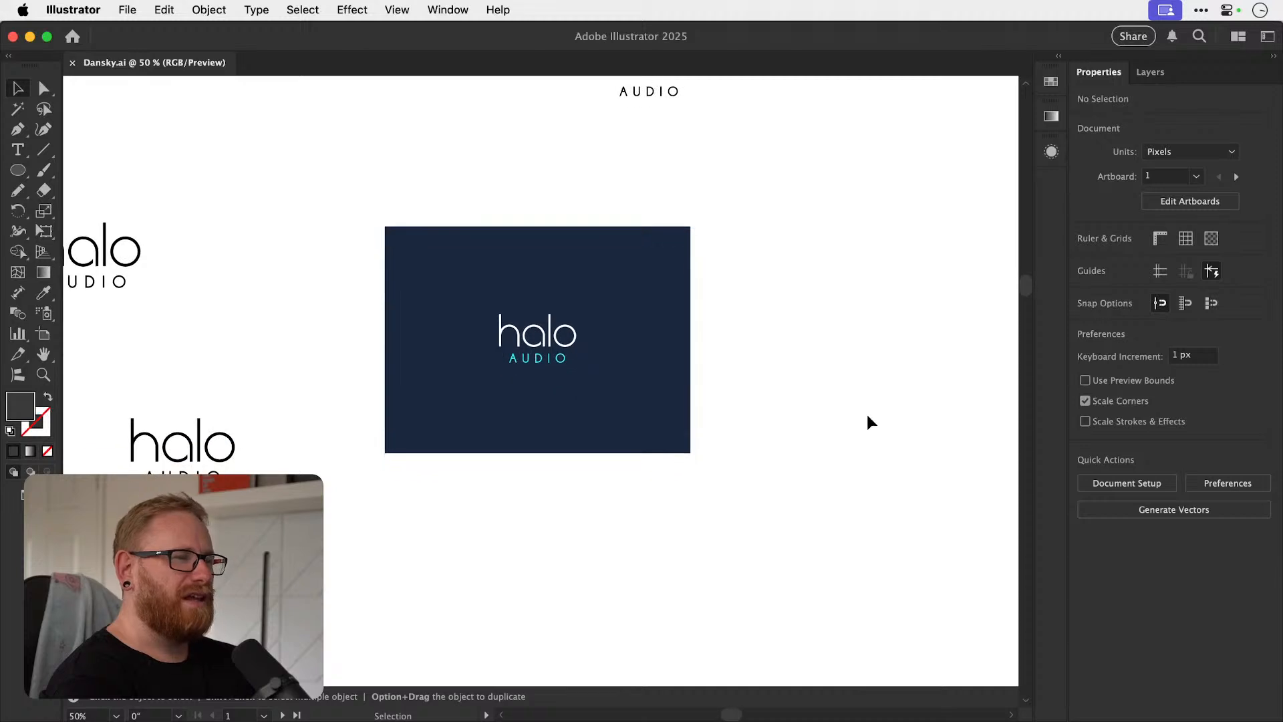
scroll(867, 414, down, 5)
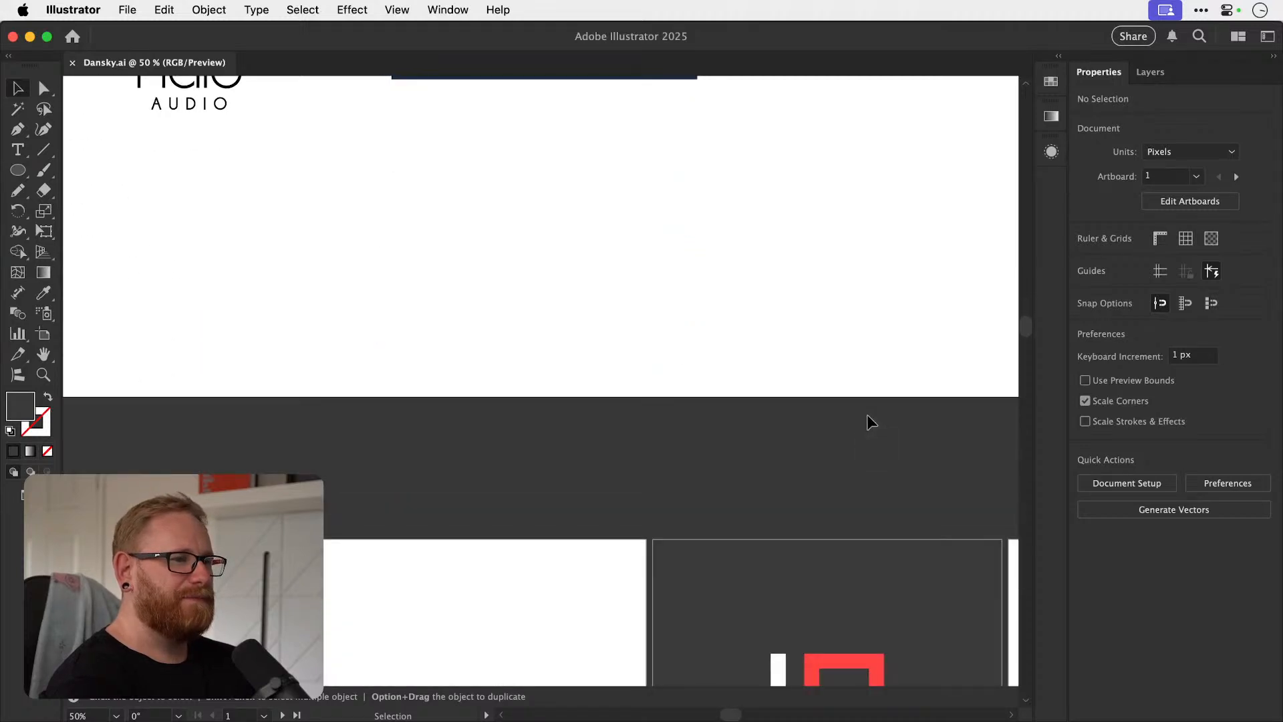
scroll(867, 414, down, 5)
scroll(867, 414, down, 5)
key(super+minus)
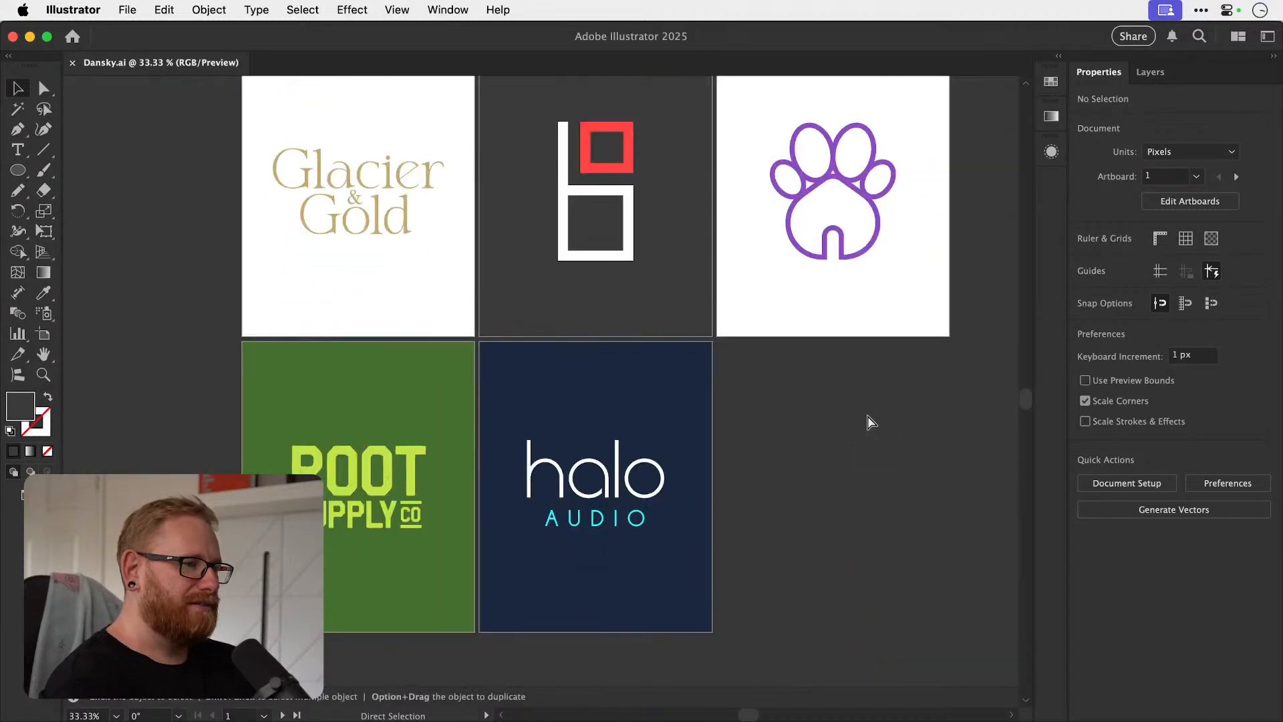
scroll(868, 422, up, 3)
scroll(868, 422, right, 3)
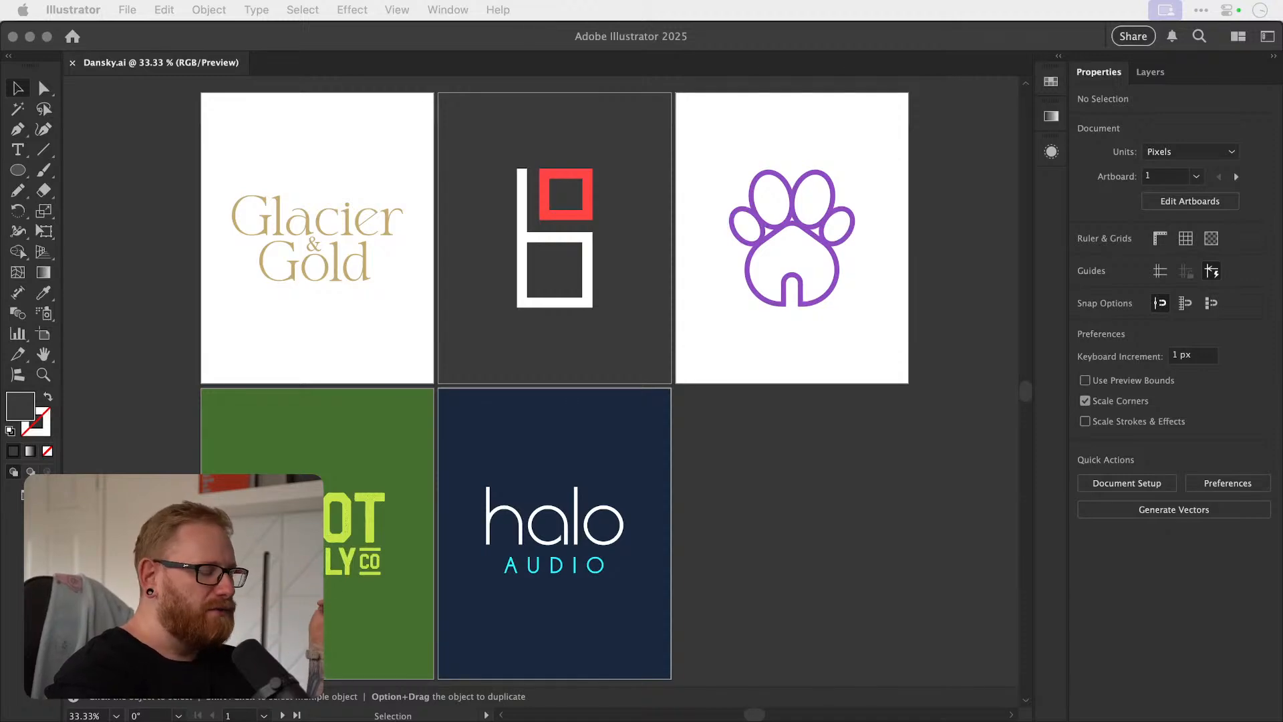
Switch to the Instagram profile in Chrome, look through all five logos in the Byte Size Fitness post, and close it.
drag(1282, 364, 837, 328)
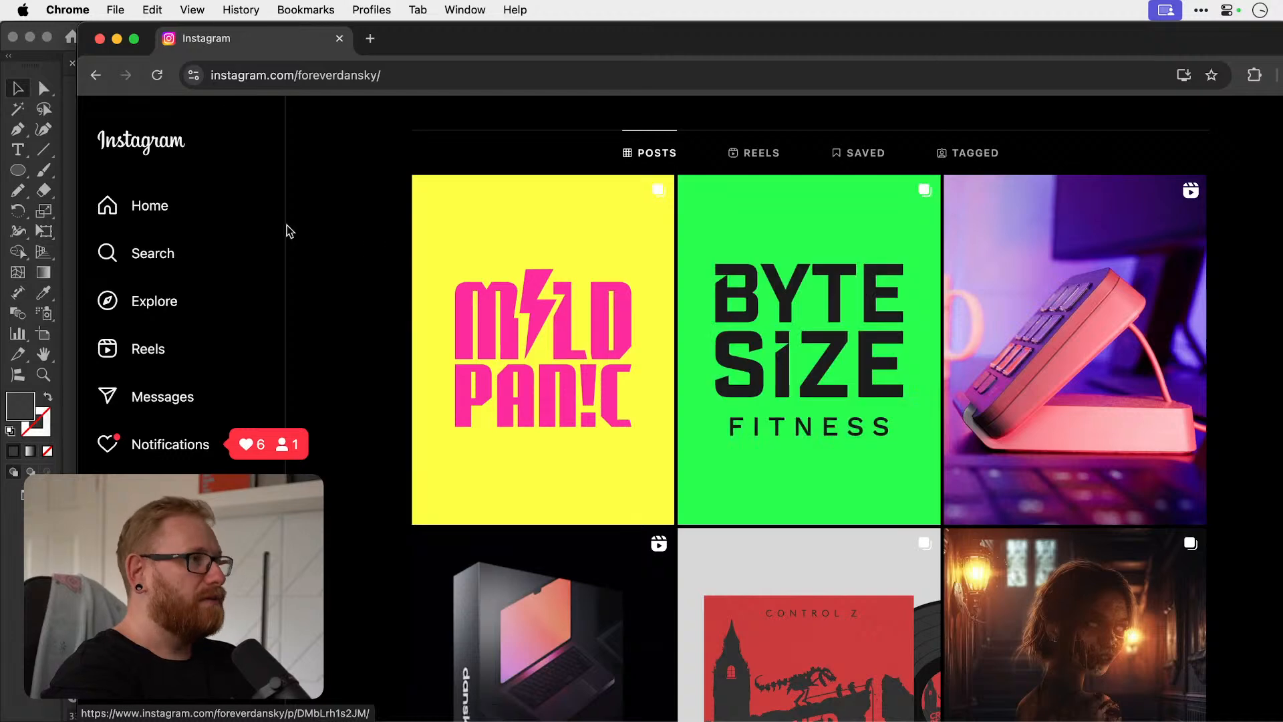
alt+click(133, 40)
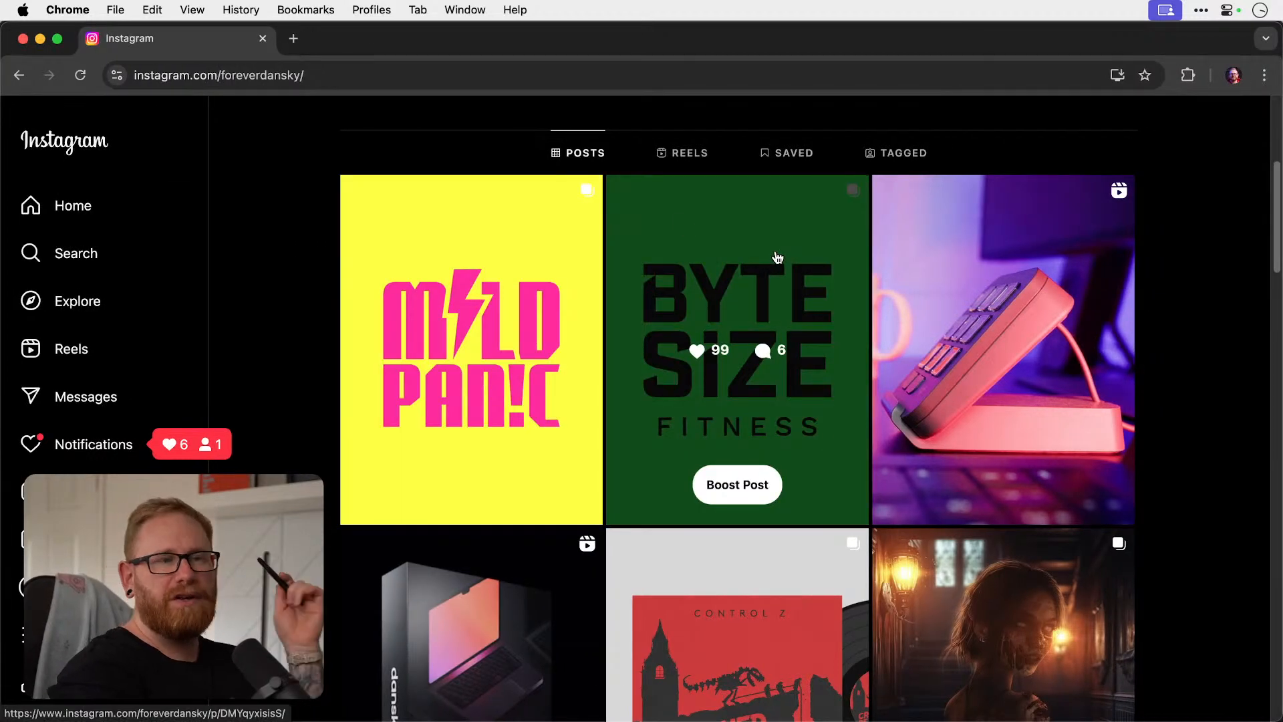
click(777, 258)
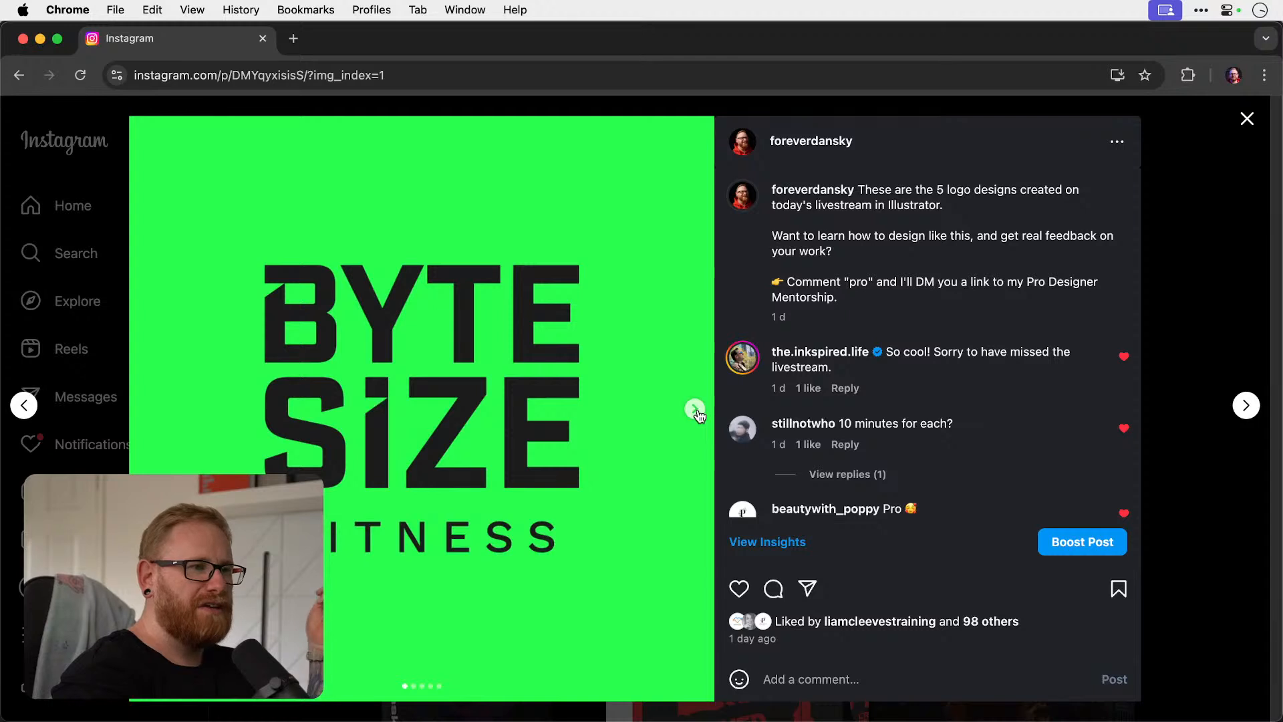
click(695, 408)
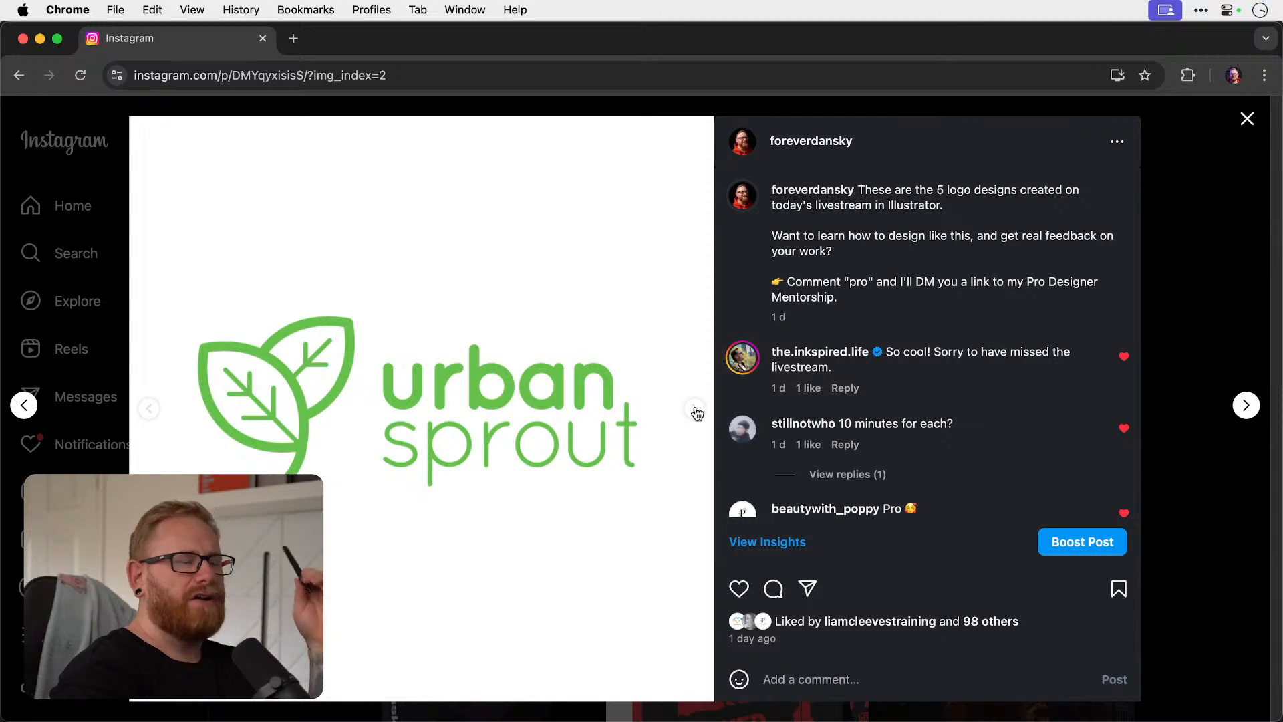
click(695, 409)
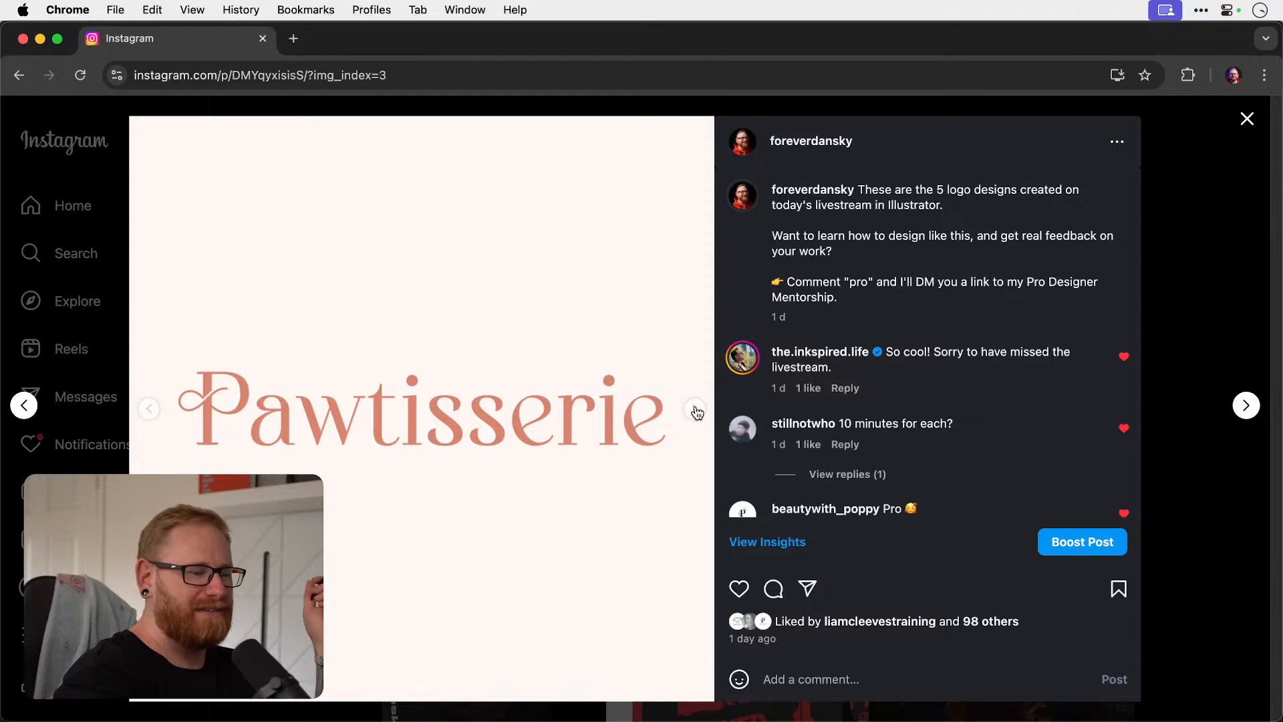
click(695, 409)
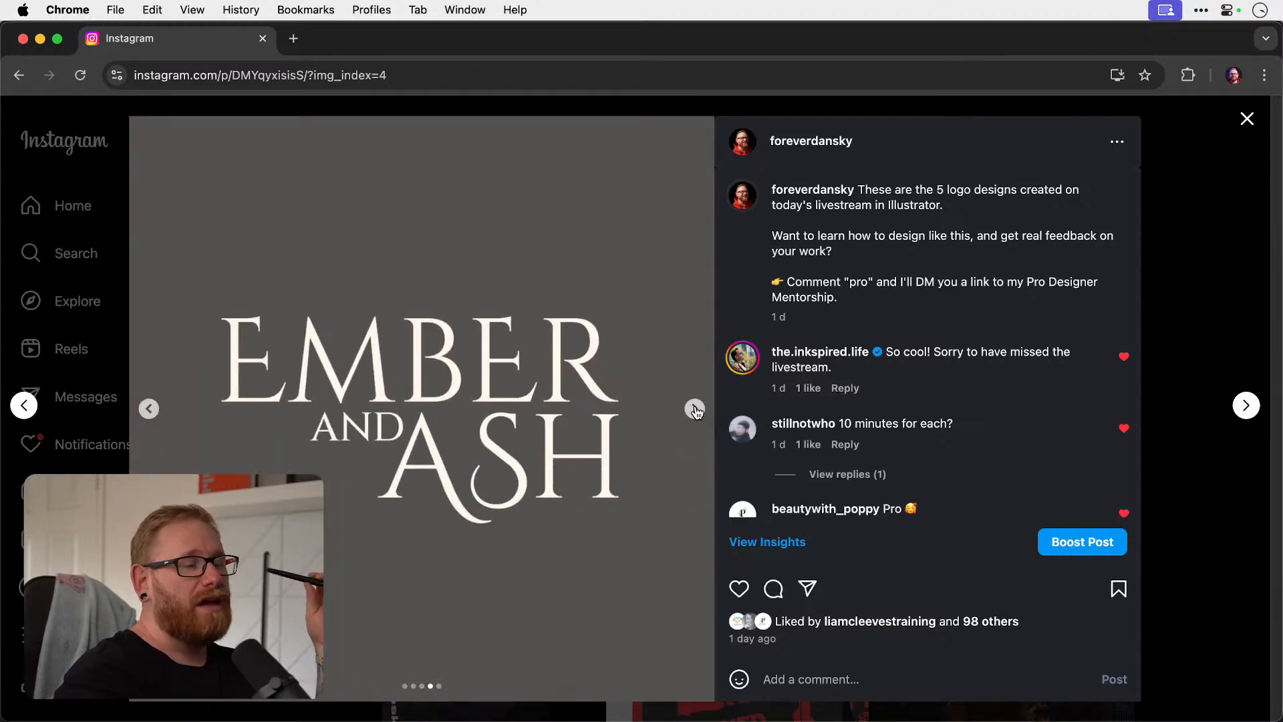
click(694, 410)
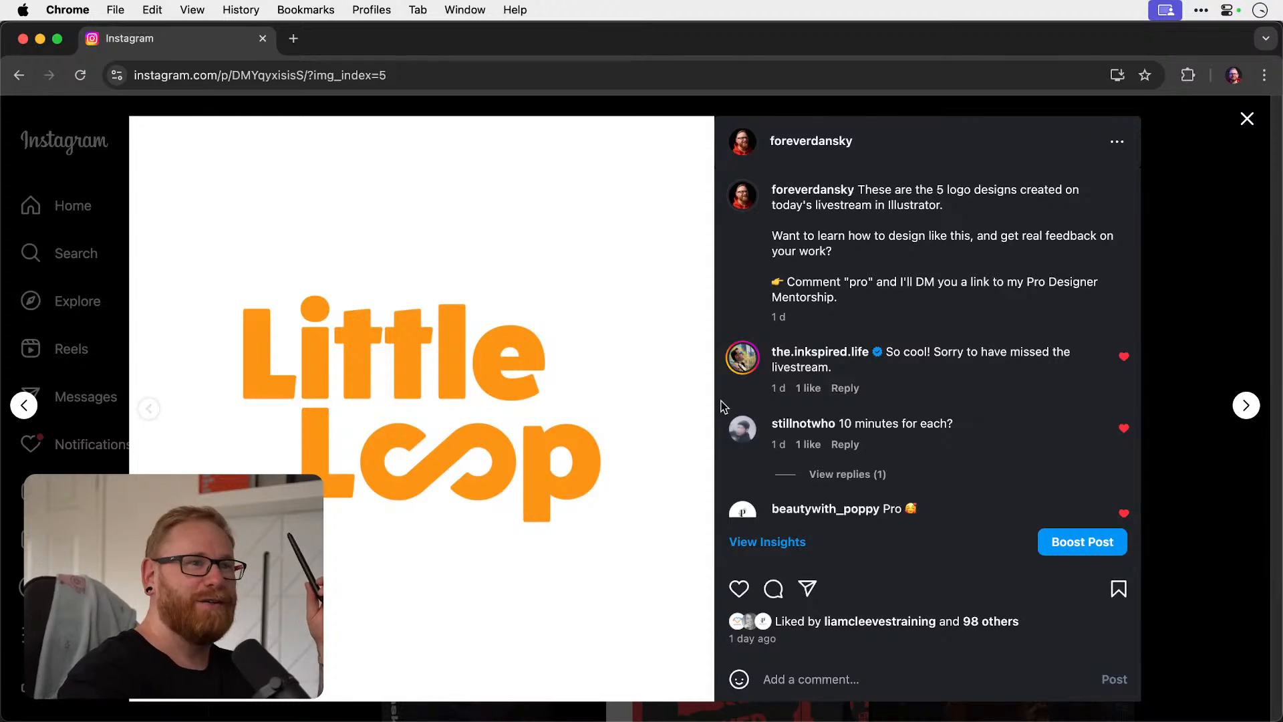
click(1246, 122)
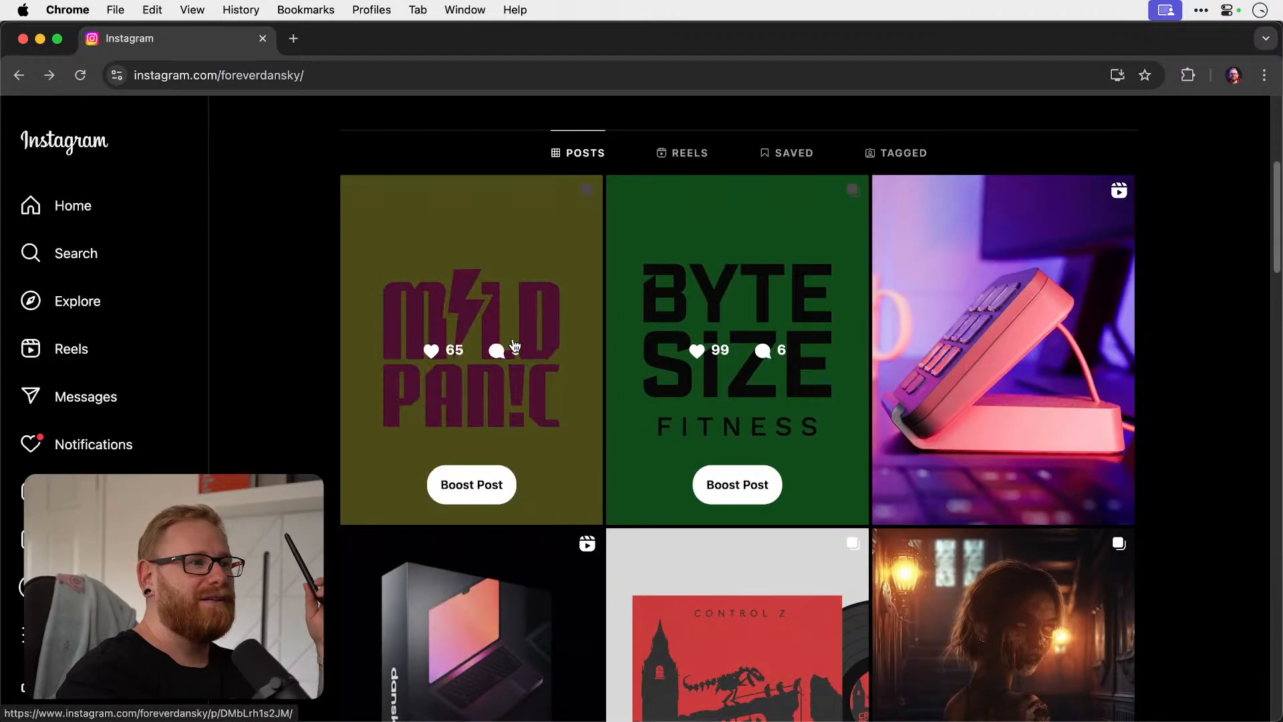
Look through all five logos in the Mild Panic post and close it.
click(515, 274)
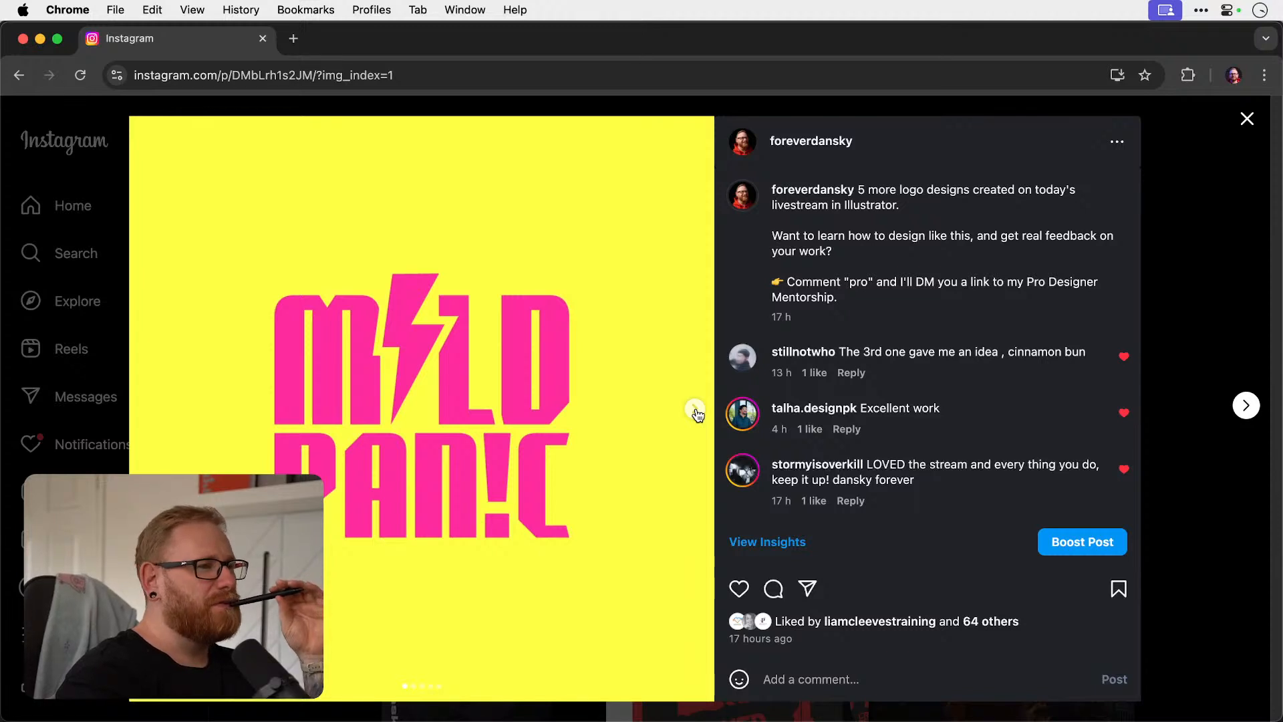
click(694, 409)
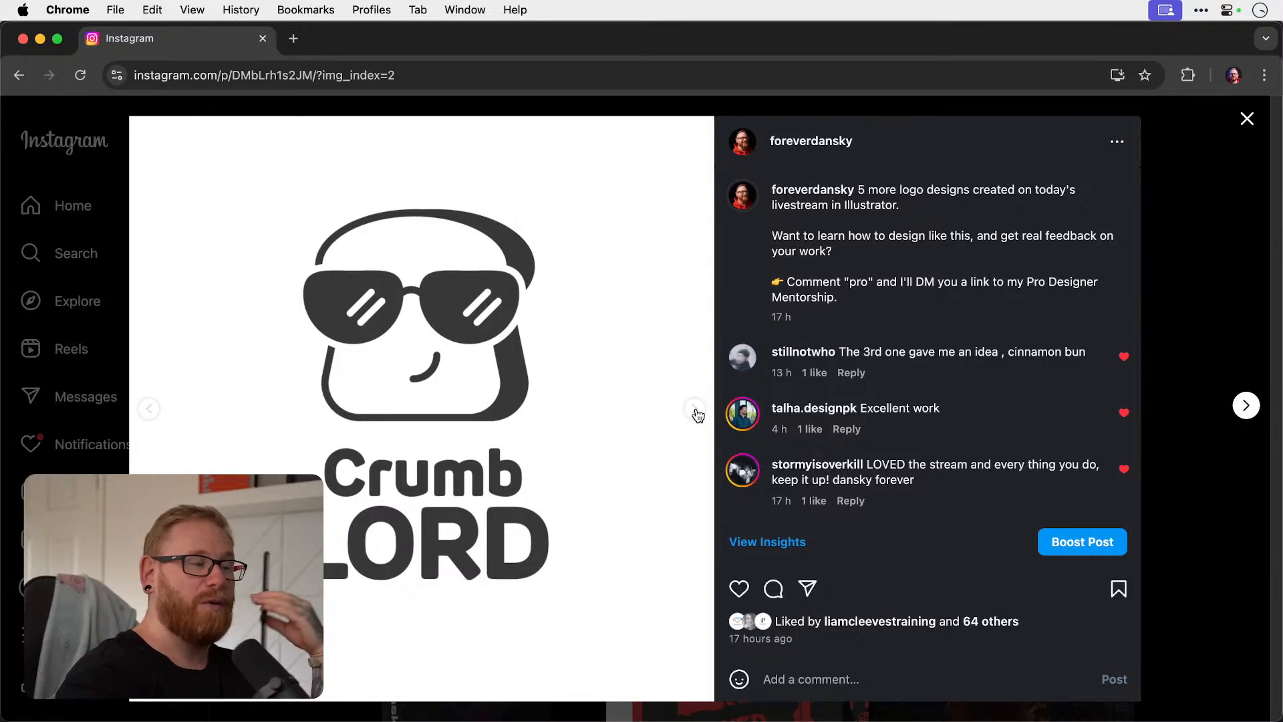
click(695, 409)
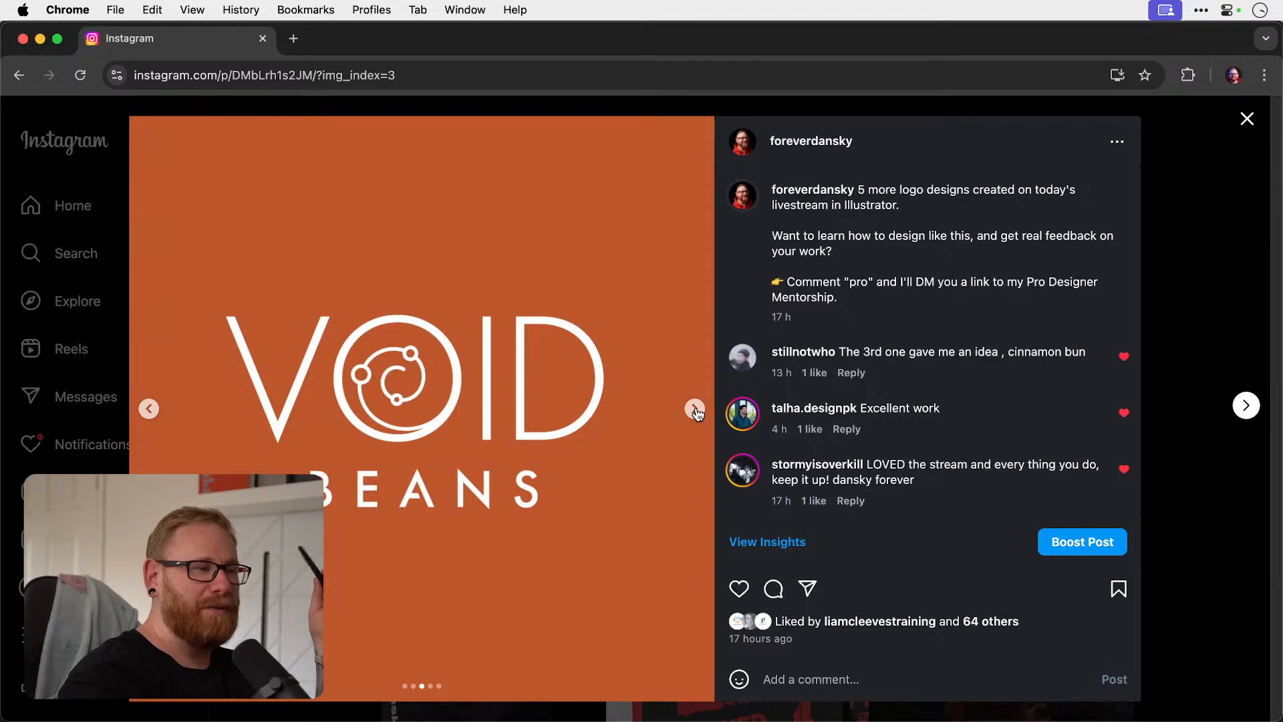
click(695, 409)
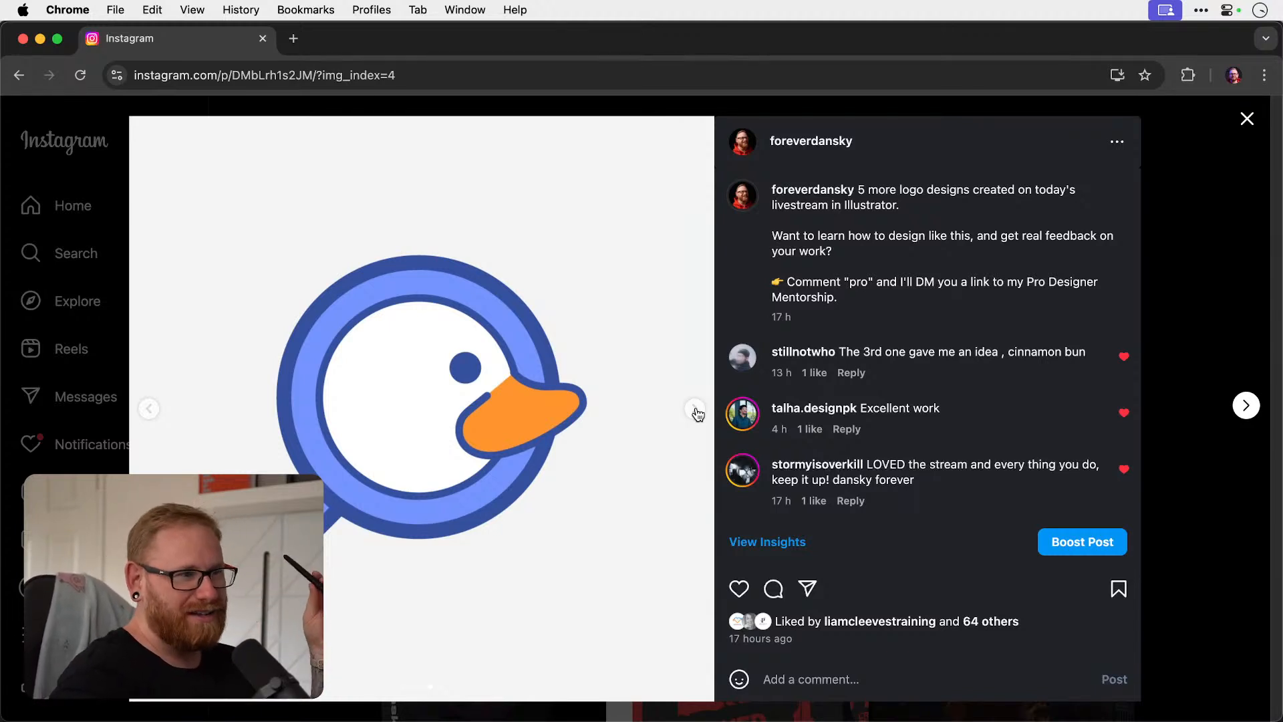
click(696, 409)
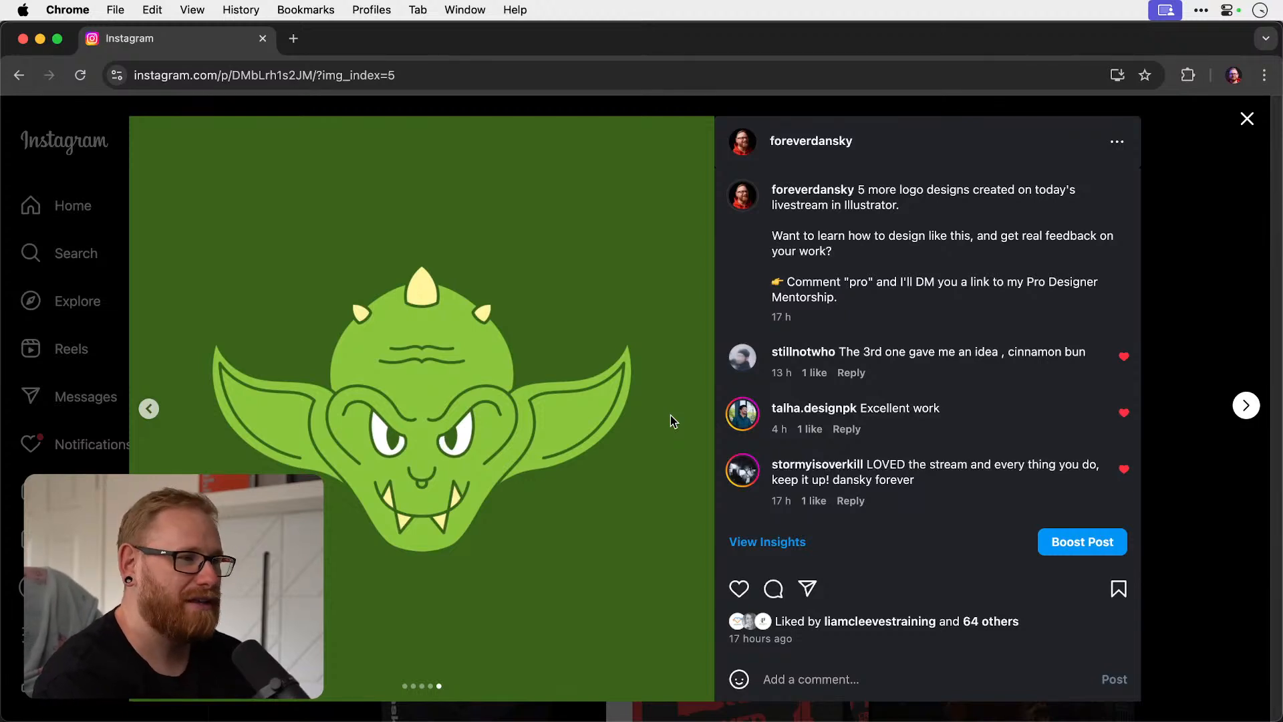
click(1180, 208)
Close the Instagram window, minimise the Envato browser window, and return to Illustrator.
click(22, 39)
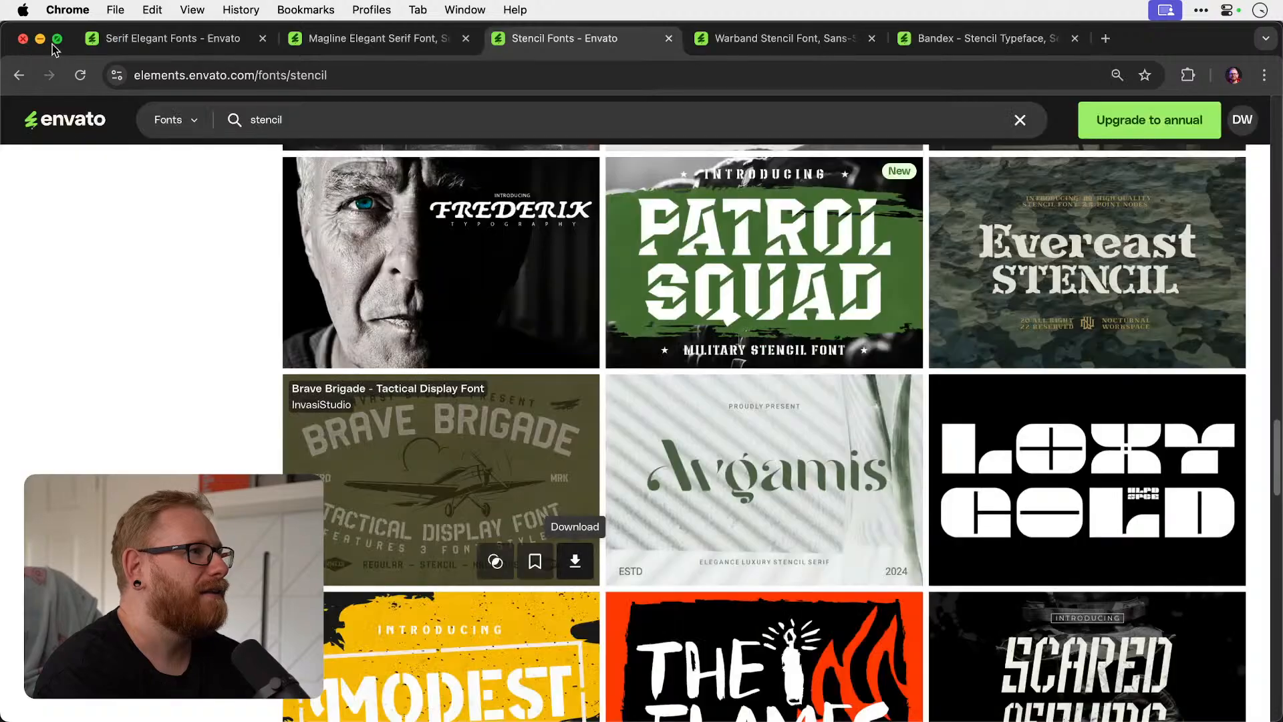
click(40, 38)
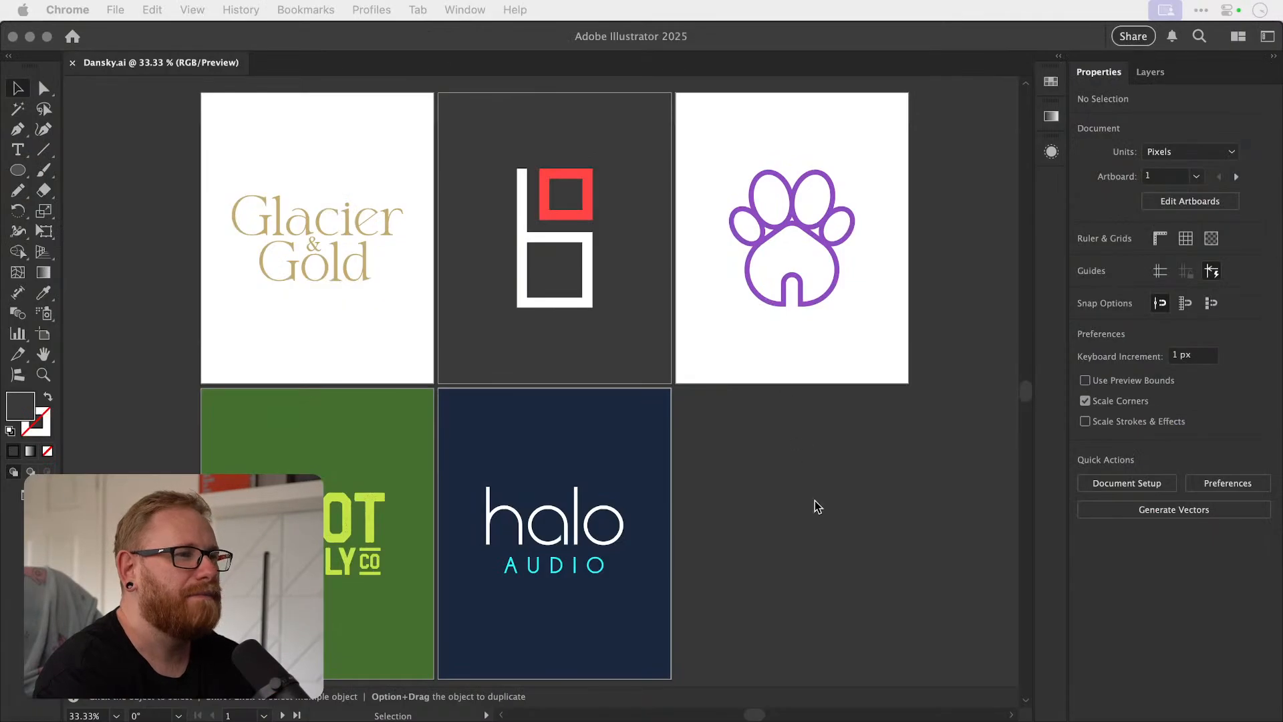
click(789, 537)
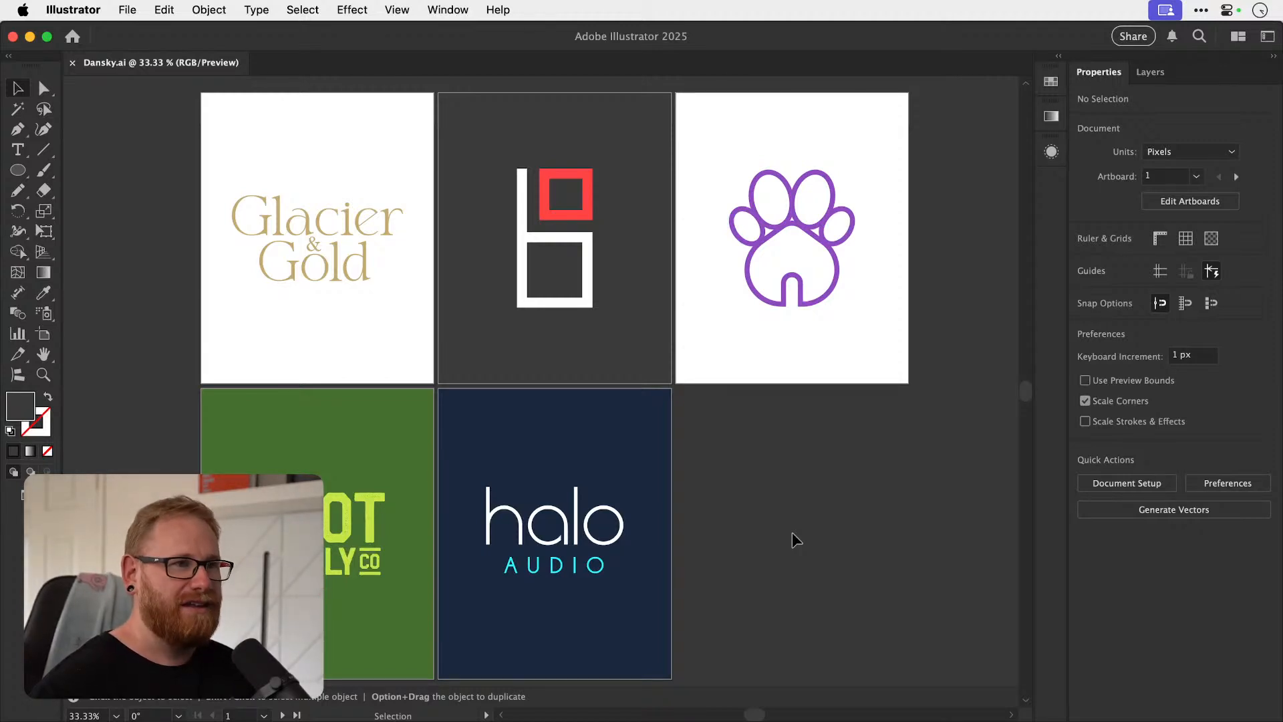
Switch to Photoshop to look over the paw and house sketches together with the b logo sketches.
key(a)
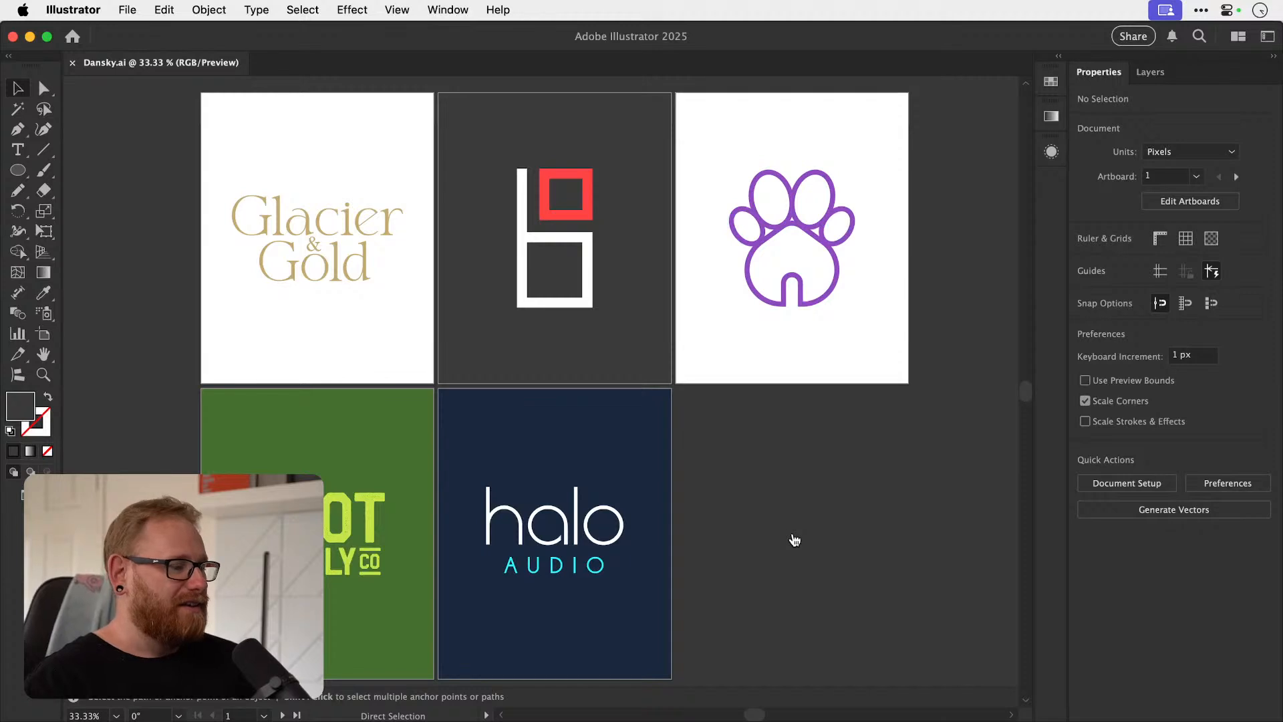
key(super+Tab)
key(v)
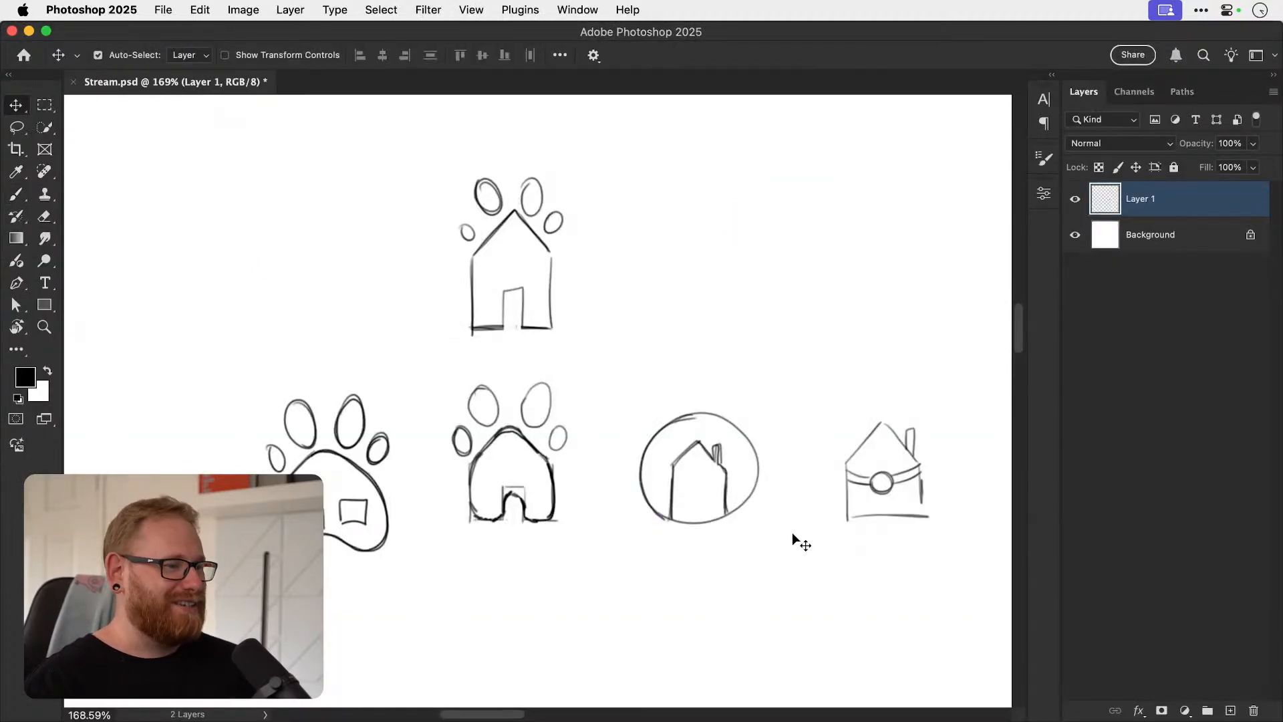
key(super+minus)
key(super+minus)
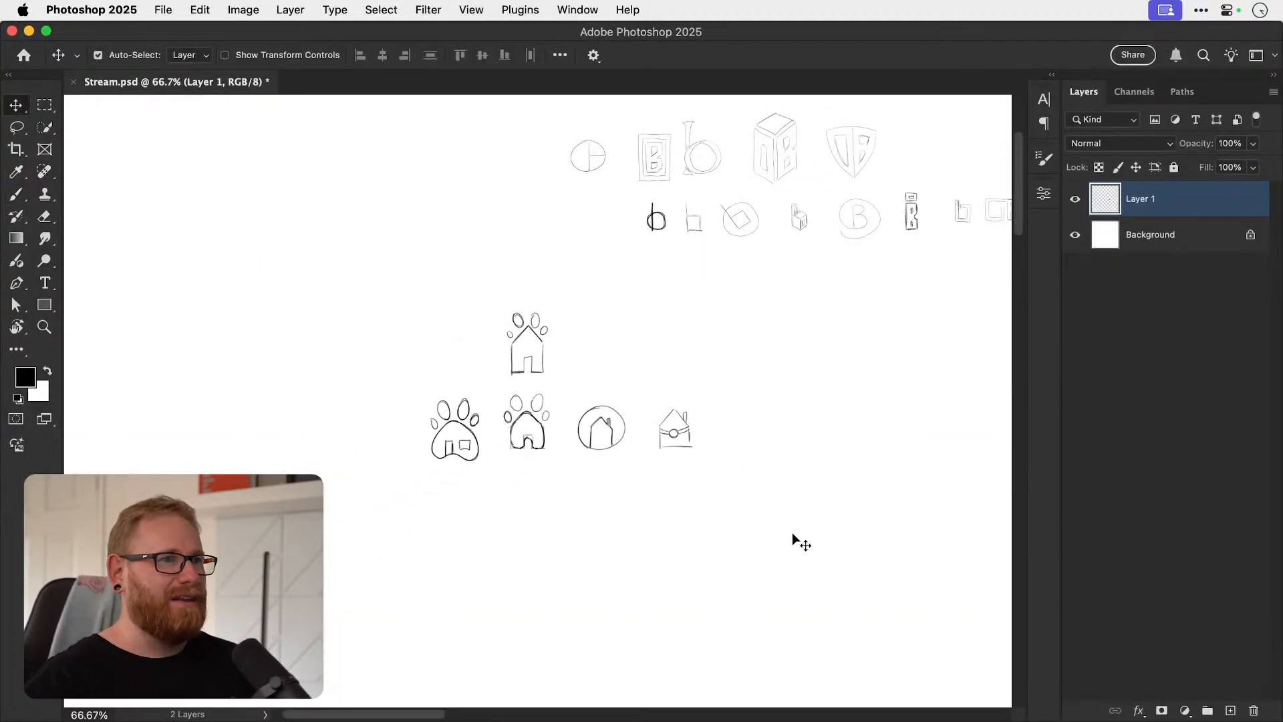
Look over both rows of B and DB logo sketches above the paw and house sketches.
scroll(792, 532, right, 5)
scroll(792, 531, up, 5)
scroll(792, 532, left, 3)
scroll(792, 532, up, 1)
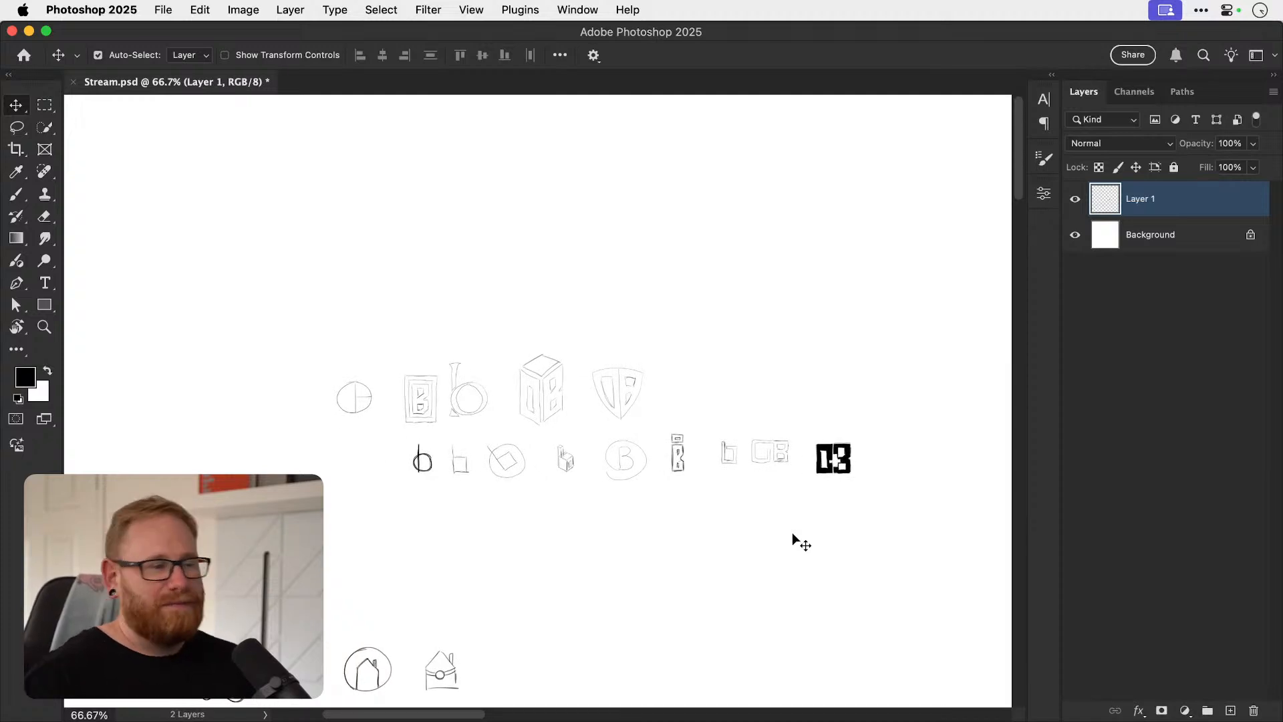
Switch to Illustrator and examine the square b logo drafts and their dark-background versions on the large working artboard.
key(super+Tab)
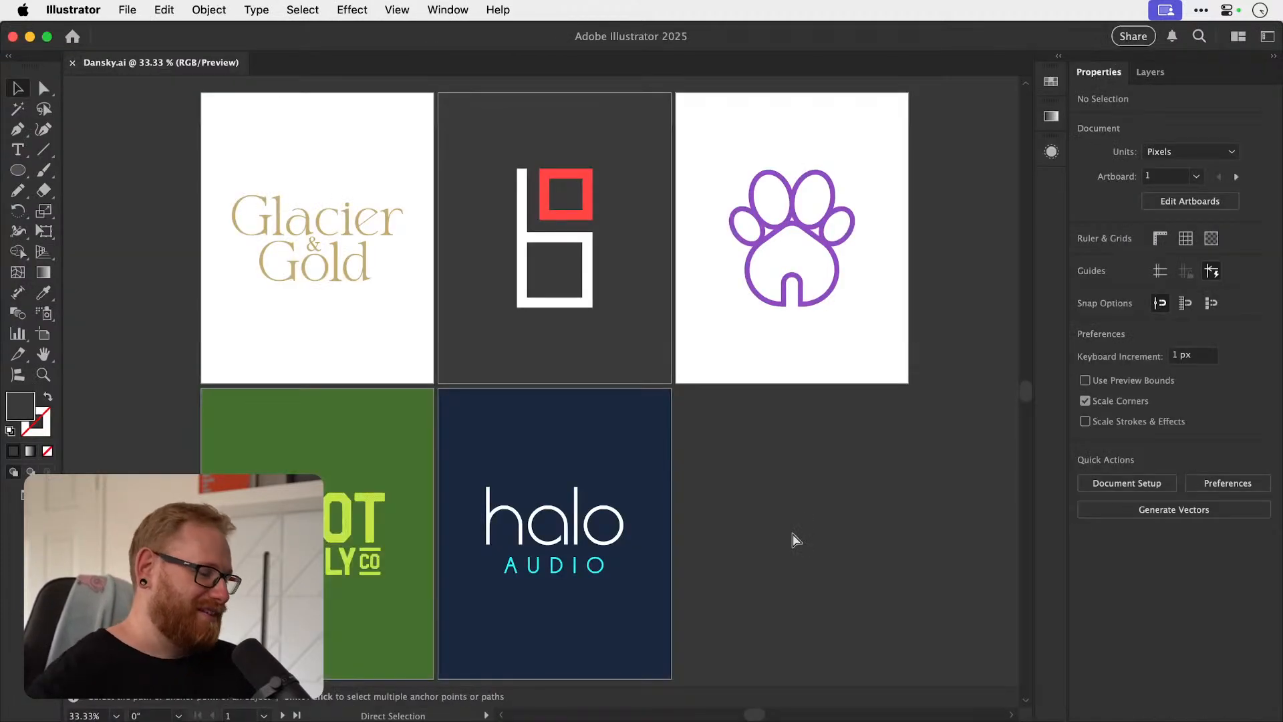
key(super+0)
key(z)
drag(189, 114, 203, 123)
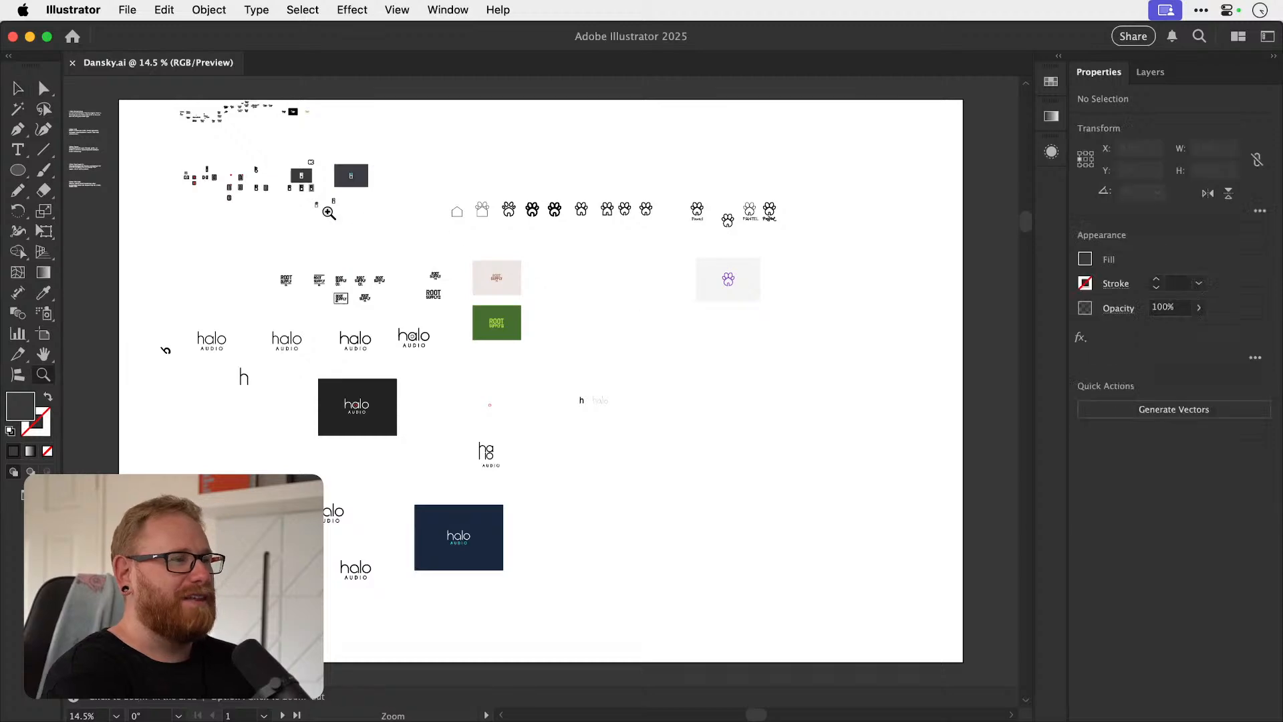
key(v)
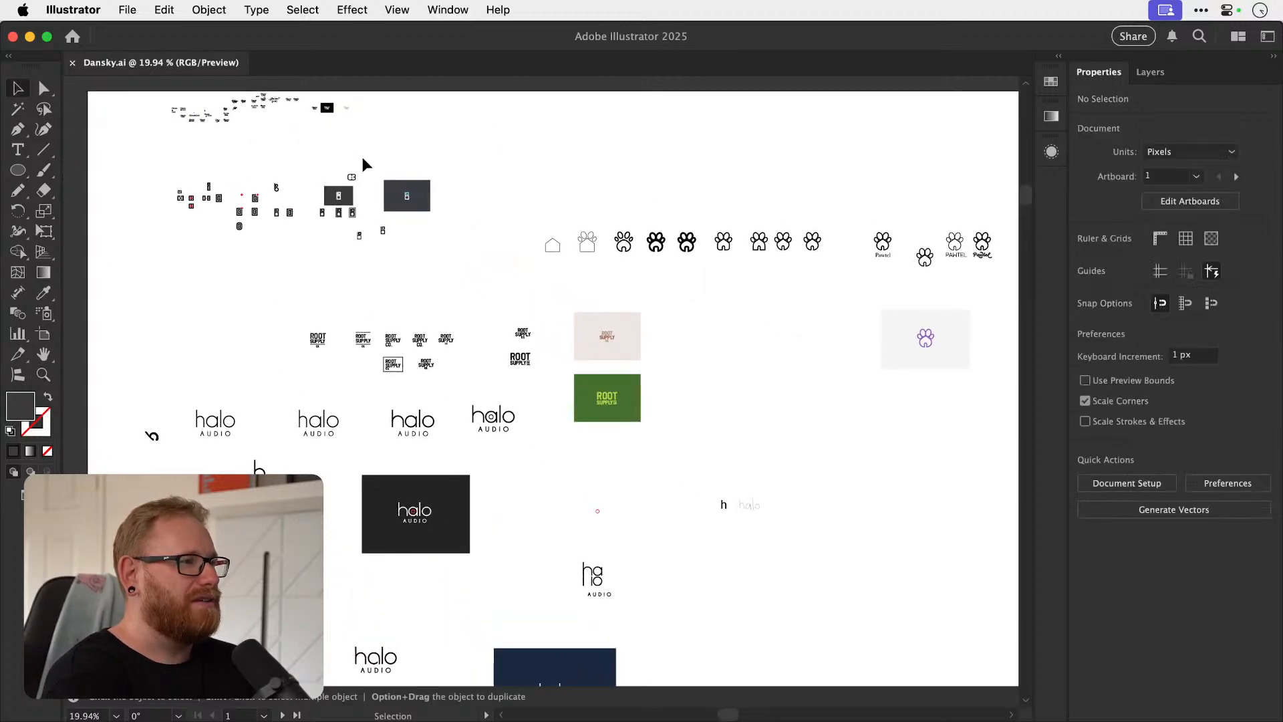
key(z)
drag(362, 158, 444, 77)
key(v)
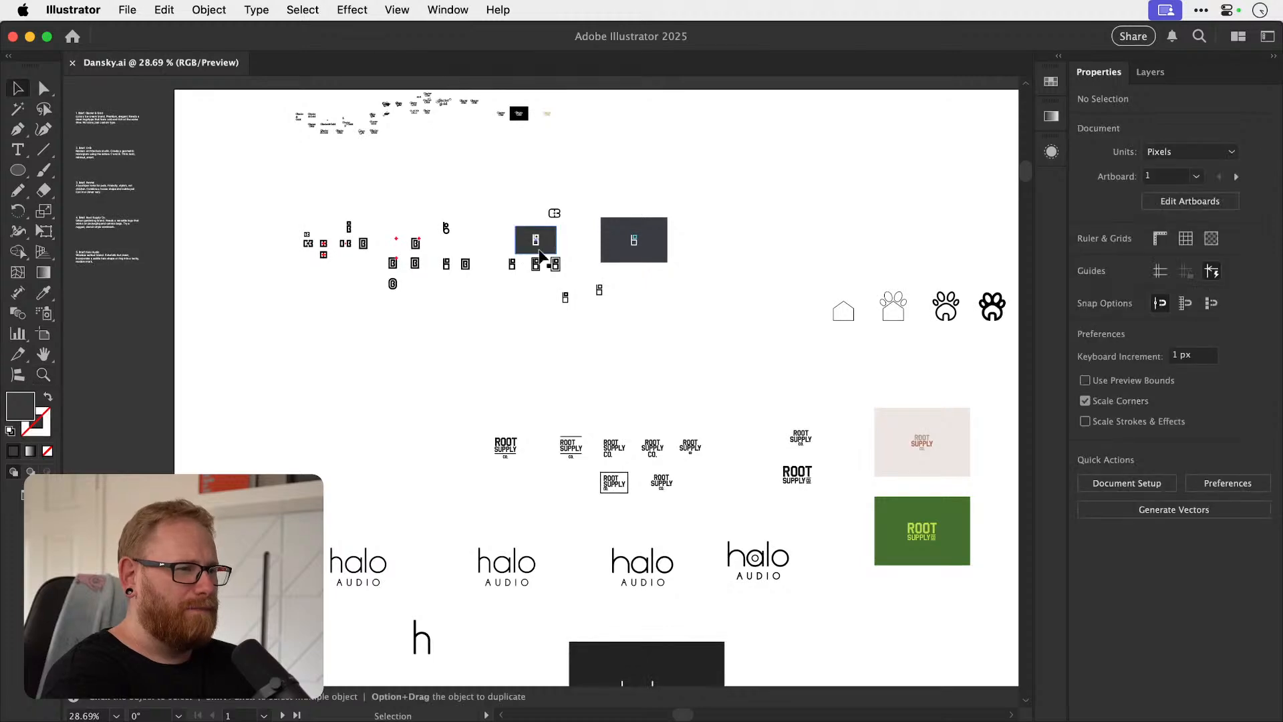
Look over the paw, Root Supply and halo Audio drafts, and view the whole working artboard together with the five final logo artboards.
scroll(540, 253, right, 5)
key(super+minus)
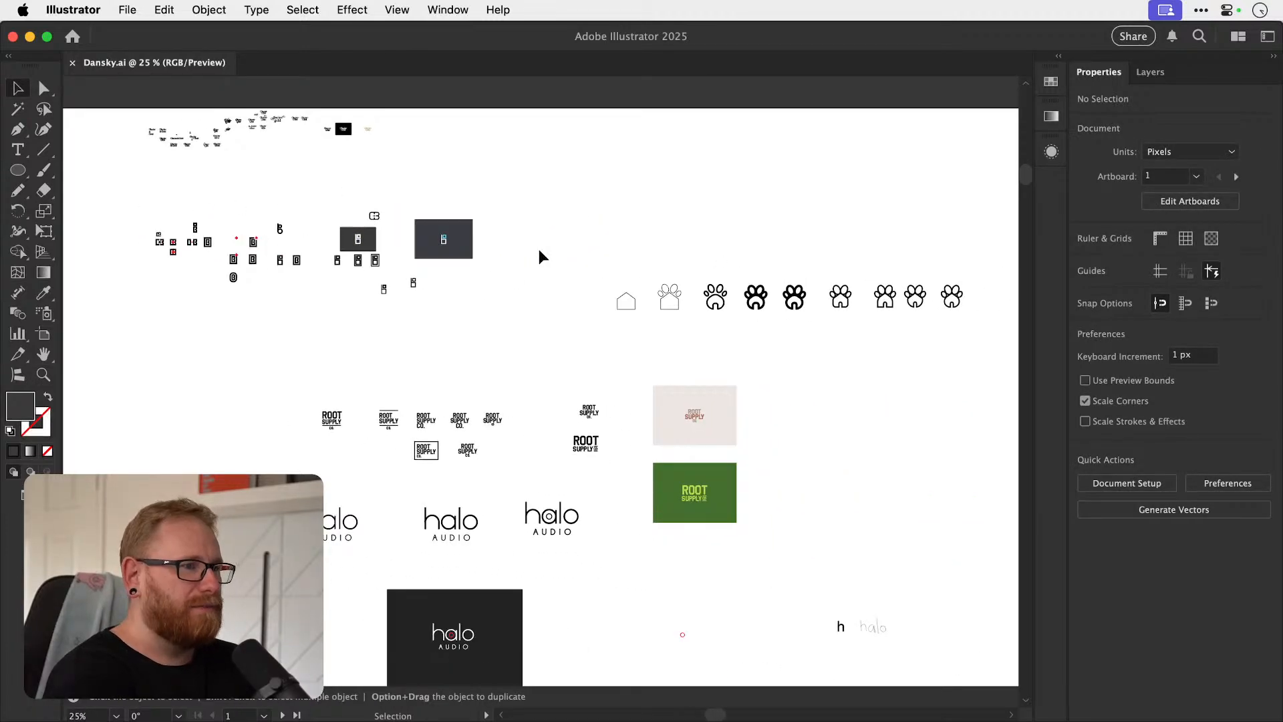
scroll(540, 252, down, 3)
scroll(539, 252, down, 3)
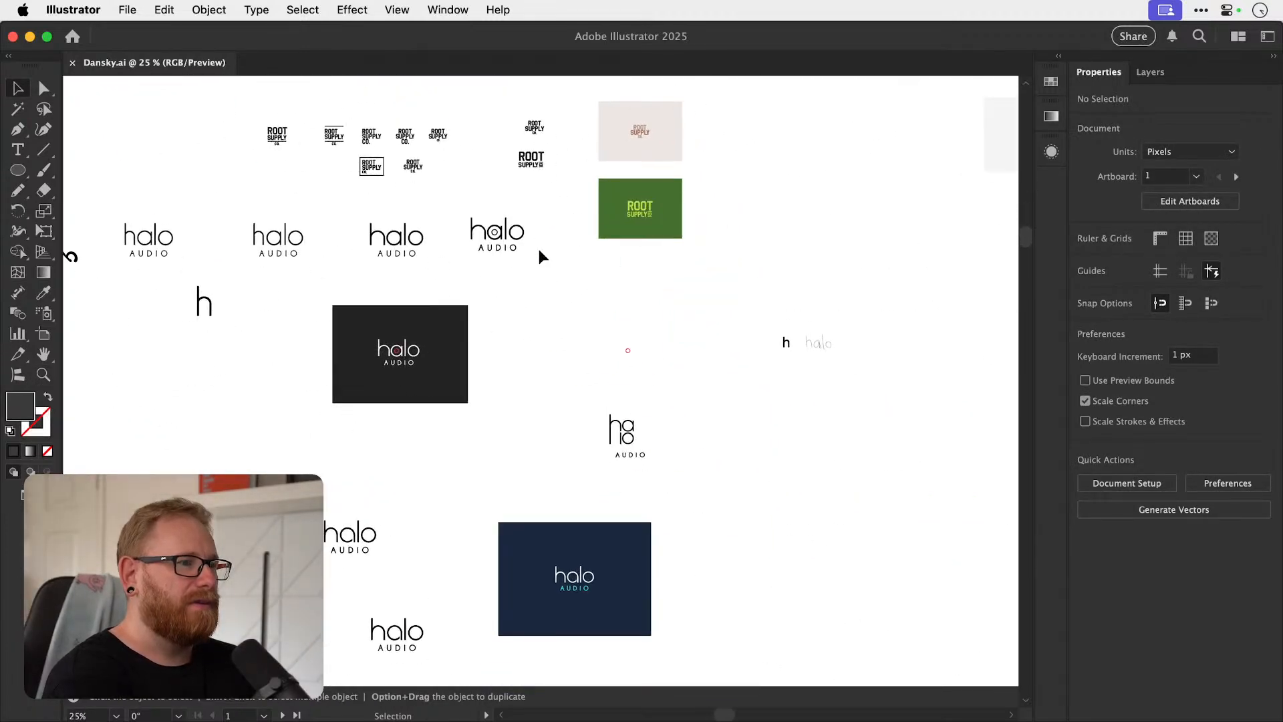
key(super+0)
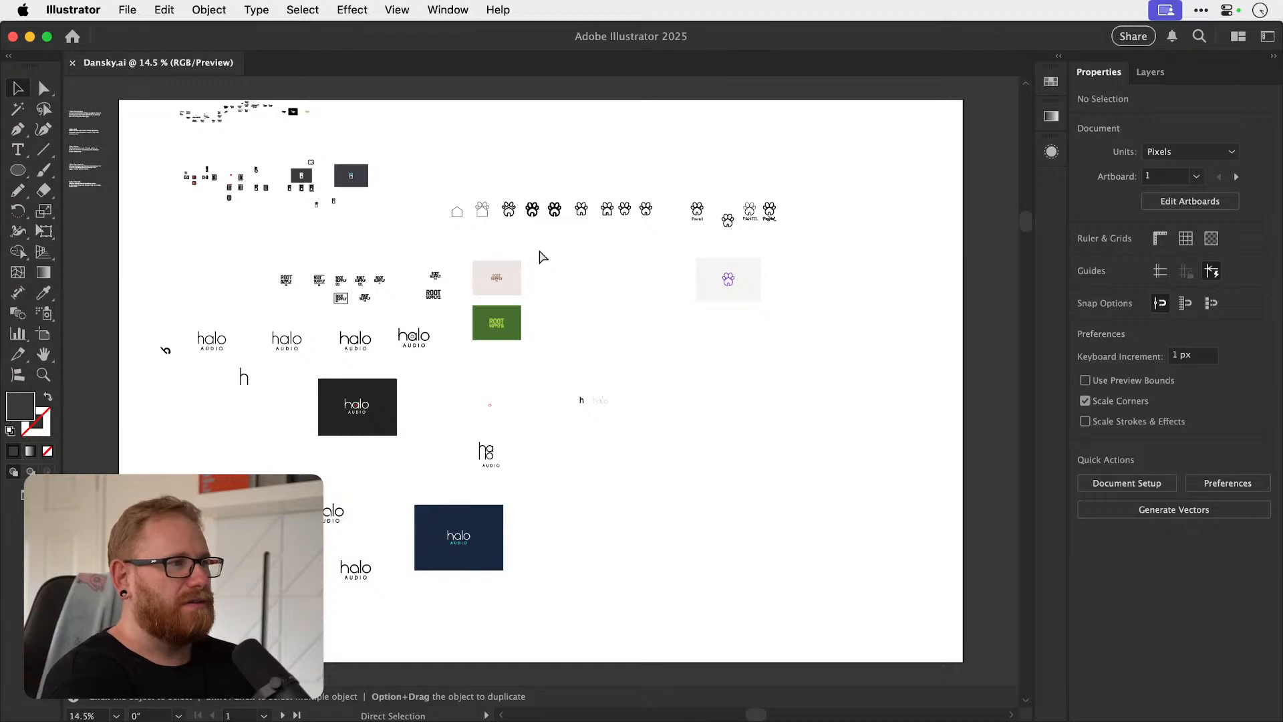
scroll(542, 257, down, 3)
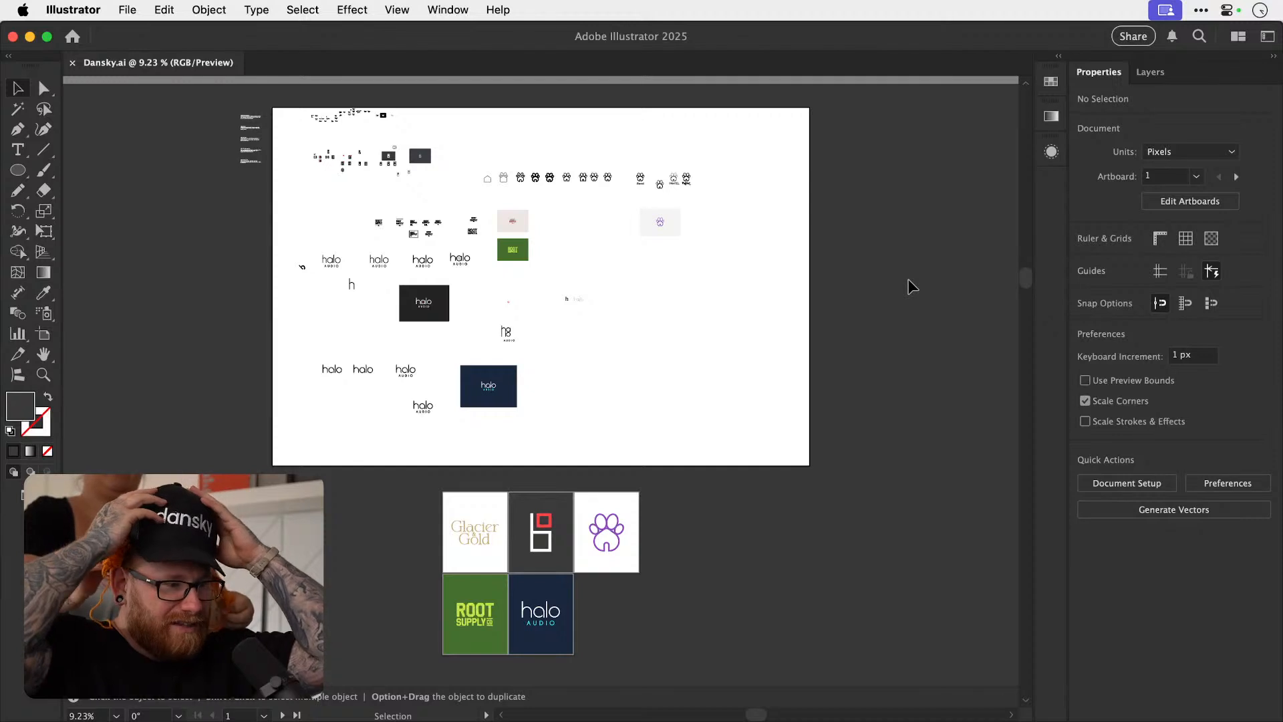
key(a)
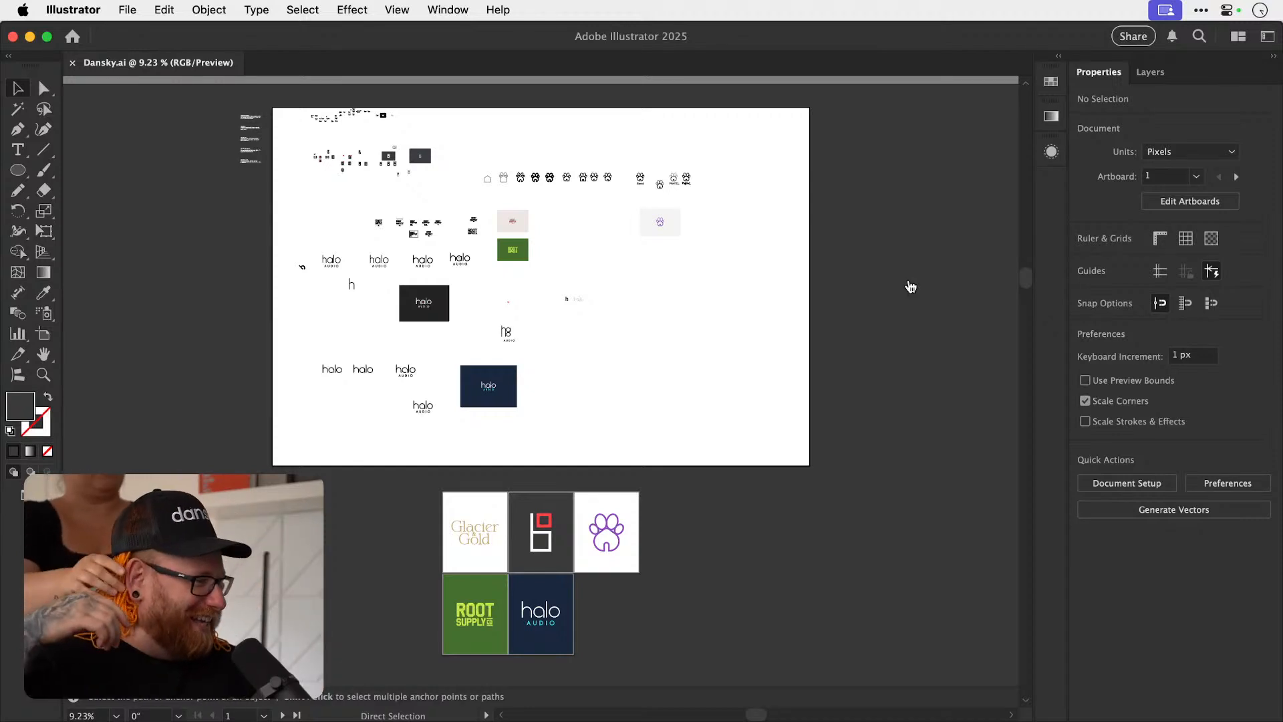